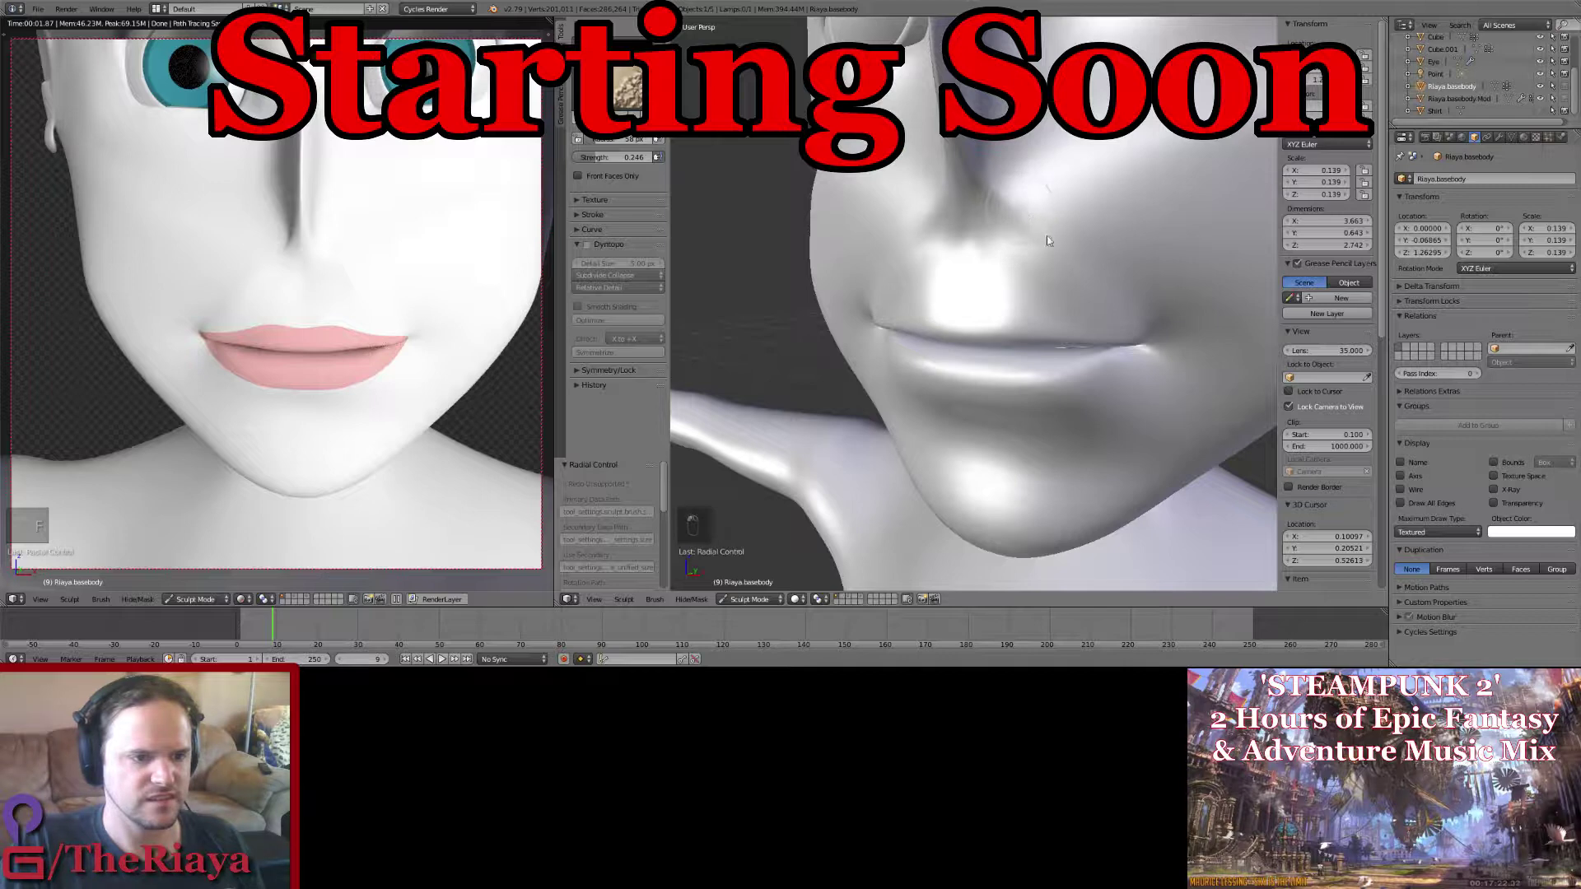
Step: Resize the sculpt brush for working on the area between the nose and upper lip
key("f")
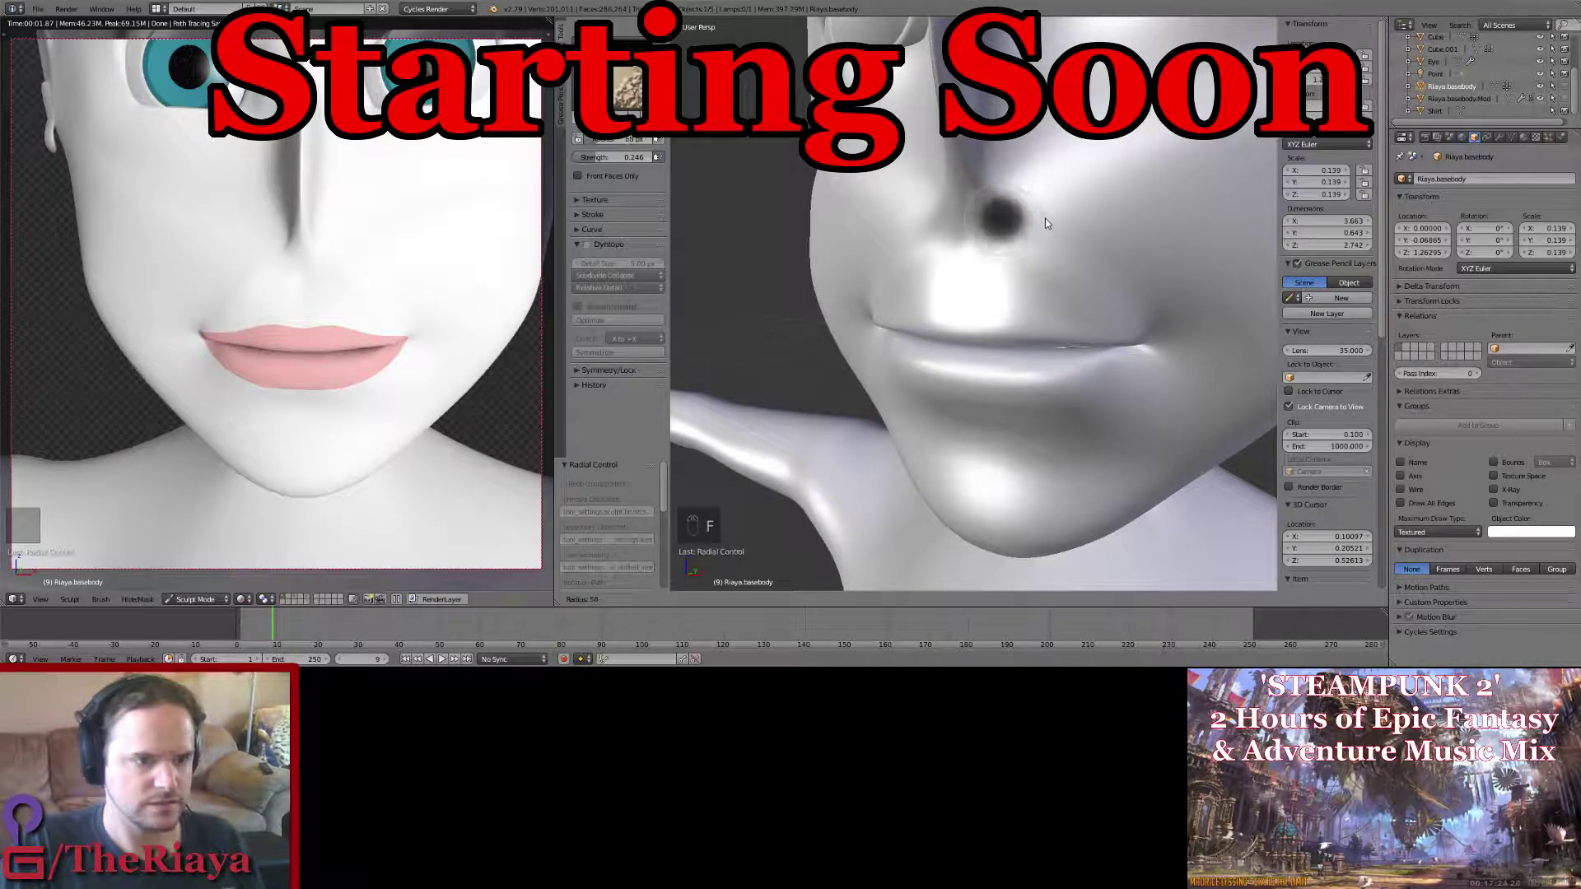
left_click(1045, 219)
mouse_move(1065, 264)
middle_mouse_down()
mouse_move(1086, 259)
mouse_move(1089, 287)
middle_mouse_up()
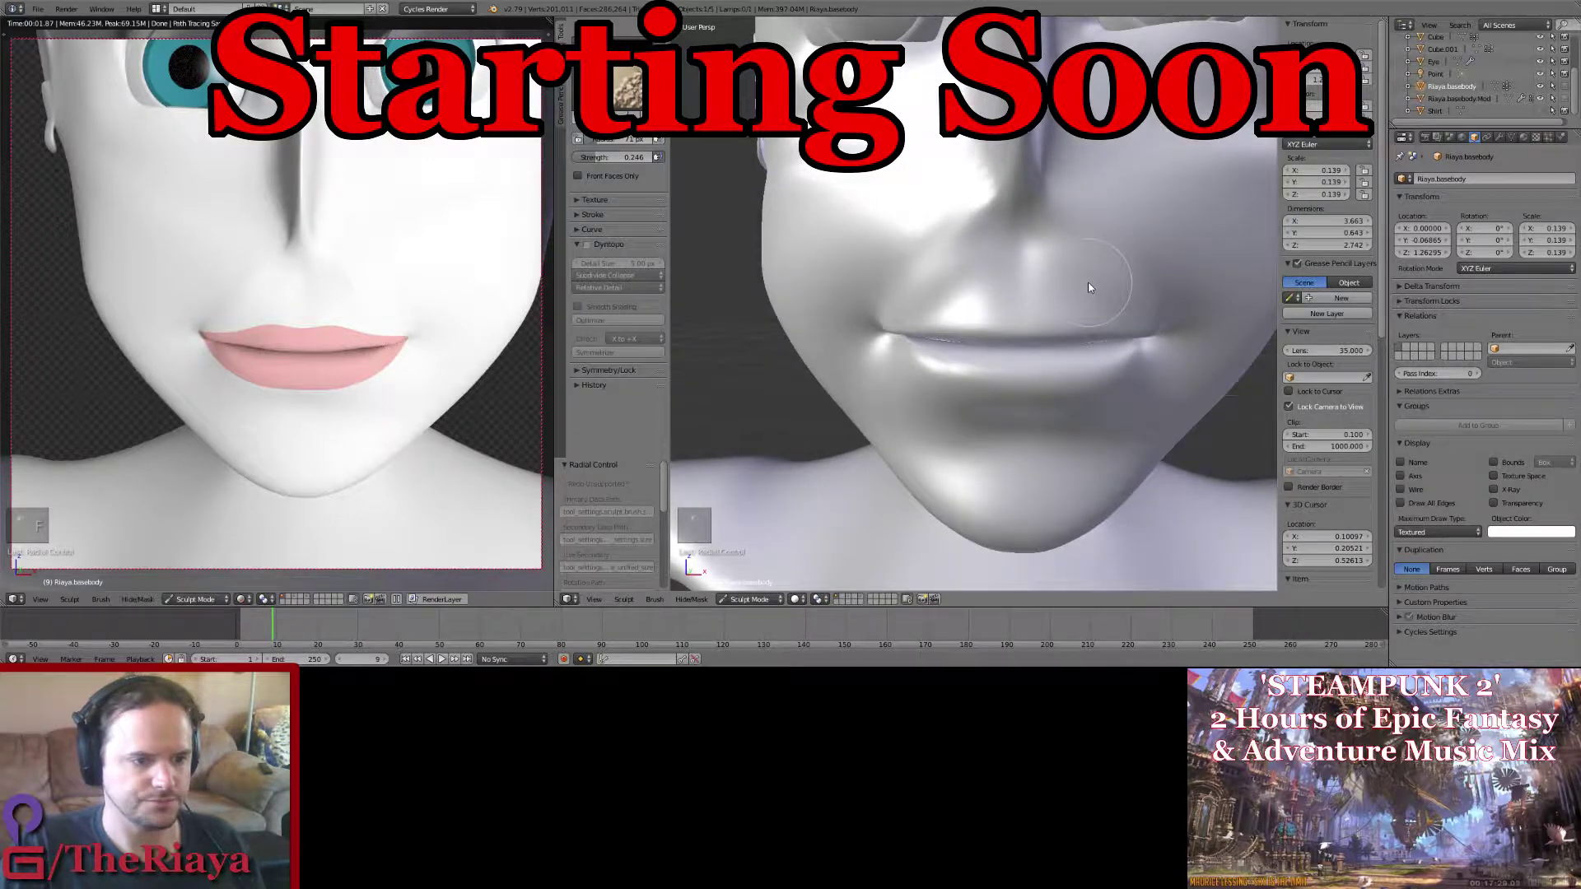
Step: Set the sculpting viewport's shading to Material to view the face with its skin and lip colors
left_click(794, 599)
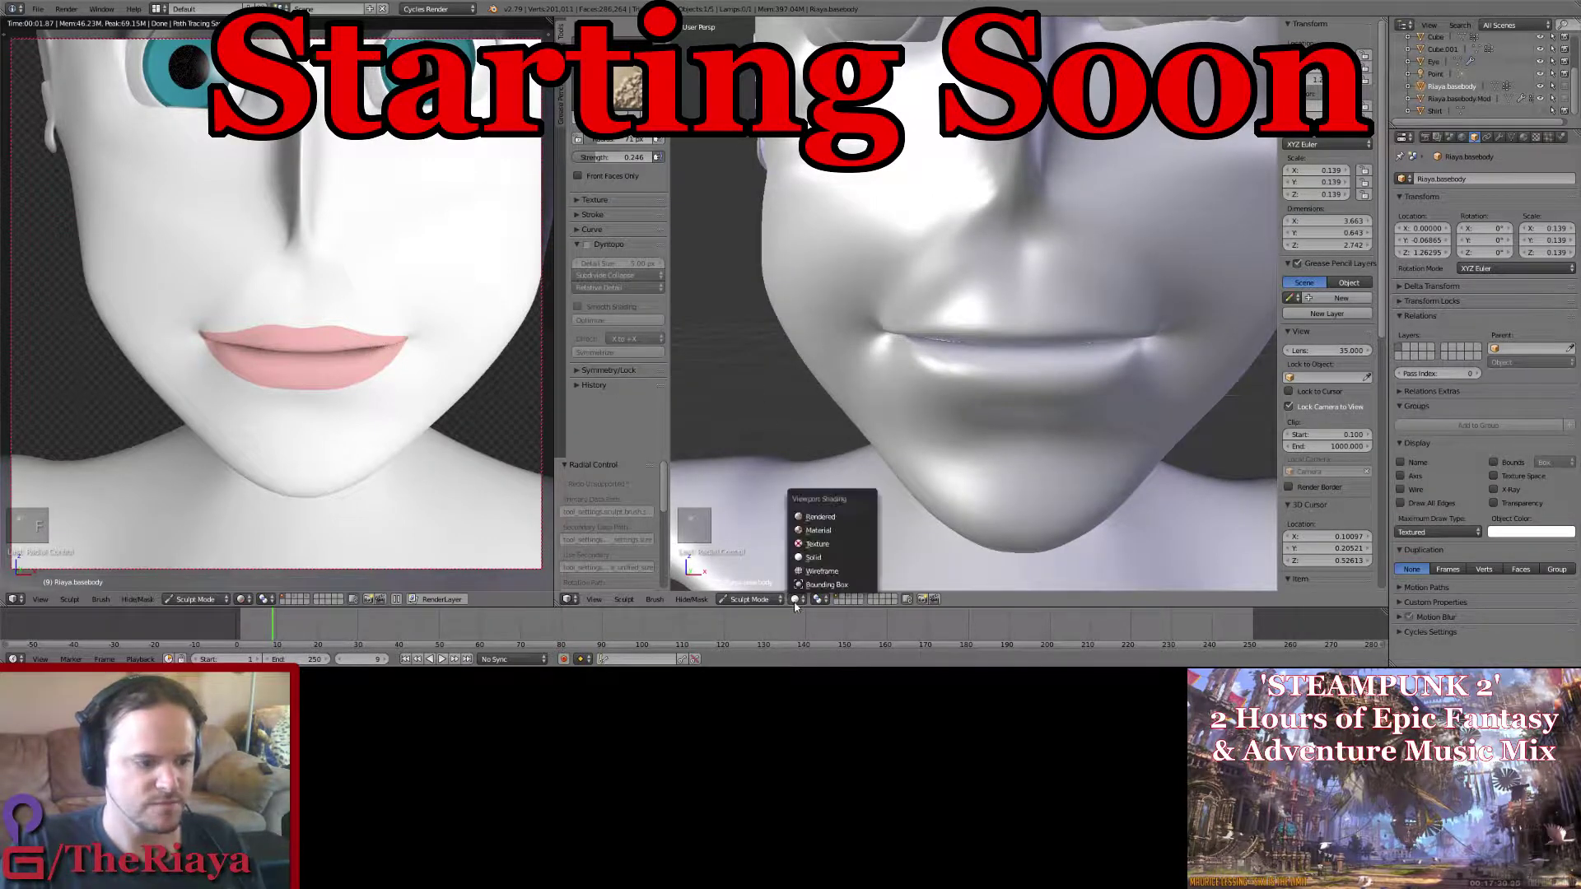
left_click(836, 535)
mouse_move(1110, 418)
middle_mouse_down()
mouse_move(1079, 416)
mouse_move(1095, 417)
middle_mouse_up()
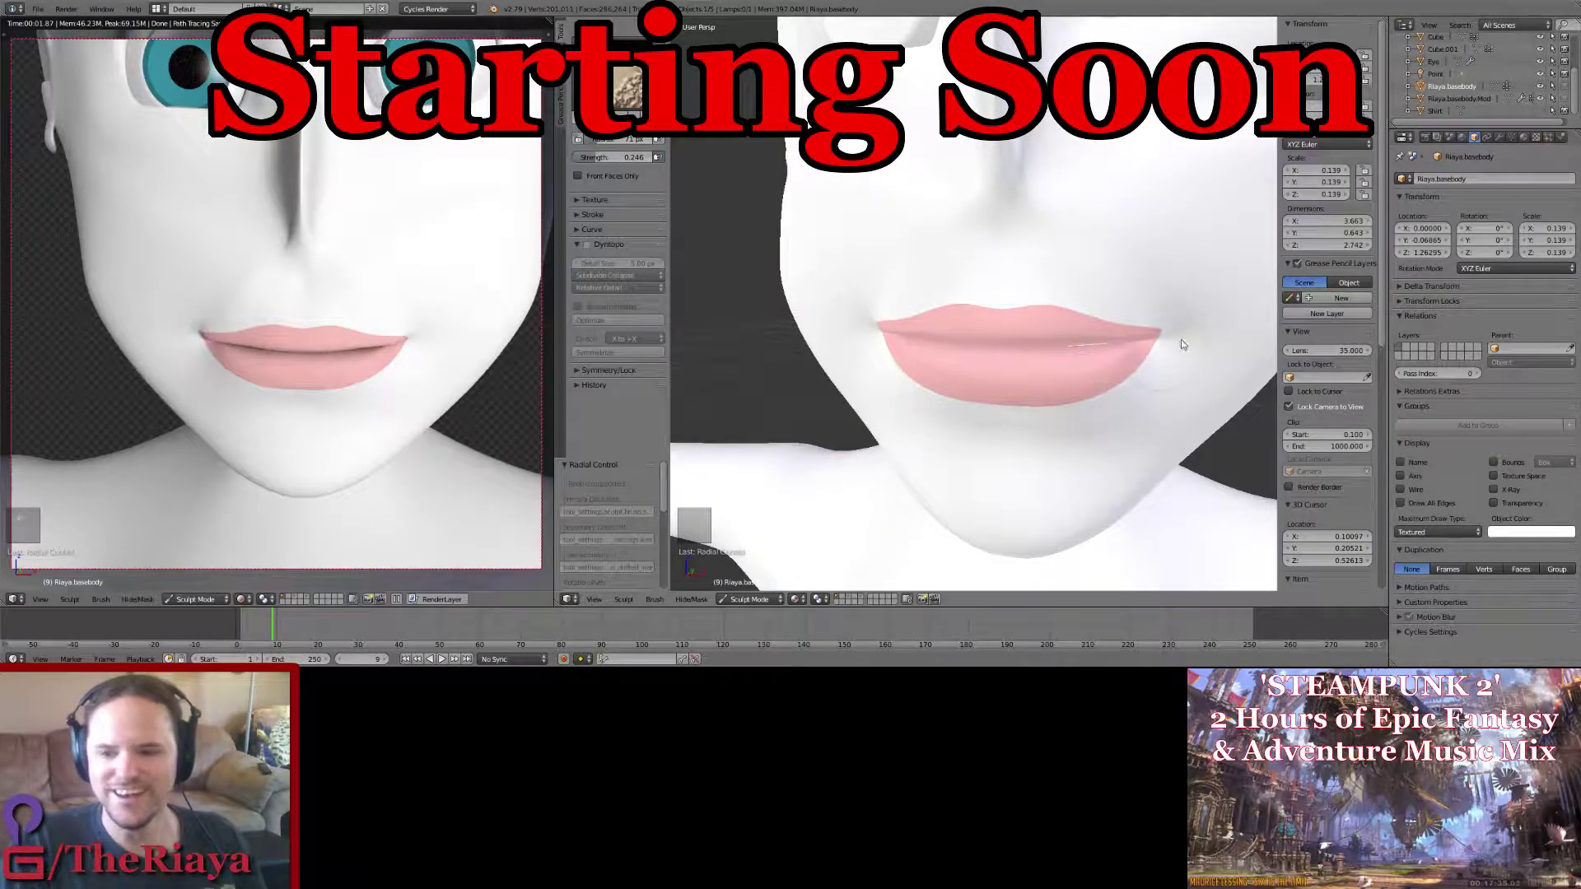
middle_click_drag(1218, 247, 1107, 276)
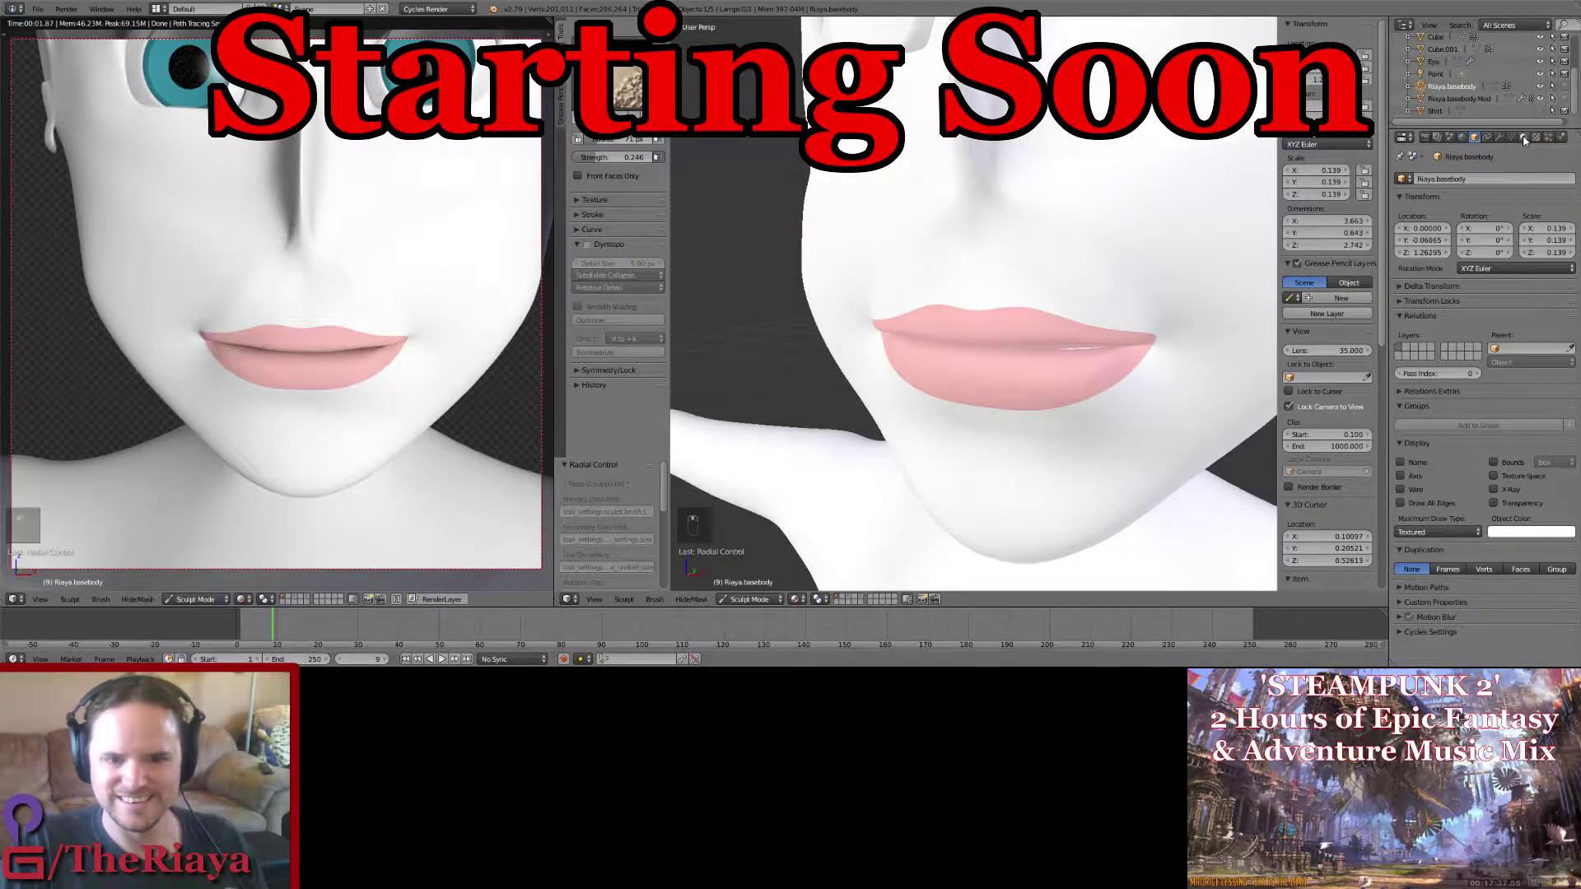
Step: Darken the Skin material's surface color to light grey
left_click(1523, 138)
left_click(1418, 182)
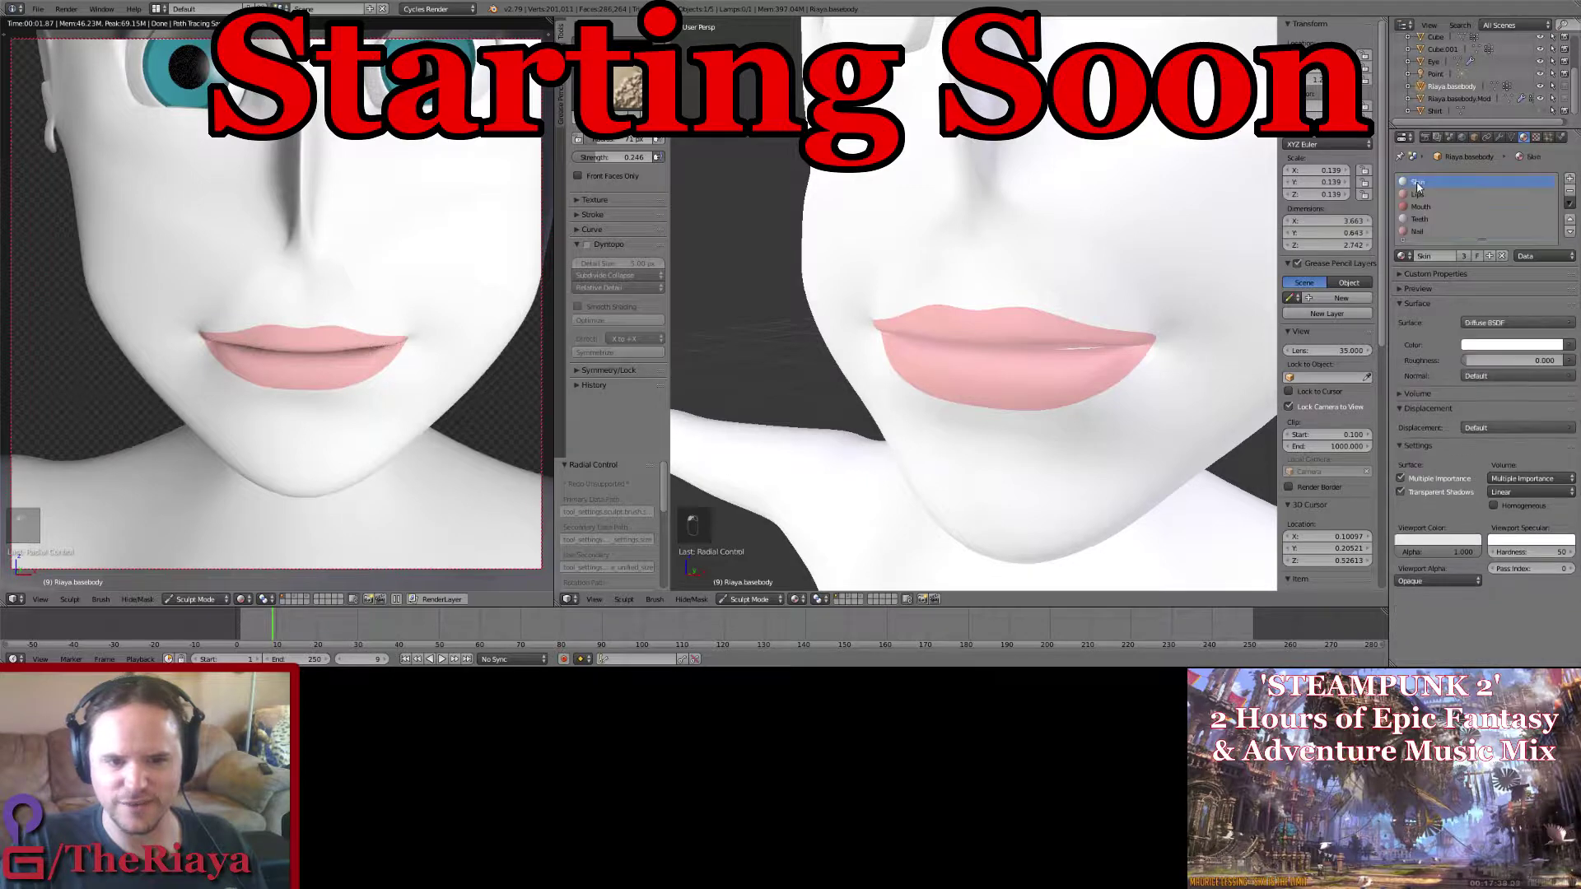
left_click(1493, 346)
left_click(1554, 195)
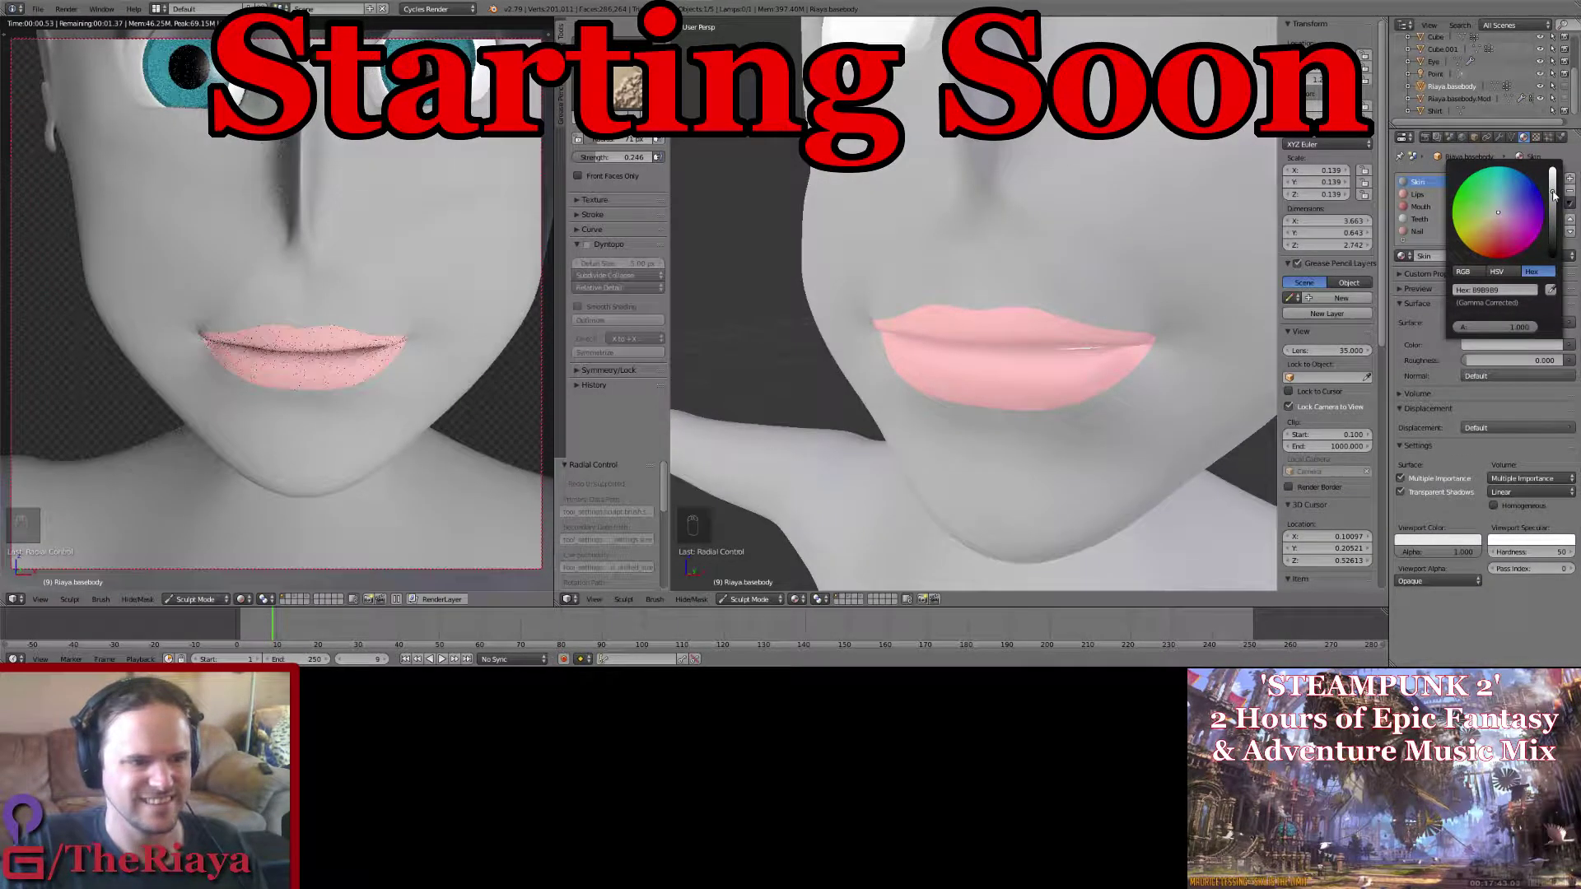
Step: Brighten the Skin material's surface color back to near white
middle_click_drag(1003, 239, 1008, 318)
left_click(1522, 347)
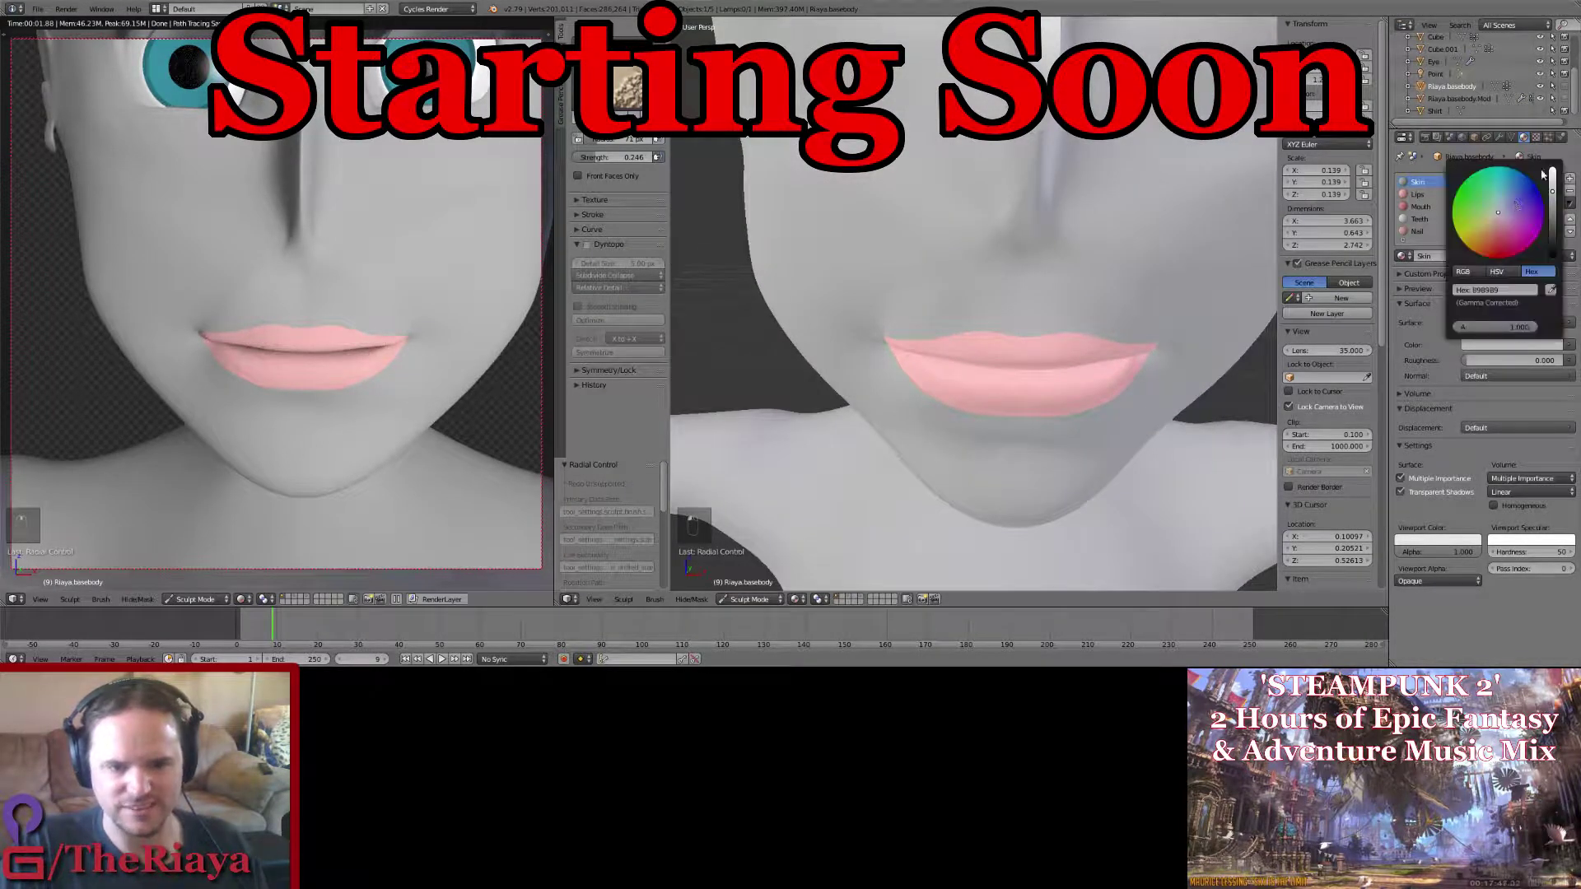
left_click_drag(1552, 191, 1552, 171)
Step: Change the viewport shading to Solid in Object Mode and return the body to Sculpt Mode
left_click(749, 599)
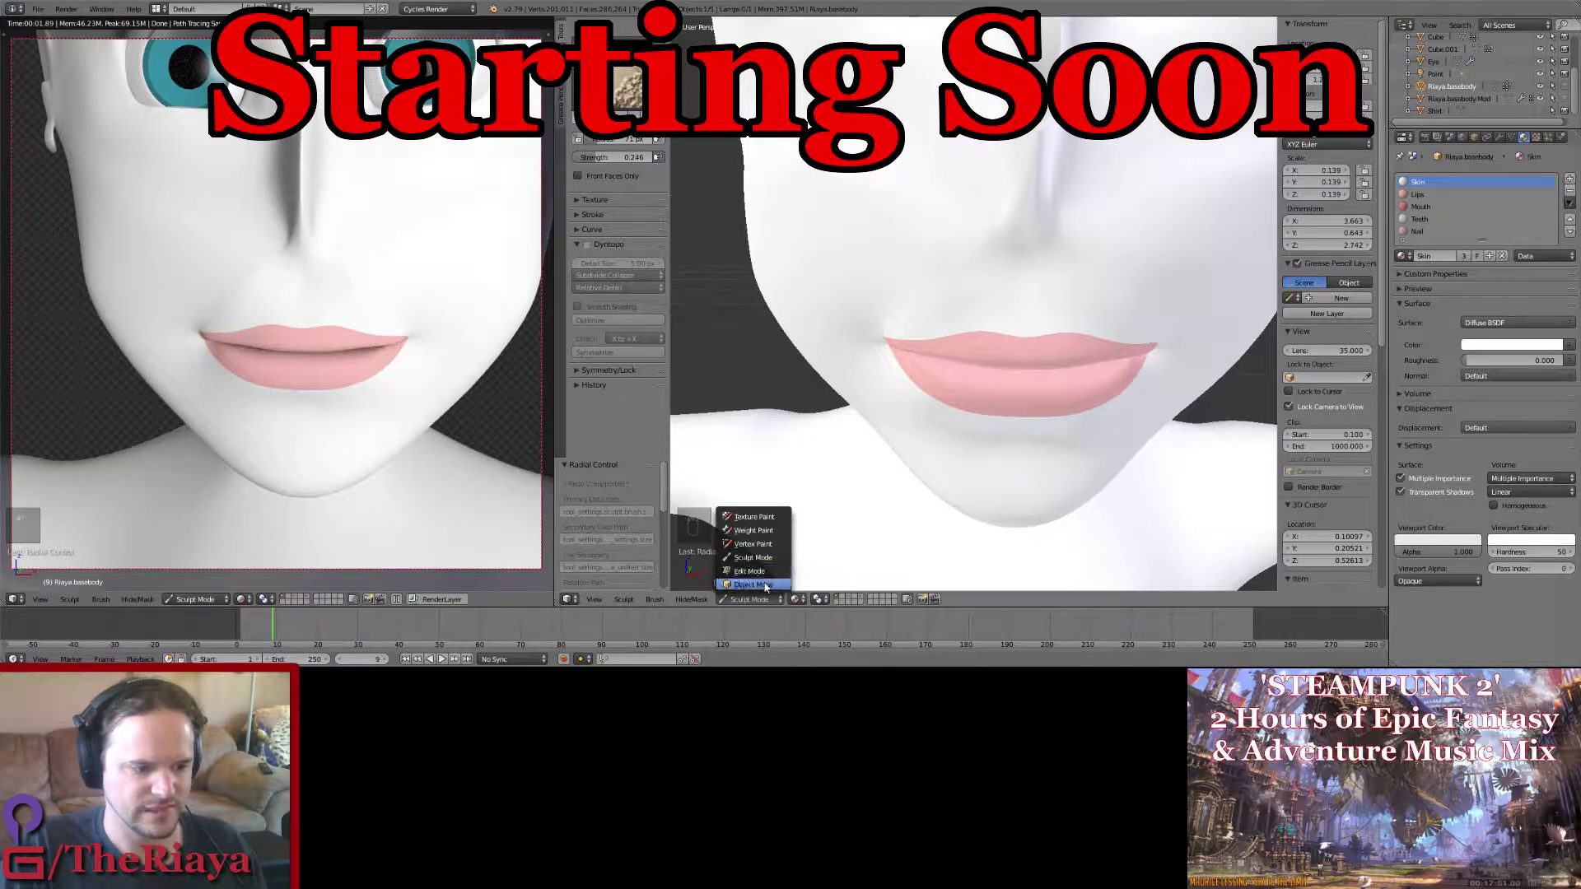
left_click(753, 585)
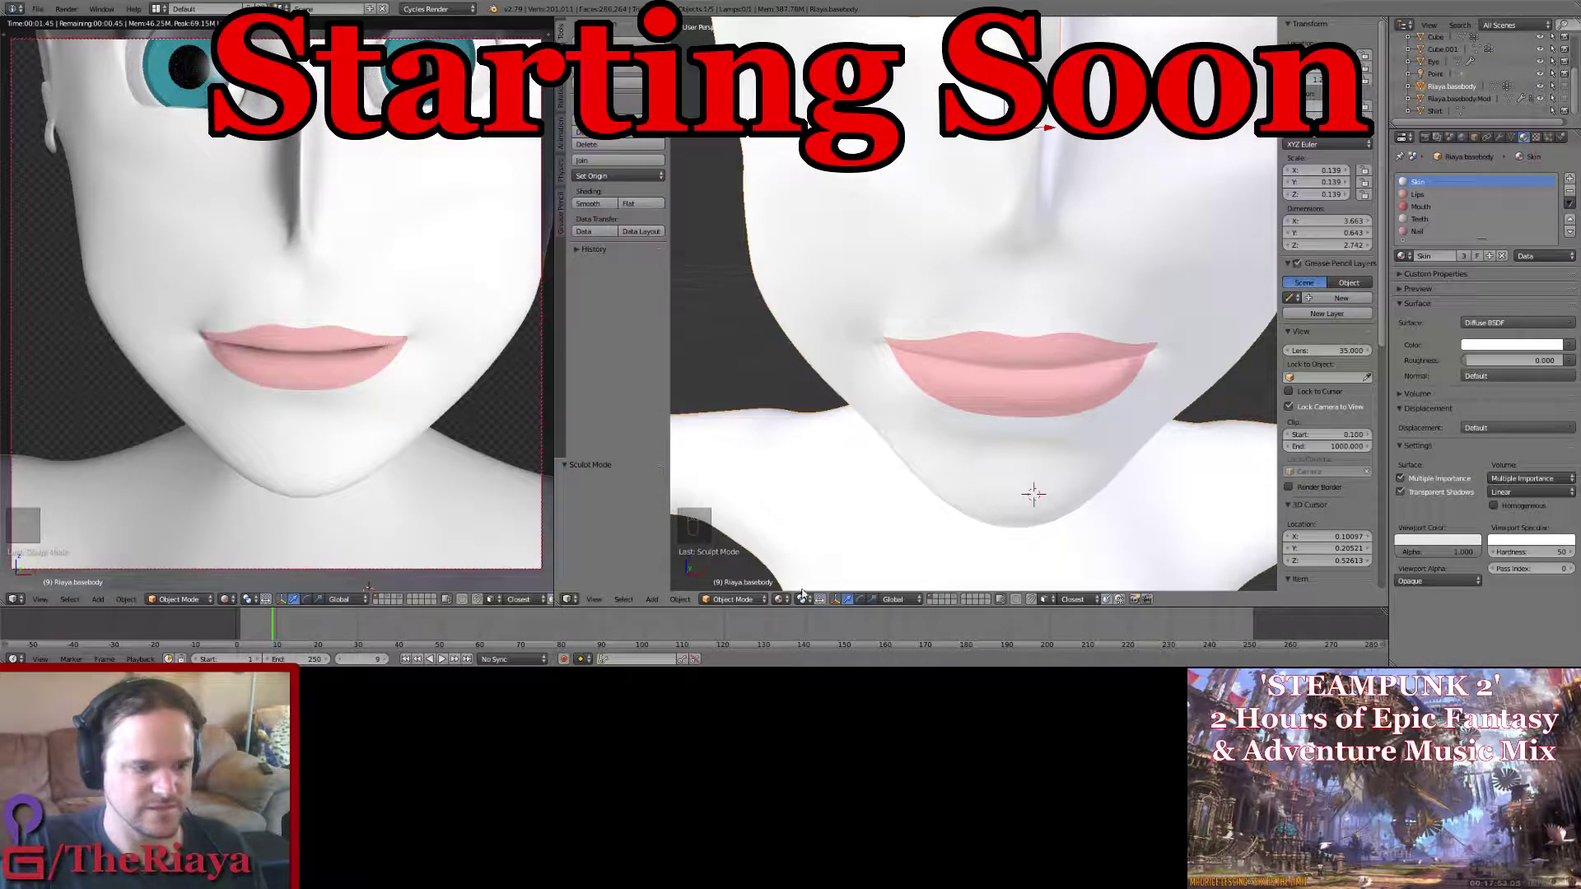
left_click(780, 600)
left_click(819, 558)
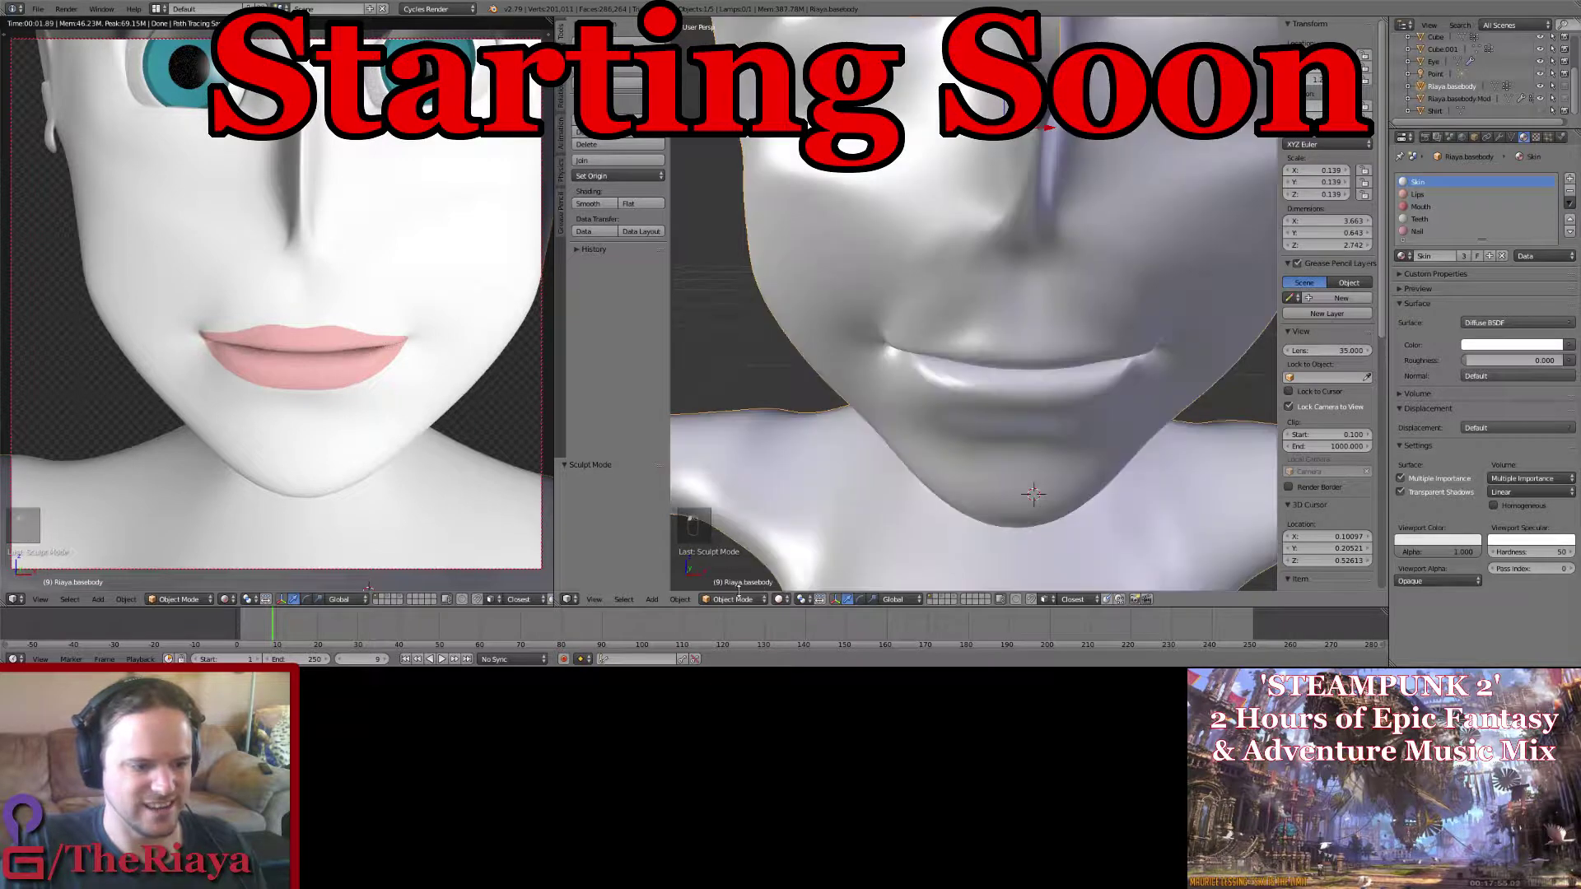
left_click(725, 599)
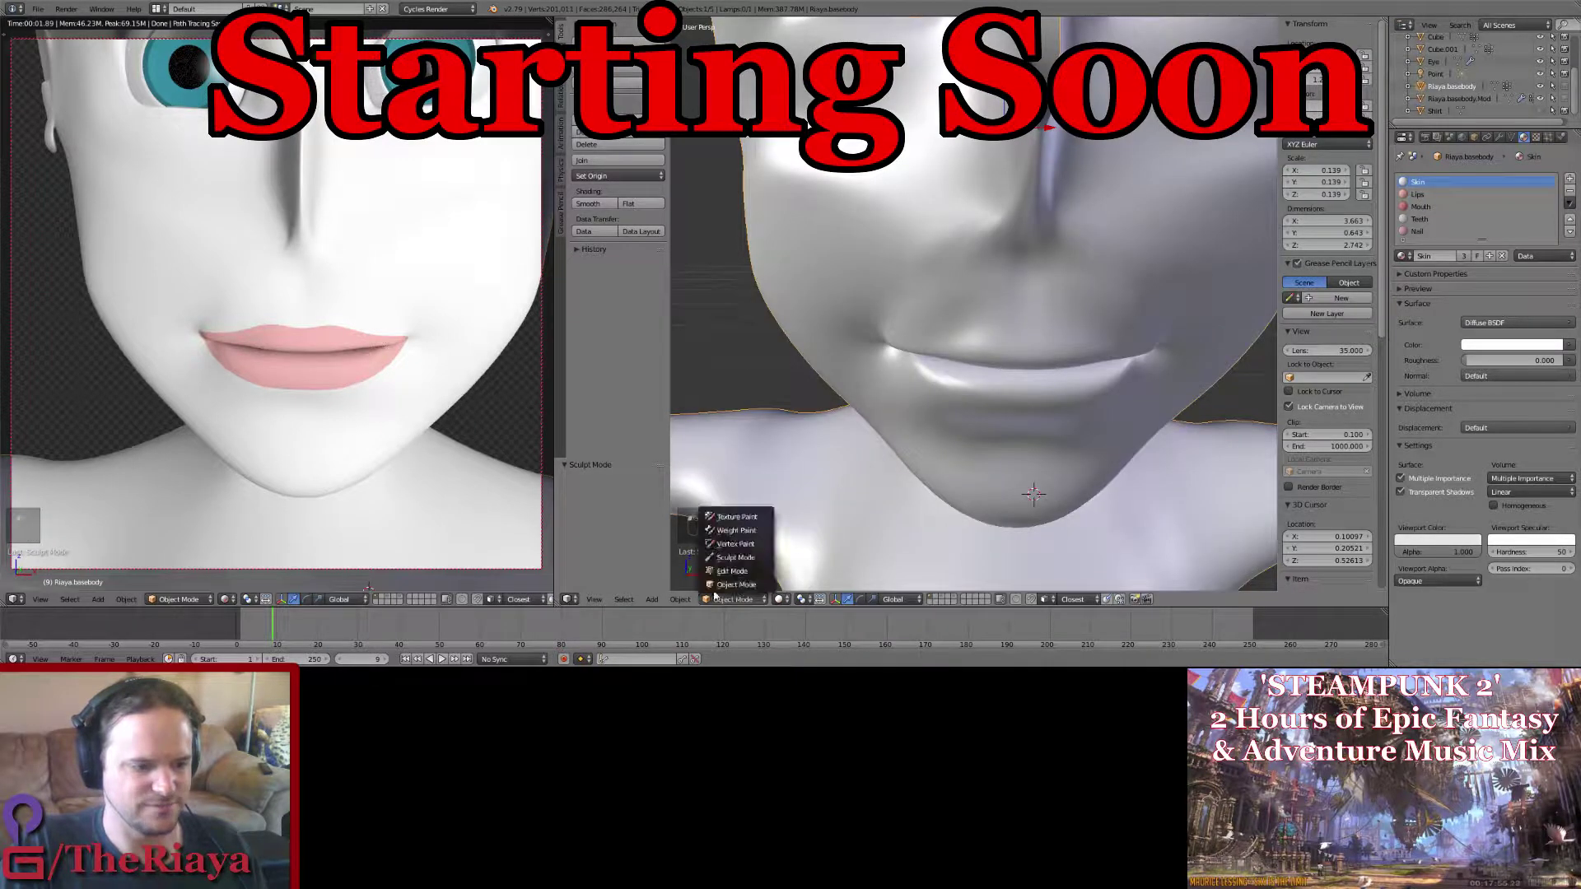
left_click(753, 557)
scroll(964, 396, "up", 1)
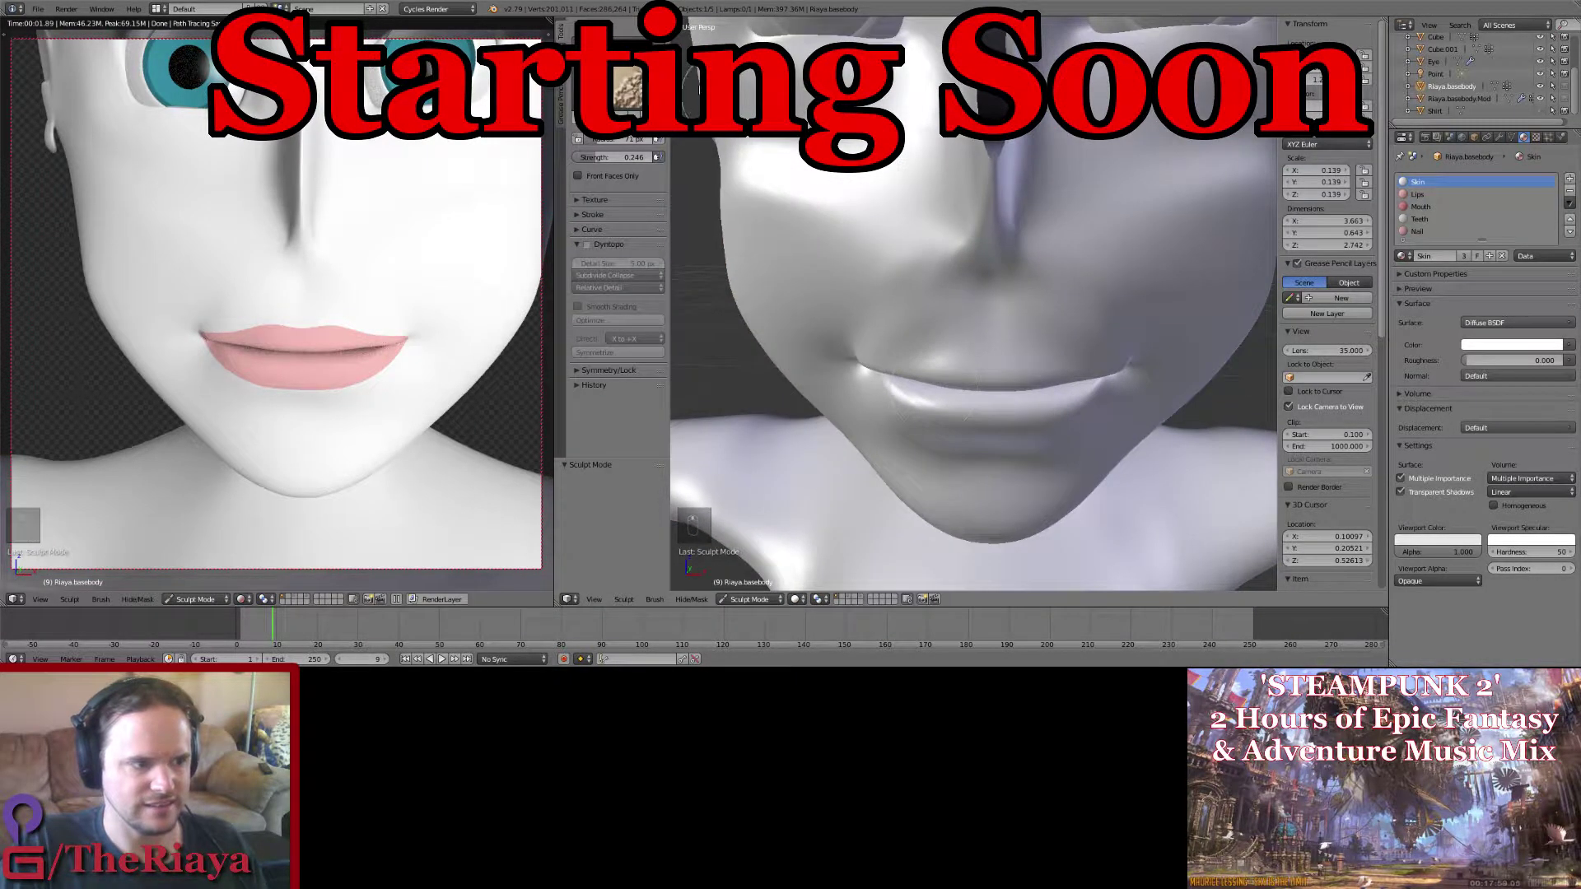
Step: Switch to an additive sculpt brush and set its autosmooth to 0.162
left_click(625, 82)
left_click(896, 204)
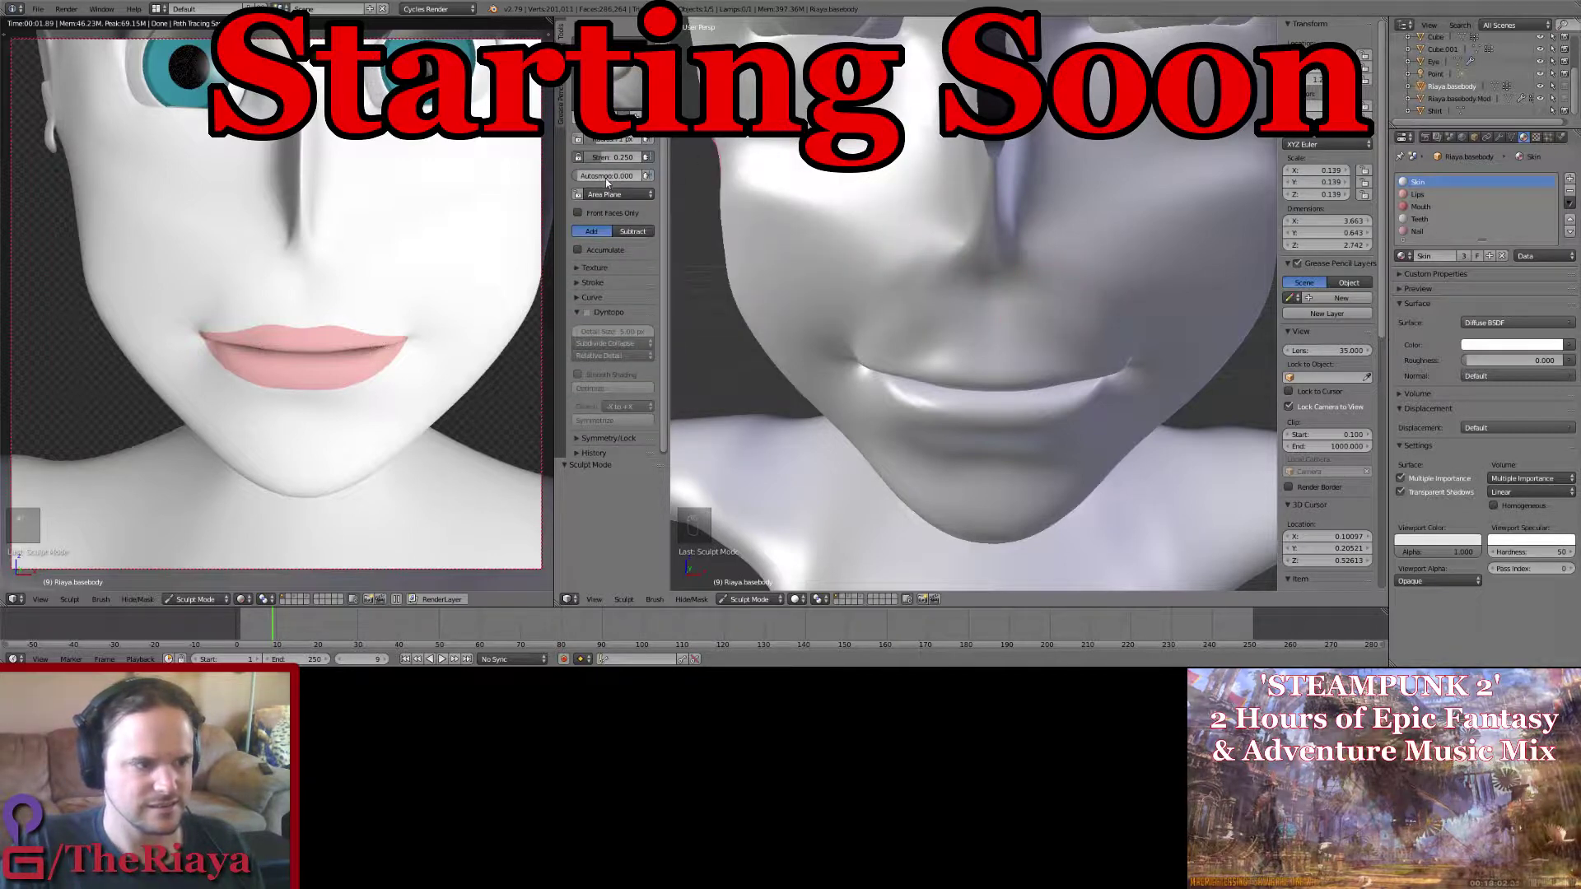
left_click_drag(613, 176, 614, 175)
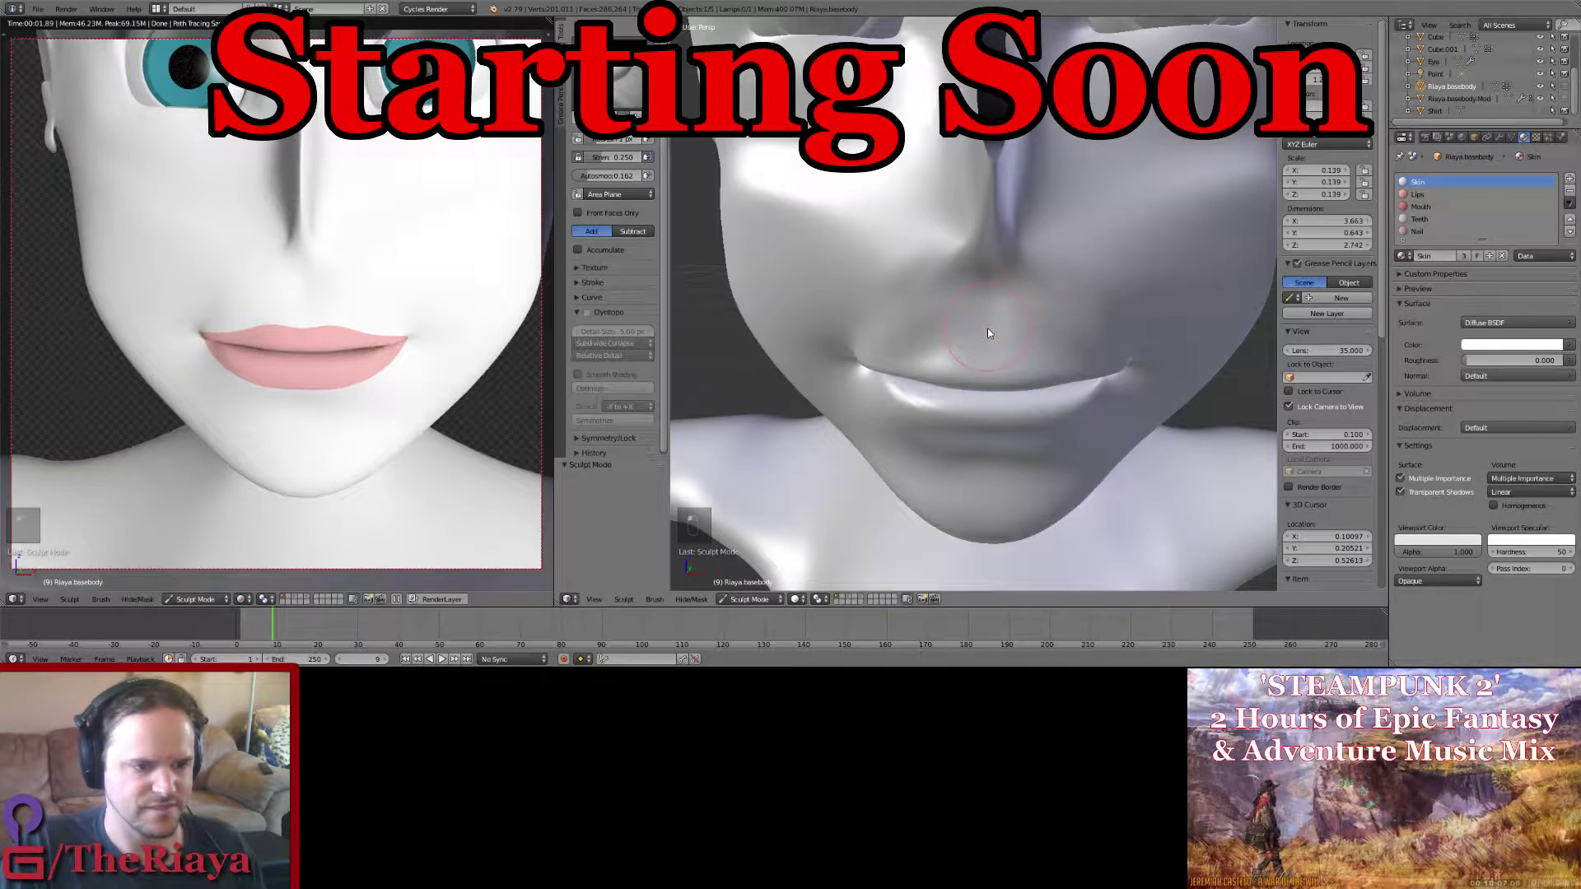
Step: Sculpt the philtrum between the nose and upper lip and refresh the rendered view by toggling Edit Mode
key("ctrl+alt+z")
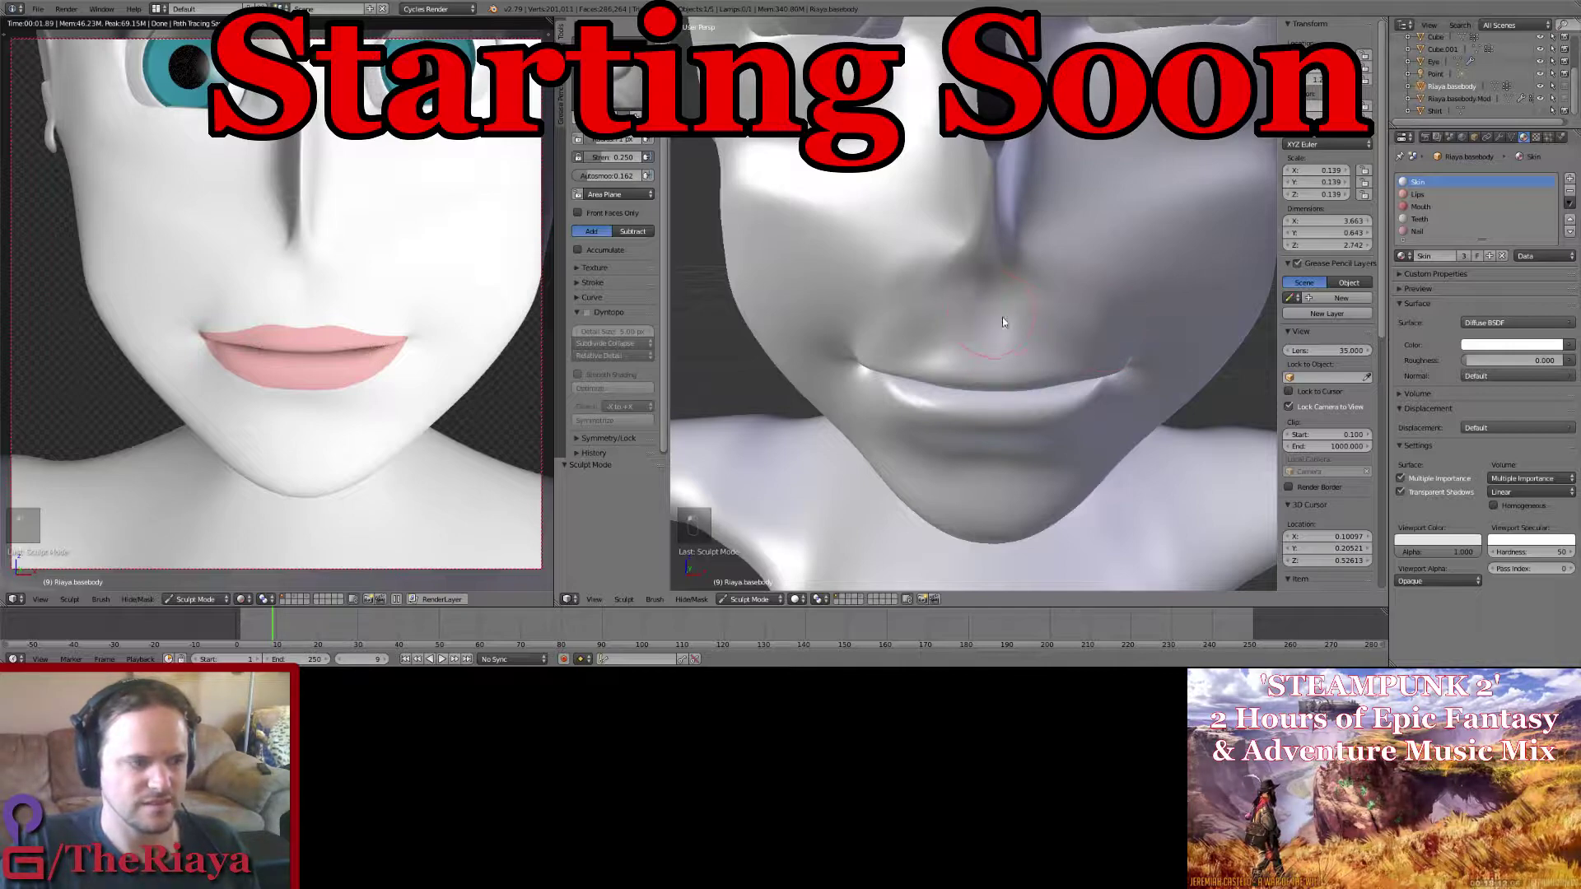
key("Tab")
key("Tab")
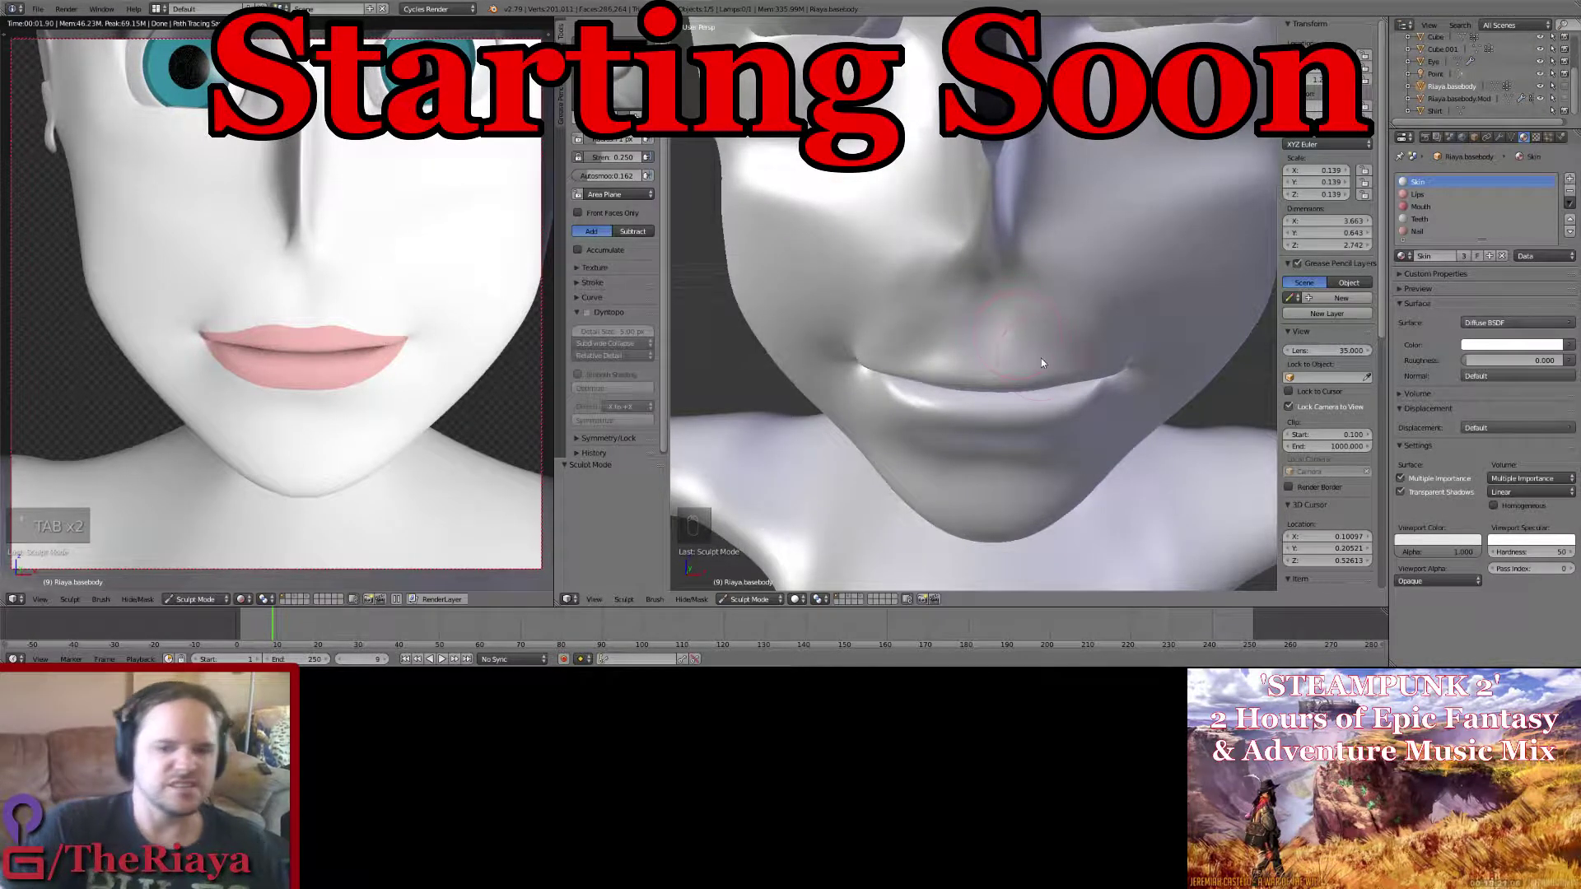
middle_click_drag(1058, 354, 1312, 219)
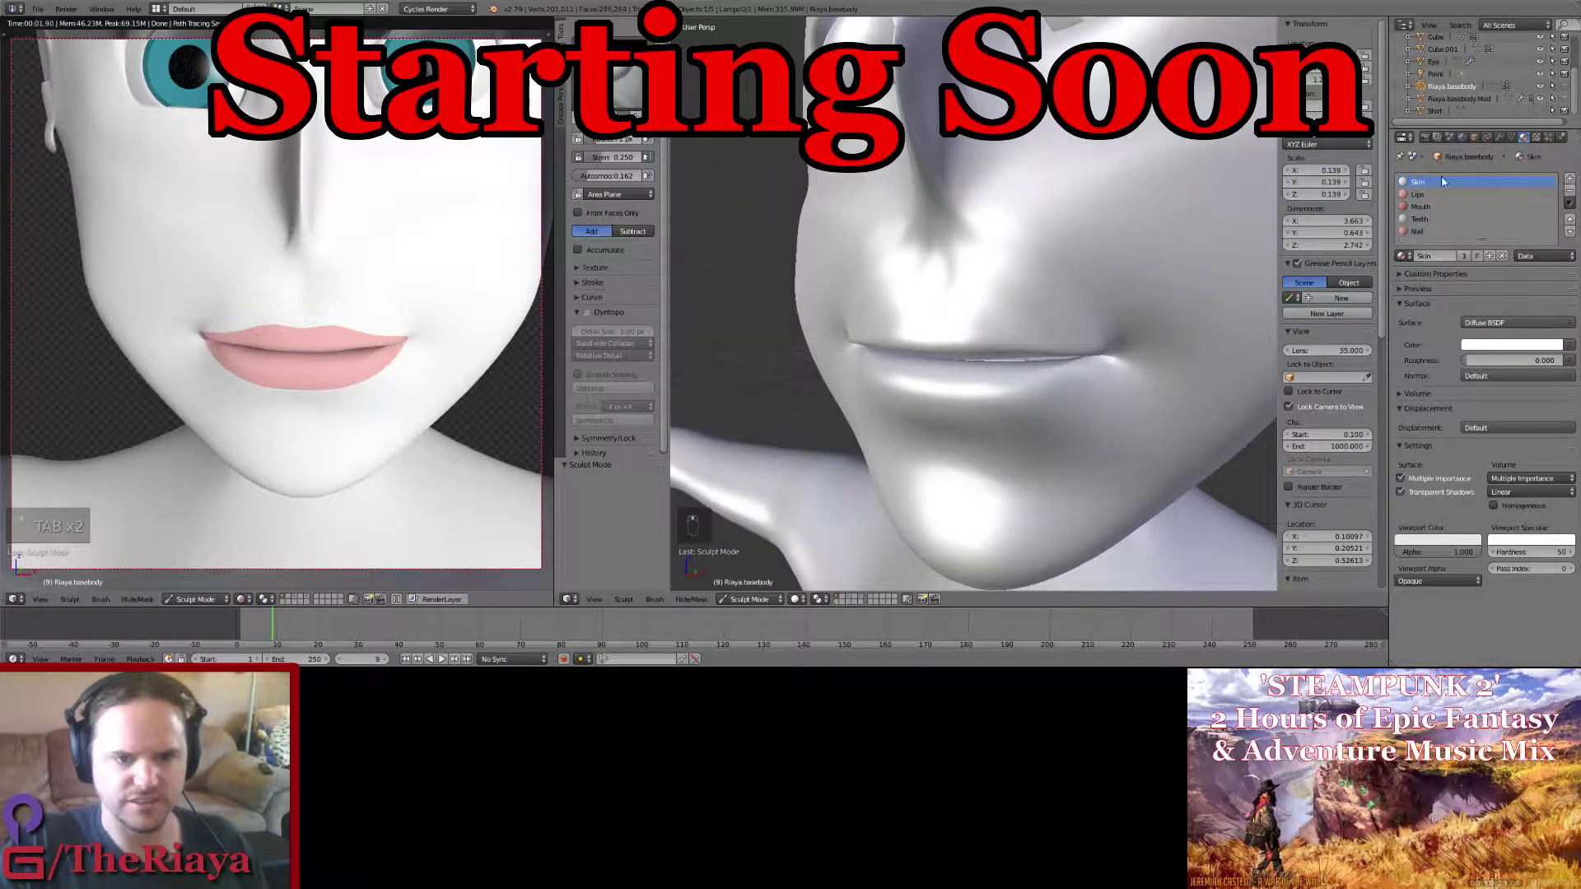
Step: Change the Mouth material's viewport color to a pale green, hex D5E7D5
left_click(1422, 207)
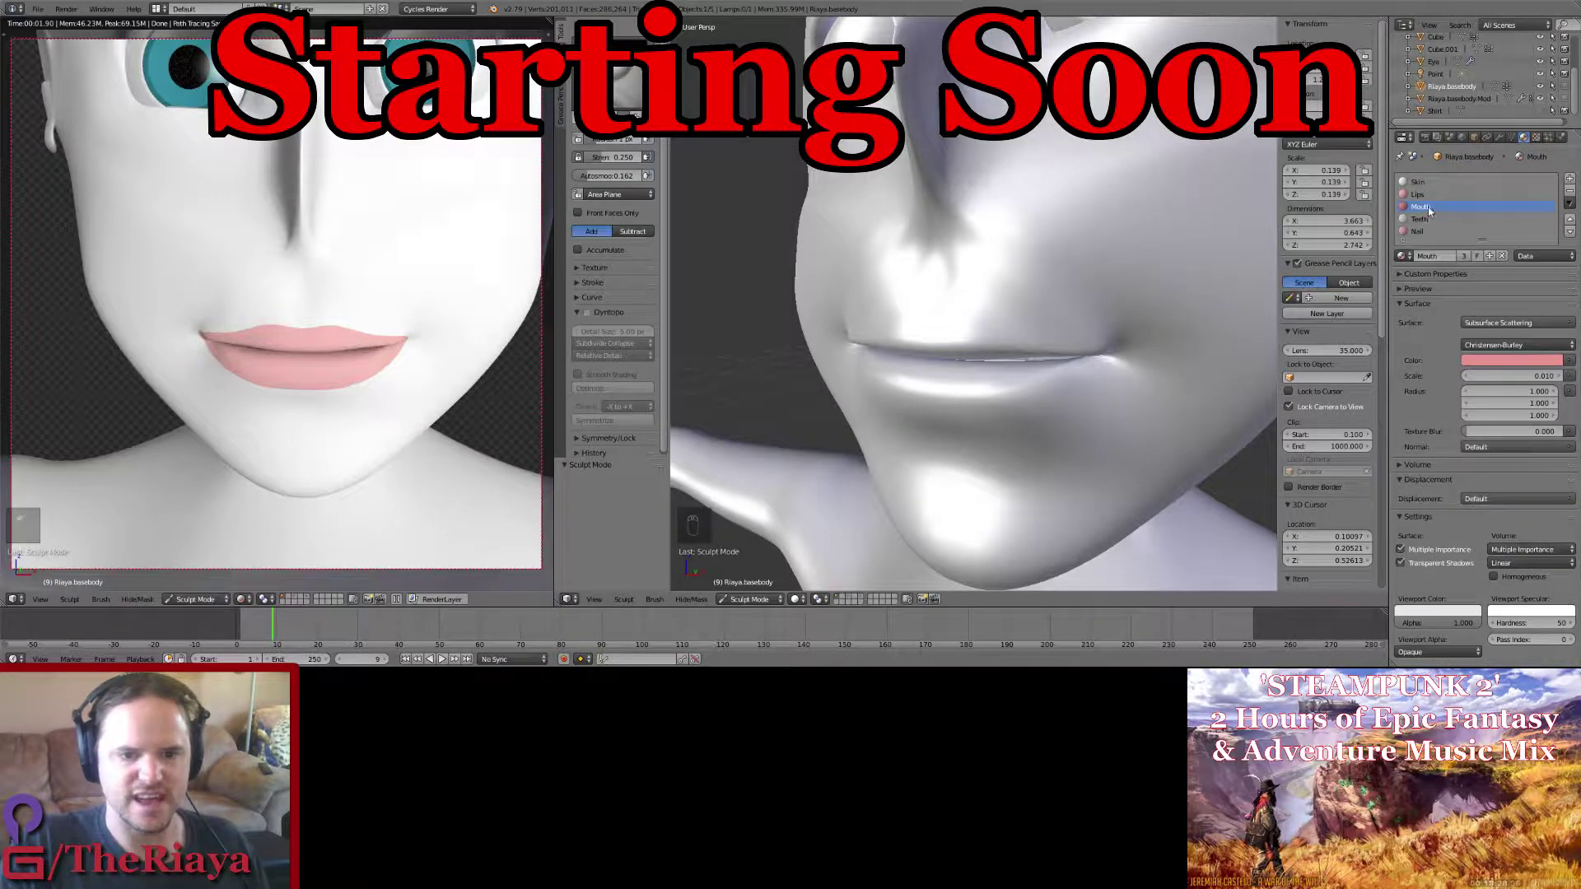
left_click(1445, 613)
left_click_drag(1415, 501, 1414, 489)
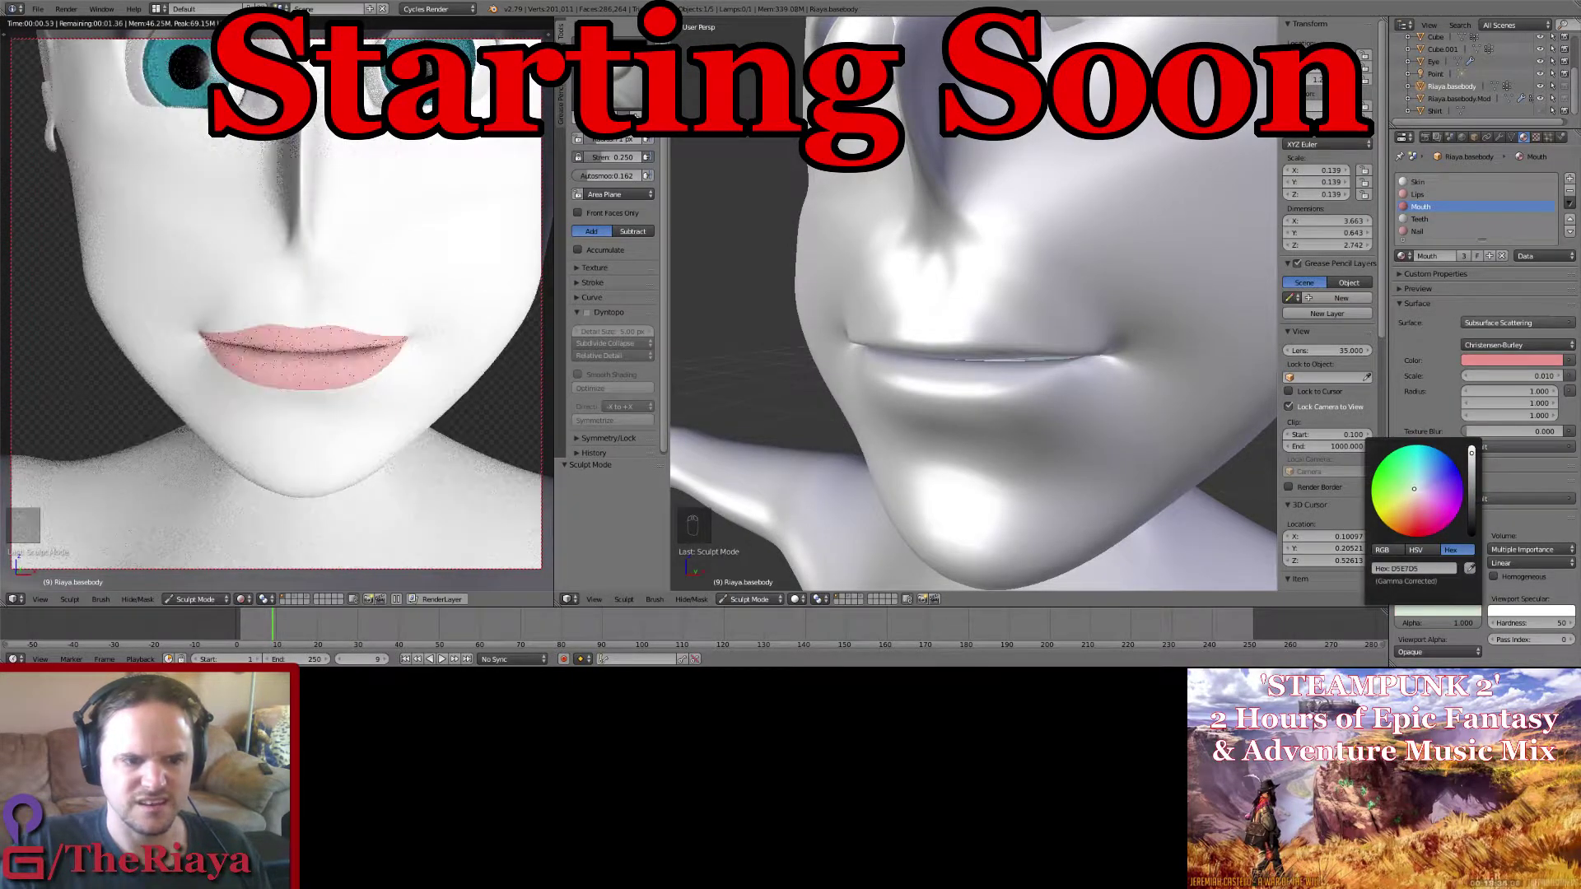
Step: Copy the Lips material's pink surface color hex value into its viewport color
left_click(1417, 196)
left_click(1466, 361)
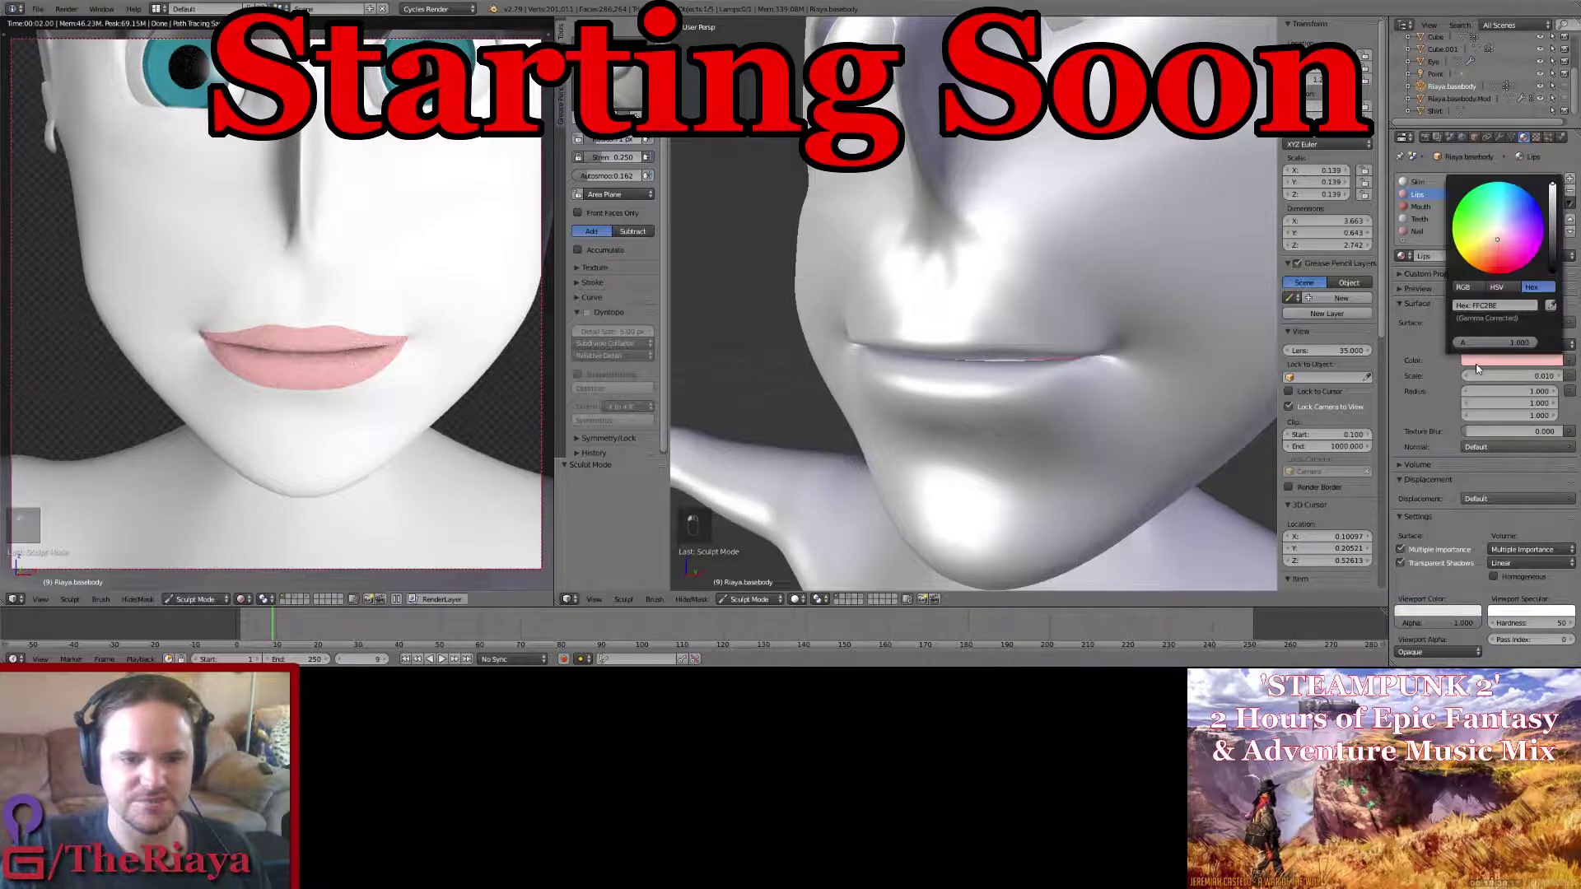
left_click(1498, 305)
key("Return")
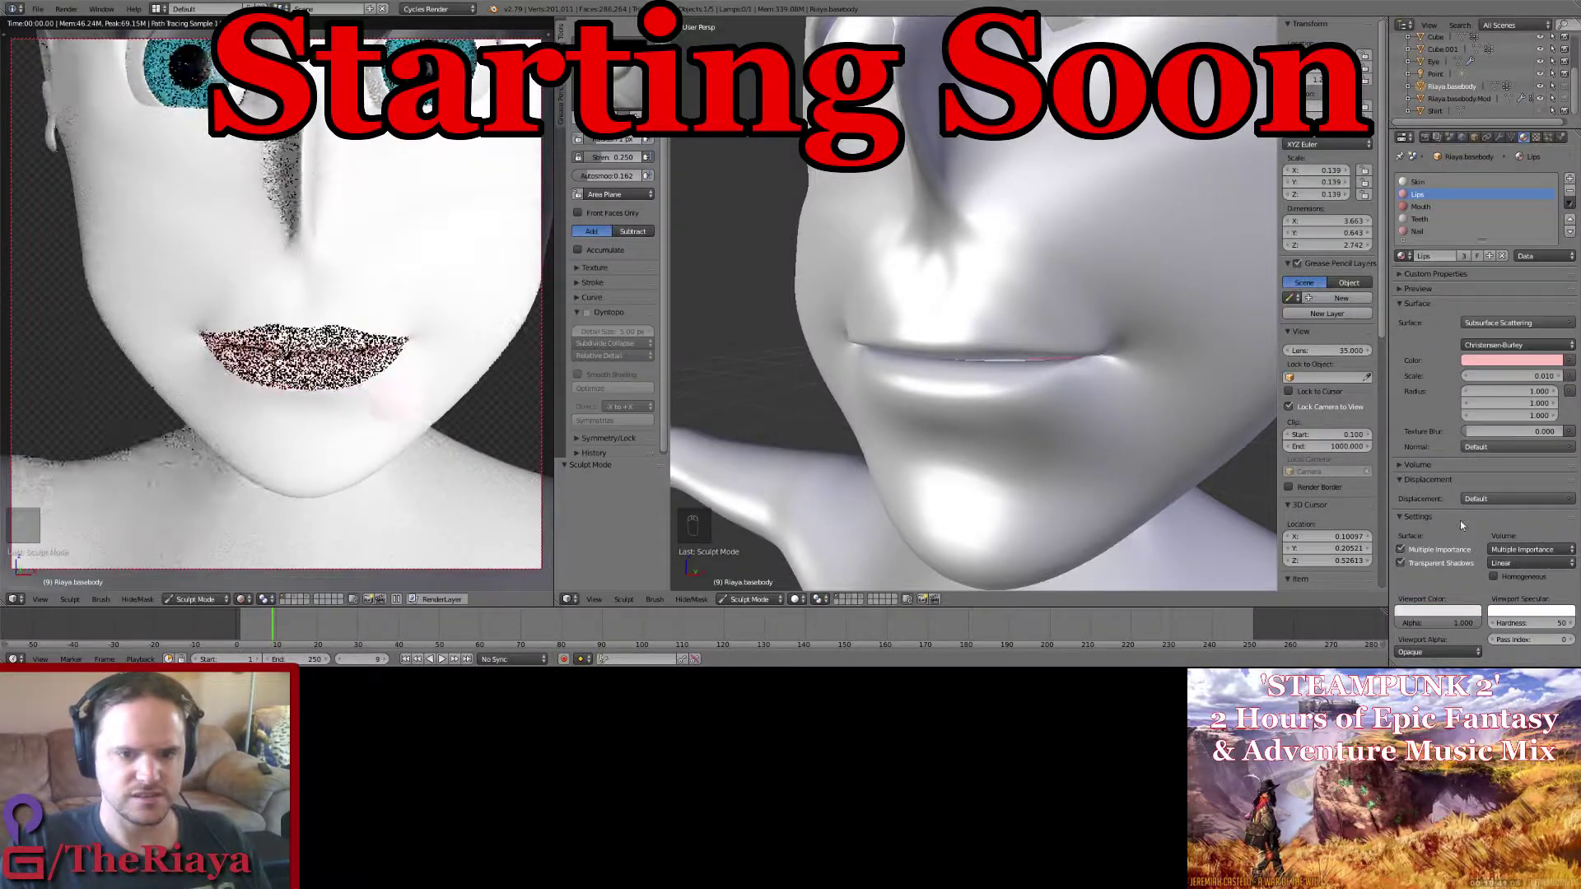
left_click(1437, 612)
left_click(1425, 568)
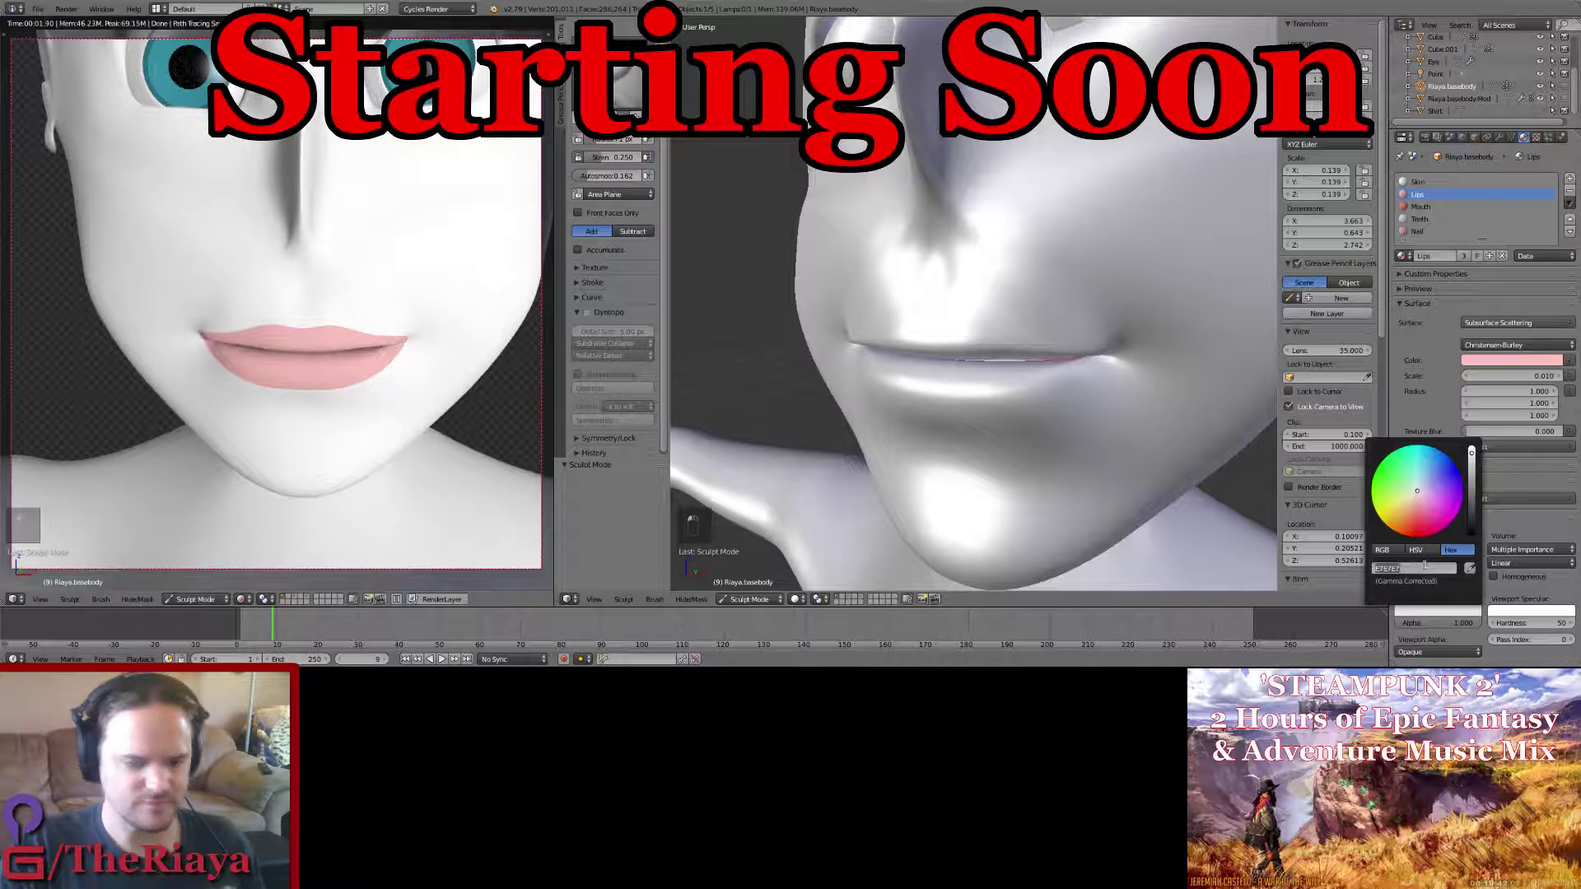
key("Return")
Step: Refine the philtrum just above the pink upper lip and update the render through Edit Mode
middle_click_drag(968, 282, 995, 314)
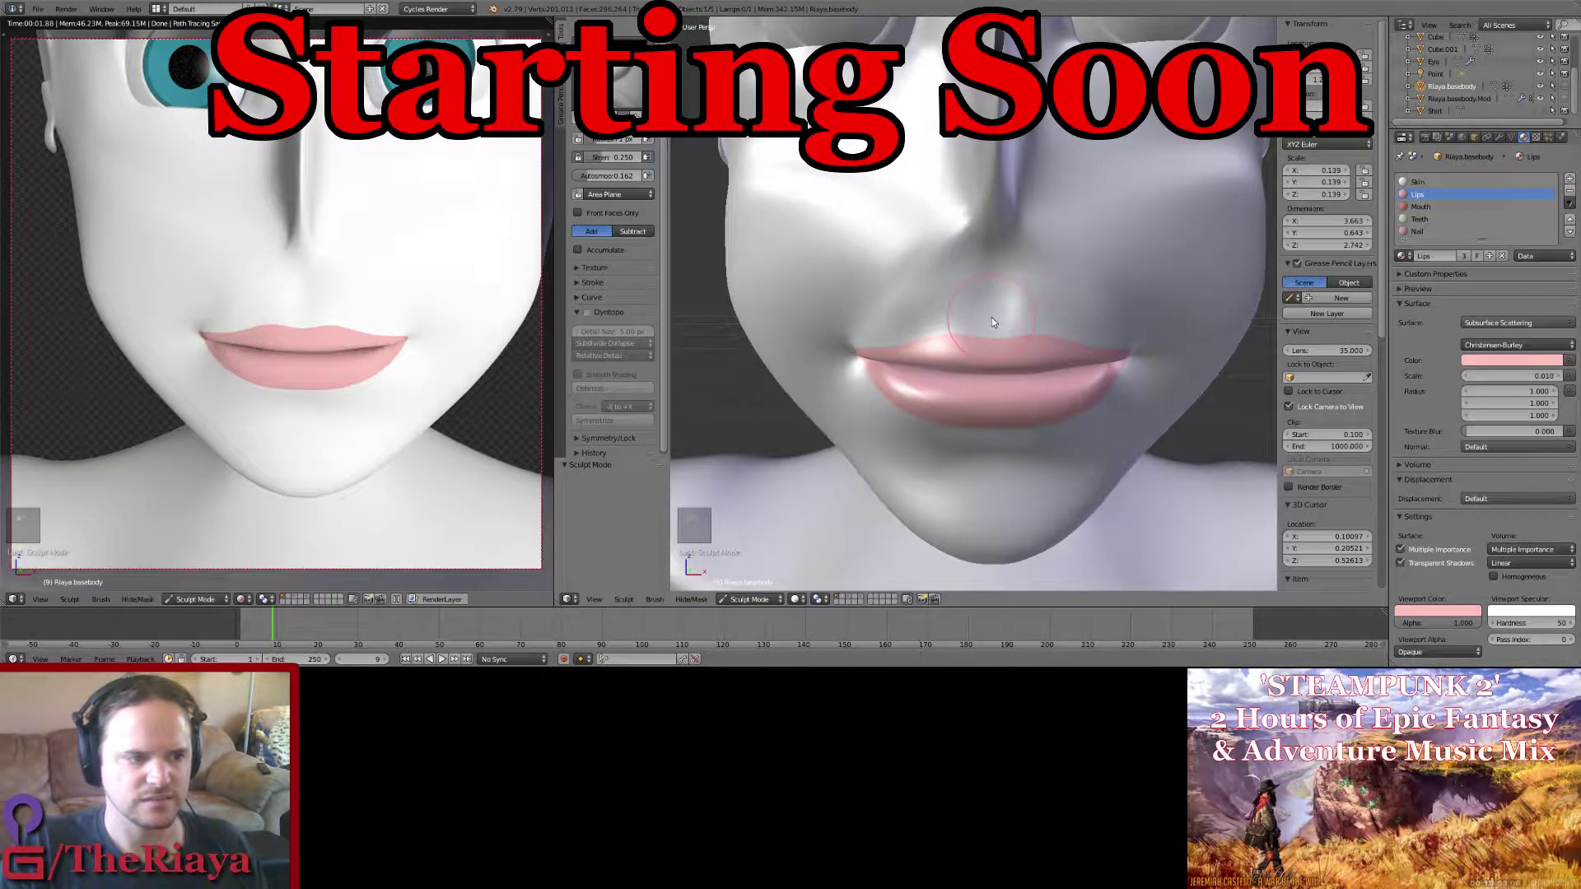
scroll(992, 318, "up", 2)
scroll(991, 312, "down", 2)
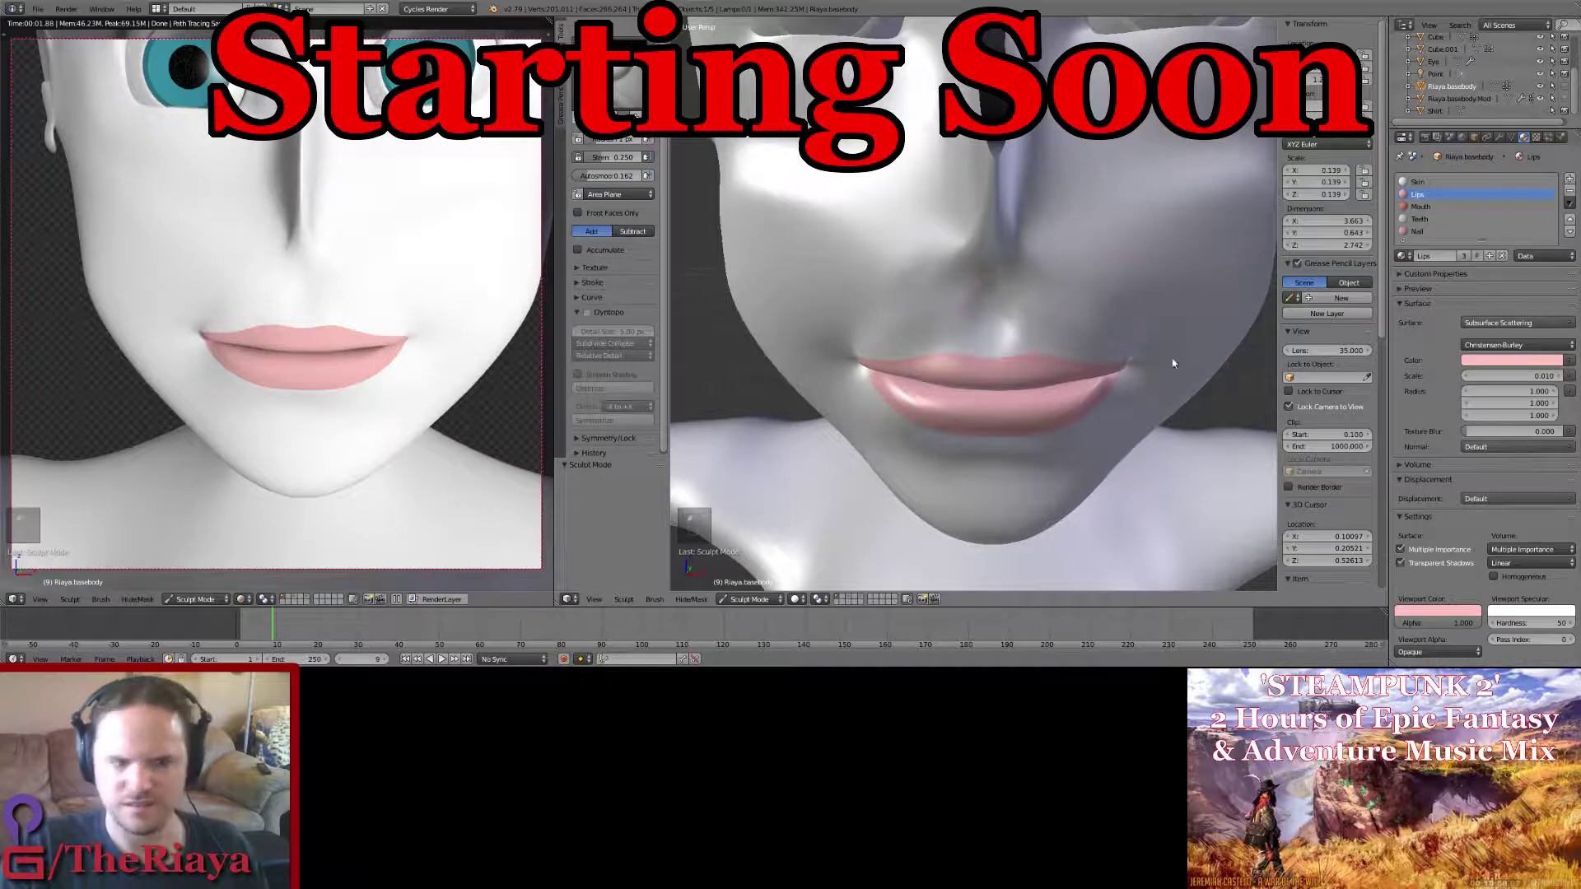
key("Tab")
key("Tab")
mouse_move(1145, 307)
middle_mouse_down()
mouse_move(969, 265)
mouse_move(1020, 286)
mouse_move(1014, 244)
mouse_move(1047, 227)
middle_mouse_up()
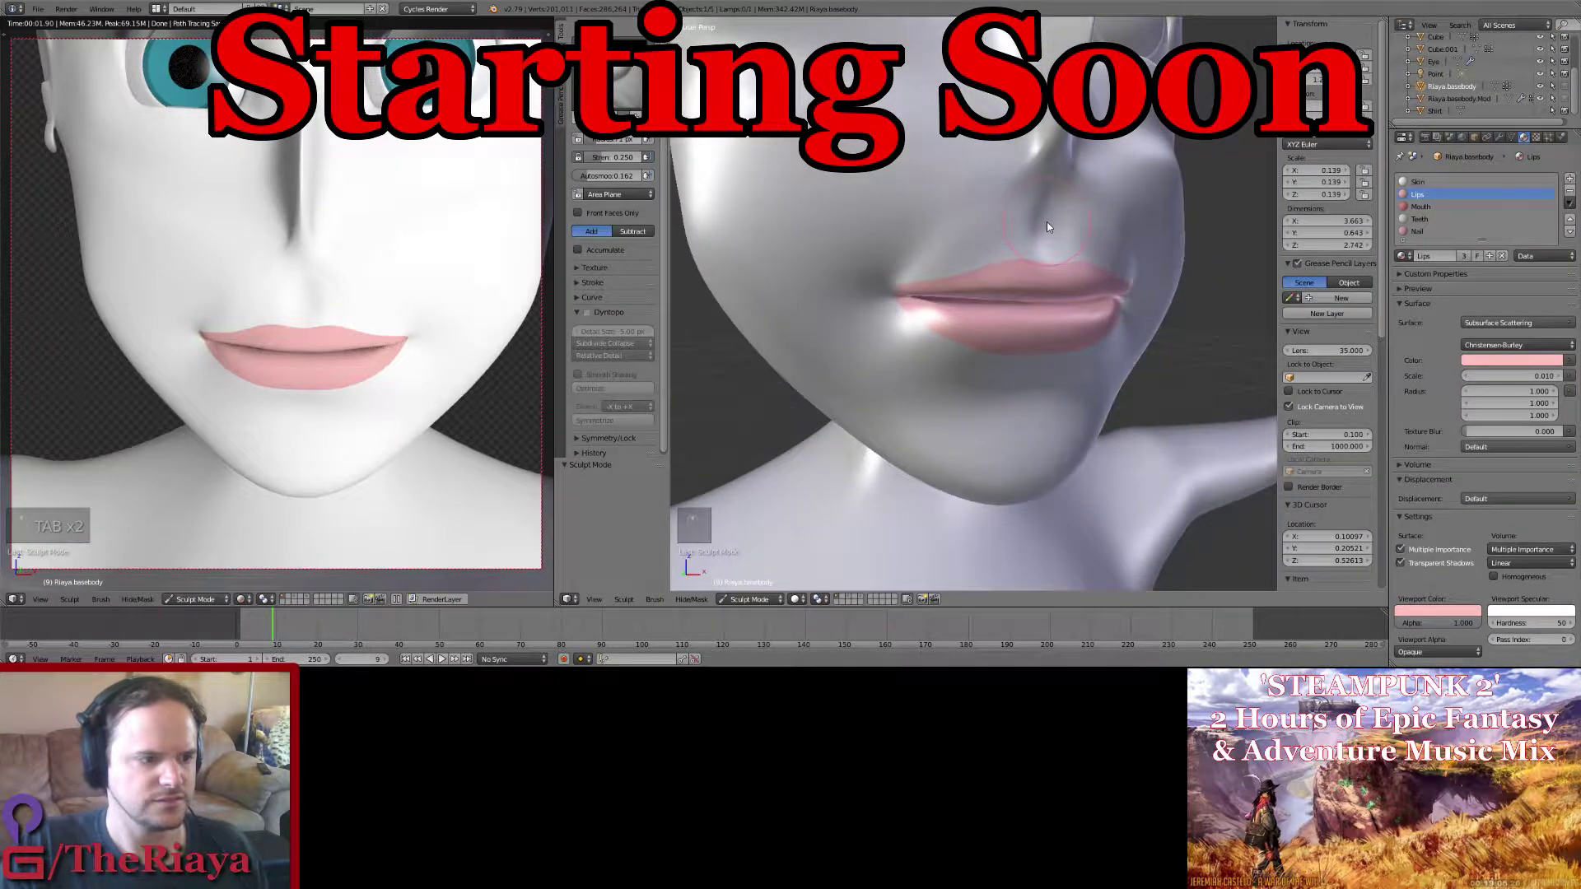
Step: Collapse the Dyntopo settings and refresh the rendered view by toggling Edit Mode
left_click(577, 312)
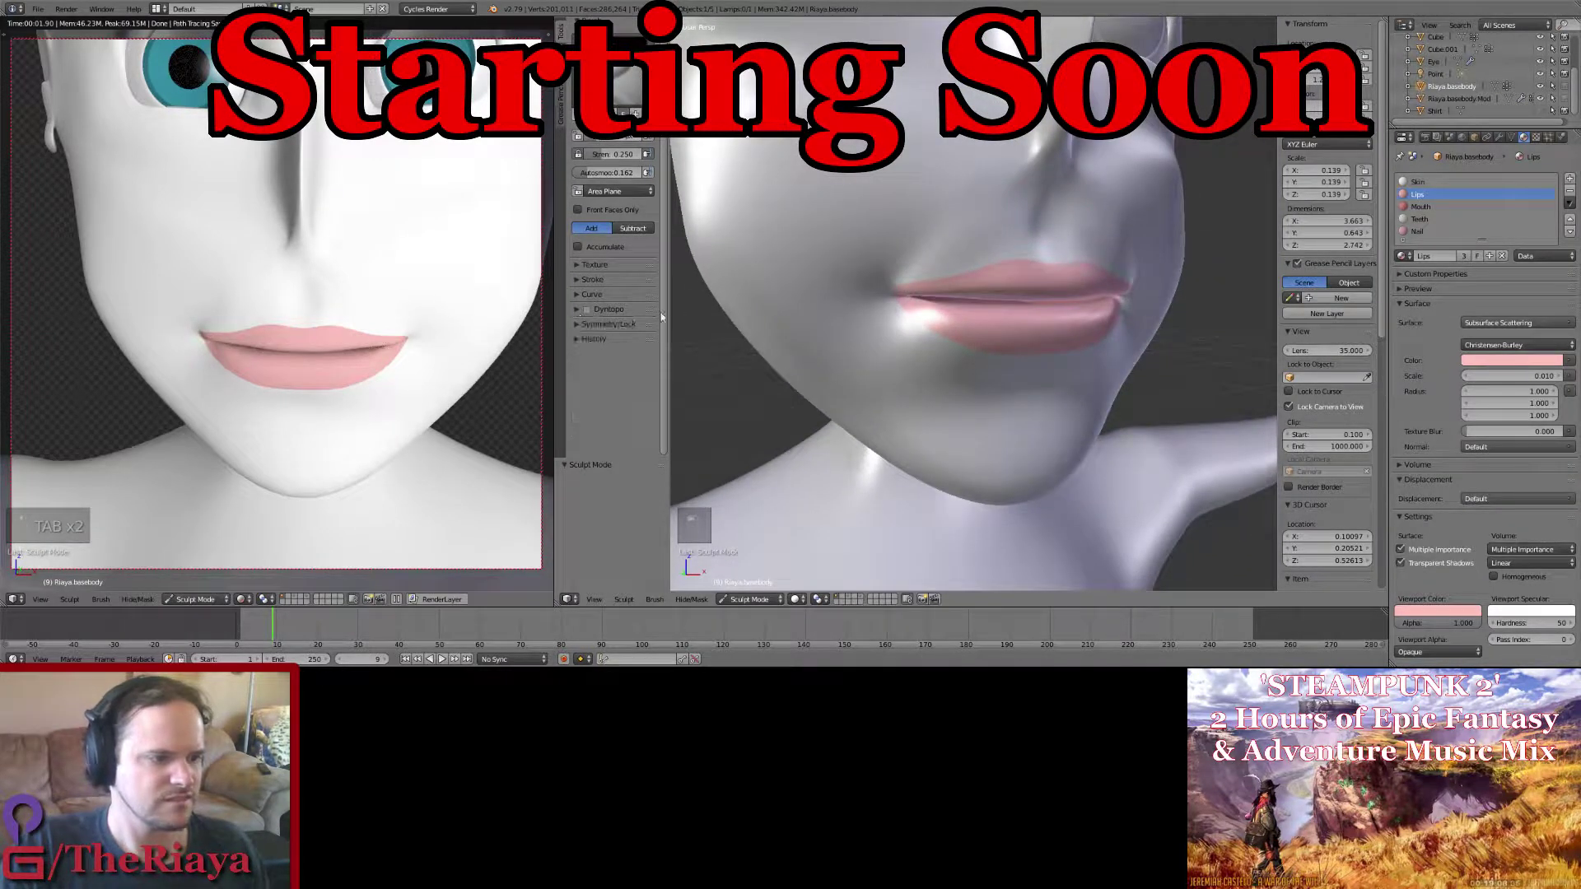
key("Tab")
key("Tab")
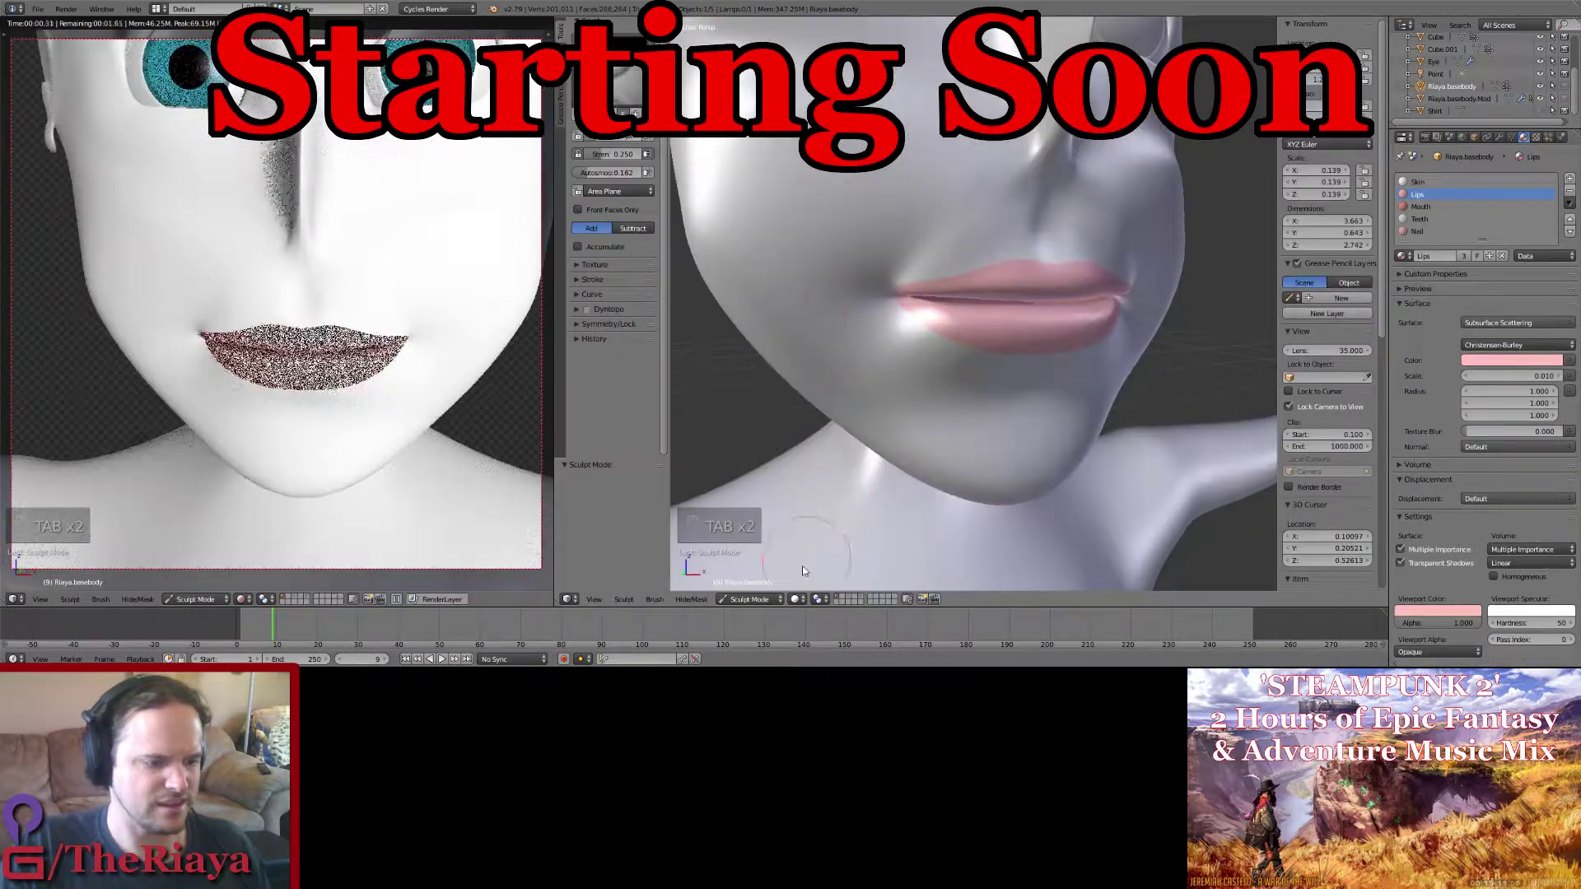
Step: Save the file in Object Mode and apply flat shading to the body mesh
left_click(766, 602)
left_click(758, 583)
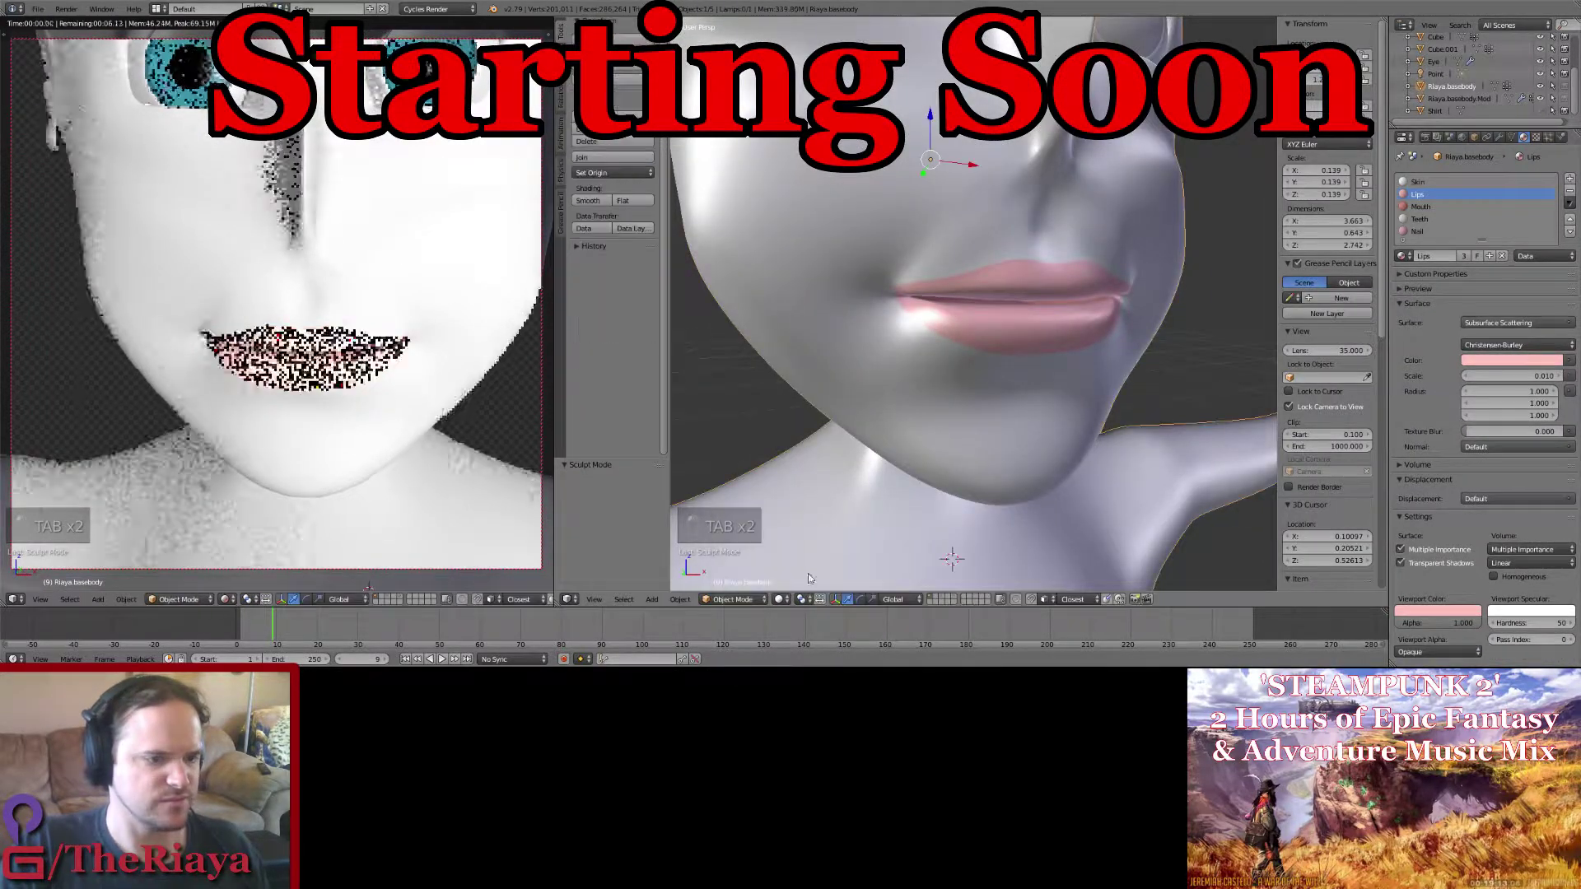
key("ctrl+s")
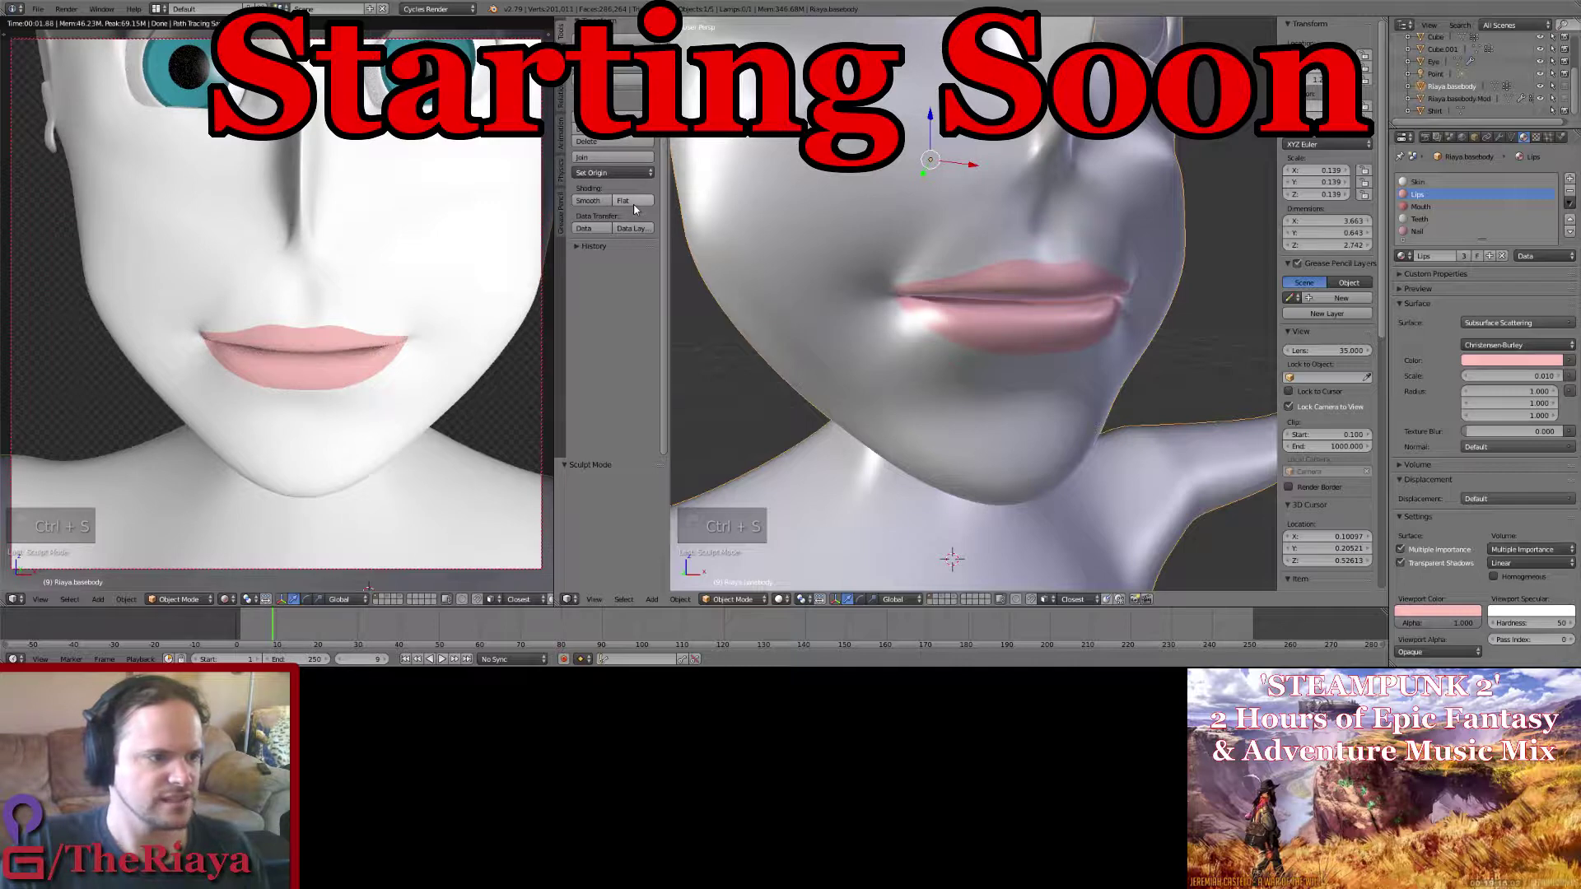
left_click(623, 201)
middle_click_drag(1024, 278, 990, 295)
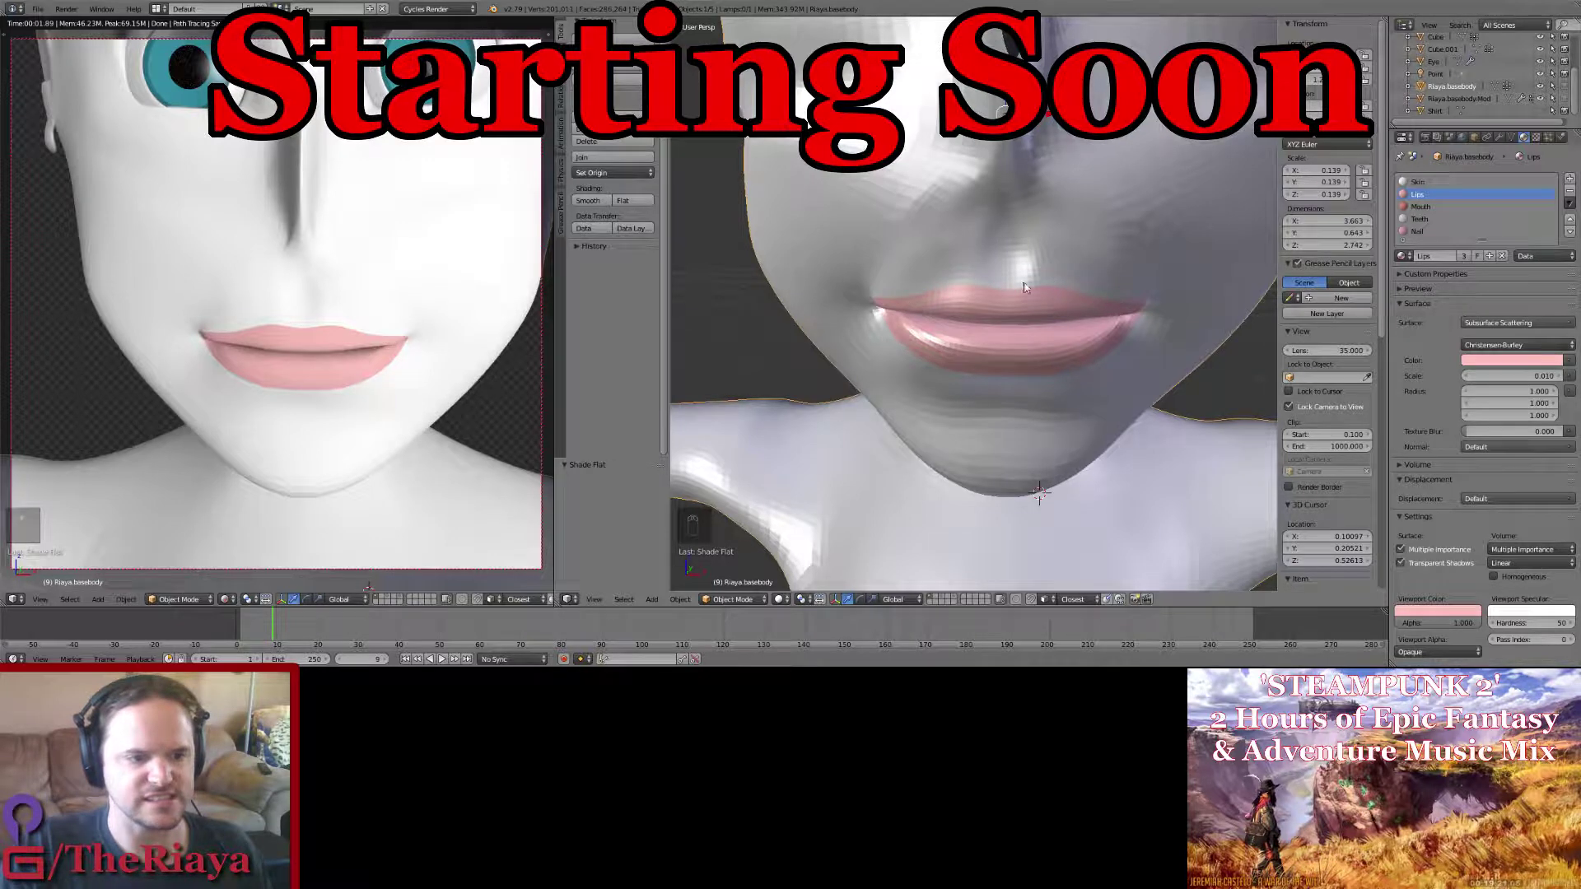
Step: Return the flat-shaded body to Sculpt Mode and save the file
left_click(779, 600)
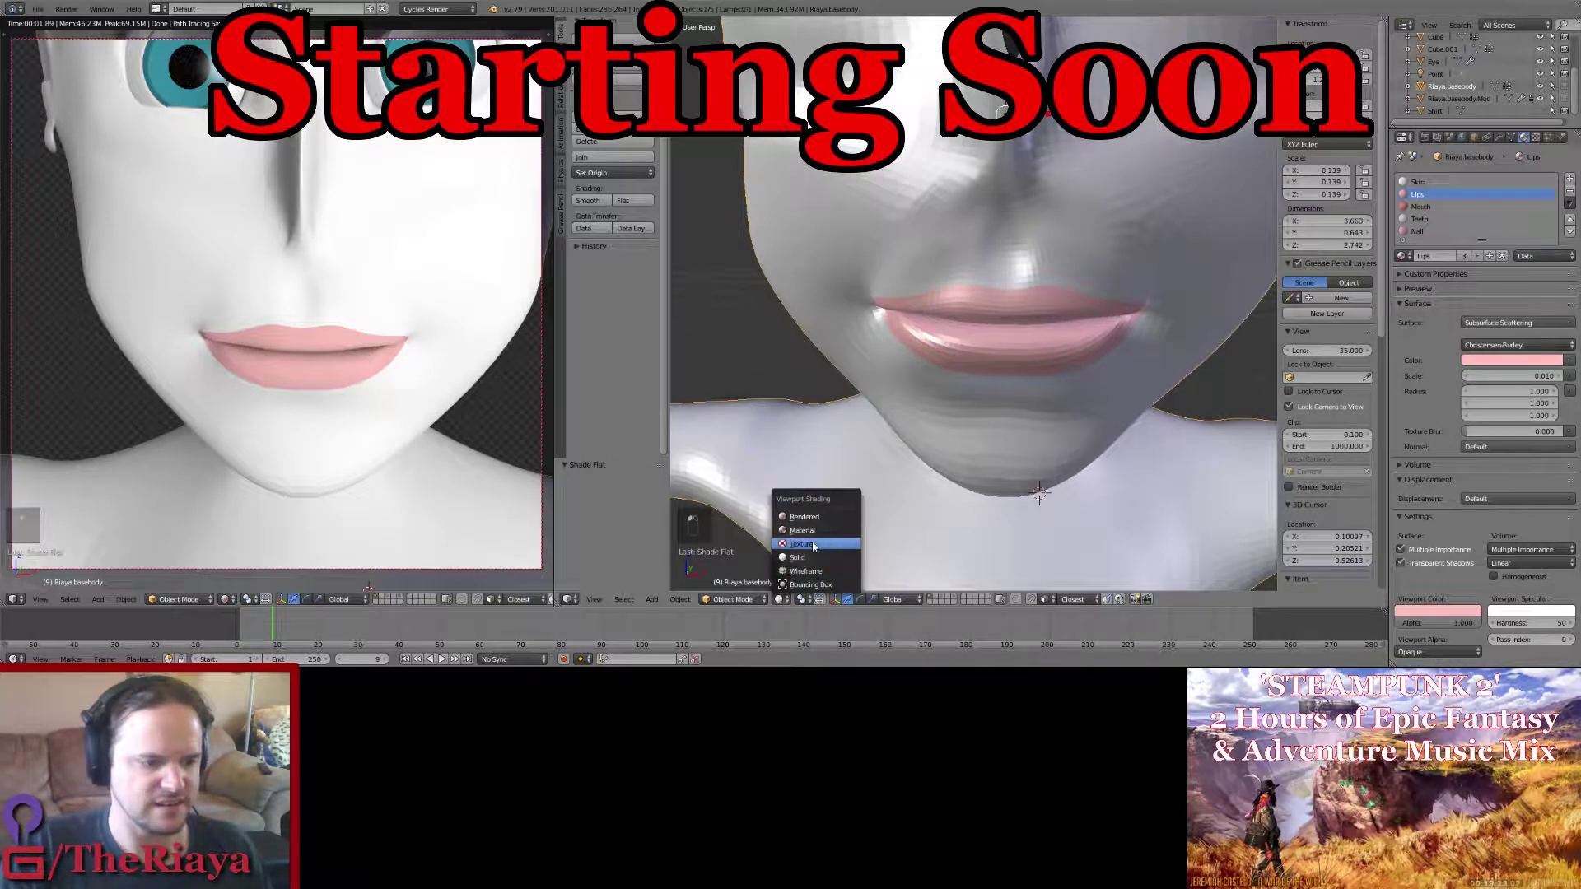
left_click(736, 600)
left_click(756, 558)
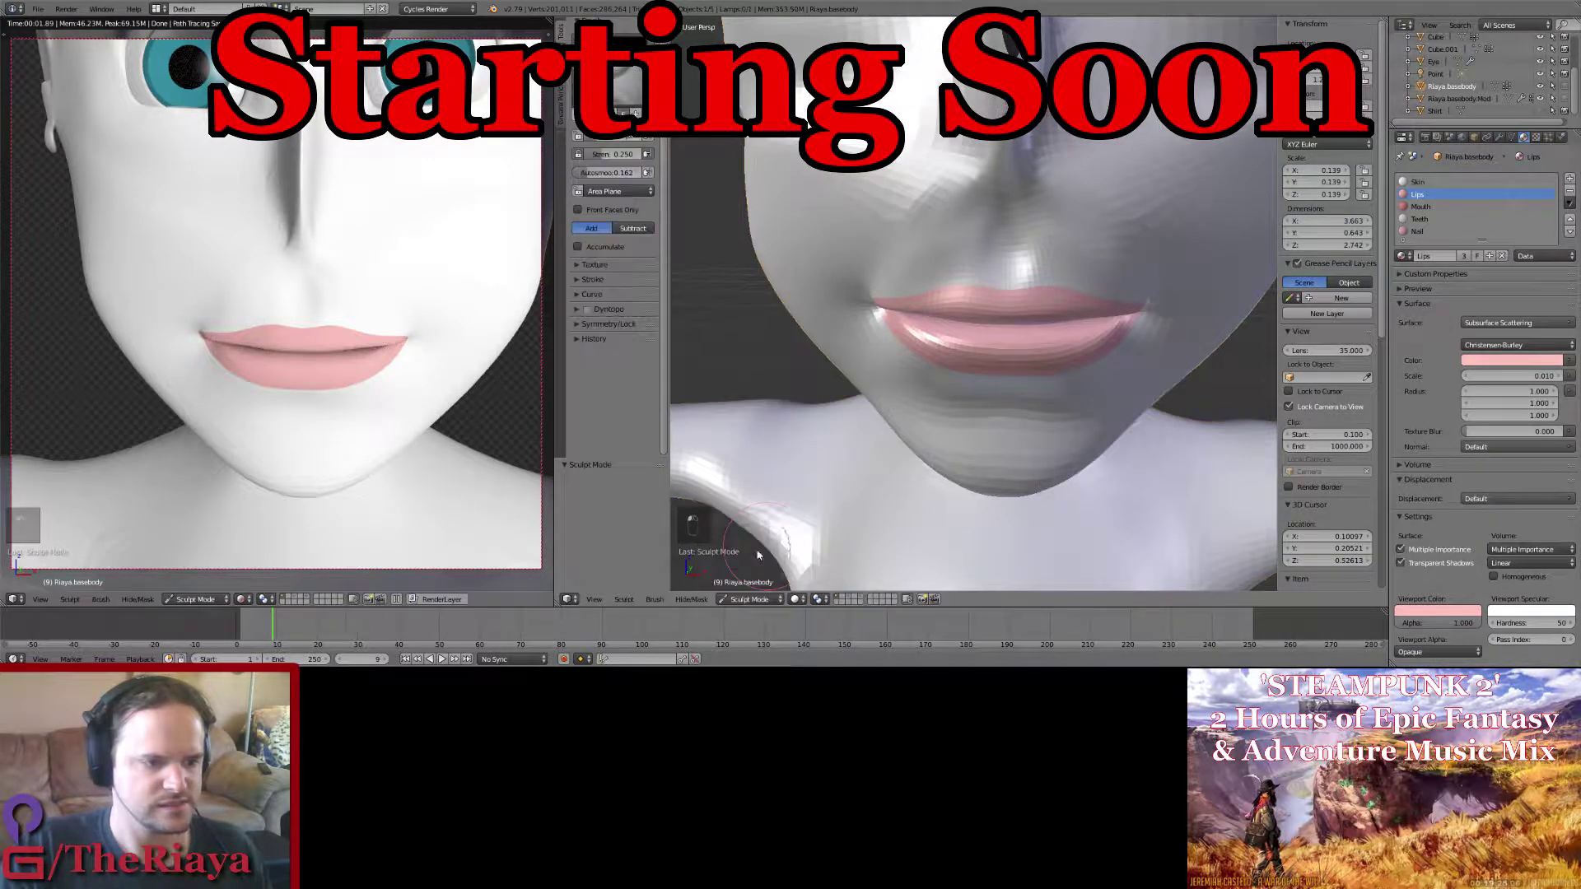
key("ctrl+s")
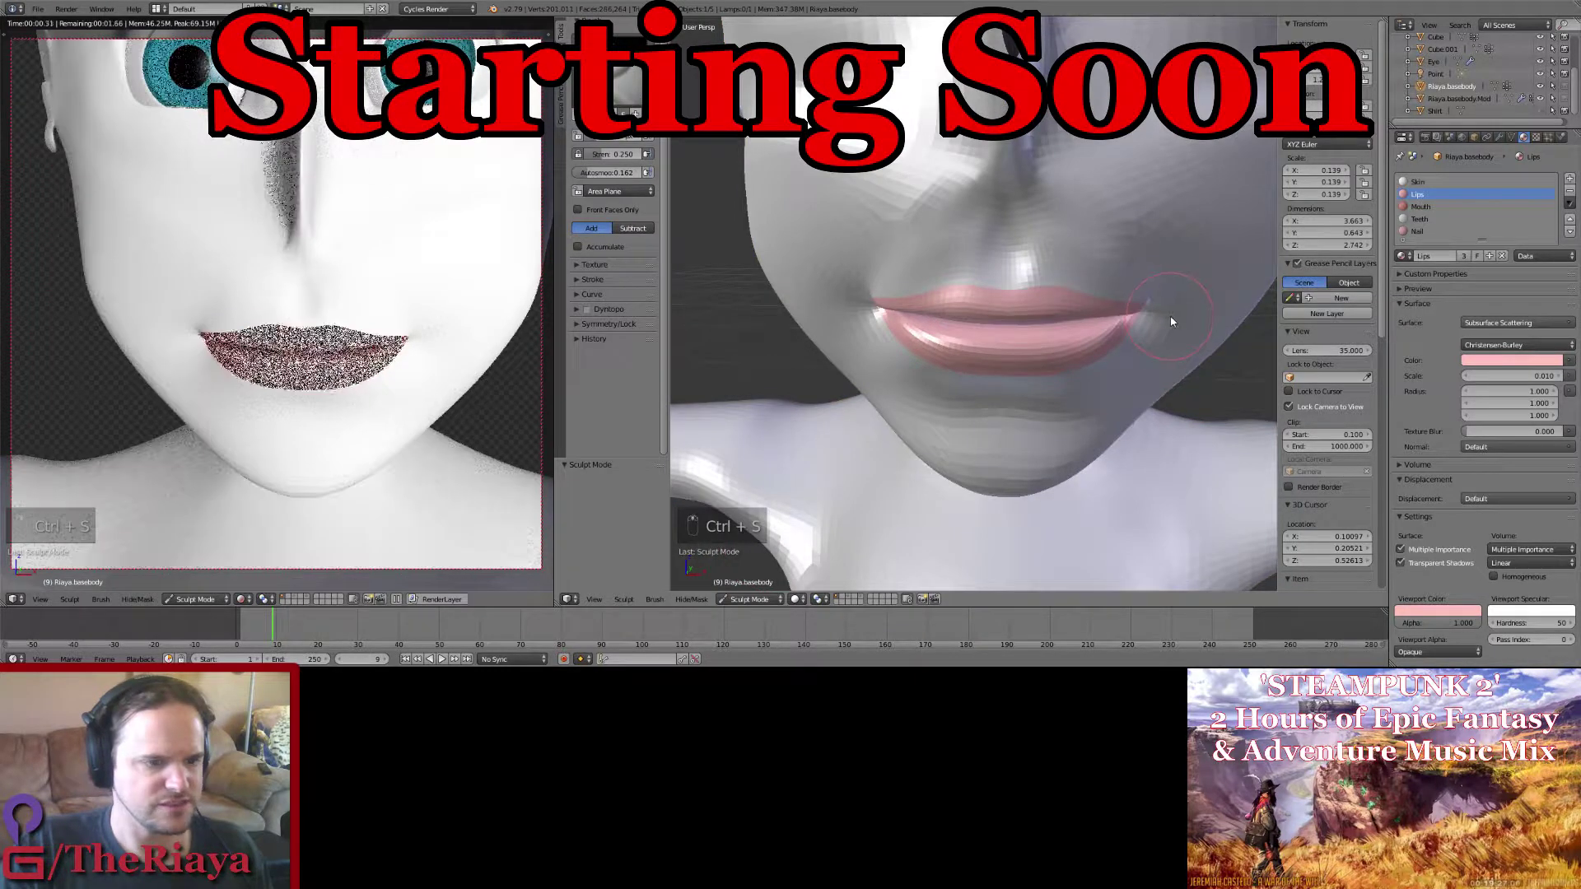
mouse_move(1164, 314)
middle_mouse_down()
mouse_move(1012, 361)
mouse_move(998, 329)
mouse_move(975, 333)
mouse_move(998, 384)
mouse_move(1033, 344)
middle_mouse_up()
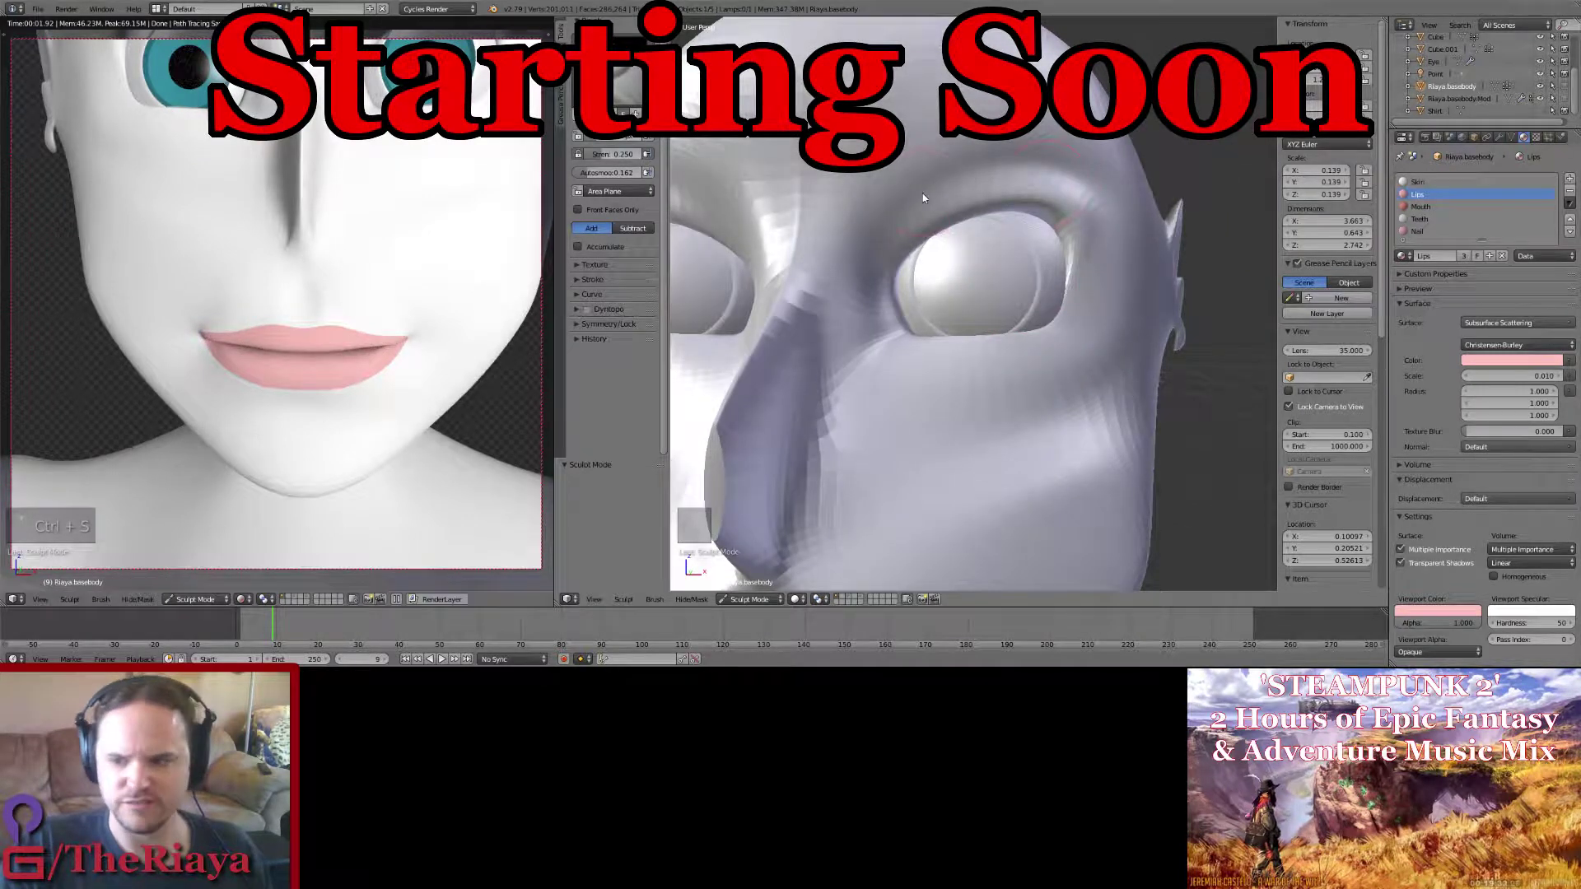
Step: Fill out the cheek beside the mouth corner with a resized Inflate/Deflate brush, undoing the first test stroke
mouse_move(1103, 423)
middle_mouse_down()
mouse_move(1065, 306)
mouse_move(1022, 336)
middle_mouse_up()
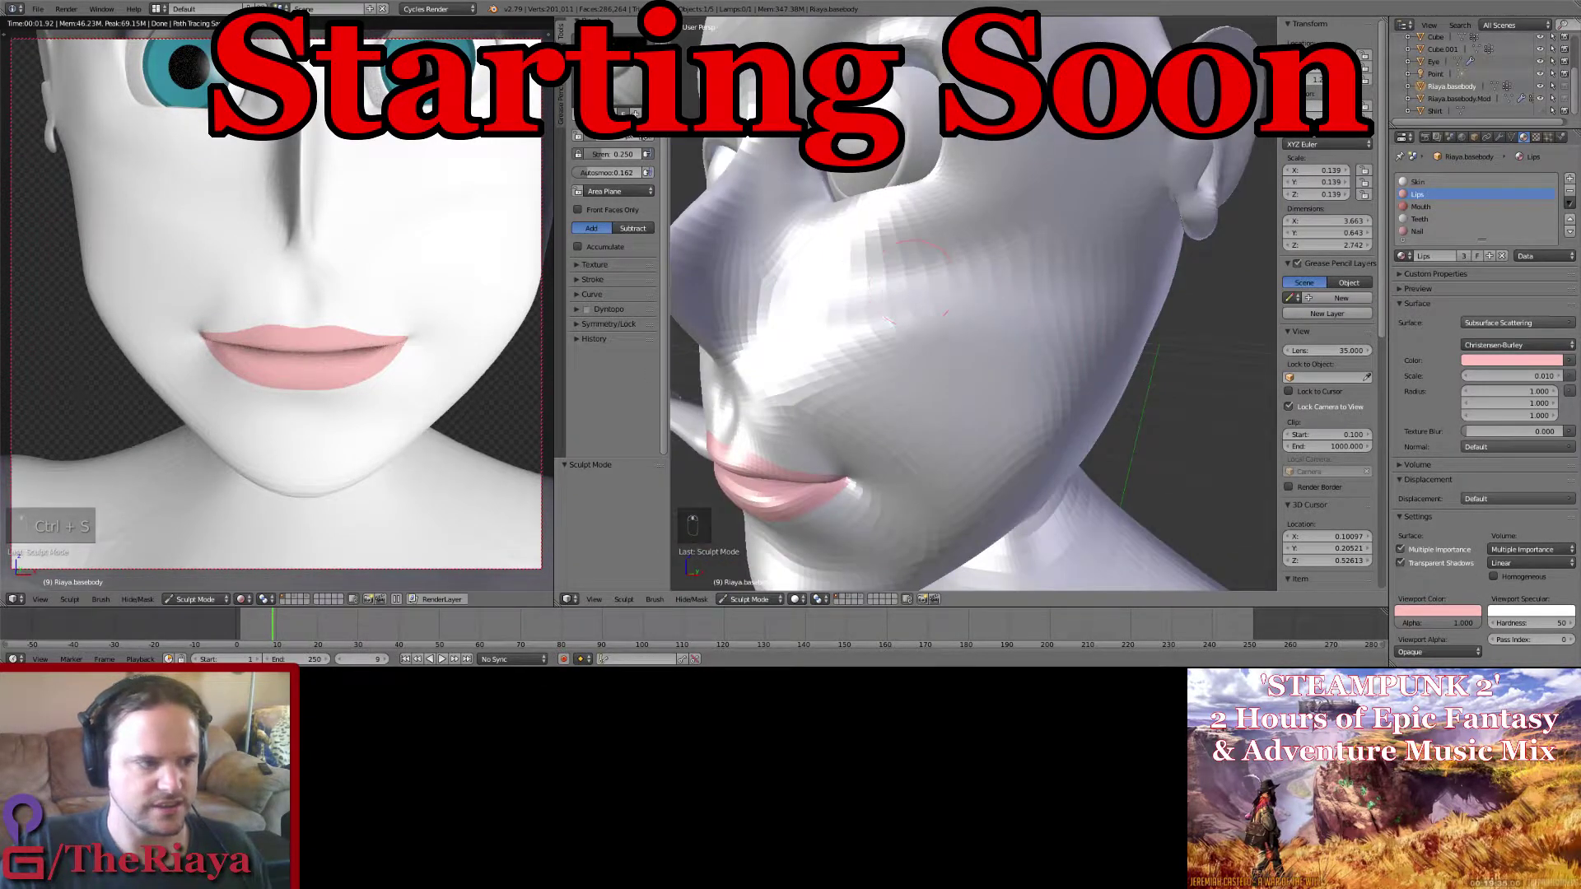
left_click(617, 92)
left_click(944, 147)
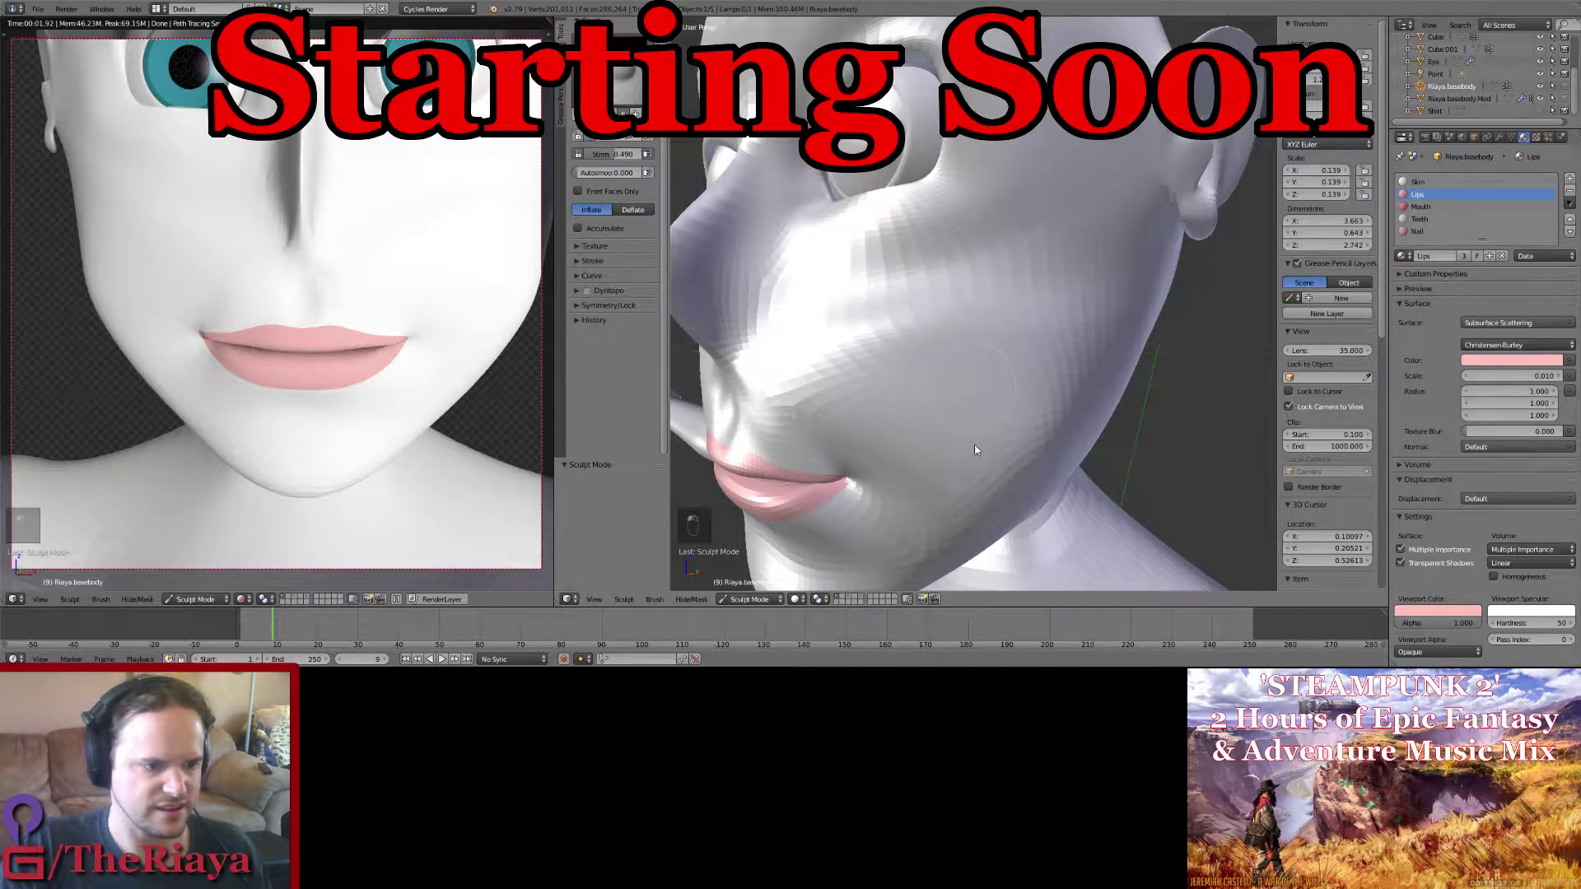
left_click_drag(947, 367, 1040, 370)
key("ctrl+z")
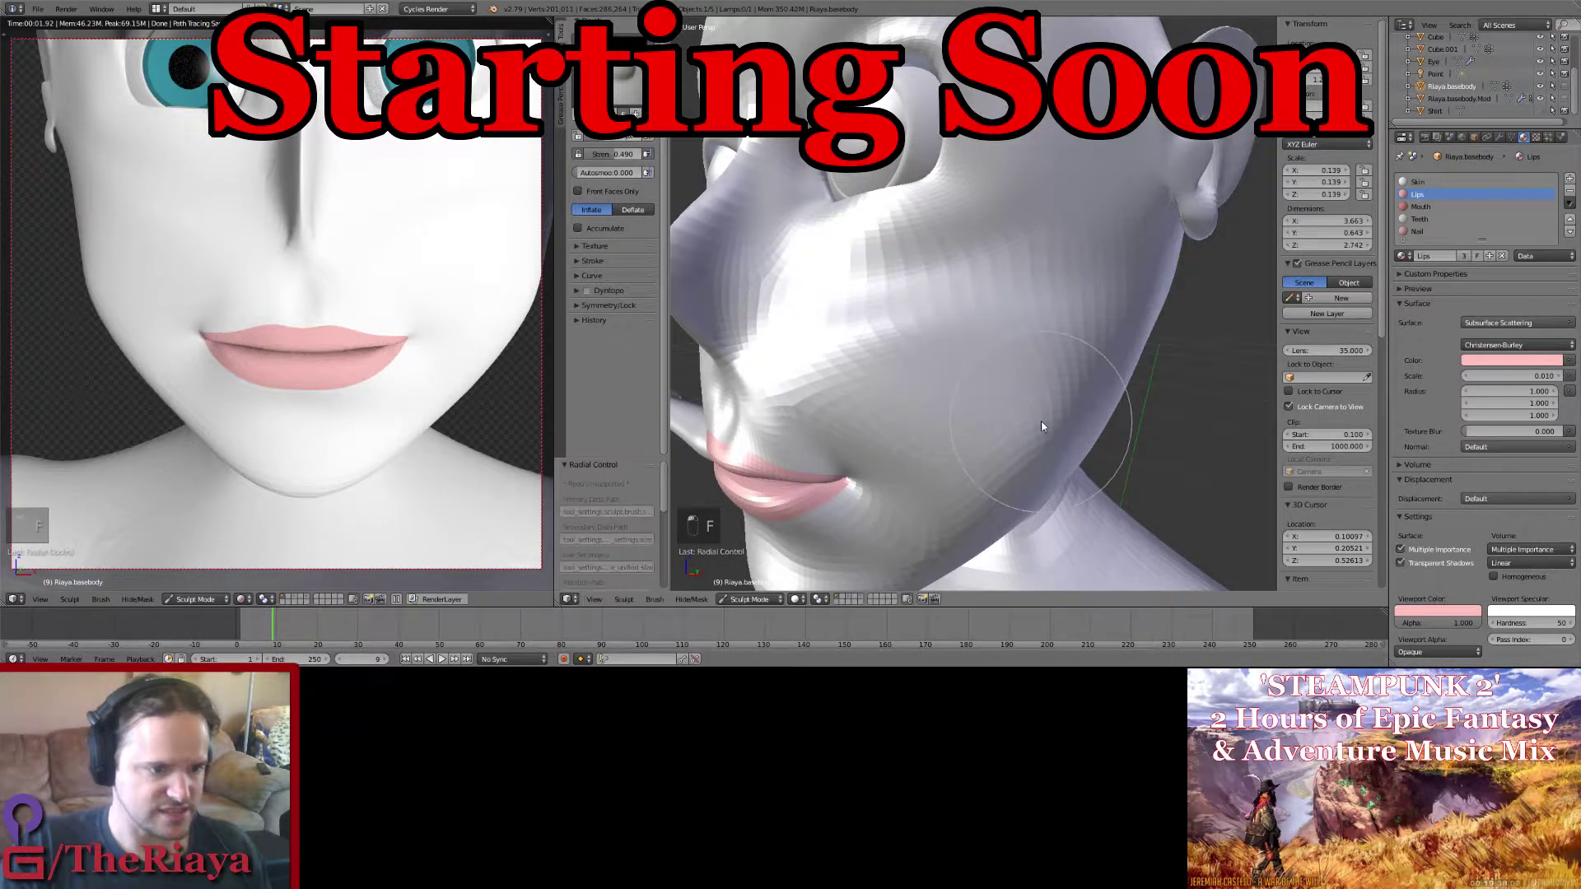
key("f")
mouse_move(1111, 387)
middle_mouse_down()
mouse_move(1066, 436)
mouse_move(1054, 372)
middle_mouse_up()
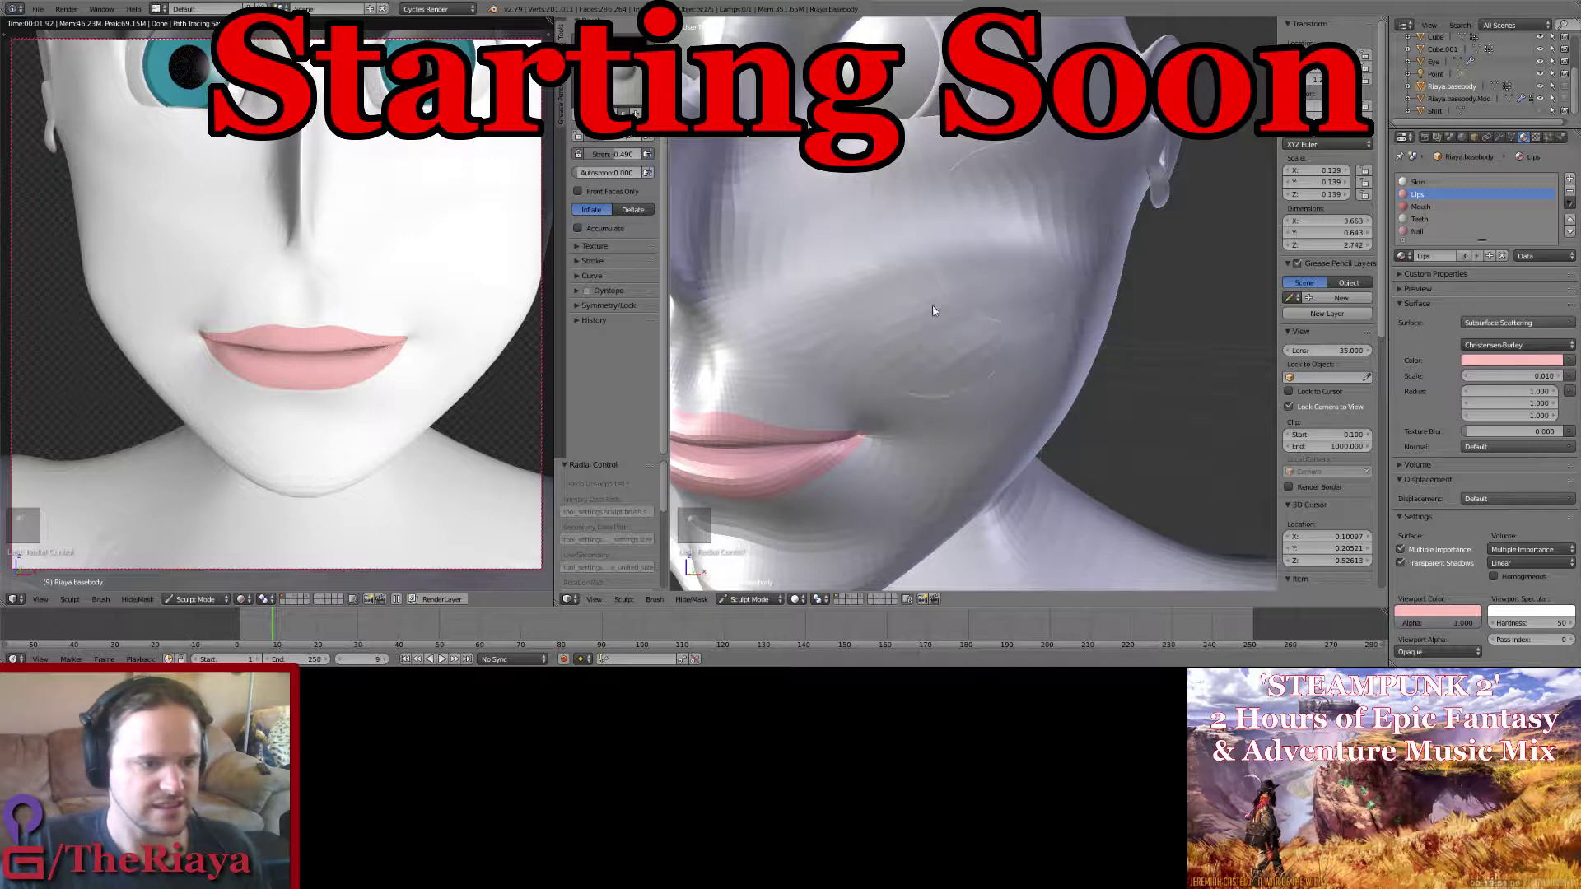
middle_click_drag(889, 330, 968, 329)
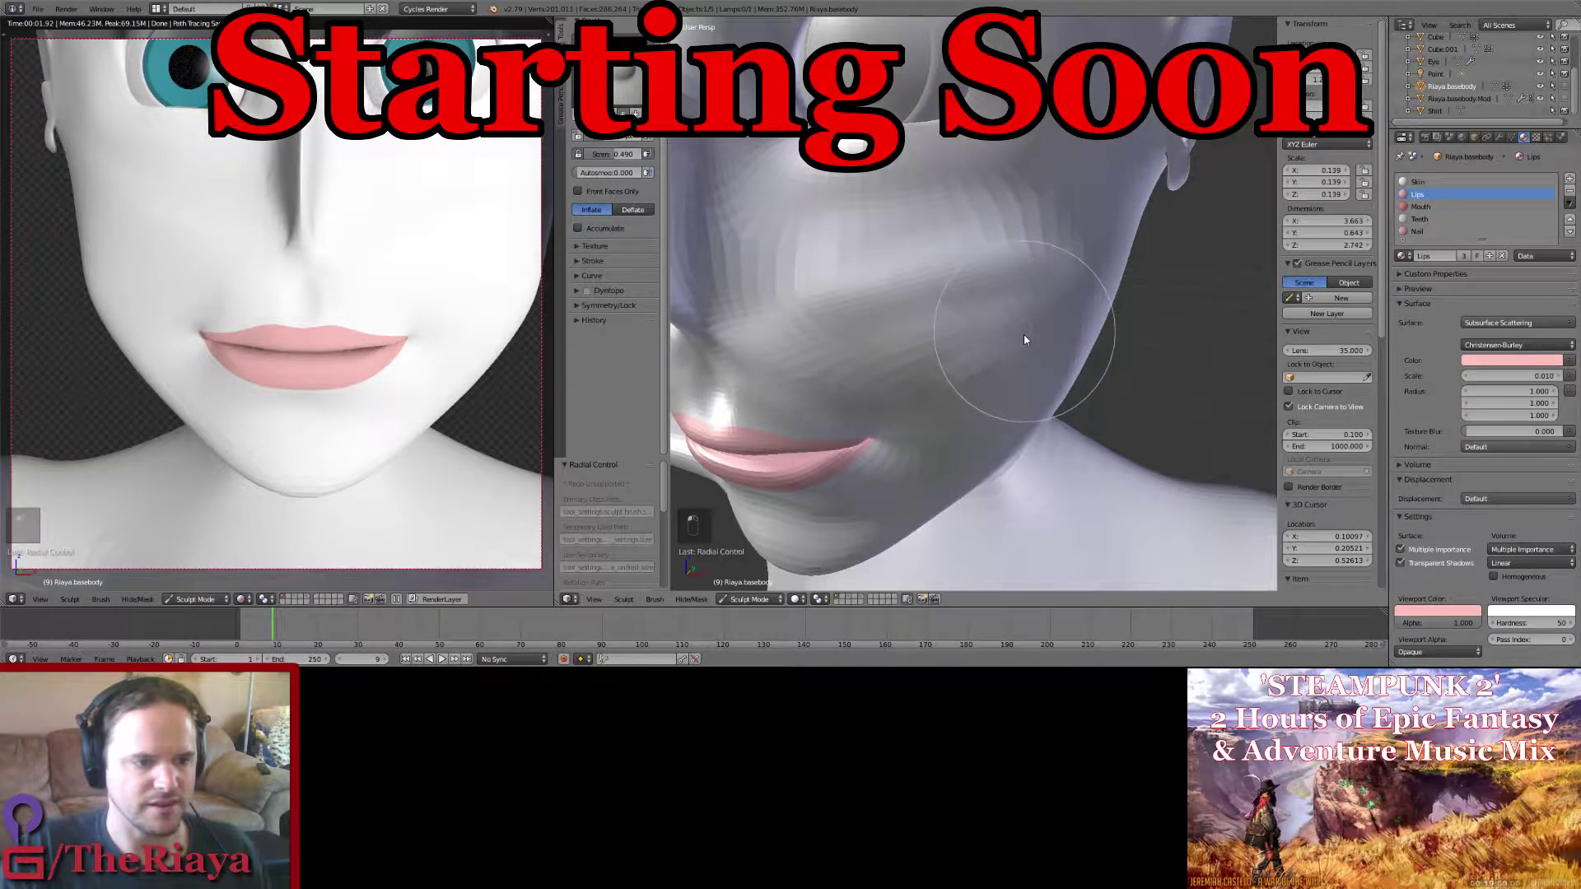
Step: Smooth the cheek between the nose and the mouth corner using the Smooth brush at strength 0.141
left_click(618, 78)
left_click(945, 205)
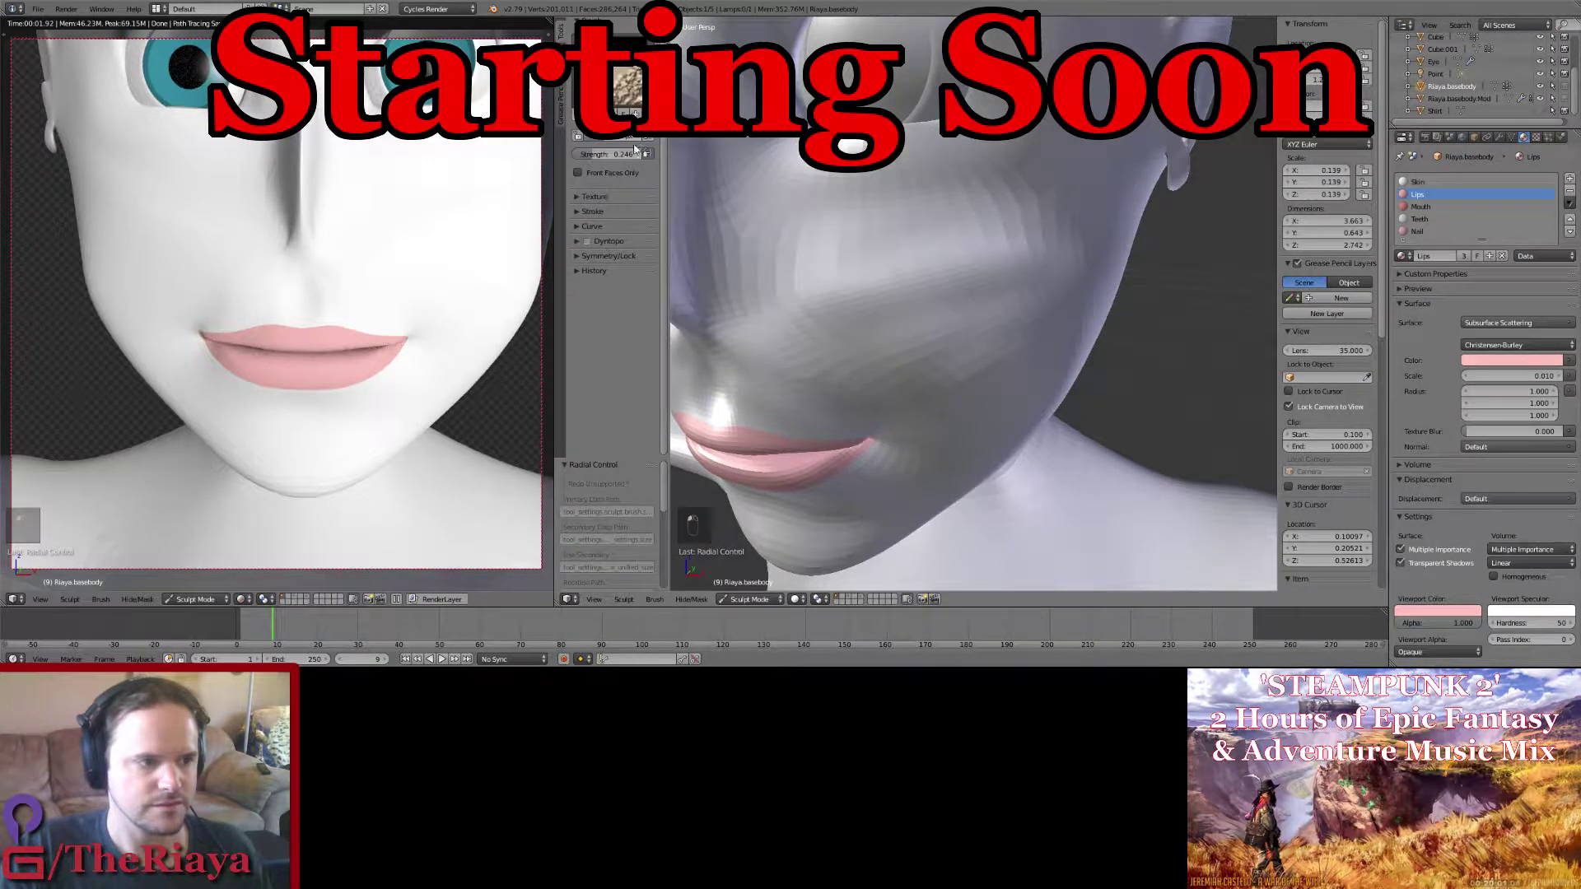
left_click_drag(637, 153, 597, 153)
left_click(595, 153)
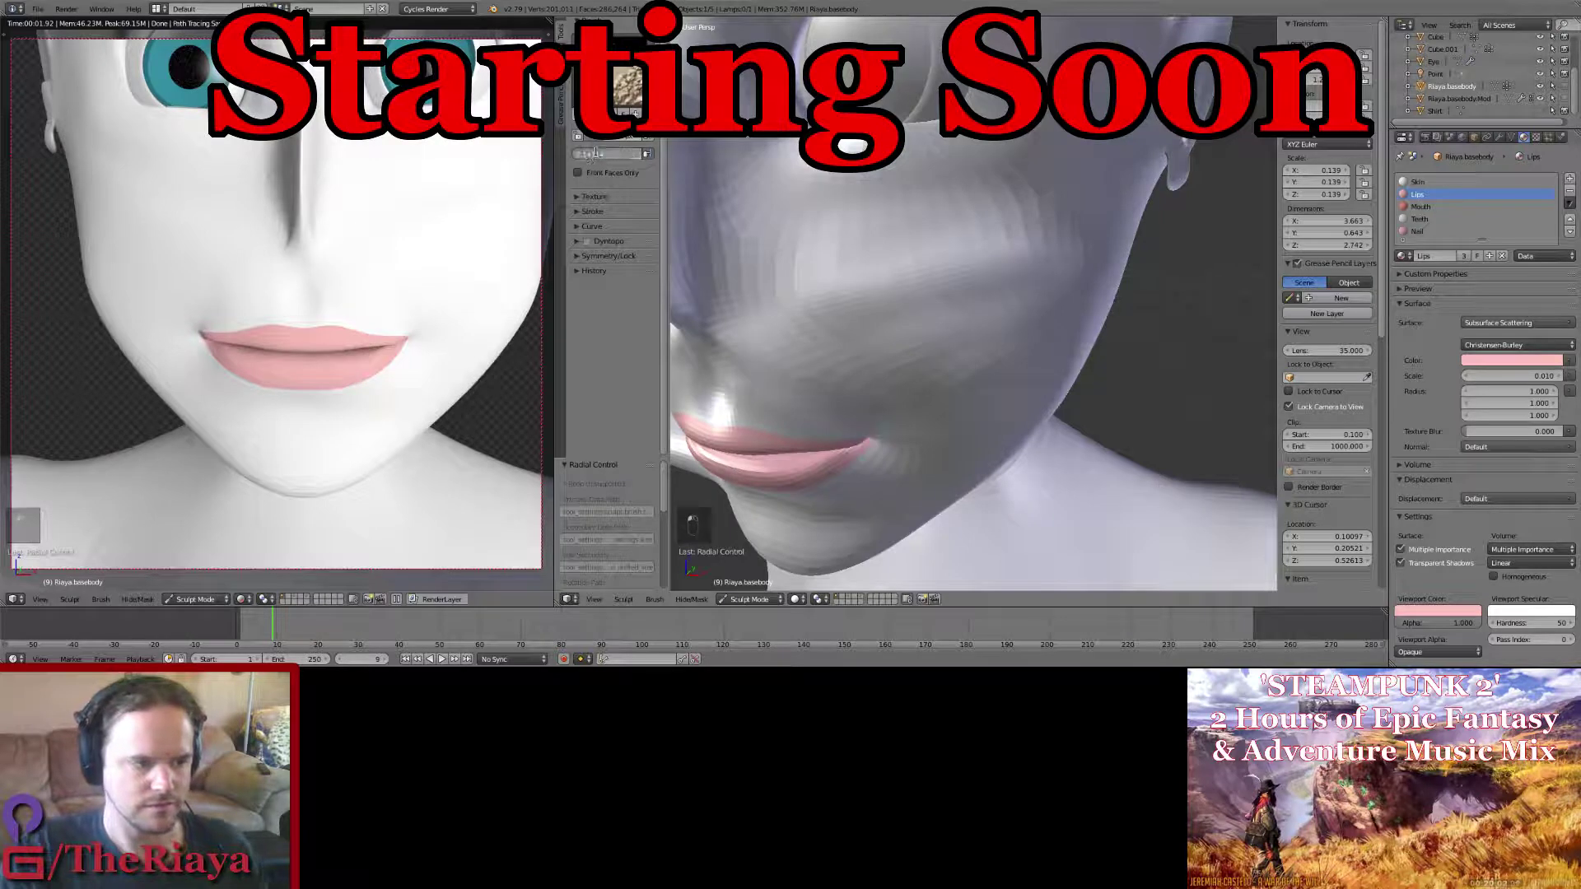
key("Return")
mouse_move(822, 303)
left_mouse_down()
mouse_move(1044, 263)
mouse_move(799, 320)
mouse_move(907, 303)
mouse_move(891, 271)
left_mouse_up()
middle_click_drag(891, 266, 888, 260)
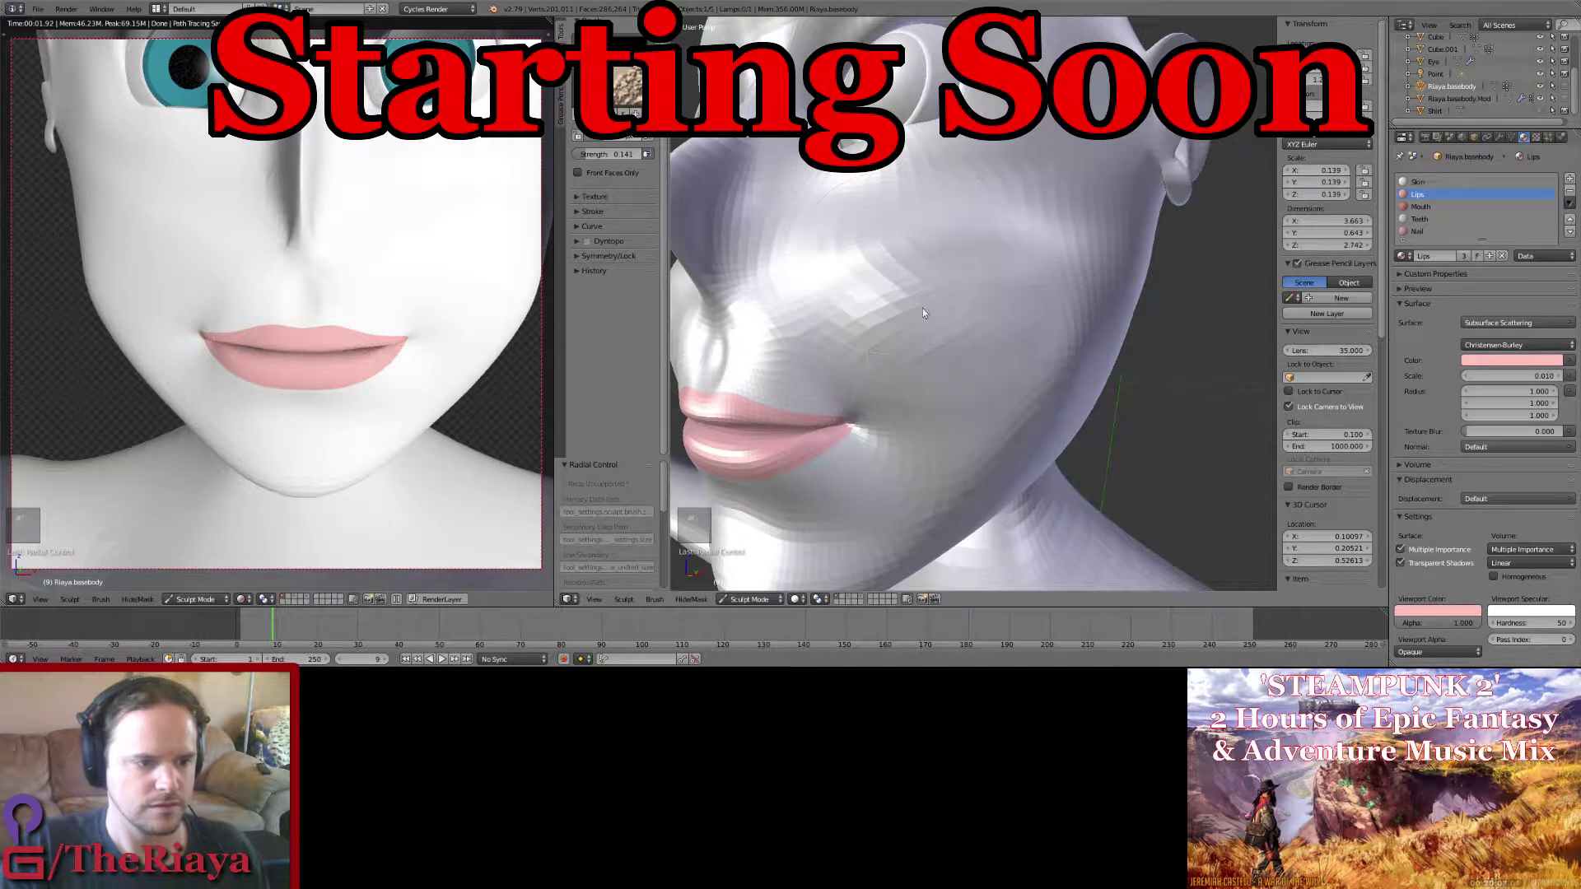
middle_click_drag(989, 290, 982, 285)
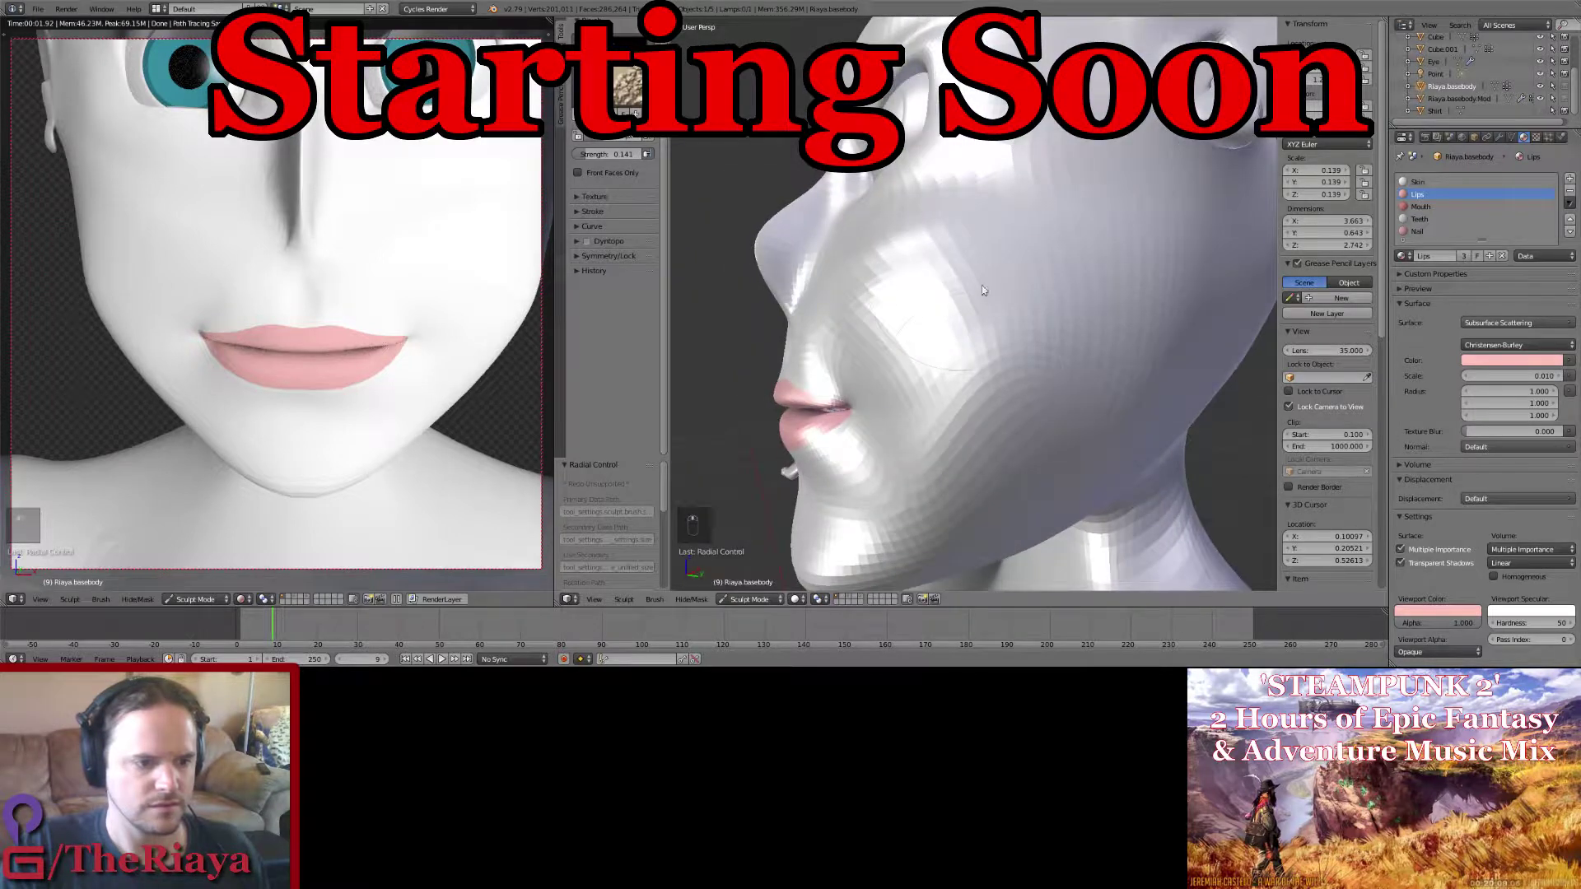
mouse_move(978, 343)
middle_mouse_down()
mouse_move(1000, 311)
mouse_move(1041, 345)
mouse_move(1005, 313)
middle_mouse_up()
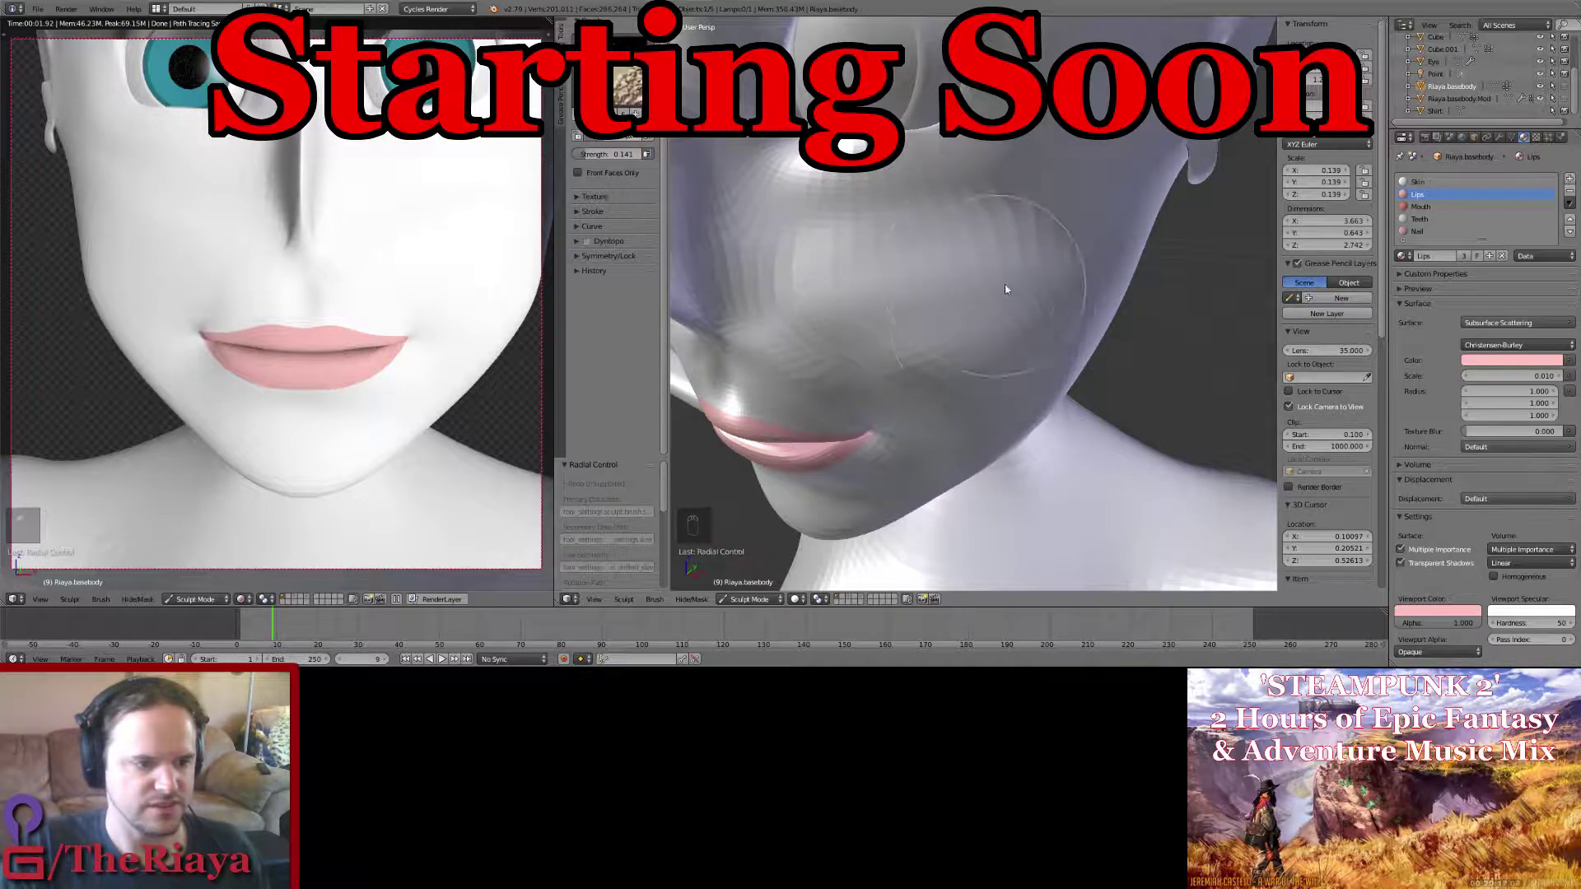
mouse_move(999, 330)
middle_mouse_down()
mouse_move(995, 293)
mouse_move(1019, 318)
middle_mouse_up()
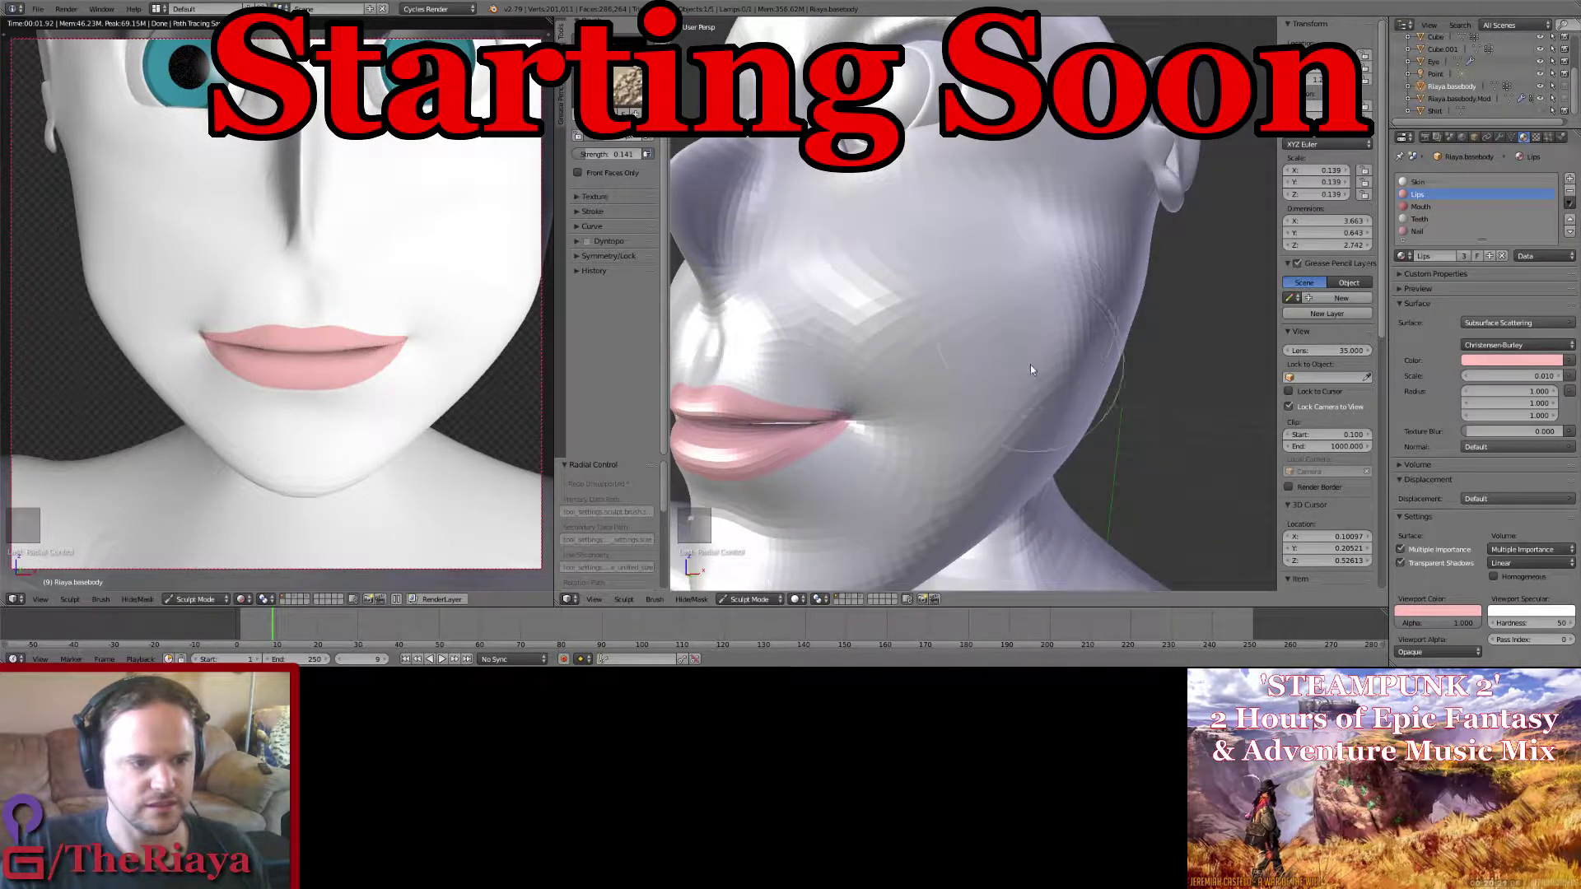
mouse_move(885, 270)
middle_mouse_down()
mouse_move(824, 279)
mouse_move(799, 263)
mouse_move(841, 210)
mouse_move(895, 292)
mouse_move(1049, 261)
mouse_move(967, 284)
mouse_move(1055, 287)
mouse_move(955, 303)
middle_mouse_up()
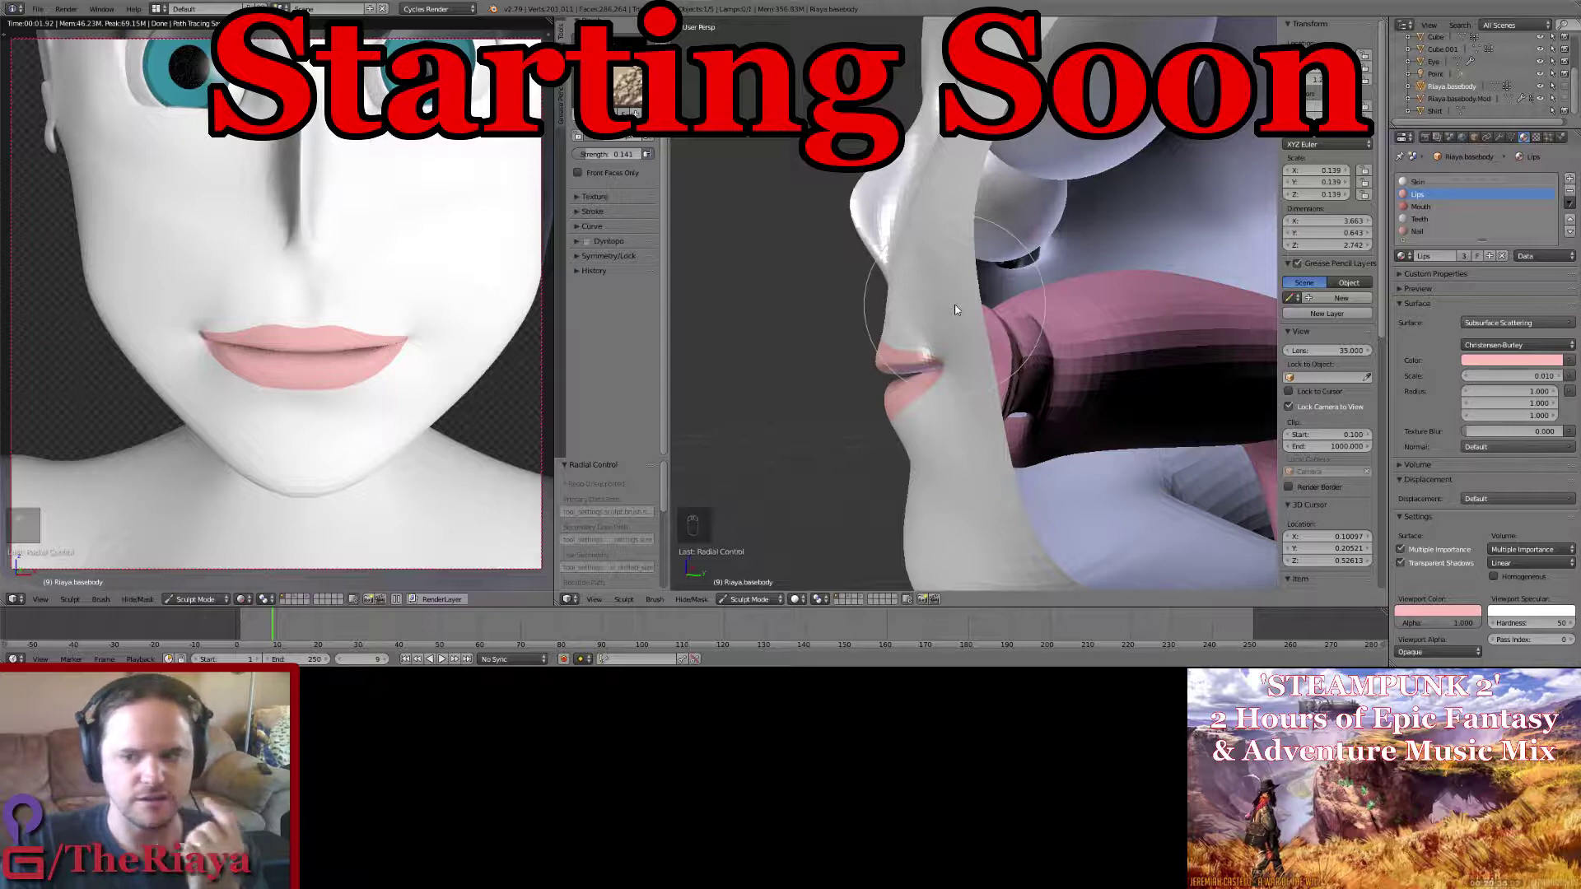
mouse_move(955, 303)
middle_mouse_down()
mouse_move(1058, 329)
mouse_move(1074, 300)
mouse_move(1050, 277)
mouse_move(955, 310)
middle_mouse_up()
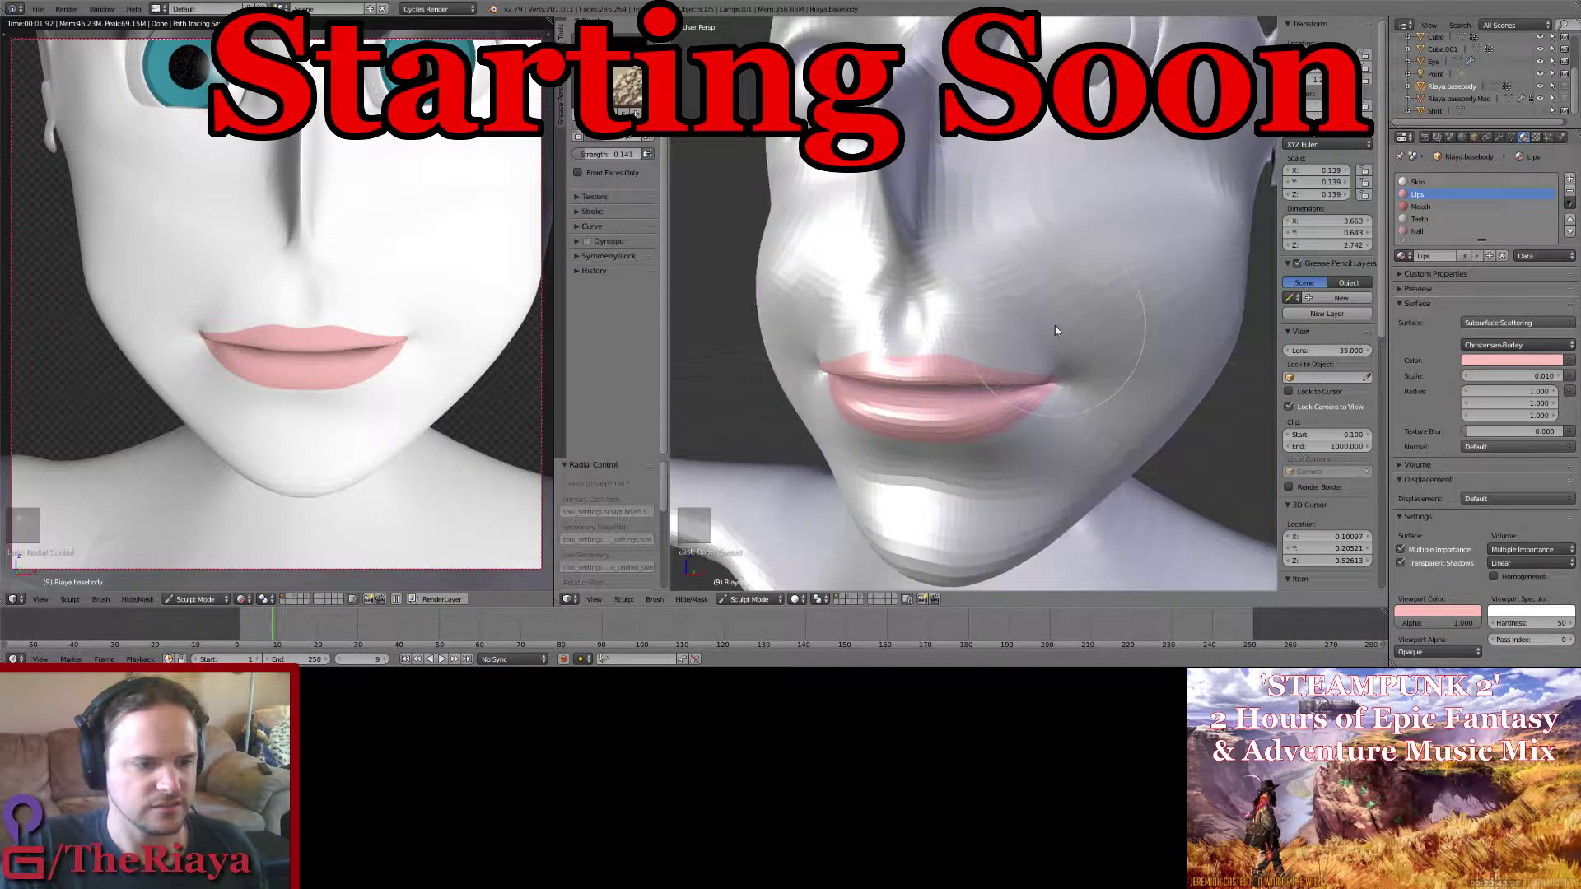
Step: Even out the cheek above the mouth corner with the Scrape/Peaks brush and save the file
left_click(628, 86)
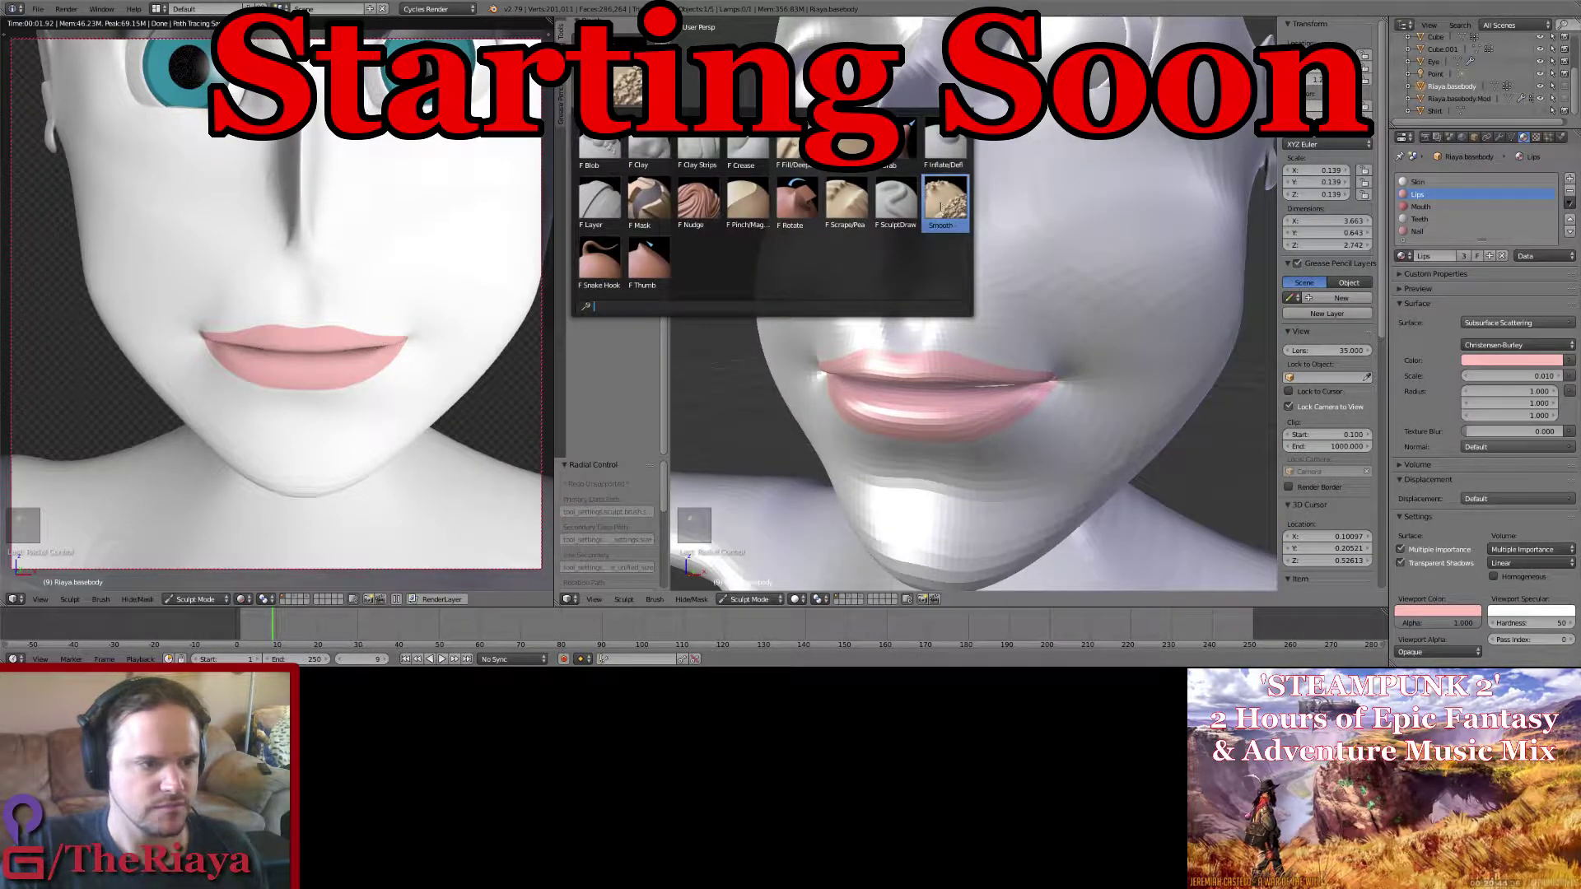
left_click(845, 208)
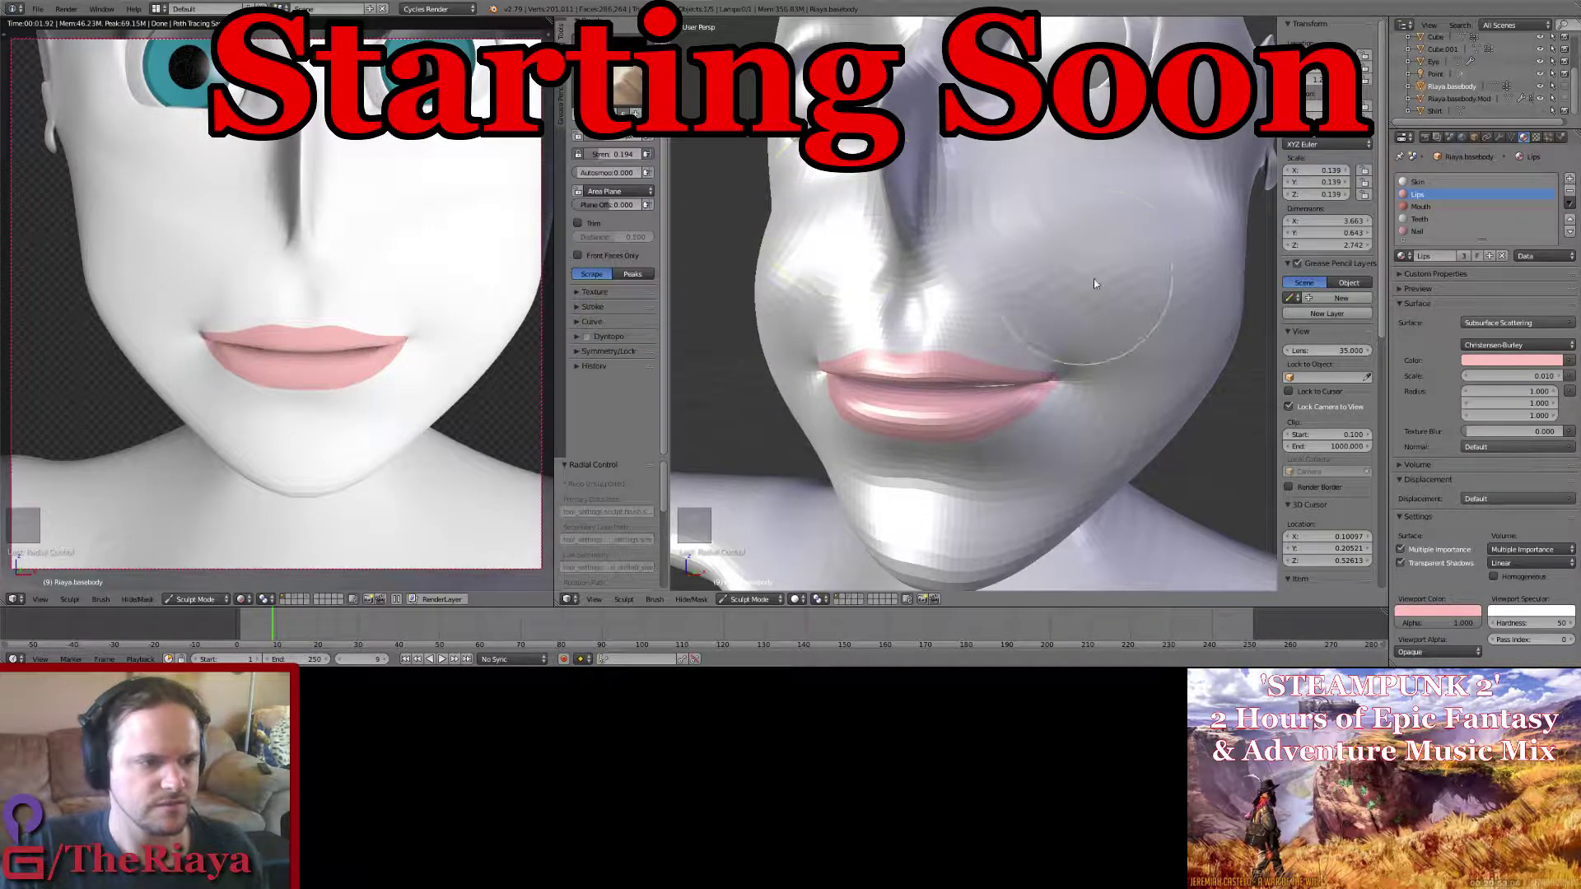
key("ctrl+s")
left_click(1096, 278)
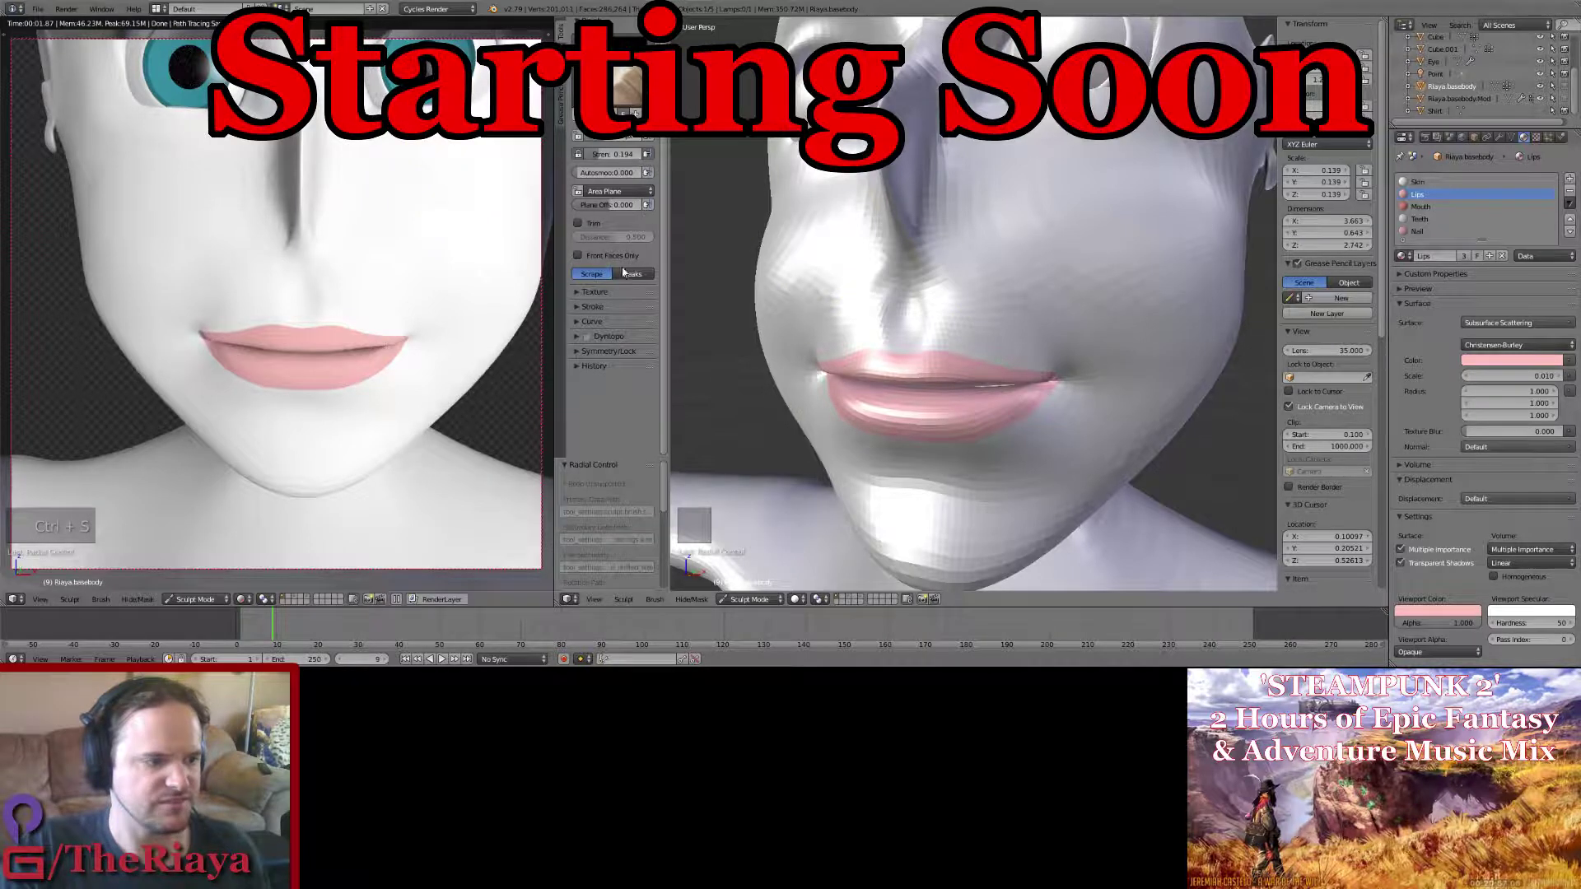
Step: Shrink the Scrape/Peaks brush and scrape the inner edge of the upper lip near the mouth corner
scroll(1084, 383, "up", 2)
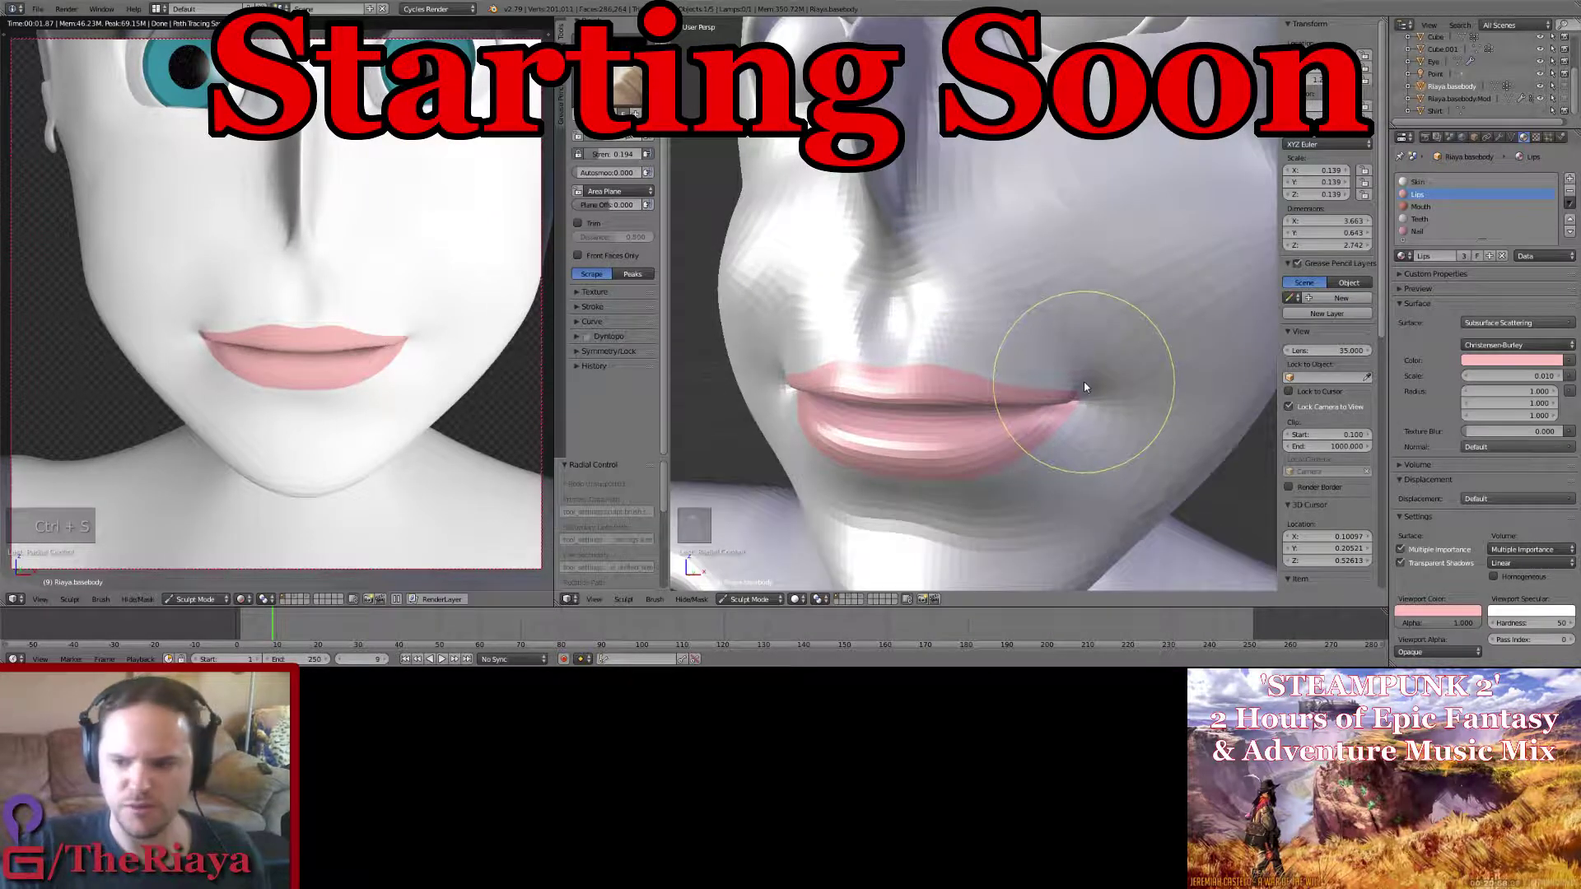
middle_click_drag(1076, 371, 1005, 288)
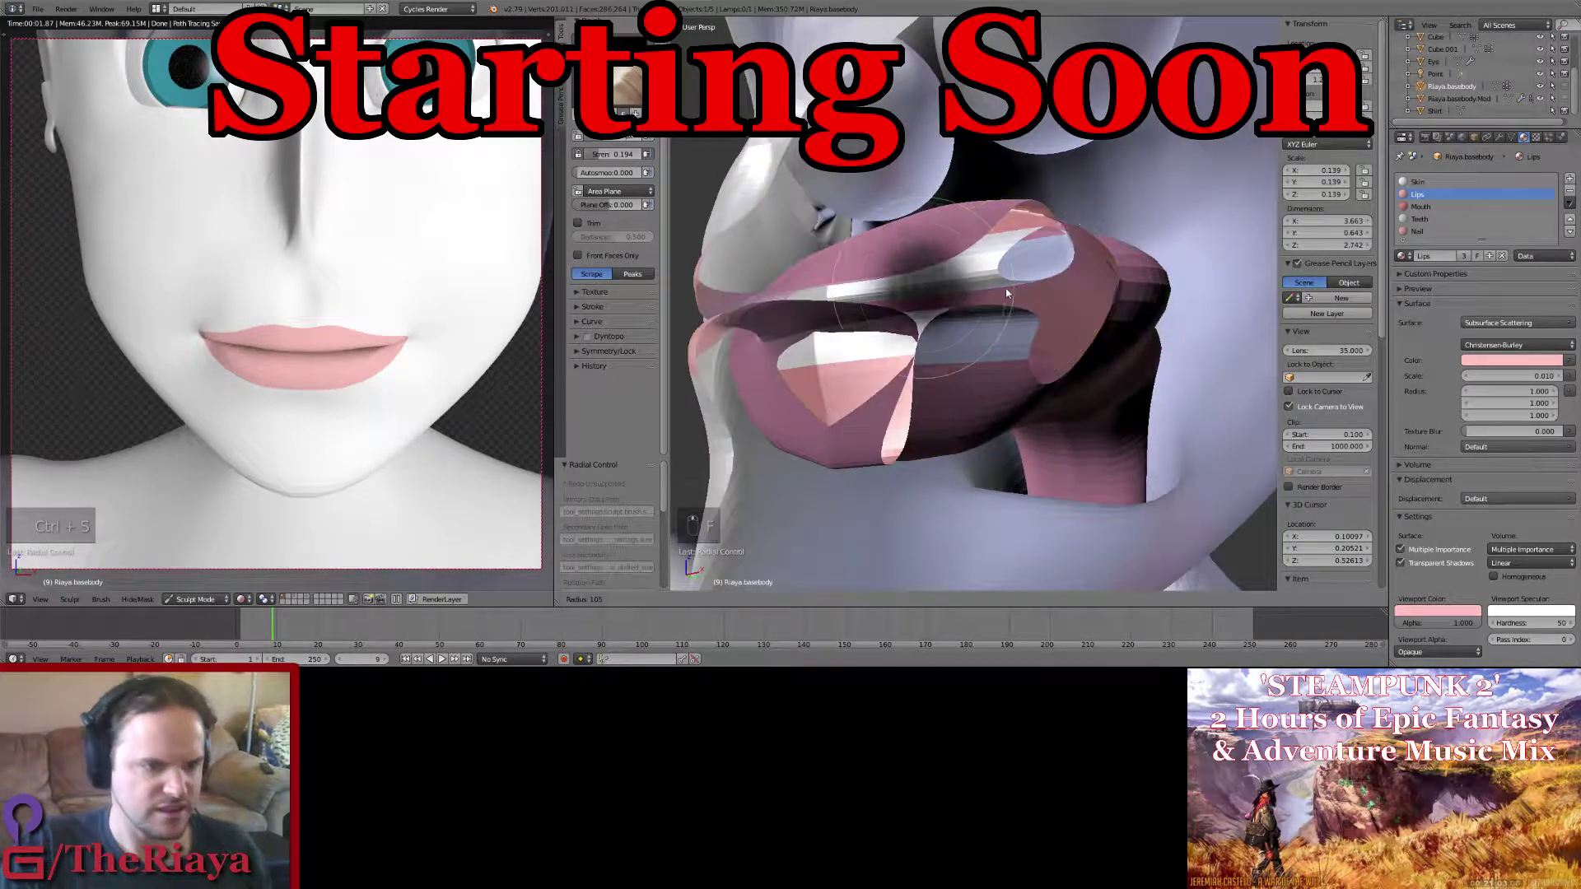
key("f")
left_click(953, 291)
scroll(956, 289, "down", 2)
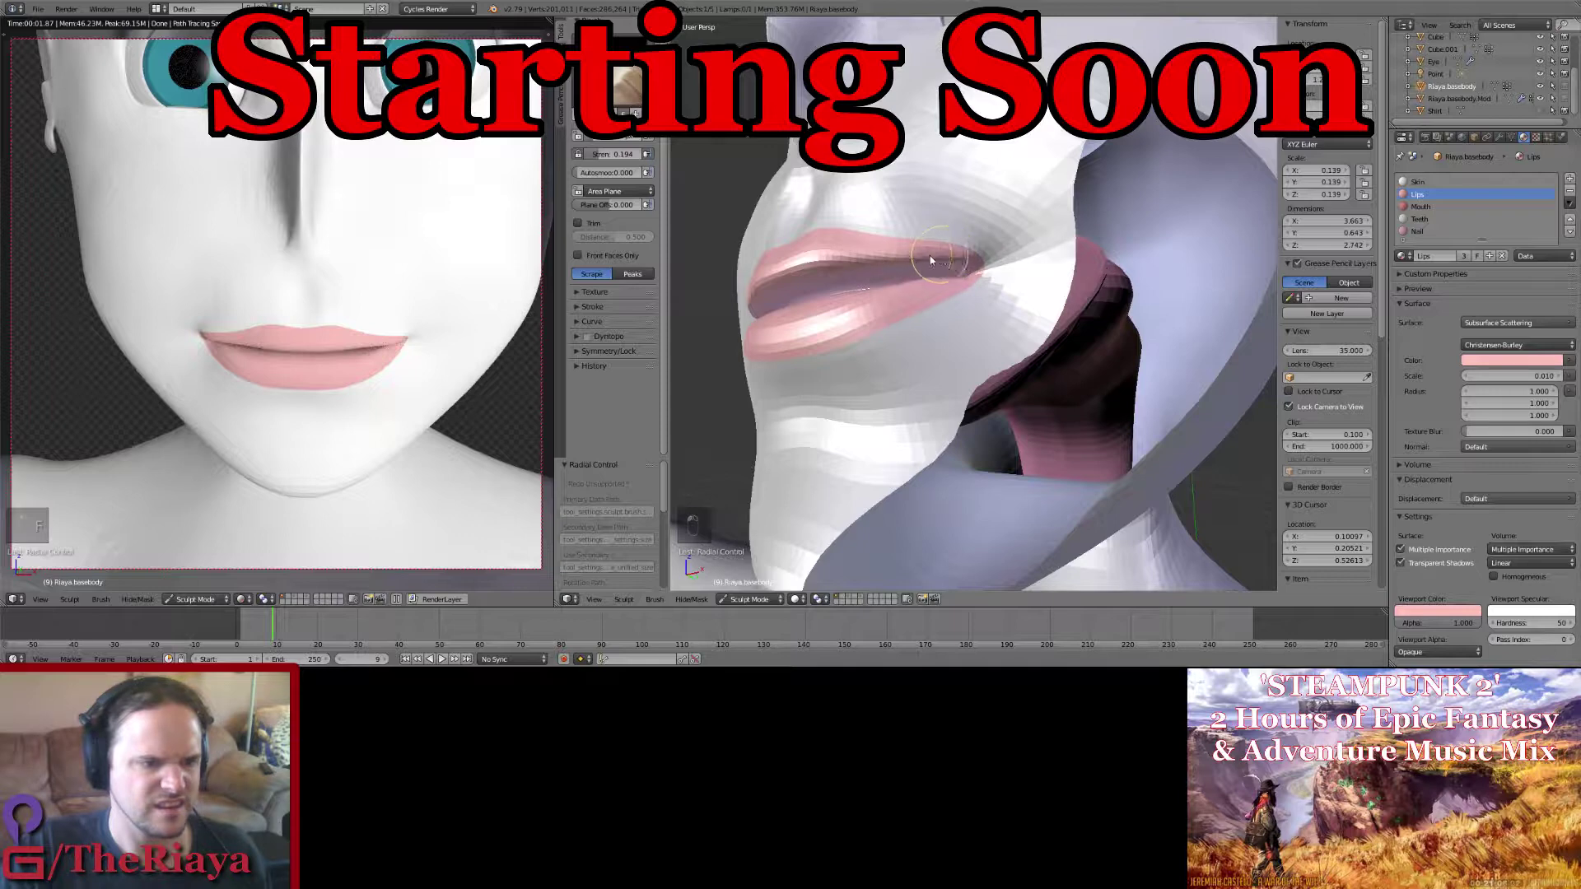
left_click_drag(906, 262, 955, 258)
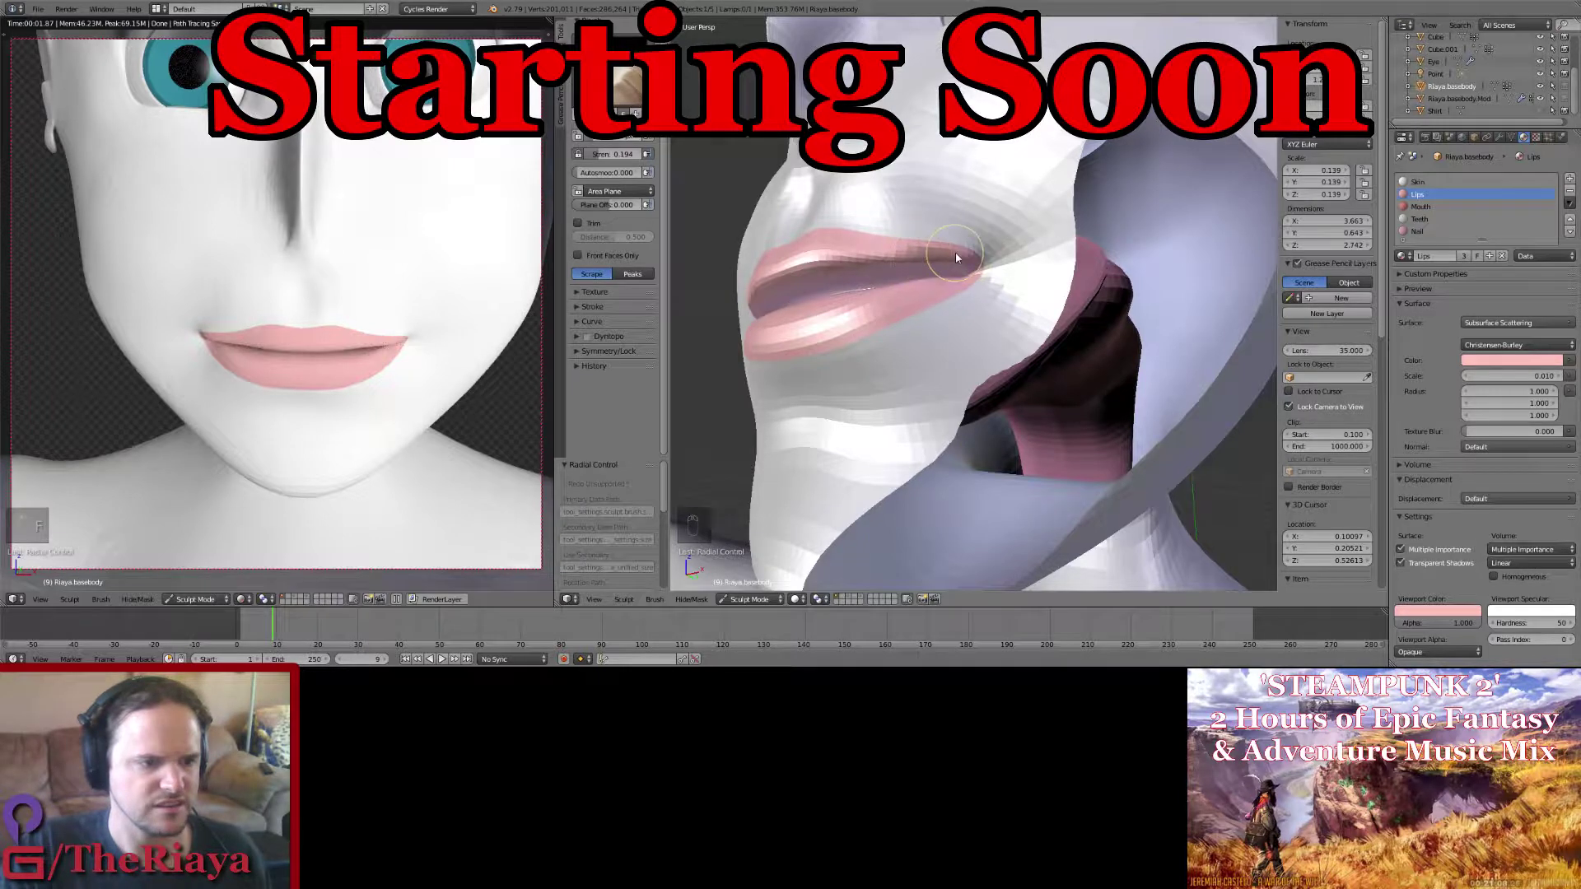
mouse_move(959, 258)
middle_mouse_down()
mouse_move(980, 268)
mouse_move(951, 270)
middle_mouse_up()
Step: Refresh the rendered side view by switching the body into Edit Mode and back to Sculpt Mode
key("Tab")
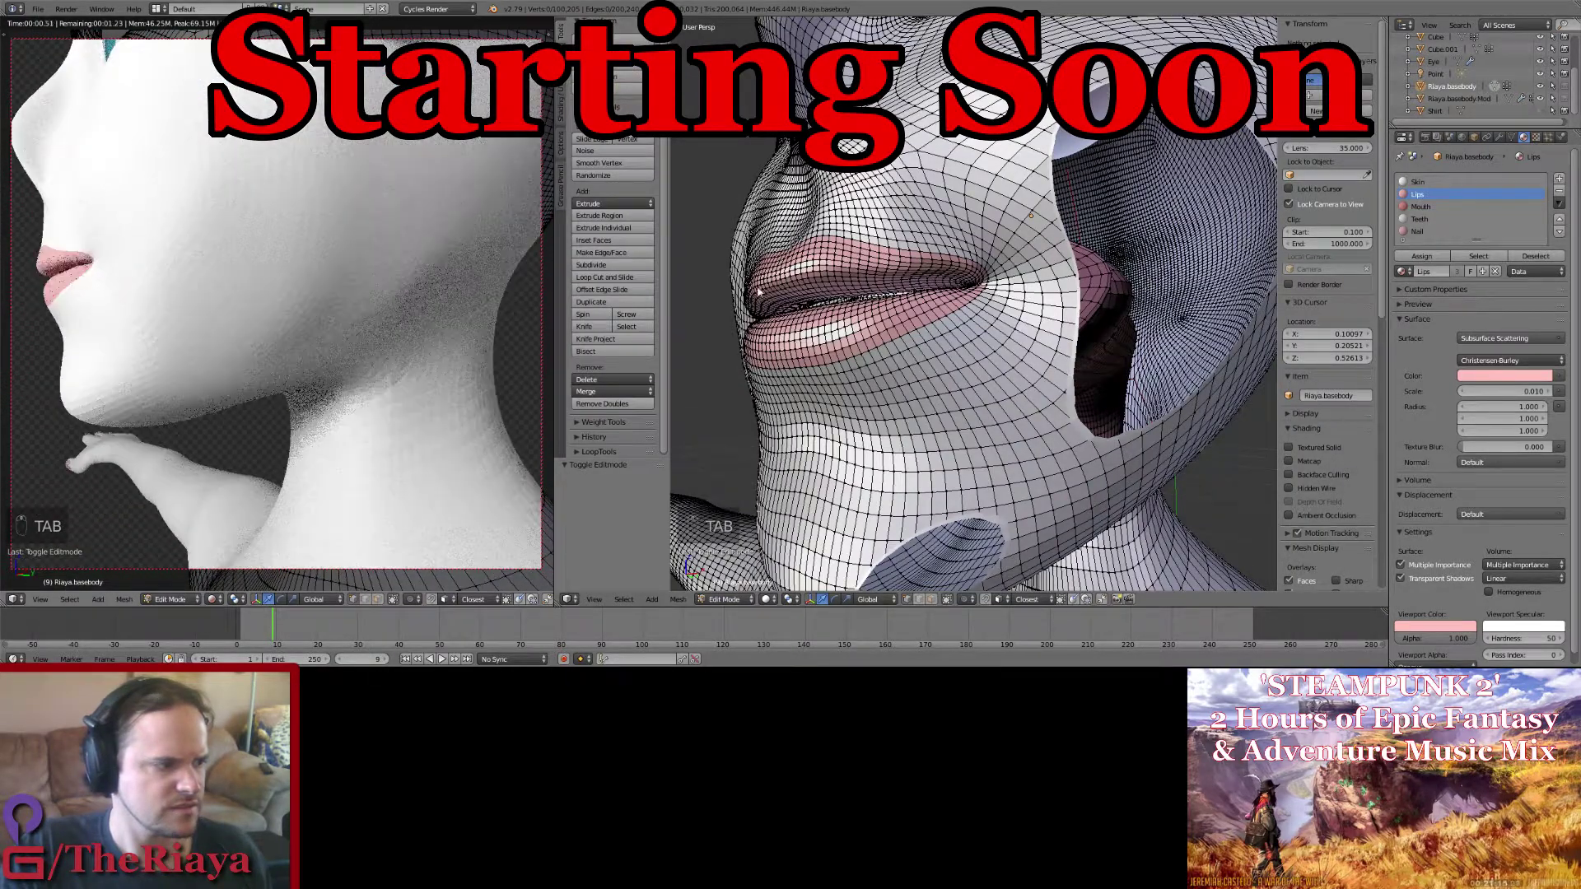
key("Tab")
mouse_move(986, 266)
middle_mouse_down()
mouse_move(1006, 265)
mouse_move(985, 271)
middle_mouse_up()
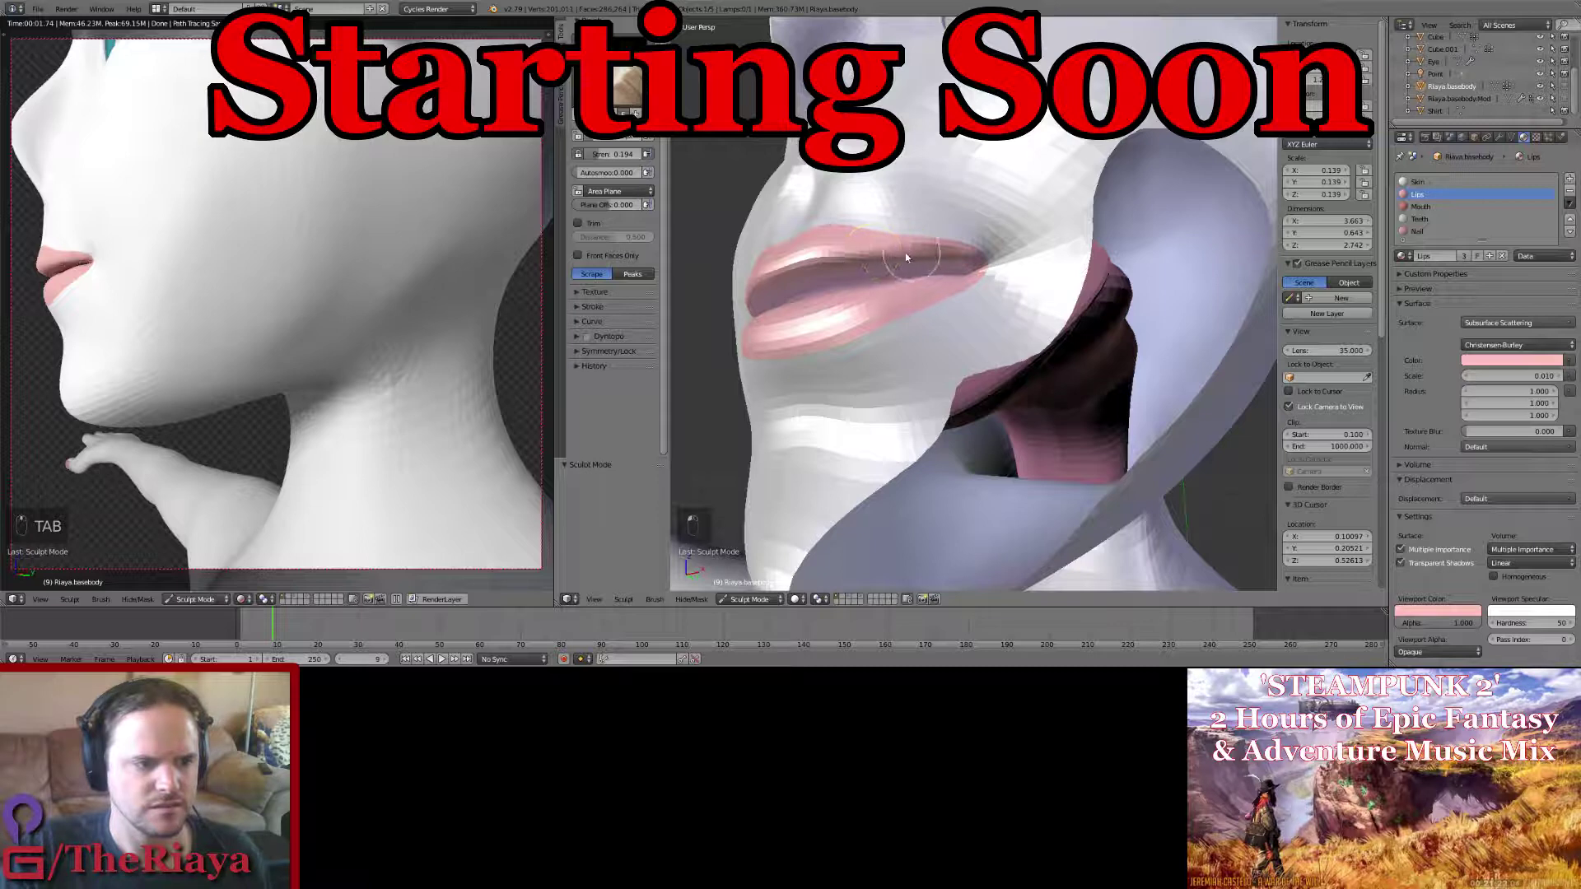
Step: Smooth the lips around the mouth corner with the Smooth brush and save the file
mouse_move(923, 253)
middle_mouse_down()
mouse_move(907, 254)
mouse_move(929, 229)
mouse_move(917, 219)
mouse_move(938, 224)
mouse_move(955, 264)
mouse_move(961, 243)
mouse_move(968, 283)
mouse_move(1008, 301)
middle_mouse_up()
scroll(907, 254, "down", 1)
left_click(626, 94)
left_click(947, 204)
scroll(1008, 301, "down", 3)
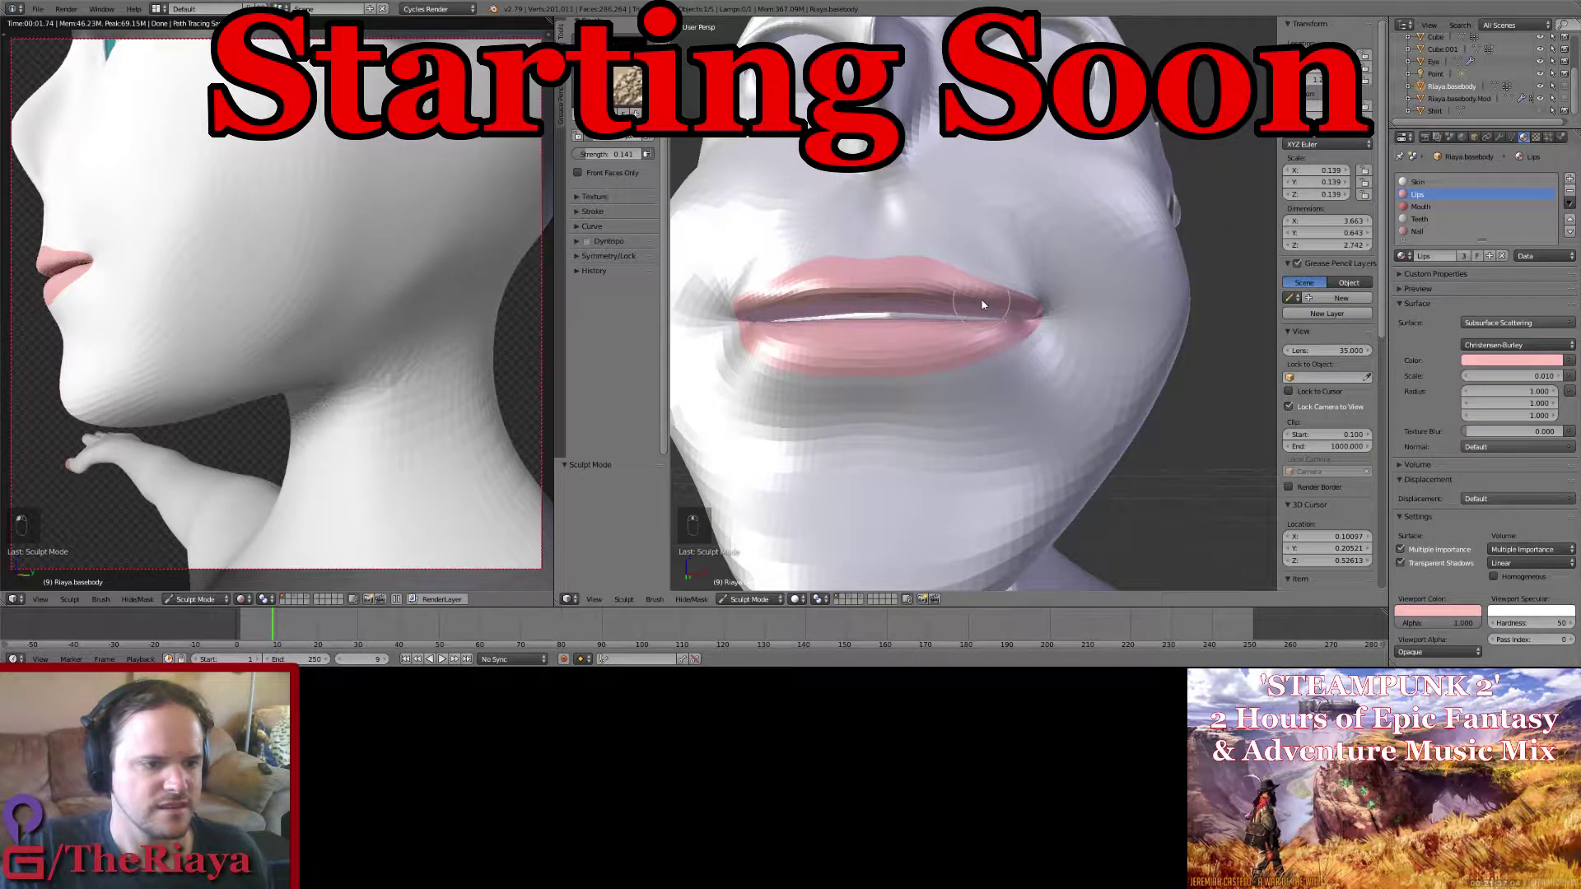
middle_click_drag(1011, 309, 970, 324)
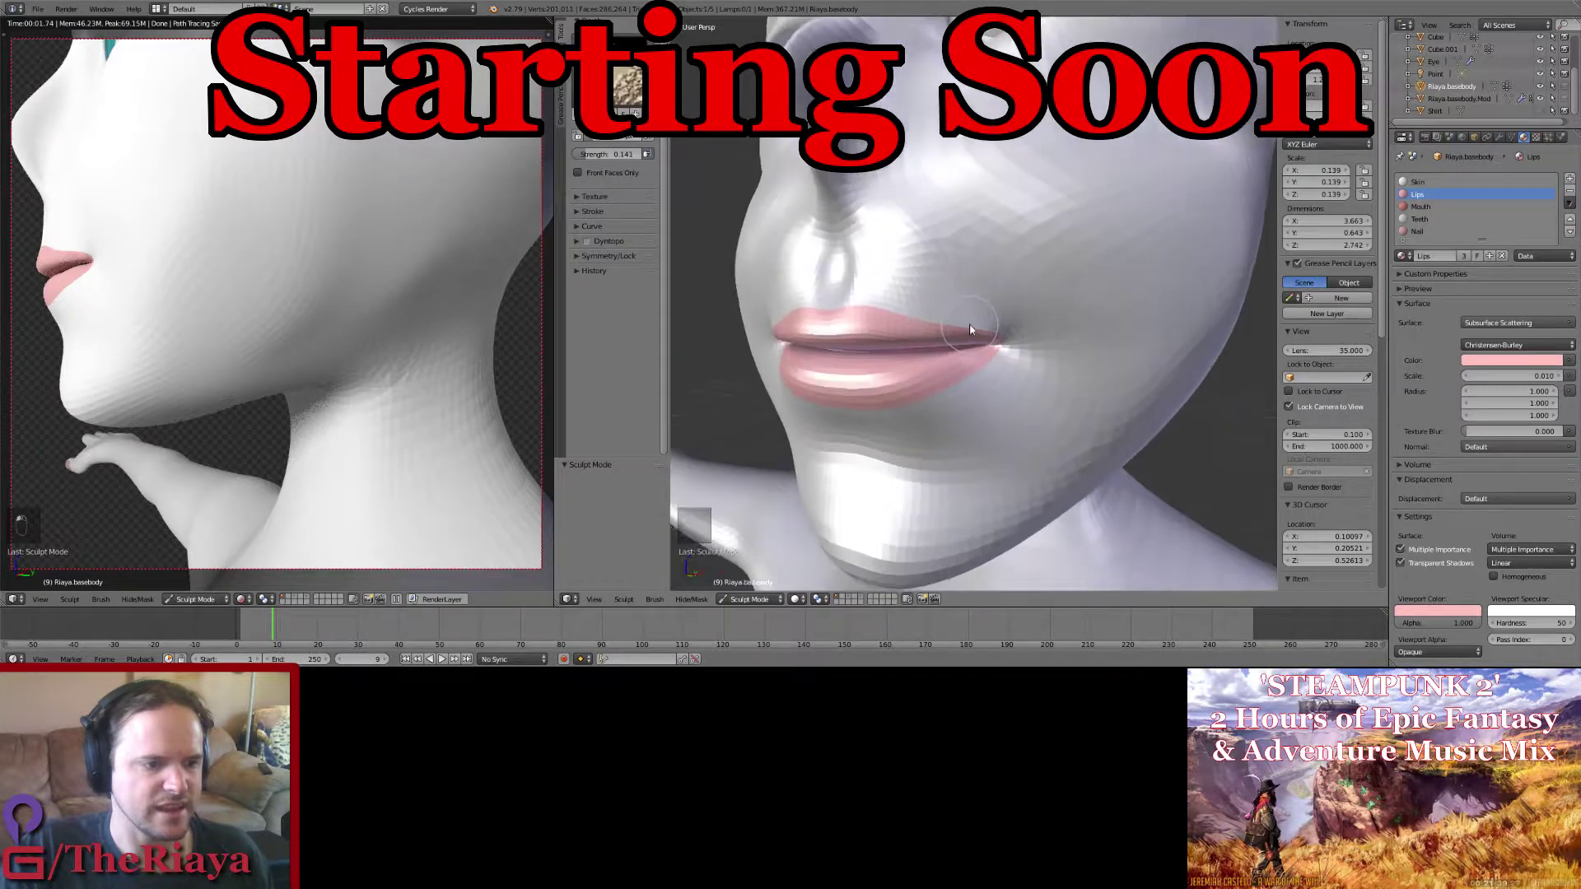
key("ctrl+s")
left_click(1128, 280)
Step: Enlarge the Smooth brush, smooth the cheek above the mouth corner, and save the file
scroll(1128, 280, "down", 2)
middle_click_drag(1128, 280, 1058, 175, "shift")
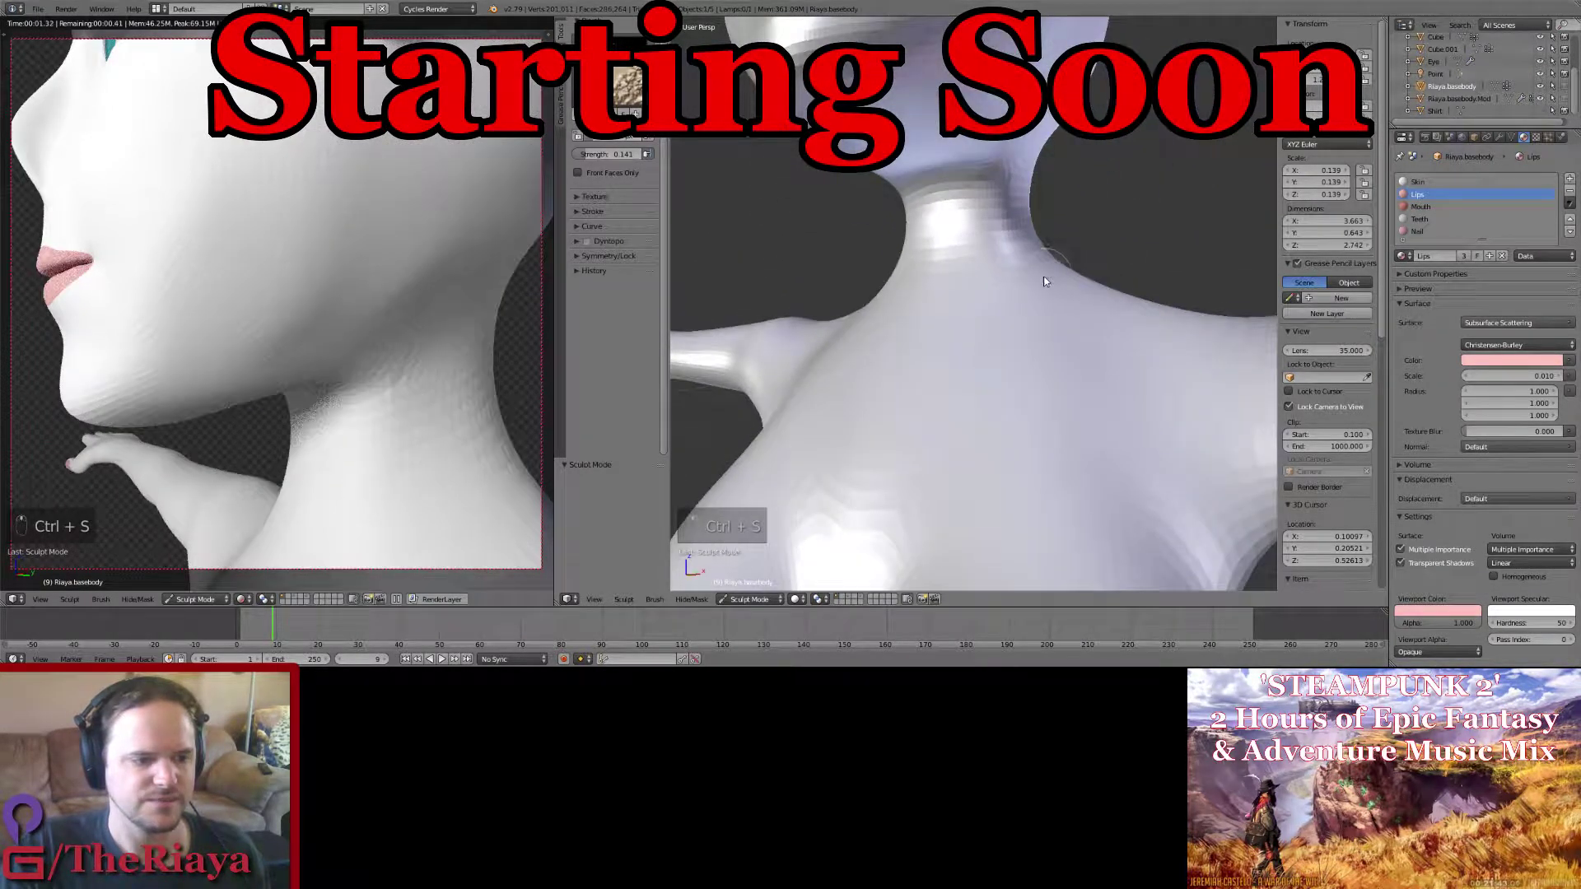
middle_click_drag(1042, 270, 984, 245)
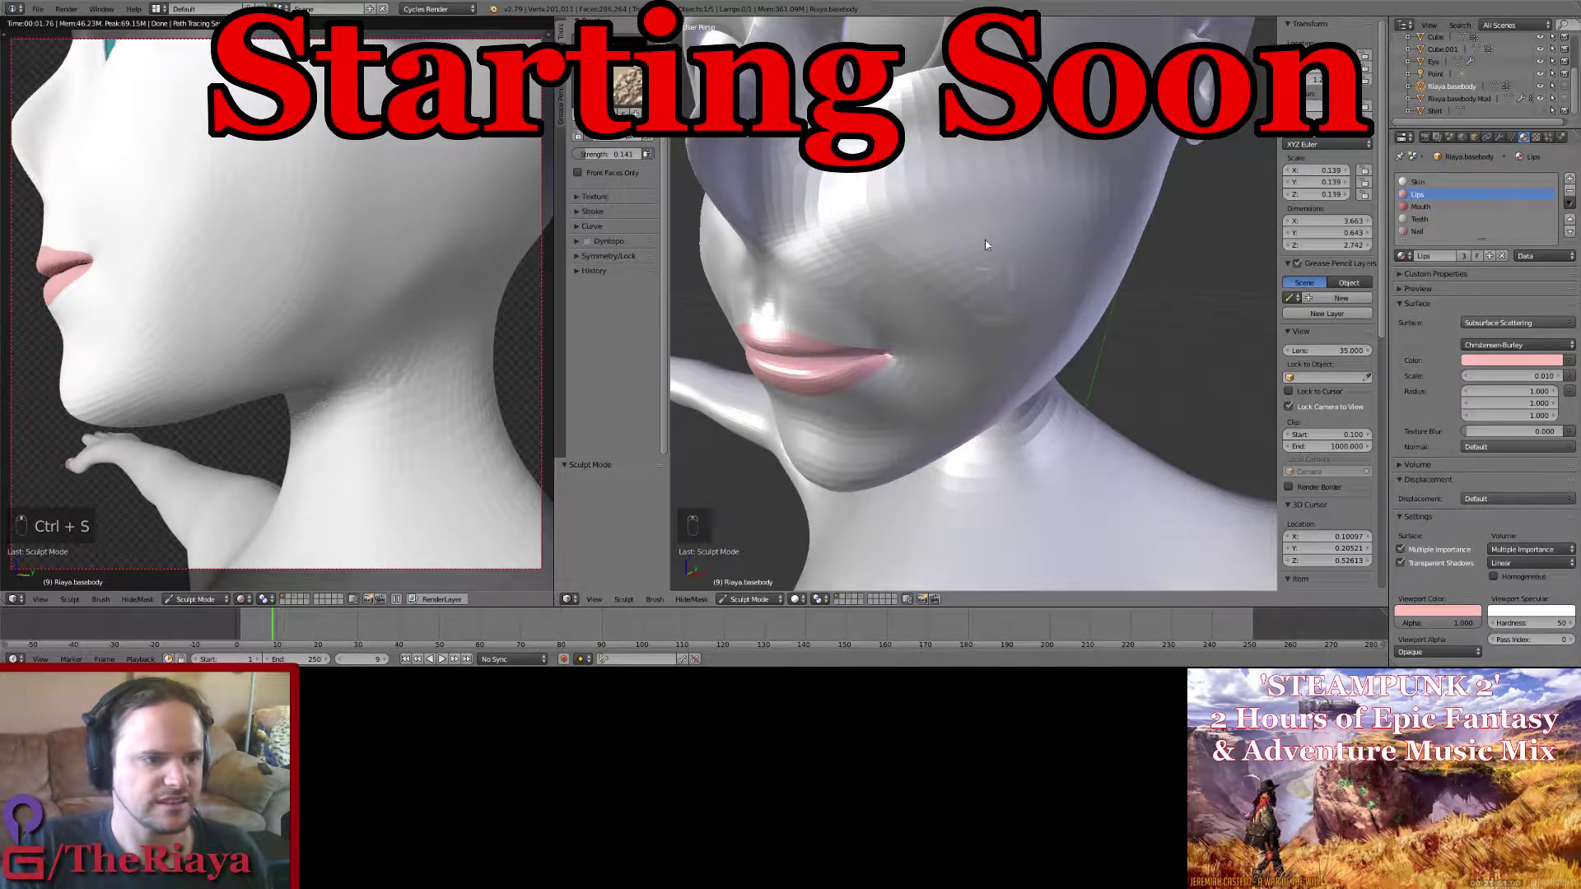
key("f")
left_click(1005, 232)
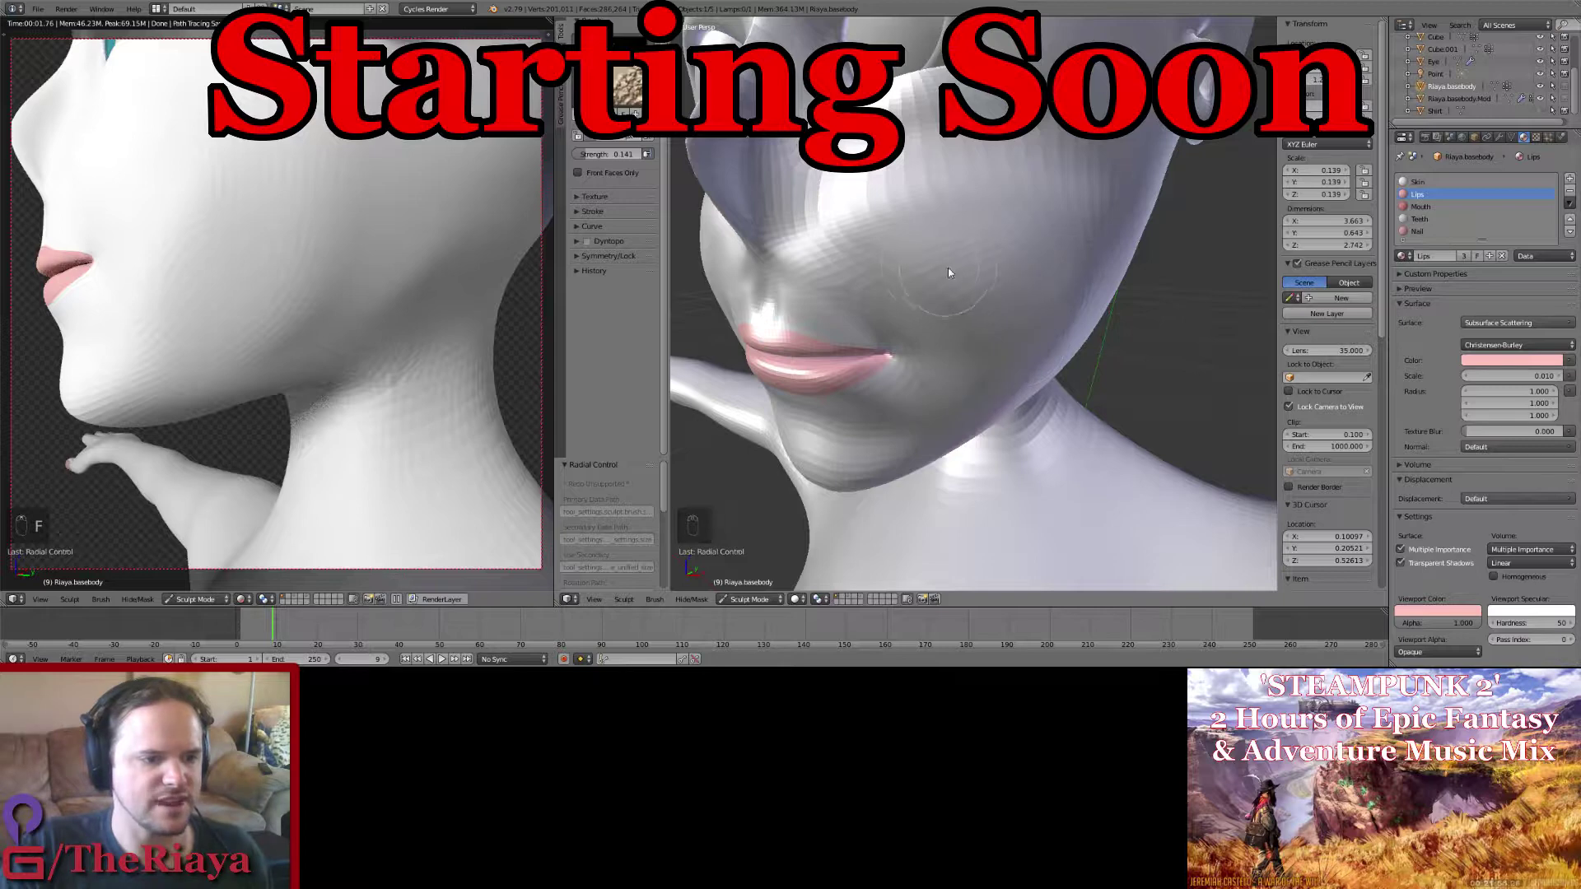
scroll(967, 194, "down", 1)
middle_click_drag(966, 195, 1020, 306, "shift")
scroll(1029, 297, "up", 3)
scroll(1031, 296, "down", 3)
scroll(1037, 299, "up", 1)
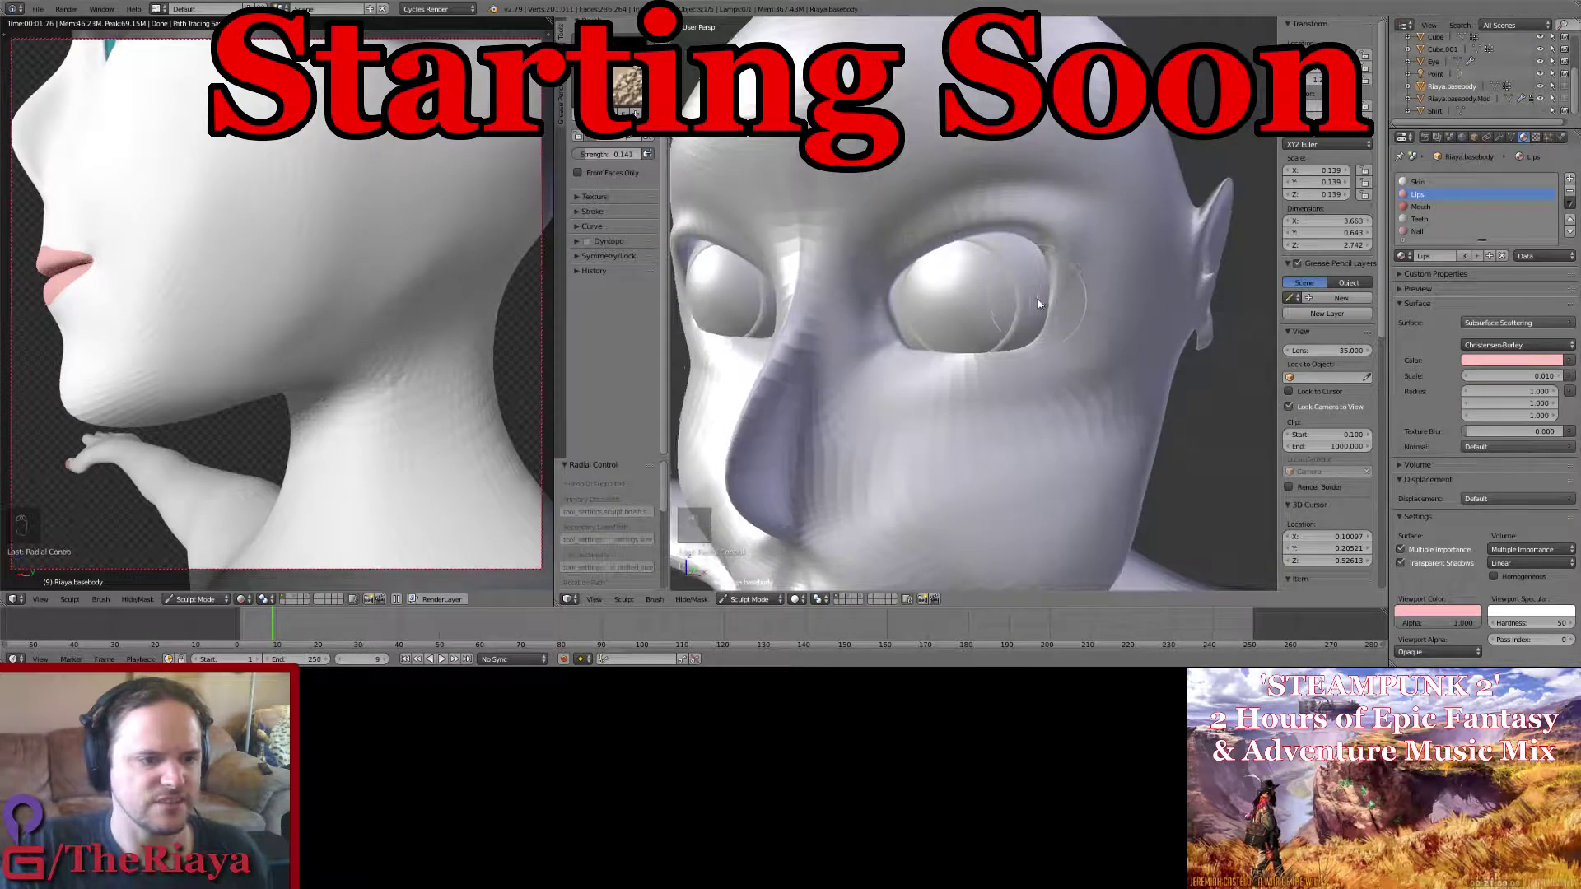
key("ctrl+s")
left_click(1040, 298)
Step: Build up the upper eyelid's edge with a resized SculptDraw brush in Add mode and save the file
scroll(1044, 288, "up", 3)
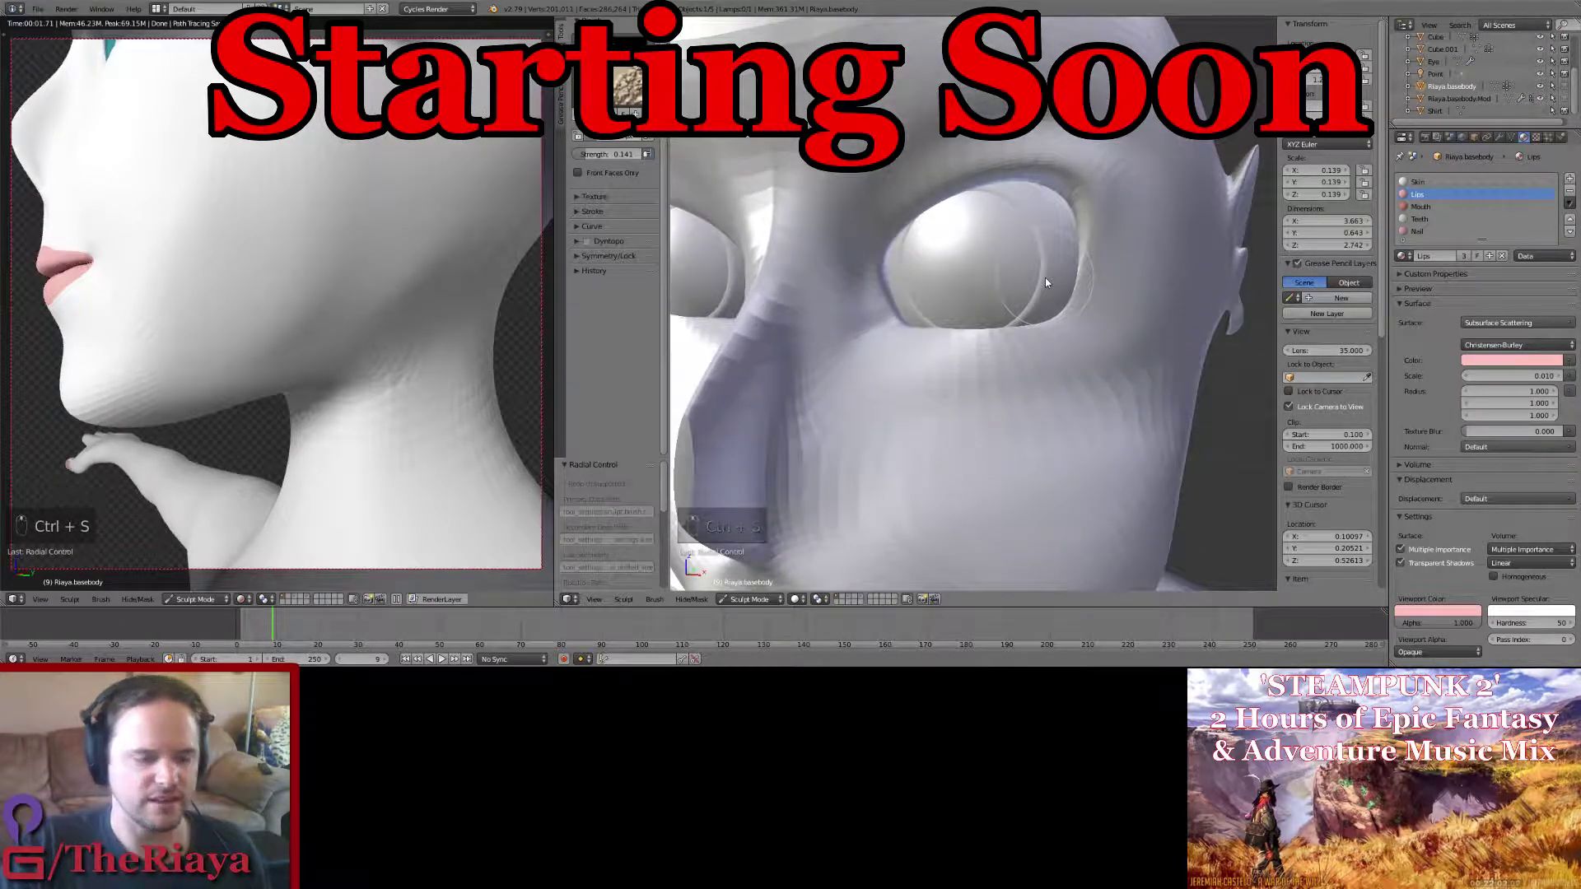
middle_click_drag(1048, 366, 976, 333)
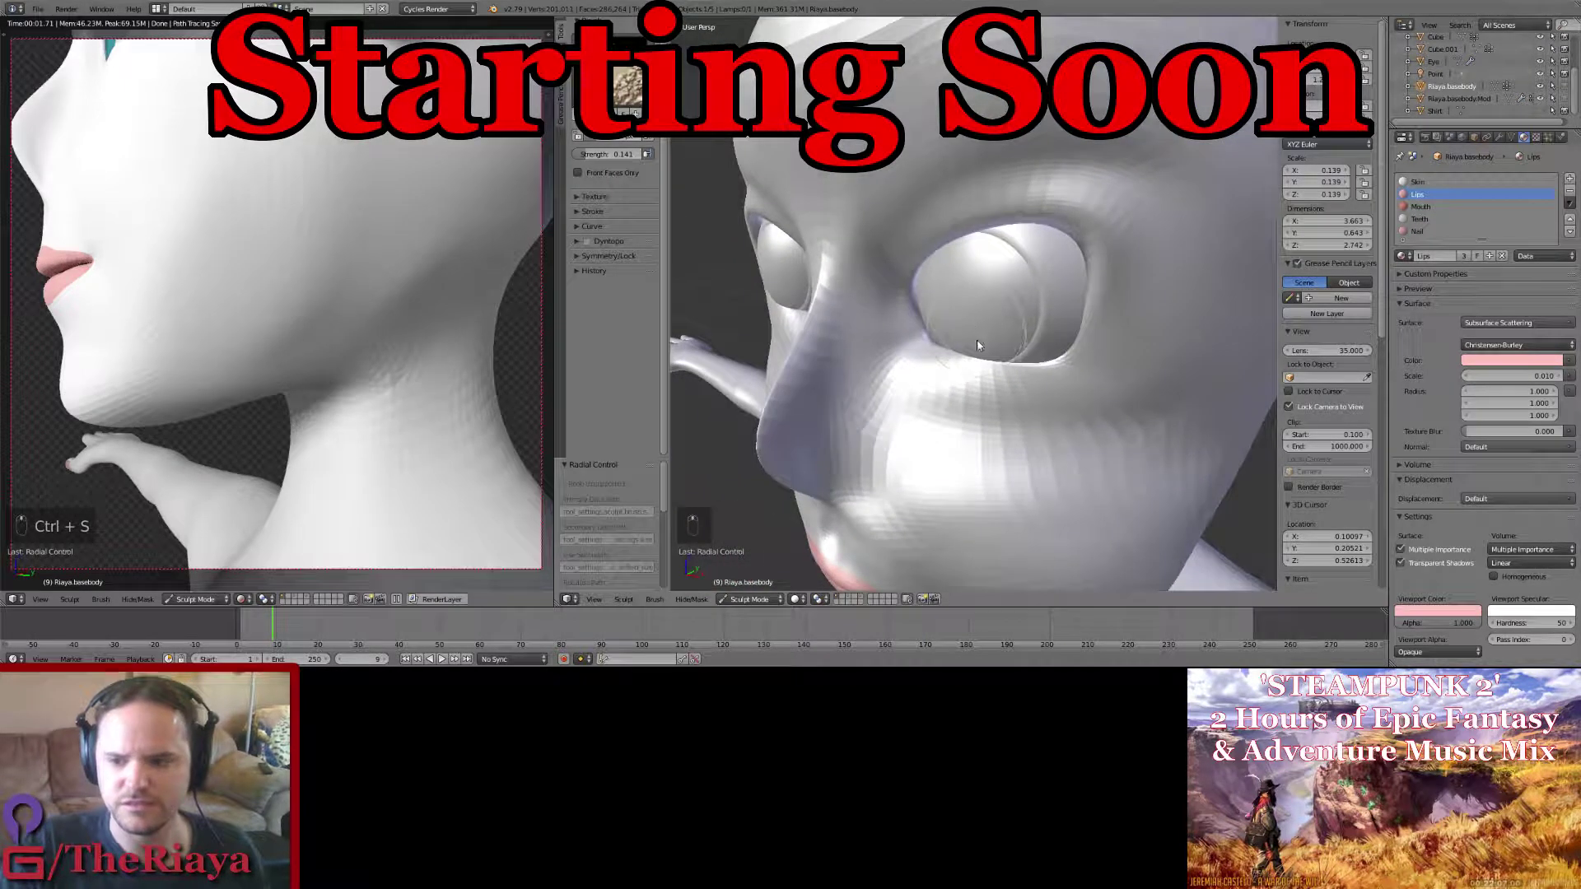
left_click(627, 87)
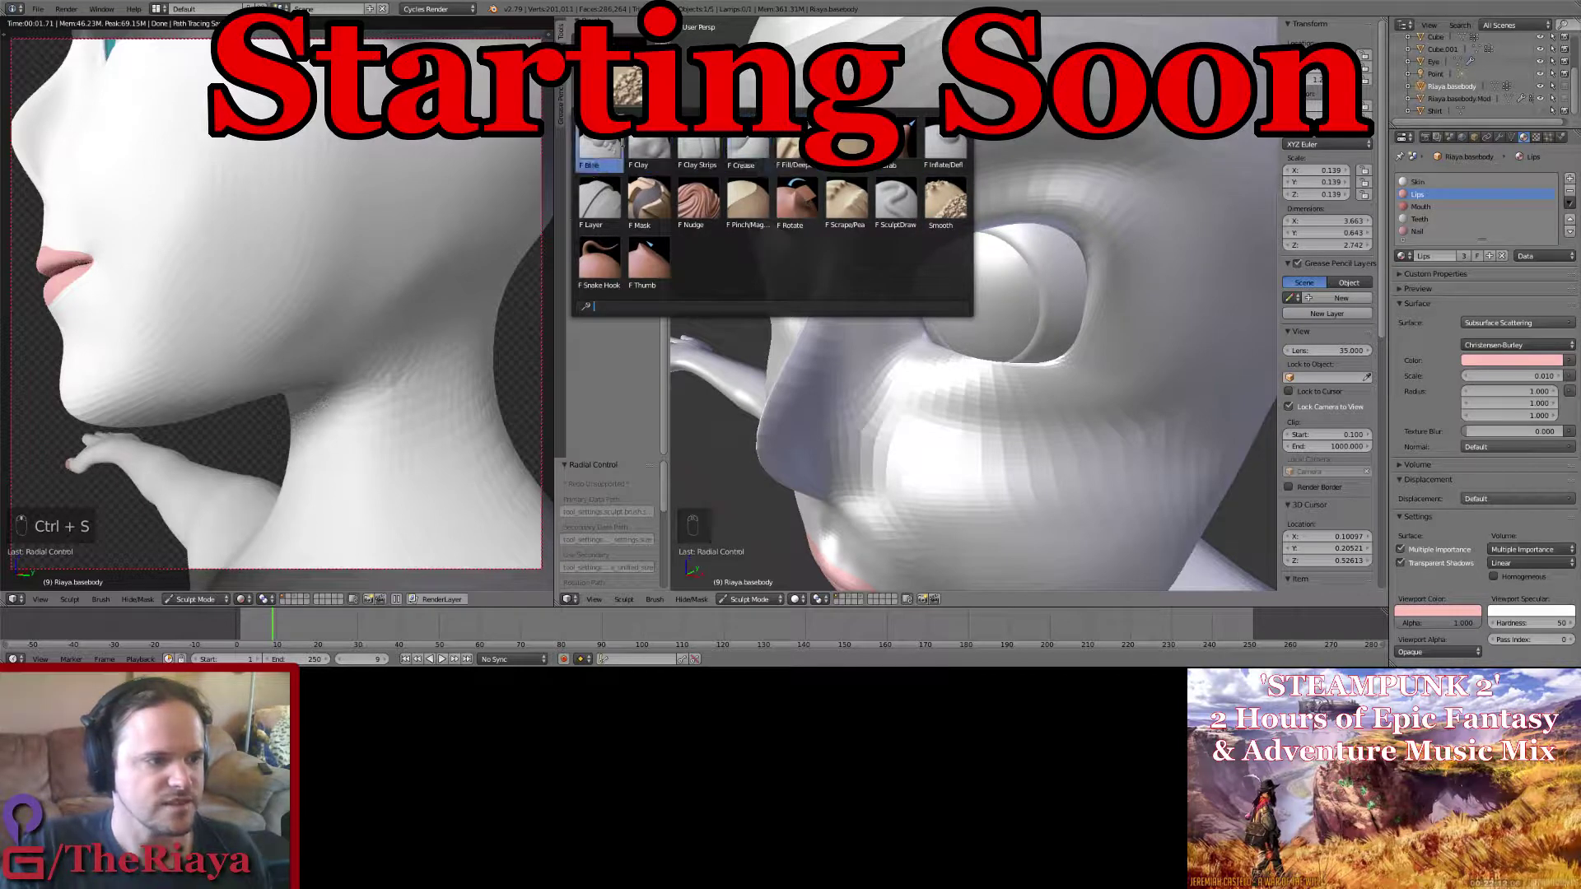
left_click(885, 207)
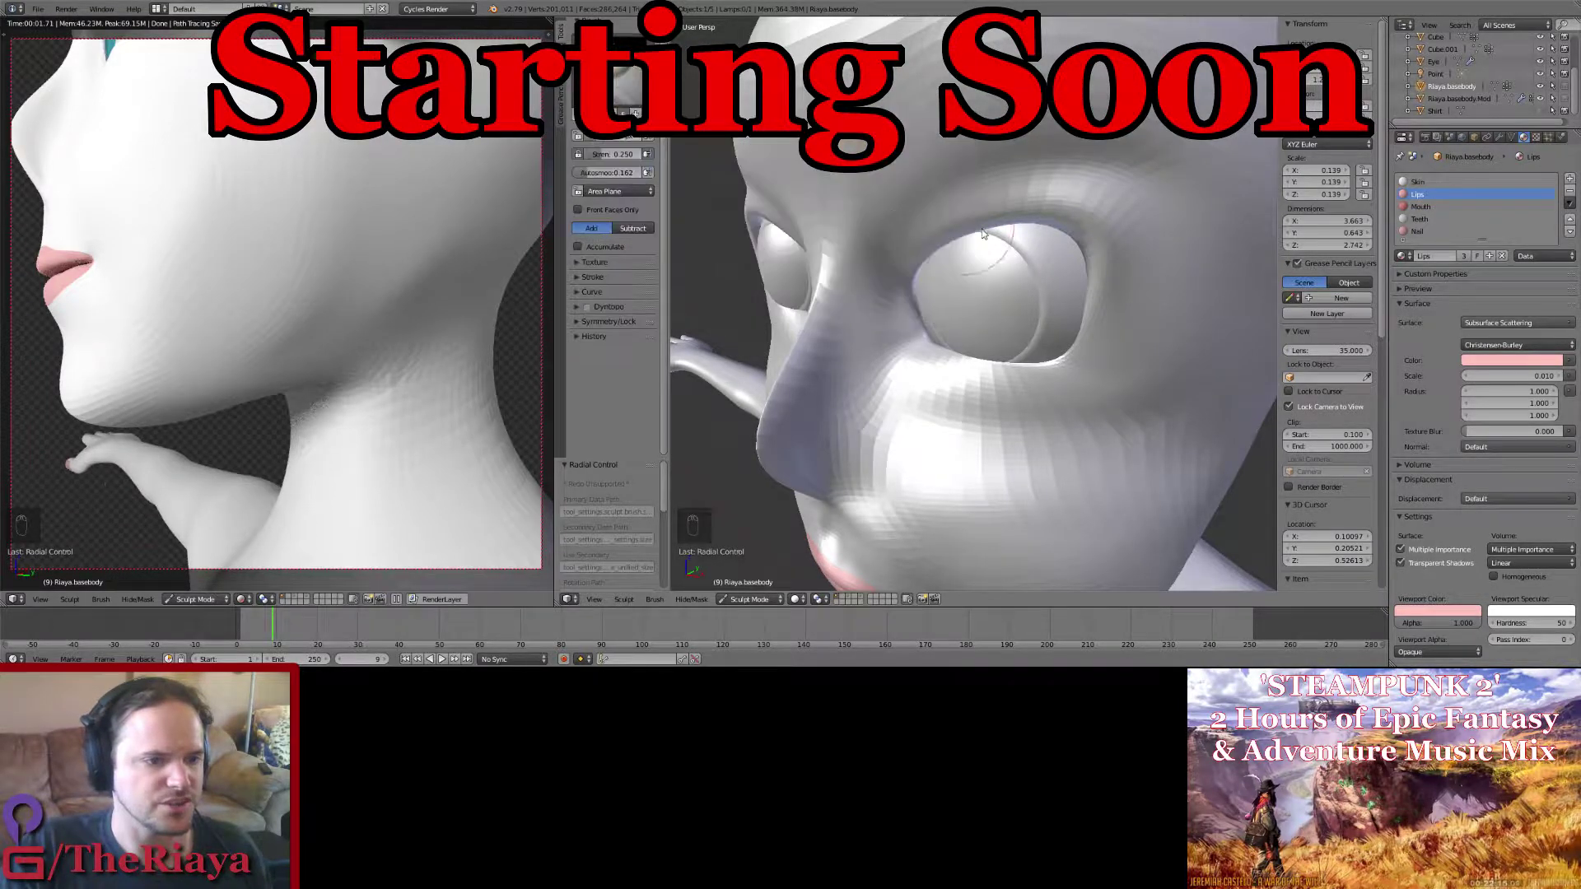
key("f")
left_click(1060, 214)
key("f")
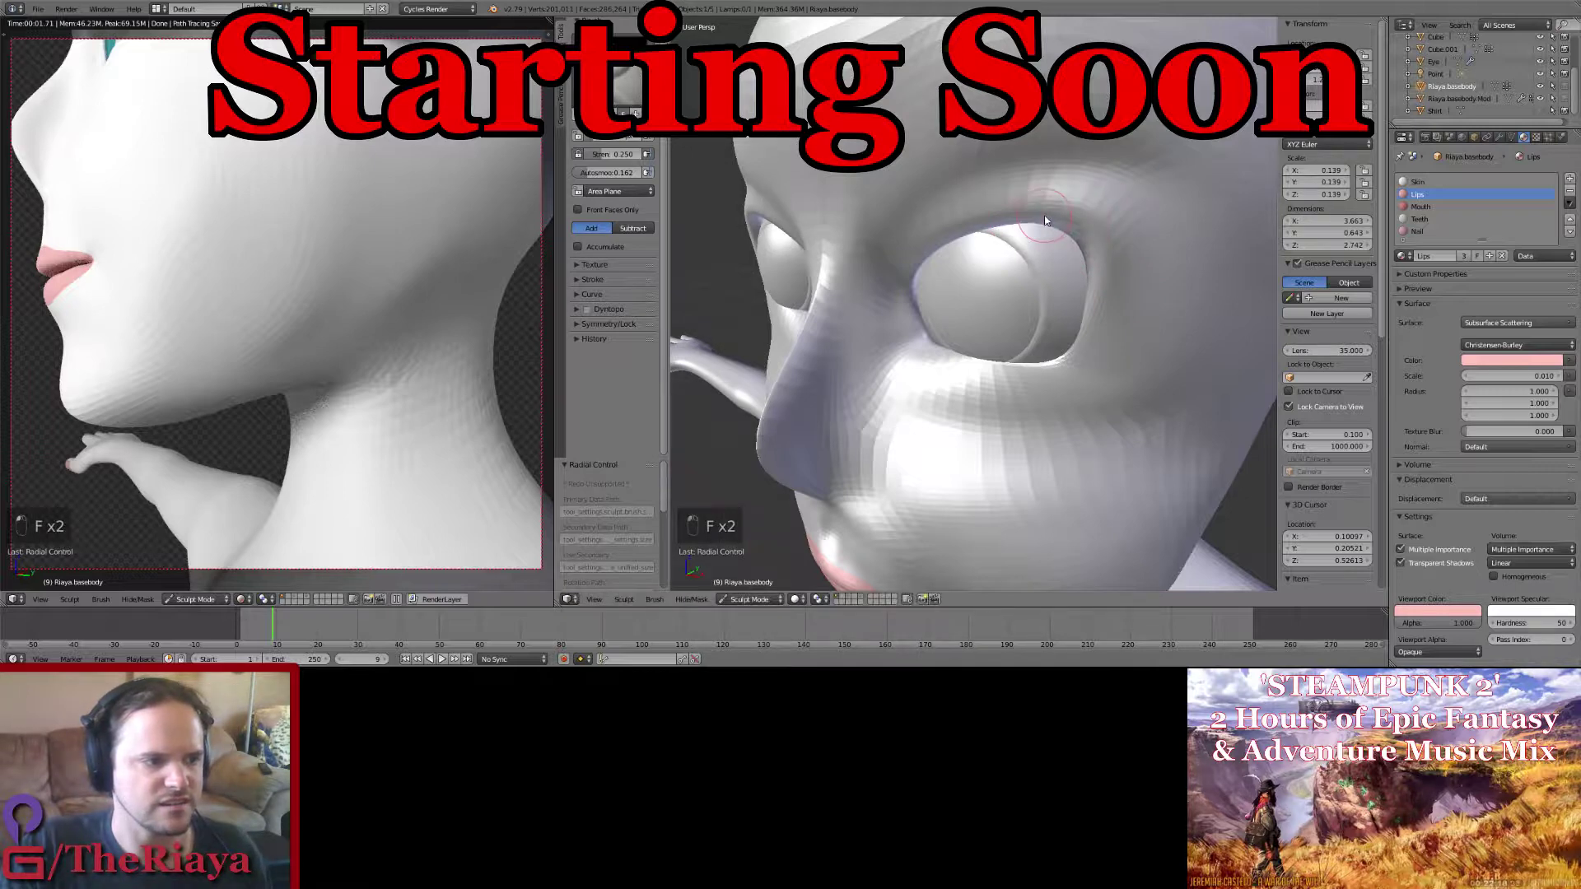
key("ctrl+s")
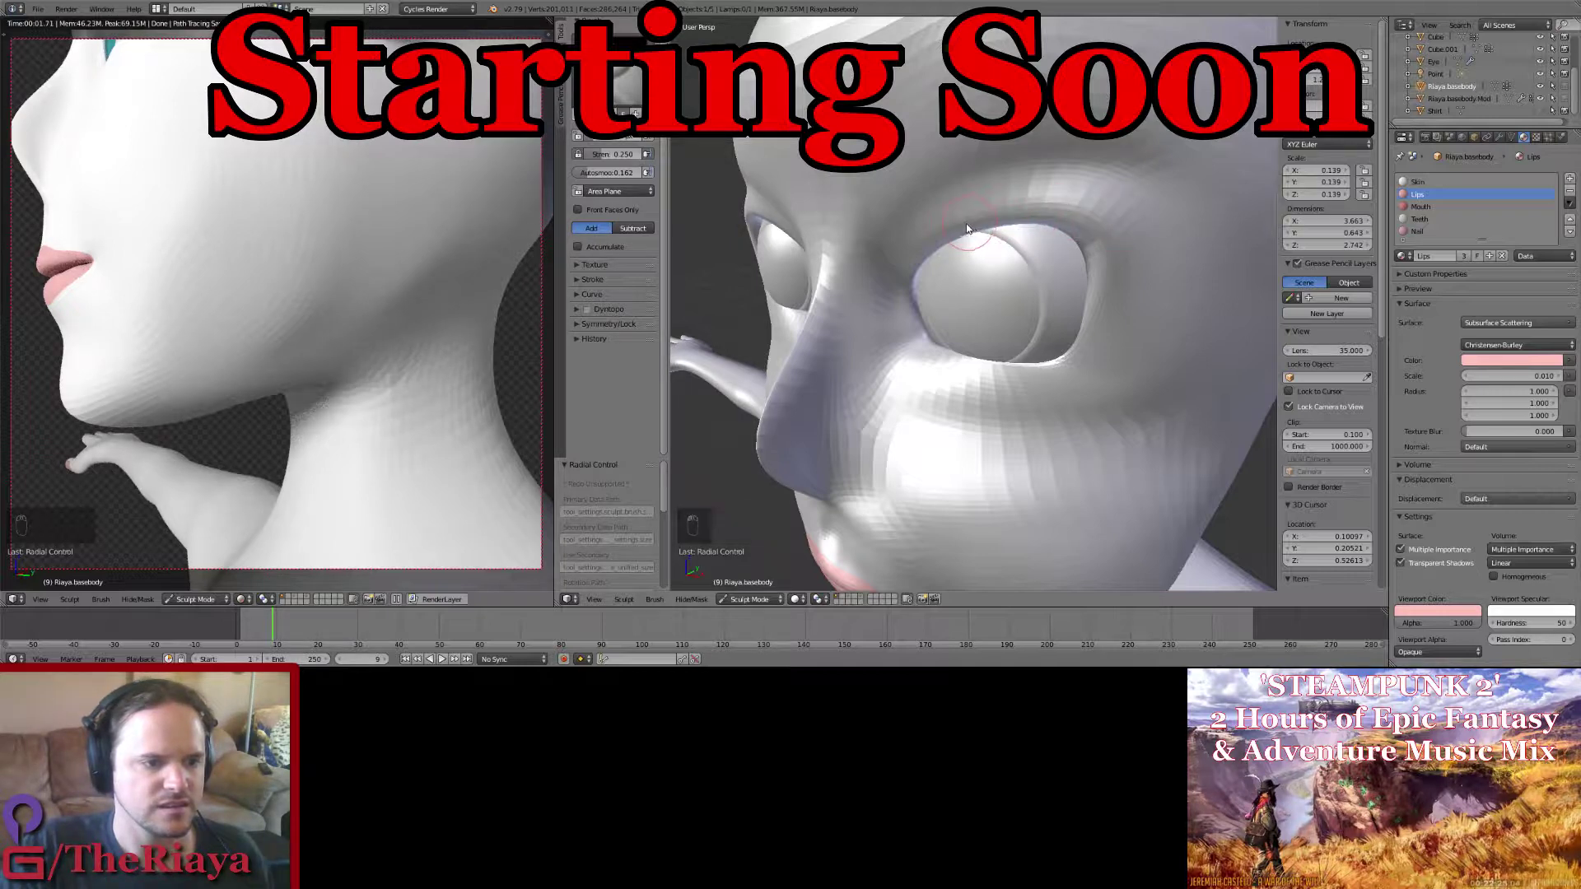
mouse_move(974, 236)
middle_mouse_down()
mouse_move(1030, 245)
mouse_move(1050, 224)
mouse_move(1026, 215)
mouse_move(1049, 215)
middle_mouse_up()
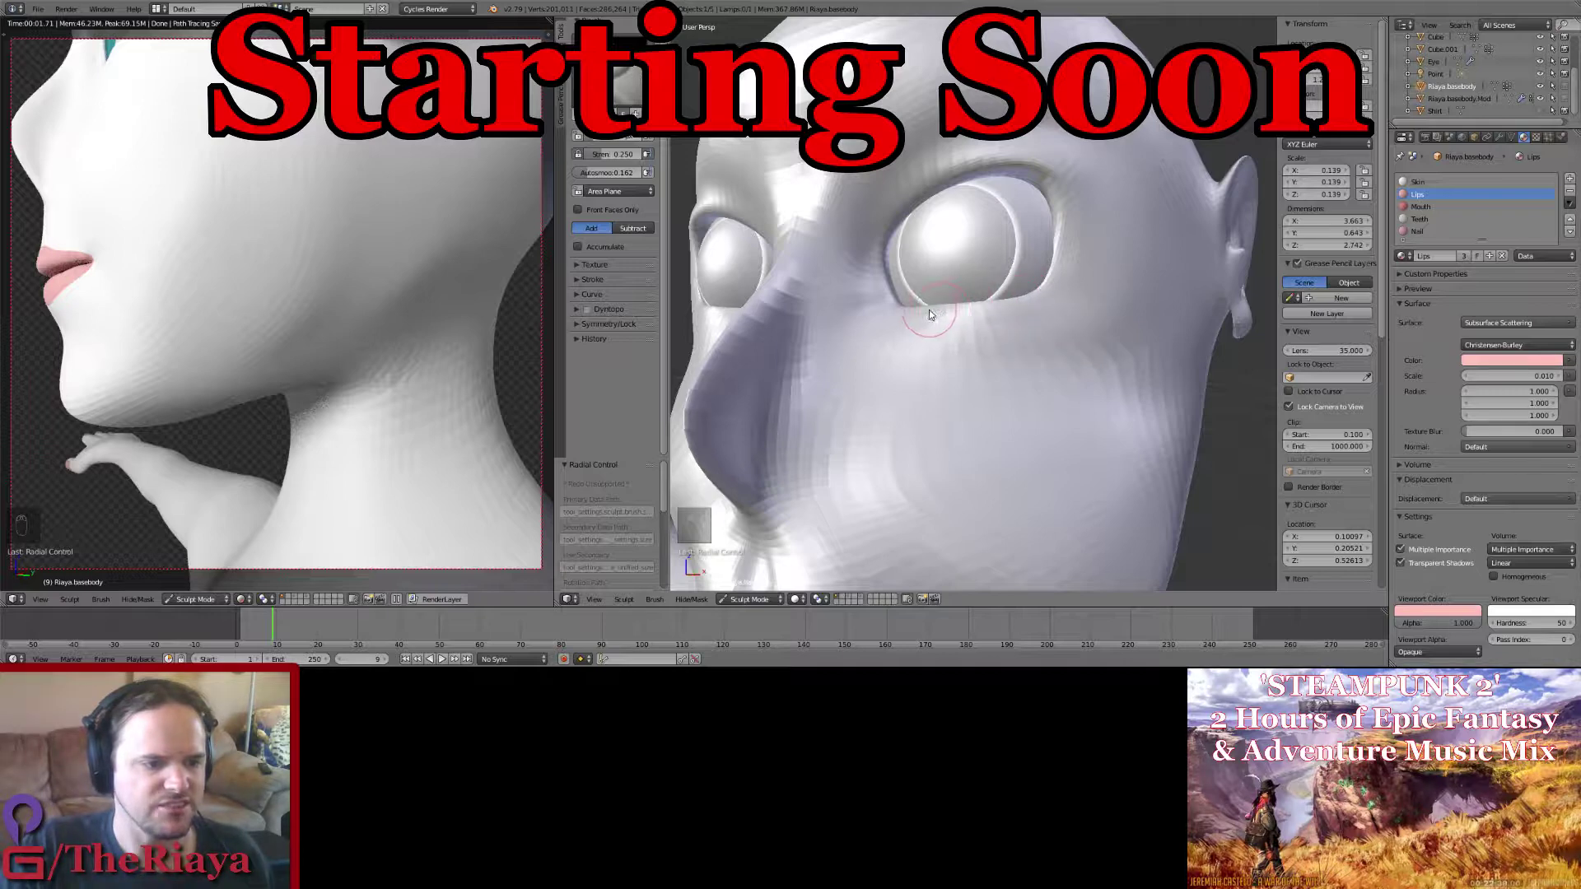
Step: Build up the ridge of the upper eyelid around the eye with the SculptDraw brush in Add mode
middle_click_drag(1051, 300, 1052, 339)
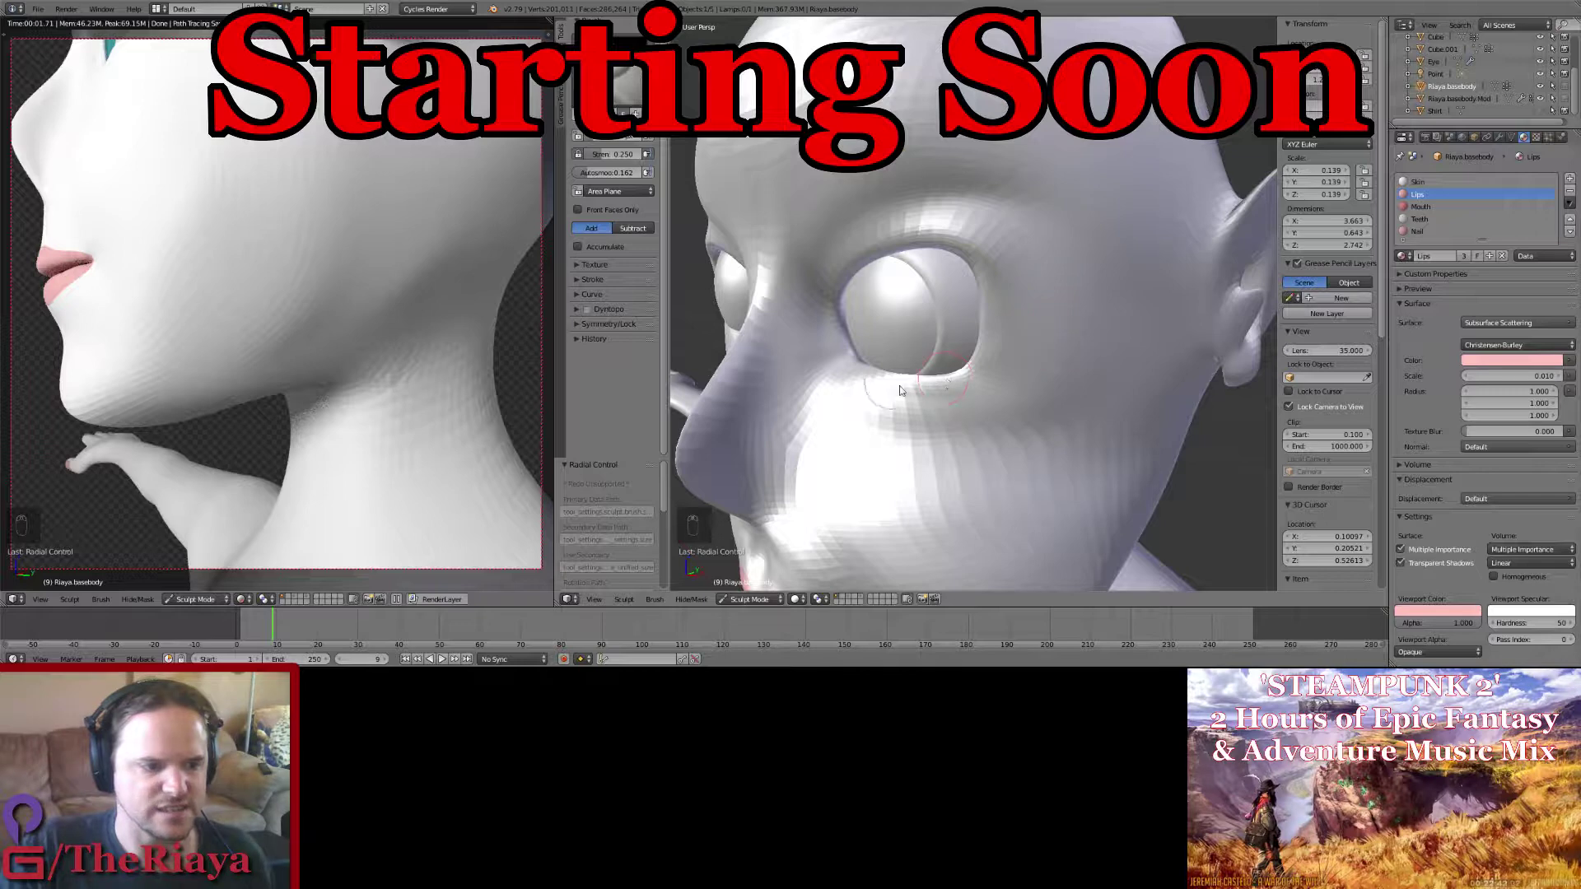
mouse_move(914, 386)
middle_mouse_down()
mouse_move(889, 391)
mouse_move(1055, 354)
mouse_move(1073, 337)
mouse_move(1060, 285)
middle_mouse_up()
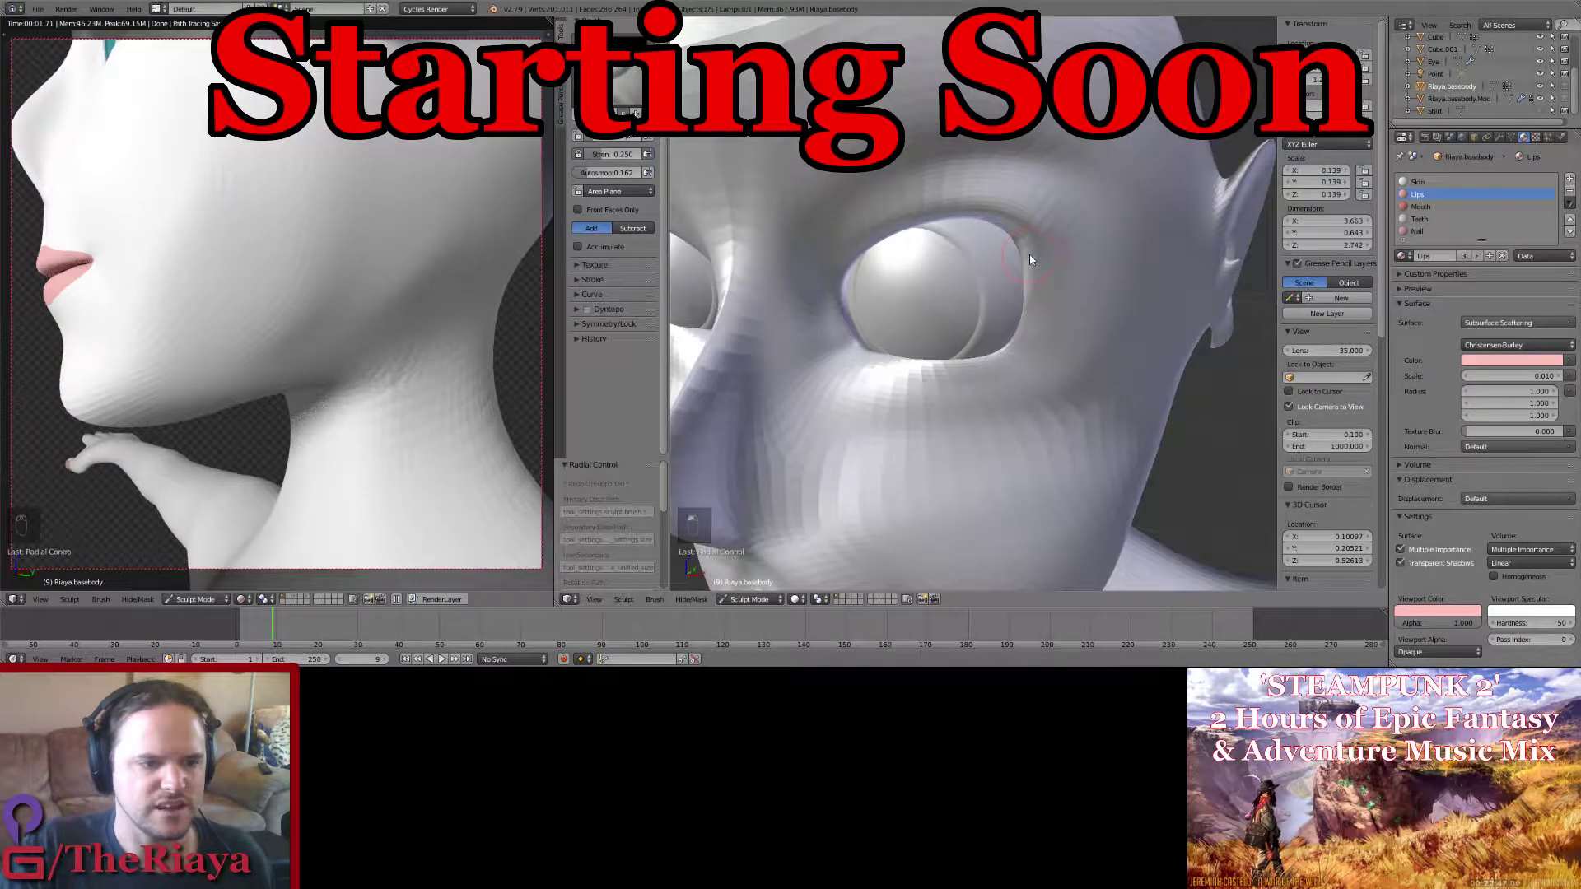
mouse_move(1035, 299)
middle_mouse_down()
mouse_move(1024, 276)
mouse_move(980, 298)
mouse_move(996, 298)
mouse_move(975, 163)
middle_mouse_up()
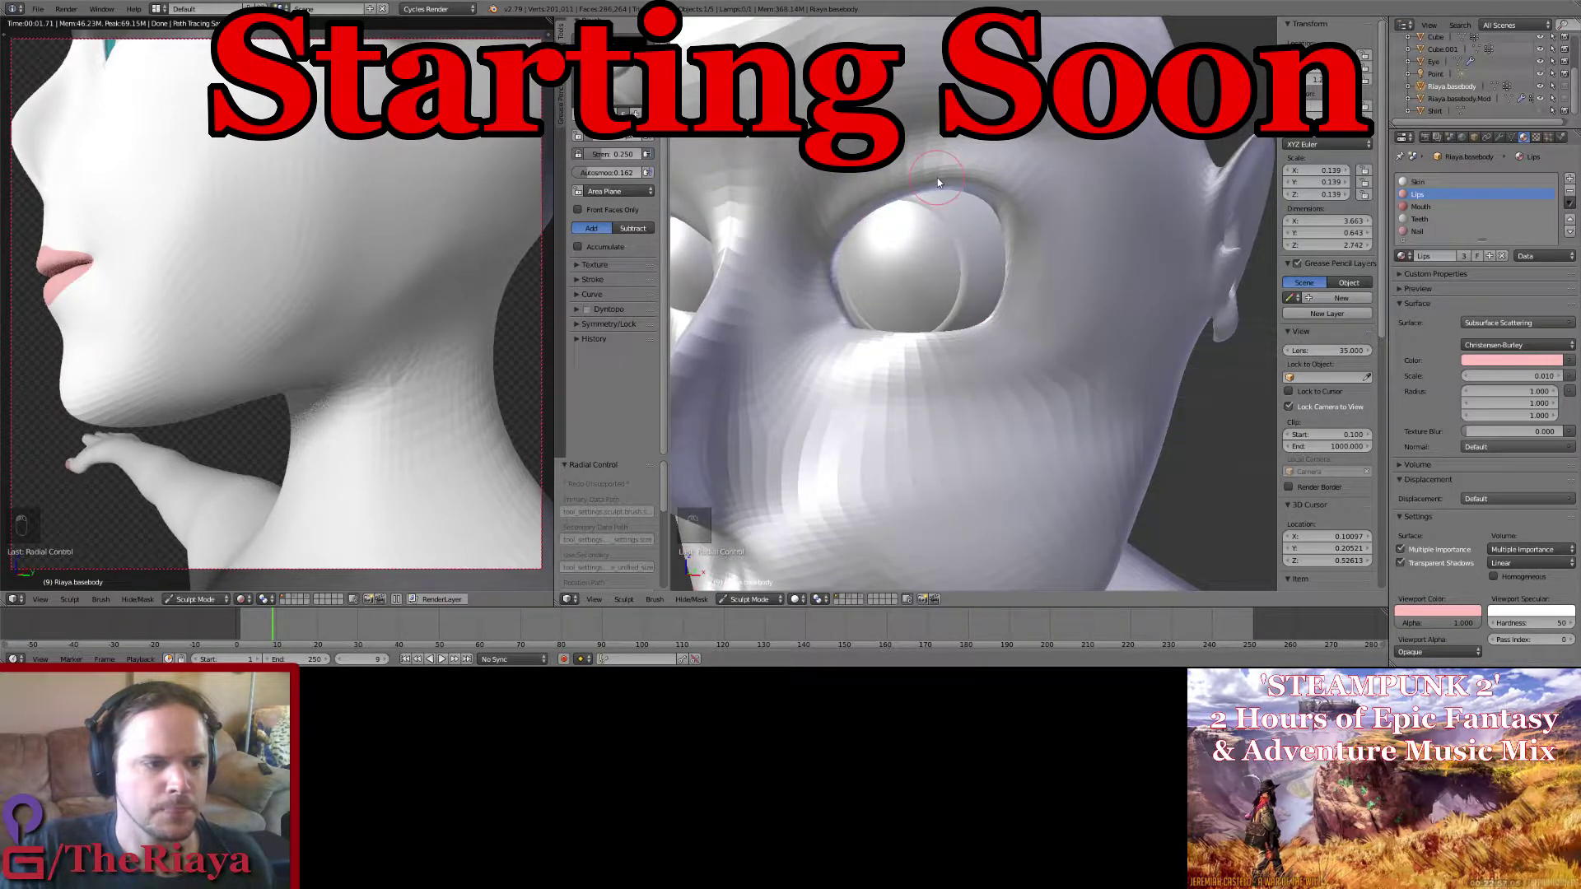
middle_click_drag(937, 178, 929, 211)
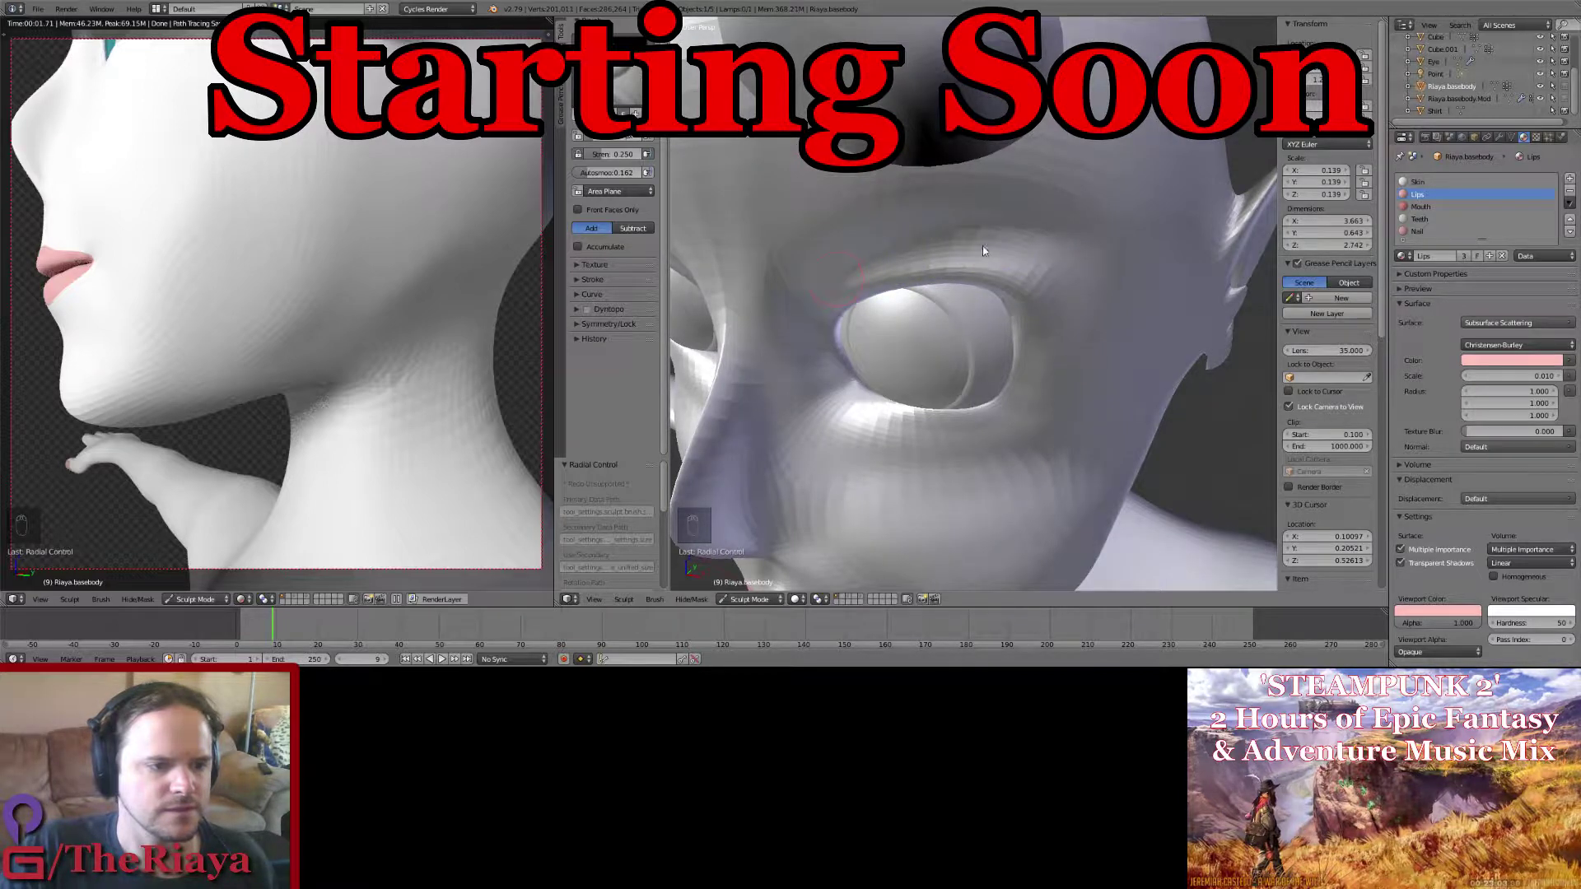
mouse_move(983, 246)
middle_mouse_down()
mouse_move(996, 201)
mouse_move(1005, 245)
middle_mouse_up()
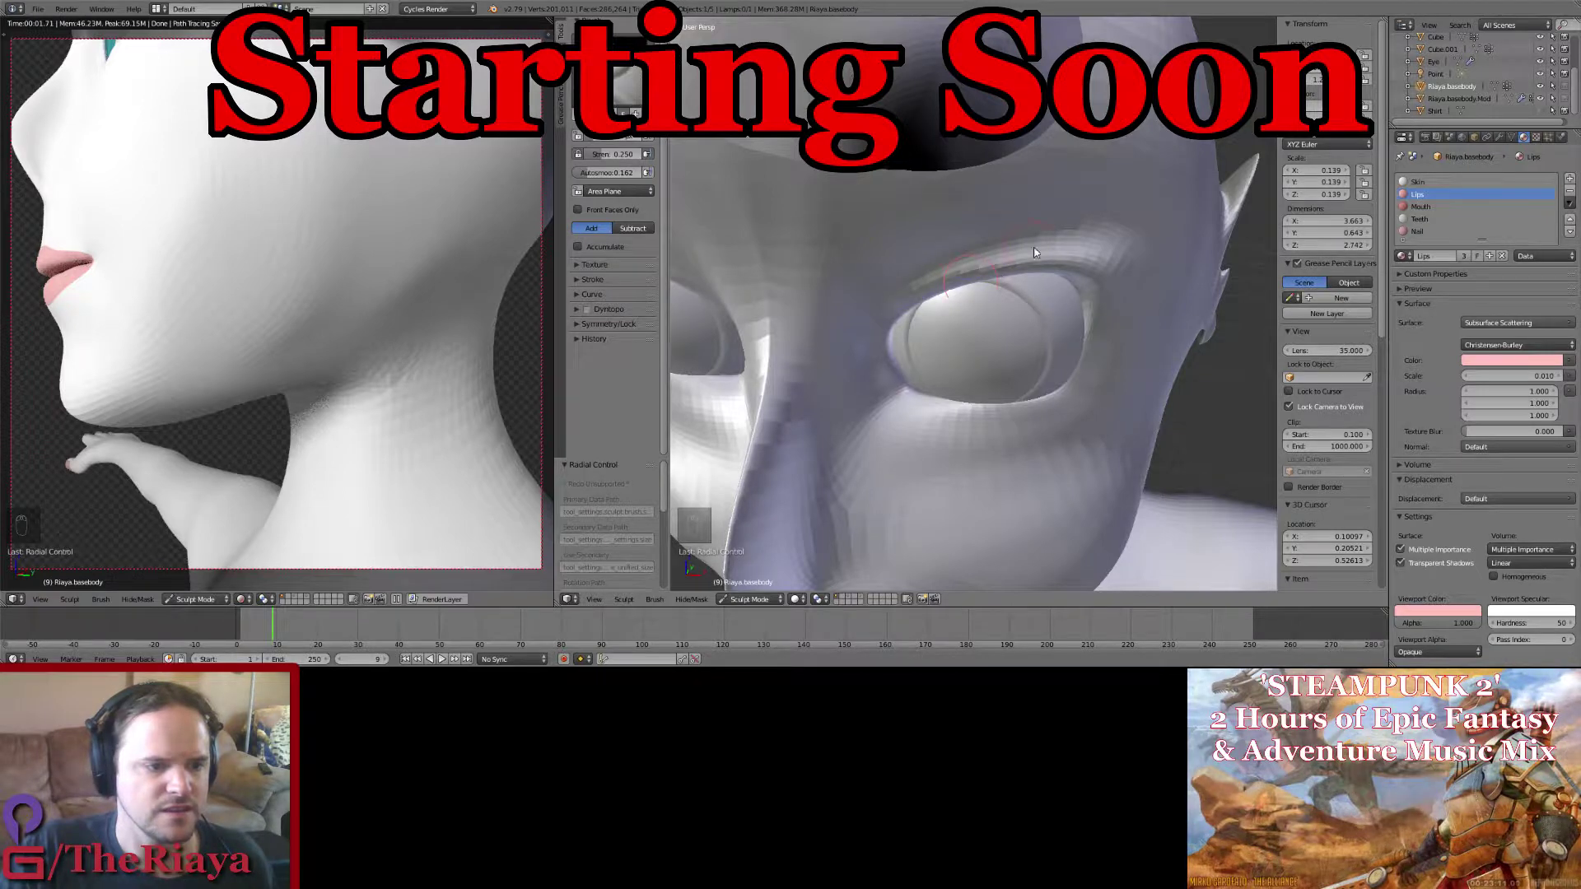
mouse_move(943, 290)
middle_mouse_down()
mouse_move(1005, 219)
mouse_move(1064, 237)
mouse_move(1052, 219)
middle_mouse_up()
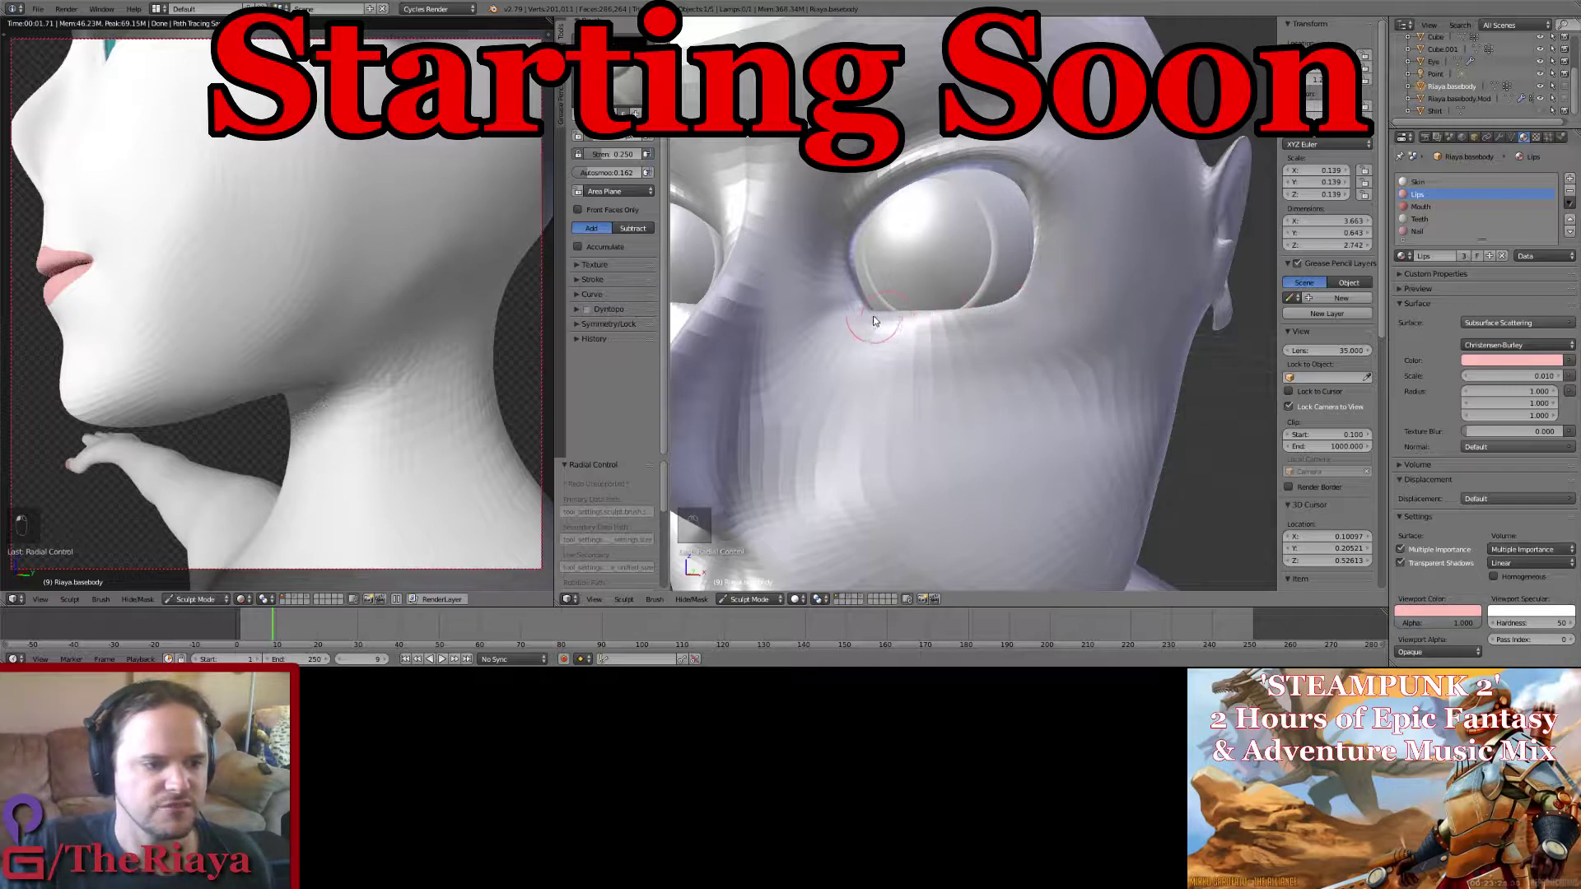
middle_click_drag(873, 319, 914, 341)
scroll(926, 321, "down", 2)
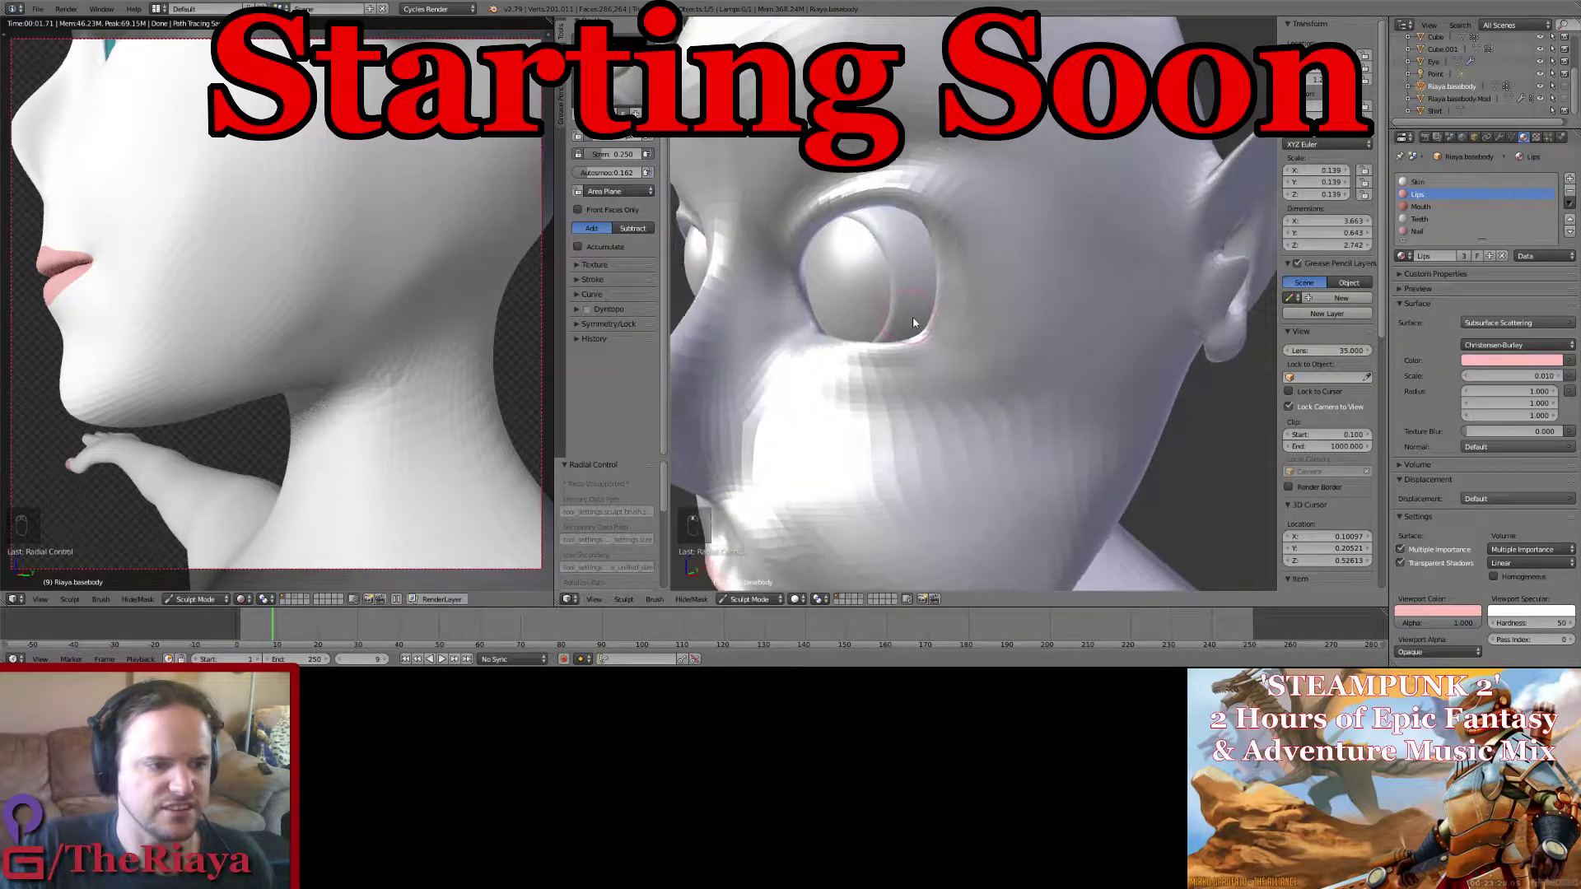
Step: Check the modifiers on the body object and save the file over the existing version
left_click(1499, 137)
left_click(1474, 178)
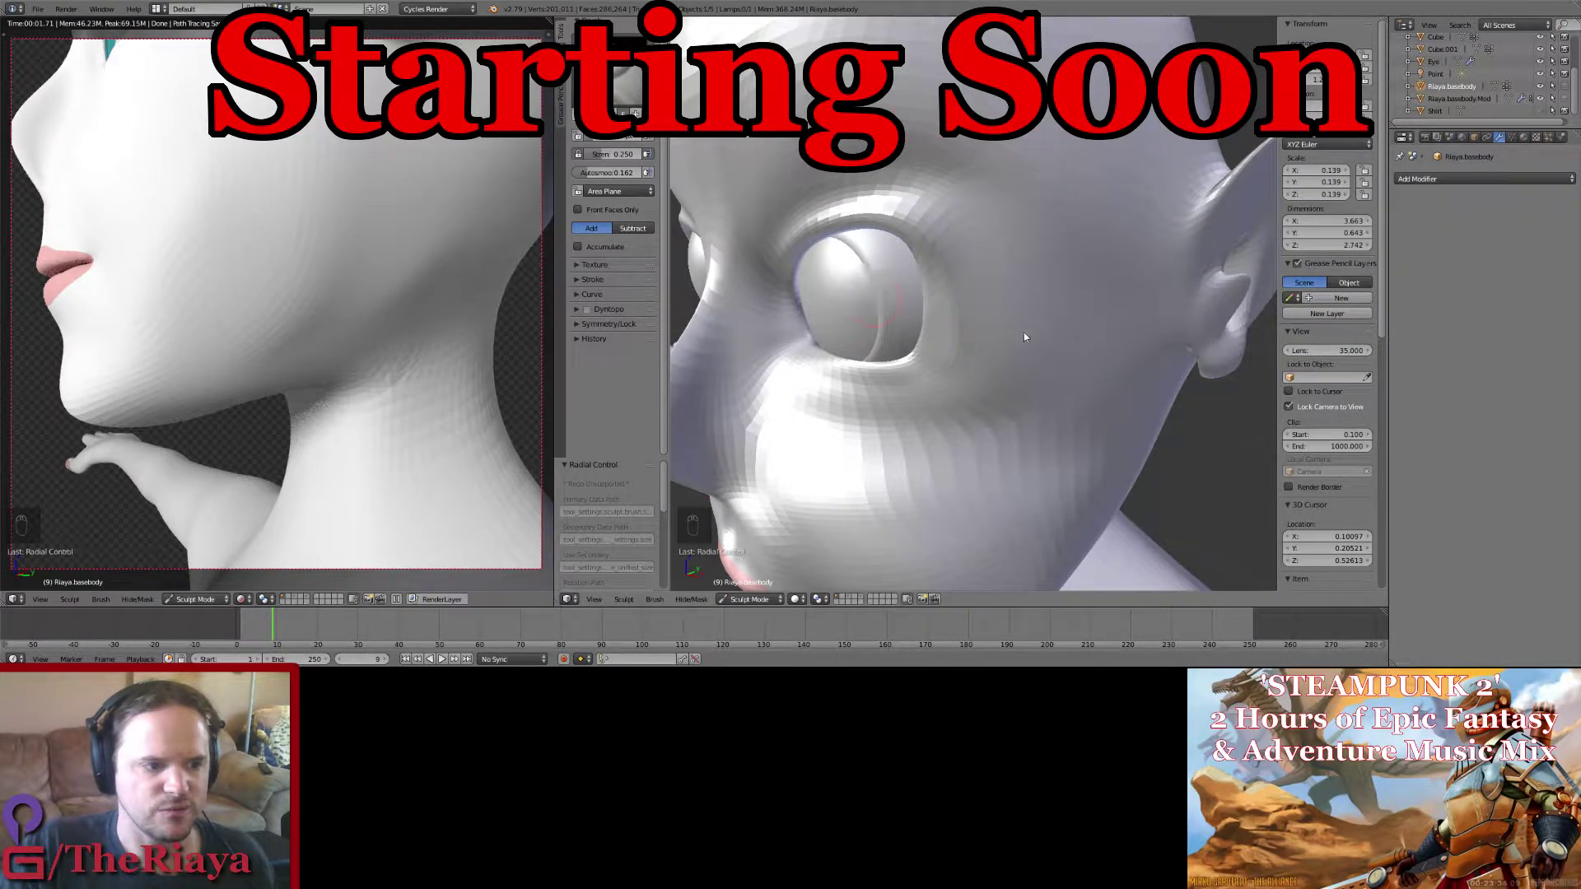
mouse_move(1024, 337)
middle_mouse_down()
mouse_move(1095, 338)
mouse_move(1100, 324)
mouse_move(1101, 345)
mouse_move(1176, 256)
middle_mouse_up()
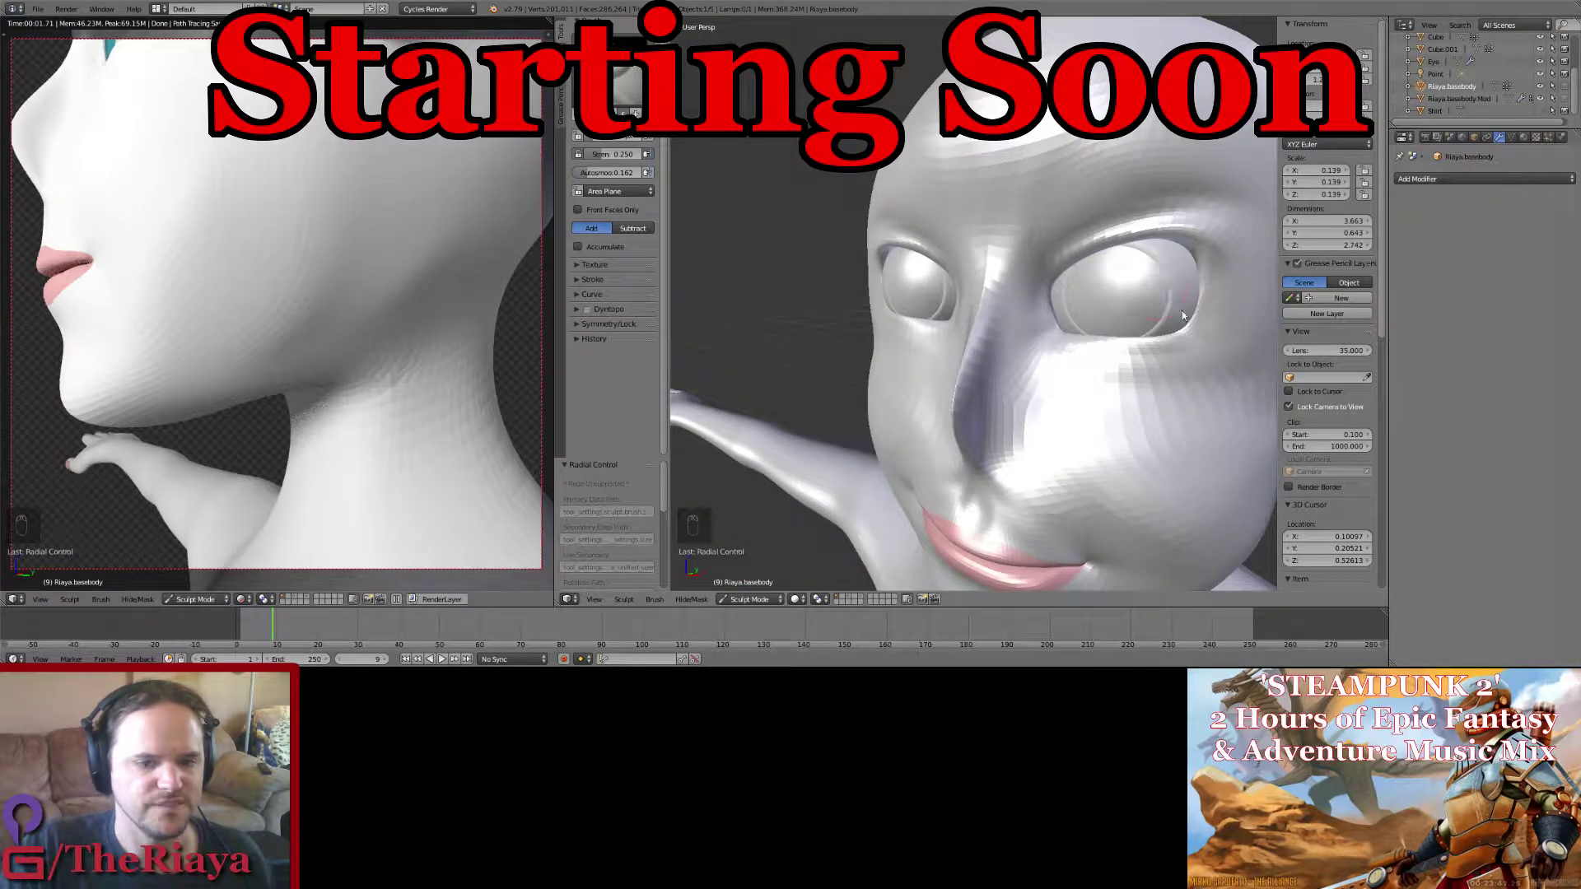
mouse_move(1143, 251)
middle_mouse_down()
mouse_move(991, 252)
mouse_move(1030, 250)
mouse_move(1086, 285)
middle_mouse_up()
key("ctrl+s")
left_click(1004, 251)
Step: Set the SculptDraw brush strength to 0.521 and build up a thin rim along the lower eyelid
scroll(1075, 249, "up", 3)
scroll(1077, 254, "down", 1)
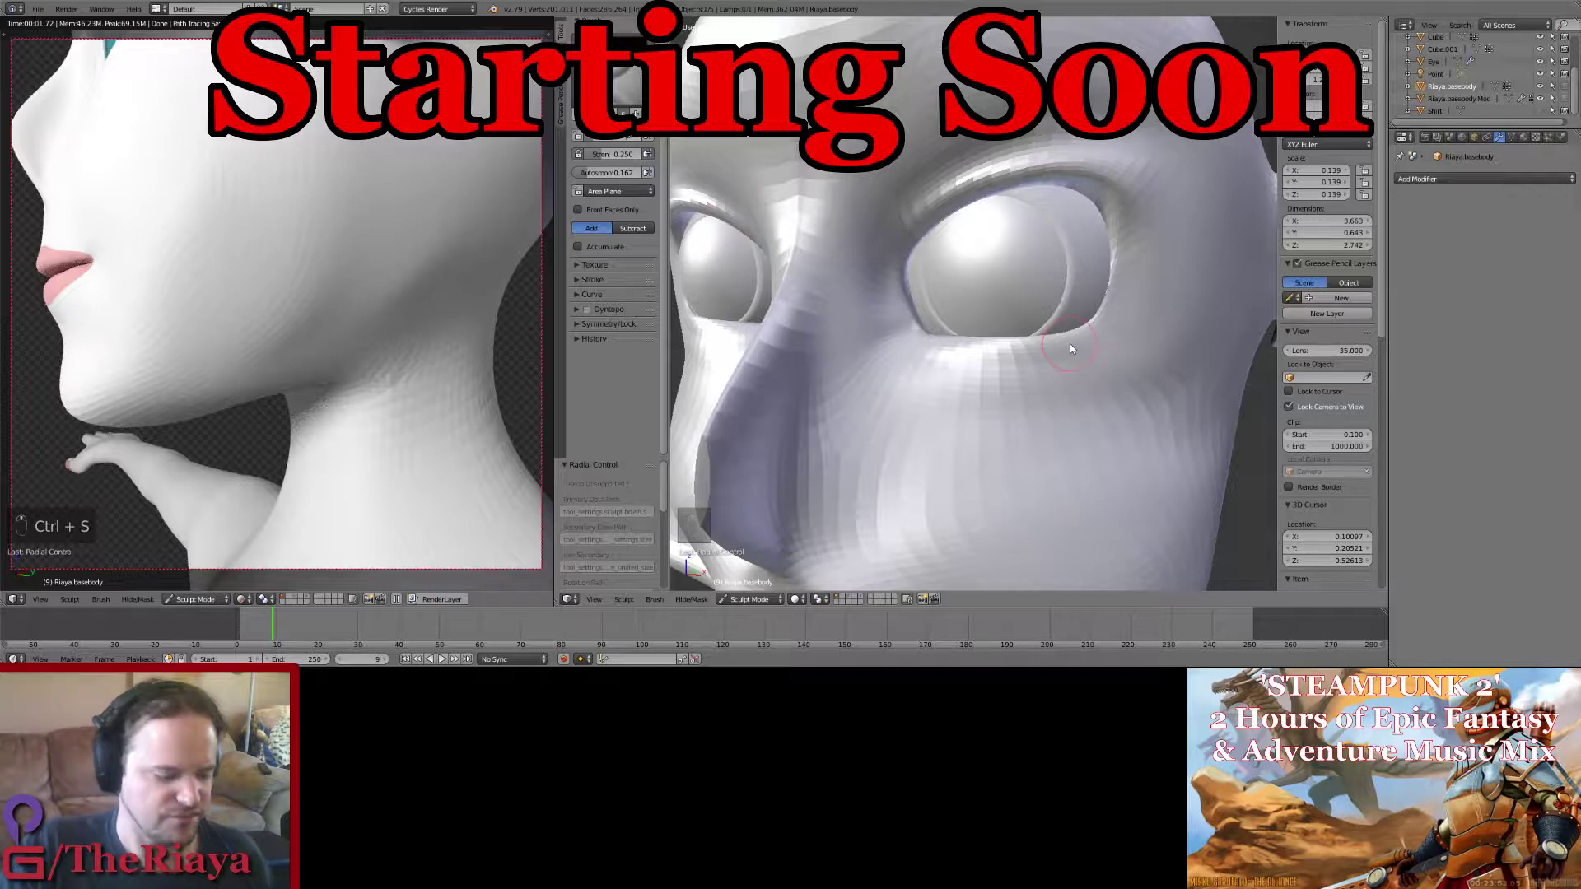
key("f")
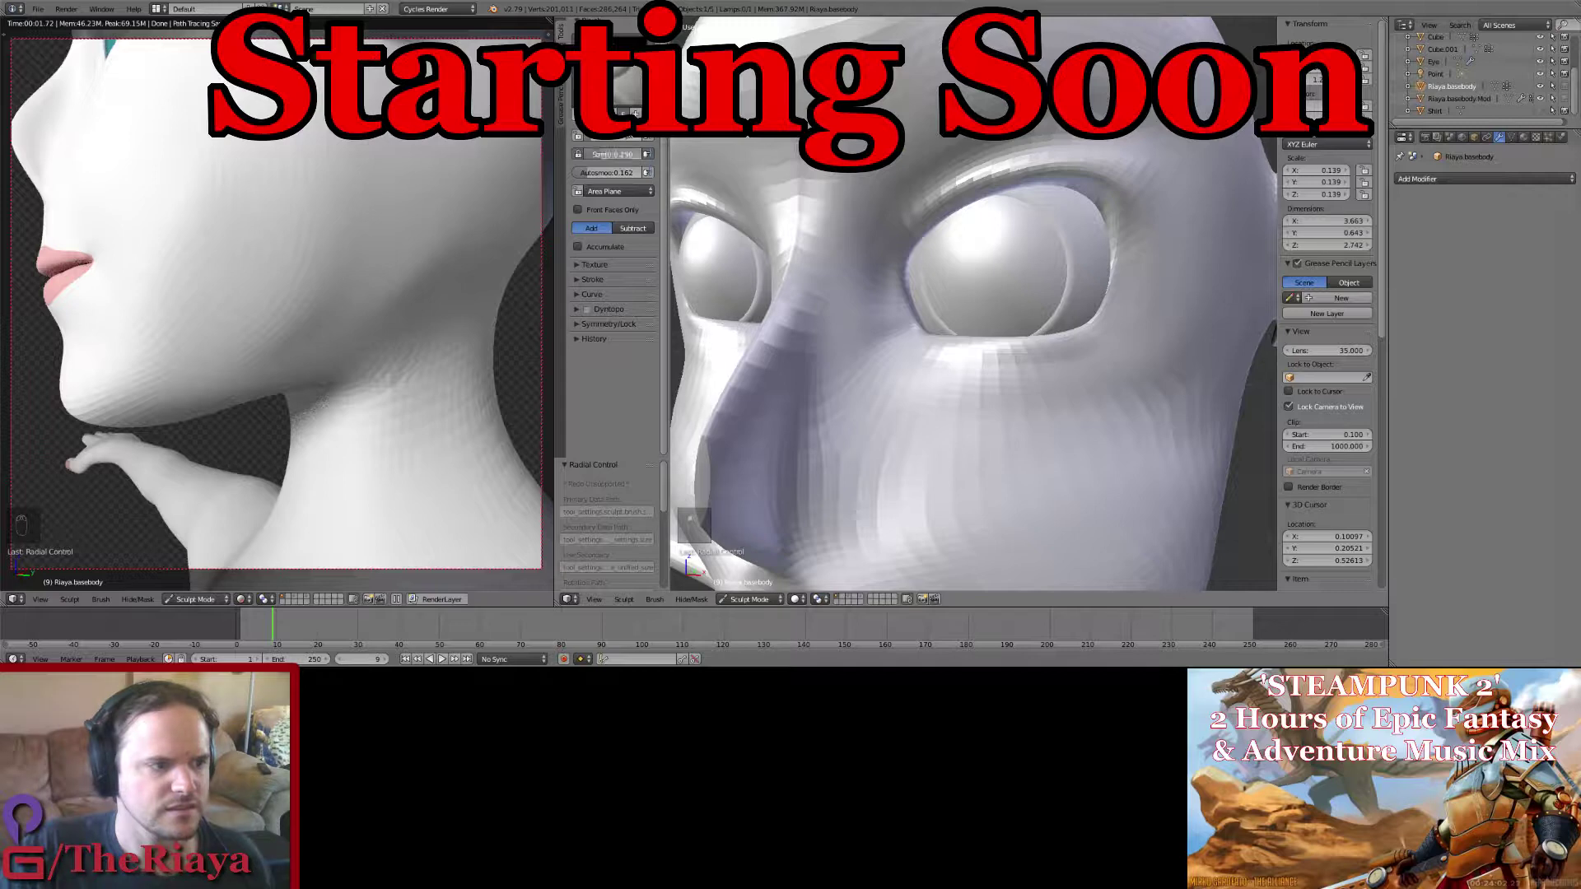
left_click_drag(624, 154, 629, 154)
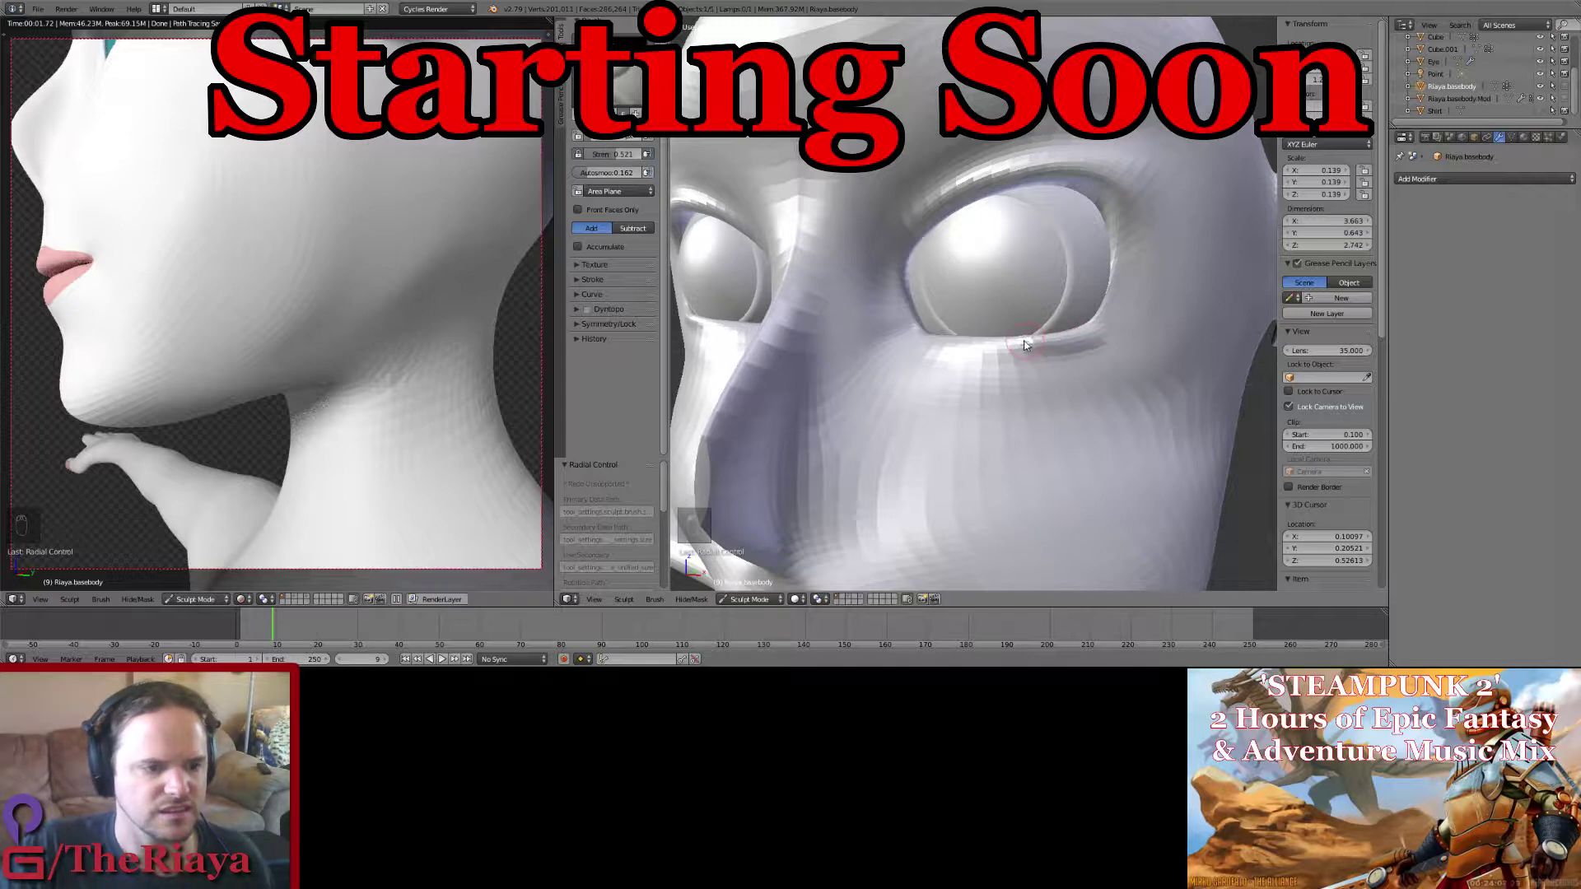
left_click_drag(1025, 344, 921, 341)
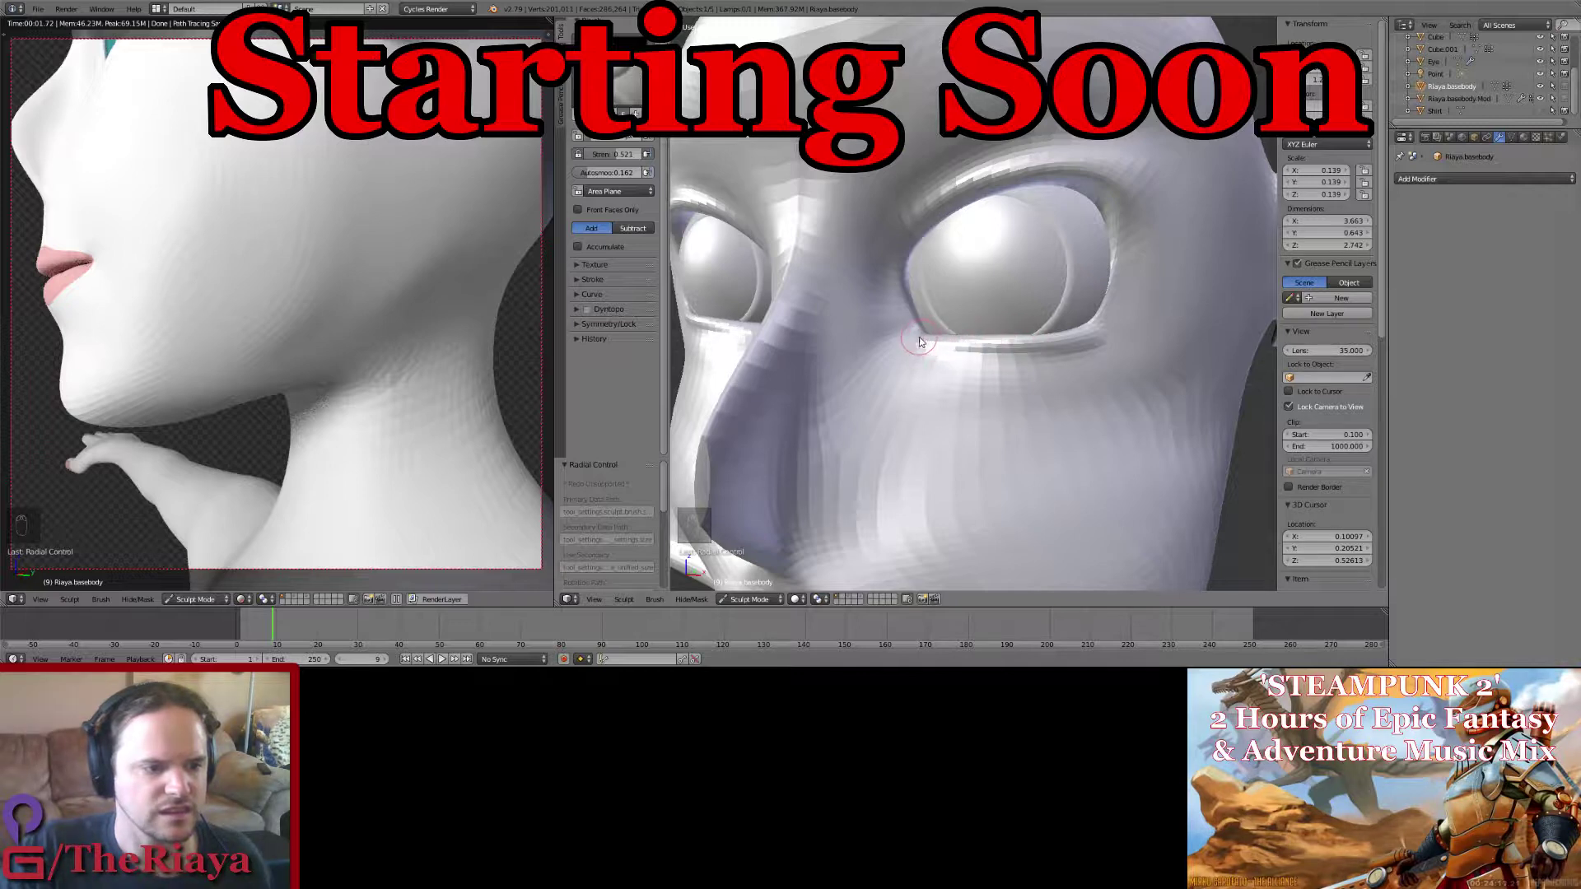
mouse_move(980, 350)
middle_mouse_down()
mouse_move(952, 354)
mouse_move(985, 352)
middle_mouse_up()
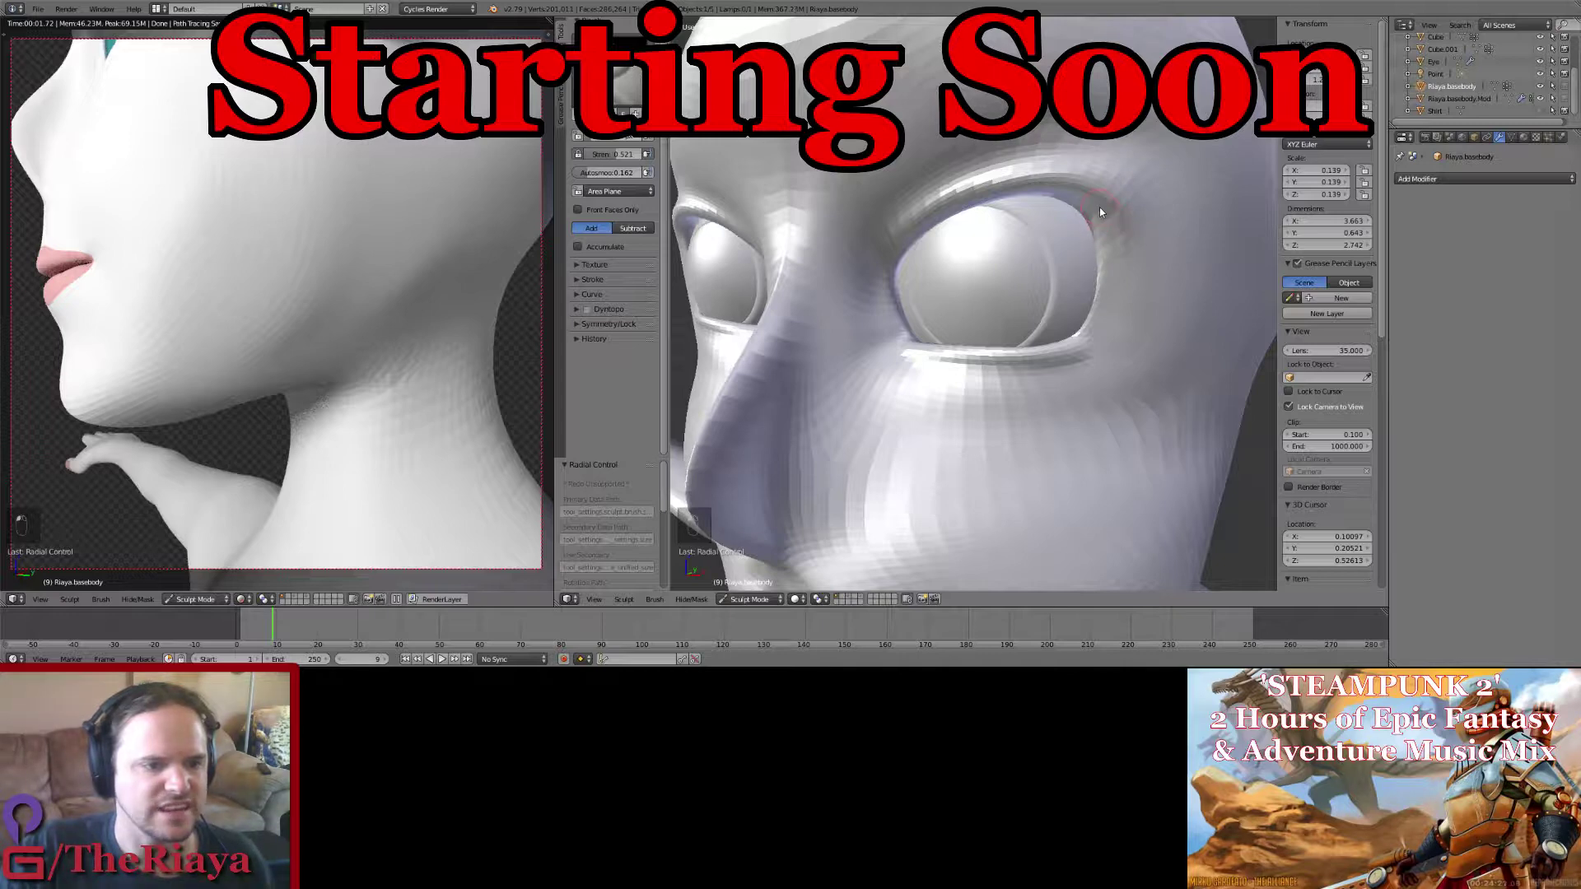
Step: Raise the upper eyelid ridge from the eye's outer corner to its inner corner with the SculptDraw brush
middle_click_drag(1123, 223, 1115, 237)
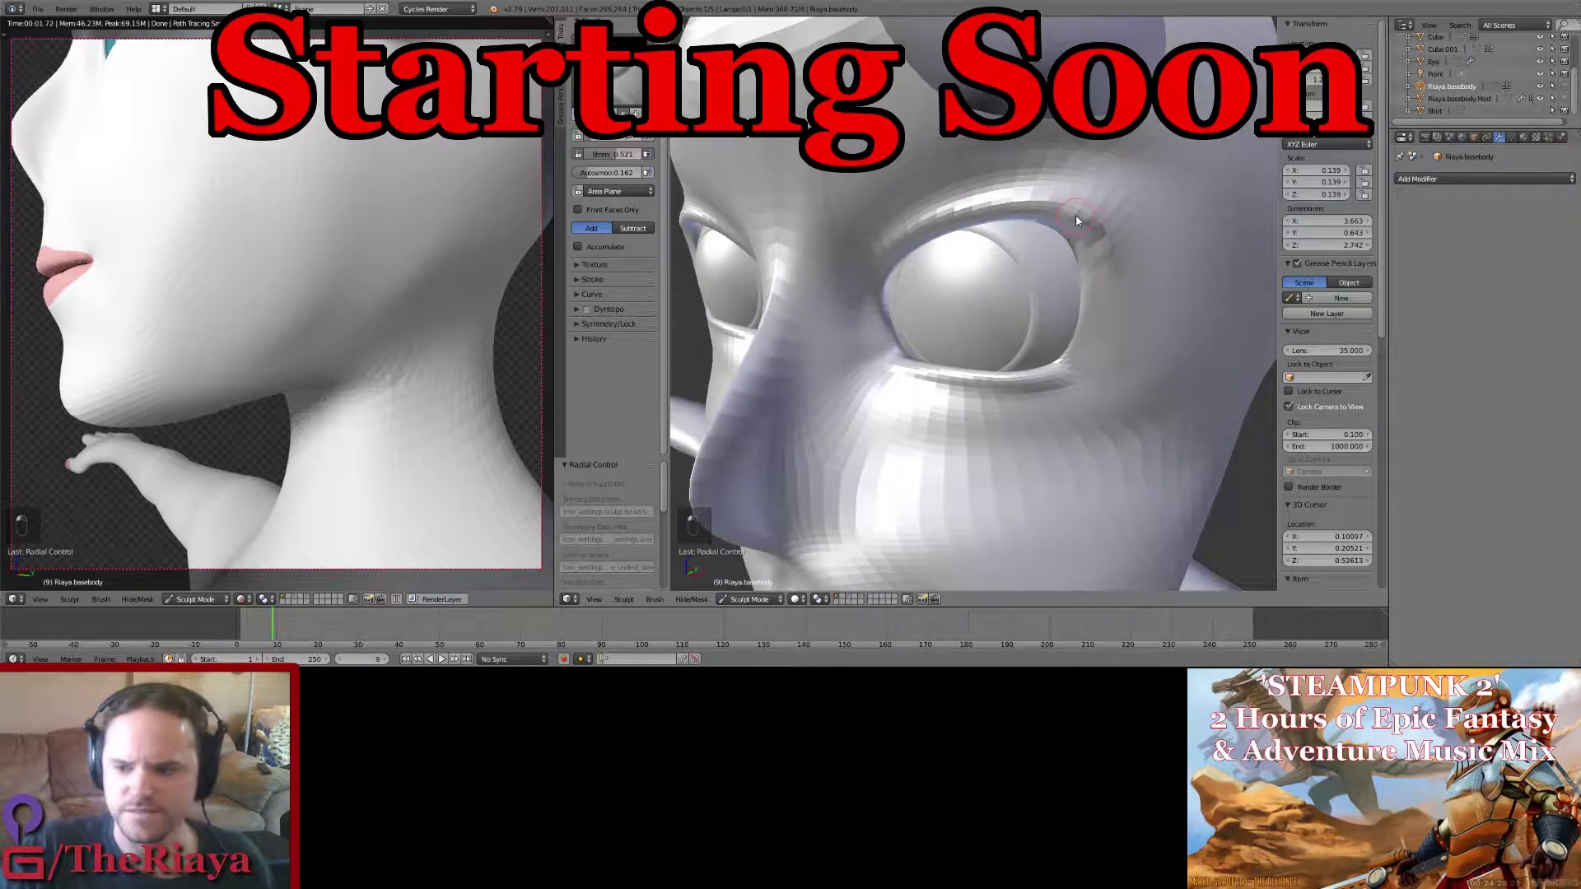
left_click_drag(1077, 219, 1104, 237)
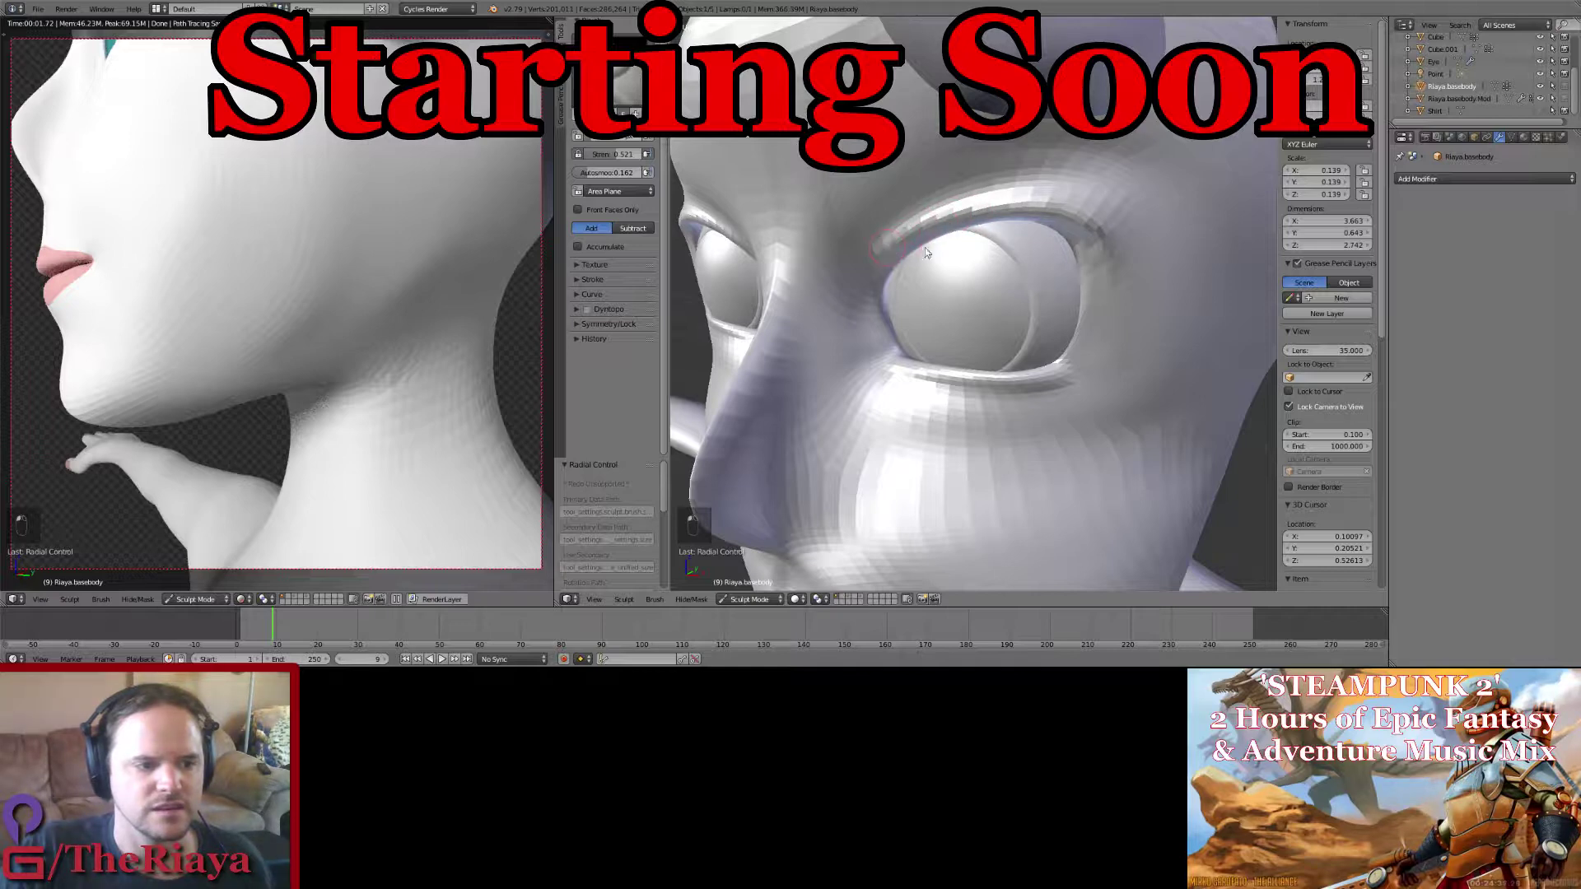
middle_click_drag(1006, 265, 1011, 244)
left_click_drag(1011, 244, 1009, 243)
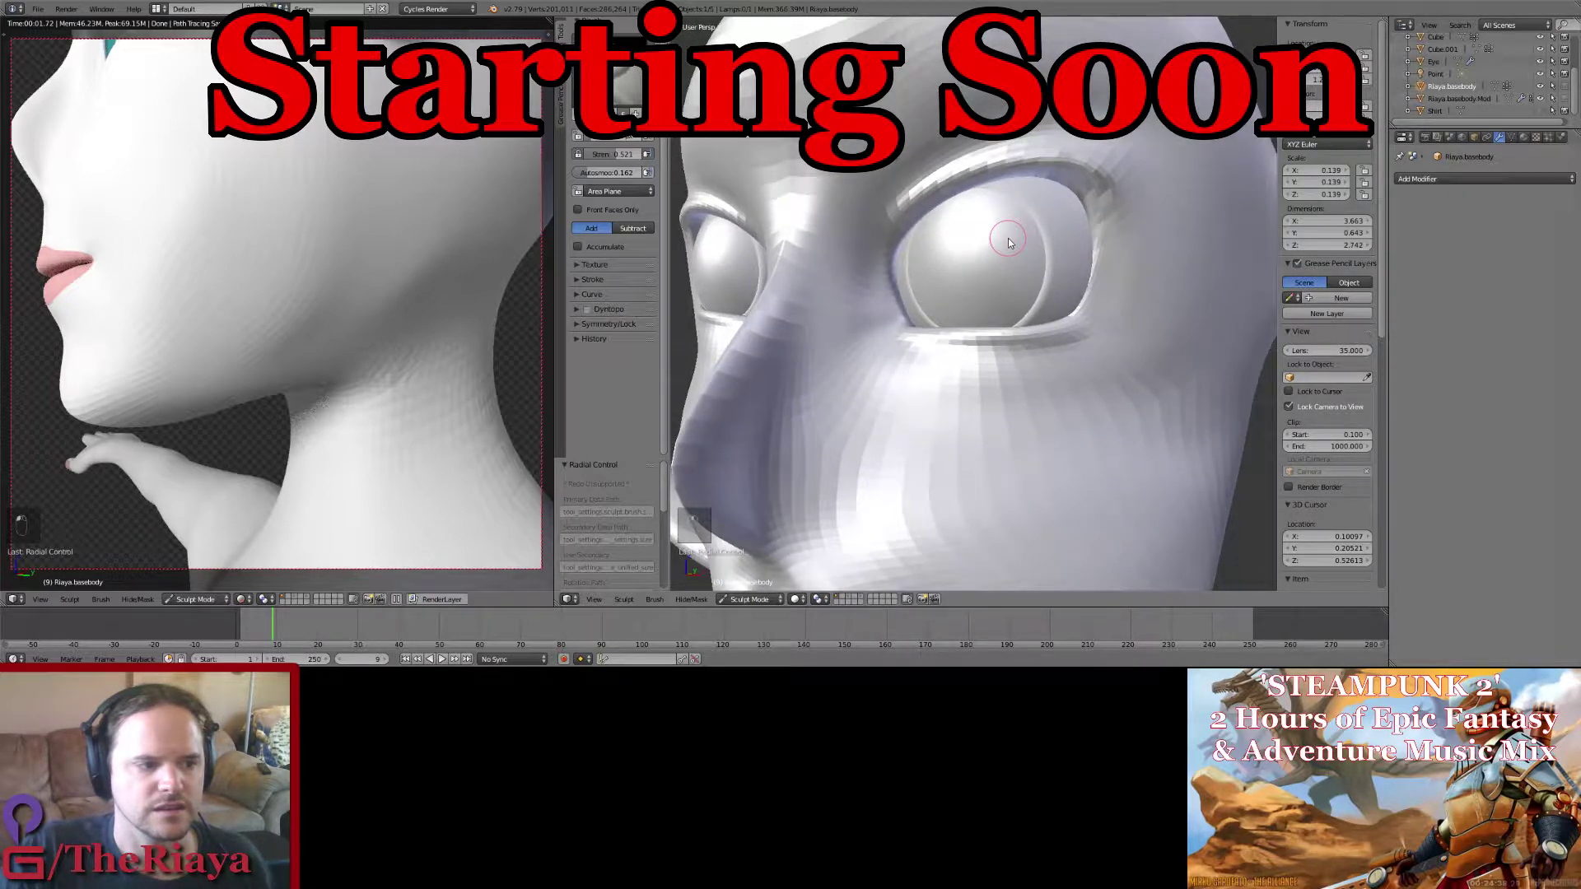
middle_click_drag(1009, 242, 1094, 230)
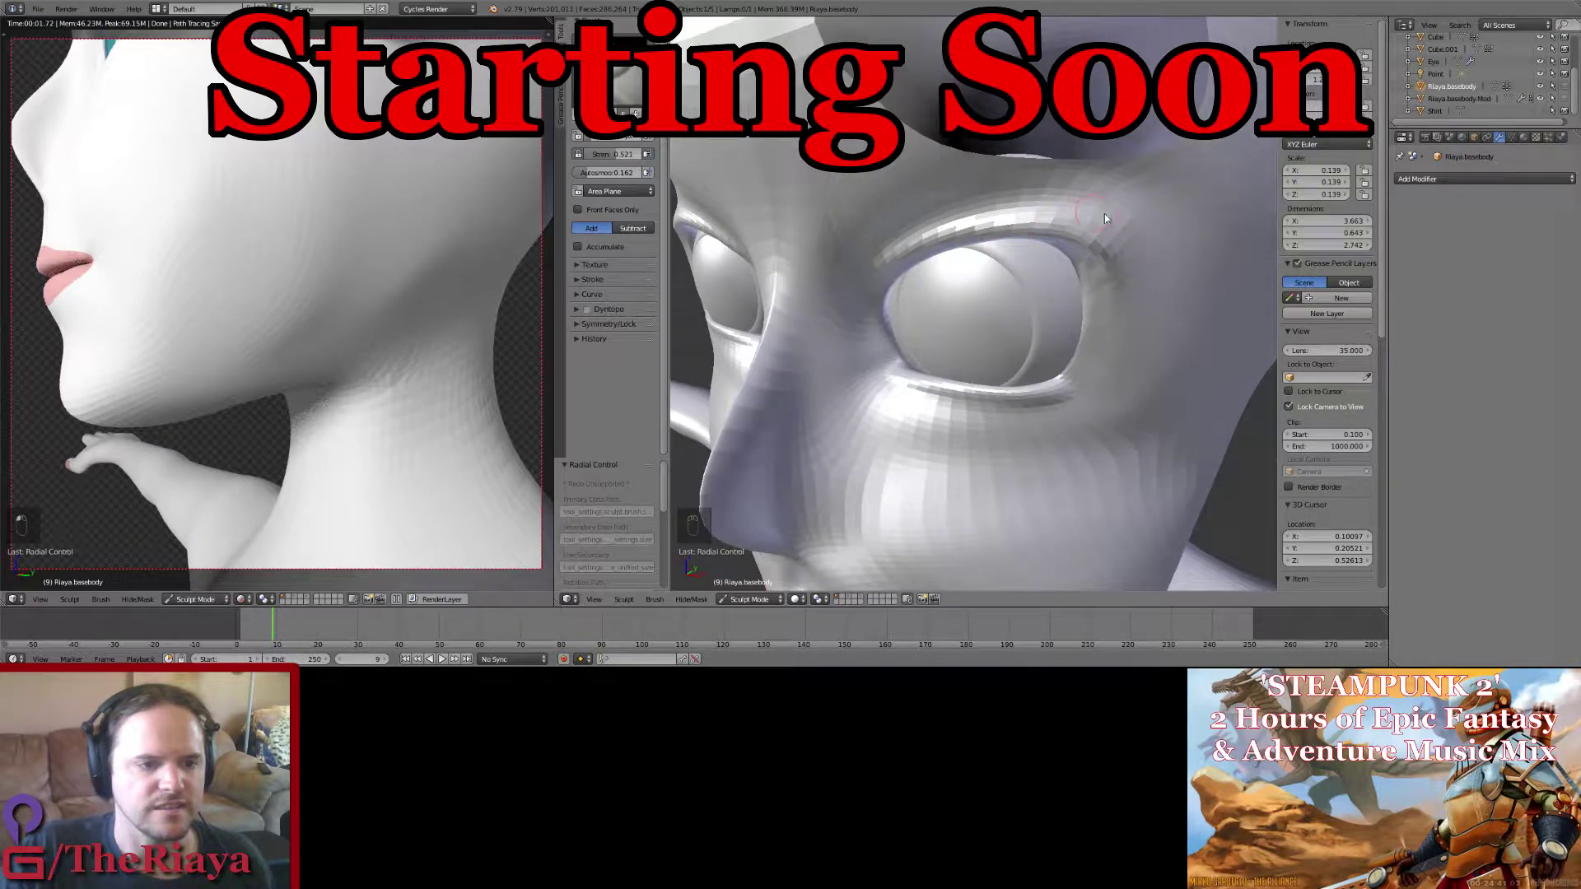
mouse_move(1077, 210)
left_mouse_down()
mouse_move(1021, 206)
mouse_move(892, 241)
left_mouse_up()
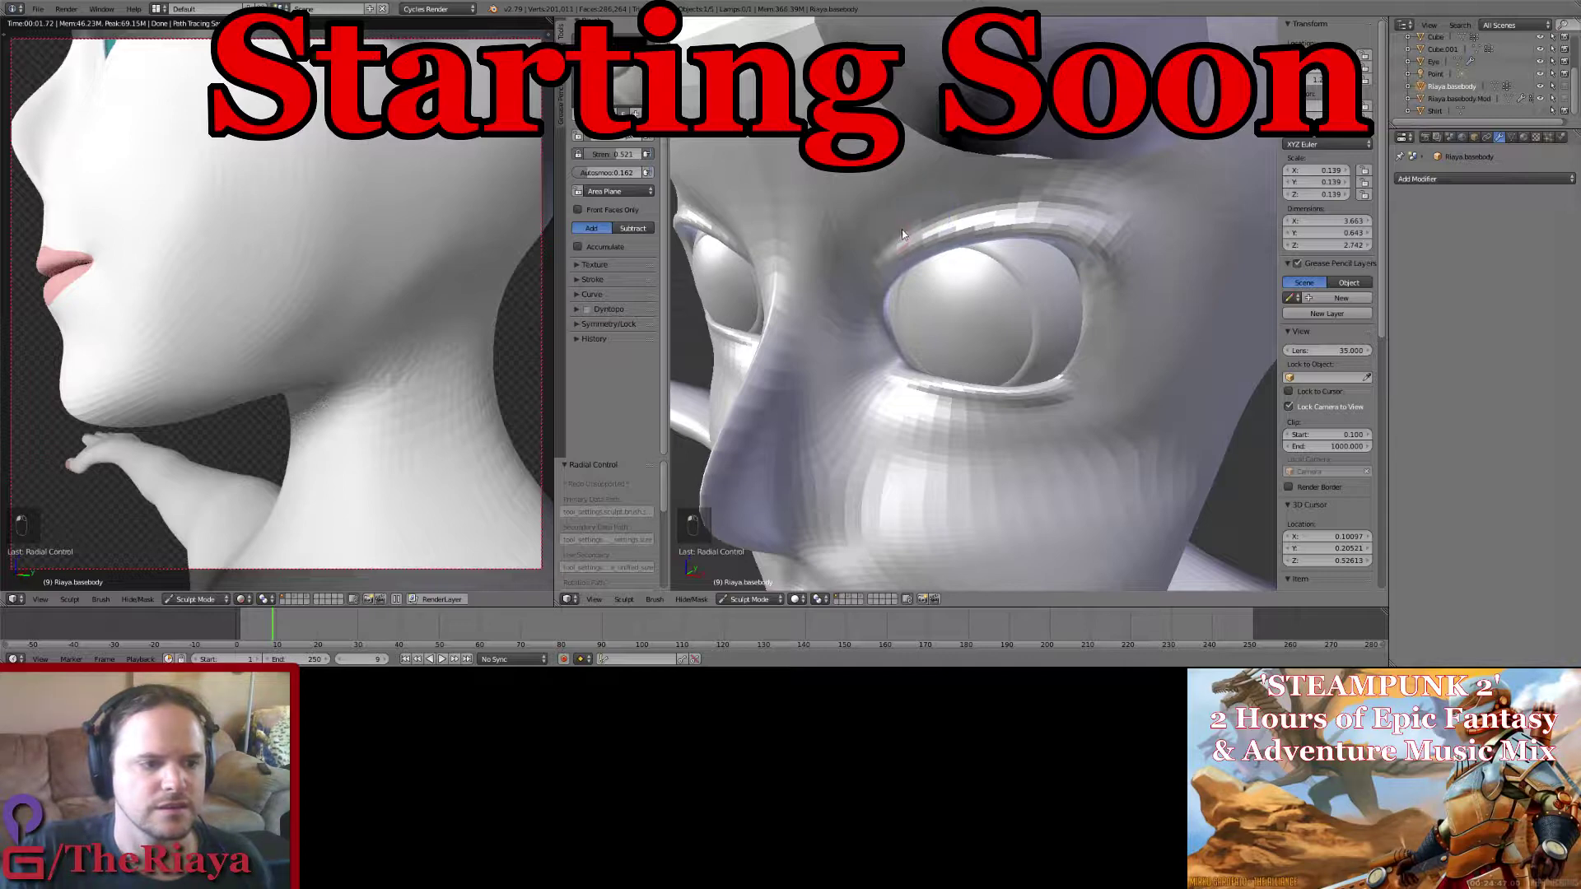
middle_click_drag(902, 234, 994, 211)
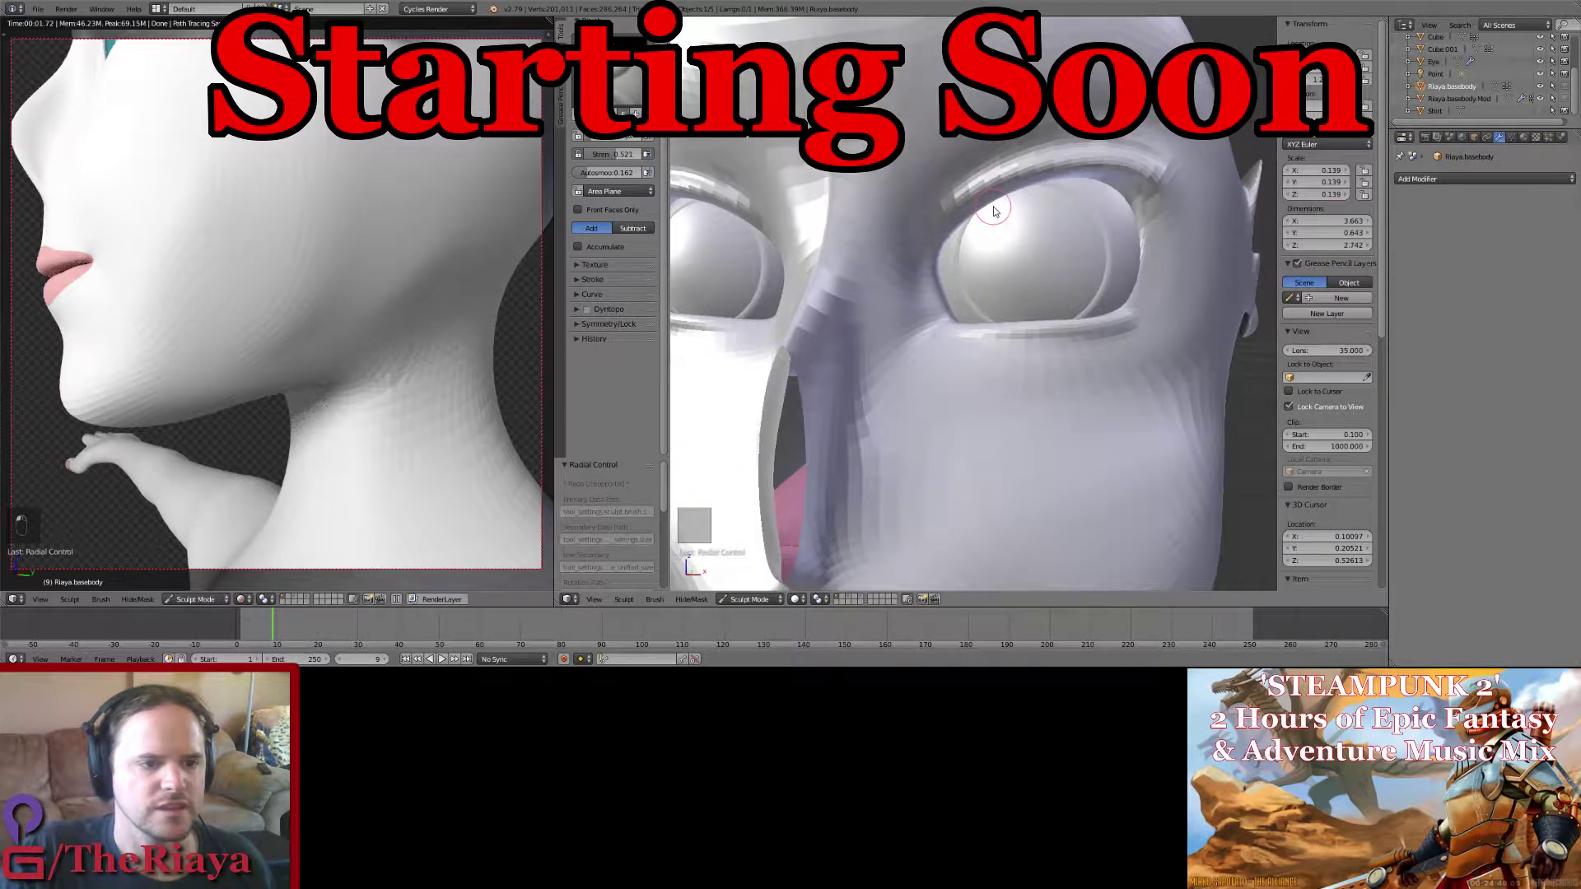
Step: Smooth the eyelid rims with the Smooth brush at a strength of 0.122
left_click(626, 88)
left_click(943, 204)
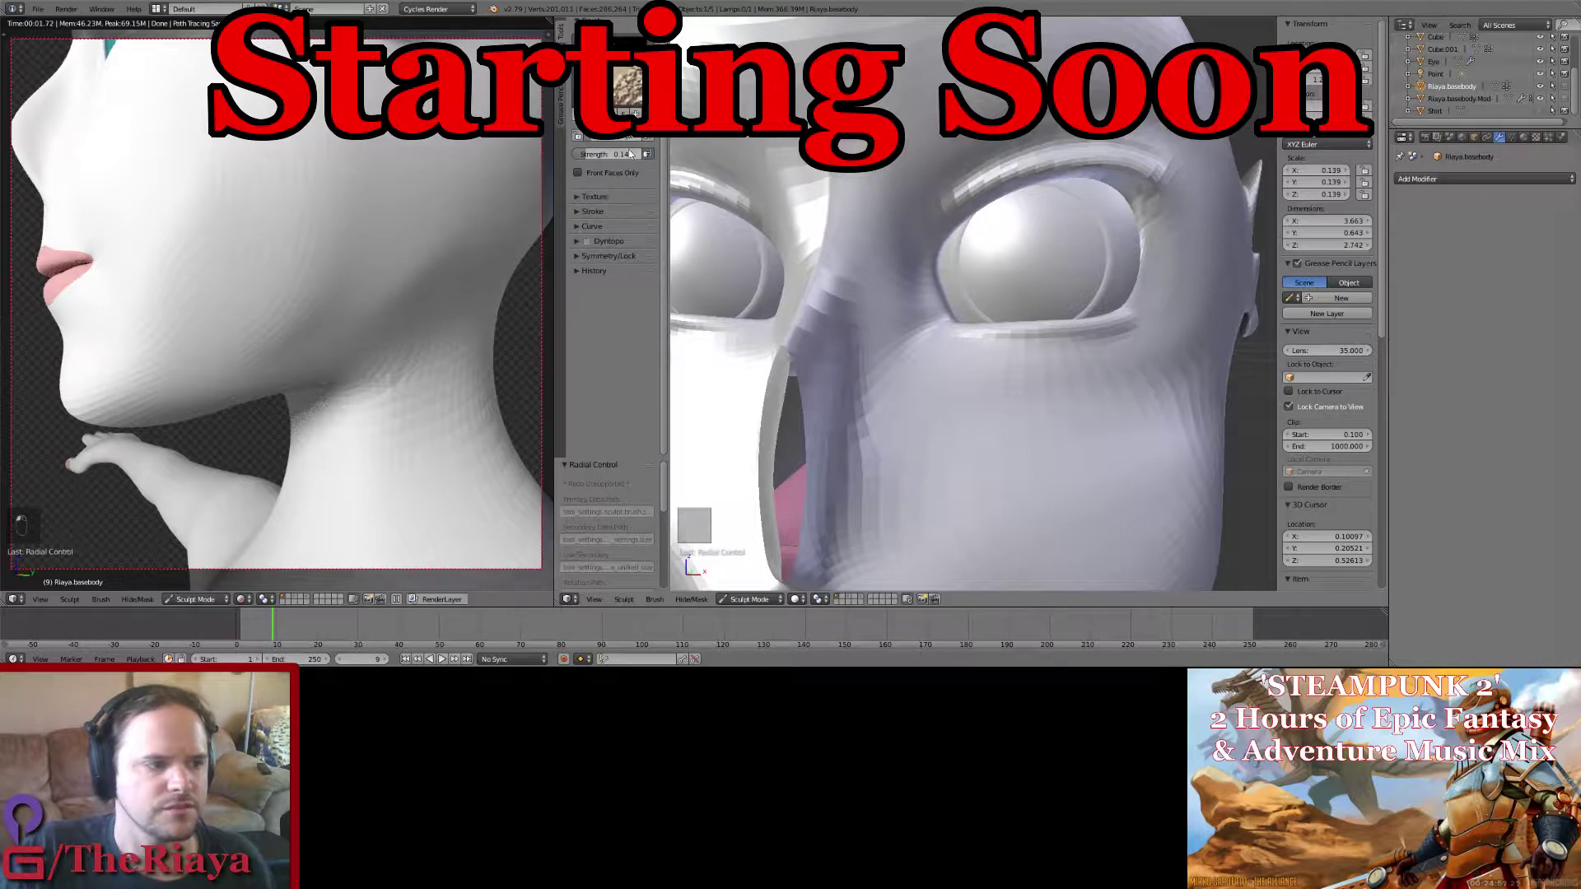
left_click_drag(627, 154, 625, 154)
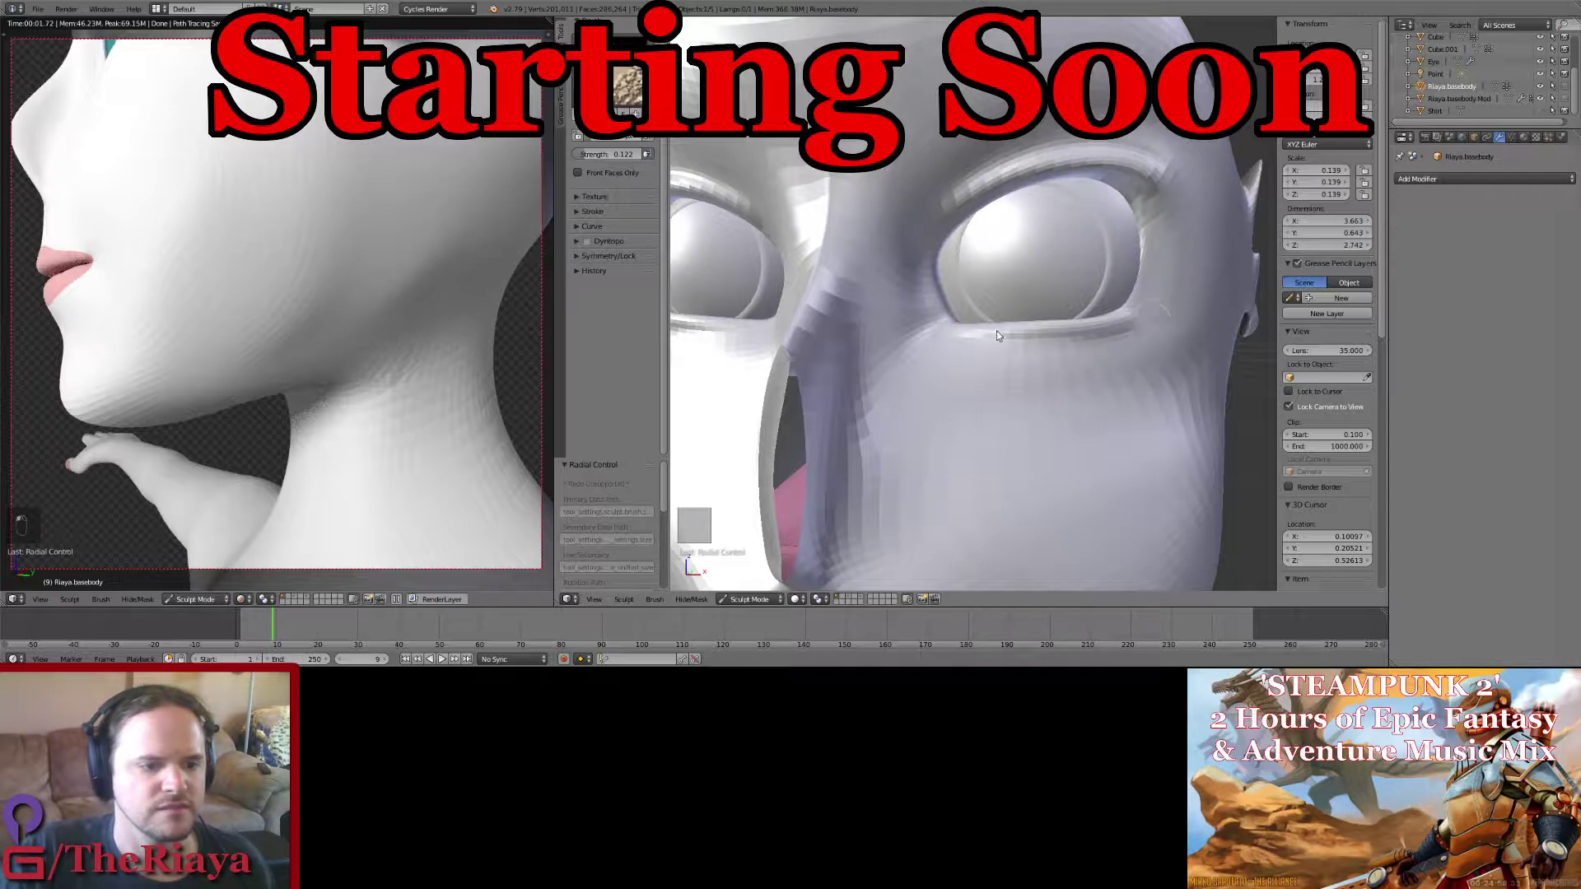
middle_click_drag(1174, 283, 1129, 297)
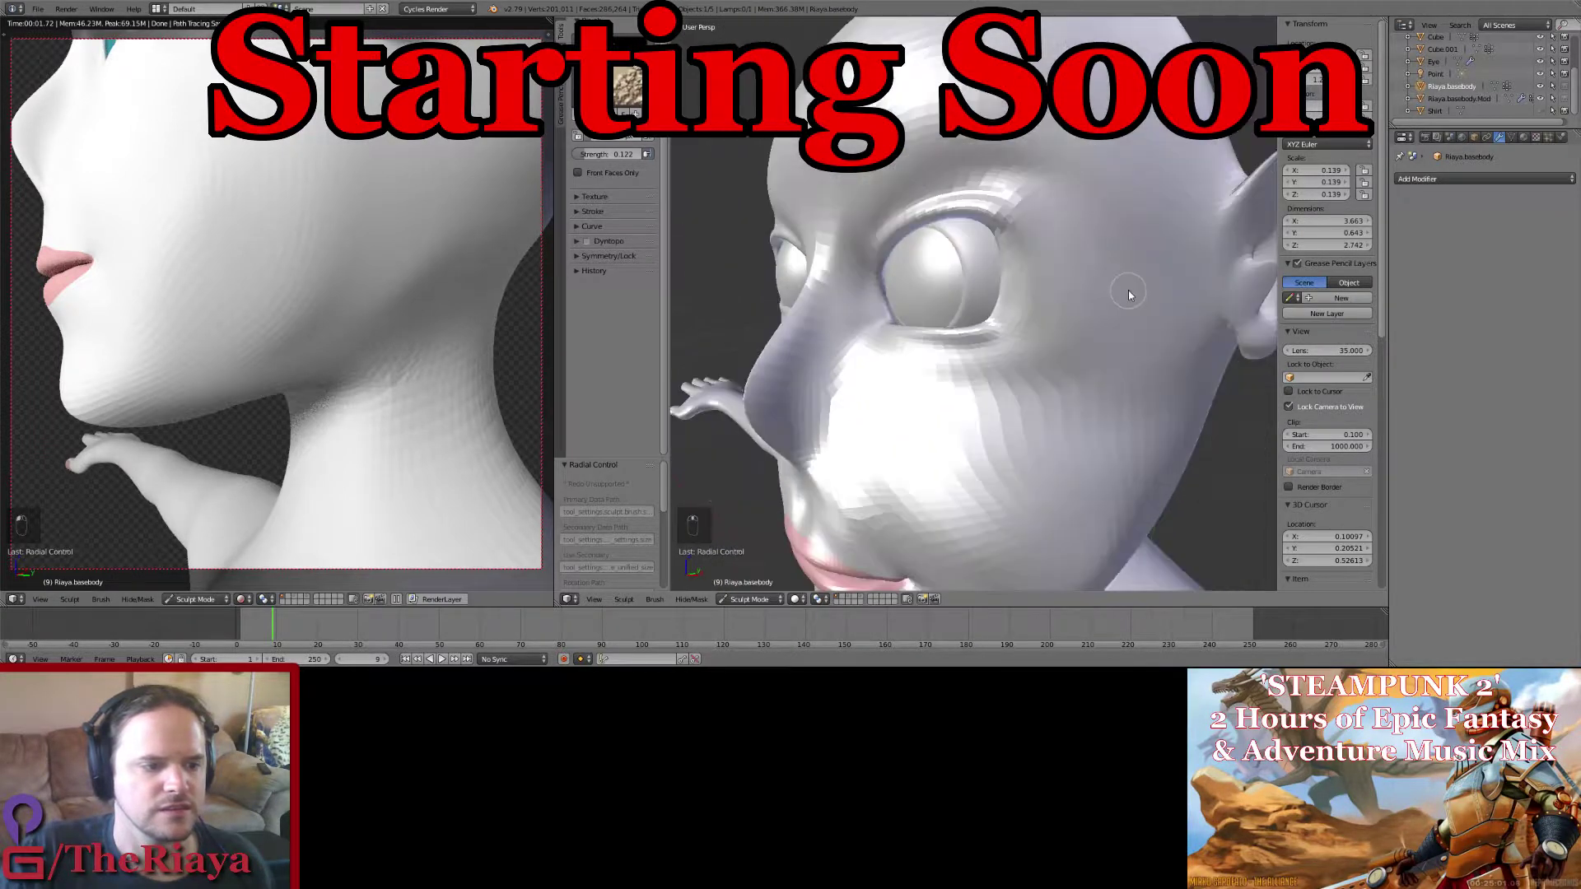
Step: Turn the rendered view to the front of the face to check the eyelids, and save the file
middle_click_drag(283, 160, 372, 306)
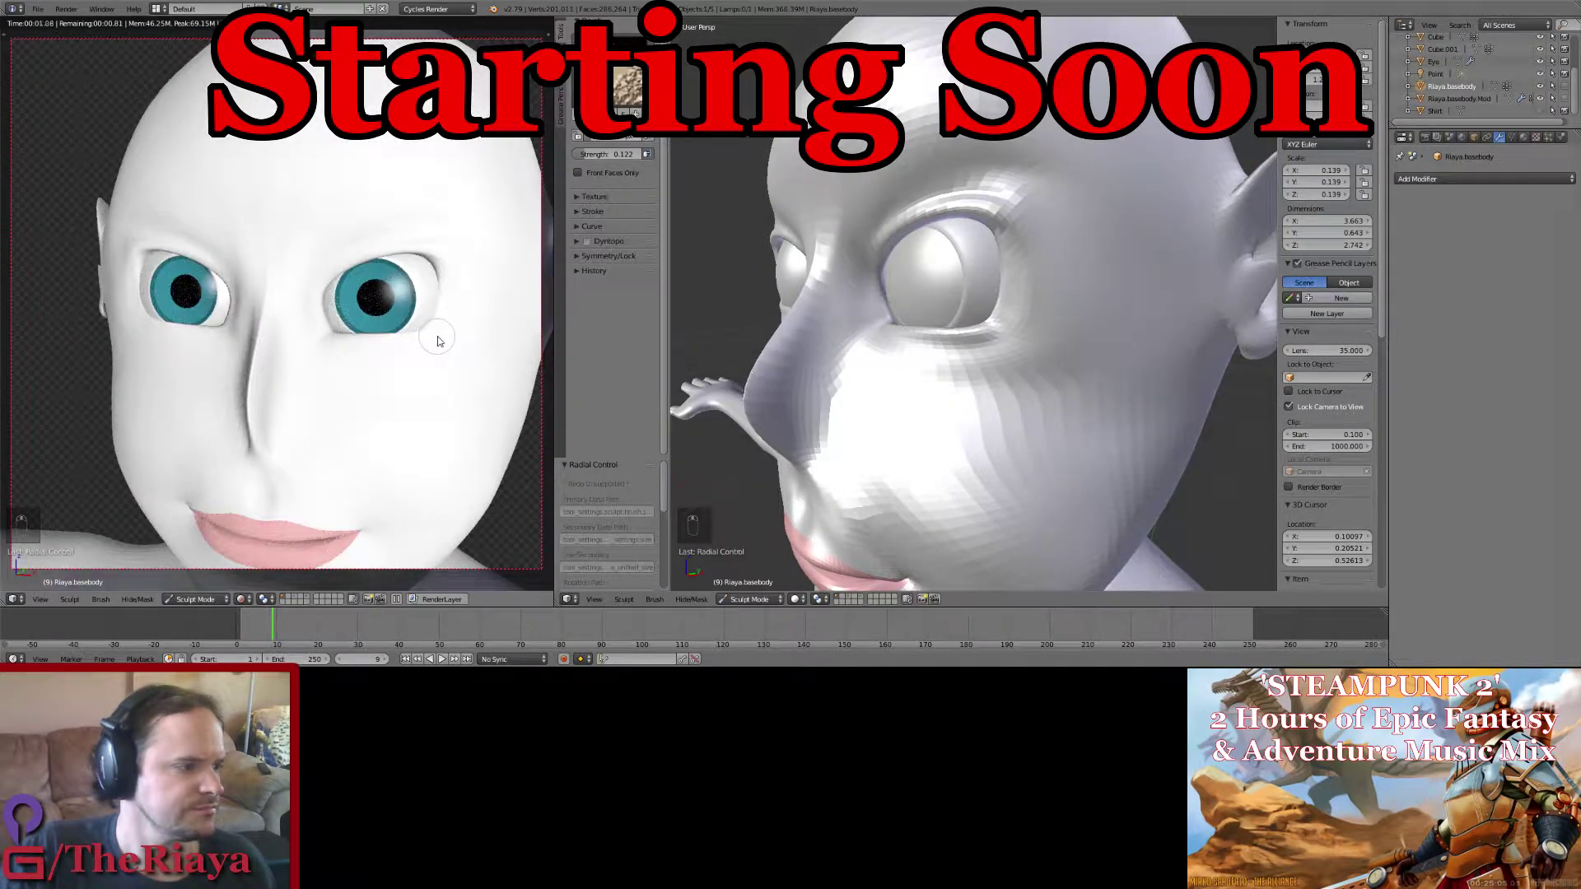
mouse_move(1069, 295)
middle_mouse_down()
mouse_move(1118, 299)
mouse_move(1090, 314)
mouse_move(1115, 309)
mouse_move(941, 258)
mouse_move(938, 274)
middle_mouse_up()
key("ctrl+s")
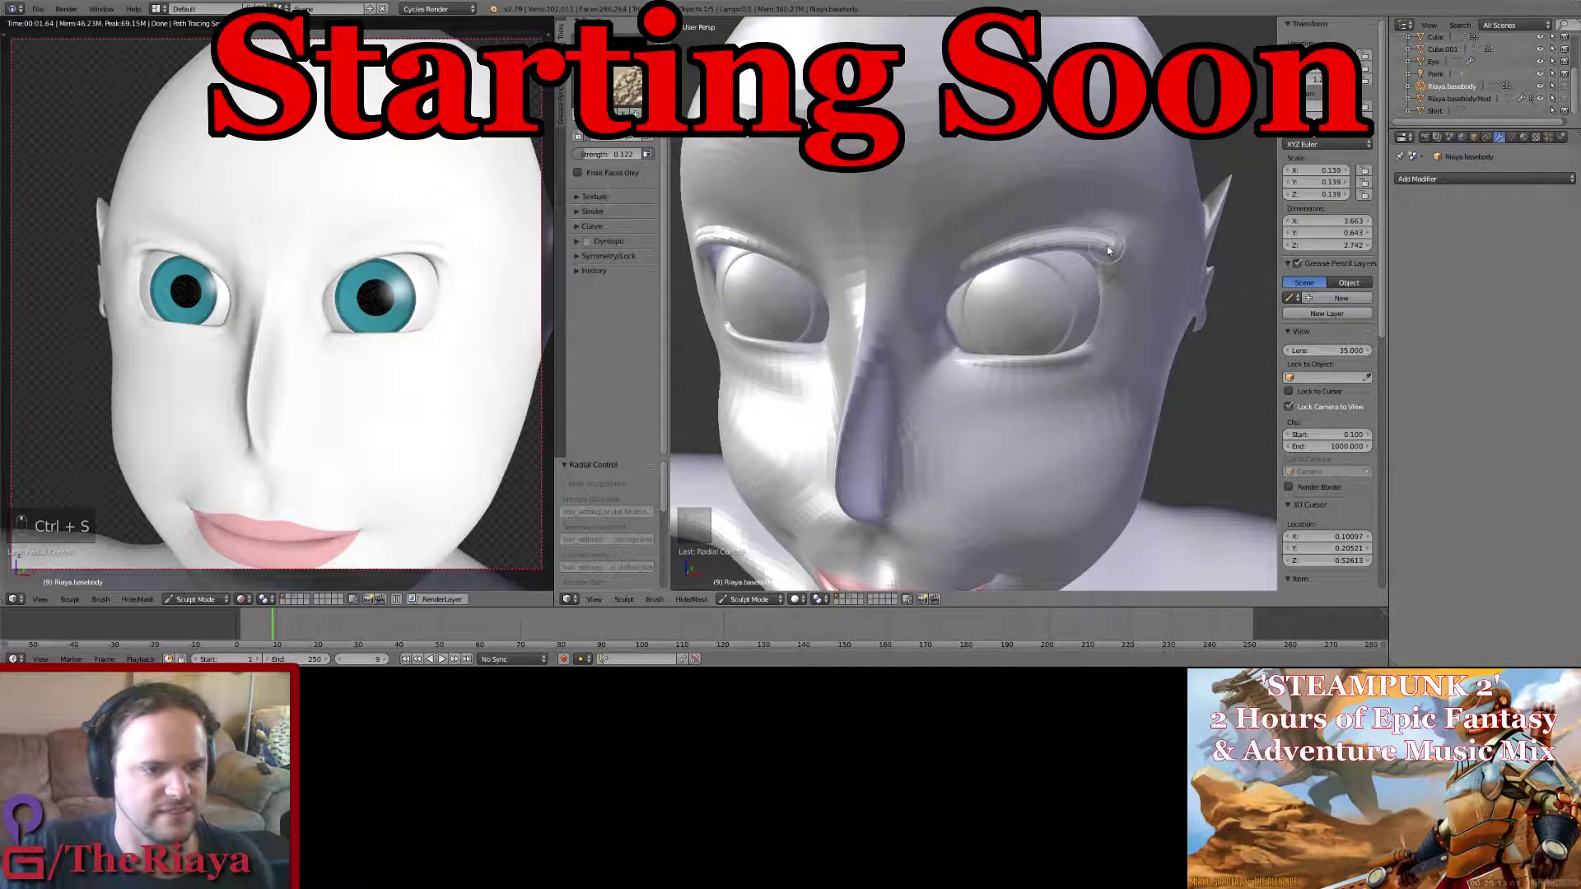
middle_click_drag(1099, 245, 1088, 238)
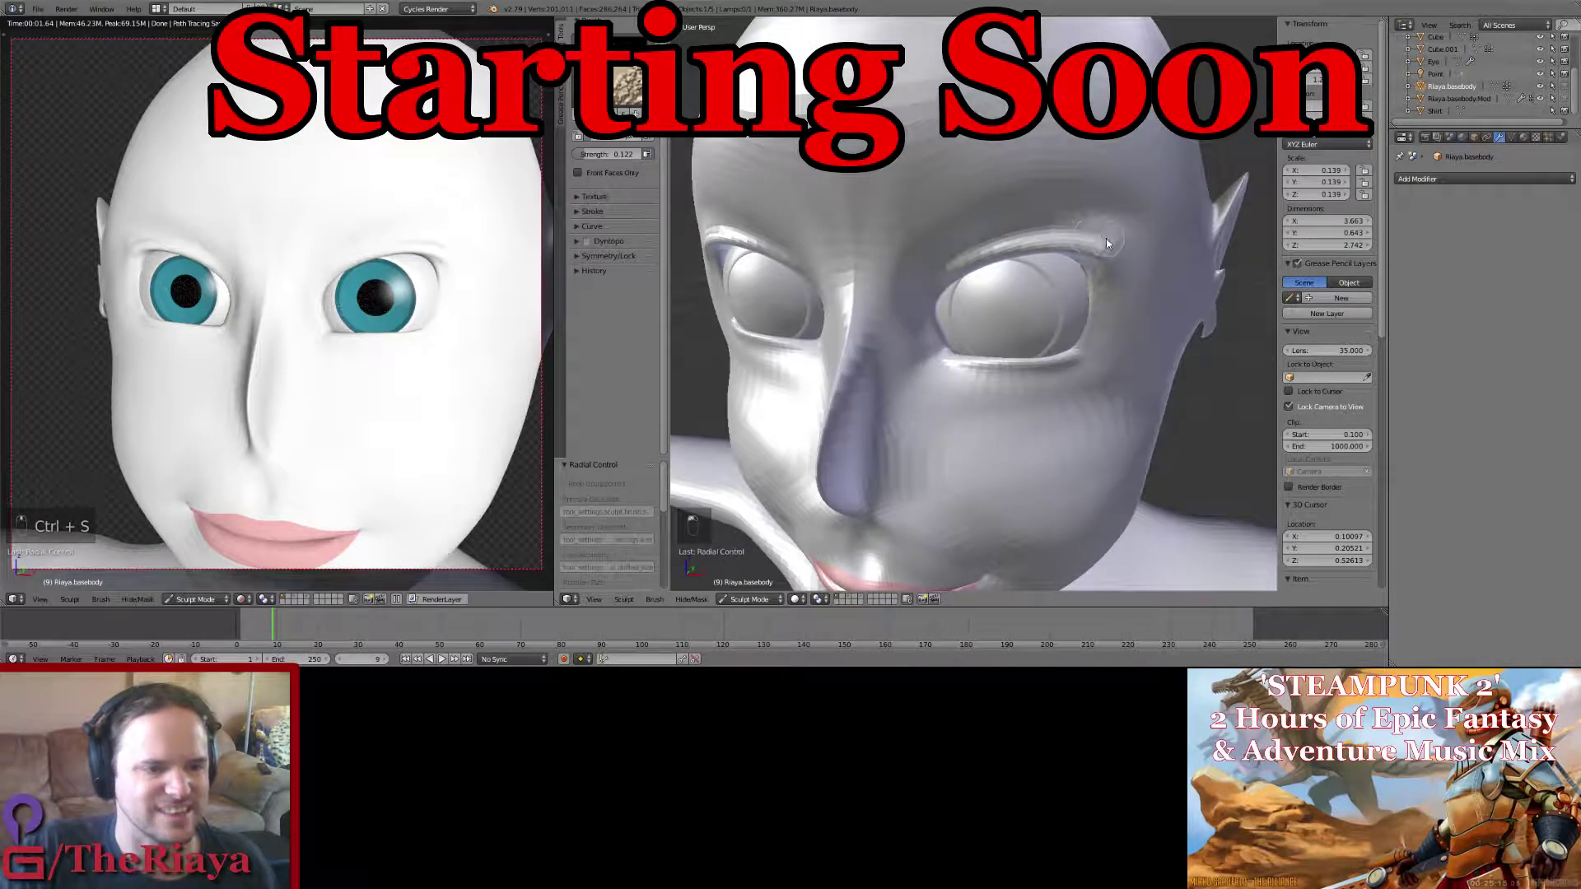
Step: Carve the fold above the upper eyelid with the Crease brush in Subtract mode at a strength of 0.274
left_click(628, 86)
left_click(897, 204)
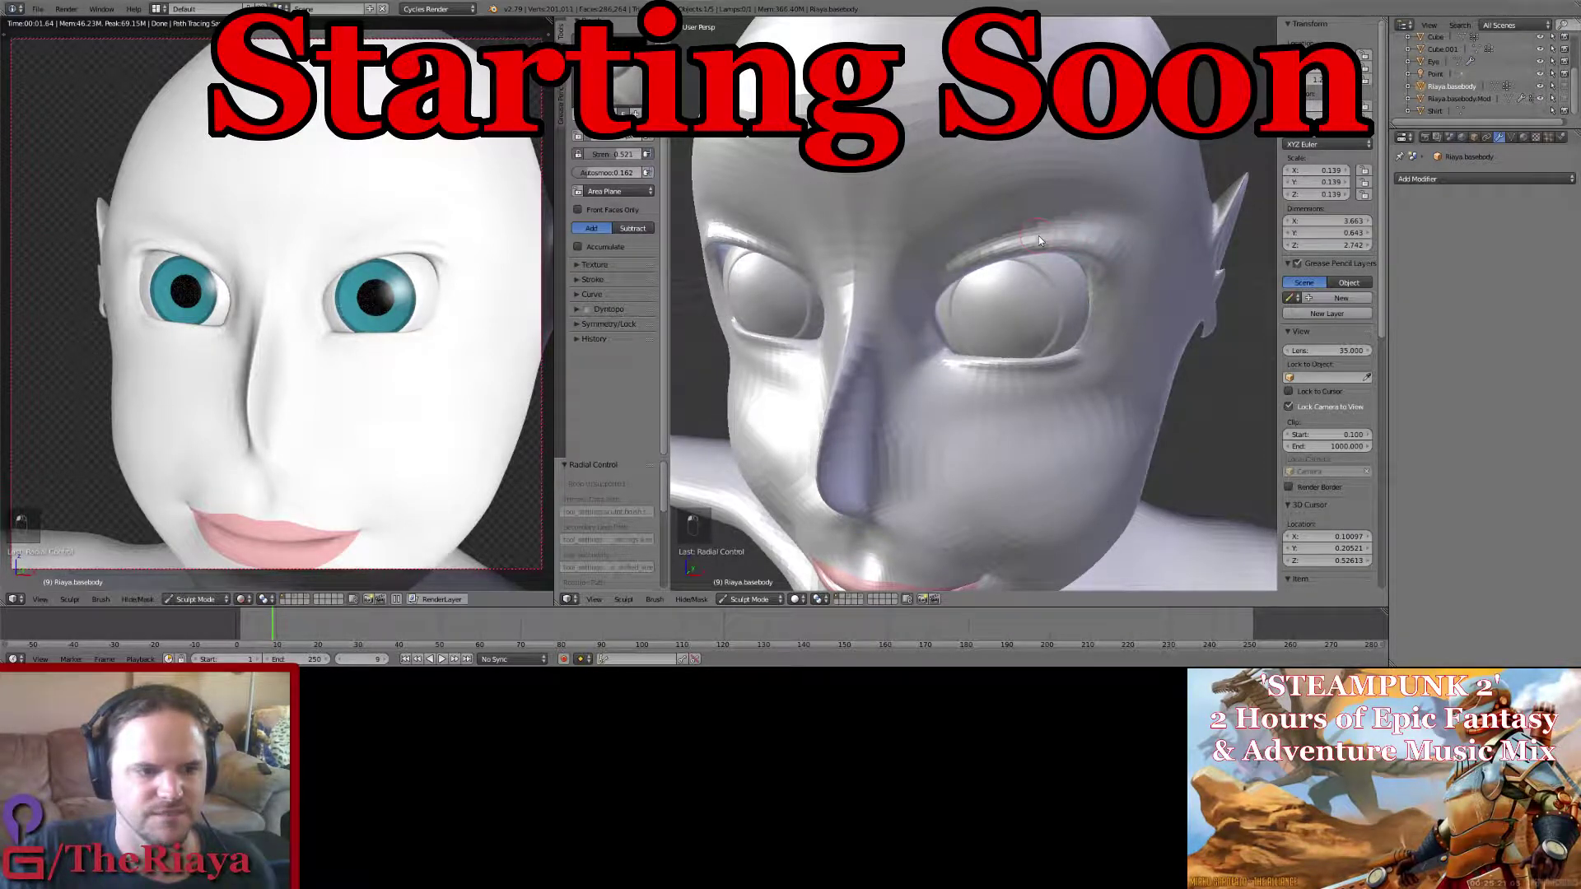
left_click(639, 82)
left_click(935, 203)
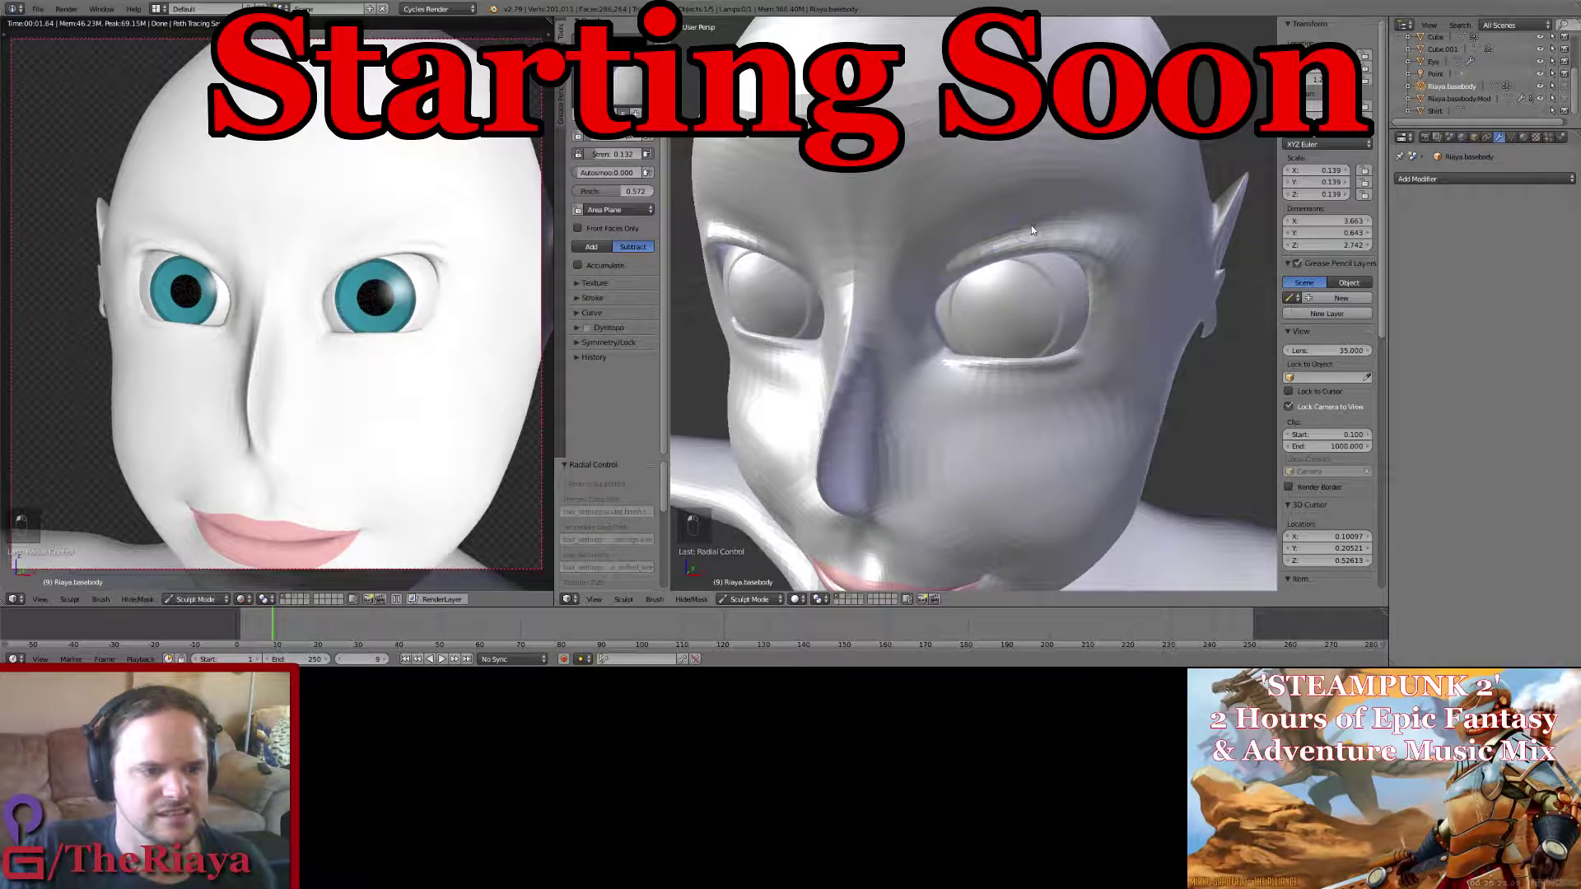
middle_click_drag(1105, 245, 1072, 227)
left_click_drag(610, 157, 621, 155)
scroll(958, 245, "up", 1)
middle_click_drag(986, 240, 975, 268)
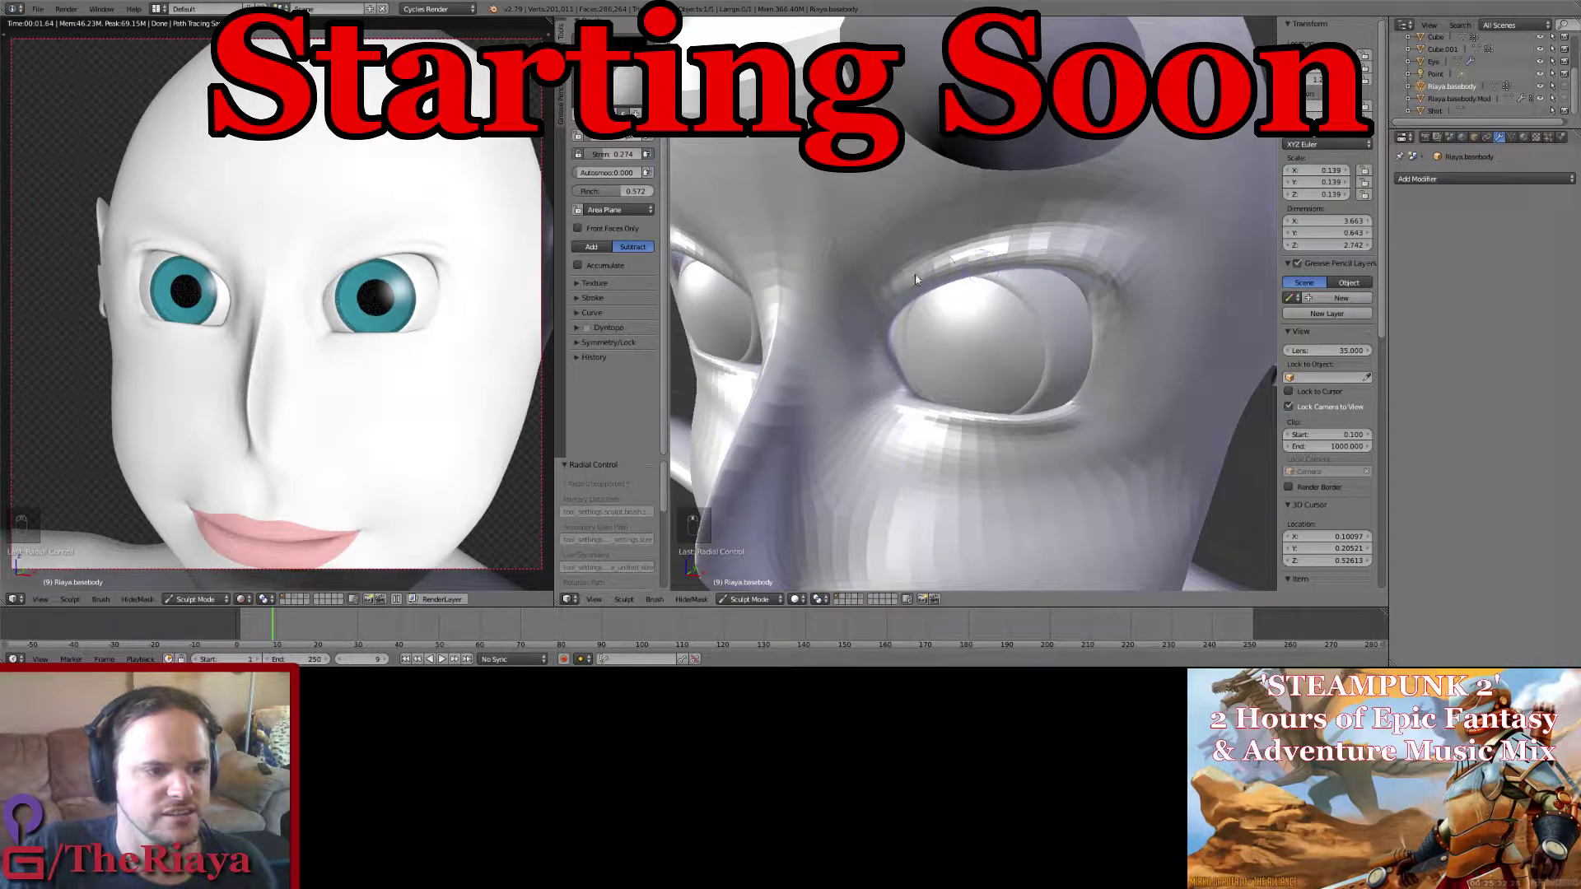
left_click_drag(914, 260, 1018, 239)
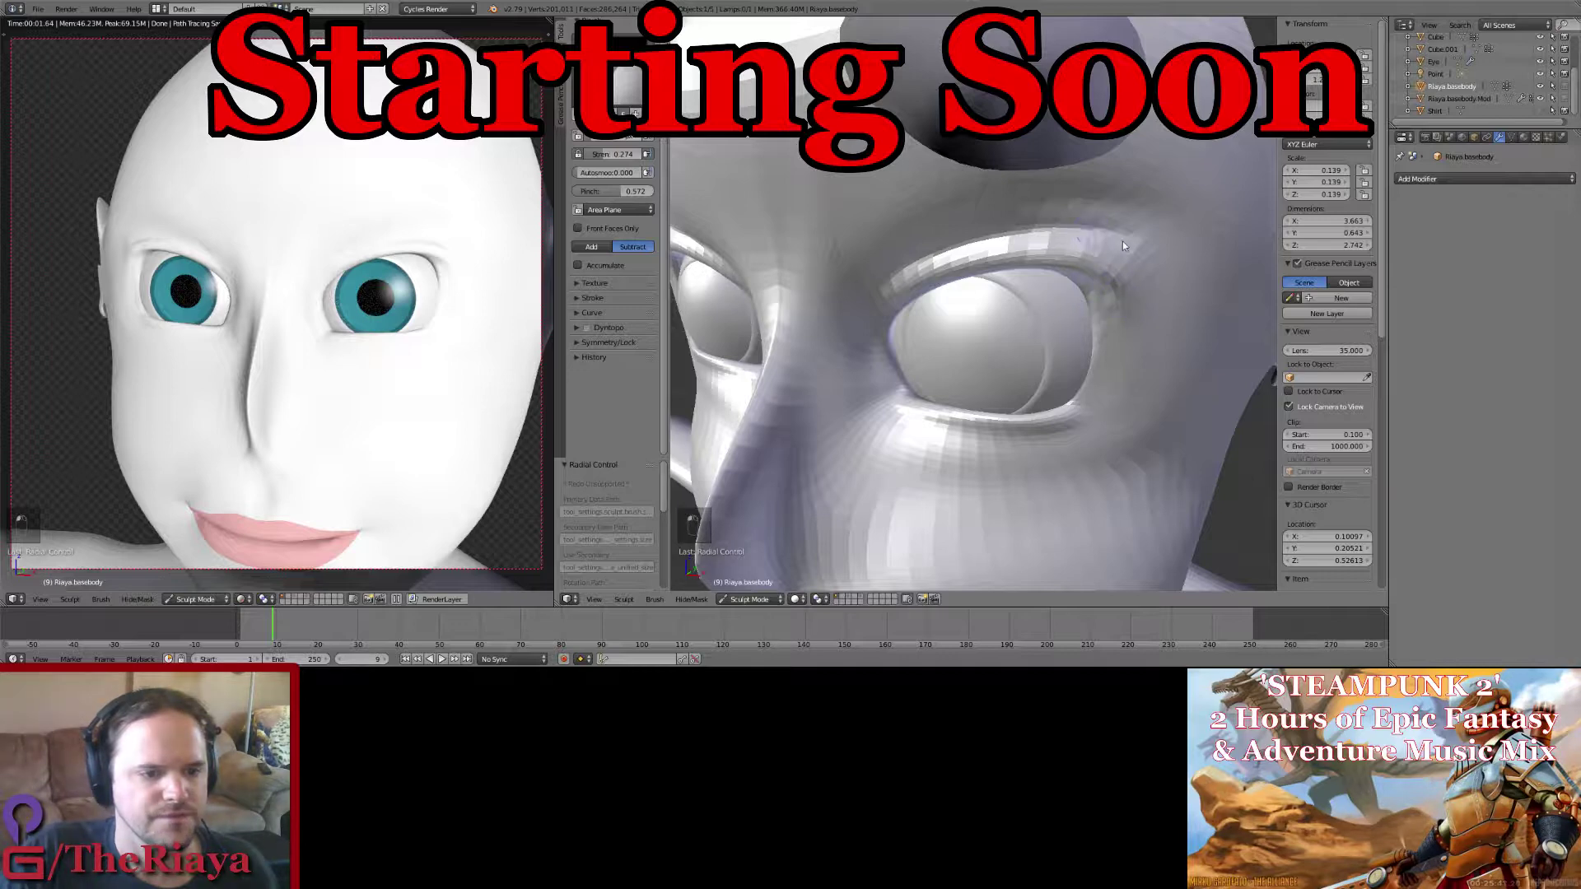
mouse_move(1130, 247)
left_mouse_down()
mouse_move(1071, 238)
mouse_move(906, 264)
left_mouse_up()
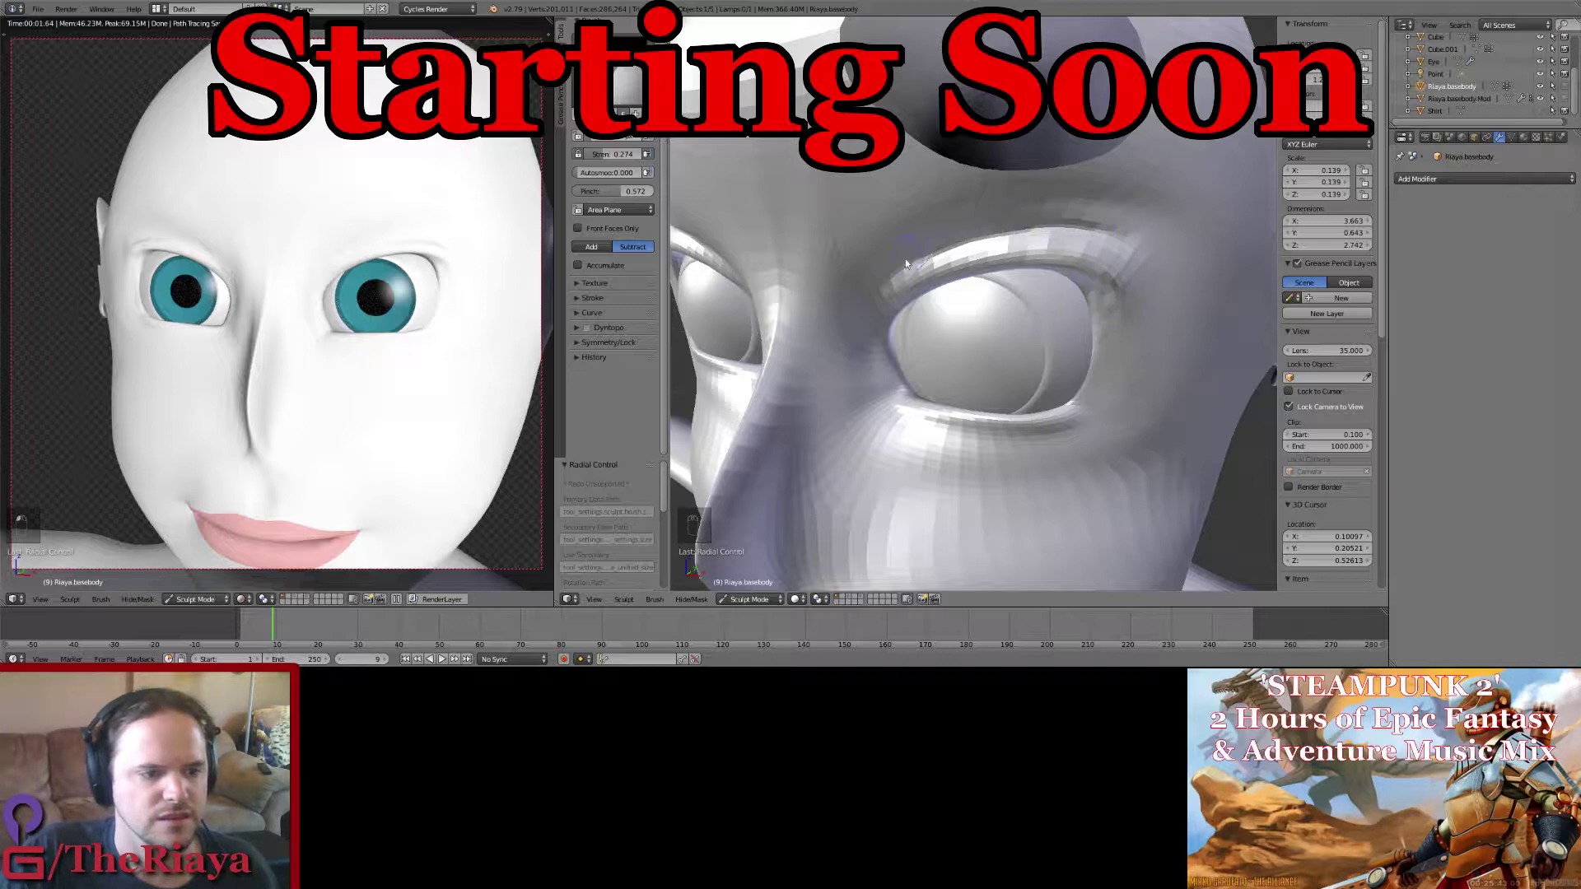
middle_click_drag(906, 264, 1006, 298)
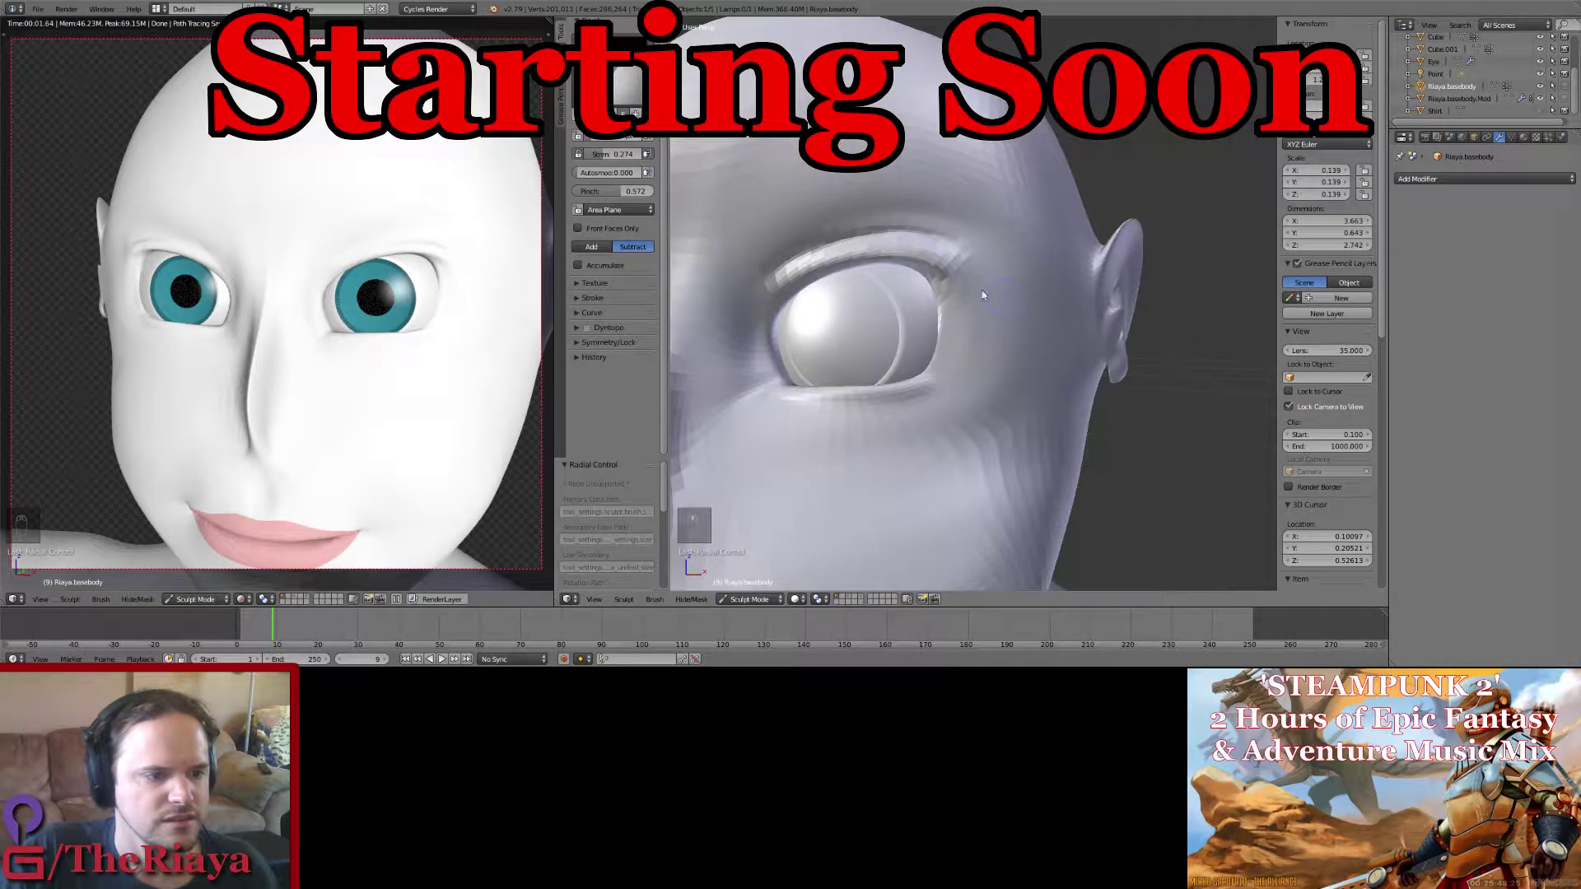
Step: Raise the upper eyelid's outer corner with the SculptDraw brush at a strength of 0.521 and smooth the lid ridge with the Smooth brush
left_click(628, 92)
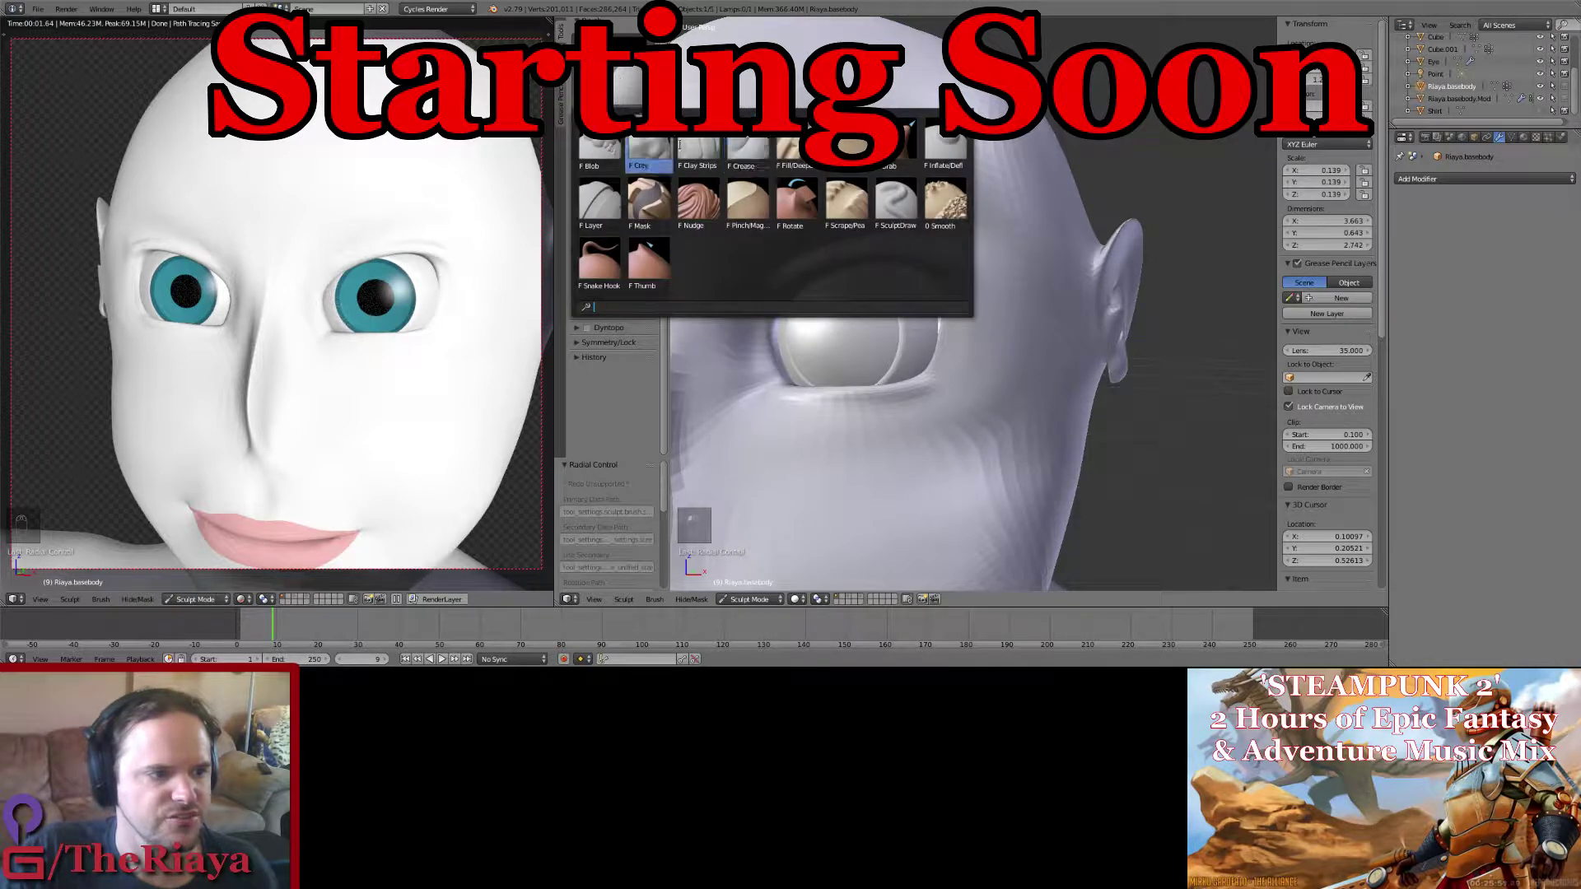
left_click(896, 200)
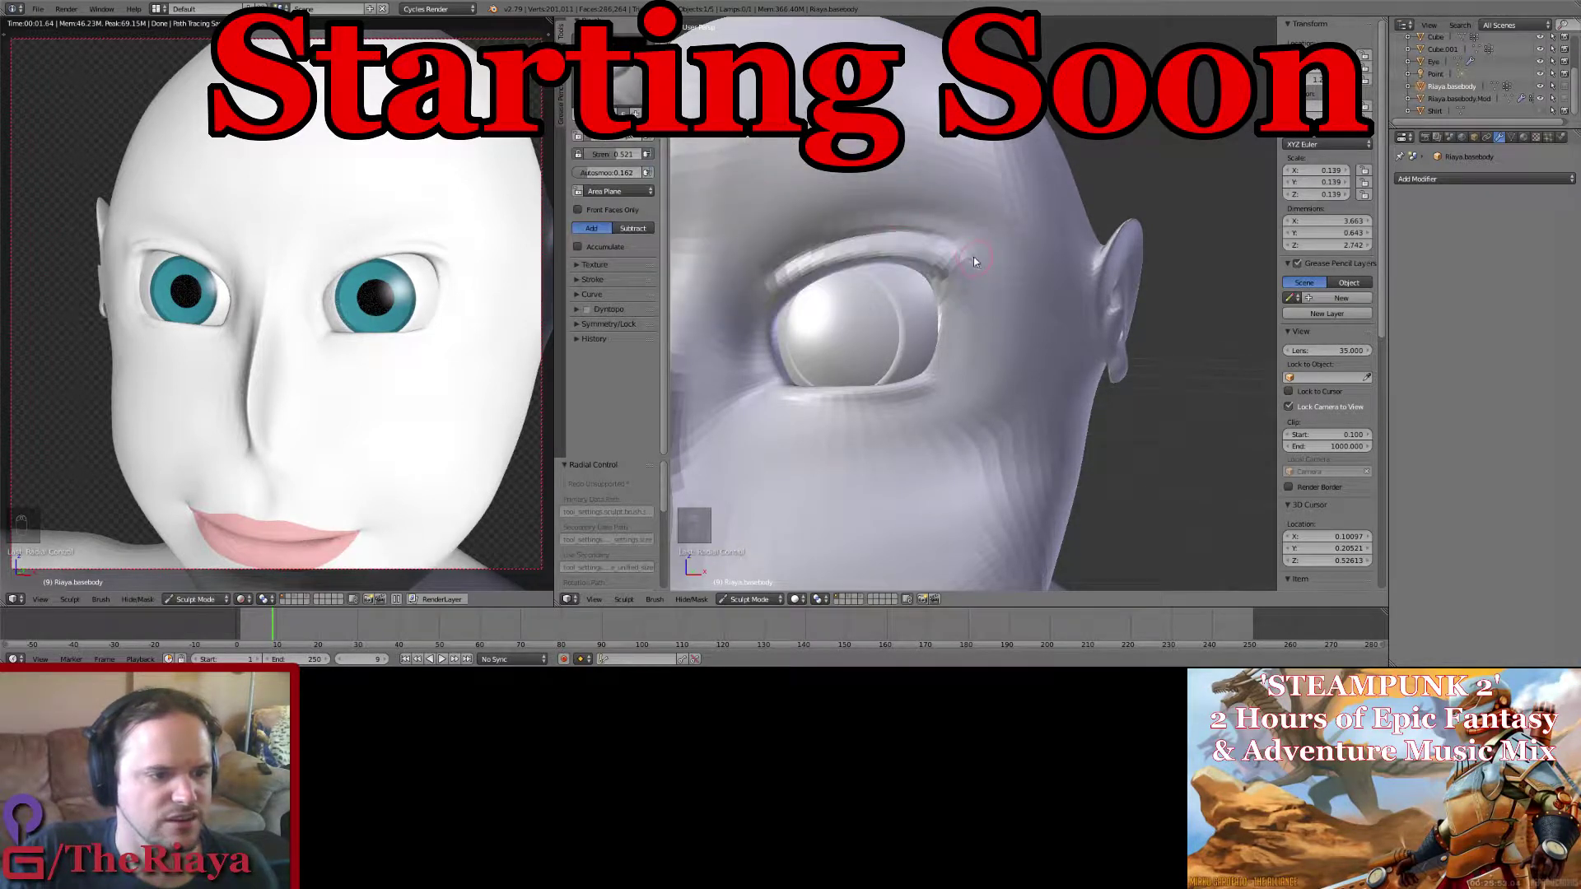
left_click(627, 86)
left_click(951, 297)
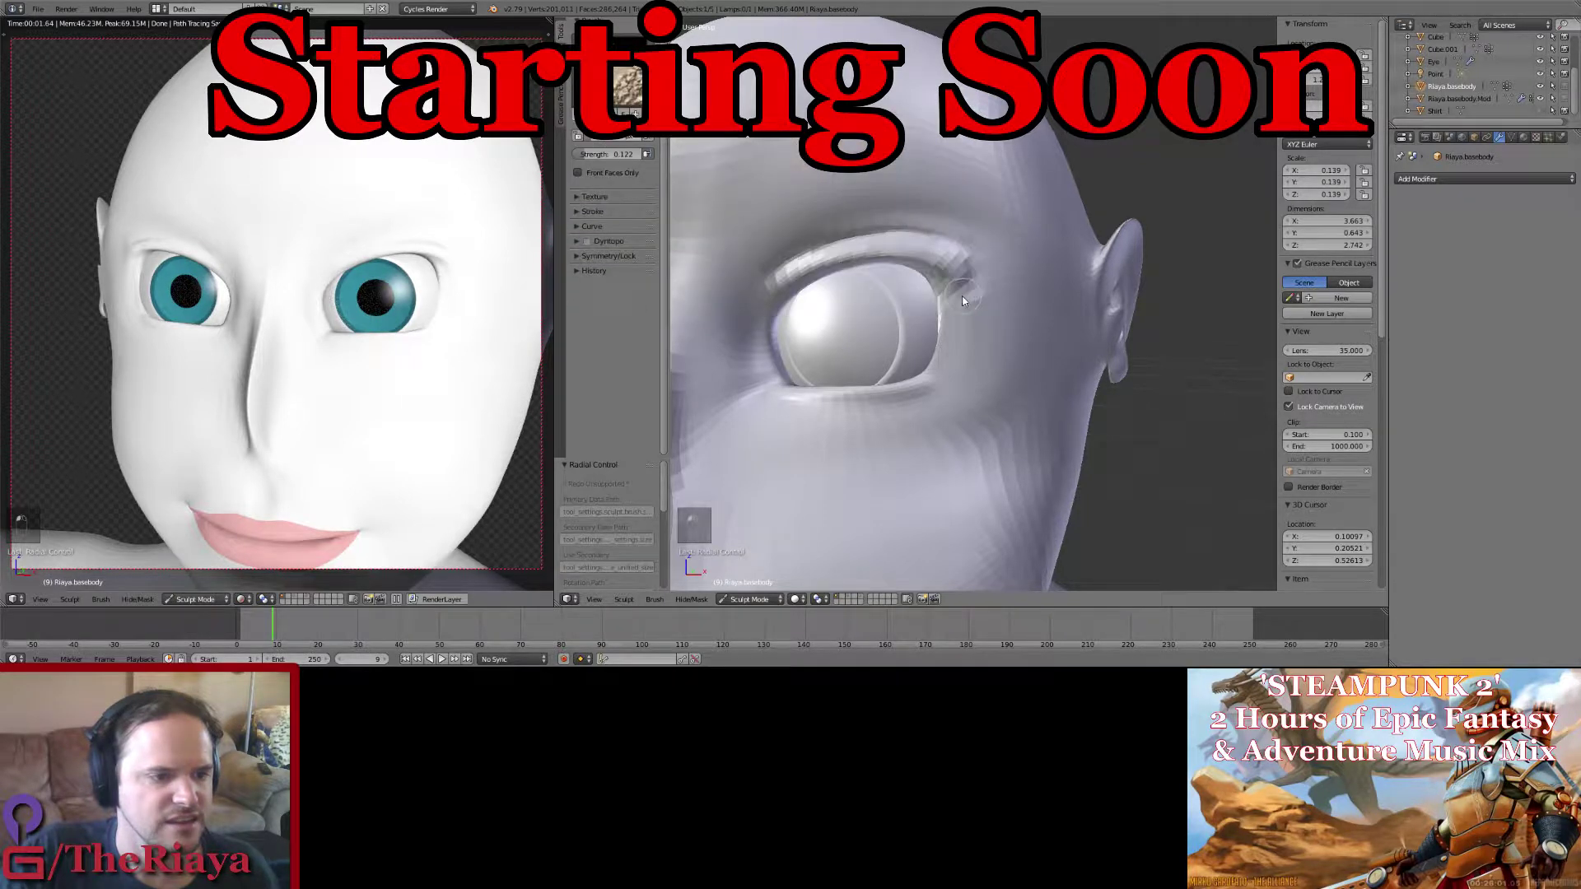
mouse_move(970, 268)
left_mouse_down()
mouse_move(894, 232)
mouse_move(774, 263)
left_mouse_up()
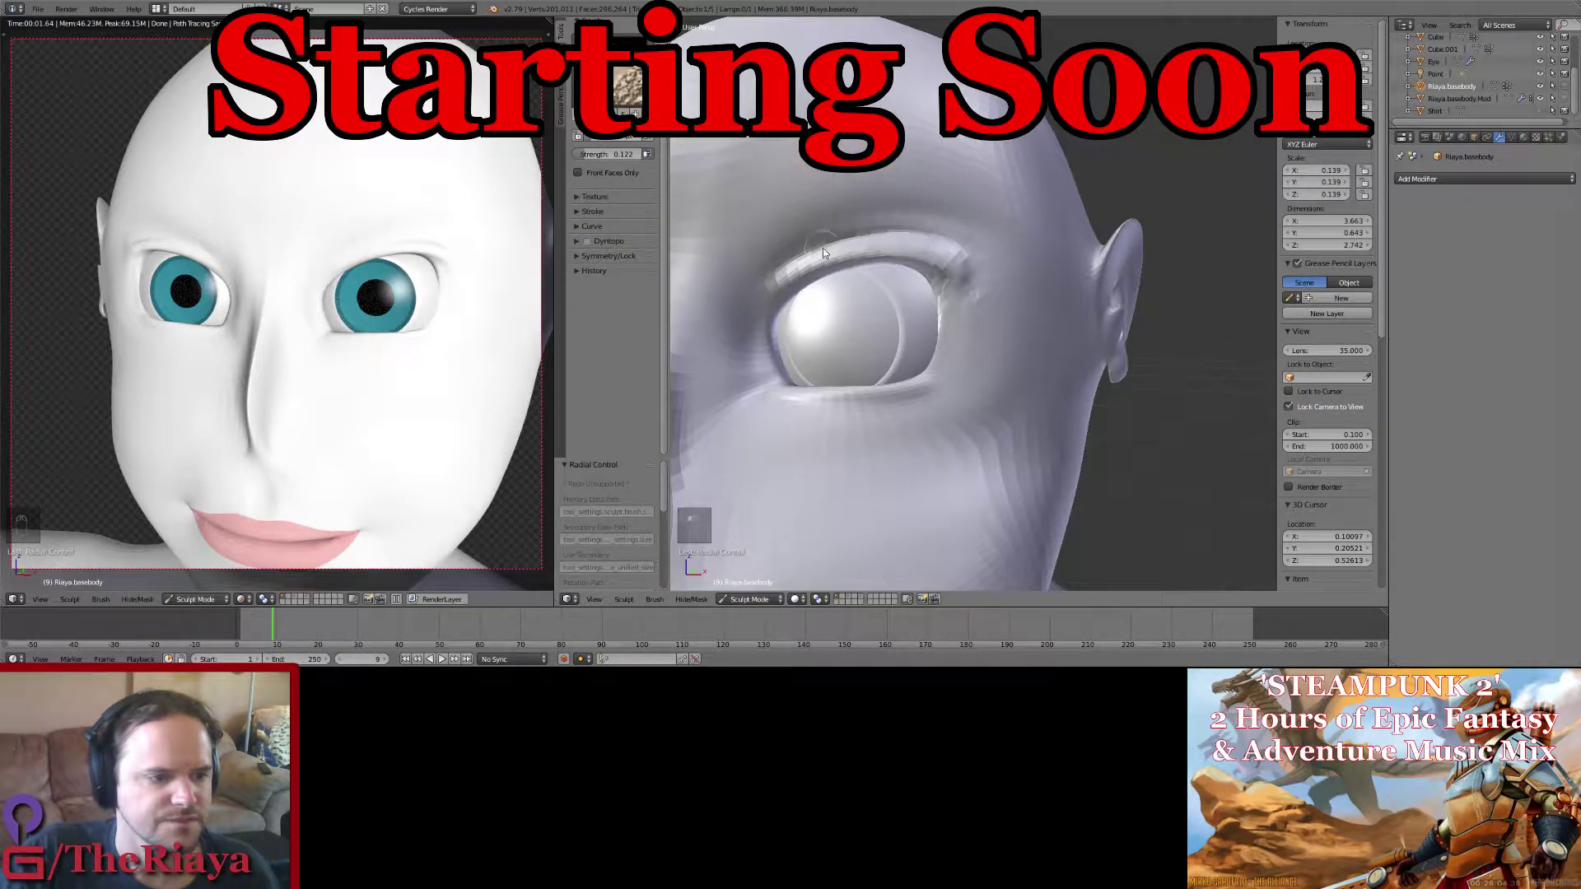
mouse_move(995, 267)
middle_mouse_down()
mouse_move(926, 280)
mouse_move(1050, 274)
mouse_move(1021, 265)
middle_mouse_up()
left_click(628, 86)
left_click(851, 141)
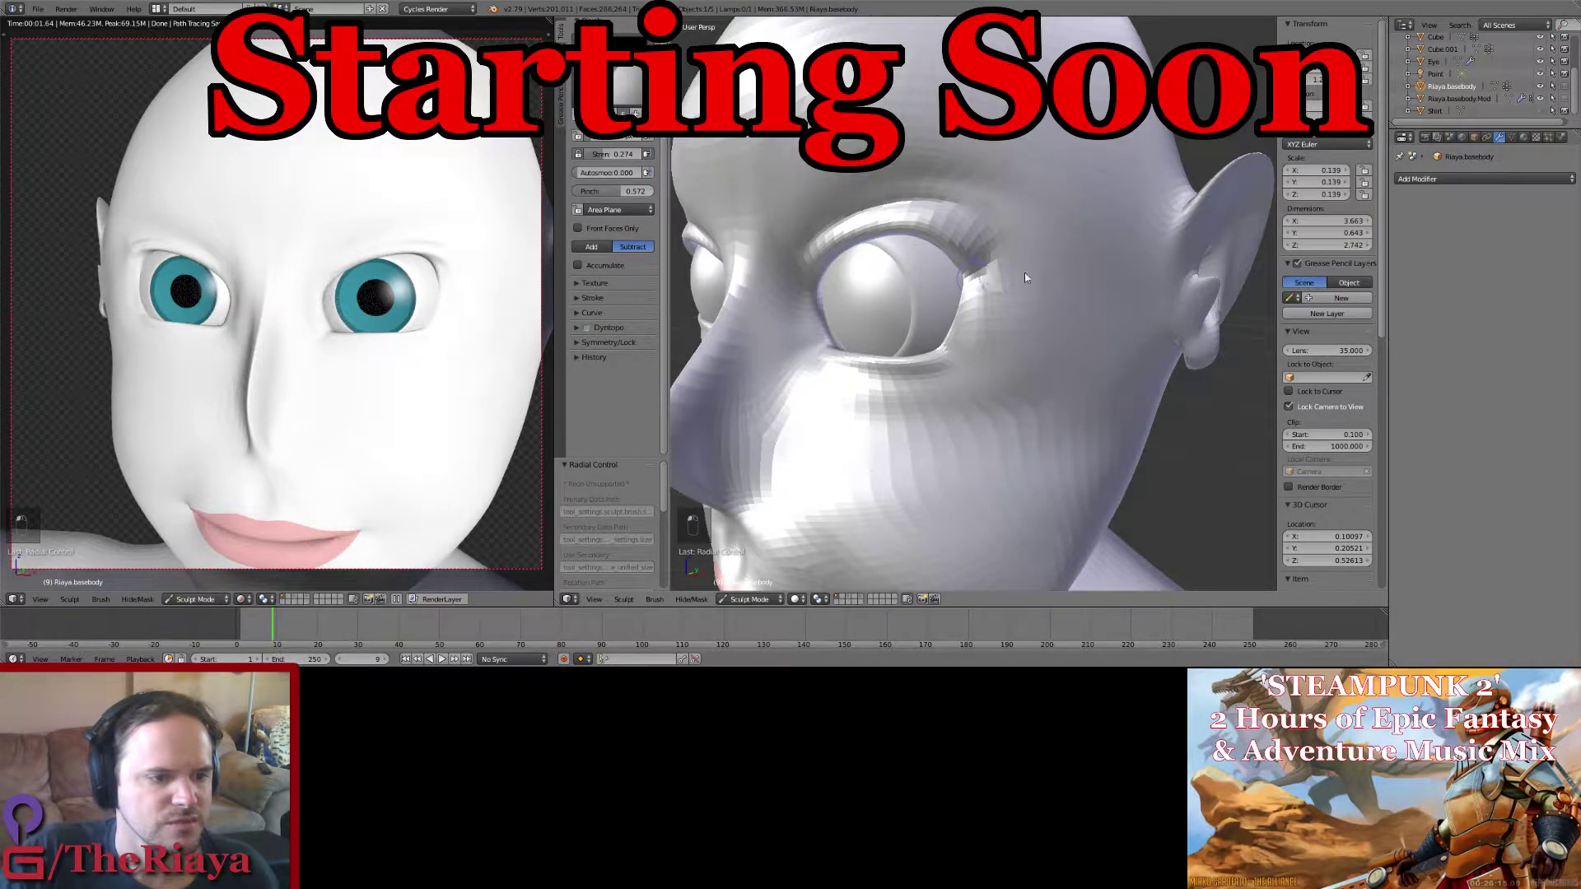
key("ctrl+z")
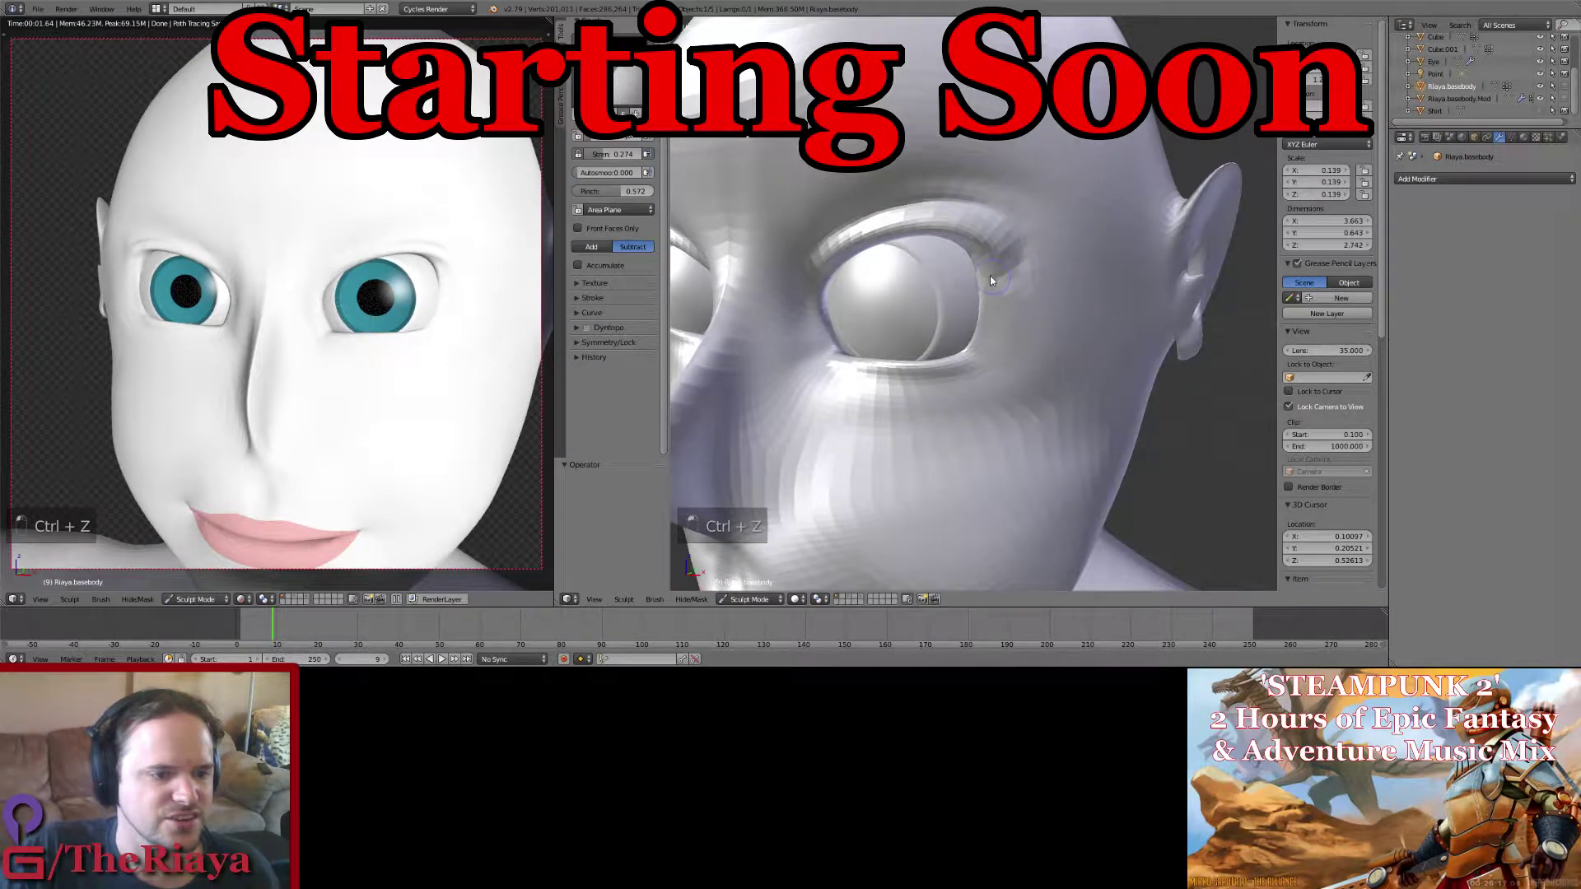
Step: Smooth the skin at the eye's outer corner with the Smooth brush at a strength of 0.122, and save the file
left_click(627, 91)
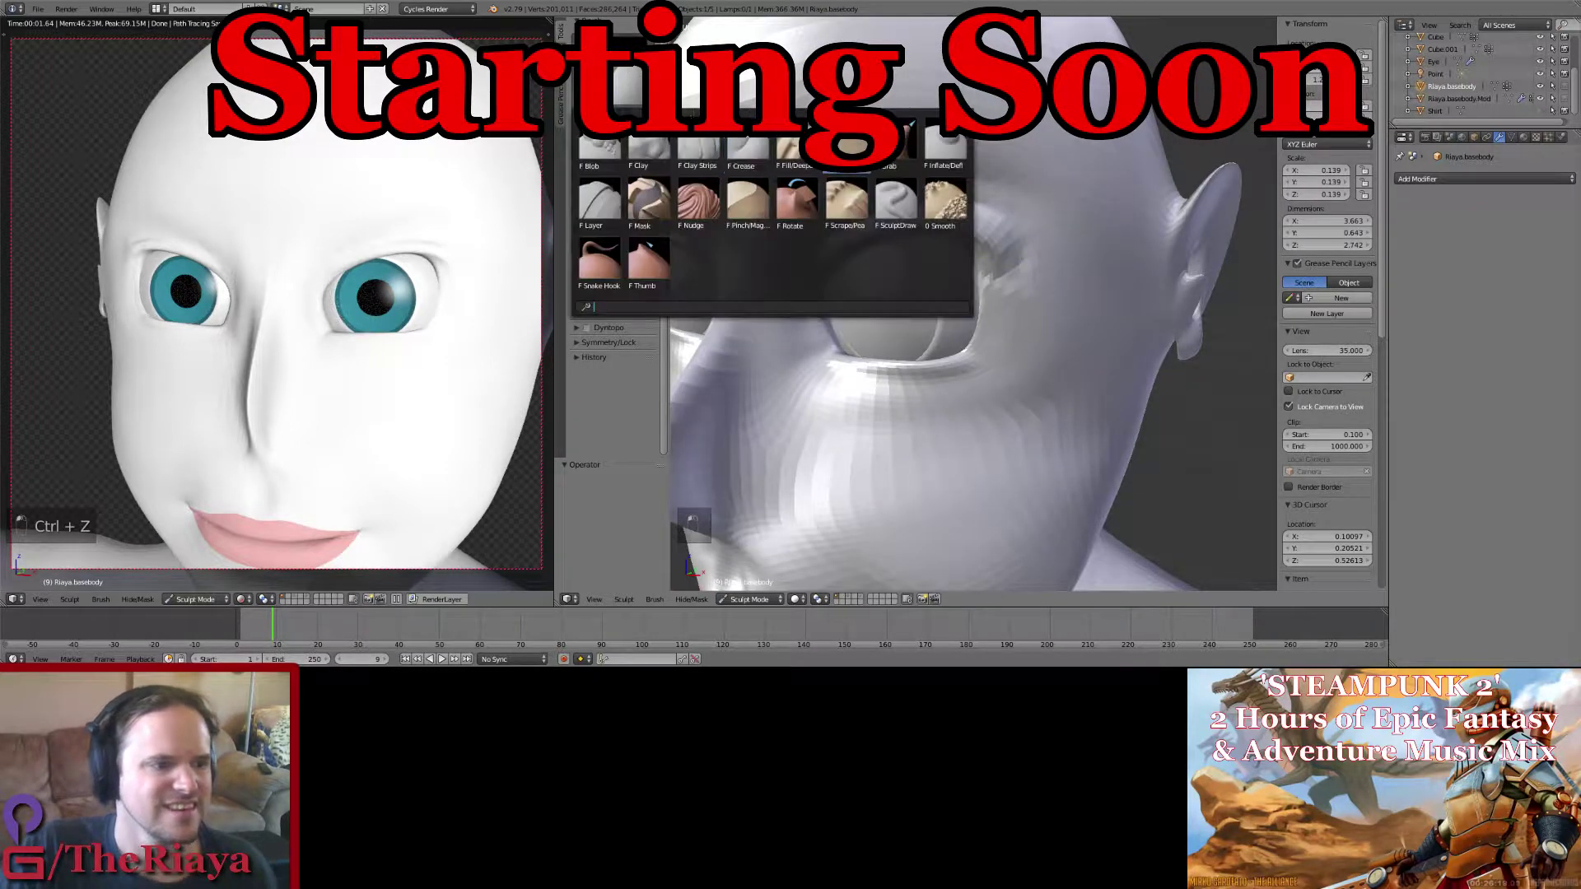
left_click(945, 202)
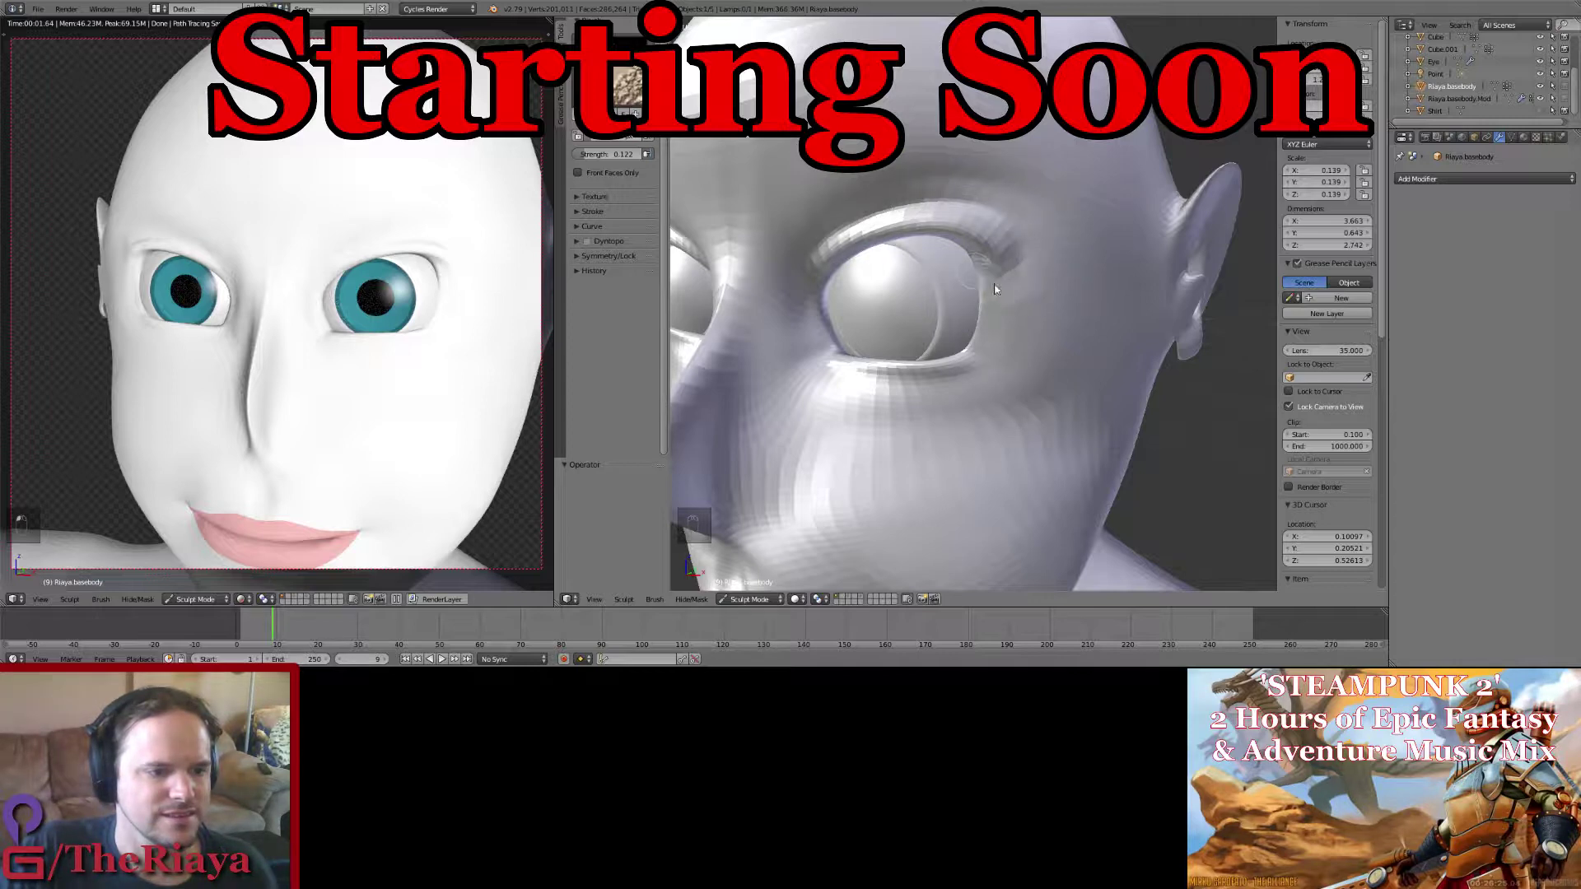
mouse_move(994, 288)
middle_mouse_down()
mouse_move(1036, 244)
mouse_move(1011, 264)
middle_mouse_up()
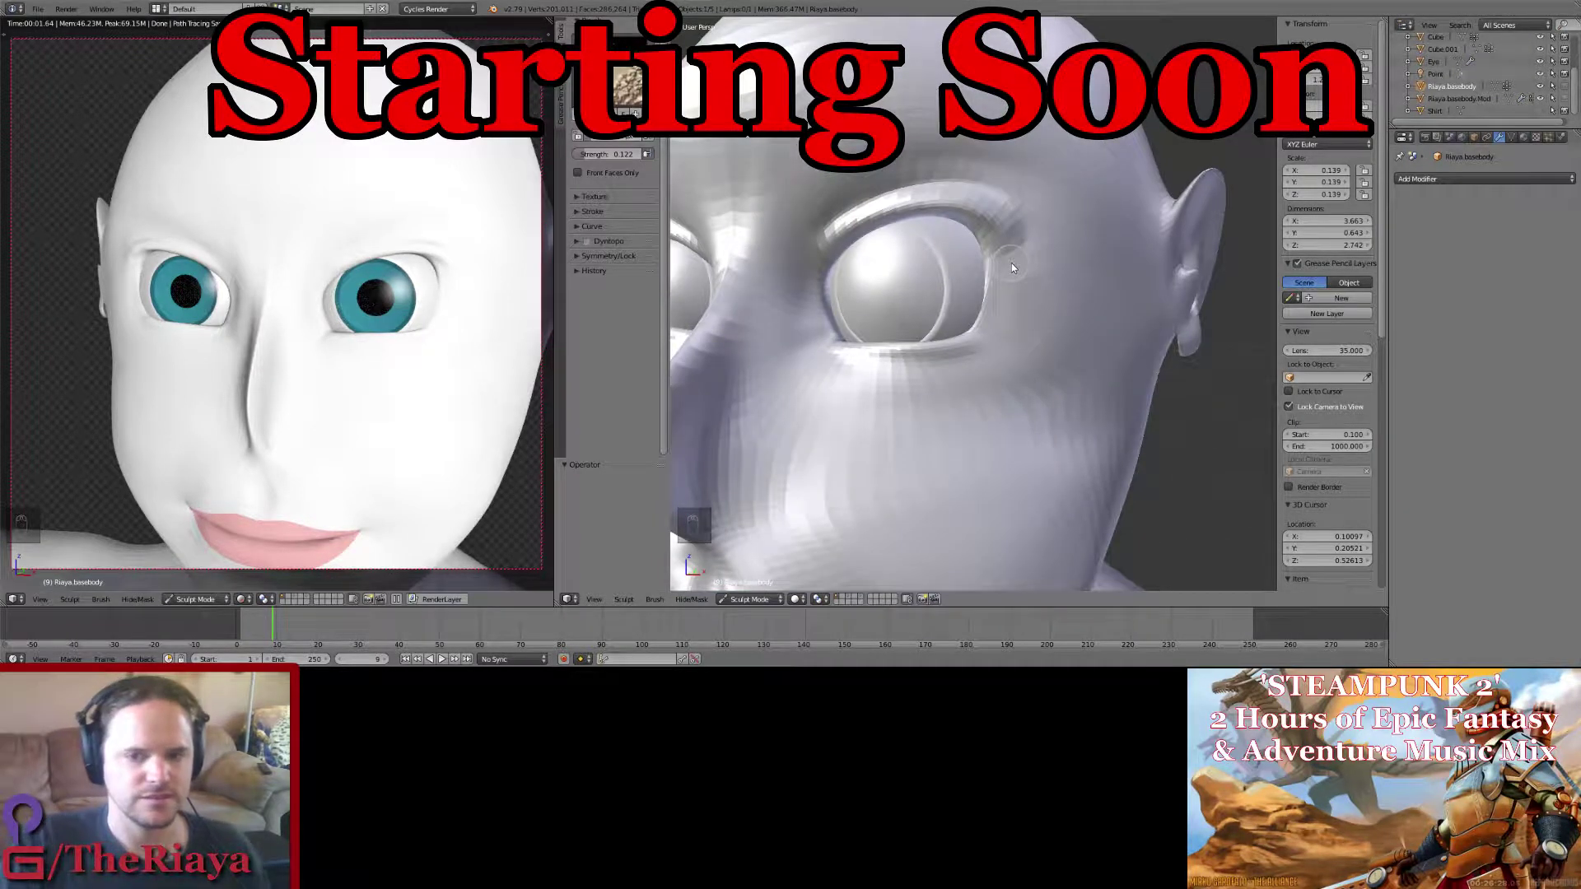
key("ctrl+s")
left_click(1012, 265)
Step: Choose the Grab brush for the corner of the mouth and save over the existing file
scroll(1013, 268, "down", 3)
mouse_move(1027, 298)
middle_mouse_down()
mouse_move(1054, 147)
mouse_move(1044, 208)
mouse_move(1061, 215)
mouse_move(999, 247)
mouse_move(1055, 261)
mouse_move(976, 229)
mouse_move(1038, 270)
middle_mouse_up()
scroll(999, 251, "up", 1)
scroll(1051, 247, "up", 1)
left_click(623, 77)
left_click(900, 144)
key("ctrl+s")
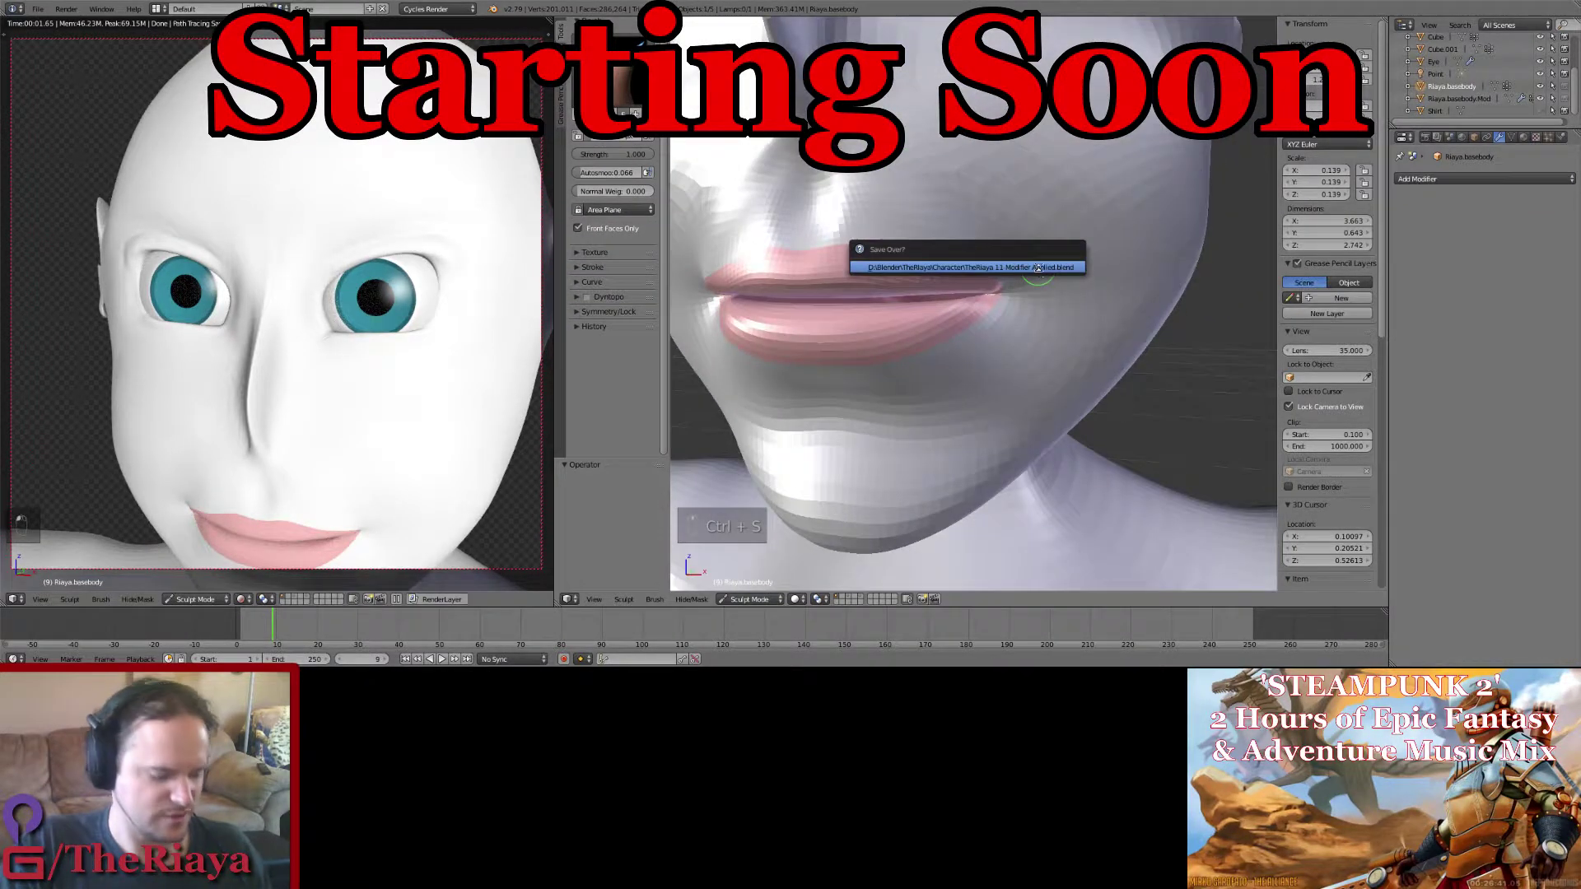
left_click(1040, 271)
key("f")
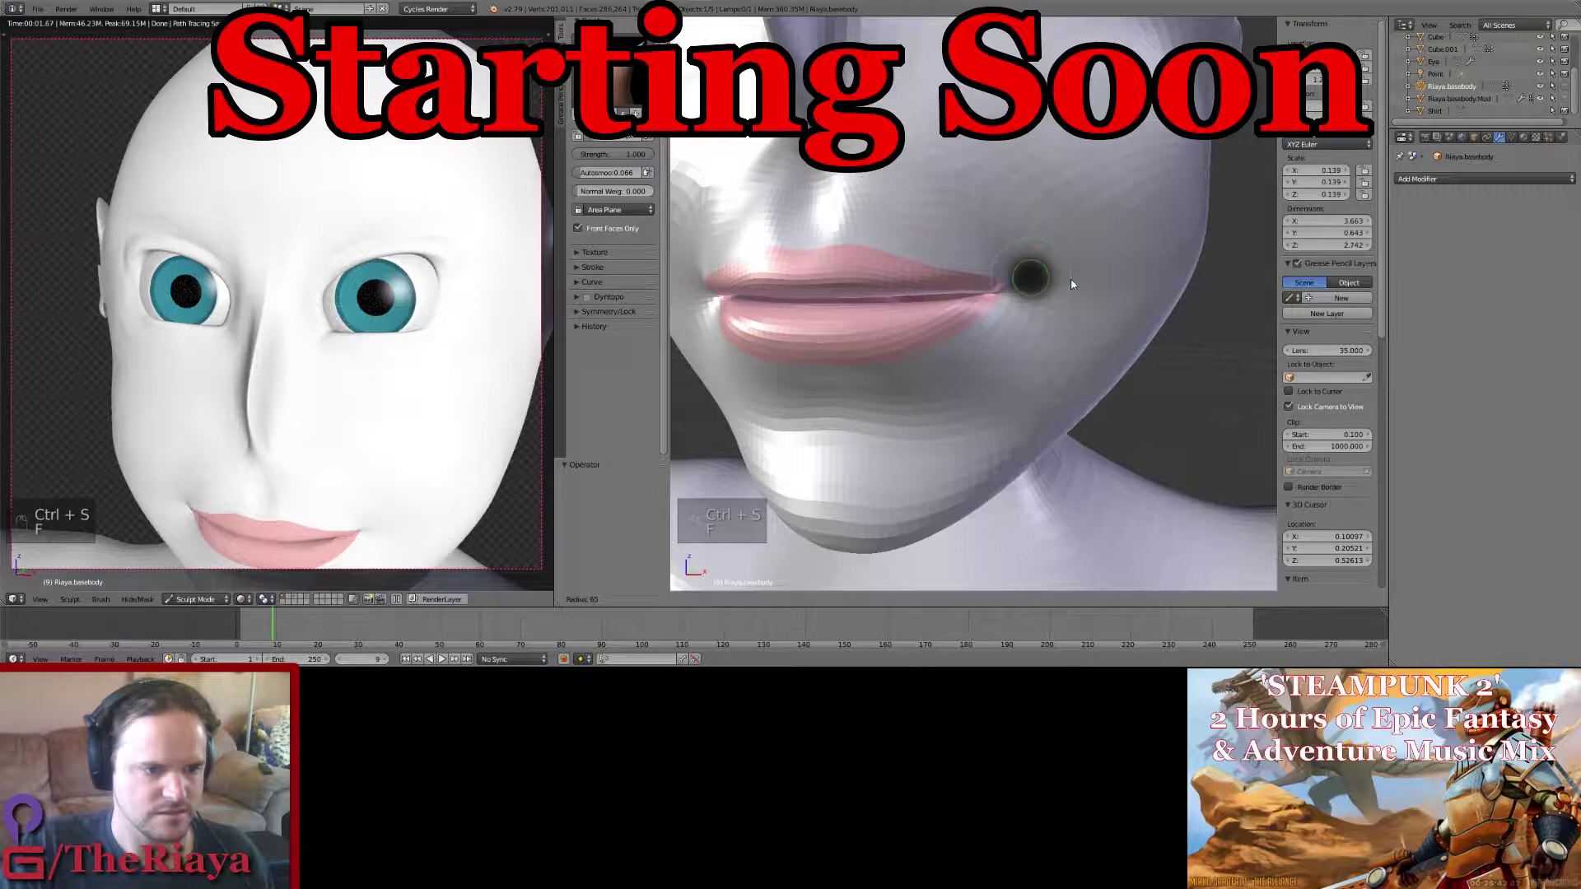
left_click(1037, 282)
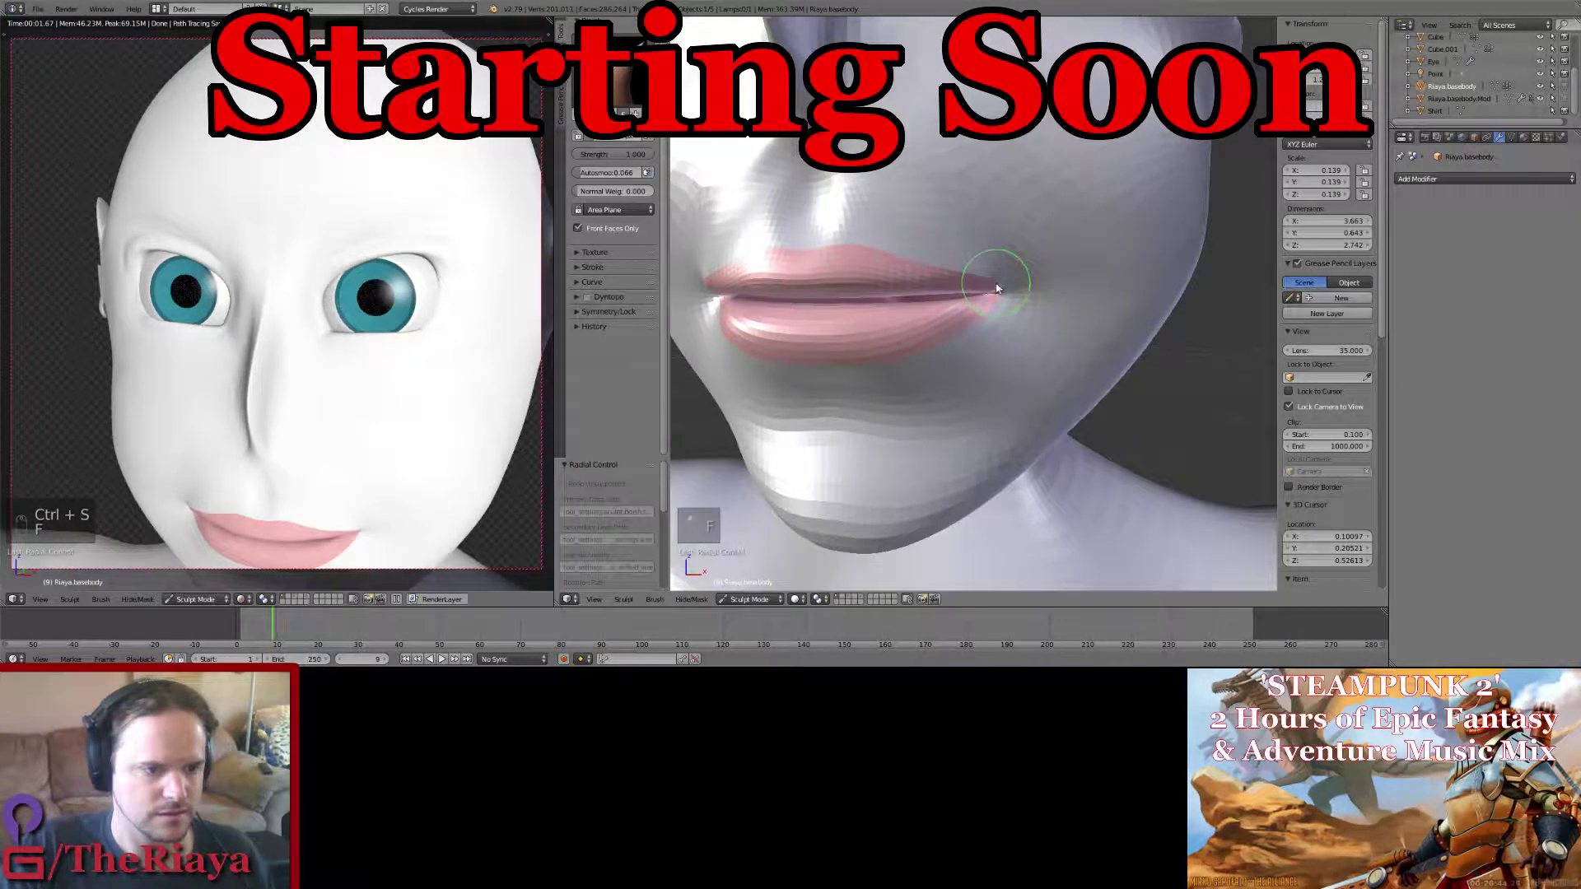
key("ctrl+z")
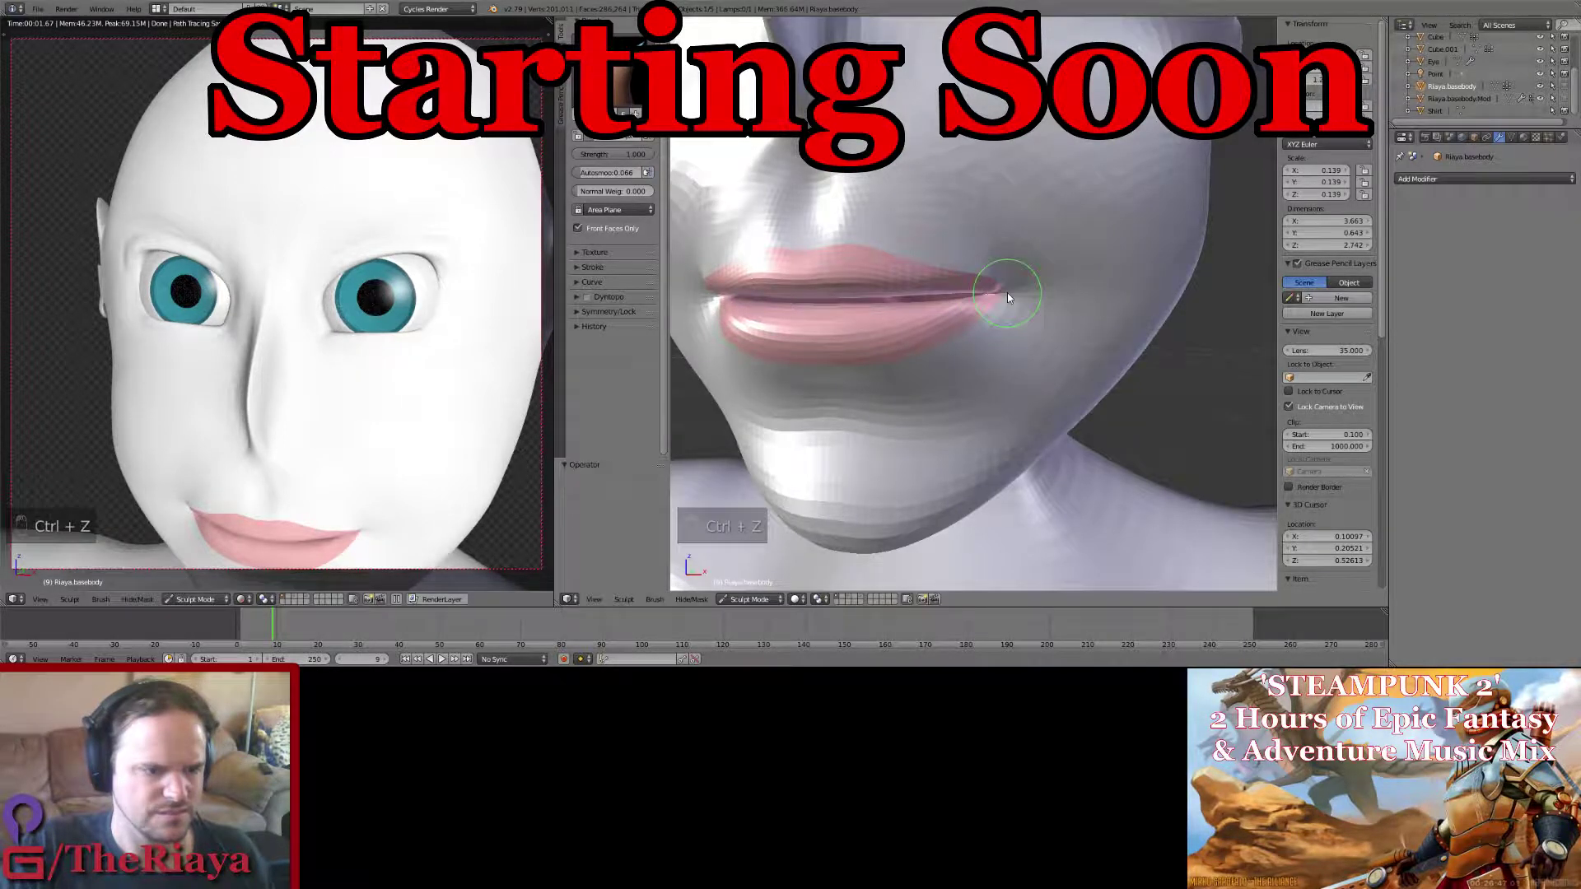
key("f")
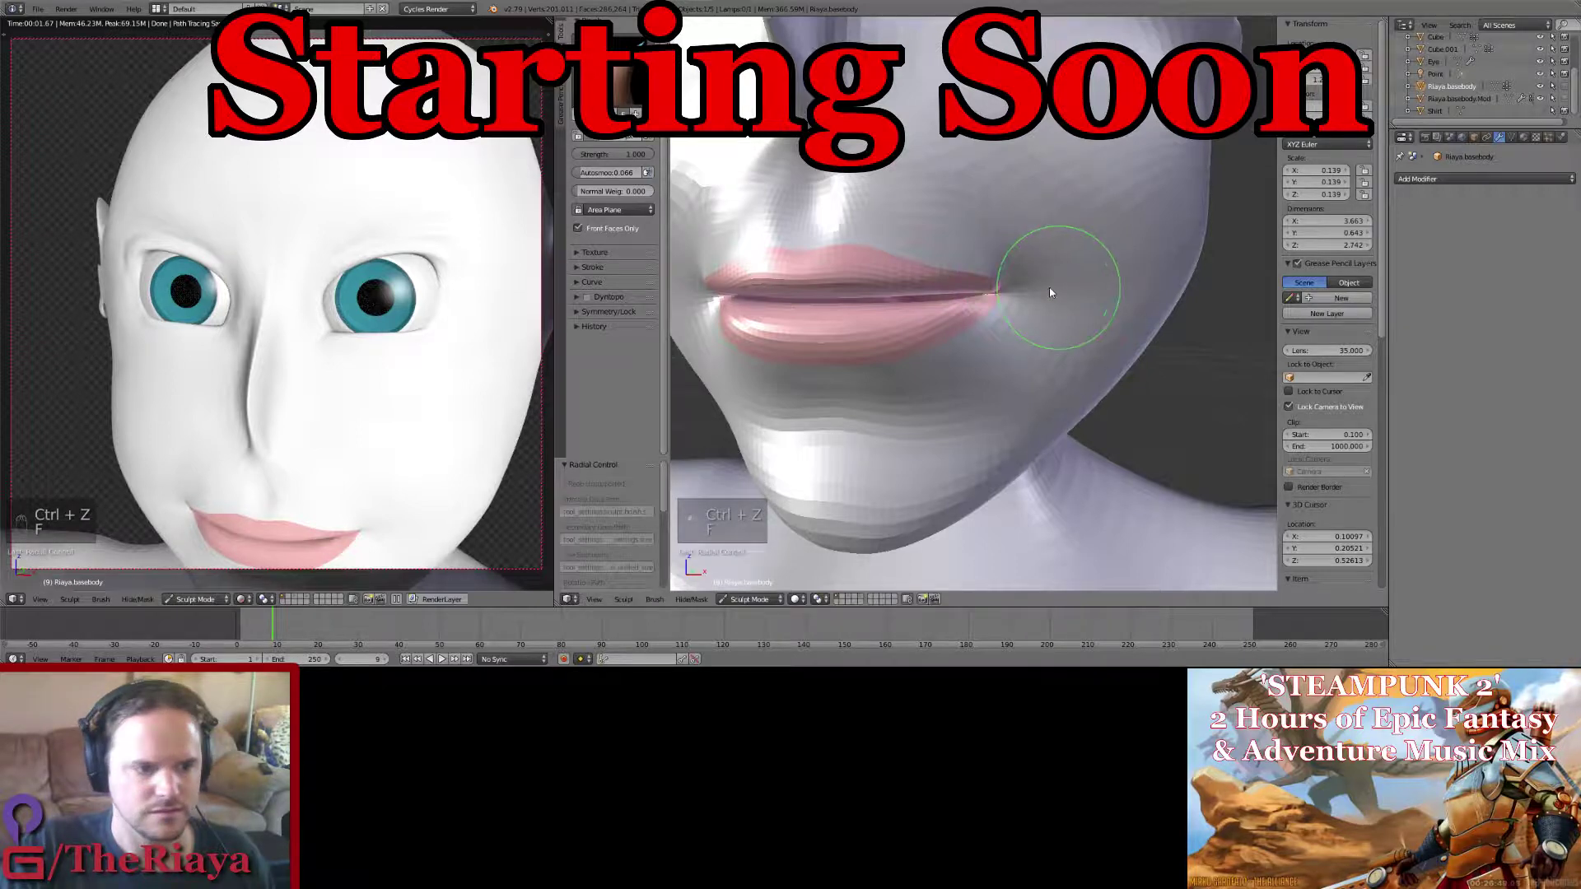
left_click(995, 285)
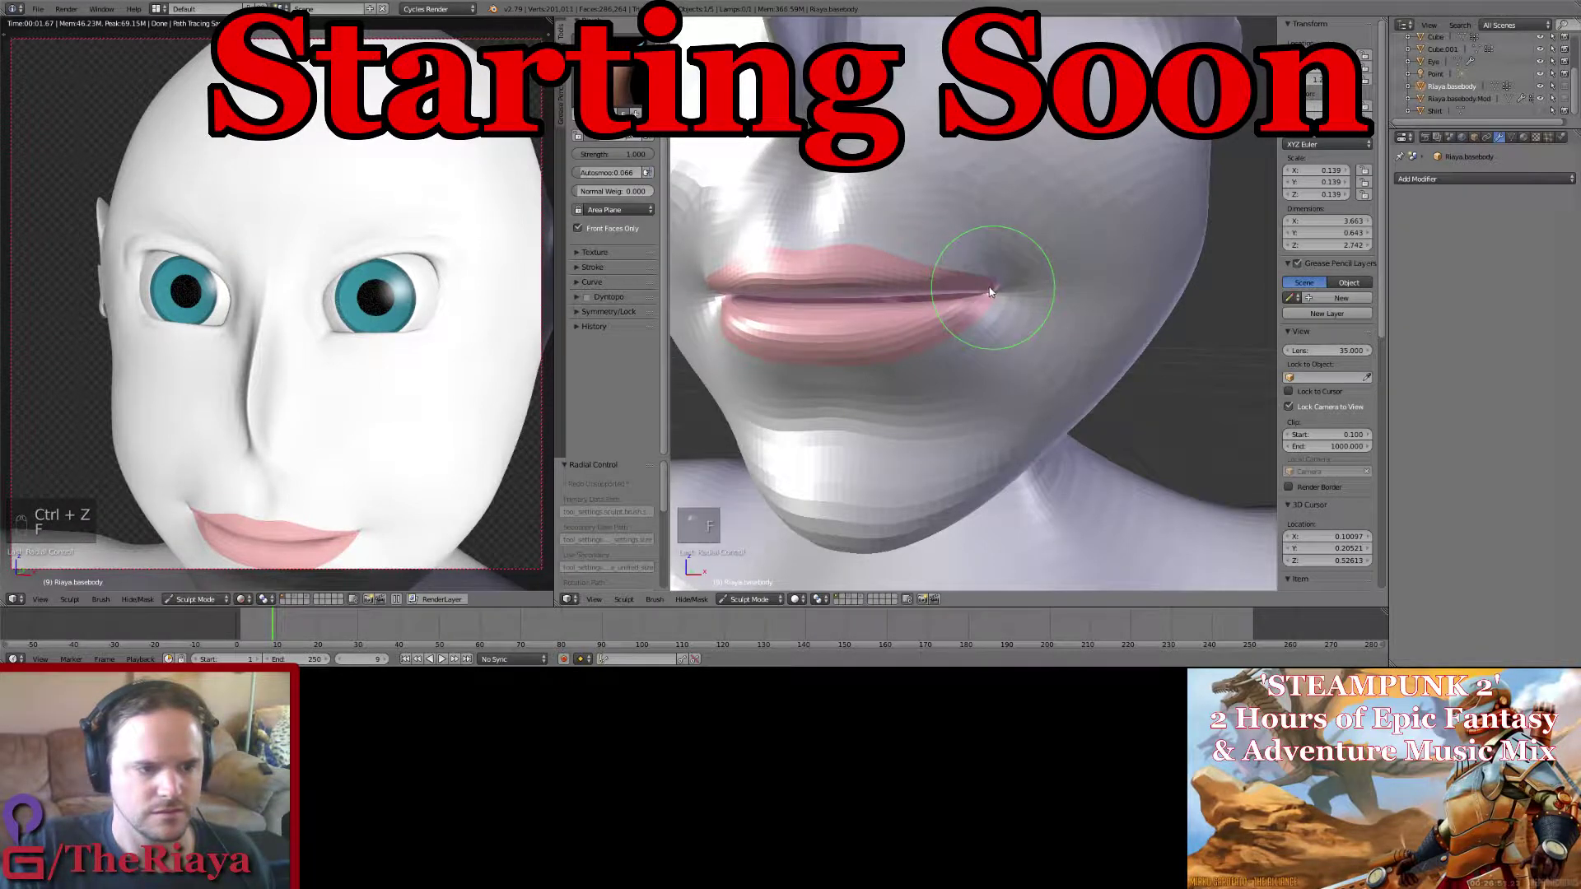
key("ctrl+z")
middle_click_drag(990, 285, 976, 278)
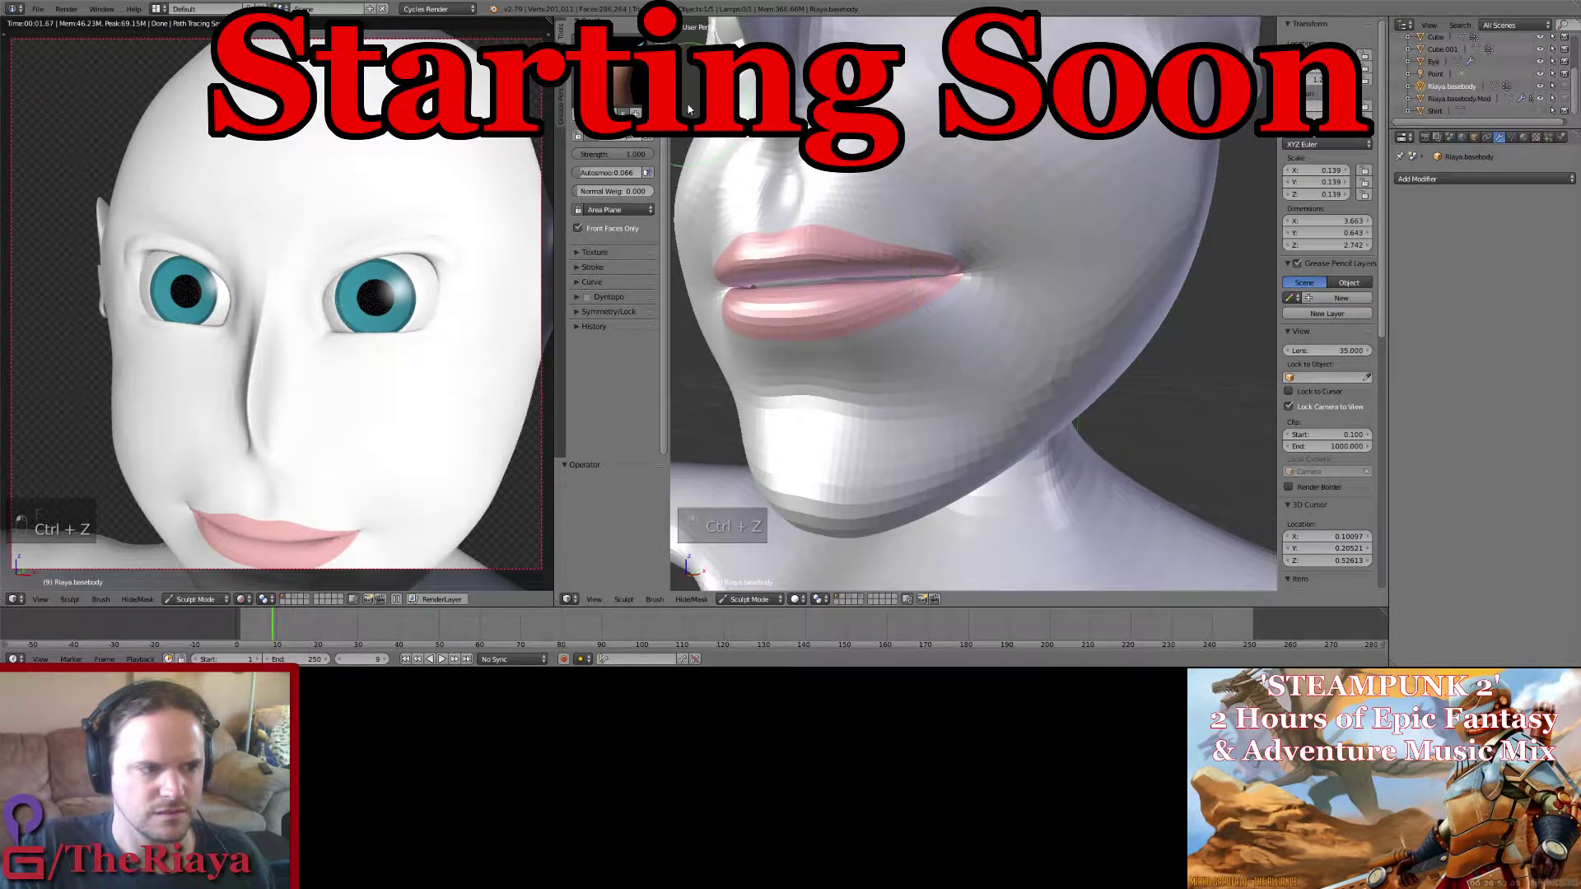
Step: Mask the lower lip, the mouth corner and the skin along the upper lip's edge with the Mask brush at a strength of 0.500
left_click(632, 87)
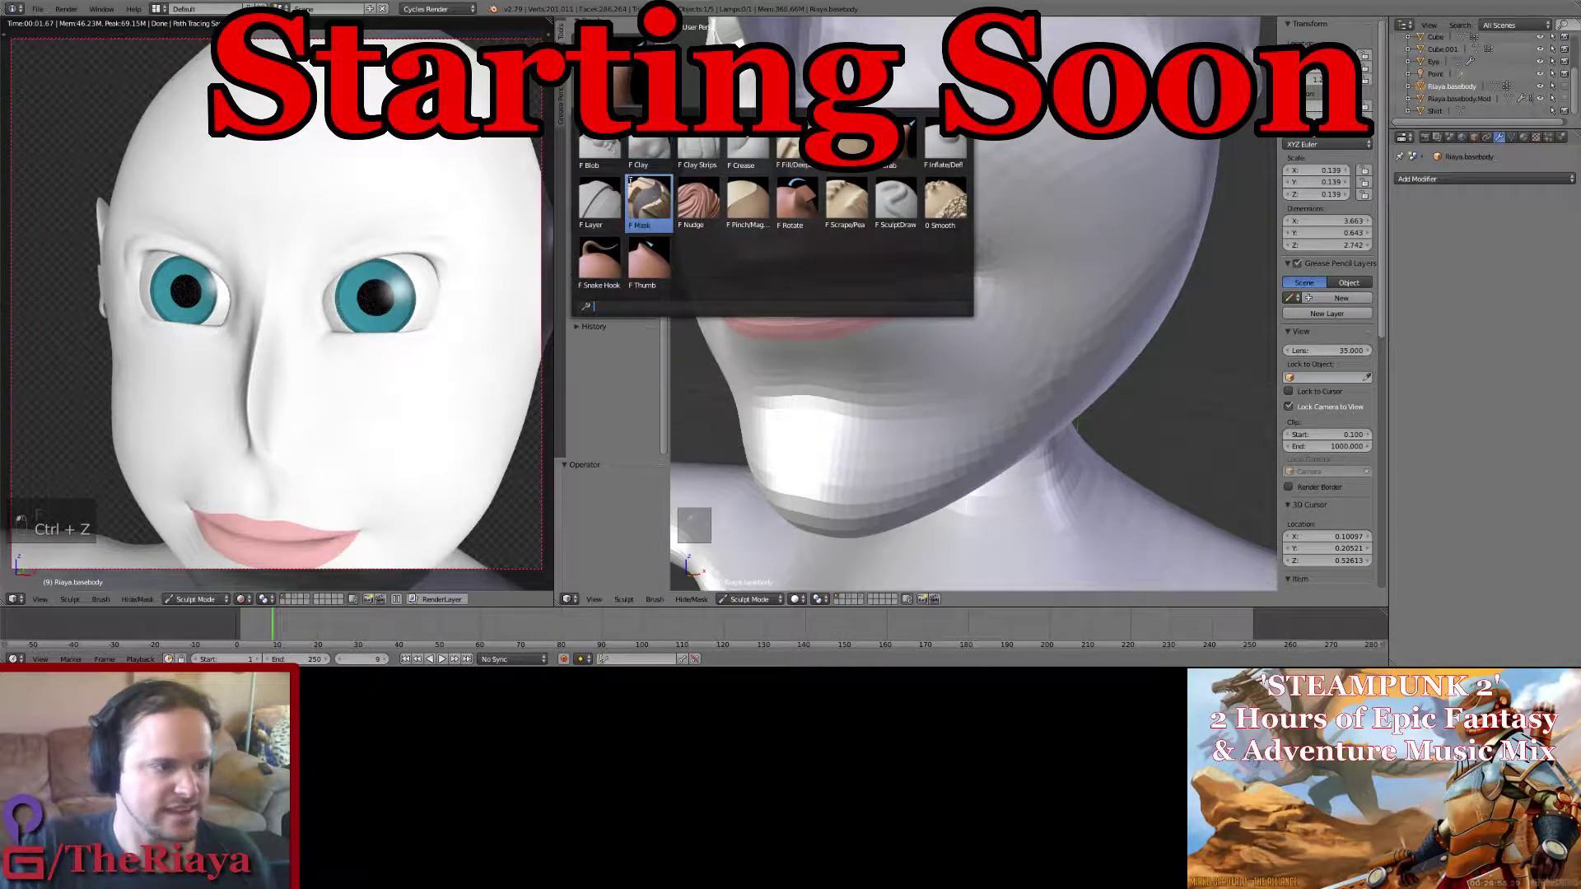
left_click(649, 202)
scroll(997, 325, "up", 3)
scroll(1004, 329, "up", 2)
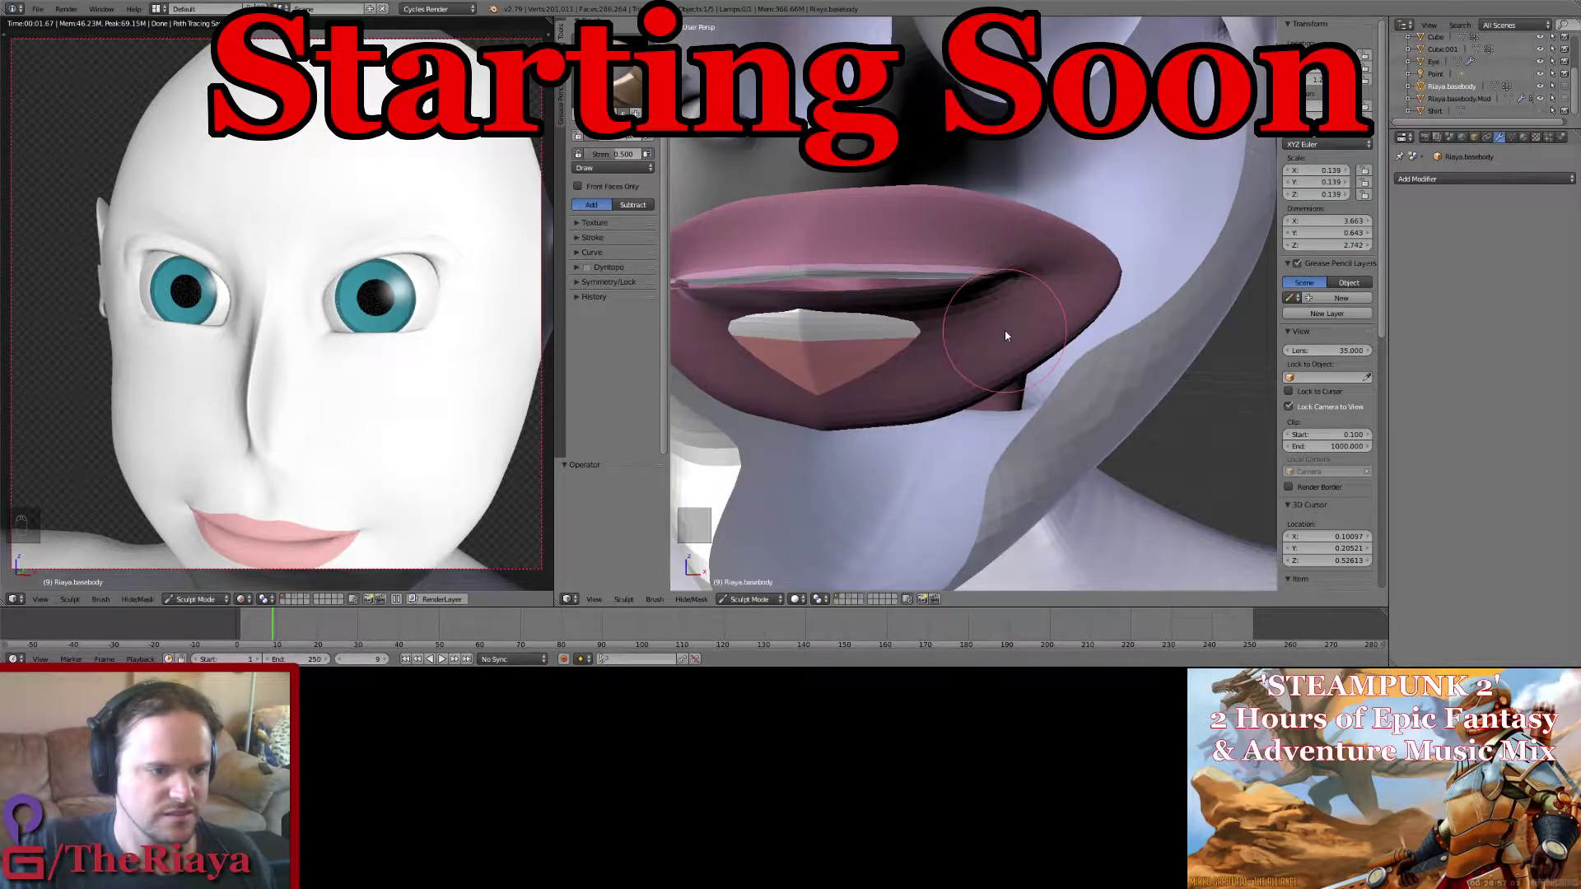
scroll(1005, 330, "down", 3)
key("f")
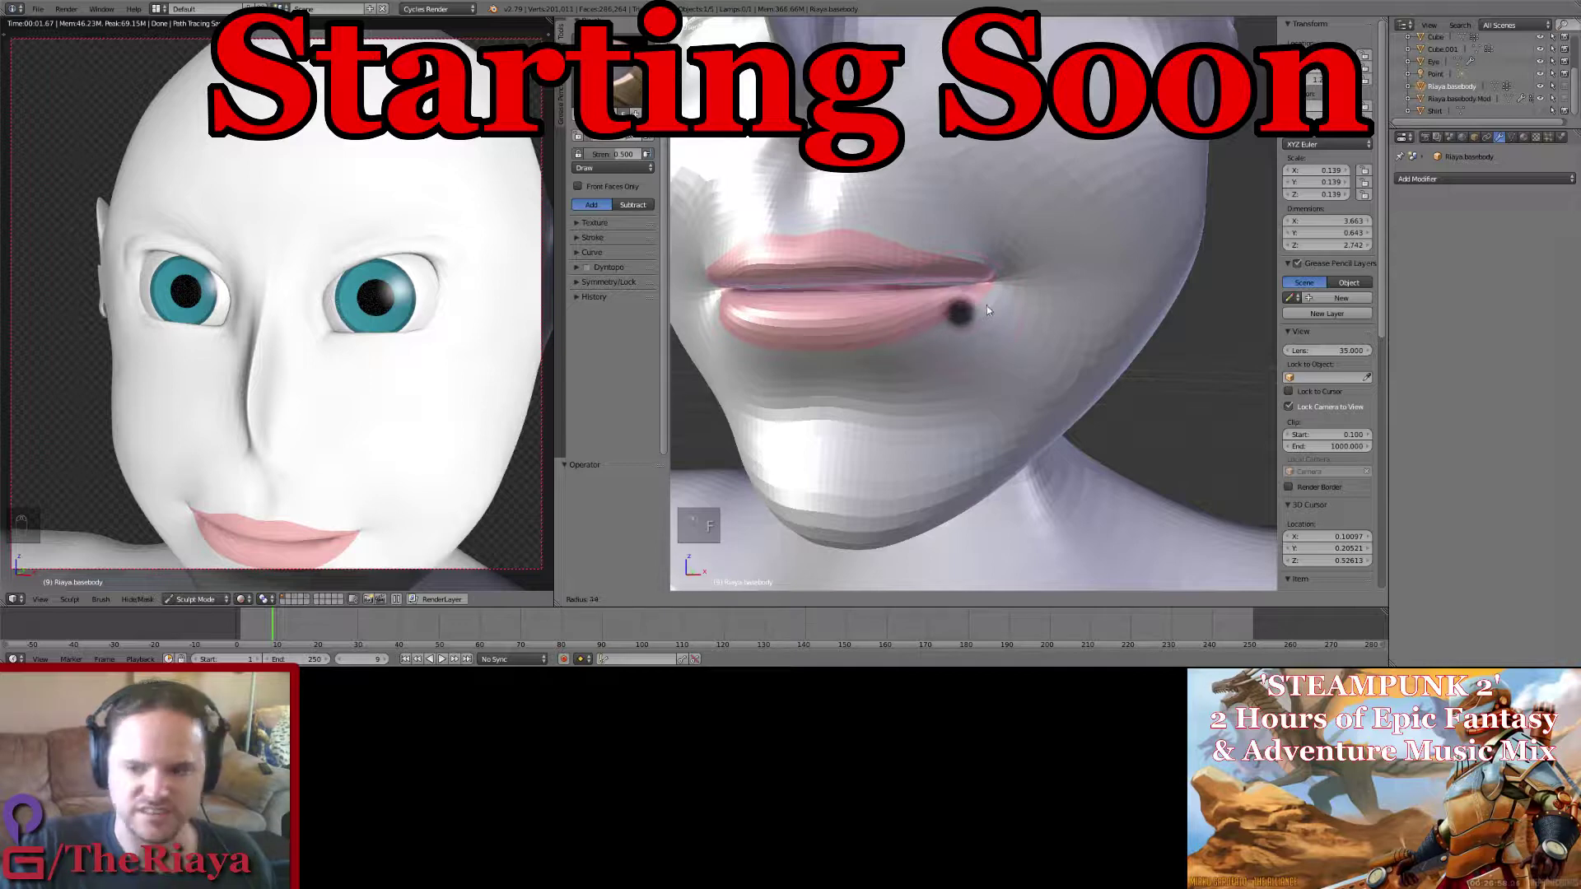
left_click(980, 298)
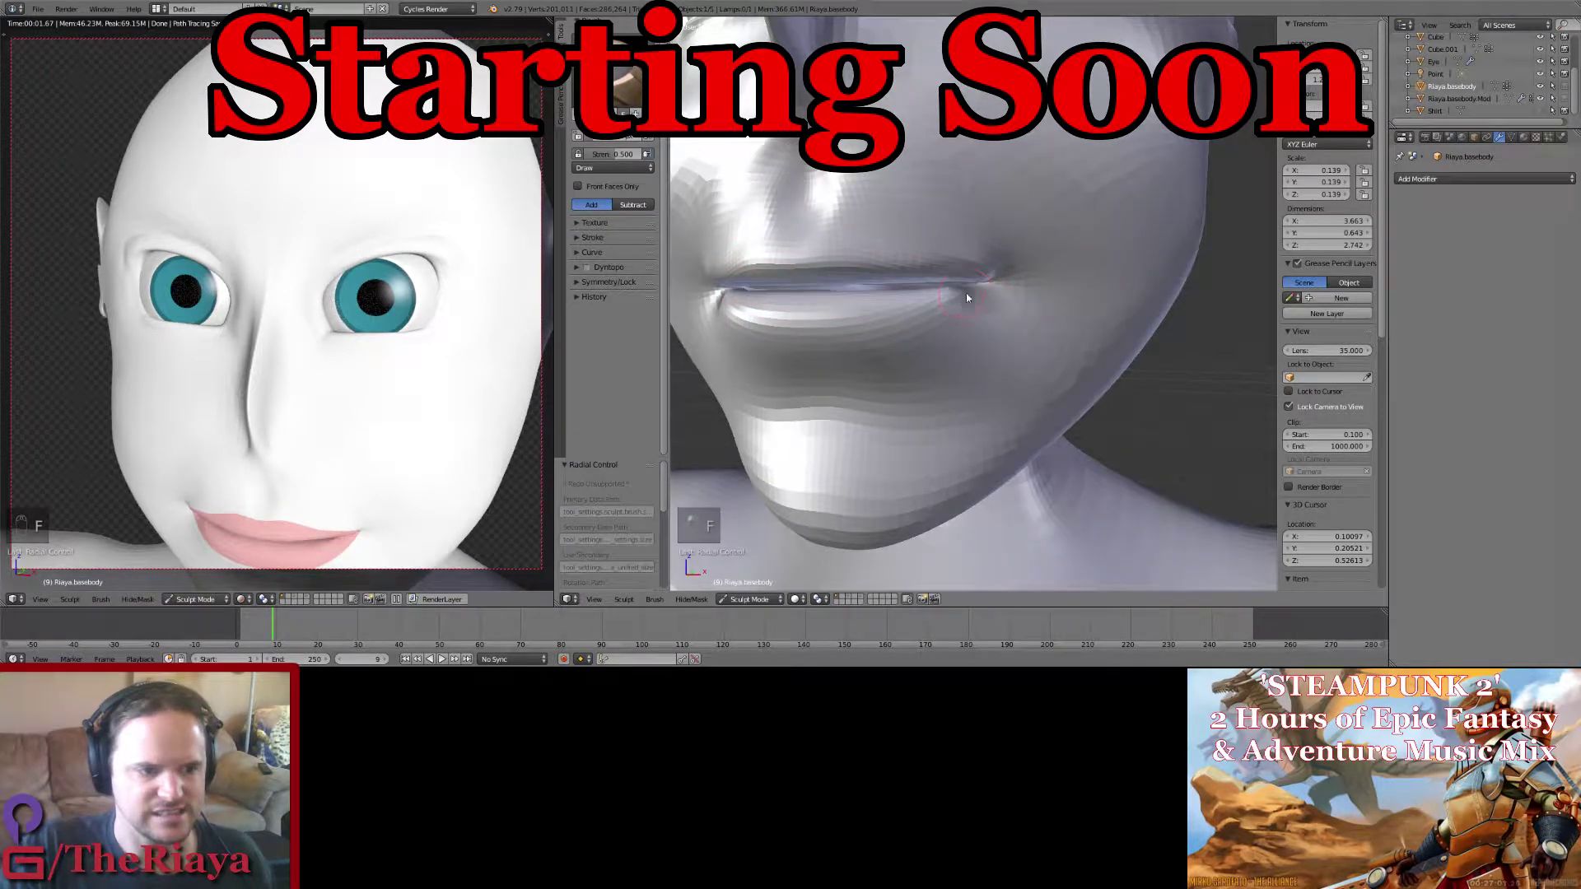
mouse_move(967, 295)
left_mouse_down()
mouse_move(983, 297)
mouse_move(779, 298)
mouse_move(947, 305)
mouse_move(829, 342)
mouse_move(988, 297)
left_mouse_up()
mouse_move(988, 298)
middle_mouse_down()
mouse_move(960, 293)
mouse_move(977, 300)
middle_mouse_up()
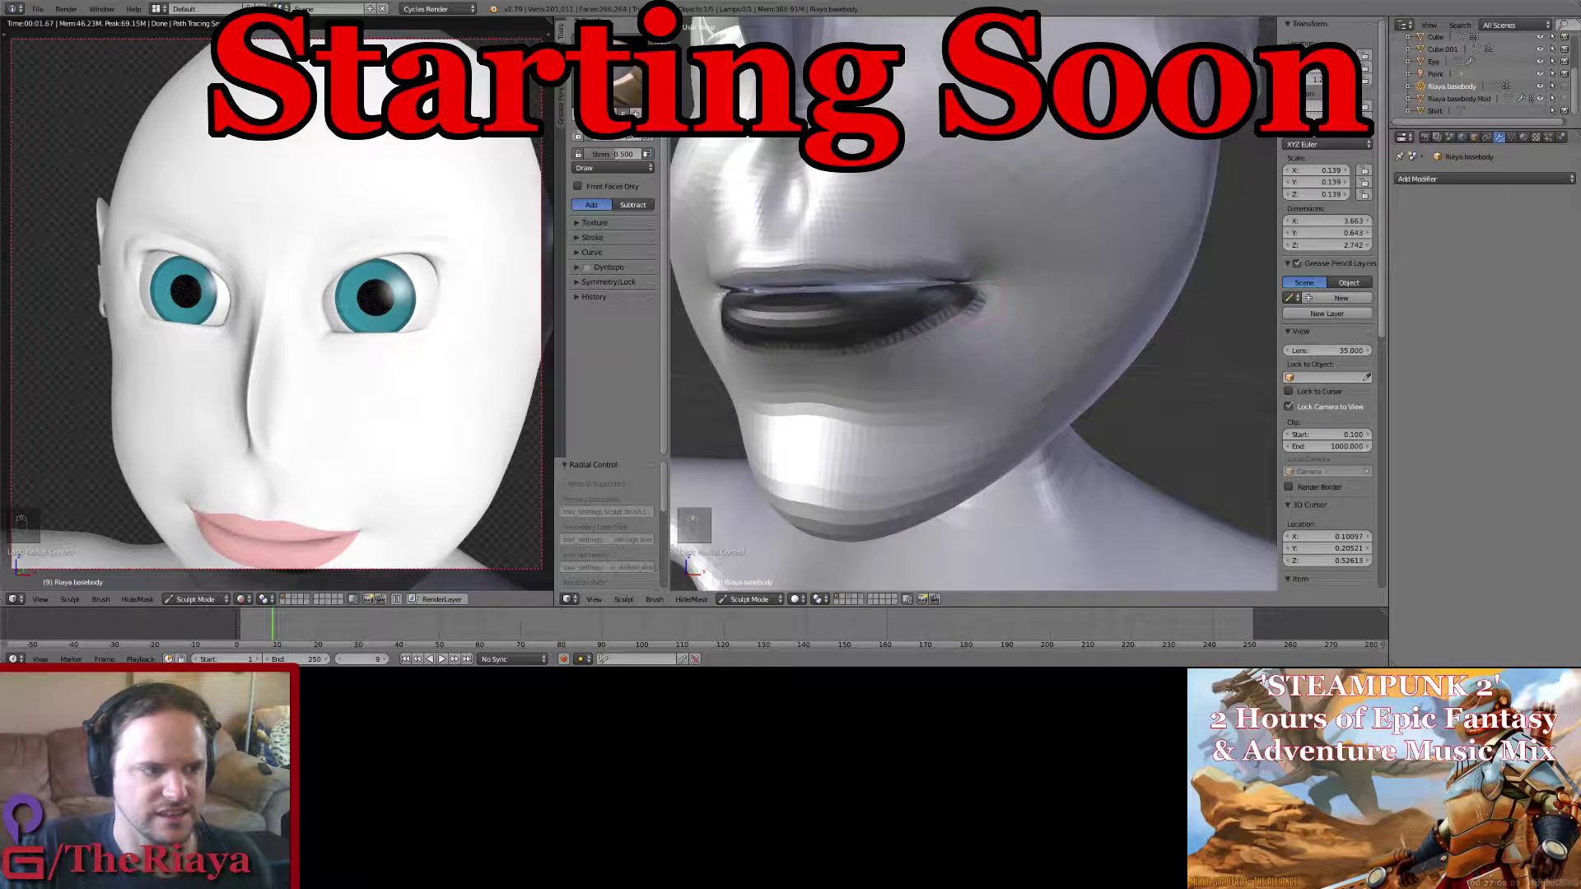
mouse_move(1004, 275)
left_mouse_down()
mouse_move(986, 265)
mouse_move(958, 329)
mouse_move(998, 287)
mouse_move(946, 235)
mouse_move(837, 226)
left_mouse_up()
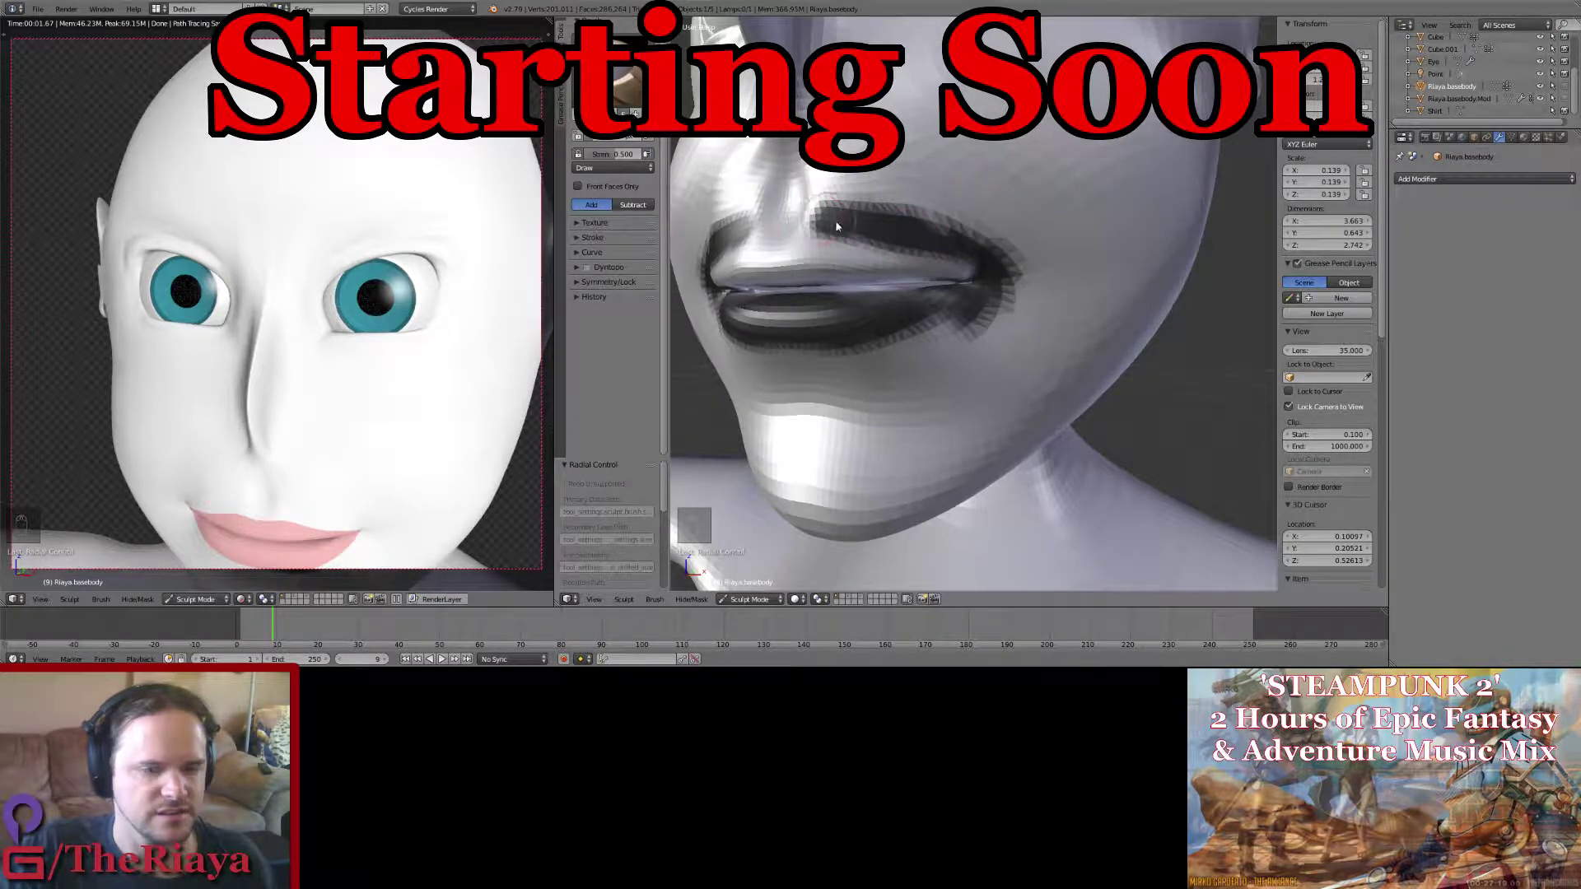
Step: Scrape the unmasked upper lip toward the mouth corner with the Scrape/Peaks brush at a strength of 0.194
left_click(621, 82)
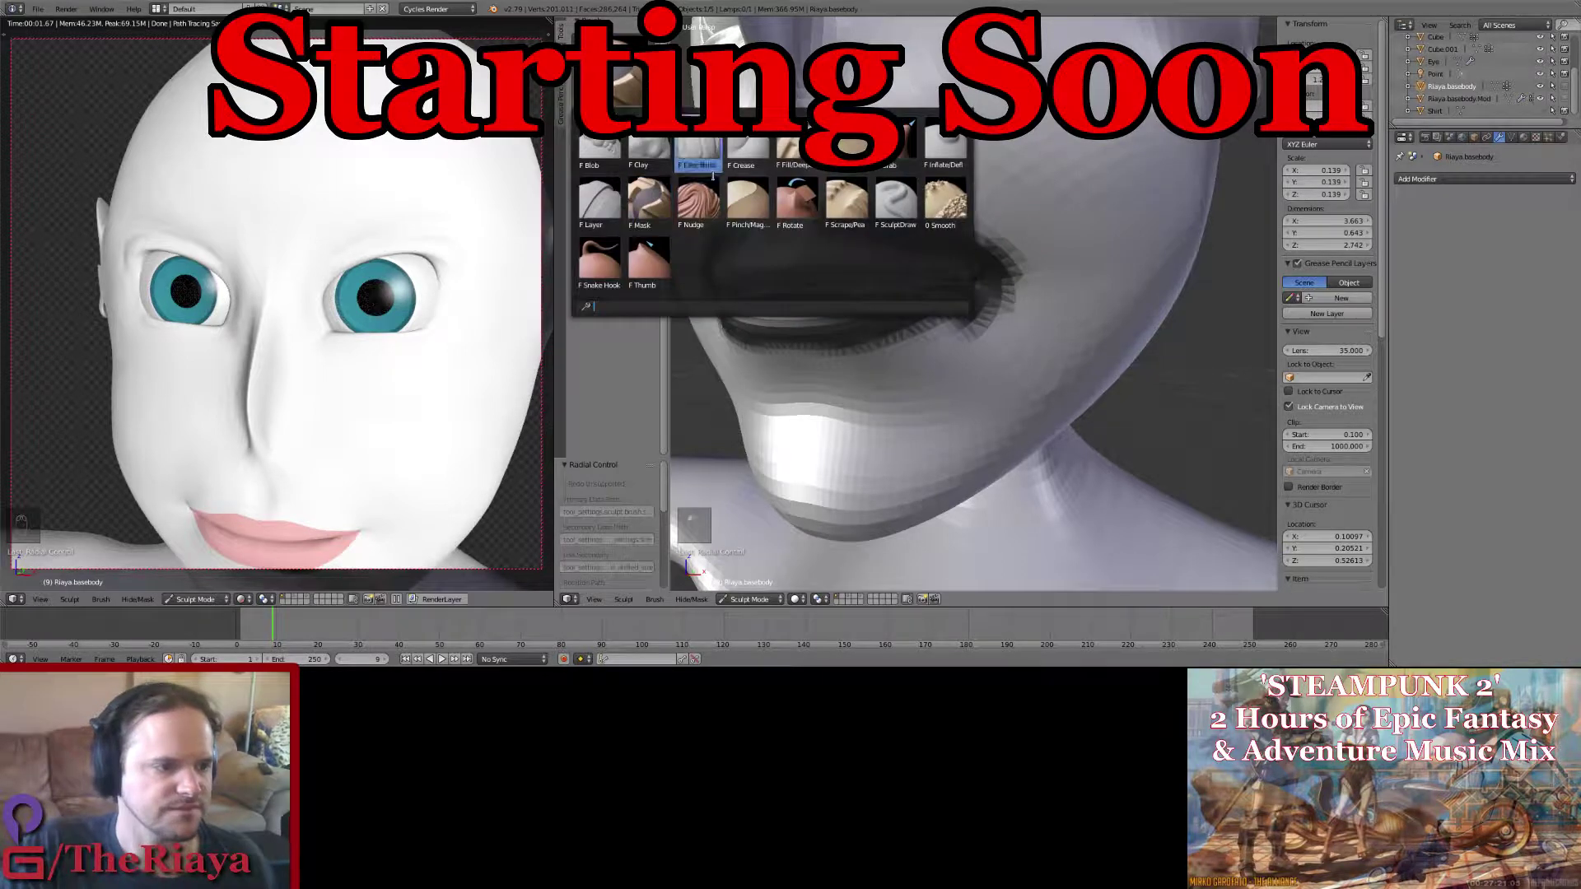
left_click(851, 207)
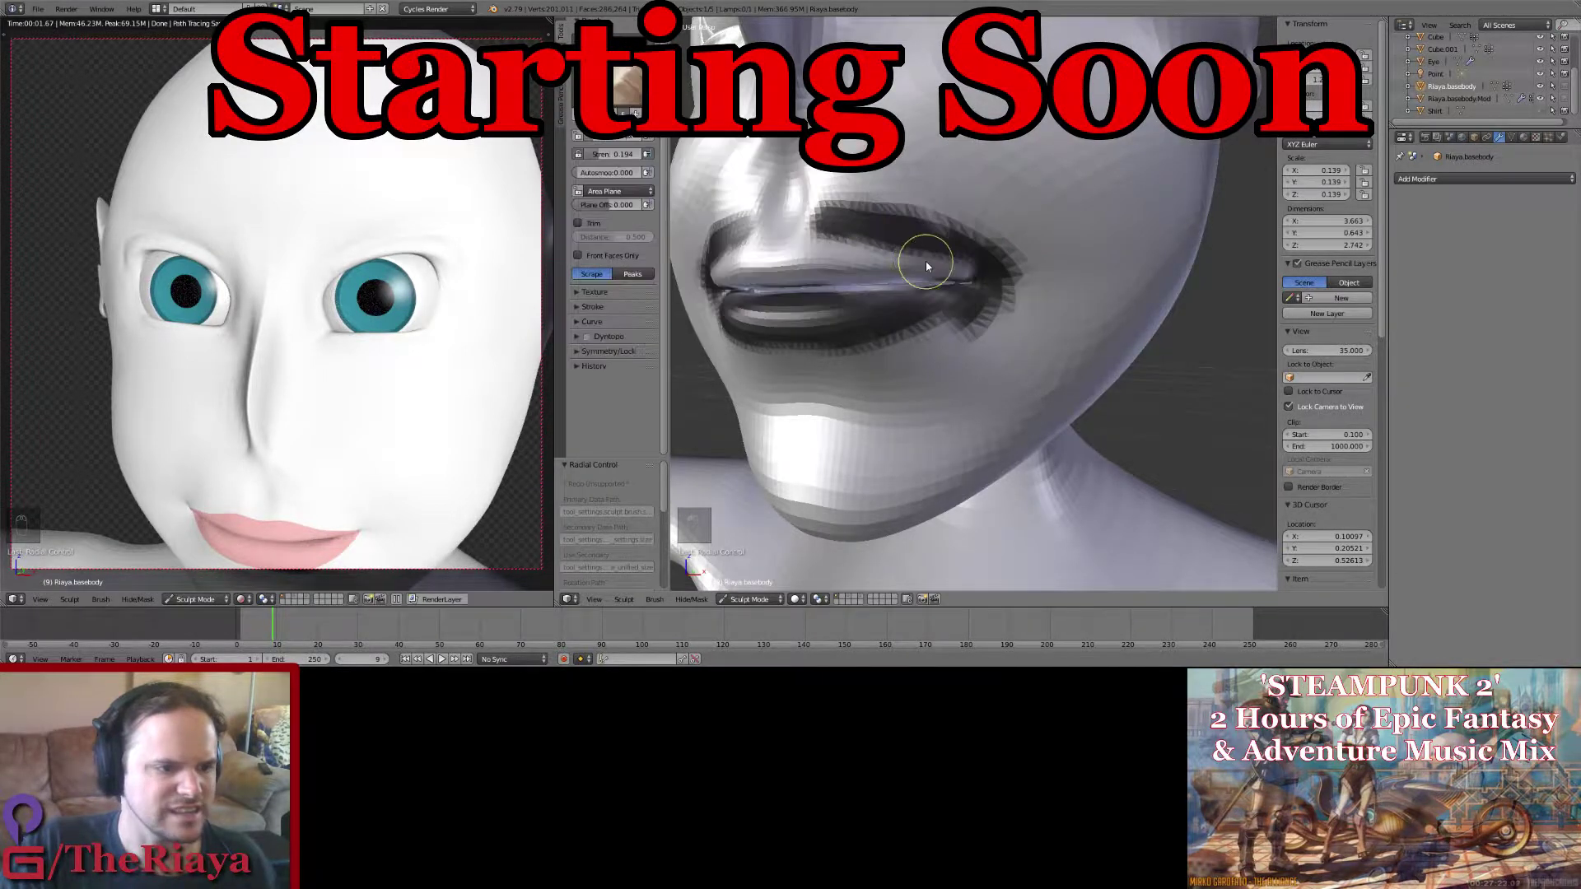
middle_click_drag(964, 272, 984, 220)
scroll(956, 270, "up", 3)
scroll(956, 262, "down", 2)
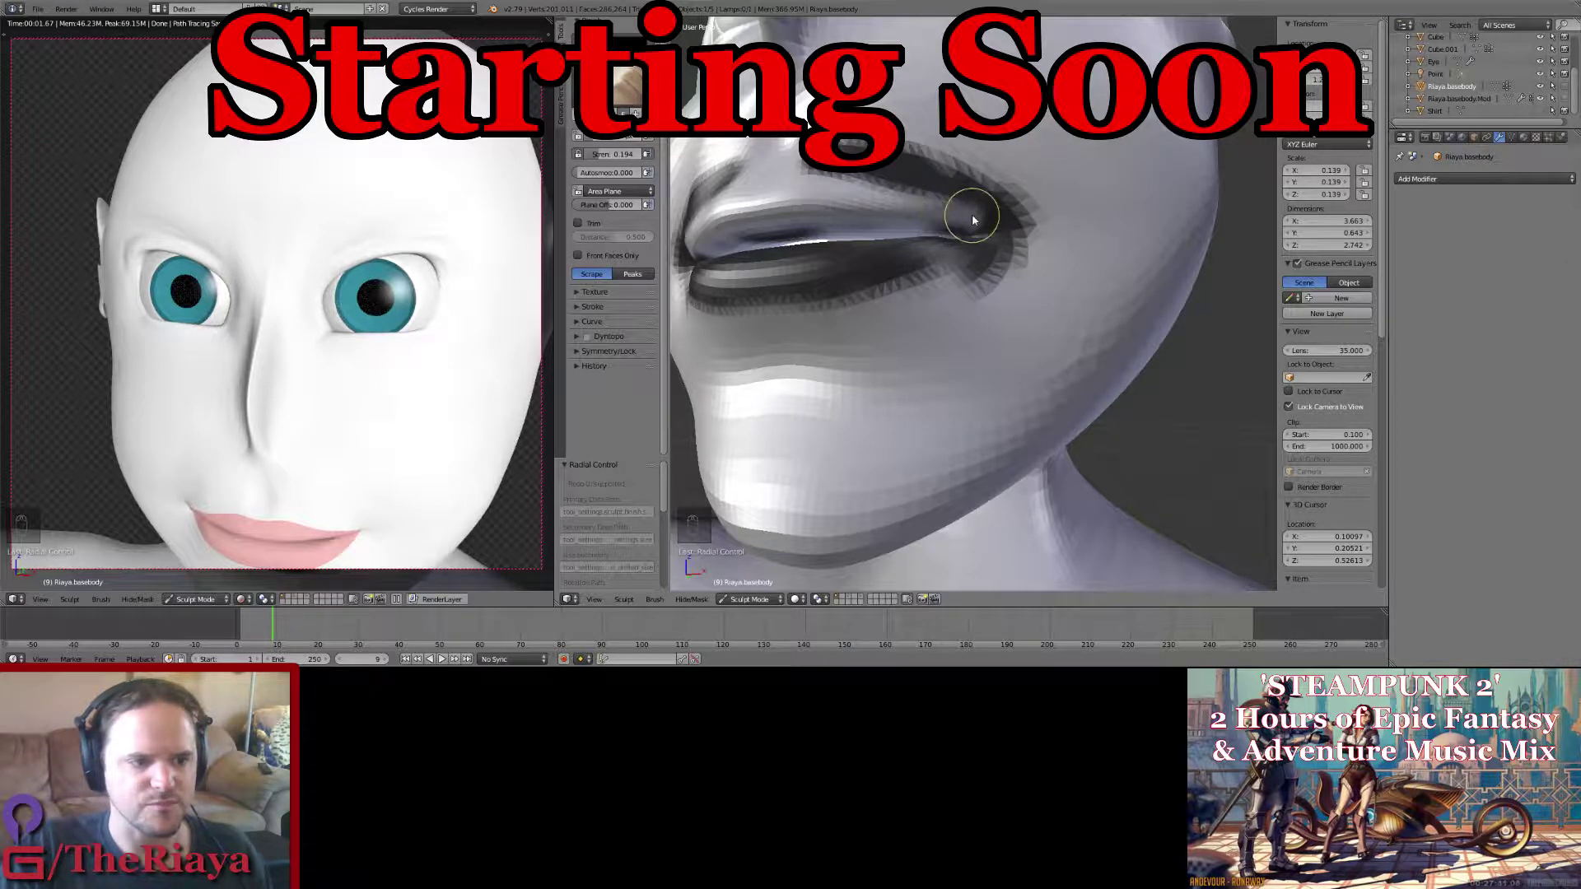
middle_click_drag(971, 219, 923, 216)
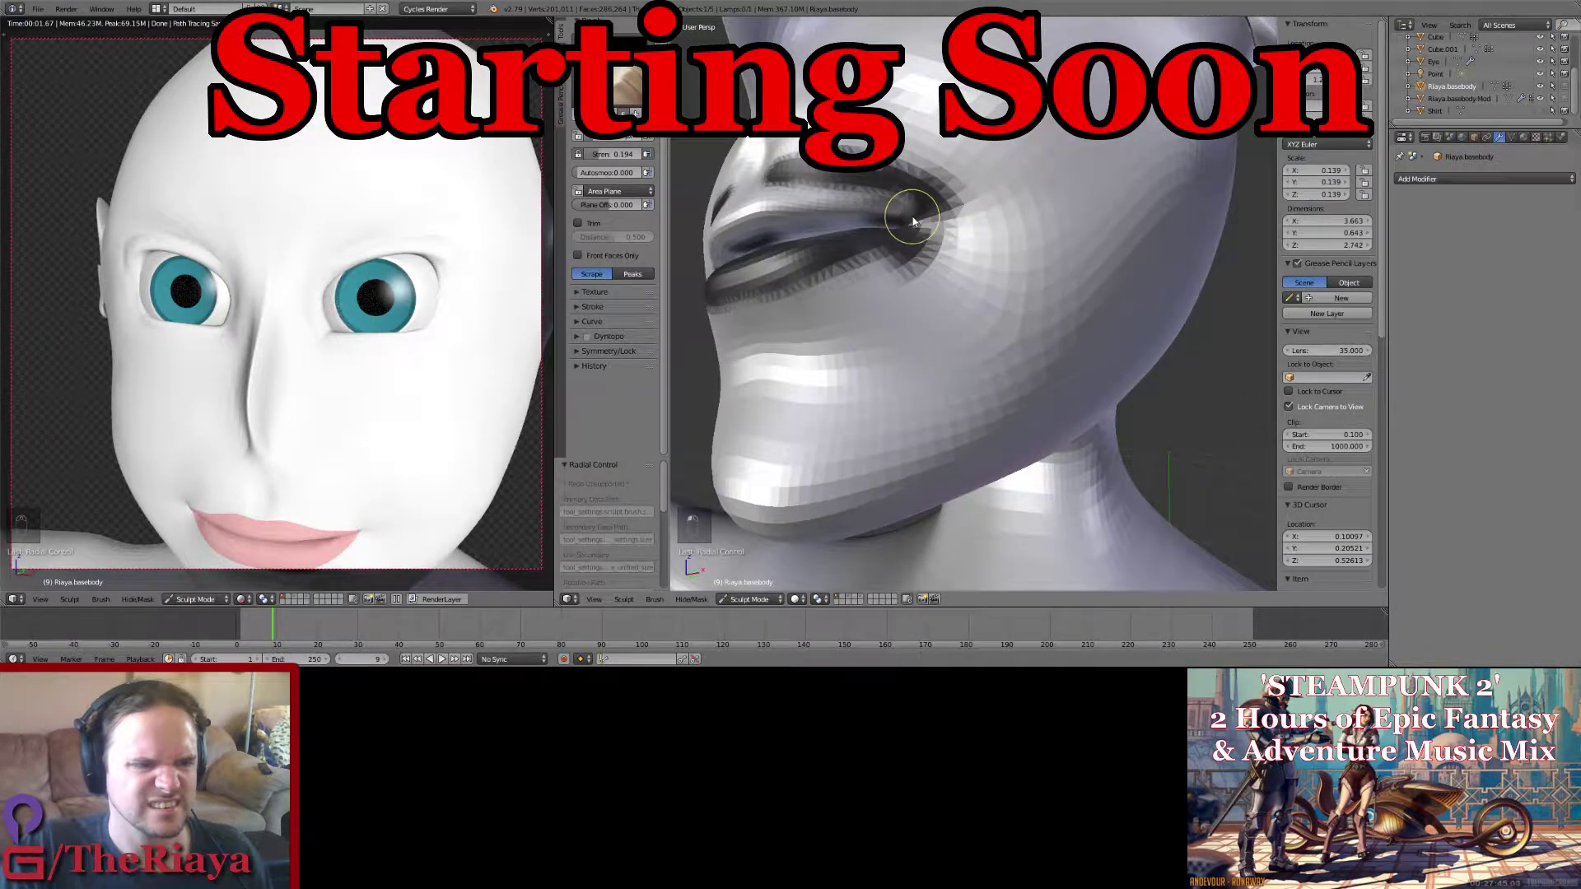
Step: Erase the mask from the mouth corner and lower lip with the Mask brush, and clear the remaining mask
left_click(627, 85)
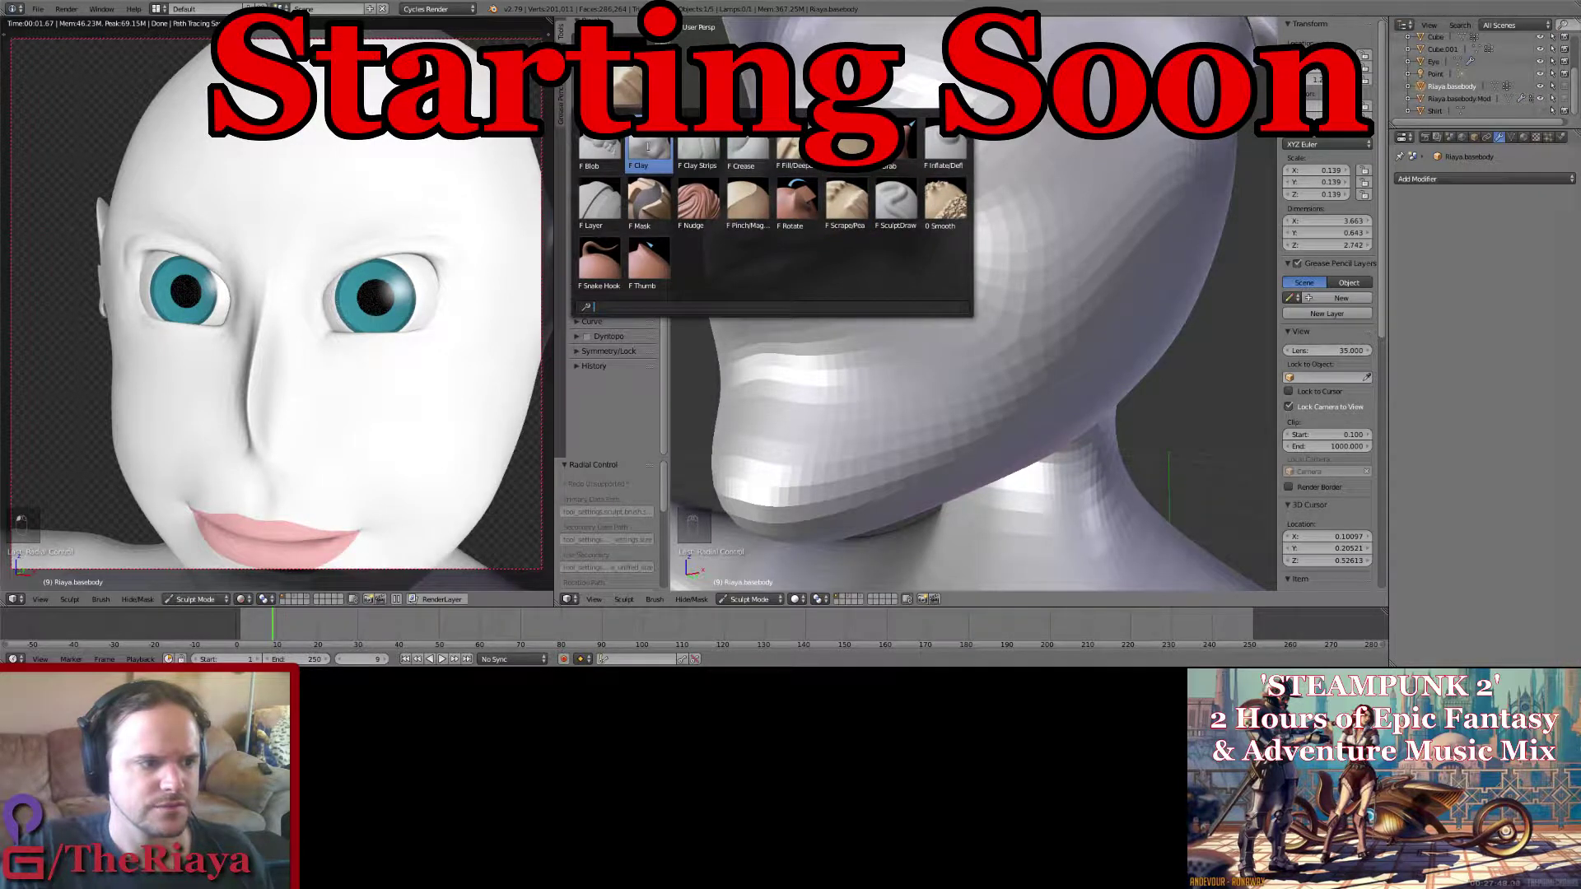
left_click(651, 202)
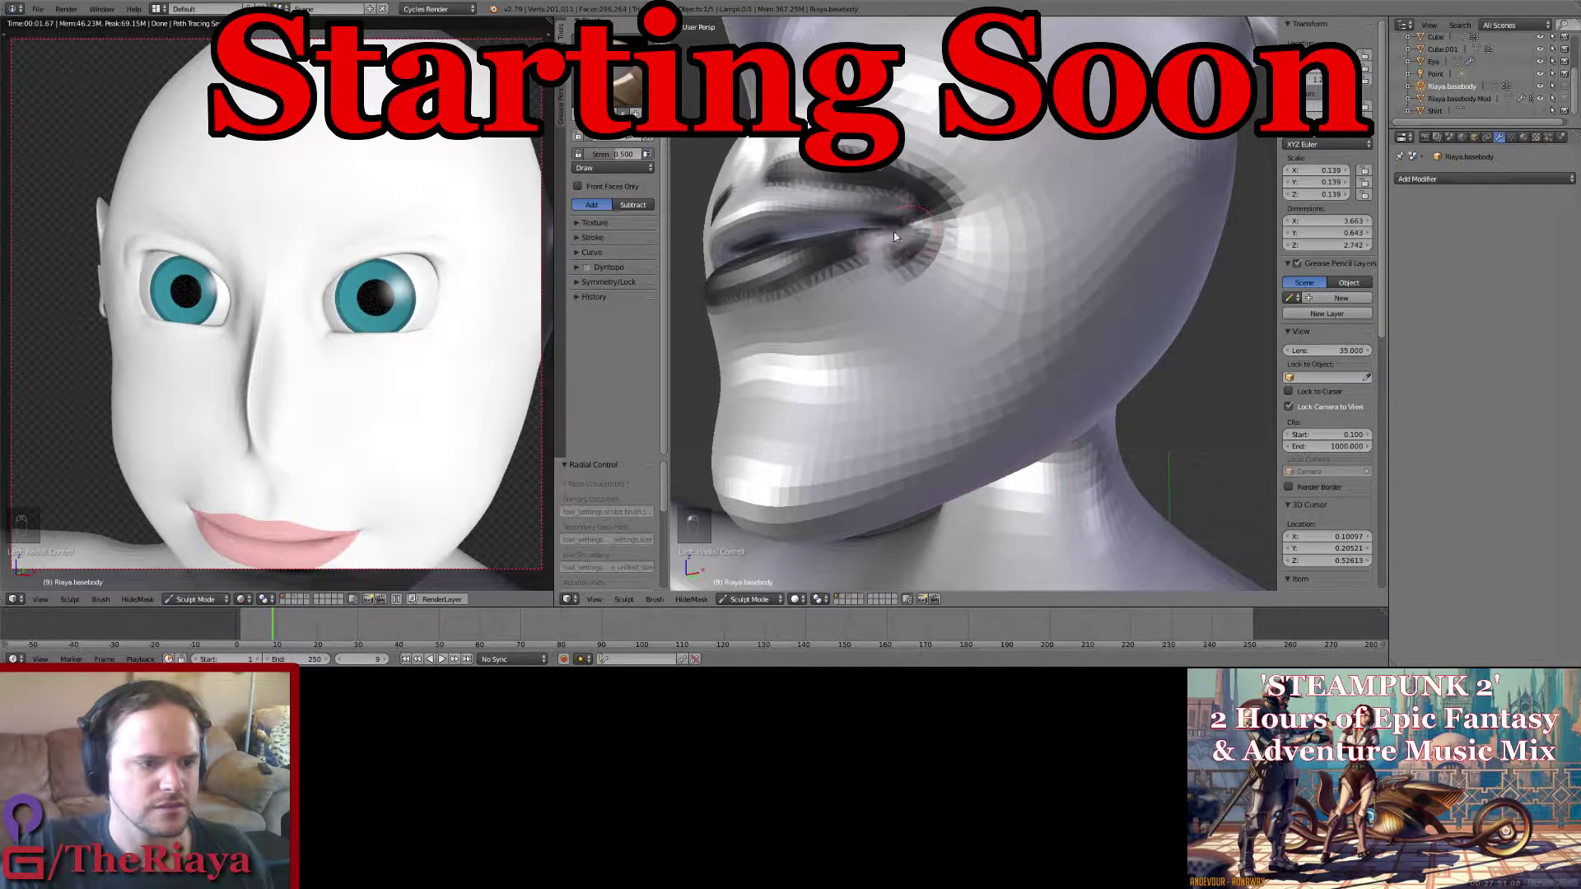
mouse_move(894, 232)
left_mouse_down("ctrl")
mouse_move(871, 229)
mouse_move(931, 200)
mouse_move(890, 198)
mouse_move(892, 263)
mouse_move(887, 197)
mouse_move(884, 230)
left_mouse_up("ctrl")
key("f")
middle_click_drag(884, 231, 974, 319)
left_click_drag(988, 313, 897, 324, "ctrl")
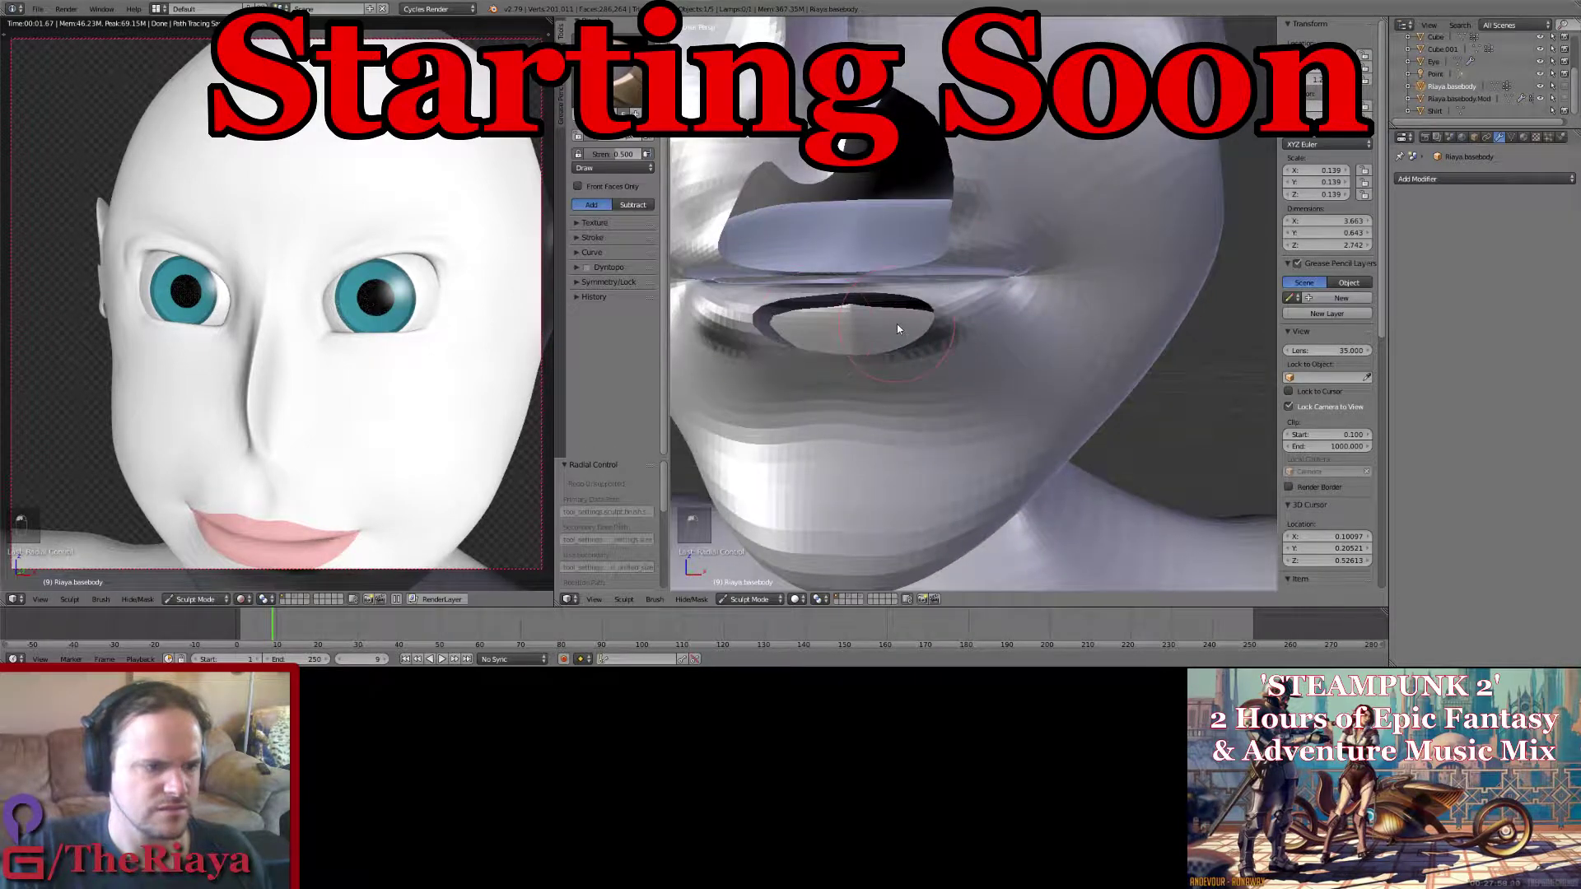
key("alt+m")
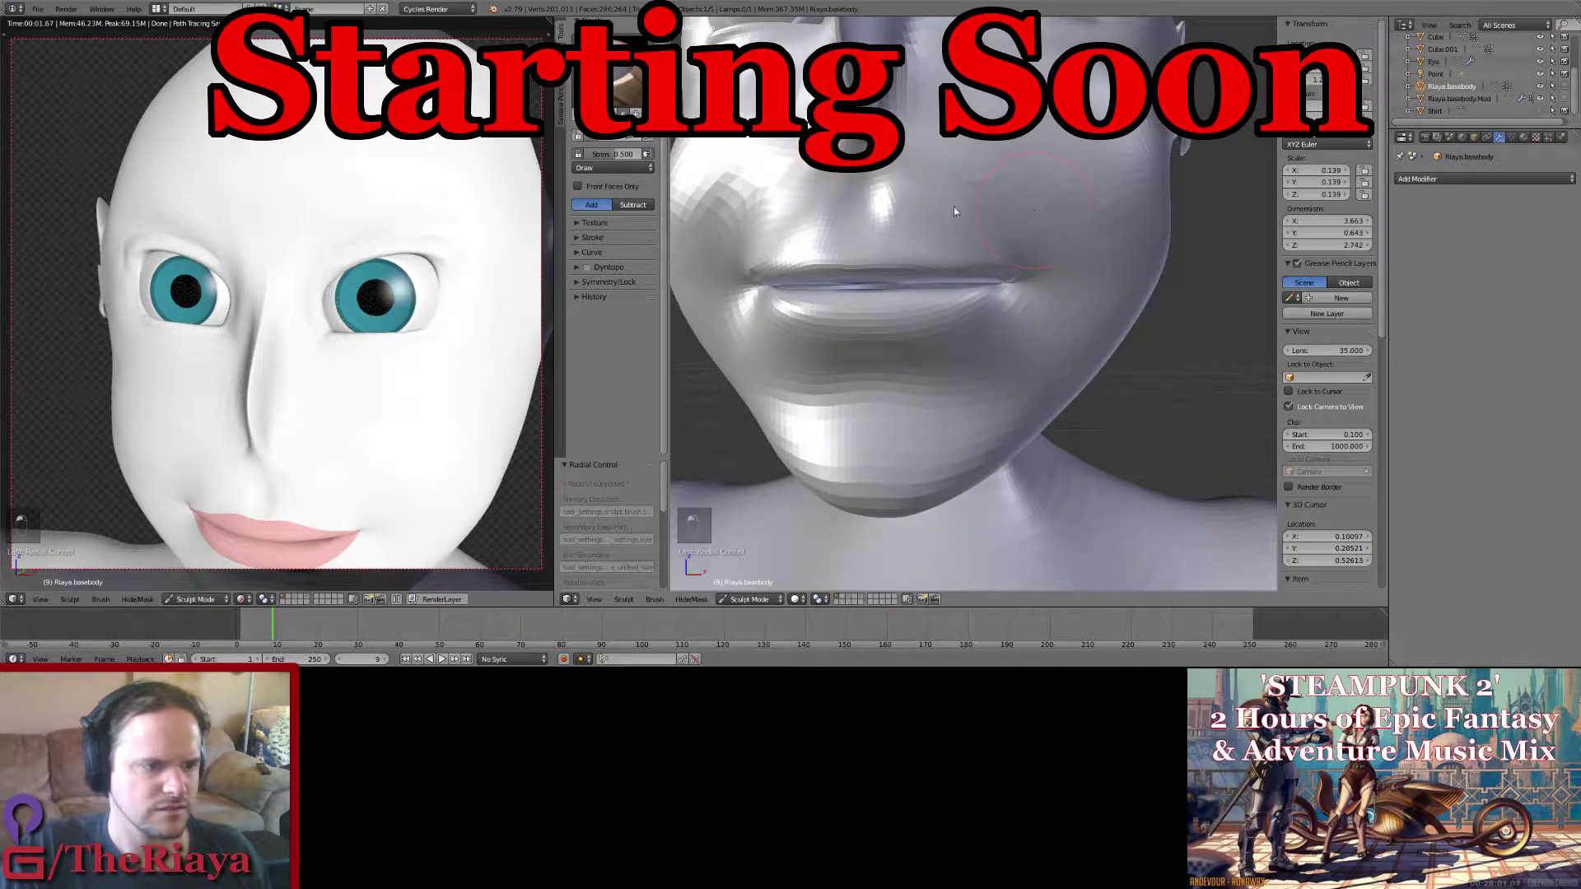
Step: Examine the lips and mouth corner up close from the side in the rendered view
scroll(428, 247, "up", 4)
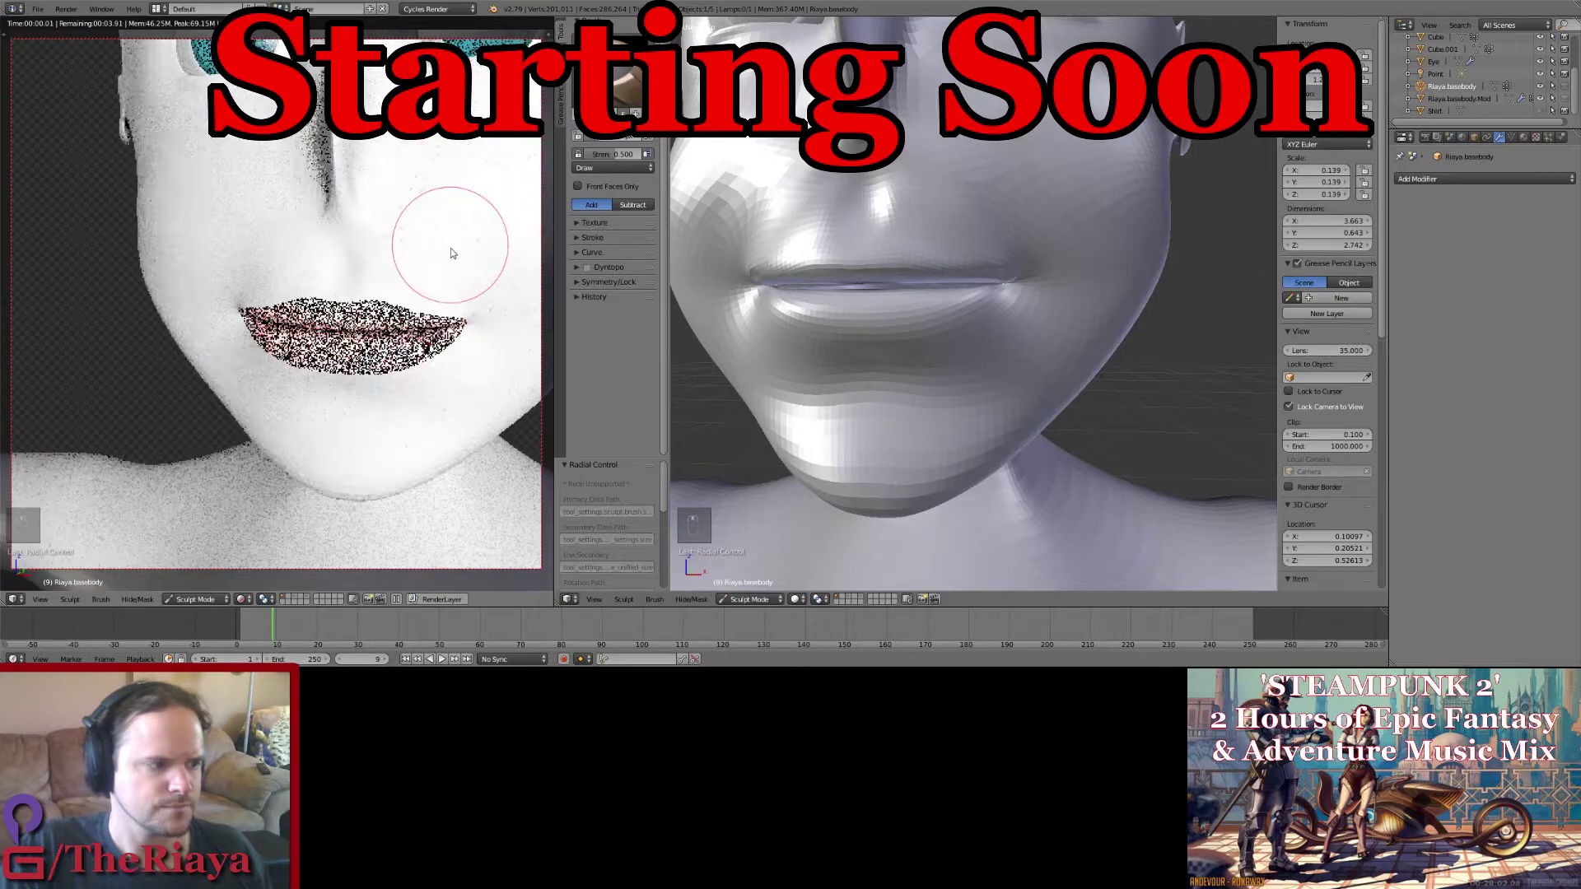
scroll(451, 249, "up", 5)
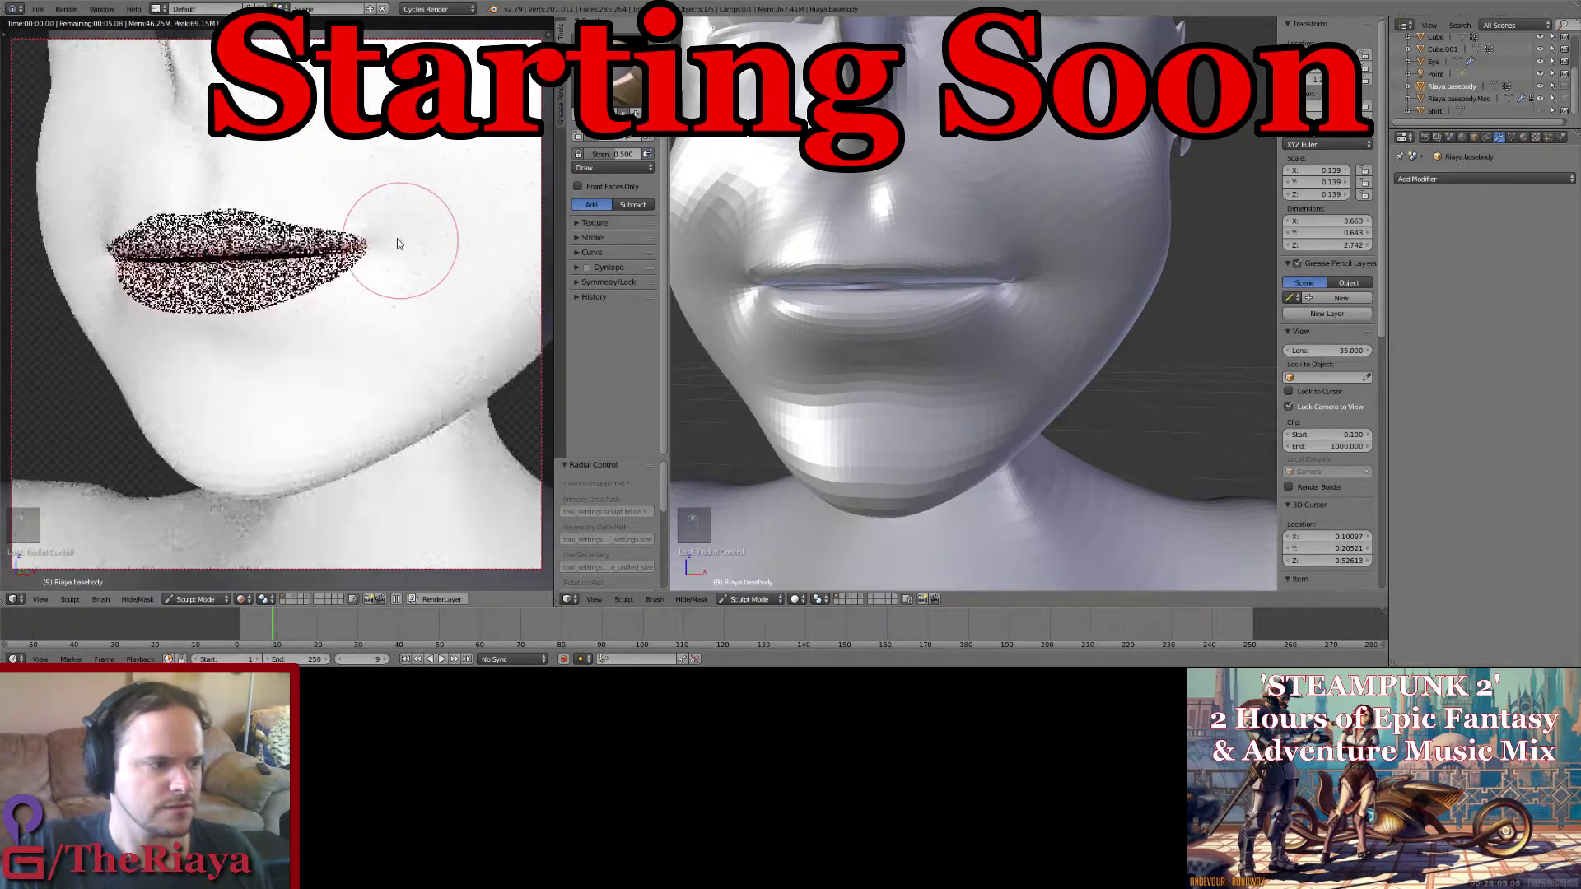
scroll(390, 239, "down", 1)
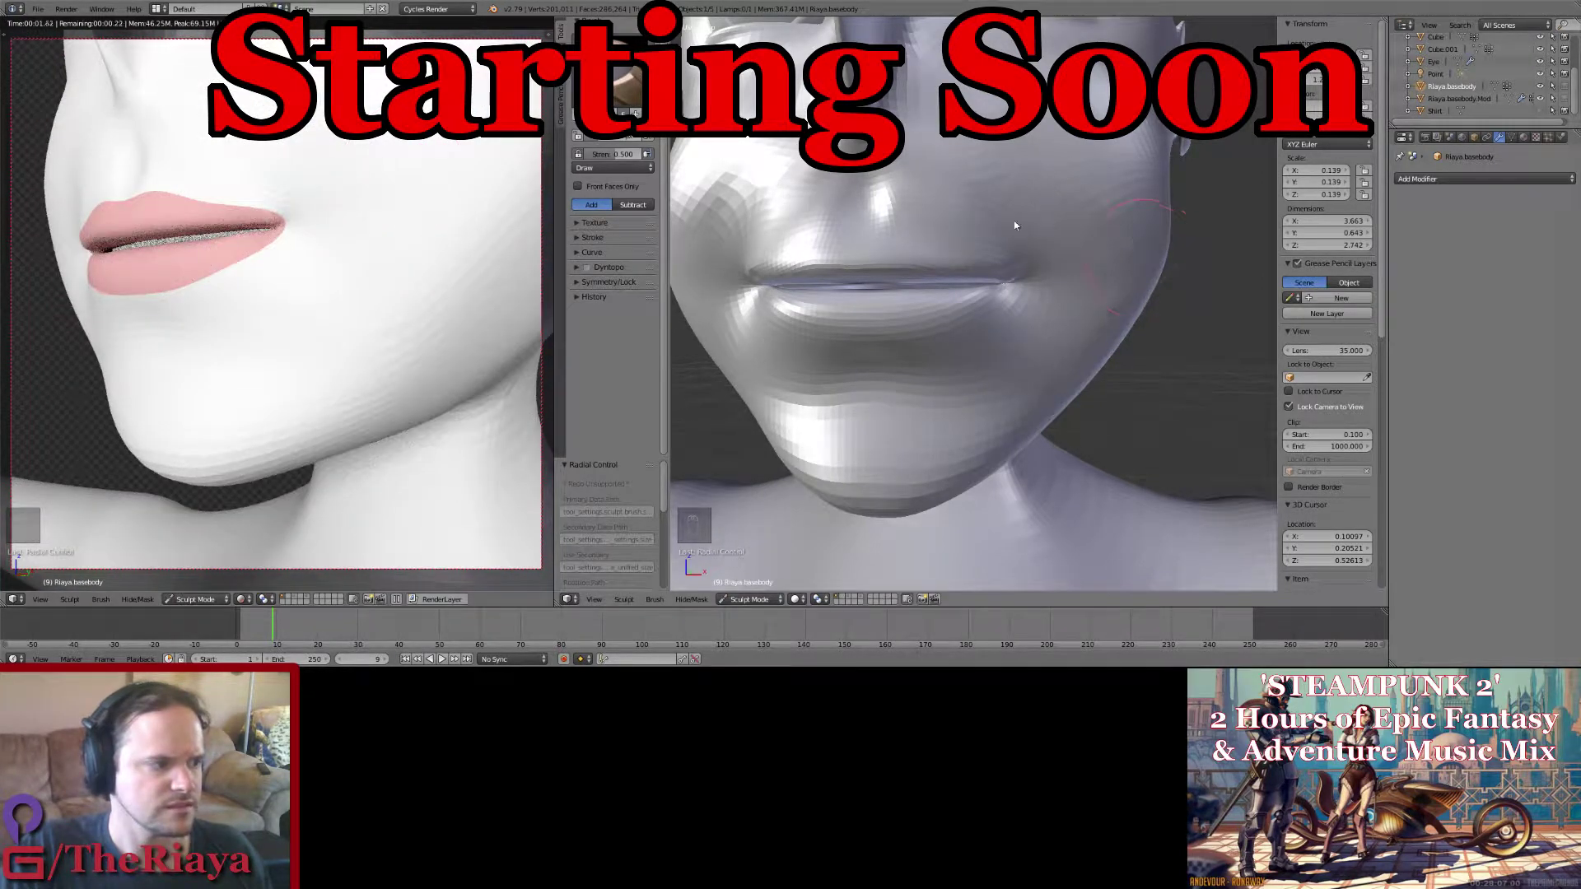
Step: Try to build up the fold between the lower lip and chin with the SculptDraw brush at a strength of 0.521
mouse_move(996, 215)
middle_mouse_down()
mouse_move(907, 214)
mouse_move(1011, 212)
middle_mouse_up()
scroll(1011, 210, "up", 3)
left_click(627, 89)
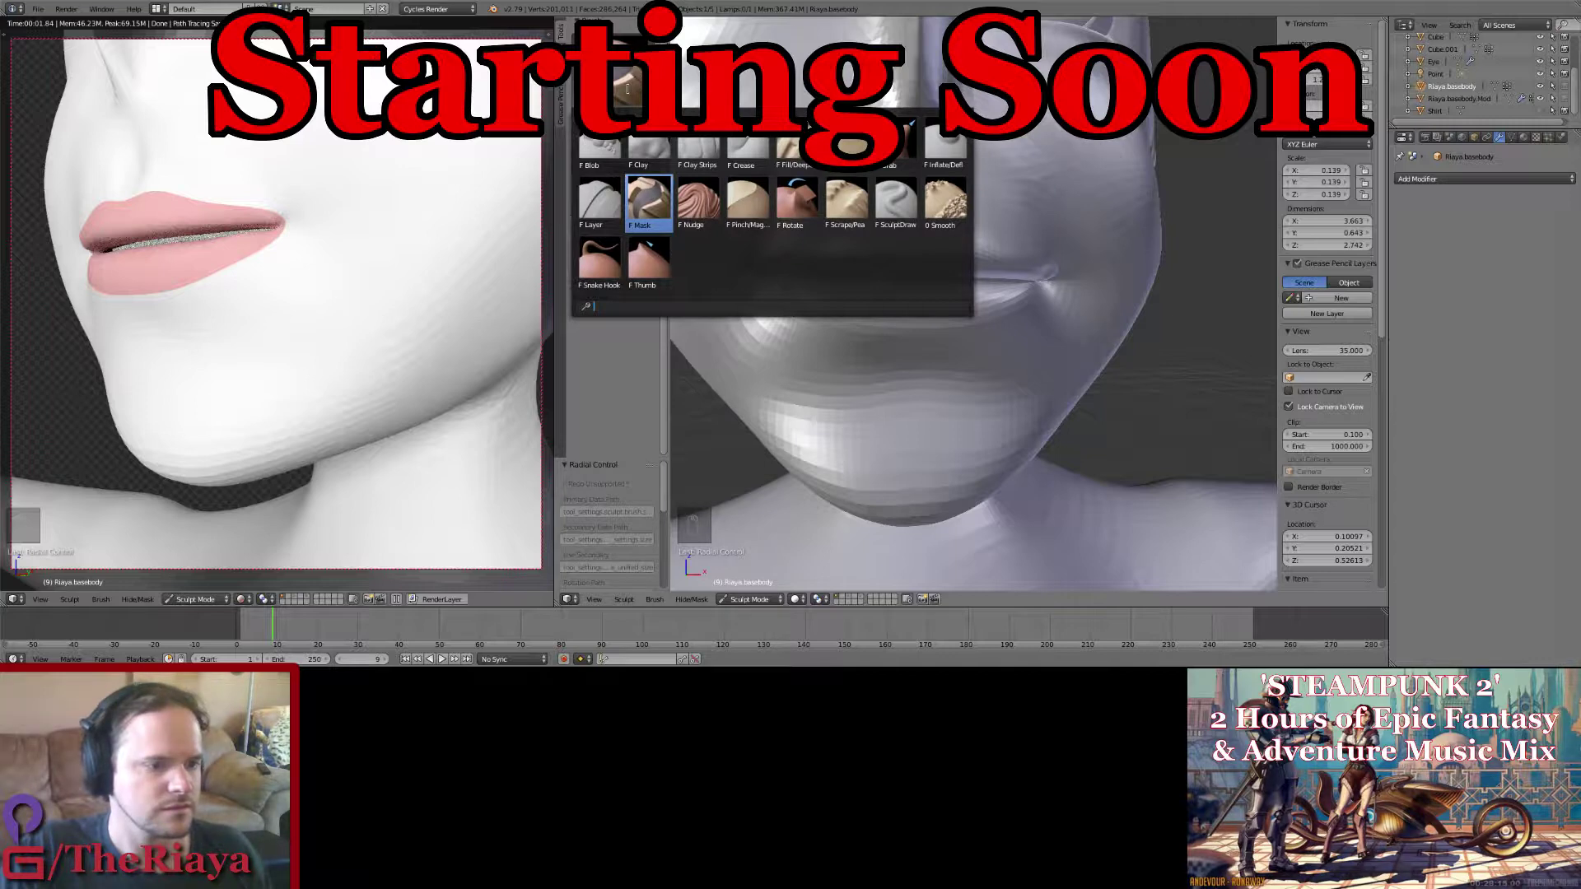
left_click(896, 197)
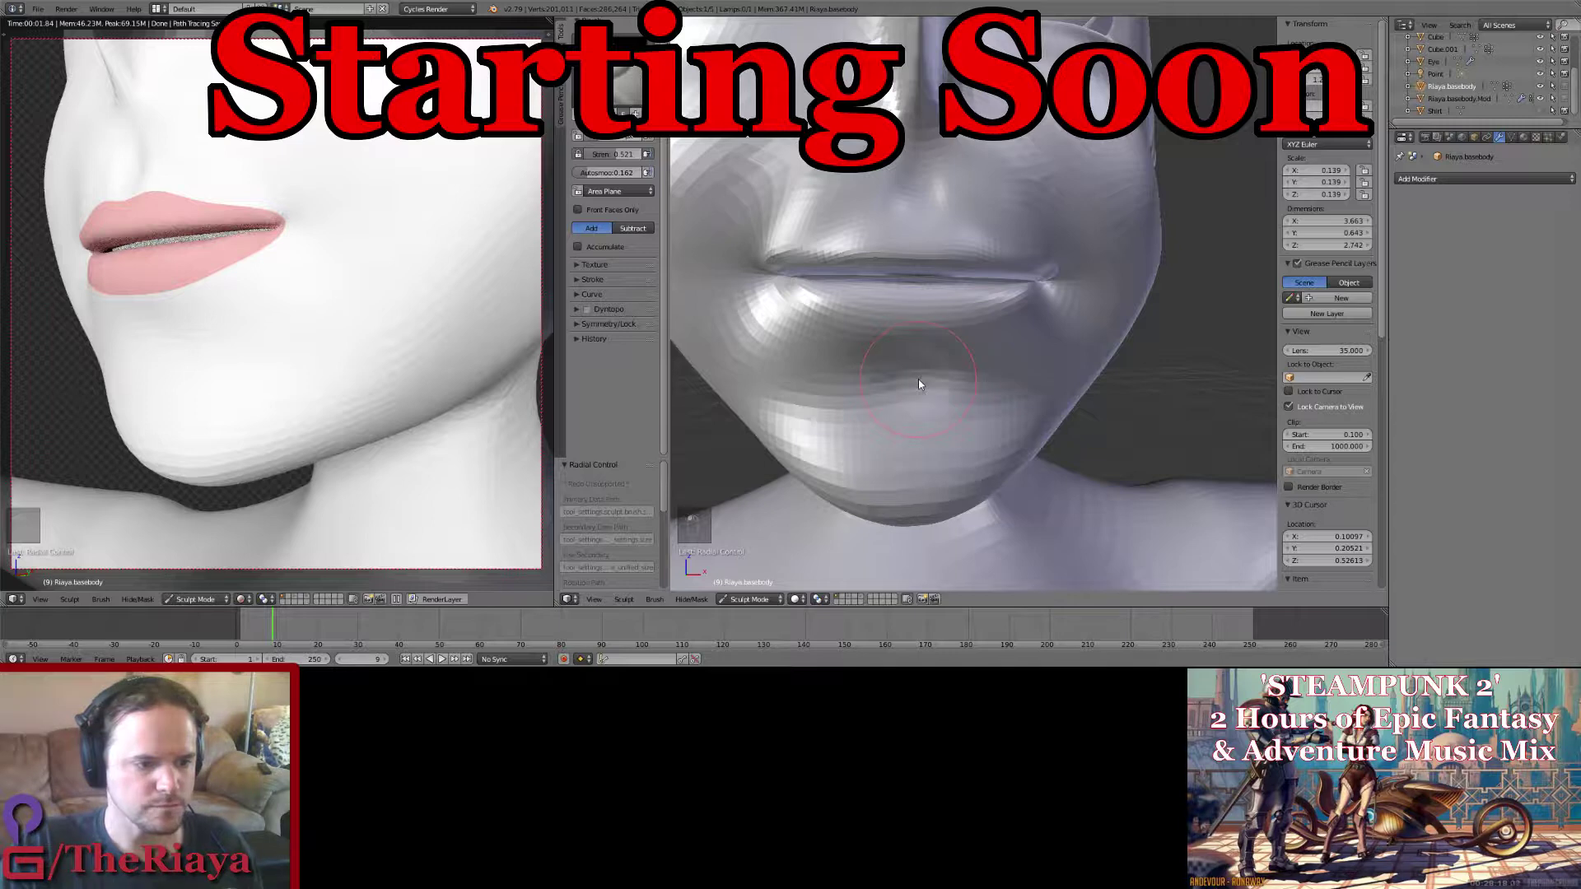
key("ctrl+z")
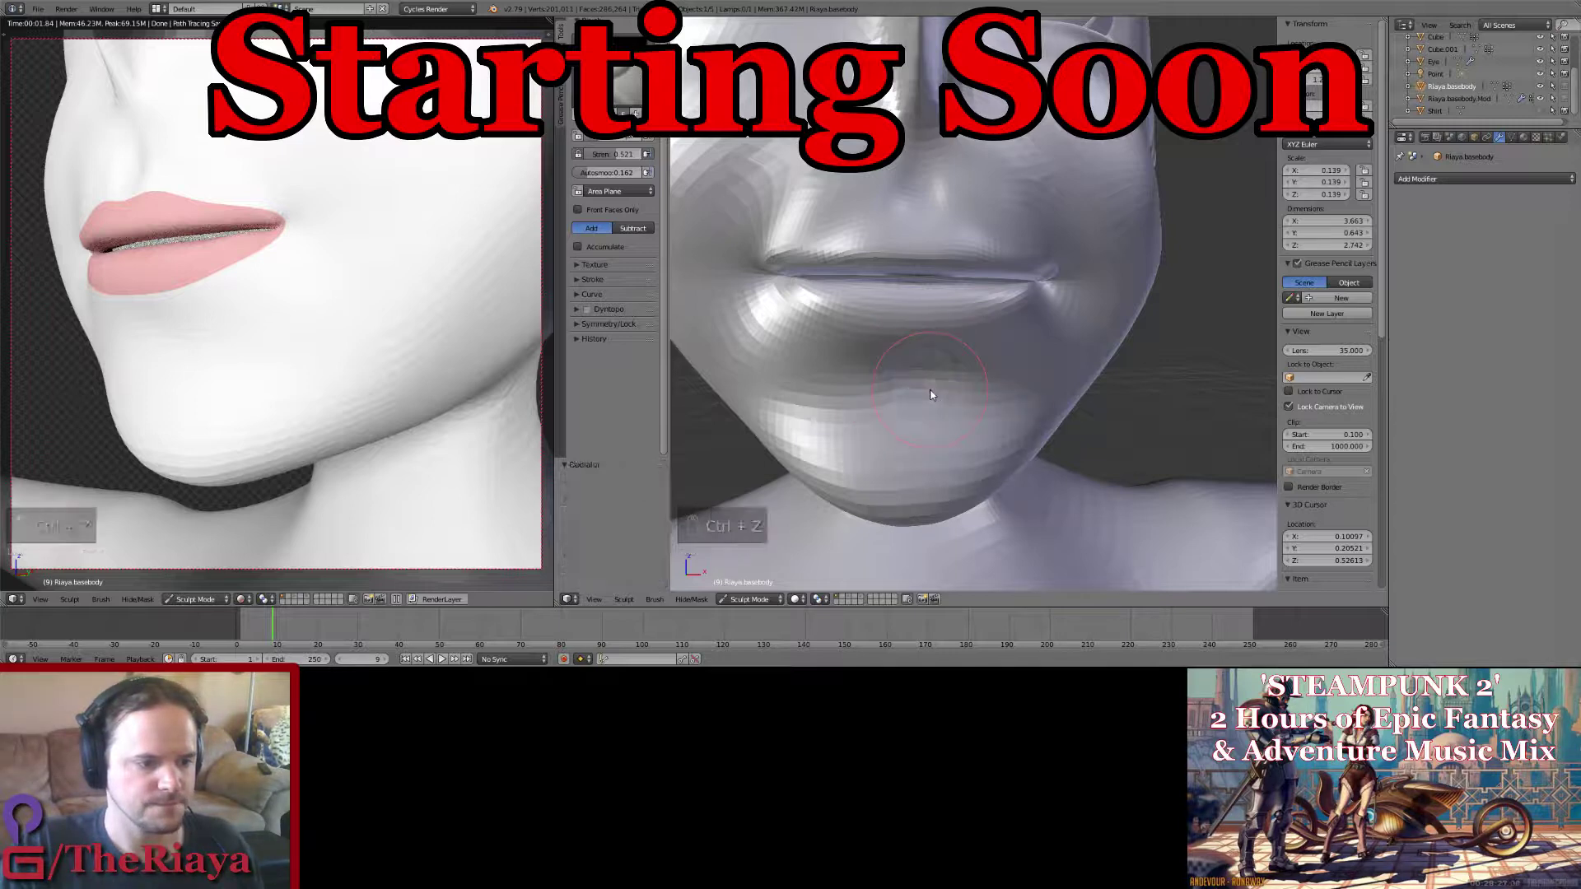
key("f")
left_click(921, 387)
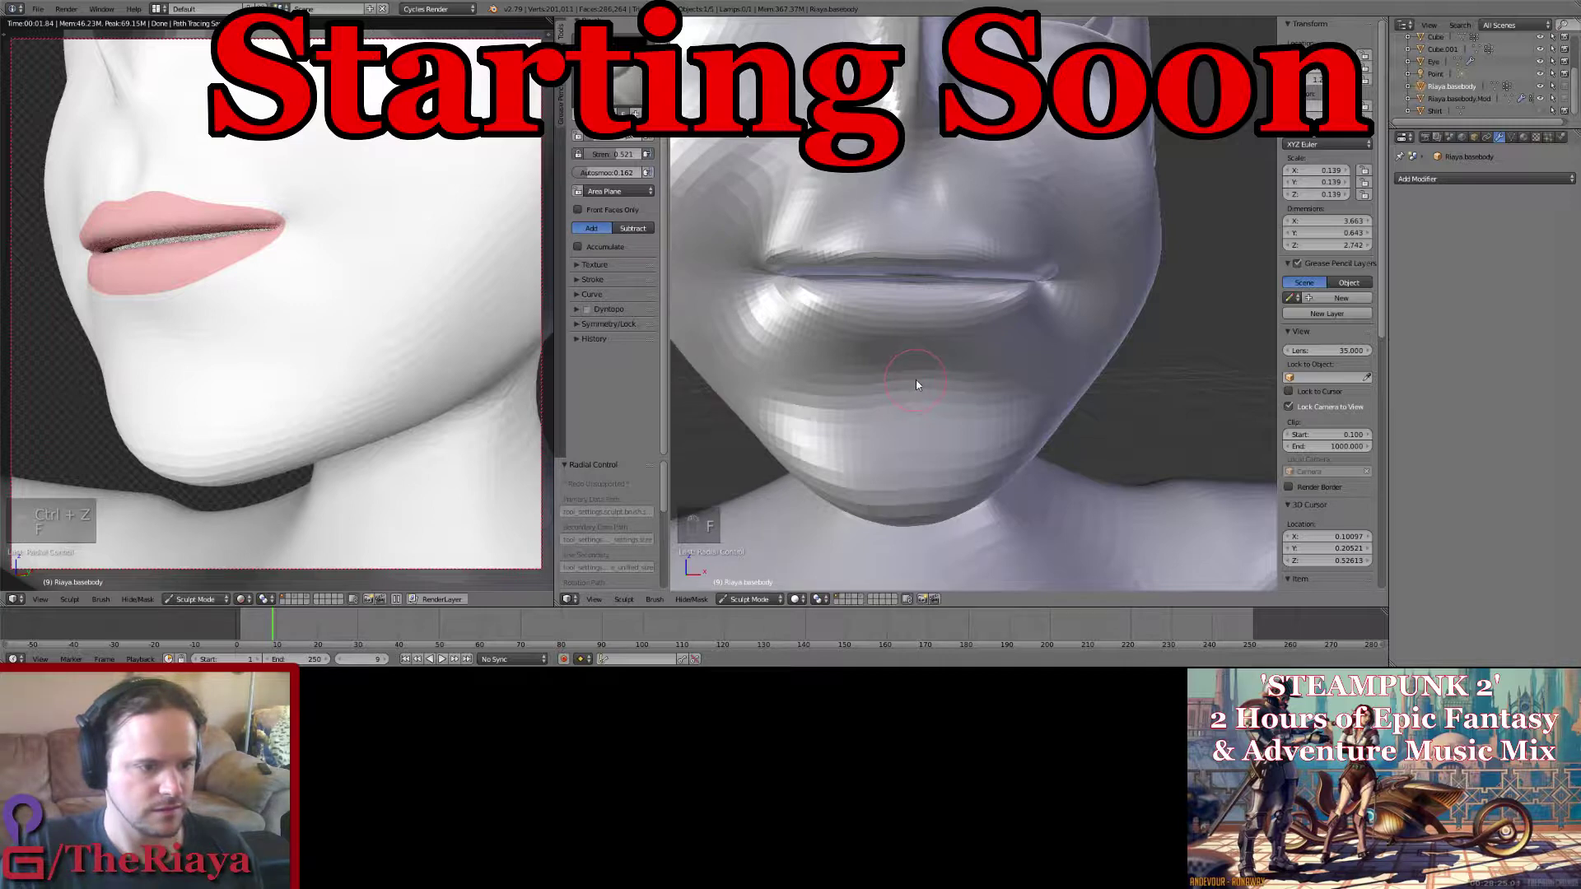
Step: Try to carve the fold below the lower lip with the Crease brush in Subtract mode at a strength of 0.274
left_click(626, 86)
left_click(790, 202)
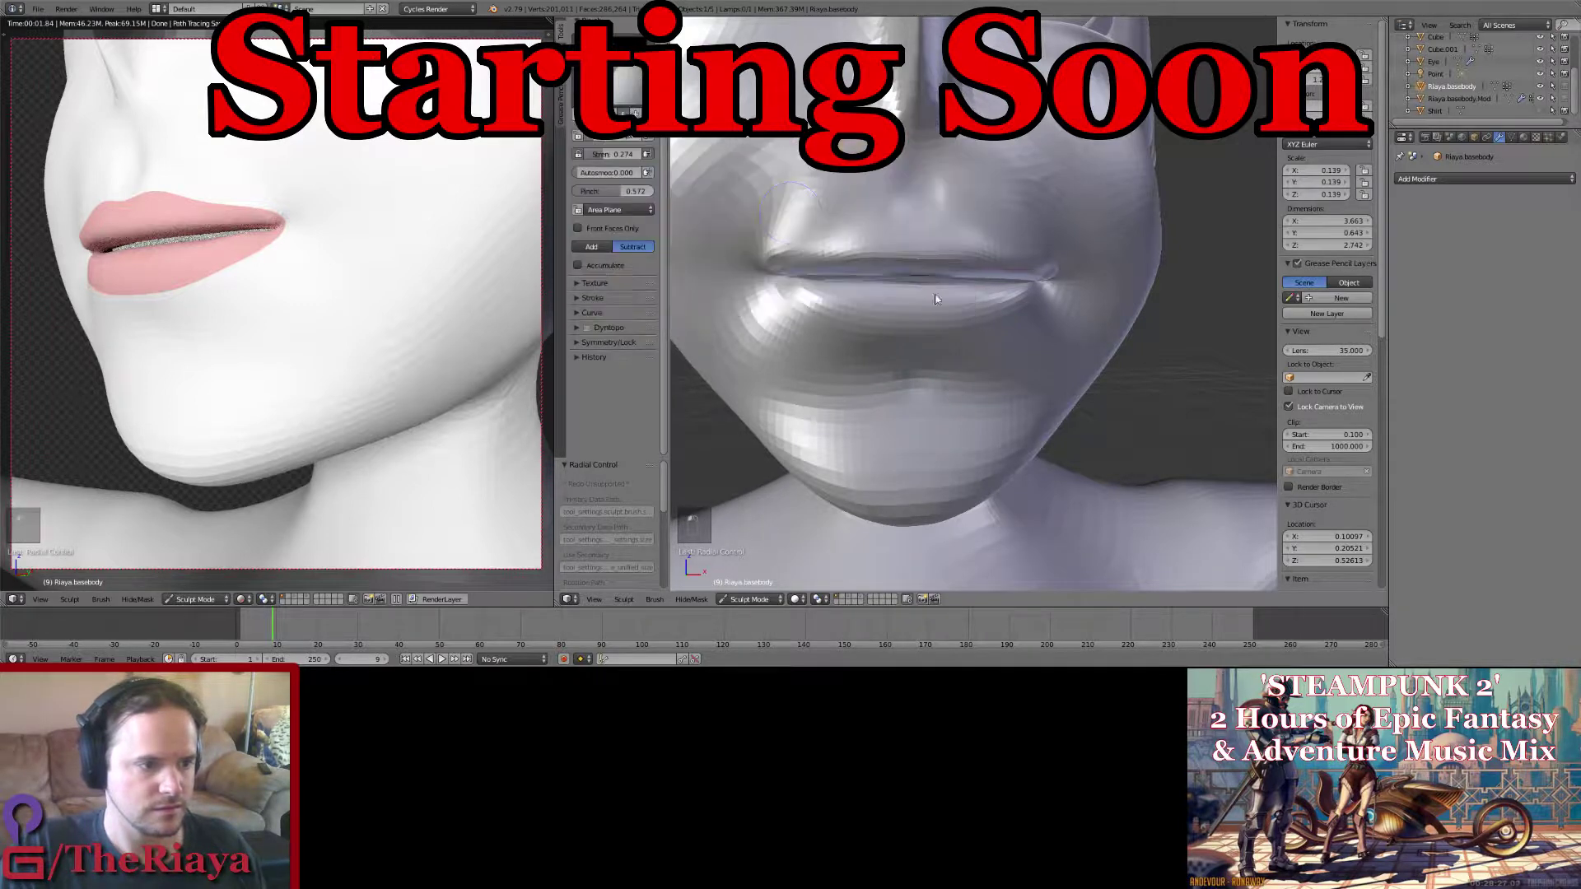
middle_click_drag(936, 298, 923, 282)
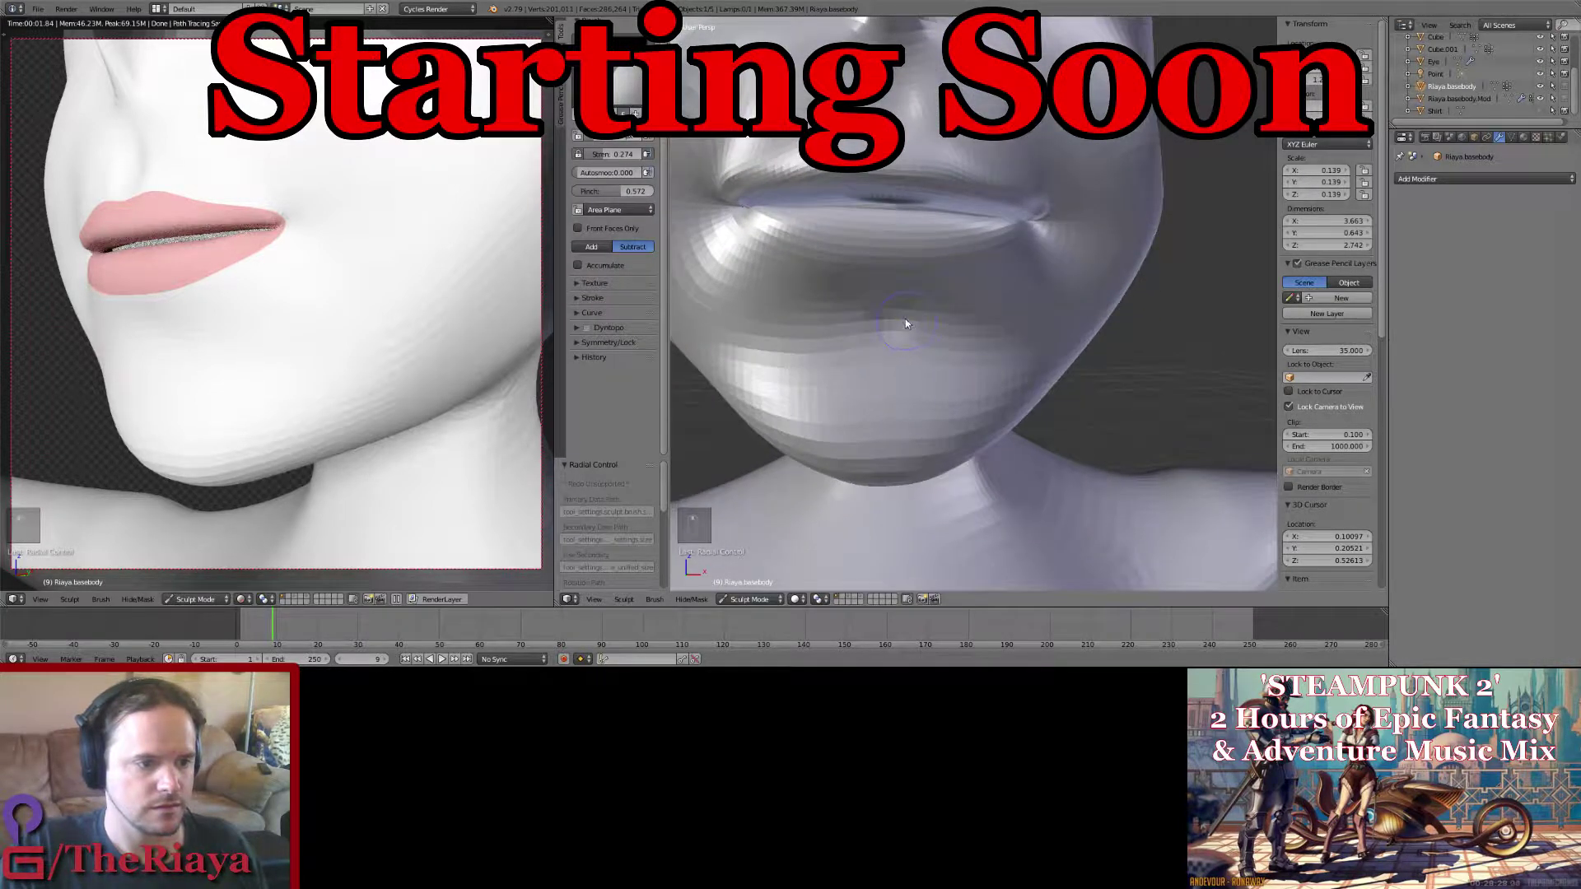
mouse_move(905, 318)
left_mouse_down()
mouse_move(979, 296)
mouse_move(1041, 238)
left_mouse_up()
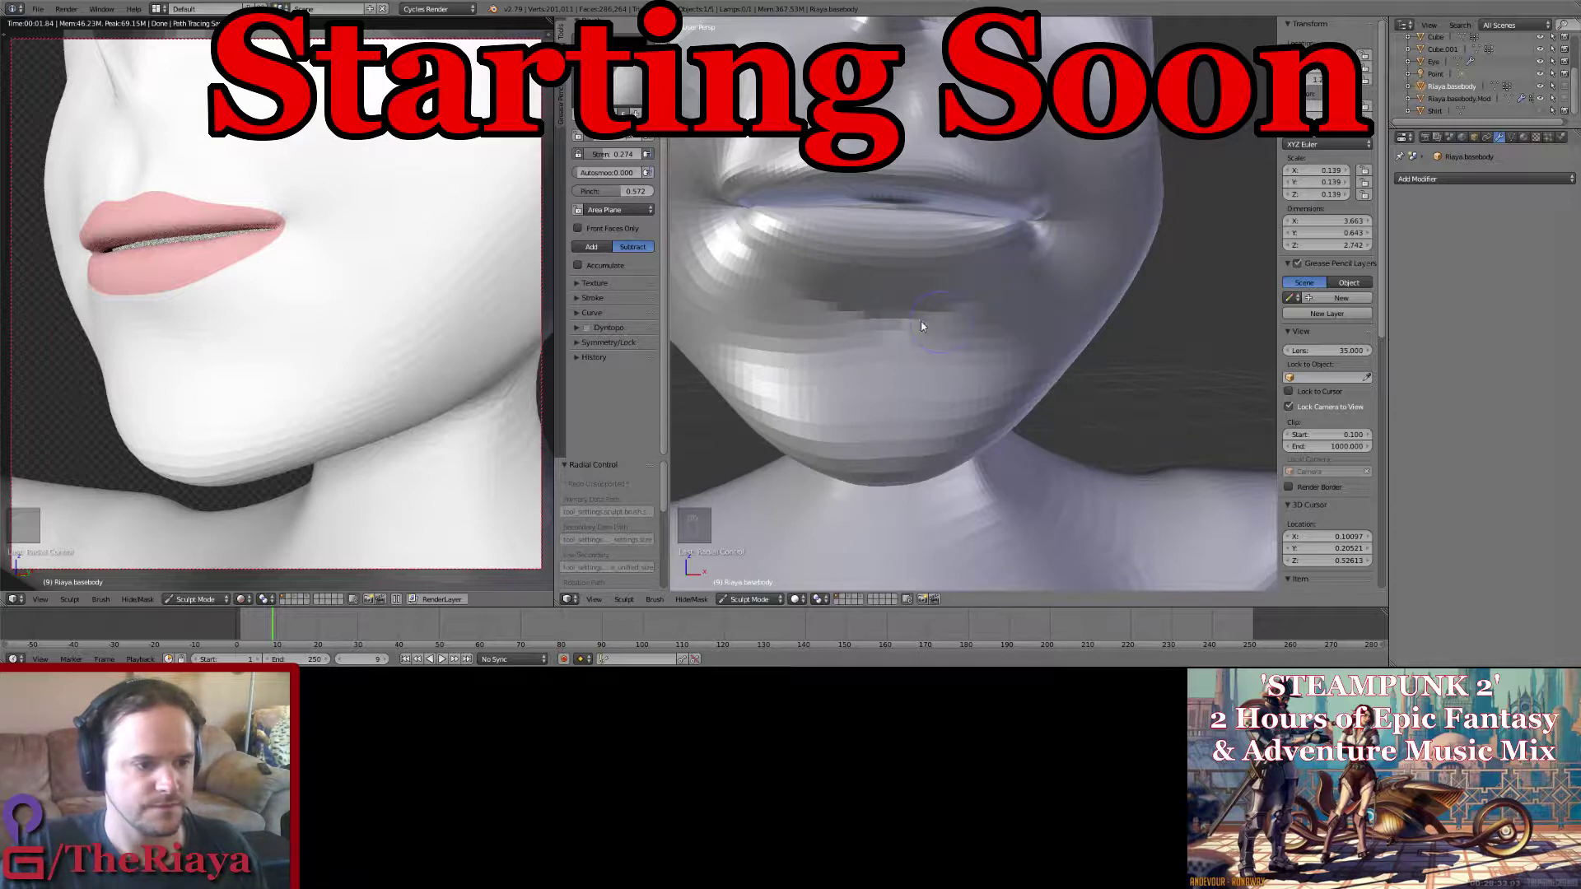
mouse_move(1018, 300)
middle_mouse_down()
mouse_move(938, 304)
mouse_move(948, 288)
mouse_move(935, 301)
middle_mouse_up()
key("ctrl+z")
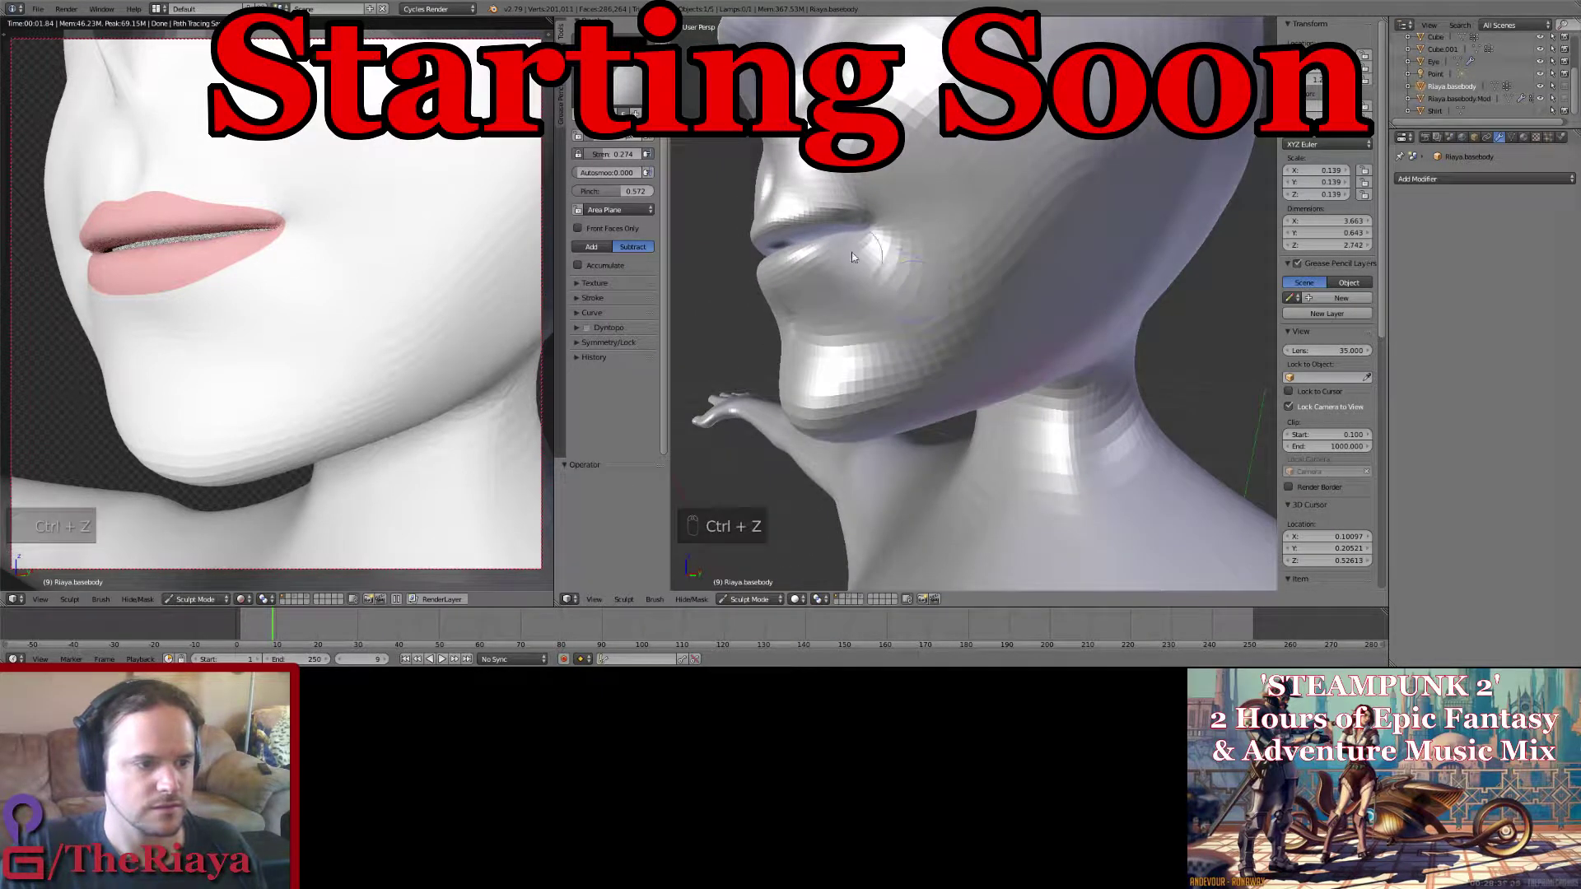
Step: Switch the body to Object Mode and back to Sculpt Mode to refresh the rendered view
left_click(751, 599)
left_click(764, 585)
middle_click_drag(965, 357, 1019, 401)
left_click(741, 597)
left_click(735, 558)
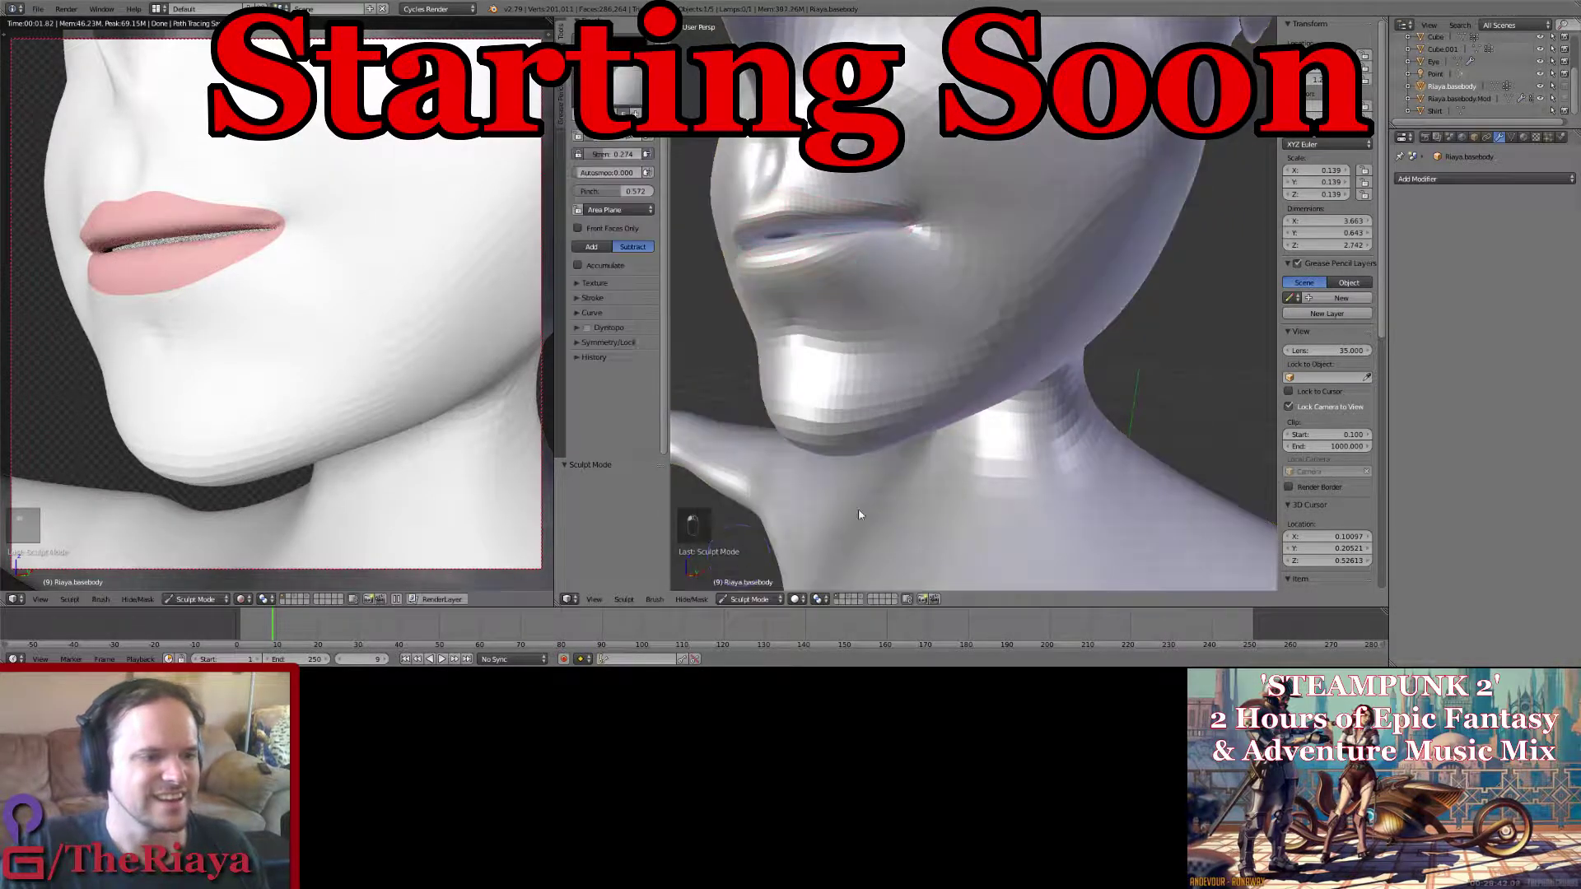
Step: Open the body's material settings for the Lips material
left_click(1512, 138)
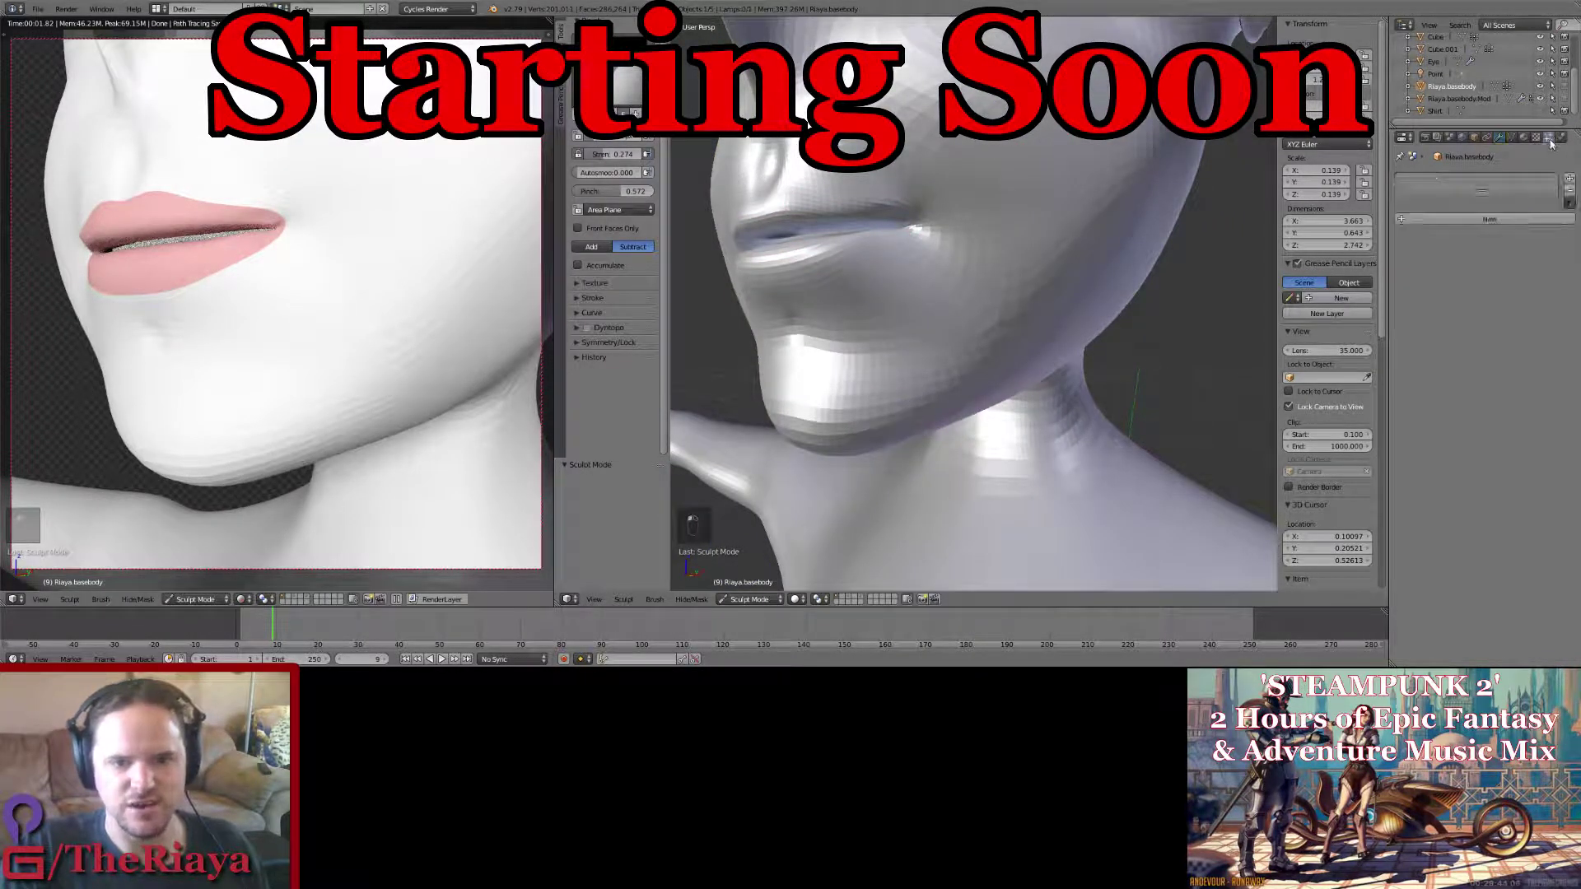
left_click(1524, 139)
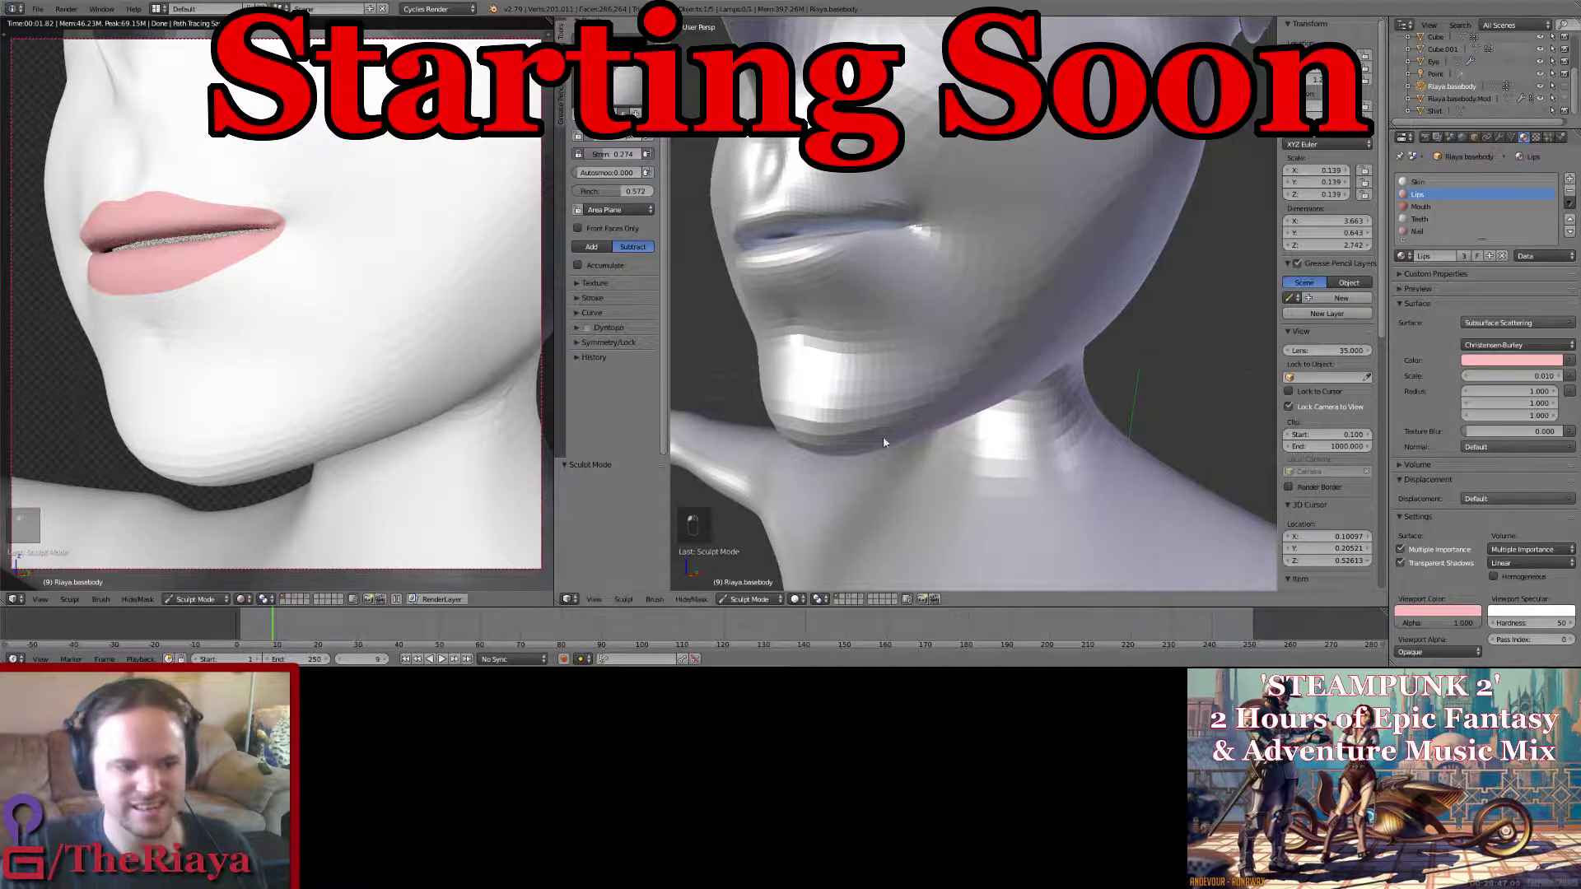
left_click(796, 599)
left_click(817, 561)
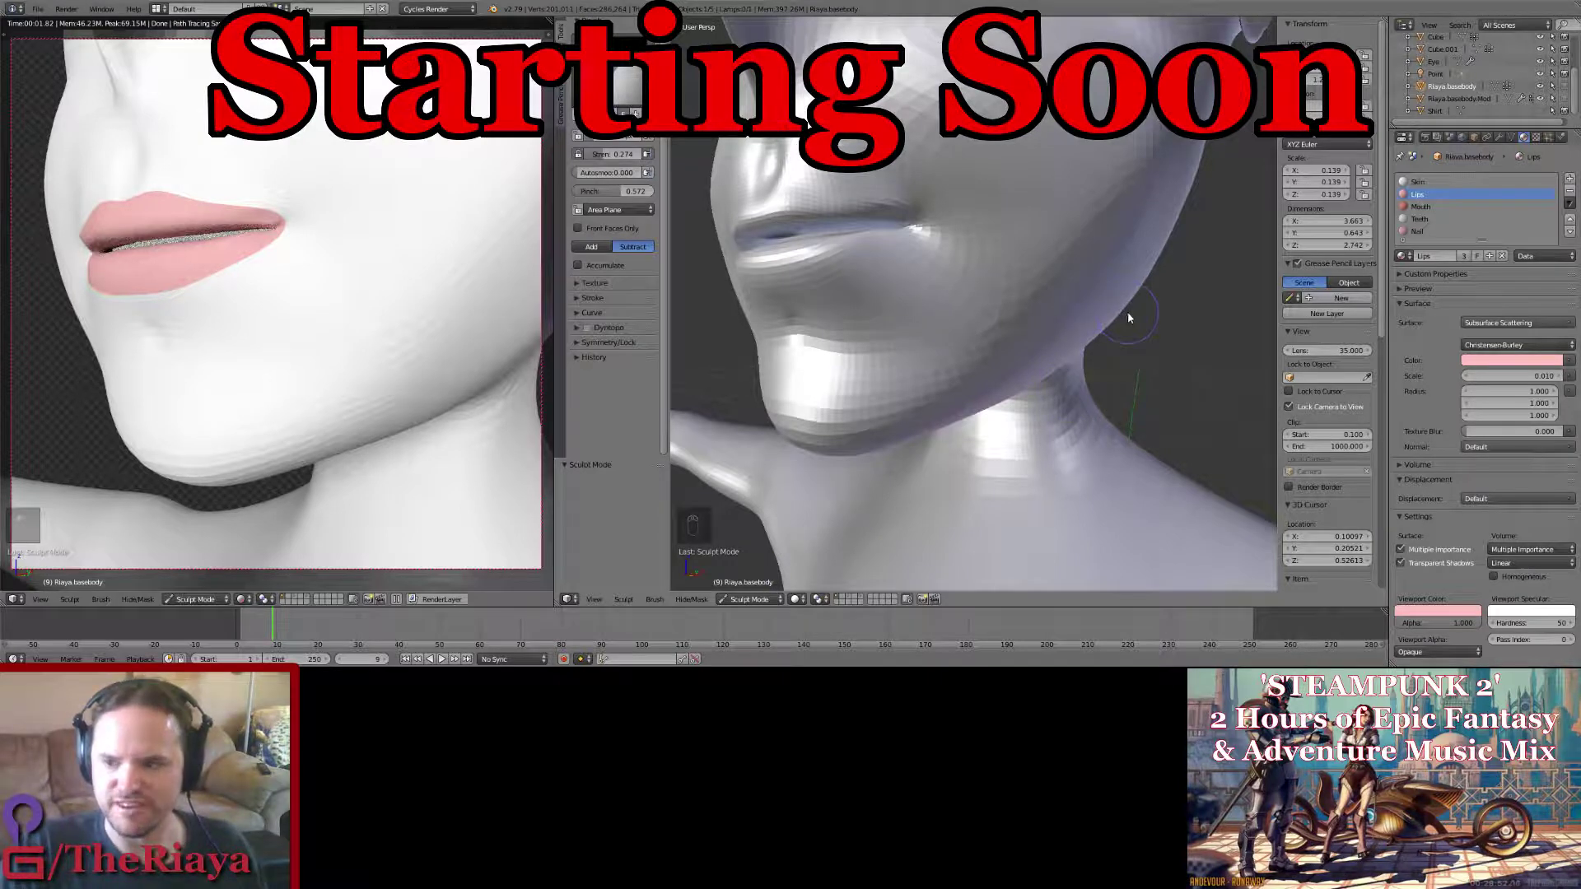
mouse_move(1093, 339)
middle_mouse_down()
mouse_move(1083, 354)
mouse_move(1071, 330)
middle_mouse_up()
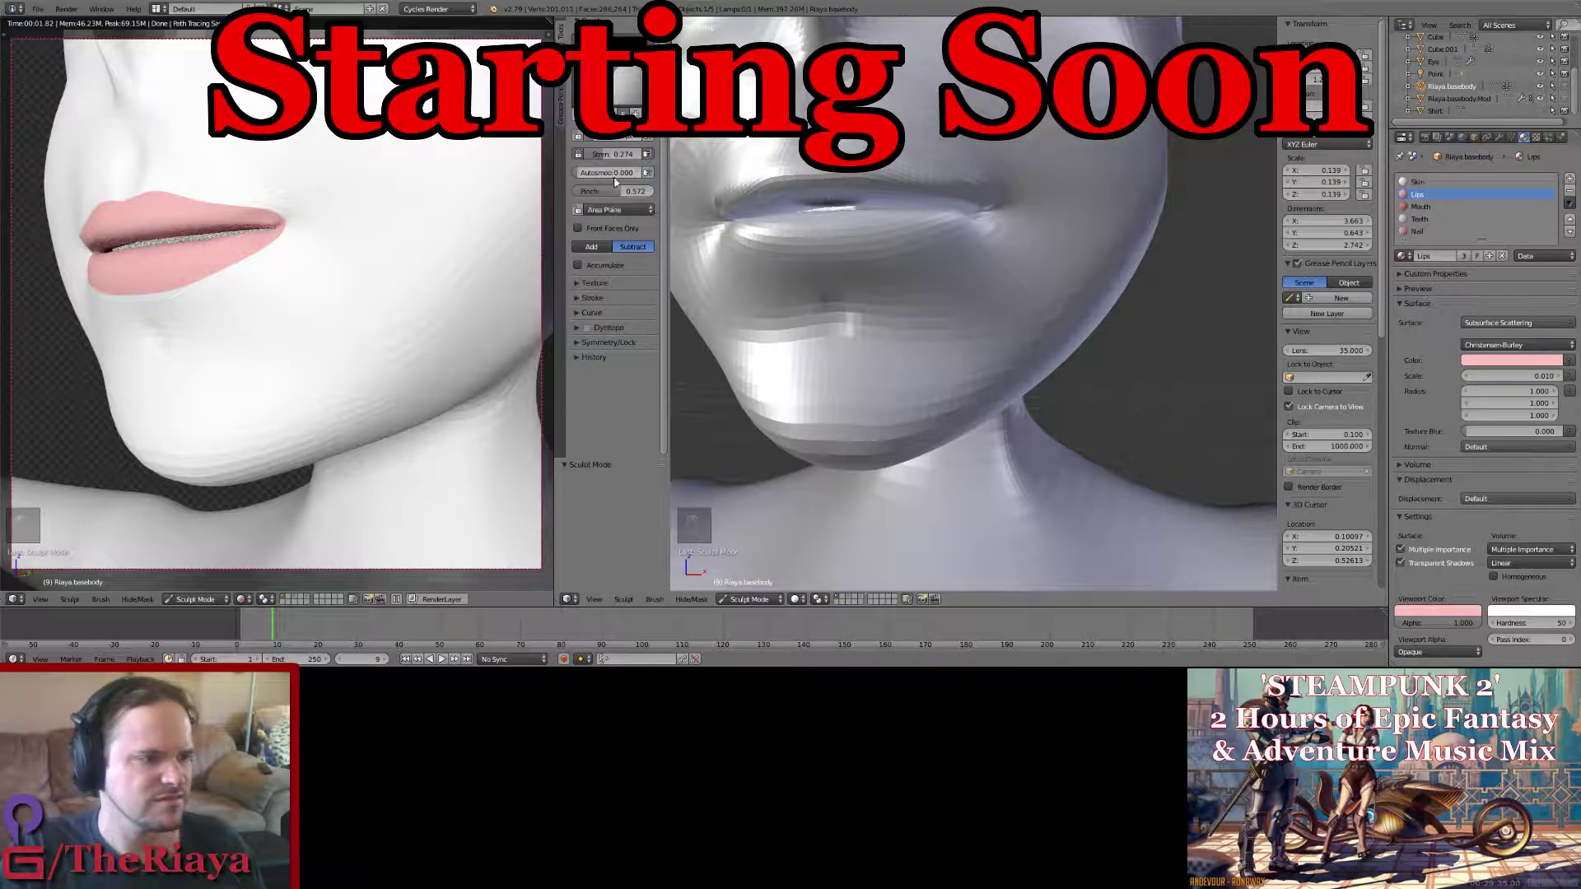
left_click(618, 140)
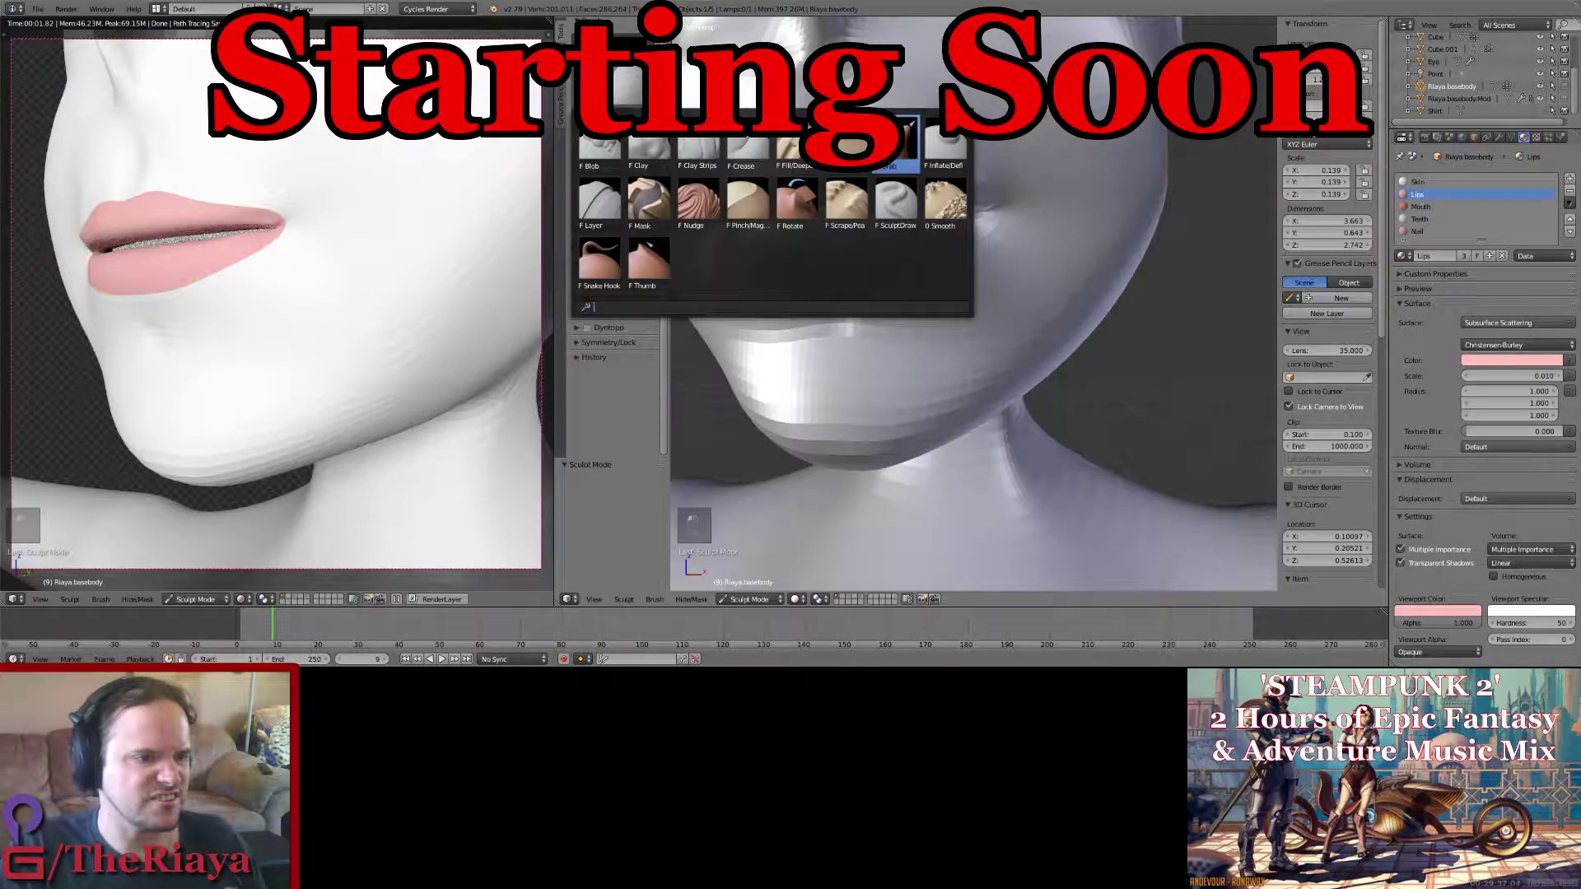
left_click(649, 201)
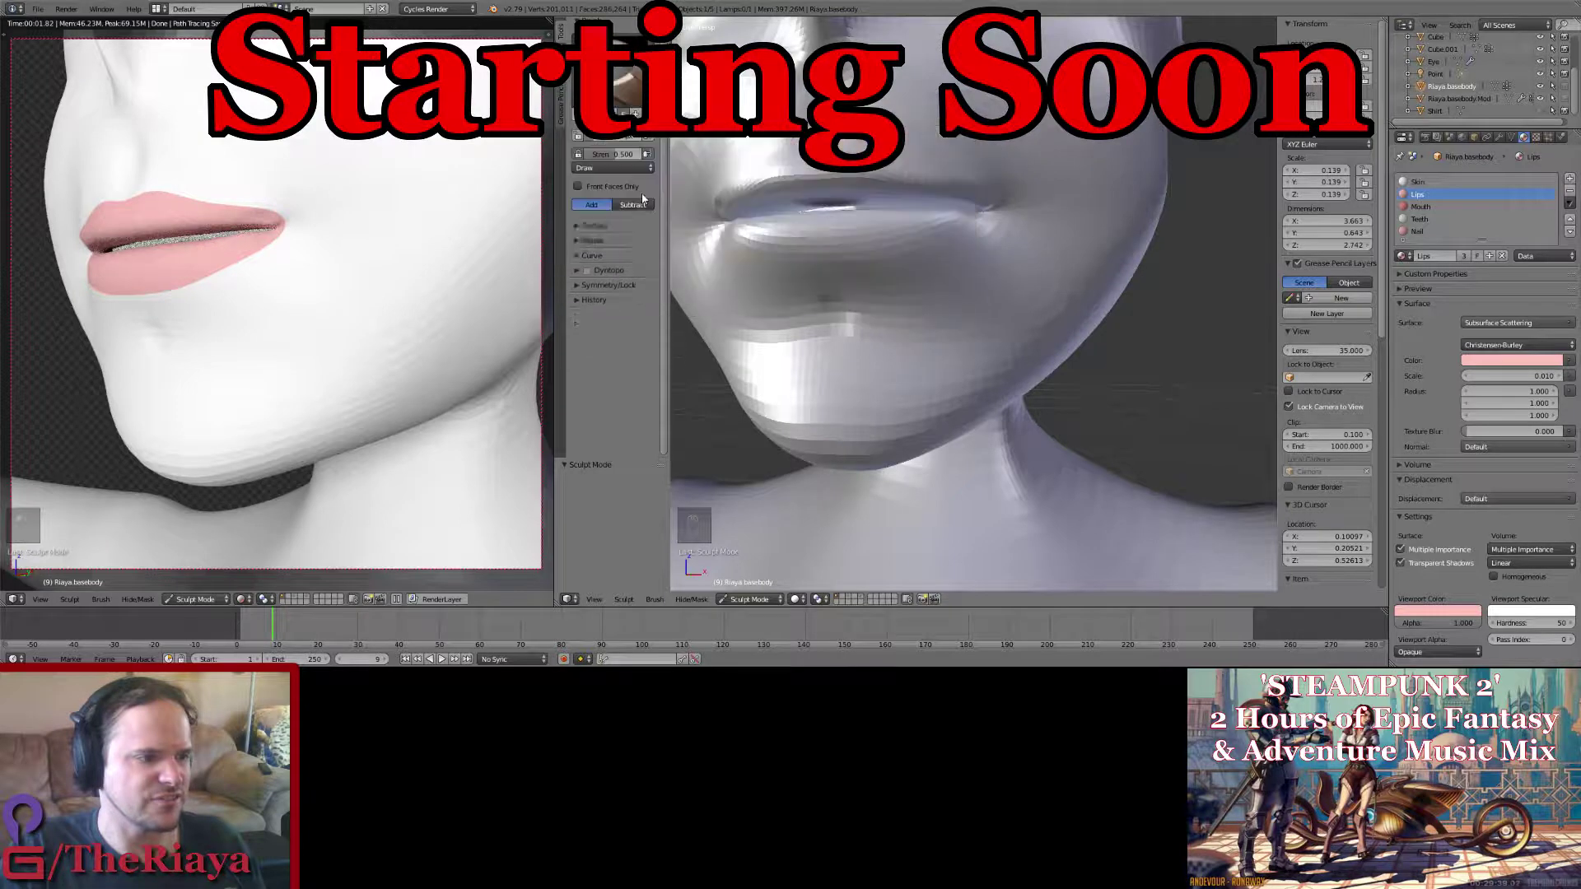
left_click(629, 86)
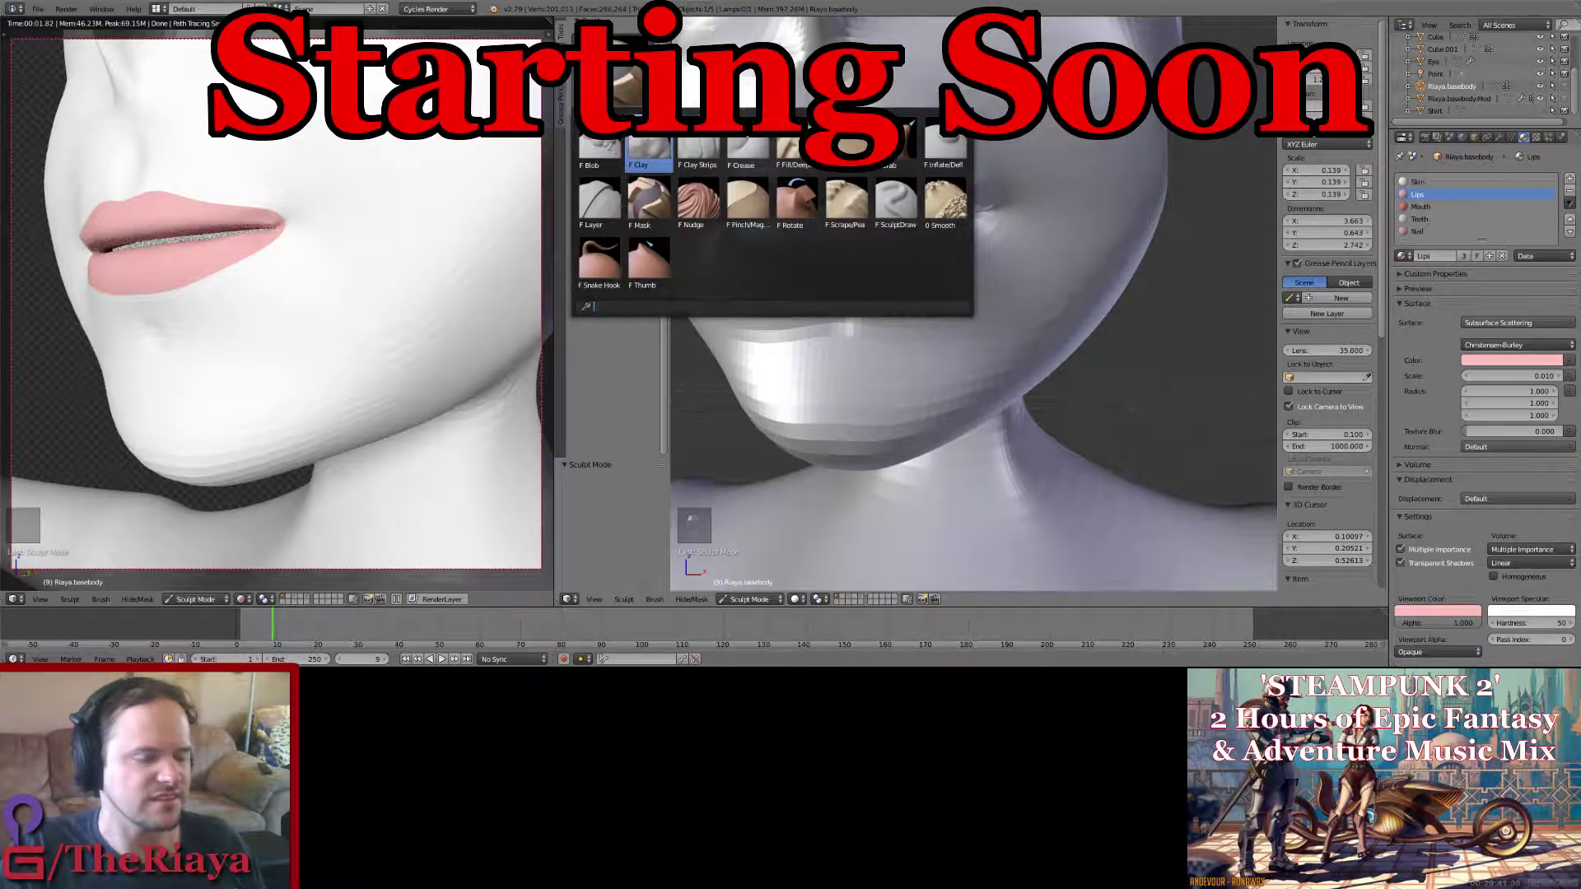
left_click(649, 152)
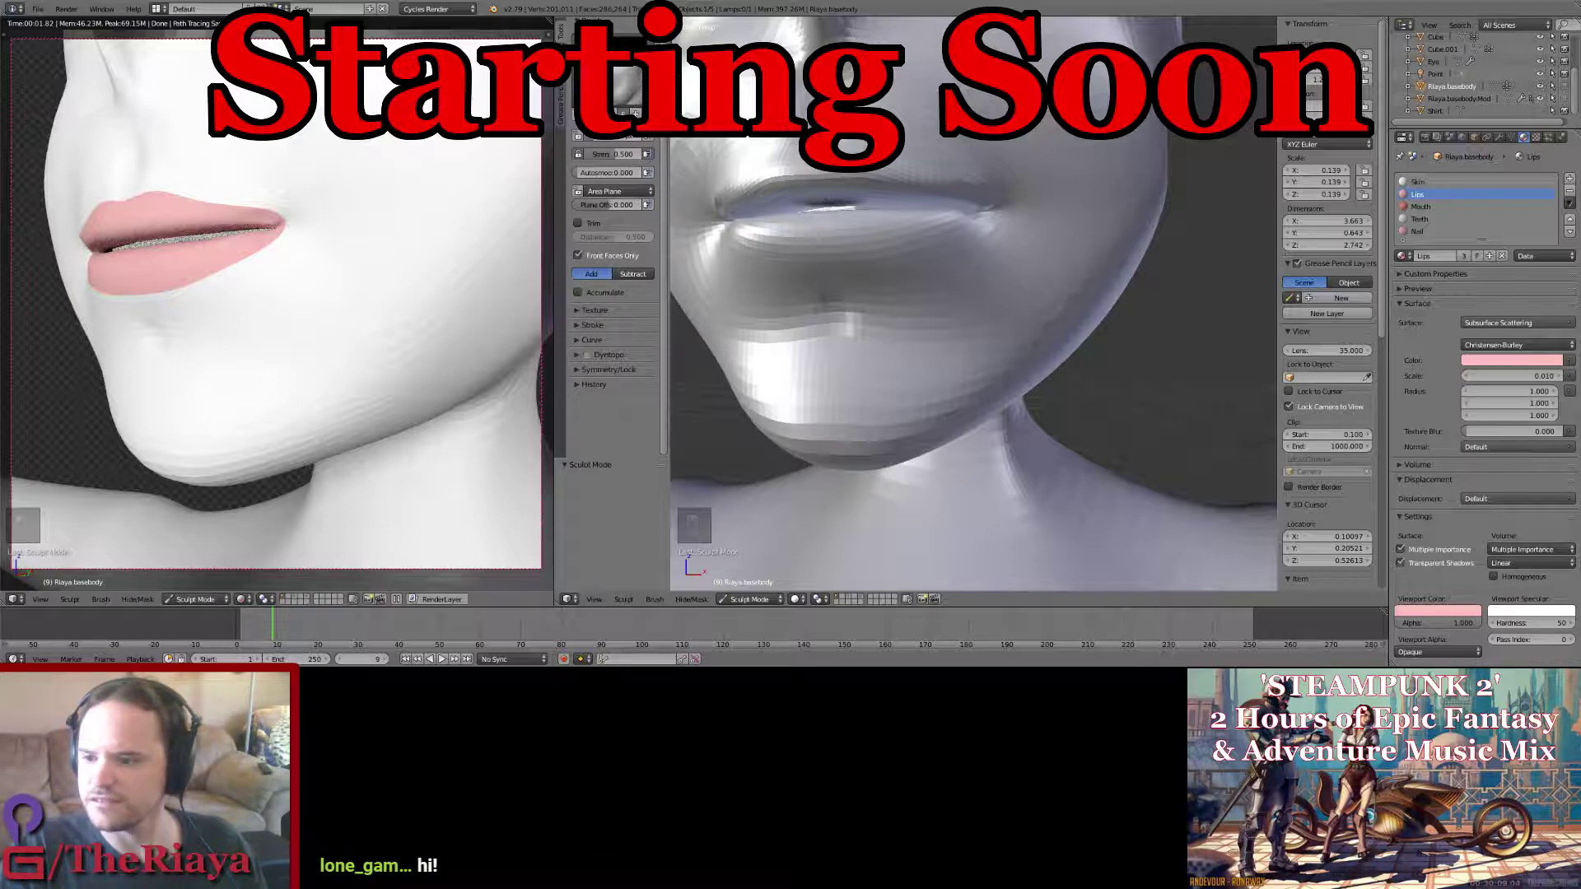
mouse_move(1062, 202)
middle_mouse_down()
mouse_move(996, 179)
mouse_move(1054, 194)
middle_mouse_up()
Step: Even out the fold at the centre of the chin with the Smooth brush at a strength of 0.122, and save the file
left_click(628, 90)
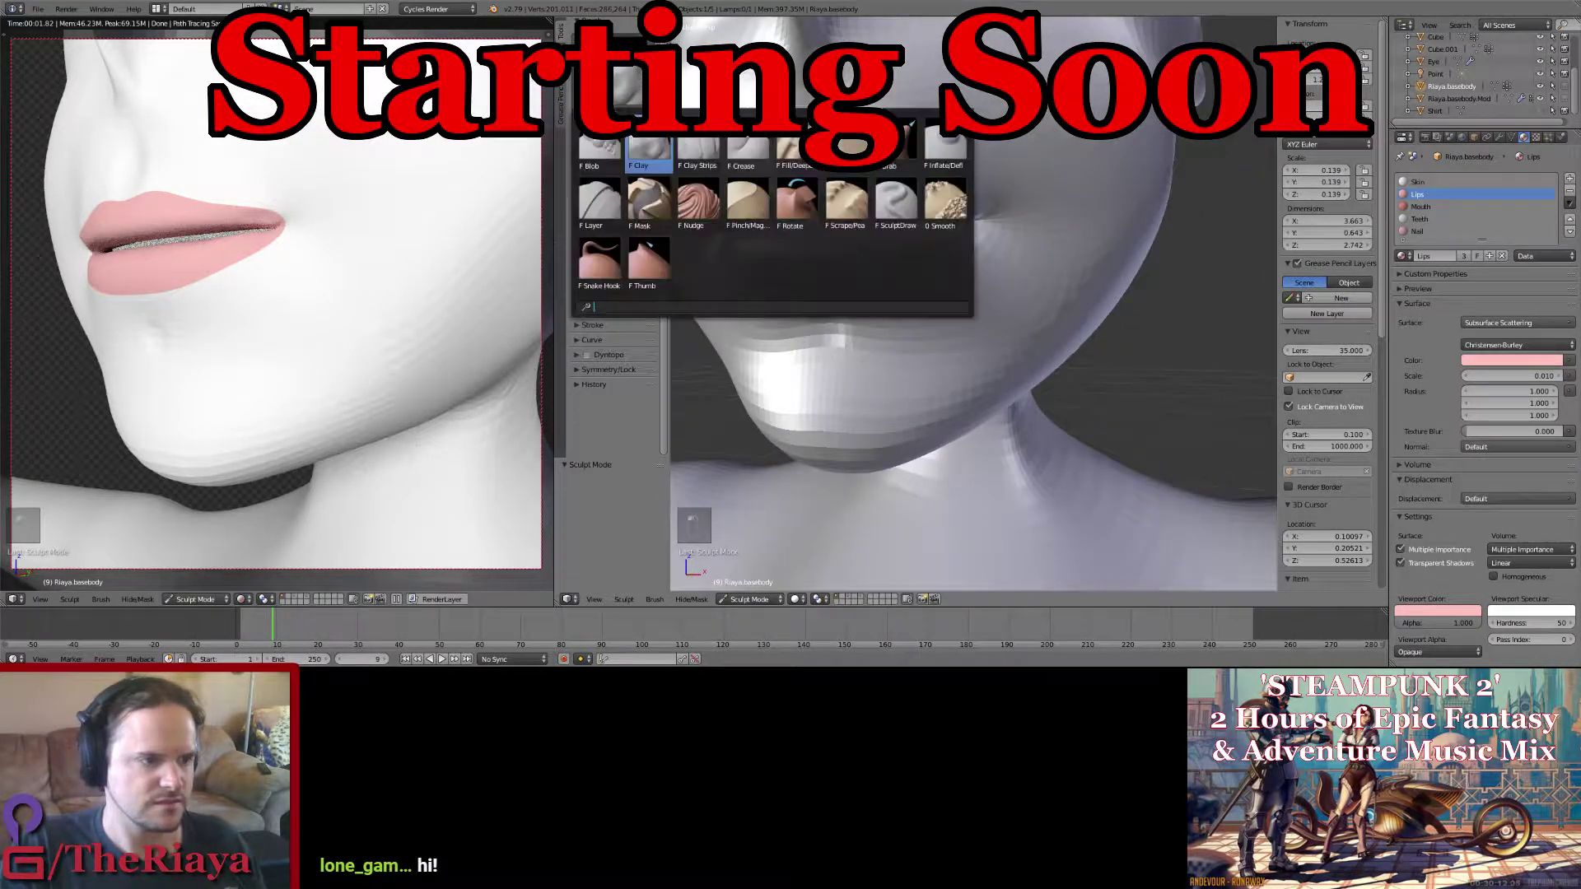
left_click(886, 196)
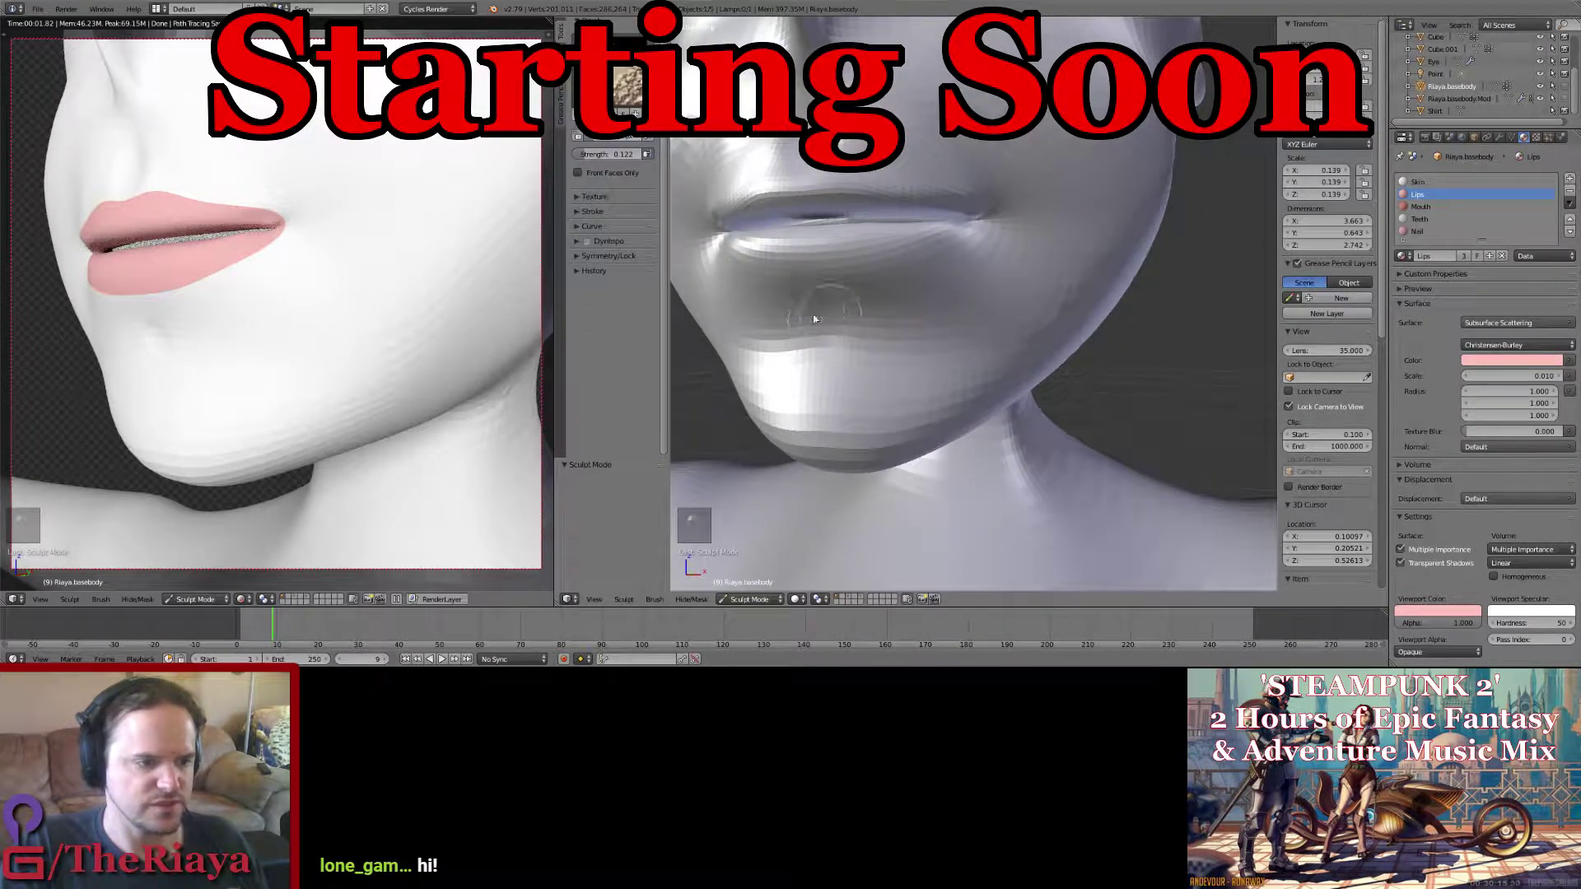
key("ctrl+s")
left_click(913, 333)
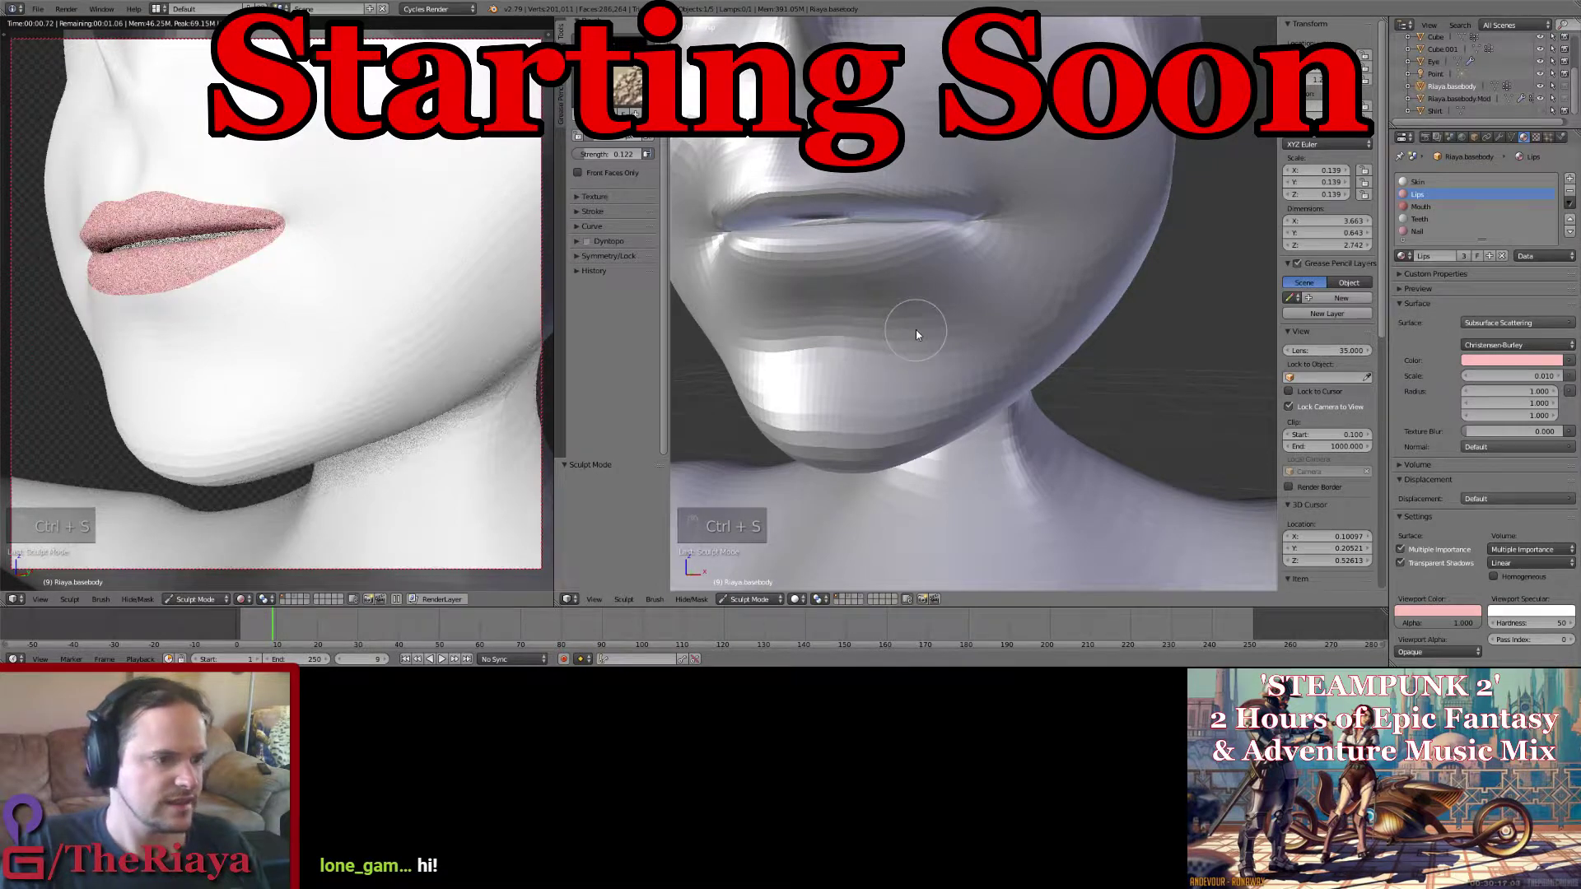
Step: Reopen the most recent TheRiaya 11 file and set the camera view back to rendered shading
middle_click_drag(915, 329, 941, 339)
left_click(42, 11)
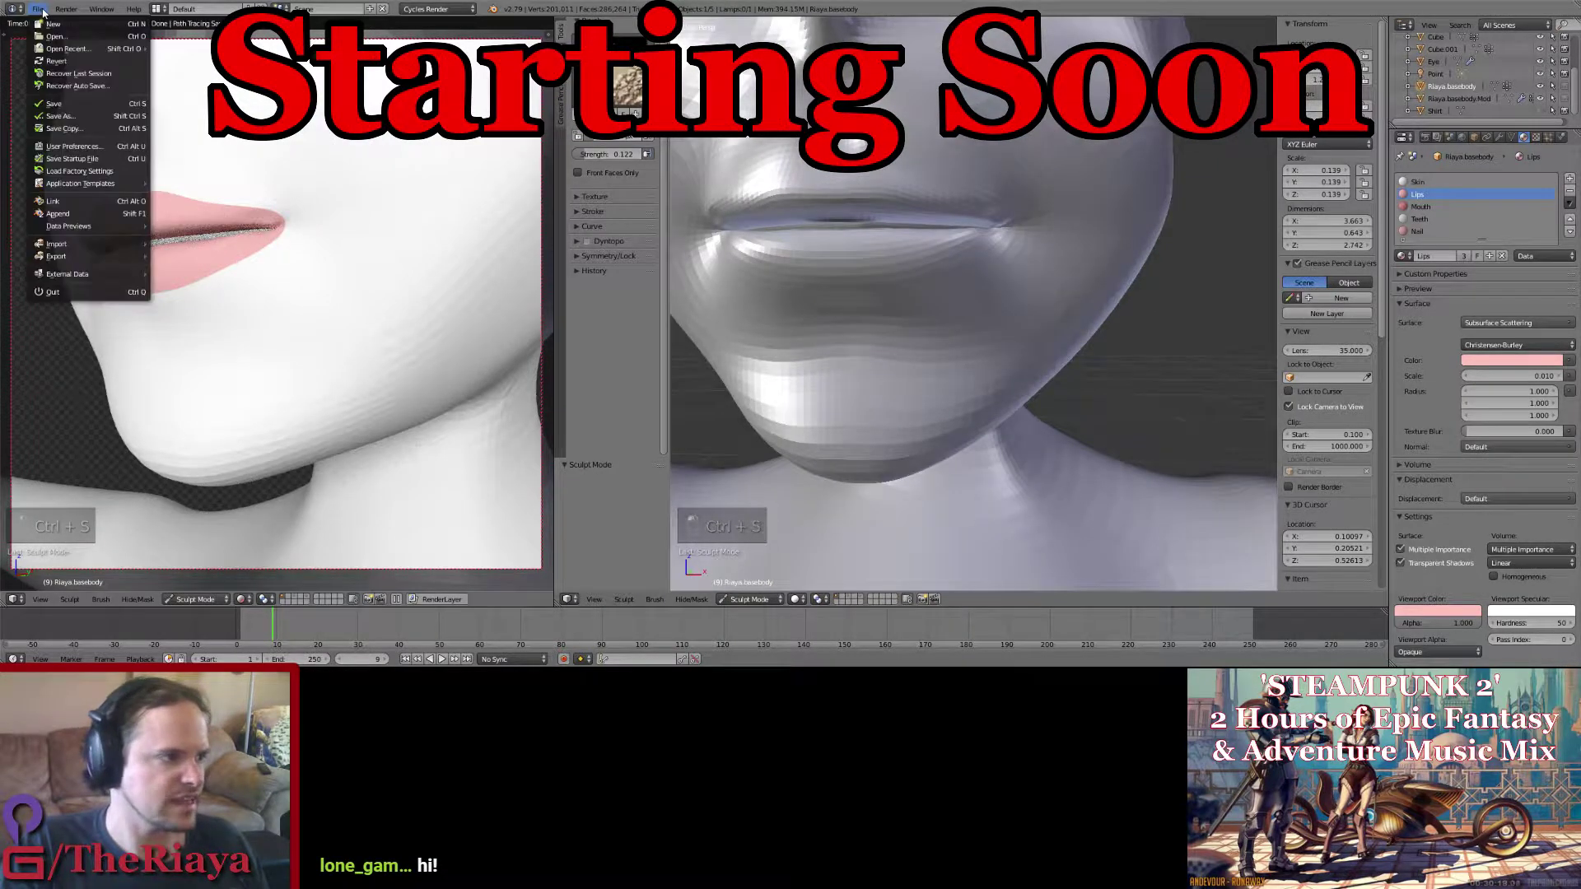
mouse_move(90, 49)
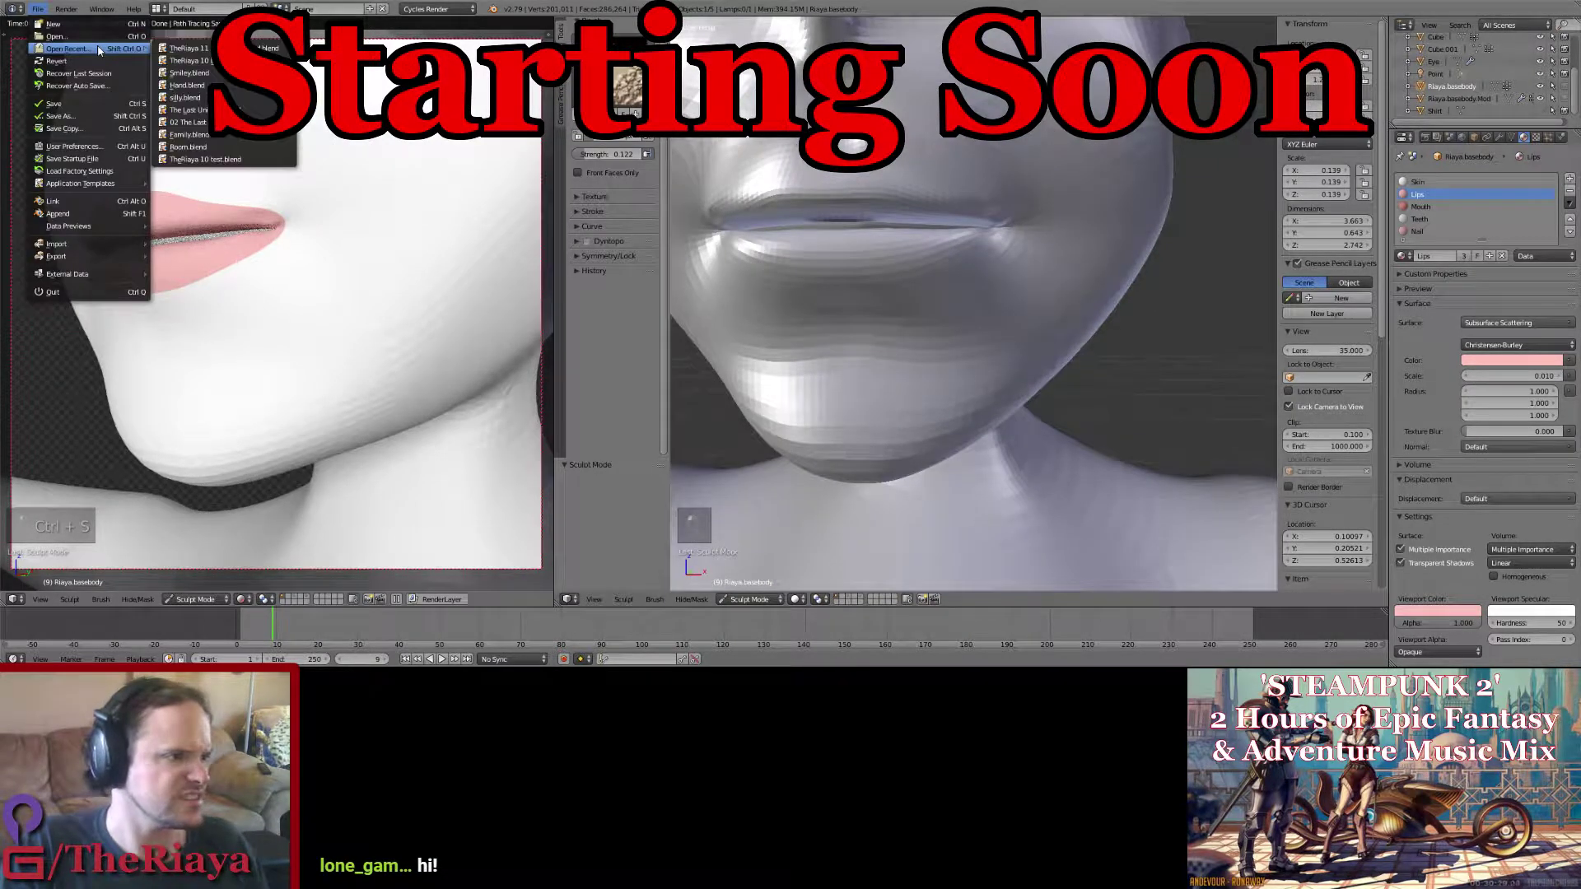
left_click(197, 52)
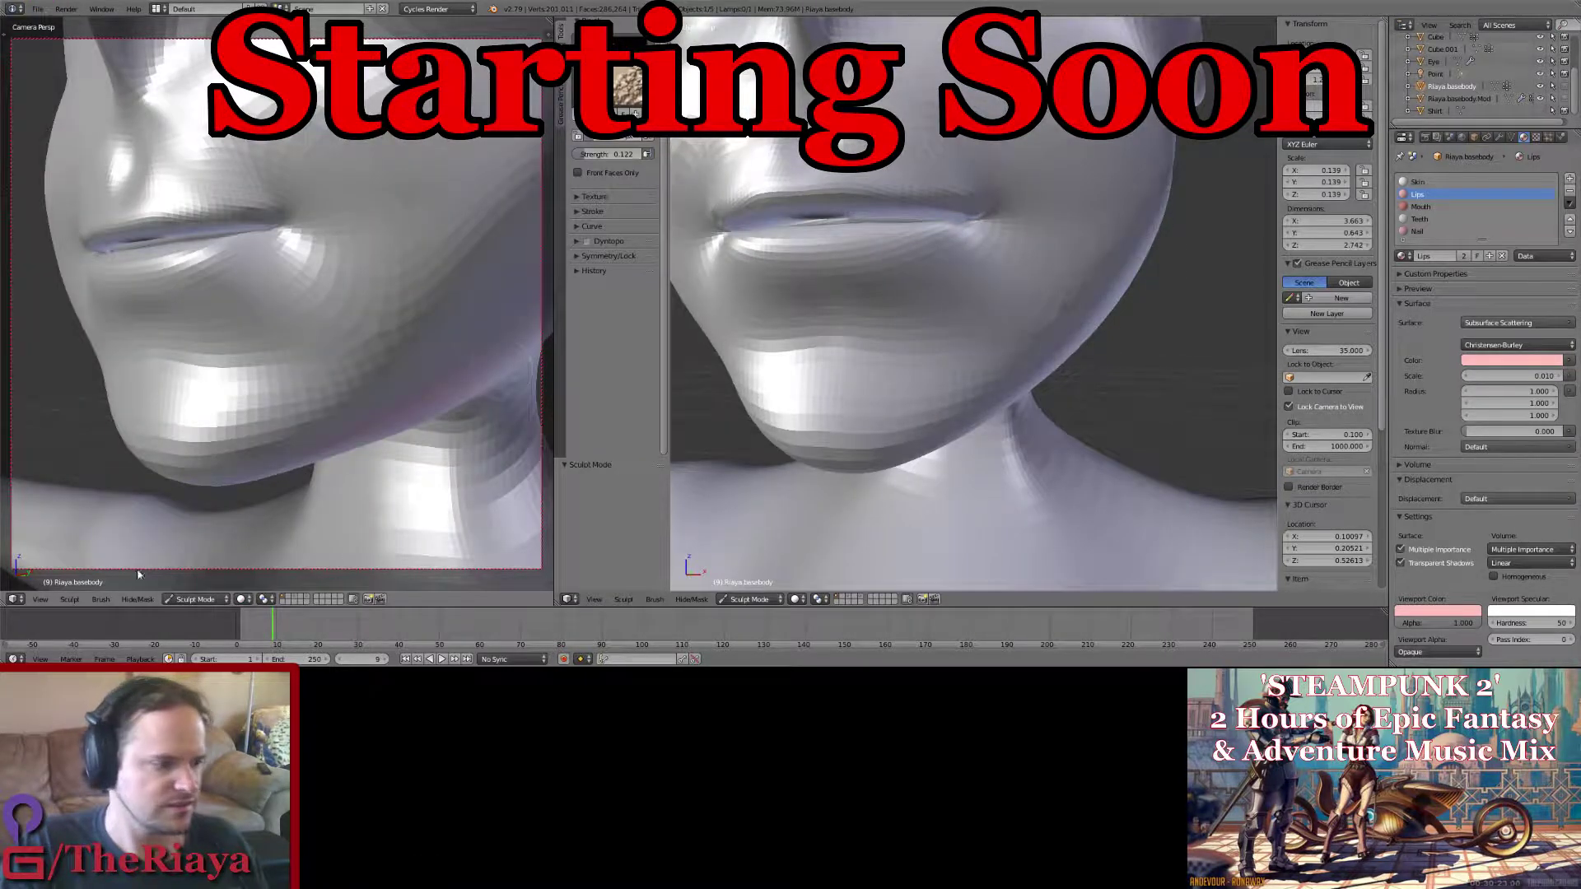
left_click(183, 600)
left_click(181, 599)
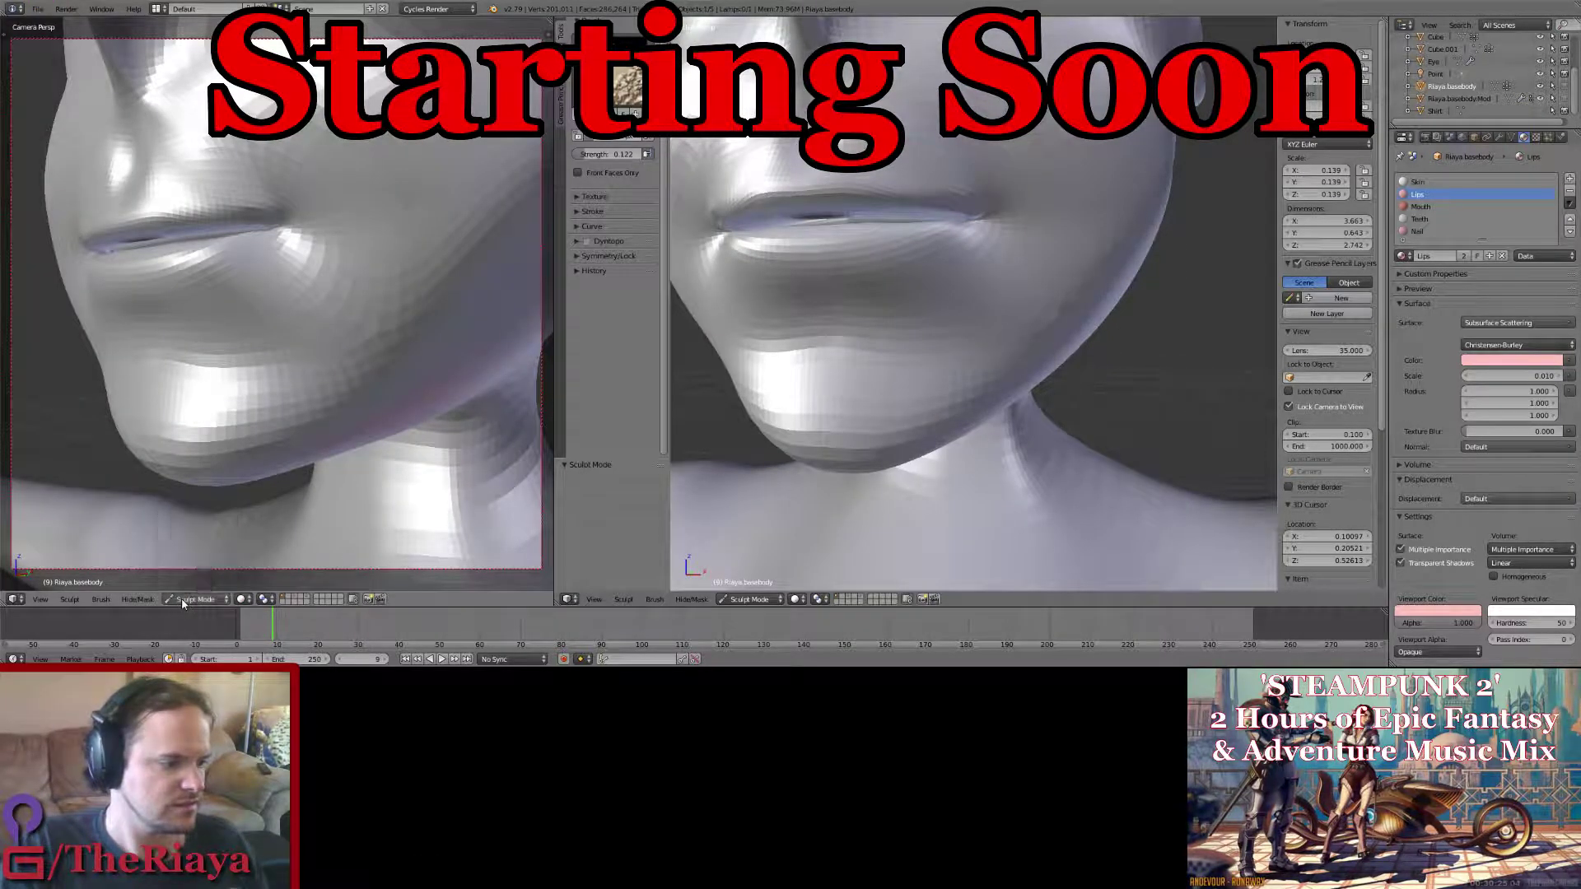
left_click(241, 600)
left_click(275, 518)
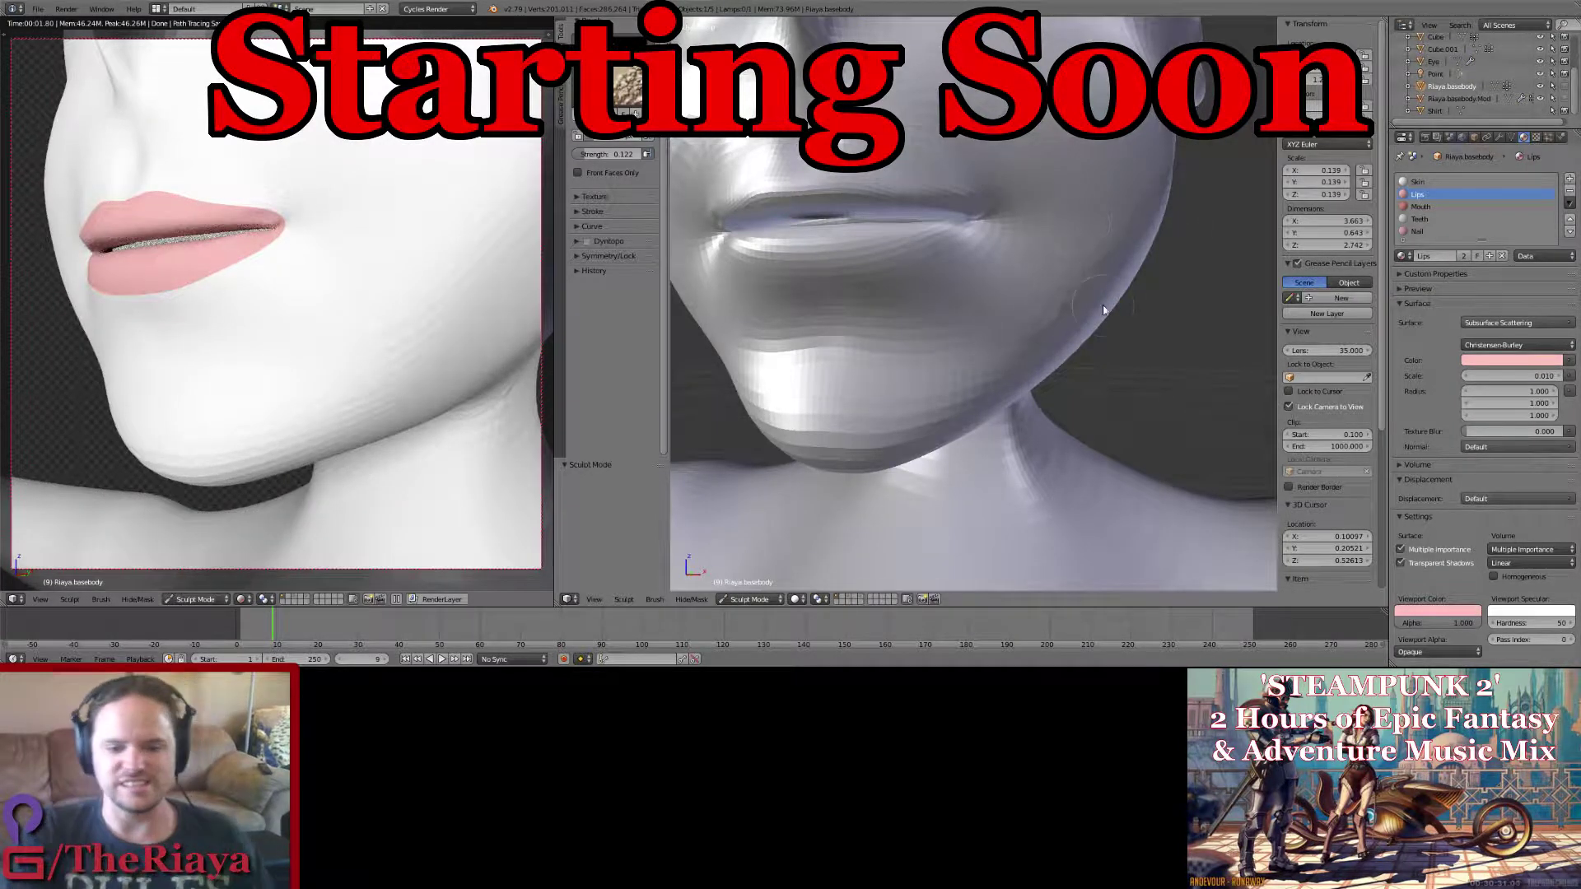
Step: Look through the Lips material's surface settings, viewport color and blend mode options, collapsing the displacement settings
left_click(1428, 551)
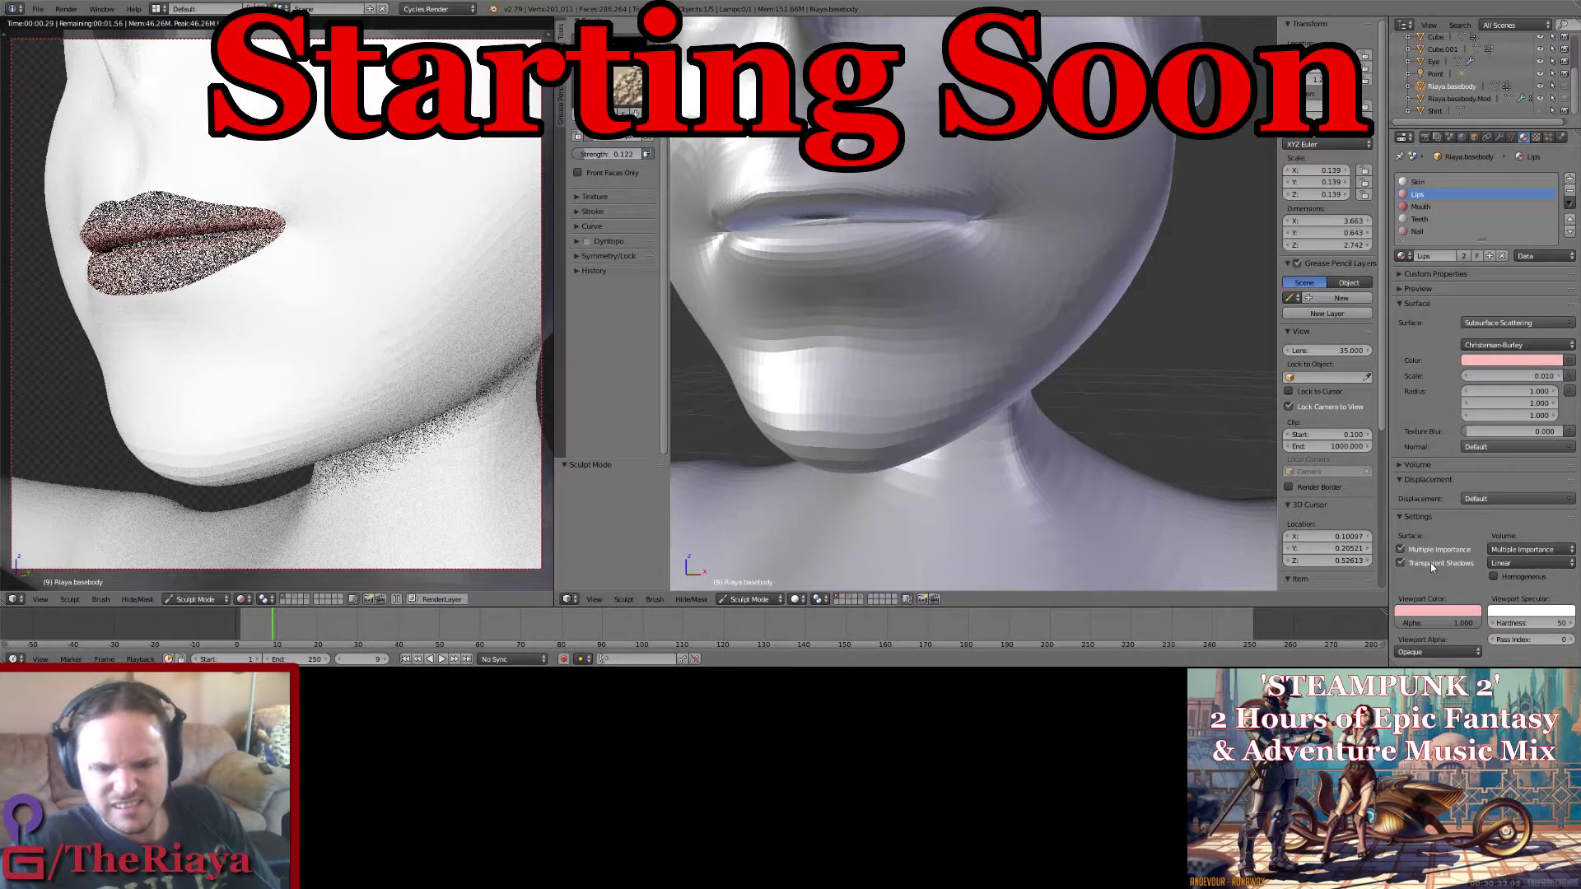
left_click(1437, 612)
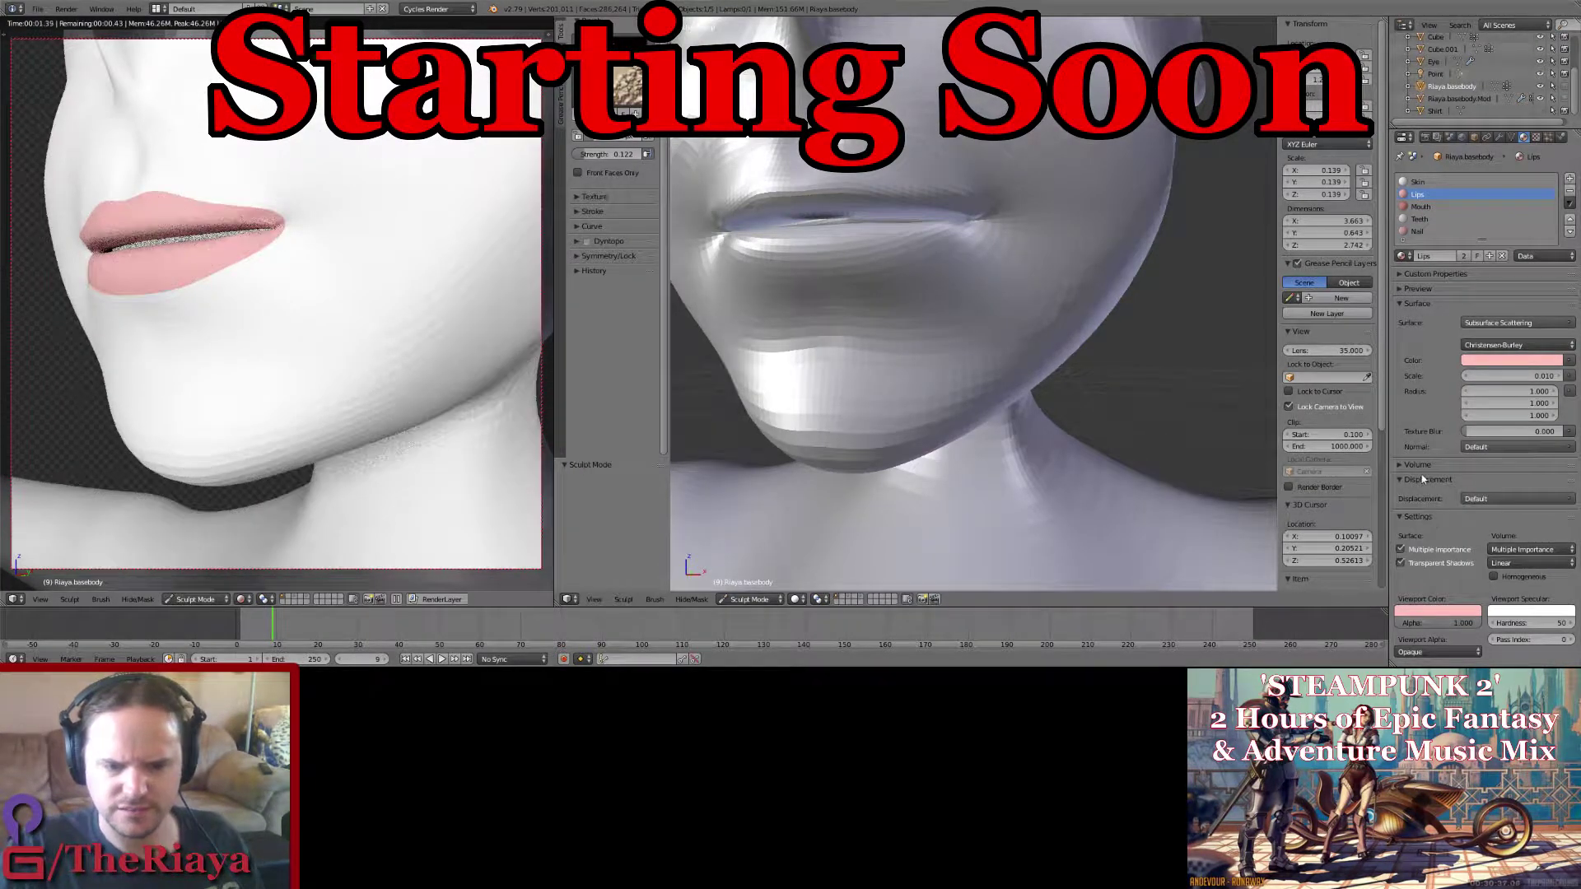
left_click(1429, 479)
left_click(1474, 631)
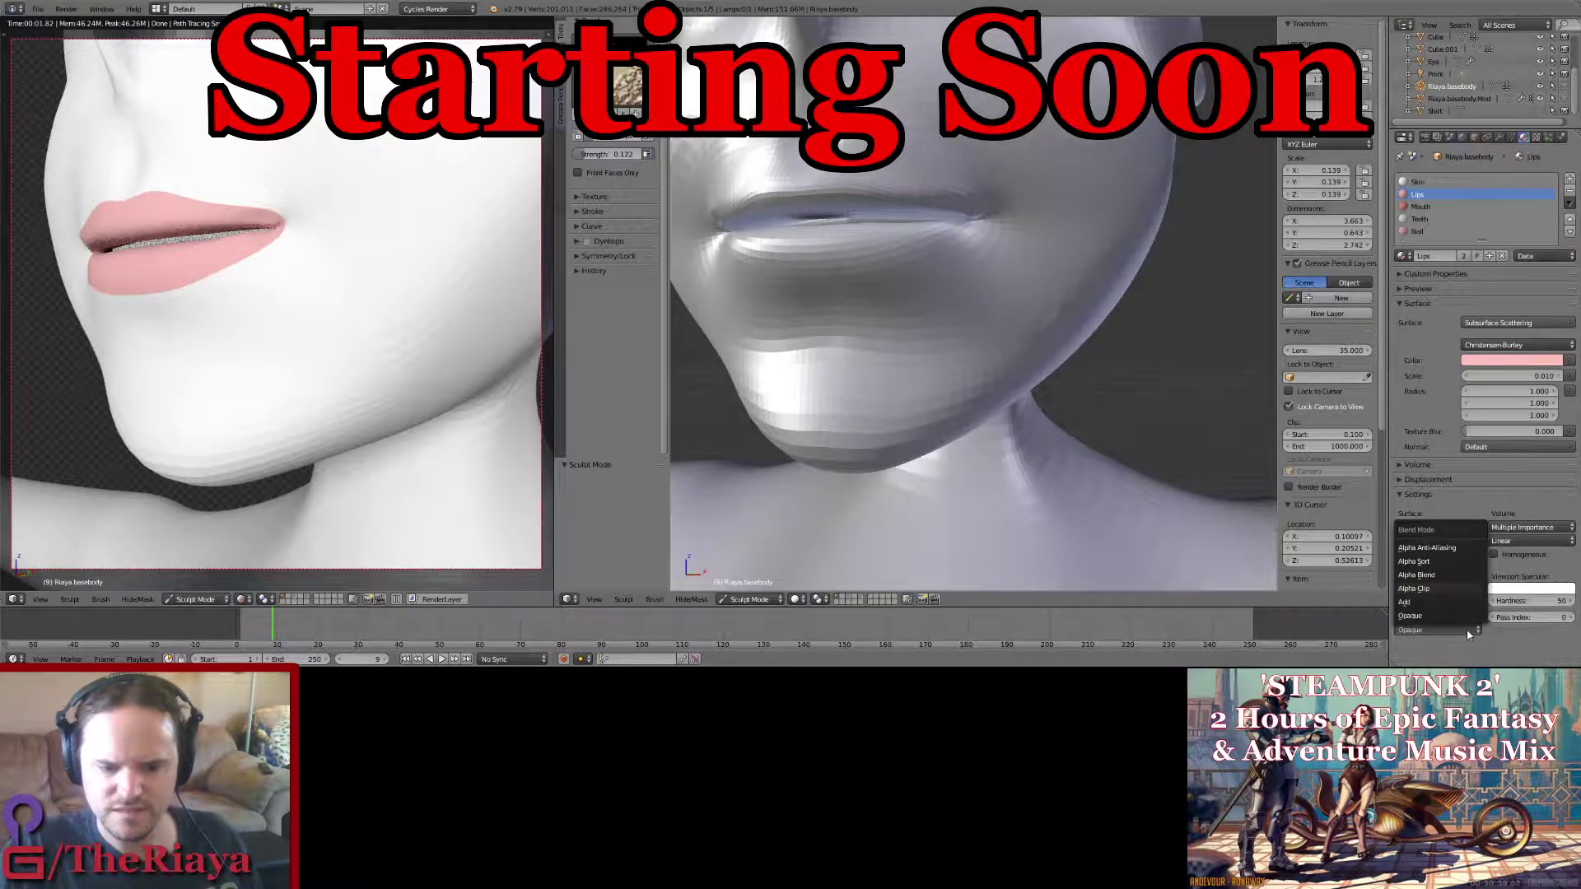
Step: Start the screencast keys display and hide the sculpting view's properties region, keeping the tool shelf shown
scroll(1322, 476, "down", 6)
left_click(1344, 580)
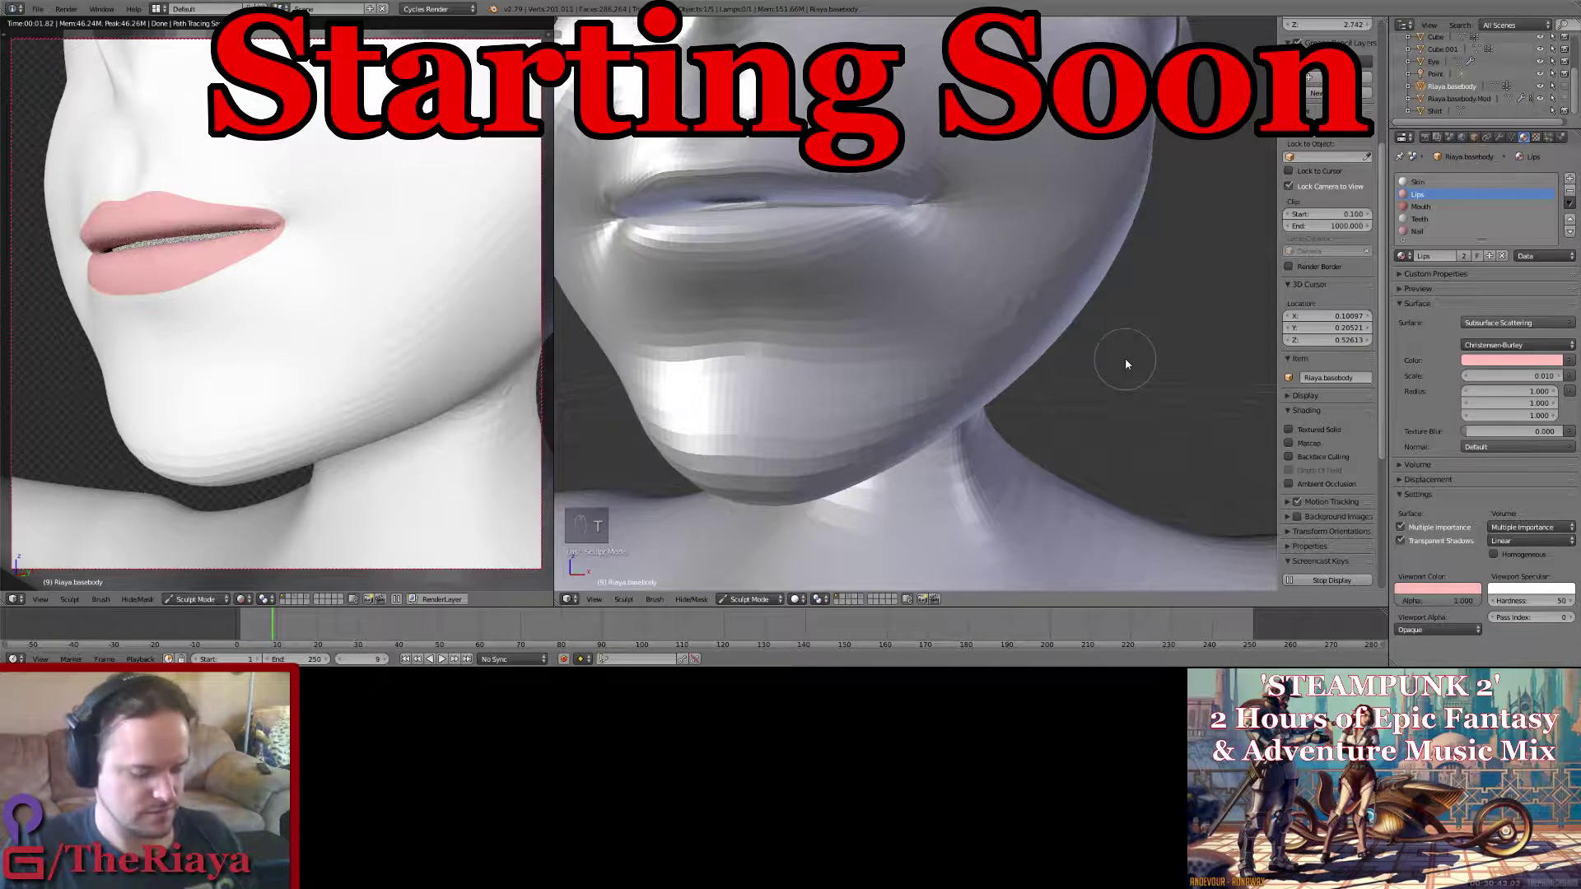
key("n")
key("t")
Step: Examine the fold between the lower lip and chin from the front and side, switching between the Crease and Smooth brushes
mouse_move(1152, 370)
middle_mouse_down()
mouse_move(1184, 369)
mouse_move(1136, 363)
middle_mouse_up()
left_click(627, 86)
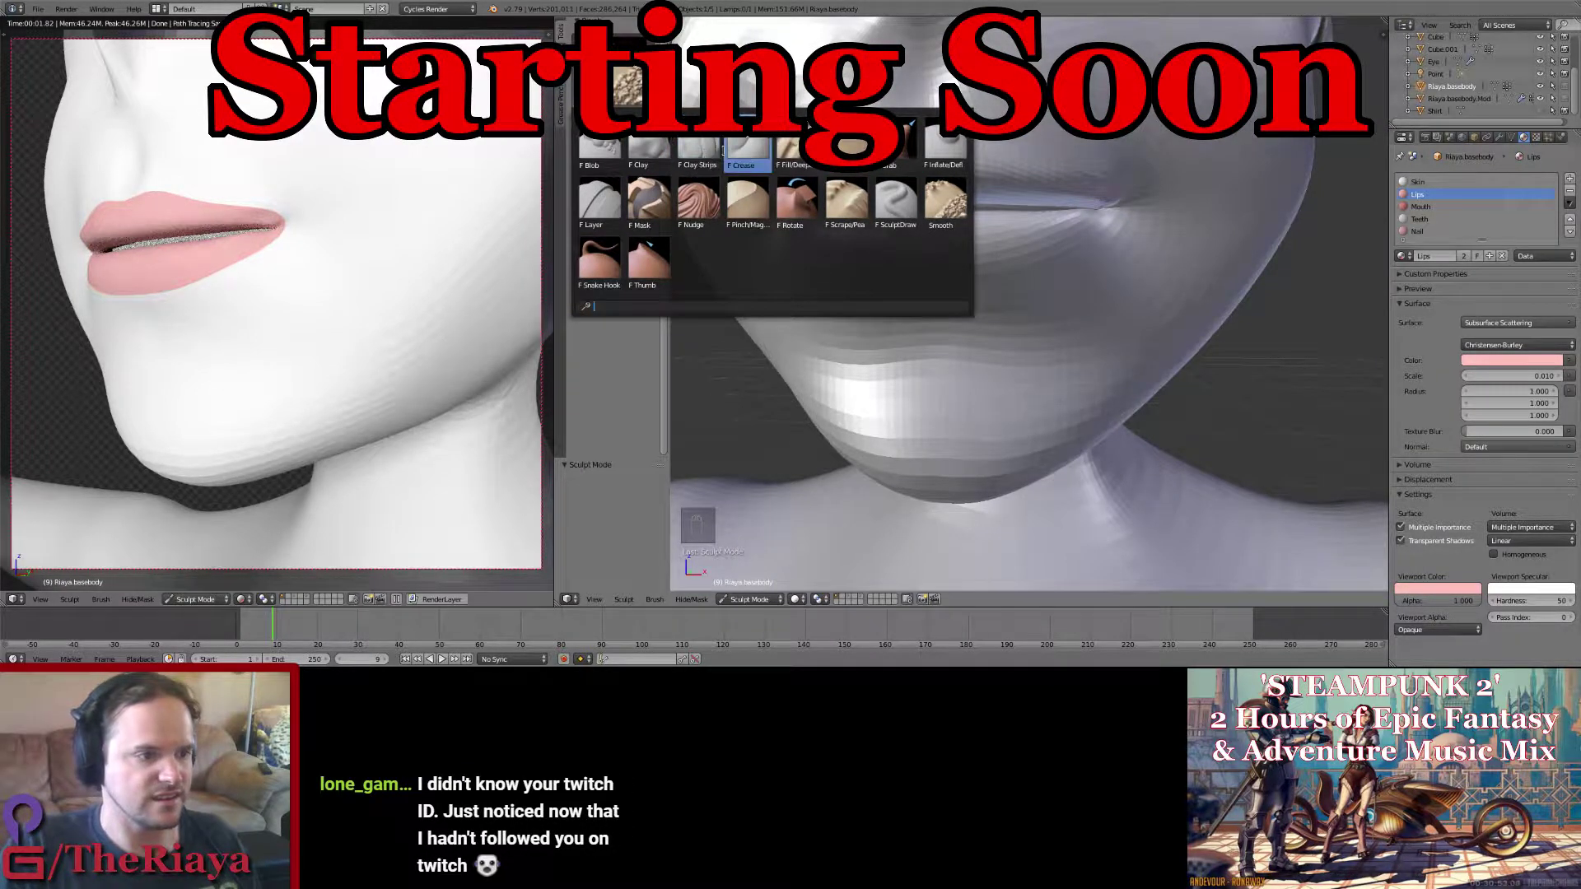
left_click(724, 151)
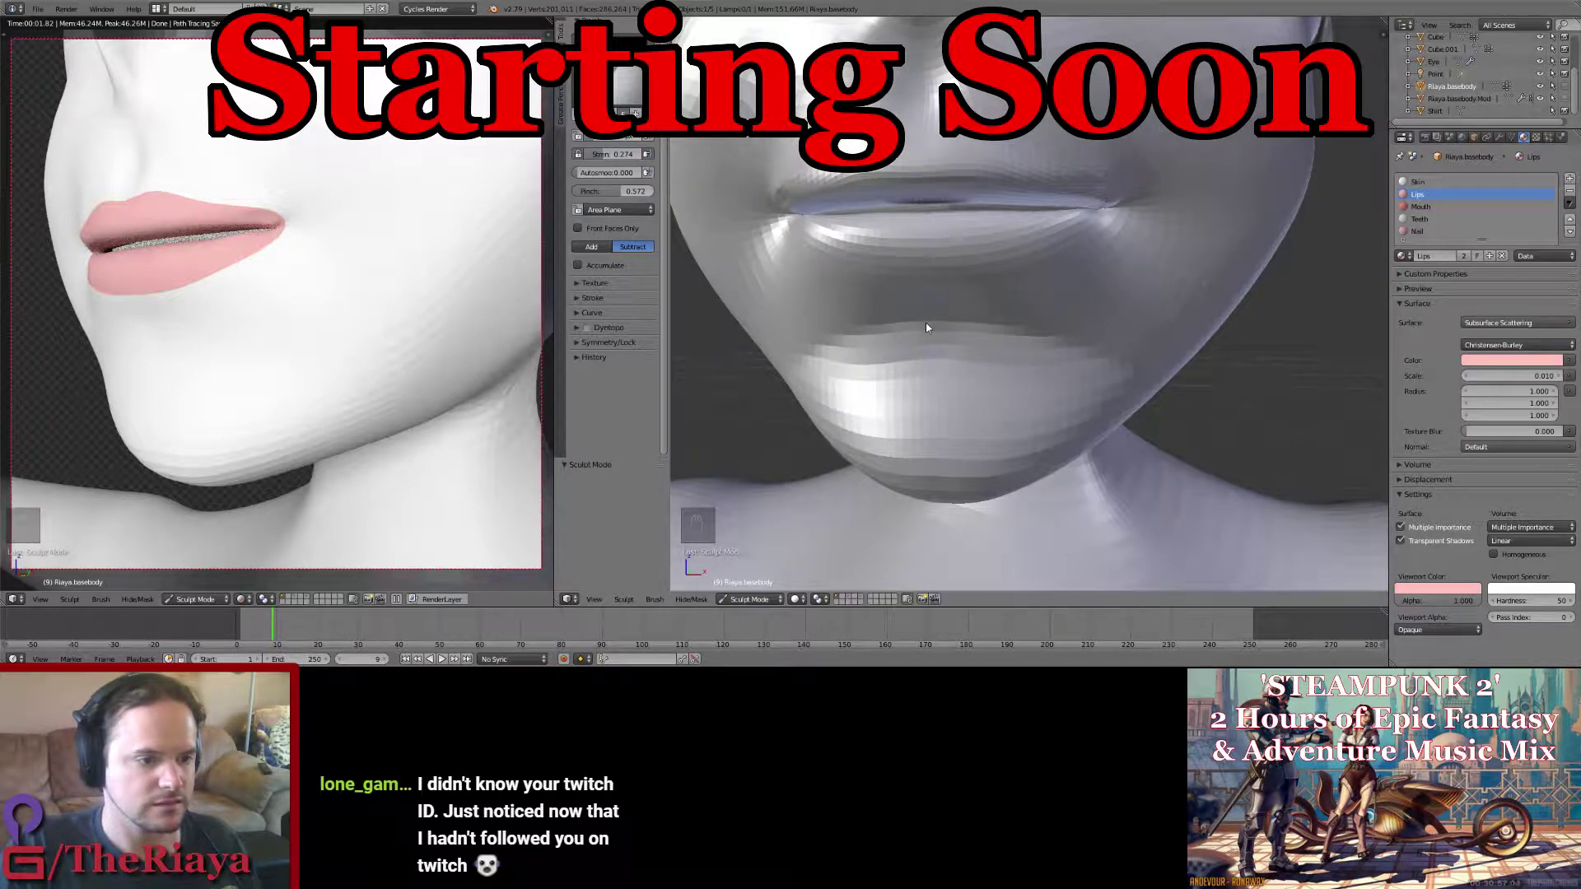
mouse_move(930, 326)
middle_mouse_down()
mouse_move(881, 321)
mouse_move(1035, 354)
middle_mouse_up()
left_click(627, 82)
left_click(946, 204)
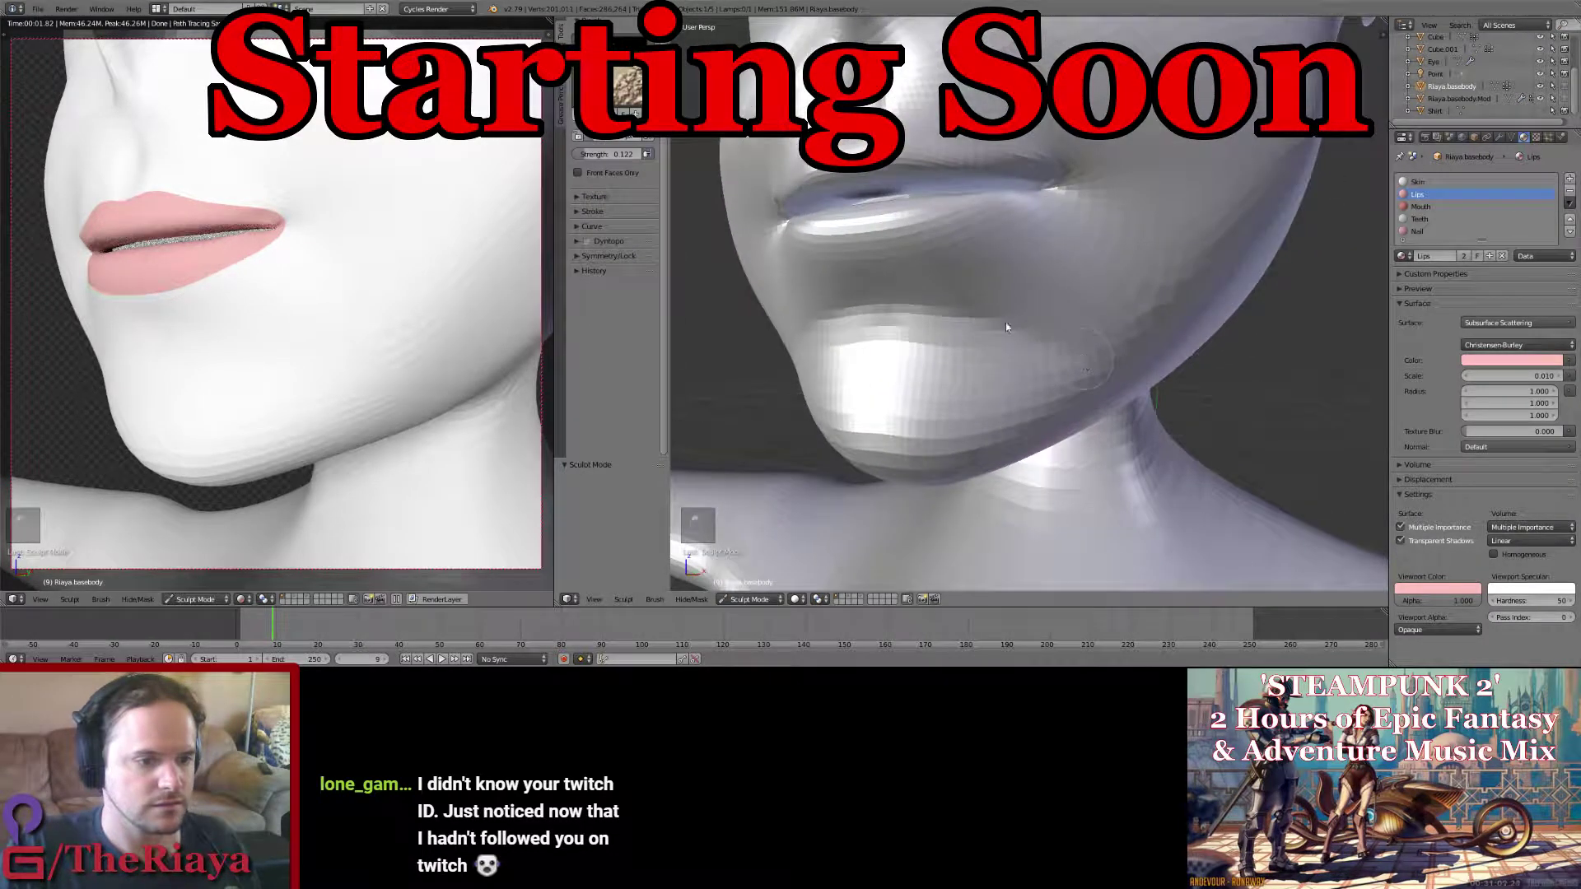
Step: Save the sculpt over the existing TheRiaya 11 Modifier Applied.blend file
middle_click_drag(819, 336, 884, 340)
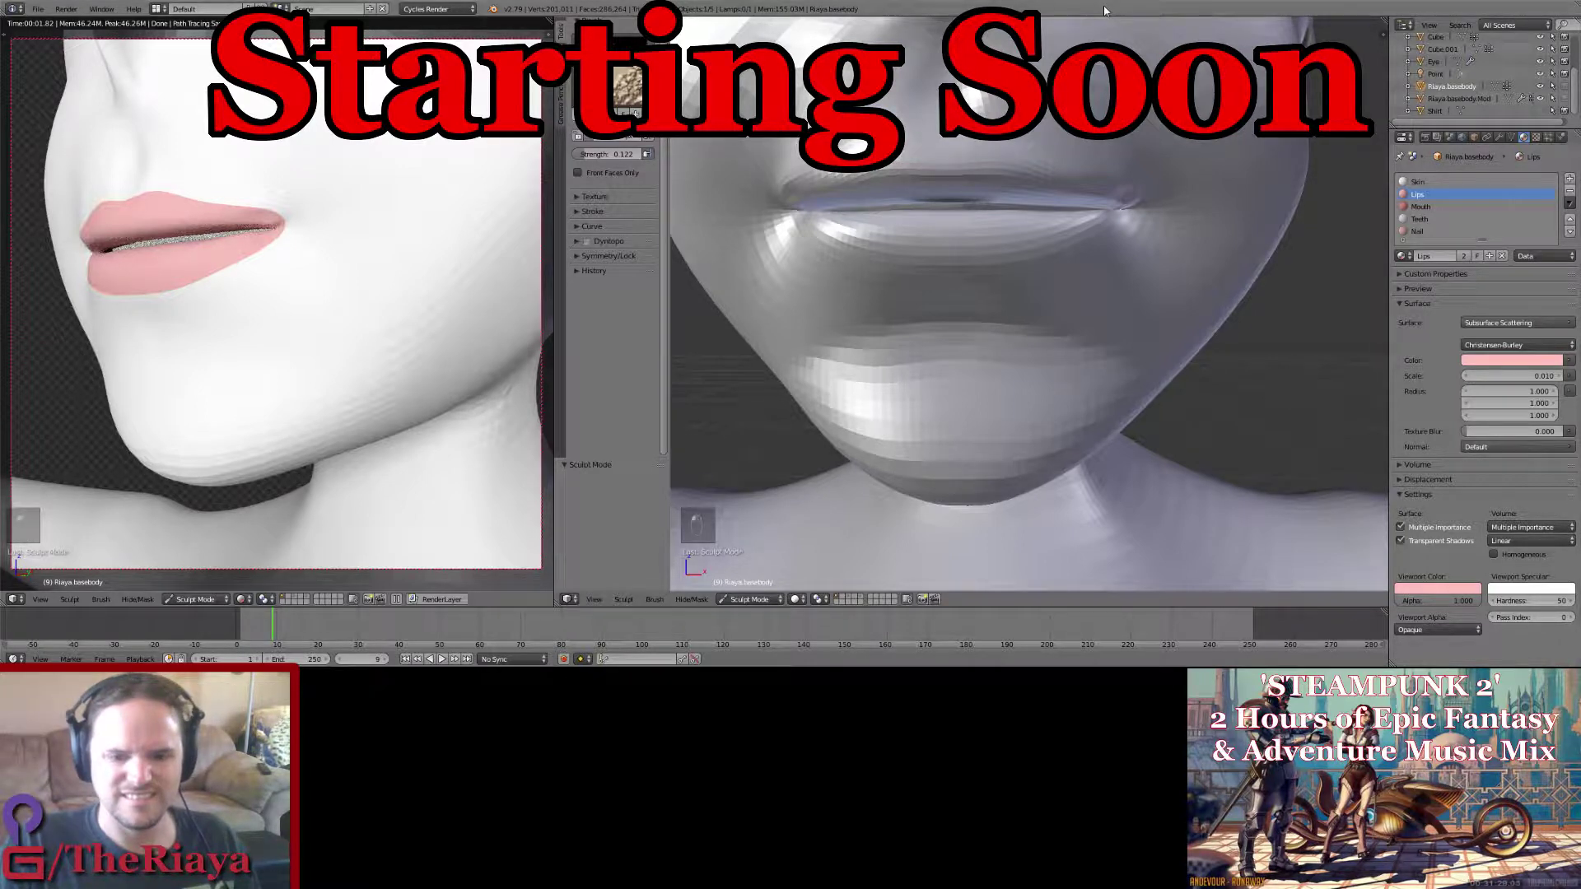
key("ctrl+s")
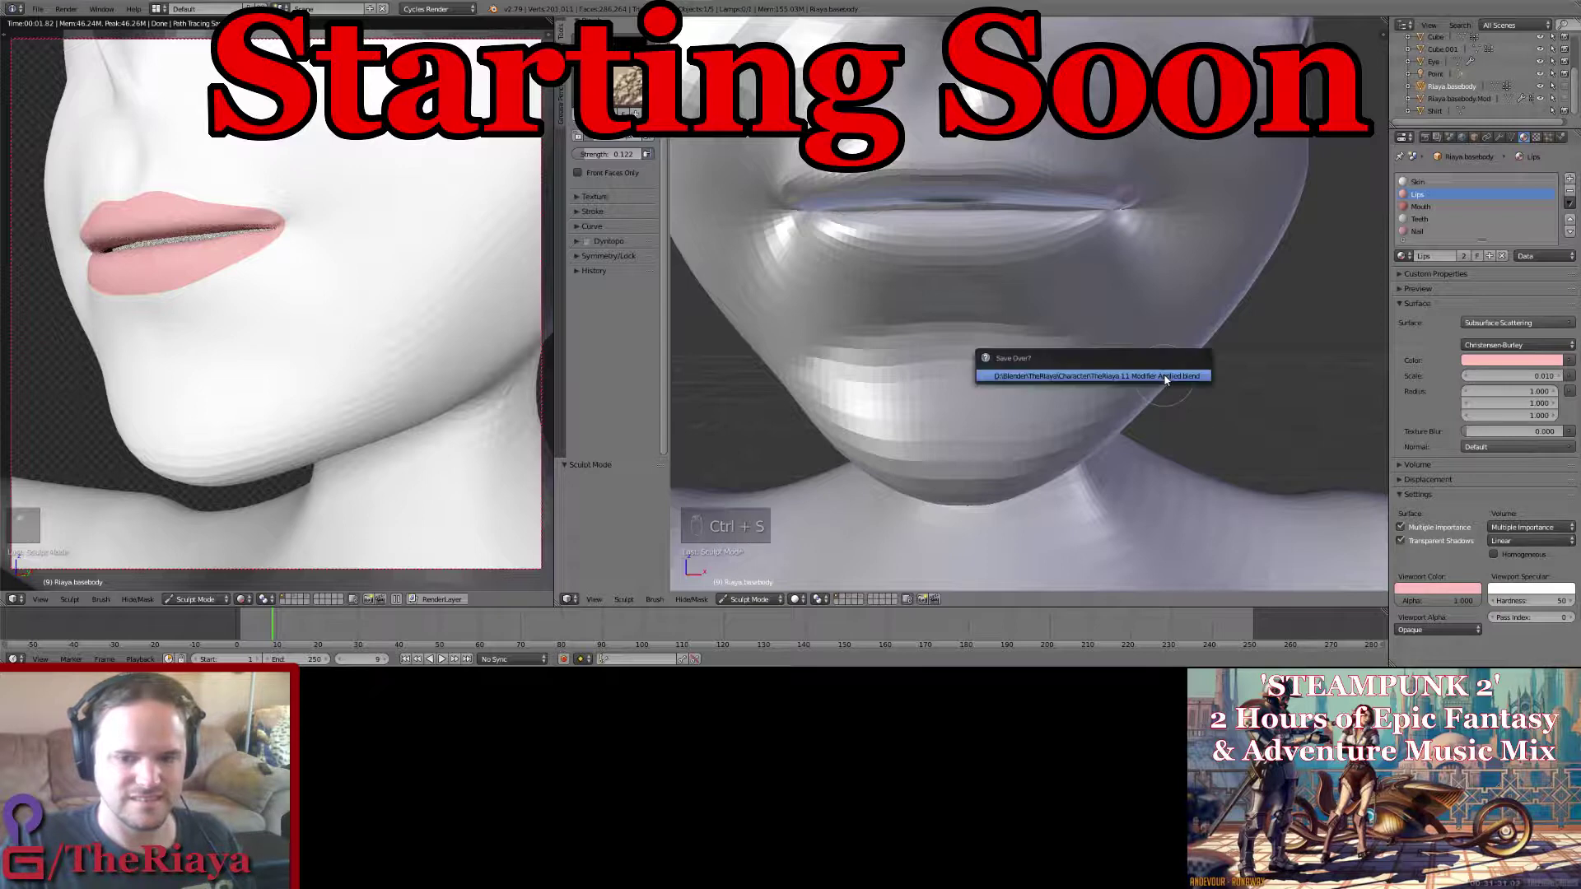
left_click(1165, 377)
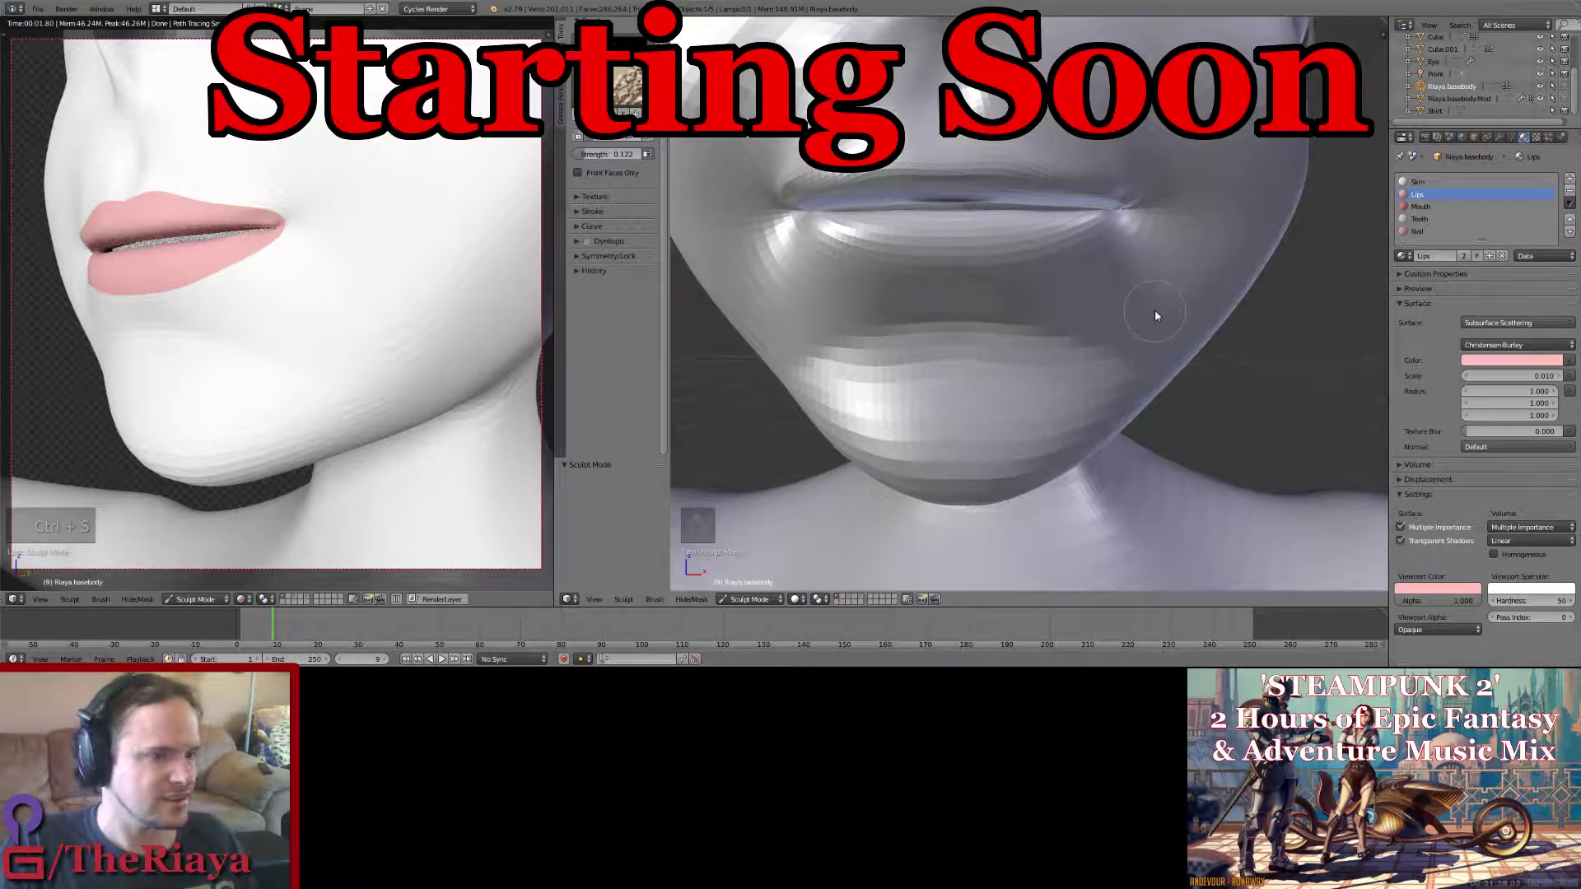
Step: Adjust the green and blue RGB values of the Lips material's viewport specular color
mouse_move(1155, 310)
middle_mouse_down()
mouse_move(1119, 313)
mouse_move(1139, 315)
middle_mouse_up()
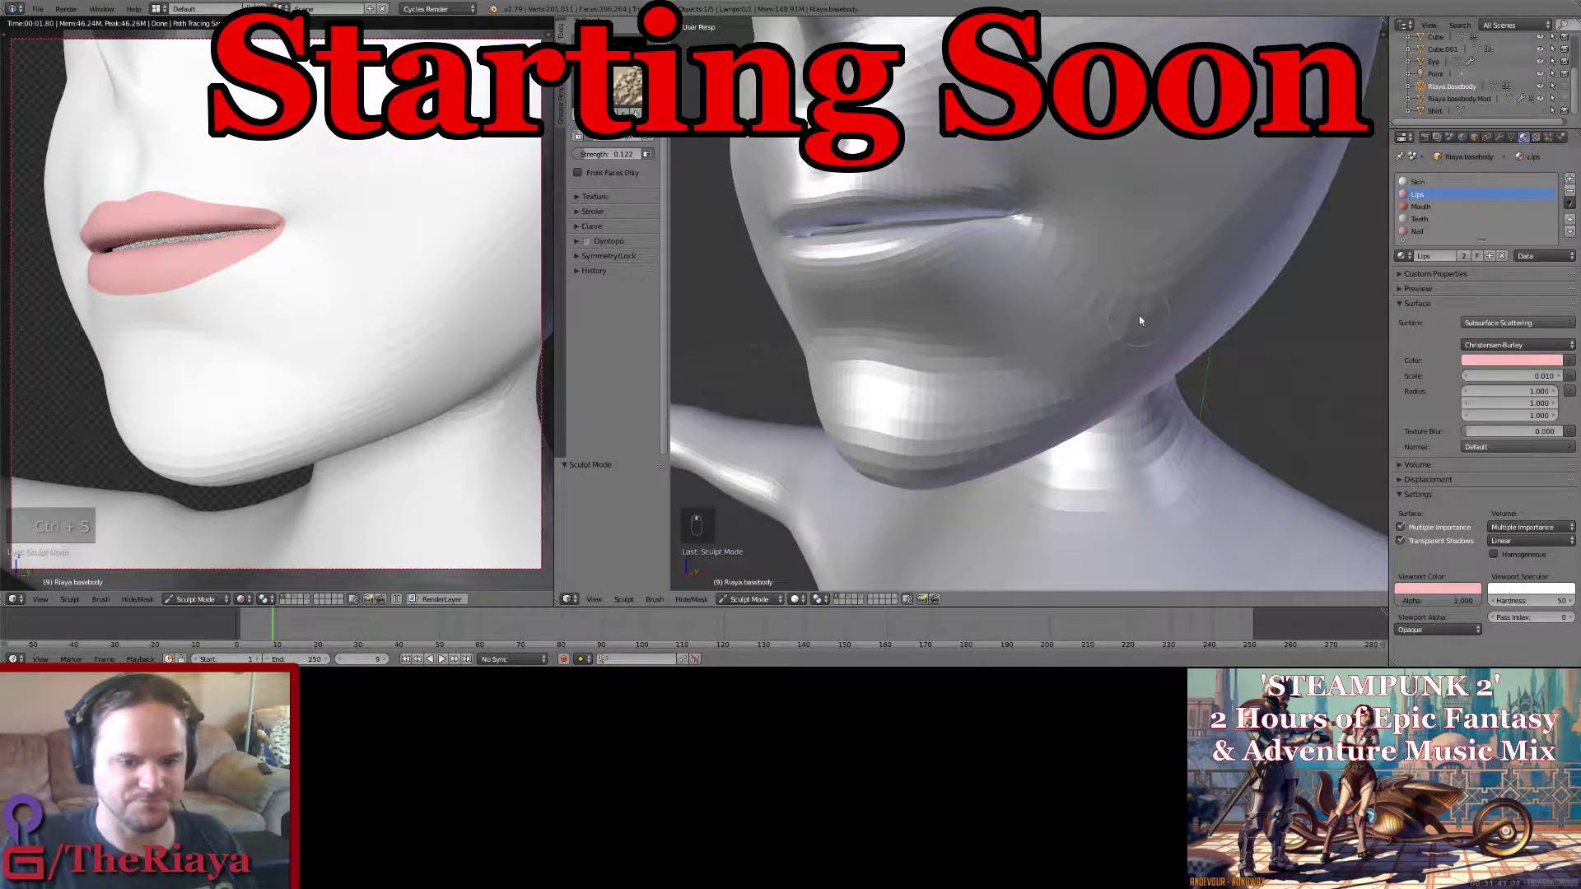
left_click(1535, 588)
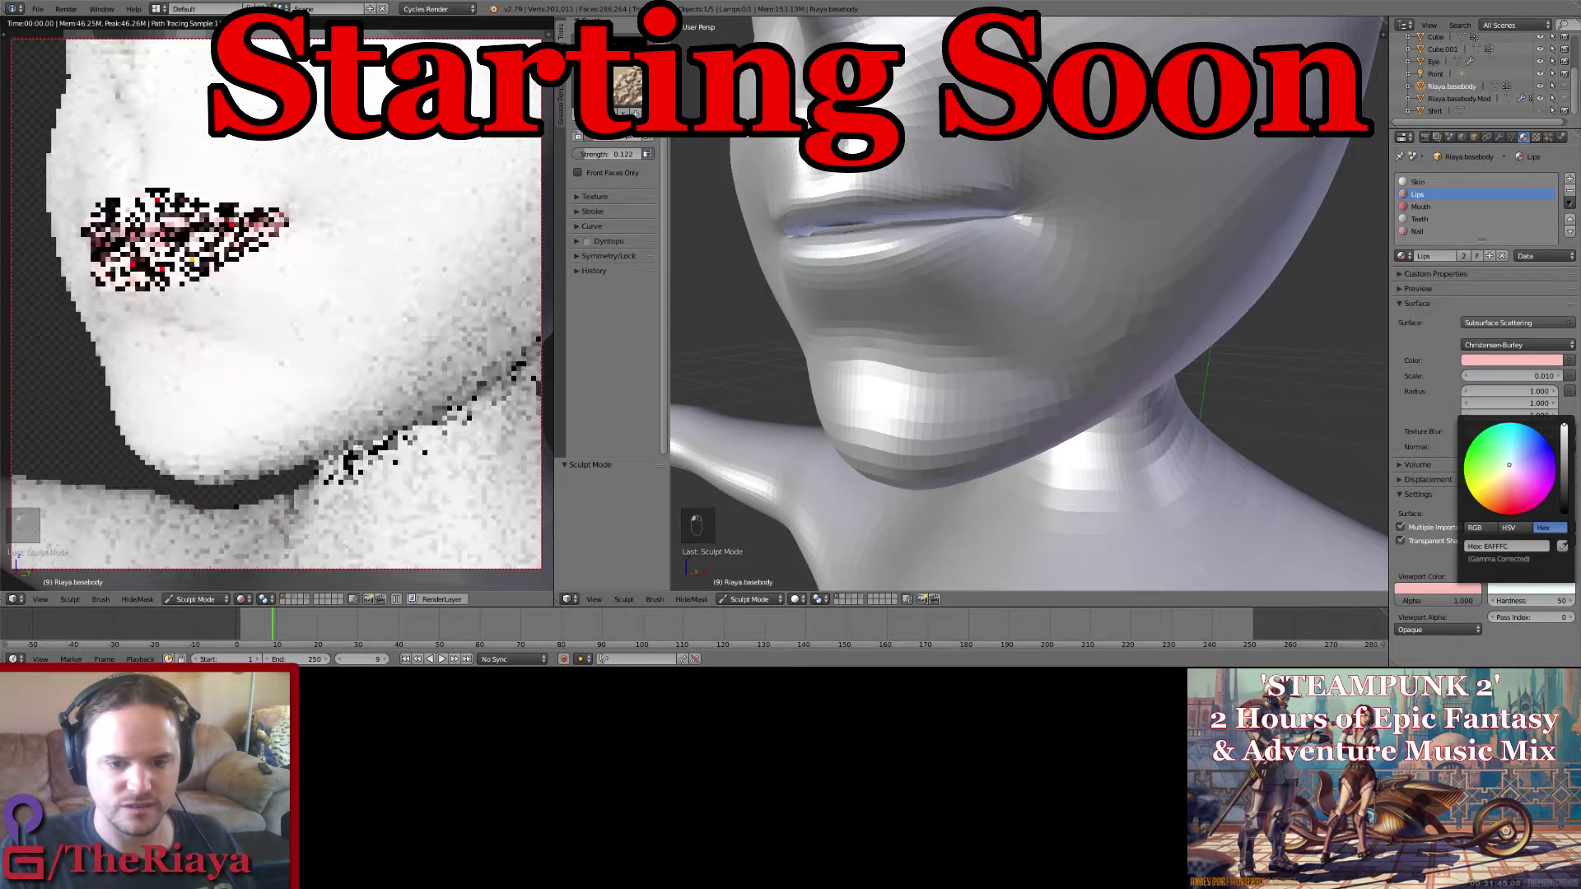
left_click(1480, 527)
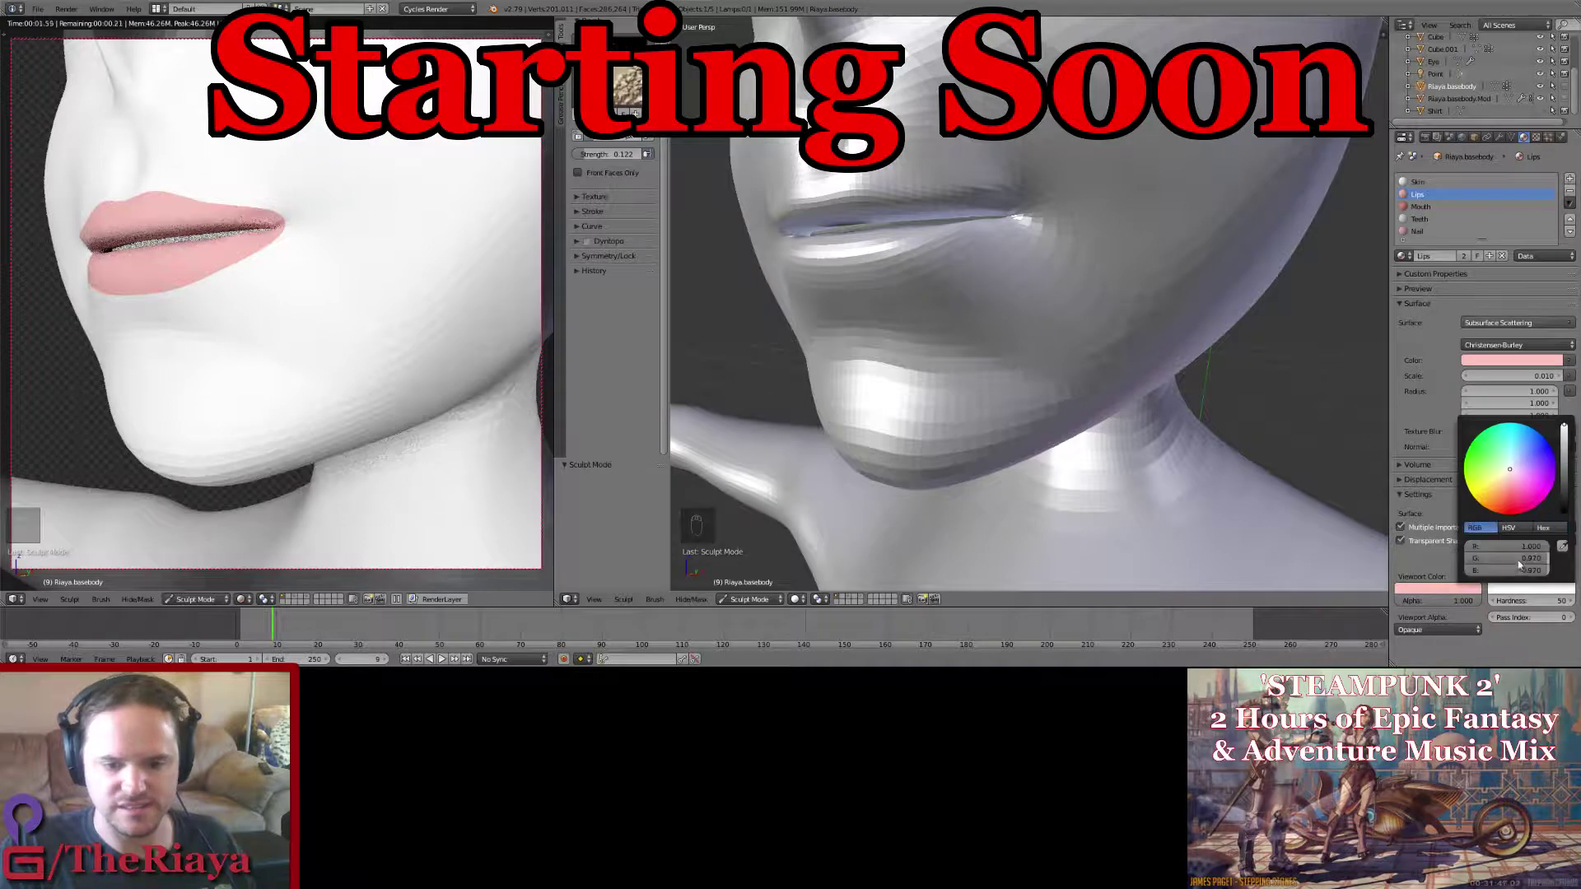
left_click_drag(1519, 562, 1547, 569)
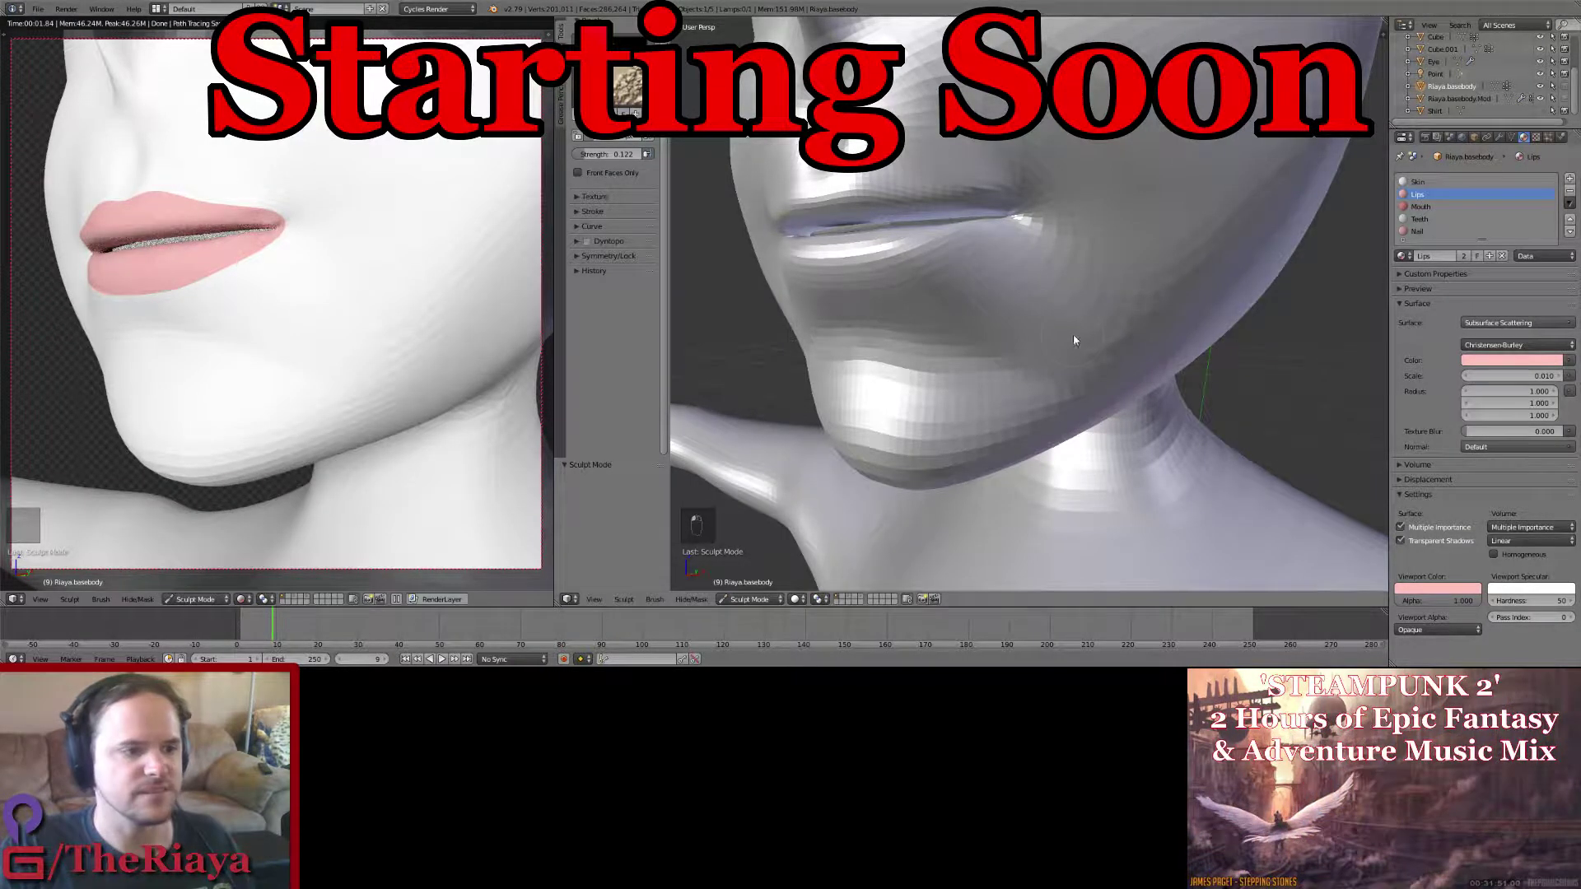
Step: Save the sculpt over the existing TheRiaya 11 Modifier Applied.blend file and turn the face to the front
key("ctrl+s")
left_click(1056, 301)
middle_click_drag(1046, 302, 1077, 301)
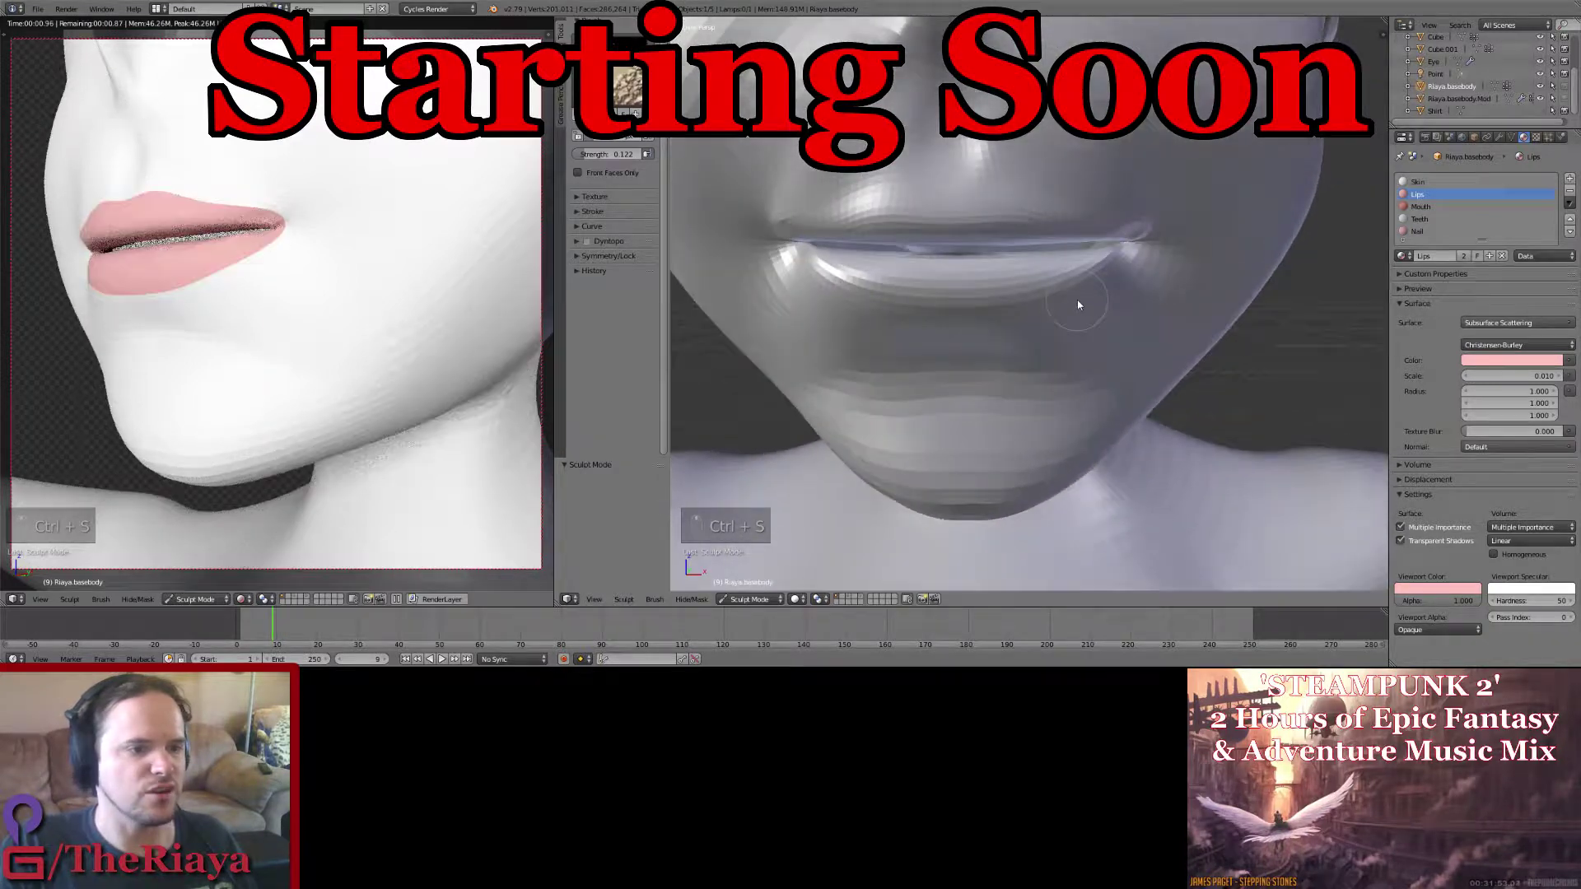
Step: Try the Crease brush around the mouth, revert to the earlier Smooth Brush state in the undo history, and save the file
left_click(628, 84)
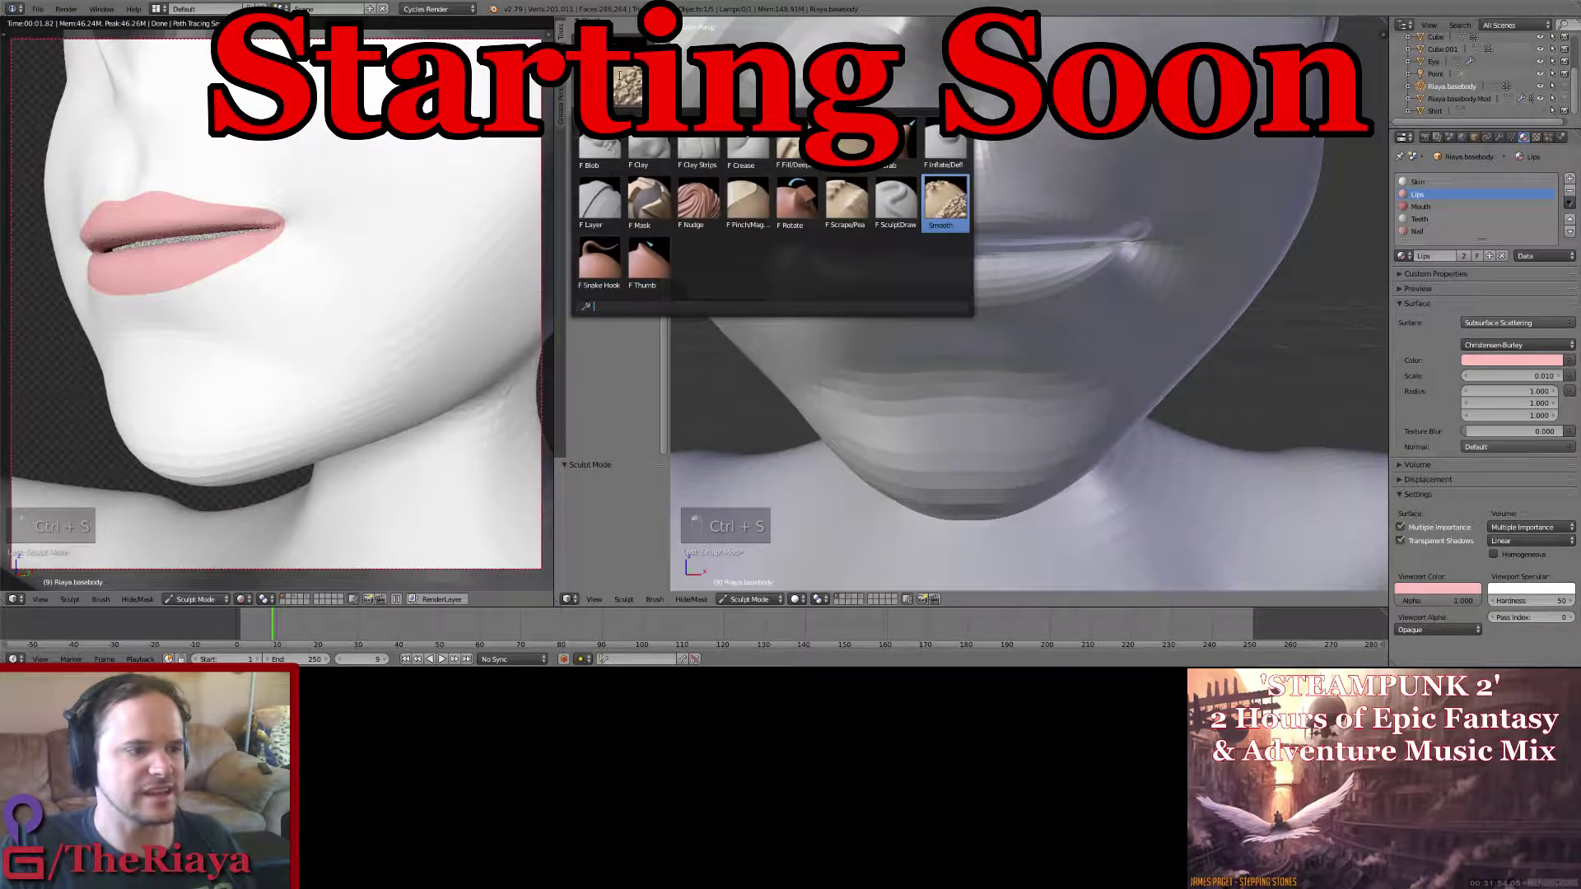
left_click(738, 145)
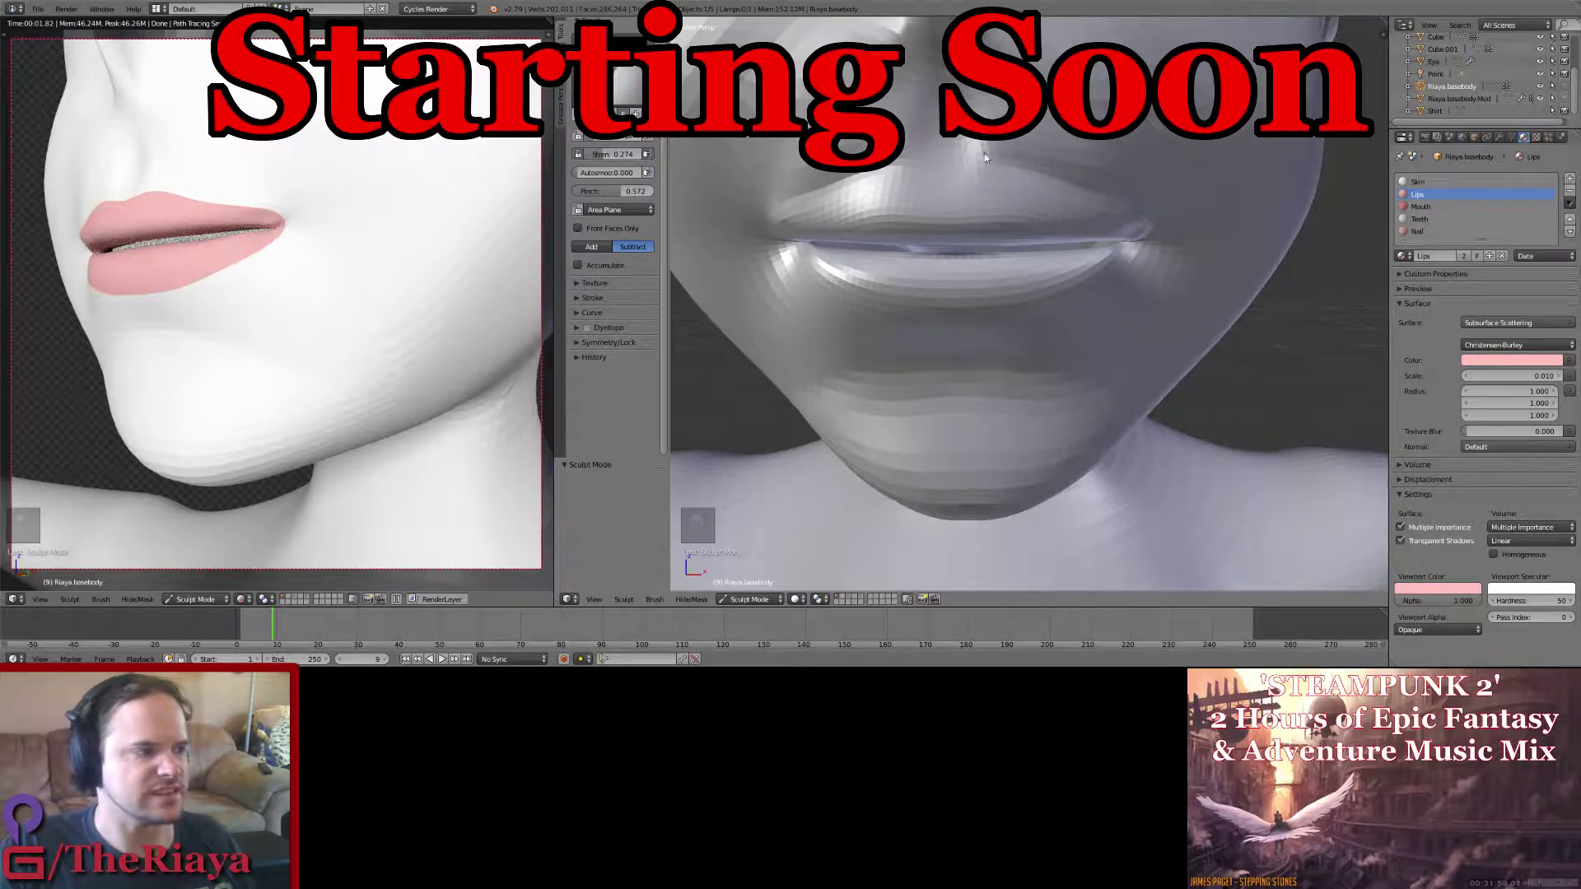
middle_click_drag(352, 219, 324, 240)
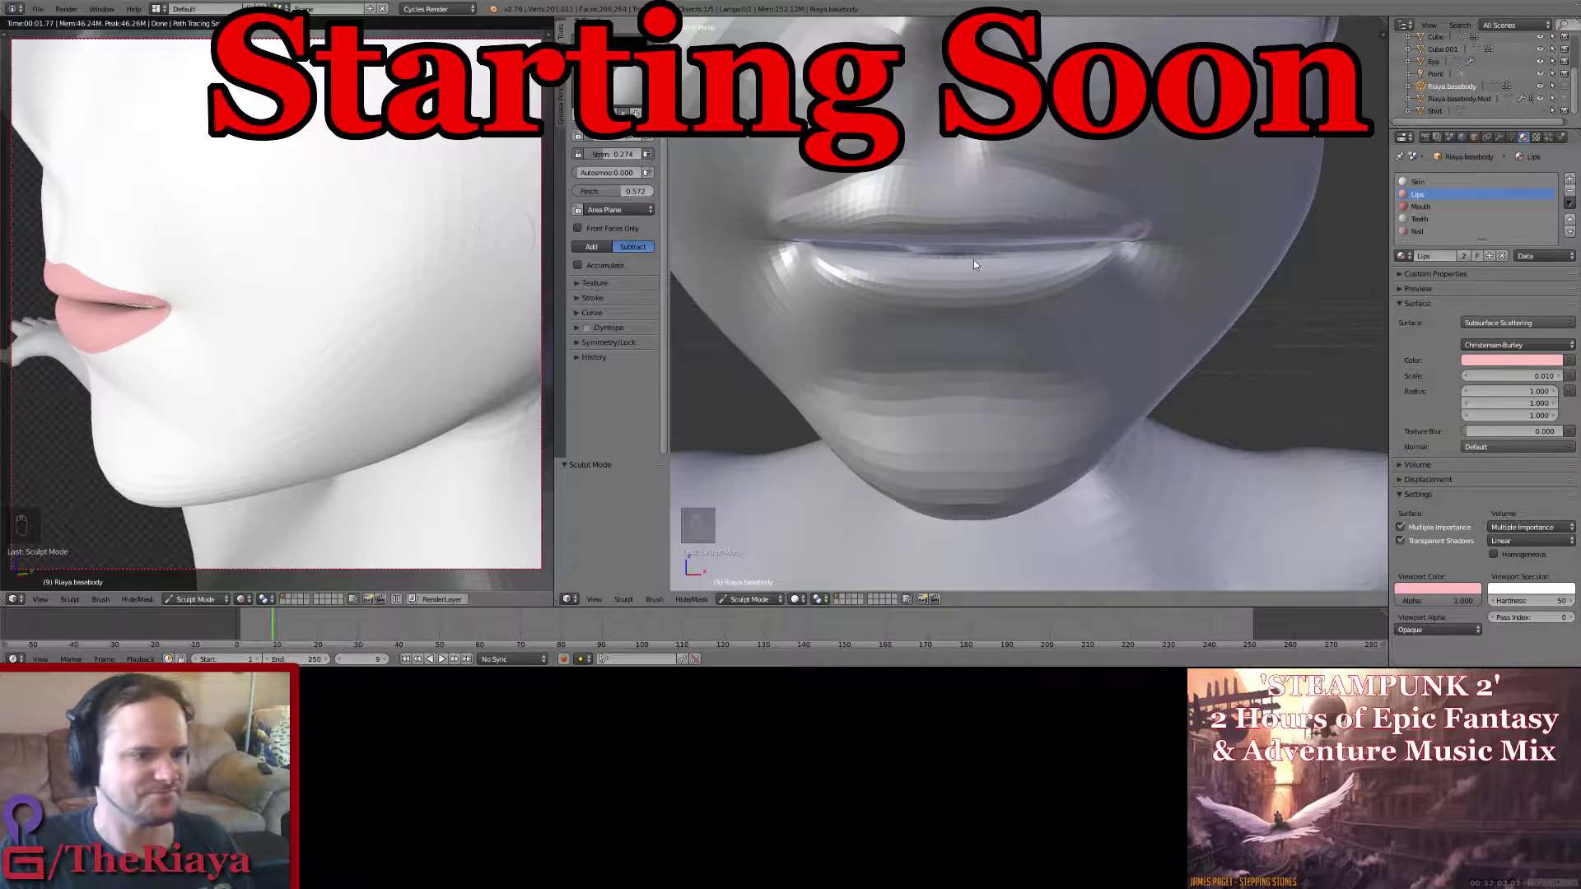
key("ctrl+alt+z")
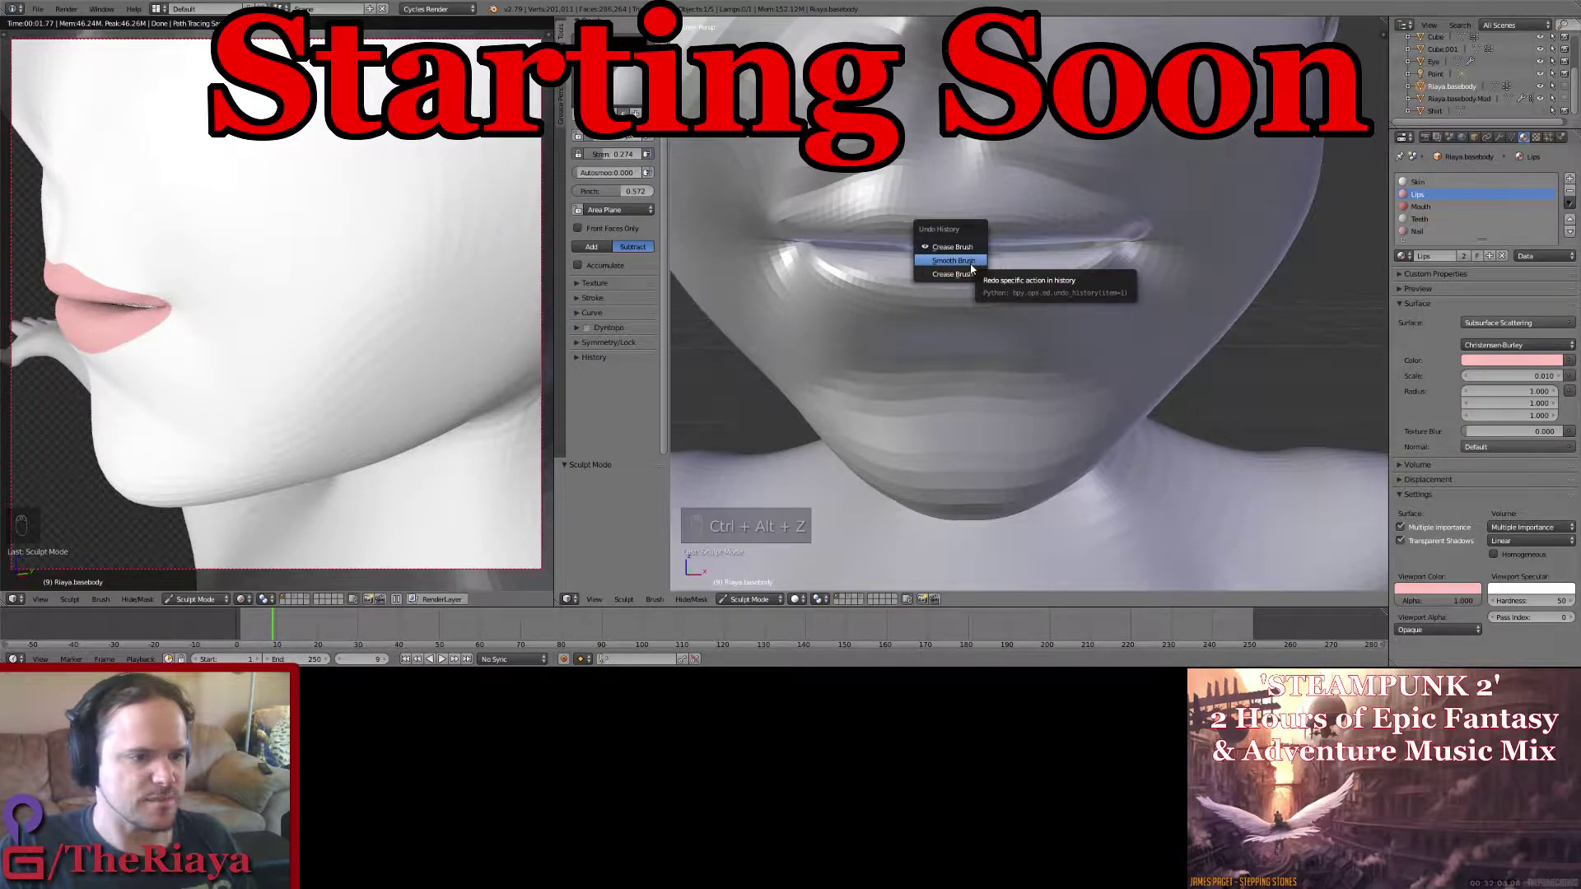
left_click(972, 264)
key("ctrl+s")
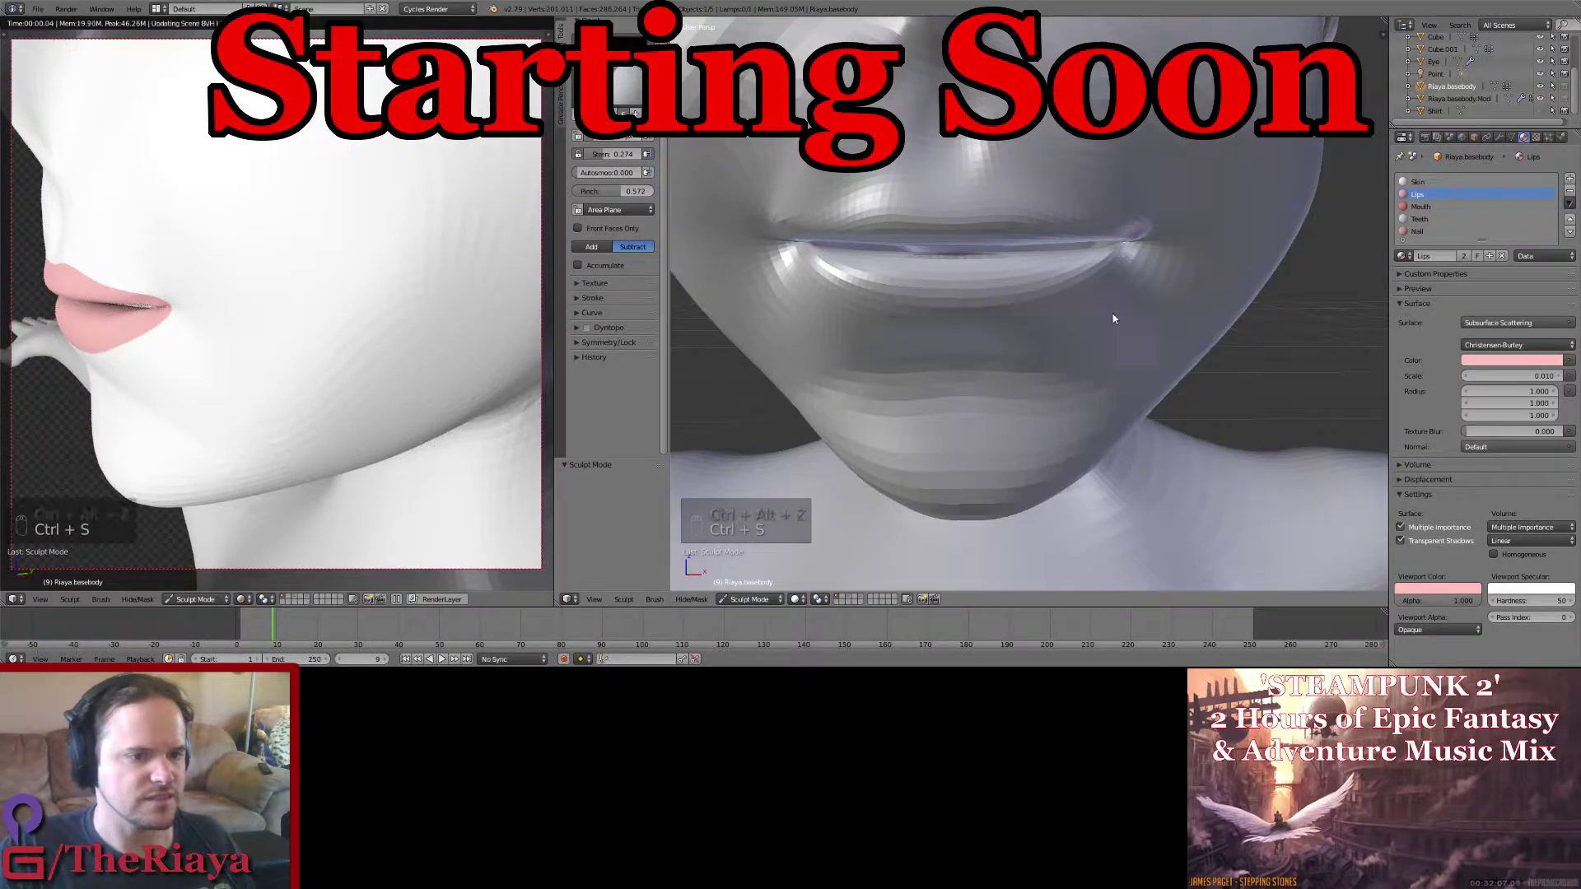
middle_click_drag(1115, 318, 960, 219)
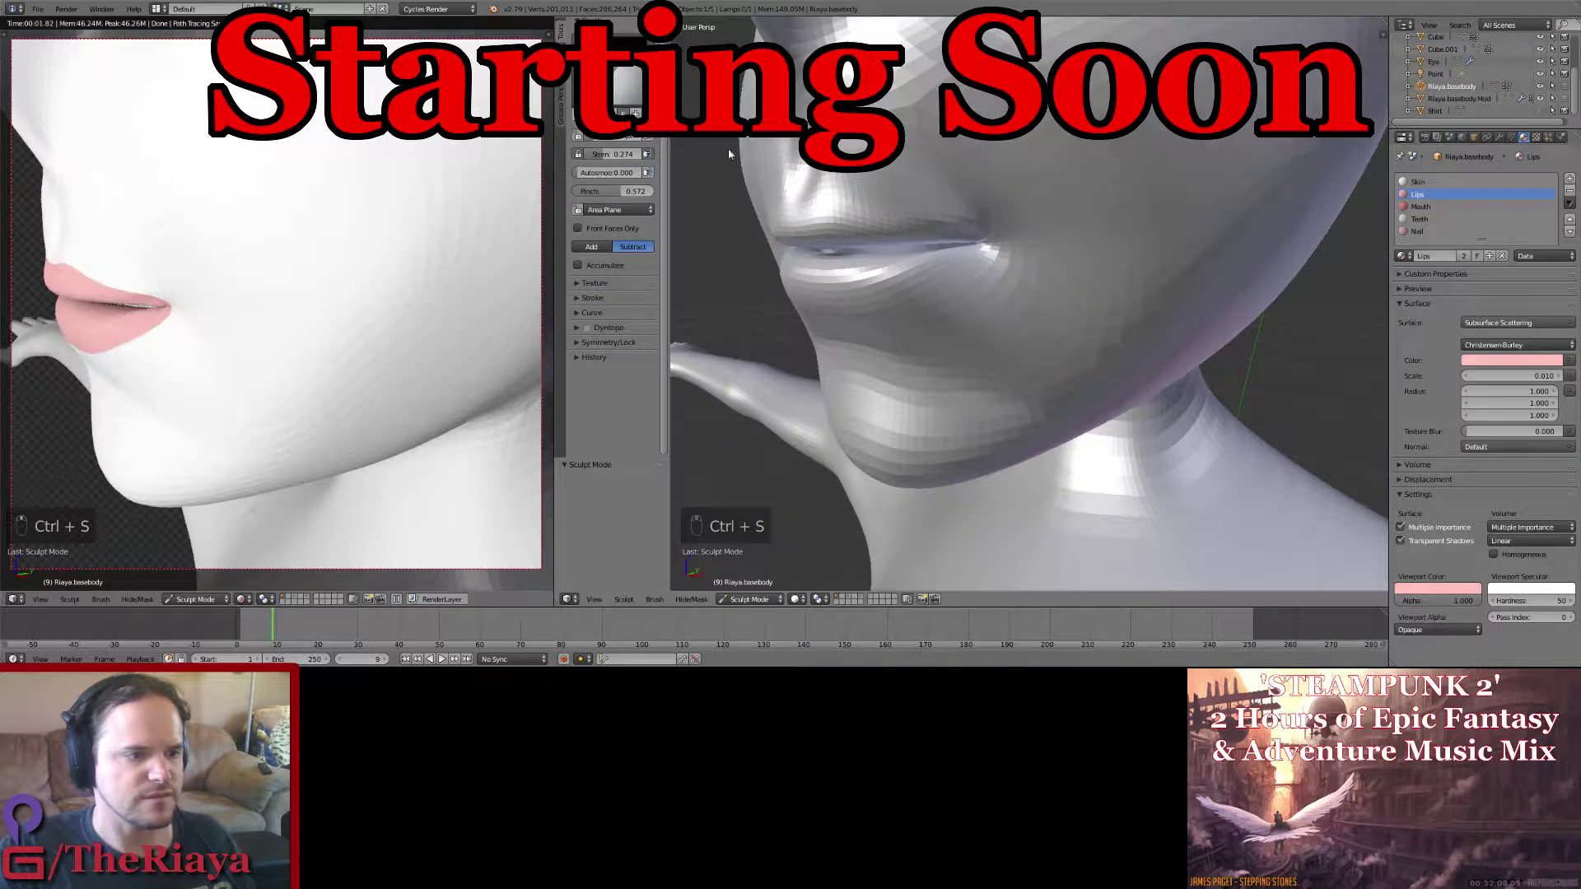
left_click(630, 107)
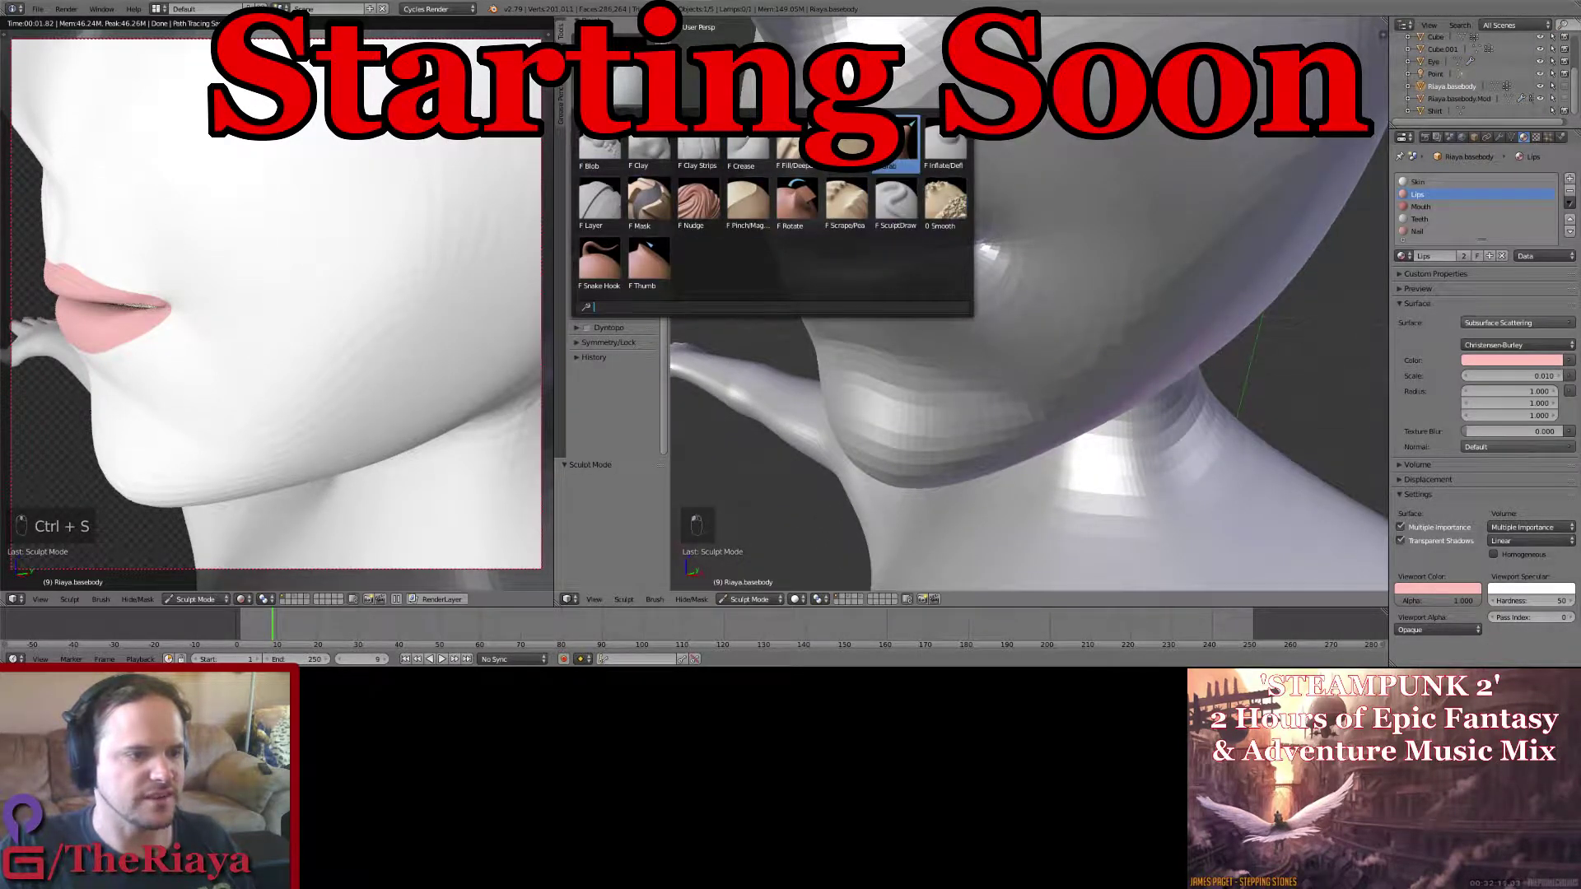
left_click(959, 205)
scroll(961, 206, "up", 1)
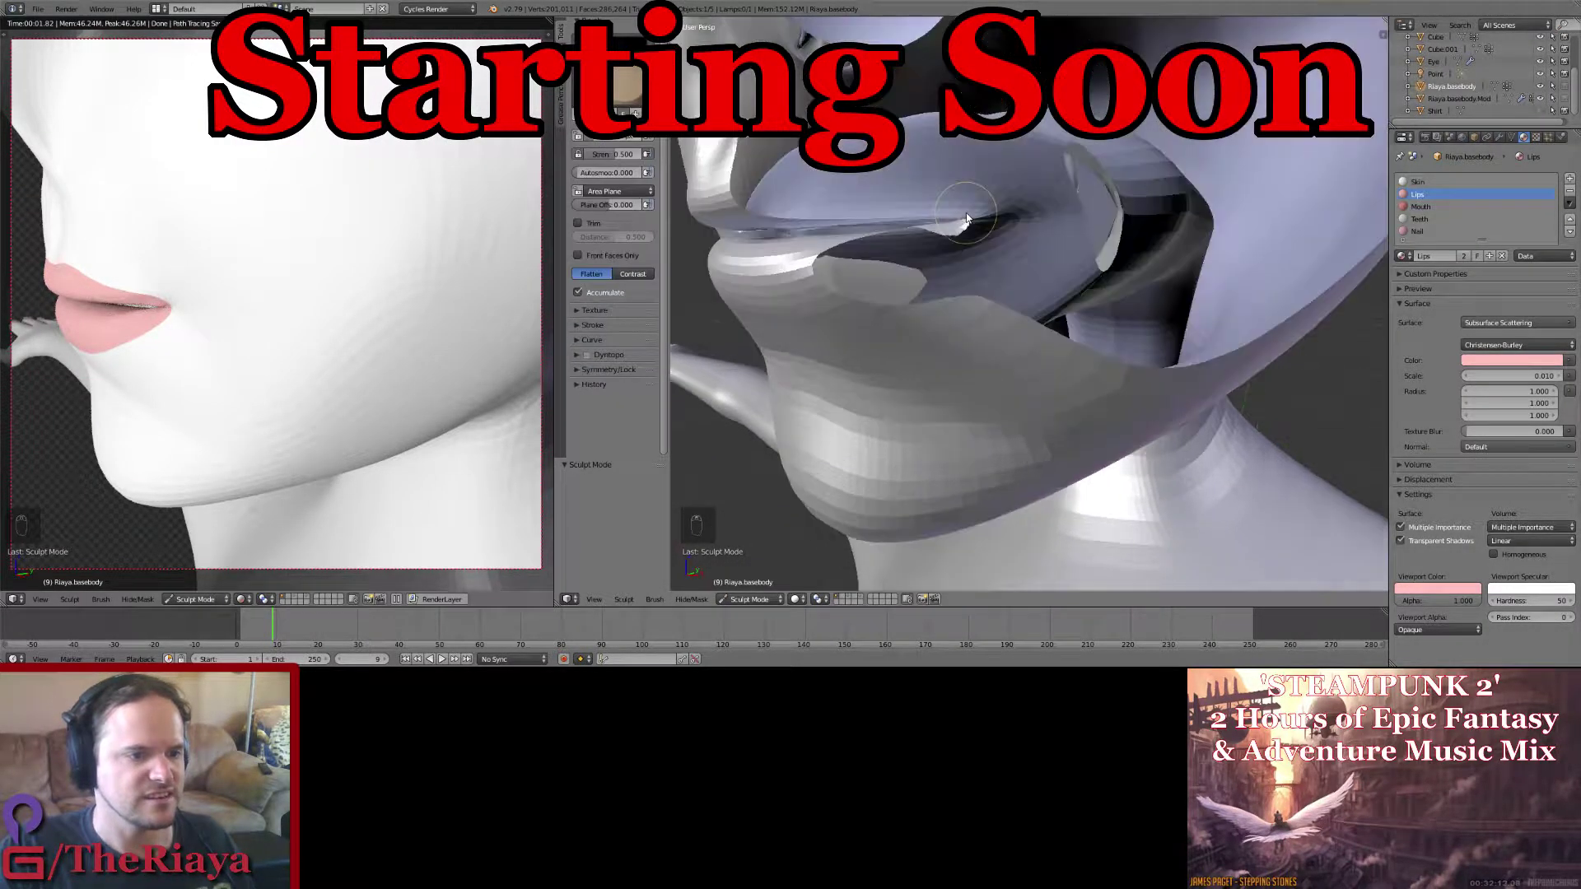
scroll(970, 214, "down", 1)
middle_click_drag(970, 214, 974, 208)
Step: Paint a mask over the lower lip out to the corner of the mouth with the Mask brush
left_click(634, 86)
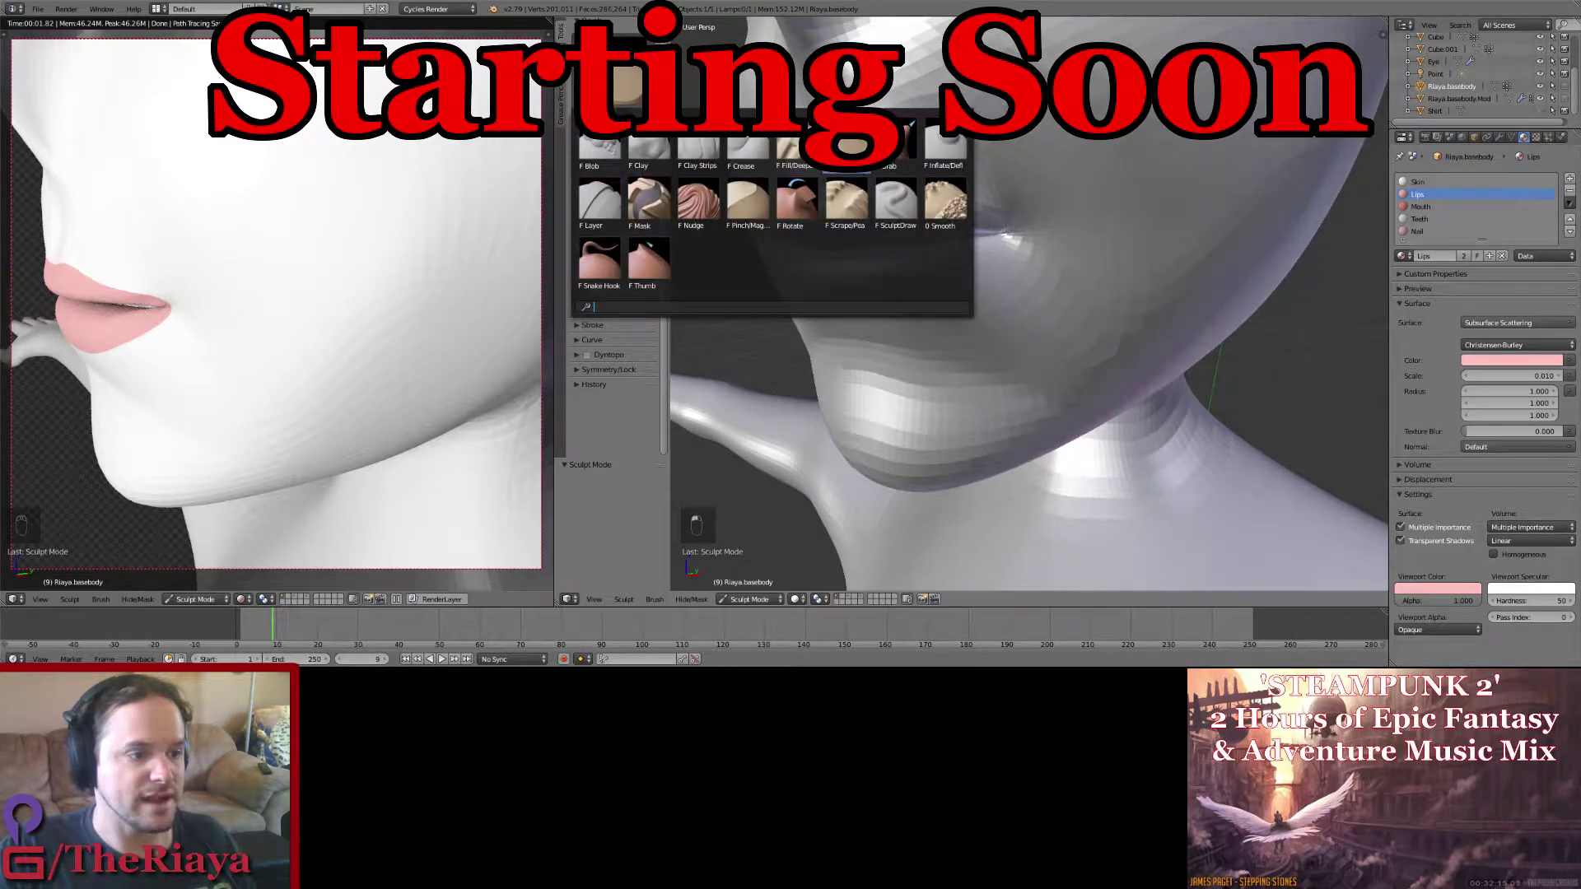
left_click(648, 200)
middle_click_drag(1036, 232, 1103, 269)
mouse_move(1103, 269)
left_mouse_down()
mouse_move(1041, 260)
mouse_move(1071, 261)
mouse_move(950, 281)
mouse_move(1021, 284)
left_mouse_up()
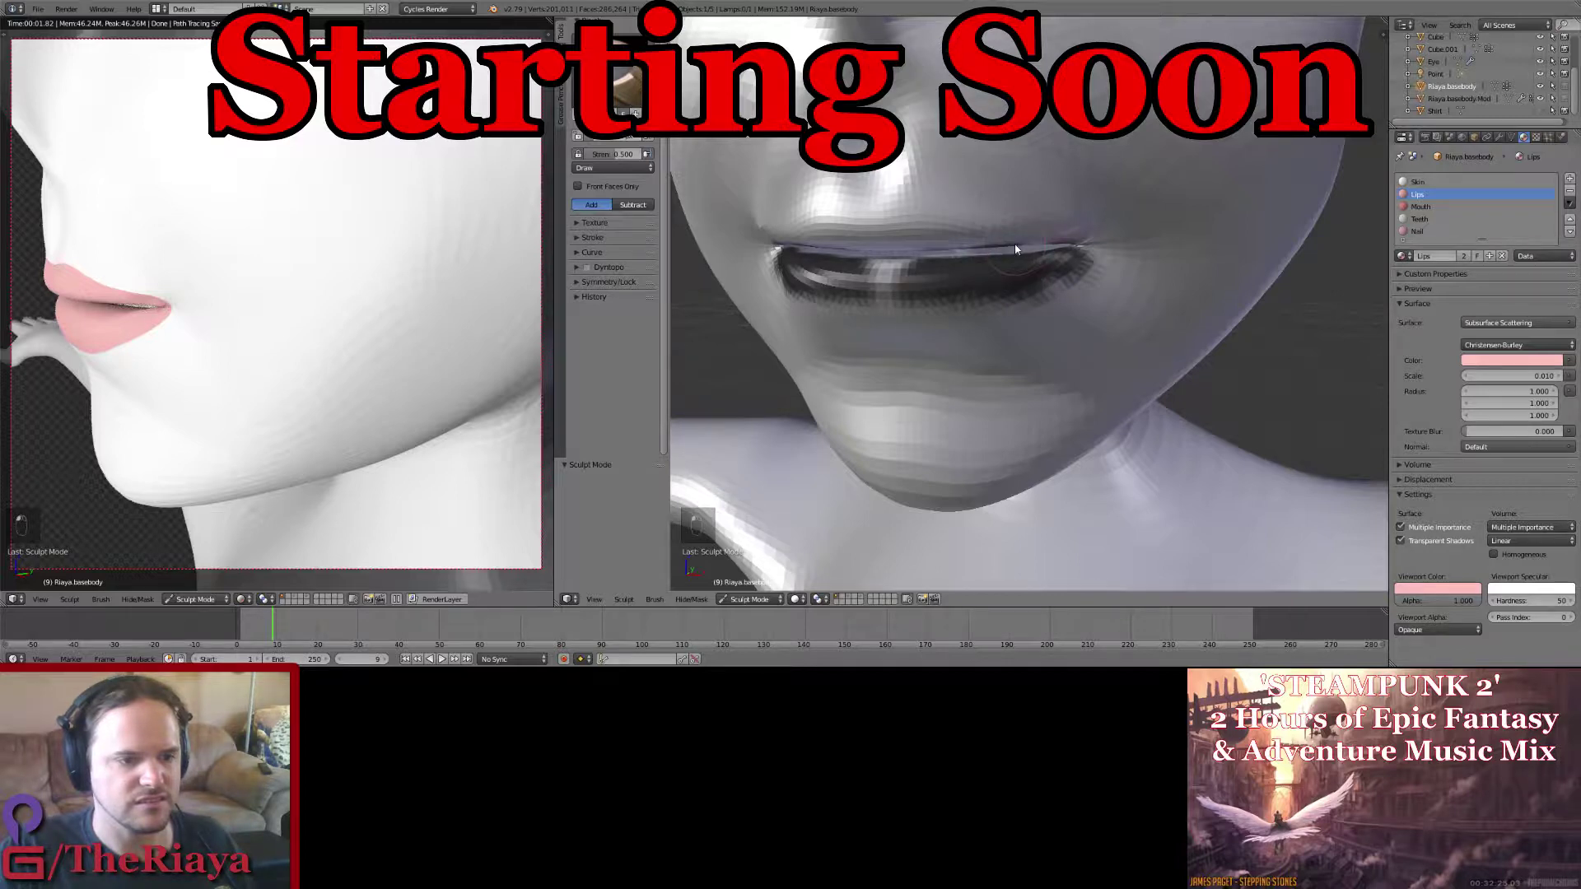
mouse_move(1021, 261)
middle_mouse_down()
mouse_move(1041, 261)
mouse_move(1039, 238)
mouse_move(1035, 262)
mouse_move(1044, 251)
middle_mouse_up()
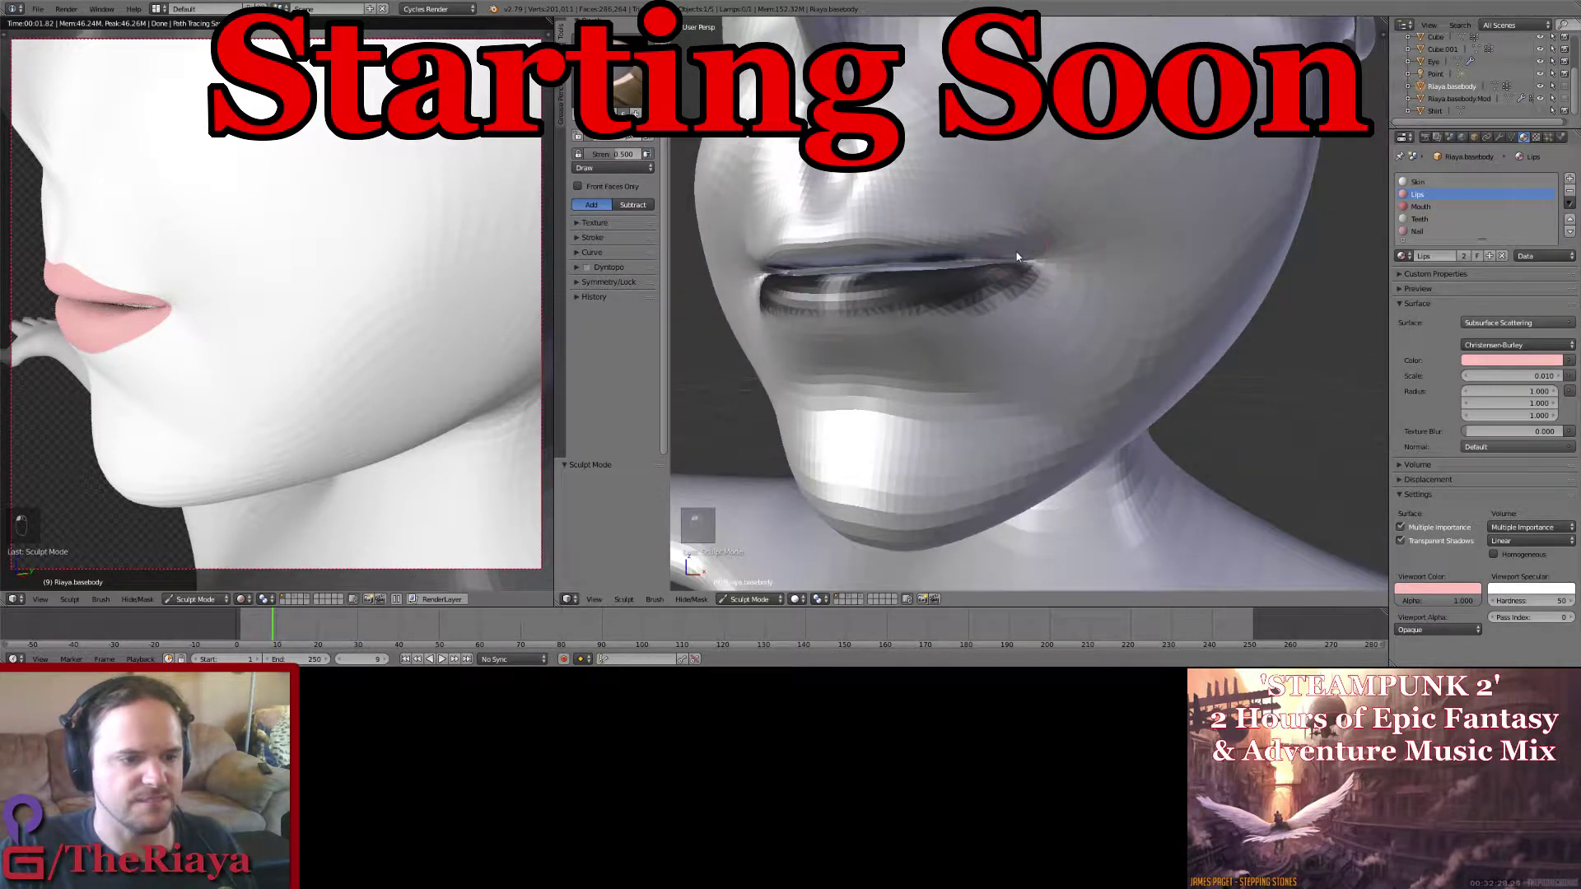
left_click_drag(1033, 269, 1039, 270)
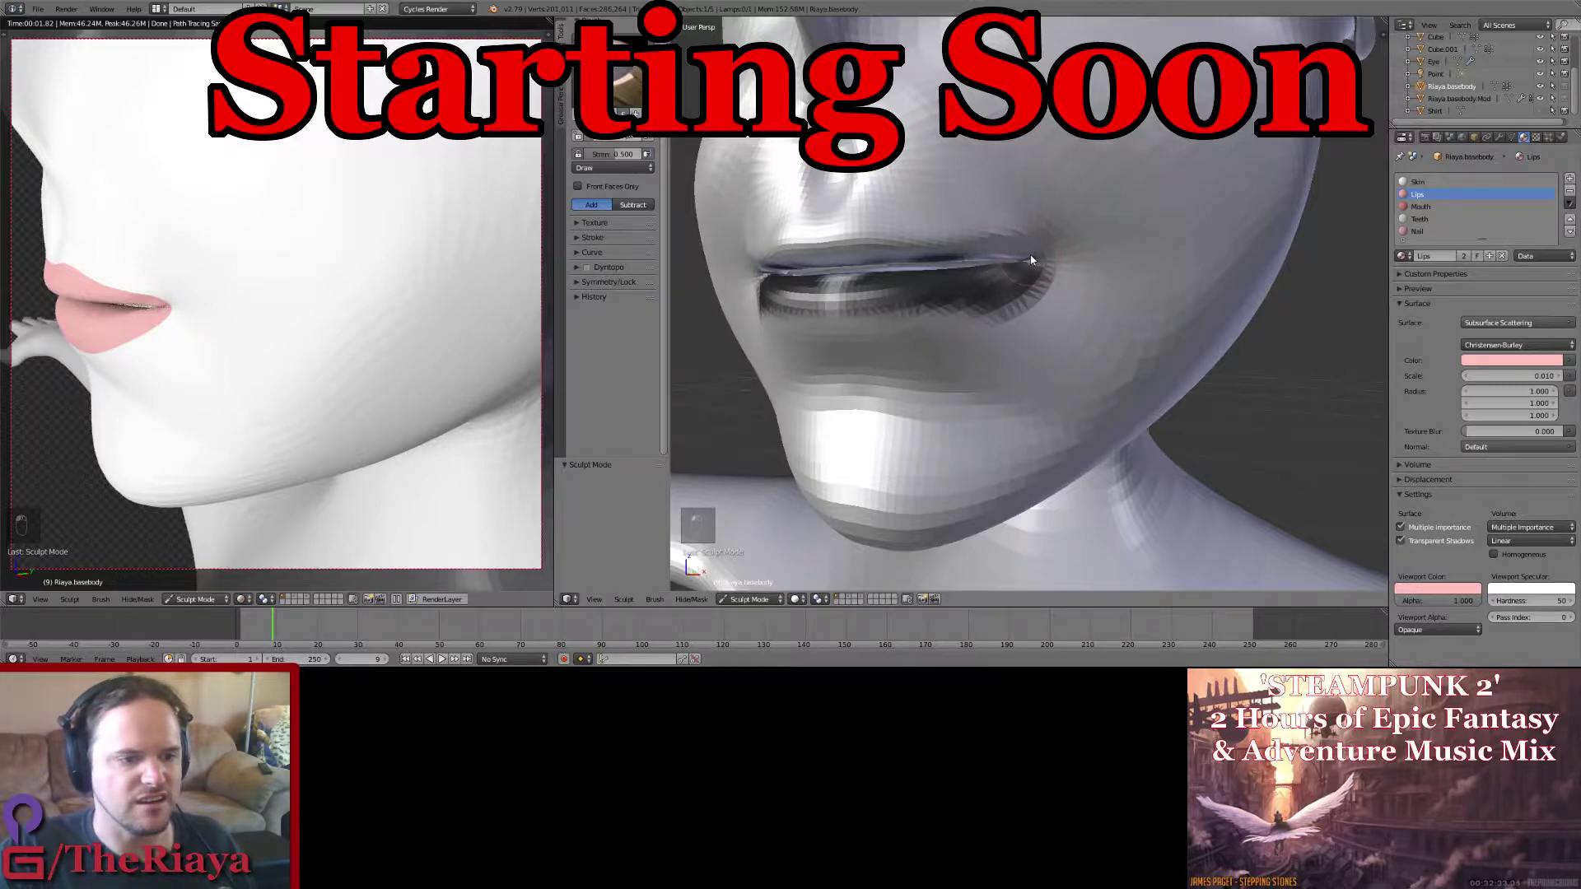
Step: Try flattening the corner of the mouth around the masked lower lip with the Flatten brush
middle_click_drag(1036, 252, 996, 247)
left_click(621, 76)
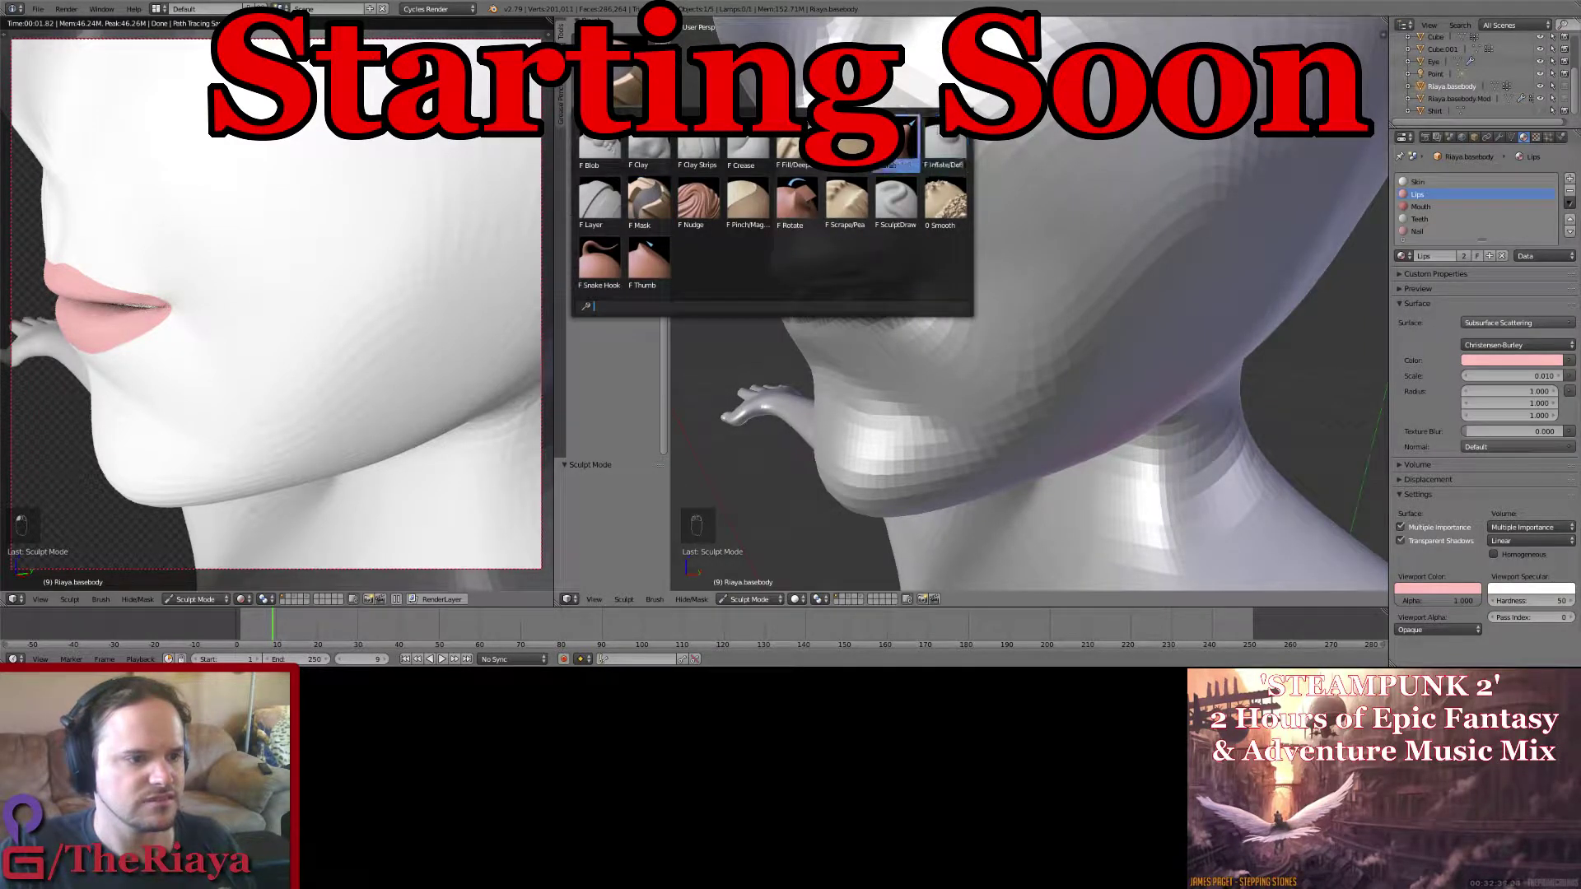
left_click(848, 144)
middle_click_drag(956, 235, 975, 229)
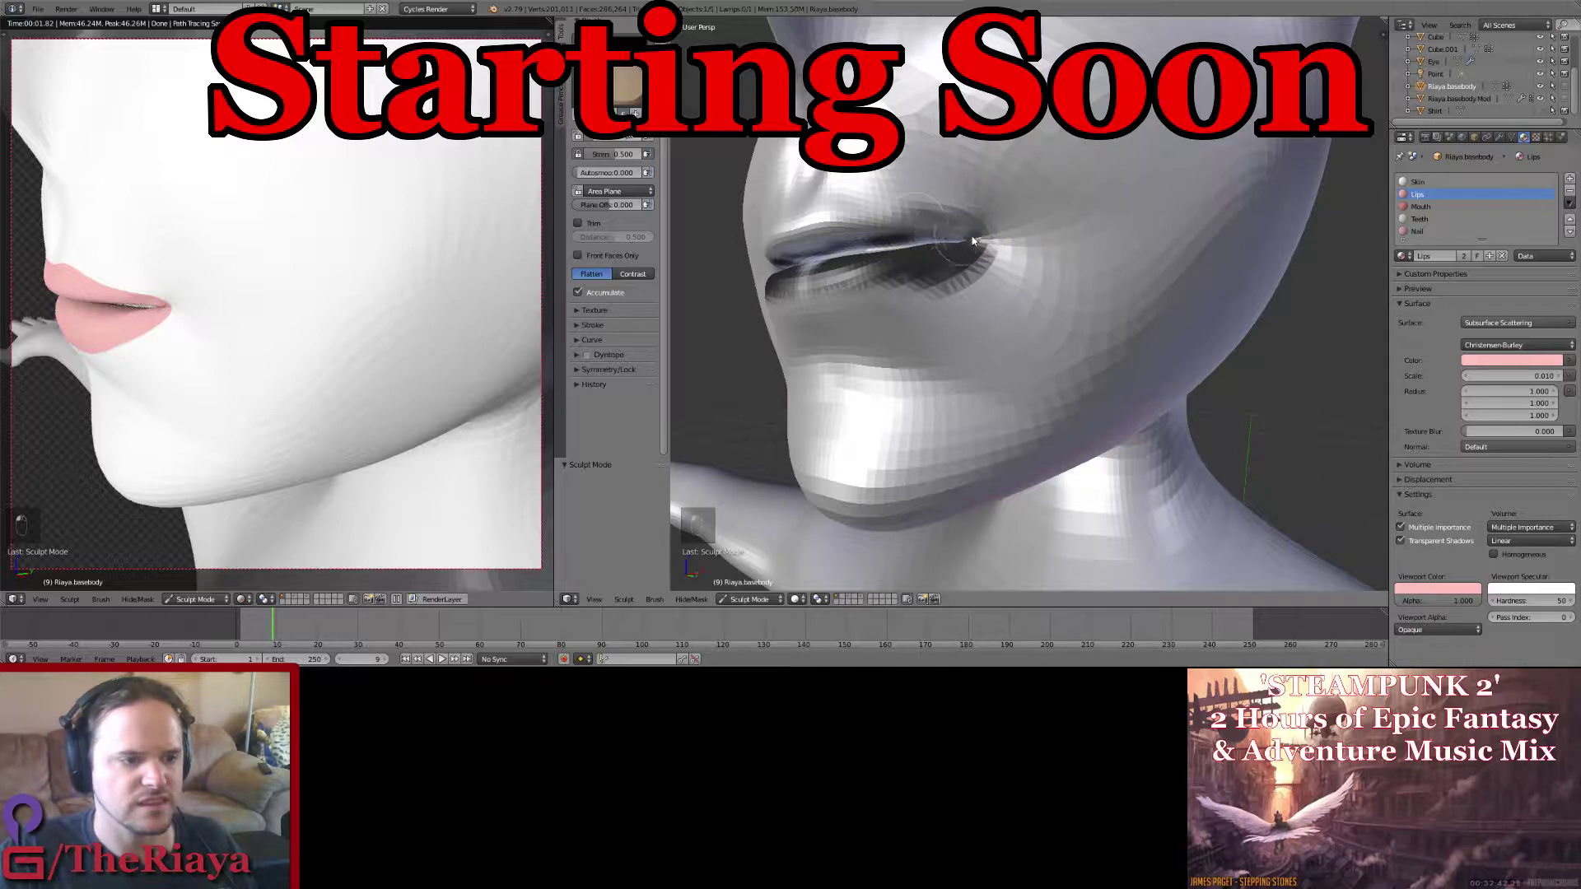
mouse_move(926, 235)
middle_mouse_down()
mouse_move(952, 257)
mouse_move(972, 231)
mouse_move(985, 238)
mouse_move(953, 241)
mouse_move(1059, 261)
mouse_move(840, 264)
middle_mouse_up()
Step: Try smoothing the mouth corner with the Smooth brush, and revert to an earlier Mask Brush state in the undo history
left_click(634, 102)
left_click(952, 220)
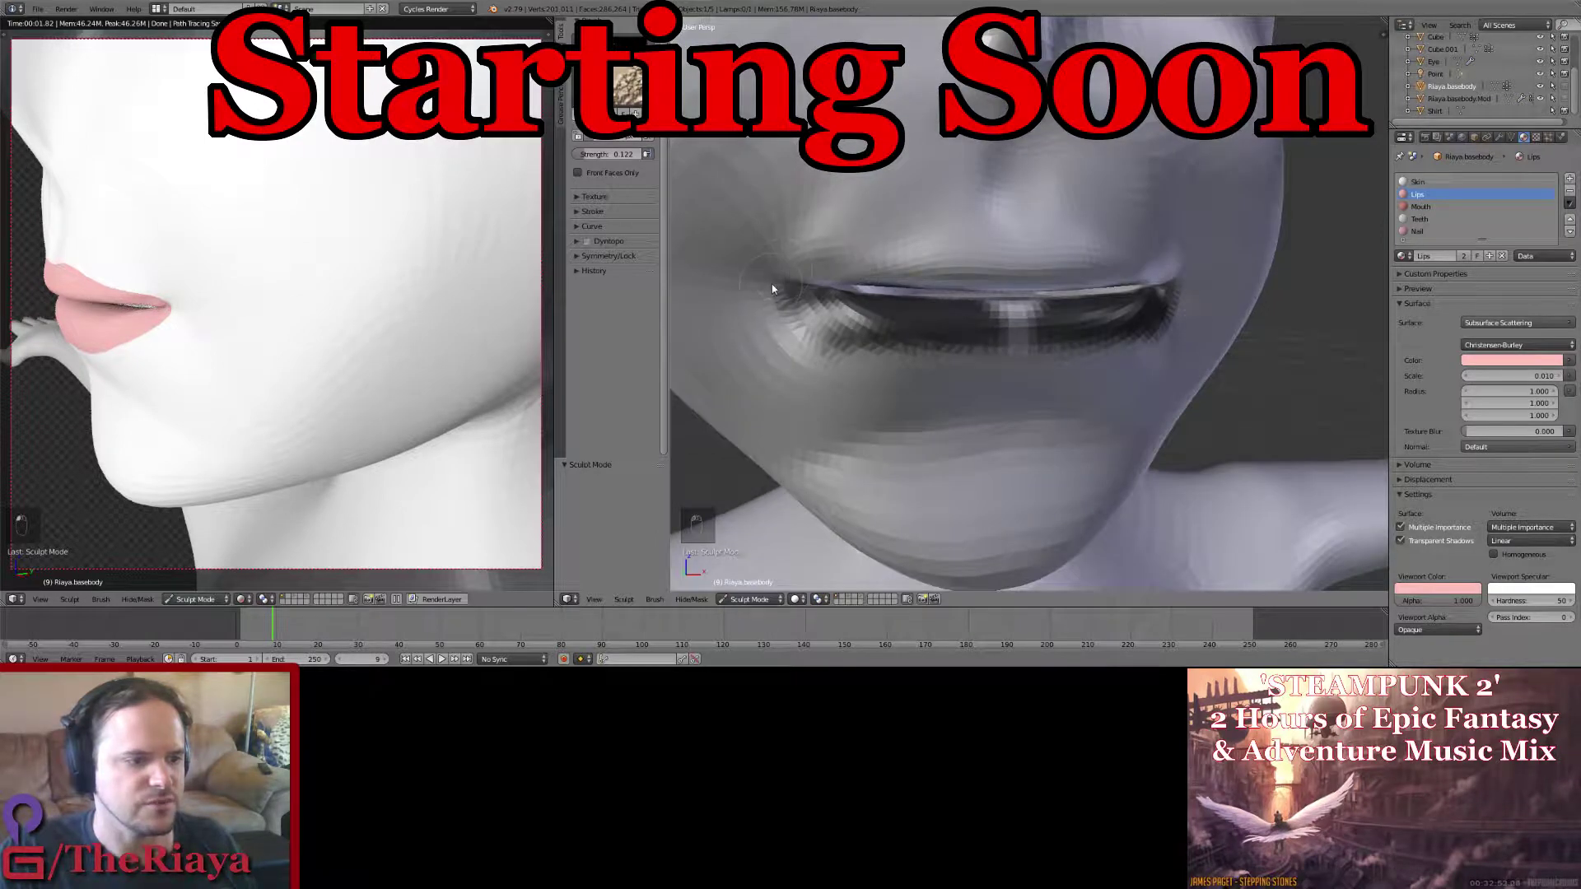
mouse_move(1026, 265)
middle_mouse_down()
mouse_move(1048, 271)
mouse_move(1039, 242)
mouse_move(1065, 247)
mouse_move(1056, 259)
middle_mouse_up()
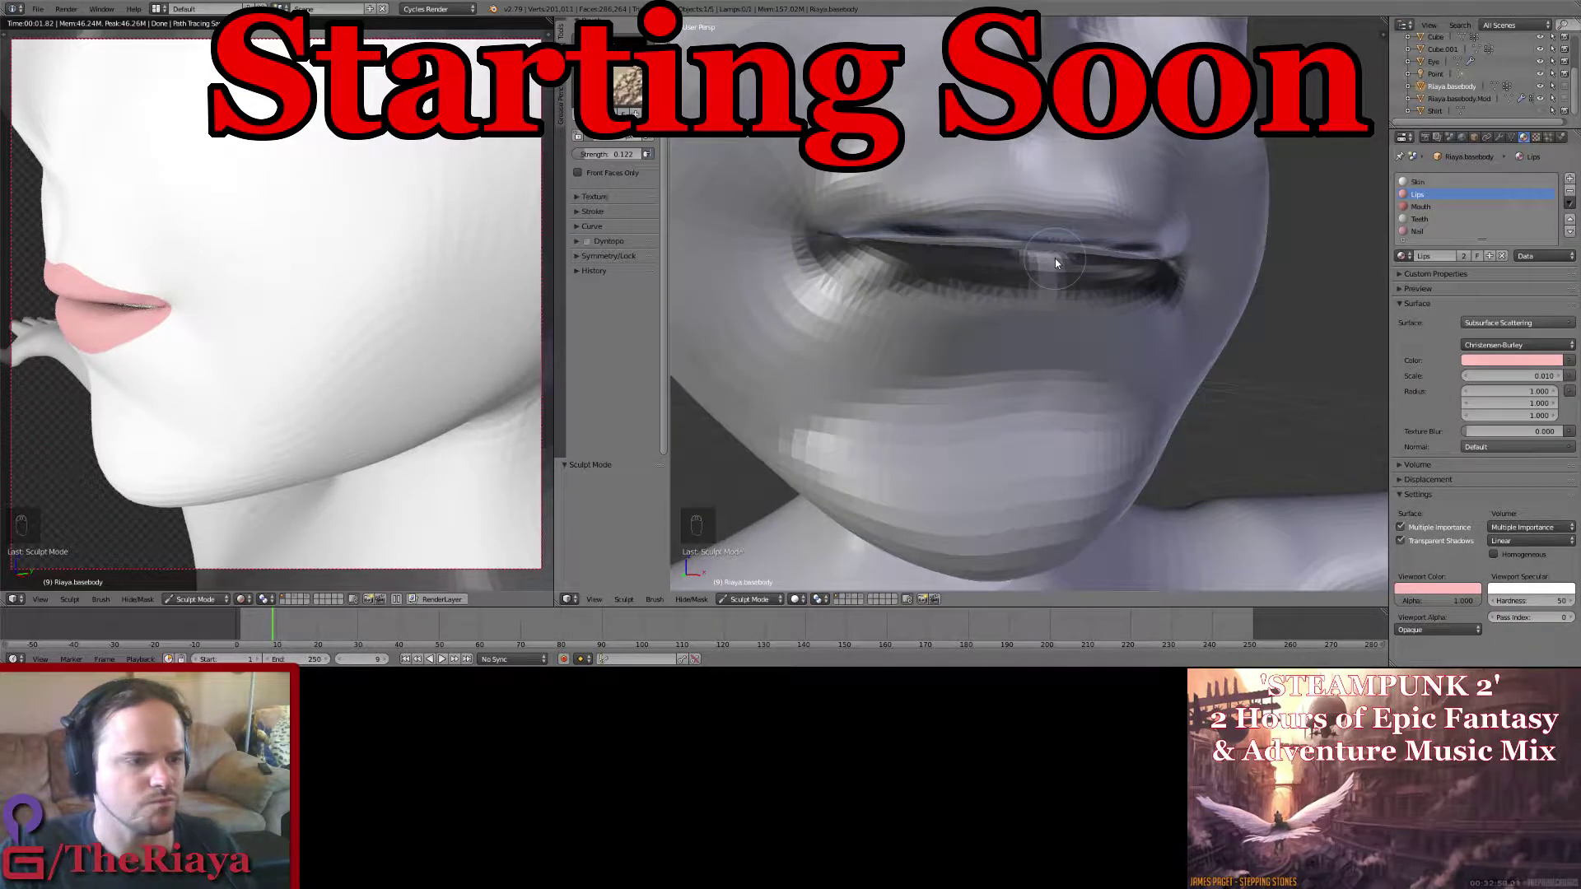
key("ctrl+alt+z")
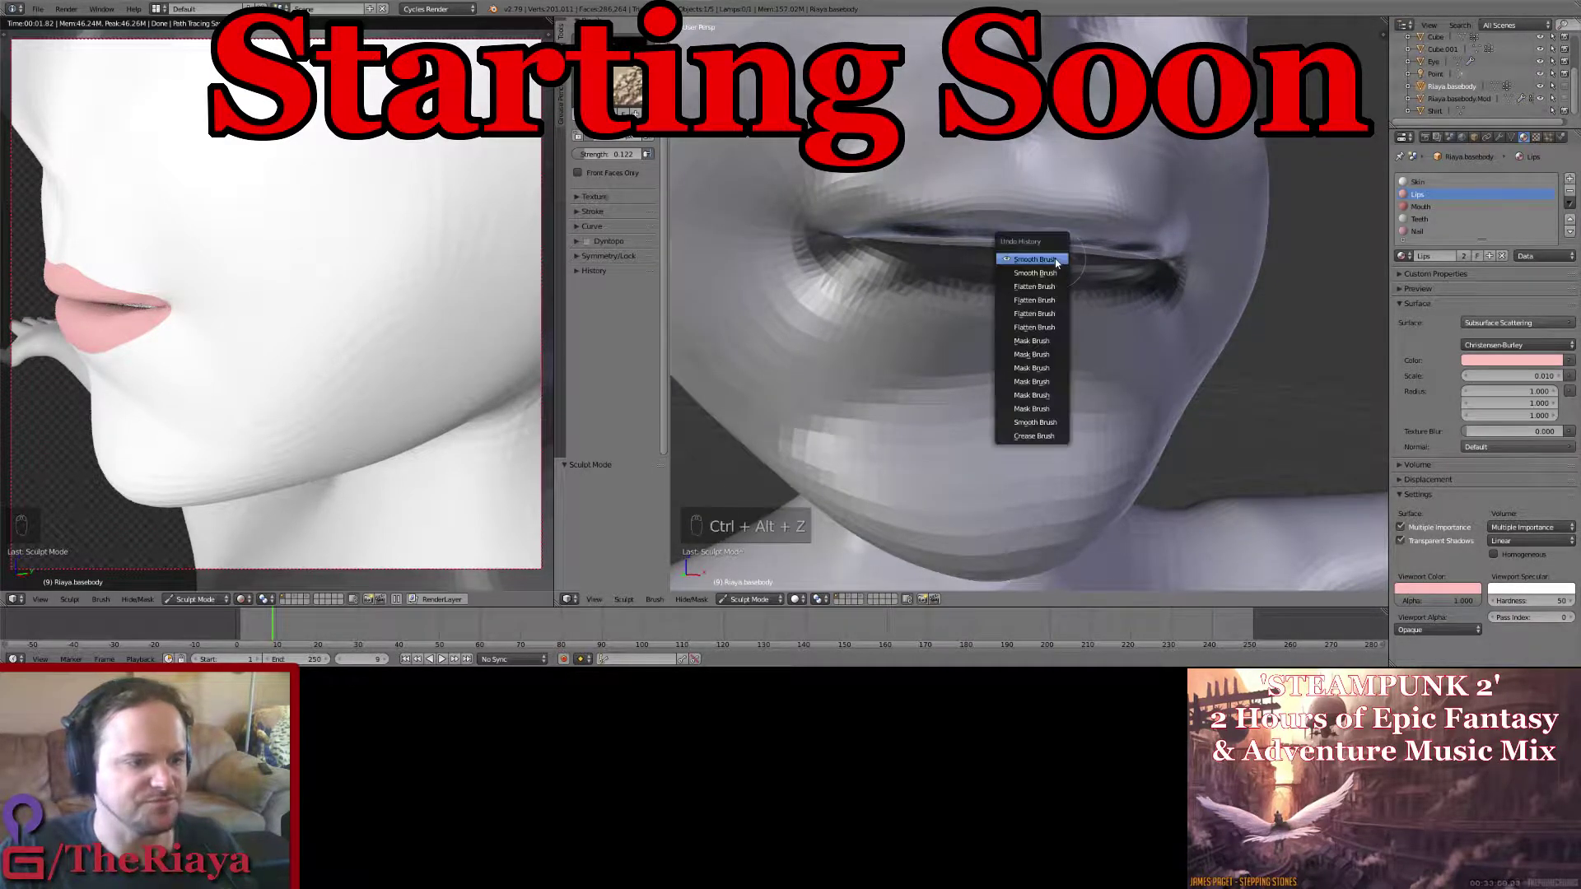
left_click(1033, 354)
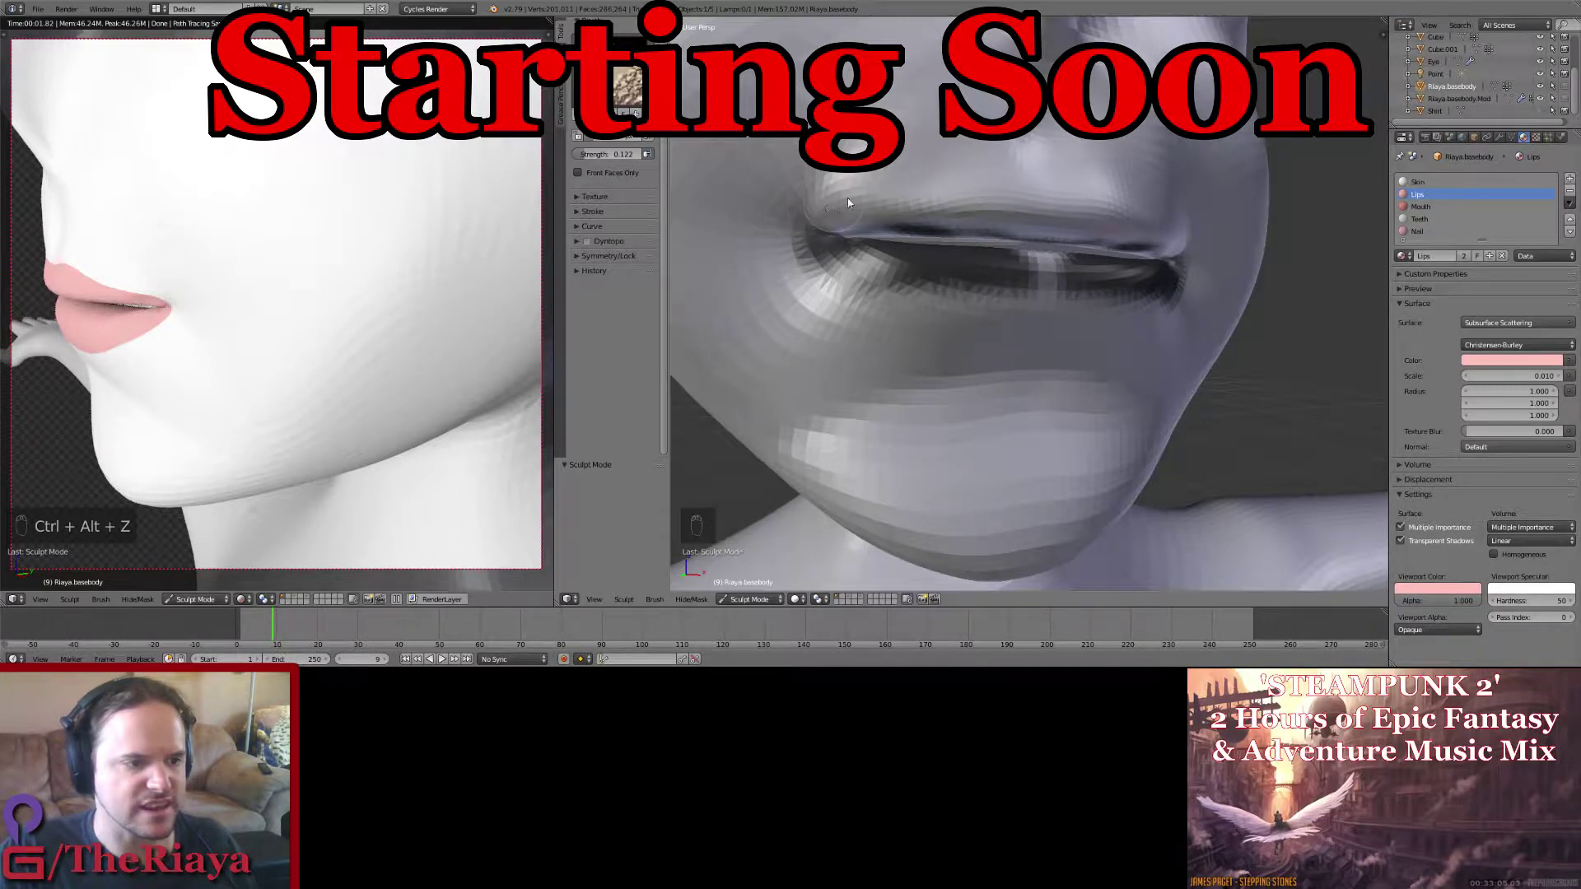
Step: Save the masked sculpt over TheRiaya 11 Modifier Applied.blend and frame the mouth corner closely in the rendered view
middle_click_drag(862, 208, 960, 247)
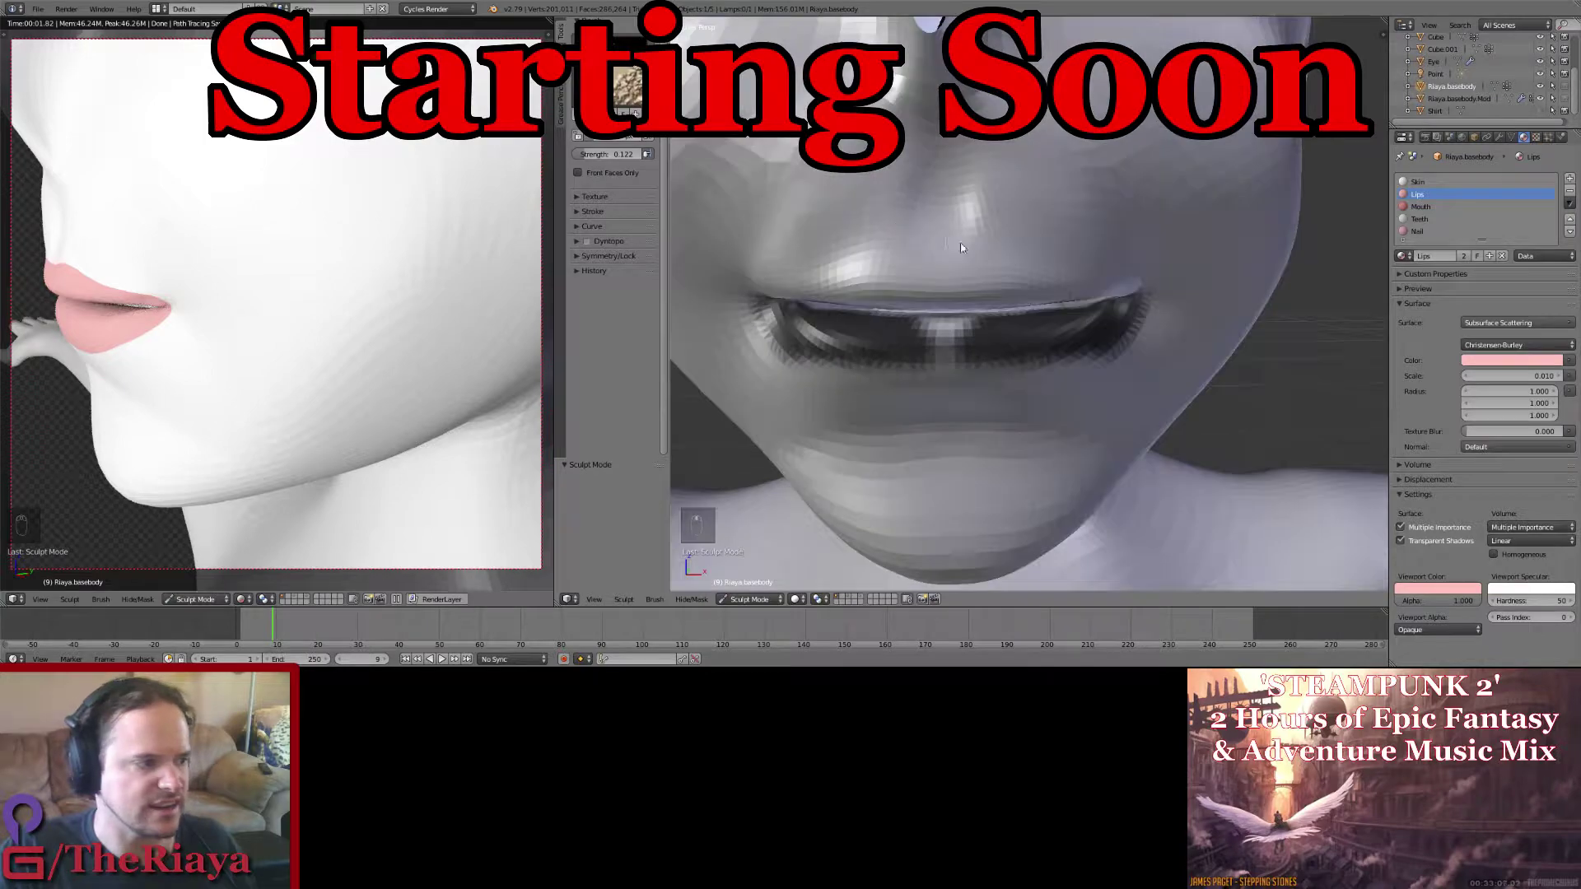
key("ctrl+s")
left_click(1063, 301)
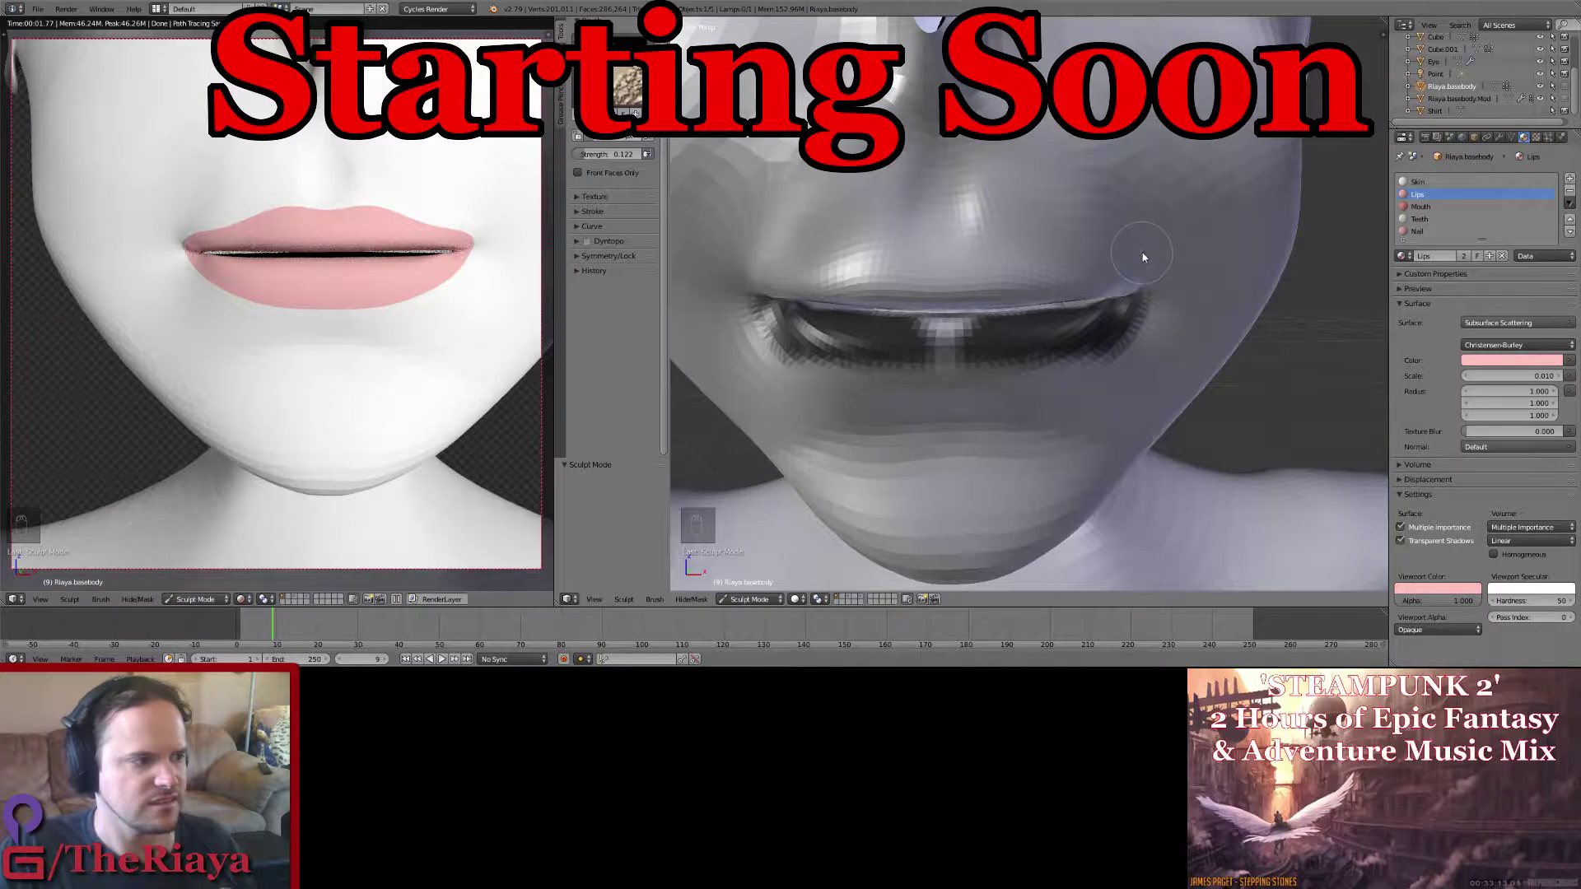
middle_click_drag(1051, 258, 1020, 252)
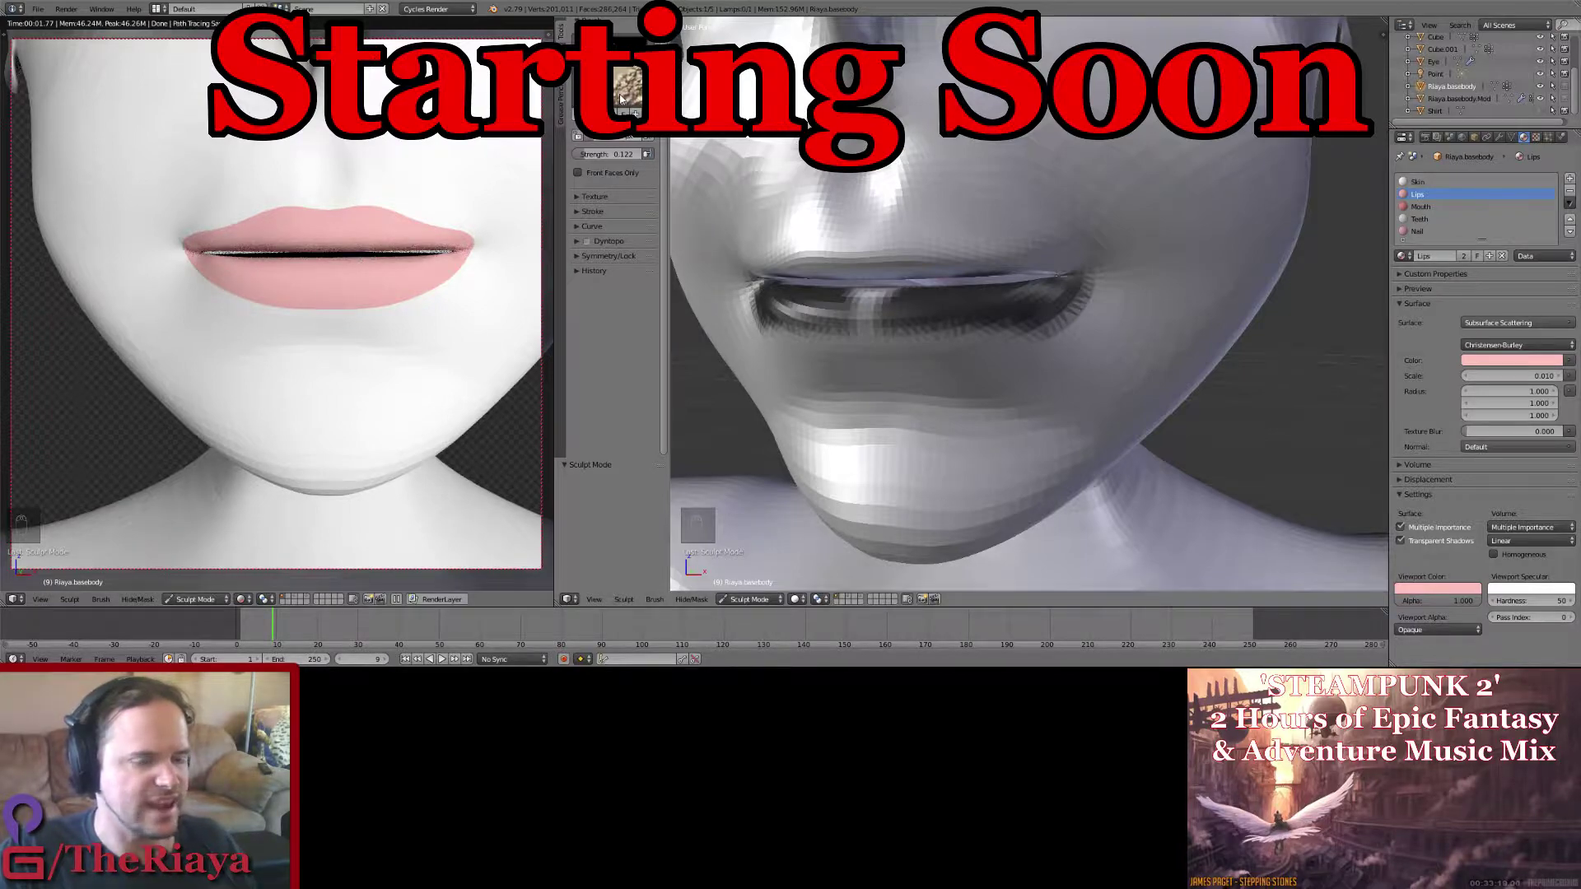
middle_click_drag(471, 222, 317, 295, "shift")
scroll(407, 239, "up", 1)
key("ctrl+s")
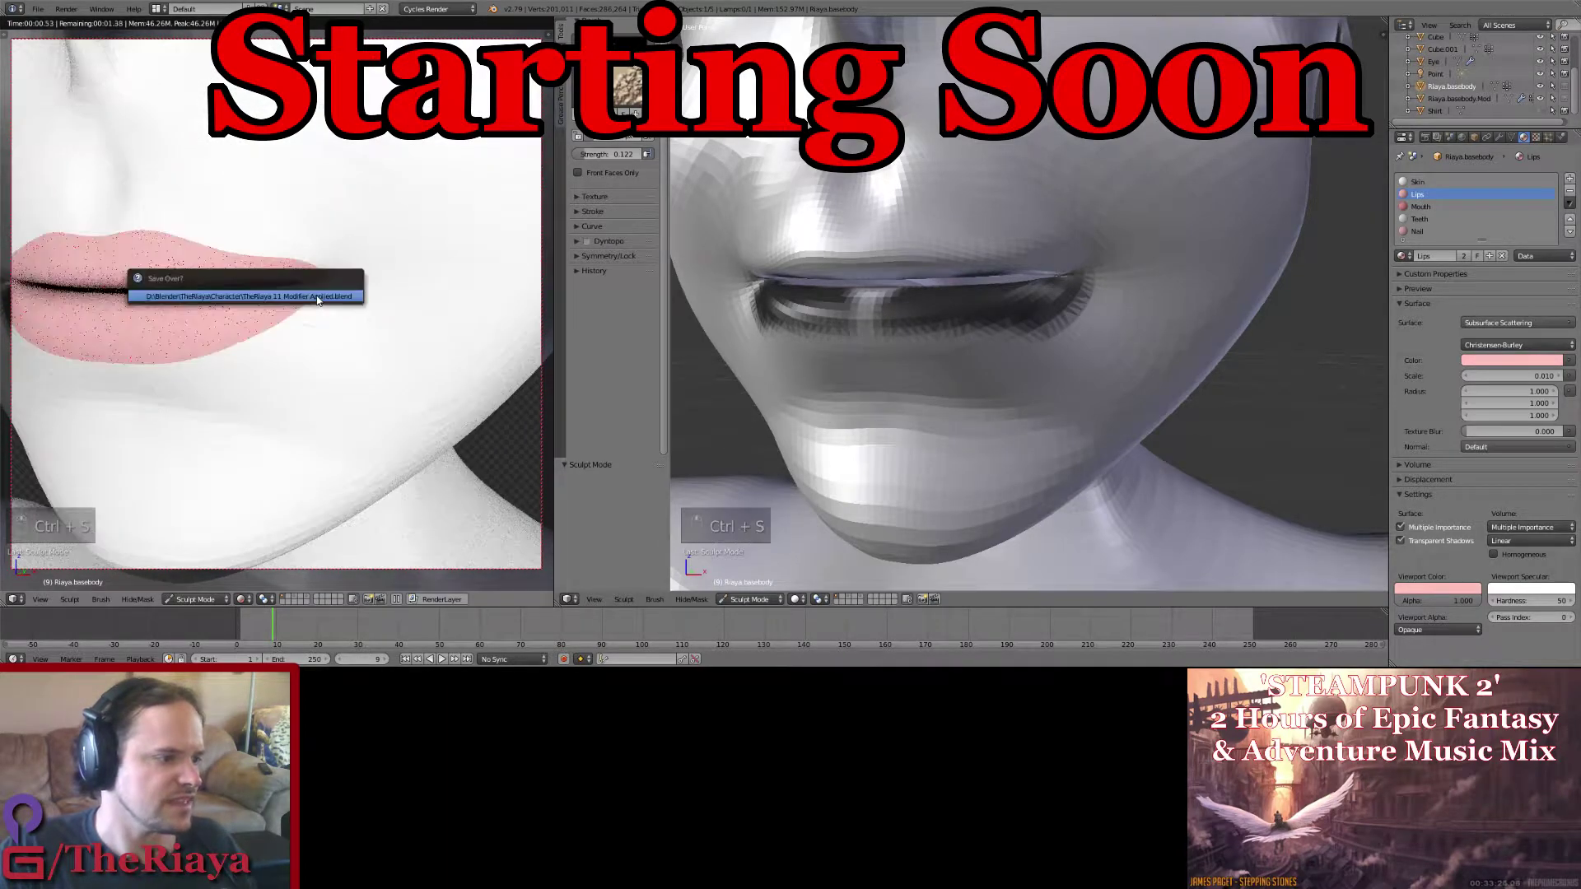
left_click(318, 297)
Step: Switch to the Grab brush and adjust its radius for reshaping the corner of the lips in the rendered view
middle_click_drag(1148, 303, 1090, 303)
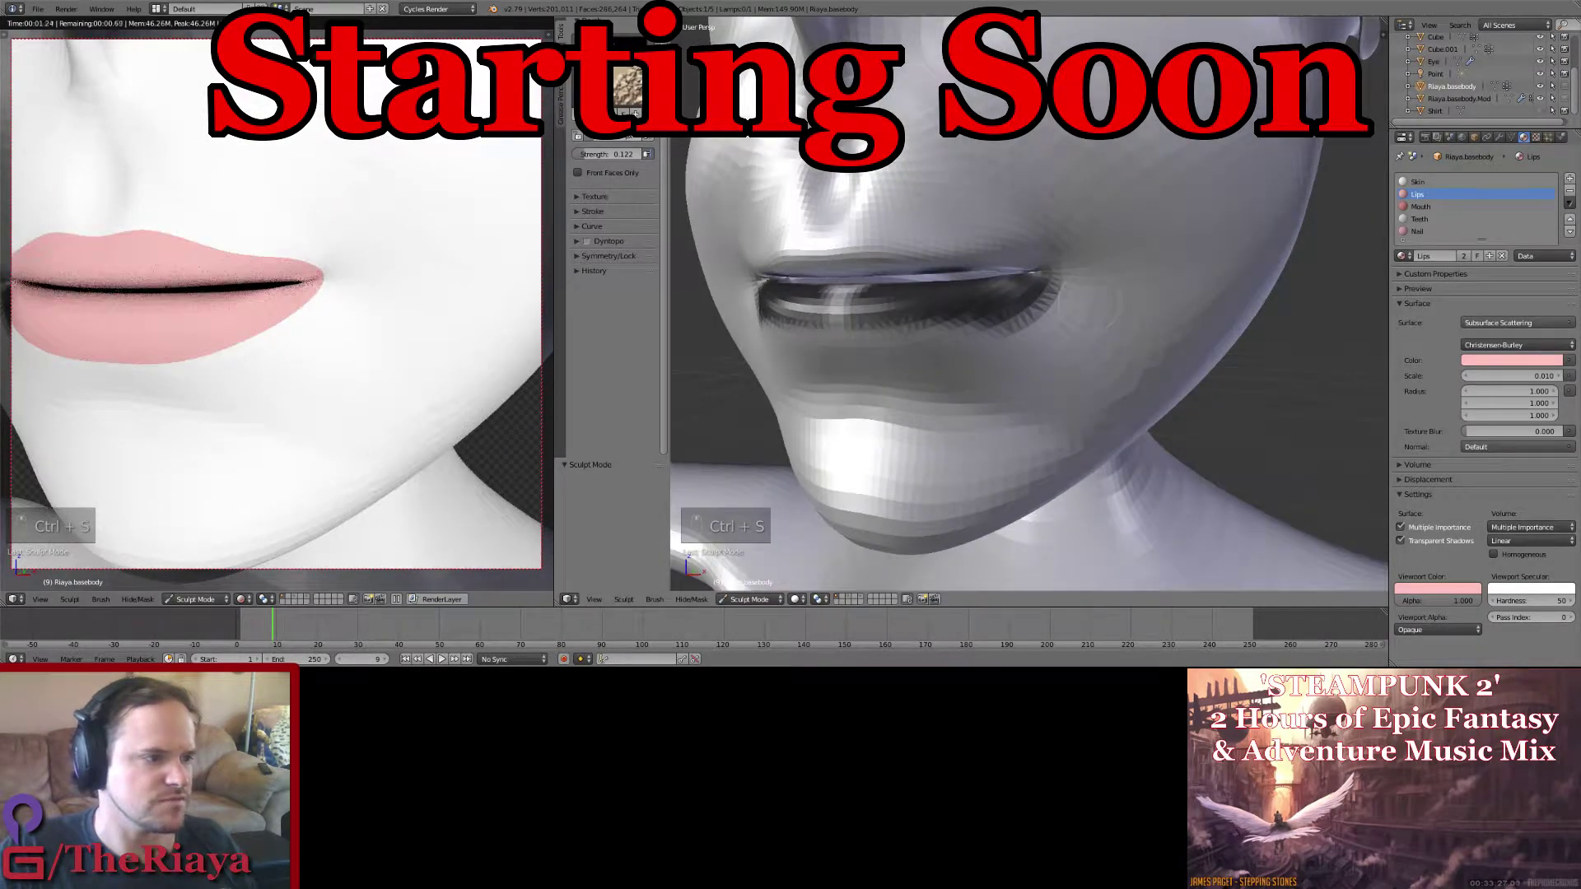
left_click(628, 87)
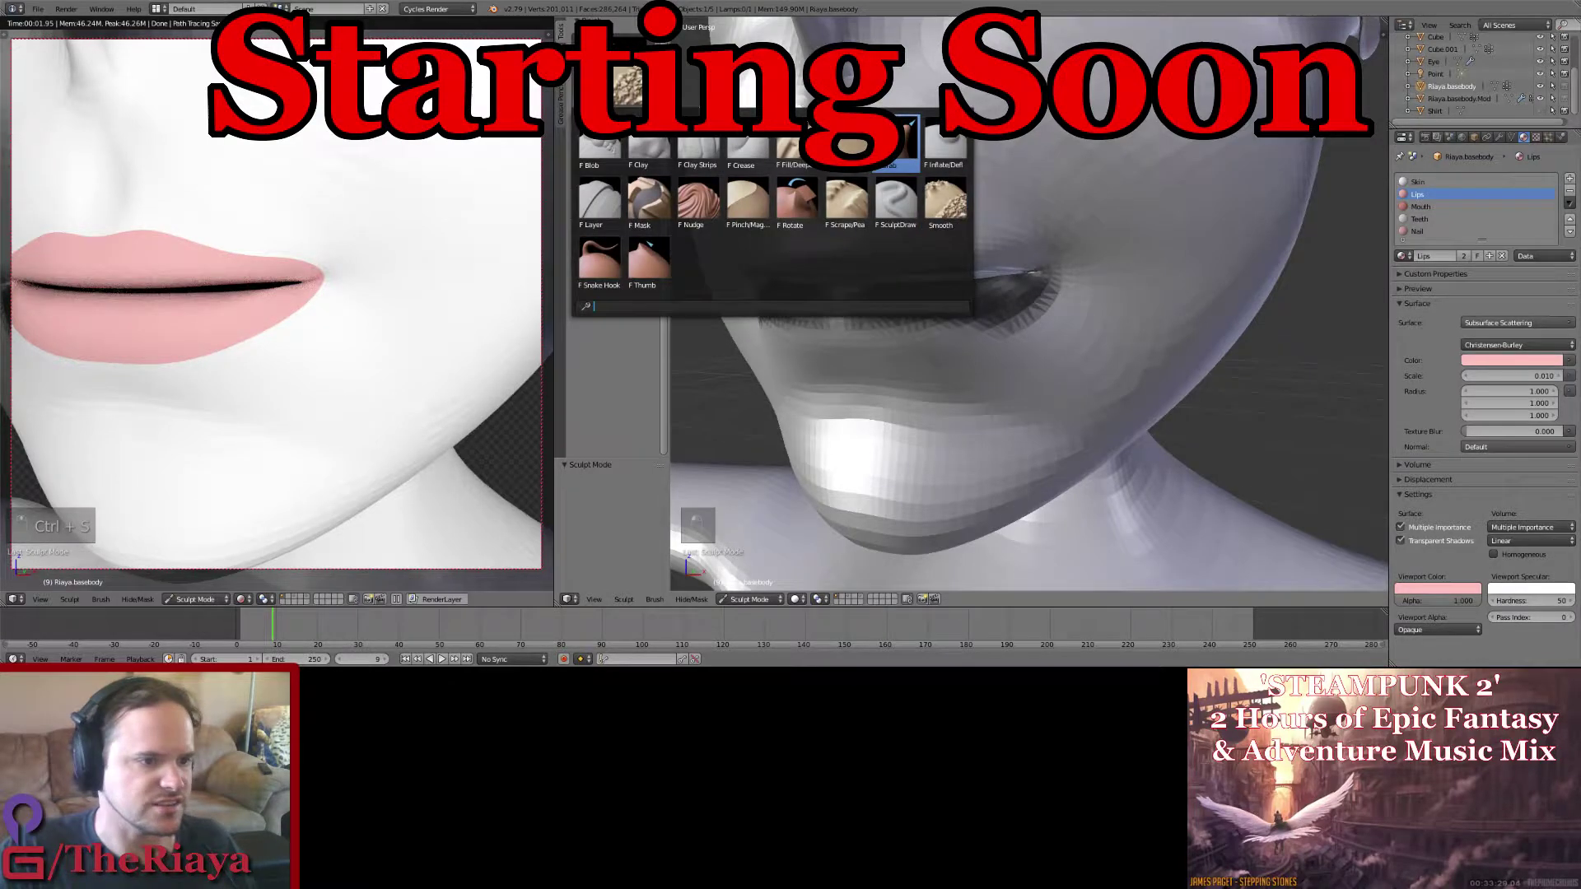
left_click(891, 146)
middle_click_drag(356, 229, 382, 240)
key("f")
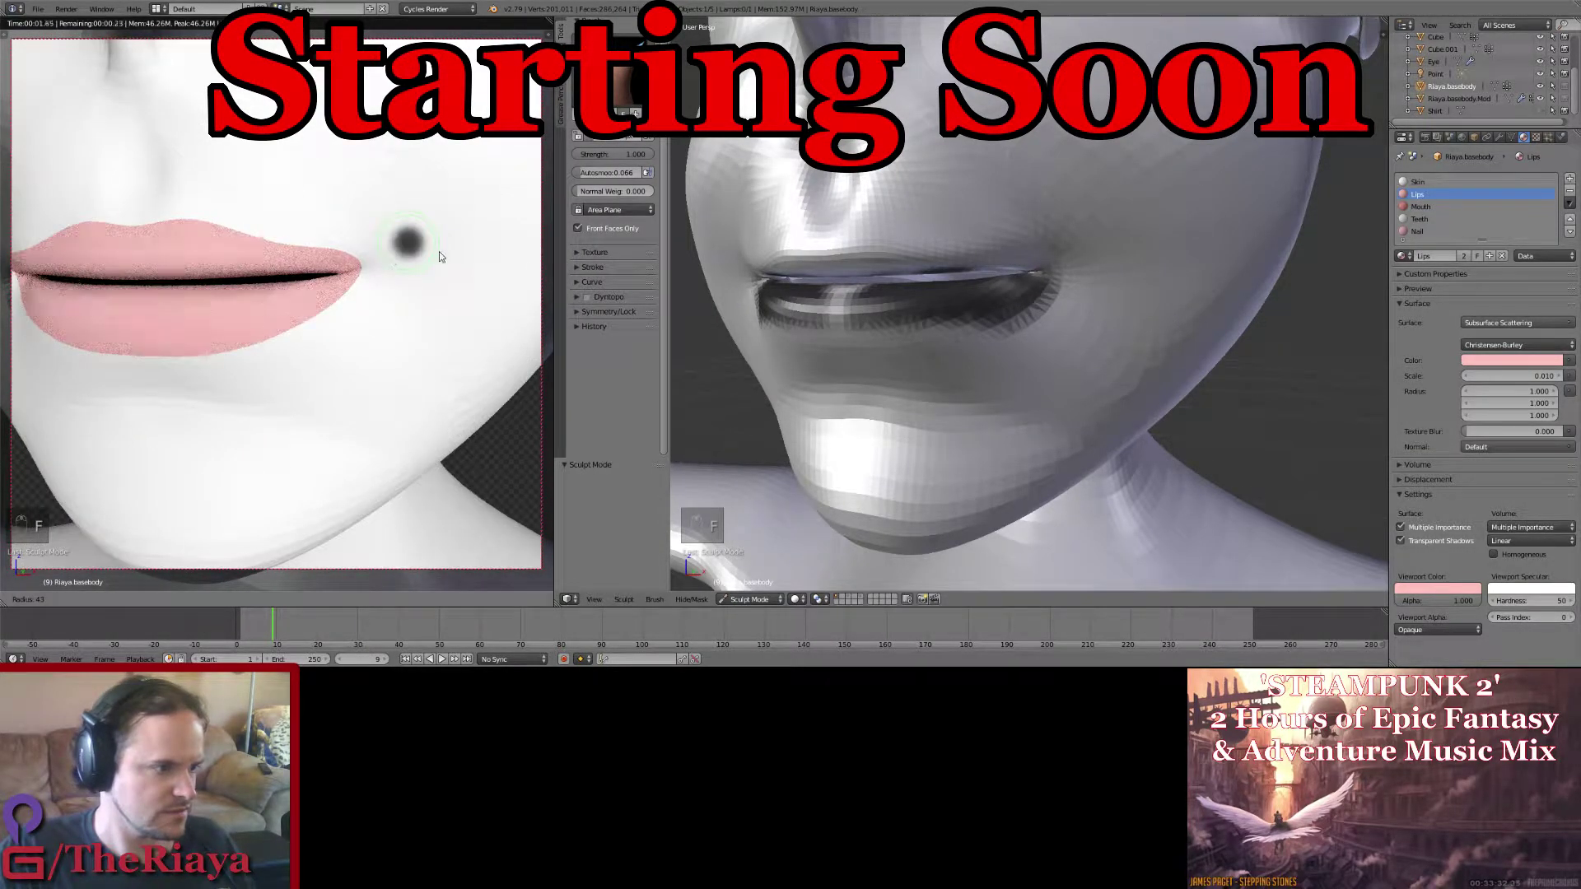
left_click(444, 246)
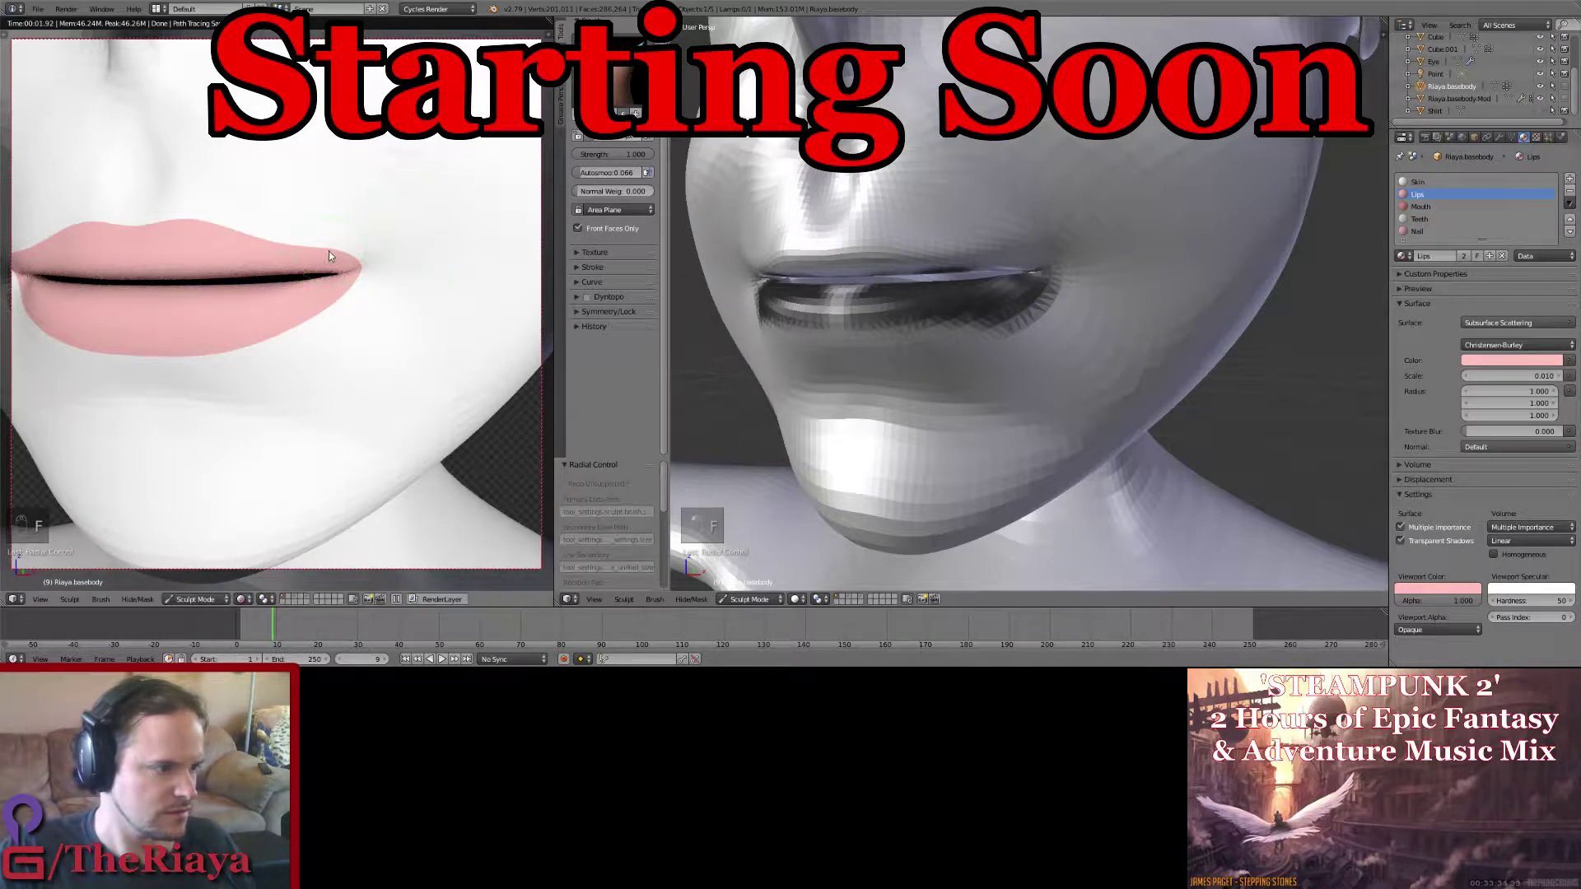
key("f")
left_click(323, 254)
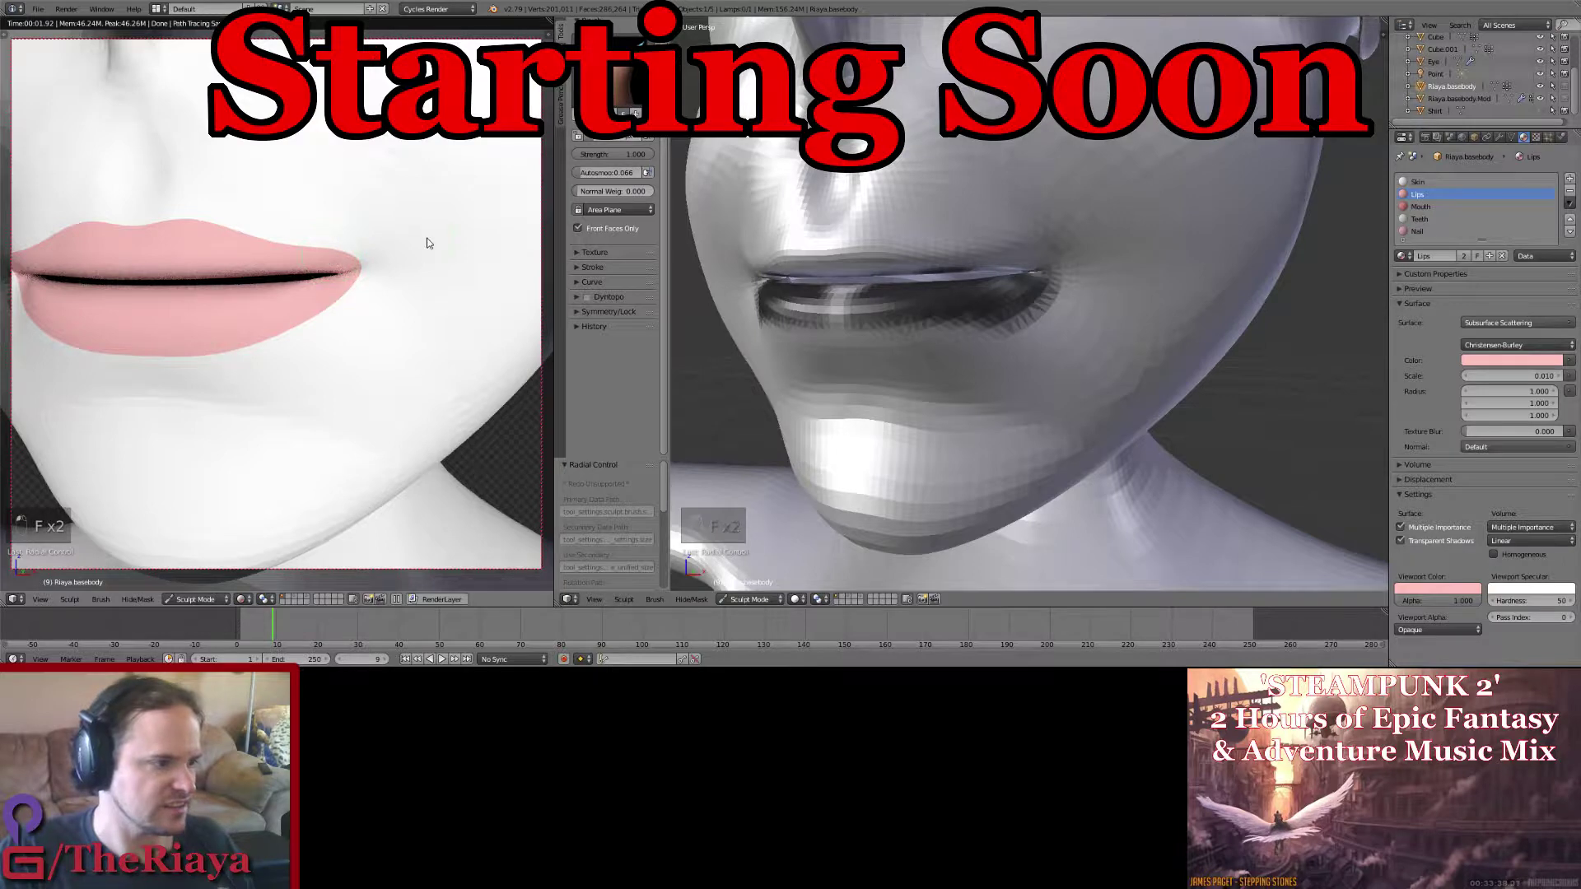
Step: Step back through the undo history for the mouth corner and save the sculpt over the existing file
key("ctrl+alt+z")
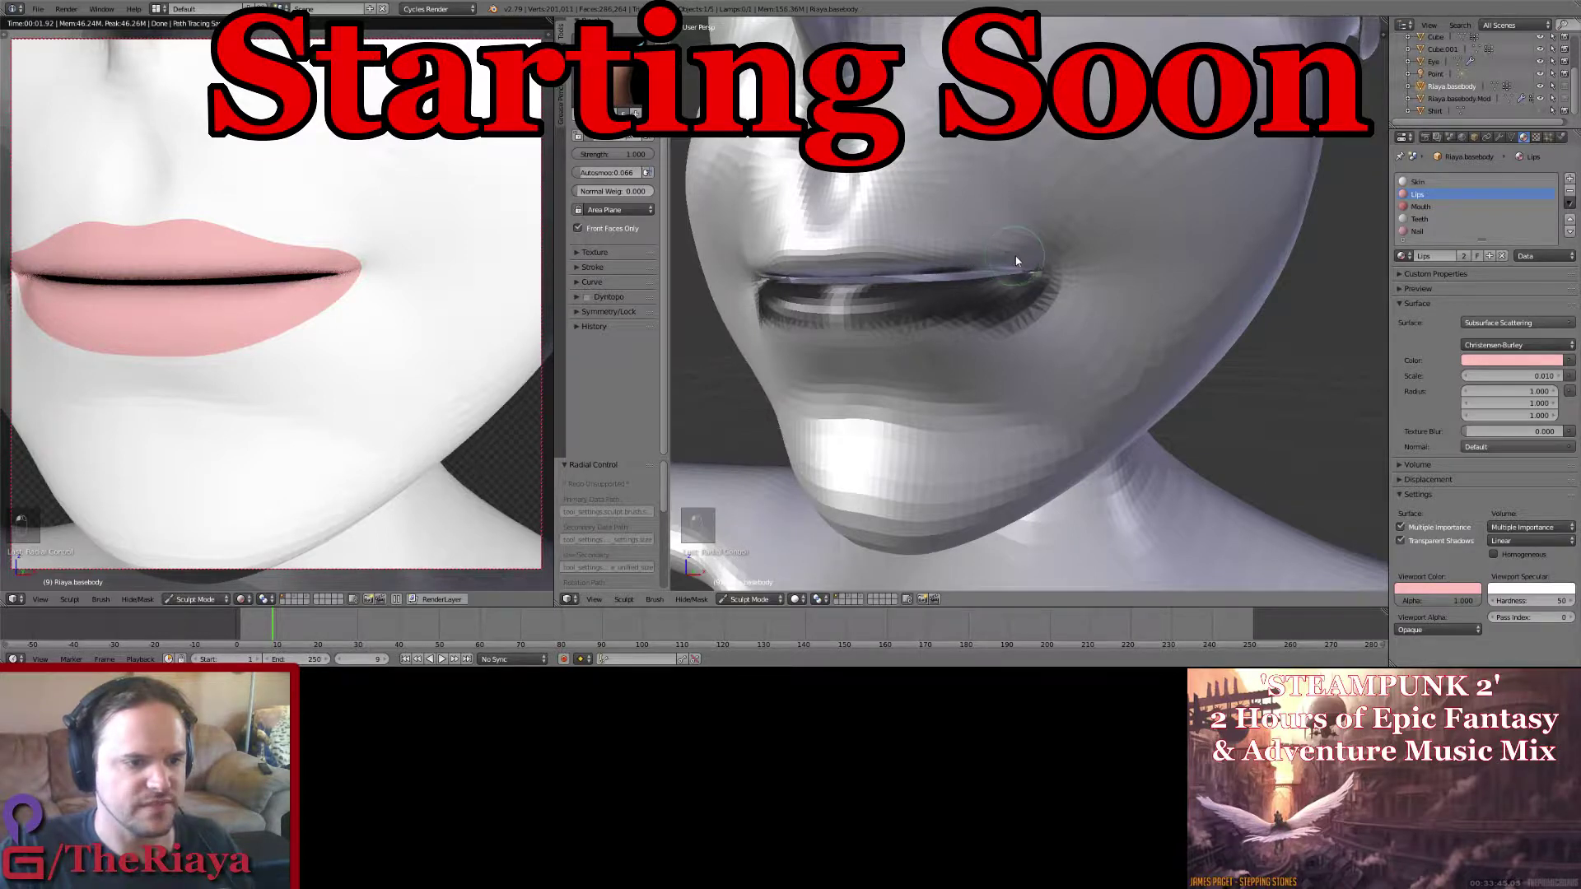
middle_click_drag(1018, 257, 1007, 218)
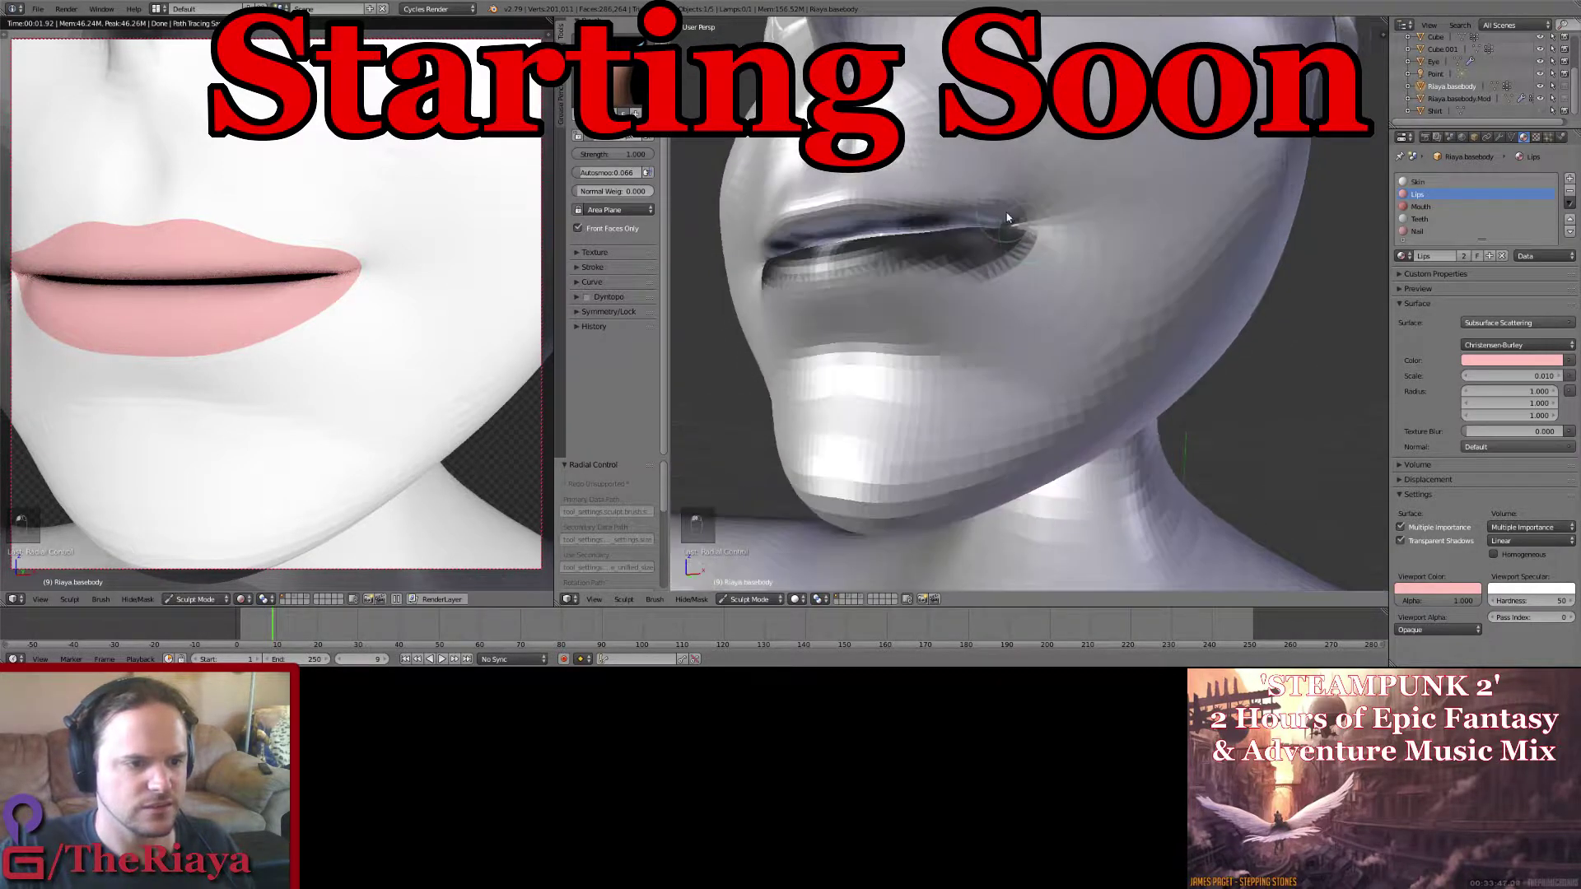
key("ctrl+s")
left_click(1070, 182)
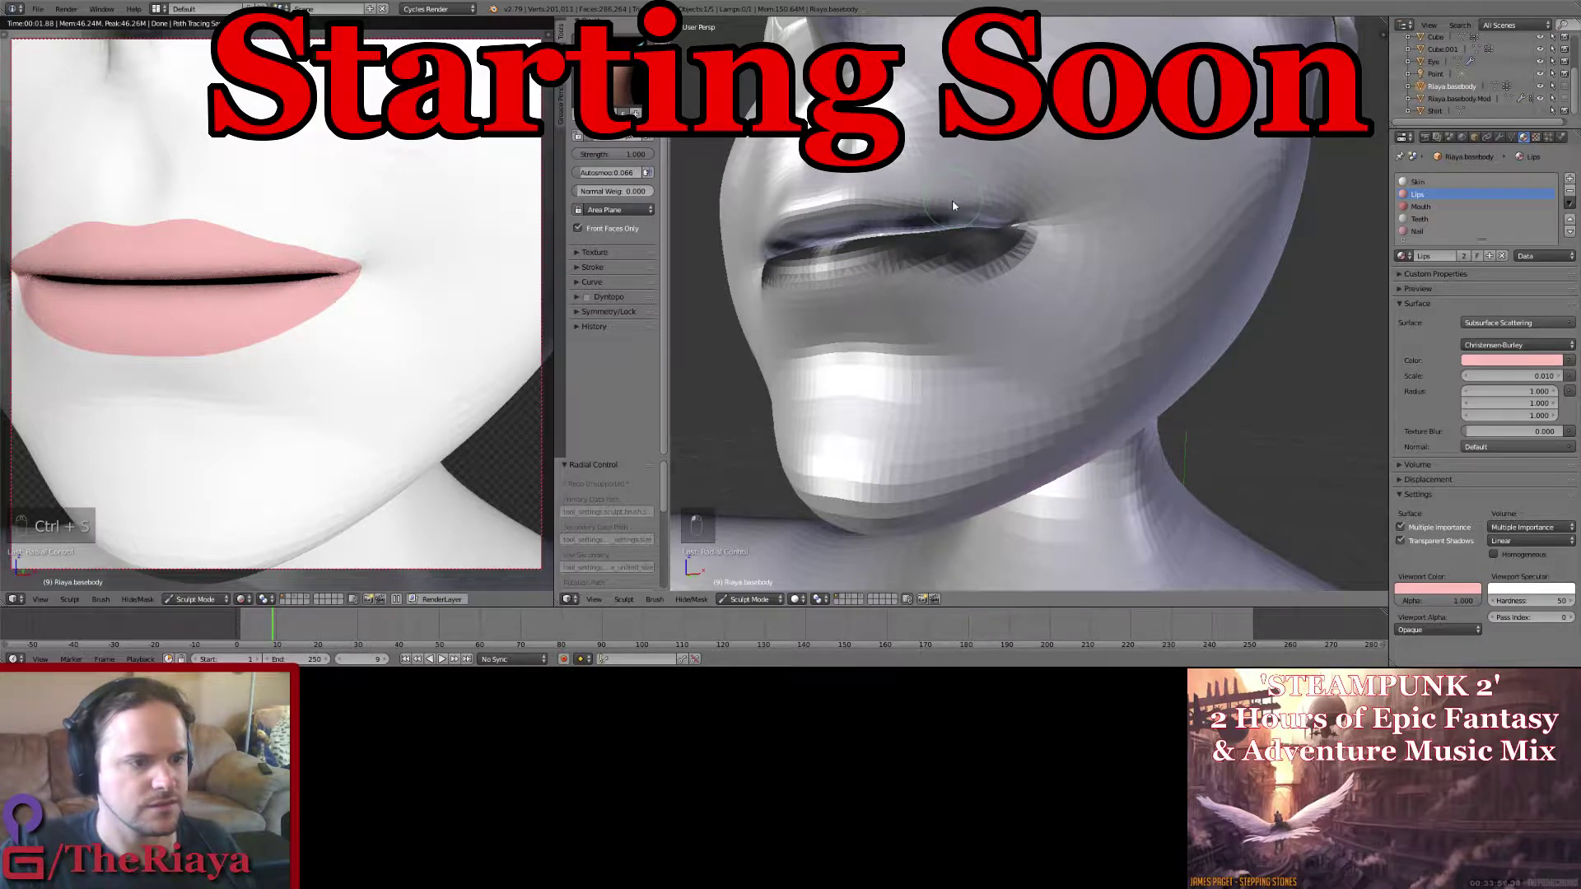
Step: Save the sculpt over the existing file, face the mouth from the front and switch the body mesh to Edit Mode
key("ctrl+s")
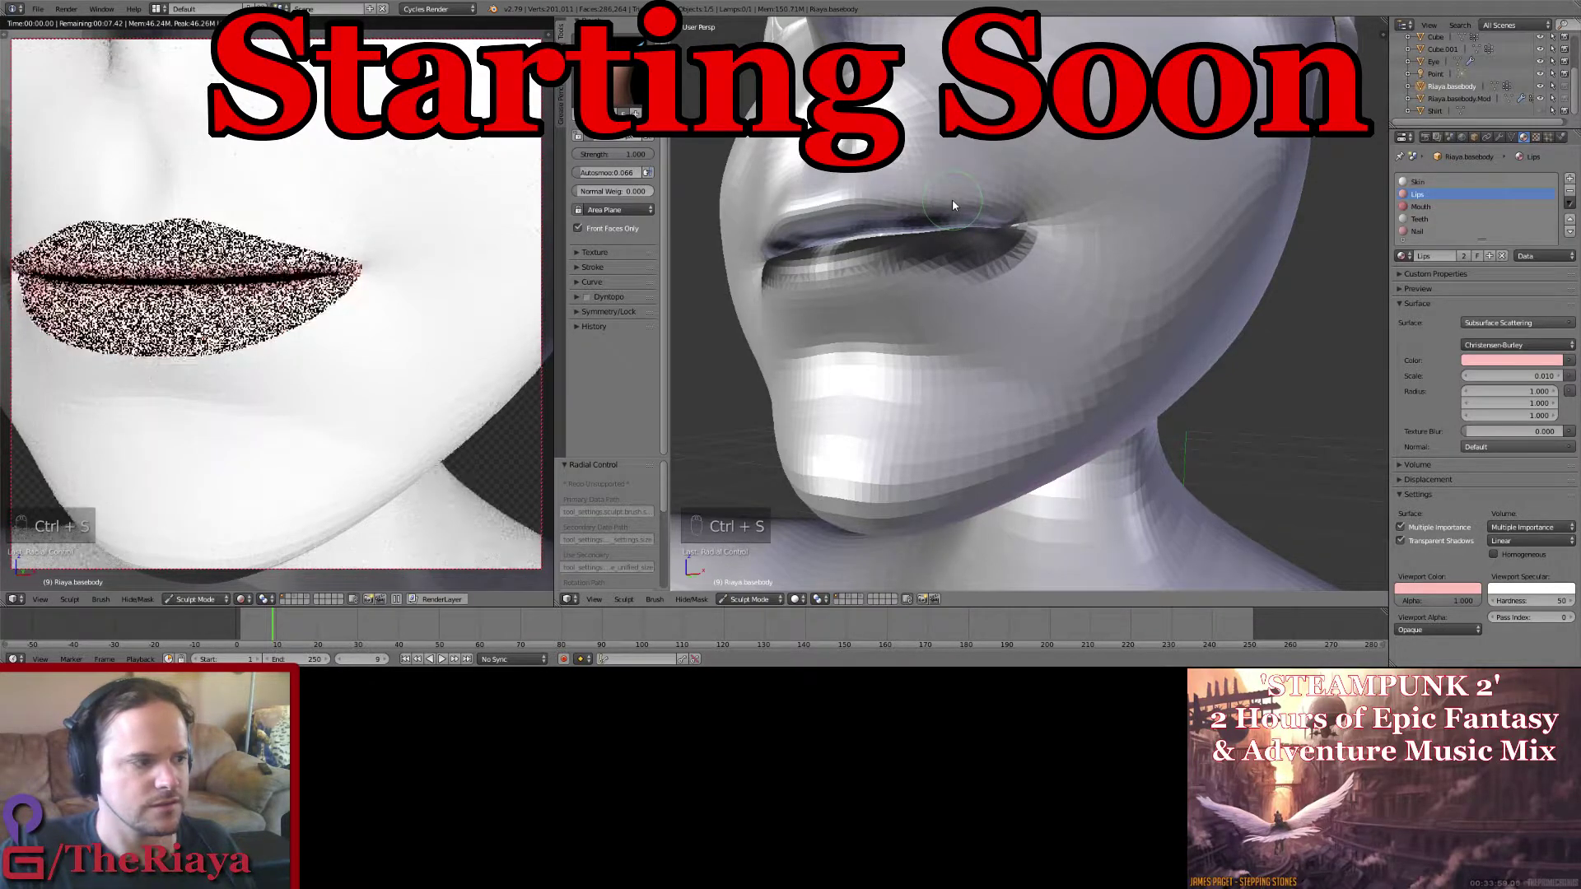
middle_click_drag(951, 204, 889, 245)
mouse_move(885, 251)
middle_mouse_down()
mouse_move(961, 256)
mouse_move(901, 243)
middle_mouse_up()
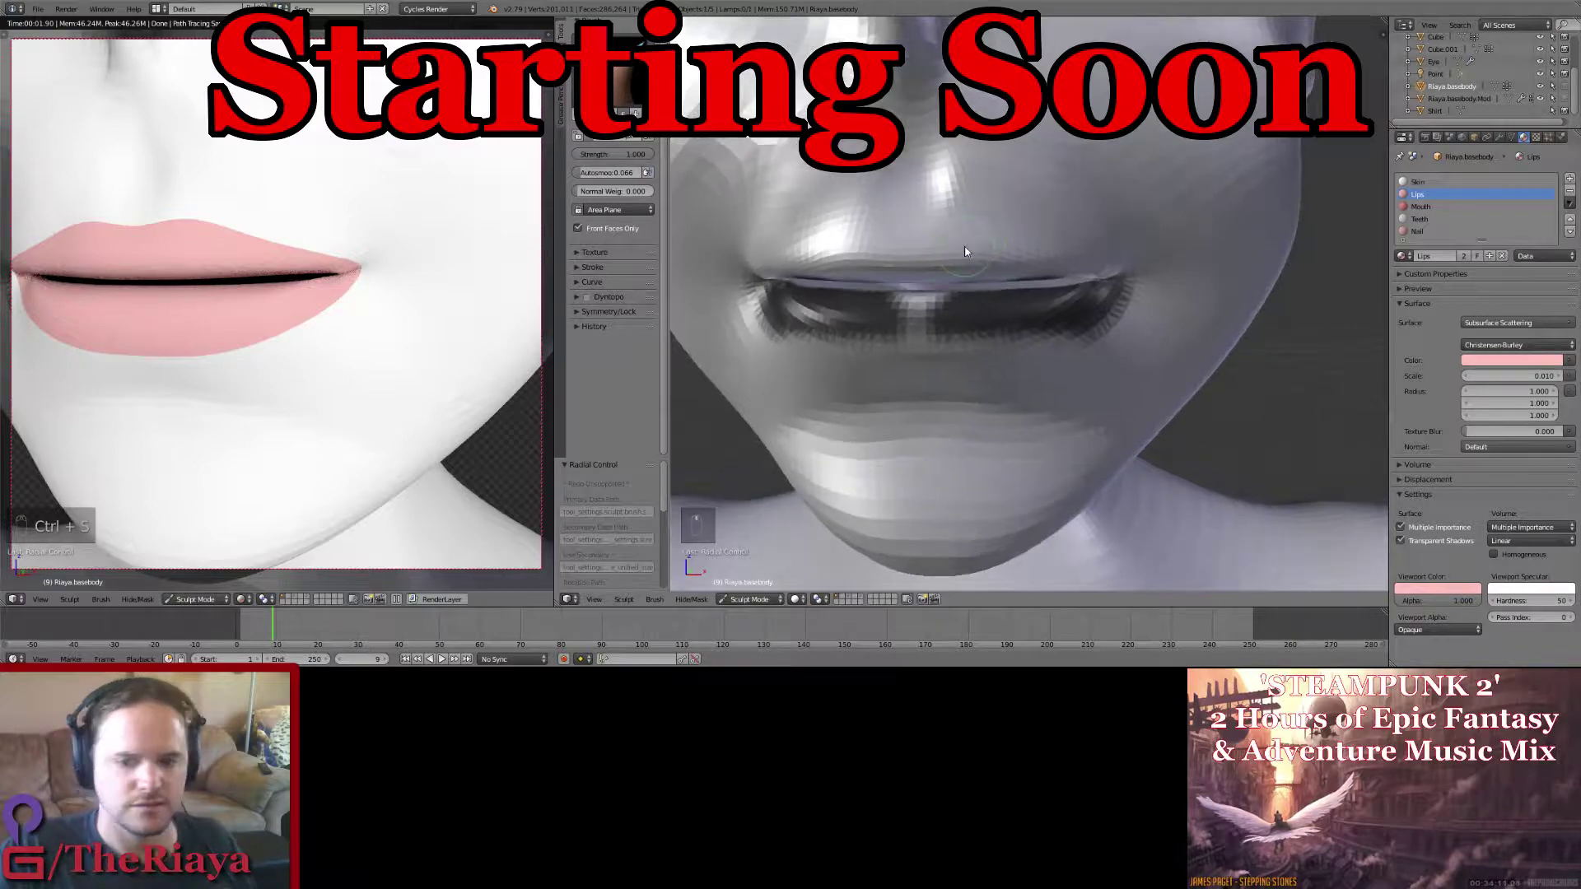
key("ctrl+s")
left_click(898, 239)
key("Tab")
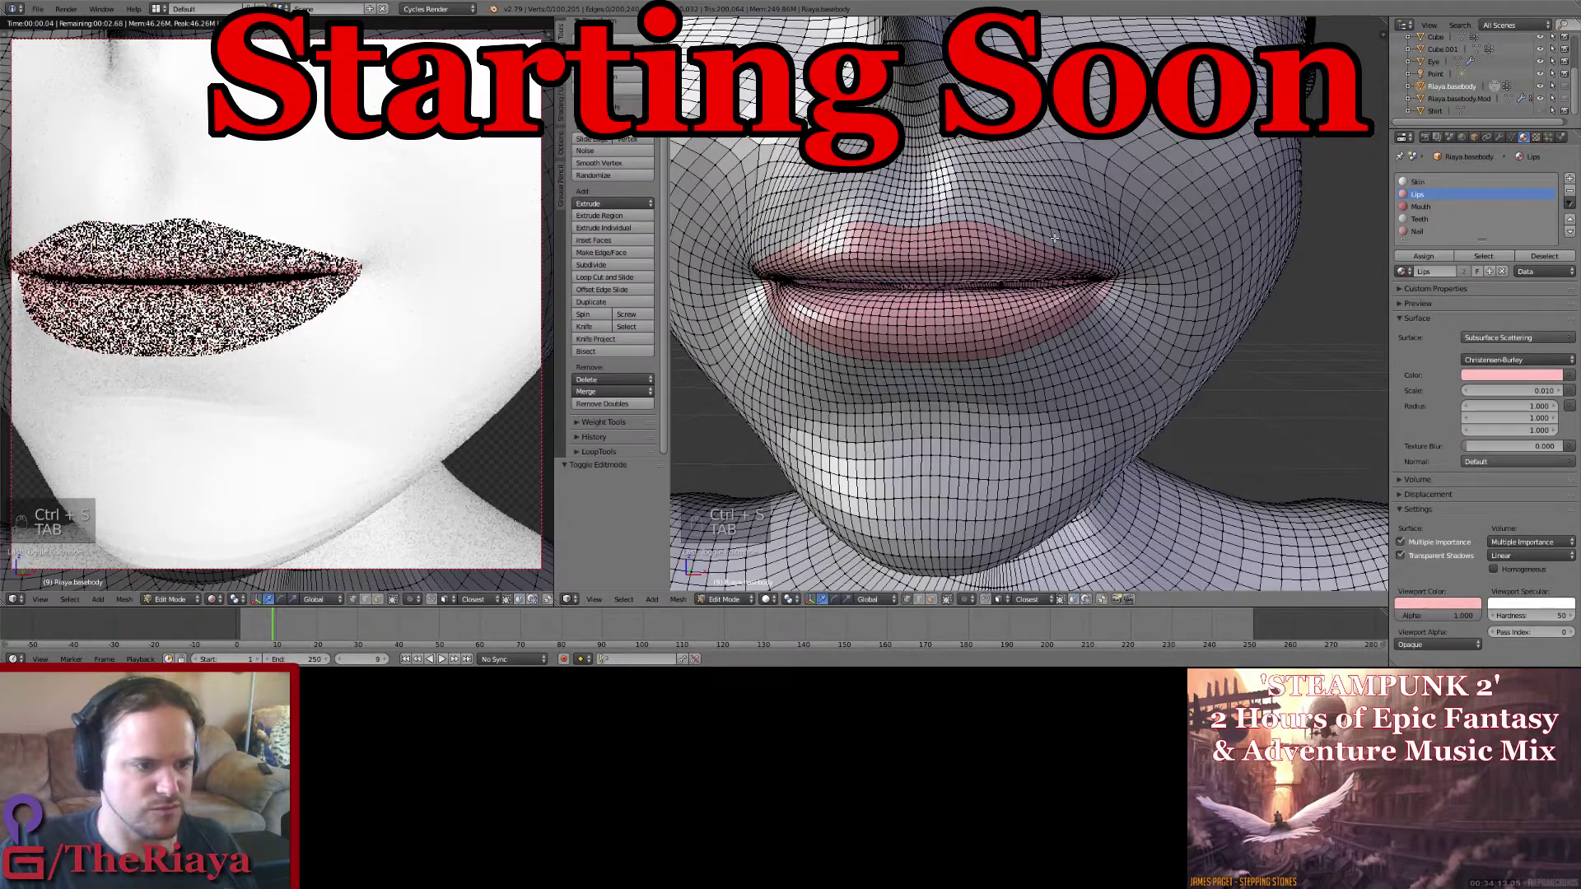
middle_click_drag(1047, 313, 1047, 282)
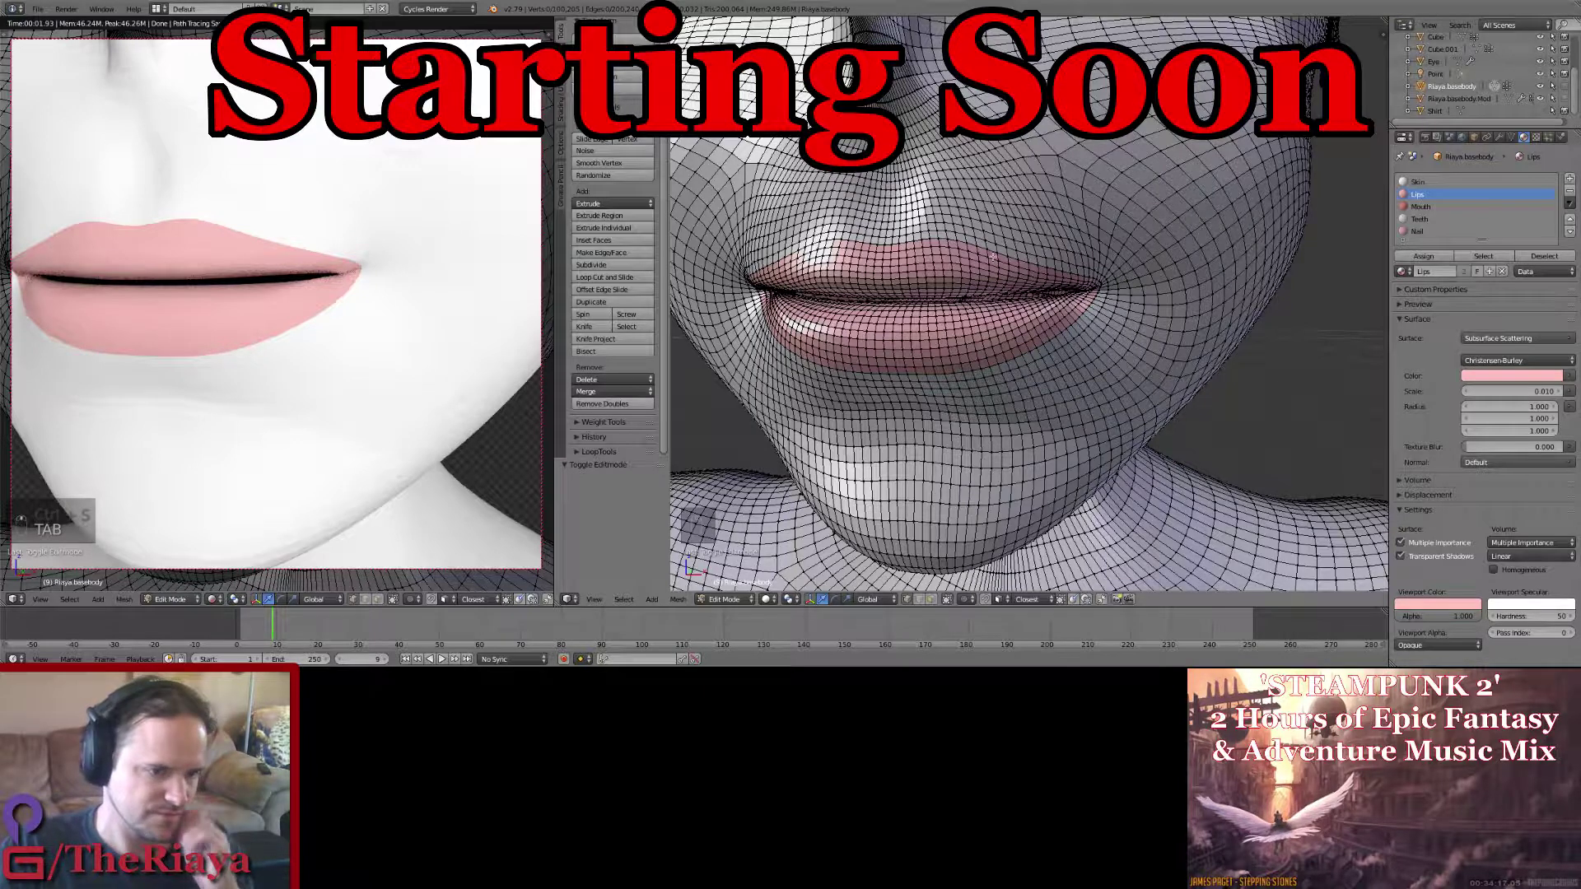
right_click(931, 237, "alt")
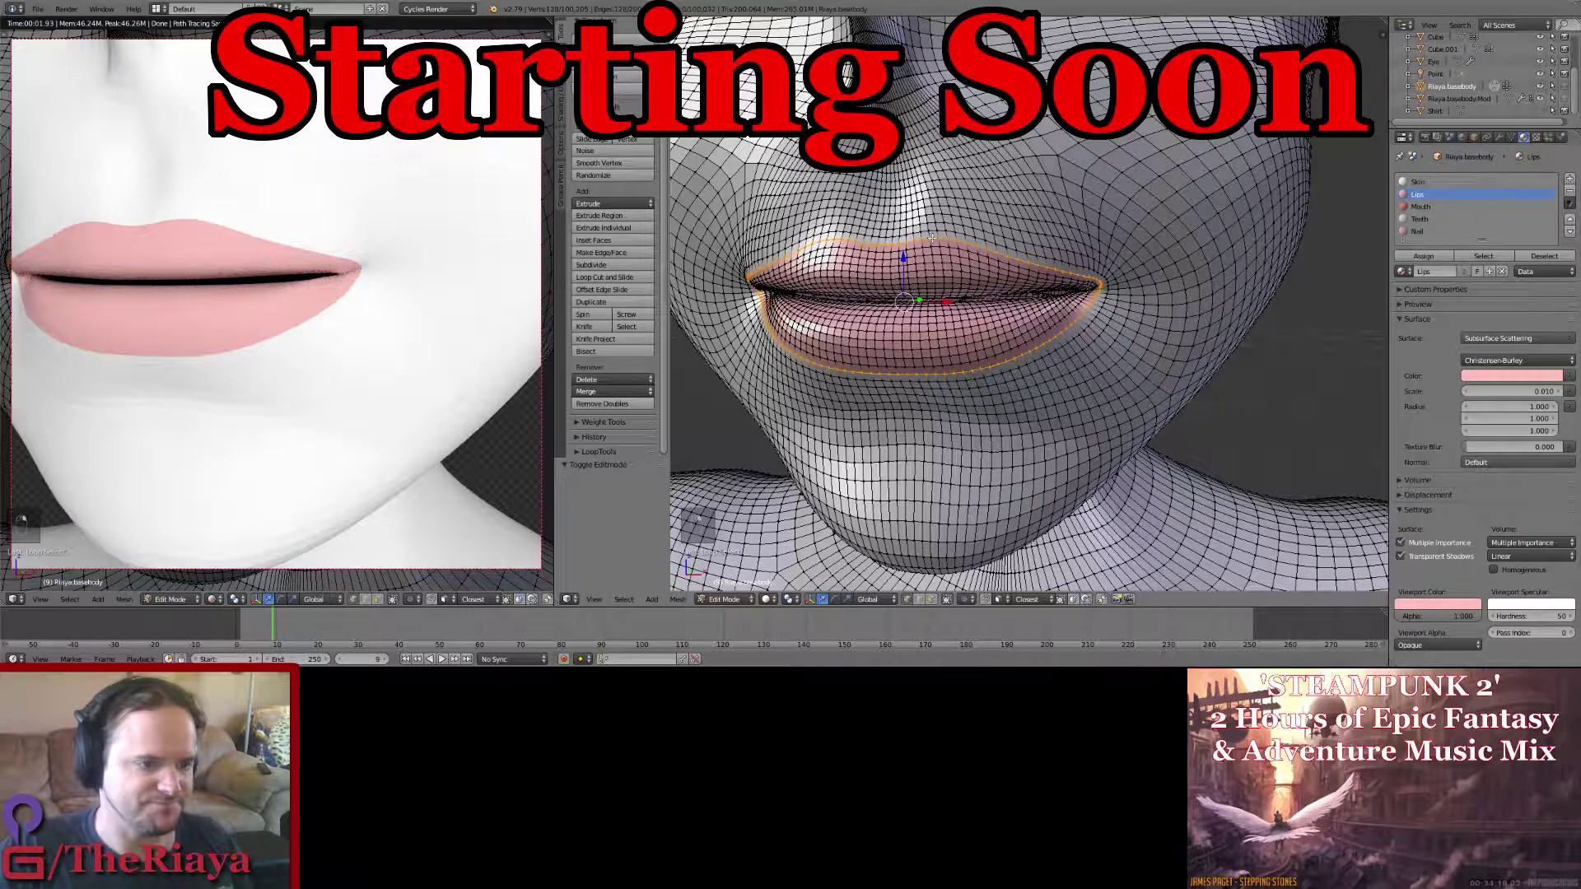
key("a")
right_click(922, 238)
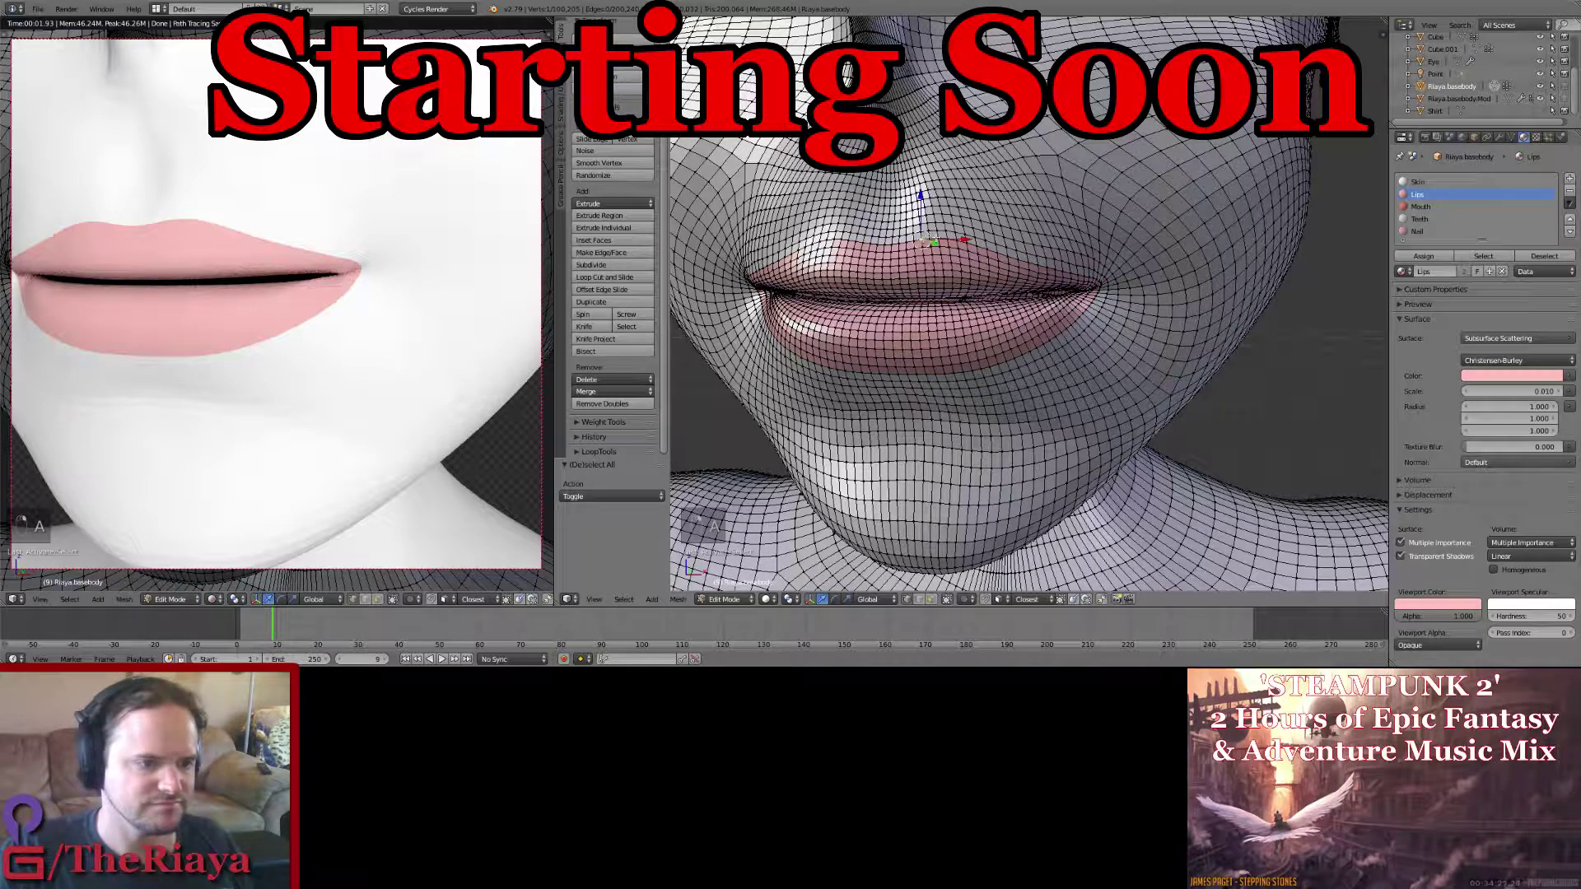
right_click(945, 241)
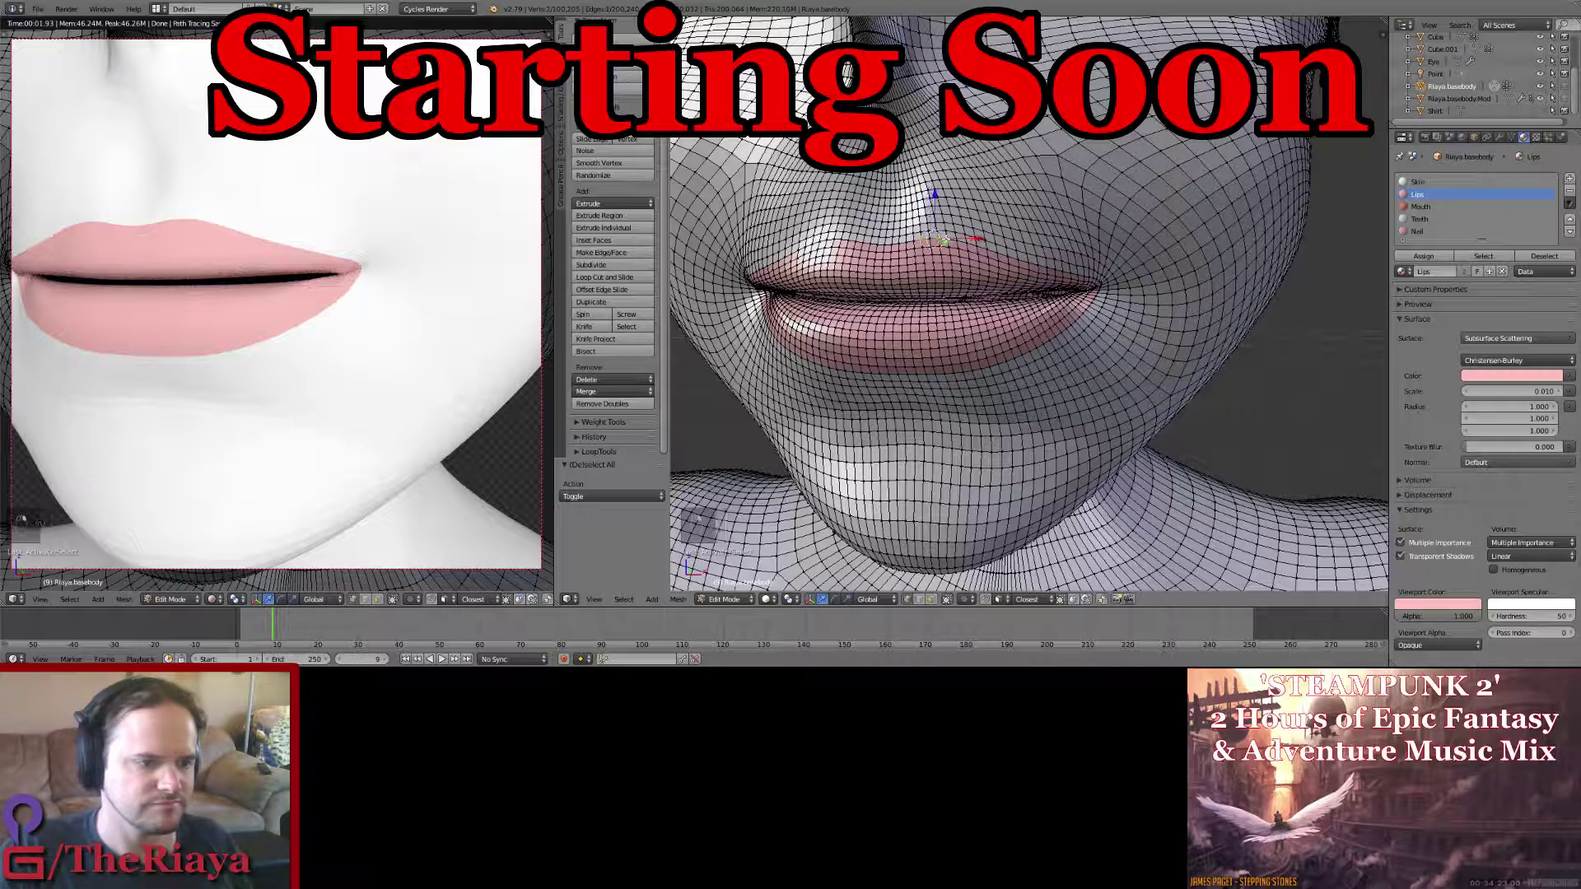
right_click(951, 238, "shift")
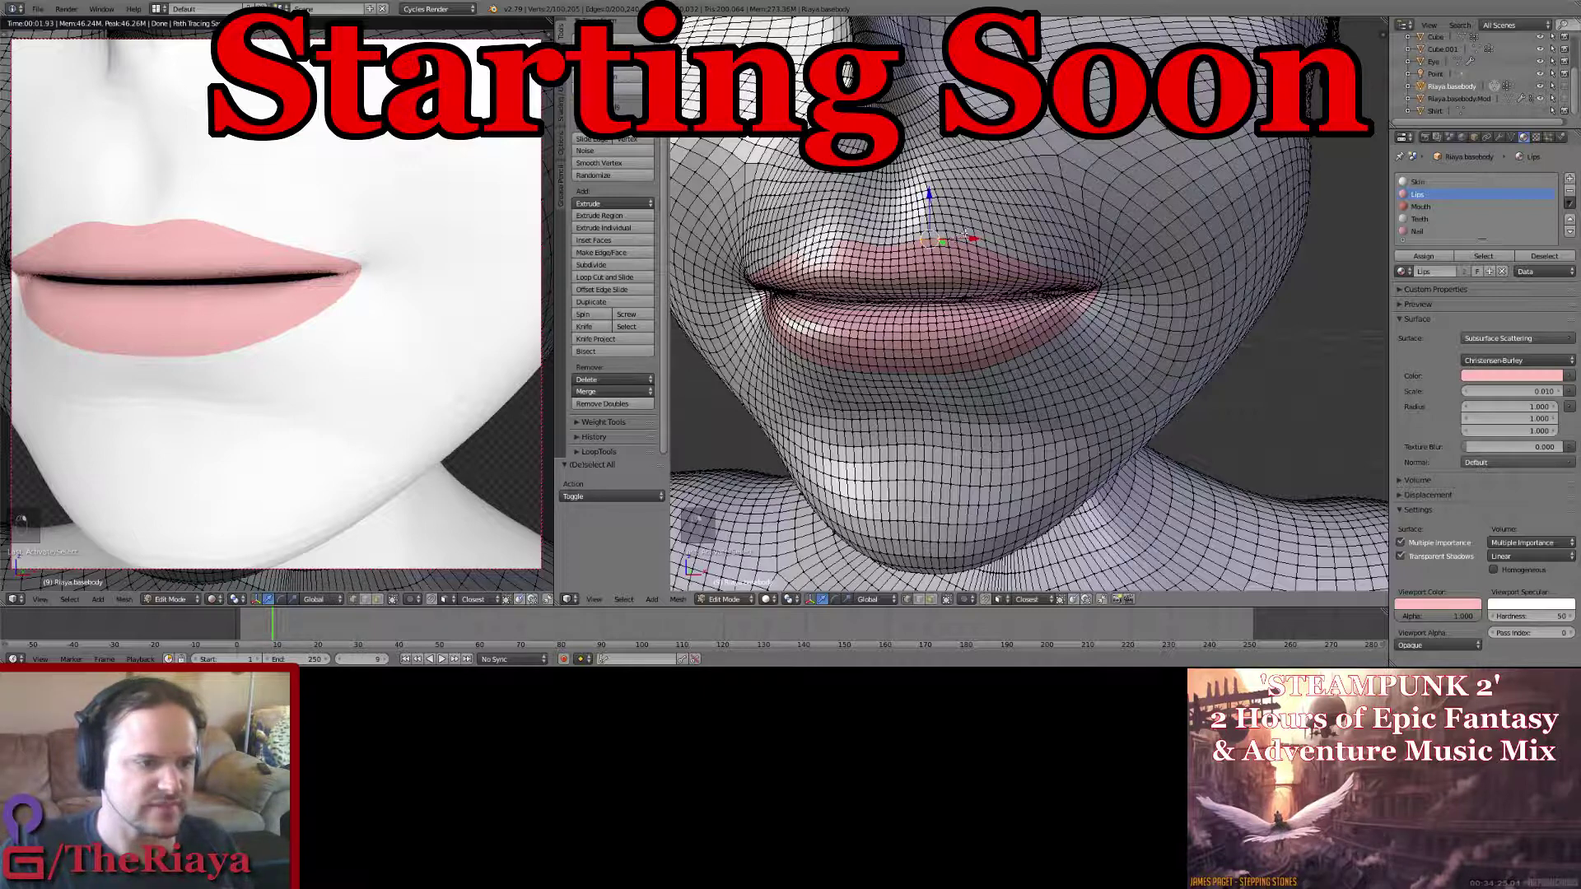
key("a")
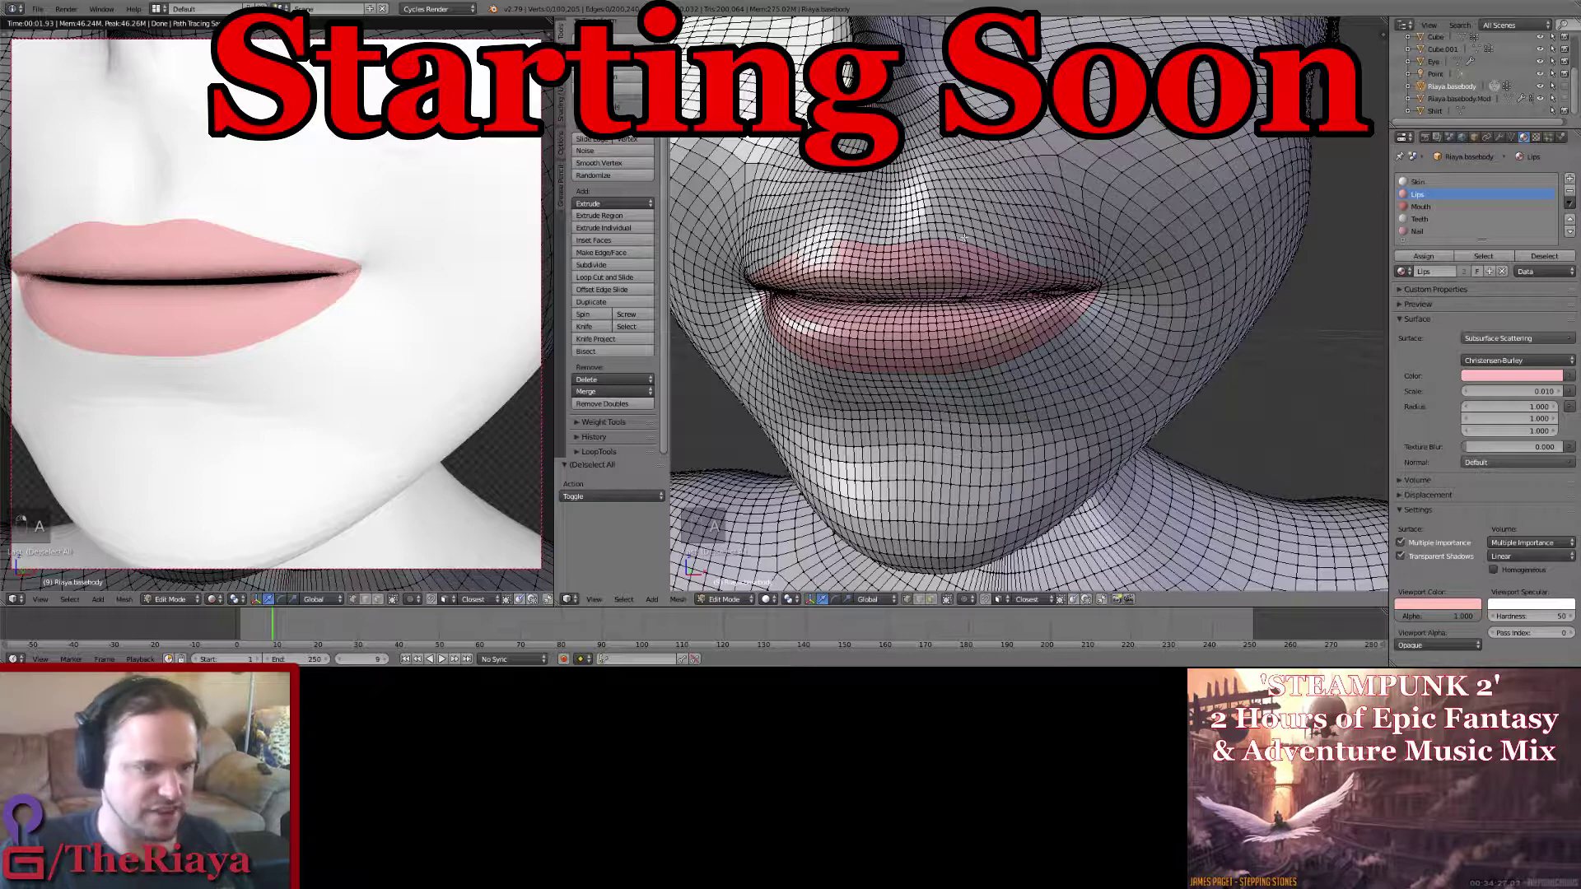
Step: Select the edge loop around the lip border, try circle-deselecting one half of it, and undo that deselection
right_click(960, 240, "alt")
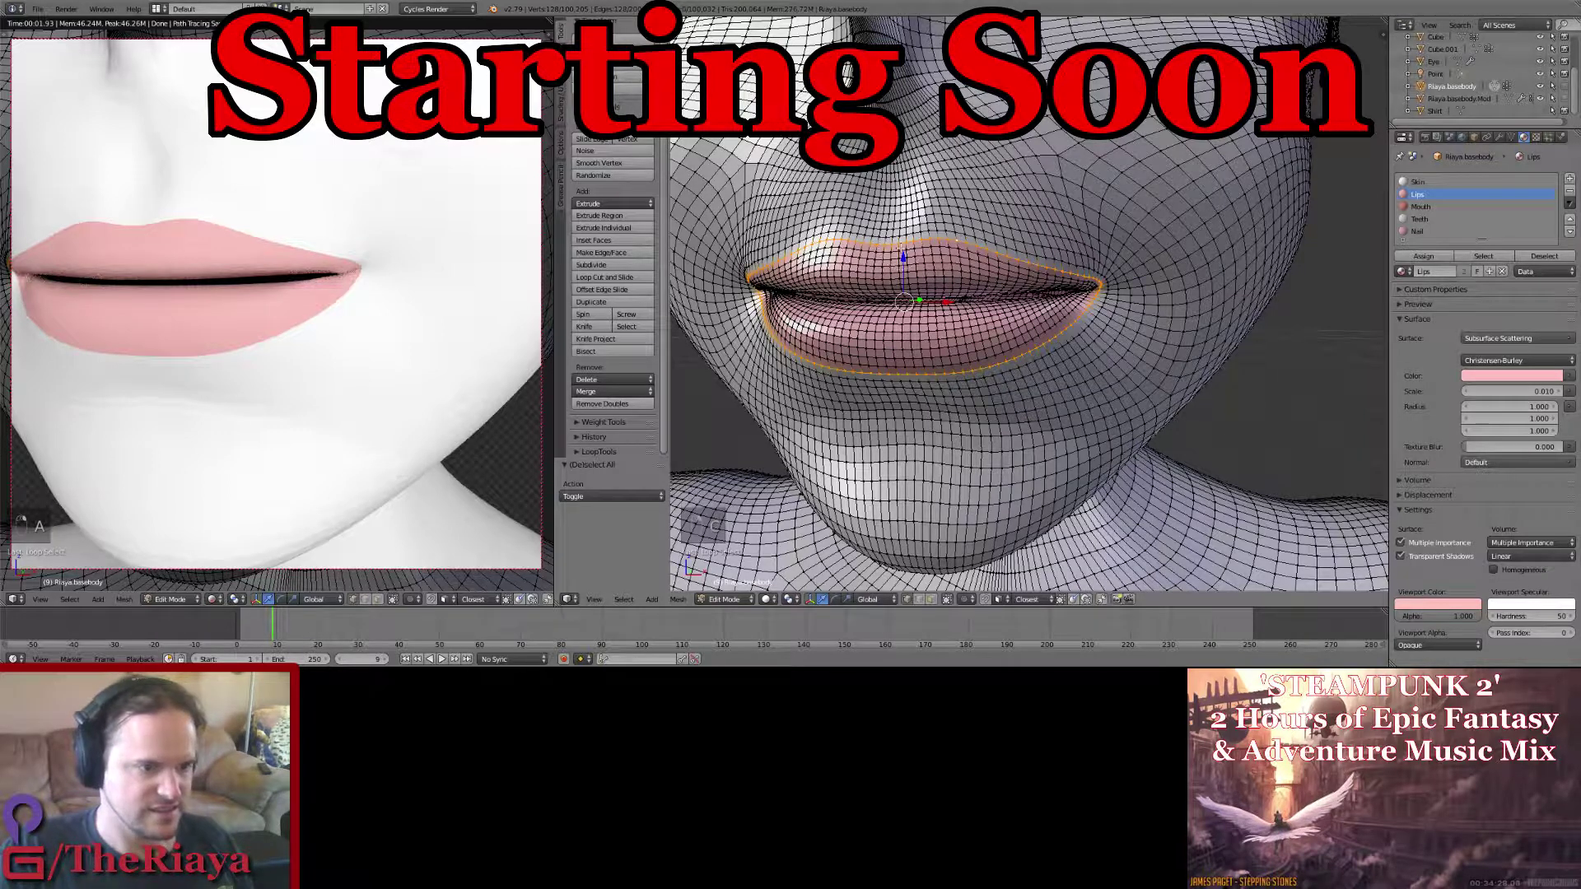
key("c")
mouse_move(881, 245)
middle_mouse_down()
mouse_move(774, 259)
mouse_move(756, 303)
middle_mouse_up()
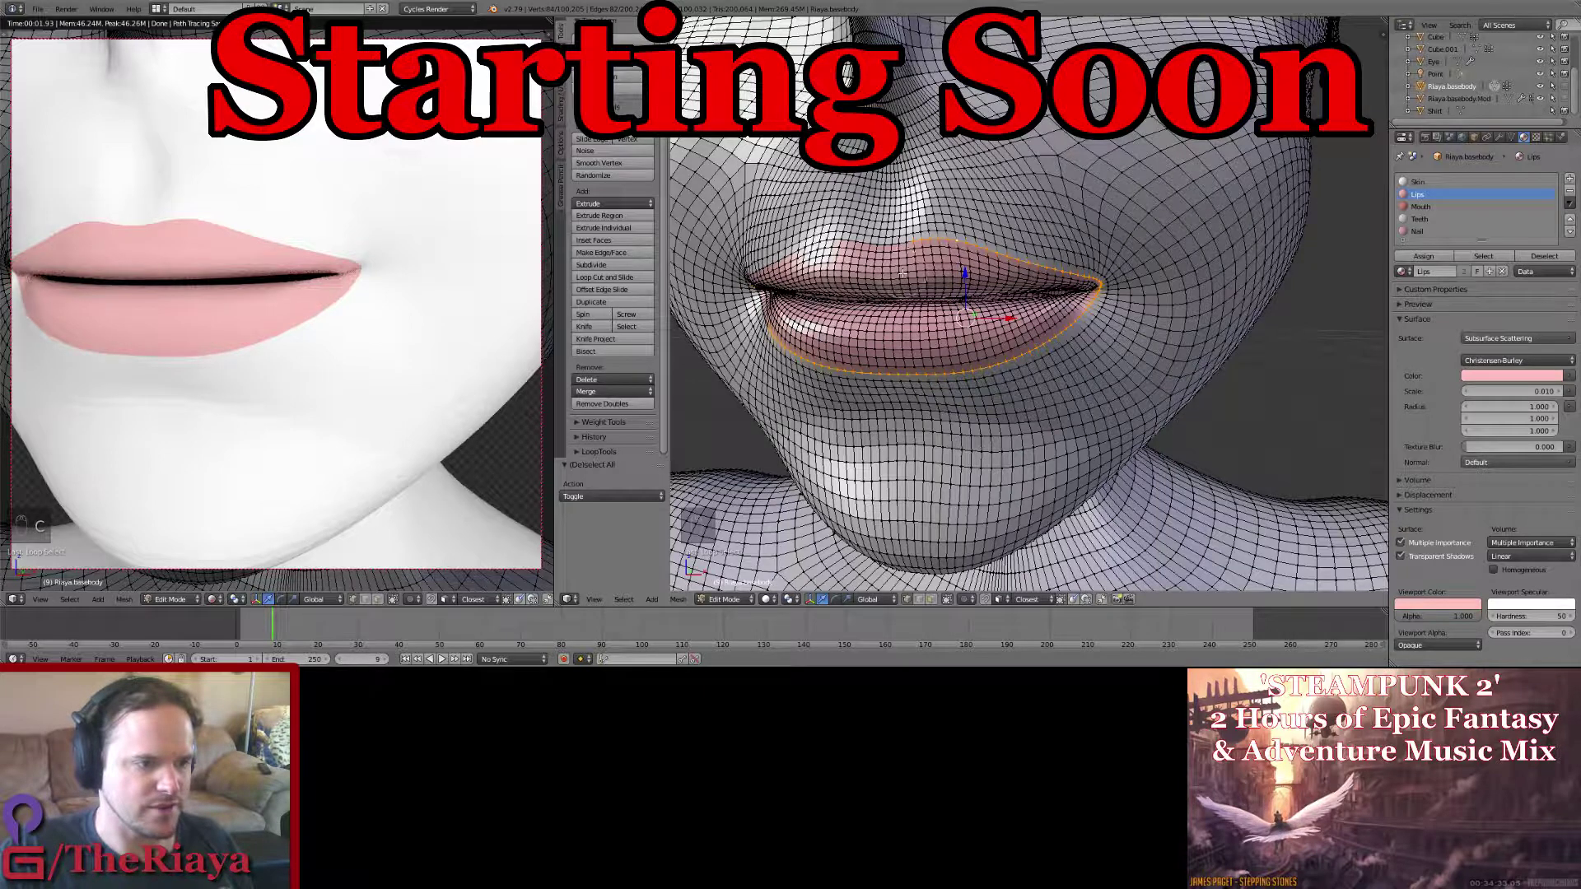
key("ctrl+z")
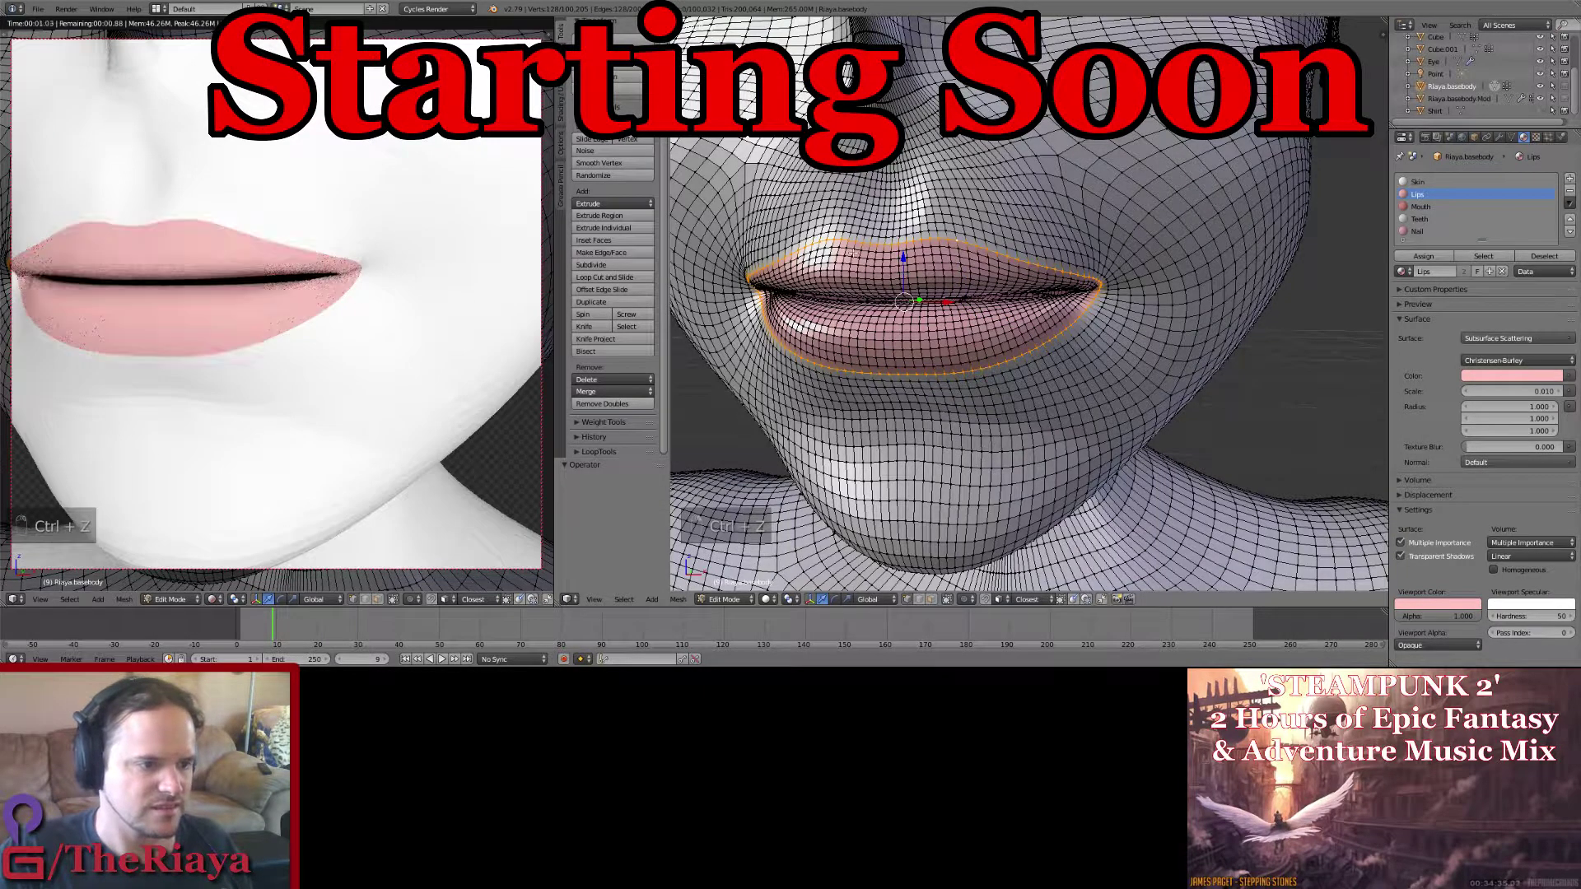
Step: Remove the half of the lip border loop on the character's right side from the selection with Circle Select
left_click(559, 151)
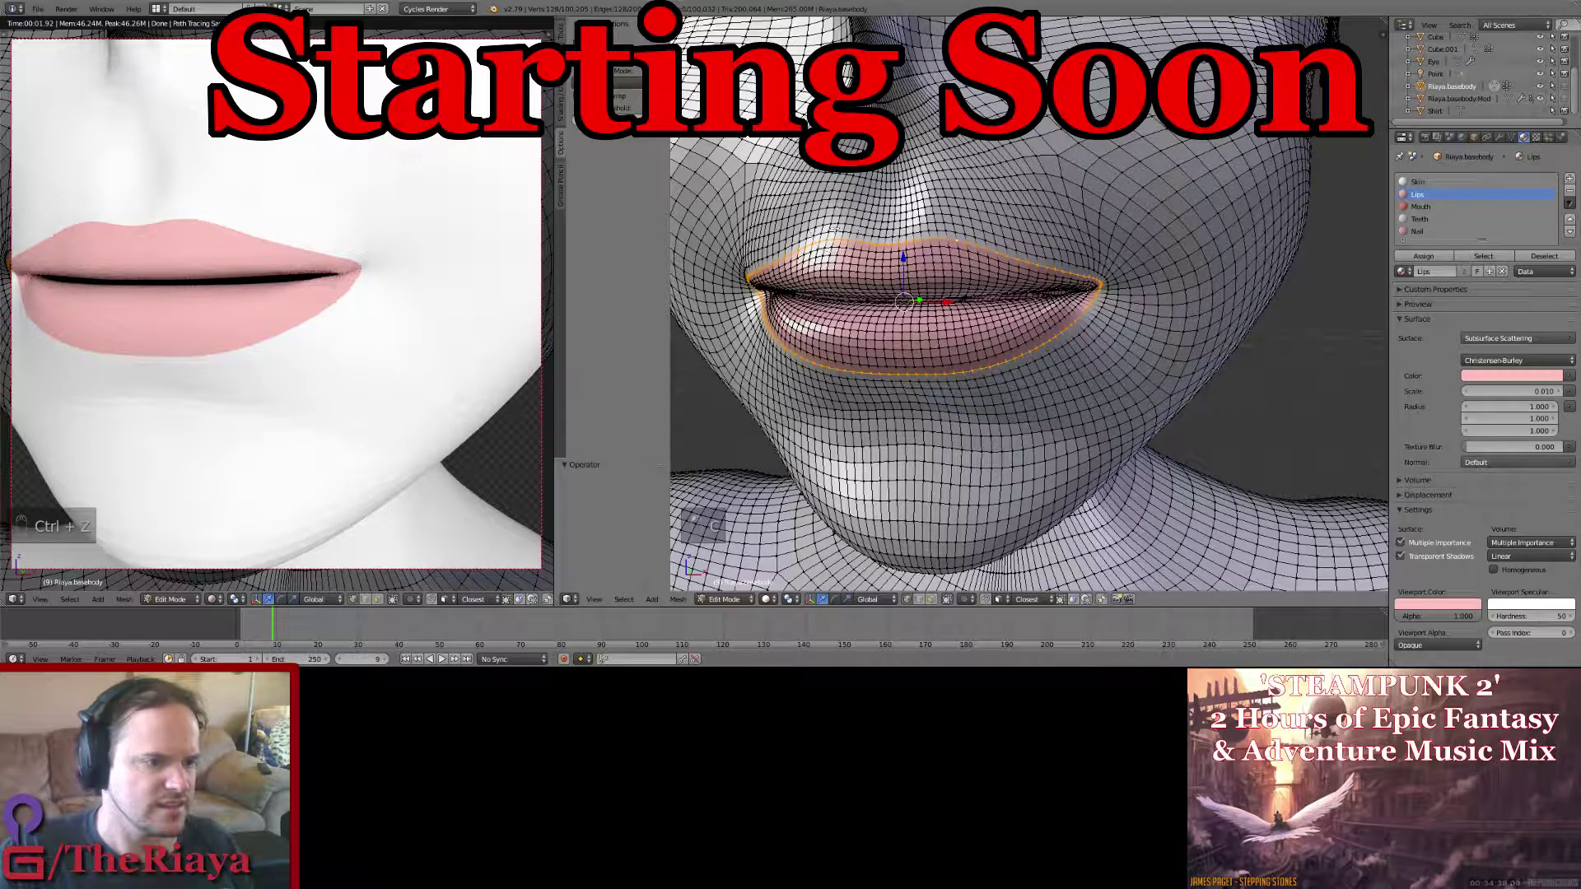
middle_click(827, 243)
middle_click(824, 361)
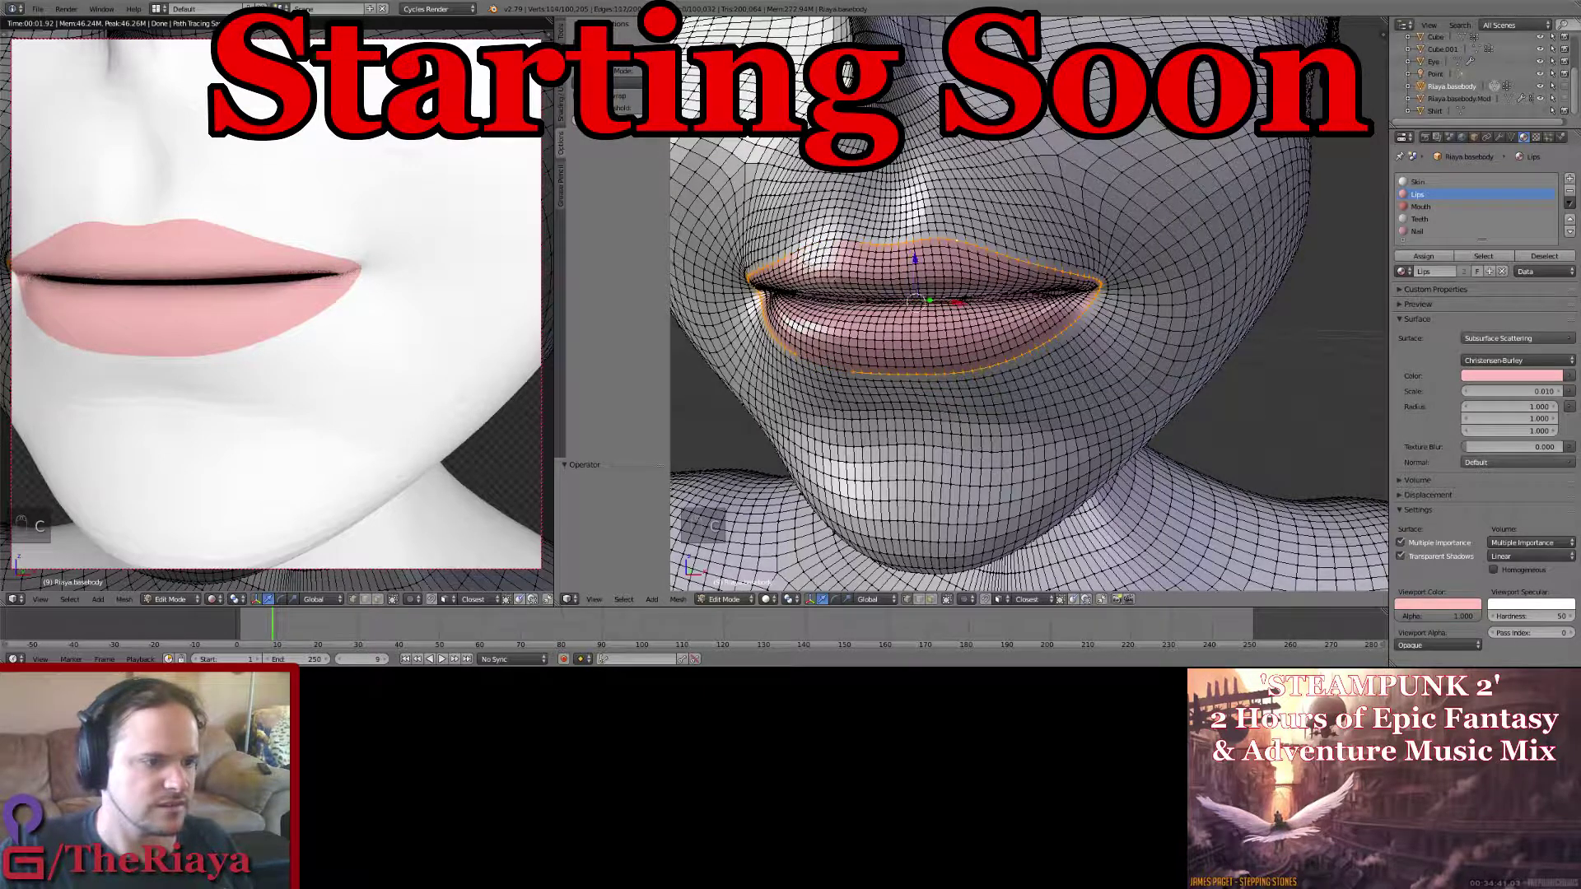
mouse_move(764, 274)
middle_mouse_down()
mouse_move(798, 356)
mouse_move(786, 265)
mouse_move(874, 270)
middle_mouse_up()
right_click(796, 357)
key("c")
middle_click(770, 244)
right_click(772, 245)
key("c")
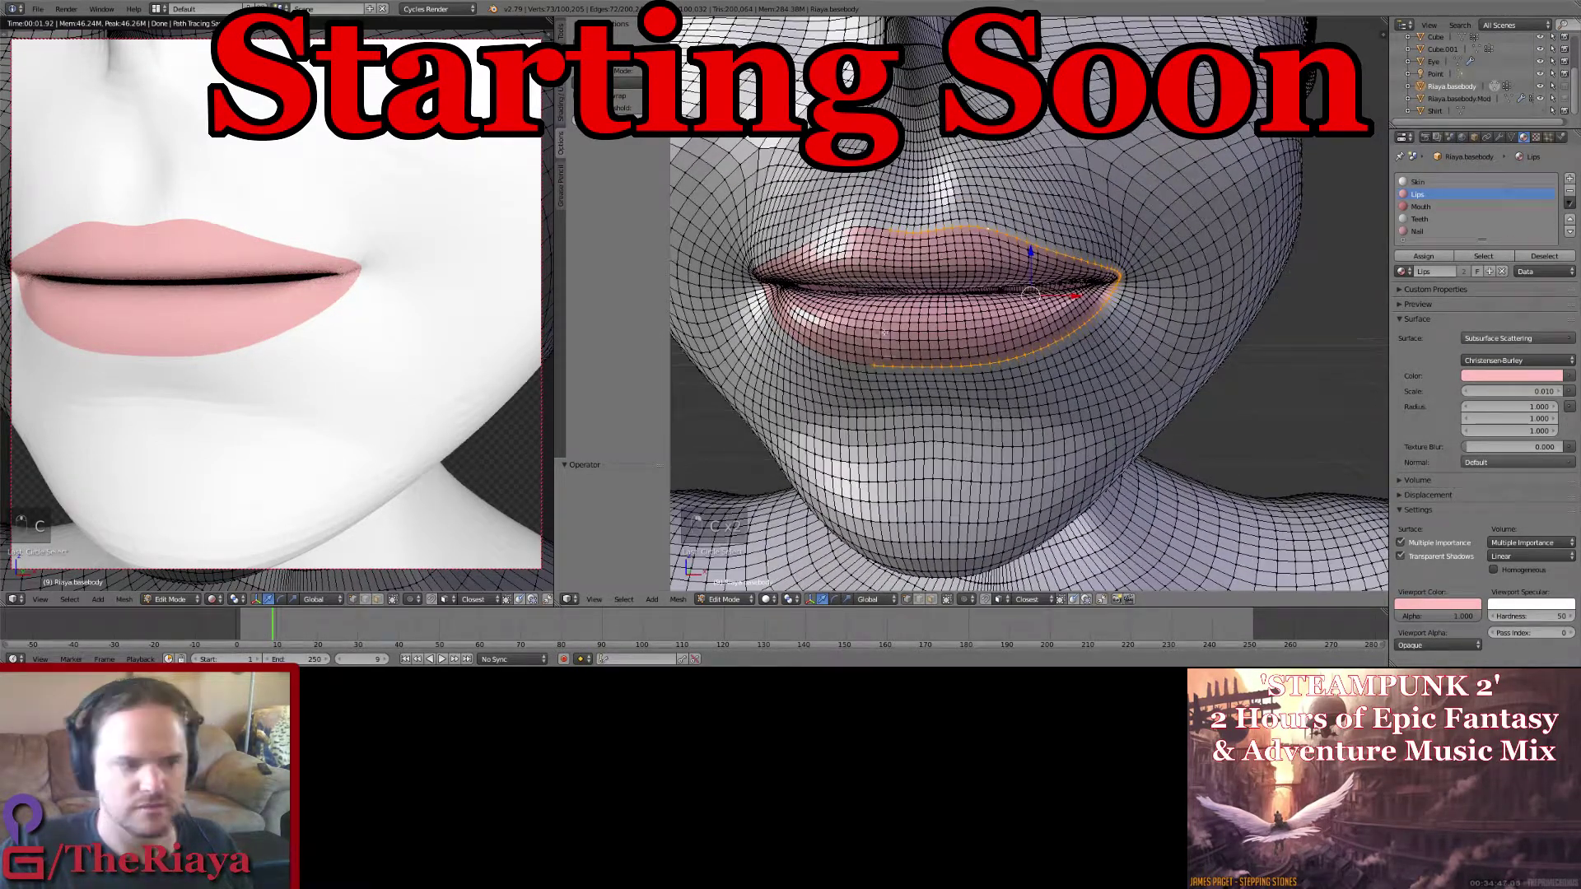
Step: Circle-deselect the lower lip border and the mouth corner, keeping only the upper lip's peak edge on the character's left side selected
middle_click_drag(863, 363, 1071, 331)
mouse_move(984, 366)
middle_mouse_down()
mouse_move(886, 368)
mouse_move(1067, 332)
mouse_move(1104, 276)
mouse_move(1067, 267)
middle_mouse_up()
right_click(1062, 273)
middle_click_drag(890, 228, 913, 227)
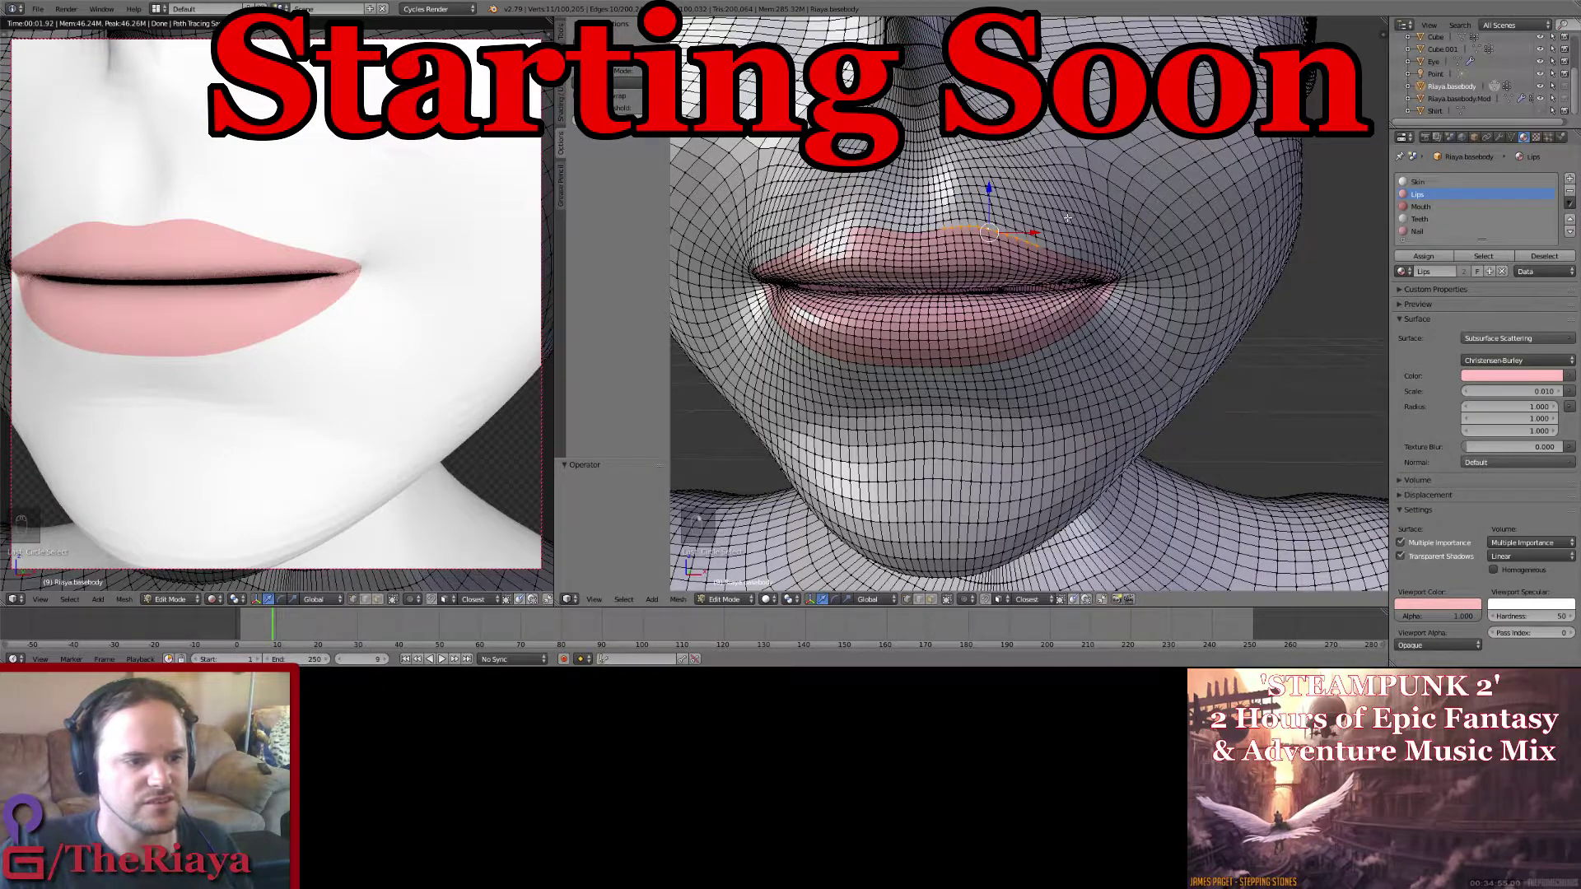
middle_click_drag(1068, 219, 1058, 217)
Step: Enable proportional editing and raise the selected upper lip edge slightly, using a proportional size of 0.02
key("o")
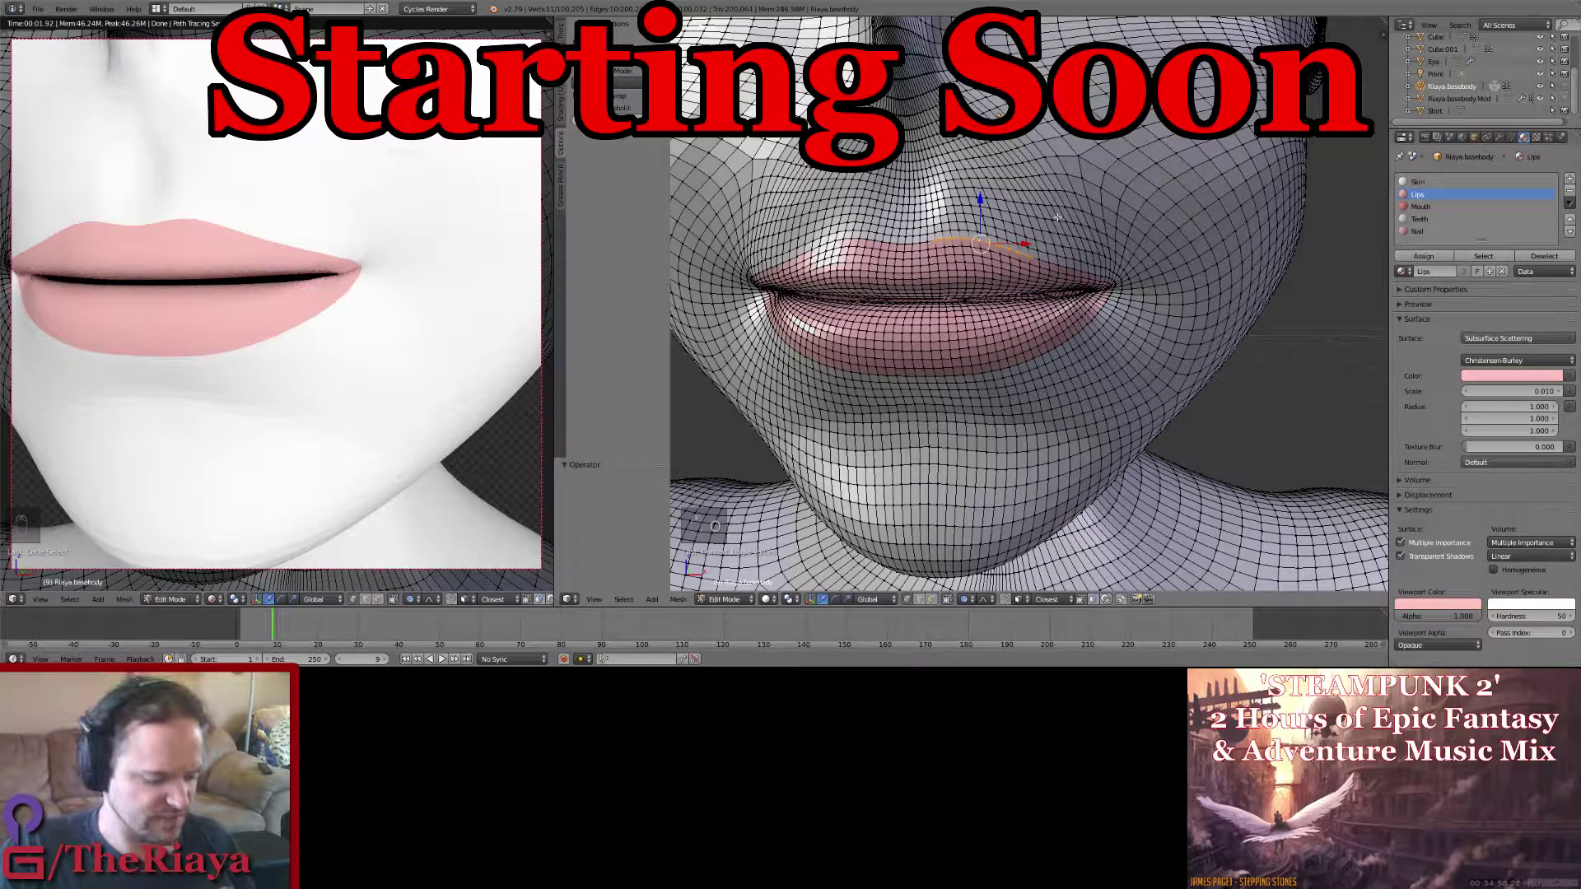
key("g")
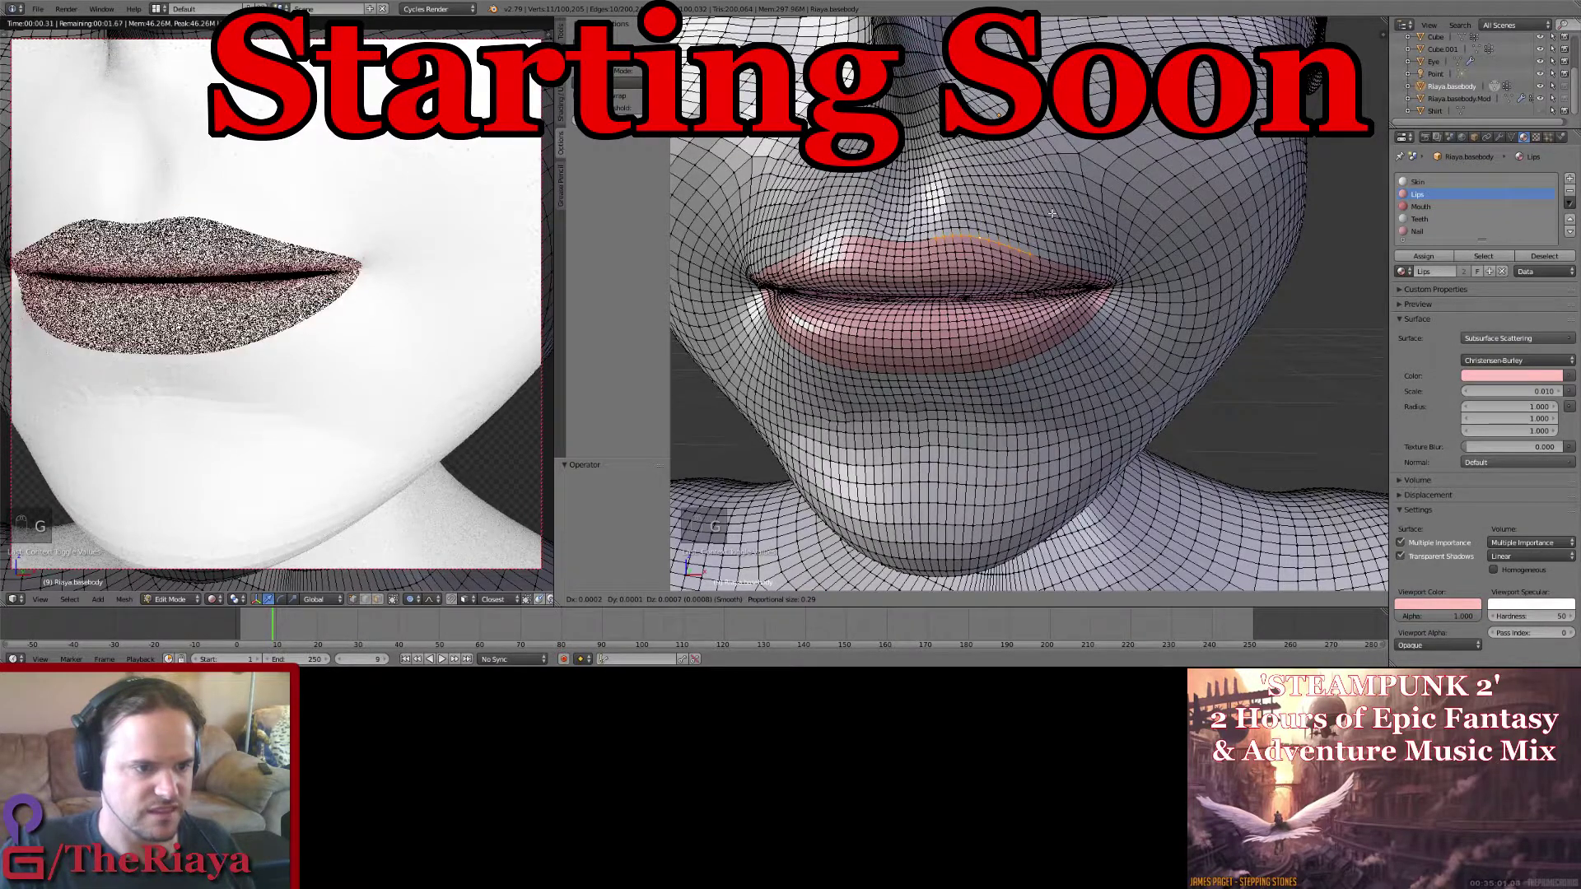
left_click(1054, 211)
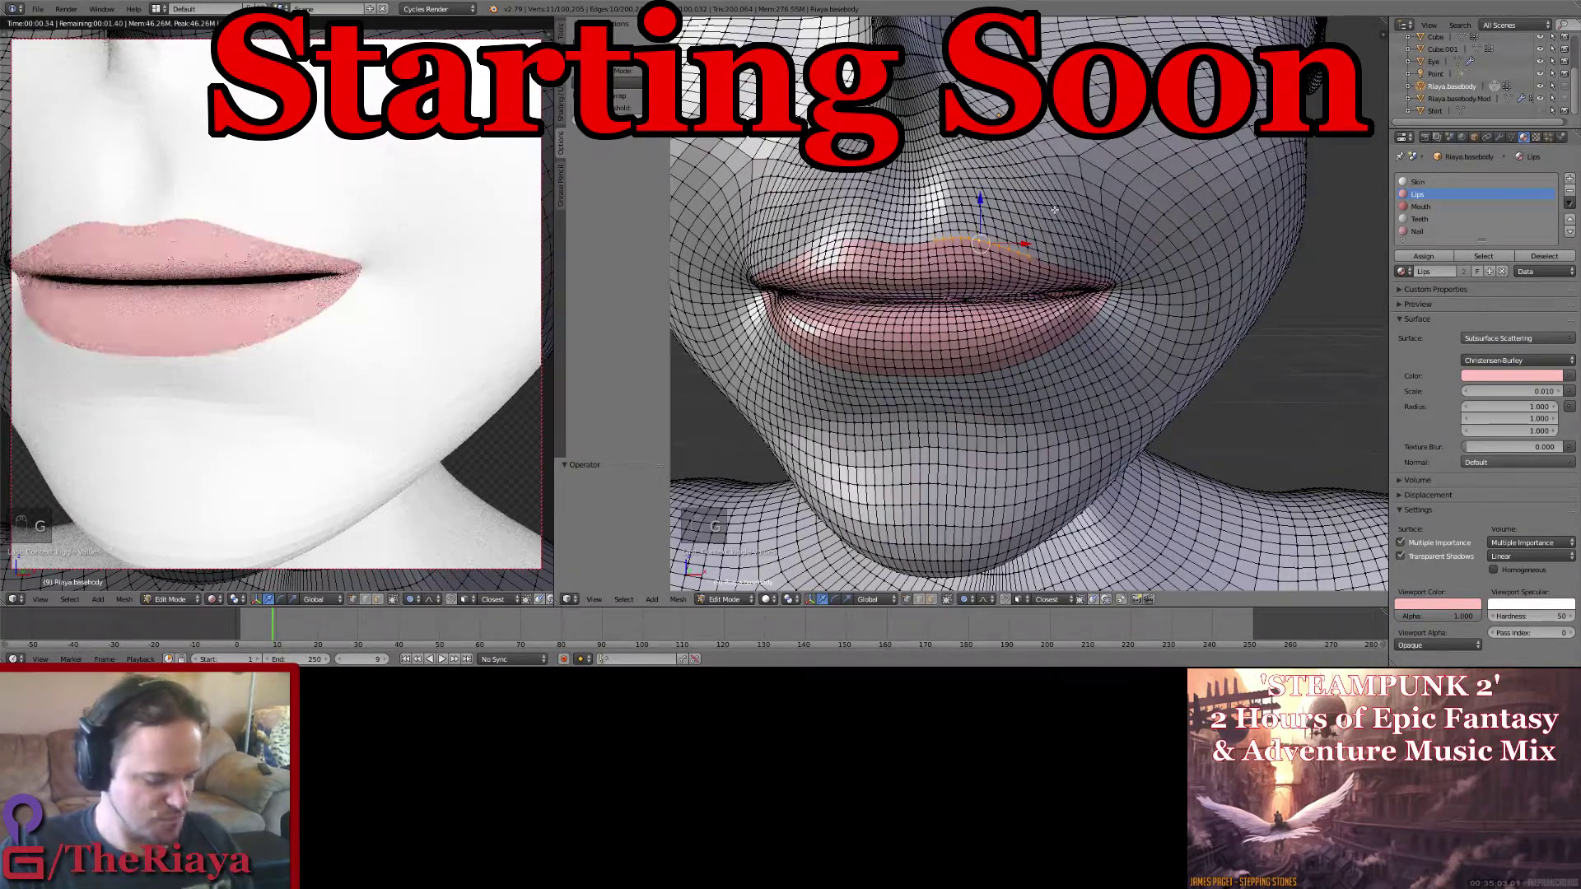
key("g")
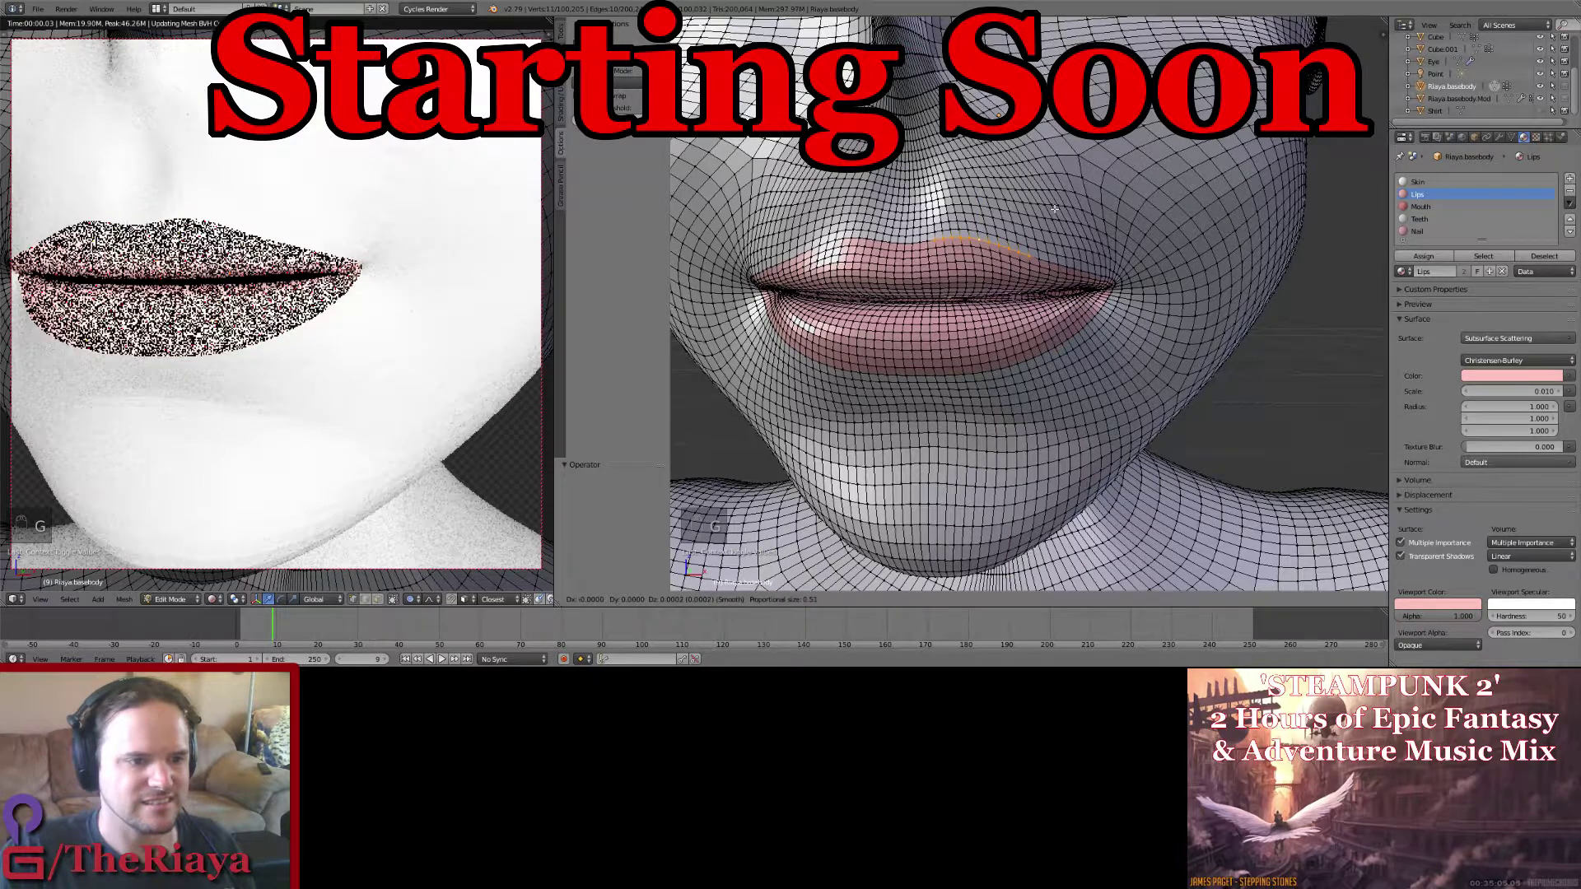
scroll(1055, 209, "down", 2)
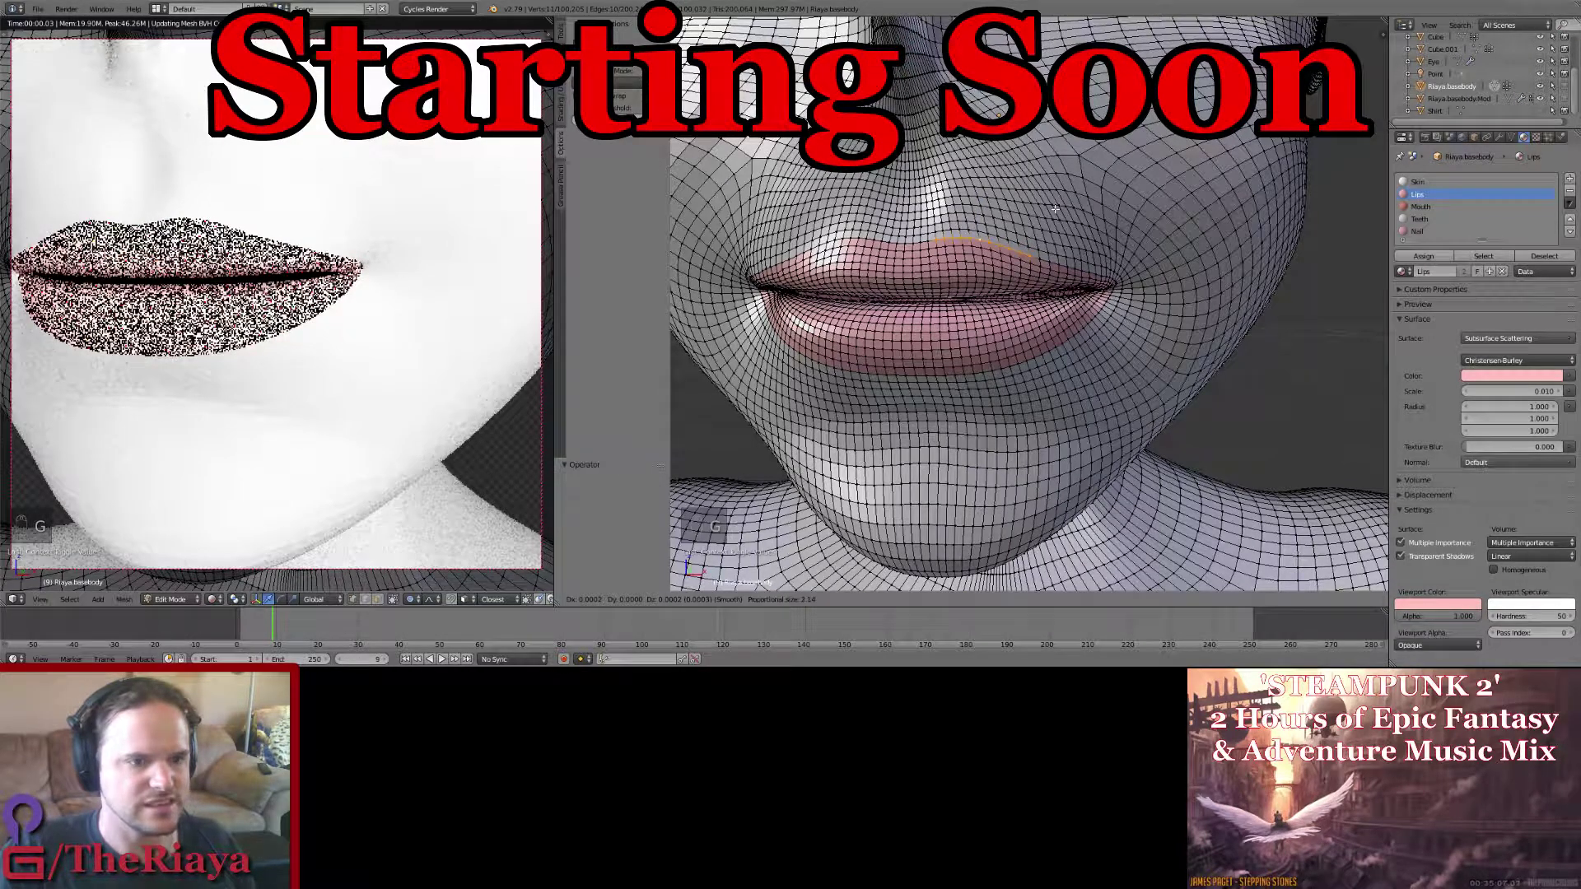
scroll(1054, 209, "up", 20)
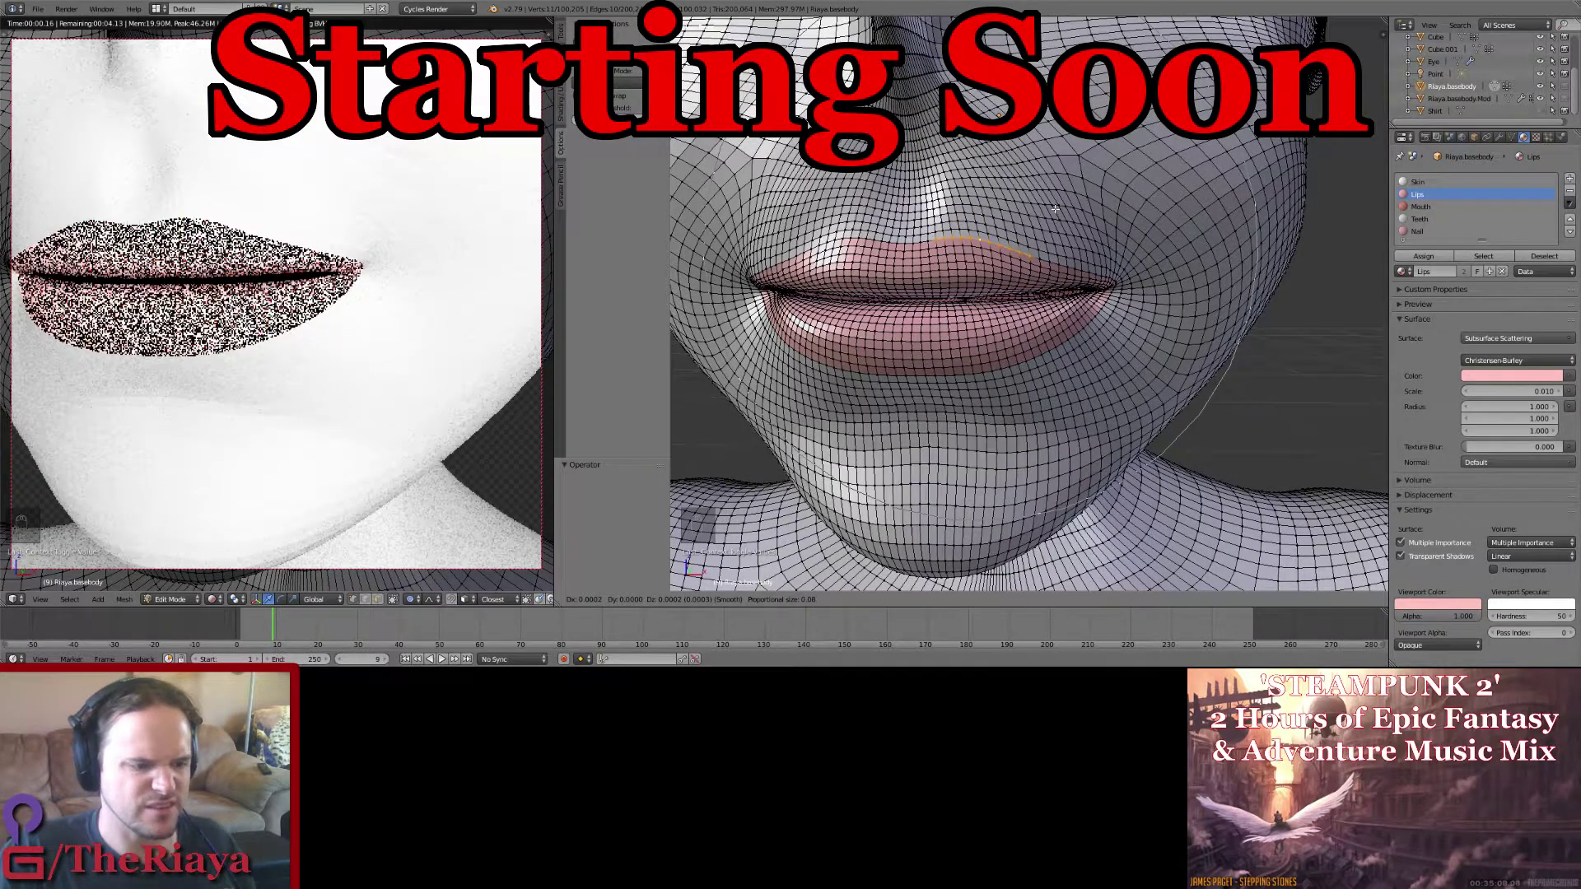
scroll(1054, 210, "up", 14)
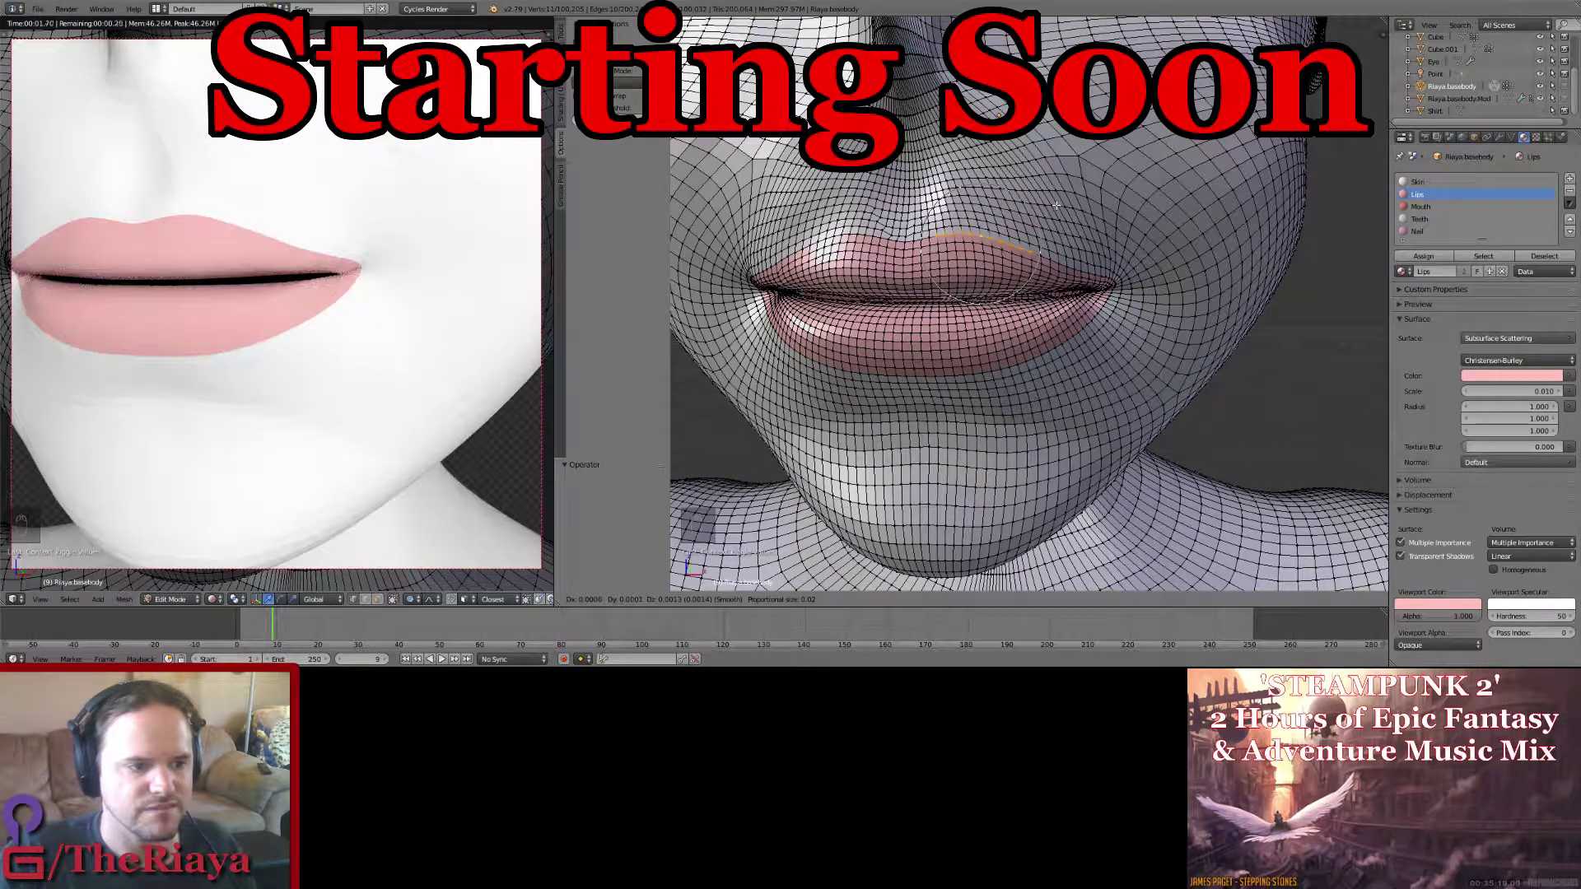
left_click(1056, 204)
Step: Return the mesh to Sculpt Mode and choose the Mask brush
mouse_move(1056, 205)
middle_mouse_down()
mouse_move(1002, 229)
mouse_move(919, 228)
mouse_move(968, 238)
middle_mouse_up()
key("Tab")
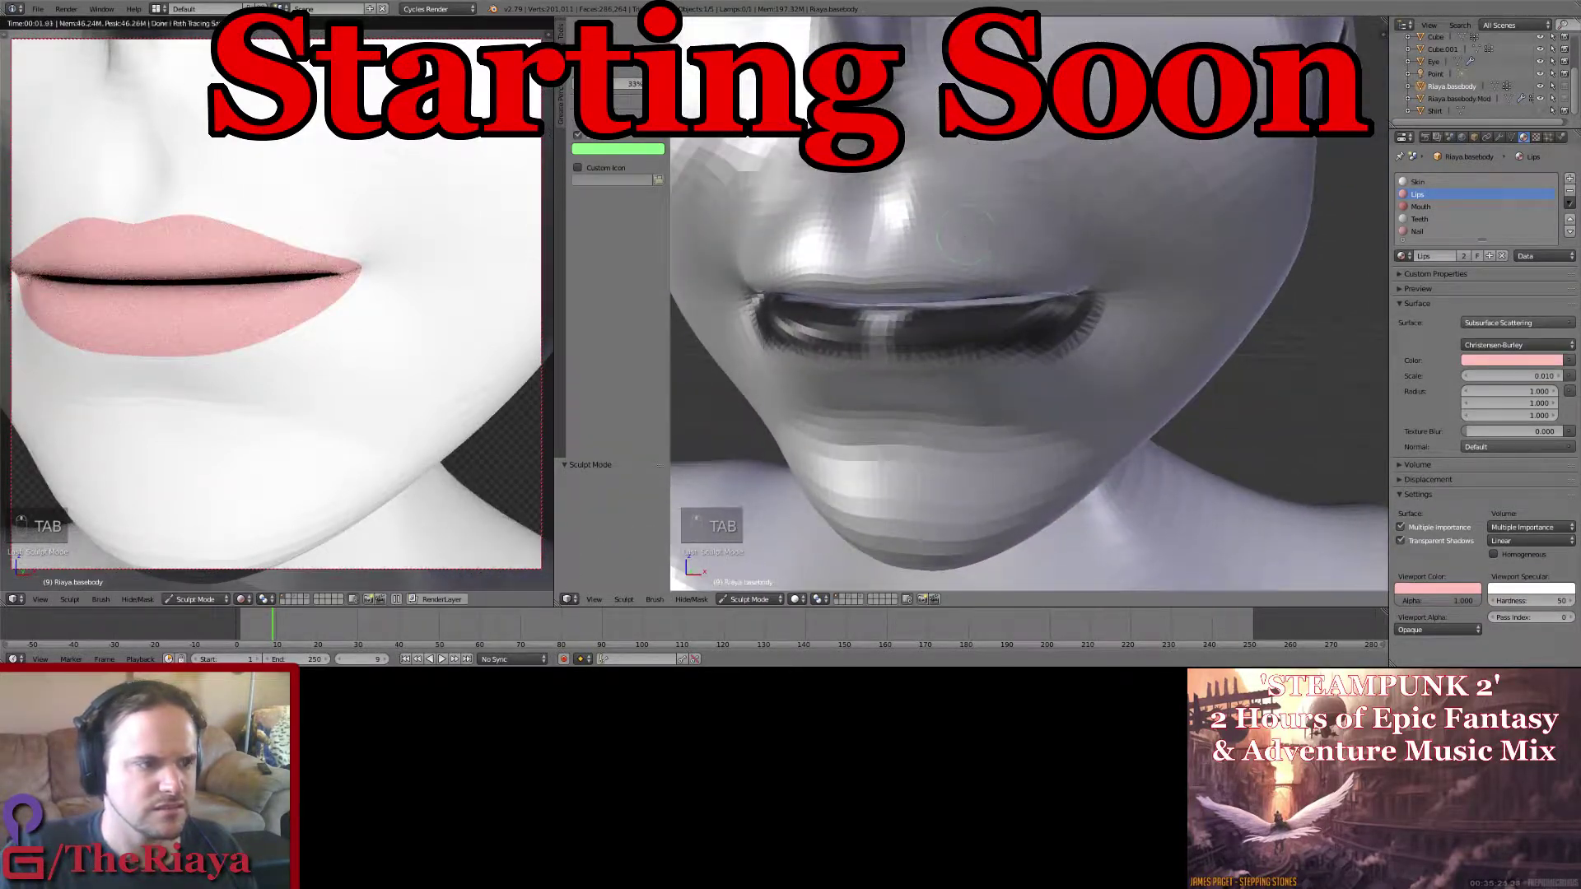
left_click(568, 600)
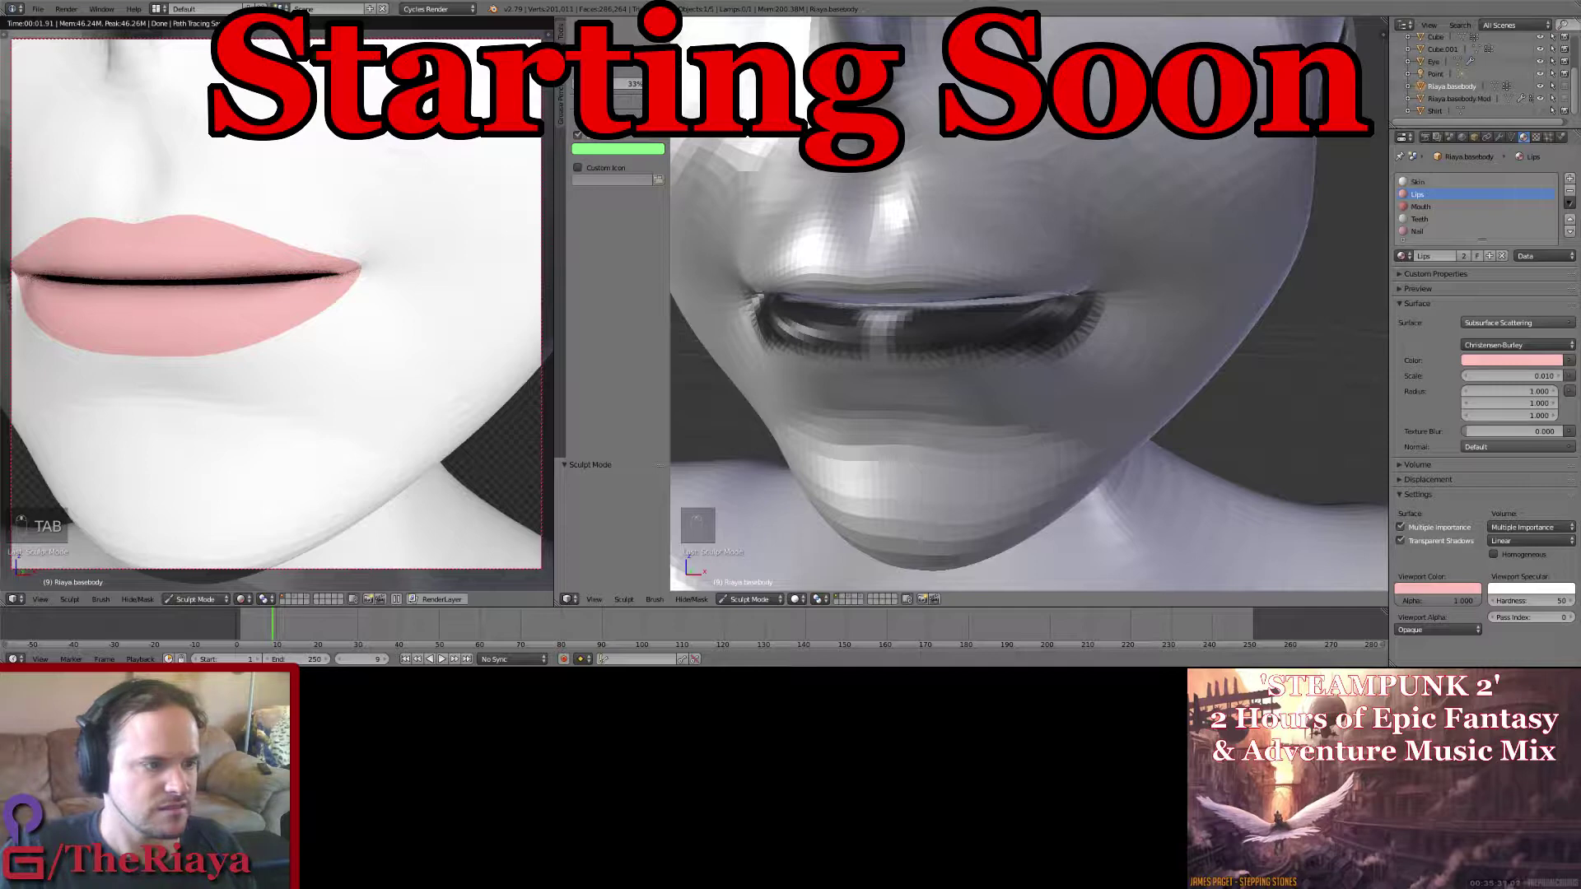
left_click(564, 32)
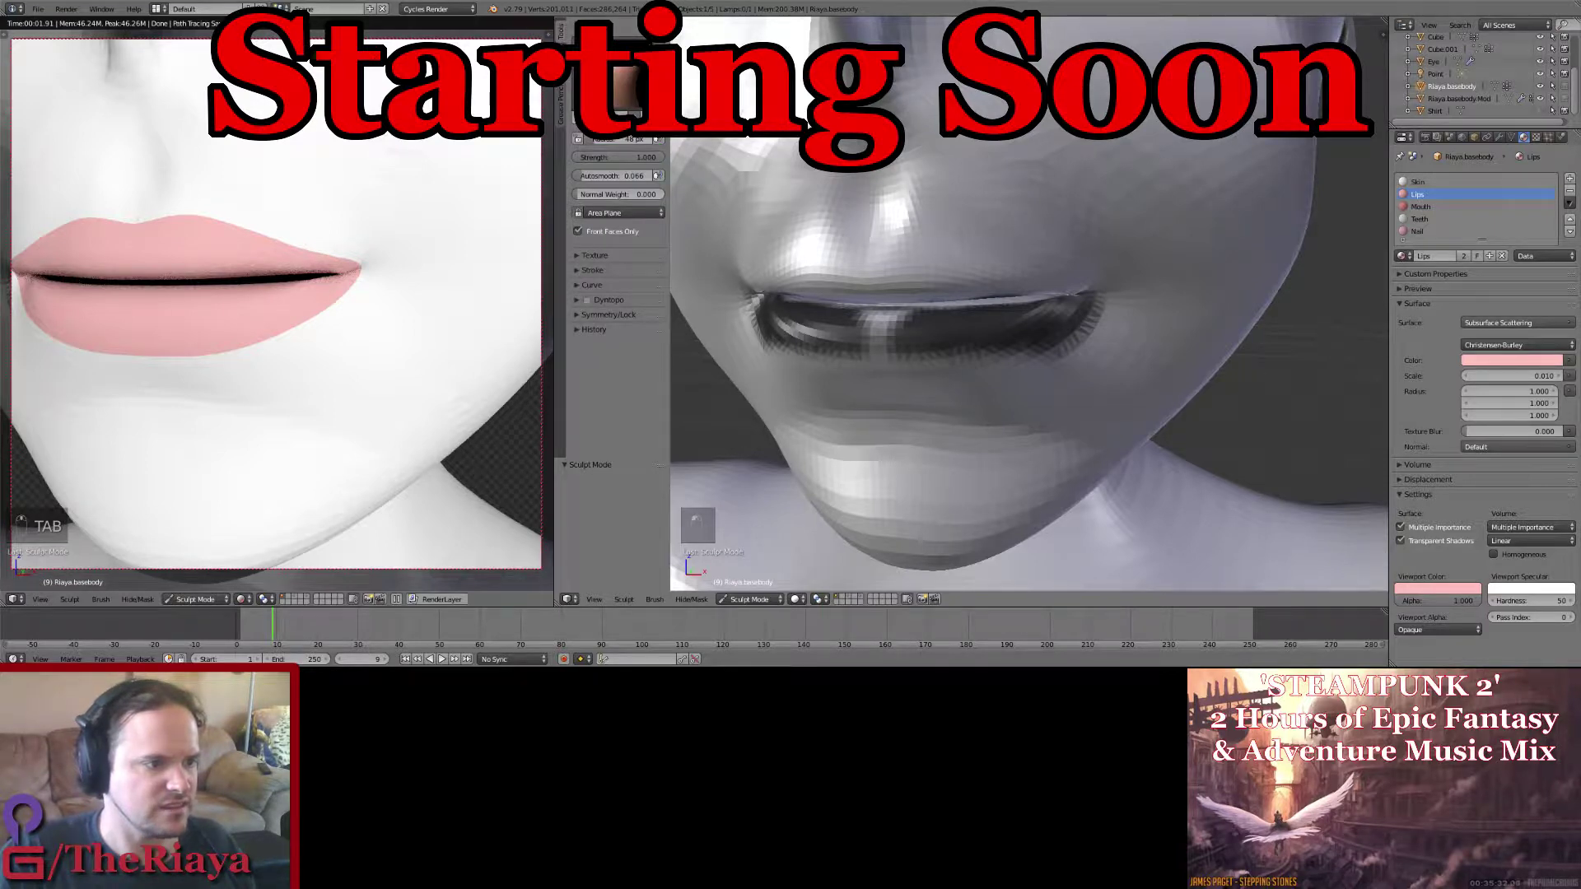
left_click(623, 83)
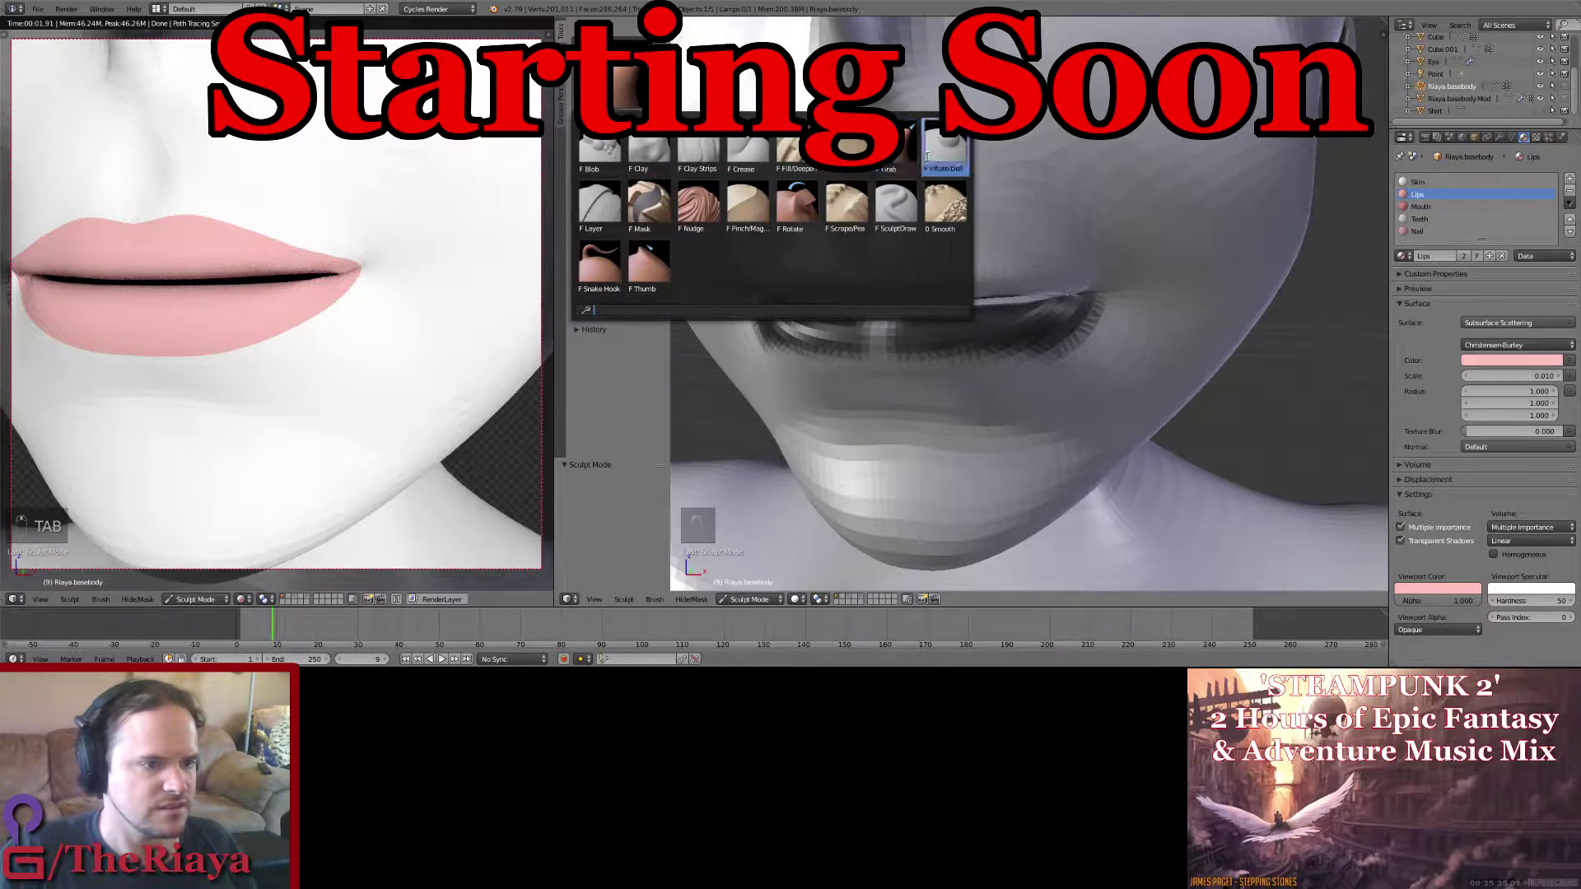
left_click(651, 208)
scroll(1097, 303, "down", 3)
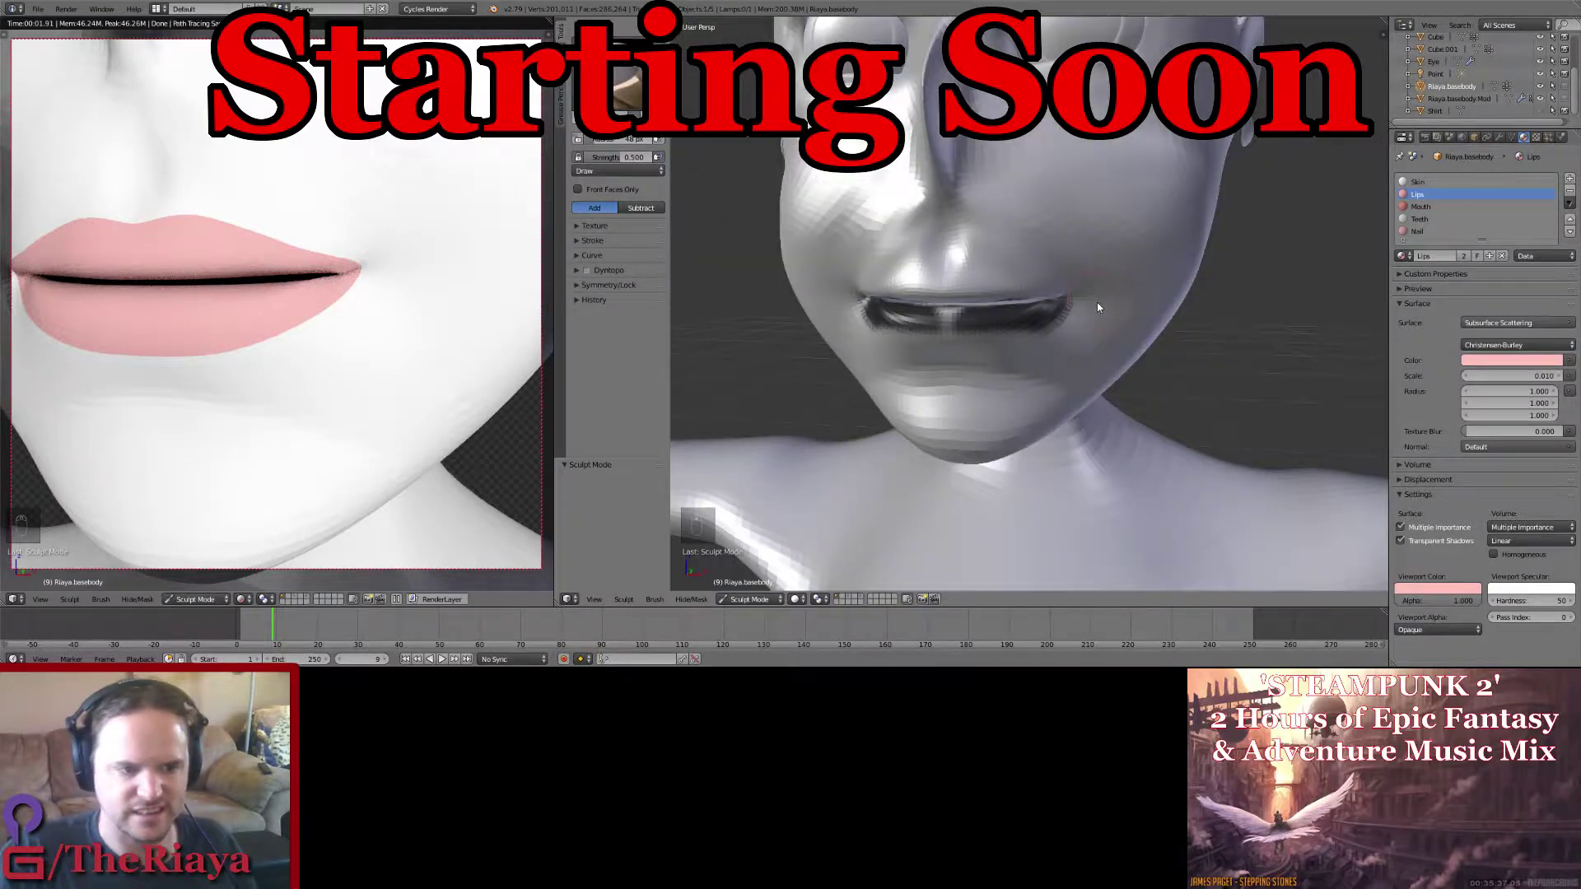
Step: Adjust the Mask brush radius at the mouth corner and clear the mask from the lower lip
scroll(1097, 303, "up", 1)
key("f")
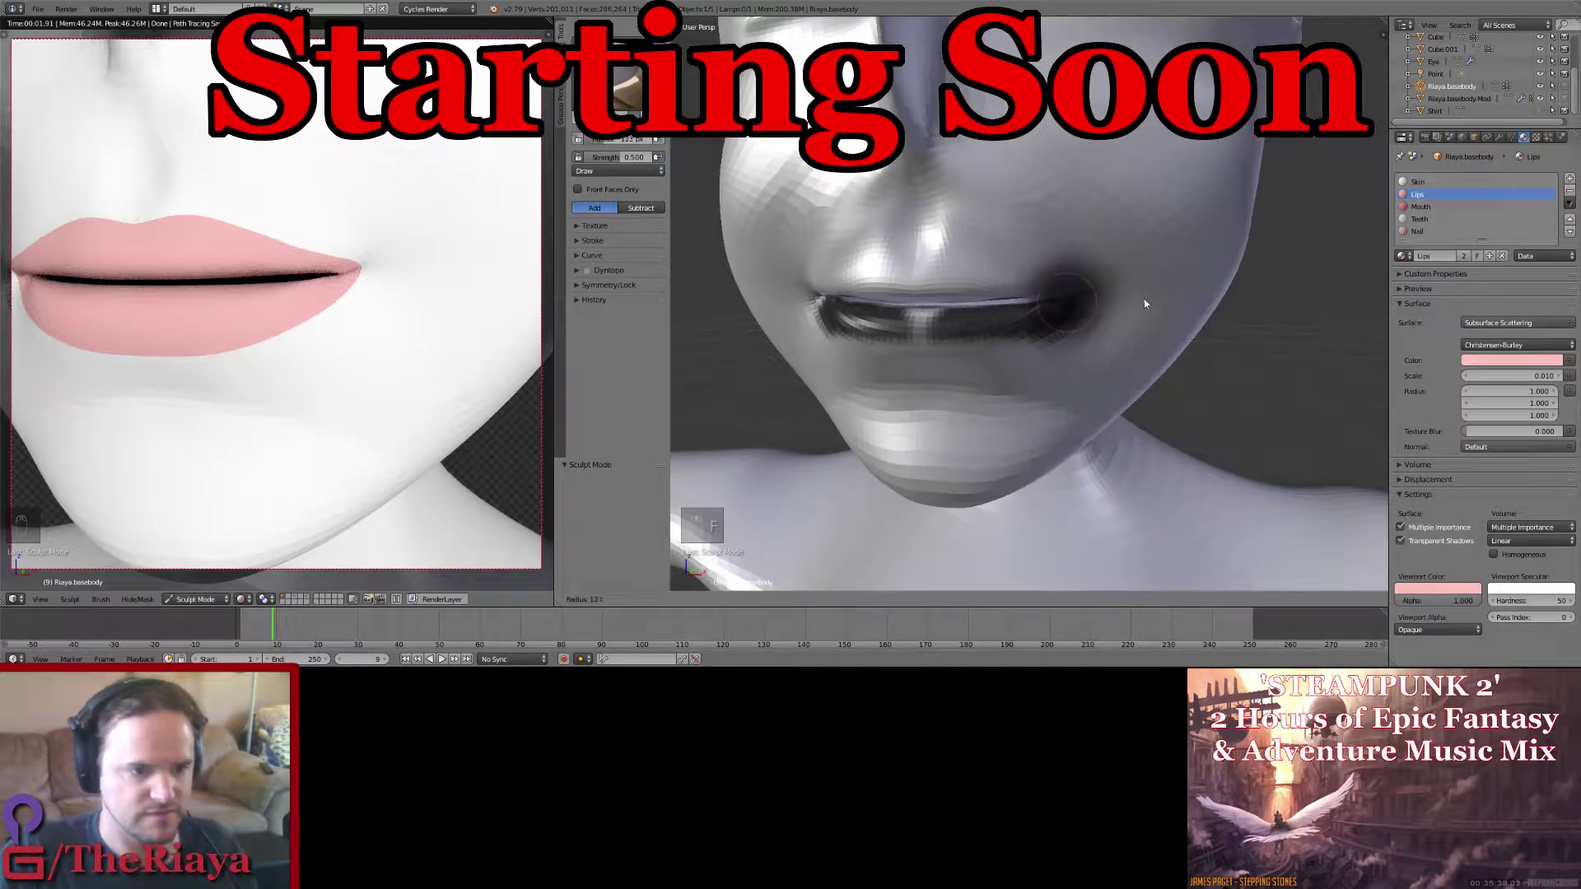
left_click(1057, 320)
mouse_move(1069, 314)
left_mouse_down("ctrl")
mouse_move(958, 321)
mouse_move(1060, 298)
left_mouse_up("ctrl")
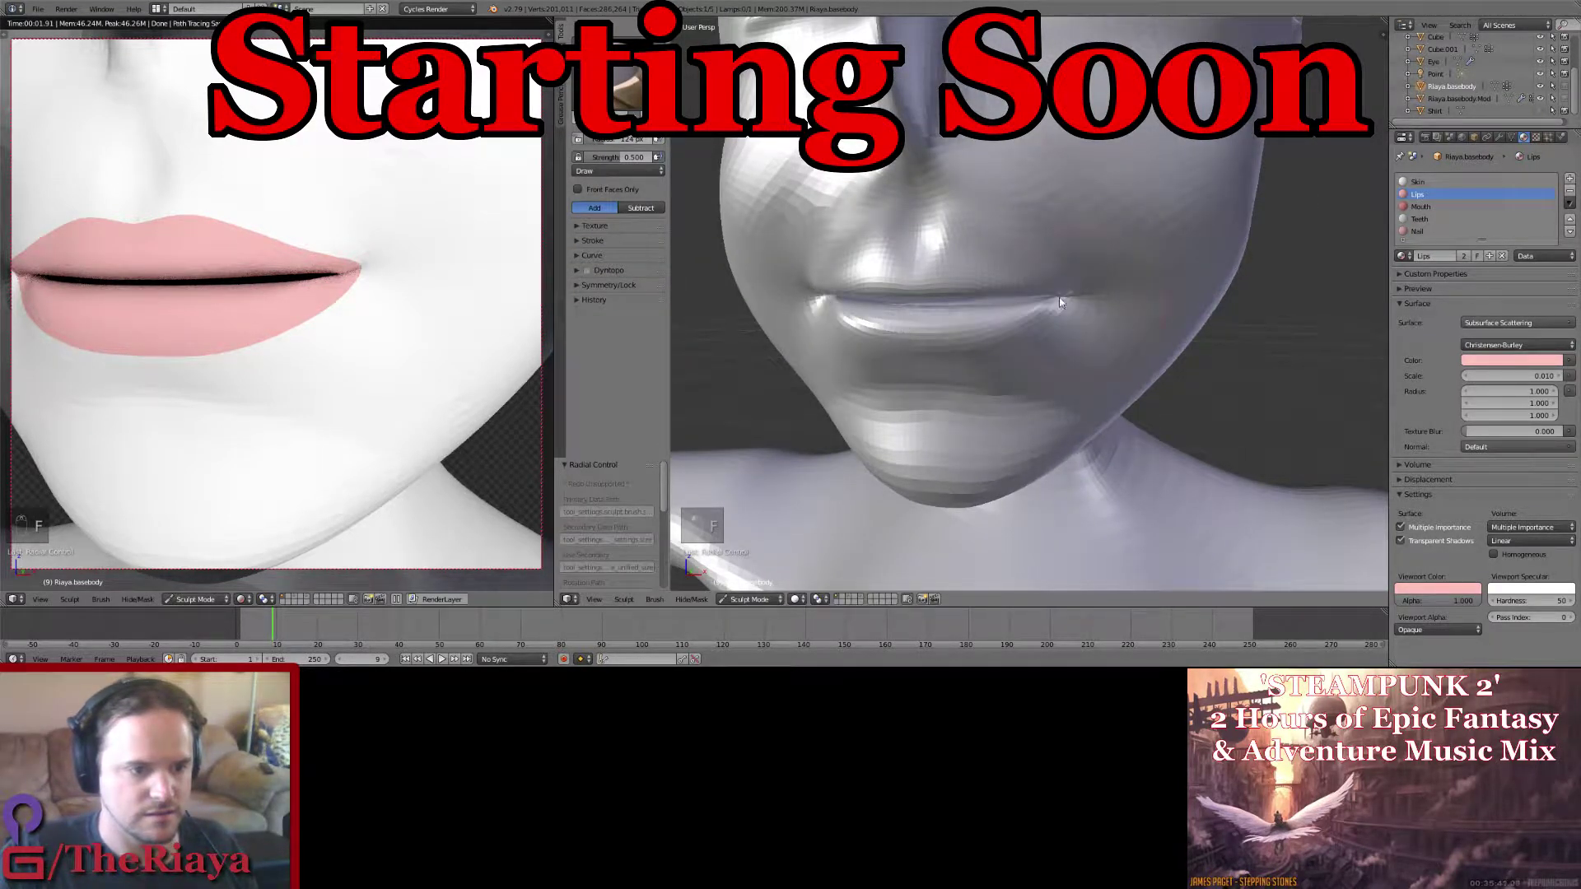
right_click(1063, 313)
Step: Save the sculpt over the existing file and examine the reshaped mouth and face from the side and front in the rendered view
middle_click_drag(1069, 320, 1001, 262)
key("ctrl+s")
left_click(1029, 278)
scroll(382, 241, "up", 3)
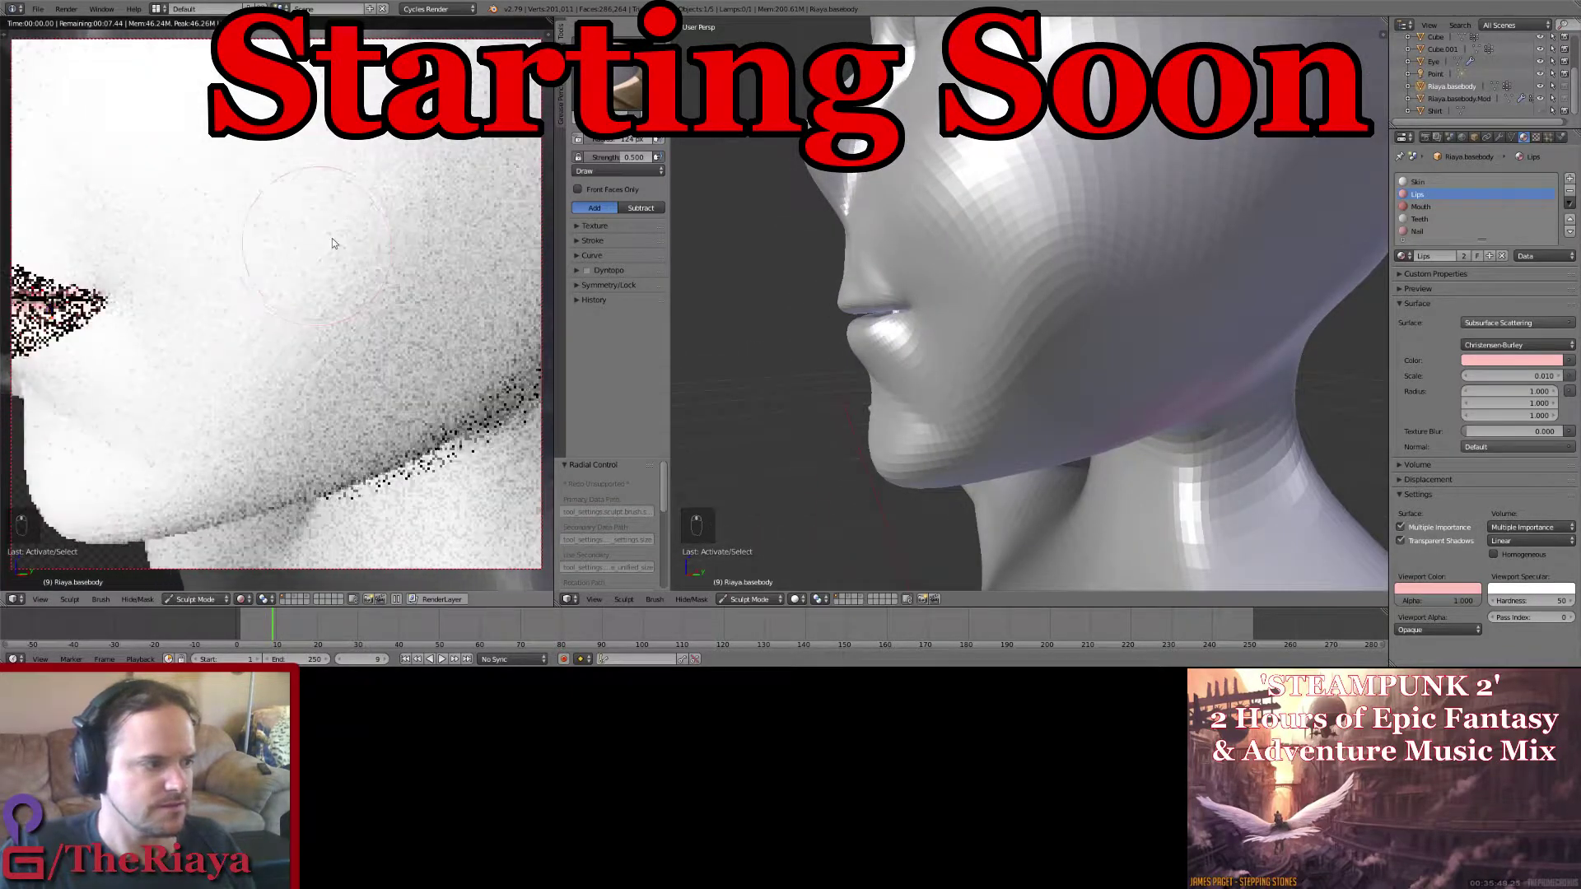
scroll(333, 239, "down", 4)
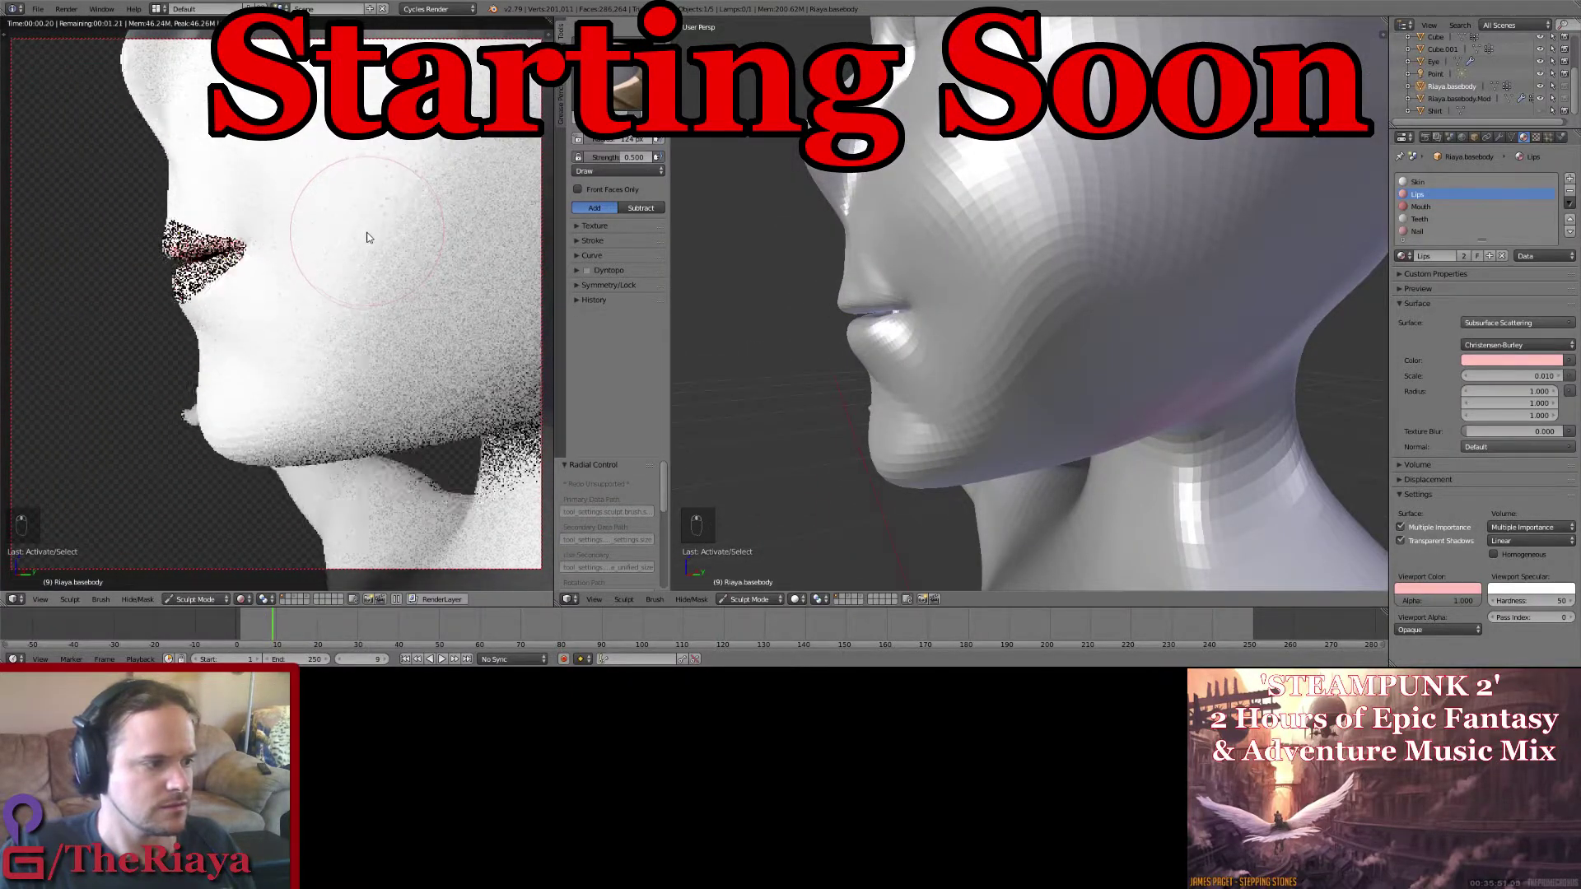
middle_click_drag(368, 232, 395, 308)
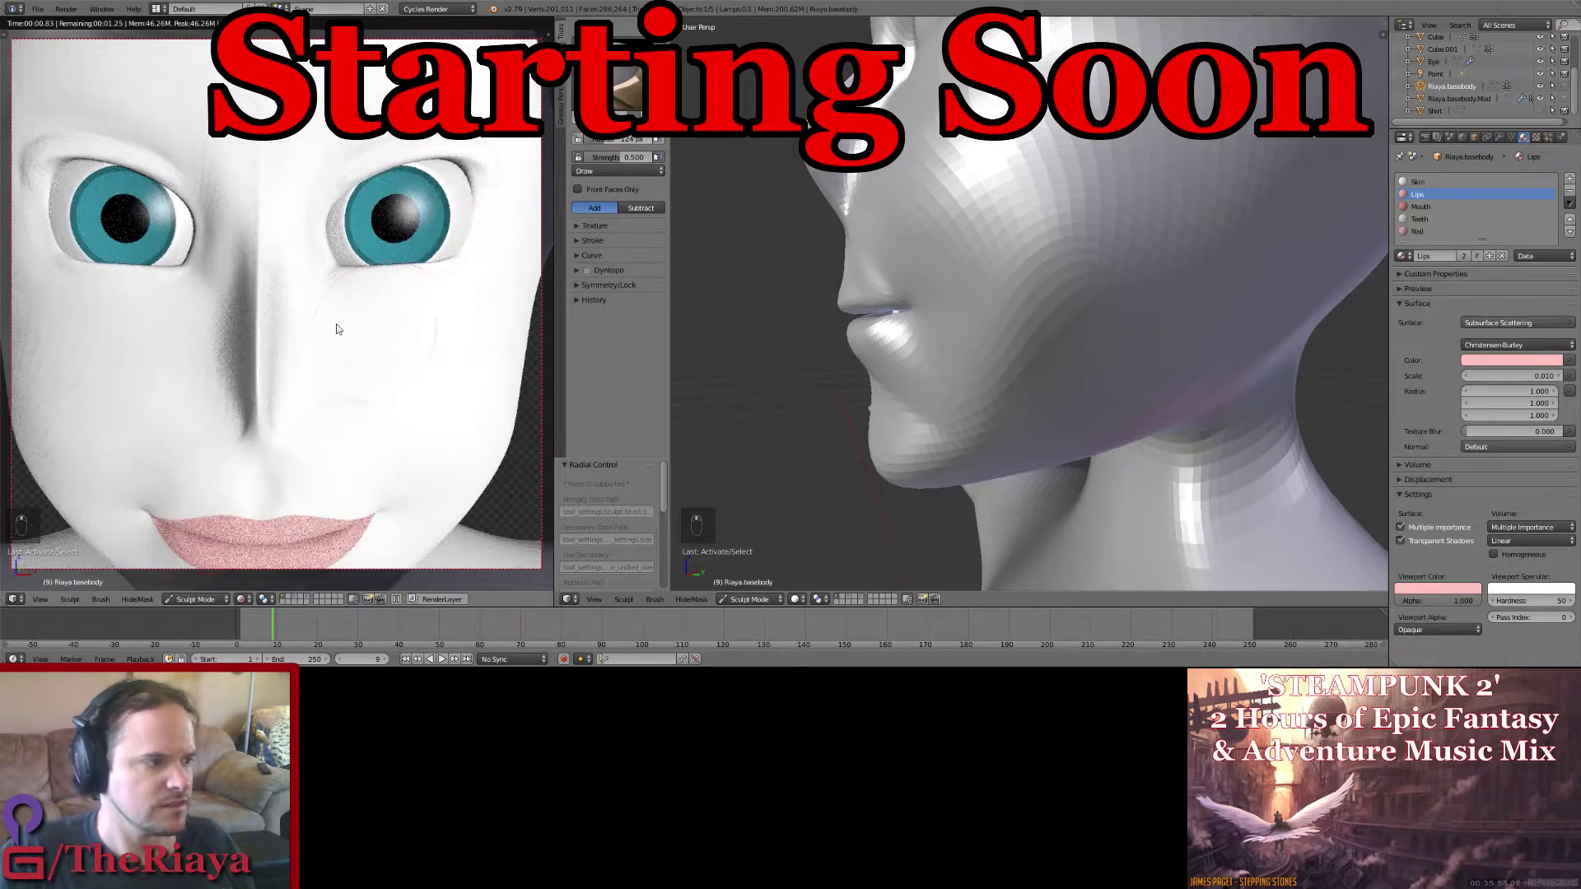
Step: Inspect the back and side of the head in the solid view and save the file again
middle_click_drag(1008, 173, 985, 208)
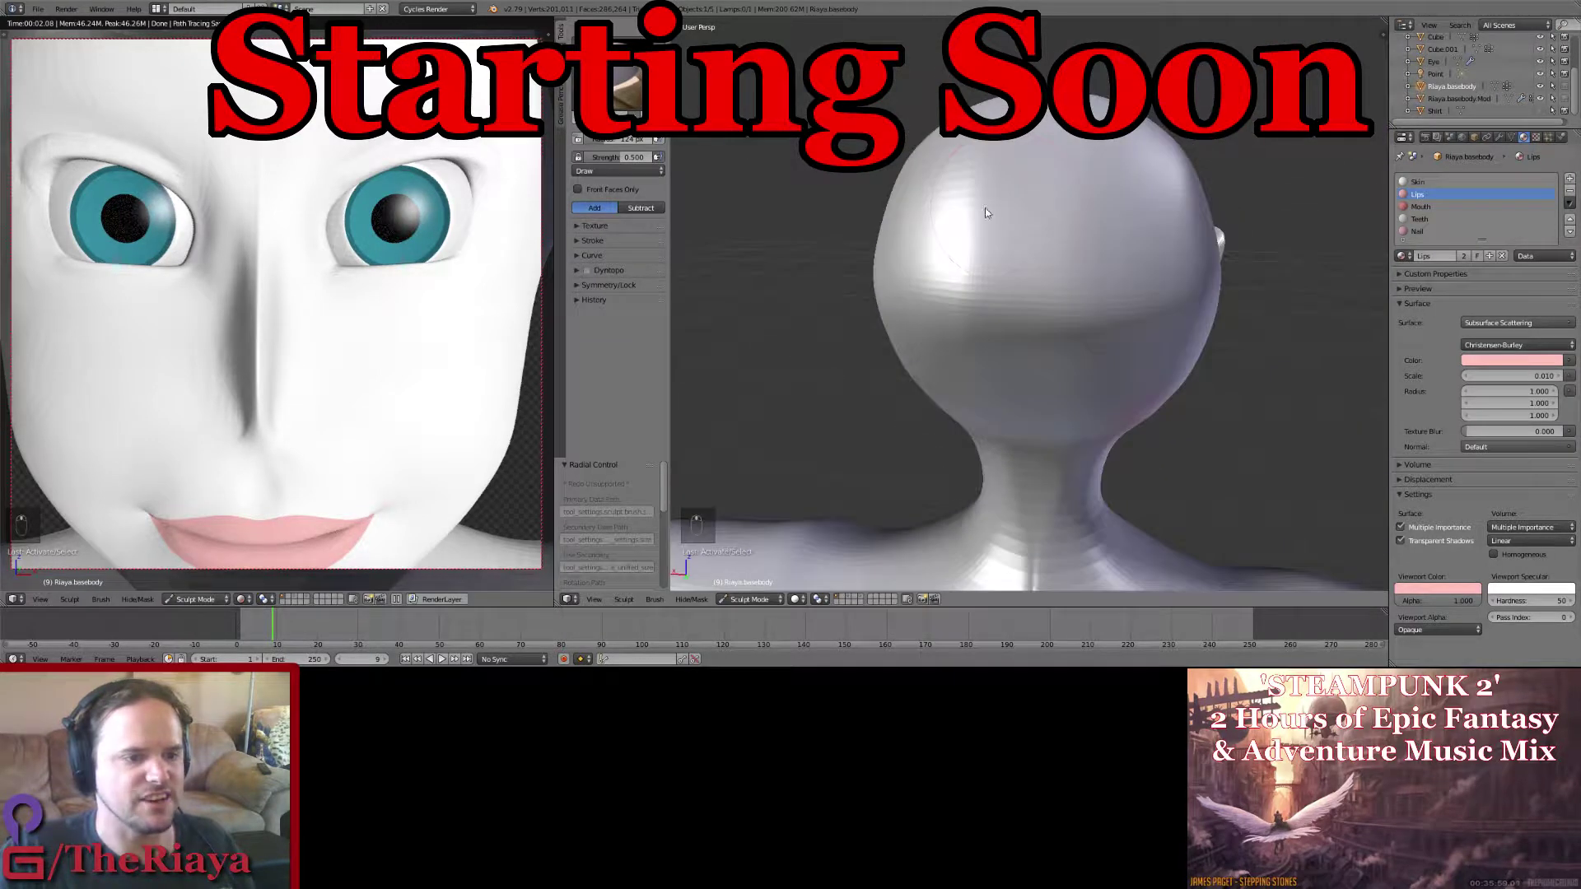
key("ctrl+s")
mouse_move(945, 271)
middle_mouse_down()
mouse_move(1035, 216)
mouse_move(1082, 228)
middle_mouse_up()
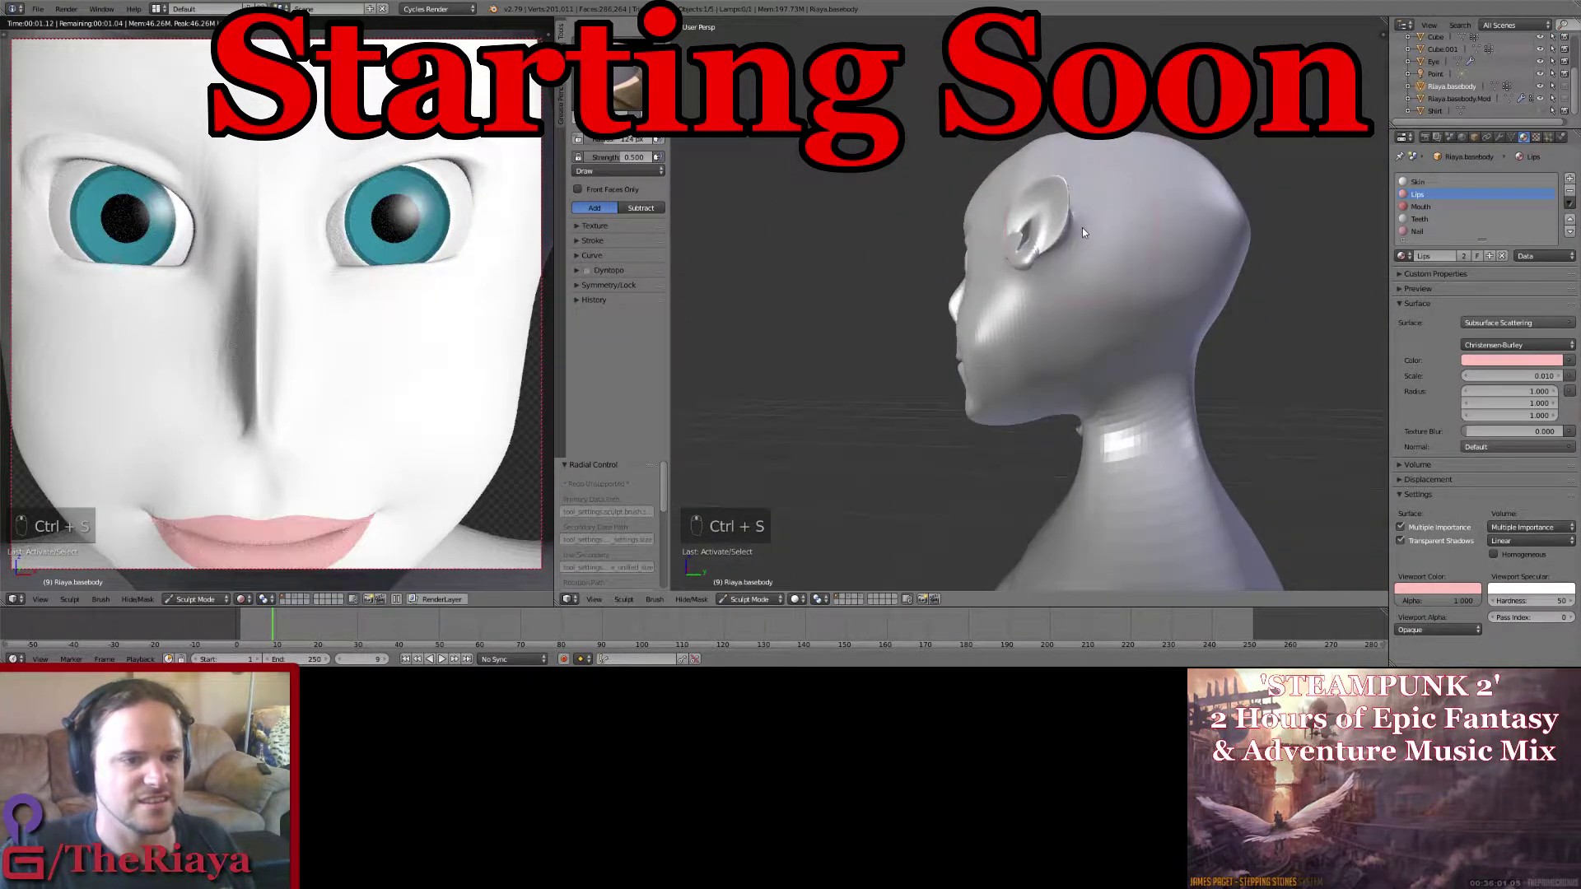
Step: Choose the Smooth brush, smooth the back of the head and set the brush strength to 0.311
left_click(626, 86)
left_click(955, 181)
mouse_move(1186, 259)
middle_mouse_down()
mouse_move(1080, 255)
mouse_move(1104, 208)
mouse_move(1136, 239)
middle_mouse_up()
left_click_drag(1121, 296, 1153, 278)
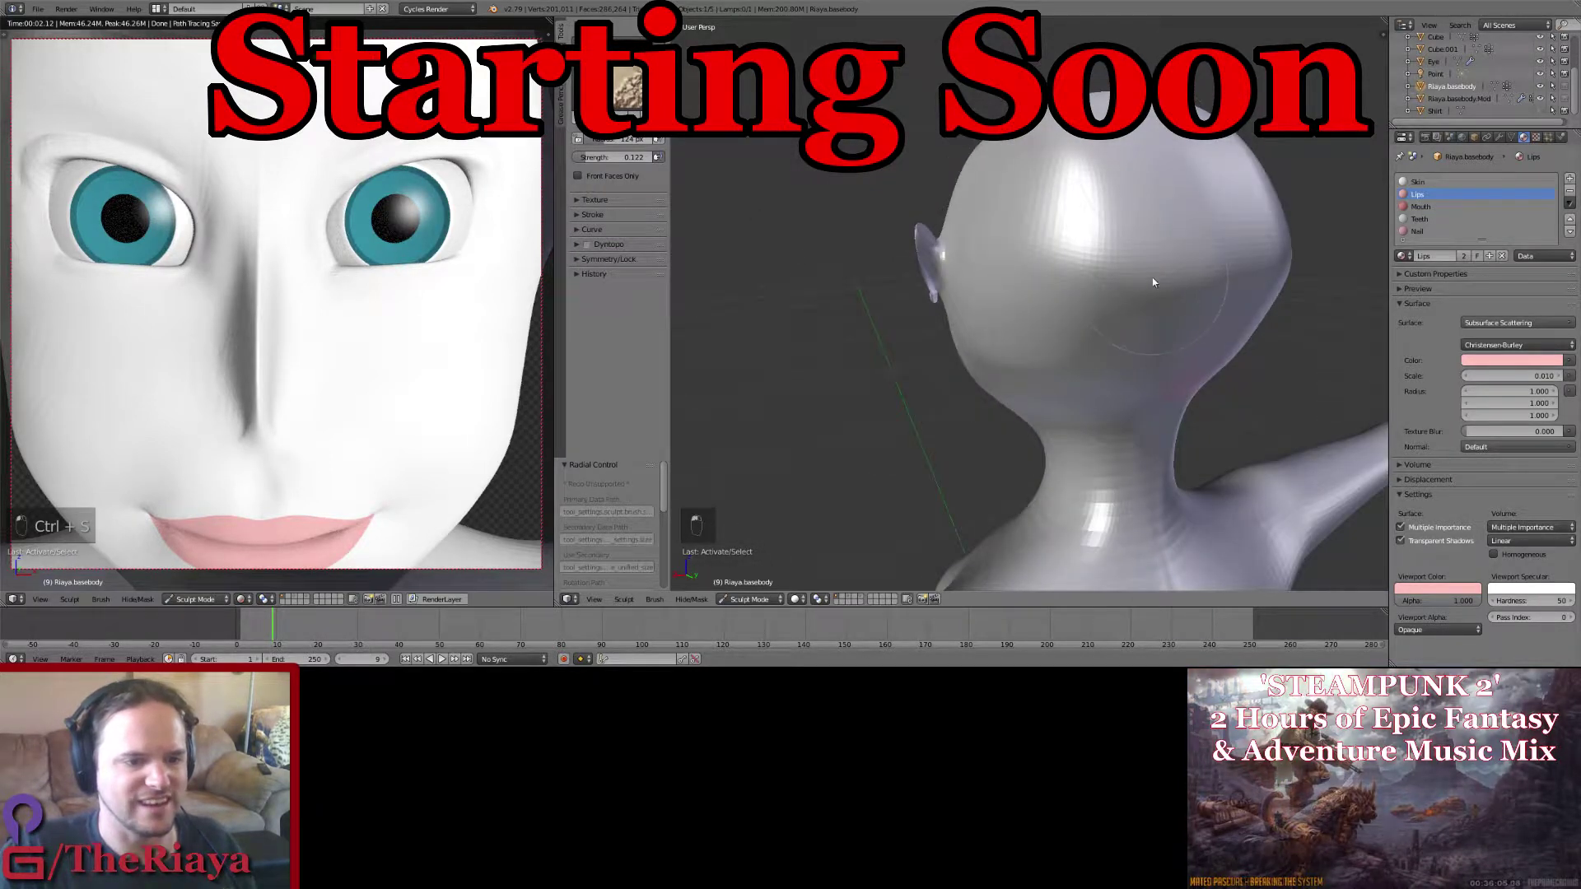
left_click_drag(611, 158, 627, 157)
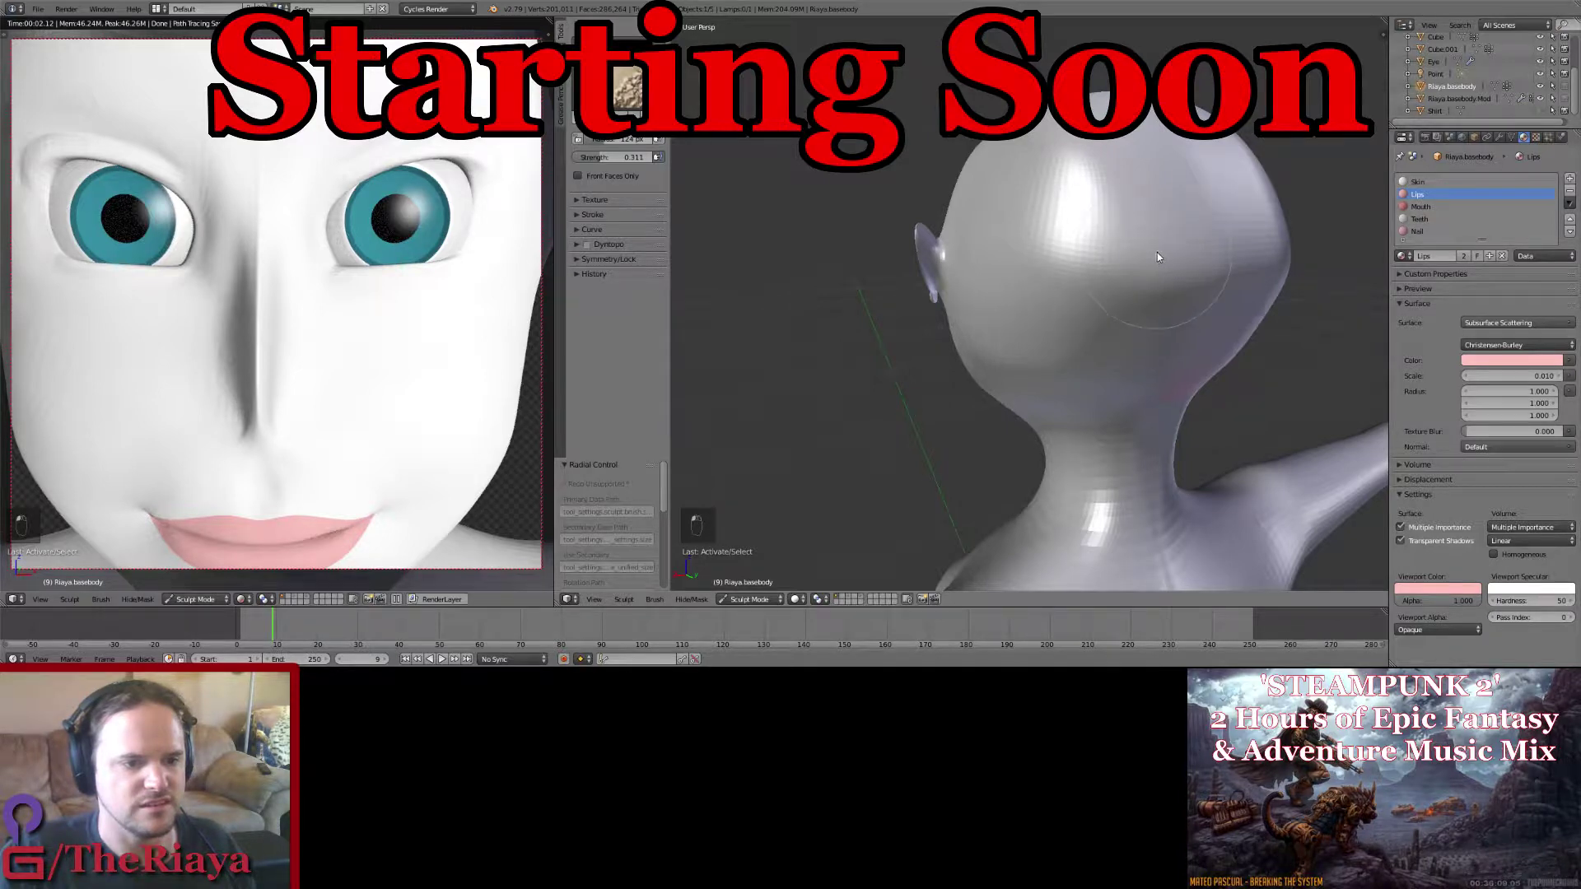
middle_click_drag(1158, 257, 1068, 171)
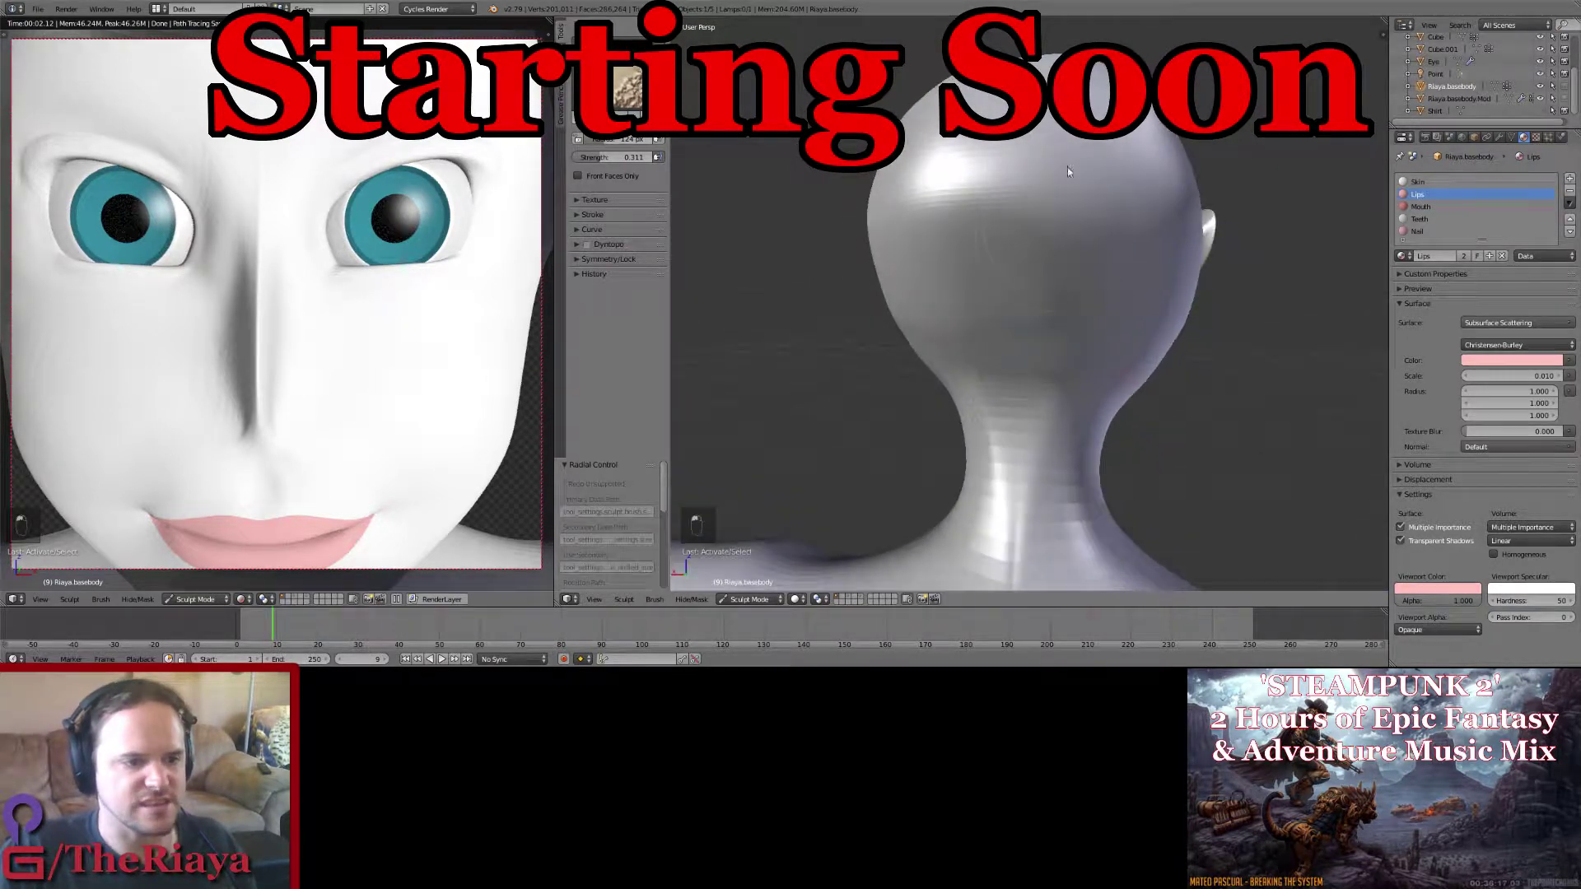
Step: Inspect the skull from above, behind and the front, and check the face's mesh in Edit Mode before returning to Sculpt Mode
middle_click_drag(956, 202, 1124, 304)
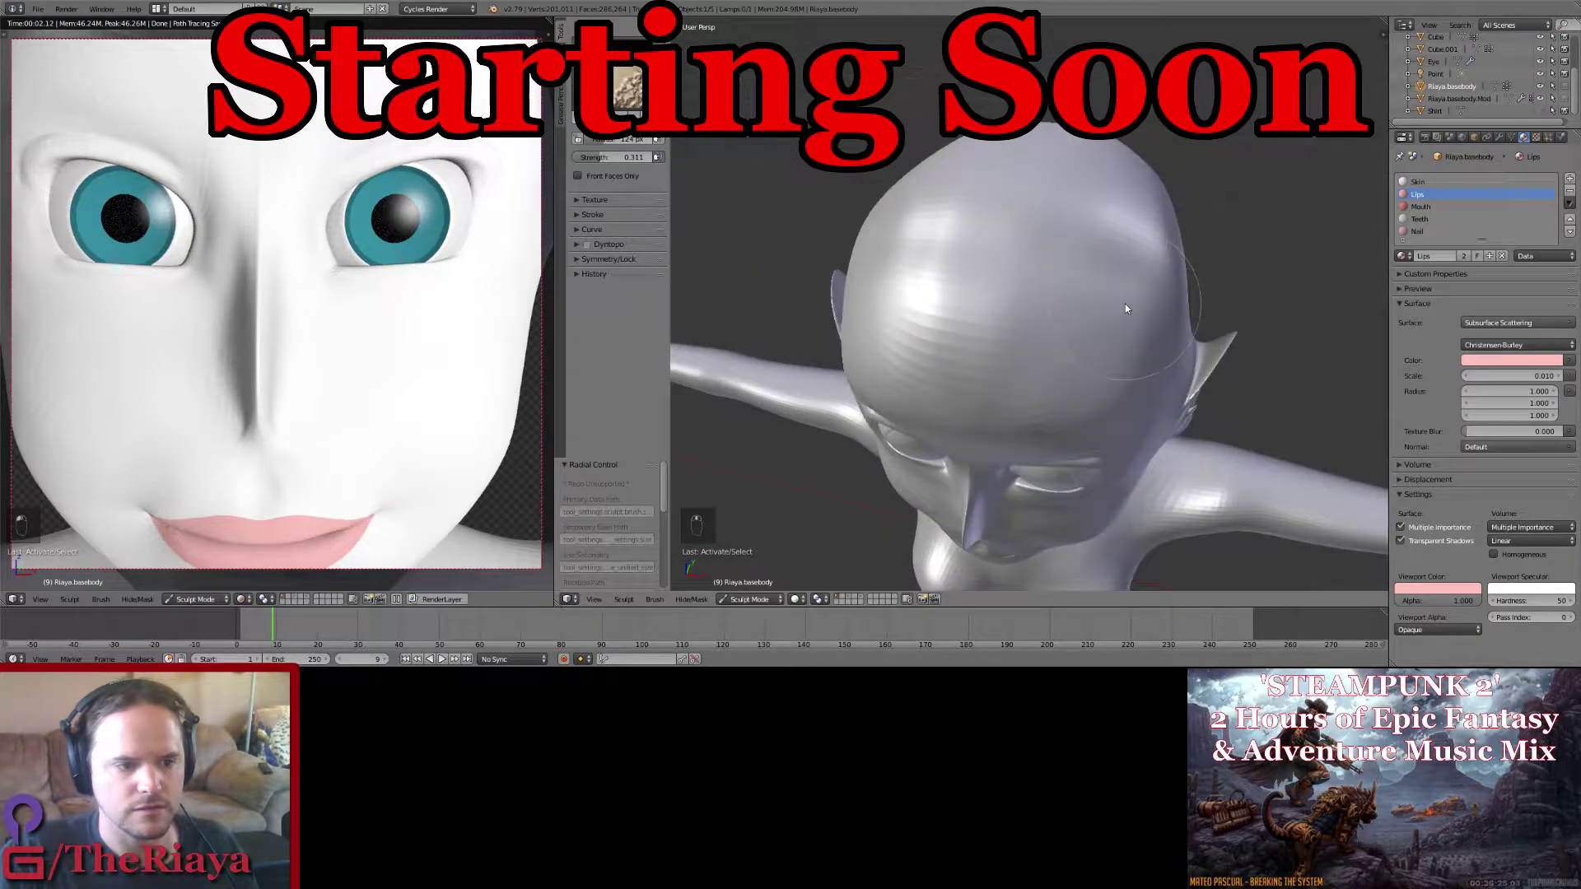
middle_click_drag(996, 305, 965, 323)
mouse_move(1182, 208)
middle_mouse_down()
mouse_move(1119, 268)
mouse_move(1043, 211)
mouse_move(985, 198)
middle_mouse_up()
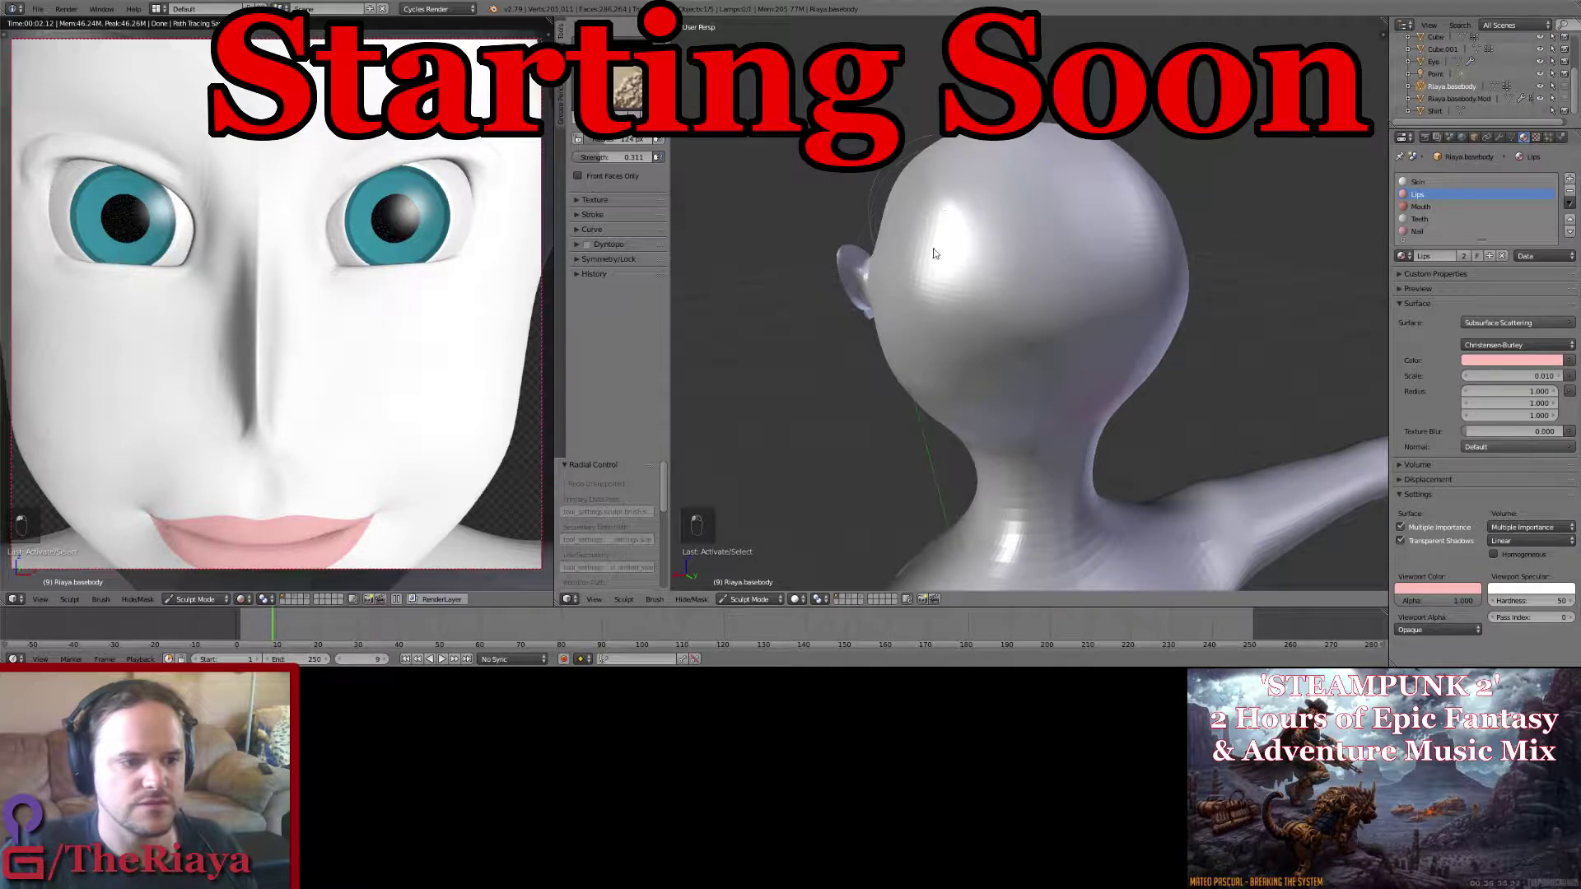
middle_click_drag(946, 326, 1094, 244)
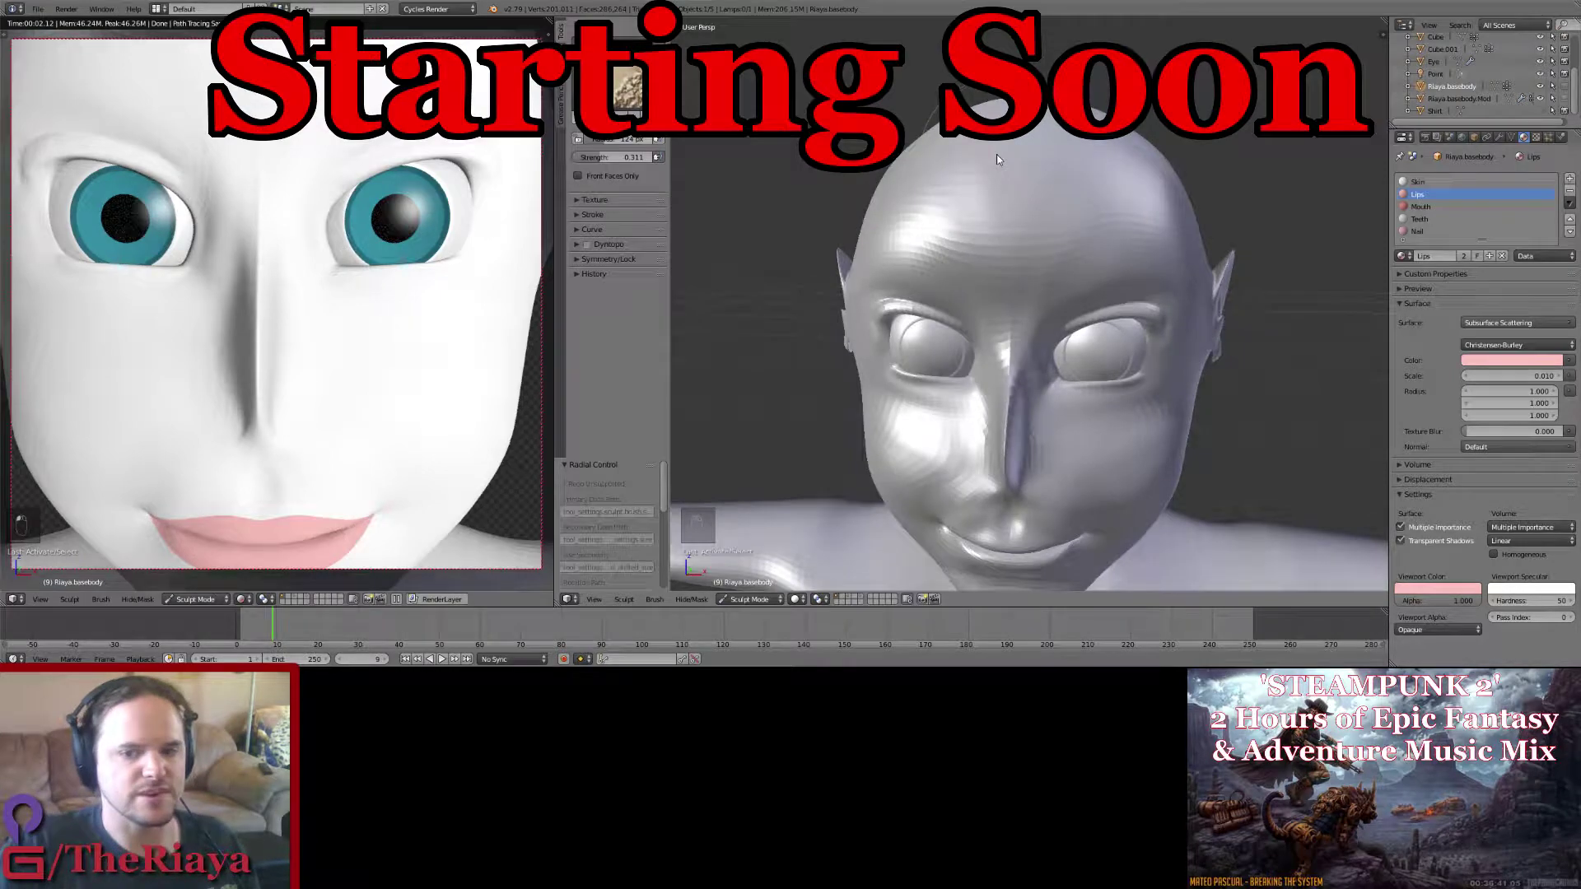
key("Tab")
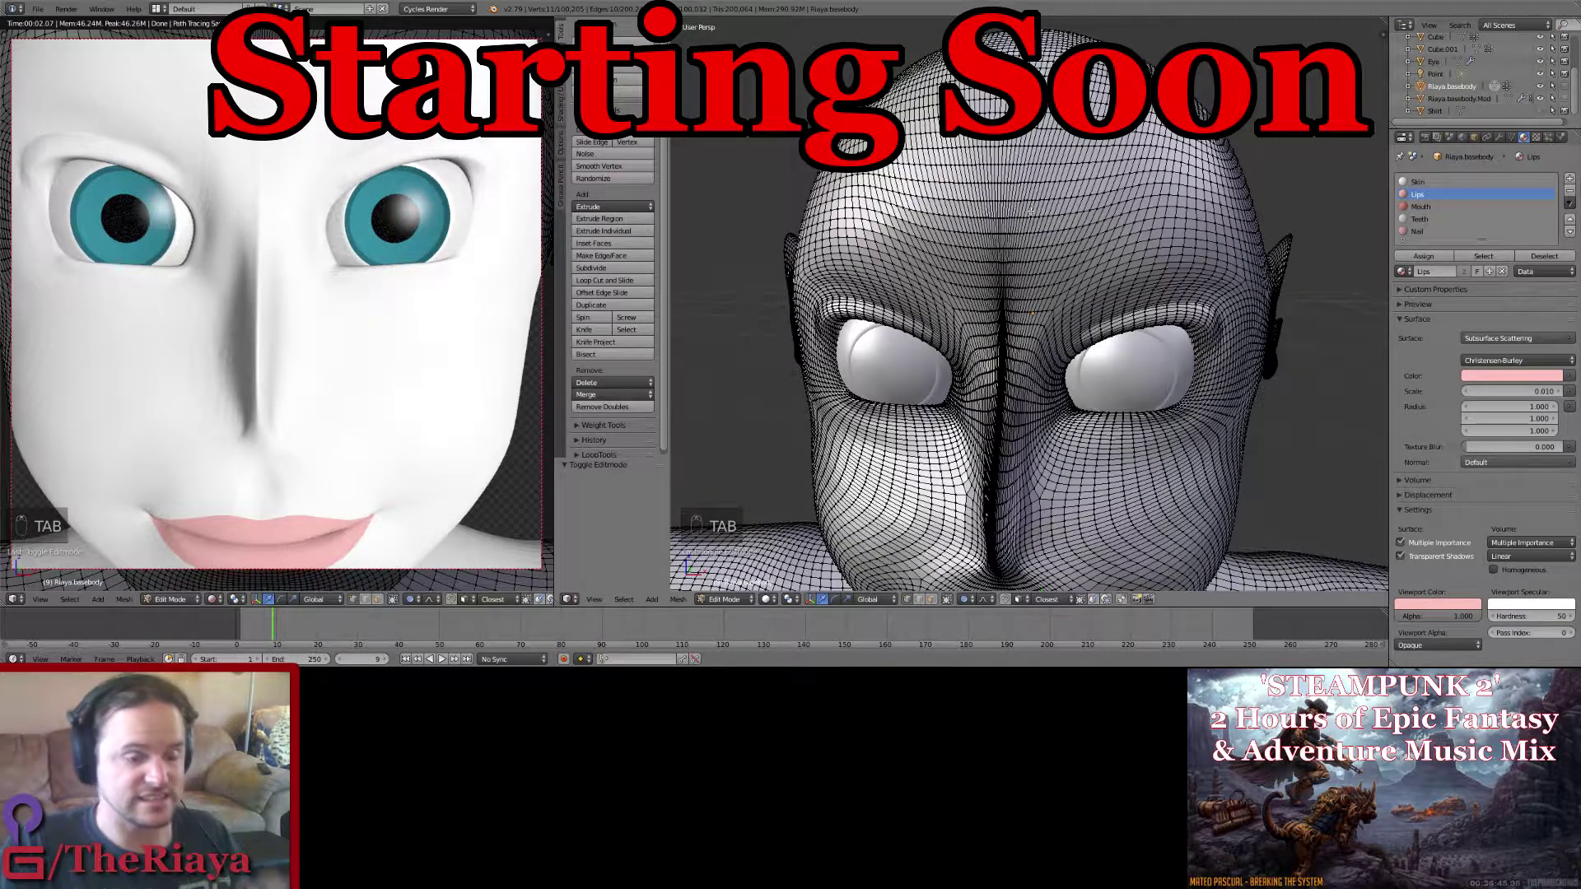
key("Tab")
Step: Smooth the back of the skull with the Smooth brush, working from several angles, and save the file
middle_click_drag(1177, 179, 1029, 256)
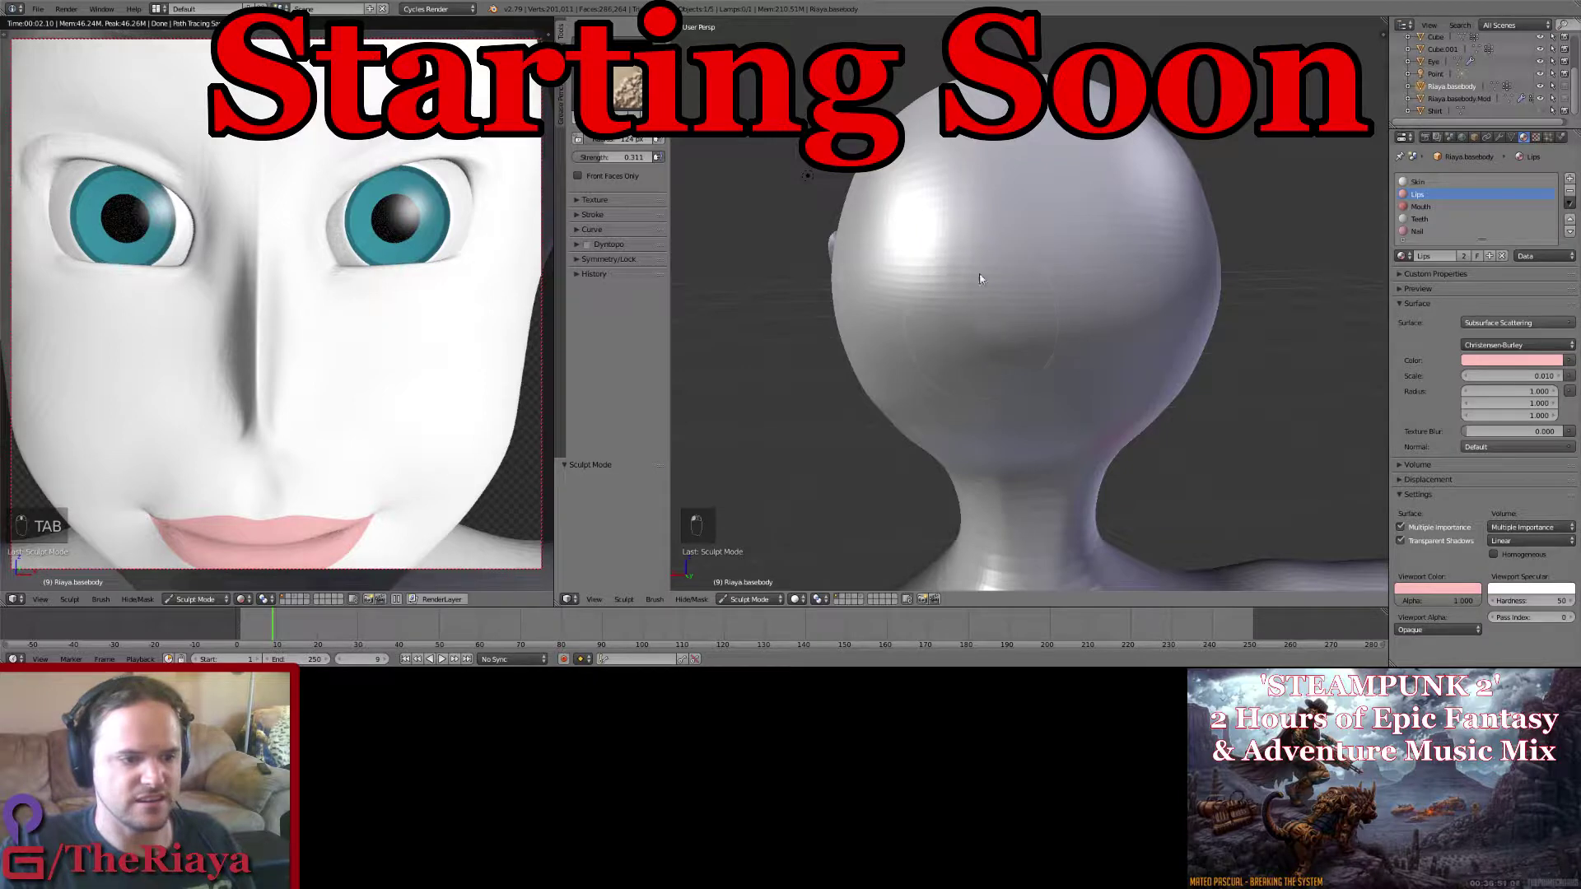
left_click_drag(979, 274, 960, 280)
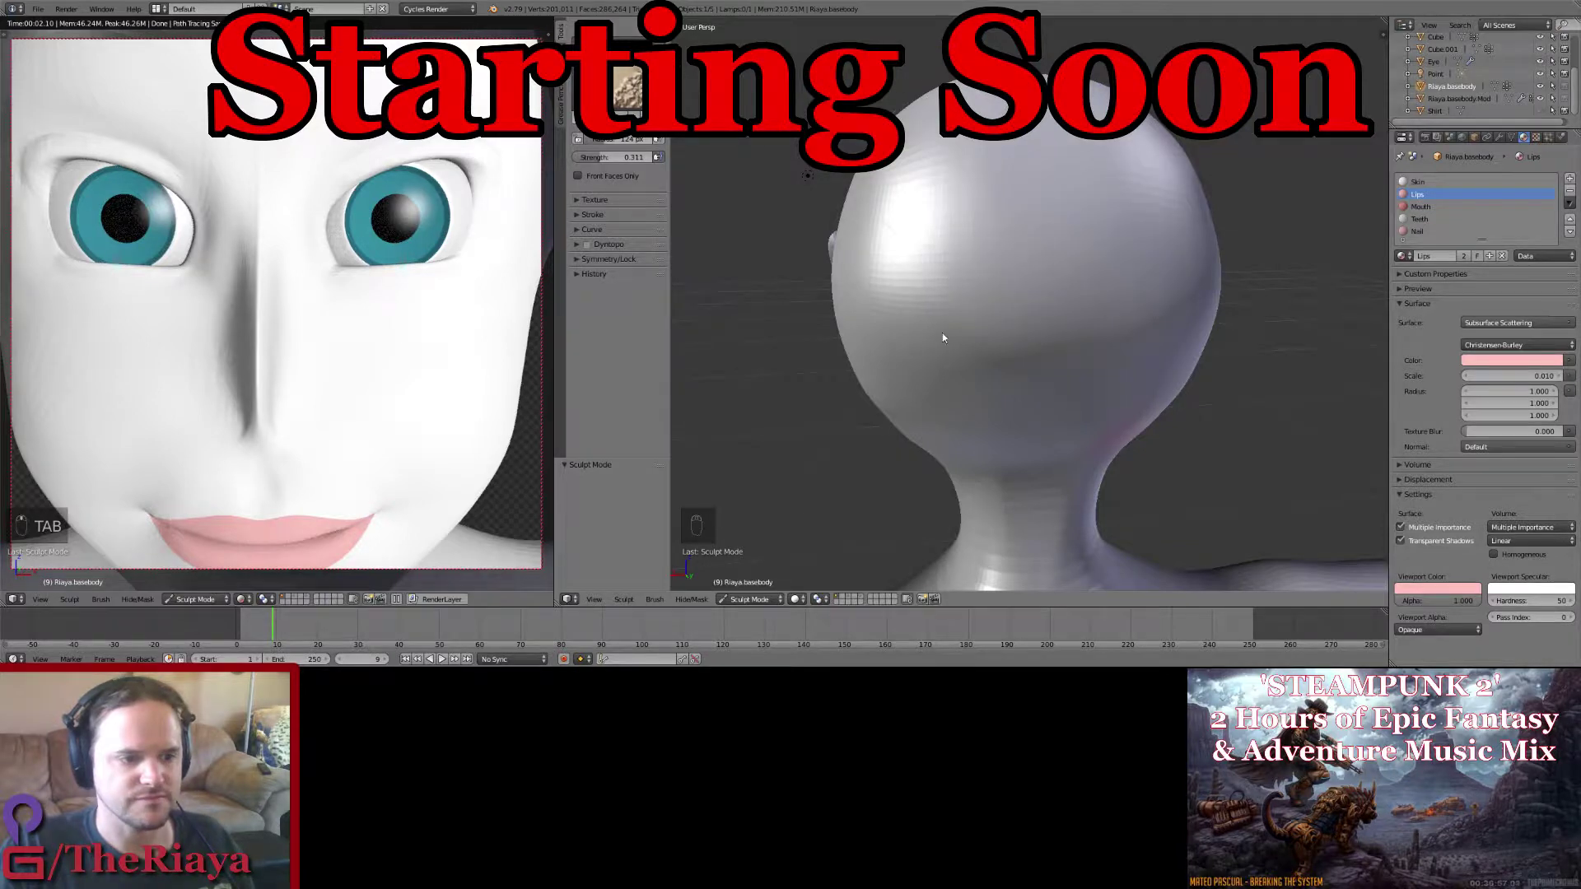
mouse_move(944, 338)
middle_mouse_down()
mouse_move(991, 315)
mouse_move(933, 180)
mouse_move(930, 255)
middle_mouse_up()
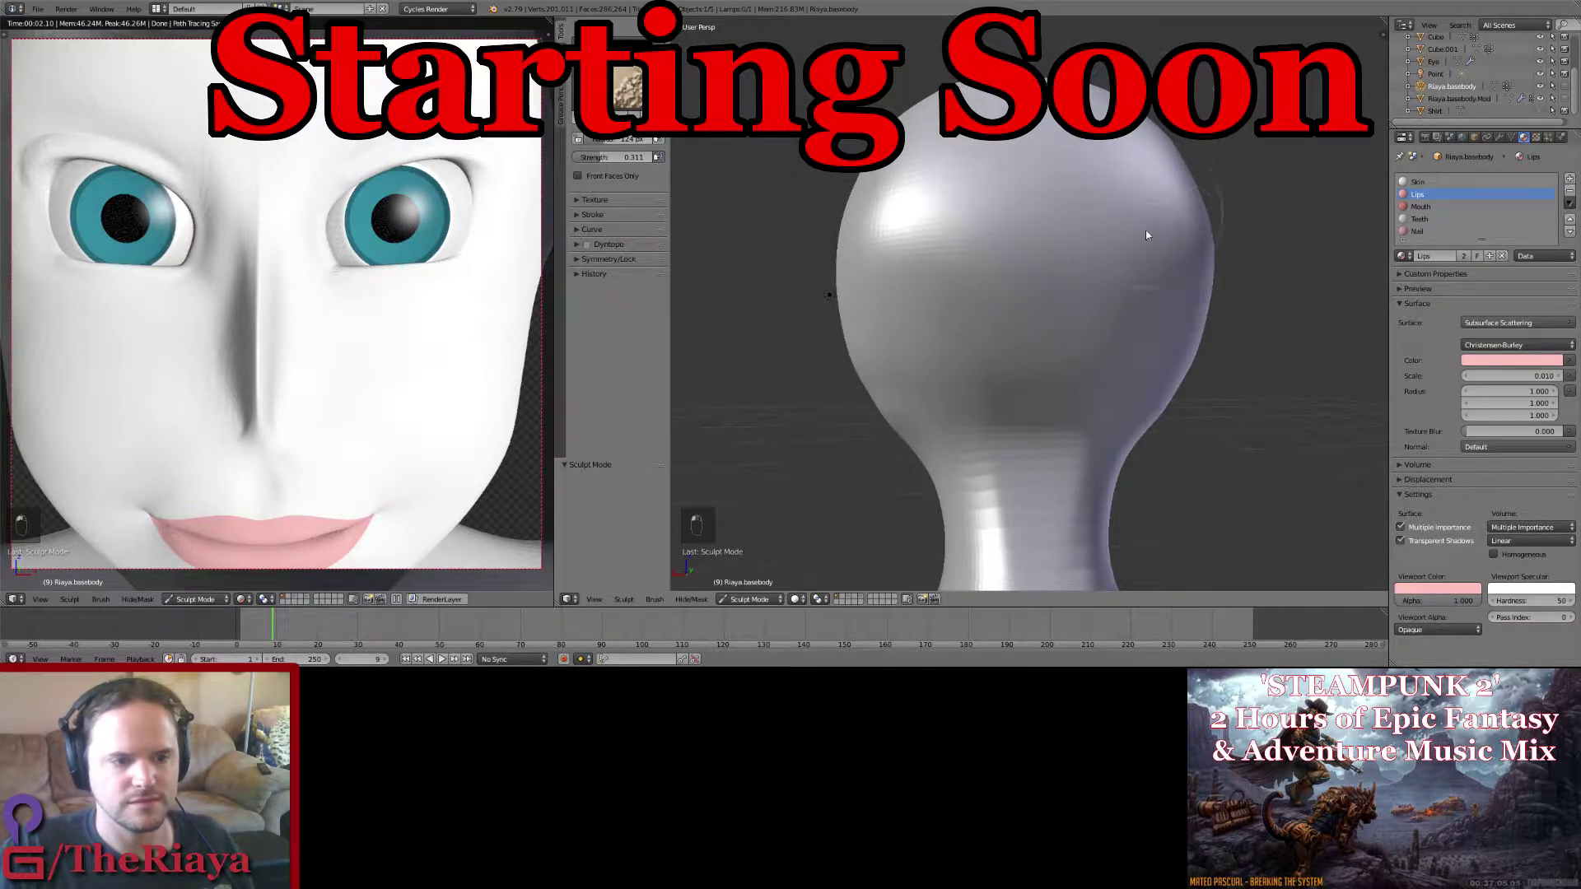
mouse_move(1187, 270)
middle_mouse_down()
mouse_move(1081, 292)
mouse_move(1095, 280)
mouse_move(1080, 203)
middle_mouse_up()
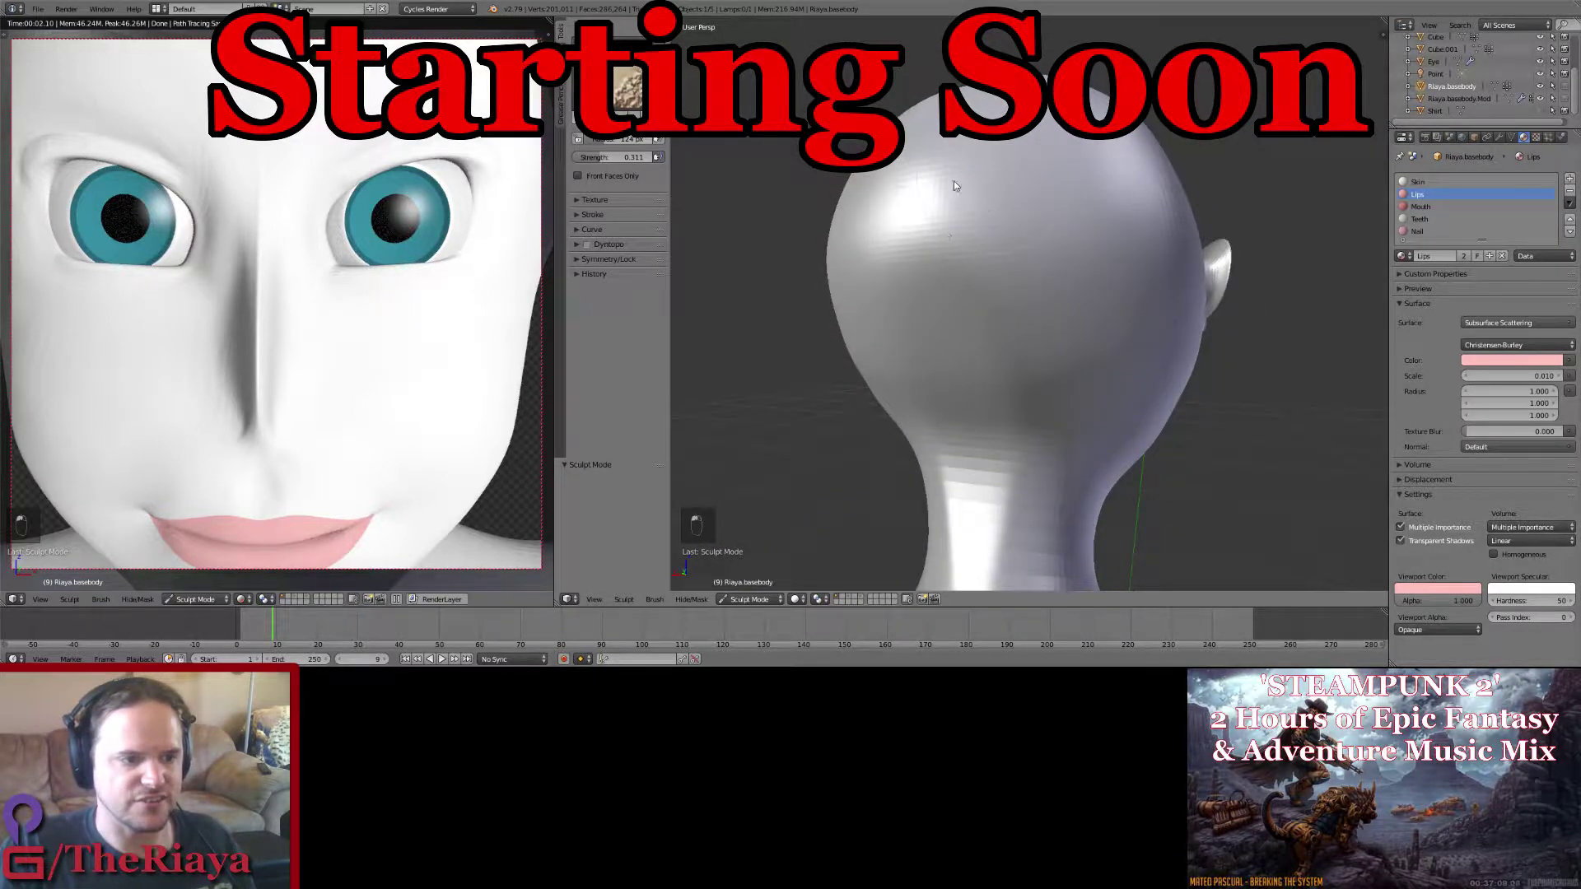
mouse_move(917, 282)
middle_mouse_down()
mouse_move(966, 269)
mouse_move(1006, 283)
middle_mouse_up()
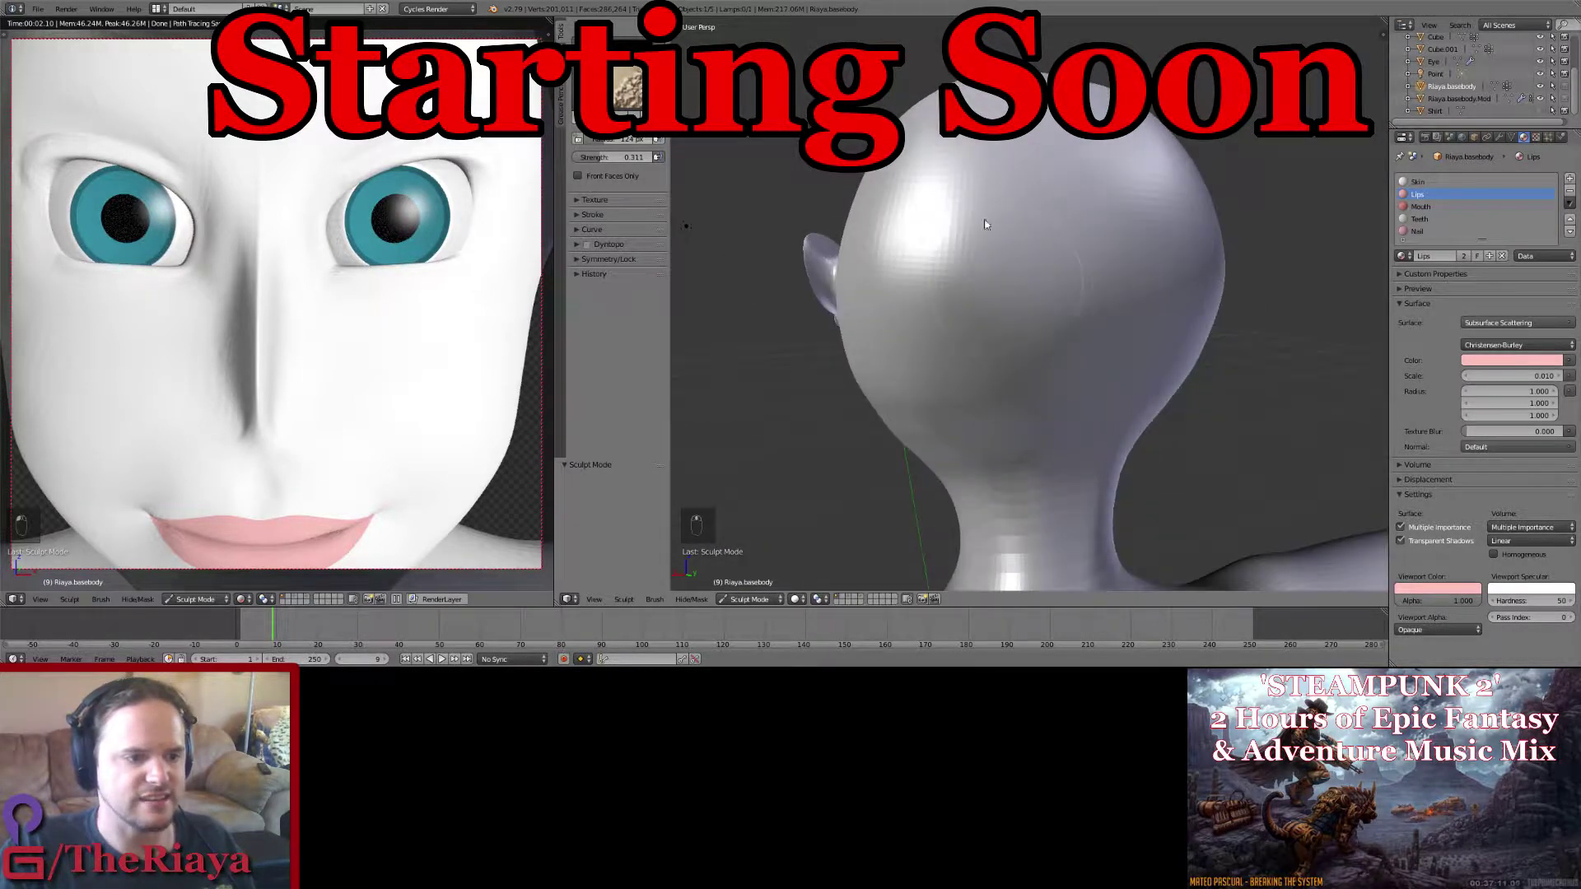
mouse_move(946, 196)
middle_mouse_down()
mouse_move(963, 319)
mouse_move(992, 288)
middle_mouse_up()
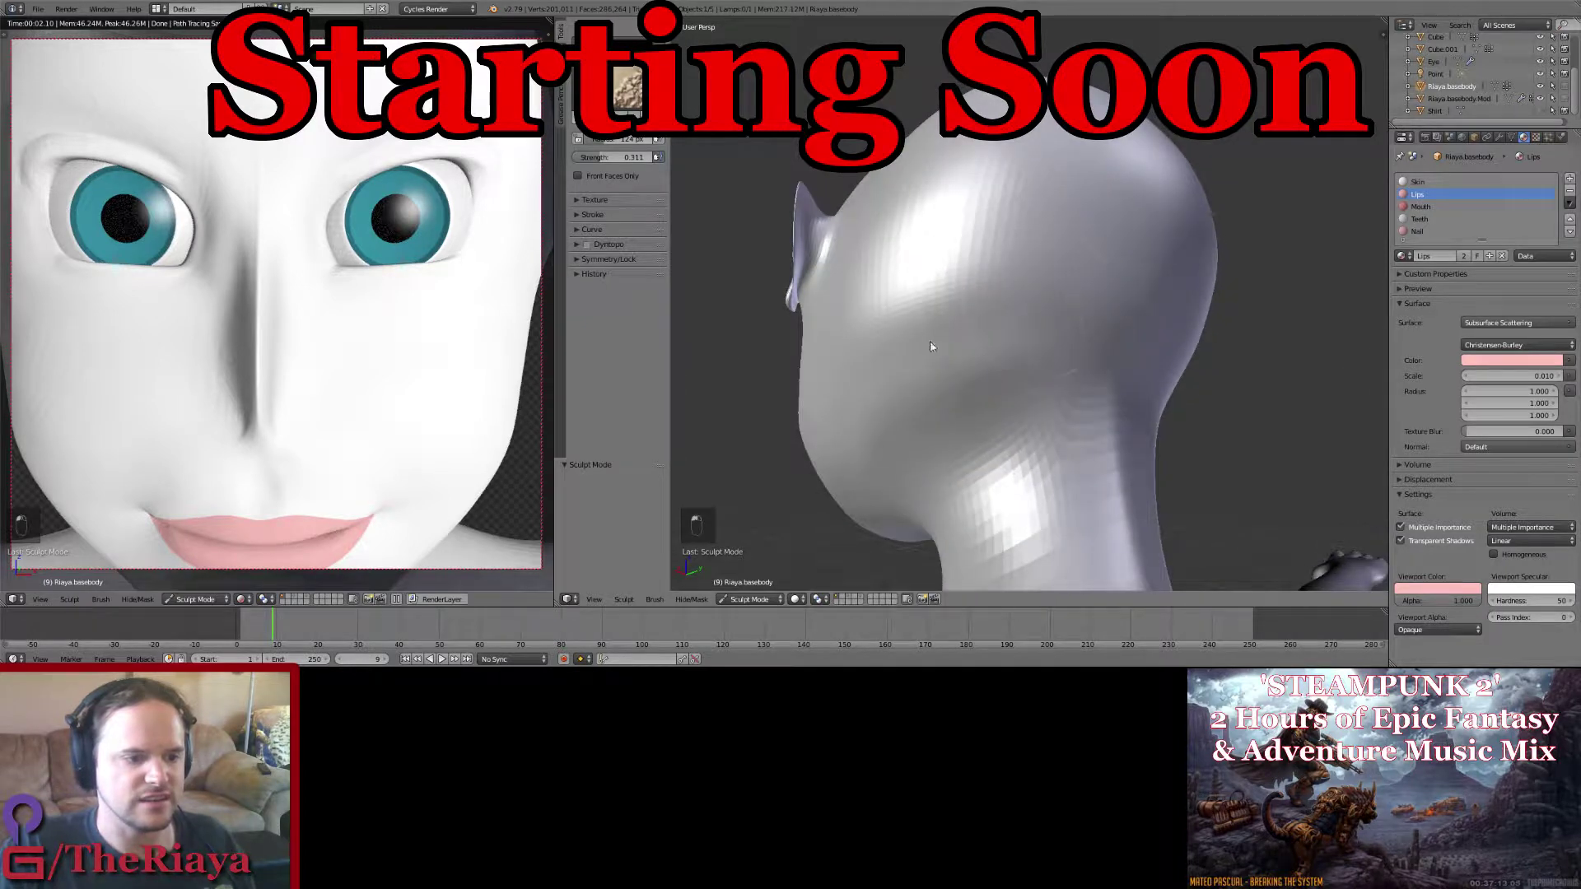
mouse_move(981, 374)
middle_mouse_down()
mouse_move(1034, 325)
mouse_move(998, 289)
mouse_move(1047, 232)
mouse_move(1047, 276)
mouse_move(1019, 274)
middle_mouse_up()
key("ctrl+s")
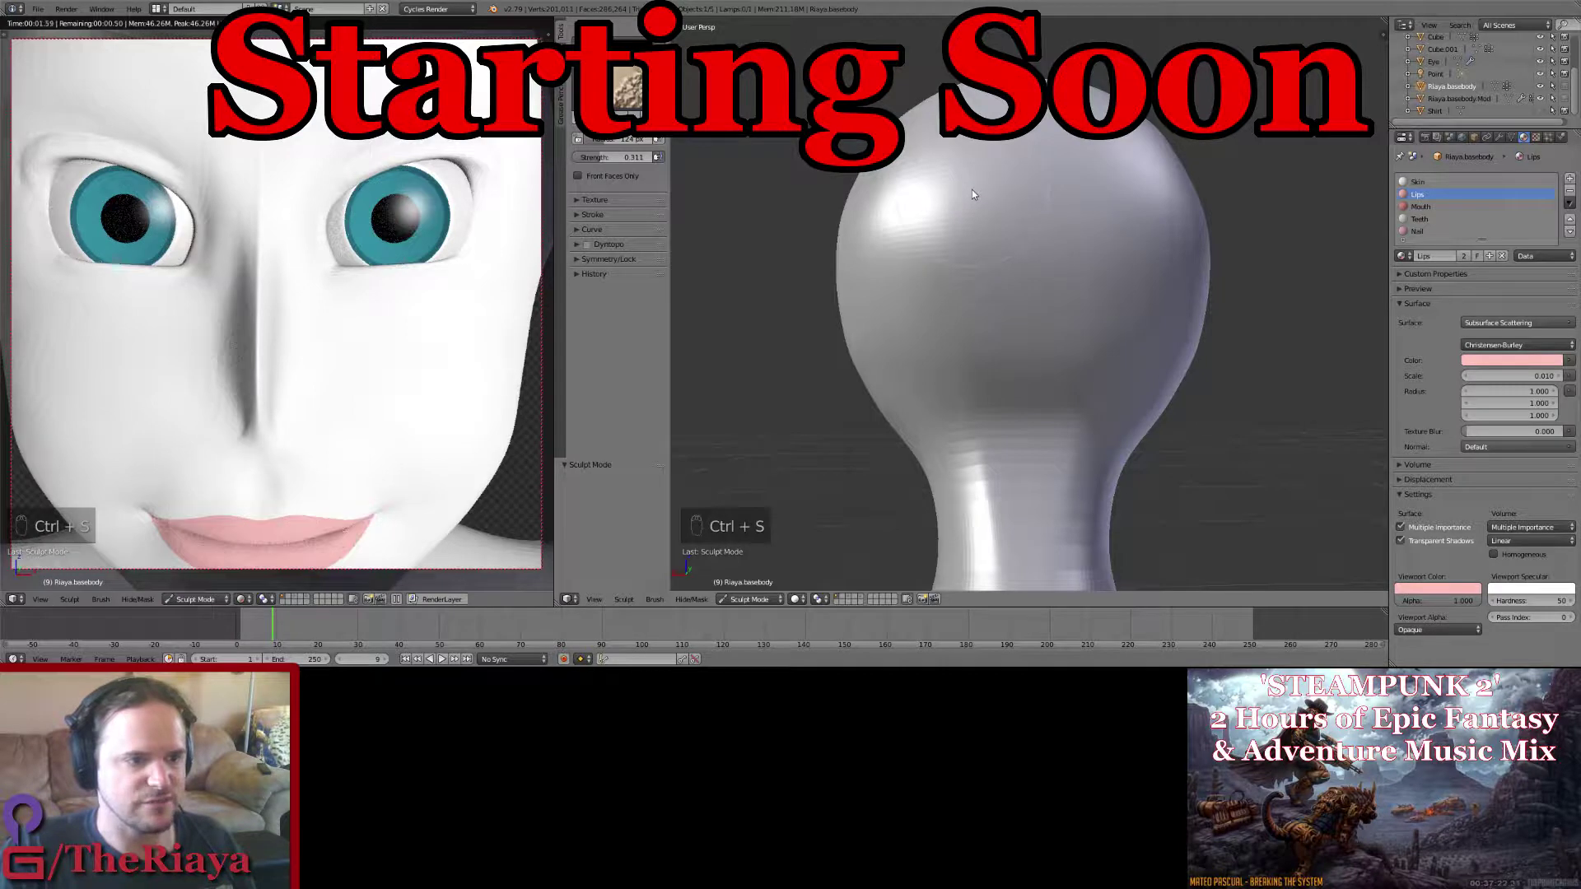
Step: Continue smoothing around the back, sides and crown of the head toward the forehead, and save the file
mouse_move(971, 190)
middle_mouse_down()
mouse_move(1010, 235)
mouse_move(1073, 257)
mouse_move(1052, 231)
mouse_move(1110, 305)
middle_mouse_up()
mouse_move(1026, 255)
middle_mouse_down()
mouse_move(1066, 250)
mouse_move(1046, 203)
middle_mouse_up()
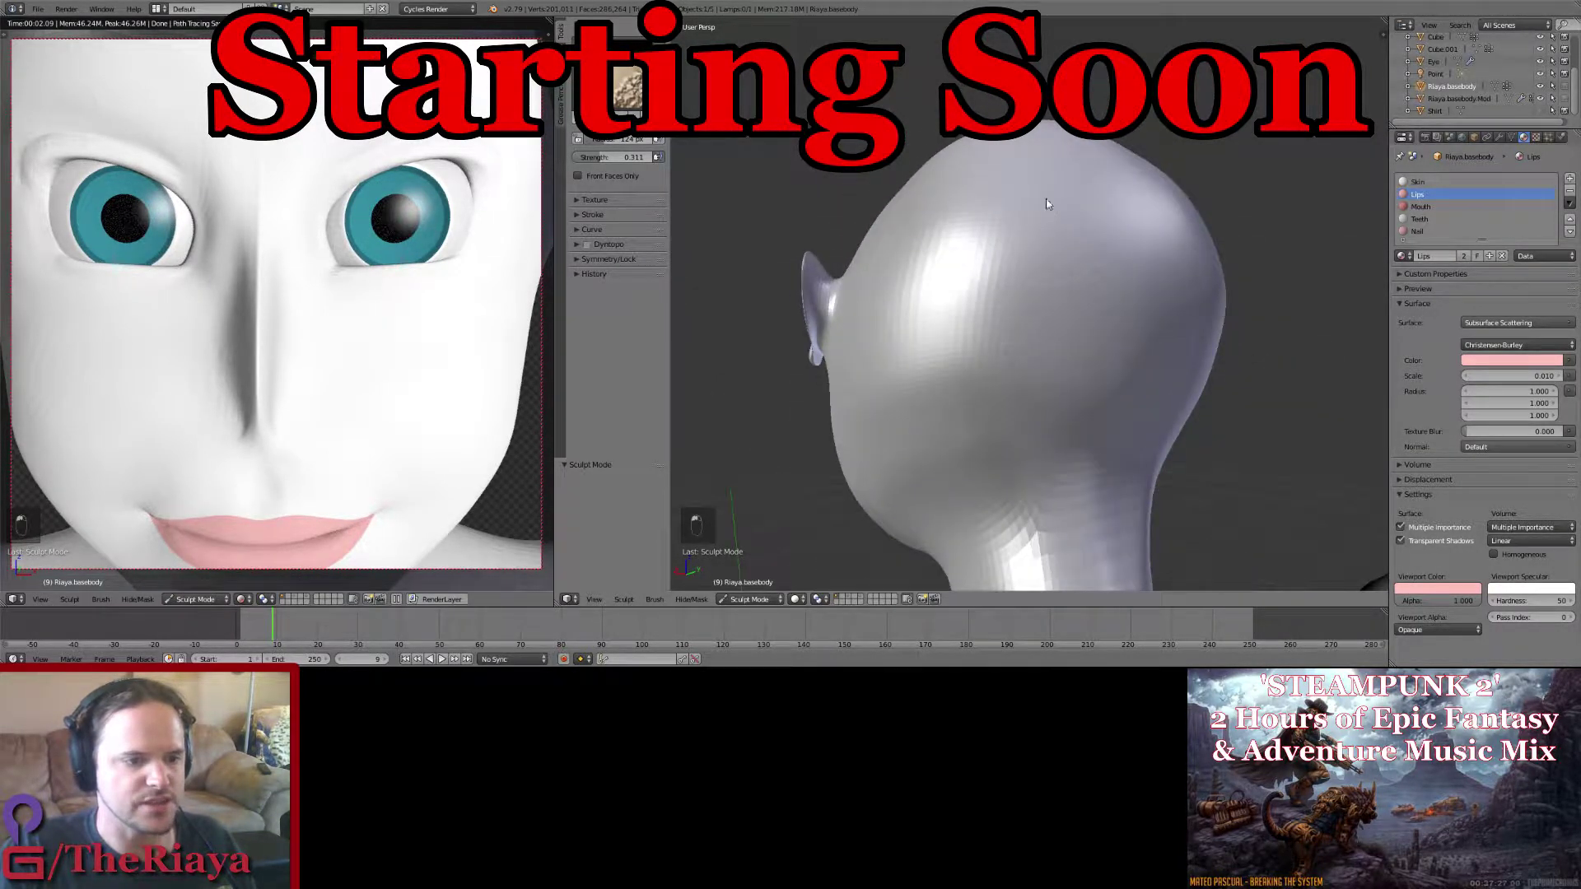
mouse_move(1090, 275)
middle_mouse_down()
mouse_move(1029, 259)
mouse_move(1047, 224)
middle_mouse_up()
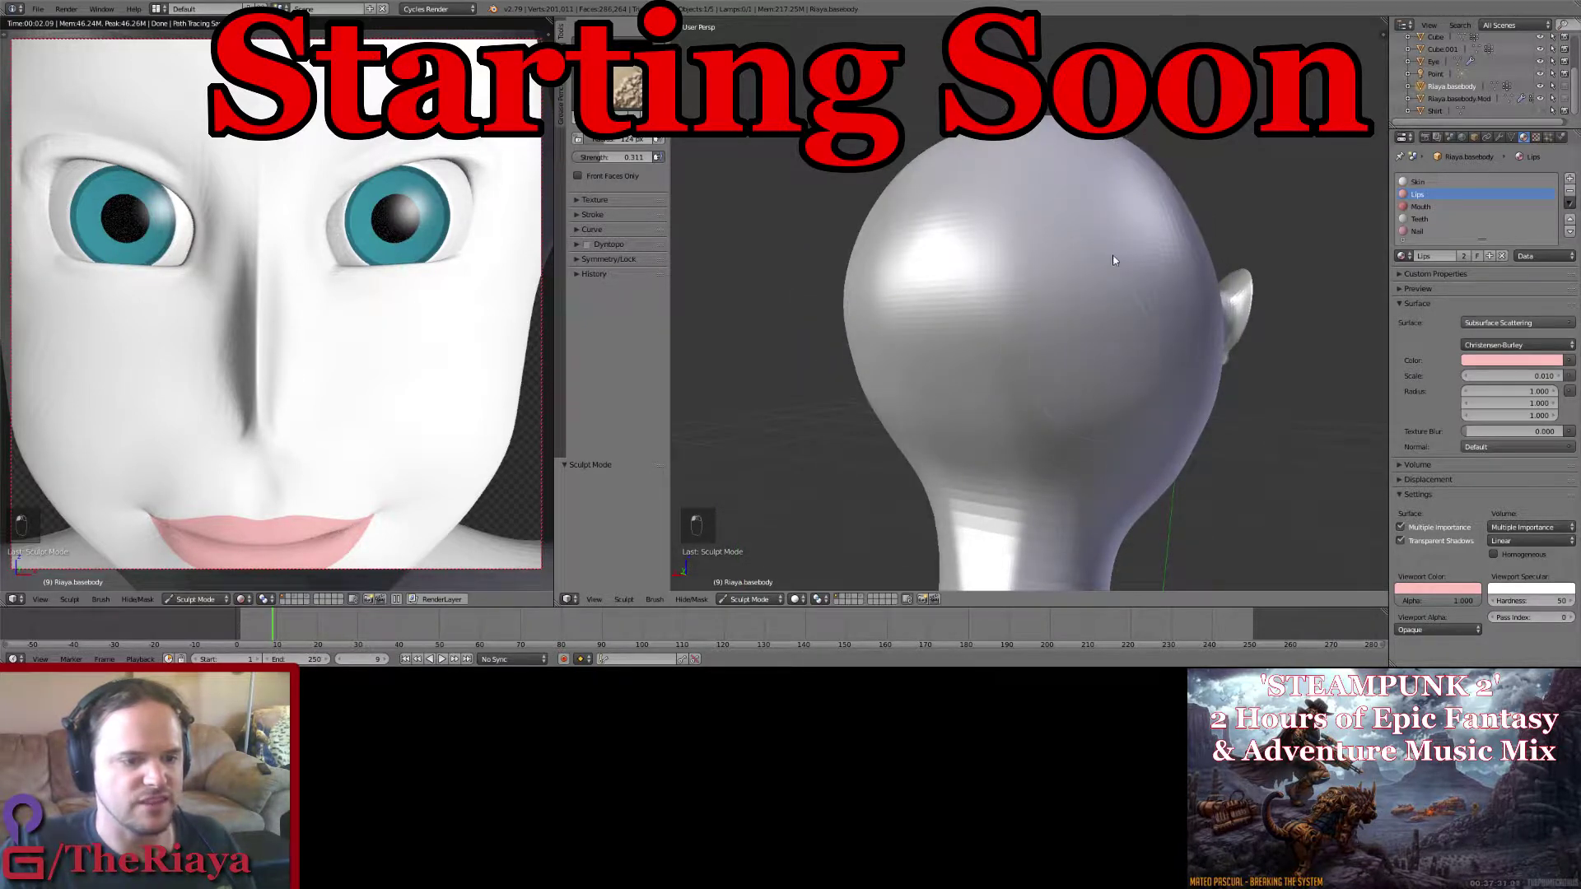
mouse_move(1125, 303)
middle_mouse_down()
mouse_move(1093, 285)
mouse_move(1029, 177)
middle_mouse_up()
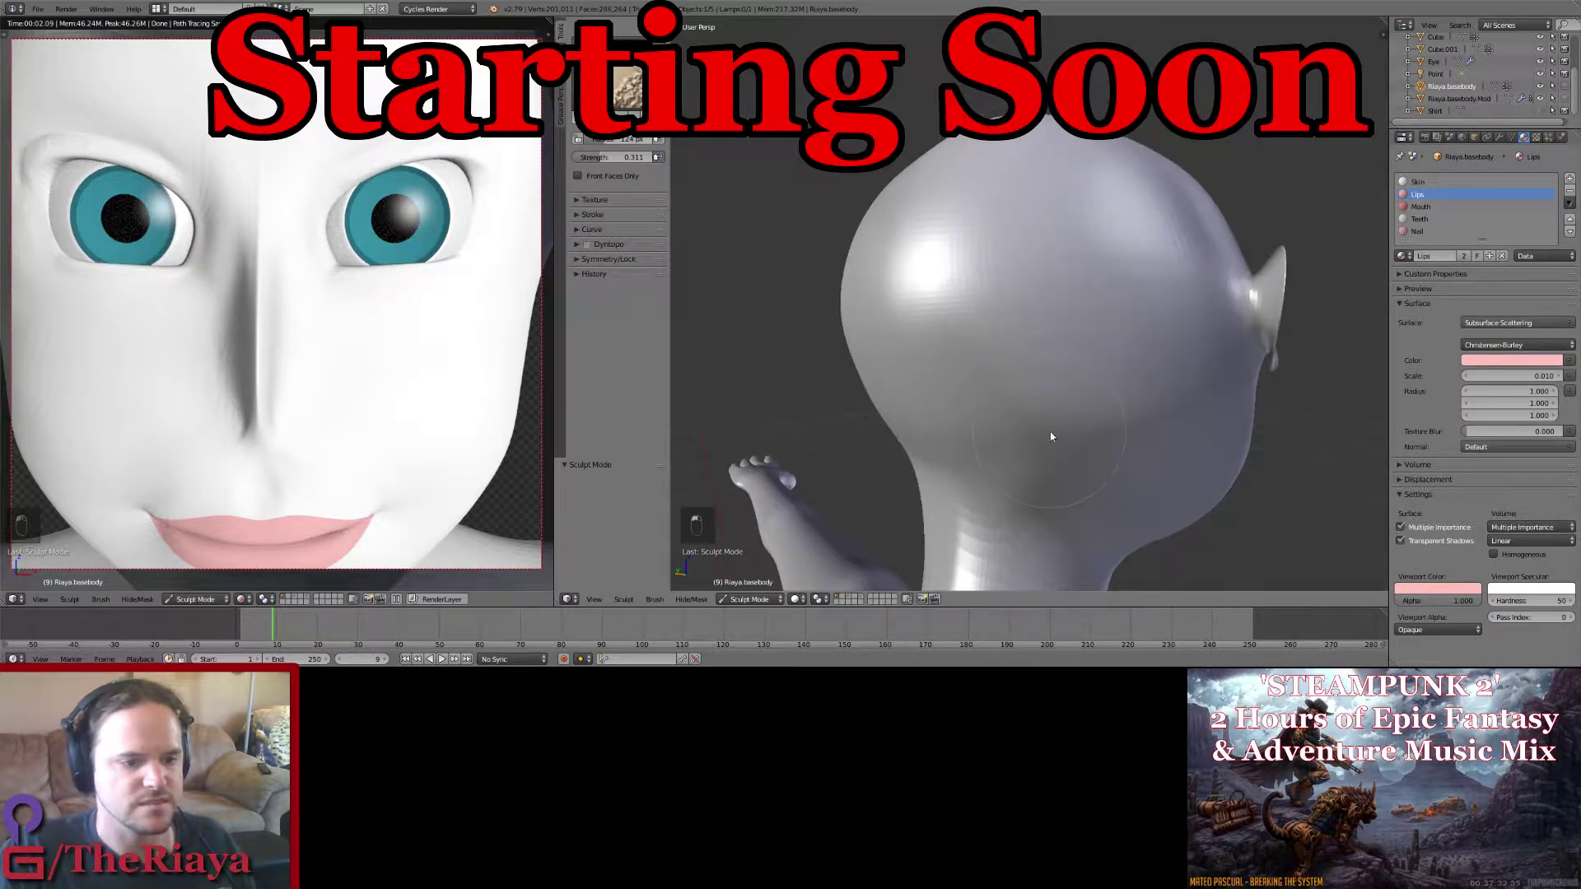
mouse_move(1122, 298)
middle_mouse_down()
mouse_move(1041, 258)
mouse_move(1051, 294)
middle_mouse_up()
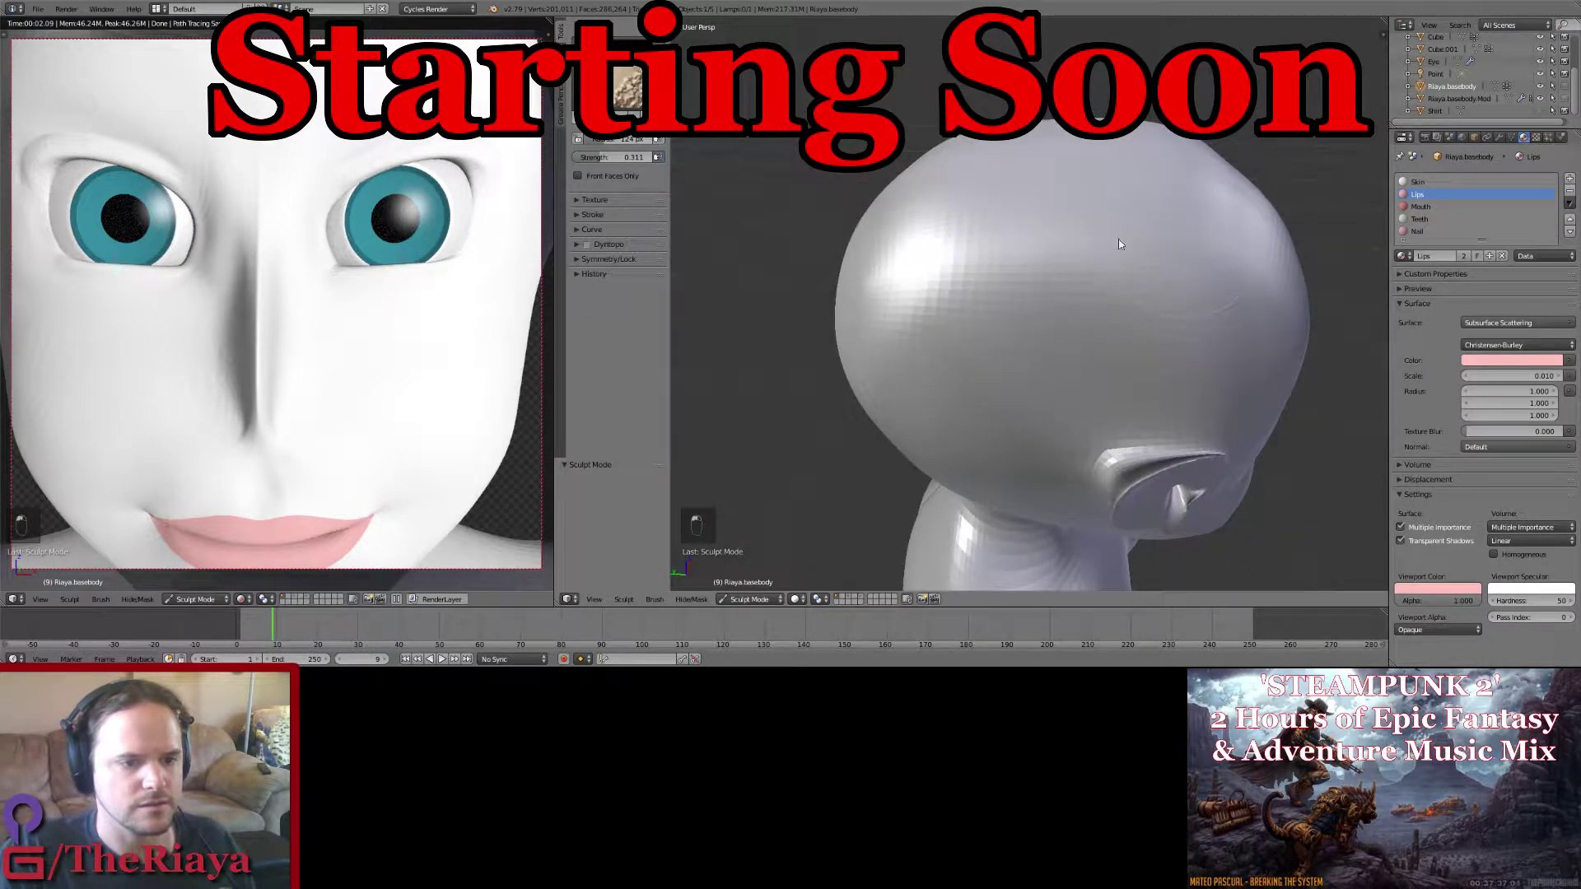
mouse_move(1179, 236)
middle_mouse_down()
mouse_move(1038, 175)
mouse_move(1153, 181)
middle_mouse_up()
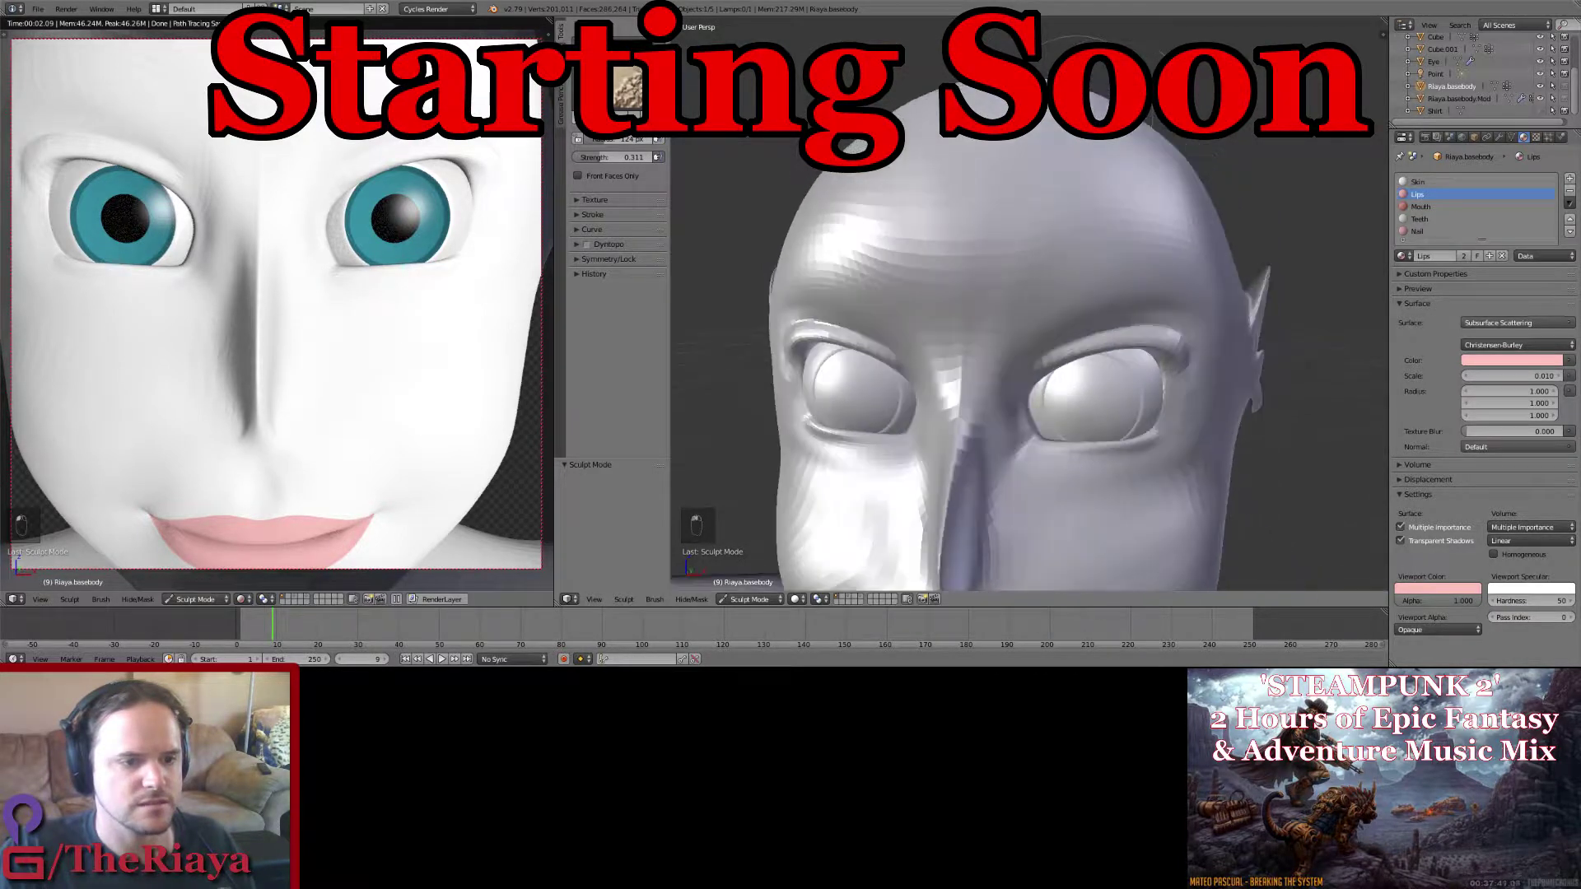
key("ctrl+s")
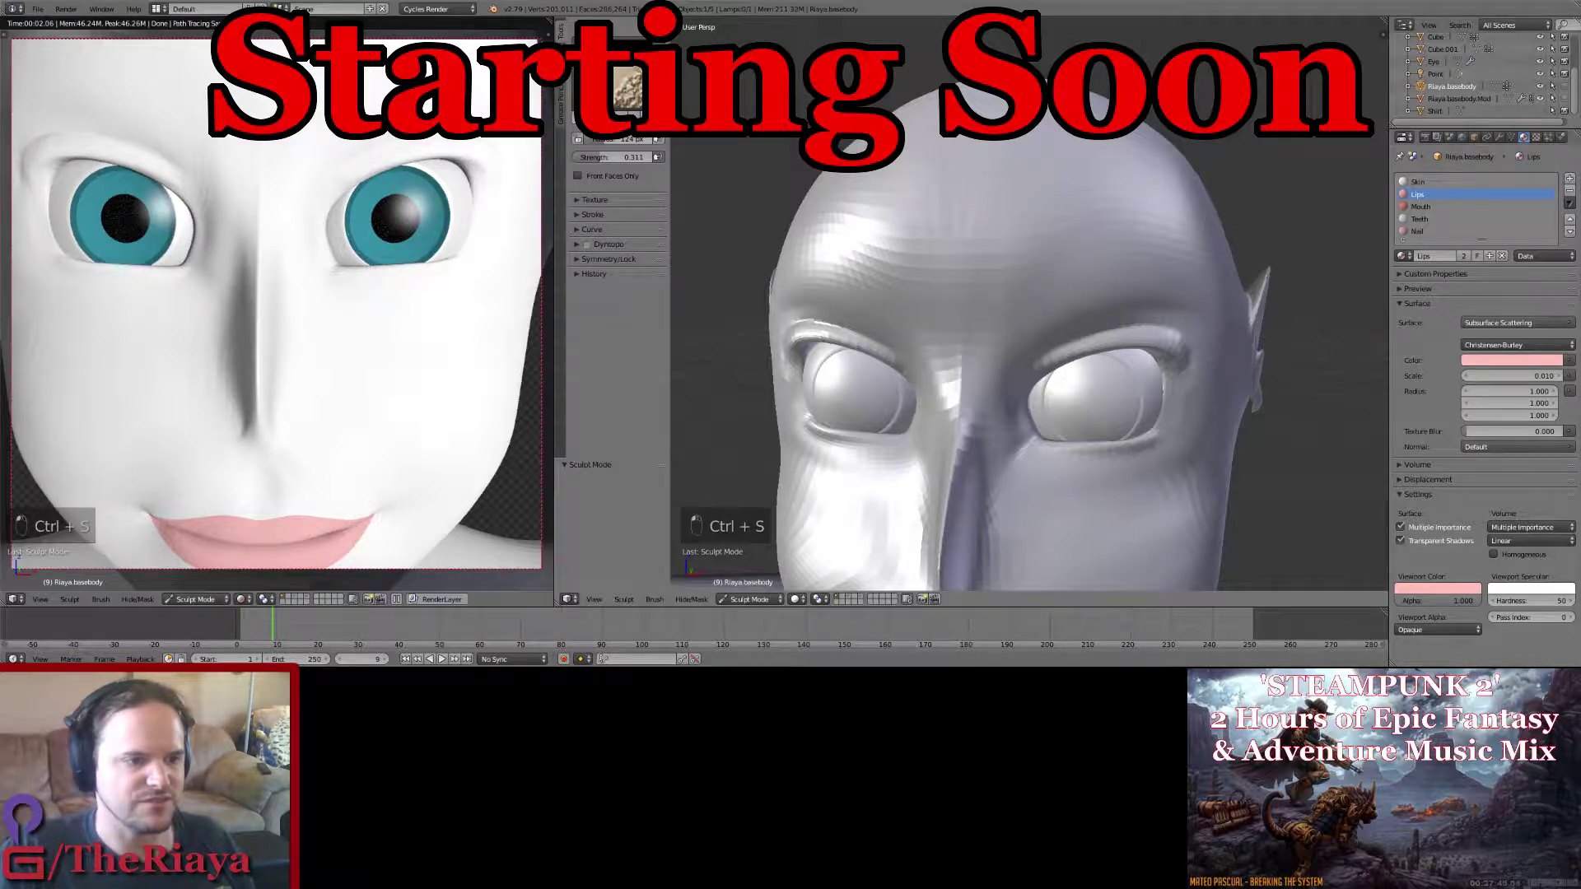
Step: Frame the whole head in the rendered view, smooth the forehead and save the file
middle_click_drag(995, 187, 1005, 285)
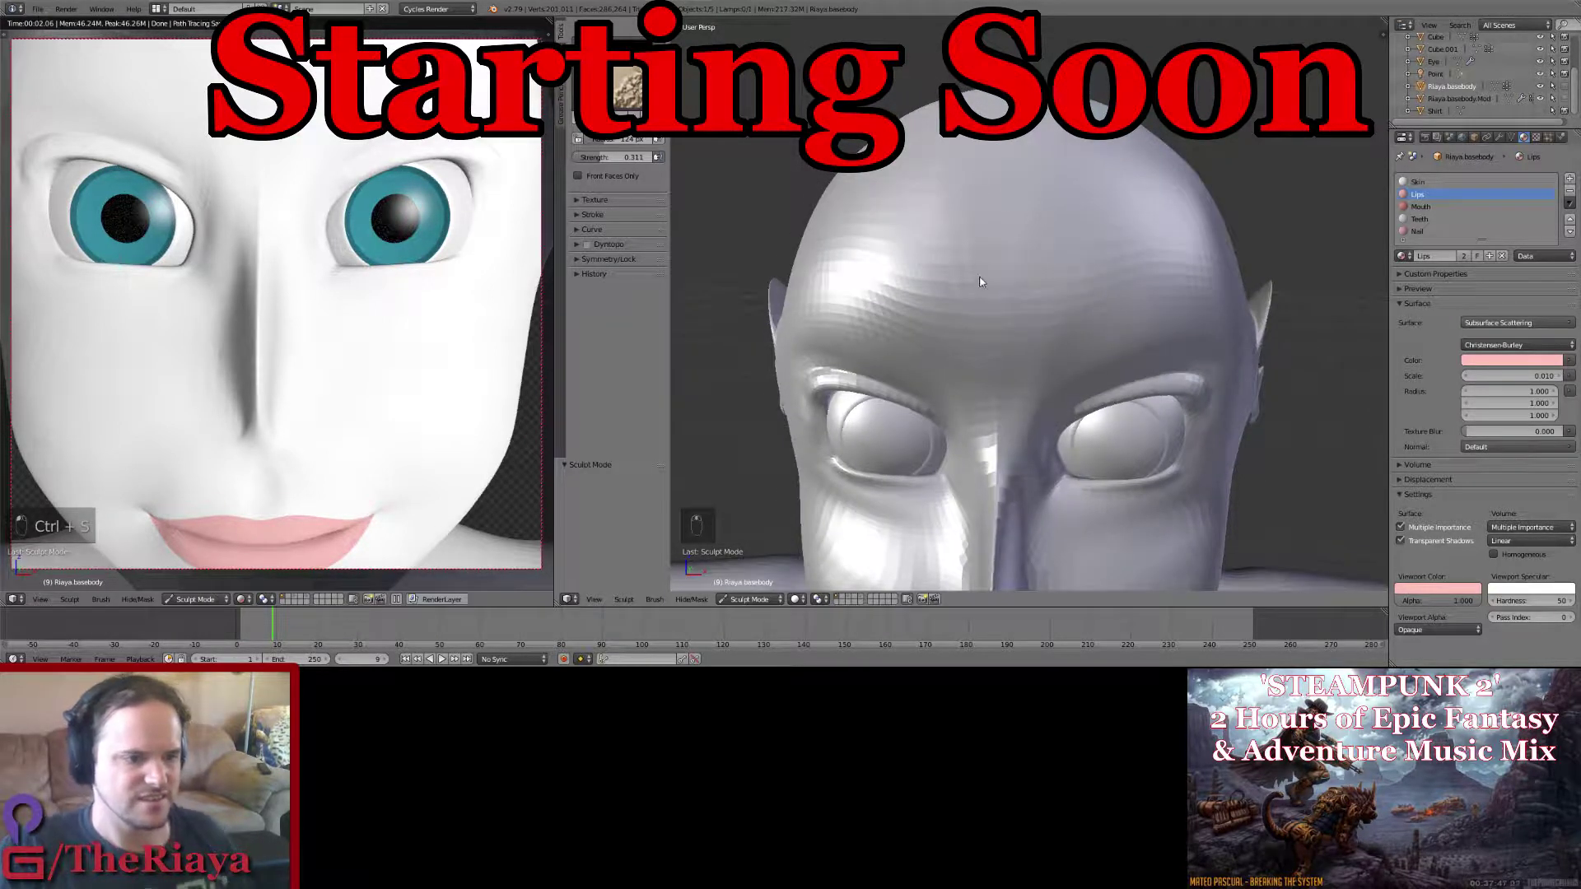
scroll(338, 233, "down", 2)
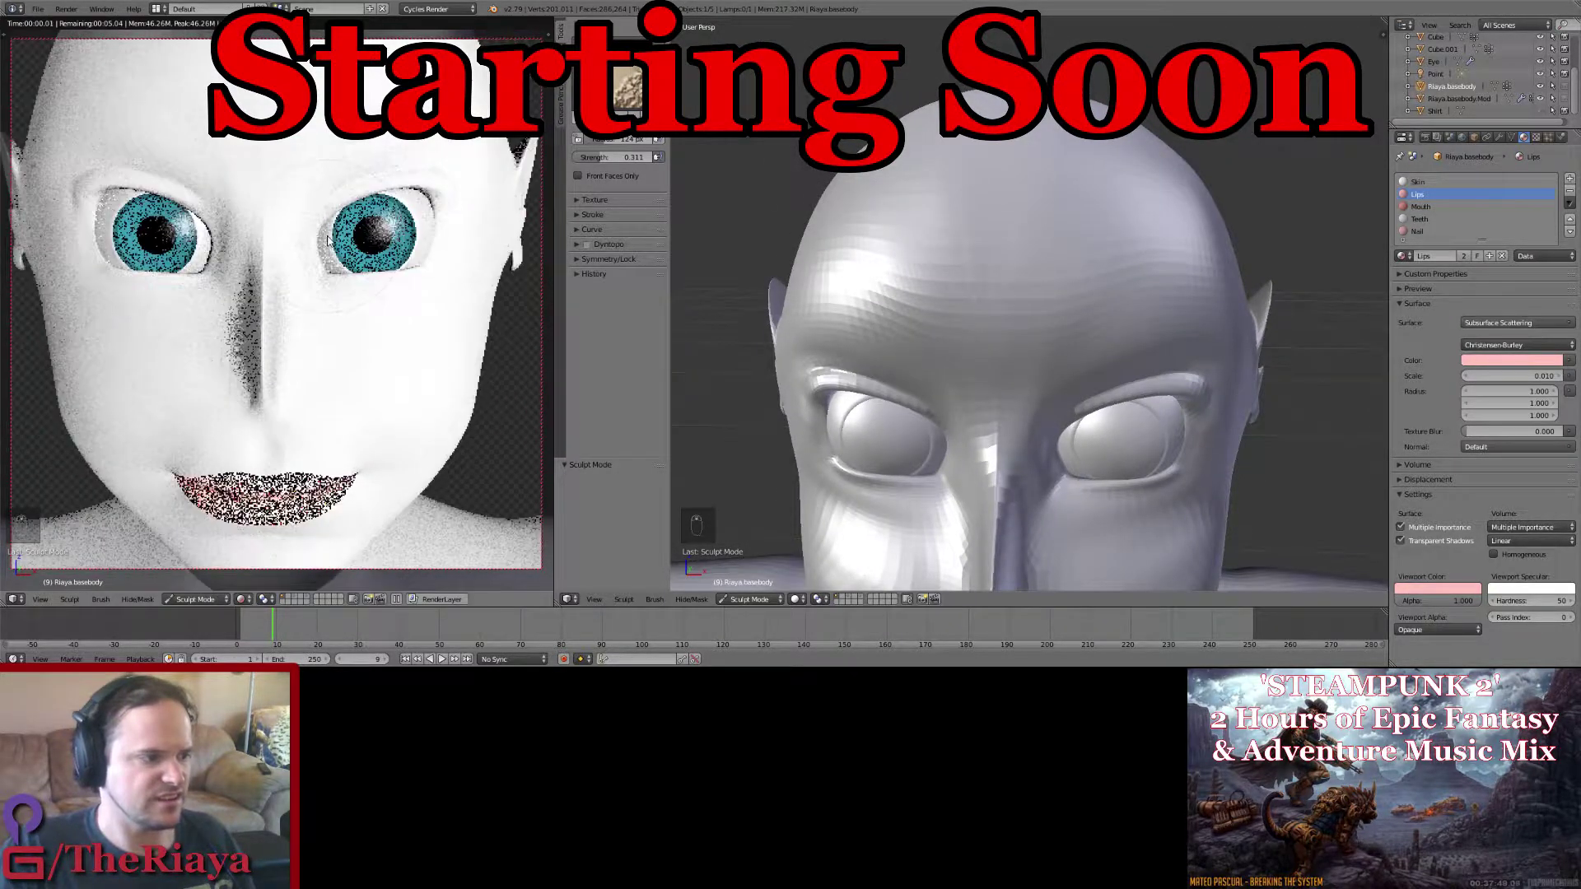
middle_click_drag(381, 186, 383, 236, "shift")
key("ctrl+s")
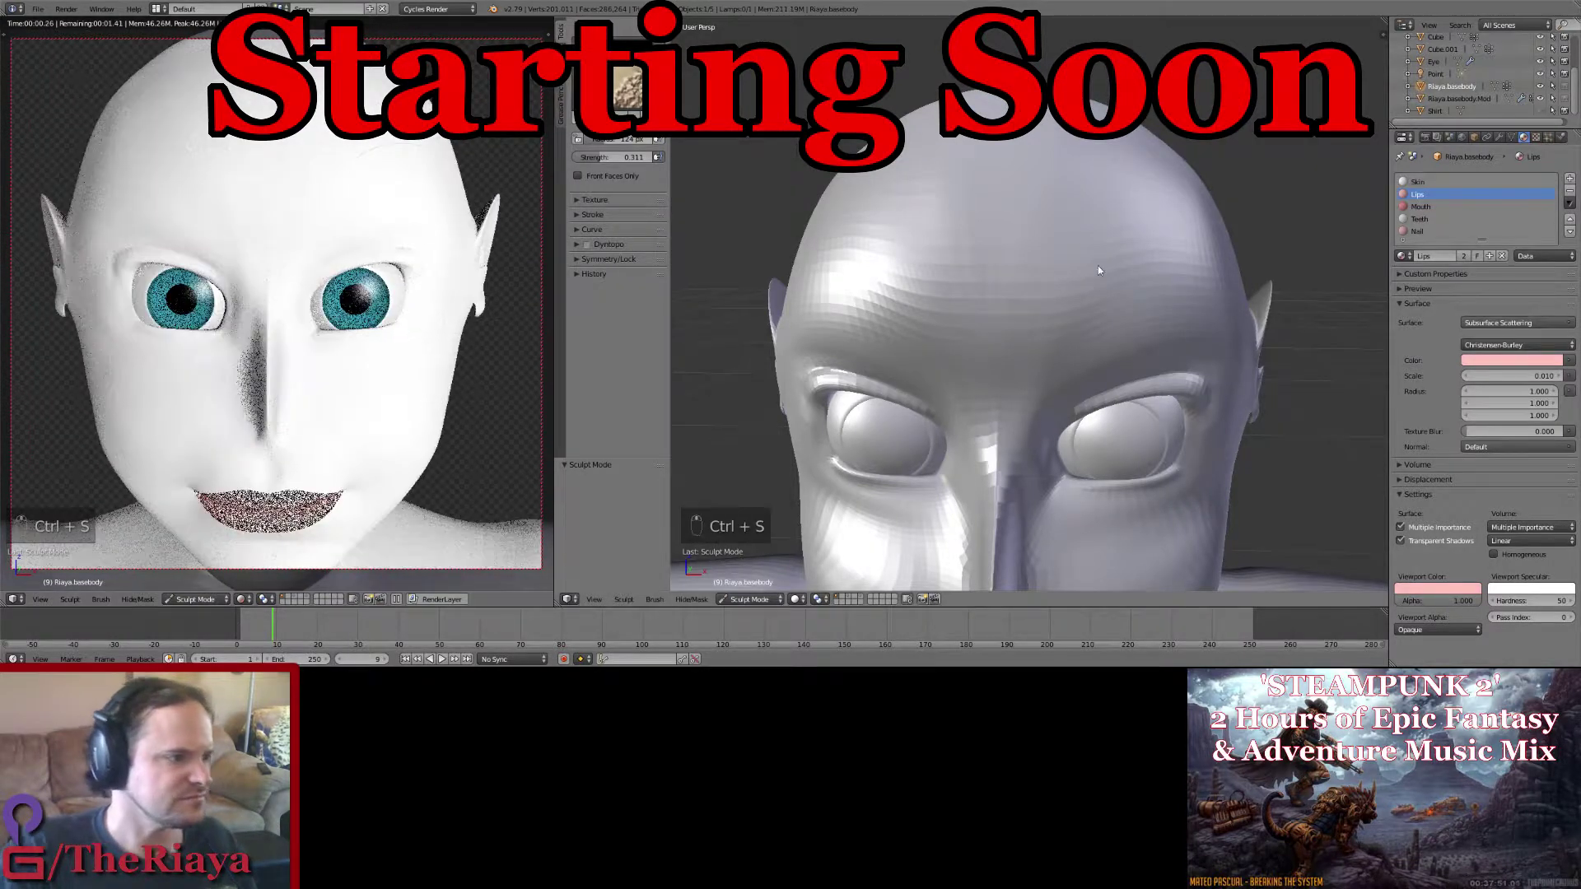
middle_click_drag(1033, 252, 1043, 238)
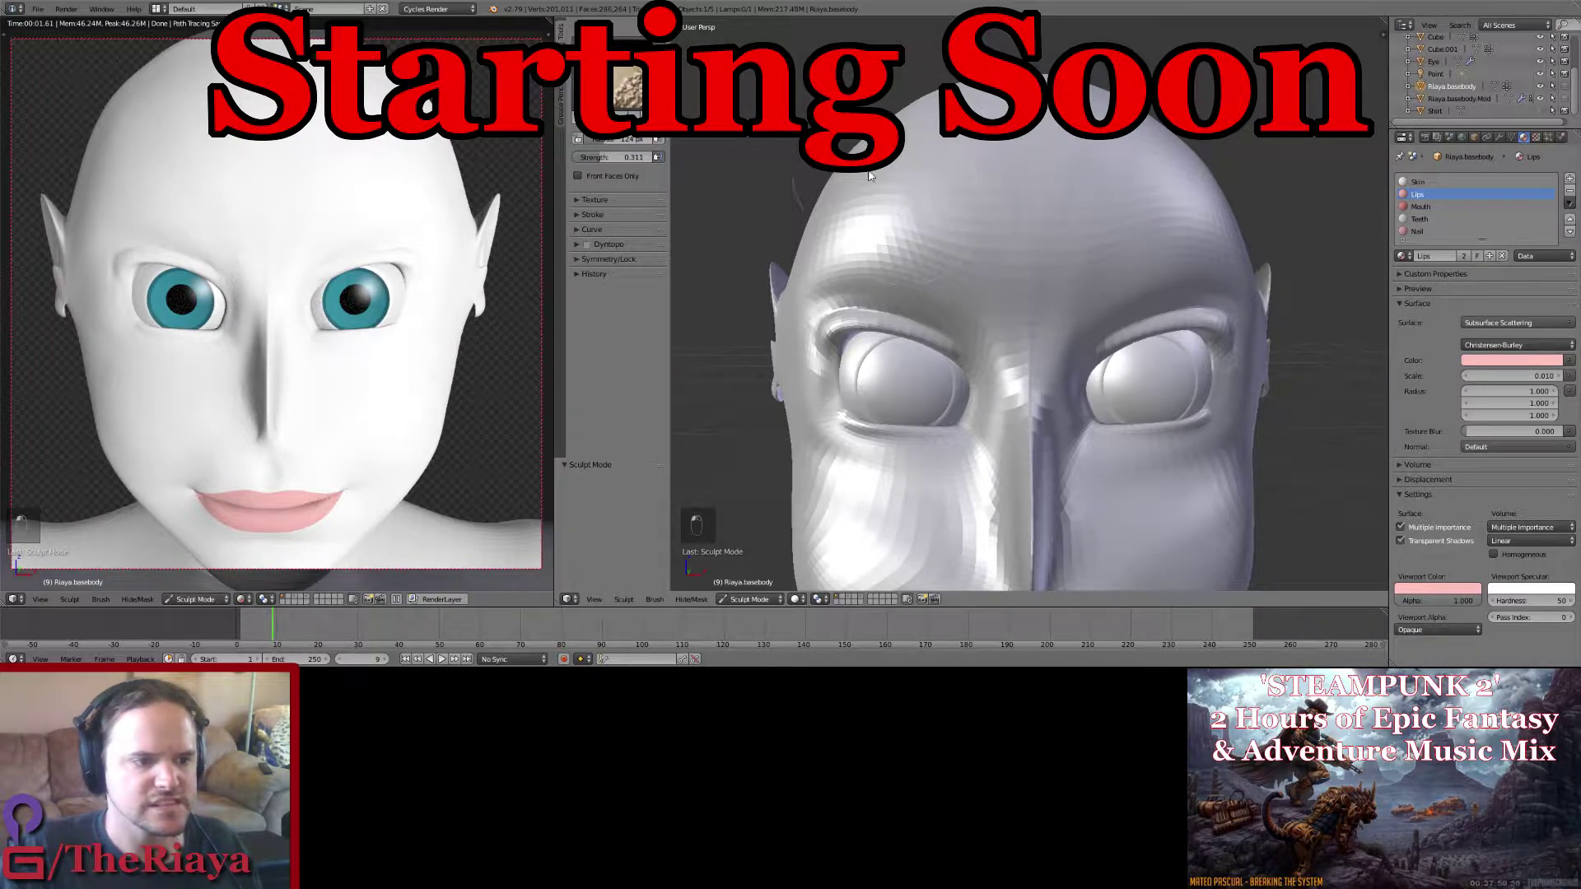
mouse_move(1019, 214)
middle_mouse_down()
mouse_move(955, 212)
mouse_move(1053, 221)
middle_mouse_up()
key("ctrl+s")
Step: Switch to the Flatten brush, even out the forehead at strength 0.500 and save the file
left_click(761, 162)
left_click(628, 92)
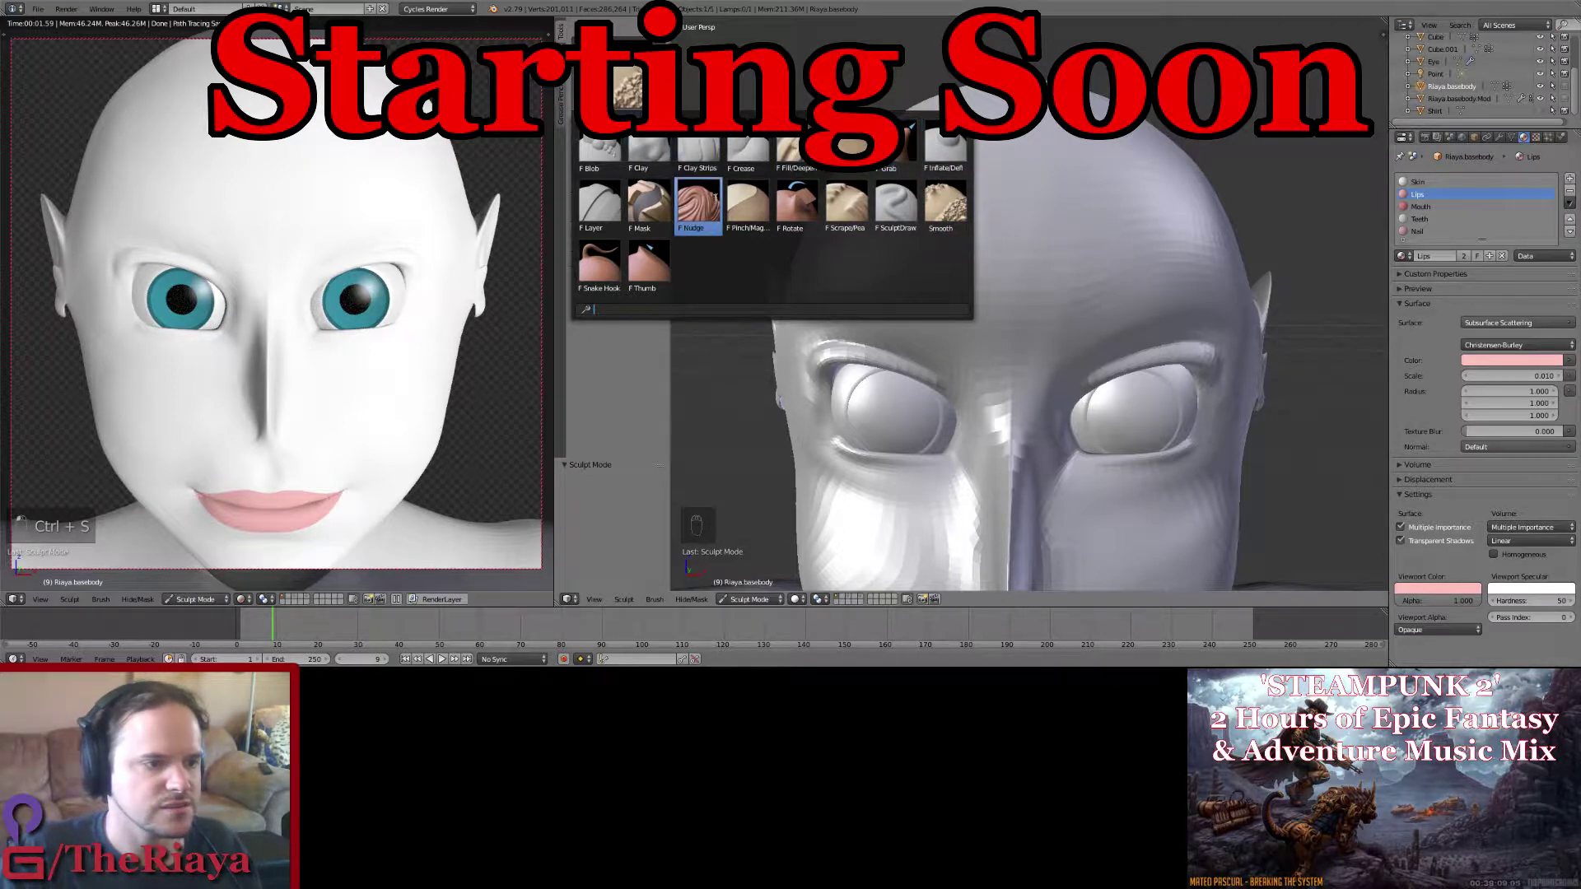
left_click(849, 148)
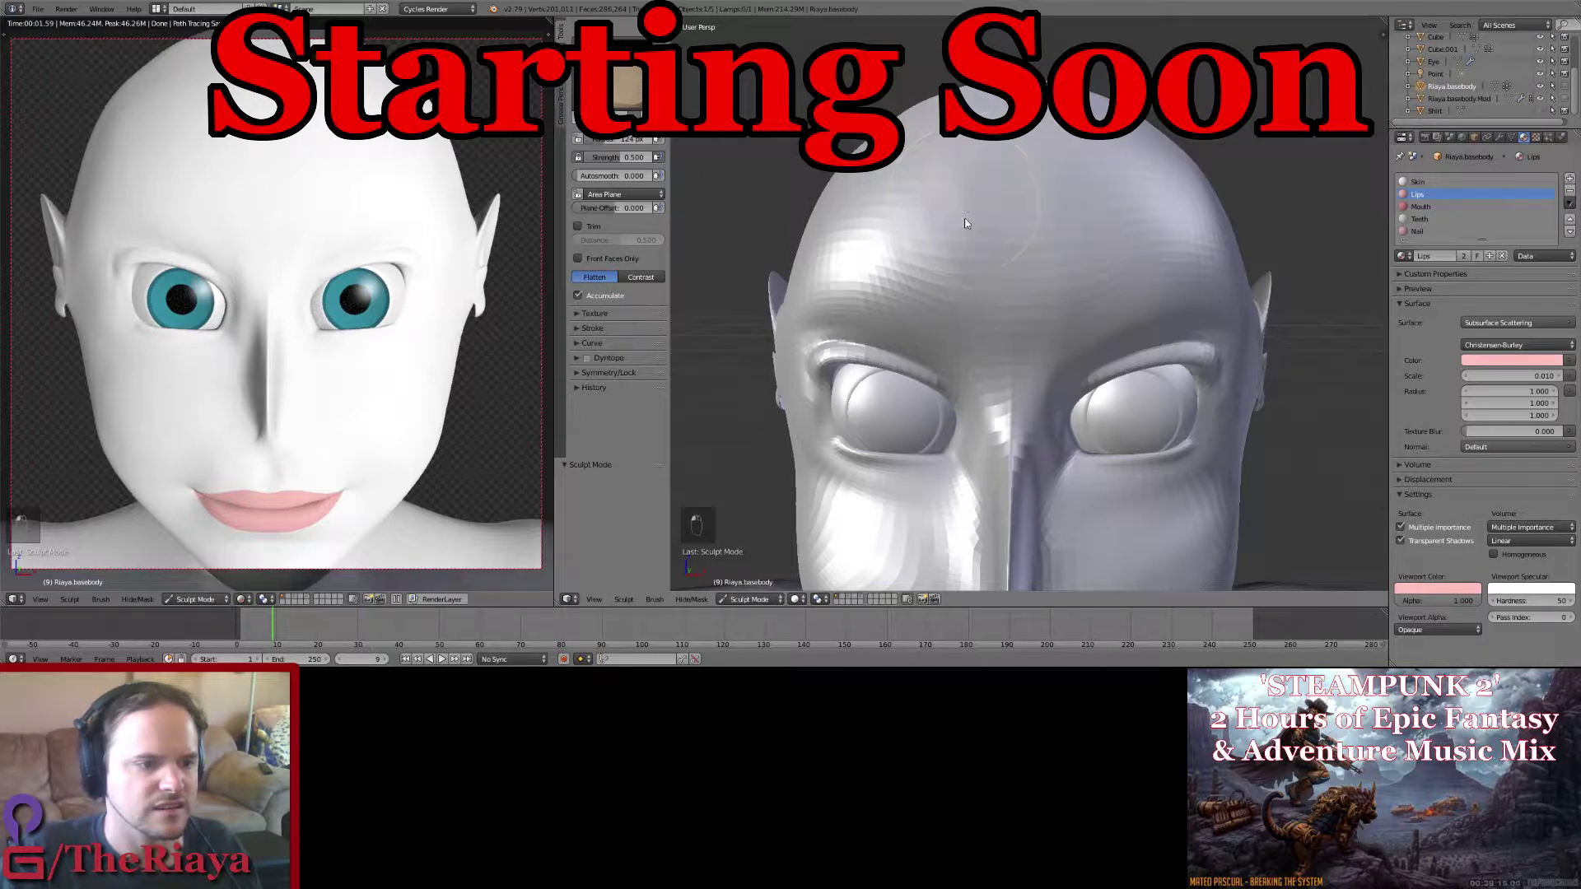
mouse_move(969, 299)
middle_mouse_down()
mouse_move(975, 264)
mouse_move(949, 268)
mouse_move(973, 265)
middle_mouse_up()
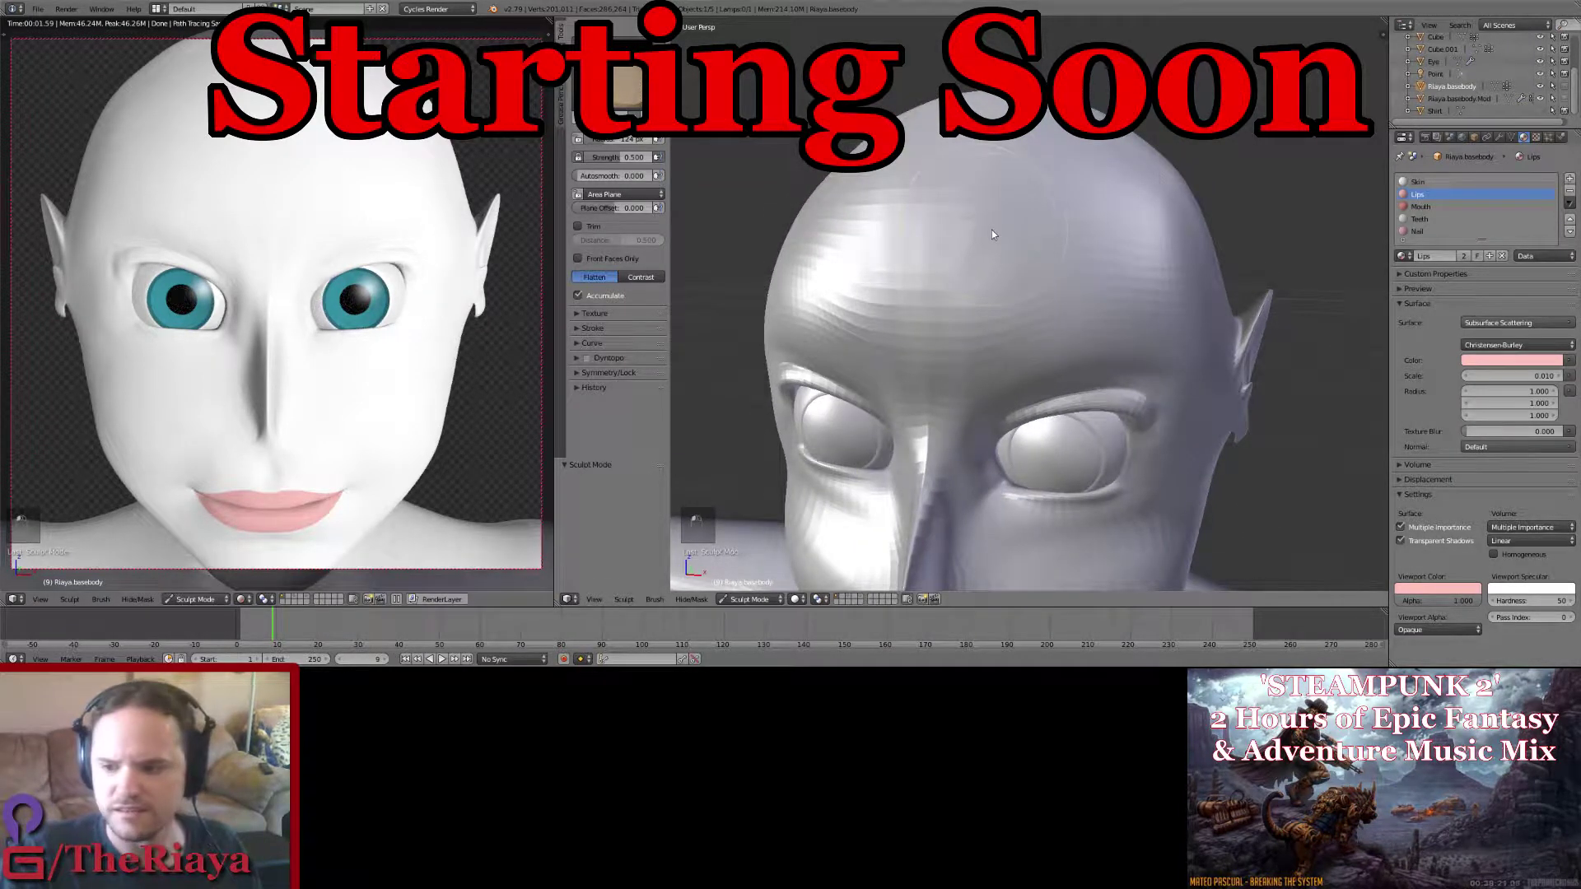
middle_click_drag(998, 245, 985, 241)
key("ctrl+s")
left_click(979, 239)
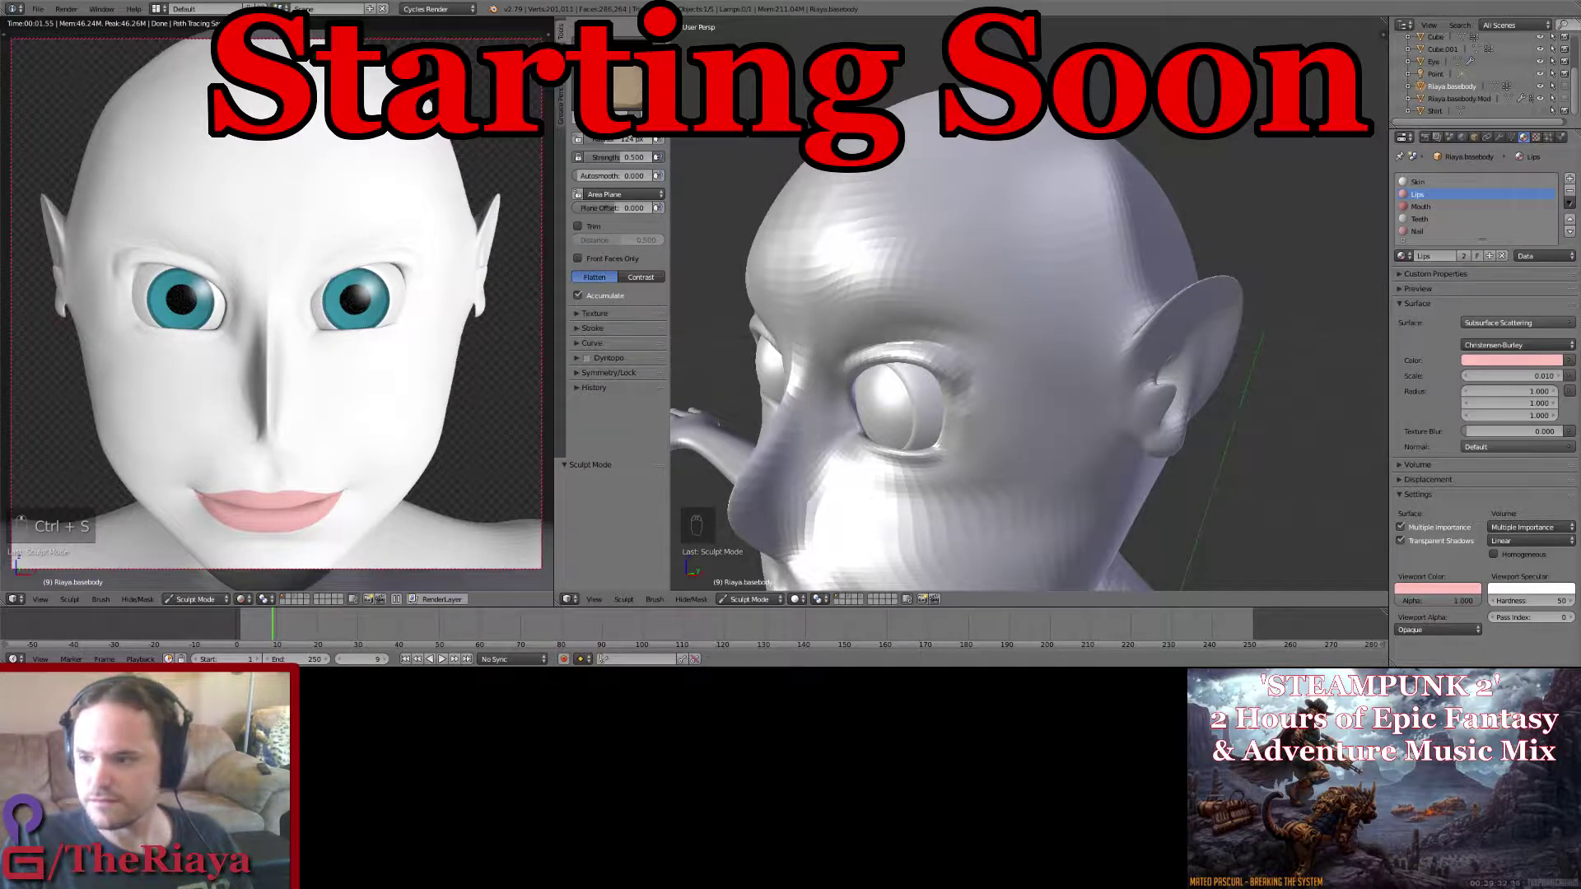
Step: Check the forehead from the front and side, and switch to the SculptDraw brush
middle_click_drag(981, 192, 1035, 210)
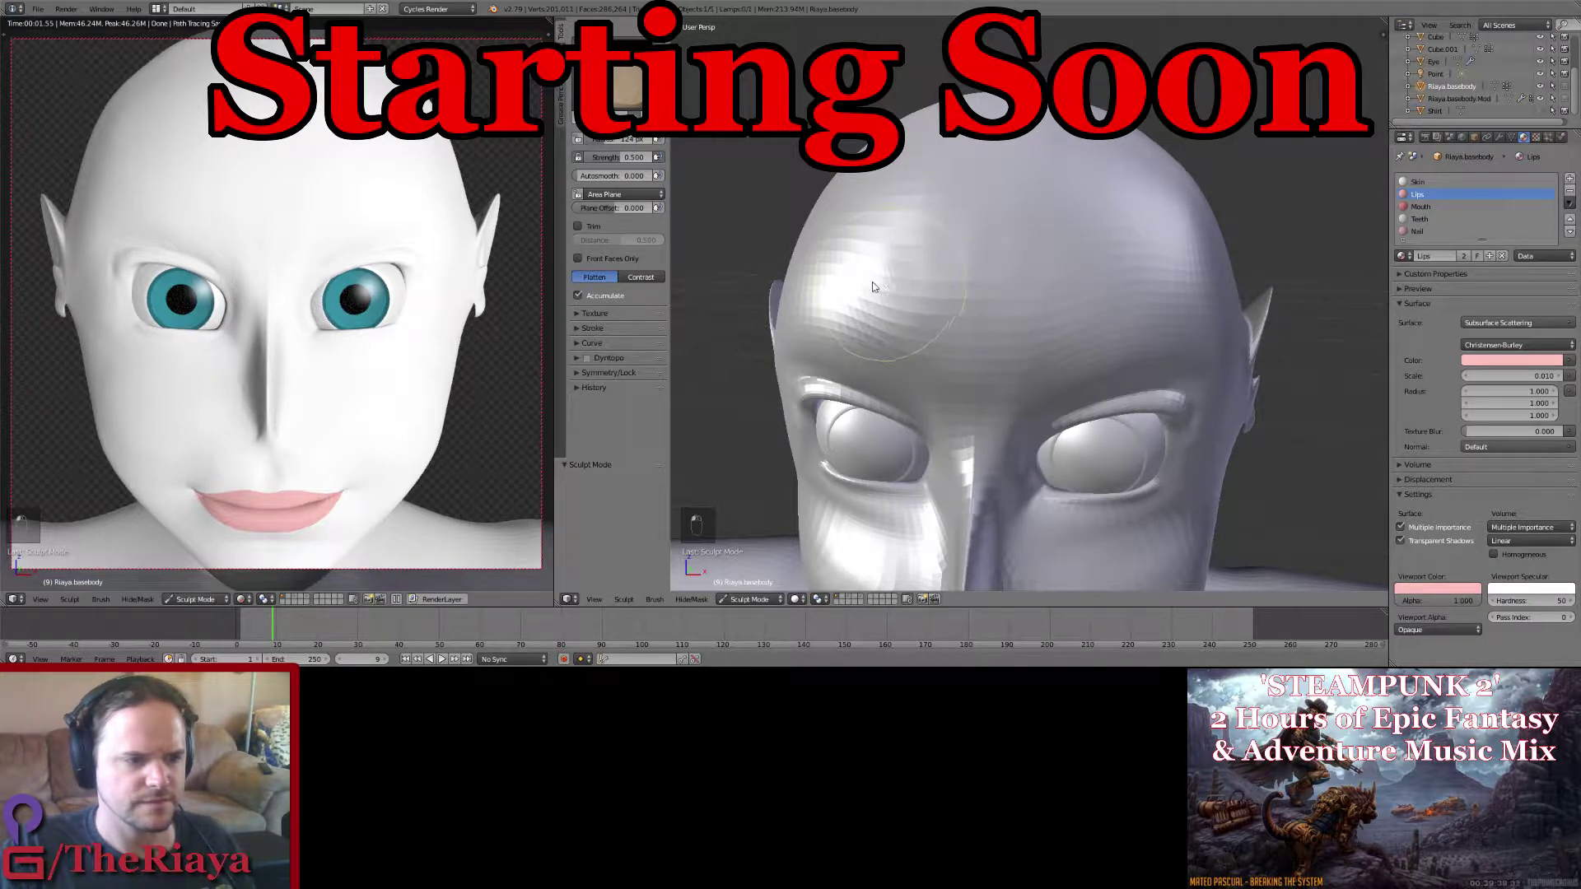
mouse_move(875, 286)
middle_mouse_down()
mouse_move(933, 279)
mouse_move(902, 275)
mouse_move(975, 296)
middle_mouse_up()
left_click(628, 86)
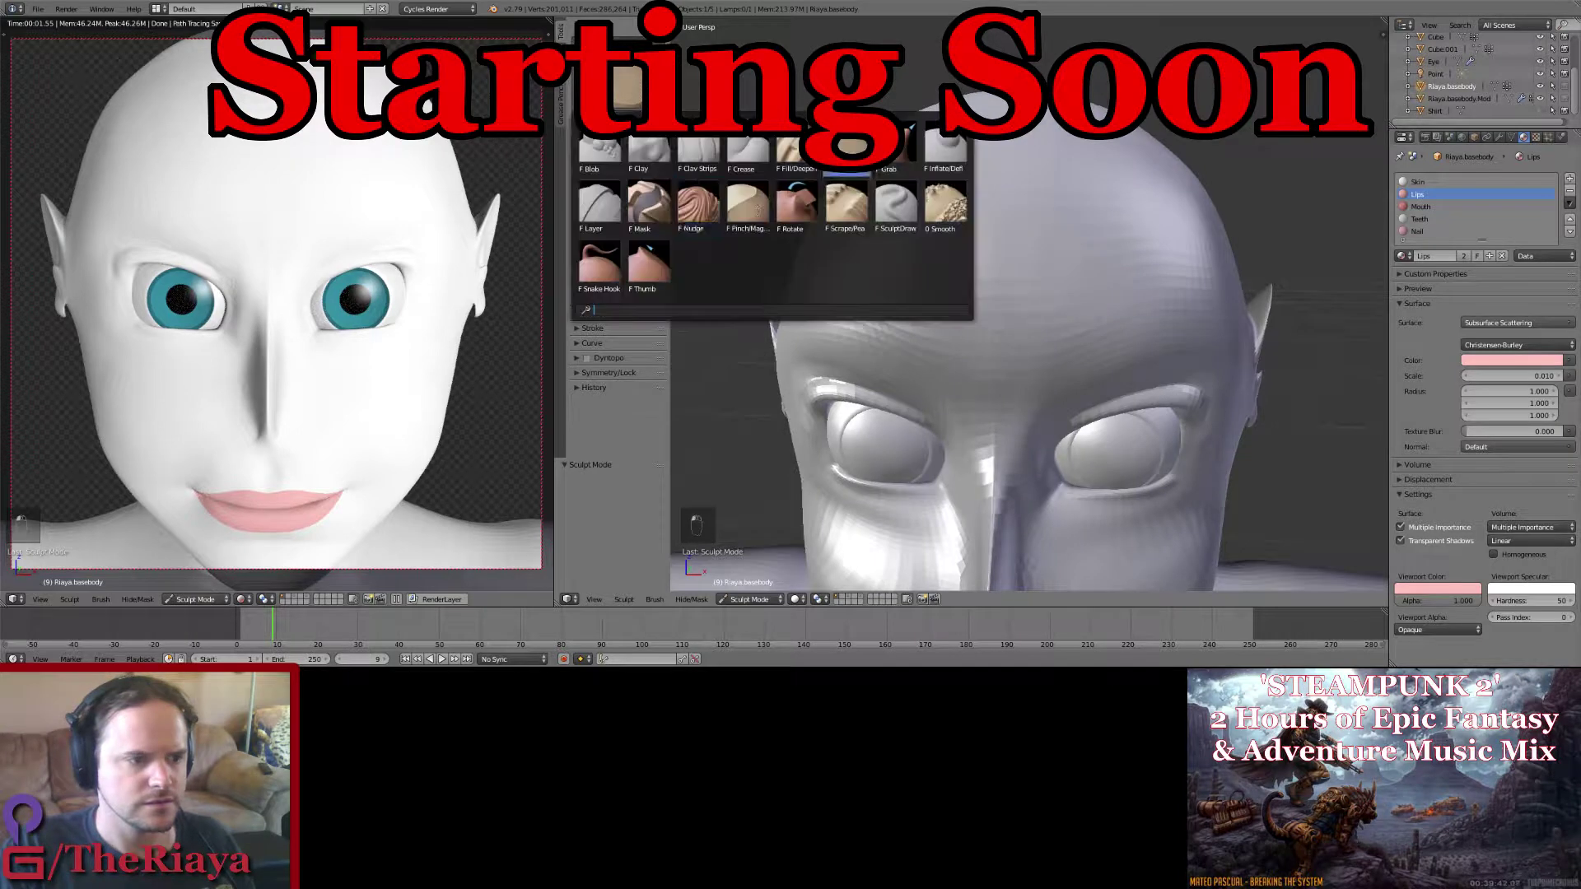
left_click(884, 205)
middle_click_drag(1023, 267, 1020, 252)
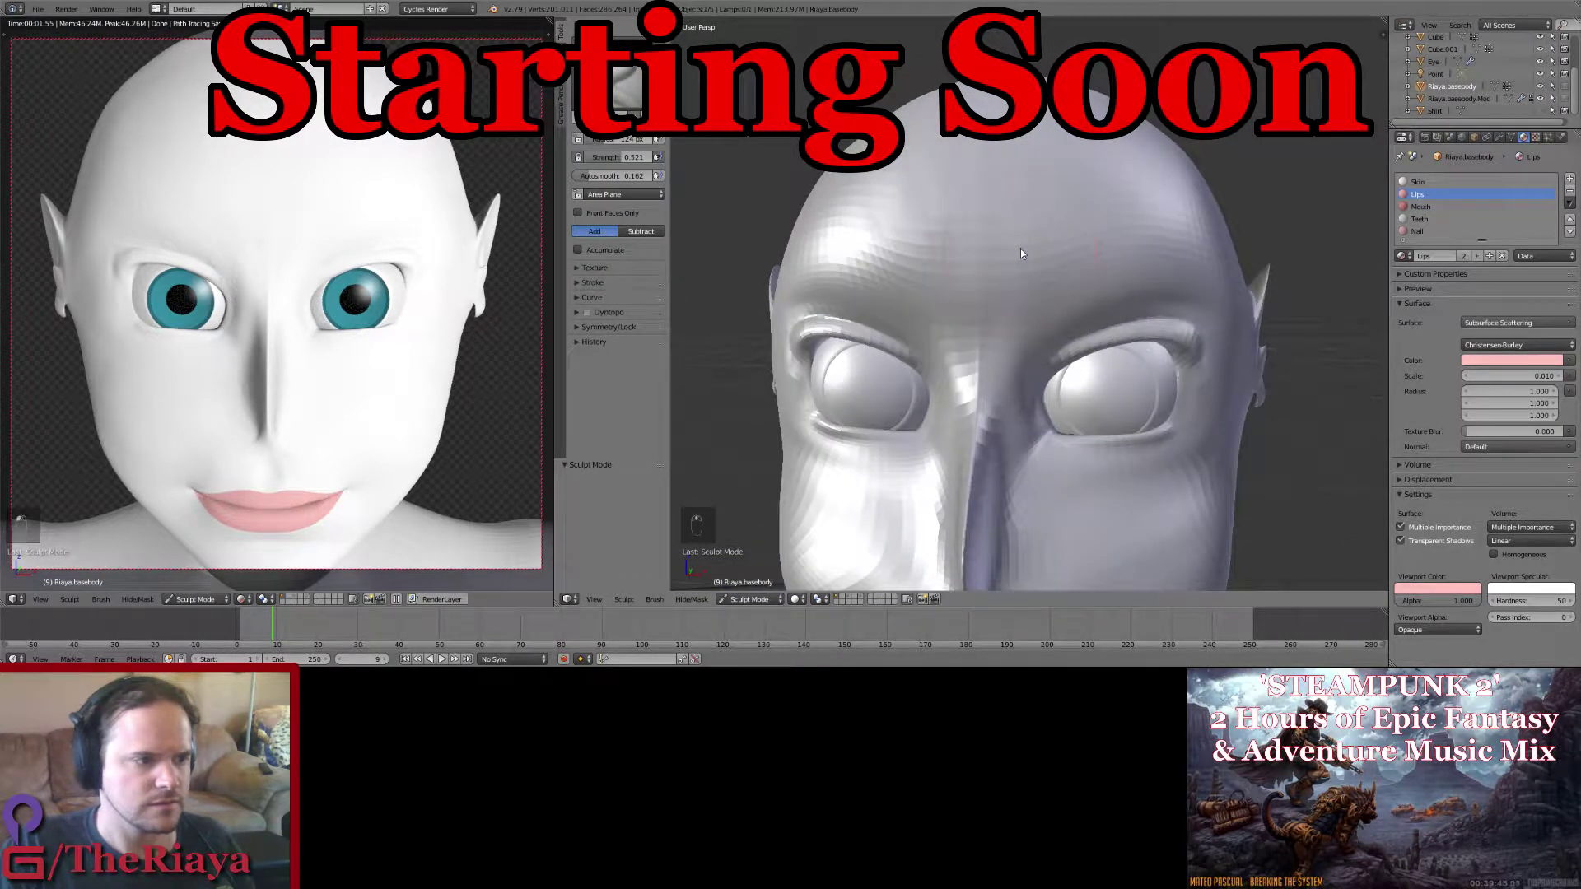
Step: Put the body in Object Mode, apply smooth shading and check the head from the side
left_click(776, 599)
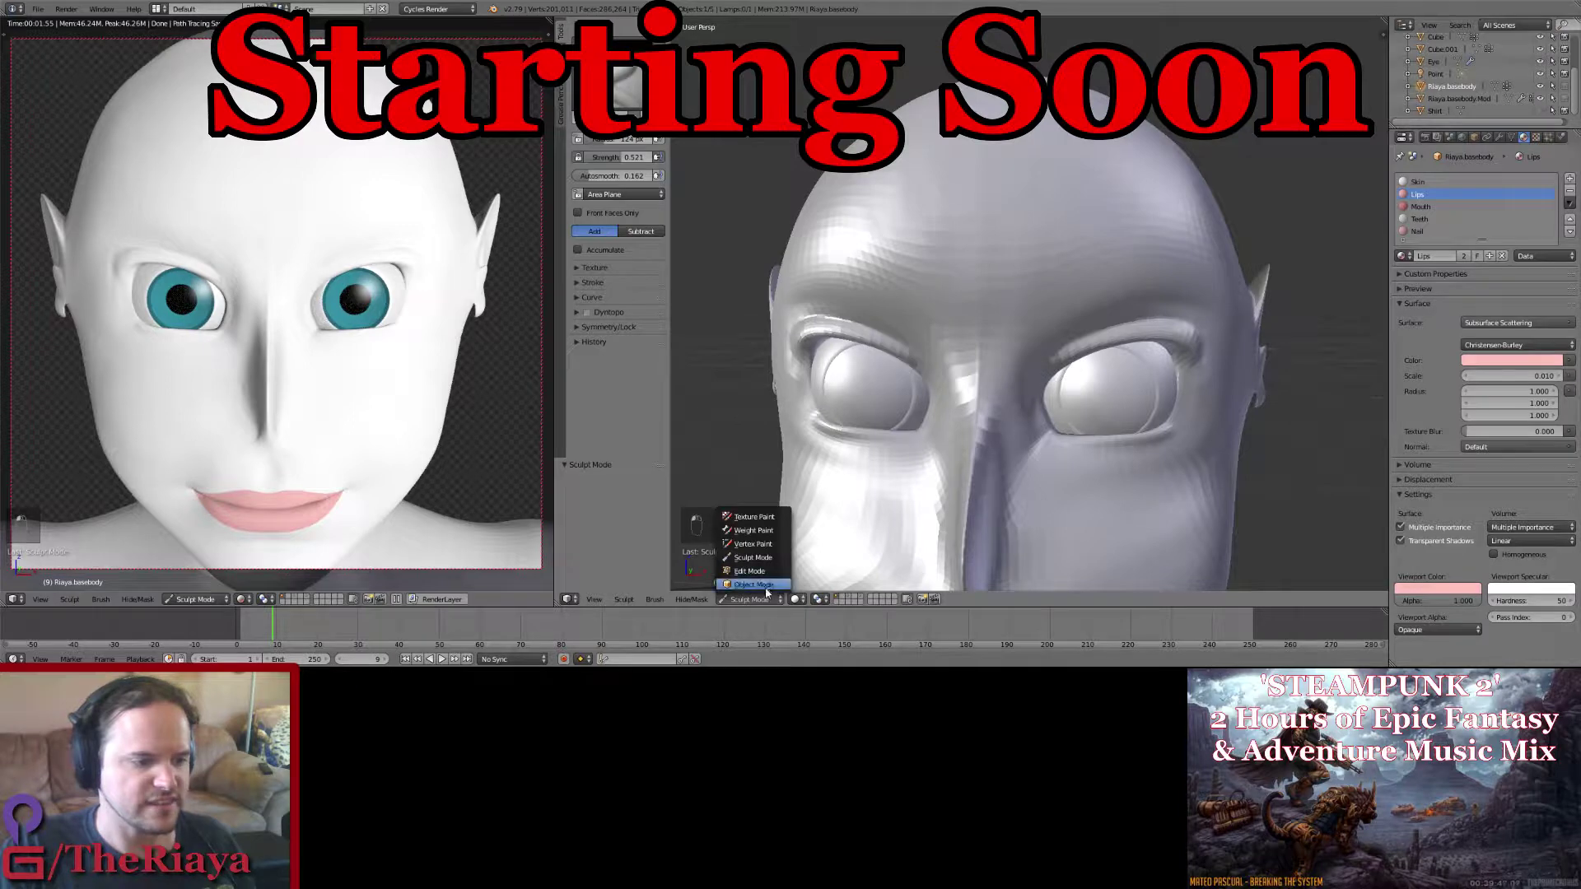
left_click(751, 591)
left_click(588, 203)
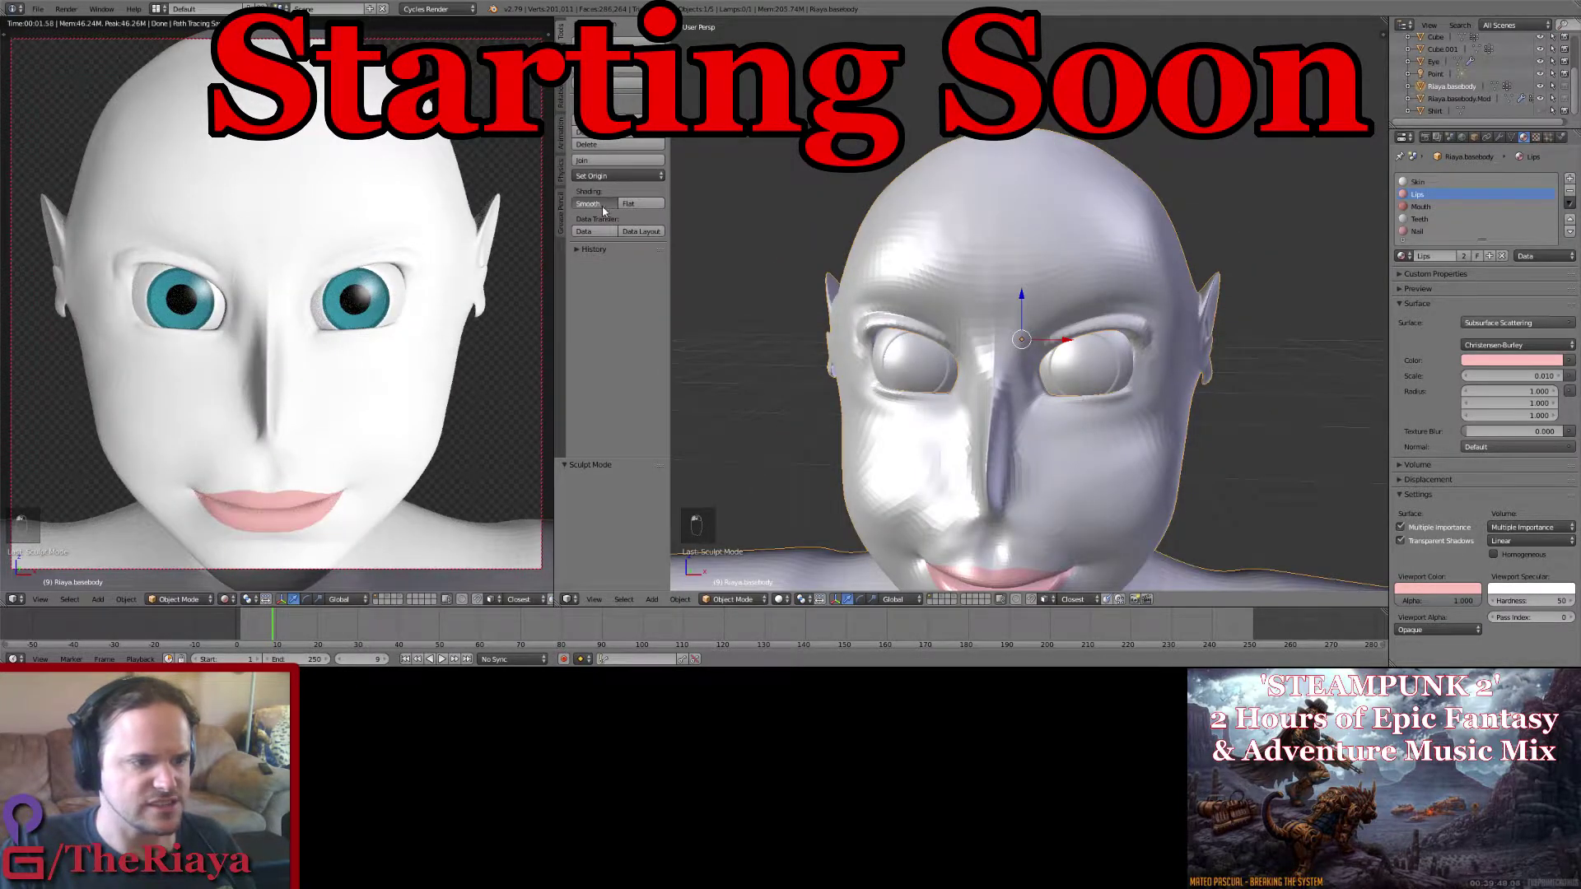
mouse_move(1169, 296)
middle_mouse_down()
mouse_move(1049, 274)
mouse_move(840, 278)
mouse_move(842, 294)
mouse_move(995, 275)
mouse_move(1025, 289)
mouse_move(980, 269)
mouse_move(1002, 290)
mouse_move(1049, 290)
middle_mouse_up()
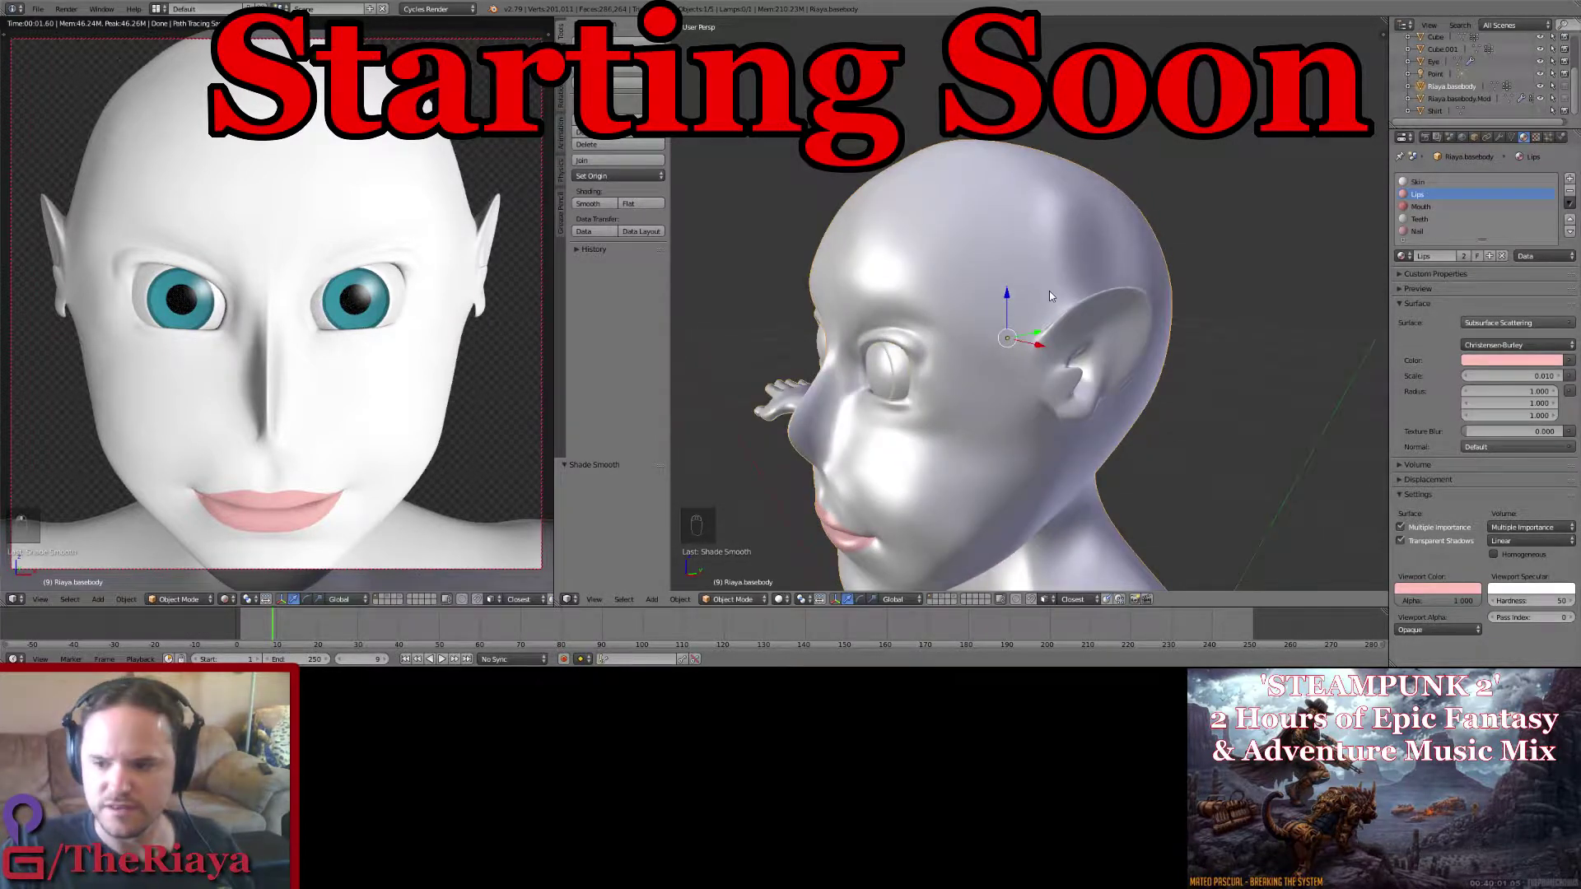
Step: Put the body back in Sculpt Mode and select the Smooth brush
left_click(733, 598)
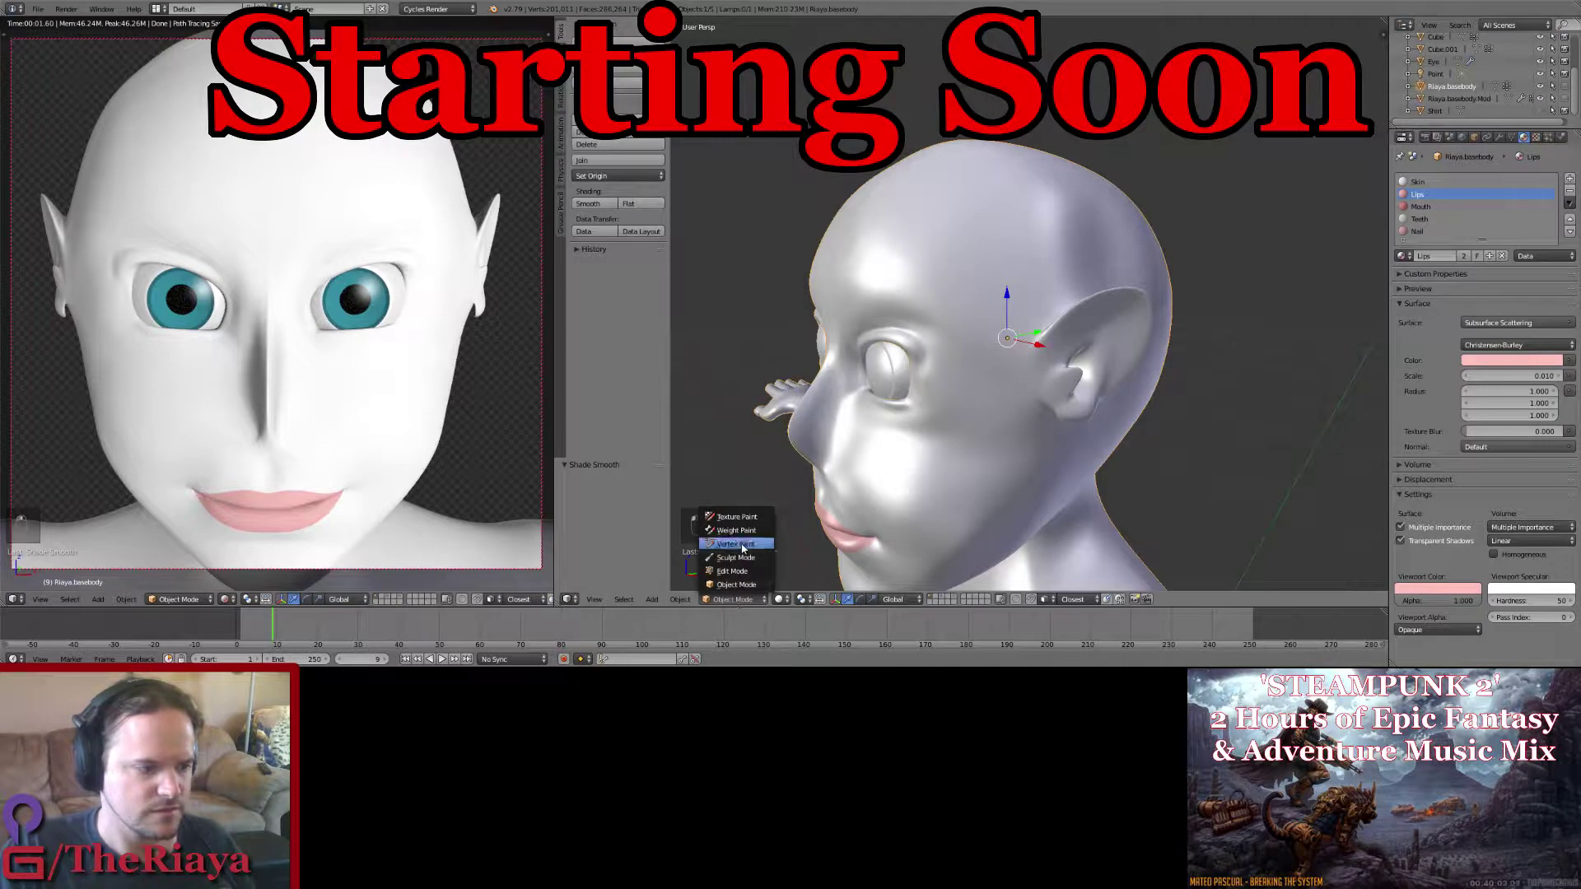
left_click(735, 558)
middle_click_drag(982, 407, 1071, 470)
left_click(627, 91)
left_click(940, 198)
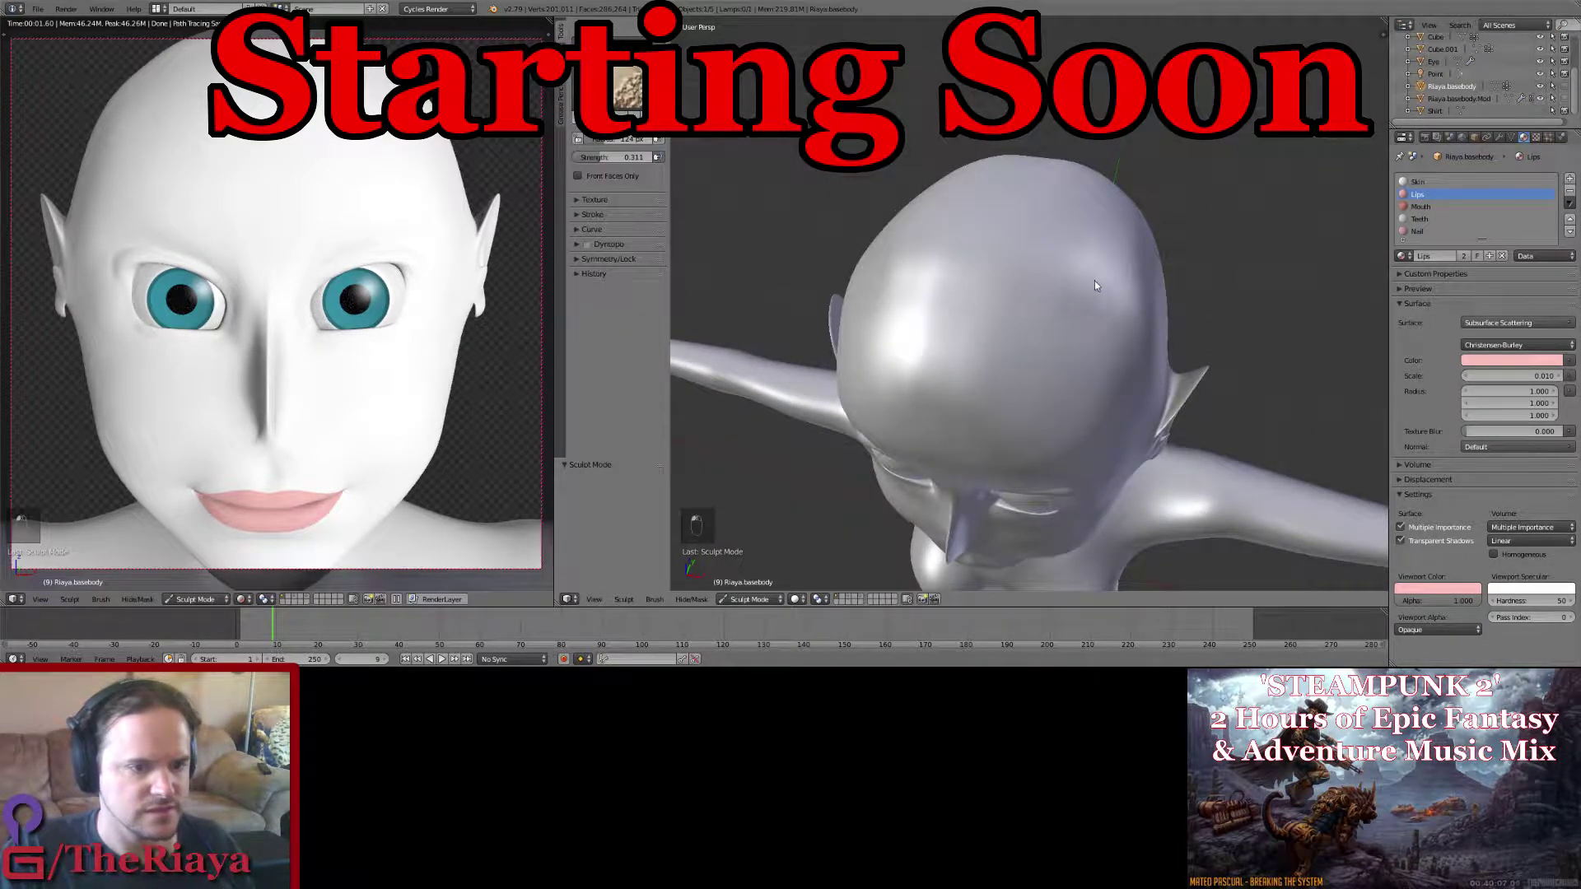
Step: Check the top, side and back of the skull from several angles
mouse_move(1095, 280)
middle_mouse_down()
mouse_move(1063, 289)
mouse_move(1181, 321)
middle_mouse_up()
middle_click_drag(895, 278, 856, 215)
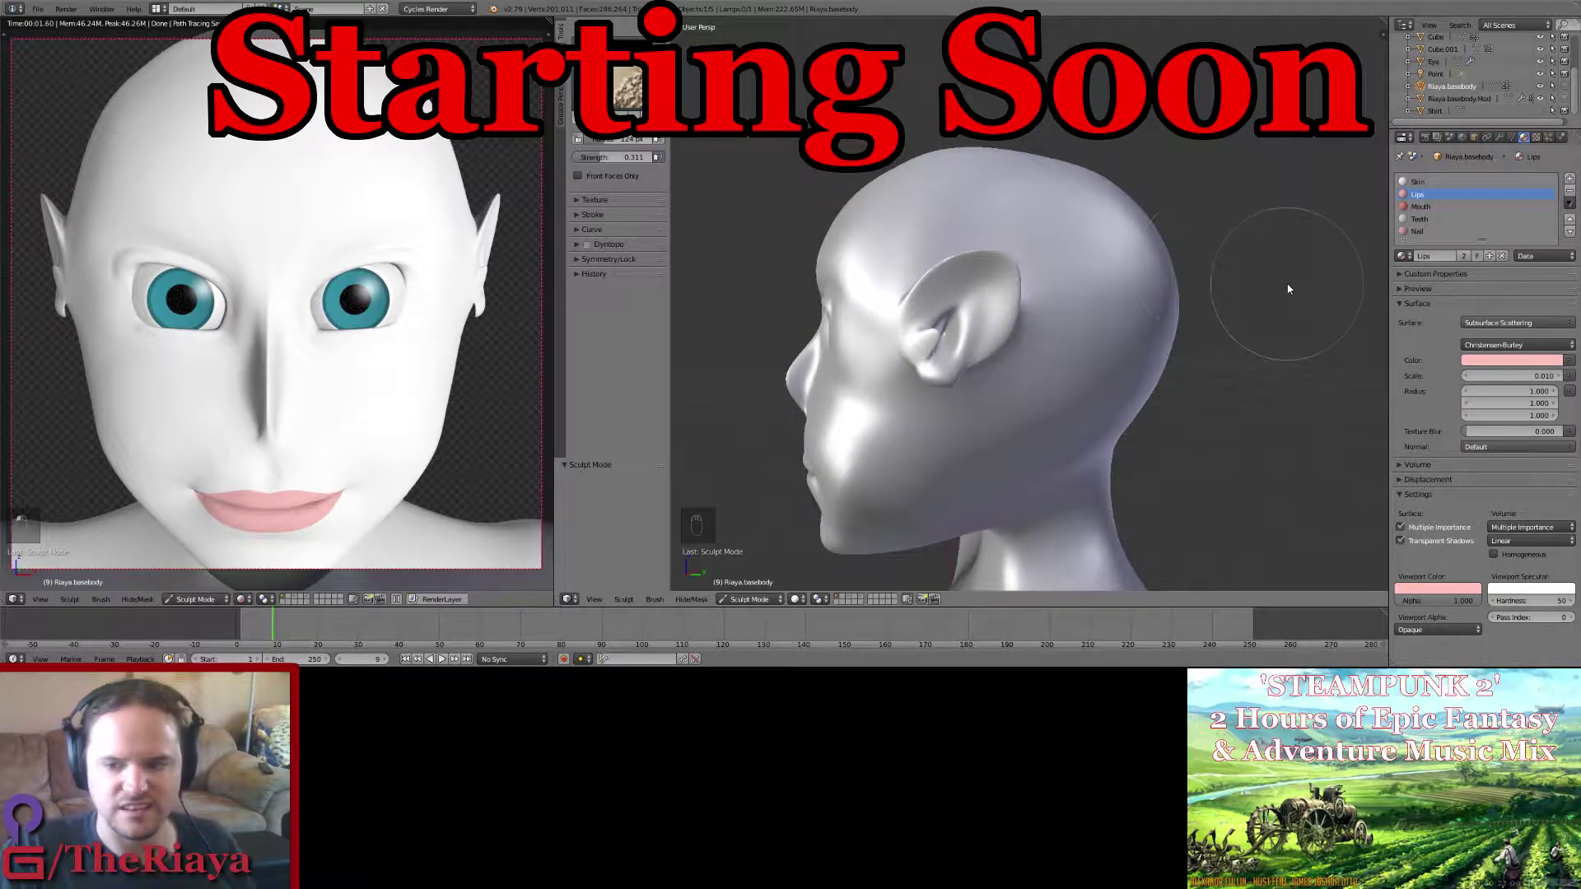
middle_click_drag(1281, 290, 1174, 326)
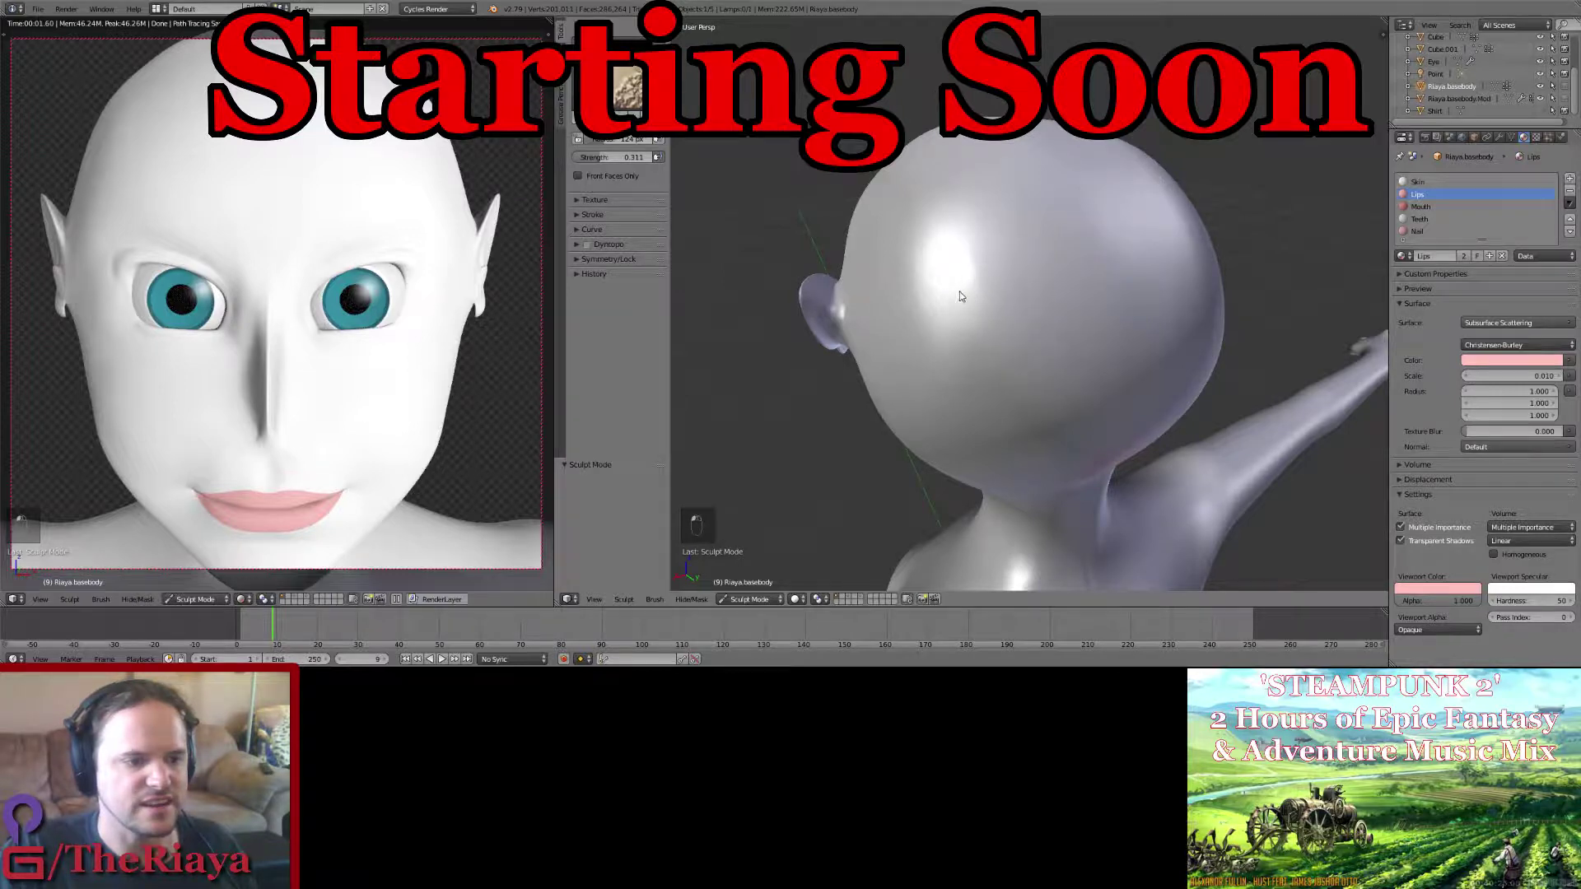
middle_click_drag(959, 293, 1038, 257)
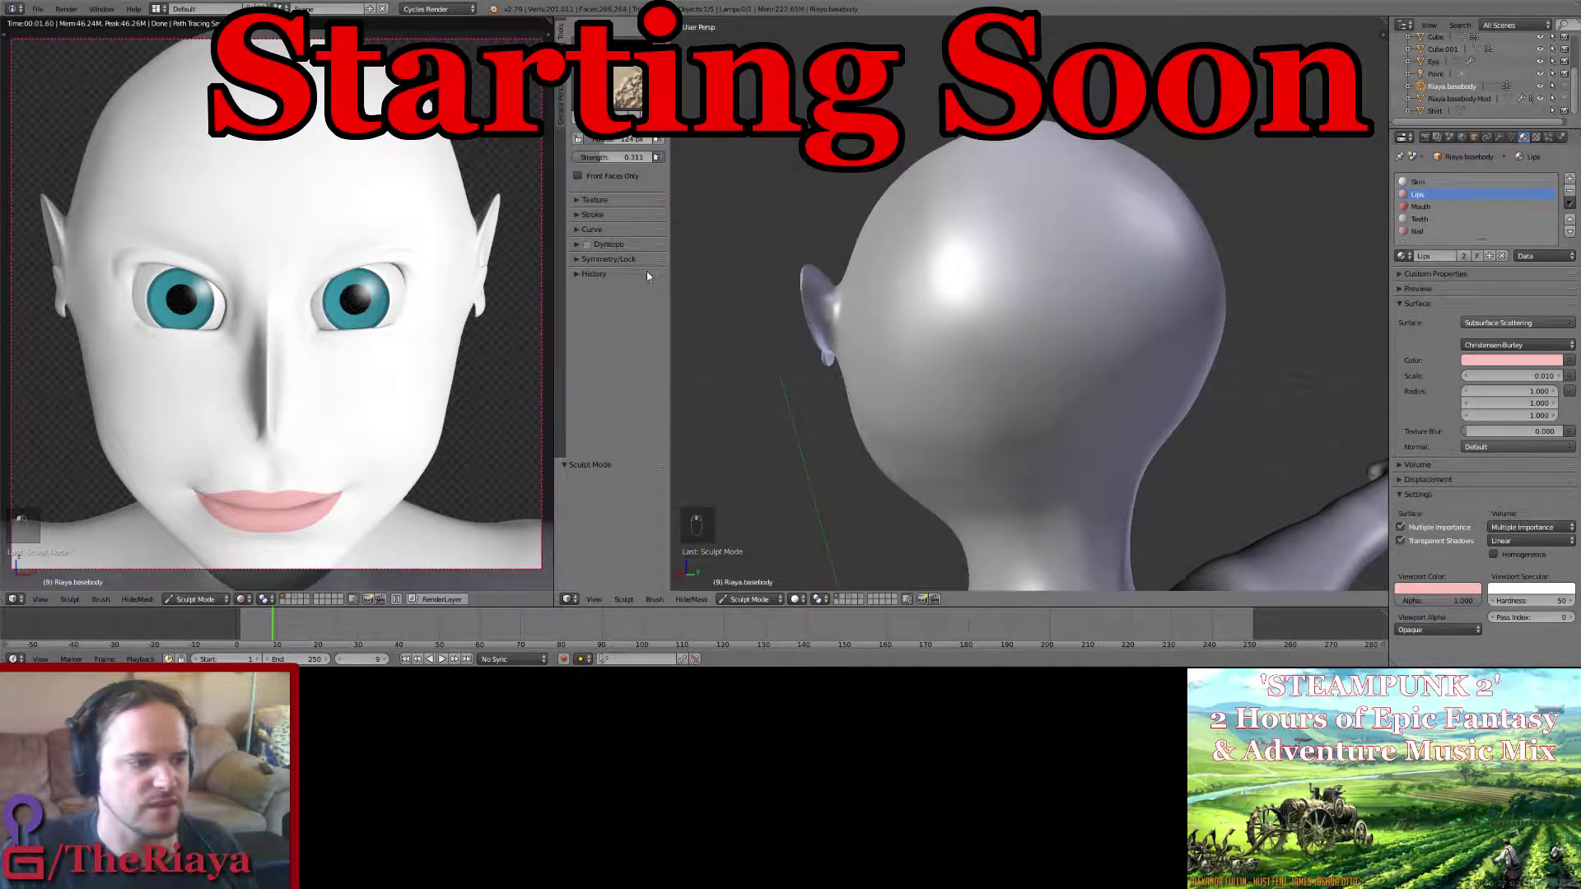
Step: Apply flat shading to the body in Object Mode, return it to Sculpt Mode and save the file
left_click(749, 598)
left_click(753, 586)
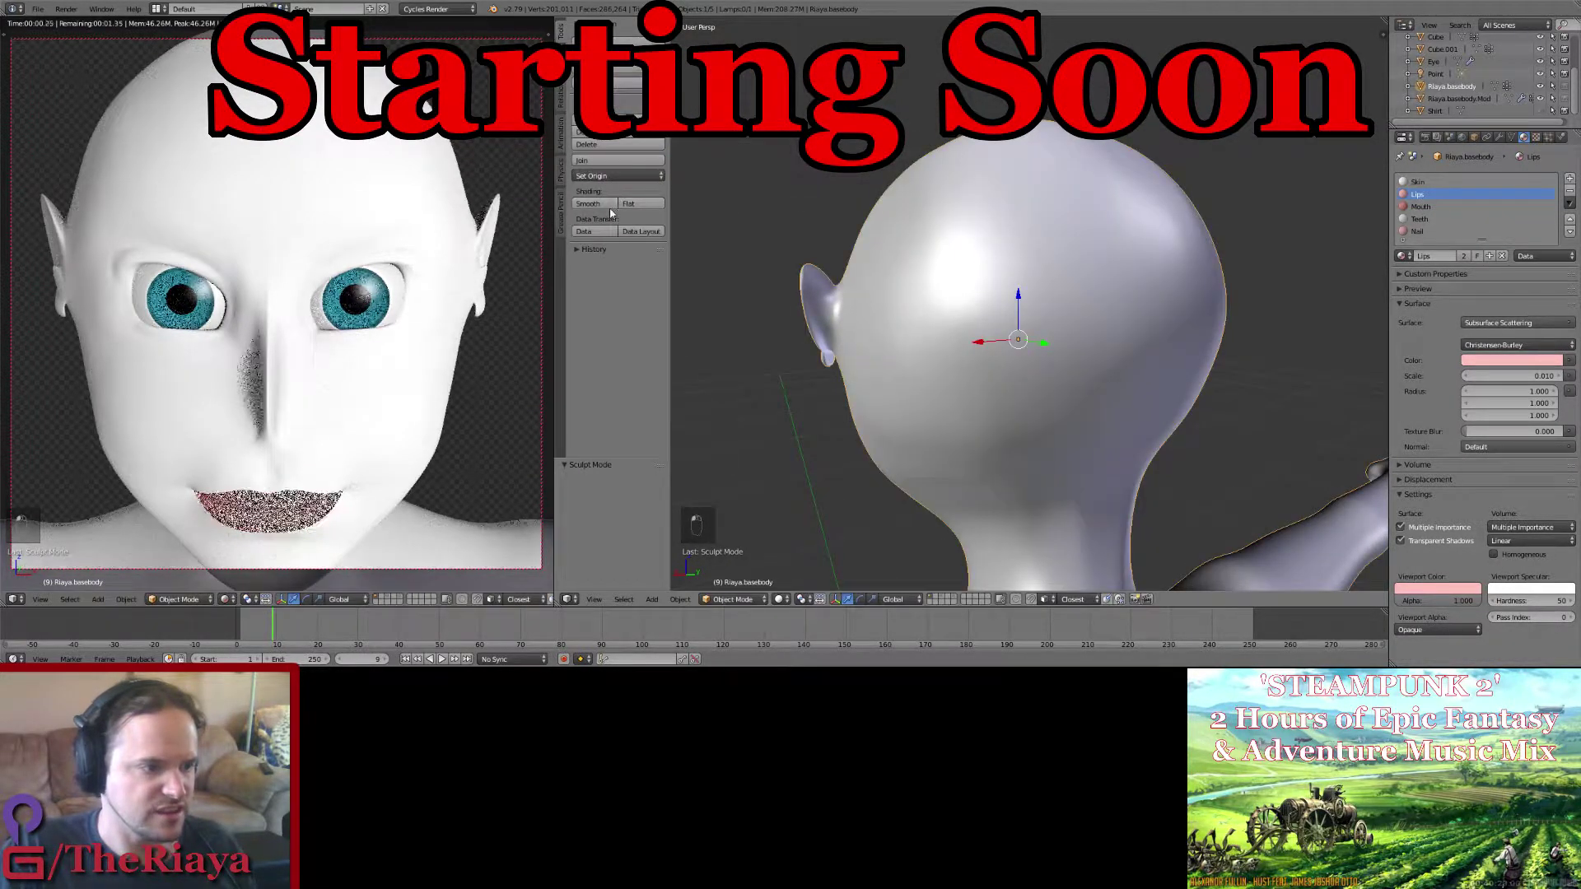
left_click(631, 205)
left_click(733, 599)
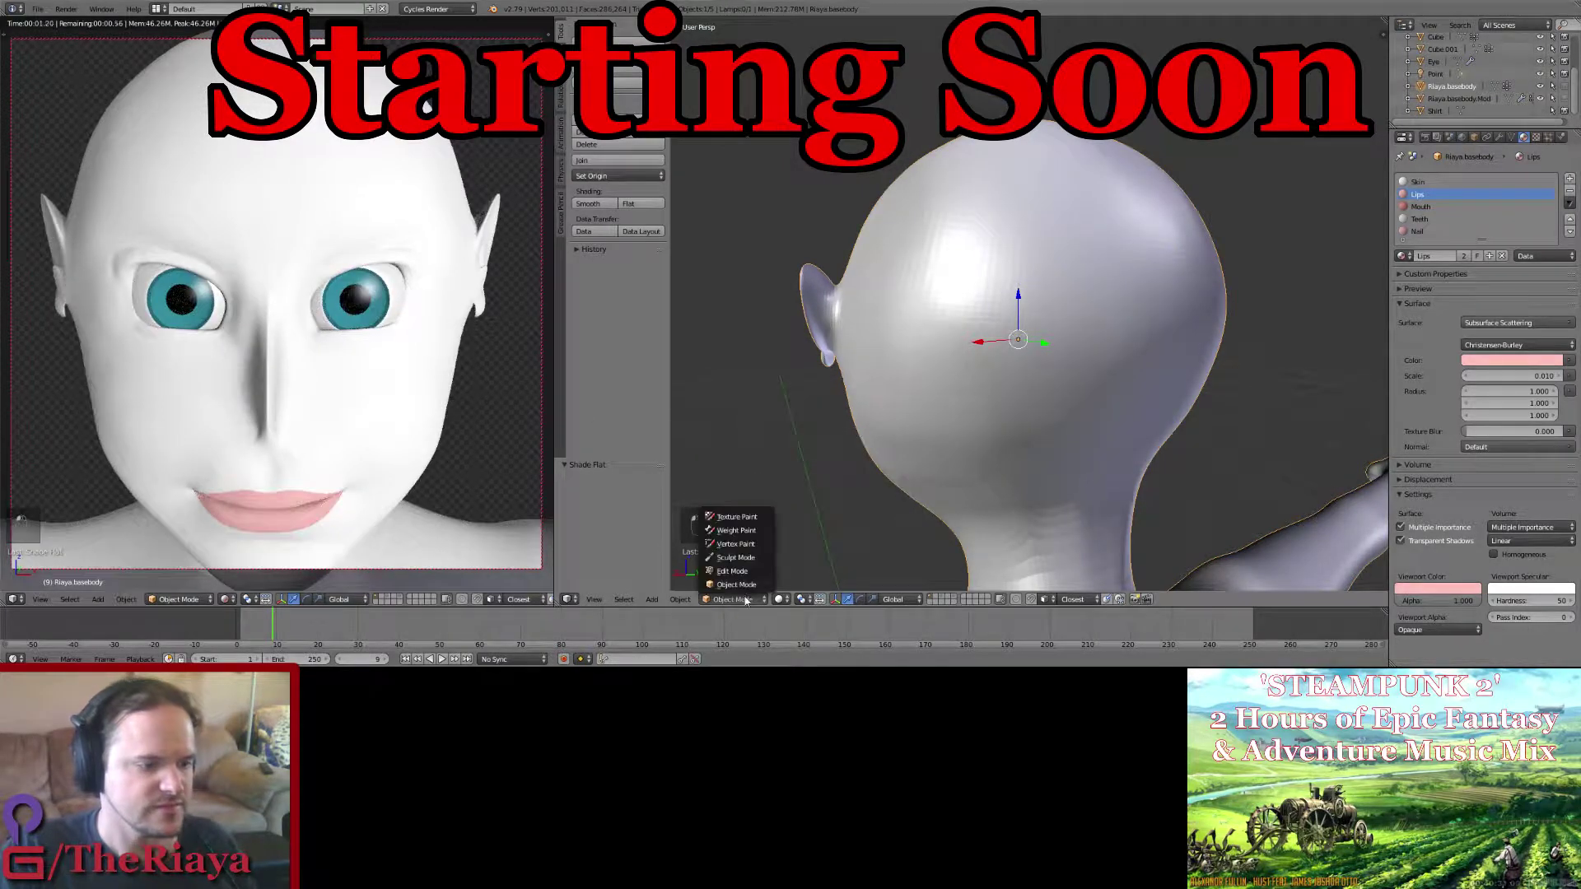
left_click(745, 557)
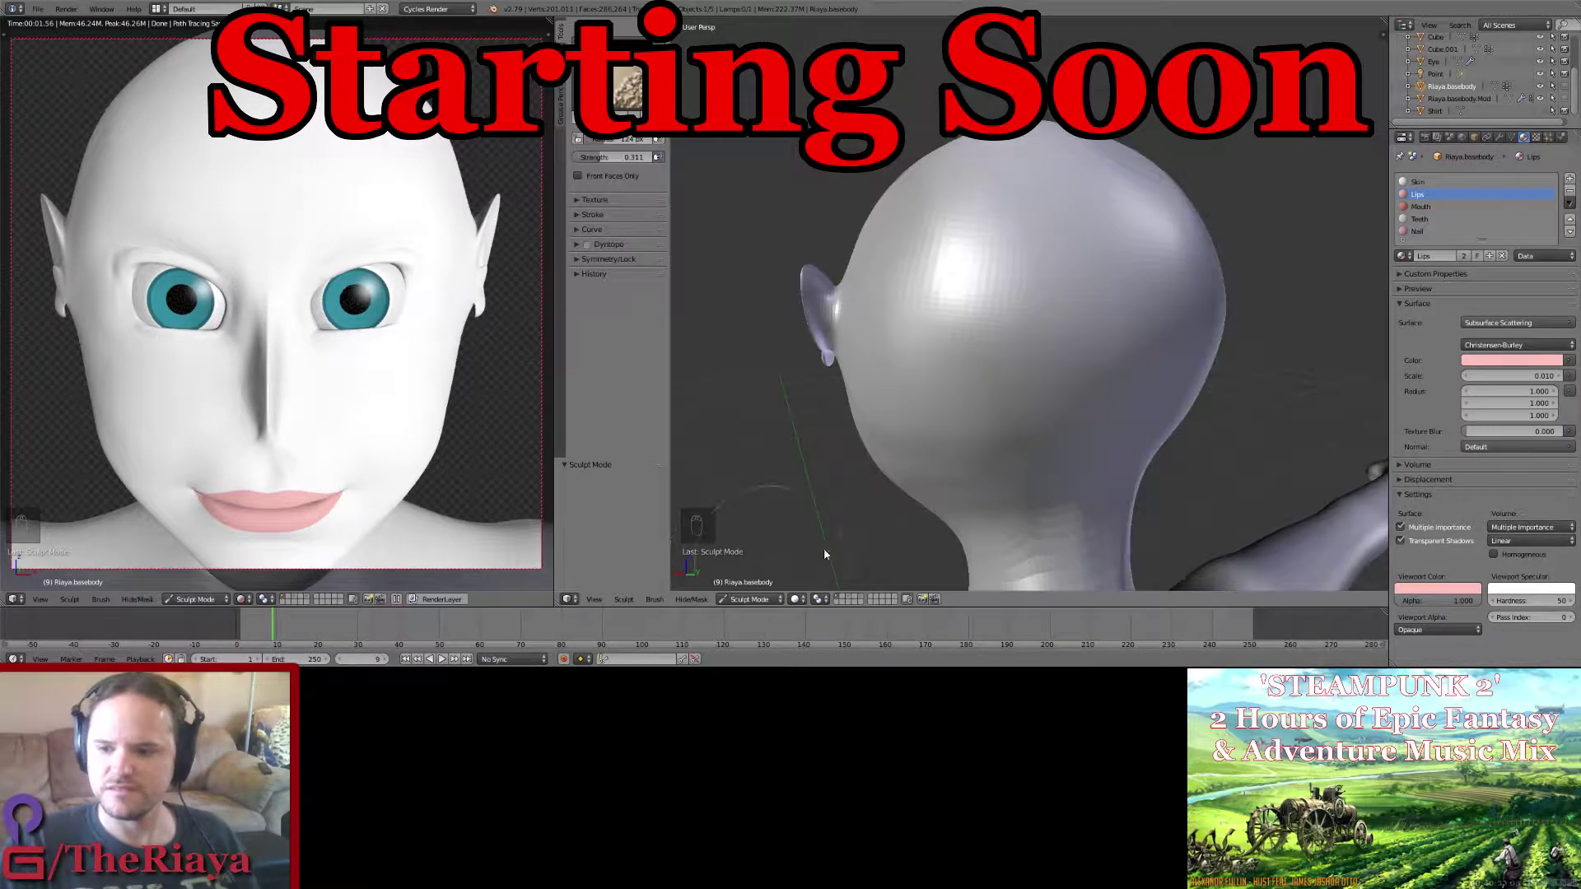
key("ctrl+s")
Step: Touch up the back of the skull with the Smooth brush, check the flat-shaded head all around and save the file
left_click(1119, 233)
mouse_move(1119, 232)
middle_mouse_down()
mouse_move(1207, 283)
mouse_move(1089, 290)
mouse_move(1075, 260)
middle_mouse_up()
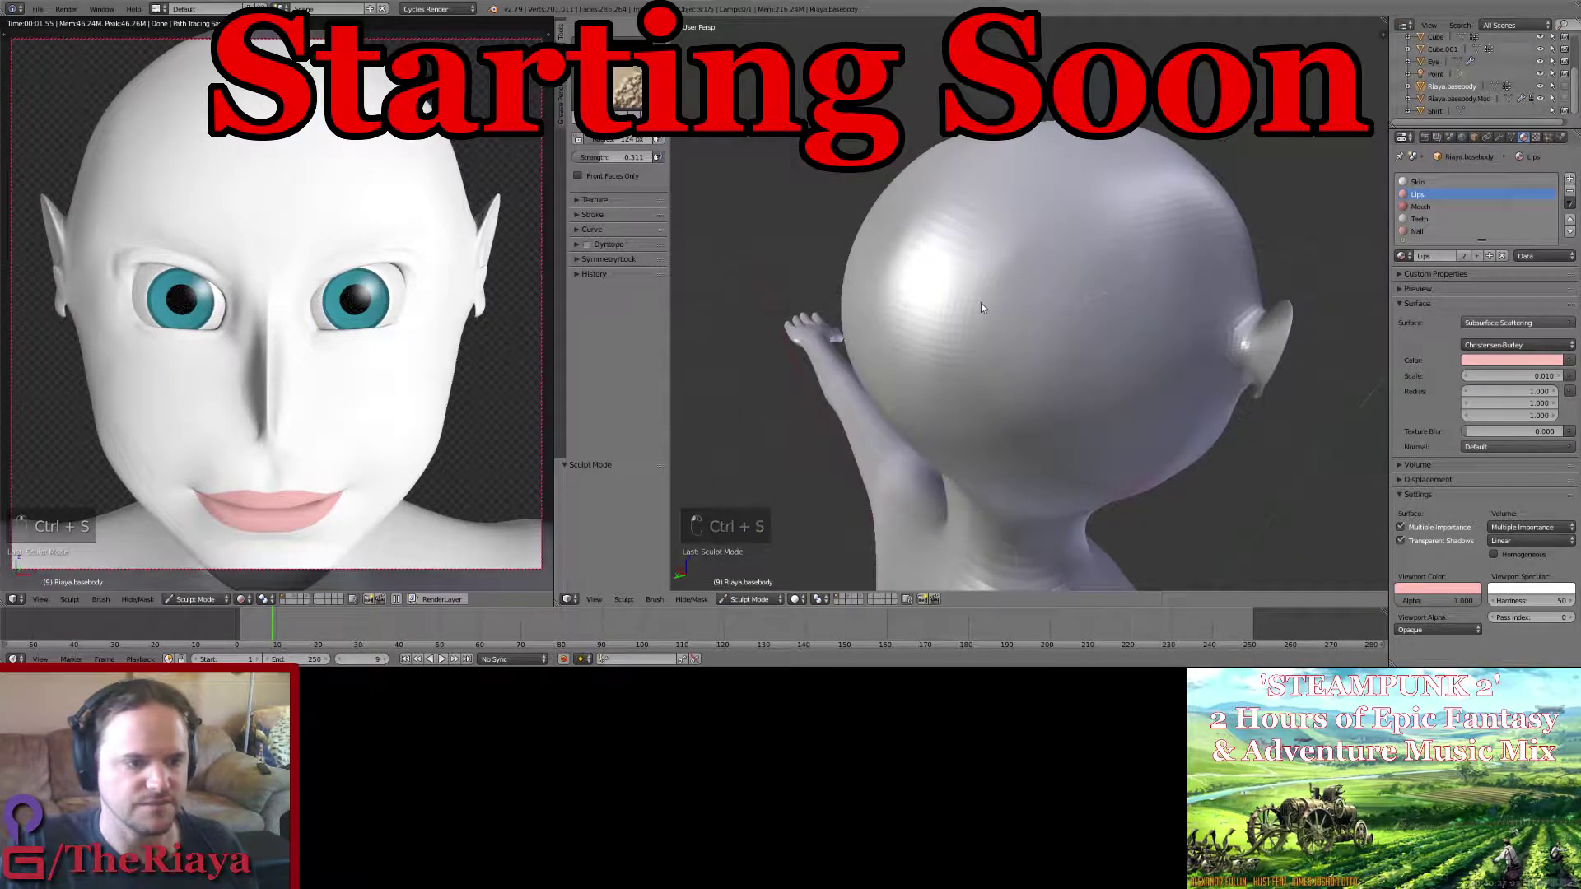
mouse_move(990, 294)
middle_mouse_down()
mouse_move(1110, 236)
mouse_move(1064, 224)
mouse_move(1052, 201)
mouse_move(1135, 204)
mouse_move(1034, 216)
mouse_move(1020, 232)
middle_mouse_up()
mouse_move(1015, 239)
middle_mouse_down()
mouse_move(803, 231)
mouse_move(775, 252)
mouse_move(898, 288)
middle_mouse_up()
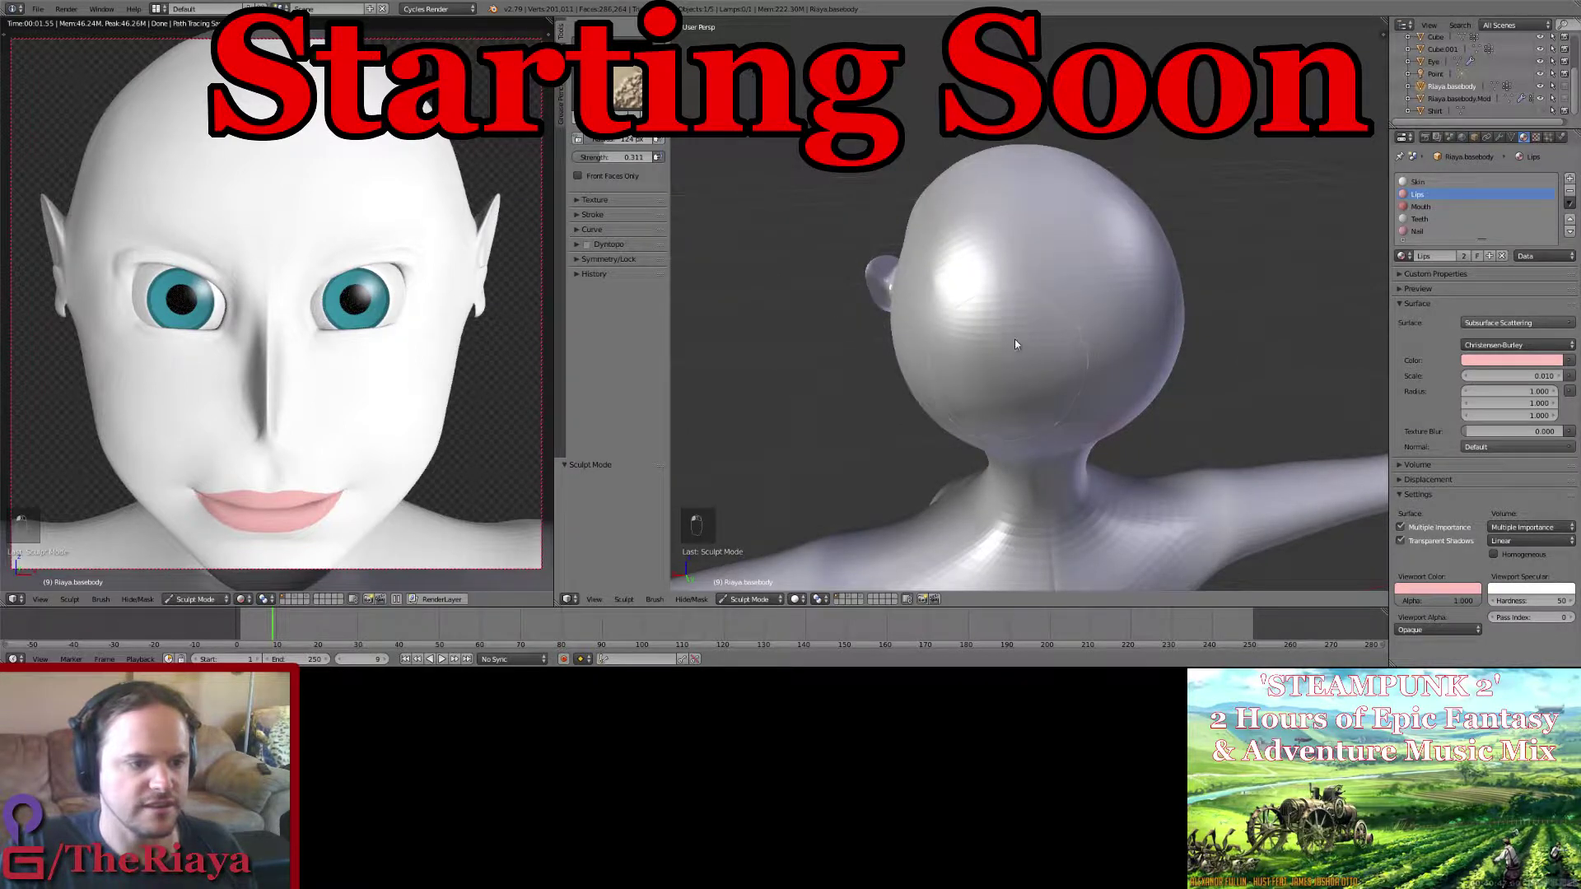
middle_click_drag(1016, 345, 1002, 260)
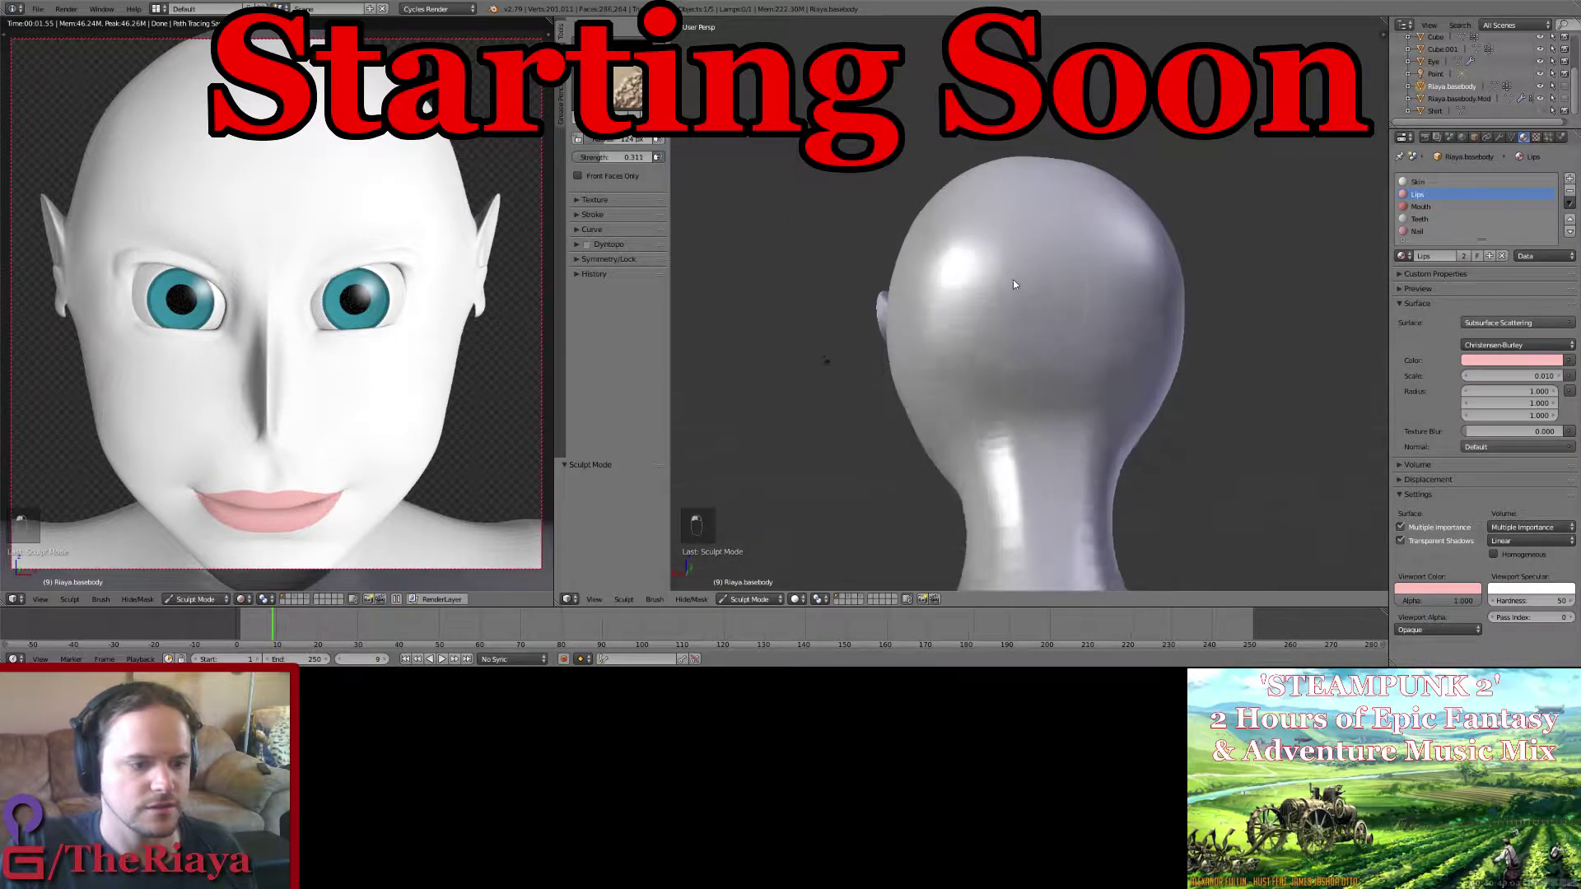
mouse_move(947, 318)
middle_mouse_down()
mouse_move(1018, 343)
mouse_move(996, 363)
middle_mouse_up()
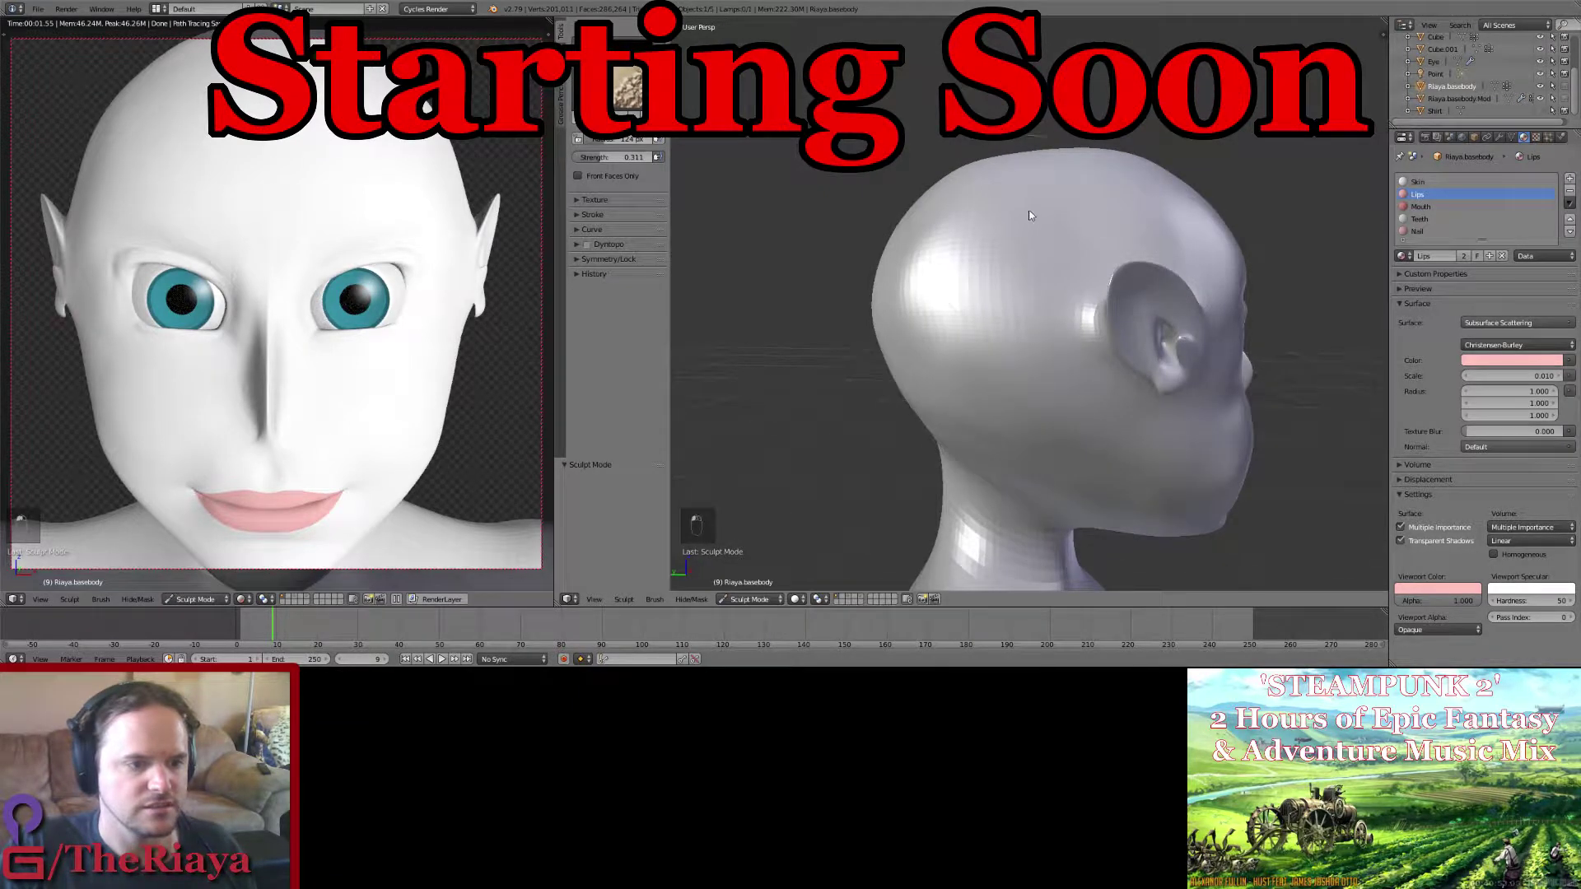
mouse_move(952, 278)
middle_mouse_down()
mouse_move(916, 269)
mouse_move(1120, 318)
middle_mouse_up()
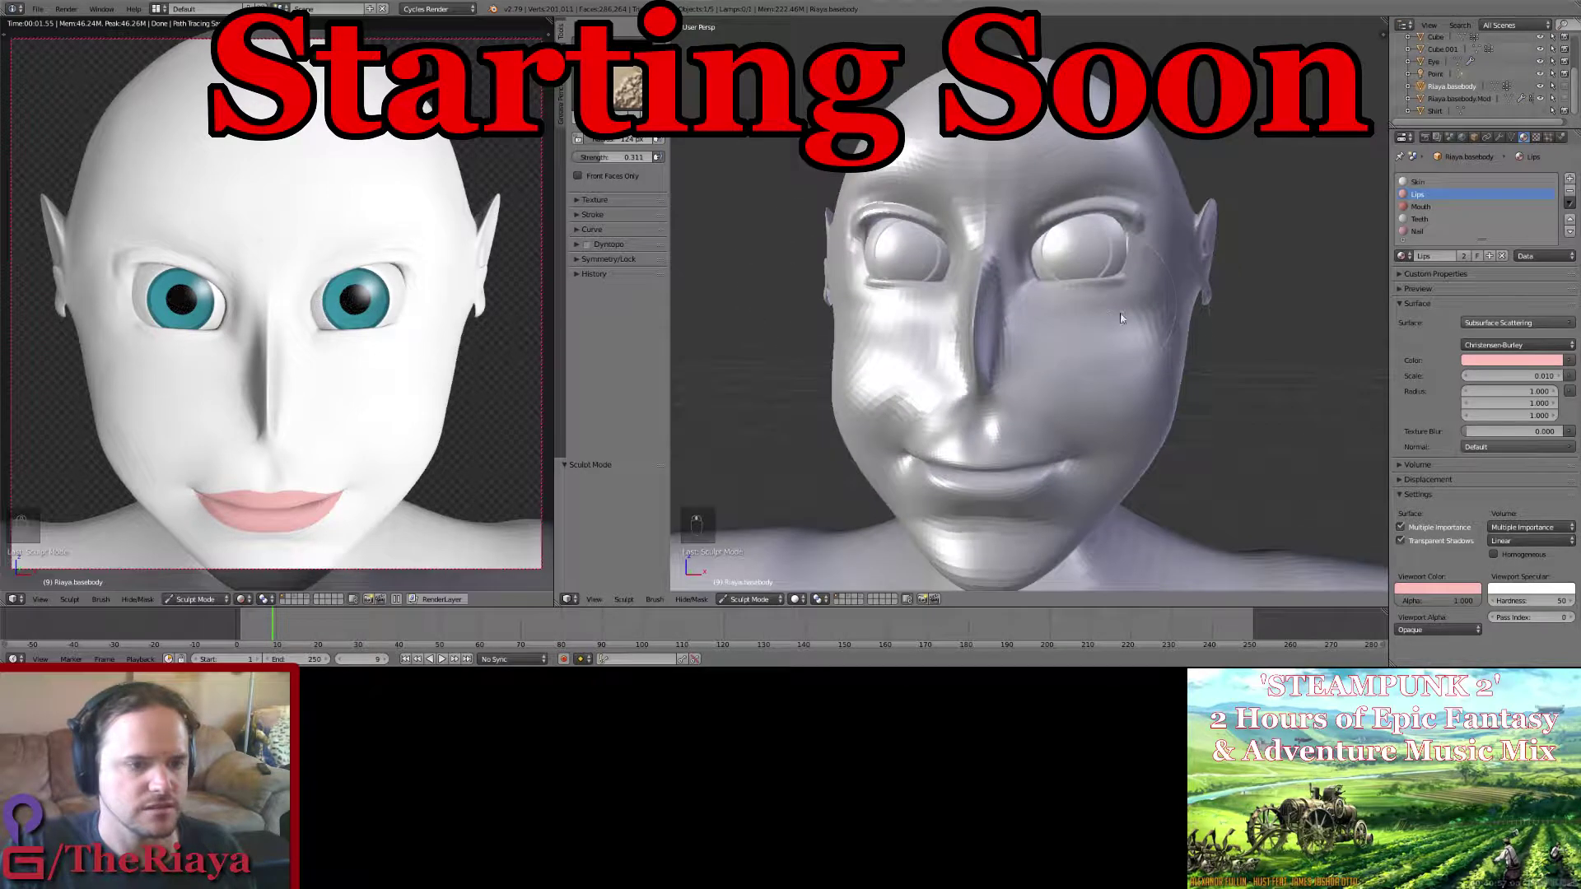
key("ctrl+s")
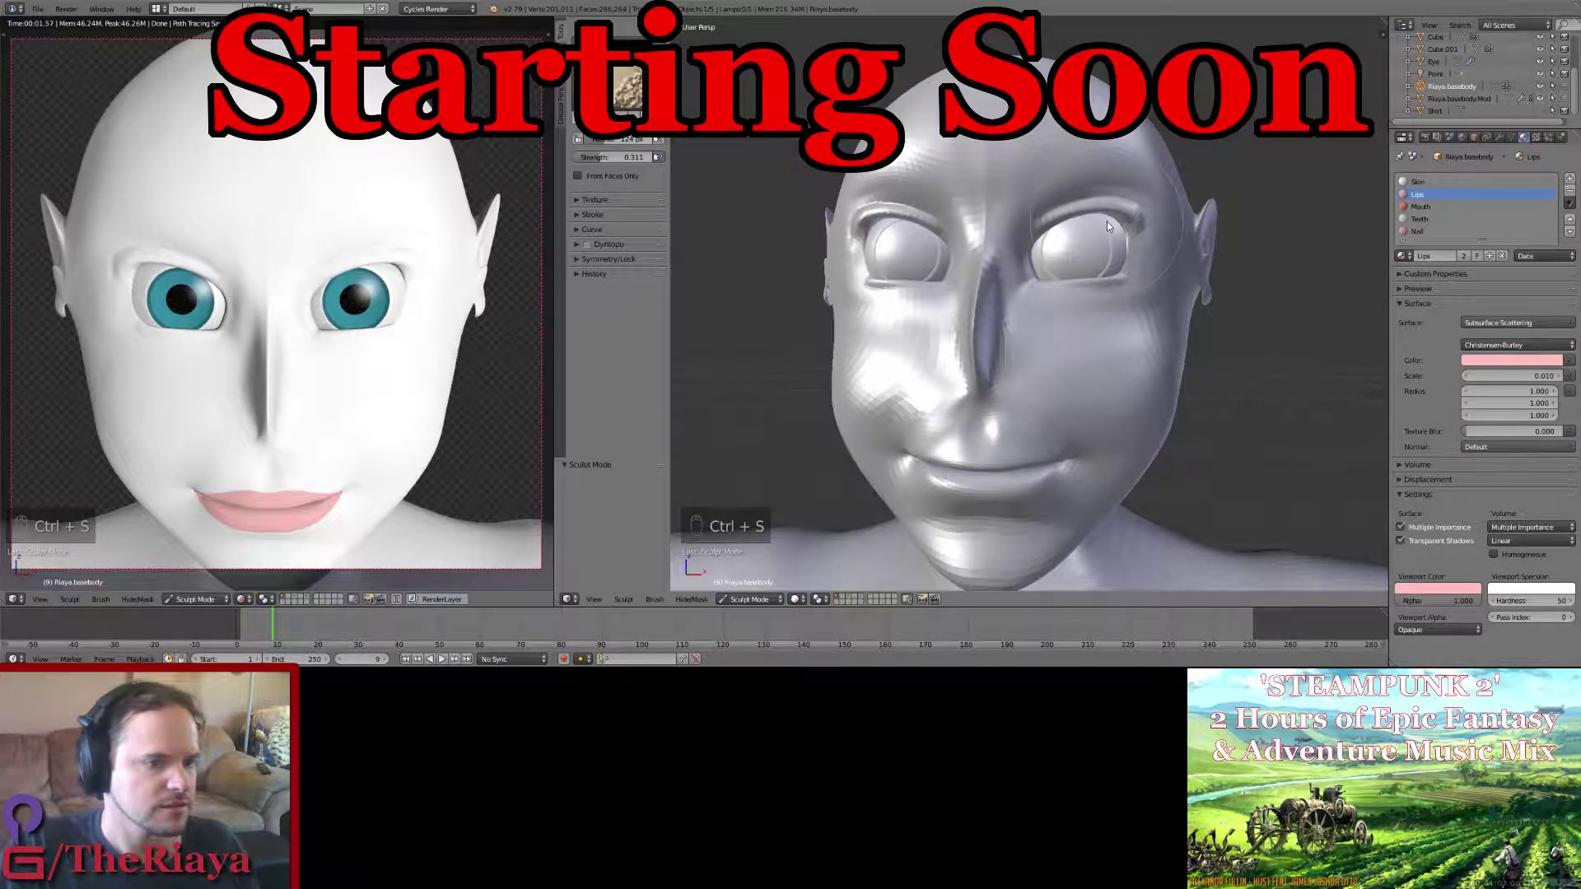
Step: Inspect the face from a three-quarter view, lightly smooth the area beside the eye and save the file
middle_click_drag(1107, 221, 1085, 235)
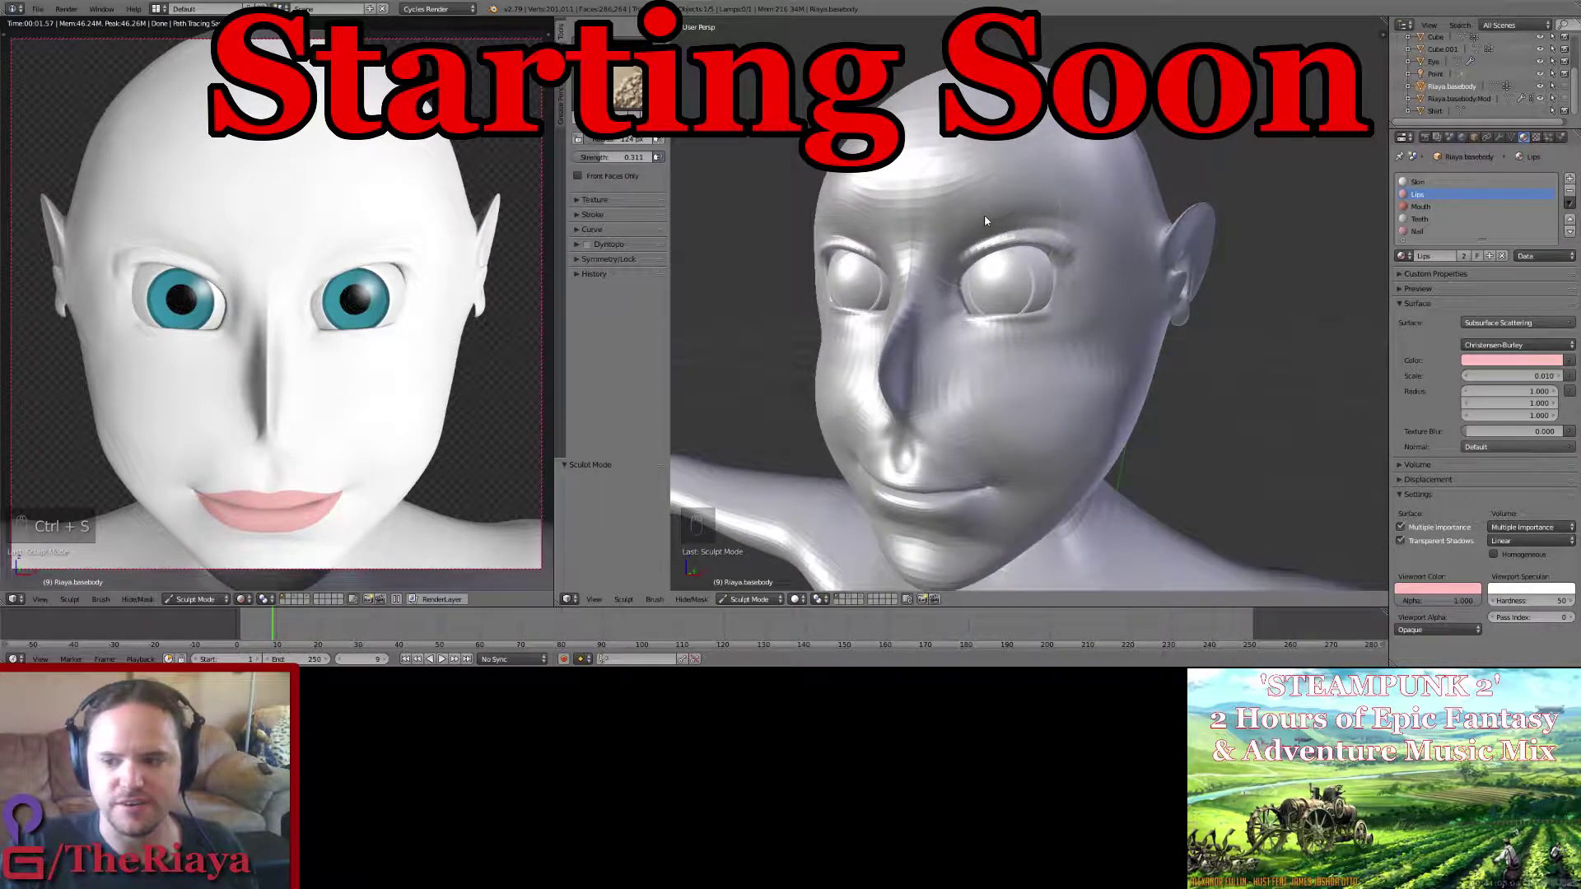
middle_click_drag(1052, 287, 1062, 286)
left_click_drag(1062, 285, 1062, 289)
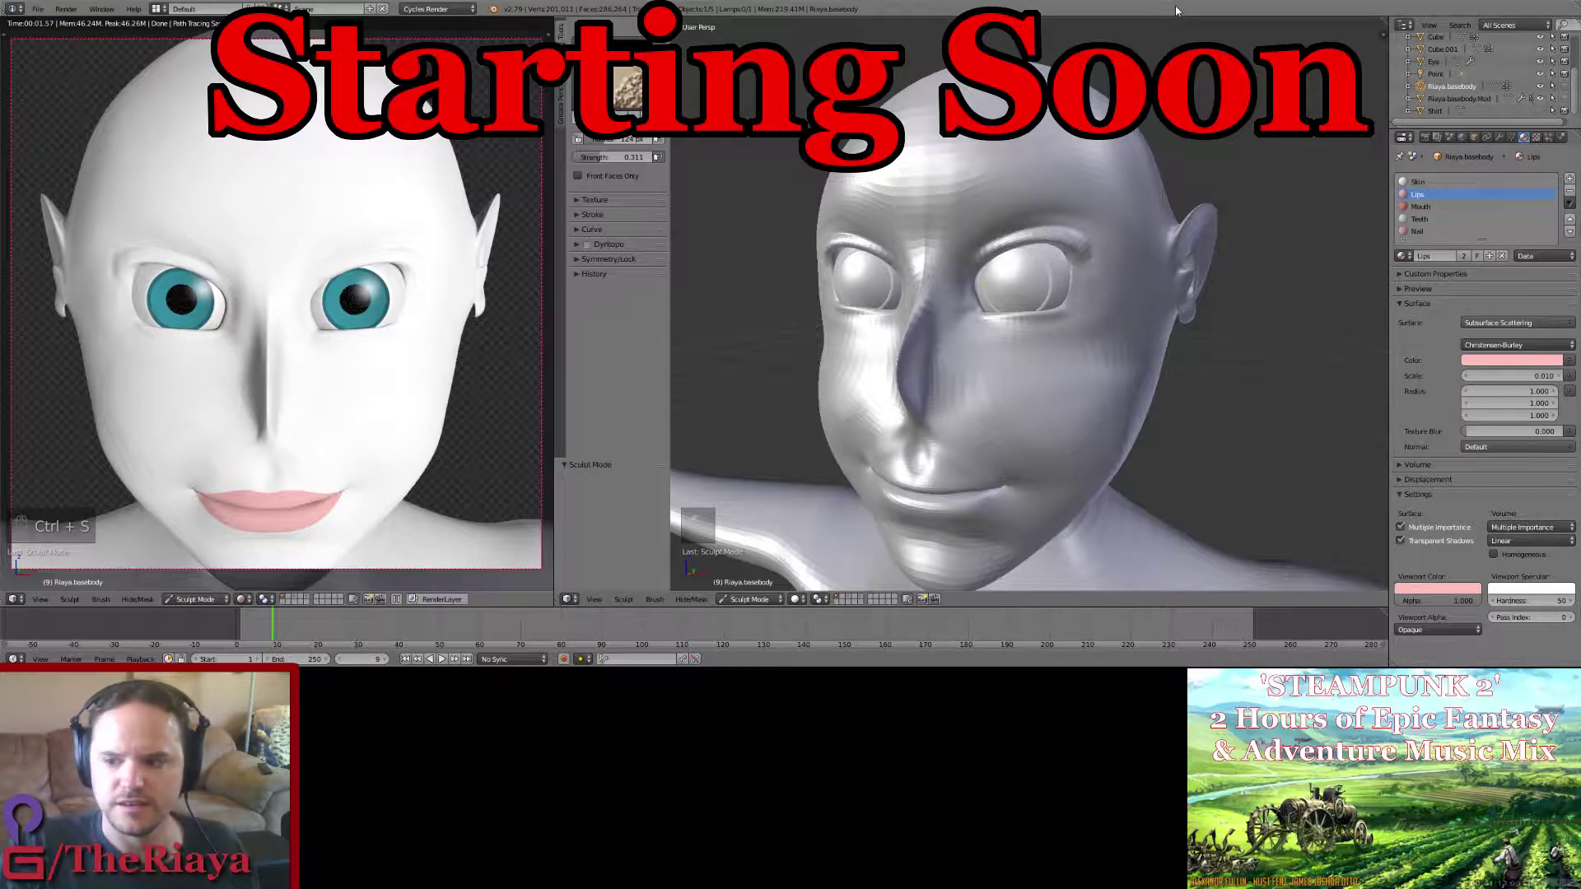
key("ctrl+s")
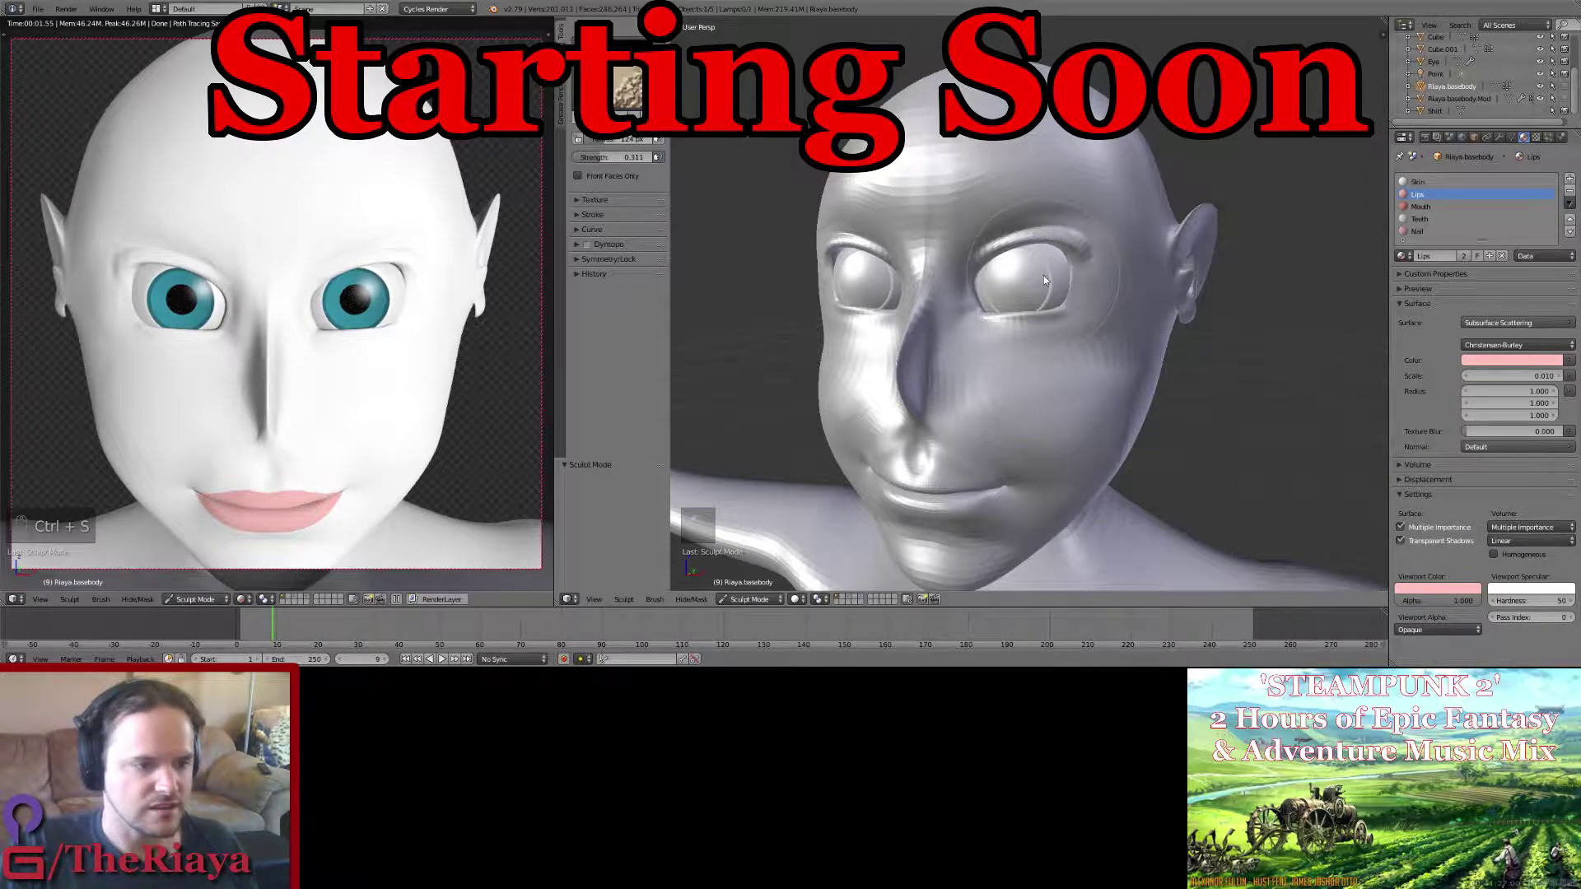
key("ctrl+s")
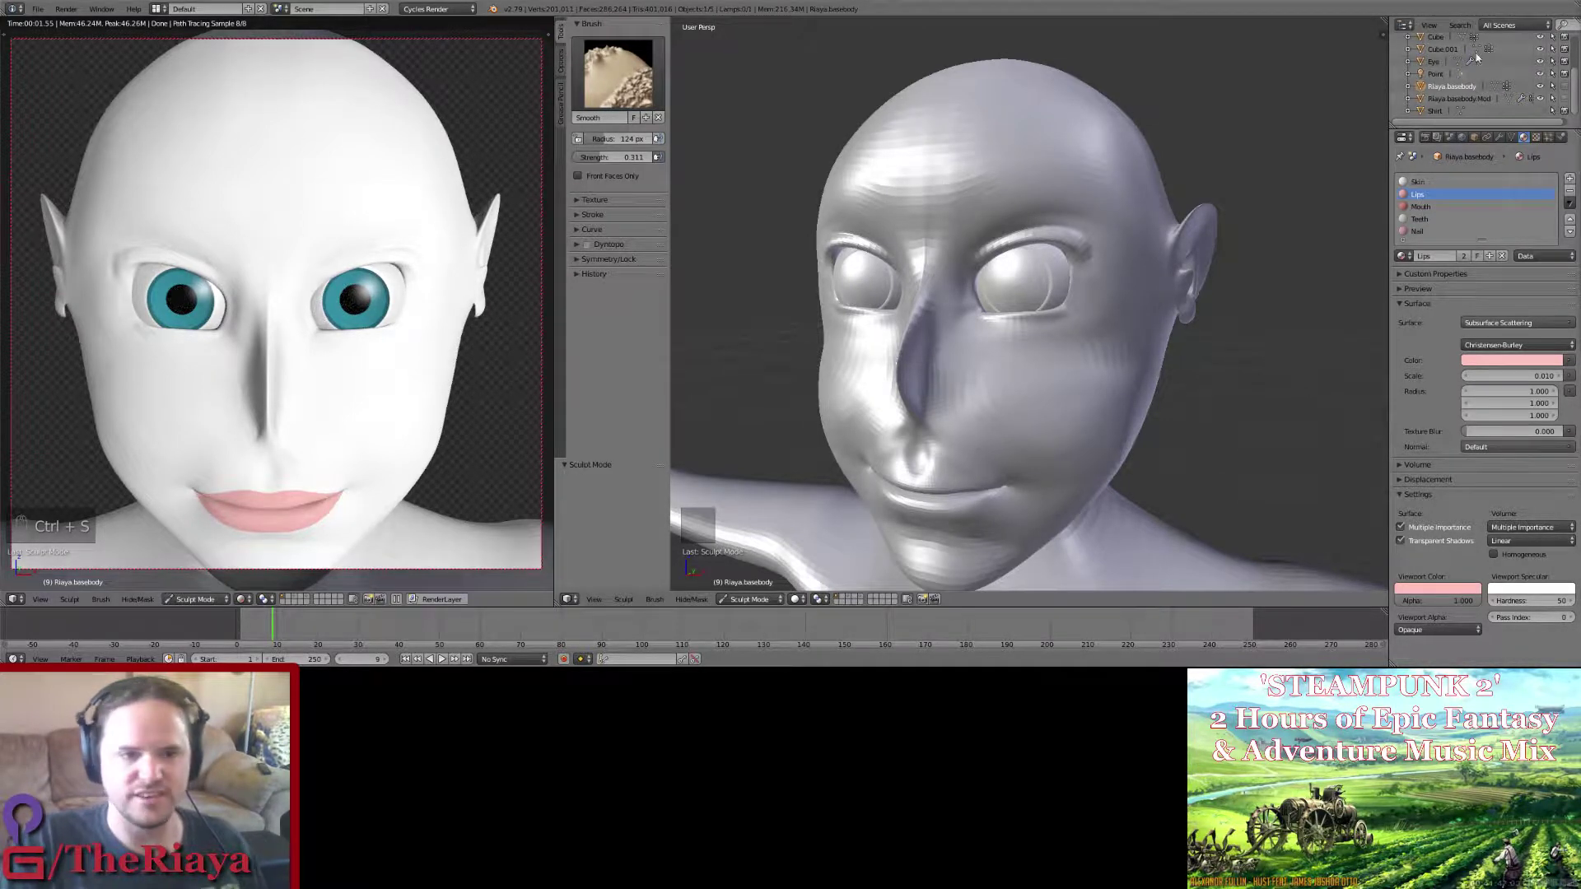
key("ctrl+s")
left_click(1230, 242)
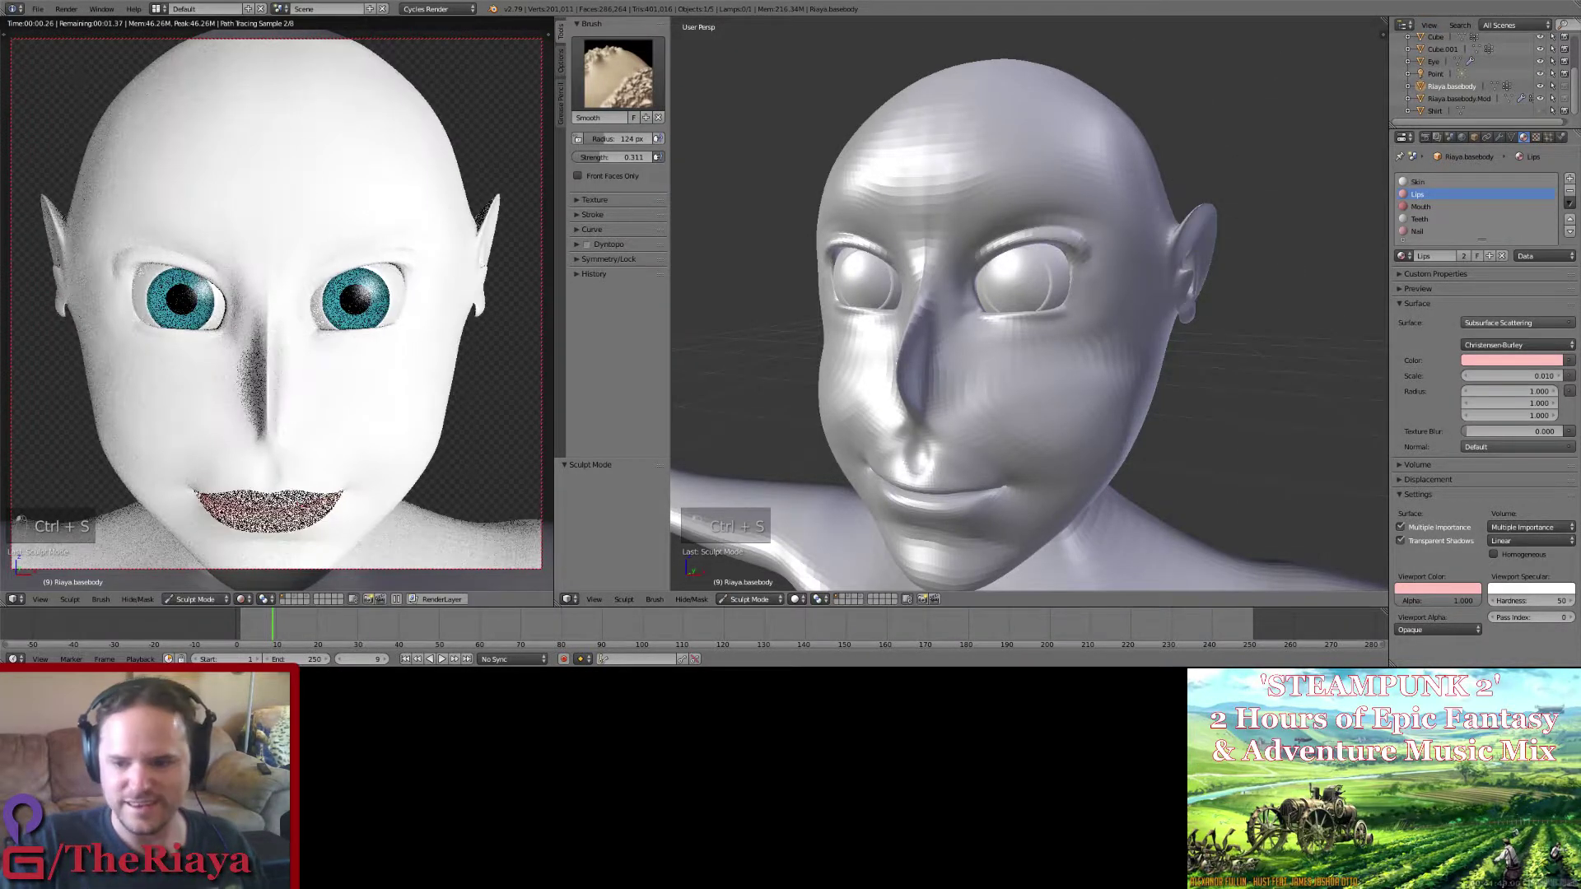
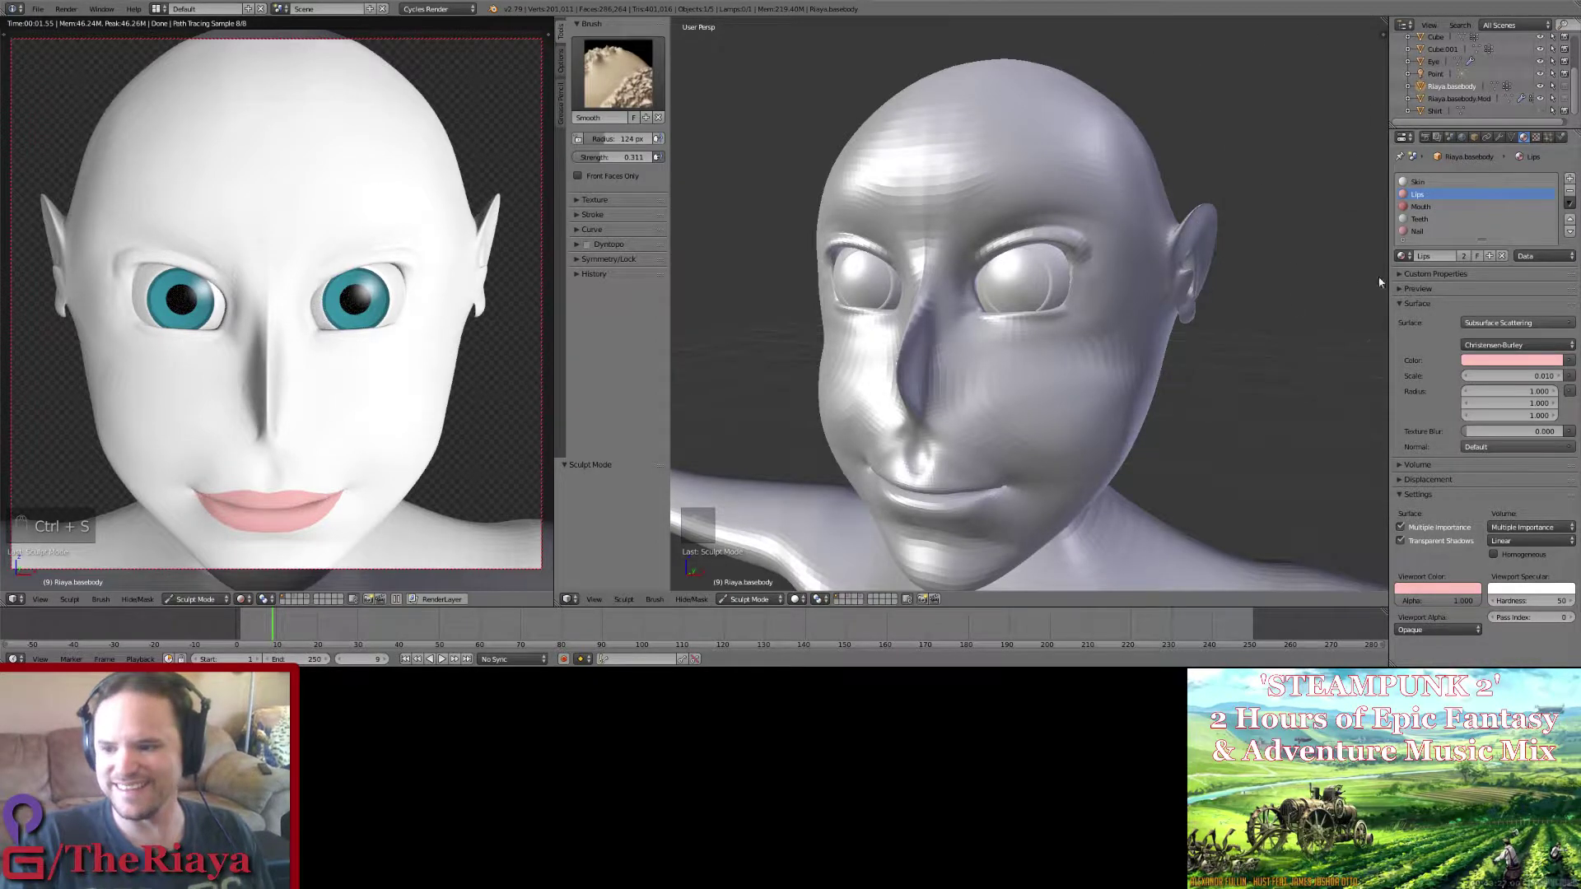
Step: Advance the timeline to frame 10 and save the file
mouse_move(1298, 368)
middle_mouse_down()
mouse_move(1054, 353)
mouse_move(1076, 324)
mouse_move(1103, 327)
middle_mouse_up()
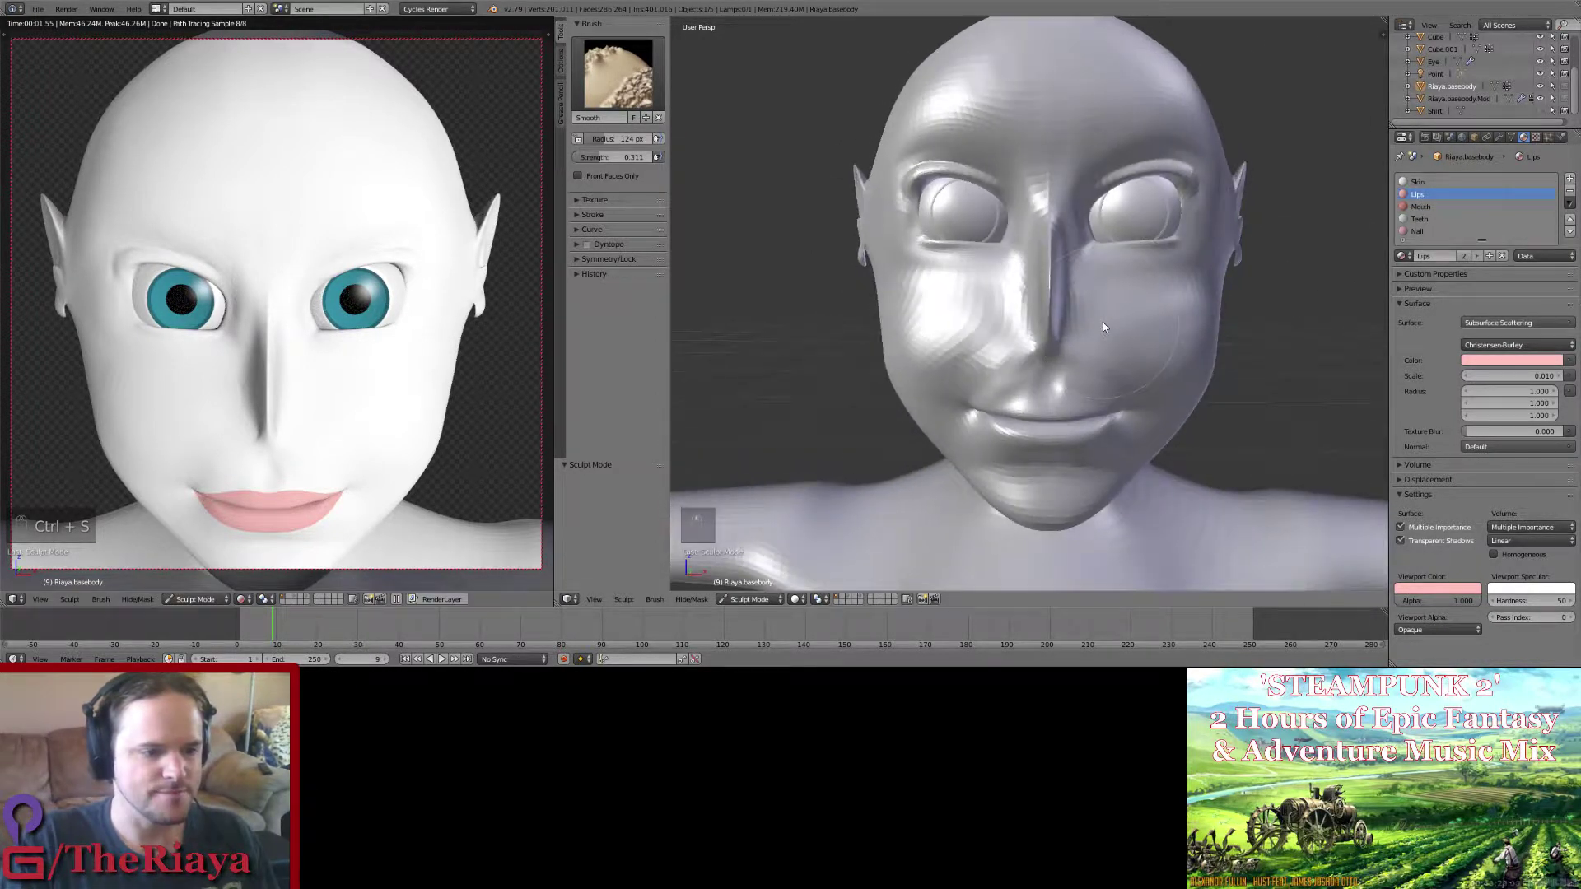
scroll(1103, 327, "up", 5)
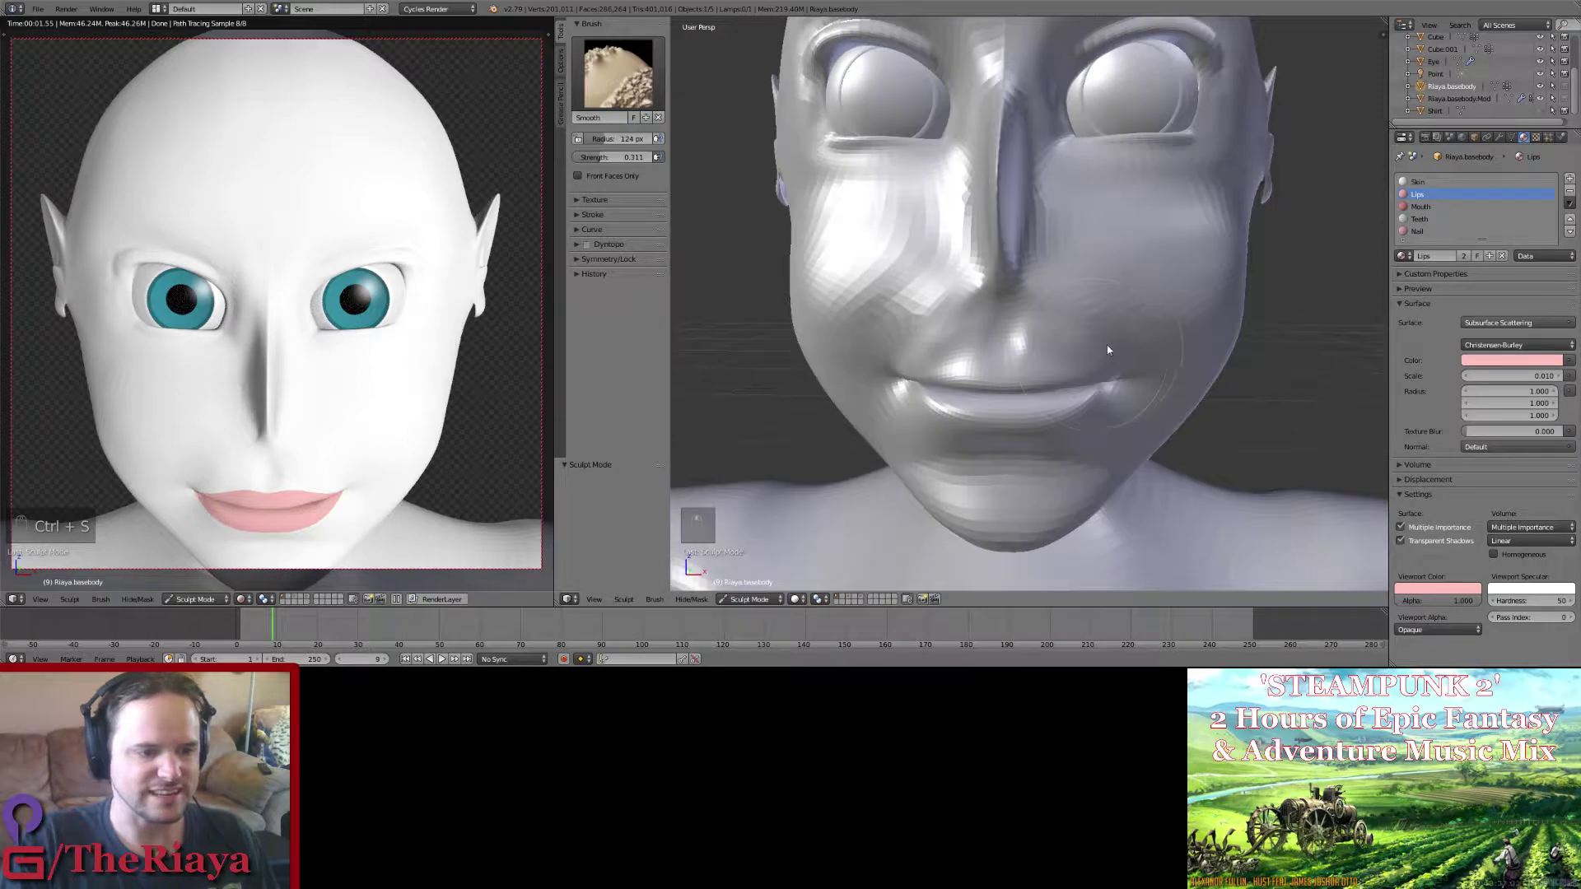
scroll(1095, 346, "up", 3)
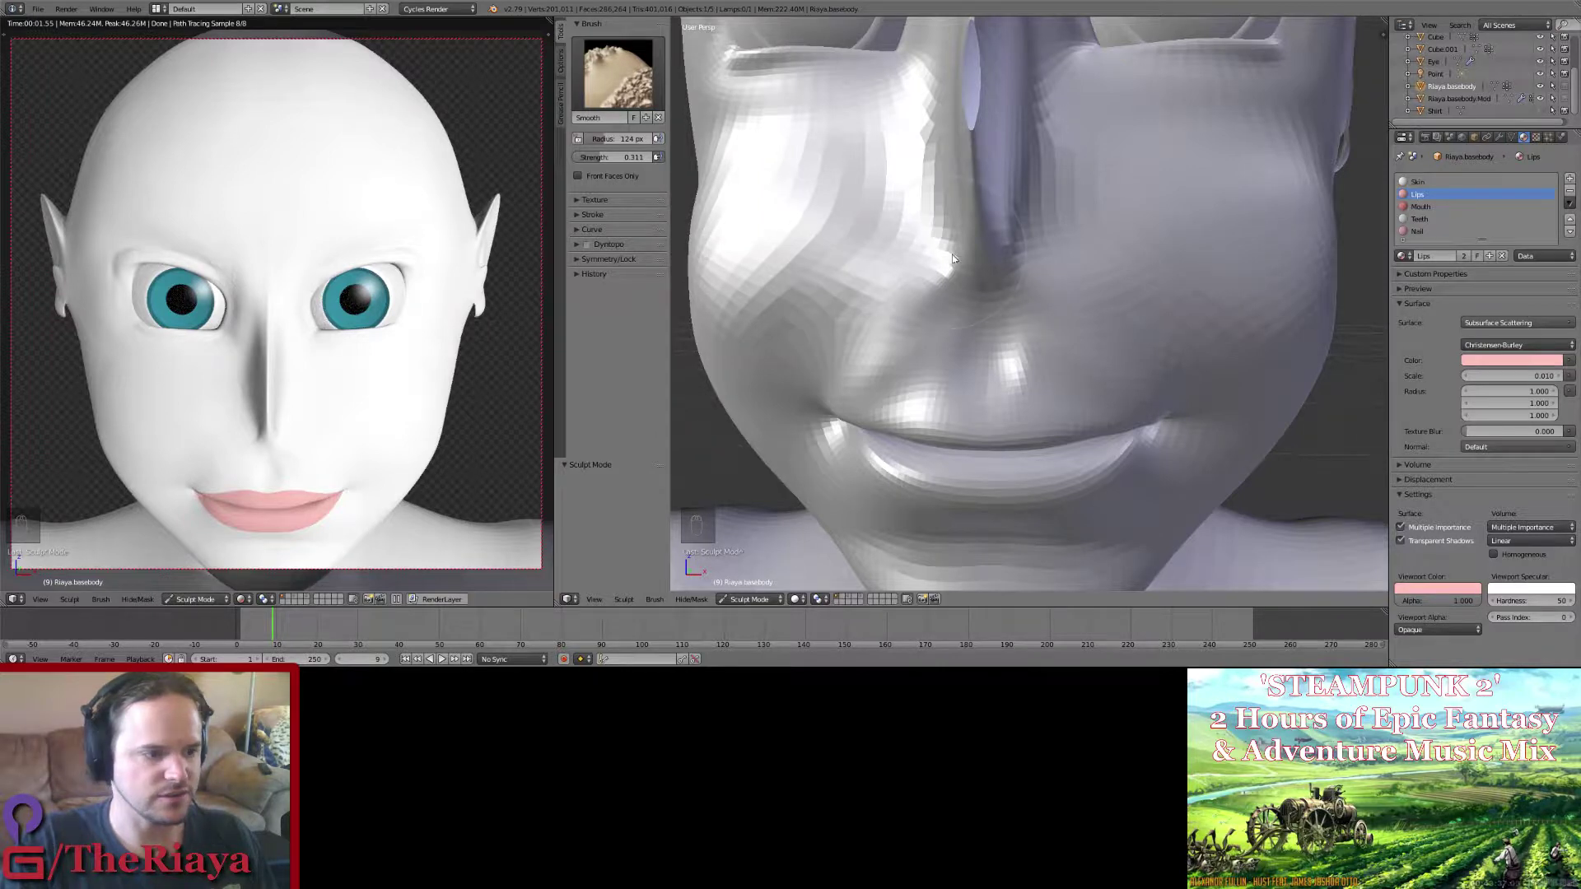
key("Right")
middle_click_drag(827, 268, 884, 251)
key("ctrl+s")
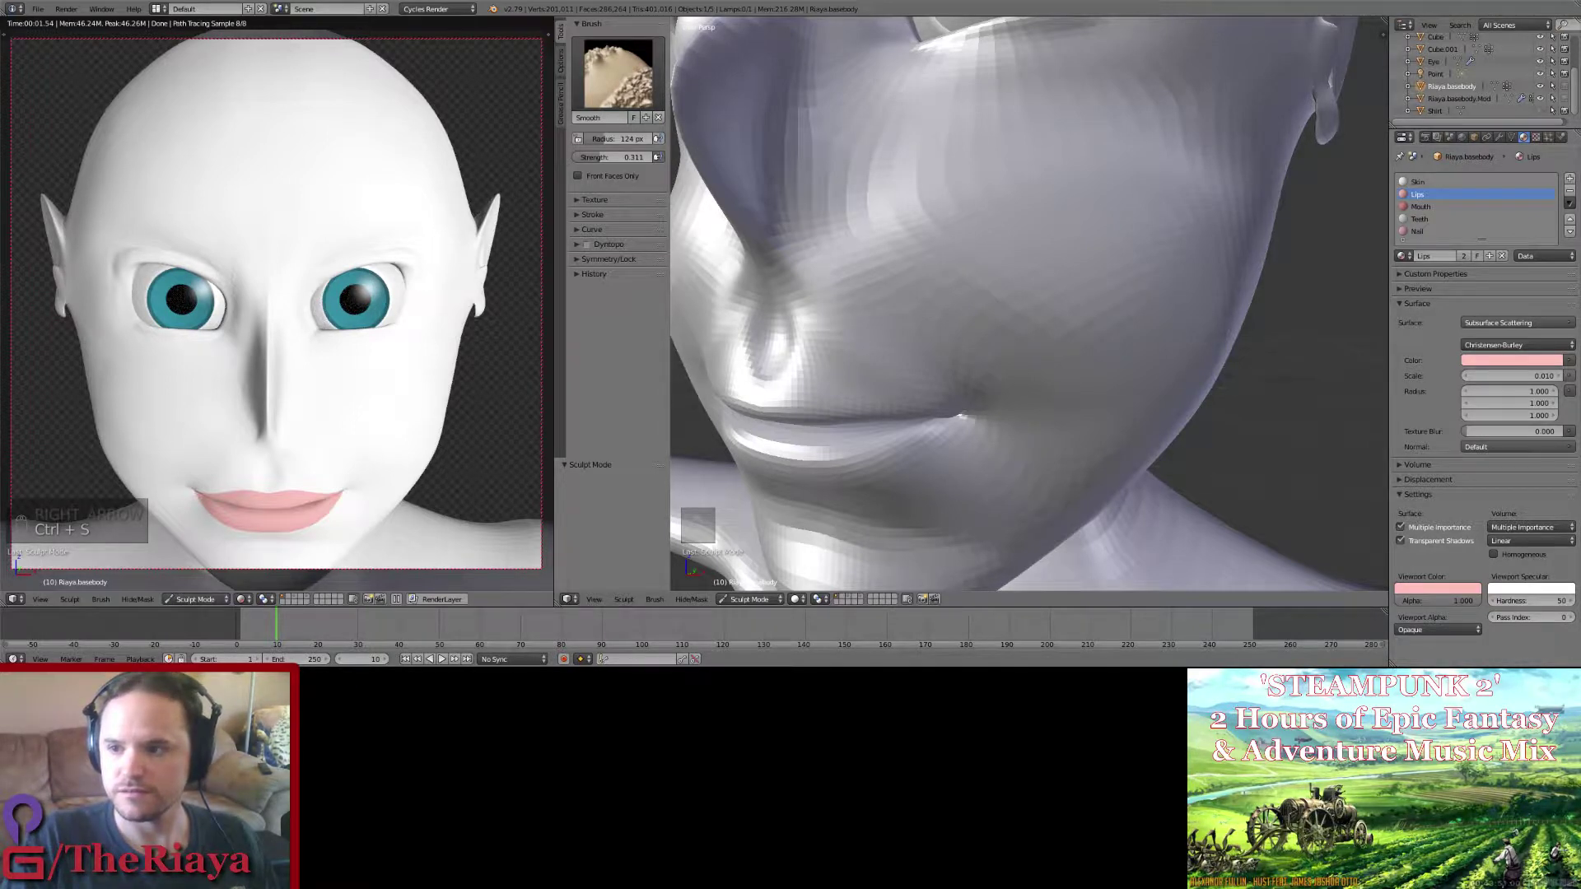
Step: Examine the sculpted head and neck from the front, back and side, and save the file
scroll(1096, 205, "down", 2)
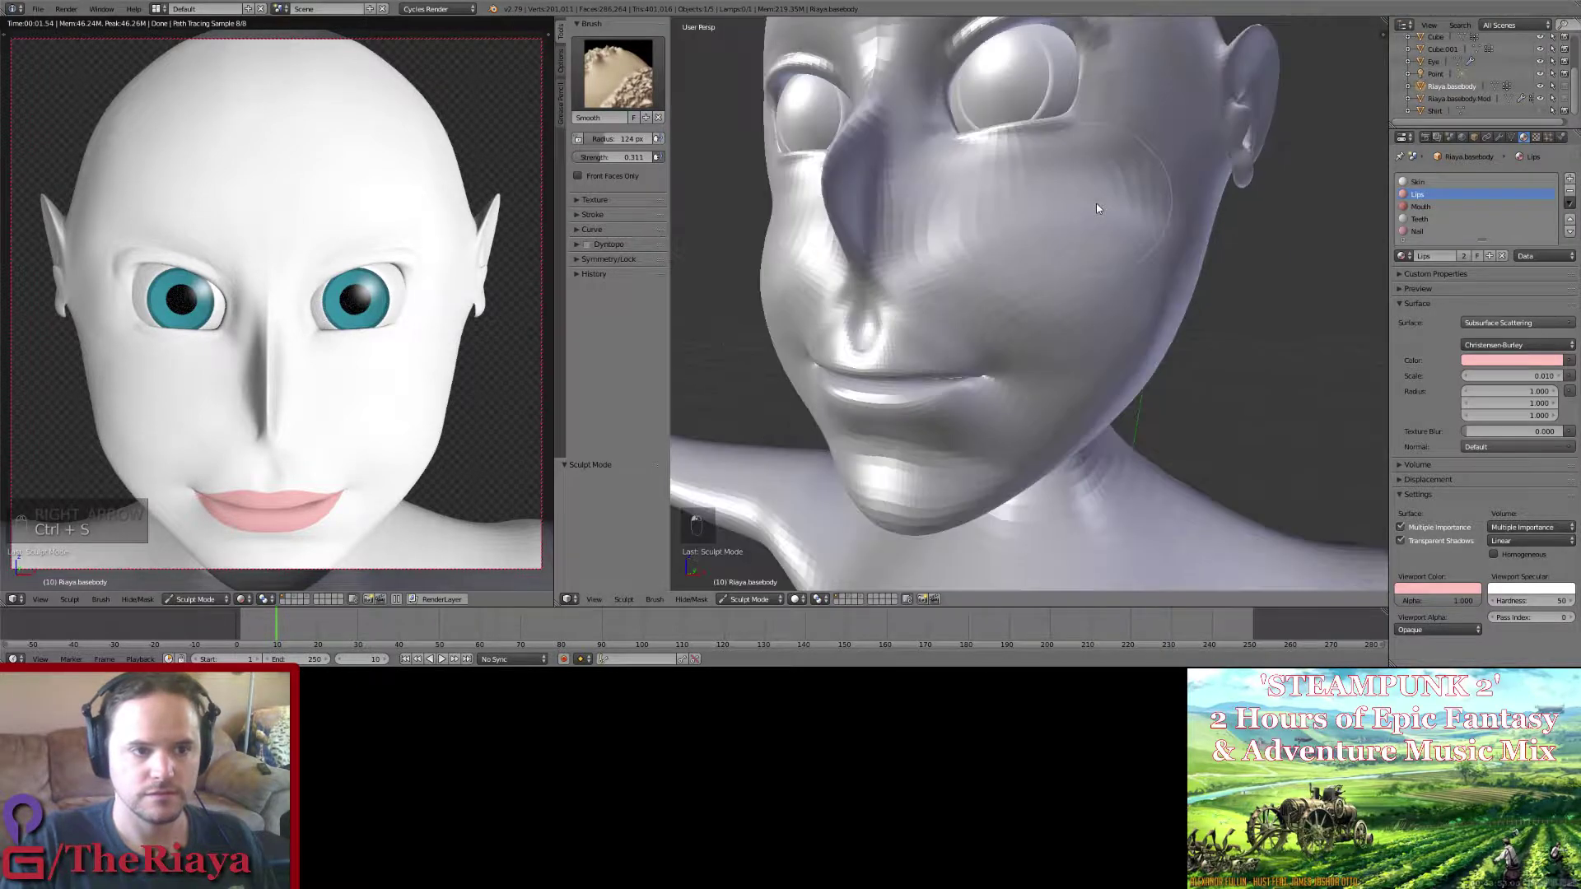
middle_click_drag(1096, 202, 985, 293)
key("ctrl+s")
left_click(1082, 268)
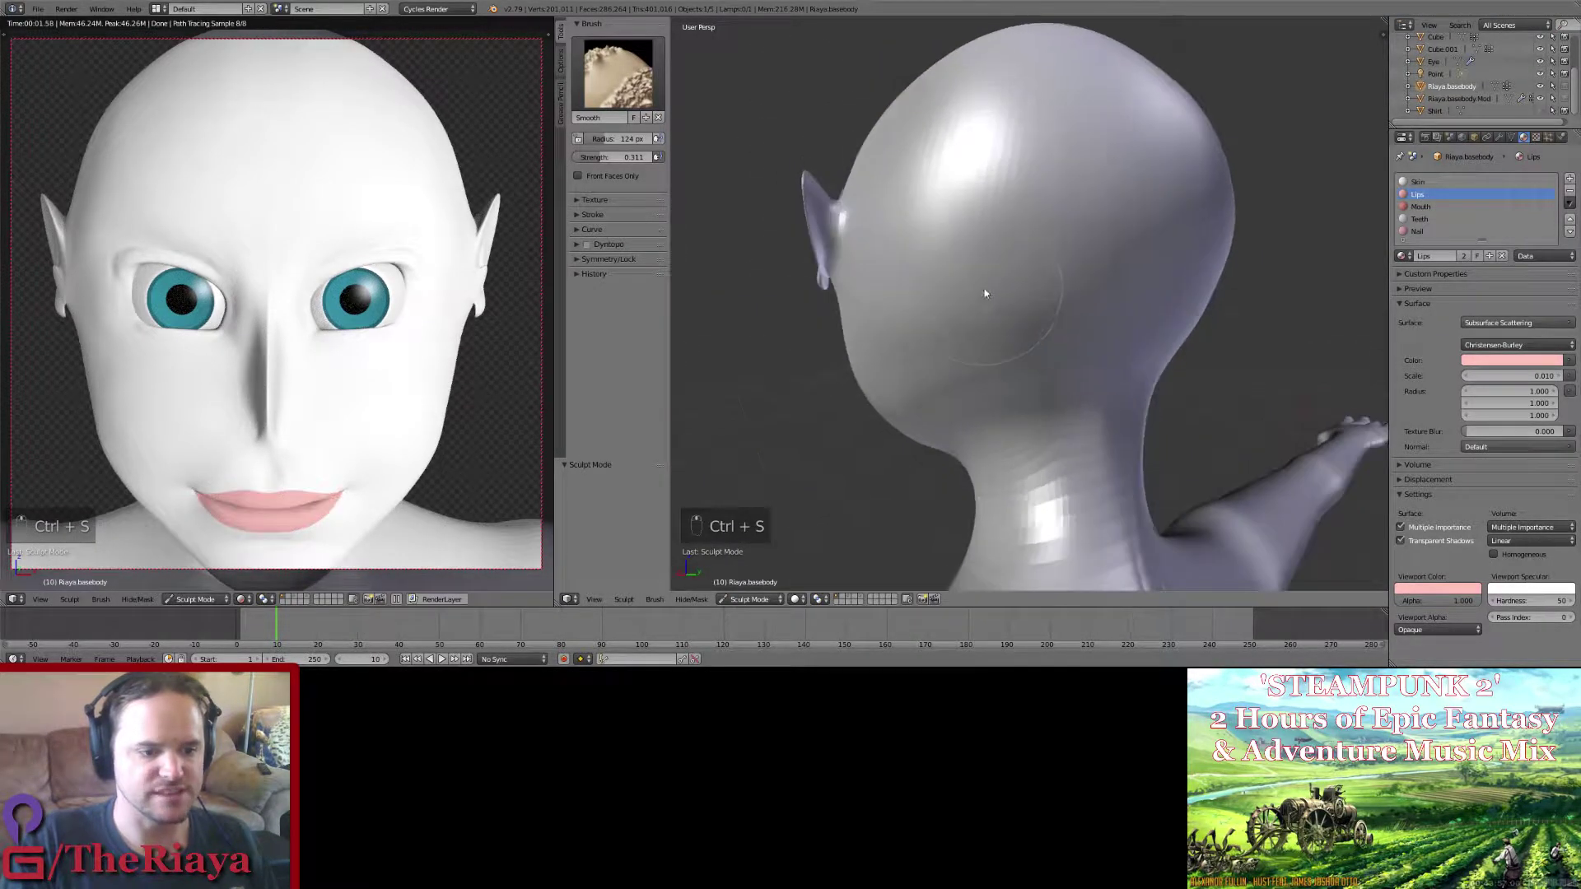
middle_click_drag(1051, 363, 972, 221)
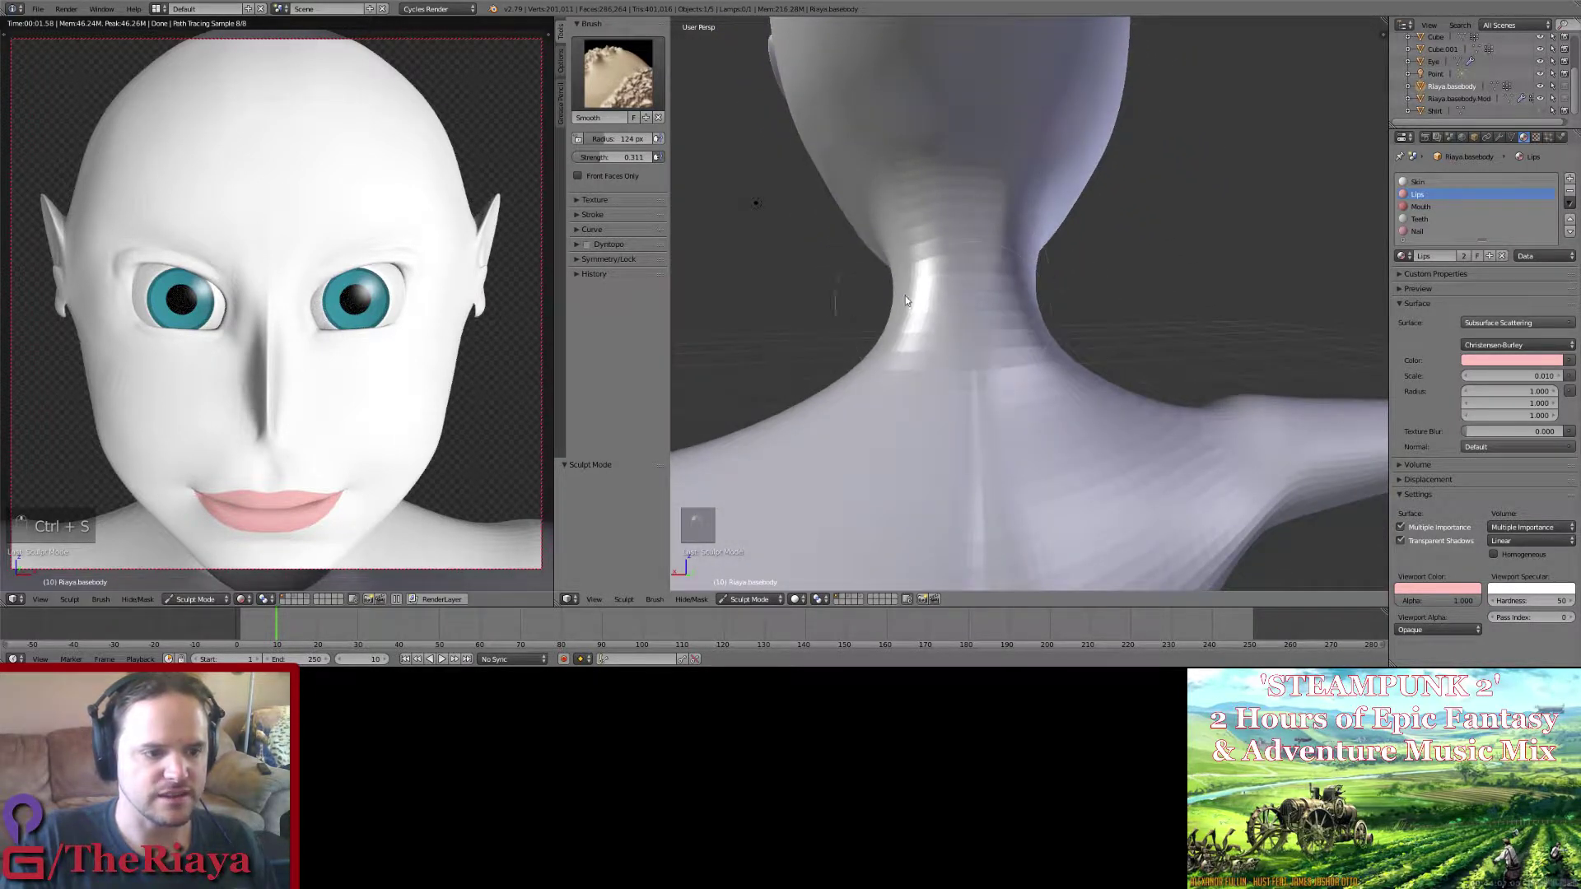
middle_click_drag(975, 293, 1001, 280)
mouse_move(990, 218)
middle_mouse_down()
mouse_move(947, 222)
mouse_move(1037, 148)
mouse_move(1015, 345)
mouse_move(966, 305)
mouse_move(1164, 304)
mouse_move(1094, 363)
mouse_move(1077, 345)
middle_mouse_up()
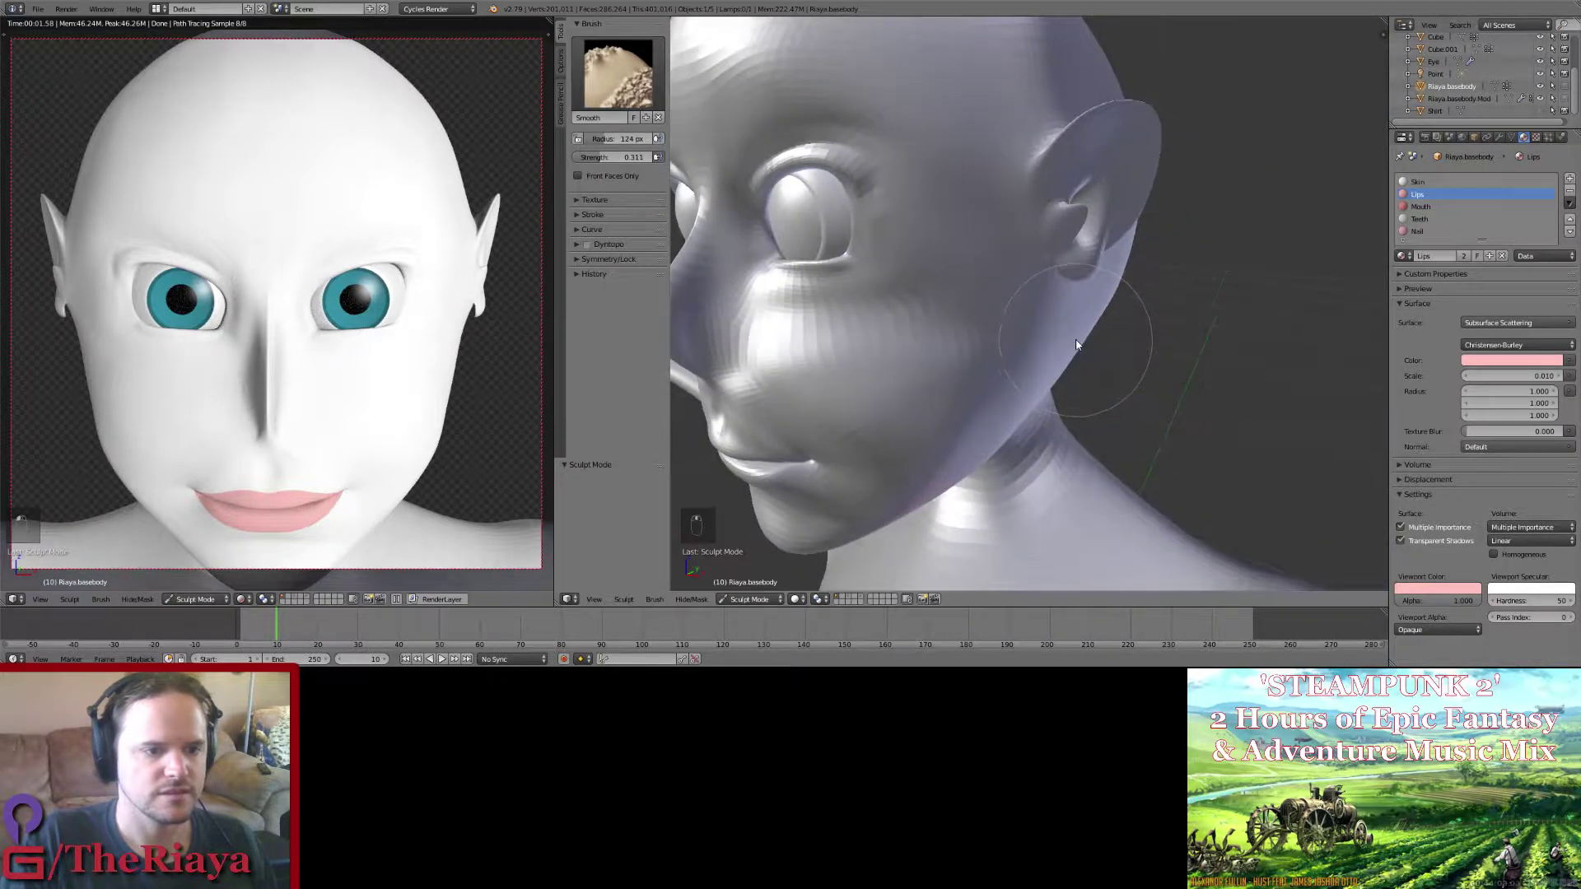
key("ctrl+s")
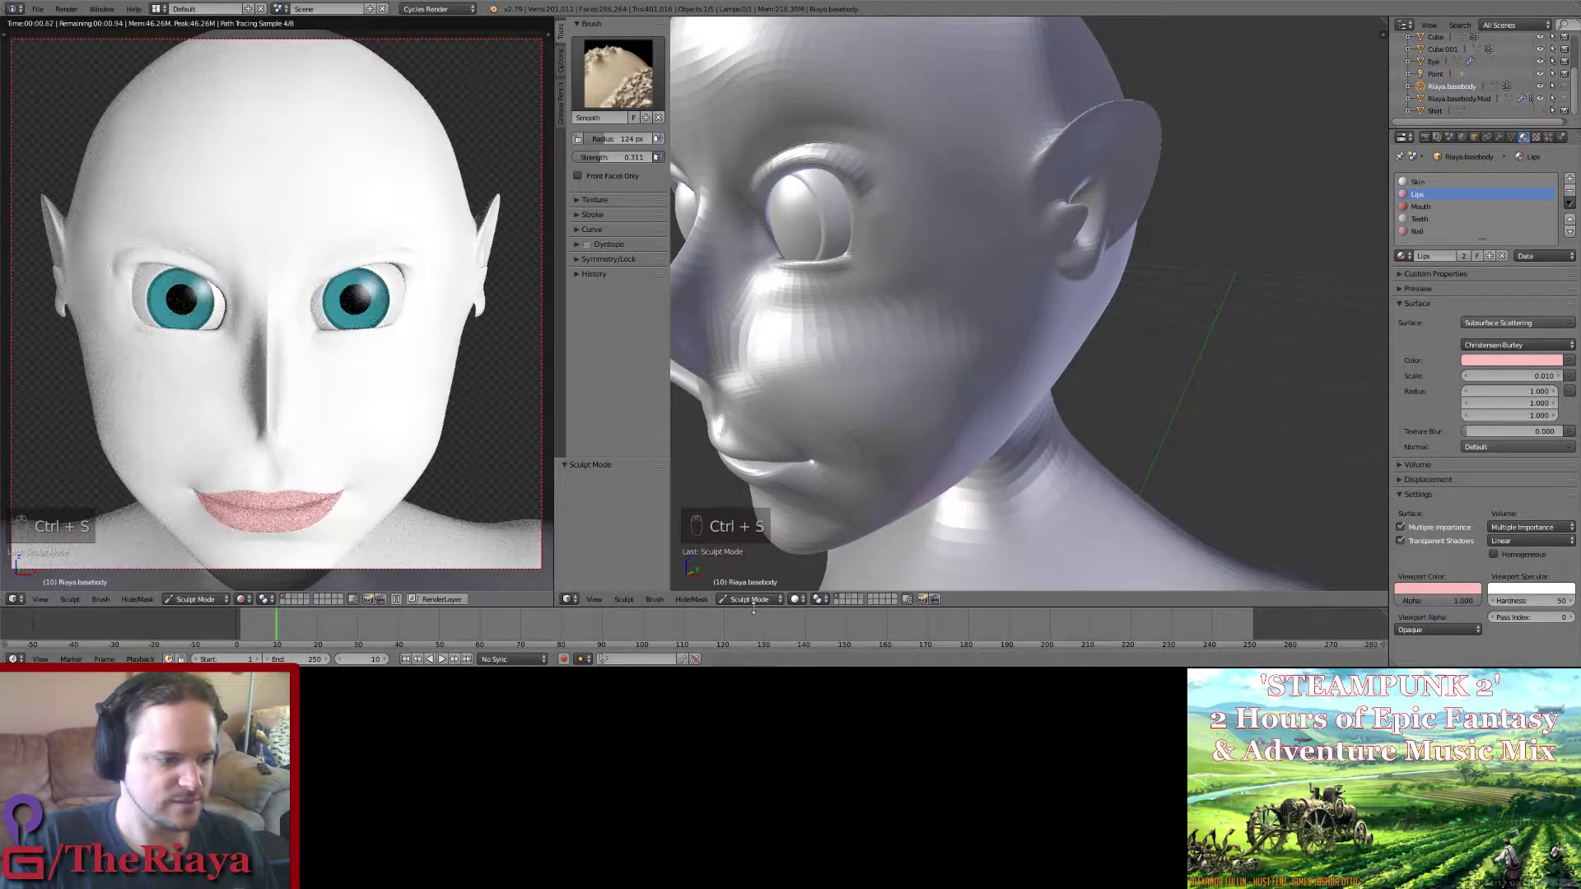
Step: Return the body mesh to Object Mode and apply smooth shading to it
left_click(756, 601)
left_click(754, 584)
middle_click_drag(754, 584, 953, 301)
left_click(598, 205)
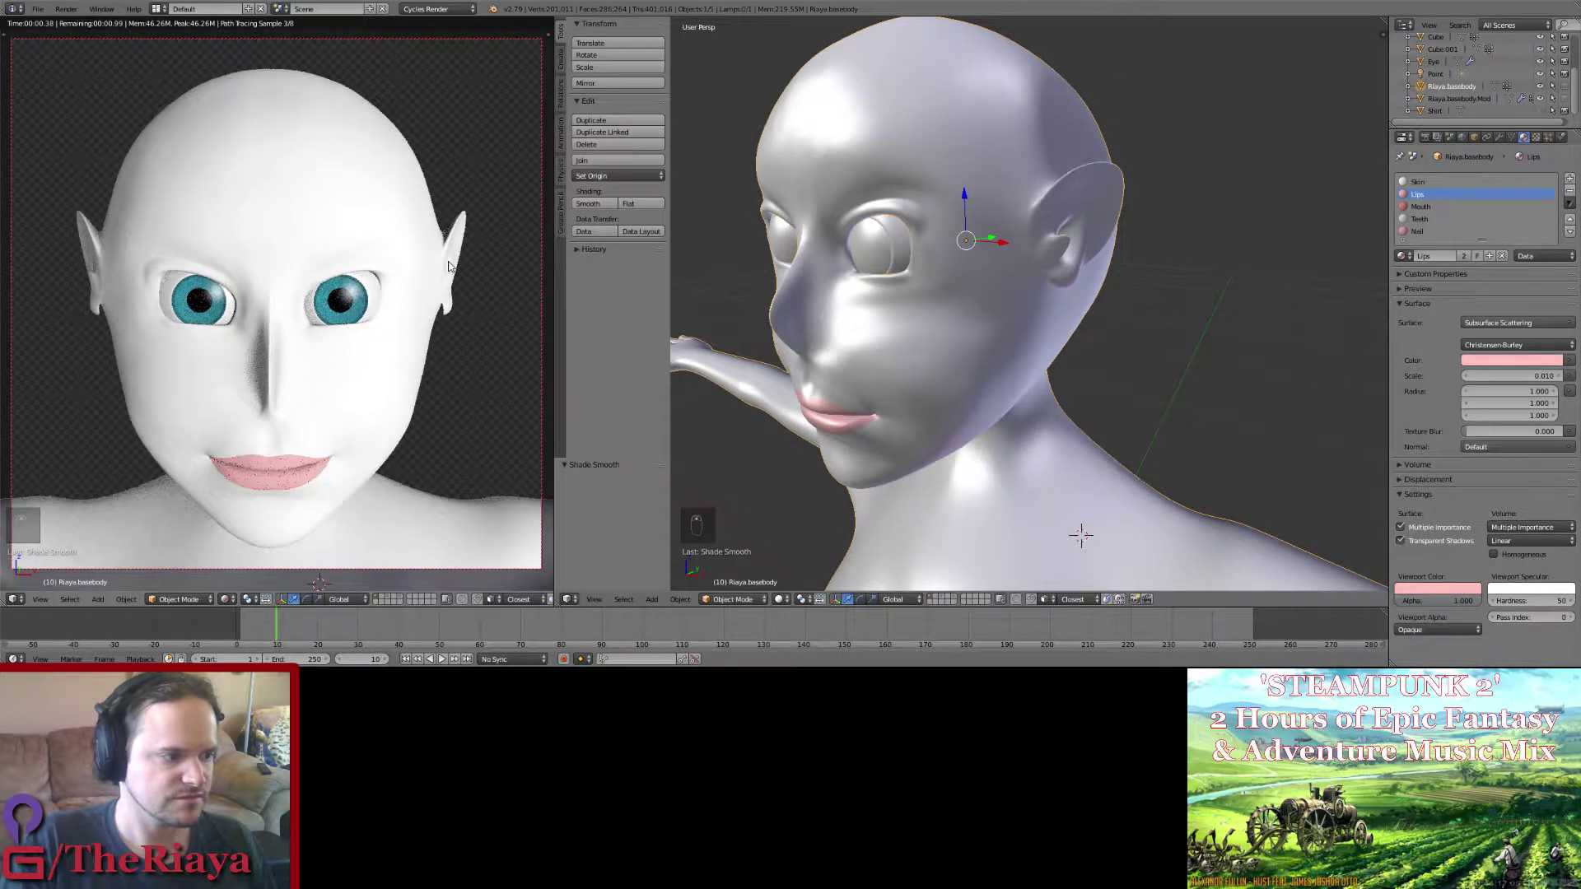
Step: Reset the 3D cursor to the world origin and unhide all hidden objects
middle_click_drag(831, 260, 985, 262)
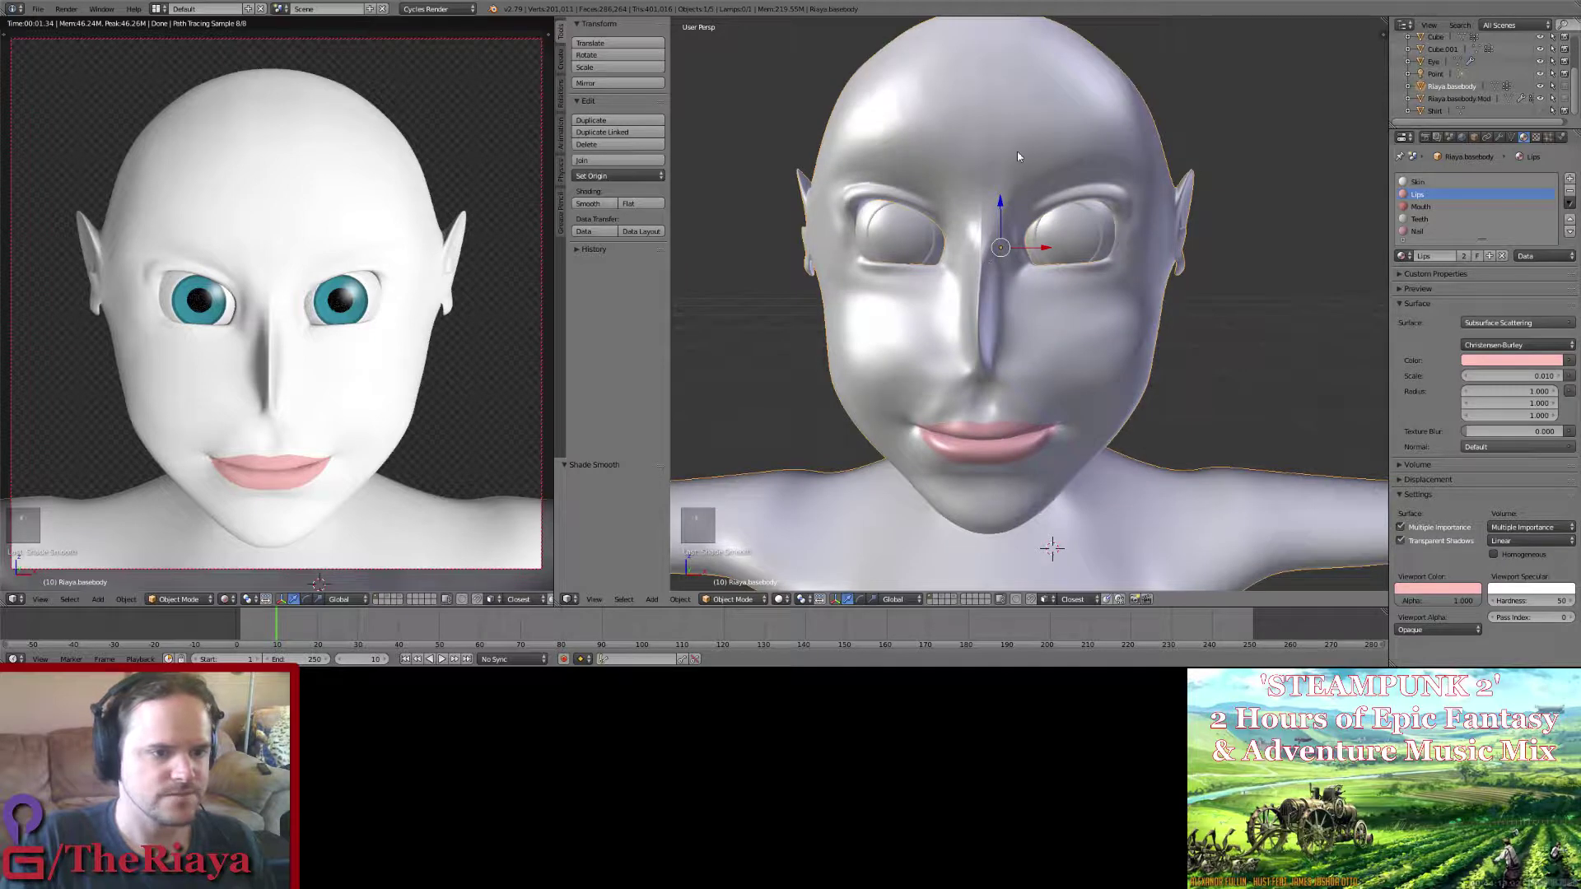
scroll(1013, 155, "down", 3)
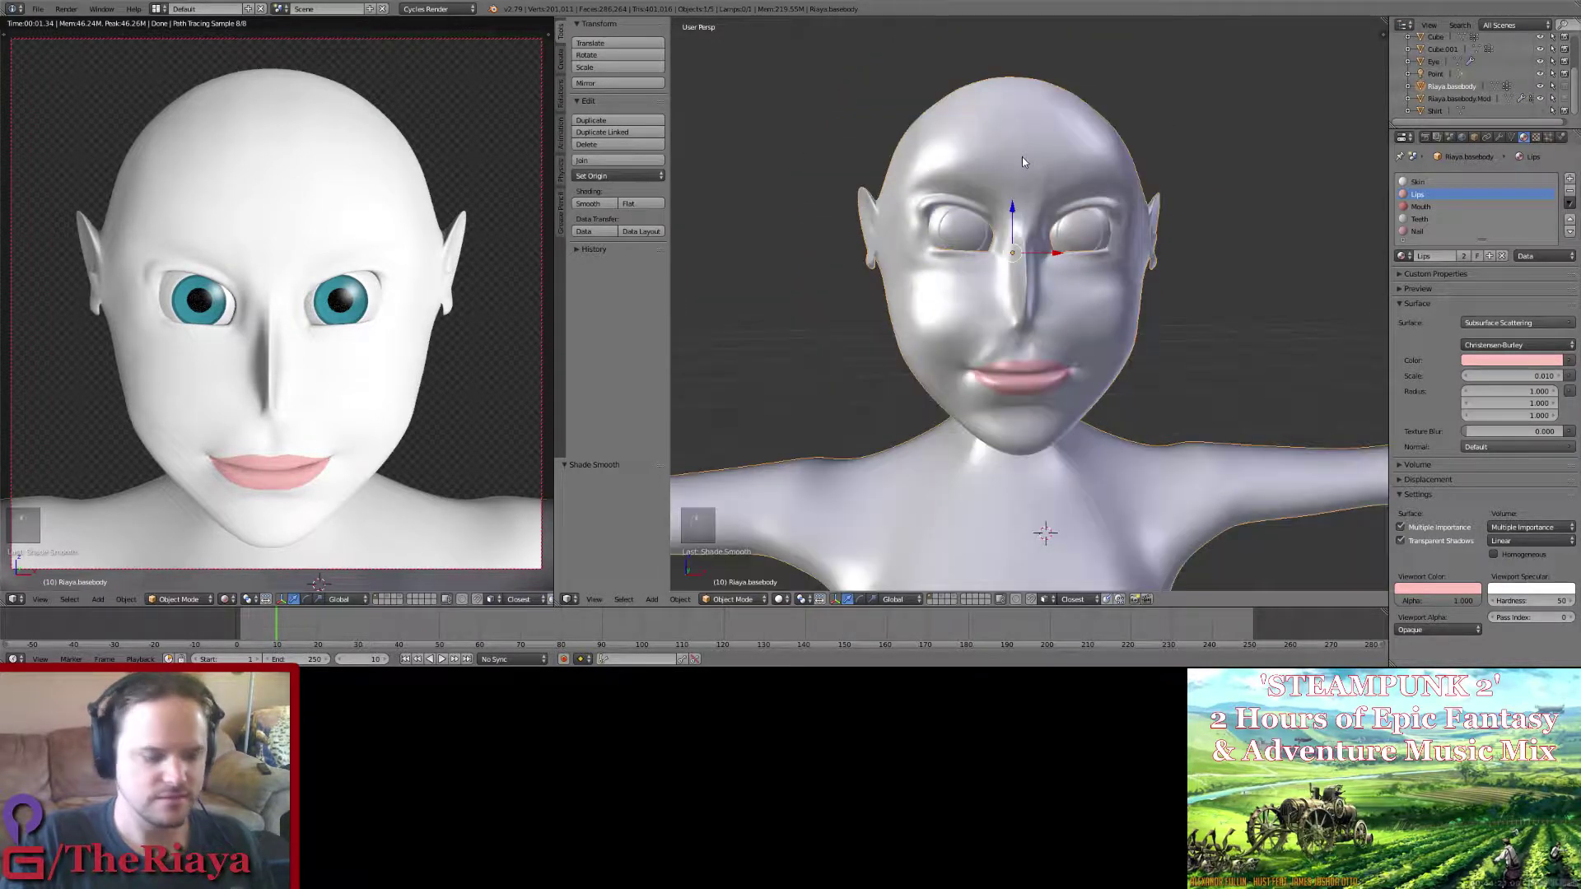
key("shift+c")
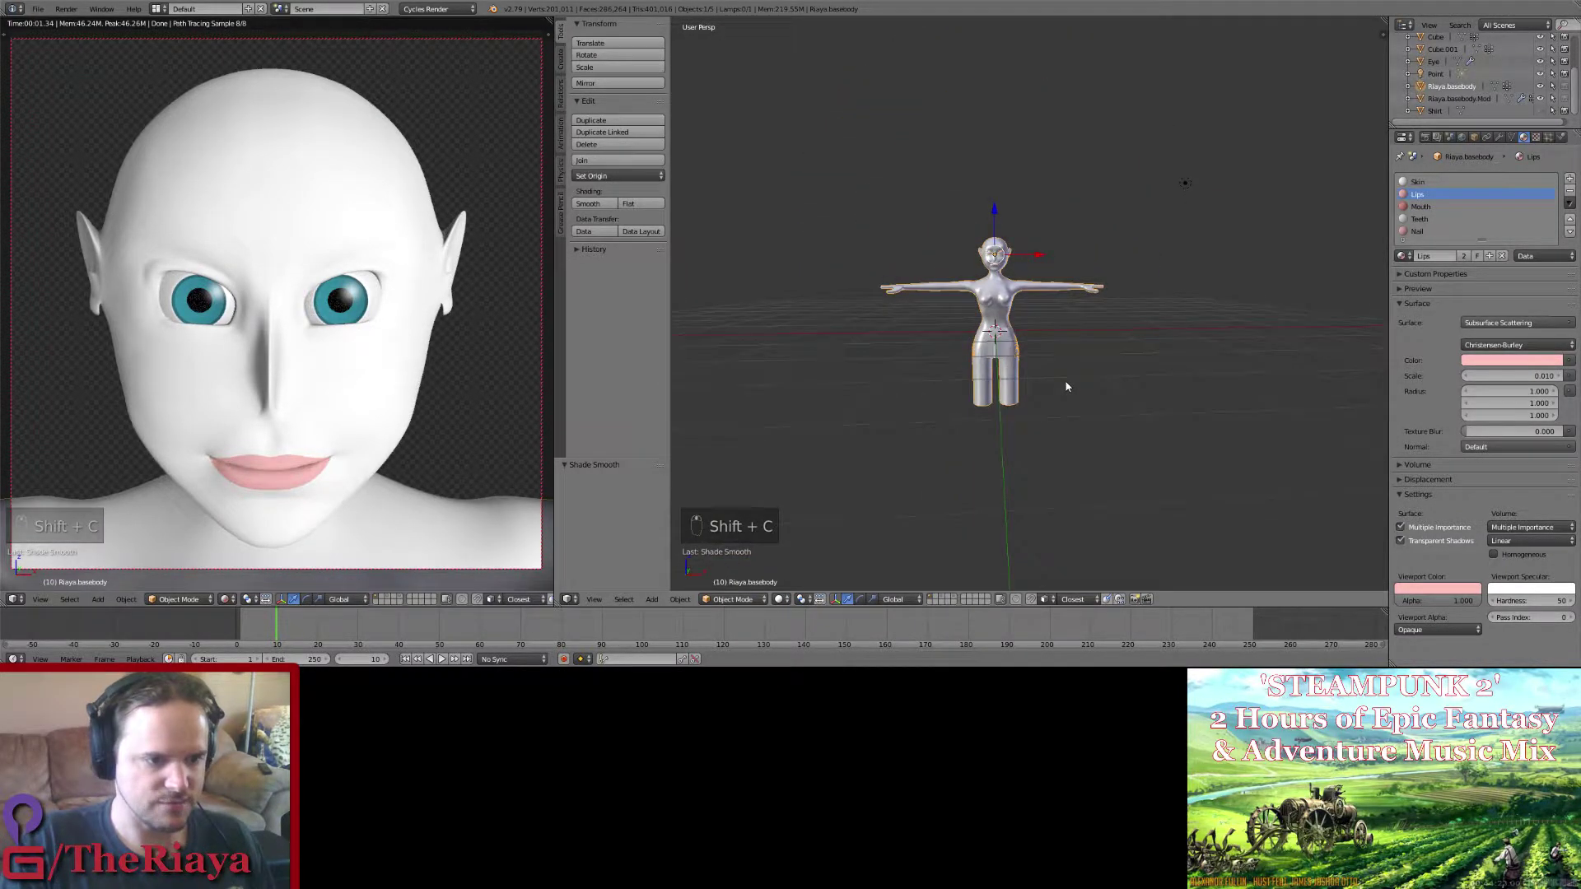
scroll(1042, 392, "up", 2)
key("alt+h")
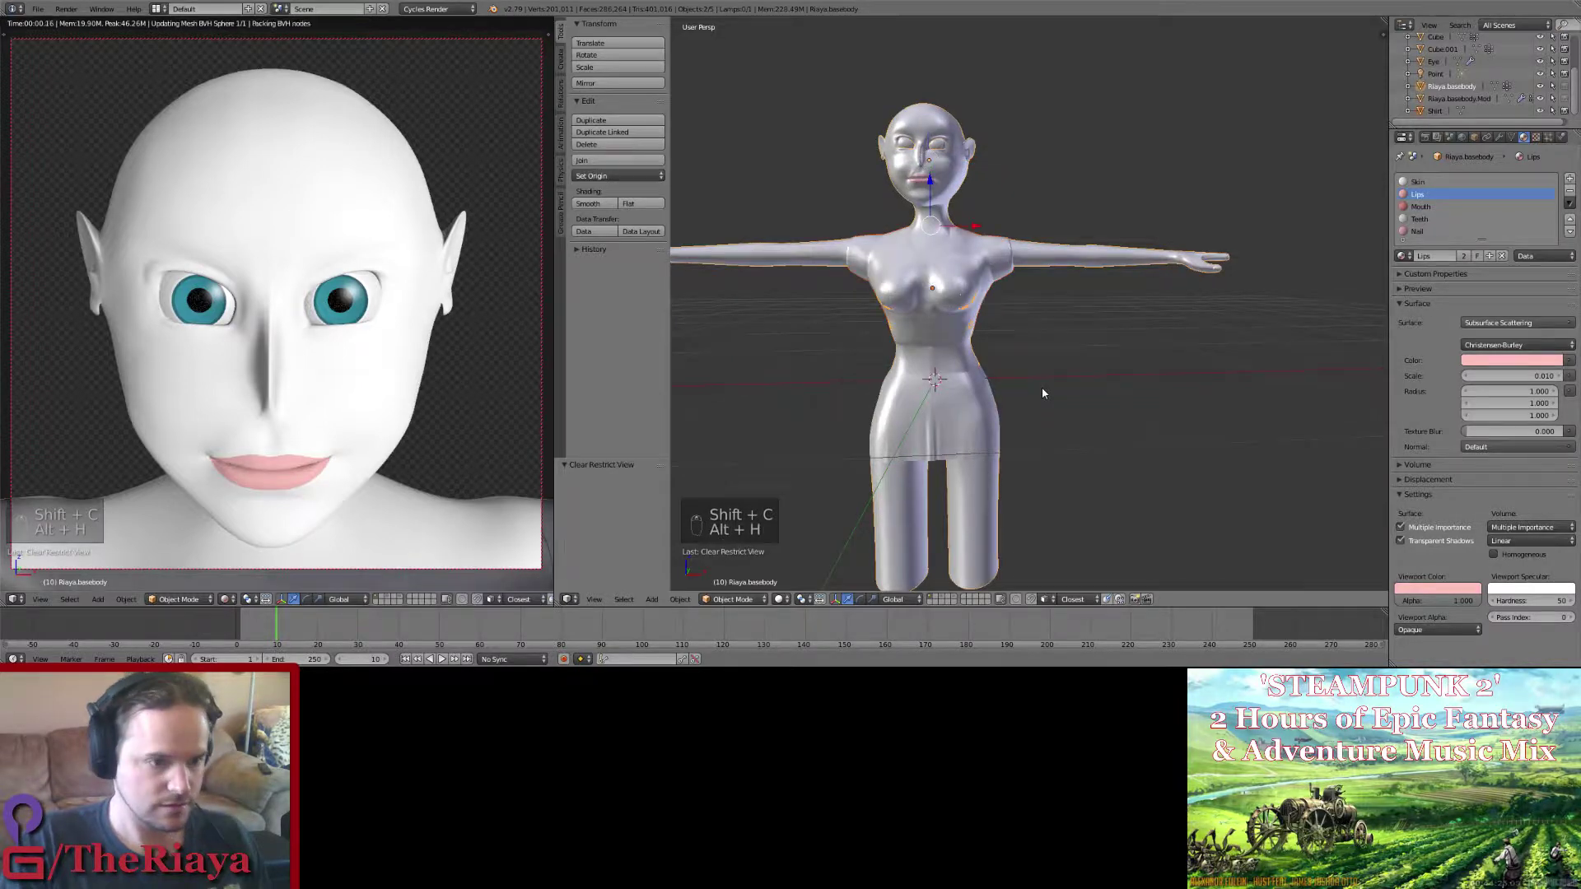
Step: Add a UV sphere at the 3D cursor and scale it to about 0.284
scroll(1036, 389, "up", 1)
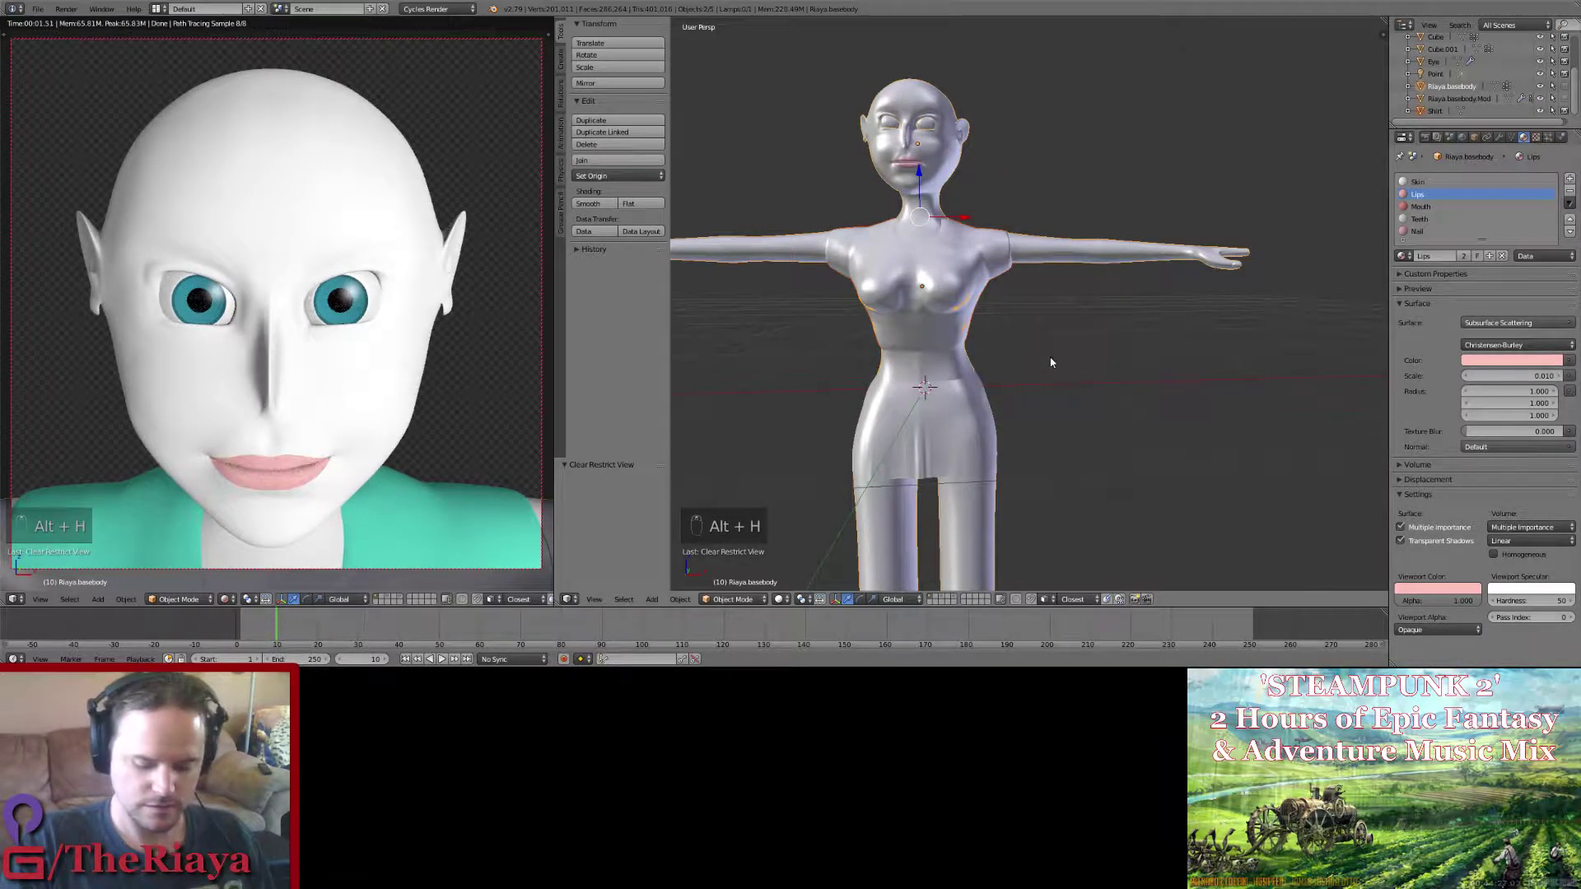
key("shift+KP_Add")
key("shift+KP_Add")
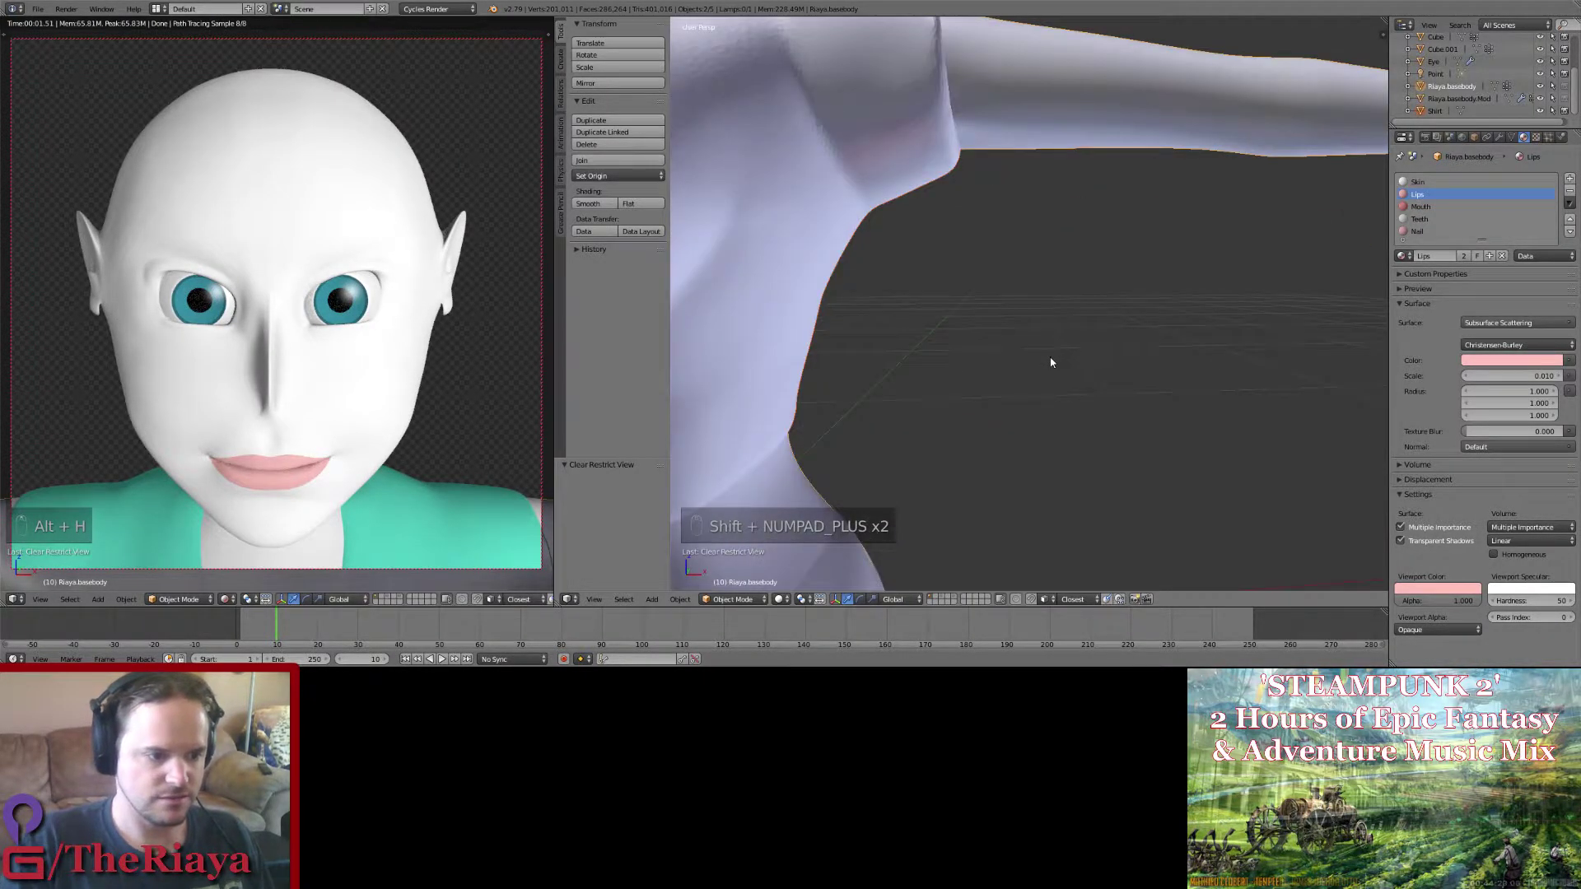
scroll(947, 352, "down", 3)
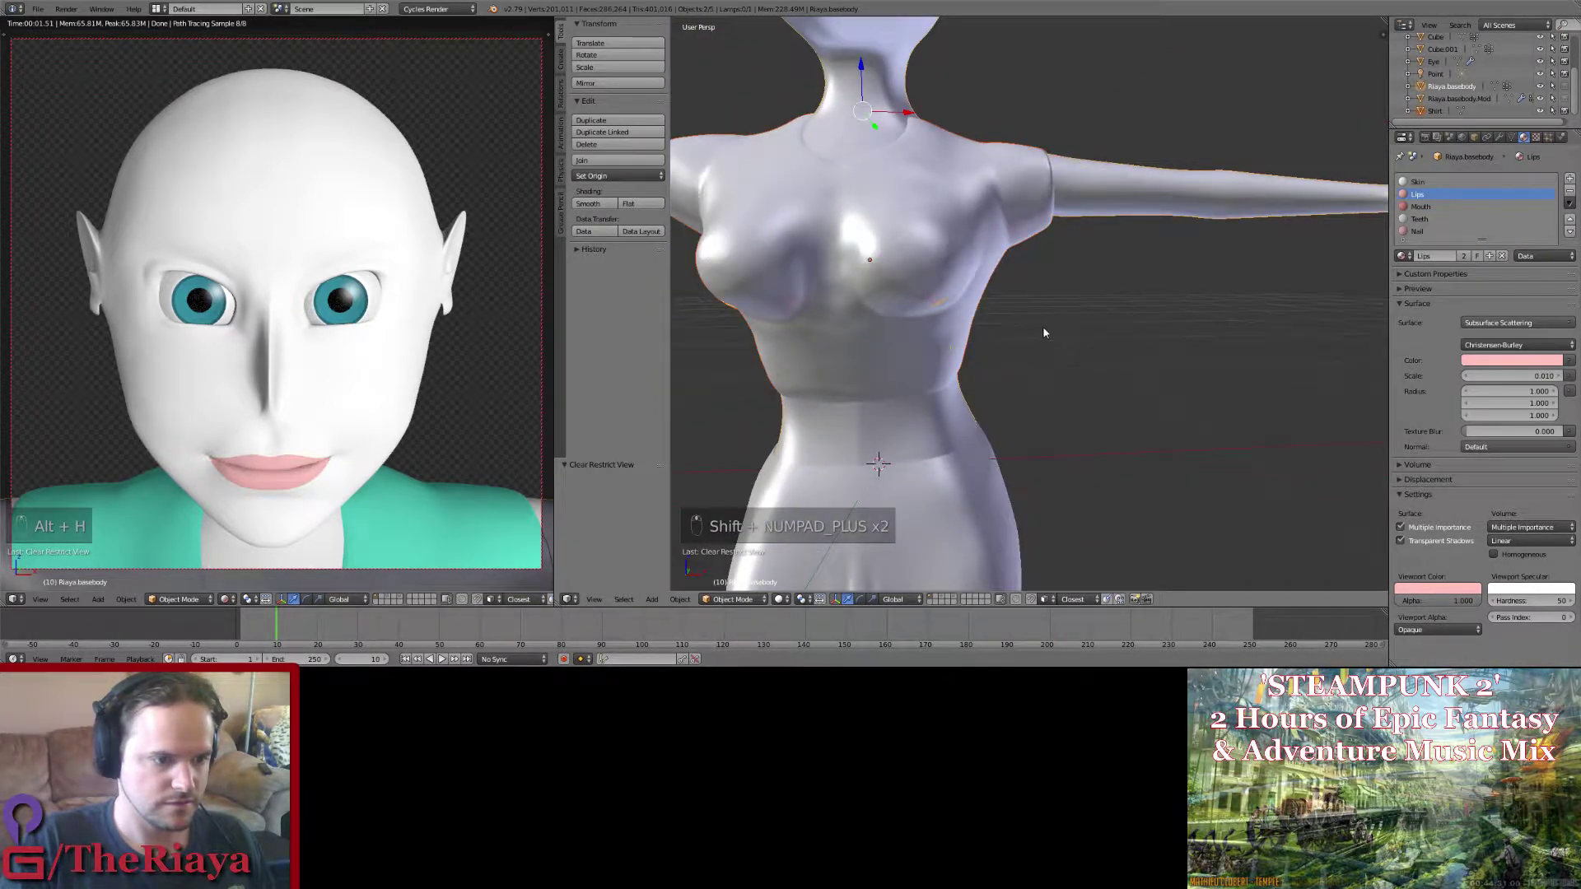
key("shift+a")
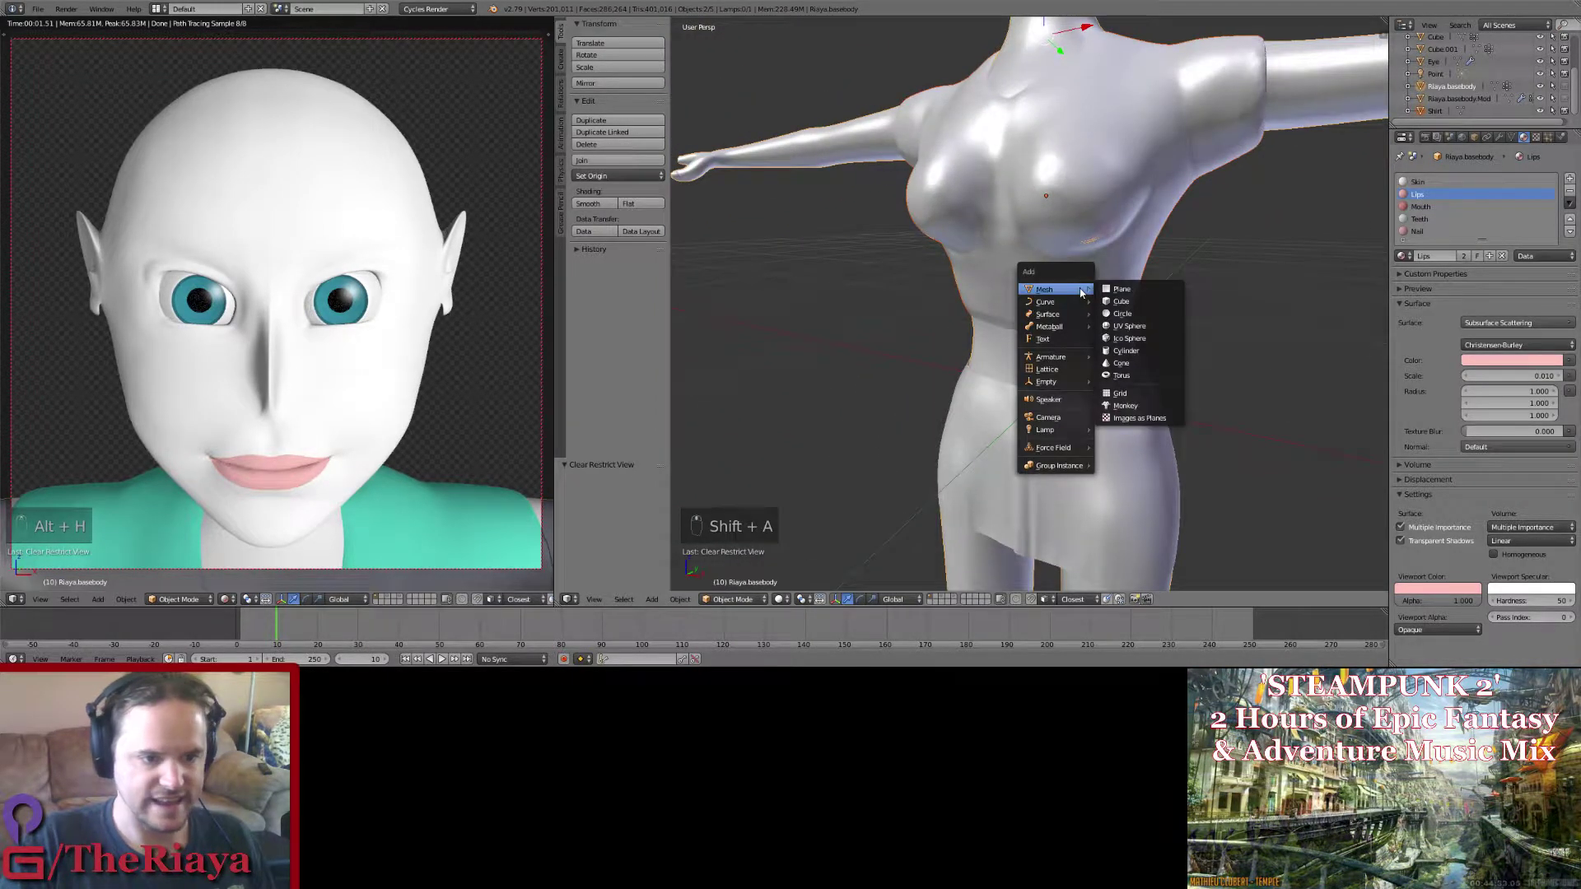
left_click(1140, 328)
scroll(1134, 319, "down", 5)
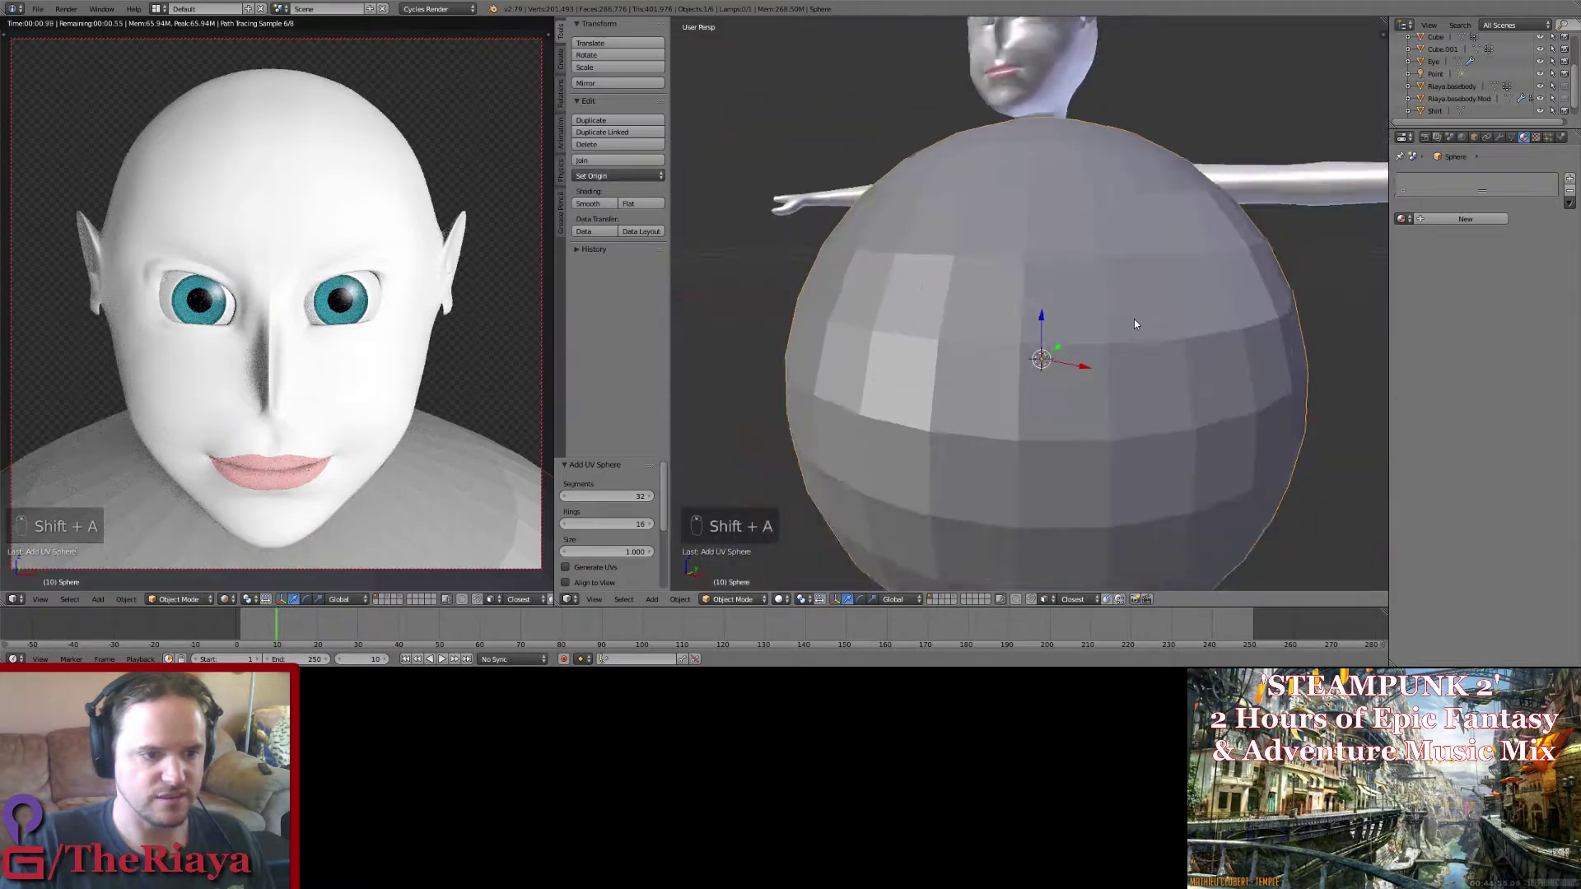
key("s")
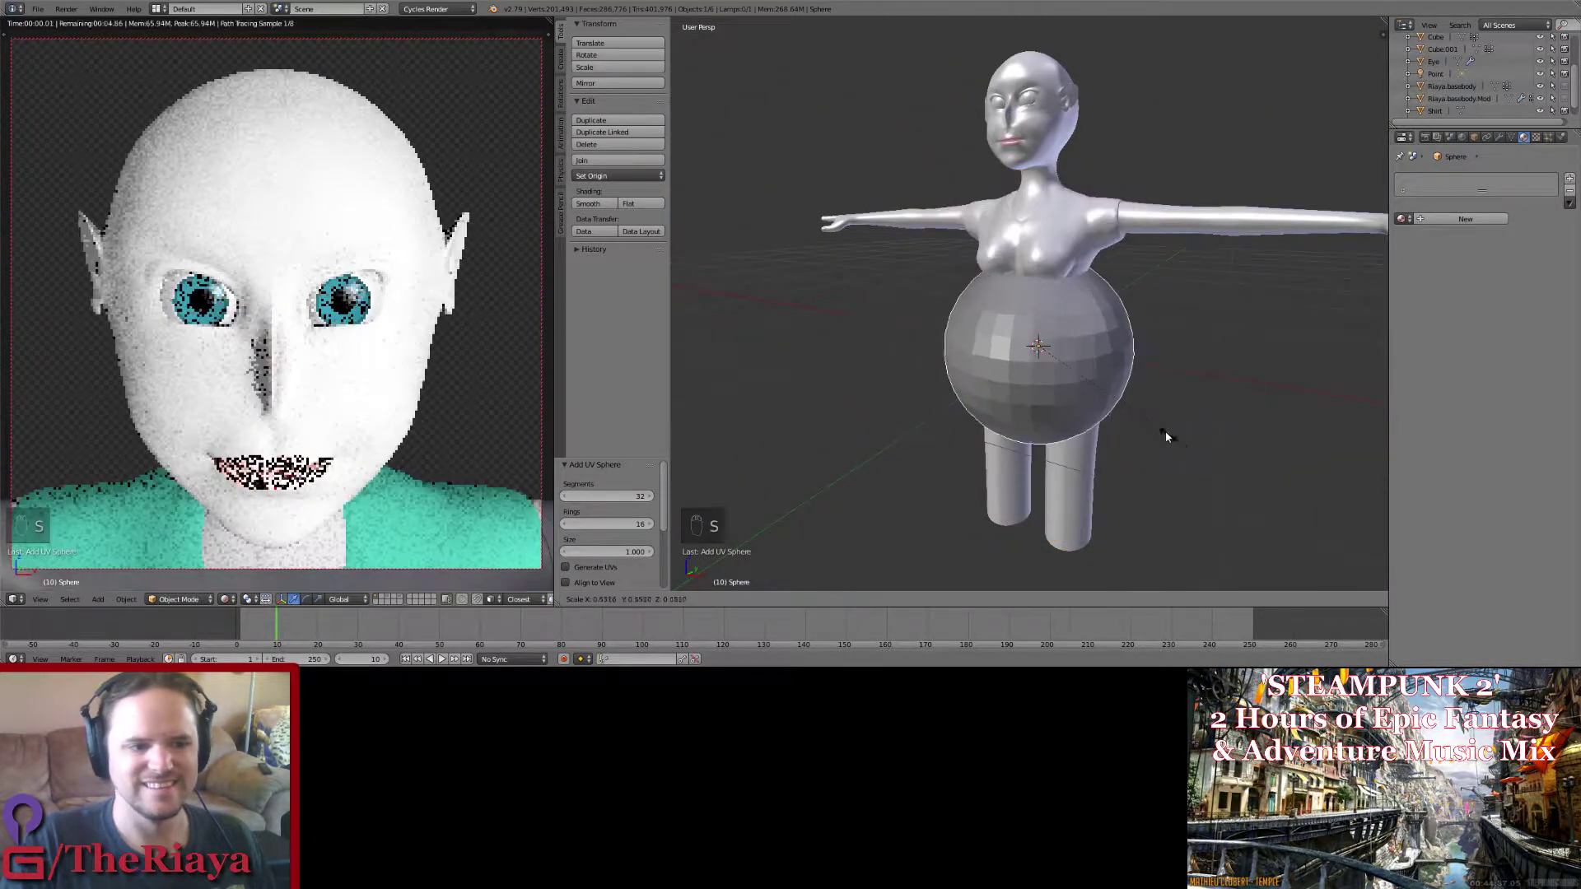
left_click(1111, 397)
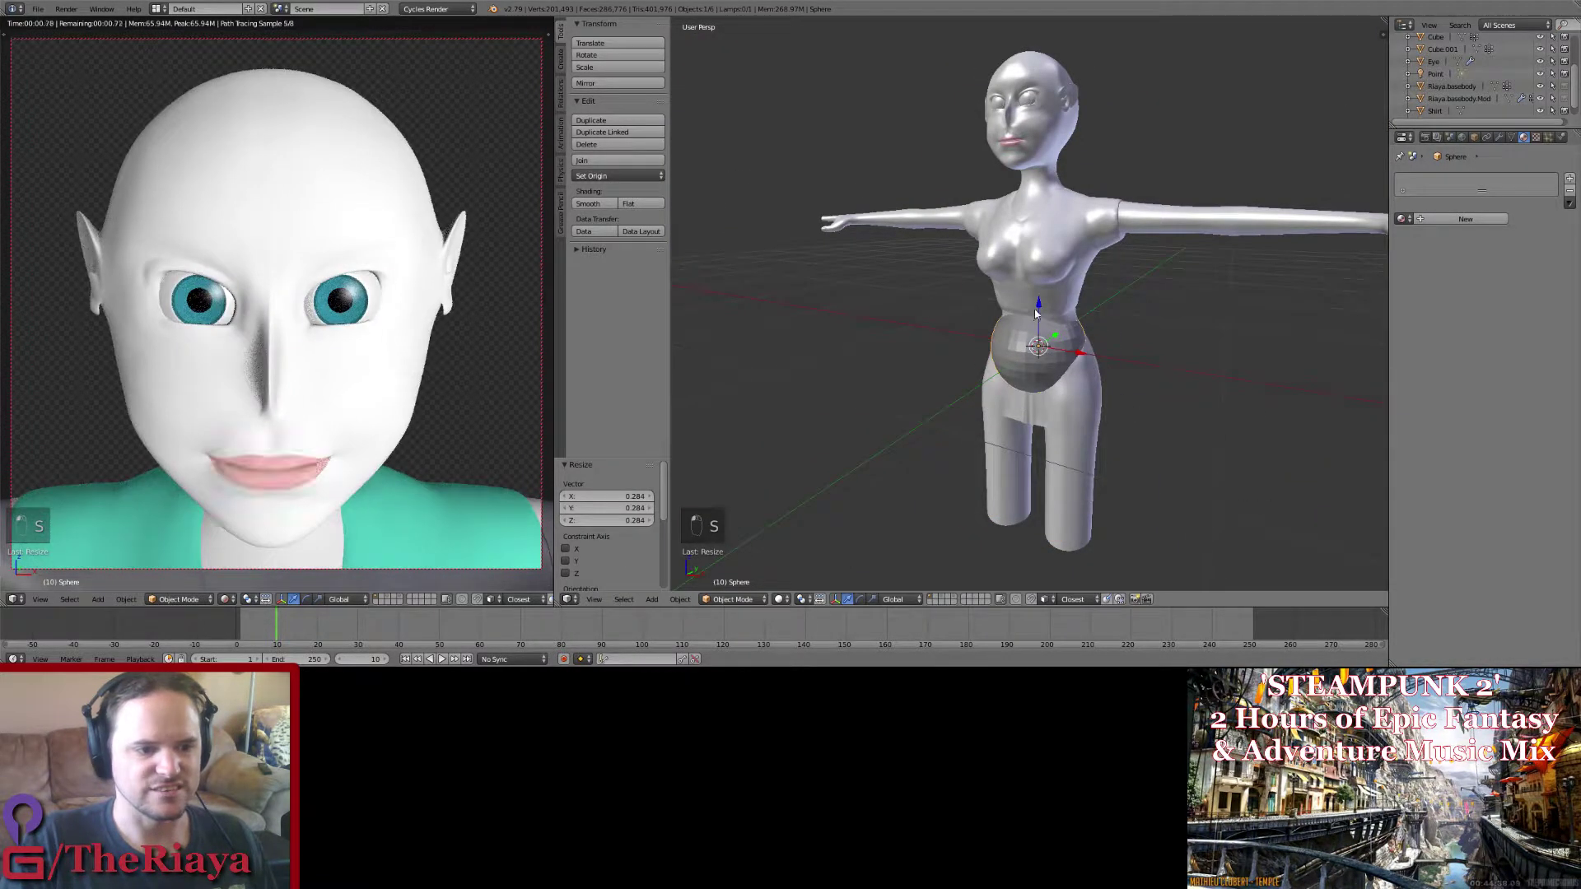
Step: Move the sphere up about 1.4 units along Z so it covers the top of the head, and save the file
left_click_drag(1037, 313, 1045, 57)
middle_click_drag(1086, 154, 1151, 379)
scroll(1064, 403, "up", 3)
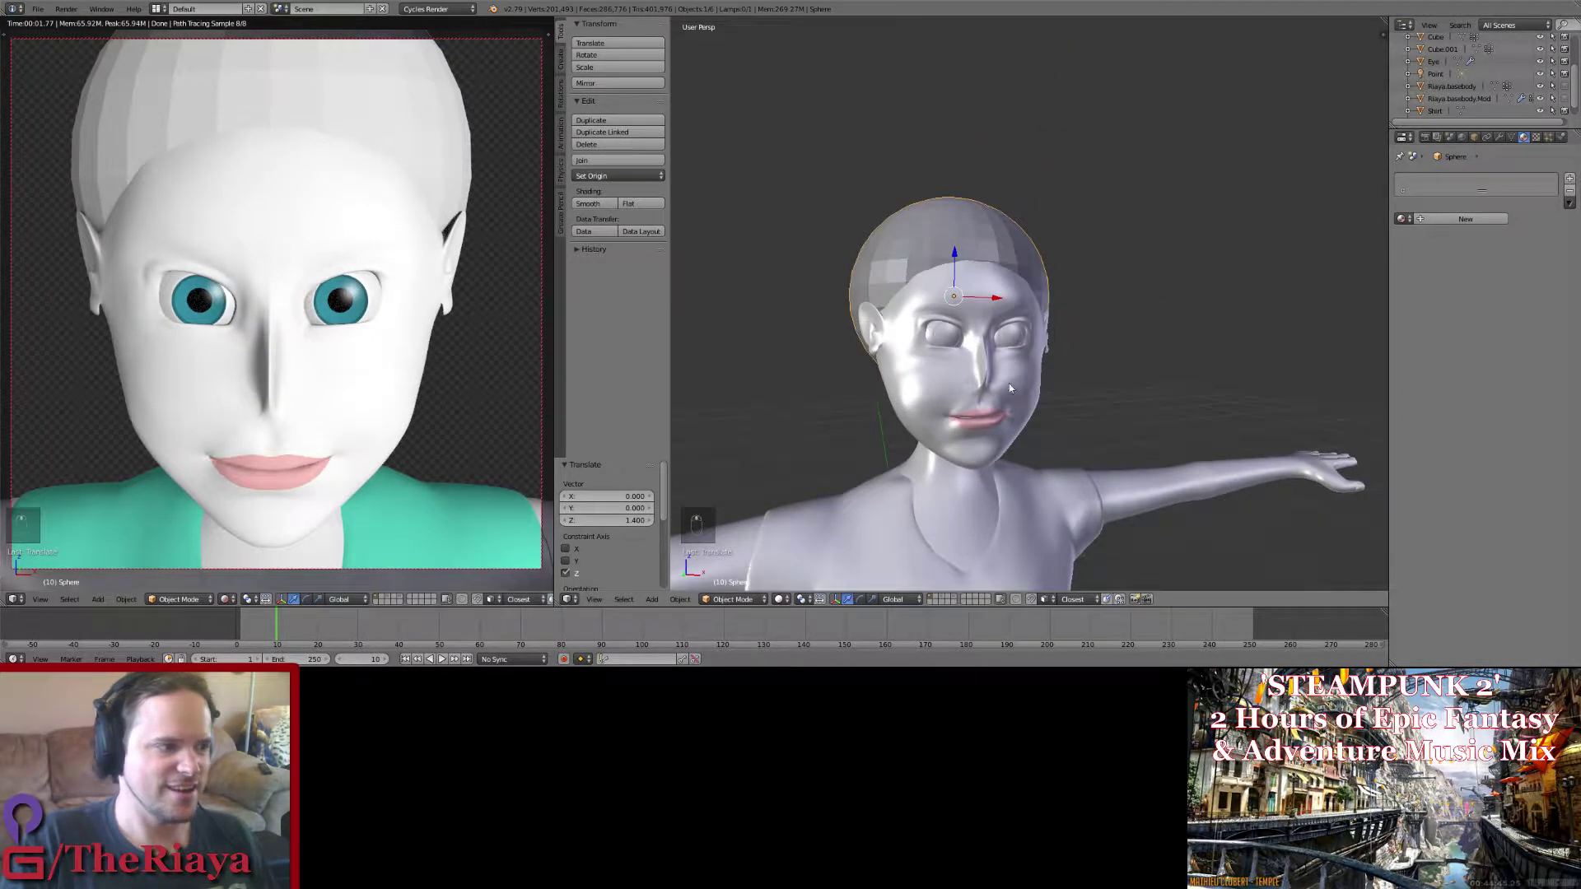
mouse_move(1011, 387)
middle_mouse_down()
mouse_move(1058, 369)
mouse_move(995, 399)
middle_mouse_up()
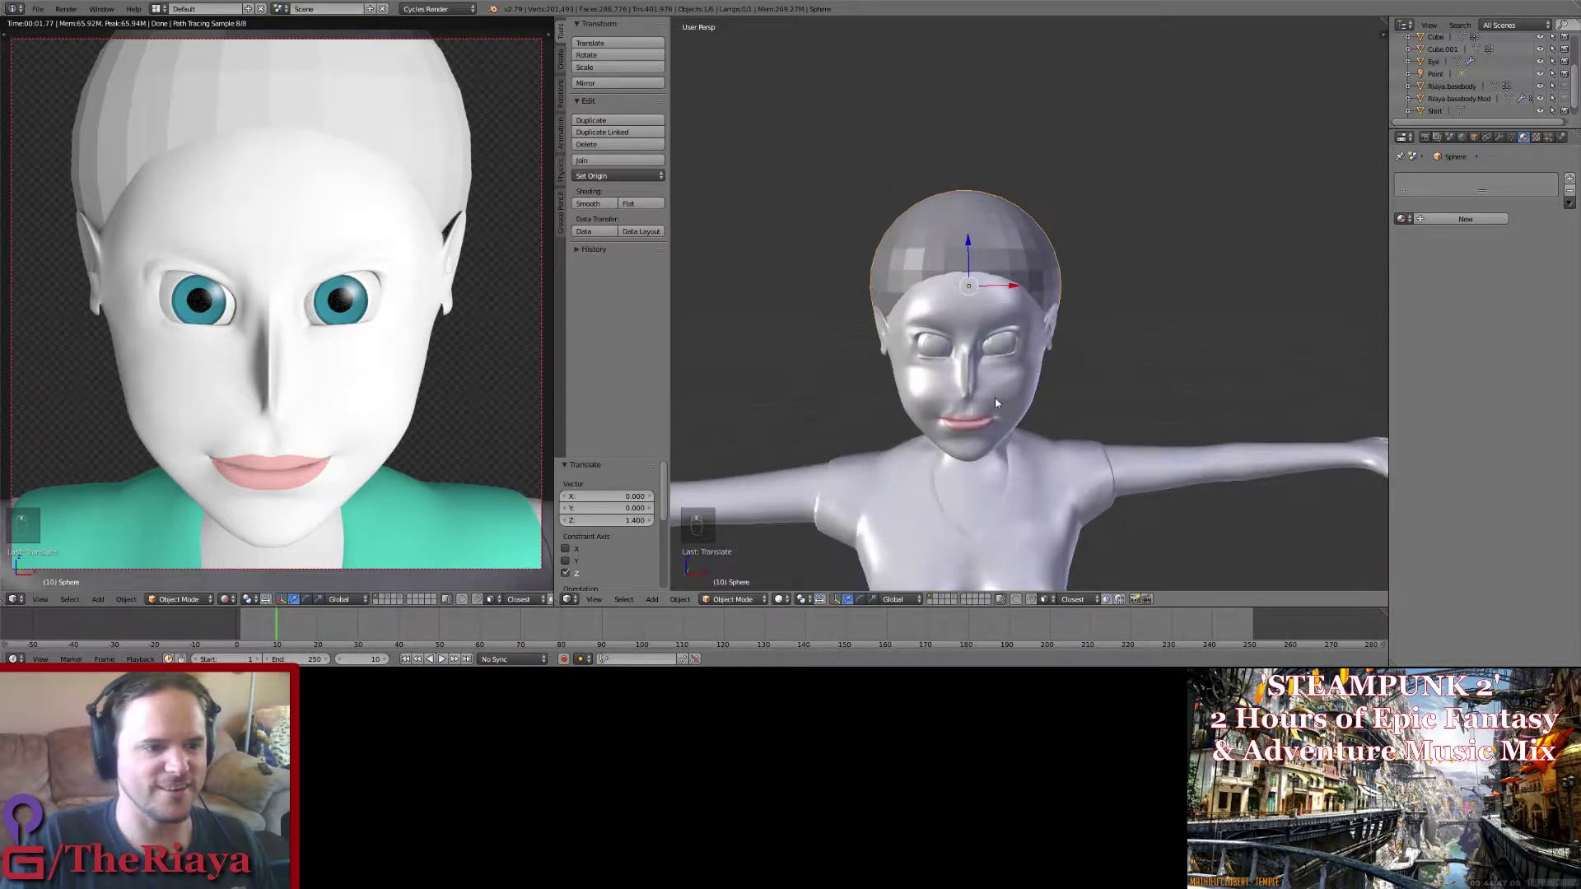
key("ctrl+s")
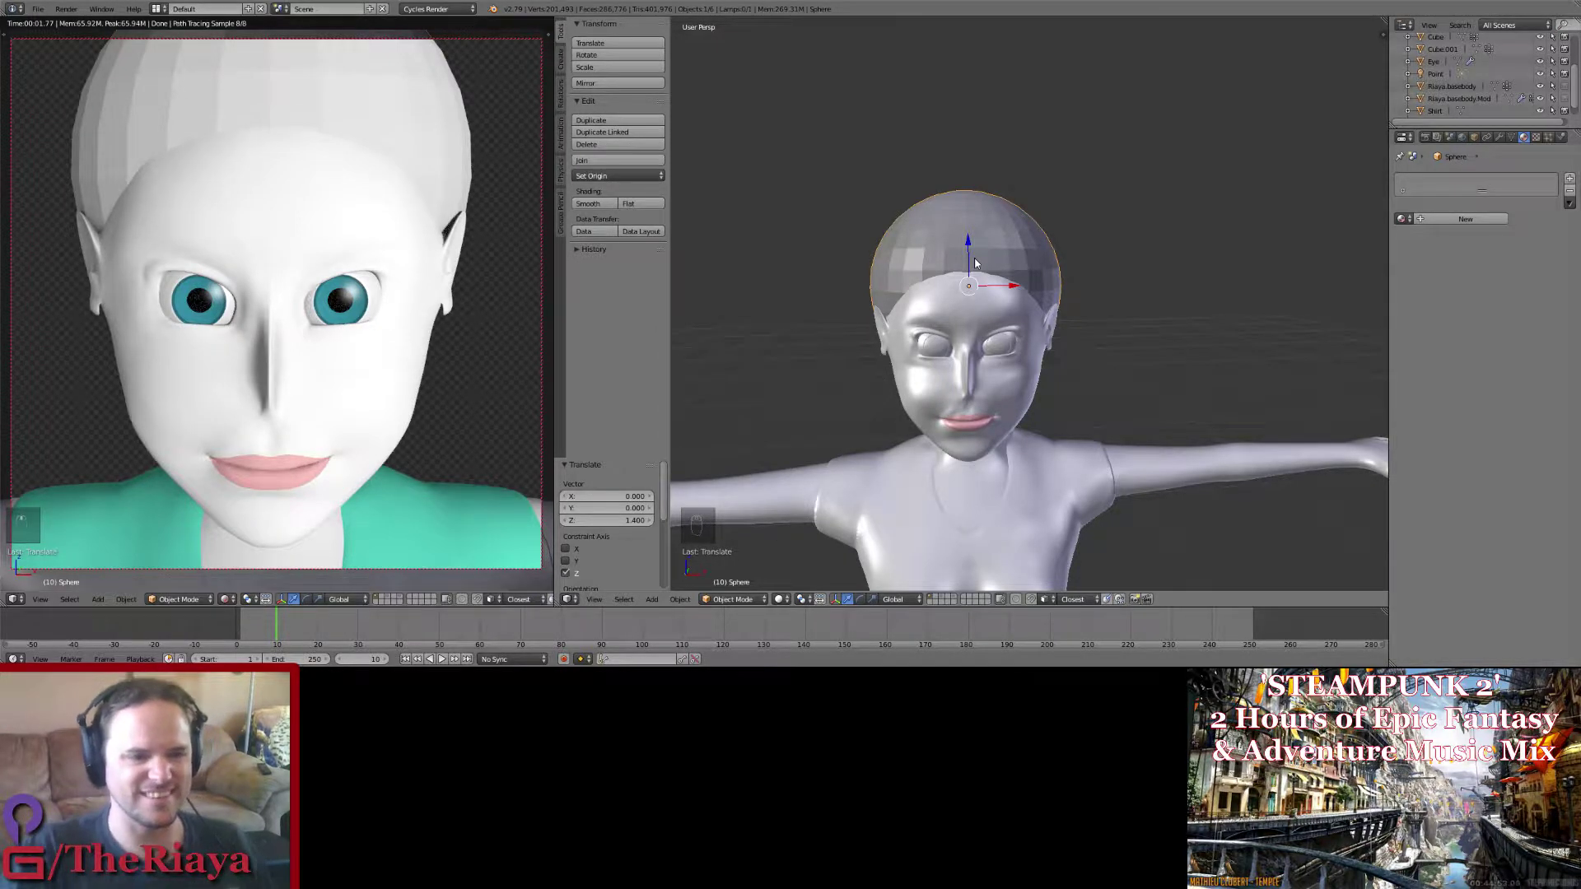
Step: Scale the sphere on the head down by a factor of about 0.9
mouse_move(1062, 258)
middle_mouse_down()
mouse_move(1076, 239)
mouse_move(970, 230)
mouse_move(1046, 239)
middle_mouse_up()
key("s")
left_click(1209, 341)
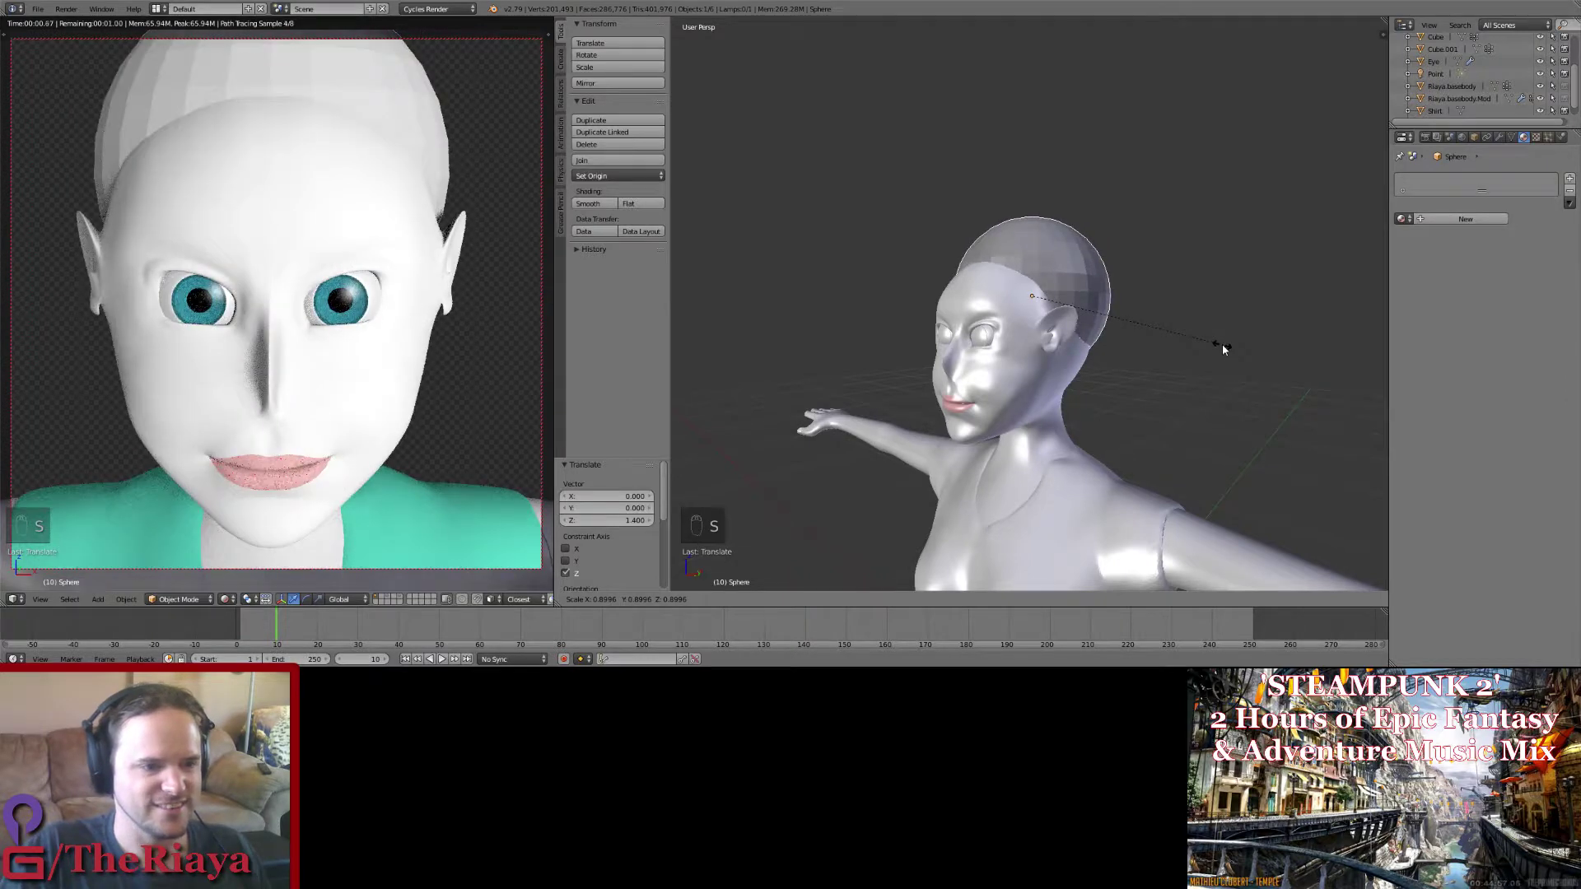
Step: Switch the sphere to Sculpt Mode, choose the Grab brush and enable Dyntopo
mouse_move(1209, 358)
middle_mouse_down()
mouse_move(1236, 374)
mouse_move(1207, 387)
middle_mouse_up()
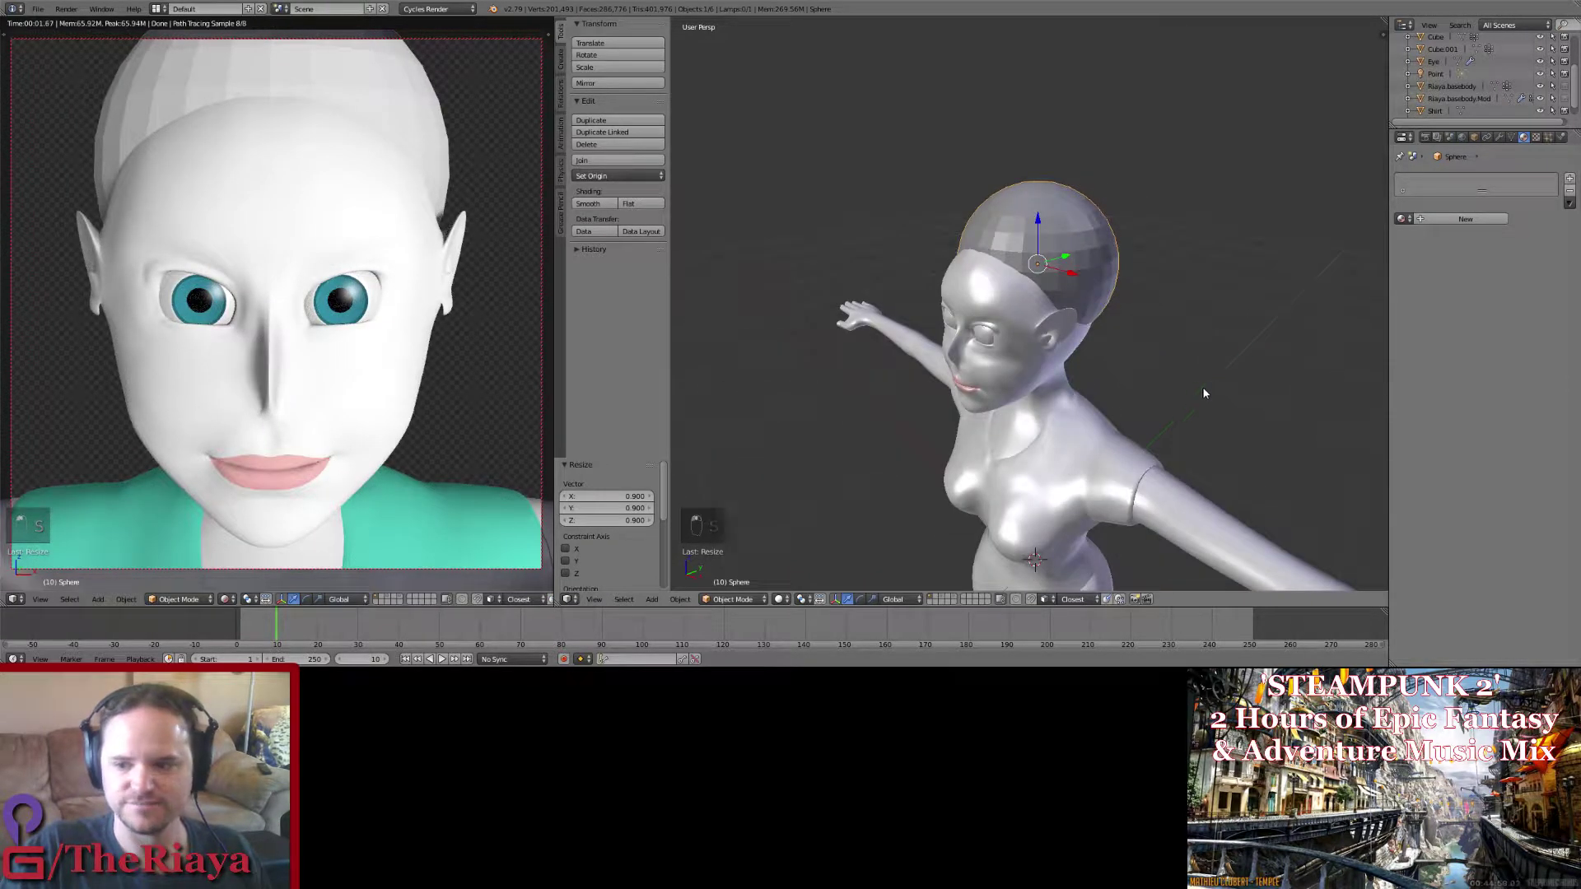
middle_click_drag(1039, 338, 1128, 341)
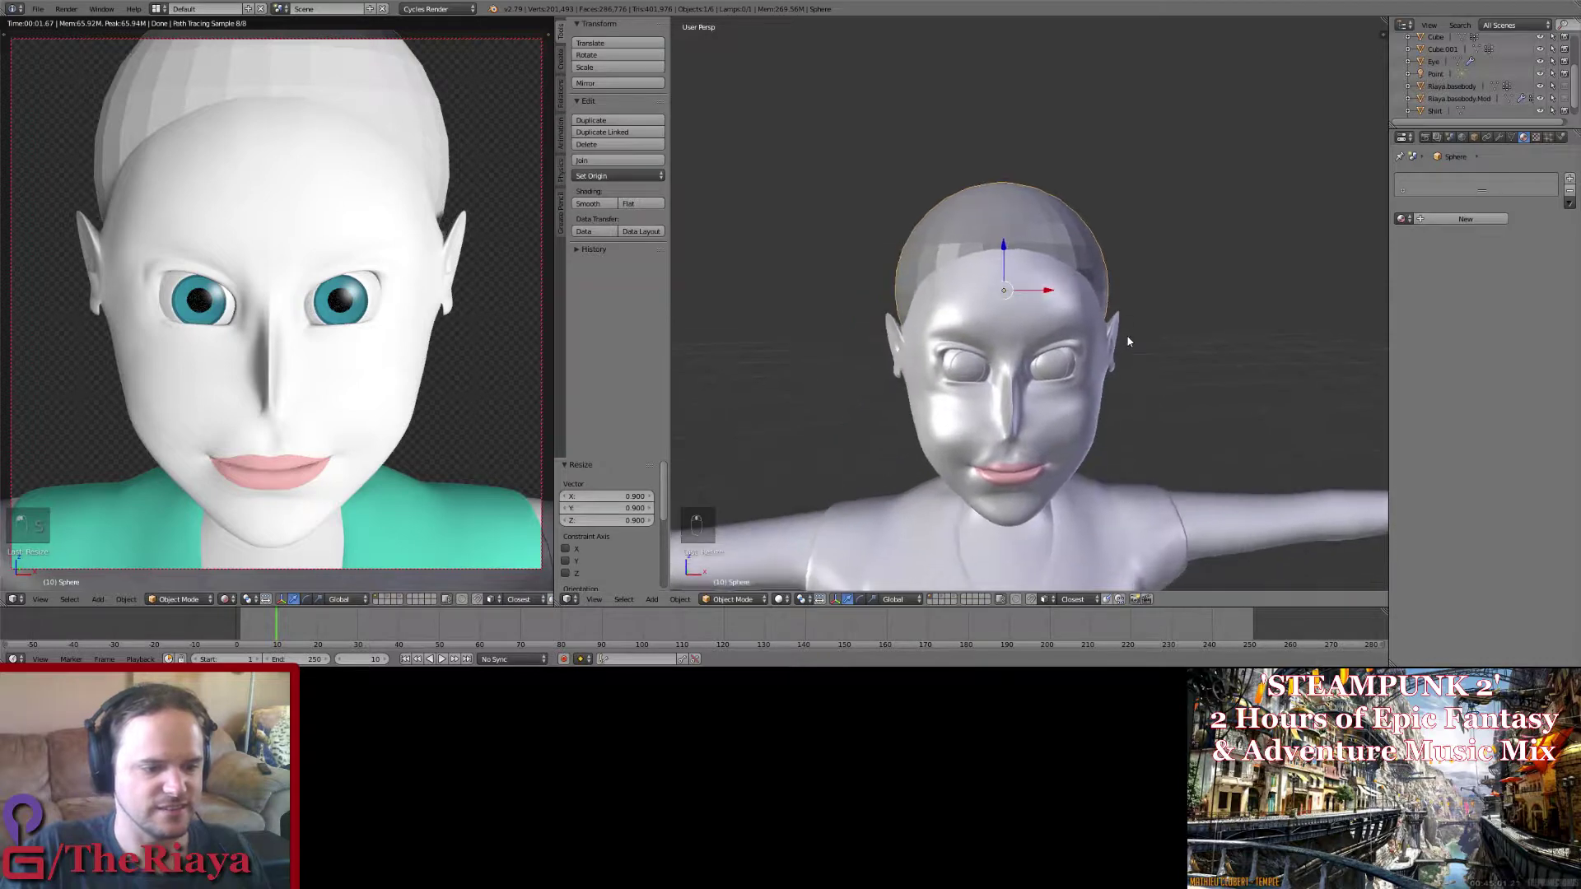
left_click(735, 599)
left_click(744, 553)
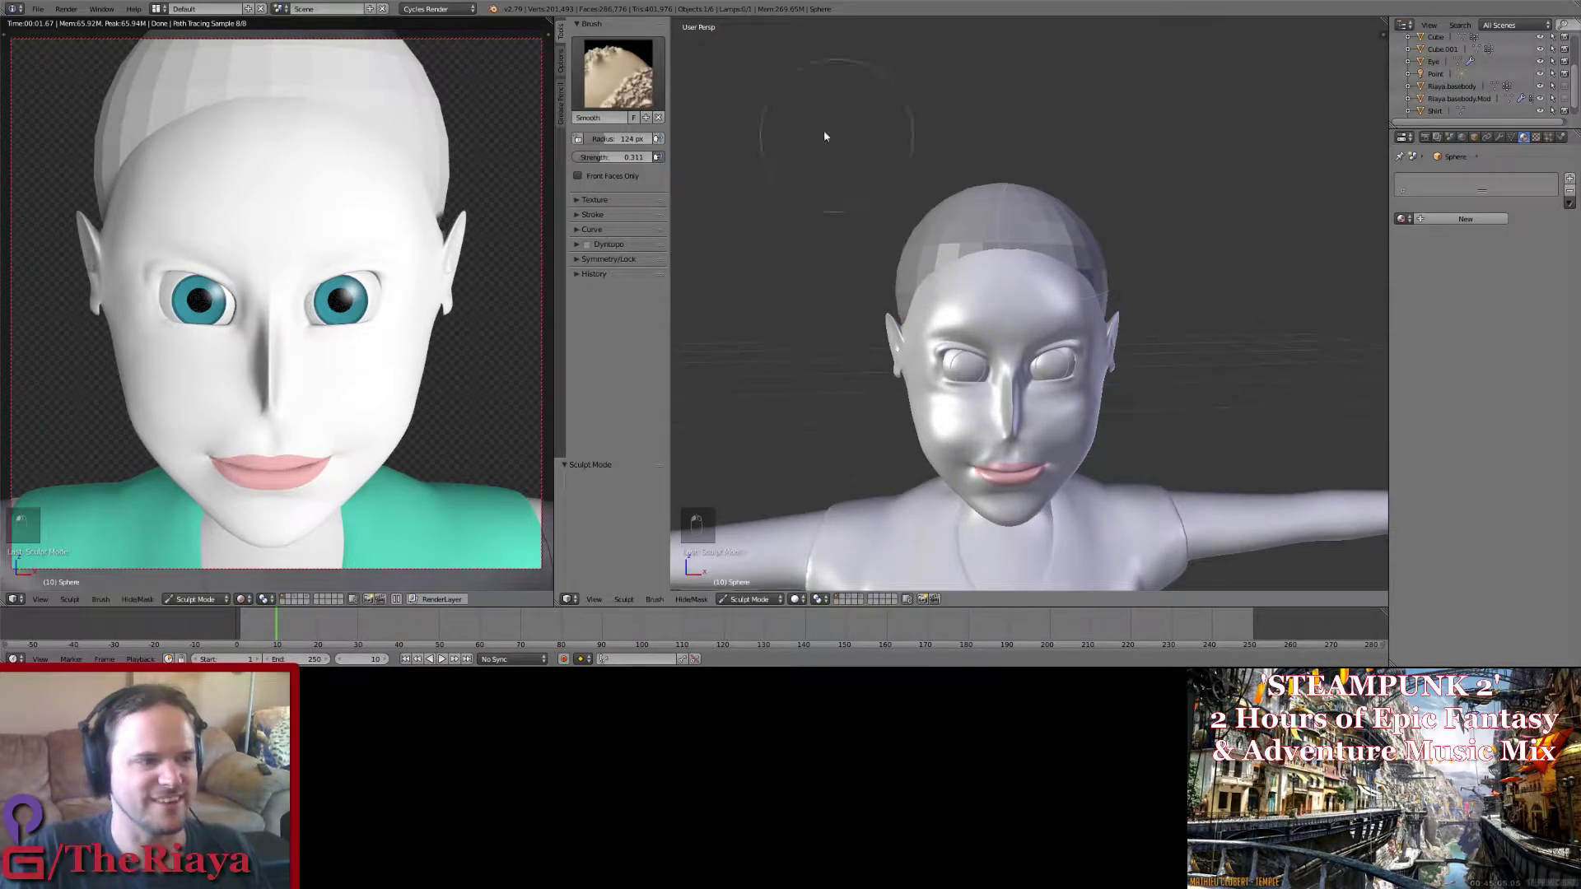
left_click(633, 95)
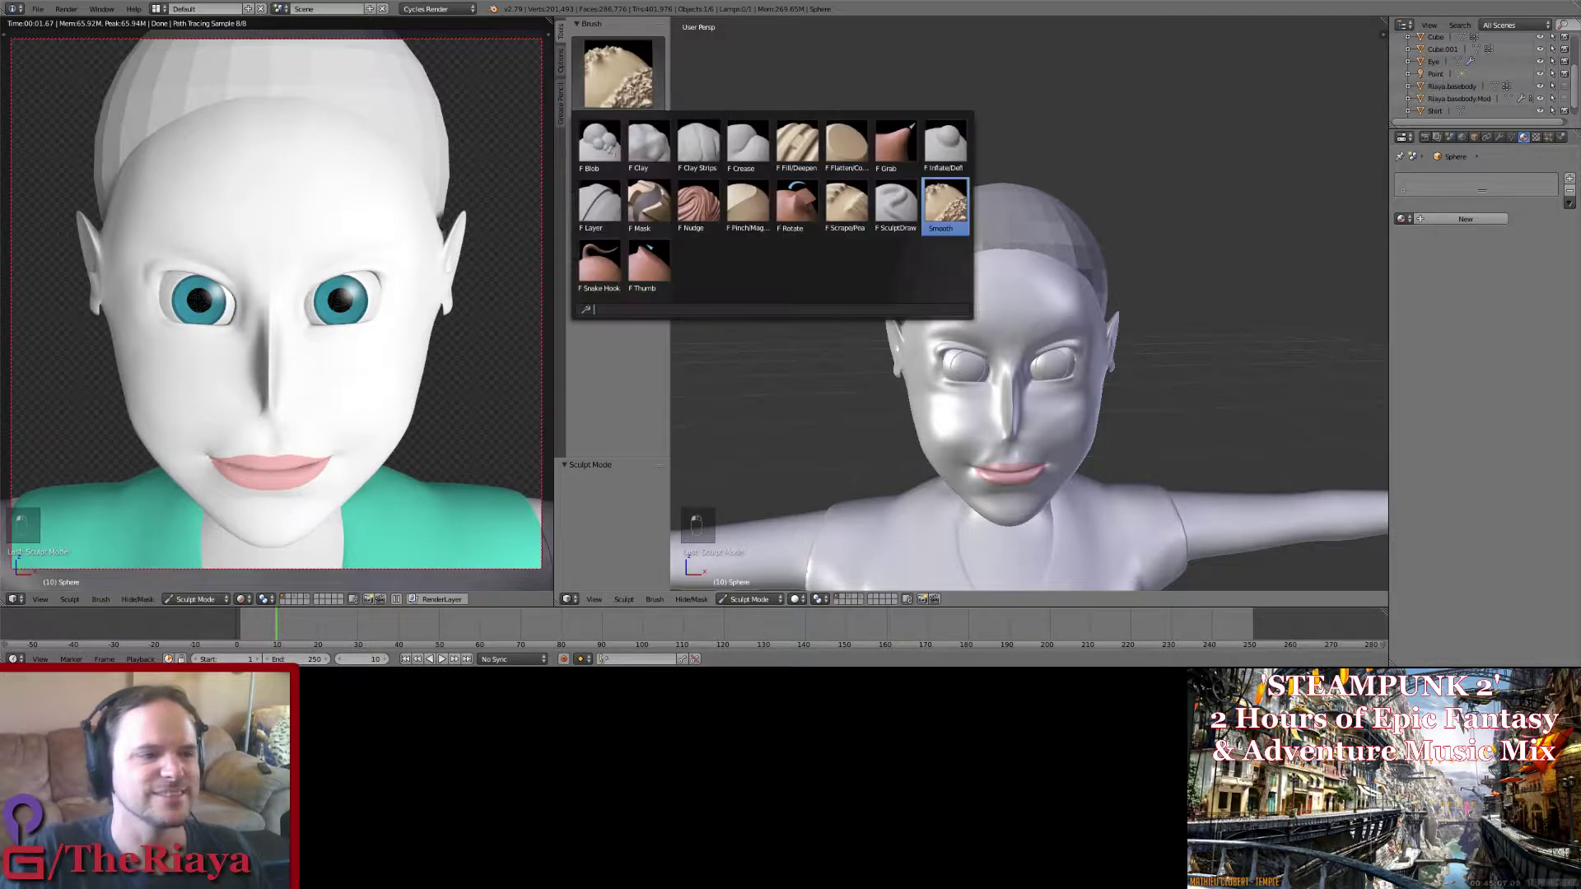
left_click(900, 139)
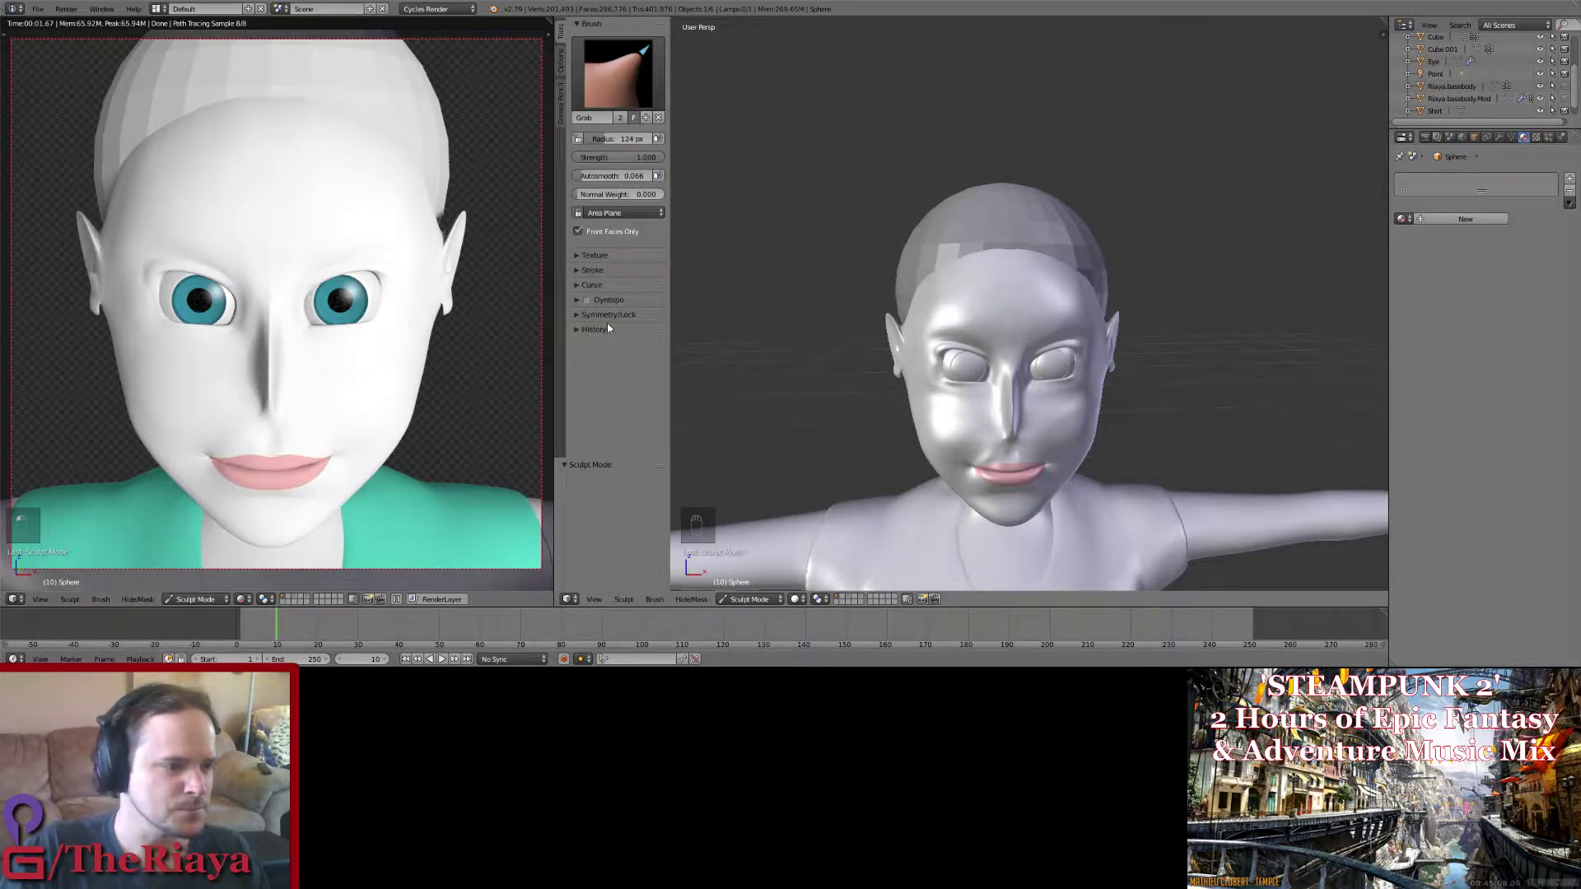
left_click(589, 302)
Step: Try pulling the sphere's front edge forward over the forehead with the Grab brush, and undo the strokes
middle_click_drag(840, 284, 752, 298)
middle_click_drag(886, 310, 969, 233)
key("ctrl+z")
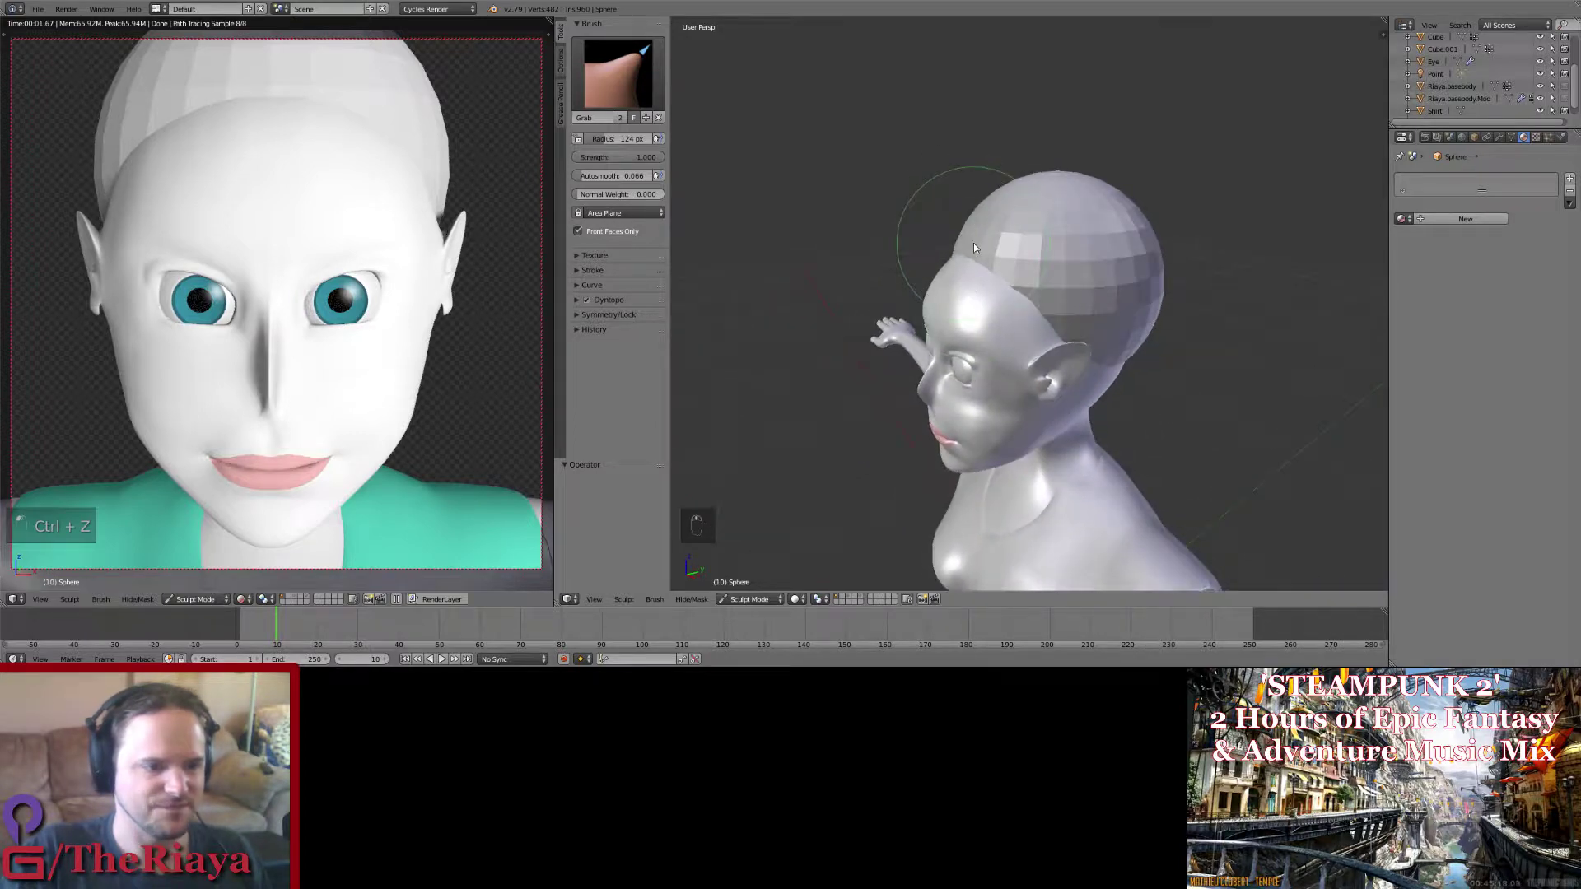
left_click_drag(973, 247, 961, 262)
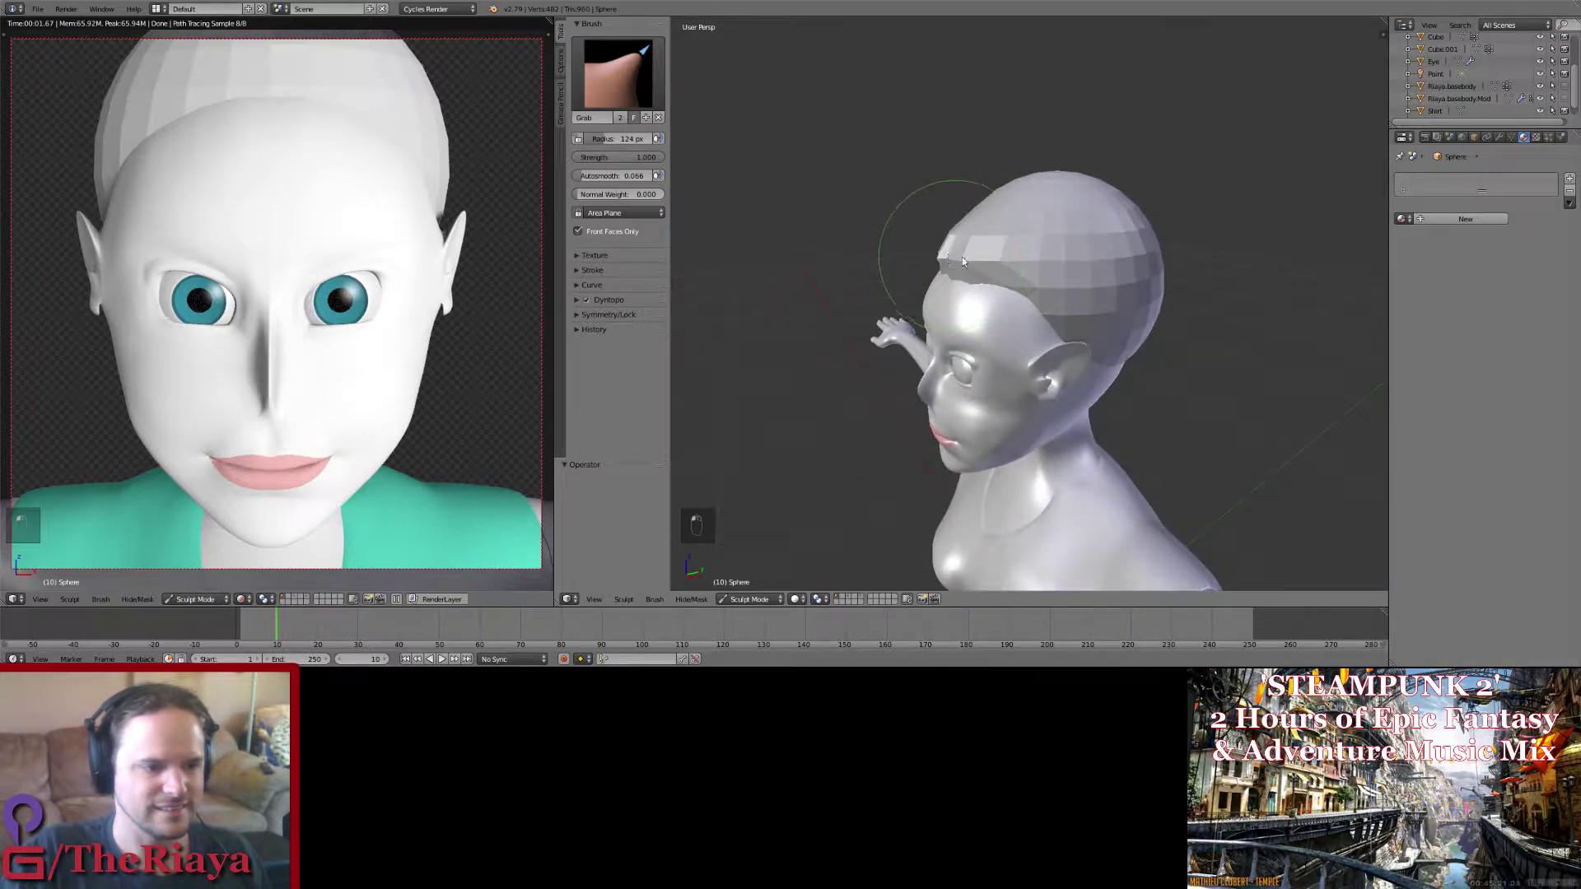
mouse_move(1015, 283)
middle_mouse_down()
mouse_move(1150, 272)
mouse_move(1021, 281)
middle_mouse_up()
left_click_drag(1022, 281, 1073, 270)
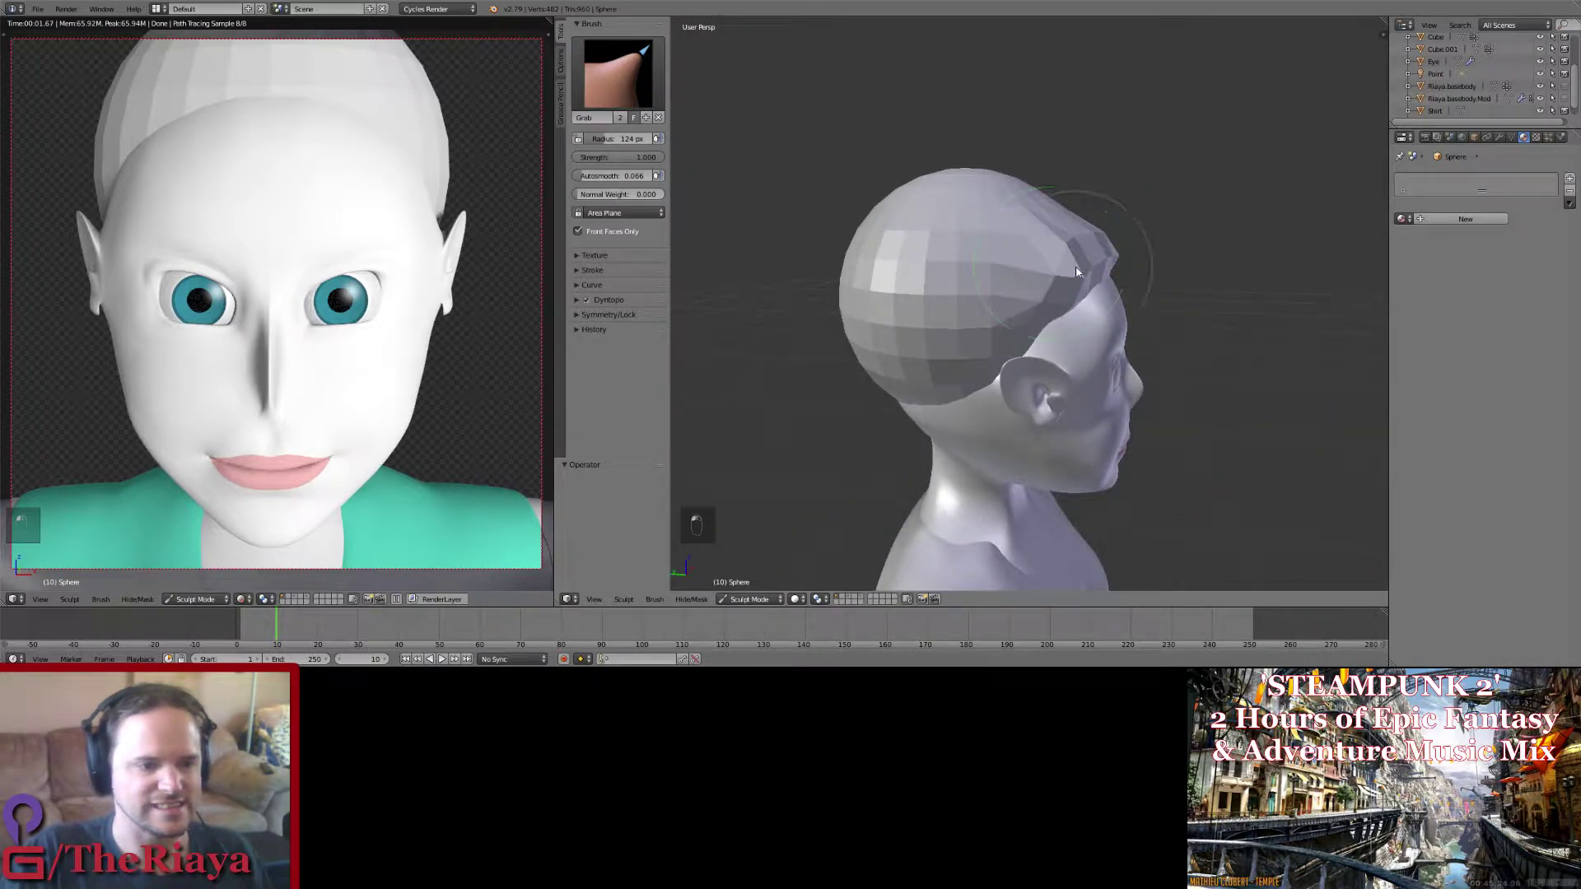
key("ctrl+z")
key("ctrl+z")
key("ctrl+z")
key("ctrl+z")
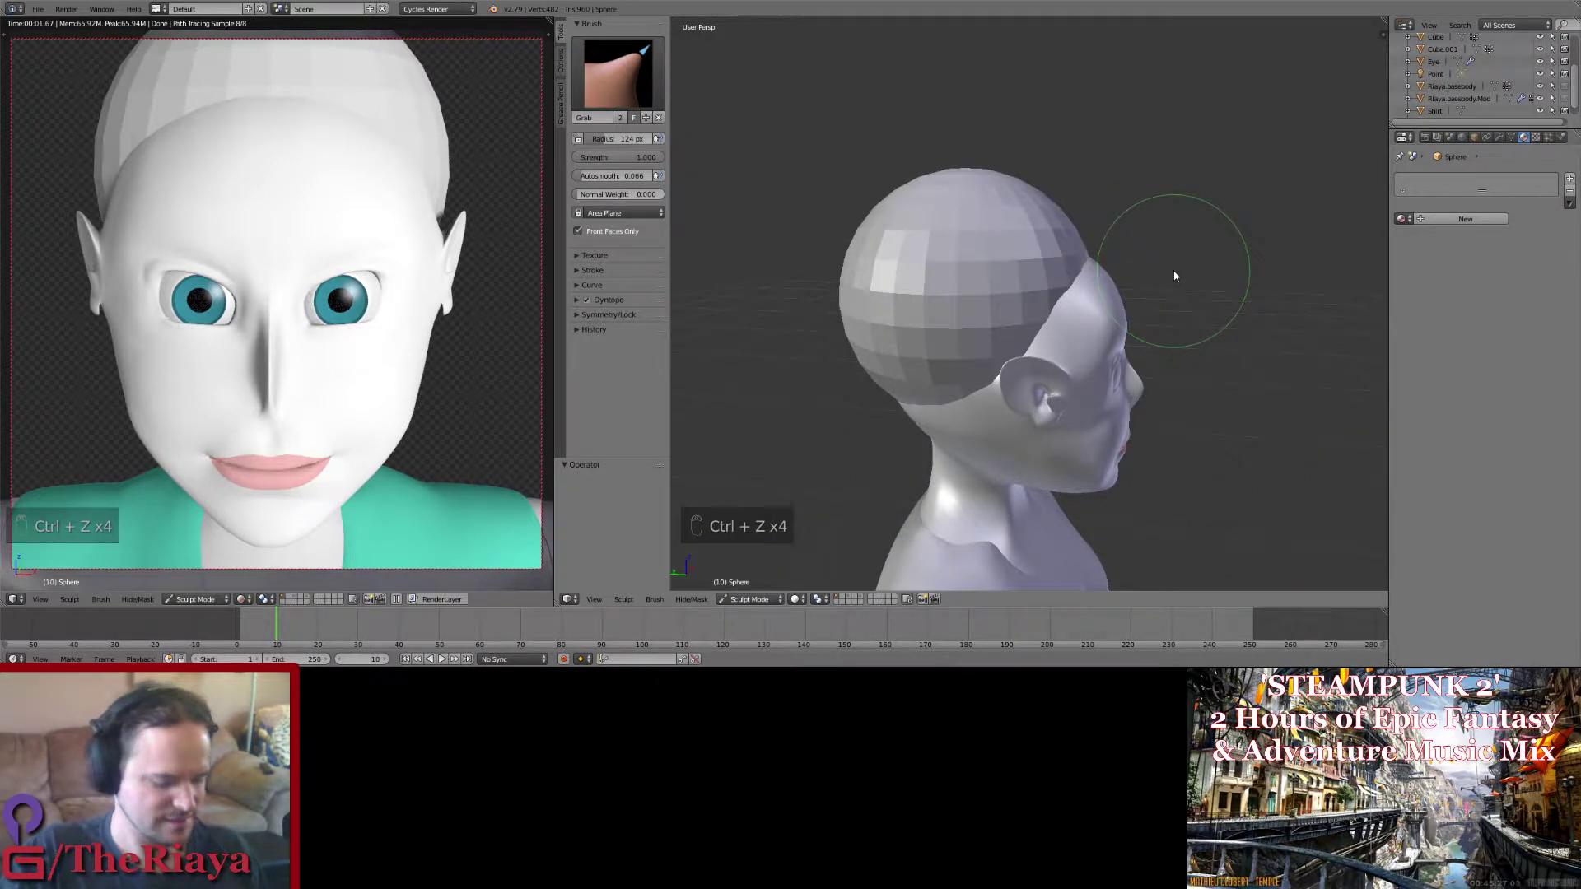
Step: Pull the hair sphere down over the forehead and back of the head using a Grab brush of about 319 px, and save the file
key("f")
left_click(1297, 278)
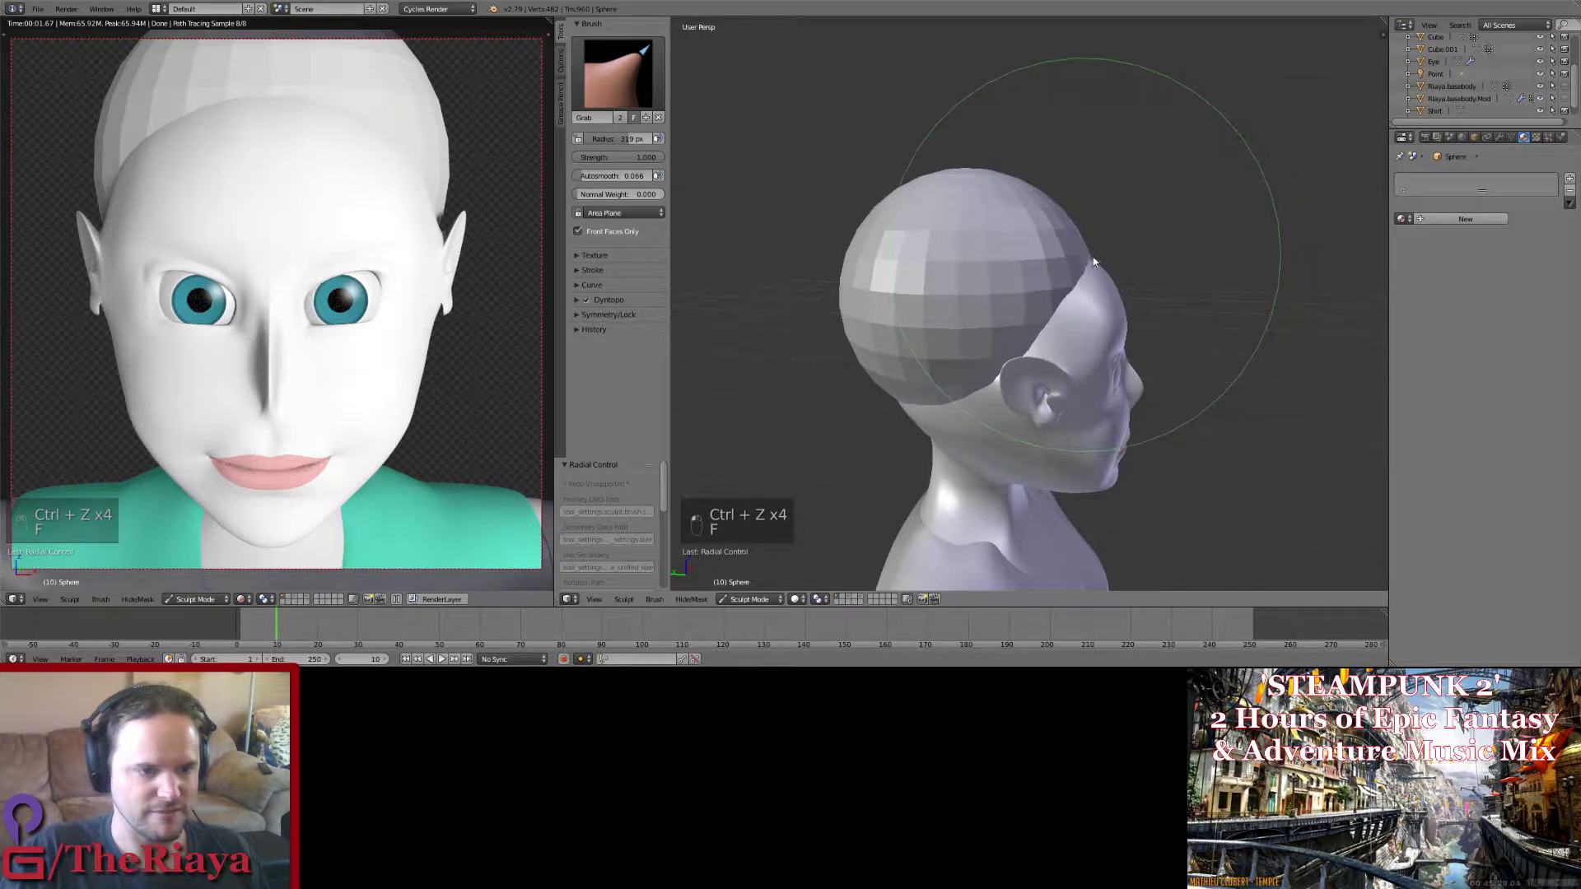
middle_click_drag(1153, 273, 988, 336)
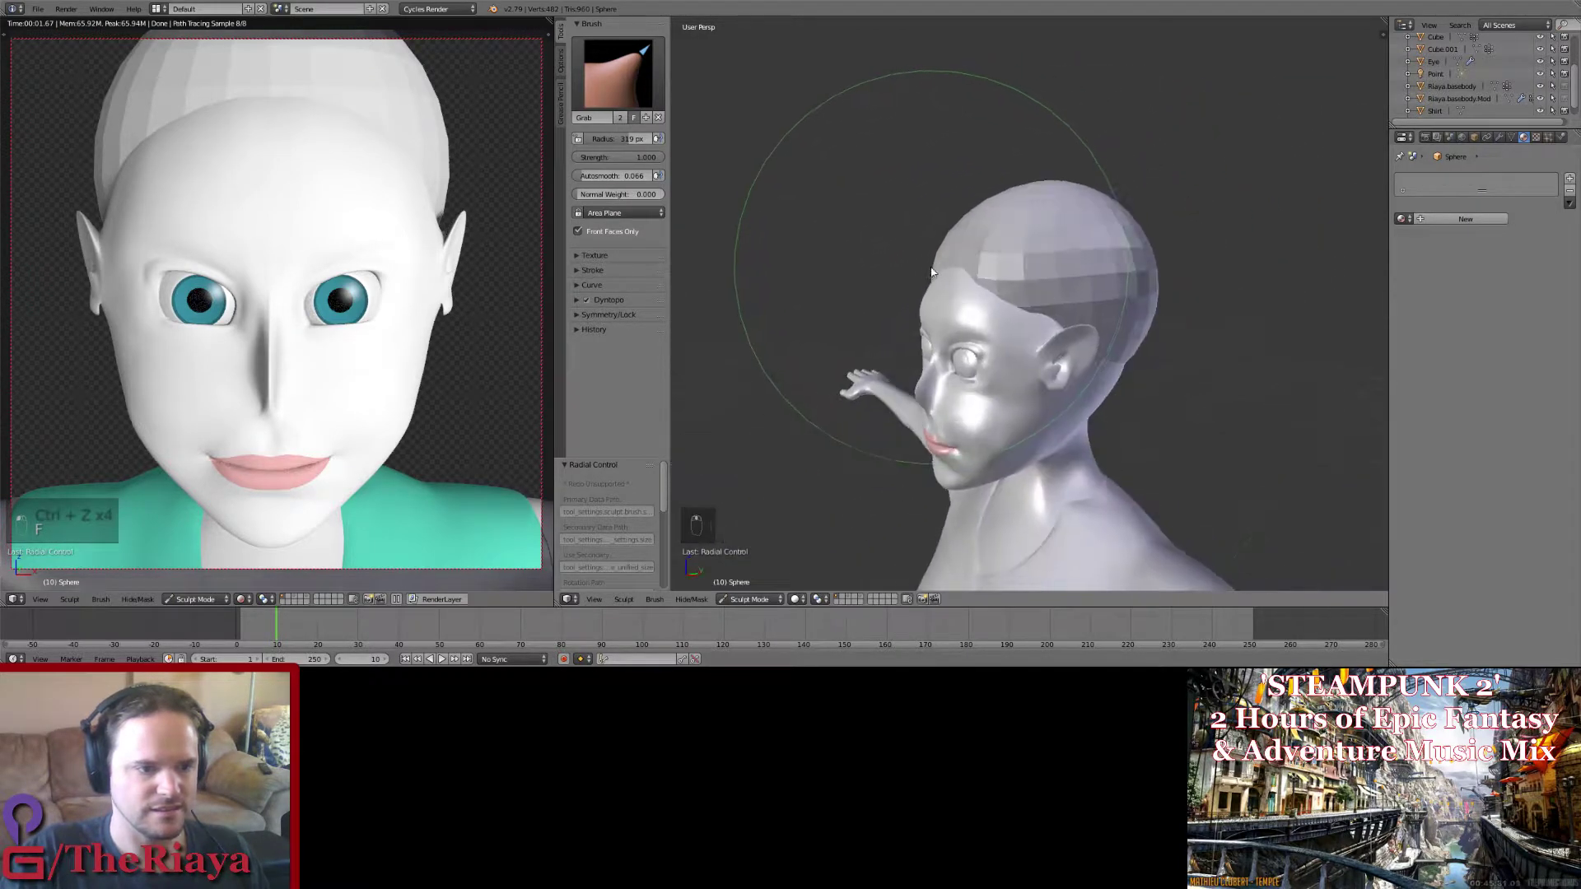
mouse_move(949, 264)
middle_mouse_down()
mouse_move(1130, 282)
mouse_move(1185, 254)
mouse_move(996, 310)
mouse_move(1070, 319)
mouse_move(1061, 307)
mouse_move(1058, 333)
mouse_move(996, 343)
mouse_move(1032, 340)
mouse_move(1056, 373)
middle_mouse_up()
left_click_drag(1055, 373, 1056, 375)
key("ctrl+s")
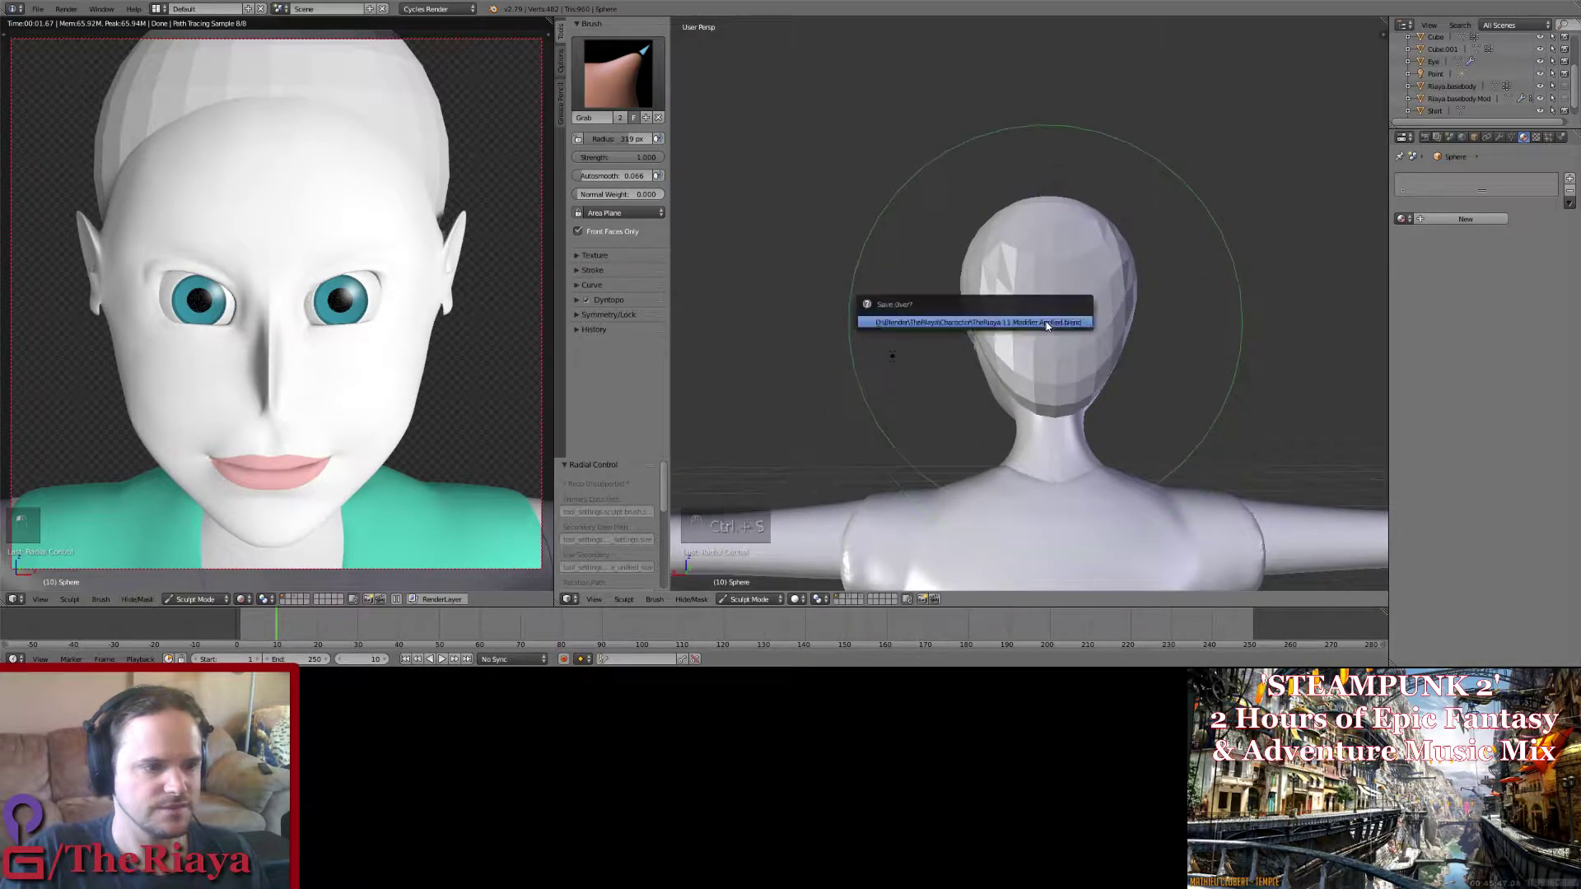
left_click(1045, 326)
Step: Rename the sphere object to Riaya.Hair and save the file
middle_click_drag(878, 291, 1048, 378)
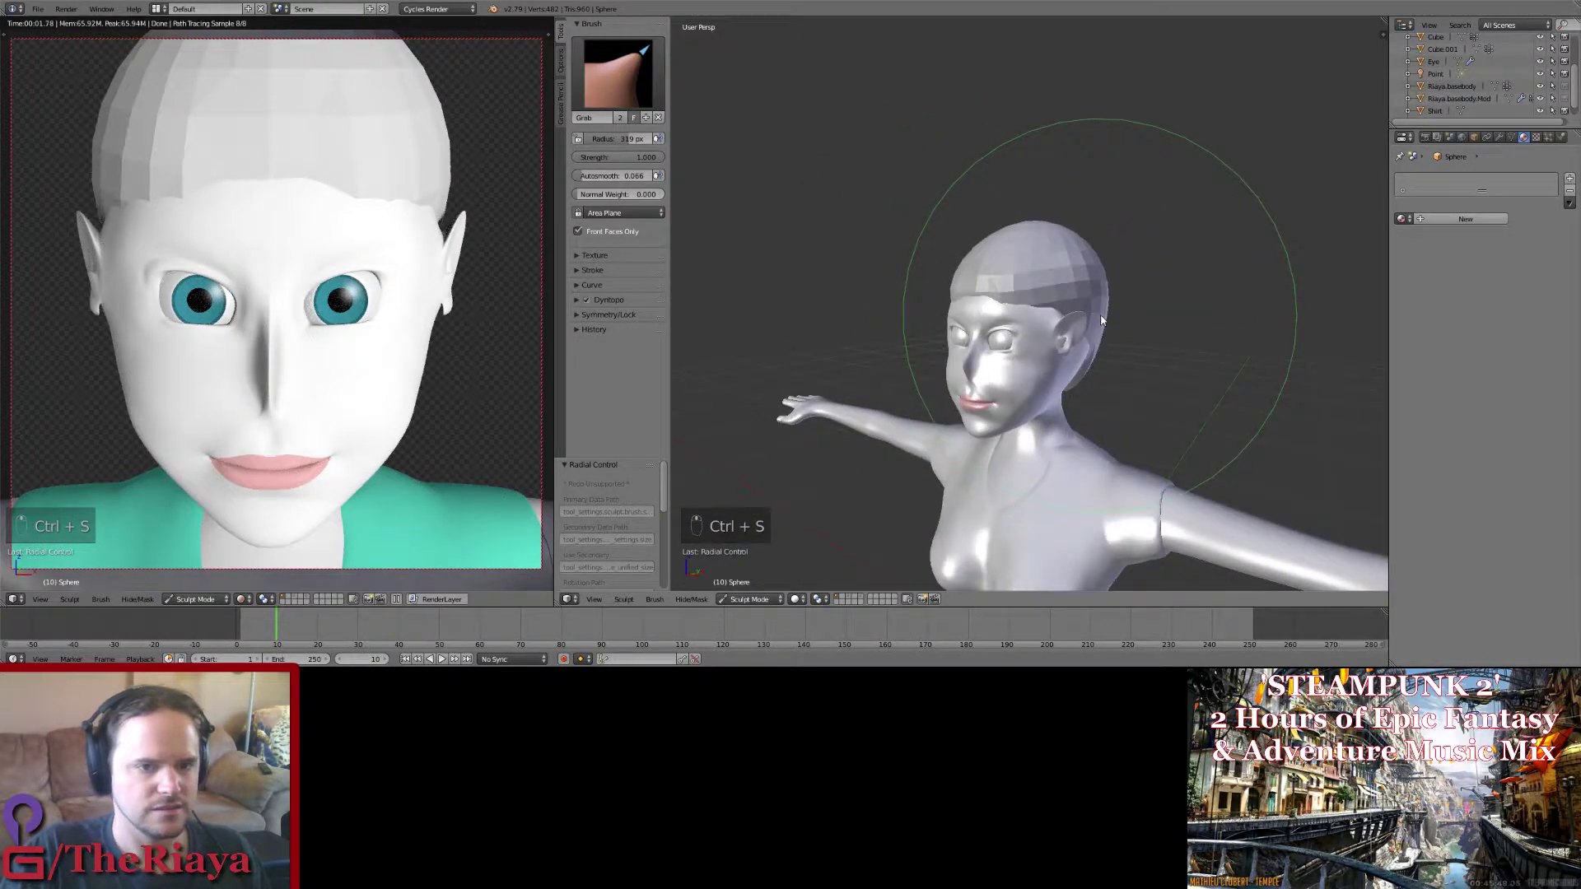
scroll(1476, 111, "down", 1)
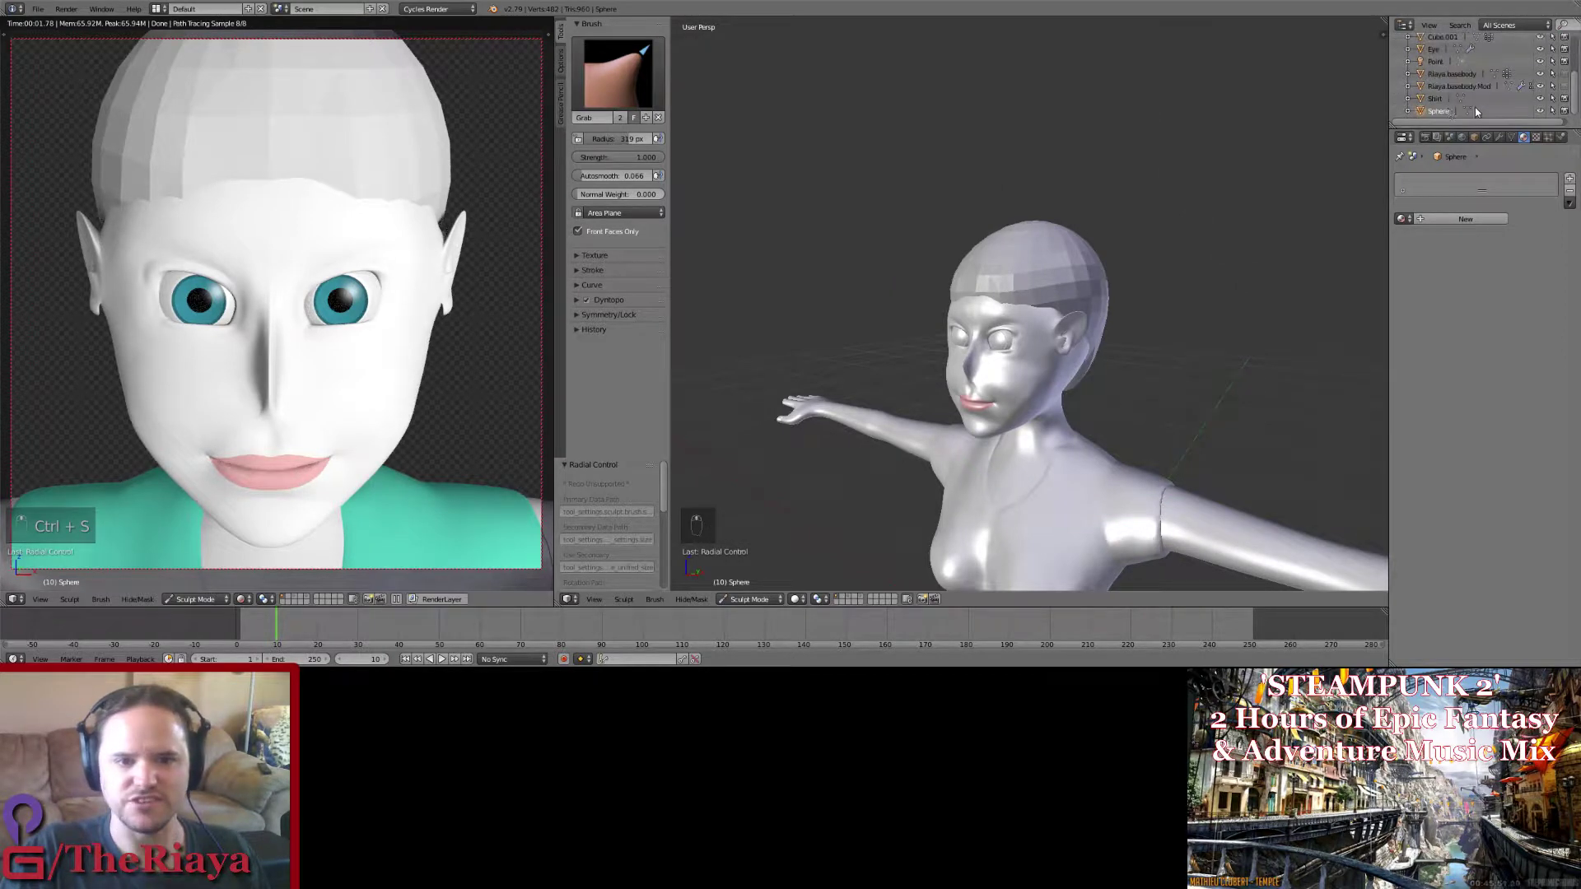
double_click(1438, 111)
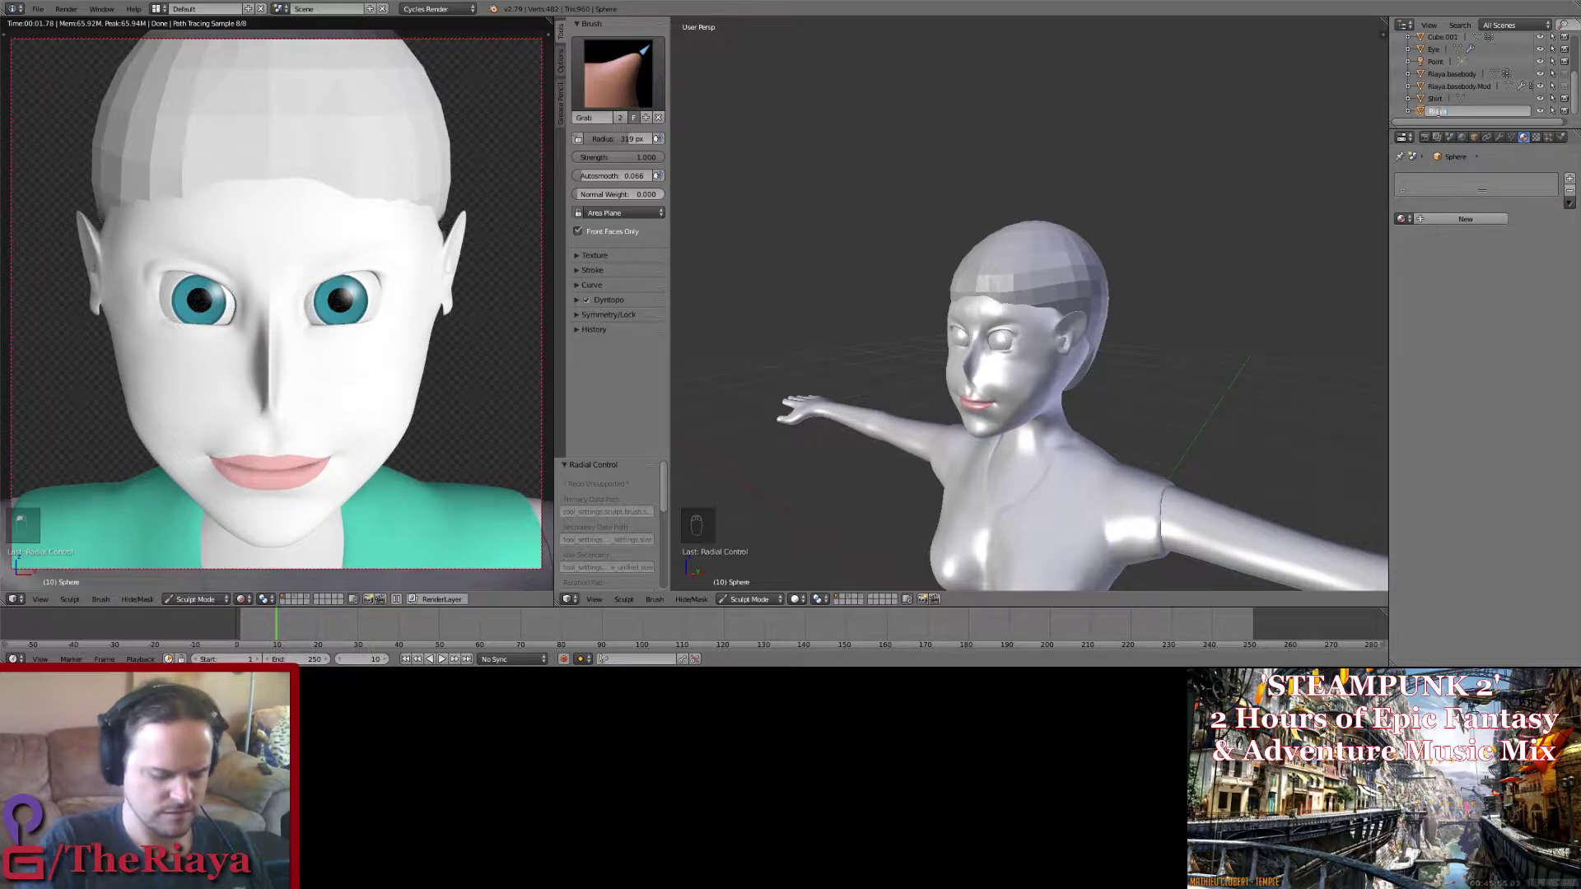
type("Riaya.Hair")
key("Return")
scroll(1109, 289, "up", 4)
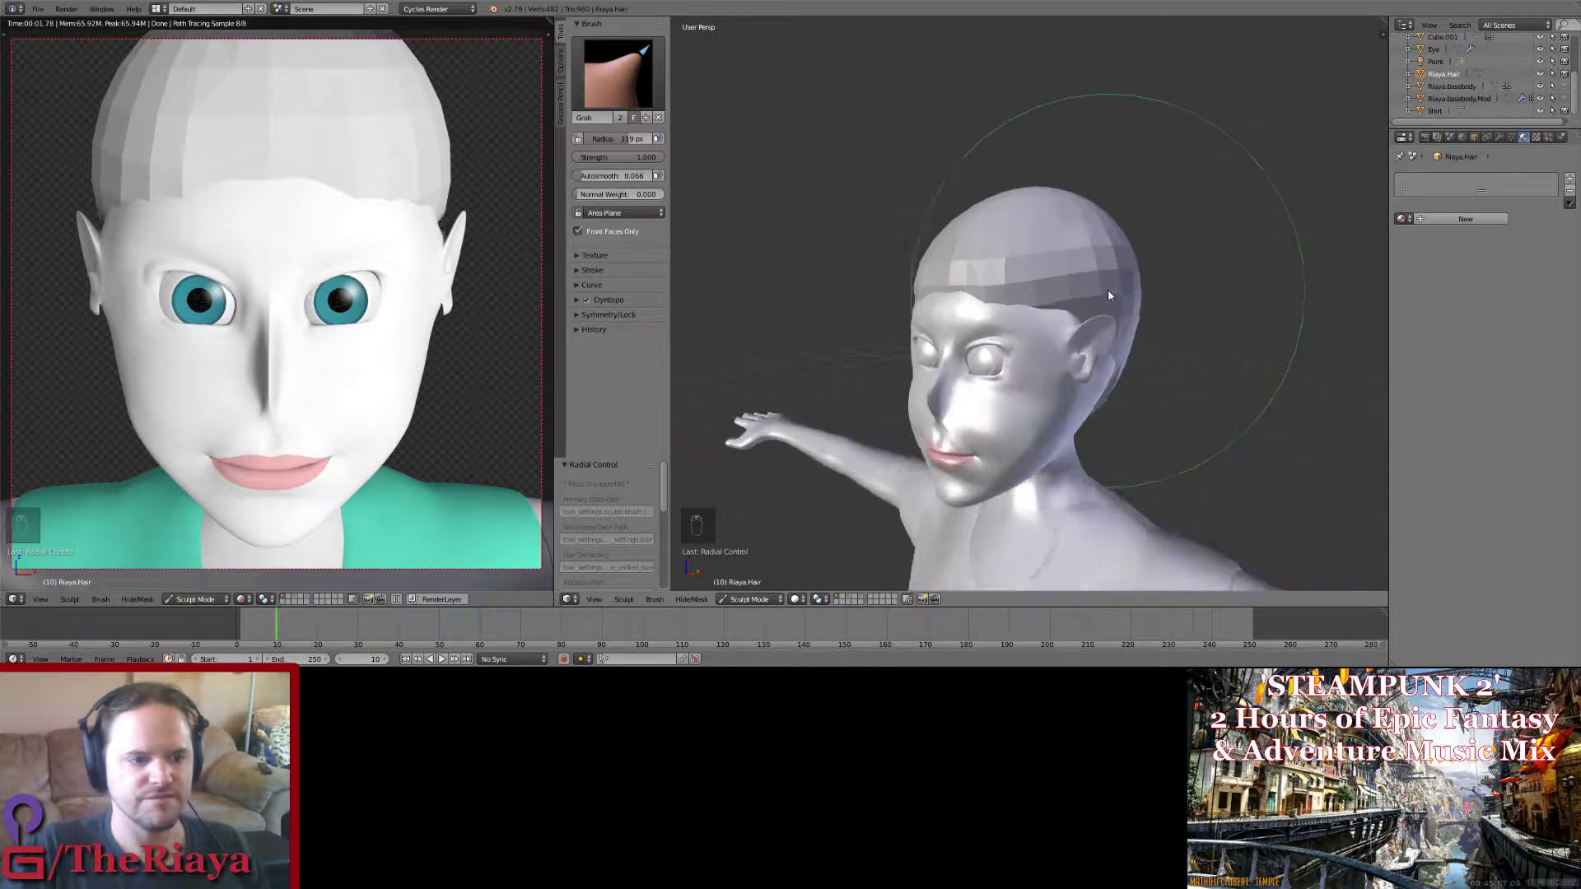
mouse_move(1015, 284)
middle_mouse_down()
mouse_move(1101, 273)
mouse_move(799, 343)
middle_mouse_up()
key("ctrl+s")
Step: Switch to the SculptDraw brush, reveal the Dyntopo settings and save the file
left_click(620, 94)
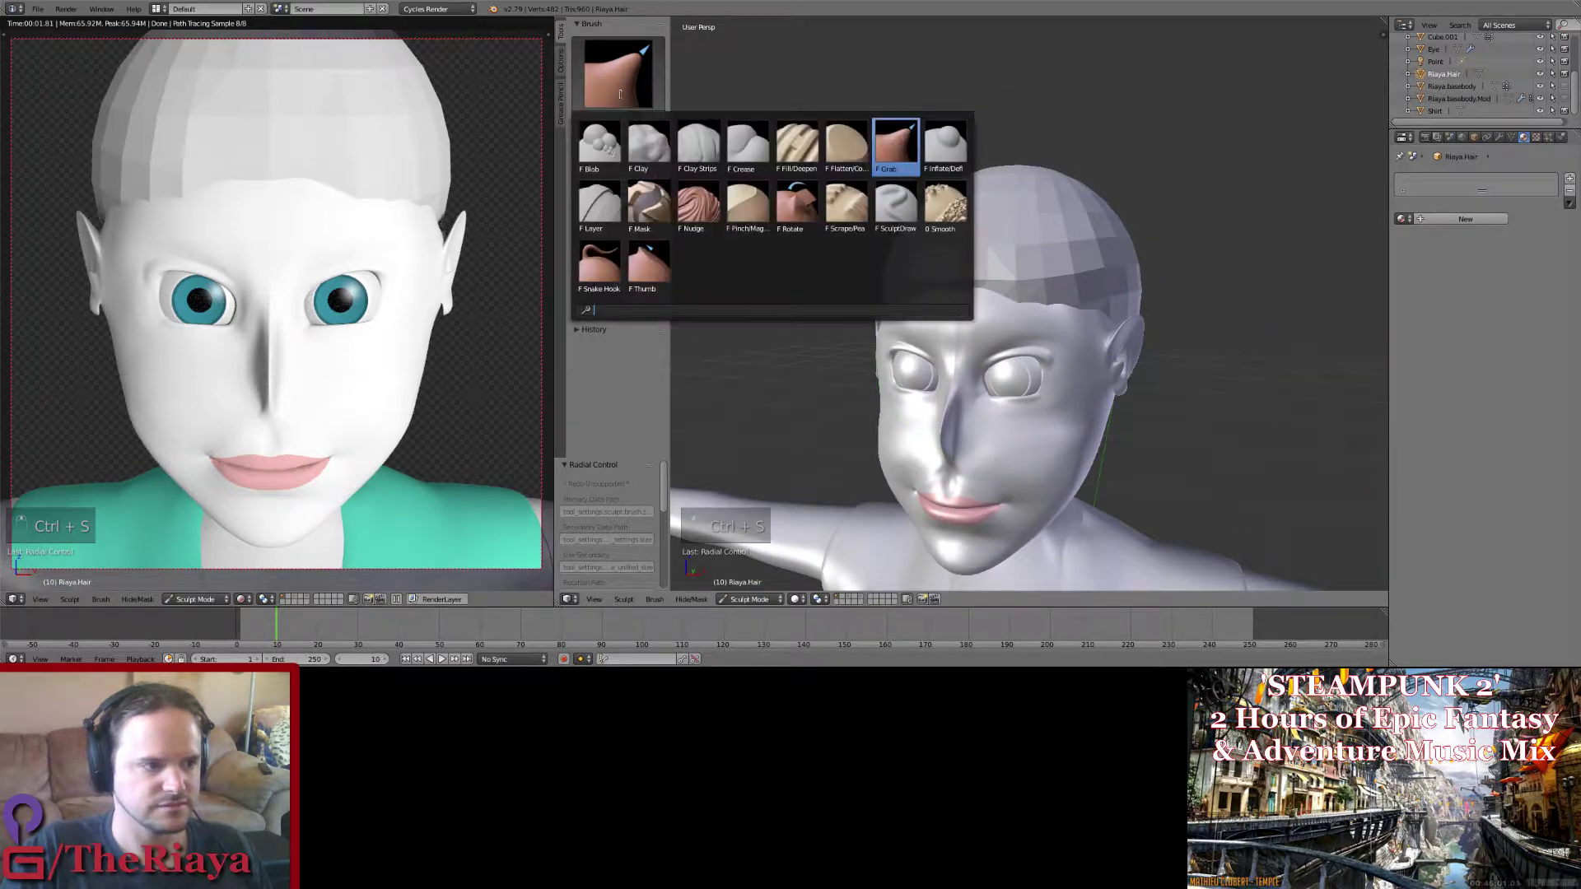
left_click(895, 204)
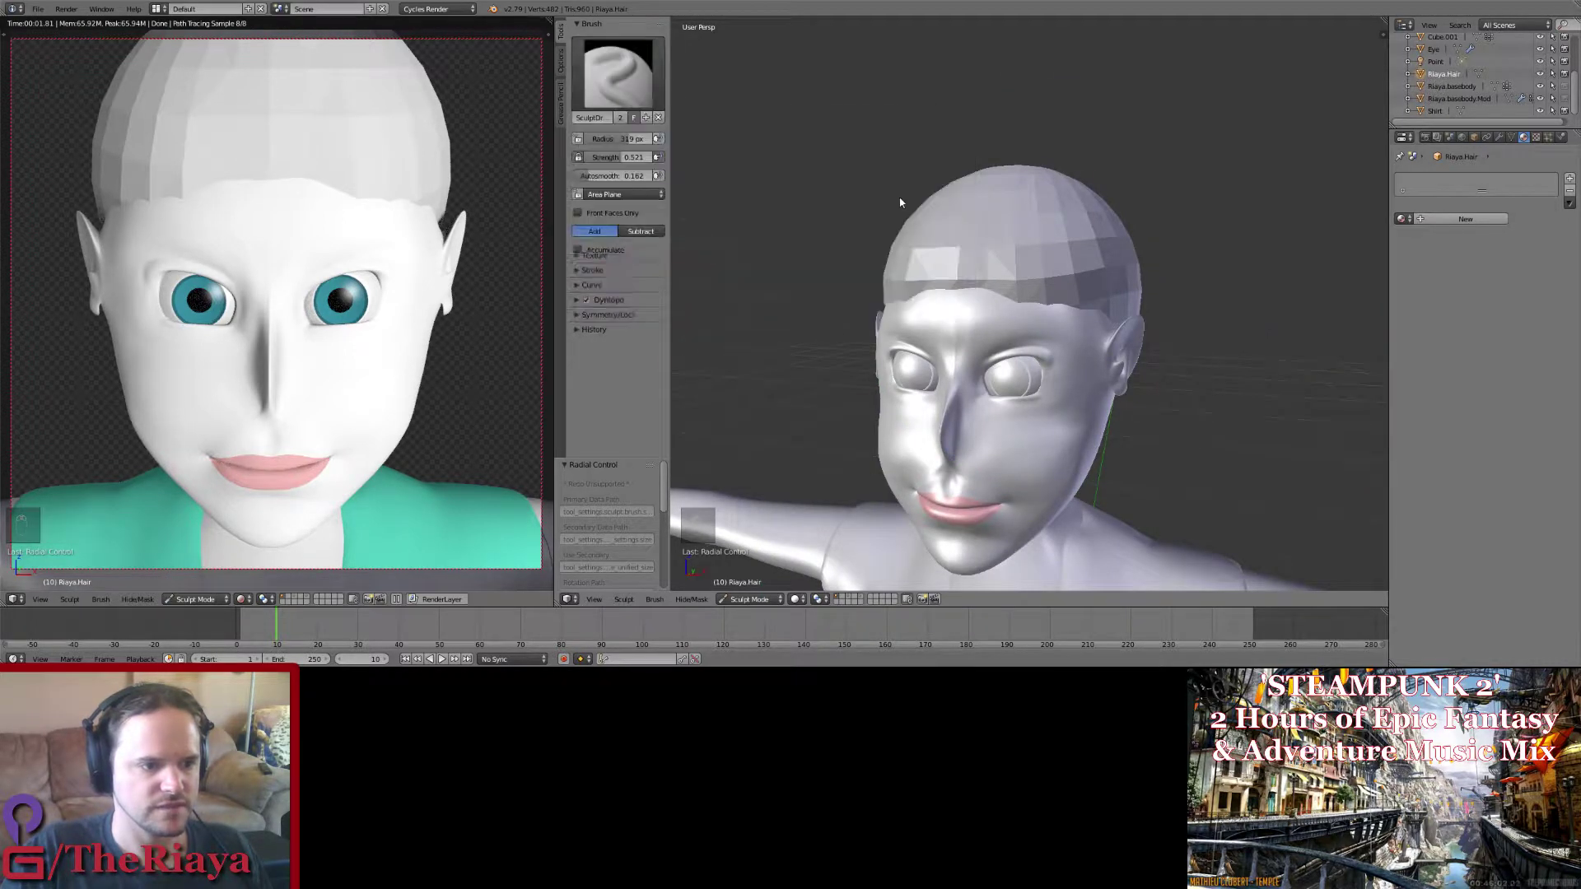
scroll(997, 270, "up", 1)
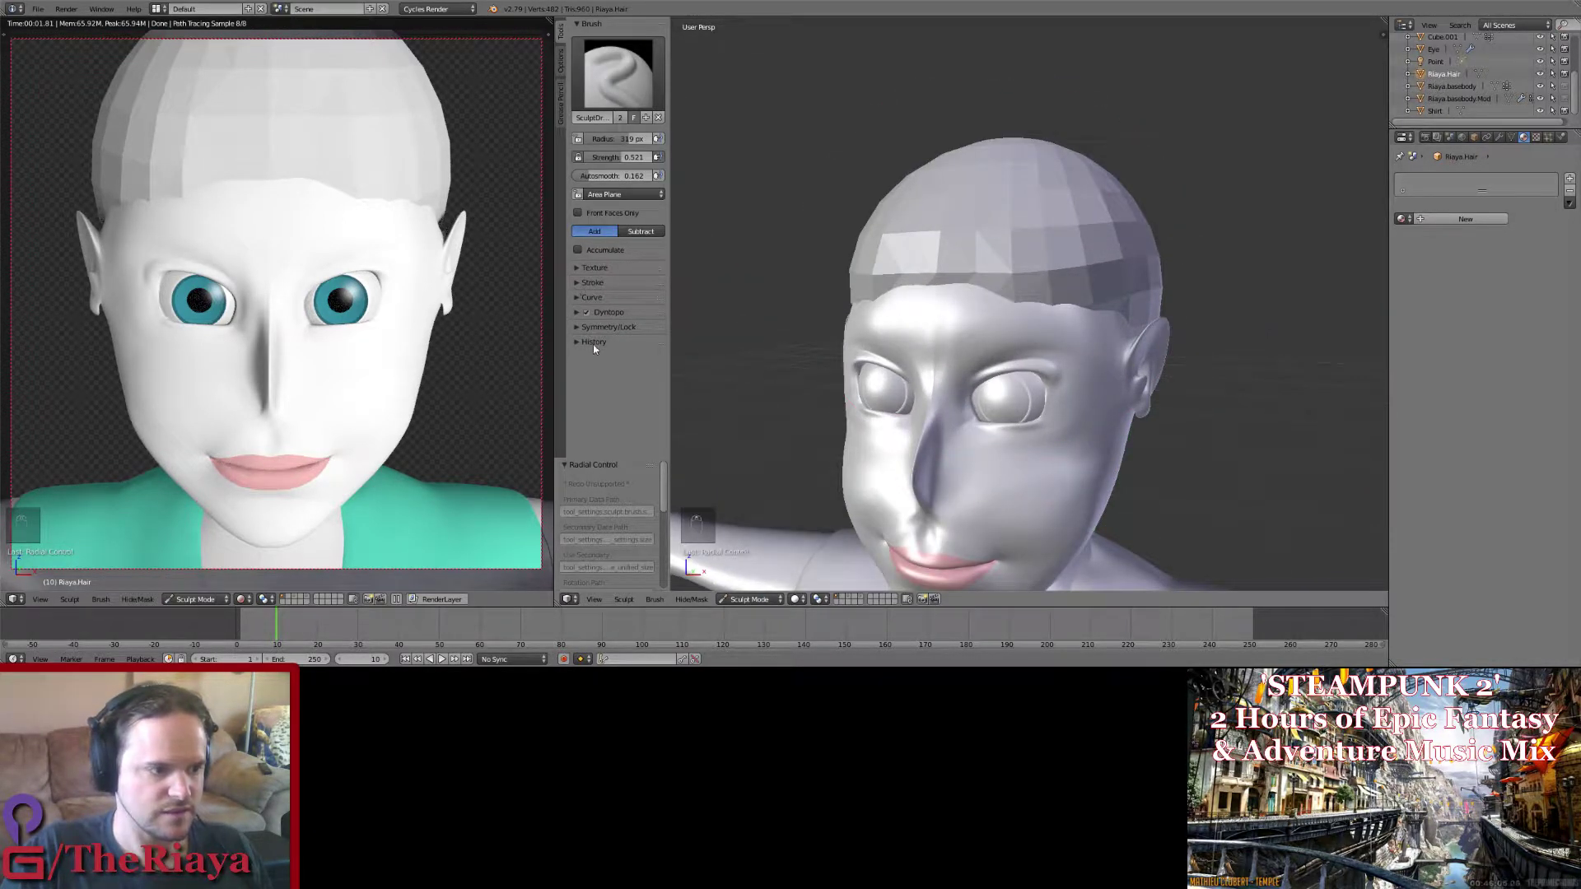
left_click(575, 313)
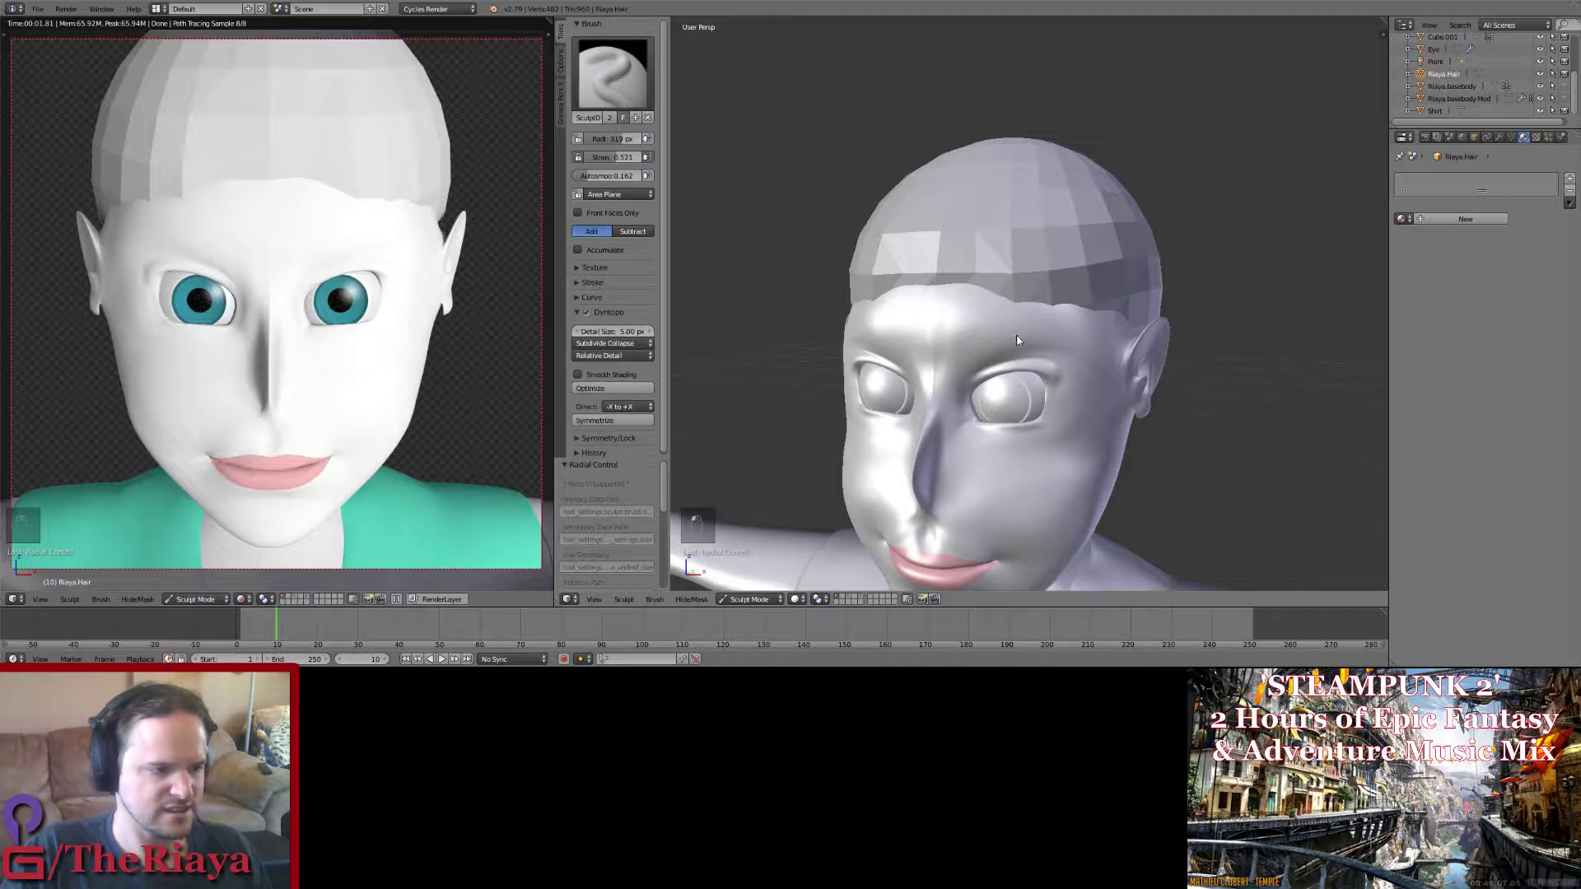
key("ctrl+s")
left_click(995, 302)
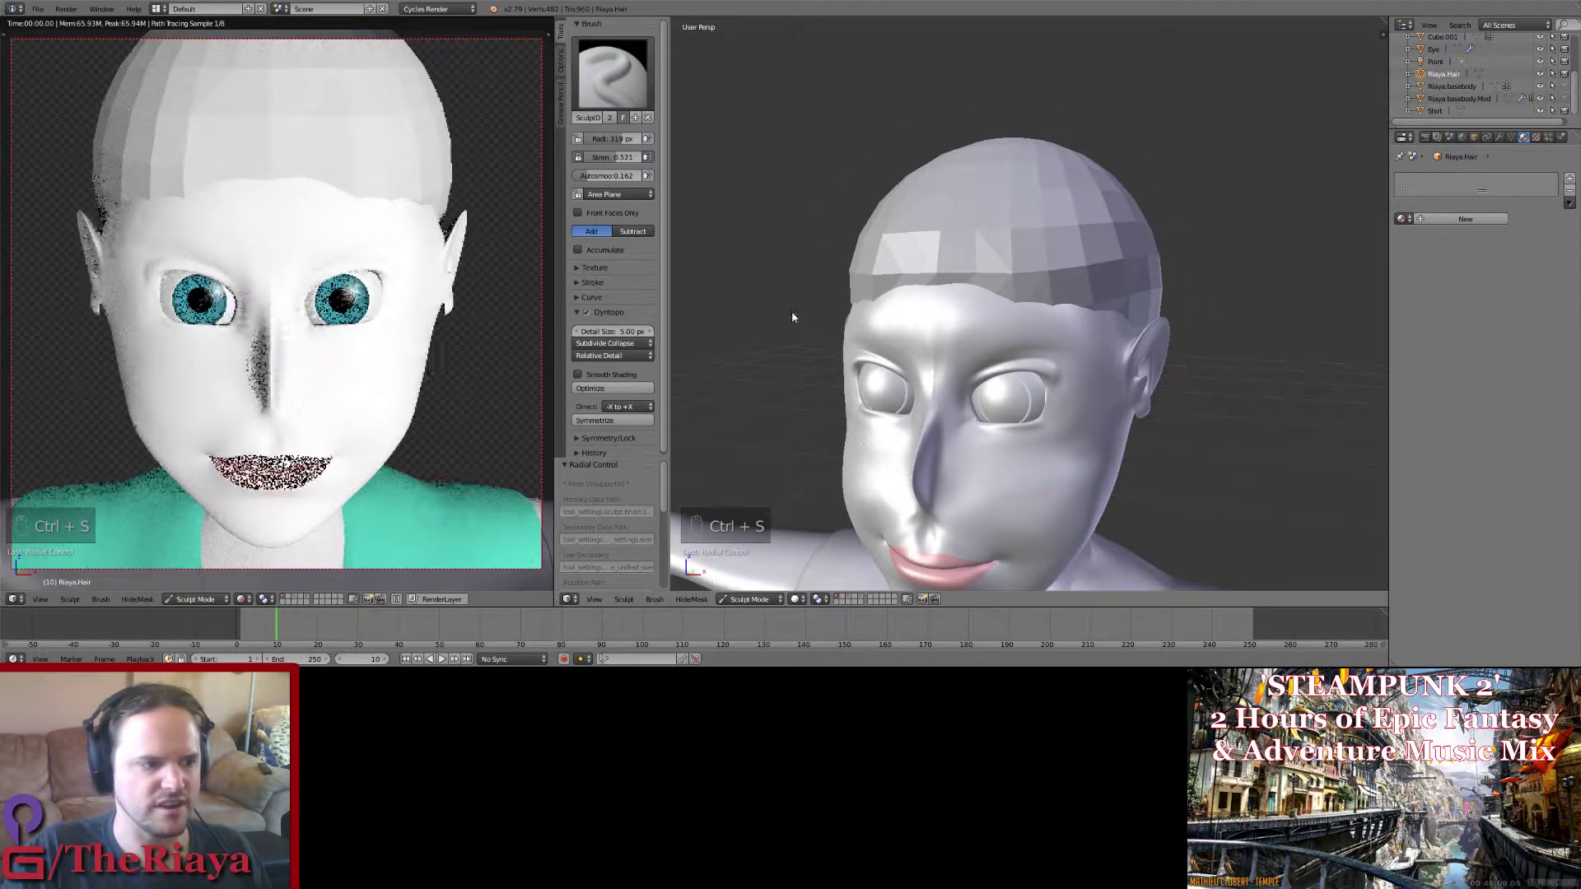
left_click(625, 354)
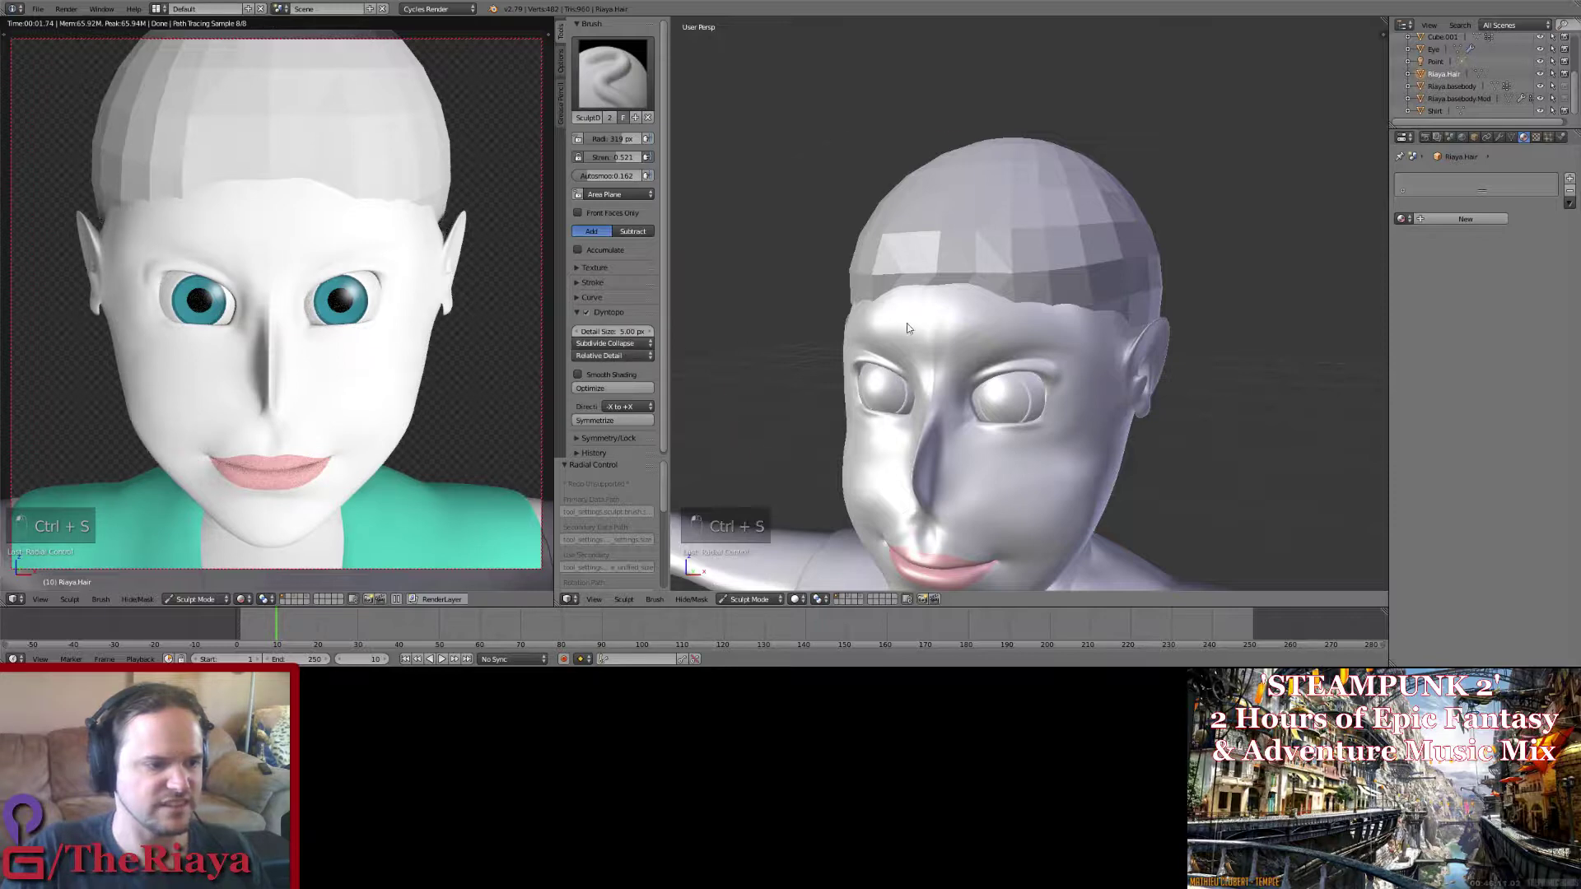
Step: Try building up the front of the hair with the large SculptDraw brush, and undo the strokes
middle_click_drag(910, 328, 998, 318)
scroll(998, 318, "up", 5)
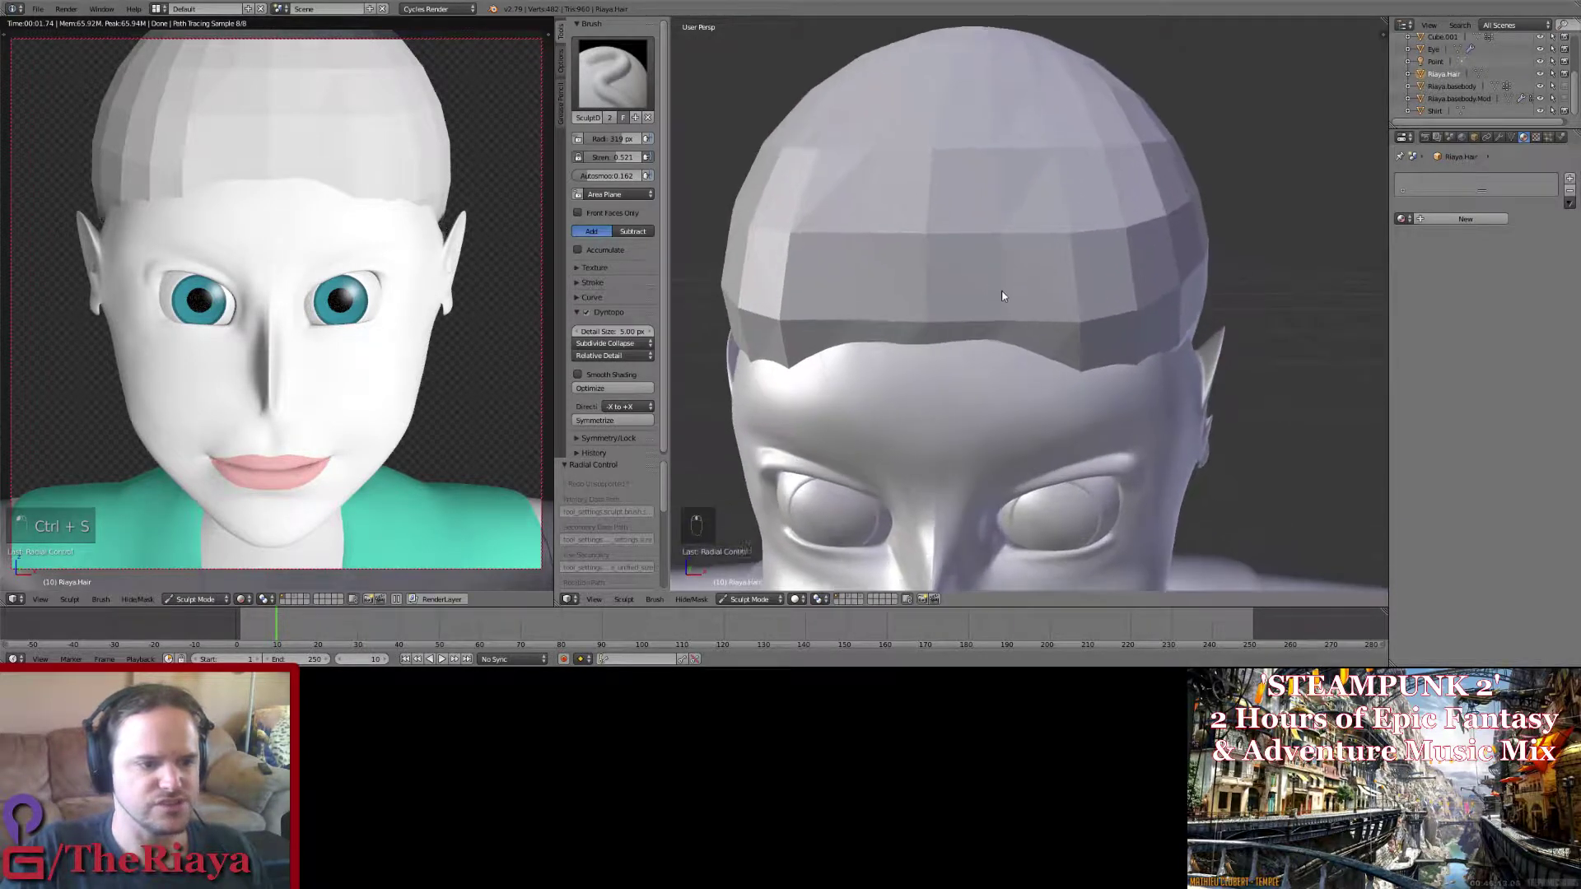
left_click(642, 100)
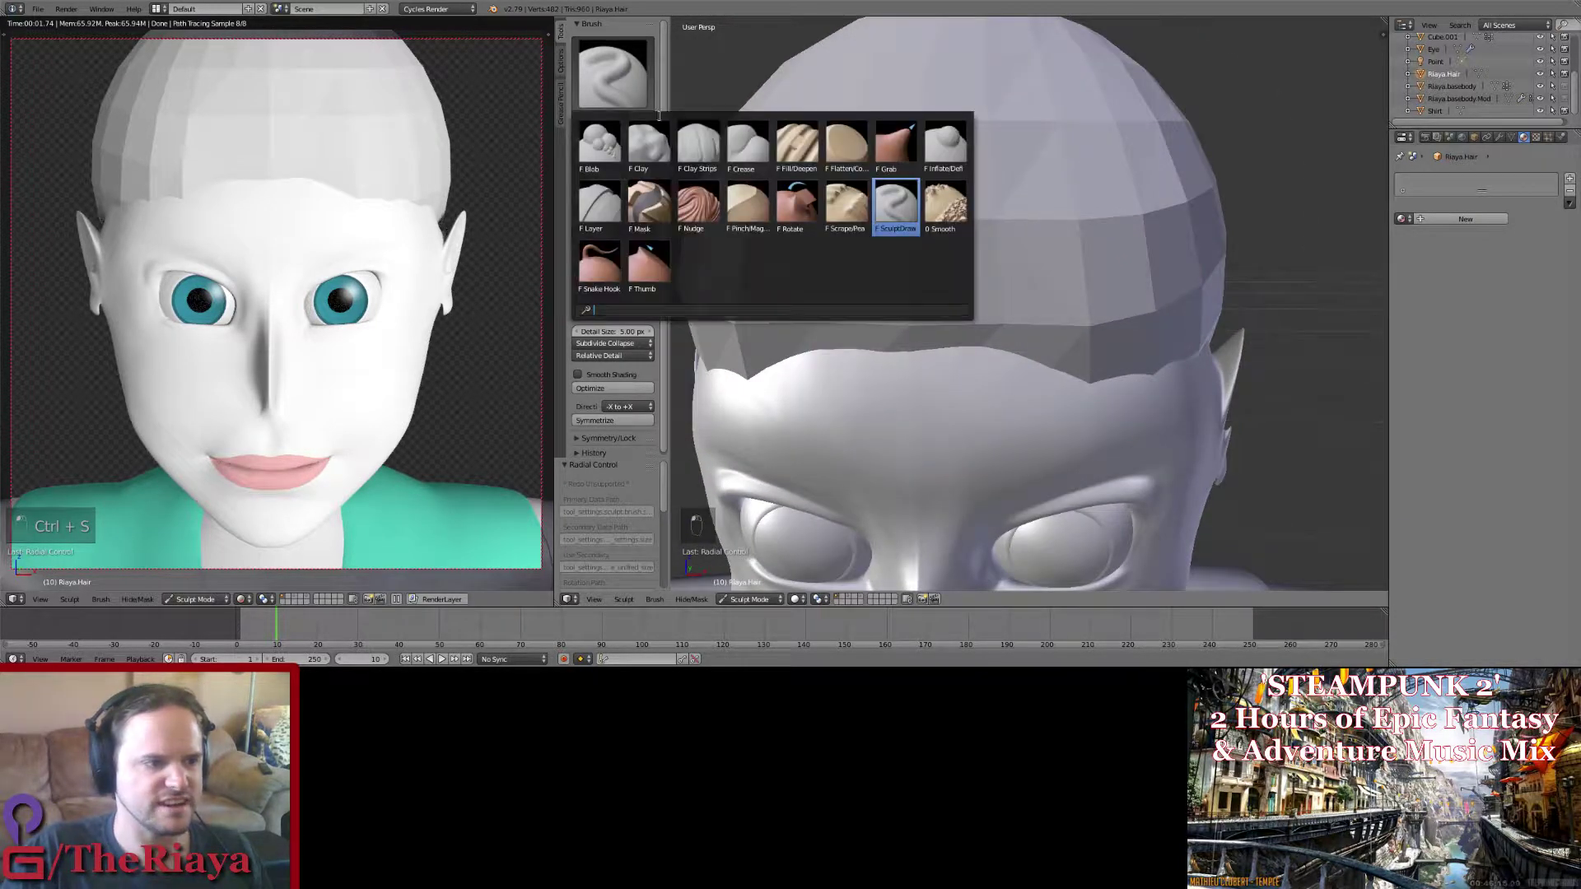
left_click(911, 211)
mouse_move(1108, 184)
left_mouse_down()
mouse_move(1094, 205)
mouse_move(1108, 198)
left_mouse_up()
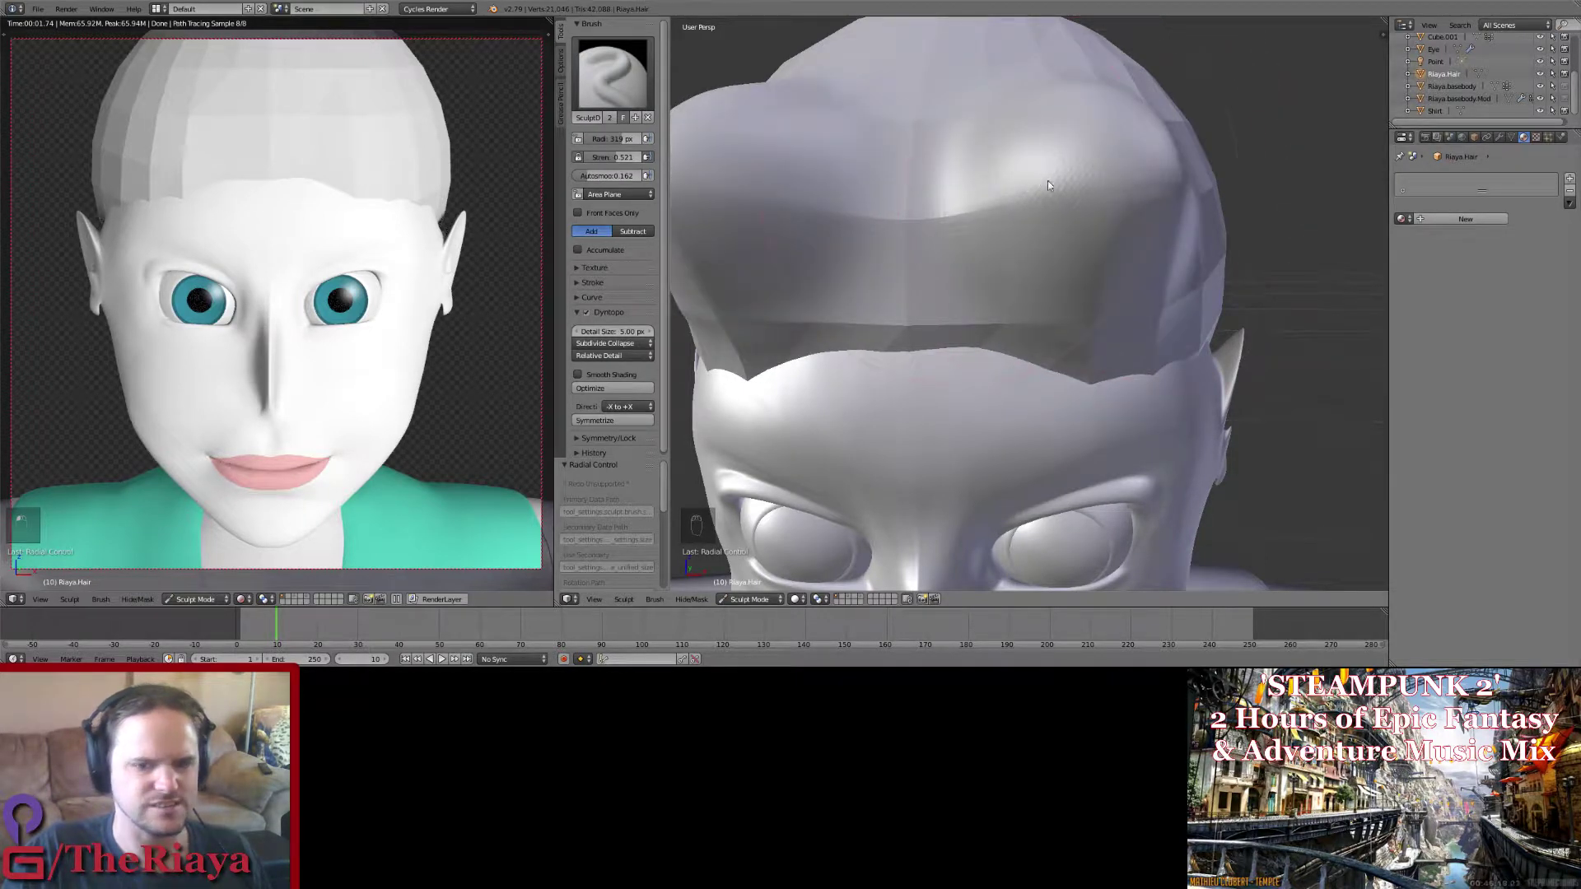
key("ctrl+z")
middle_click_drag(1079, 224, 1016, 209)
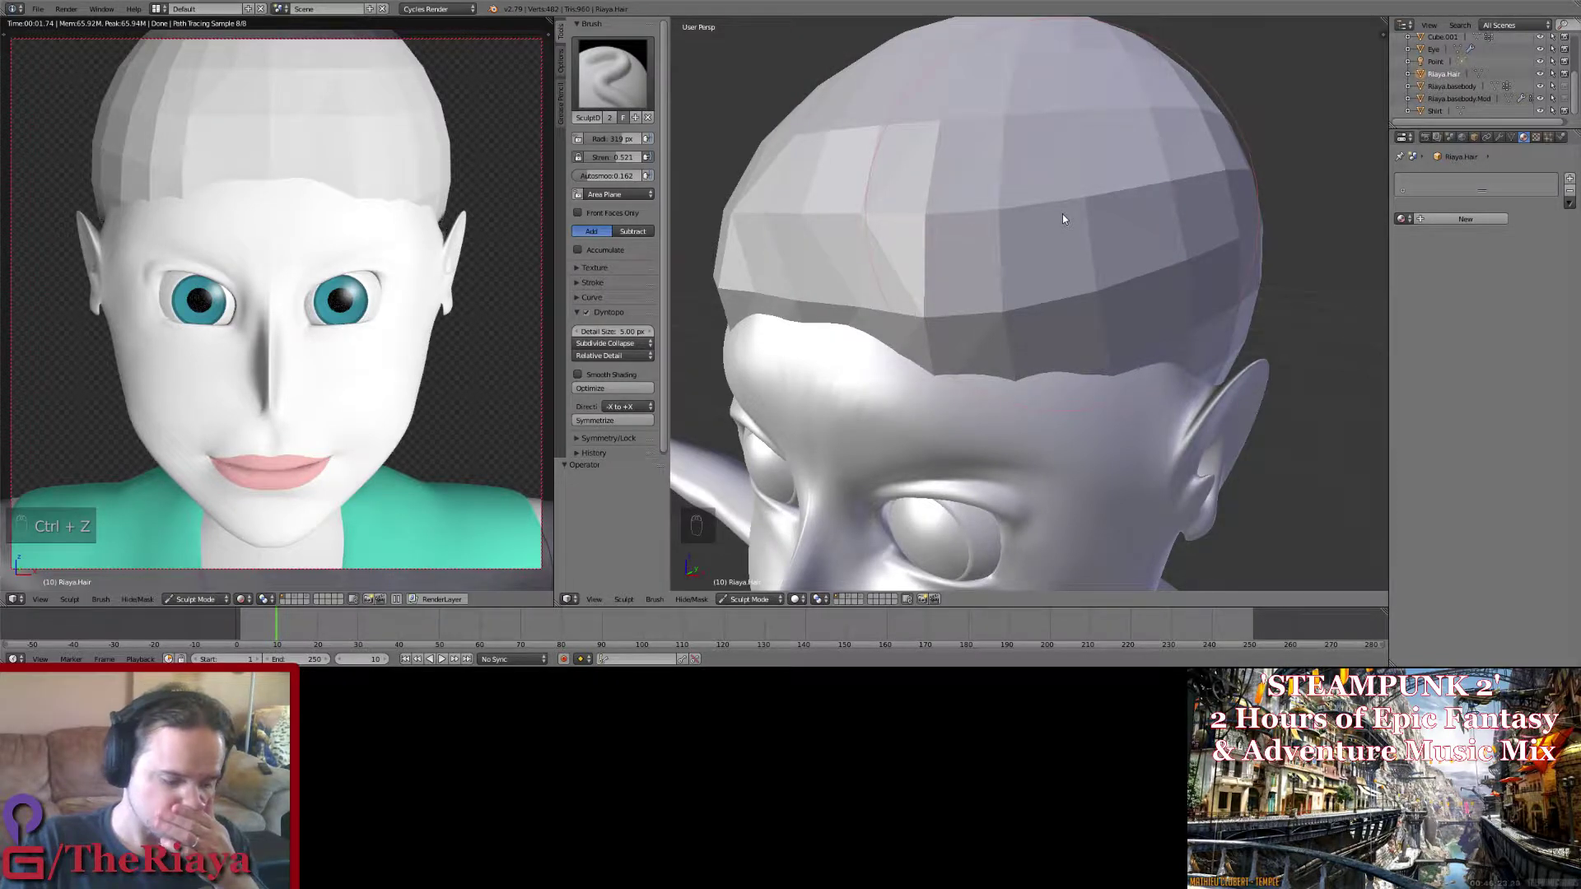
middle_click_drag(1062, 216, 1115, 211)
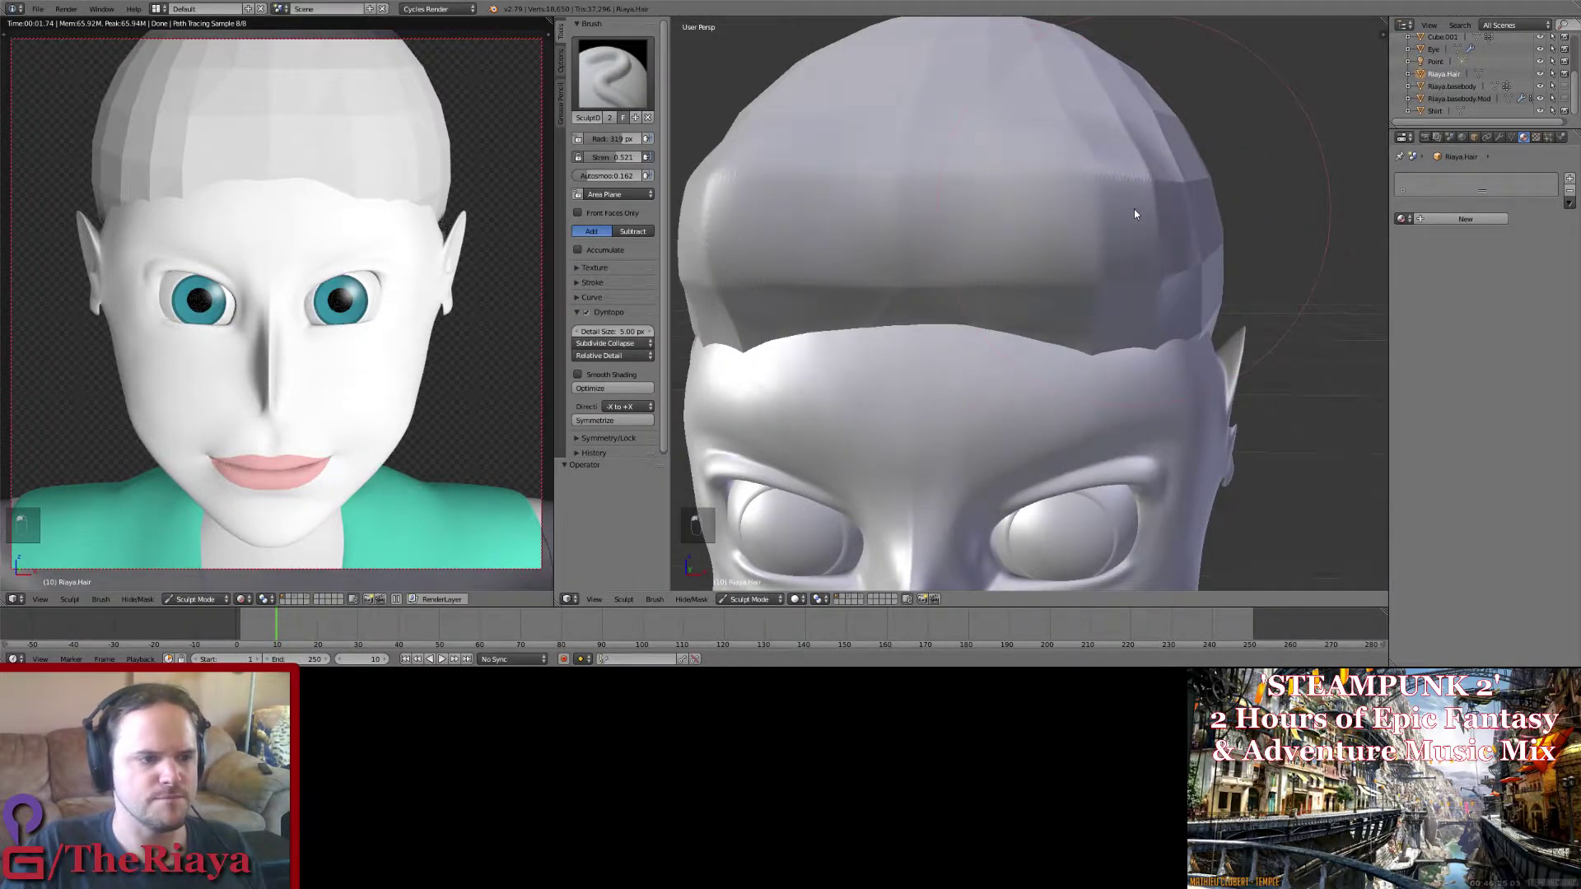
scroll(1070, 214, "down", 5)
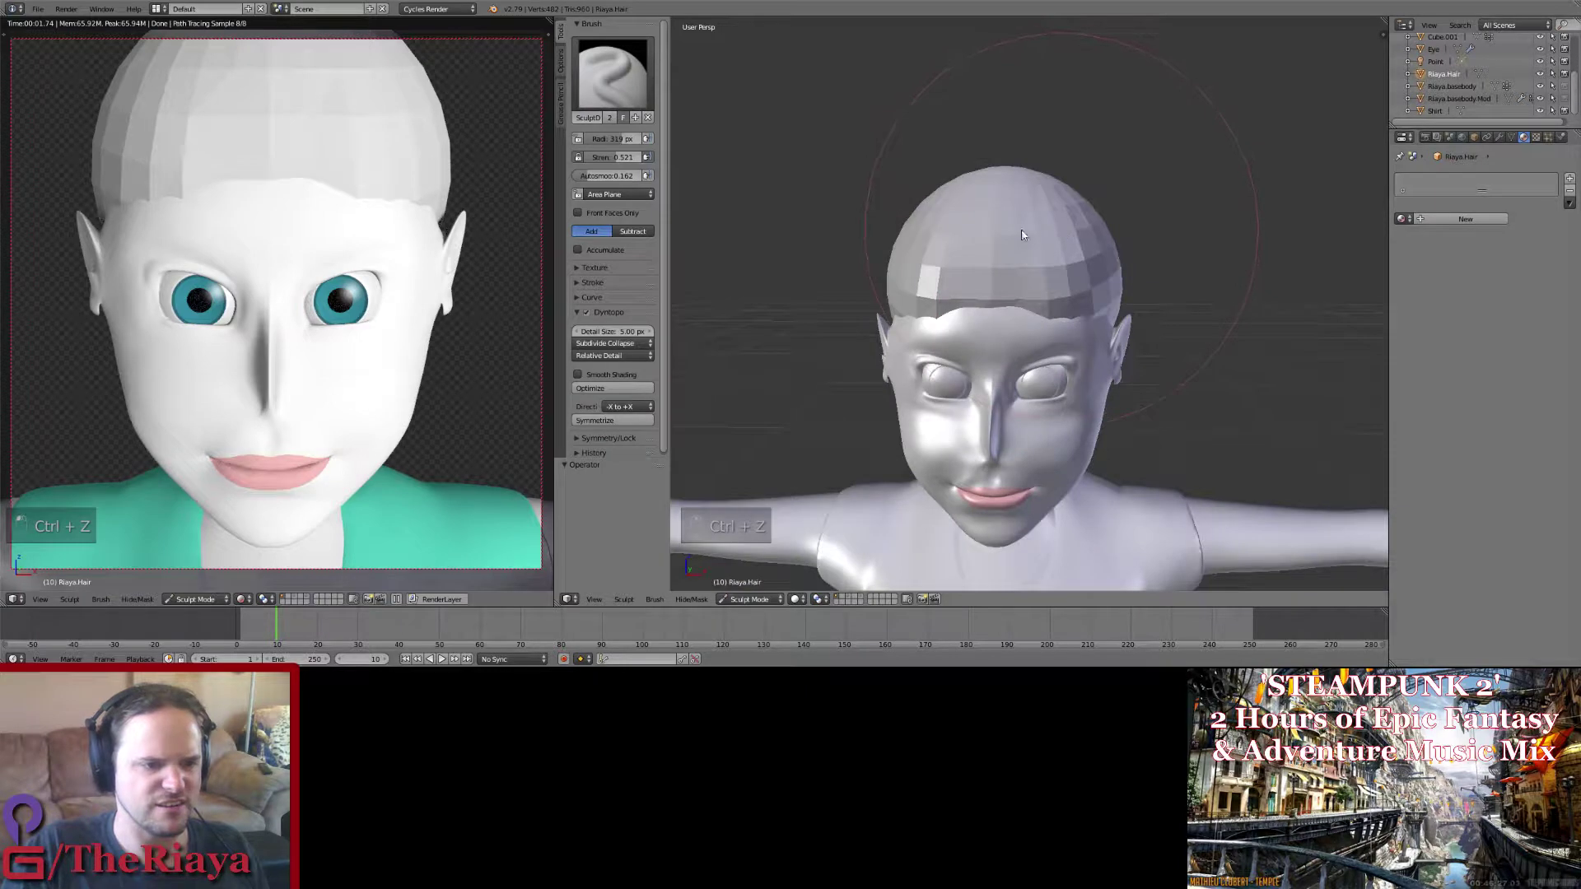
left_click_drag(1024, 235, 1013, 236)
key("ctrl+z")
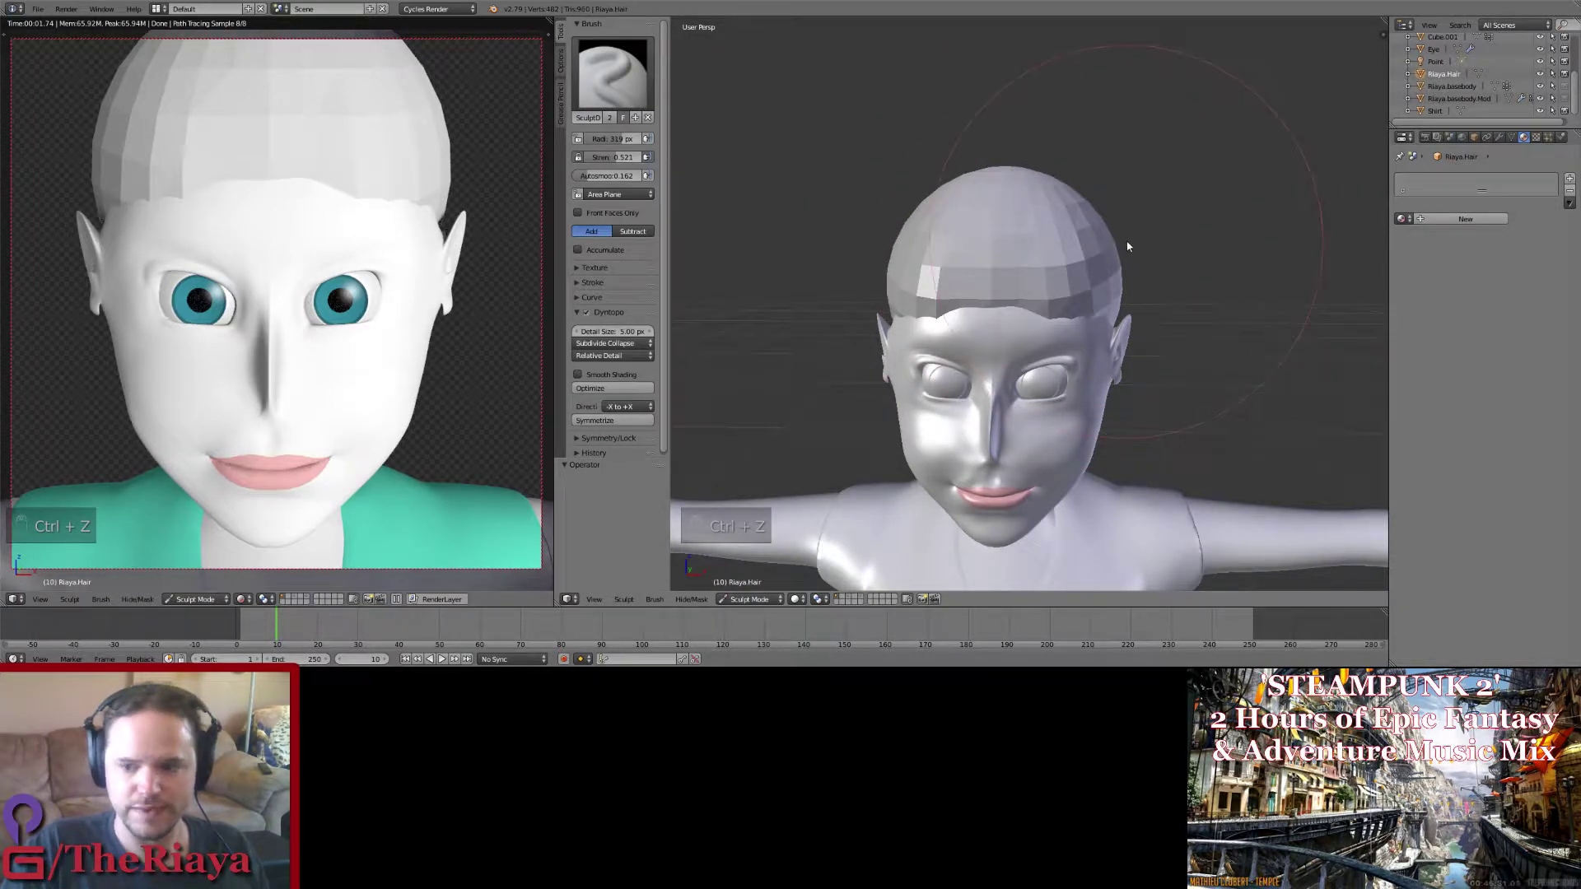
Step: Reduce the SculptDraw brush radius to 97 px and build up a thick rim along the hair's front edge above the forehead
middle_click_drag(1128, 246, 1074, 230)
key("f")
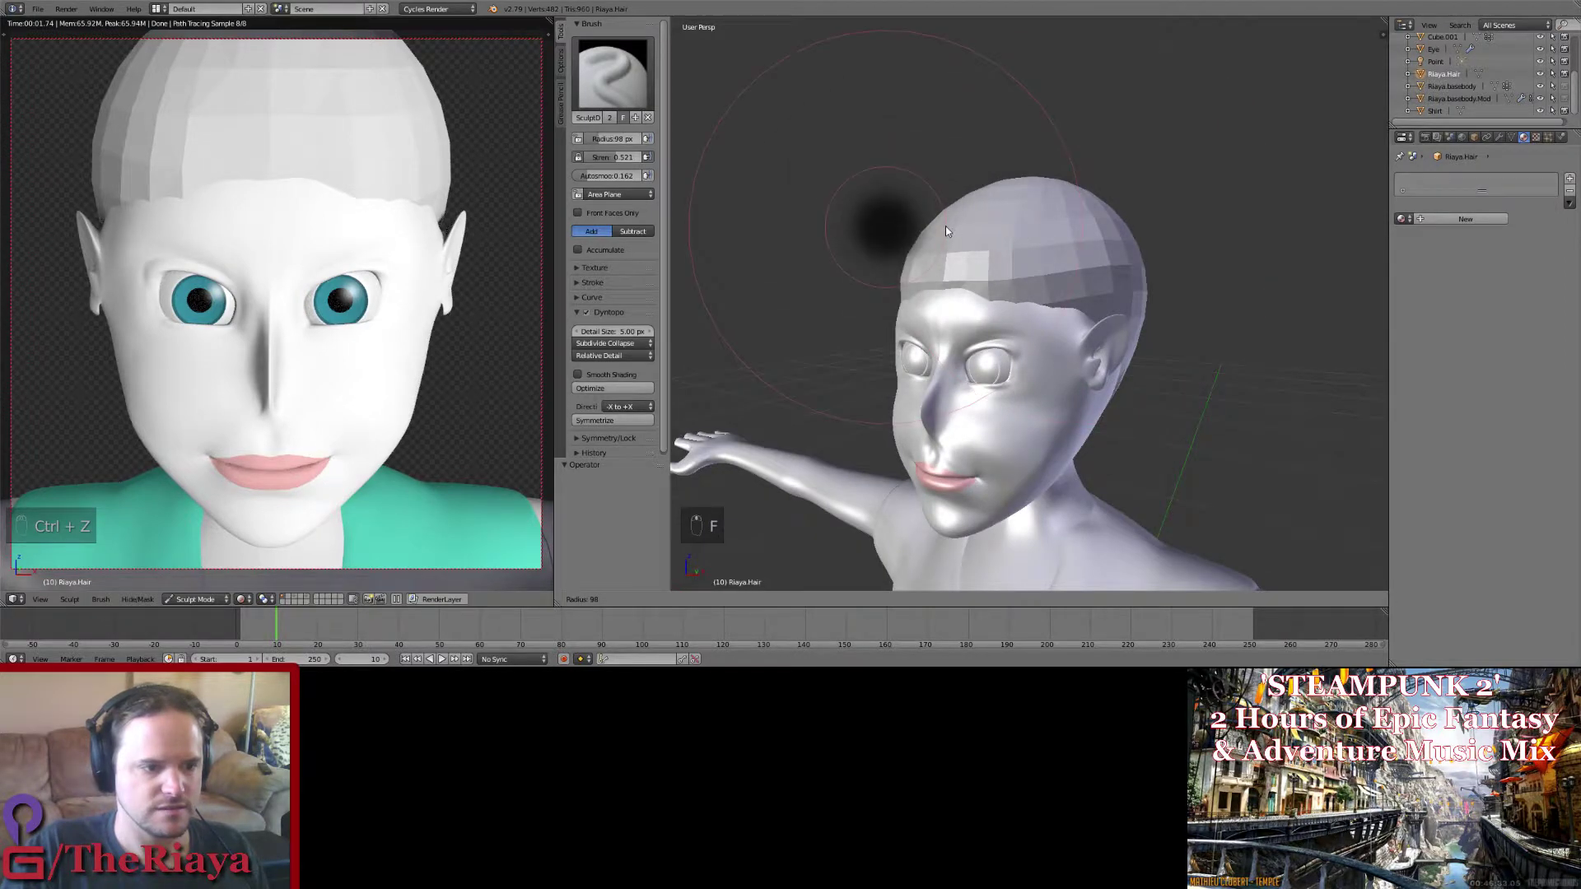
left_click(944, 234)
middle_click_drag(940, 242, 985, 260)
mouse_move(995, 284)
left_mouse_down()
mouse_move(955, 290)
mouse_move(1179, 296)
left_mouse_up()
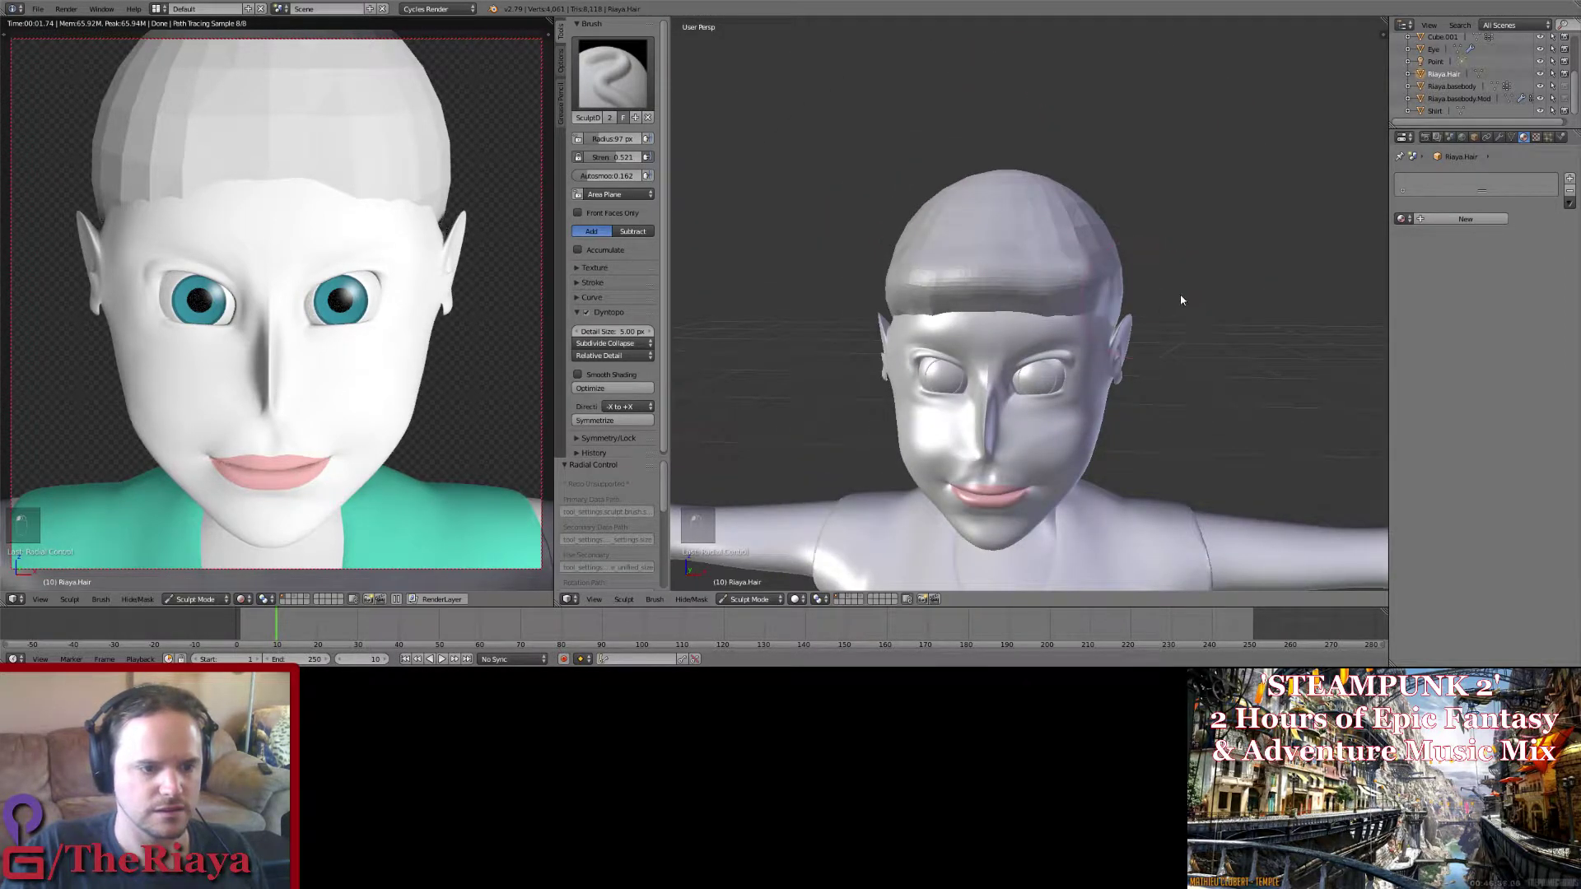
Step: Continue the raised rim along the hair's lower edge, from behind the ears around to the nape
middle_click_drag(1179, 296, 1030, 282)
middle_click_drag(1137, 352, 1059, 349)
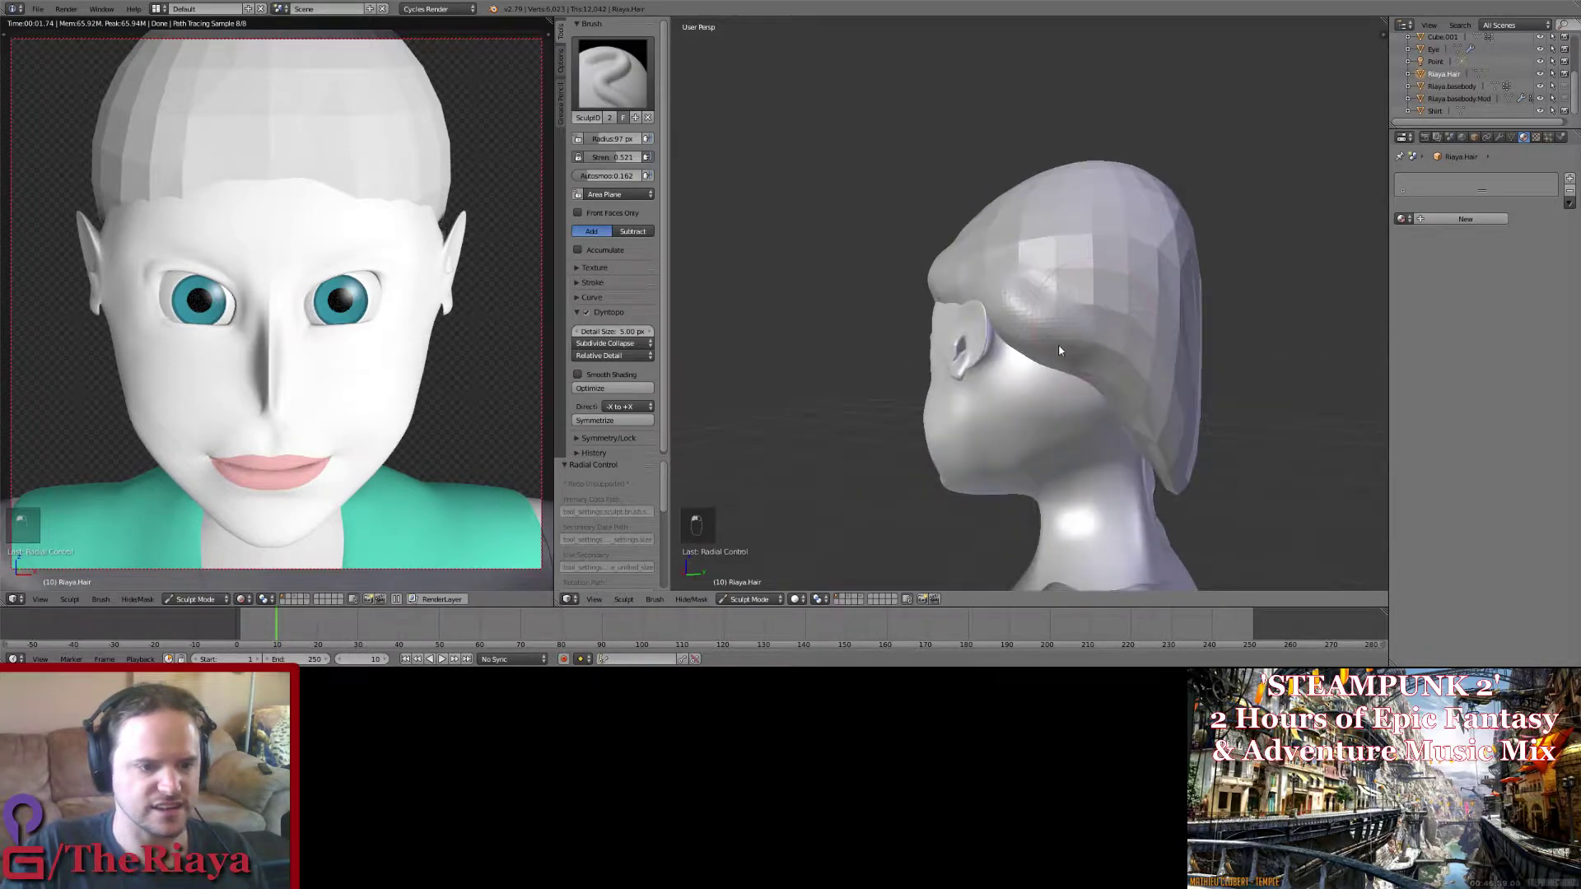
left_click_drag(1059, 350, 1197, 483)
mouse_move(1232, 400)
middle_mouse_down()
mouse_move(1121, 398)
mouse_move(1030, 300)
middle_mouse_up()
left_click_drag(921, 371, 1045, 324)
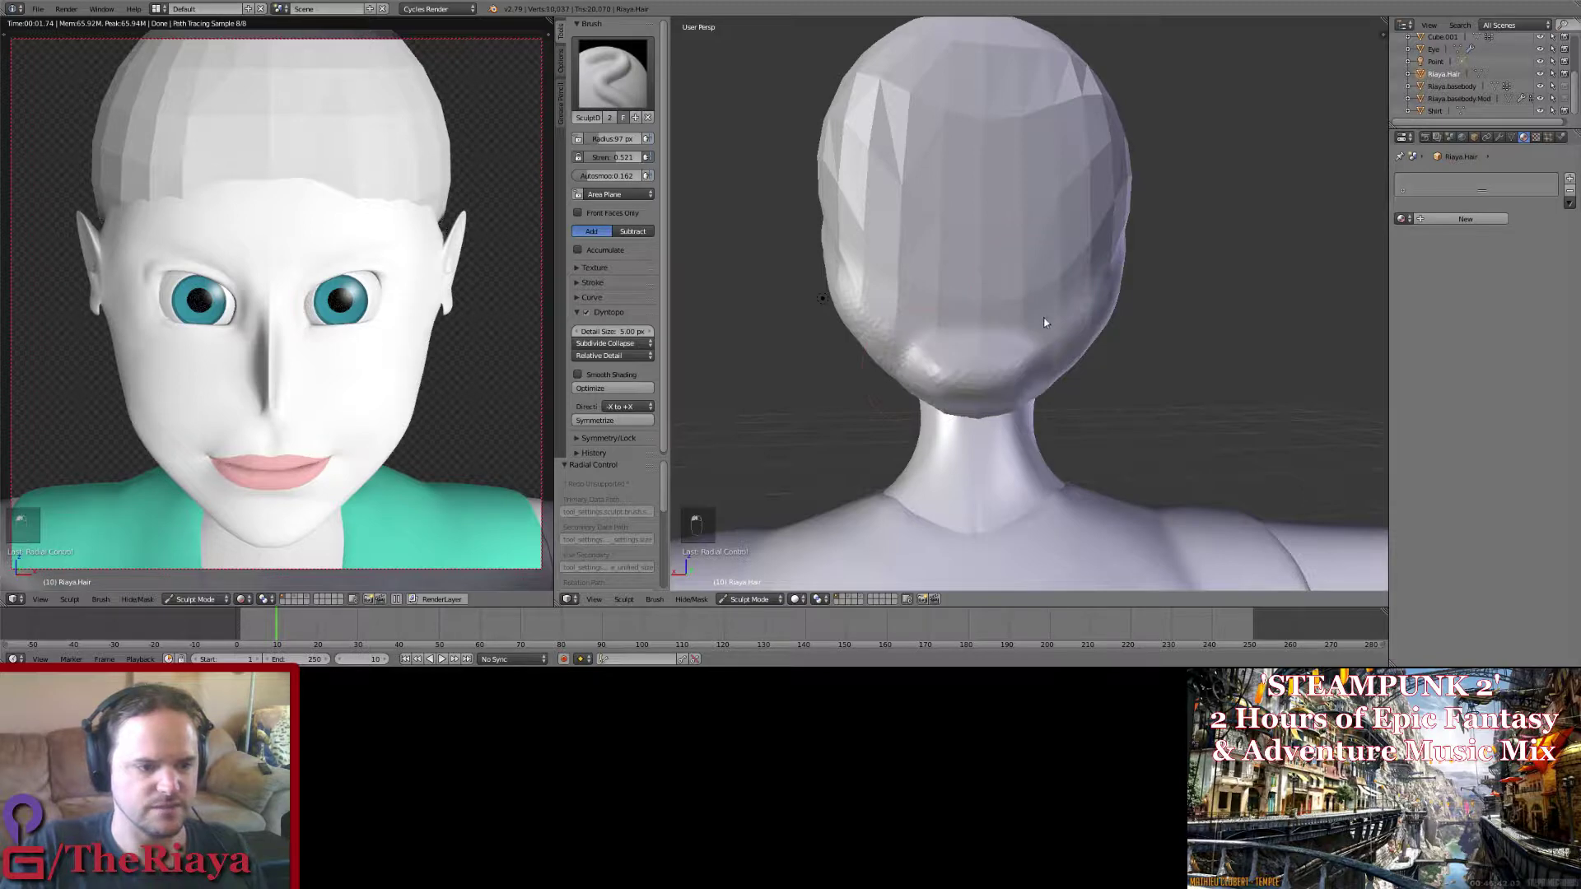
middle_click_drag(1045, 325, 1054, 270)
Step: Set the brush radius to 140 px and strength to 0.121, and softly fill out the sides and back of the hair
middle_click_drag(1096, 208, 1030, 197)
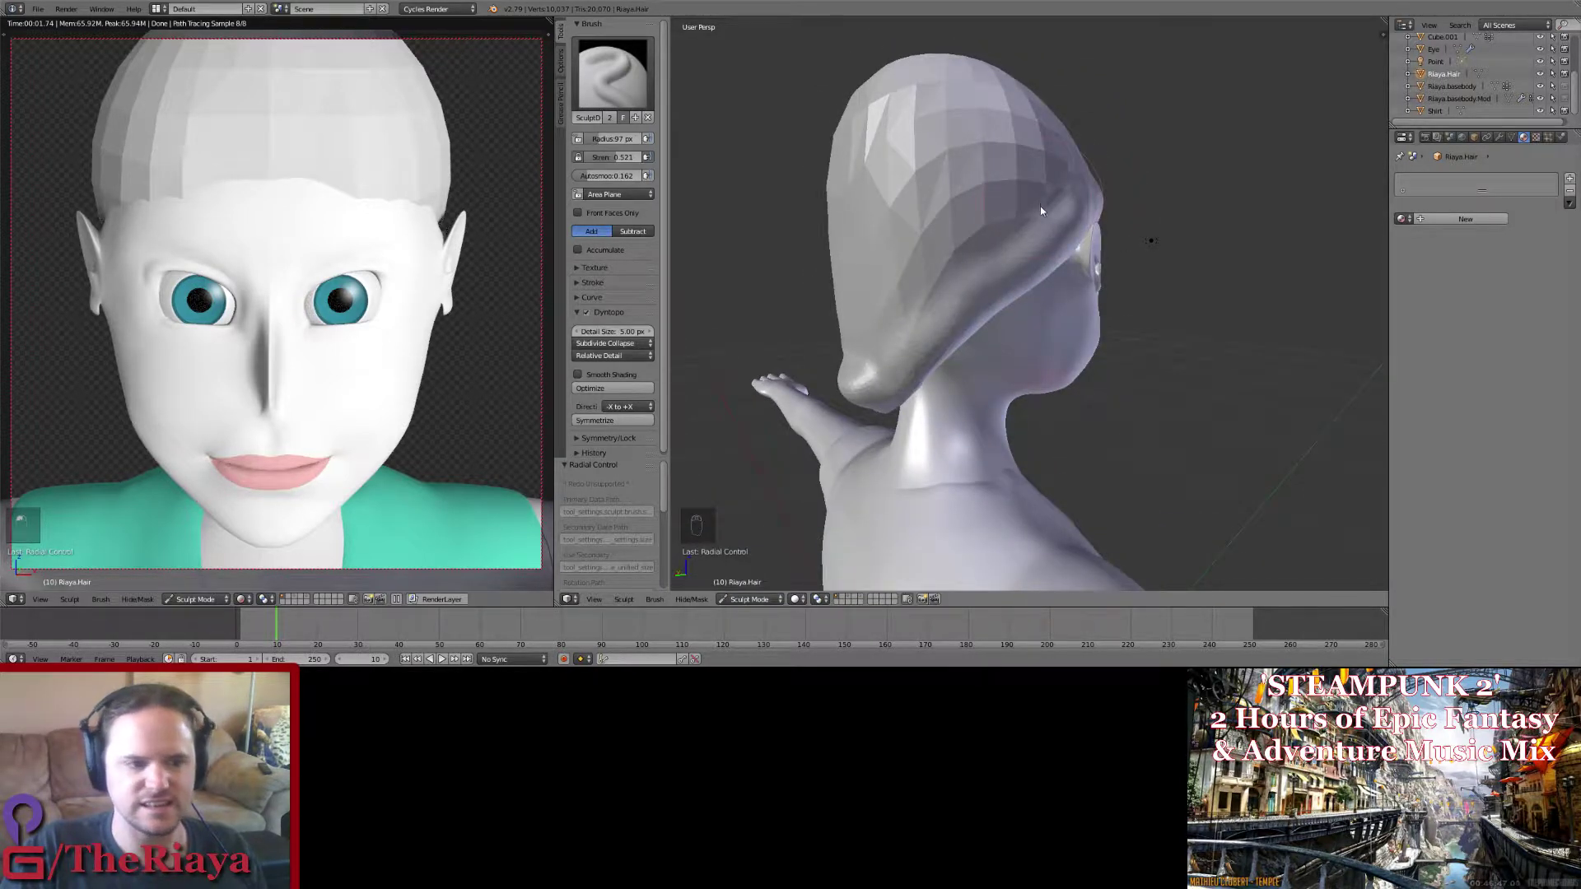
key("f")
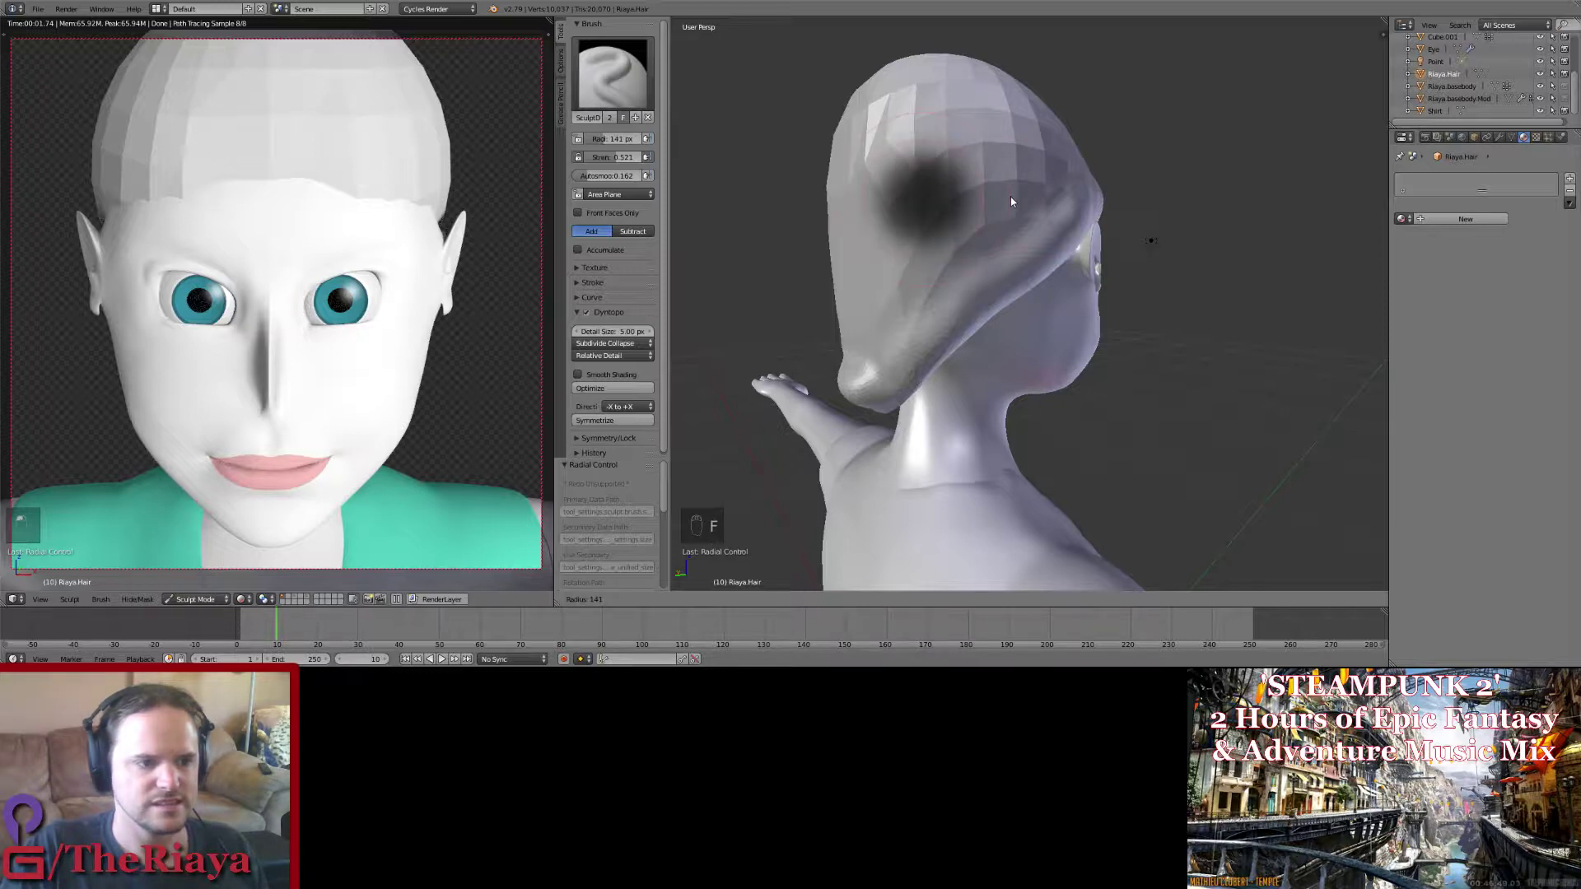
left_click(1010, 196)
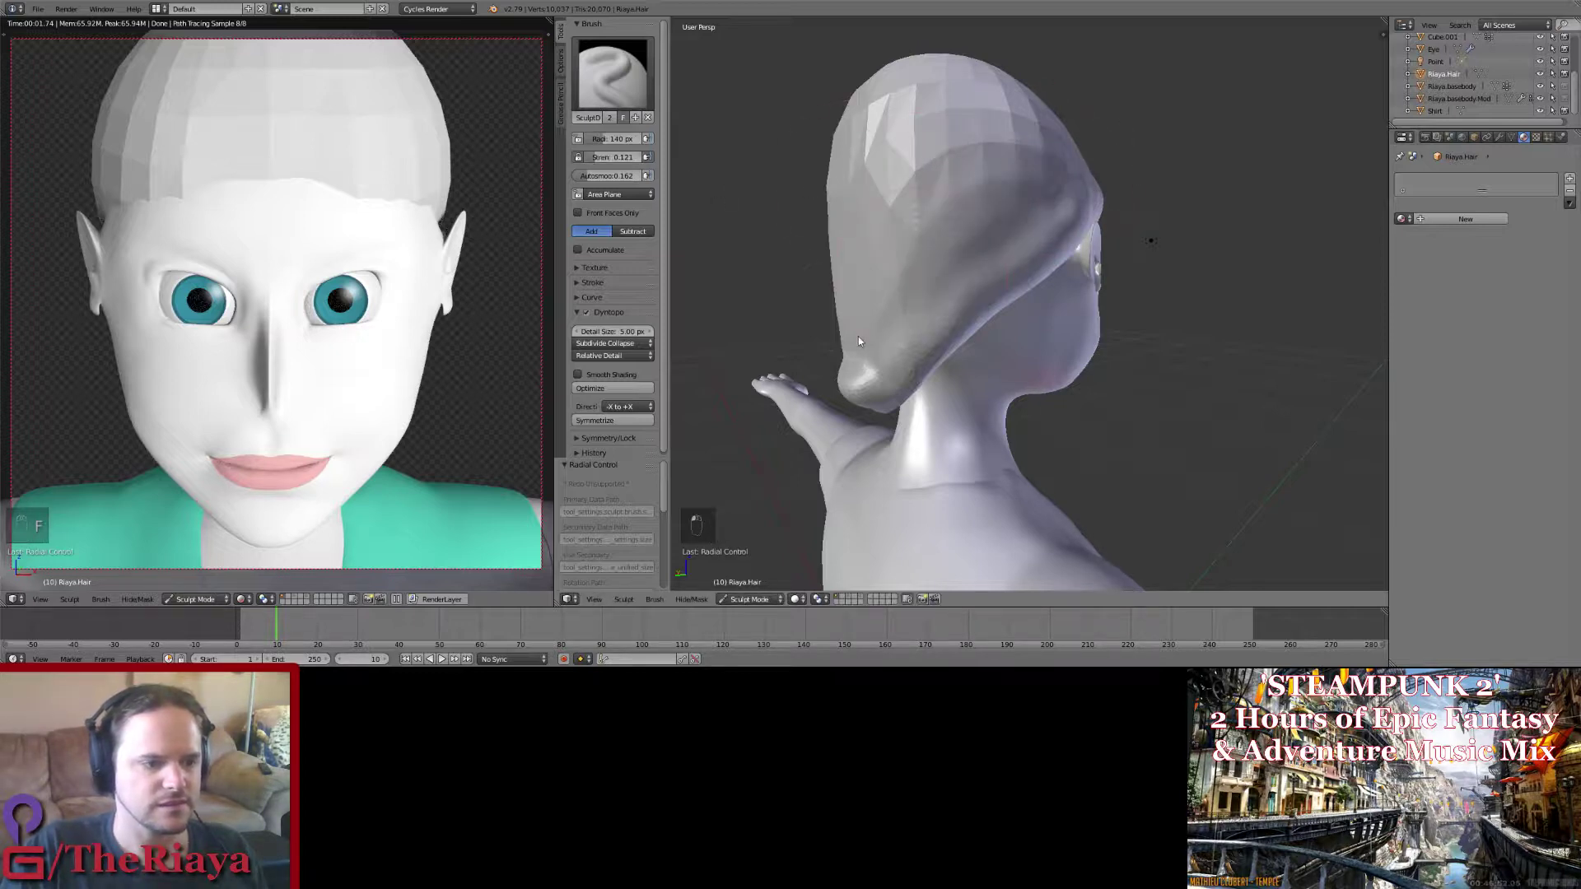
middle_click_drag(858, 336, 947, 247)
left_click_drag(1026, 175, 825, 255)
middle_click_drag(826, 254, 972, 214)
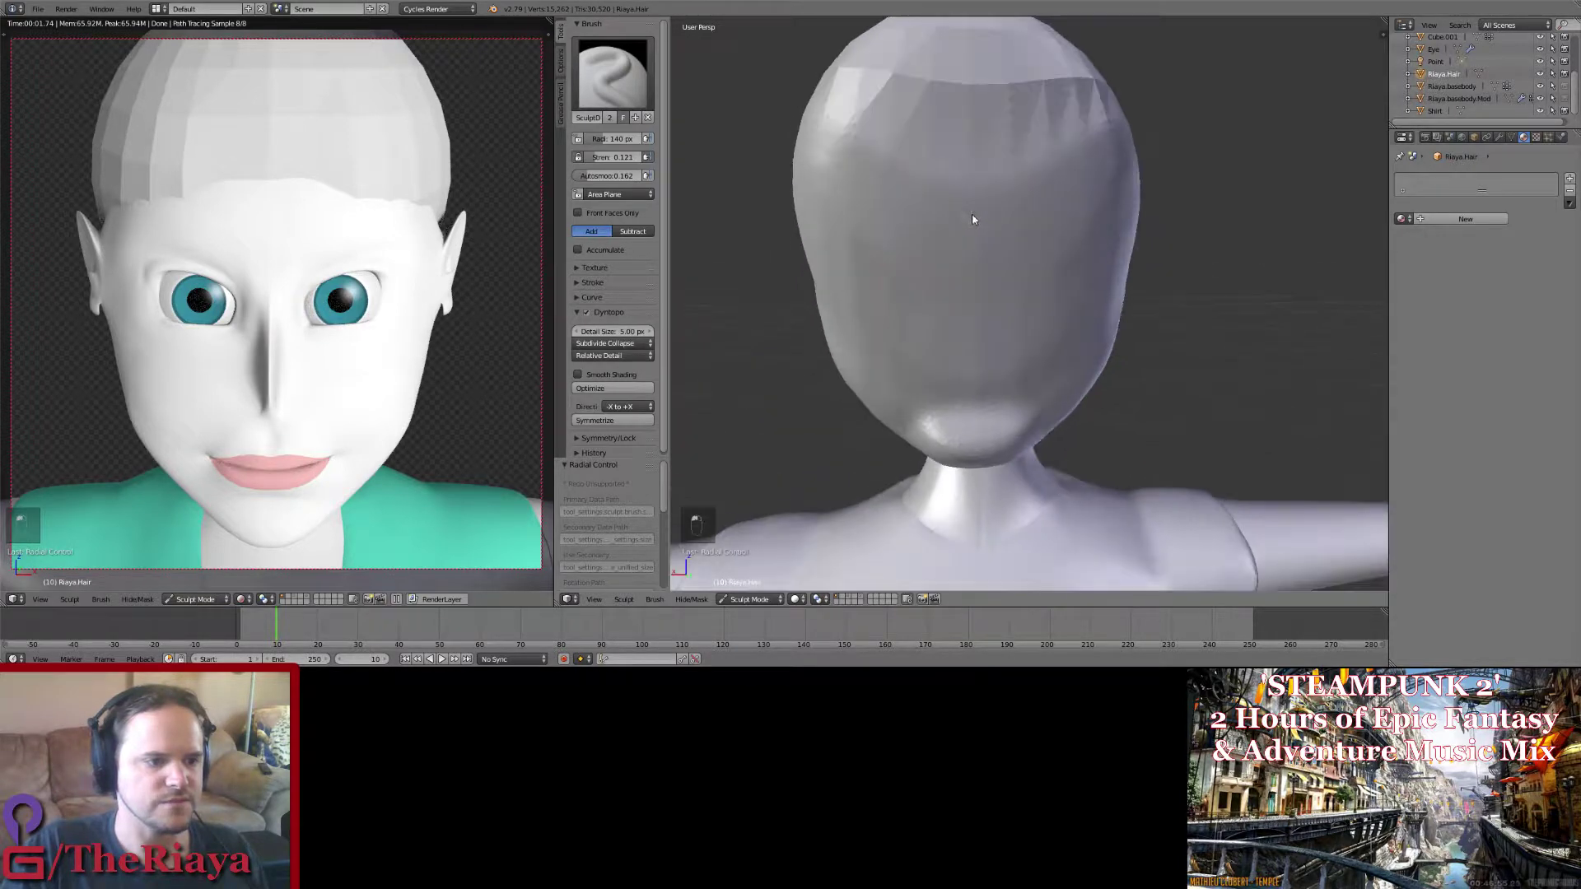
left_click_drag(850, 112, 1050, 191)
Step: Build up the faceted upper back and crown of the hair with light SculptDraw strokes
scroll(1053, 189, "down", 1)
mouse_move(1054, 188)
middle_mouse_down()
mouse_move(1064, 219)
mouse_move(1039, 234)
middle_mouse_up()
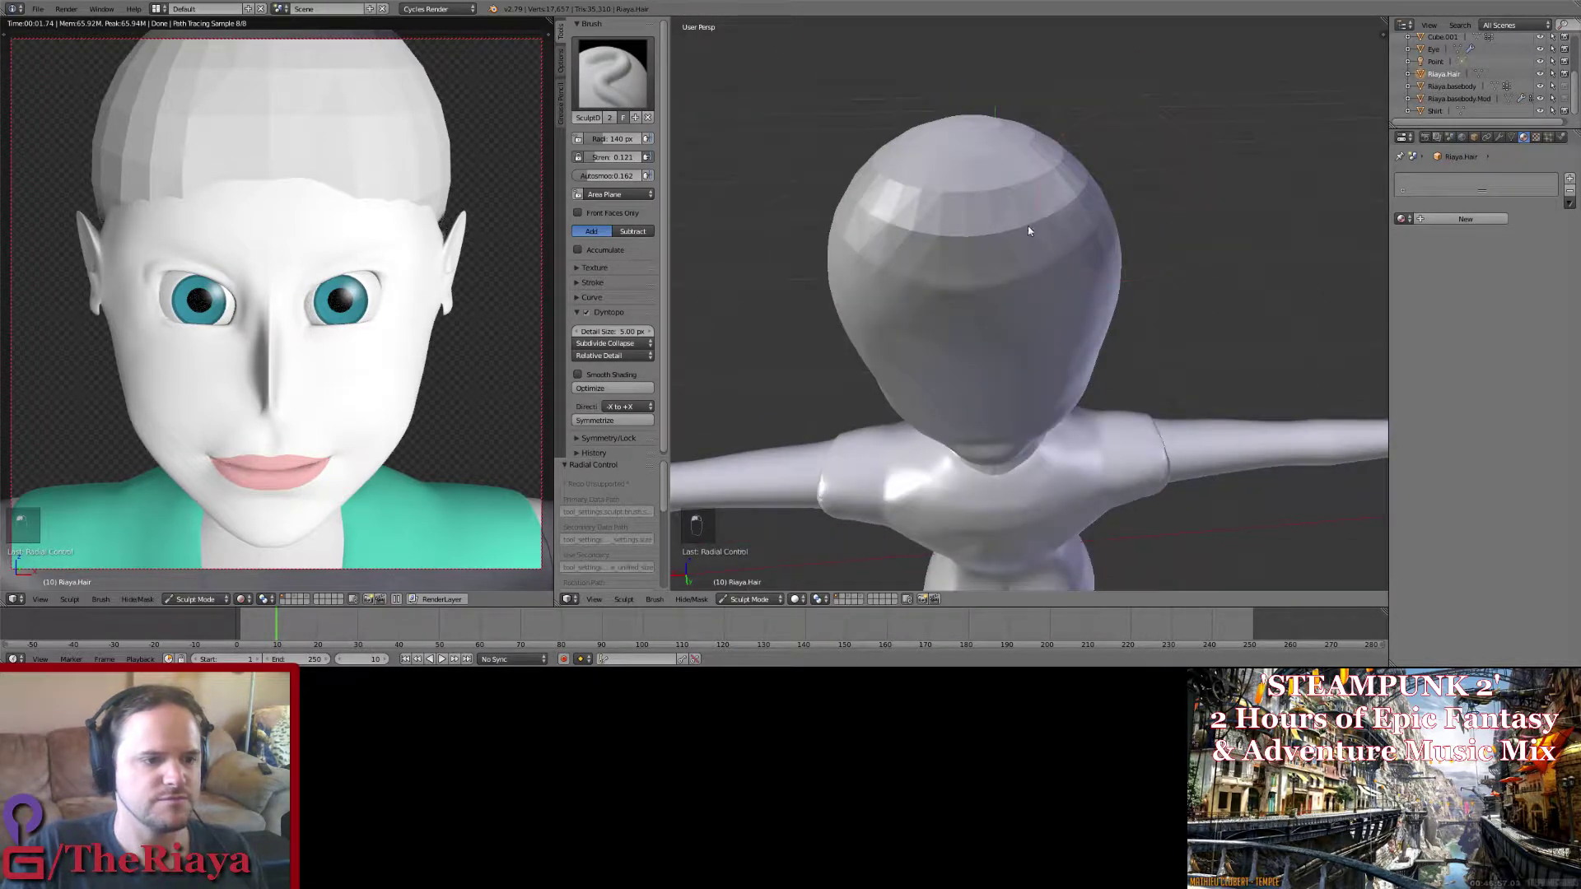
left_click_drag(1027, 226, 851, 262)
middle_click_drag(853, 265, 1177, 230)
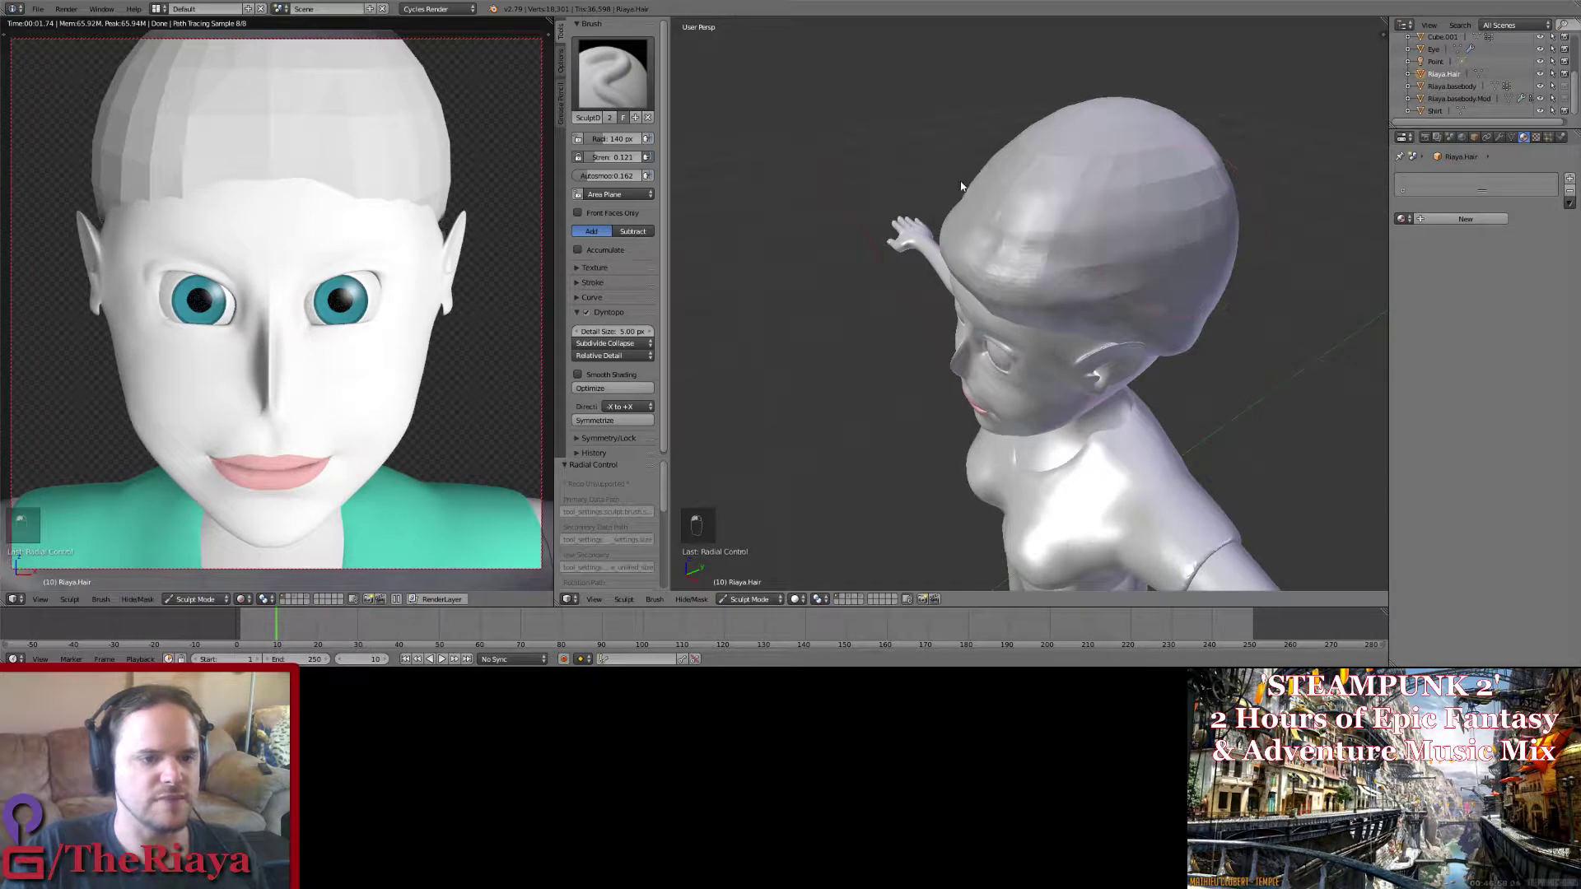
middle_click_drag(1037, 214, 1180, 254)
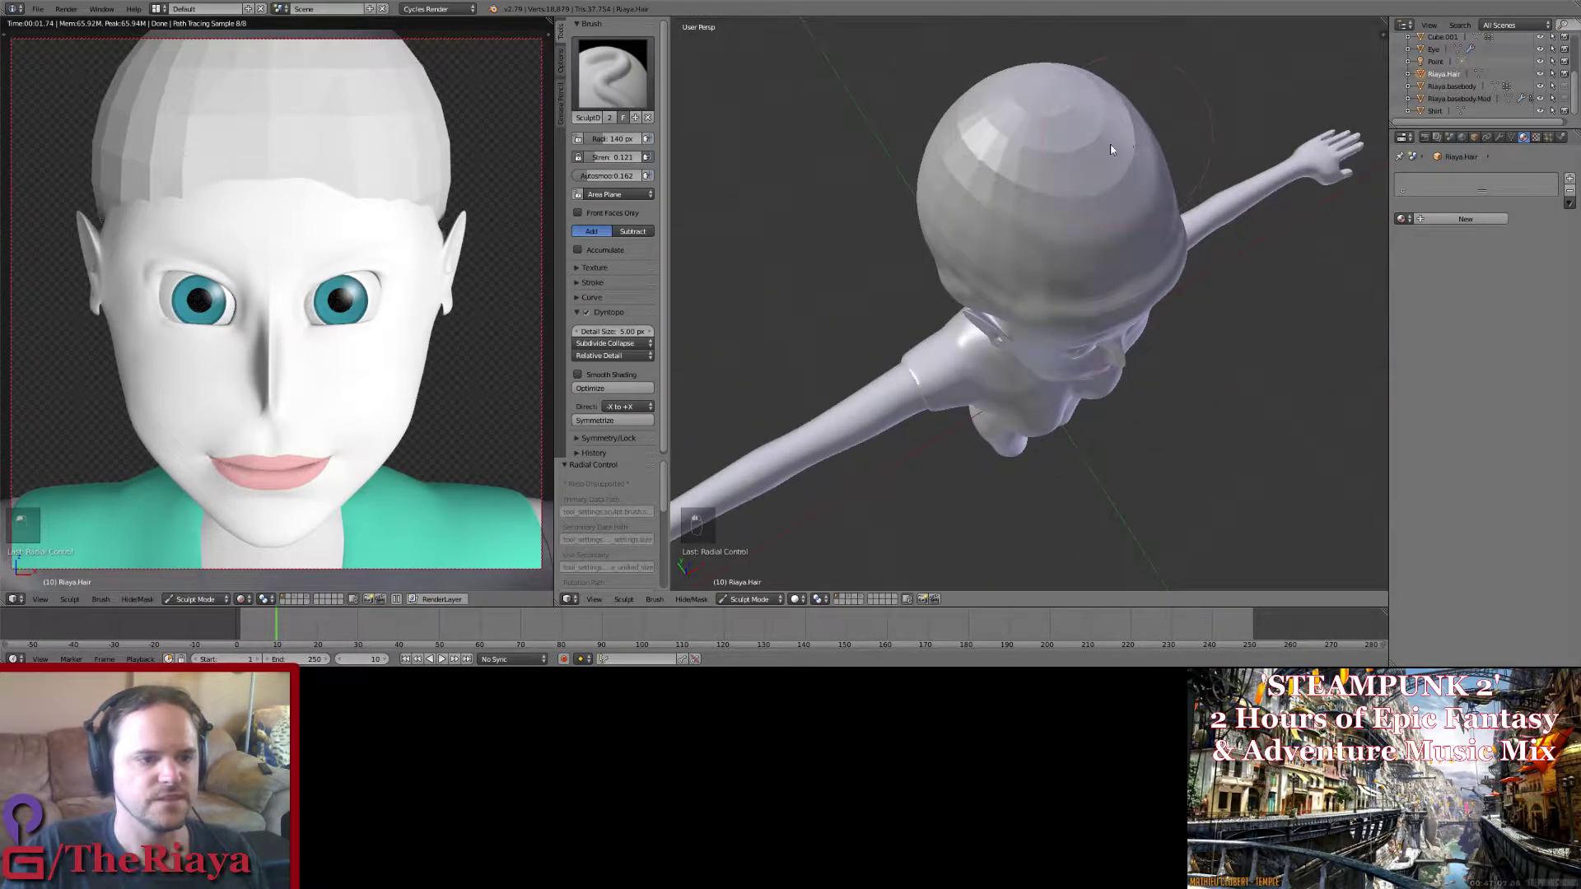
left_click_drag(1111, 149, 1003, 139)
Step: Refine the hair's surface with another light stroke, check it from several angles and save the file
middle_click_drag(1005, 155, 1118, 235)
left_click_drag(913, 281, 984, 276)
mouse_move(984, 276)
middle_mouse_down()
mouse_move(1014, 209)
mouse_move(970, 175)
middle_mouse_up()
middle_click_drag(1058, 258, 857, 219)
middle_click_drag(1013, 259, 963, 257)
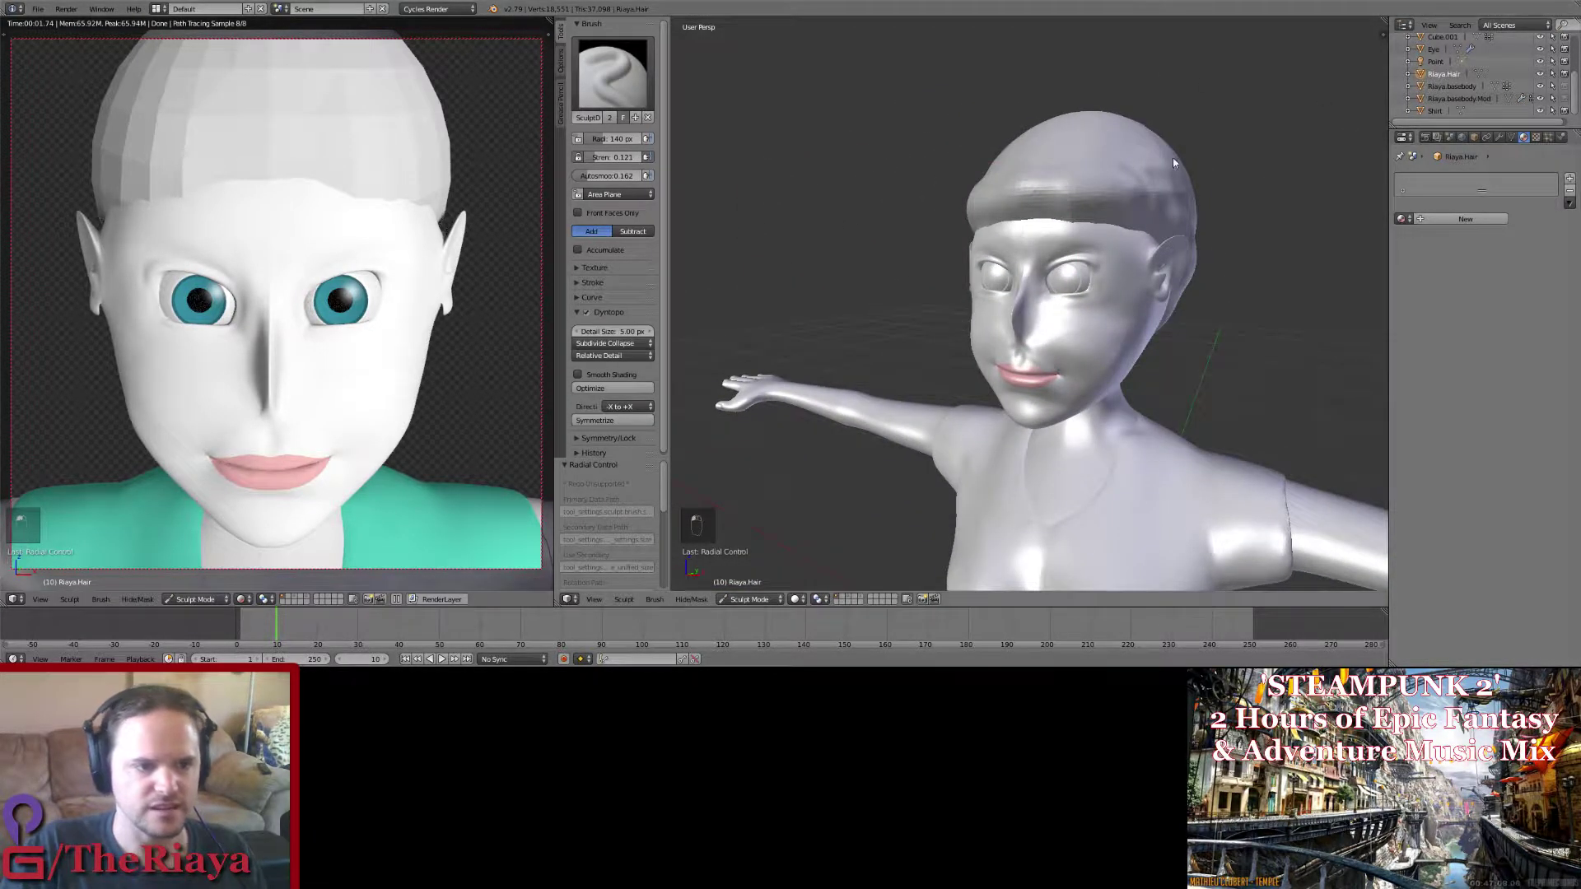
key("ctrl+s")
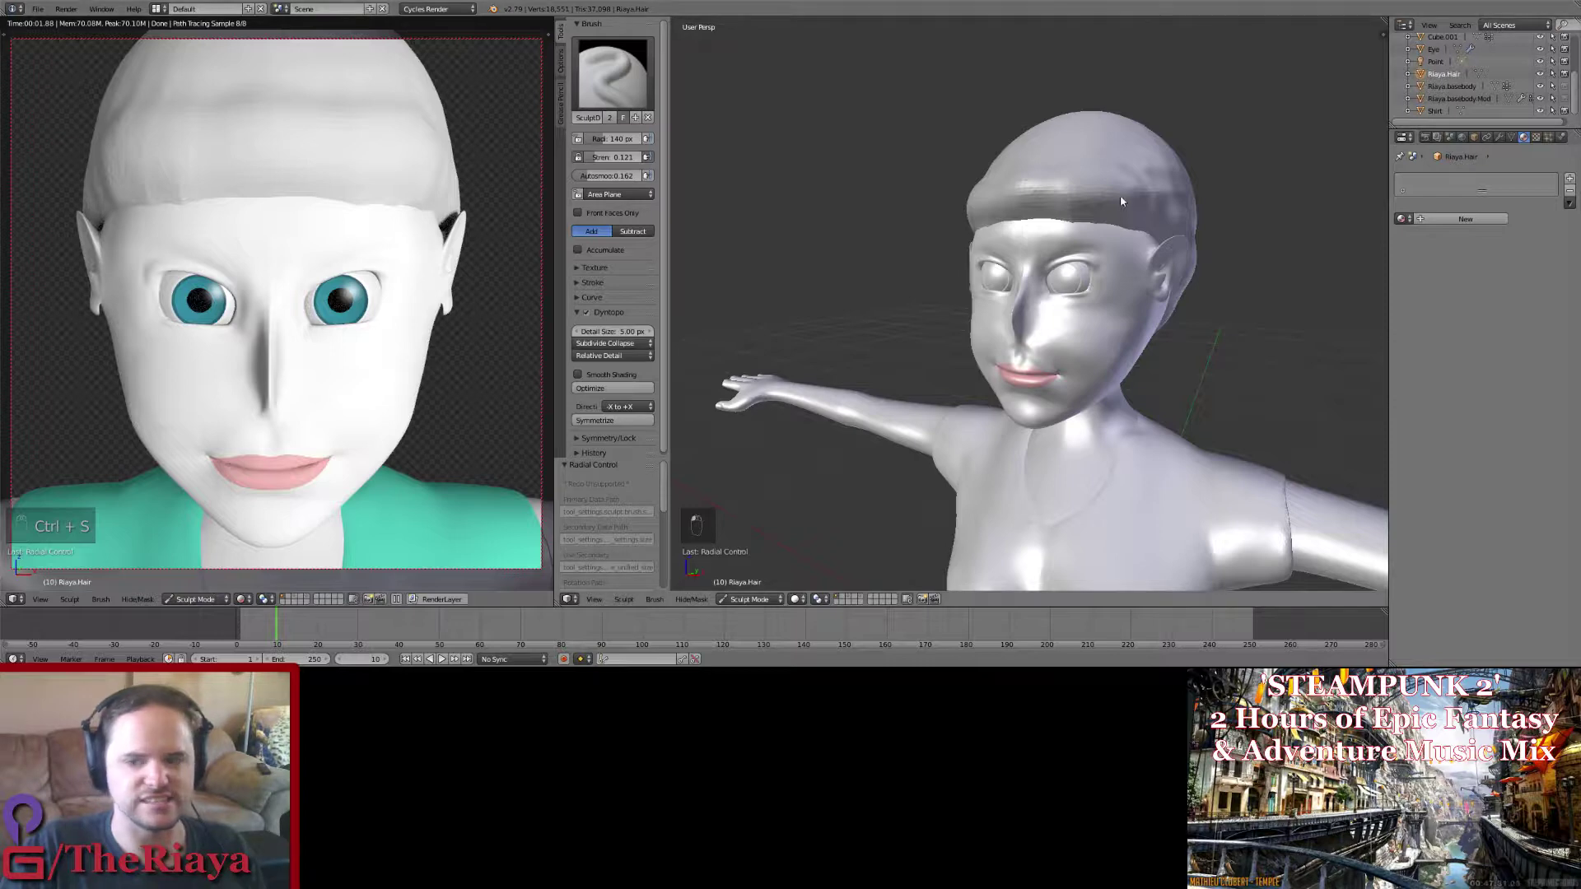
Step: Add volume to the side of the hair above the ear, blending it into the front rim
scroll(1126, 210, "up", 2)
scroll(1127, 210, "down", 2)
middle_click_drag(1127, 210, 1006, 247)
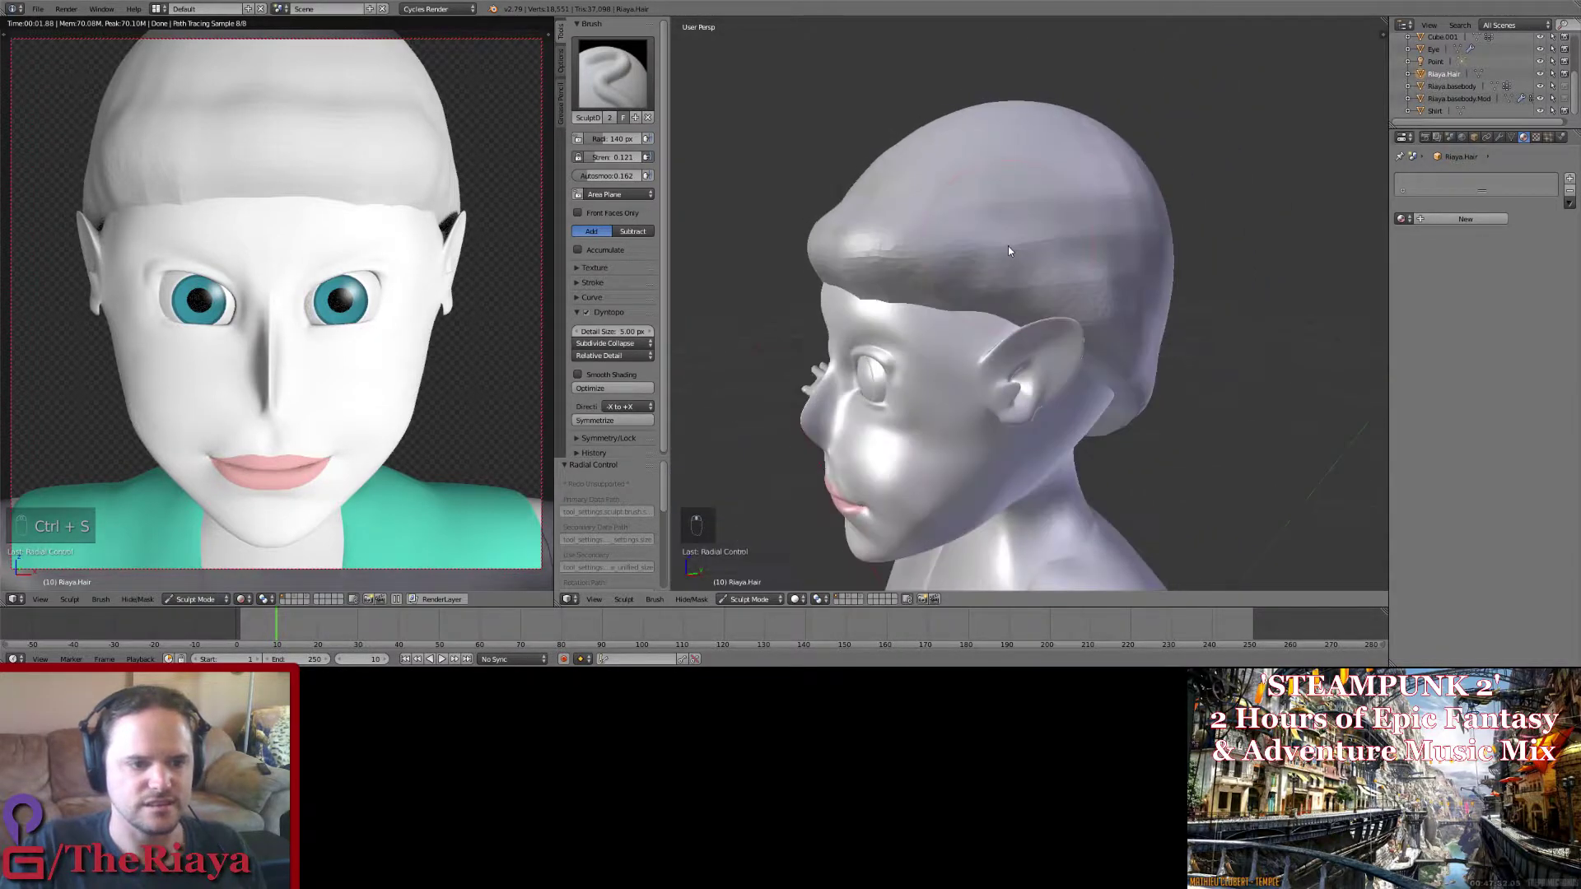
left_click_drag(1065, 237, 1011, 242)
middle_click_drag(1011, 242, 1108, 234)
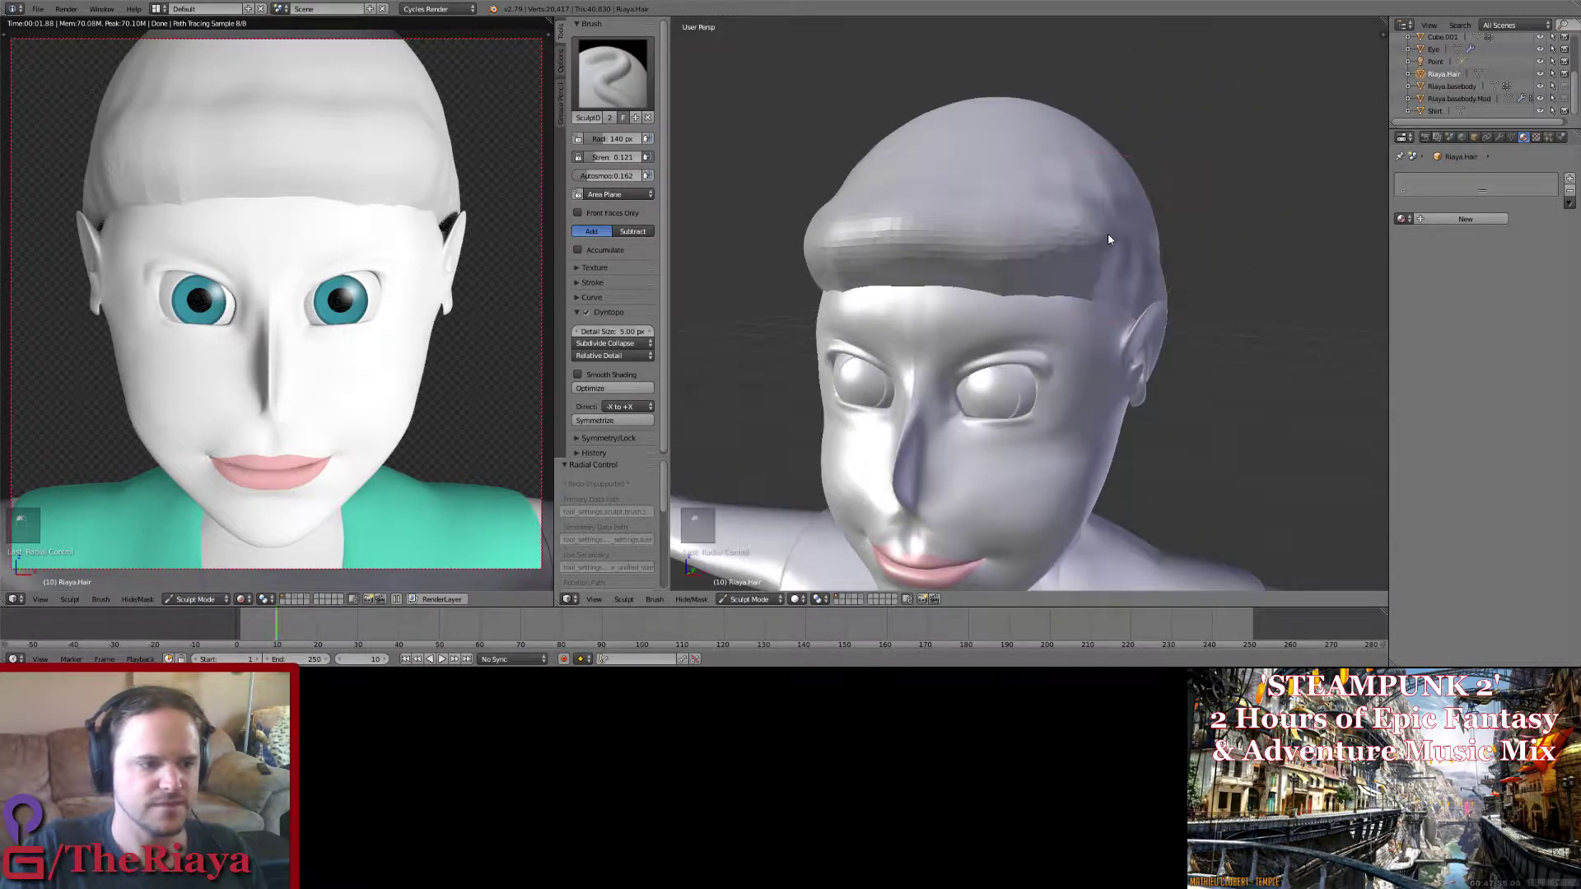
Step: Try to pull the front rim of the hair down over the forehead with the Grab brush, and undo it
left_click(619, 82)
left_click(904, 141)
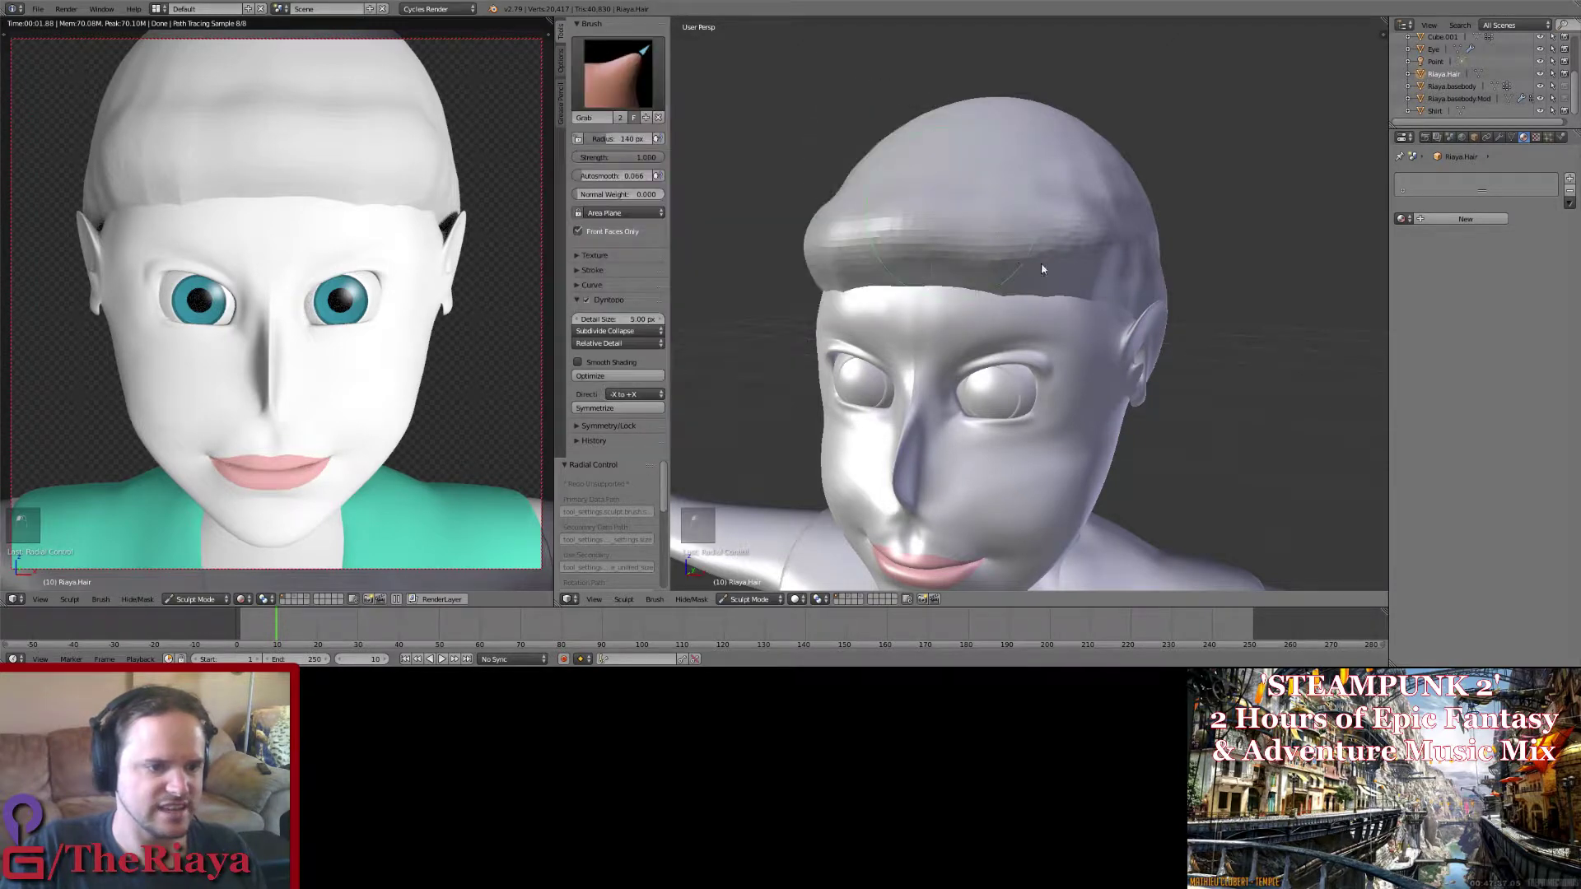
left_click_drag(1018, 260, 1016, 294)
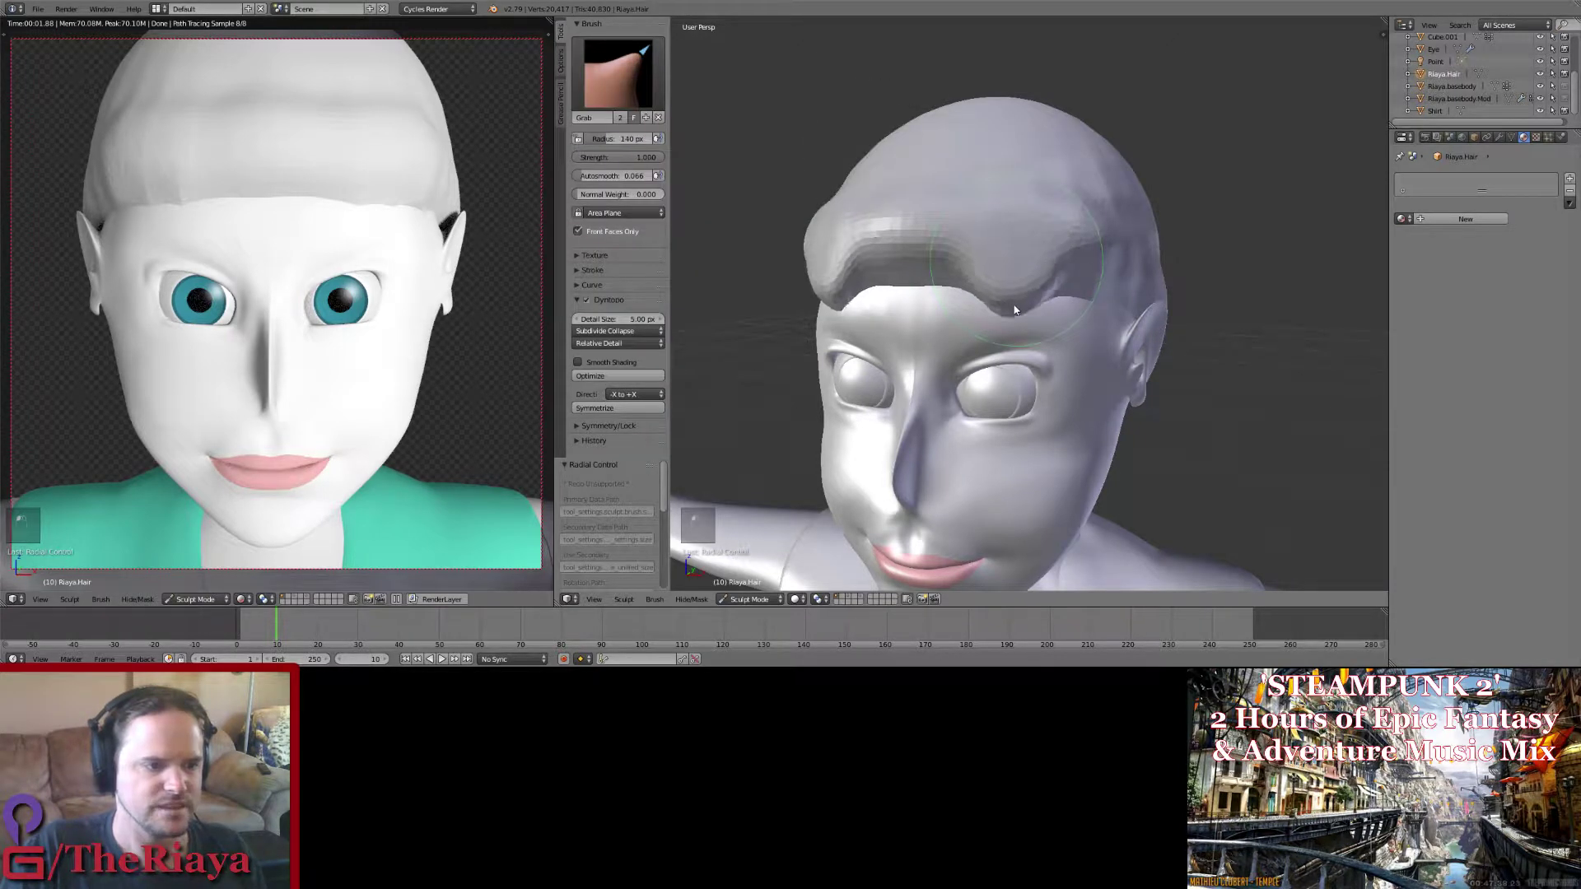
key("ctrl+z")
Step: Flatten the bulging front rim and temple of the hair with Scrape brush strokes at strength 0.194
middle_click_drag(1018, 301, 1041, 304)
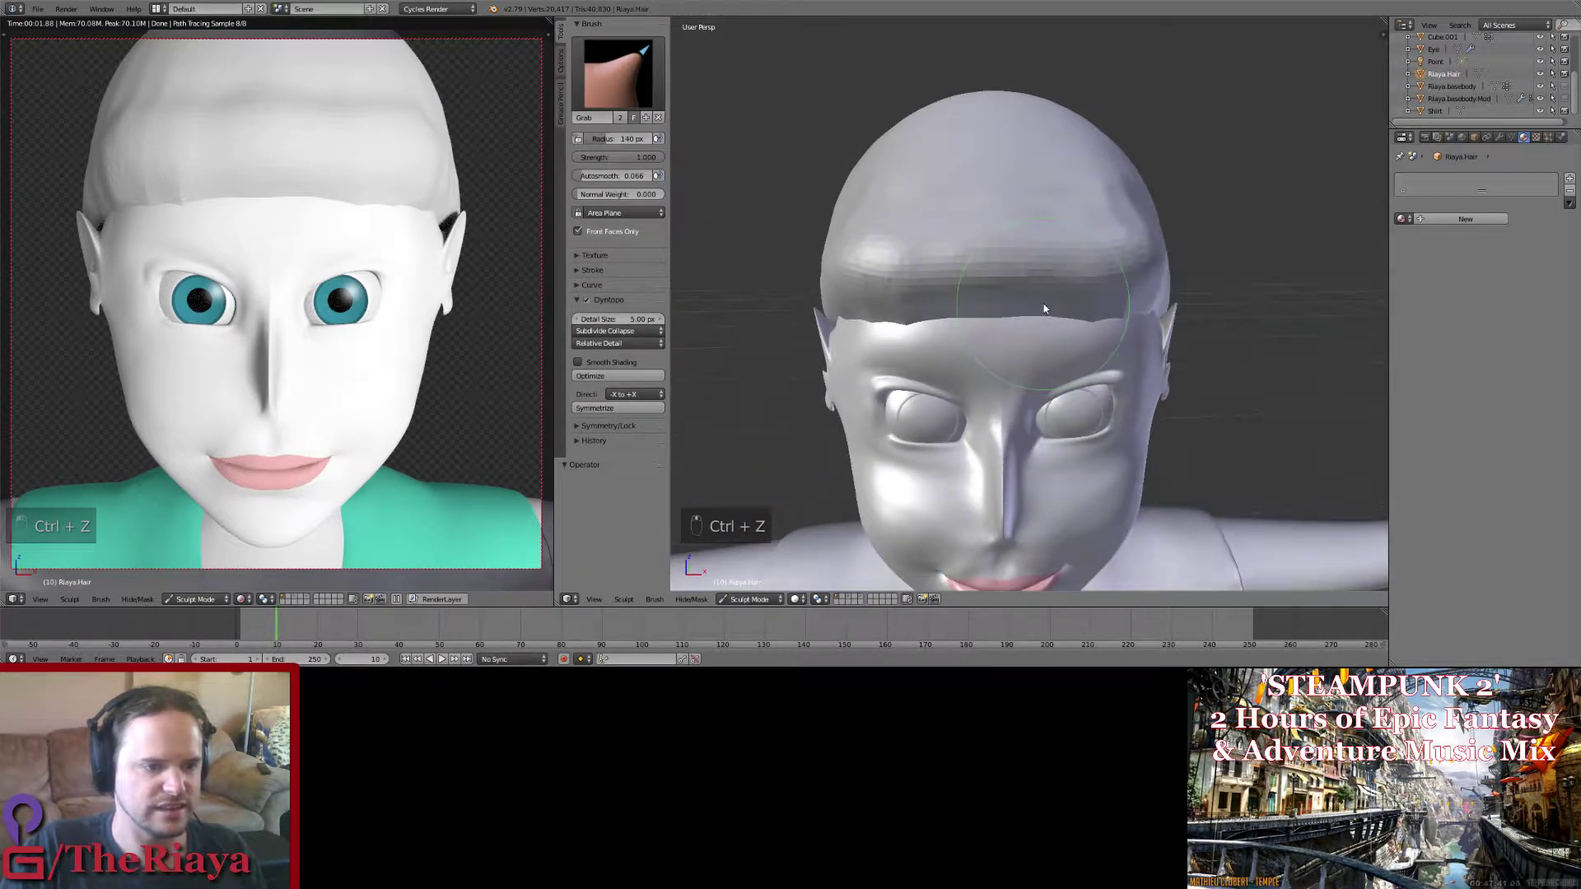
left_click(617, 74)
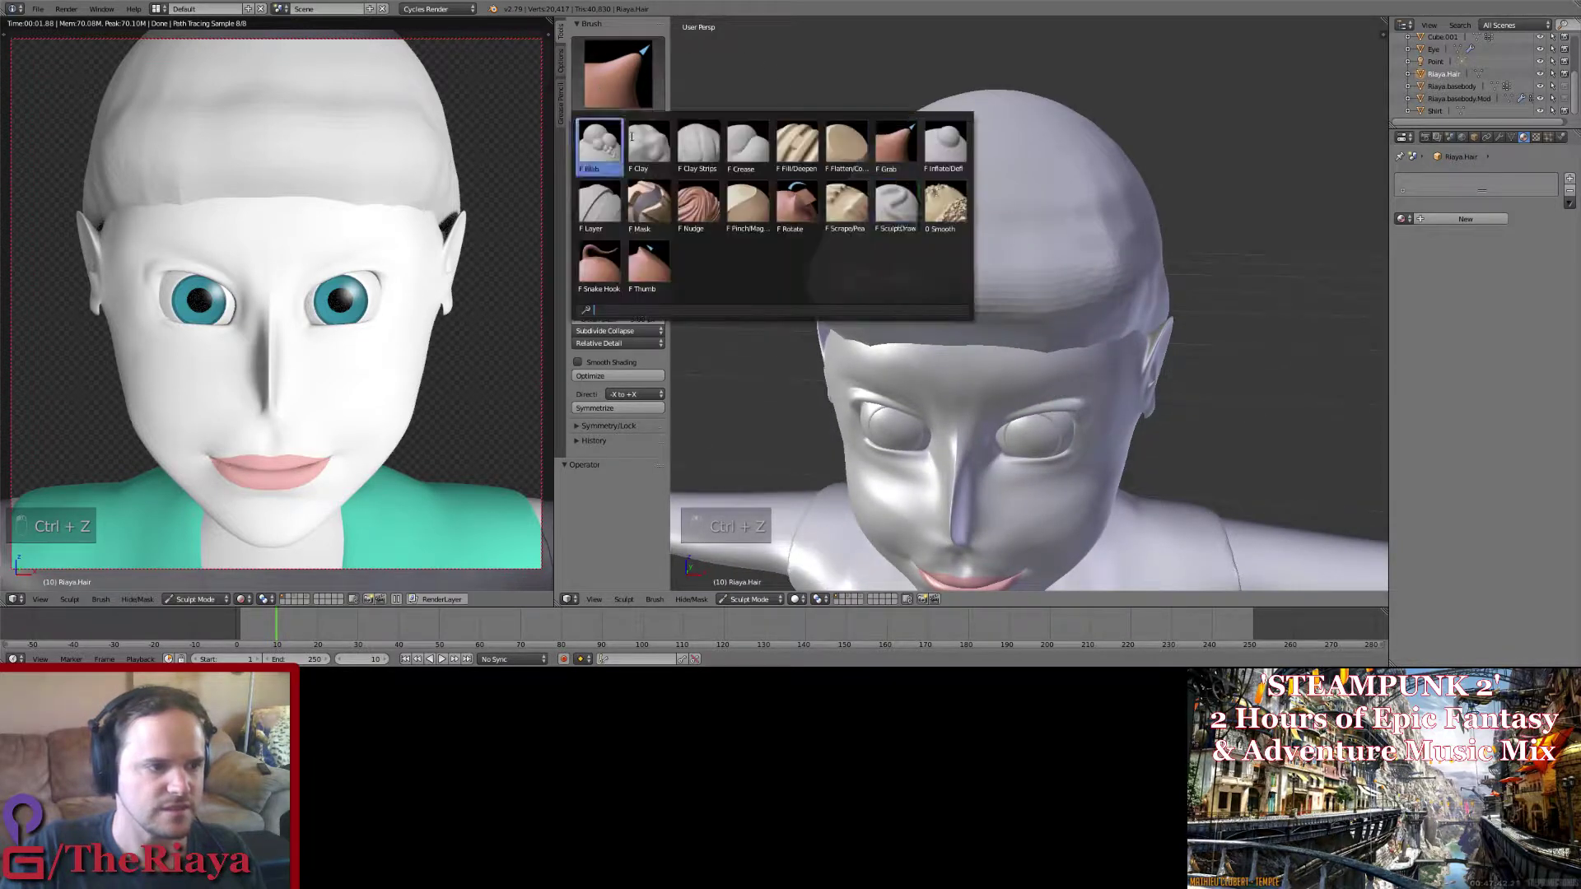
left_click(848, 206)
mouse_move(855, 282)
left_mouse_down()
mouse_move(1085, 280)
mouse_move(789, 245)
mouse_move(869, 262)
mouse_move(762, 313)
mouse_move(1130, 315)
mouse_move(856, 296)
mouse_move(851, 272)
left_mouse_up()
middle_click_drag(851, 272, 876, 295)
left_click_drag(825, 293, 871, 287)
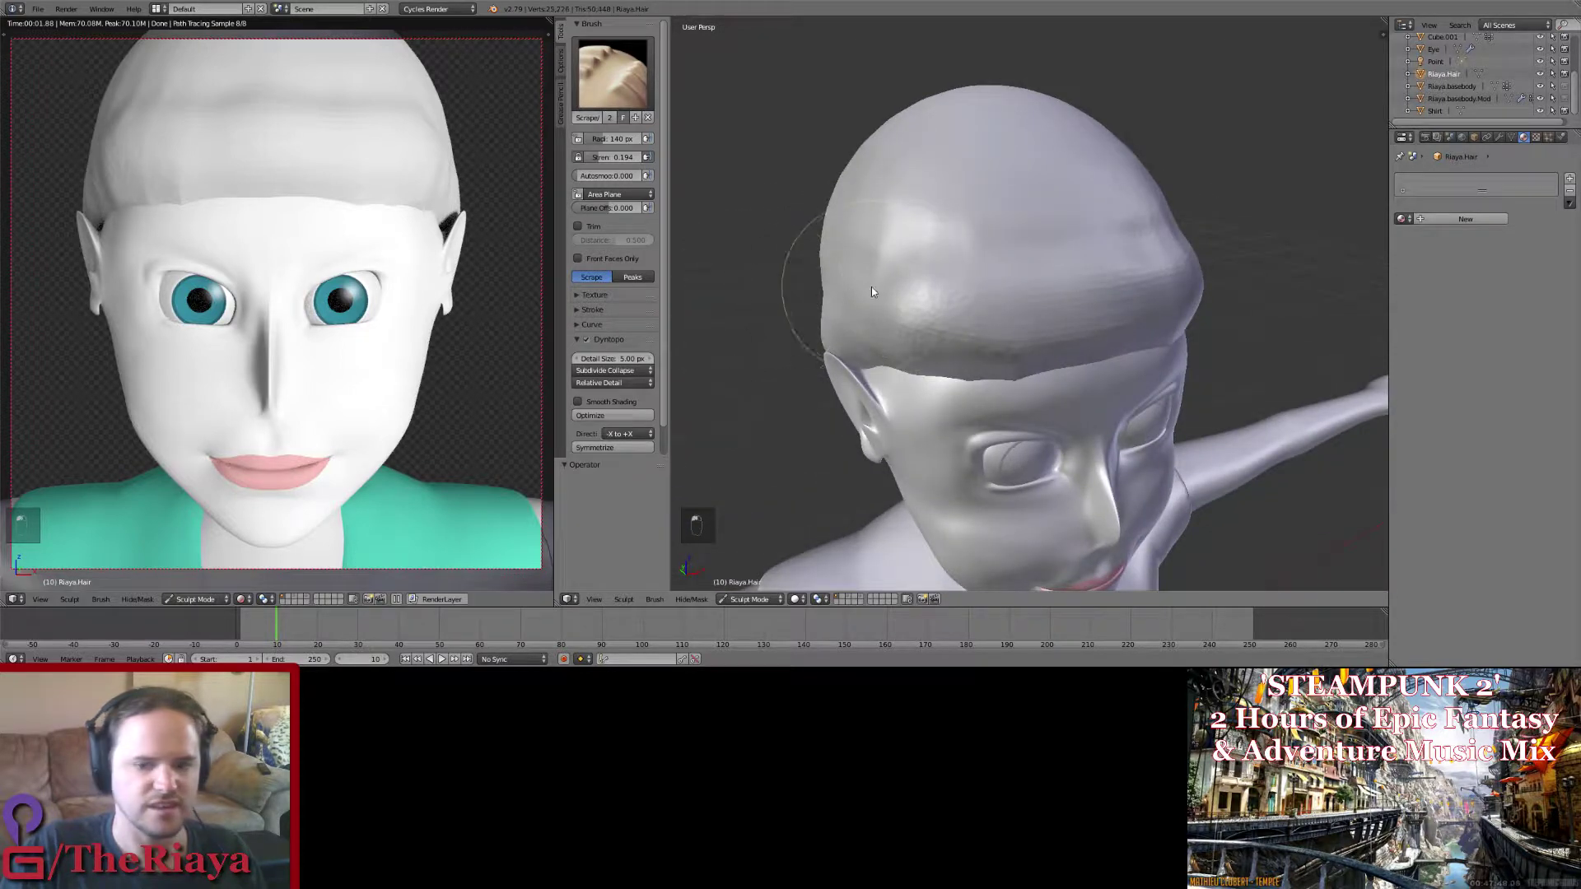
mouse_move(872, 287)
middle_mouse_down()
mouse_move(902, 288)
mouse_move(863, 301)
mouse_move(896, 289)
middle_mouse_up()
Step: Set the Scrape strength to 0.571 and even out the hair from the front rim over the crown and sides
key("shift+f")
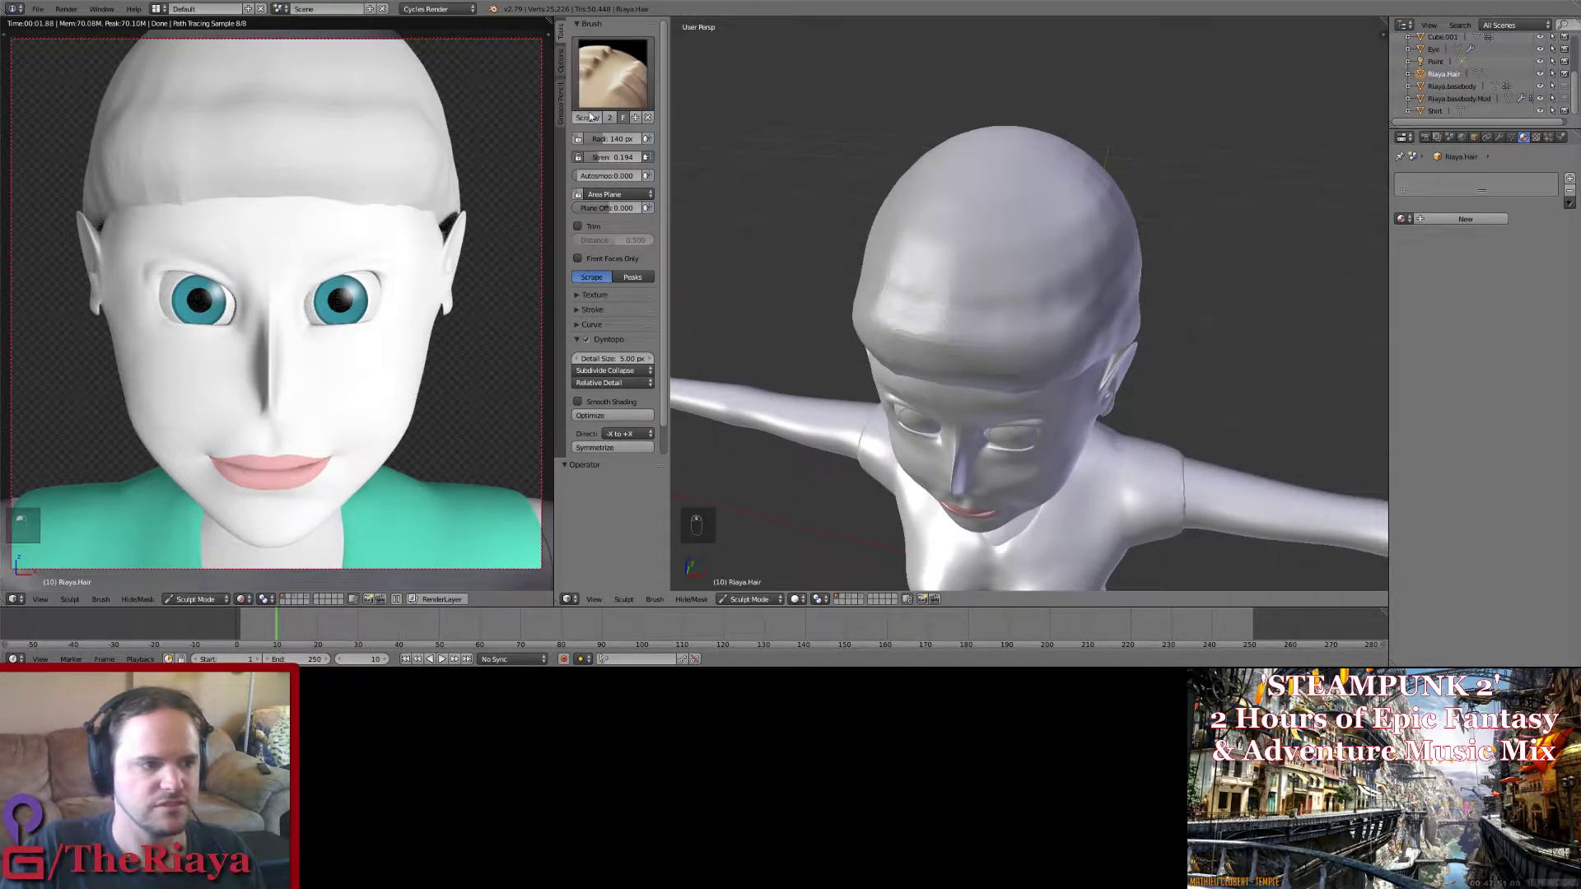
left_click(978, 232)
middle_click_drag(978, 231, 933, 243)
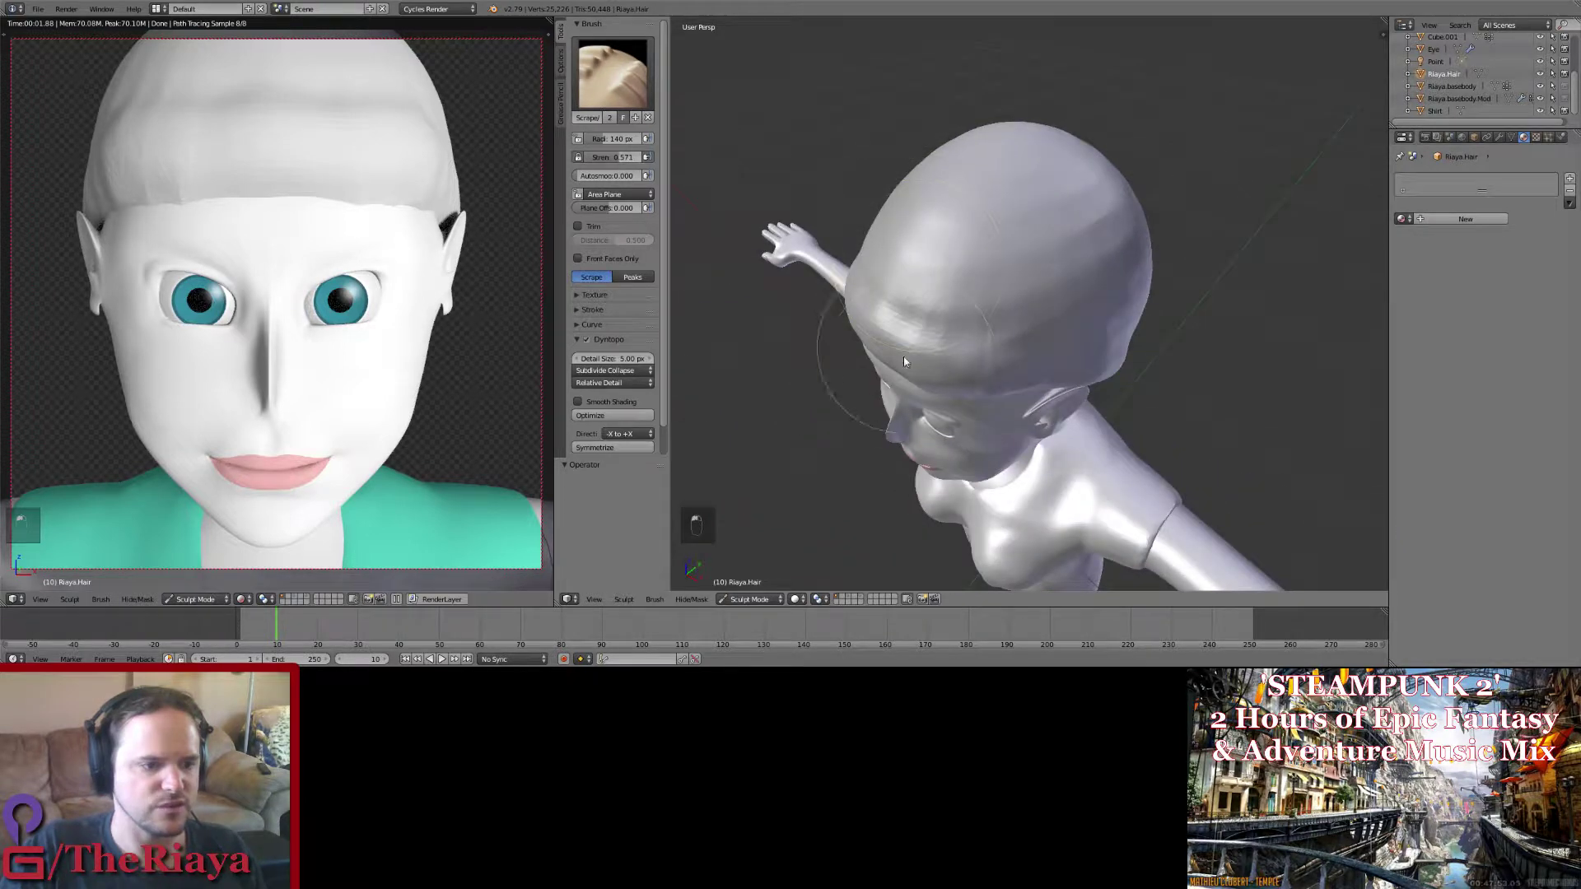
mouse_move(907, 360)
left_mouse_down()
mouse_move(984, 272)
mouse_move(1069, 221)
left_mouse_up()
middle_click_drag(1065, 208, 995, 224)
mouse_move(995, 224)
left_mouse_down()
mouse_move(1014, 251)
mouse_move(1114, 270)
left_mouse_up()
middle_click_drag(1113, 270, 927, 196)
left_click_drag(926, 196, 1175, 332)
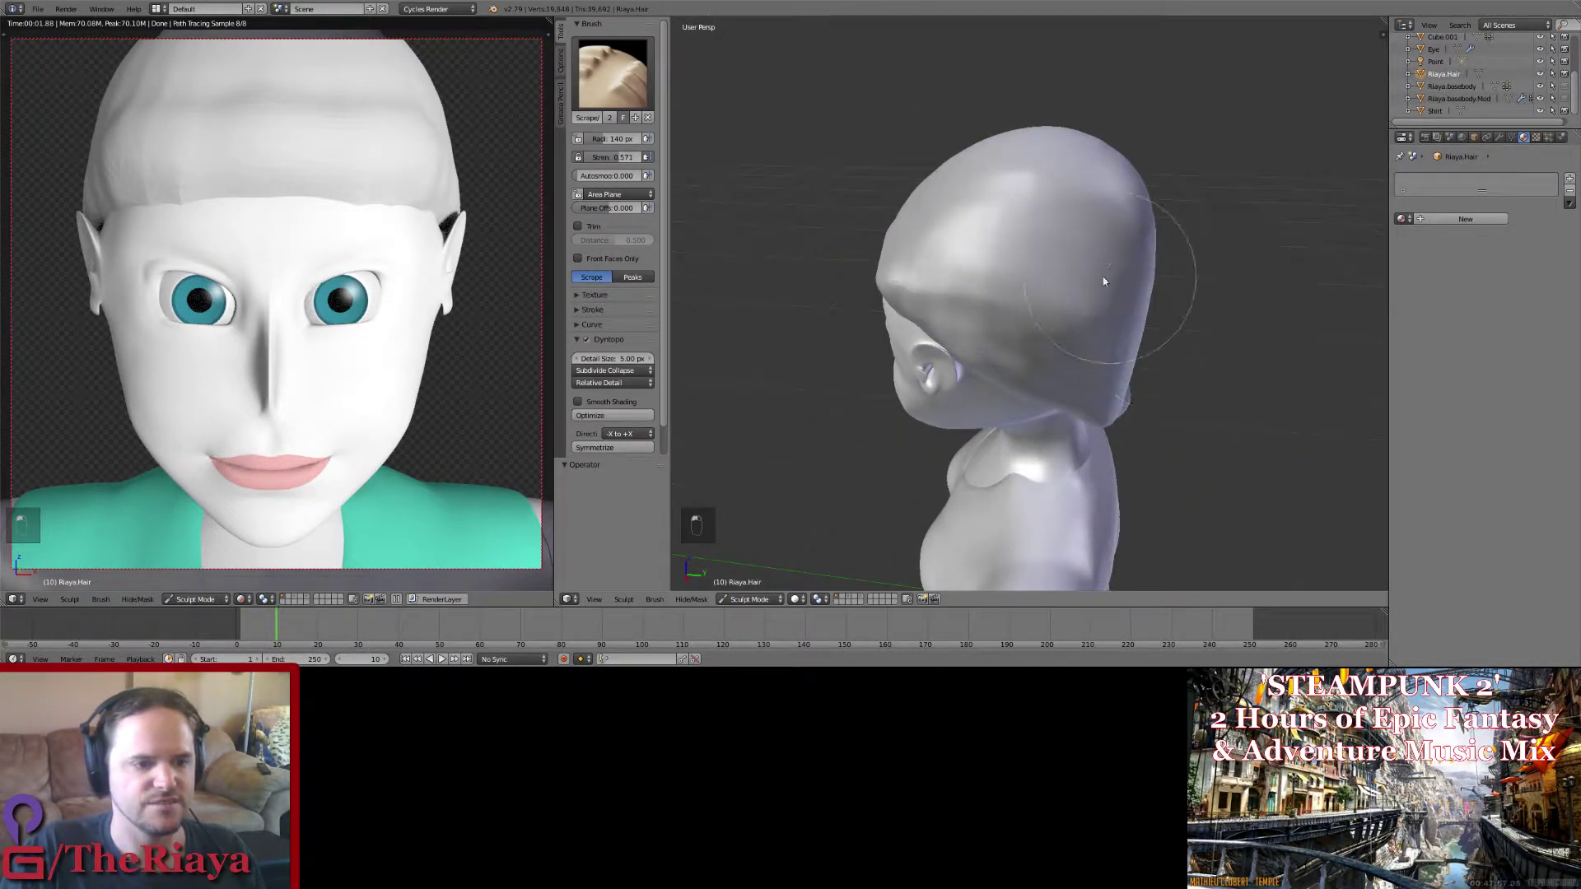
Step: Scrape the upper back and back of the crown into a smoother, rounder shape
middle_click_drag(1104, 282, 1036, 322)
mouse_move(995, 164)
left_mouse_down()
mouse_move(1114, 310)
mouse_move(1140, 280)
left_mouse_up()
middle_click_drag(1141, 279, 988, 260)
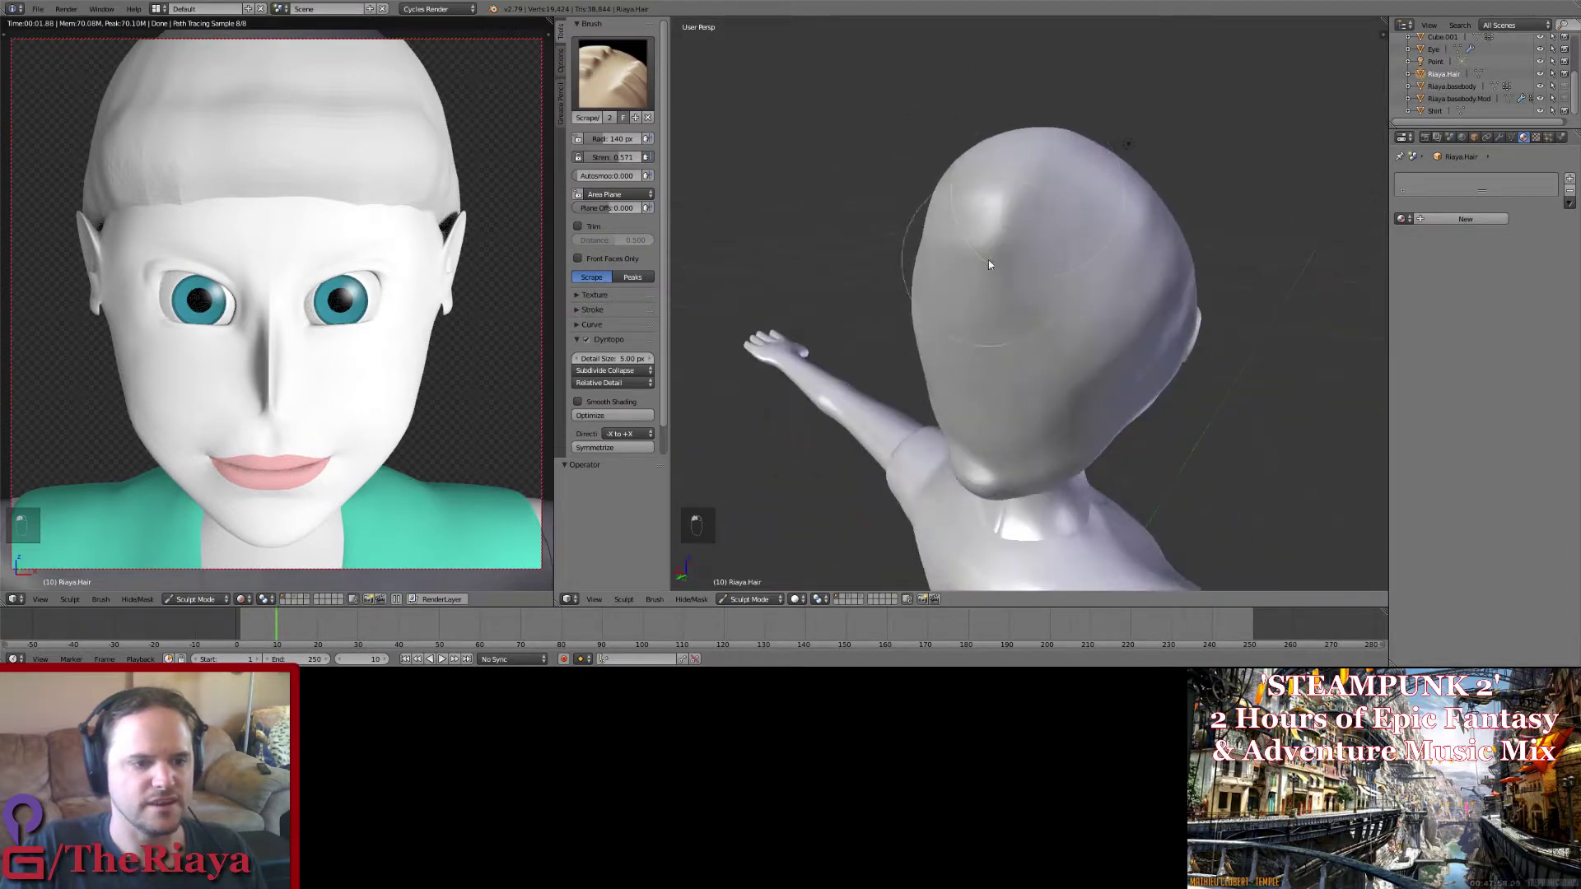
left_click_drag(1079, 130, 975, 275)
middle_click_drag(1066, 157, 1059, 190)
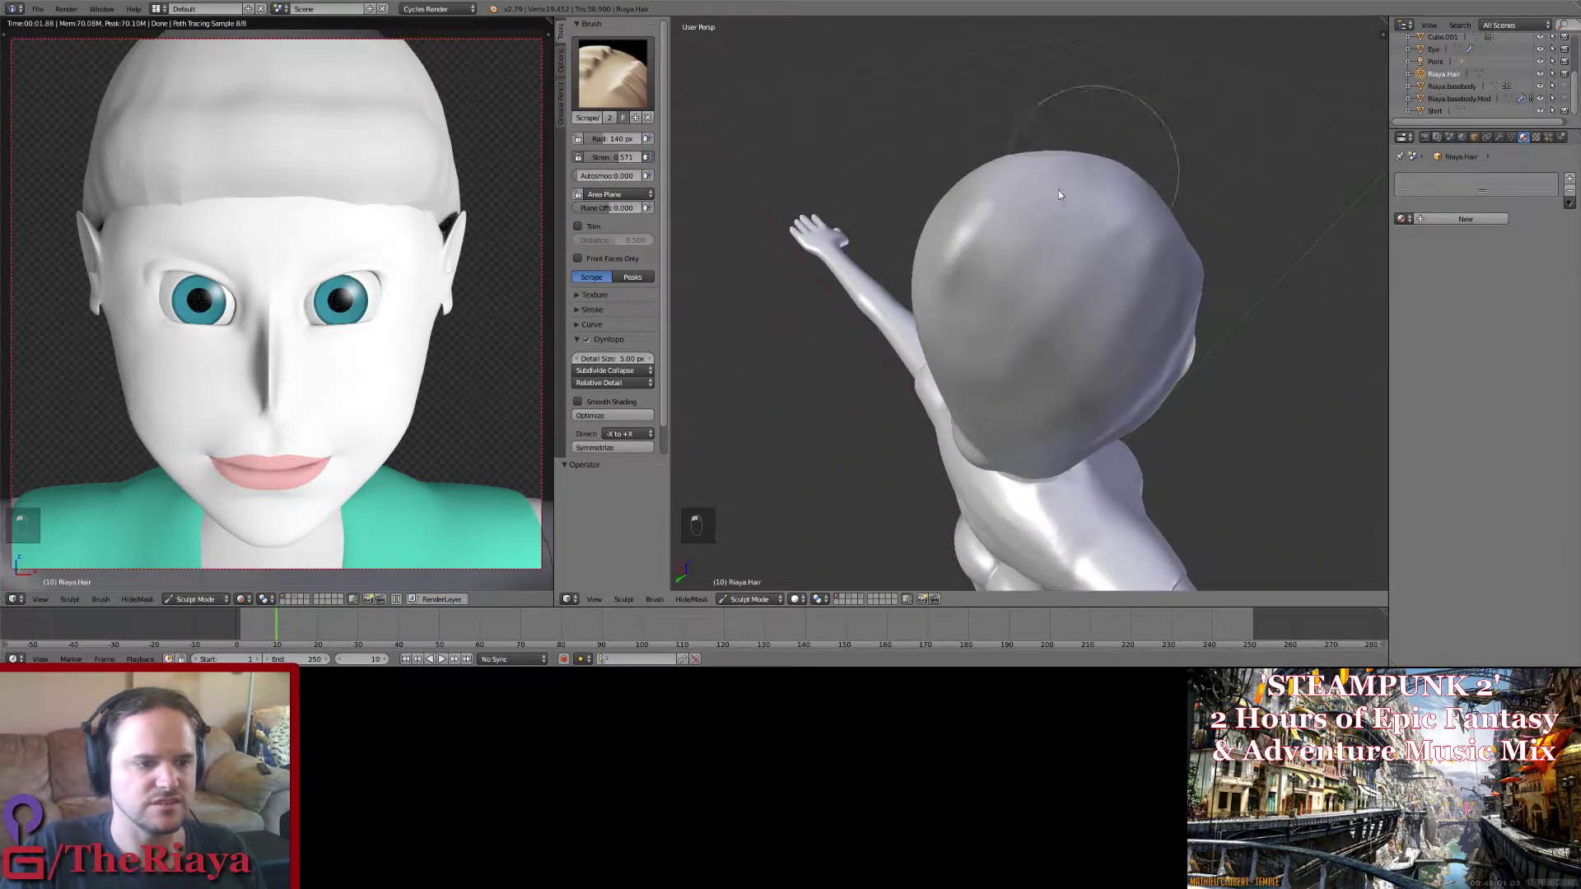
mouse_move(1059, 190)
left_mouse_down()
mouse_move(938, 349)
mouse_move(1009, 275)
left_mouse_up()
mouse_move(1010, 275)
middle_mouse_down()
mouse_move(1060, 238)
mouse_move(1189, 201)
mouse_move(1143, 233)
middle_mouse_up()
Step: Try a Scrape stroke down the side of the hair behind the ear, and undo it
key("z")
key("z")
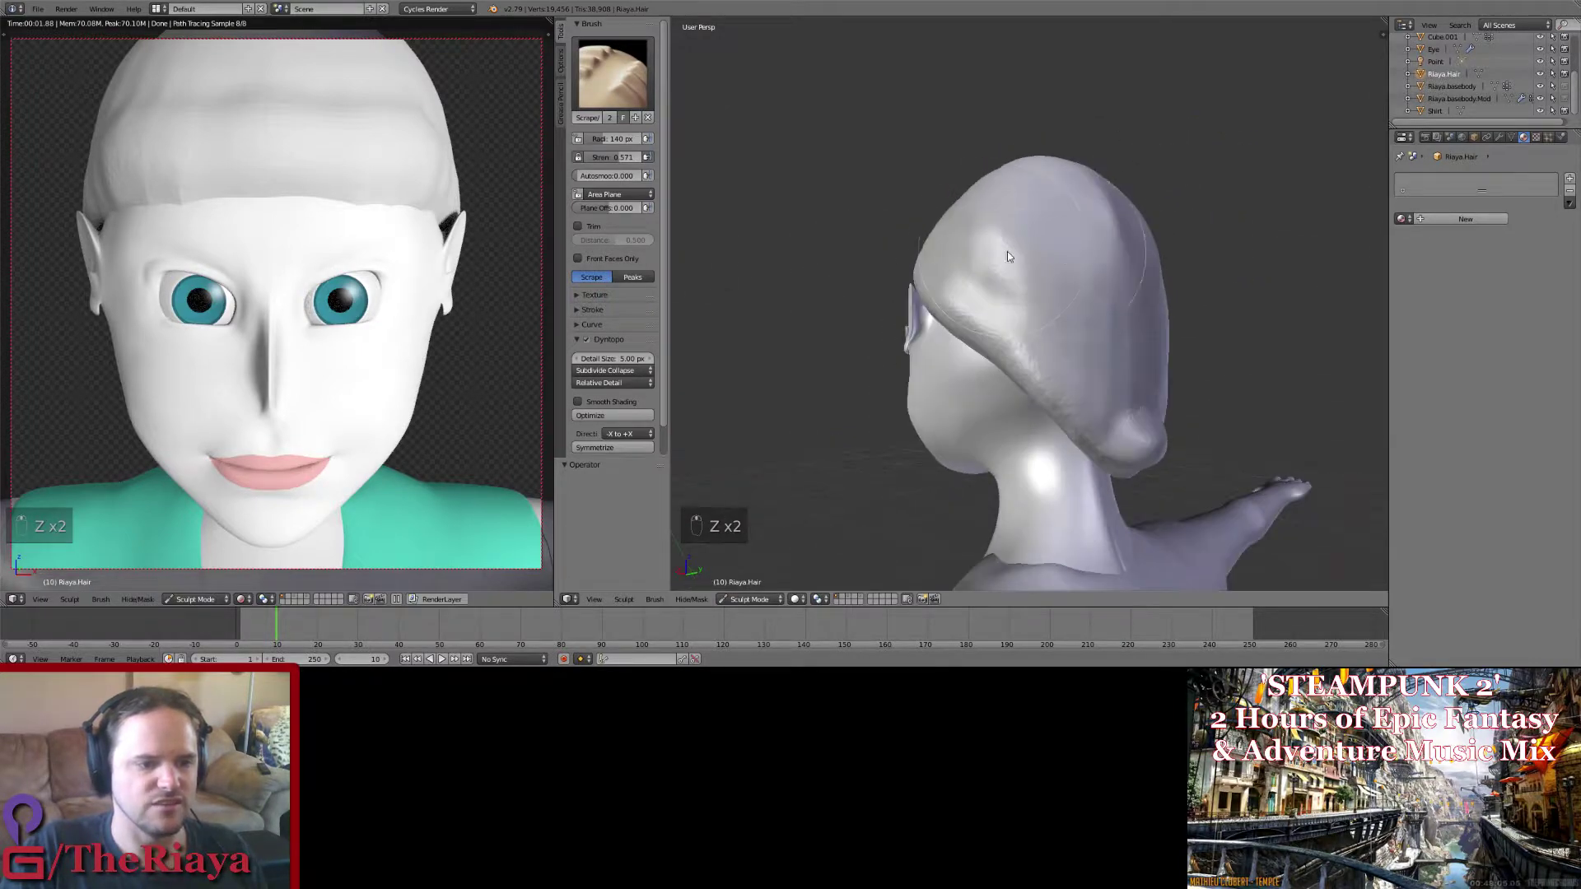
left_click_drag(970, 206, 1014, 348)
key("ctrl+z")
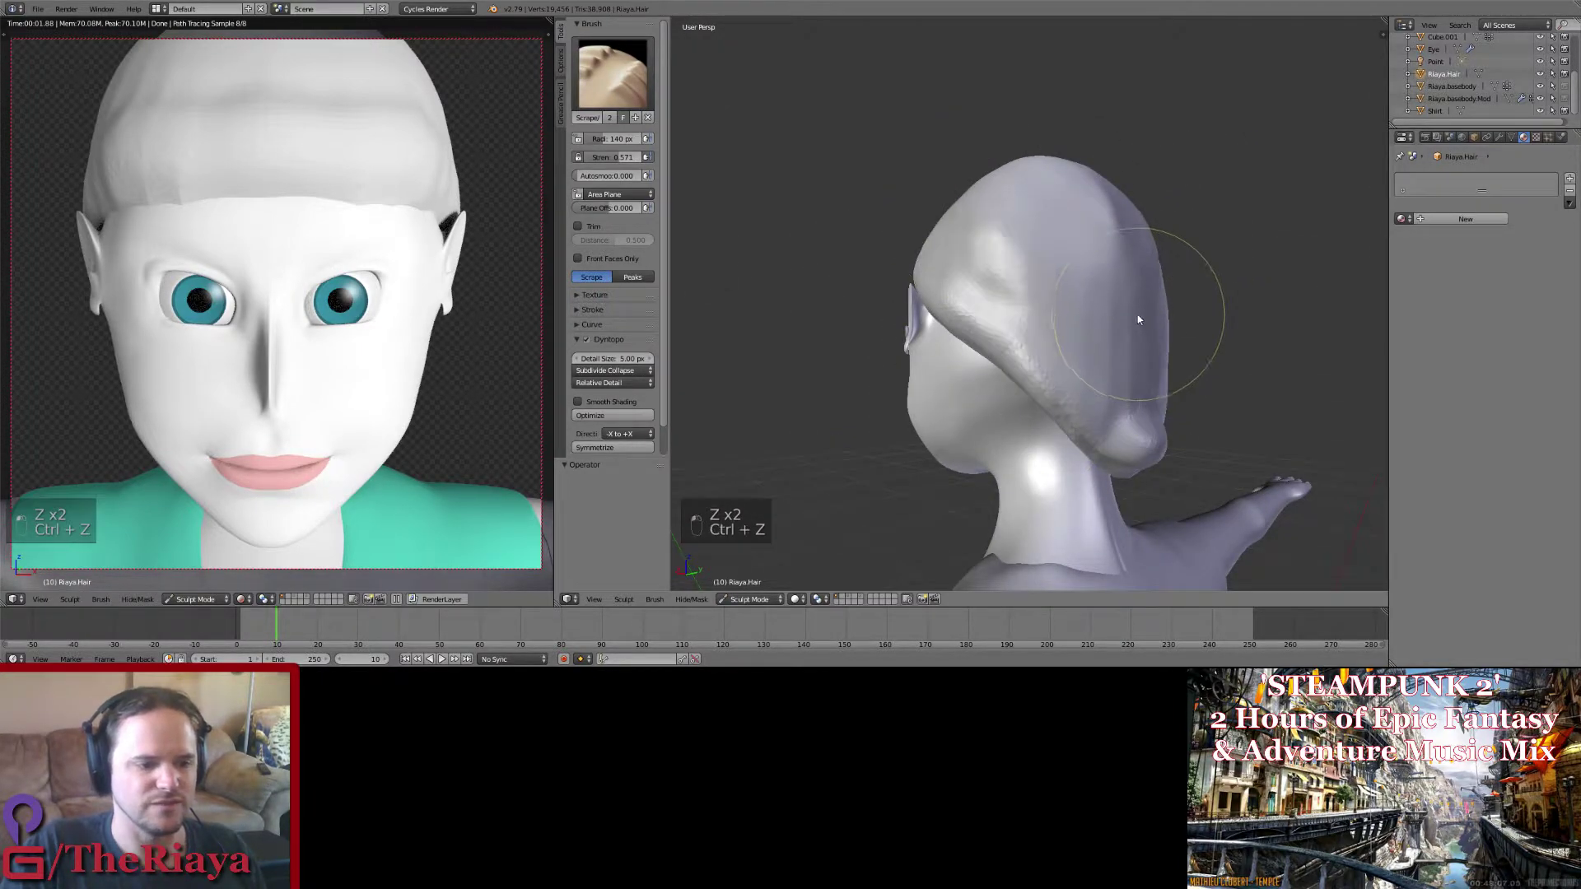
Step: Scrape the back of the hair from the crown down to the nape with long vertical strokes
middle_click_drag(1140, 317, 1035, 211)
left_click_drag(981, 185, 951, 367)
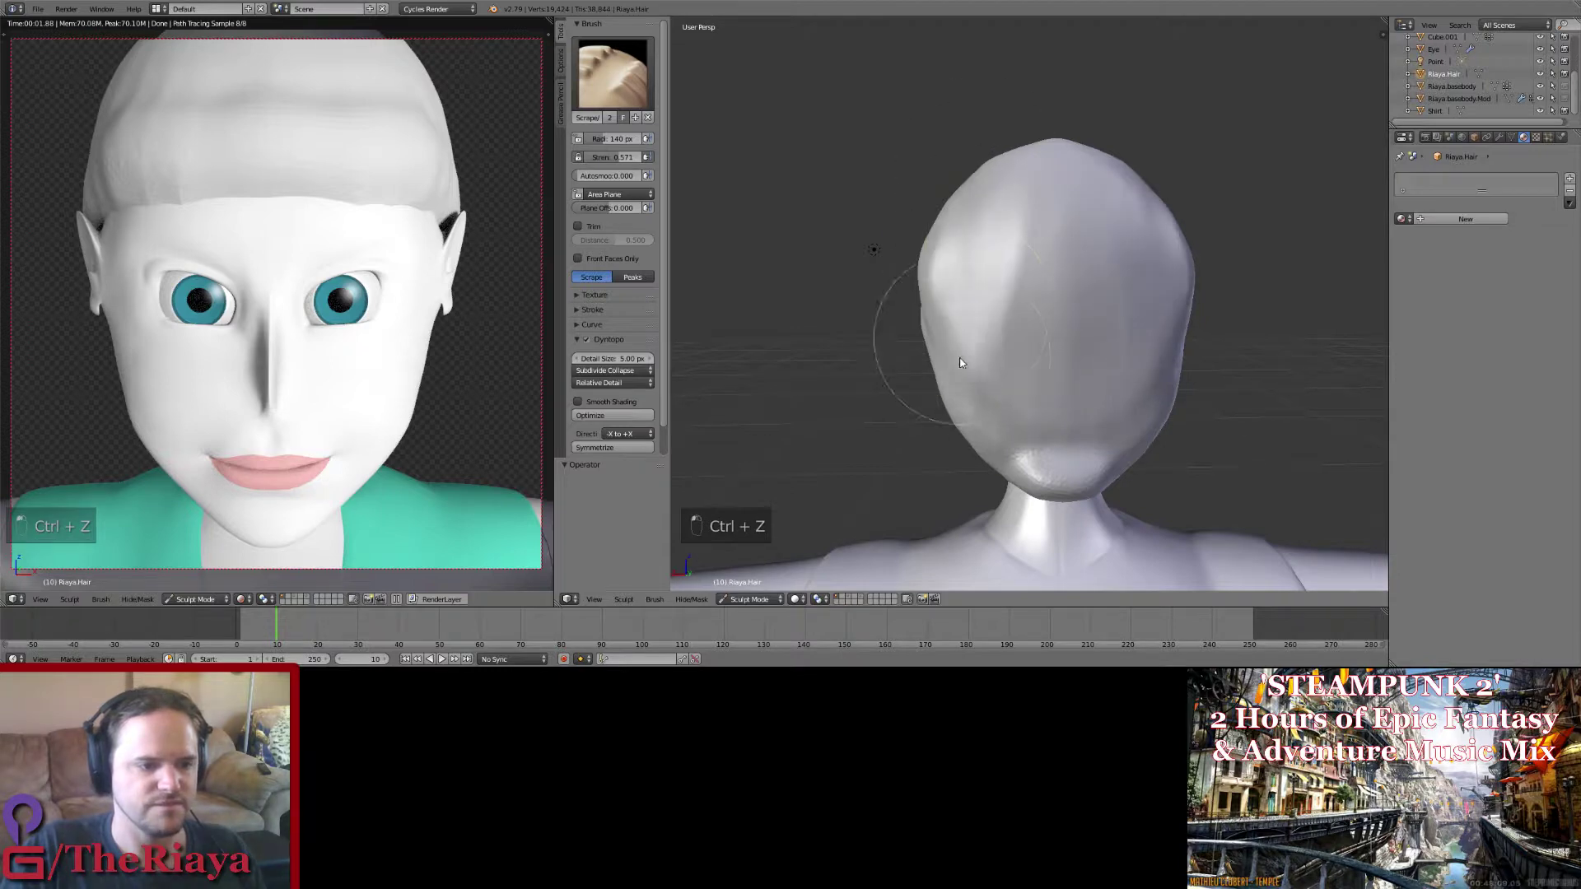
mouse_move(1015, 289)
left_mouse_down()
mouse_move(1013, 378)
mouse_move(1047, 342)
mouse_move(1085, 478)
left_mouse_up()
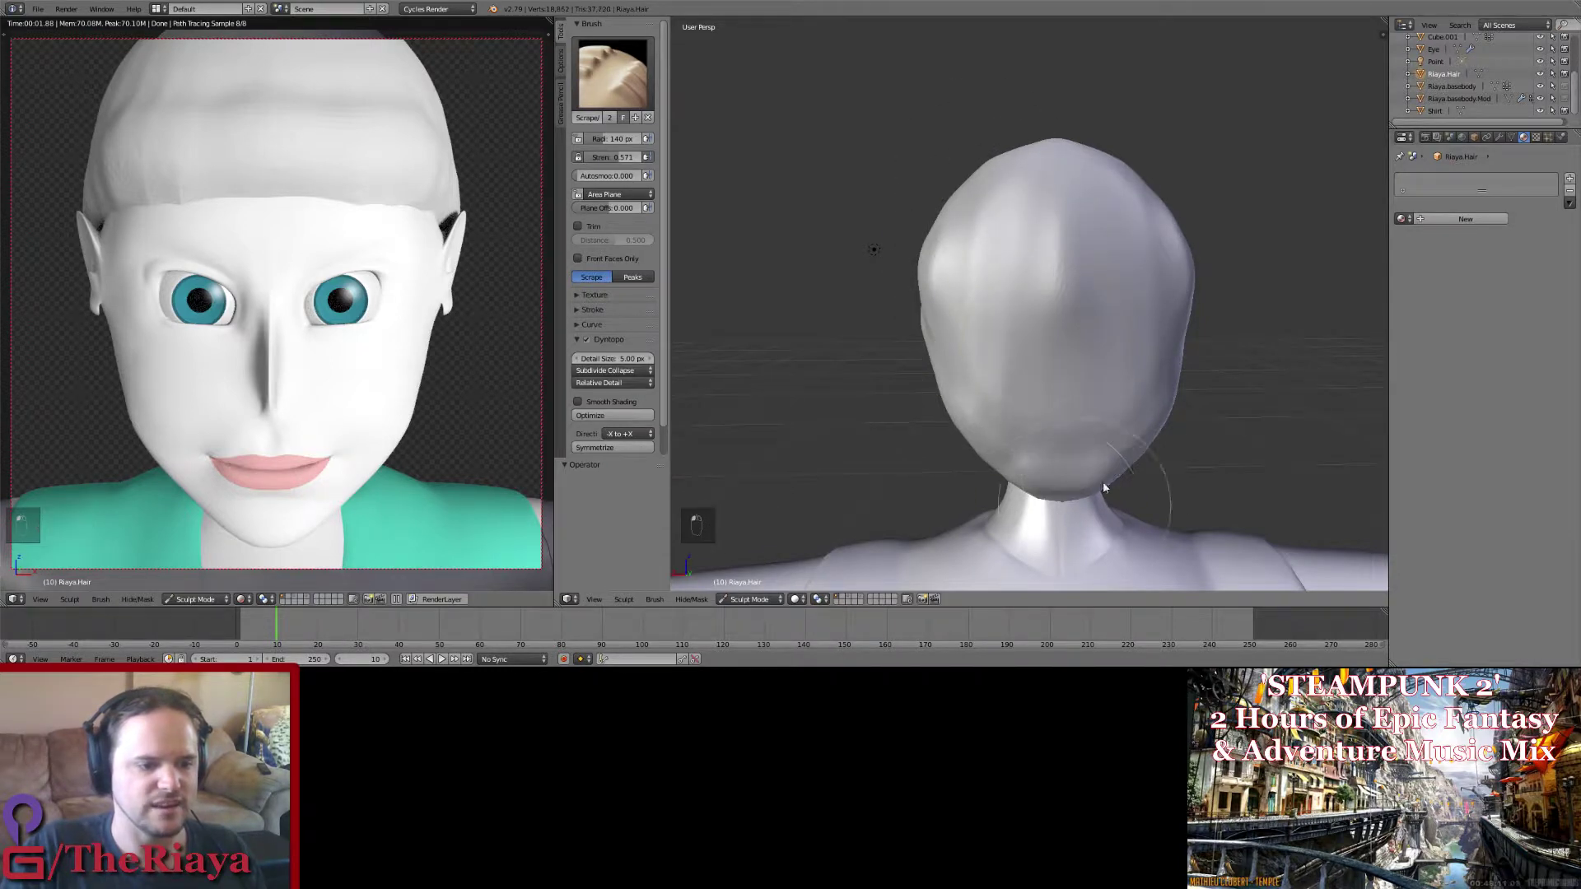
middle_click_drag(1132, 433, 1092, 418)
left_click_drag(1052, 349, 1078, 497)
middle_click_drag(1094, 521, 973, 390)
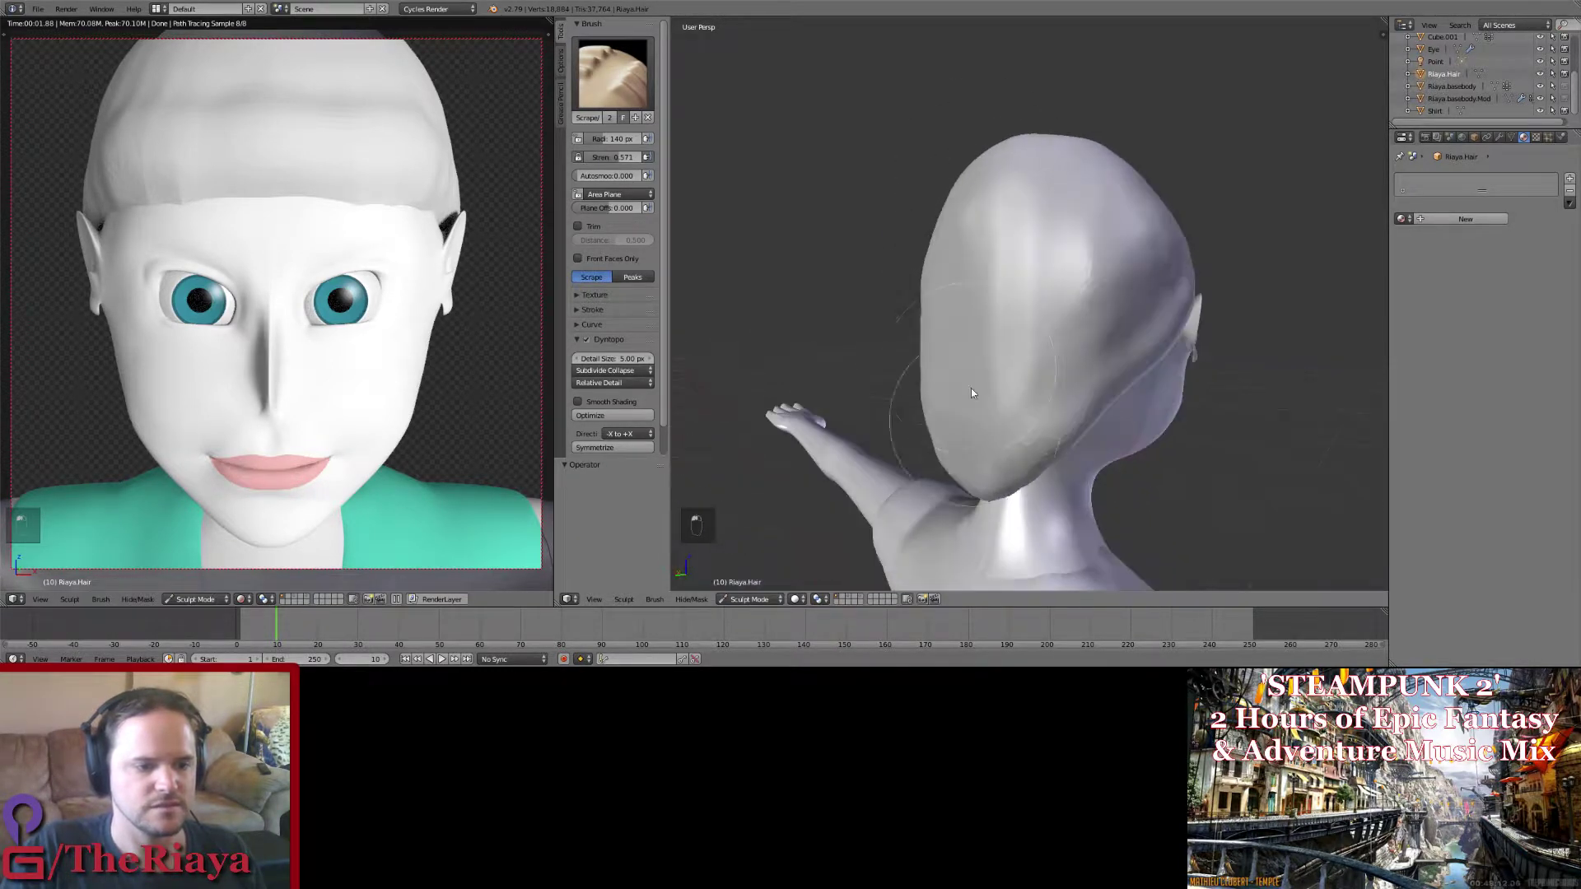
Step: Continue scraping across the lower back and down from the top of the hair to even its contour
mouse_move(974, 390)
left_mouse_down()
mouse_move(1006, 330)
mouse_move(1128, 367)
left_mouse_up()
middle_click_drag(1129, 367, 1059, 357)
mouse_move(1059, 358)
left_mouse_down()
mouse_move(1011, 247)
mouse_move(998, 346)
mouse_move(1039, 271)
mouse_move(1035, 349)
left_mouse_up()
mouse_move(1035, 349)
middle_mouse_down()
mouse_move(1207, 225)
mouse_move(1153, 318)
mouse_move(1213, 331)
mouse_move(1213, 374)
mouse_move(1223, 362)
middle_mouse_up()
mouse_move(1069, 205)
left_mouse_down()
mouse_move(1038, 345)
mouse_move(1101, 398)
left_mouse_up()
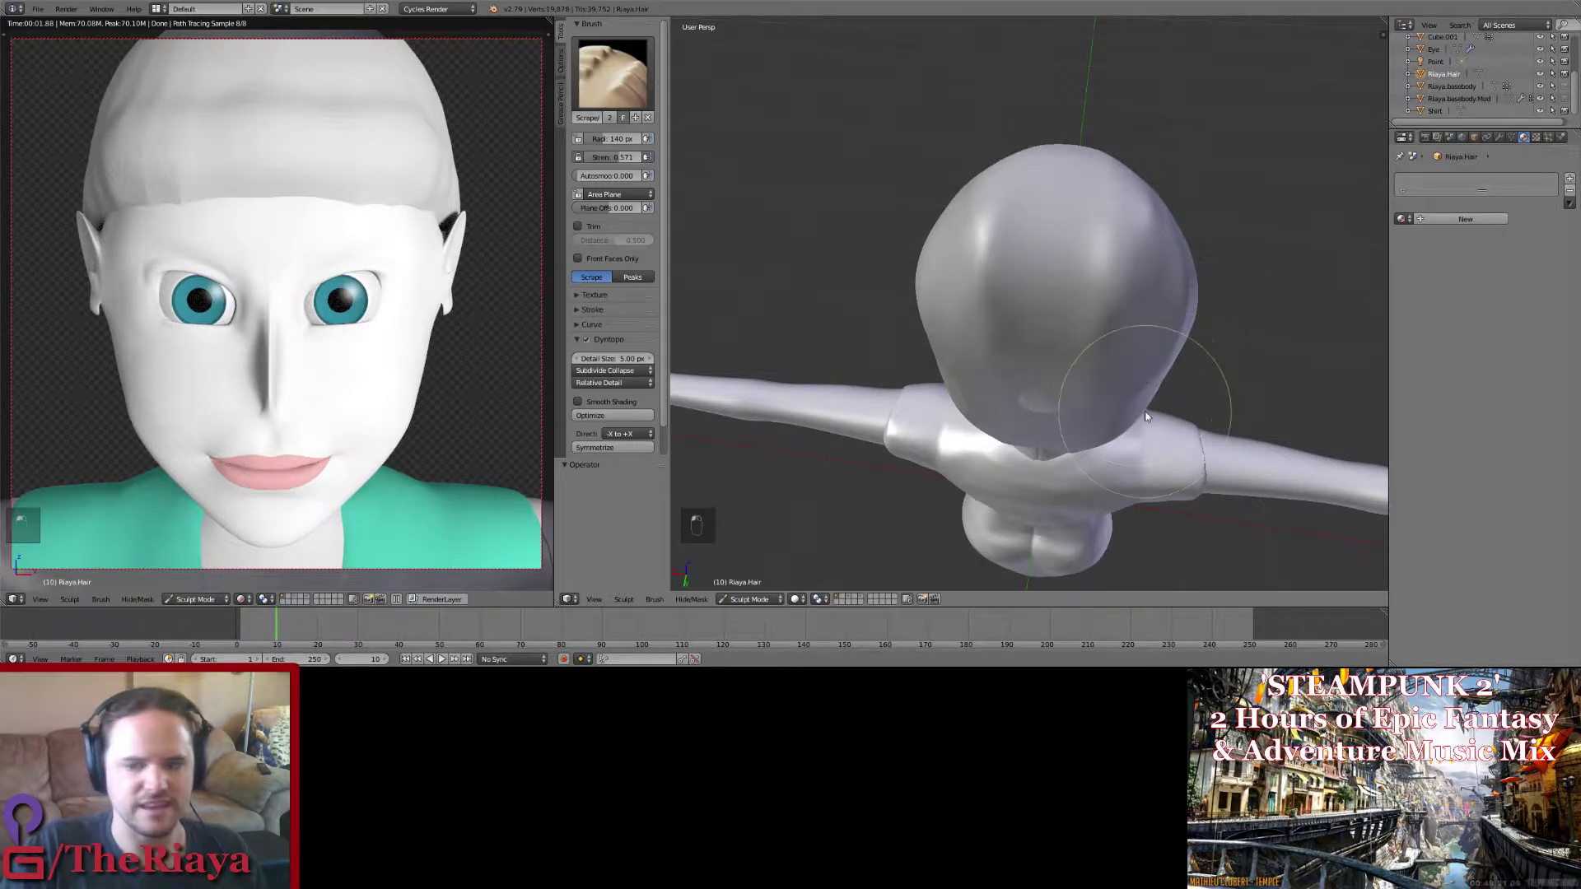
Step: Blend away the small round patch on the back of the hair using the Smooth and Inflate brushes
left_click(613, 72)
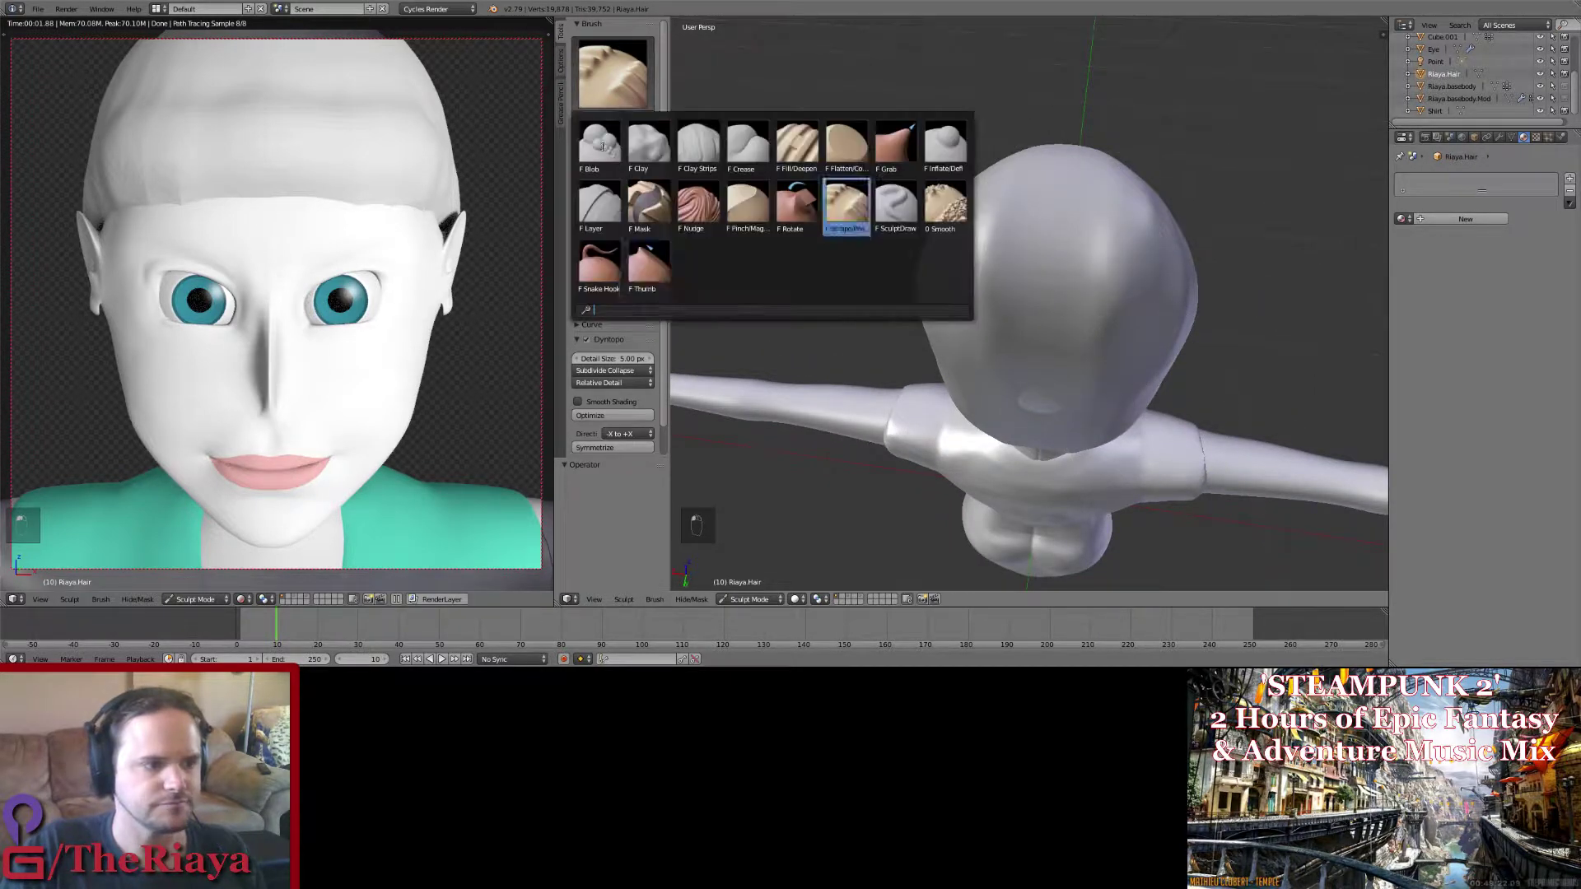
left_click(945, 205)
mouse_move(972, 346)
middle_mouse_down()
mouse_move(1052, 367)
mouse_move(1012, 369)
middle_mouse_up()
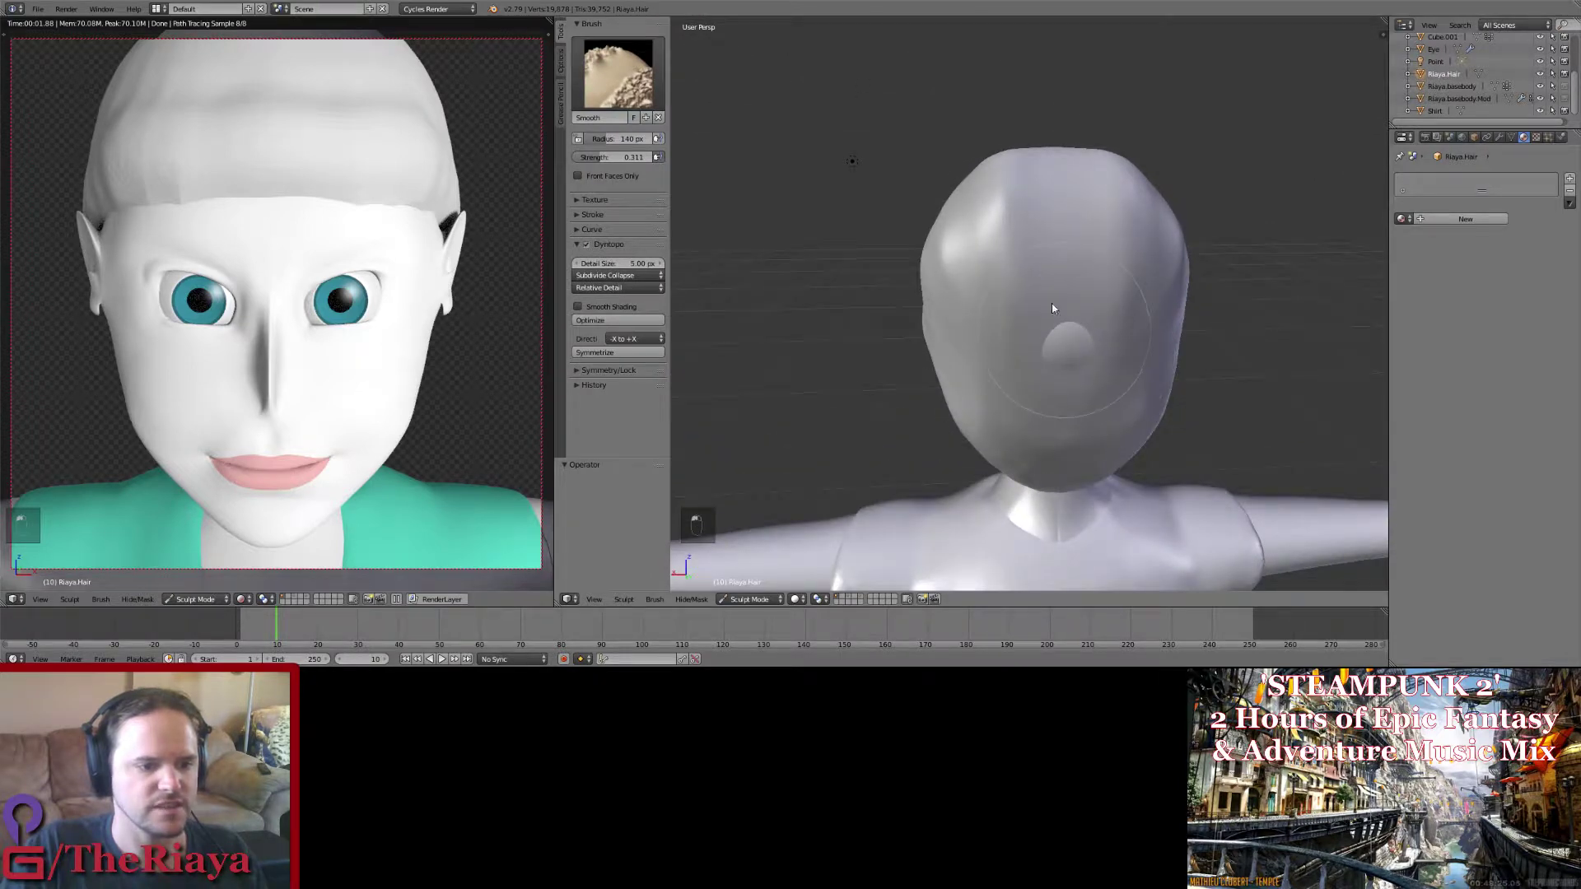
left_click(612, 73)
left_click(945, 141)
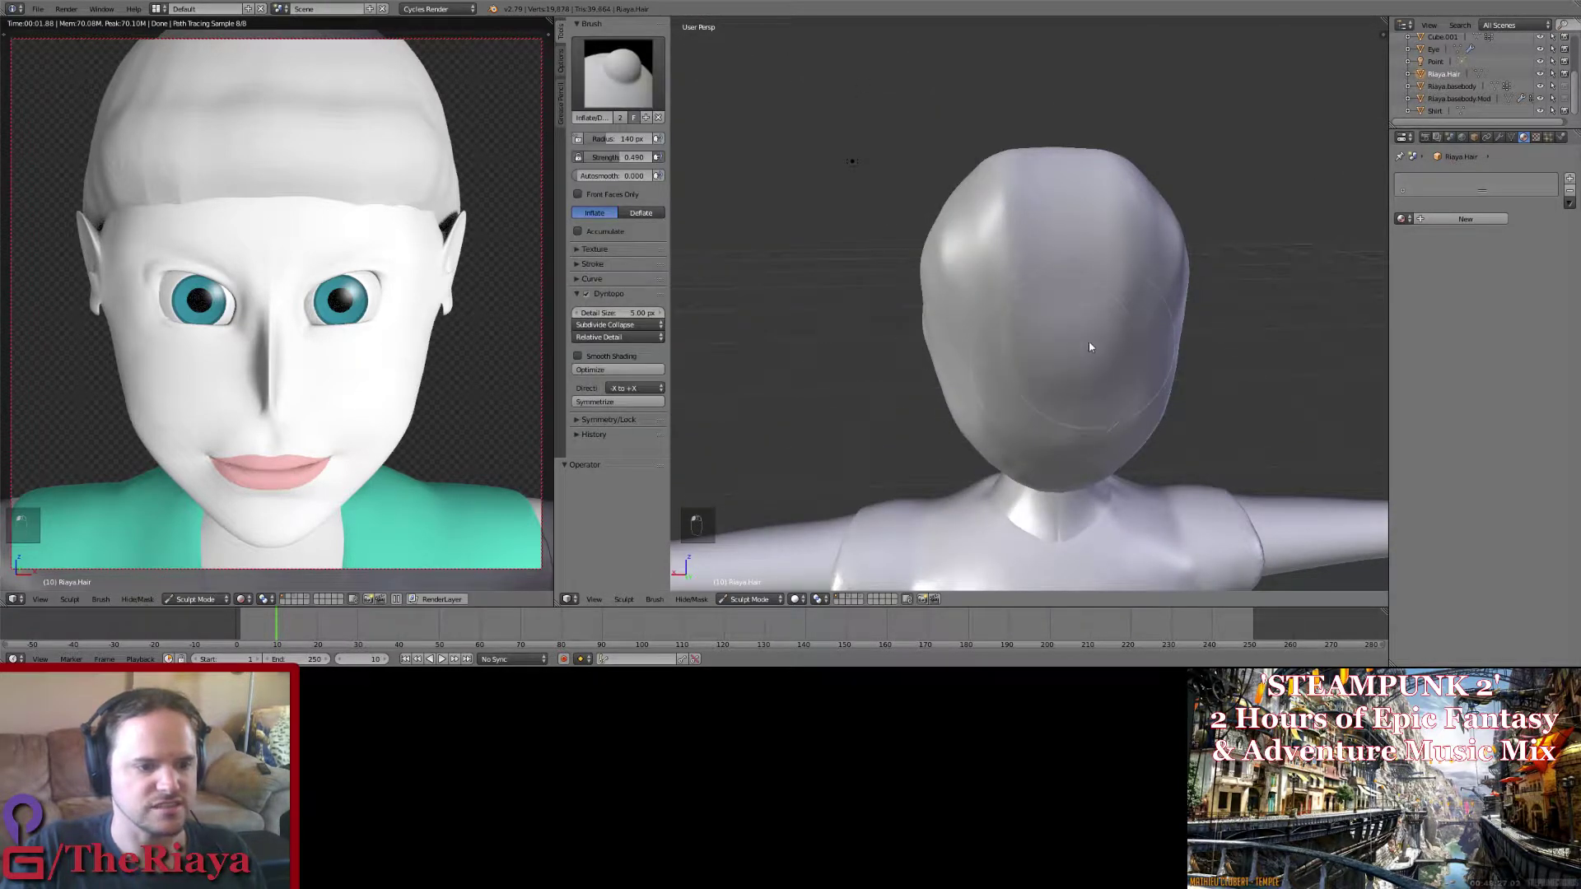
left_click(624, 72)
left_click(945, 206)
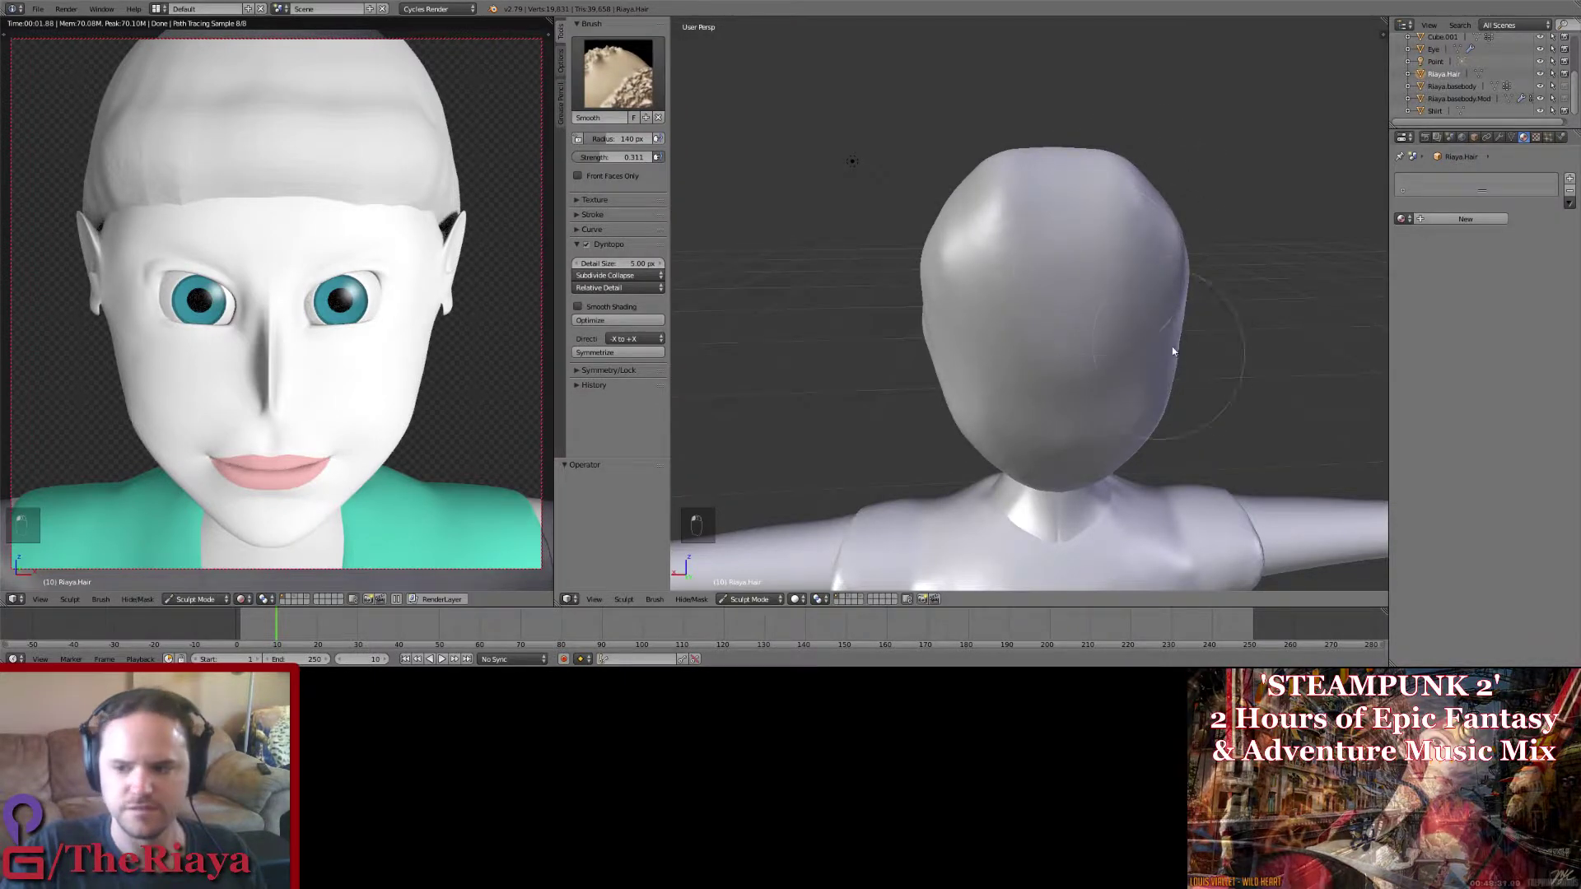
mouse_move(1144, 390)
middle_mouse_down()
mouse_move(972, 304)
mouse_move(902, 324)
middle_mouse_up()
left_click(621, 89)
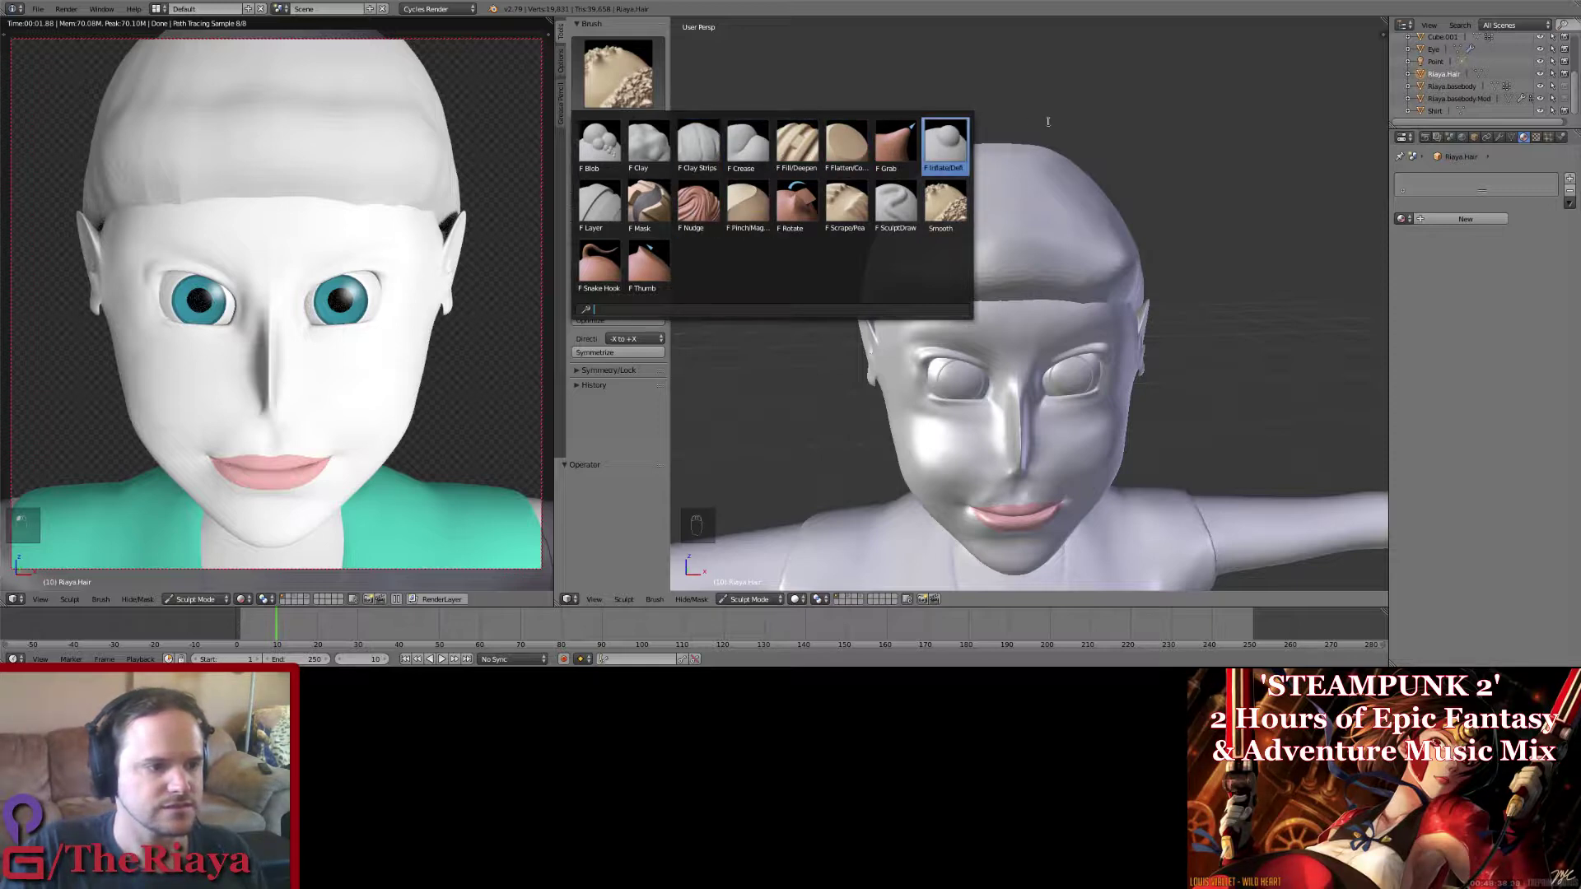
left_click(897, 190)
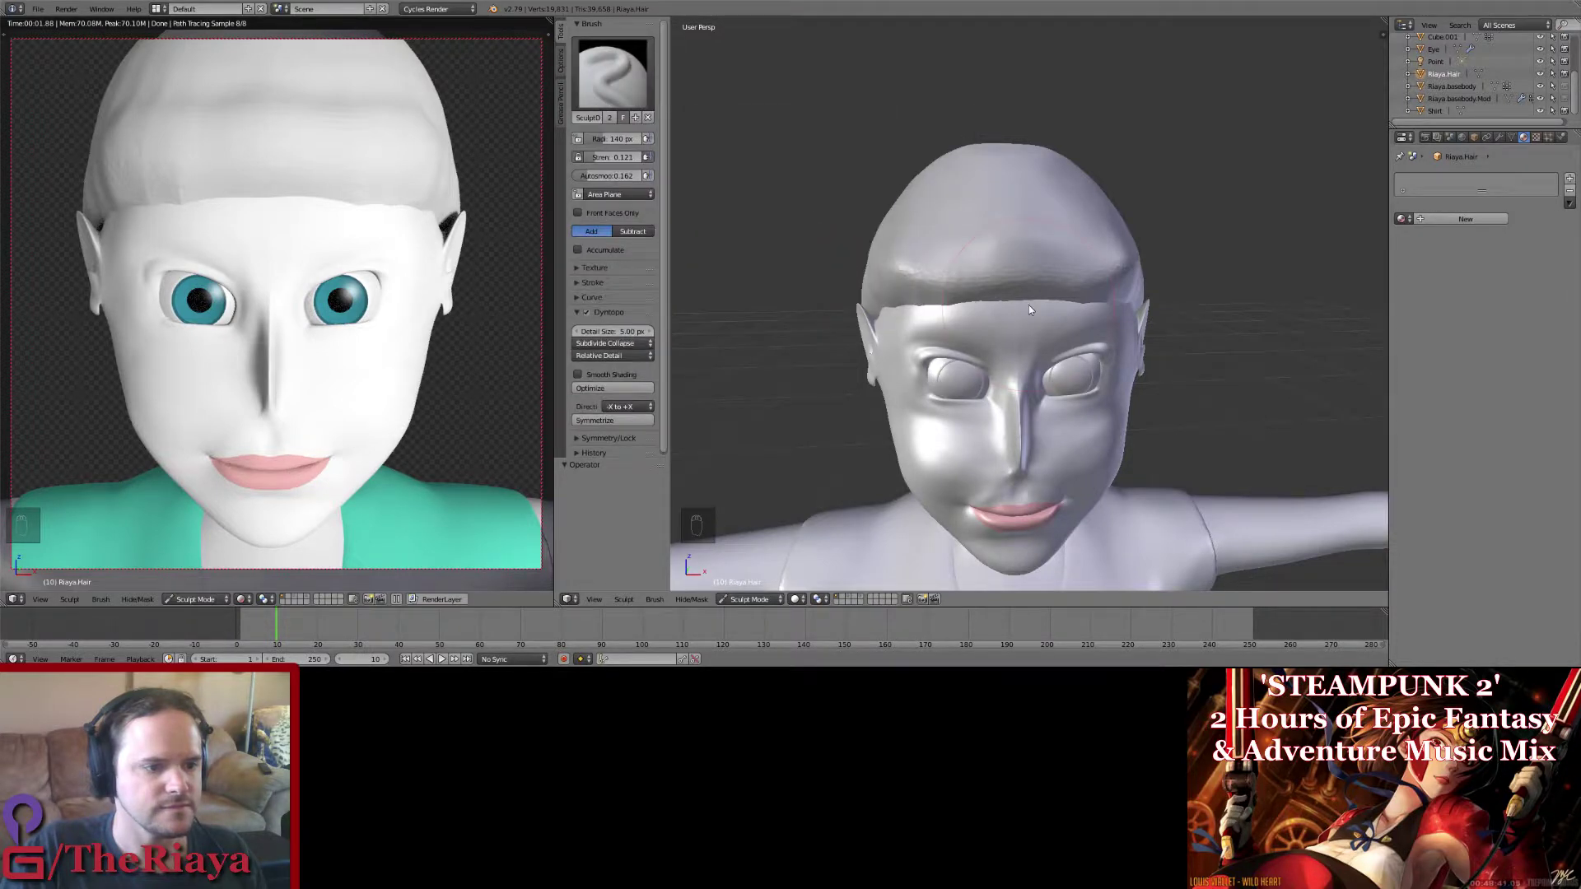
scroll(1030, 305, "up", 1)
key("f")
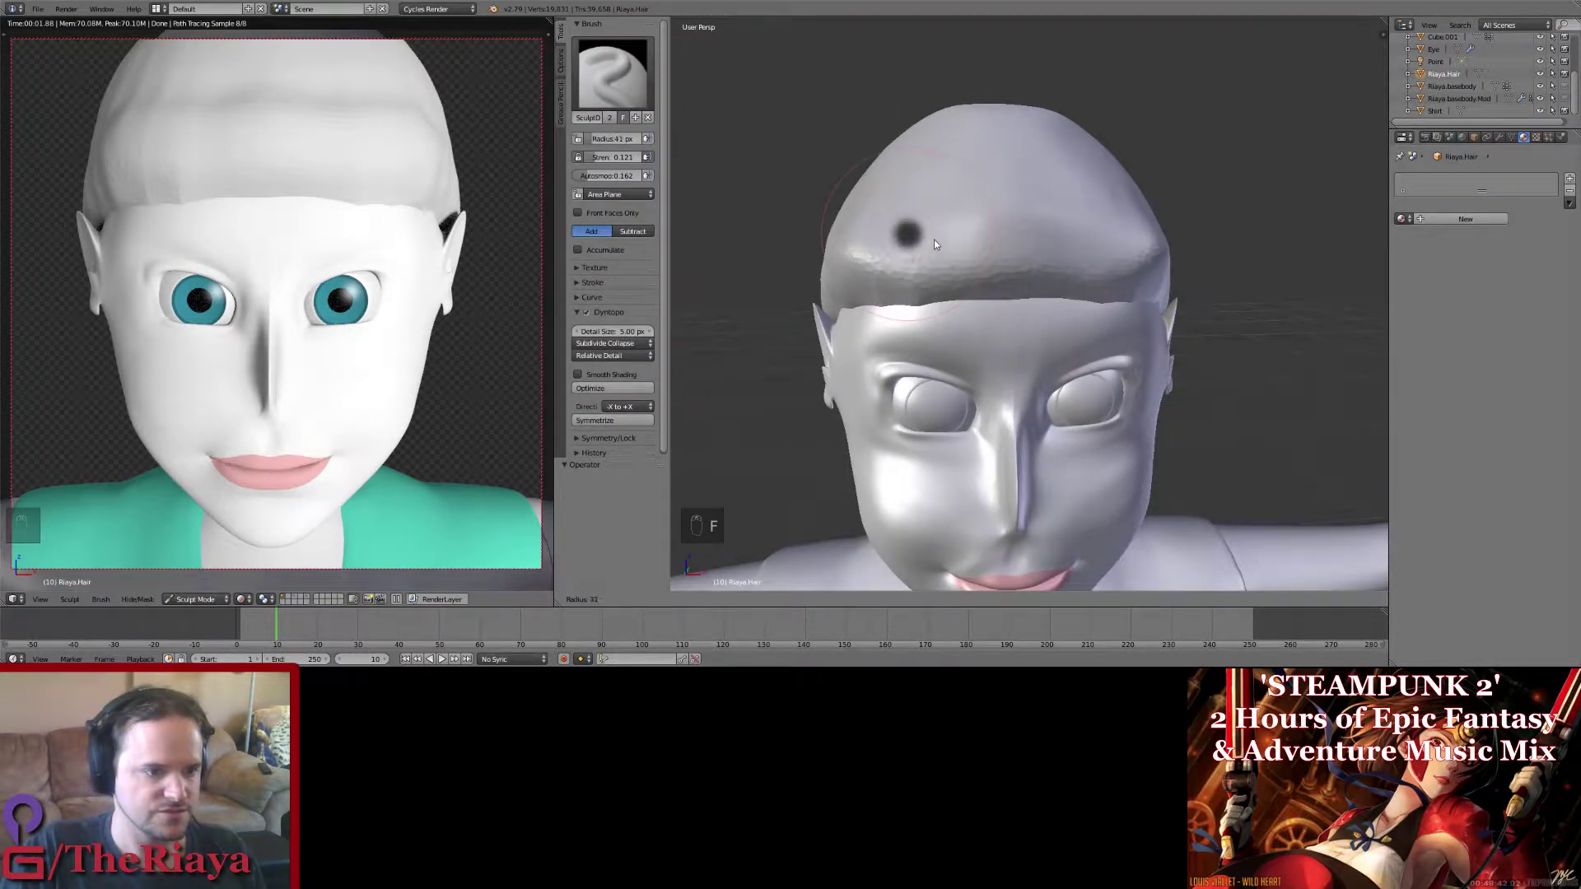
left_click(939, 238)
Step: Enlarge the Grab brush to a 305 px radius and pull the front and side hairline up away from the forehead
left_click(624, 86)
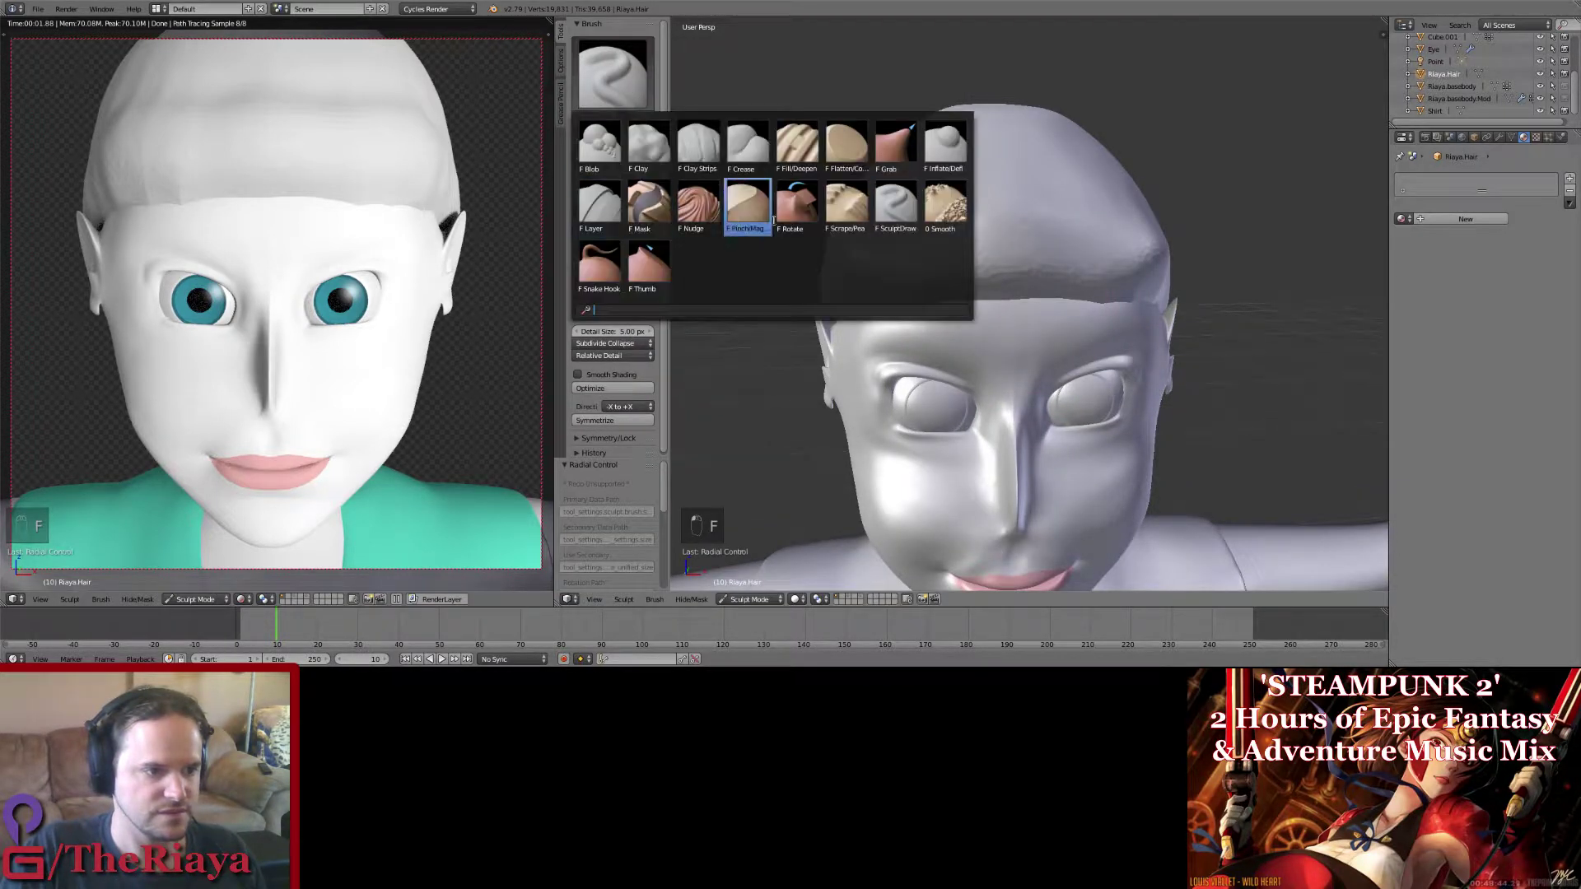
left_click(887, 156)
key("f")
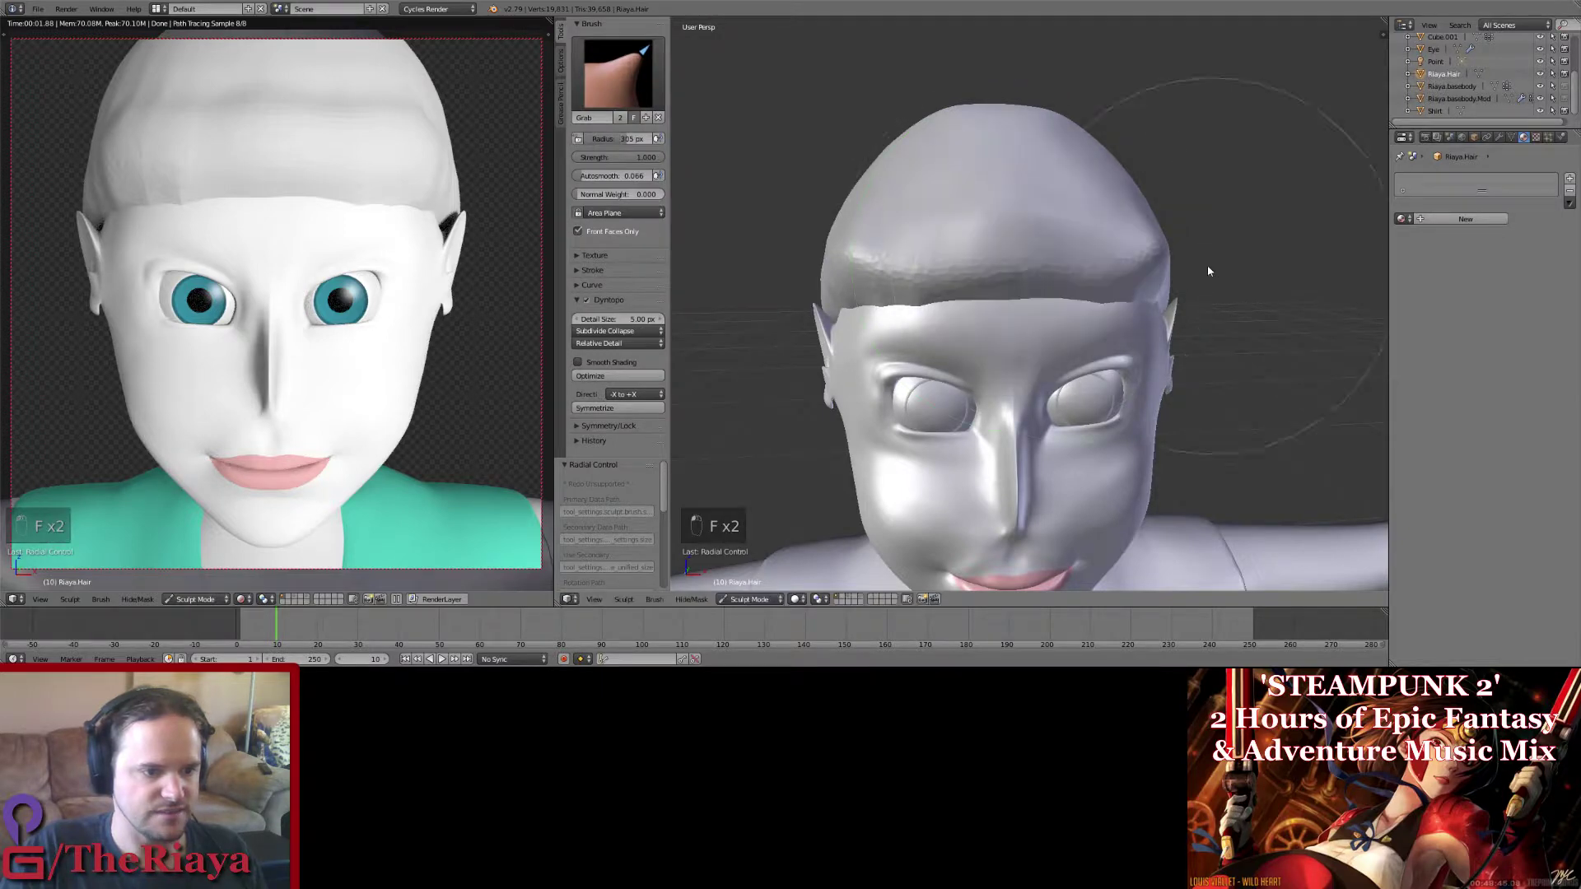
left_click(1013, 234)
middle_click_drag(1092, 284, 1013, 289)
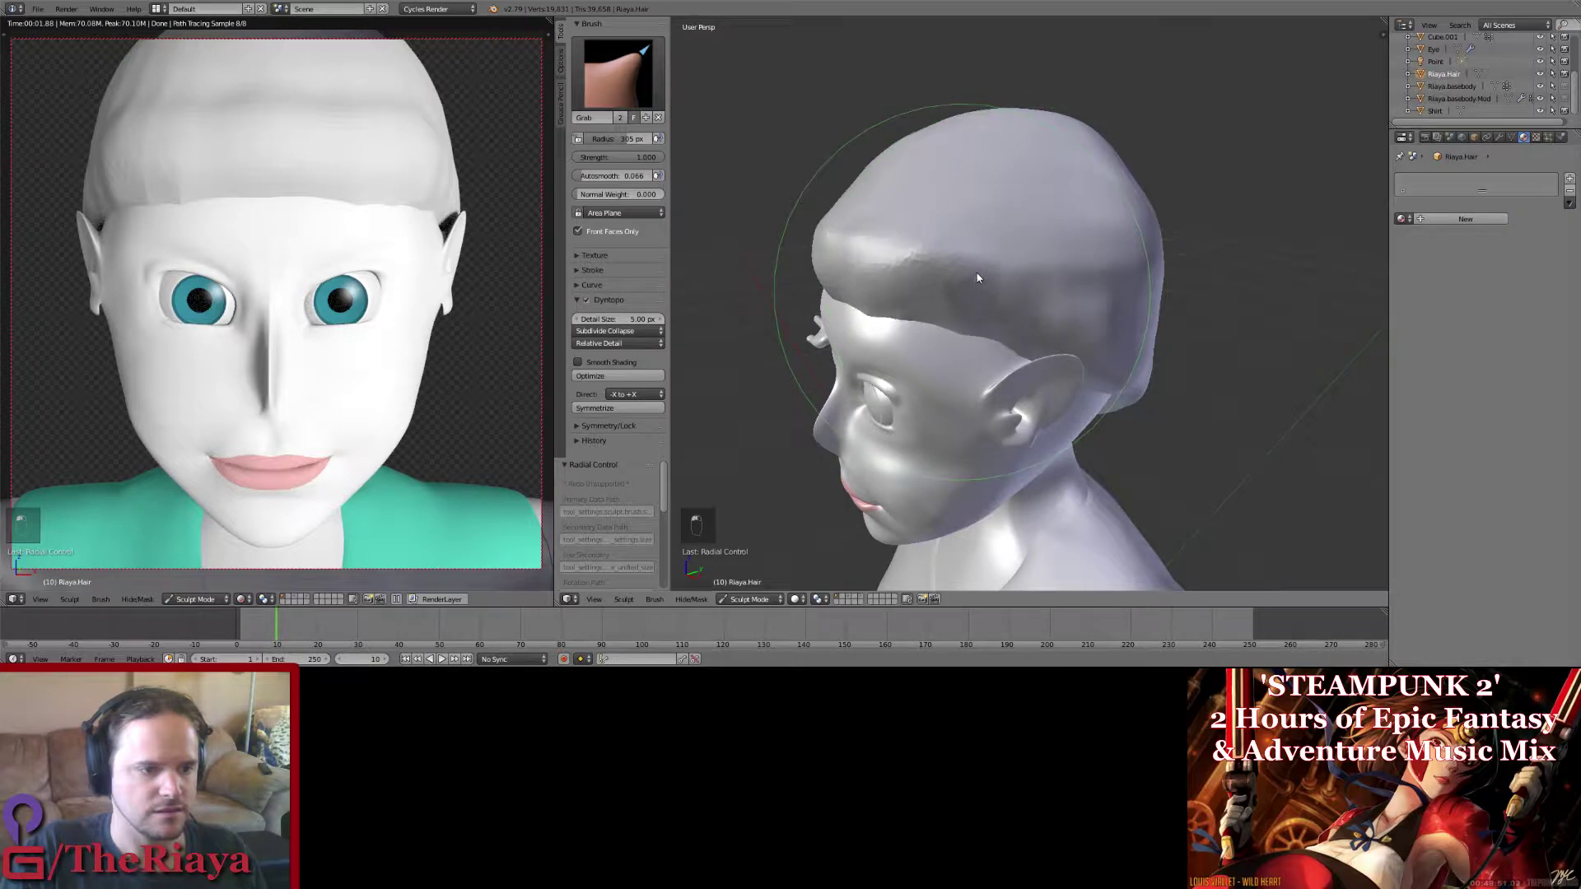
left_click_drag(913, 241, 886, 225)
middle_click_drag(881, 225, 960, 246)
left_click_drag(947, 248, 945, 217)
mouse_move(938, 247)
middle_mouse_down()
mouse_move(981, 268)
mouse_move(981, 229)
middle_mouse_up()
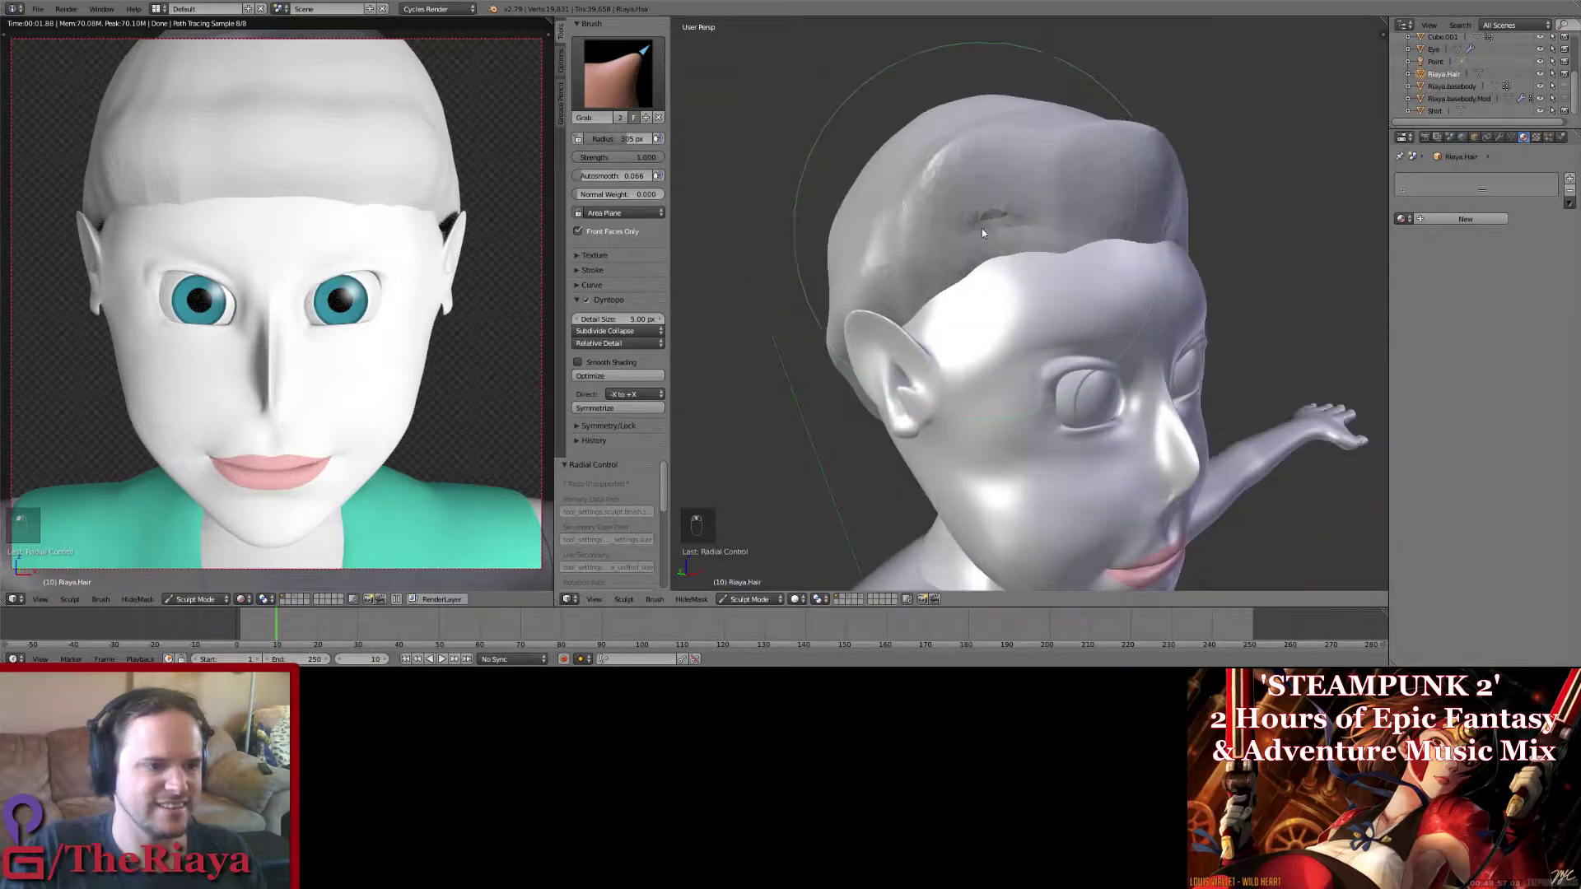
Step: Reduce the Scrape brush radius to 118 px and scrape down the creased ridge along the front of the hair
left_click(618, 72)
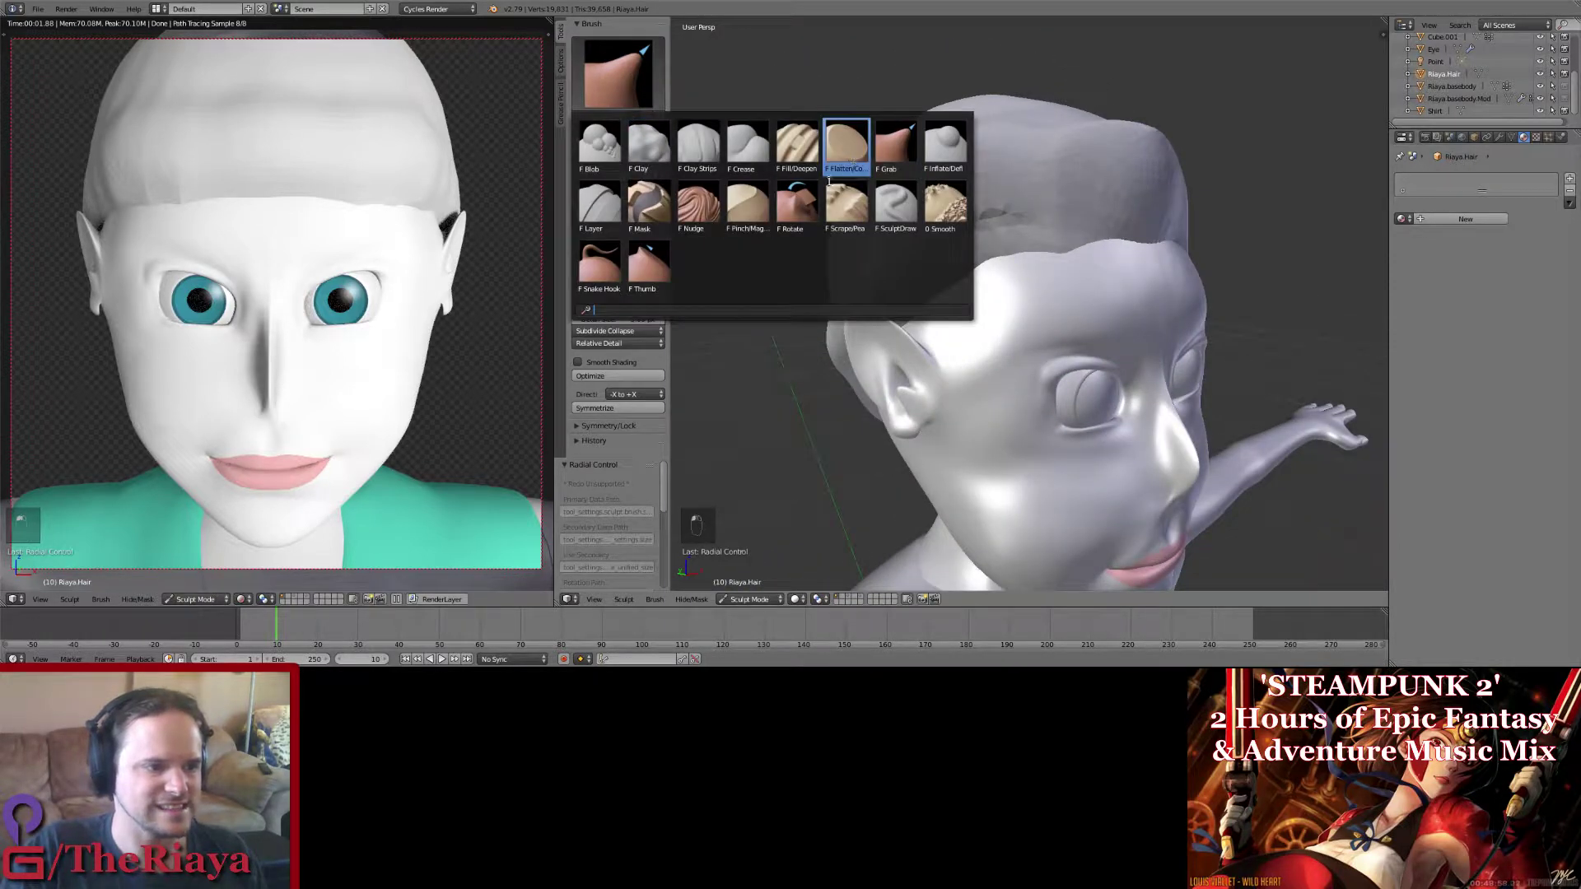
left_click(847, 204)
mouse_move(1021, 346)
middle_mouse_down()
mouse_move(1045, 350)
mouse_move(1064, 314)
mouse_move(1034, 320)
middle_mouse_up()
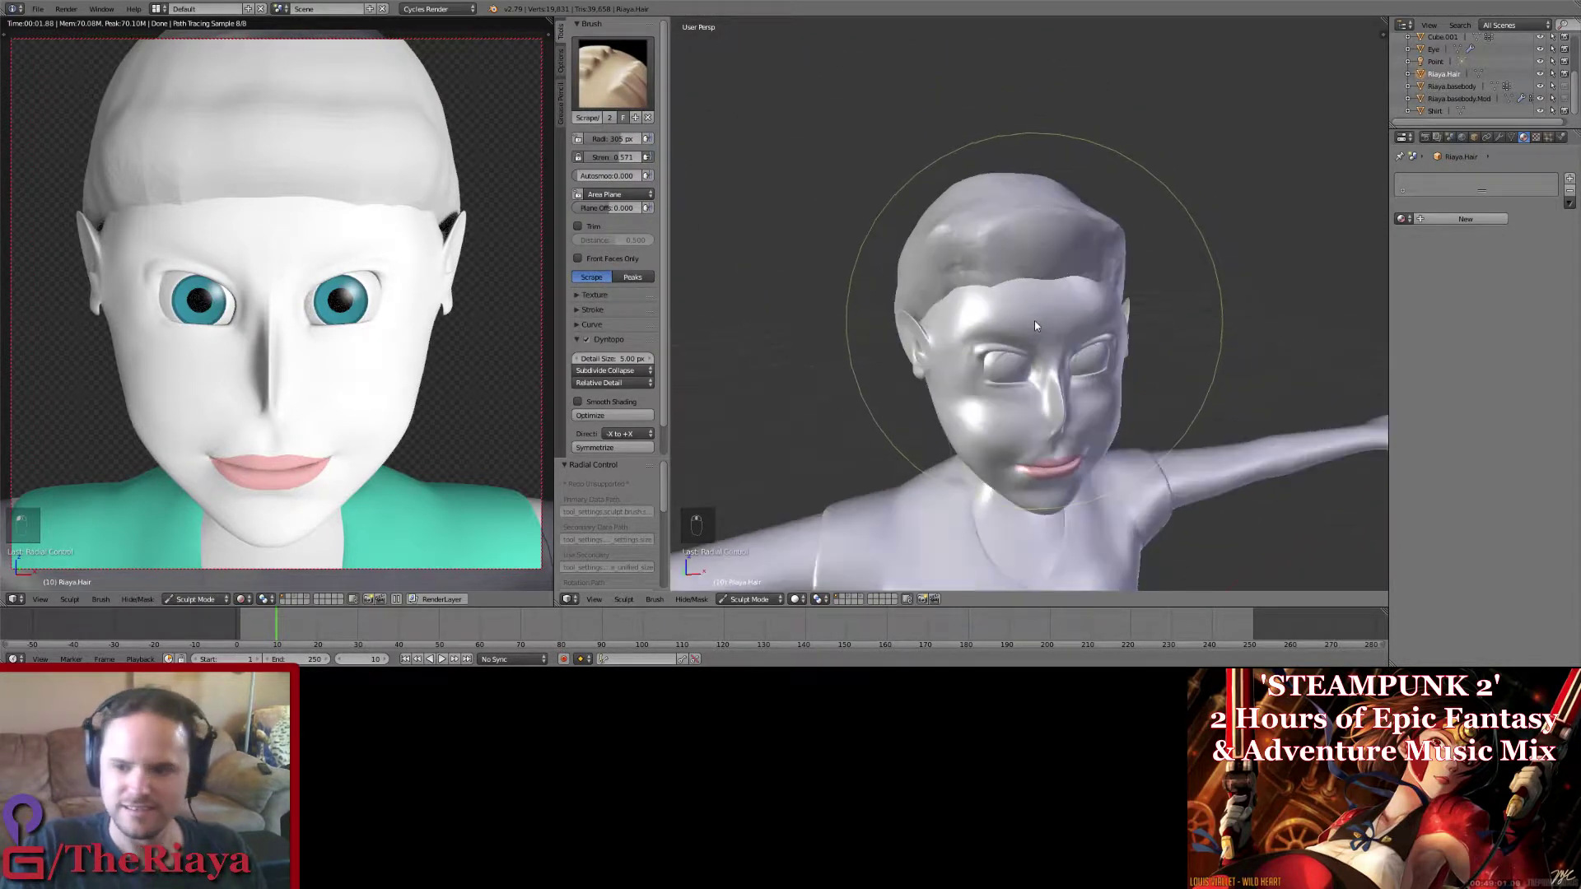
key("f")
left_click(897, 345)
mouse_move(898, 346)
middle_mouse_down()
mouse_move(940, 367)
mouse_move(960, 314)
middle_mouse_up()
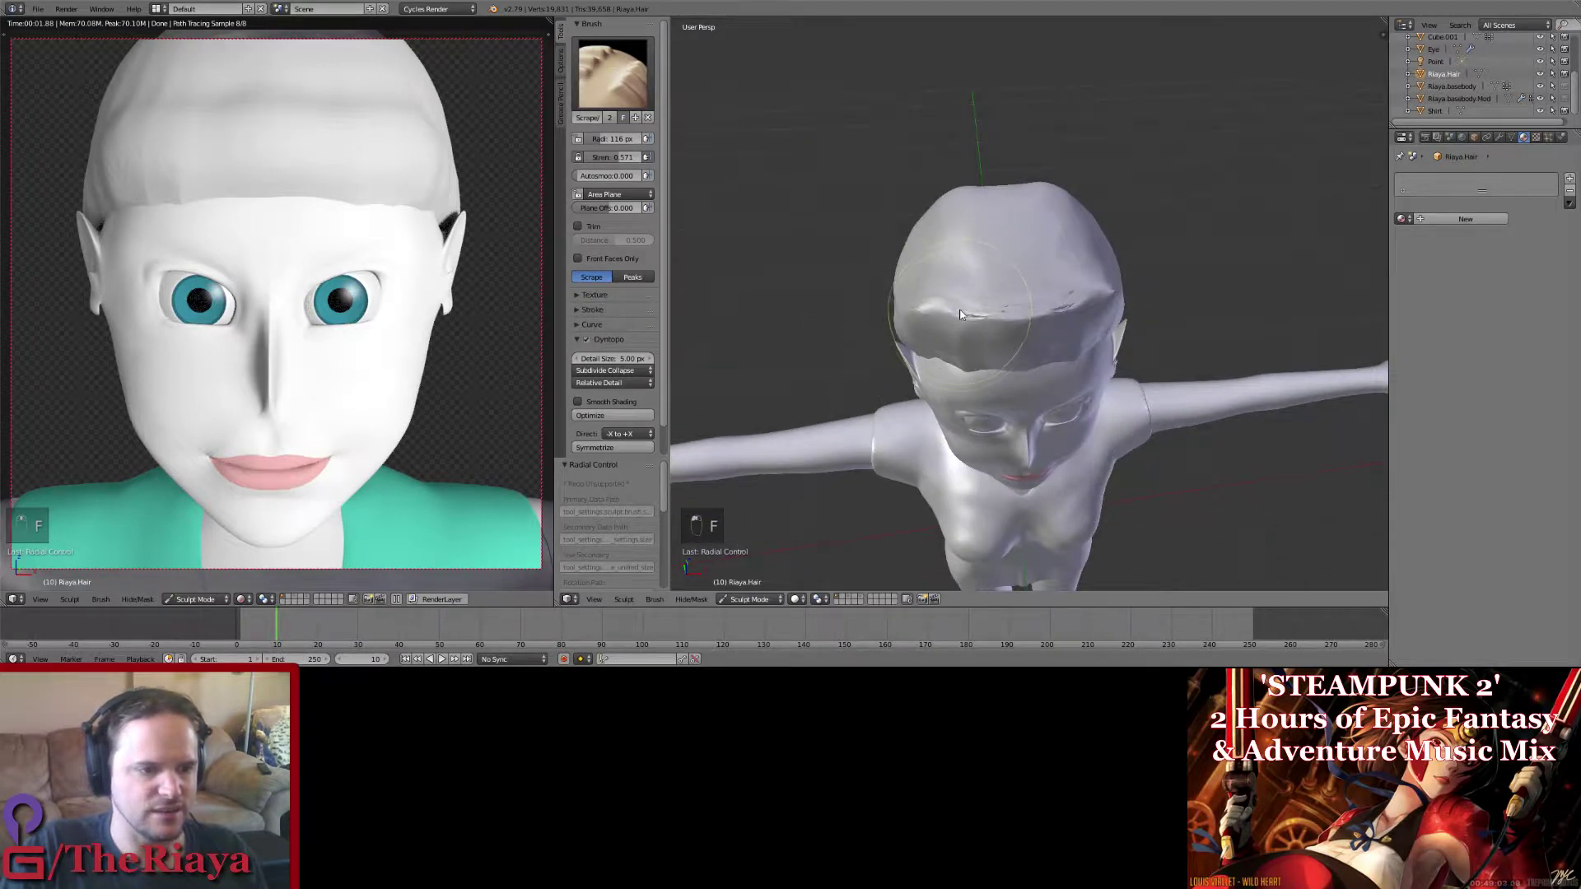
mouse_move(960, 315)
left_mouse_down()
mouse_move(1035, 308)
mouse_move(901, 308)
left_mouse_up()
scroll(1000, 354, "up", 1)
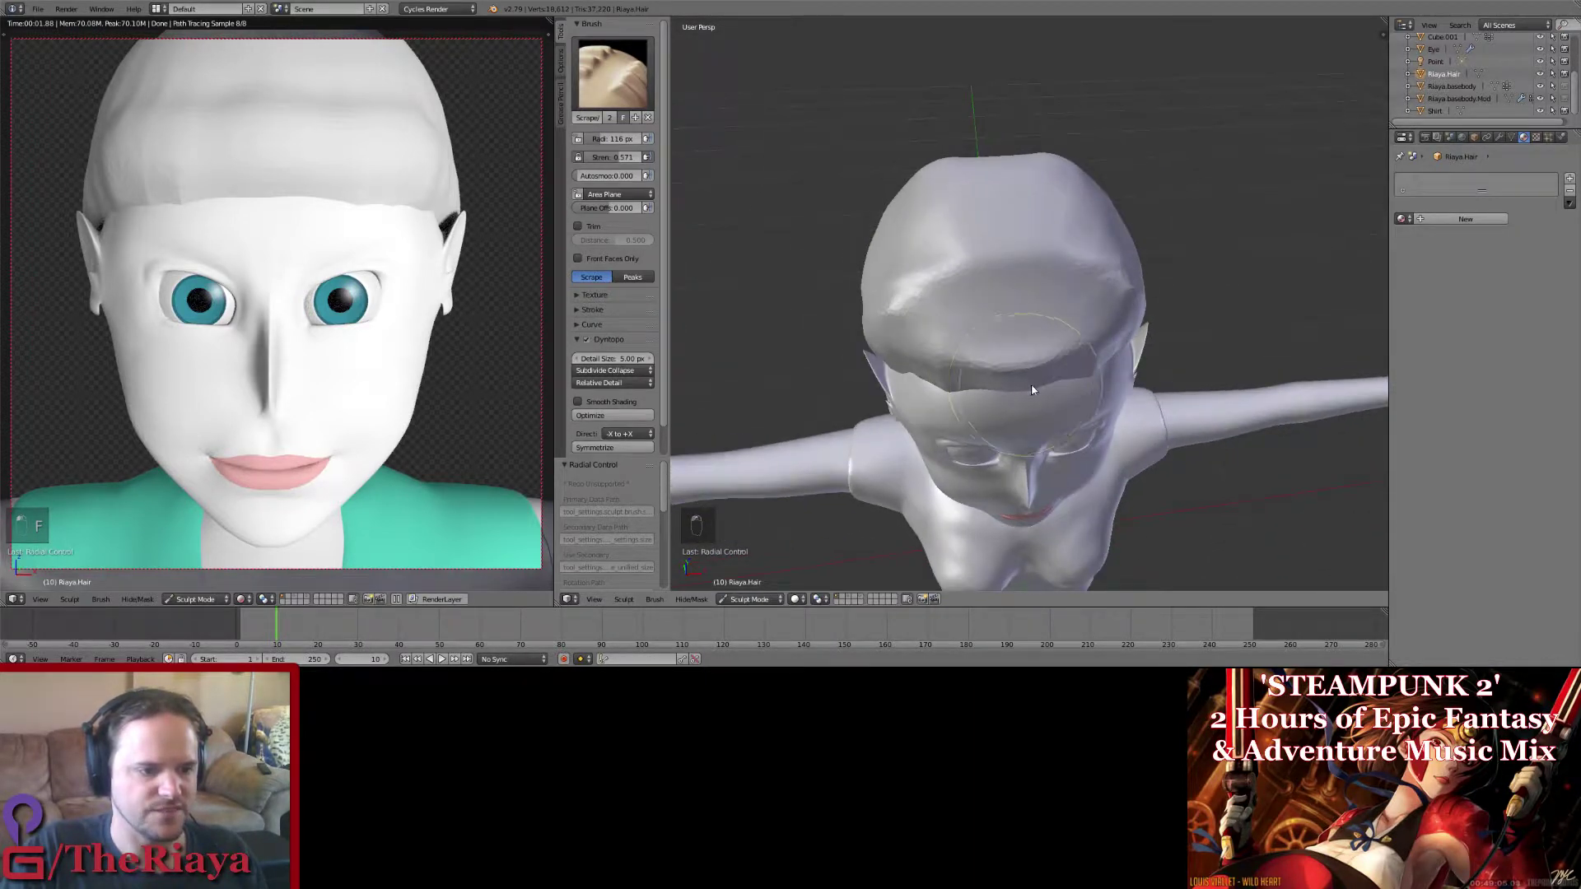
Step: Lower the Scrape strength to about 0.2 and soften the ridge along the side hairline toward the ear
mouse_move(1034, 389)
middle_mouse_down()
mouse_move(973, 334)
mouse_move(1001, 265)
middle_mouse_up()
key("f")
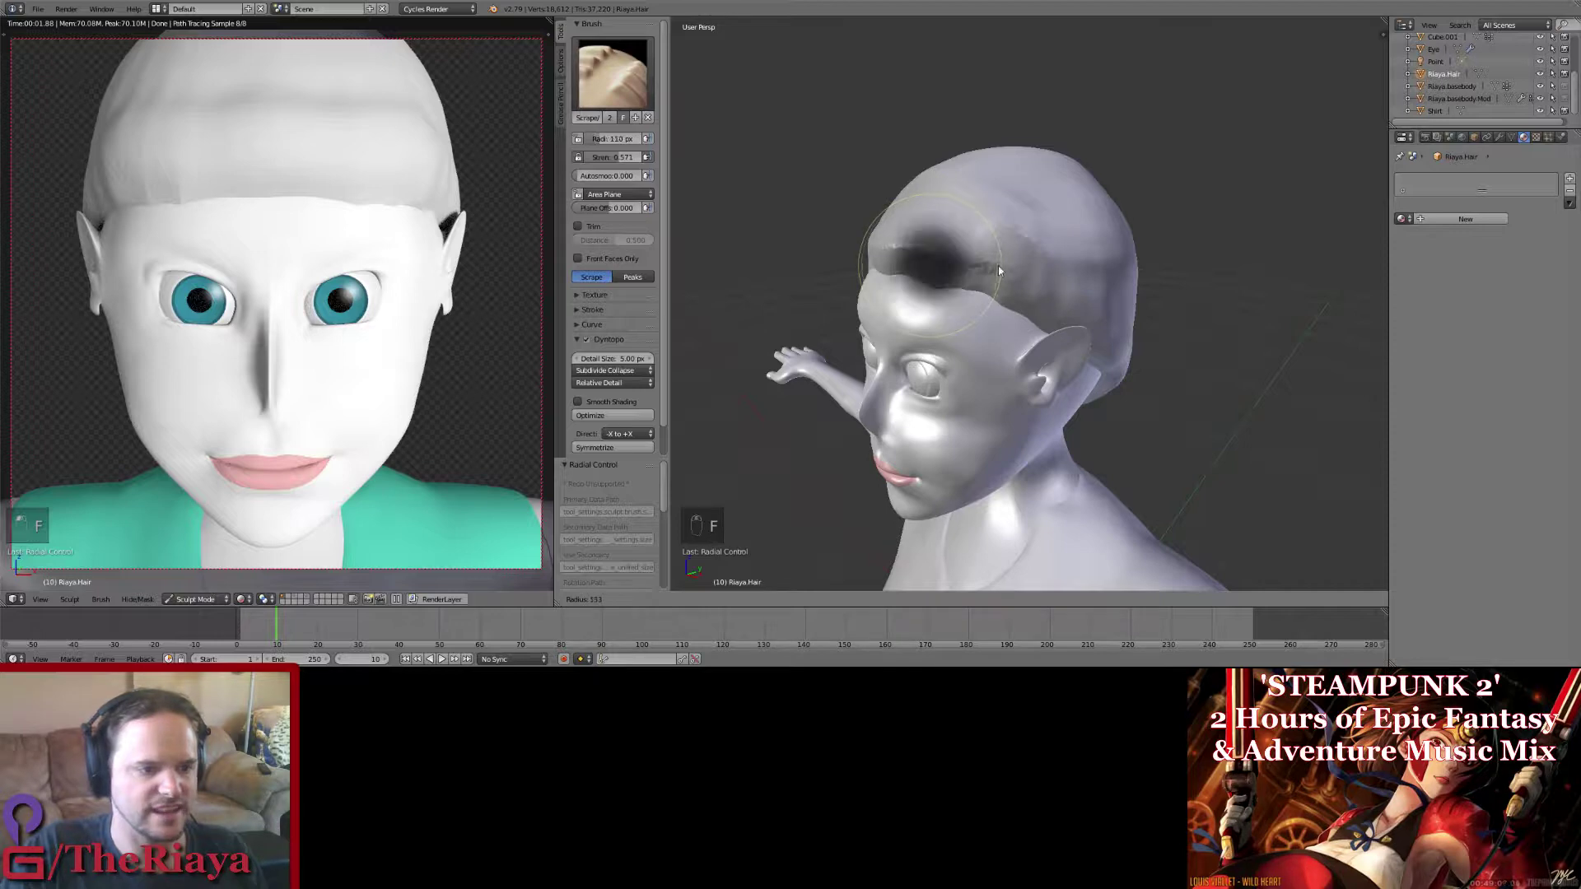
left_click(983, 265)
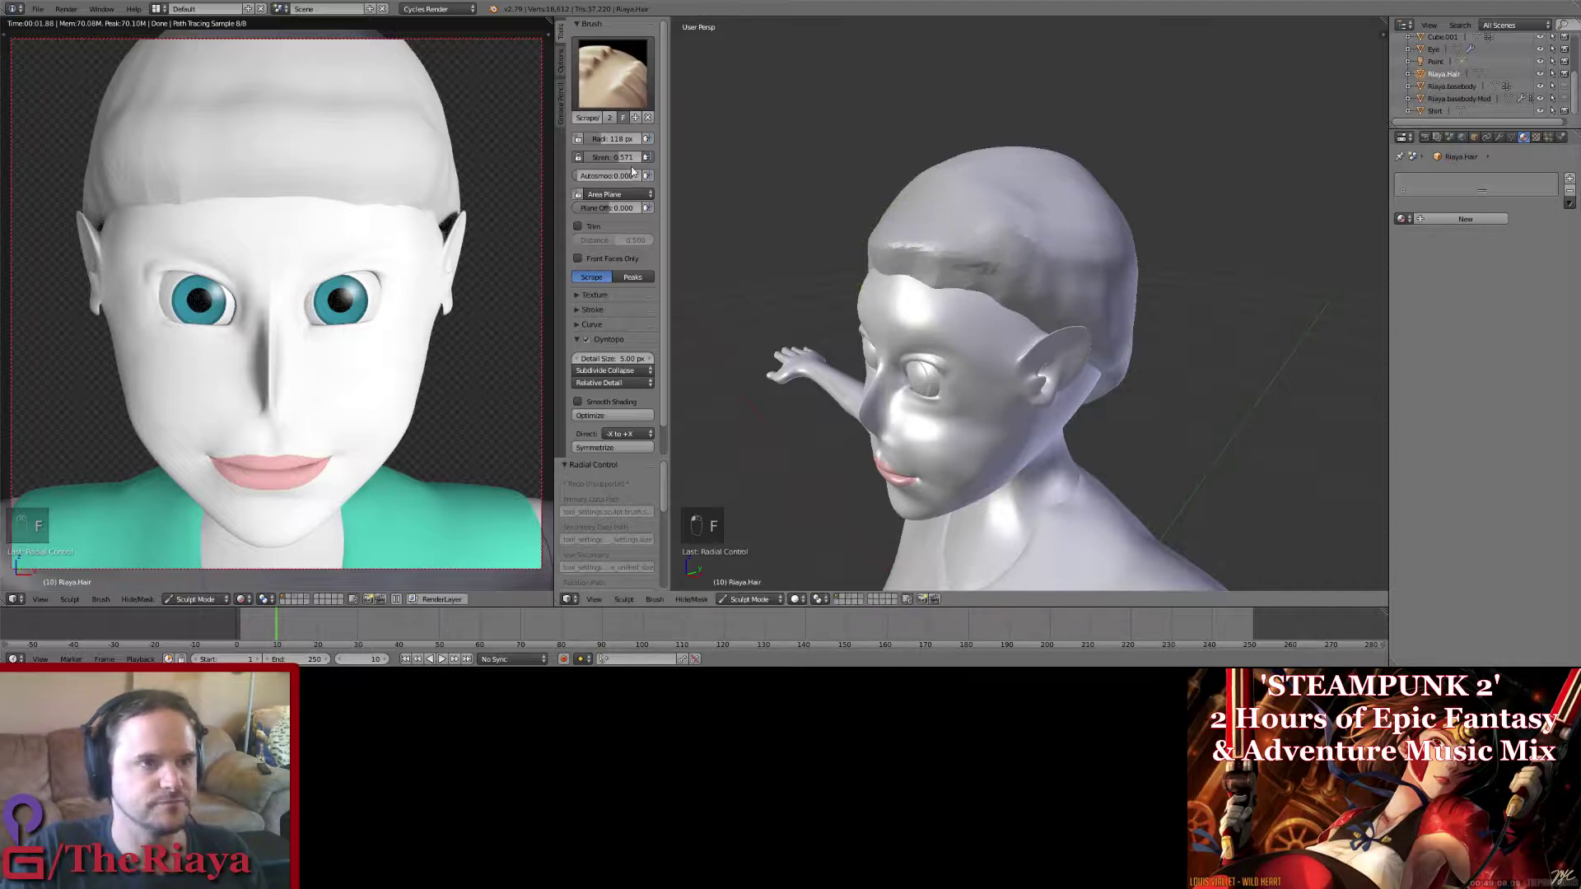
left_click_drag(641, 158, 622, 169)
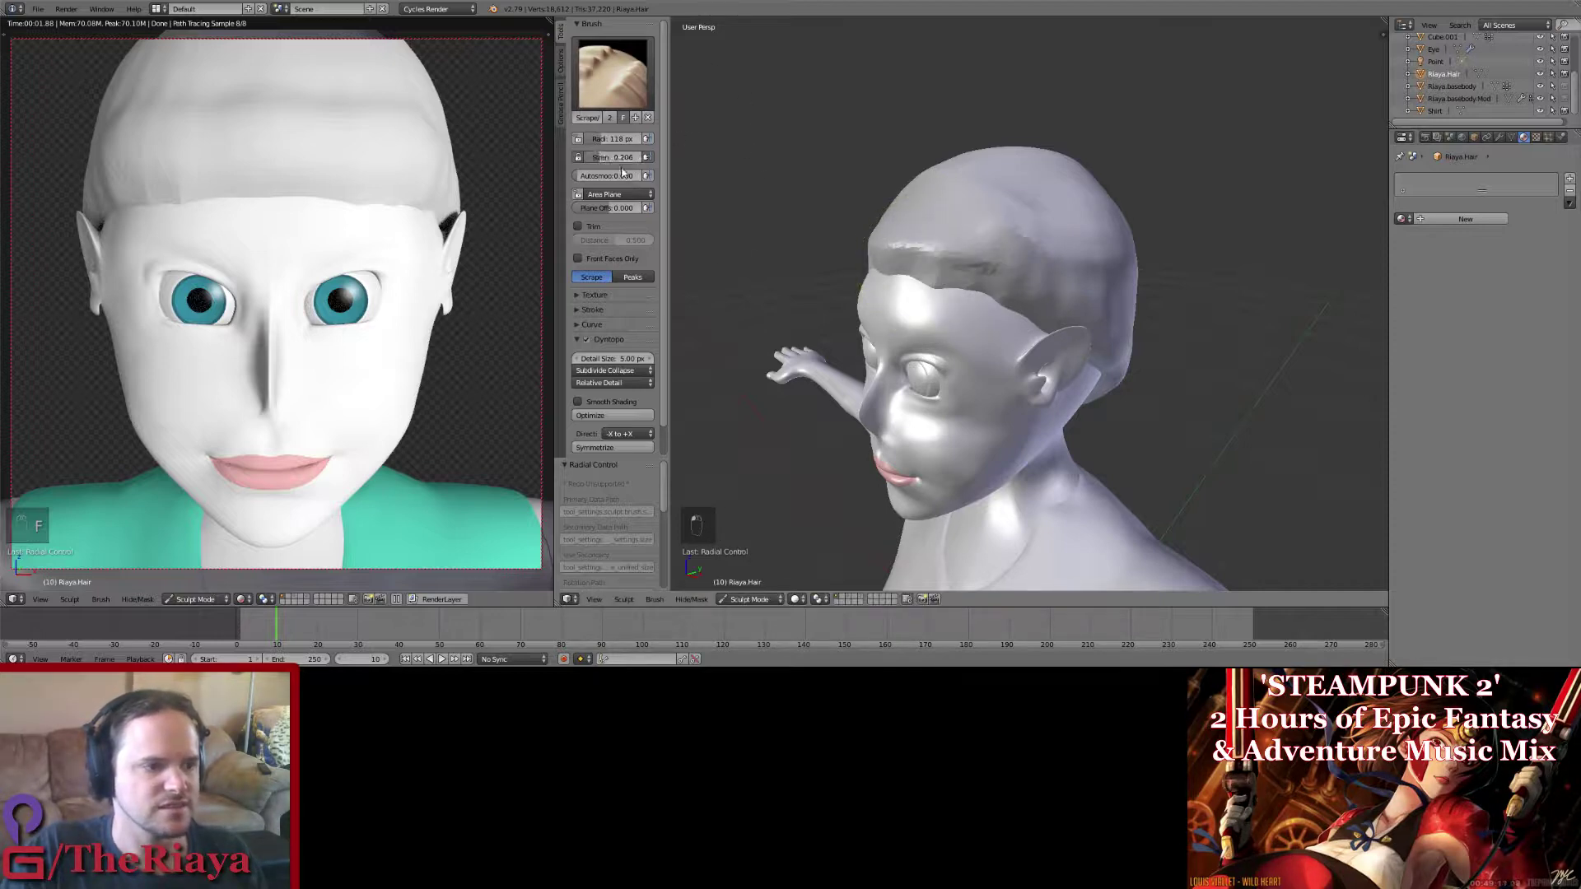
mouse_move(981, 245)
left_mouse_down()
mouse_move(1052, 285)
mouse_move(1019, 287)
left_mouse_up()
scroll(1020, 286, "up", 1)
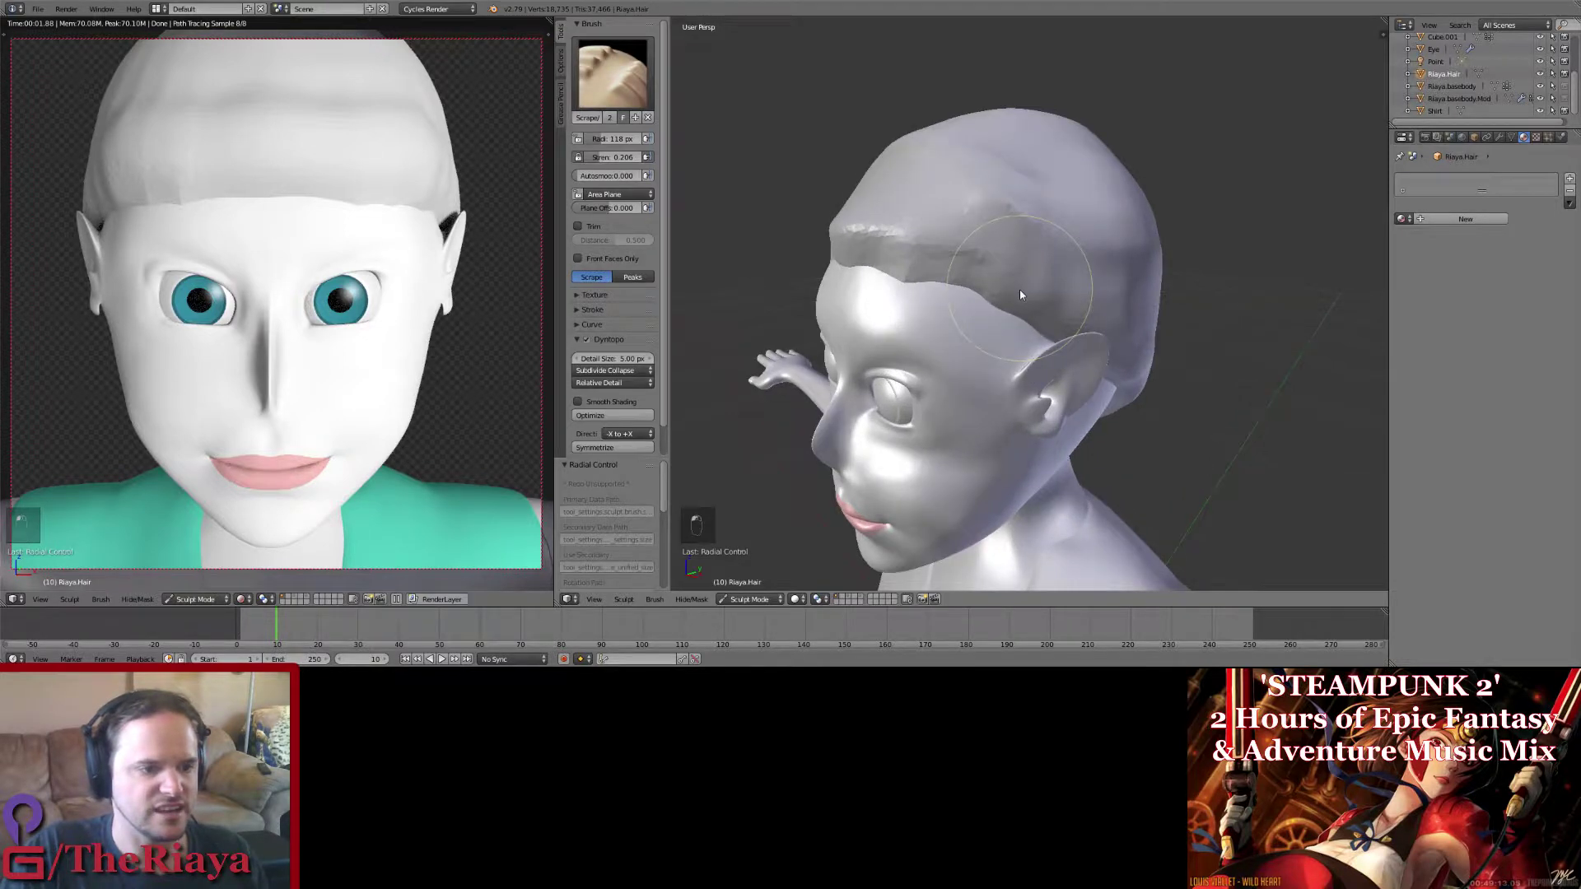
Step: Set the Scrape strength to about 0.28 and smooth the creased ridge along the front hairline
middle_click_drag(1020, 291, 1035, 324)
left_click_drag(958, 284, 954, 276)
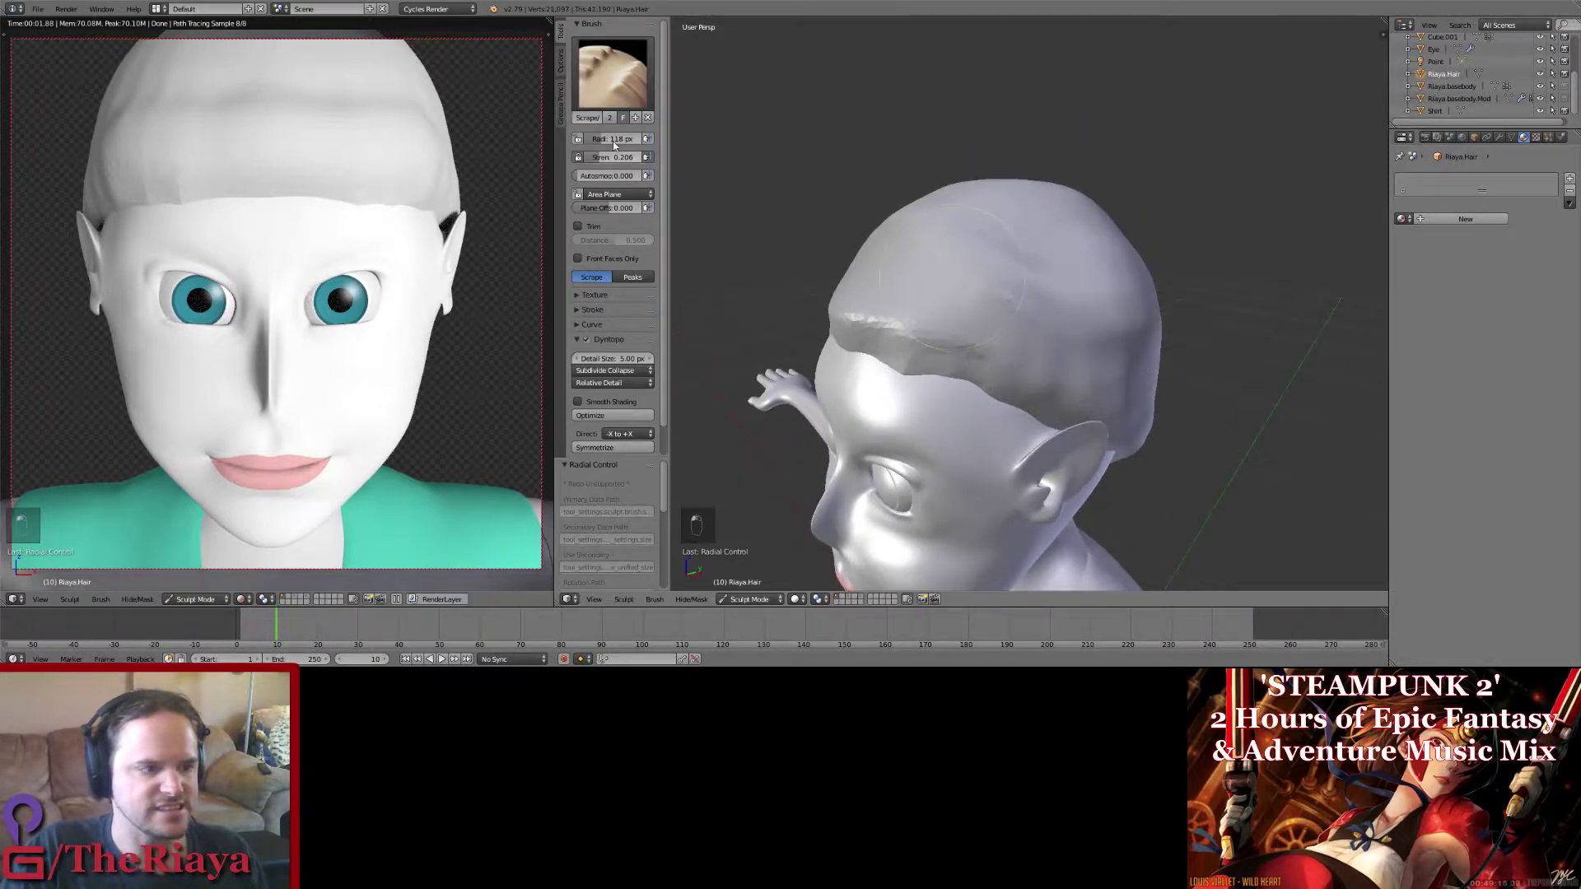
left_click_drag(615, 162, 622, 162)
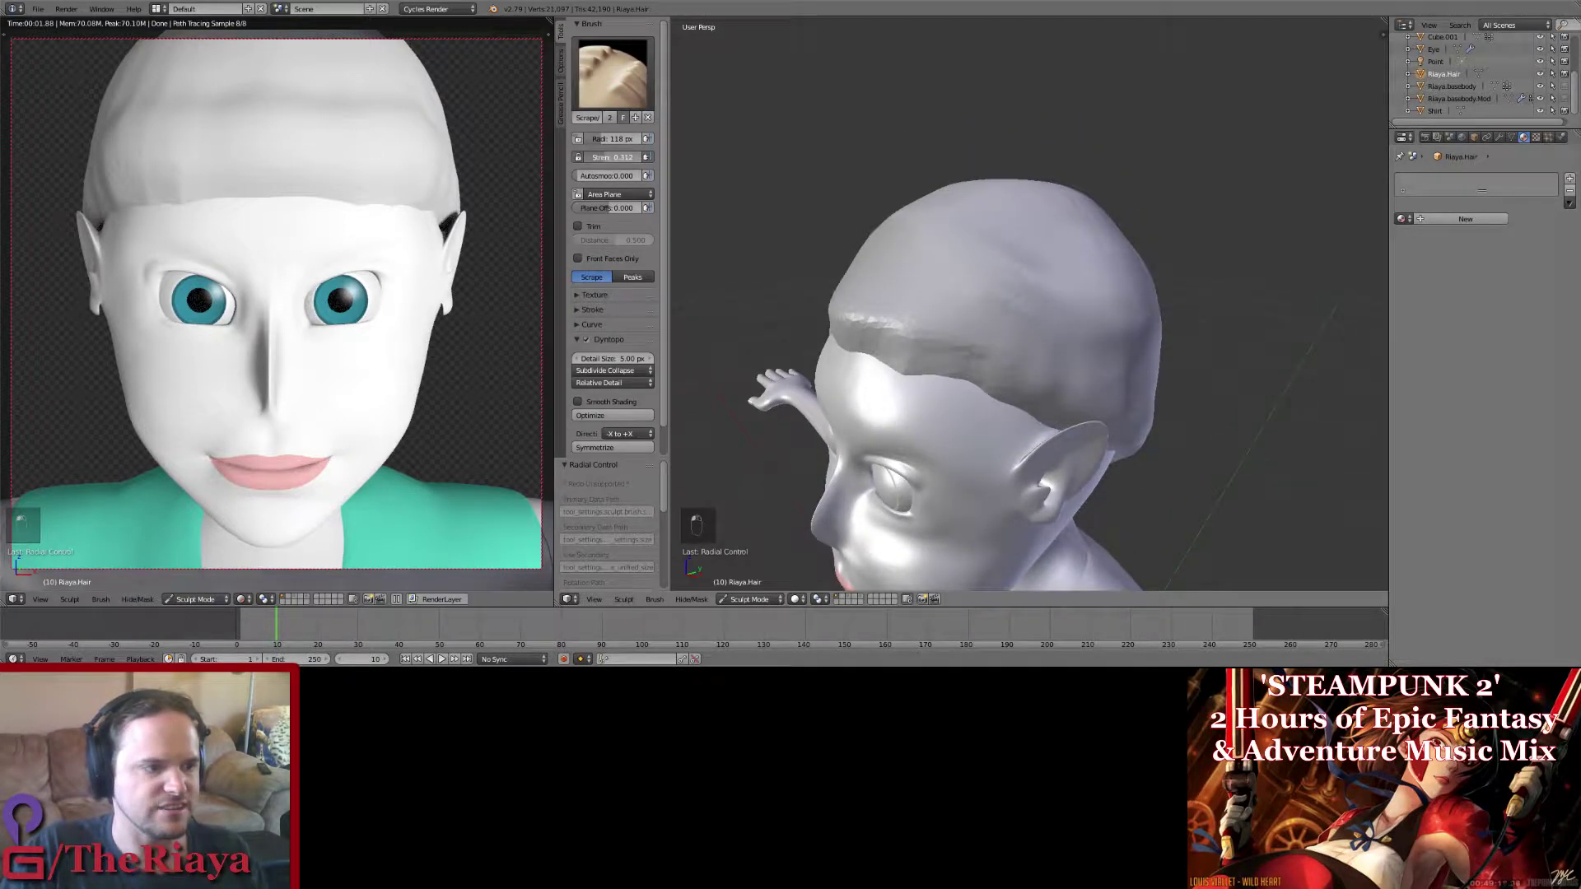
middle_click_drag(876, 326, 981, 358)
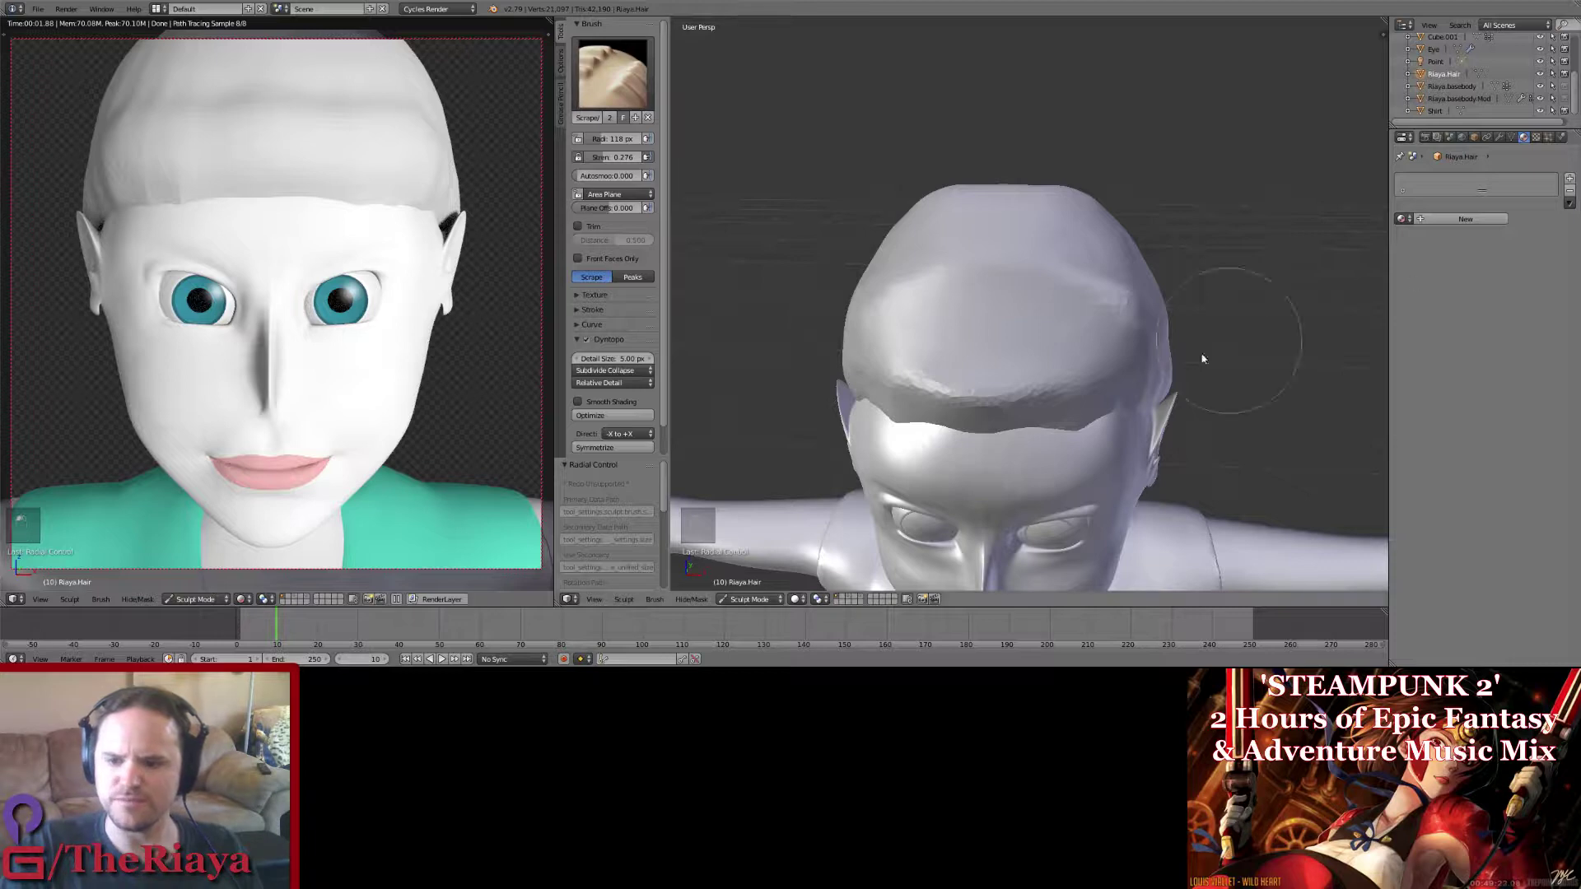
left_click_drag(1070, 373, 1136, 311)
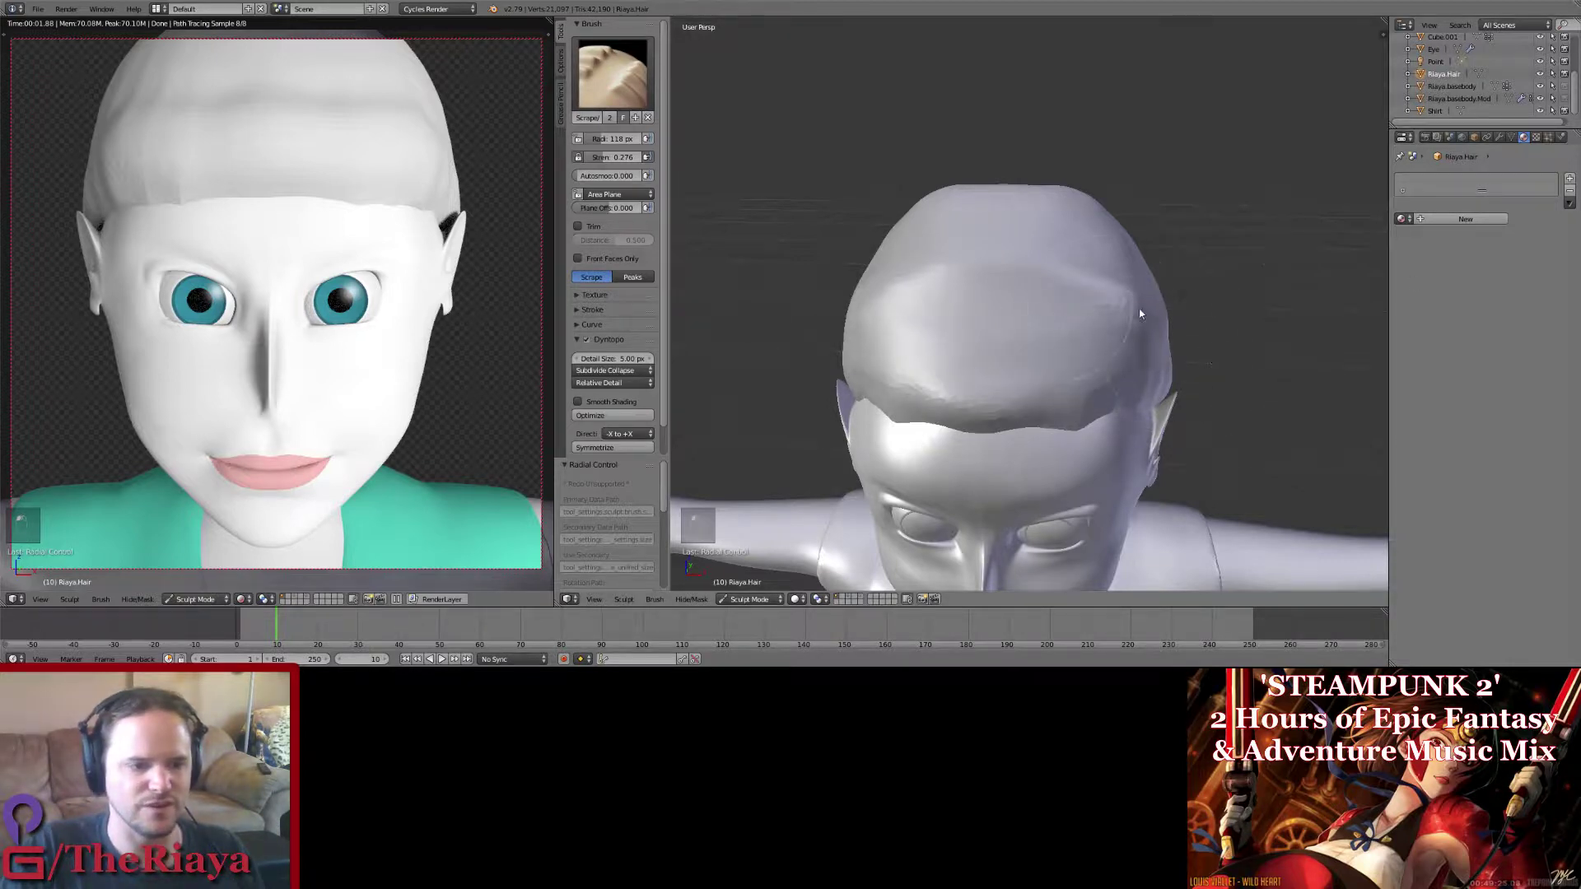
Step: Scrape the side of the hair above and behind the ear into a smoother surface
mouse_move(1137, 311)
middle_mouse_down()
mouse_move(1105, 321)
mouse_move(1143, 383)
mouse_move(1105, 319)
middle_mouse_up()
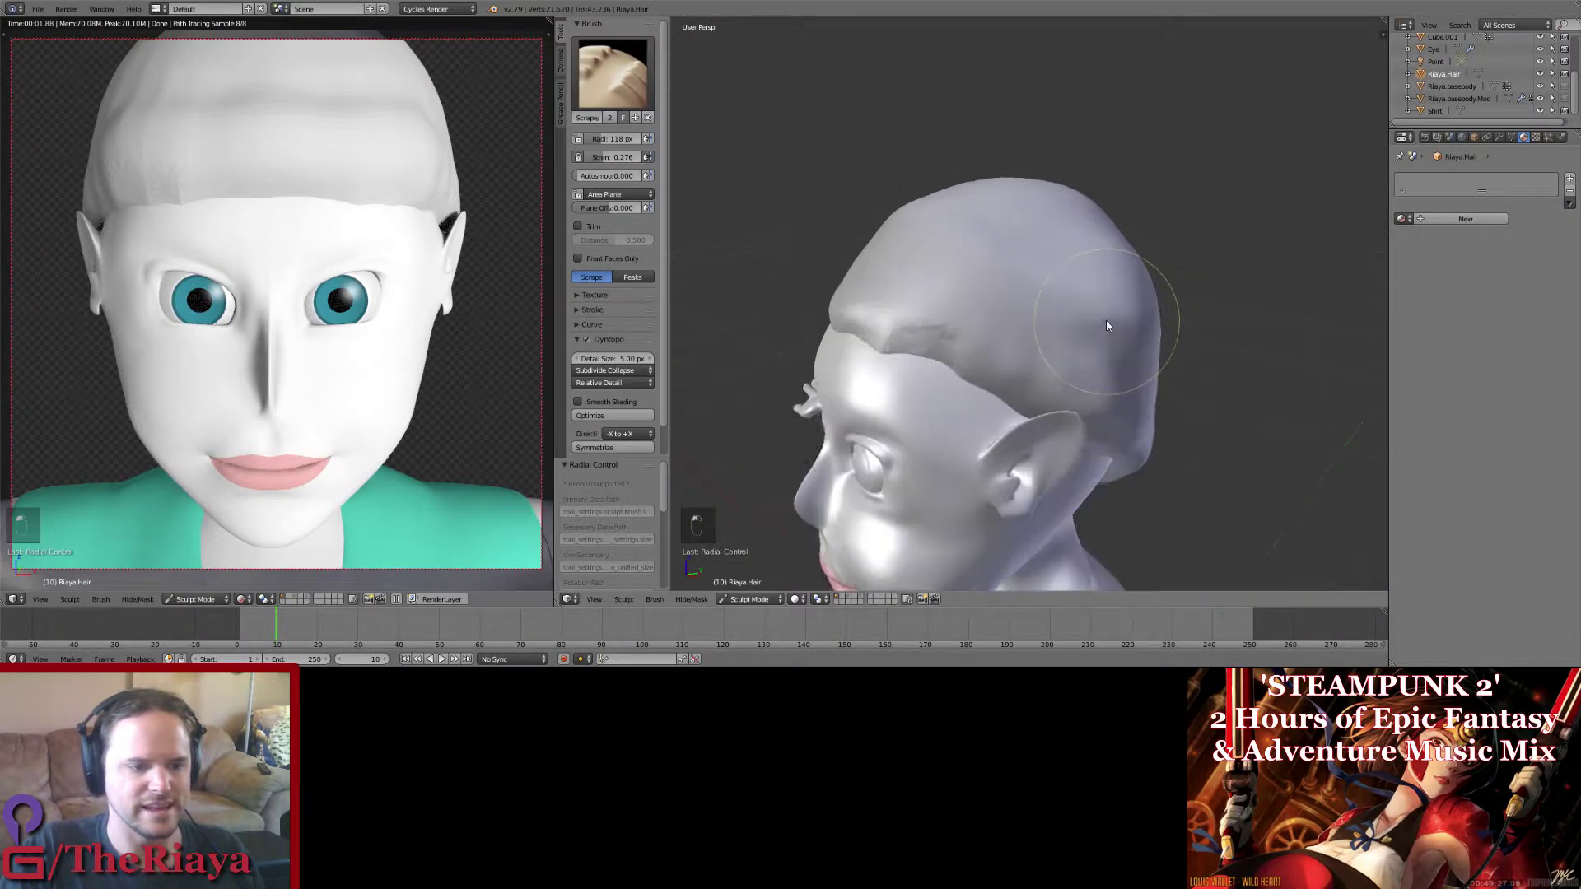
left_click_drag(1105, 320, 1116, 319)
middle_click_drag(1117, 319, 1003, 290)
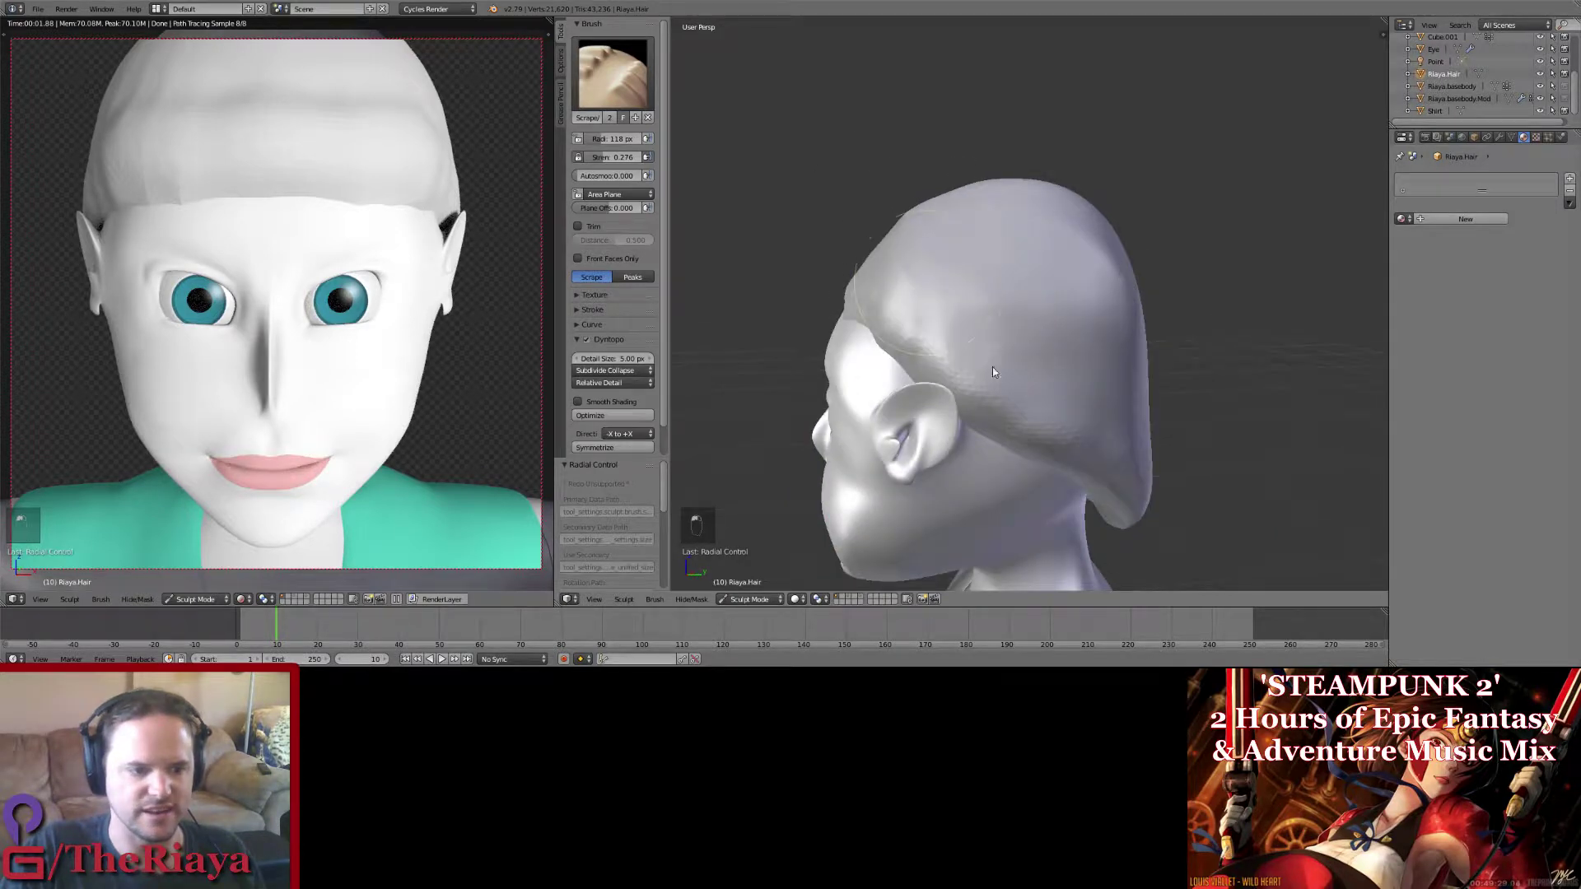
left_click_drag(1034, 270, 1041, 370)
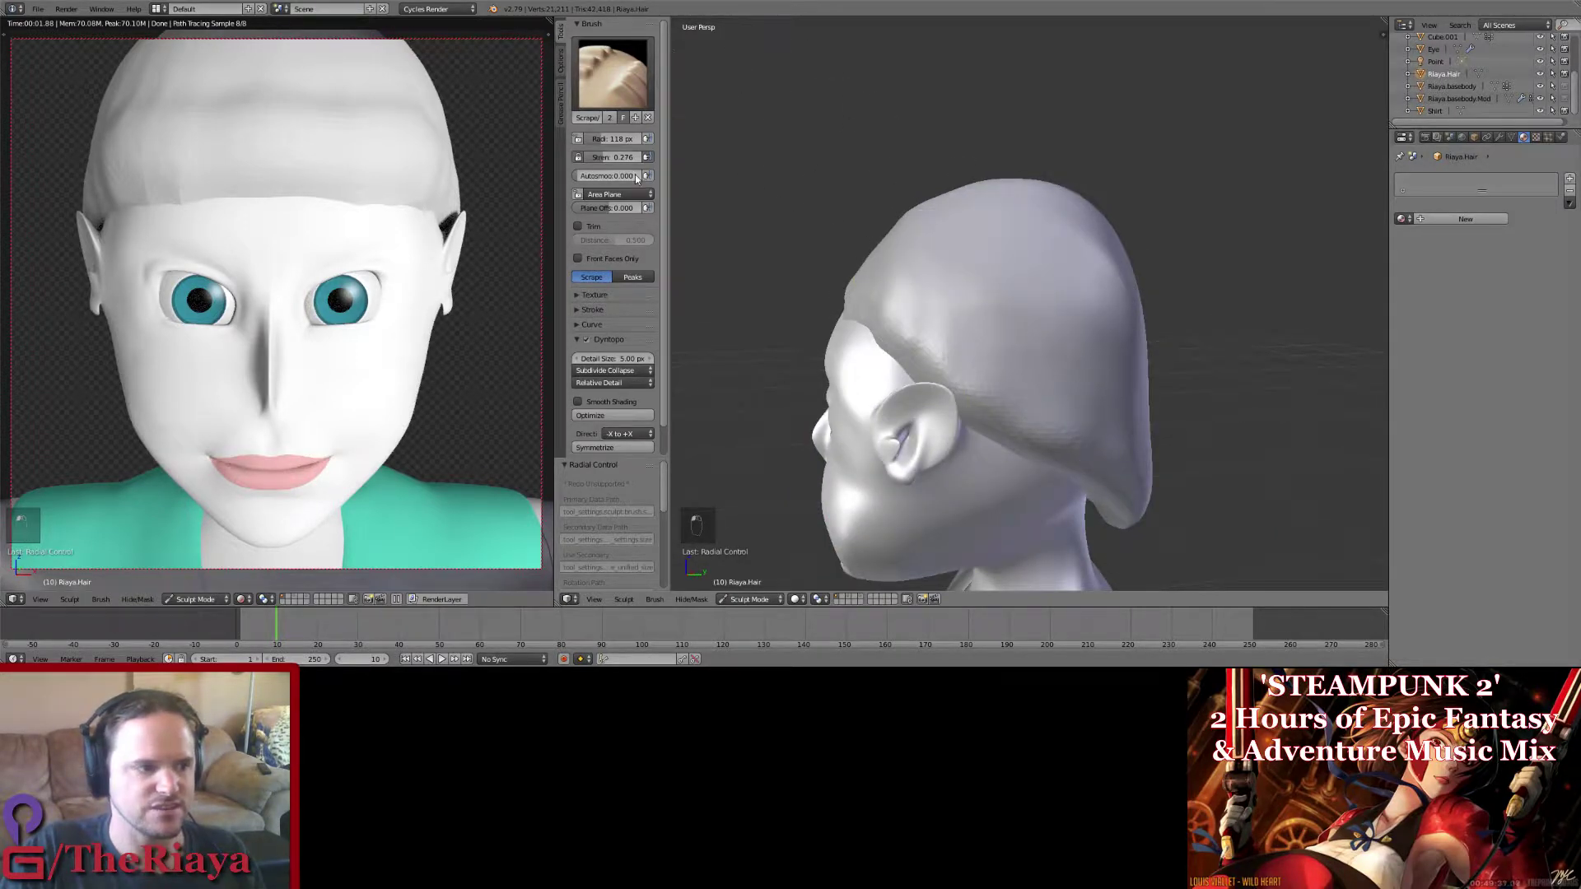
Step: Set the Scrape strength to about 0.41 and smooth the side and back of the hair
left_click_drag(618, 157, 626, 156)
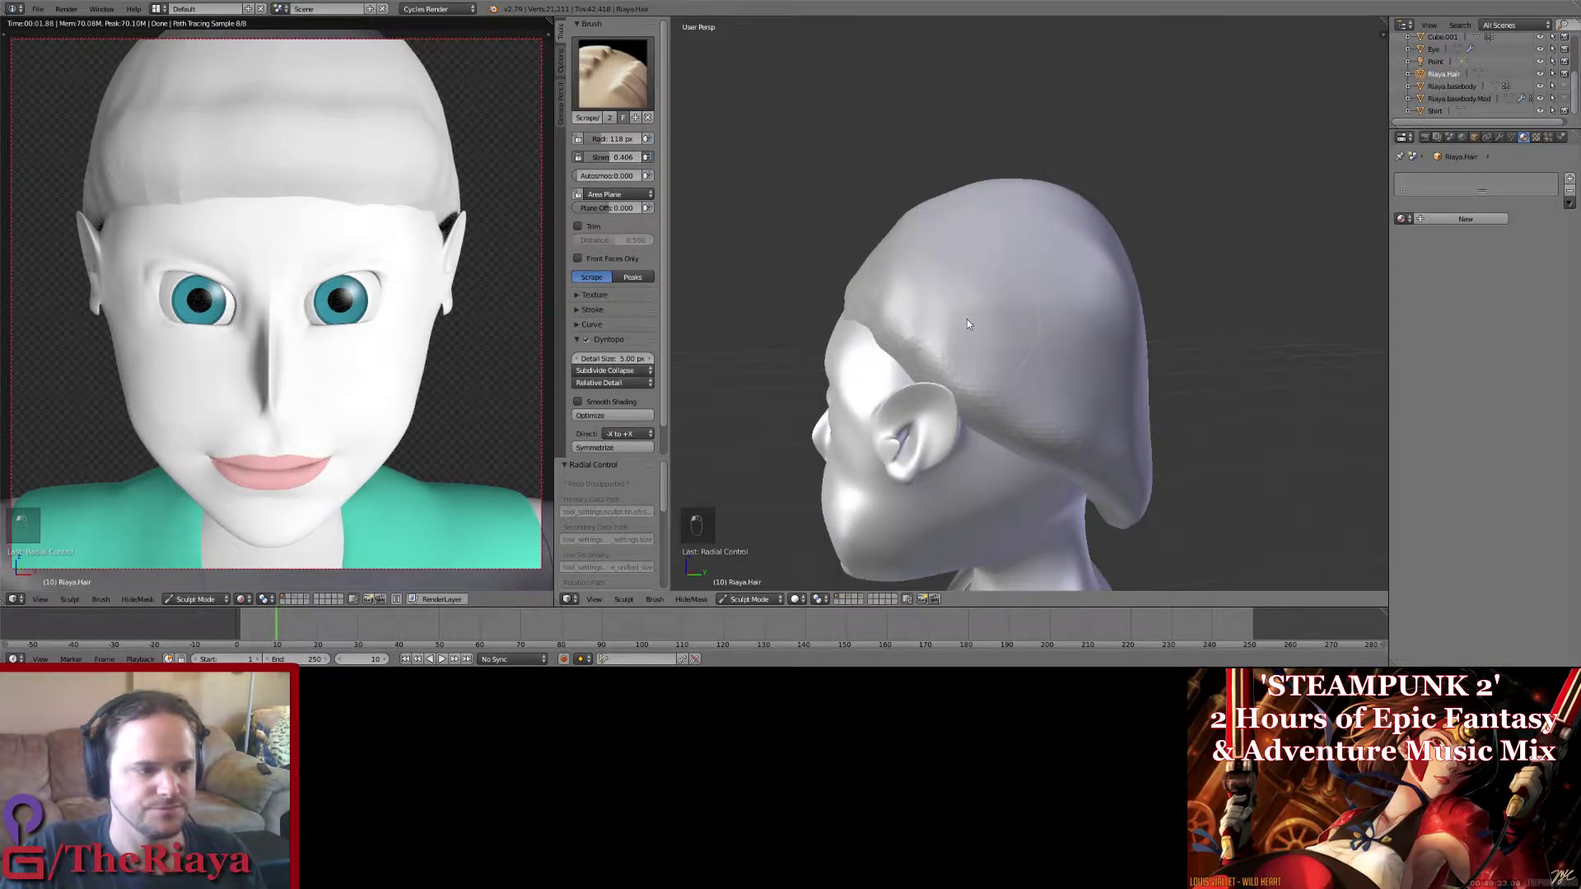
middle_click_drag(1153, 362, 1090, 354)
left_click_drag(1000, 275, 1079, 301)
middle_click_drag(1080, 302, 1100, 347)
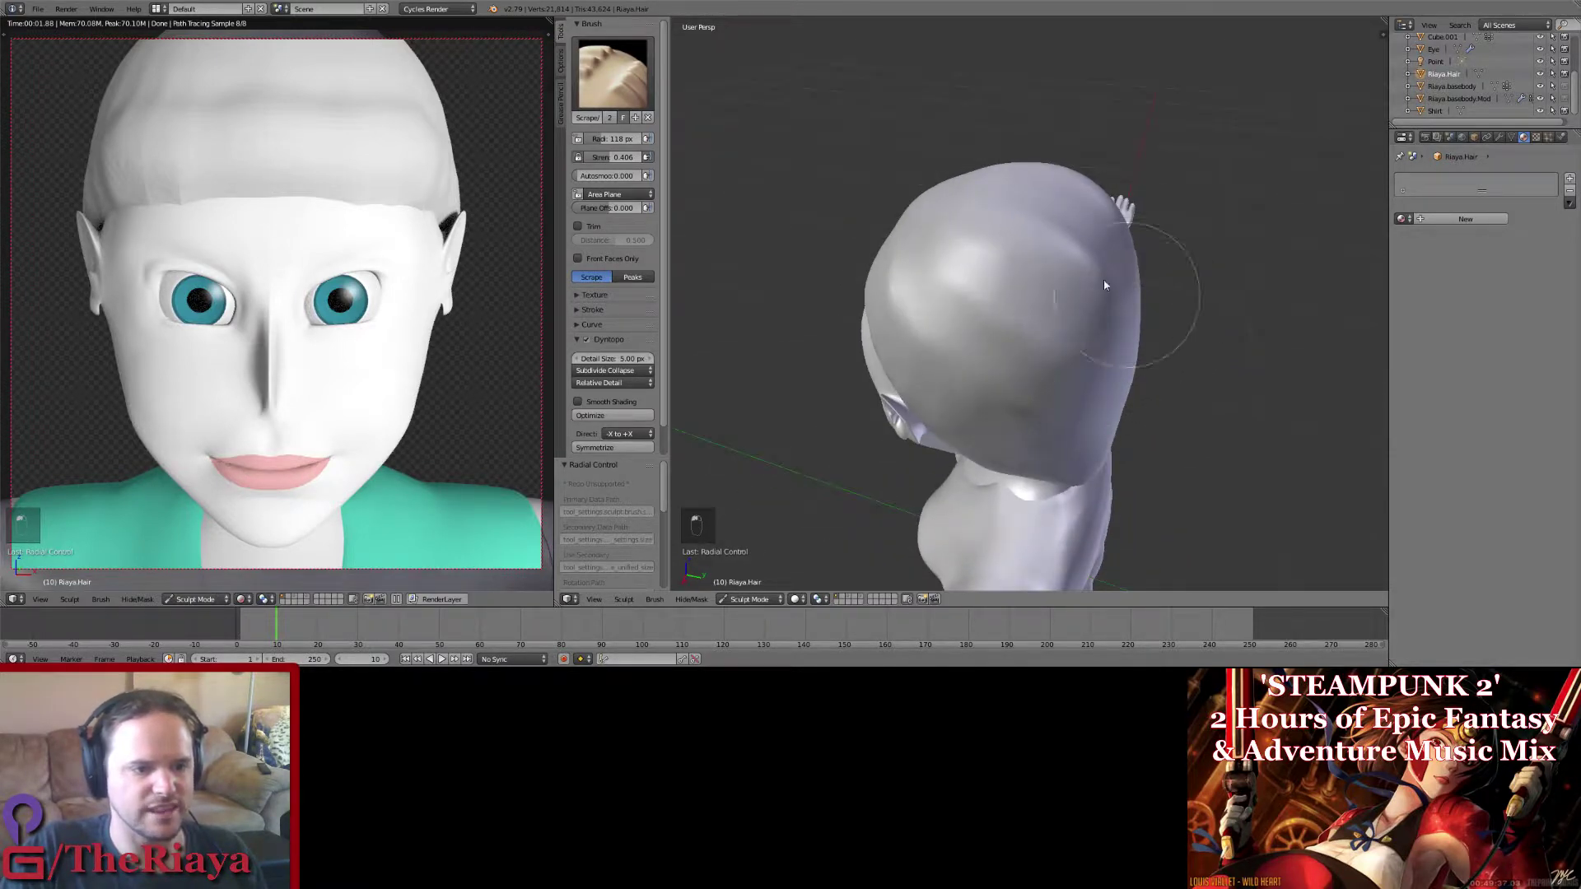
mouse_move(1103, 279)
left_mouse_down()
mouse_move(982, 214)
mouse_move(1116, 353)
left_mouse_up()
middle_click_drag(1117, 353, 1010, 354)
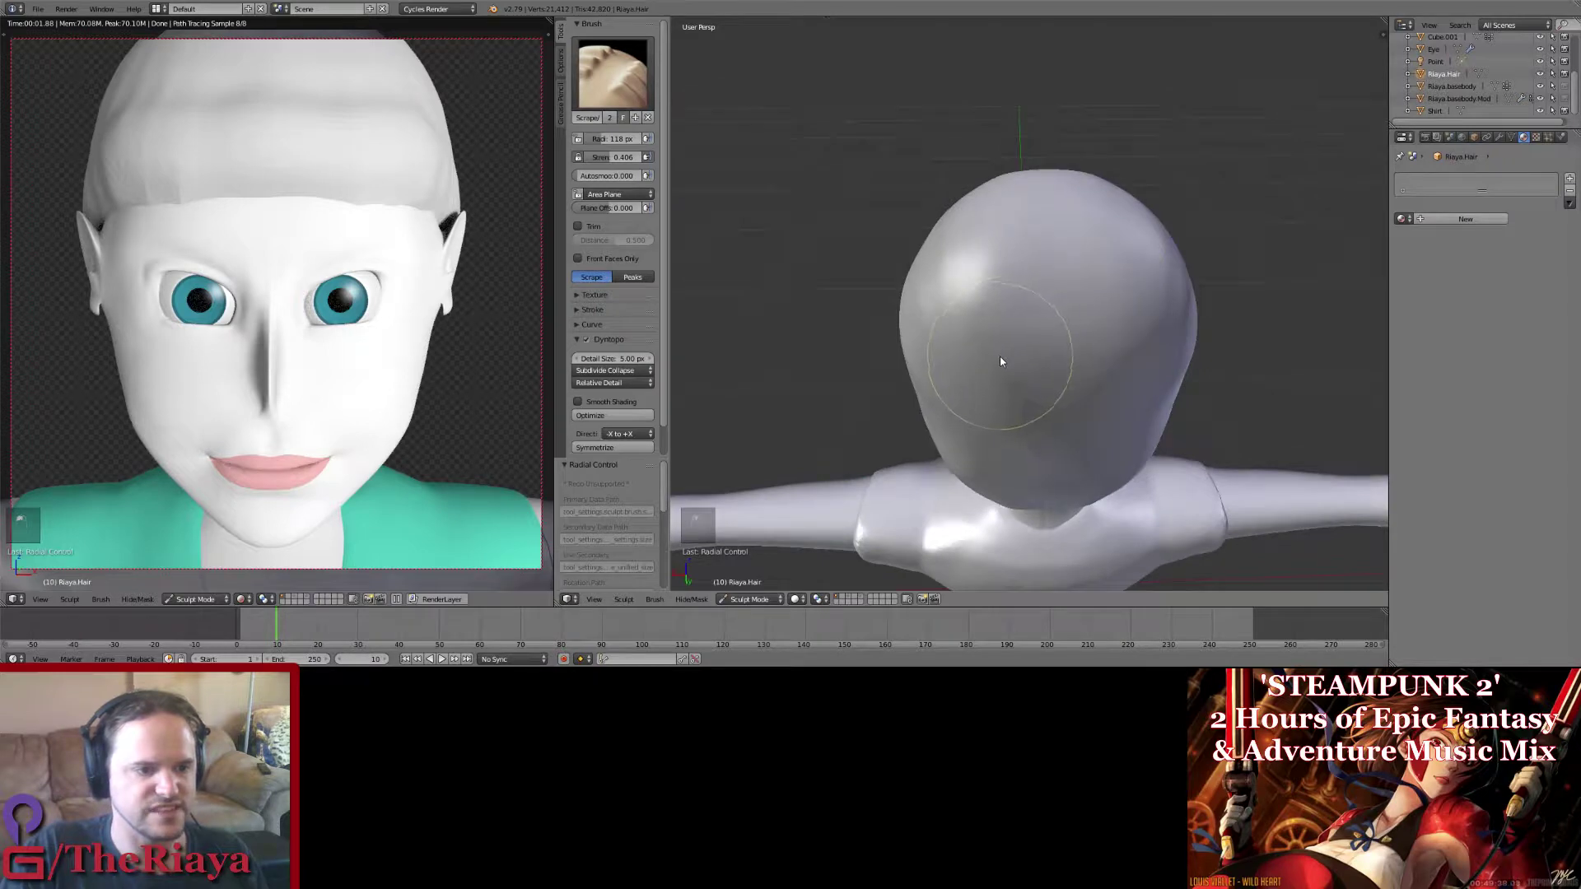
Step: Try a Scrape stroke over the centre of the back of the hair, and undo it
mouse_move(1002, 358)
left_mouse_down()
mouse_move(1018, 222)
mouse_move(1066, 202)
mouse_move(1054, 320)
left_mouse_up()
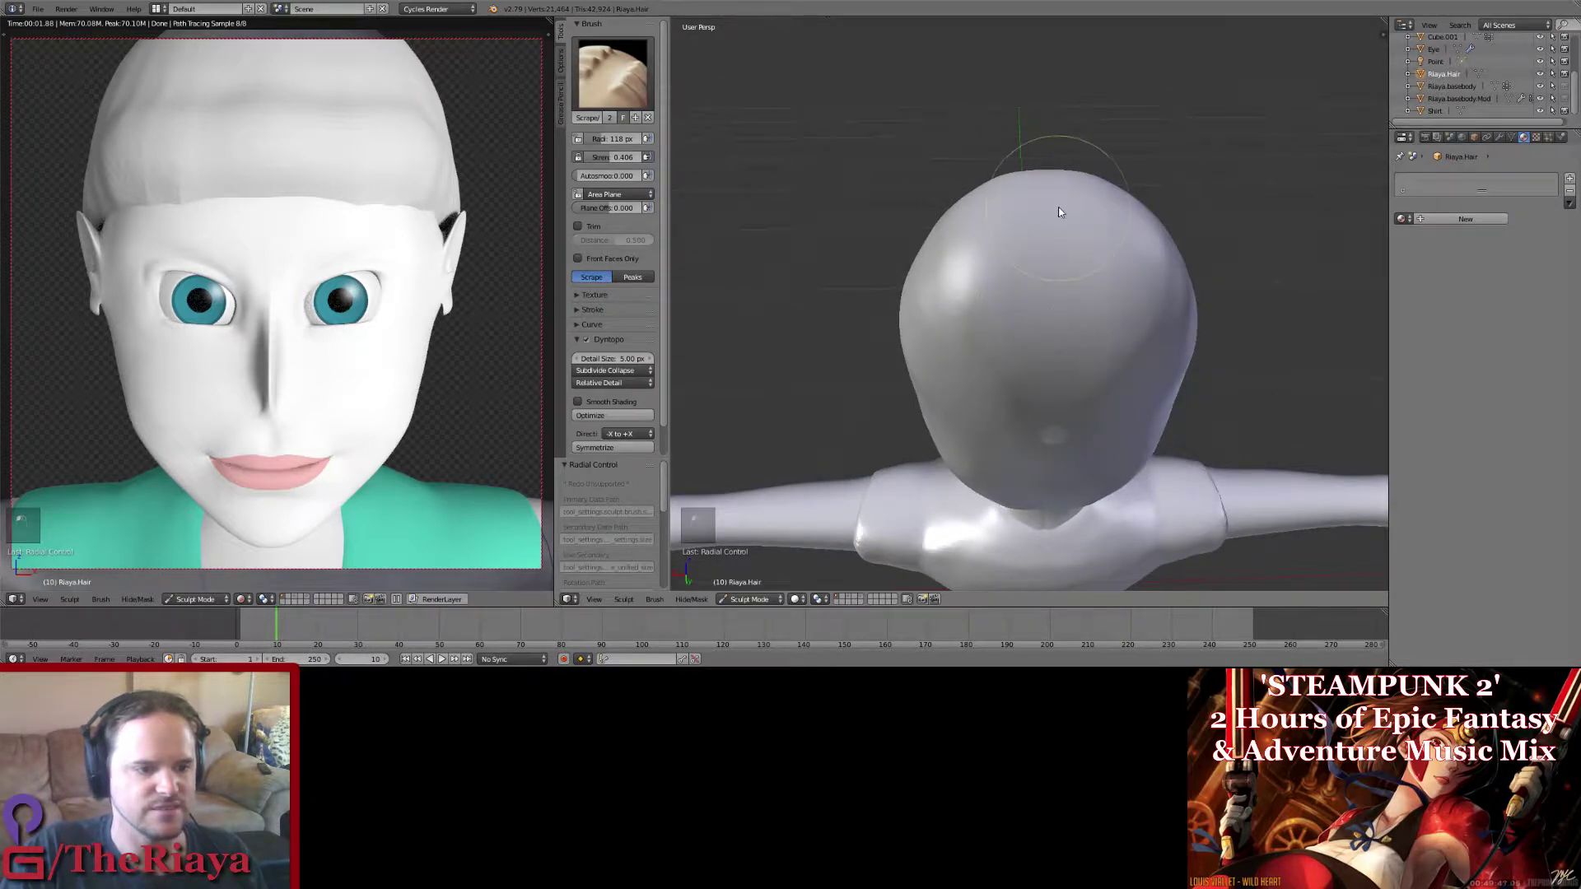
middle_click_drag(1079, 356, 723, 219)
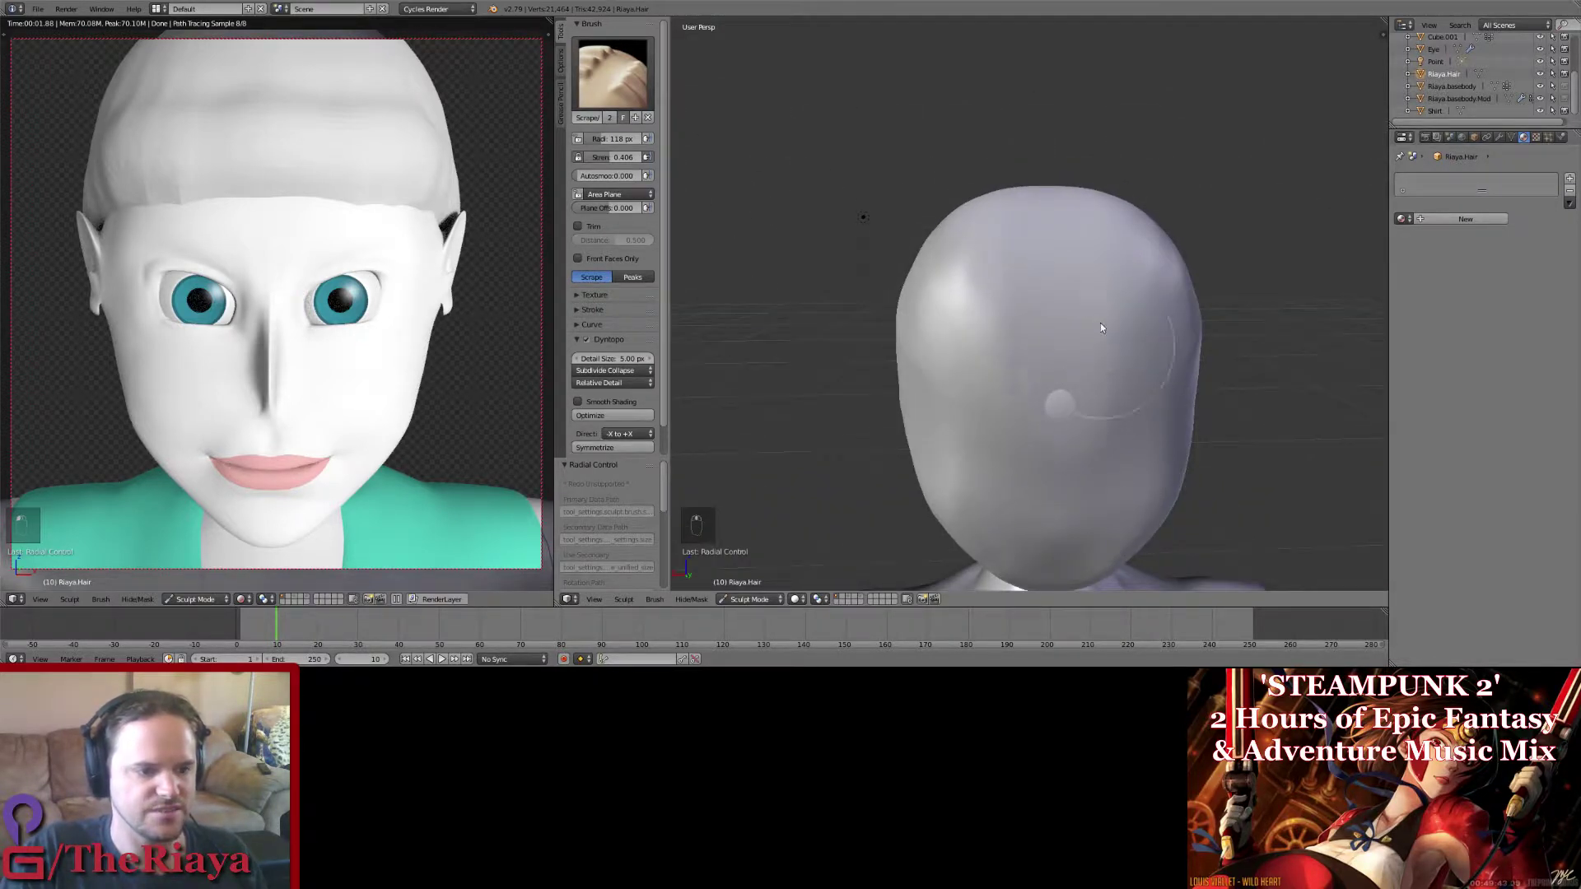
key("ctrl+z")
Step: Scrape across the crown and upper back of the hair to even out the lumps
mouse_move(1084, 337)
middle_mouse_down()
mouse_move(1153, 362)
mouse_move(1073, 310)
mouse_move(1069, 363)
middle_mouse_up()
left_click_drag(1058, 247, 940, 307)
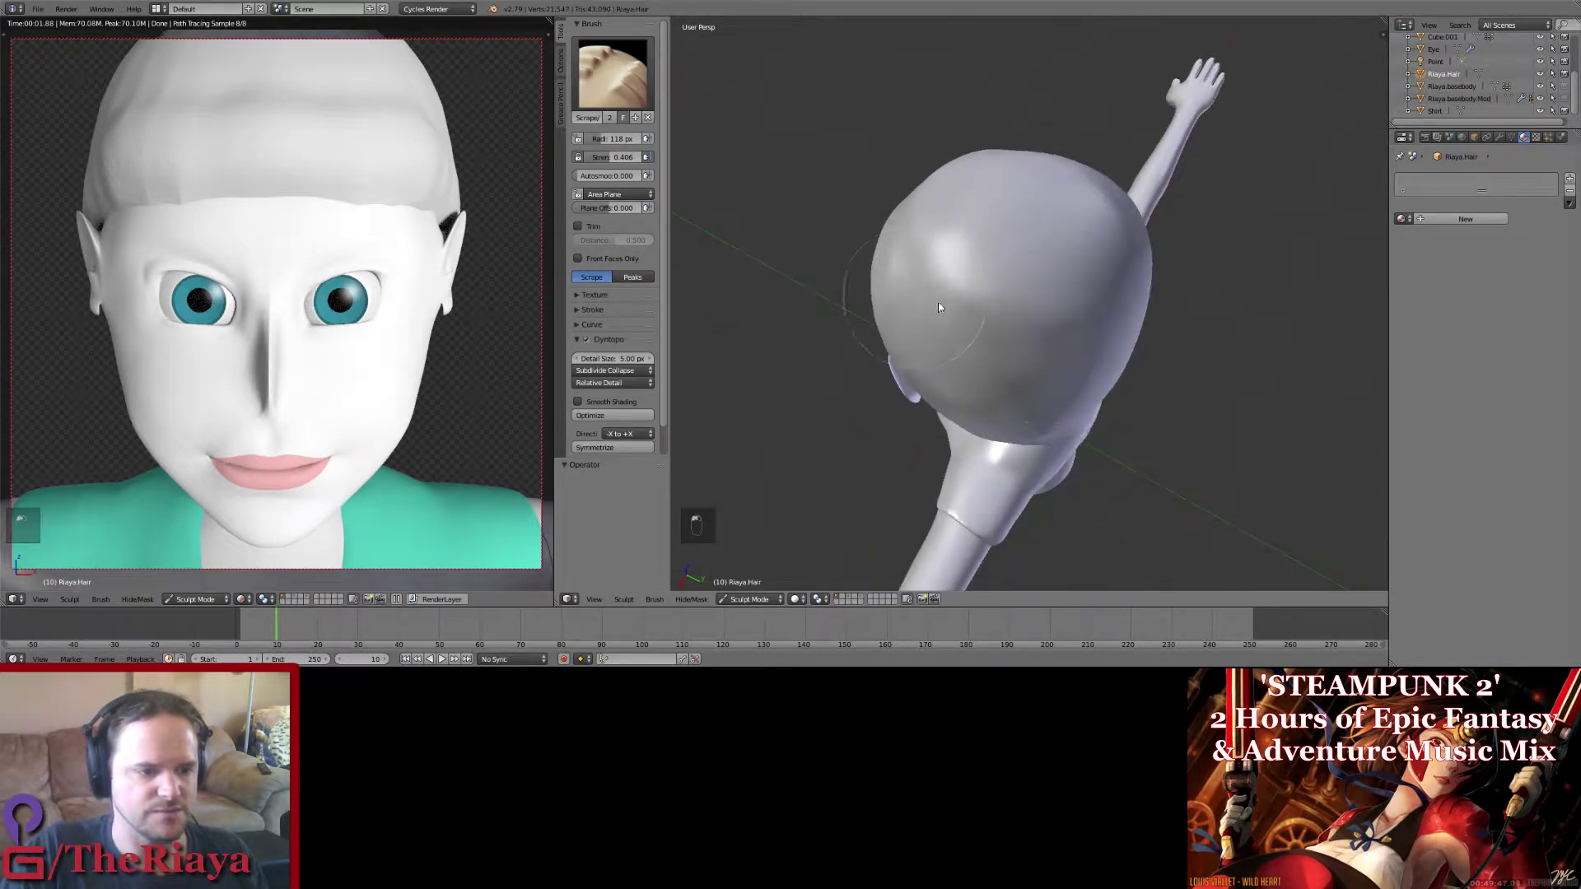
mouse_move(1071, 339)
left_mouse_down()
mouse_move(932, 257)
mouse_move(940, 302)
left_mouse_up()
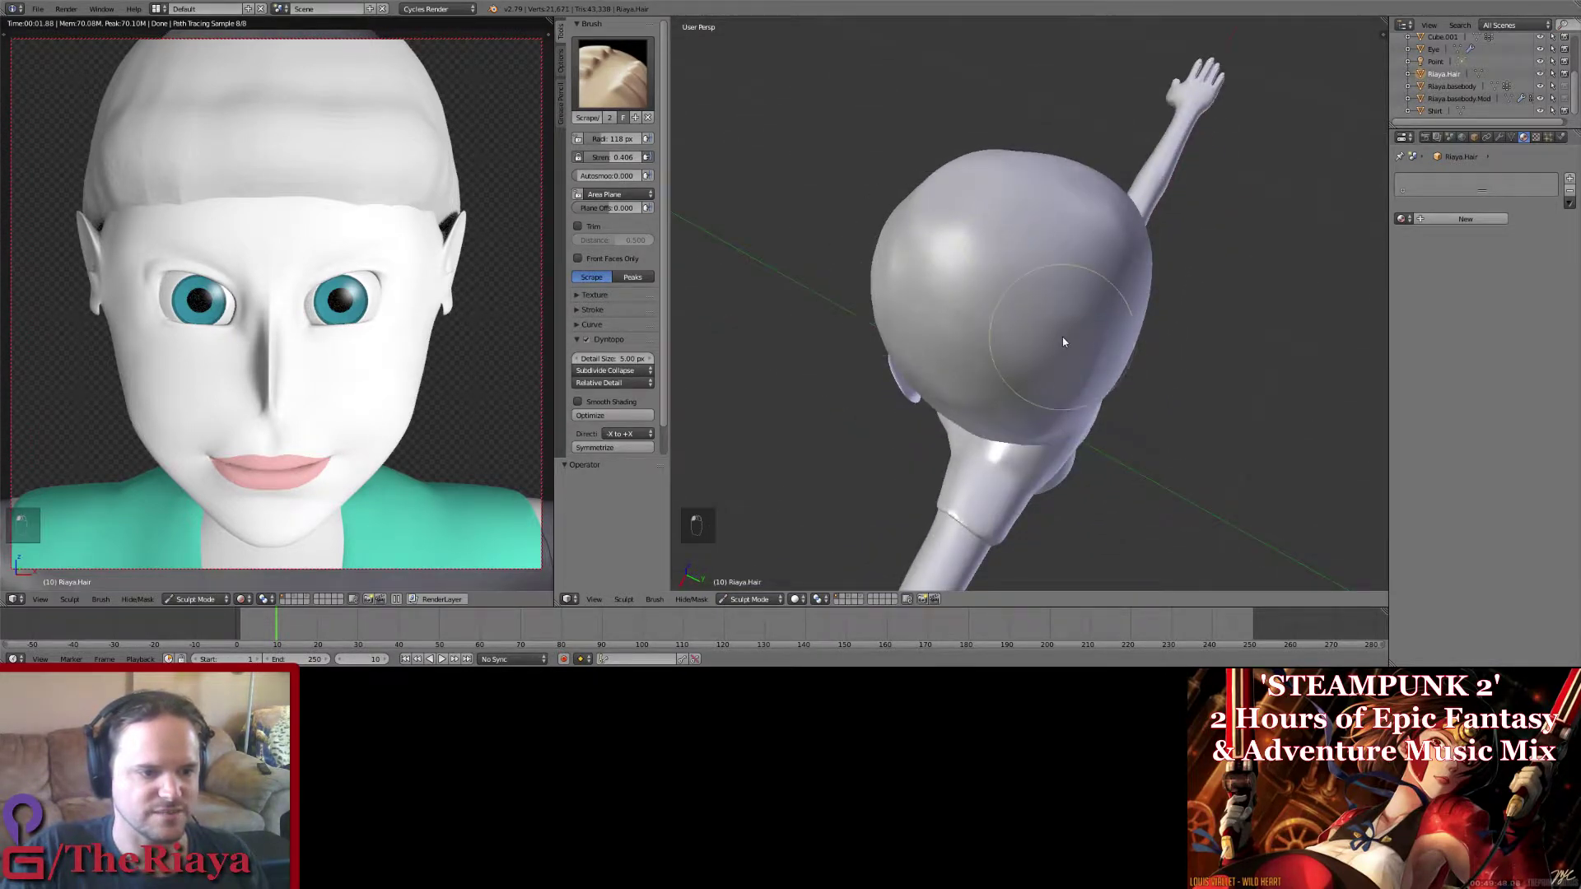
middle_click_drag(1063, 338, 1068, 360)
left_click_drag(1079, 314, 902, 245)
middle_click_drag(1000, 276, 1010, 323)
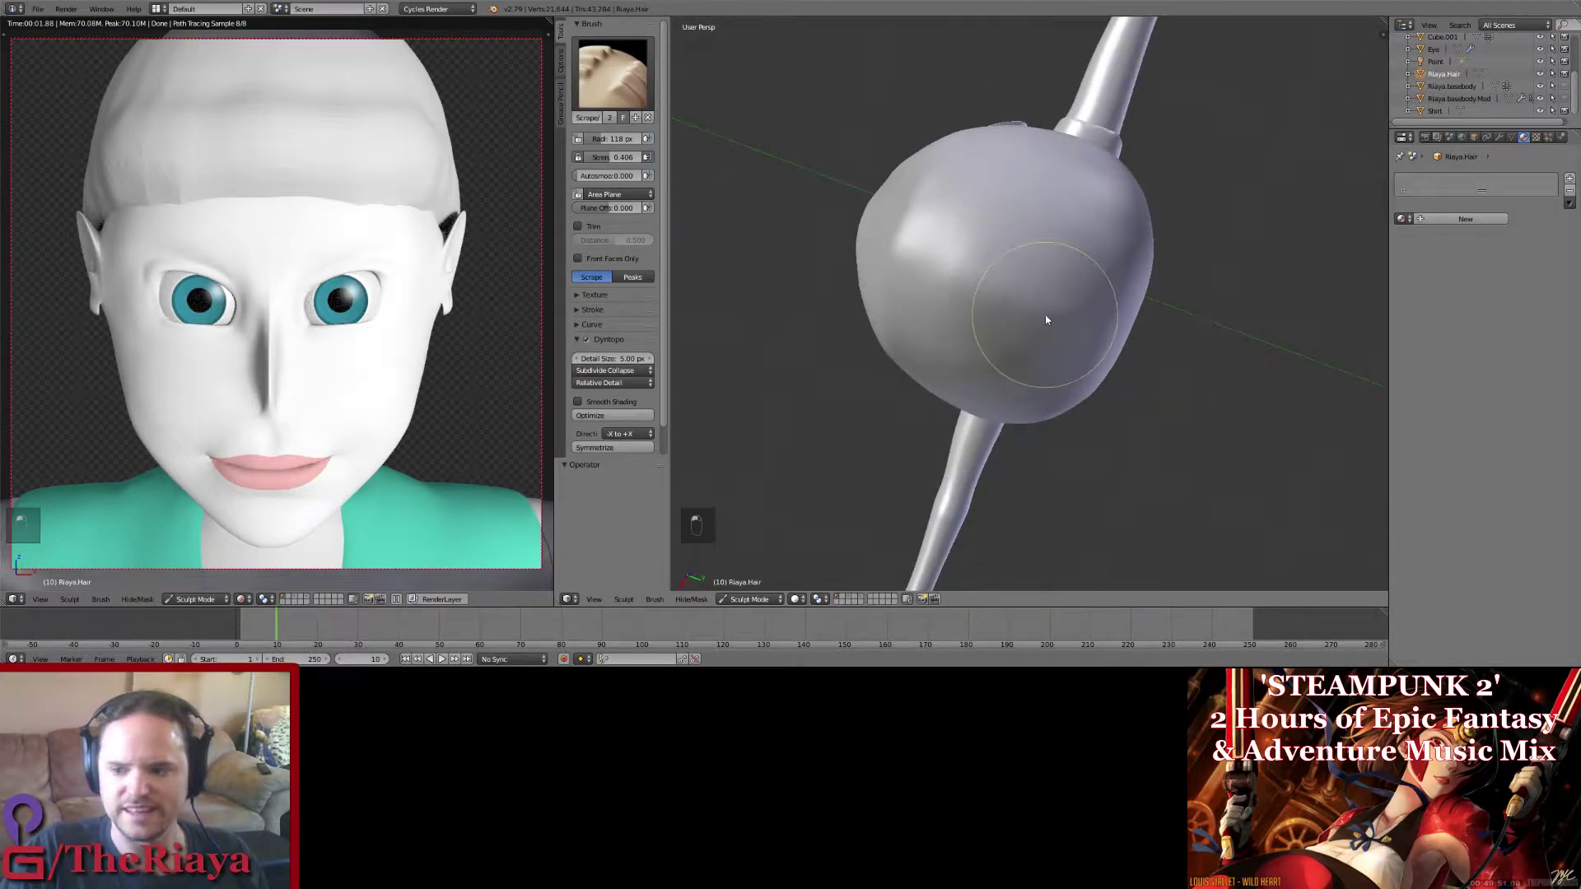
left_click_drag(1099, 313, 904, 252)
left_click_drag(1087, 267, 909, 224)
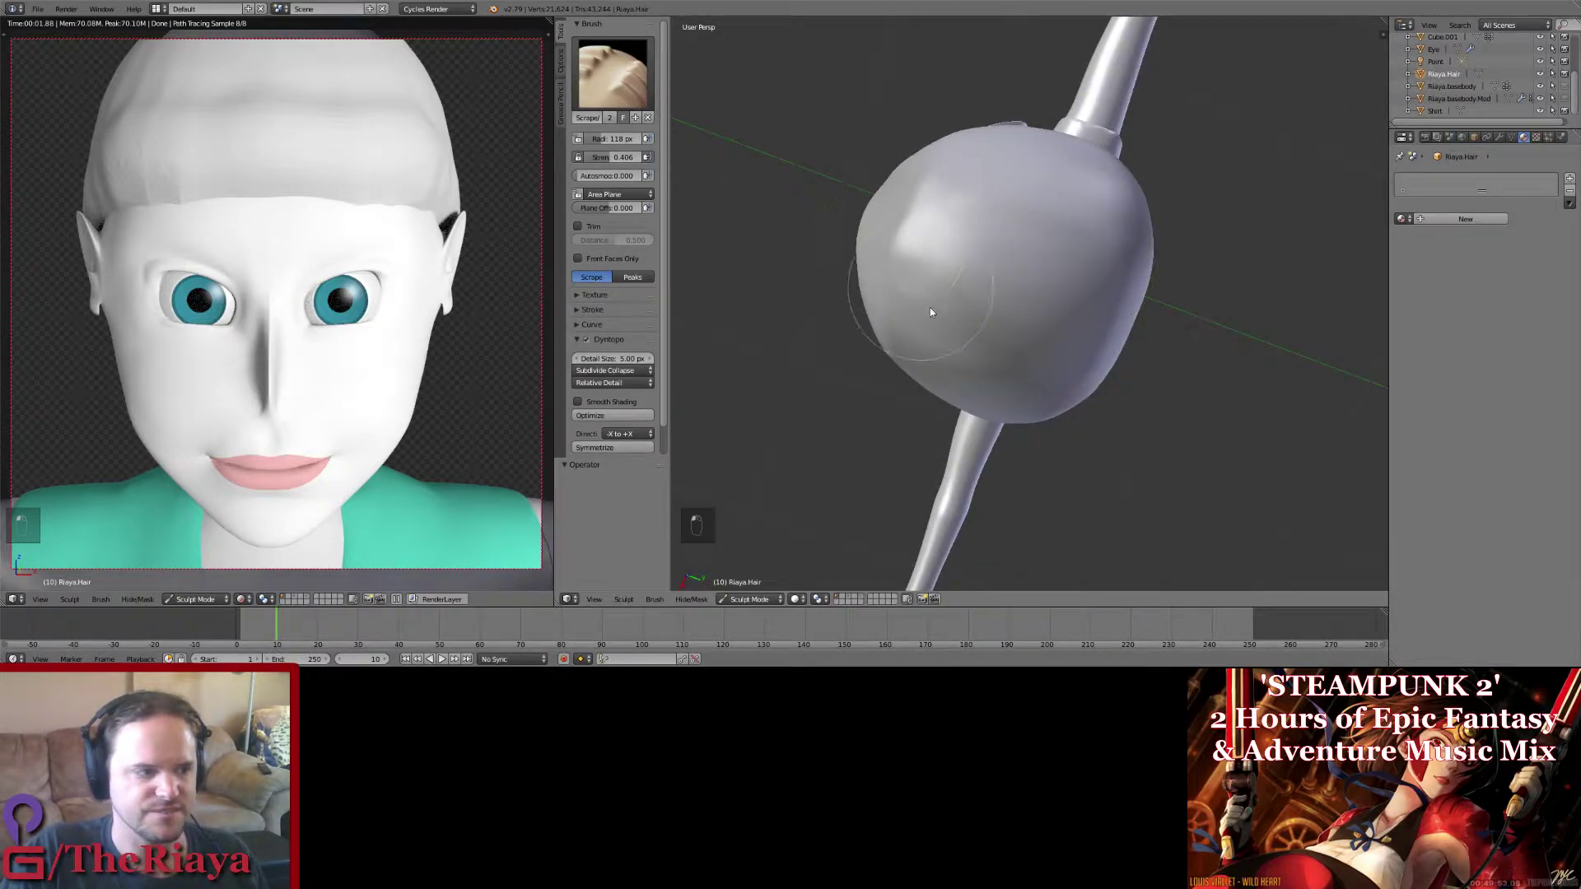
Step: Scrape the front and side of the hair from the forehead hairline back toward the ear
mouse_move(930, 312)
middle_mouse_down()
mouse_move(1061, 300)
mouse_move(1103, 271)
mouse_move(977, 166)
mouse_move(884, 200)
middle_mouse_up()
mouse_move(1124, 288)
left_mouse_down()
mouse_move(963, 284)
mouse_move(918, 257)
left_mouse_up()
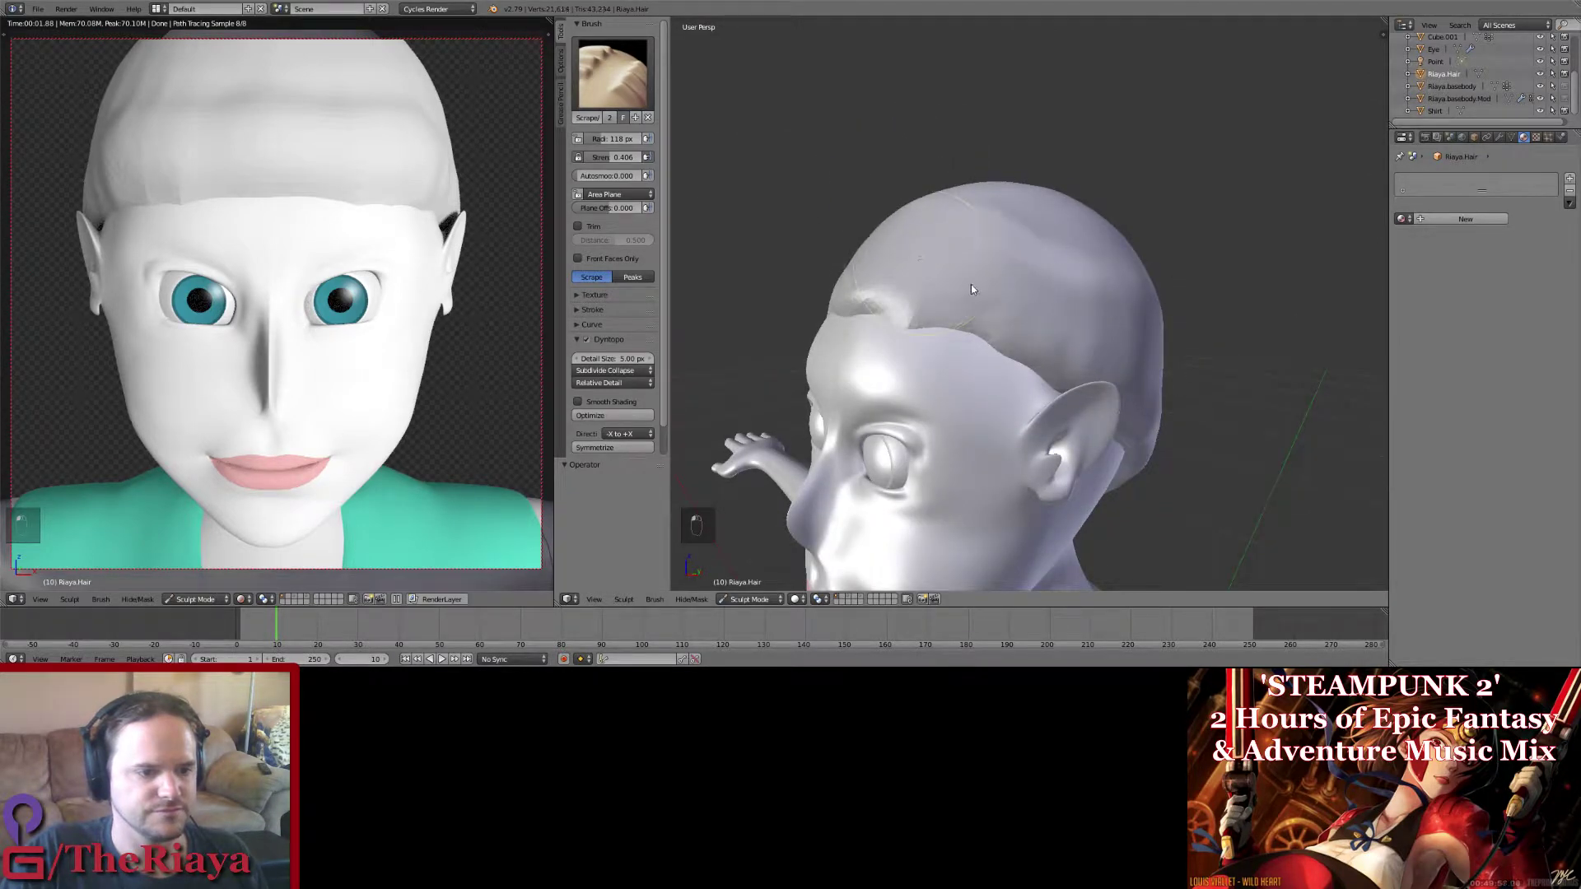
middle_click_drag(971, 289, 1044, 300)
left_click_drag(1071, 292, 853, 291)
middle_click_drag(1091, 344, 964, 324)
left_click_drag(1016, 321, 796, 185)
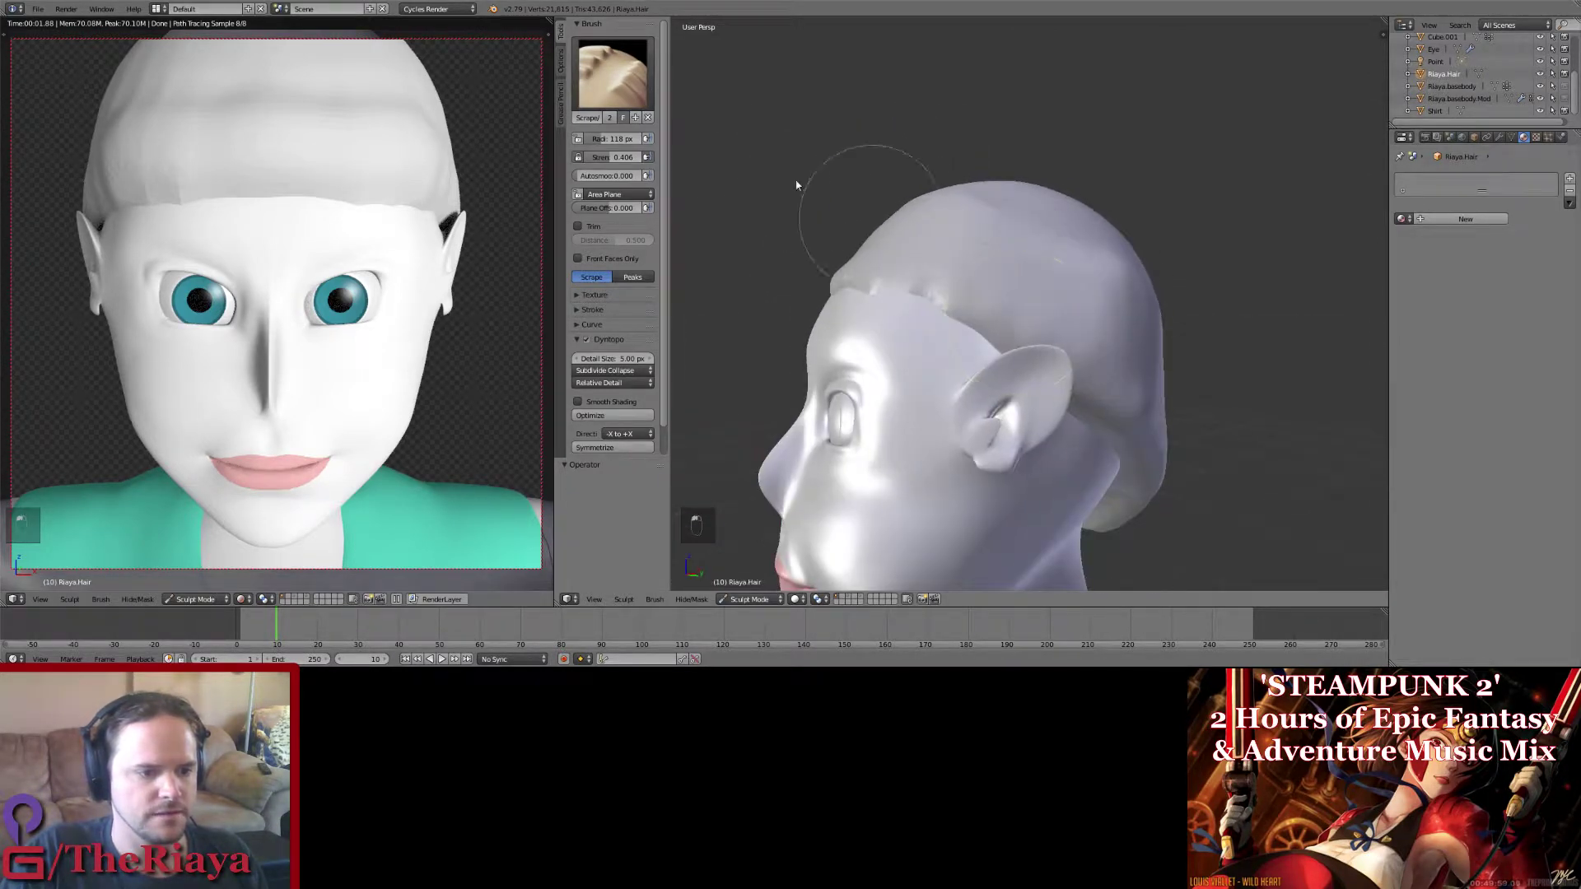
Step: Try to pull the side hairline down in front of the ear with the Grab brush, and undo the strokes
left_click(612, 78)
left_click(896, 148)
middle_click_drag(934, 299, 939, 275)
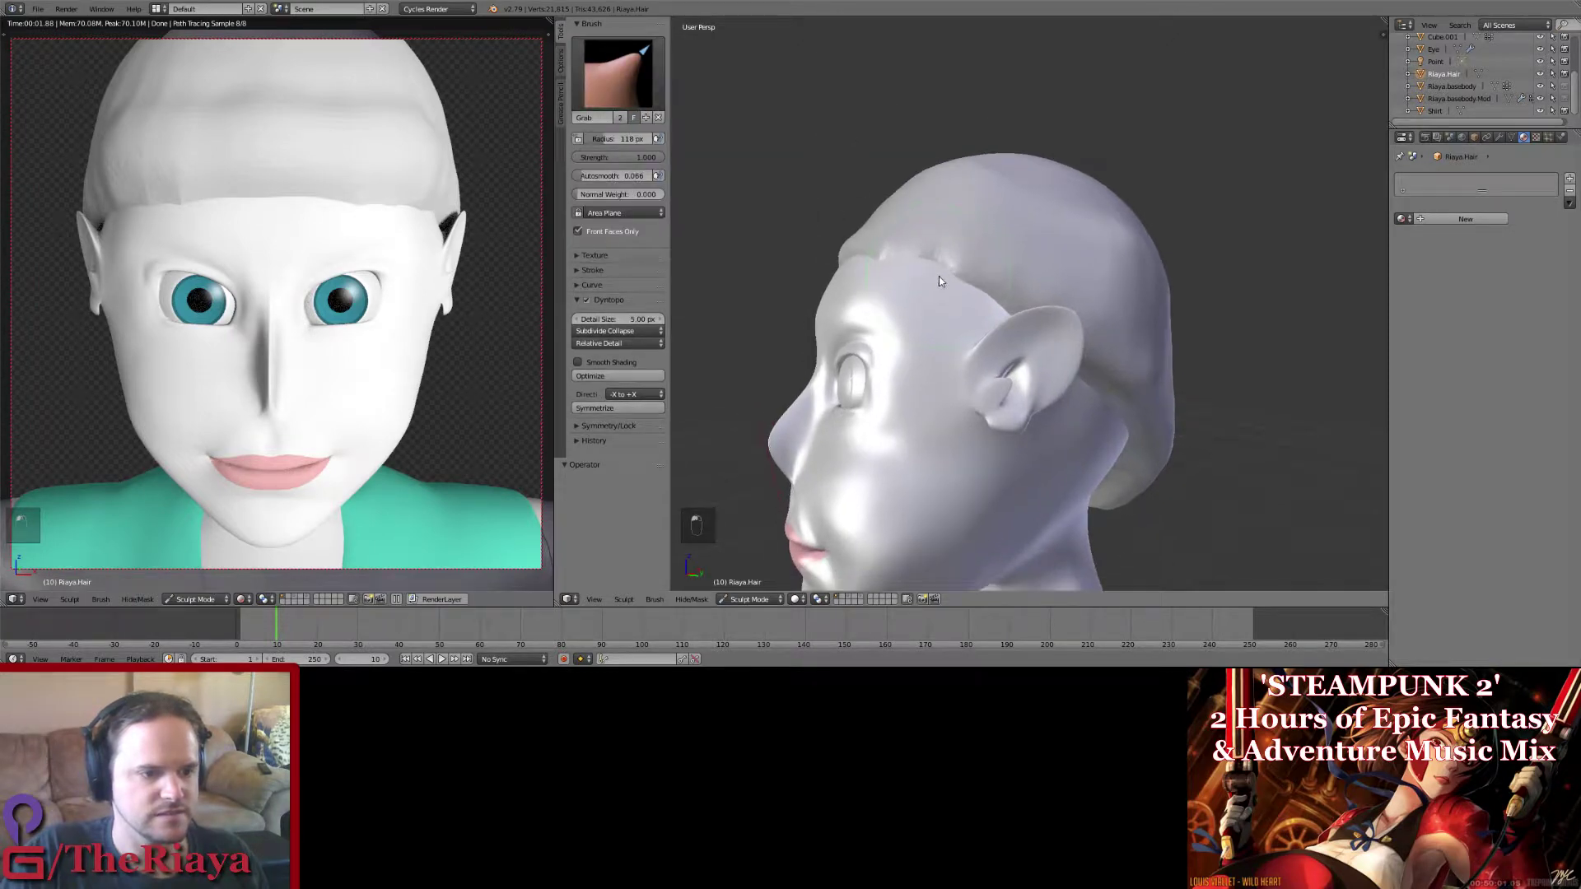
left_click_drag(986, 289, 956, 316)
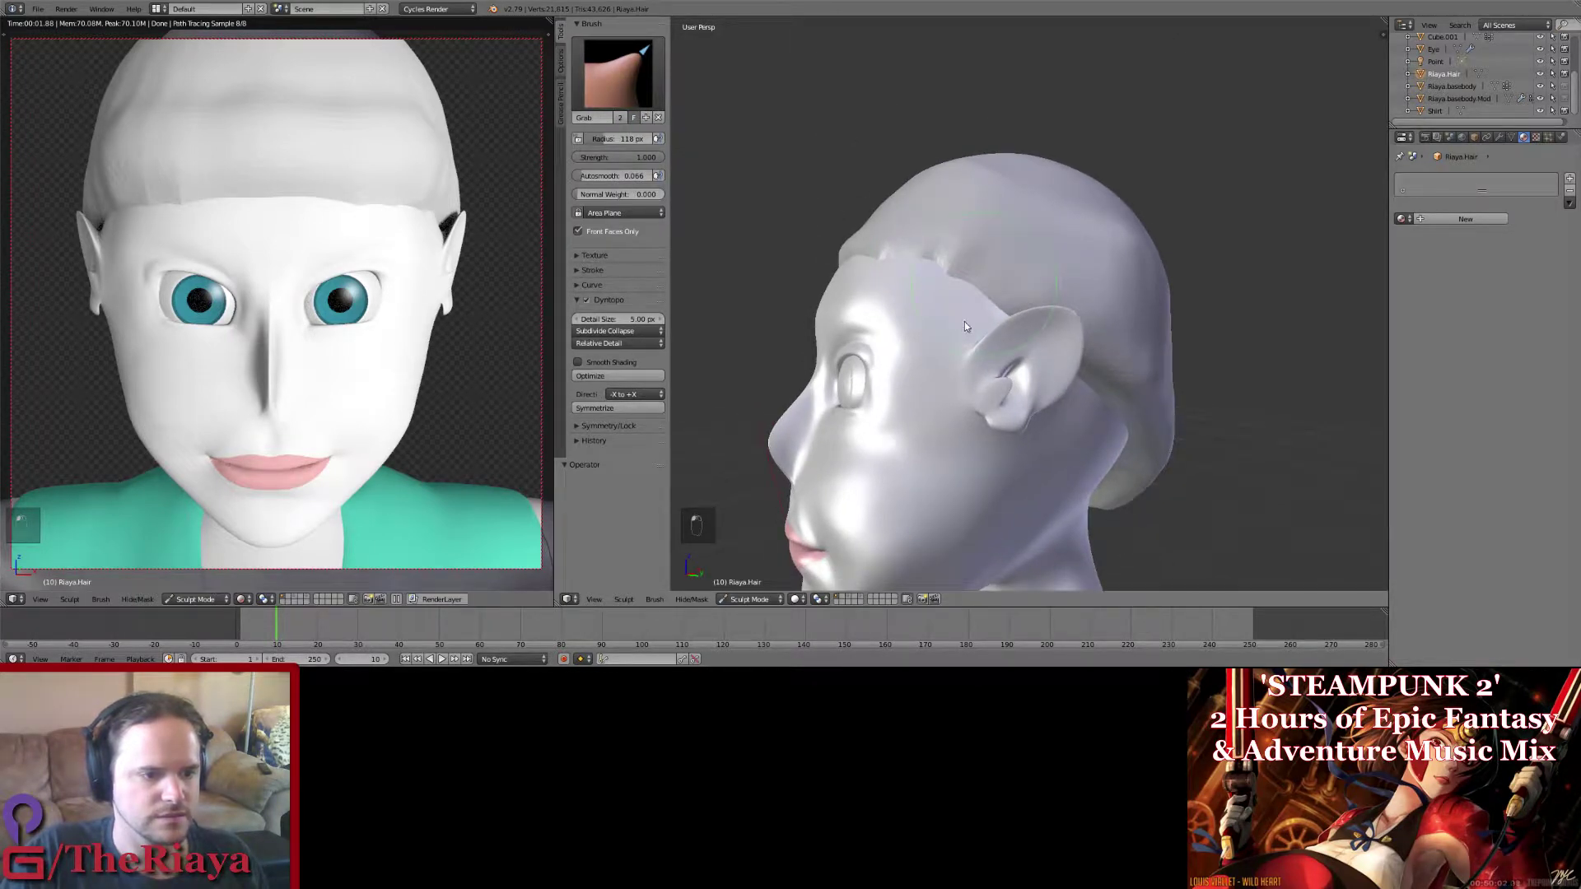
key("ctrl+z")
mouse_move(965, 321)
middle_mouse_down()
mouse_move(951, 412)
mouse_move(1042, 304)
mouse_move(1006, 328)
middle_mouse_up()
left_click_drag(1006, 328, 981, 364)
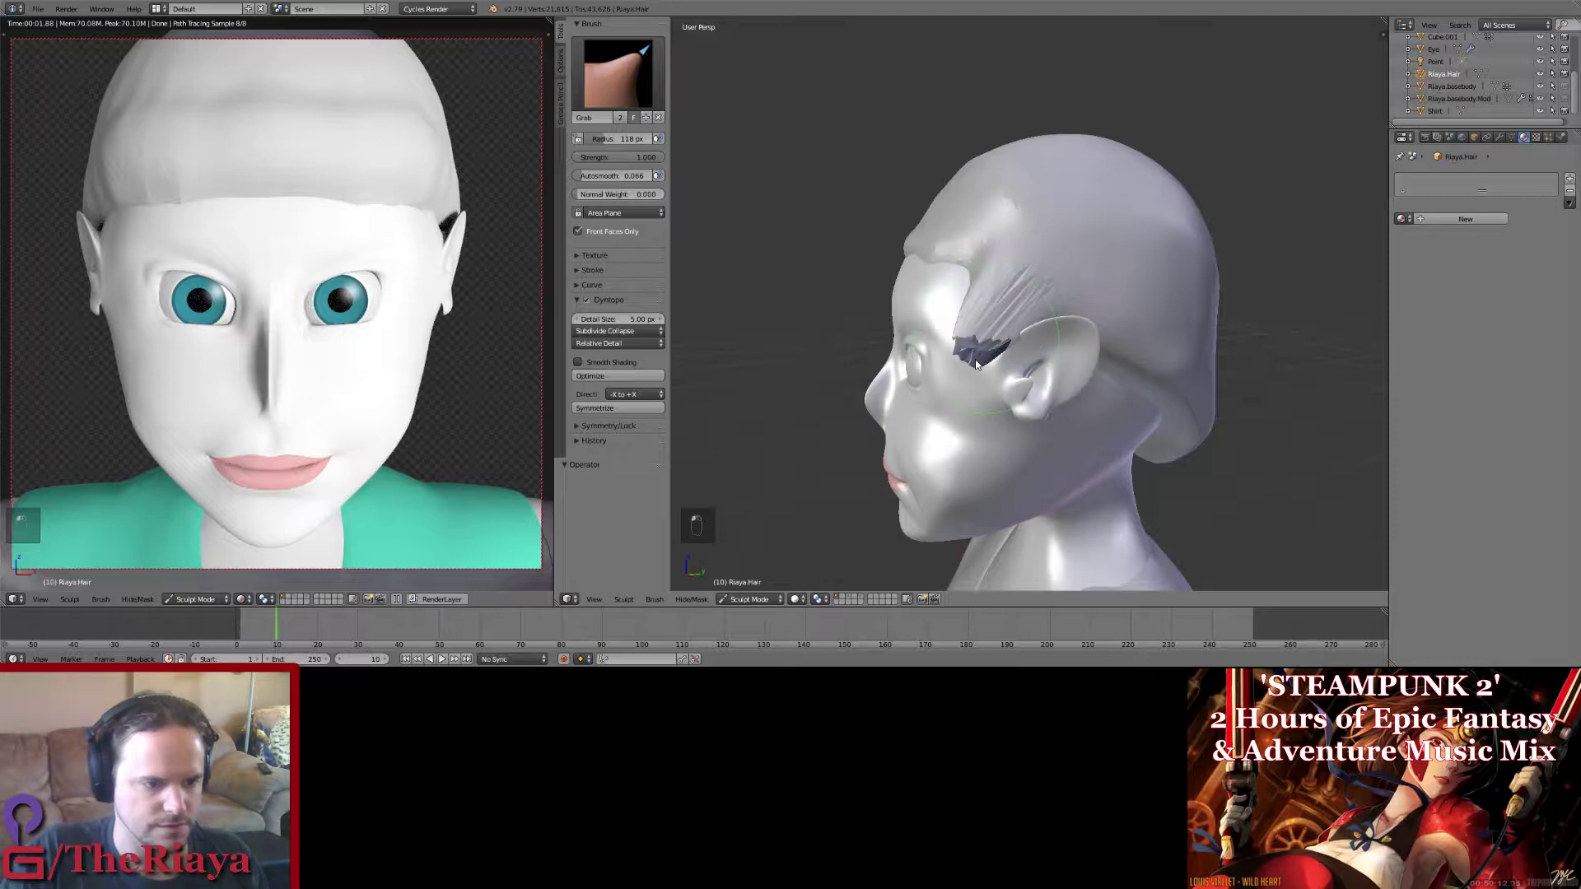
key("ctrl+z")
mouse_move(991, 359)
middle_mouse_down()
mouse_move(1049, 350)
mouse_move(1055, 332)
middle_mouse_up()
key("ctrl+z")
key("ctrl+z")
key("ctrl+z")
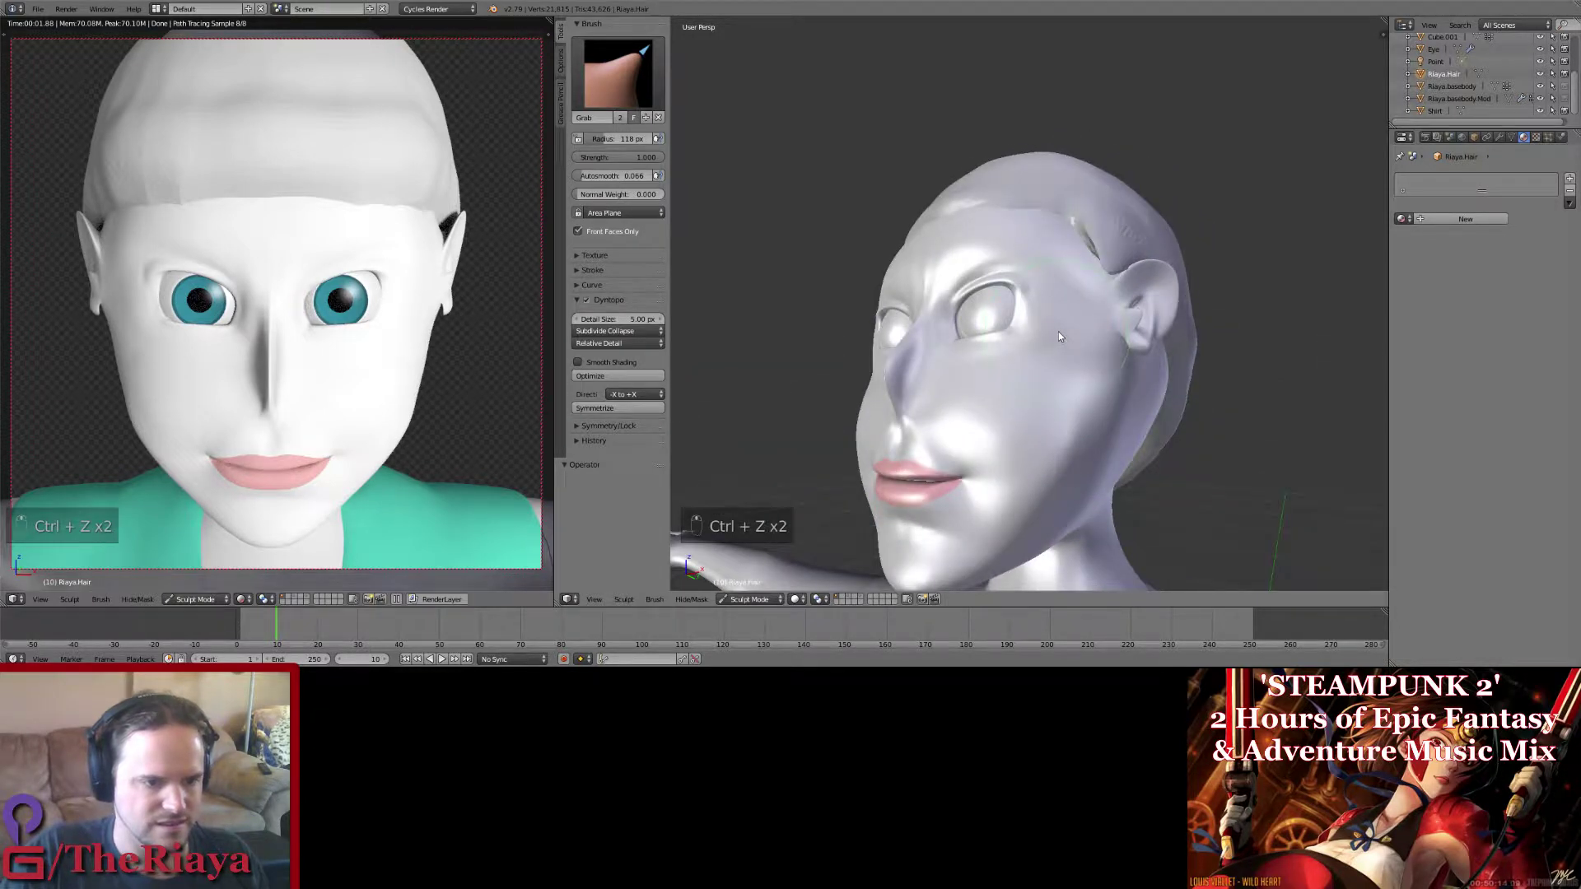
key("ctrl+z")
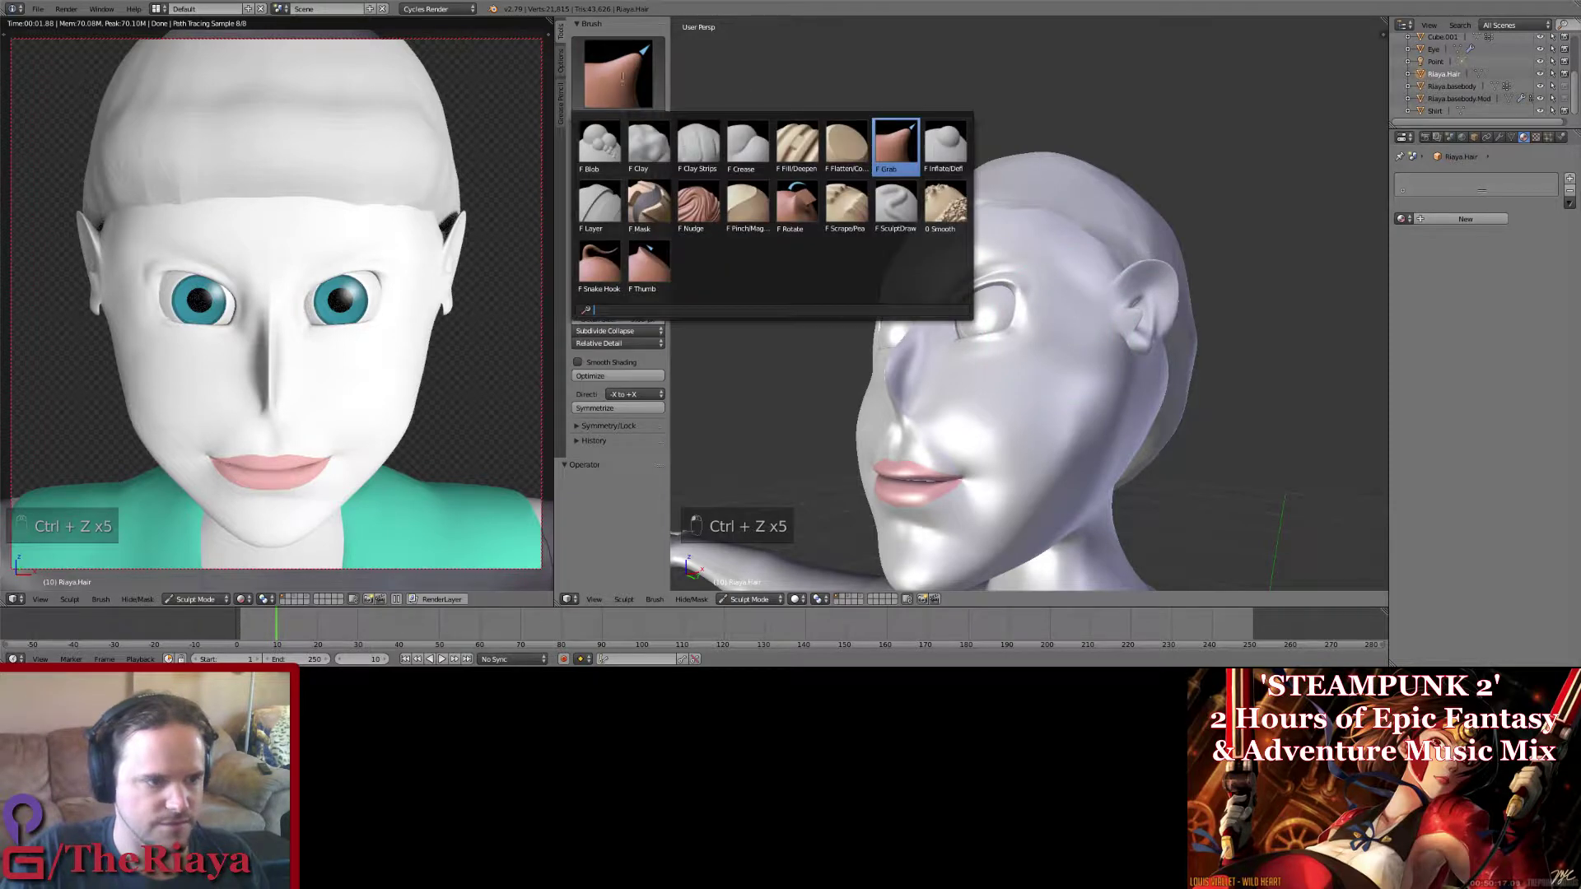
Step: Raise the SculptDraw brush strength and build a sideburn extending down from the hairline in front of the ear
left_click(618, 74)
left_click(896, 197)
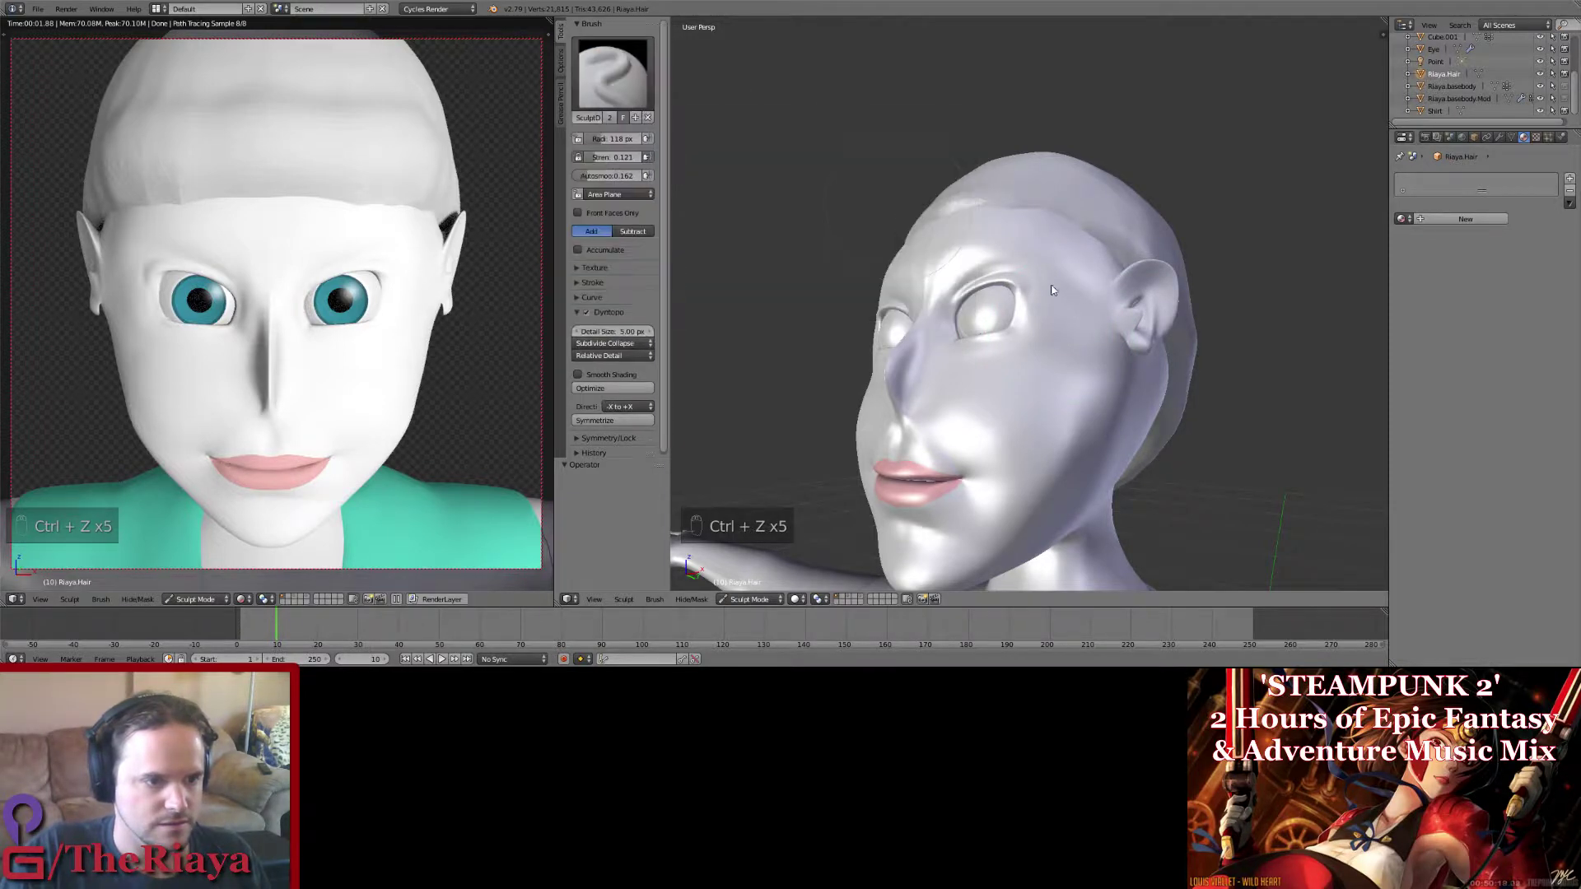
mouse_move(1054, 297)
middle_mouse_down()
mouse_move(1092, 308)
mouse_move(1035, 328)
mouse_move(1034, 313)
middle_mouse_up()
left_click_drag(1036, 311, 1031, 303)
left_click_drag(653, 154, 684, 154)
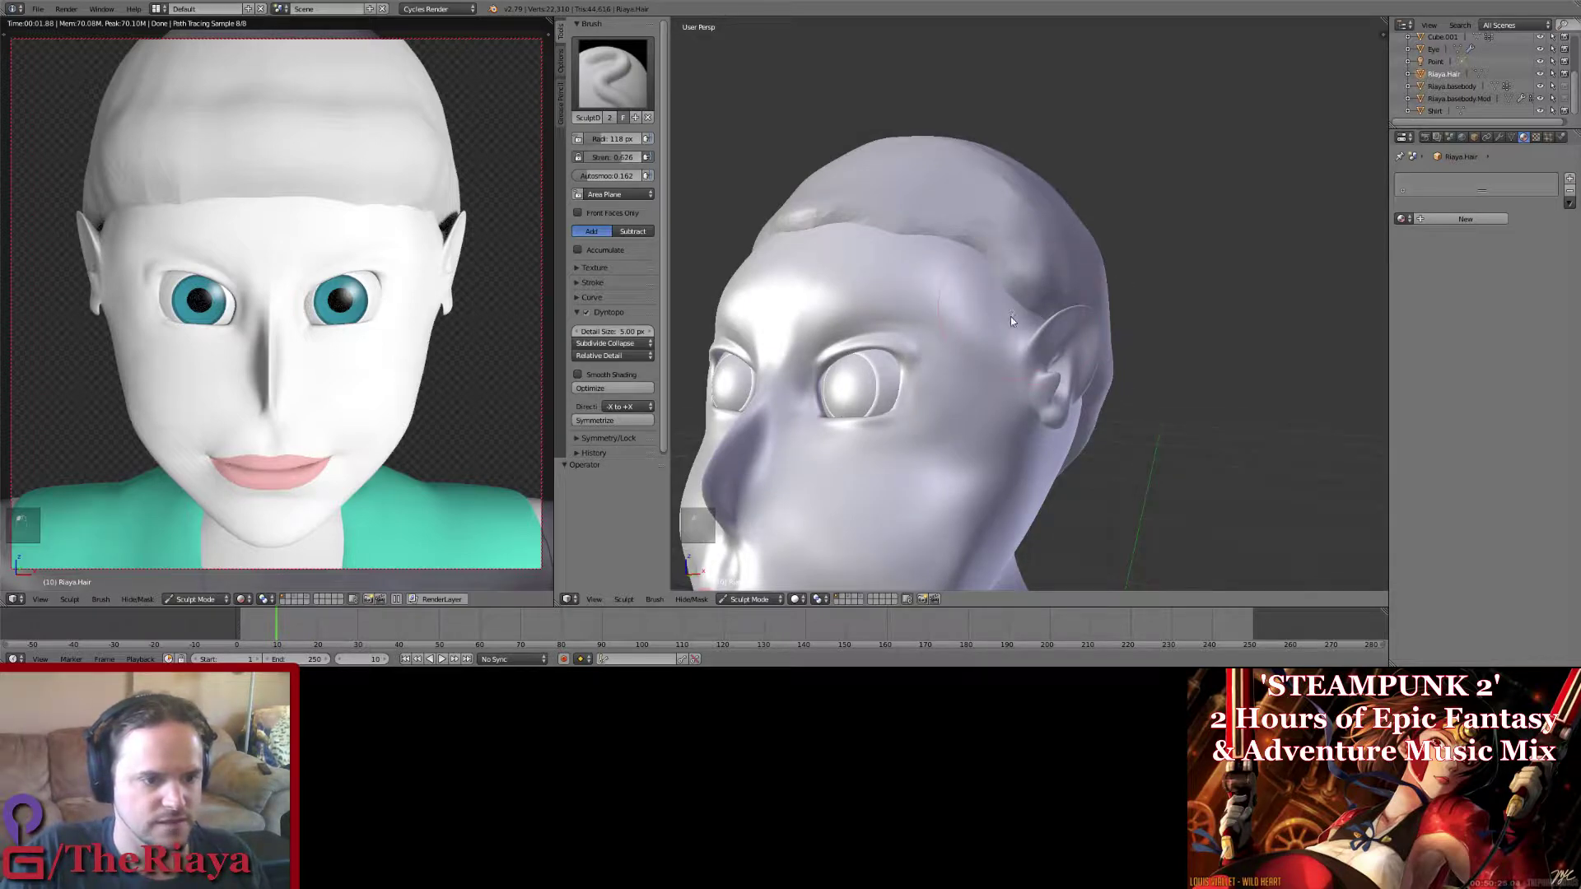
left_click_drag(1013, 321, 993, 363)
mouse_move(993, 368)
middle_mouse_down()
mouse_move(980, 347)
mouse_move(950, 351)
mouse_move(1012, 343)
middle_mouse_up()
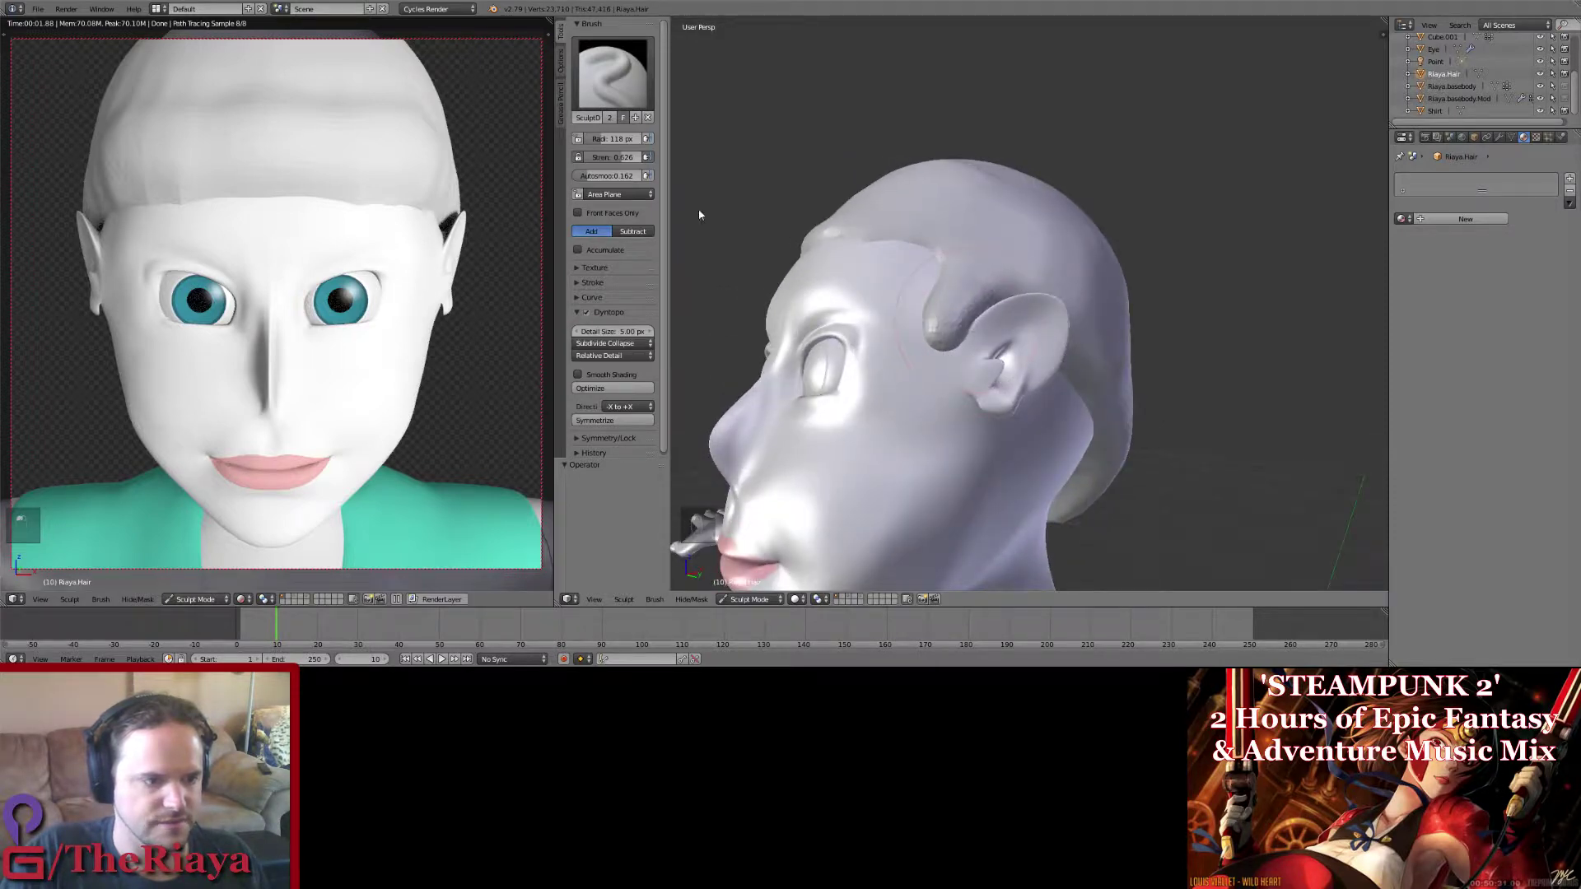
Step: Switch to the Scrape brush and save the file over the existing one
left_click(612, 72)
left_click(848, 201)
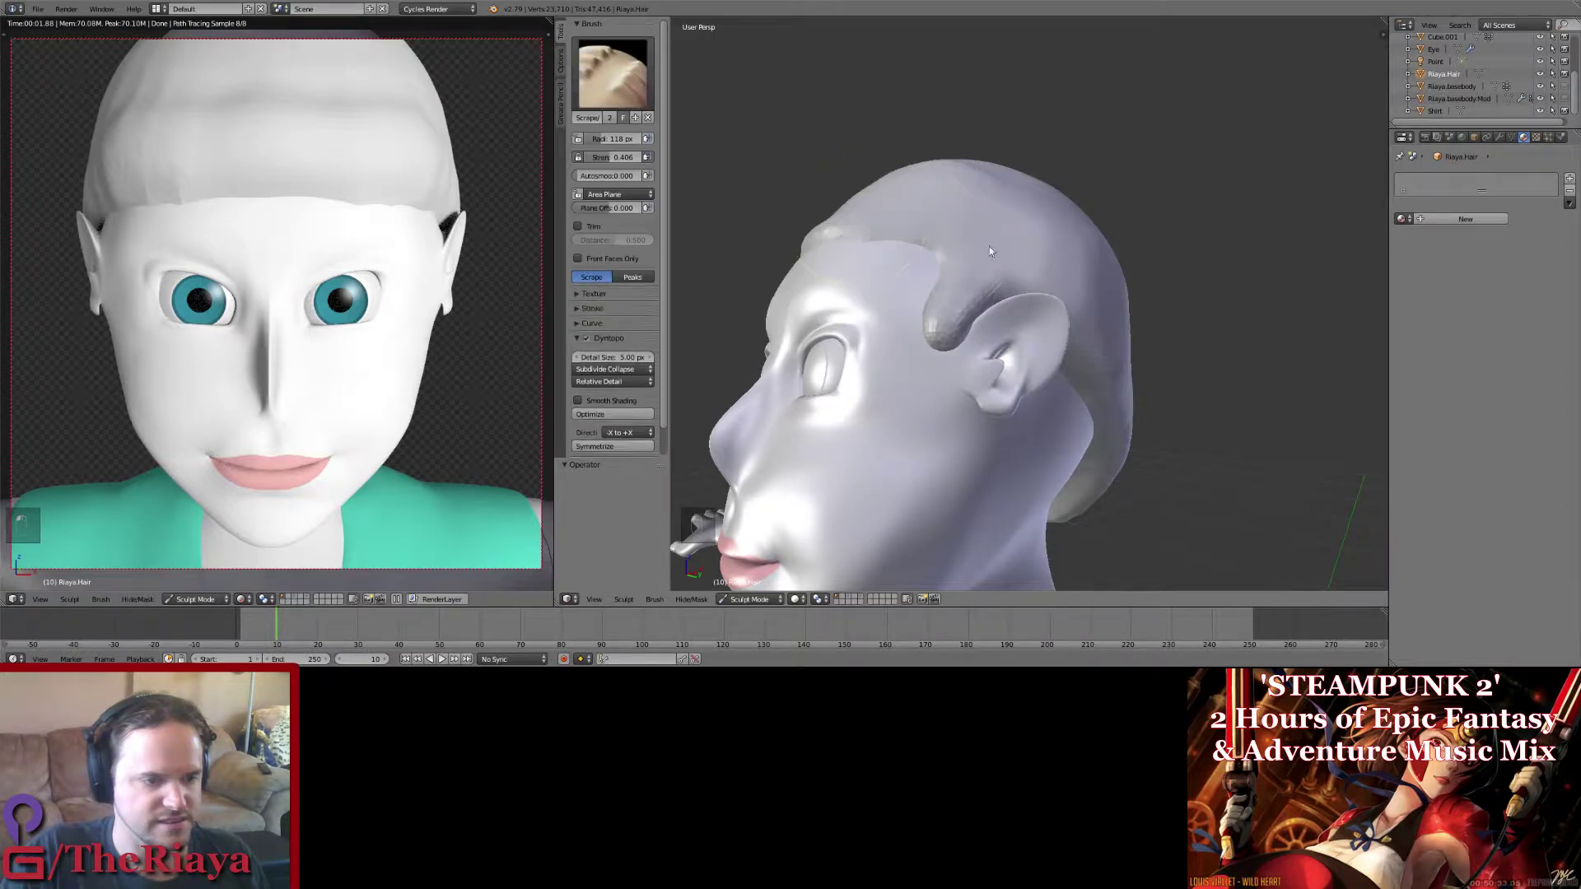
key("ctrl+s")
left_click(1007, 238)
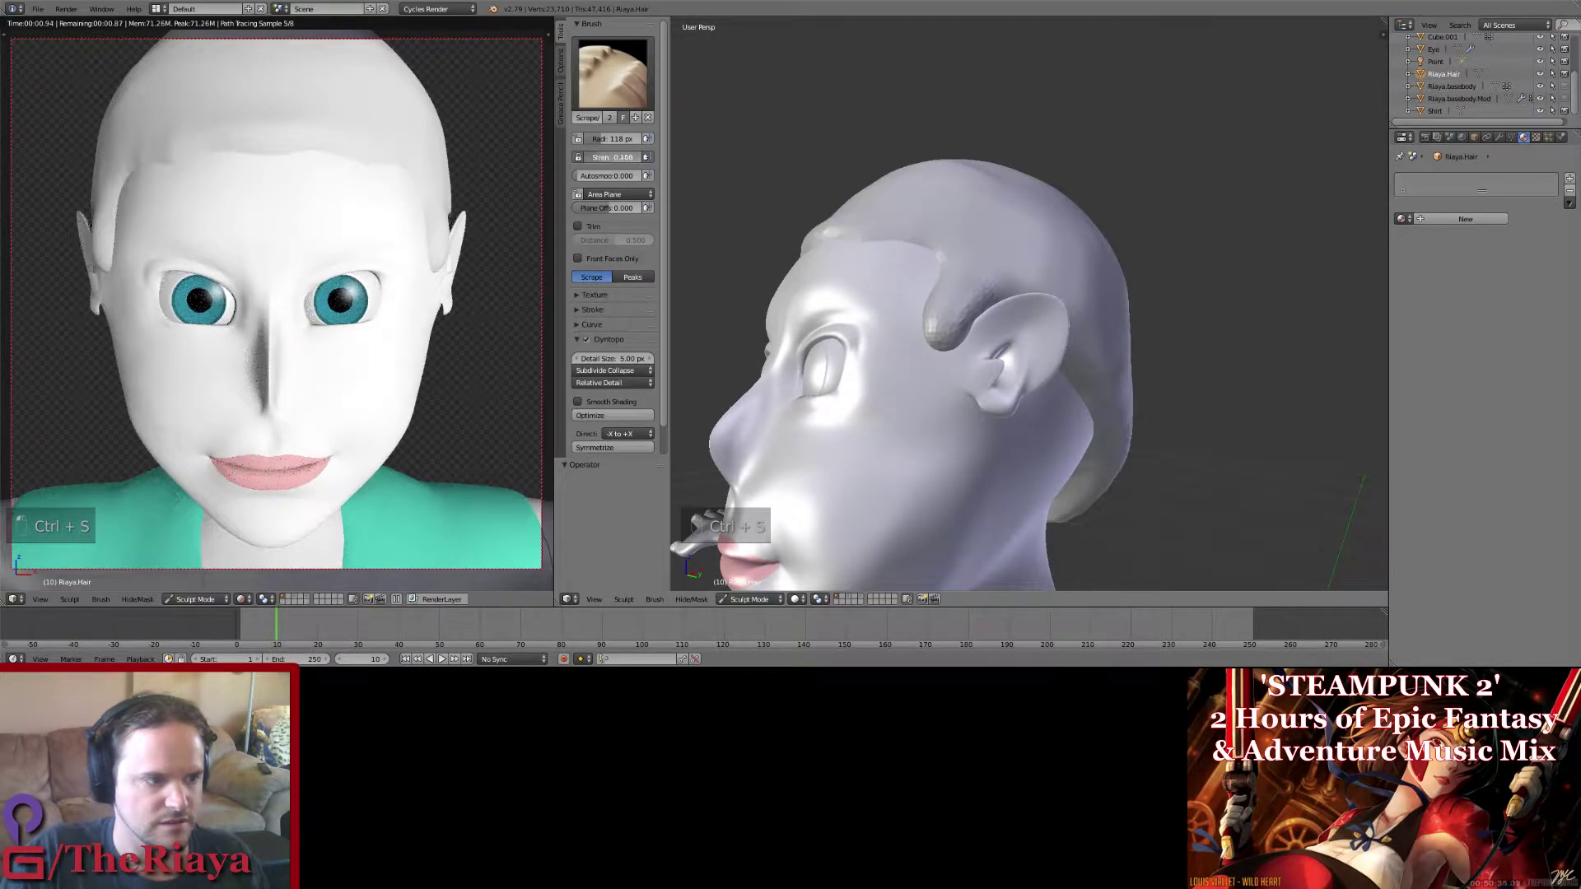
Step: Lower the Scrape strength, switch to the Flatten brush and flatten the sideburn in front of the ear
left_click_drag(614, 157, 591, 157)
middle_click_drag(946, 284, 932, 247)
scroll(939, 239, "up", 5)
left_click(611, 72)
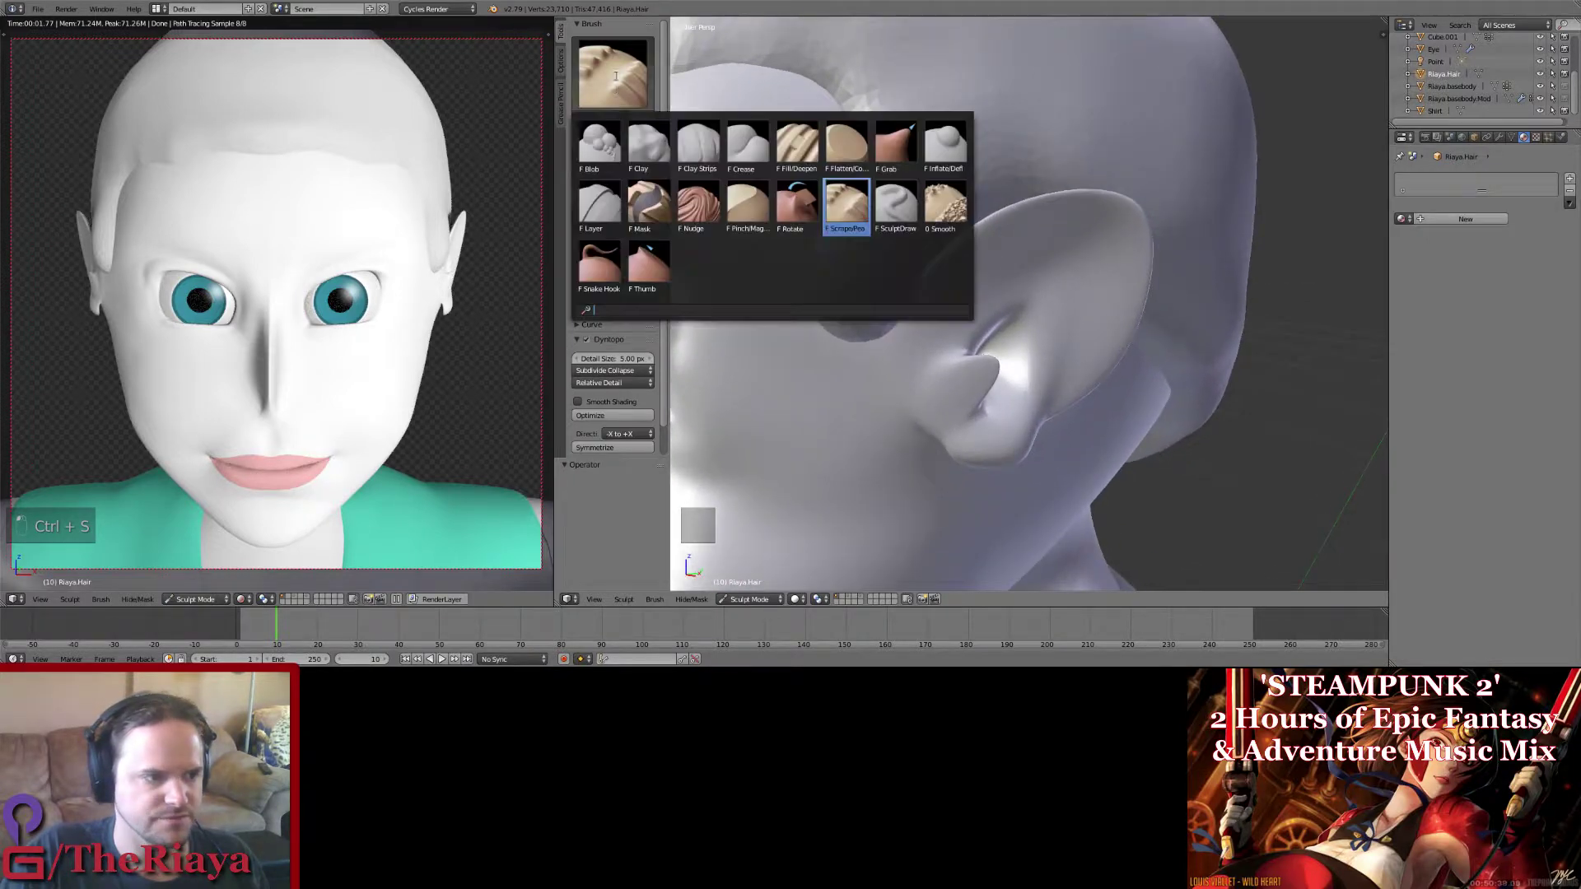
left_click(846, 141)
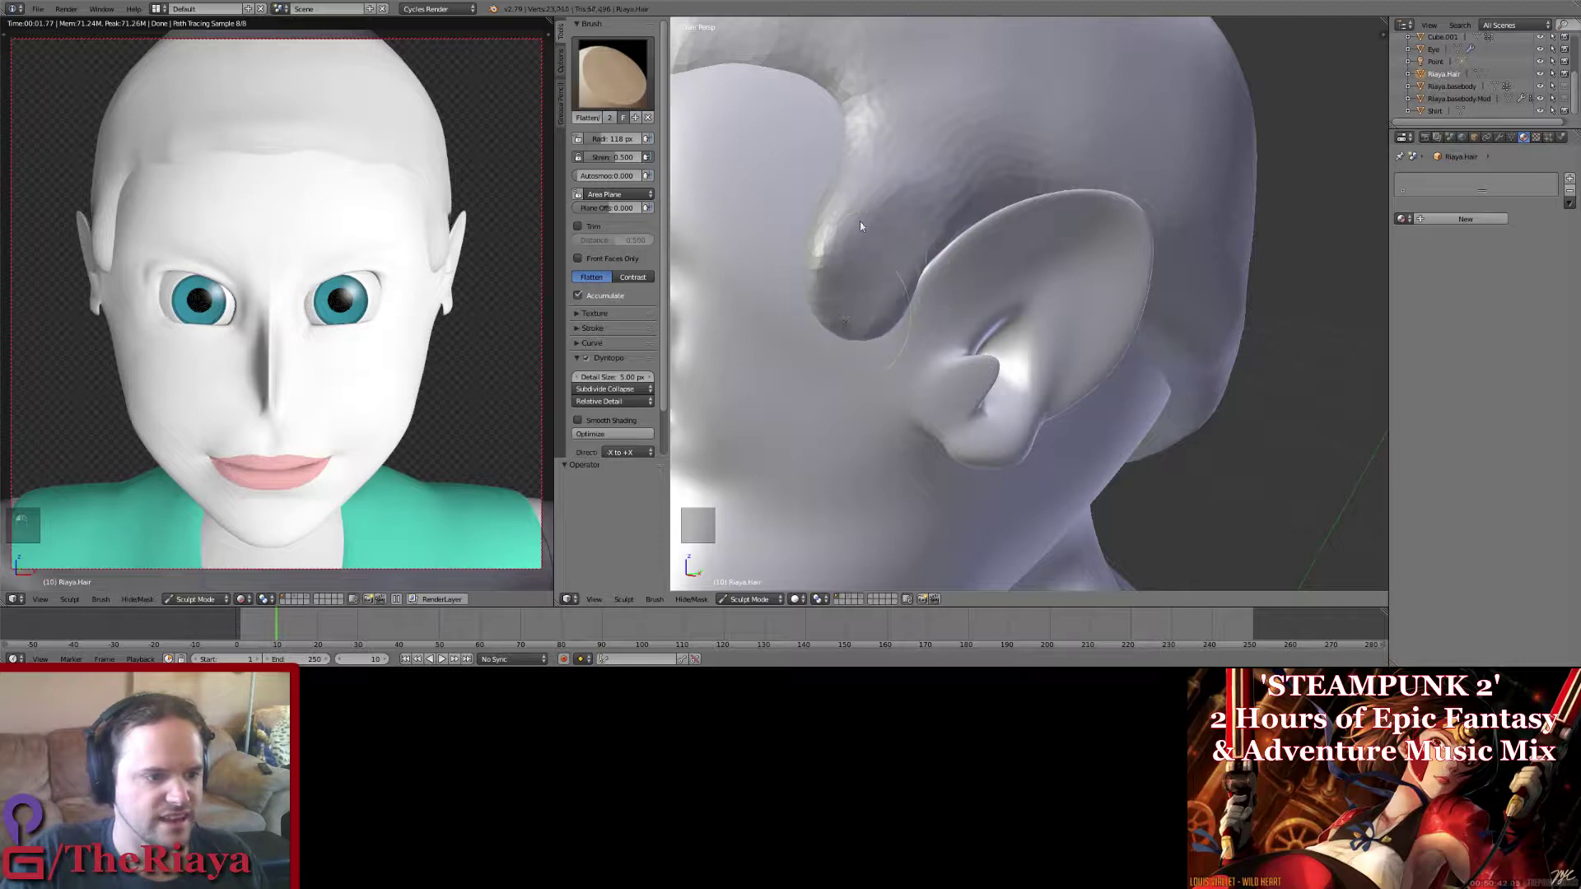
Step: Carve the sideburn's front edge back into a narrower, tapered shape with the SculptDraw brush
left_click(612, 74)
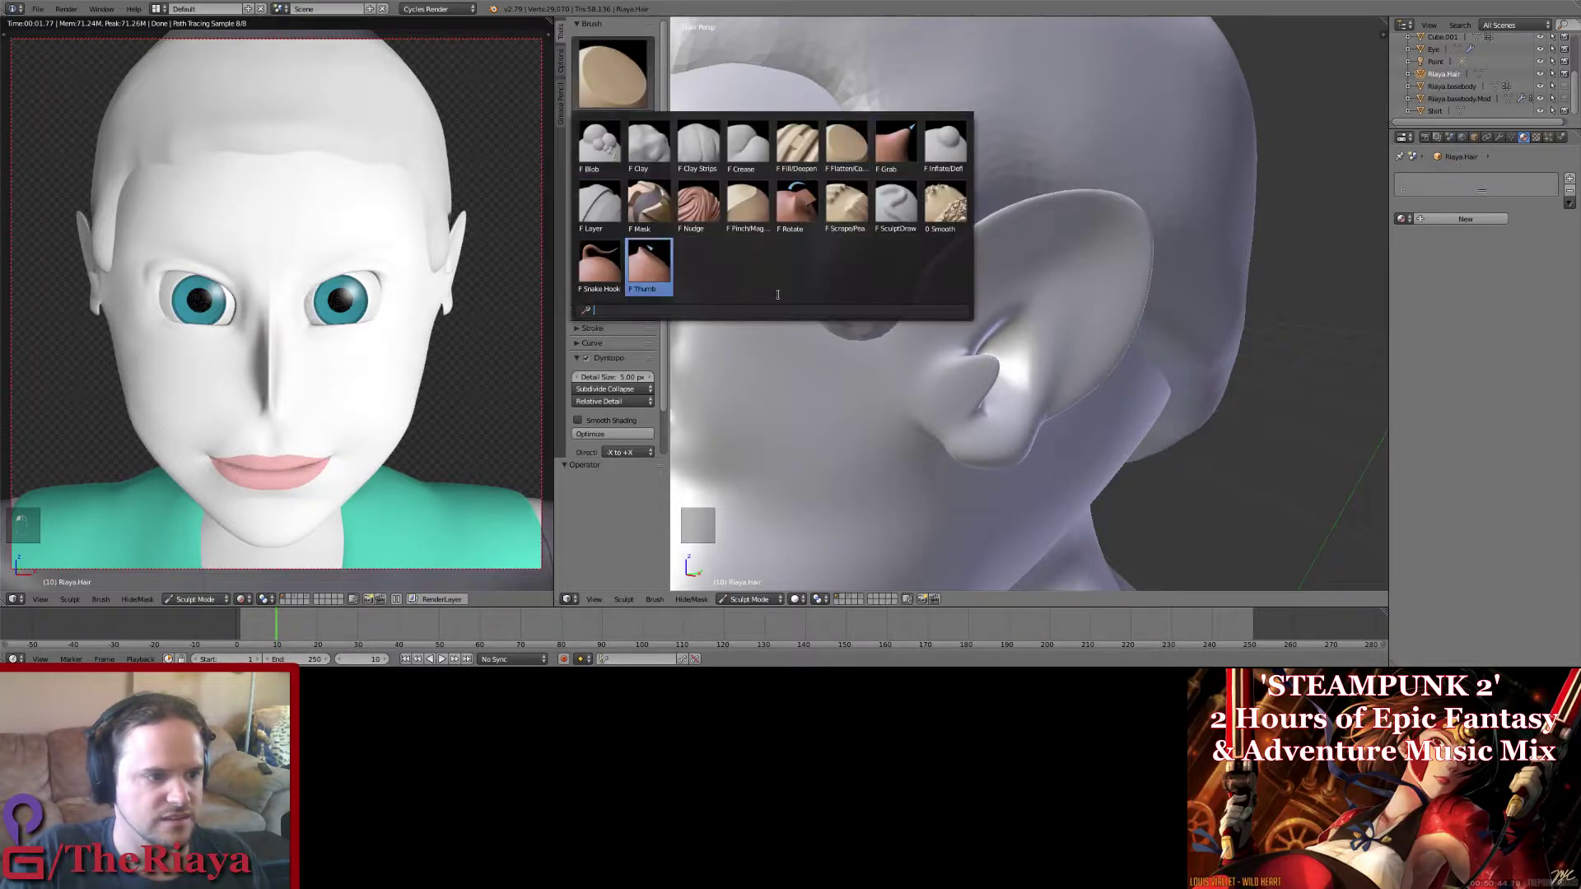
left_click(888, 205)
left_click_drag(838, 186, 804, 291)
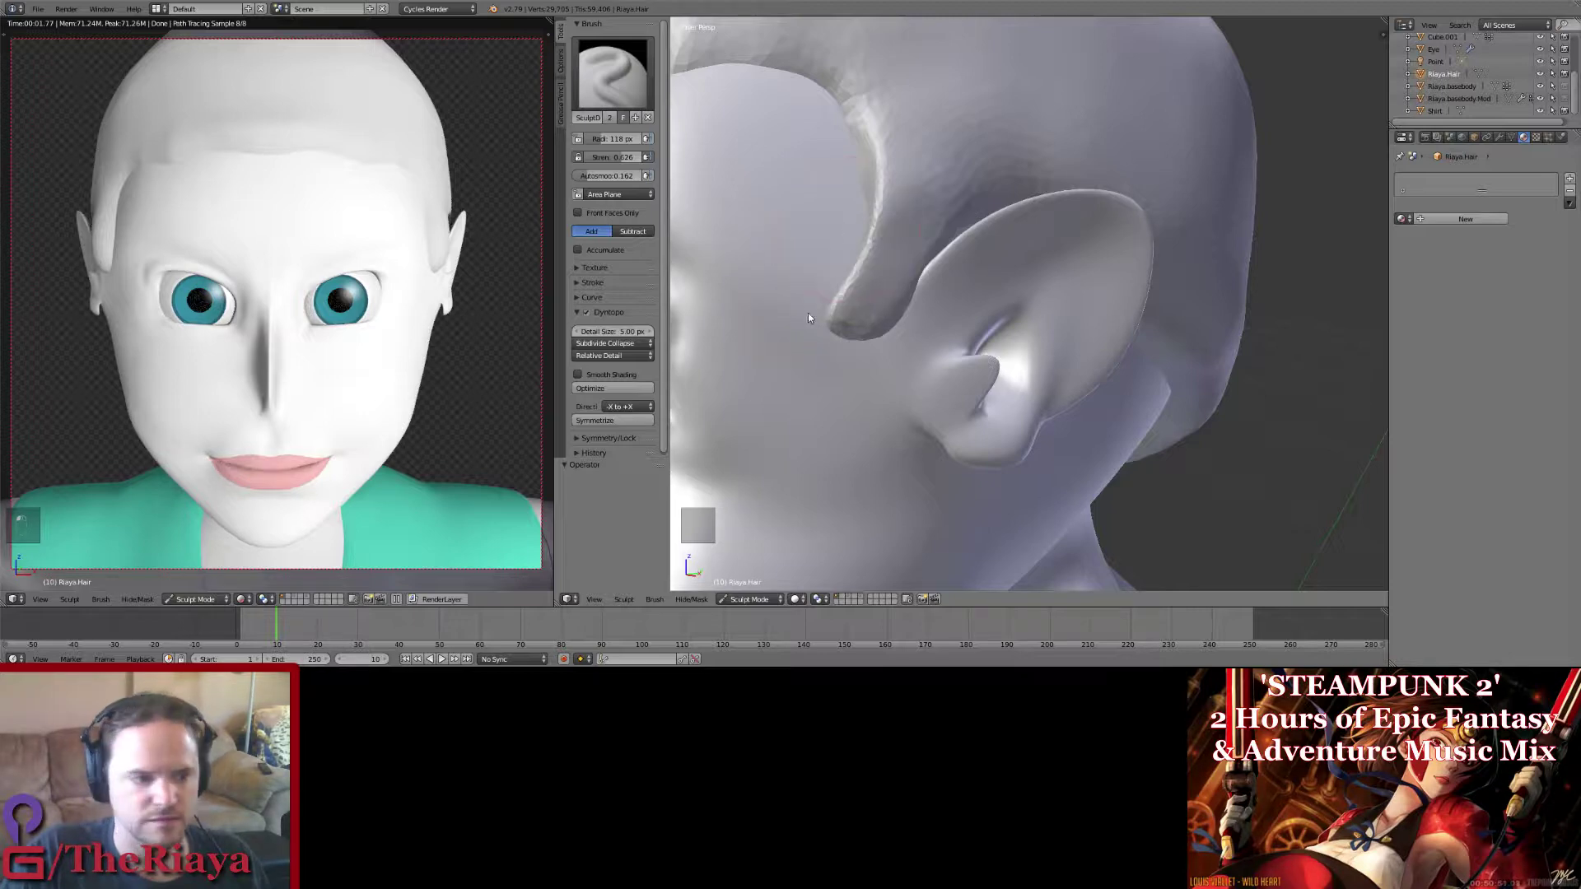
Step: Save the file over the existing one and view the sideburn in profile in the rendered preview
key("ctrl+s")
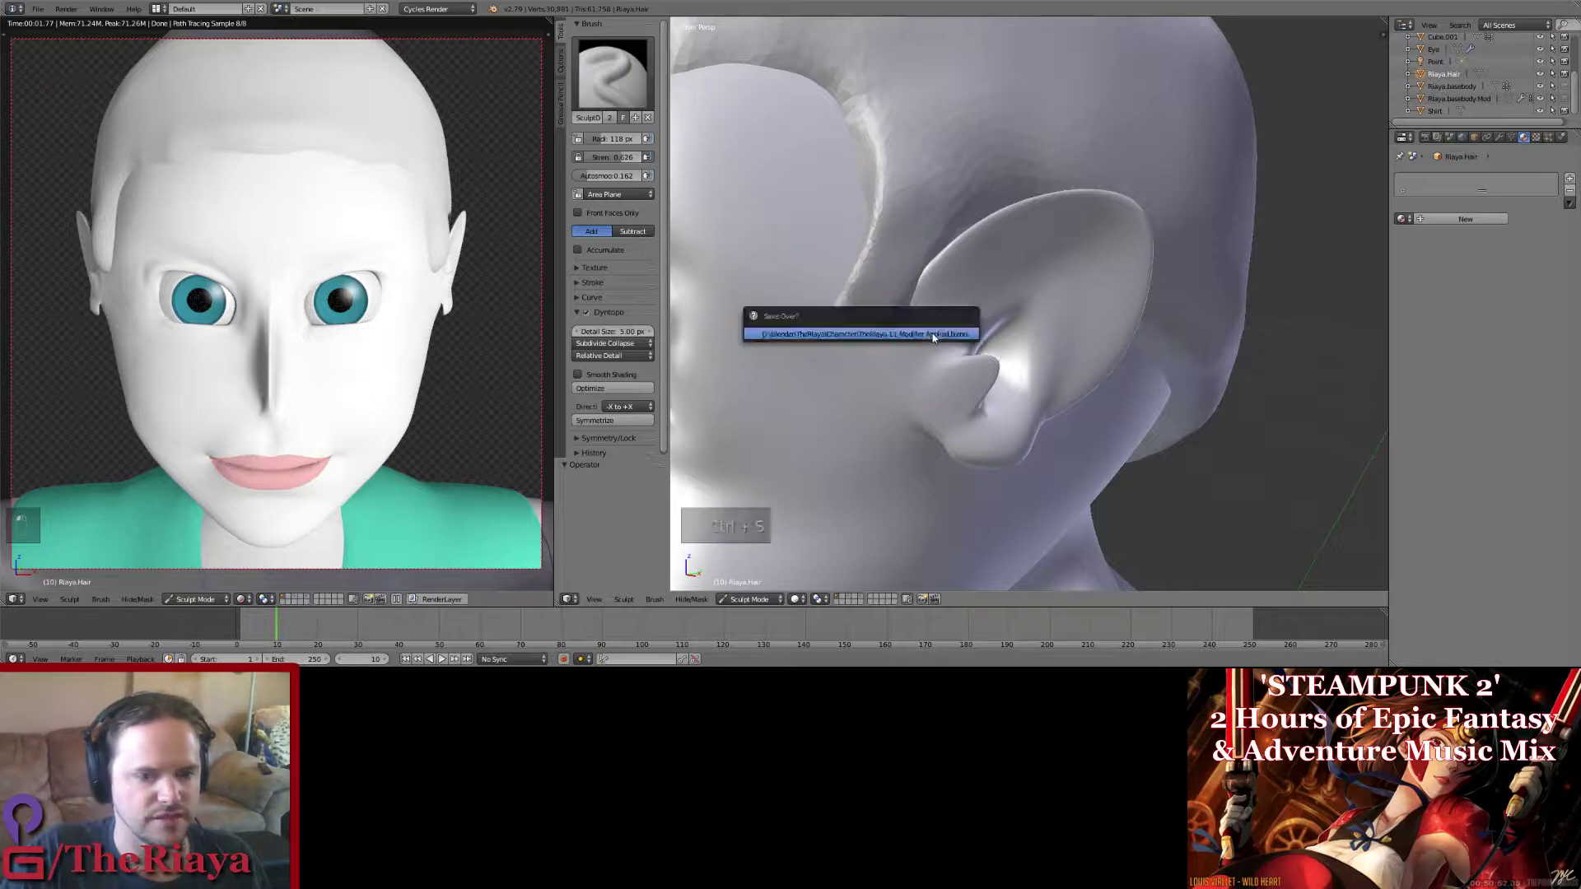
left_click(898, 327)
middle_click_drag(936, 342, 910, 325)
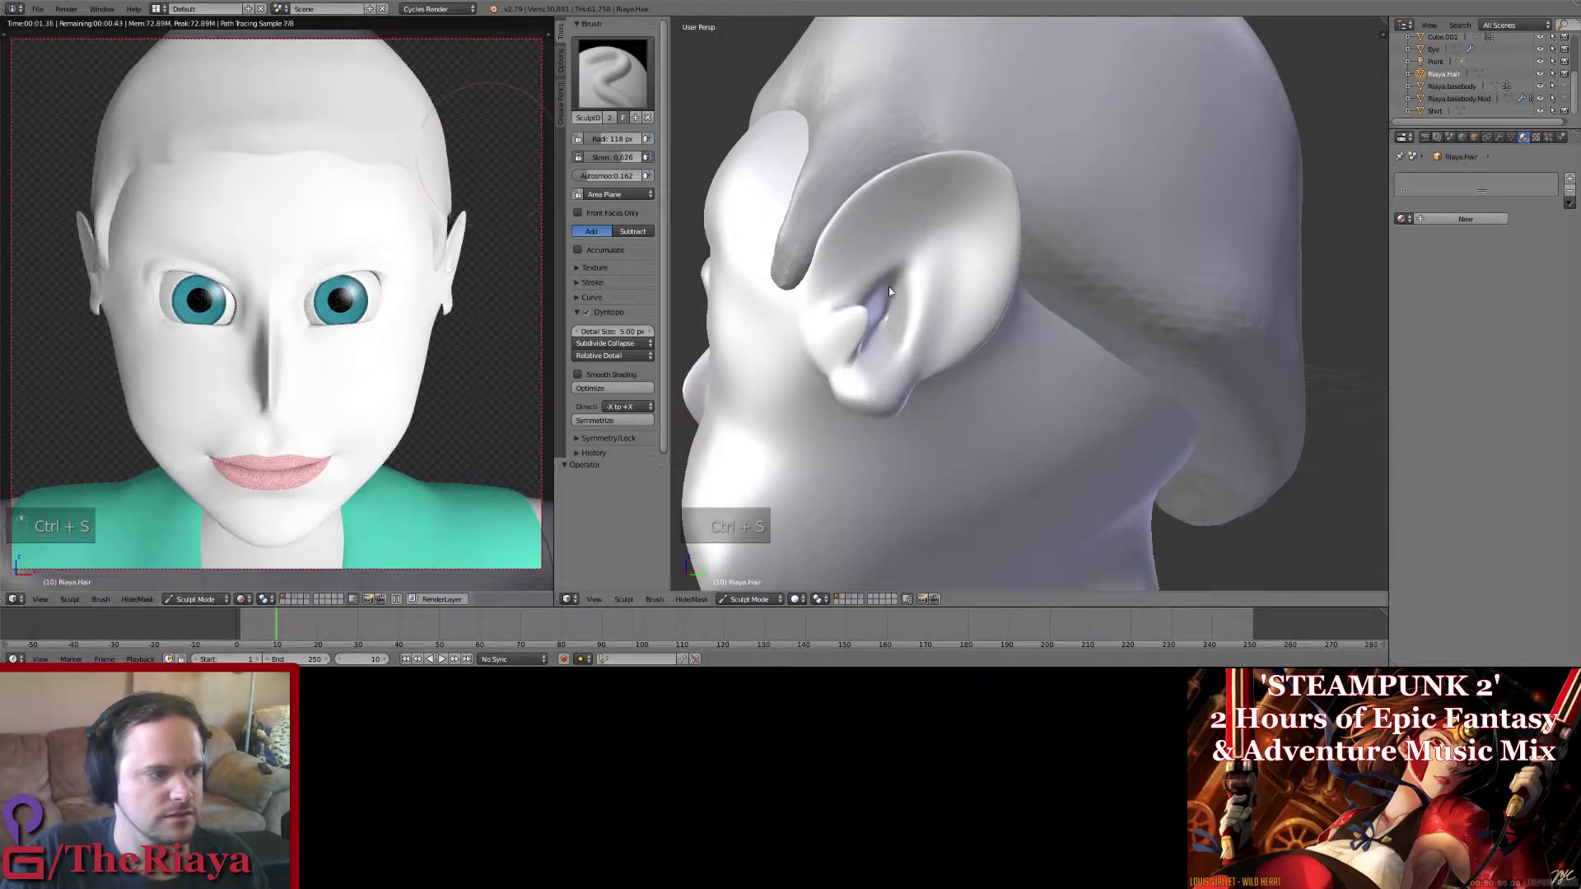
middle_click_drag(505, 248, 329, 251)
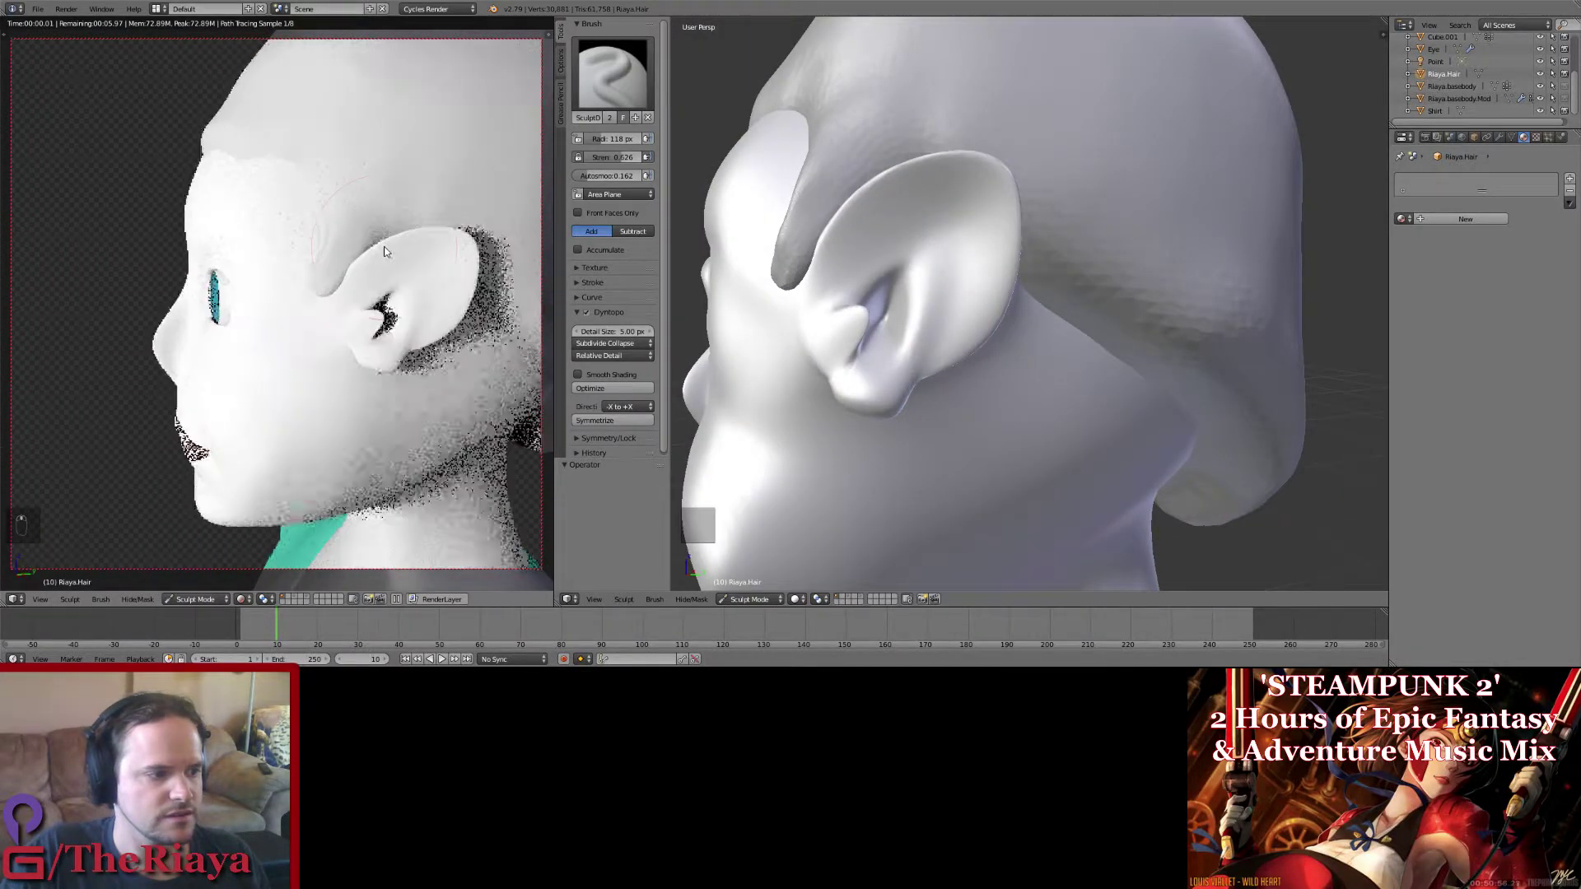
Step: Save the file over the existing one
key("ctrl+s")
left_click(931, 394)
left_click(751, 600)
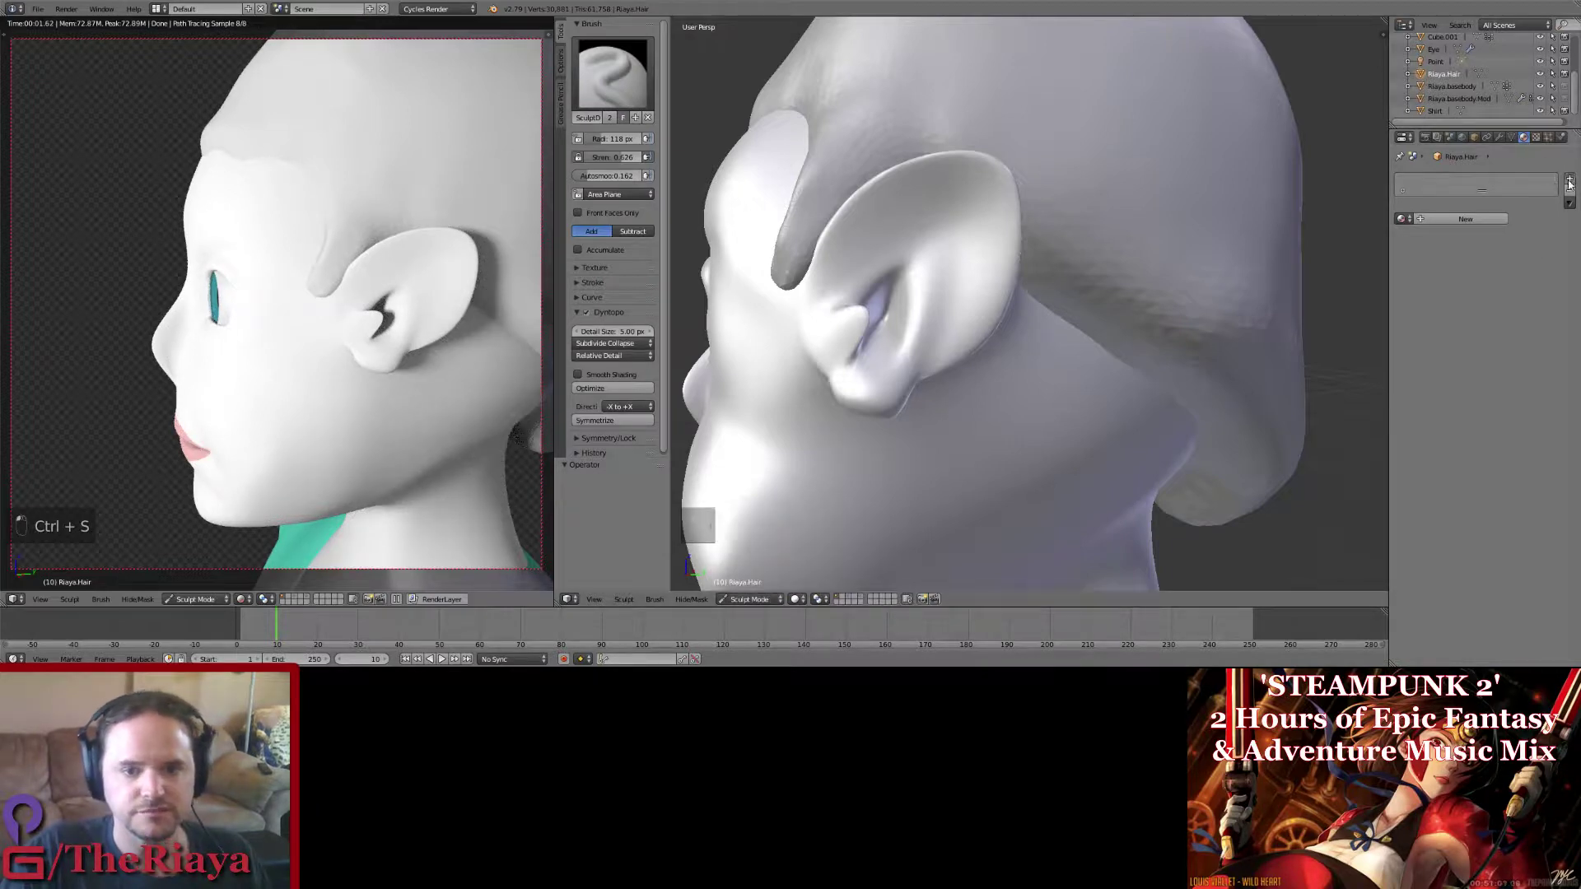
Step: Give the hair a new Diffuse BSDF material in crimson red and save the file
left_click(1465, 219)
left_click(1499, 308)
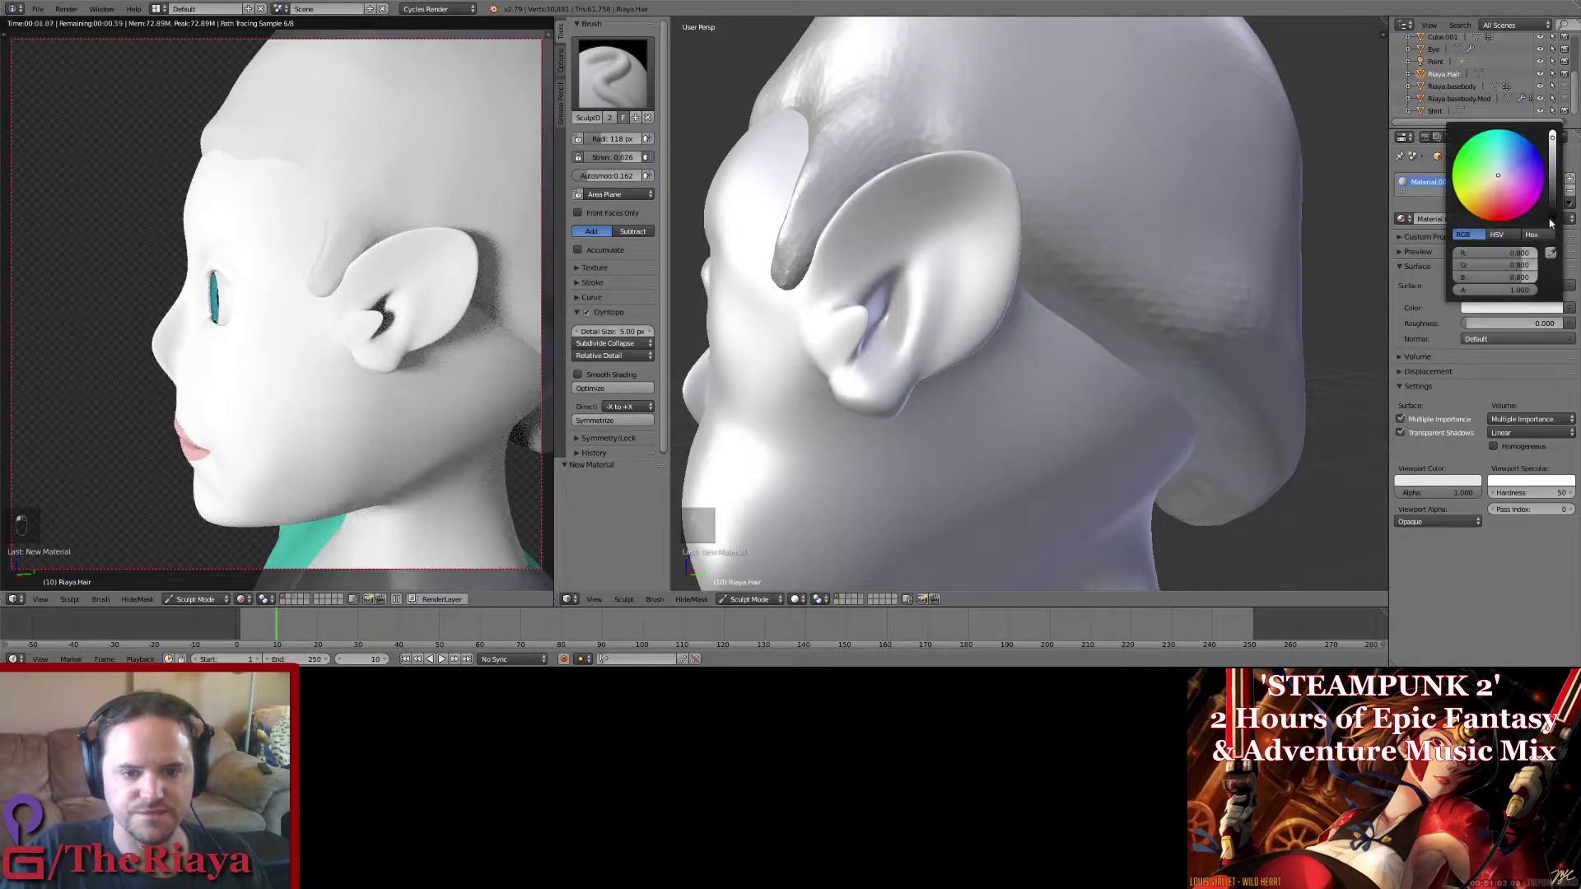
left_click(1551, 224)
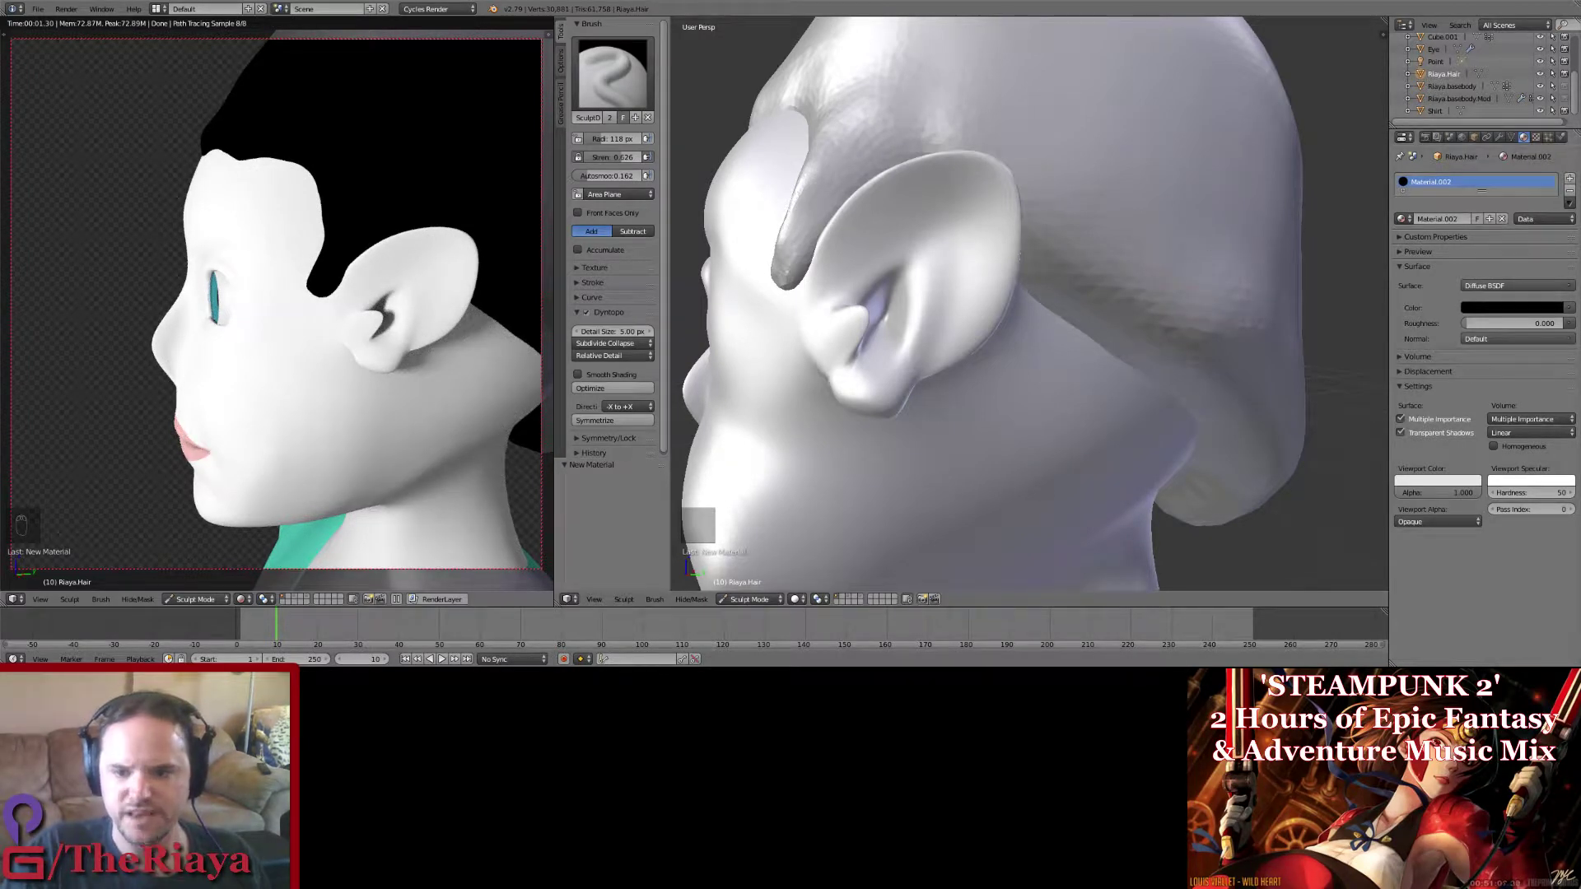
left_click(1526, 308)
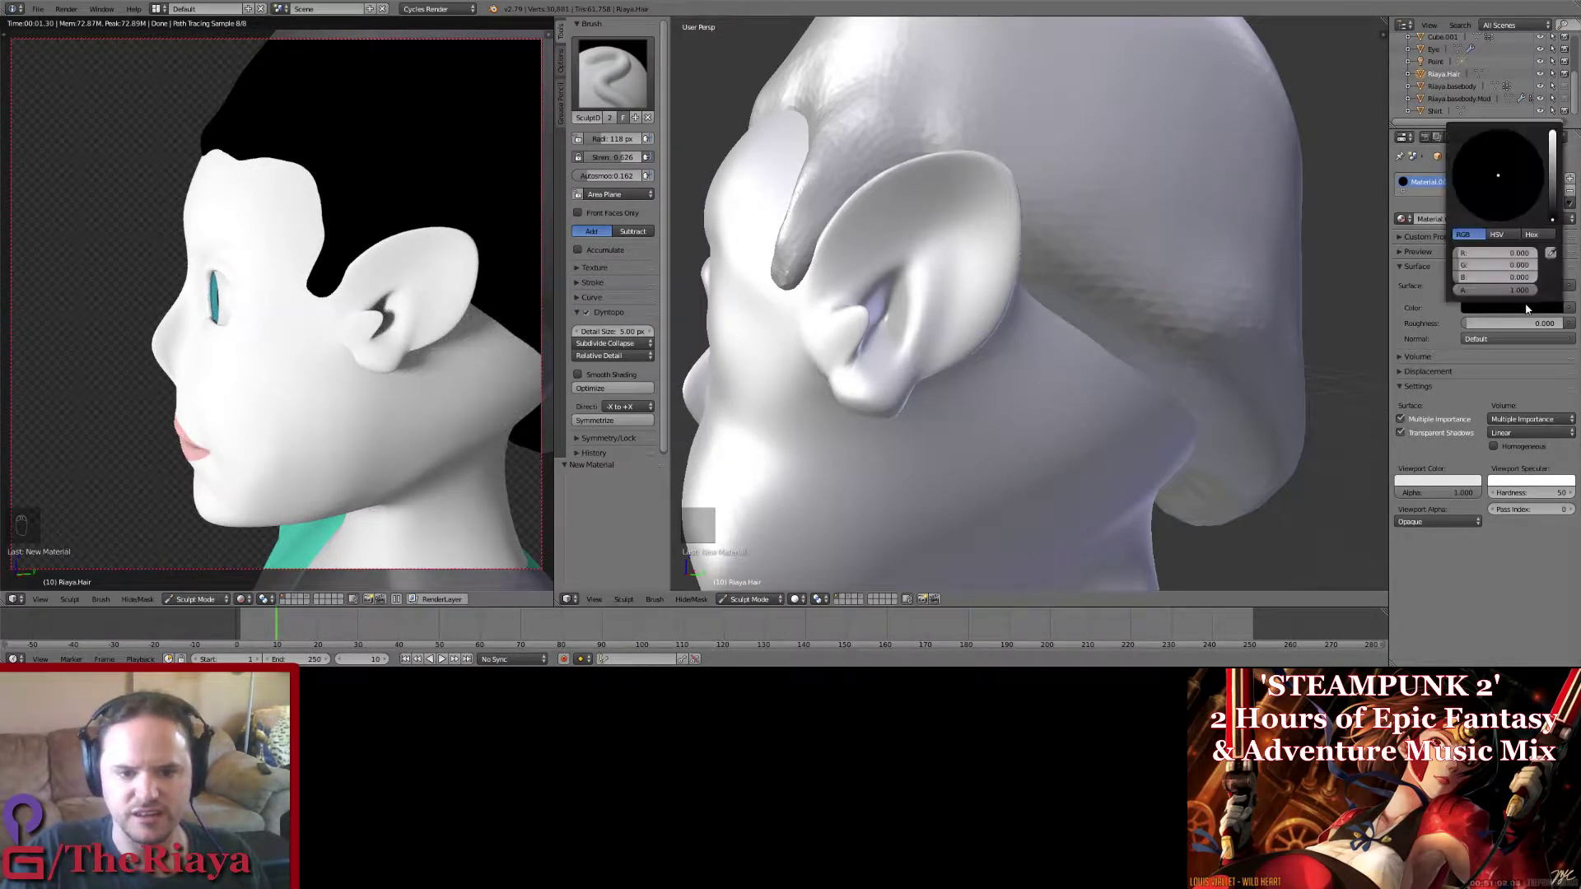
left_click(1555, 168)
left_click(1499, 202)
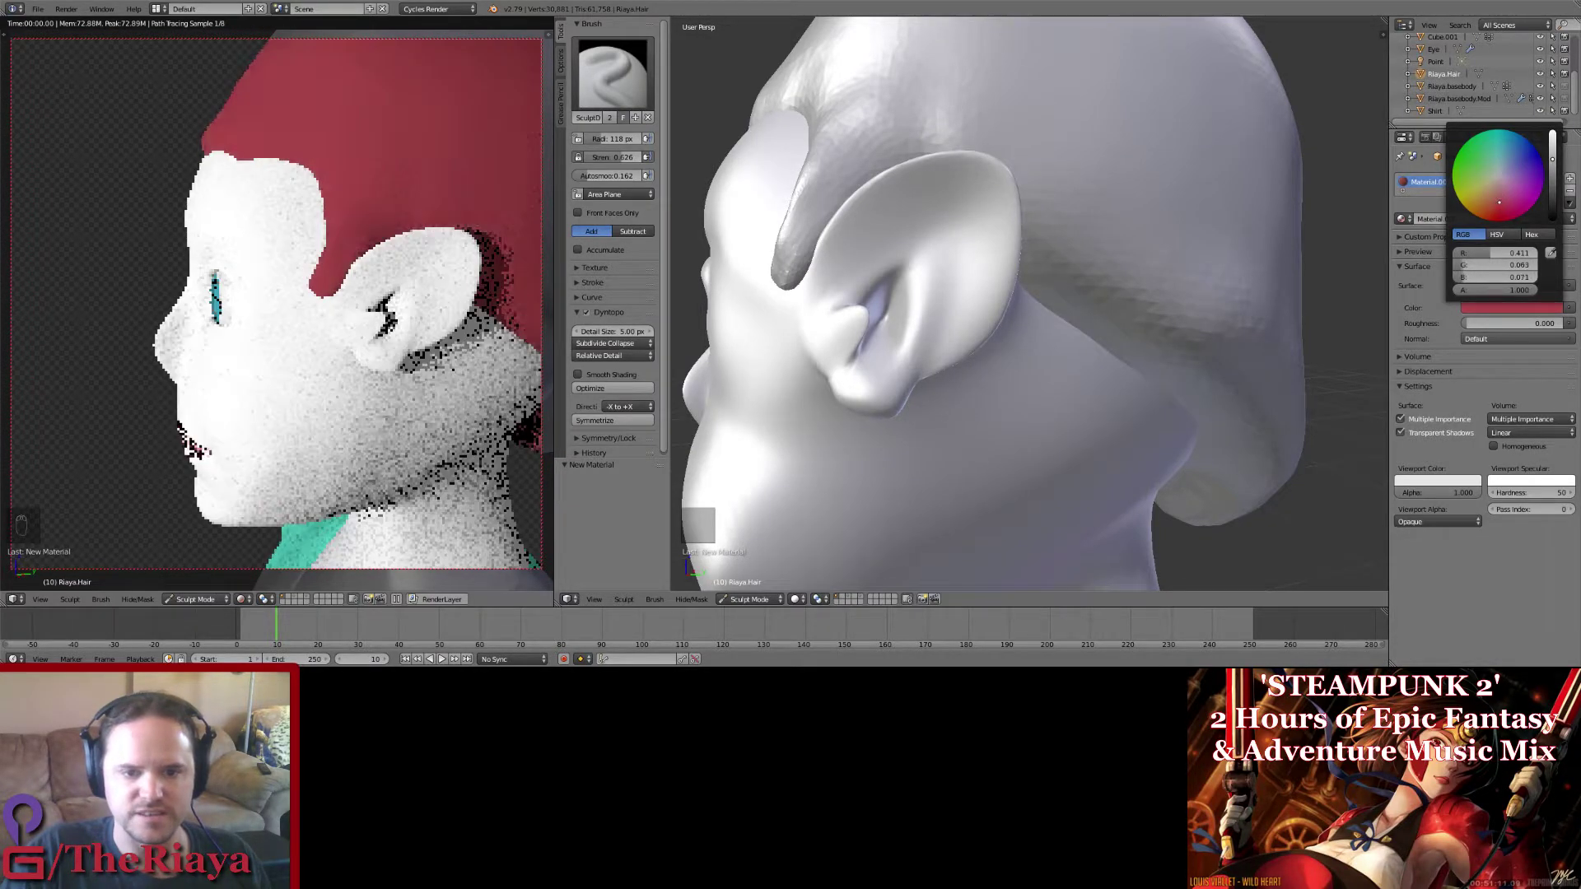
left_click_drag(1500, 202, 1499, 207)
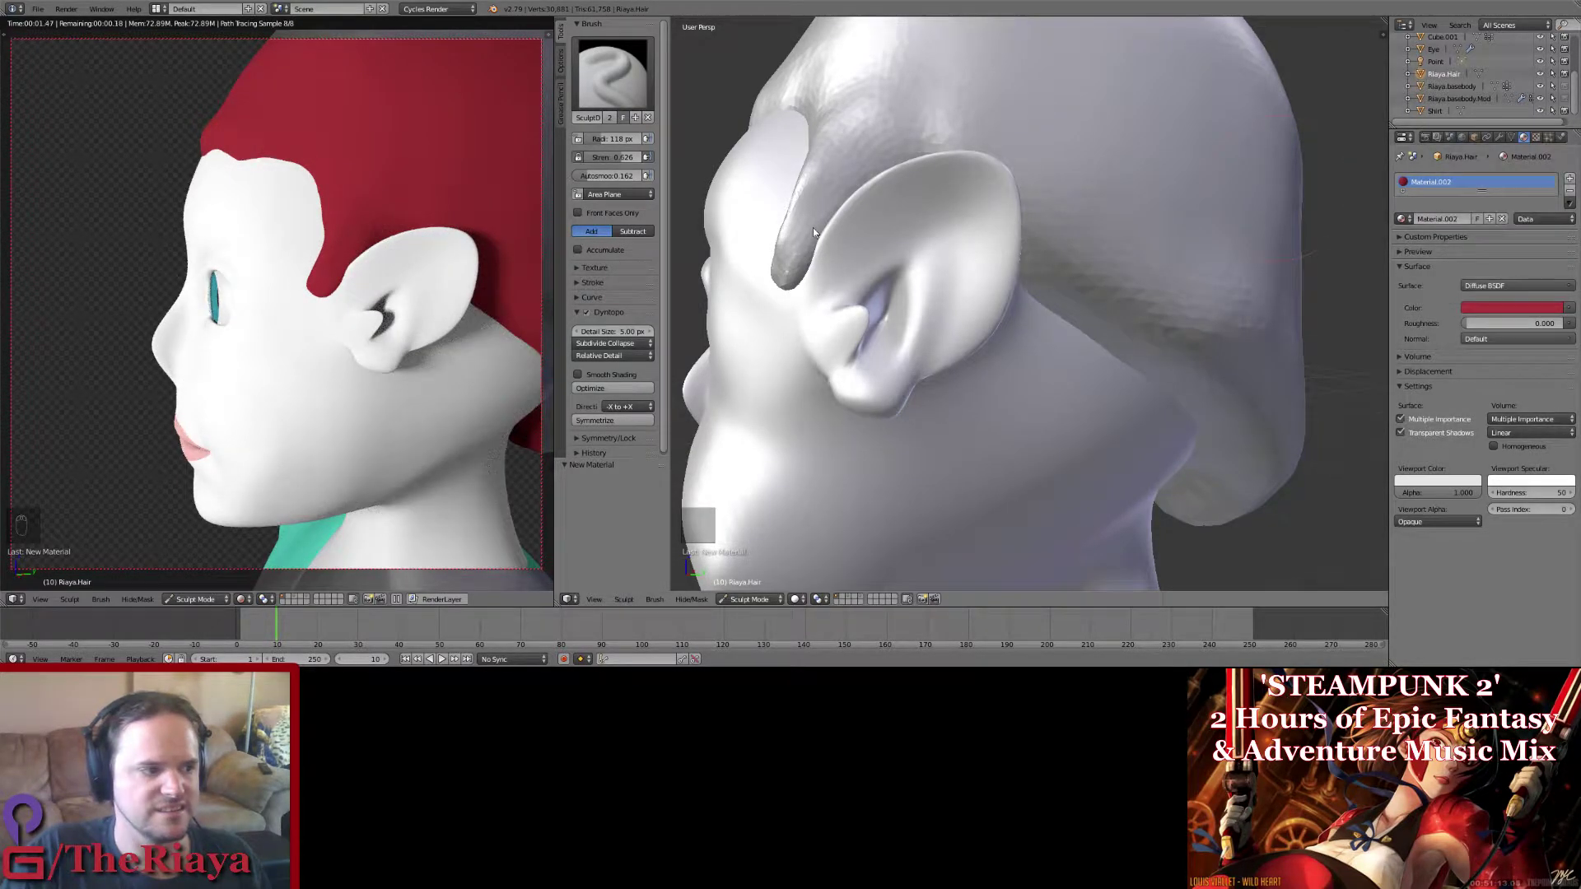
key("ctrl+s")
Step: Smooth the sideburn in front of the ear with the Scrape brush at a strength of 0.206
middle_click_drag(881, 255, 922, 265)
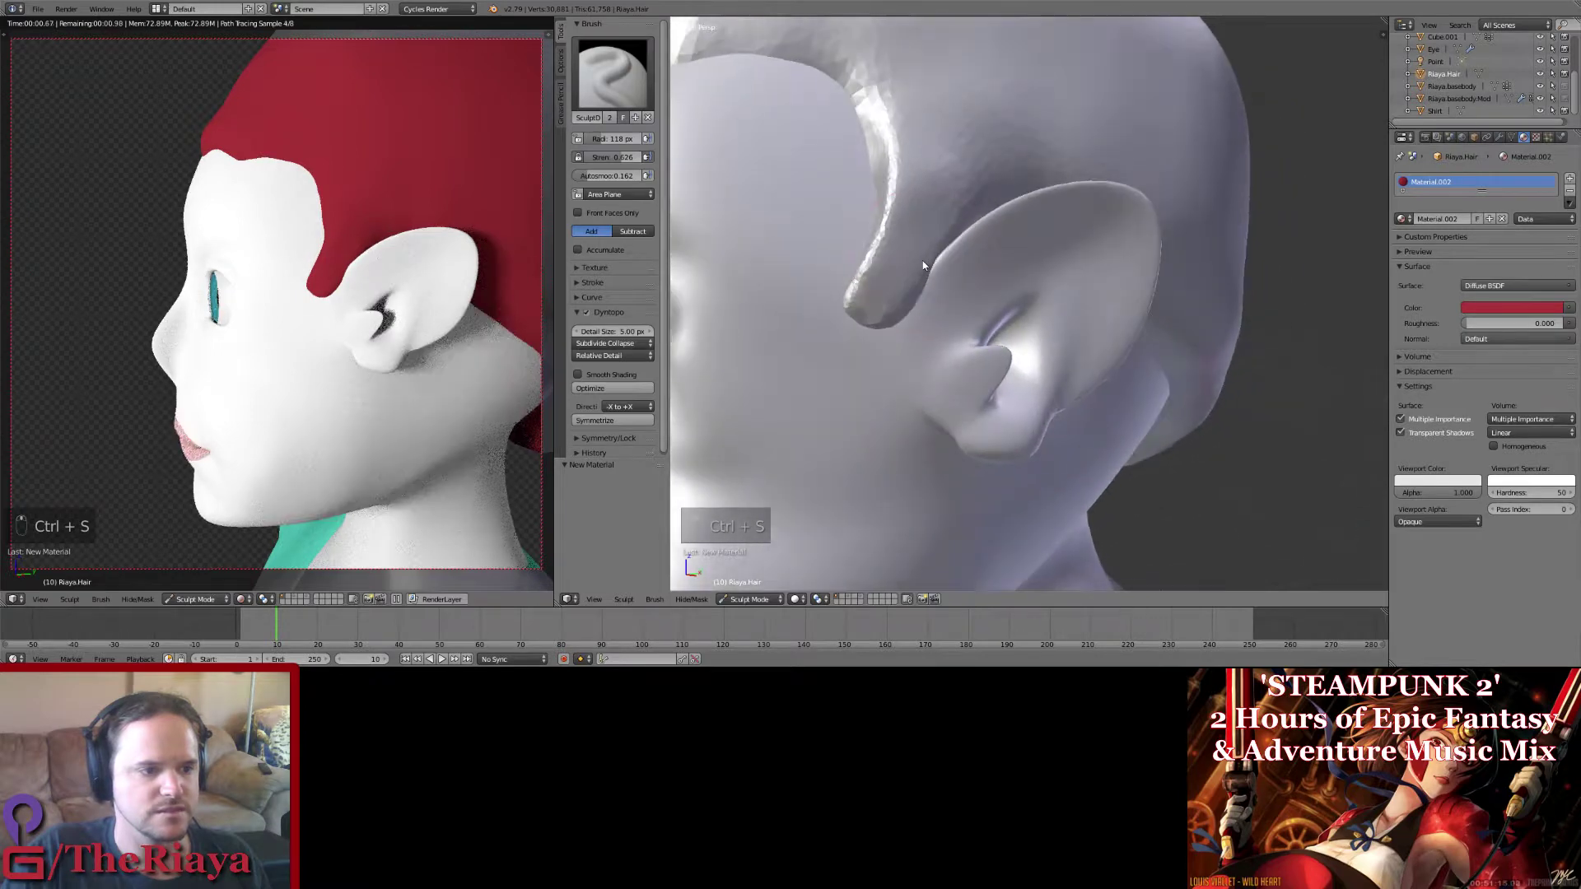
left_click(613, 74)
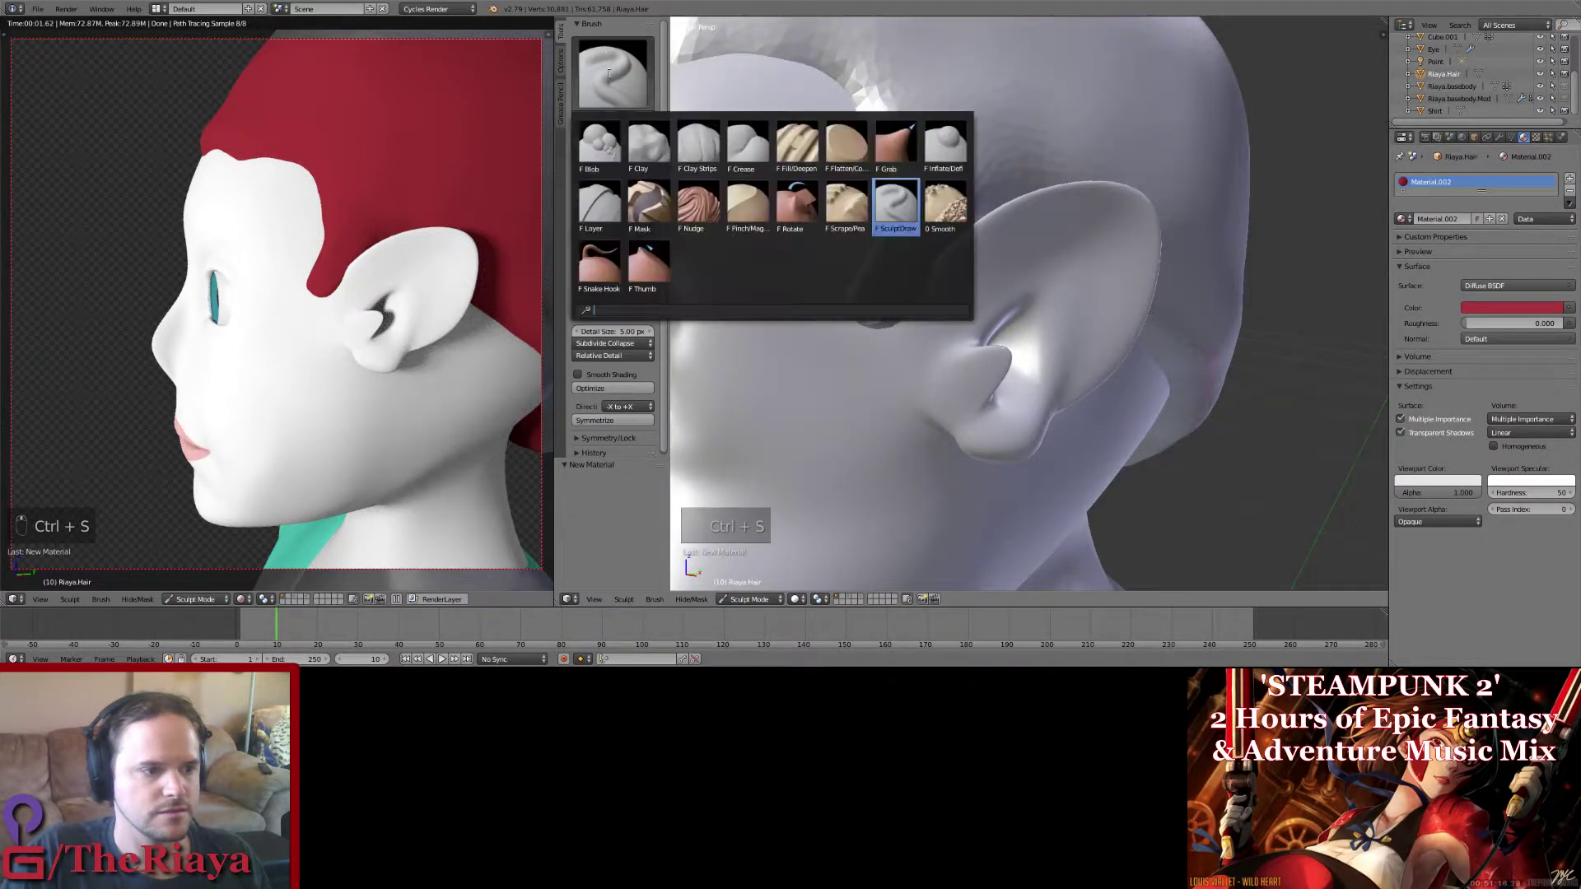
left_click(869, 220)
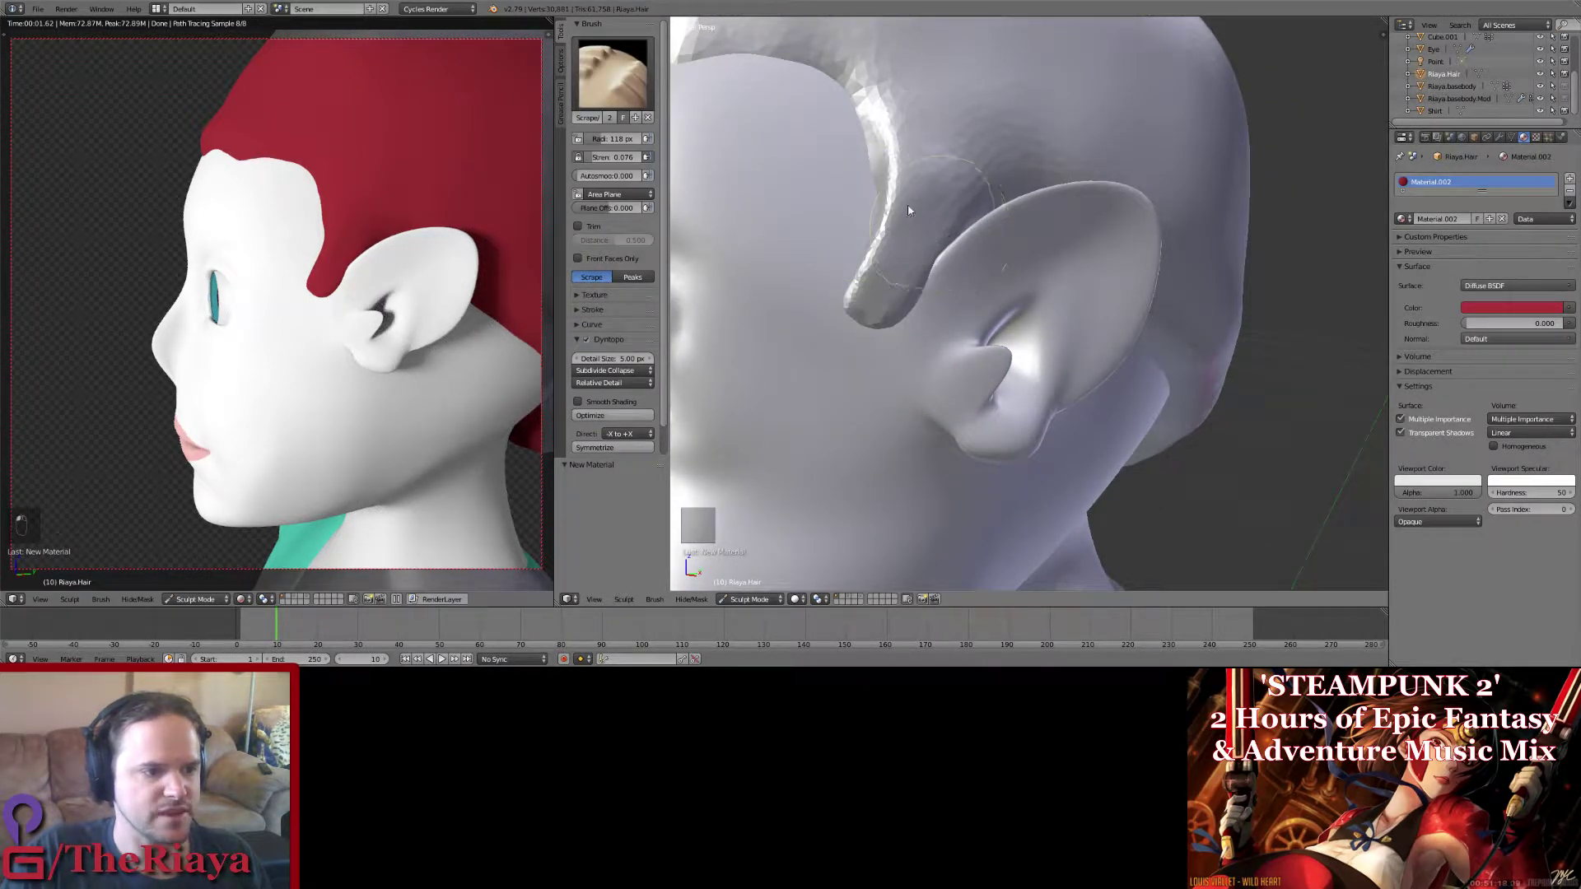
left_click_drag(610, 157, 617, 158)
middle_click_drag(917, 189, 876, 240)
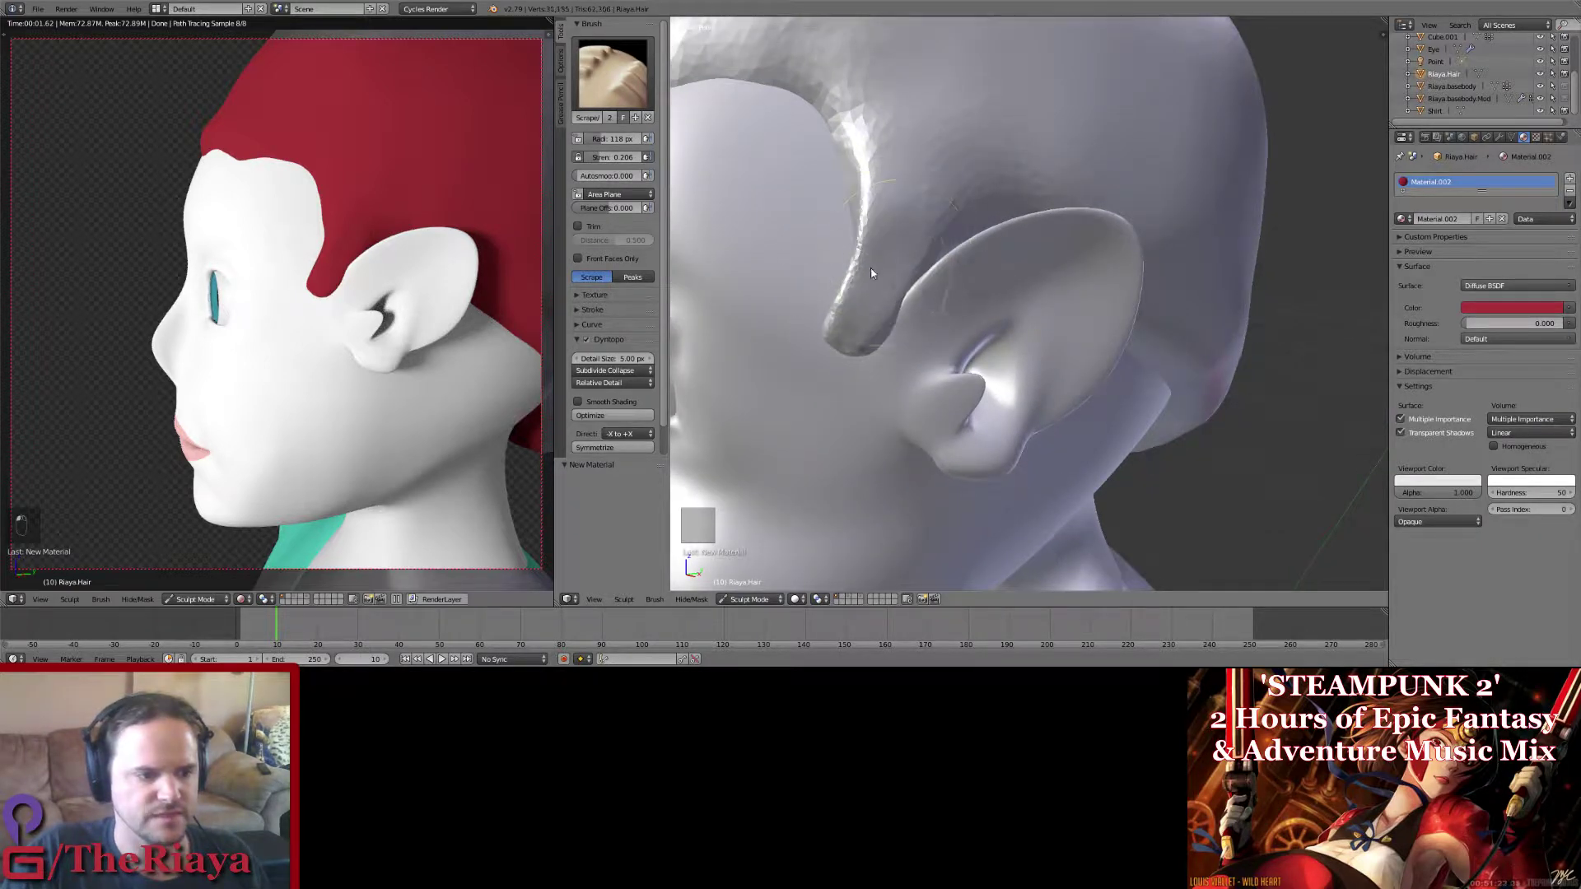
Step: Carve back the sideburn's rear edge along the front of the ear with the SculptDraw brush
left_click(613, 75)
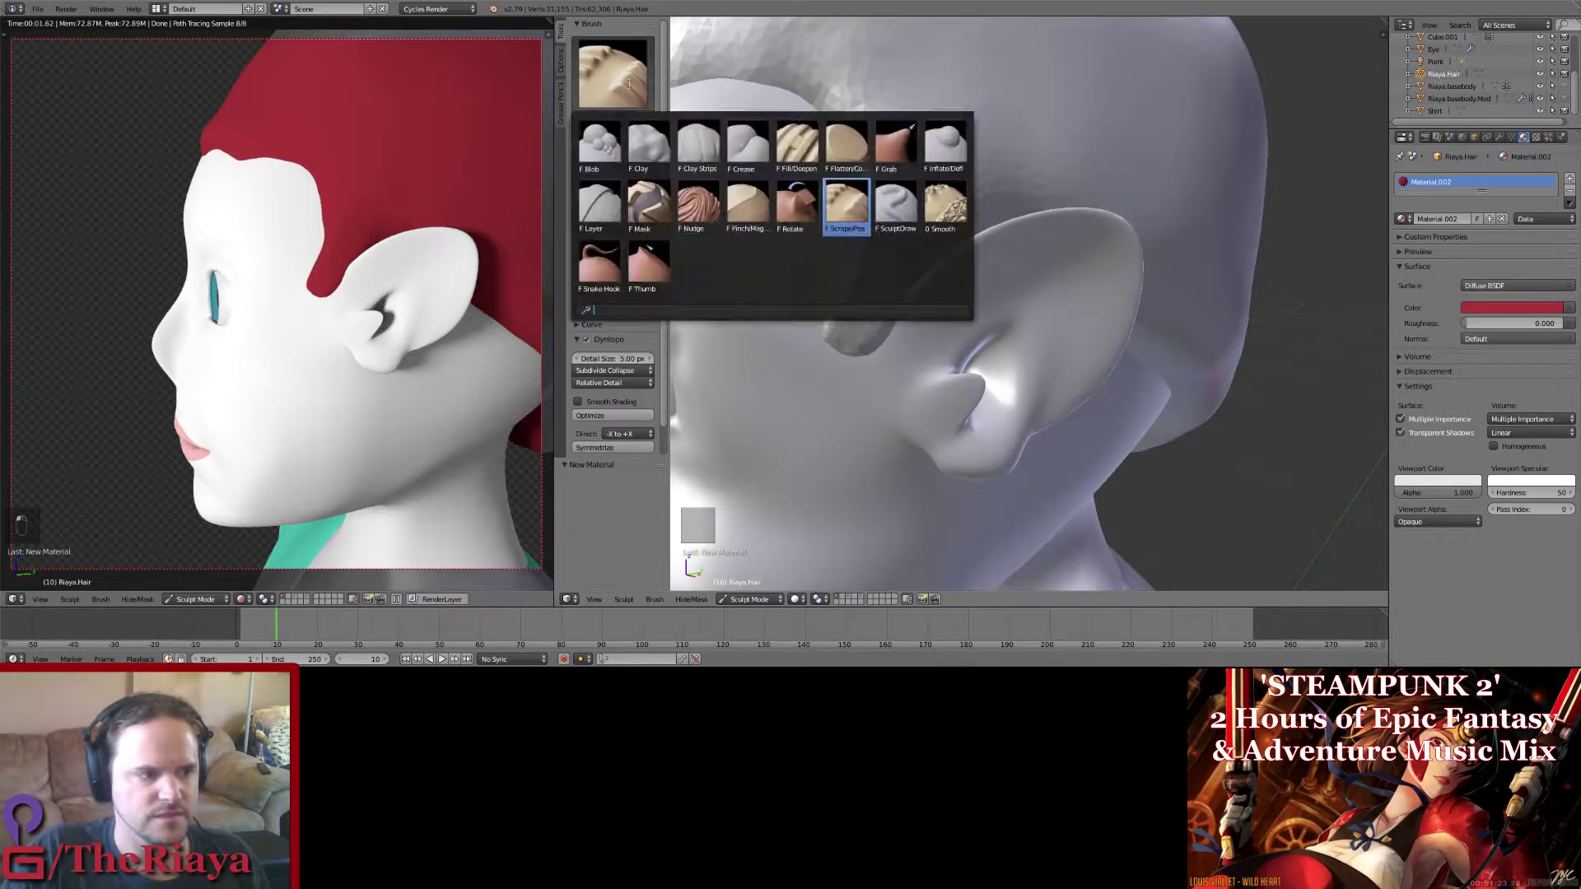
left_click(898, 207)
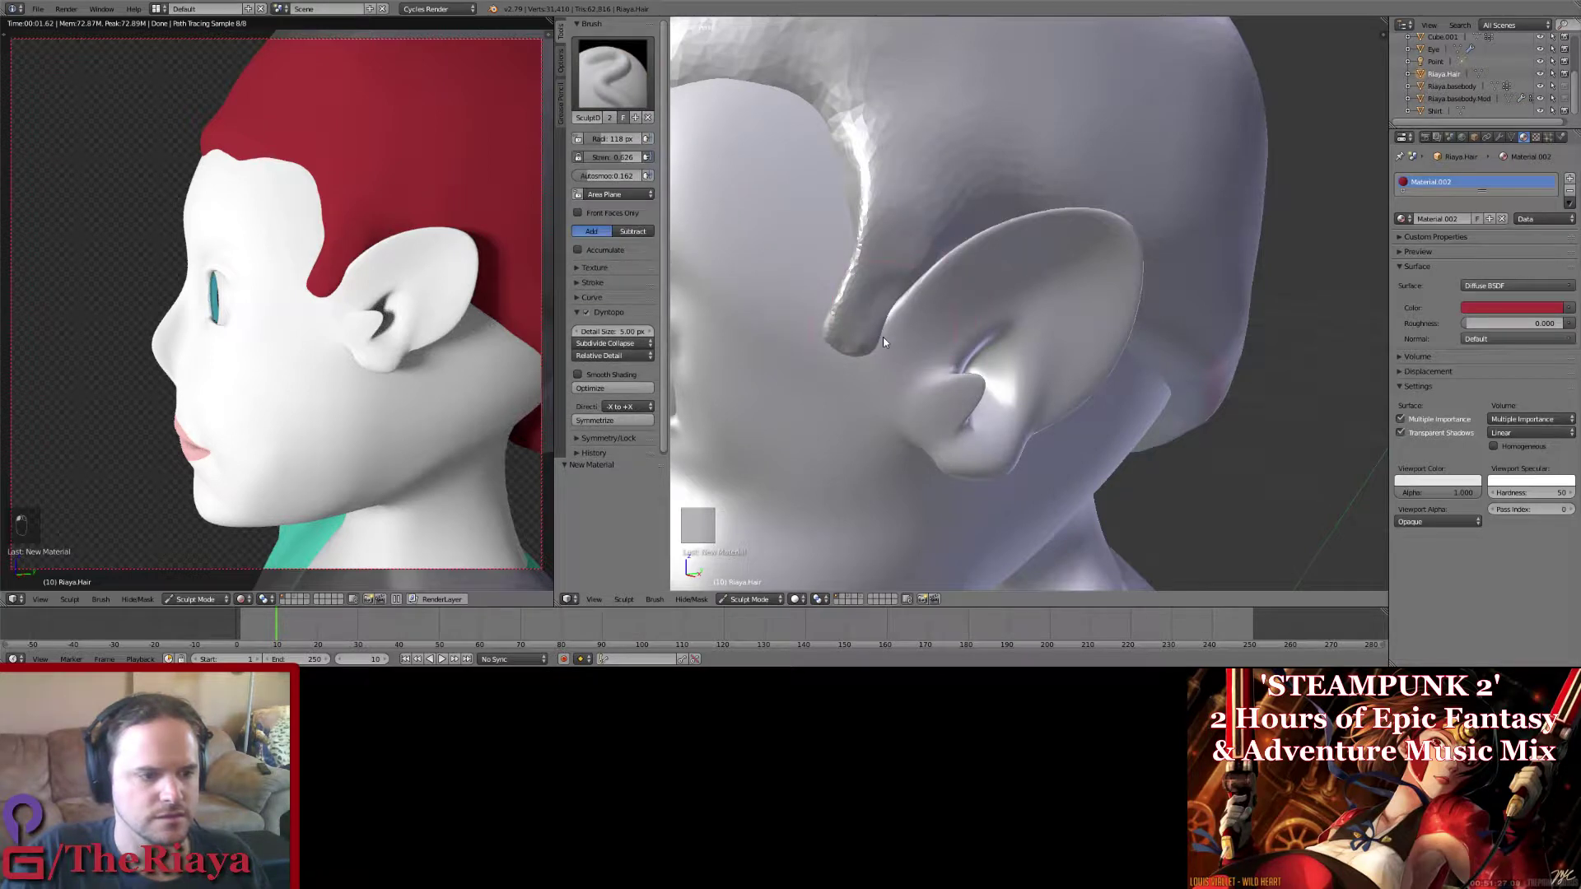
left_click_drag(883, 337, 921, 283)
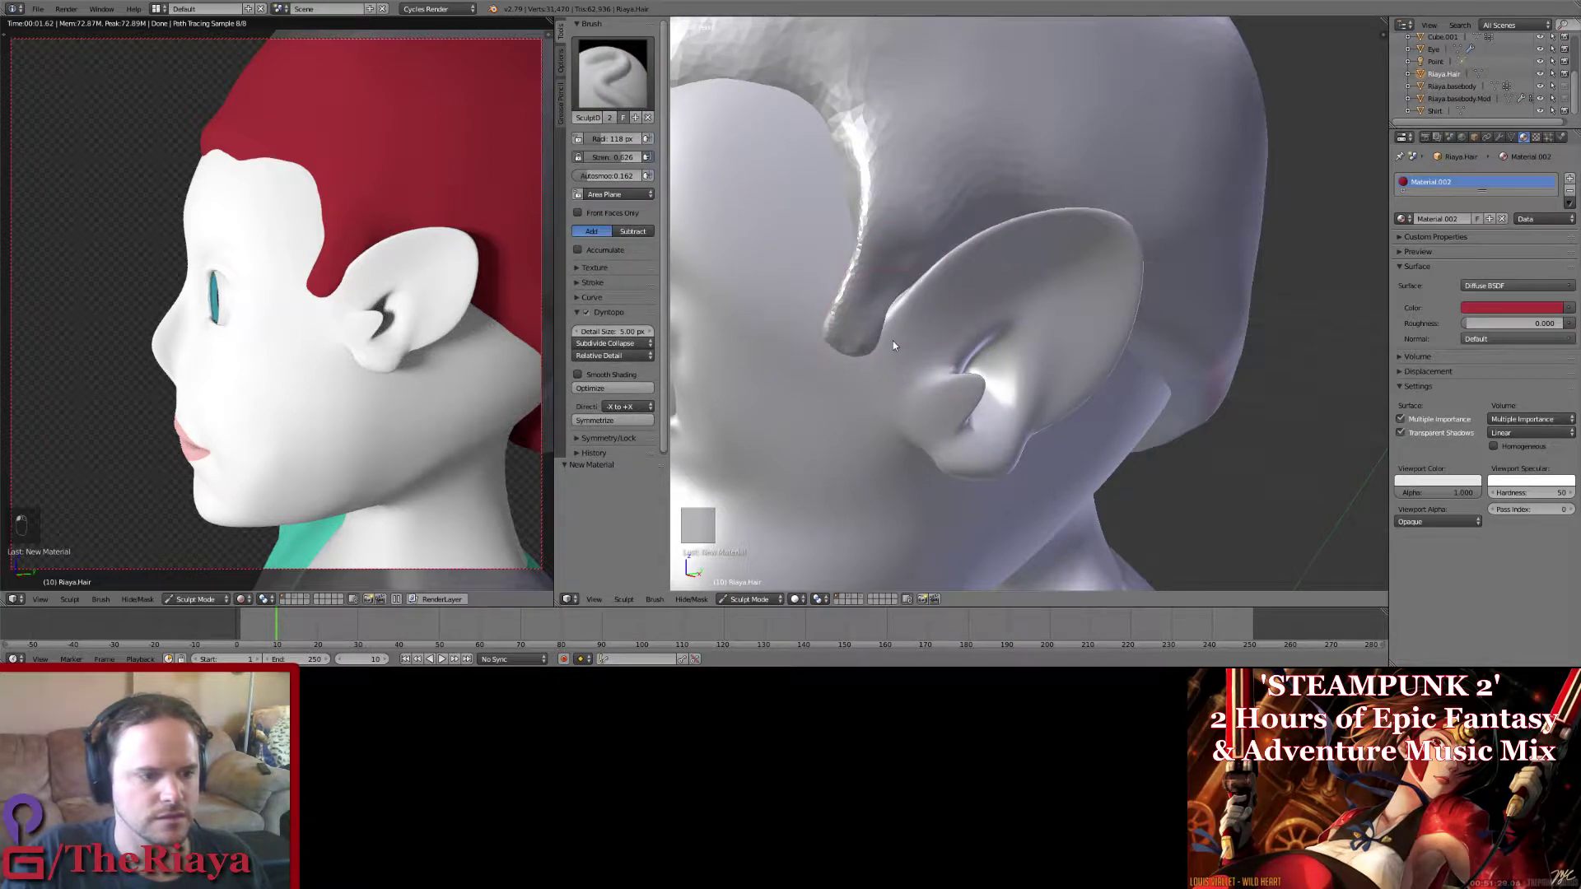
Step: Try to flatten the sideburn's tip with the Flatten brush
left_click(612, 74)
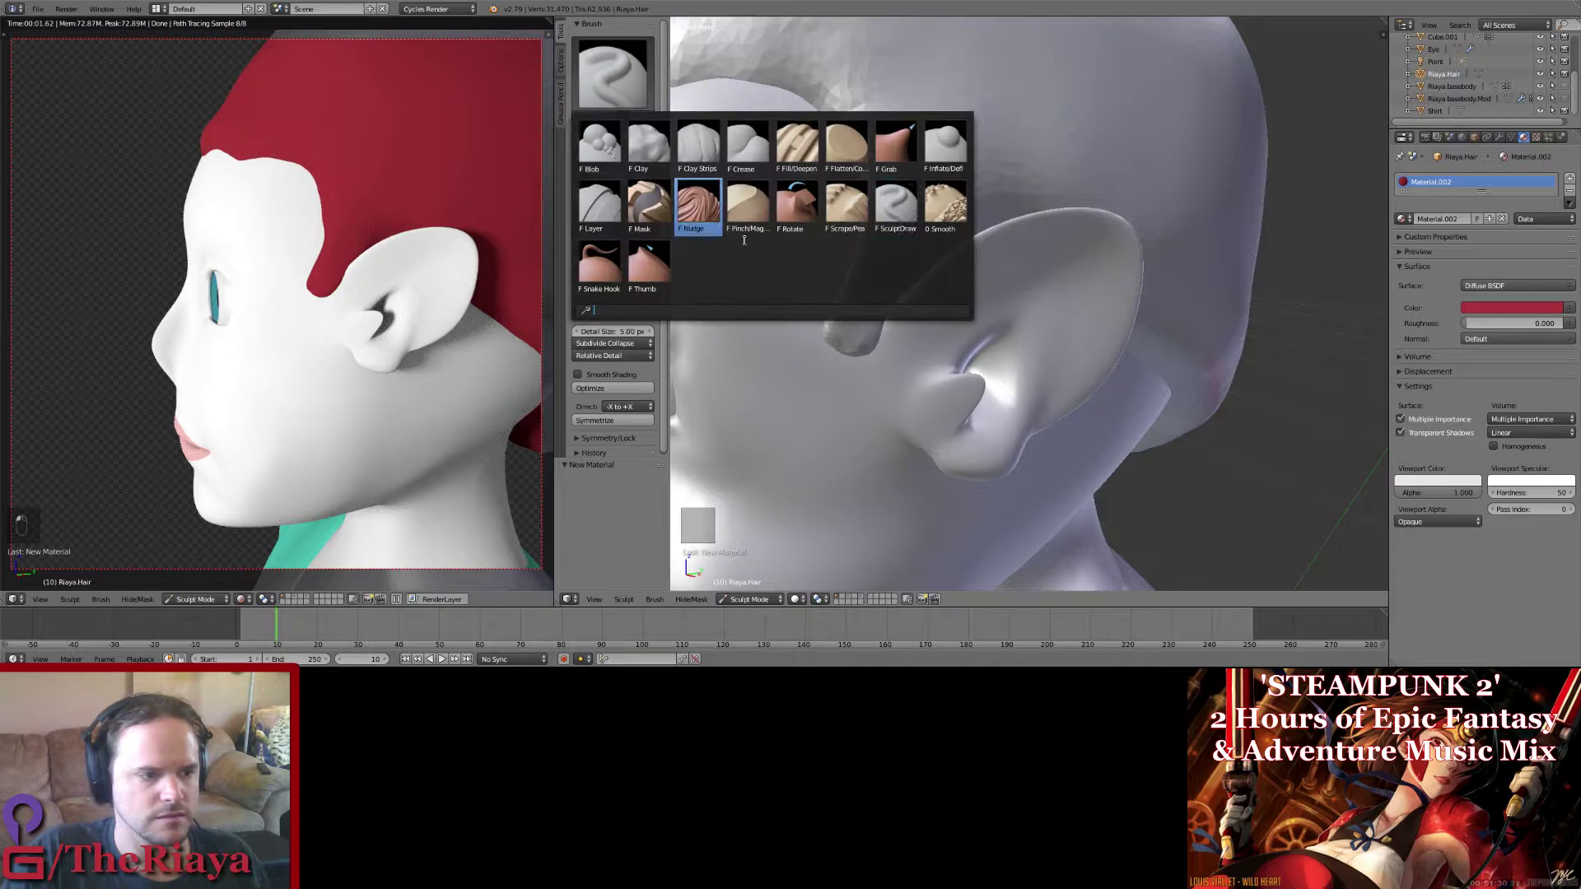
left_click(849, 143)
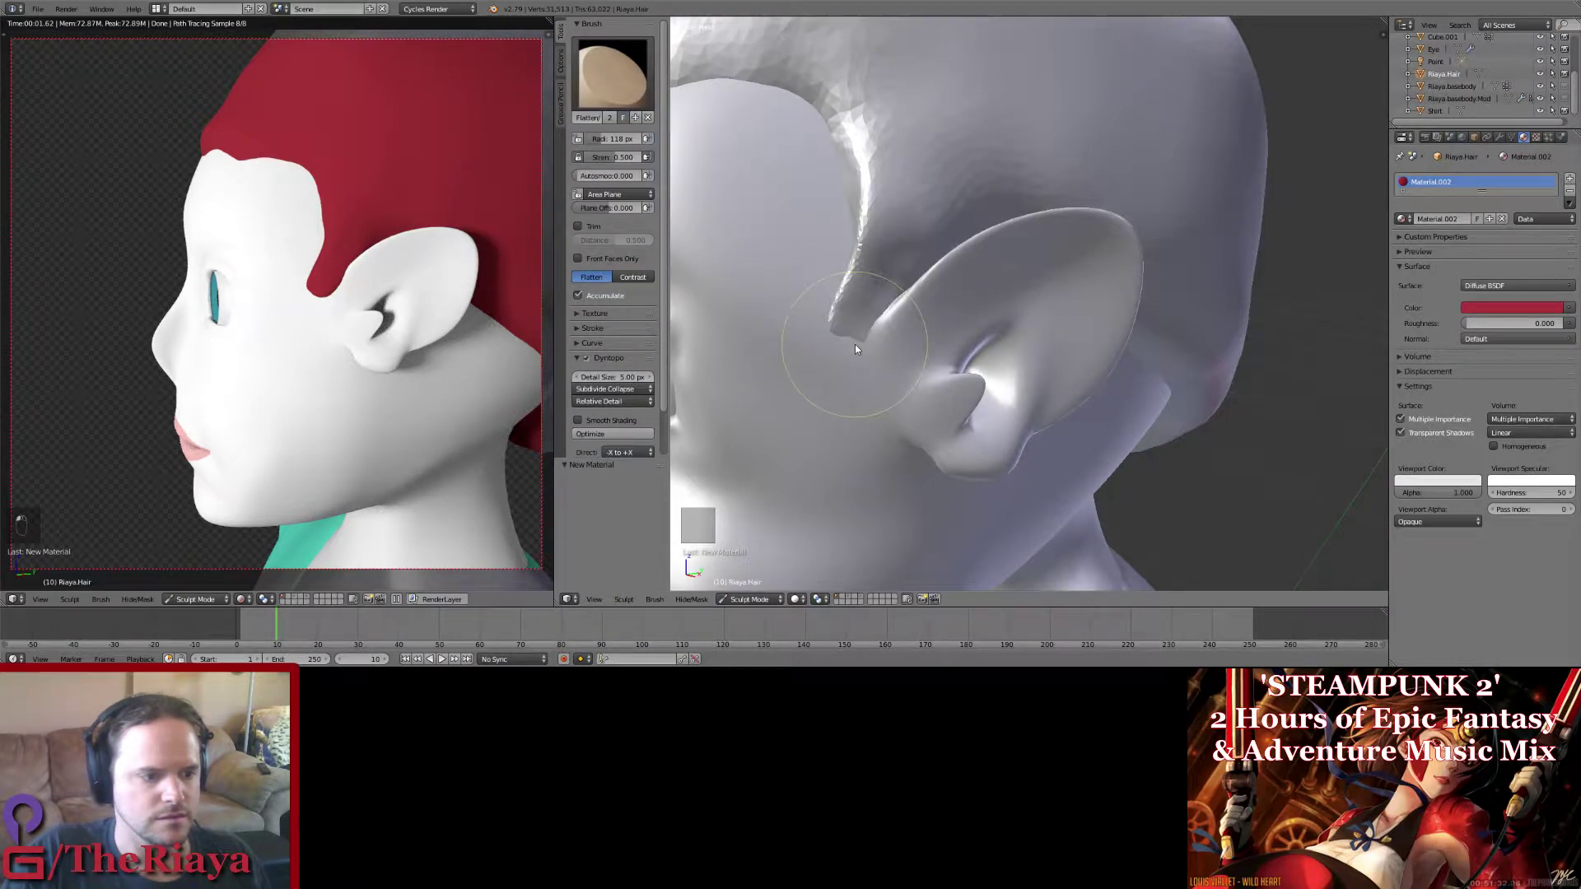
key("ctrl+z")
Step: Refine the sideburn's rear edge beside the ear with the SculptDraw brush at a radius of 66 px
left_click(617, 96)
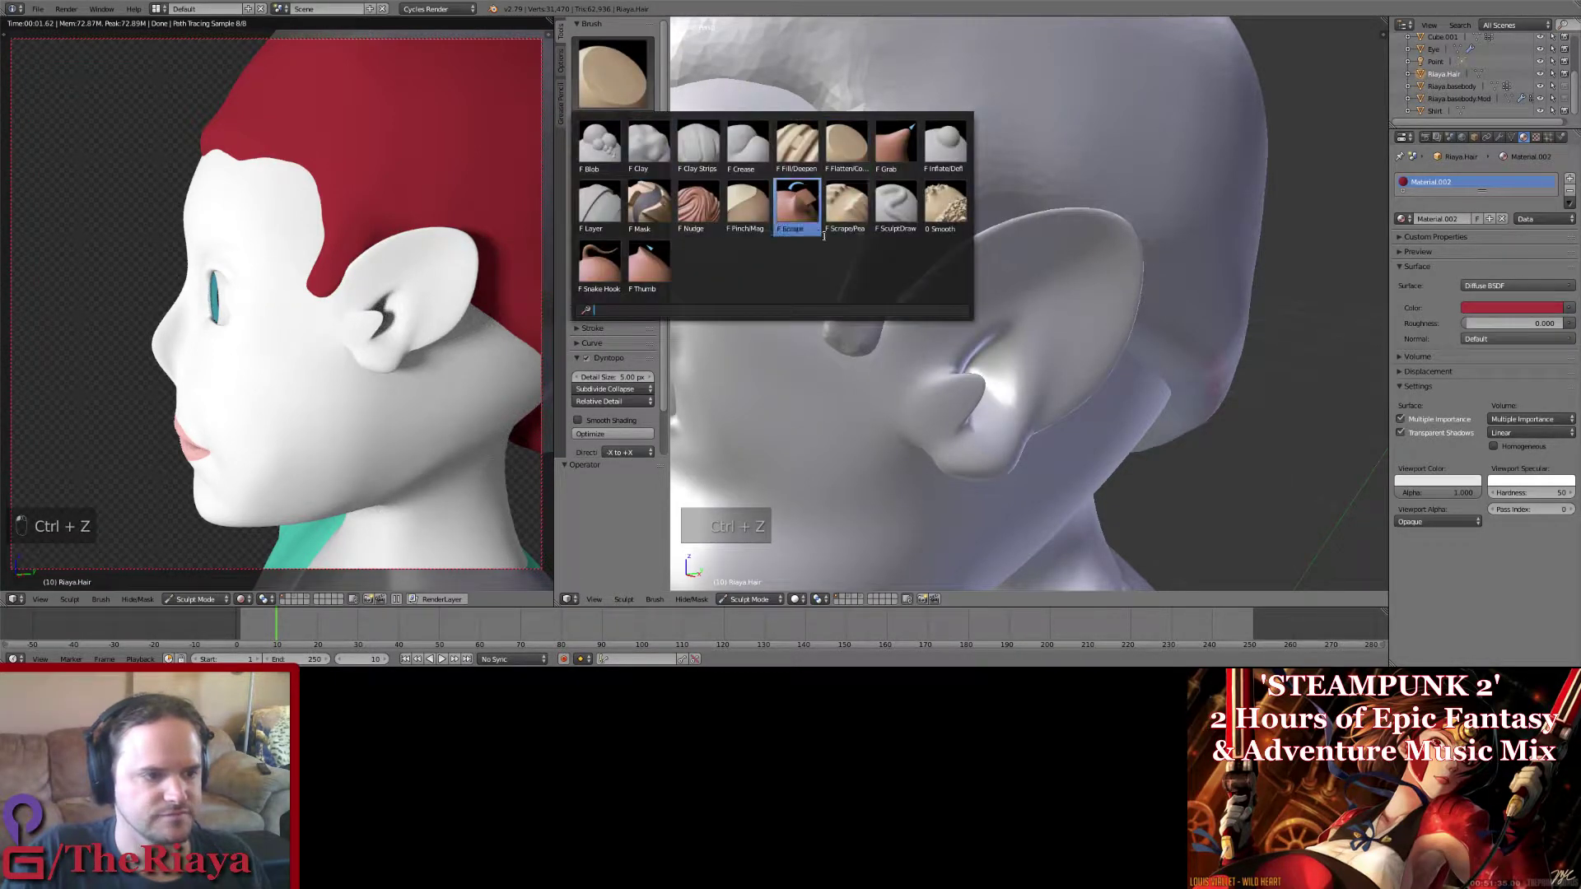
left_click(899, 205)
key("f")
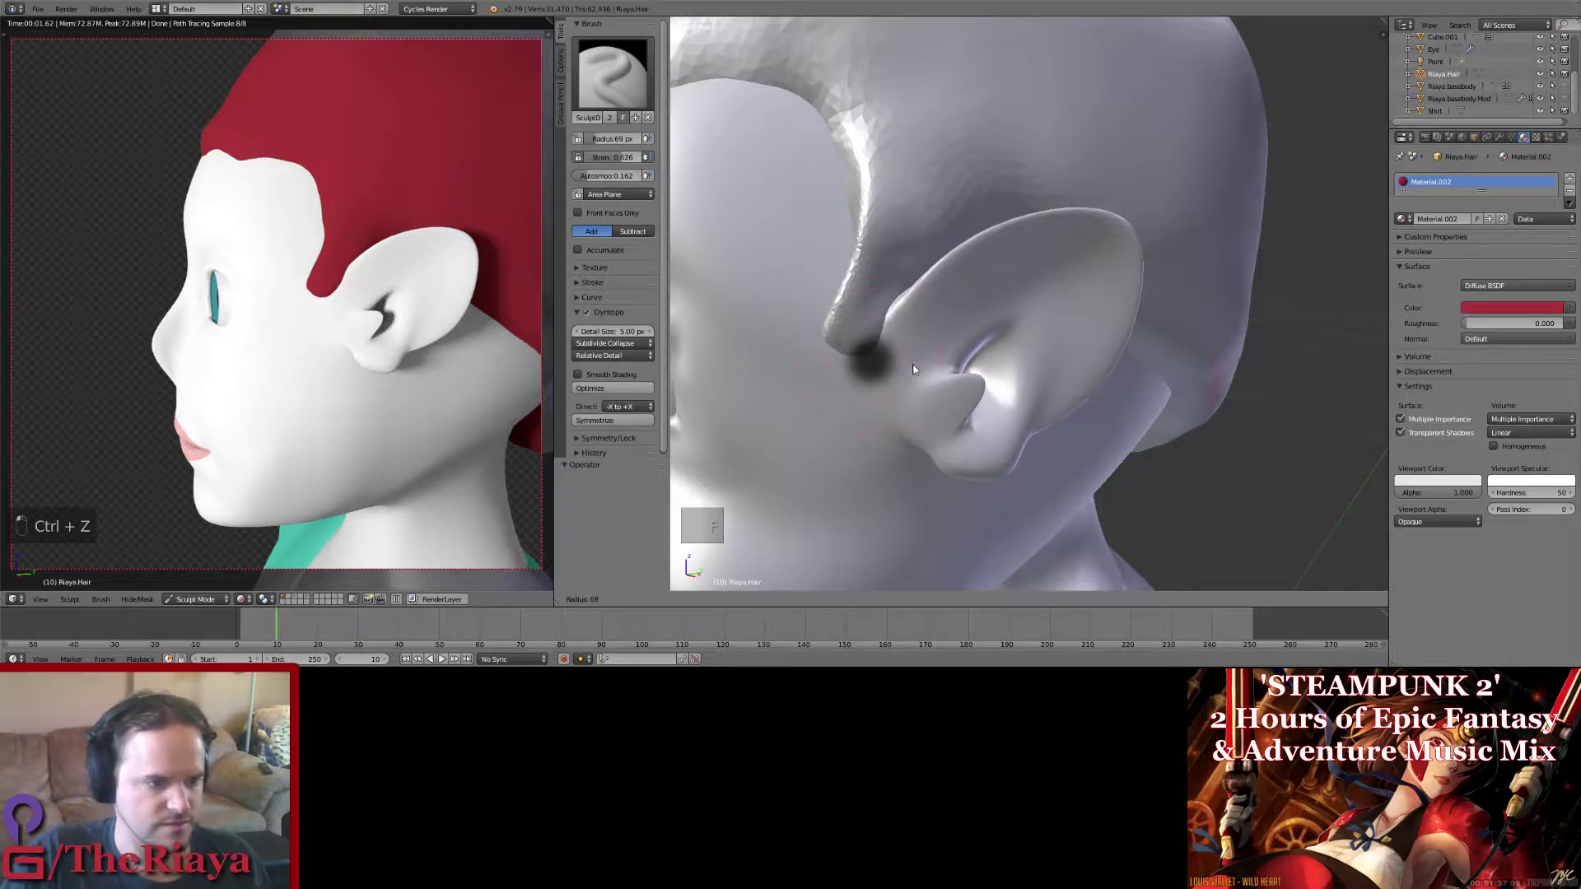
left_click(886, 352)
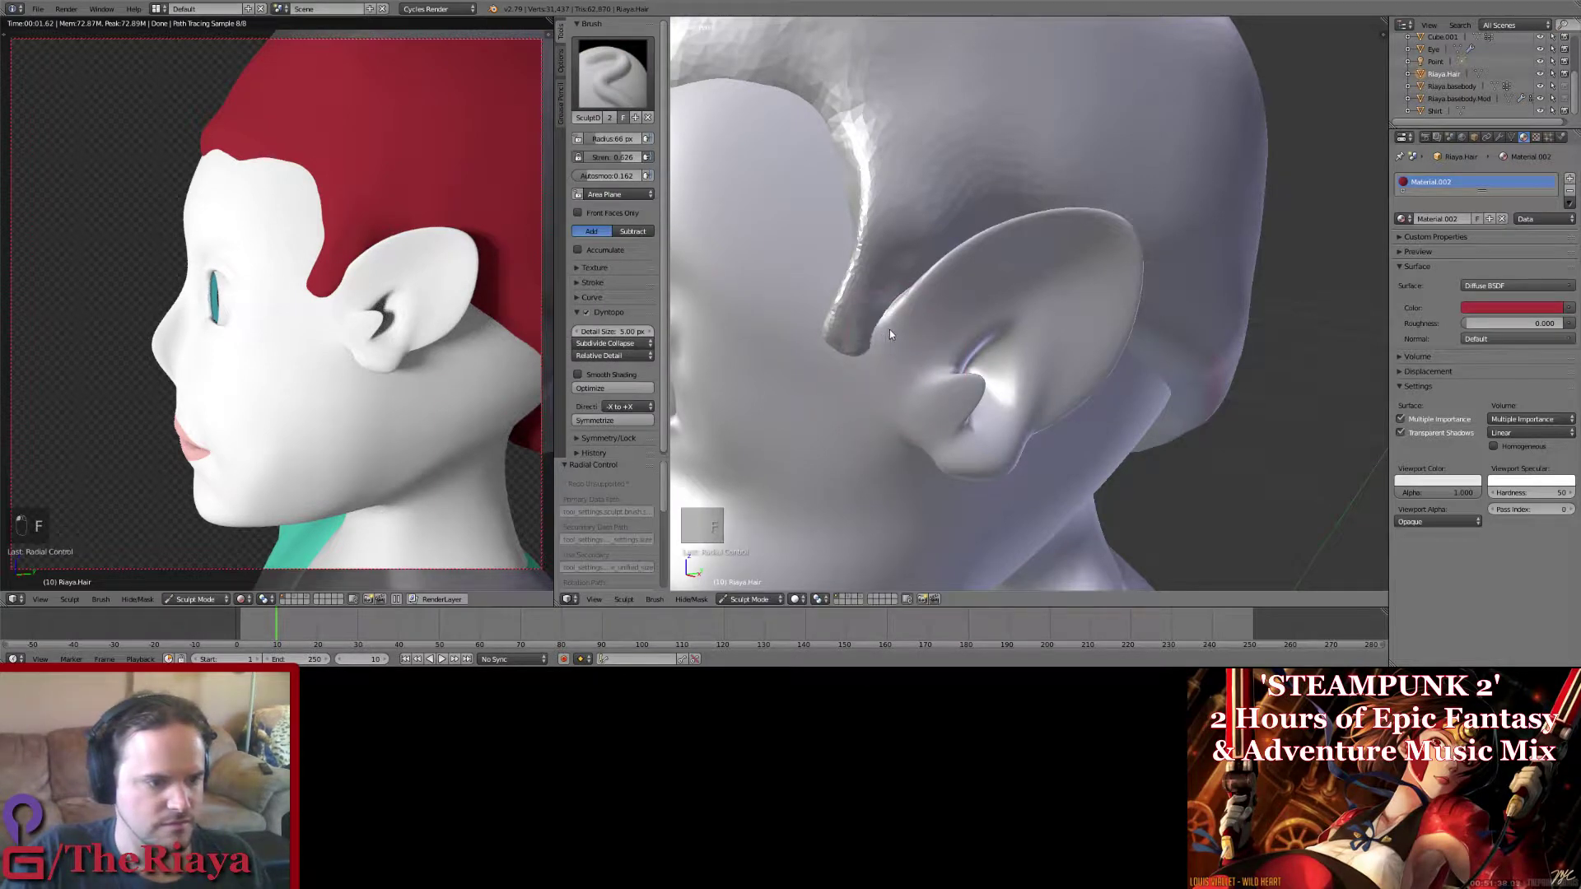
Step: Scrape the sideburn above the ear and soften it with the Smooth brush at a radius of 100 px
left_click(613, 102)
left_click(847, 205)
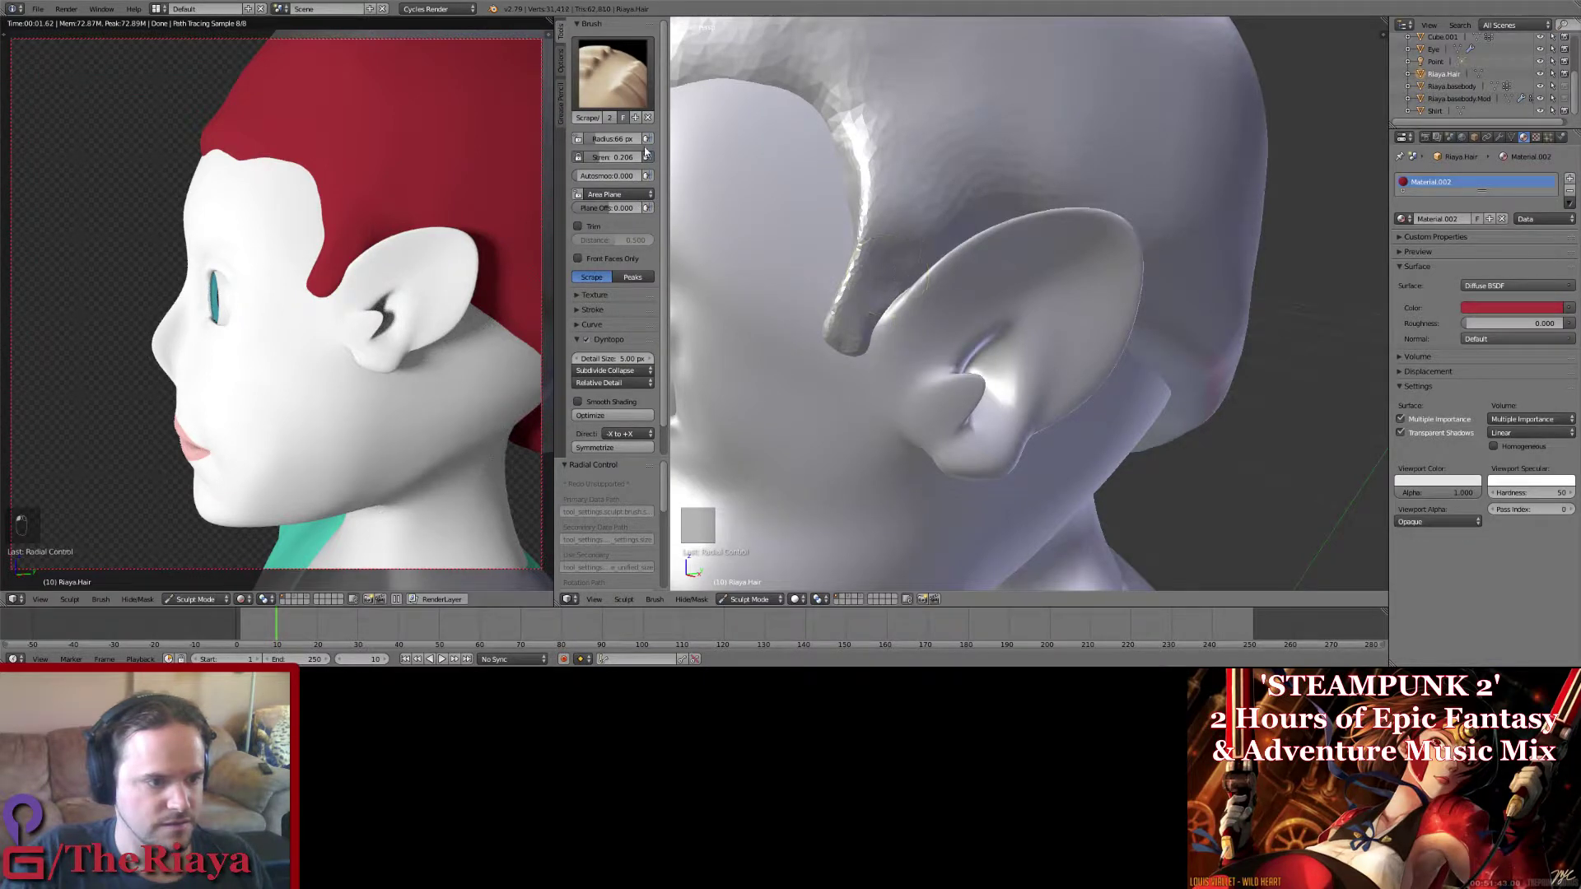
left_click(626, 92)
left_click(947, 210)
key("f")
left_click(909, 271)
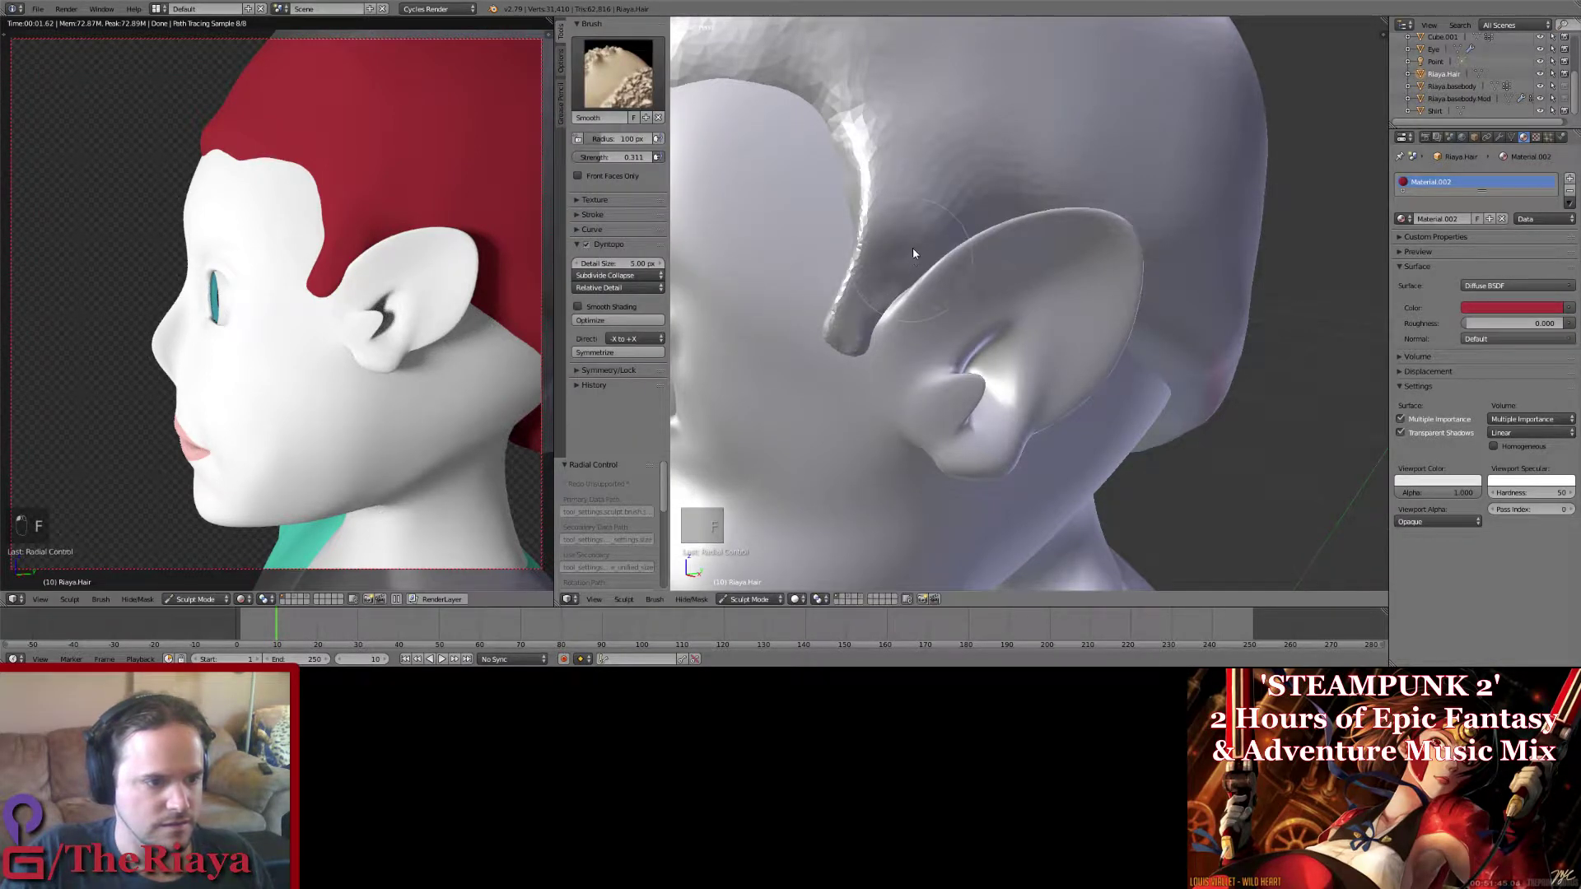
middle_click_drag(875, 316, 912, 354)
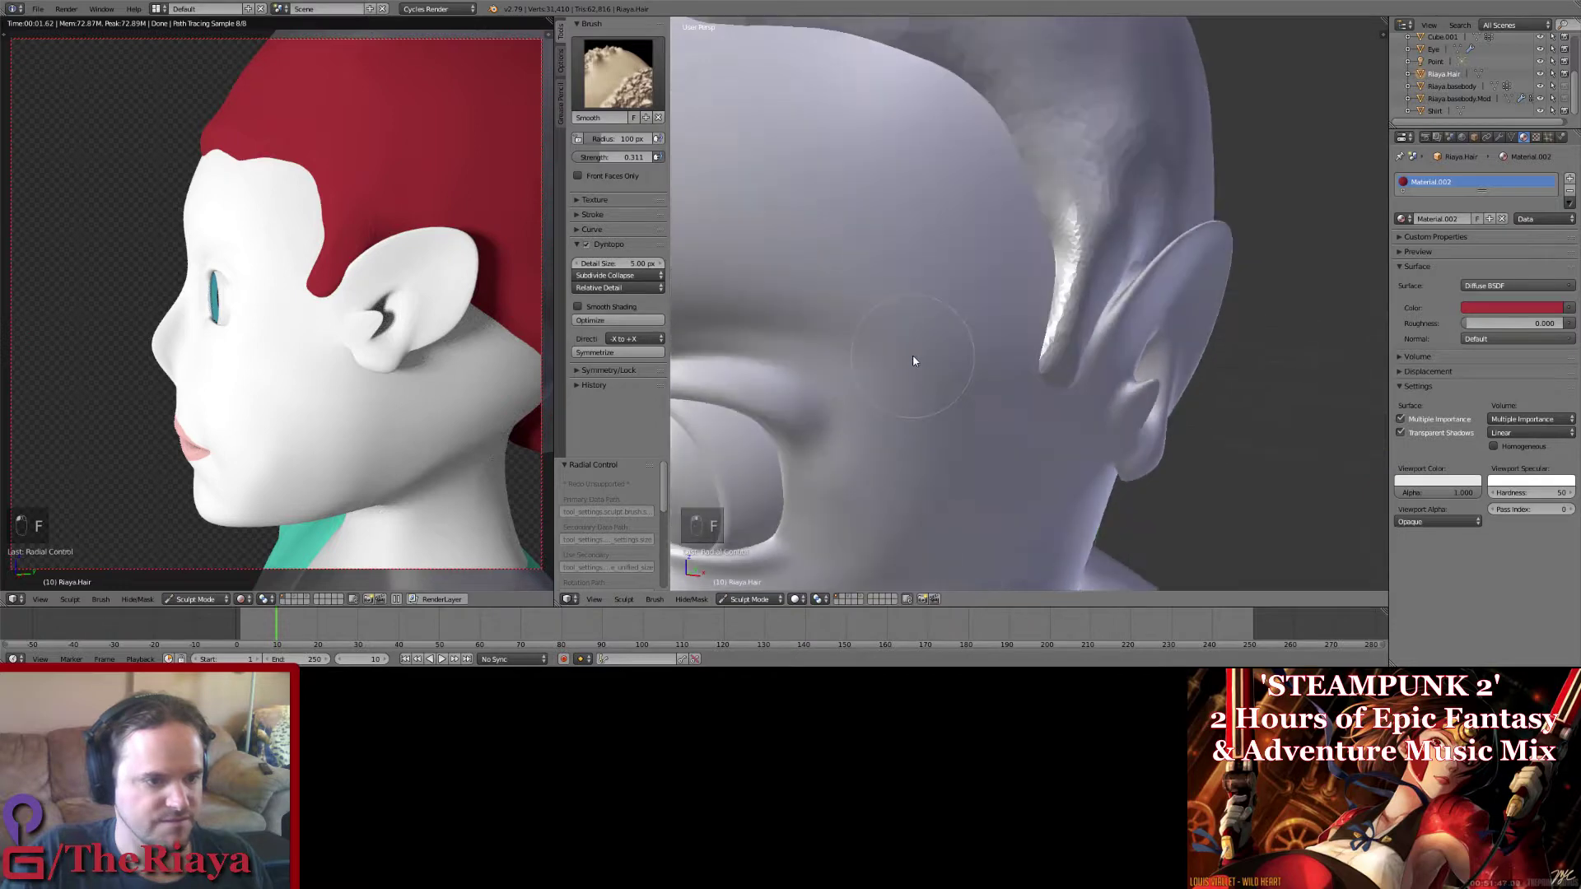
Step: Switch to the Grab brush with a radius of 256 px for reshaping the back of the hair
scroll(913, 356, "down", 4)
mouse_move(1004, 328)
middle_mouse_down()
mouse_move(1066, 346)
mouse_move(999, 313)
mouse_move(976, 330)
middle_mouse_up()
left_click(617, 74)
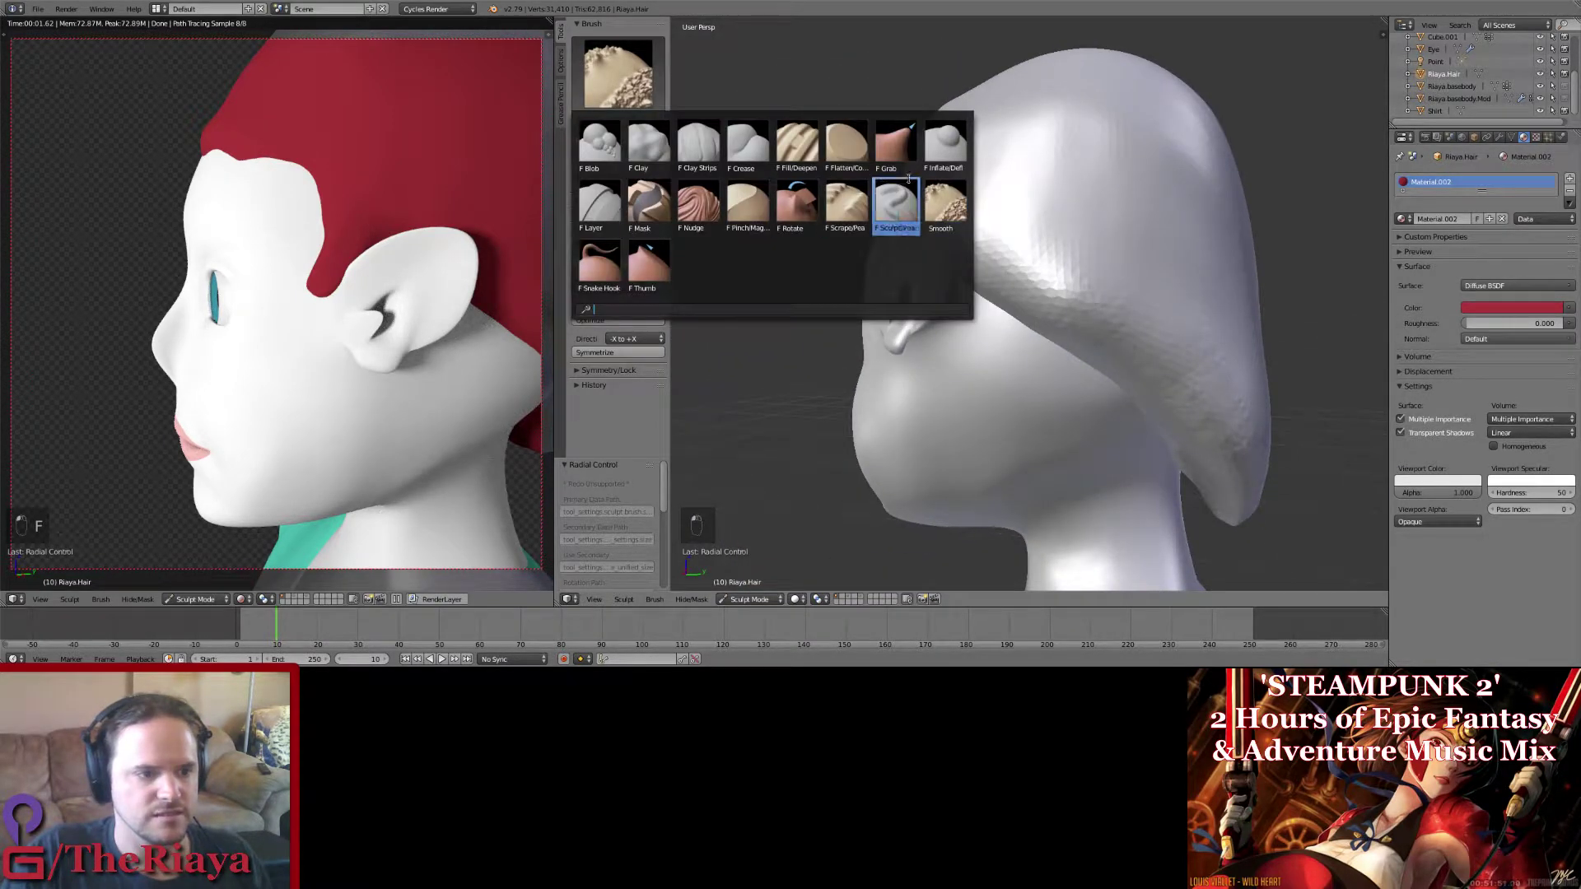
left_click(897, 203)
middle_click_drag(962, 240, 916, 174)
key("f")
left_click(1015, 189)
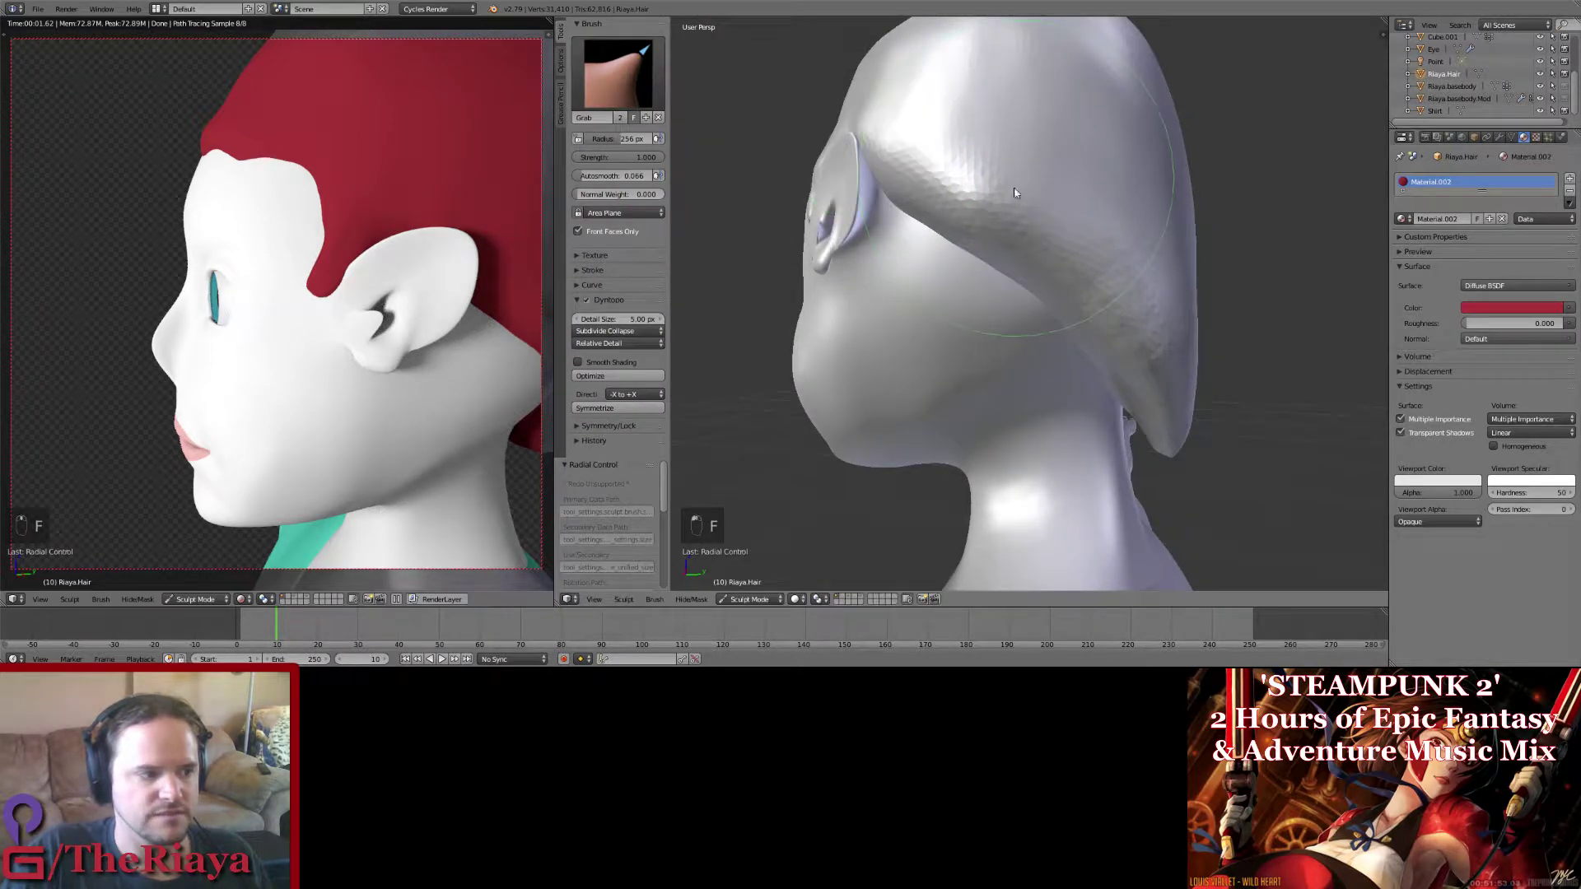
Step: Try to pull the hair's lower edge behind the ear forward with the Grab brush
middle_click_drag(356, 261, 459, 266)
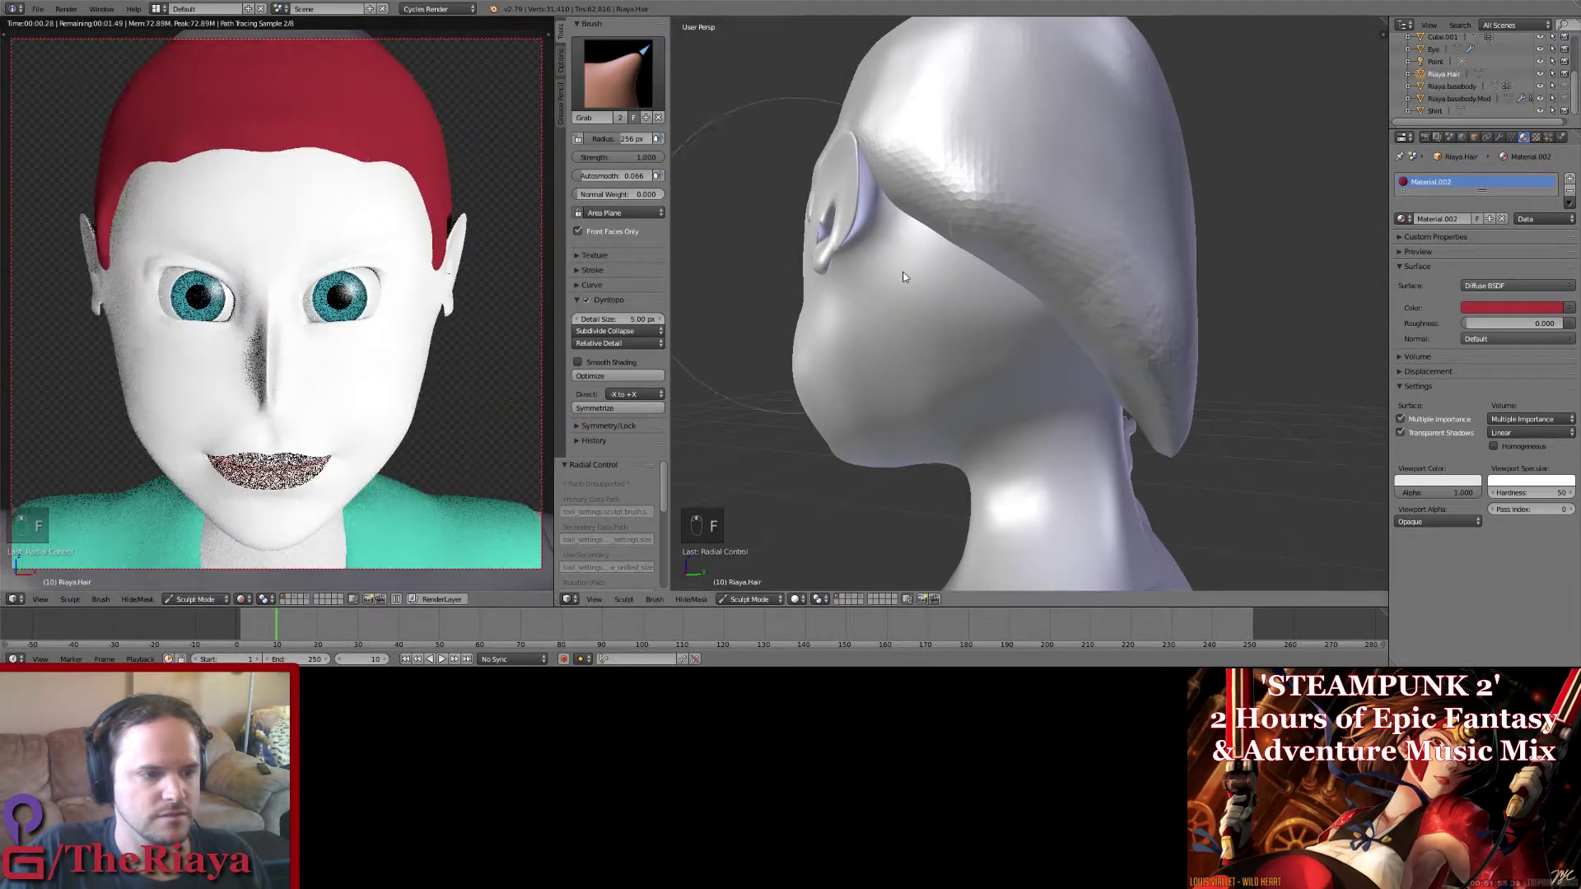
mouse_move(1139, 340)
left_mouse_down()
mouse_move(1075, 279)
mouse_move(1046, 323)
left_mouse_up()
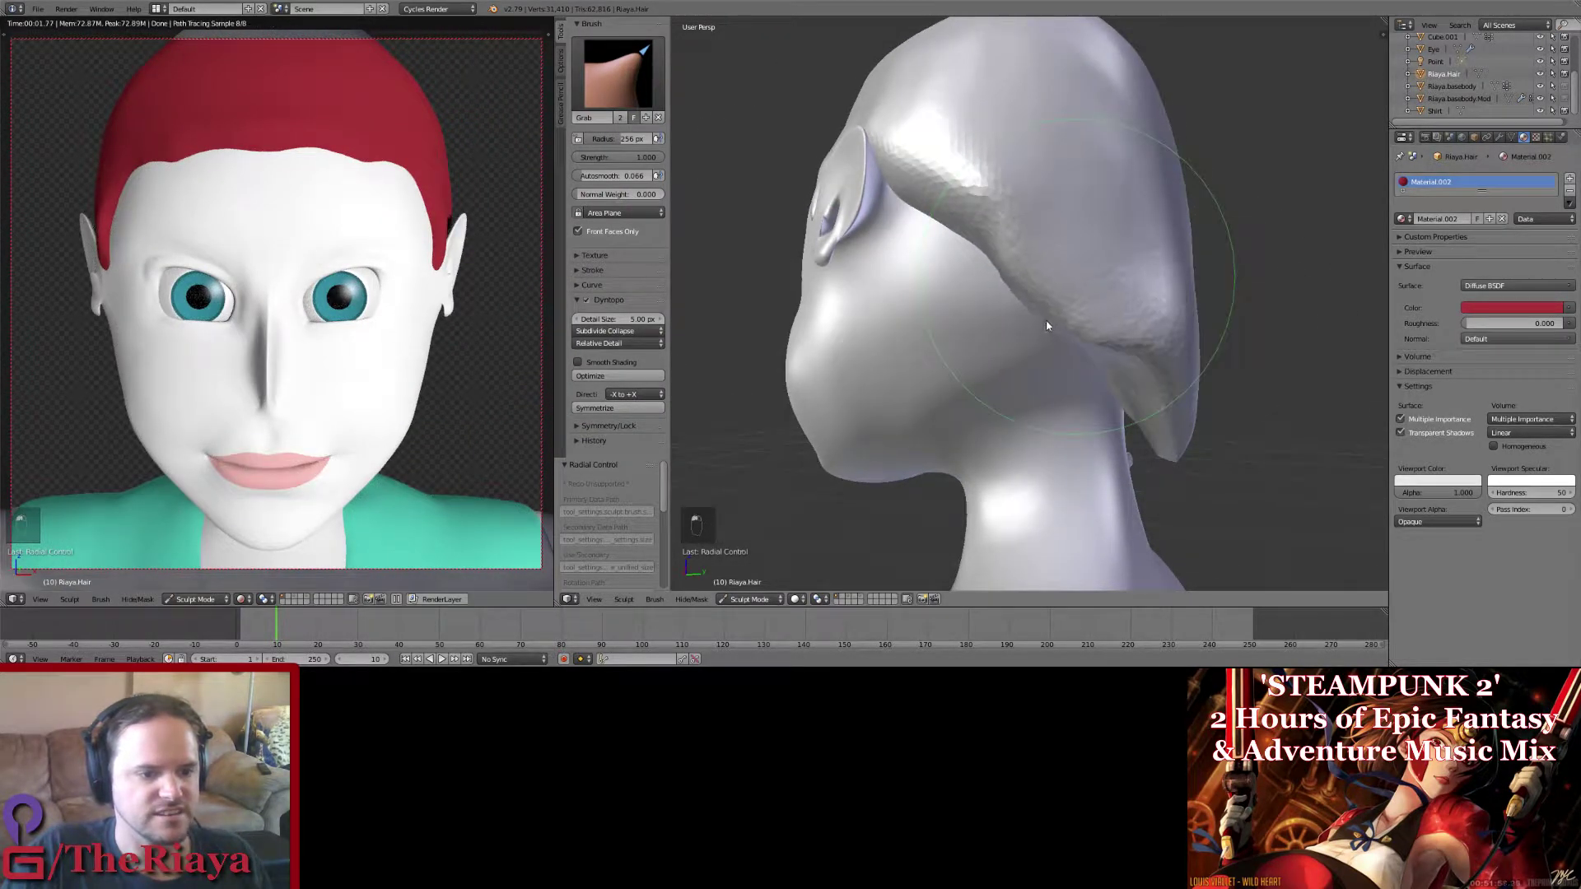
mouse_move(1125, 362)
middle_mouse_down()
mouse_move(1132, 324)
mouse_move(1063, 299)
middle_mouse_up()
key("ctrl+z")
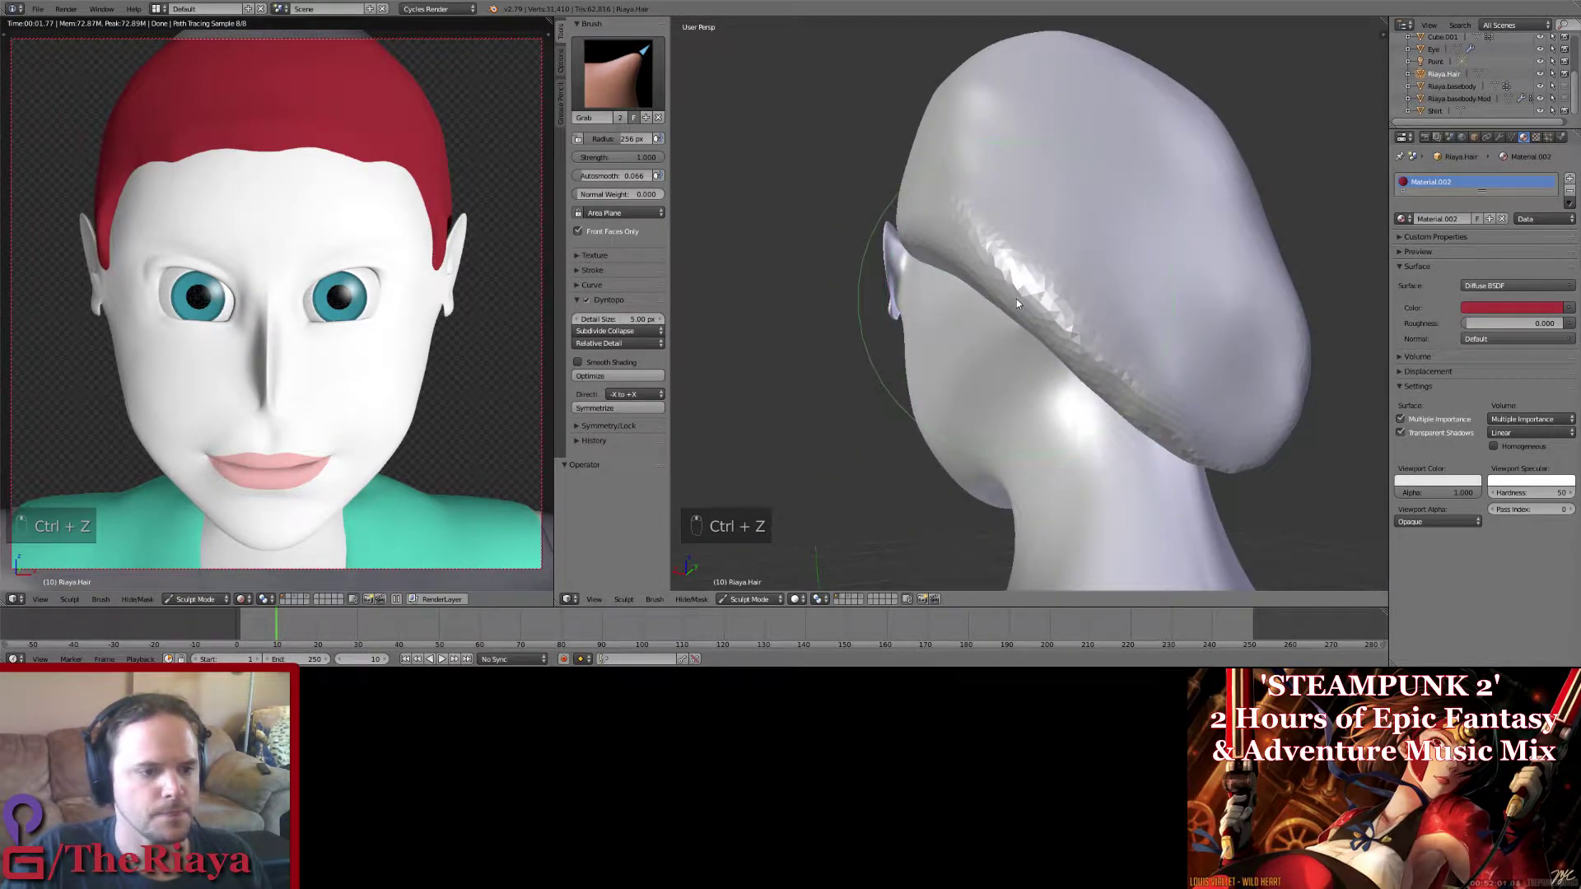
left_click_drag(1068, 299, 1041, 296)
key("ctrl+z")
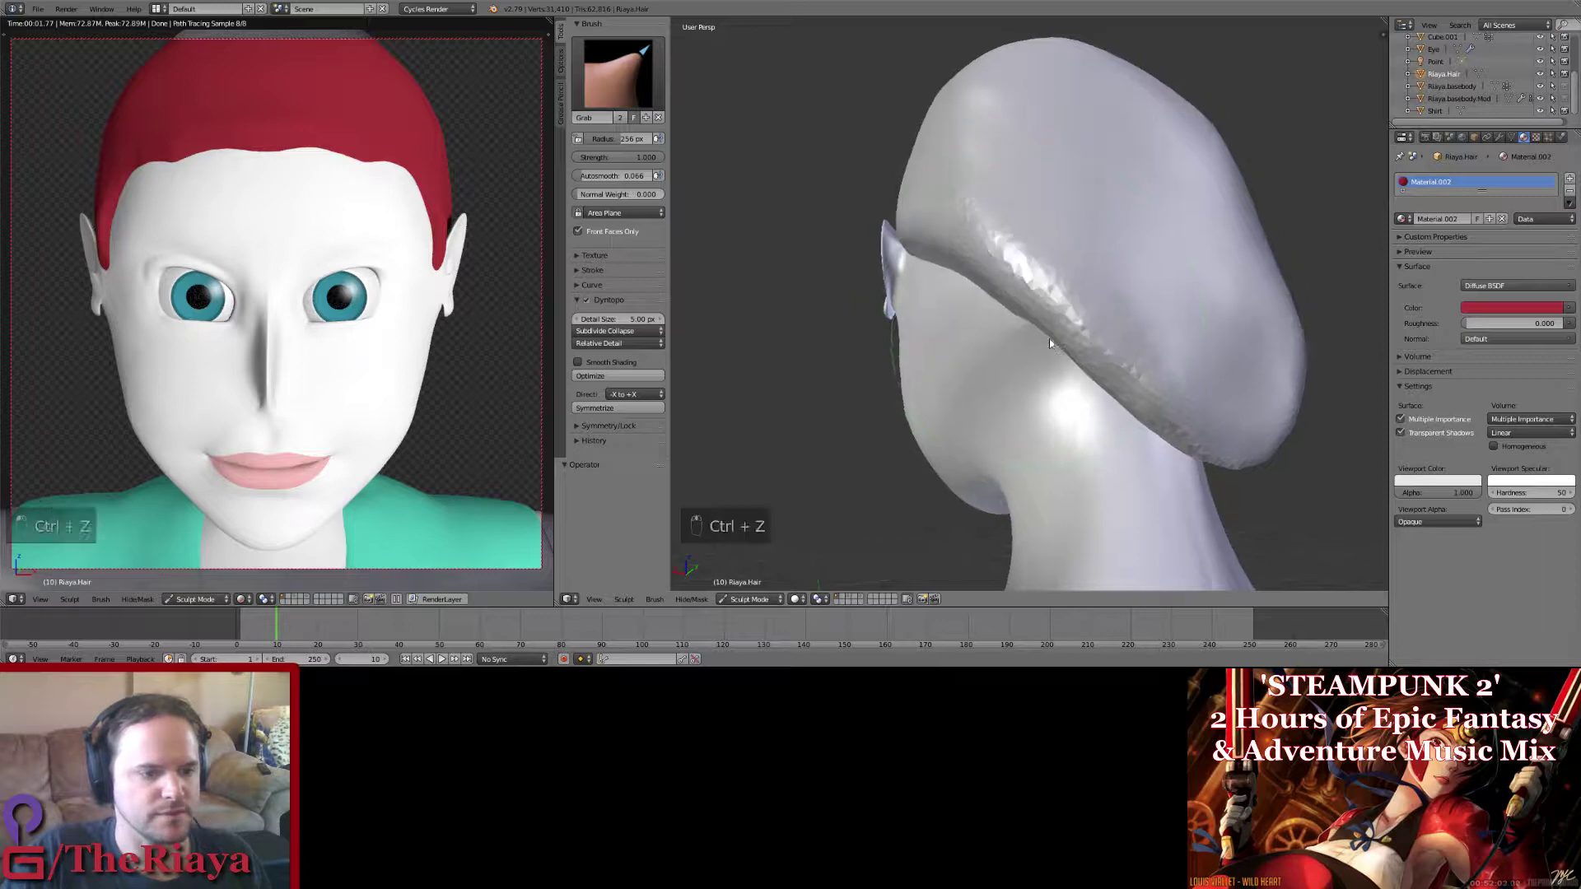
Step: Try to stretch the back of the hair downward toward the neck with the Grab brush
mouse_move(1049, 329)
middle_mouse_down()
mouse_move(1118, 328)
mouse_move(1211, 363)
mouse_move(1090, 328)
middle_mouse_up()
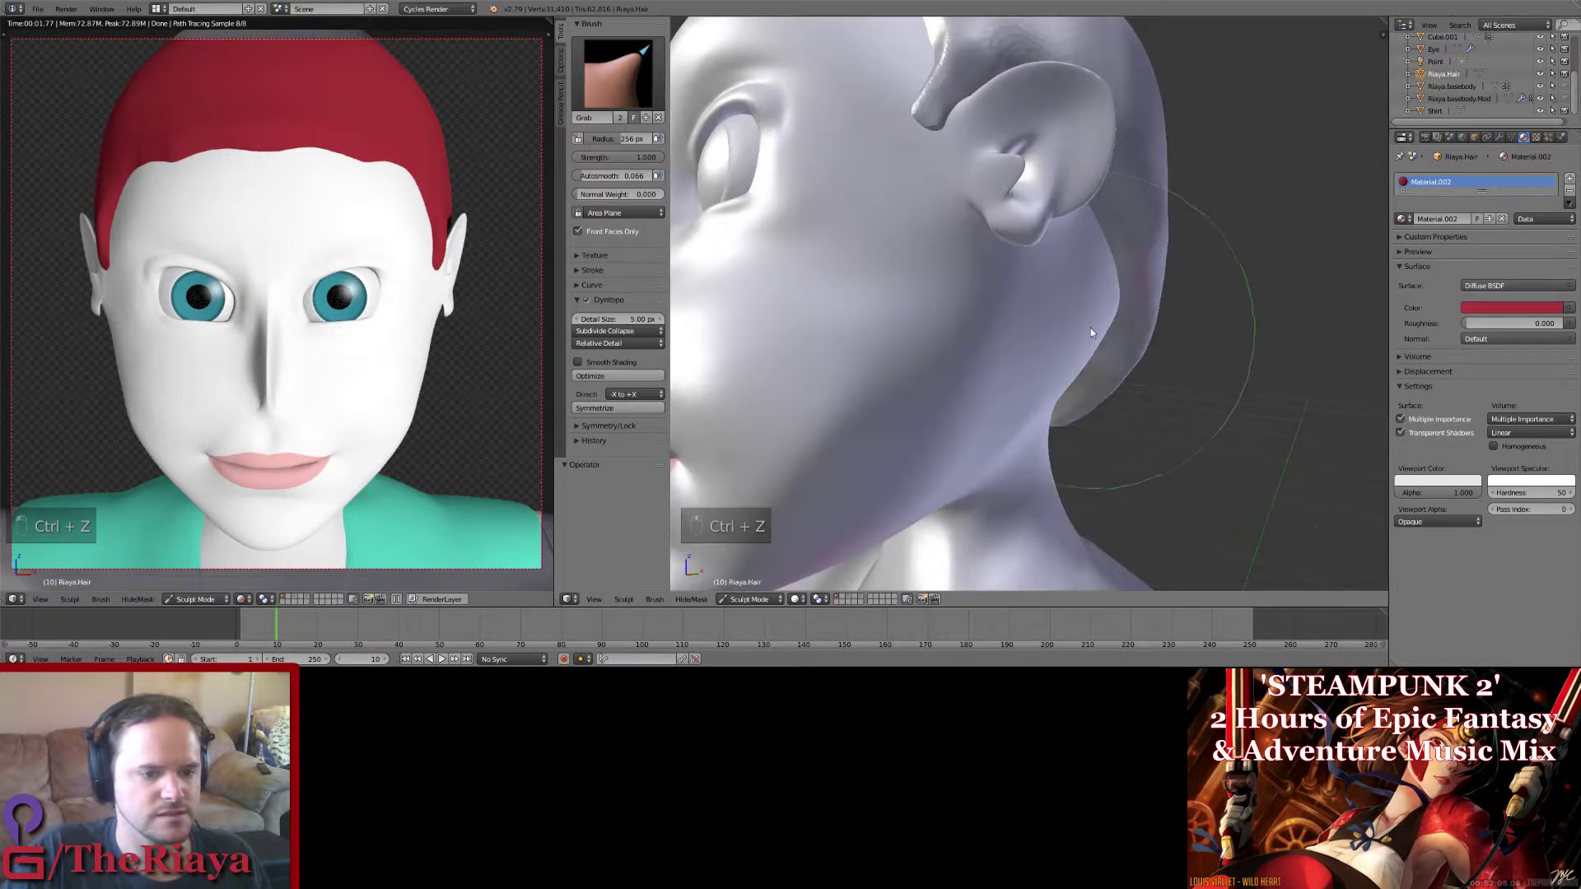
mouse_move(1151, 363)
left_mouse_down()
mouse_move(1164, 360)
mouse_move(1109, 416)
mouse_move(1157, 396)
left_mouse_up()
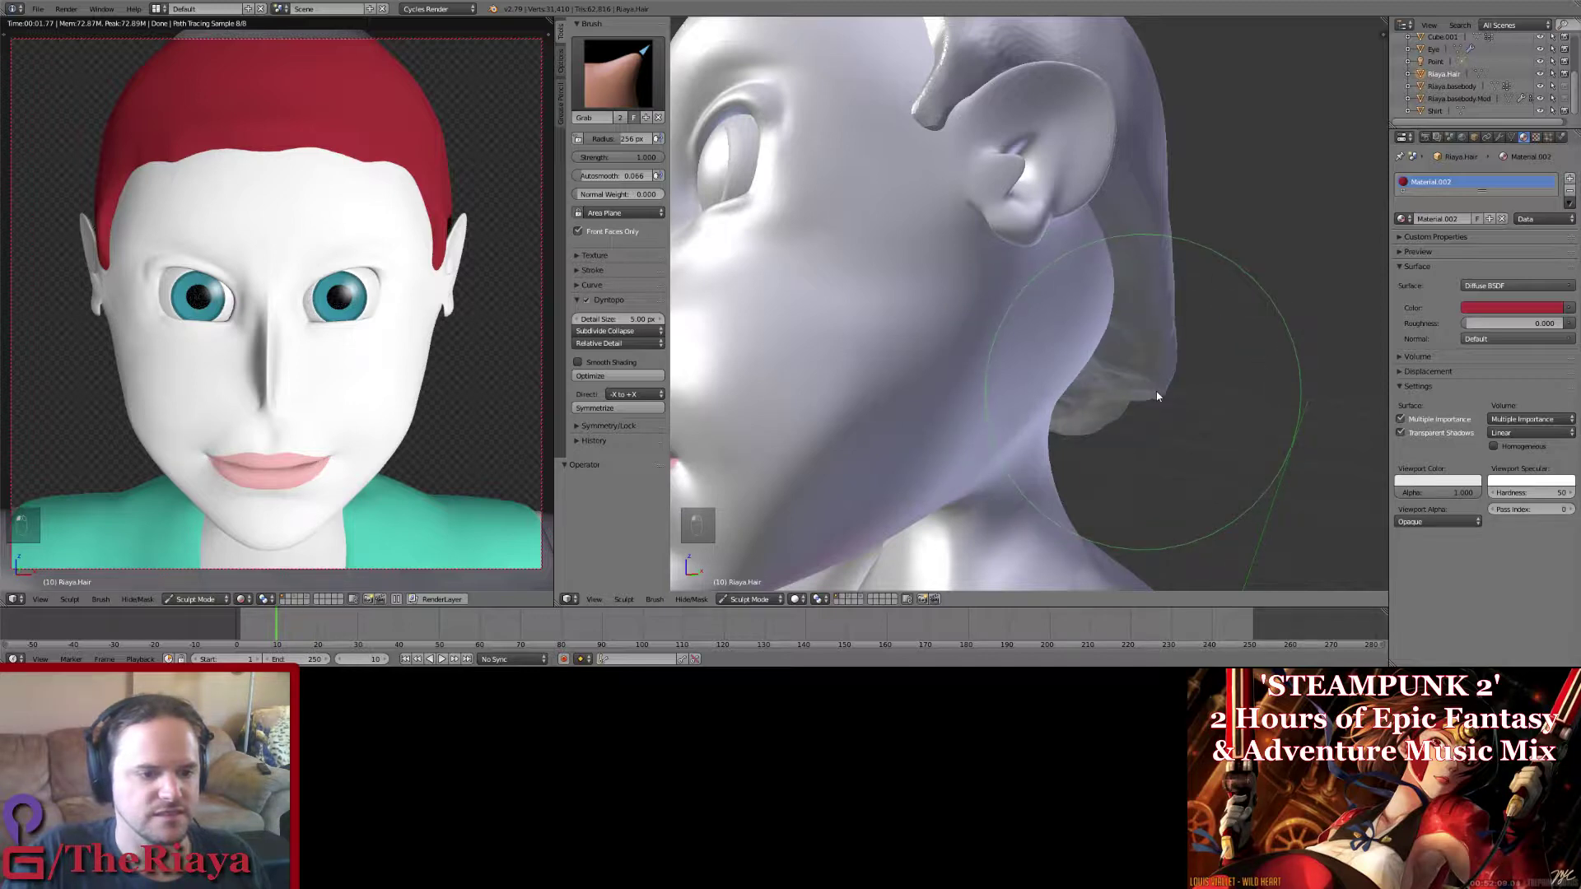
middle_click_drag(1158, 408, 975, 403)
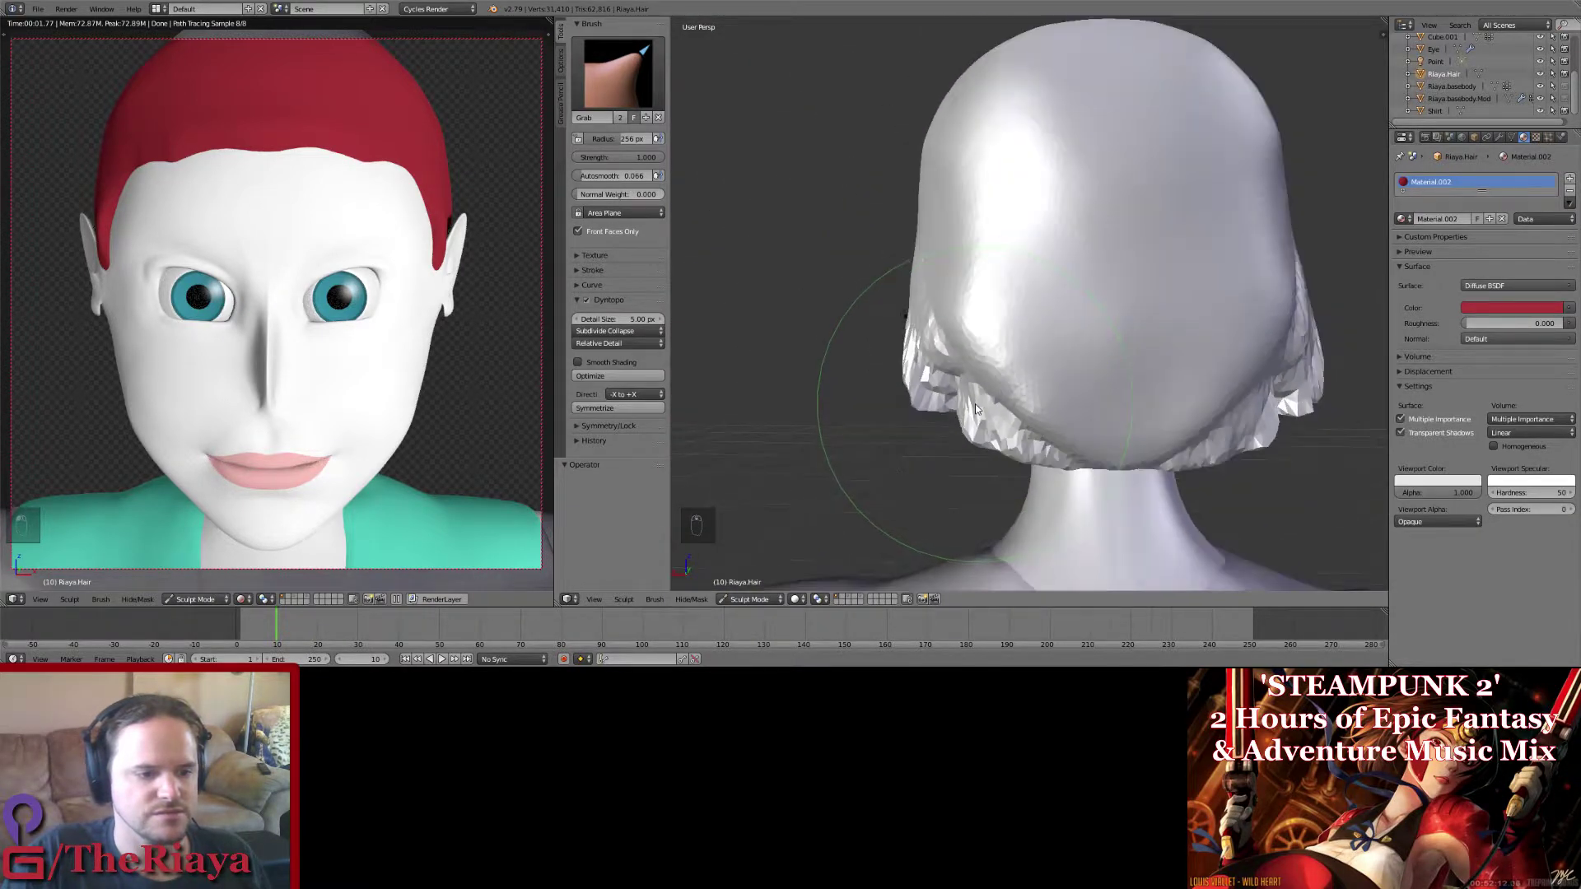
left_click_drag(960, 378, 956, 389)
Step: Switch to the Scrape brush and undo the last three strokes on the back of the hair
left_click(618, 75)
left_click(848, 207)
middle_click_drag(847, 353, 1064, 319)
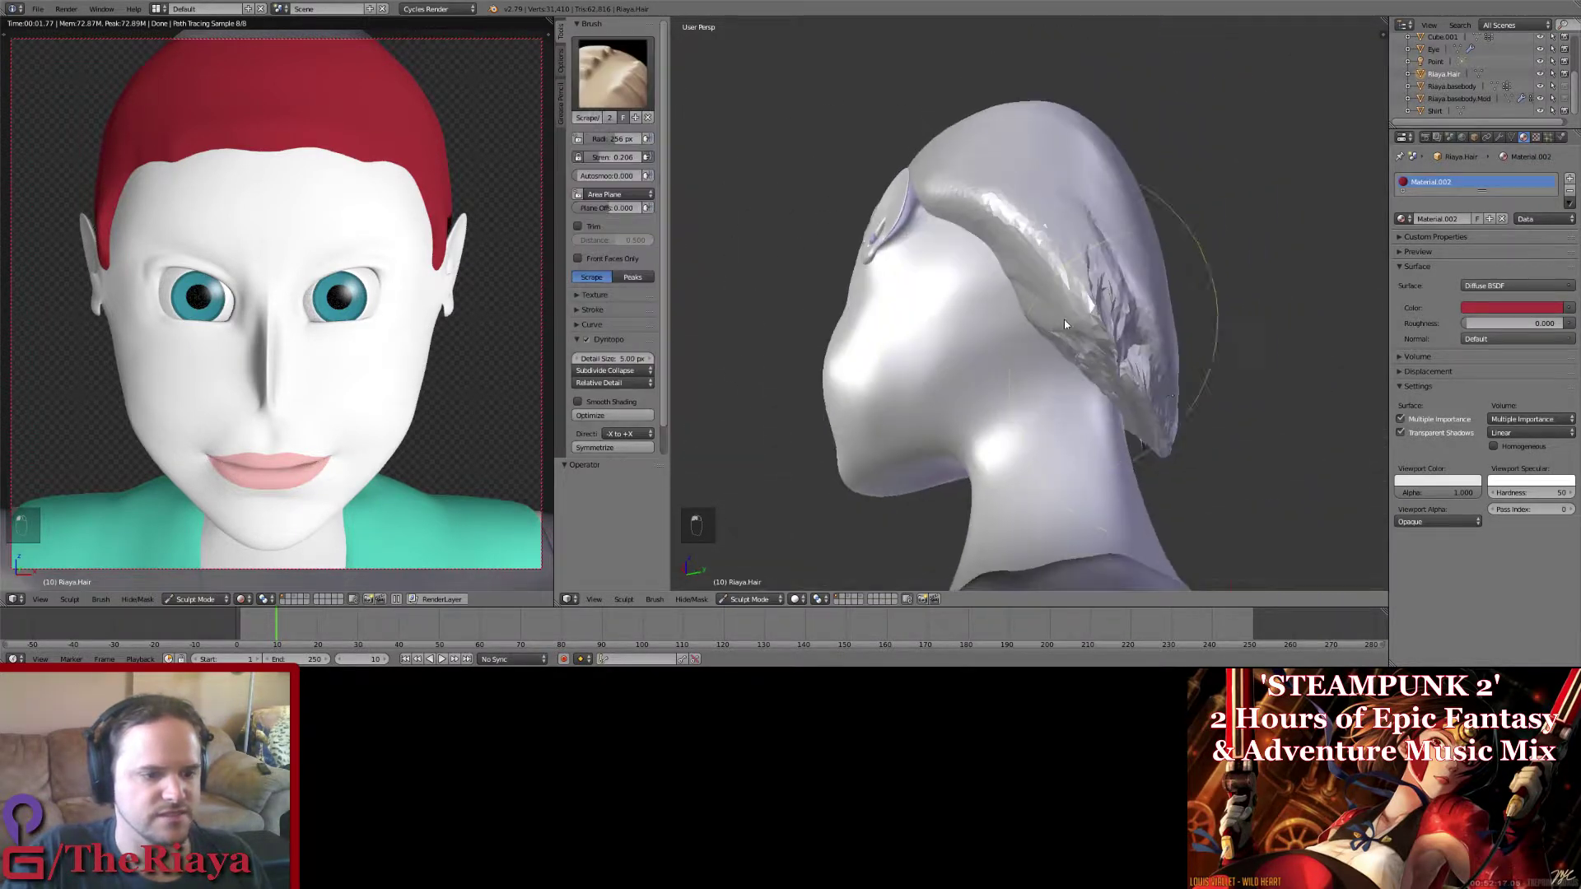
middle_click_drag(1186, 379, 741, 264)
key("ctrl+z")
key("ctrl+z")
key("ctrl+z")
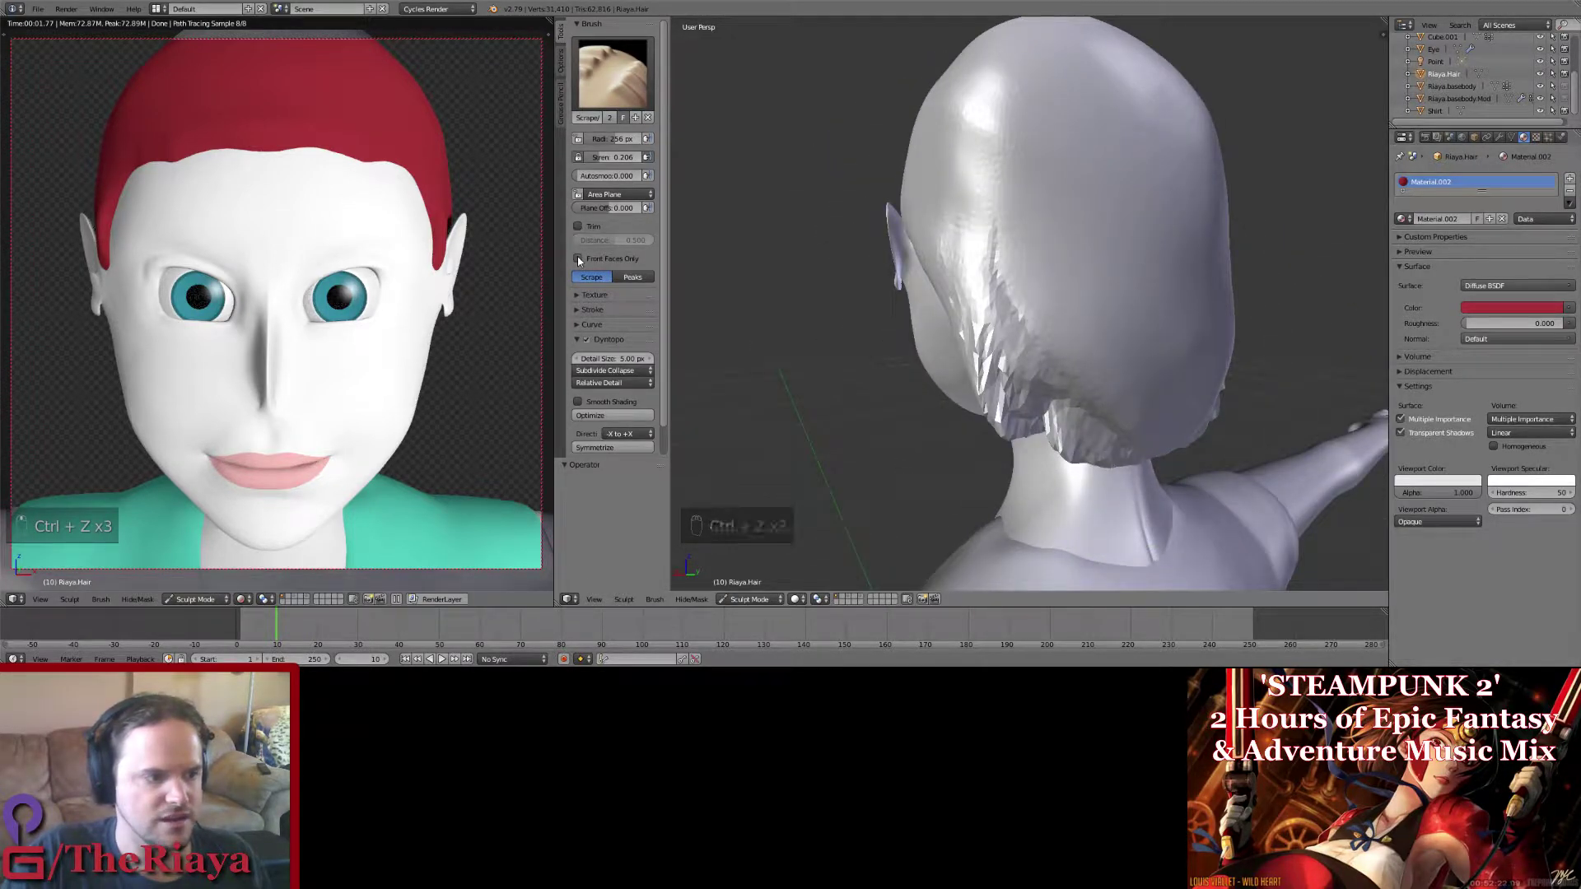
Step: Turn on Front Faces Only for the Scrape brush and undo the remaining pulls on the hair's lower back edge
left_click(579, 259)
scroll(969, 329, "up", 2)
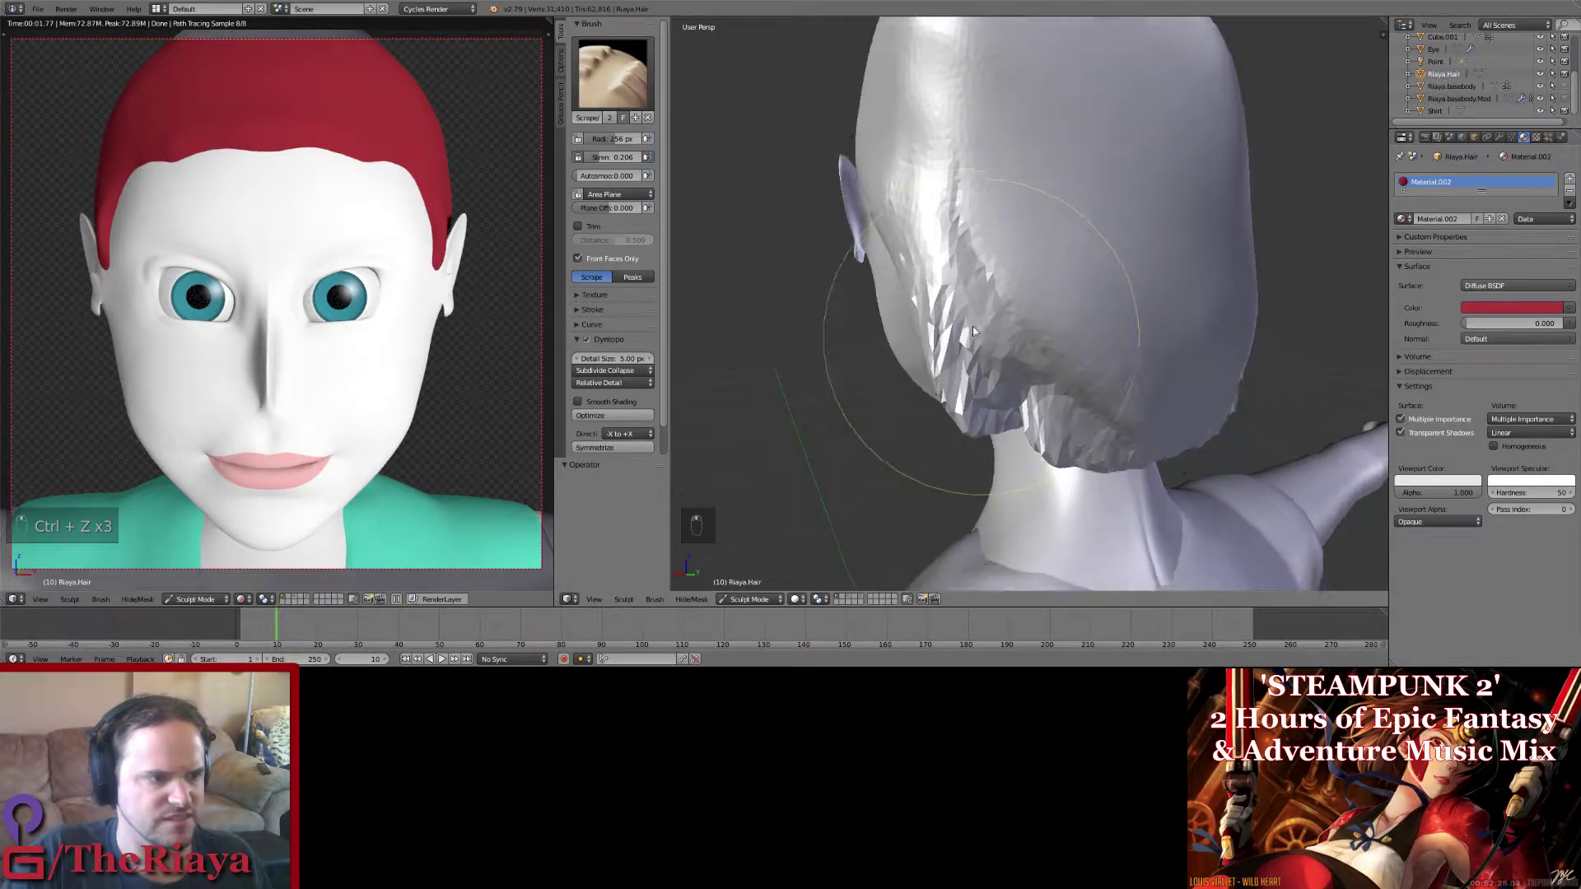
scroll(971, 329, "down", 1)
mouse_move(971, 328)
middle_mouse_down("shift")
mouse_move(907, 259)
mouse_move(926, 250)
middle_mouse_up("shift")
scroll(925, 250, "up", 1)
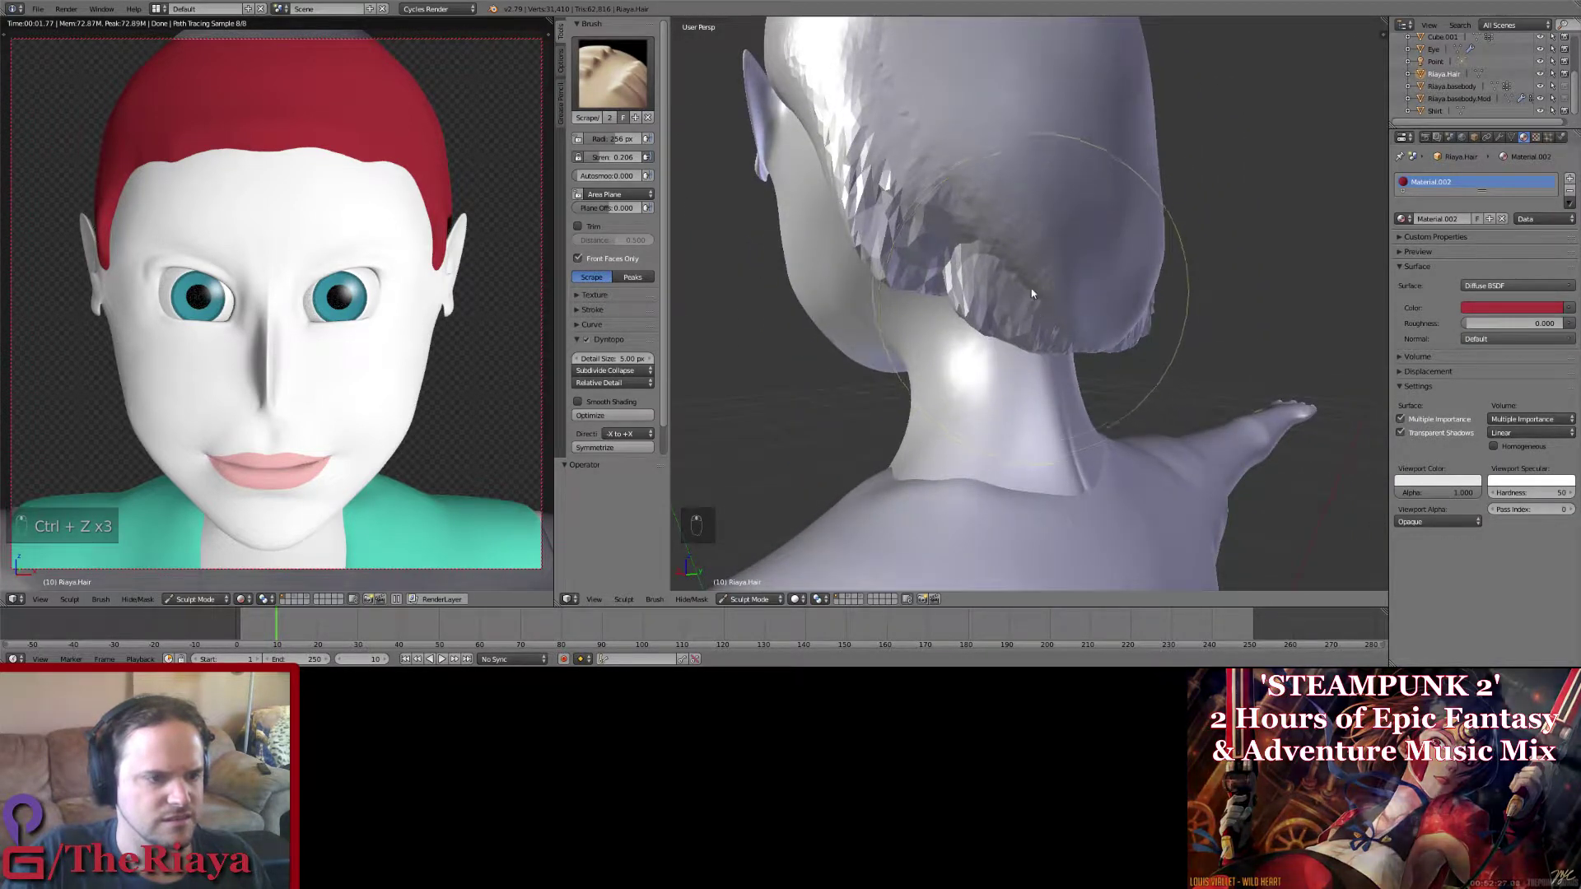
key("ctrl+z")
key("ctrl+z")
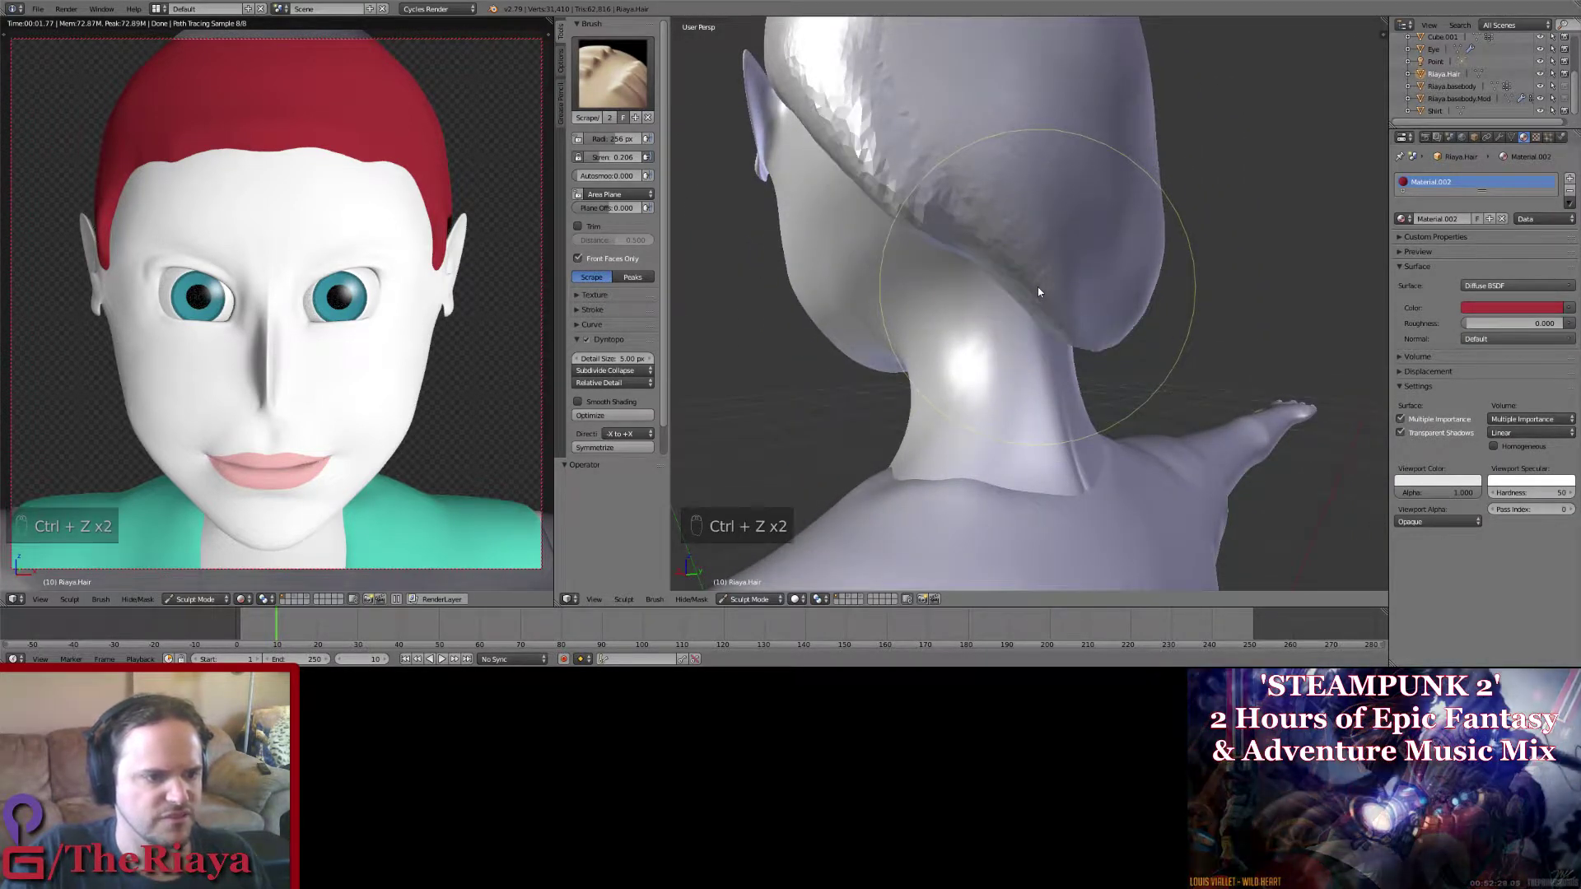
Step: Save the file and switch to the SculptDraw brush with a radius of 104 px
key("ctrl+s")
left_click(963, 290)
left_click(611, 74)
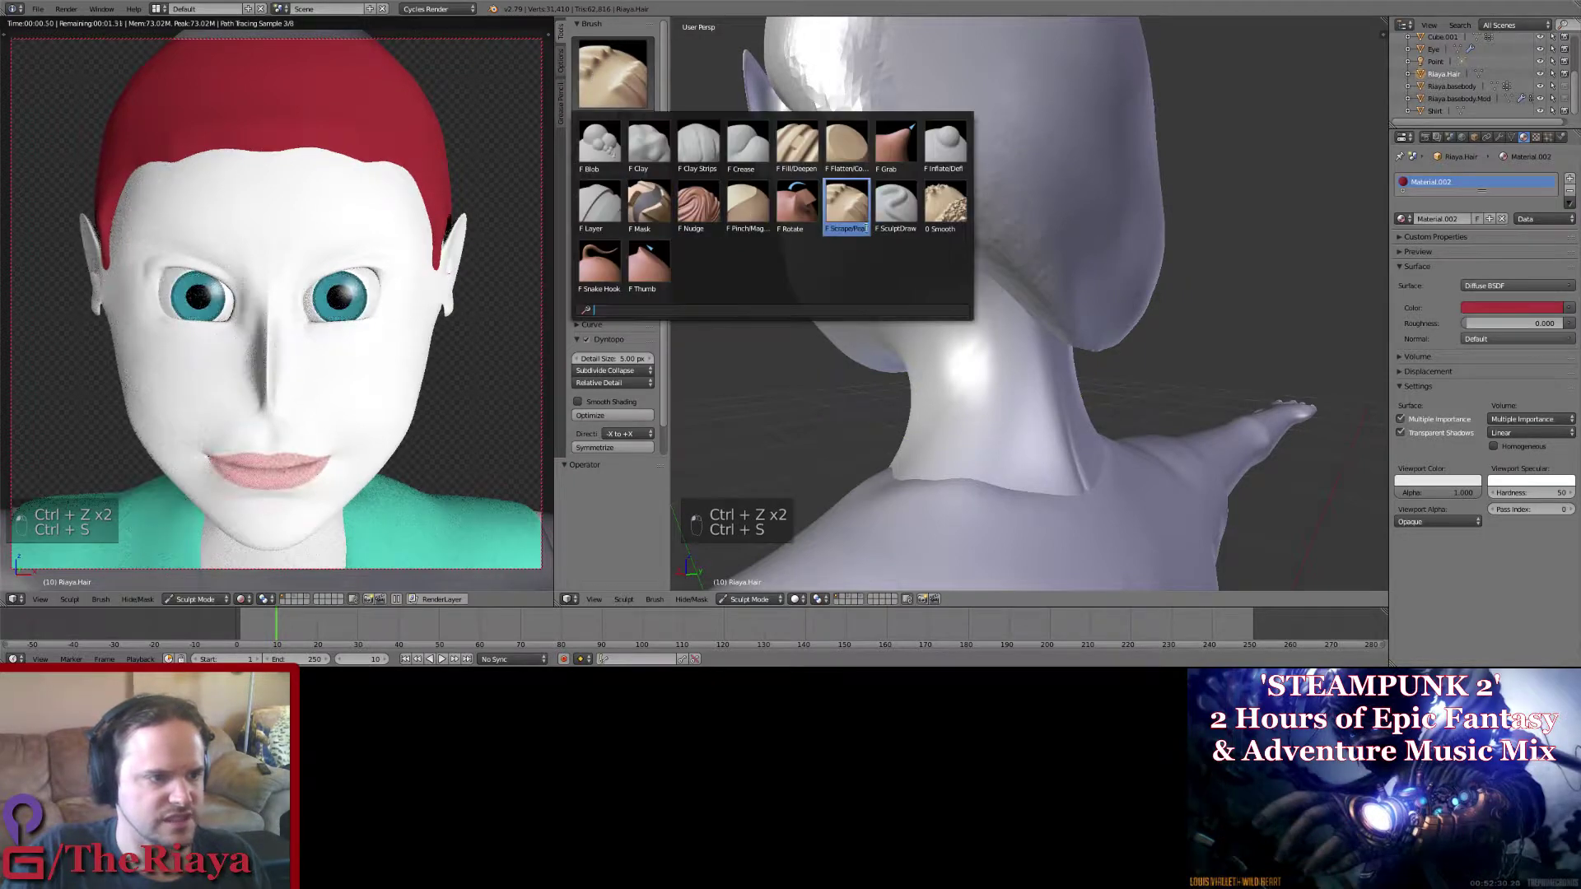
left_click(905, 151)
key("f")
left_click(926, 237)
mouse_move(926, 237)
middle_mouse_down()
mouse_move(953, 245)
mouse_move(892, 237)
mouse_move(1016, 268)
mouse_move(916, 256)
middle_mouse_up()
left_click(646, 74)
left_click(899, 238)
key("f")
left_click(841, 237)
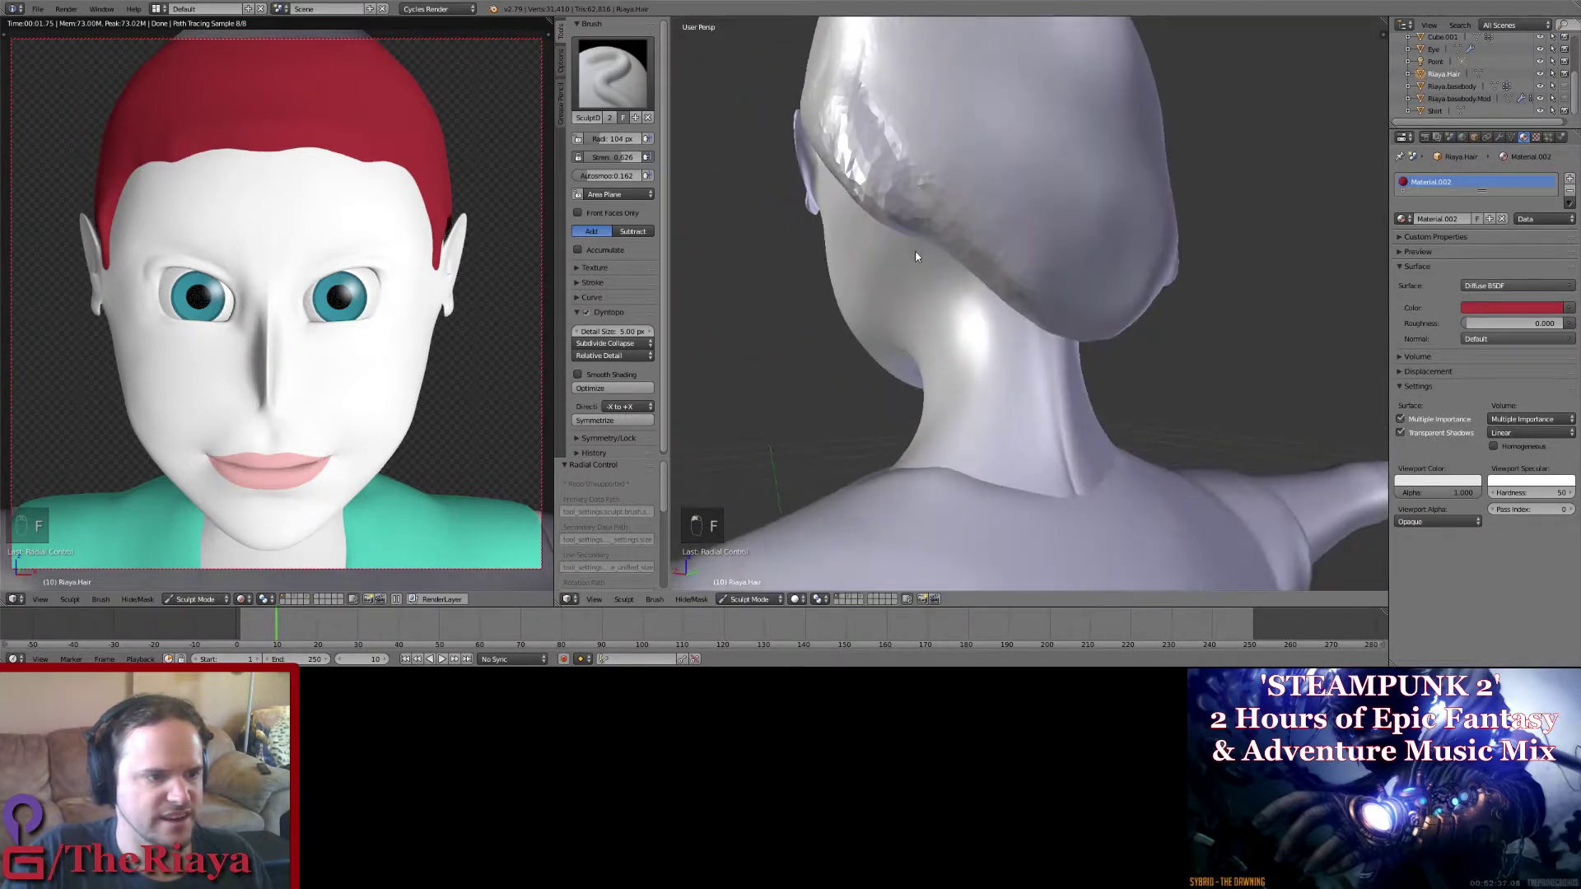
Step: Build up volume along the hair's lower back edge behind the ear with the SculptDraw brush
left_click_drag(962, 259, 927, 249)
left_click_drag(1005, 298, 893, 229)
middle_click_drag(898, 233, 1128, 320)
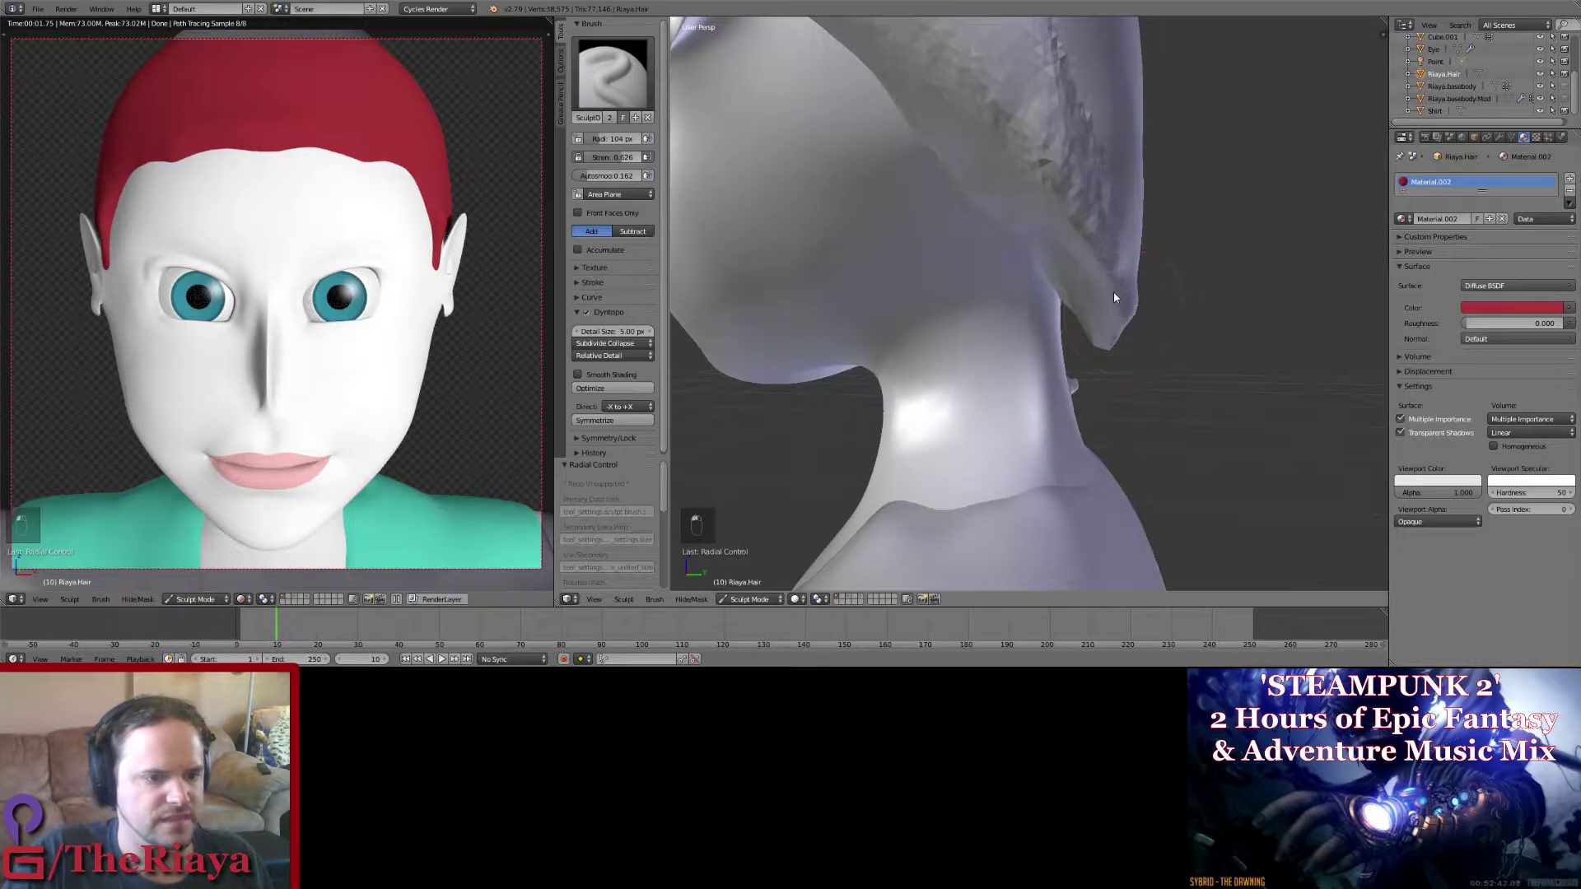
left_click_drag(1080, 229, 1075, 256)
middle_click_drag(1075, 255, 1138, 278)
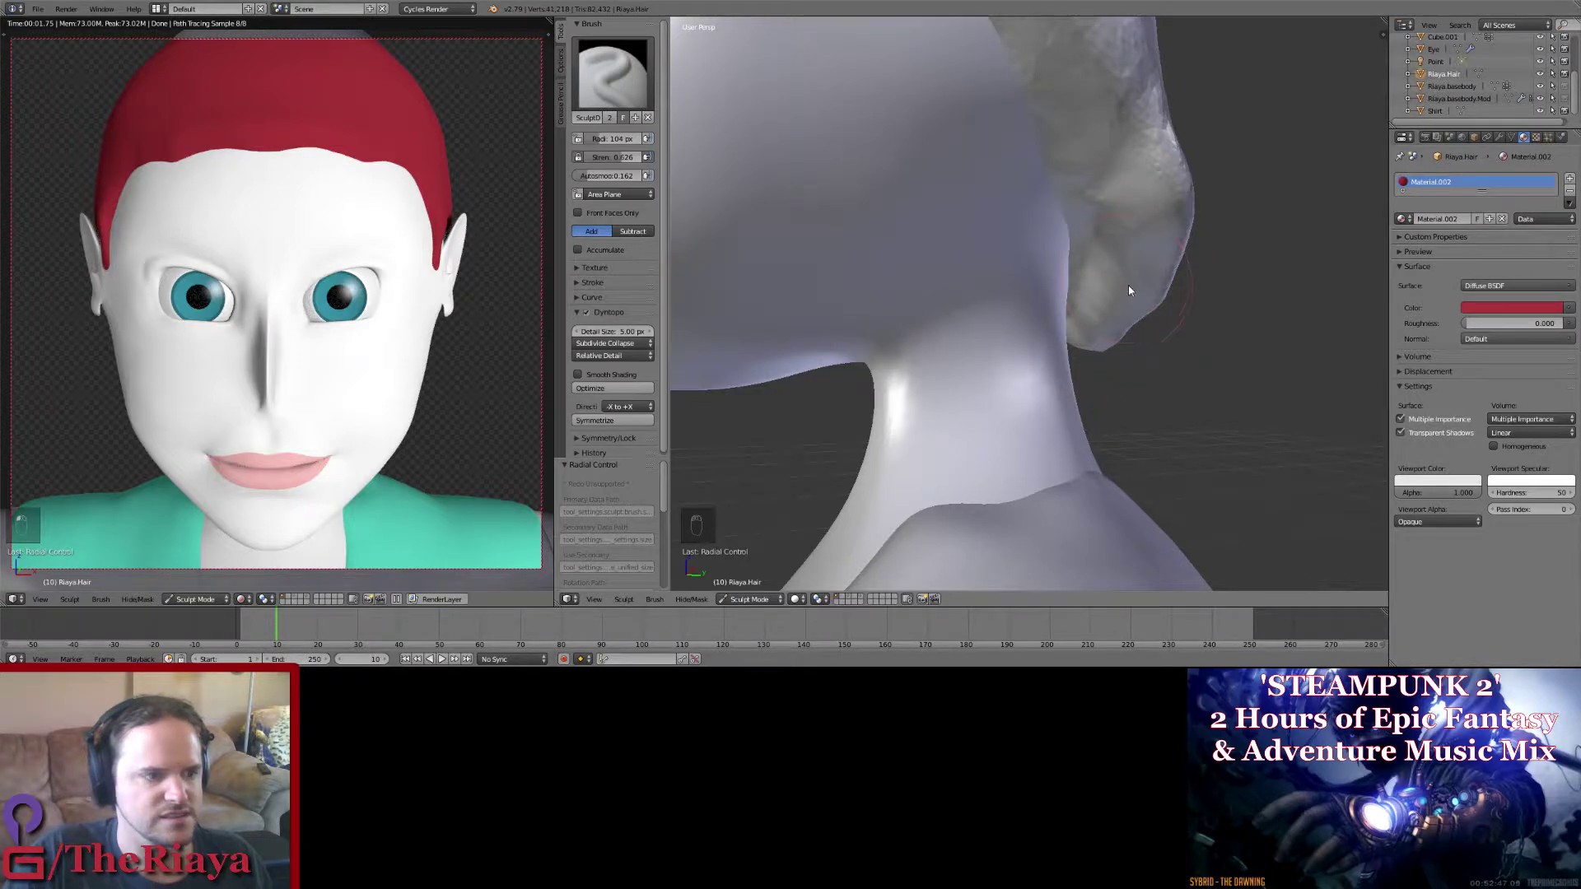
middle_click_drag(1128, 285, 1107, 186)
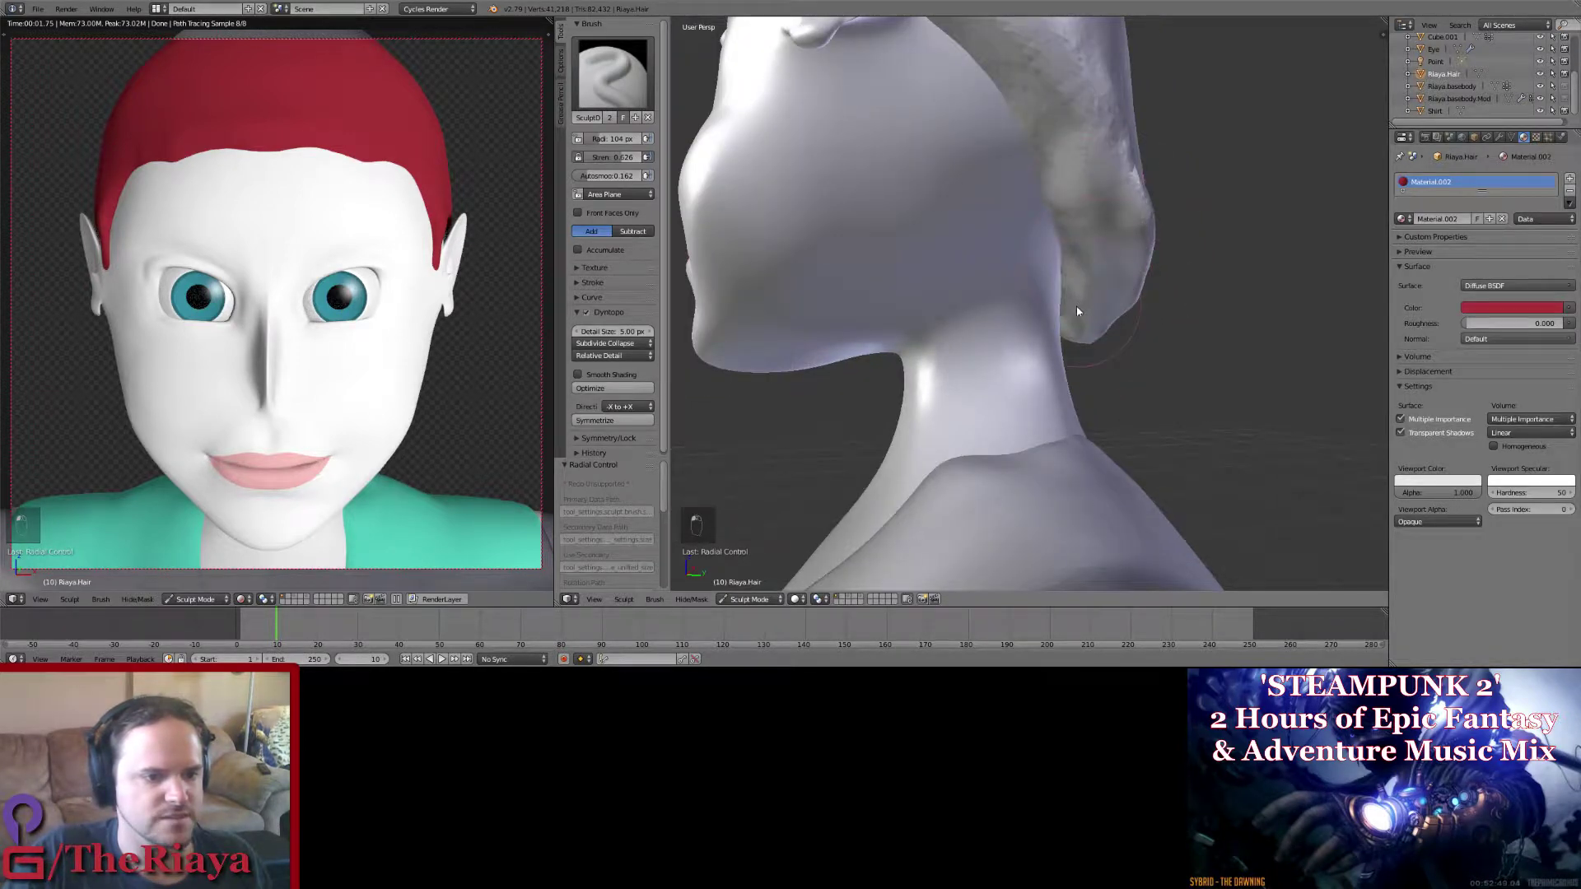
Step: Add thickness to the underside of the hair facing the neck with SculptDraw strokes
middle_click_drag(1143, 313, 926, 260)
left_click_drag(925, 260, 992, 350)
middle_click_drag(1124, 331, 1073, 323)
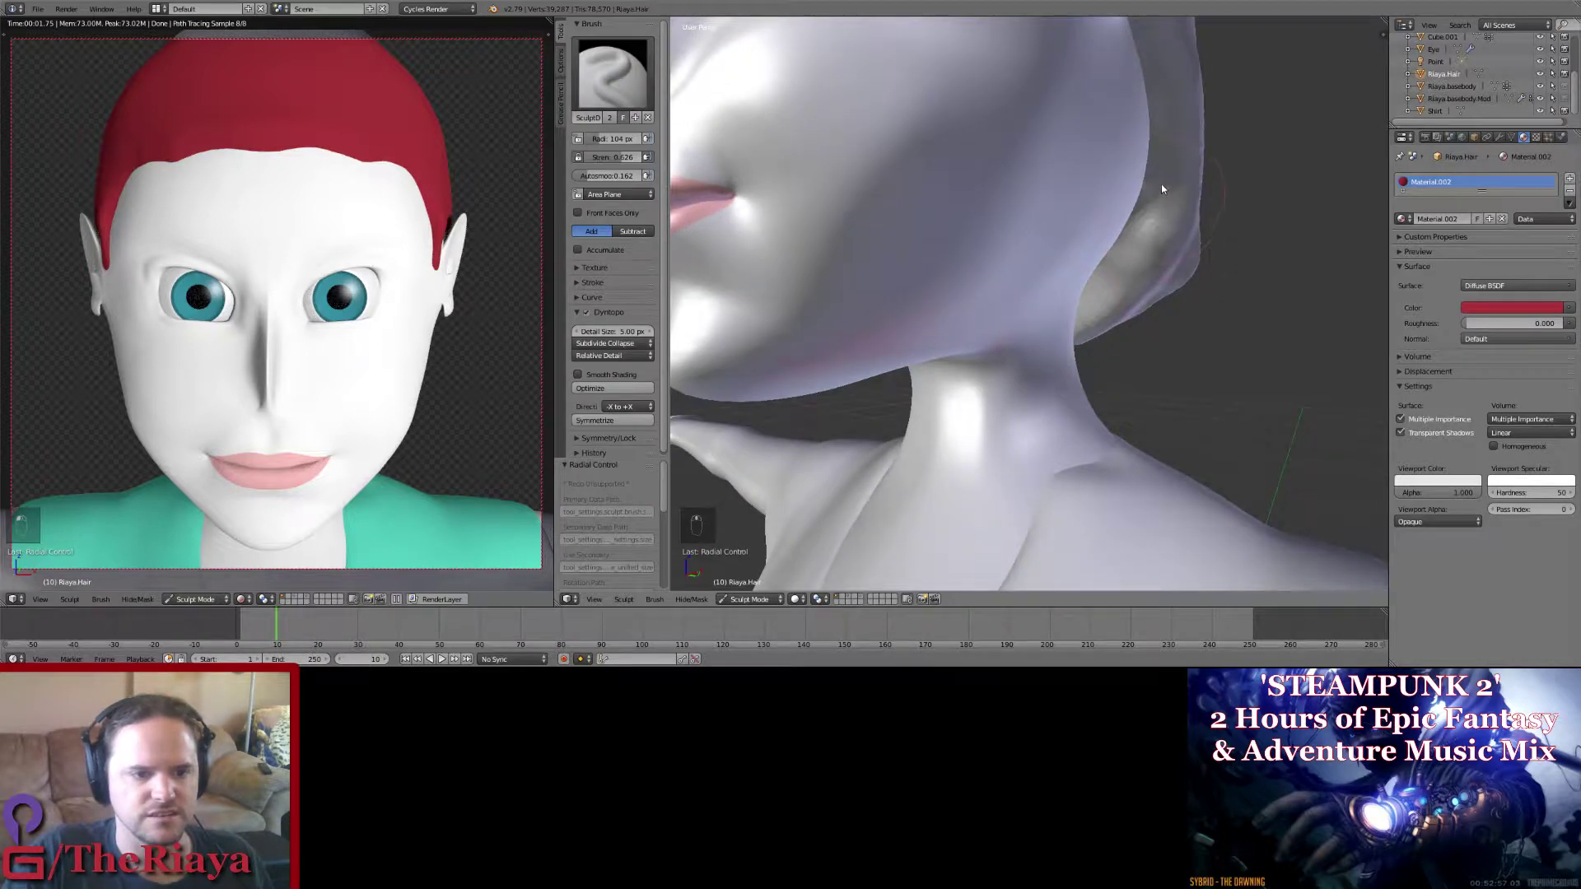
left_click_drag(1171, 149, 1159, 224)
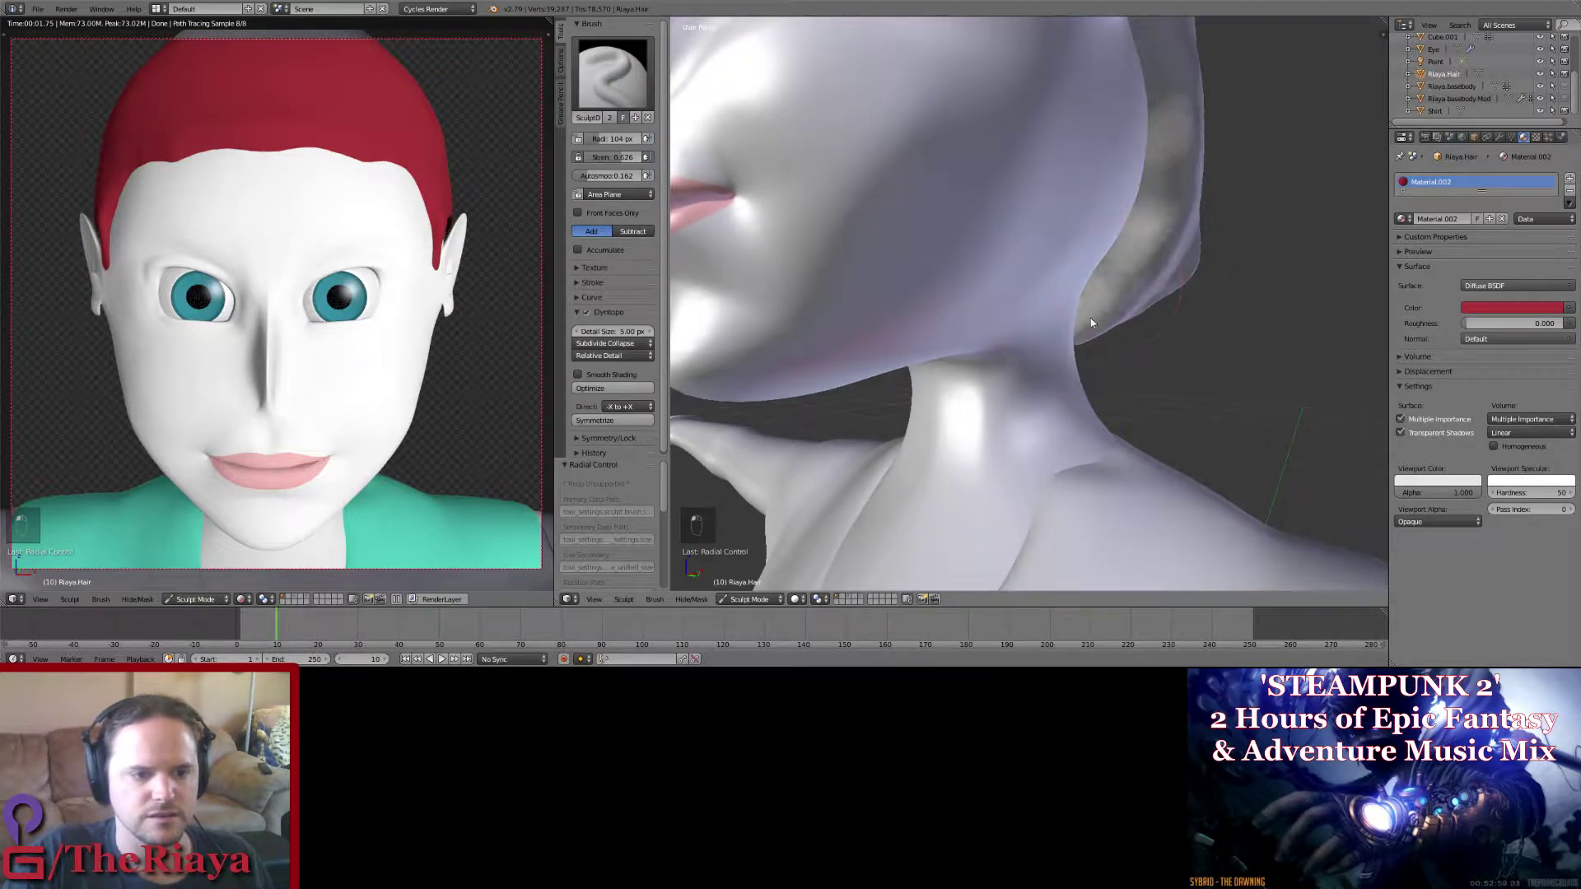
middle_click_drag(1091, 322, 1044, 249)
Step: Thicken the hair's lower rim from behind the ear down to the nape with the SculptDraw brush
left_click_drag(981, 202, 1045, 283)
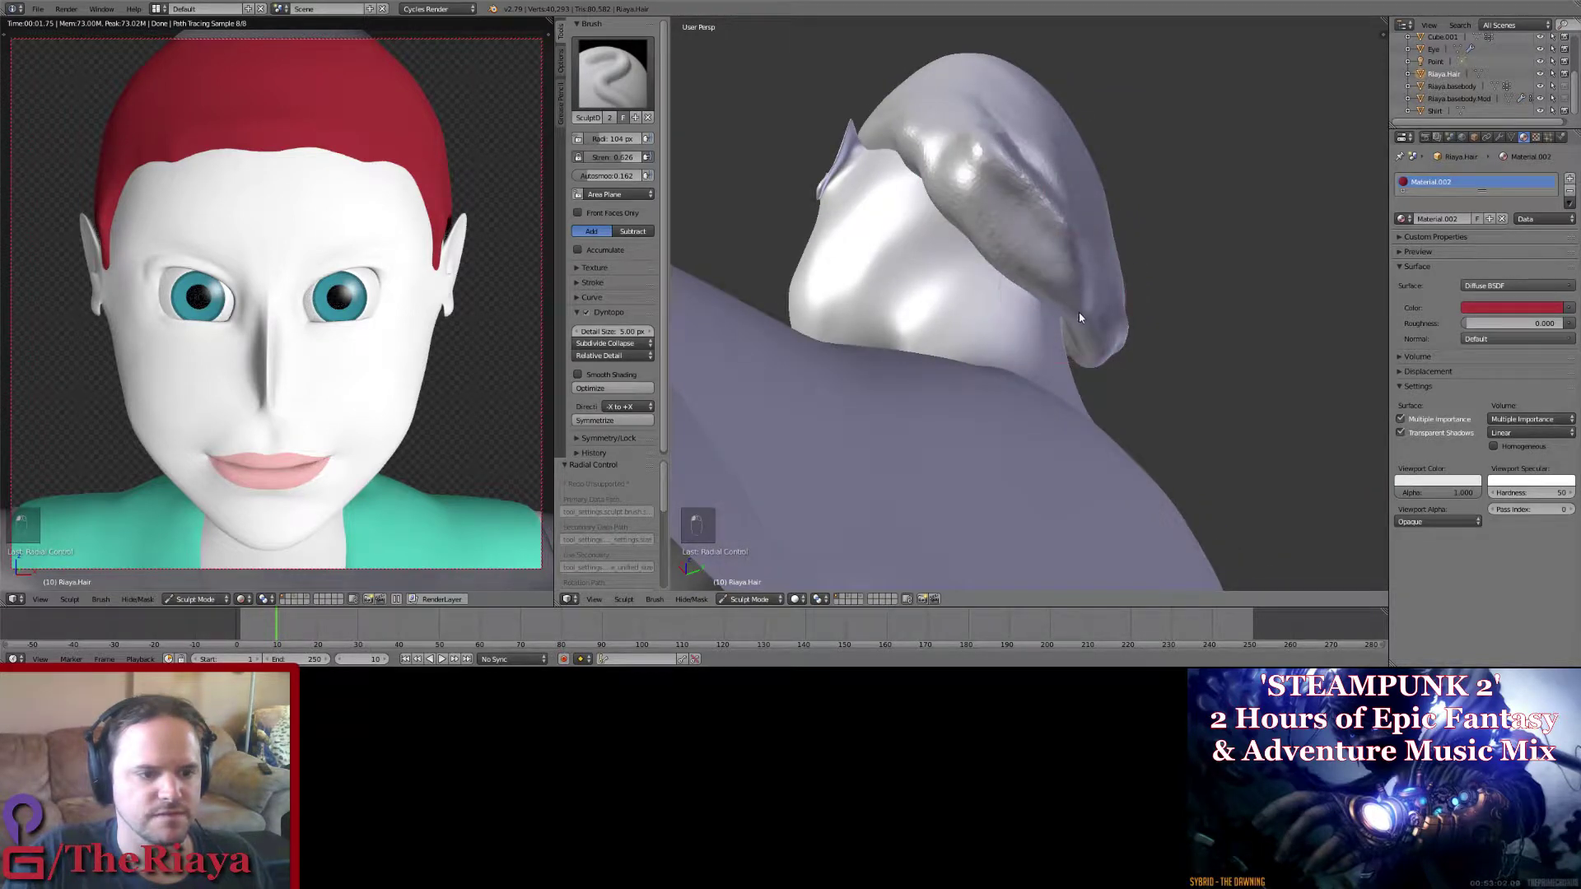
middle_click_drag(1082, 320, 1059, 282)
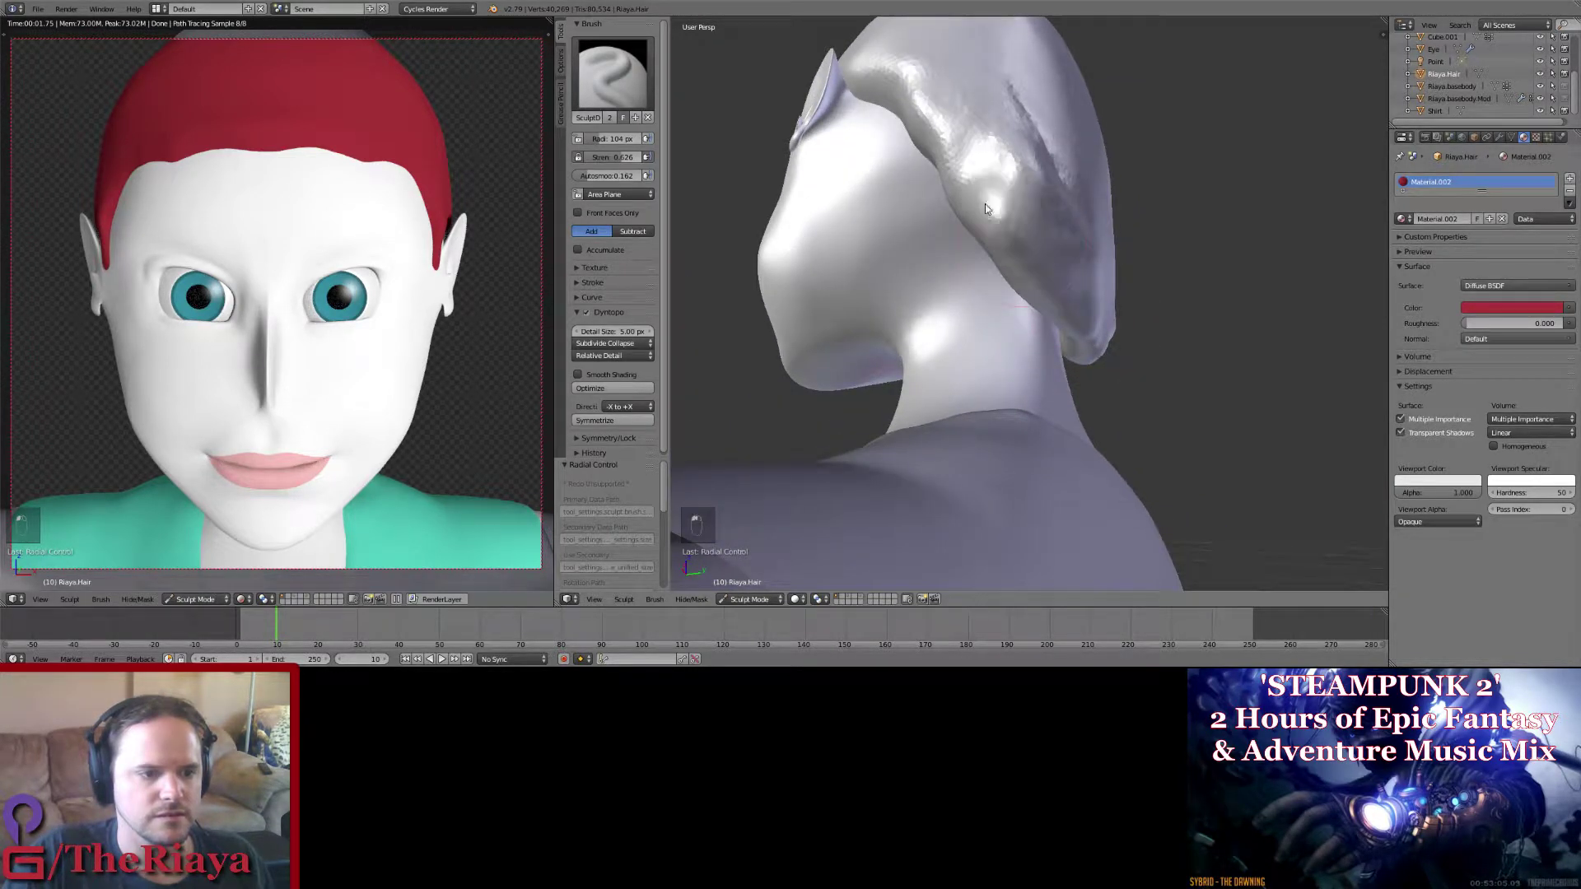
middle_click_drag(982, 196, 971, 70)
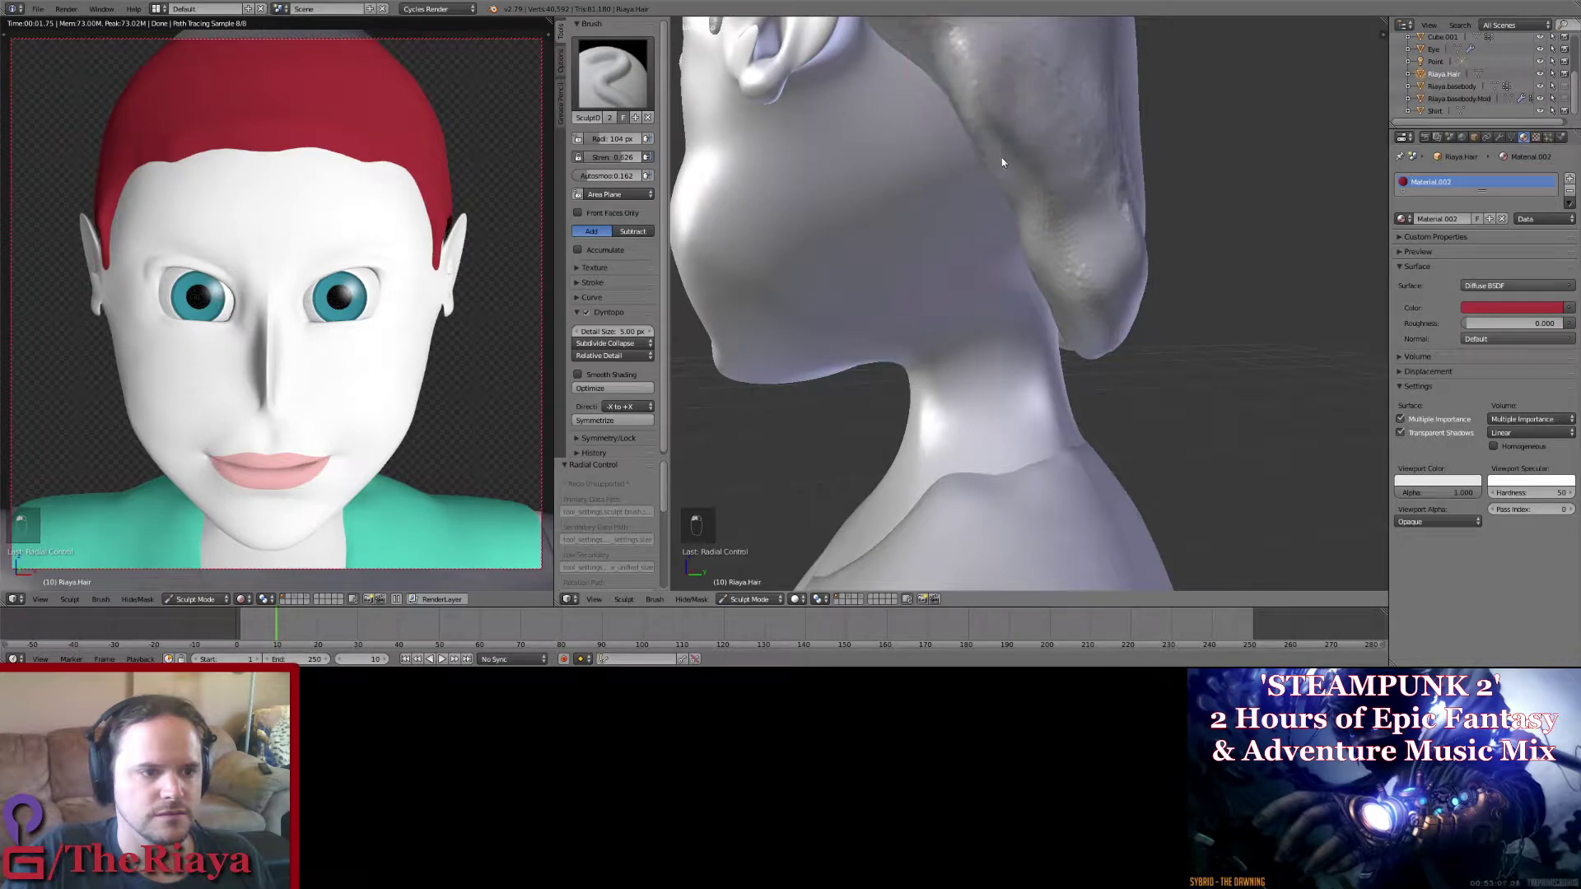
left_click_drag(1002, 162, 1065, 314)
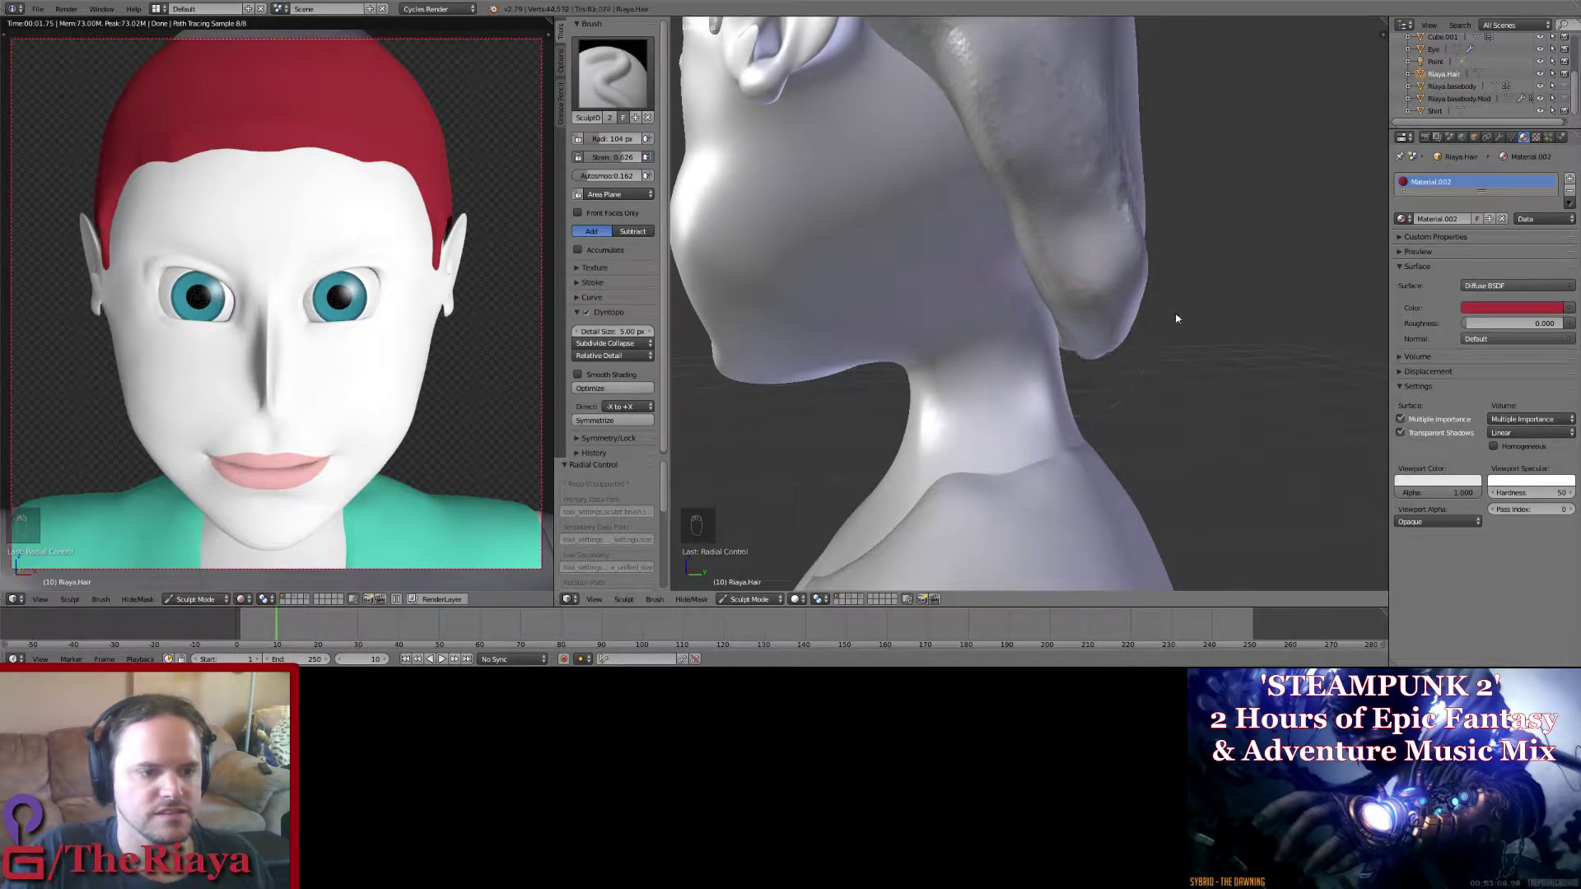
Step: Fill out the inner surface of the hair between the ear and the nape with more SculptDraw strokes
middle_click_drag(1176, 318, 1025, 161)
left_click_drag(1024, 100, 961, 347)
middle_click_drag(1045, 288, 933, 294)
scroll(1079, 254, "down", 3)
middle_click_drag(1080, 254, 1054, 175)
scroll(1011, 233, "up", 2)
left_click_drag(1054, 121, 1083, 189)
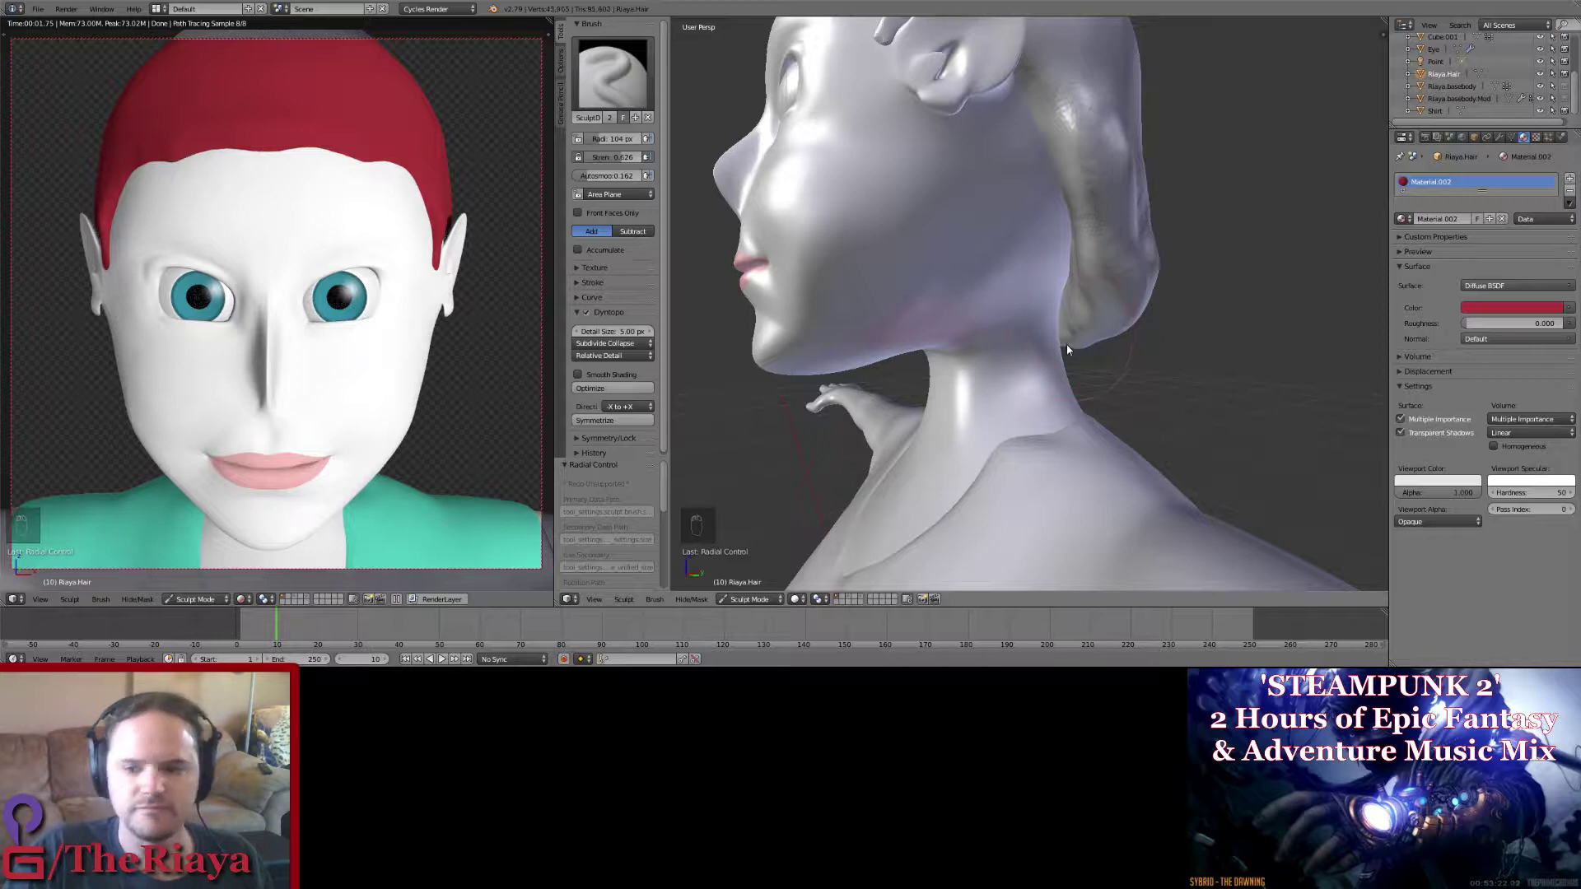
Step: Check the hair from the front and back, switch to the Scrape brush and save the file
middle_click_drag(906, 345, 1072, 343)
middle_click_drag(985, 270, 891, 308)
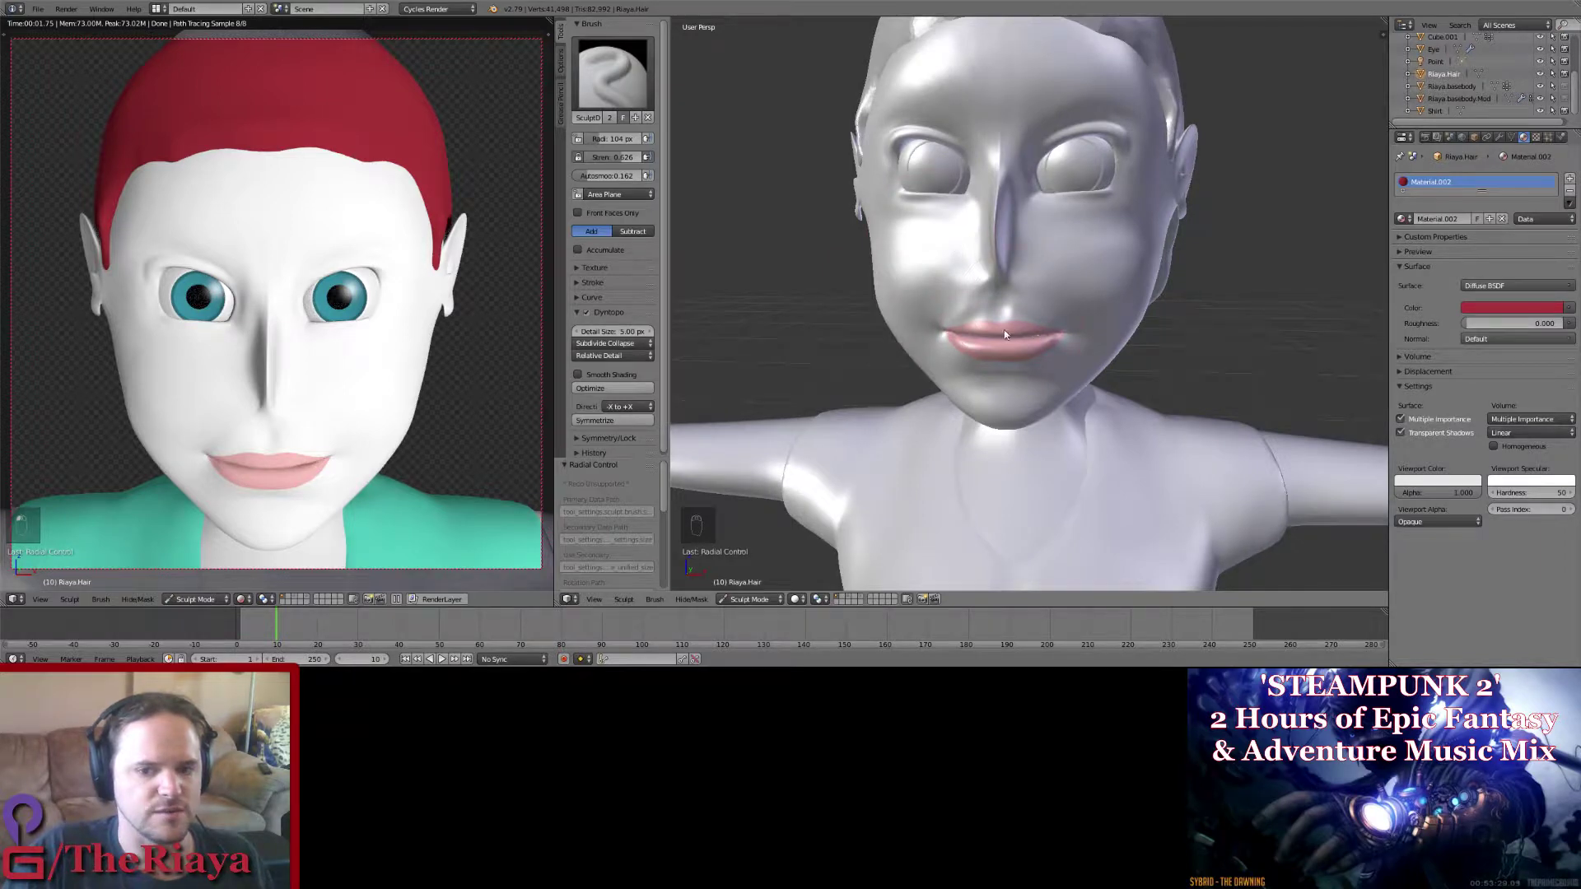
middle_click_drag(1004, 330, 855, 224)
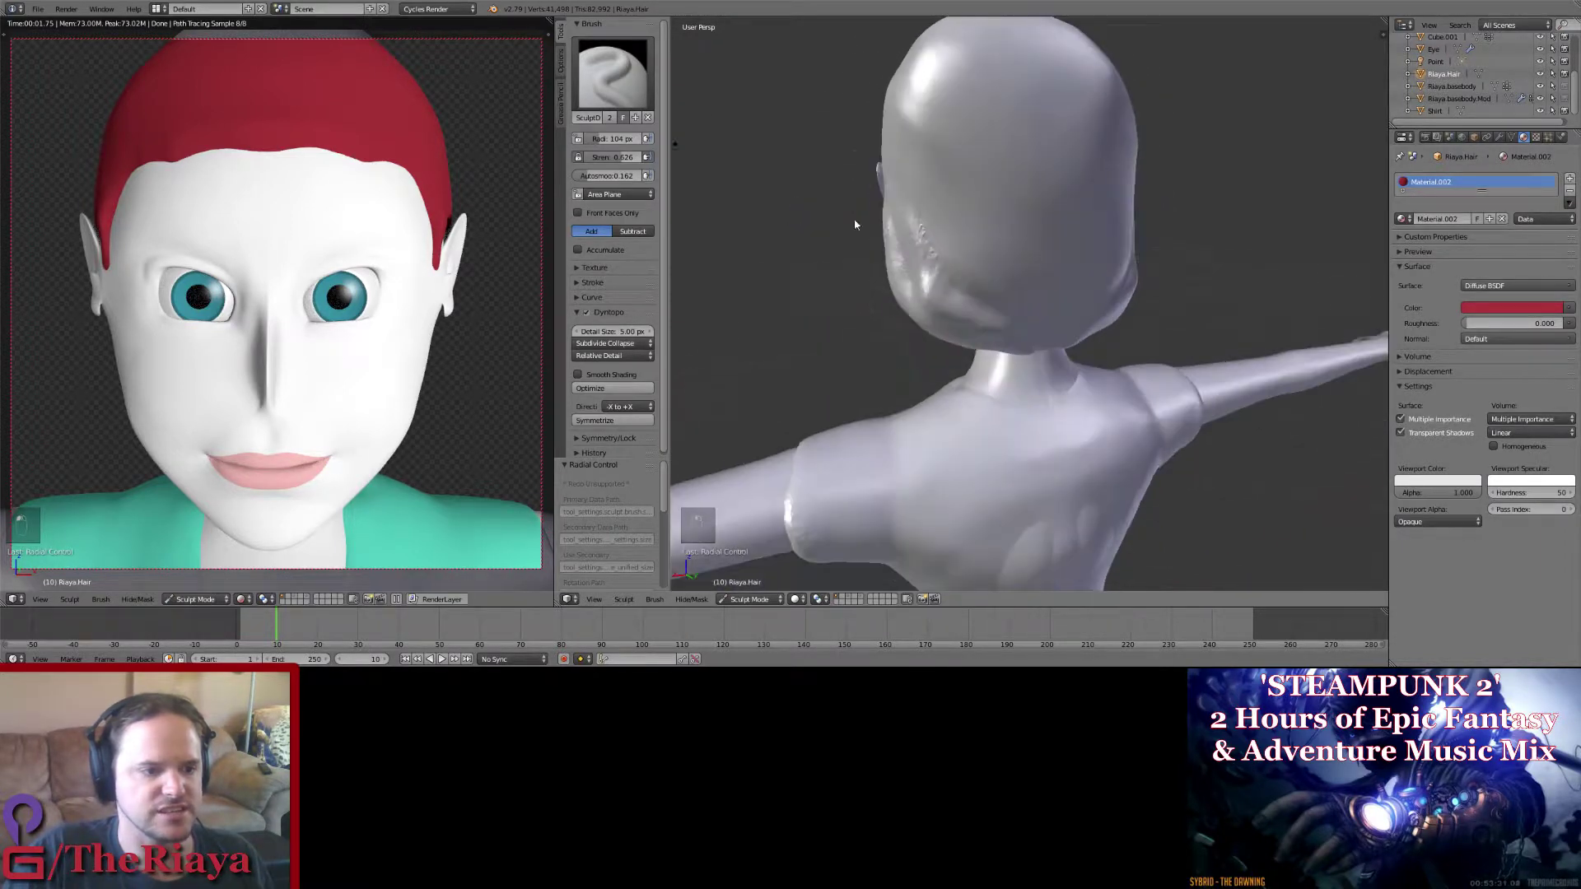
left_click(612, 72)
left_click(847, 201)
scroll(974, 249, "up", 2)
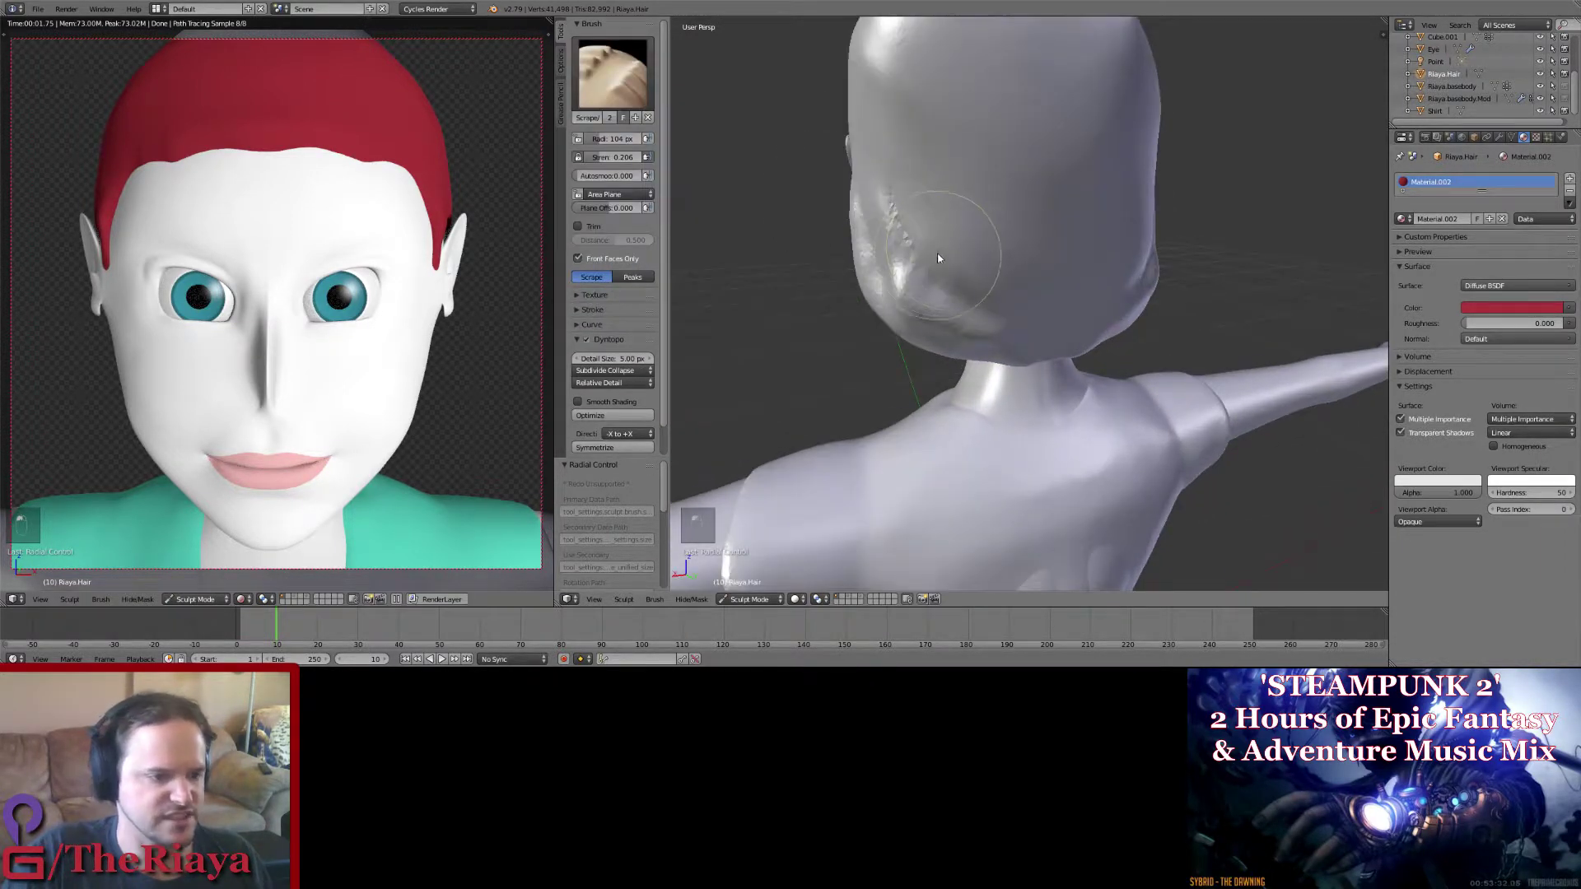
key("ctrl+s")
middle_click_drag(927, 257, 965, 224)
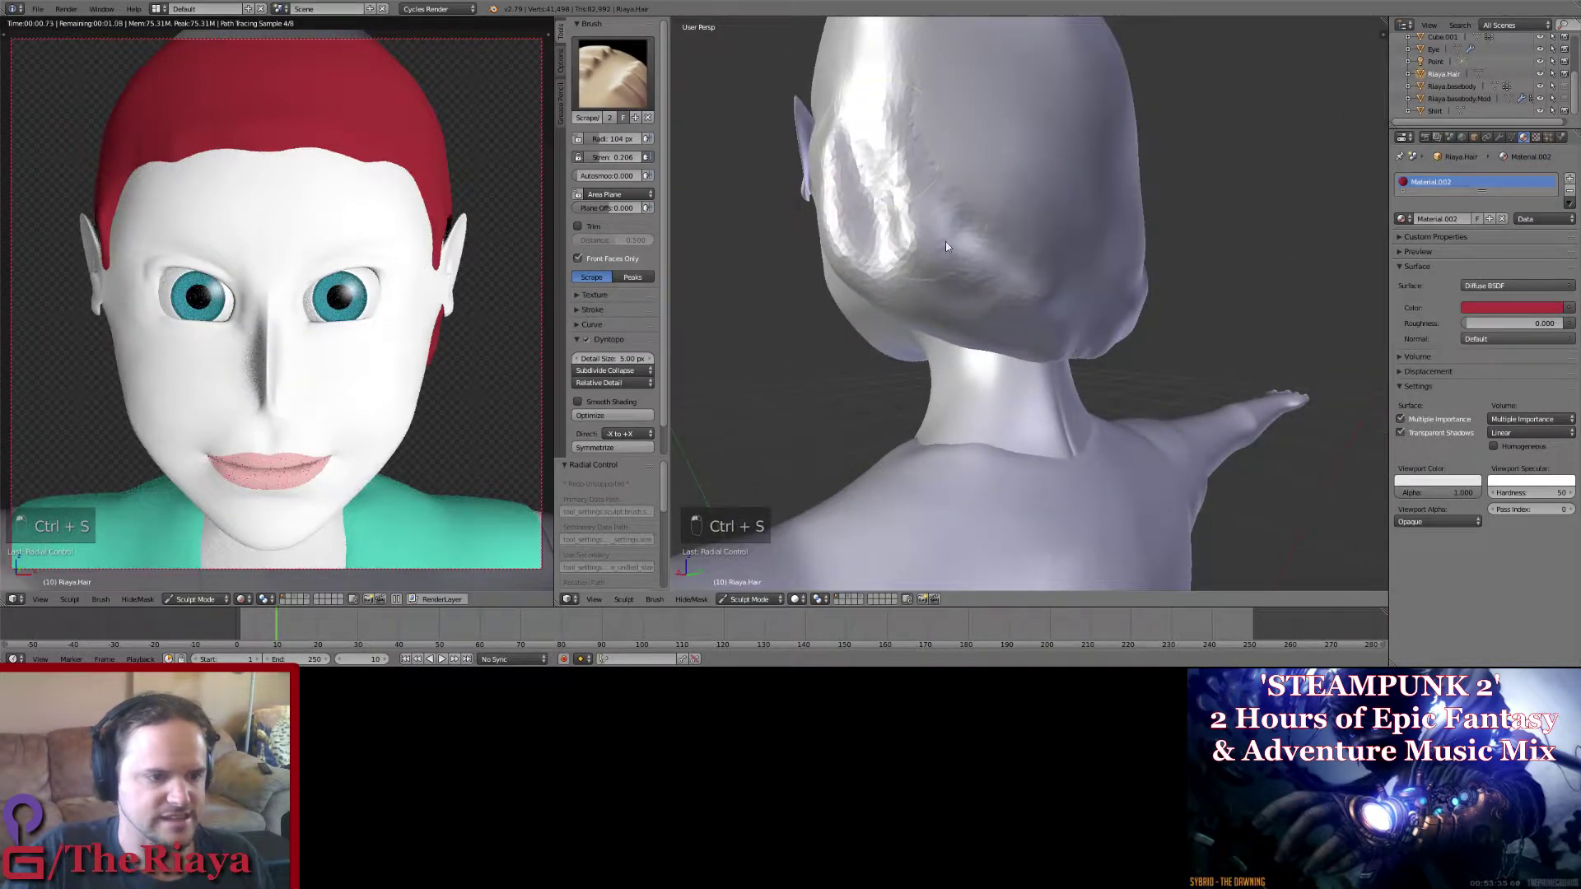
Step: Scrape the bumps on the lower back of the hair, raising the brush strength to 0.406
left_click_drag(999, 274, 1025, 289)
left_click_drag(613, 157, 618, 158)
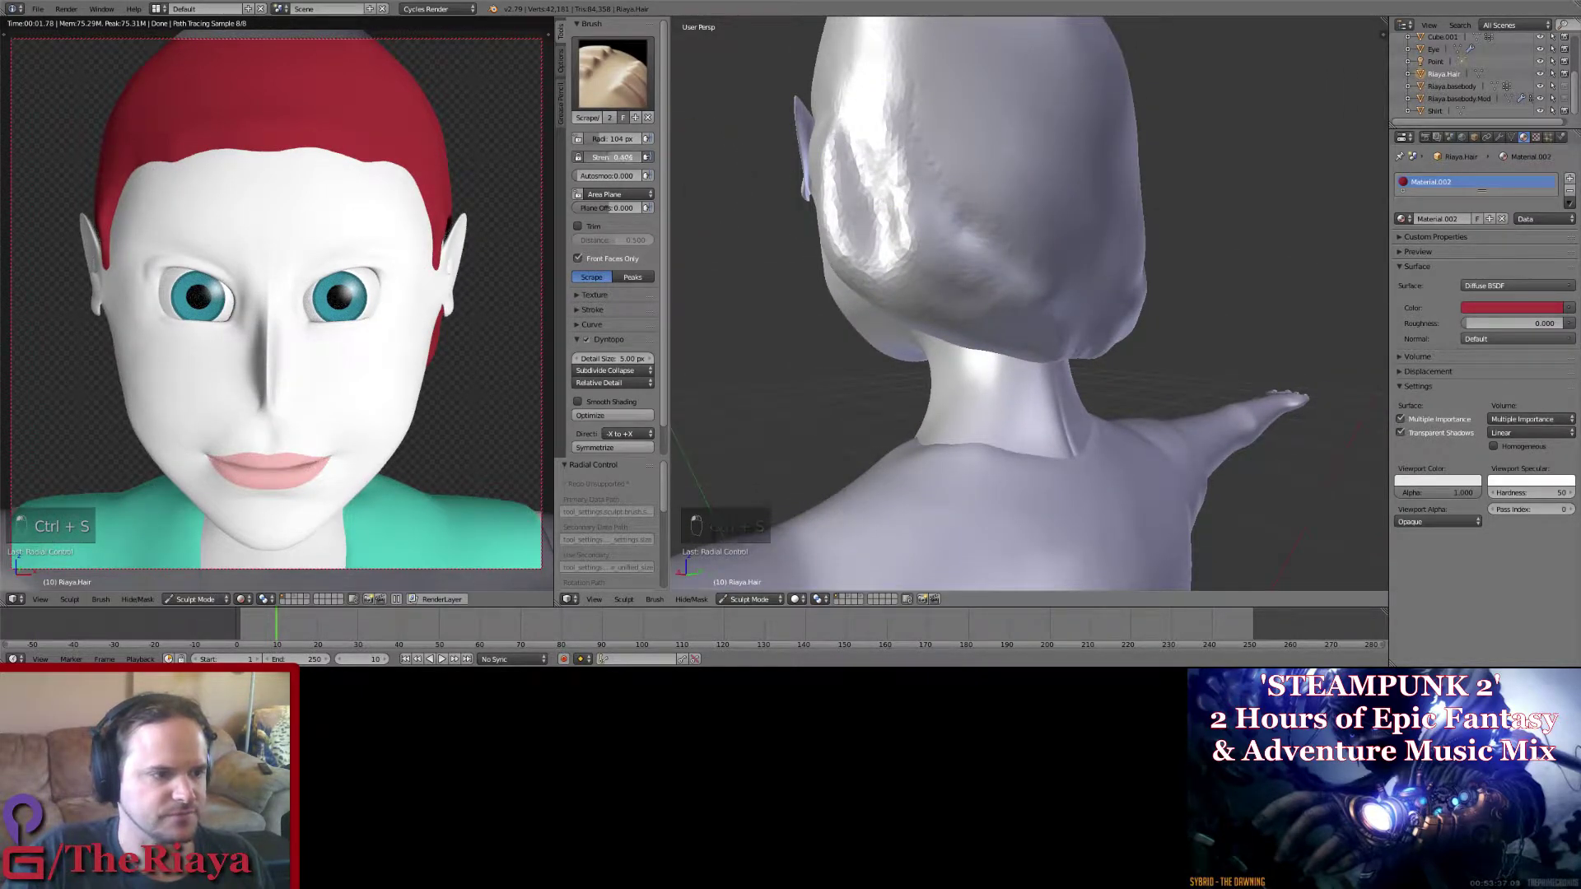
mouse_move(1025, 285)
left_mouse_down()
mouse_move(953, 185)
mouse_move(891, 136)
mouse_move(906, 250)
mouse_move(1076, 330)
left_mouse_up()
middle_click_drag(1075, 329, 993, 308)
left_click_drag(977, 307, 1156, 262)
mouse_move(1156, 262)
middle_mouse_down()
mouse_move(1080, 265)
mouse_move(1140, 151)
middle_mouse_up()
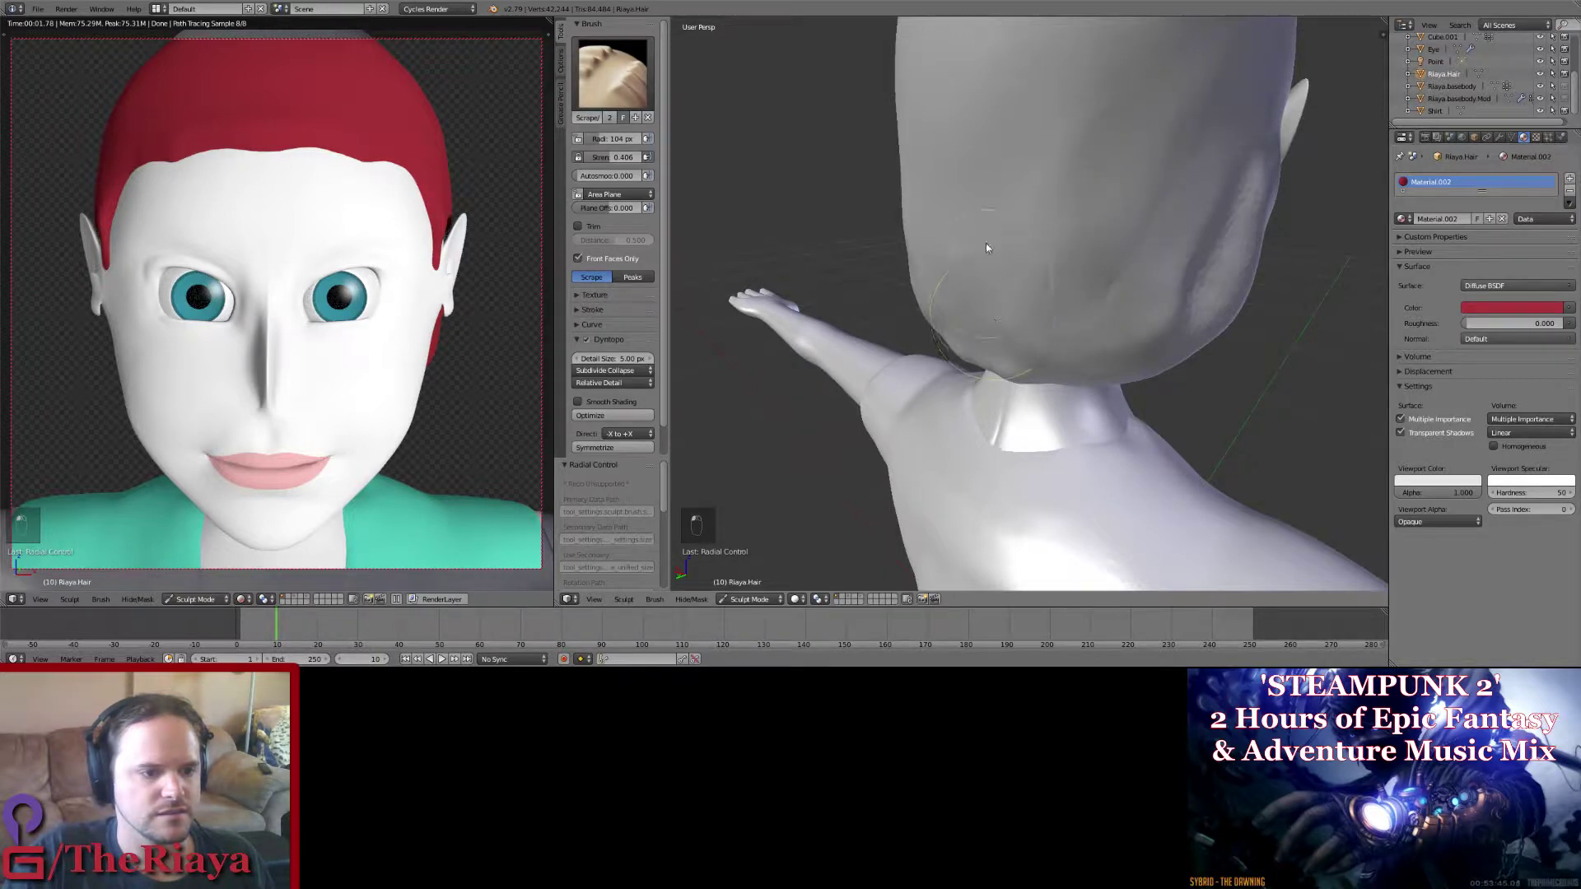
Step: Flatten the ridge on the back of the hair behind the ear with the Scrape brush
middle_click_drag(1055, 258, 1209, 129)
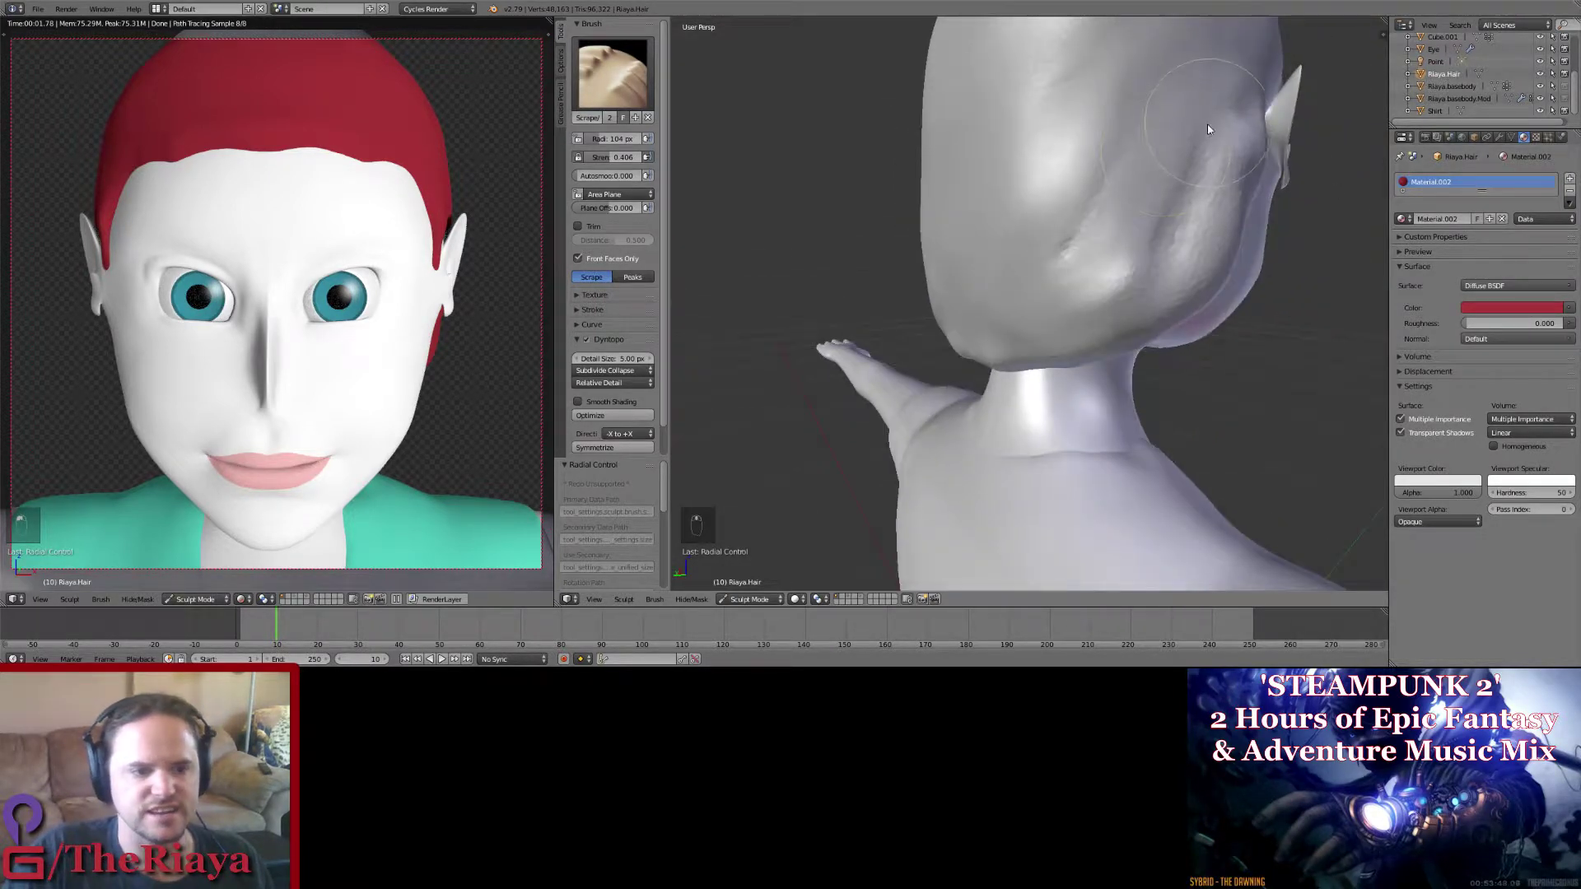
mouse_move(1105, 216)
left_mouse_down()
mouse_move(1060, 274)
mouse_move(1110, 171)
left_mouse_up()
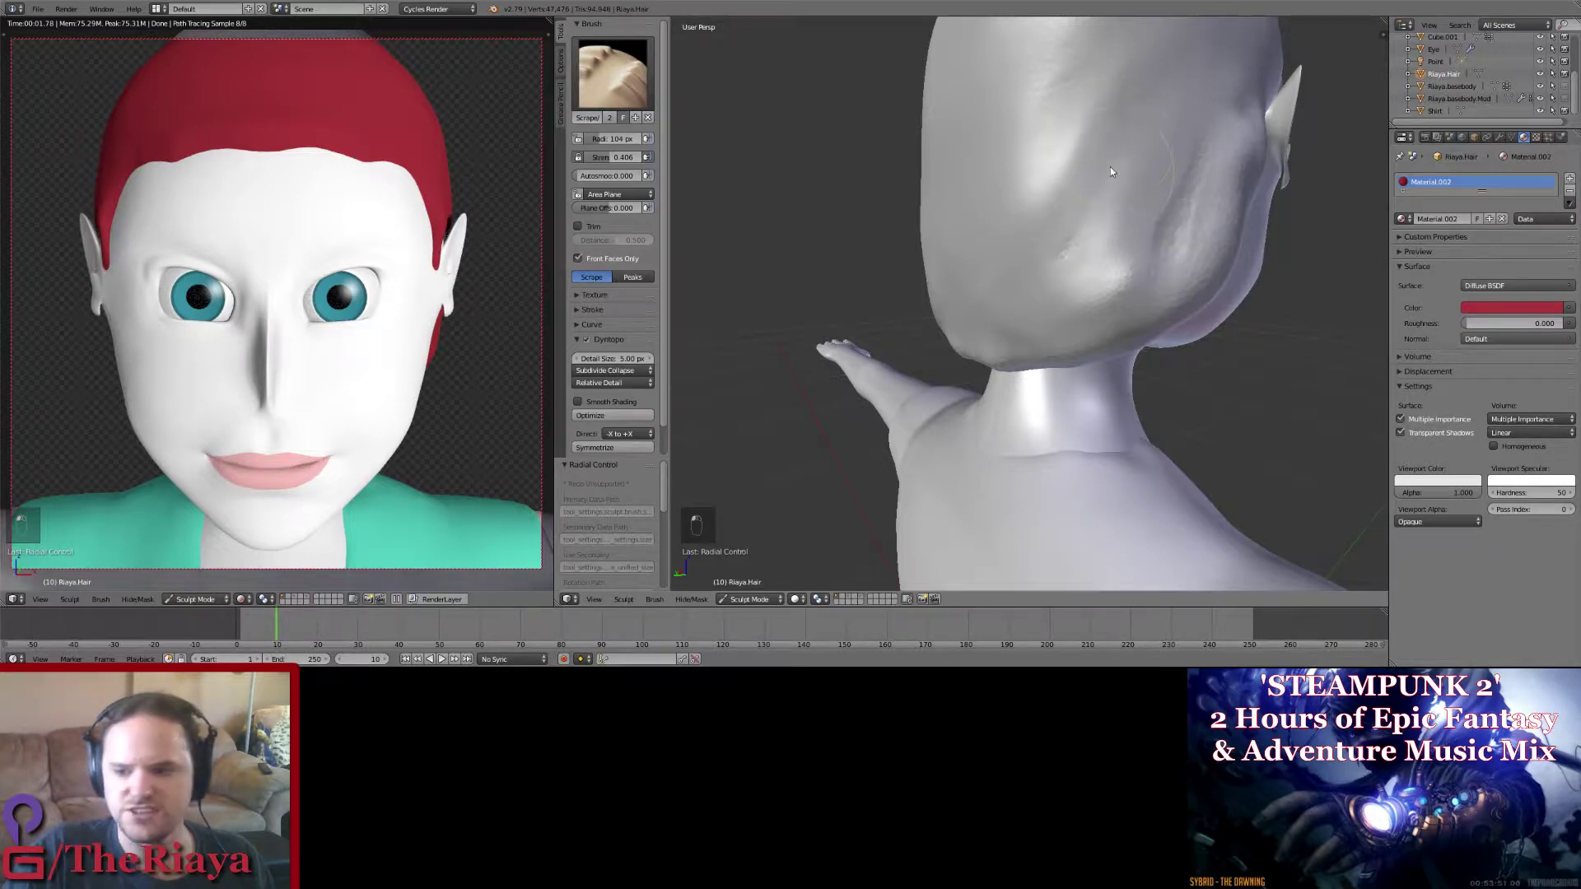
scroll(1110, 172, "down", 1)
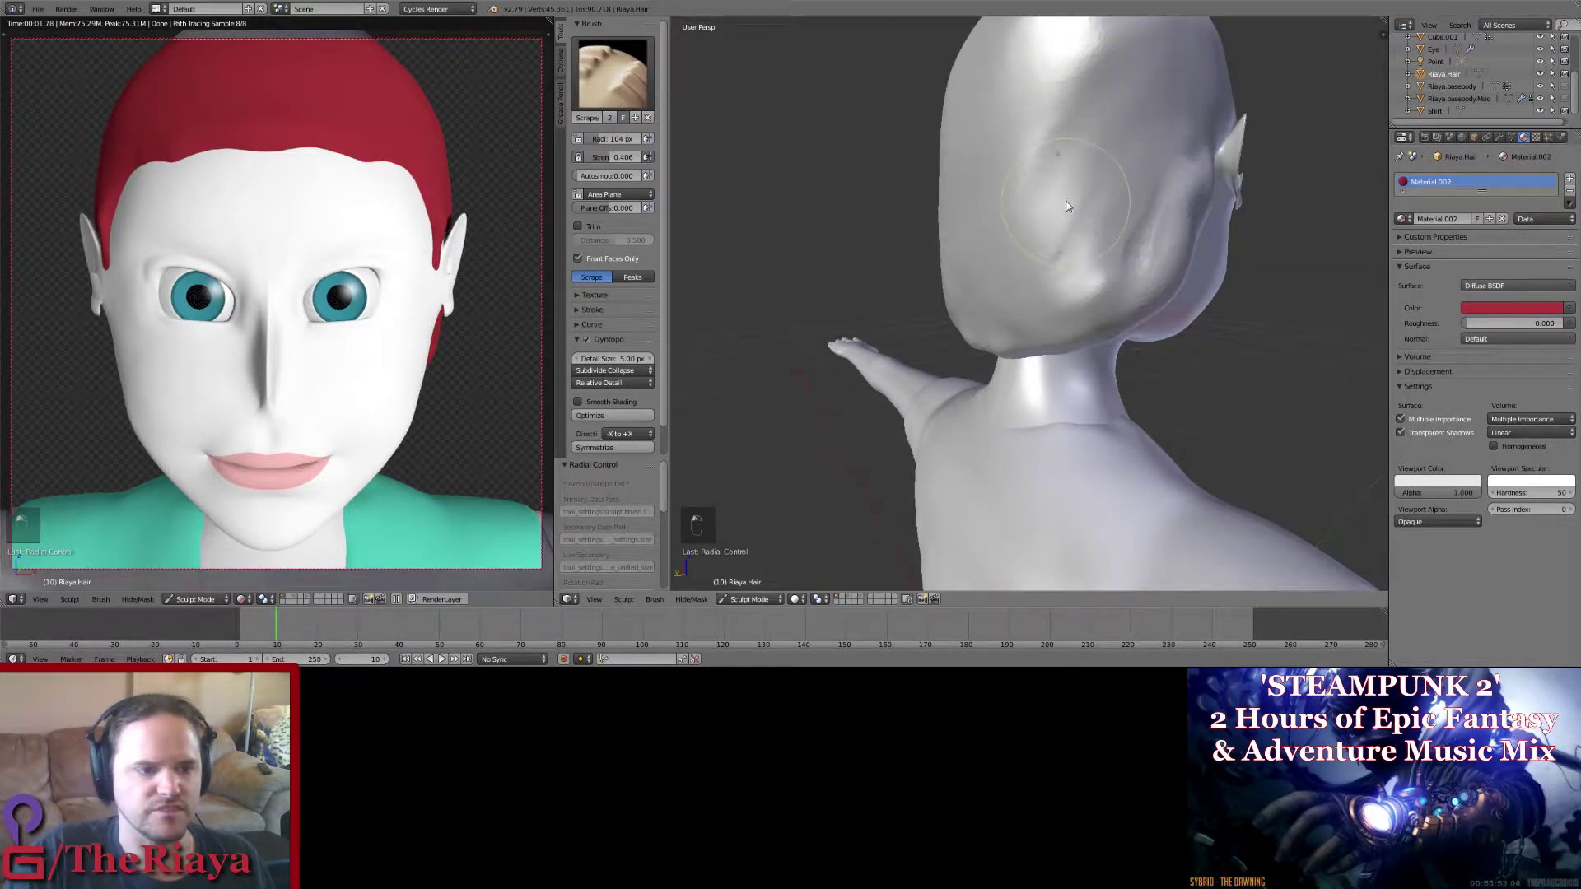
middle_click_drag(1085, 193, 1041, 251)
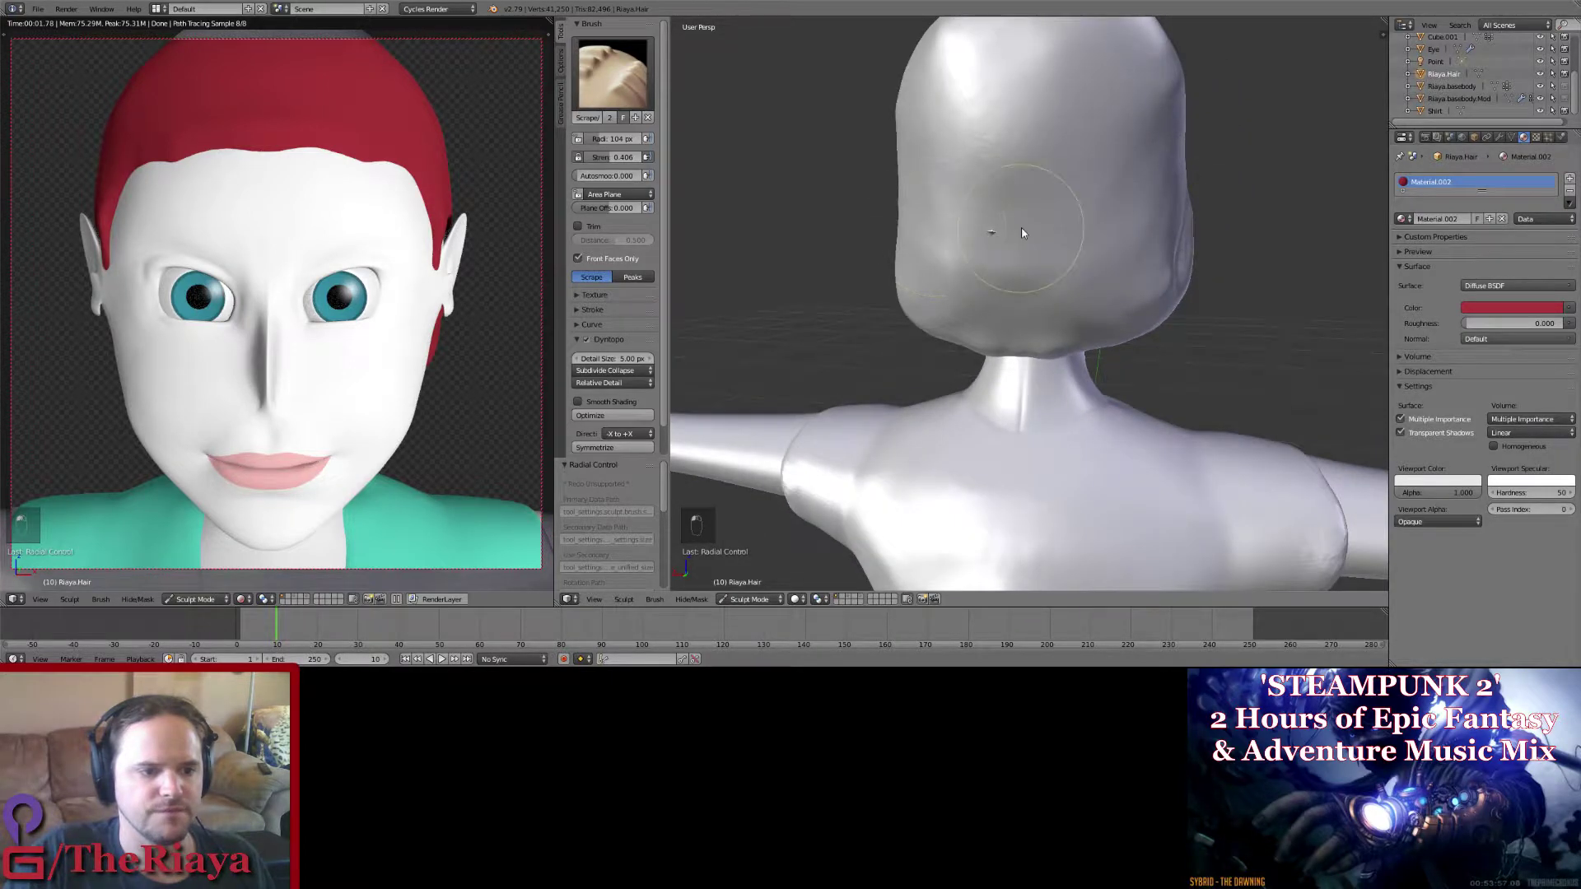
Step: Smooth the back and lower edge of the hair with the Smooth brush and save the file
left_click(613, 74)
left_click(946, 208)
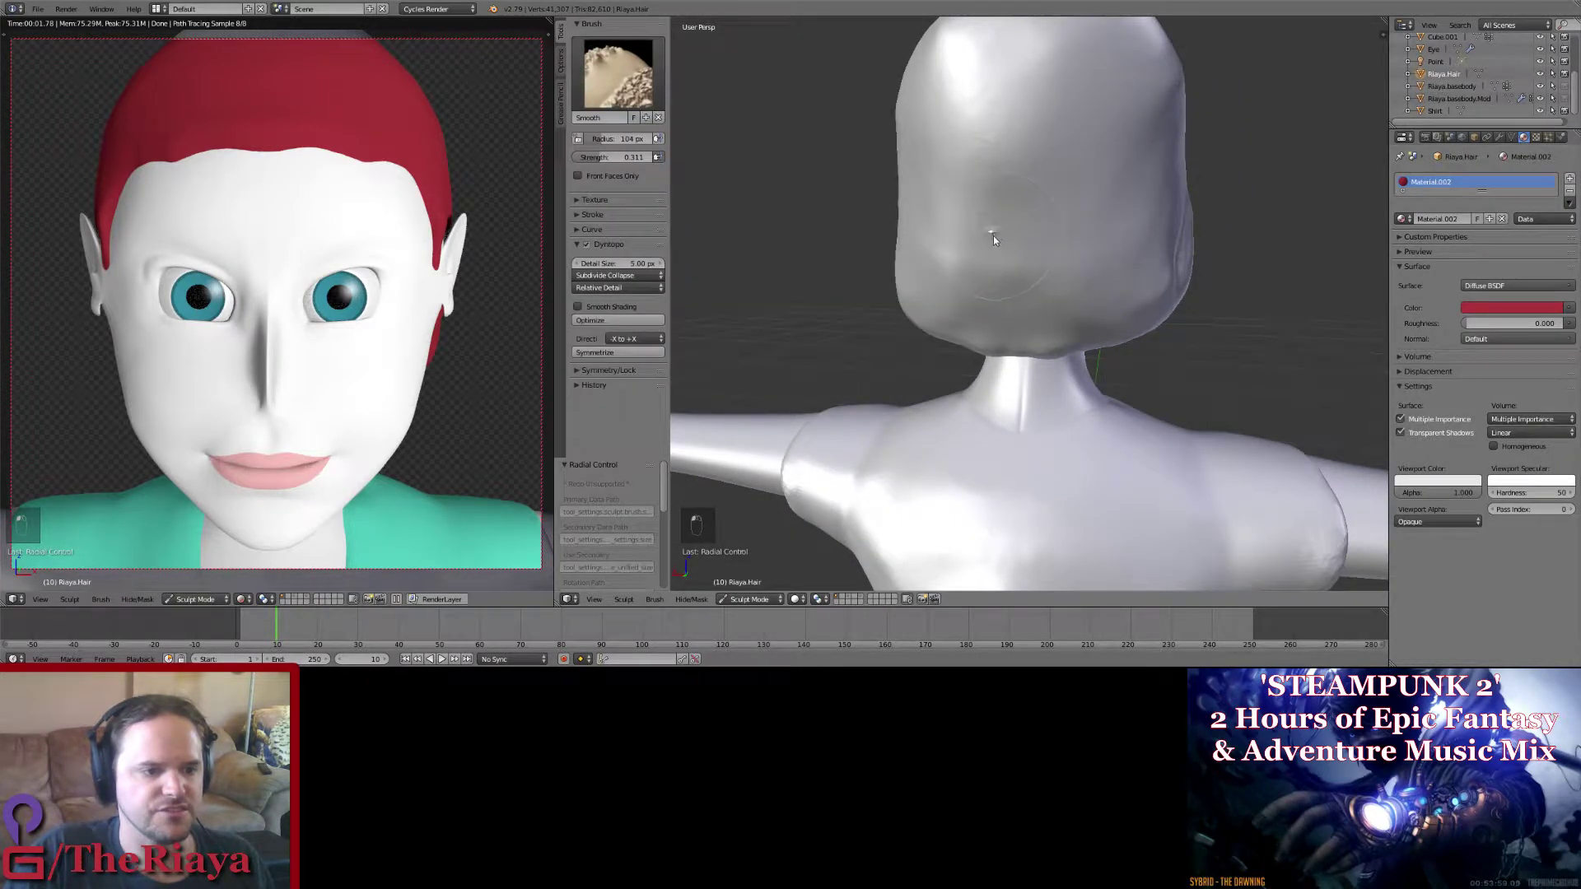
scroll(993, 235, "up", 2)
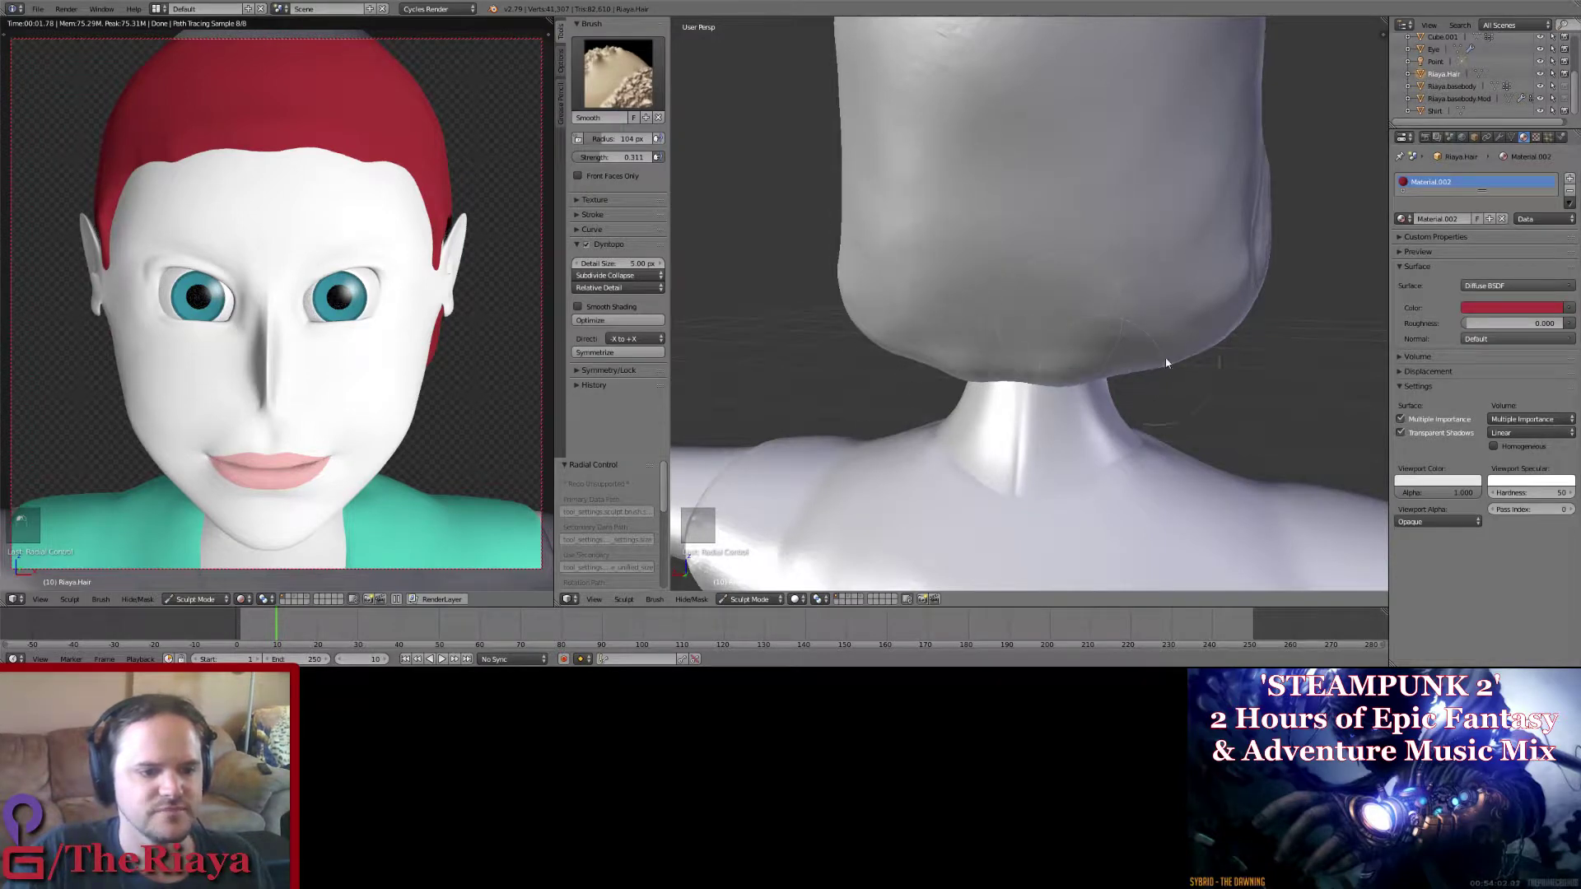
mouse_move(1182, 350)
middle_mouse_down()
mouse_move(976, 333)
mouse_move(901, 165)
middle_mouse_up()
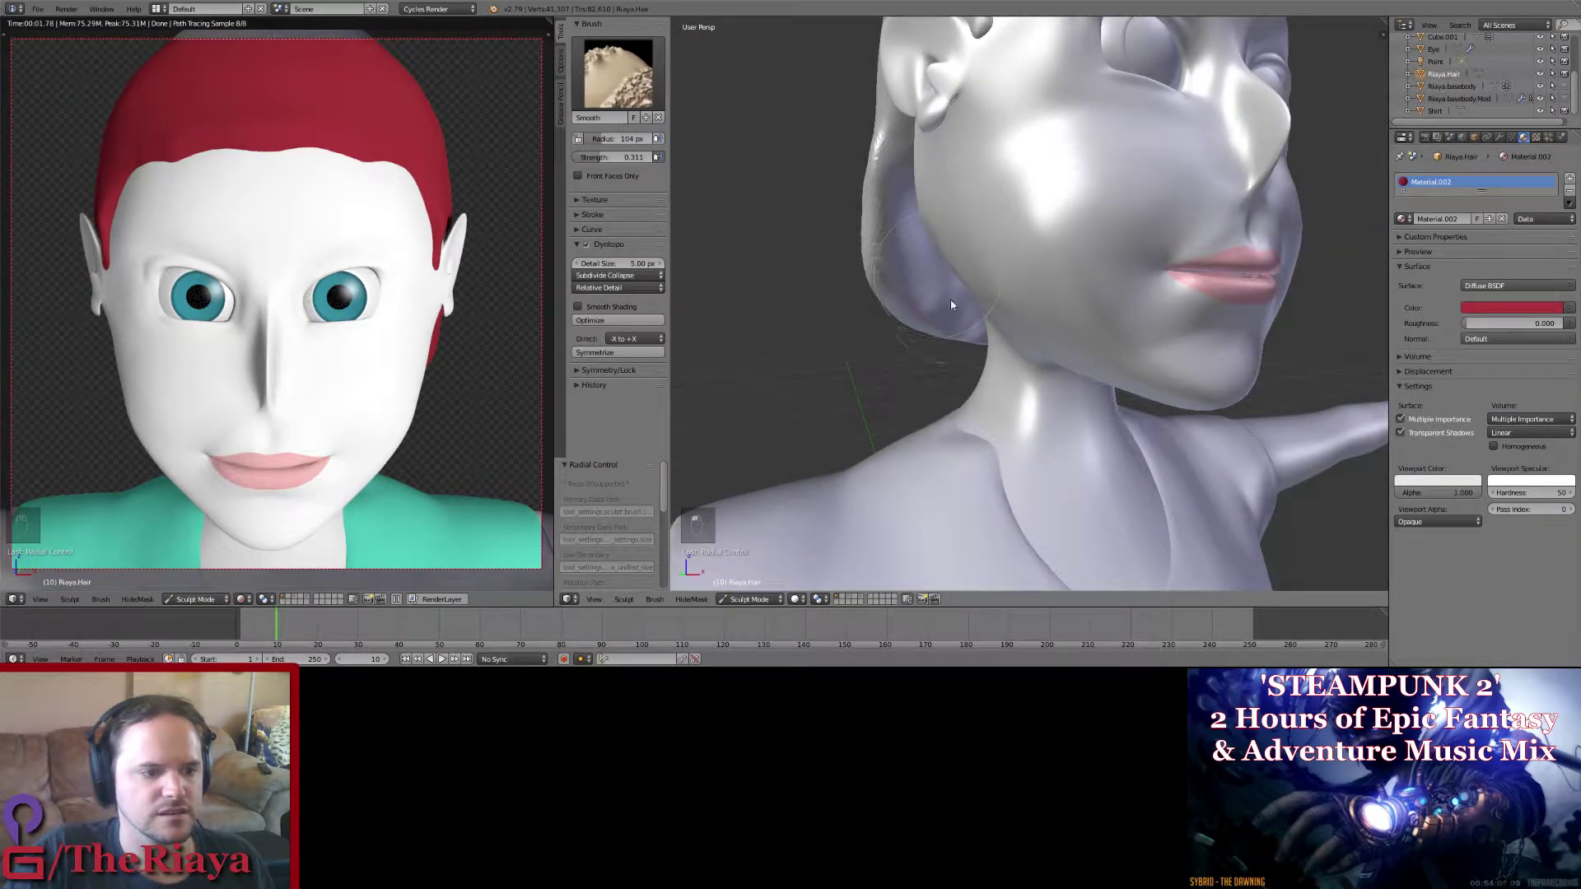
key("ctrl+s")
left_click(972, 303)
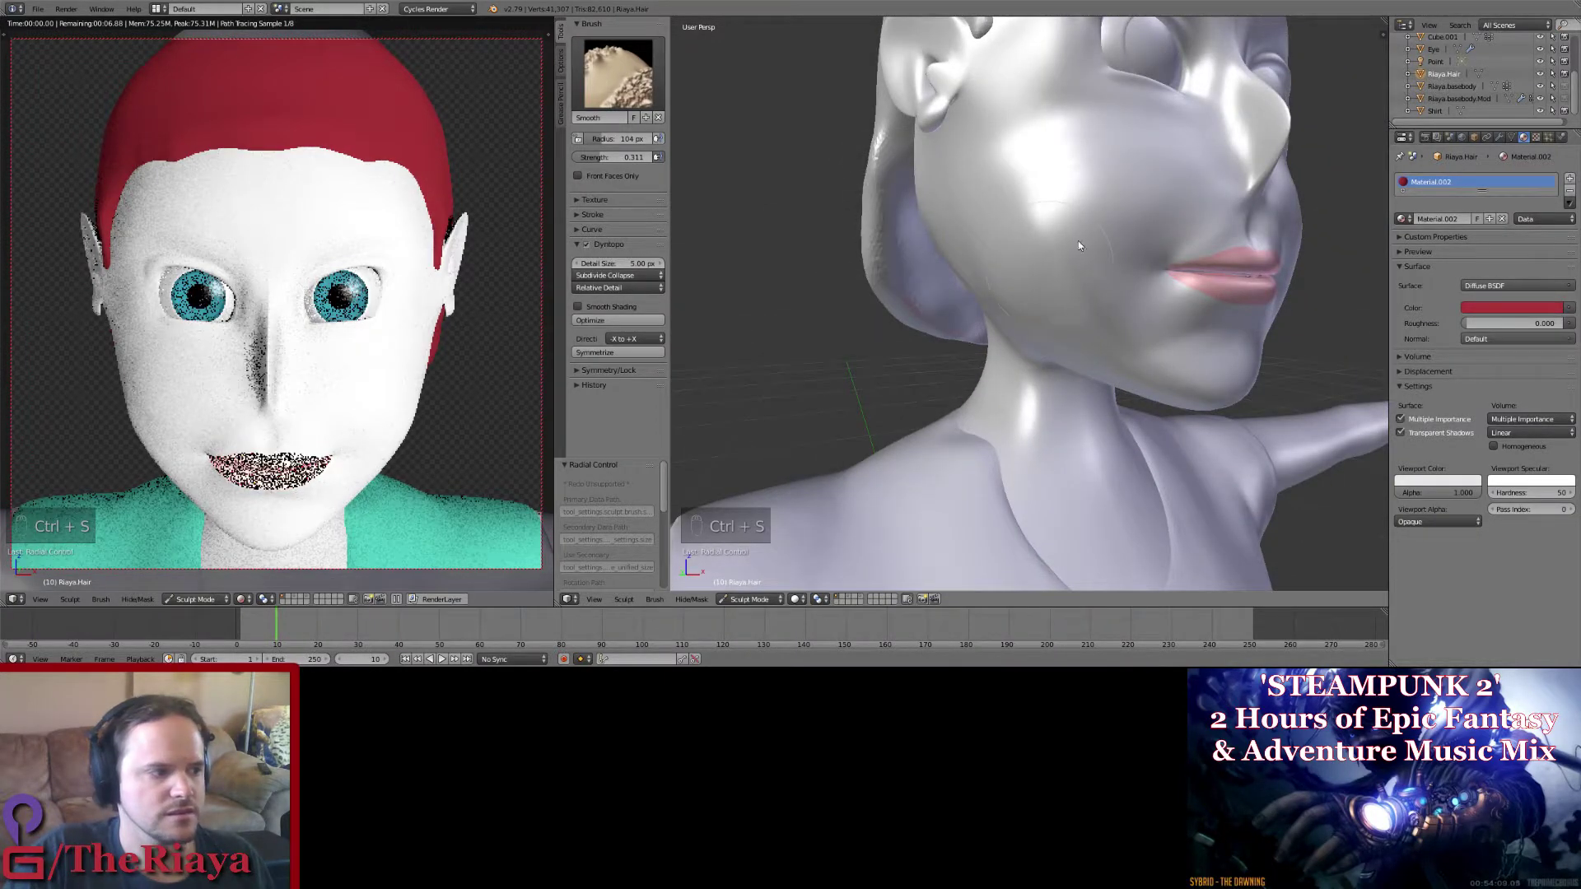
middle_click_drag(1079, 241, 1057, 265)
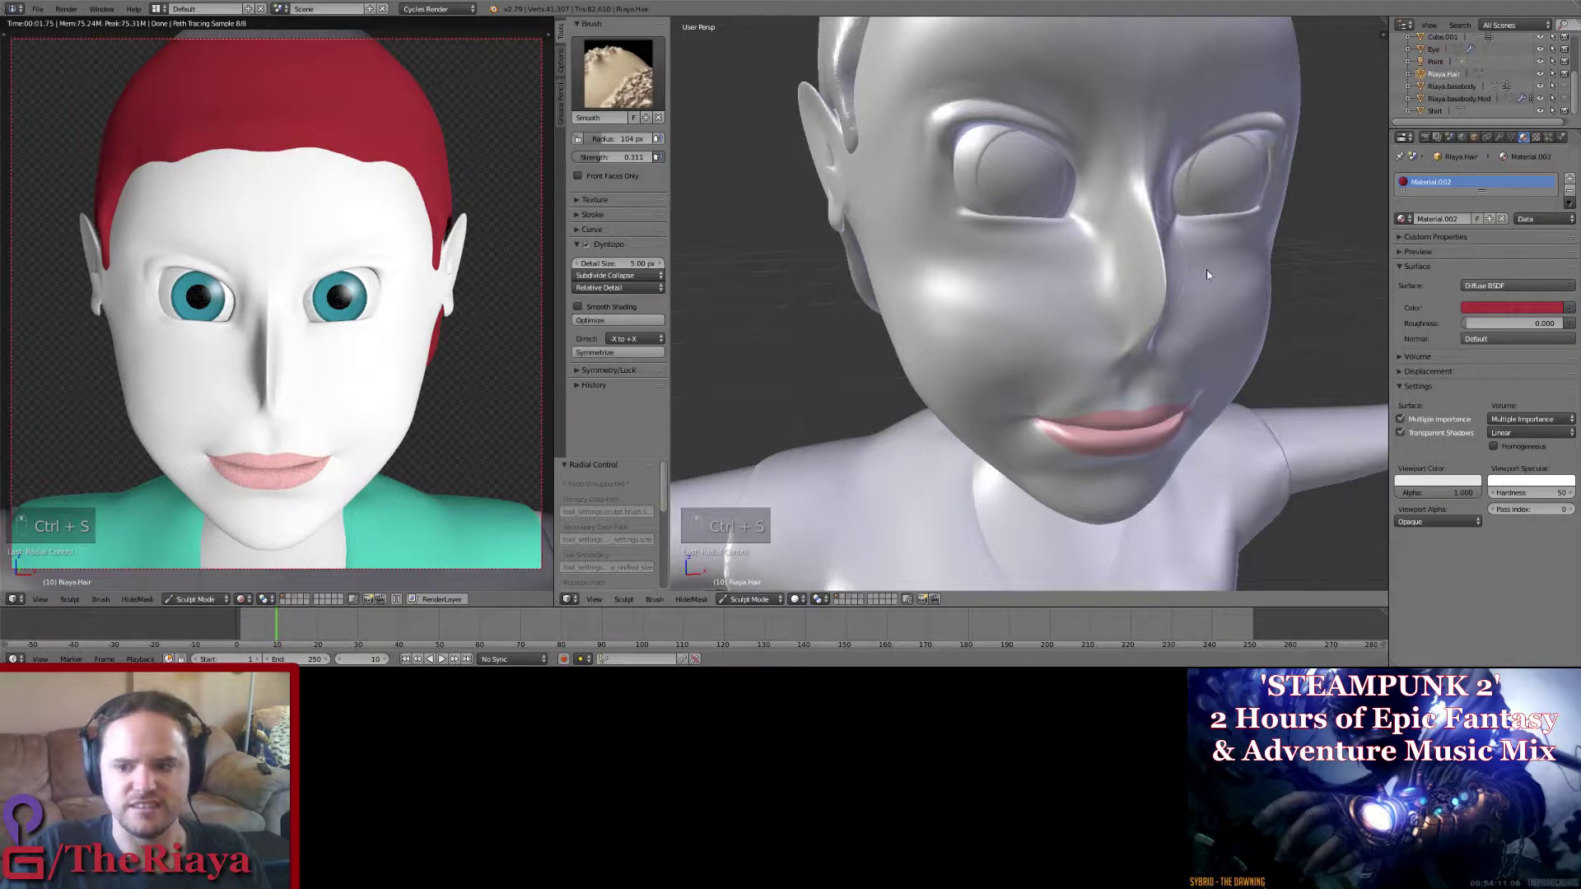
mouse_move(1207, 275)
middle_mouse_down()
mouse_move(1024, 183)
mouse_move(927, 219)
mouse_move(993, 279)
mouse_move(996, 265)
mouse_move(1074, 290)
middle_mouse_up()
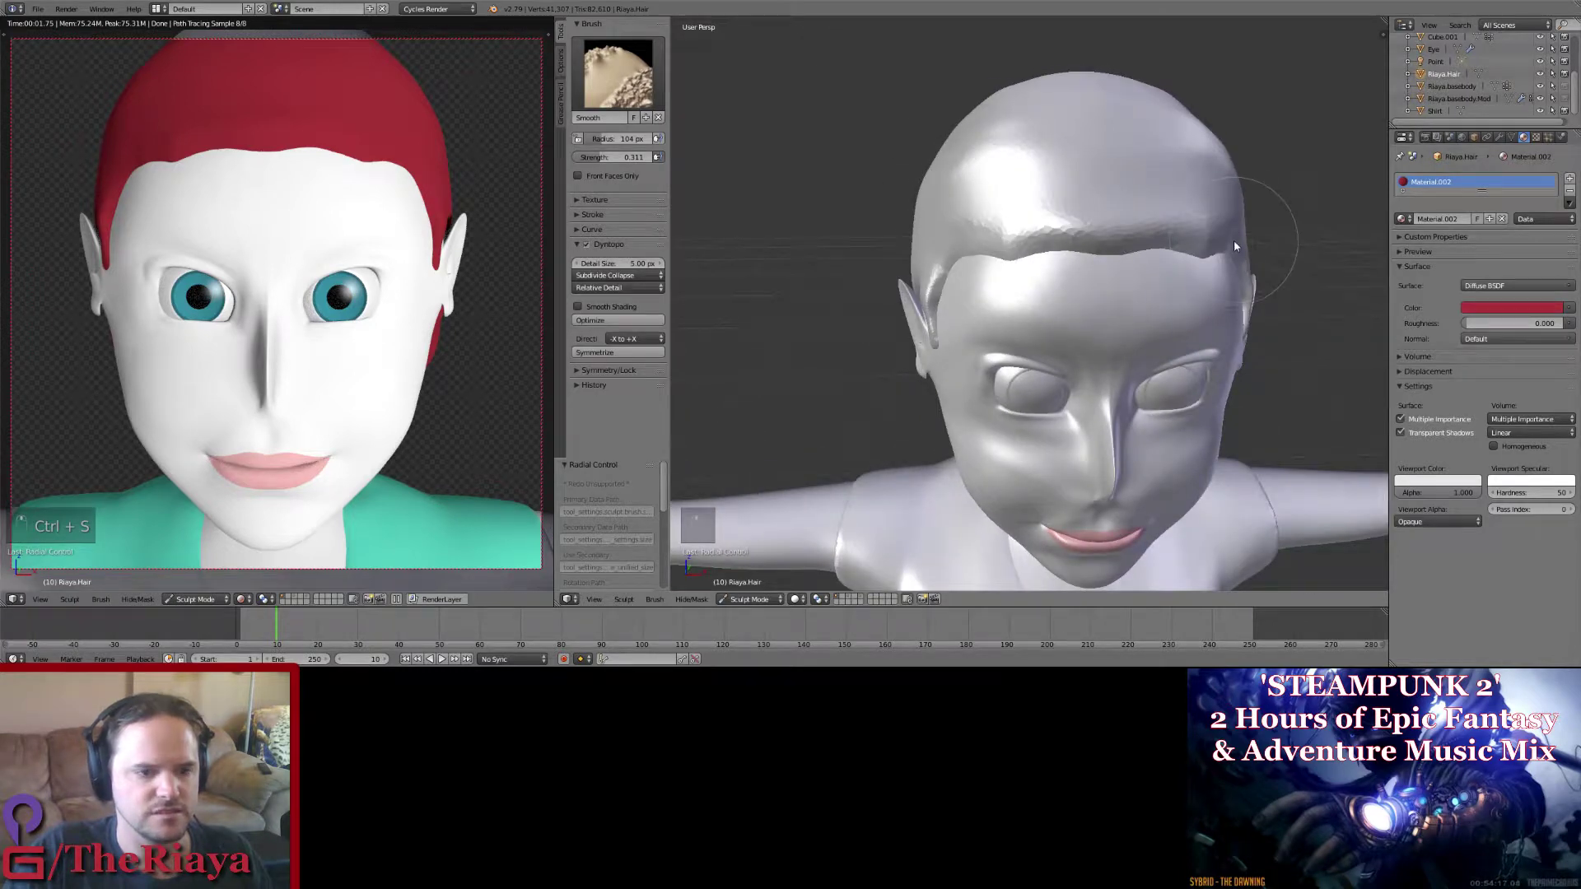
left_click(619, 78)
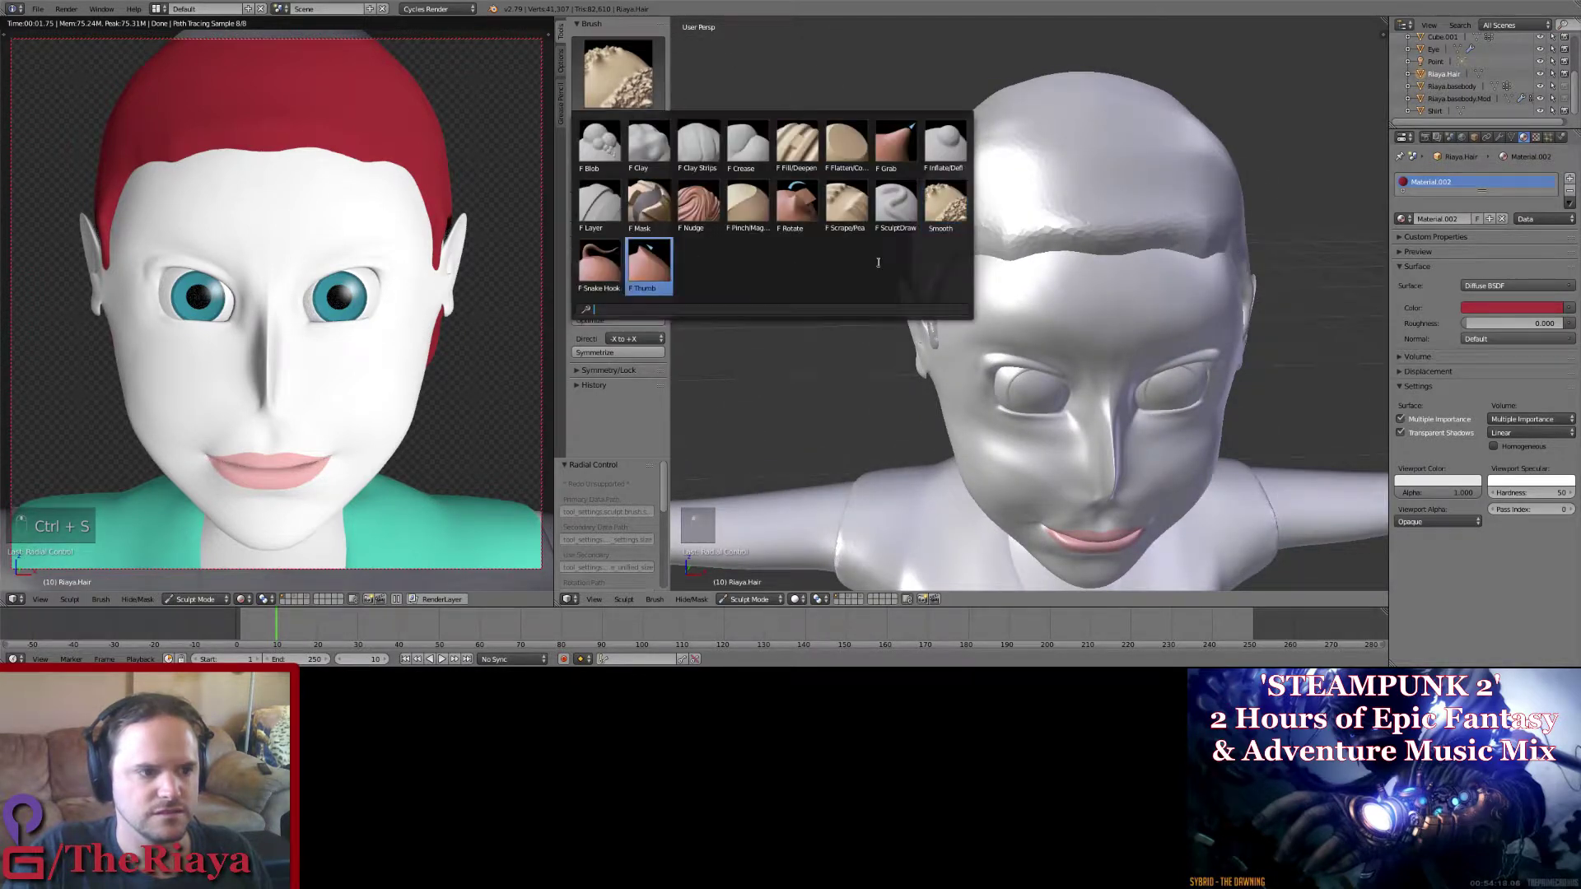
left_click(894, 141)
mouse_move(923, 189)
middle_mouse_down()
mouse_move(970, 240)
mouse_move(931, 242)
mouse_move(917, 264)
mouse_move(878, 214)
middle_mouse_up()
Step: Build up volume across the front hairline and the top of the hair with the SculptDraw brush
left_click(619, 74)
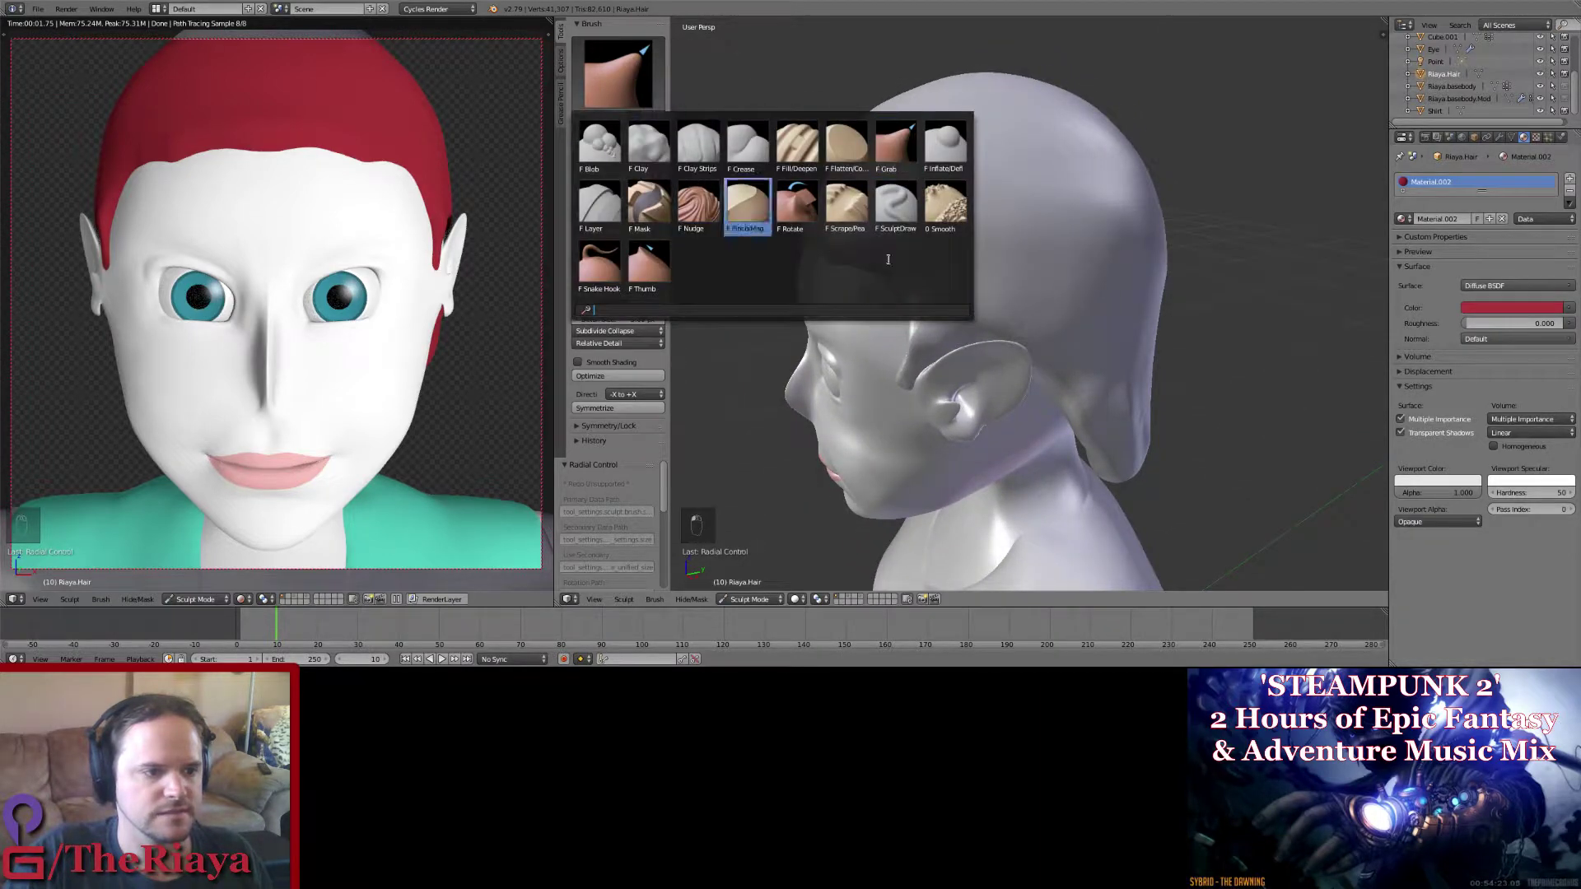
left_click(893, 208)
middle_click_drag(884, 249, 958, 235)
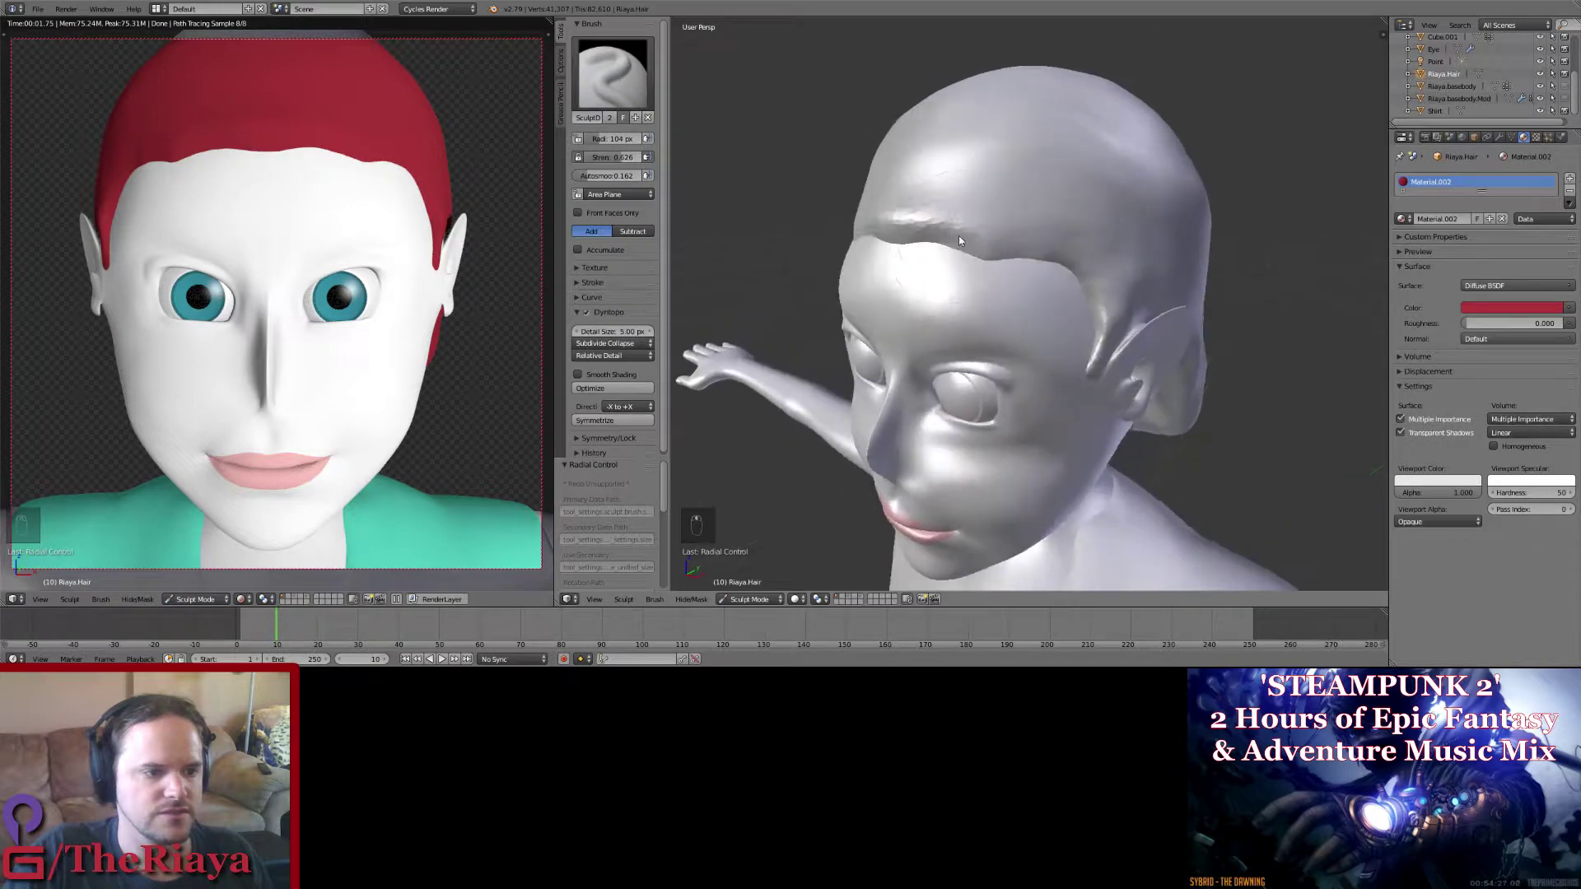
mouse_move(1103, 225)
left_mouse_down()
mouse_move(1013, 177)
mouse_move(879, 201)
left_mouse_up()
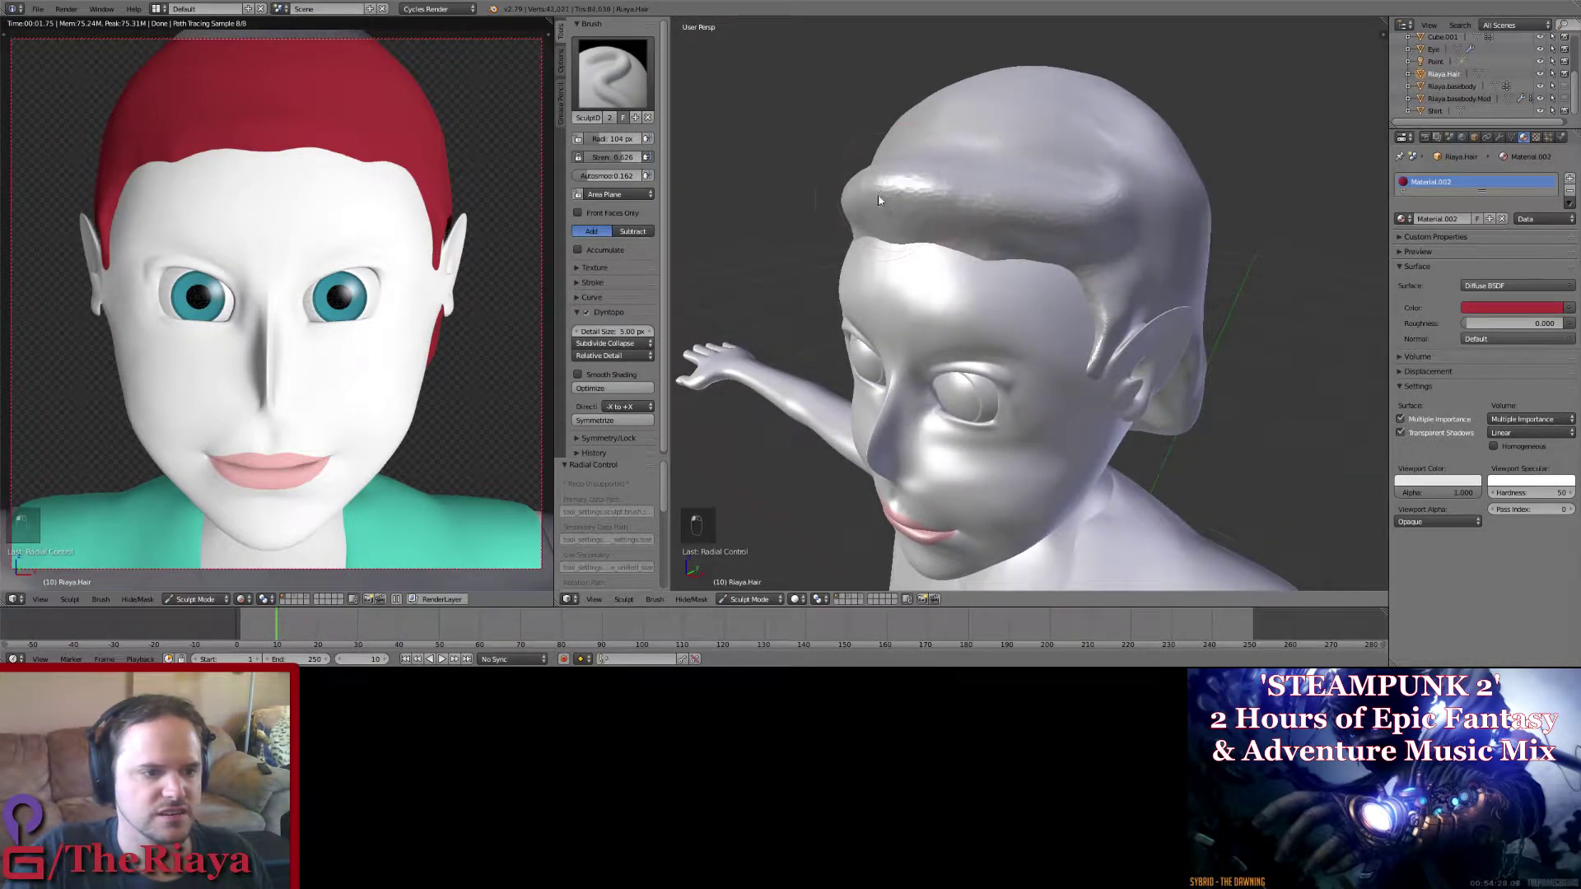
middle_click_drag(1024, 238, 1065, 283)
left_click_drag(1221, 327, 1022, 330)
Step: Smooth the raised hair above the forehead with the Smooth brush at a radius of 131 px
left_click(630, 90)
left_click(752, 205)
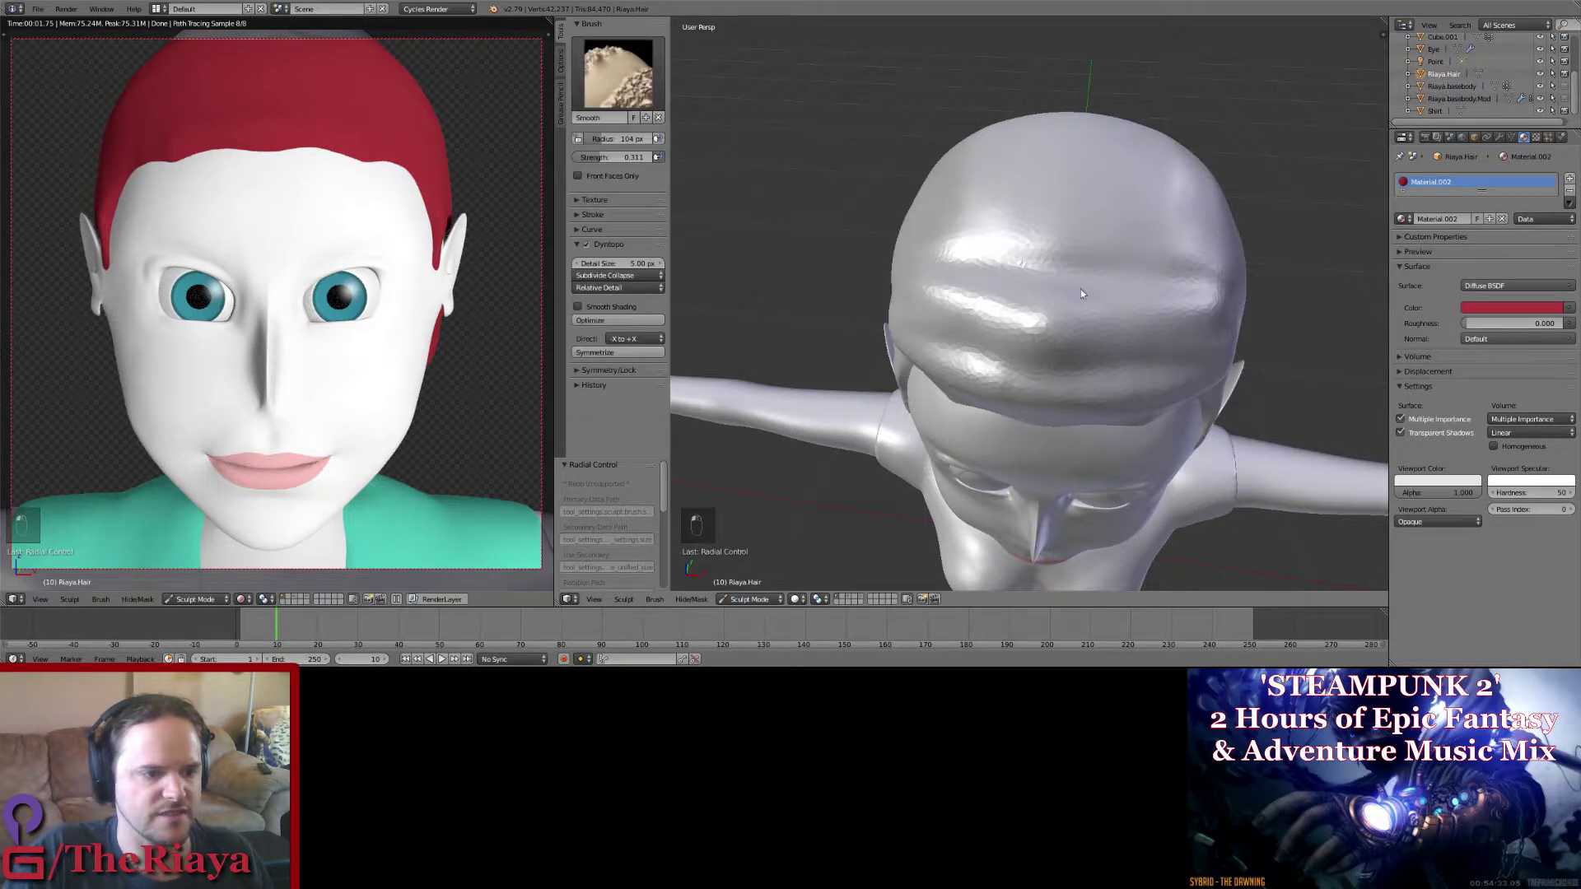
middle_click_drag(1080, 289, 1118, 305)
key("f")
left_click(1113, 314)
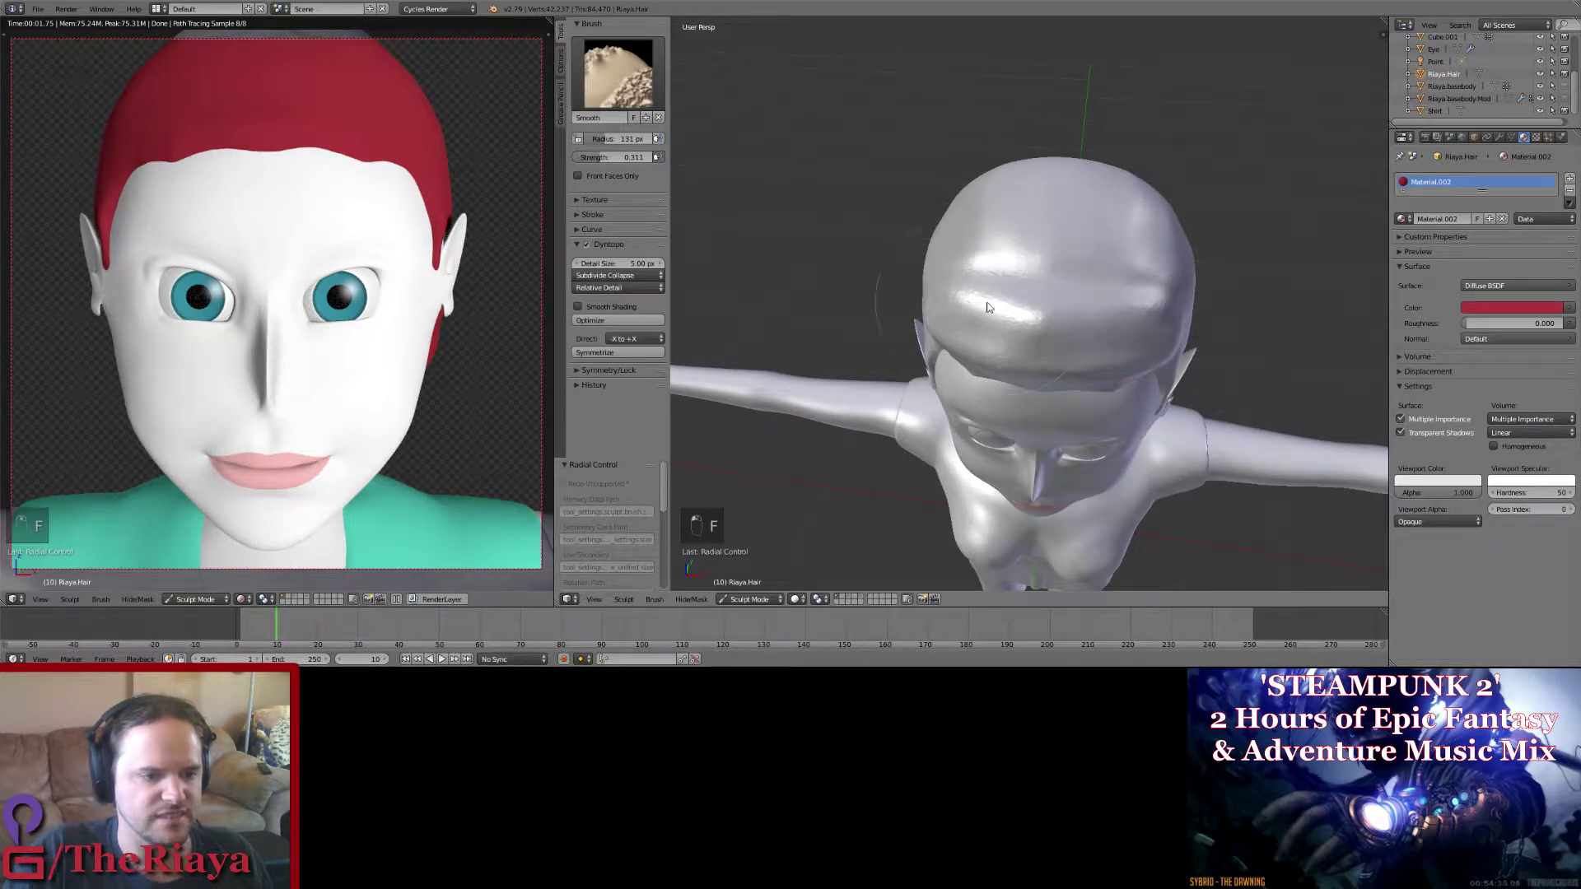
middle_click_drag(1129, 306, 931, 240)
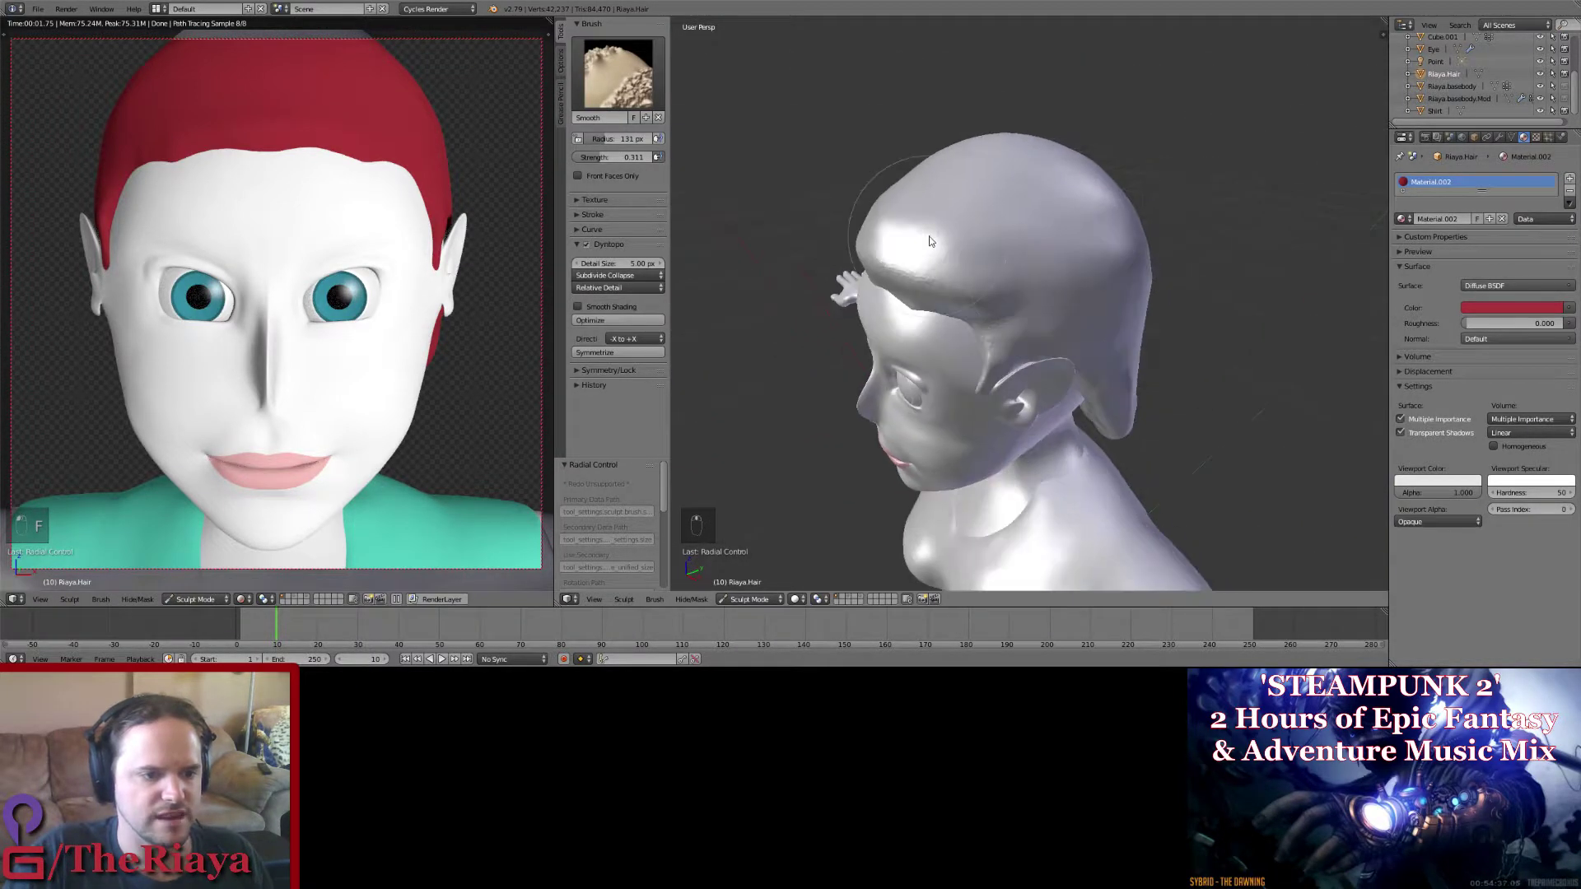
Step: Save the file and turn off X-axis mirroring in the sculpt symmetry settings
middle_click_drag(1063, 260, 1158, 235)
key("ctrl+s")
left_click(1158, 234)
mouse_move(1220, 347)
middle_mouse_down()
mouse_move(1168, 291)
mouse_move(1112, 360)
mouse_move(1197, 353)
middle_mouse_up()
left_click(618, 73)
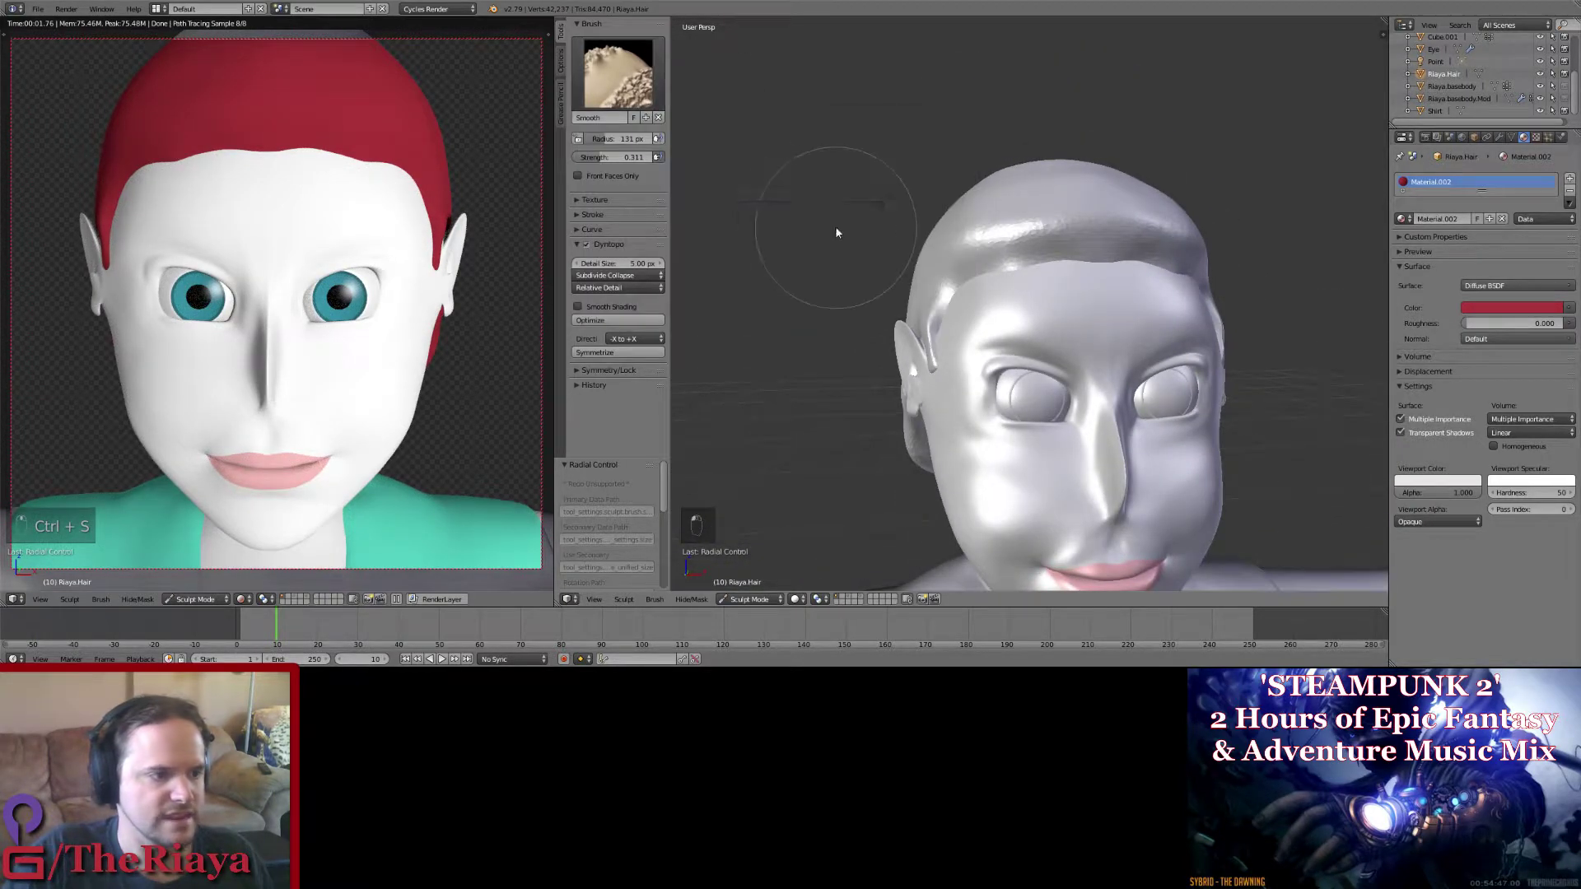
key("ctrl+s")
left_click(835, 230)
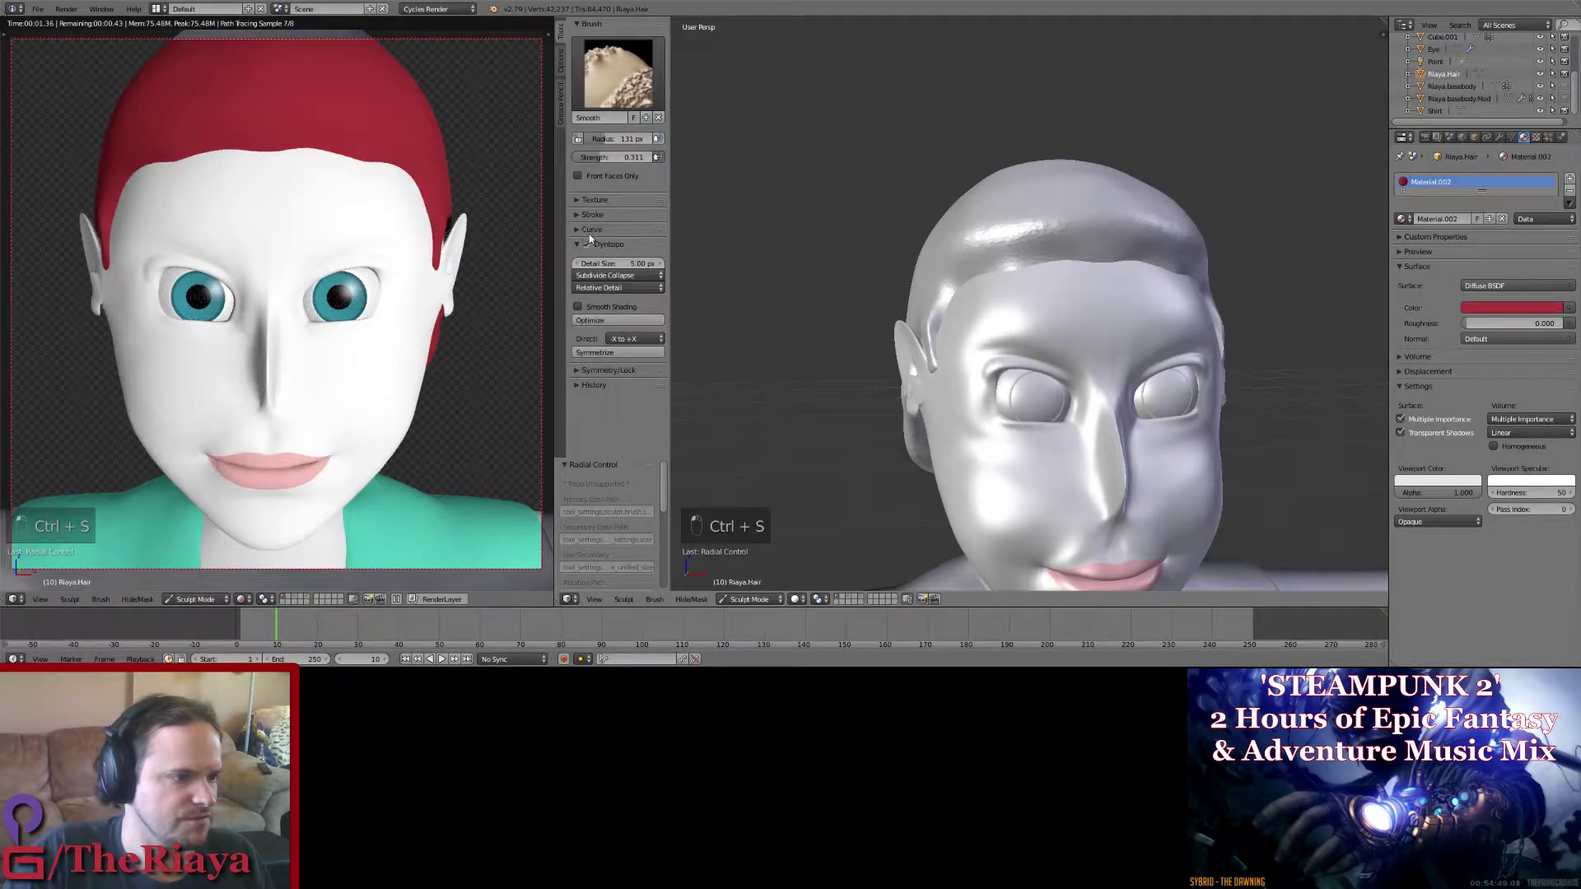
left_click(598, 370)
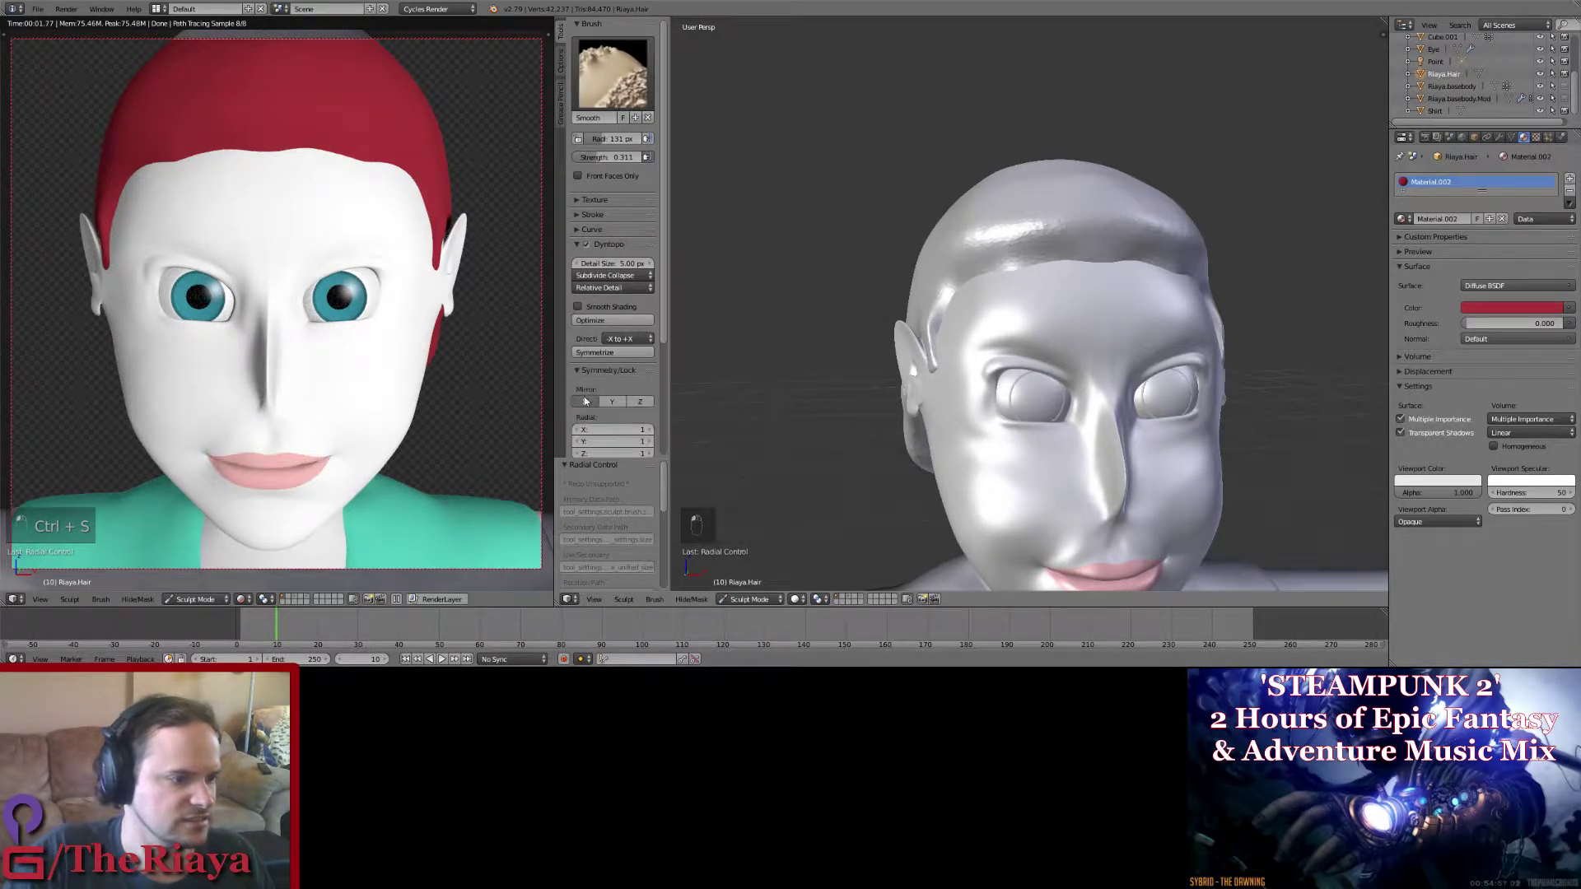
middle_click_drag(1156, 288, 1123, 303)
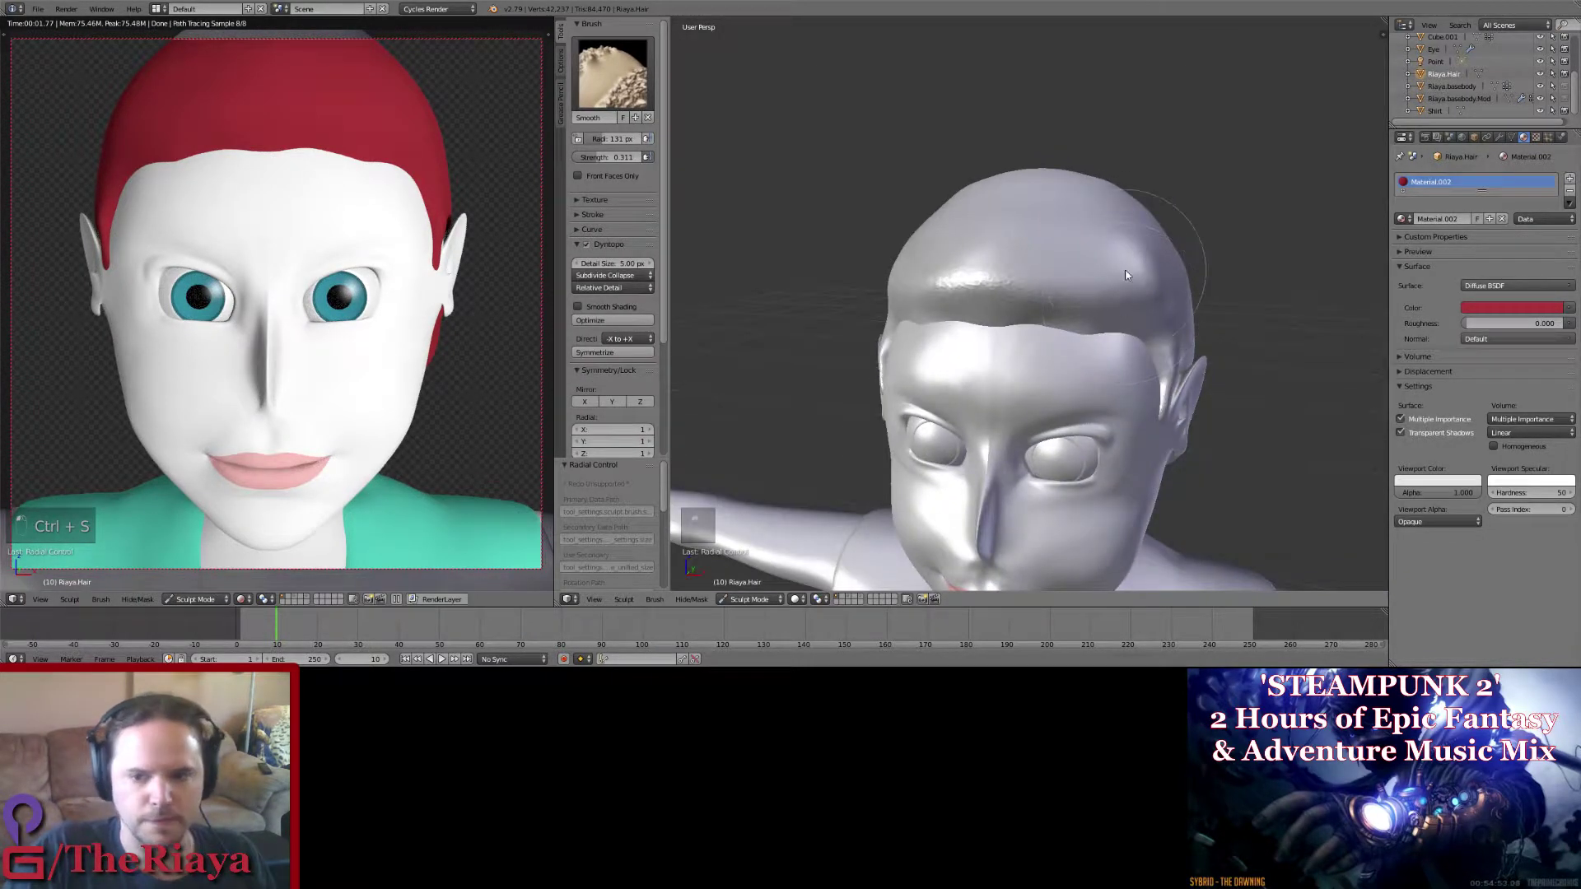
Step: Try building up an off-centre lock along the front hairline with the SculptDraw brush
left_click(613, 74)
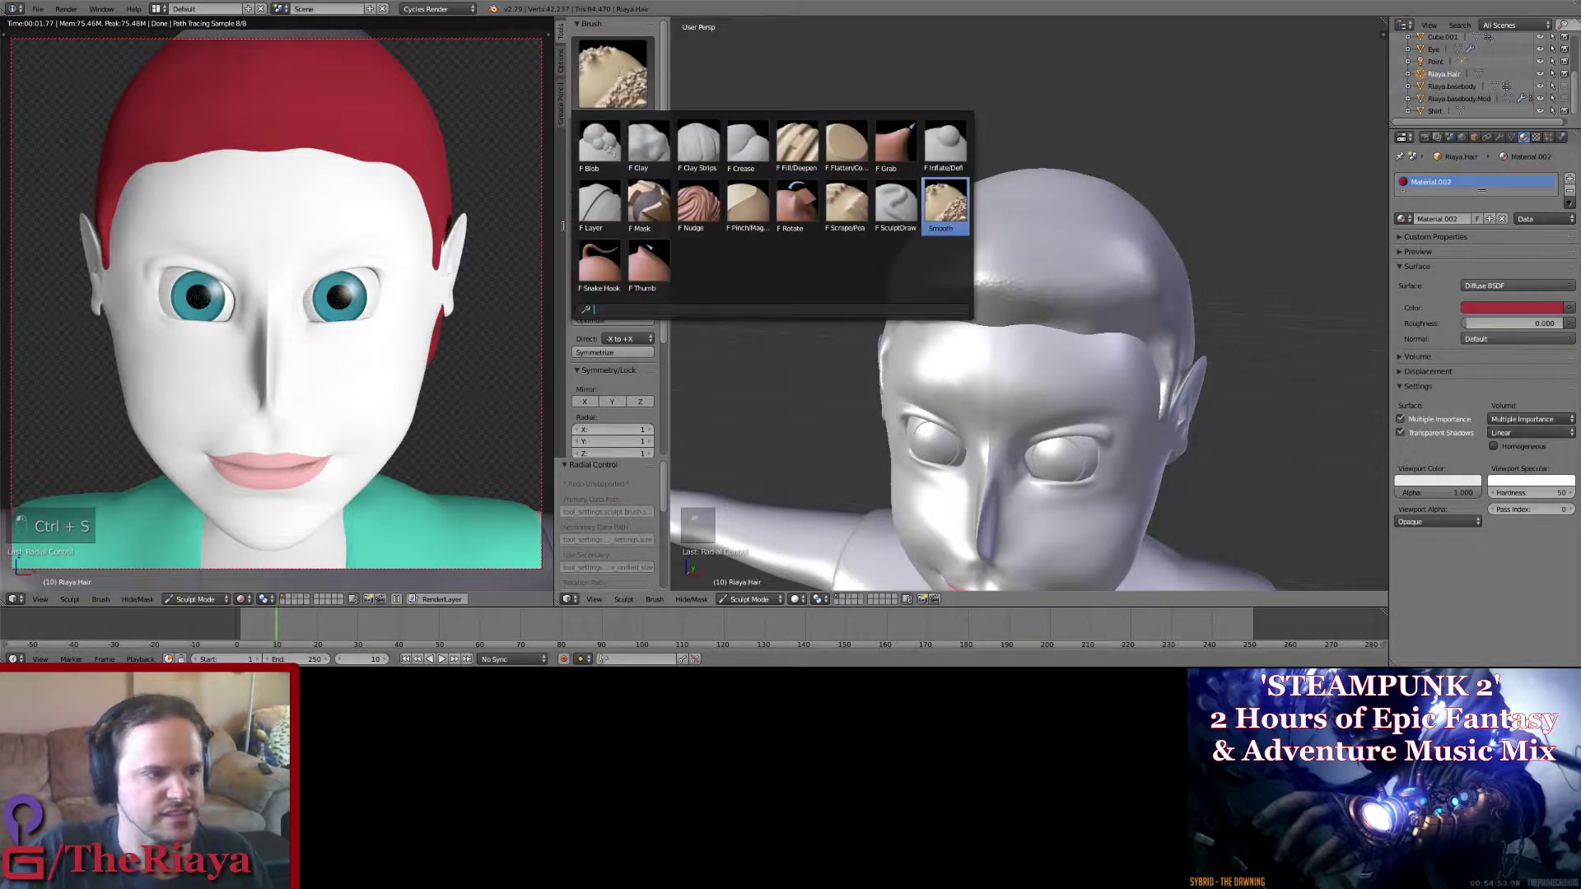
left_click(892, 206)
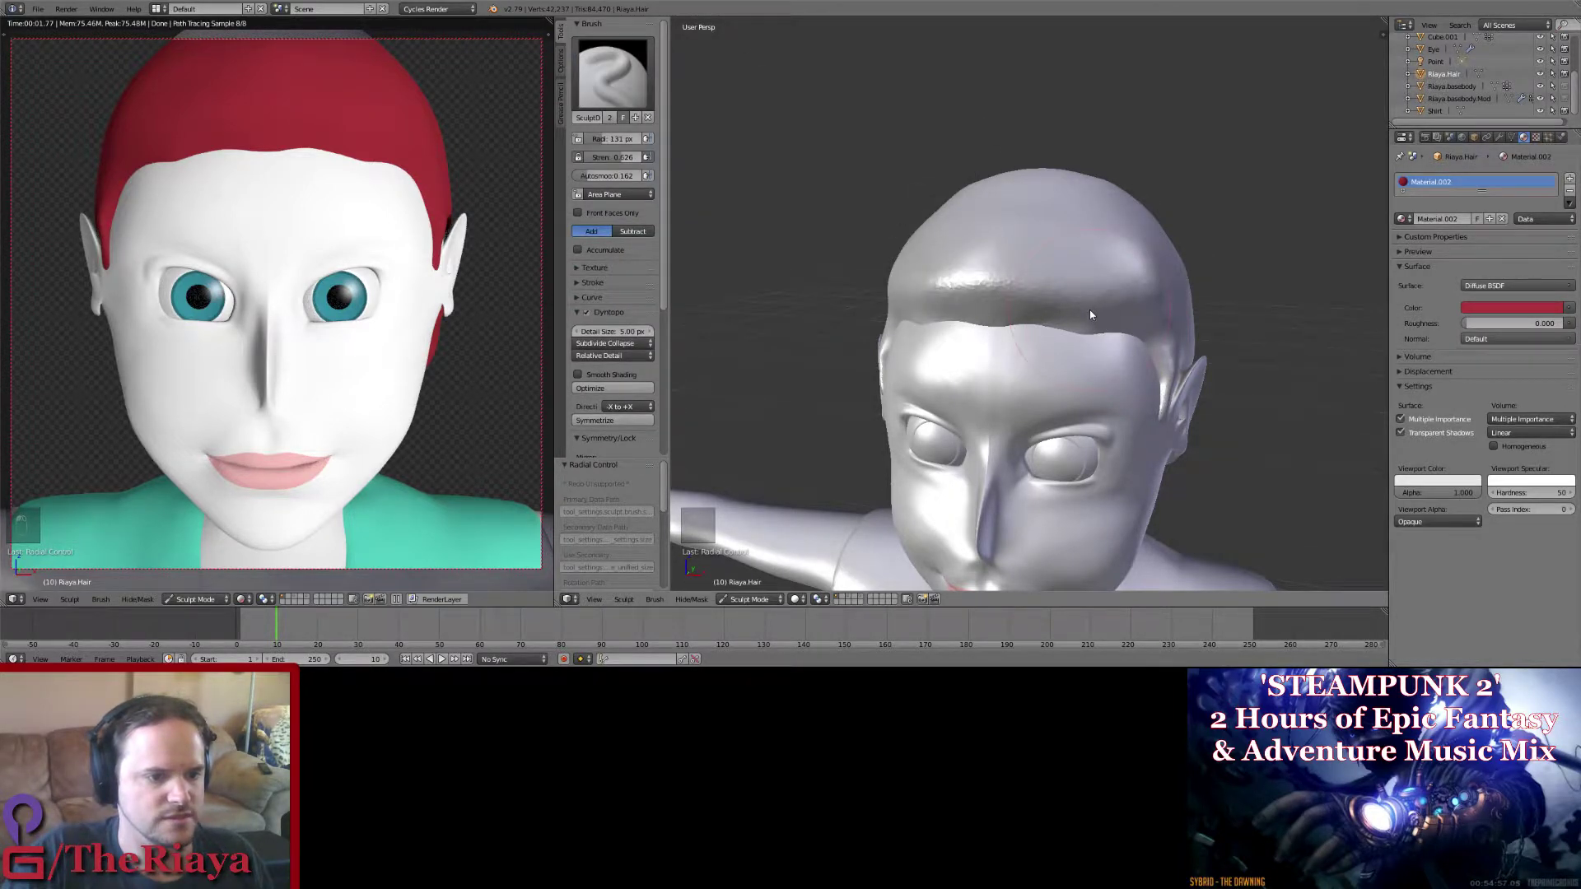
middle_click_drag(1090, 314, 973, 258)
left_click_drag(953, 248, 920, 260)
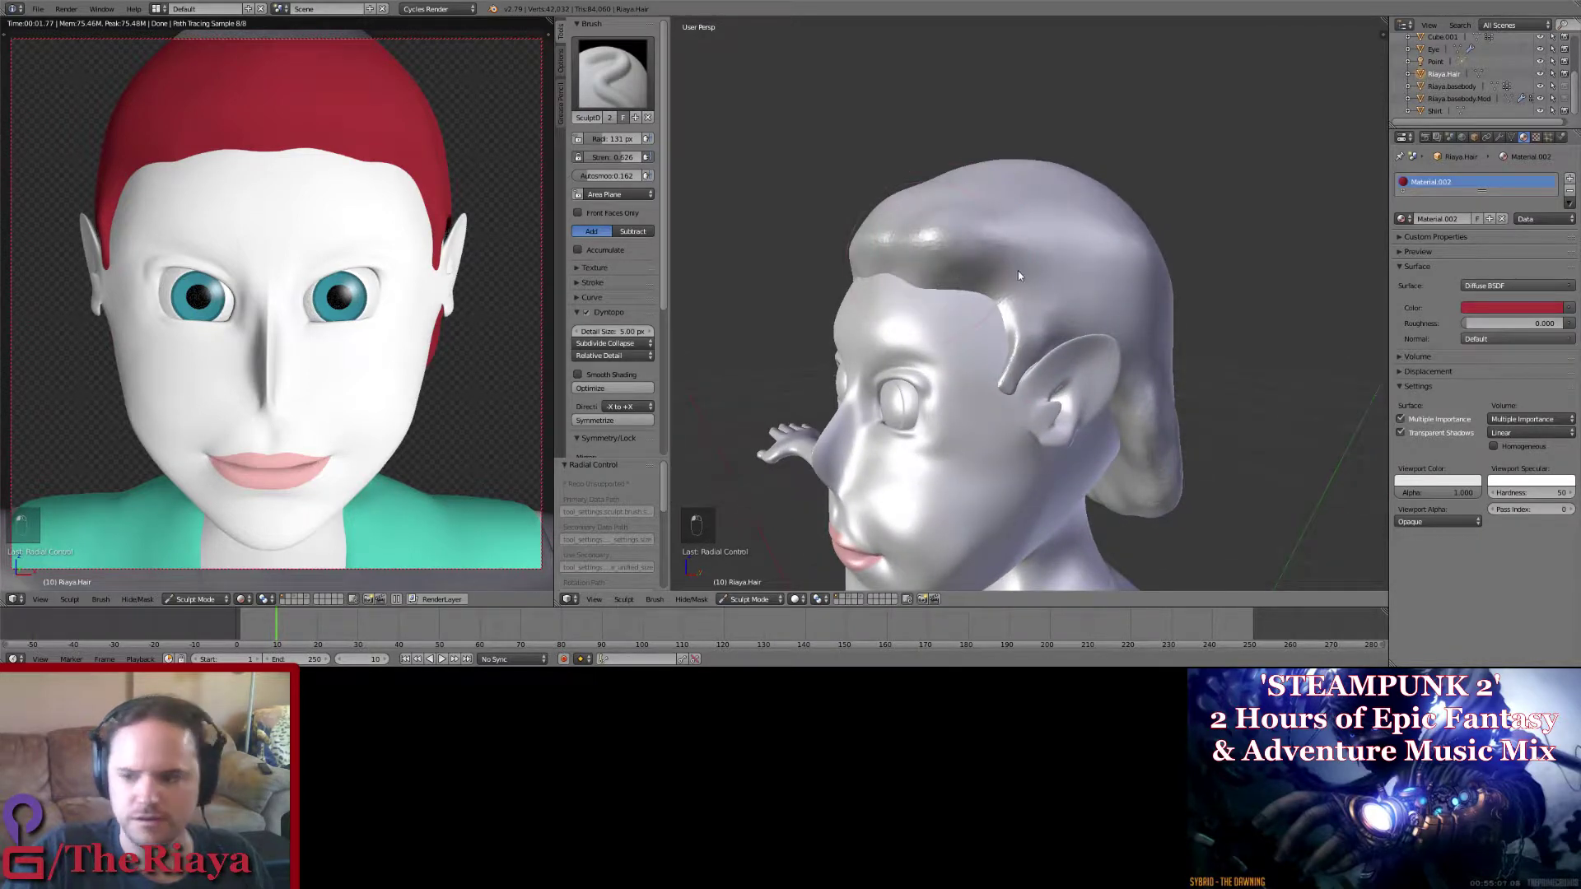
middle_click_drag(1018, 270, 1161, 270)
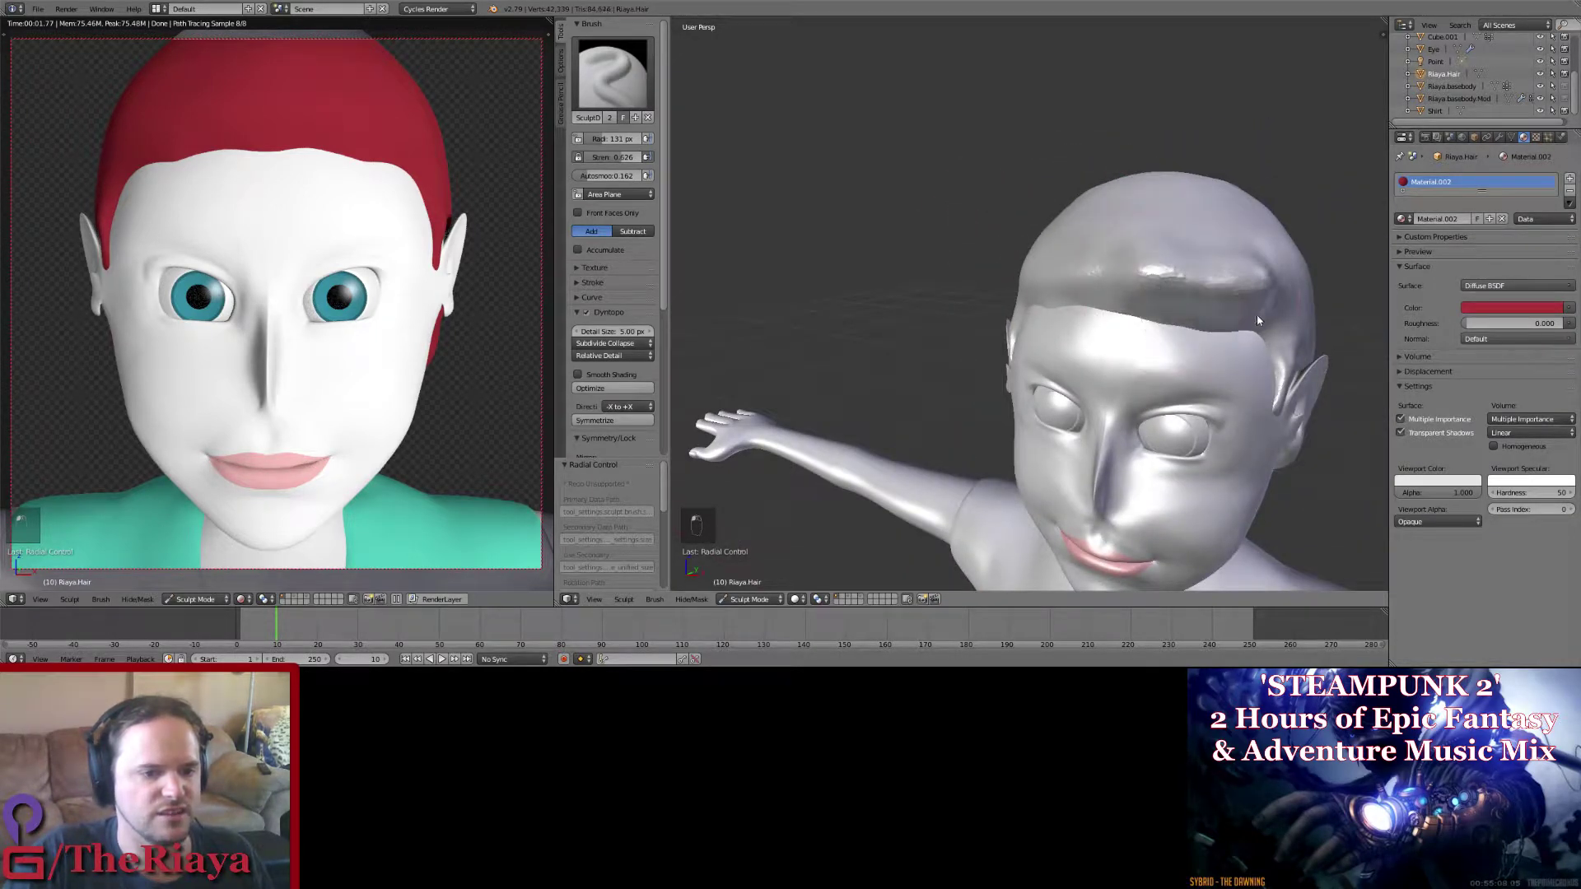
middle_click_drag(1256, 315, 1124, 257)
left_click_drag(1110, 237, 1039, 250)
mouse_move(1063, 251)
middle_mouse_down()
mouse_move(1168, 273)
mouse_move(1042, 229)
mouse_move(1036, 211)
mouse_move(1110, 303)
middle_mouse_up()
scroll(1143, 289, "up", 2)
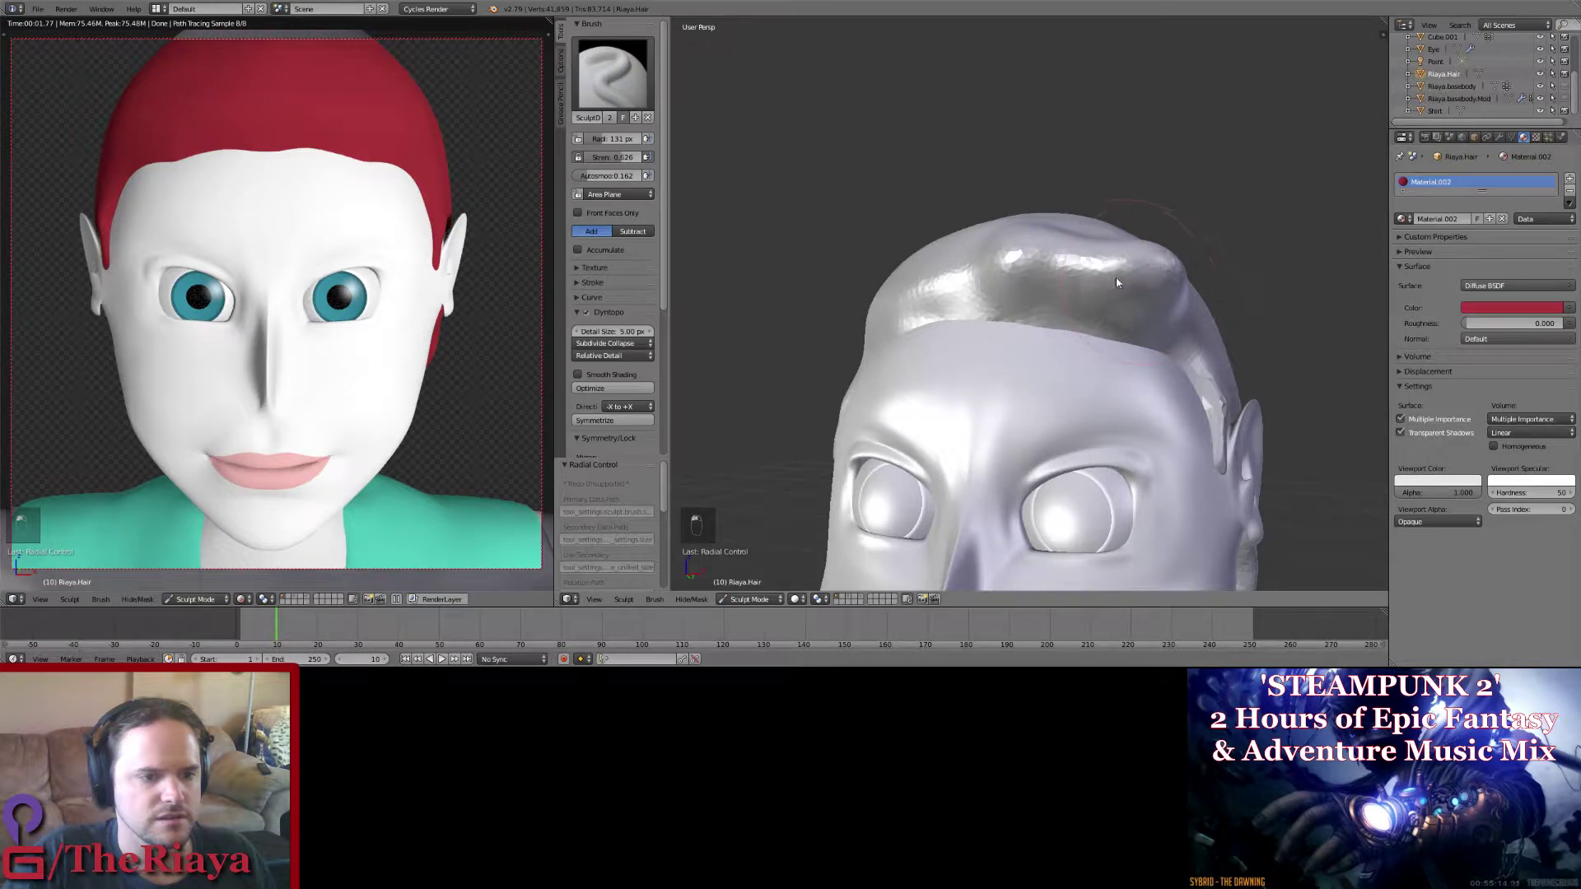
Step: Try thickening the off-centre front lock and extending it forward over the forehead with the SculptDraw brush
left_click_drag(1116, 283, 1095, 280)
mouse_move(1095, 280)
middle_mouse_down()
mouse_move(1128, 285)
mouse_move(1088, 289)
middle_mouse_up()
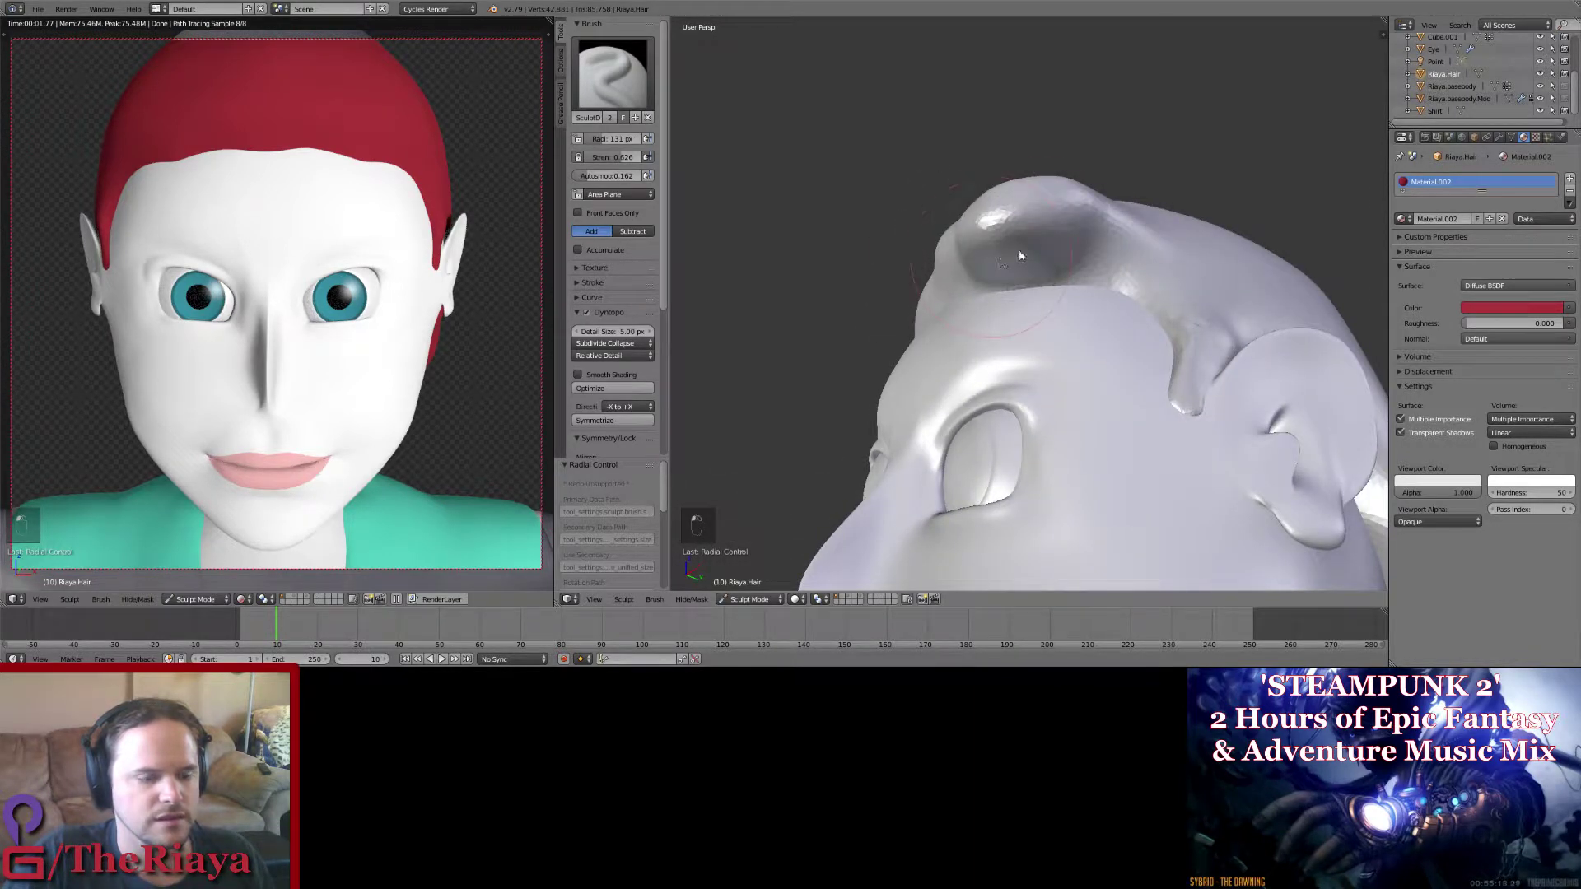
mouse_move(1020, 255)
middle_mouse_down()
mouse_move(1078, 277)
mouse_move(1029, 259)
middle_mouse_up()
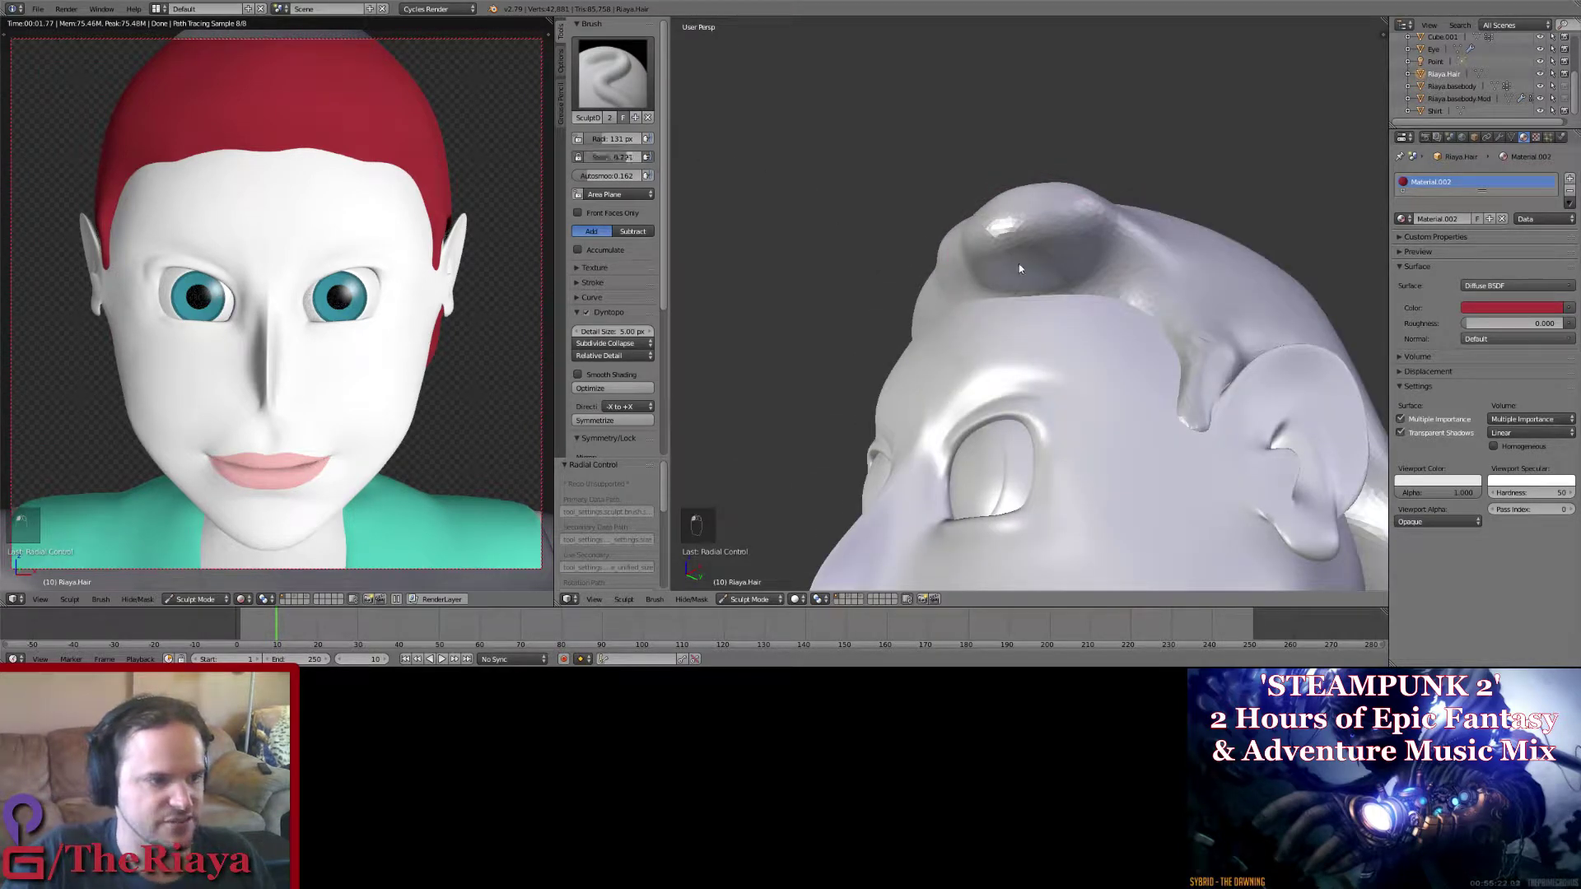
mouse_move(1024, 276)
middle_mouse_down()
mouse_move(1041, 265)
mouse_move(1087, 309)
mouse_move(1147, 328)
mouse_move(1054, 252)
middle_mouse_up()
mouse_move(970, 218)
left_mouse_down()
mouse_move(1073, 203)
mouse_move(1047, 225)
left_mouse_up()
mouse_move(1047, 227)
middle_mouse_down()
mouse_move(965, 281)
mouse_move(1064, 311)
middle_mouse_up()
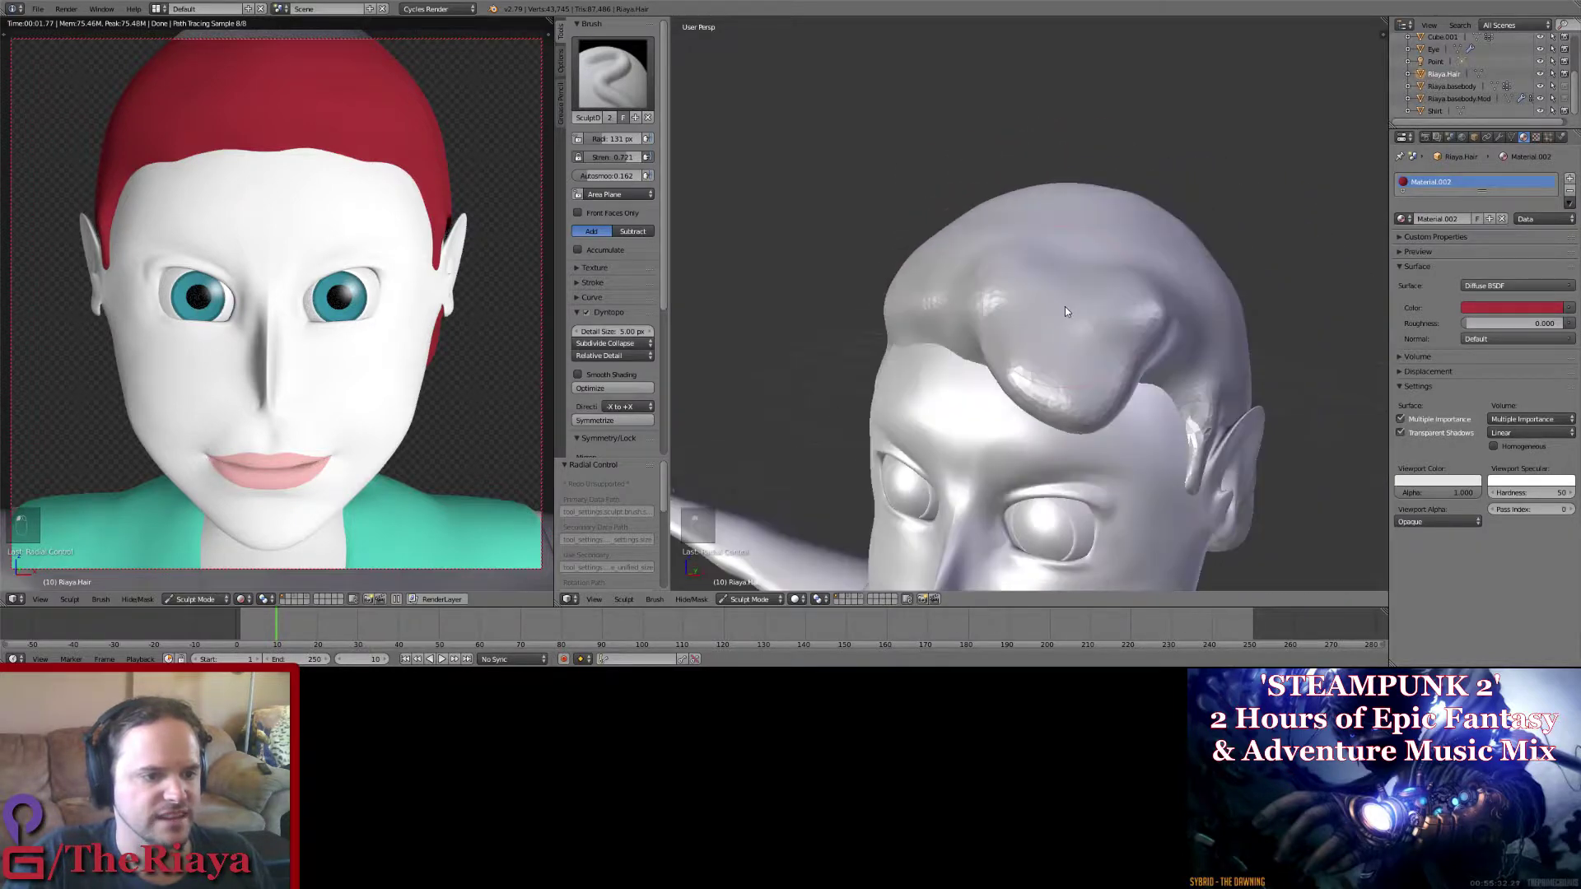
Step: Try pulling the front lock down over the forehead with an enlarged Grab brush and undo the strokes
left_click(600, 82)
left_click(897, 147)
mouse_move(1147, 426)
middle_mouse_down()
mouse_move(1155, 345)
mouse_move(1079, 323)
mouse_move(1093, 283)
middle_mouse_up()
key("f")
left_click(1164, 409)
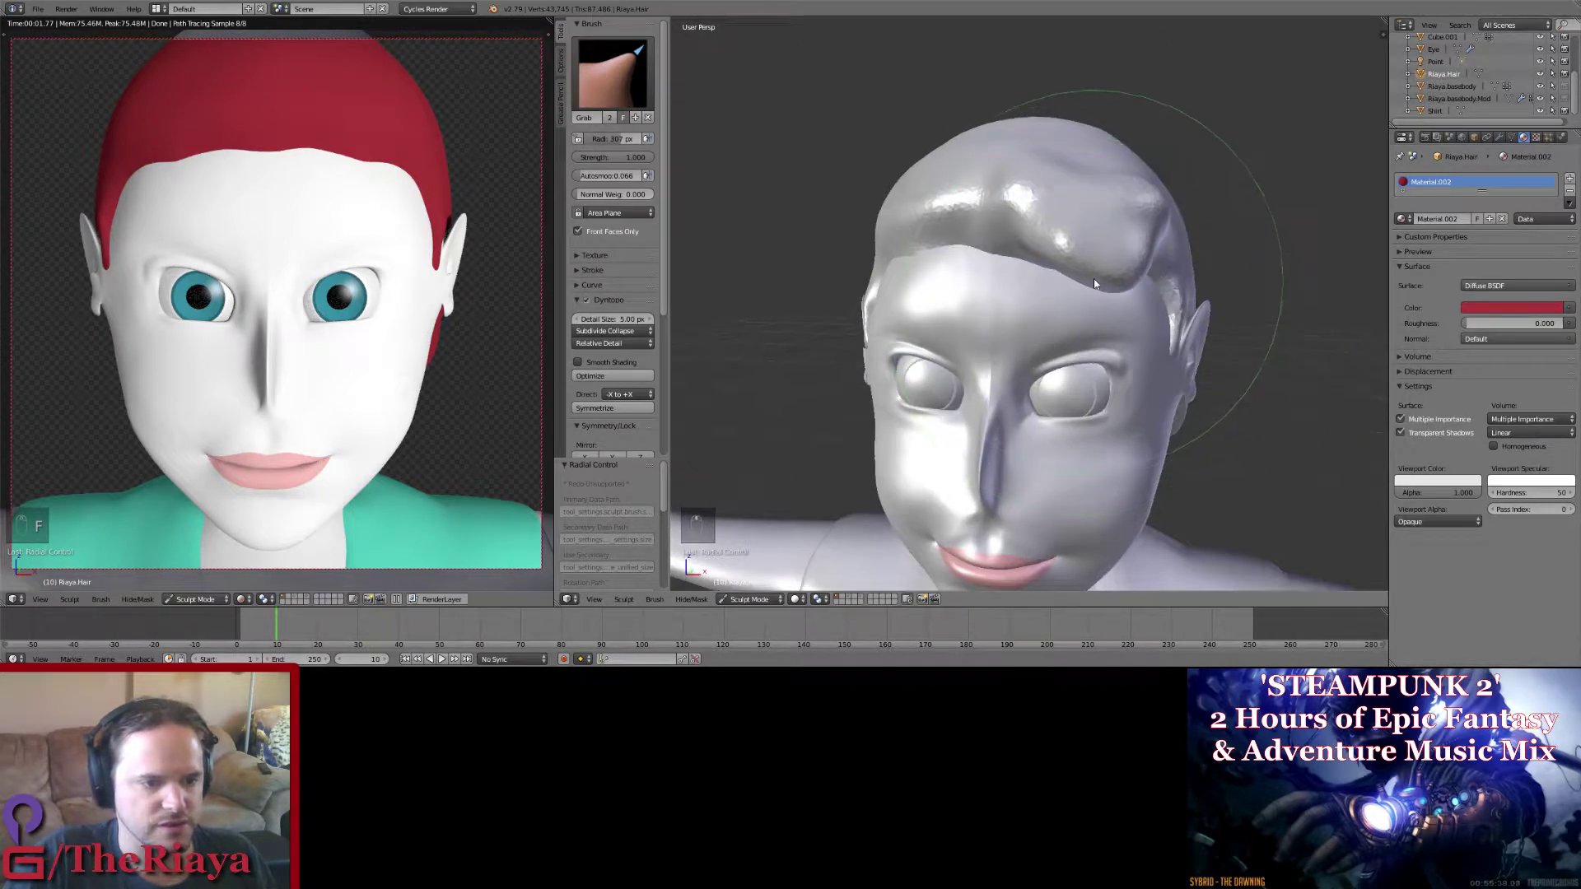
left_click_drag(1094, 284, 1099, 321)
middle_click_drag(1099, 321, 1074, 233)
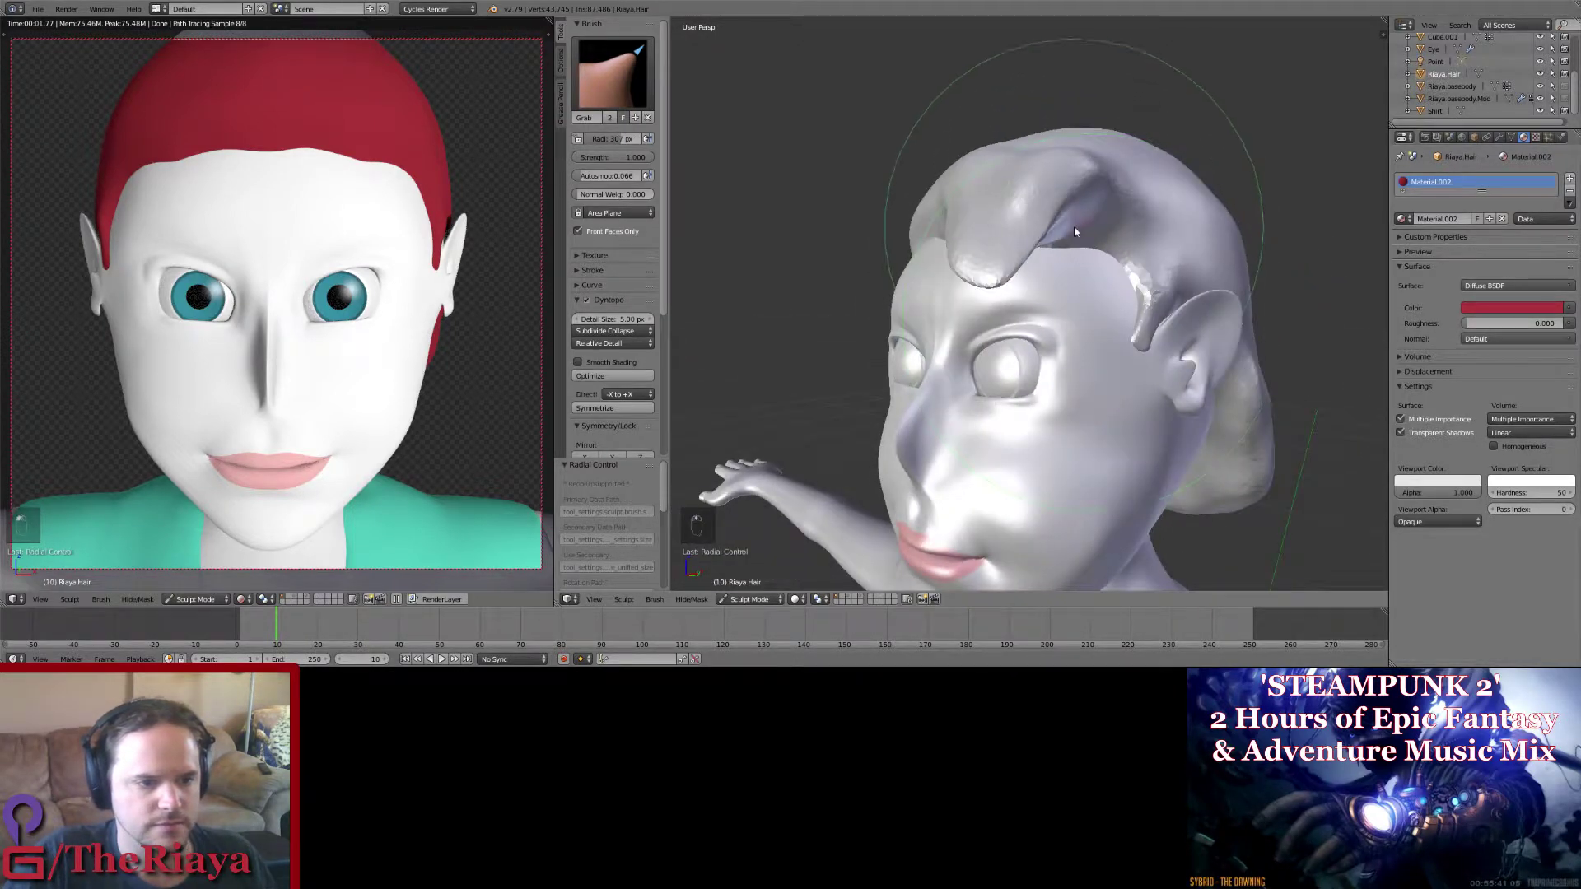
key("ctrl+z")
key("ctrl+z")
key("ctrl+z")
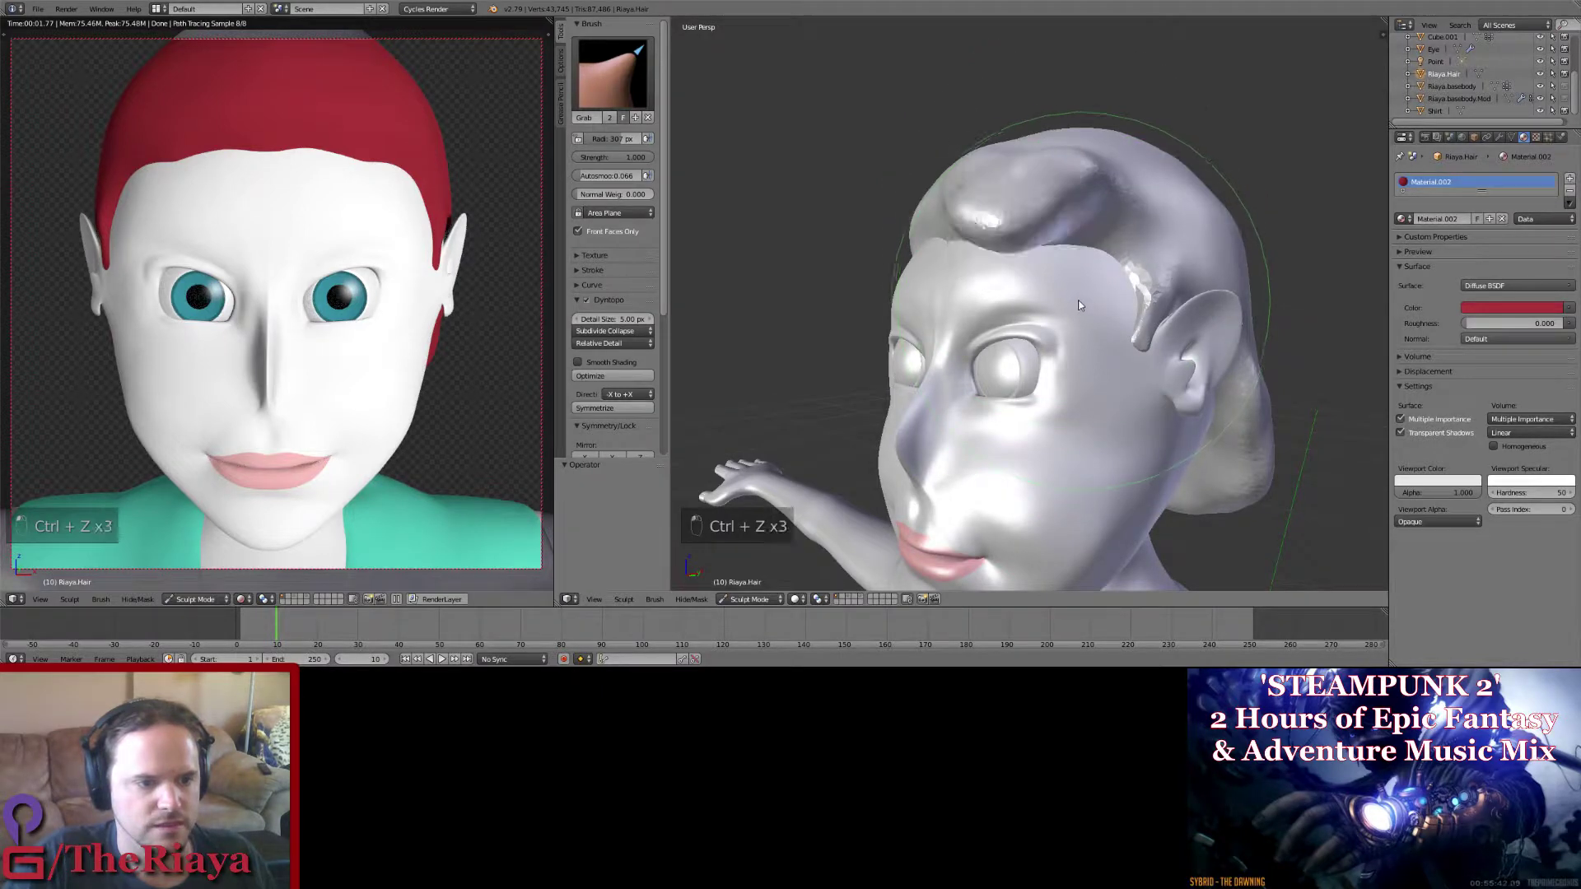
Step: Try pulling the lock down from a side view with the Grab brush, undo it, and save the file
middle_click_drag(1080, 304, 979, 202)
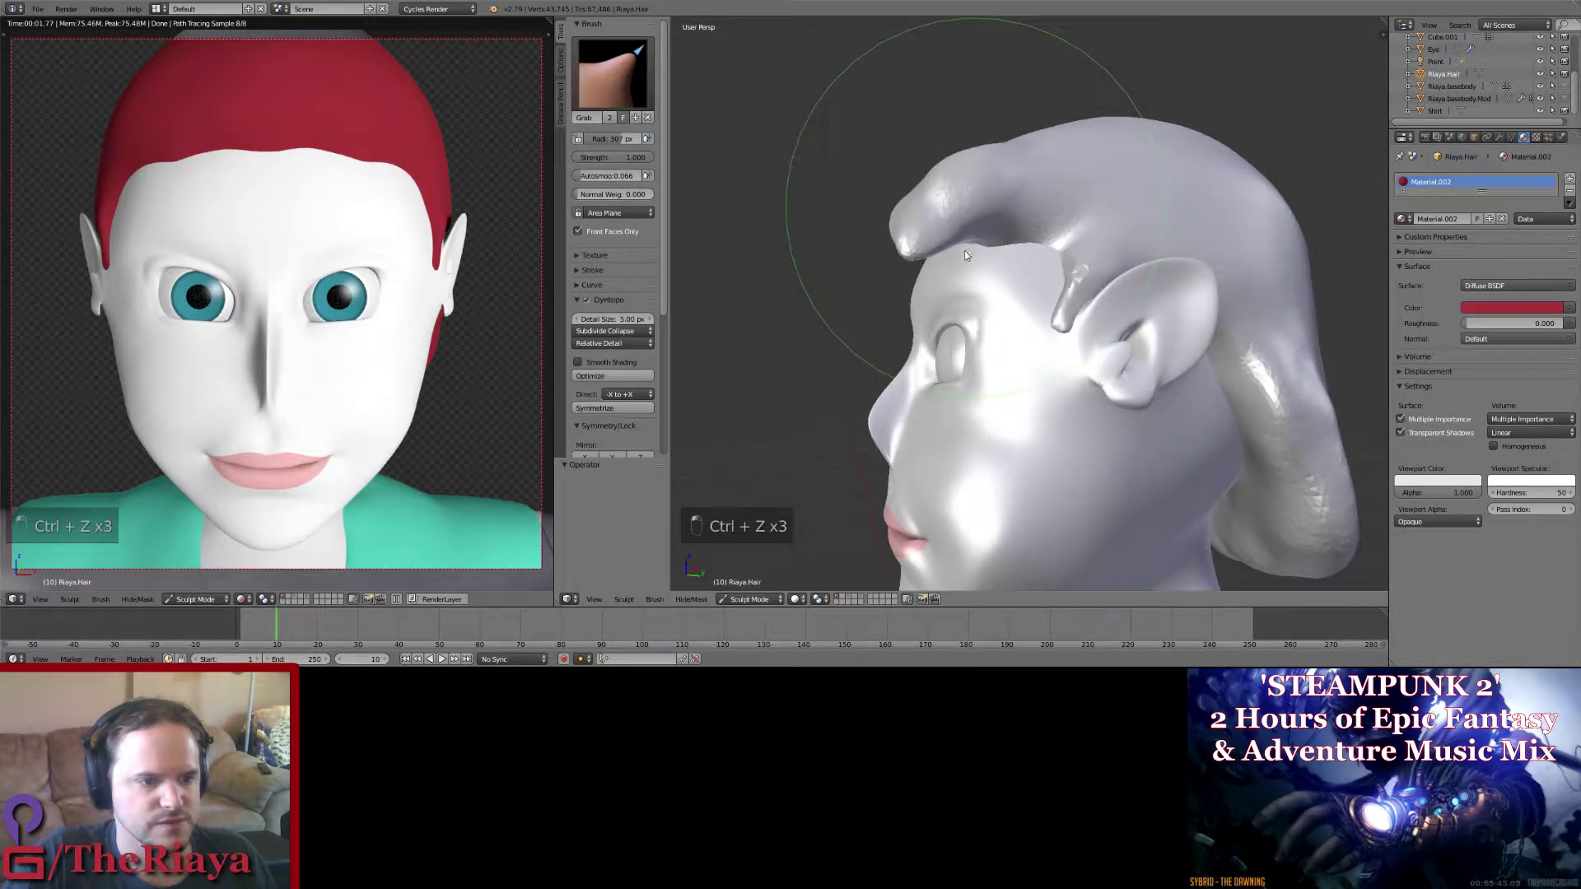
mouse_move(965, 250)
left_mouse_down()
mouse_move(952, 284)
mouse_move(971, 290)
left_mouse_up()
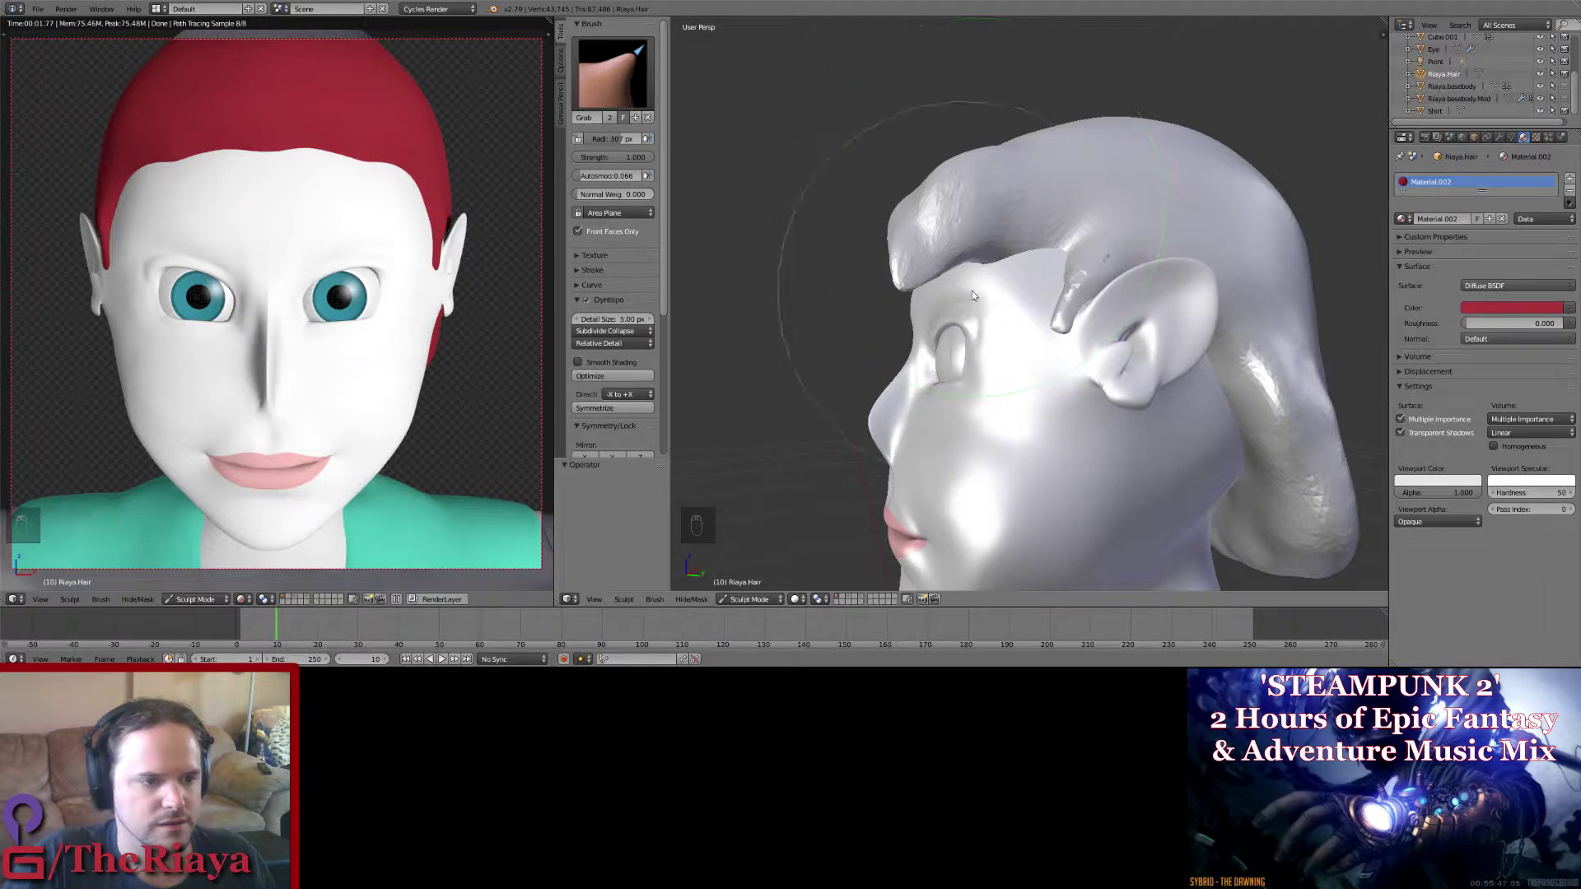
mouse_move(973, 295)
middle_mouse_down()
mouse_move(1143, 299)
mouse_move(1199, 307)
mouse_move(1159, 338)
mouse_move(1222, 317)
mouse_move(1130, 305)
mouse_move(1217, 323)
mouse_move(1178, 329)
mouse_move(1251, 332)
middle_mouse_up()
key("ctrl+z")
key("ctrl+s")
scroll(1214, 328, "up", 3)
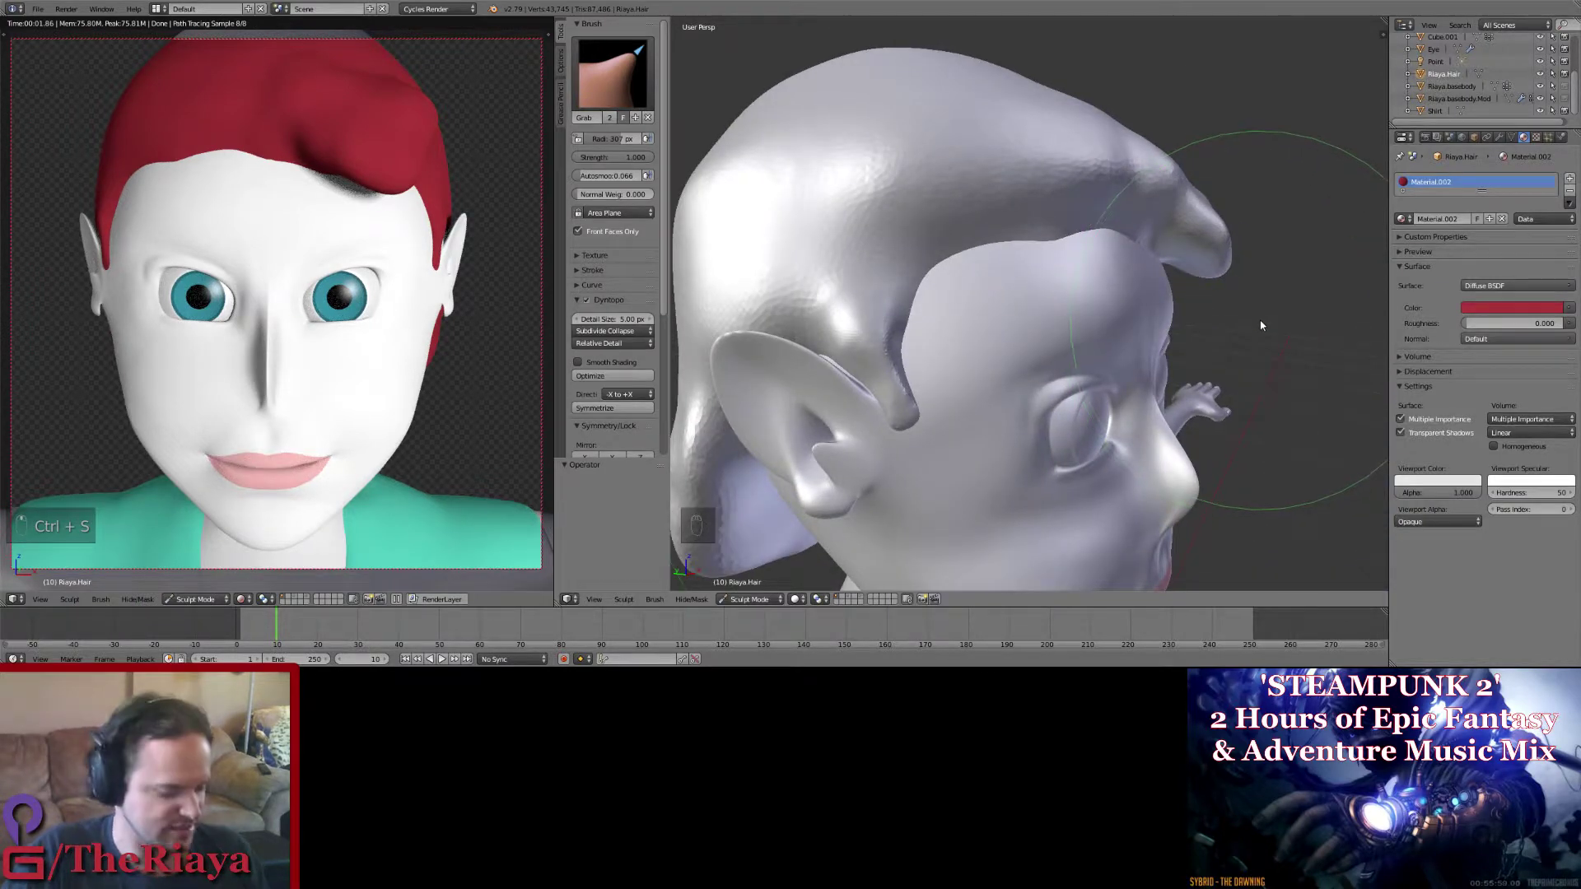
Step: Revert the hair to the most recent Smooth Brush entry in the undo history and save the file
key("ctrl+alt+z")
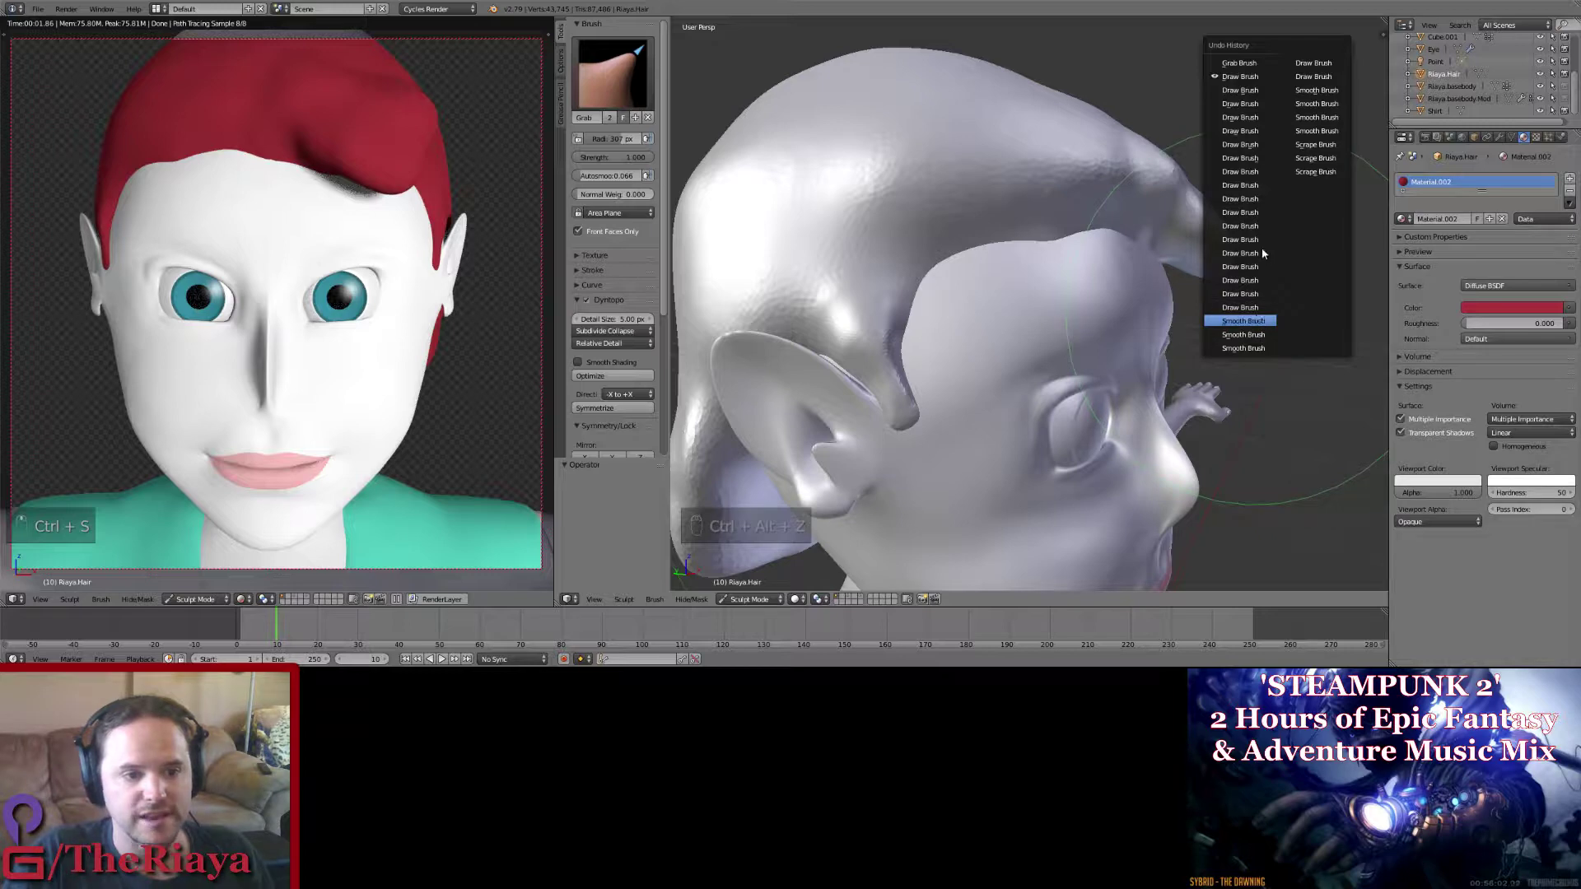
left_click(1256, 322)
key("ctrl+s")
left_click(1229, 270)
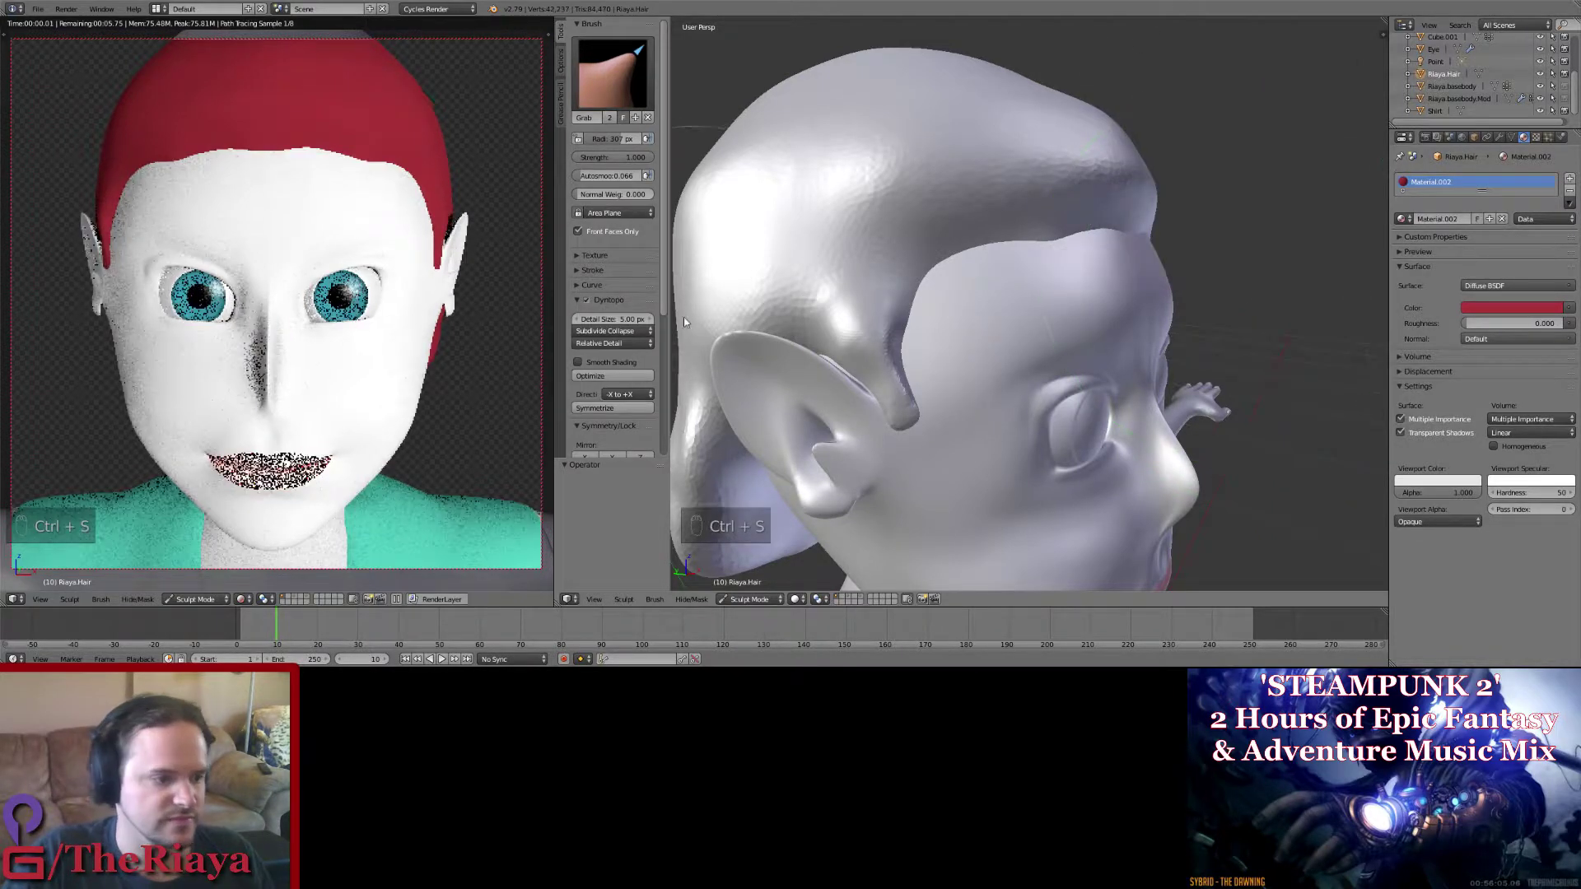
Step: Switch to the SculptDraw brush, undo the oversized test stroke on the front hair, and reduce the radius to 154 px
scroll(607, 410, "down", 1)
middle_click_drag(1217, 265, 1029, 263)
left_click(611, 49)
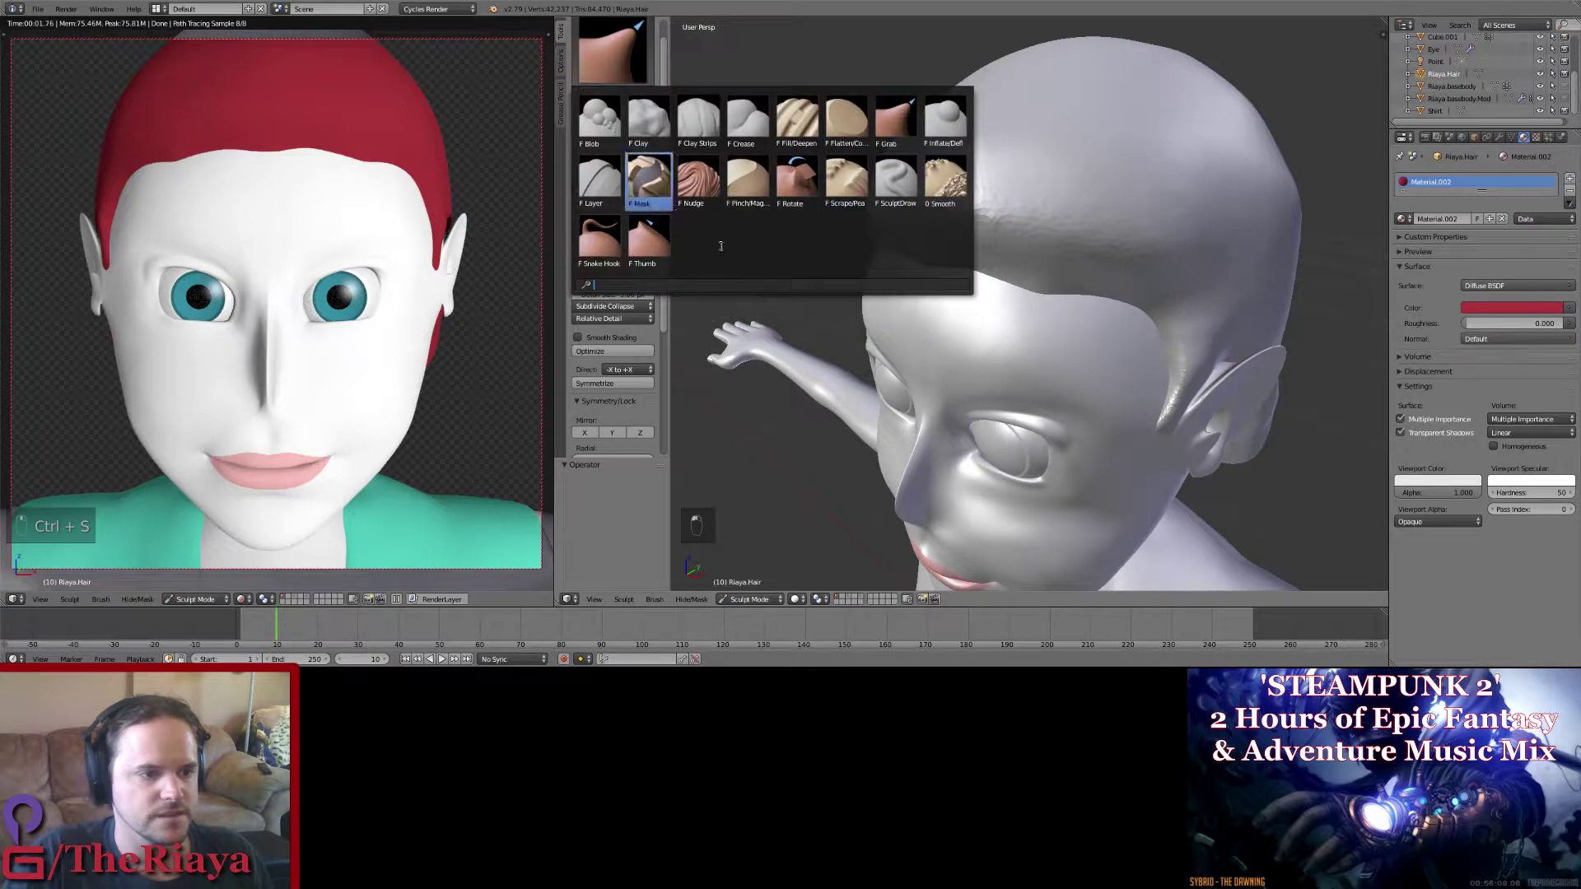
left_click(891, 190)
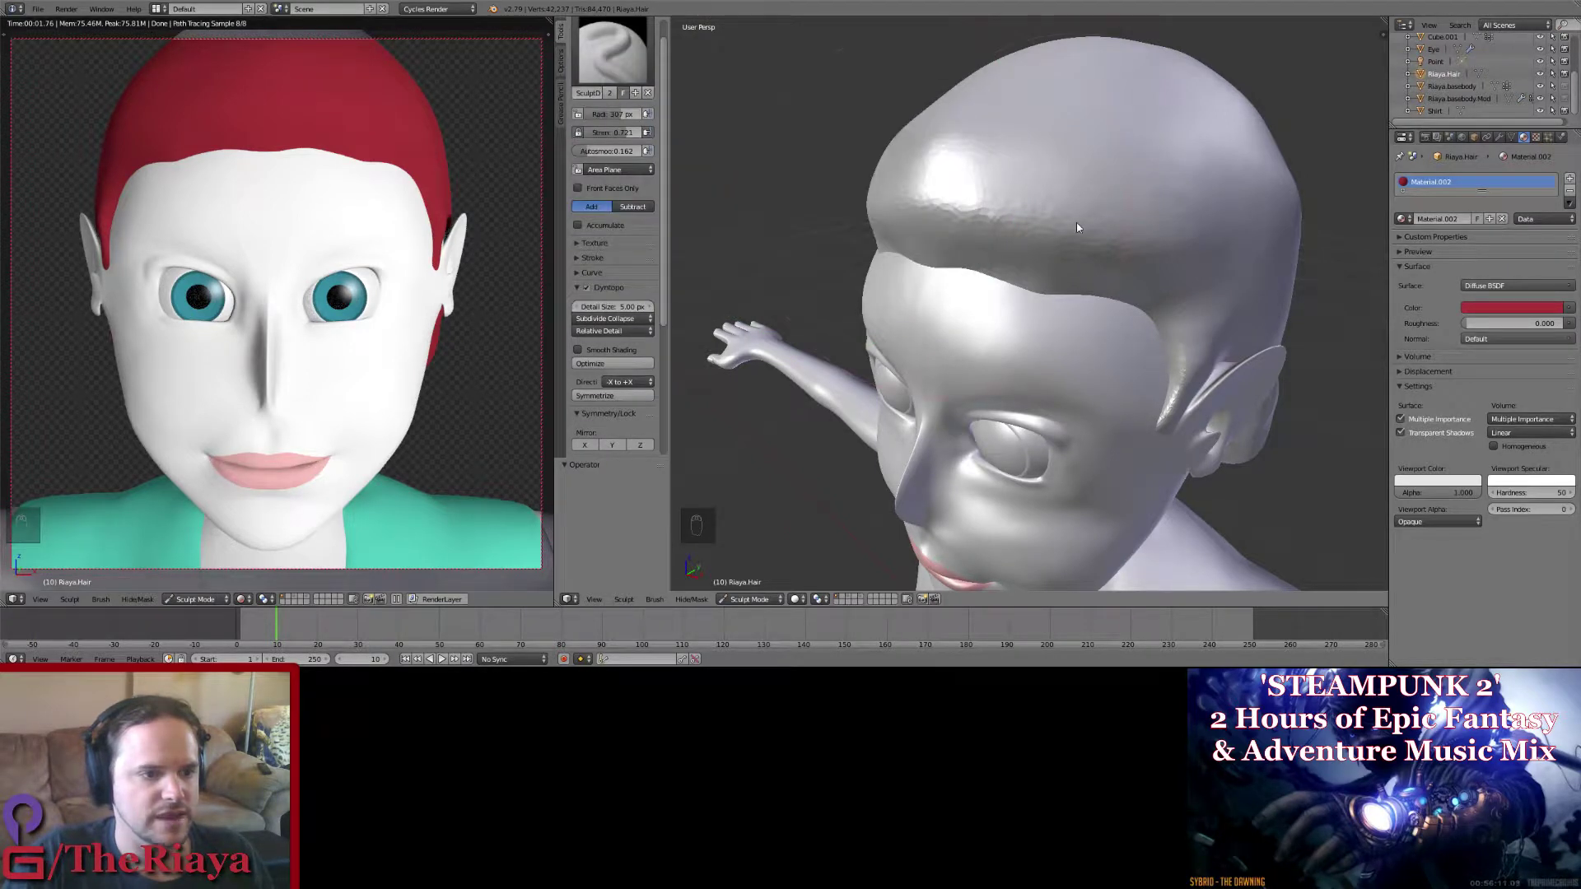
middle_click_drag(1104, 244, 1126, 229)
left_click_drag(1133, 214, 1050, 206)
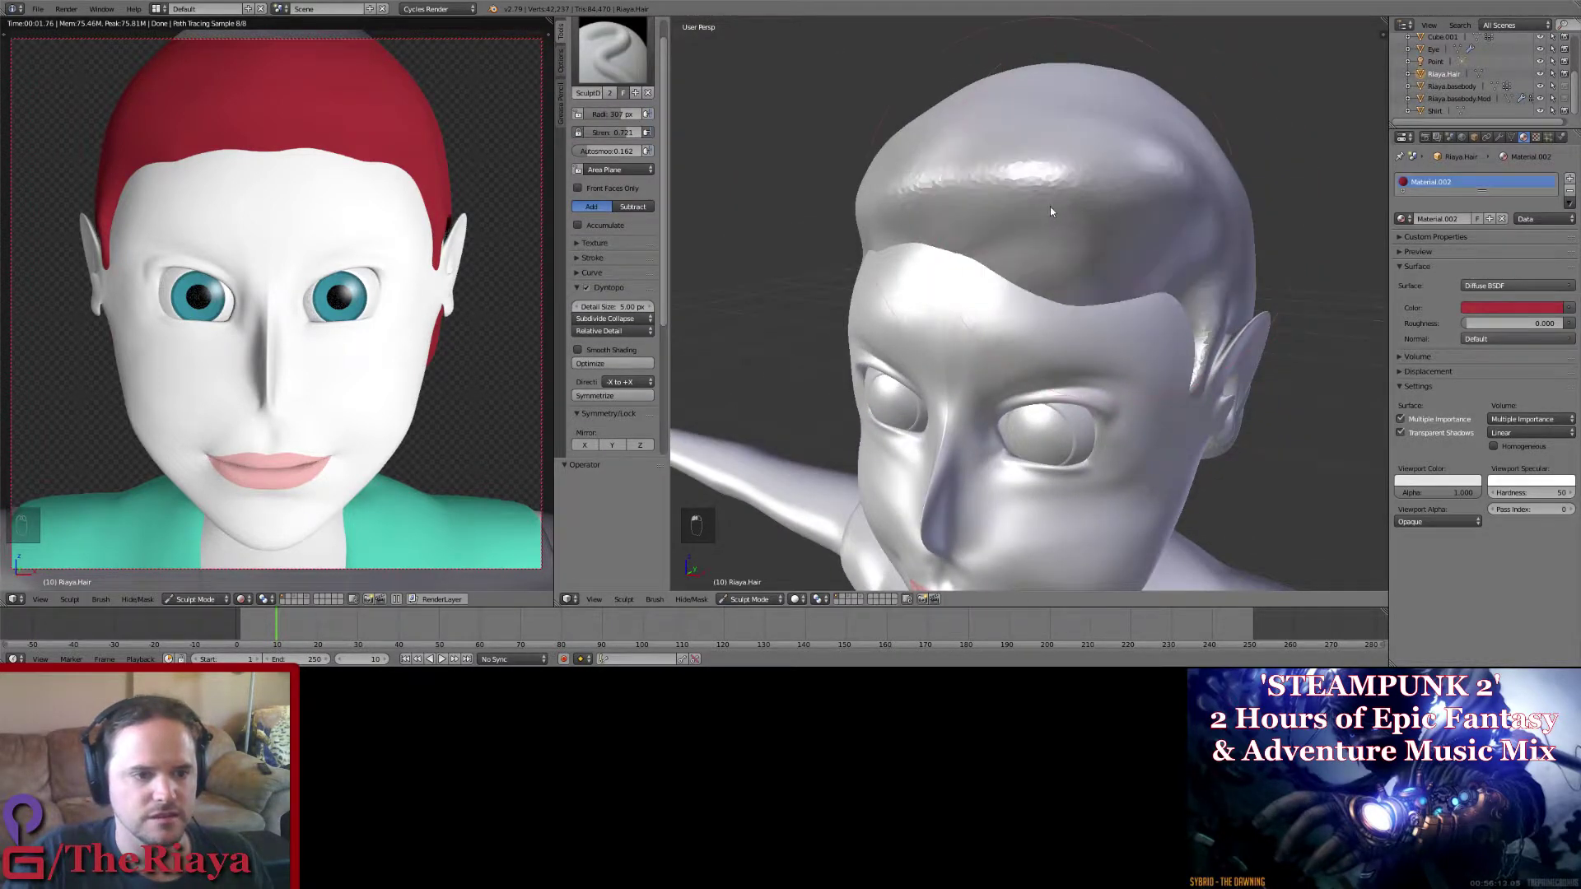
key("ctrl+z")
key("f")
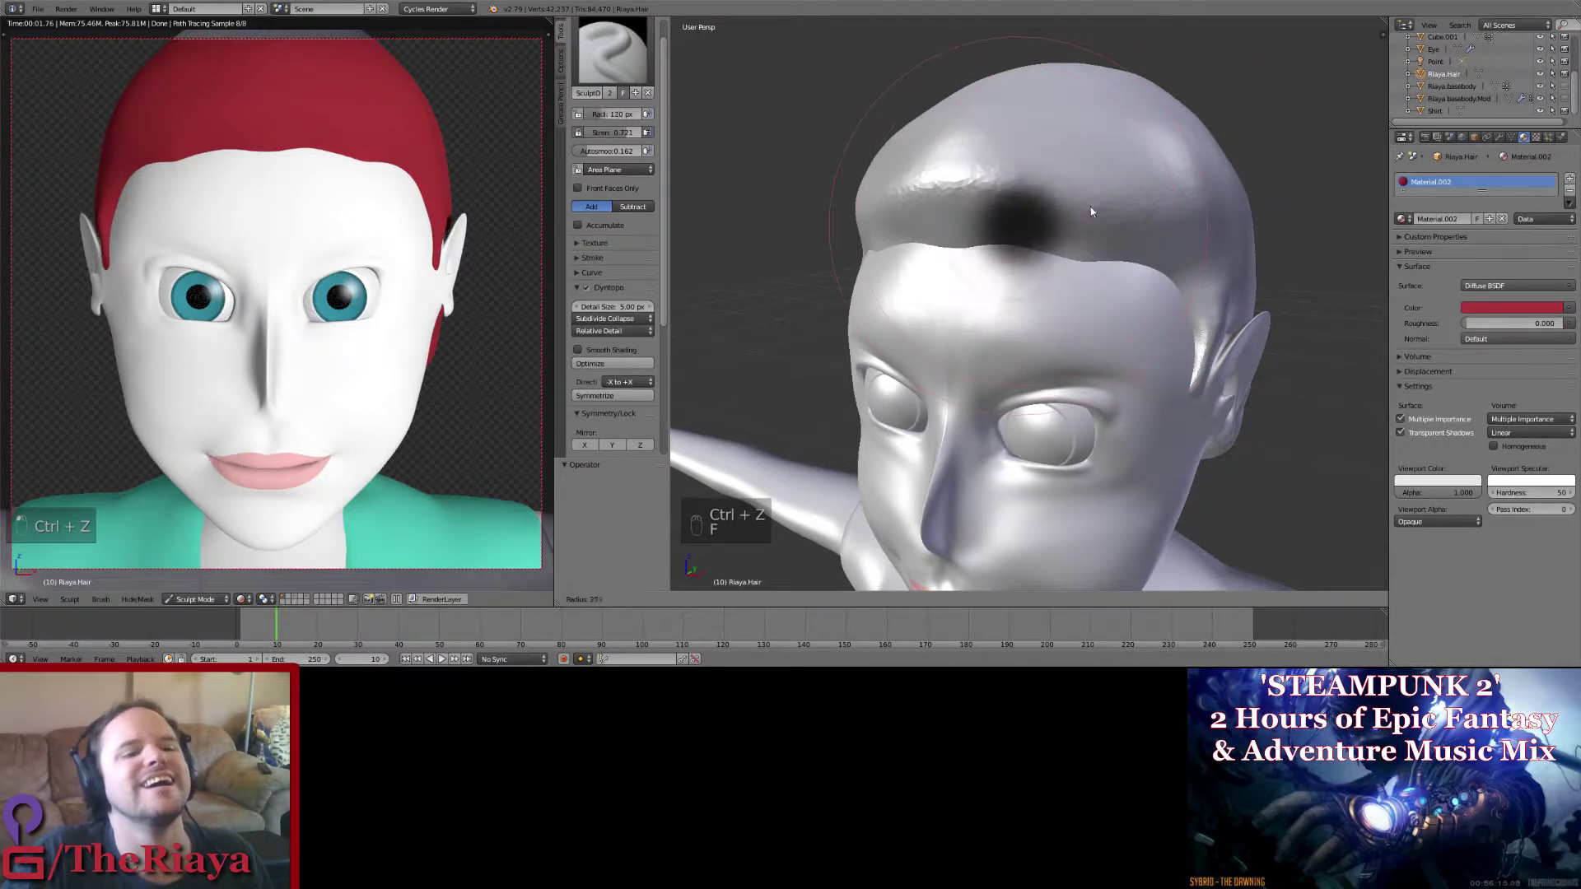
left_click(1074, 201)
key("f")
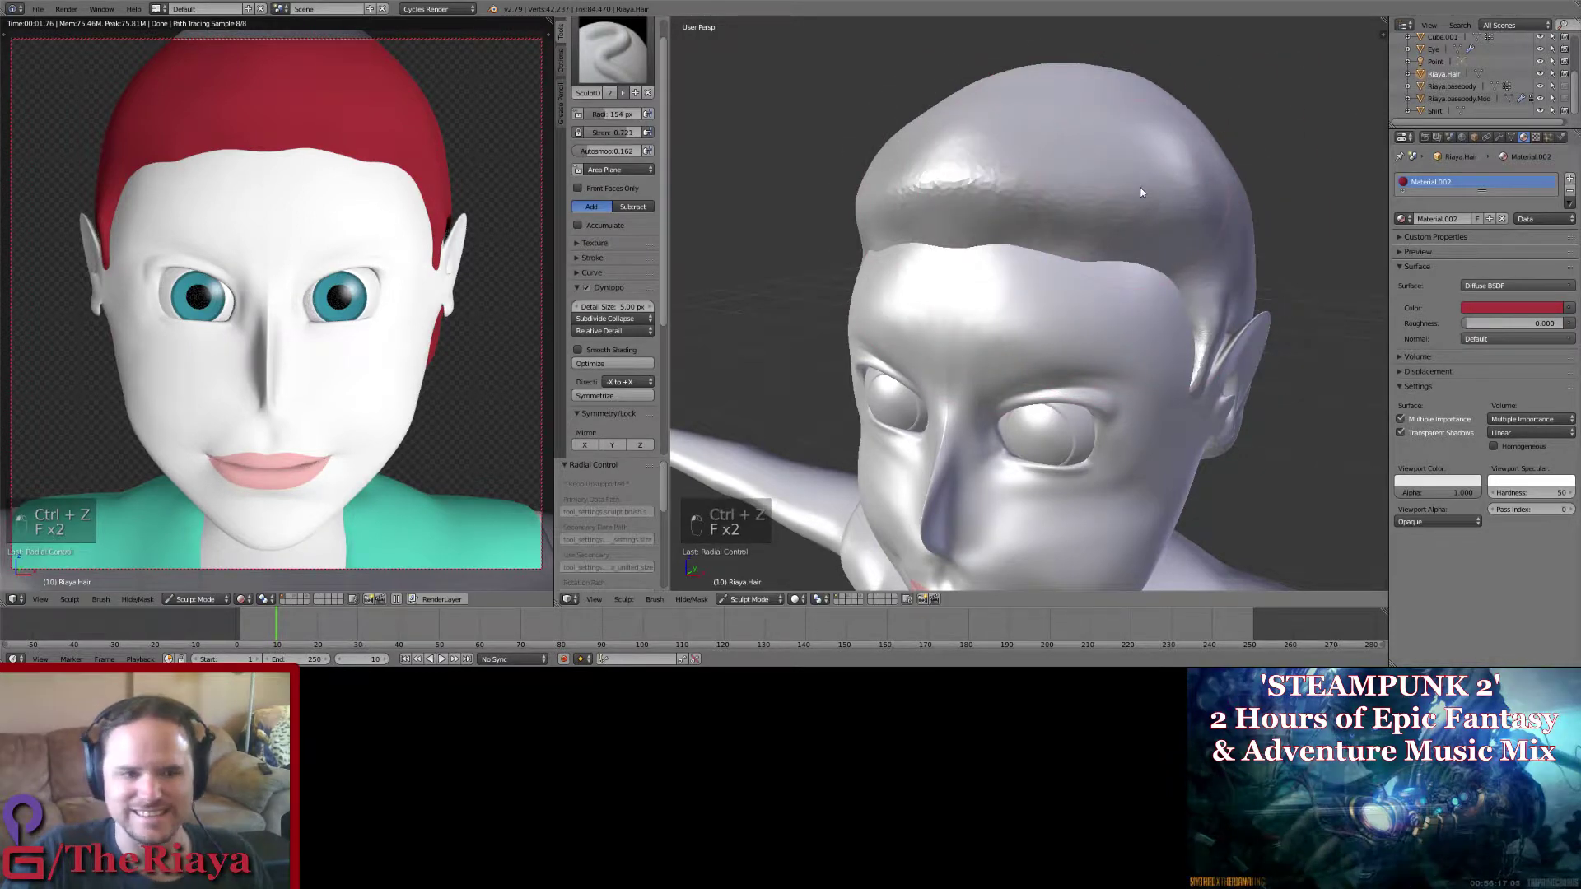
Step: Build up a raised lock on the front hairline above the character's left eye with the SculptDraw brush
mouse_move(1103, 196)
left_mouse_down()
mouse_move(1083, 173)
mouse_move(1034, 177)
mouse_move(1156, 197)
left_mouse_up()
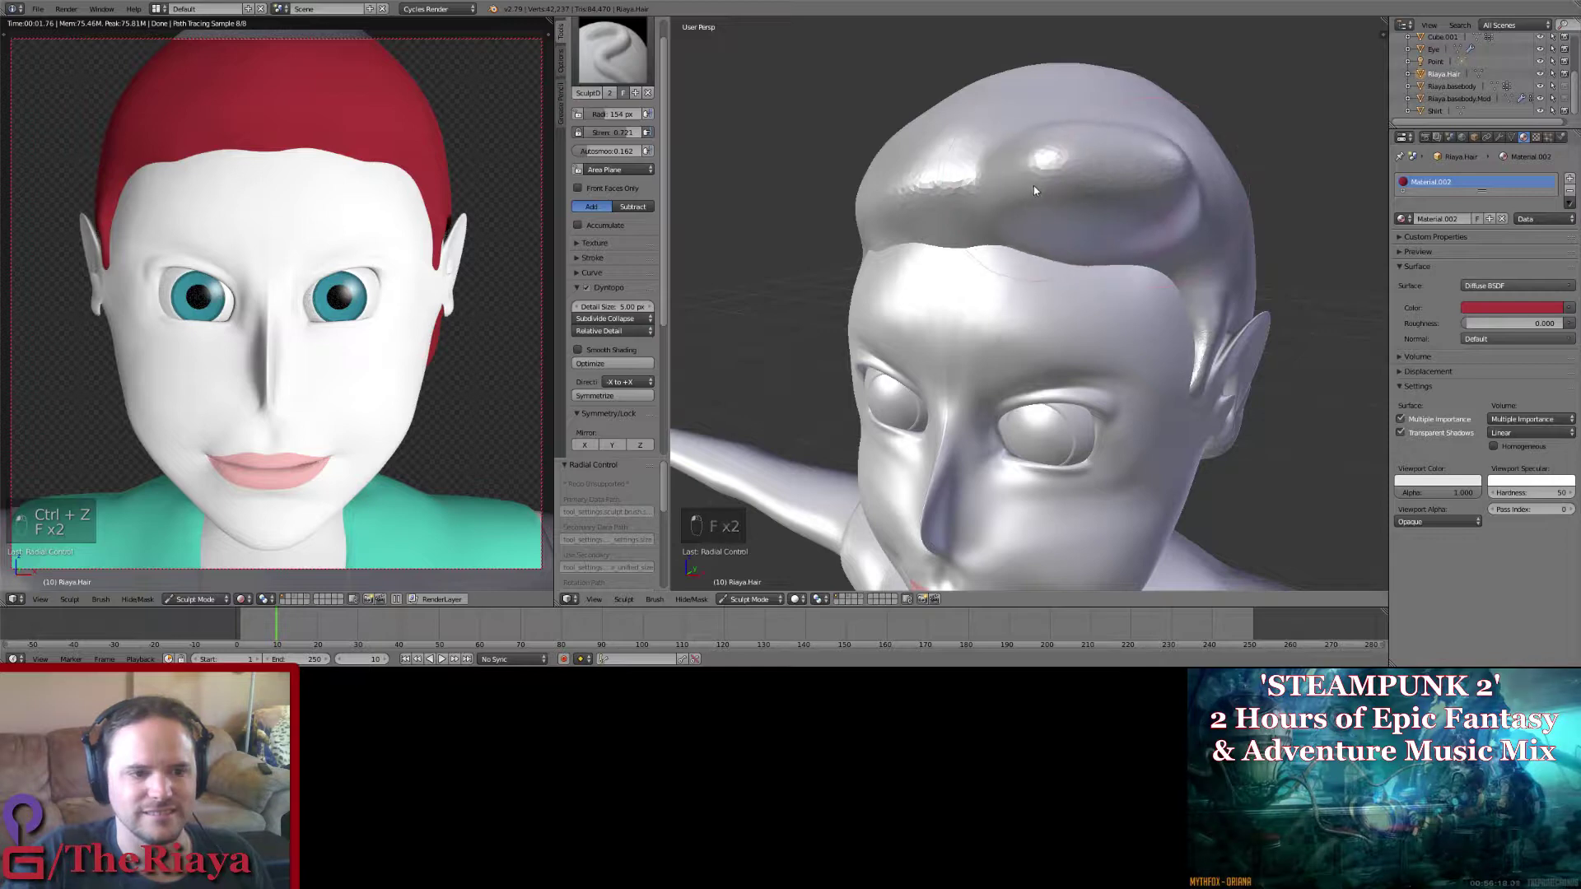
middle_click_drag(1149, 225, 1148, 186)
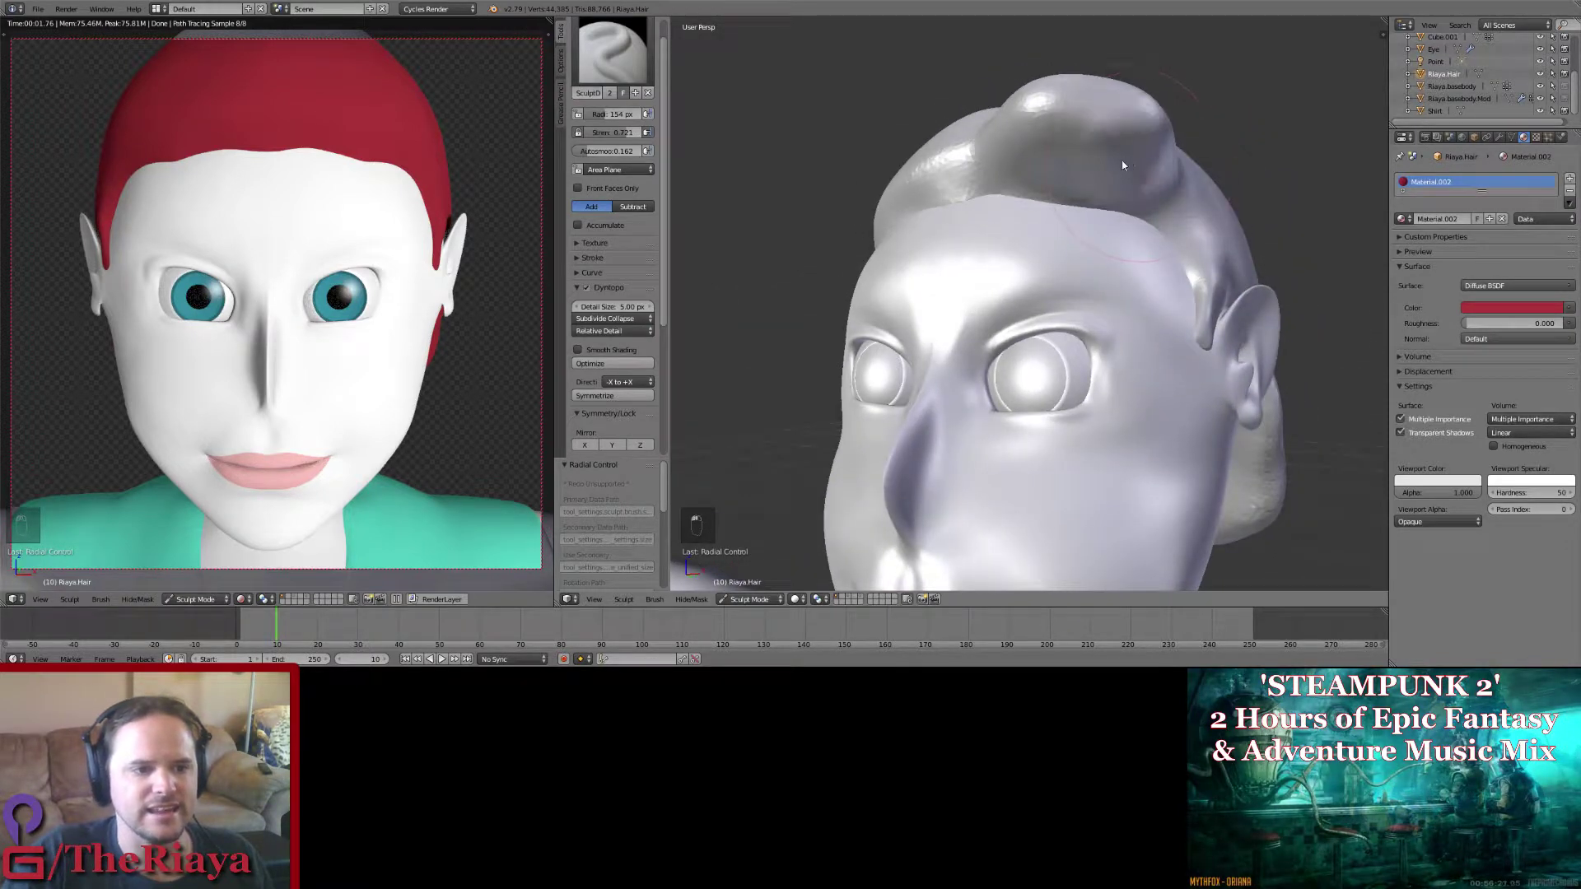
left_click_drag(1122, 166, 1049, 152)
middle_click_drag(1129, 196, 1074, 181)
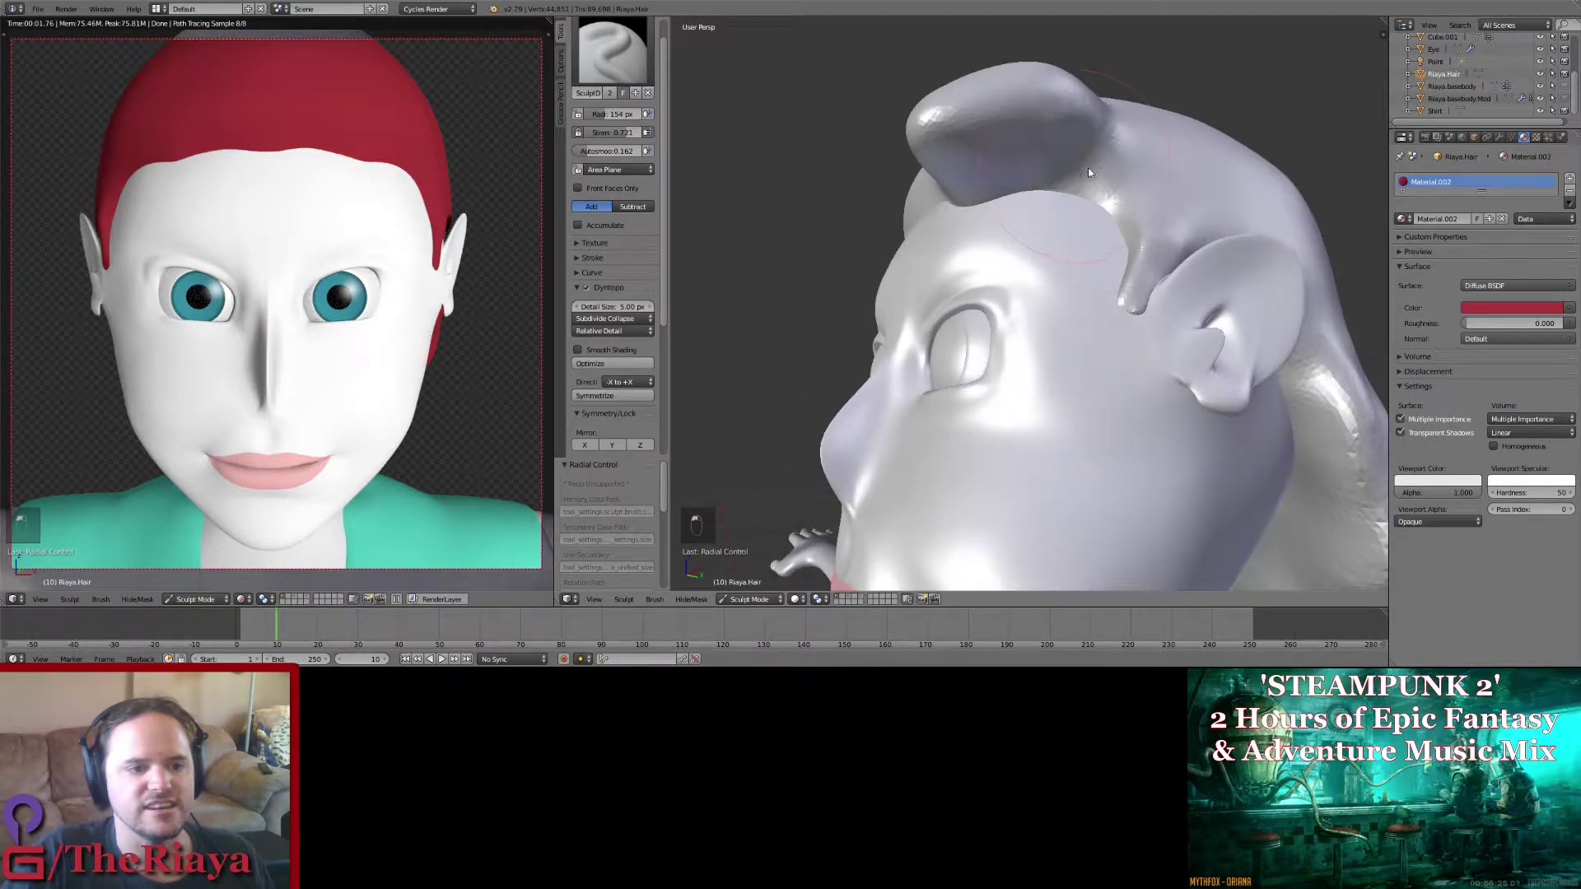
mouse_move(1089, 173)
left_mouse_down()
mouse_move(1076, 152)
mouse_move(1031, 146)
left_mouse_up()
mouse_move(1083, 171)
middle_mouse_down()
mouse_move(1054, 159)
mouse_move(1143, 160)
mouse_move(1109, 180)
middle_mouse_up()
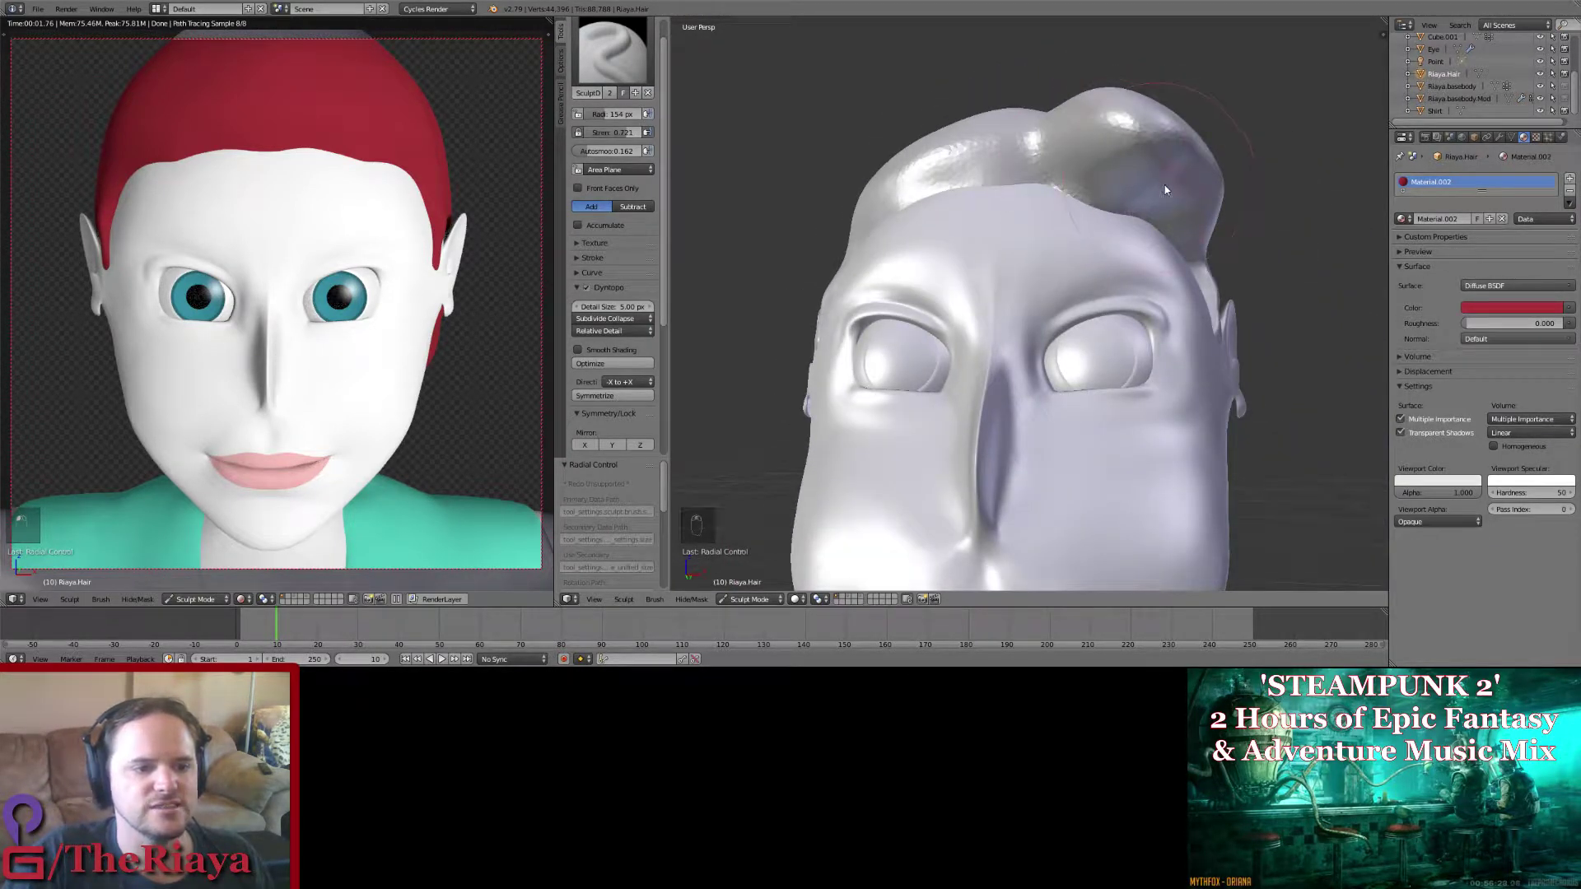
mouse_move(1135, 178)
left_mouse_down()
mouse_move(1169, 169)
mouse_move(1199, 206)
left_mouse_up()
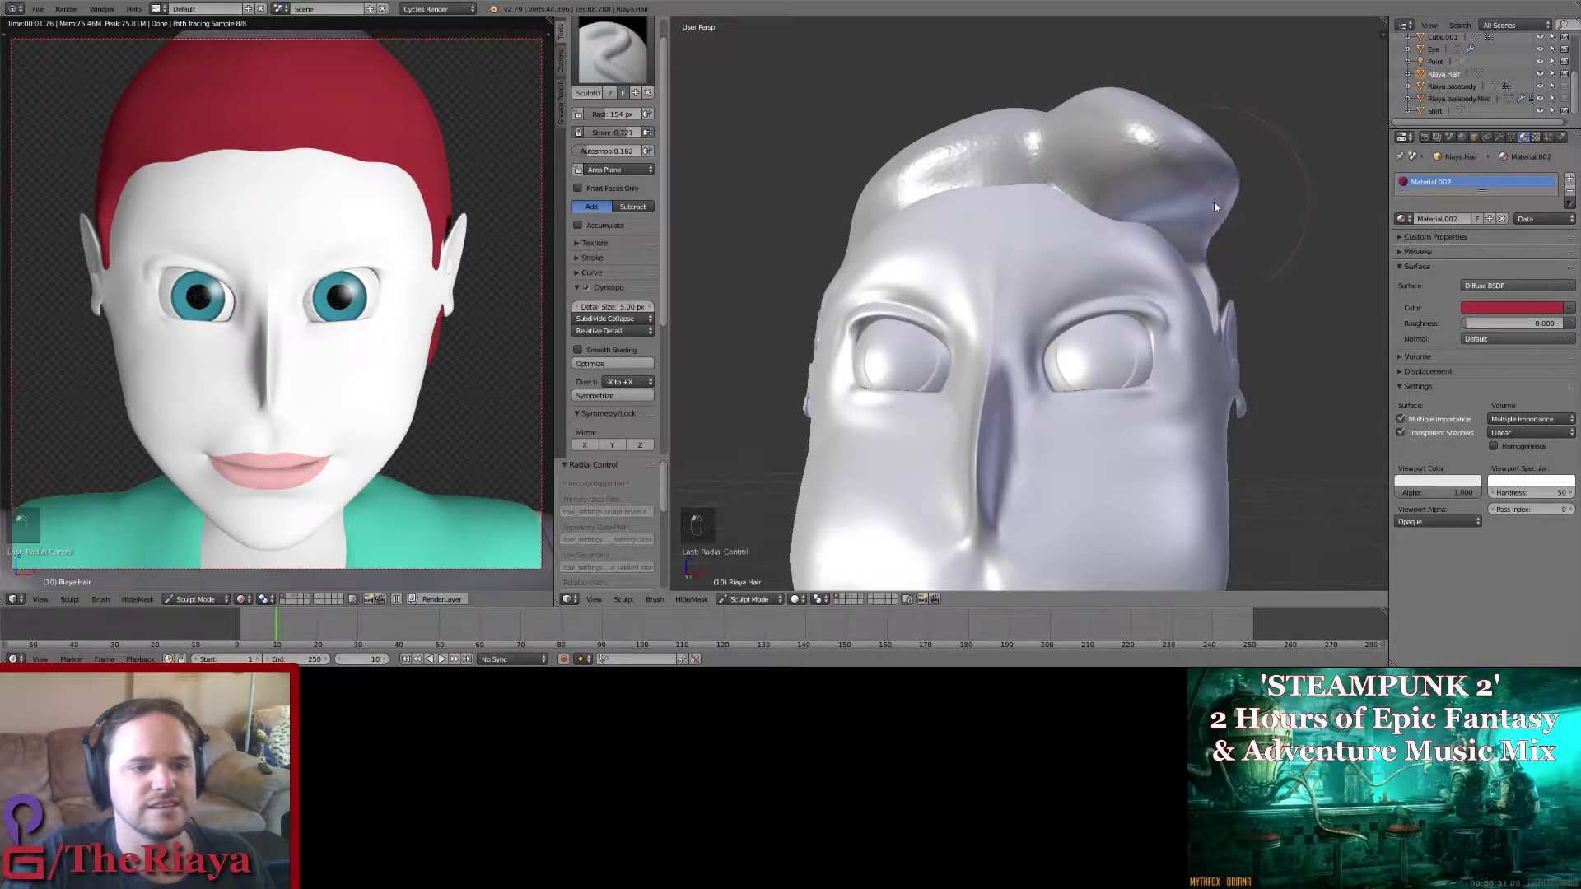
Step: Undo the last stroke and extend the front lock forward and down over the character's left eye
mouse_move(1198, 206)
middle_mouse_down()
mouse_move(1152, 184)
mouse_move(1129, 196)
middle_mouse_up()
middle_click_drag(986, 146, 1114, 176)
key("ctrl+z")
mouse_move(1148, 99)
left_mouse_down()
mouse_move(1104, 103)
mouse_move(1074, 144)
mouse_move(1140, 136)
left_mouse_up()
mouse_move(1099, 144)
middle_mouse_down()
mouse_move(1164, 159)
mouse_move(1129, 166)
mouse_move(1123, 128)
middle_mouse_up()
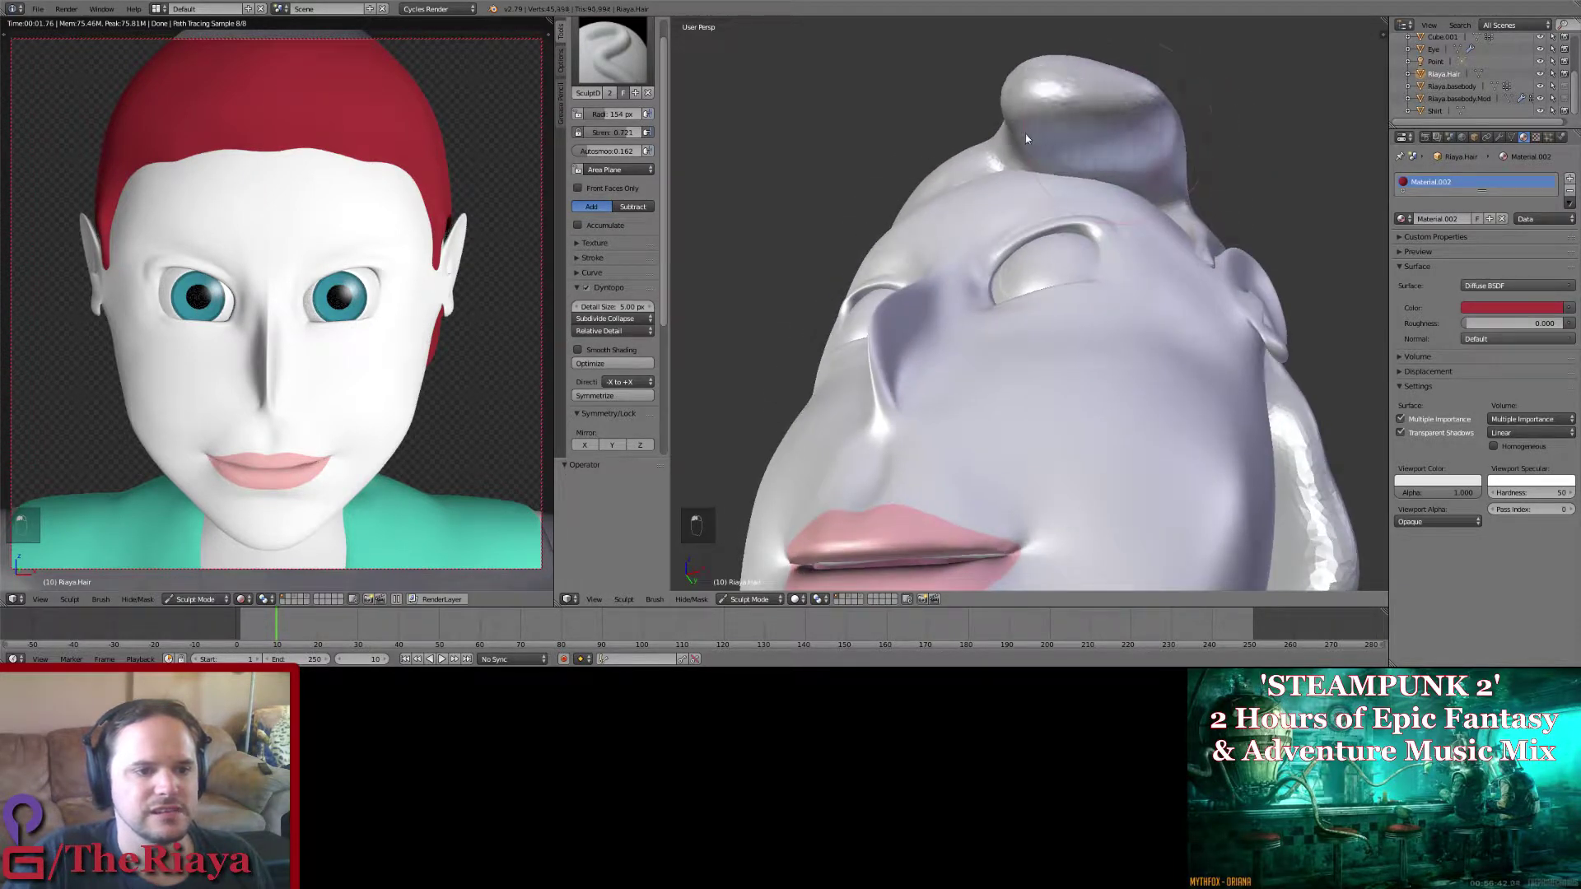
left_click_drag(1050, 126, 995, 132)
mouse_move(995, 131)
middle_mouse_down()
mouse_move(1153, 234)
mouse_move(1060, 229)
mouse_move(1155, 239)
mouse_move(1119, 266)
mouse_move(1026, 233)
middle_mouse_up()
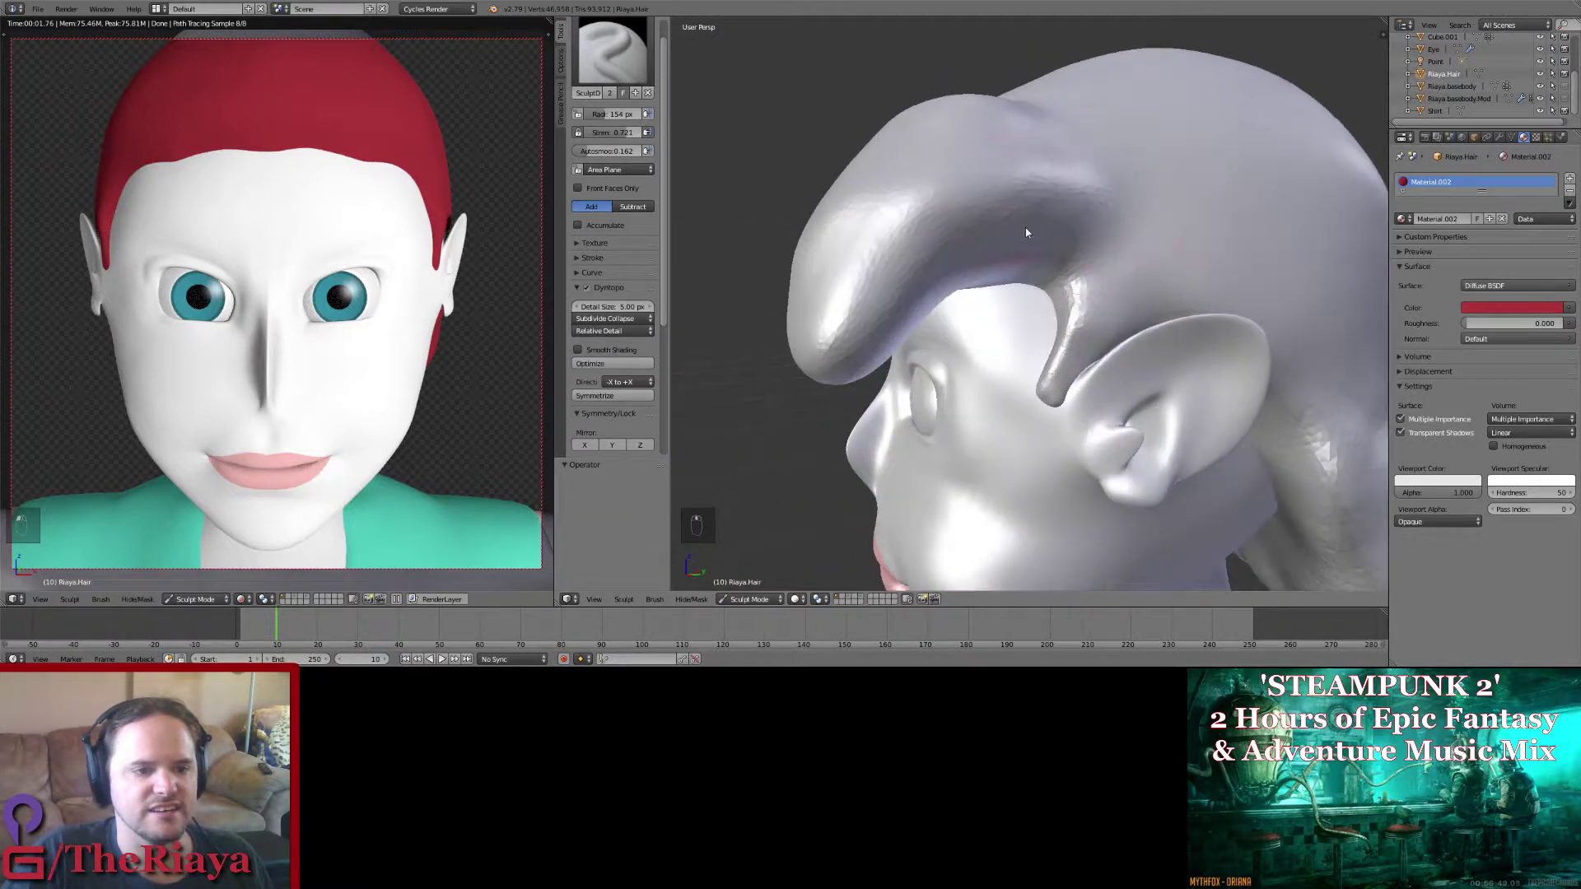
middle_click_drag(1039, 151, 1056, 121)
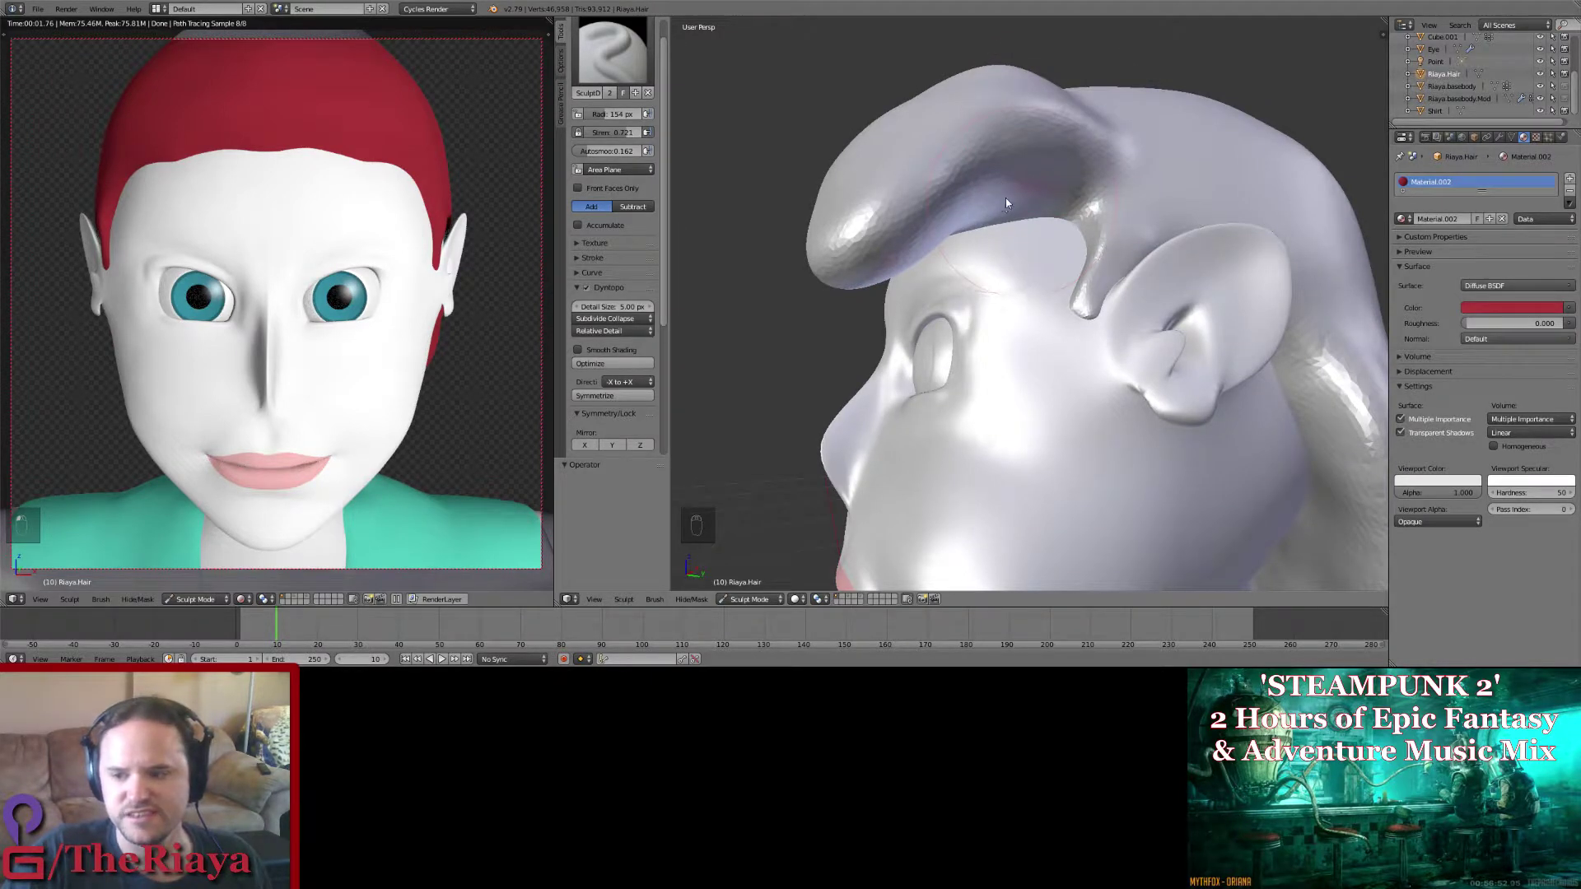
middle_click_drag(1005, 202, 792, 146)
Step: Smooth the surface of the long front lock with the Smooth brush at a radius of 154 px
left_click(626, 60)
left_click(946, 187)
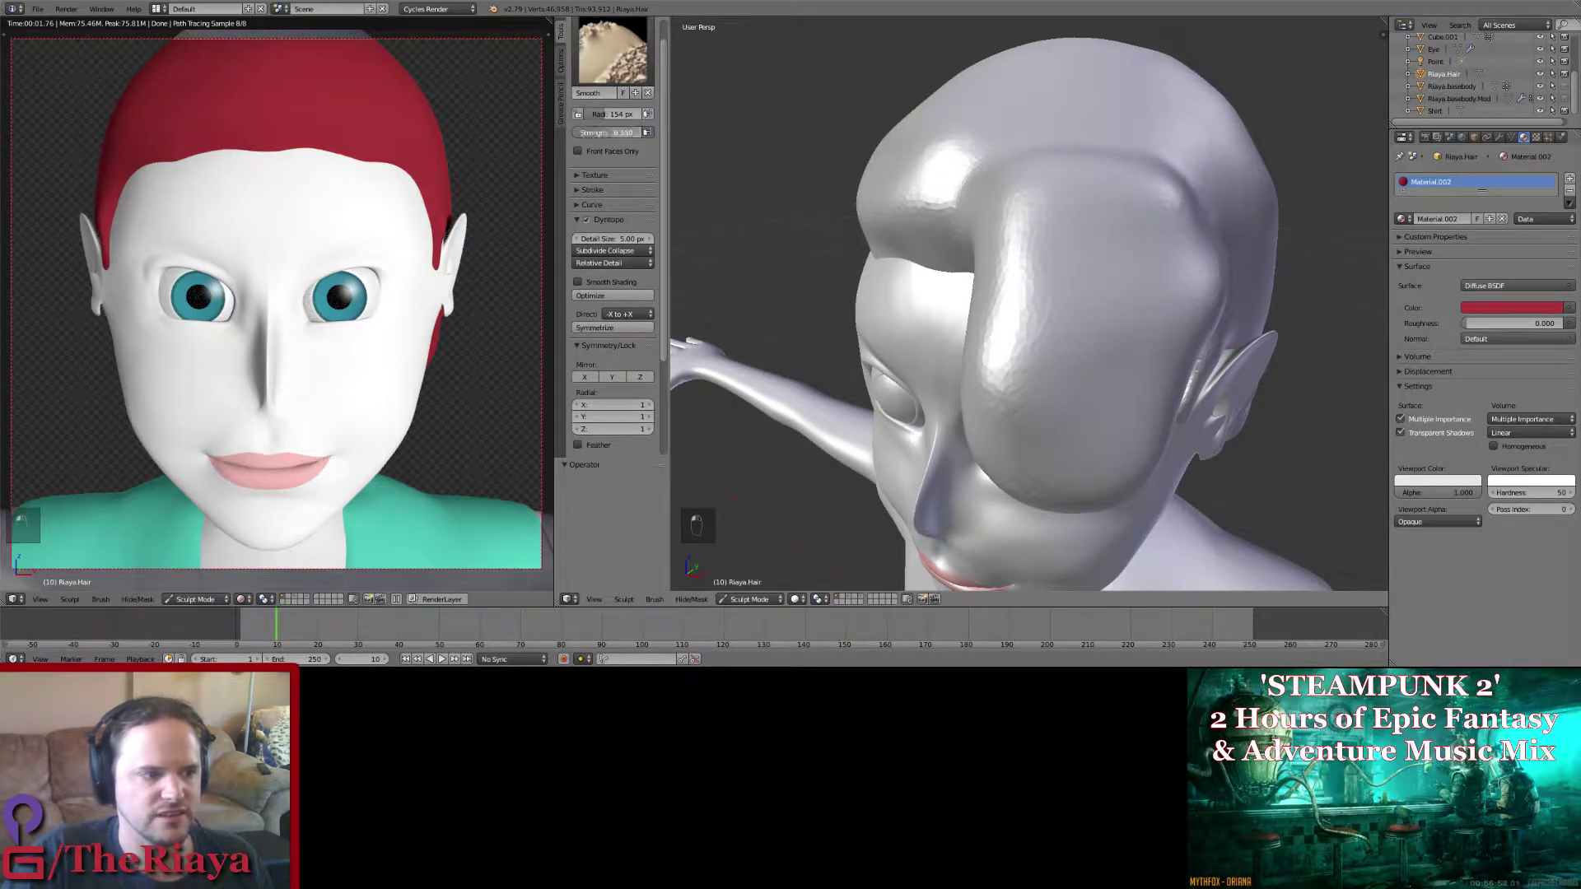
middle_click_drag(1065, 221, 978, 178)
mouse_move(1084, 272)
middle_mouse_down()
mouse_move(1062, 190)
mouse_move(1178, 226)
mouse_move(1181, 259)
mouse_move(1066, 304)
middle_mouse_up()
Step: Flatten the bulging face of the long front lock with the Scrape brush
left_click(609, 52)
left_click(852, 202)
mouse_move(1067, 299)
left_mouse_down()
mouse_move(1014, 395)
mouse_move(1025, 267)
mouse_move(1029, 407)
mouse_move(1080, 342)
left_mouse_up()
mouse_move(1080, 342)
middle_mouse_down()
mouse_move(1284, 214)
mouse_move(1167, 265)
mouse_move(972, 292)
mouse_move(1070, 262)
middle_mouse_up()
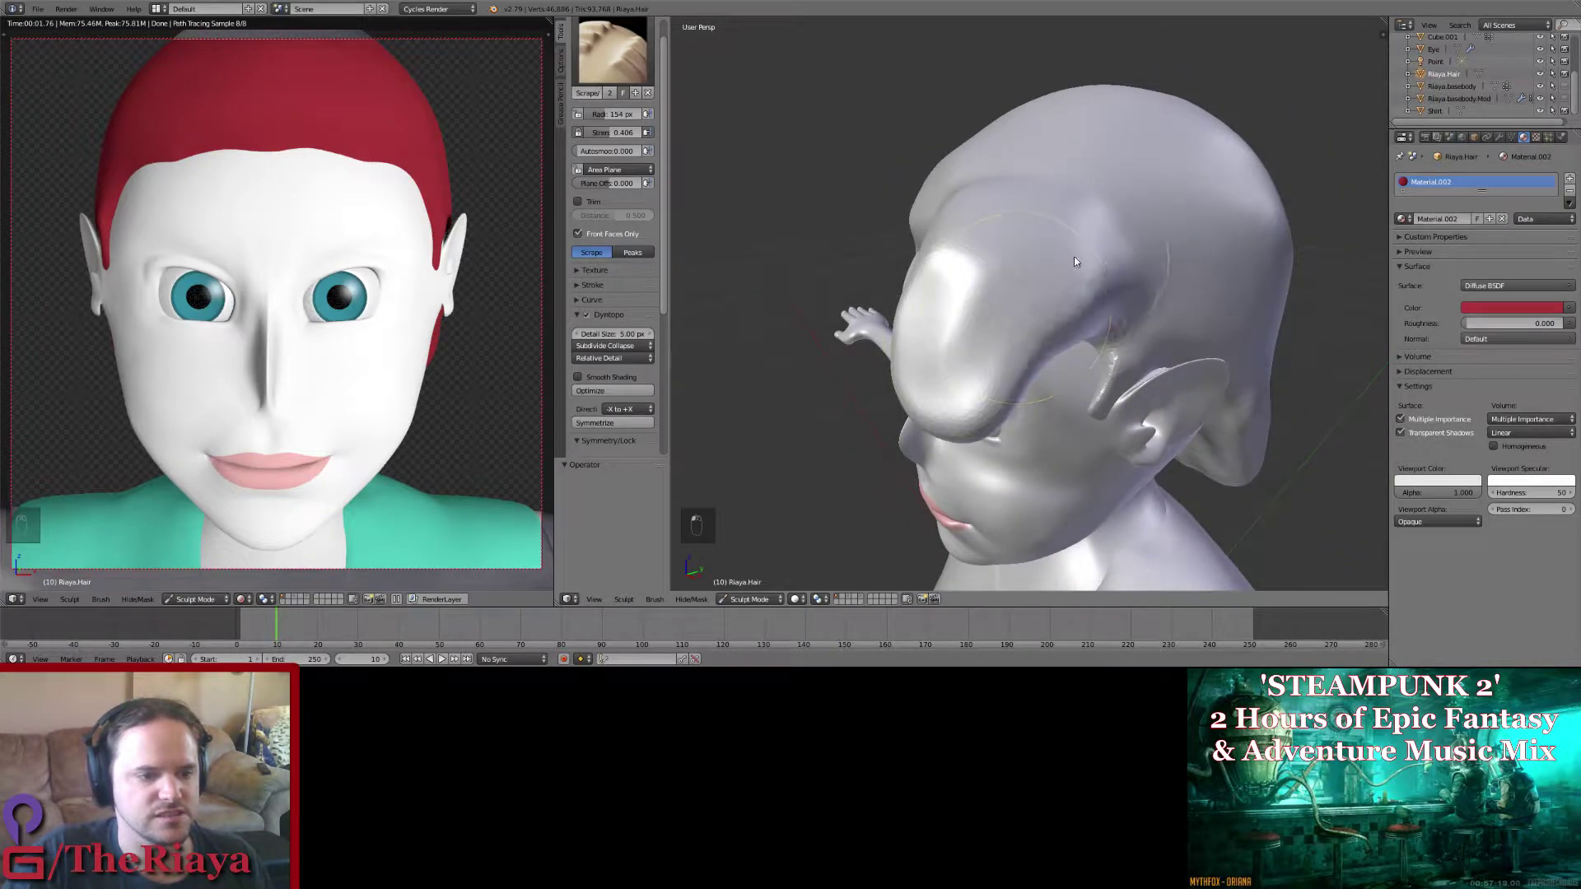
Step: Carve the underside of the long front lock where it meets the forehead with the Crease brush at a radius of 154 px
key("Right")
mouse_move(971, 245)
middle_mouse_down()
mouse_move(1078, 328)
mouse_move(1070, 287)
middle_mouse_up()
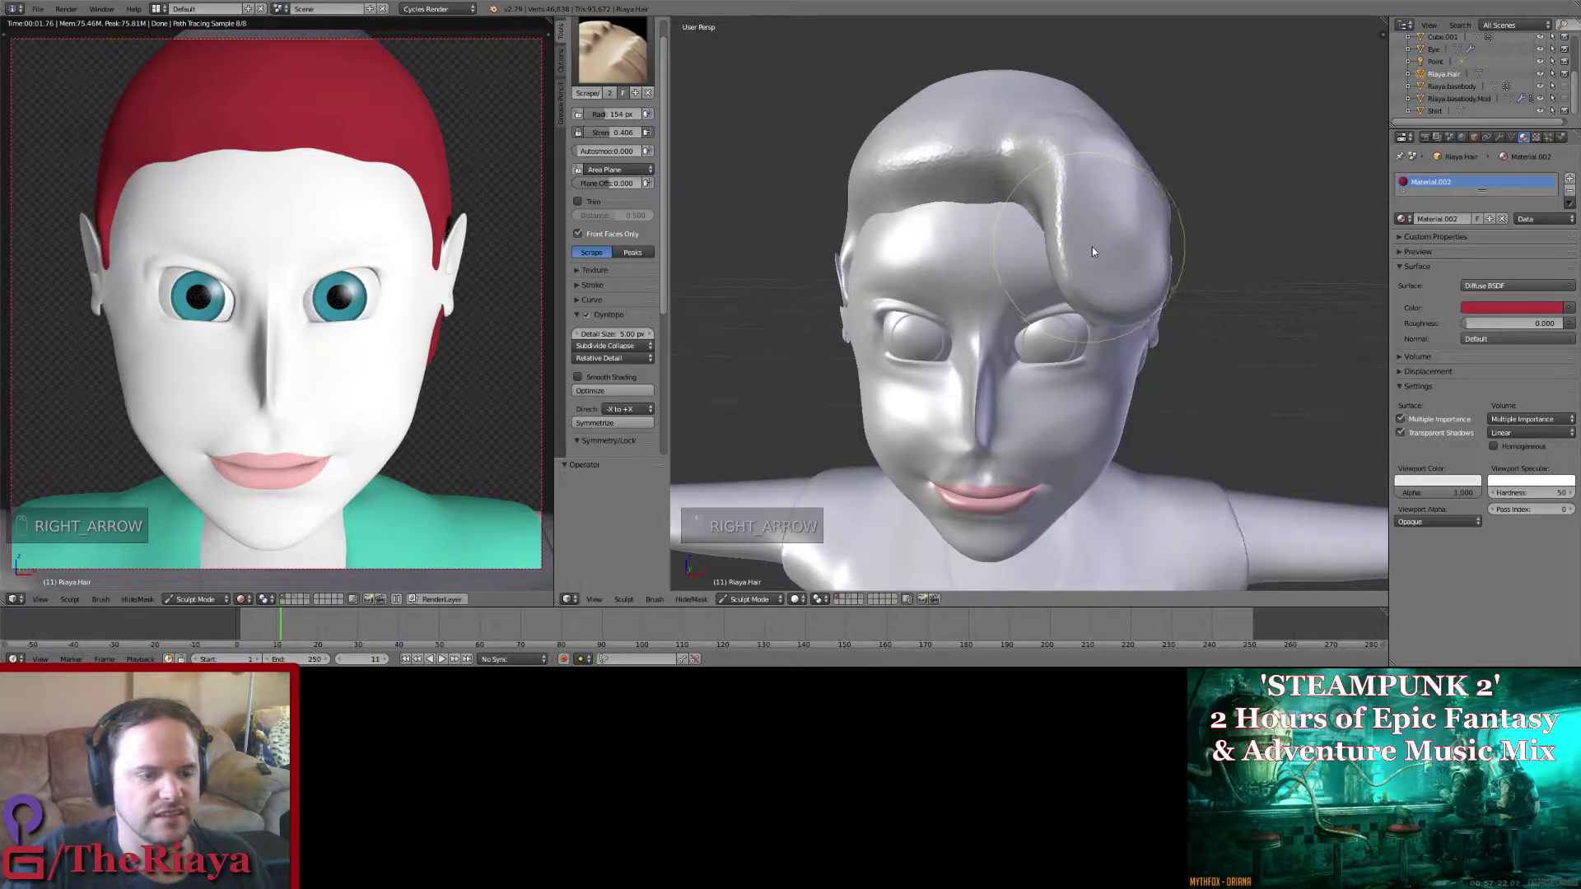
middle_click_drag(1092, 245, 732, 37)
left_click(612, 51)
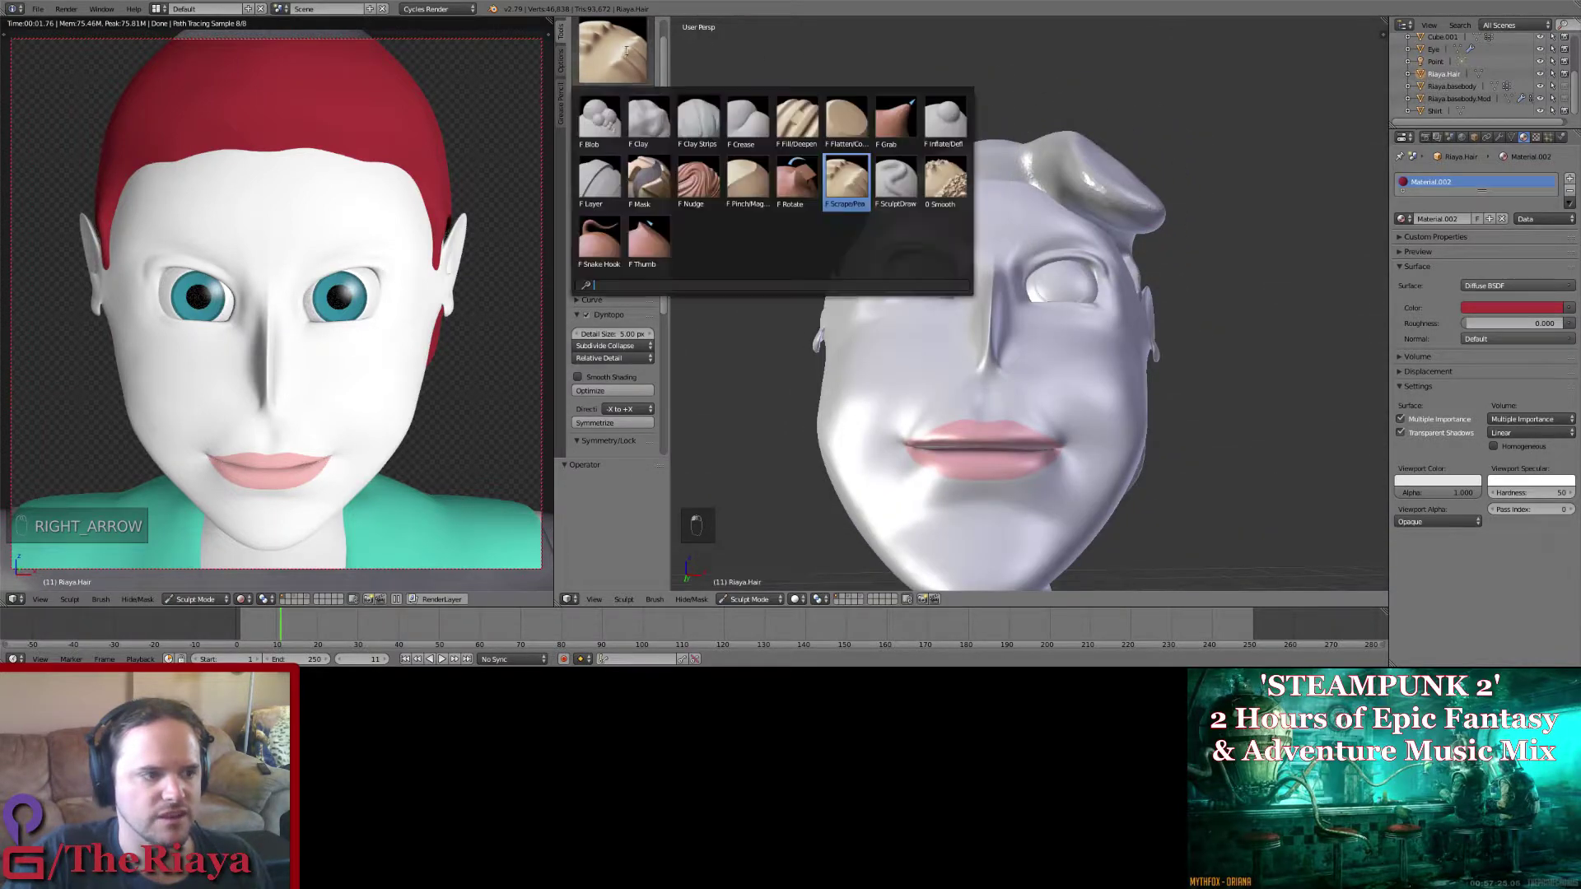
left_click(749, 122)
middle_click_drag(914, 198, 960, 292)
scroll(988, 290, "up", 6)
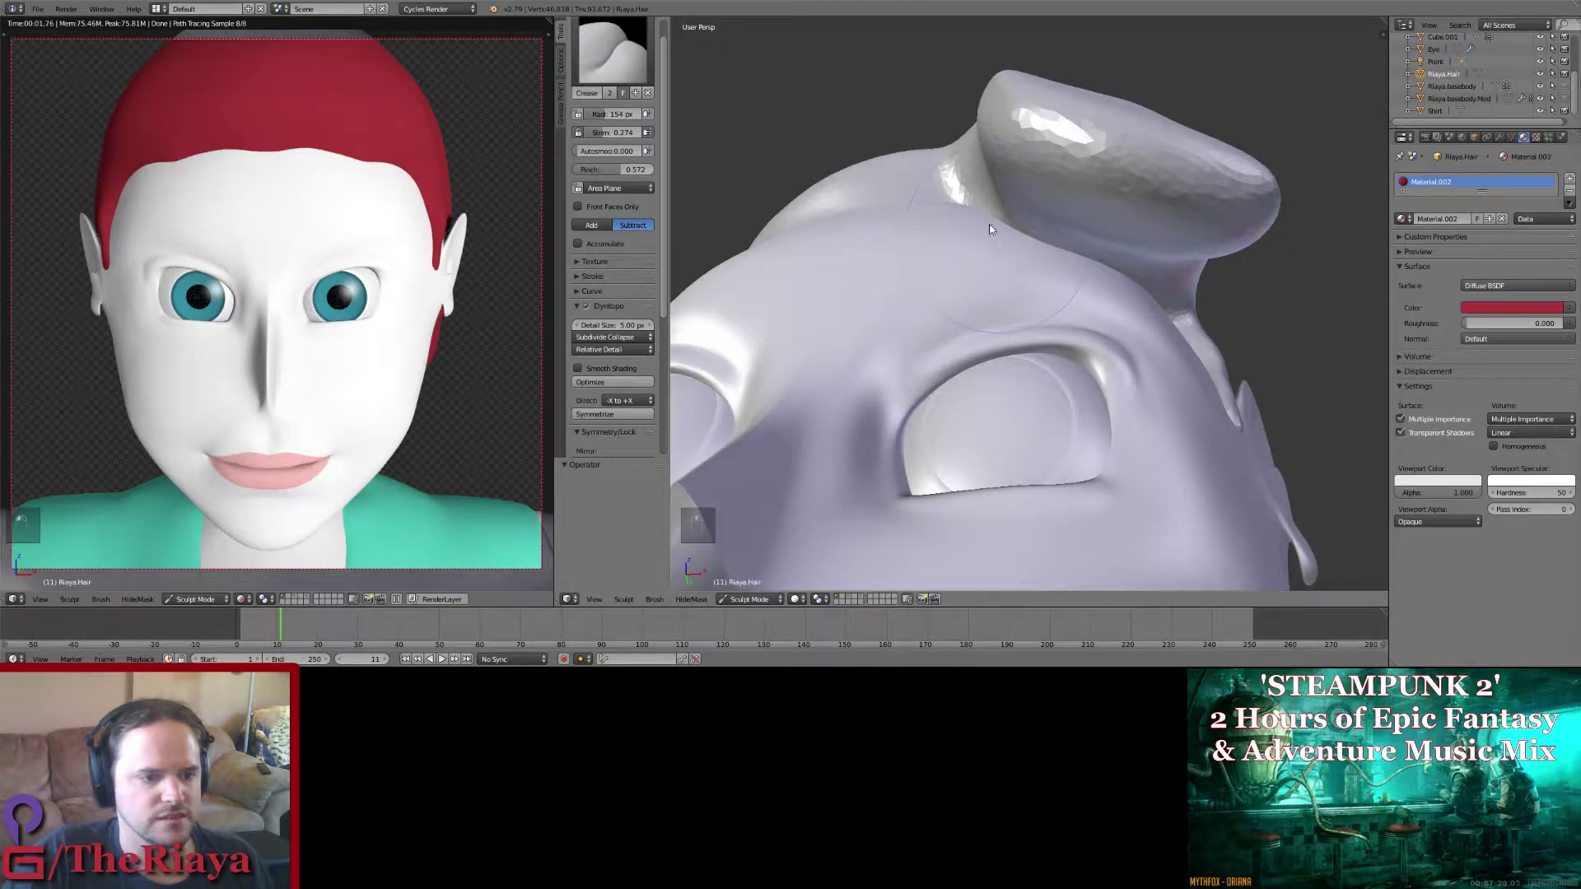
middle_click_drag(1124, 274, 1033, 283)
left_click_drag(1115, 247, 1017, 255)
middle_click_drag(1016, 259, 1108, 266)
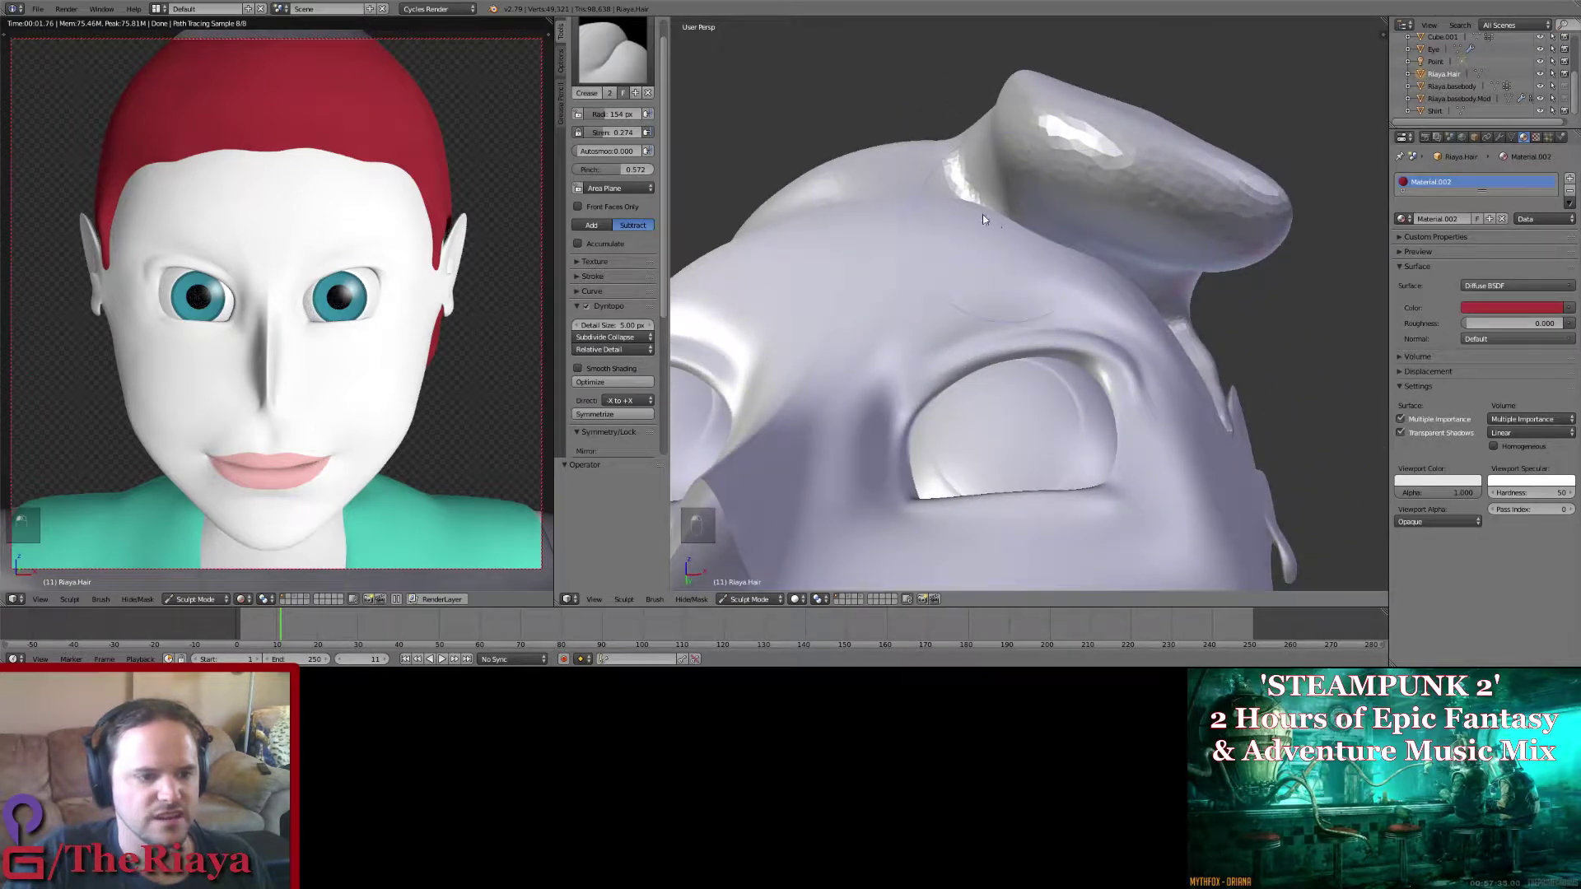
middle_click_drag(1005, 252, 980, 211)
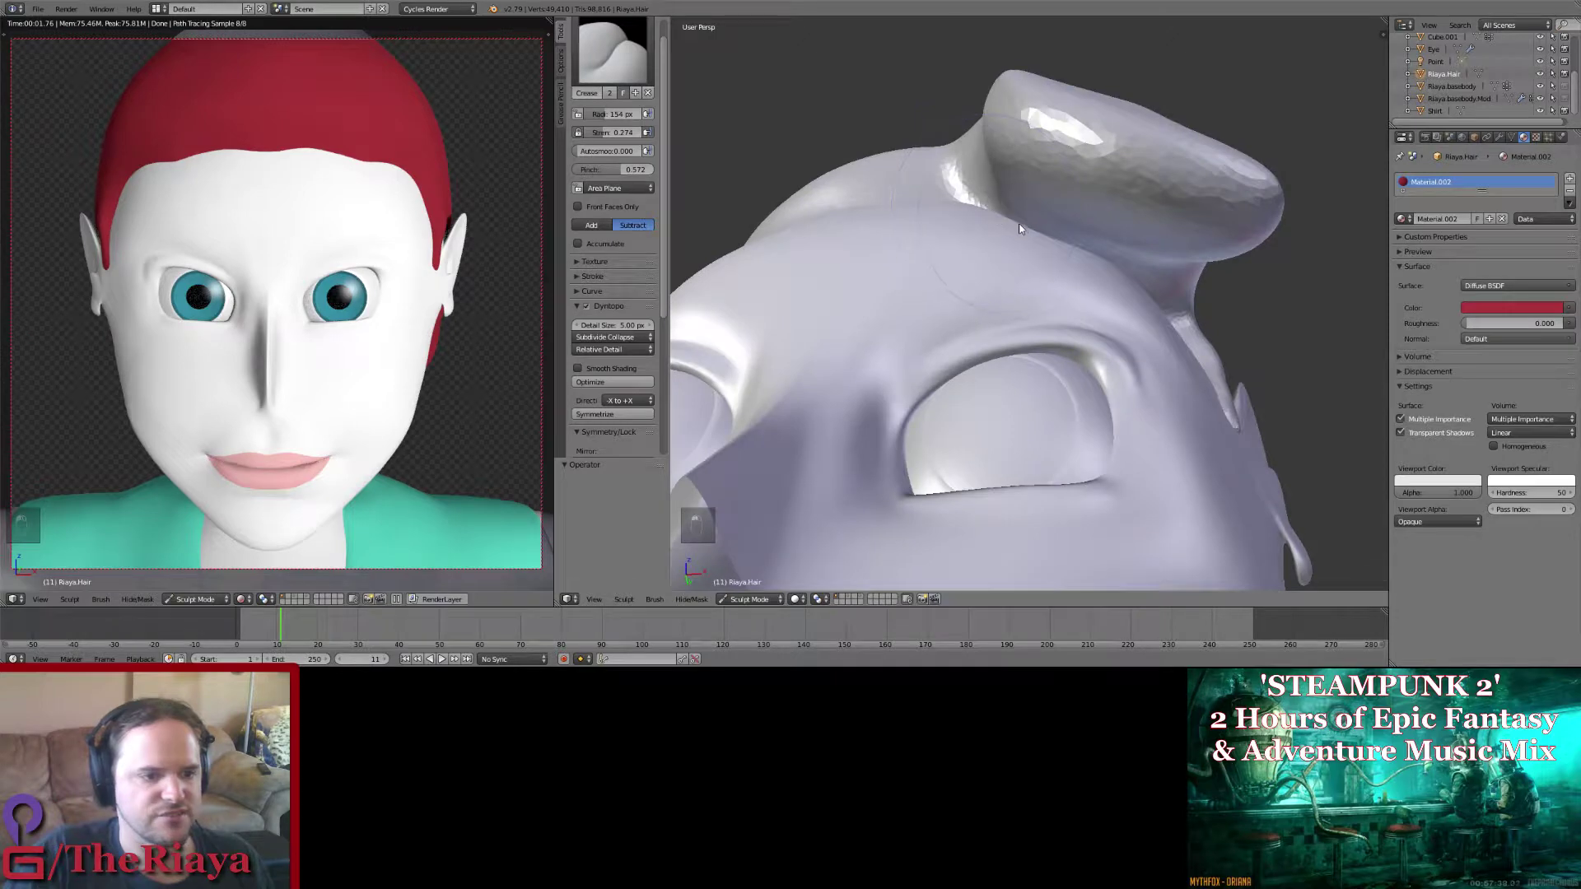
left_click_drag(1103, 258, 1039, 262)
middle_click_drag(1039, 262, 1074, 296)
Step: Build up a raised fringe along the front hairline above the character's right eye with the SculptDraw brush at a radius of 154 px
scroll(897, 234, "down", 3)
left_click(612, 50)
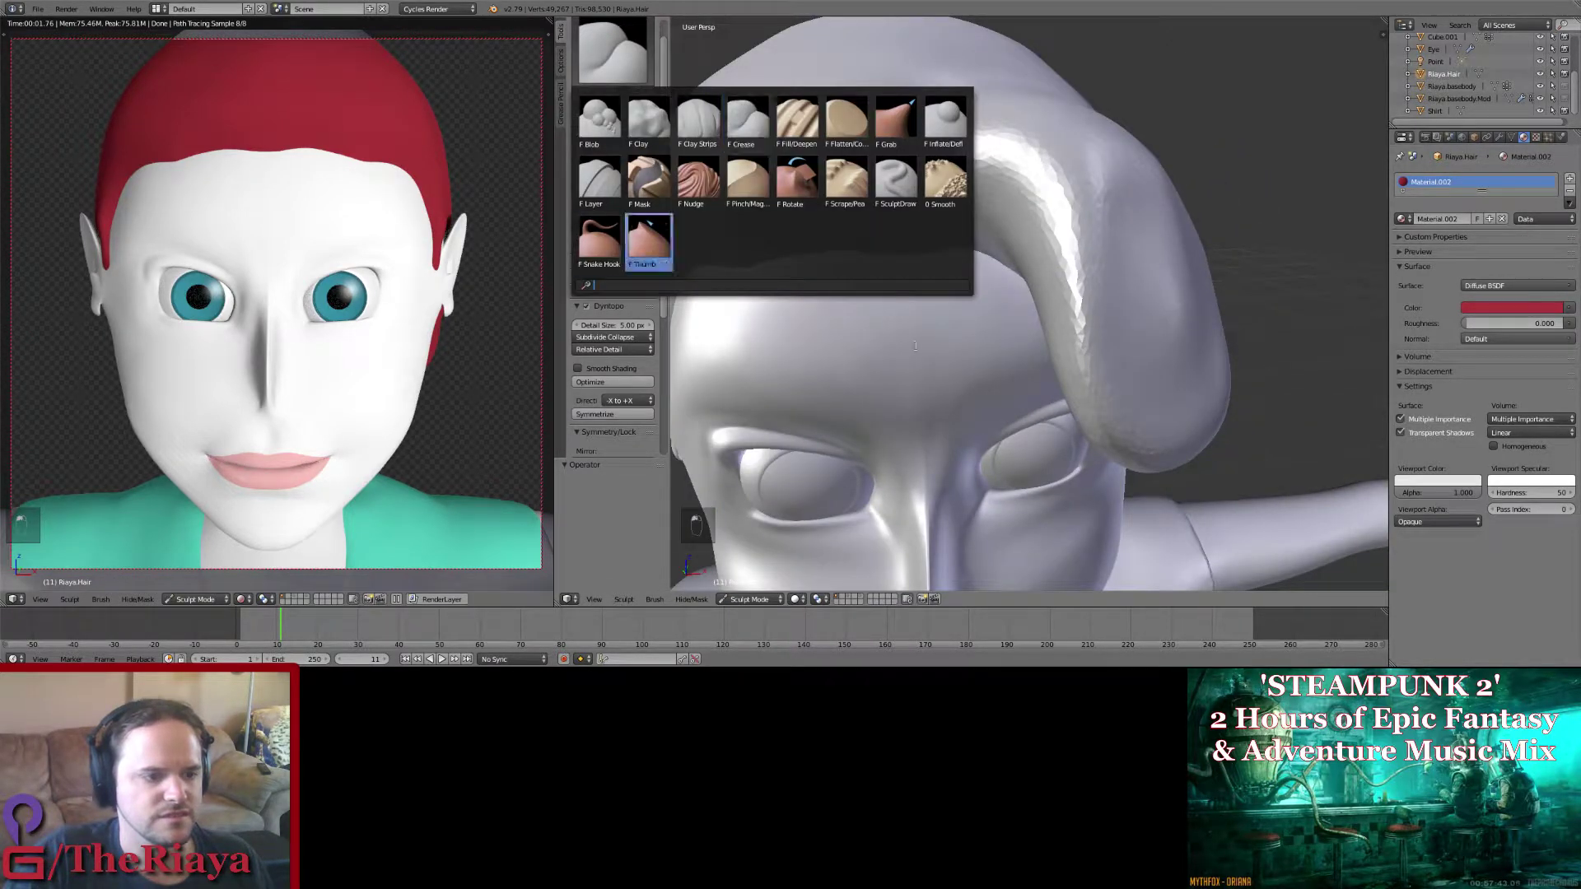
left_click(897, 188)
mouse_move(876, 159)
middle_mouse_down()
mouse_move(850, 248)
mouse_move(813, 169)
mouse_move(874, 166)
middle_mouse_up()
mouse_move(876, 194)
left_mouse_down()
mouse_move(772, 192)
mouse_move(826, 191)
left_mouse_up()
middle_click_drag(827, 190, 992, 186)
key("ctrl+z")
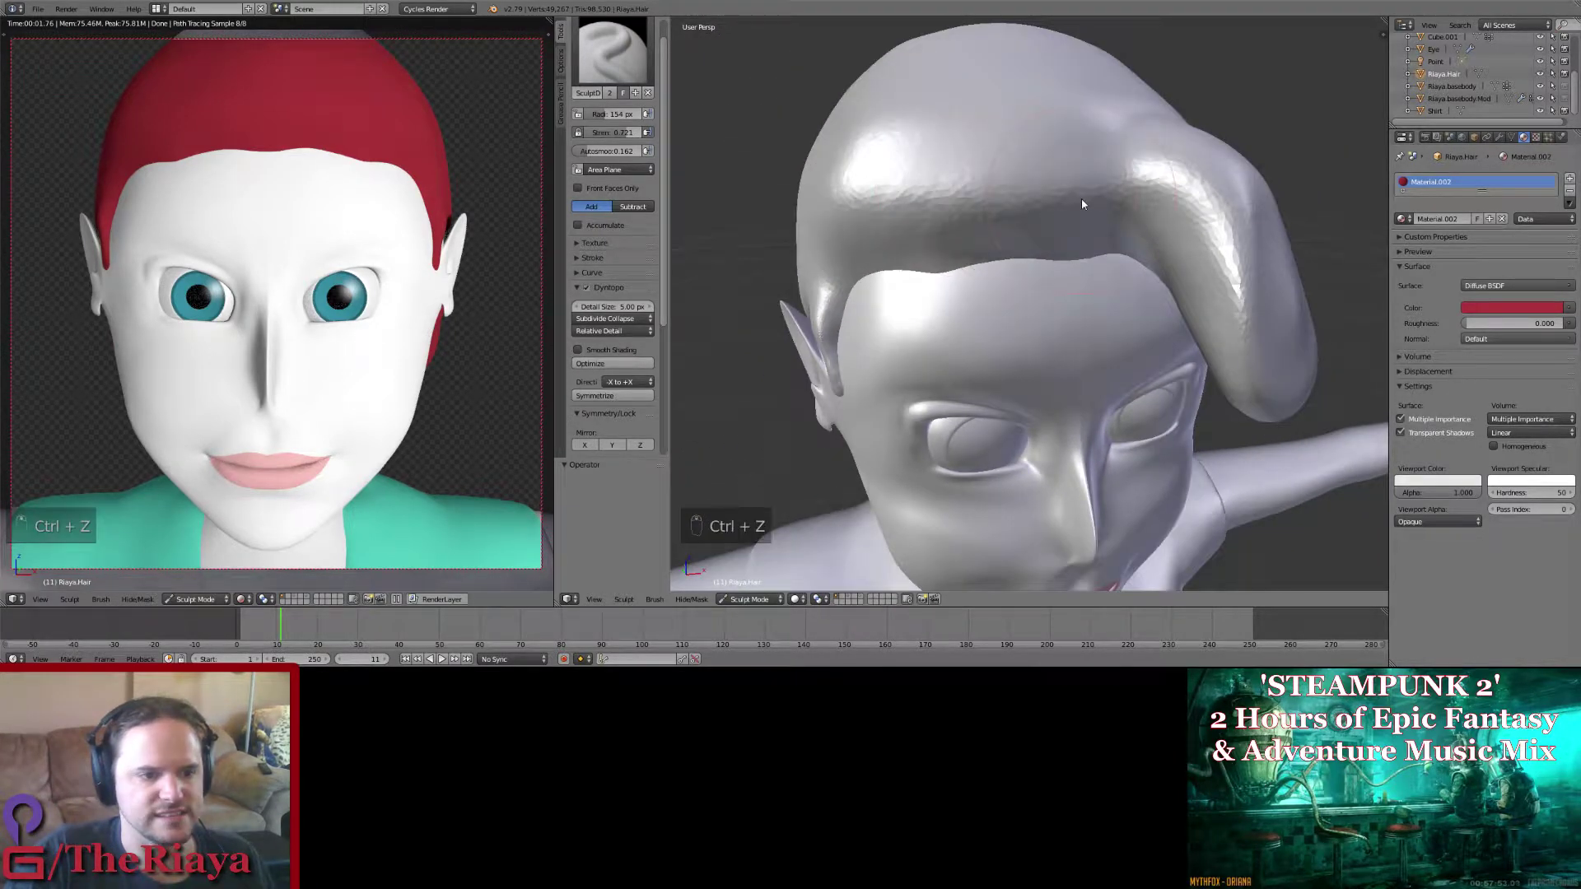
mouse_move(880, 212)
left_mouse_down()
mouse_move(984, 234)
mouse_move(945, 222)
left_mouse_up()
middle_click_drag(855, 221, 1055, 176)
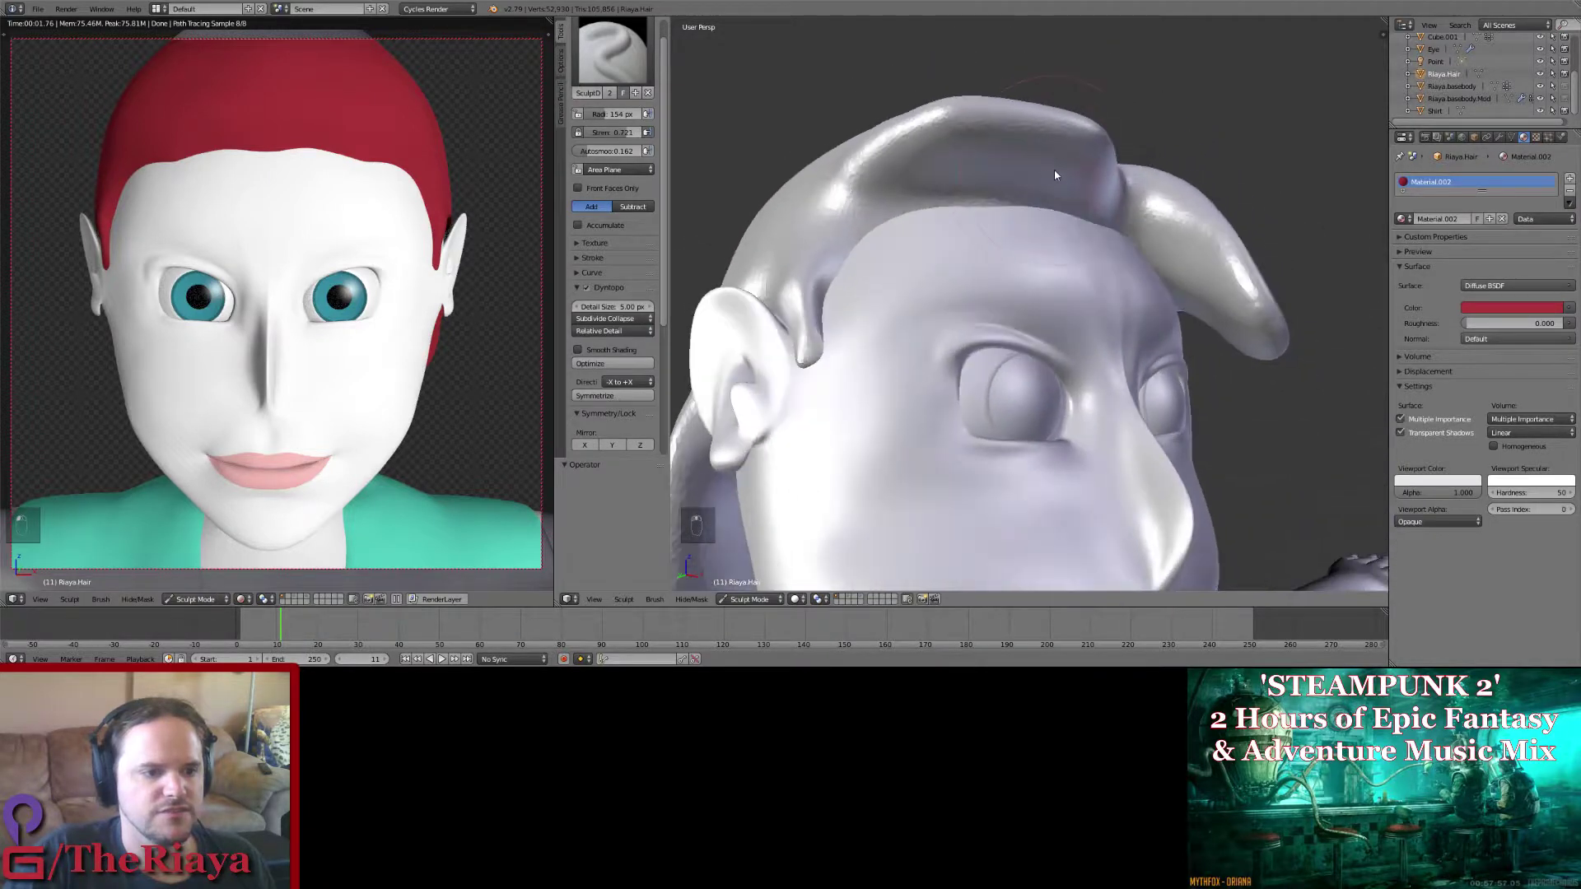
left_click_drag(1056, 175, 917, 159)
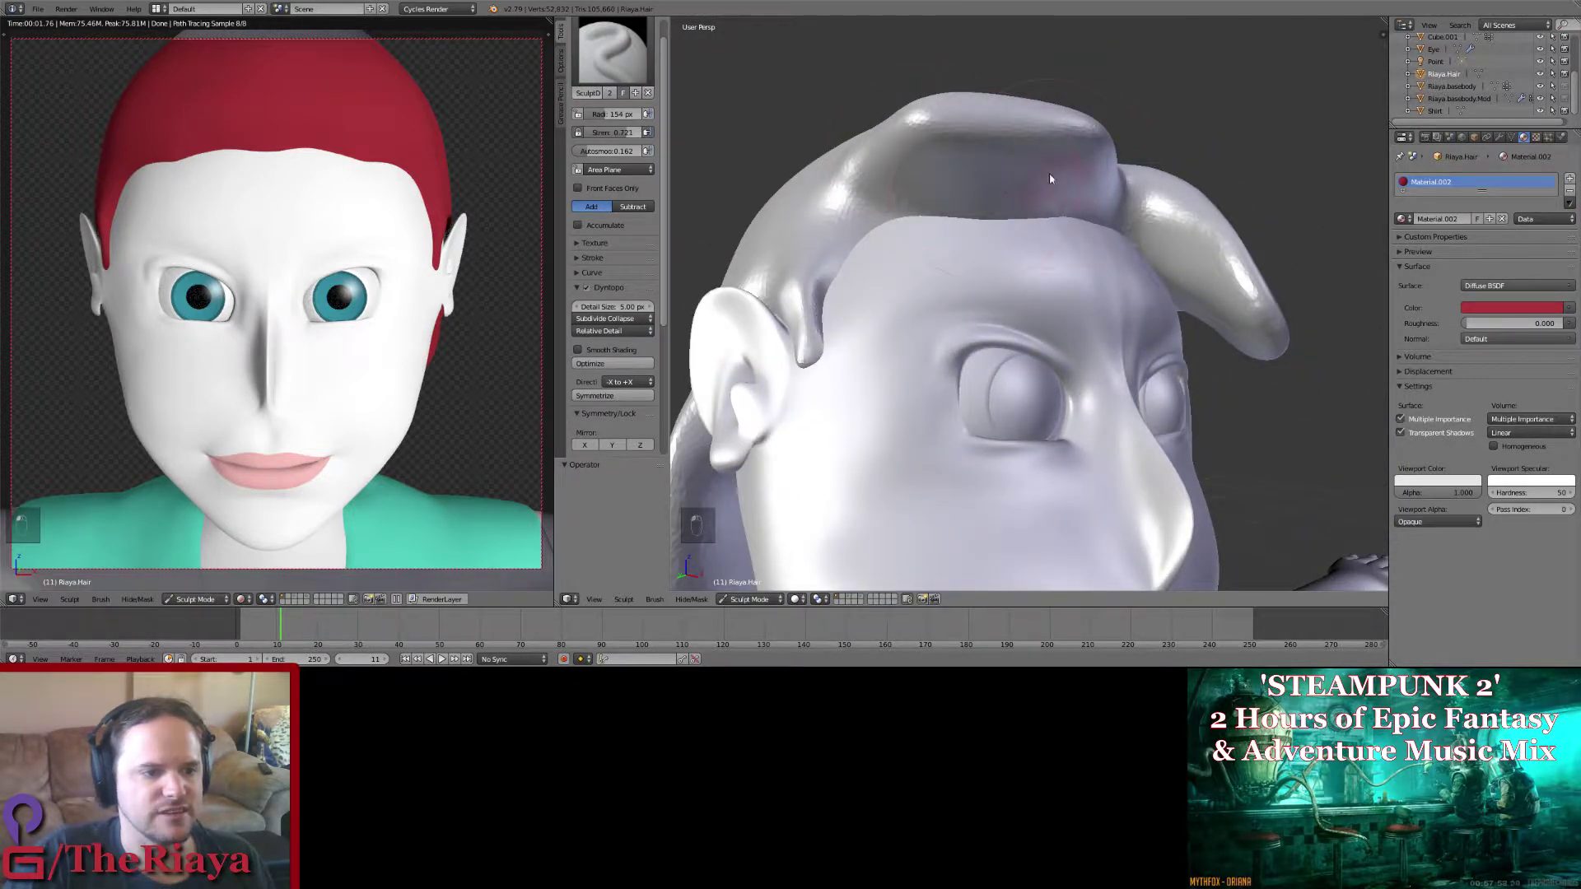
key("ctrl+z")
Step: Reduce the SculptDraw brush radius to 69 px and sculpt a narrower ridge along the fringe above the right eye
key("f")
left_click(1021, 163)
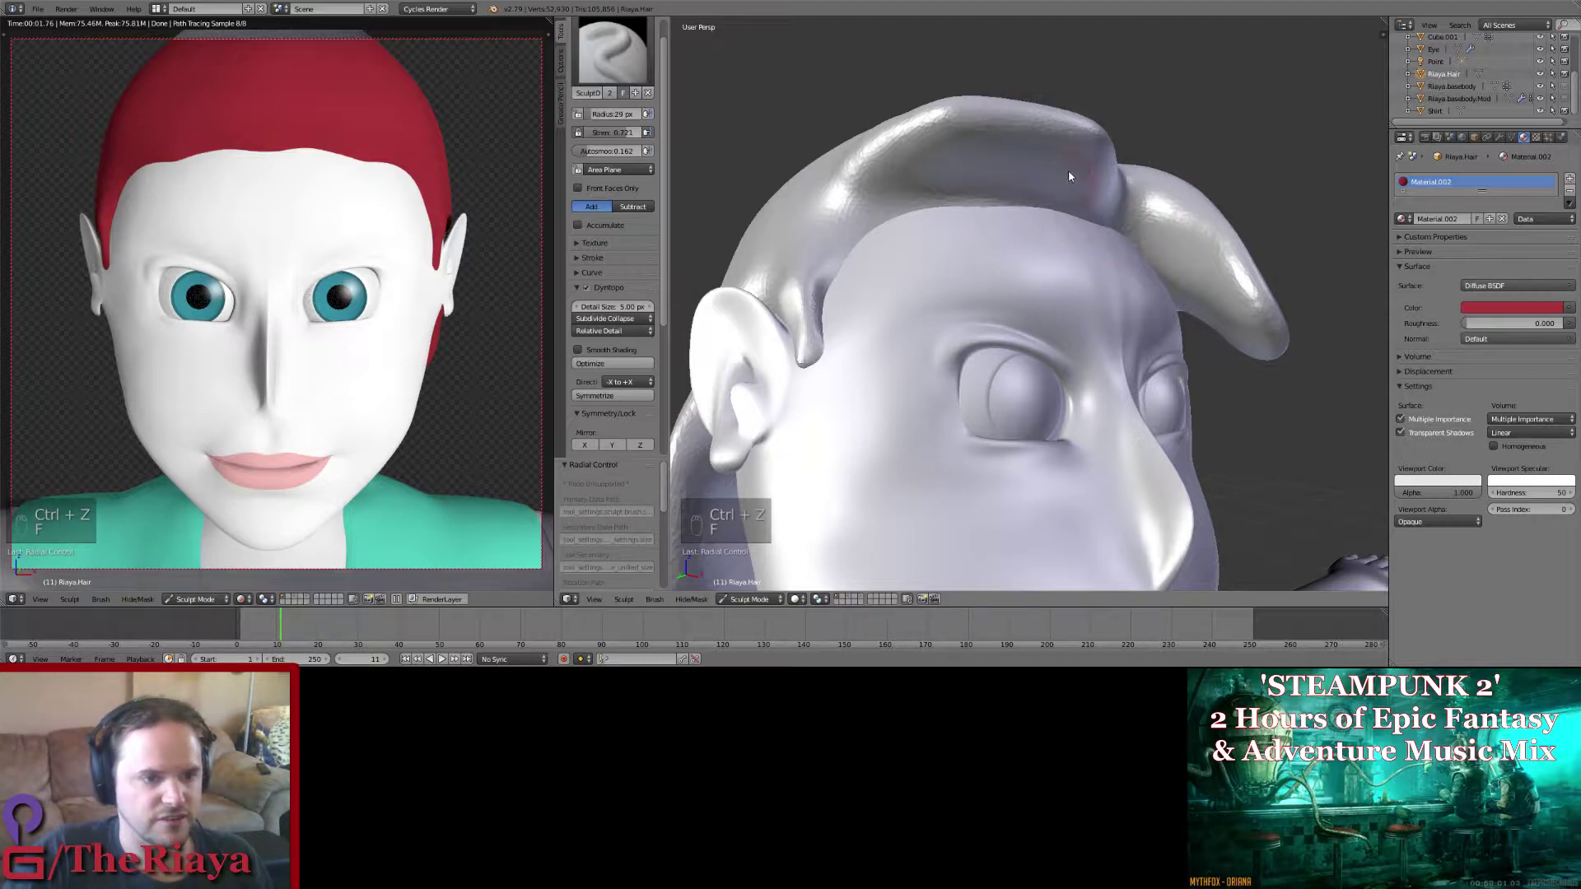
key("f")
left_click(1091, 172)
mouse_move(1092, 171)
left_mouse_down()
mouse_move(911, 157)
mouse_move(1016, 155)
mouse_move(1082, 204)
left_mouse_up()
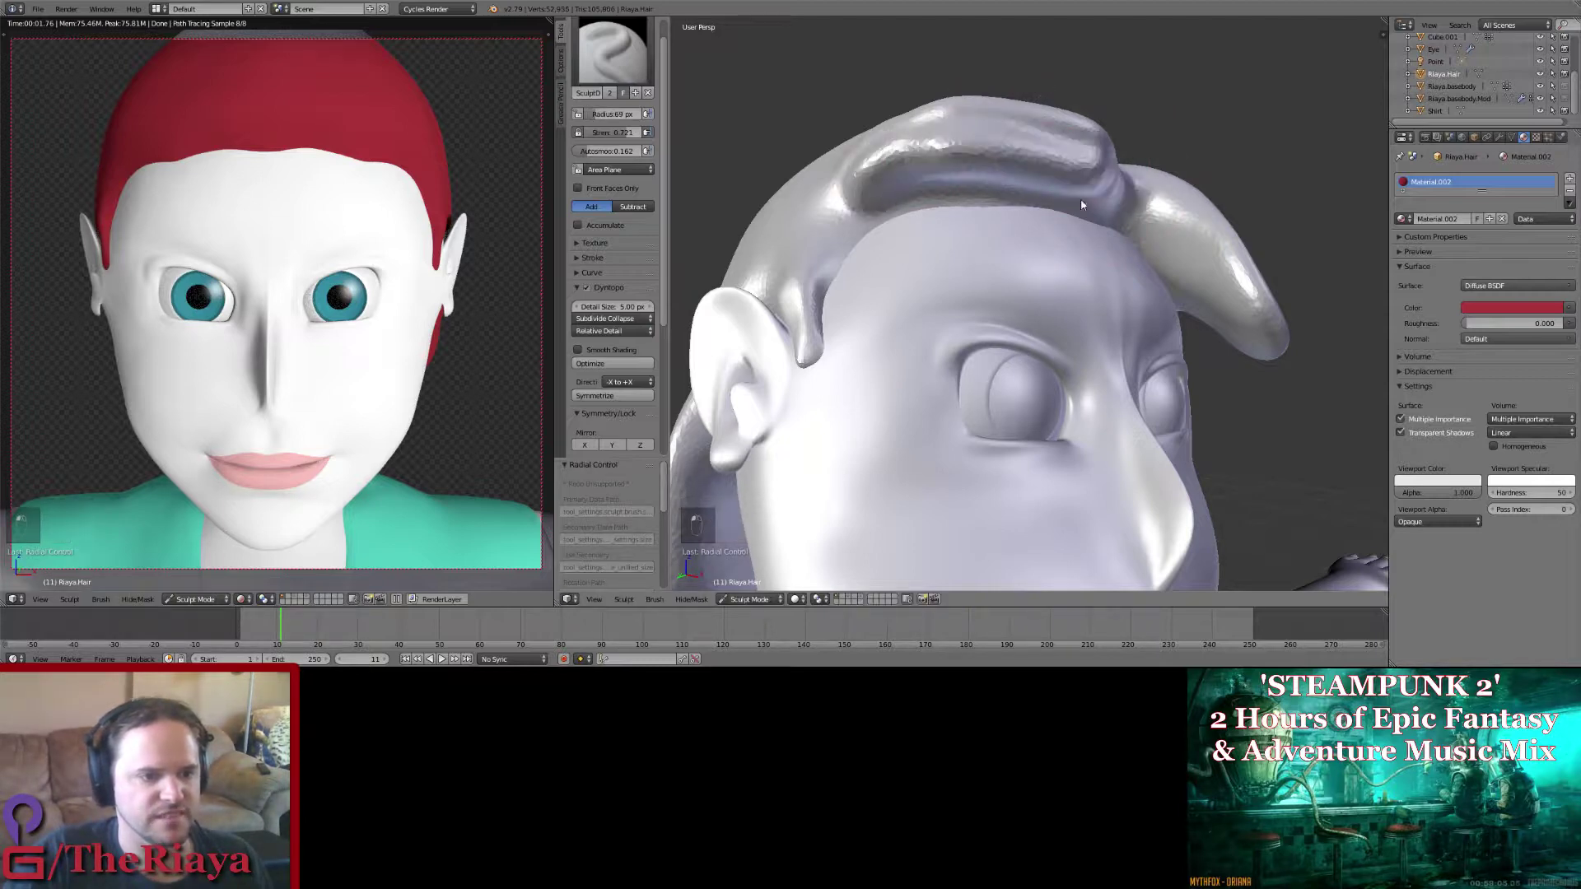
key("ctrl+z")
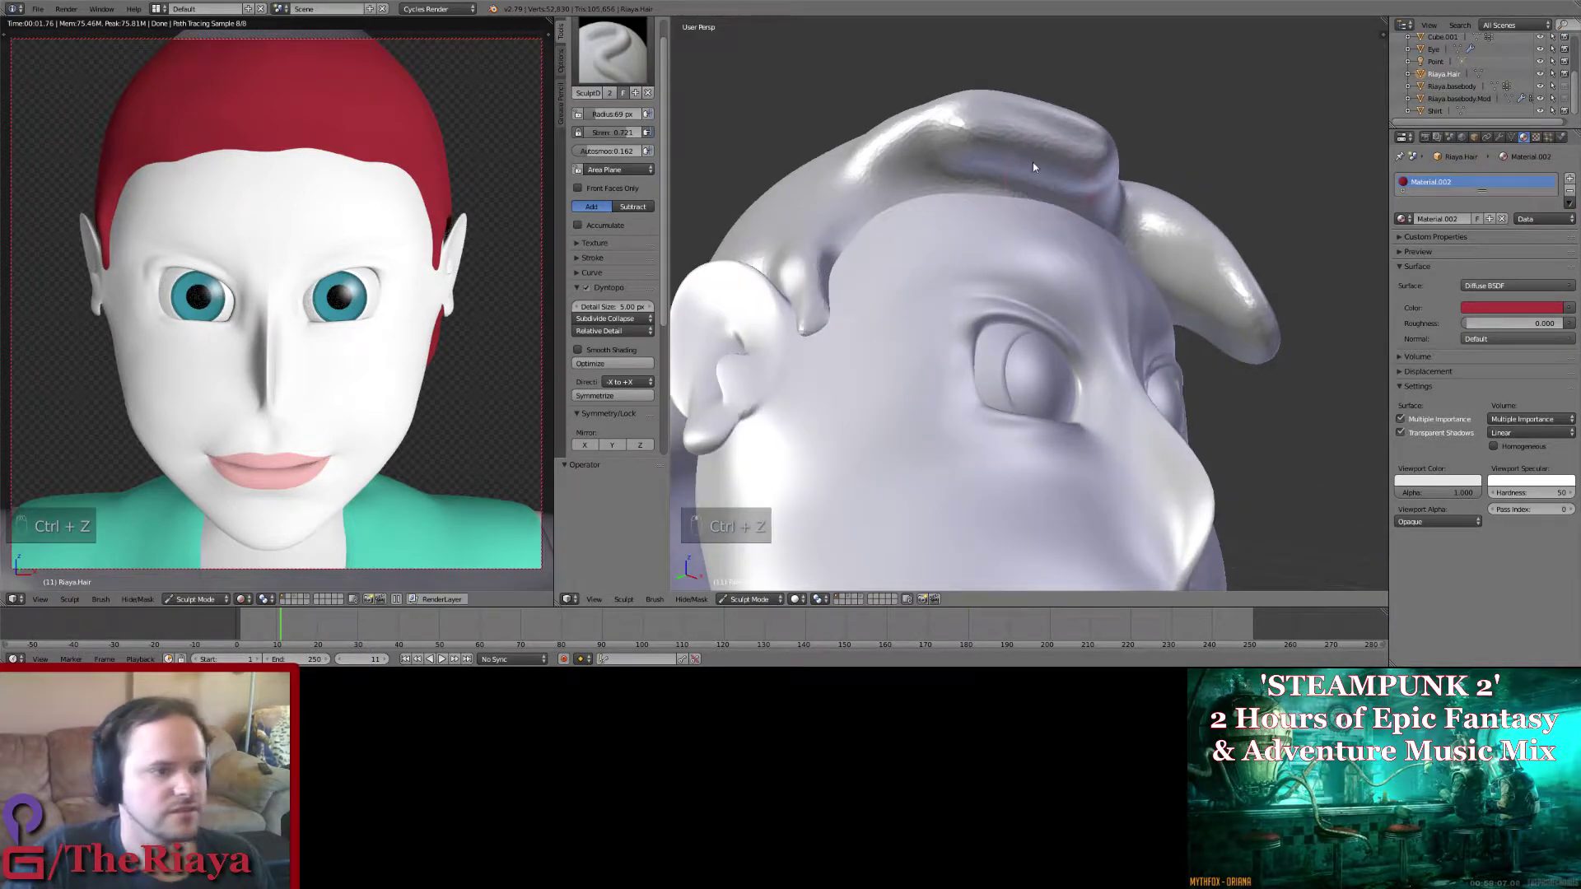
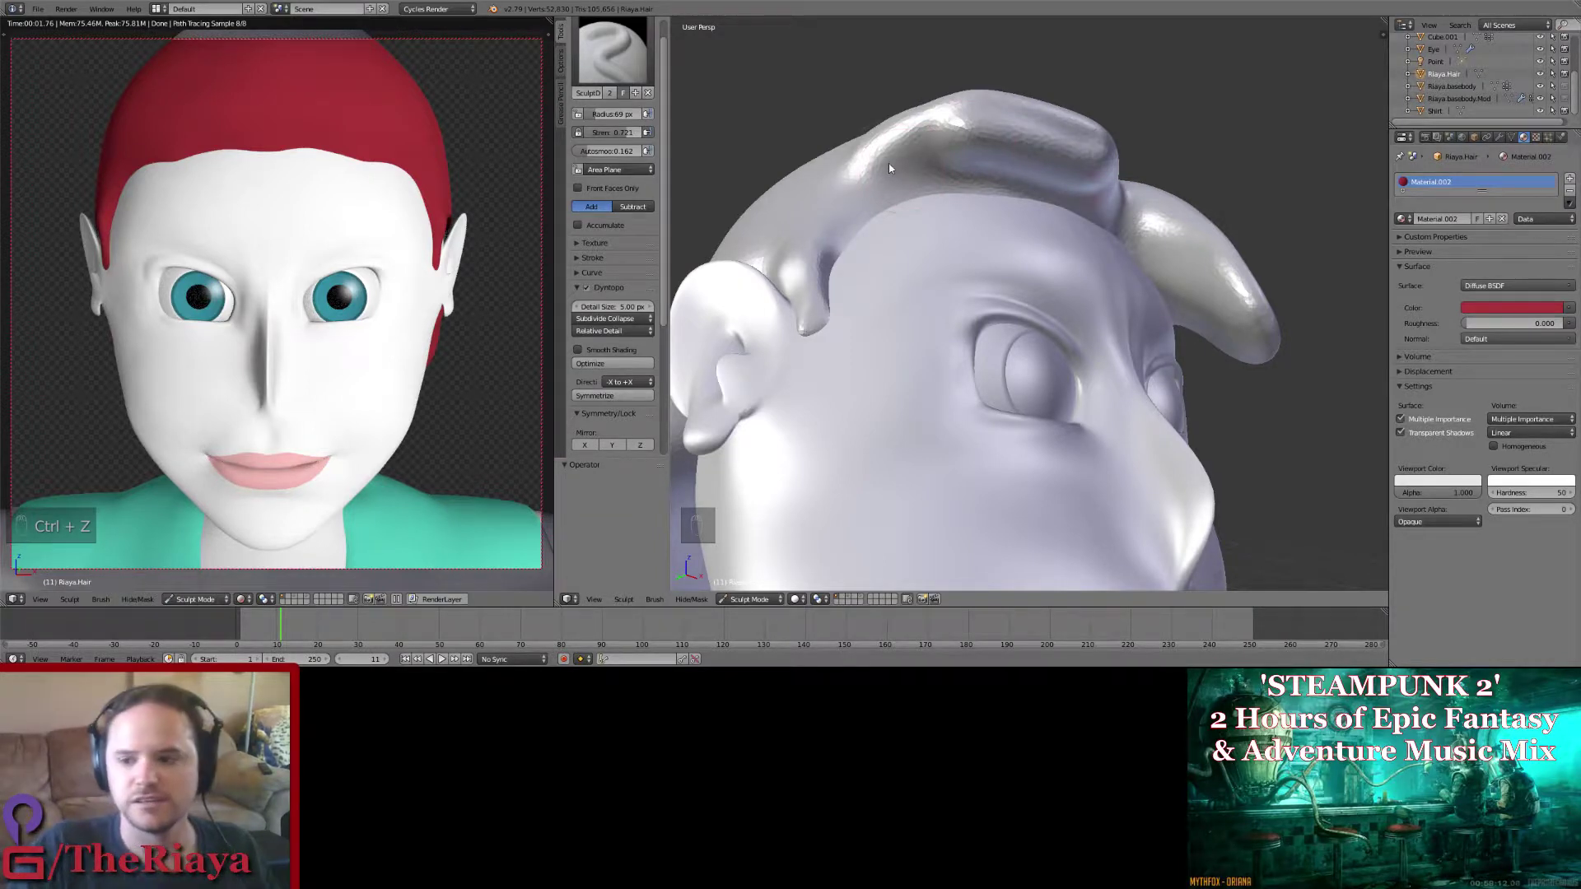
left_click_drag(905, 163, 1079, 165)
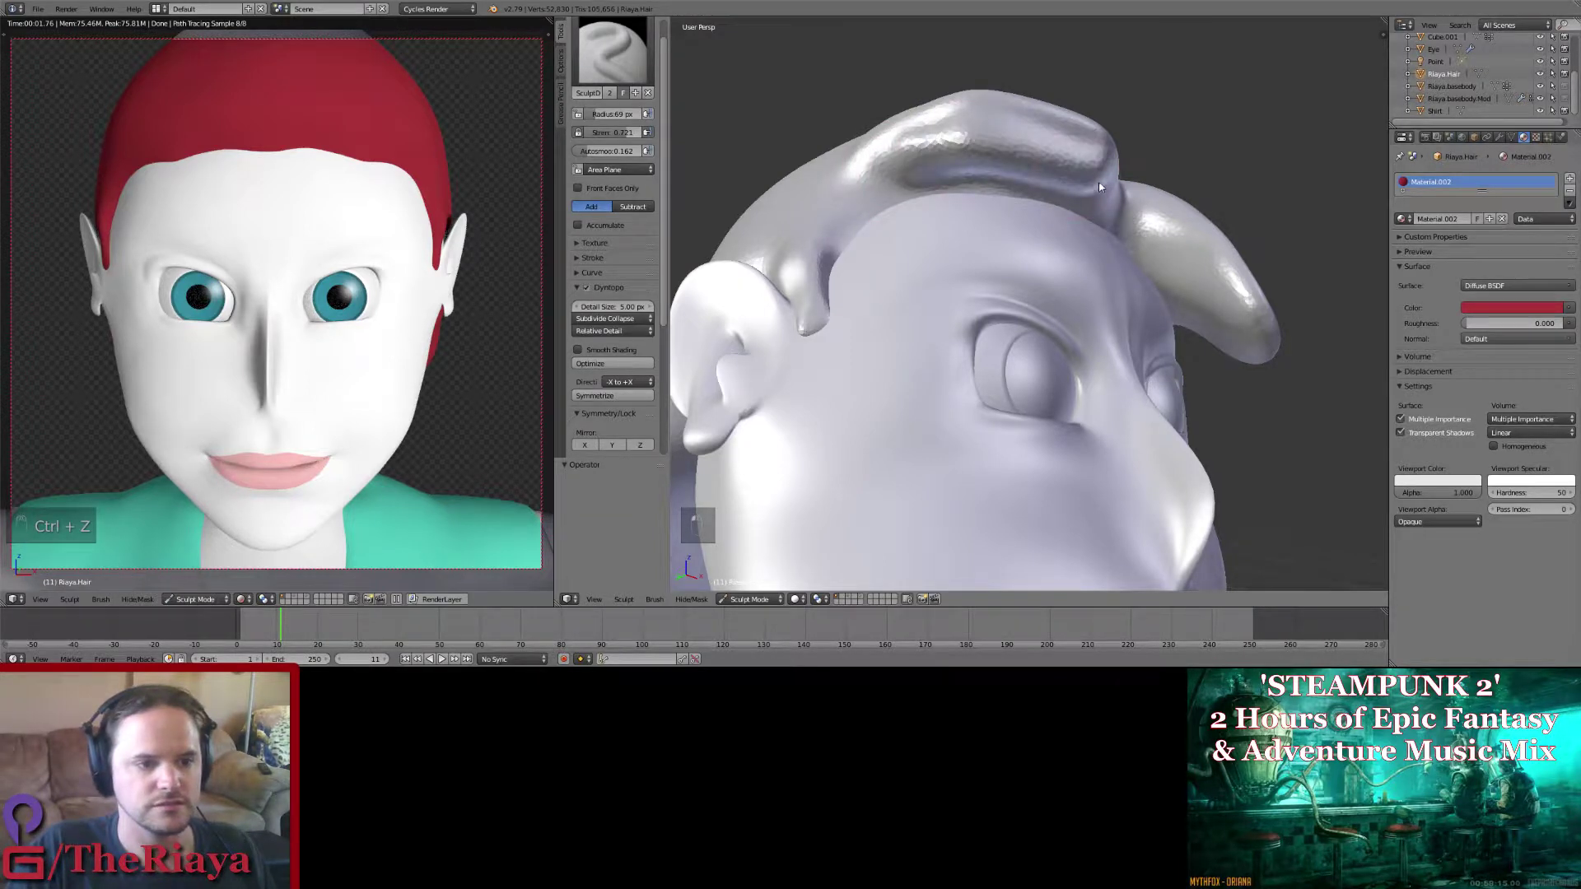
mouse_move(1079, 165)
middle_mouse_down()
mouse_move(966, 227)
mouse_move(1052, 182)
middle_mouse_up()
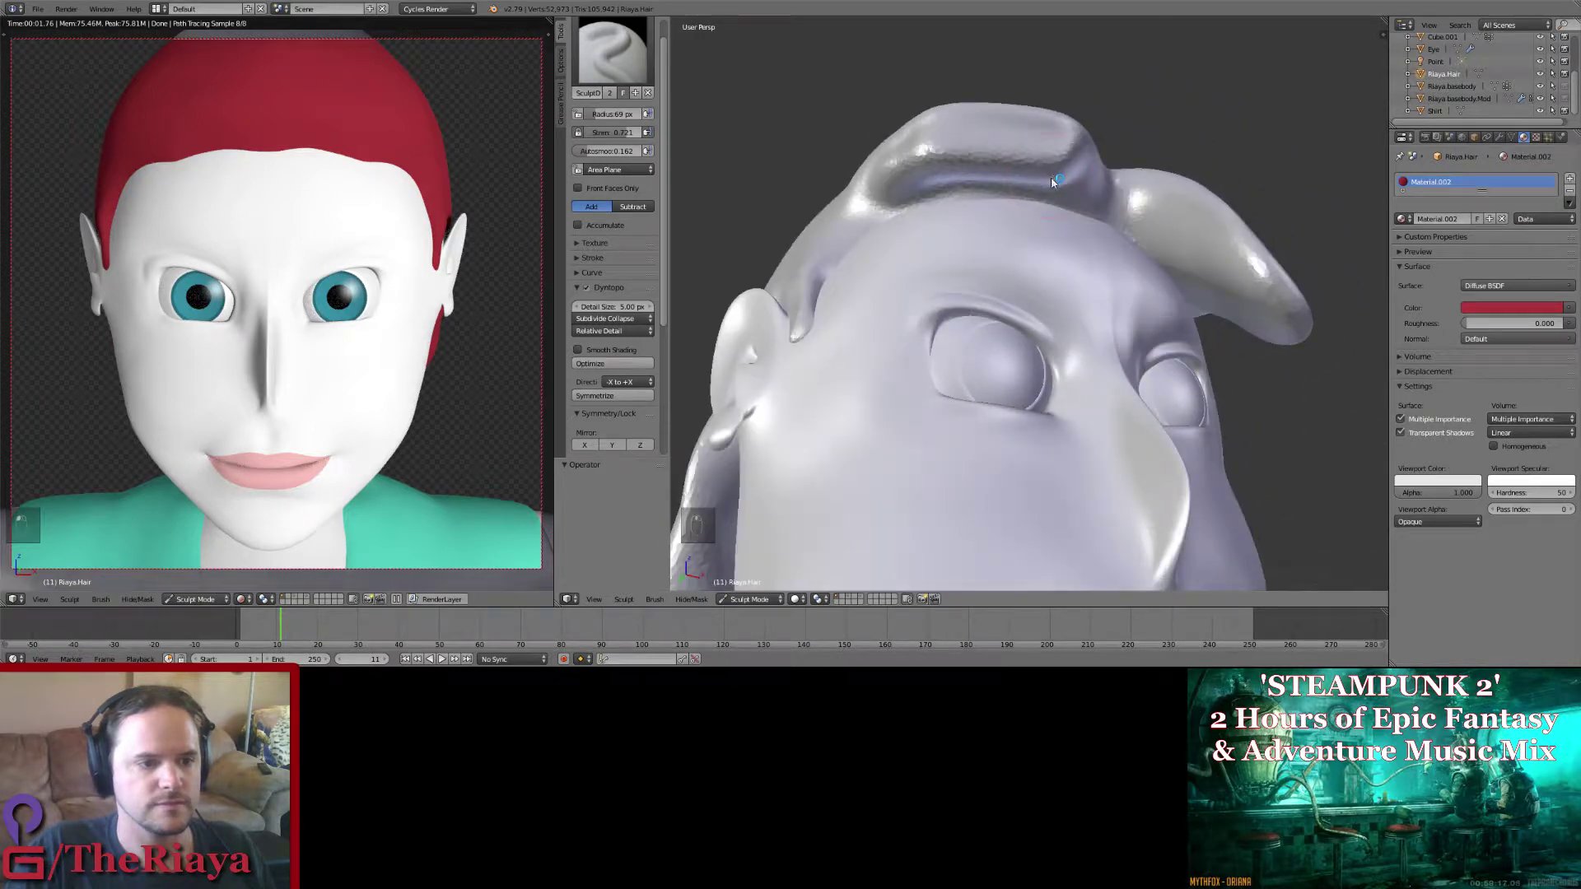
Step: Try further narrow strokes across the front face of the fringe above the right eye
left_click_drag(920, 156, 1044, 158)
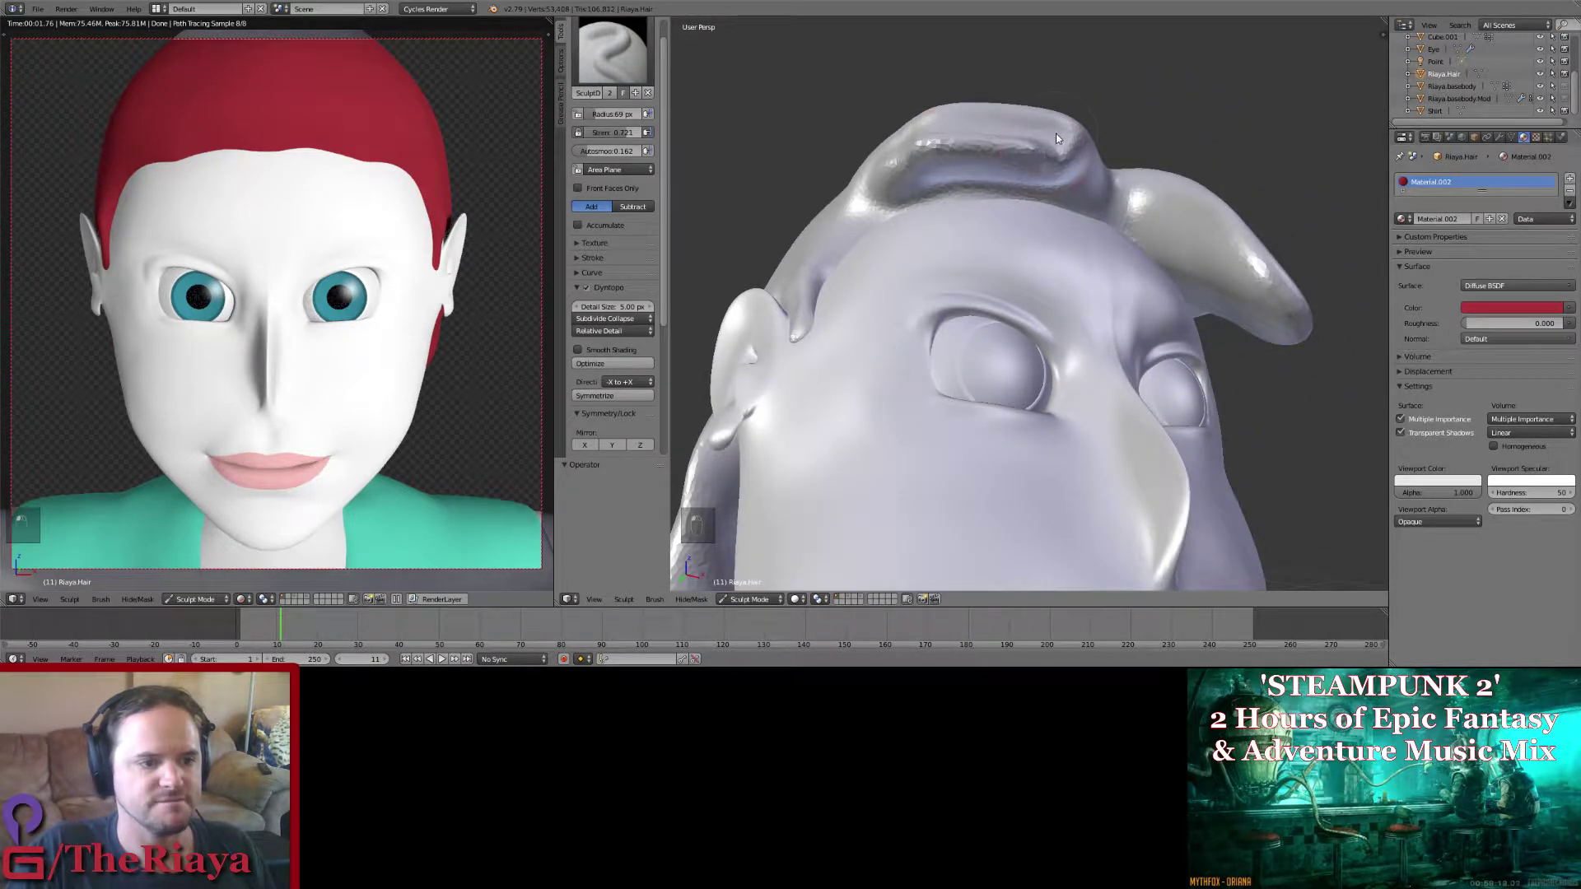
key("ctrl+z")
key("ctrl+z")
key("ctrl+z")
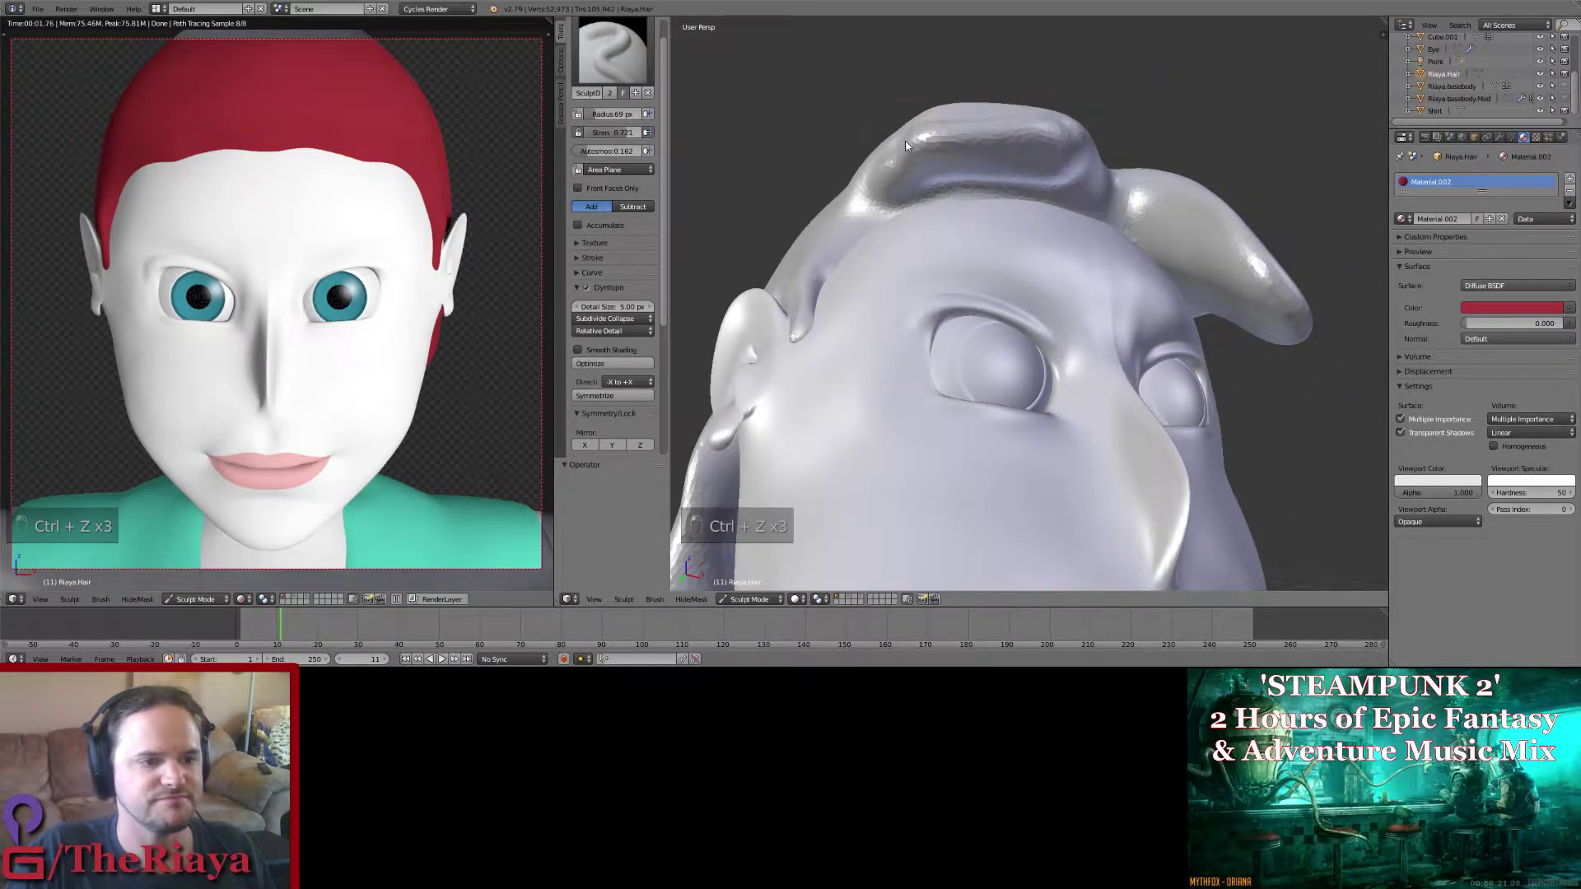
key("ctrl+z")
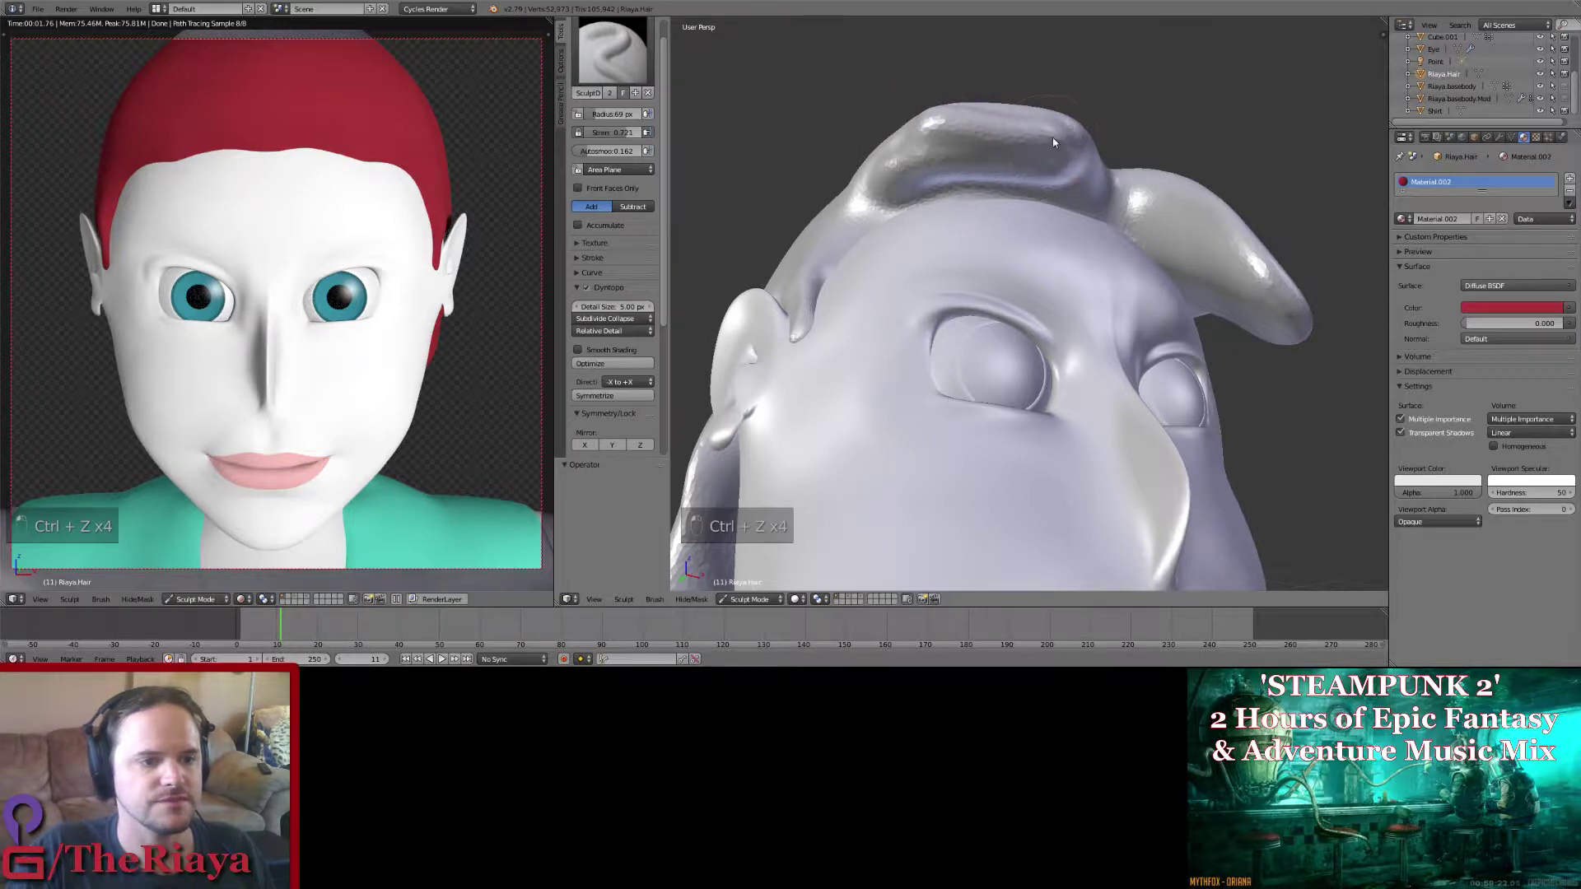
middle_click_drag(1056, 136, 1039, 177)
key("ctrl+z")
Step: Sculpt a strand across the fringe above the right eye and undo the last stroke on it
left_click_drag(906, 152, 1025, 154)
middle_click_drag(883, 152, 1025, 155)
mouse_move(1003, 138)
left_mouse_down()
mouse_move(927, 134)
mouse_move(935, 113)
left_mouse_up()
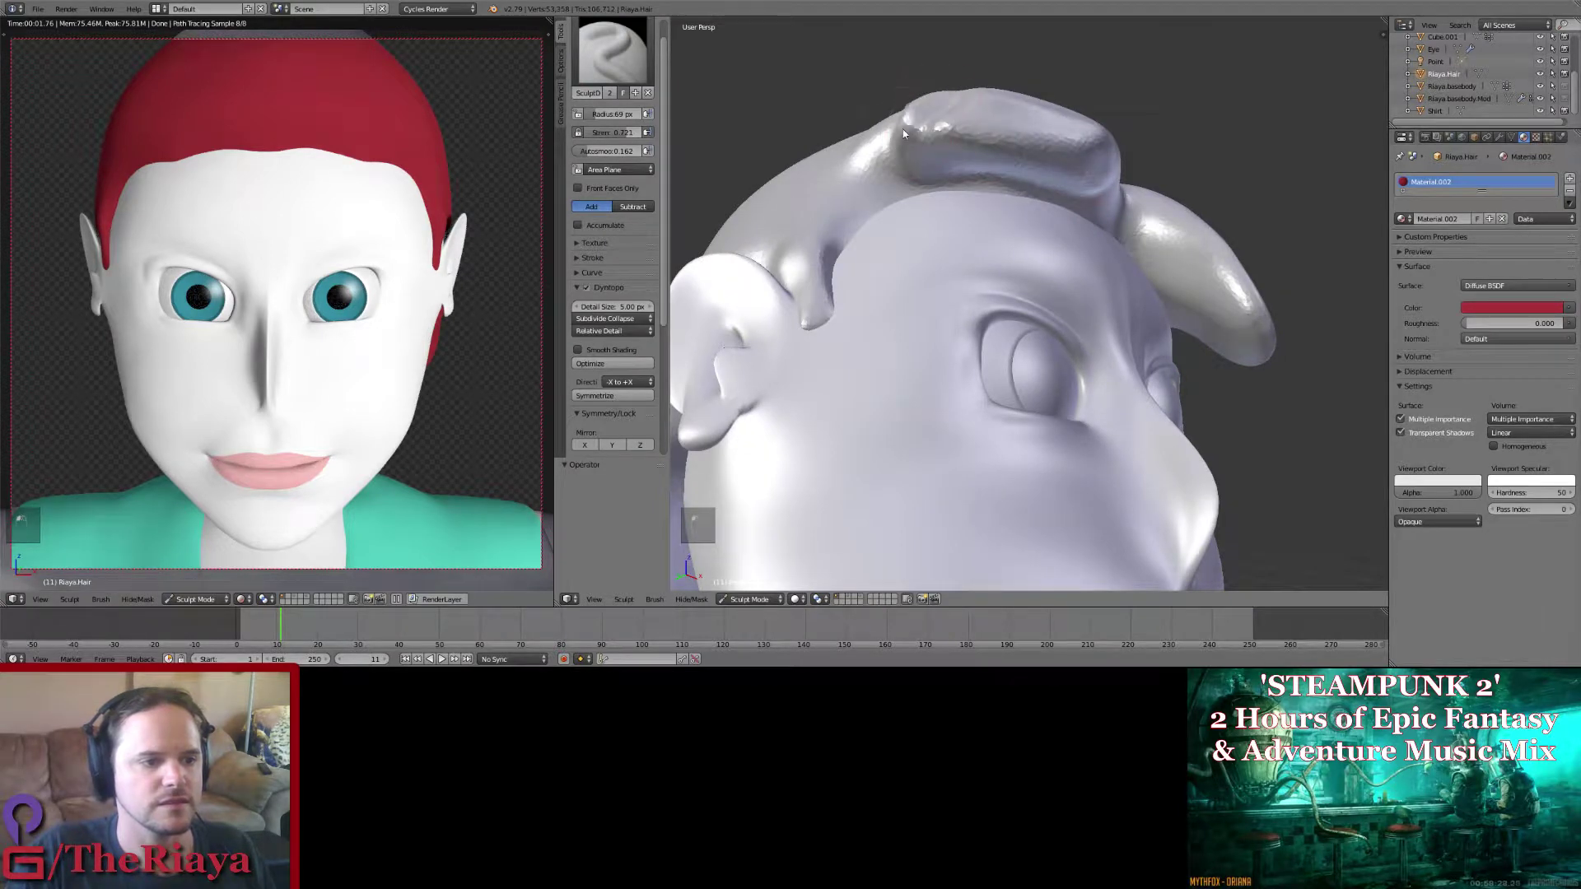
key("ctrl+z")
Step: Extend the fringe ridges back towards the character's right temple and thicken the lower front edge with SculptDraw strokes
middle_click_drag(936, 171, 1036, 180)
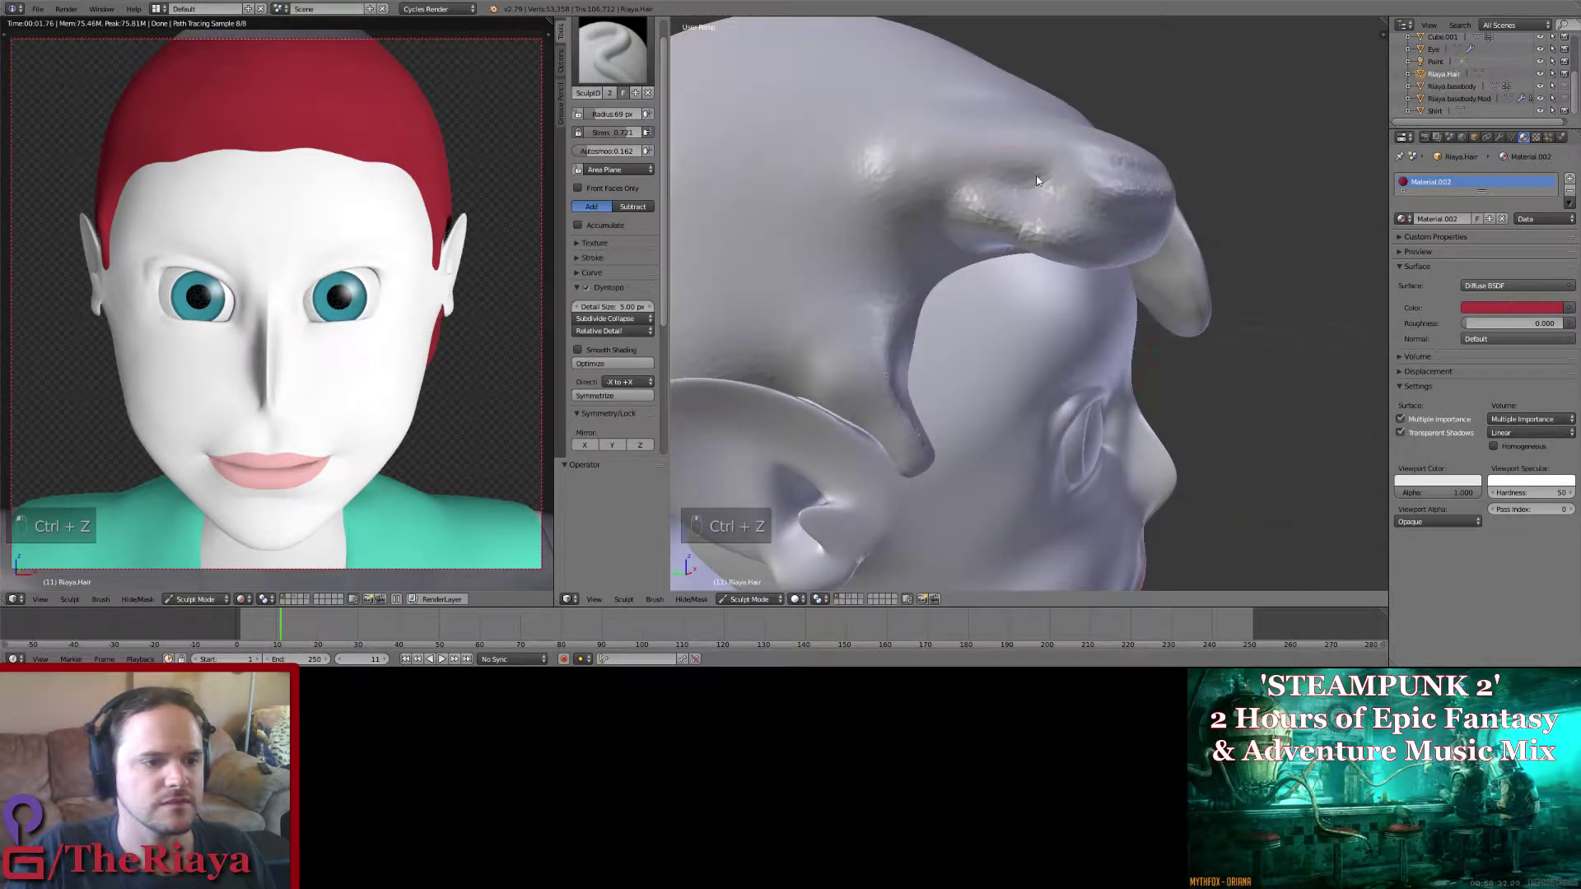
middle_click_drag(930, 261, 912, 202)
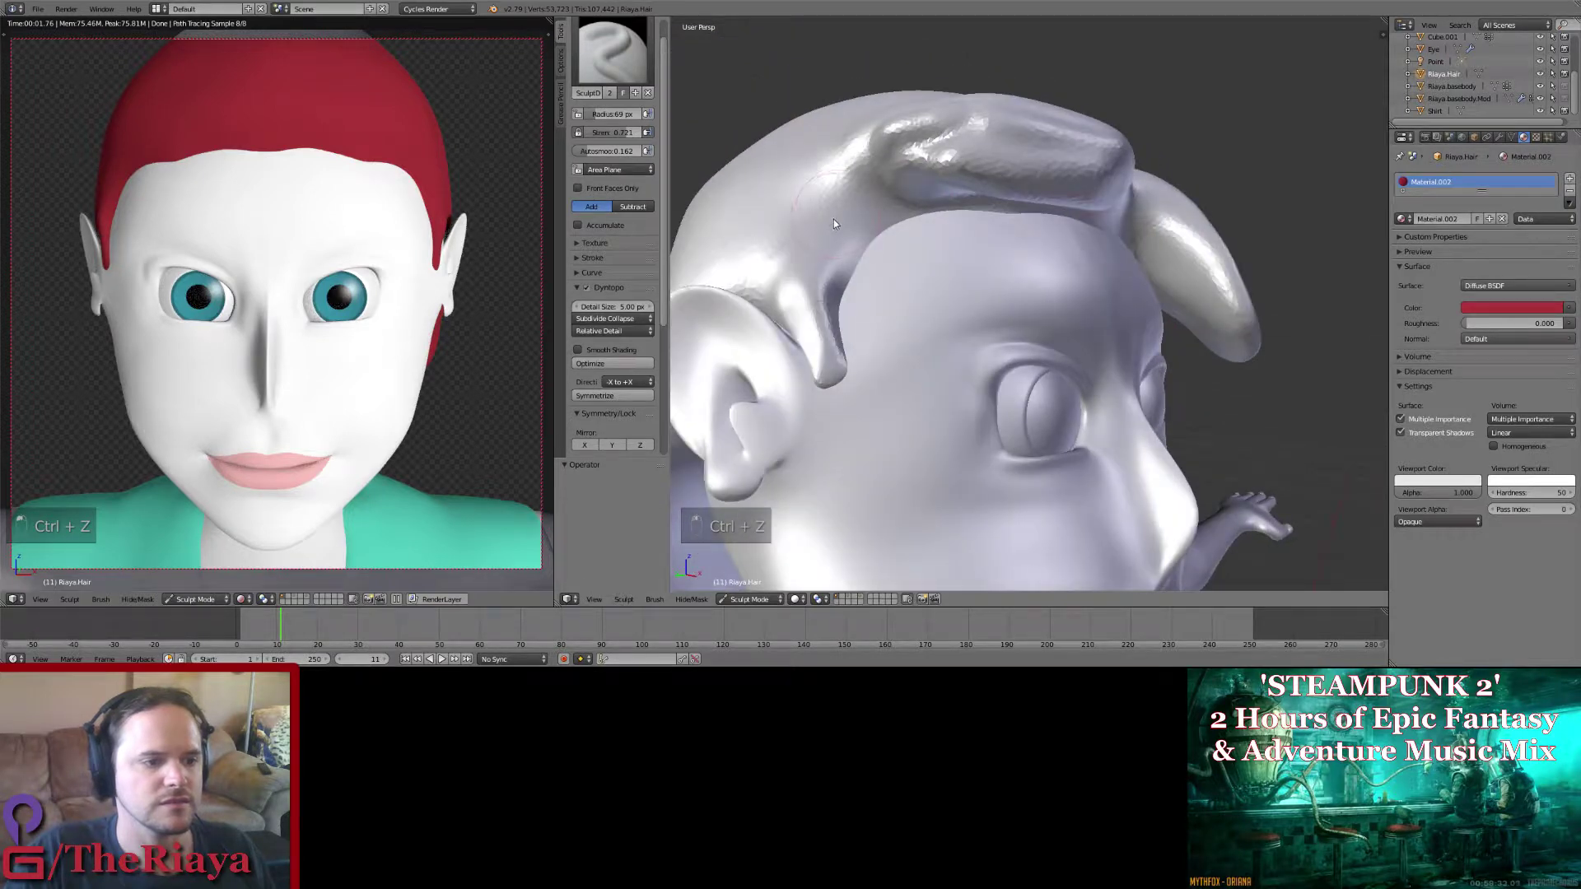
mouse_move(834, 219)
left_mouse_down()
mouse_move(873, 152)
mouse_move(989, 171)
mouse_move(937, 181)
left_mouse_up()
middle_click_drag(937, 181, 953, 149)
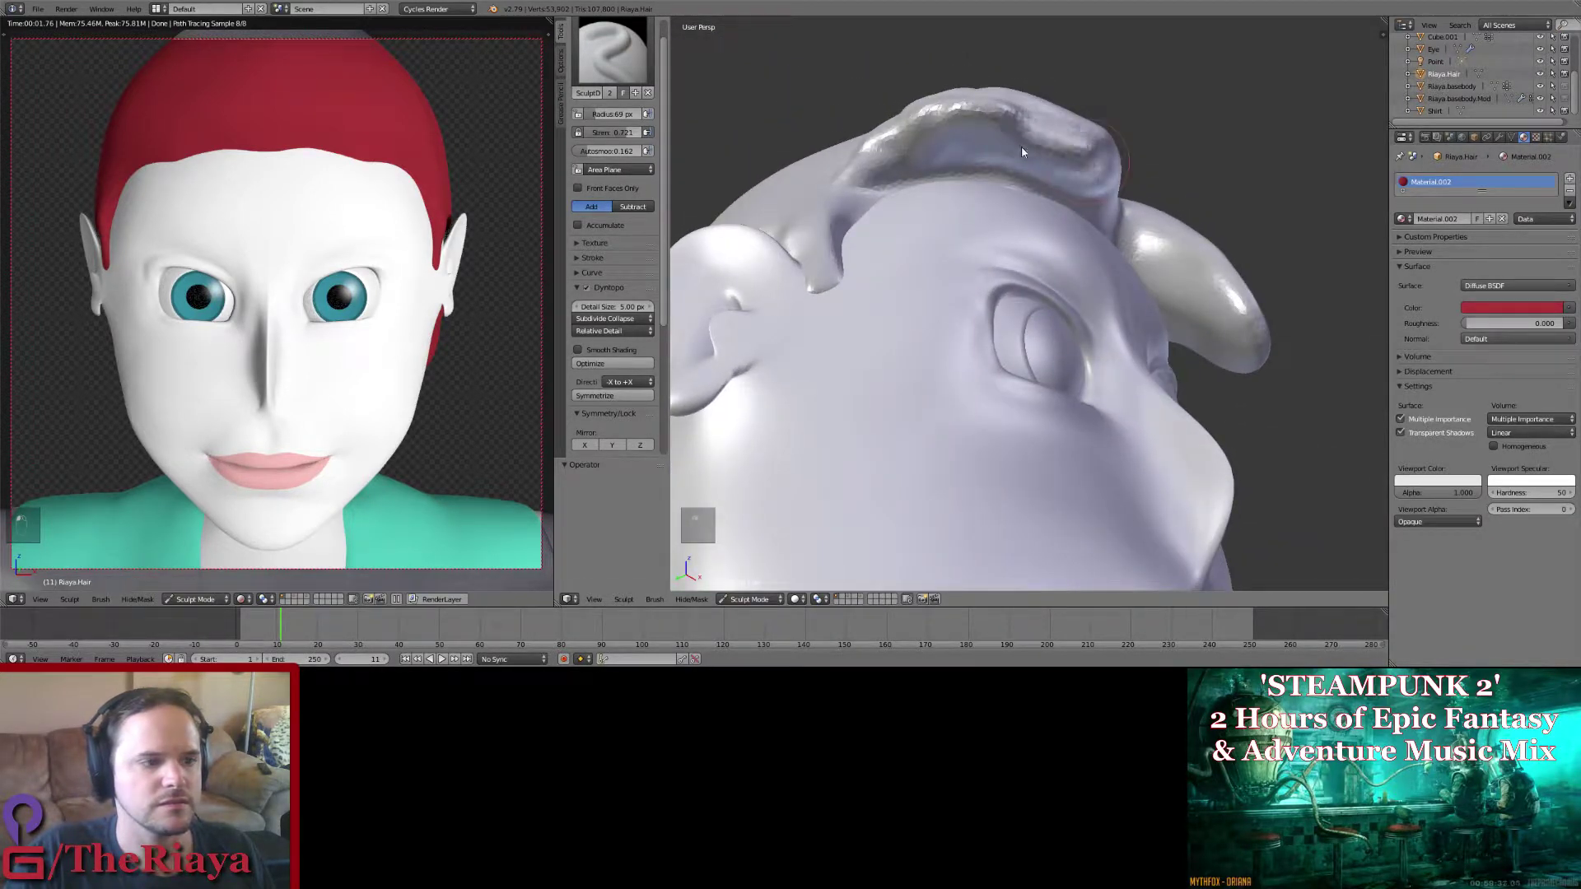
left_click_drag(874, 157, 960, 150)
mouse_move(960, 150)
middle_mouse_down()
mouse_move(911, 229)
mouse_move(1025, 255)
mouse_move(992, 200)
middle_mouse_up()
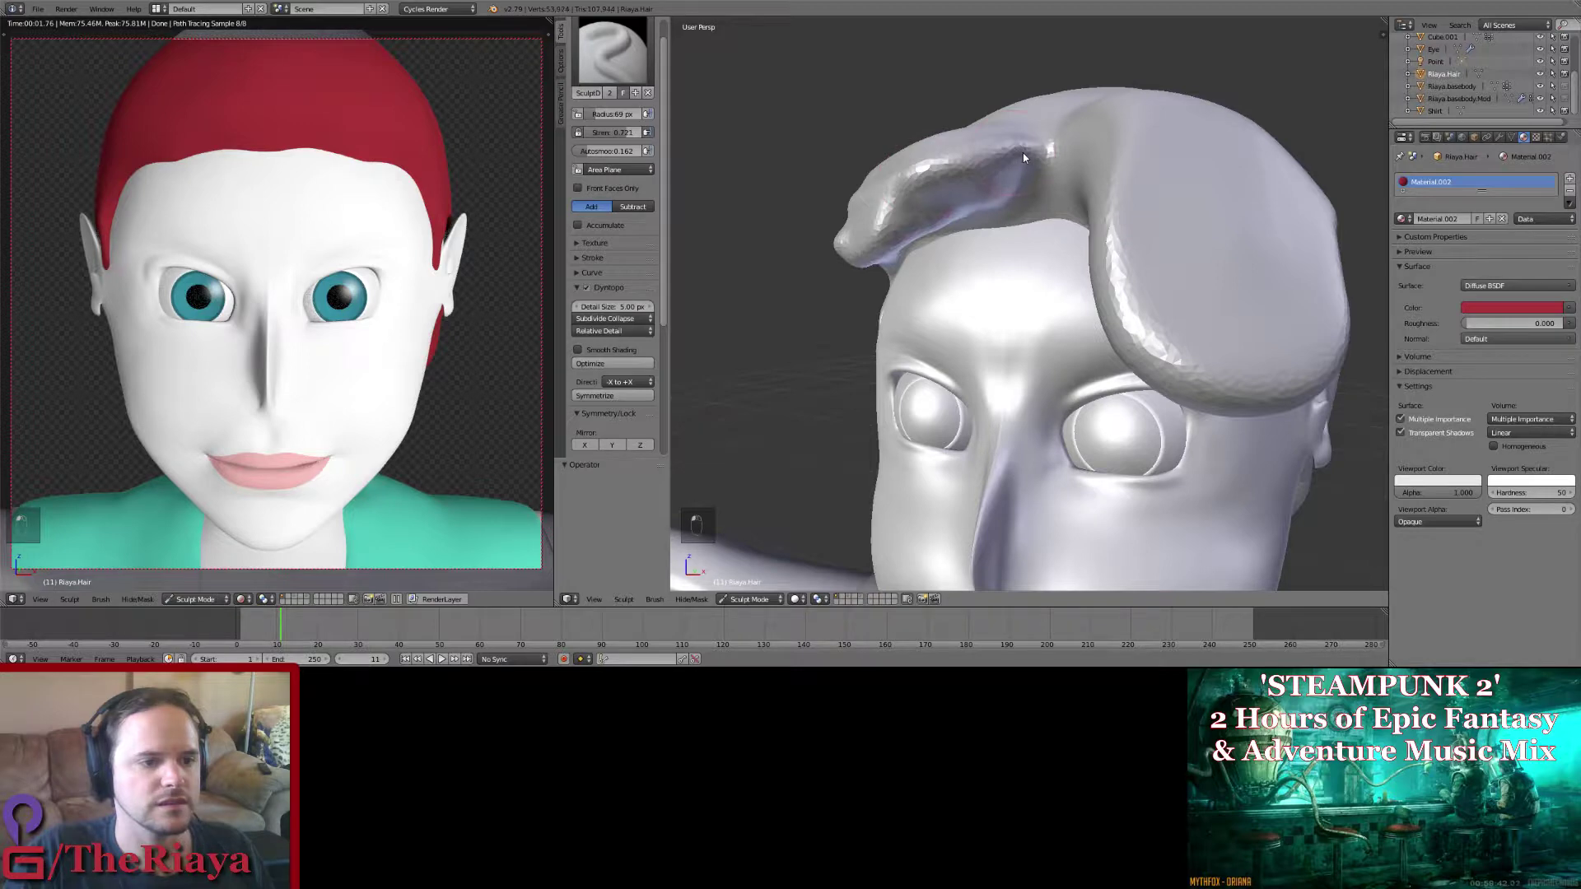
Step: Smooth the ridges of the fringe and right temple with the Smooth brush at a strength of 0.330 and a radius of 108 px
middle_click_drag(1023, 151, 1069, 224)
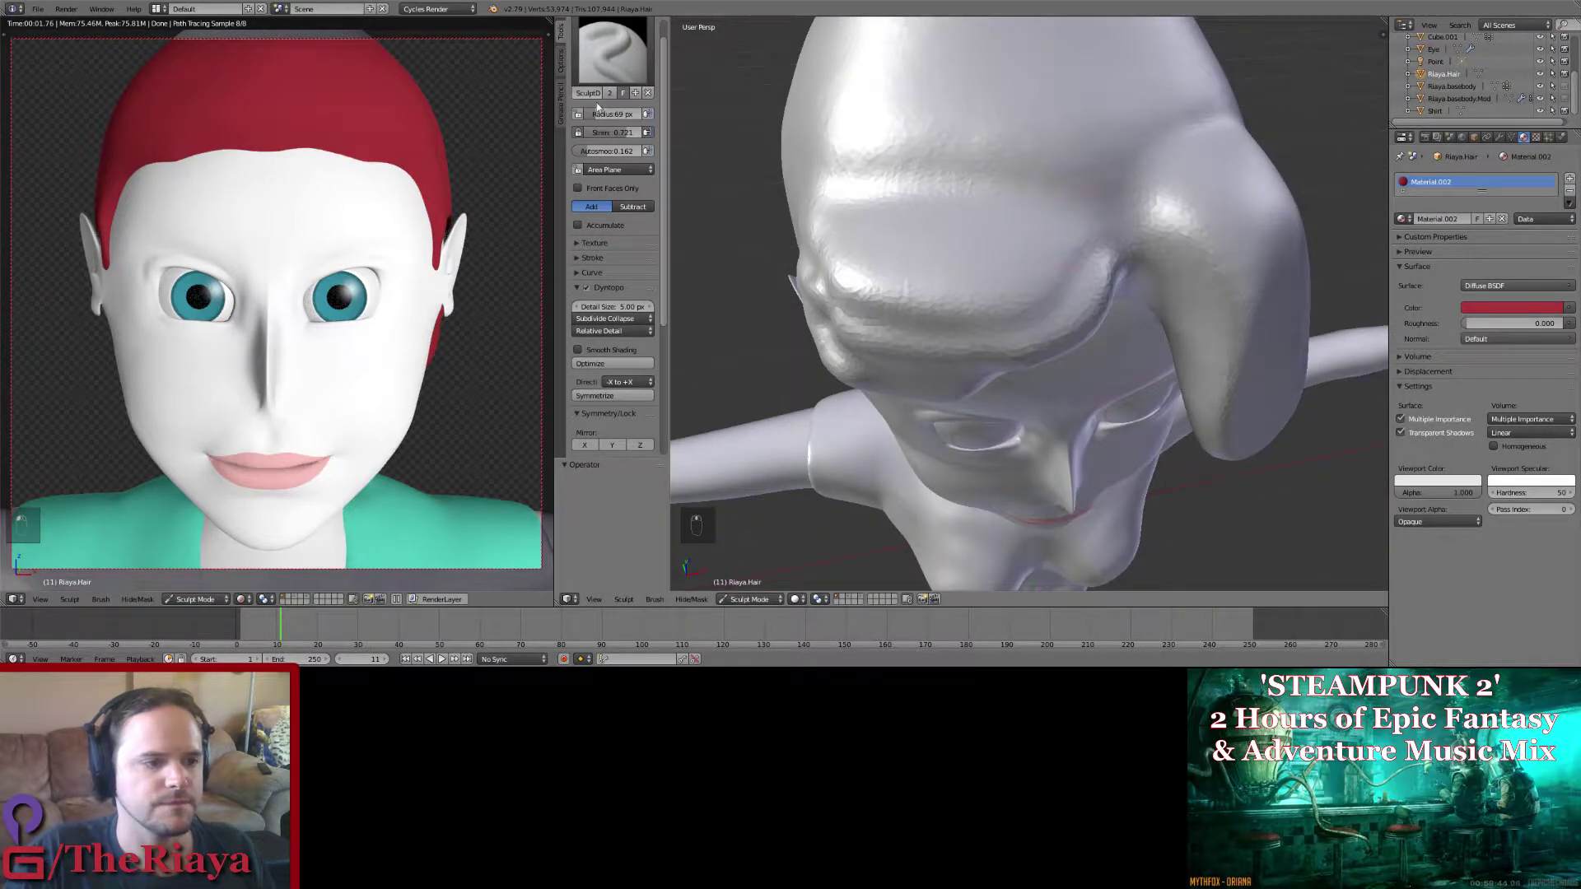
left_click(610, 64)
left_click(946, 186)
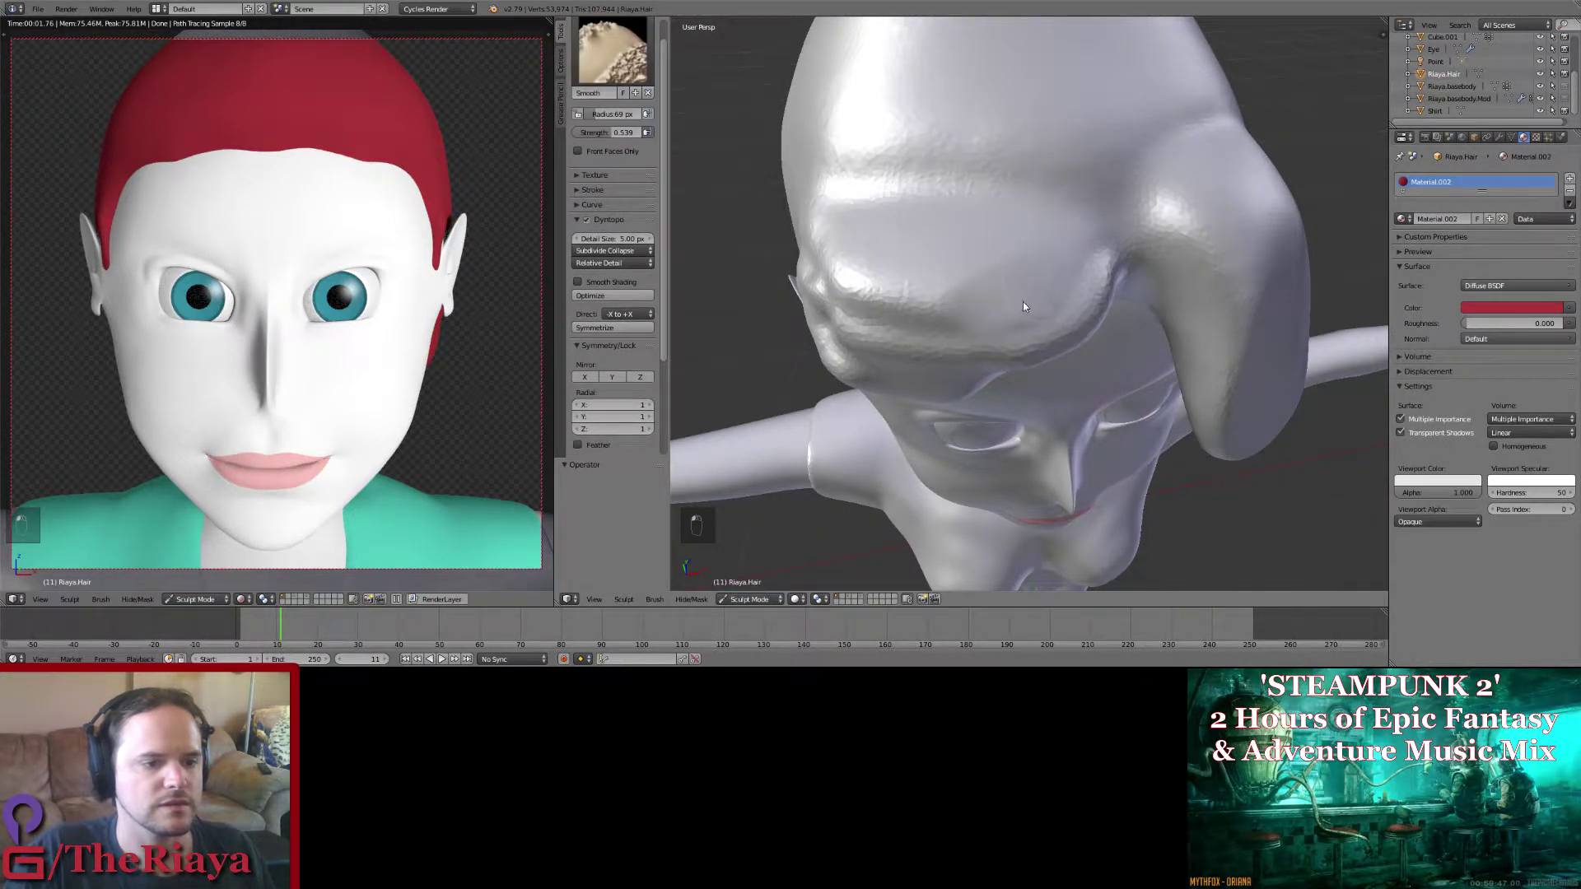
middle_click_drag(1039, 290, 1025, 284)
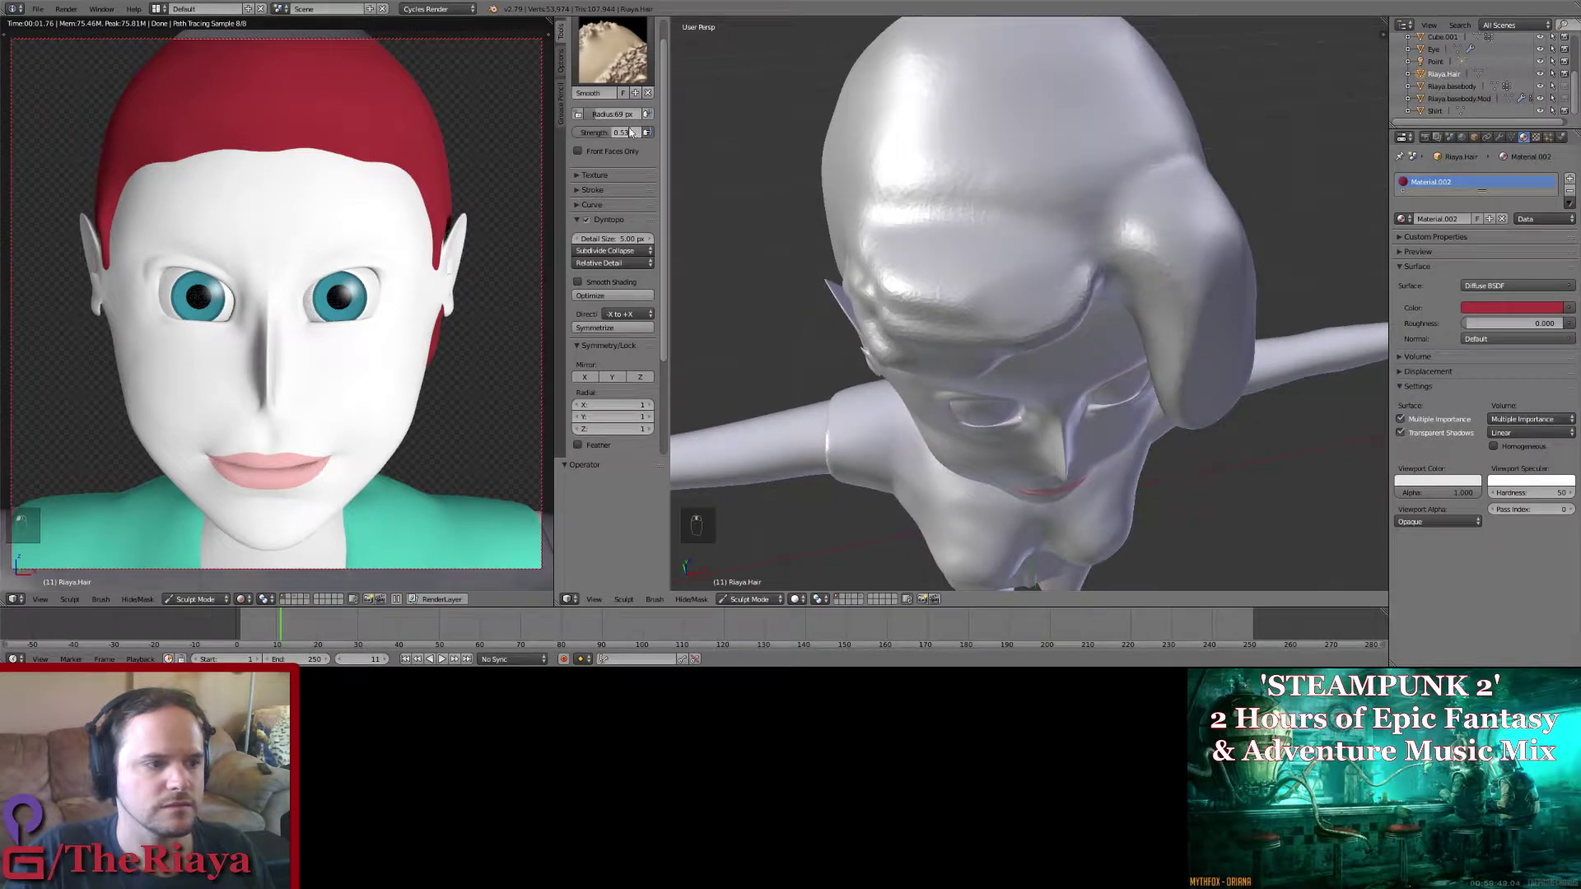
left_click_drag(631, 132, 599, 132)
key("Right")
middle_click_drag(932, 232, 980, 205)
key("f")
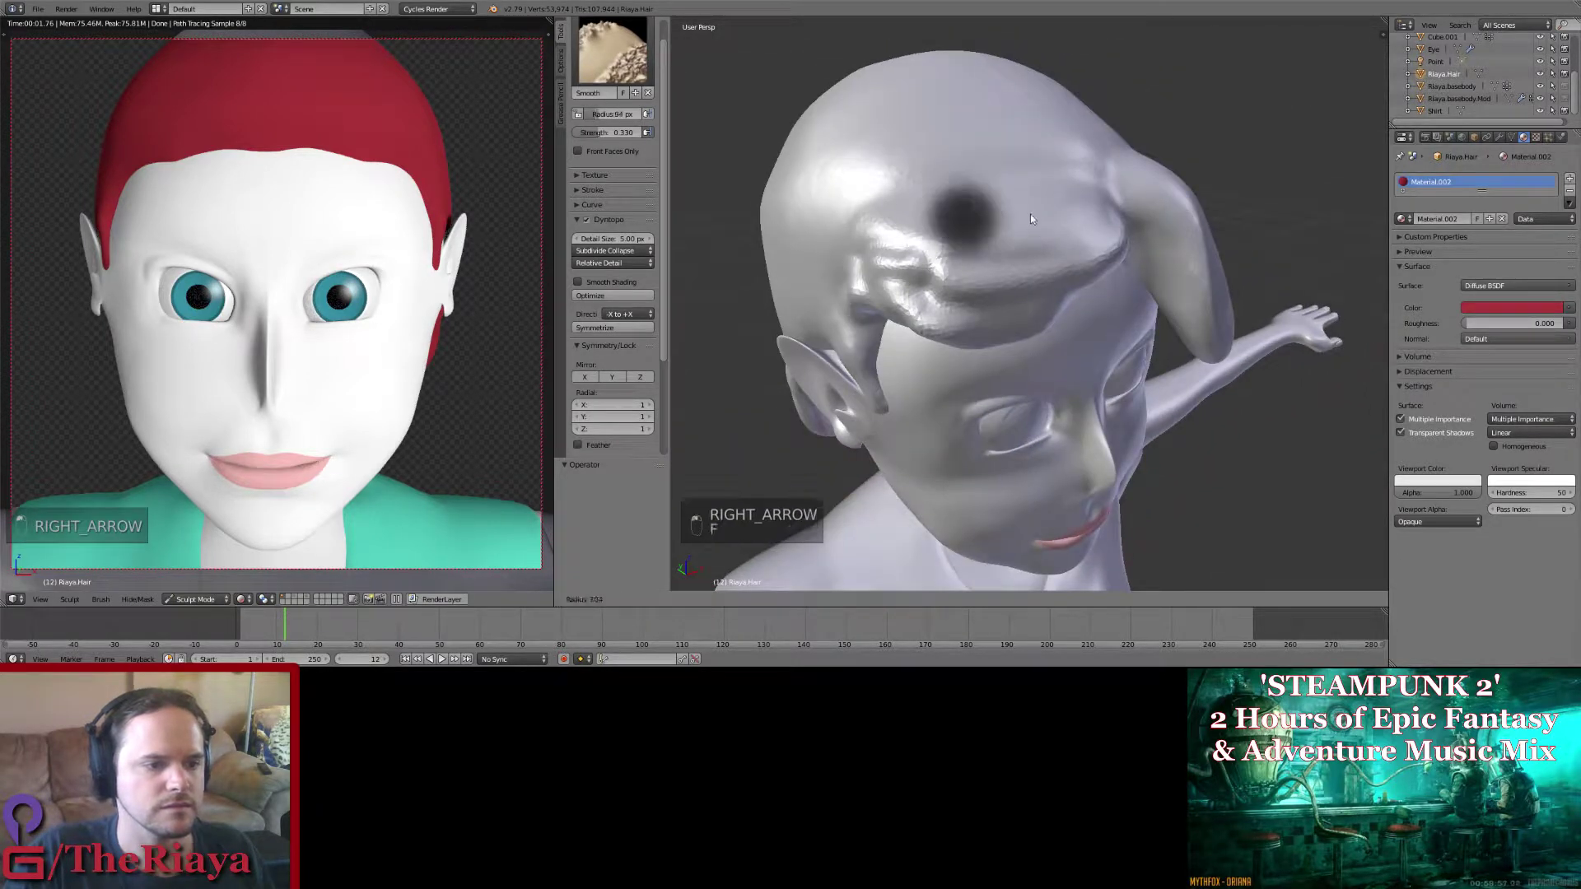
left_click(1030, 216)
middle_click_drag(902, 289, 1014, 219)
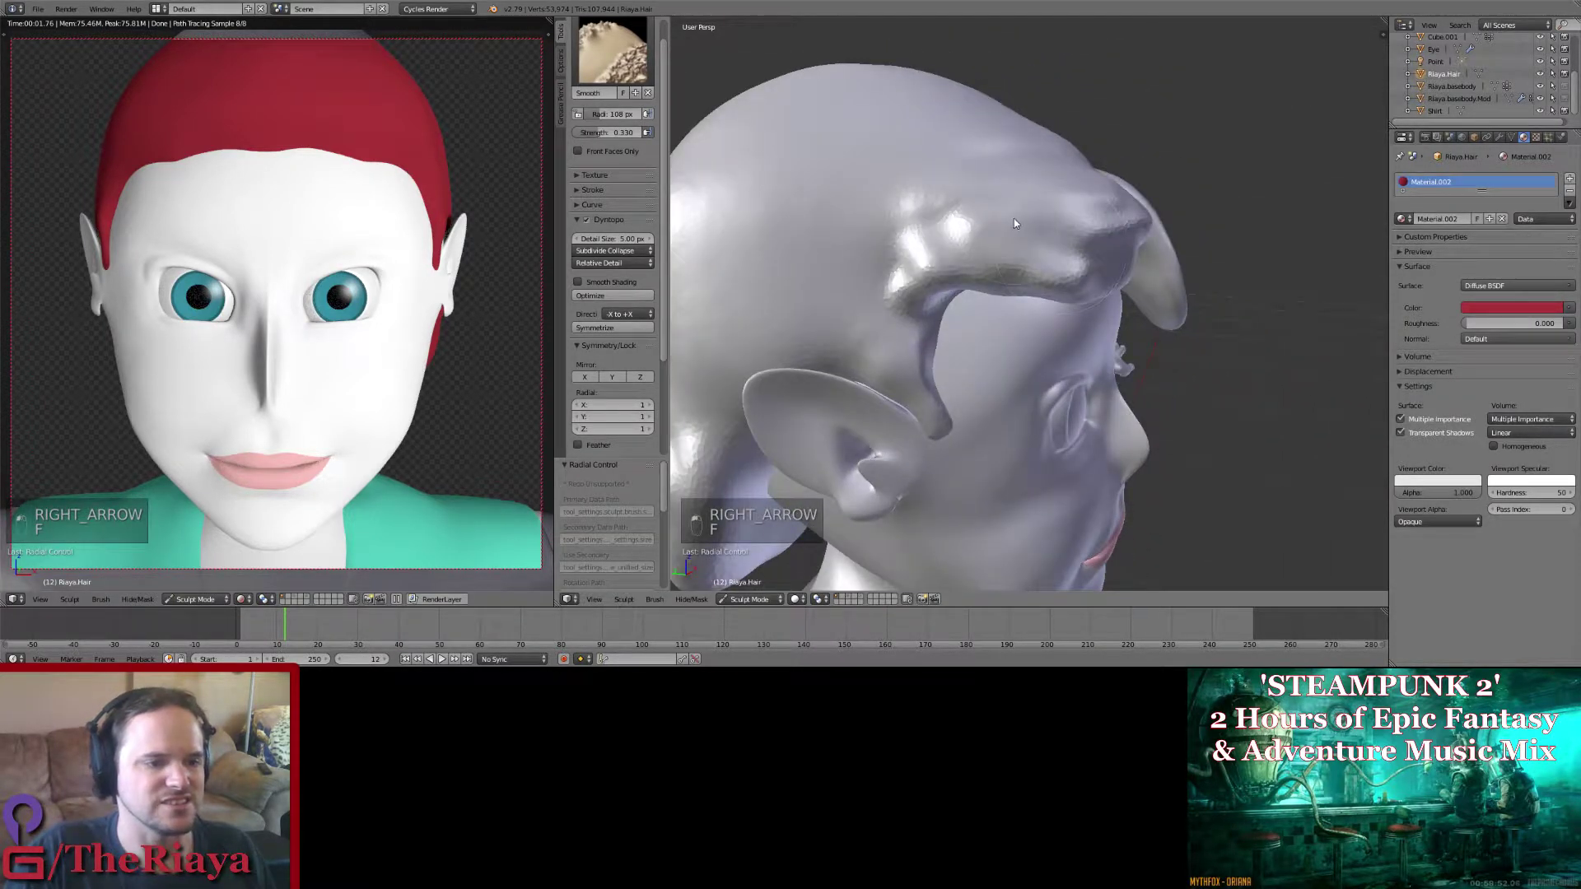
mouse_move(1015, 219)
left_mouse_down()
mouse_move(882, 294)
mouse_move(947, 209)
left_mouse_up()
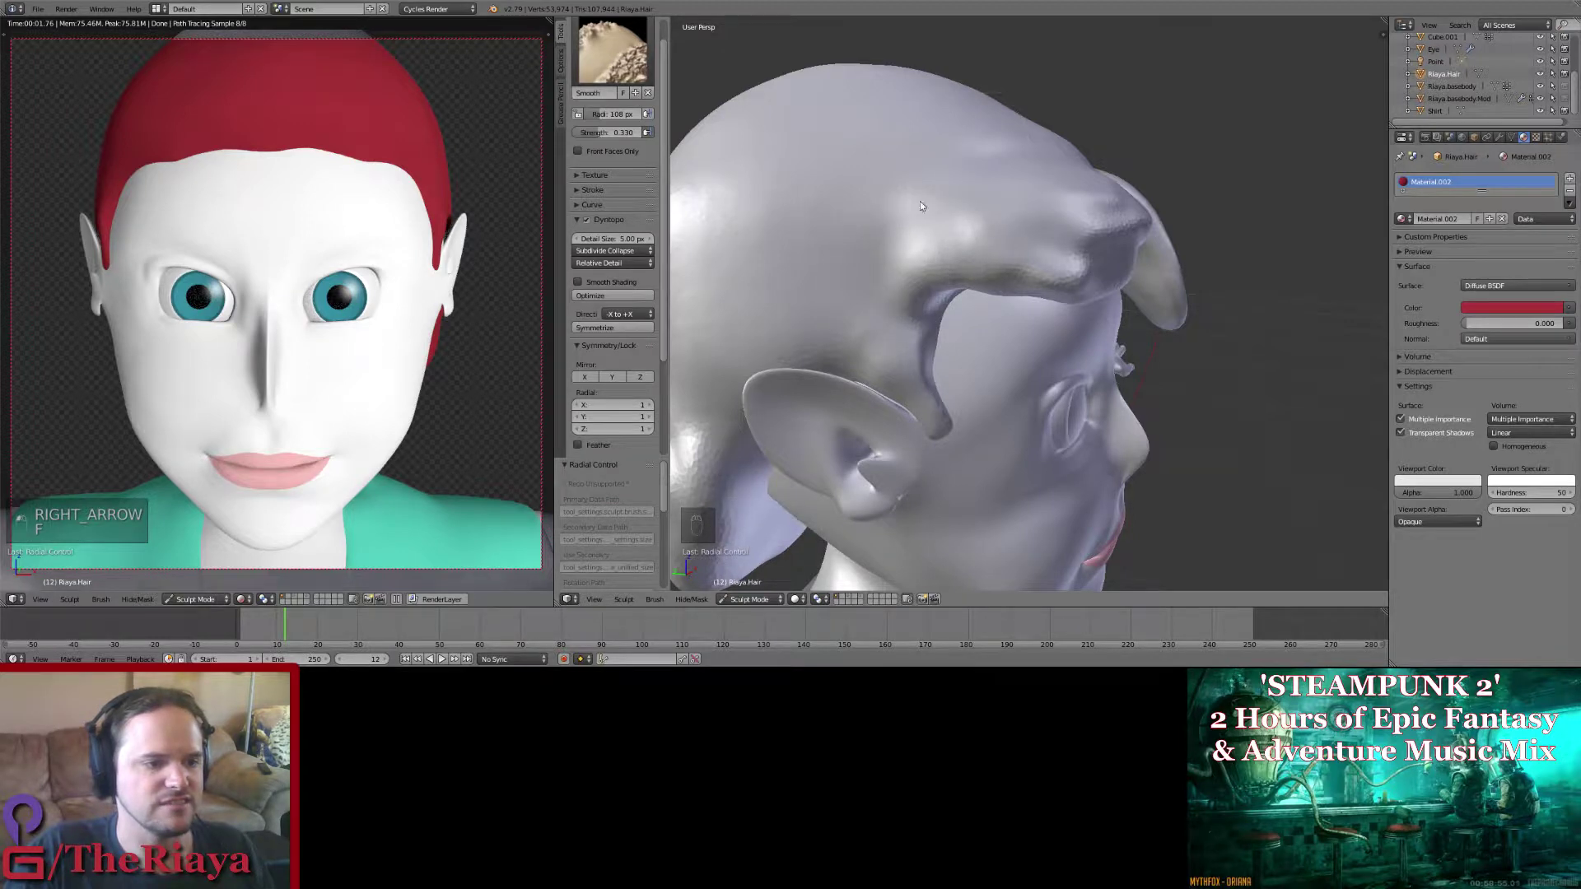
middle_click_drag(986, 244, 910, 247)
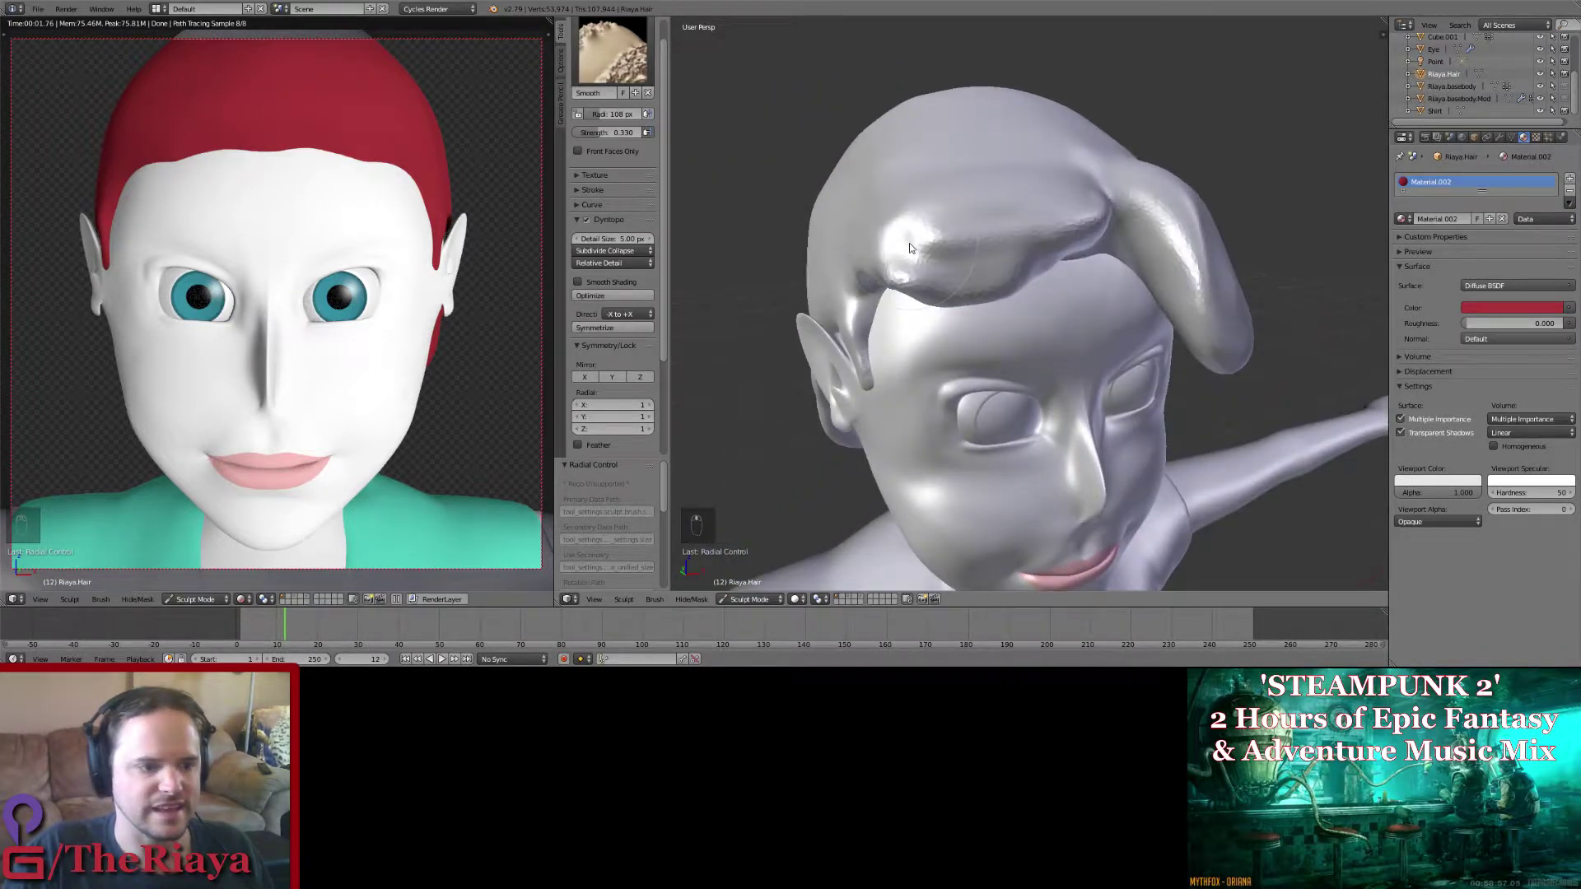
Step: Fill out the front underside of the right fringe with the SculptDraw brush at a radius of 108 px
middle_click_drag(1060, 236, 951, 194)
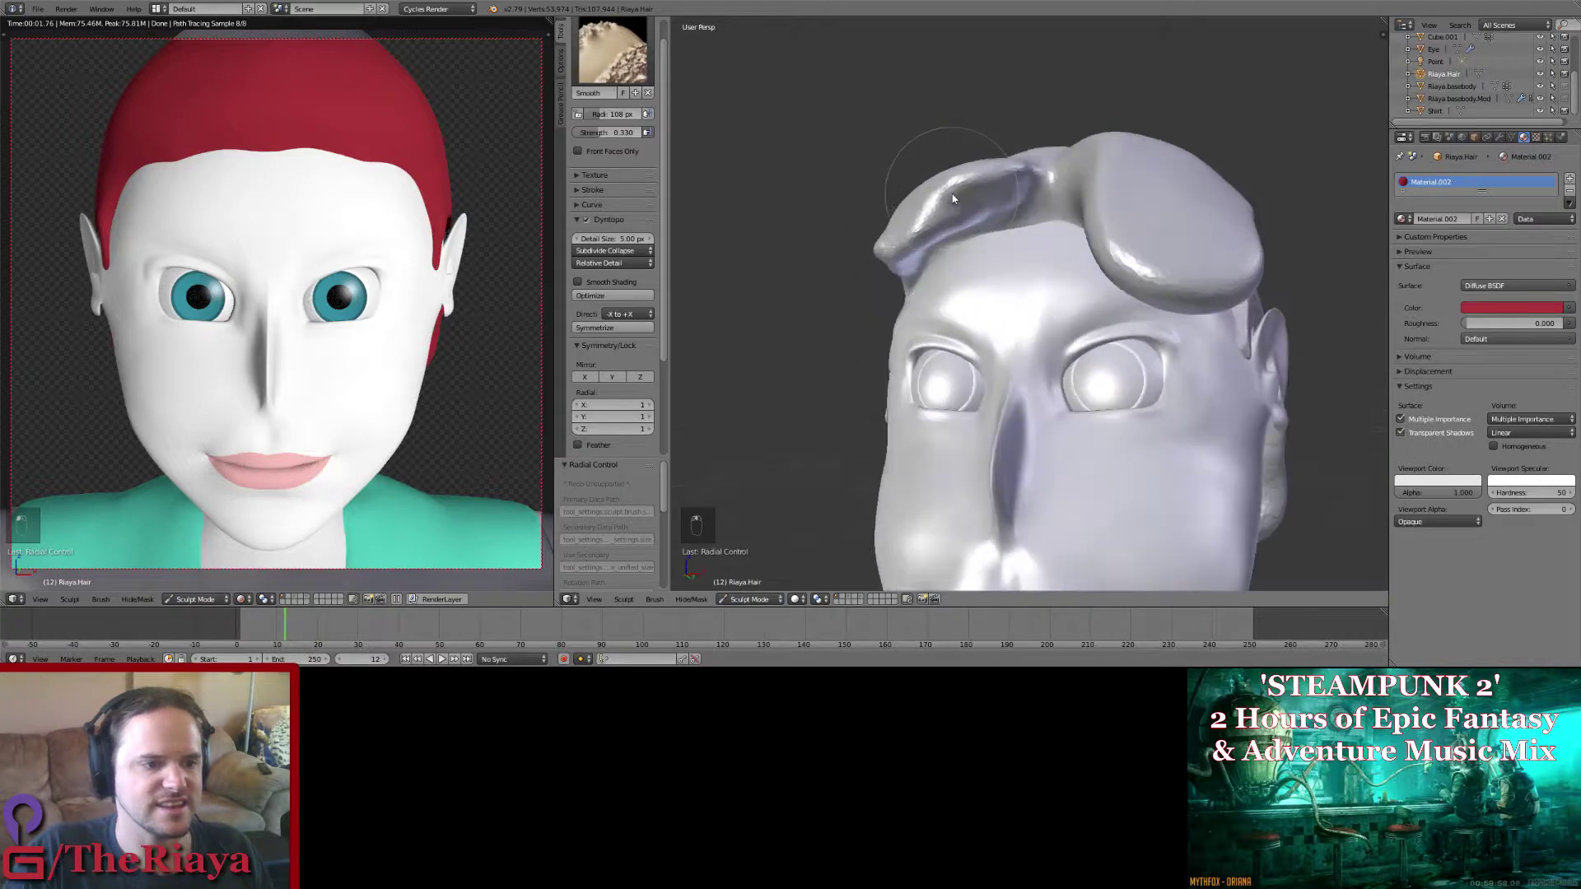
left_click(614, 54)
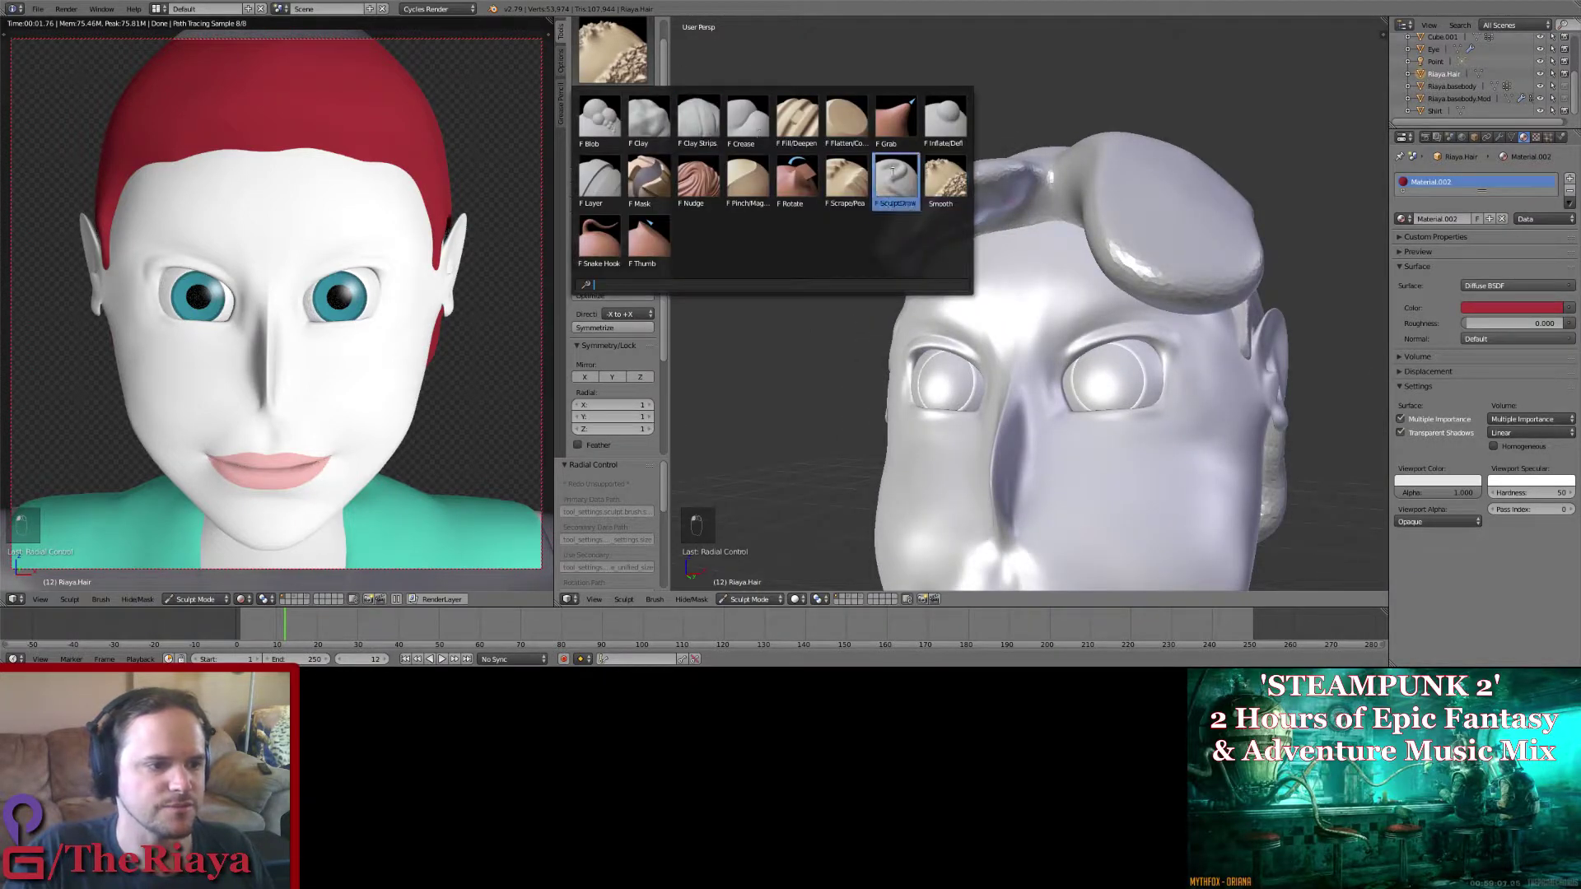
left_click(896, 183)
scroll(923, 191, "up", 1)
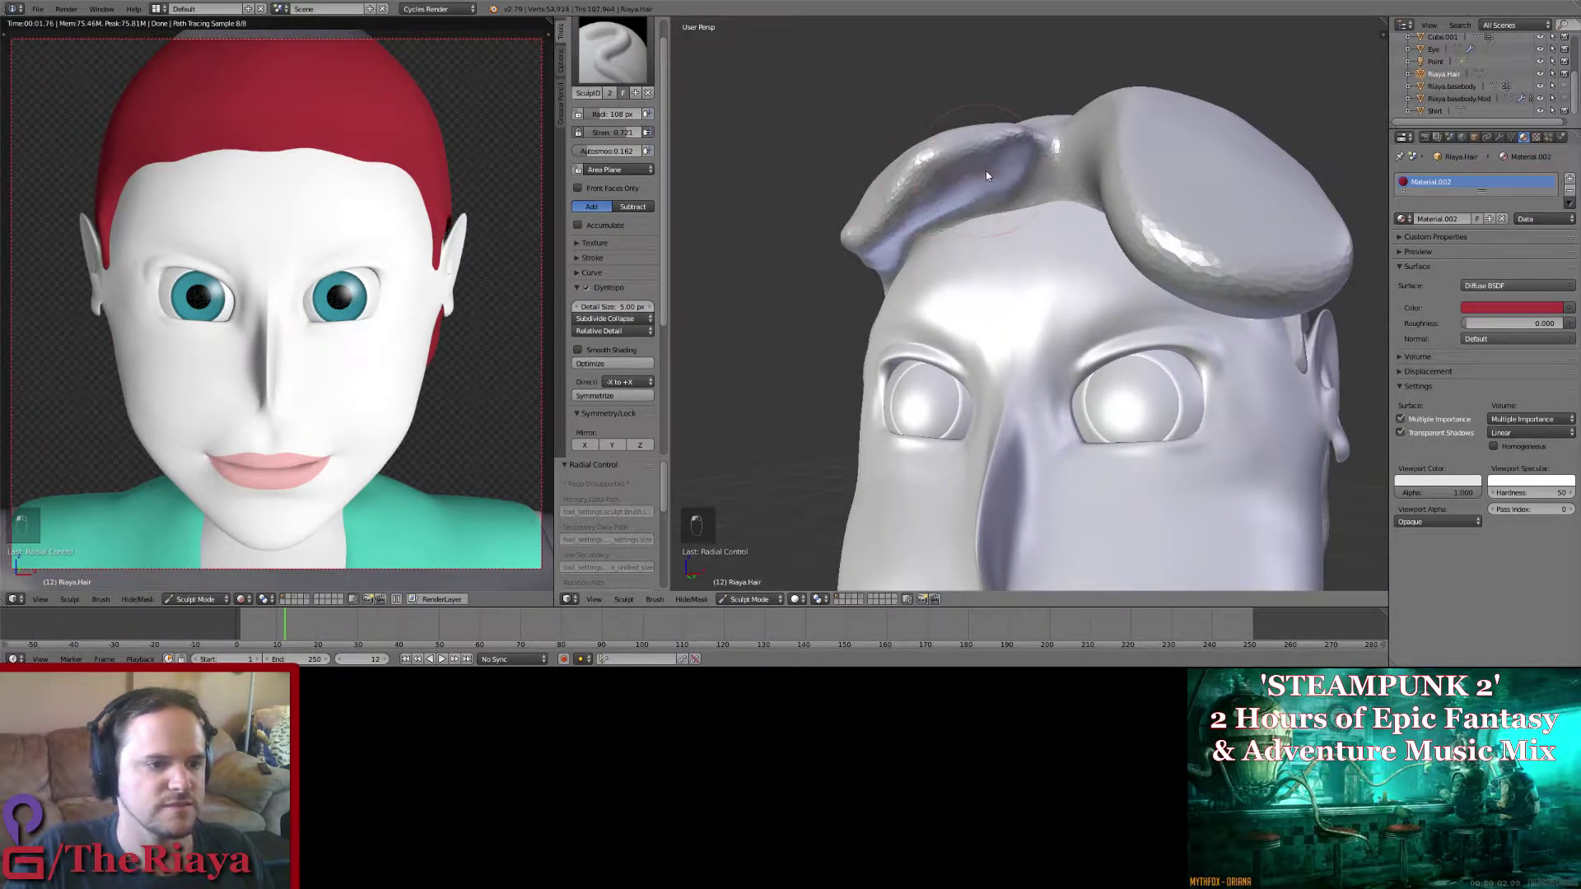
left_click_drag(1024, 159, 986, 186)
middle_click_drag(986, 186, 1017, 154)
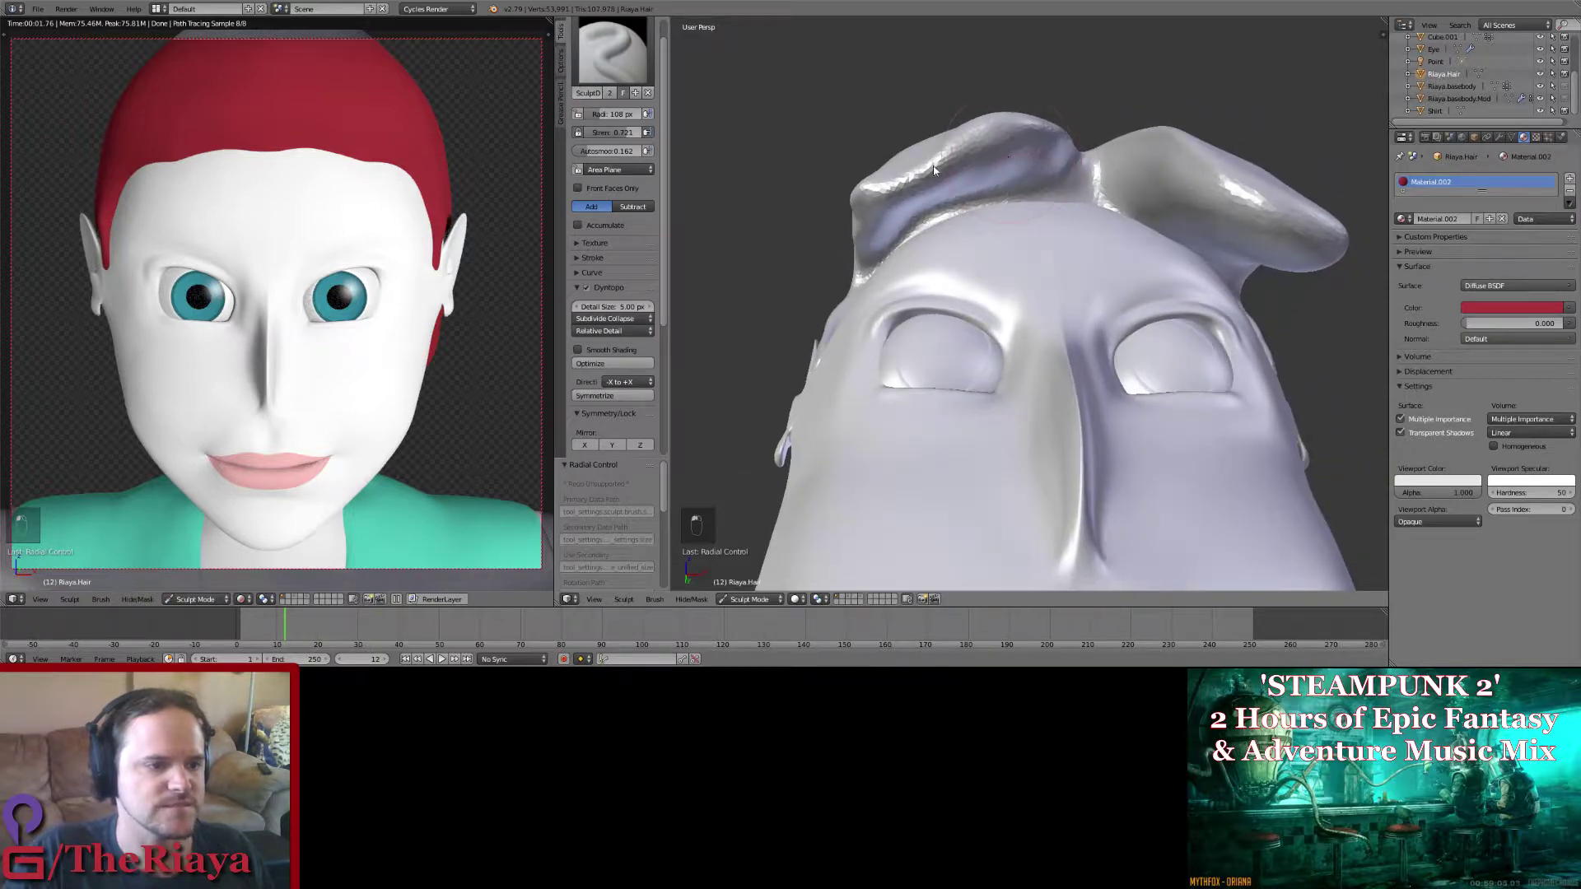
left_click_drag(1013, 164, 897, 196)
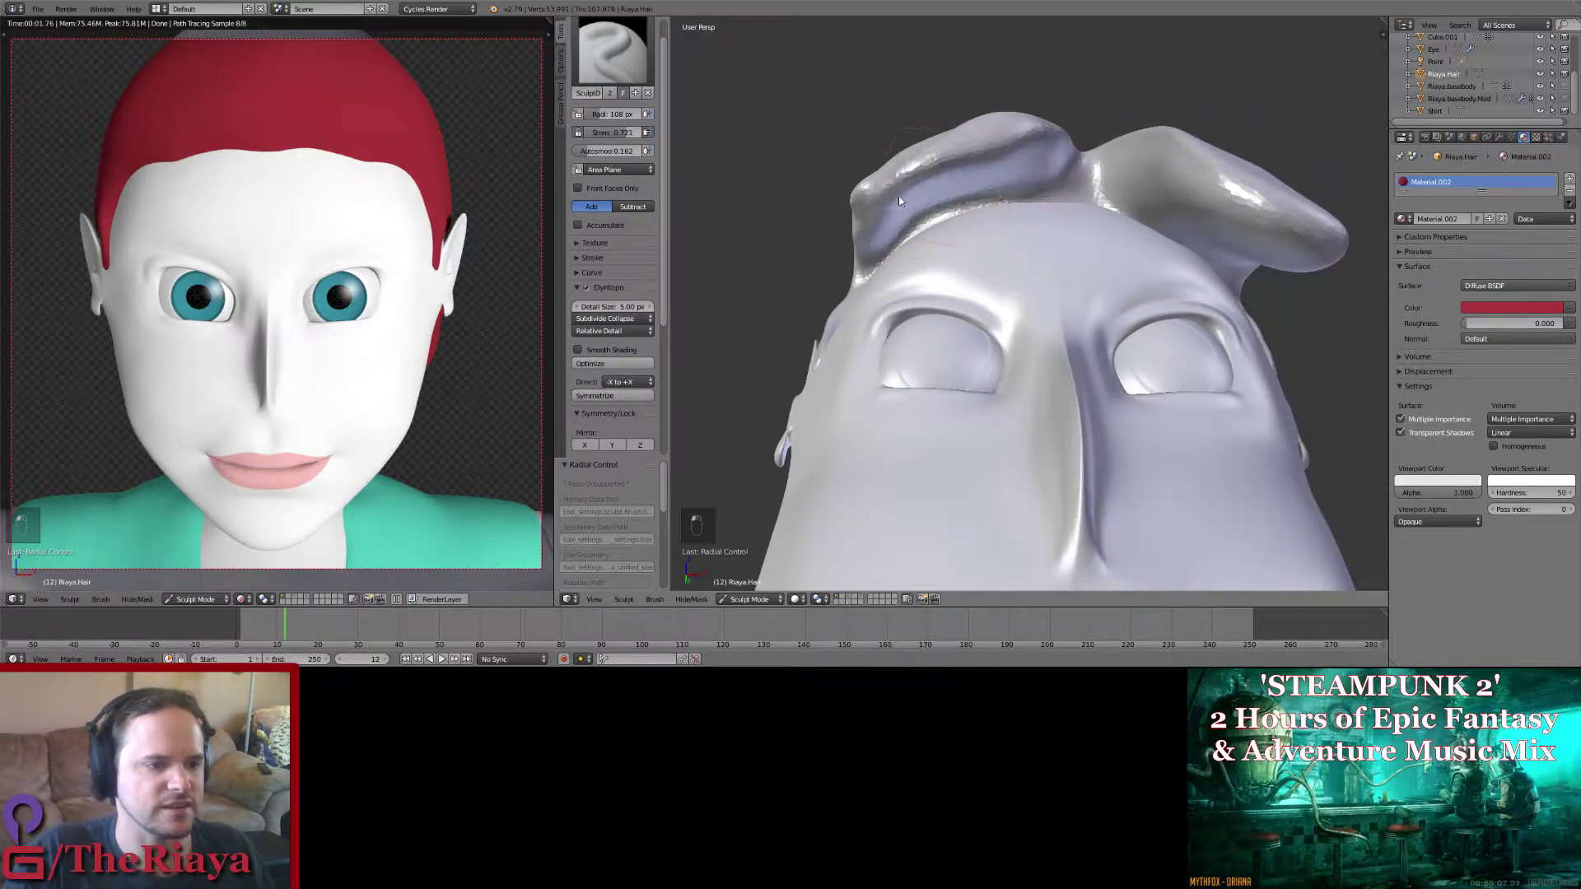
Step: Build up the underside and front edge of the right fringe with SculptDraw strokes and undo the last stroke
middle_click_drag(871, 214, 975, 146)
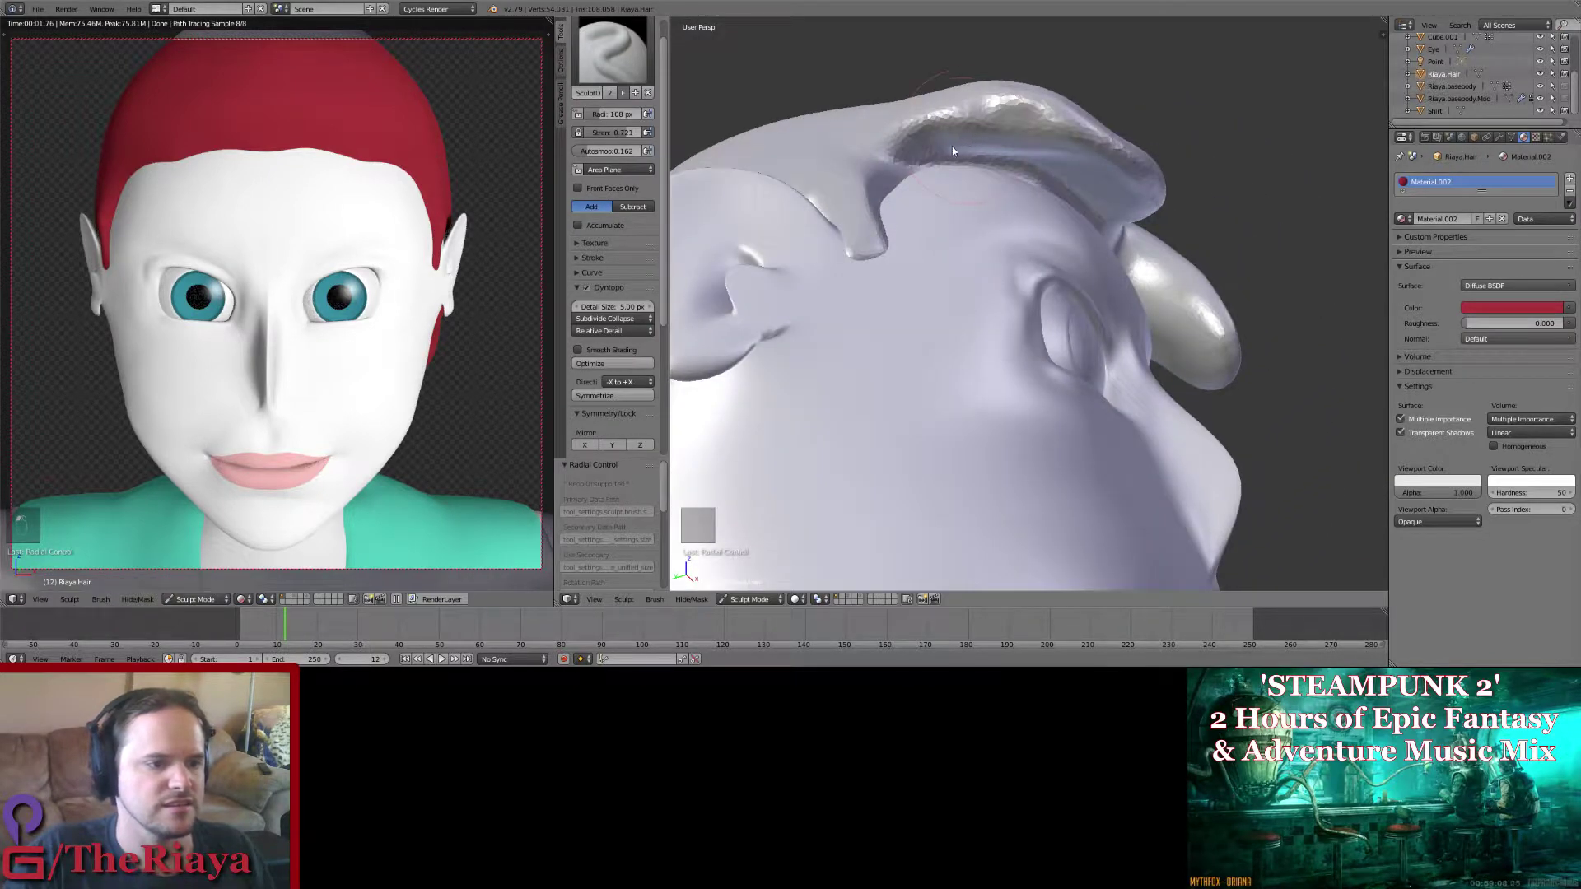
left_click_drag(1033, 140, 1116, 176)
middle_click_drag(1142, 196, 962, 240)
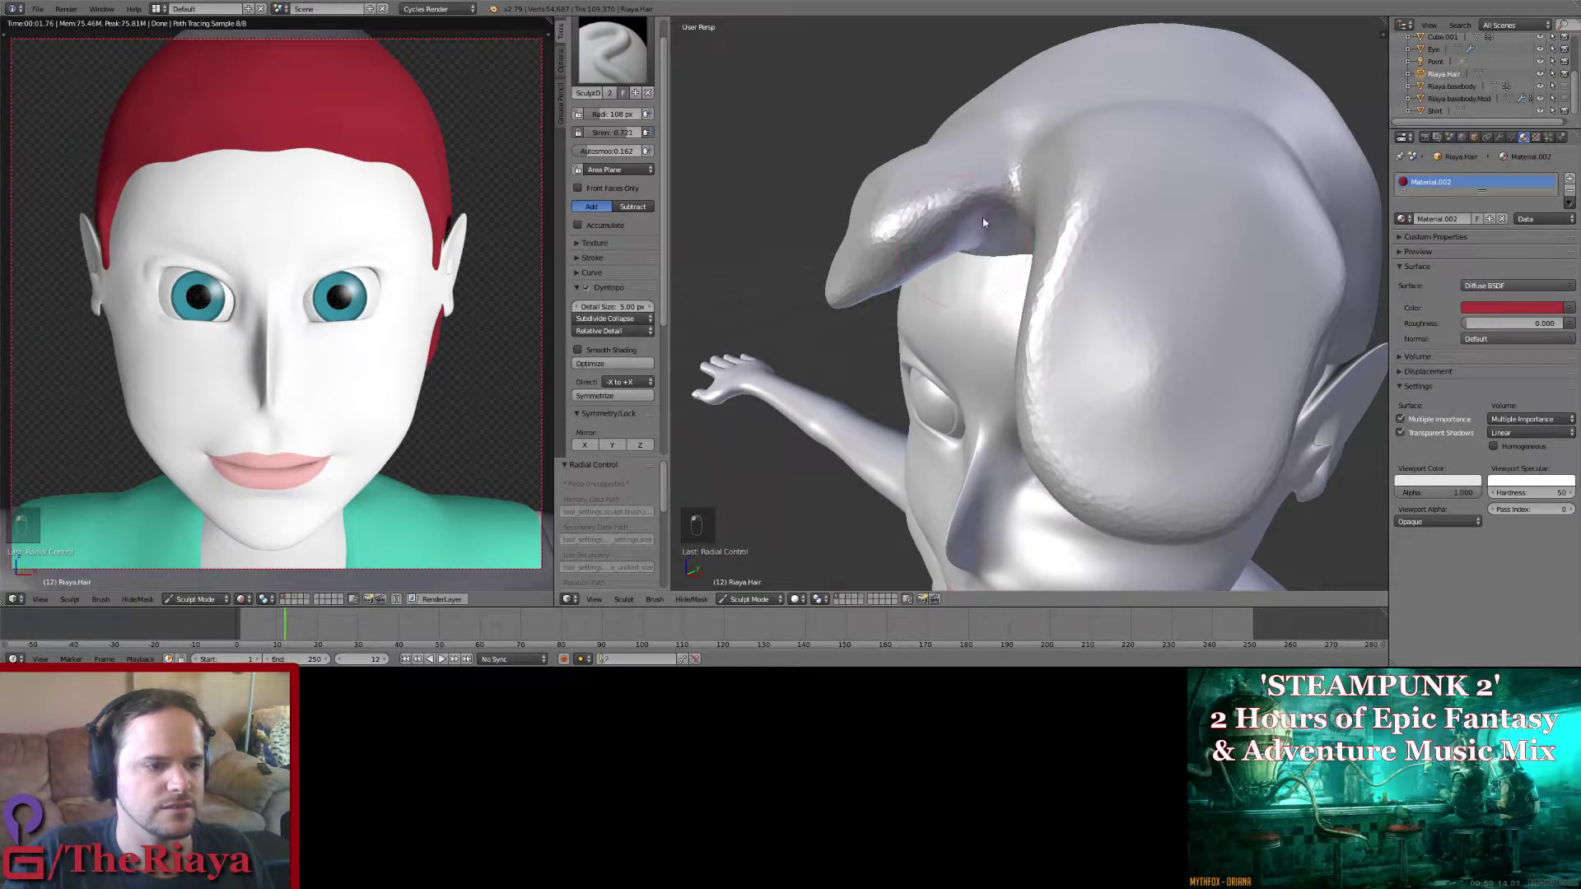
left_click_drag(981, 218, 865, 297)
mouse_move(864, 296)
middle_mouse_down()
mouse_move(1000, 150)
mouse_move(1035, 163)
middle_mouse_up()
left_click_drag(926, 166, 866, 182)
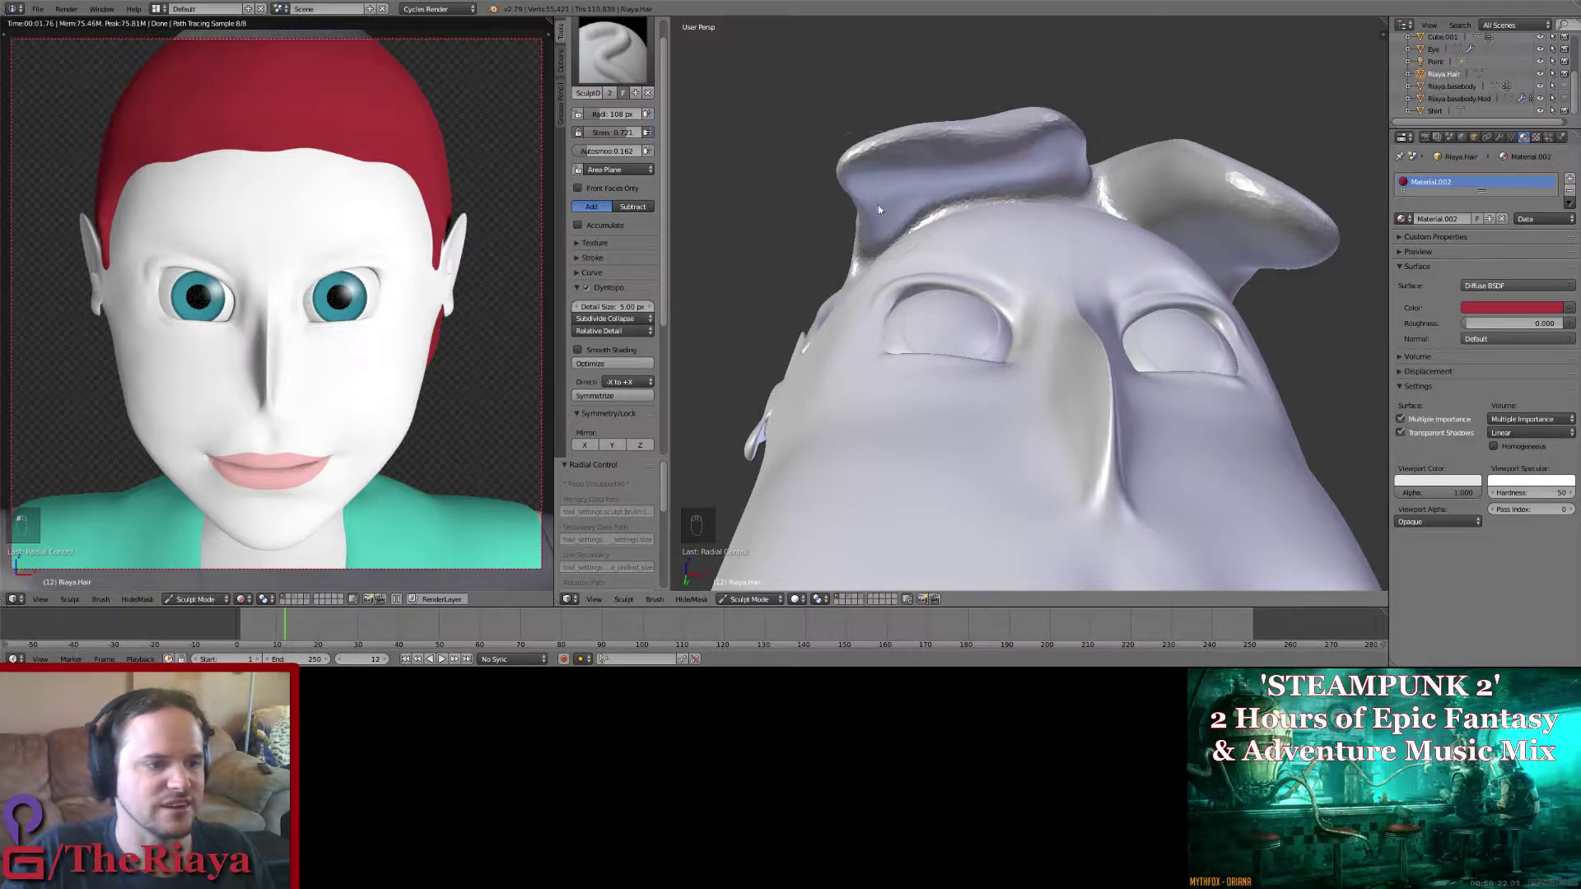
middle_click_drag(877, 205, 1087, 142)
left_click_drag(1057, 121, 922, 122)
mouse_move(1009, 141)
middle_mouse_down()
mouse_move(920, 132)
mouse_move(858, 163)
mouse_move(1029, 232)
mouse_move(955, 257)
middle_mouse_up()
key("ctrl+z")
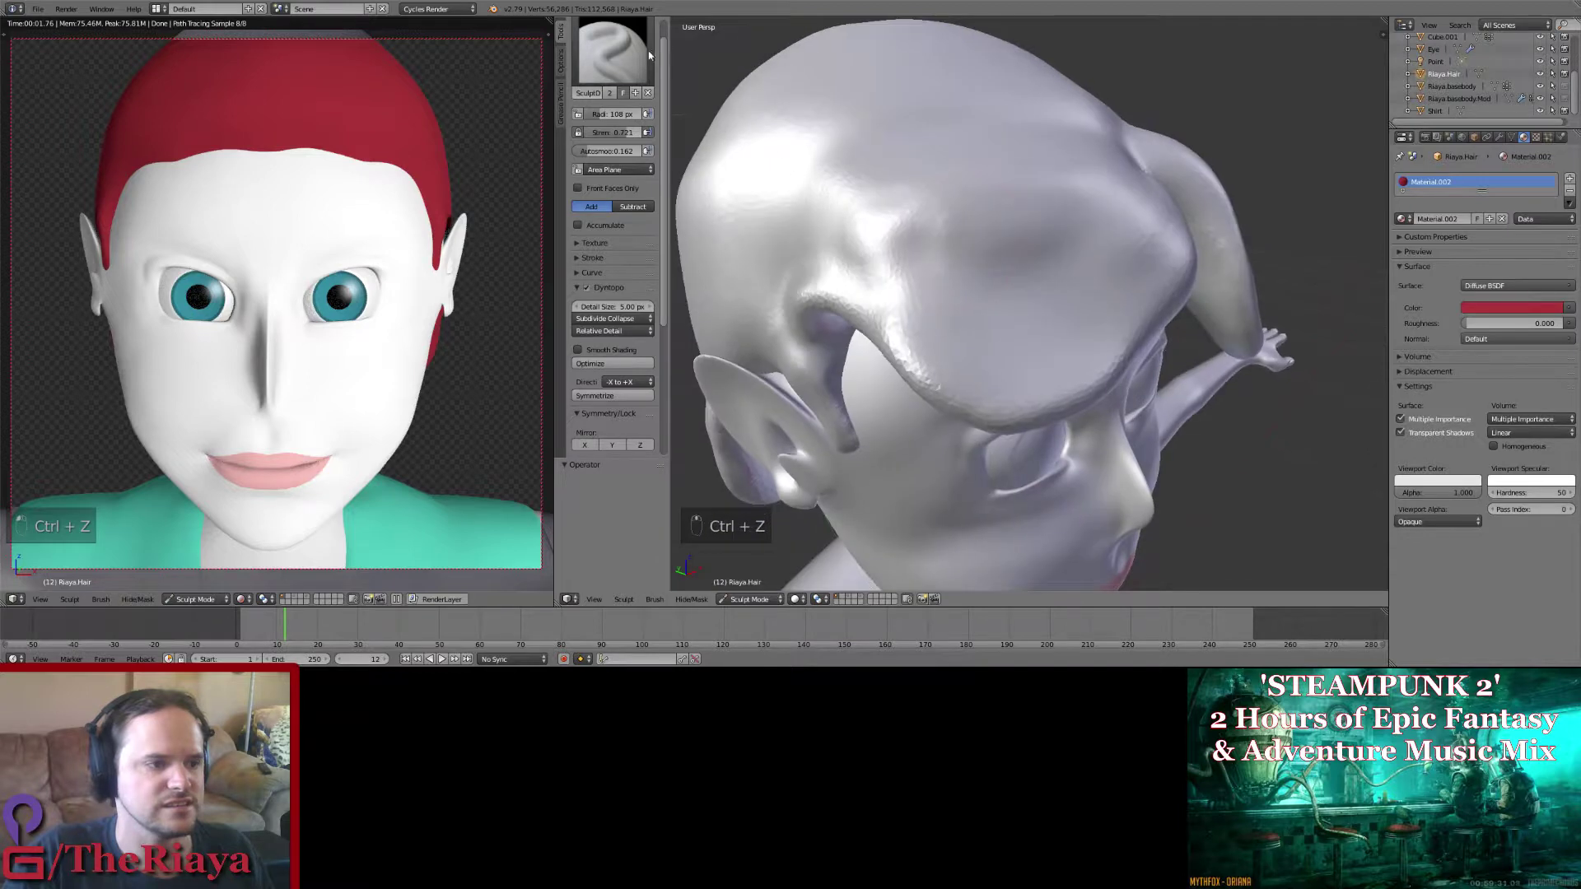
Step: Choose the Smooth brush, advance the timeline to frame 13 and check the right fringe from several angles
left_click(647, 54)
left_click(947, 183)
middle_click_drag(947, 182, 977, 259)
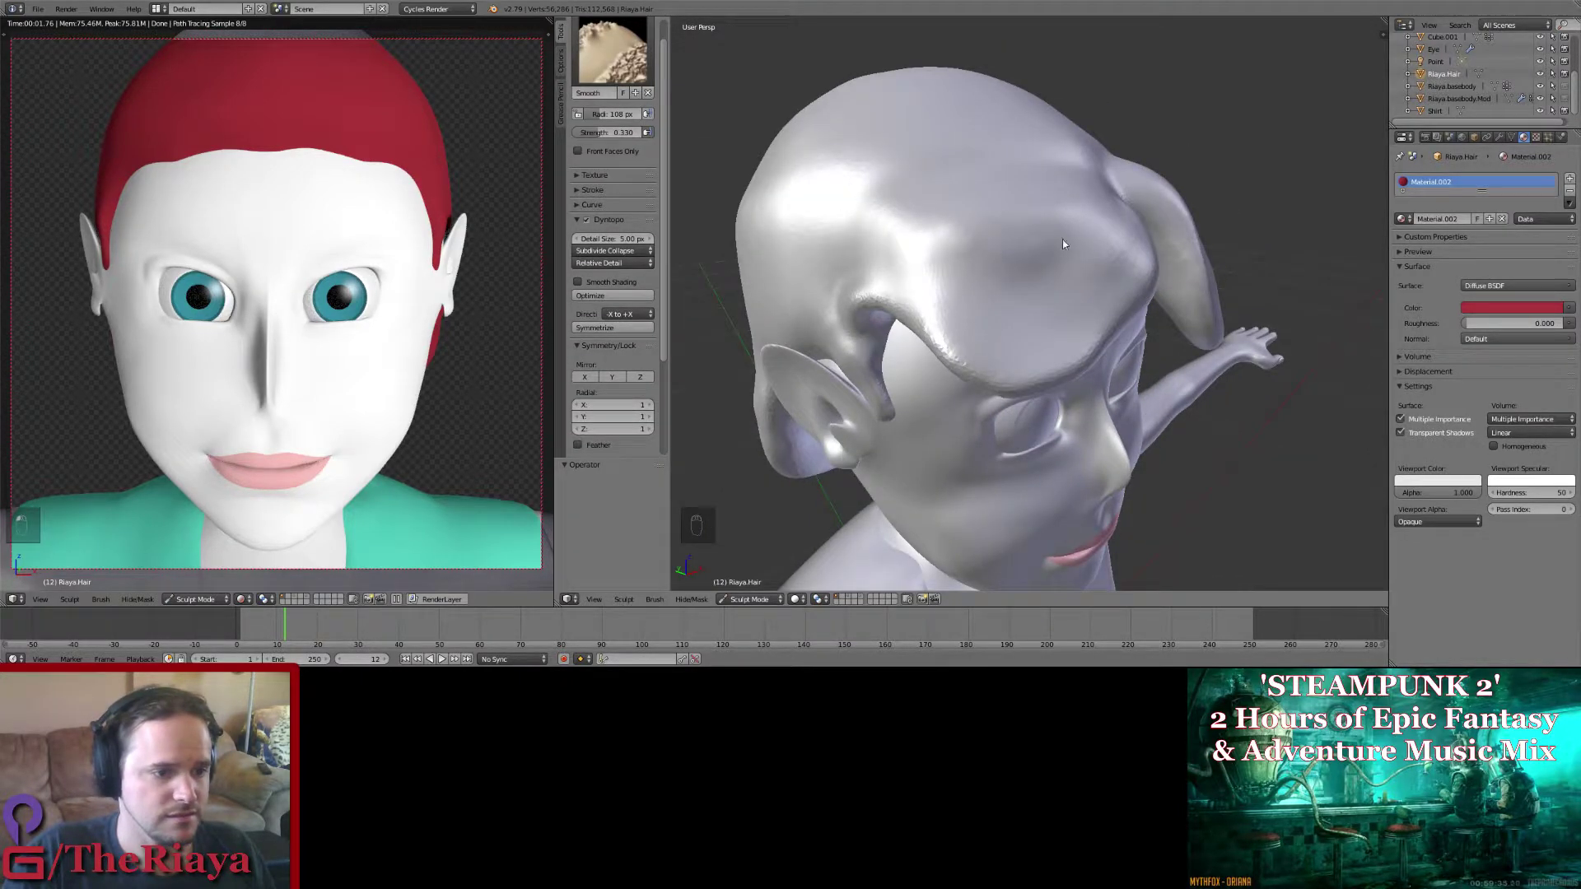
middle_click_drag(1062, 243, 956, 242)
key("Right")
middle_click_drag(1075, 244, 980, 271)
Step: Flatten the bulges on the upper surface of the right fringe with the Scrape brush at a radius of 108 px
left_click(613, 49)
left_click(848, 177)
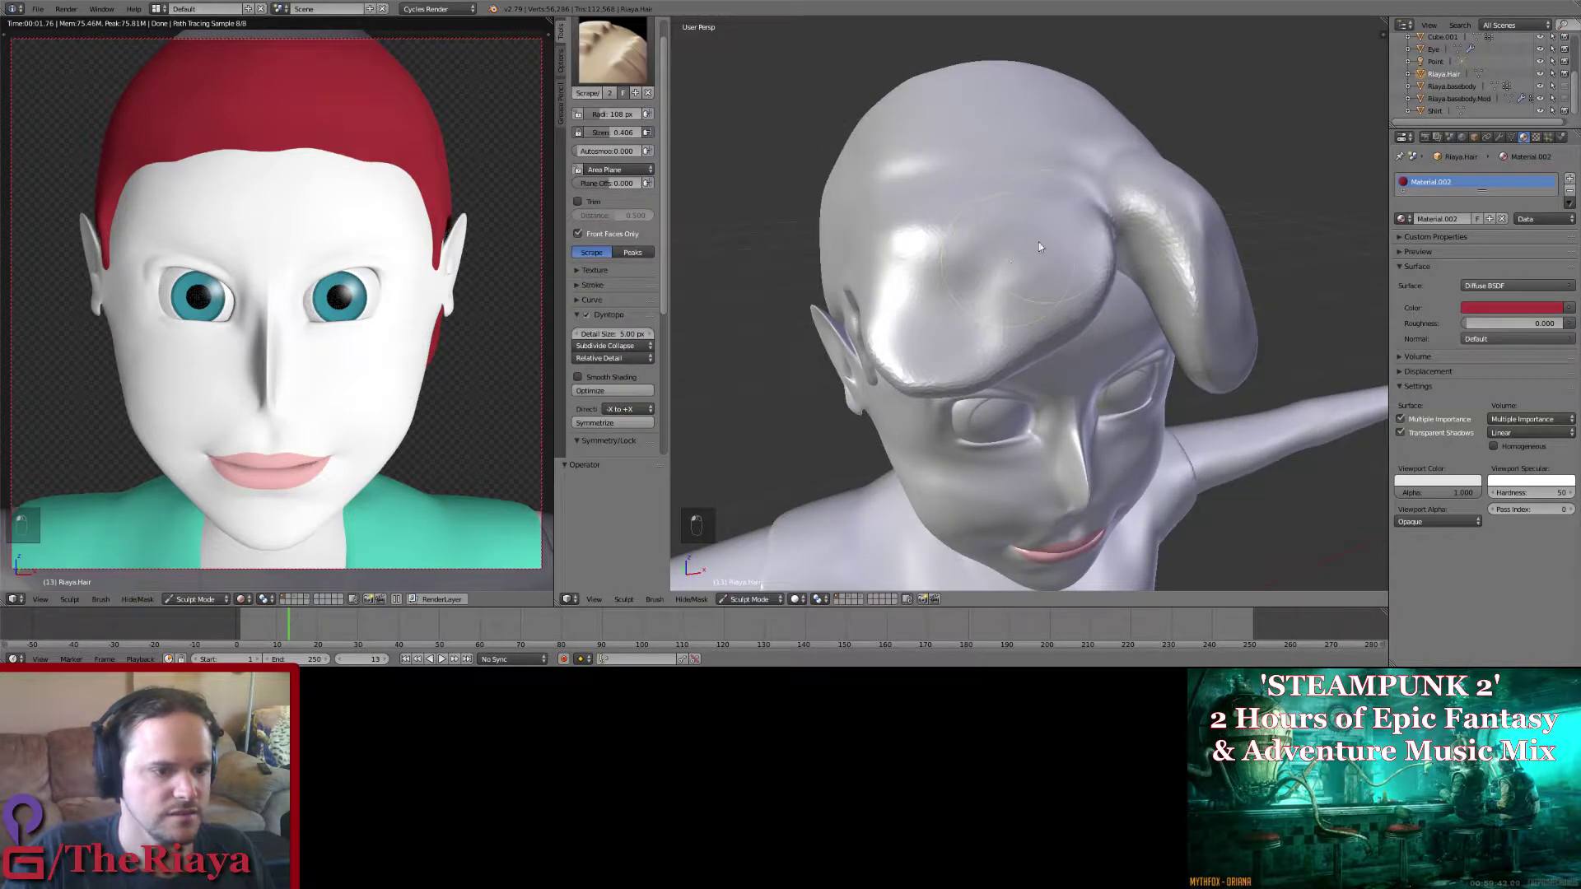
mouse_move(937, 261)
left_mouse_down()
mouse_move(909, 278)
mouse_move(924, 281)
left_mouse_up()
mouse_move(1052, 283)
left_mouse_down()
mouse_move(884, 333)
mouse_move(934, 331)
mouse_move(1051, 244)
mouse_move(906, 268)
mouse_move(936, 225)
left_mouse_up()
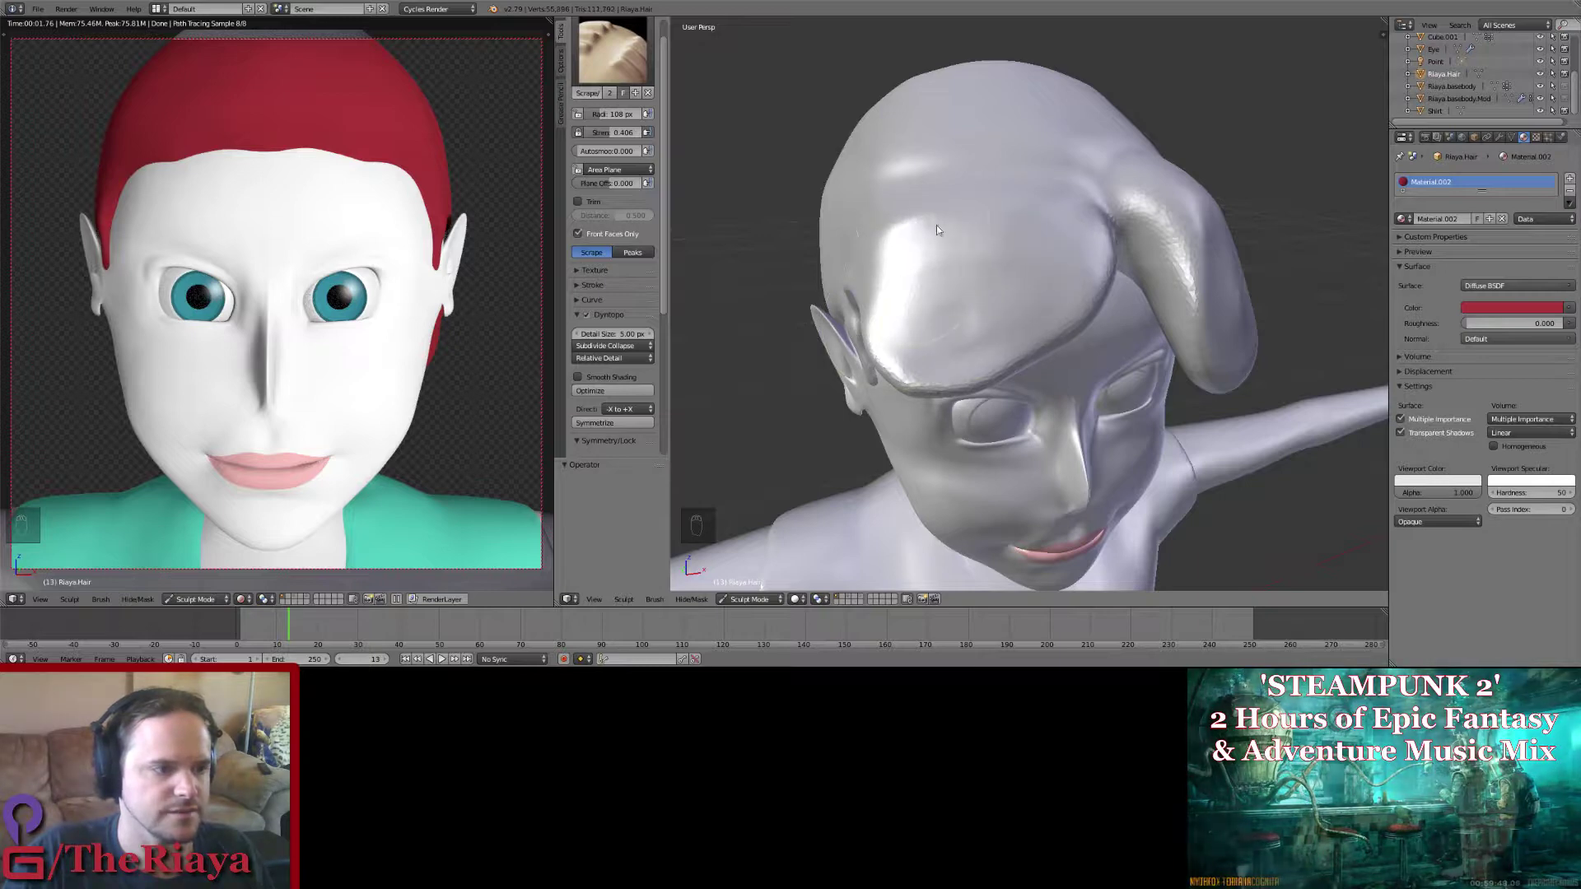
mouse_move(934, 240)
middle_mouse_down()
mouse_move(1011, 195)
mouse_move(987, 159)
mouse_move(966, 182)
mouse_move(788, 140)
mouse_move(897, 272)
mouse_move(891, 255)
mouse_move(901, 309)
middle_mouse_up()
left_click_drag(901, 310, 881, 338)
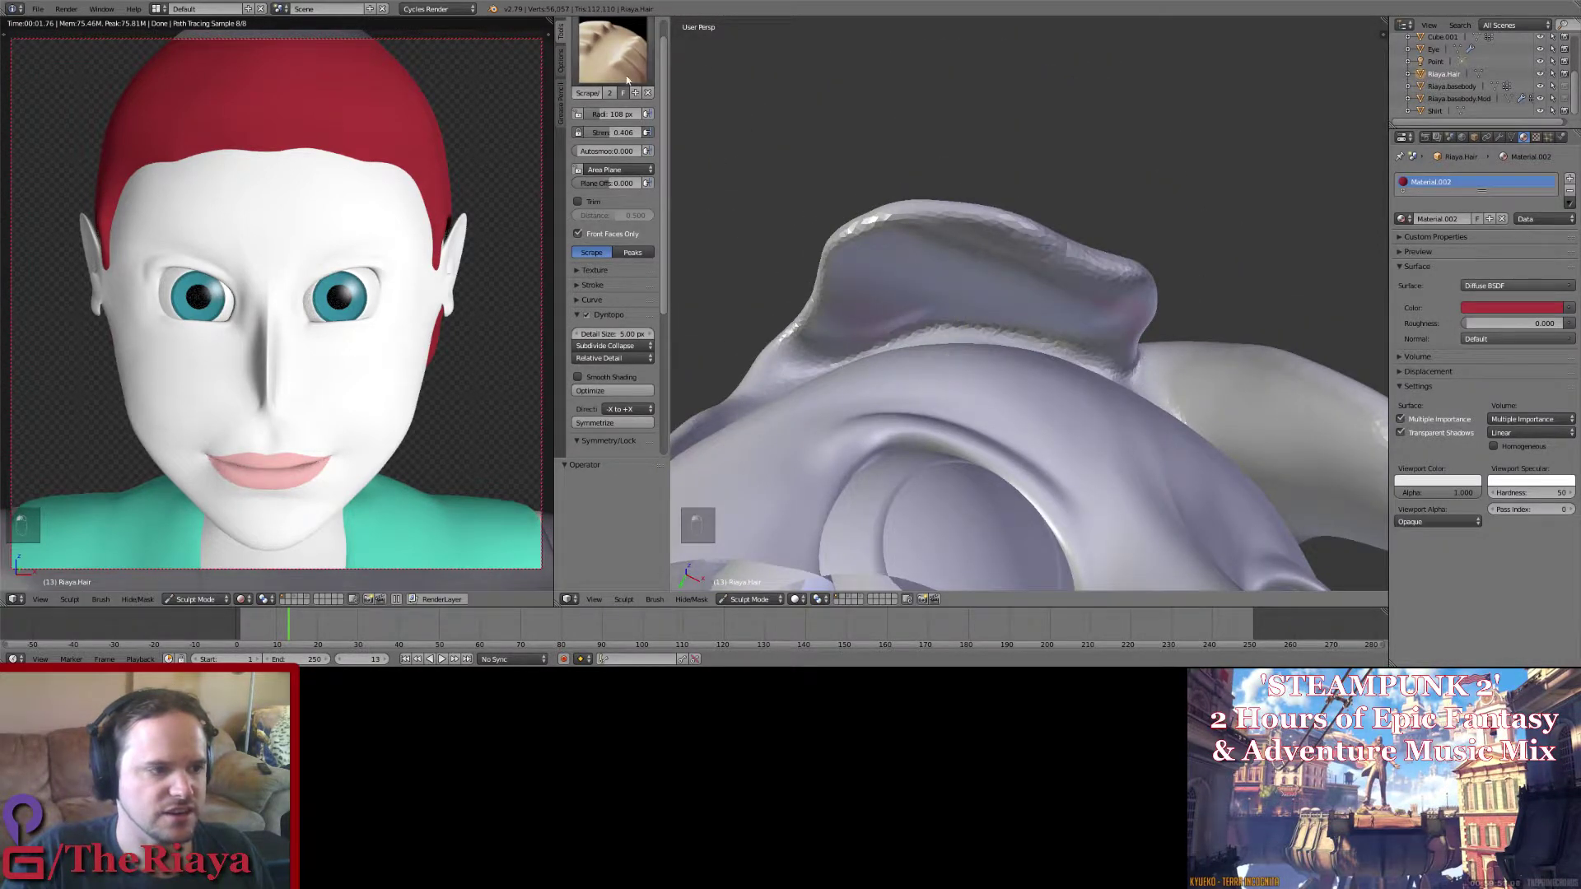
Step: Switch to the Smooth brush and examine the right fringe's underside, front edge and upper surface for unevenness
left_click(615, 53)
left_click(955, 204)
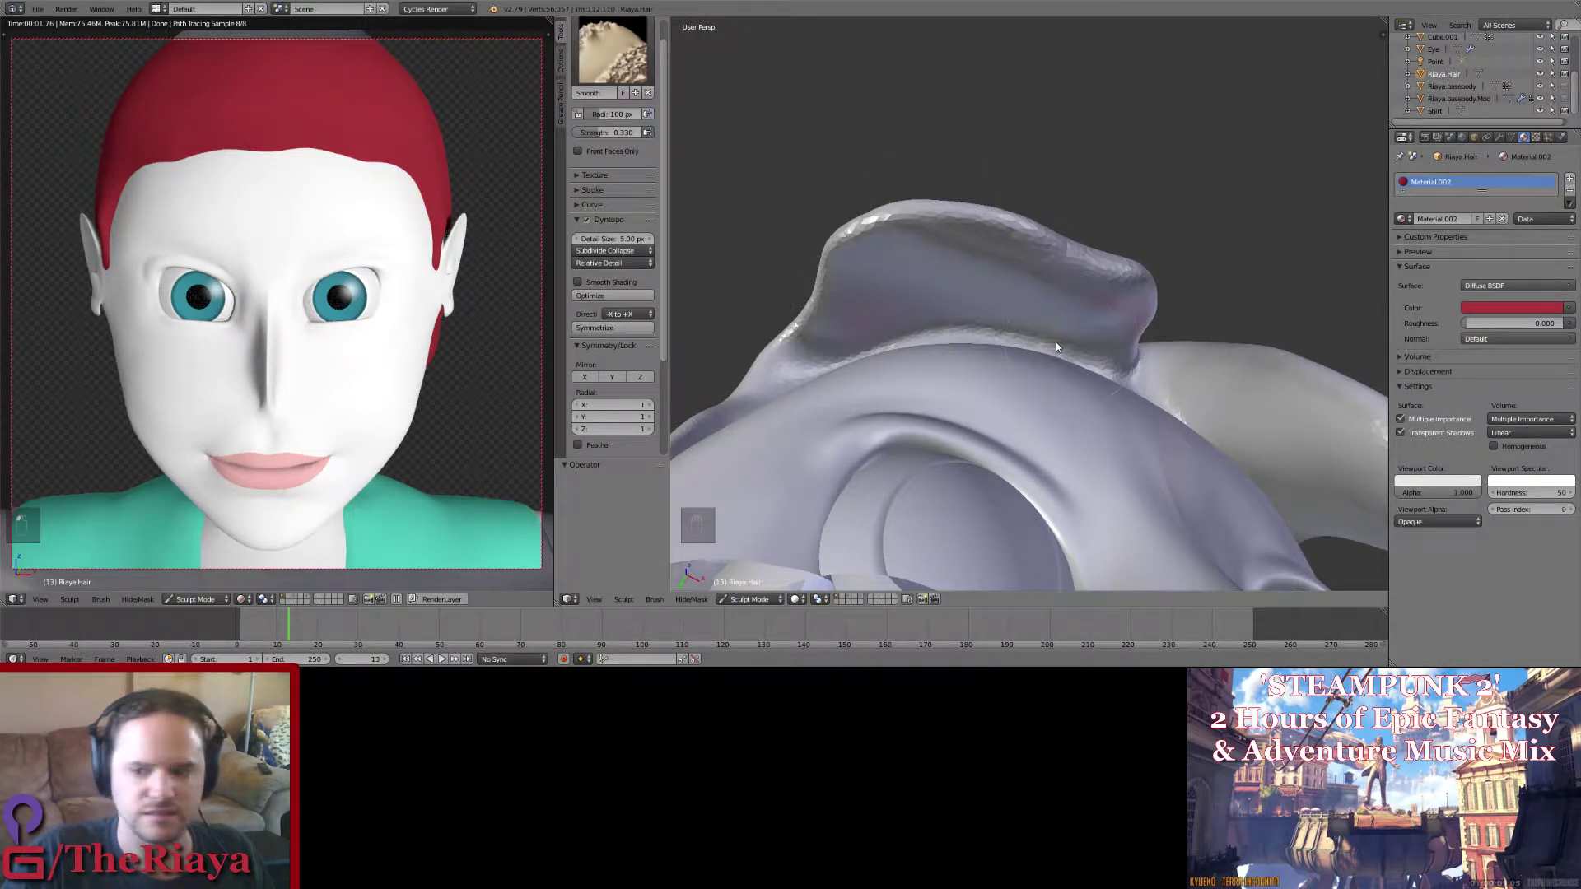
mouse_move(1013, 334)
middle_mouse_down()
mouse_move(979, 341)
mouse_move(1035, 282)
mouse_move(1044, 321)
mouse_move(1096, 372)
middle_mouse_up()
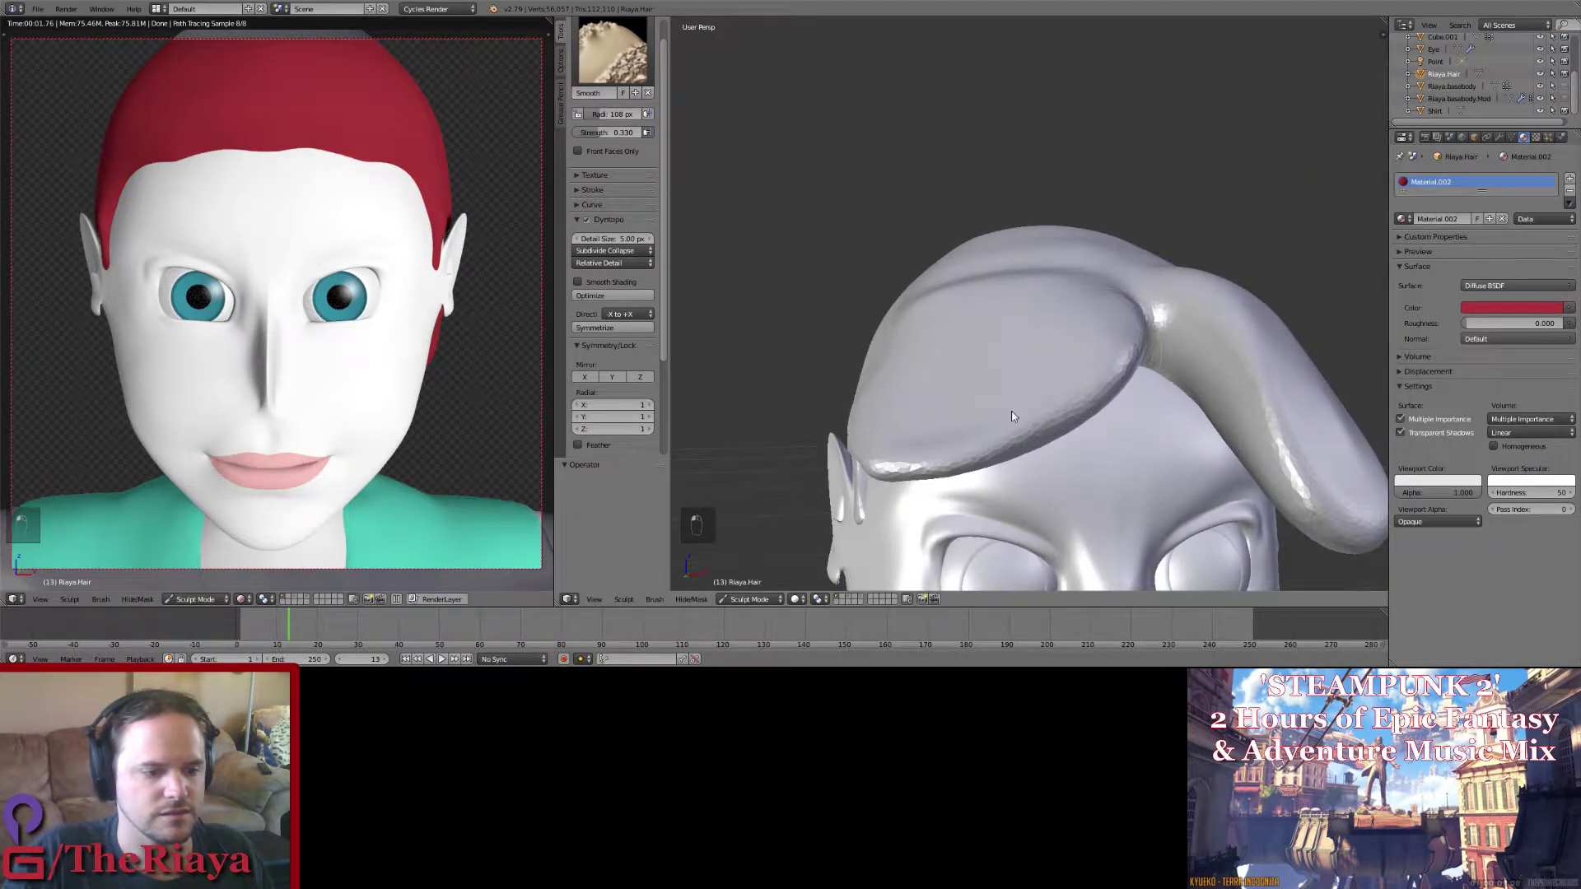
mouse_move(899, 448)
middle_mouse_down()
mouse_move(1063, 467)
mouse_move(1090, 303)
middle_mouse_up()
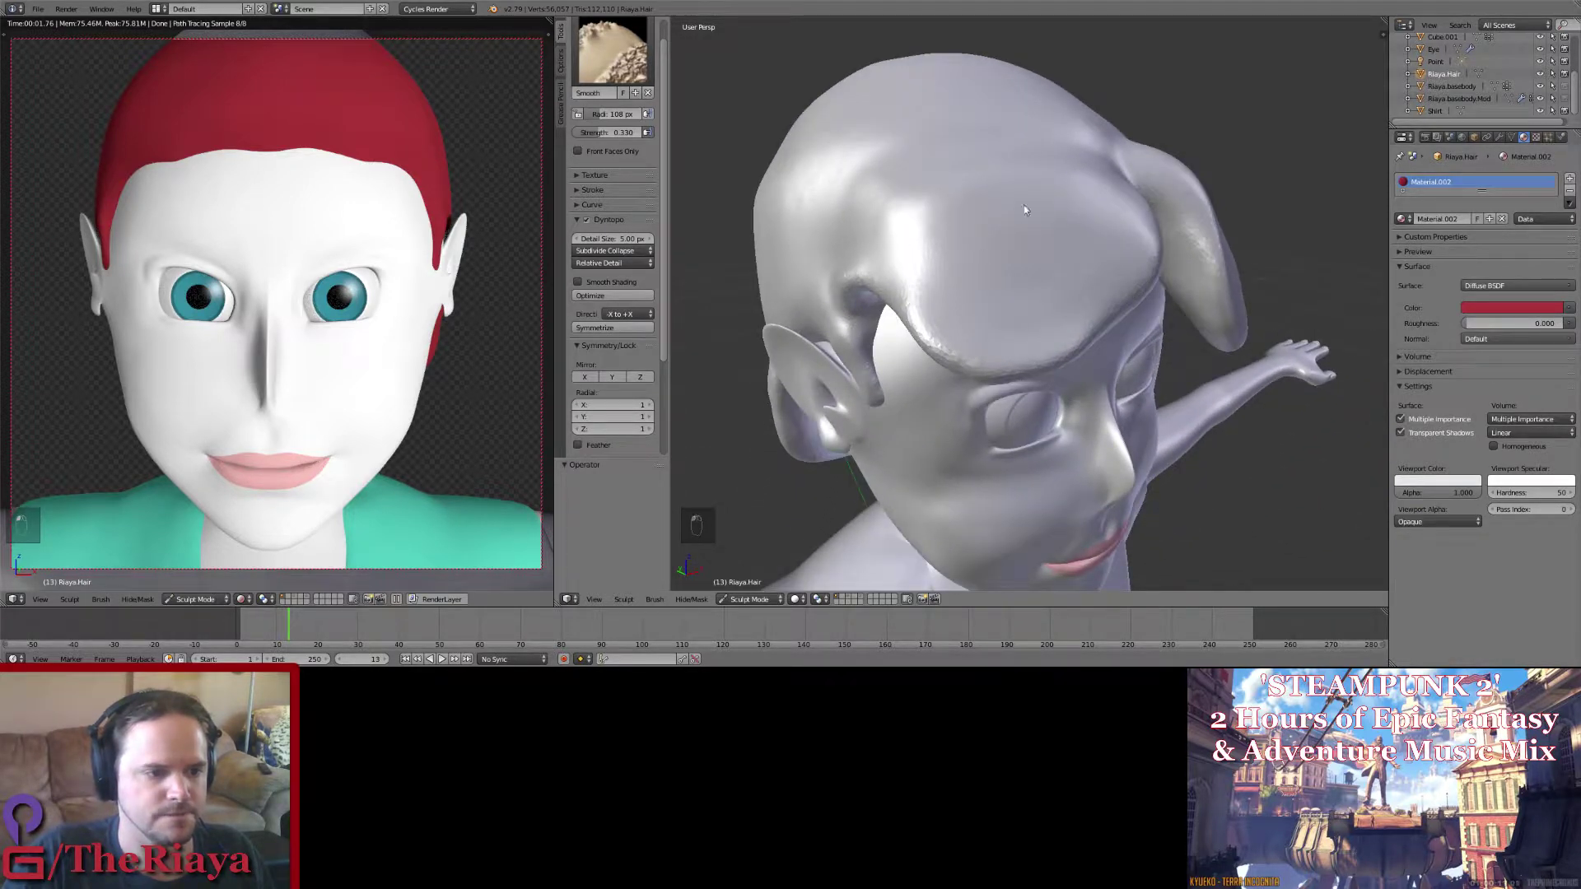
middle_click_drag(1077, 193, 947, 216)
Step: Carve a parting groove from the gap between the fringe and the left lock back over the crown with the Crease brush
left_click(612, 49)
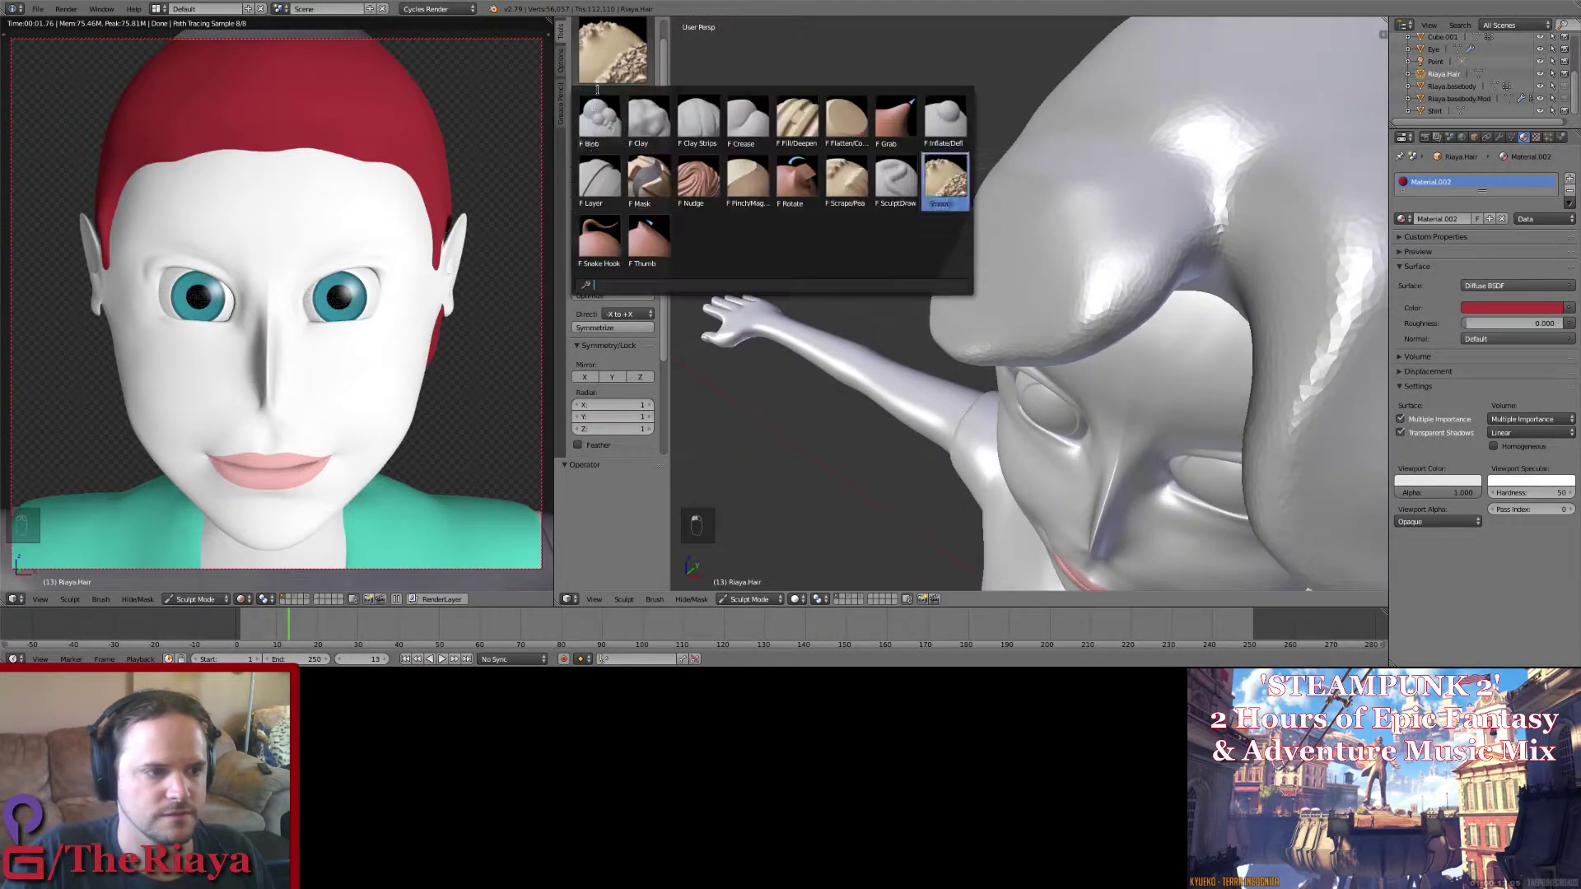
left_click(747, 119)
middle_click_drag(906, 166, 1227, 277)
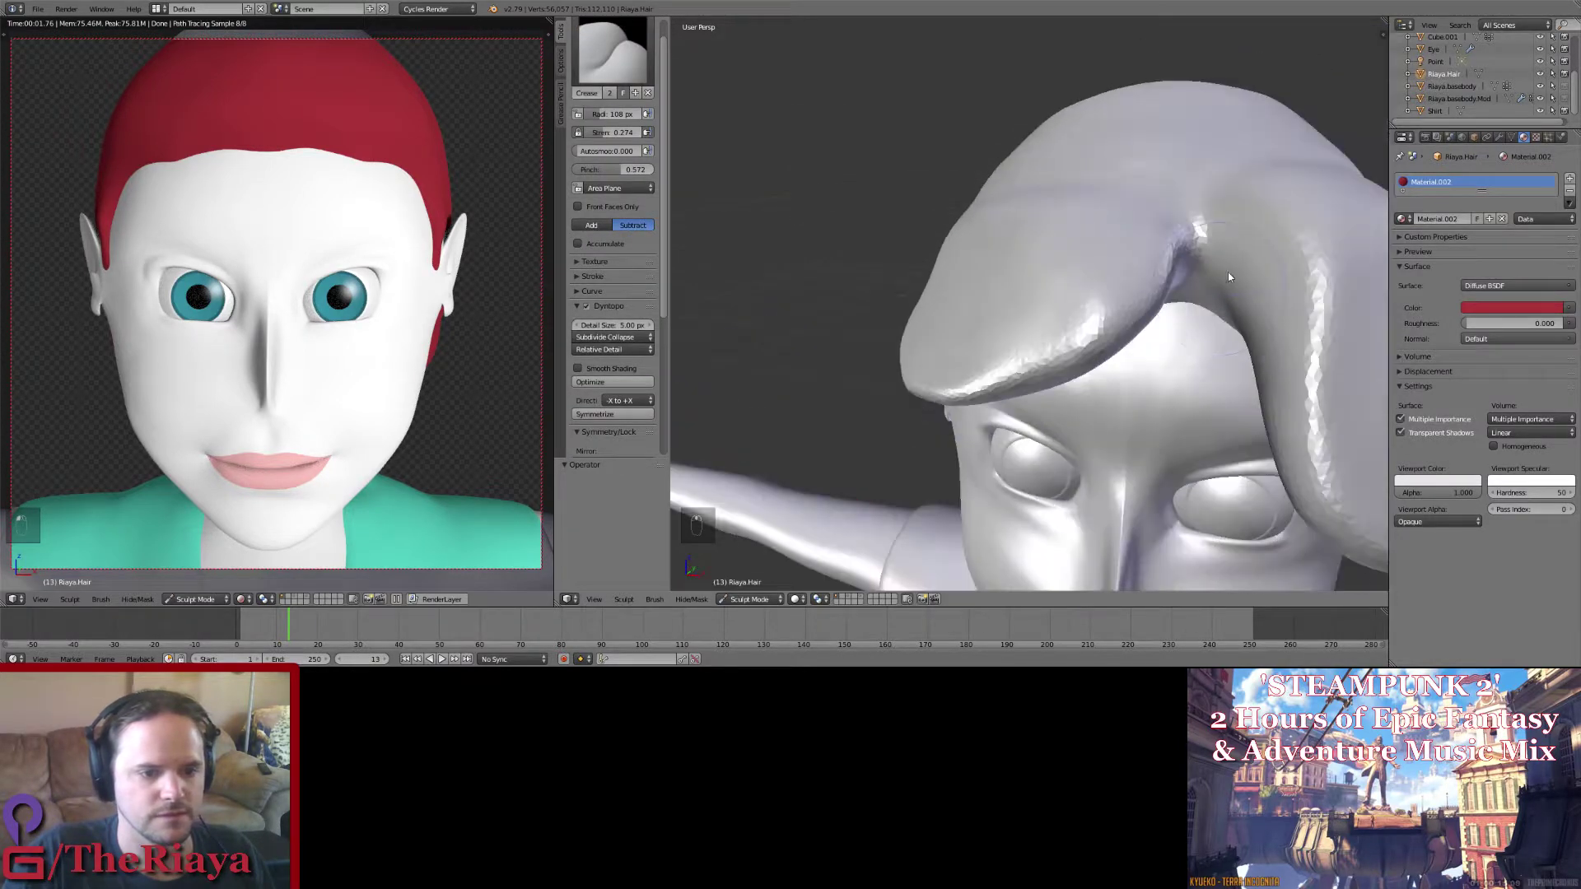
middle_click_drag(1209, 214, 1017, 310)
mouse_move(955, 324)
left_mouse_down()
mouse_move(1070, 193)
mouse_move(1204, 110)
left_mouse_up()
left_click_drag(1013, 258, 955, 325)
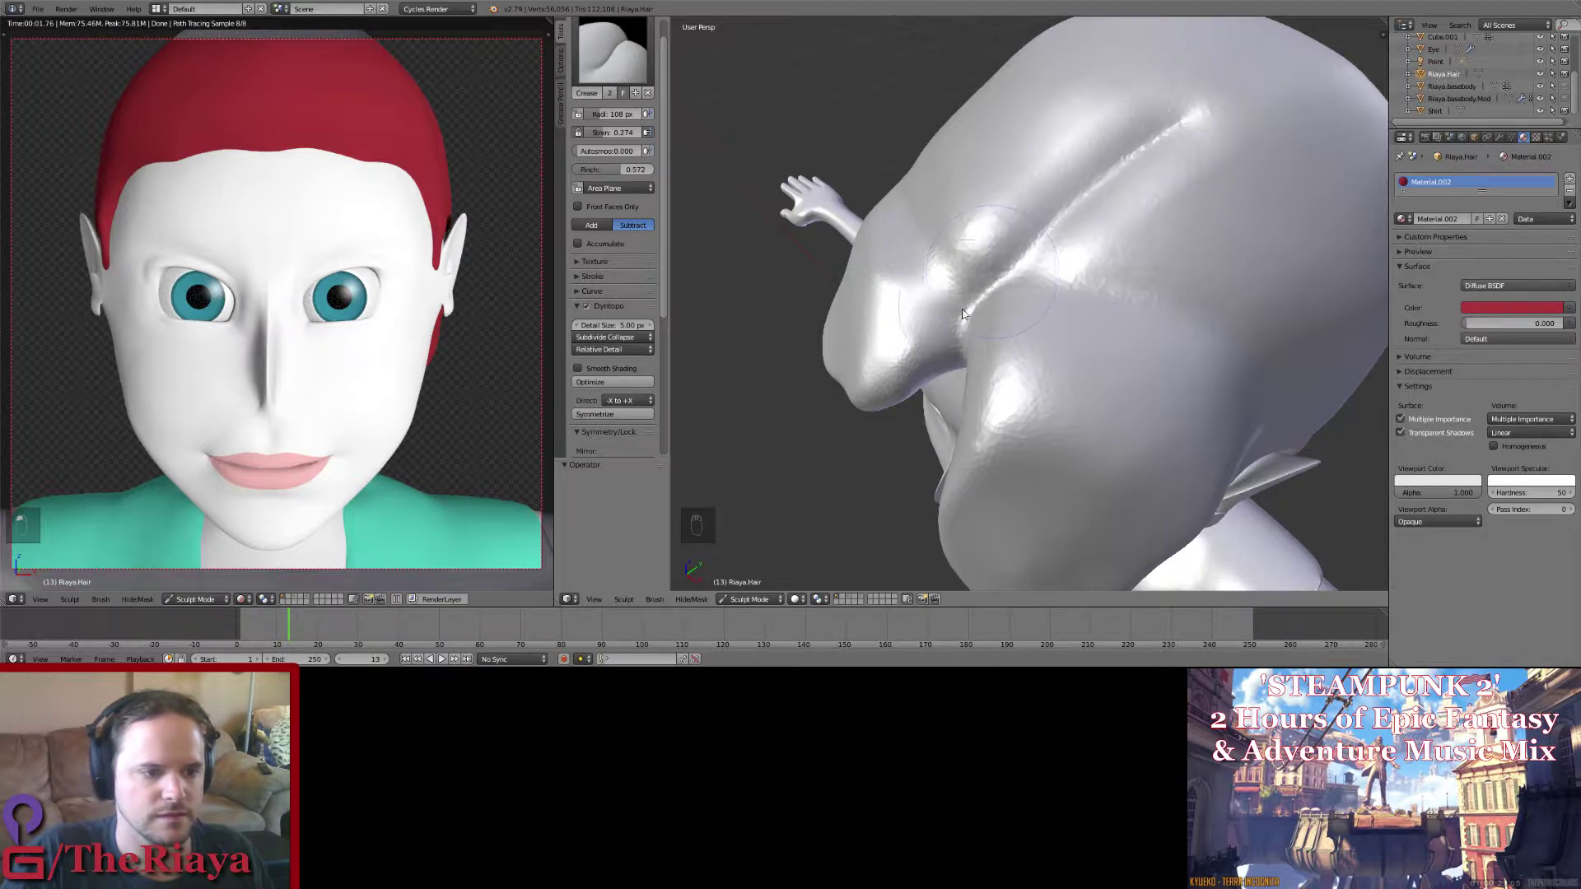
Step: Undo the last two Crease strokes on the hair and rework the crease where the two front locks meet above the forehead
mouse_move(1029, 231)
middle_mouse_down()
mouse_move(1128, 155)
mouse_move(1118, 141)
mouse_move(1085, 406)
middle_mouse_up()
key("ctrl+z")
key("ctrl+z")
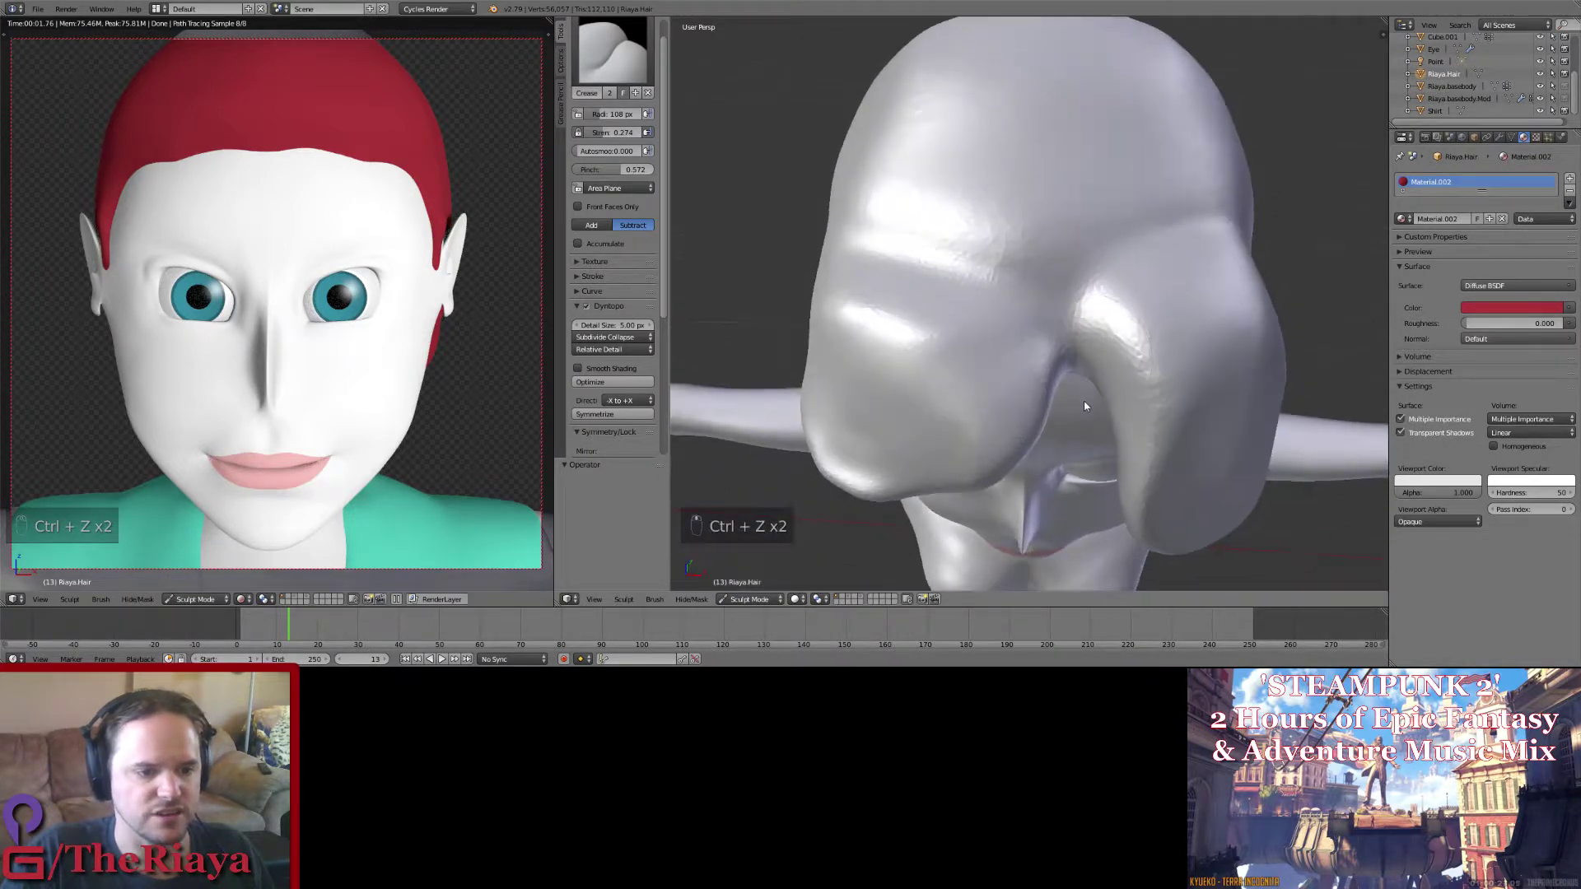
mouse_move(1075, 276)
left_mouse_down()
mouse_move(1084, 223)
mouse_move(1095, 373)
left_mouse_up()
mouse_move(1095, 373)
middle_mouse_down()
mouse_move(1085, 210)
mouse_move(1070, 296)
middle_mouse_up()
Step: Scrape down the surface and edges of the front hair lock on the character's right side with the Scrape brush
left_click(612, 51)
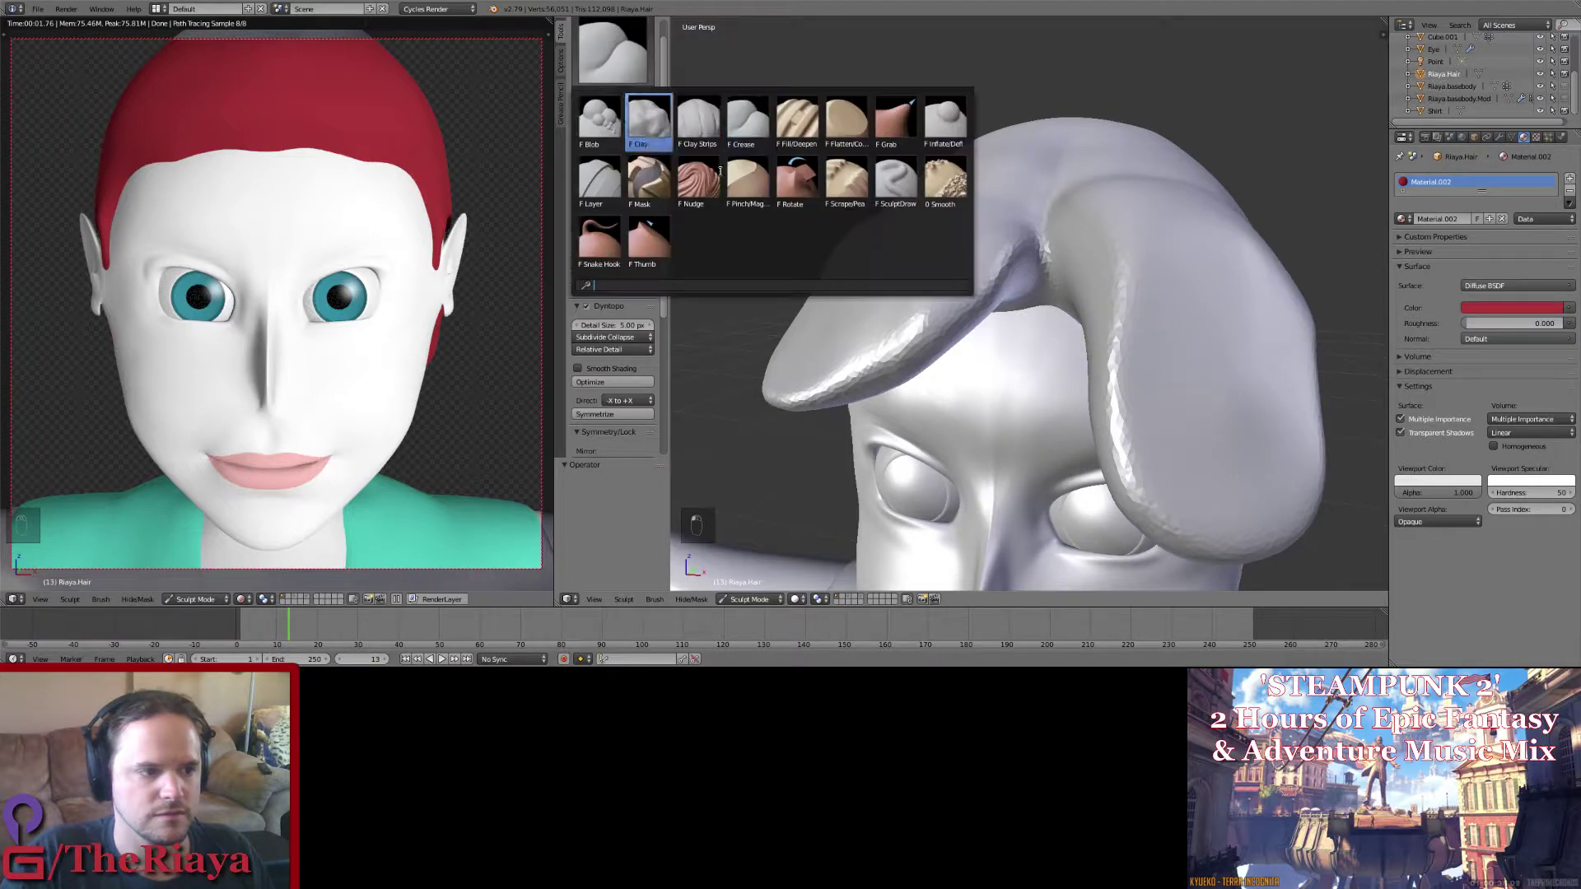
left_click(847, 180)
mouse_move(851, 184)
middle_mouse_down()
mouse_move(976, 239)
mouse_move(1005, 224)
mouse_move(1041, 308)
middle_mouse_up()
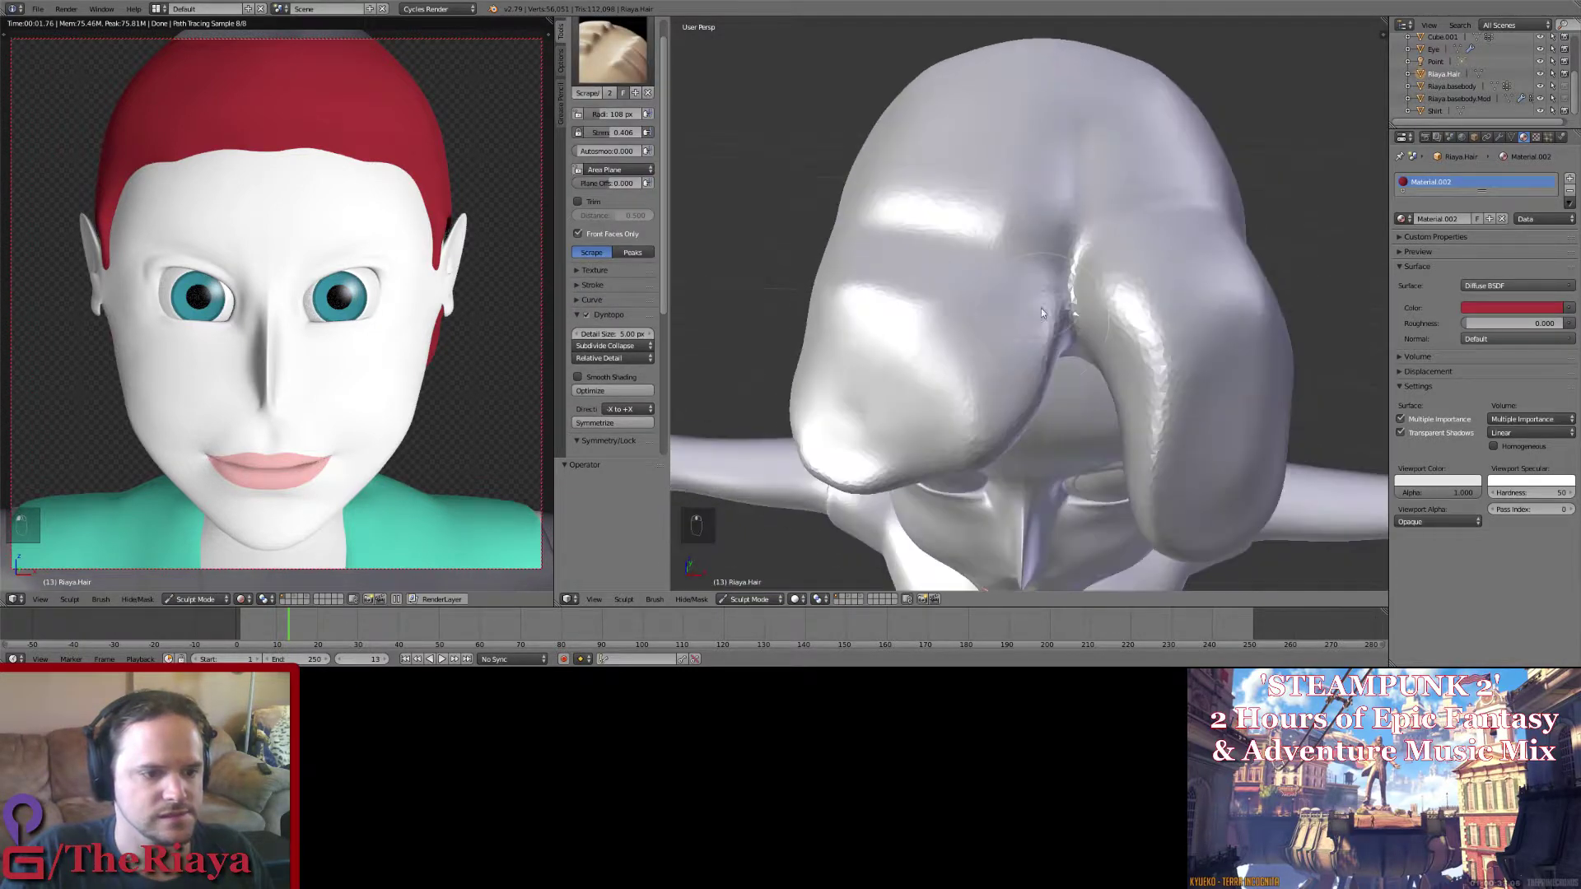
mouse_move(1031, 328)
left_mouse_down()
mouse_move(1001, 320)
mouse_move(983, 255)
mouse_move(965, 385)
mouse_move(871, 427)
mouse_move(869, 399)
left_mouse_up()
middle_click_drag(870, 399, 957, 344)
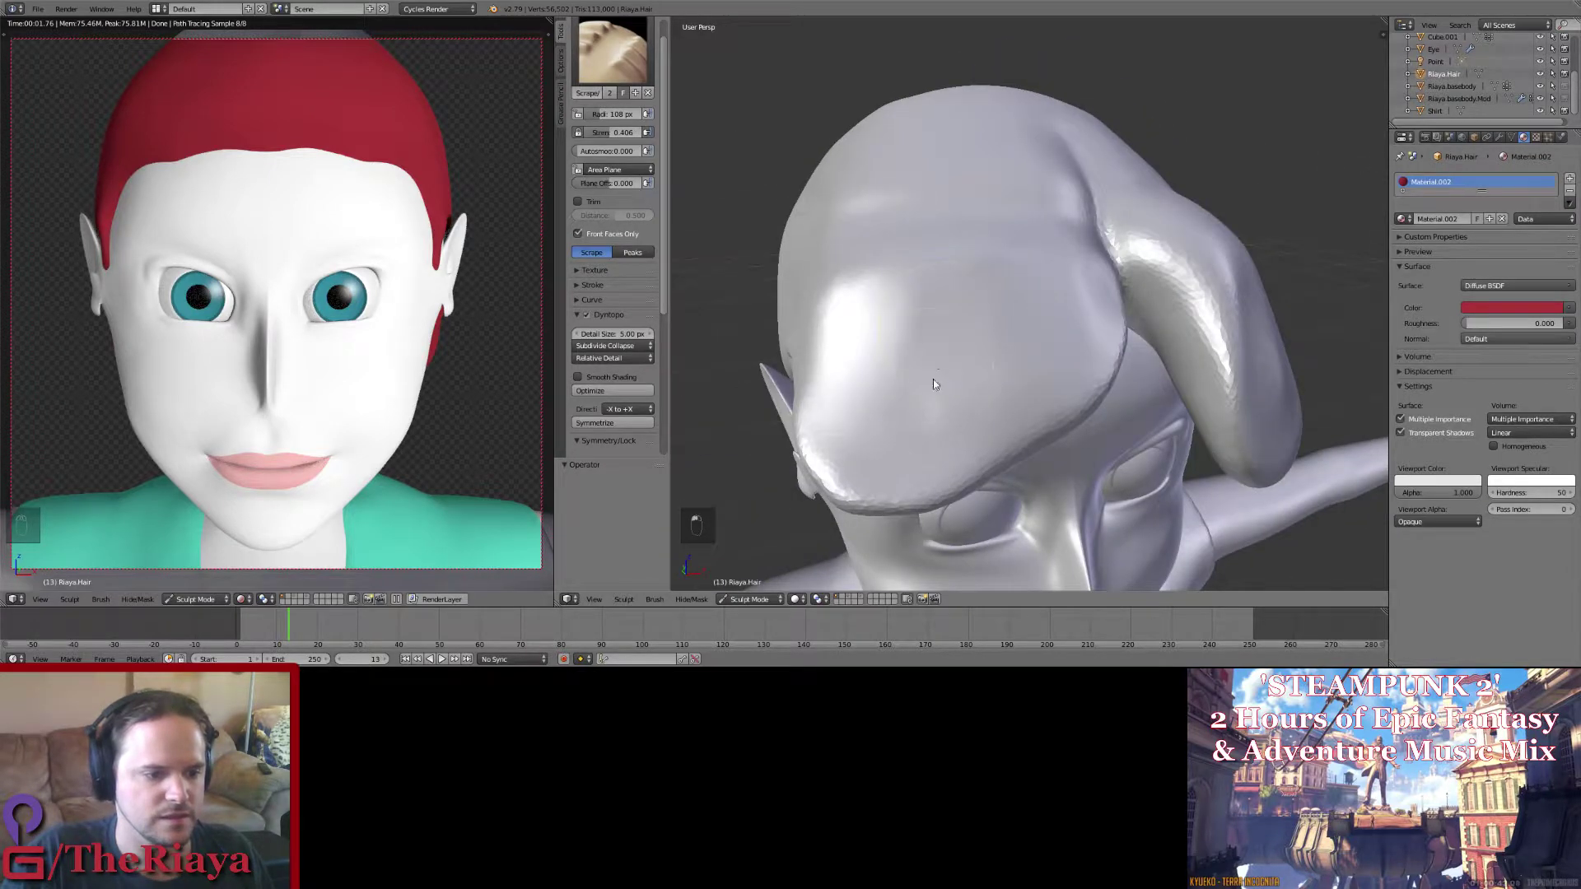
mouse_move(861, 328)
left_mouse_down()
mouse_move(822, 338)
mouse_move(832, 381)
left_mouse_up()
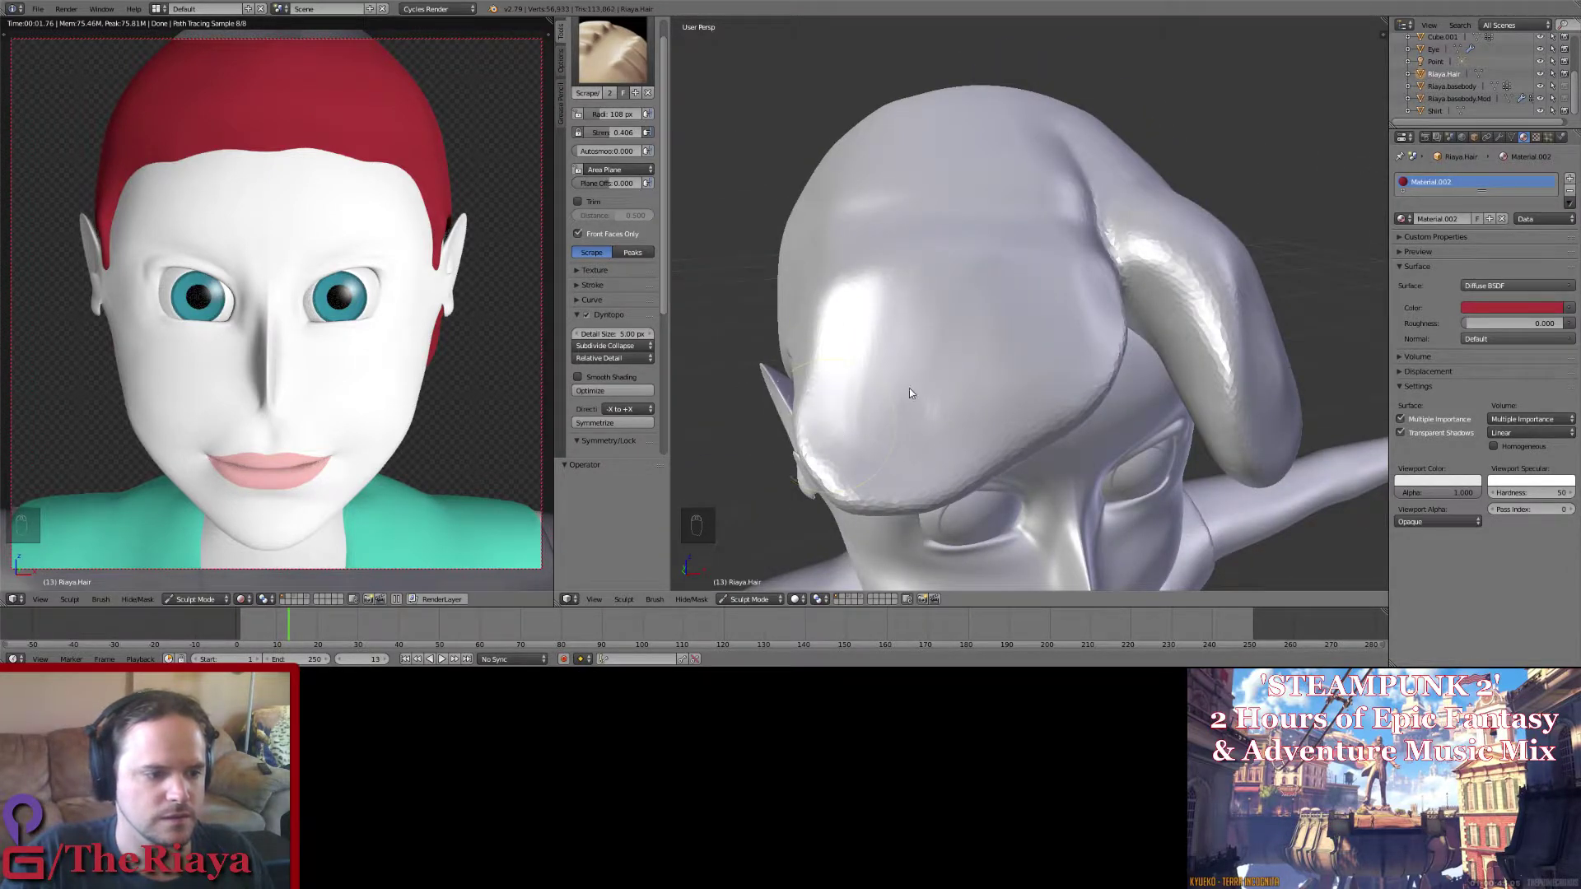
mouse_move(832, 382)
middle_mouse_down()
mouse_move(988, 345)
mouse_move(1064, 401)
middle_mouse_up()
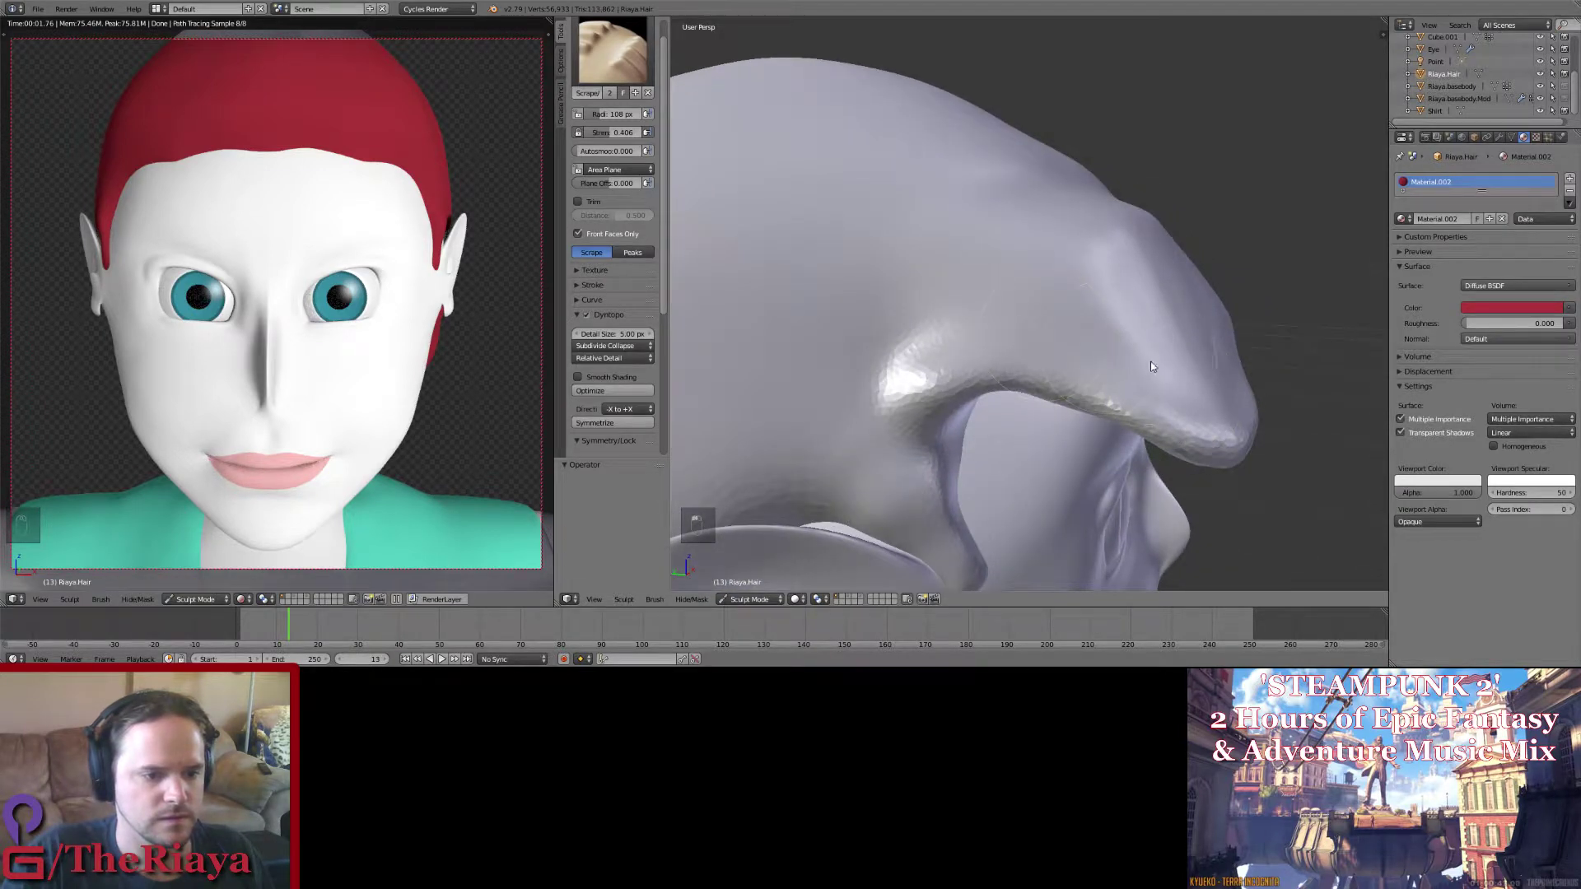
left_click_drag(1133, 290, 1194, 247)
Step: Smooth the parting and the ridges beside it on the front hair, using the Smooth brush at a 133 px radius
key("space")
left_click(946, 181)
mouse_move(983, 221)
middle_mouse_down()
mouse_move(1034, 263)
mouse_move(977, 245)
mouse_move(868, 257)
mouse_move(1044, 315)
mouse_move(1049, 288)
mouse_move(1272, 148)
middle_mouse_up()
key("f")
left_click(1052, 283)
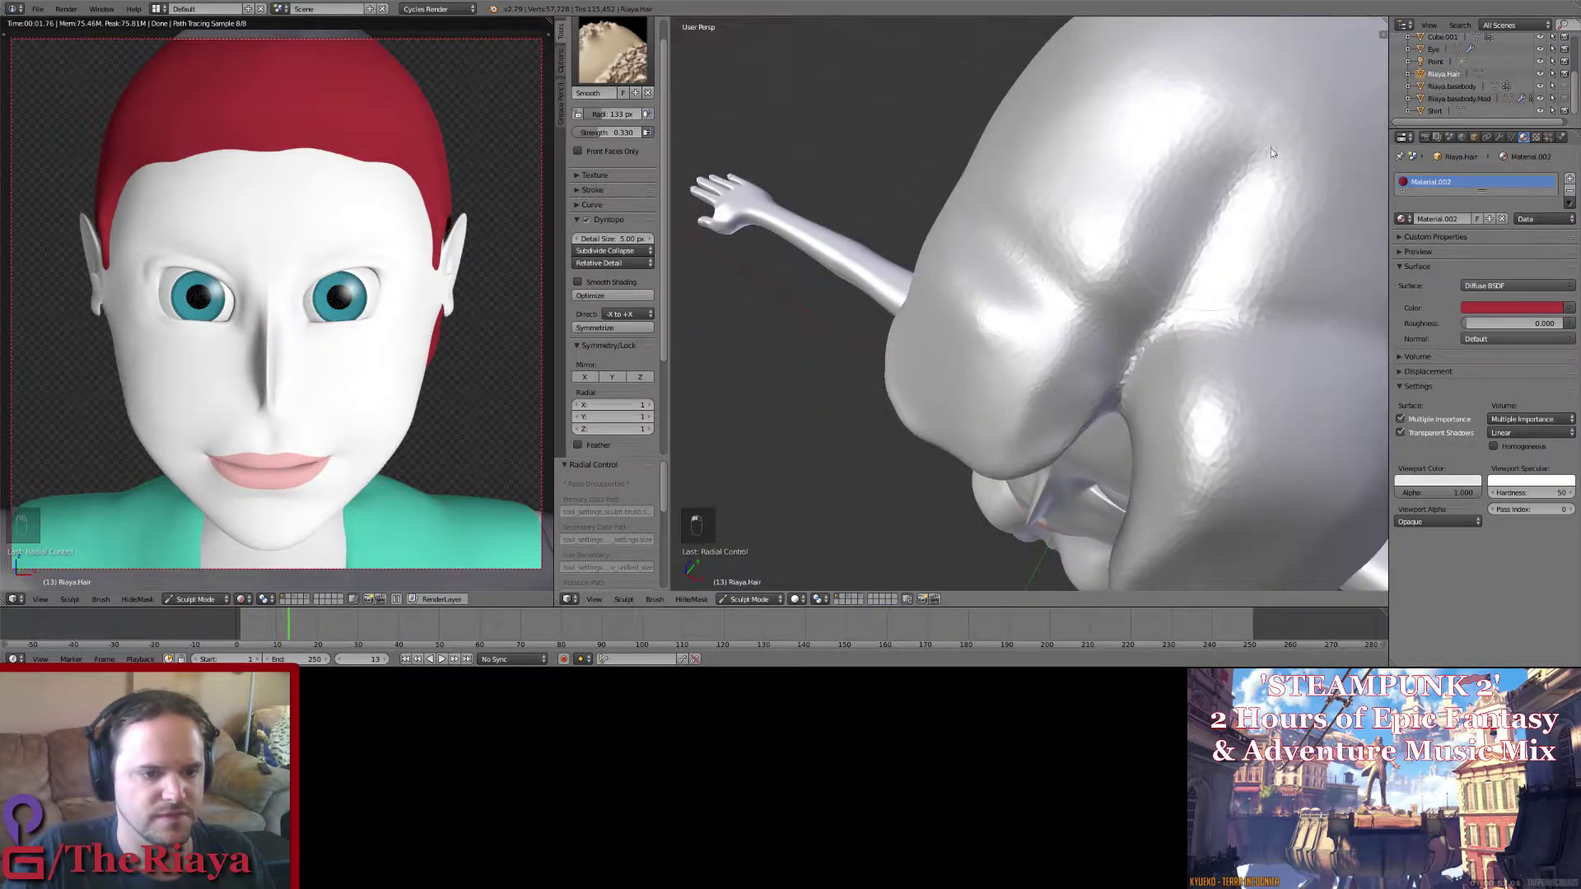
left_click_drag(1260, 156, 1123, 400)
left_click_drag(1189, 180, 1091, 307)
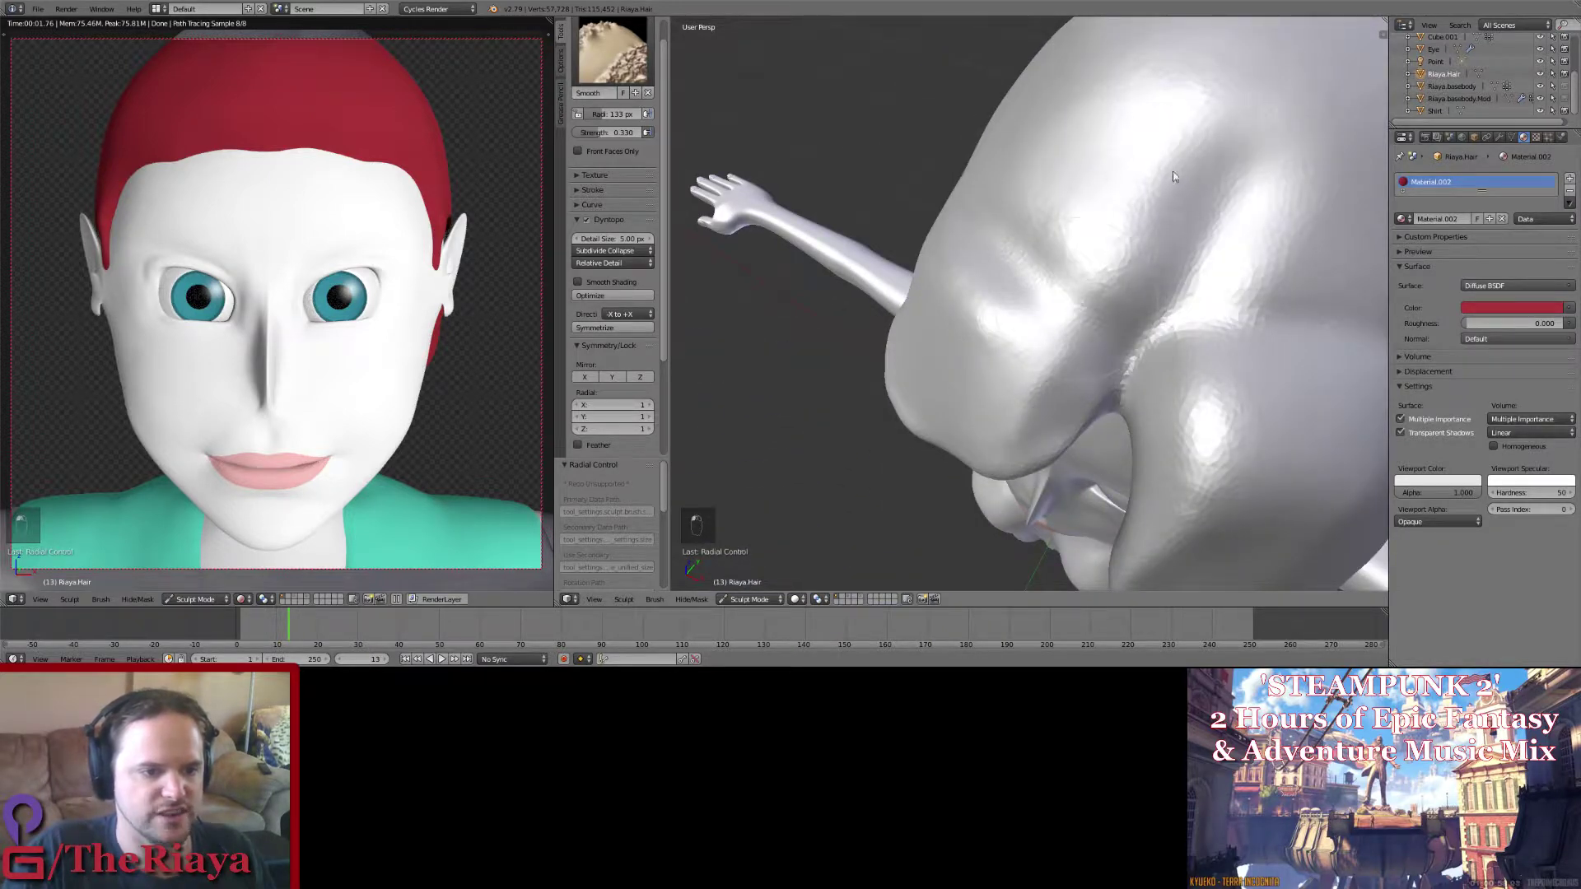
Step: Fill the groove across the front lock on the character's right with the Inflate brush, undoing the last stroke
mouse_move(980, 206)
middle_mouse_down()
mouse_move(1070, 283)
mouse_move(1115, 261)
mouse_move(1099, 293)
middle_mouse_up()
left_click(612, 51)
left_click(943, 194)
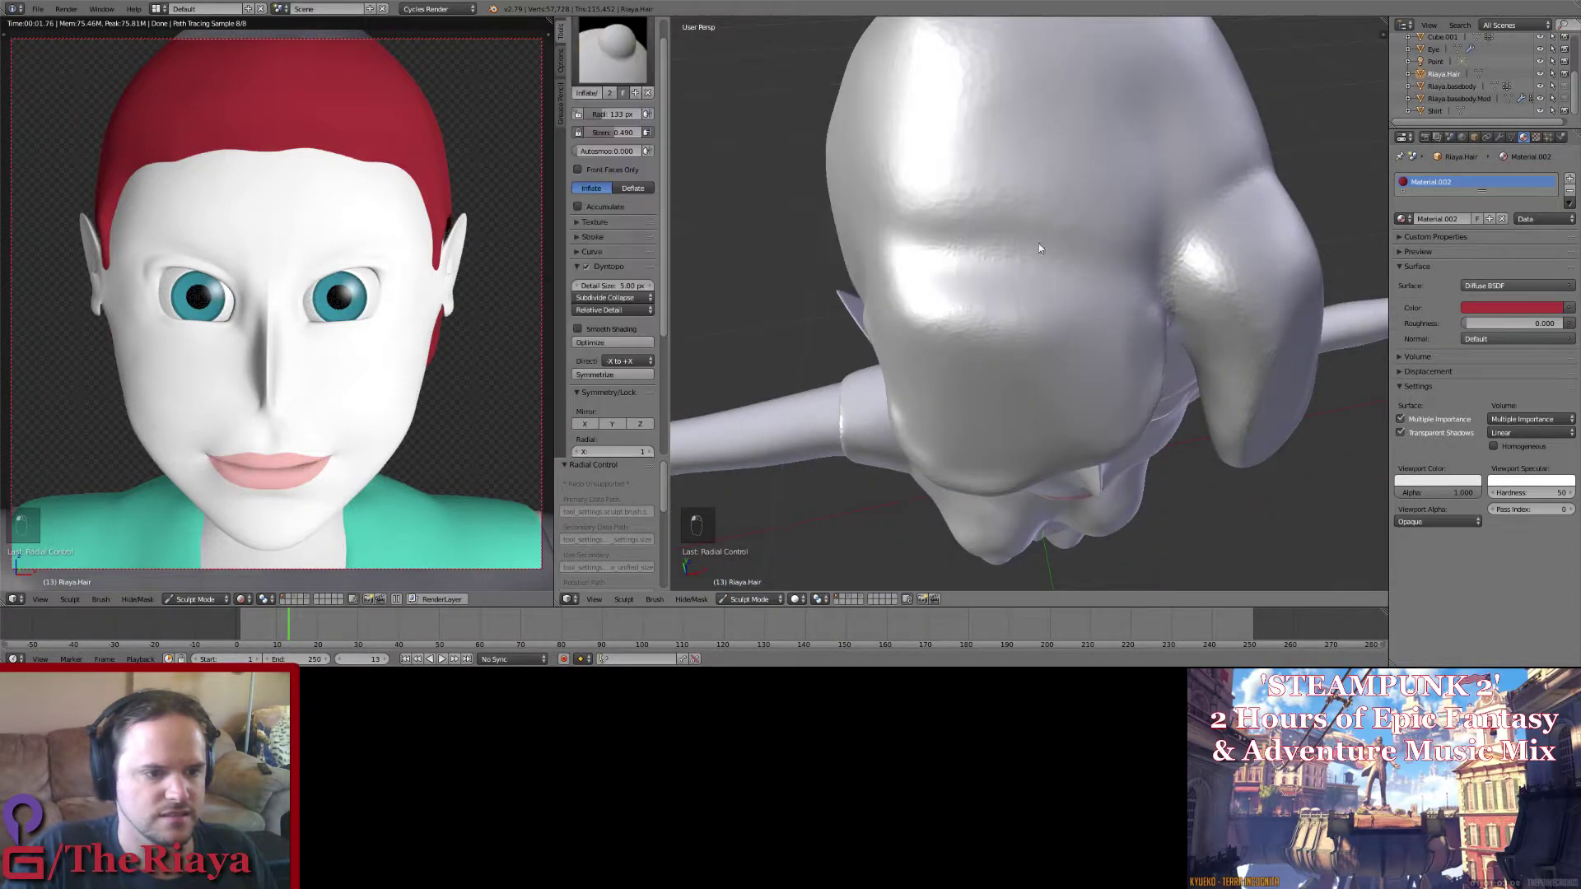
mouse_move(1104, 280)
left_mouse_down()
mouse_move(911, 264)
mouse_move(1186, 261)
mouse_move(889, 255)
mouse_move(1037, 264)
mouse_move(1013, 272)
left_mouse_up()
key("ctrl+z")
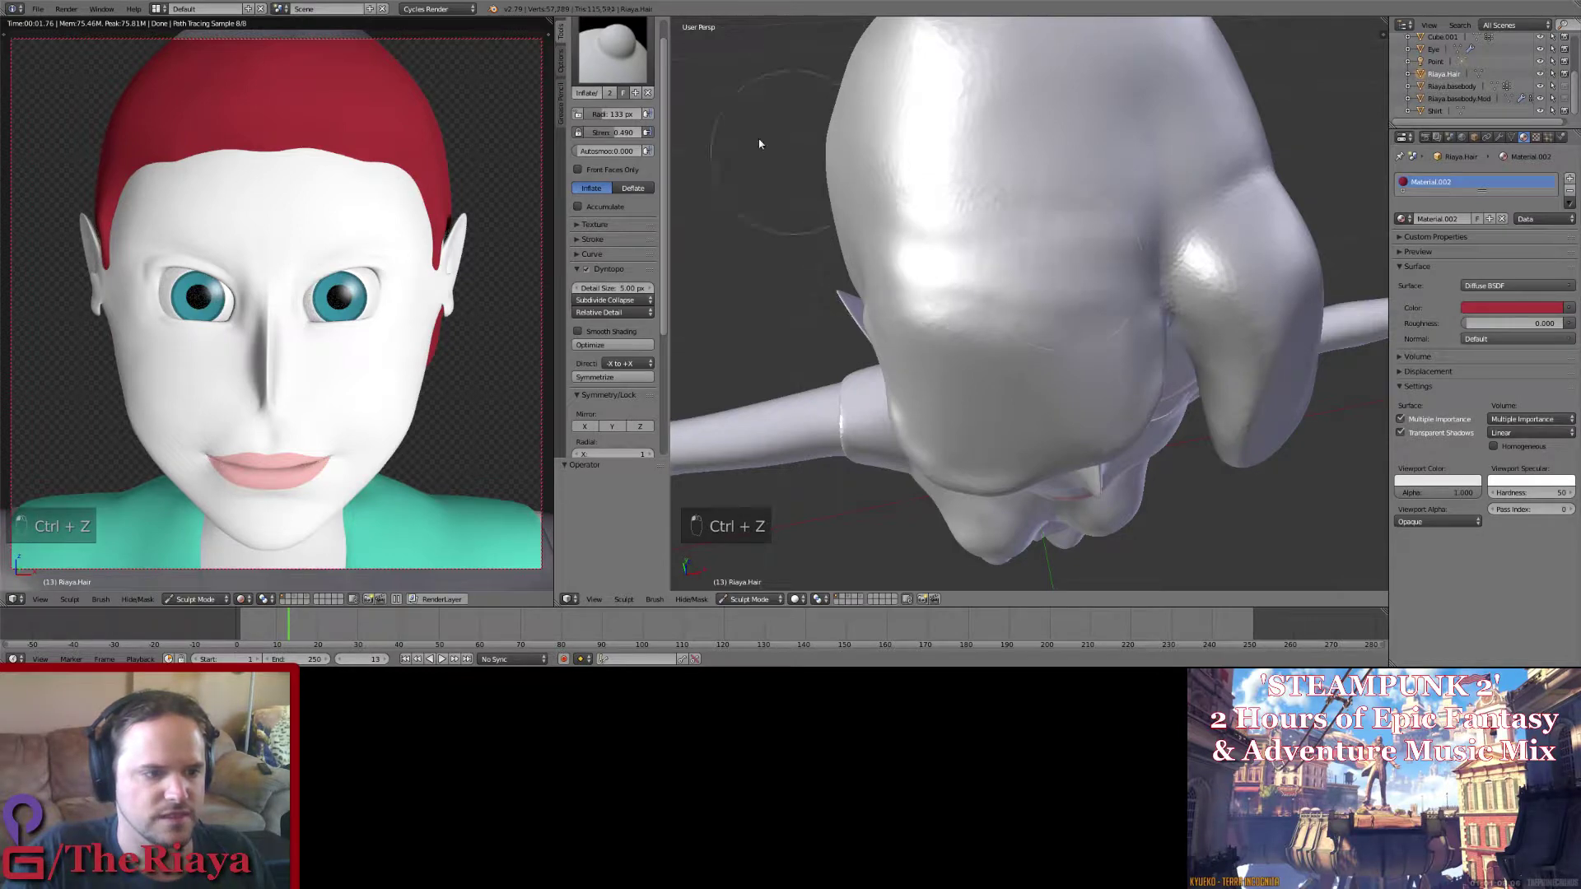
Step: Smooth the inflated area across the front lock on the character's right
left_click(612, 54)
left_click(896, 189)
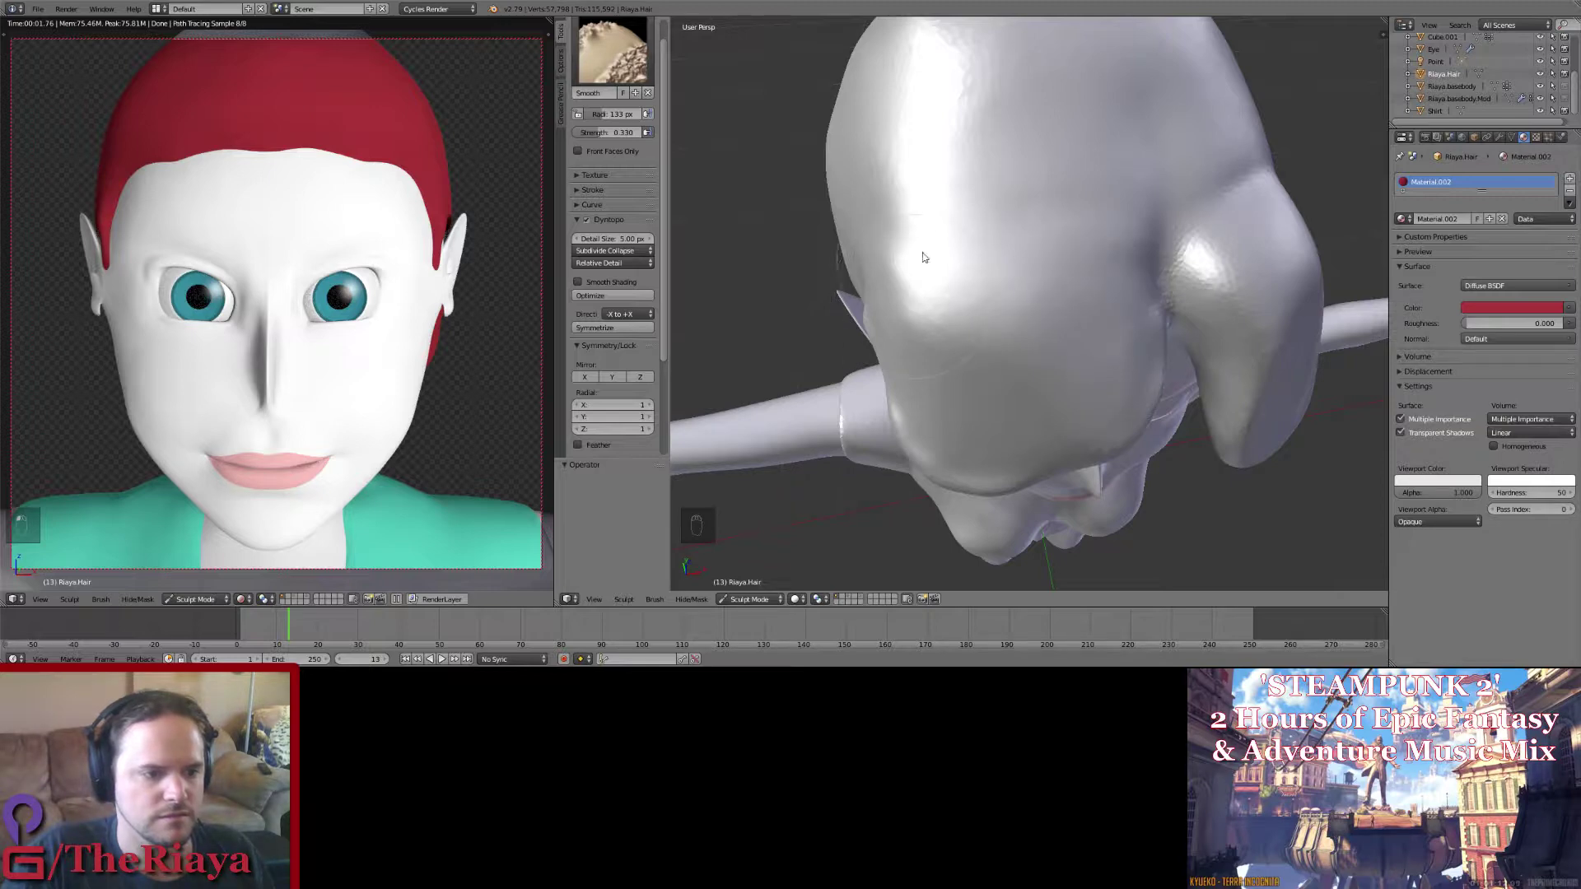
mouse_move(927, 258)
middle_mouse_down()
mouse_move(1001, 297)
mouse_move(1019, 223)
mouse_move(966, 198)
mouse_move(928, 219)
mouse_move(956, 298)
mouse_move(1100, 364)
mouse_move(982, 268)
mouse_move(1012, 234)
mouse_move(961, 275)
middle_mouse_up()
Step: Flatten the front and outer faces of the hair lock on the character's left with the Scrape brush
left_click(614, 49)
left_click(847, 177)
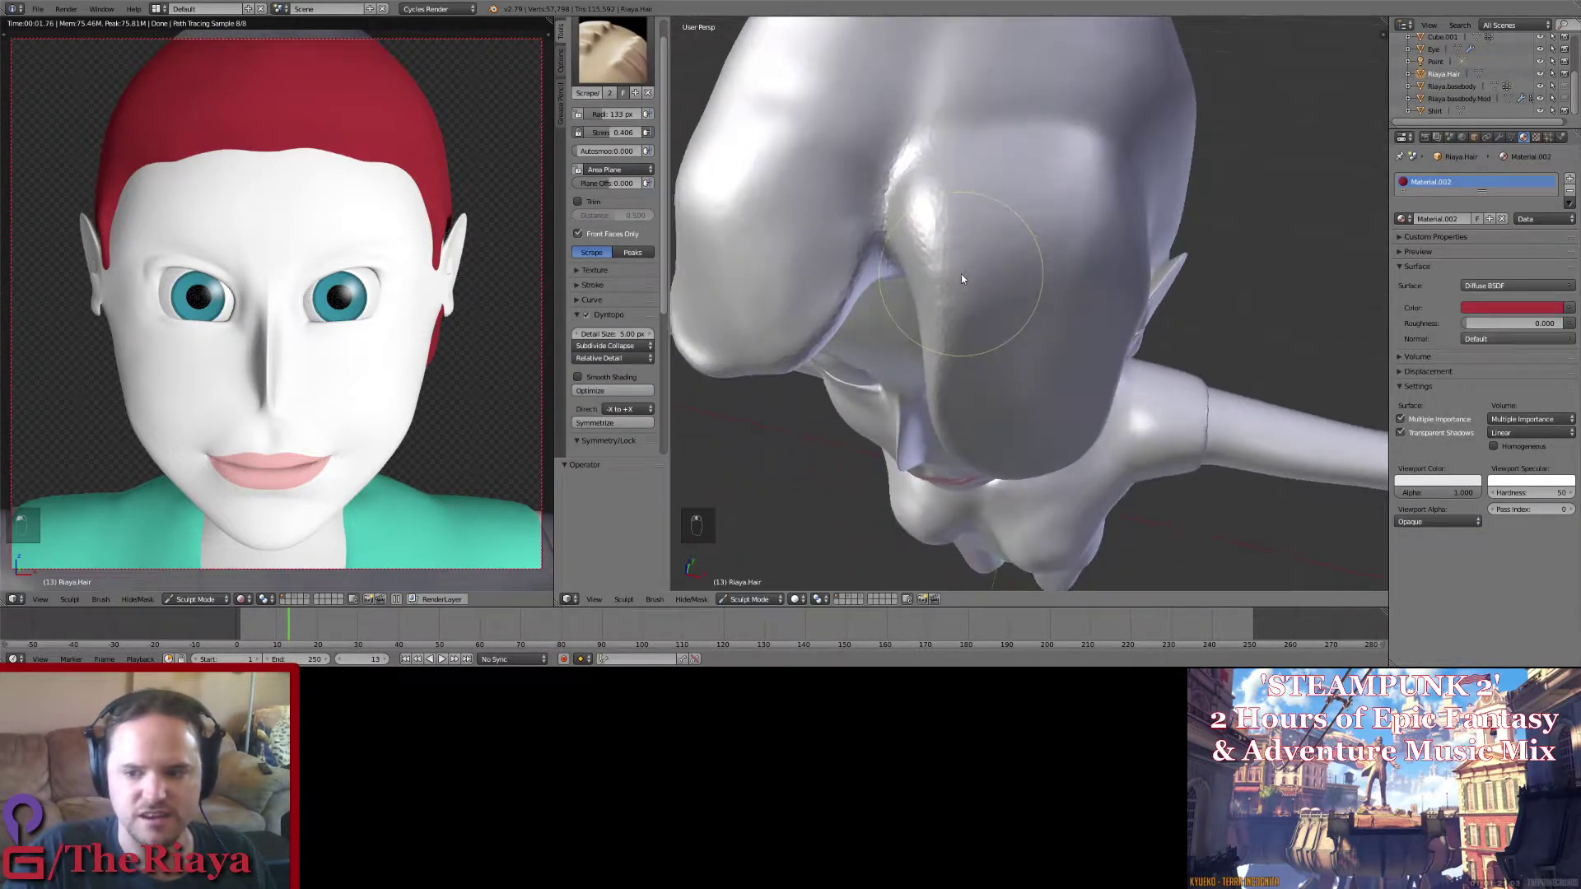
mouse_move(950, 210)
left_mouse_down()
mouse_move(973, 384)
mouse_move(1076, 251)
mouse_move(1106, 388)
left_mouse_up()
mouse_move(1107, 388)
middle_mouse_down()
mouse_move(936, 208)
mouse_move(969, 321)
middle_mouse_up()
mouse_move(970, 323)
left_mouse_down()
mouse_move(1145, 300)
mouse_move(981, 399)
left_mouse_up()
middle_click_drag(981, 399, 1117, 350)
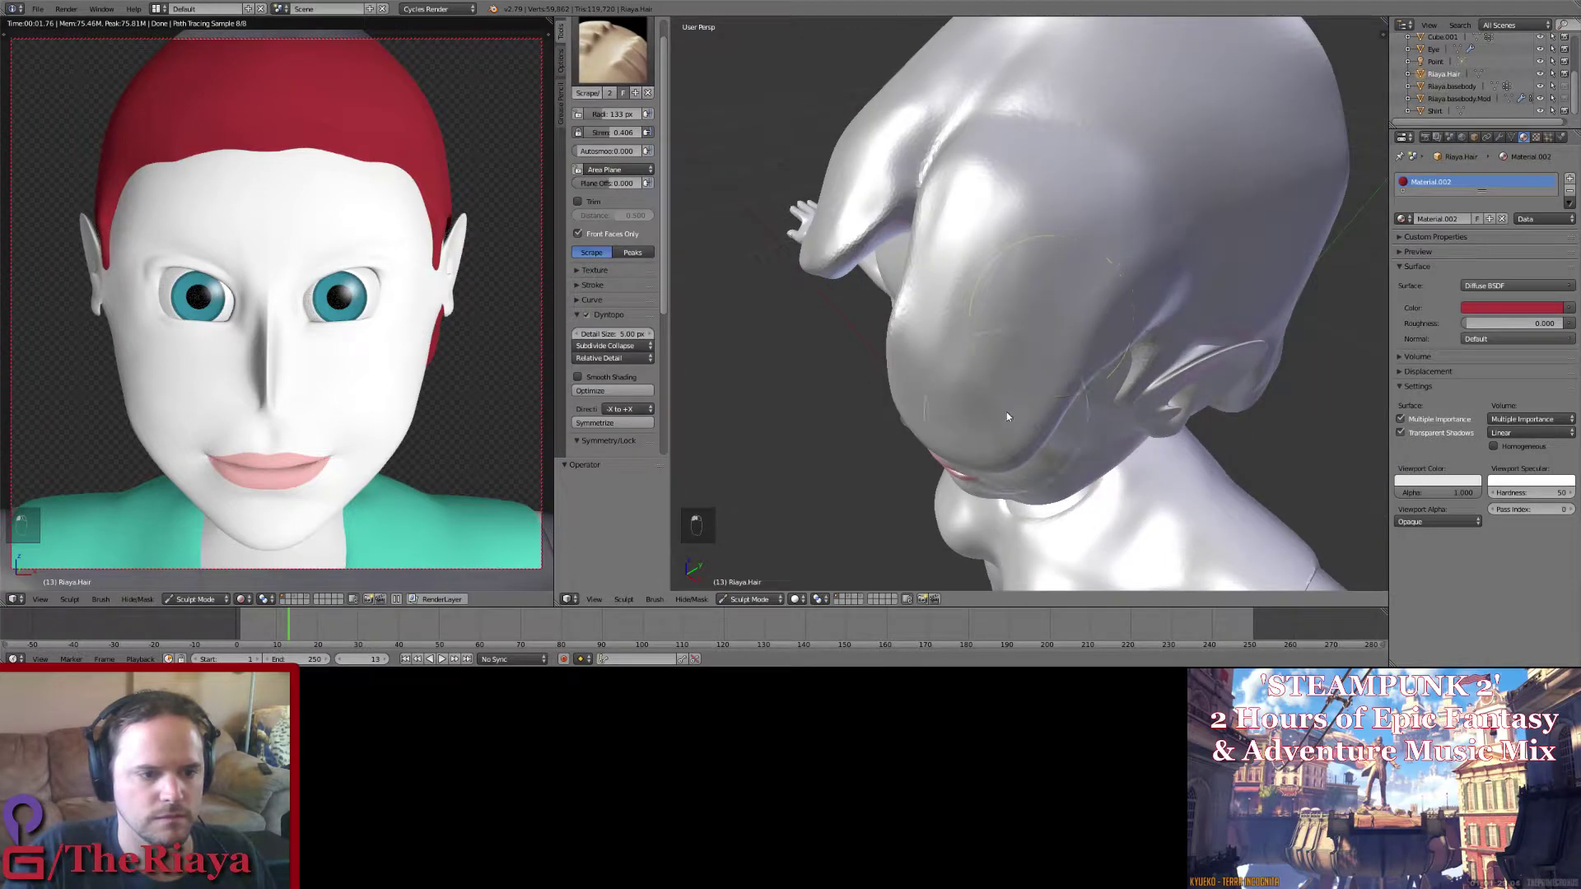
mouse_move(985, 260)
left_mouse_down()
mouse_move(950, 378)
mouse_move(1071, 239)
left_mouse_up()
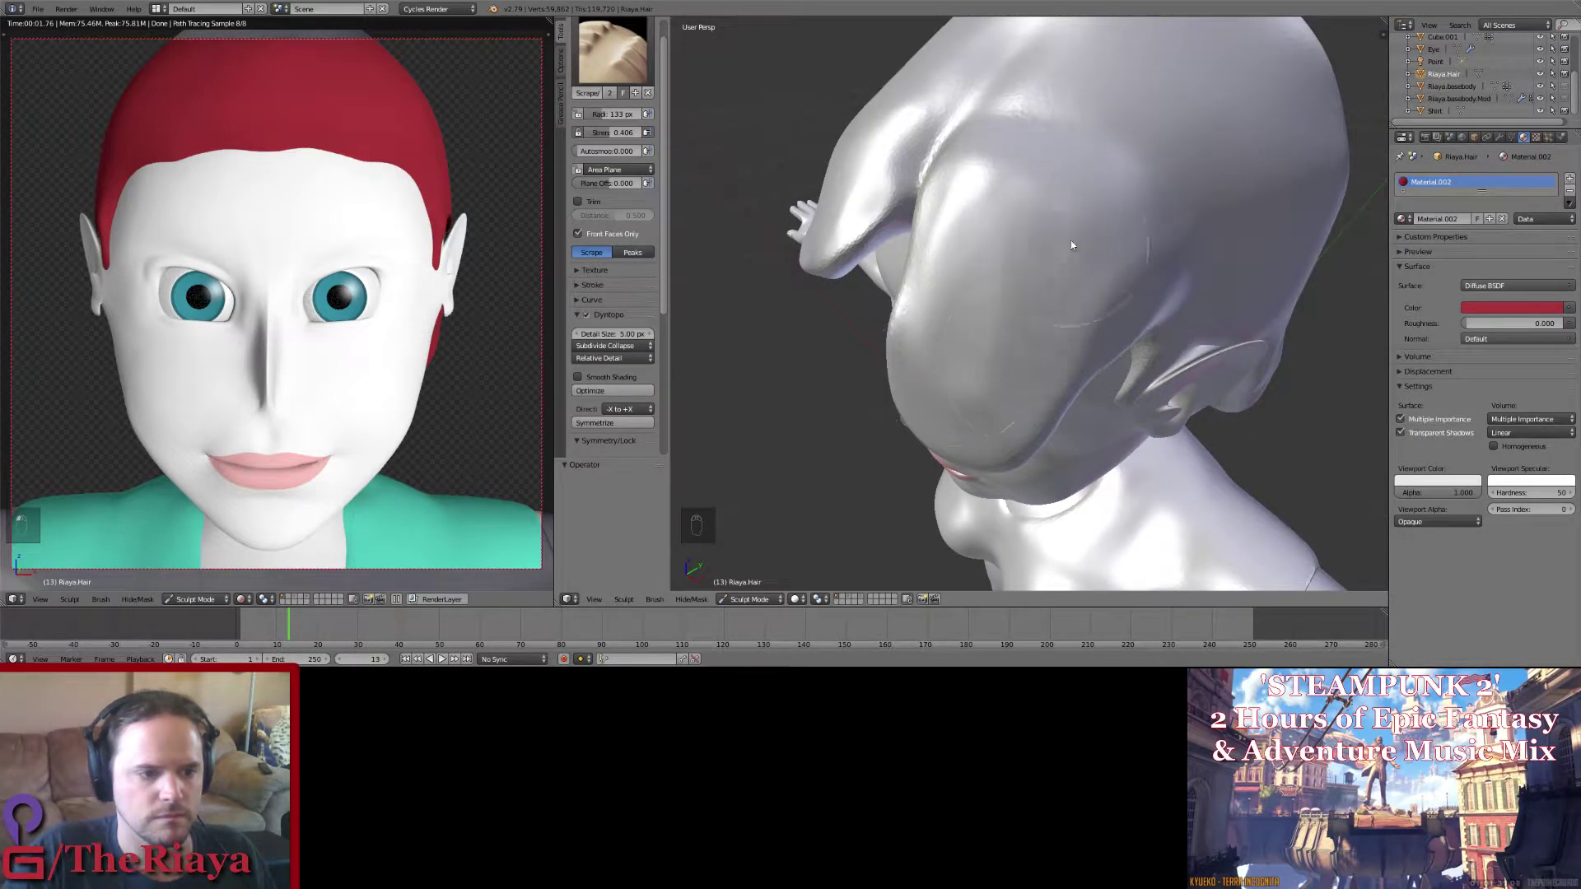
mouse_move(1018, 356)
middle_mouse_down()
mouse_move(960, 275)
mouse_move(952, 295)
mouse_move(1026, 341)
mouse_move(1027, 322)
mouse_move(976, 303)
mouse_move(950, 269)
mouse_move(1100, 338)
mouse_move(1104, 364)
middle_mouse_up()
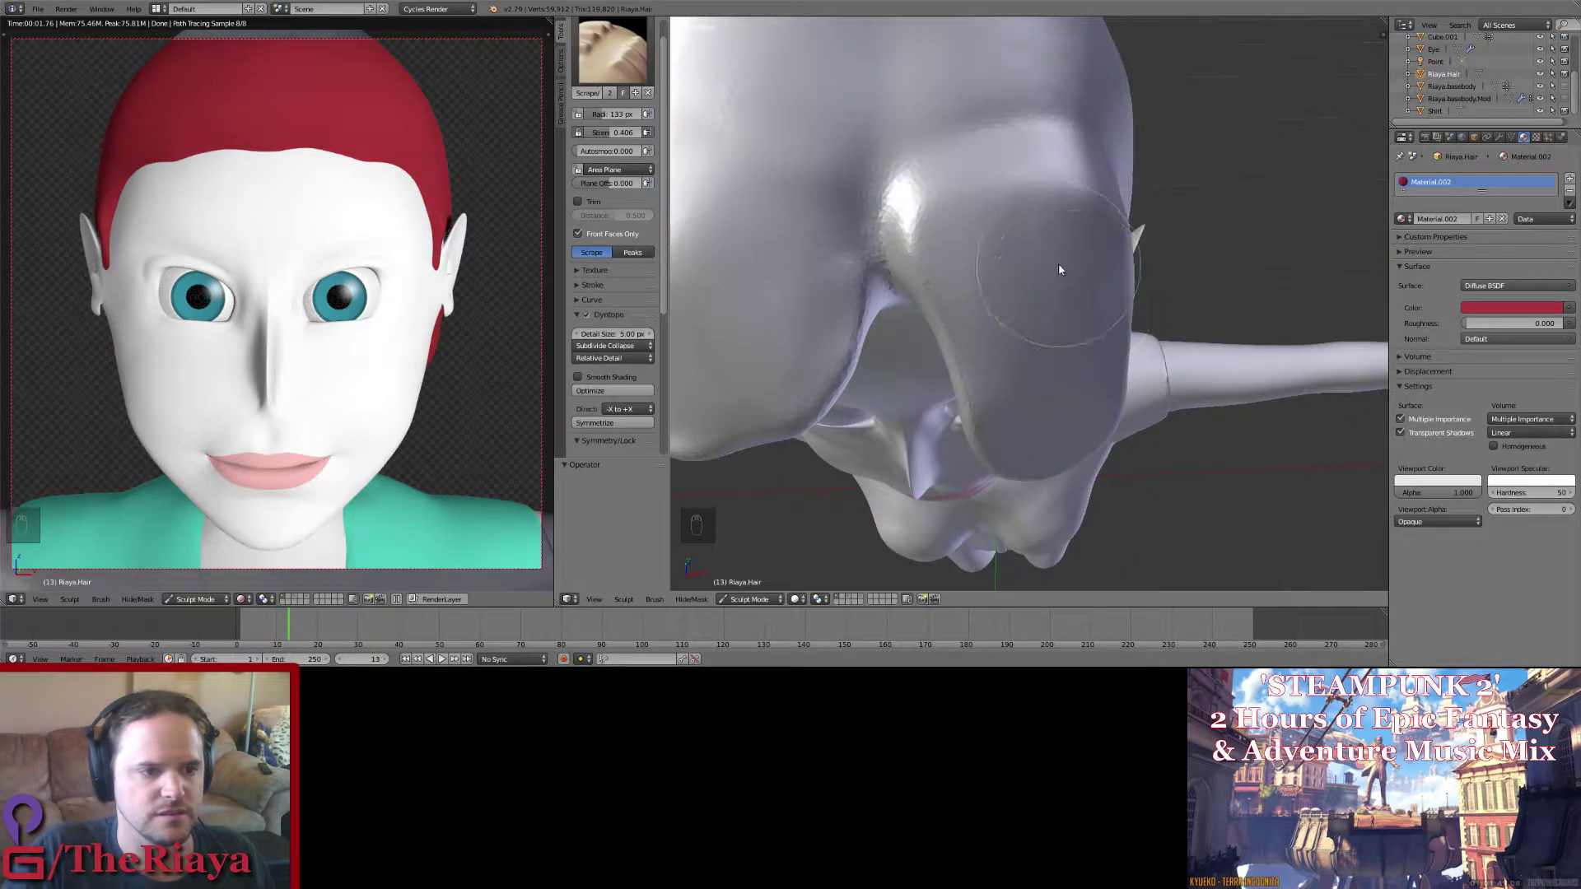
mouse_move(1032, 205)
left_mouse_down()
mouse_move(1034, 180)
mouse_move(1077, 170)
mouse_move(1083, 233)
left_mouse_up()
middle_click_drag(1040, 254, 1006, 234)
Step: Build up volume along the lock above the character's left ear with the SculptDraw brush in Add mode
left_click(613, 53)
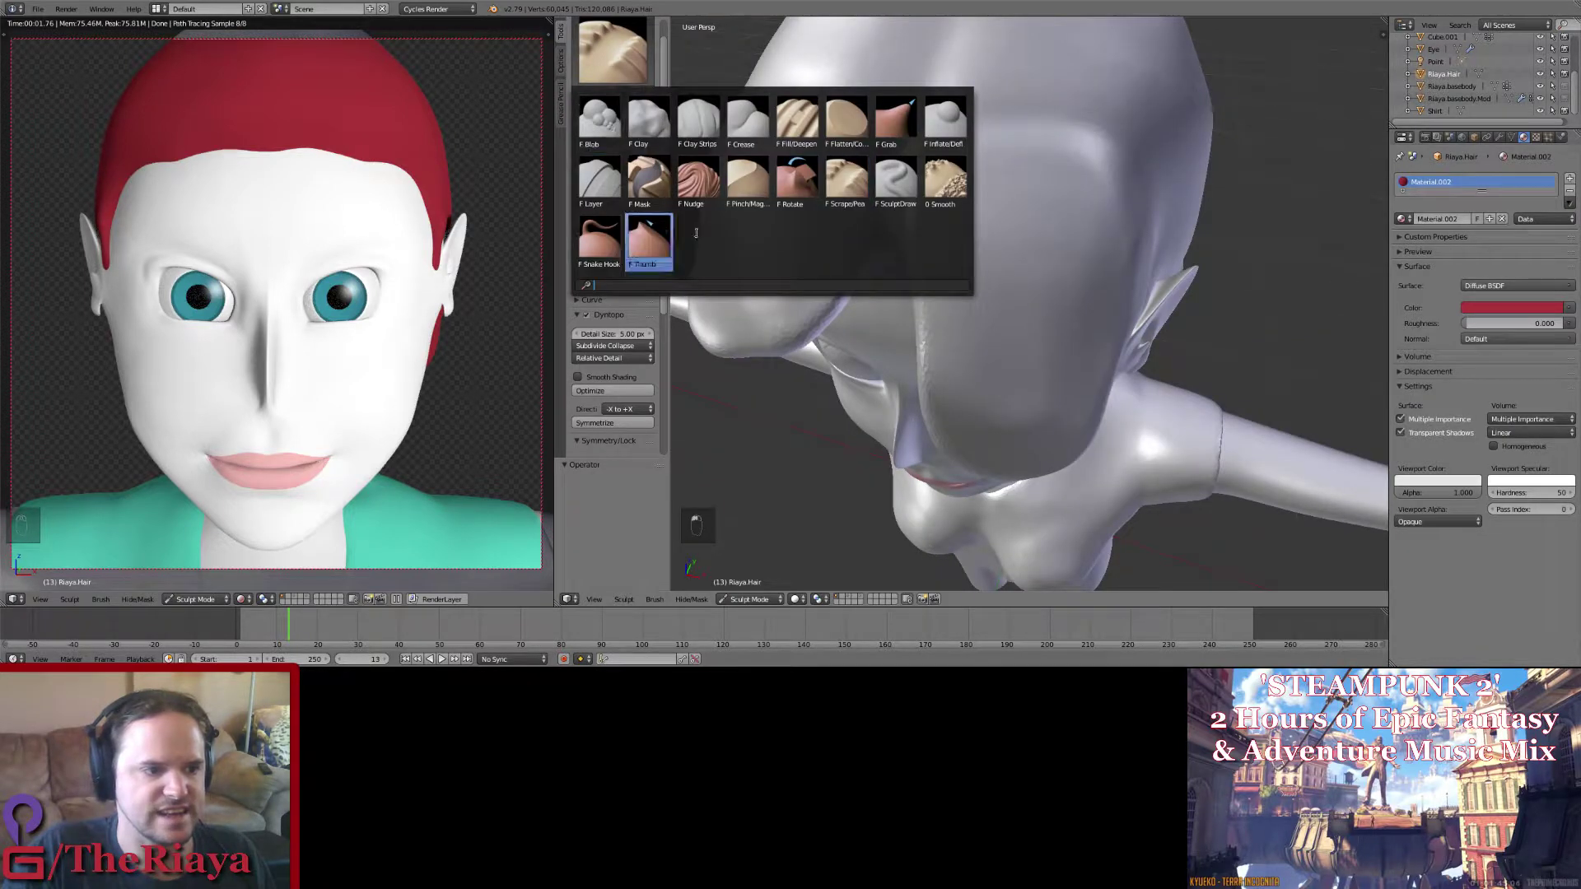
left_click(897, 183)
mouse_move(1153, 284)
middle_mouse_down()
mouse_move(1082, 239)
mouse_move(1085, 265)
mouse_move(1006, 264)
mouse_move(1059, 279)
mouse_move(1026, 275)
middle_mouse_up()
mouse_move(1026, 275)
left_mouse_down()
mouse_move(1110, 275)
mouse_move(1175, 305)
left_mouse_up()
middle_click_drag(1044, 288, 1007, 240)
mouse_move(1008, 240)
left_mouse_down()
mouse_move(1184, 265)
mouse_move(1039, 252)
left_mouse_up()
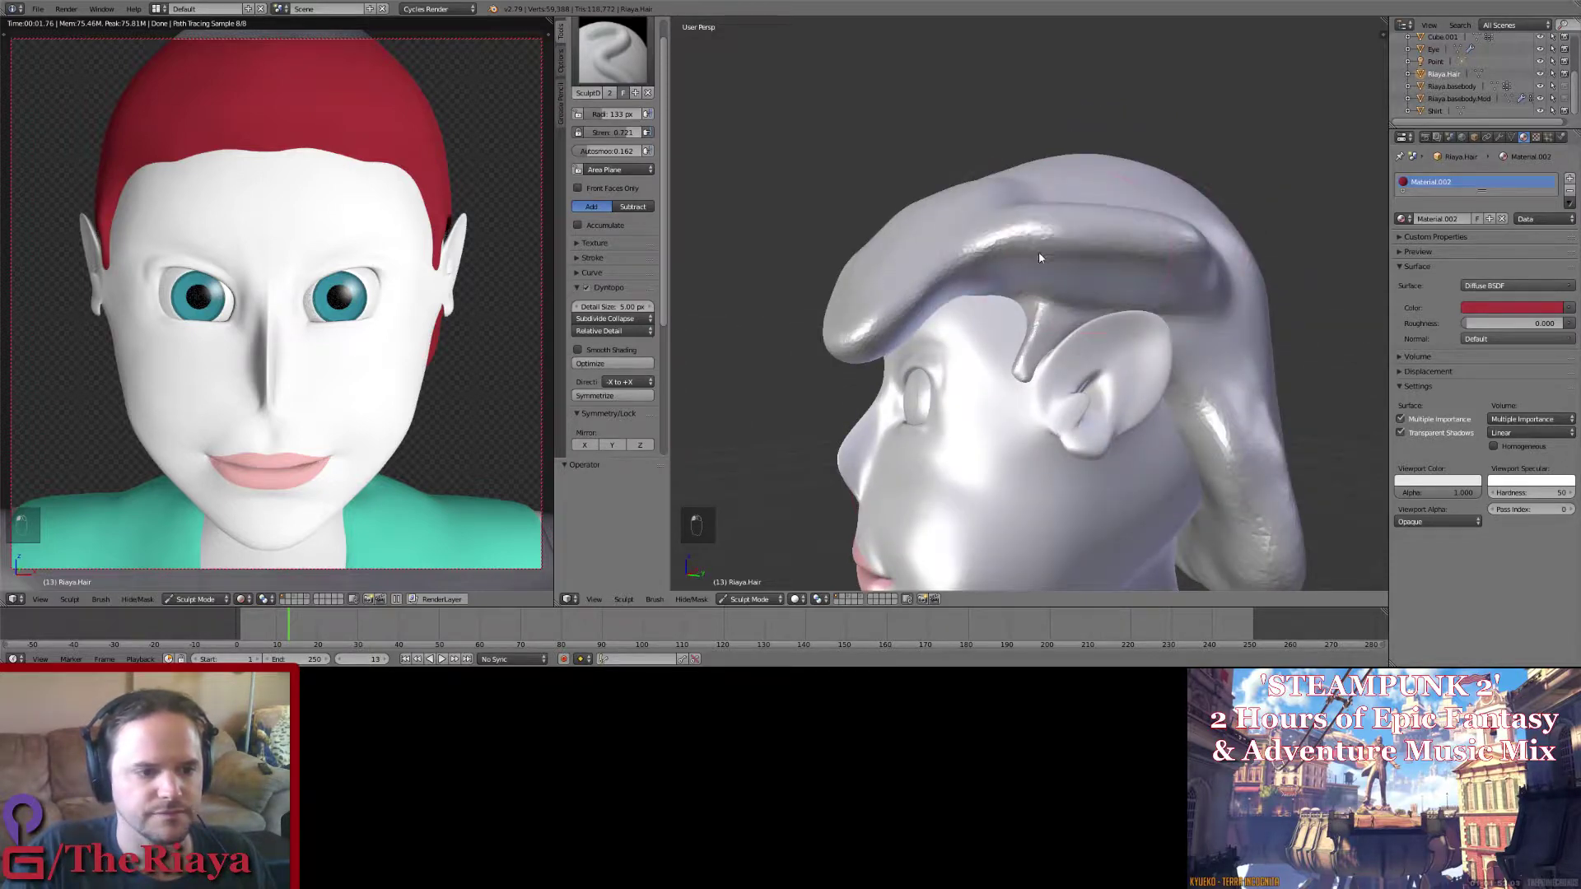
middle_click_drag(1050, 259, 917, 300)
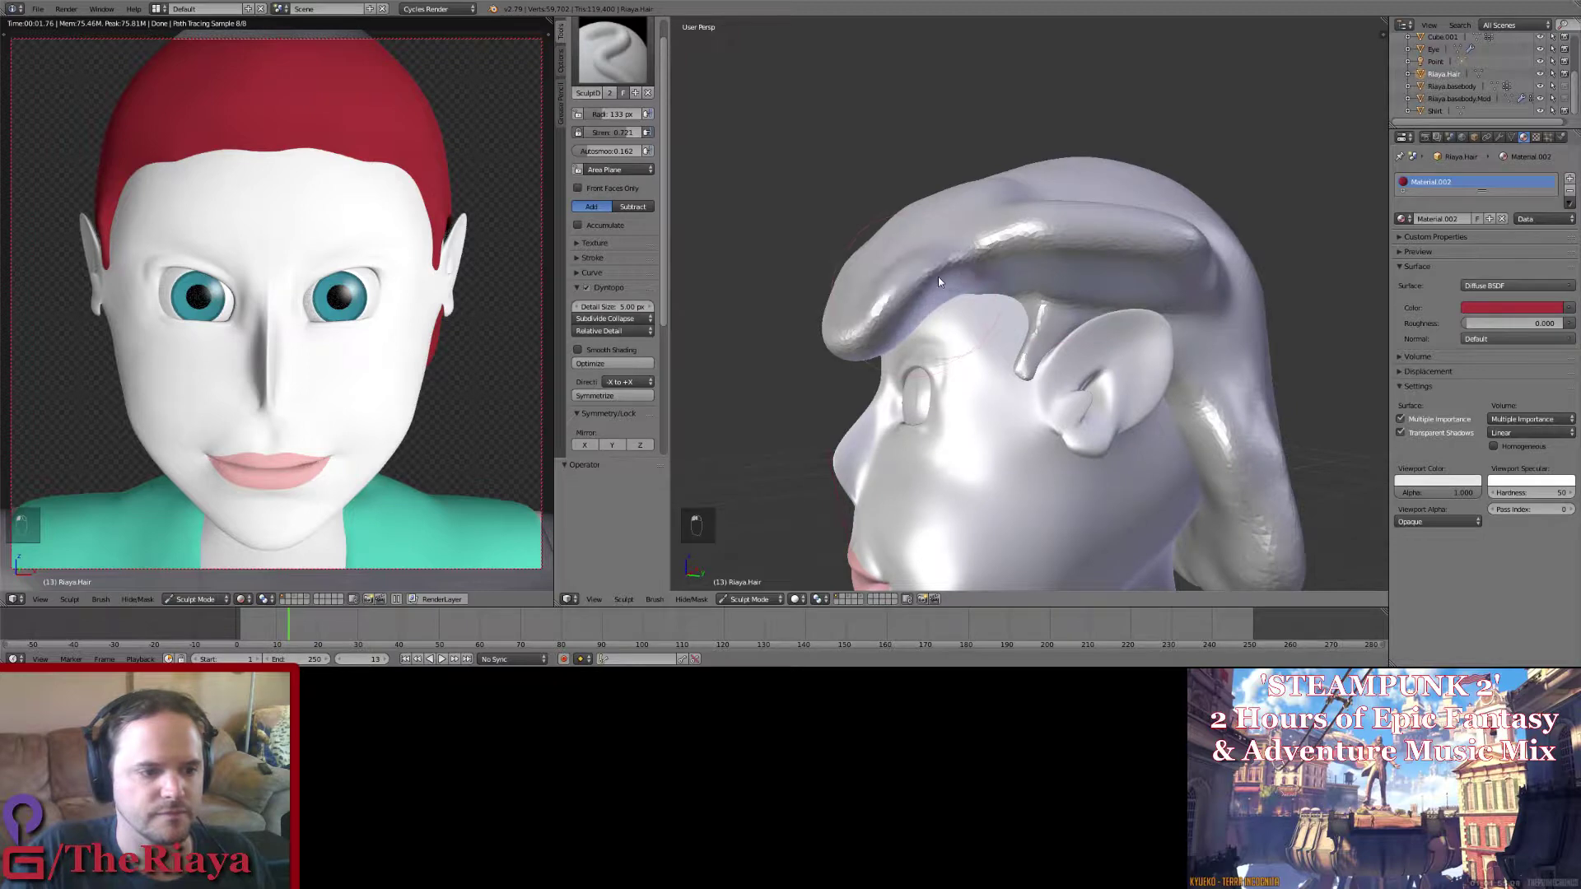
Step: Try to add volume to the outer face of the lock above the character's left ear, and undo it
mouse_move(1029, 273)
middle_mouse_down()
mouse_move(1067, 229)
mouse_move(1061, 283)
mouse_move(1026, 233)
middle_mouse_up()
left_click_drag(1170, 253, 1189, 260)
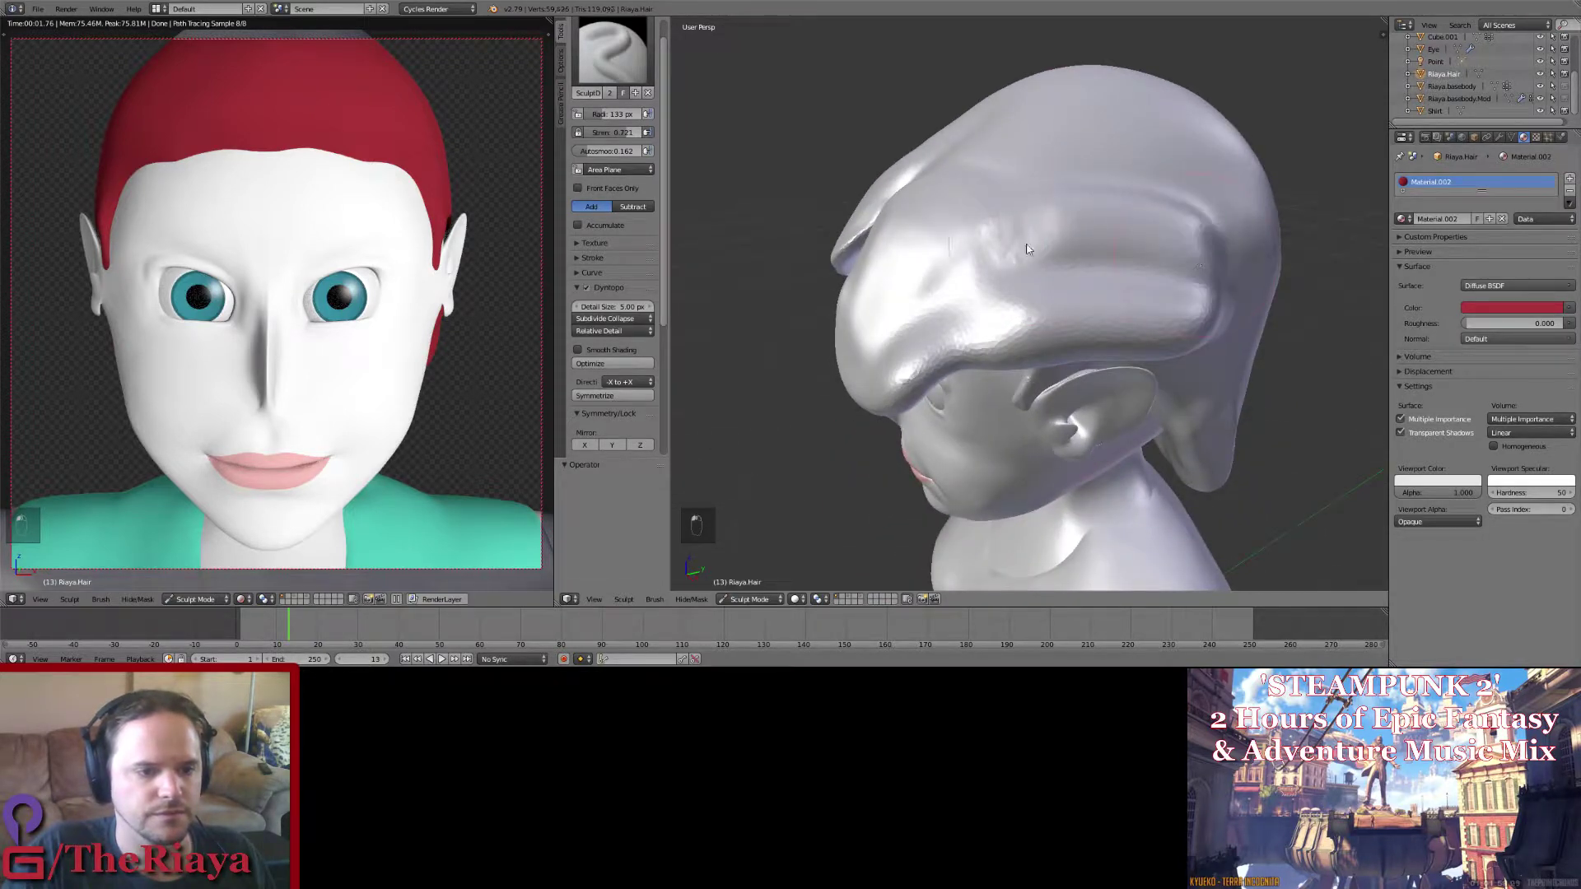
mouse_move(1027, 240)
left_mouse_down()
mouse_move(1006, 253)
mouse_move(1168, 281)
left_mouse_up()
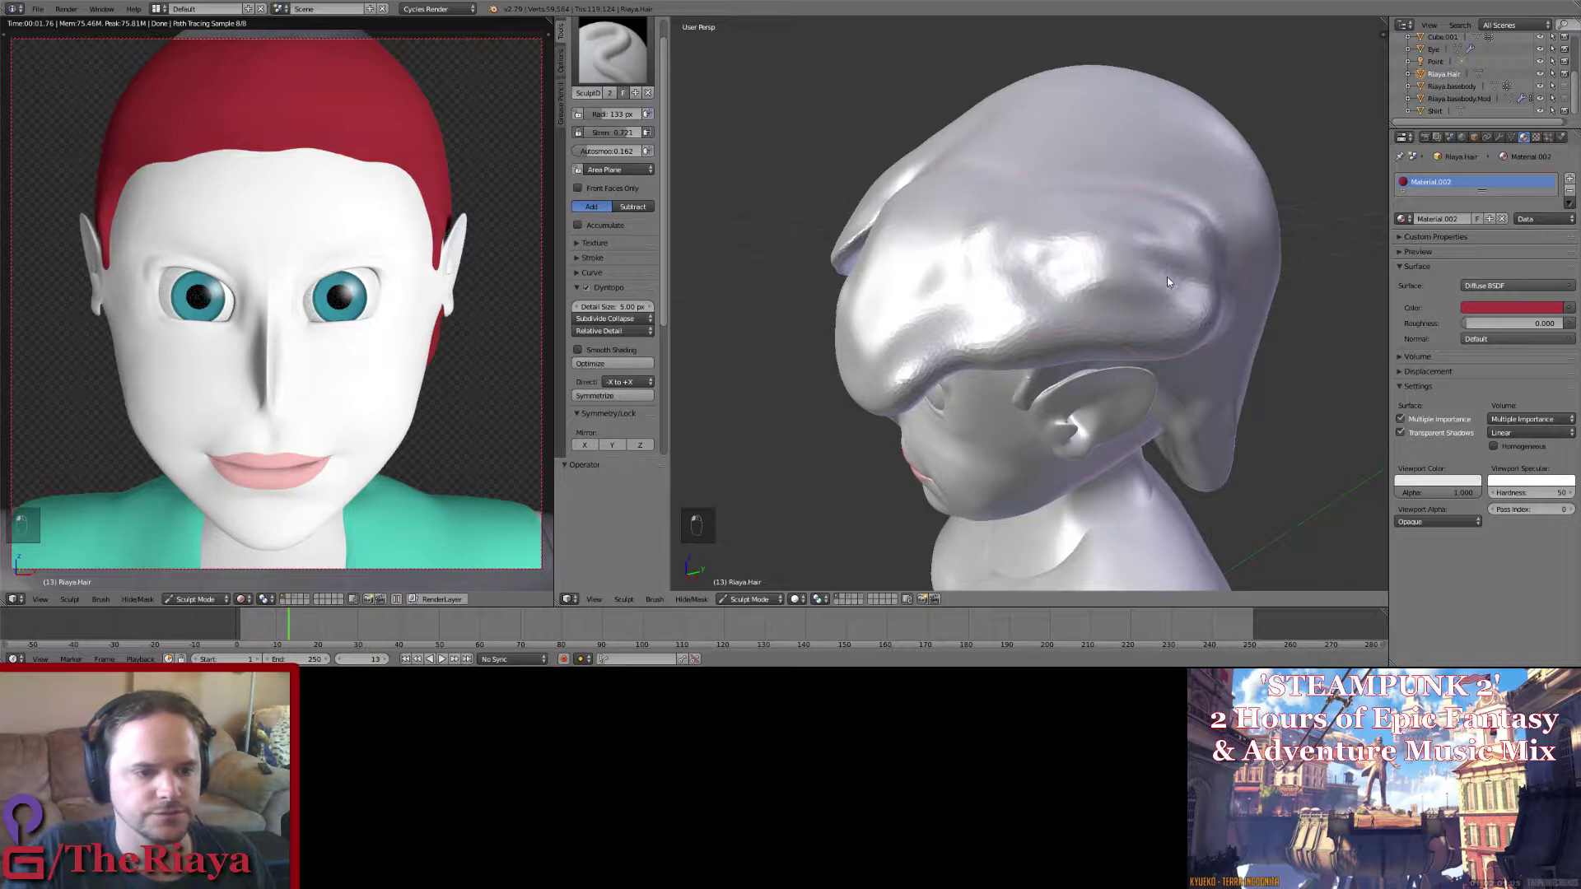
key("ctrl+z")
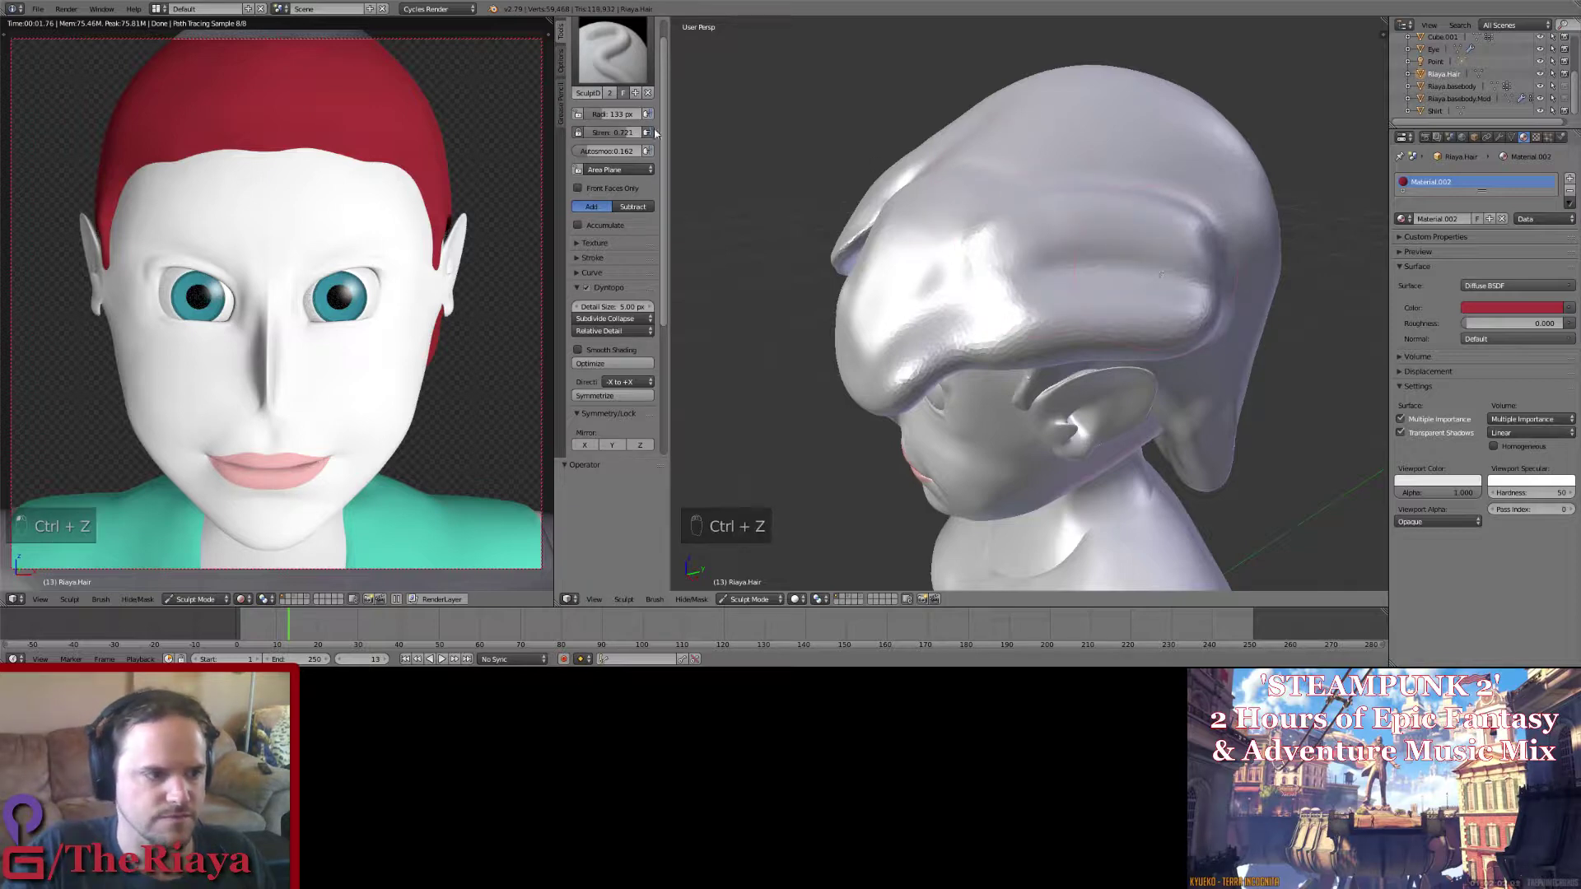
Step: Set the SculptDraw strength to 0.509 and thicken the lower edge and underside of the lock above the character's left ear
left_click_drag(630, 133, 599, 133)
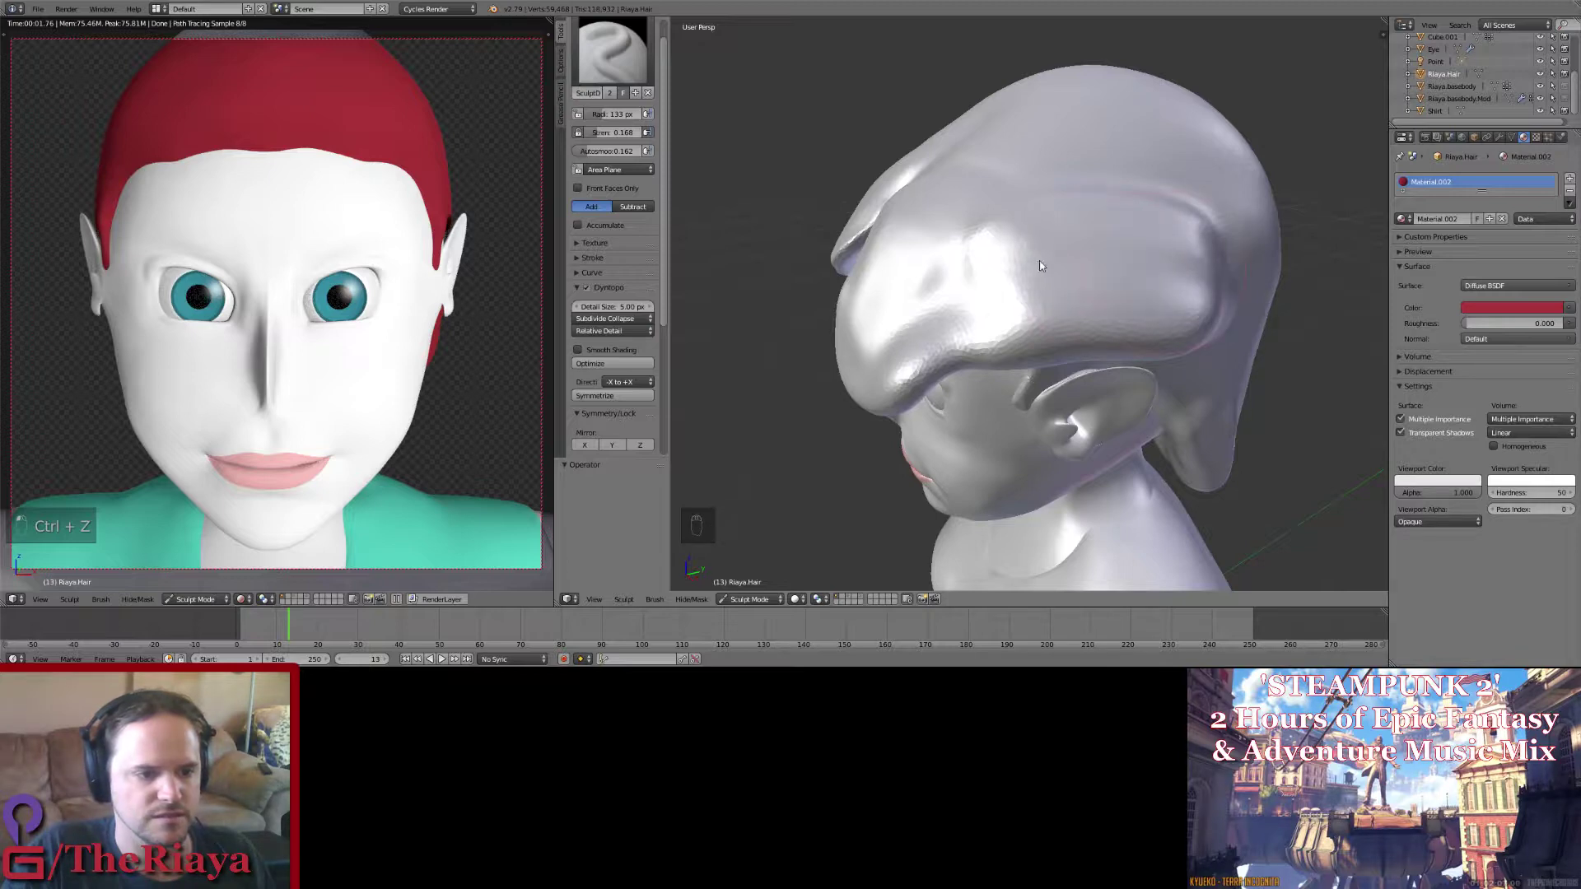
middle_click_drag(1040, 265, 1065, 169)
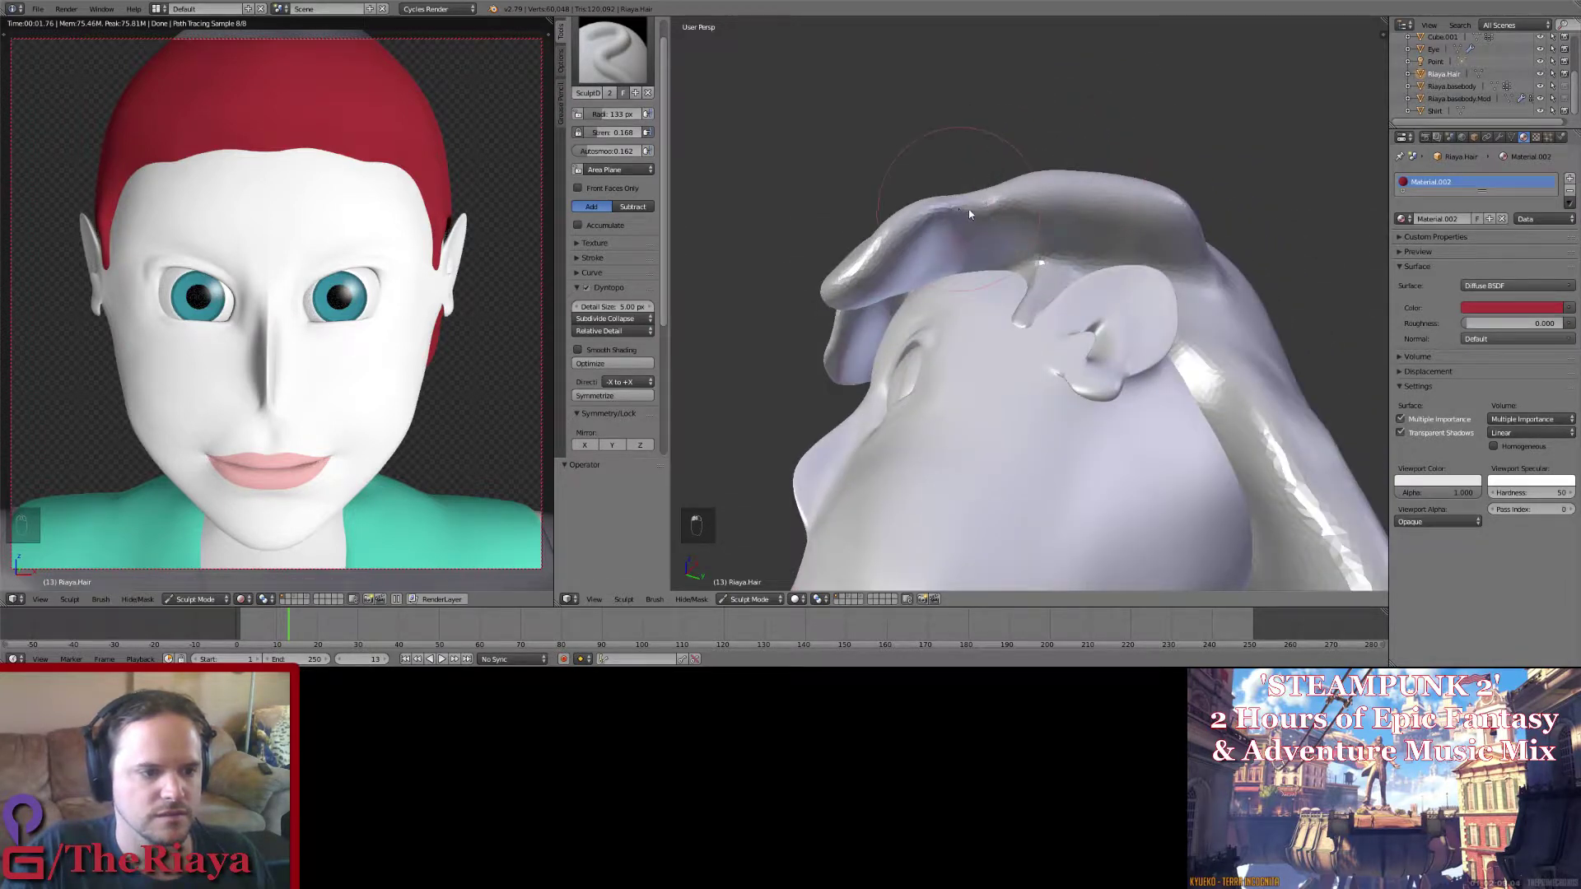
middle_click_drag(970, 209, 975, 296)
left_click_drag(616, 134, 640, 133)
middle_click_drag(1108, 300, 927, 230)
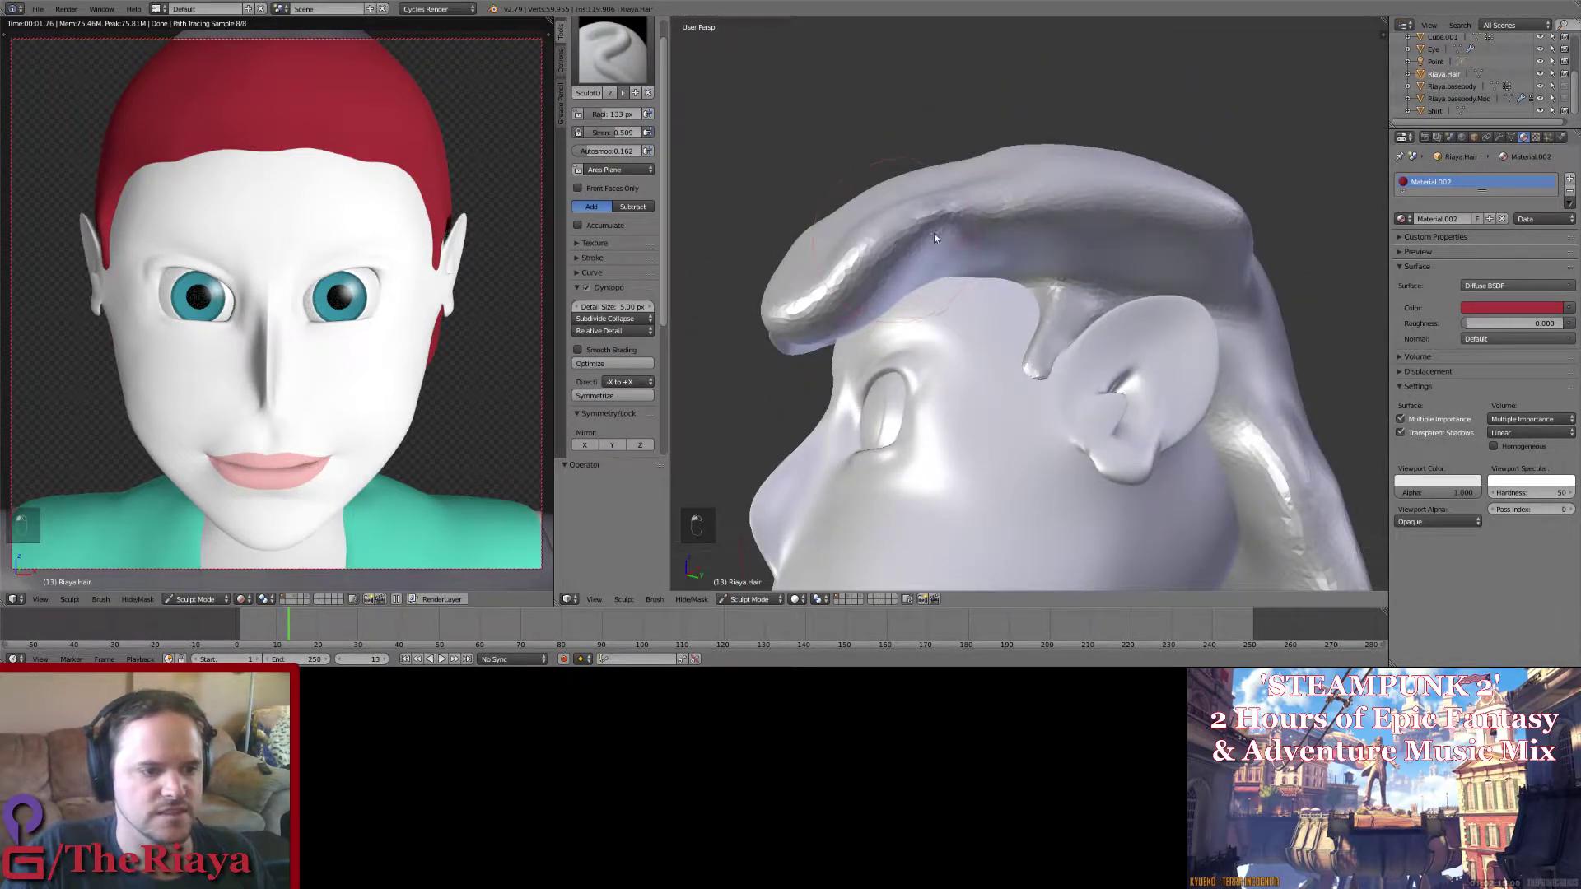
mouse_move(934, 238)
left_mouse_down()
mouse_move(1100, 225)
mouse_move(1222, 249)
mouse_move(922, 237)
left_mouse_up()
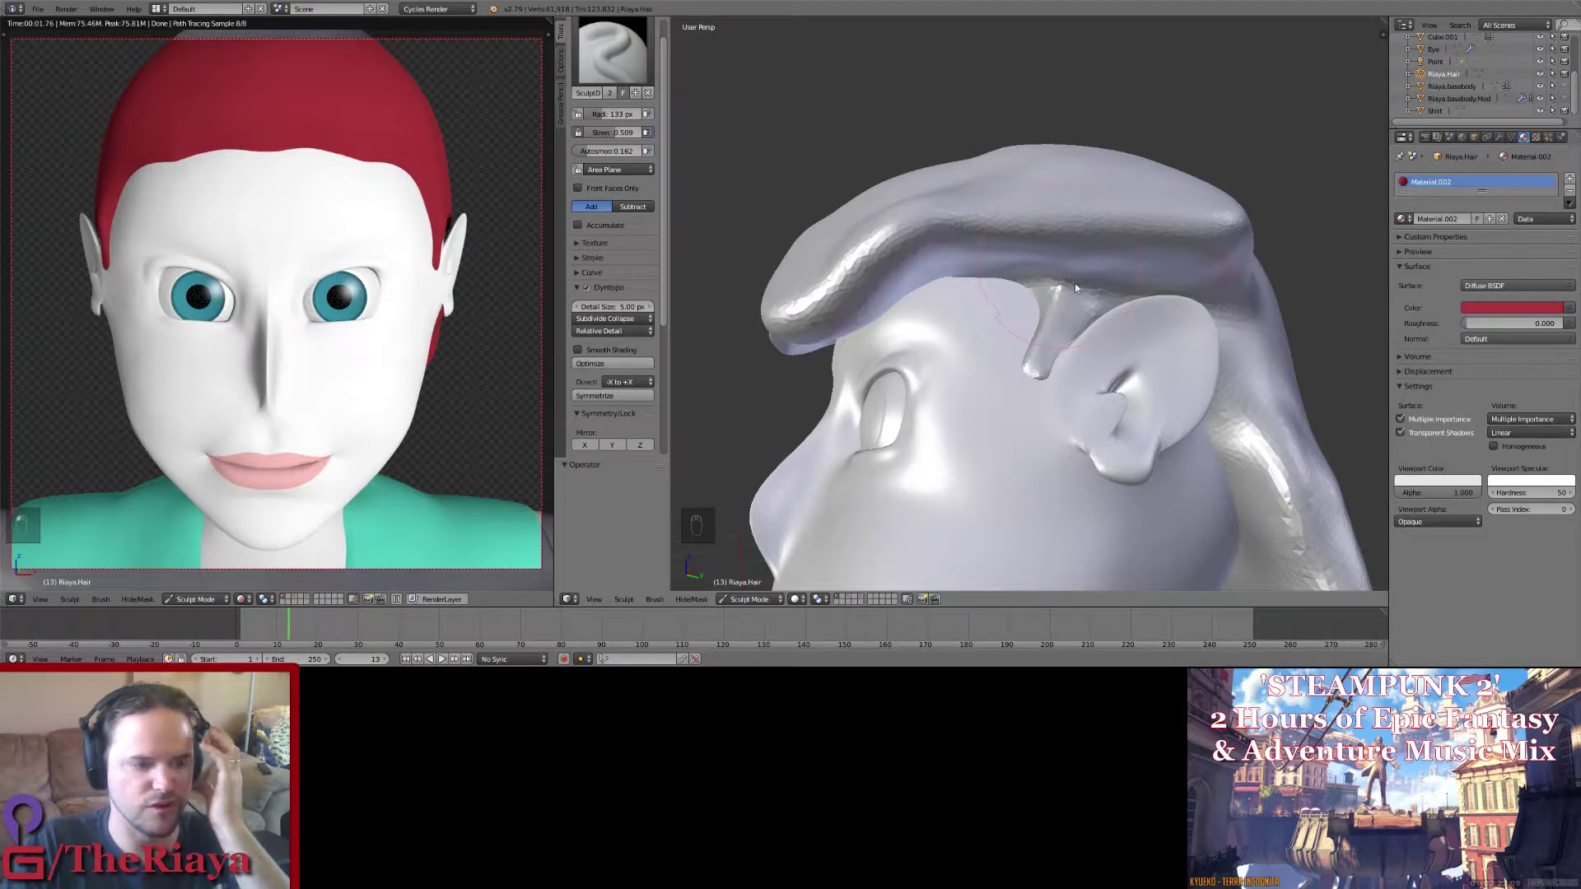
mouse_move(988, 270)
middle_mouse_down()
mouse_move(985, 224)
mouse_move(970, 244)
mouse_move(968, 219)
mouse_move(935, 212)
middle_mouse_up()
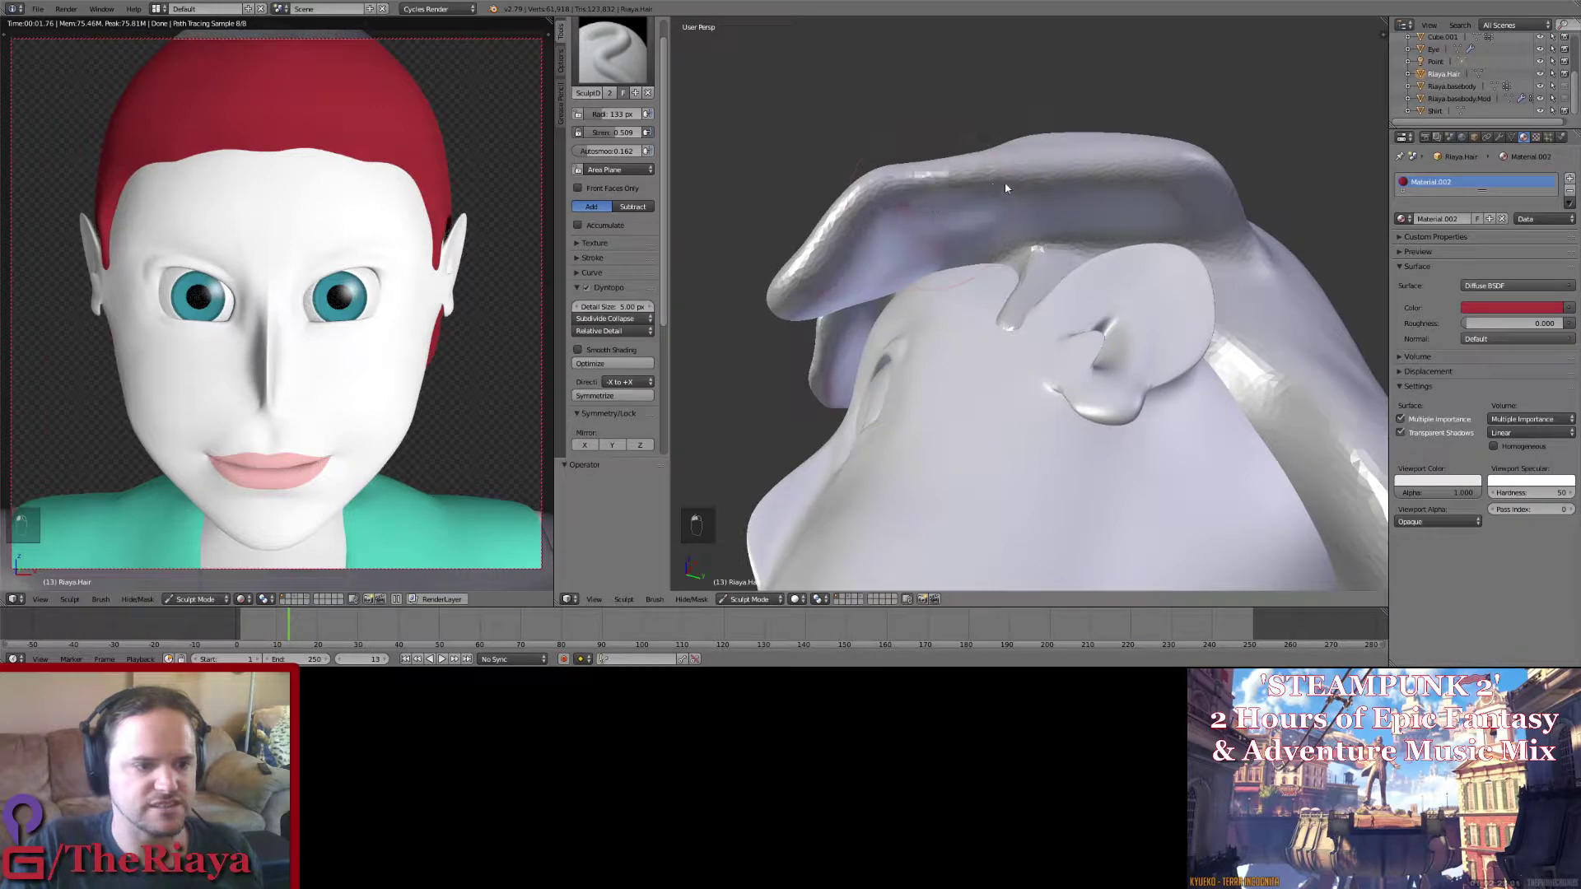
mouse_move(1178, 196)
left_mouse_down()
mouse_move(945, 207)
mouse_move(829, 265)
left_mouse_up()
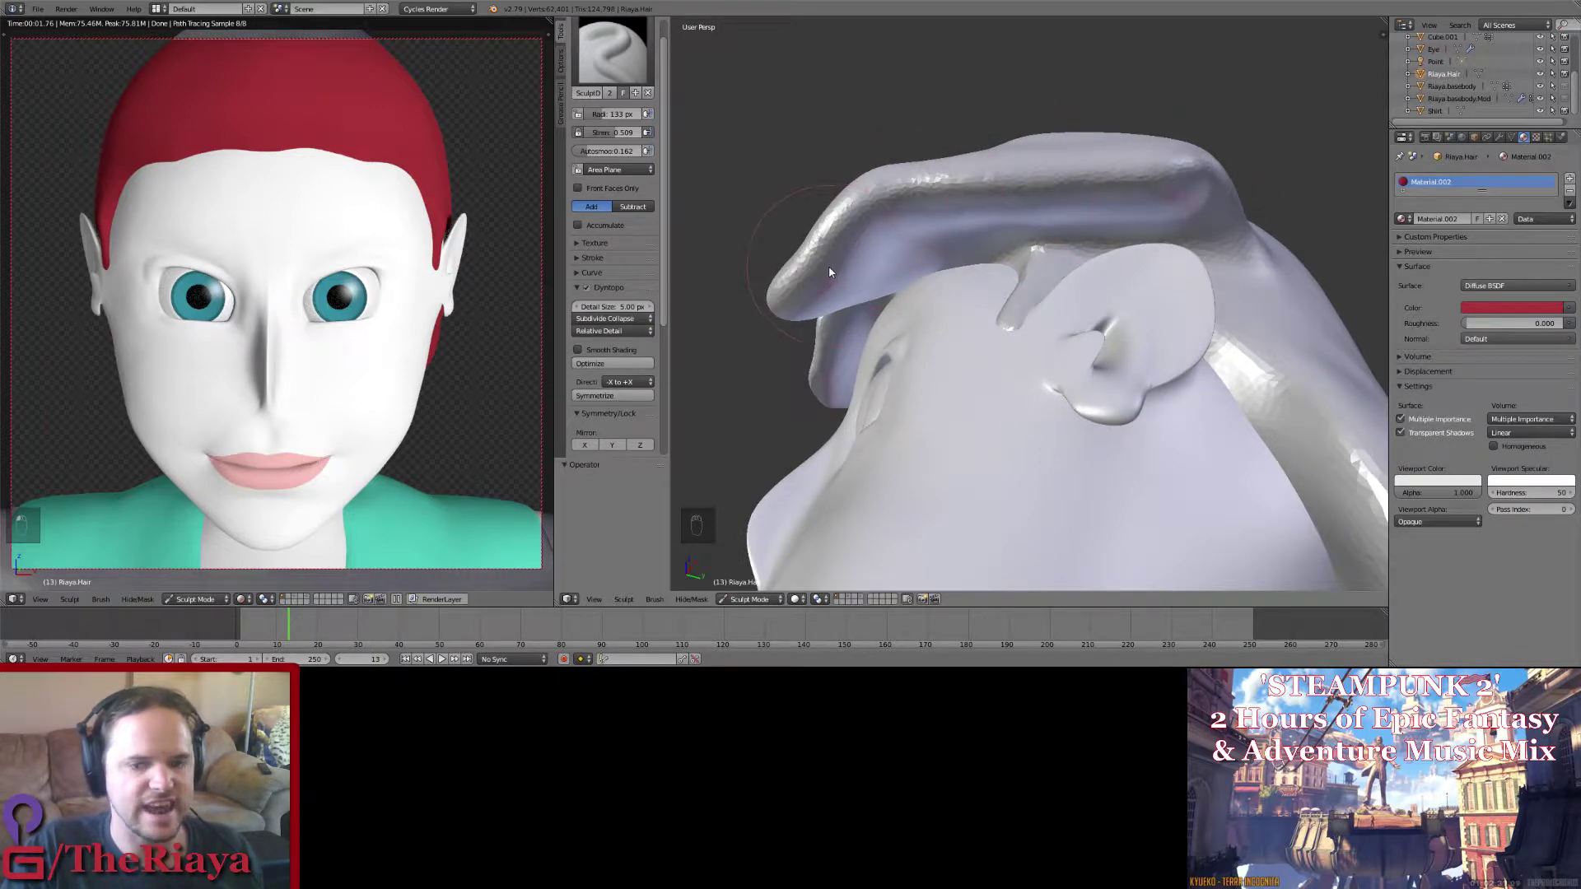
Step: Reduce the brush radius to 83 px and fill the recessed underside of the left lock toward its front tip
mouse_move(828, 267)
middle_mouse_down()
mouse_move(971, 320)
mouse_move(908, 354)
mouse_move(876, 298)
mouse_move(840, 291)
mouse_move(909, 239)
mouse_move(1093, 173)
middle_mouse_up()
key("f")
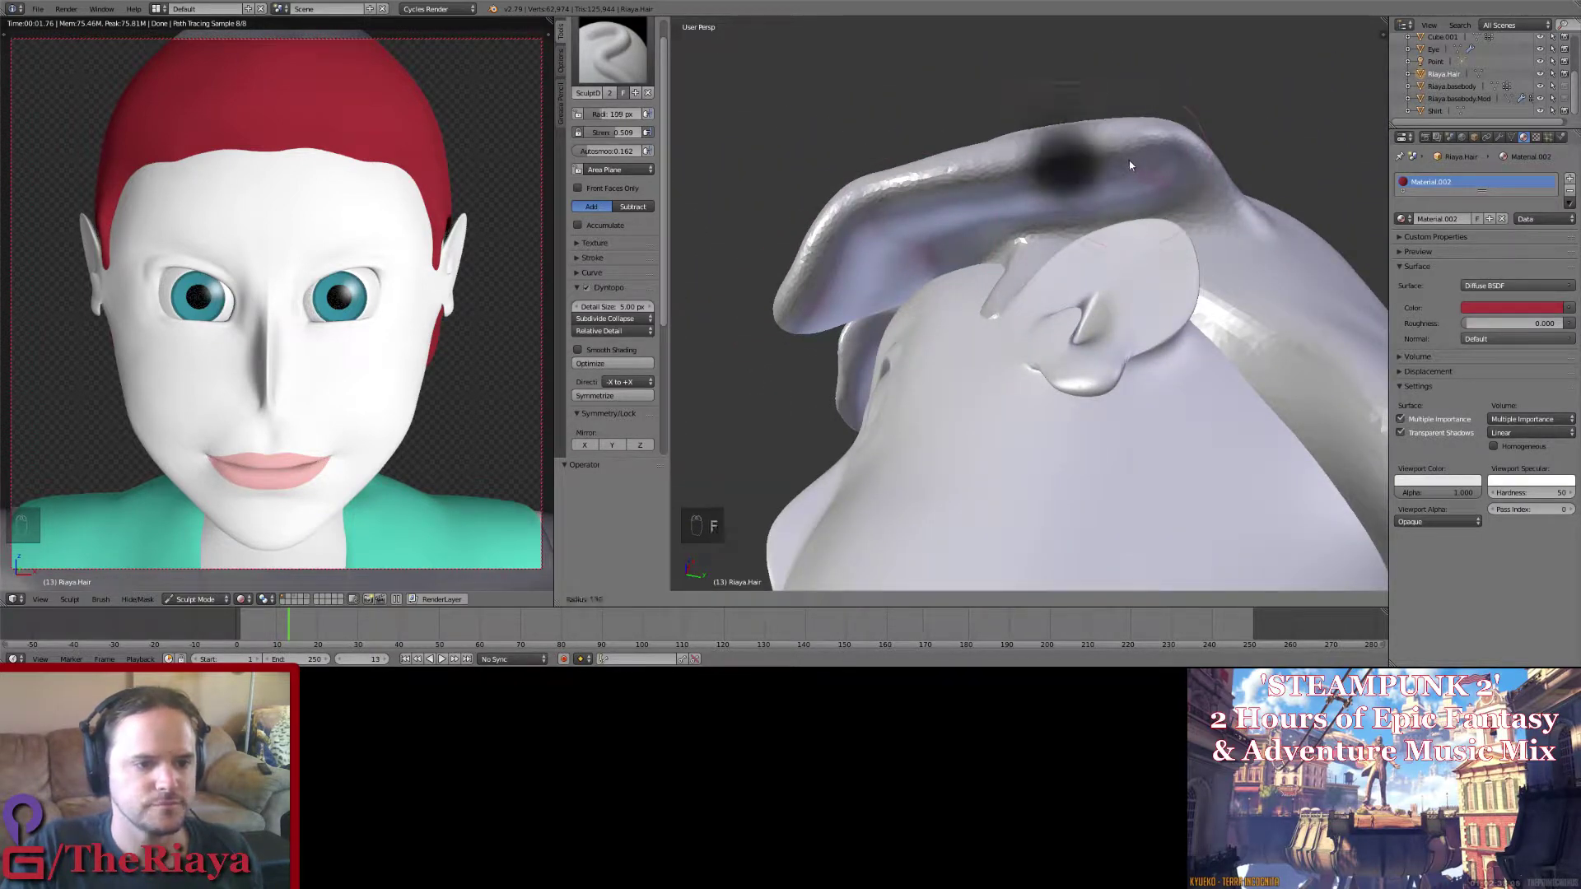
left_click(1102, 171)
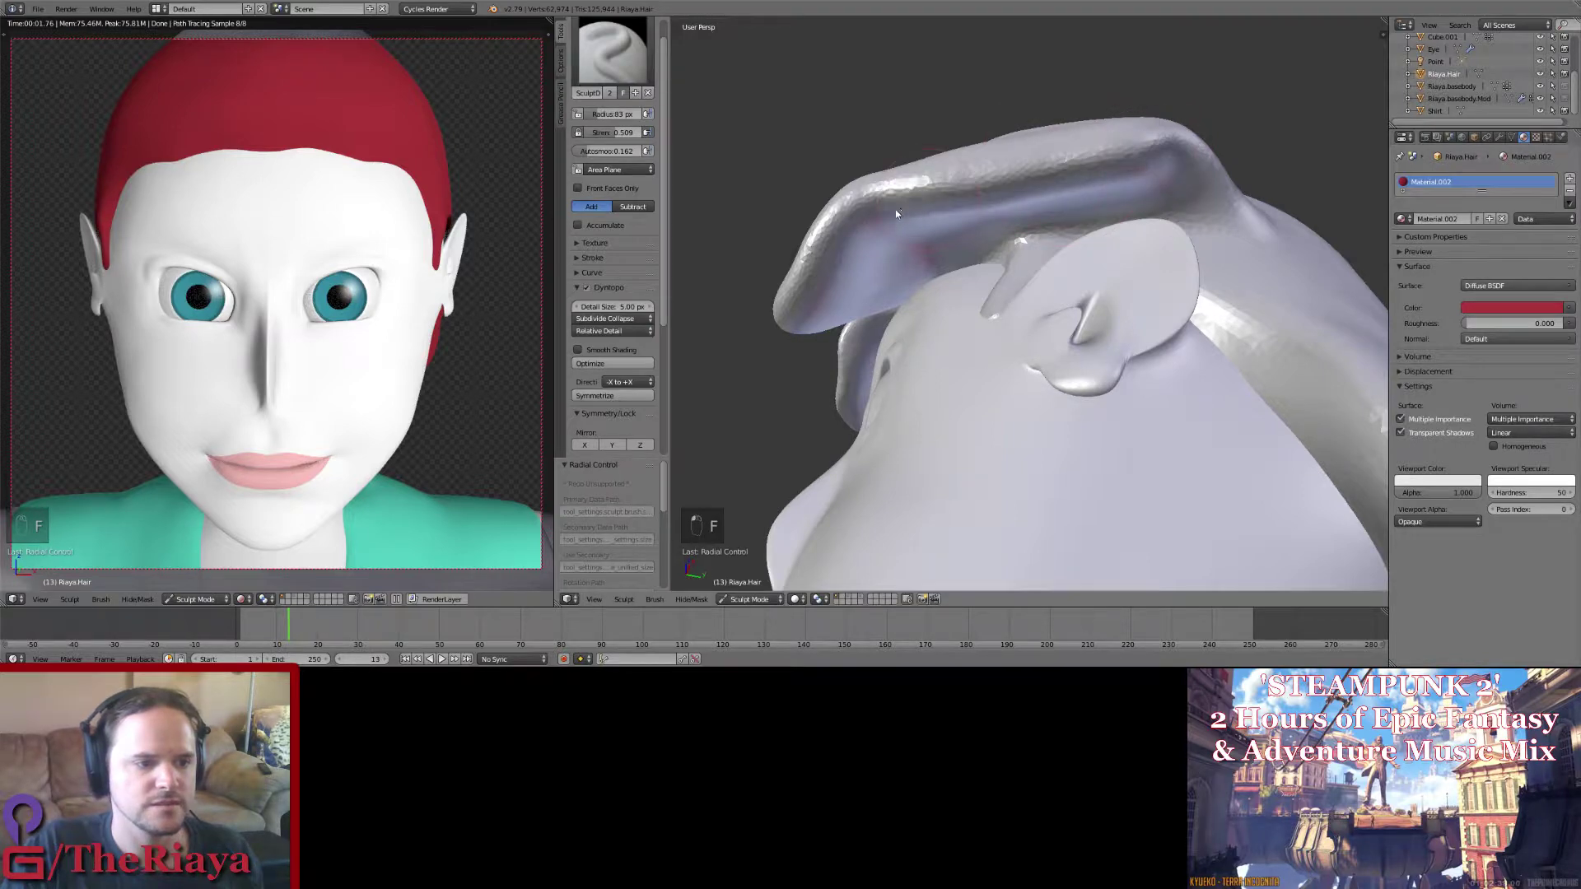
mouse_move(896, 210)
left_mouse_down()
mouse_move(823, 272)
mouse_move(857, 258)
left_mouse_up()
mouse_move(857, 258)
middle_mouse_down()
mouse_move(921, 318)
mouse_move(868, 153)
middle_mouse_up()
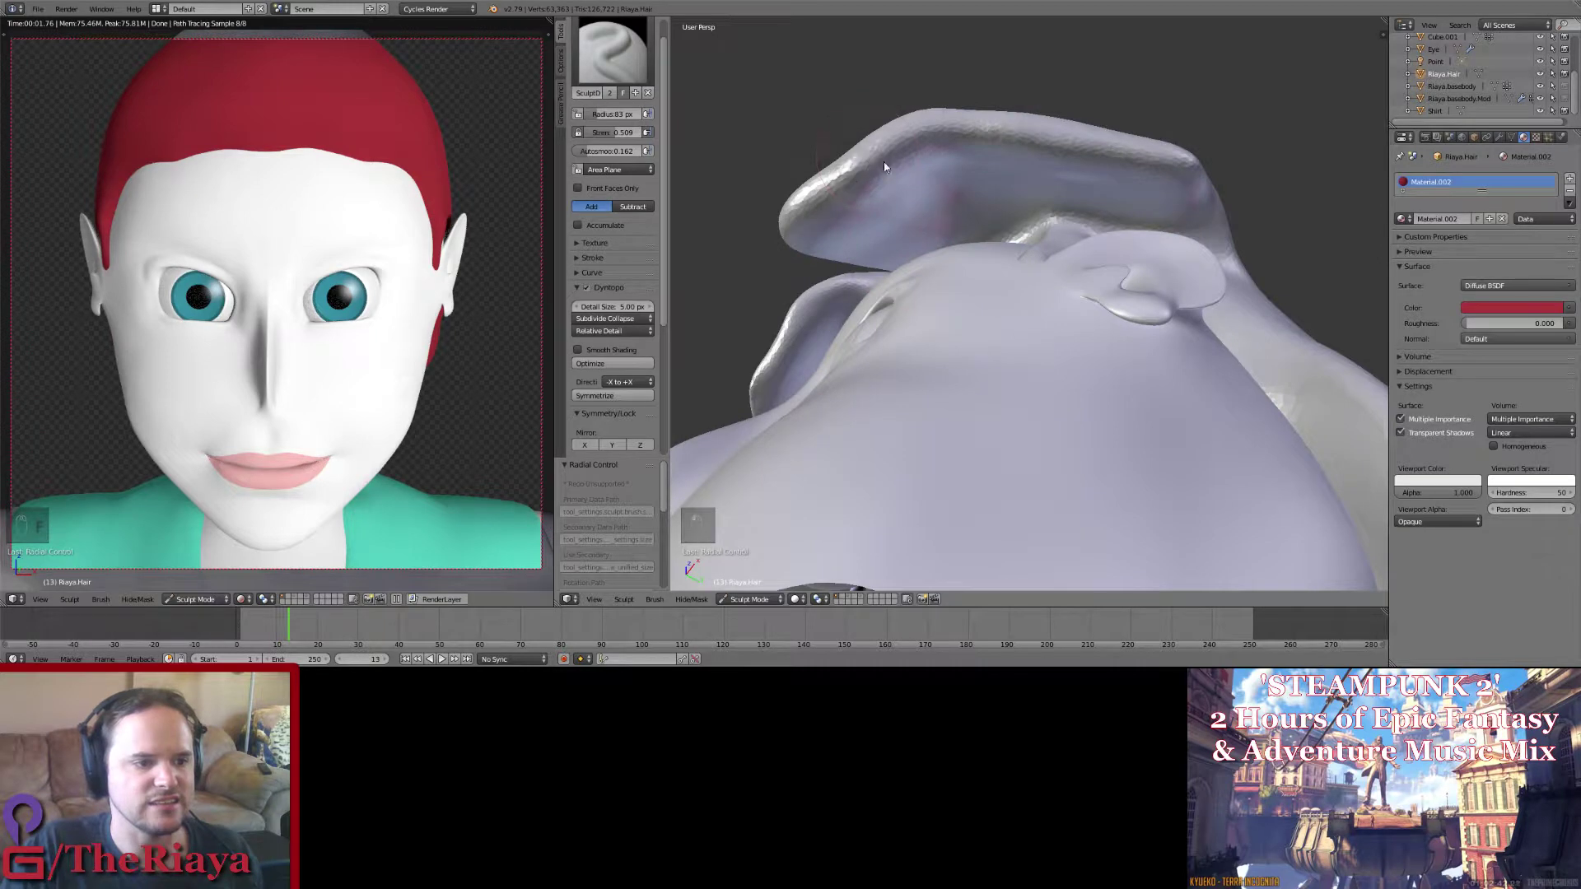
mouse_move(883, 162)
left_mouse_down()
mouse_move(1129, 160)
mouse_move(938, 144)
mouse_move(823, 231)
left_mouse_up()
Step: Raise the SculptDraw strength to 0.838 and build up the left lock's underside from the front to behind the ear
left_click(611, 51)
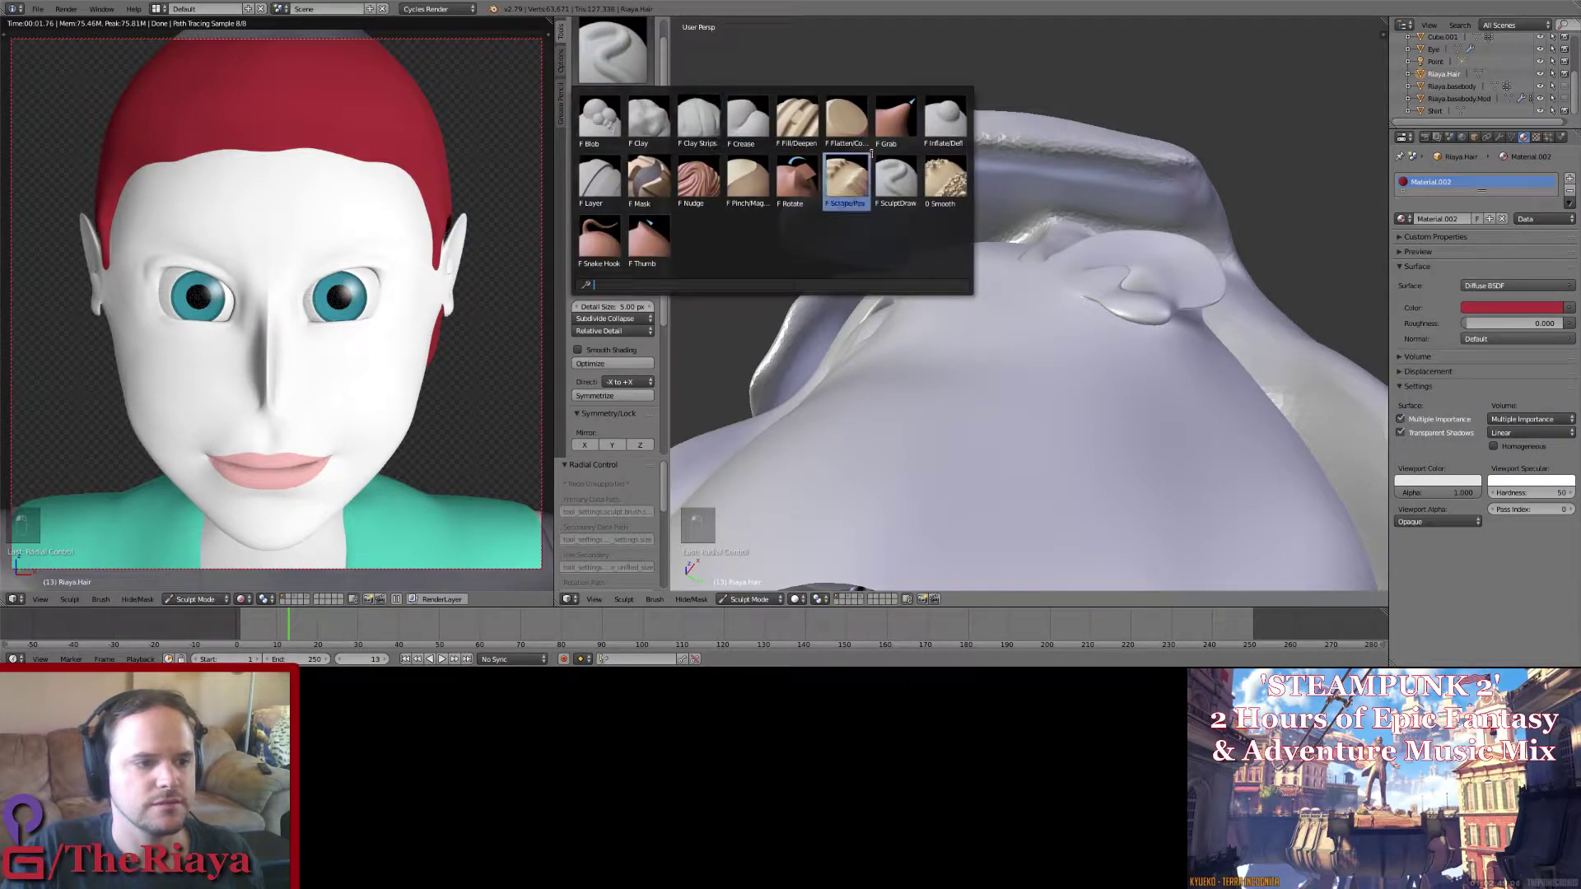
left_click_drag(624, 130, 663, 132)
mouse_move(934, 185)
middle_mouse_down()
mouse_move(1049, 279)
mouse_move(985, 257)
mouse_move(946, 193)
middle_mouse_up()
left_click_drag(848, 196, 1054, 156)
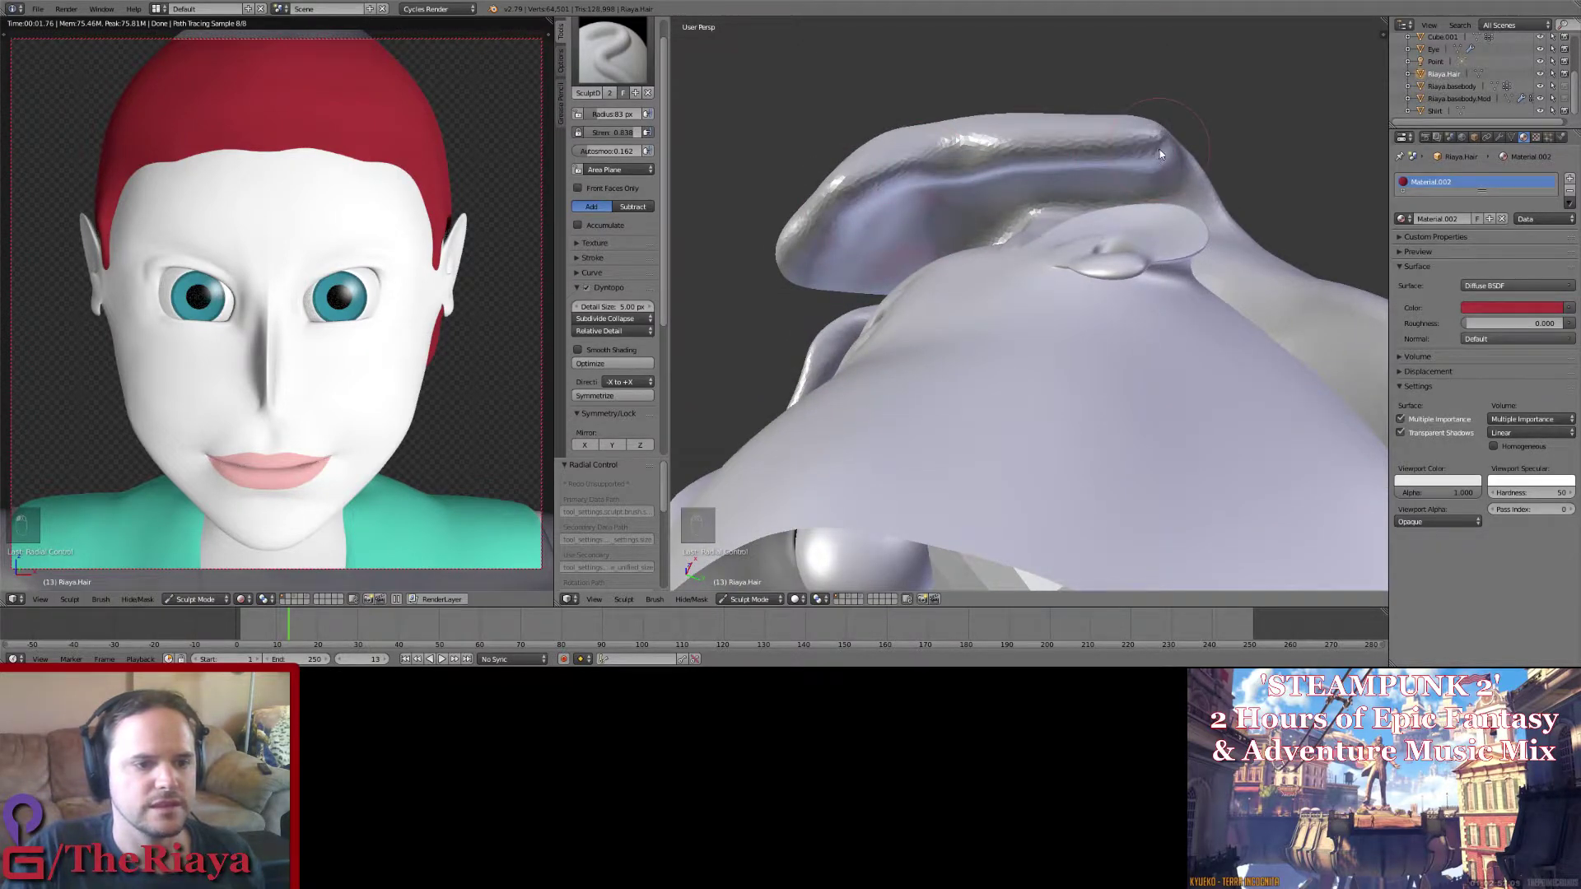
mouse_move(1160, 150)
middle_mouse_down()
mouse_move(1154, 163)
mouse_move(1113, 142)
middle_mouse_up()
left_click_drag(1113, 142, 1187, 165)
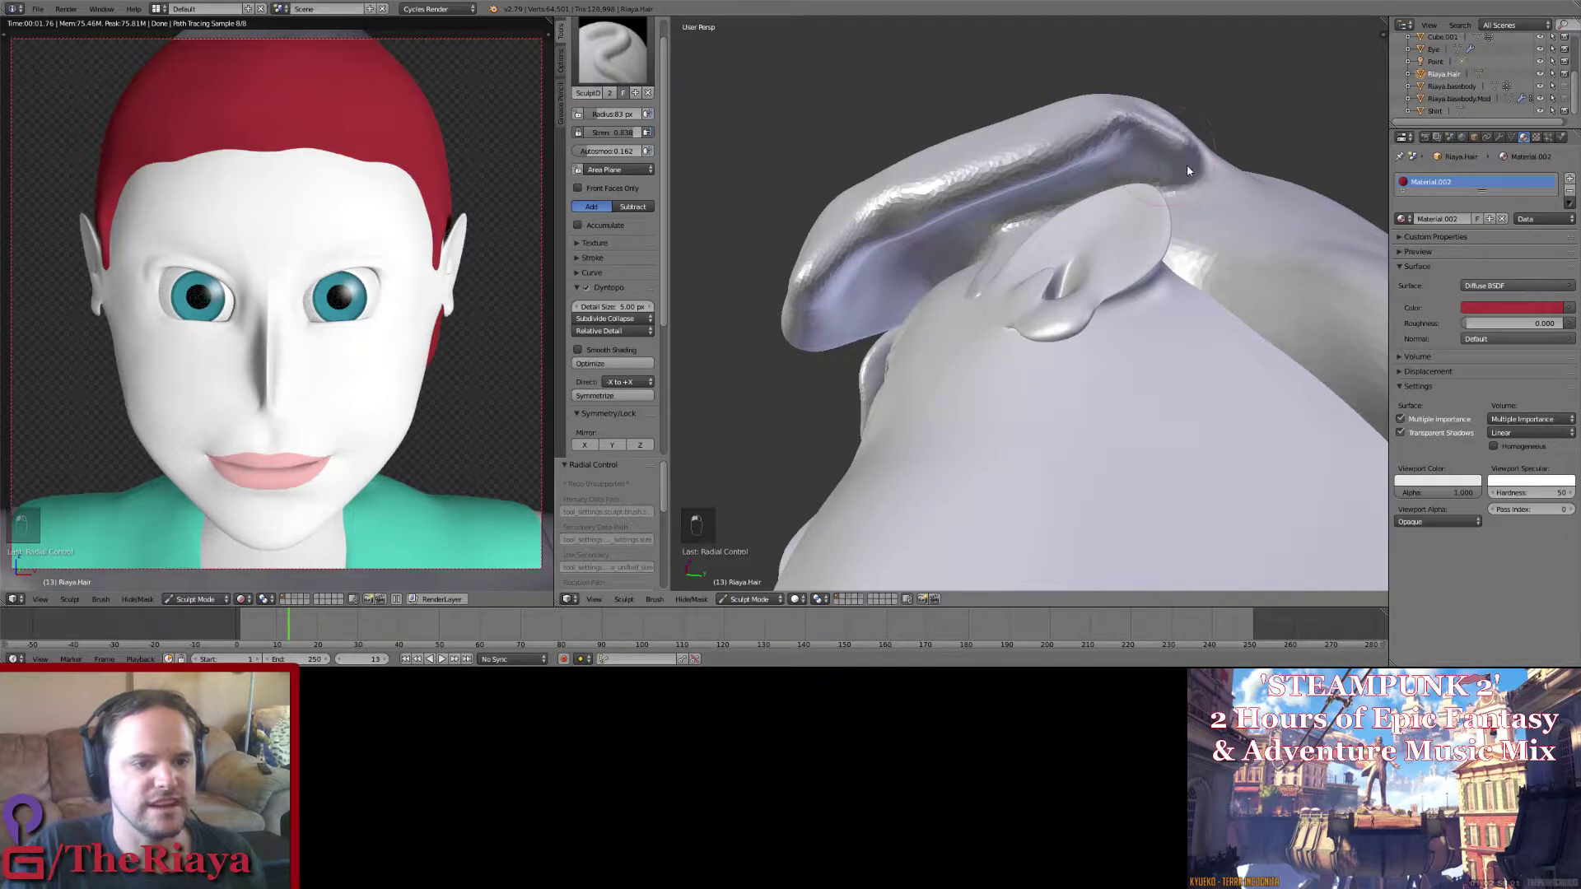
Step: Switch to the Scrape brush and flatten the uneven hair surface above and behind the left ear
middle_click_drag(1079, 142, 1076, 247)
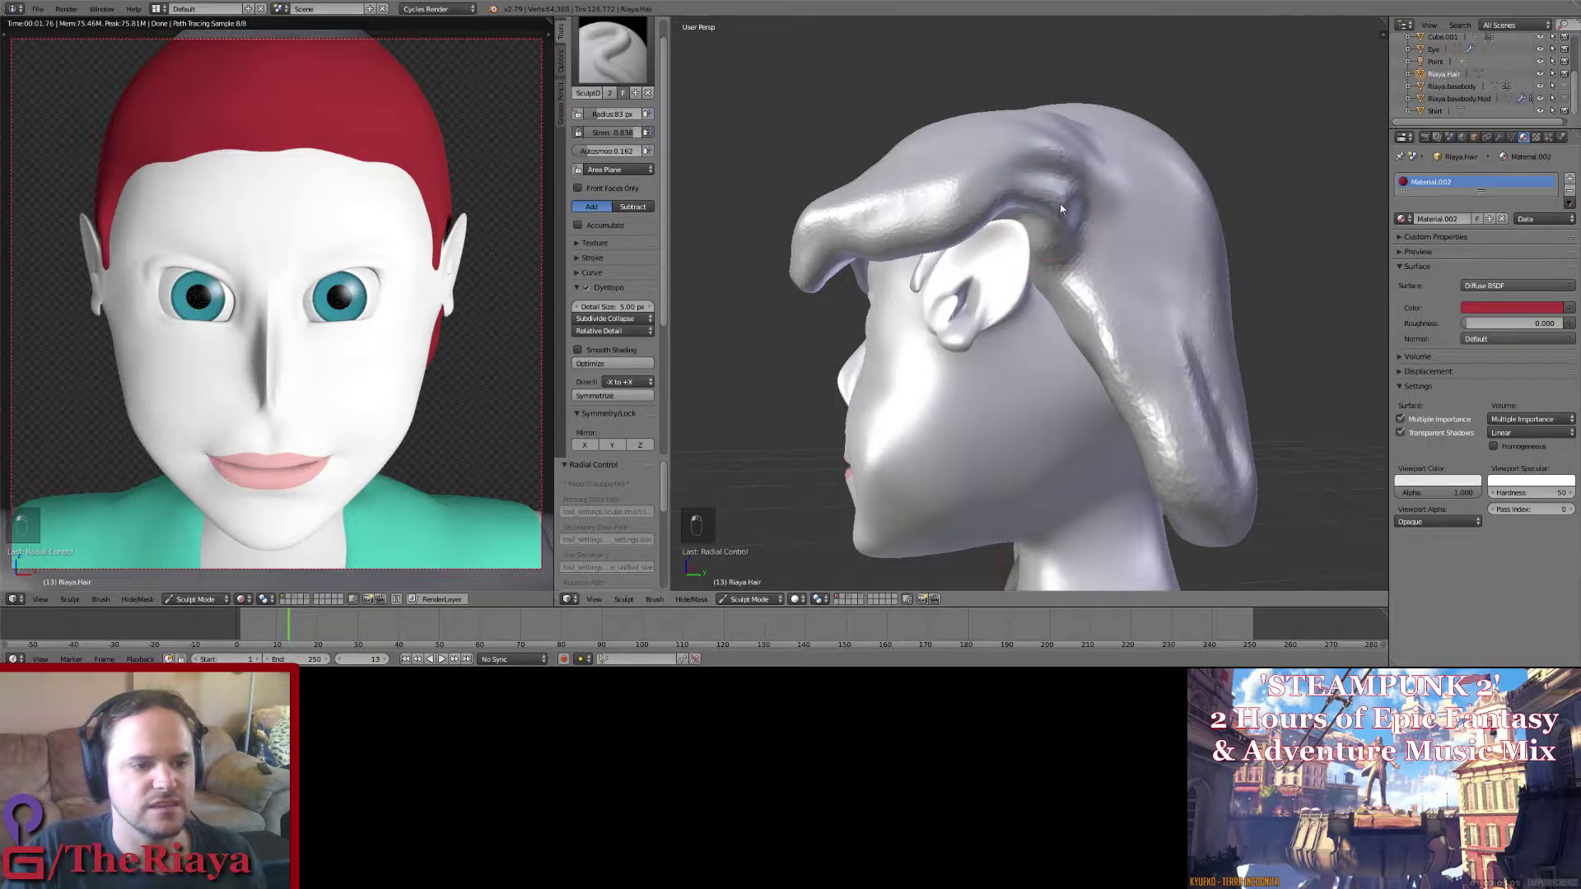
scroll(1062, 197, "up", 2)
left_click(610, 46)
left_click(846, 180)
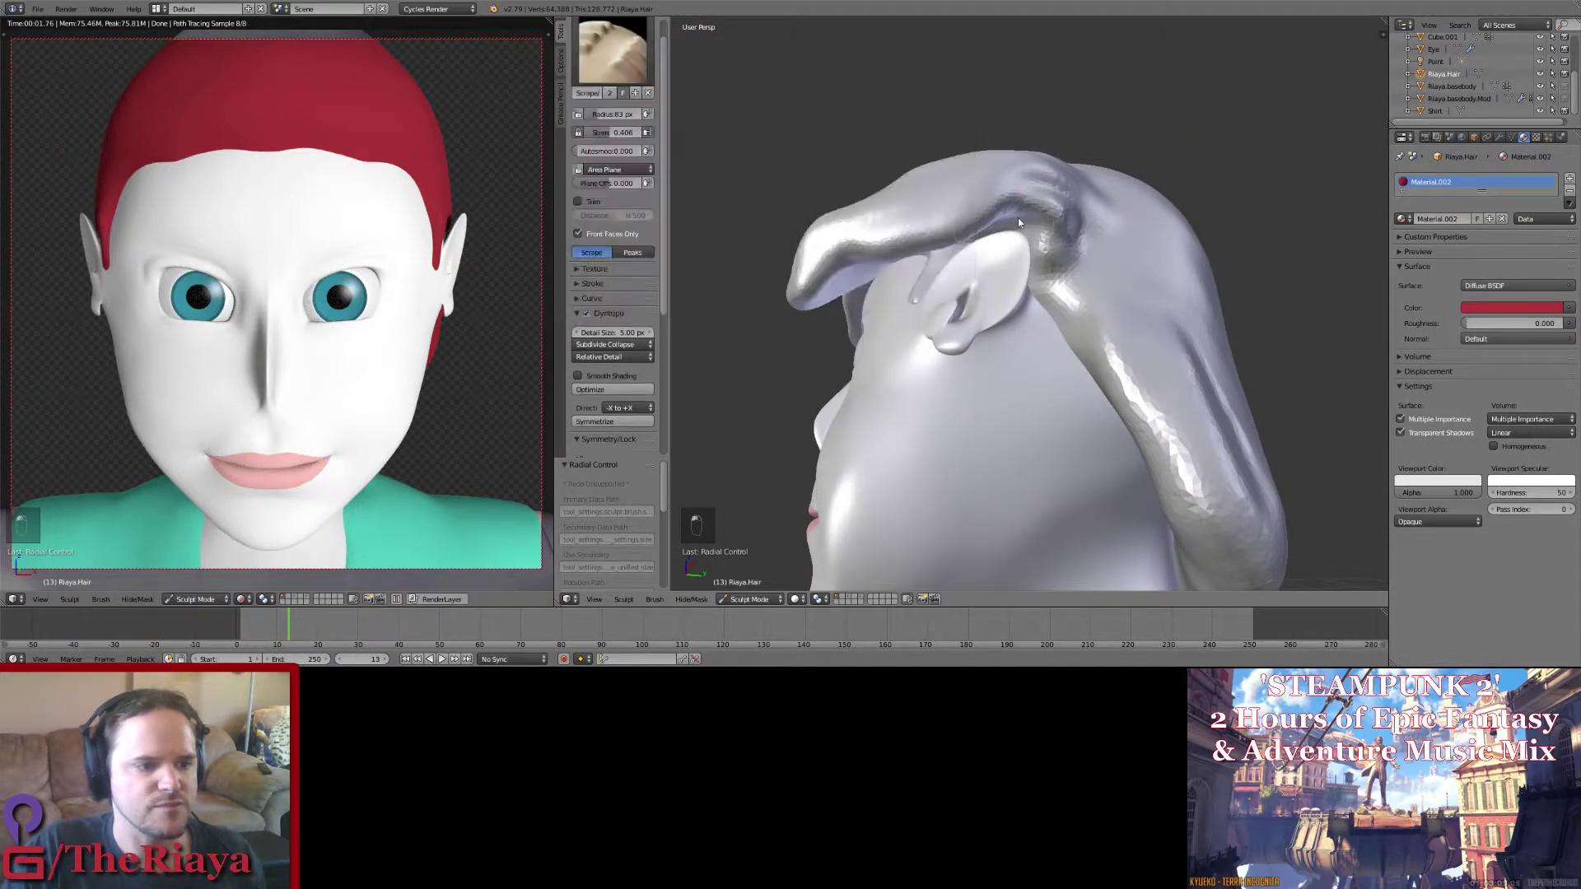
mouse_move(1018, 217)
middle_mouse_down()
mouse_move(1089, 138)
mouse_move(1079, 229)
mouse_move(1064, 195)
middle_mouse_up()
mouse_move(1064, 195)
left_mouse_down()
mouse_move(1090, 155)
mouse_move(1049, 214)
mouse_move(1045, 161)
mouse_move(1065, 259)
left_mouse_up()
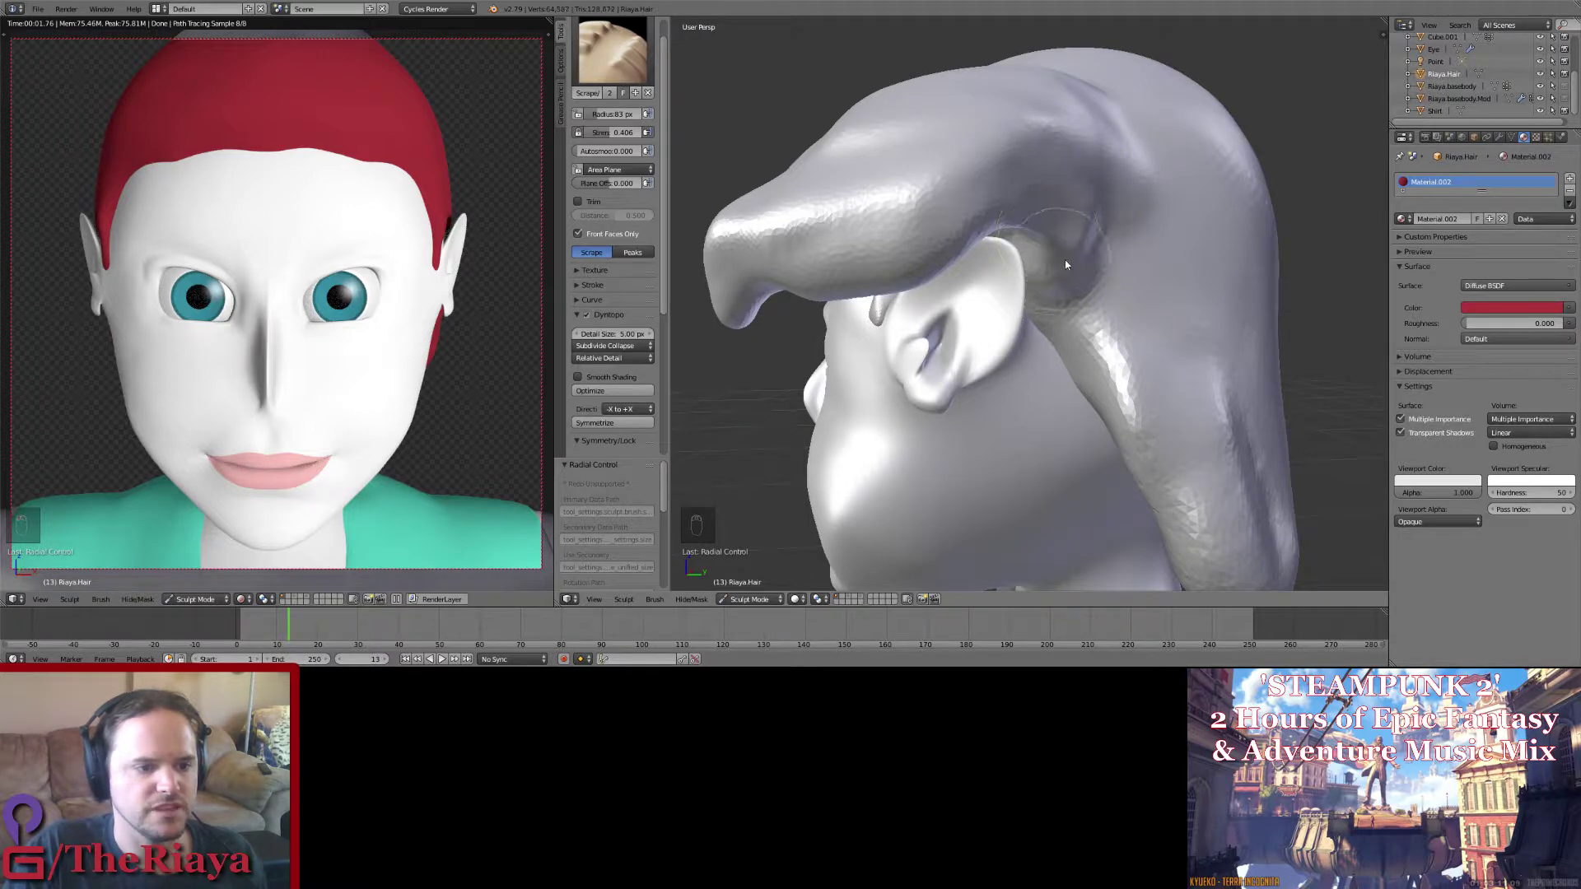
mouse_move(1064, 260)
middle_mouse_down()
mouse_move(995, 160)
mouse_move(1100, 165)
mouse_move(966, 211)
middle_mouse_up()
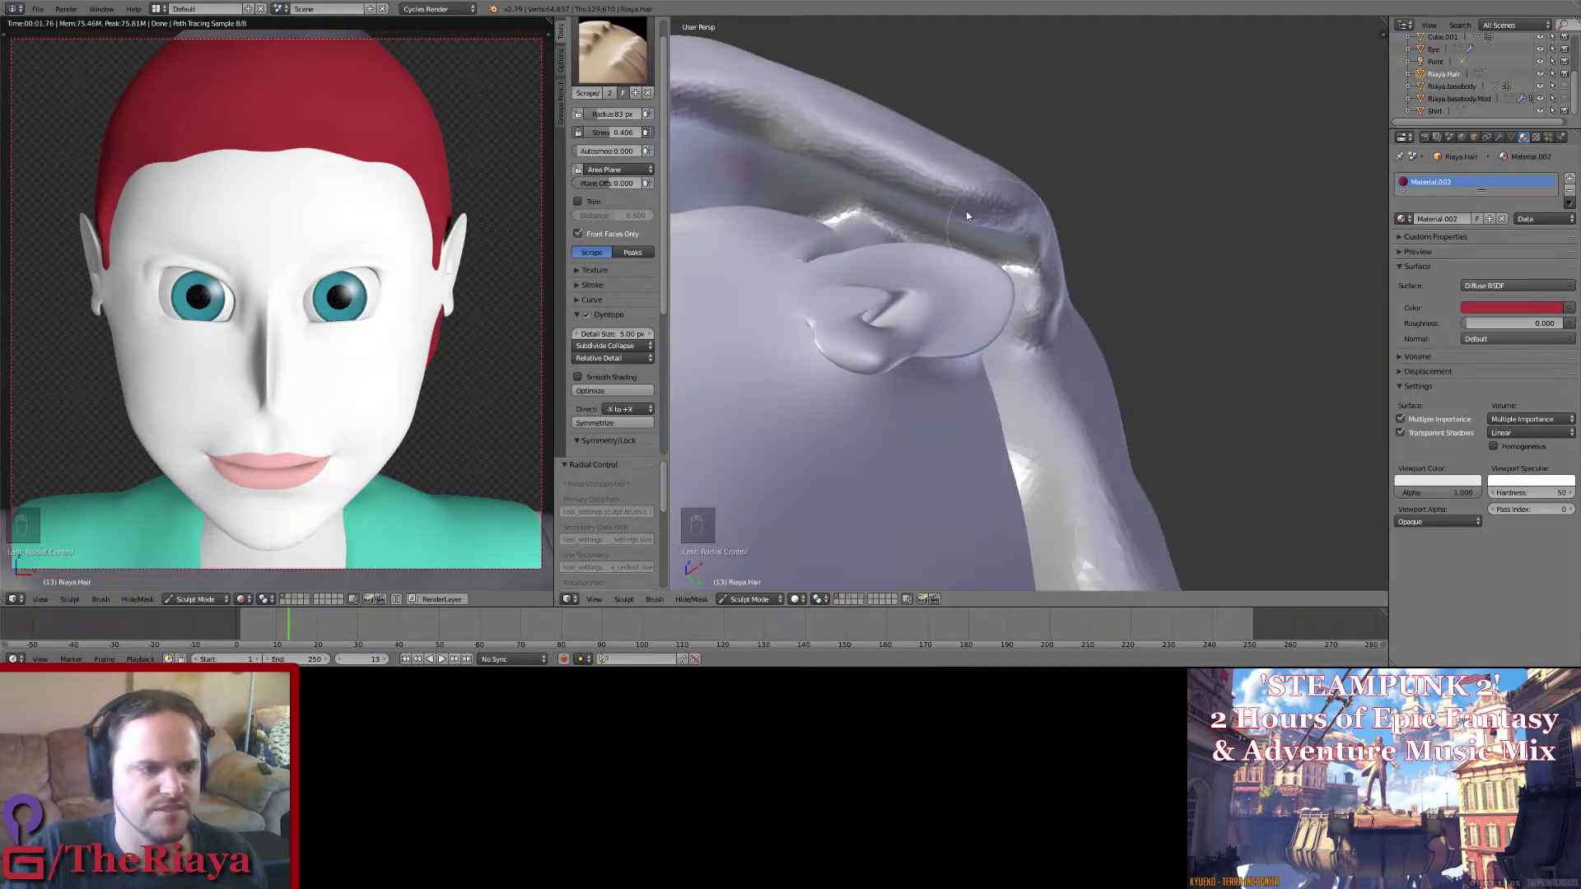
left_click_drag(1036, 284, 1054, 270)
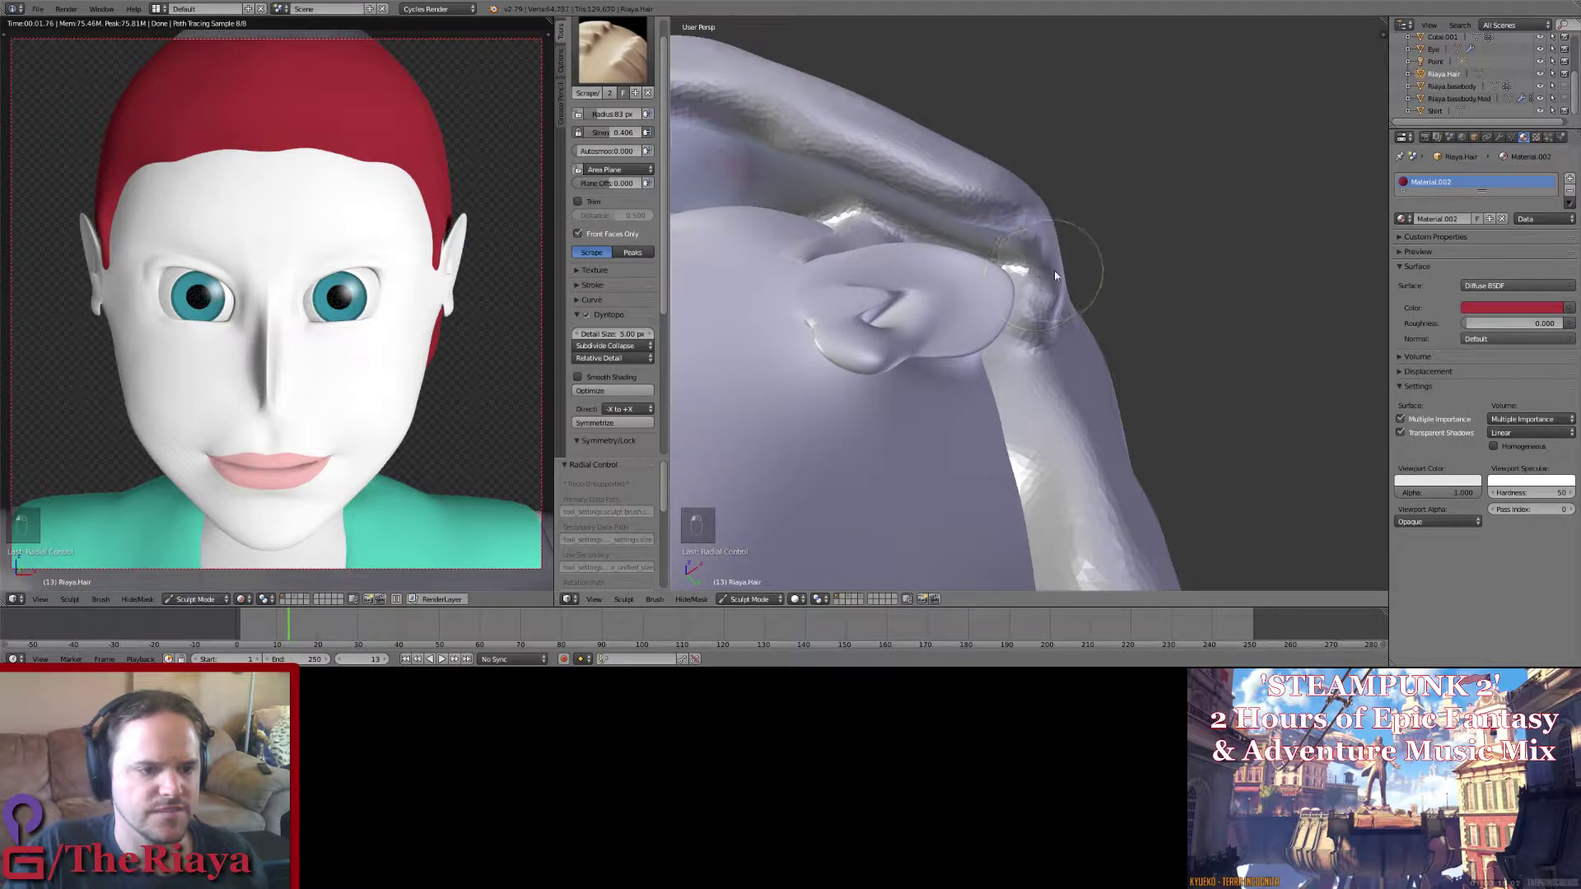
Step: Switch to SculptDraw and build up the hair edge behind the left ear and the recess just above it
middle_click_drag(1054, 270, 947, 313)
left_click(611, 49)
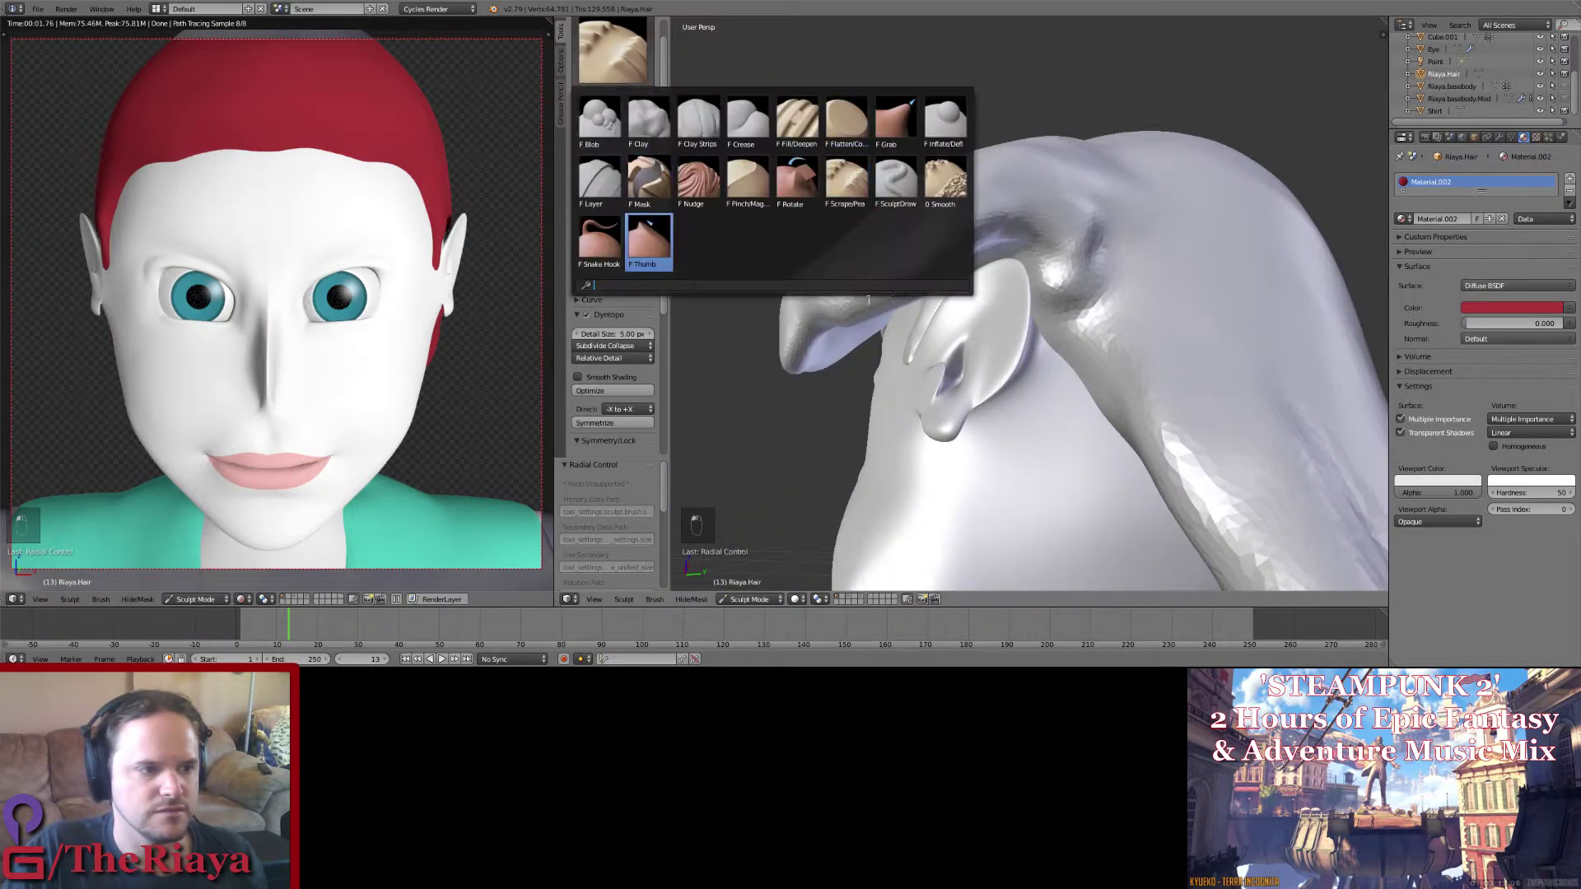
left_click(893, 176)
middle_click_drag(1153, 329, 1081, 268)
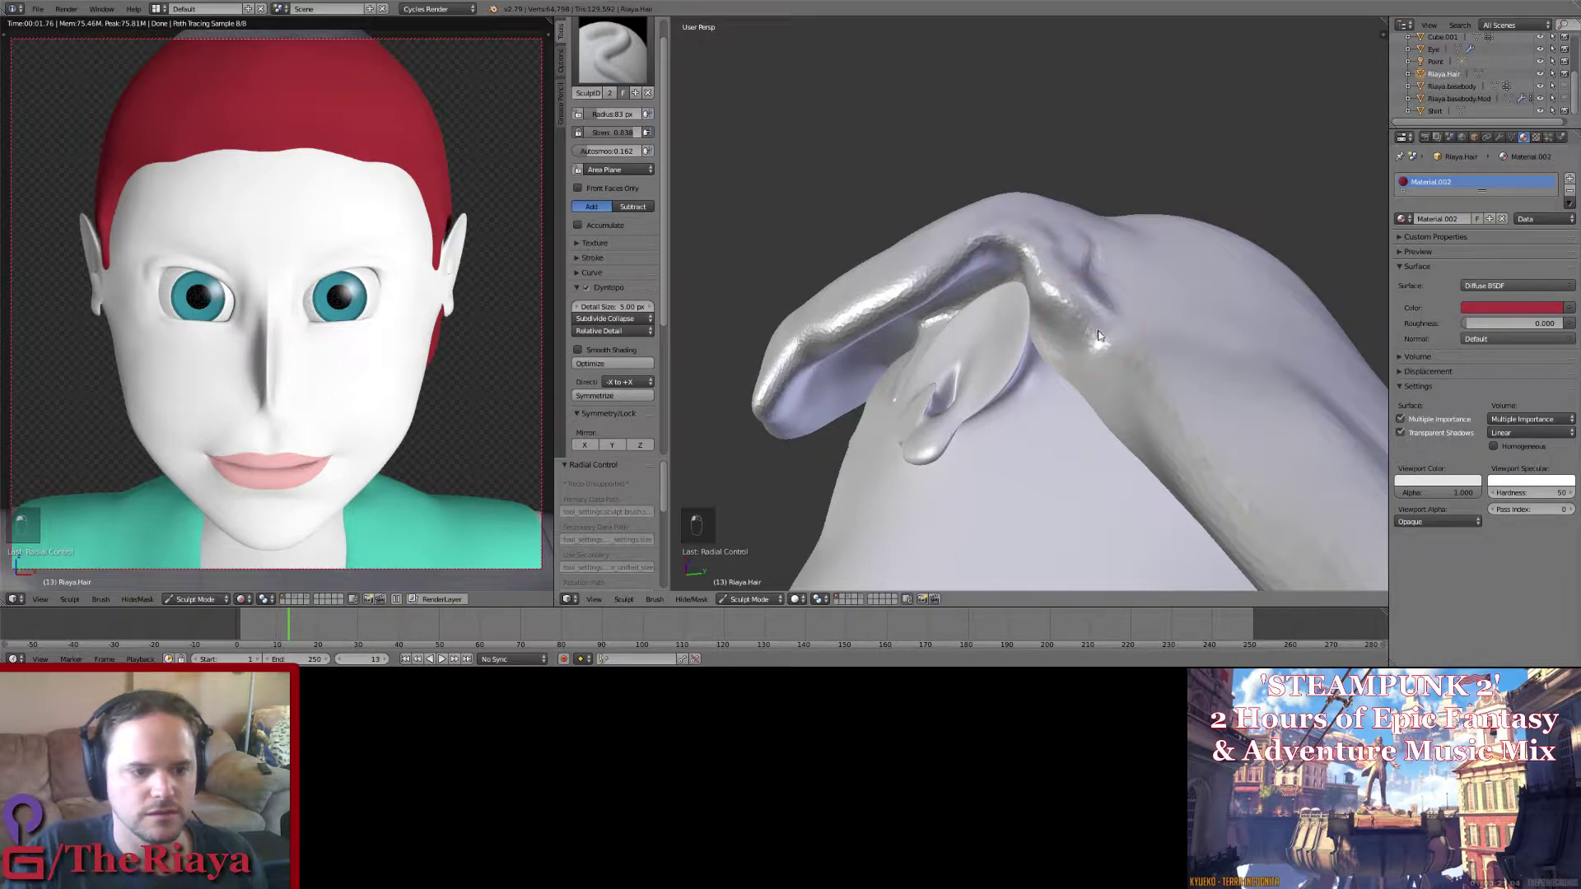
left_click_drag(1098, 336, 1218, 471)
middle_click_drag(1169, 280, 1140, 387)
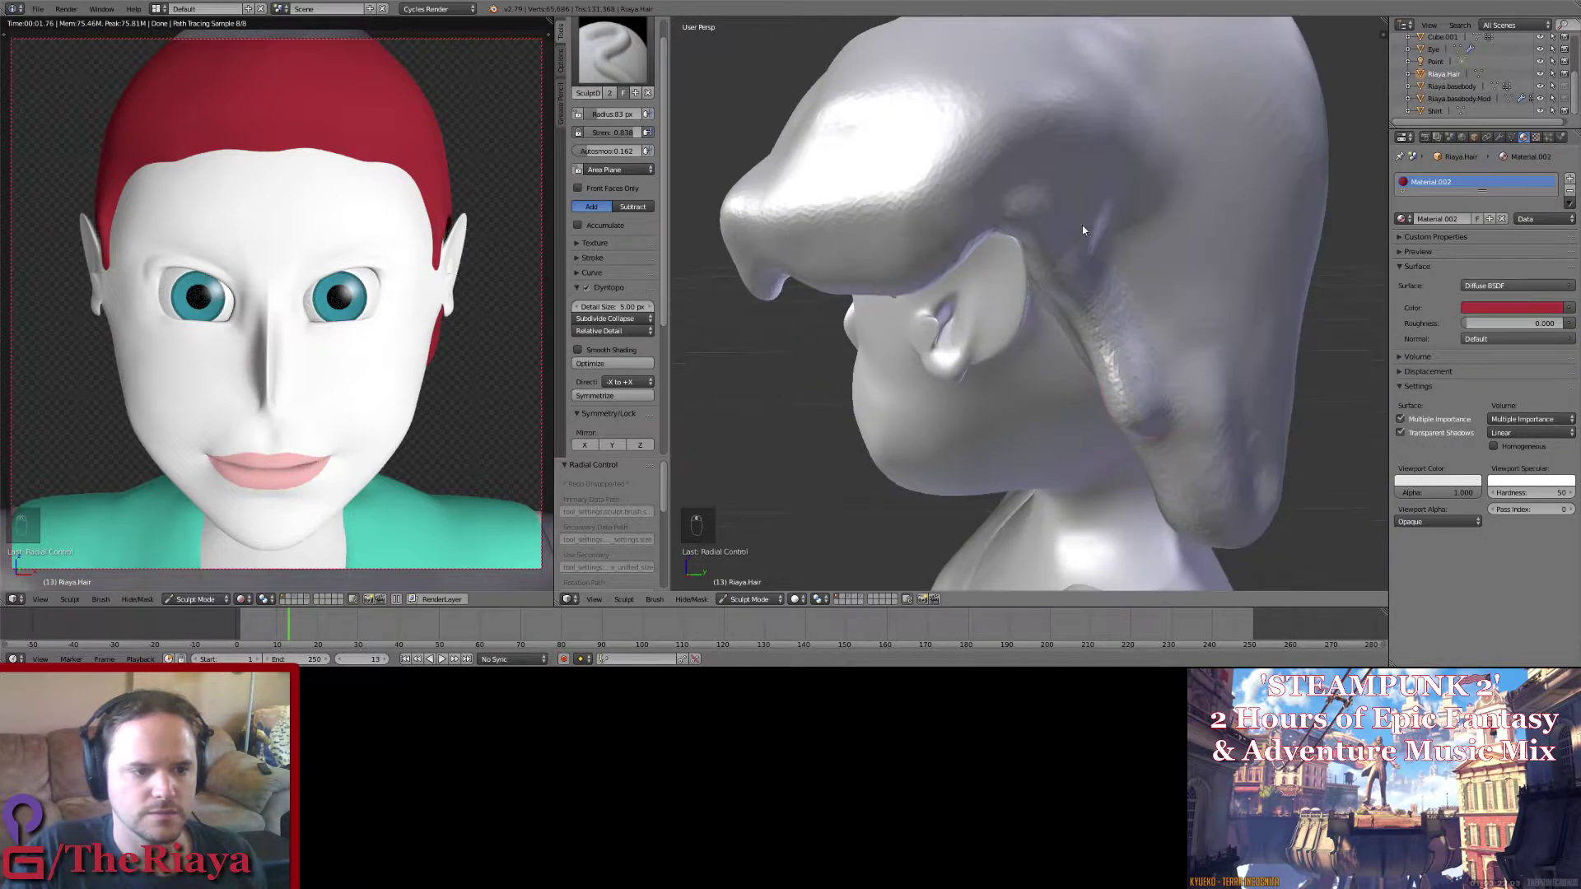
middle_click_drag(1082, 225, 1114, 206)
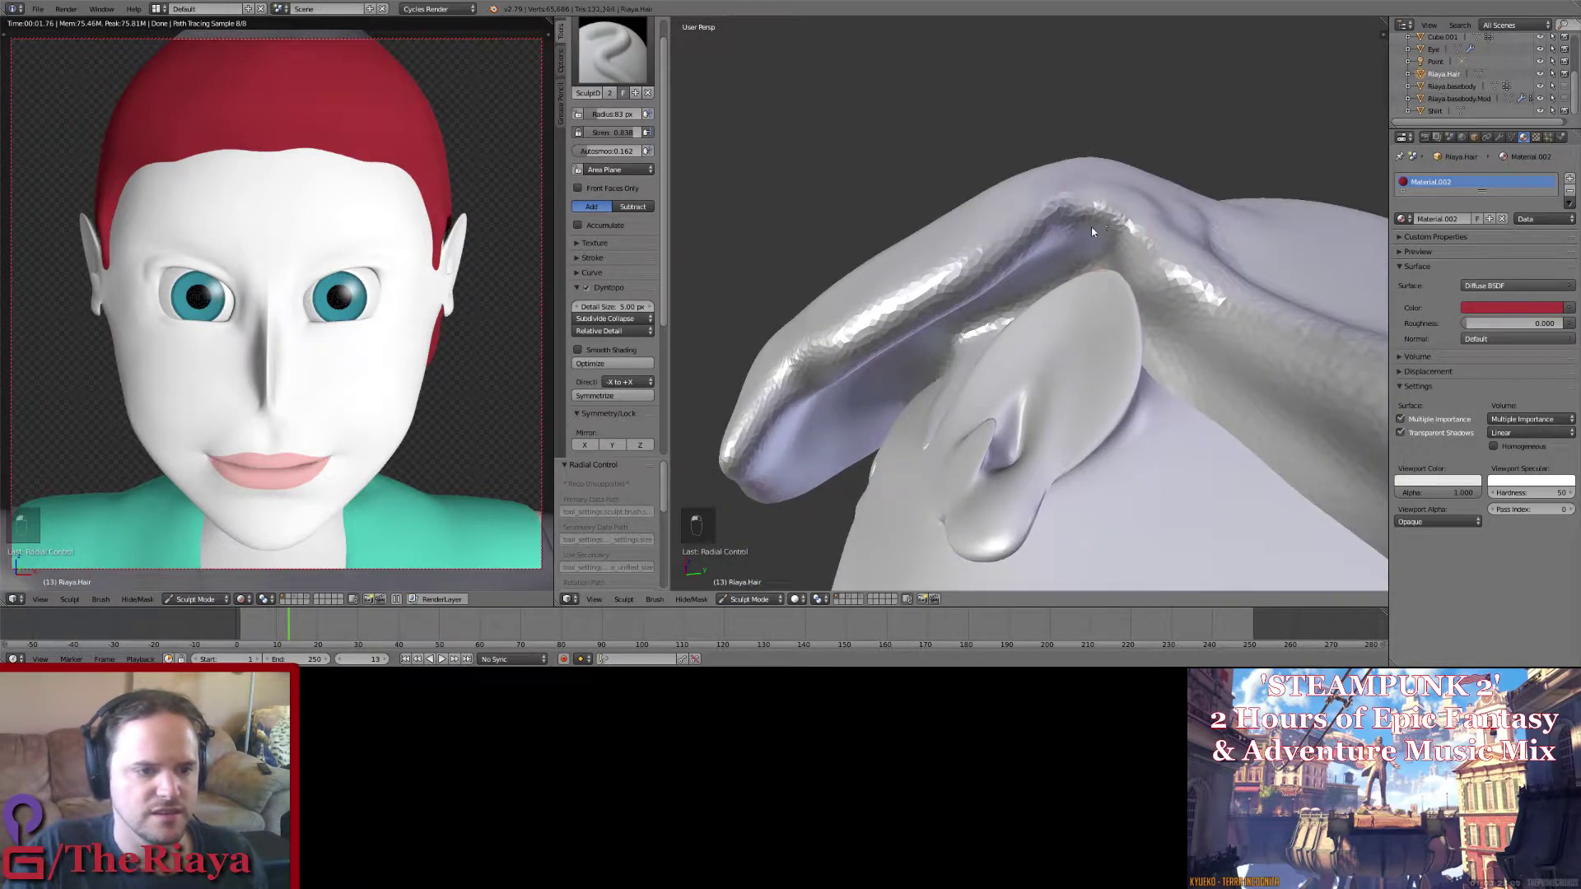
left_click_drag(1061, 241, 1119, 248)
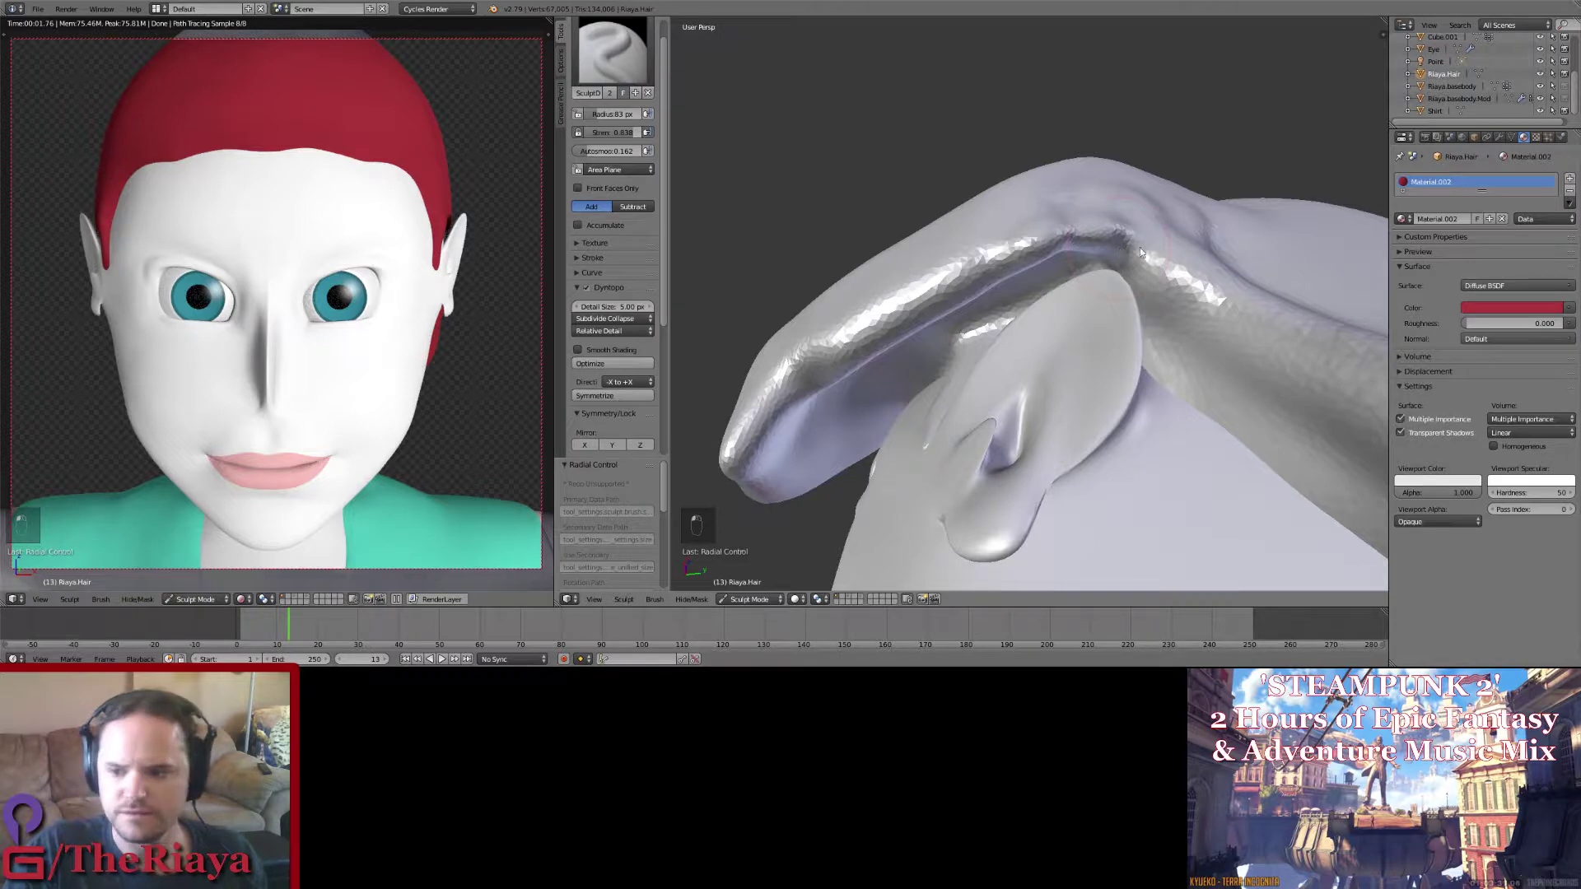
Step: Add raised diagonal strands with SculptDraw to the side of the hair behind the left ear
middle_click_drag(1140, 247, 1145, 328)
scroll(1148, 330, "up", 3)
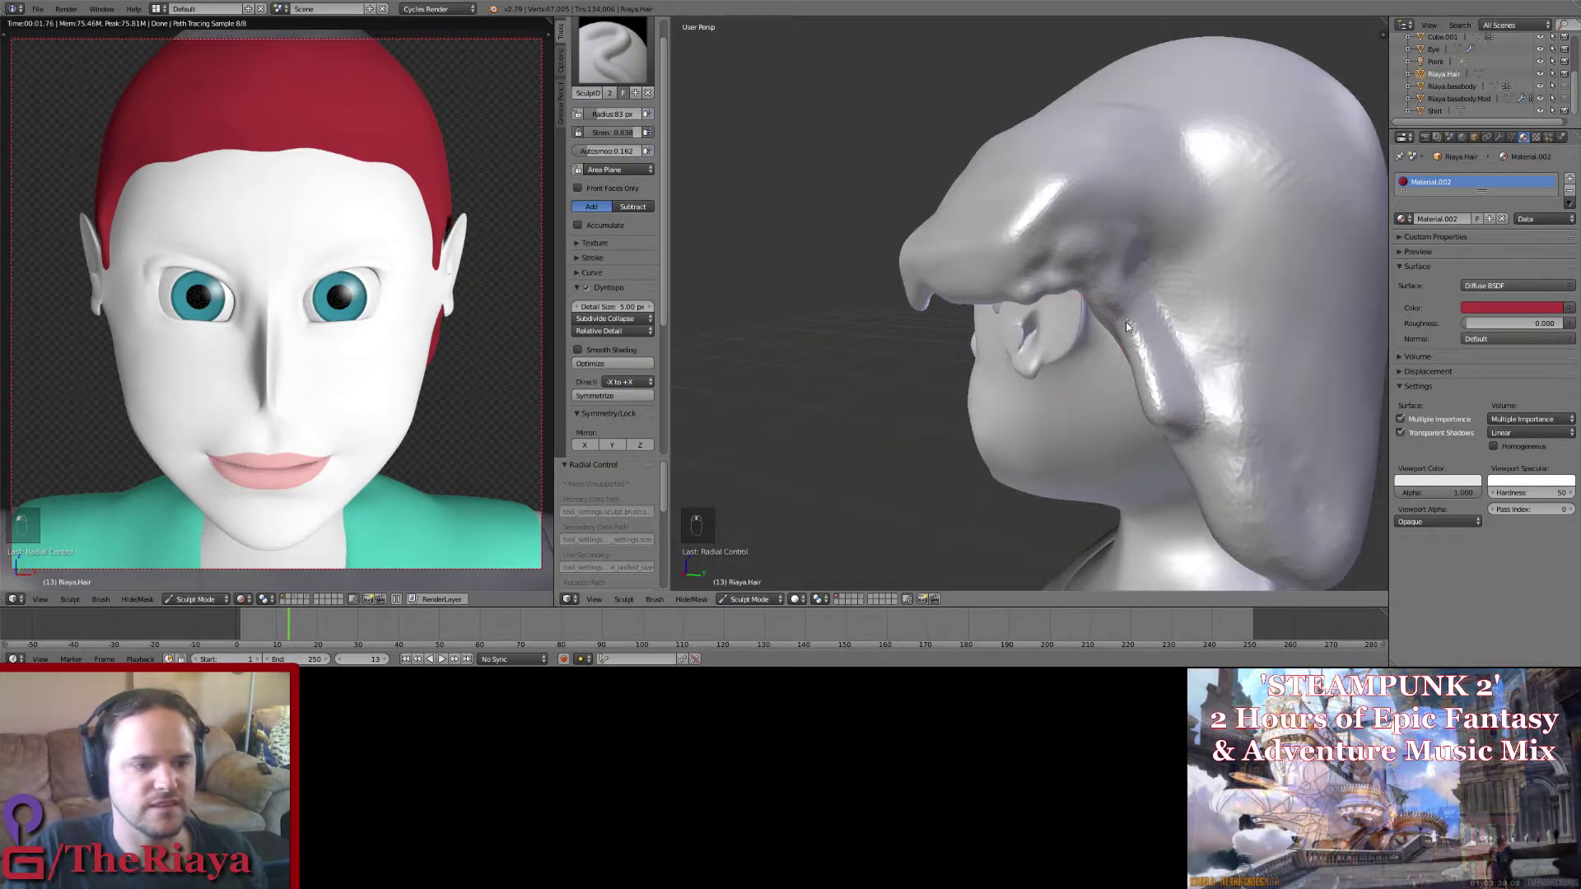
scroll(1127, 326, "up", 2)
middle_click_drag(1110, 303, 997, 239)
mouse_move(995, 150)
left_mouse_down()
mouse_move(1061, 299)
mouse_move(1079, 198)
mouse_move(1129, 331)
left_mouse_up()
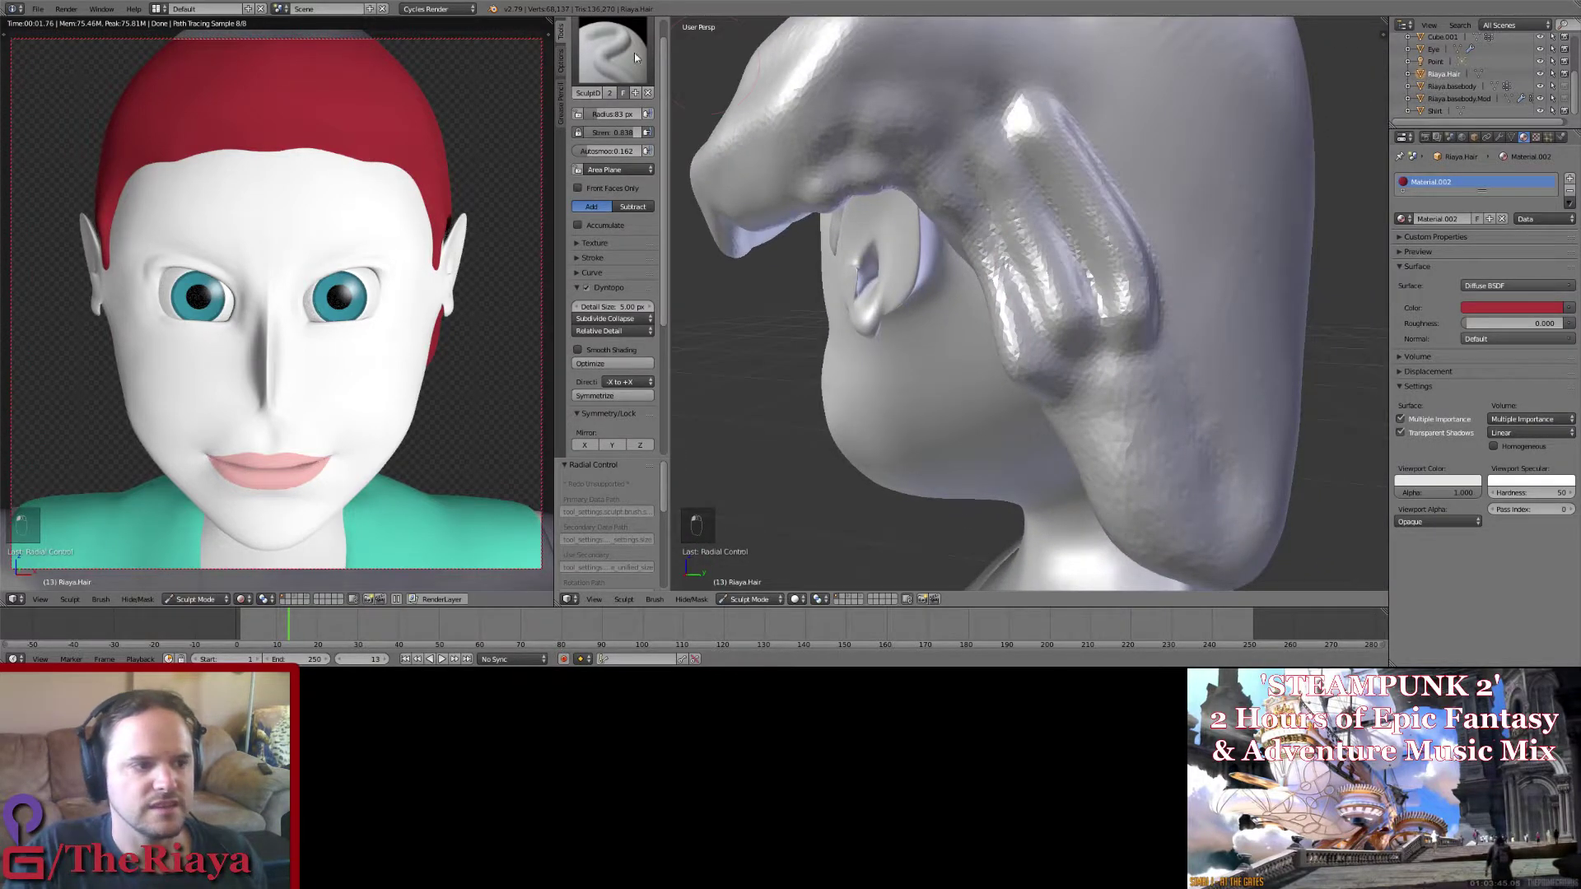
Step: Smooth the raised strands behind the left ear with the Smooth brush and set its strength to 0.273
left_click(612, 54)
left_click(946, 182)
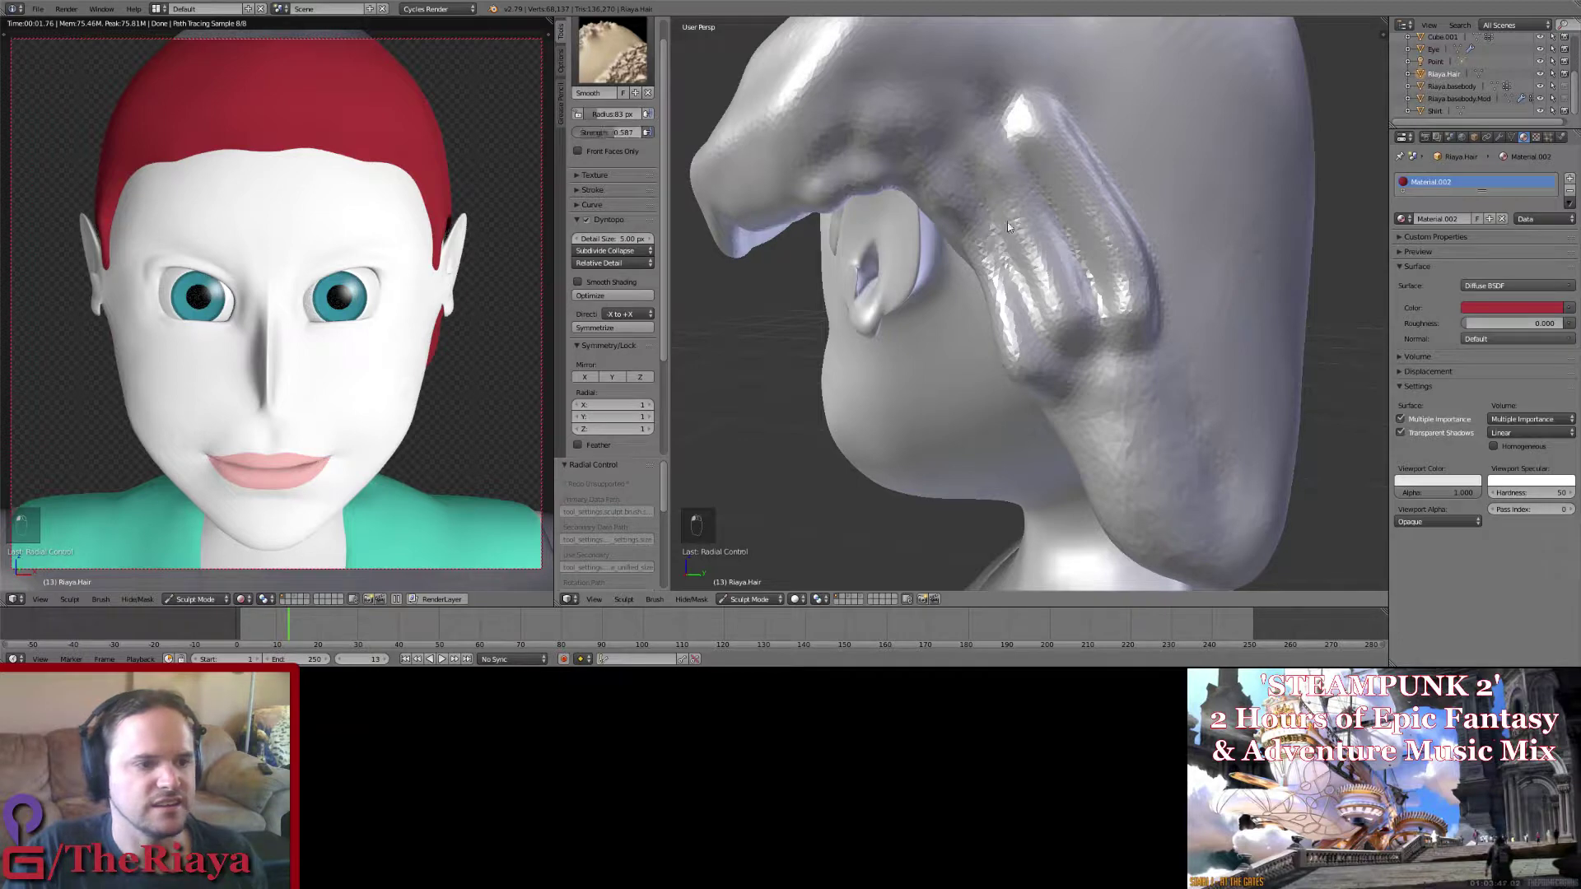
mouse_move(1008, 226)
left_mouse_down()
mouse_move(1062, 124)
mouse_move(1029, 96)
mouse_move(1057, 117)
mouse_move(1023, 126)
mouse_move(1038, 296)
mouse_move(1017, 330)
mouse_move(962, 148)
left_mouse_up()
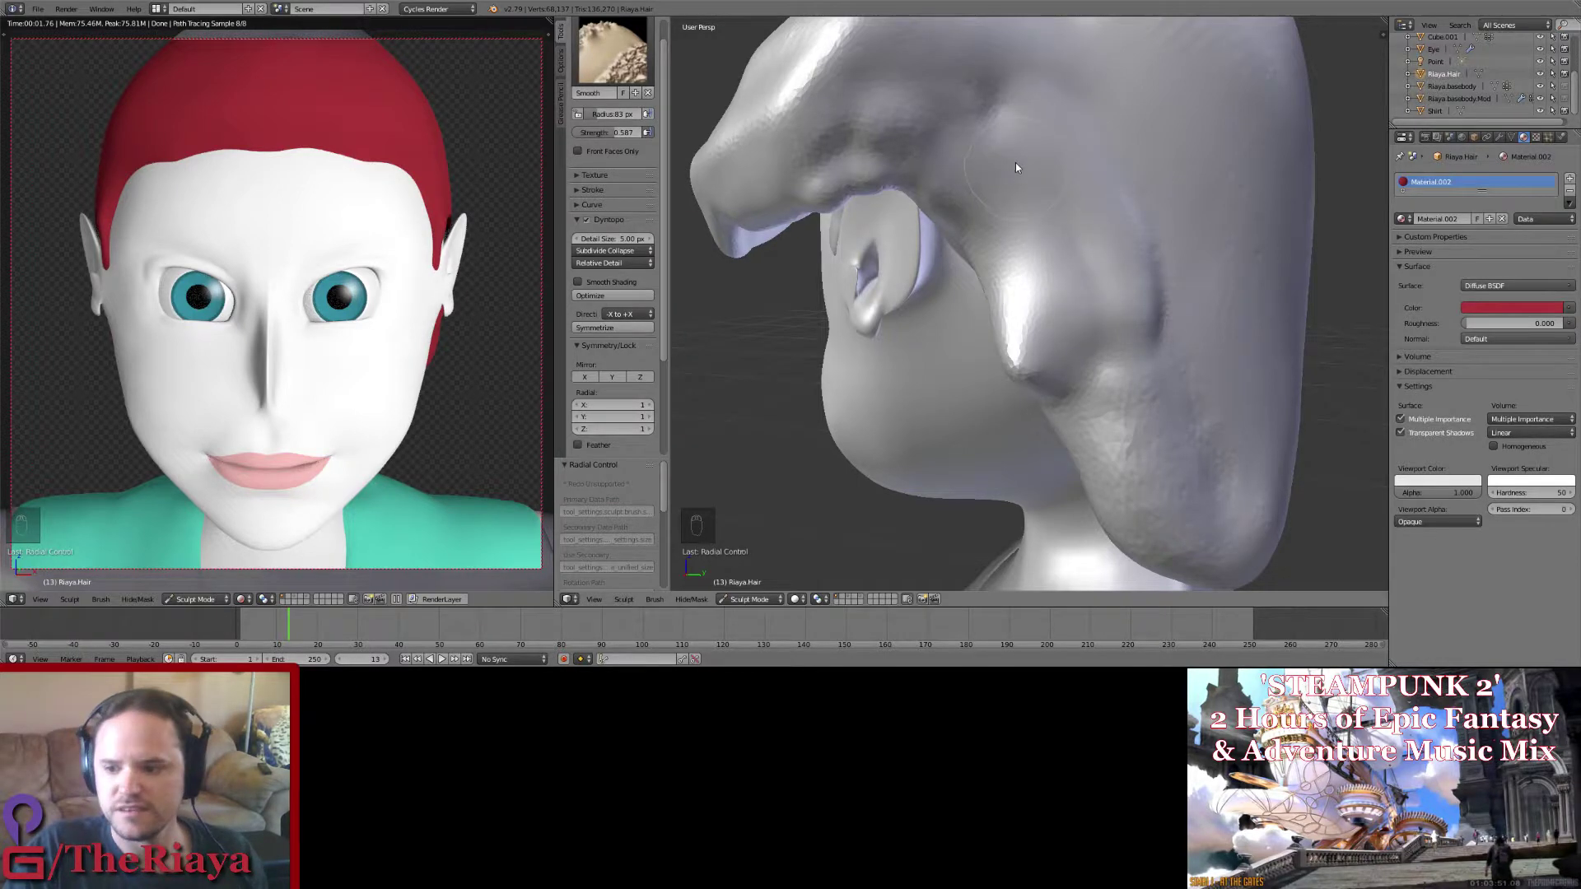
middle_click_drag(1015, 164, 1032, 248, "shift")
left_click_drag(629, 132, 607, 132)
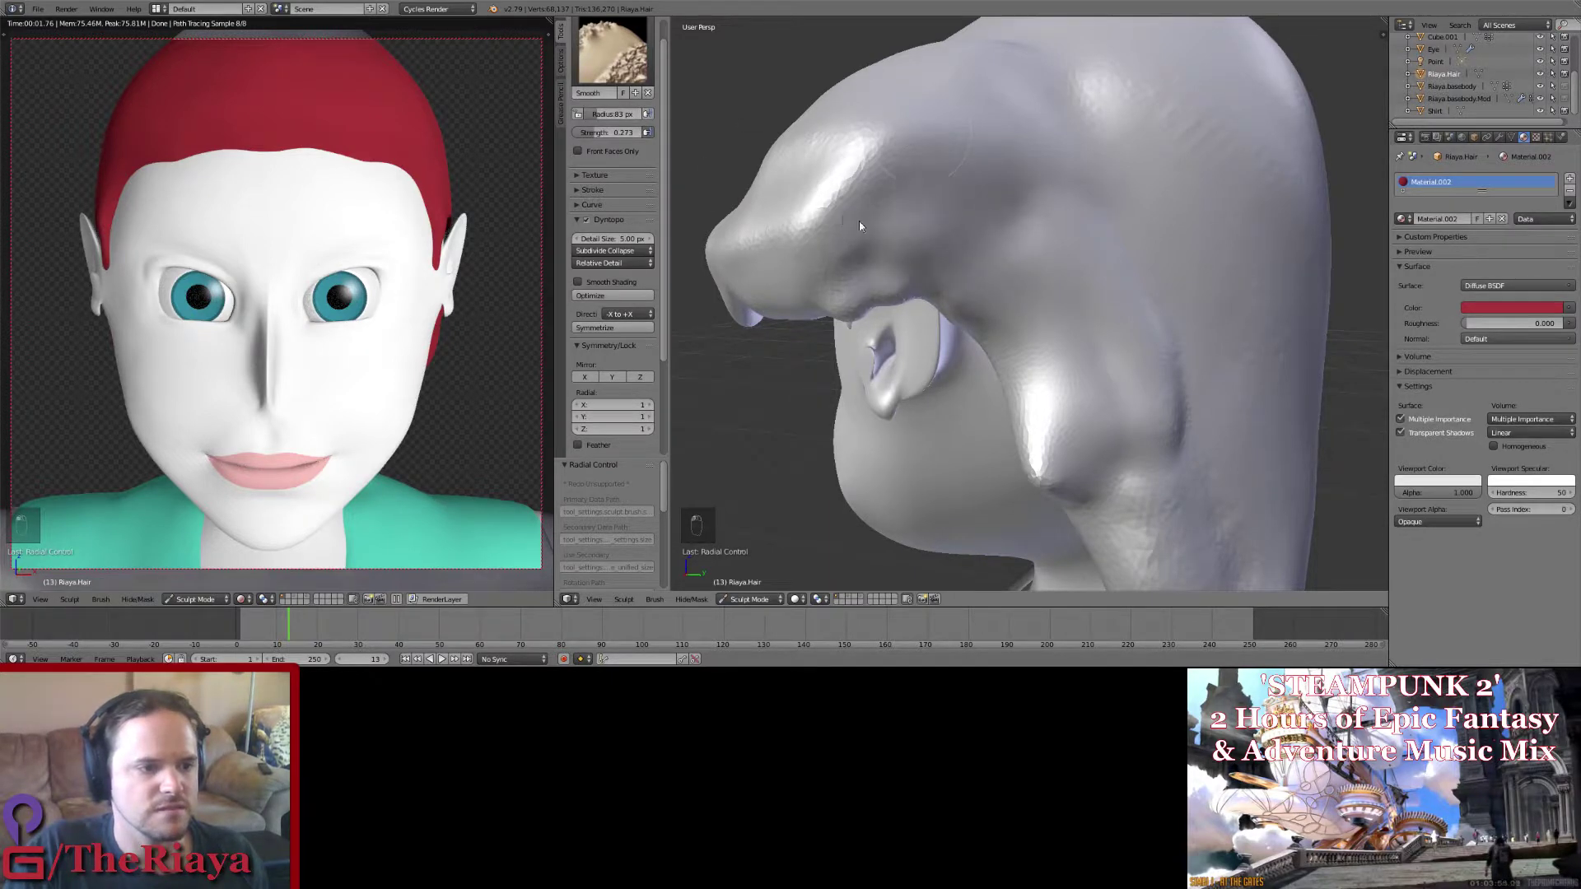
middle_click_drag(858, 220, 880, 266)
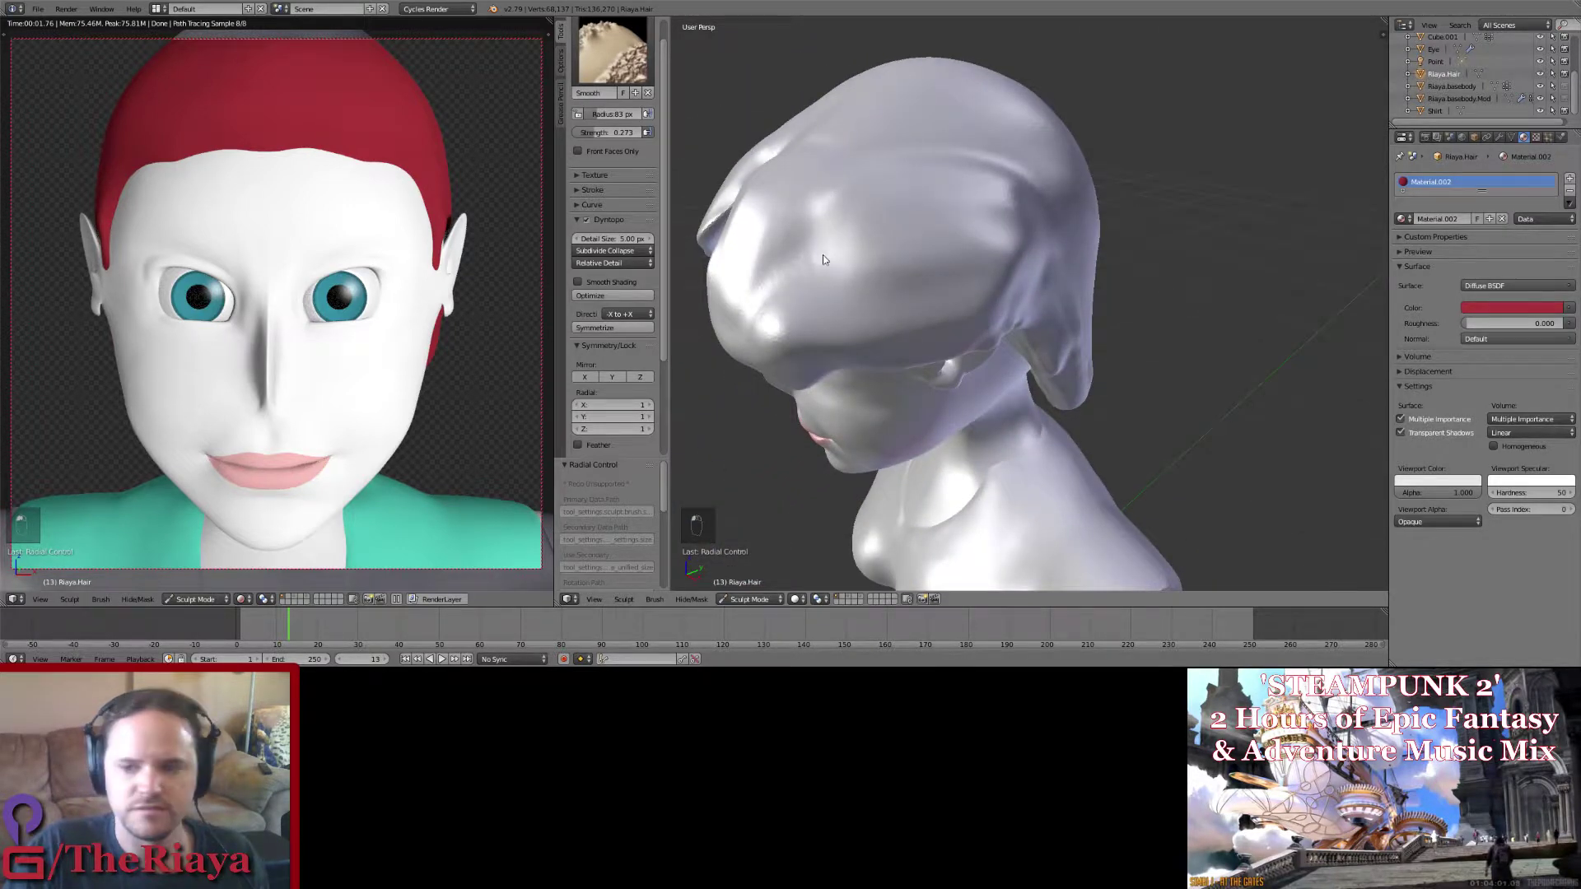
Step: Switch to SculptDraw, set the radius to 184 px and strength to 0.262, and add volume across the top of the left front lock
left_click(612, 49)
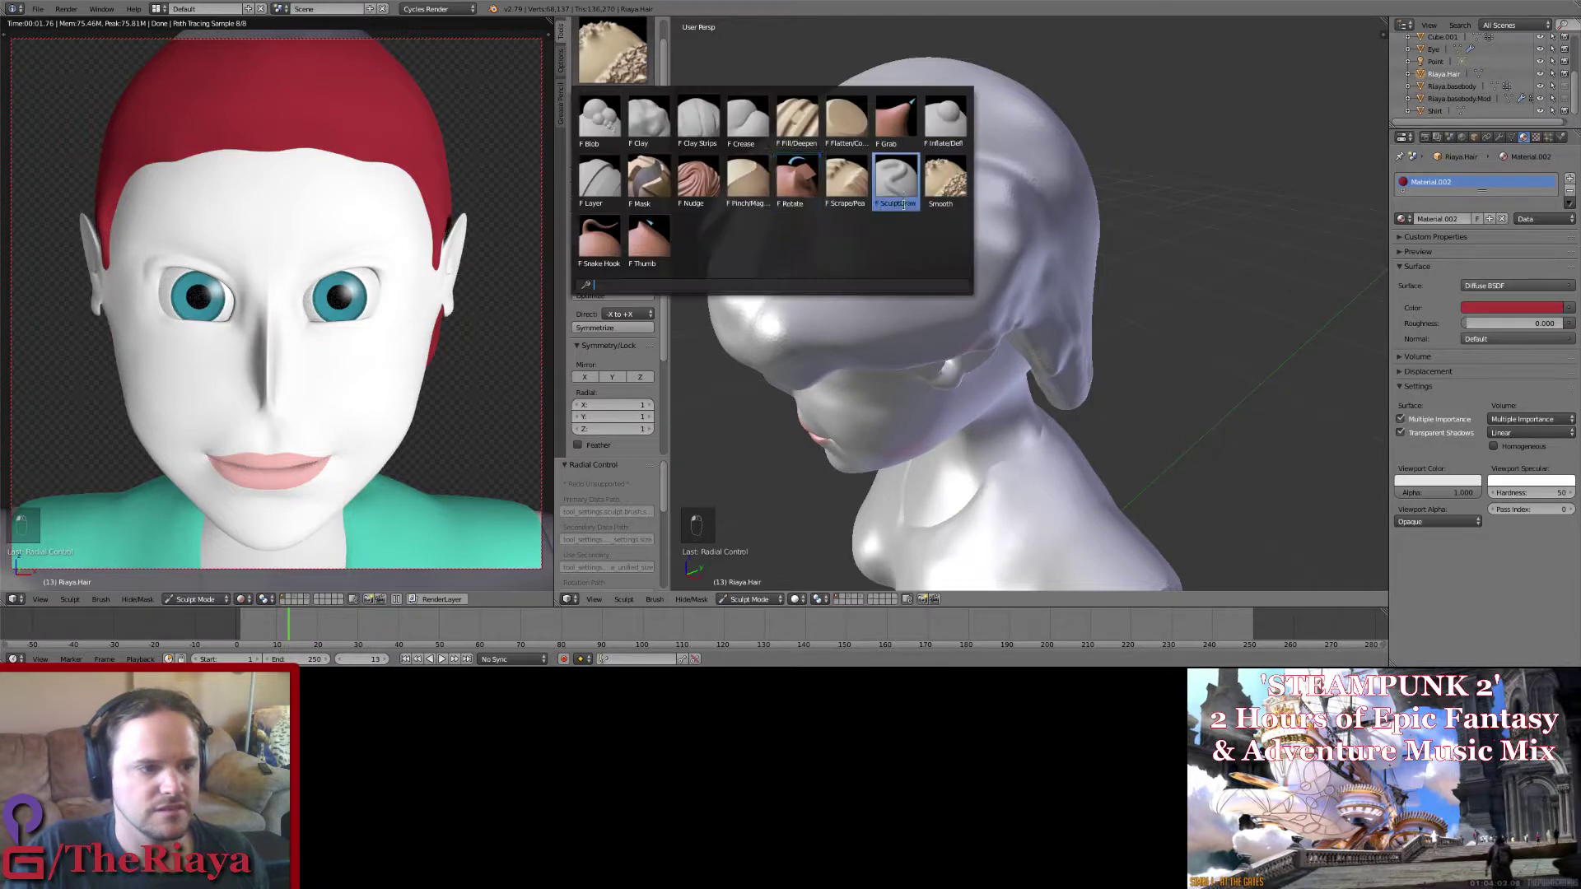
left_click(893, 176)
mouse_move(897, 250)
middle_mouse_down()
mouse_move(966, 308)
mouse_move(924, 236)
middle_mouse_up()
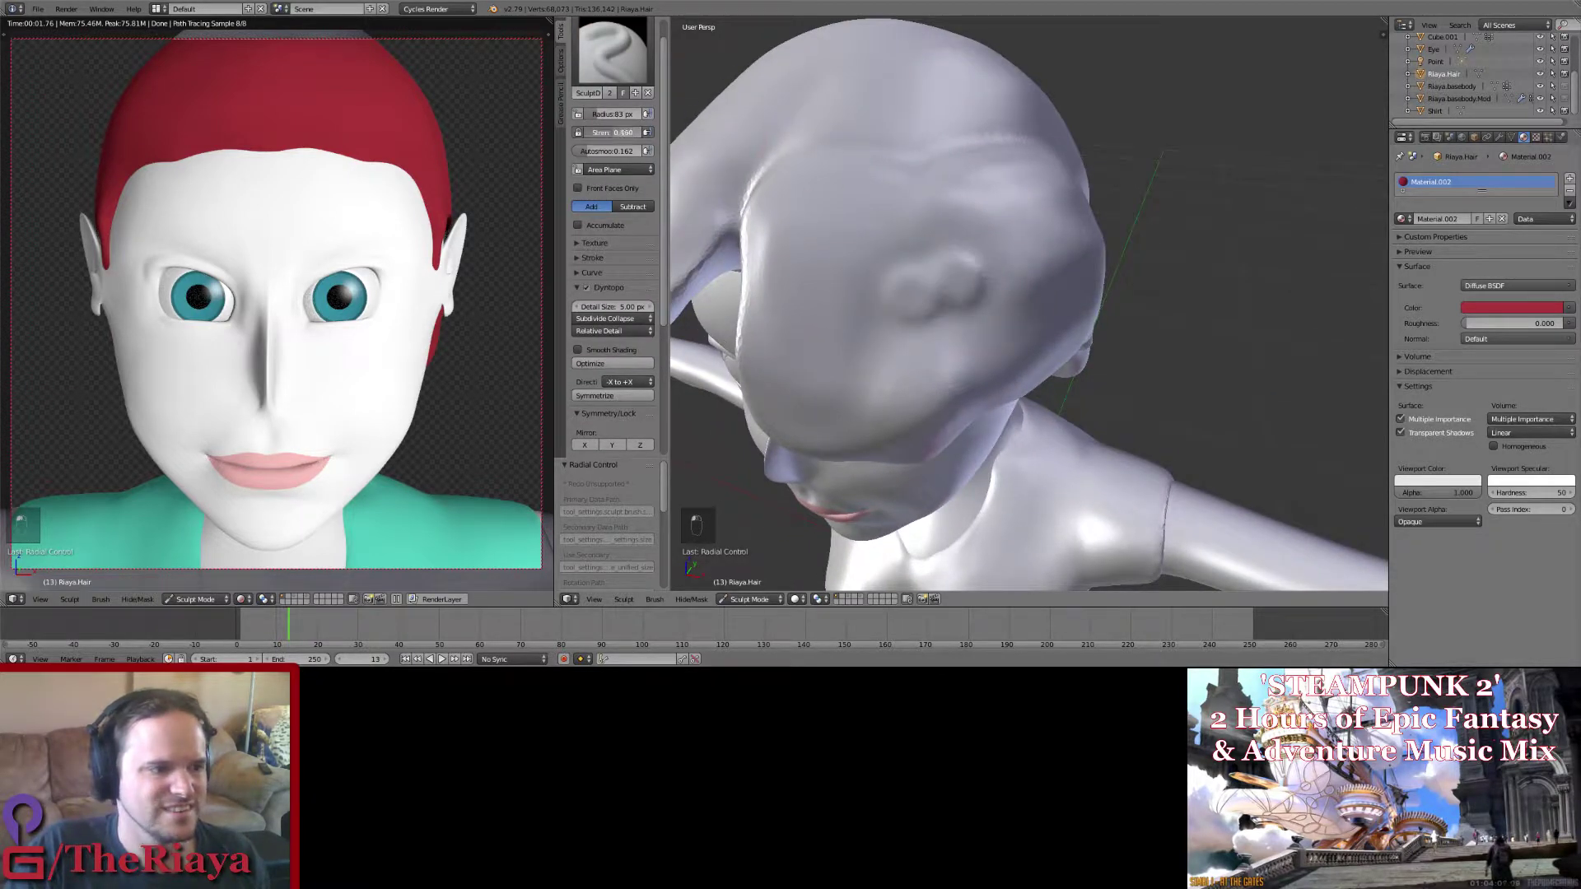
key("f")
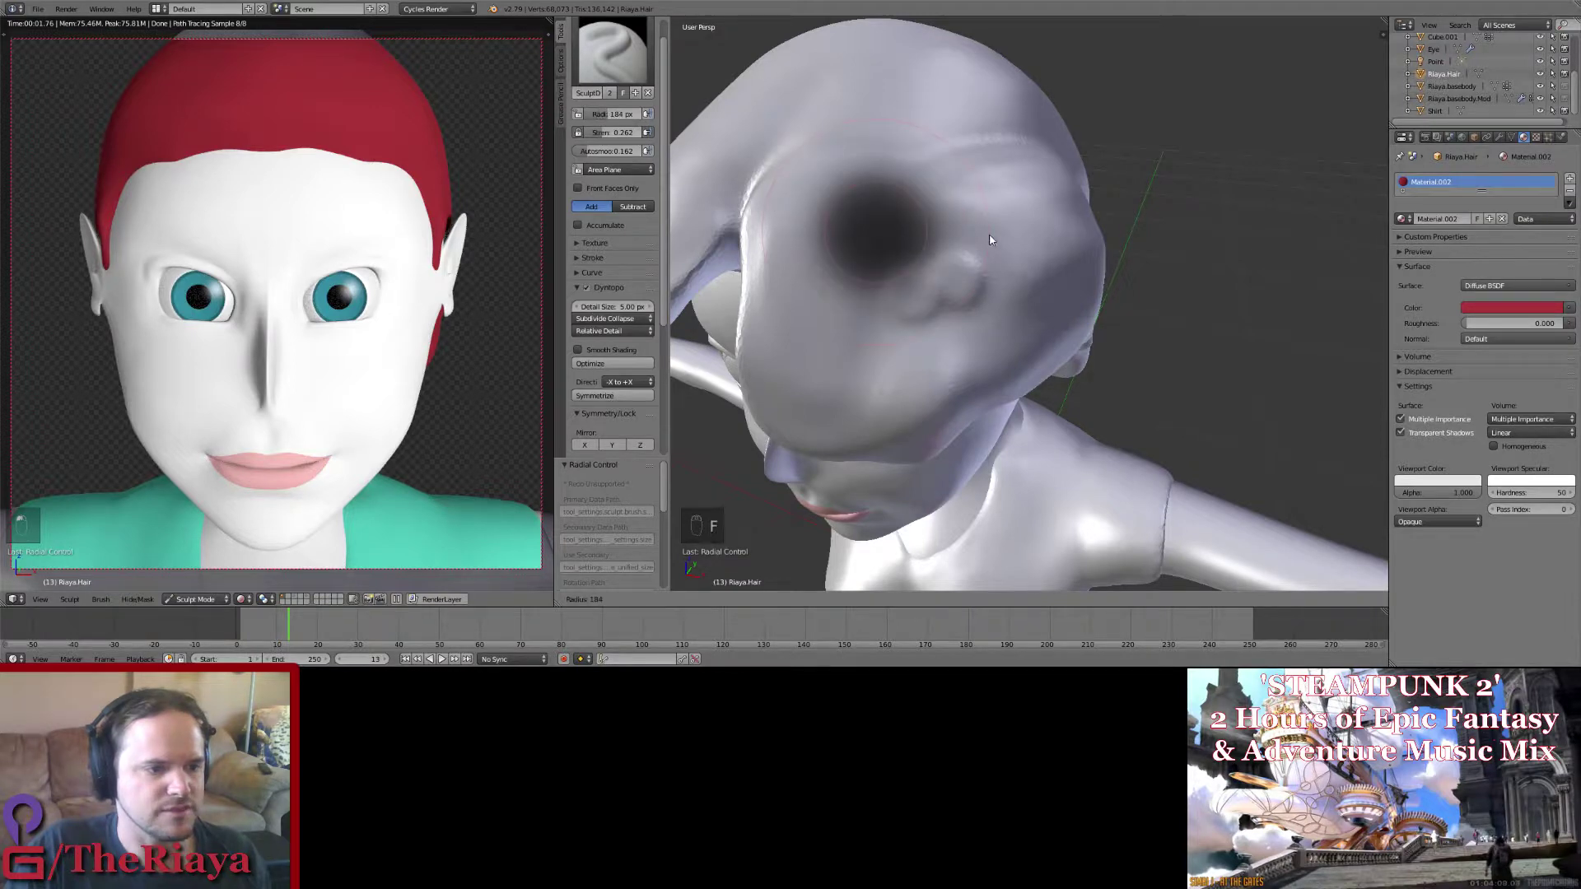
left_click(1003, 232)
left_click_drag(970, 227, 908, 313)
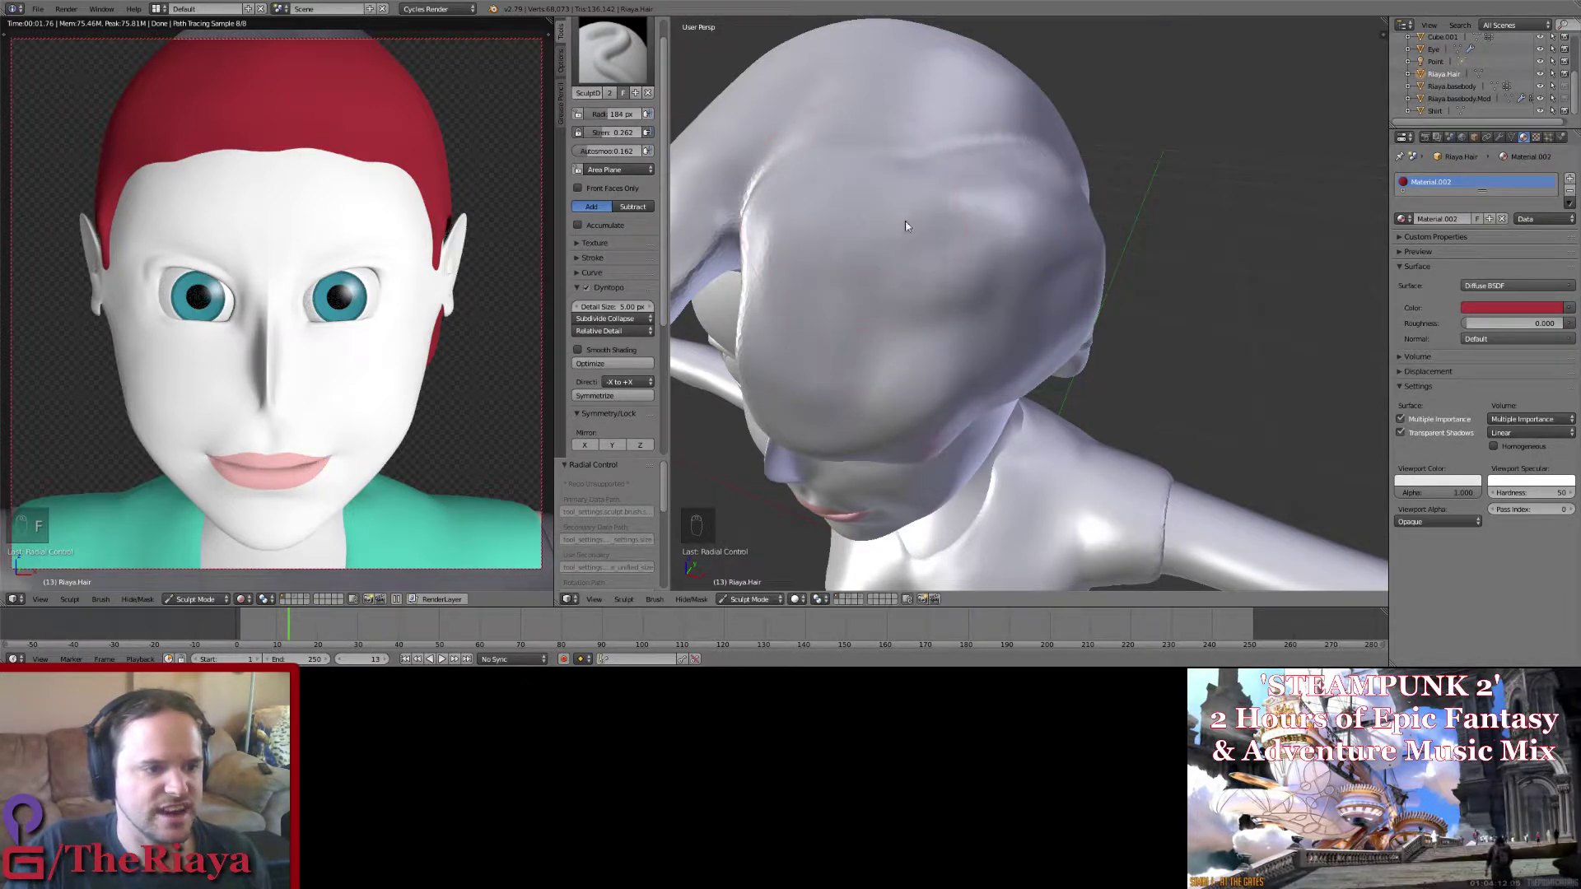
left_click_drag(906, 225, 1023, 219)
middle_click_drag(1023, 219, 925, 294)
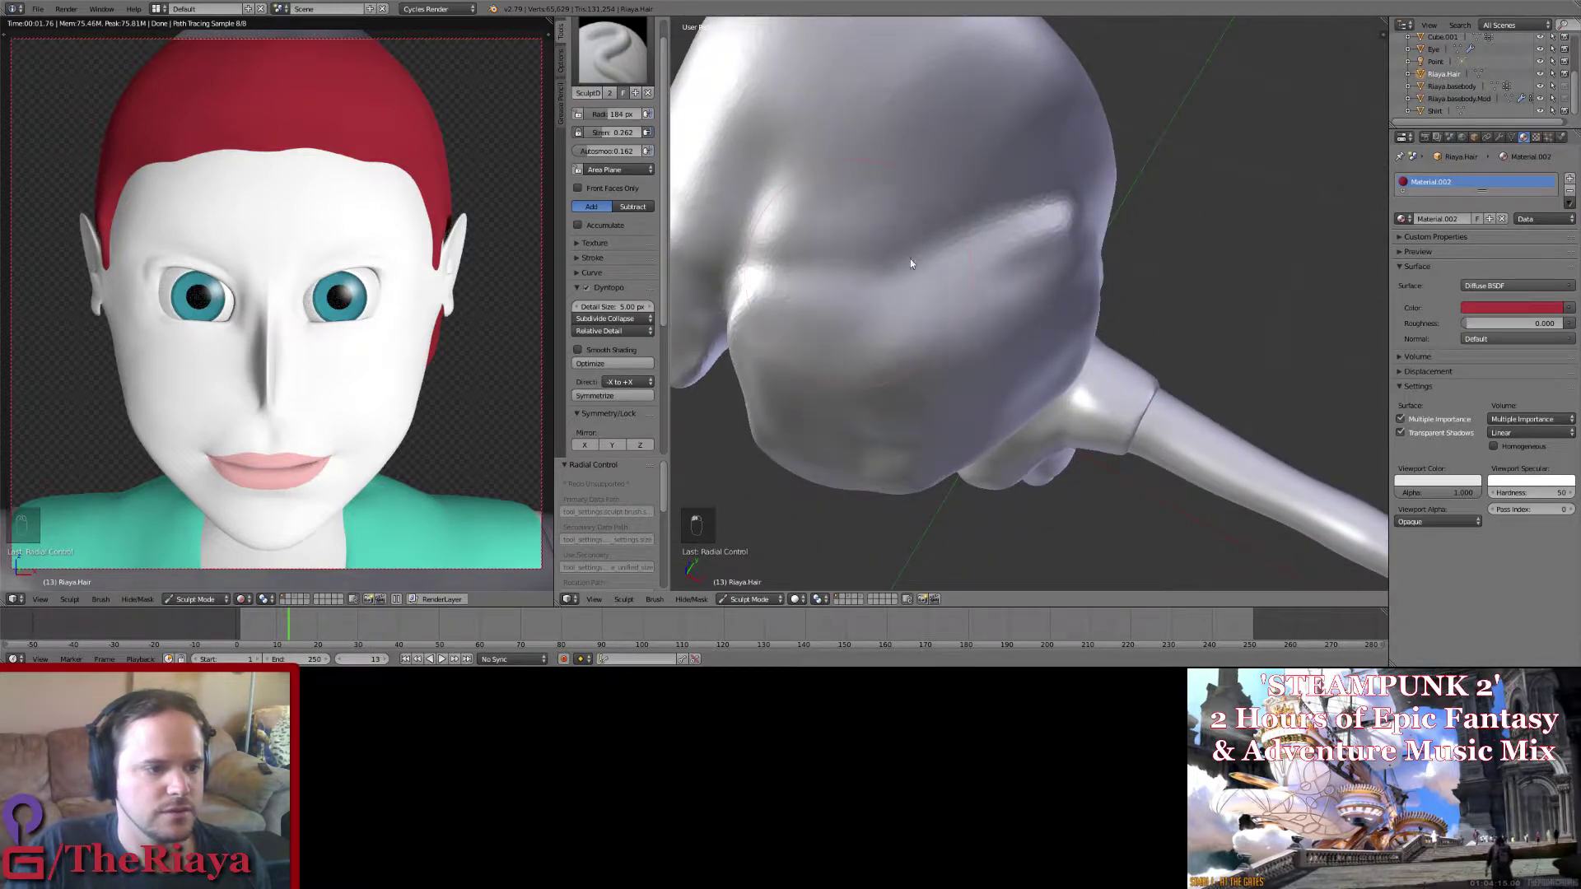
Step: Switch to the Crease brush and carve a groove across the upper side of the left front lock, toward the crown
left_click(611, 50)
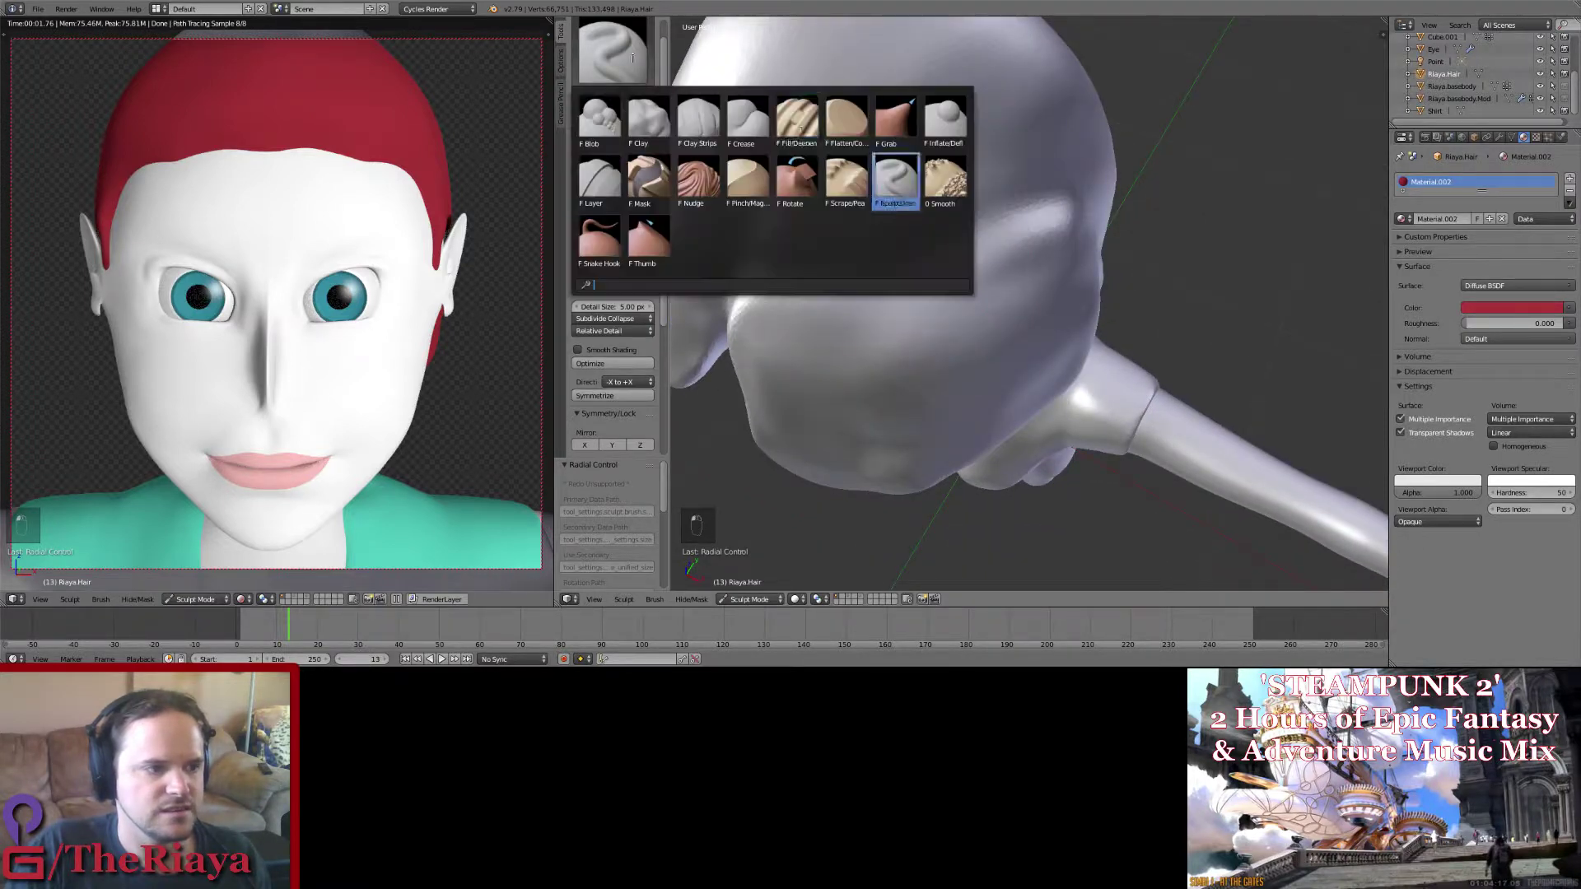
left_click(751, 122)
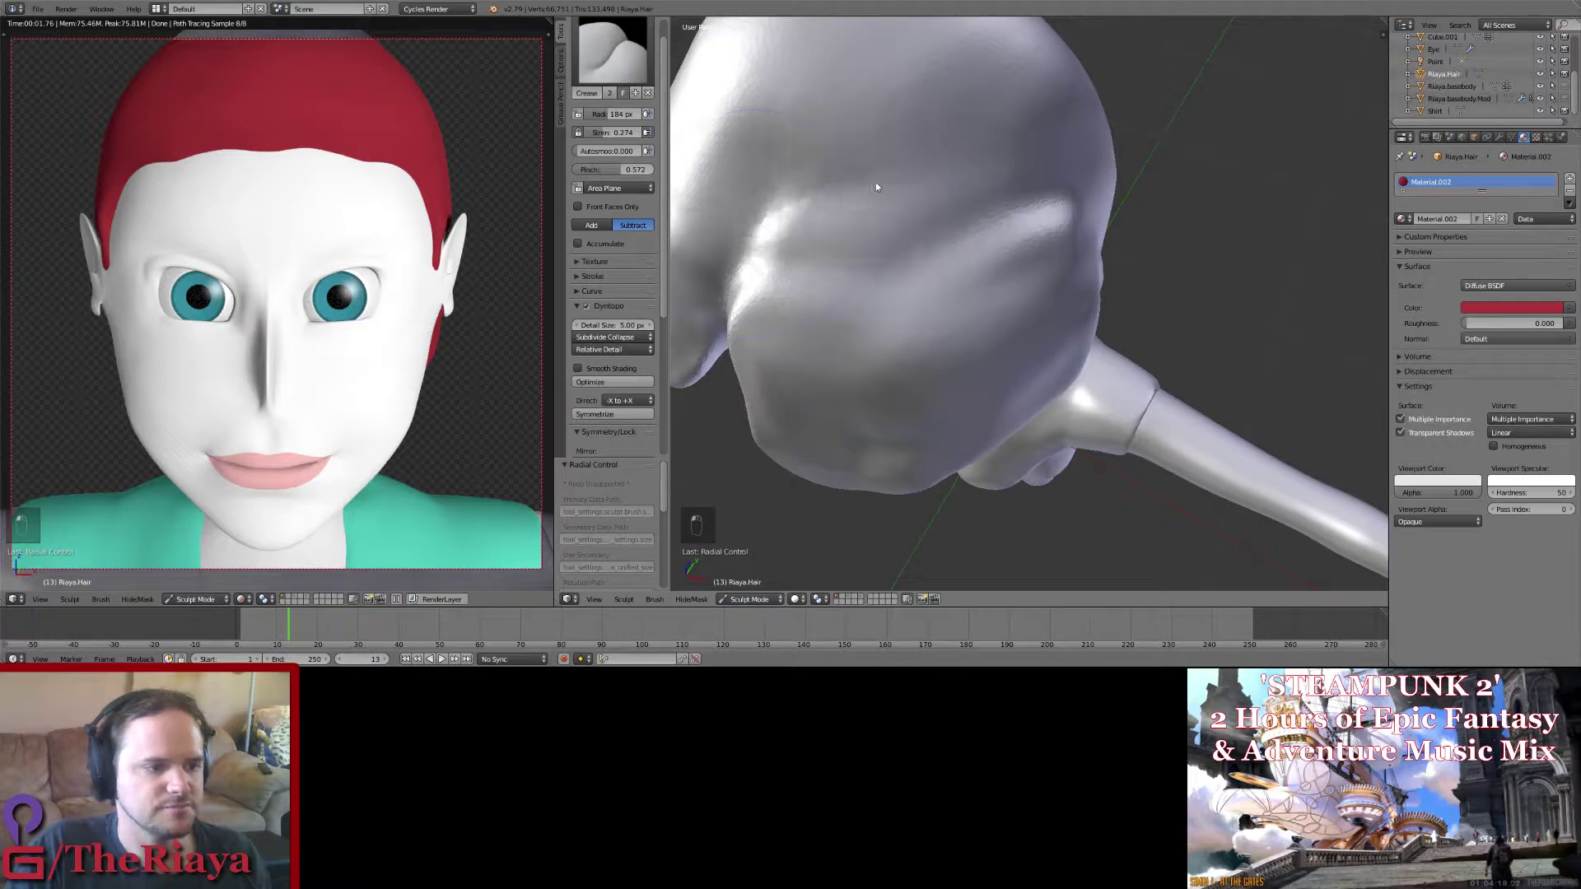
mouse_move(1018, 192)
middle_mouse_down()
mouse_move(920, 131)
mouse_move(925, 110)
mouse_move(1050, 200)
middle_mouse_up()
left_click_drag(1050, 201, 816, 158)
mouse_move(795, 157)
middle_mouse_down()
mouse_move(876, 150)
mouse_move(874, 107)
mouse_move(852, 97)
mouse_move(868, 81)
mouse_move(879, 107)
middle_mouse_up()
Step: Switch back to the SculptDraw brush and save the file
left_click(613, 51)
left_click(895, 177)
mouse_move(977, 290)
middle_mouse_down()
mouse_move(893, 244)
mouse_move(837, 268)
mouse_move(917, 247)
mouse_move(889, 233)
middle_mouse_up()
key("ctrl+s")
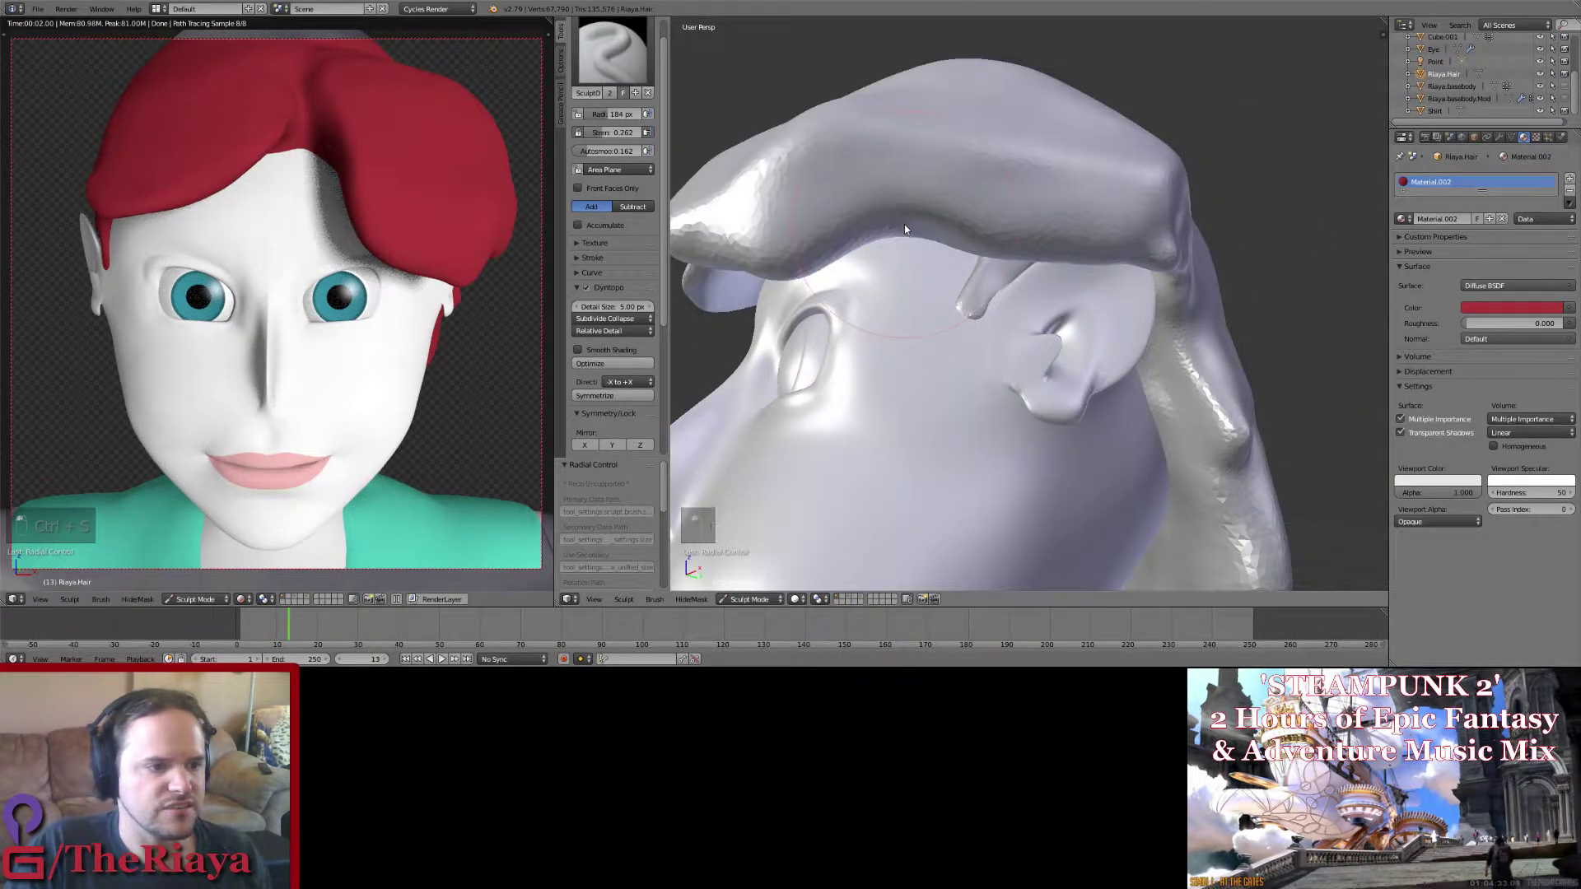
Step: Thicken the left front lock's lower edge with SculptDraw, setting Autosmooth to 0.000 between strokes
left_click_drag(881, 201, 876, 186)
middle_click_drag(876, 186, 872, 181)
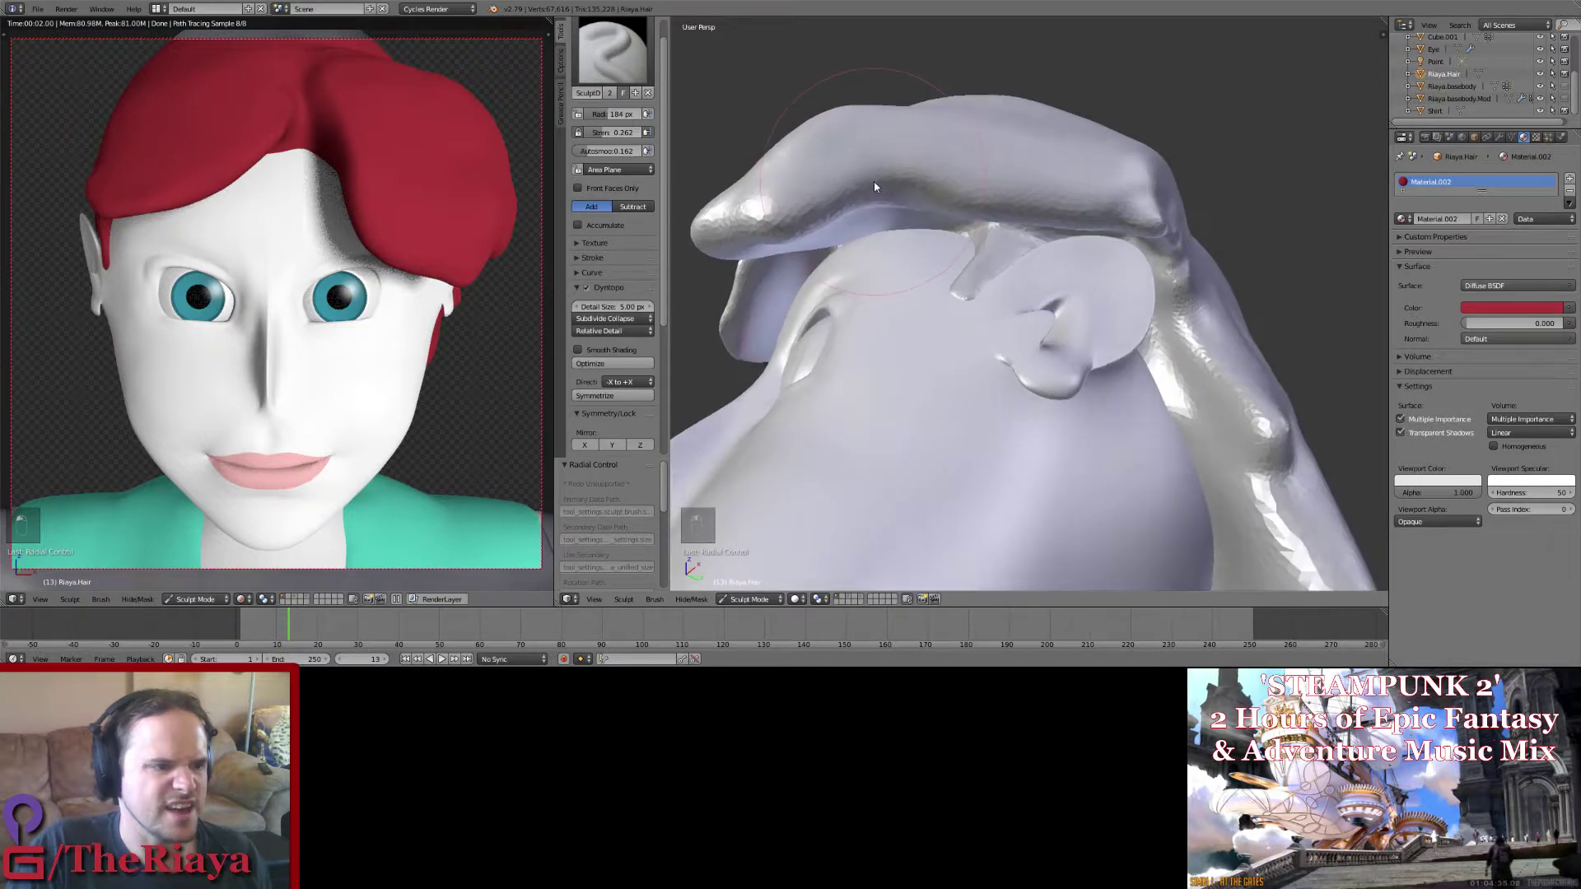
left_click_drag(610, 151, 571, 154)
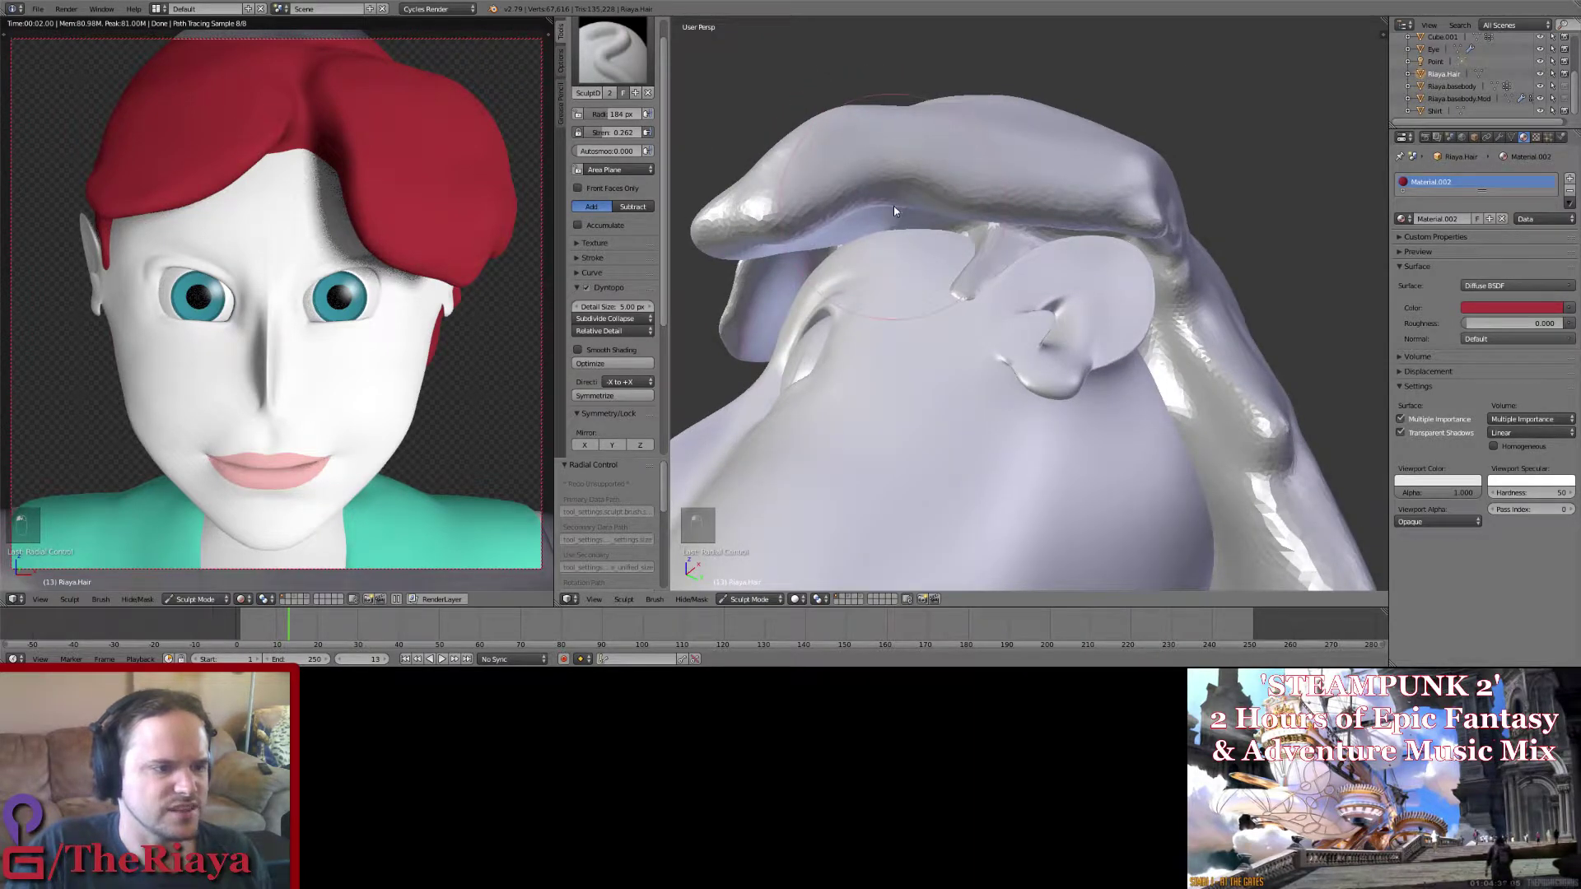
left_click_drag(892, 205, 902, 199)
middle_click_drag(758, 120, 845, 243)
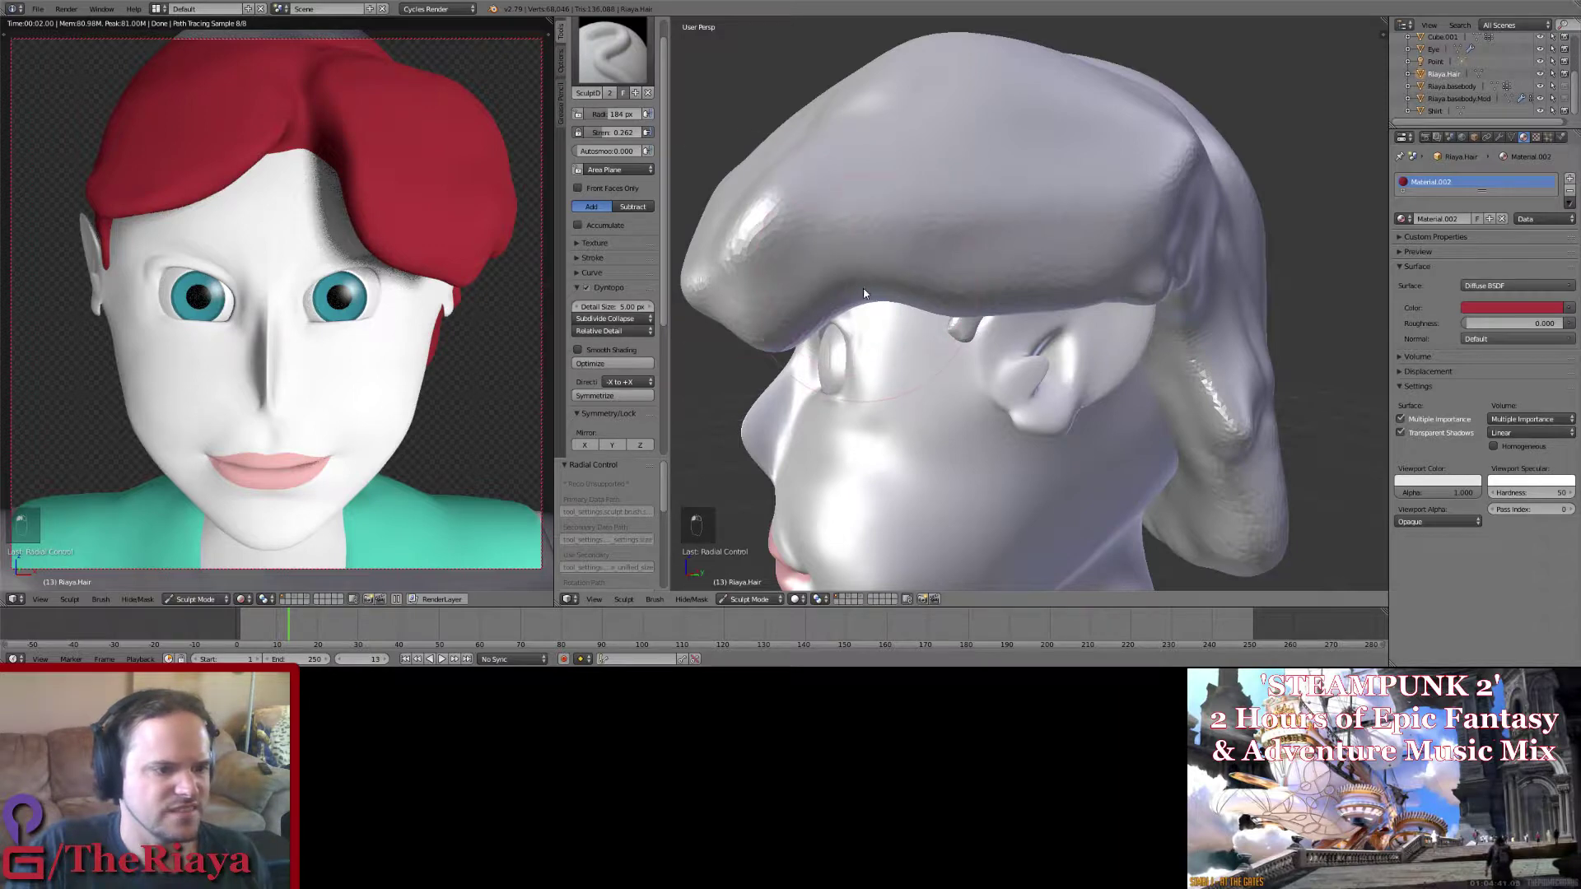
Step: Switch to the Grab brush and set its radius to 196 px over the left front lock's lower edge
left_click(614, 68)
left_click(896, 122)
middle_click_drag(893, 293, 899, 267)
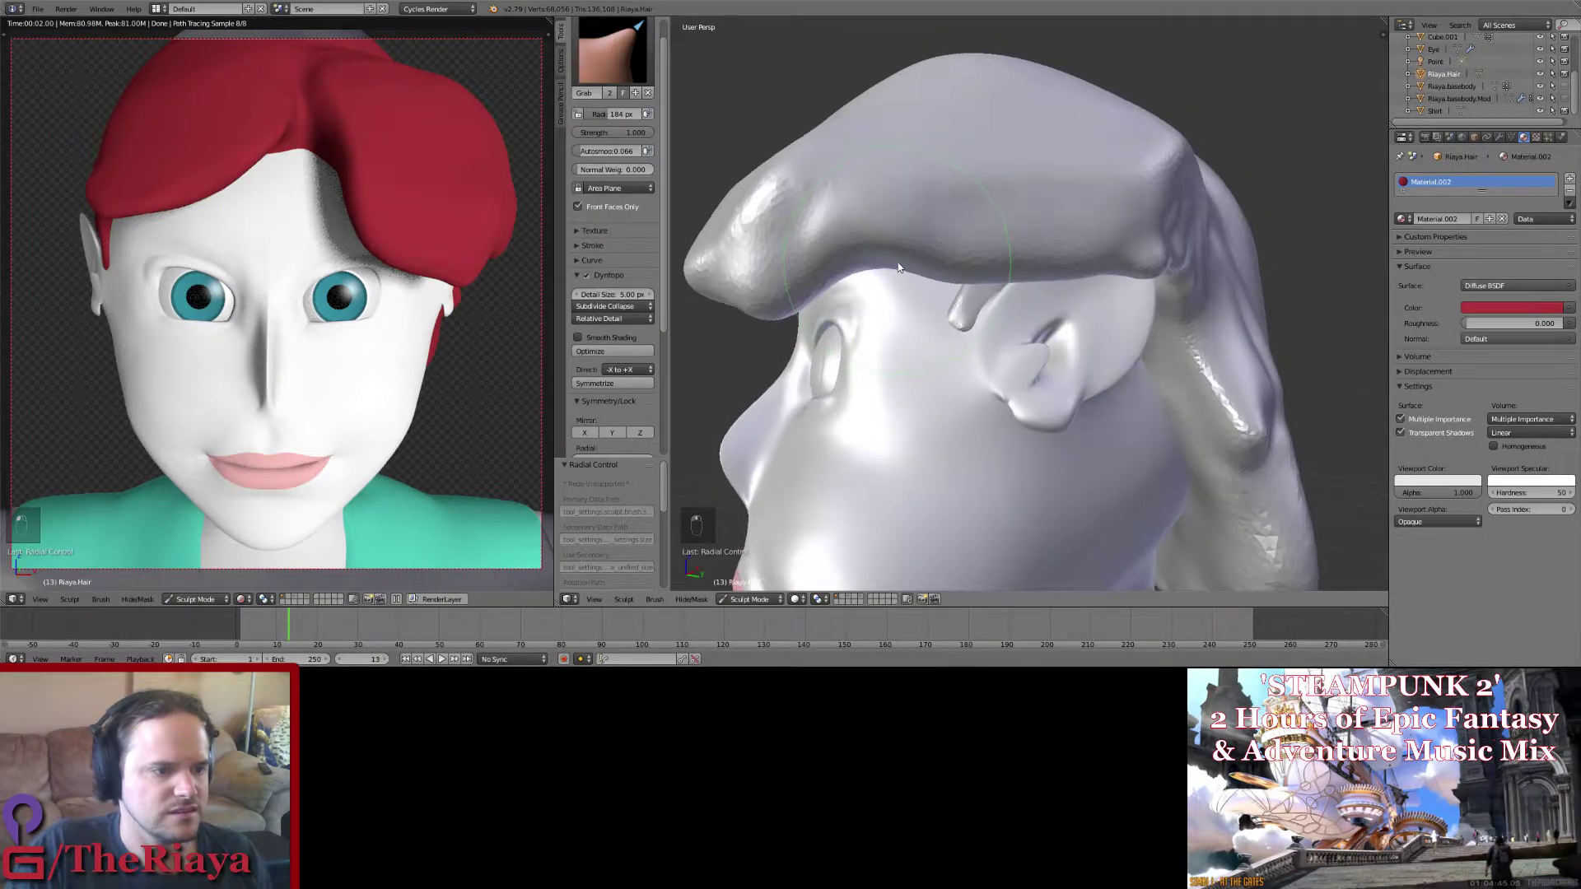
key("f")
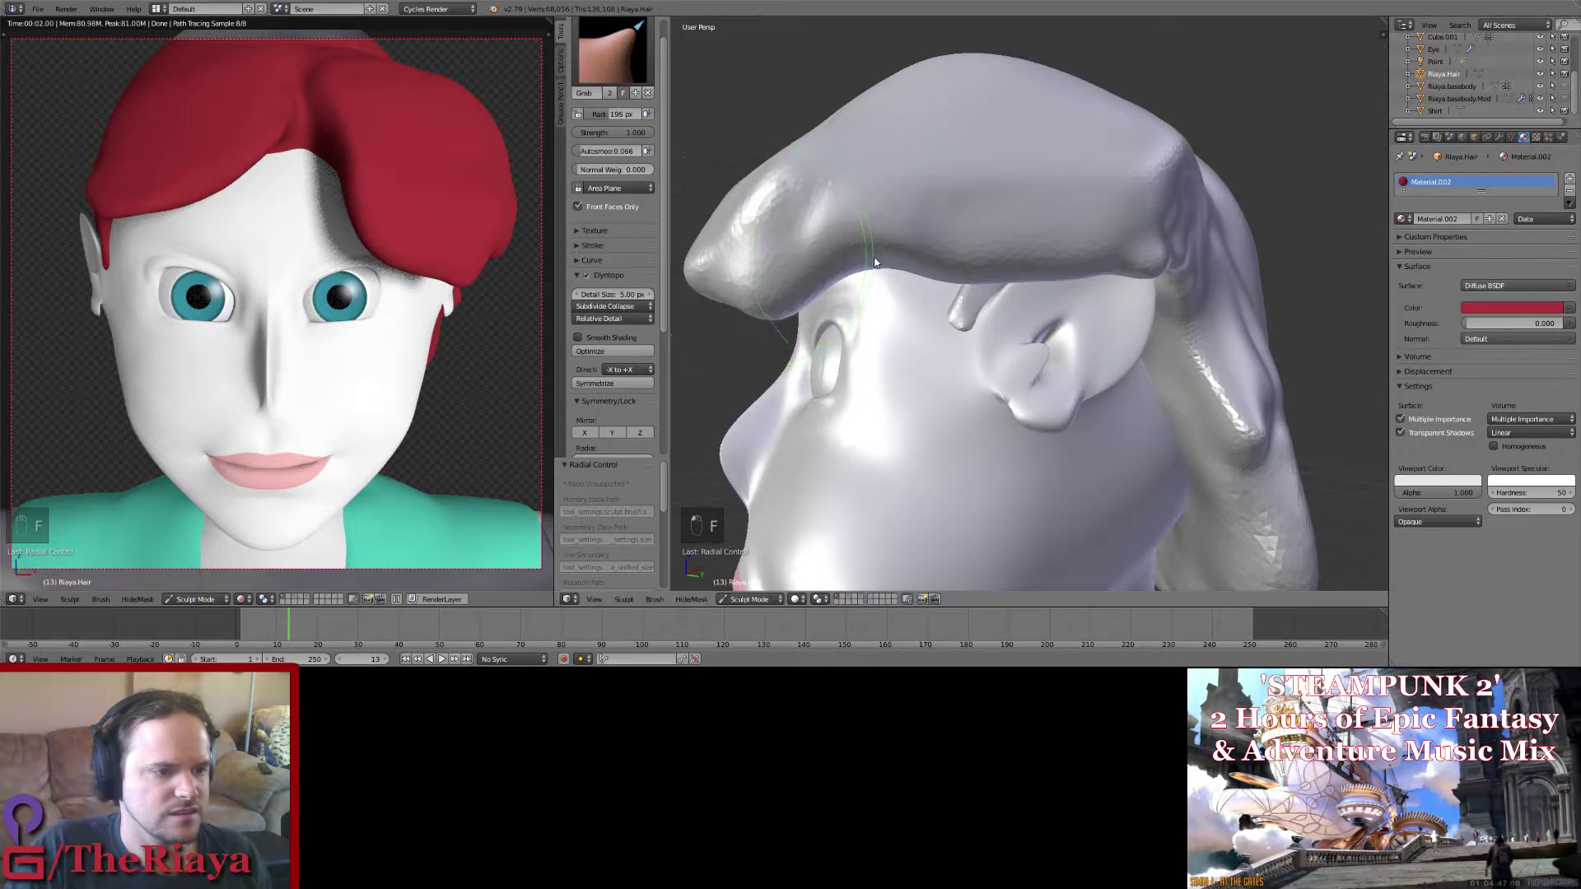
Step: Try to reshape the left front lock's lower edge with the Grab brush, and undo it
left_click_drag(865, 267, 866, 270)
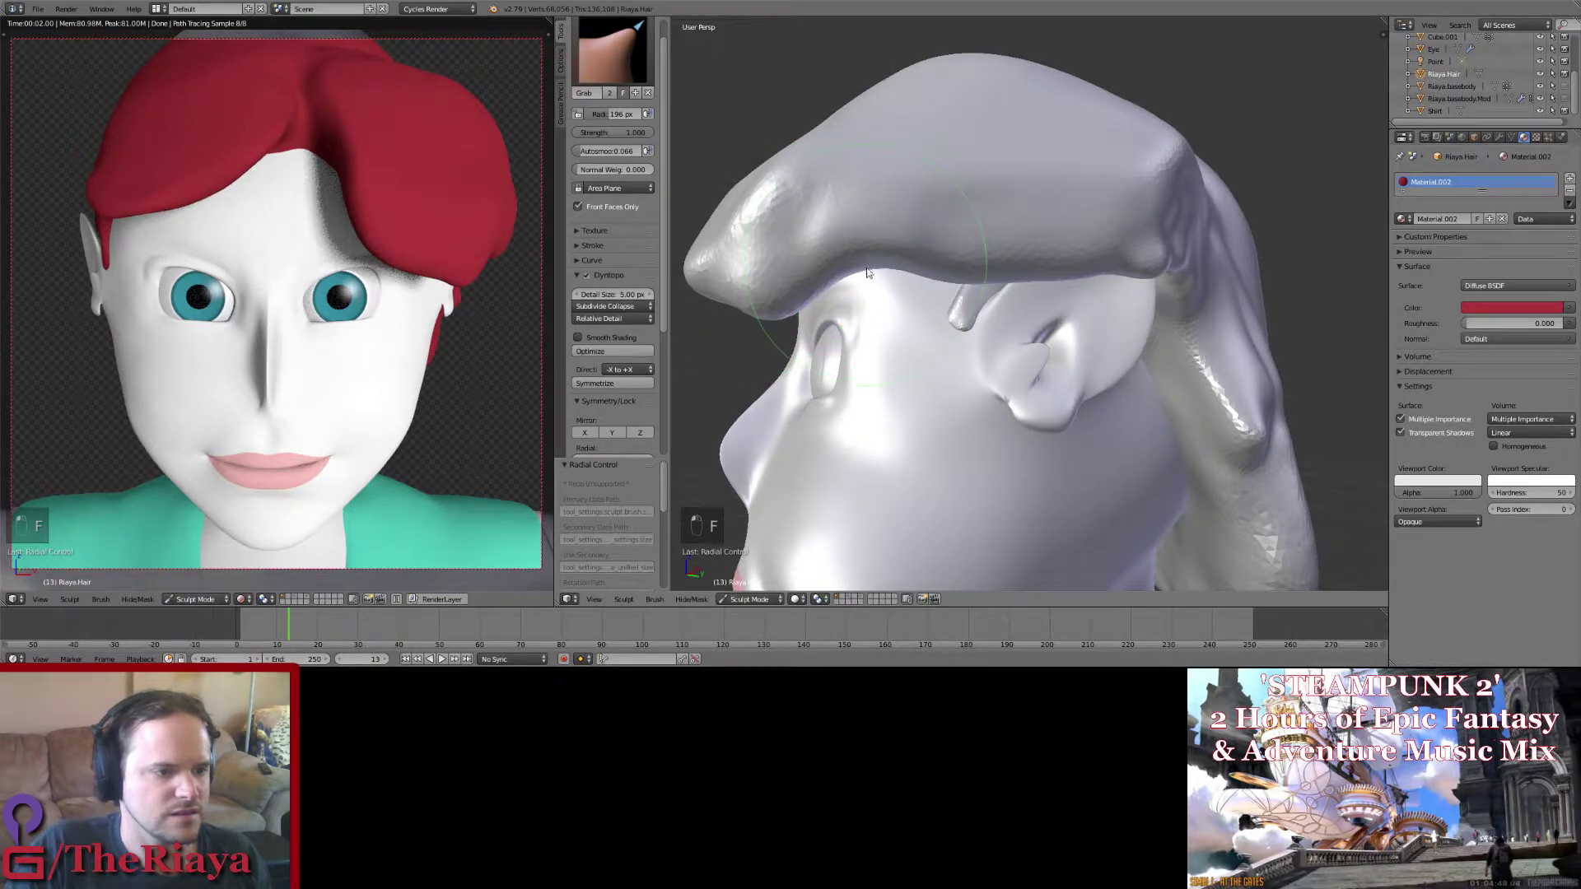
key("ctrl+z")
mouse_move(867, 274)
middle_mouse_down()
mouse_move(900, 240)
mouse_move(974, 229)
mouse_move(1028, 252)
mouse_move(1004, 247)
middle_mouse_up()
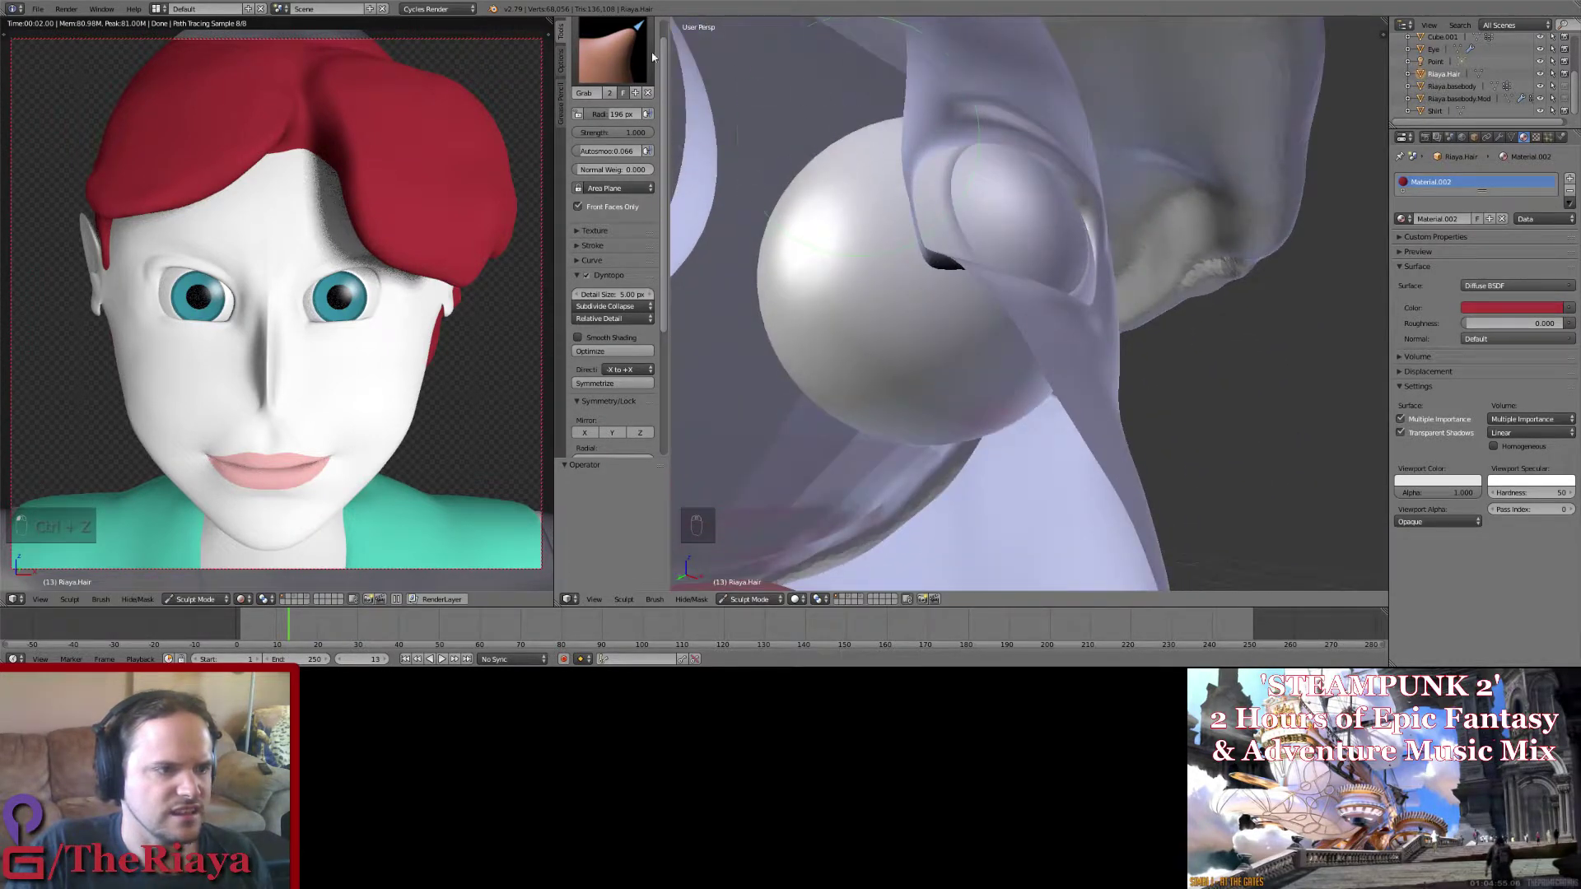
Step: Switch to the Scrape brush and flatten the bumps along the left front lock's edge and outer face
left_click(613, 50)
left_click(851, 191)
mouse_move(856, 197)
middle_mouse_down()
mouse_move(911, 261)
mouse_move(818, 239)
mouse_move(928, 106)
middle_mouse_up()
left_click_drag(882, 154, 982, 123)
mouse_move(937, 131)
middle_mouse_down()
mouse_move(807, 106)
mouse_move(848, 206)
mouse_move(922, 198)
mouse_move(951, 262)
mouse_move(998, 173)
mouse_move(1075, 211)
mouse_move(936, 159)
mouse_move(1100, 215)
mouse_move(1001, 236)
middle_mouse_up()
mouse_move(1003, 241)
left_mouse_down()
mouse_move(954, 237)
mouse_move(1109, 219)
left_mouse_up()
mouse_move(1110, 219)
middle_mouse_down()
mouse_move(999, 197)
mouse_move(972, 238)
mouse_move(1019, 170)
middle_mouse_up()
mouse_move(1019, 170)
left_mouse_down()
mouse_move(1214, 239)
mouse_move(993, 122)
mouse_move(1178, 185)
left_mouse_up()
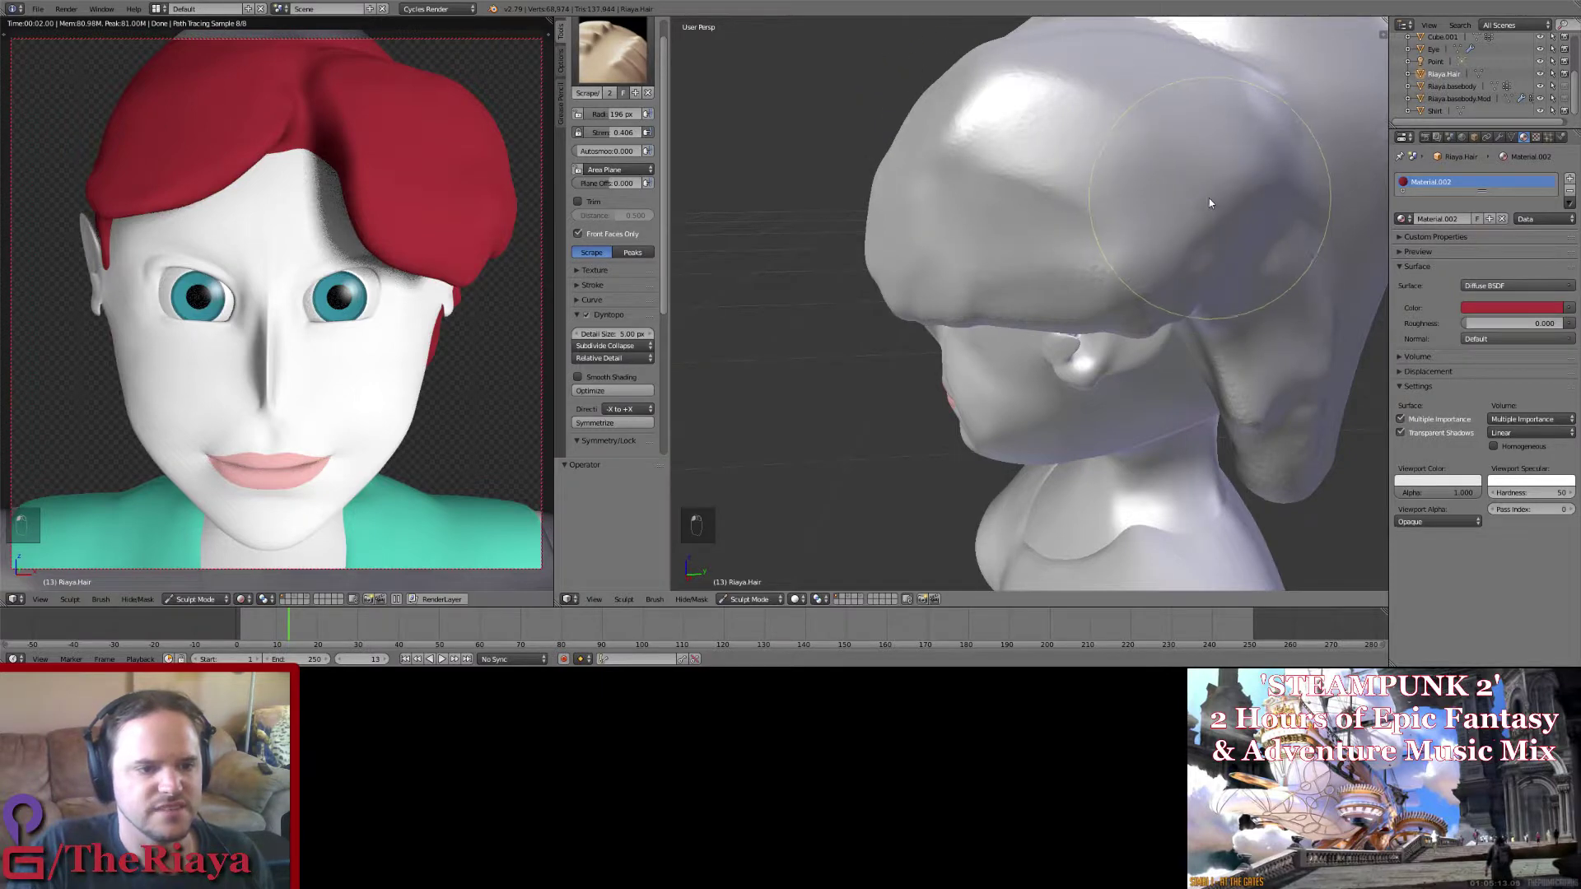
middle_click_drag(1209, 203, 1144, 264)
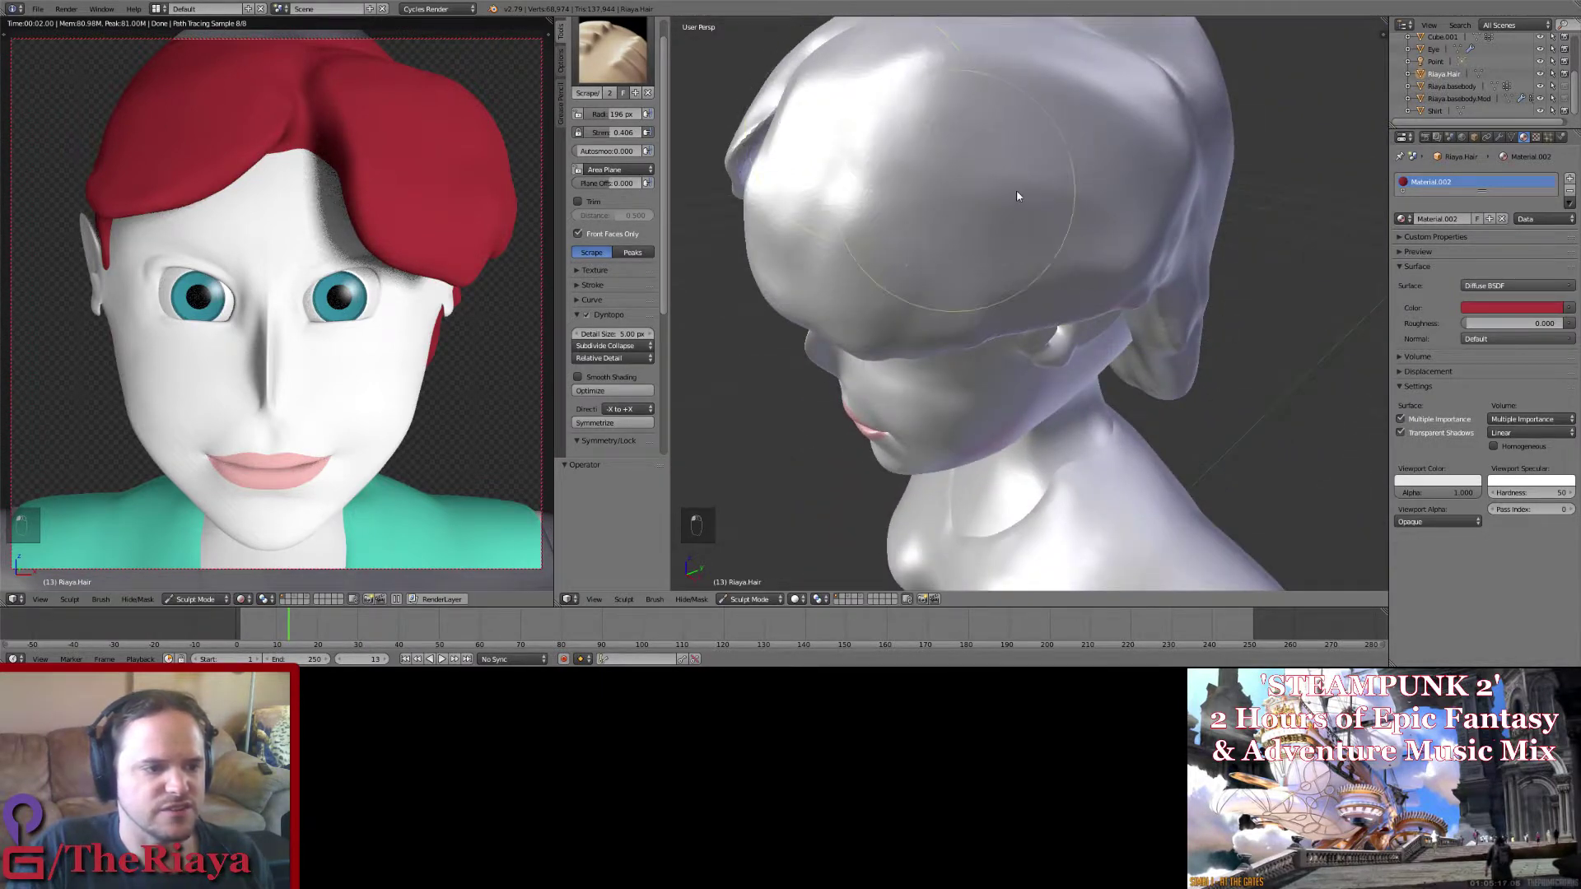
Step: Switch to the Smooth brush and smooth the left front lock's outer face and lower edge
left_click(611, 50)
left_click(945, 181)
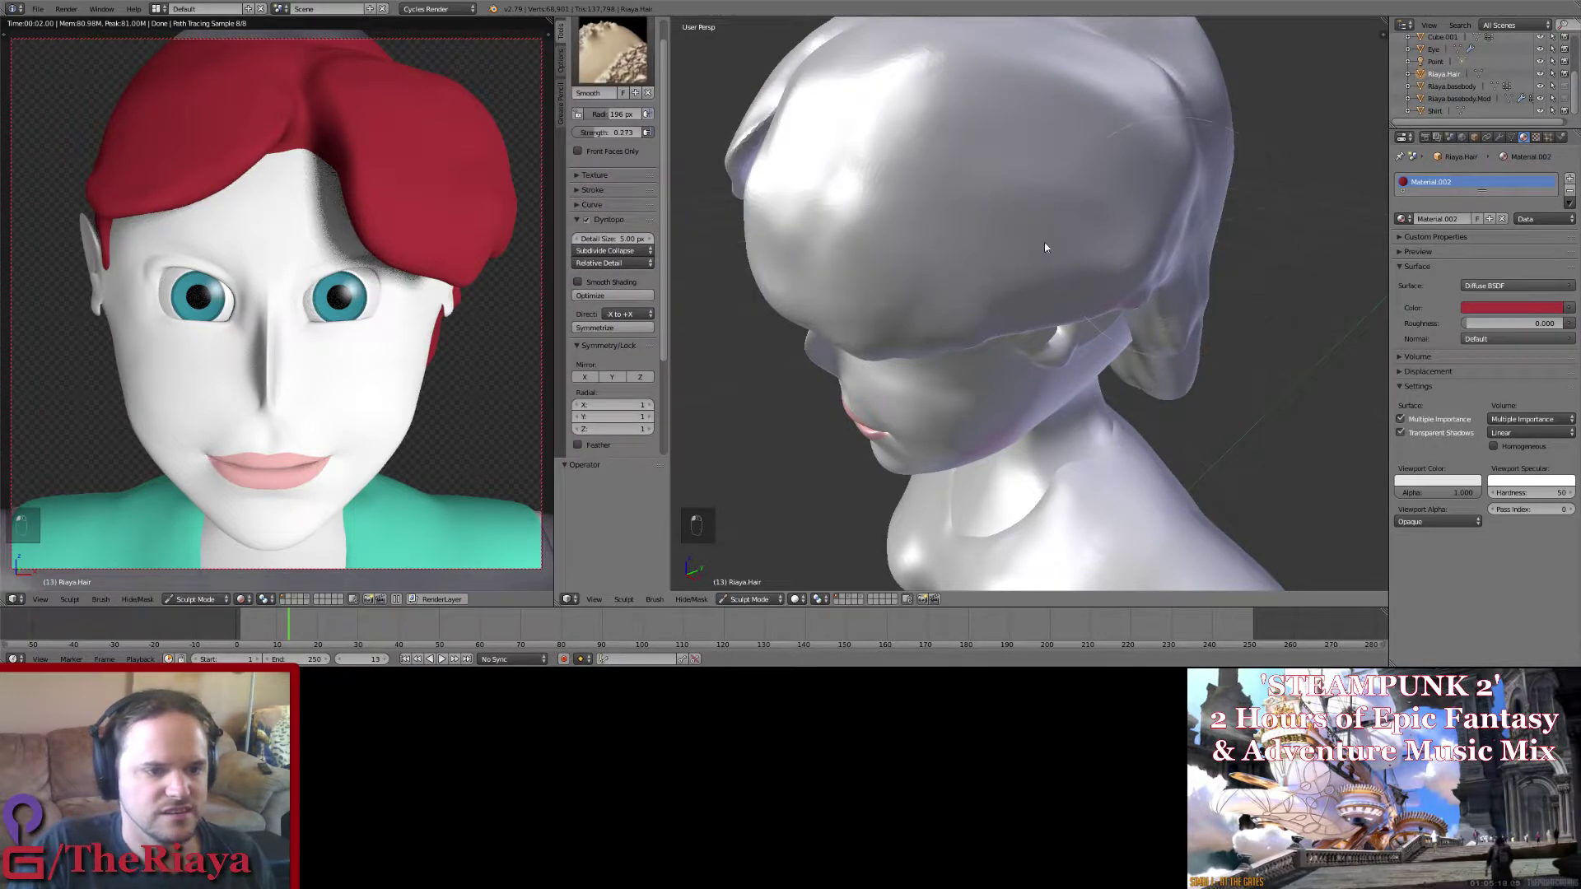
mouse_move(869, 274)
middle_mouse_down()
mouse_move(932, 229)
mouse_move(748, 288)
middle_mouse_up()
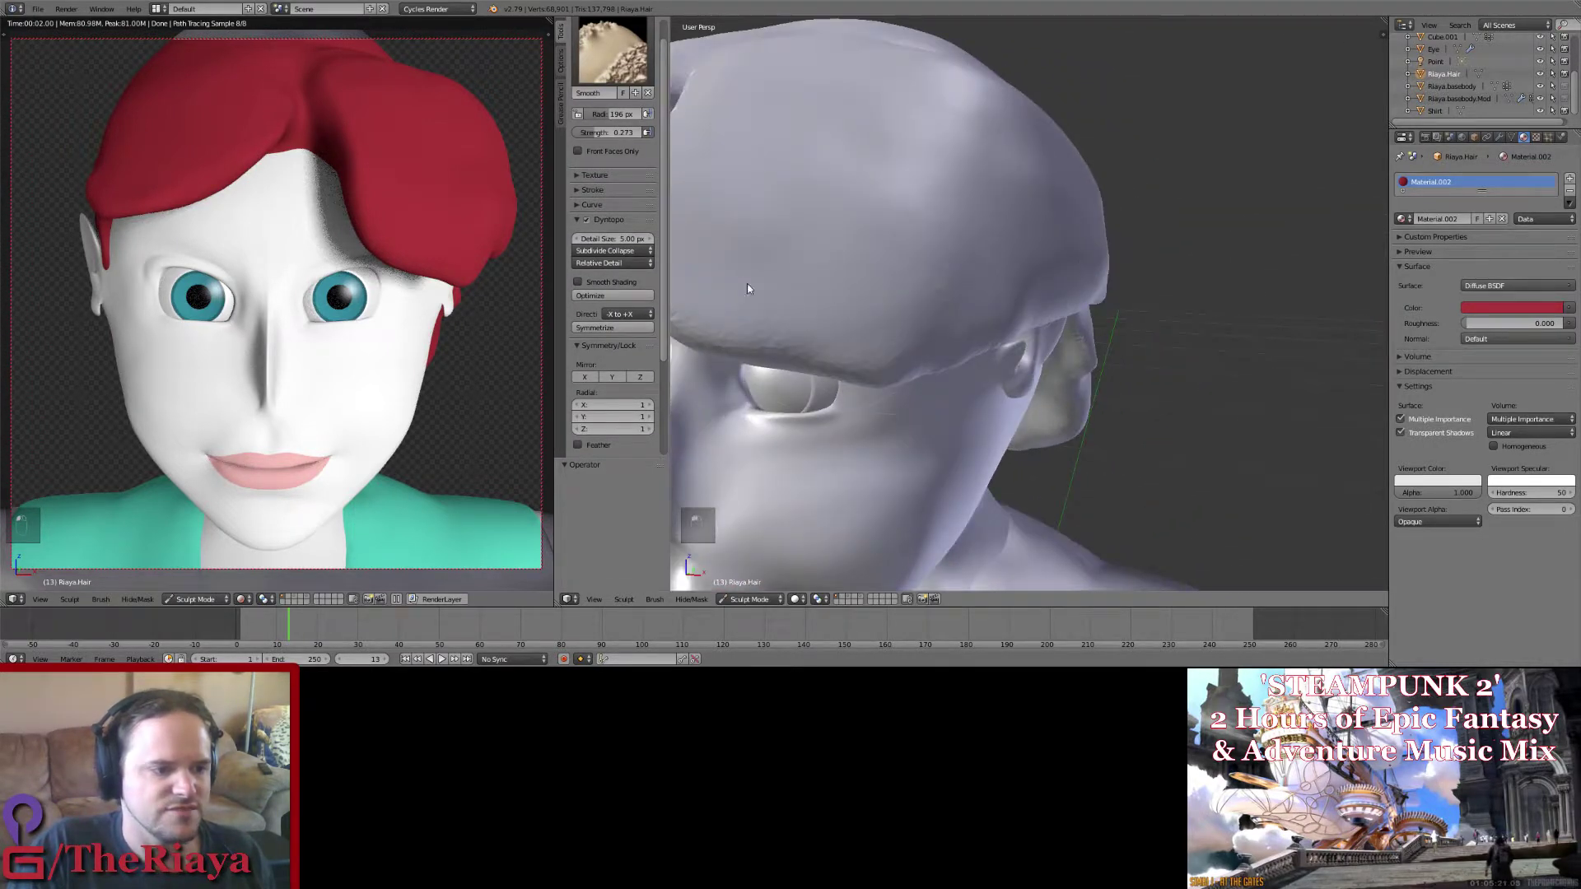
mouse_move(1037, 245)
middle_mouse_down()
mouse_move(919, 210)
mouse_move(912, 304)
mouse_move(927, 234)
mouse_move(895, 212)
mouse_move(1024, 224)
mouse_move(1039, 210)
mouse_move(881, 253)
mouse_move(910, 308)
mouse_move(999, 254)
mouse_move(936, 247)
mouse_move(962, 206)
mouse_move(1026, 215)
mouse_move(984, 237)
middle_mouse_up()
Step: Thicken the left front lock's lower edge above the eye and ear with the Inflate brush
left_click(614, 51)
left_click(946, 119)
left_click_drag(957, 260, 993, 265)
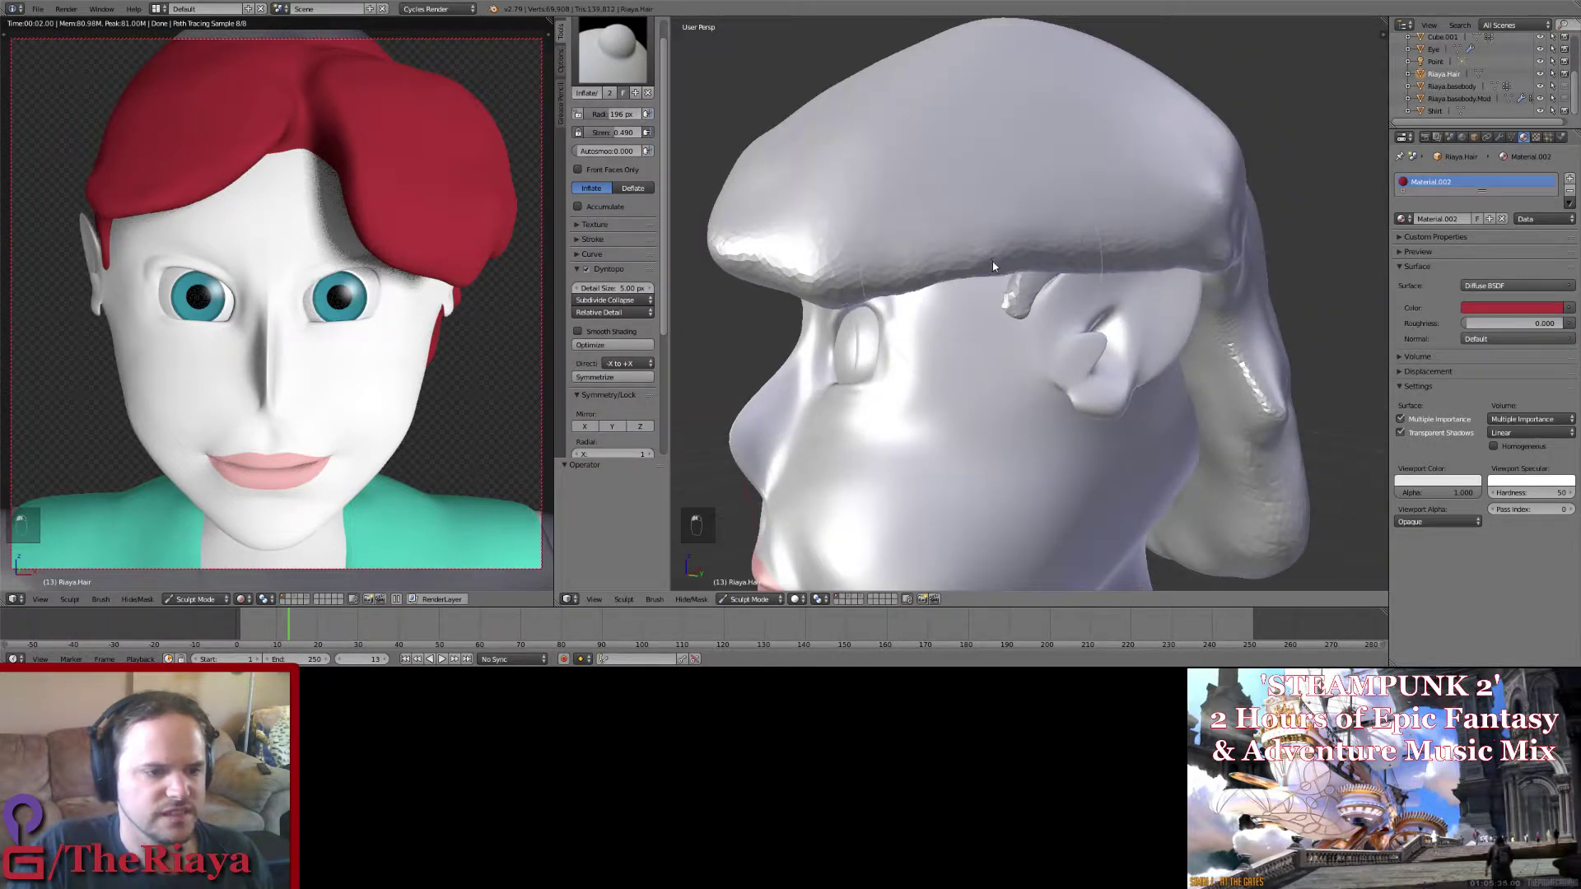
left_click_drag(1093, 268, 1141, 268)
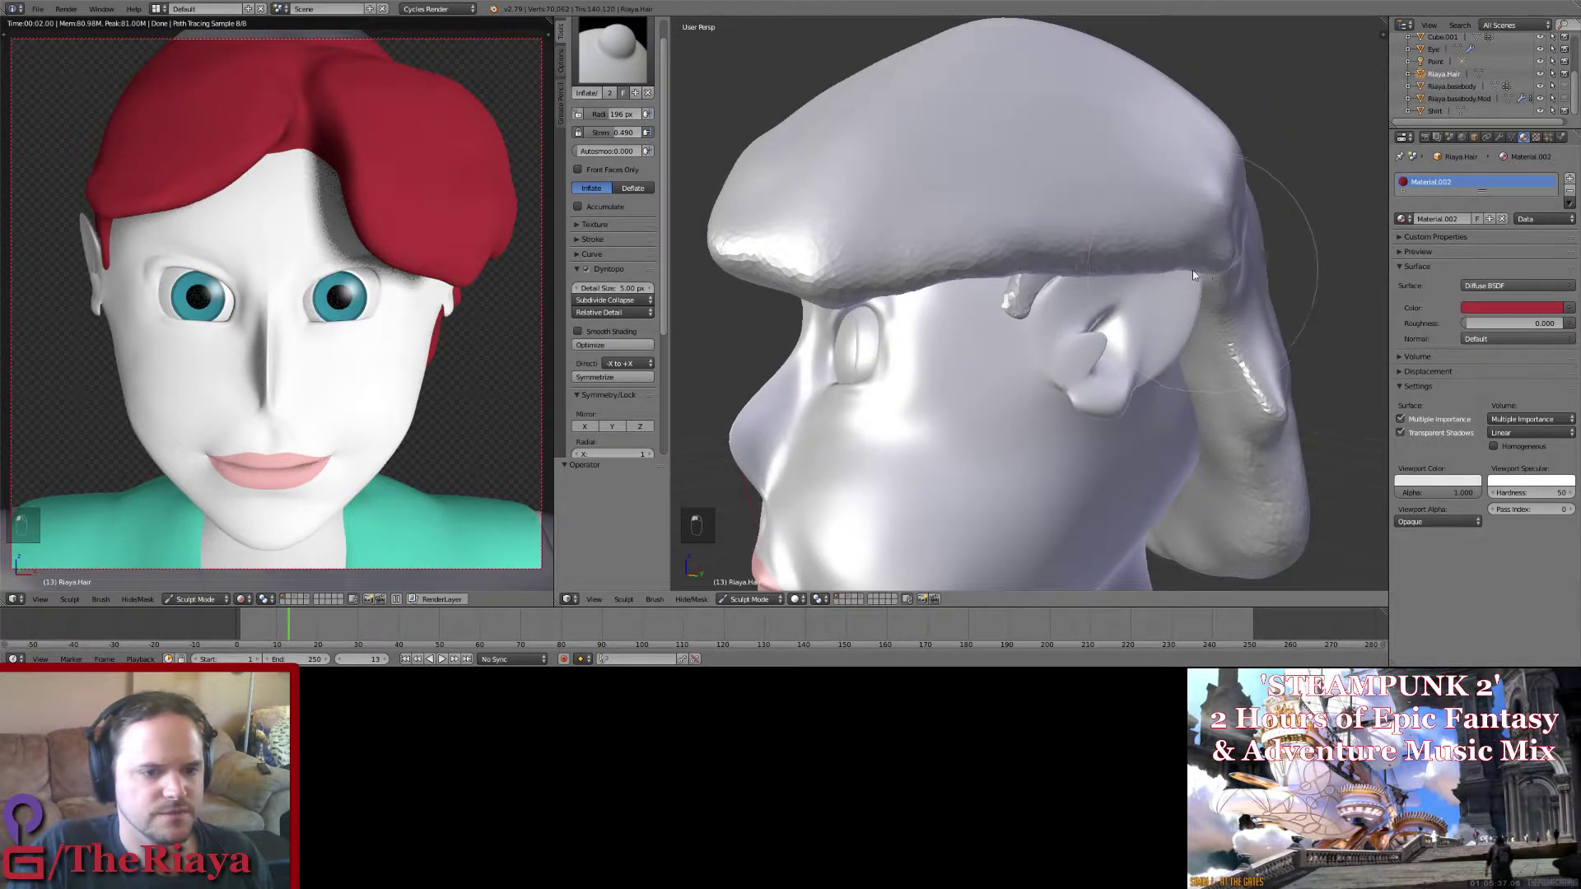
mouse_move(1147, 275)
middle_mouse_down()
mouse_move(1177, 283)
mouse_move(1075, 303)
middle_mouse_up()
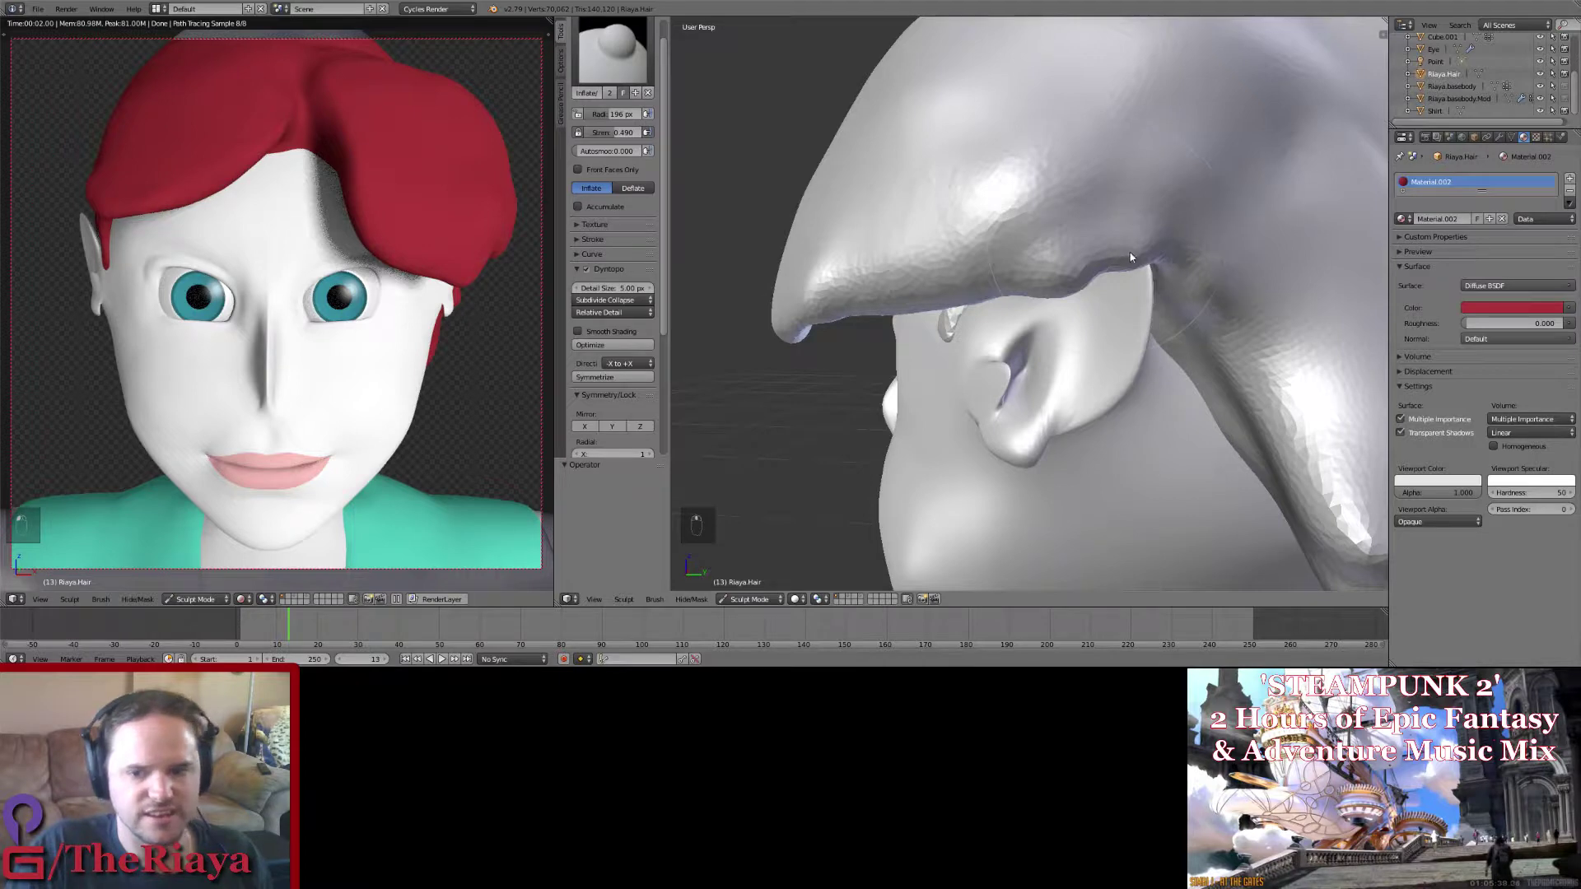
middle_click_drag(1123, 240, 1137, 259)
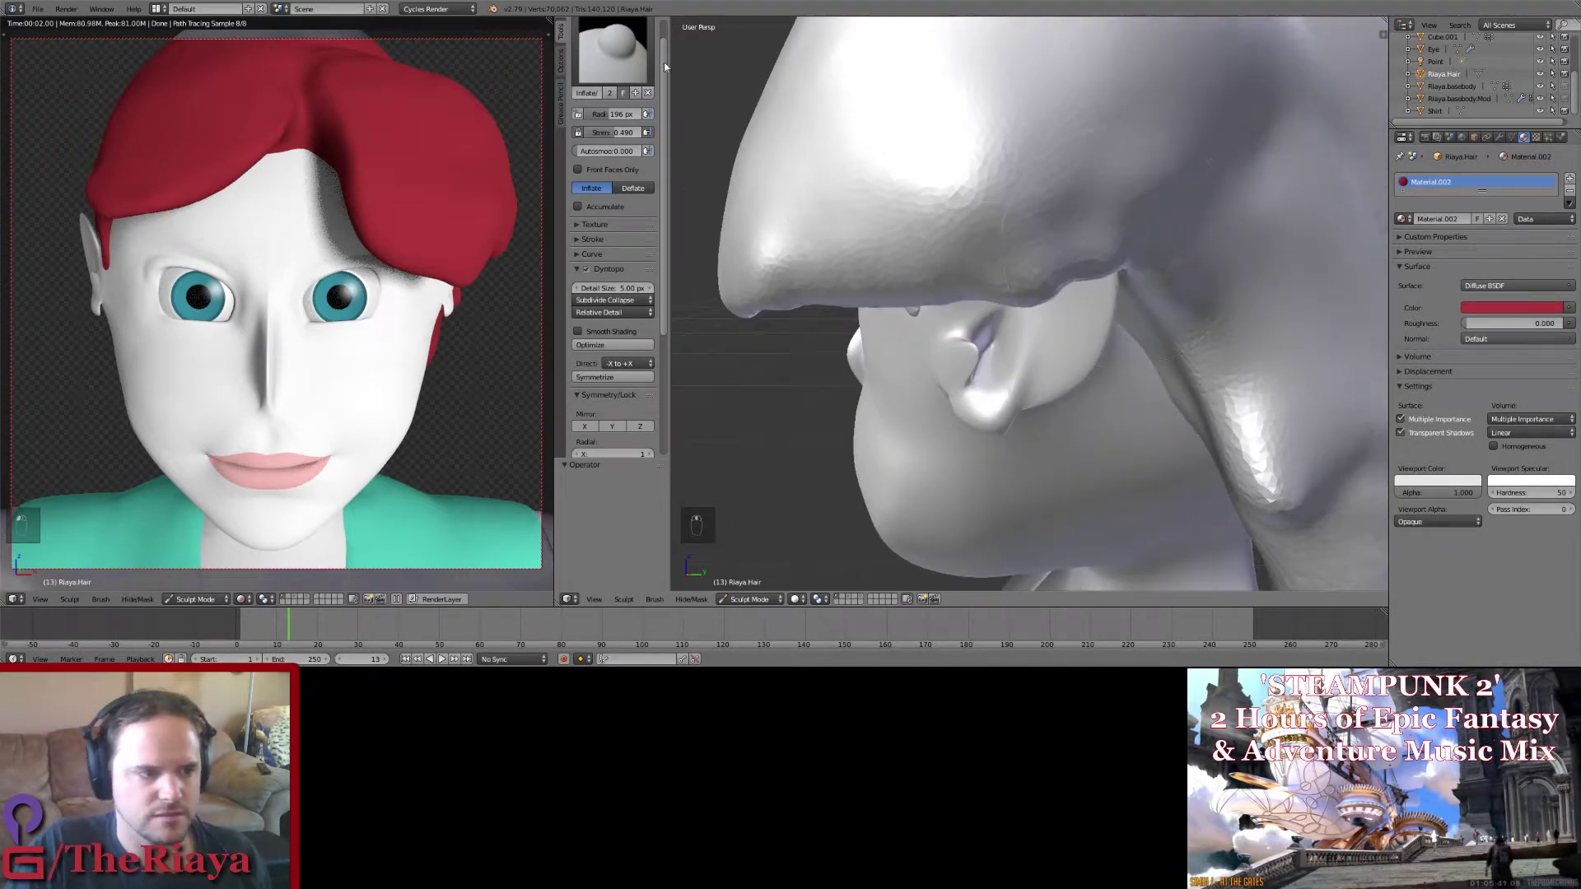
Step: Smooth the bumpy hair edge directly above the ear with the Smooth brush
left_click(623, 56)
left_click(946, 178)
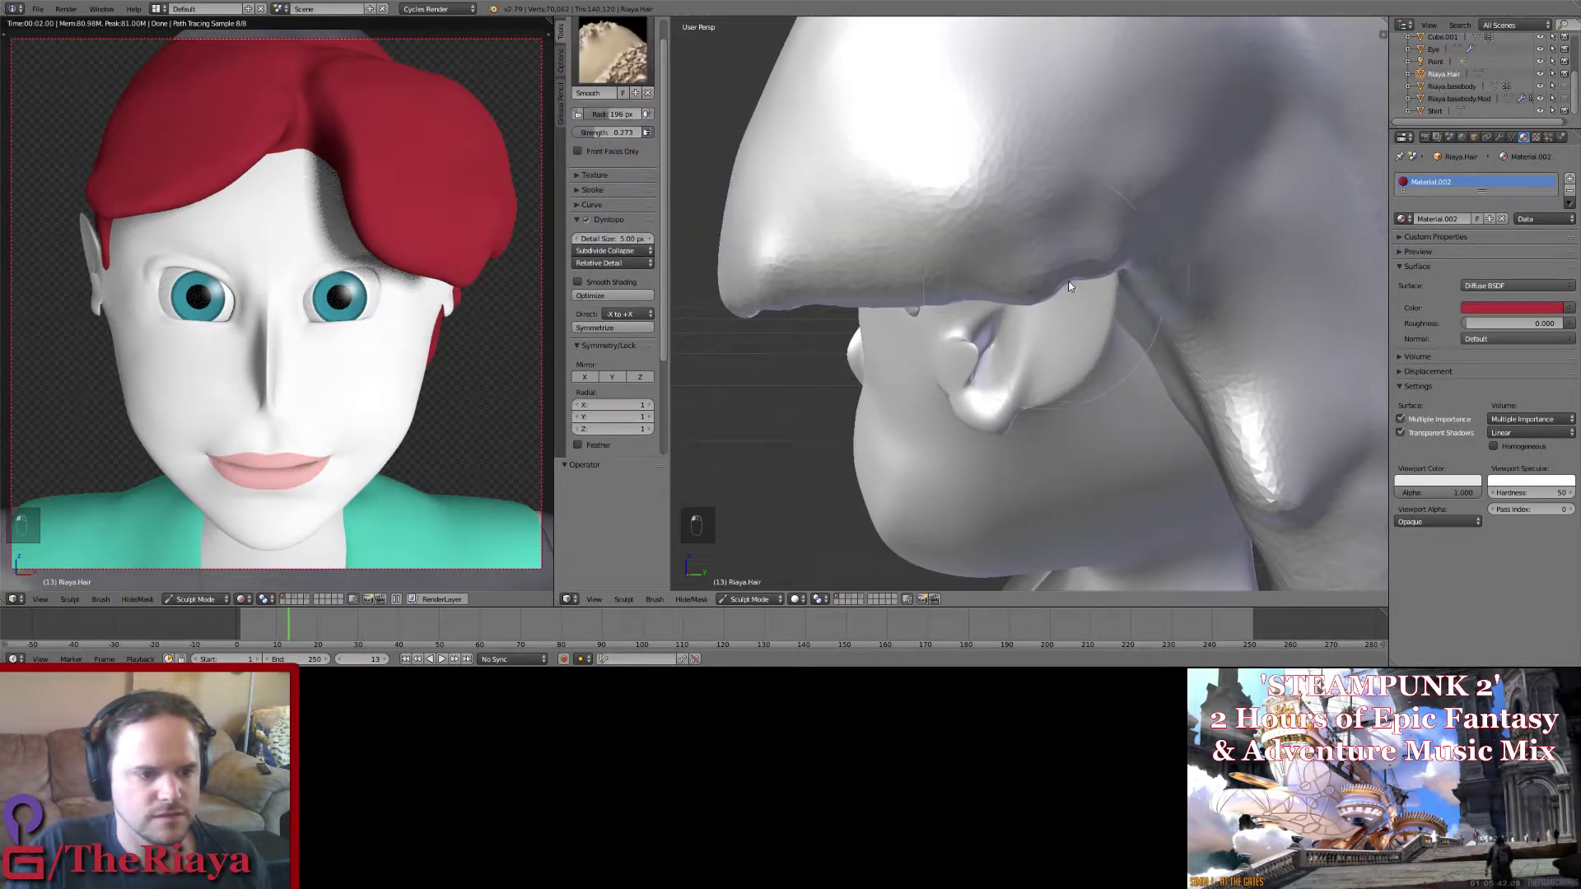
middle_click_drag(1069, 285, 1058, 267)
Step: Switch to the Flatten brush and level the hair edge and underside above the ear
left_click(613, 49)
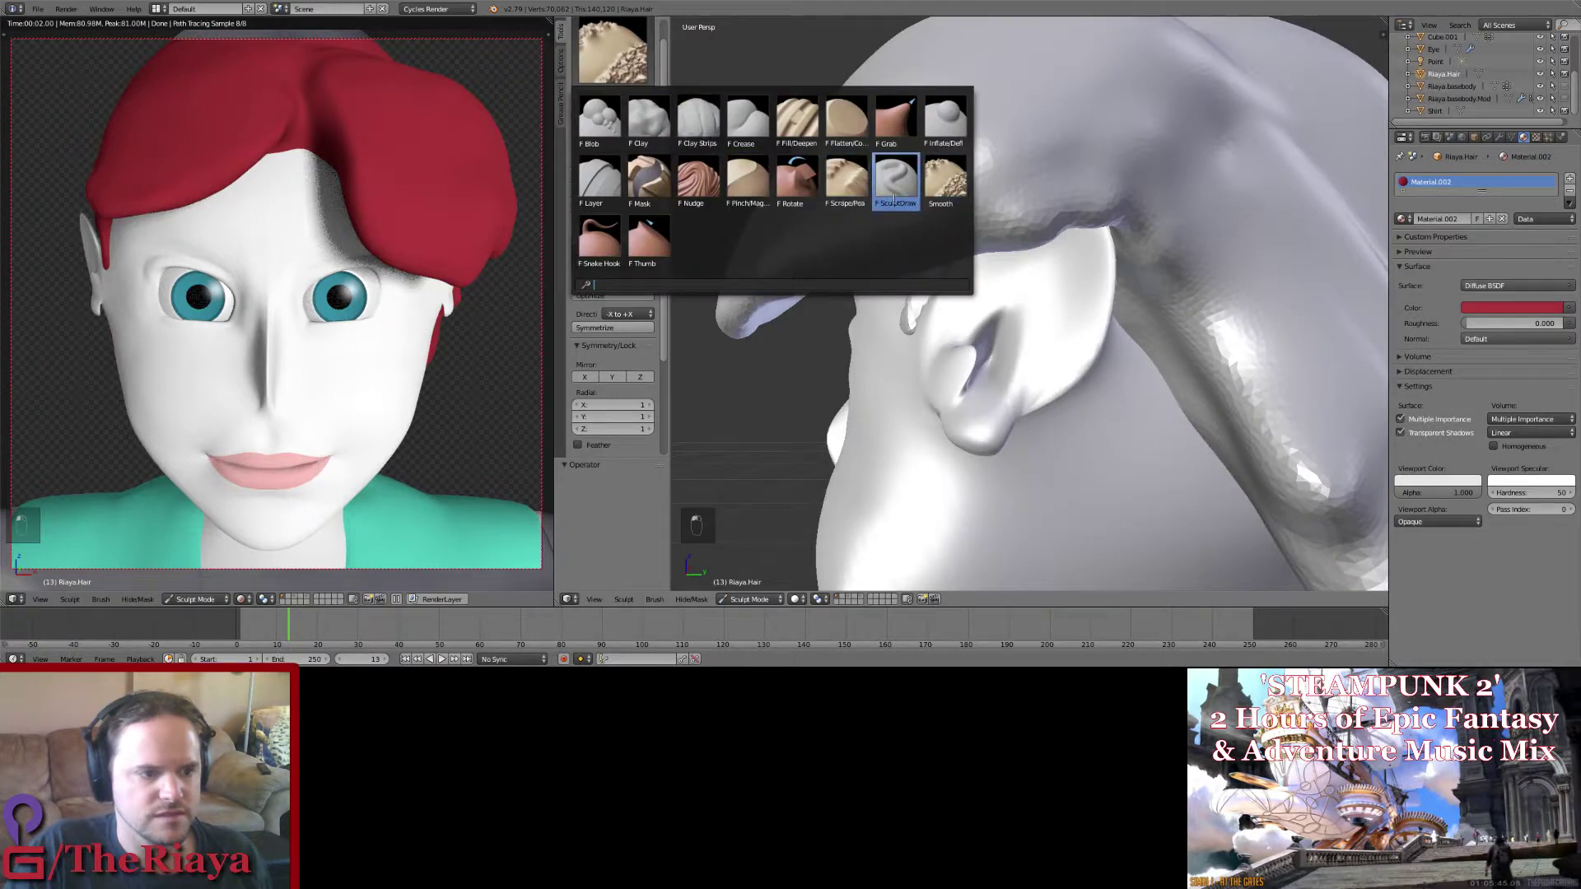
left_click(893, 200)
left_click(612, 49)
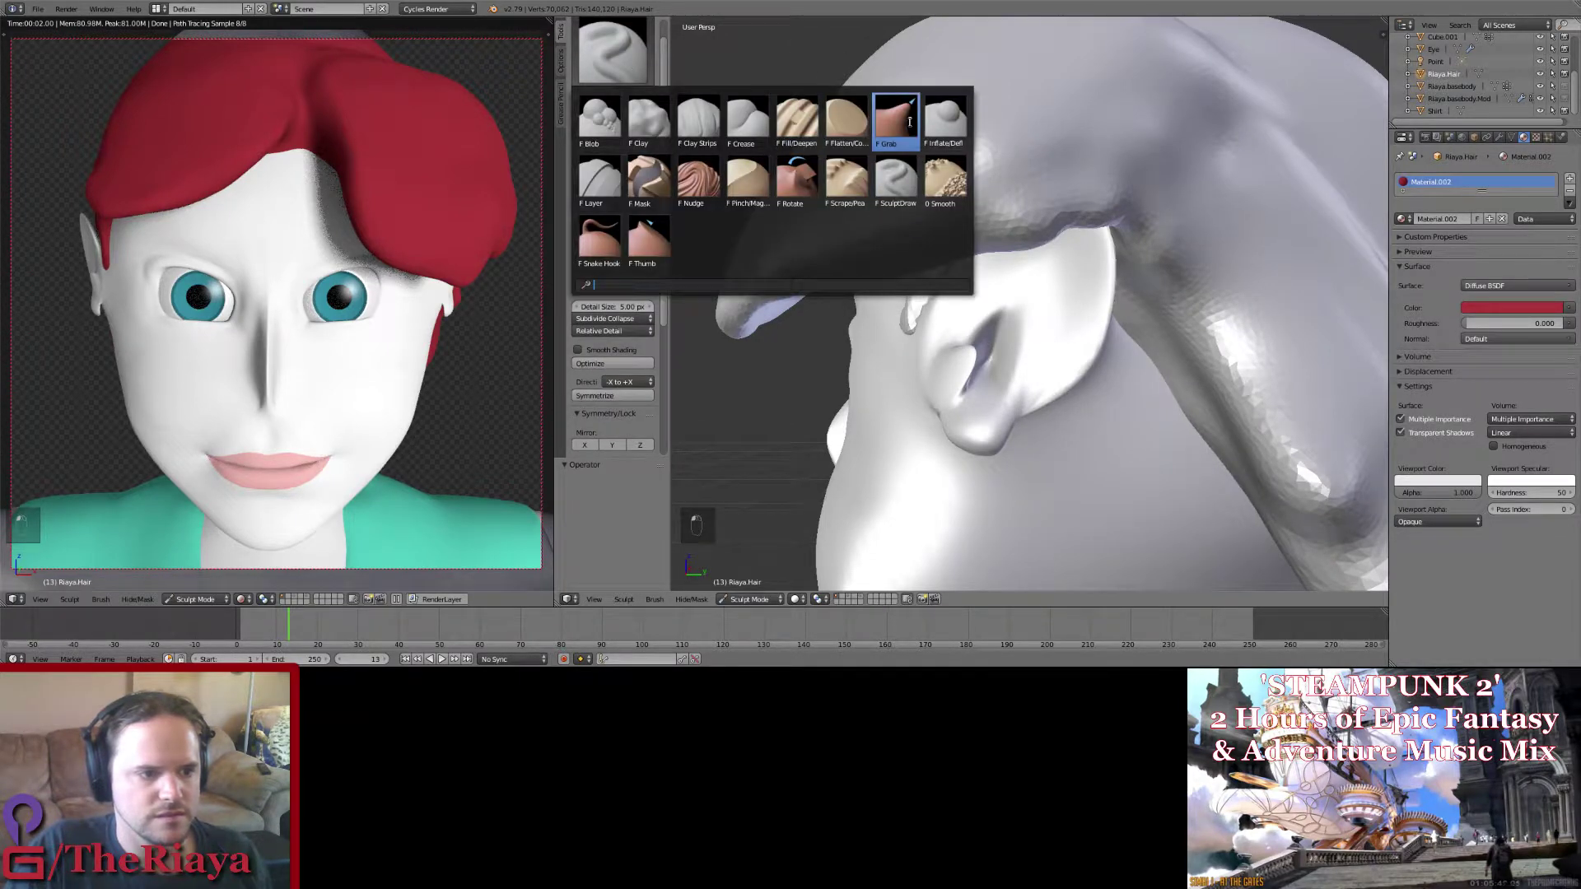
left_click(846, 117)
middle_click_drag(947, 239, 1049, 191)
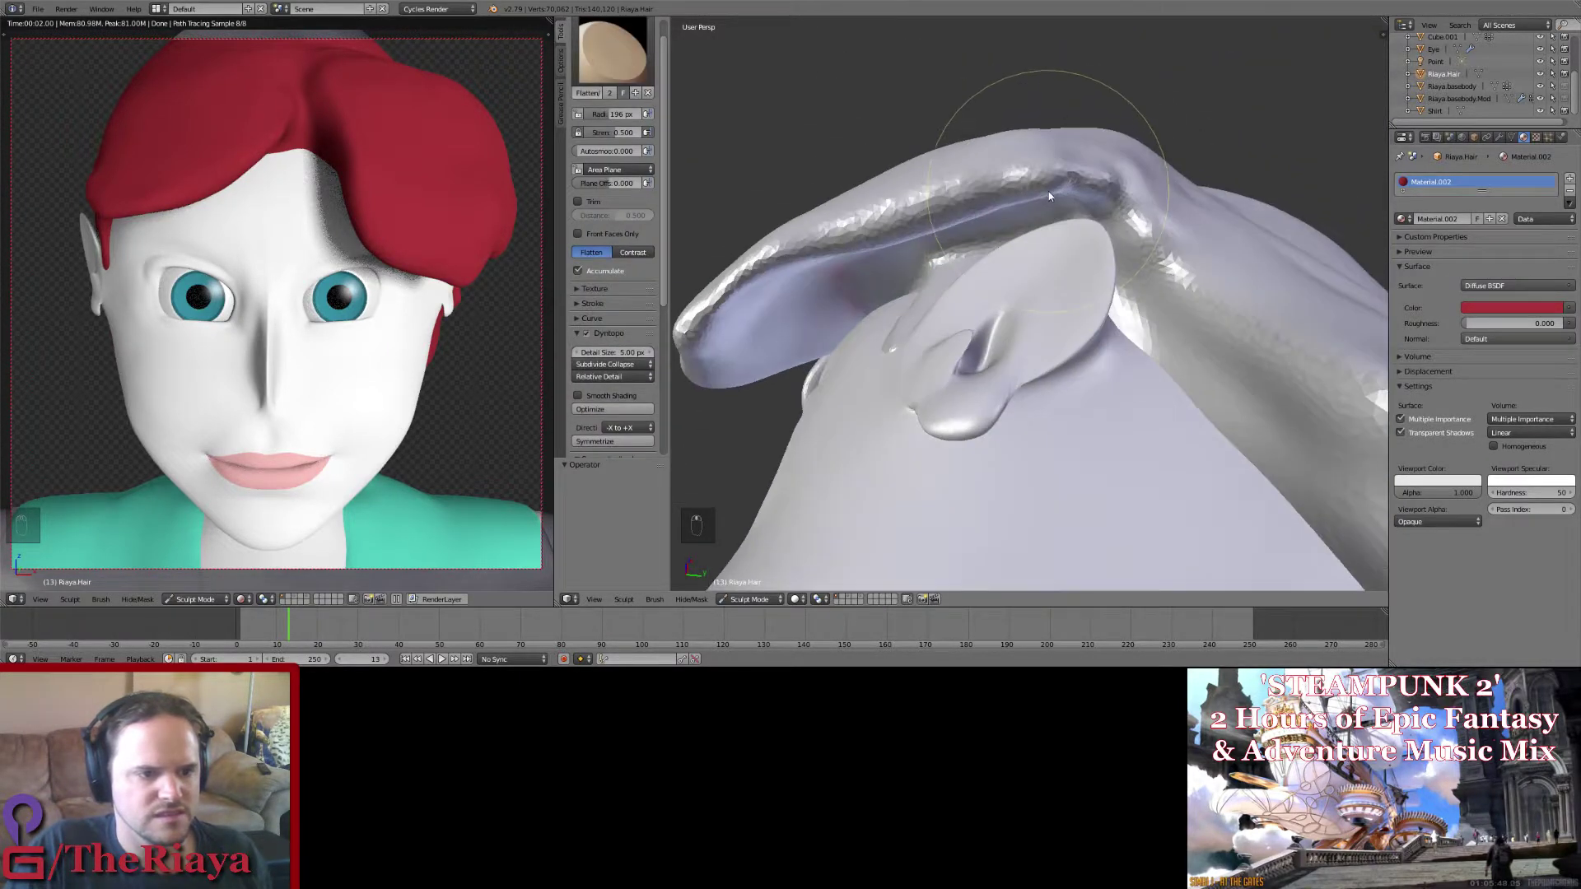
left_click_drag(1045, 197, 1072, 182)
middle_click_drag(1072, 183, 1058, 270)
mouse_move(1051, 220)
left_mouse_down()
mouse_move(1003, 209)
mouse_move(1131, 196)
left_mouse_up()
middle_click_drag(1131, 196, 1081, 201)
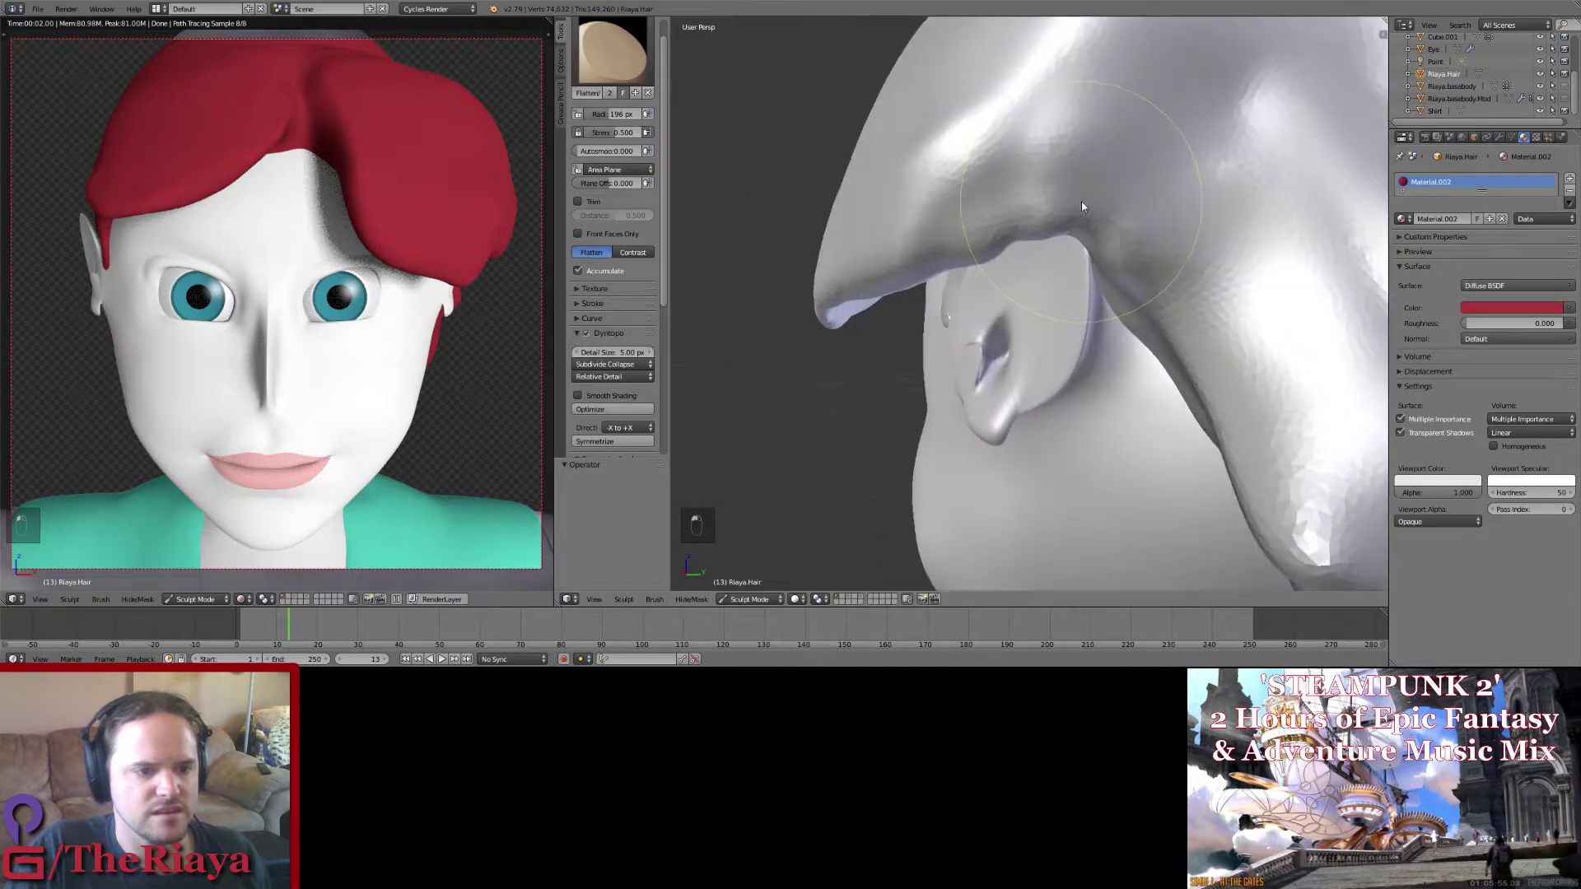
Step: Smooth the flattened hair around the ear with the Smooth brush, and save the file over the existing one
left_click(612, 48)
left_click(941, 189)
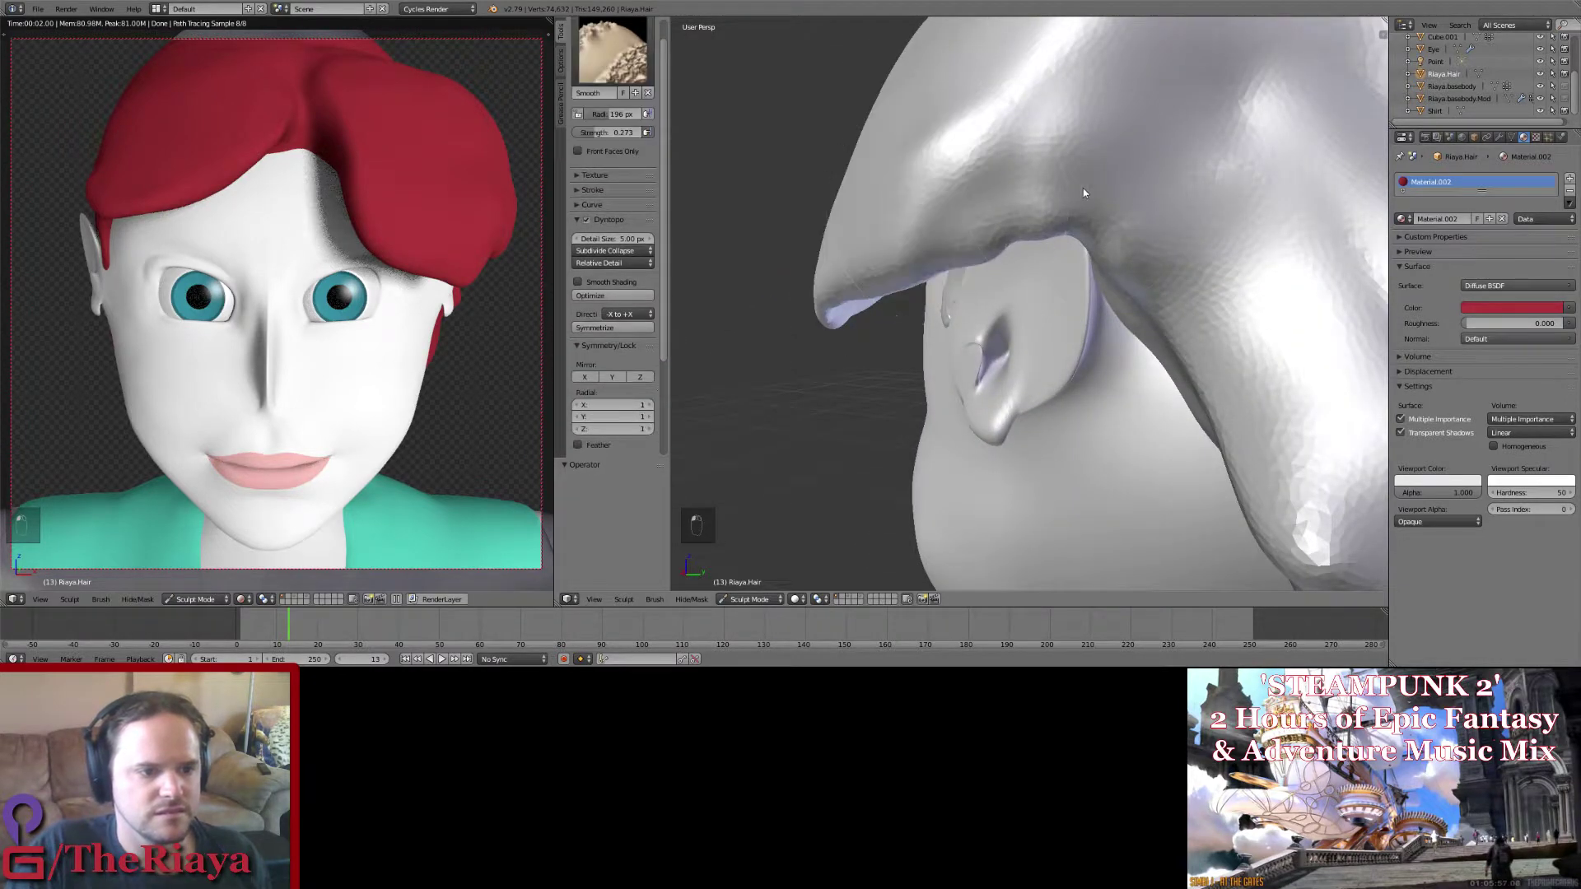
mouse_move(954, 220)
middle_mouse_down()
mouse_move(1123, 170)
mouse_move(1083, 209)
mouse_move(898, 273)
mouse_move(961, 294)
mouse_move(950, 311)
mouse_move(1016, 267)
mouse_move(906, 338)
mouse_move(1046, 285)
mouse_move(988, 272)
middle_mouse_up()
key("ctrl+s")
left_click(961, 295)
Step: Switch to the Scrape brush and examine the left front lock's underside and its gap to the forehead
left_click(601, 55)
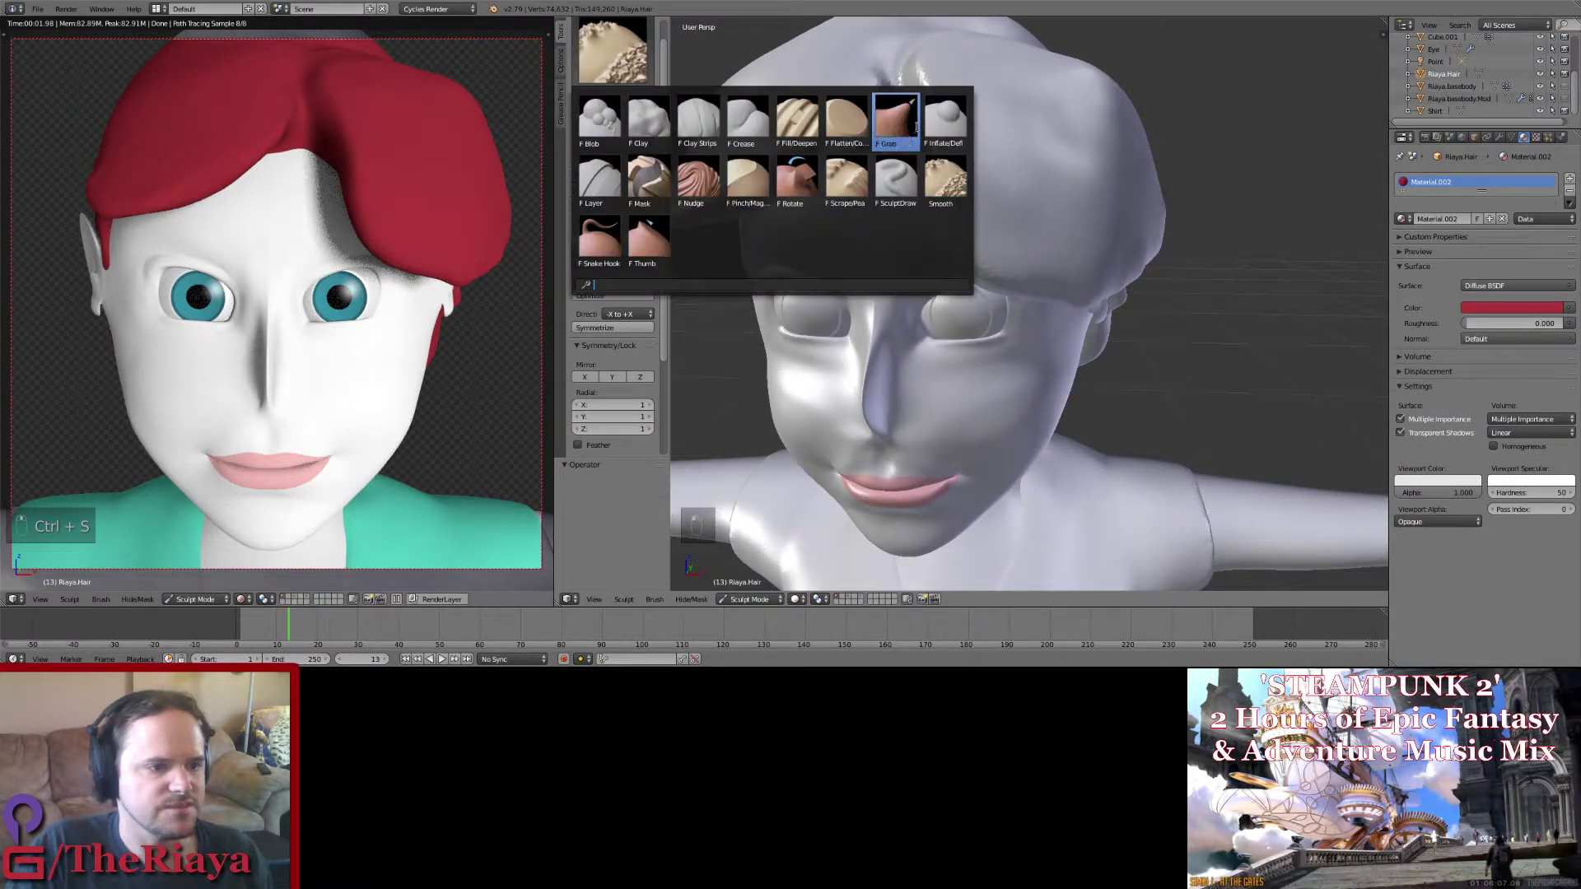
left_click(945, 118)
mouse_move(965, 184)
middle_mouse_down()
mouse_move(1085, 185)
mouse_move(1106, 165)
mouse_move(946, 307)
mouse_move(956, 264)
mouse_move(826, 195)
middle_mouse_up()
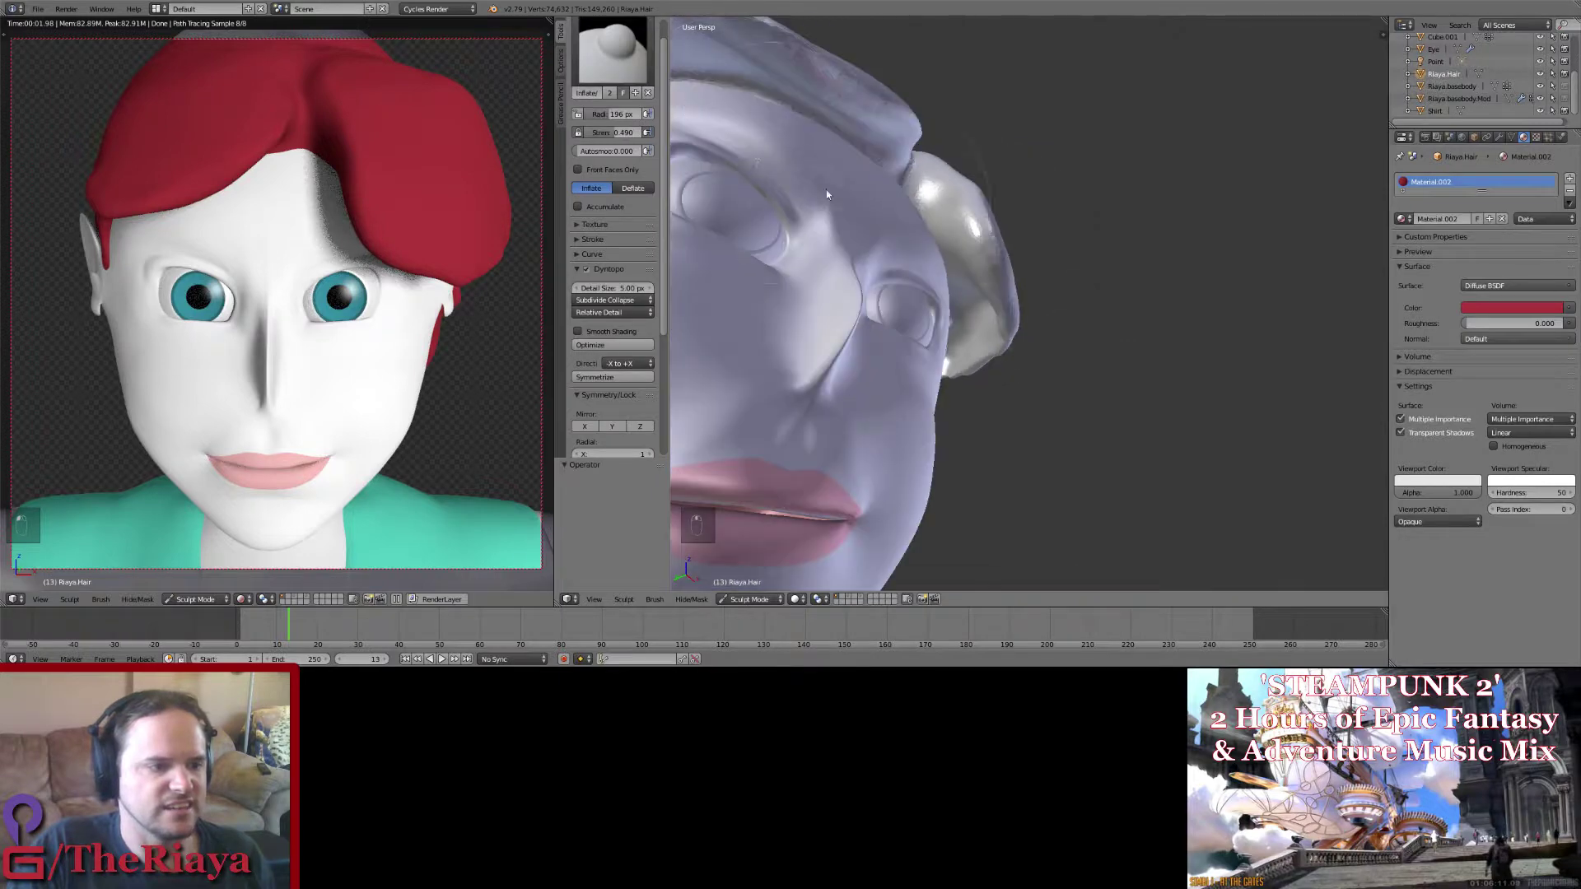
left_click(598, 70)
left_click(897, 183)
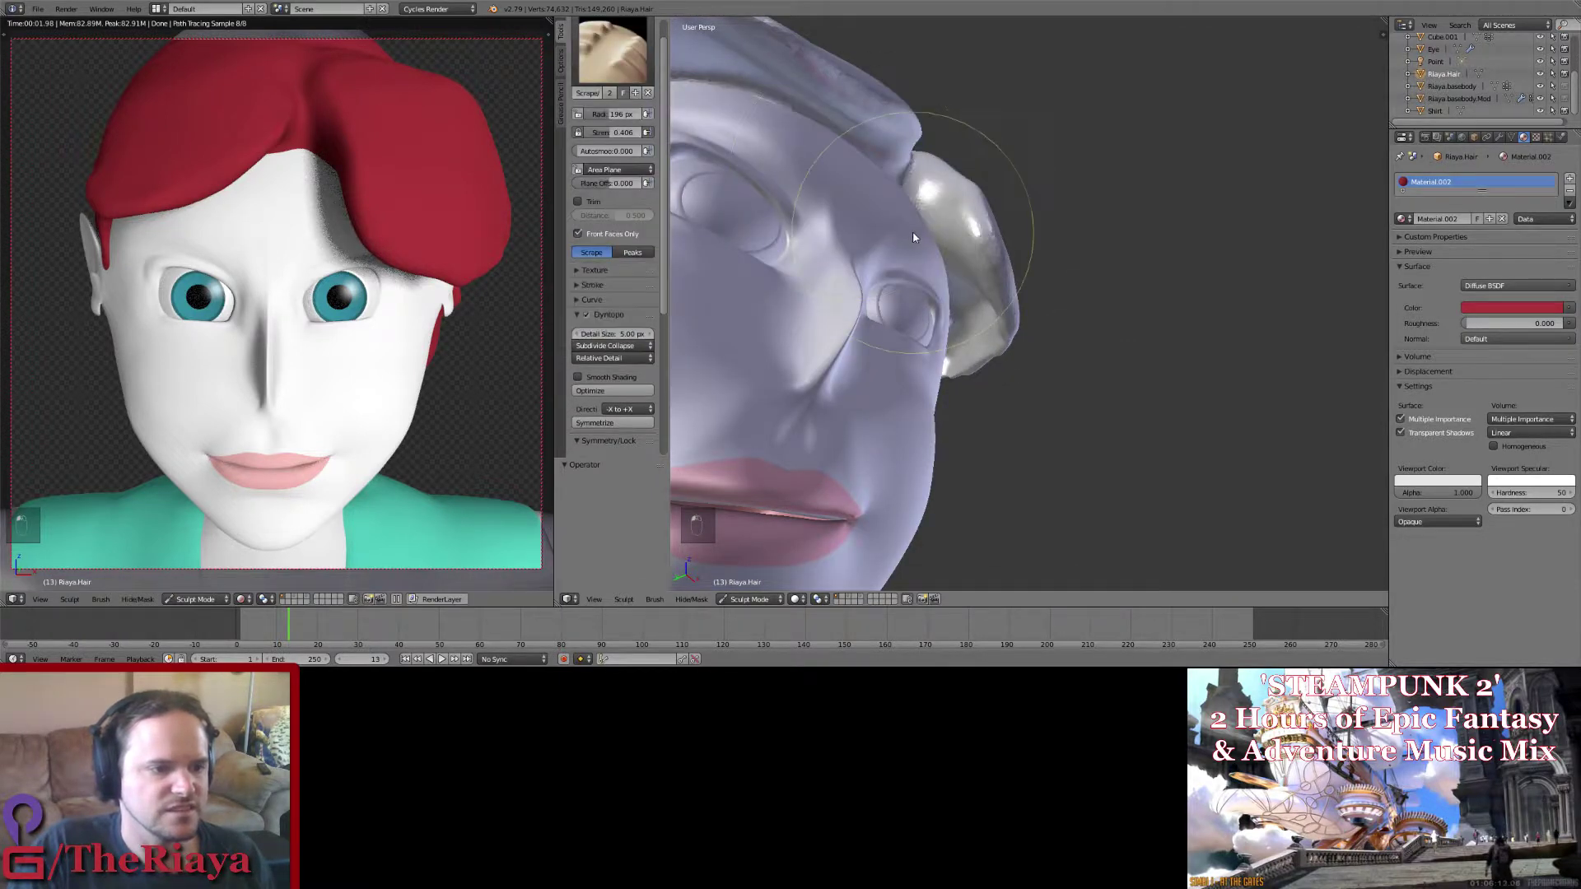
mouse_move(913, 230)
middle_mouse_down()
mouse_move(902, 278)
mouse_move(948, 286)
mouse_move(1010, 264)
middle_mouse_up()
left_click_drag(1010, 263, 1045, 324)
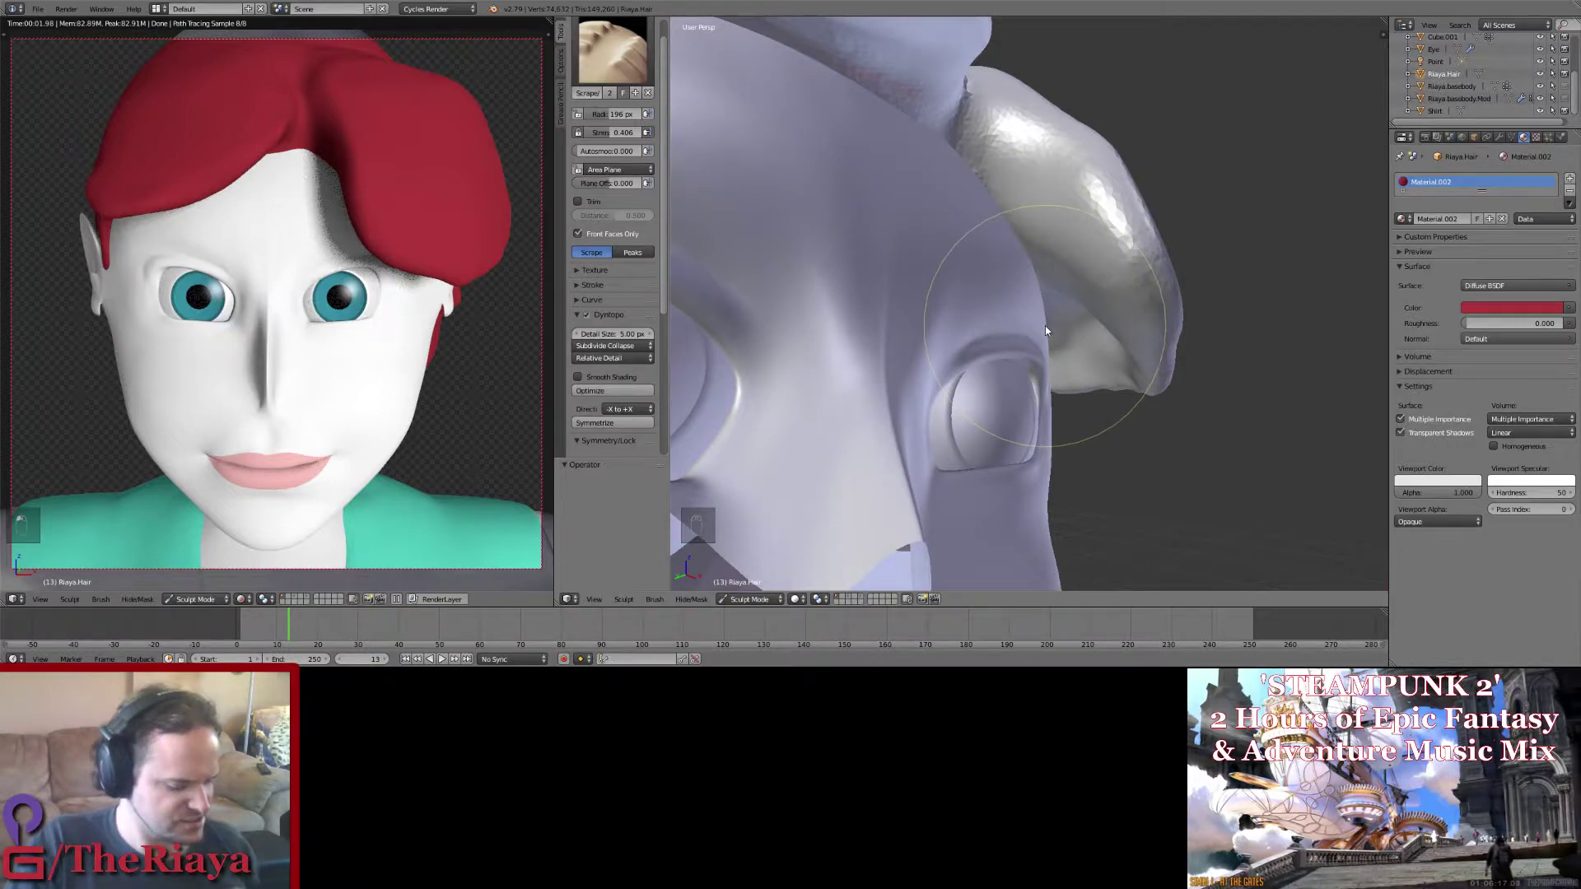
Step: Save the file, and isolate the hair mesh in Object Mode by hiding all unselected objects
key("ctrl+s")
left_click(1130, 429)
key("shift+h")
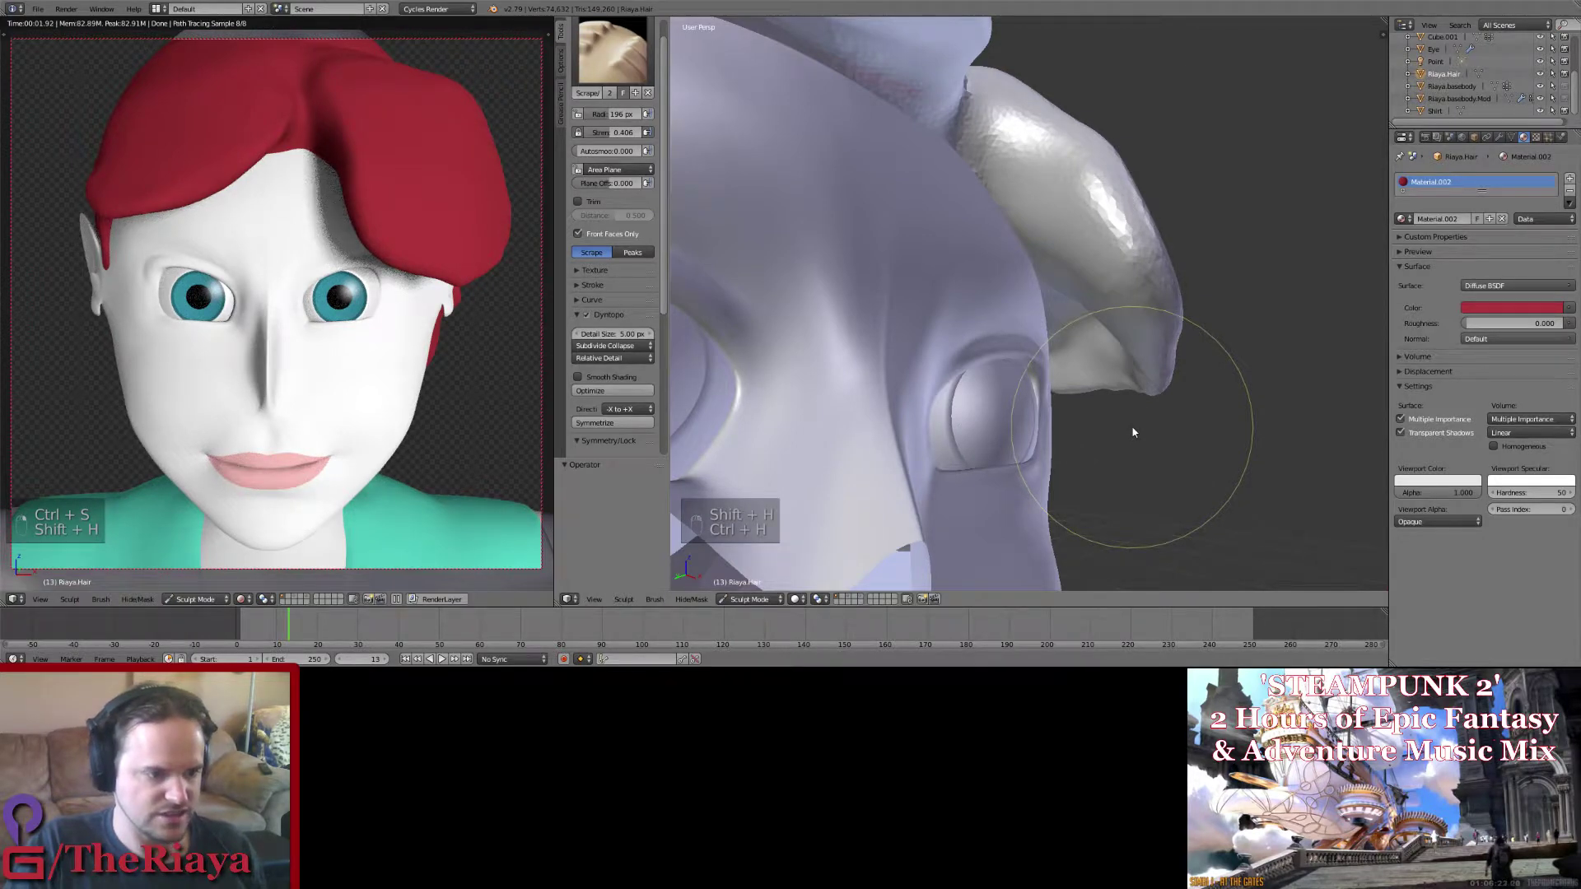
key("ctrl+alt+z")
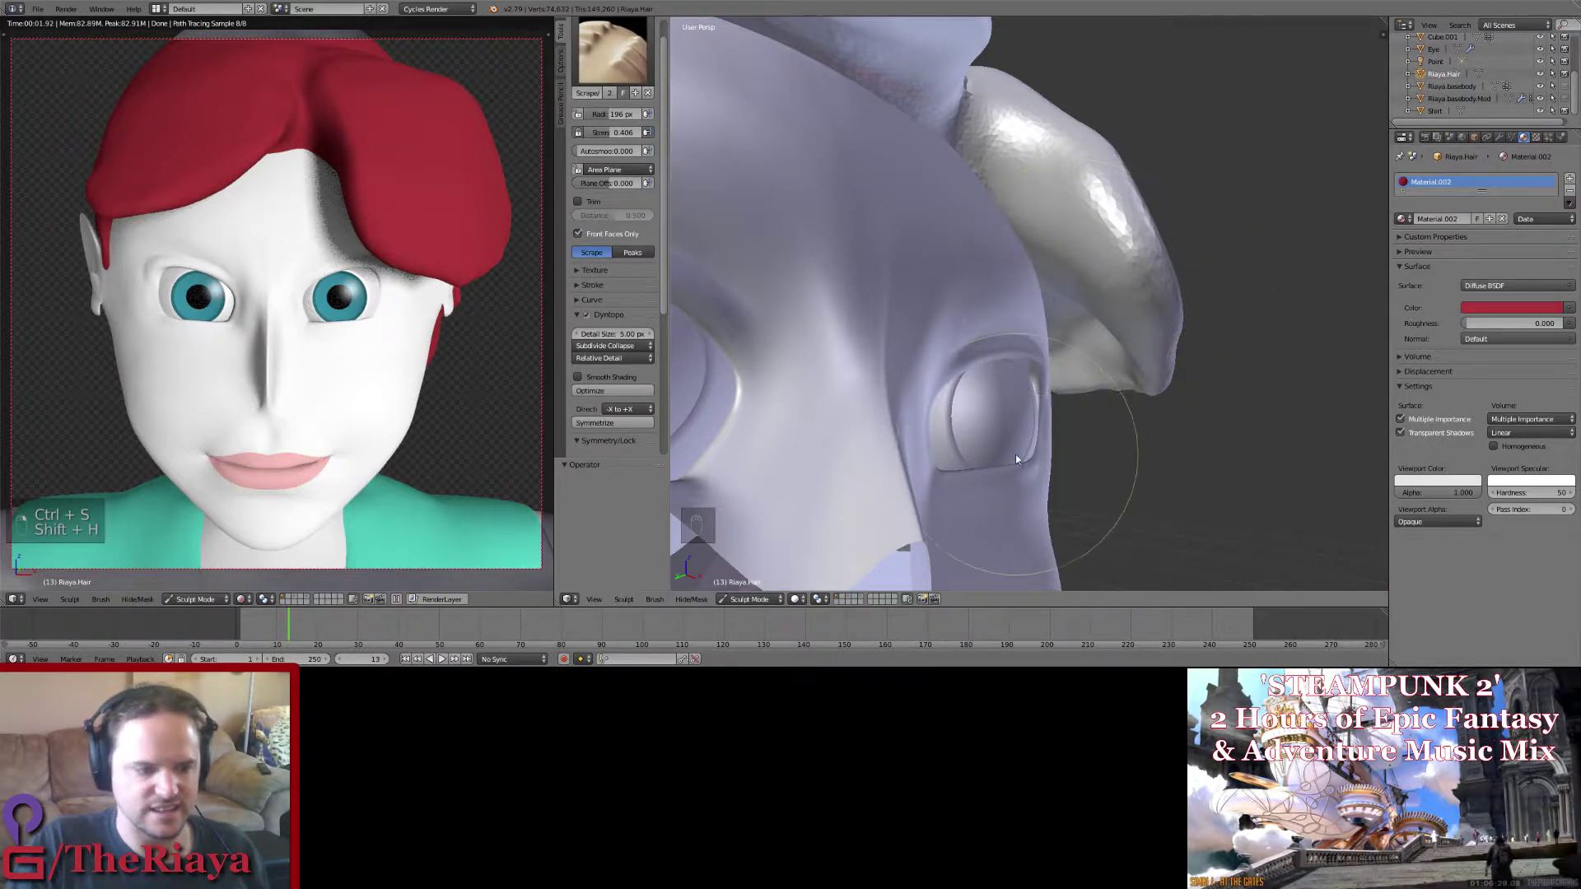
left_click(751, 600)
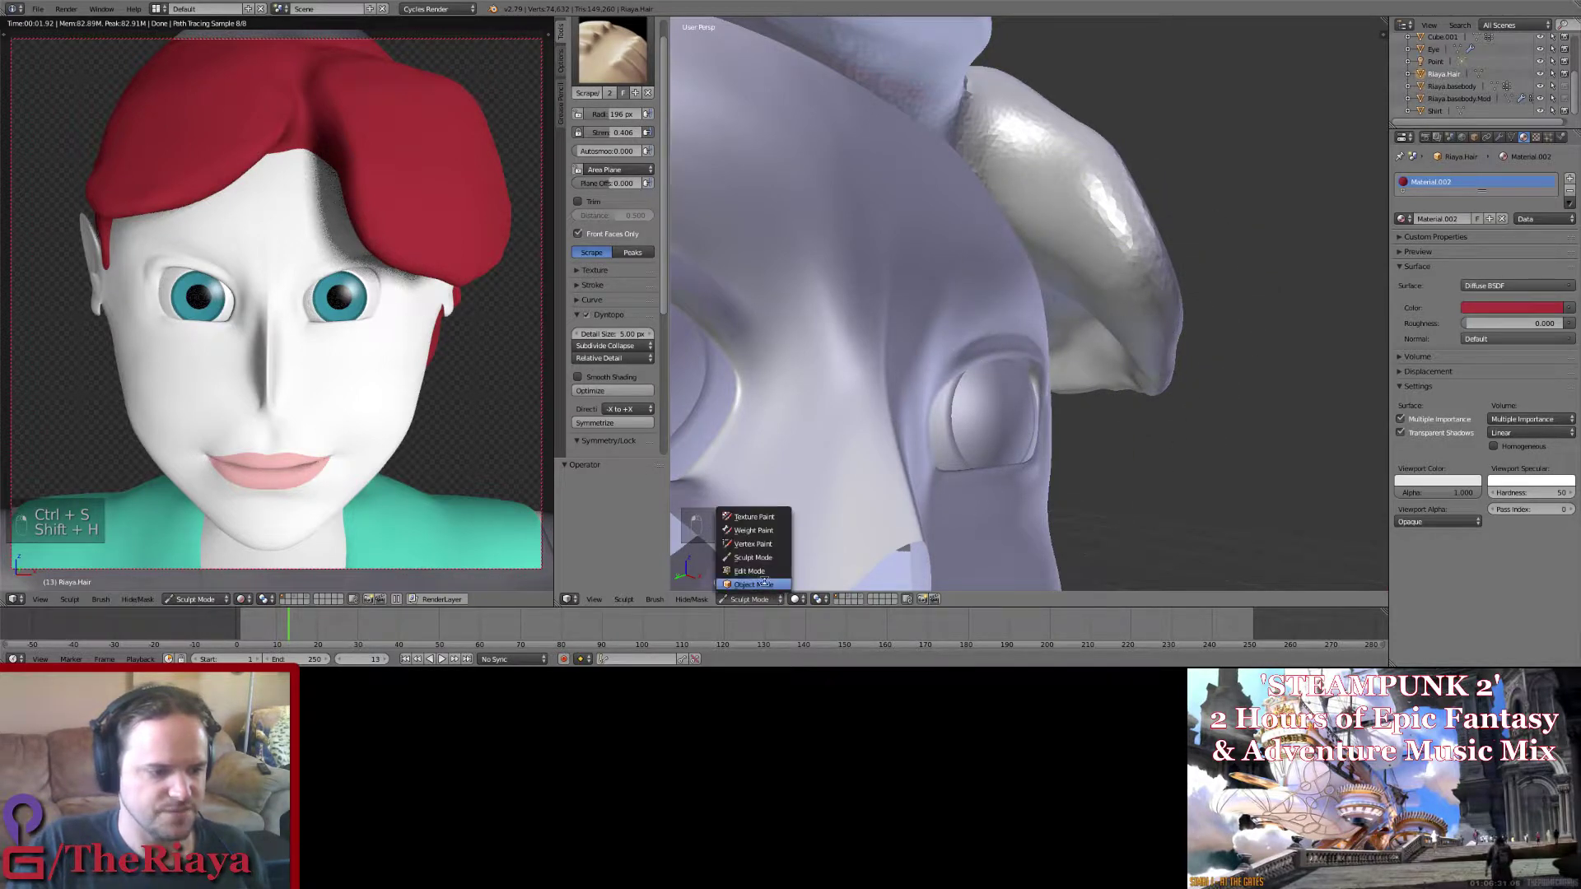
left_click(764, 584)
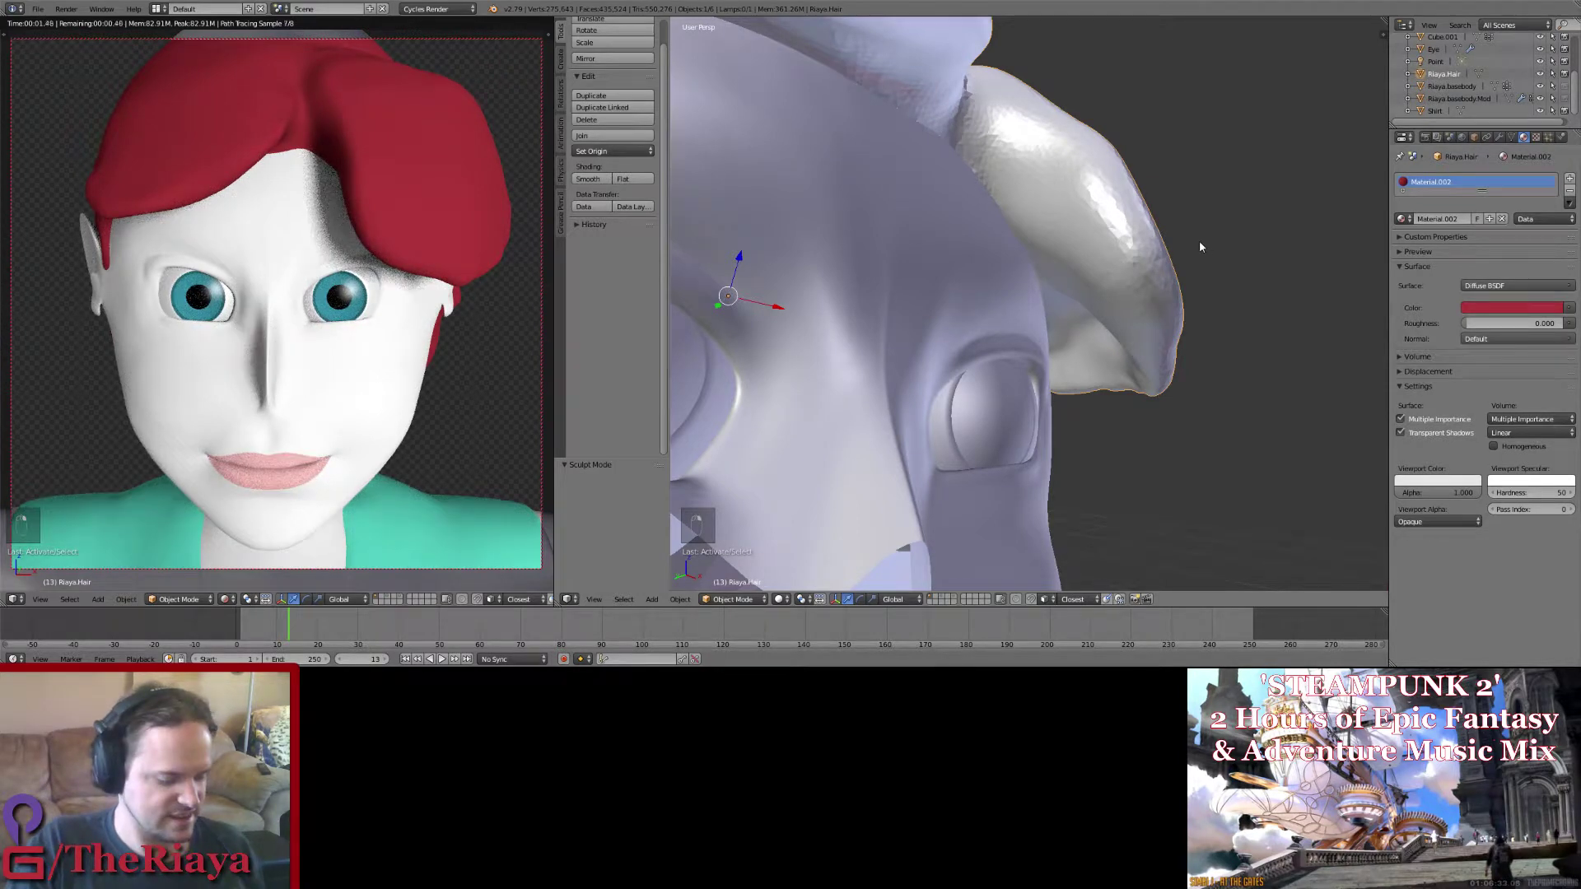
key("shift+h")
middle_click_drag(1128, 254, 1006, 200)
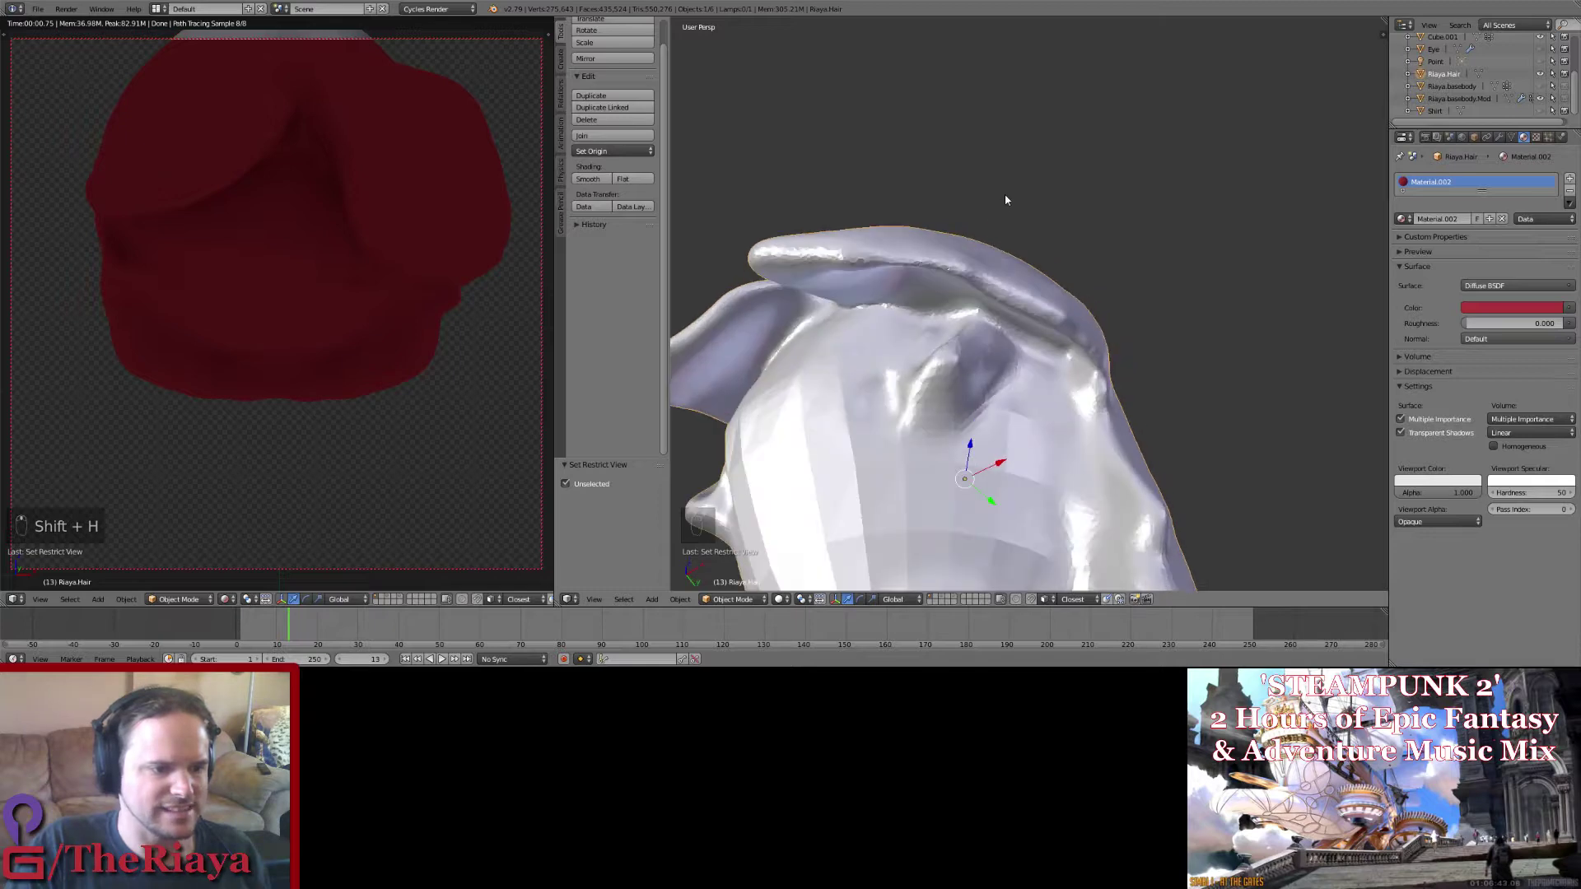
Step: Examine the isolated hair's inner geometry in Edit Mode and open its modifier settings in Object Mode
key("Tab")
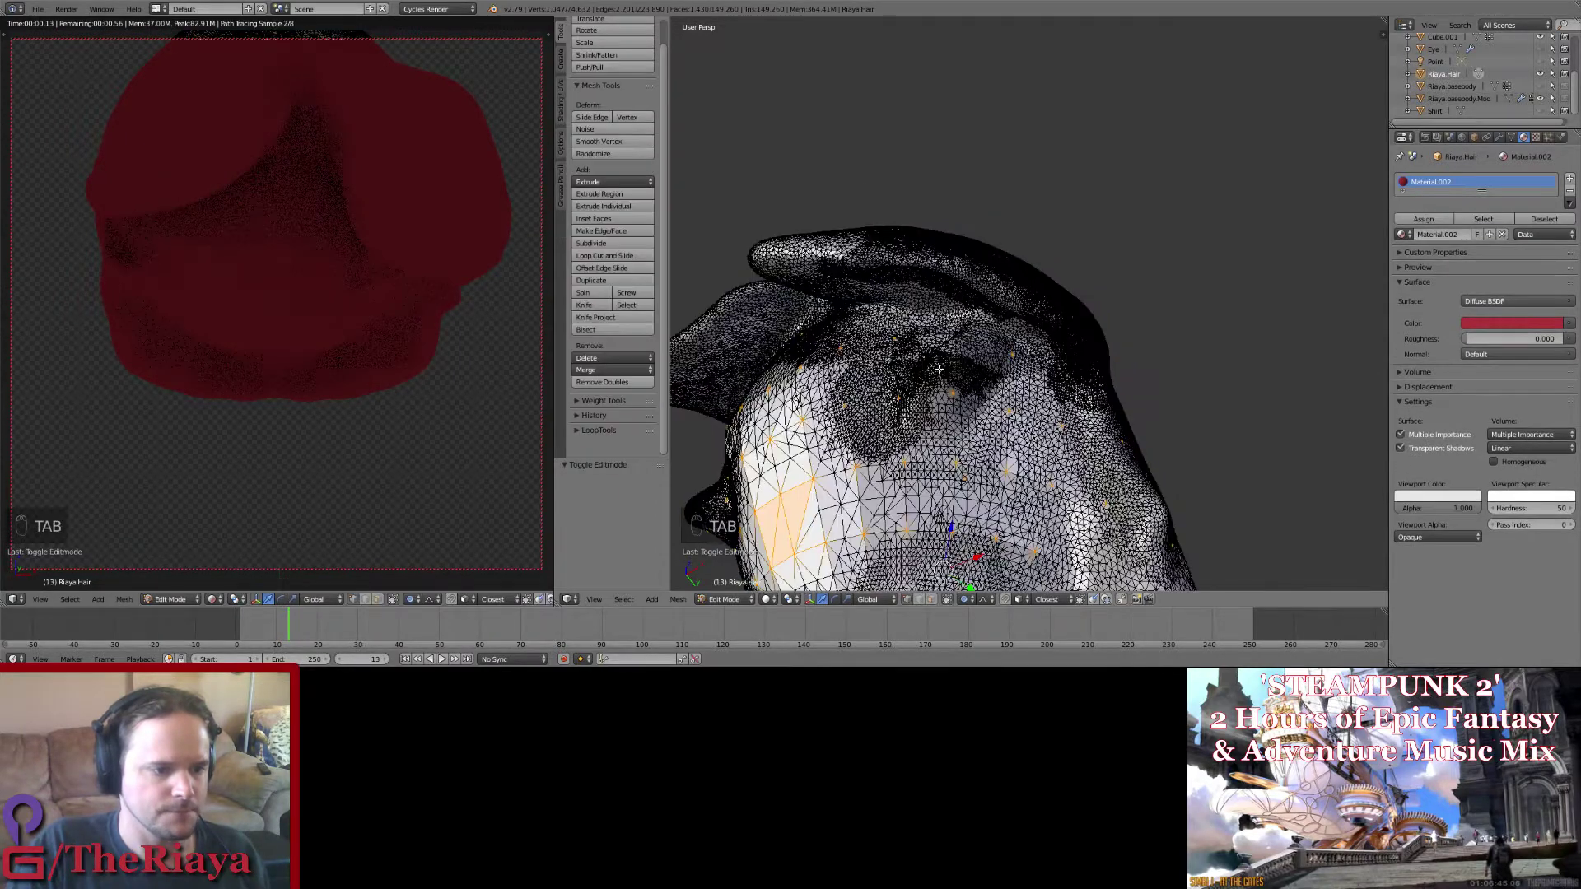
key("Tab")
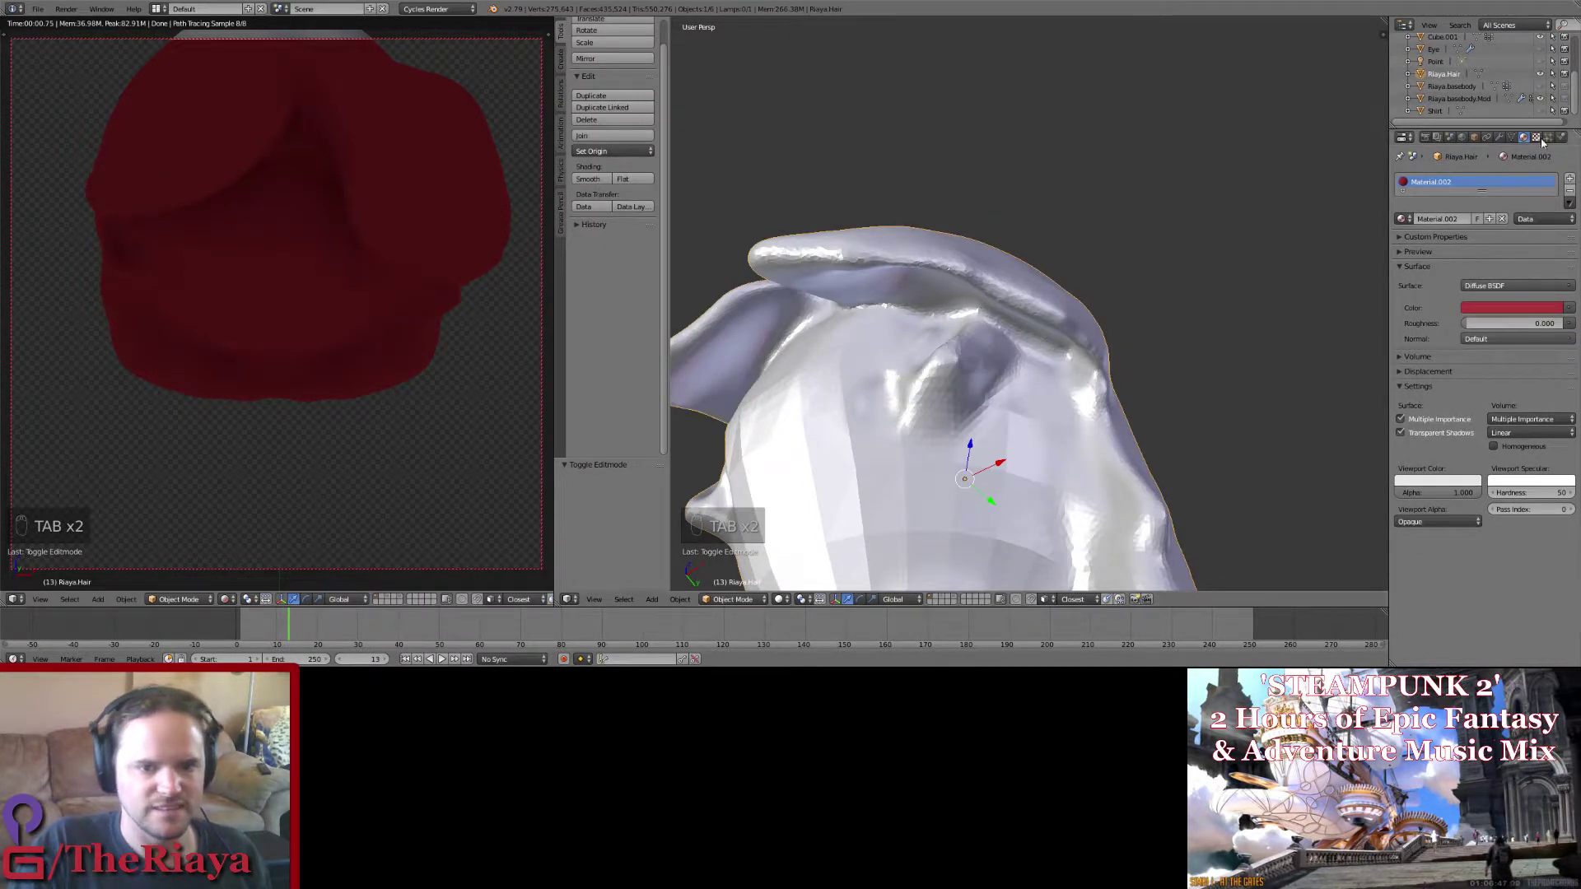
left_click(1499, 138)
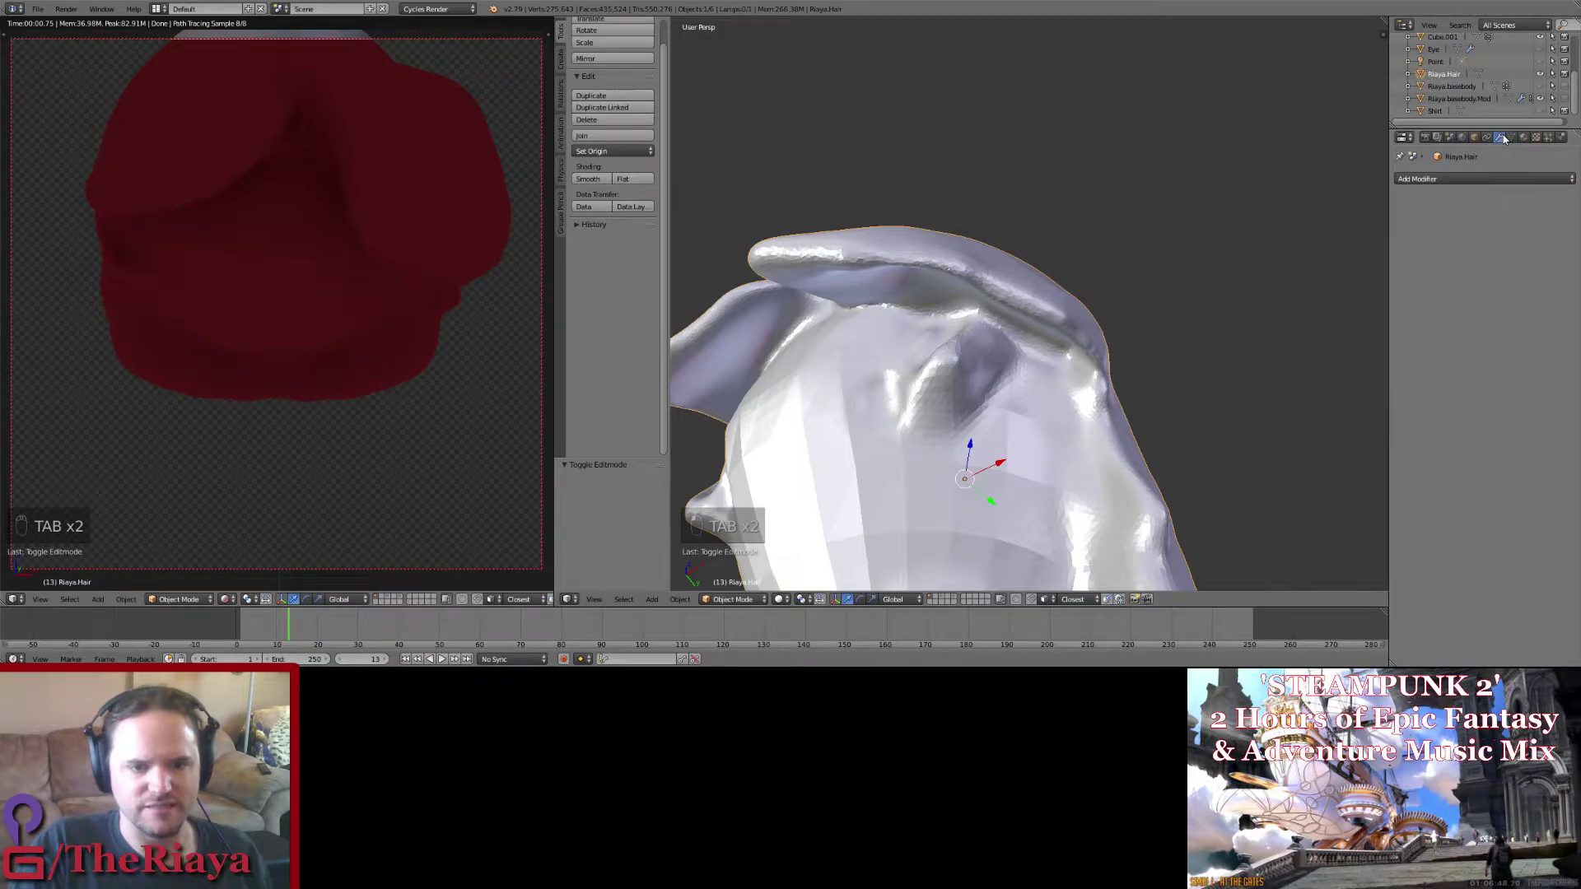
left_click(1479, 176)
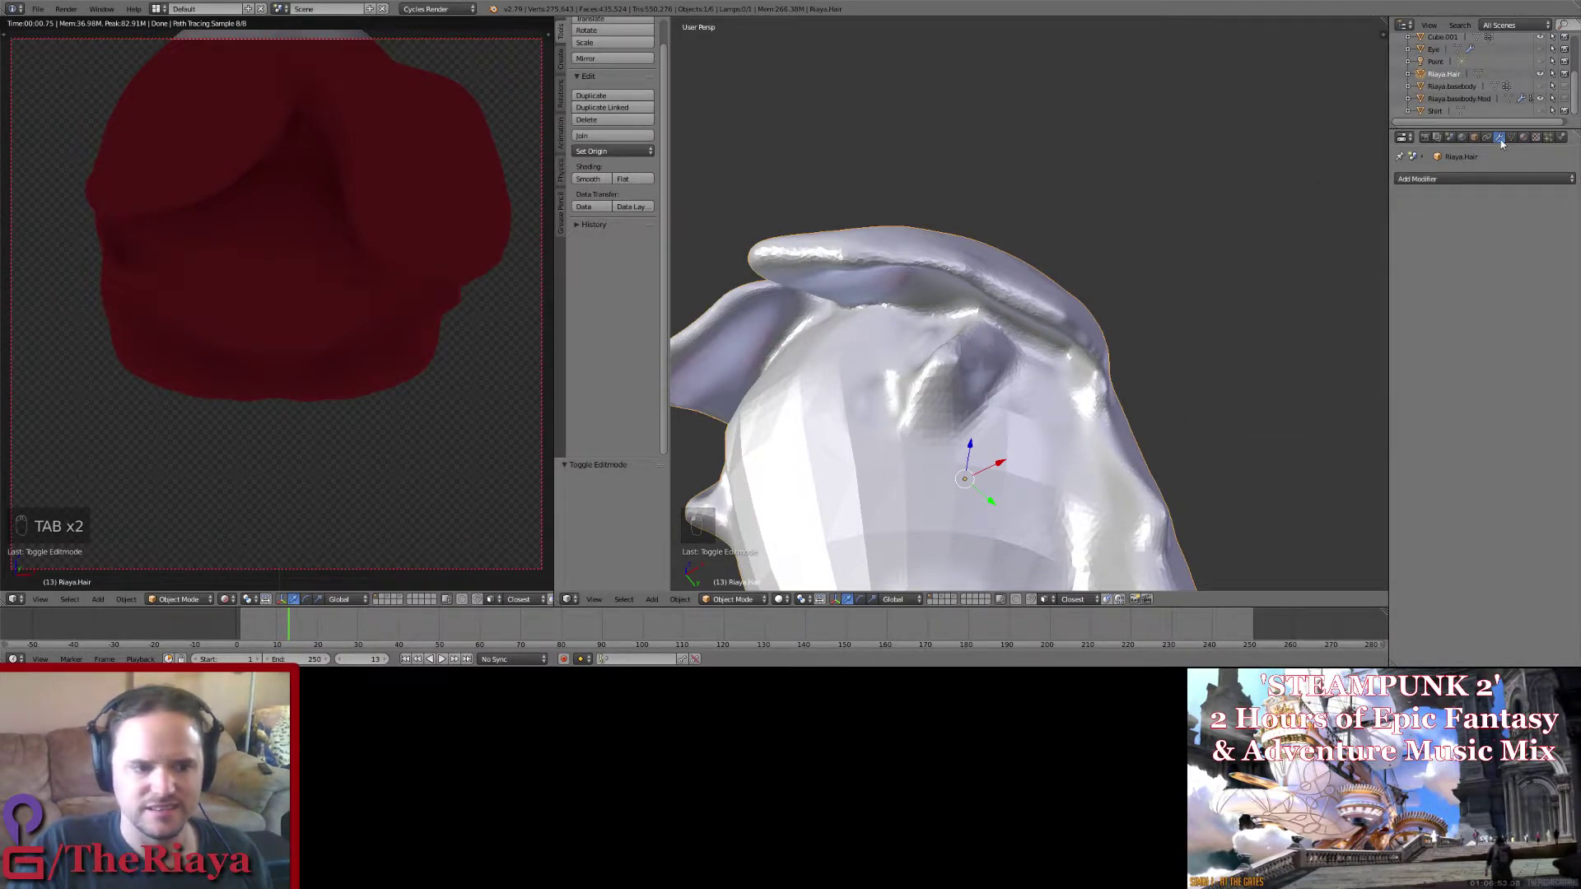
middle_click_drag(922, 271, 812, 519)
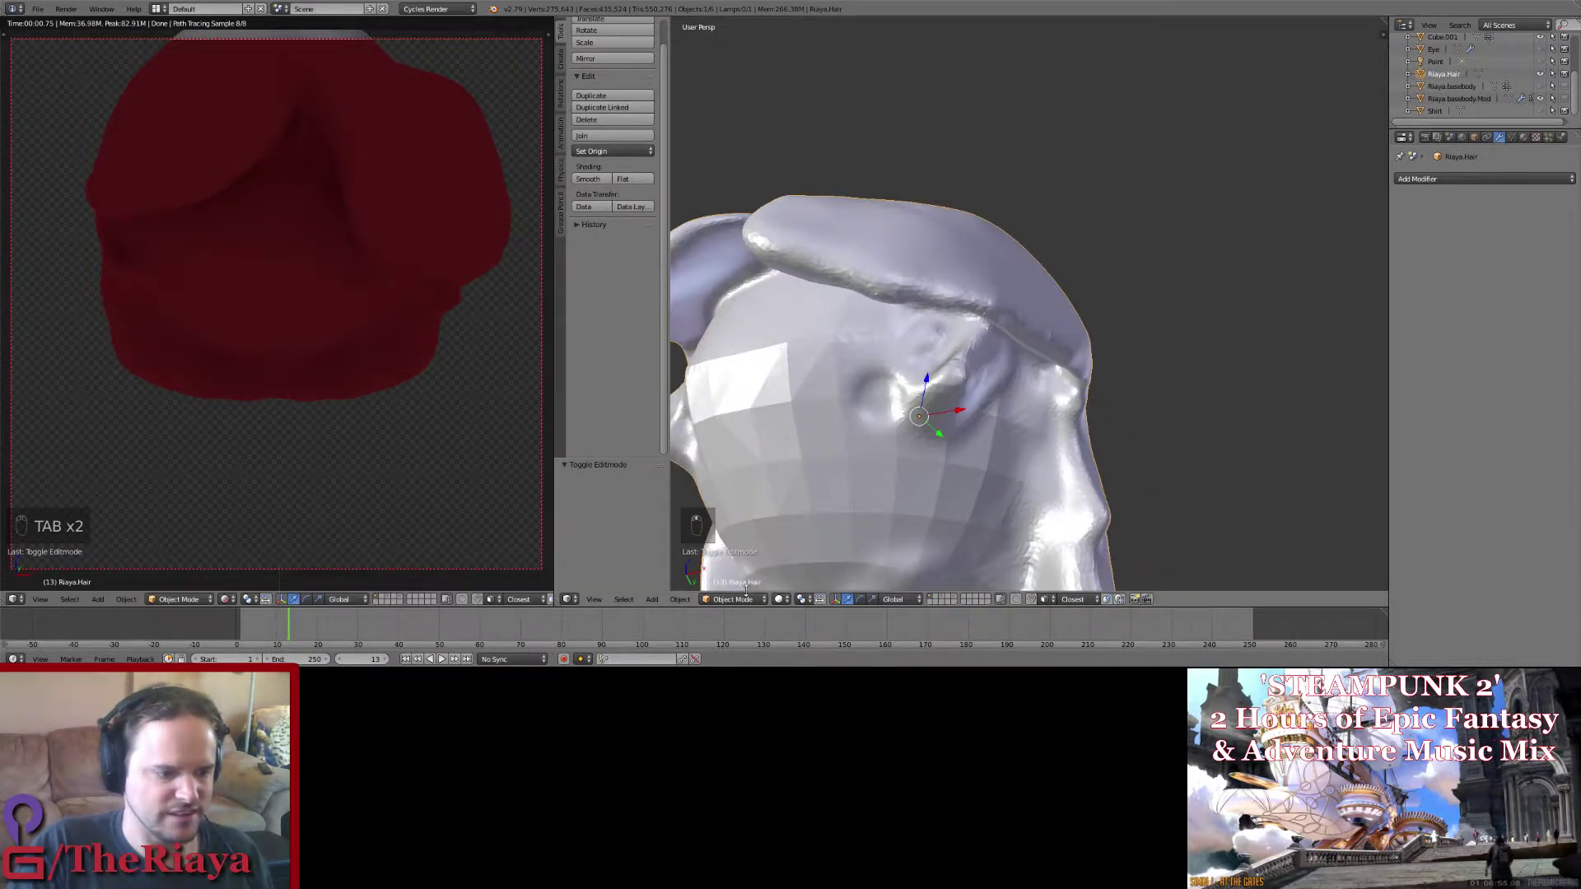
Step: Unhide all objects around the hair and save the file over the existing one
key("alt+h")
scroll(985, 436, "up", 6)
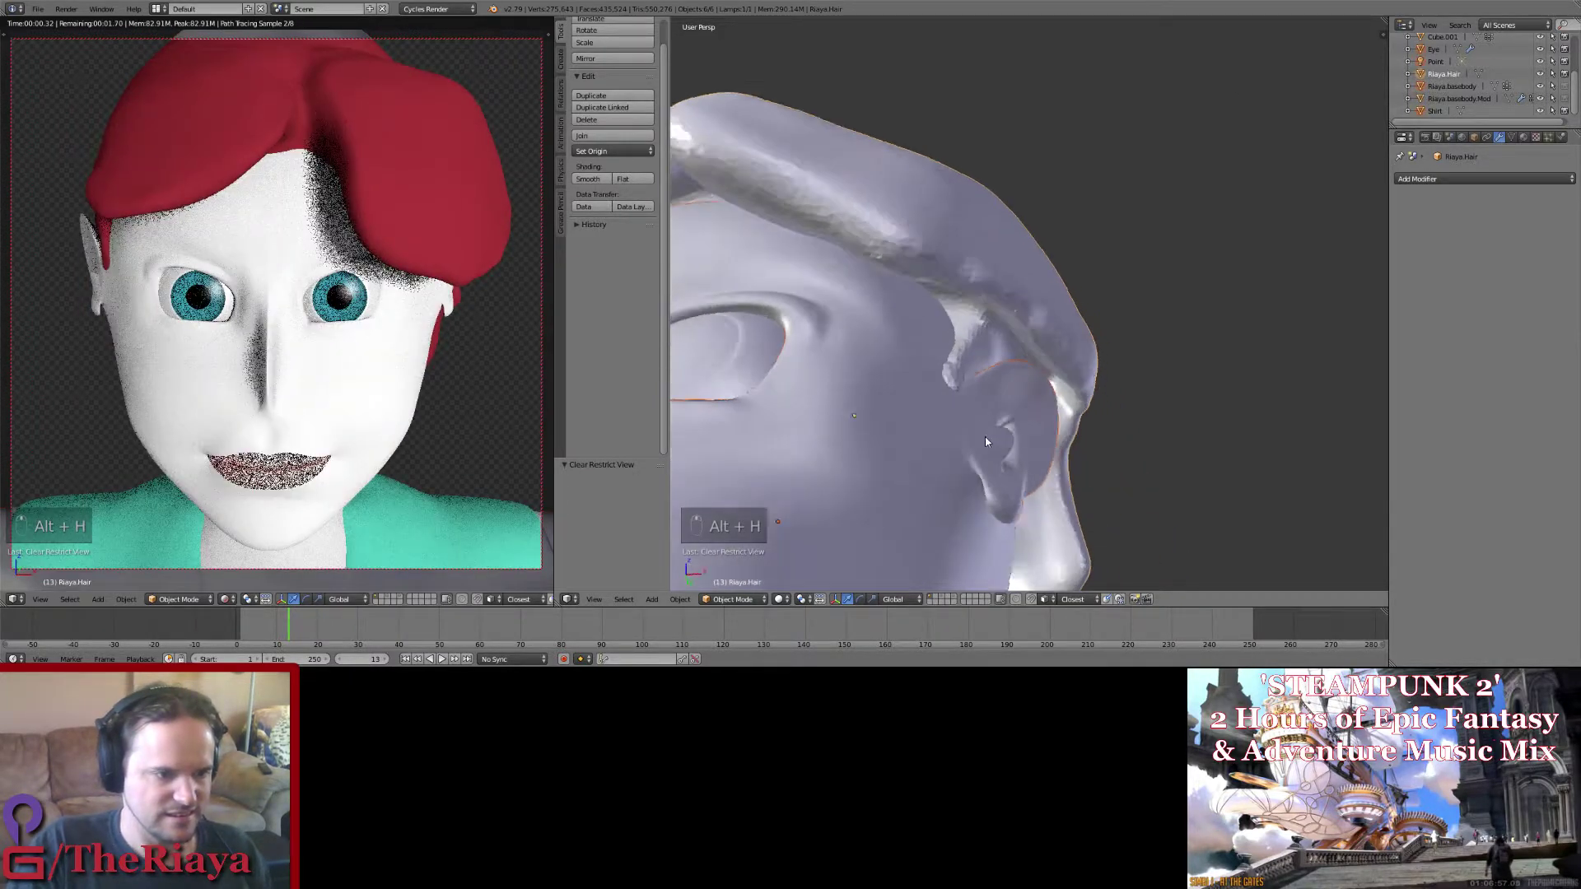
middle_click_drag(1009, 442, 956, 395)
scroll(933, 425, "down", 4)
key("ctrl+s")
left_click(969, 343)
Step: Select only the Riaya.Hair mesh and save the file
scroll(956, 395, "up", 3)
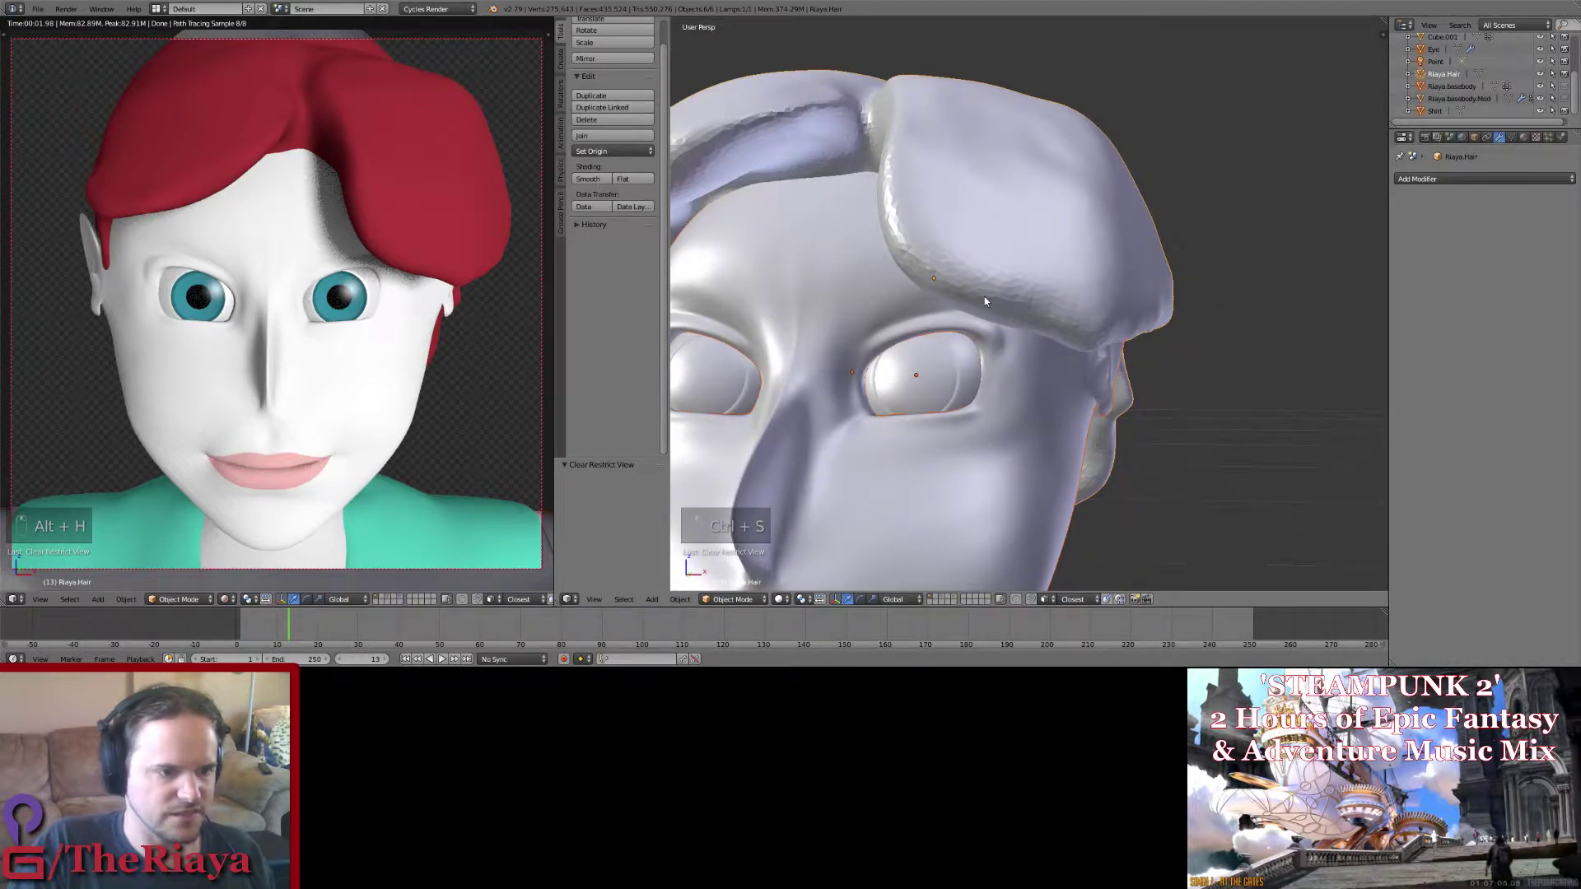
right_click(970, 295)
right_click(1132, 453)
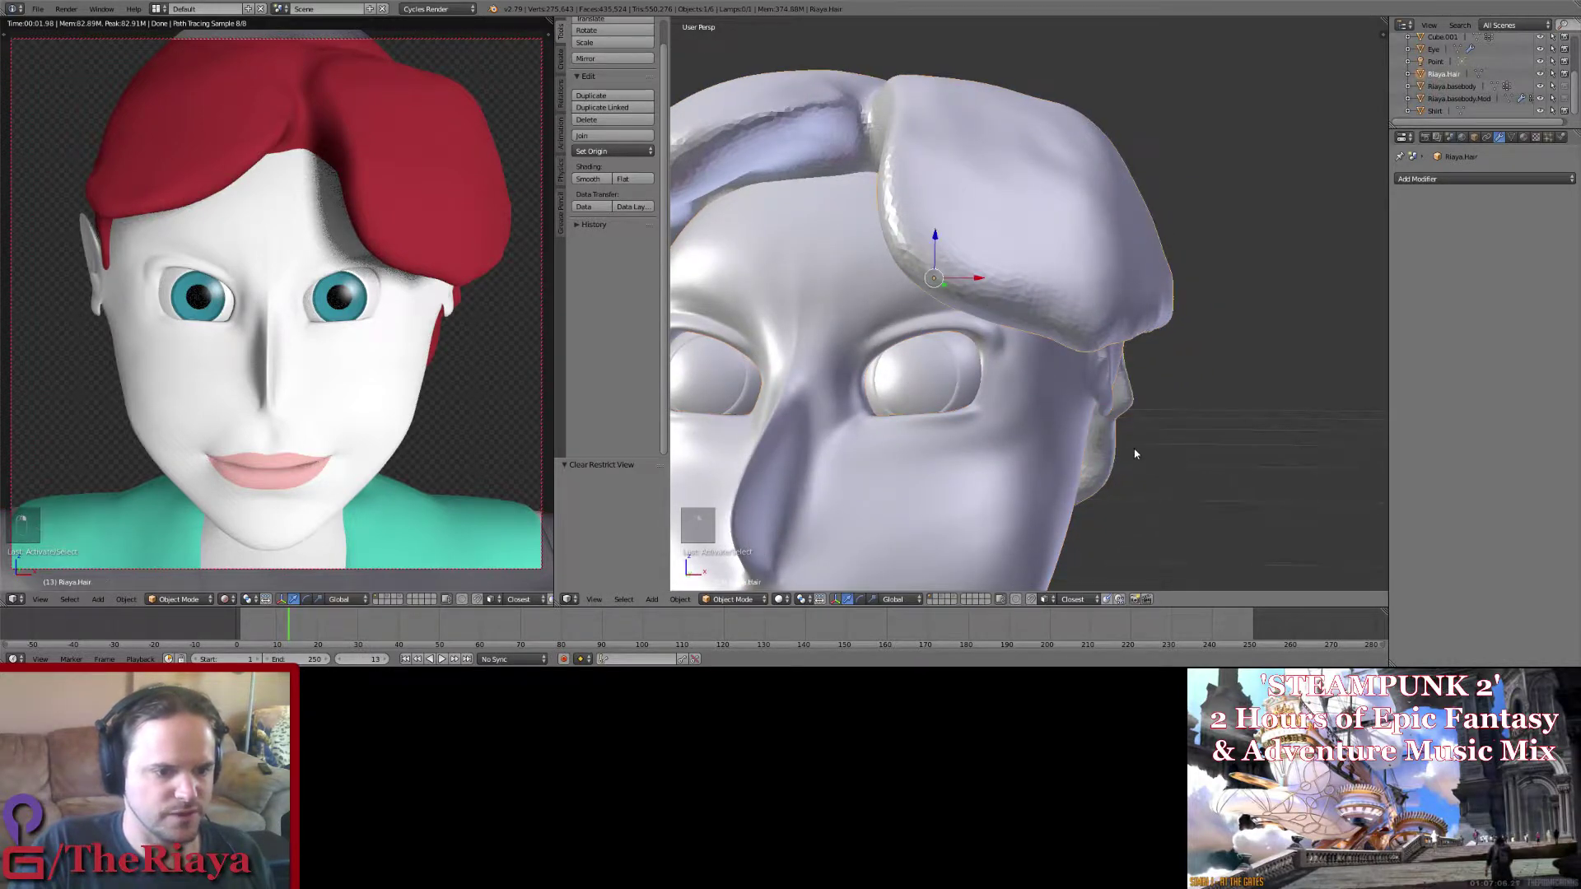
right_click(1035, 463)
right_click(1103, 288)
key("ctrl+s")
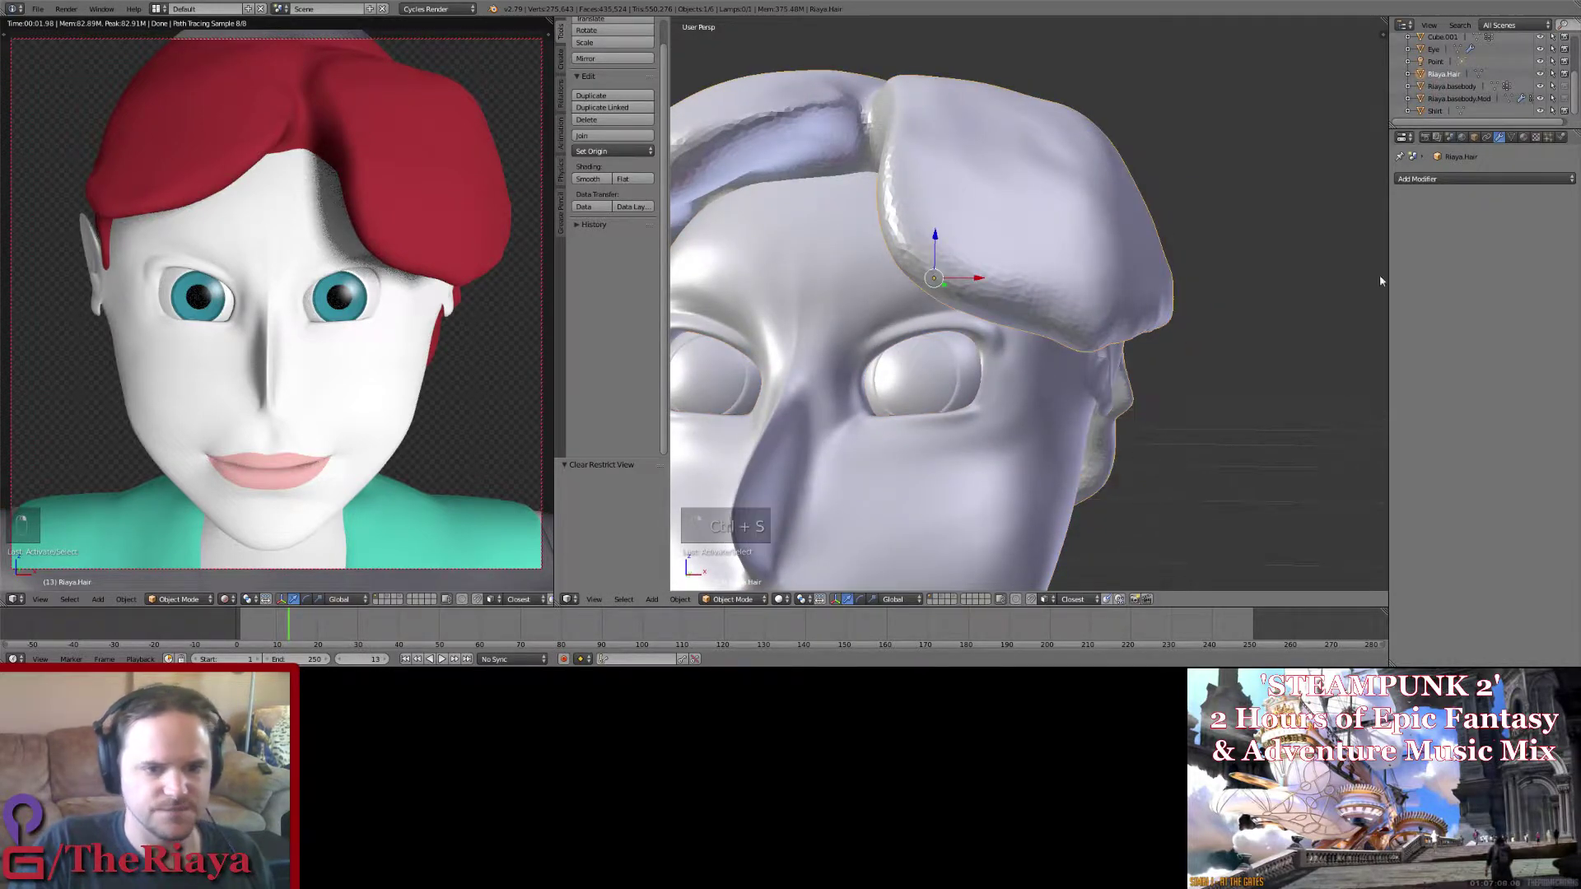
Step: Subtract Riaya.basebody from the hair by adding and applying a Boolean modifier set to Difference, and select the body mesh
left_click(1439, 179)
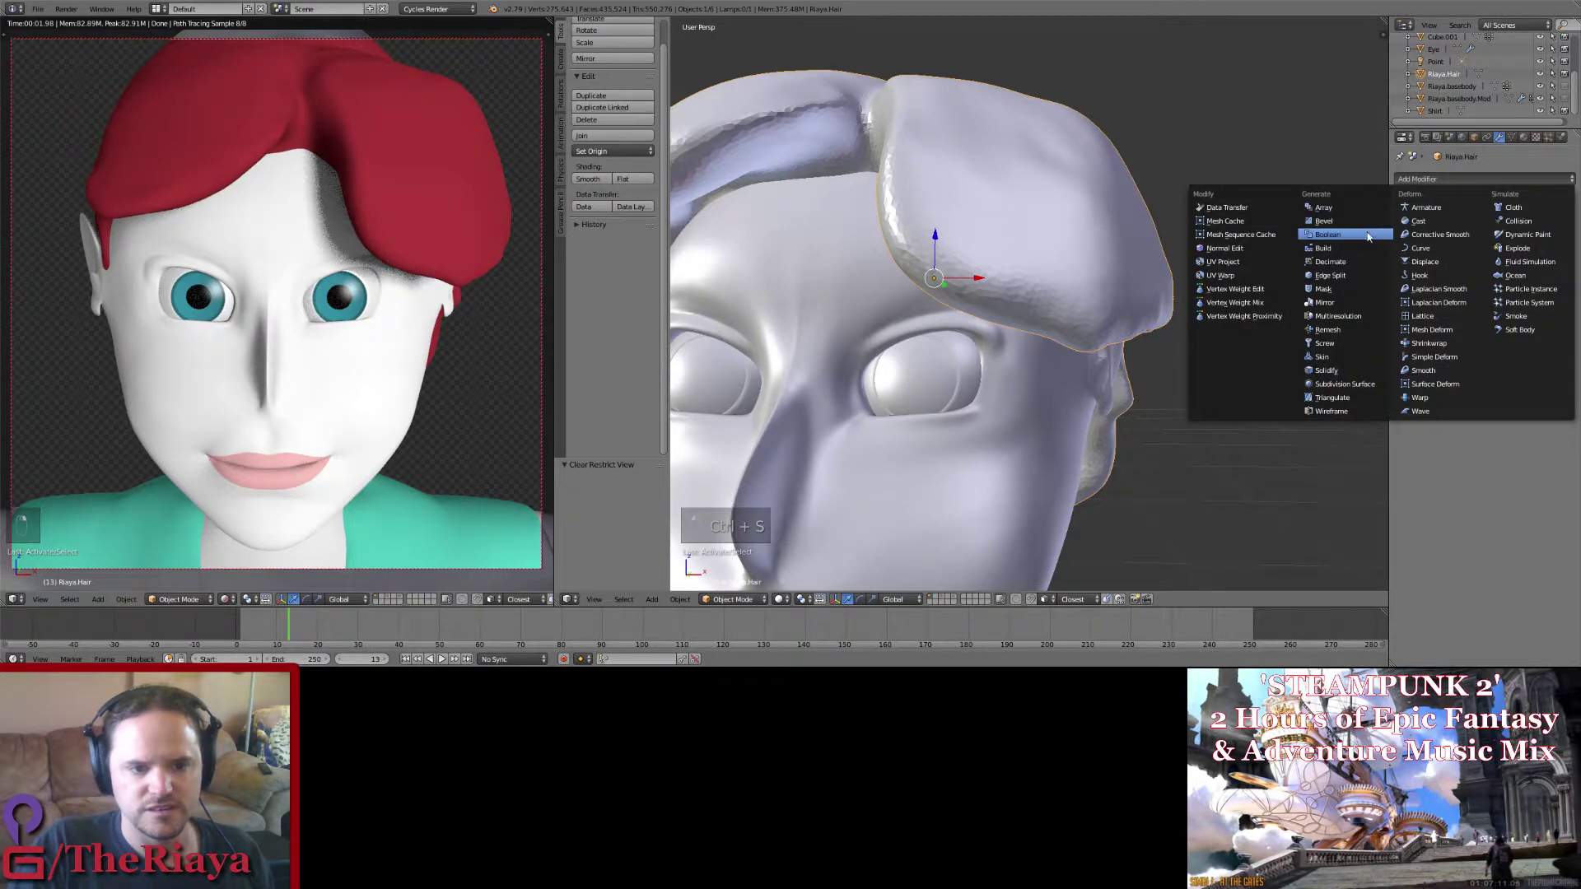
left_click(1359, 235)
left_click(1429, 216)
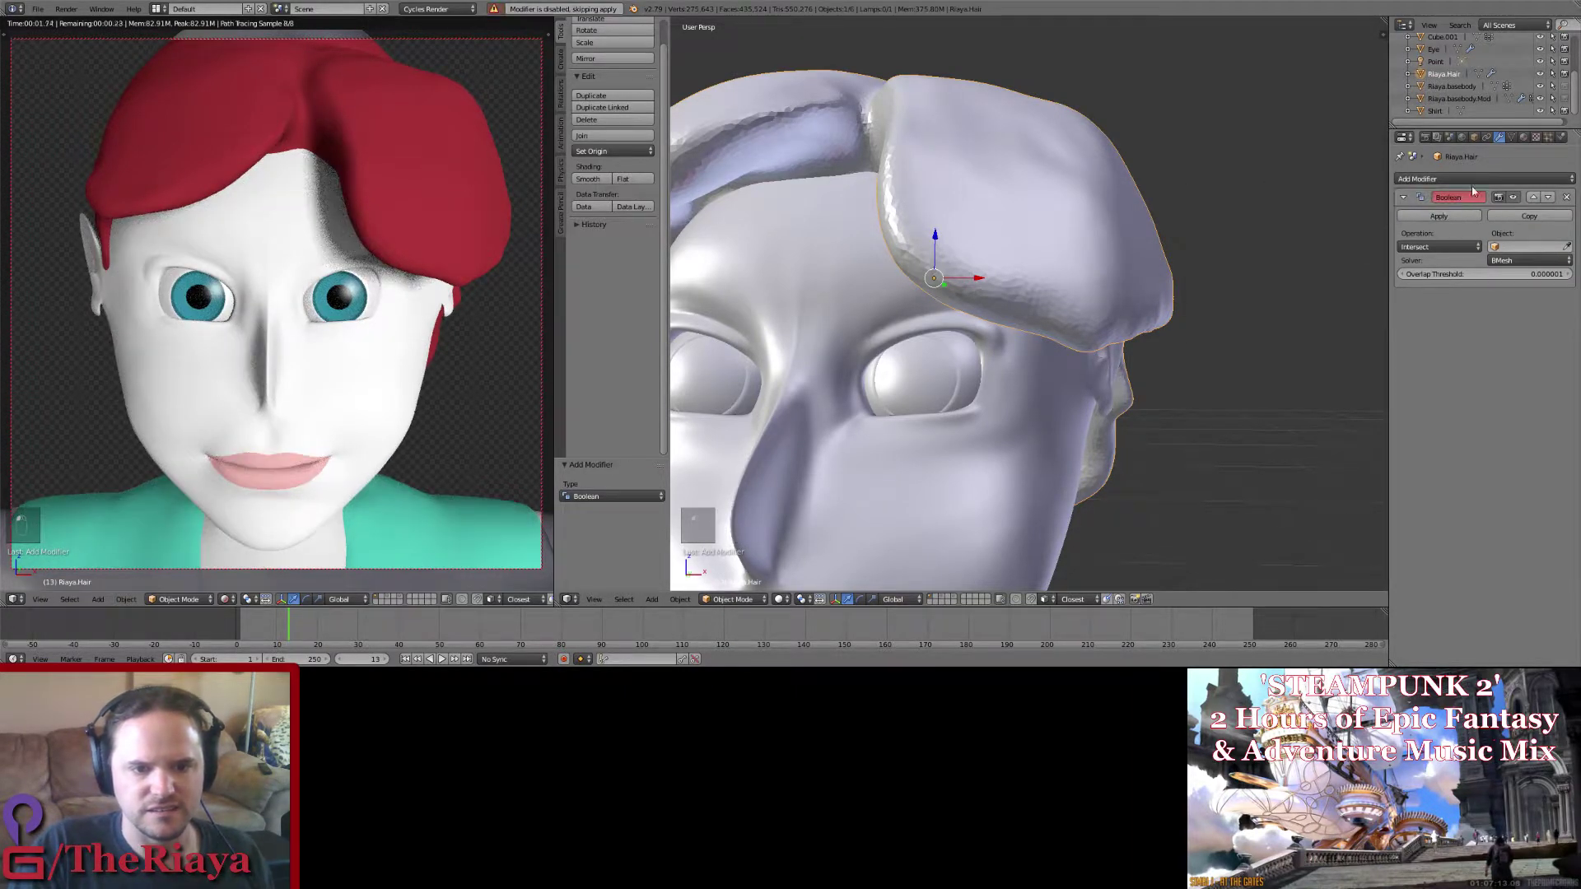
left_click(1449, 248)
left_click(1429, 206)
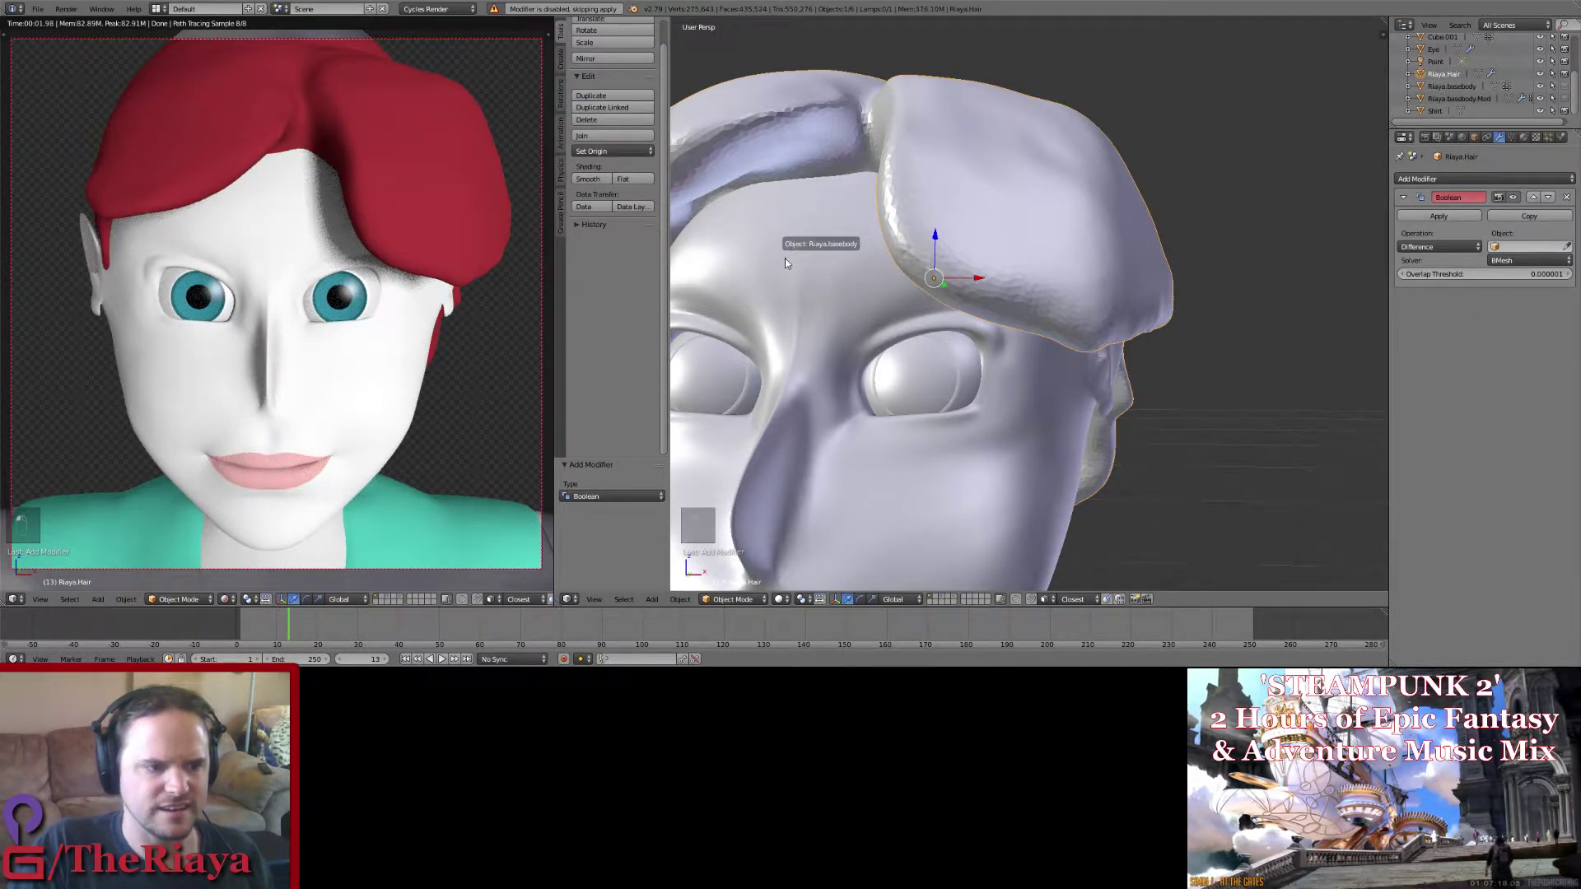
left_click(822, 285)
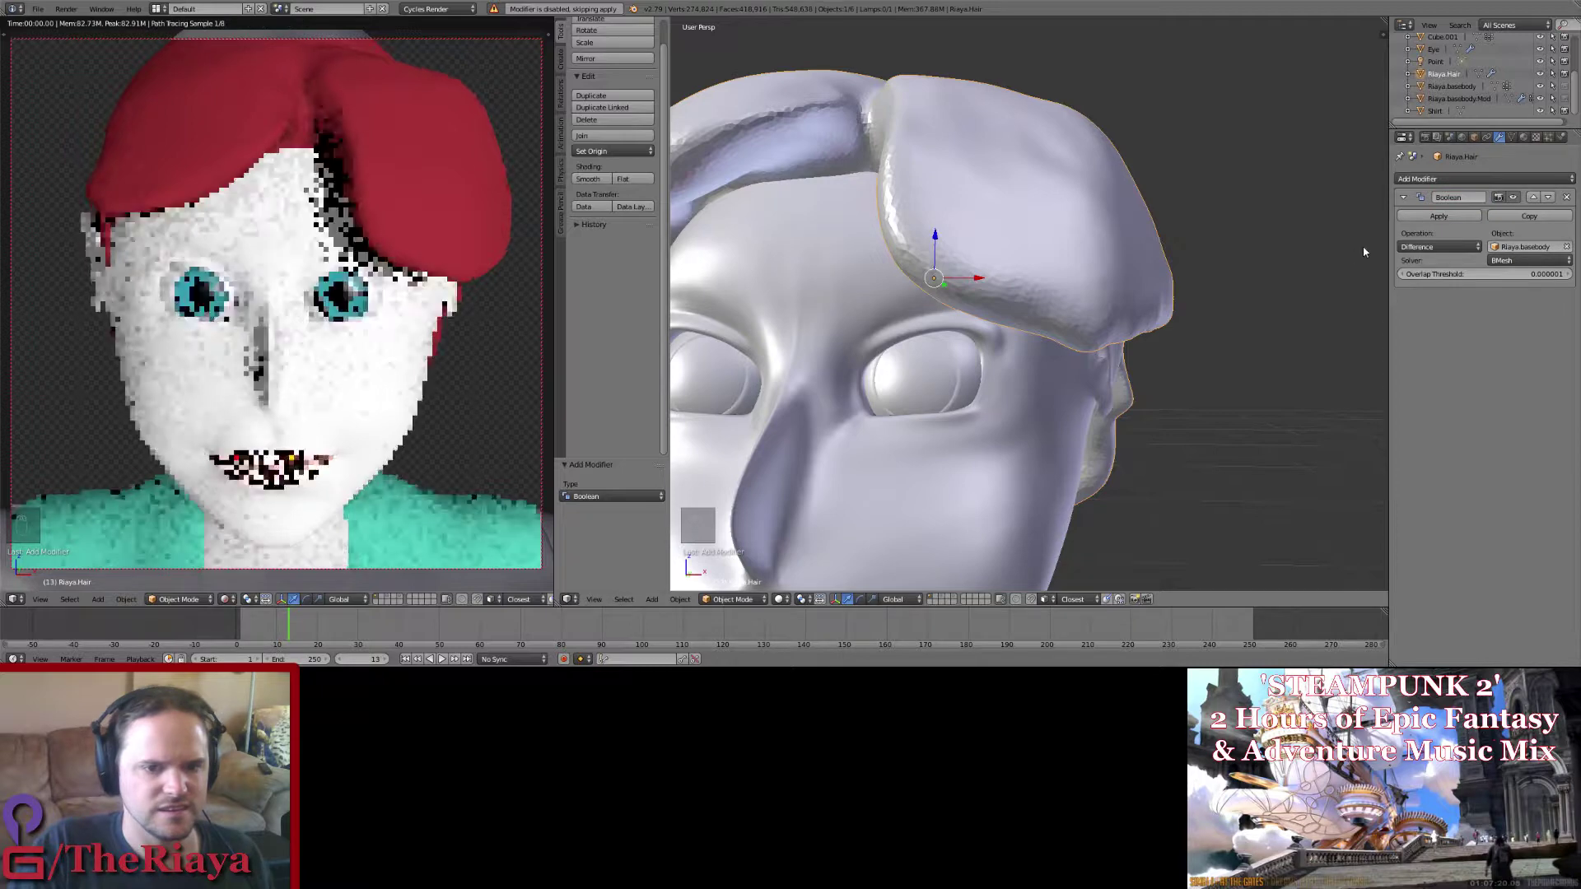
left_click(1431, 215)
right_click(881, 278)
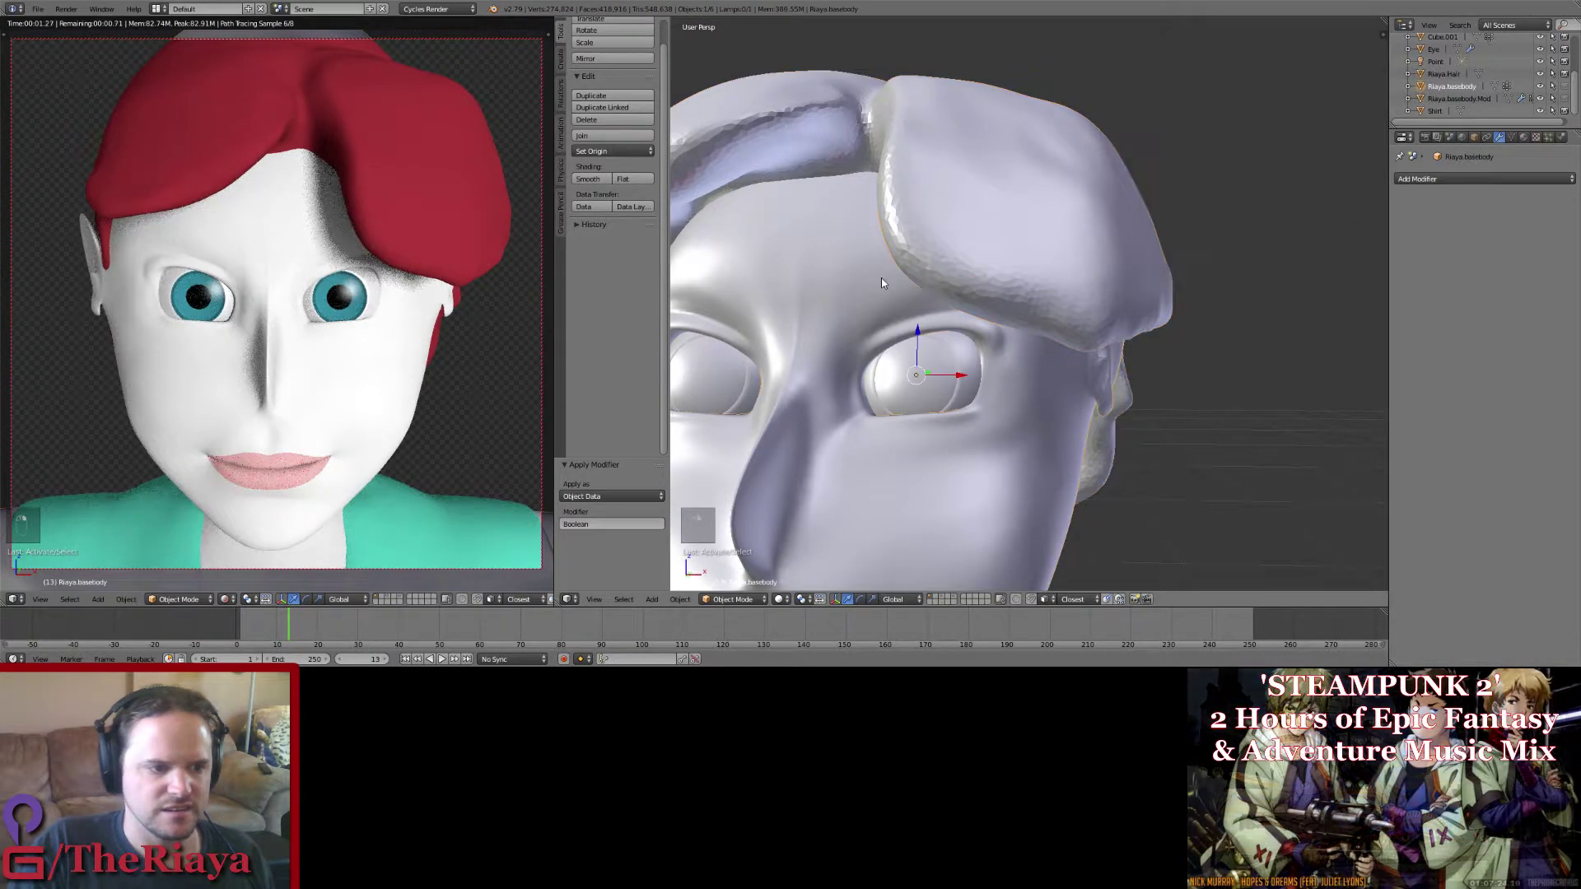
Step: Isolate the Riaya.Hair mesh and inspect the inside surface cut by the Boolean
right_click(979, 253)
key("shift+h")
mouse_move(958, 298)
middle_mouse_down()
mouse_move(1079, 234)
mouse_move(1131, 237)
mouse_move(946, 249)
mouse_move(876, 321)
mouse_move(851, 254)
mouse_move(904, 237)
mouse_move(977, 288)
mouse_move(985, 313)
mouse_move(925, 227)
mouse_move(975, 291)
middle_mouse_up()
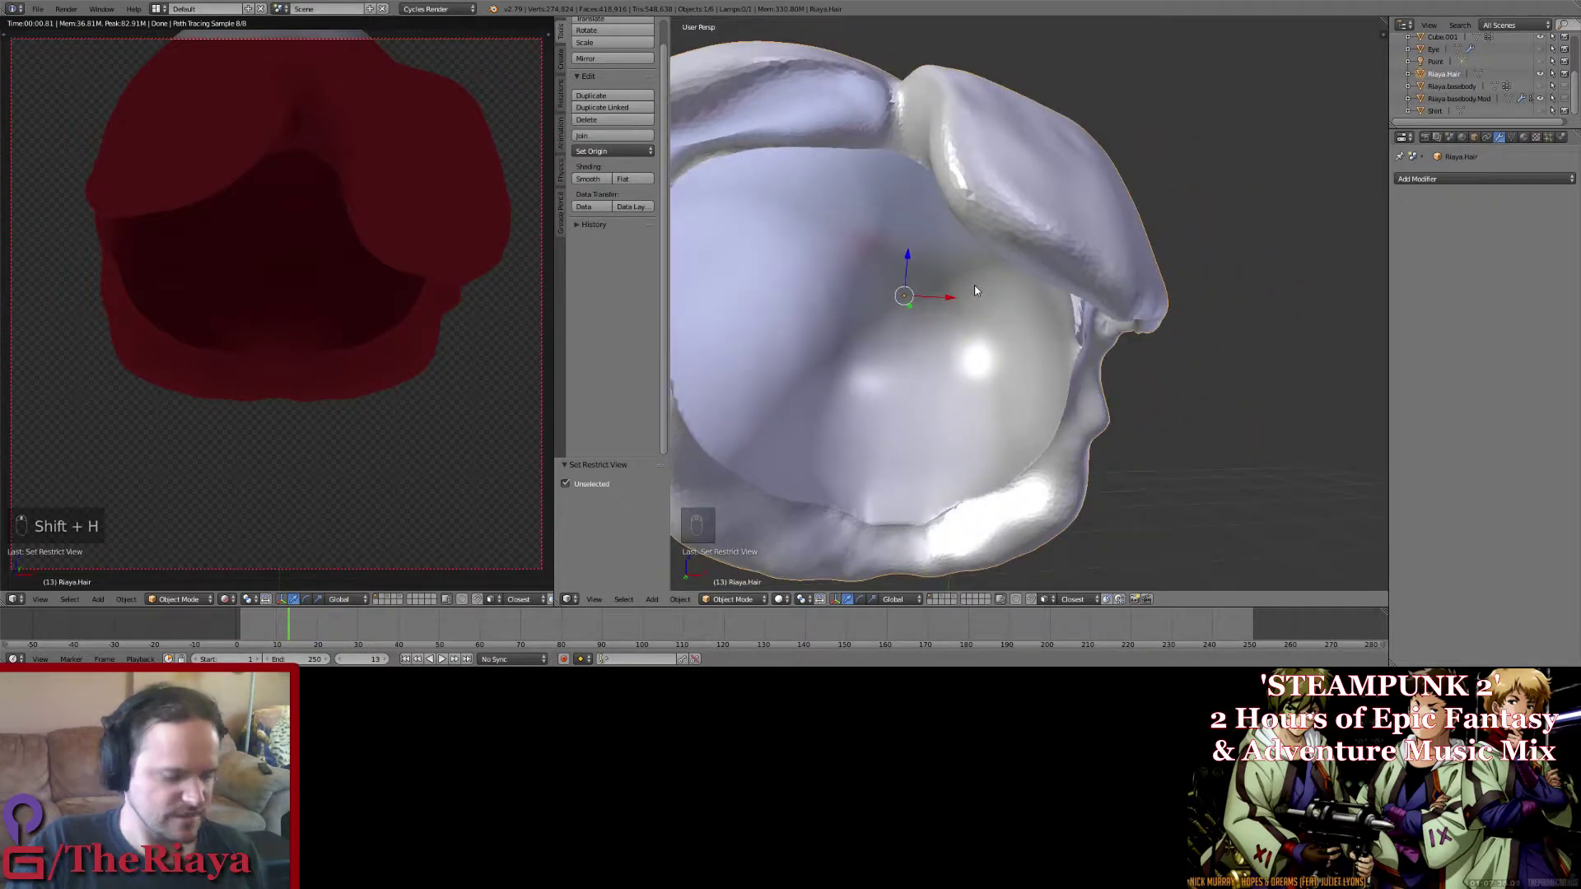
Step: Revert through the undo history to the state before the Boolean modifier was added to the hair
key("ctrl+alt+z")
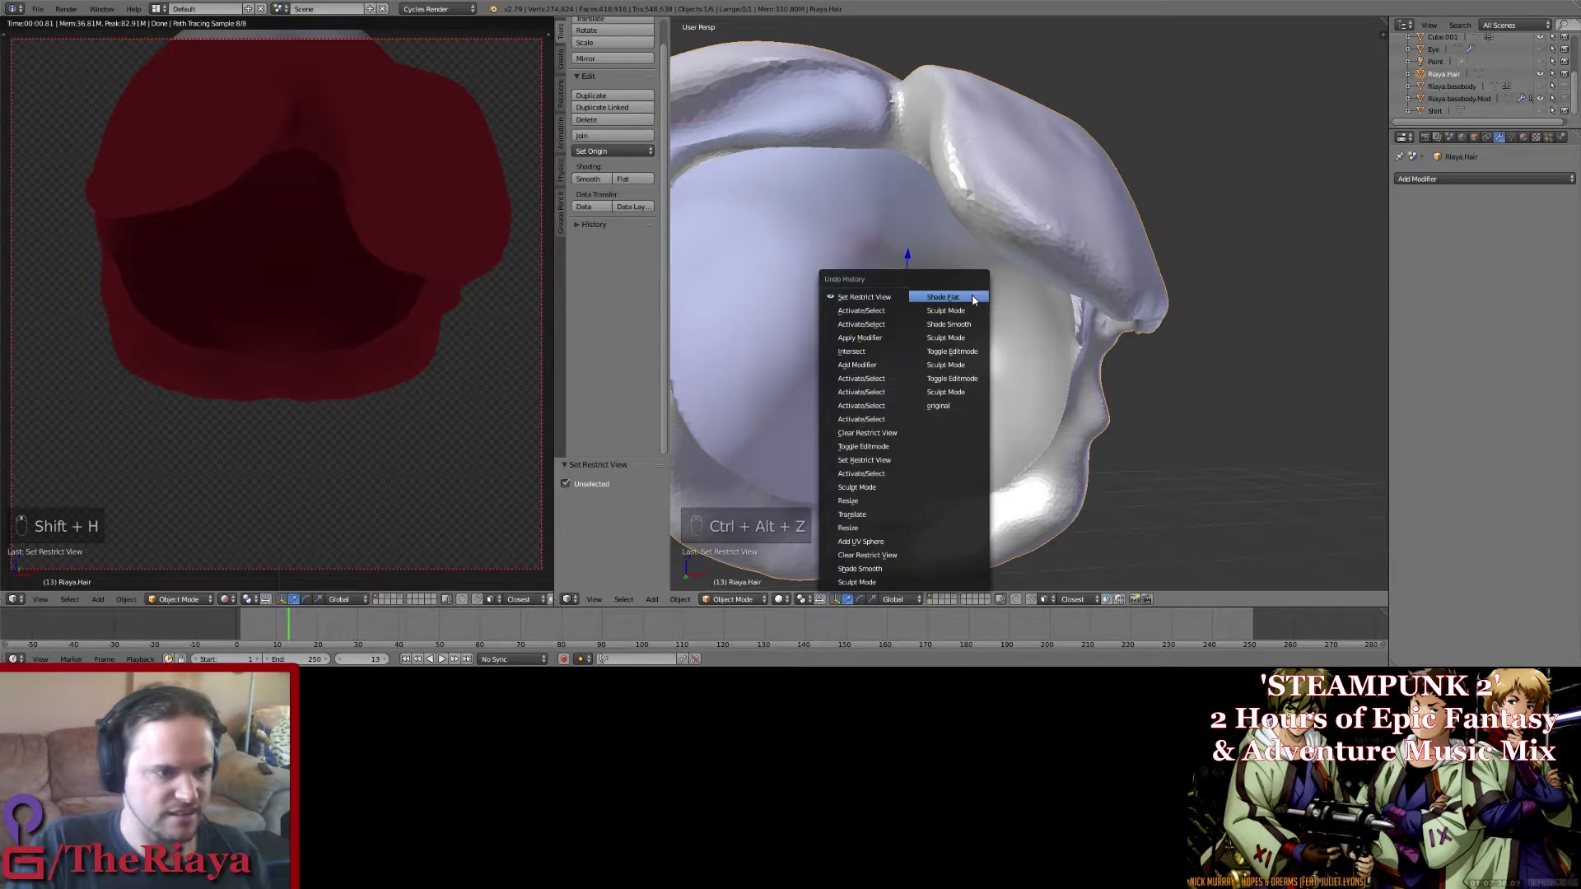
left_click(893, 379)
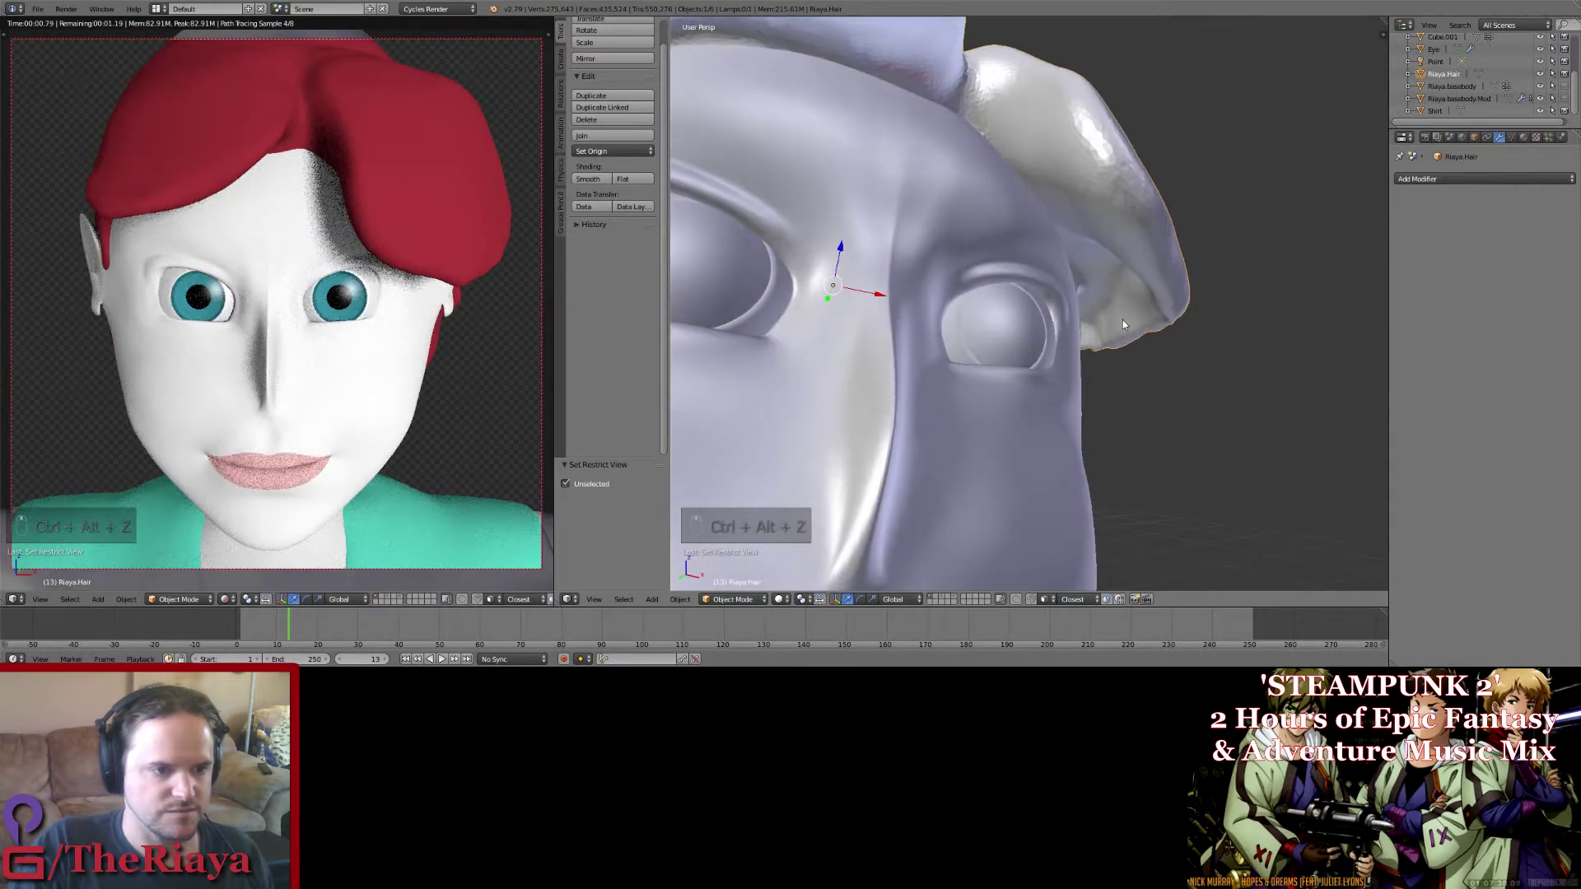
middle_click_drag(1123, 319, 1012, 290)
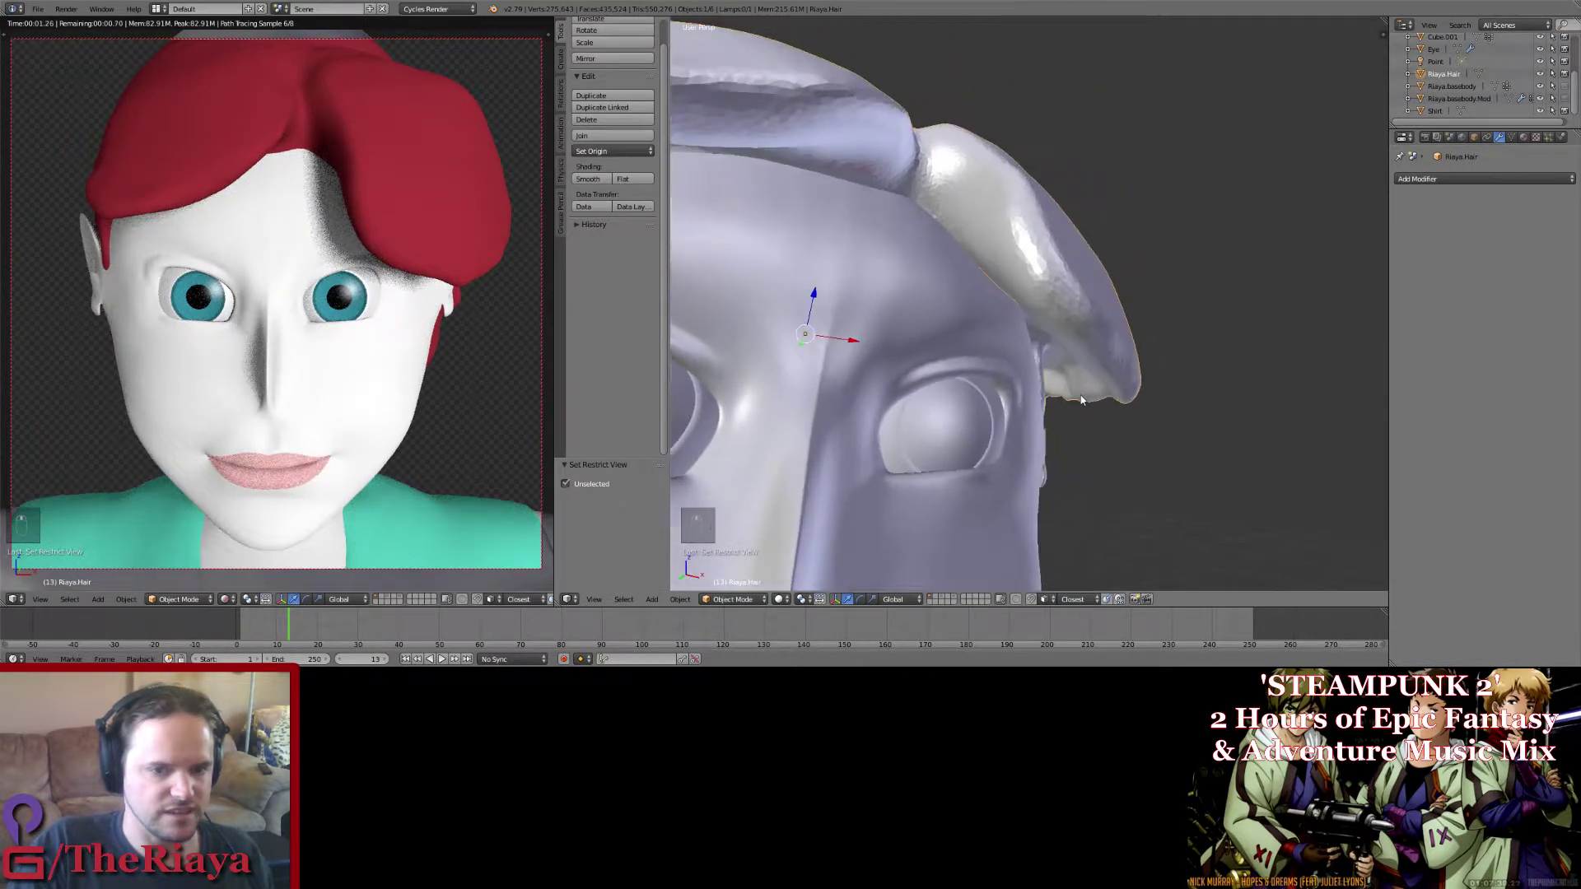
Step: Switch the Riaya.Hair mesh to Sculpt Mode for work on the left front lock
left_click(740, 602)
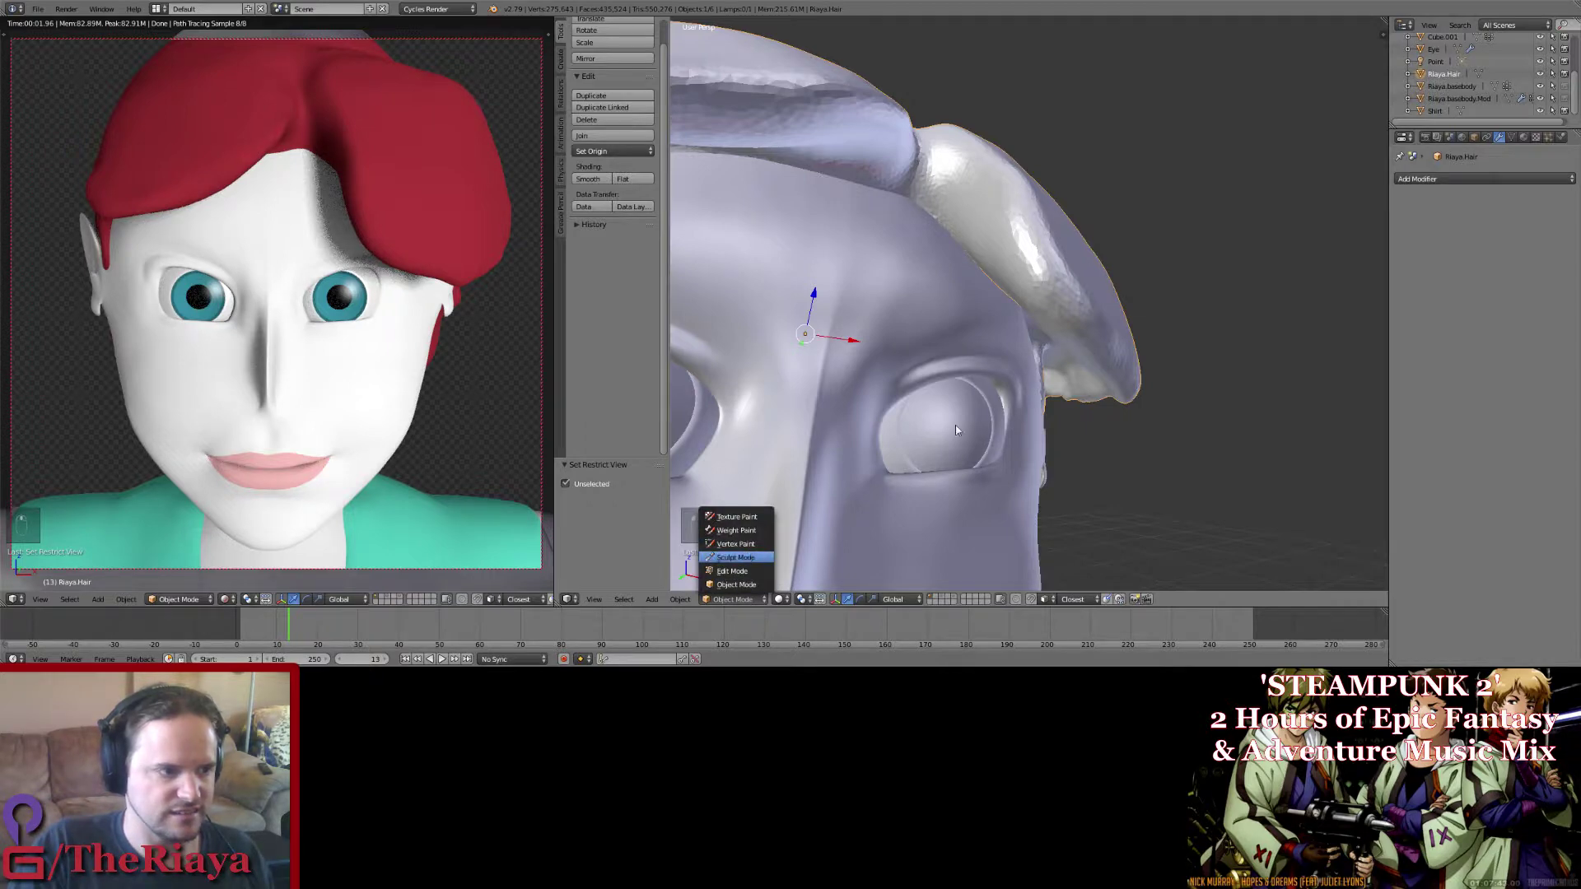
scroll(907, 321, "up", 2)
mouse_move(937, 353)
middle_mouse_down()
mouse_move(835, 412)
mouse_move(898, 364)
middle_mouse_up()
middle_click_drag(935, 299, 956, 338)
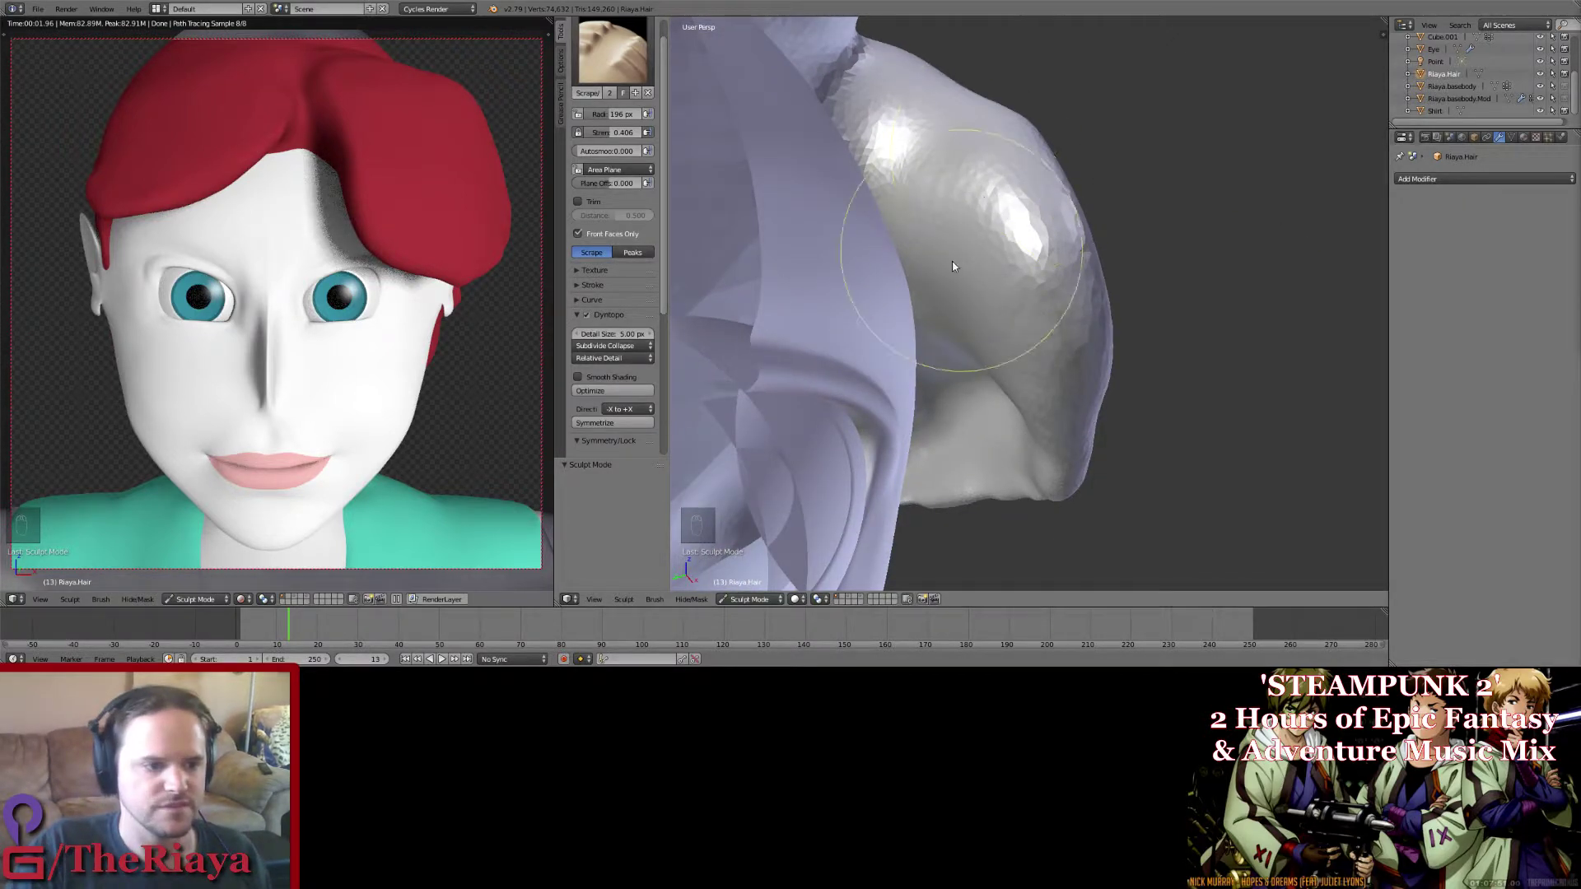
Step: Examine the left front lock and the gap between it and the forehead from close up and from a distance
scroll(948, 274, "up", 1)
scroll(946, 276, "down", 1)
middle_click_drag(947, 279, 911, 293)
scroll(911, 294, "up", 2)
scroll(911, 294, "down", 3)
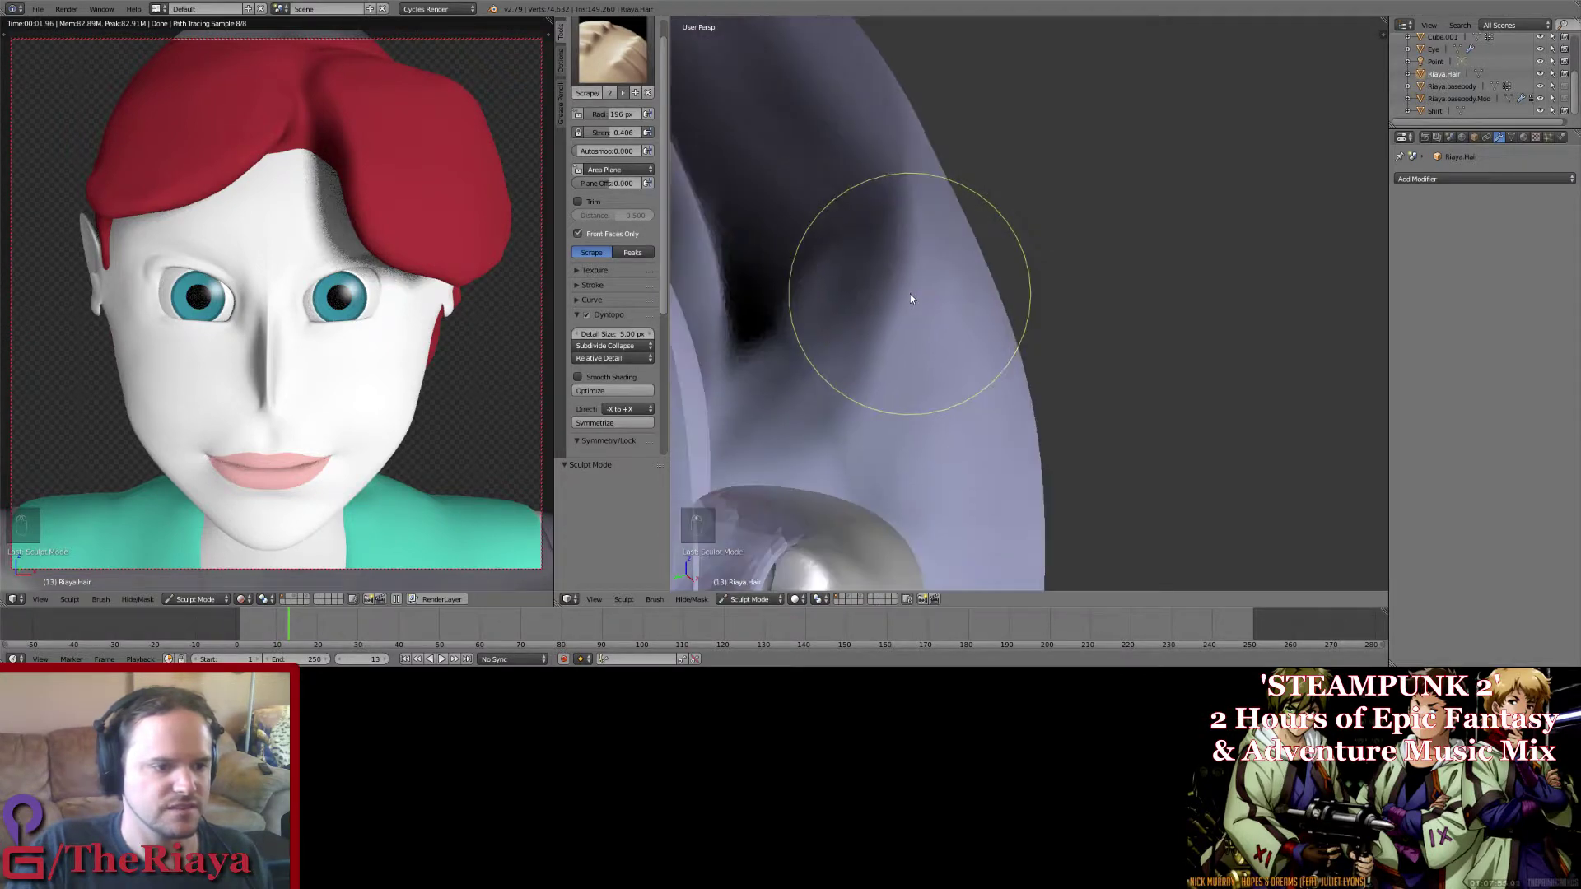
key("shift+KP_Subtract")
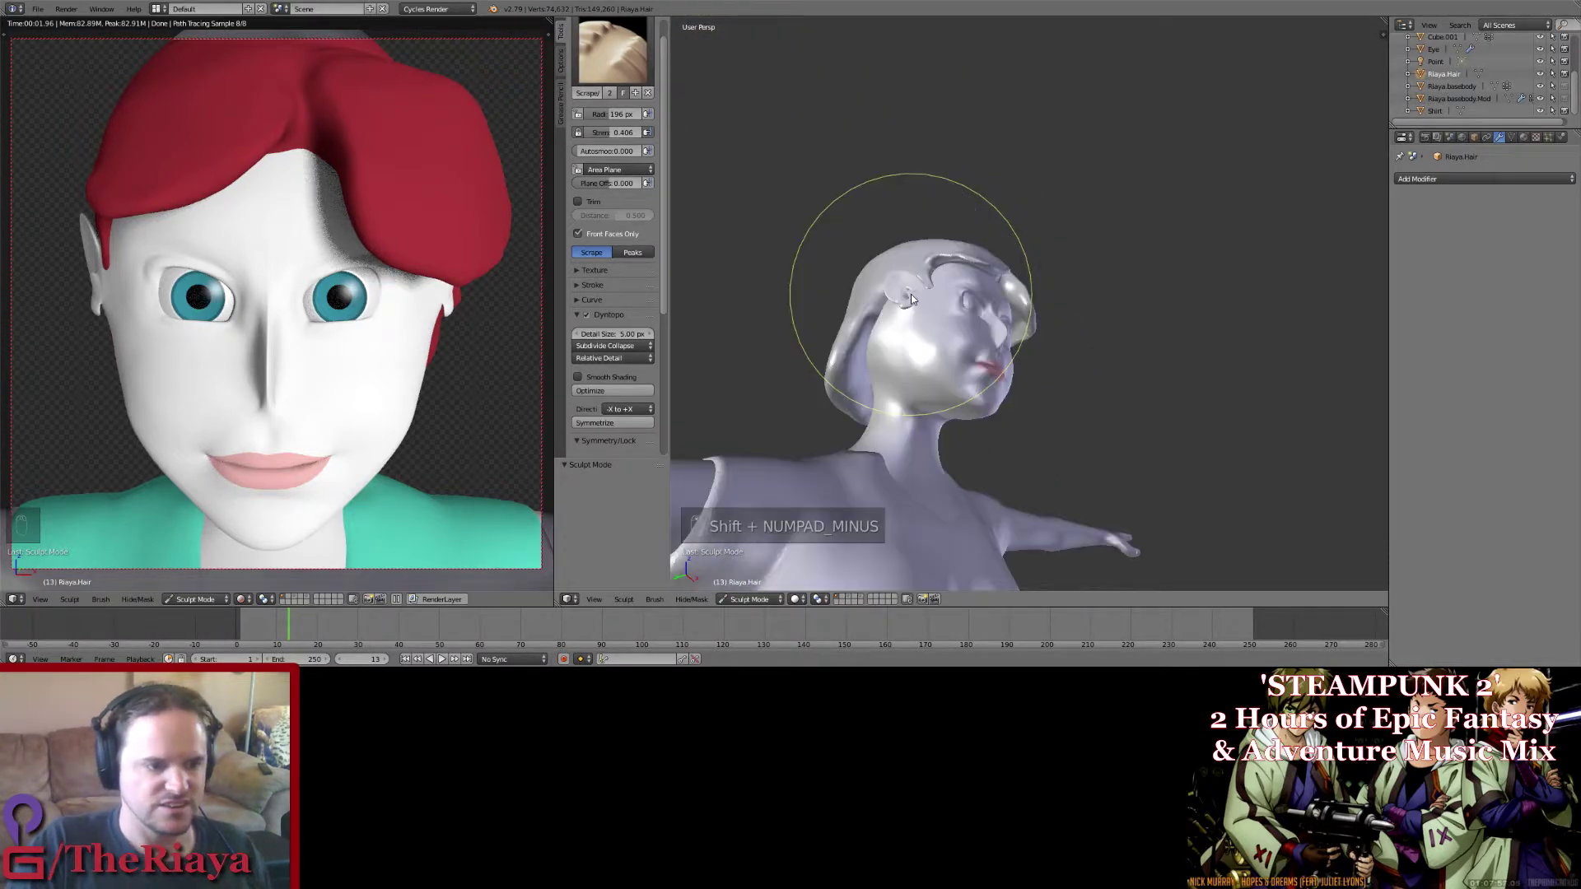
scroll(1045, 329, "up", 4)
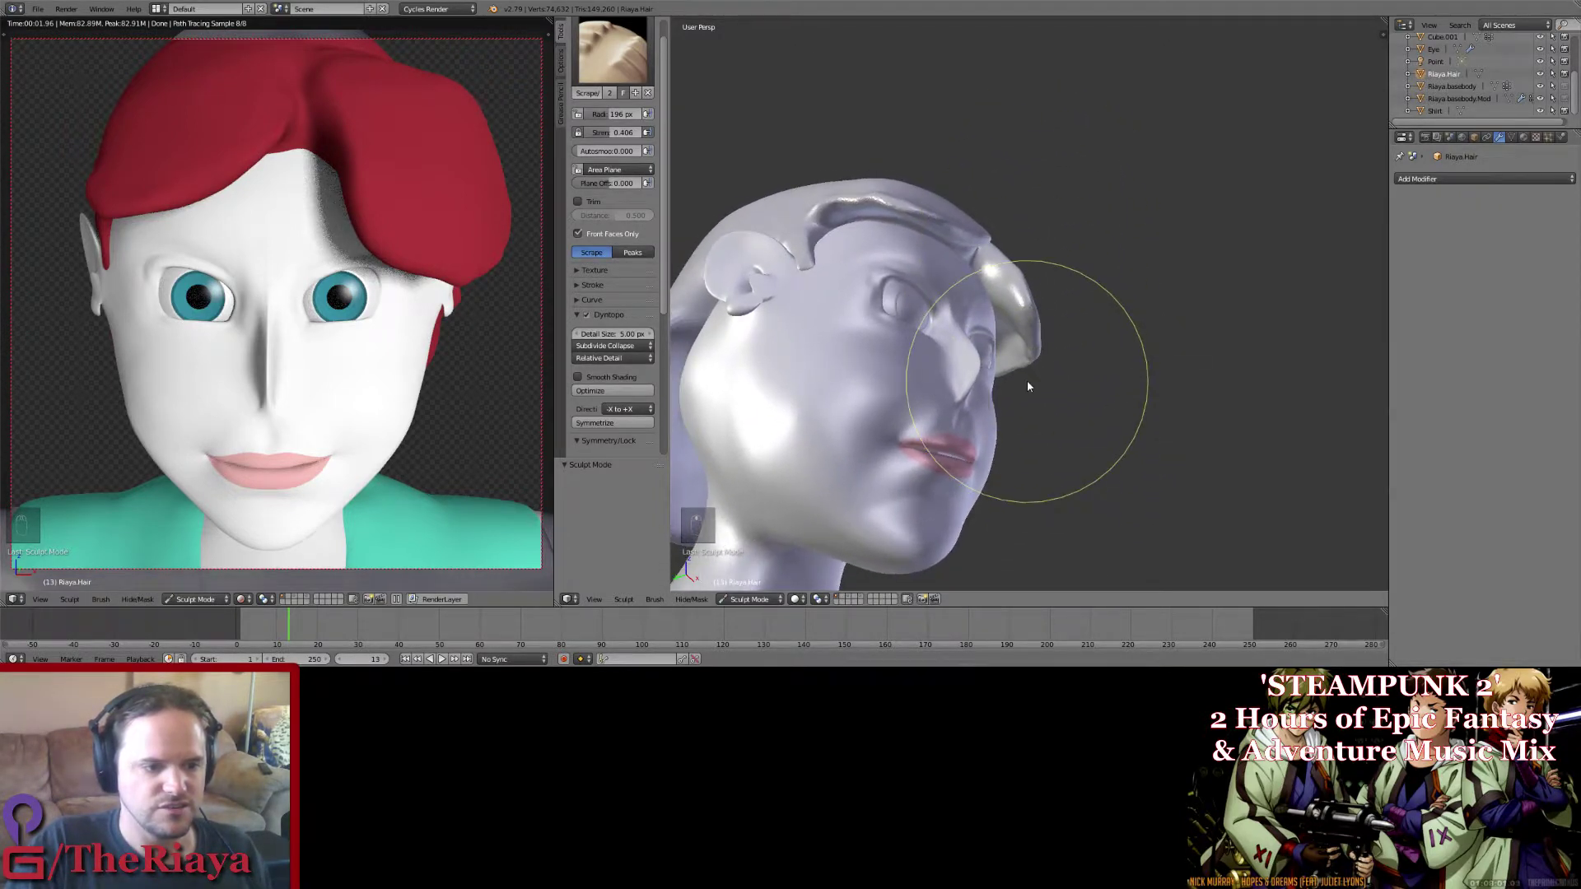
key("shift+KP_Add")
scroll(1028, 384, "down", 5)
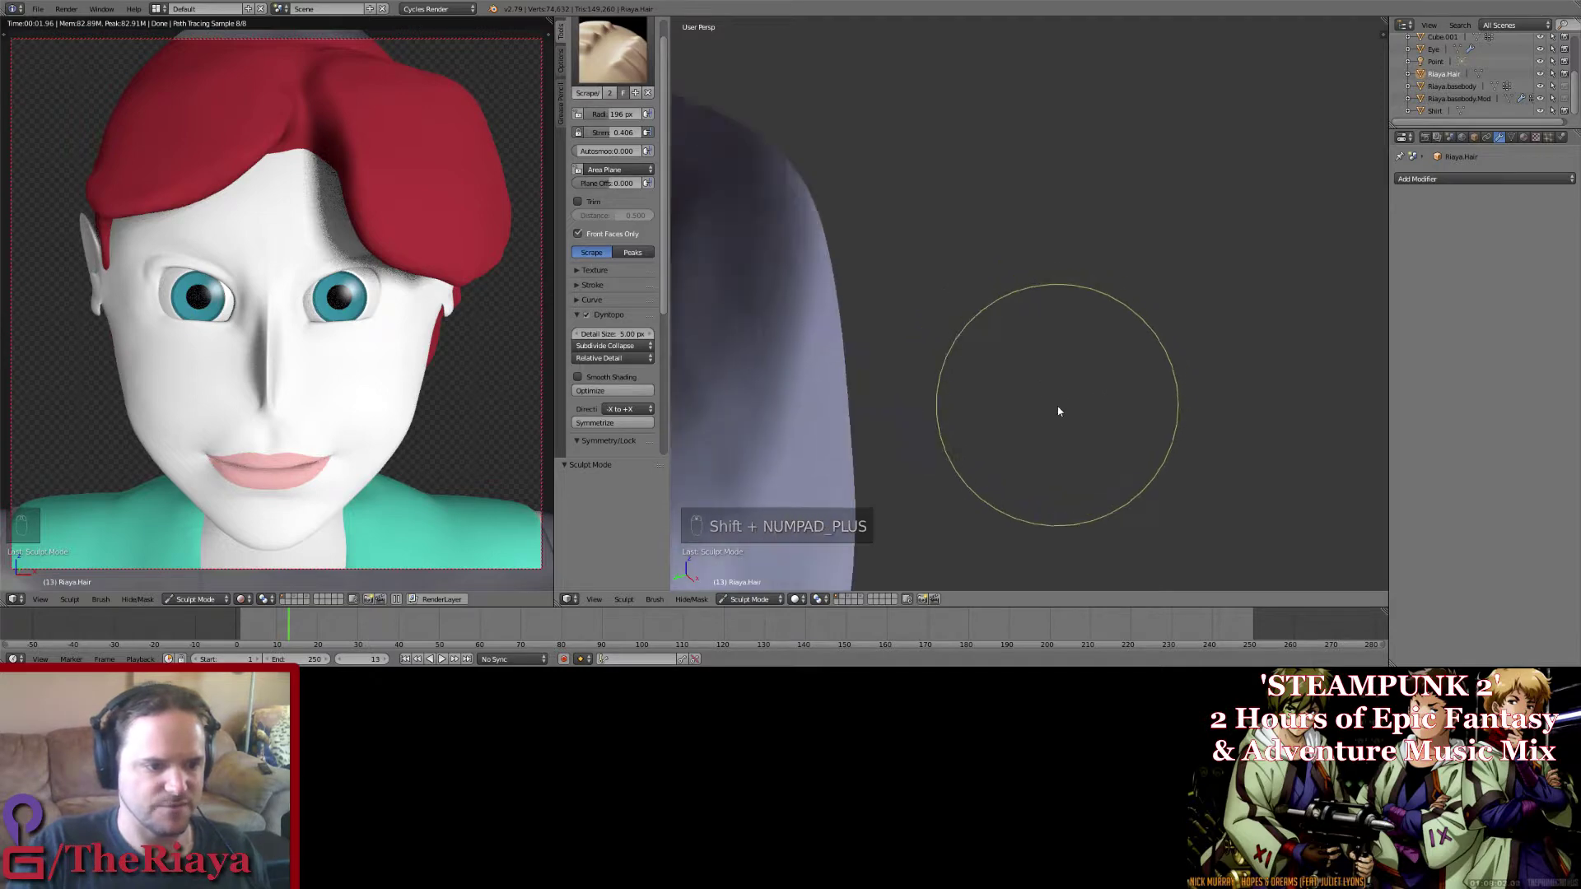
middle_click_drag(1012, 385, 740, 112)
scroll(1069, 333, "up", 6)
Step: Sculpt the inner side of the left front lock with the Crease brush set to Subtract
left_click(612, 50)
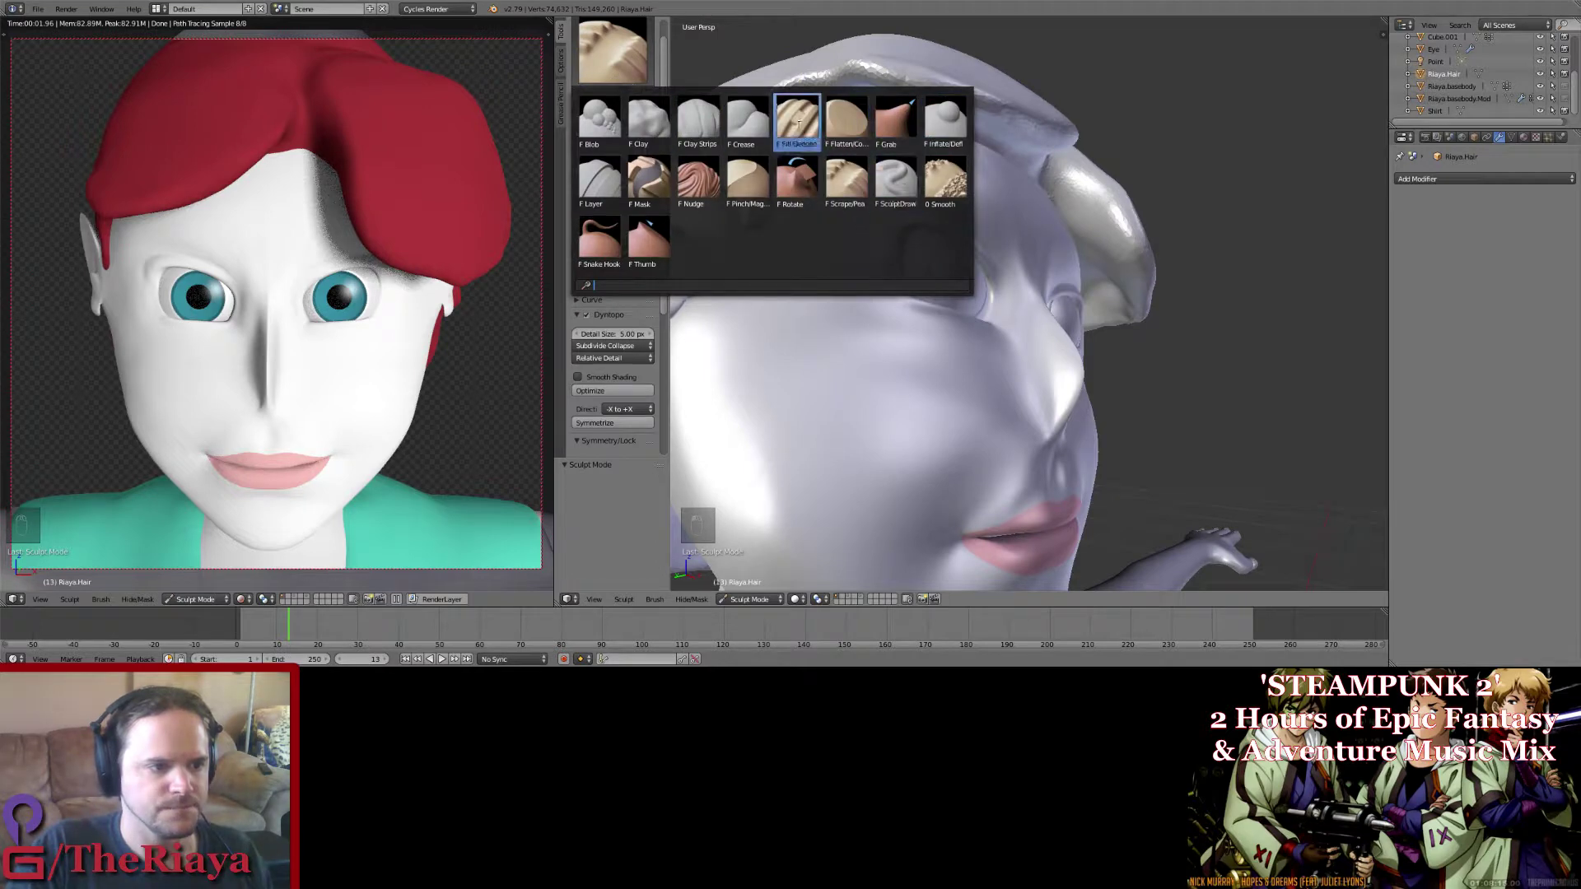
left_click(747, 120)
scroll(1136, 258, "up", 1)
scroll(1135, 258, "up", 6)
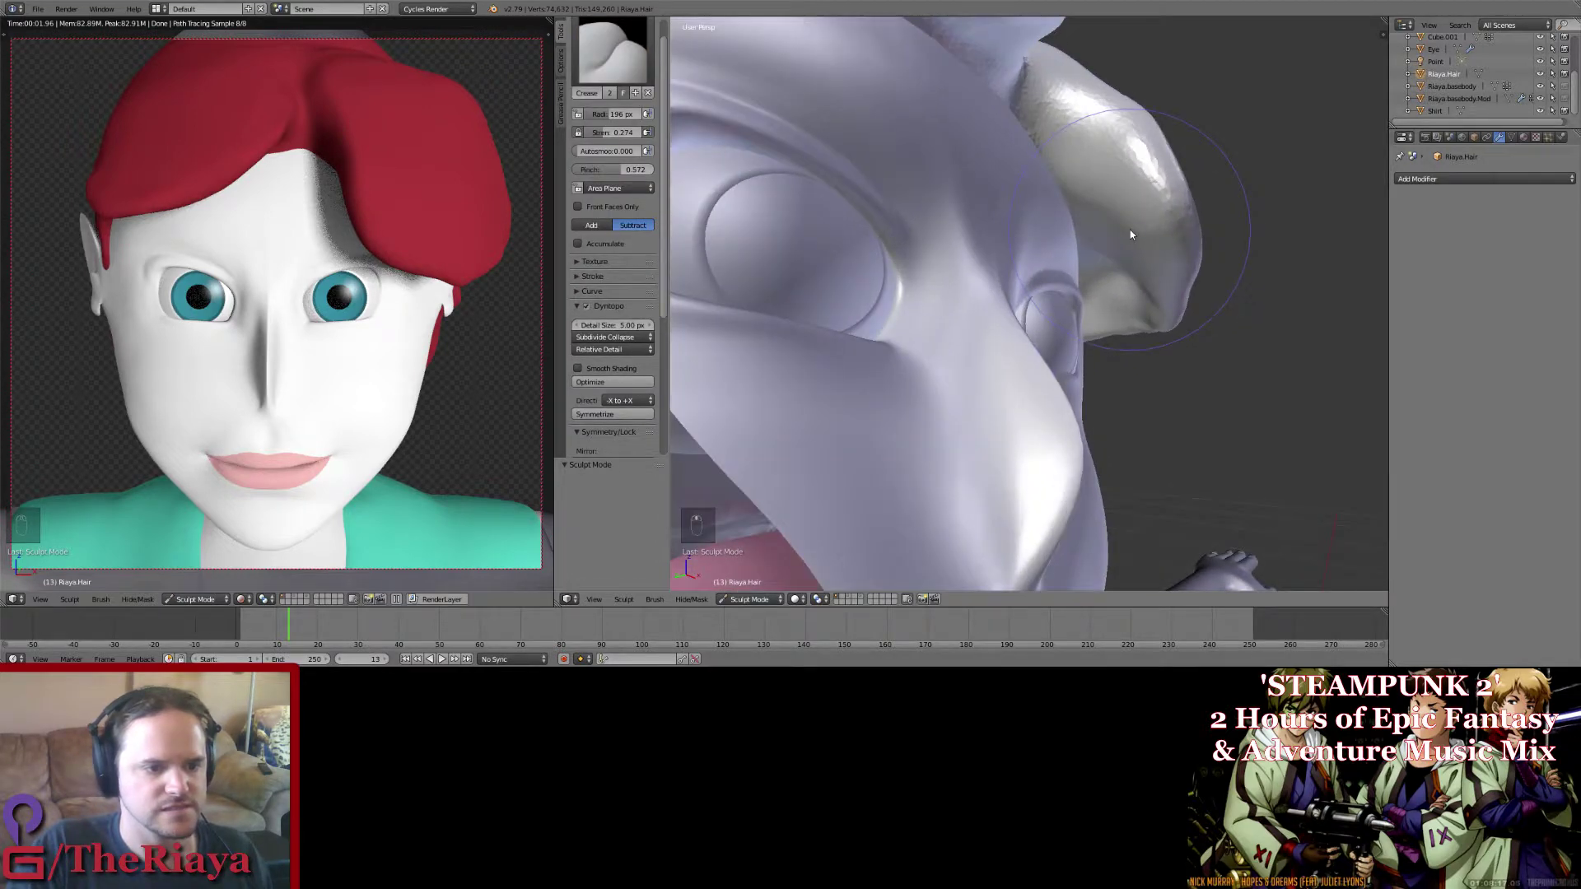
scroll(1114, 238, "down", 2)
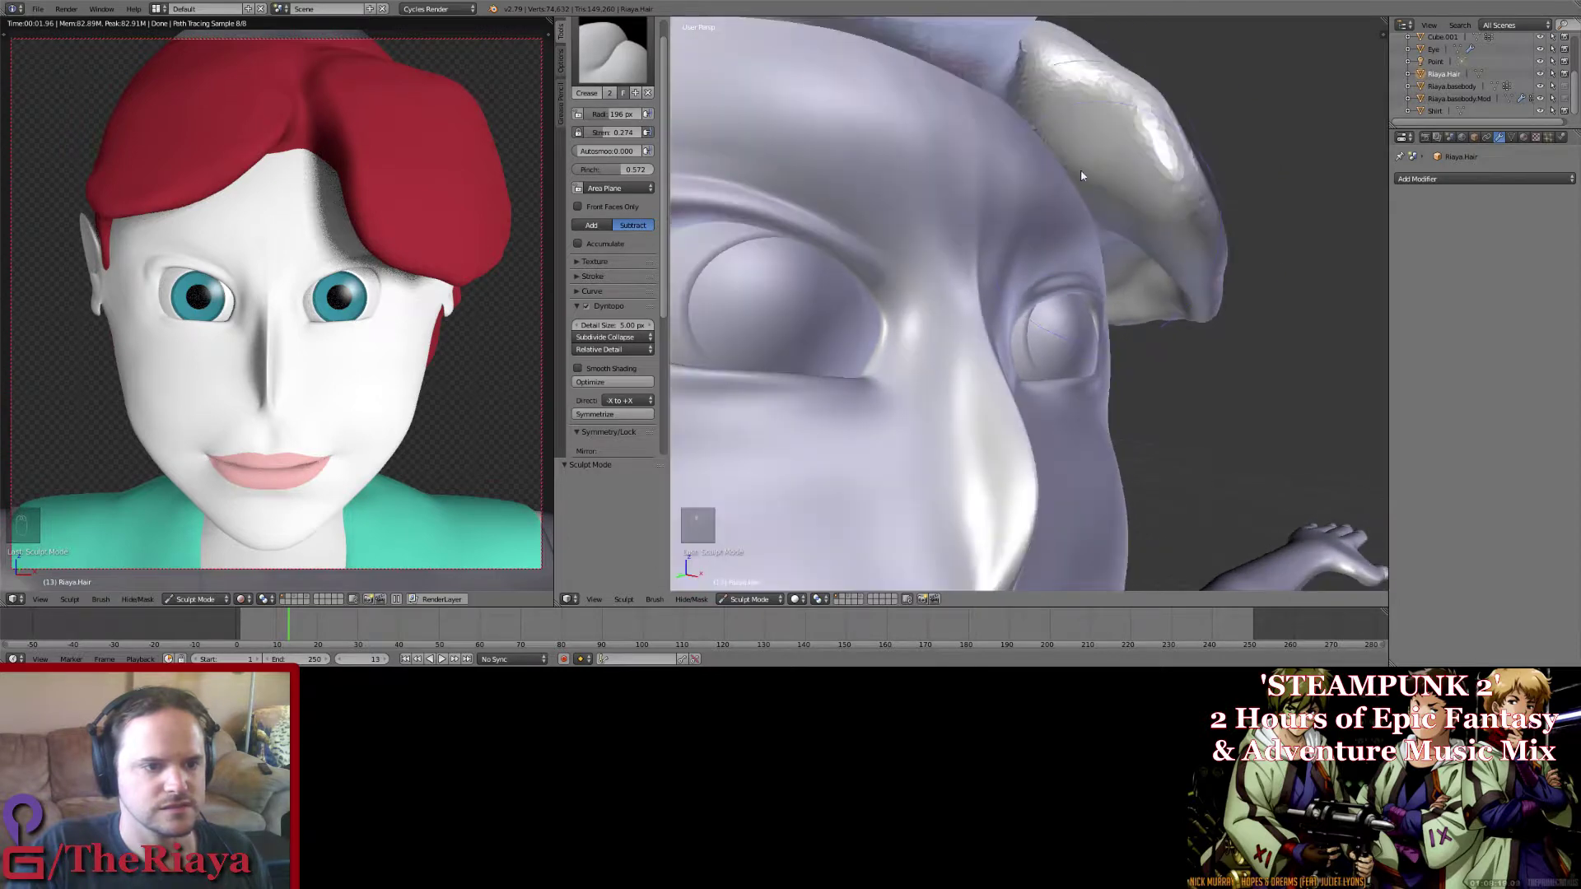
mouse_move(1099, 219)
middle_mouse_down()
mouse_move(1148, 220)
mouse_move(1116, 255)
middle_mouse_up()
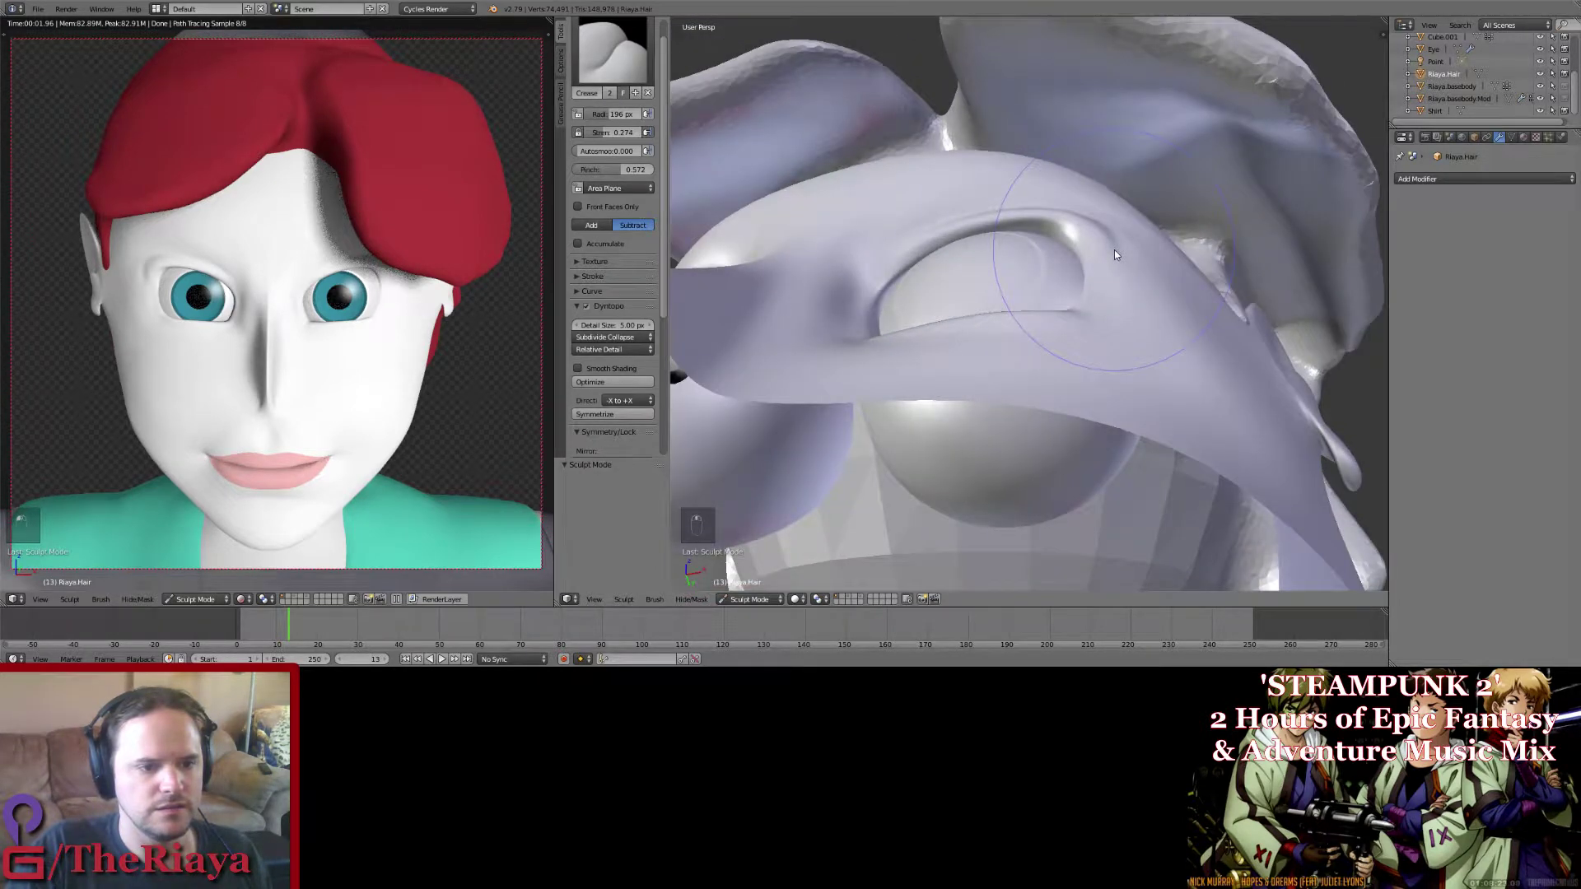
scroll(1116, 254, "down", 3)
mouse_move(1081, 185)
middle_mouse_down()
mouse_move(1082, 214)
mouse_move(1123, 205)
middle_mouse_up()
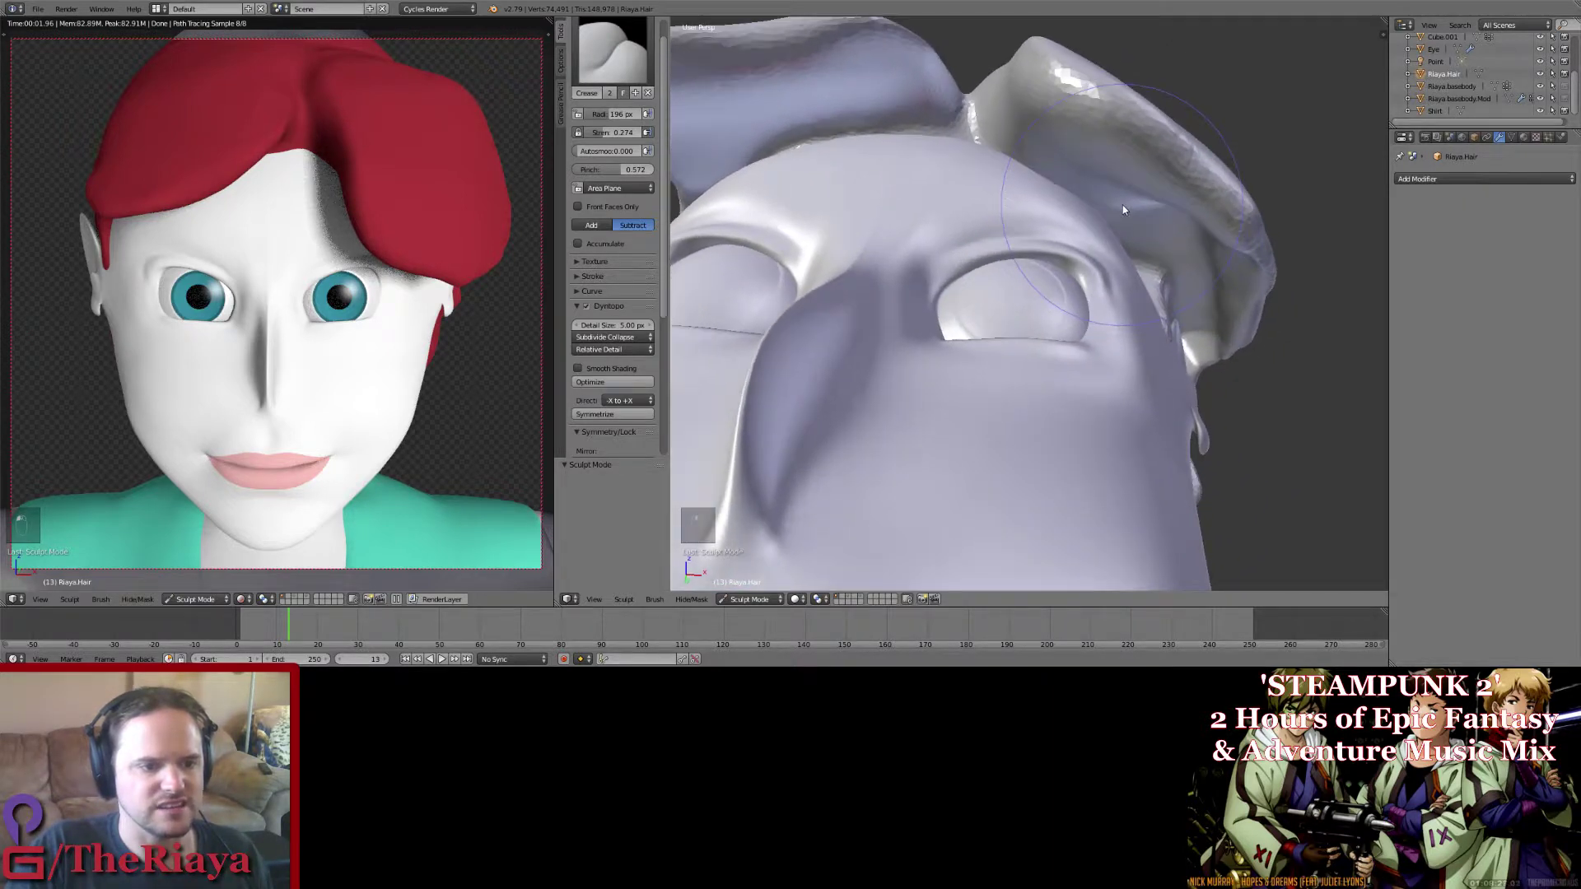
scroll(627, 59, "down", 3)
scroll(629, 73, "up", 3)
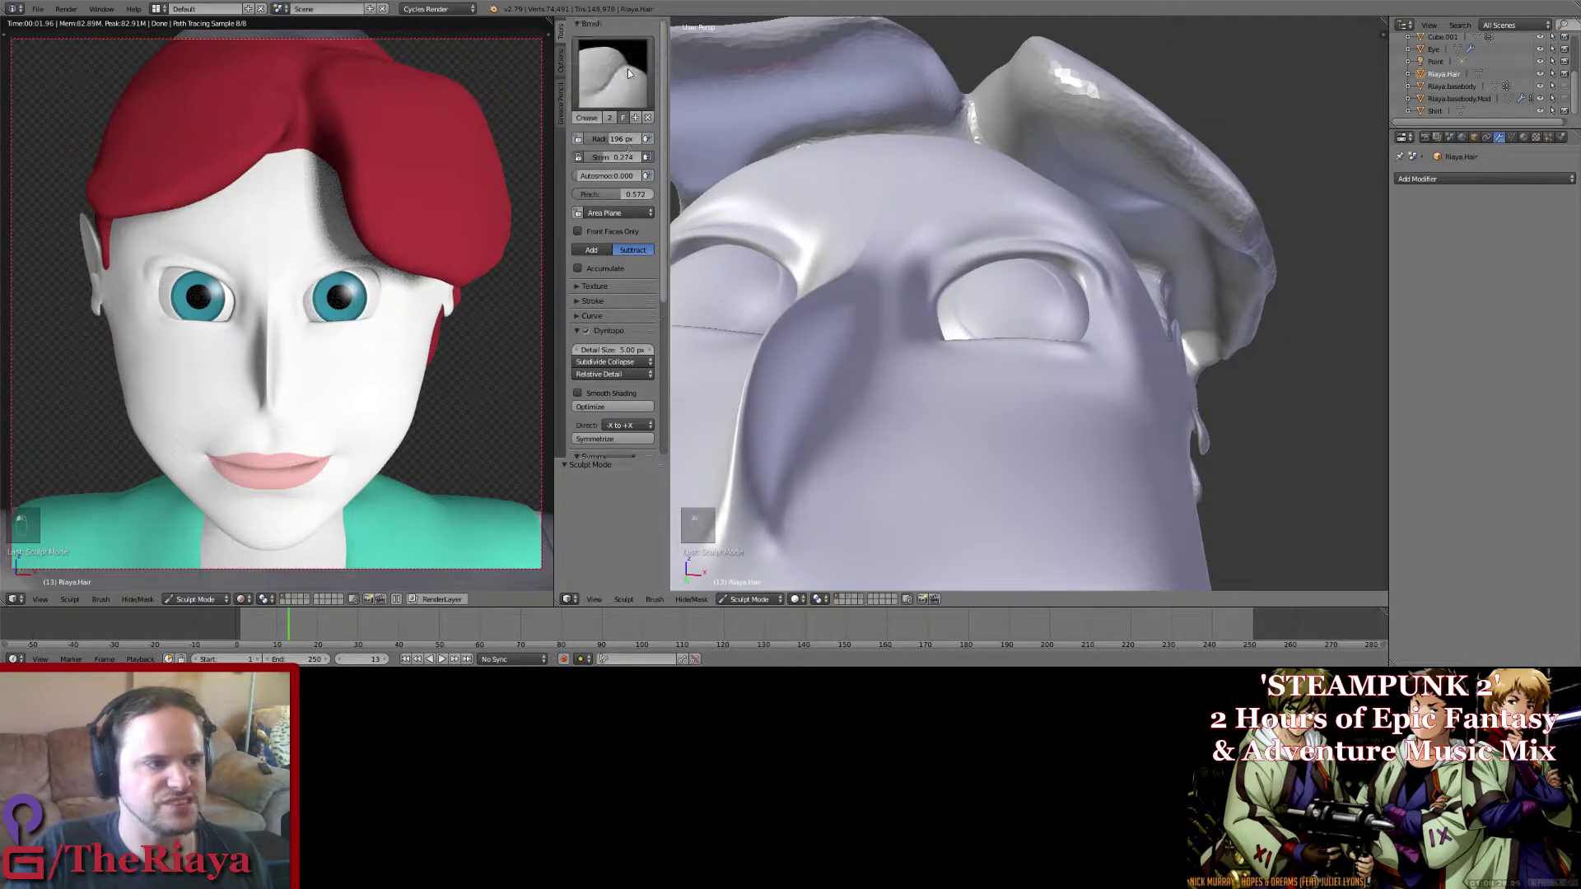
Step: Choose the Scrape/Peaks brush and set its radius to 125 px for the underside of the left front lock
left_click(621, 75)
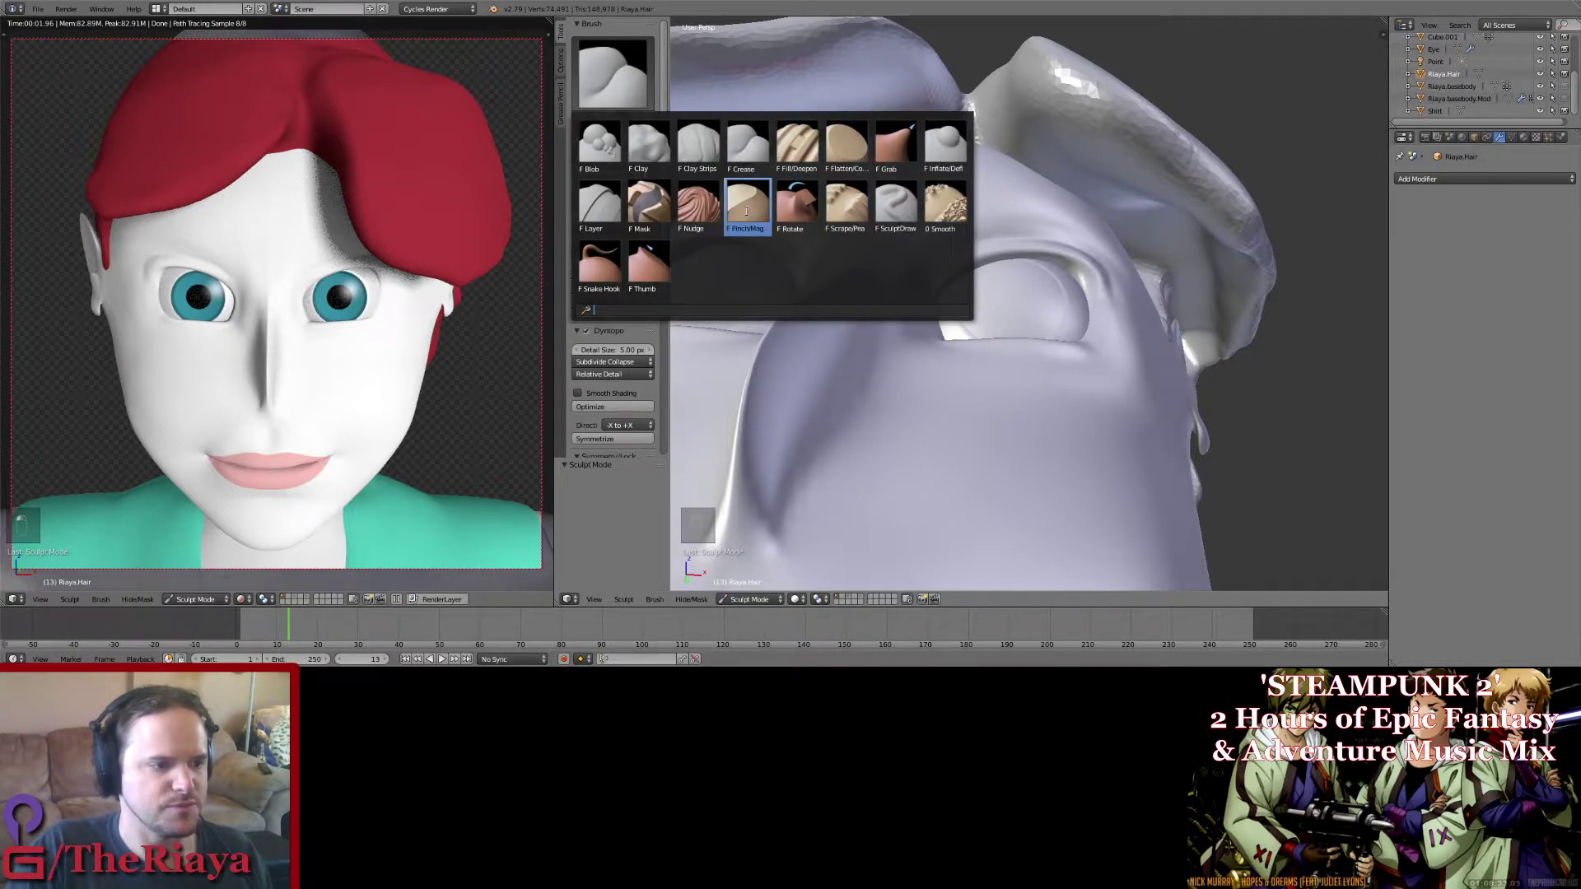
left_click(846, 202)
key("f")
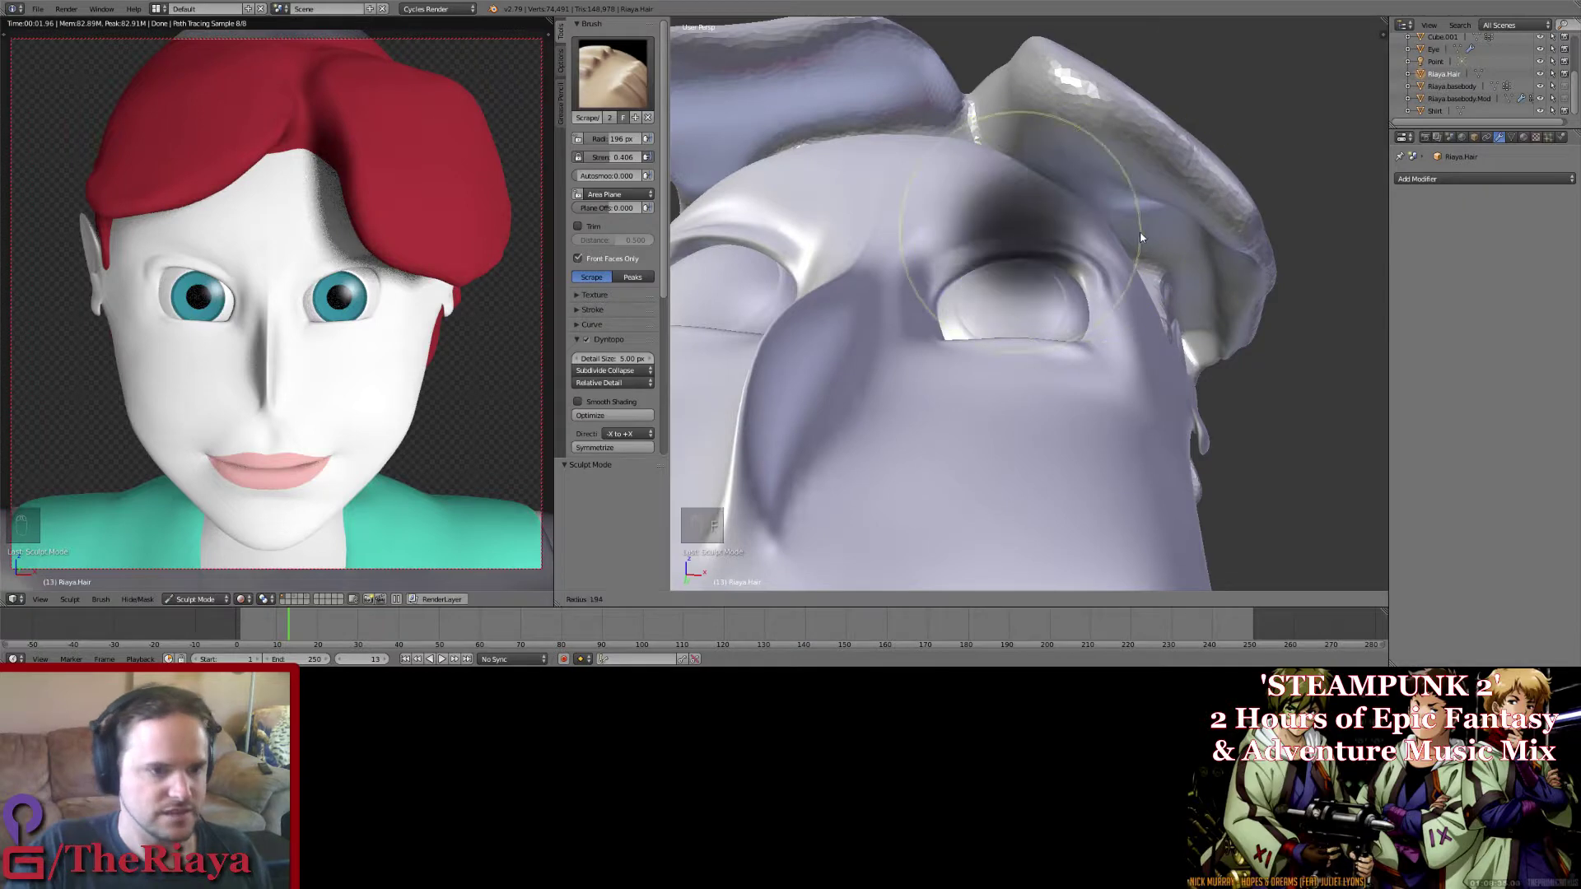
left_click(1097, 221)
mouse_move(1097, 221)
middle_mouse_down()
mouse_move(1120, 219)
mouse_move(1067, 216)
mouse_move(1065, 353)
mouse_move(1098, 350)
middle_mouse_up()
scroll(1114, 252, "up", 8)
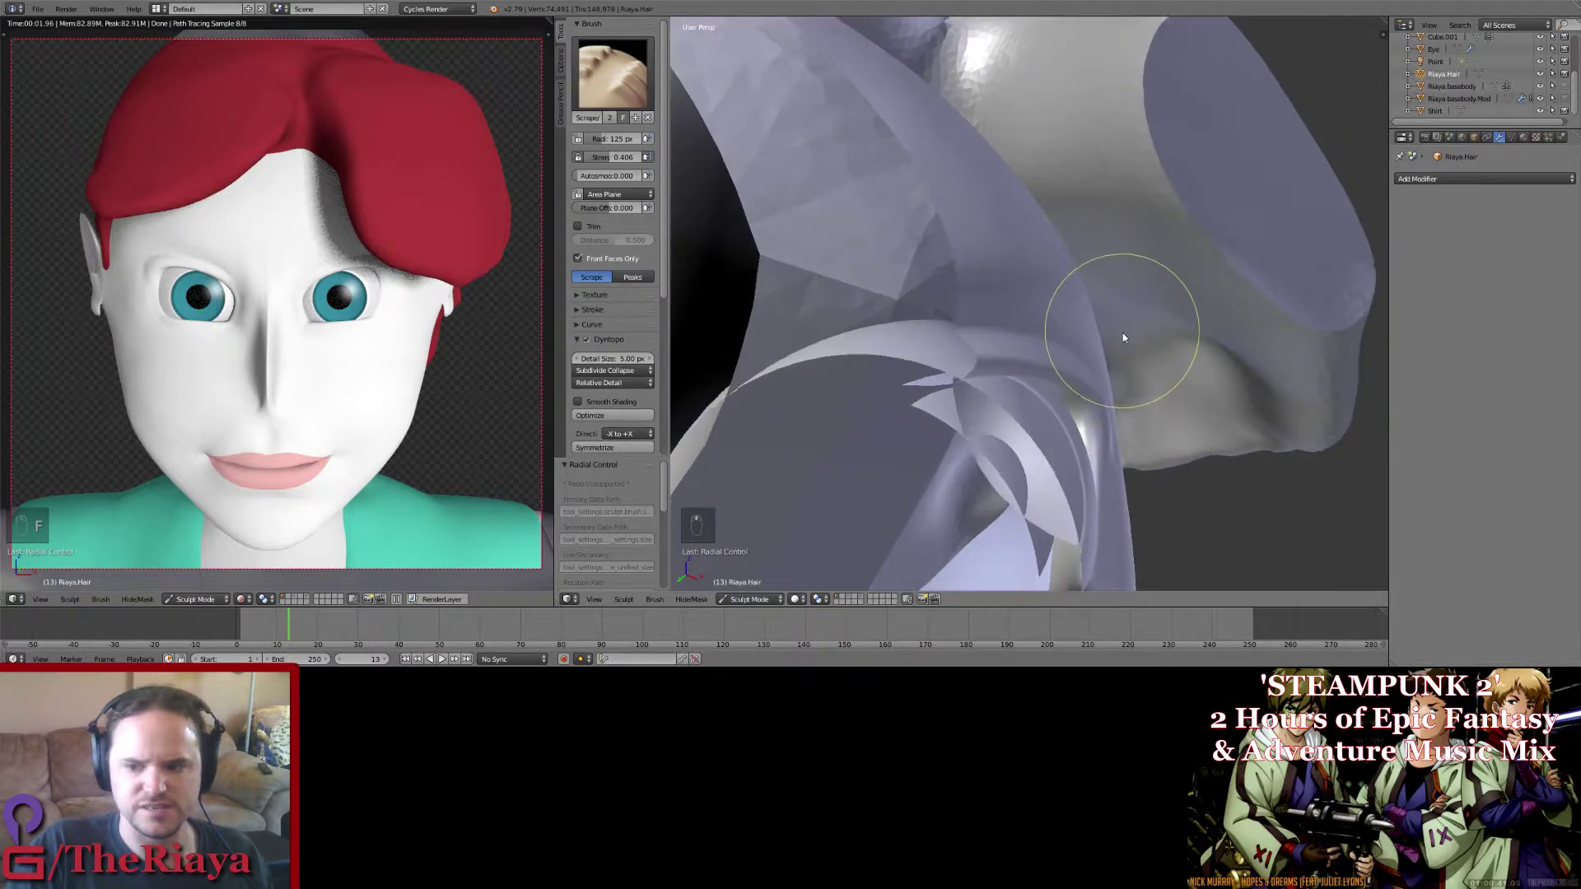
scroll(1123, 332, "down", 3)
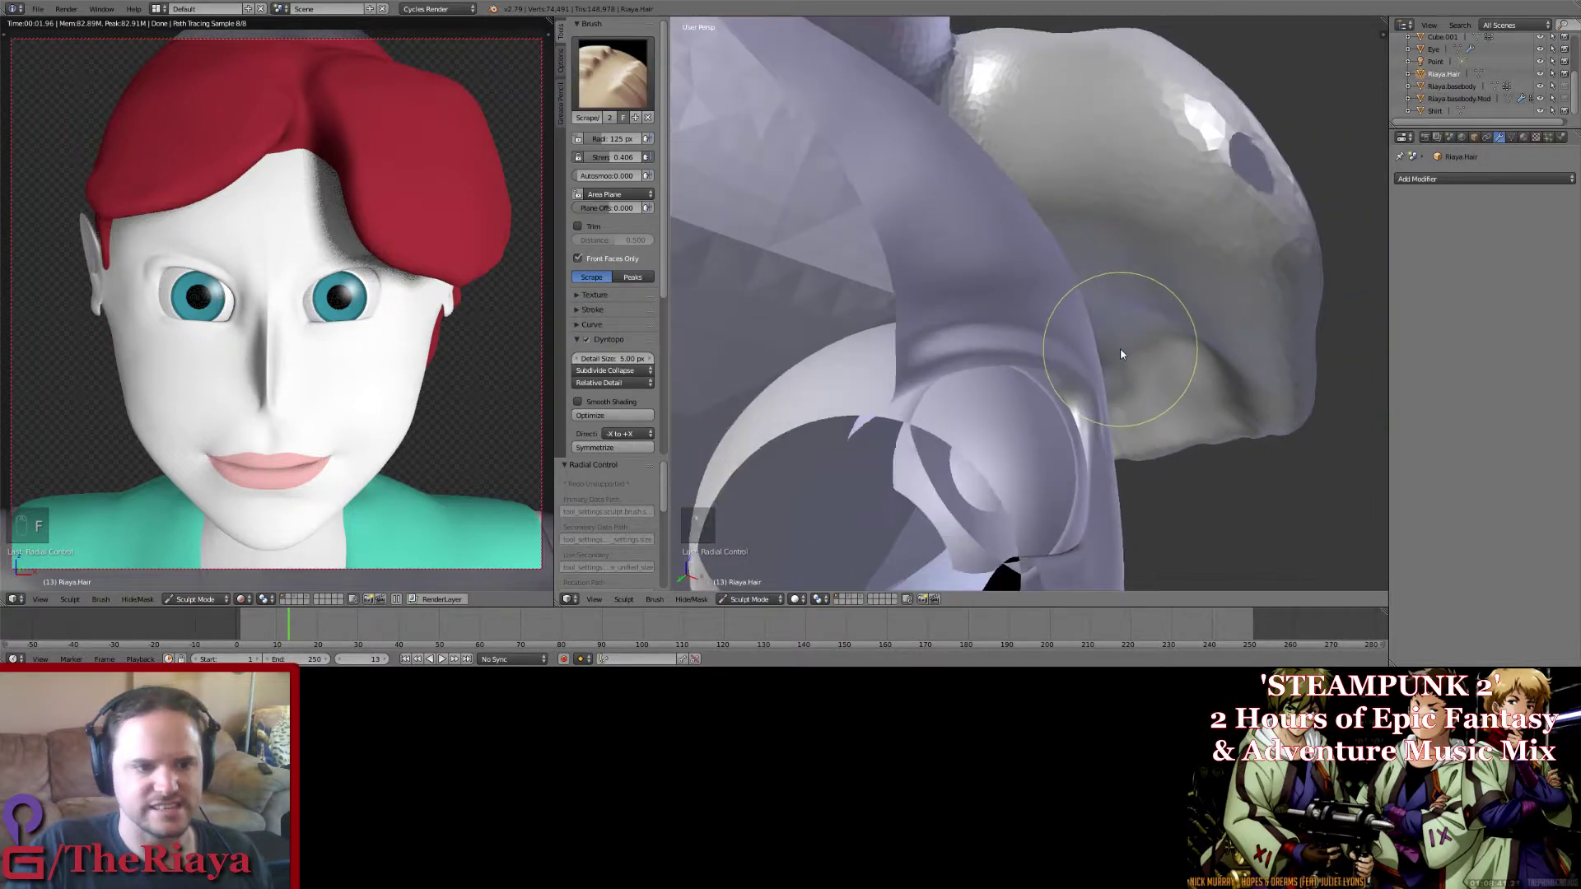
Step: Scrape down the inner surface of the left front lock at strength 0.582, and finish by lowering the brush strength
left_click(1066, 218)
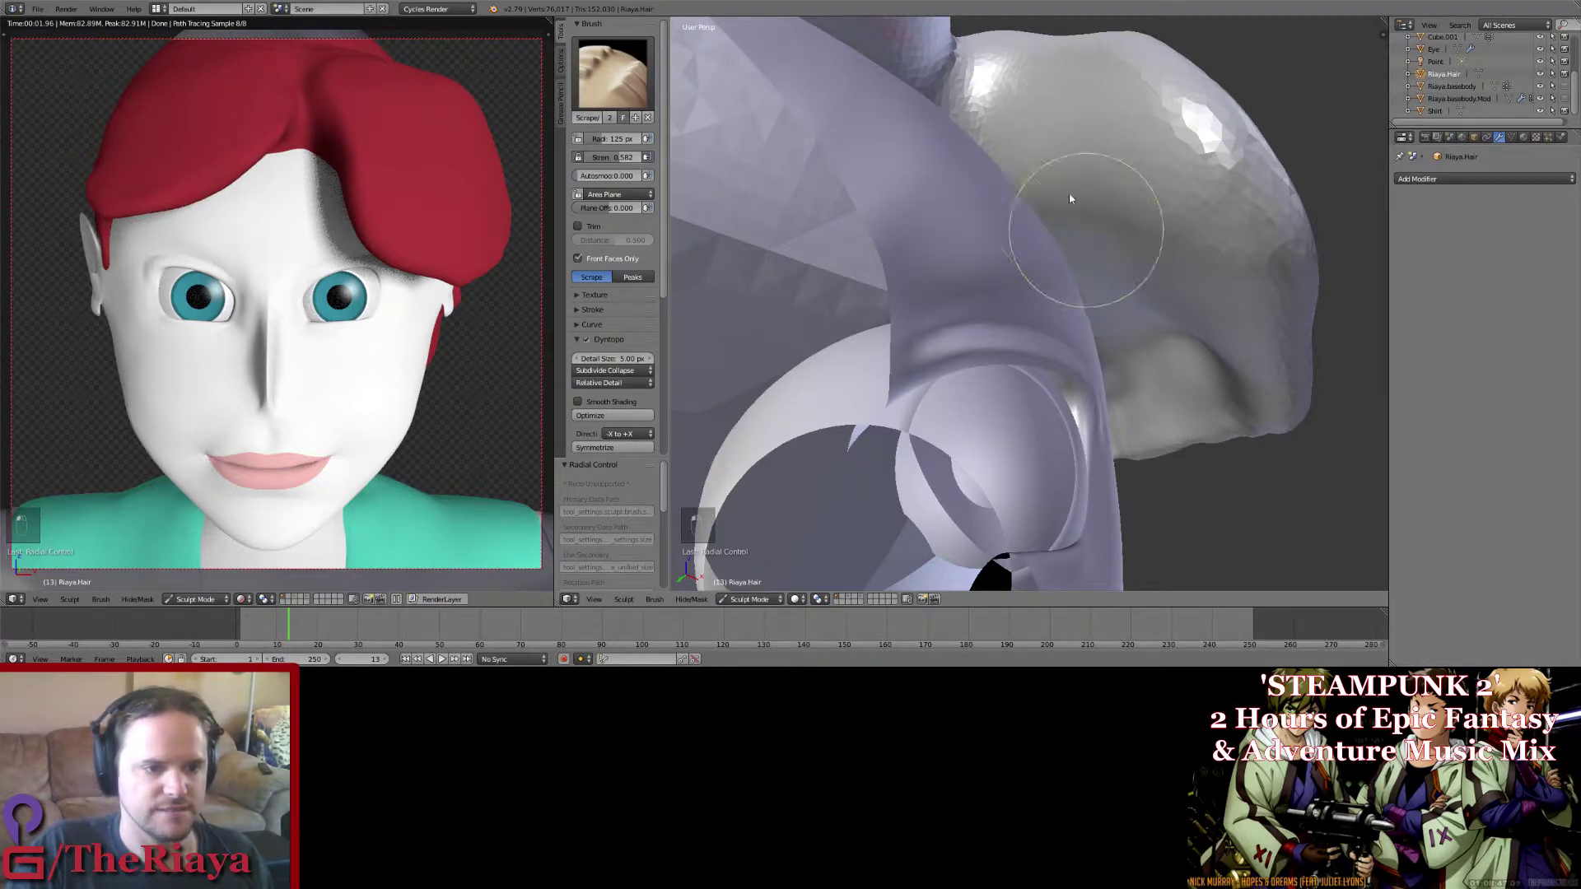
mouse_move(1090, 267)
left_mouse_down()
mouse_move(1051, 206)
mouse_move(1097, 268)
left_mouse_up()
left_click_drag(1077, 184, 1123, 258)
scroll(1106, 238, "up", 3)
scroll(1095, 230, "down", 4)
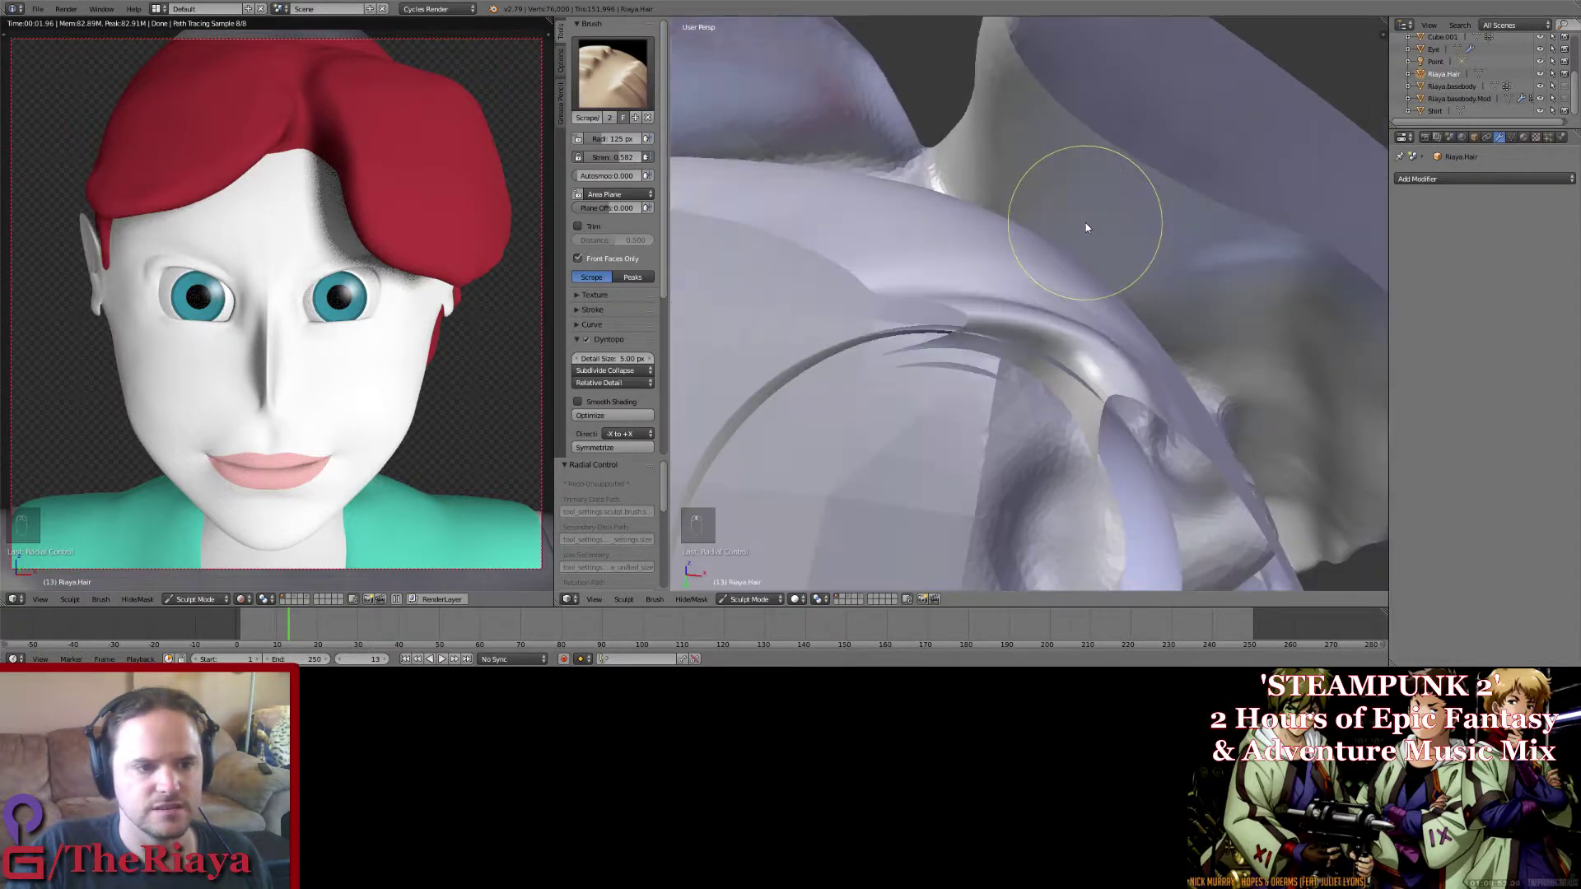
scroll(1086, 223, "down", 2)
mouse_move(1074, 226)
middle_mouse_down()
mouse_move(1153, 264)
mouse_move(962, 218)
mouse_move(1138, 275)
middle_mouse_up()
mouse_move(1138, 276)
left_mouse_down()
mouse_move(1124, 352)
mouse_move(1136, 321)
left_mouse_up()
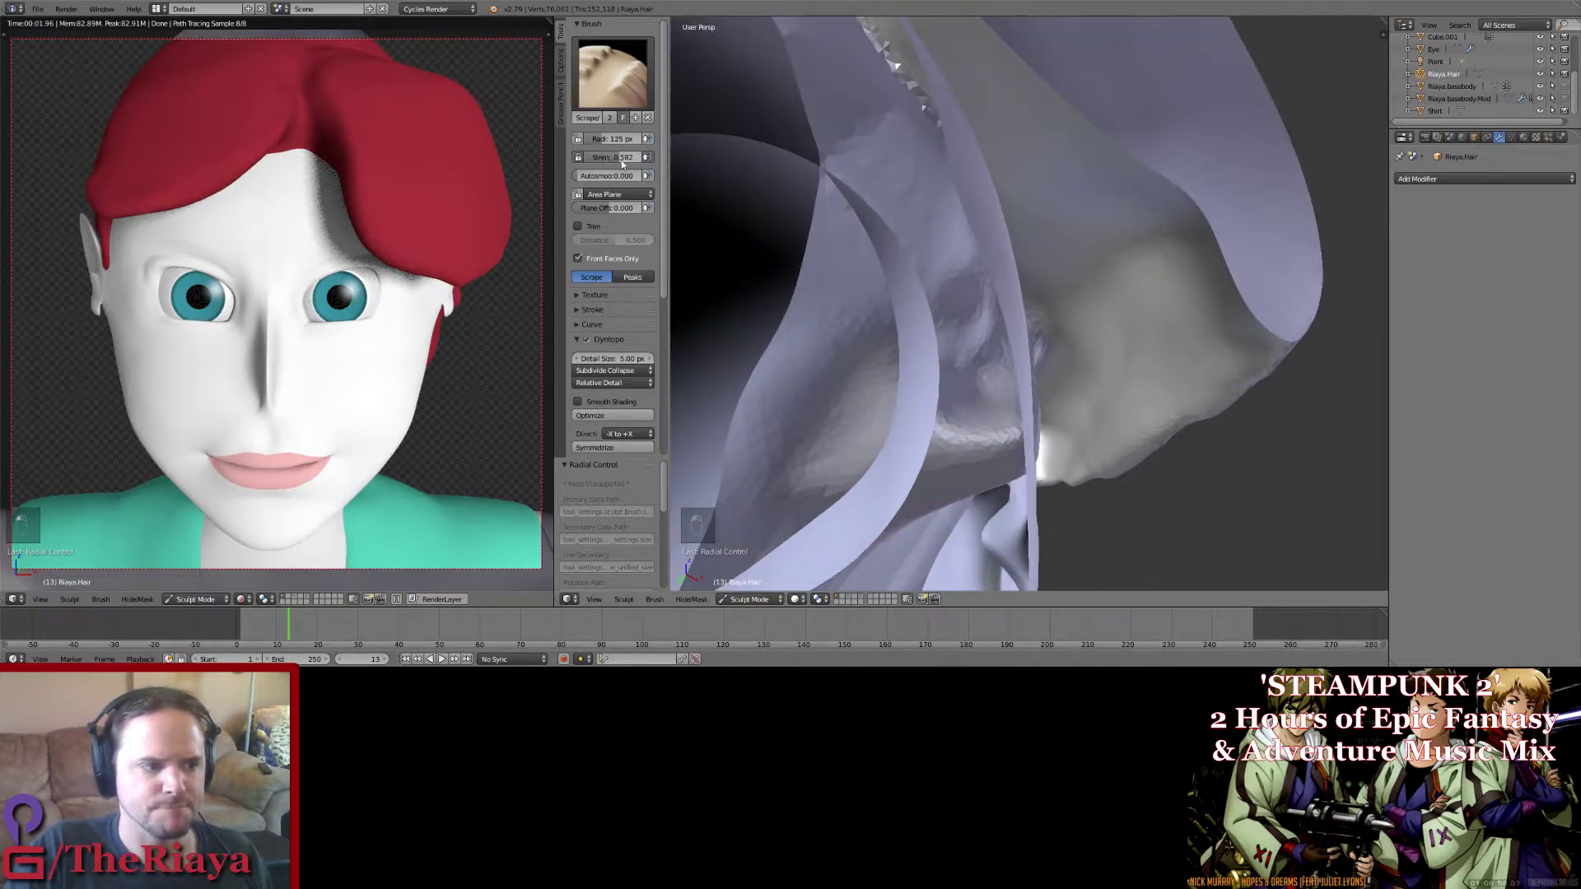
left_click_drag(621, 157, 609, 157)
mouse_move(1035, 185)
middle_mouse_down()
mouse_move(1017, 258)
mouse_move(946, 268)
mouse_move(950, 361)
mouse_move(872, 226)
mouse_move(944, 200)
middle_mouse_up()
Step: Build up the inner front edge of the left front lock with the SculptDraw brush set to Add
left_click(616, 72)
left_click(891, 205)
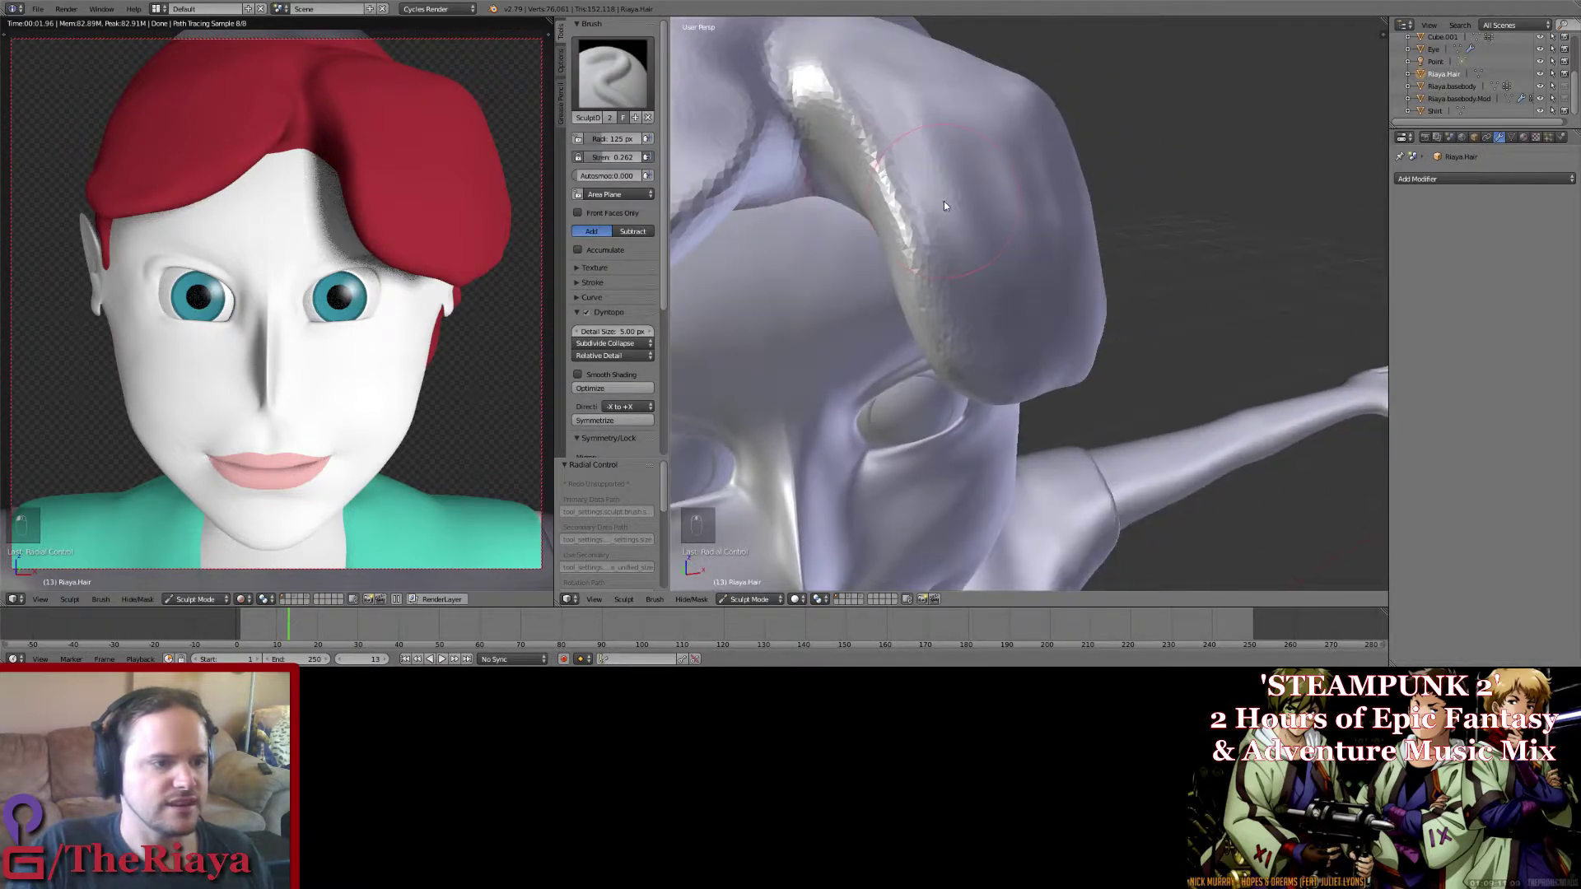
mouse_move(858, 169)
middle_mouse_down()
mouse_move(905, 171)
mouse_move(991, 229)
mouse_move(947, 194)
middle_mouse_up()
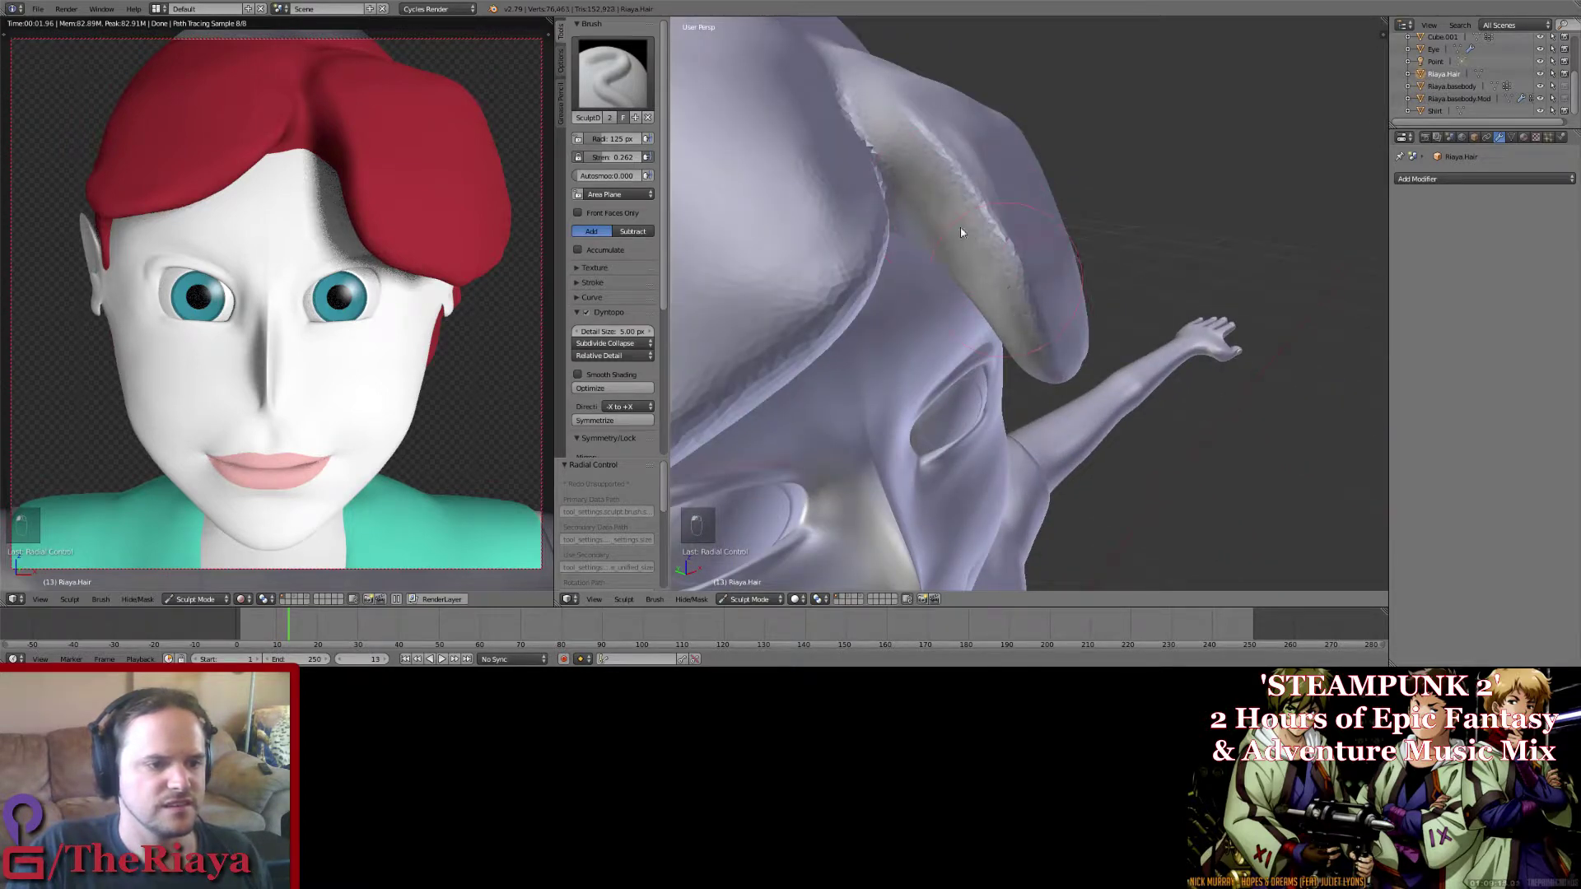
left_click_drag(970, 254, 997, 254)
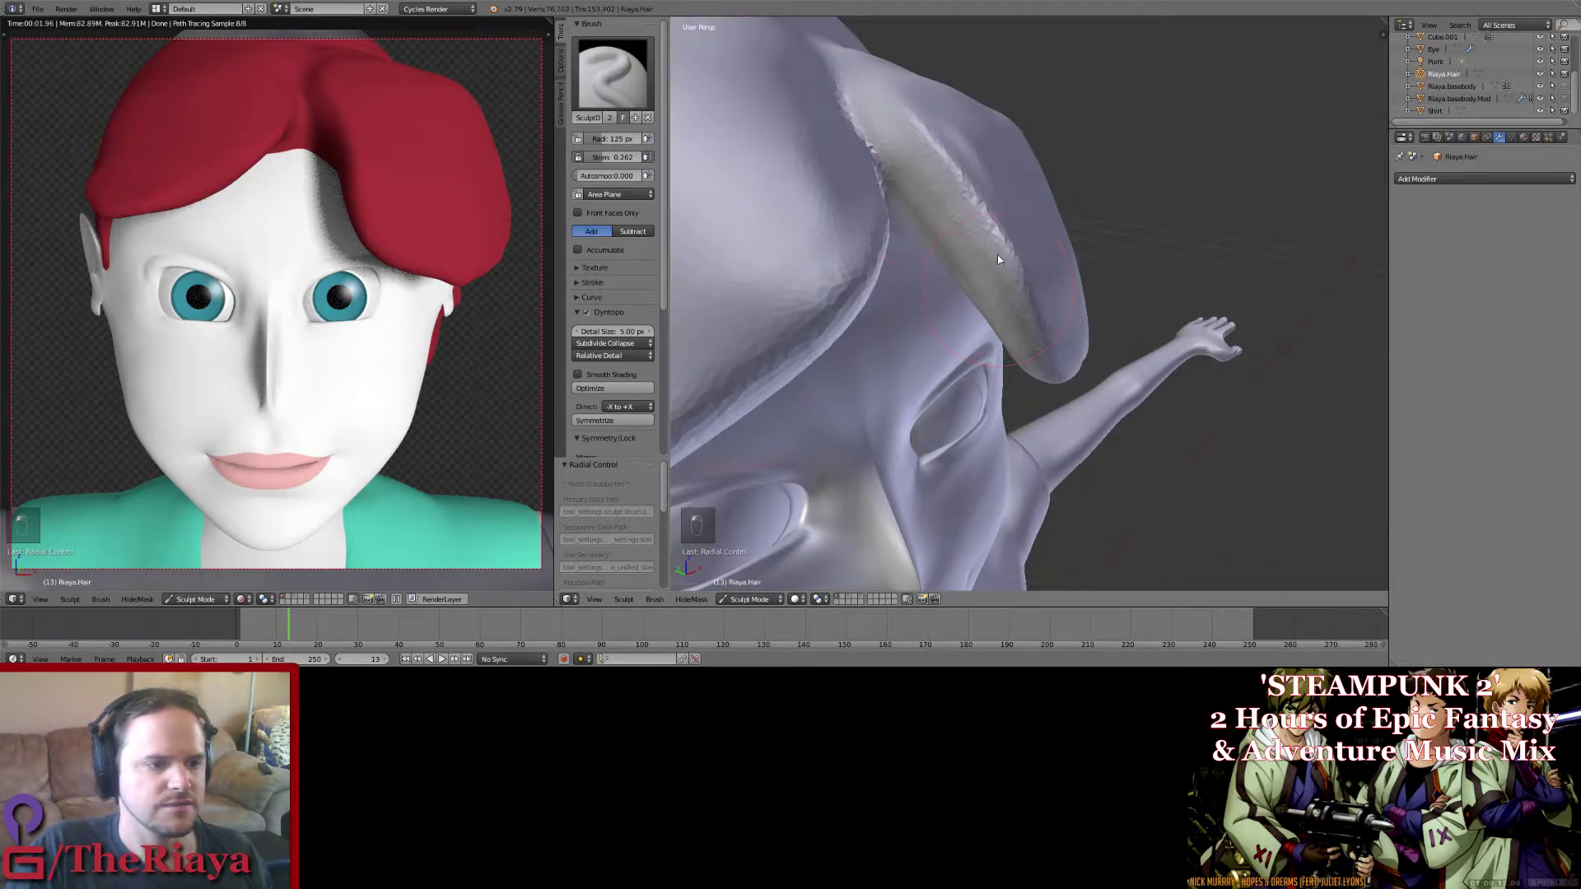
middle_click_drag(996, 254, 970, 223)
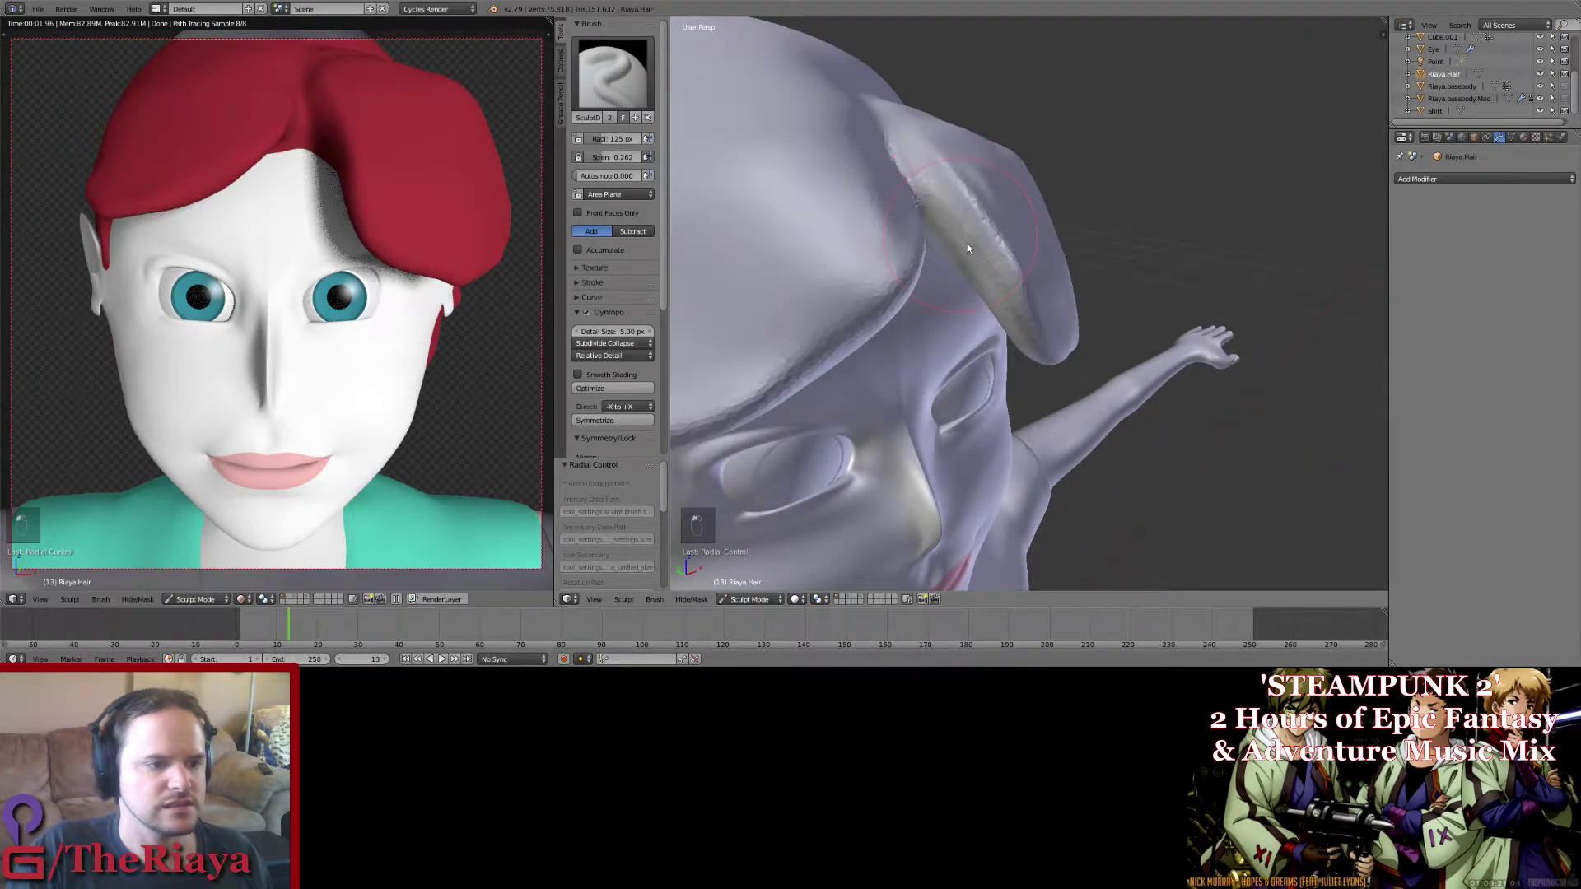
scroll(972, 252, "up", 4)
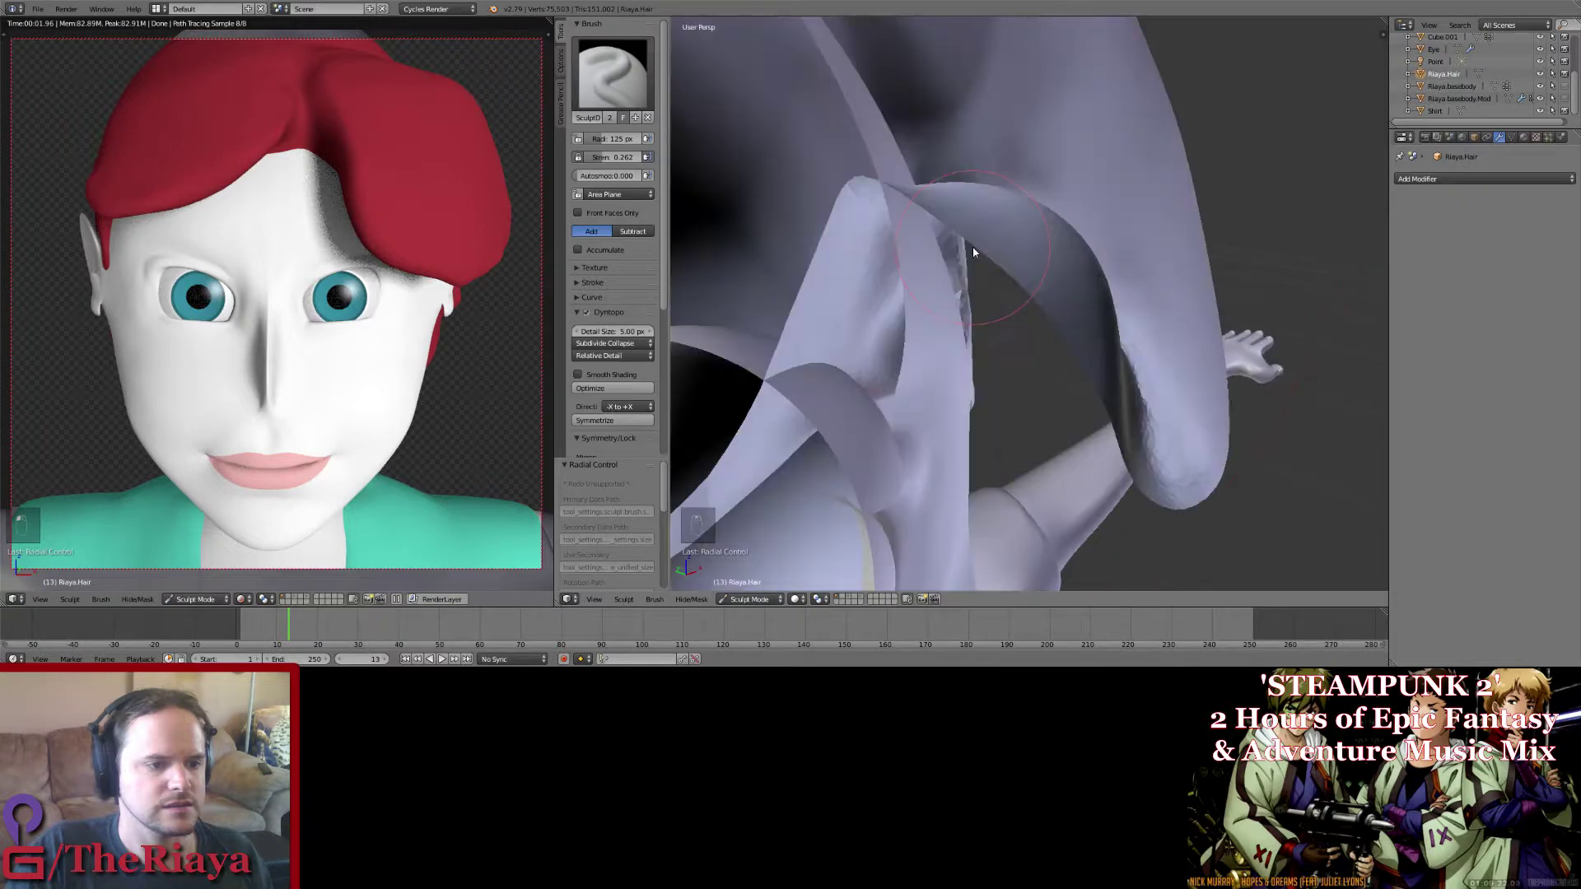
scroll(973, 252, "down", 2)
Step: Add volume along the inner edge of the left front lock with the Clay brush at strength 0.500
left_click(613, 72)
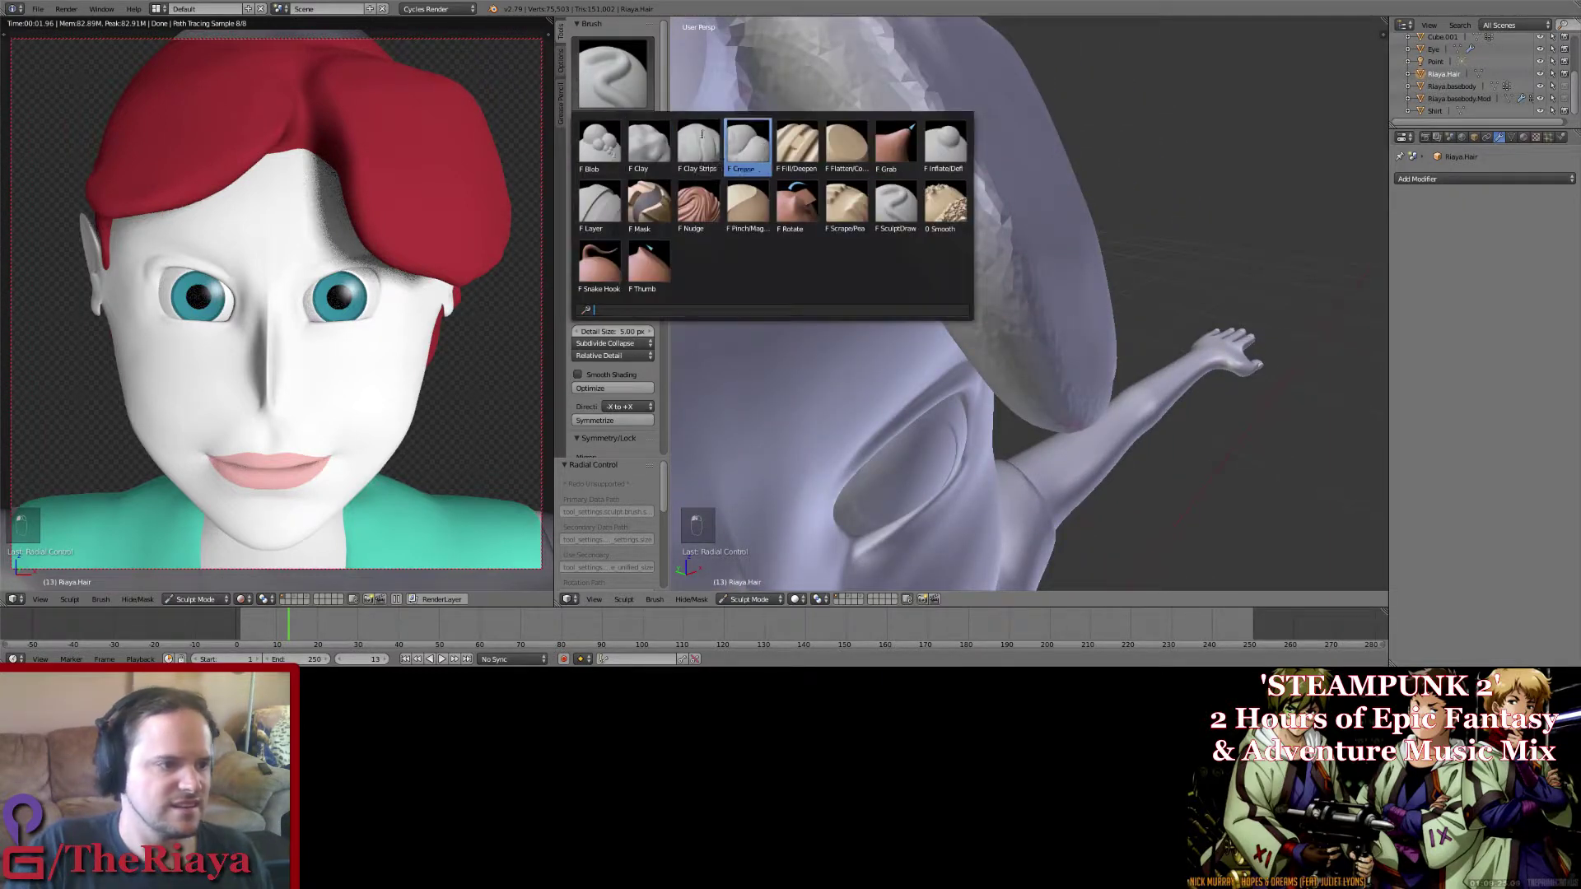
left_click(650, 148)
middle_click_drag(848, 198, 874, 194)
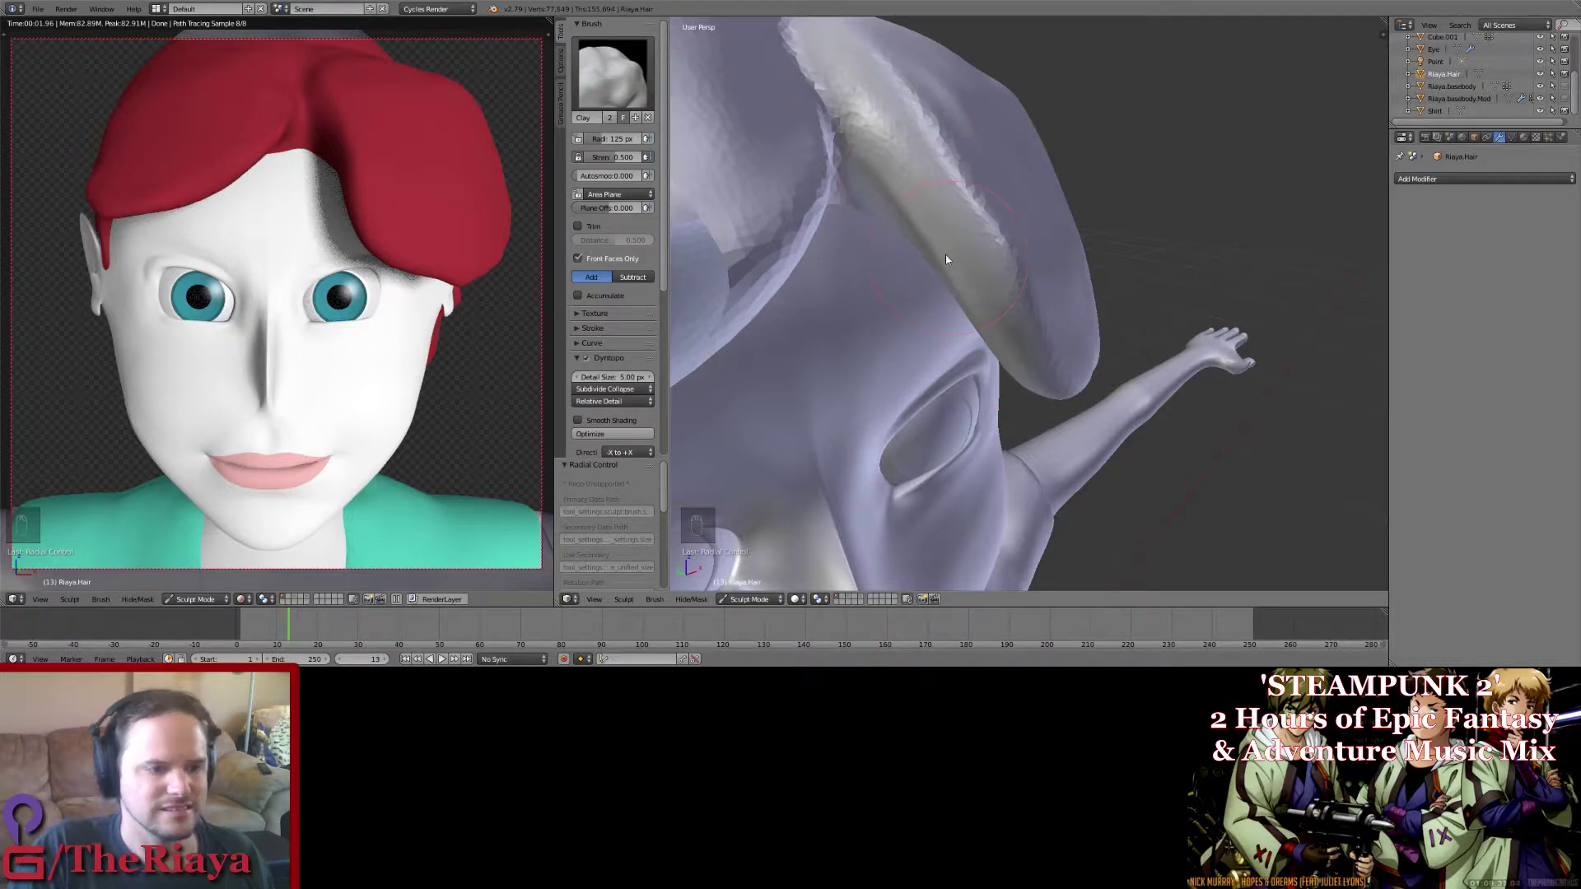
scroll(946, 241, "down", 2)
Step: Return to the SculptDraw brush and thicken the left front lock's inner edge down toward its tip
left_click(614, 73)
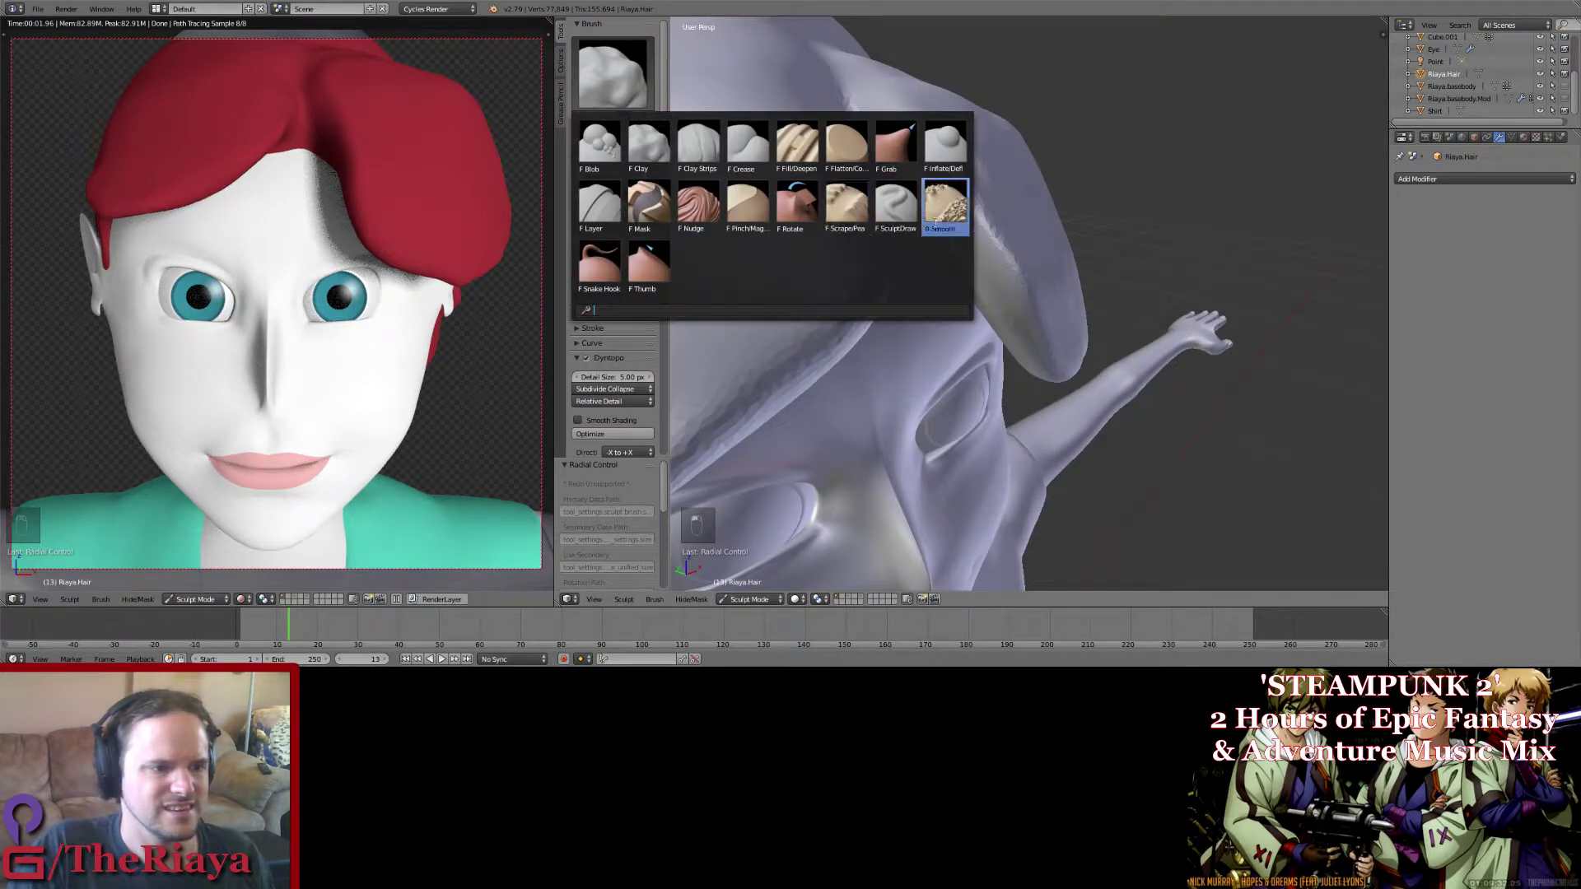
left_click(896, 204)
scroll(897, 187, "up", 3)
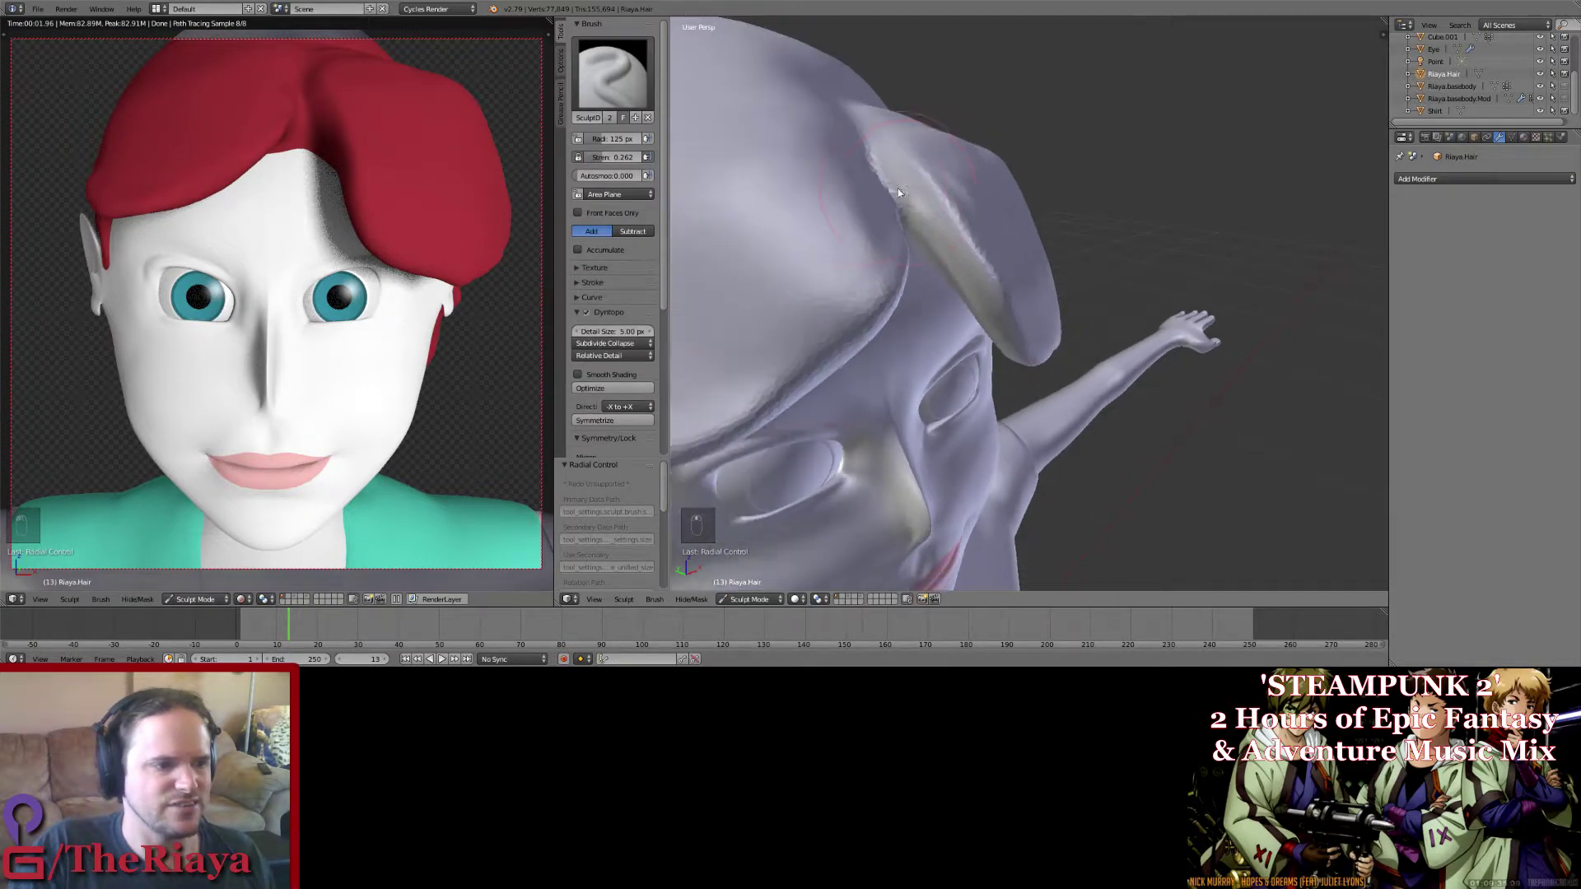
scroll(960, 224, "up", 2)
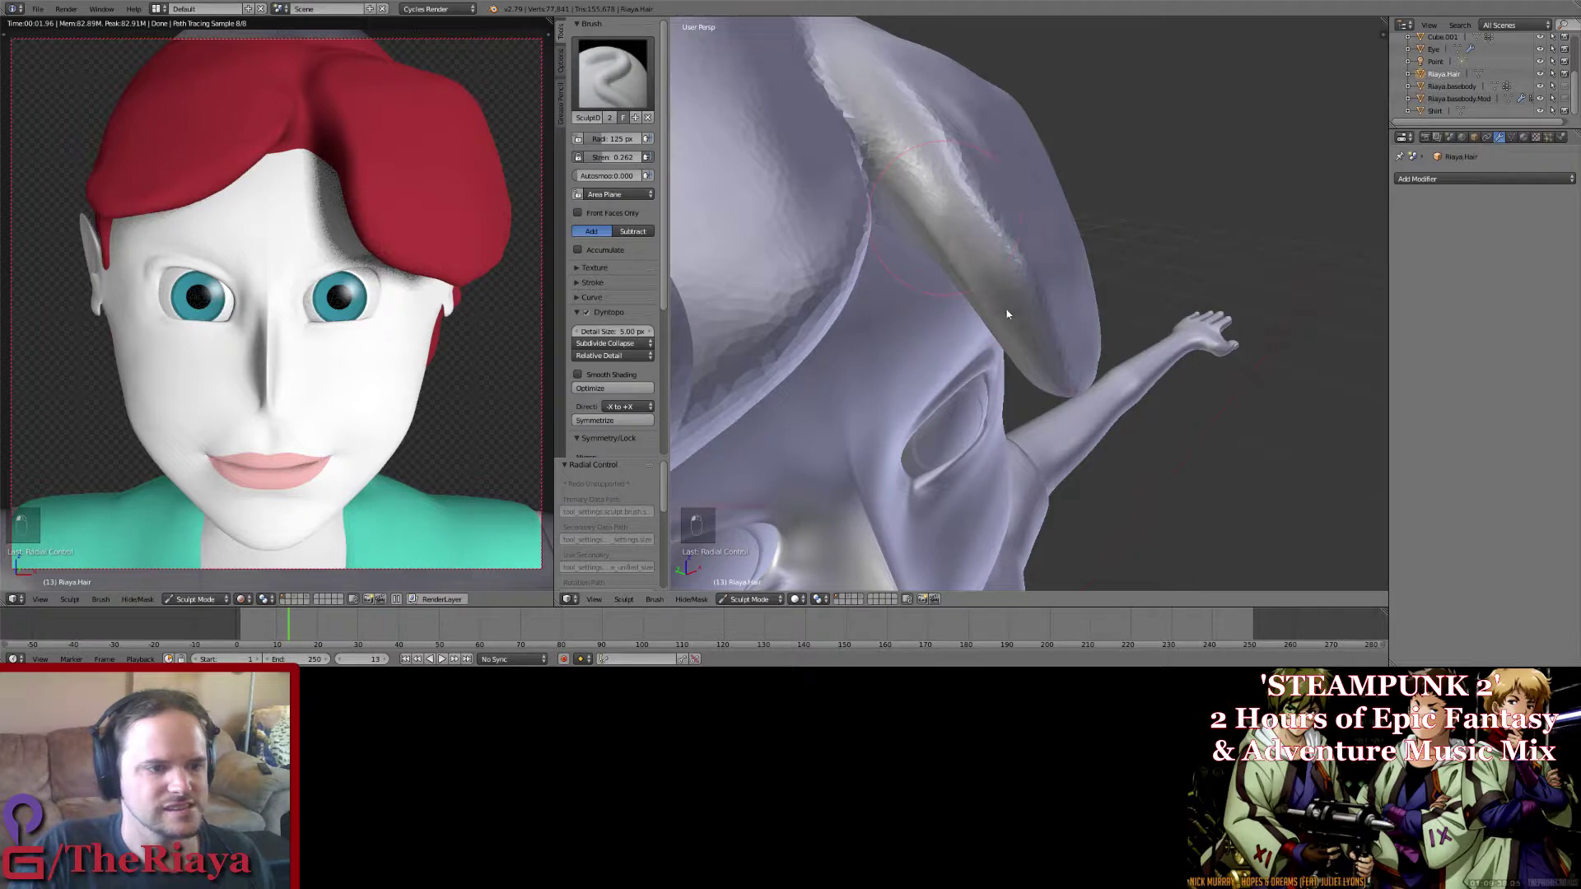
scroll(1021, 306, "down", 5)
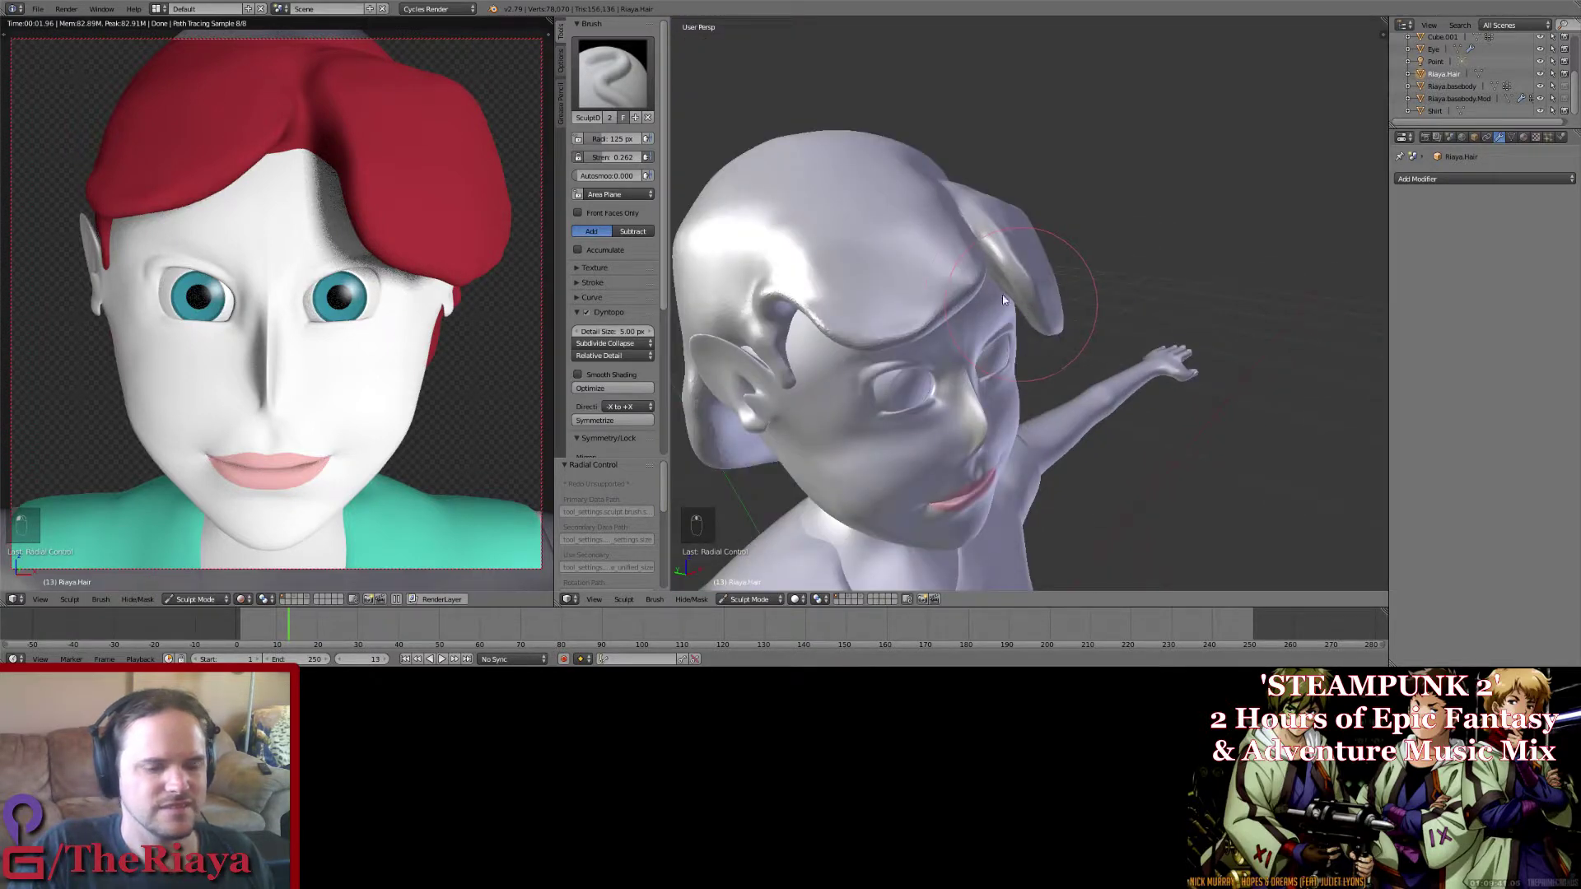
Step: Save the file over the existing one
key("ctrl+s")
left_click(1068, 200)
scroll(1100, 202, "up", 6)
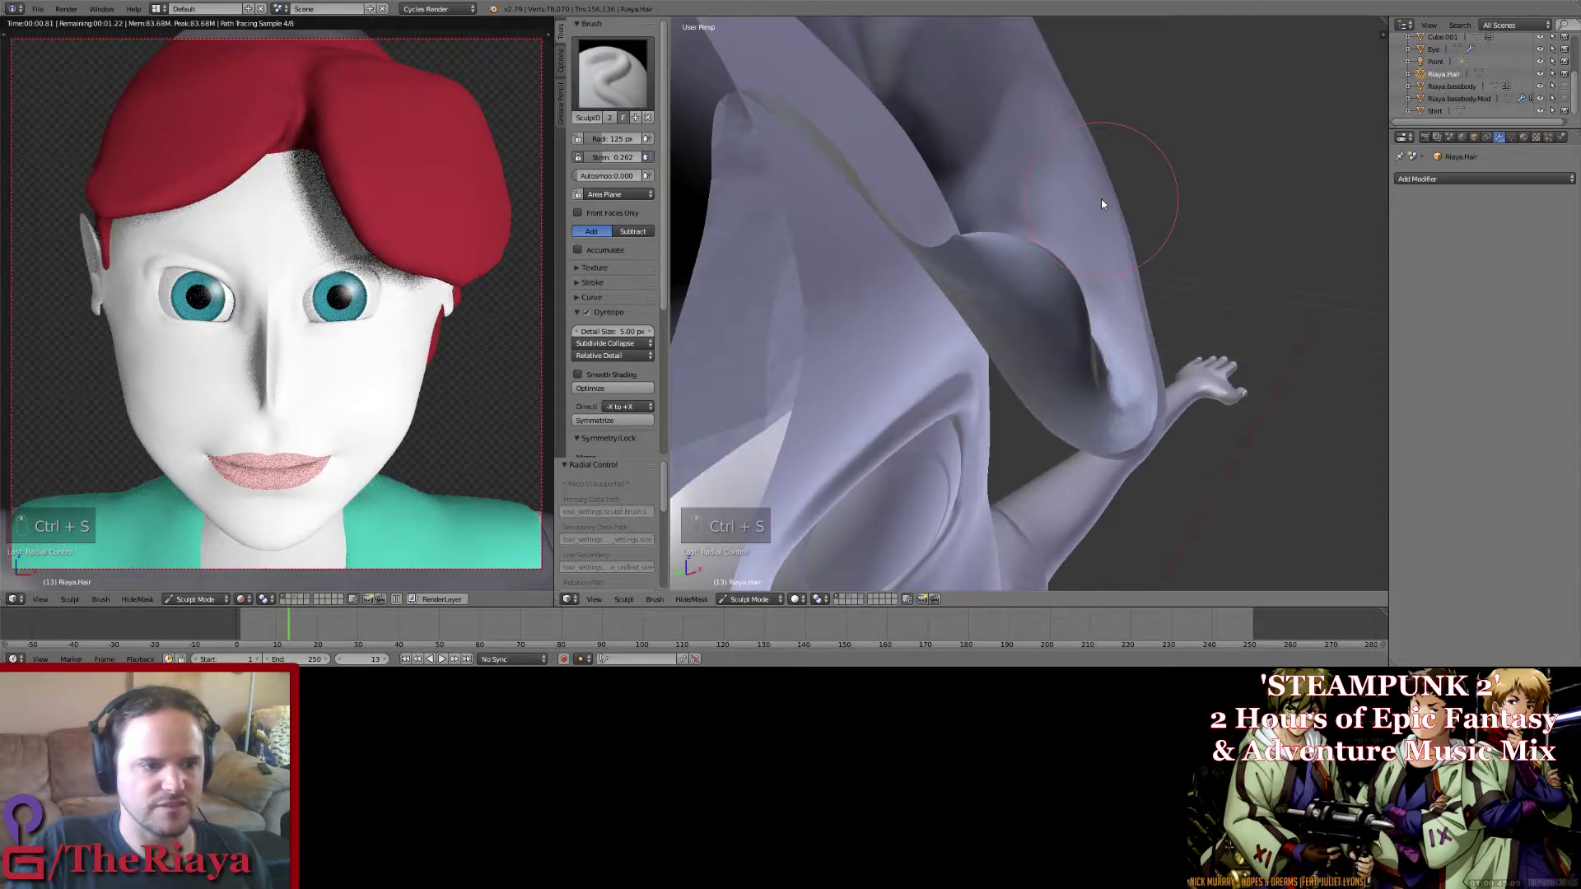
Step: Fill in the underside of the left front lock with the SculptDraw brush set to Add
mouse_move(1106, 224)
middle_mouse_down()
mouse_move(1120, 190)
mouse_move(1080, 171)
middle_mouse_up()
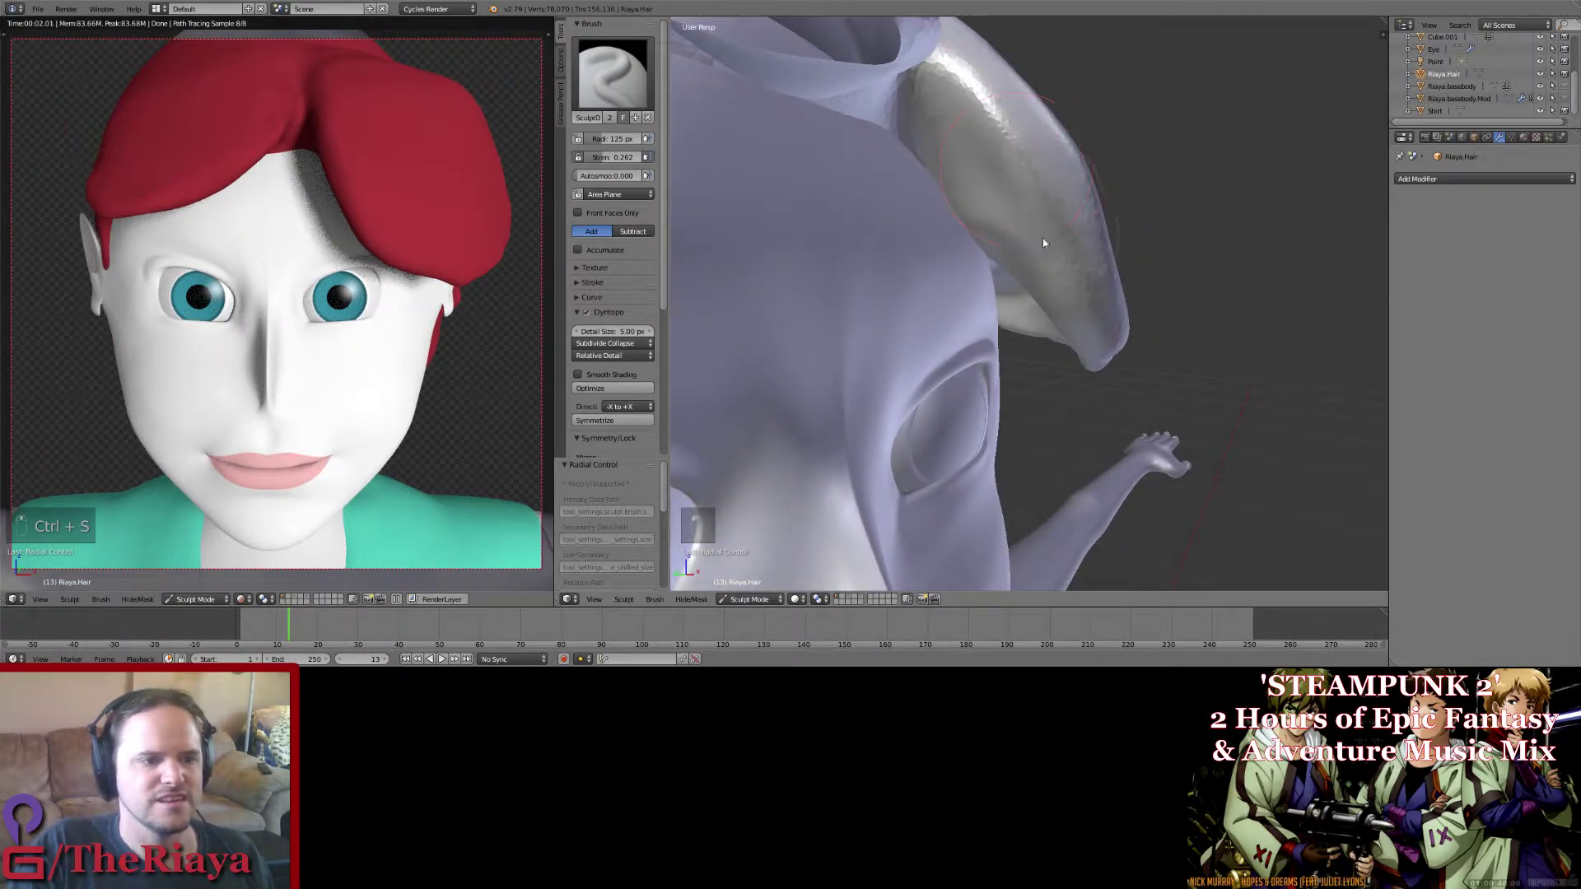
mouse_move(1042, 239)
left_mouse_down()
mouse_move(1001, 136)
mouse_move(965, 100)
mouse_move(1068, 279)
left_mouse_up()
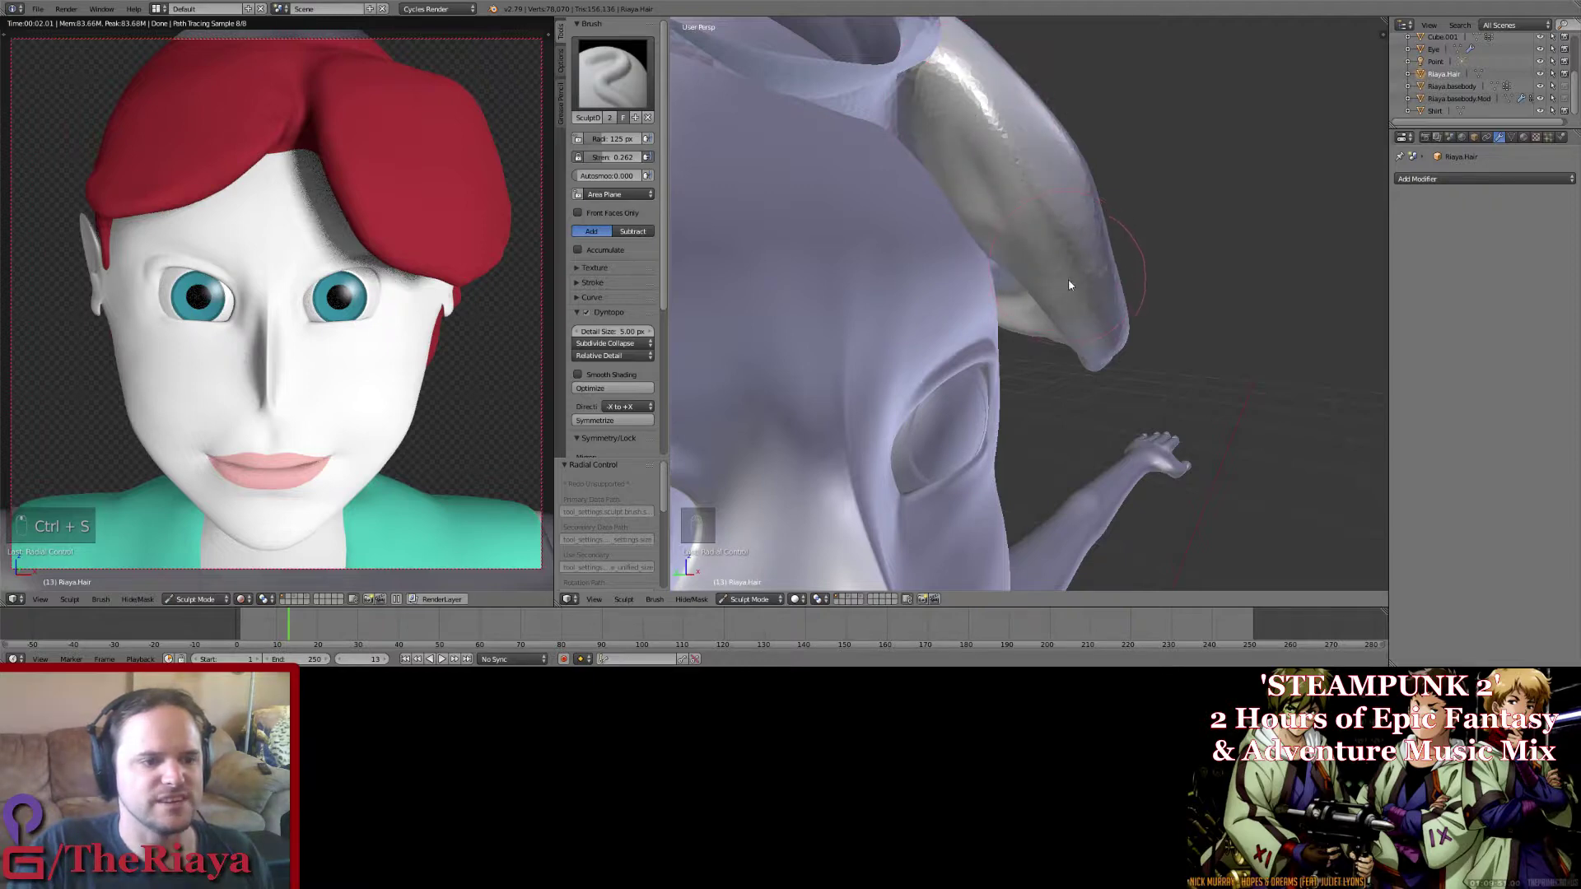
Step: Build up the left front lock's inner edge toward the parting with the SculptDraw brush at radius 125 px
mouse_move(1076, 296)
middle_mouse_down()
mouse_move(1039, 199)
mouse_move(1035, 237)
mouse_move(1023, 225)
mouse_move(1059, 254)
mouse_move(1051, 229)
middle_mouse_up()
scroll(1034, 237, "down", 5)
scroll(1034, 237, "up", 5)
scroll(1034, 237, "down", 3)
scroll(1033, 261, "up", 4)
scroll(1050, 230, "up", 5)
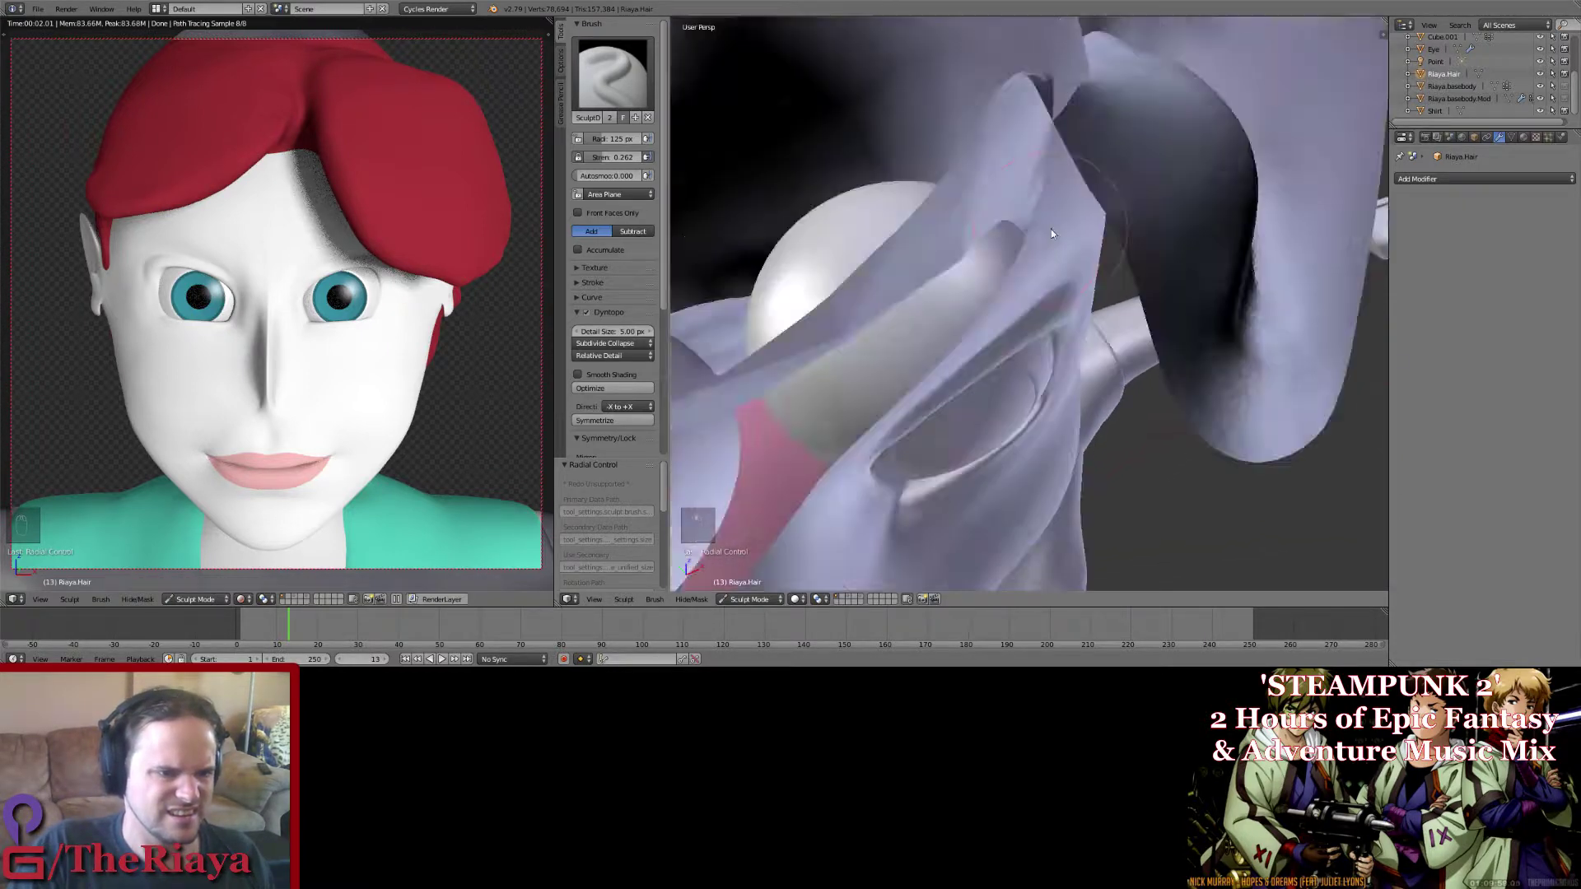
scroll(1051, 232, "down", 1)
scroll(1050, 232, "up", 1)
scroll(1051, 231, "down", 3)
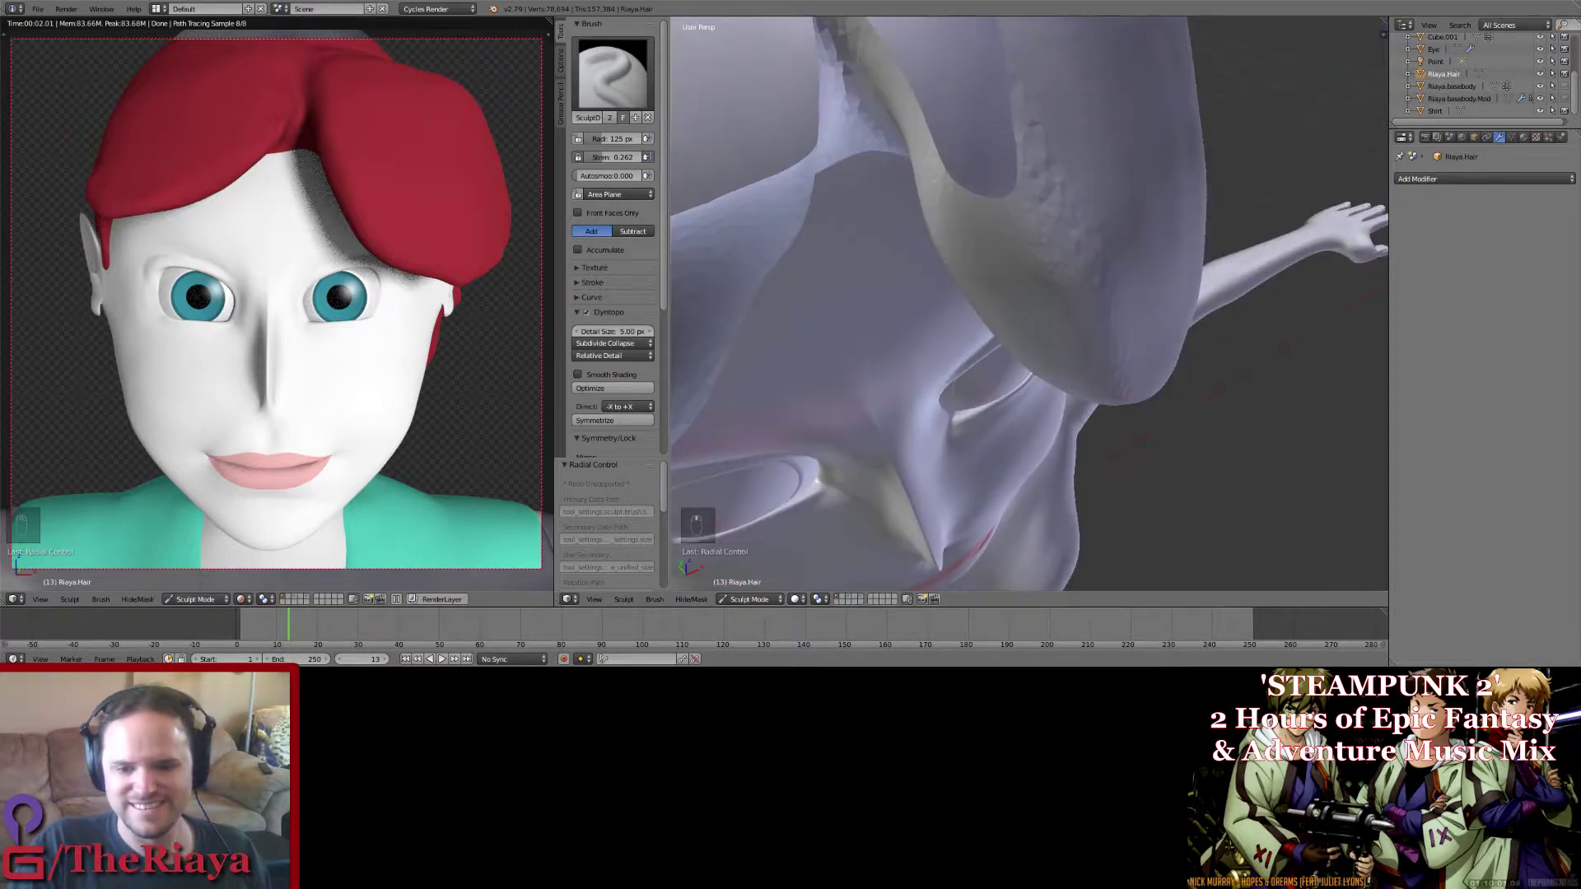
scroll(922, 224, "down", 2)
scroll(922, 224, "down", 2)
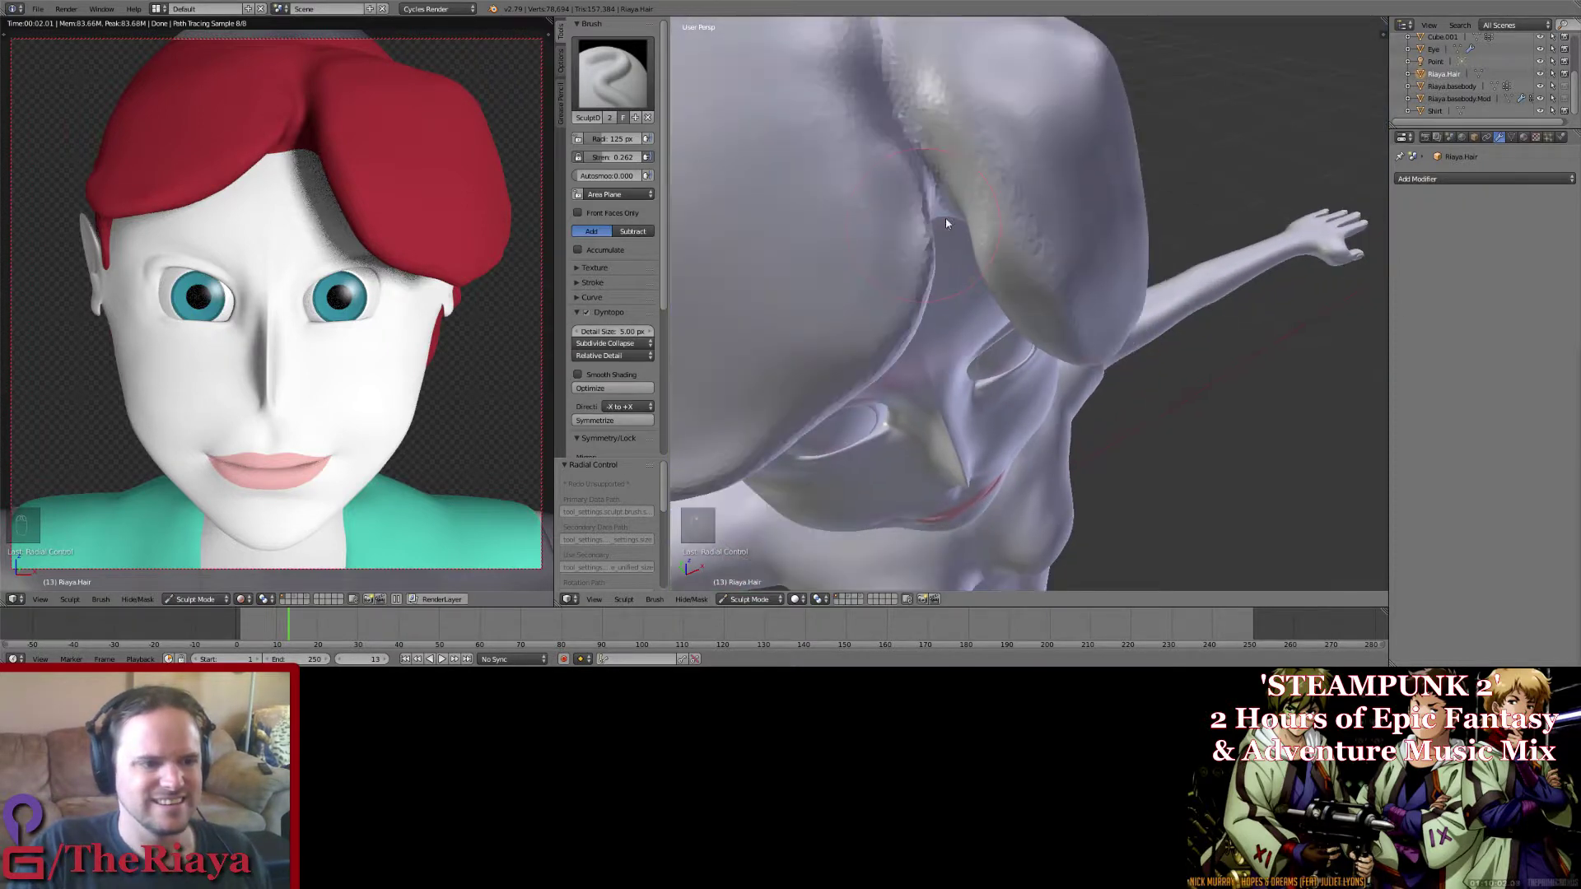
left_click_drag(993, 194, 950, 142)
left_click_drag(985, 220, 918, 105)
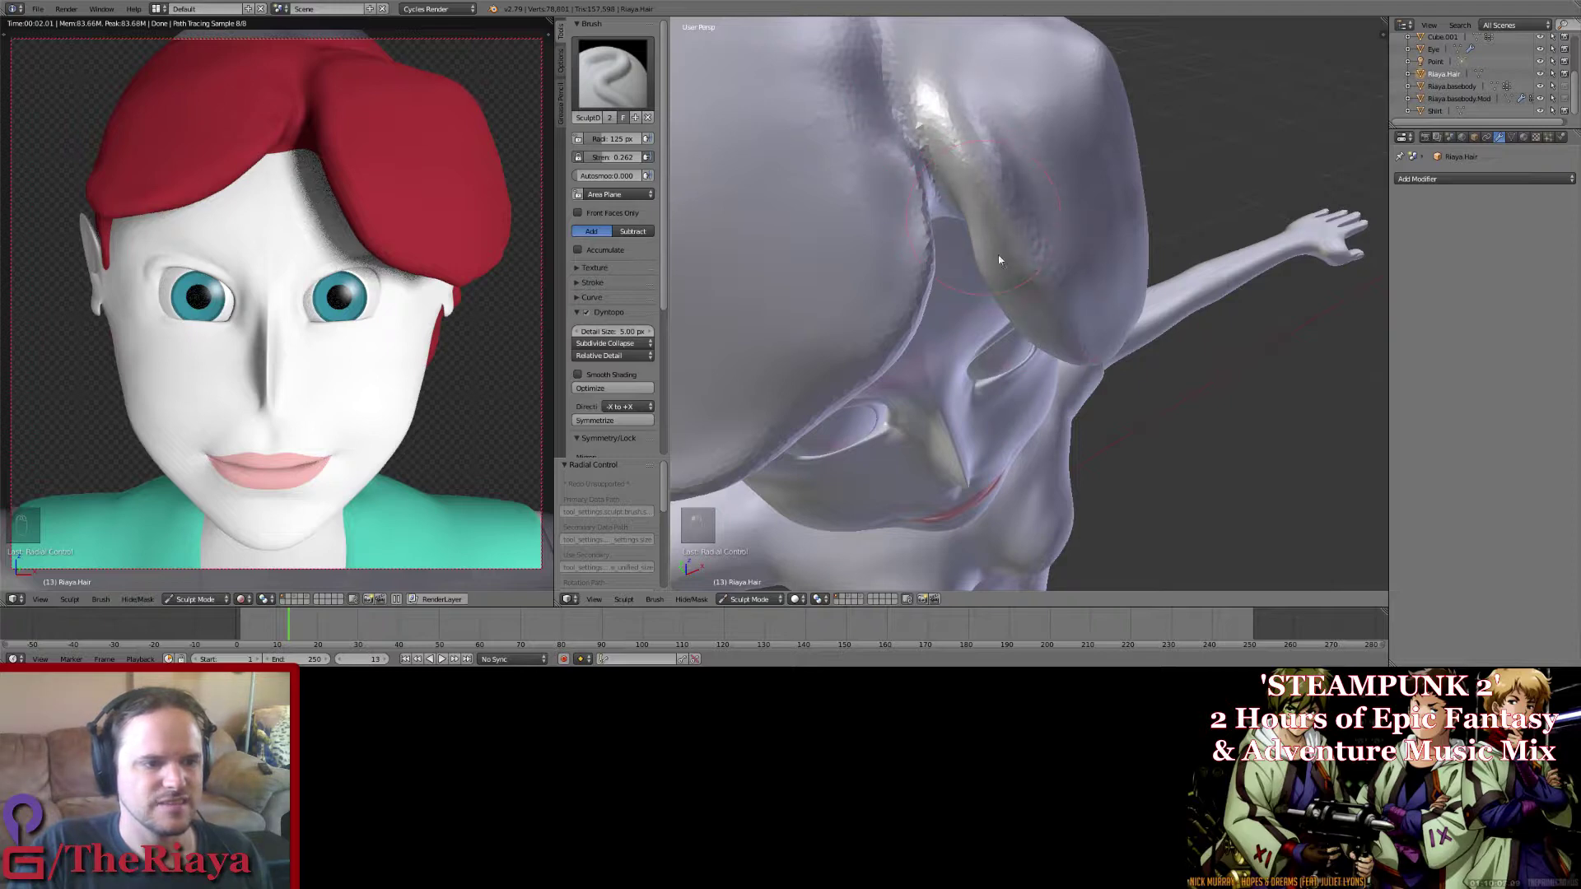
middle_click_drag(922, 116, 882, 100)
left_click_drag(882, 101, 920, 154)
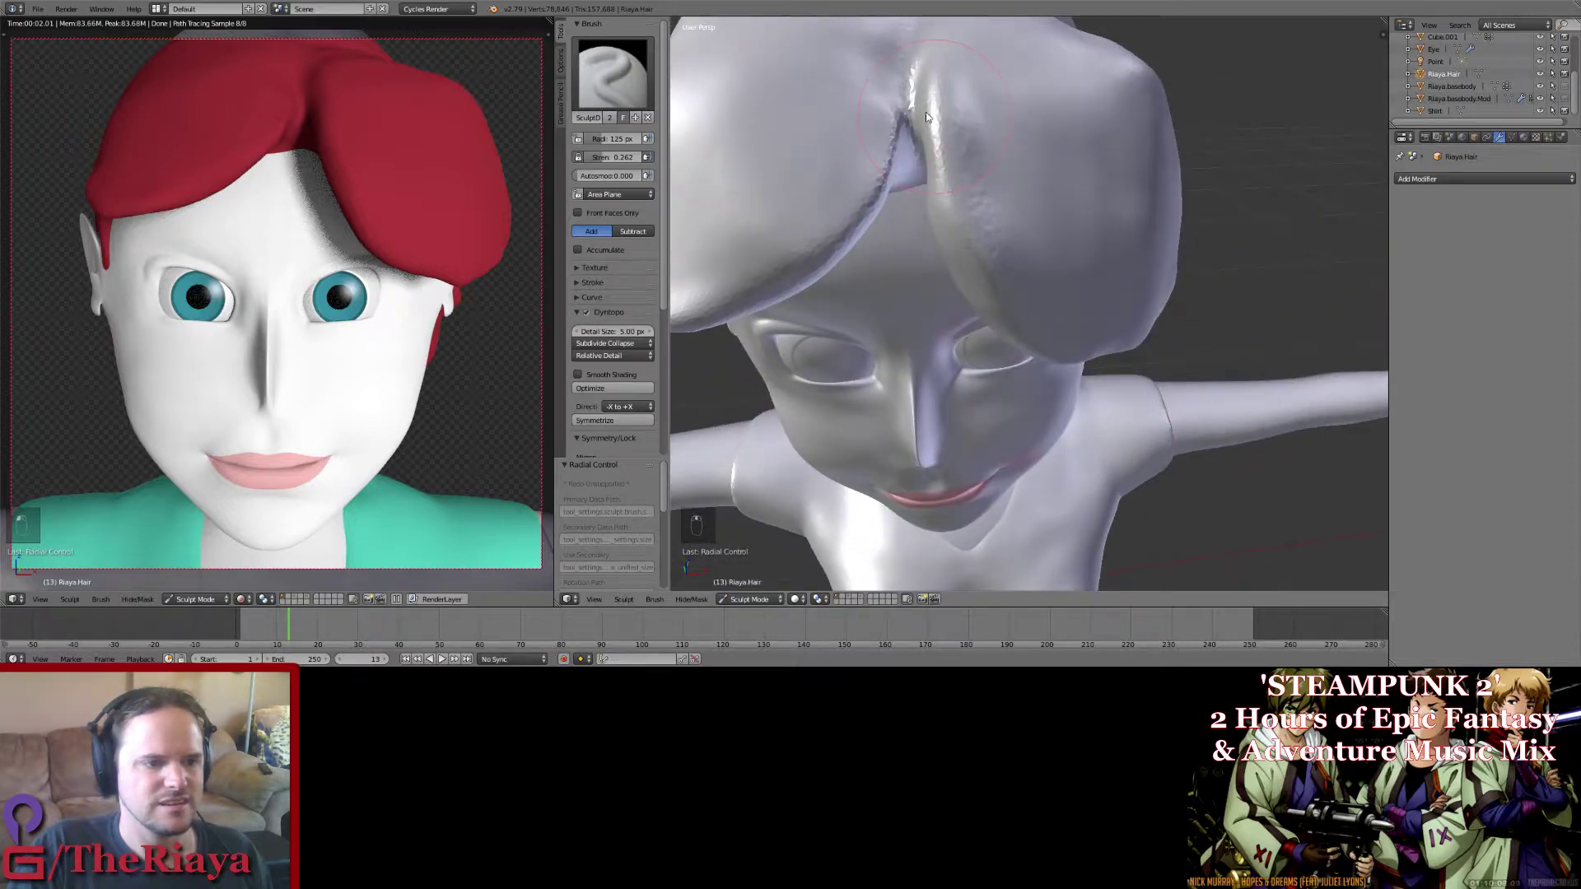
Step: Reduce the SculptDraw brush radius to 59 px and refine the left front lock's inner edge near the parting
mouse_move(921, 155)
middle_mouse_down()
mouse_move(936, 101)
mouse_move(965, 110)
middle_mouse_up()
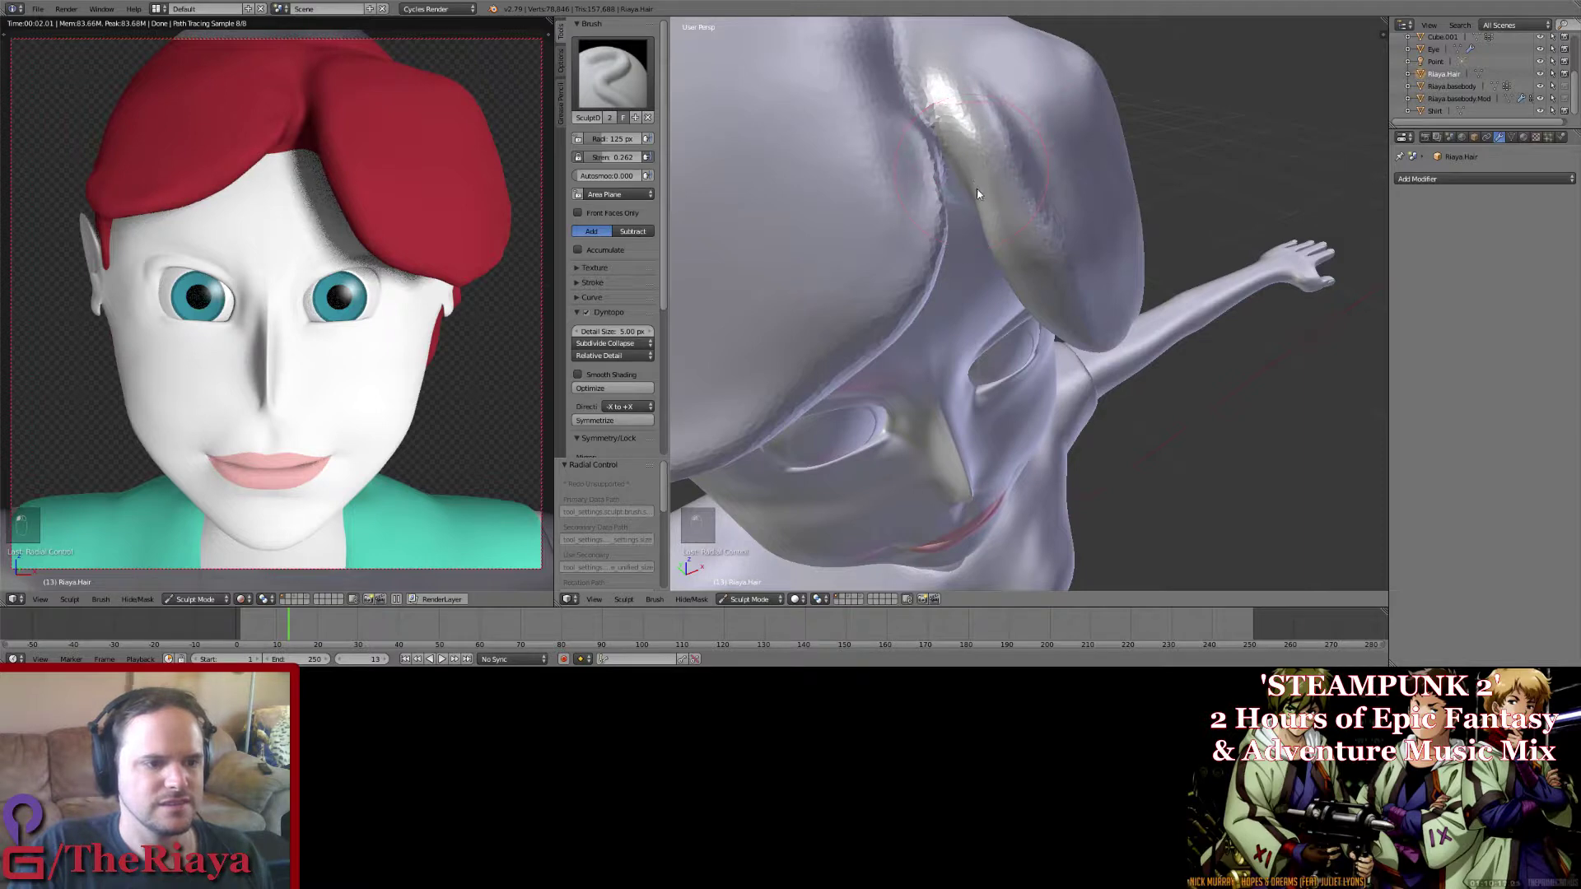
key("f")
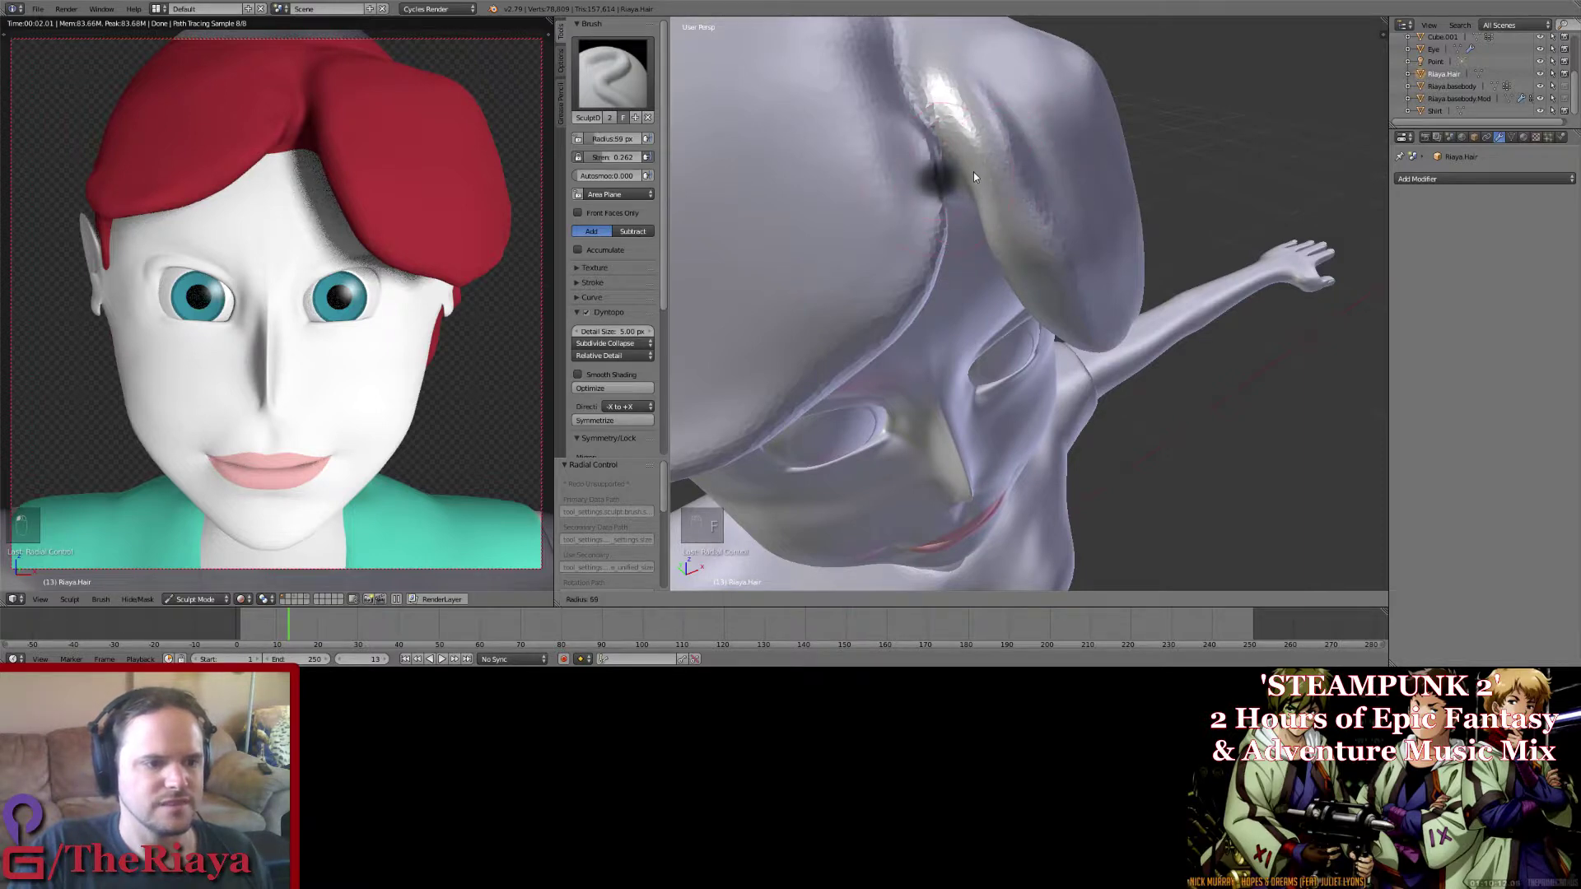
left_click(973, 171)
middle_click_drag(987, 175, 988, 161)
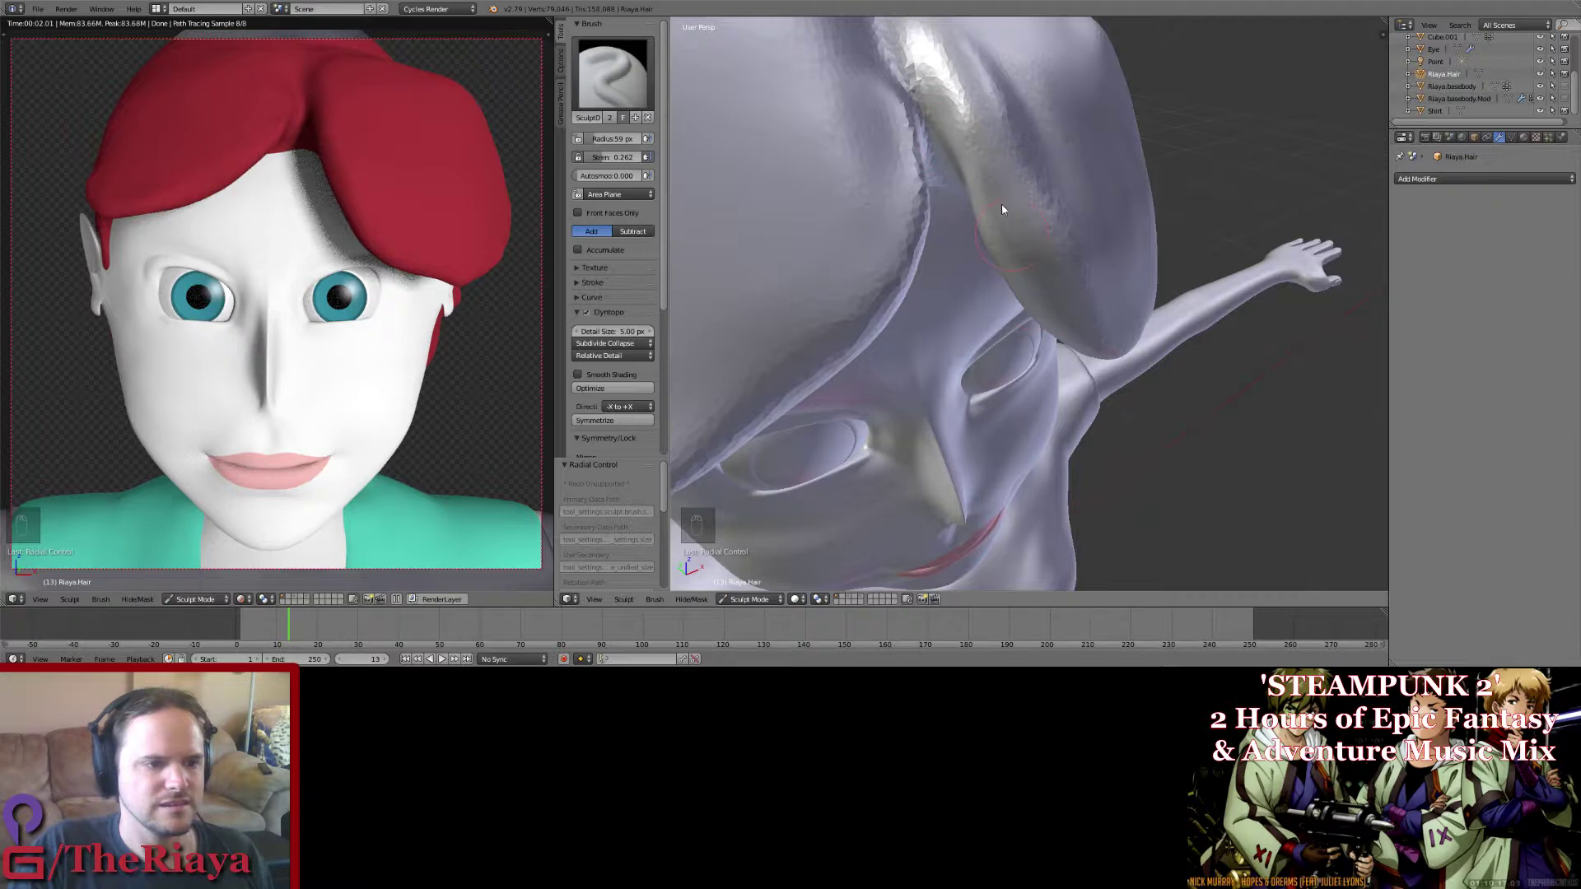
Step: Smooth the left front lock's inner edge with the Smooth brush at radius 59 px and strength 0.273
left_click(614, 73)
left_click(946, 207)
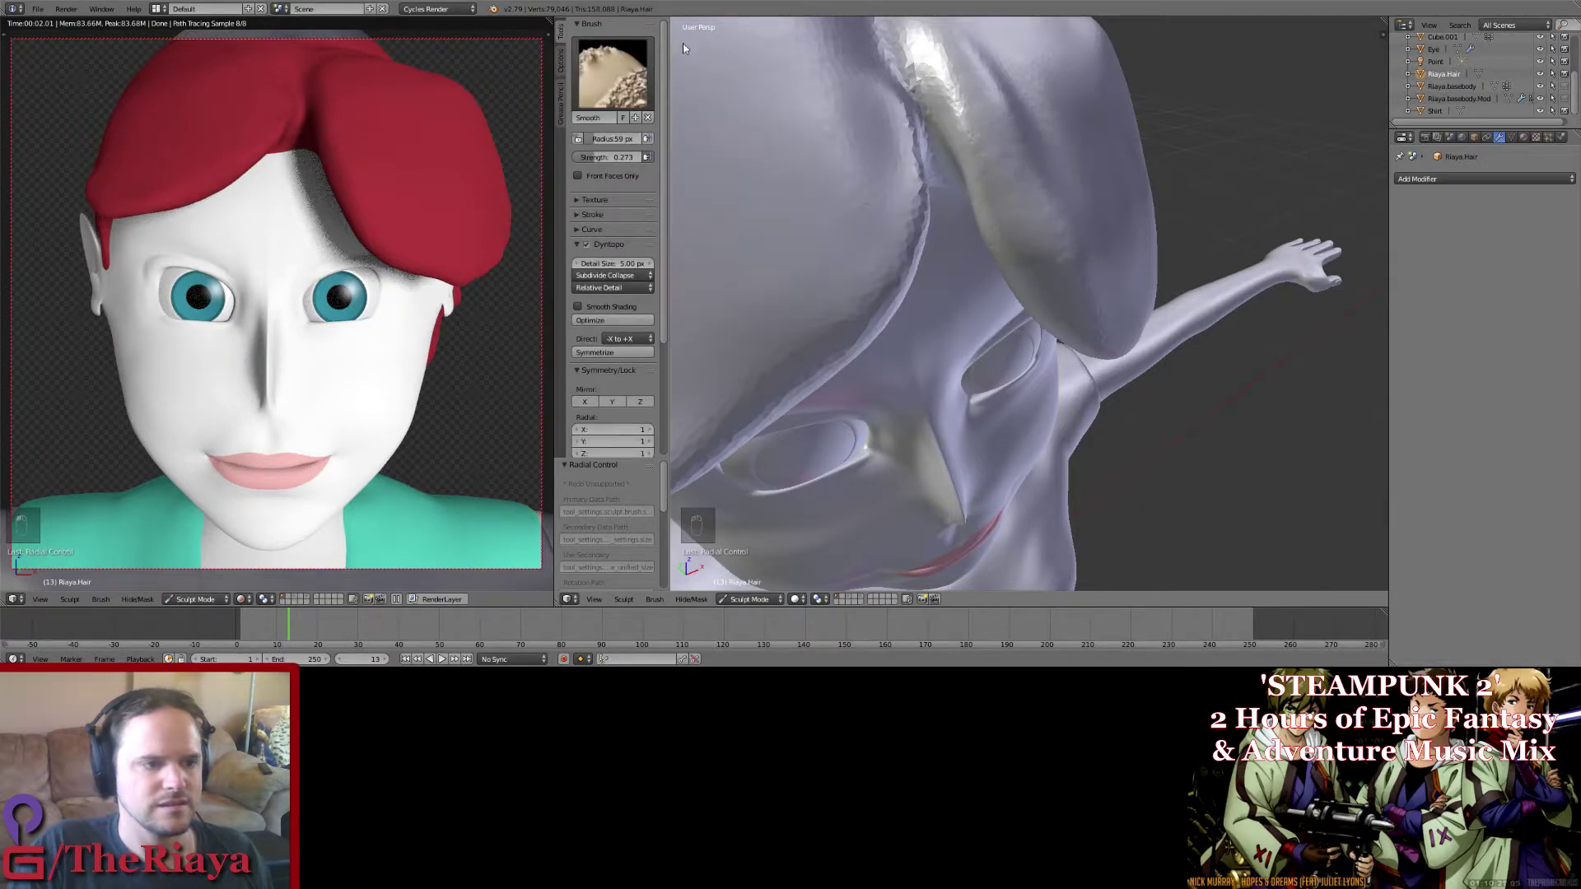
left_click(623, 66)
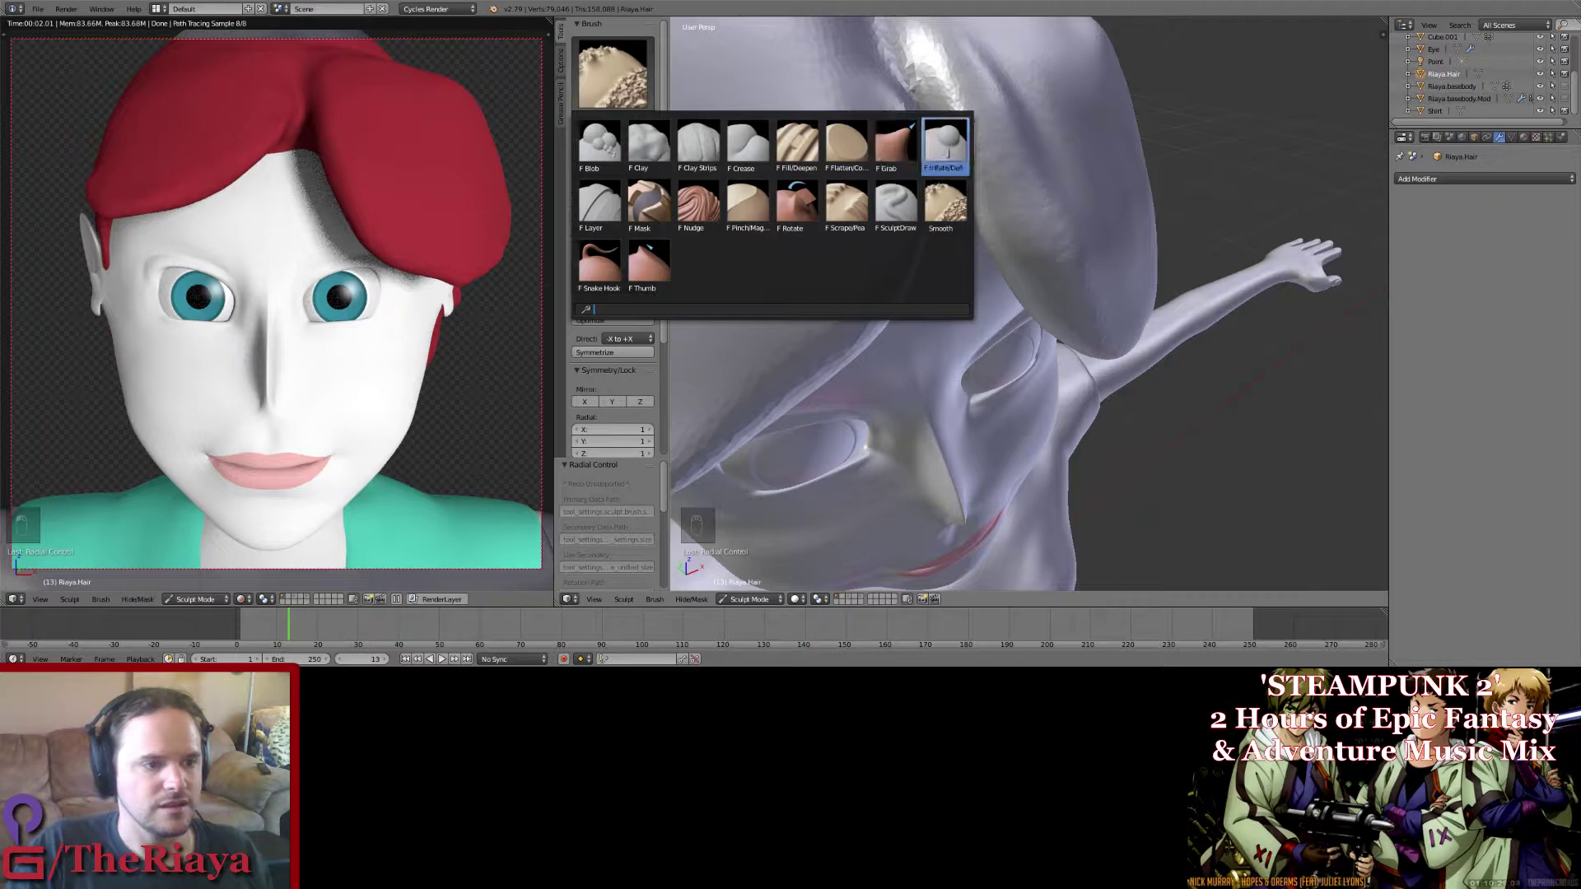
left_click(945, 201)
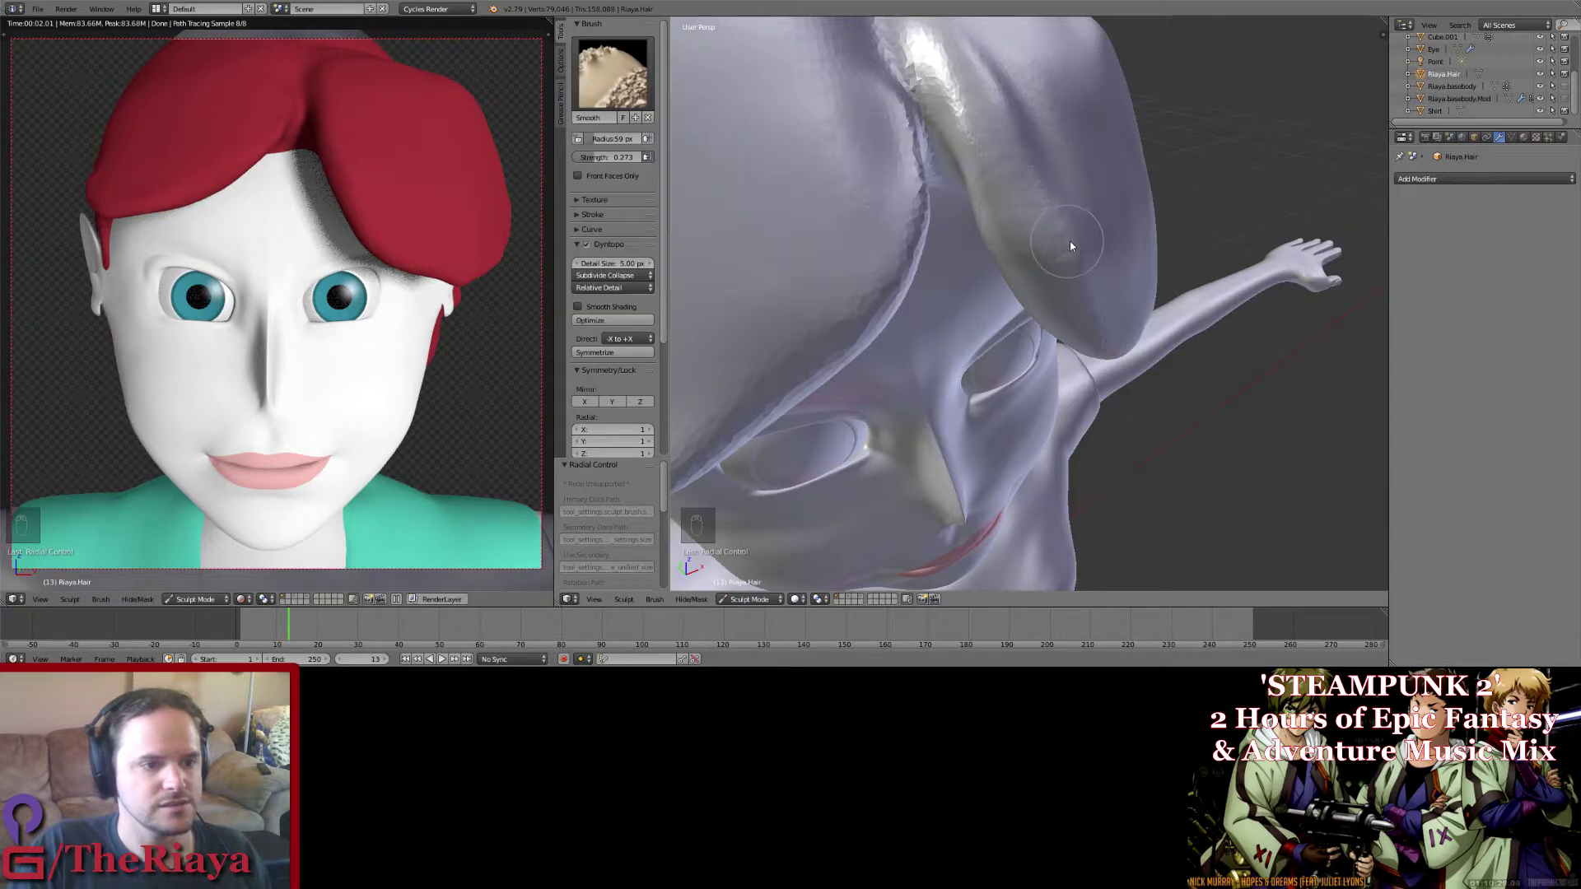
Step: Flatten the inner edge and outer surface of the left front lock with the Flatten brush at radius 86 px and strength 0.500
left_click(626, 66)
left_click(900, 148)
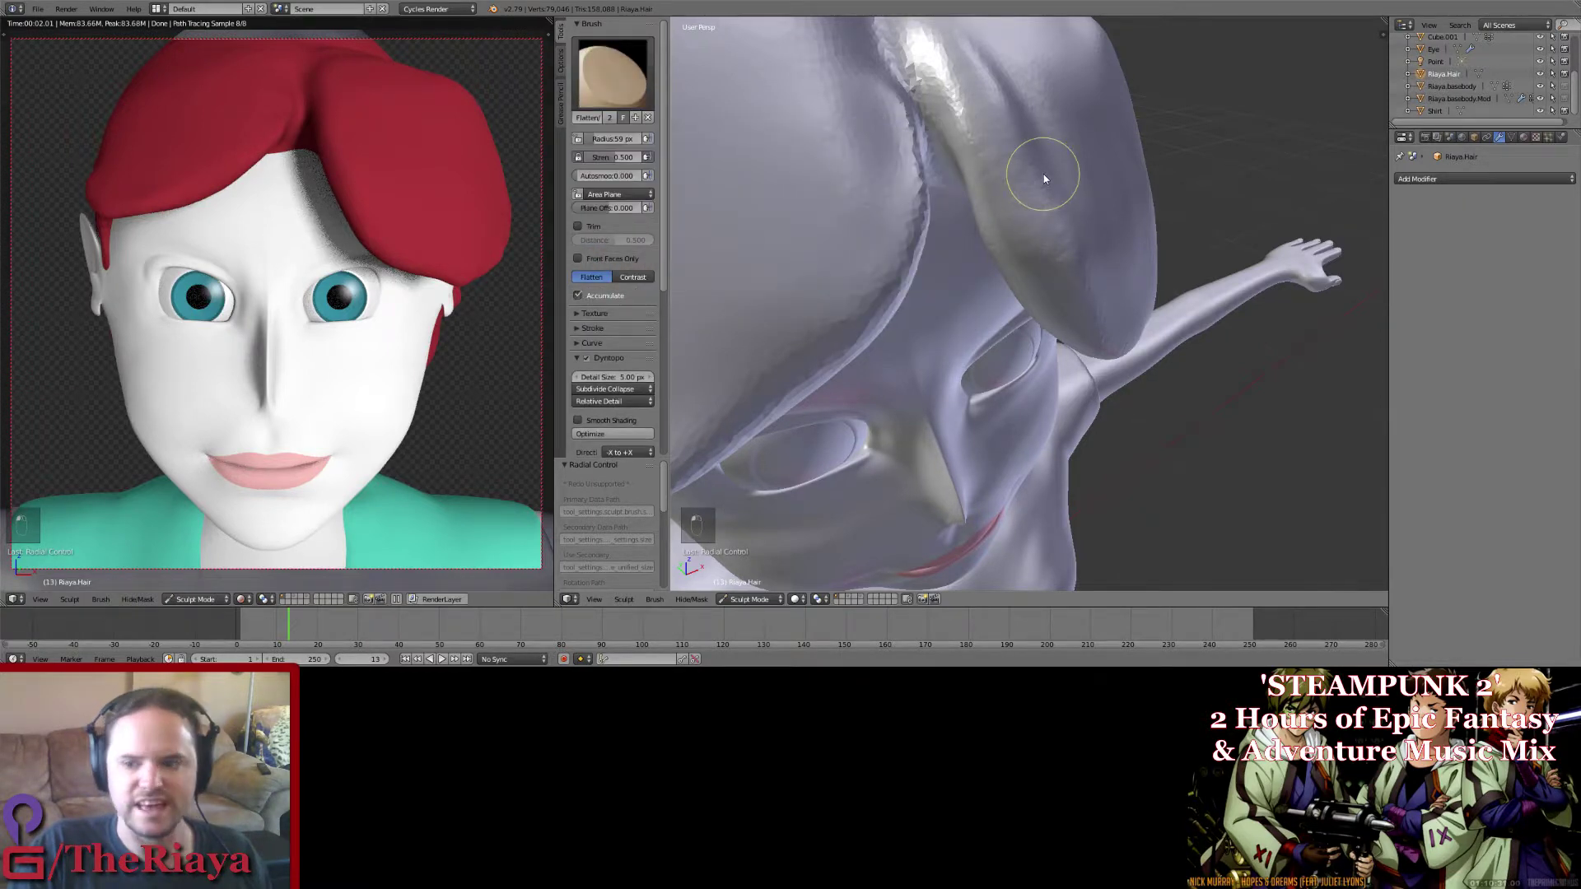
middle_click_drag(1044, 175, 1004, 176)
key("f")
left_click(1022, 176)
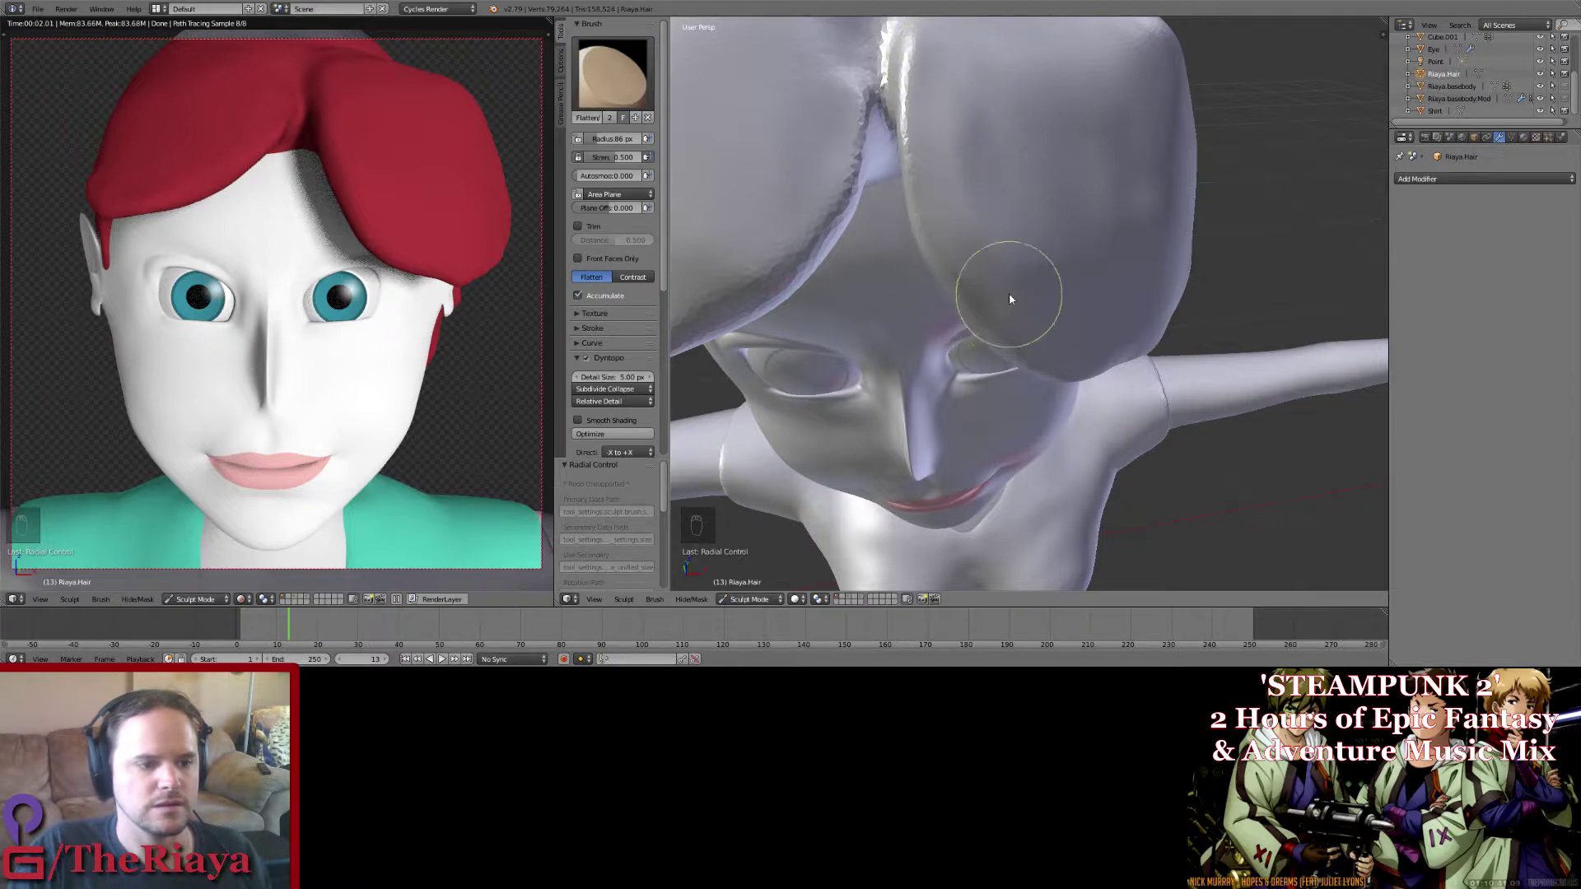
middle_click_drag(1009, 293, 974, 225)
mouse_move(947, 88)
left_mouse_down()
mouse_move(952, 223)
mouse_move(970, 199)
left_mouse_up()
mouse_move(970, 199)
middle_mouse_down()
mouse_move(971, 176)
mouse_move(950, 187)
mouse_move(1021, 207)
mouse_move(969, 245)
middle_mouse_up()
left_click_drag(968, 245, 1193, 233)
mouse_move(1193, 232)
middle_mouse_down()
mouse_move(1193, 219)
mouse_move(1179, 257)
middle_mouse_up()
mouse_move(1133, 254)
left_mouse_down()
mouse_move(970, 240)
mouse_move(873, 199)
mouse_move(851, 146)
mouse_move(1044, 196)
mouse_move(1203, 196)
mouse_move(1285, 175)
mouse_move(1013, 148)
mouse_move(848, 107)
left_mouse_up()
Step: Smooth the left front lock's outer surface with the Smooth brush at radius 102 px and strength 0.358
left_click(634, 82)
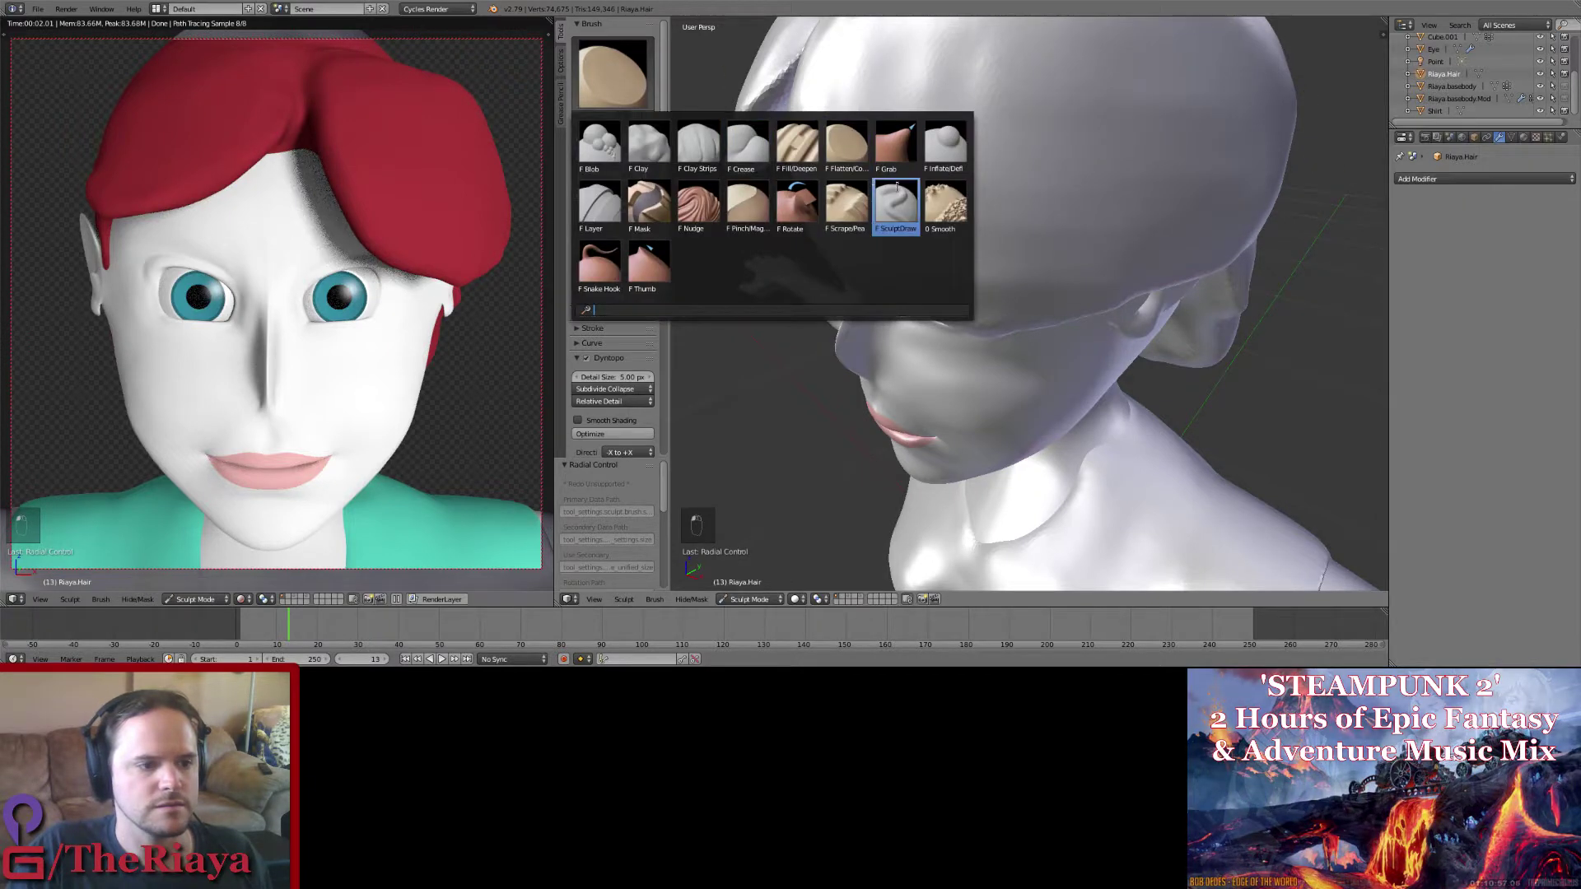
left_click(900, 205)
mouse_move(953, 195)
middle_mouse_down()
mouse_move(1065, 240)
mouse_move(883, 129)
middle_mouse_up()
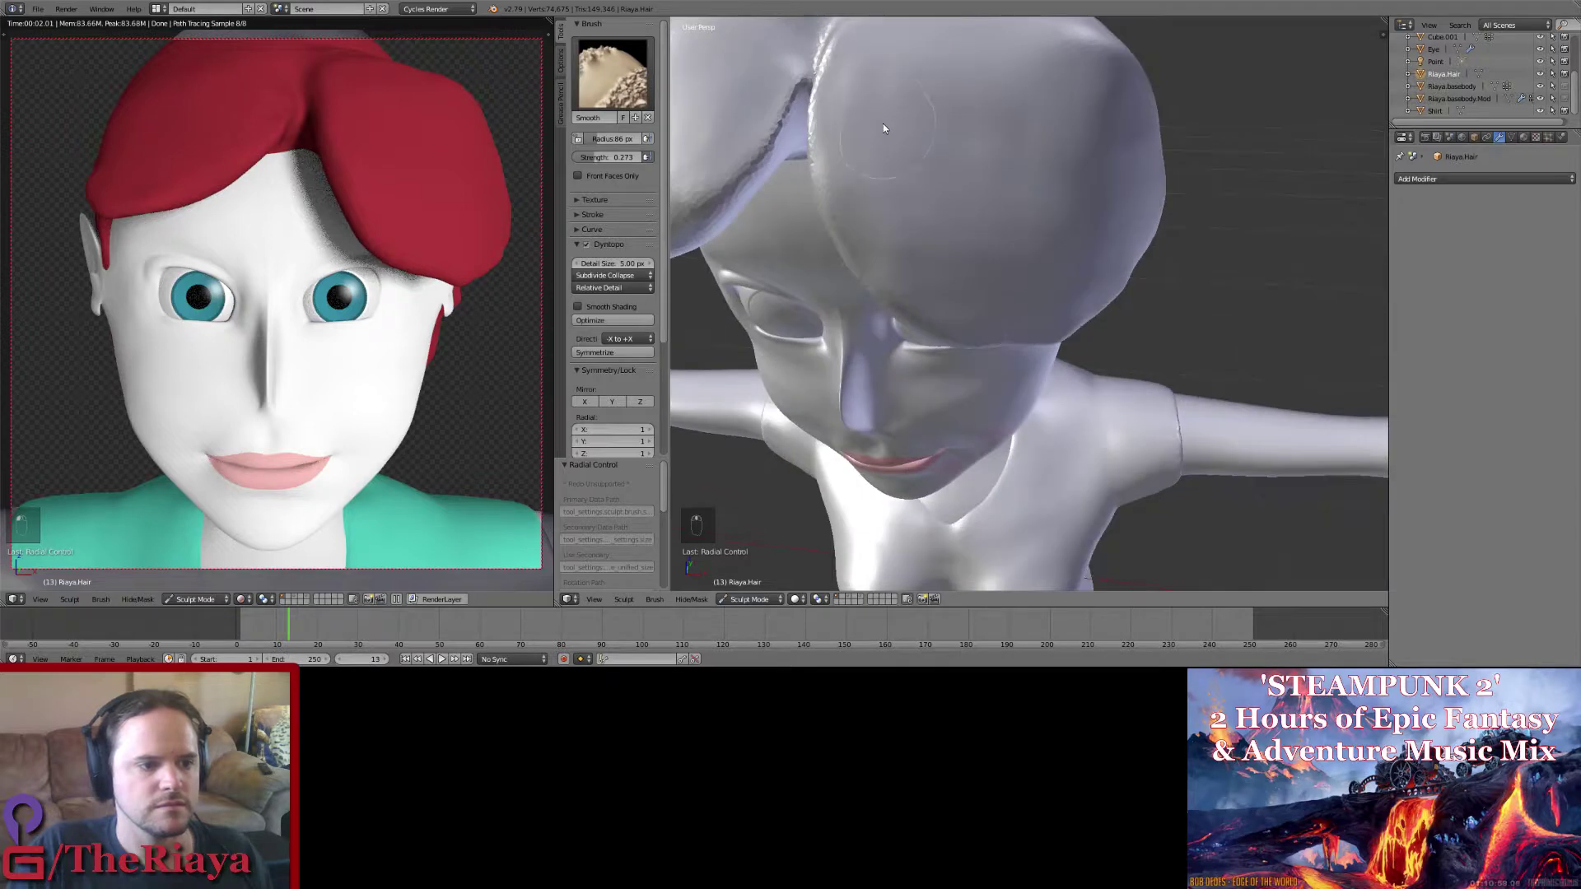
key("f")
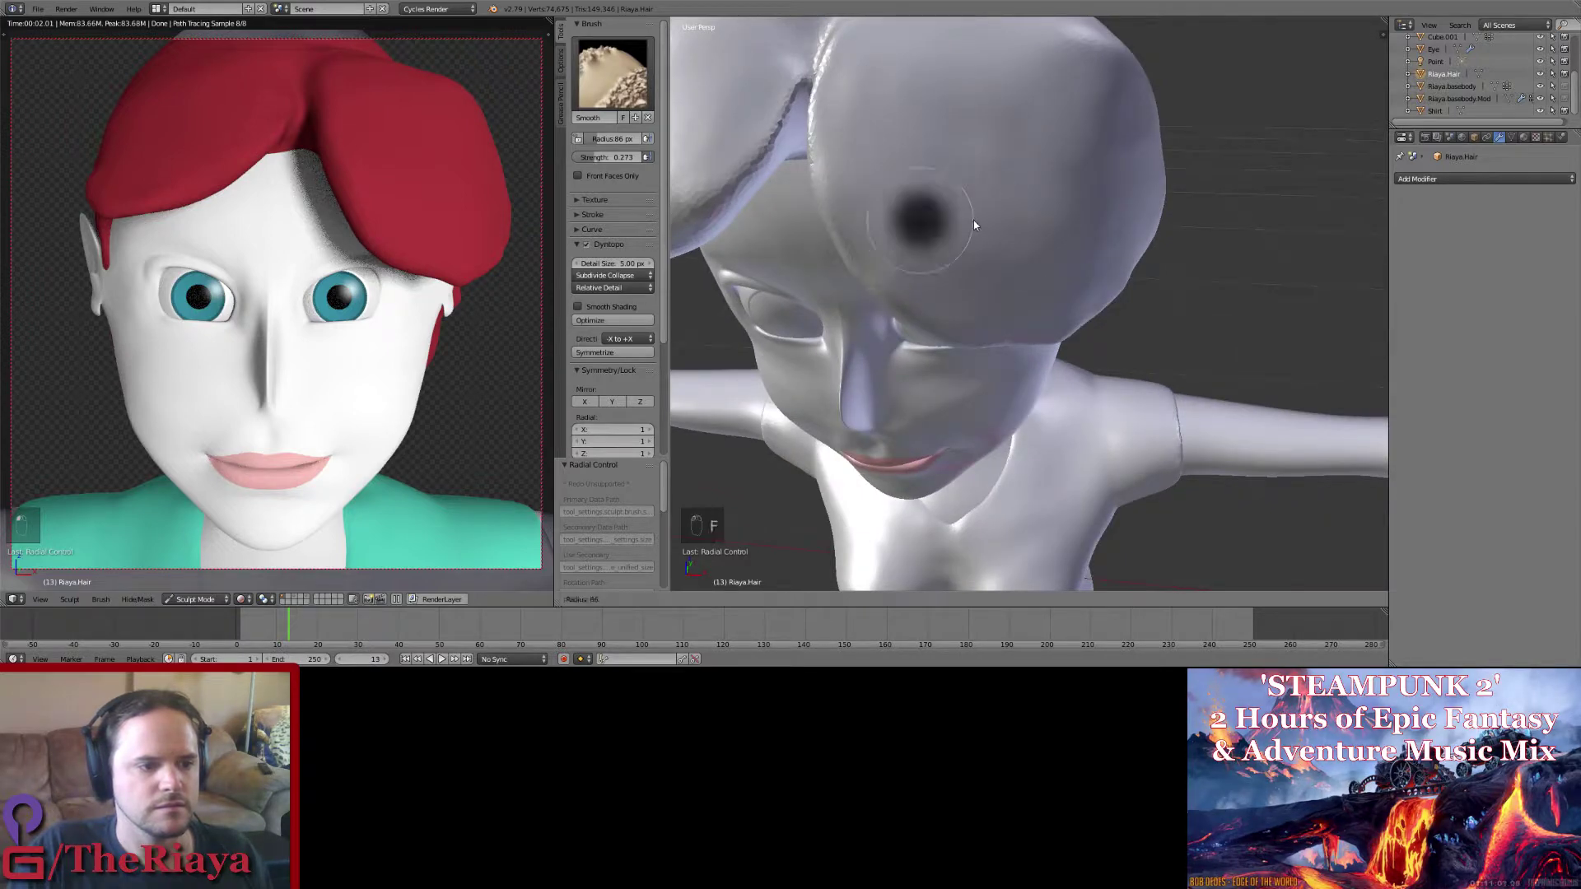
left_click(987, 233)
key("shift+f")
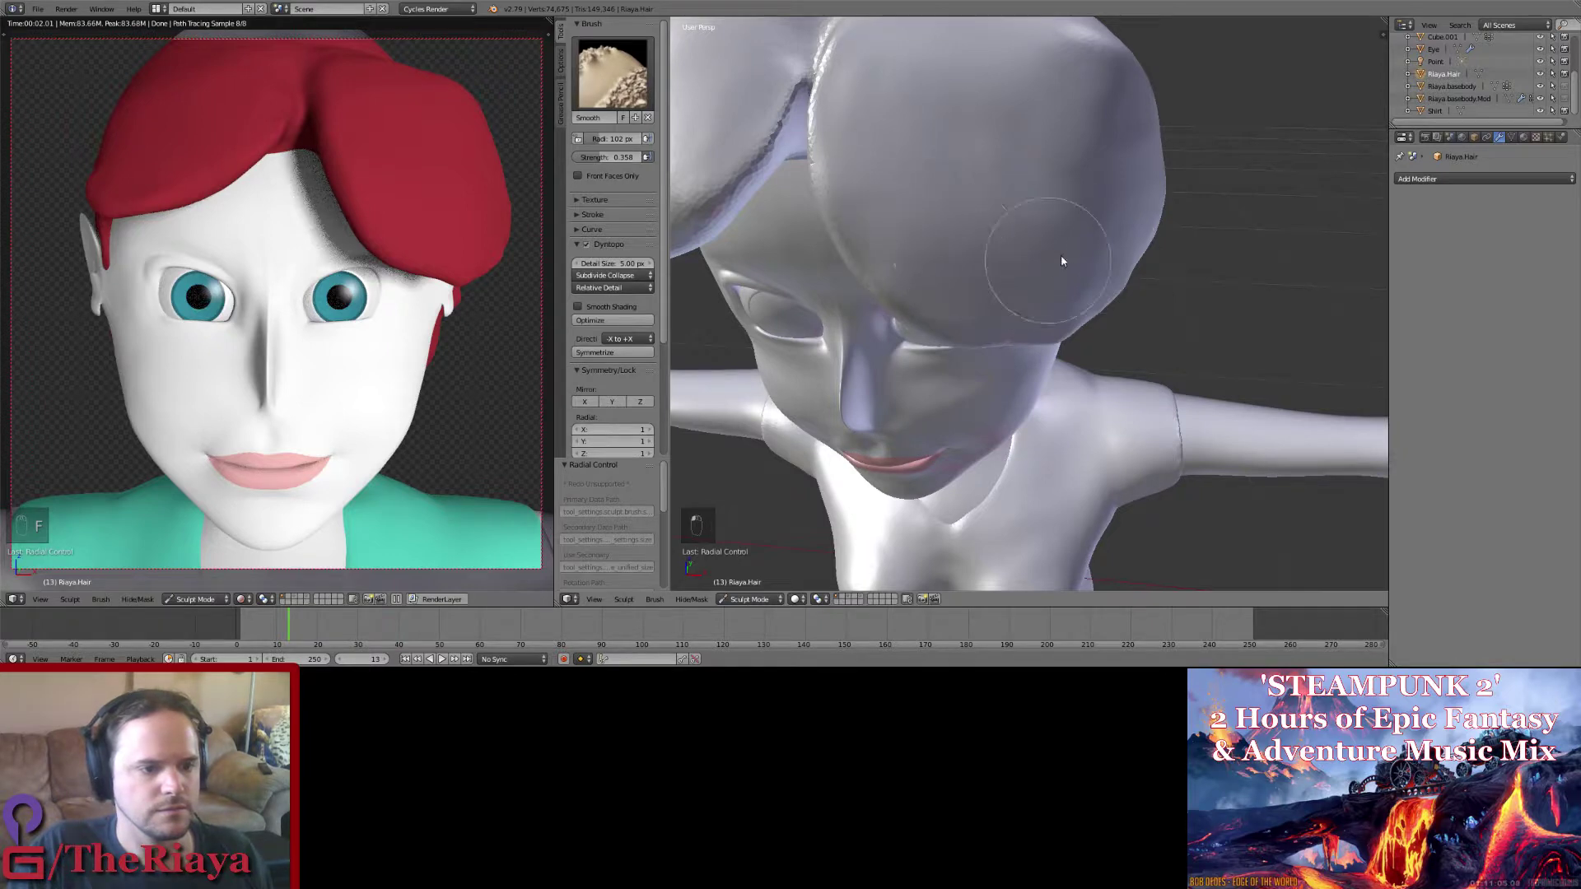
mouse_move(1061, 255)
middle_mouse_down()
mouse_move(1039, 235)
mouse_move(971, 238)
middle_mouse_up()
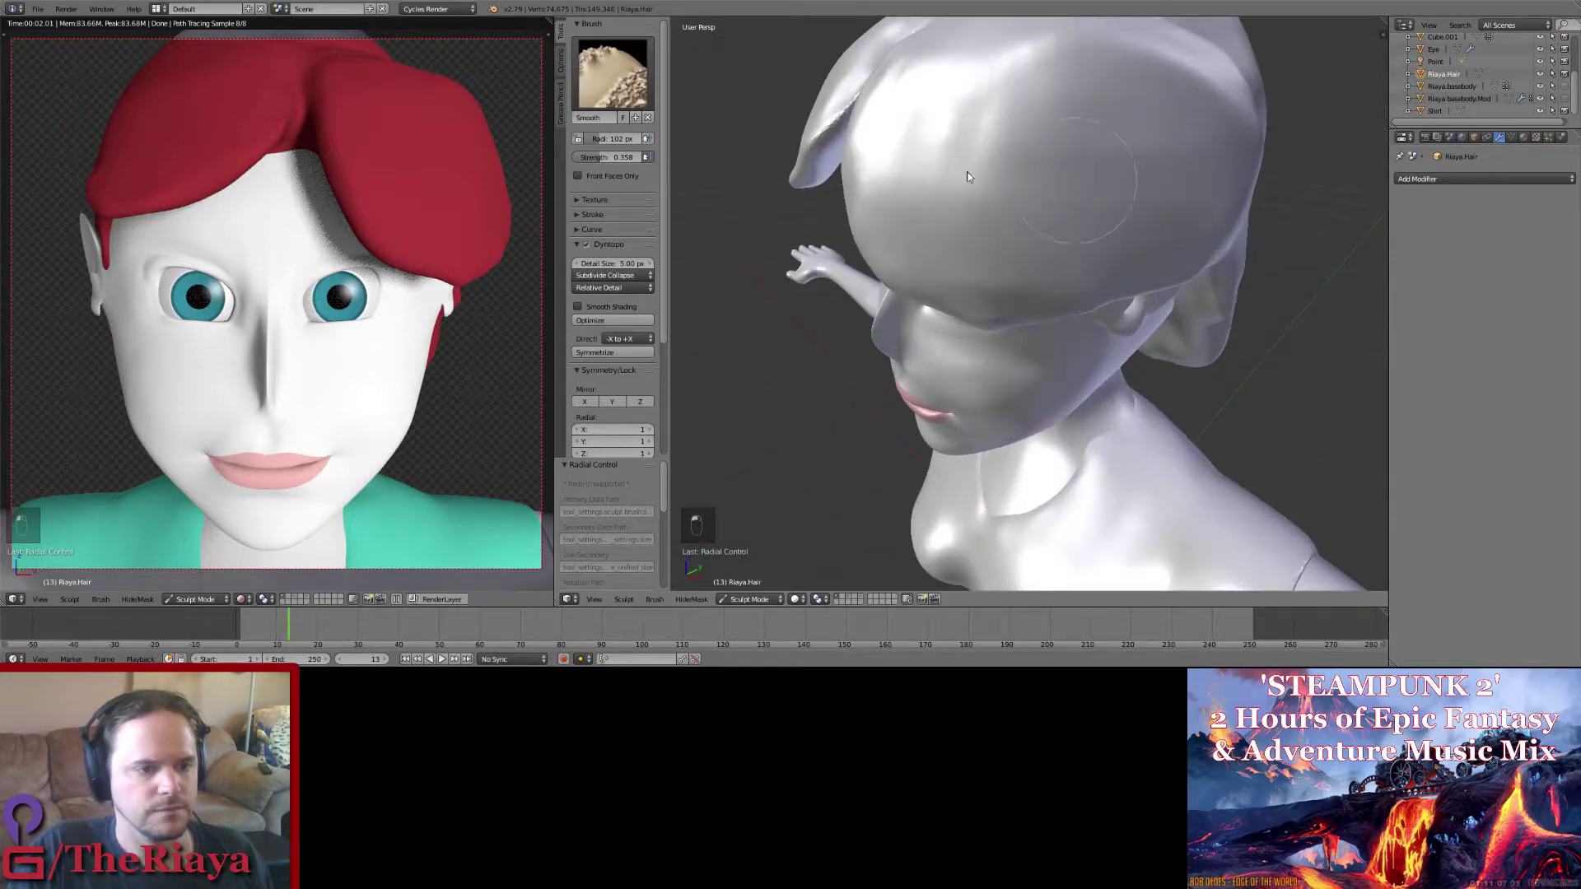
mouse_move(985, 52)
middle_mouse_down()
mouse_move(1000, 95)
mouse_move(1041, 106)
mouse_move(1026, 199)
mouse_move(693, 88)
middle_mouse_up()
Step: Deepen the parting groove between the two front locks with the Crease brush set to Subtract at strength 0.274
left_click(612, 73)
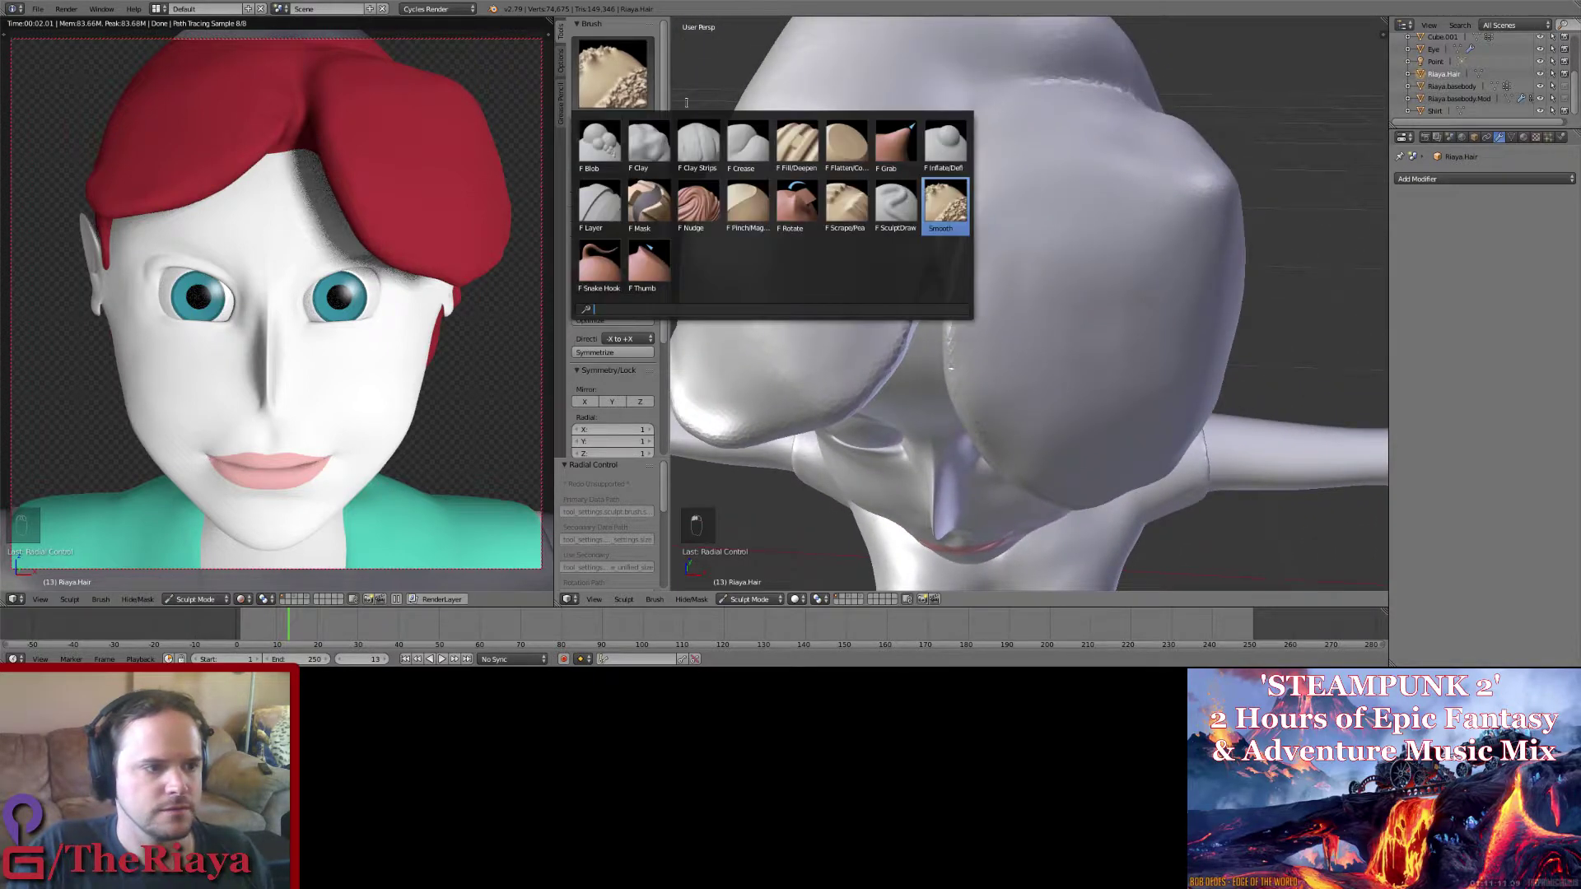
left_click(748, 141)
mouse_move(749, 141)
middle_mouse_down()
mouse_move(924, 226)
mouse_move(947, 259)
middle_mouse_up()
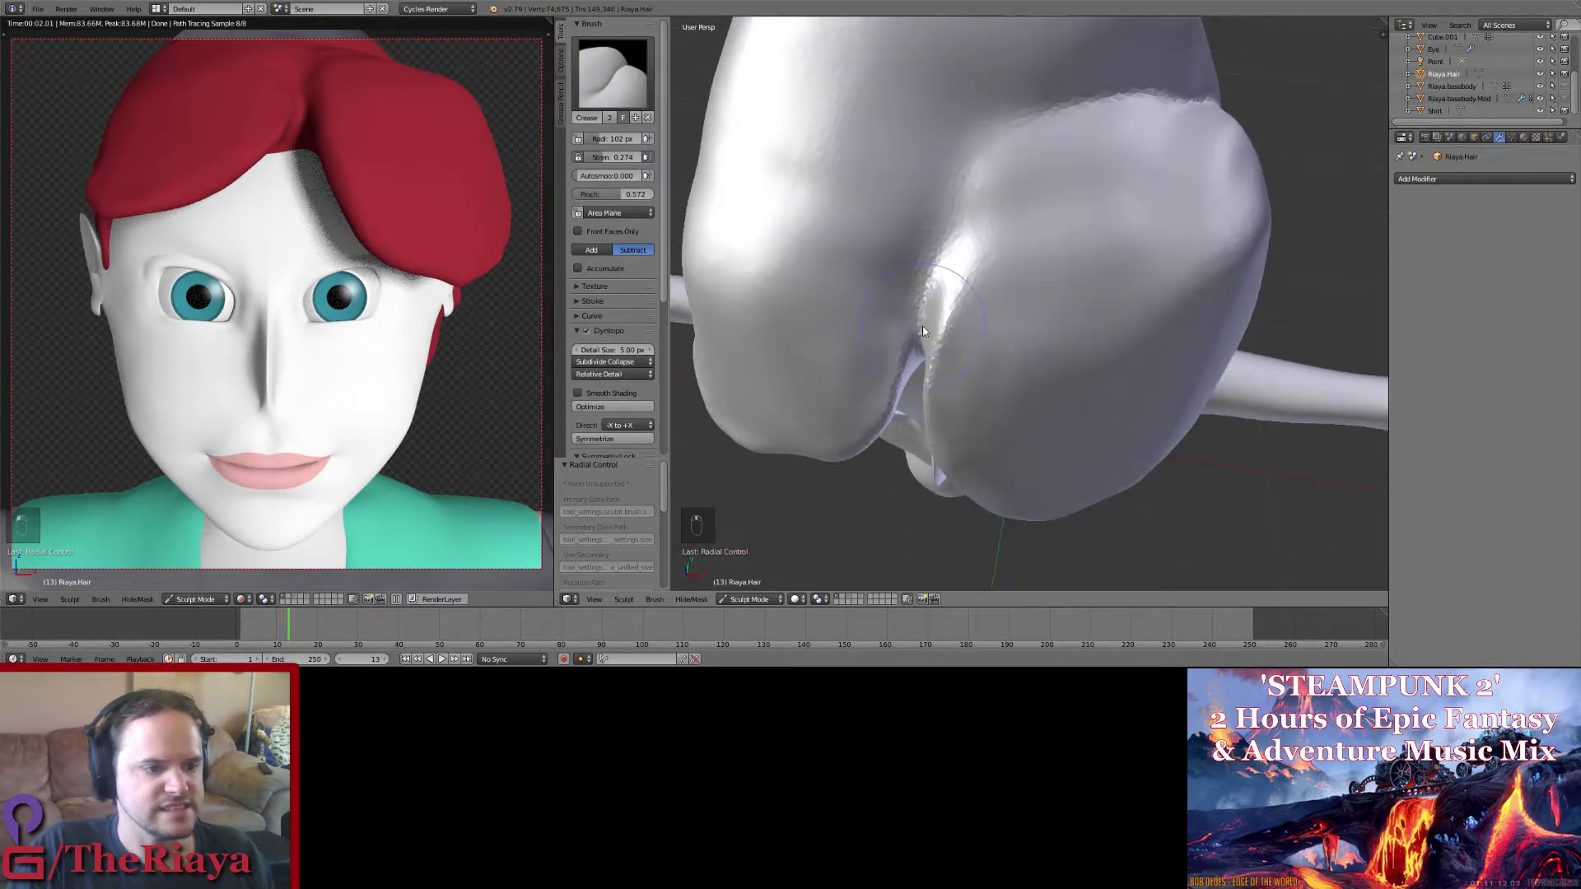
left_click_drag(951, 263, 931, 299)
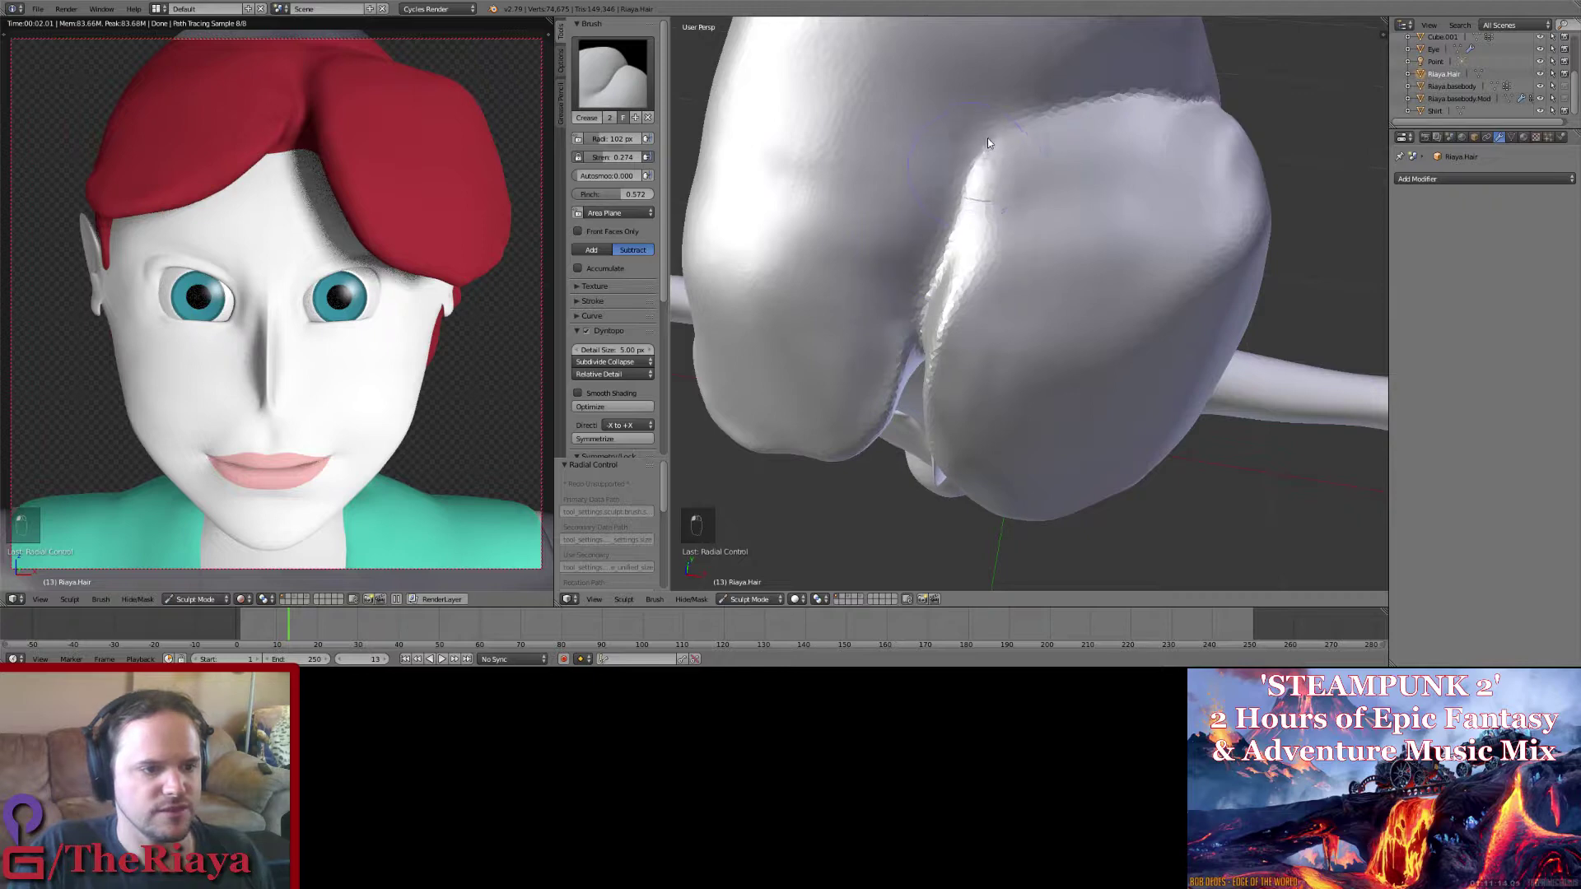
left_click_drag(970, 169, 921, 326)
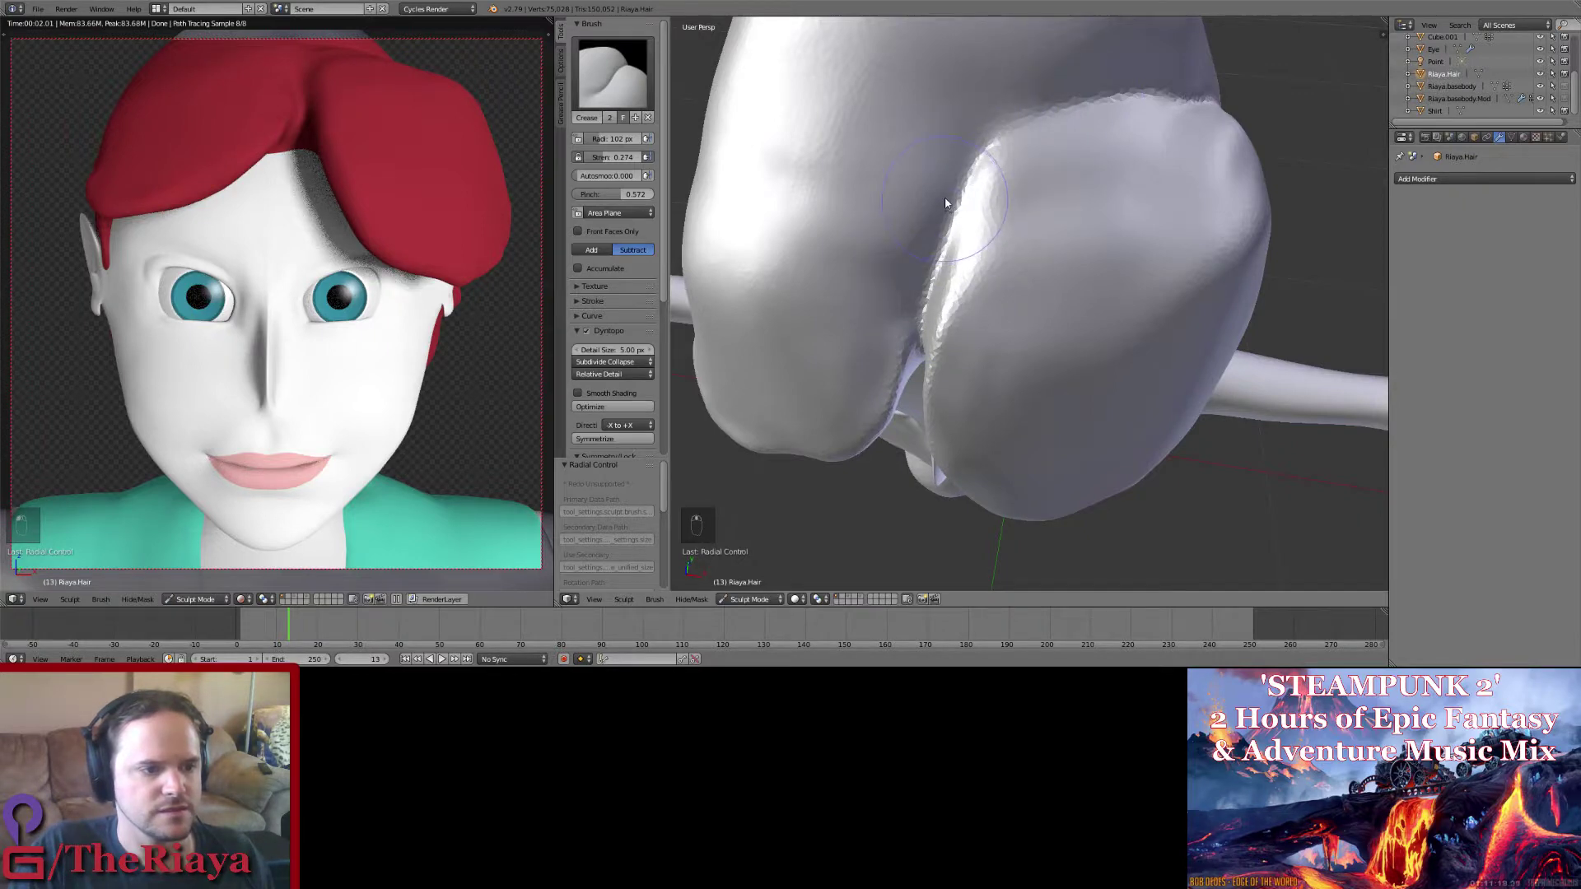
Step: Crease the rear boundary of the right front lock down toward the ear with the same subtracting brush
mouse_move(946, 196)
middle_mouse_down()
mouse_move(952, 127)
mouse_move(953, 175)
mouse_move(965, 132)
mouse_move(1001, 132)
middle_mouse_up()
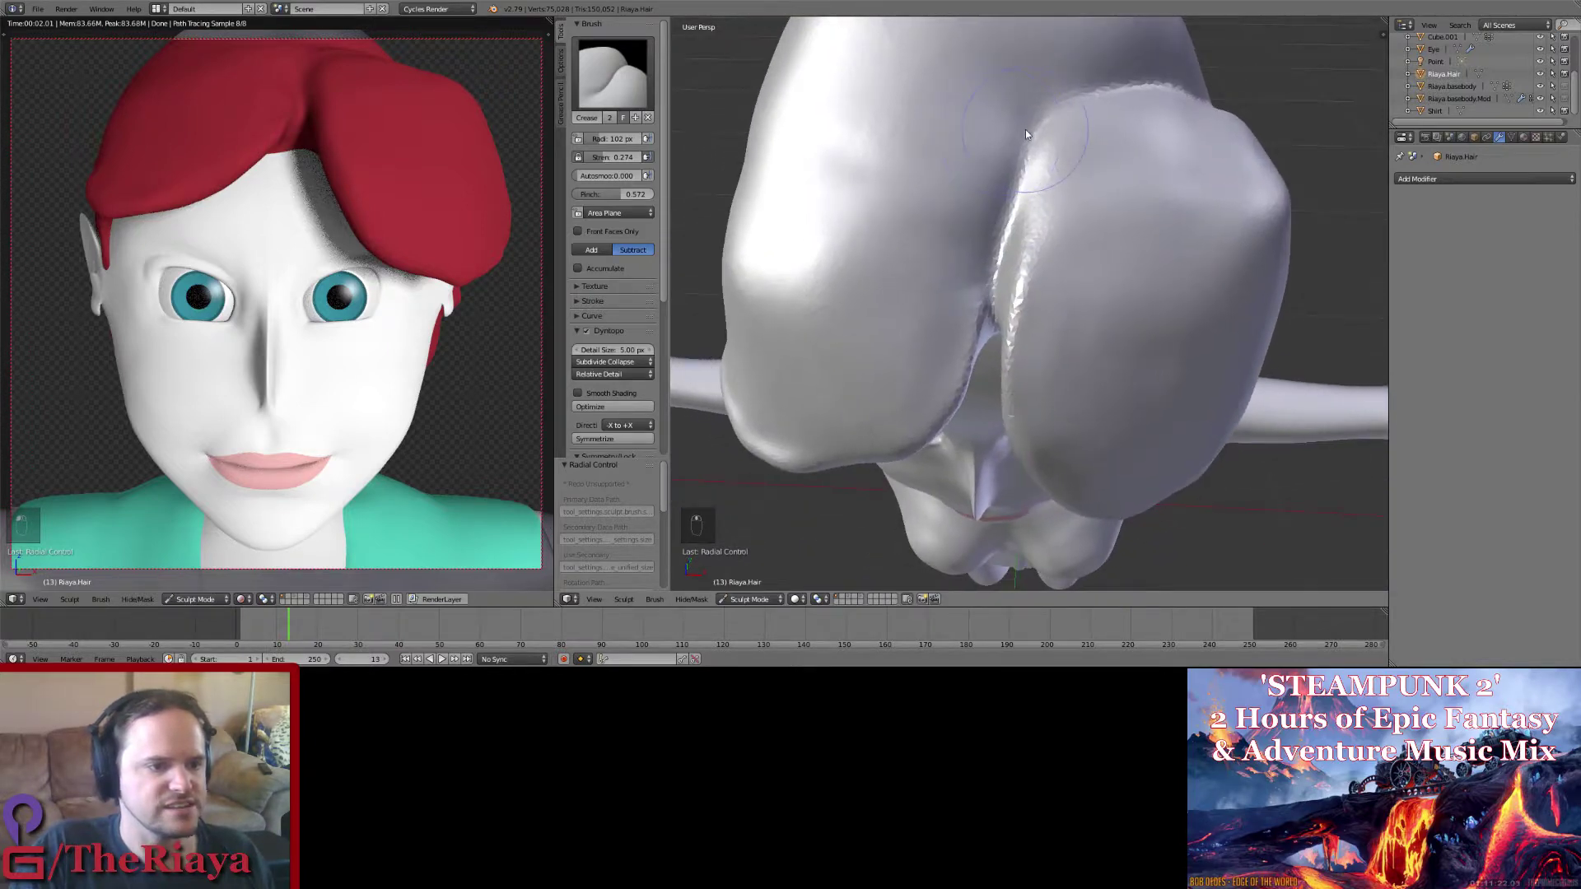
mouse_move(812, 105)
left_mouse_down()
mouse_move(764, 102)
mouse_move(802, 102)
left_mouse_up()
mouse_move(802, 101)
middle_mouse_down()
mouse_move(862, 73)
mouse_move(859, 145)
middle_mouse_up()
mouse_move(835, 162)
left_mouse_down()
mouse_move(811, 202)
mouse_move(793, 322)
left_mouse_up()
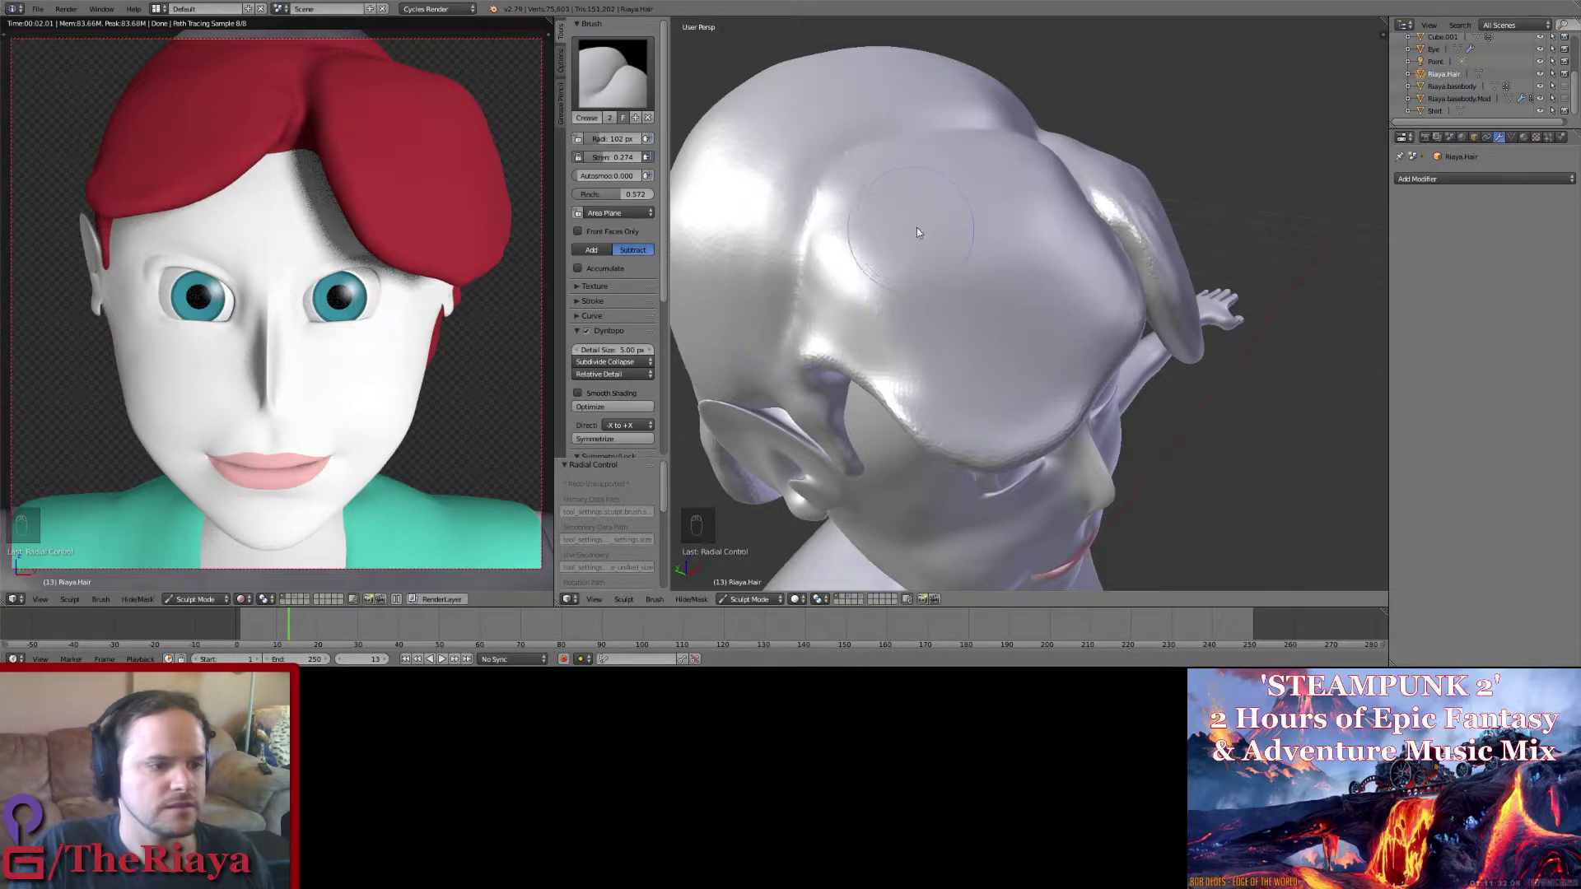
Step: Smooth the lower edge of the left front lock from the forehead to above the ear with the Smooth brush
mouse_move(917, 227)
middle_mouse_down()
mouse_move(863, 160)
mouse_move(822, 165)
mouse_move(987, 236)
mouse_move(986, 254)
mouse_move(952, 145)
mouse_move(958, 205)
mouse_move(1039, 225)
middle_mouse_up()
left_click(613, 75)
left_click(897, 206)
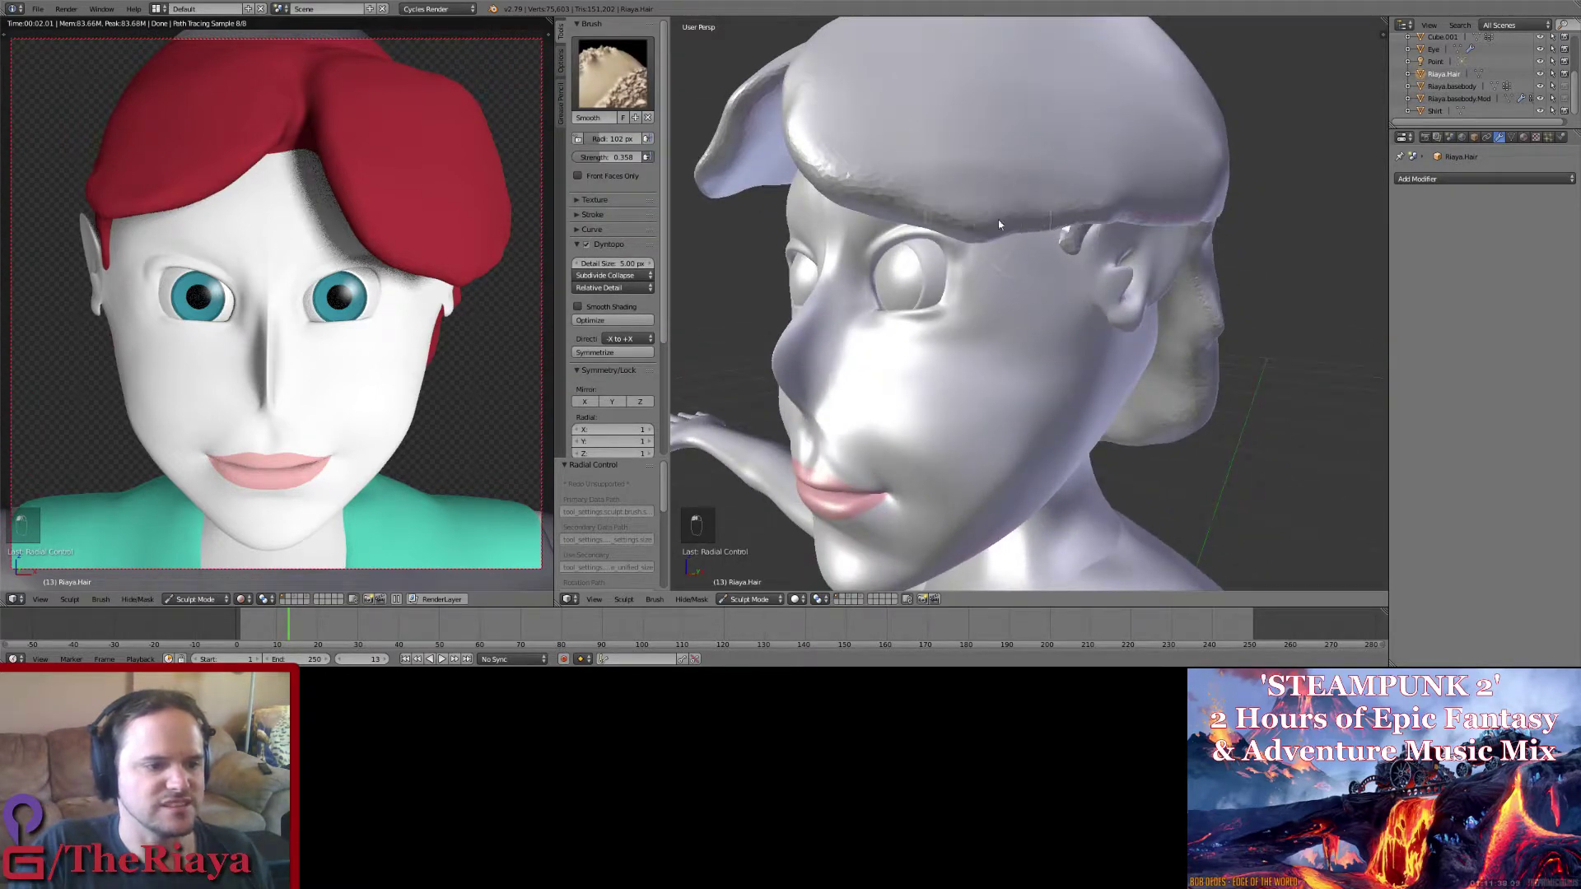
mouse_move(998, 222)
left_mouse_down()
mouse_move(1088, 201)
mouse_move(1152, 209)
left_mouse_up()
middle_click_drag(1151, 209, 1060, 205)
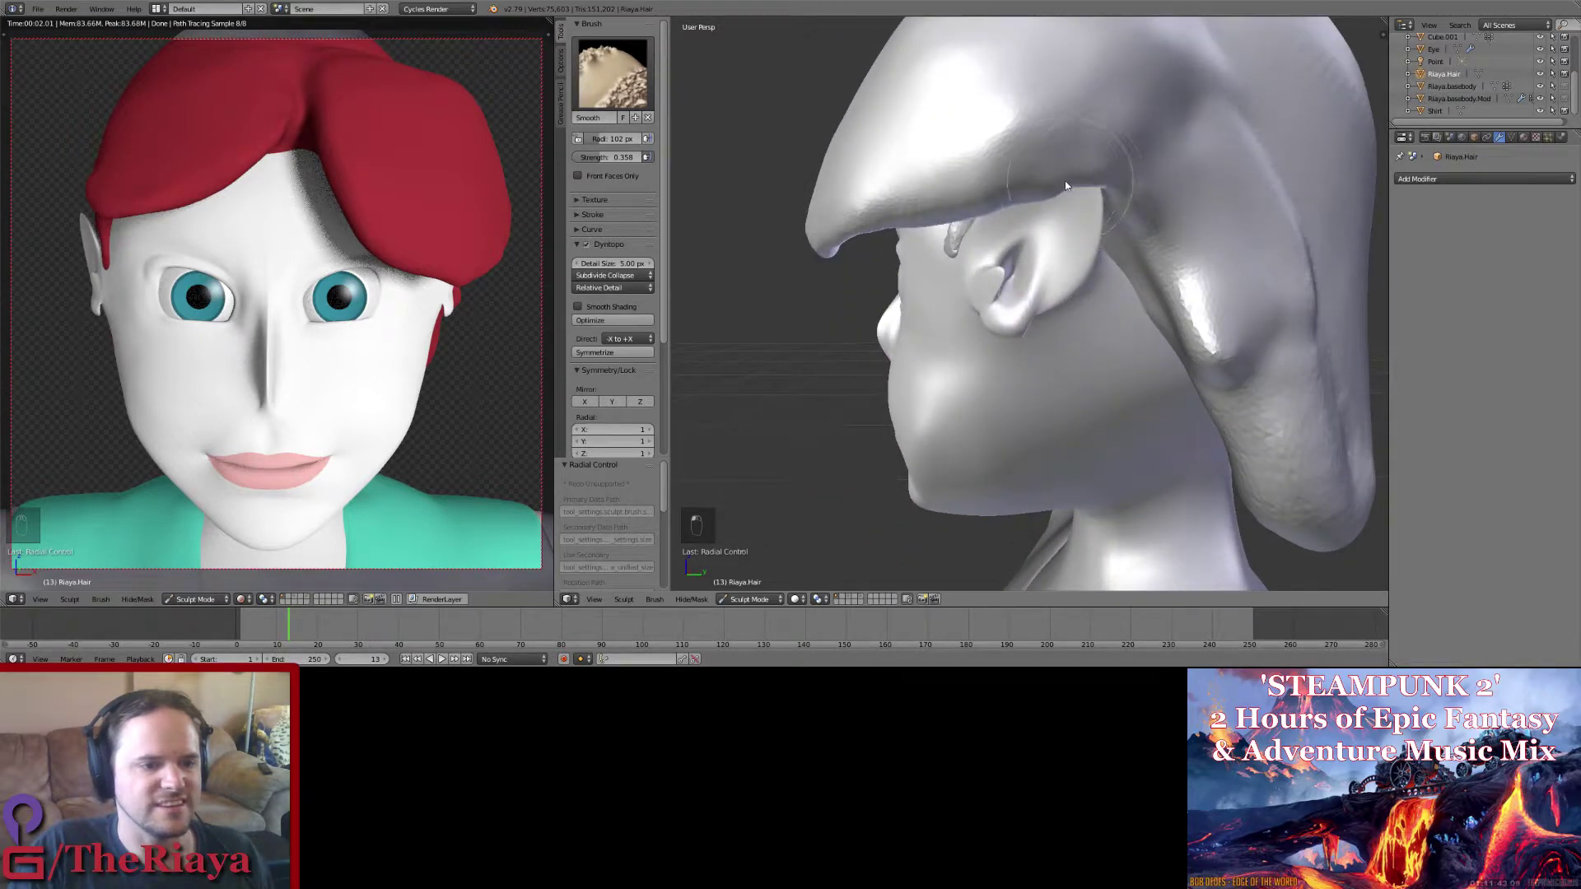
mouse_move(1070, 185)
middle_mouse_down()
mouse_move(1103, 177)
mouse_move(1070, 165)
middle_mouse_up()
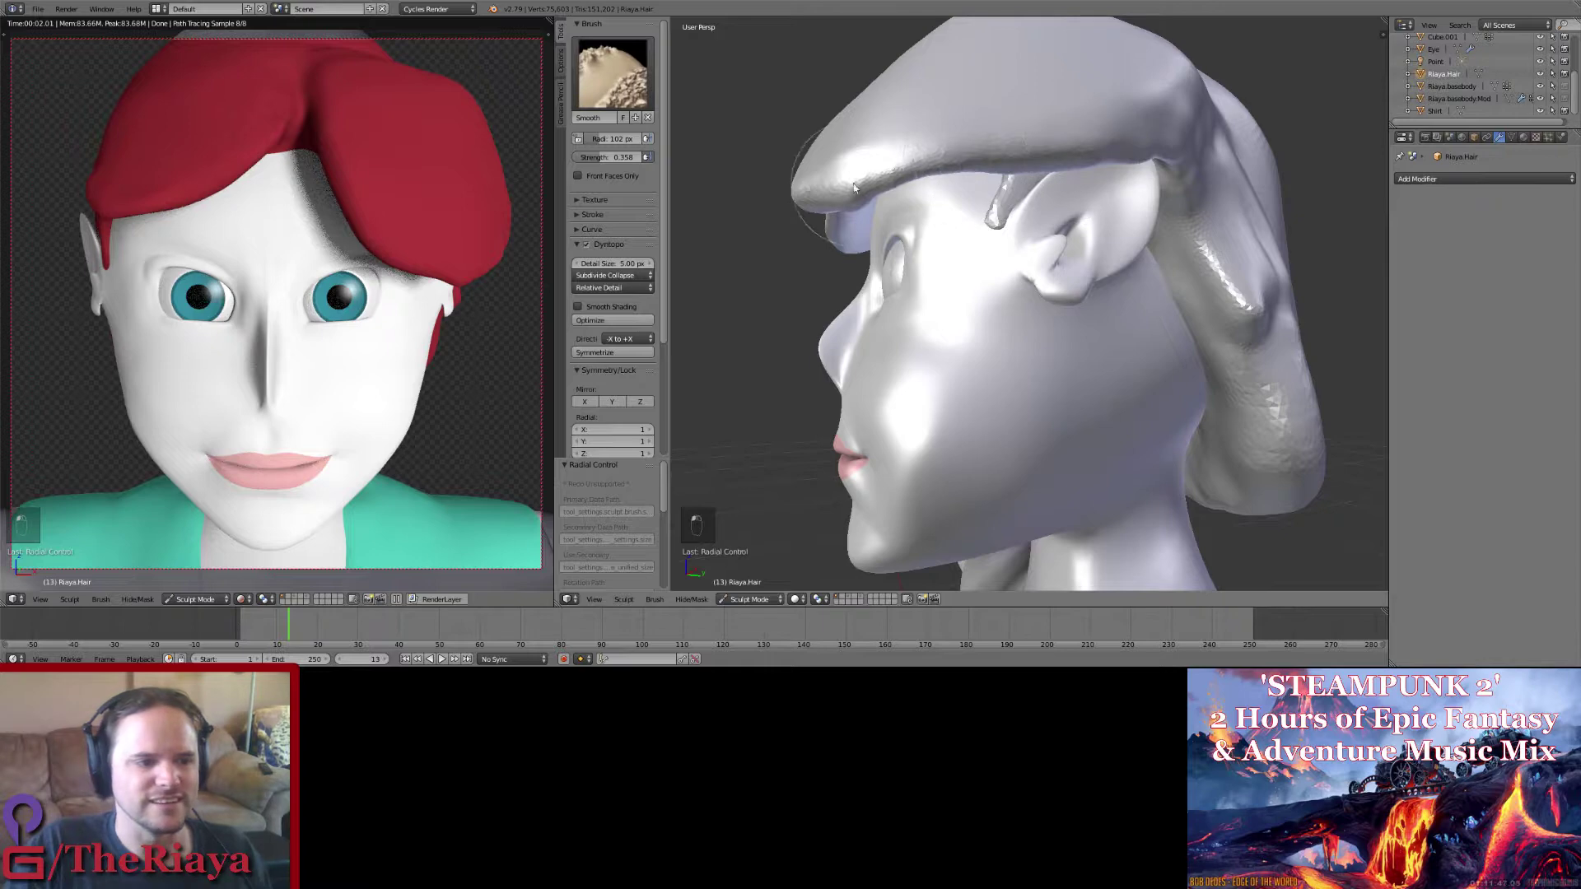
middle_click_drag(863, 191, 972, 101)
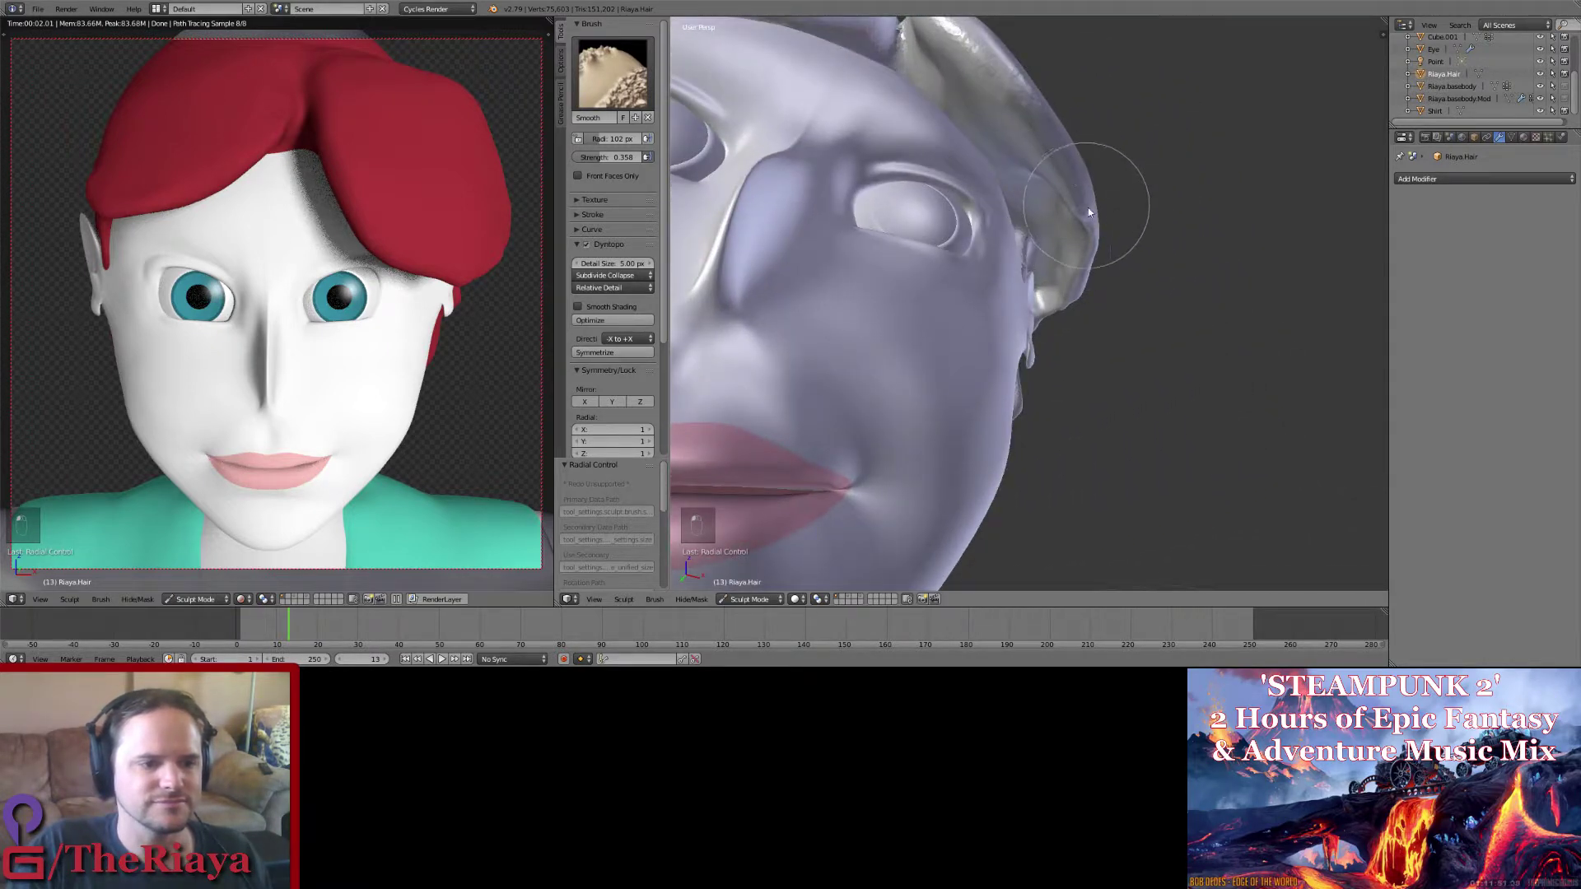
Step: Try thickening the left front lock's lower edge with the Inflate brush, and undo the inflate strokes
mouse_move(1122, 240)
middle_mouse_down()
mouse_move(1060, 257)
mouse_move(708, 90)
middle_mouse_up()
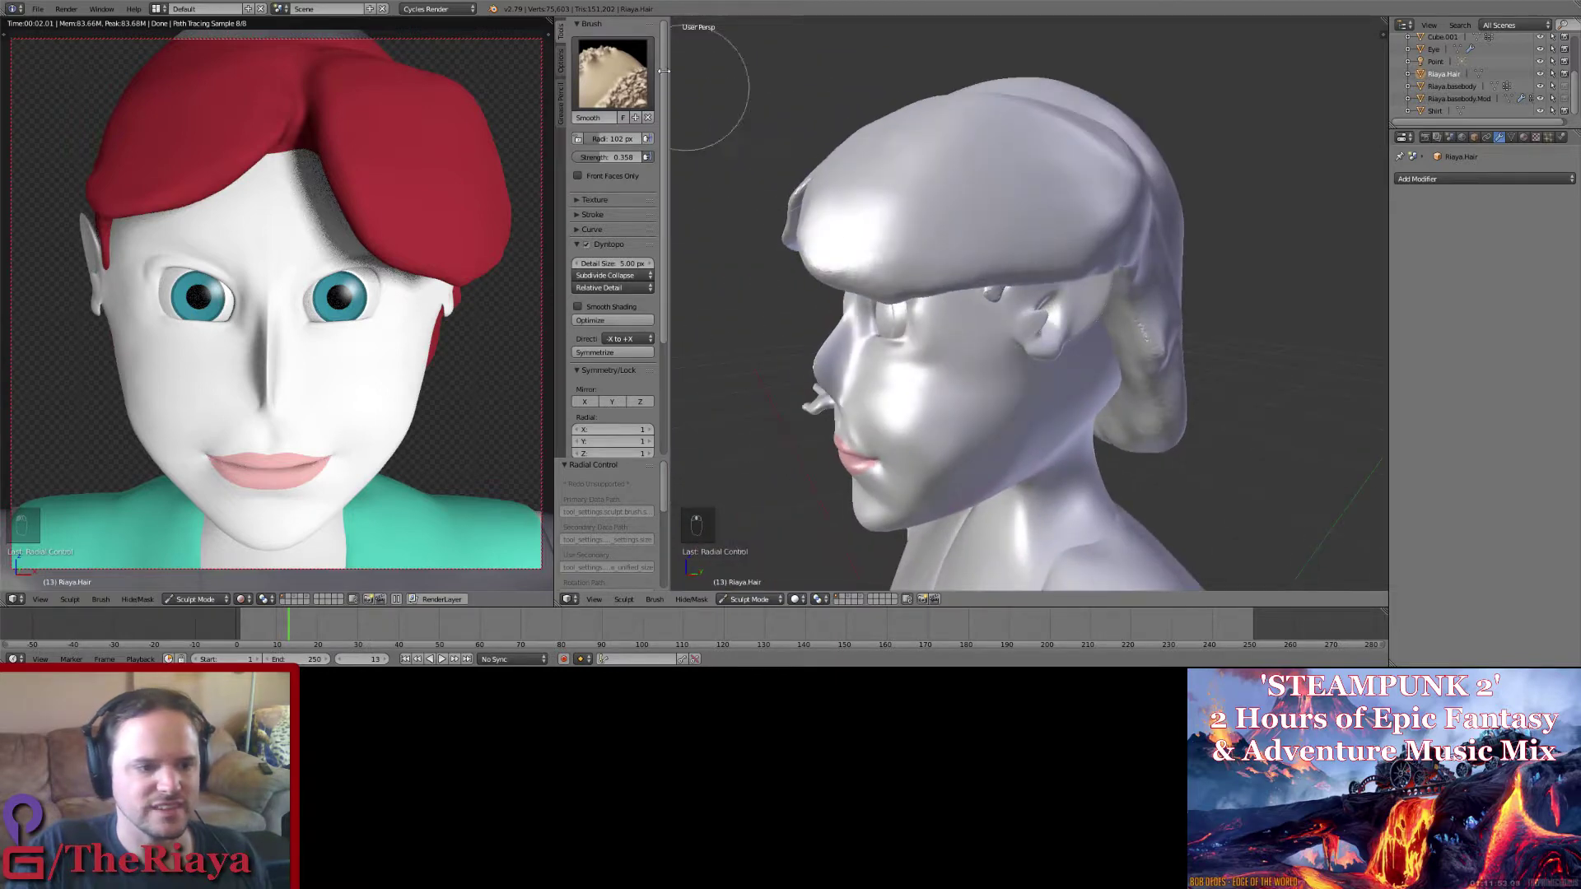
left_click(613, 75)
left_click(948, 139)
mouse_move(948, 139)
middle_mouse_down()
mouse_move(917, 260)
mouse_move(955, 269)
mouse_move(914, 231)
middle_mouse_up()
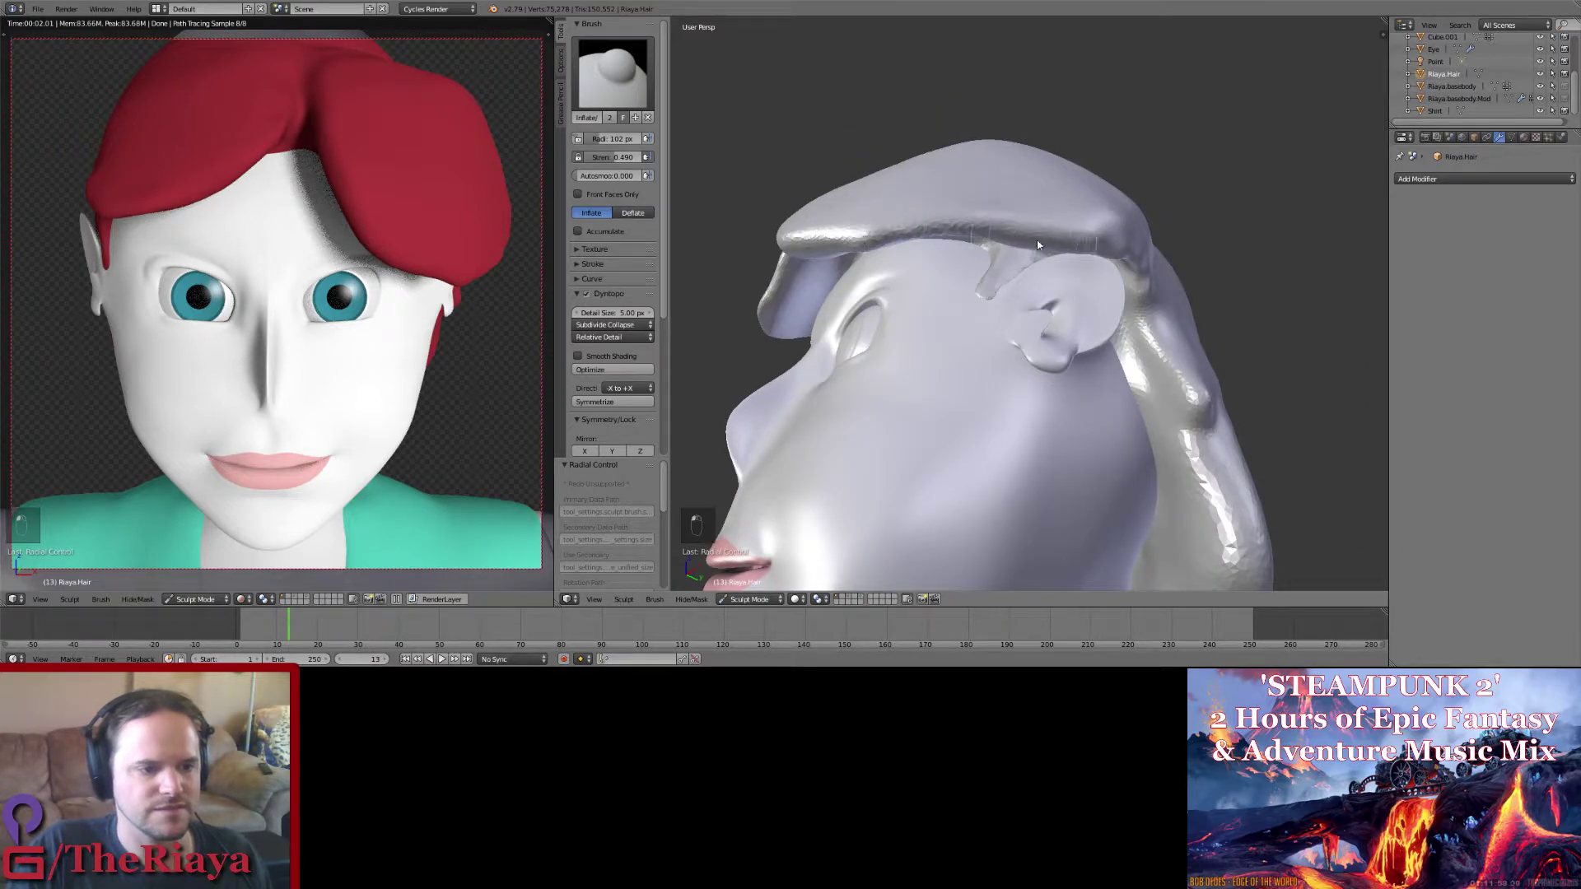
key("ctrl+z")
key("ctrl+z")
key("ctrl+z")
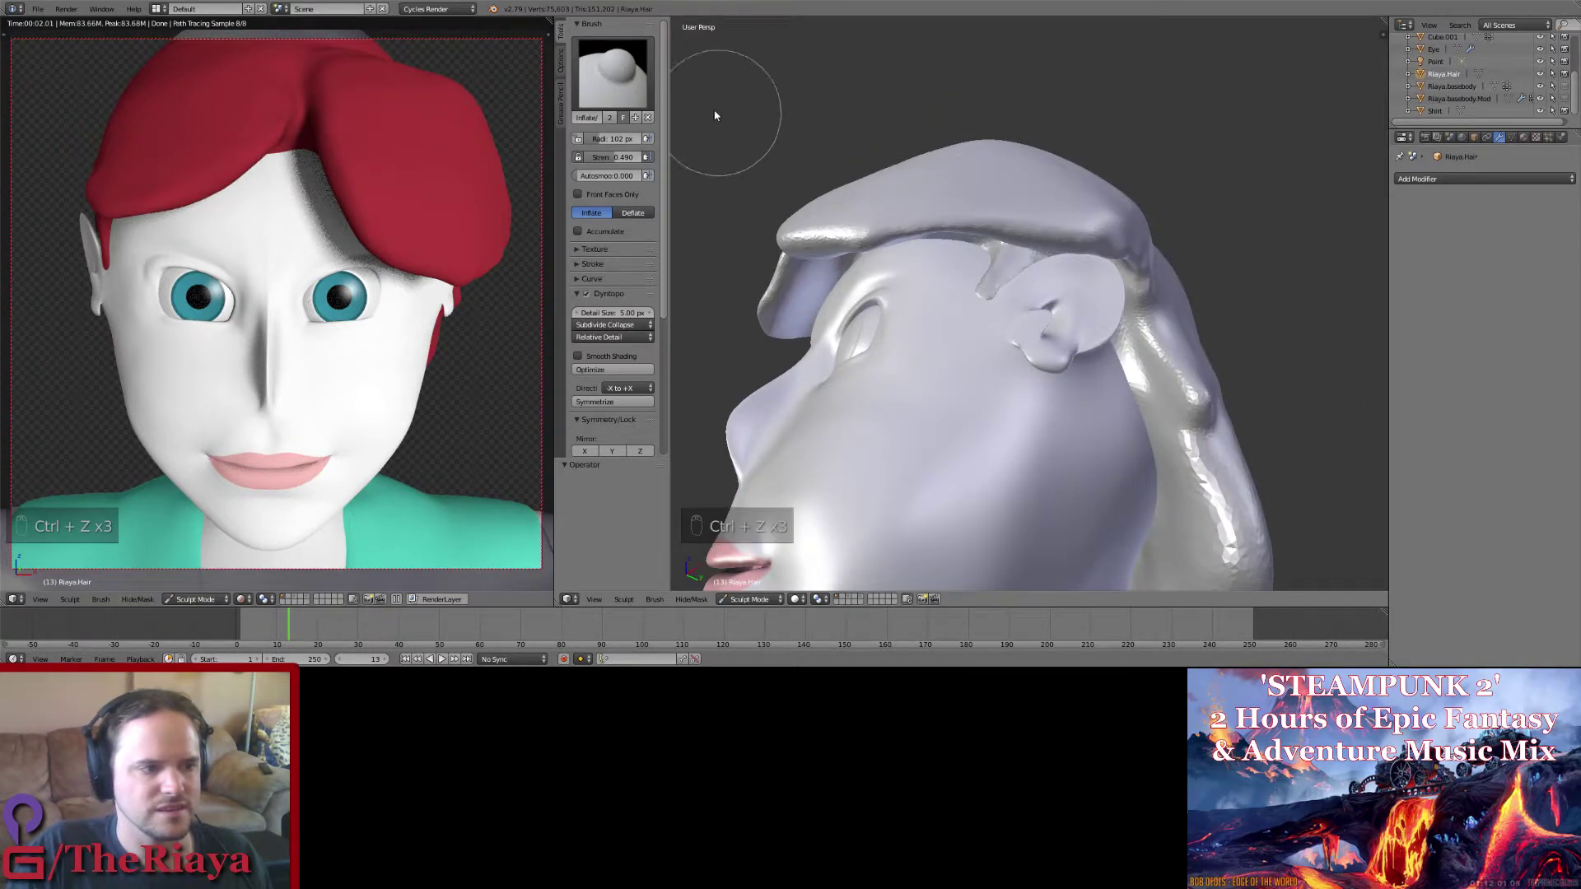
Step: Set up the SculptDraw brush with strength 0.721 and a 68 px radius, undoing the test stroke on the lock
left_click(613, 73)
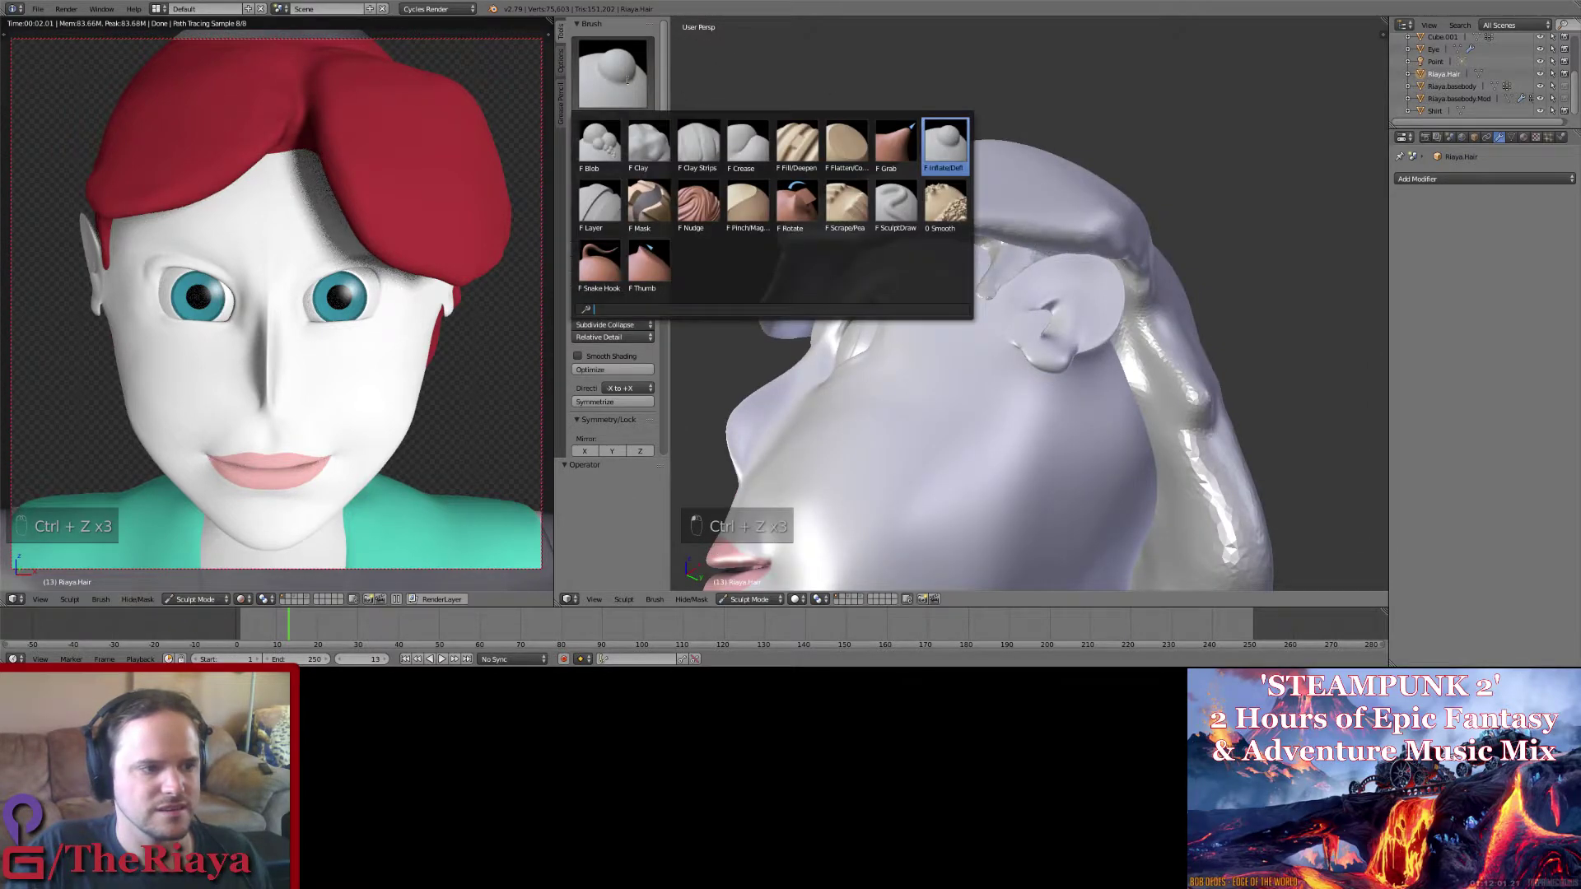
left_click(881, 213)
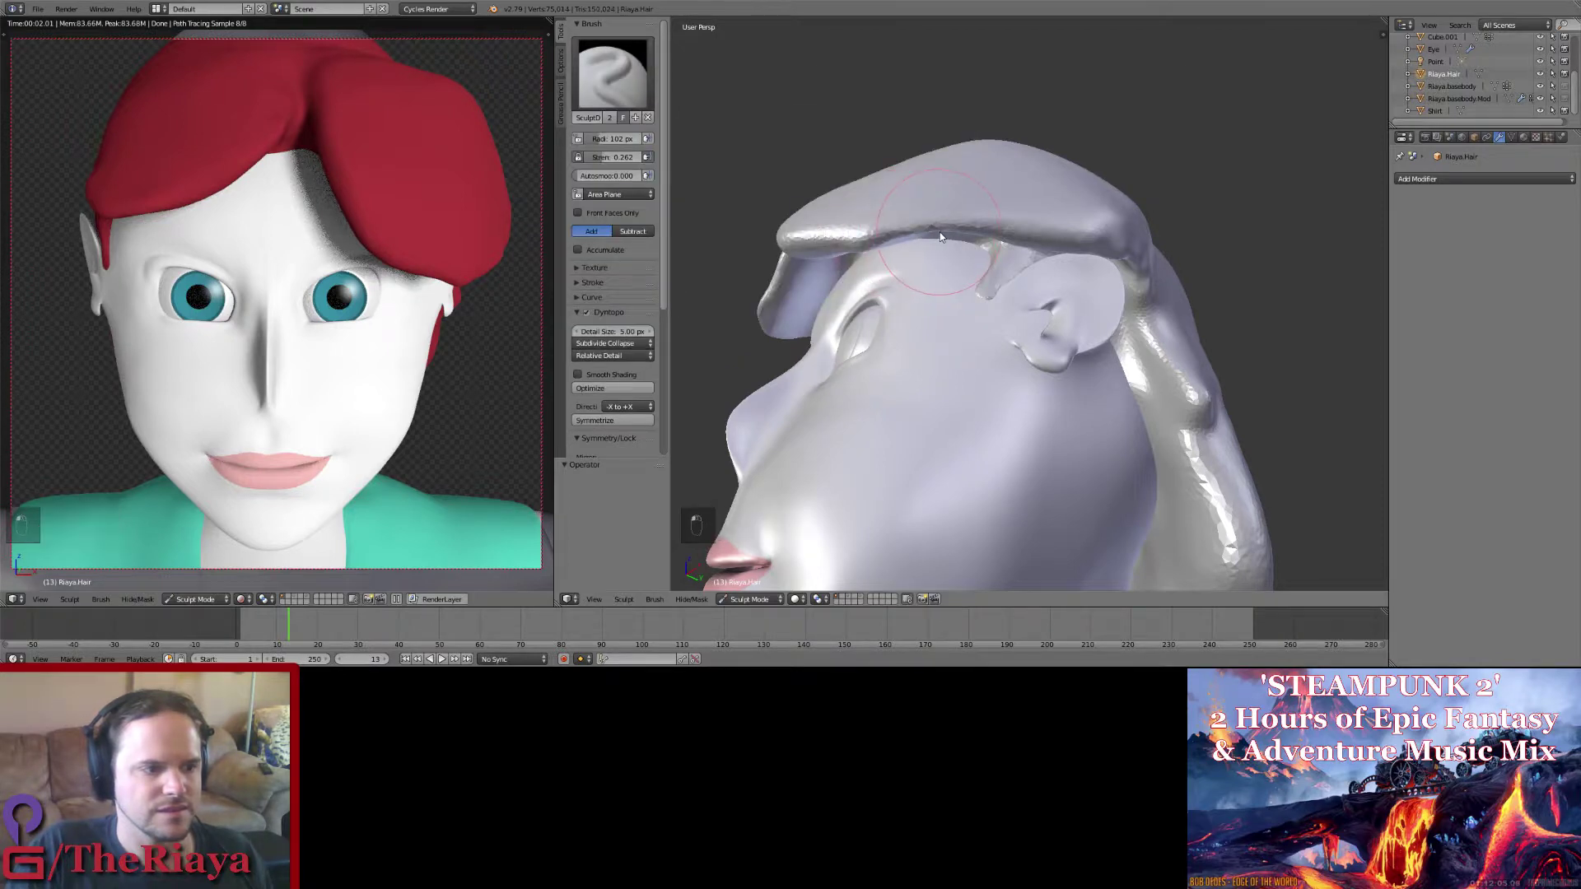
key("ctrl+z")
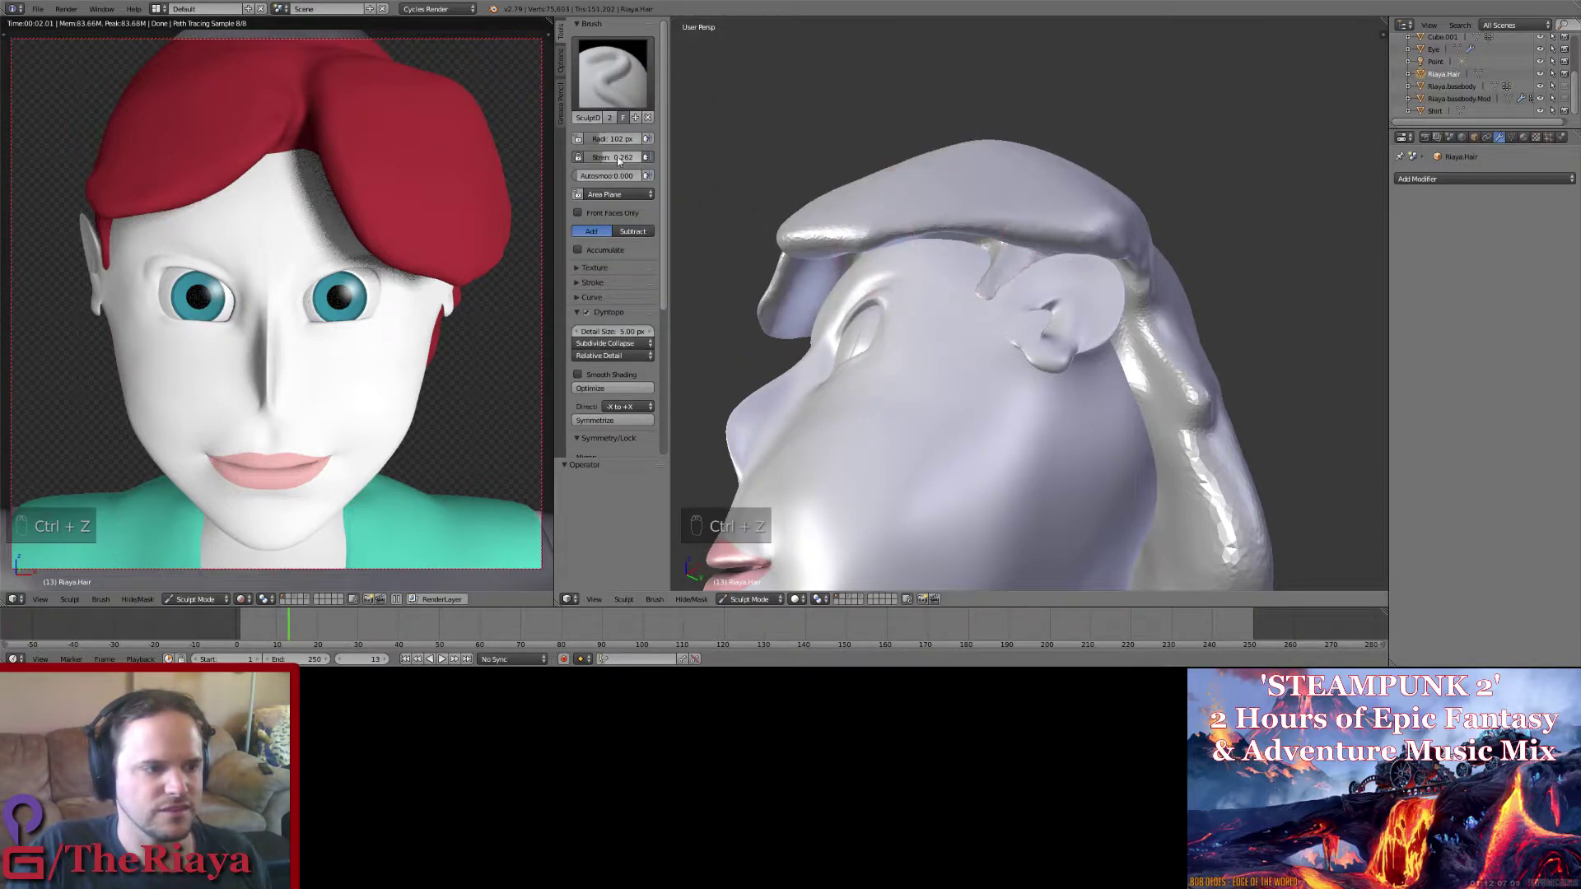
left_click_drag(614, 157, 651, 157)
key("f")
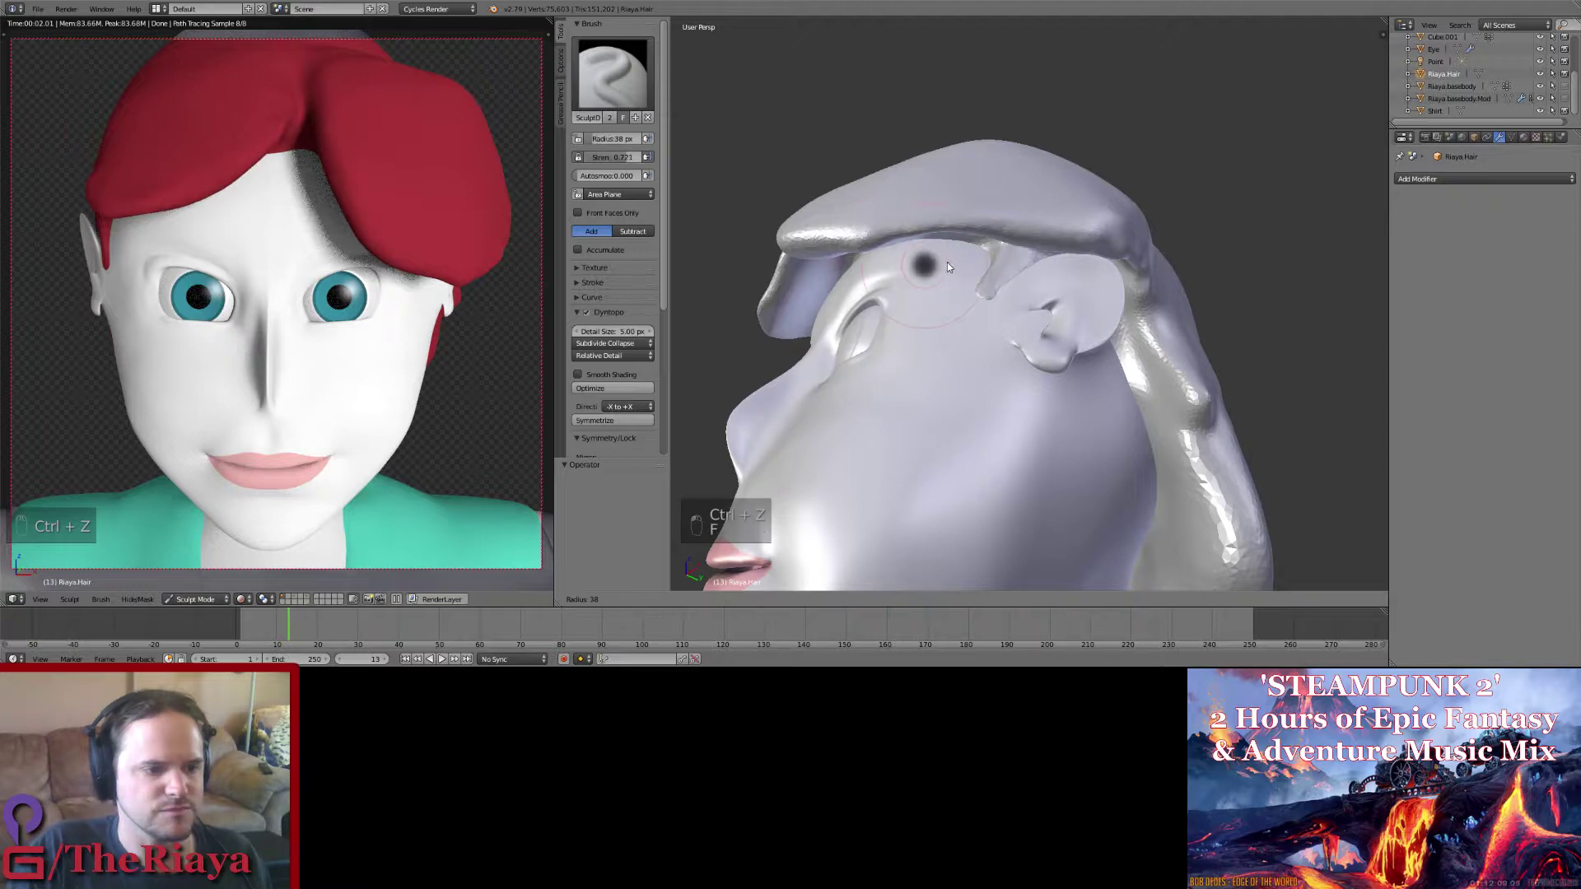
left_click(947, 252)
Step: Build up the underside edge of the left front lock above the temple with SculptDraw, undoing the first strokes
middle_click_drag(922, 240, 893, 219)
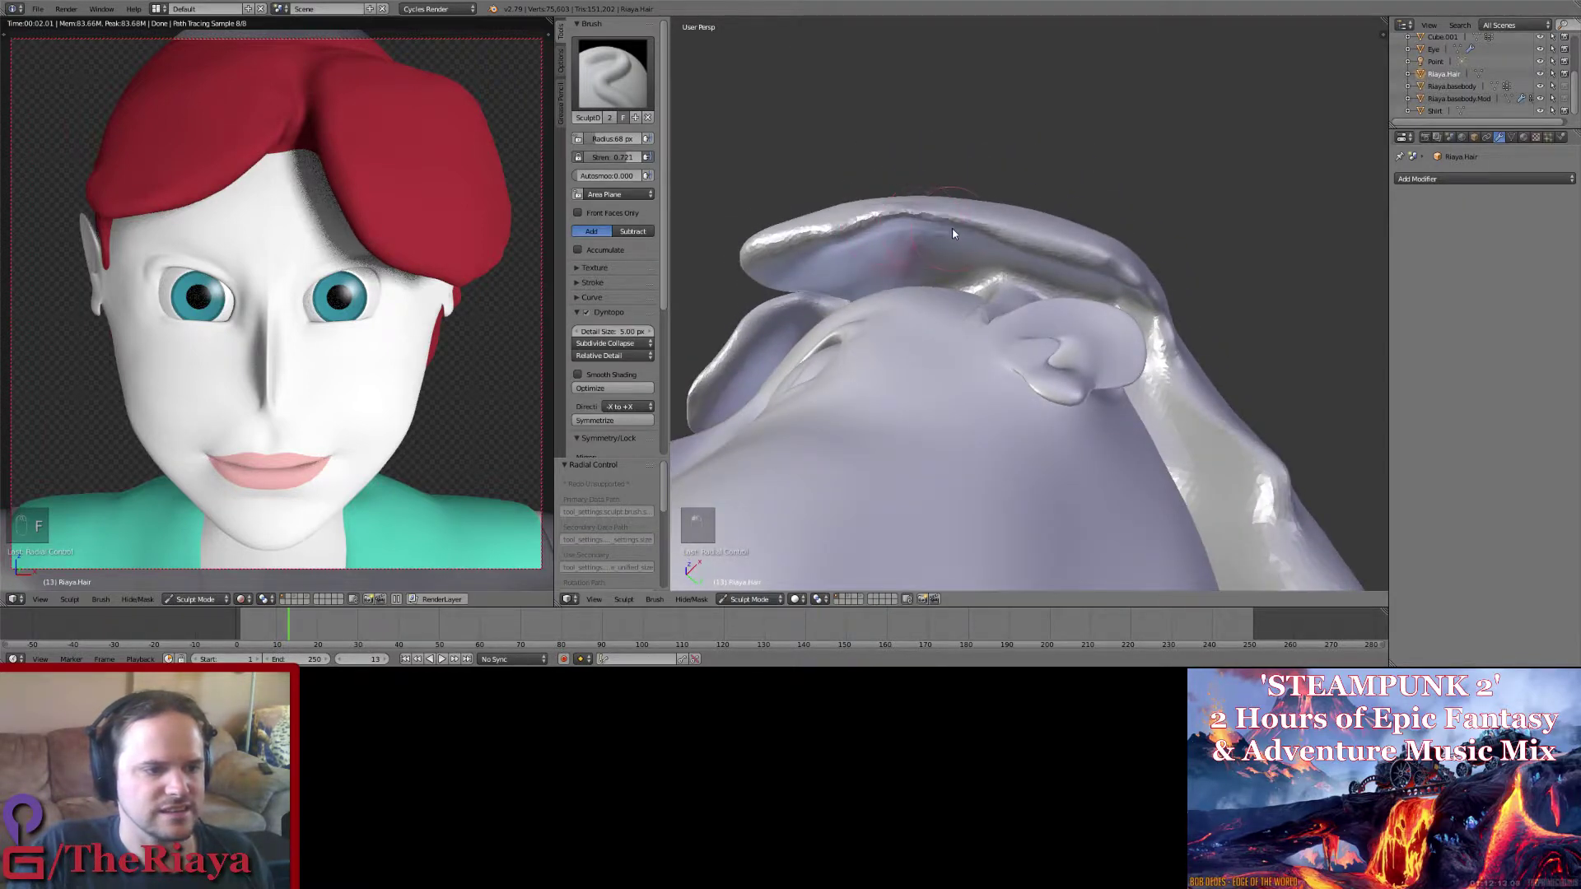
key("ctrl+z")
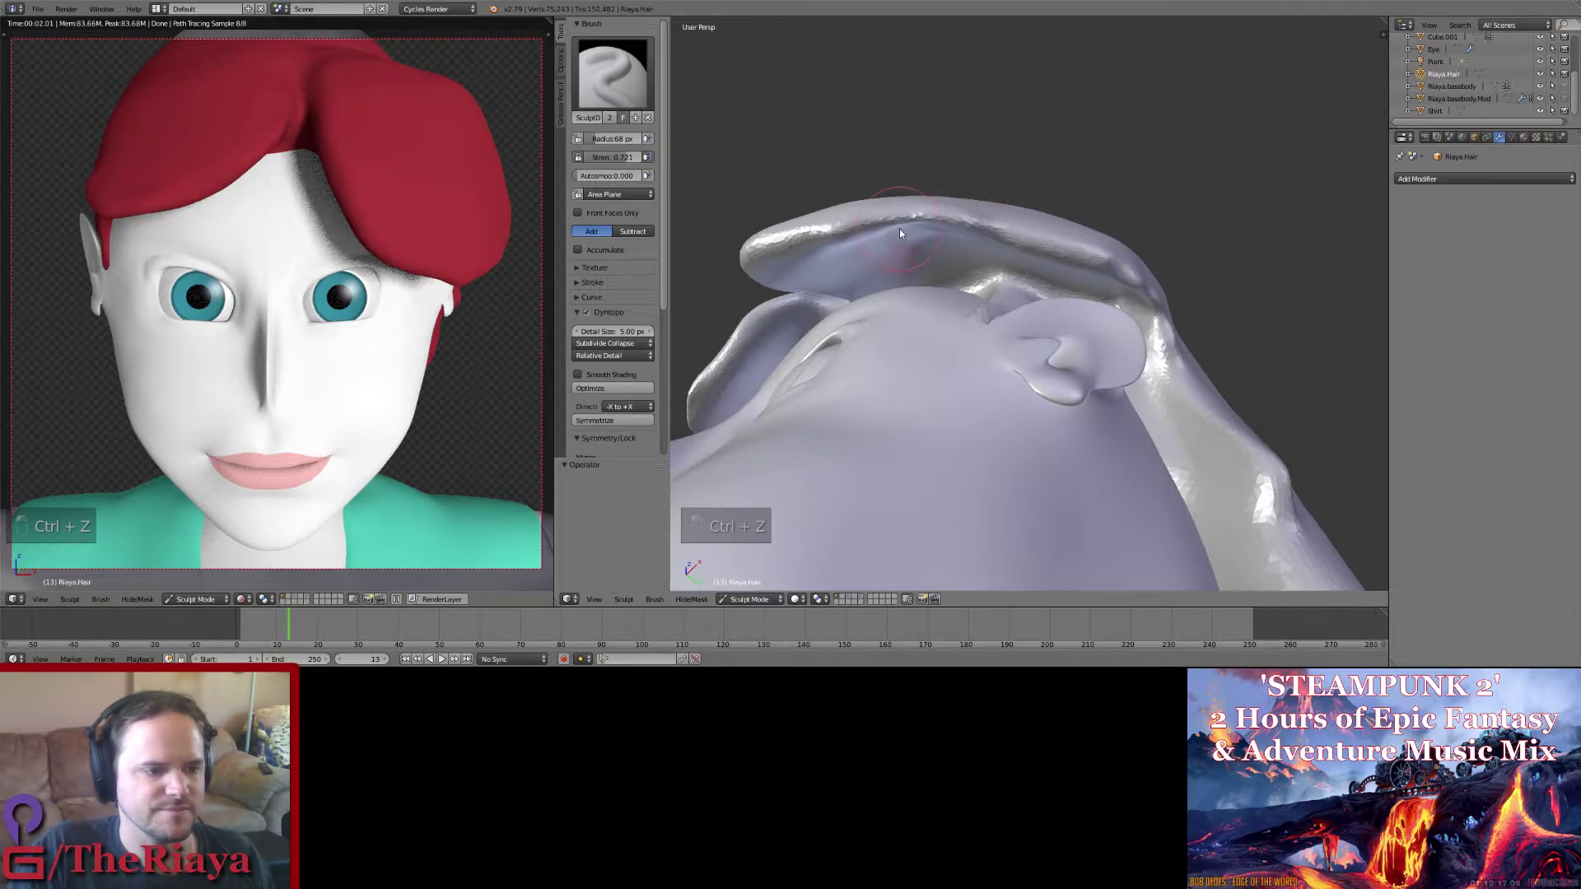
key("ctrl+z")
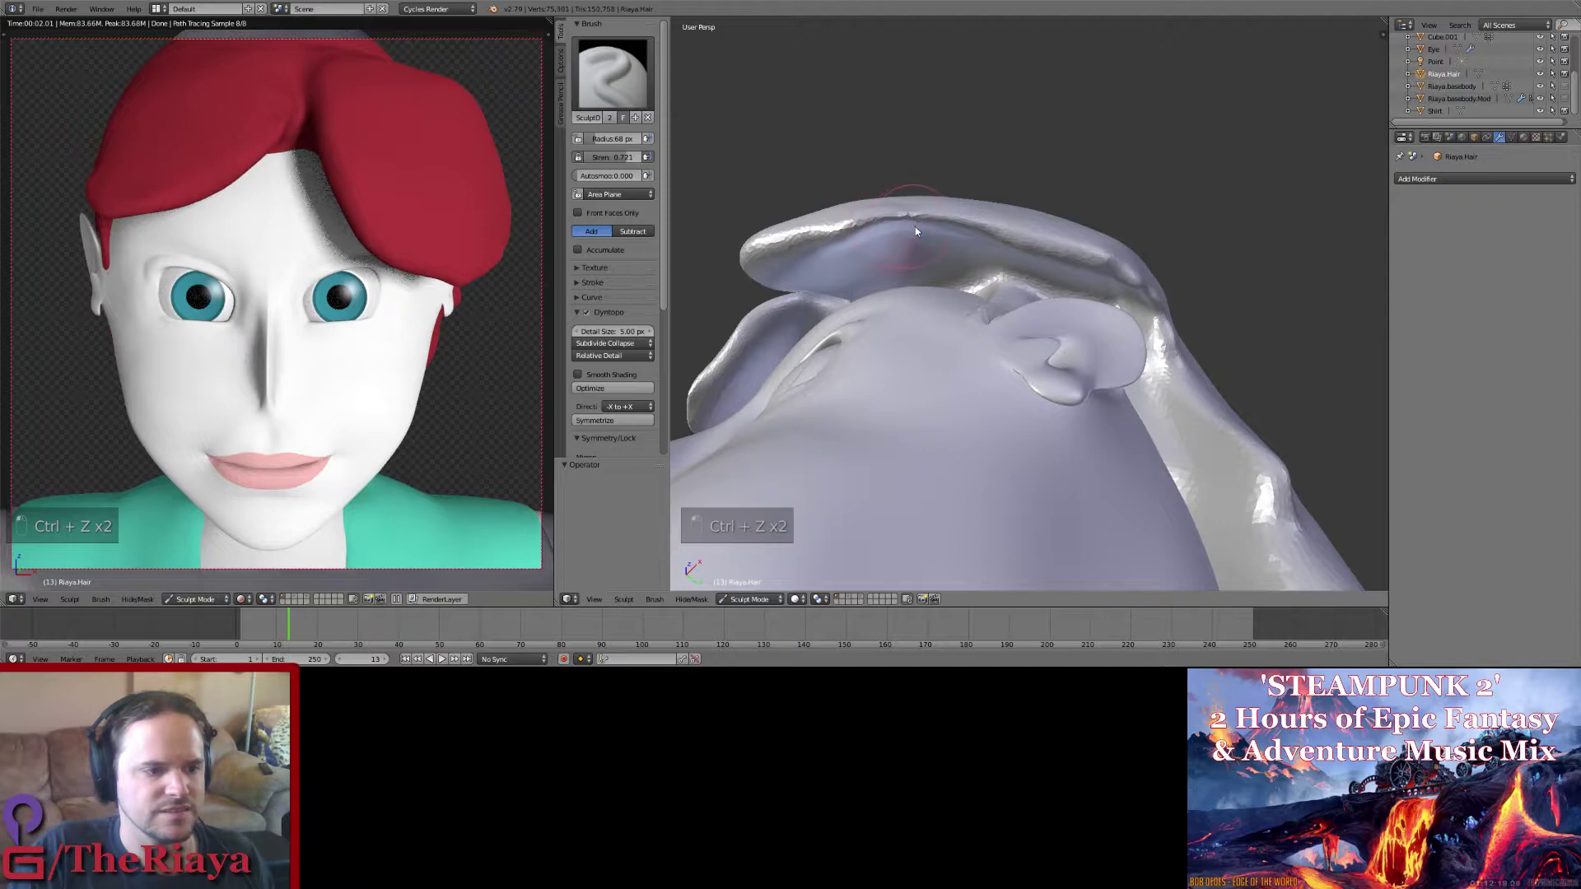
left_click_drag(916, 225, 996, 242)
mouse_move(1005, 245)
middle_mouse_down()
mouse_move(992, 296)
mouse_move(1000, 222)
mouse_move(945, 209)
middle_mouse_up()
left_click(942, 207)
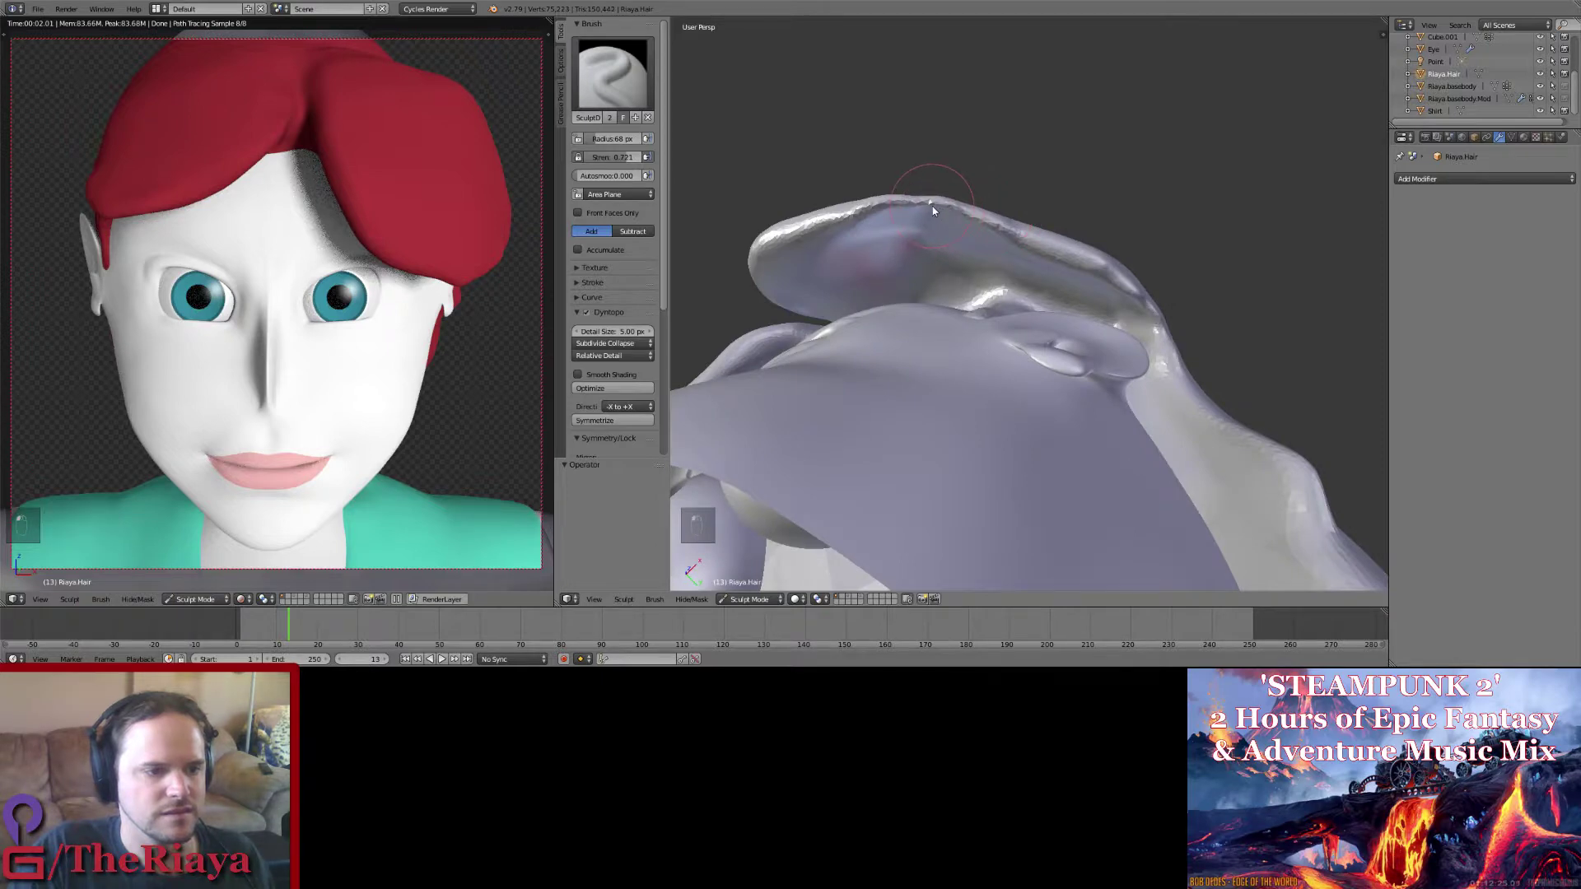
left_click(934, 210)
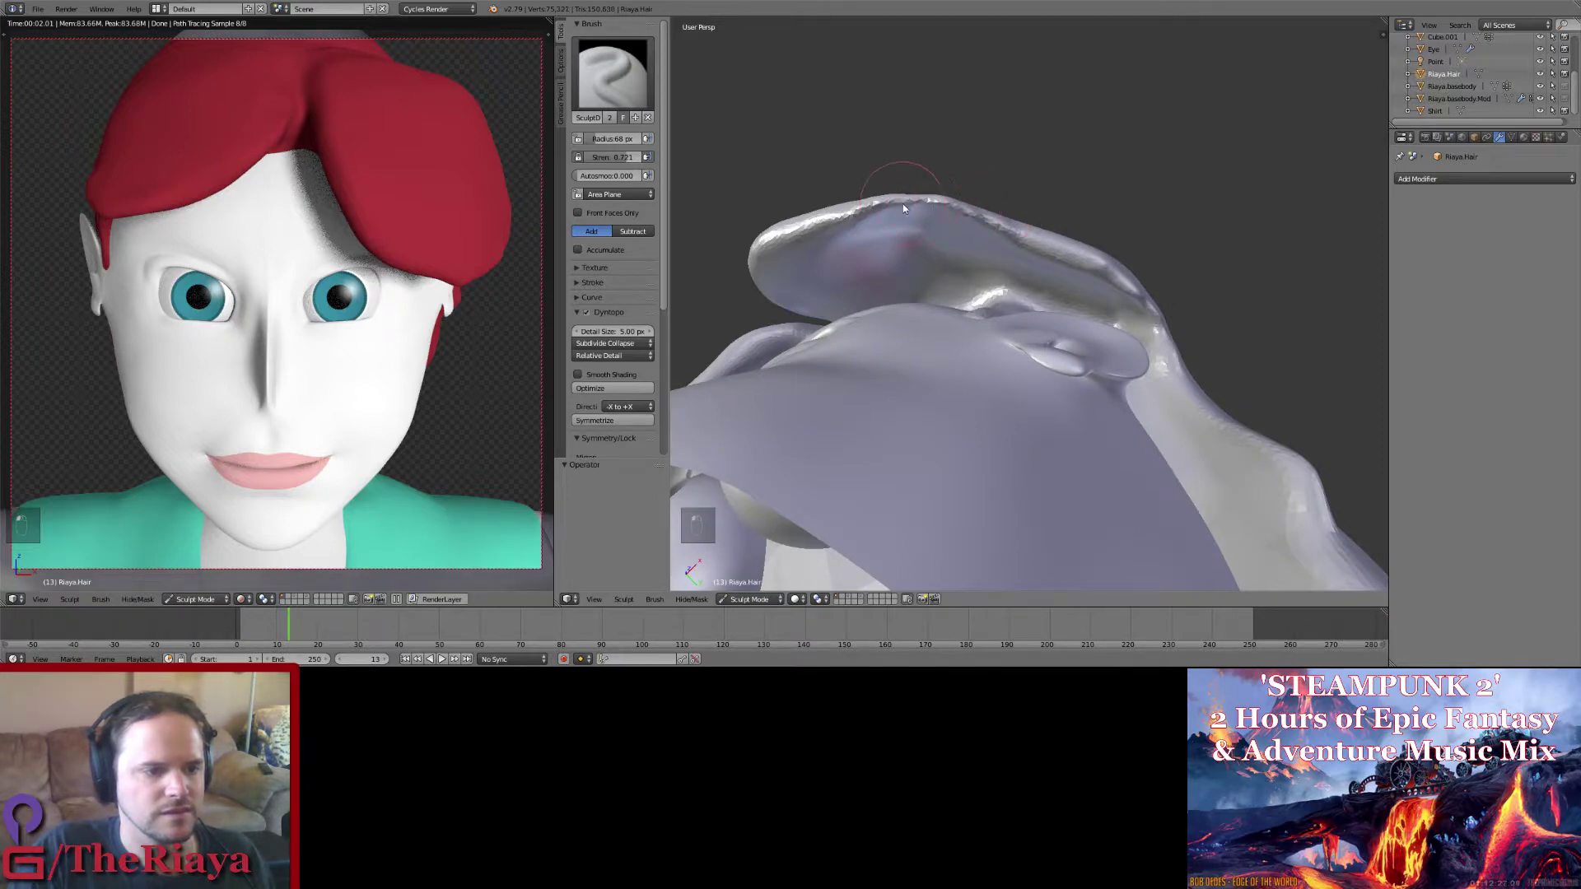
left_click(903, 206)
mouse_move(923, 214)
middle_mouse_down()
mouse_move(942, 261)
mouse_move(935, 319)
middle_mouse_up()
Step: Thicken the left front lock's lower edge above the temple with the Inflate brush at a 96 px radius
left_click(620, 81)
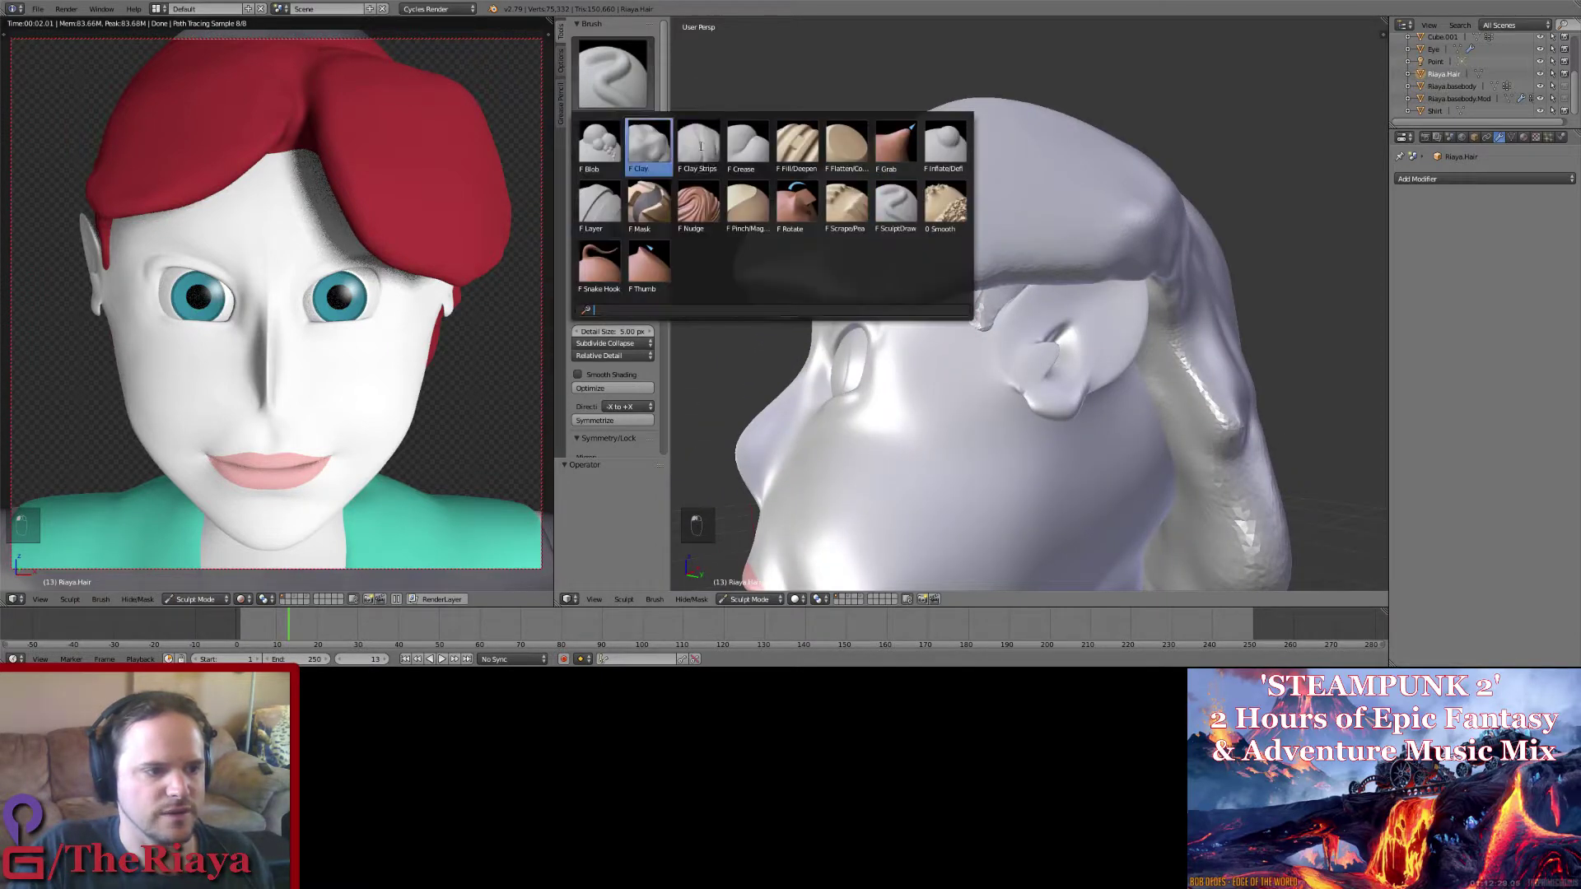
left_click(945, 204)
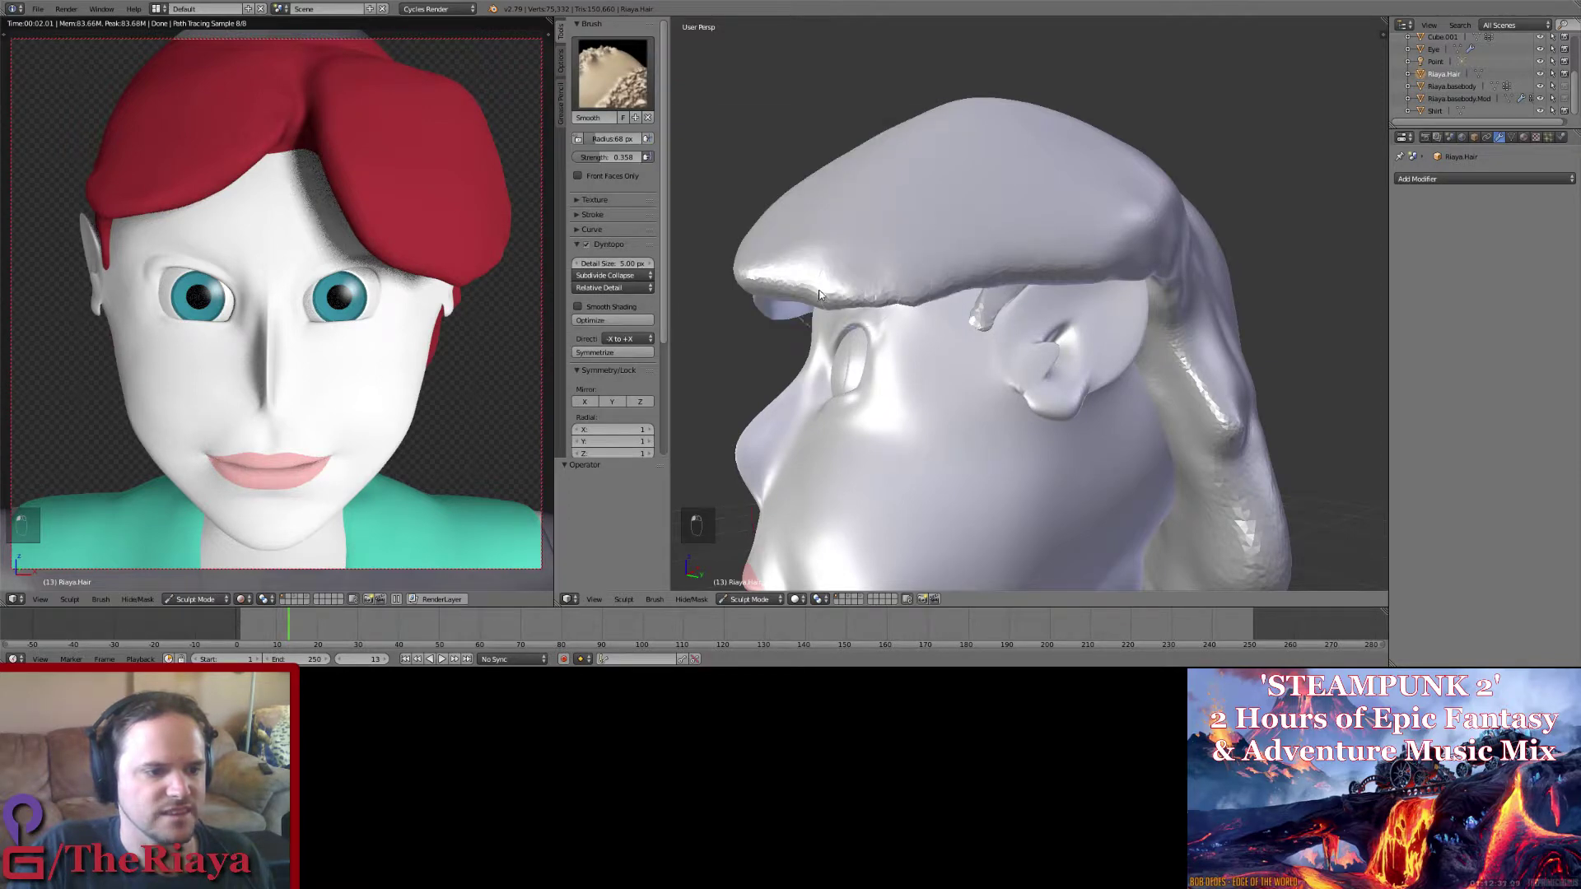
left_click(613, 74)
left_click(947, 206)
middle_click_drag(960, 204, 996, 161)
key("f")
left_click(987, 200)
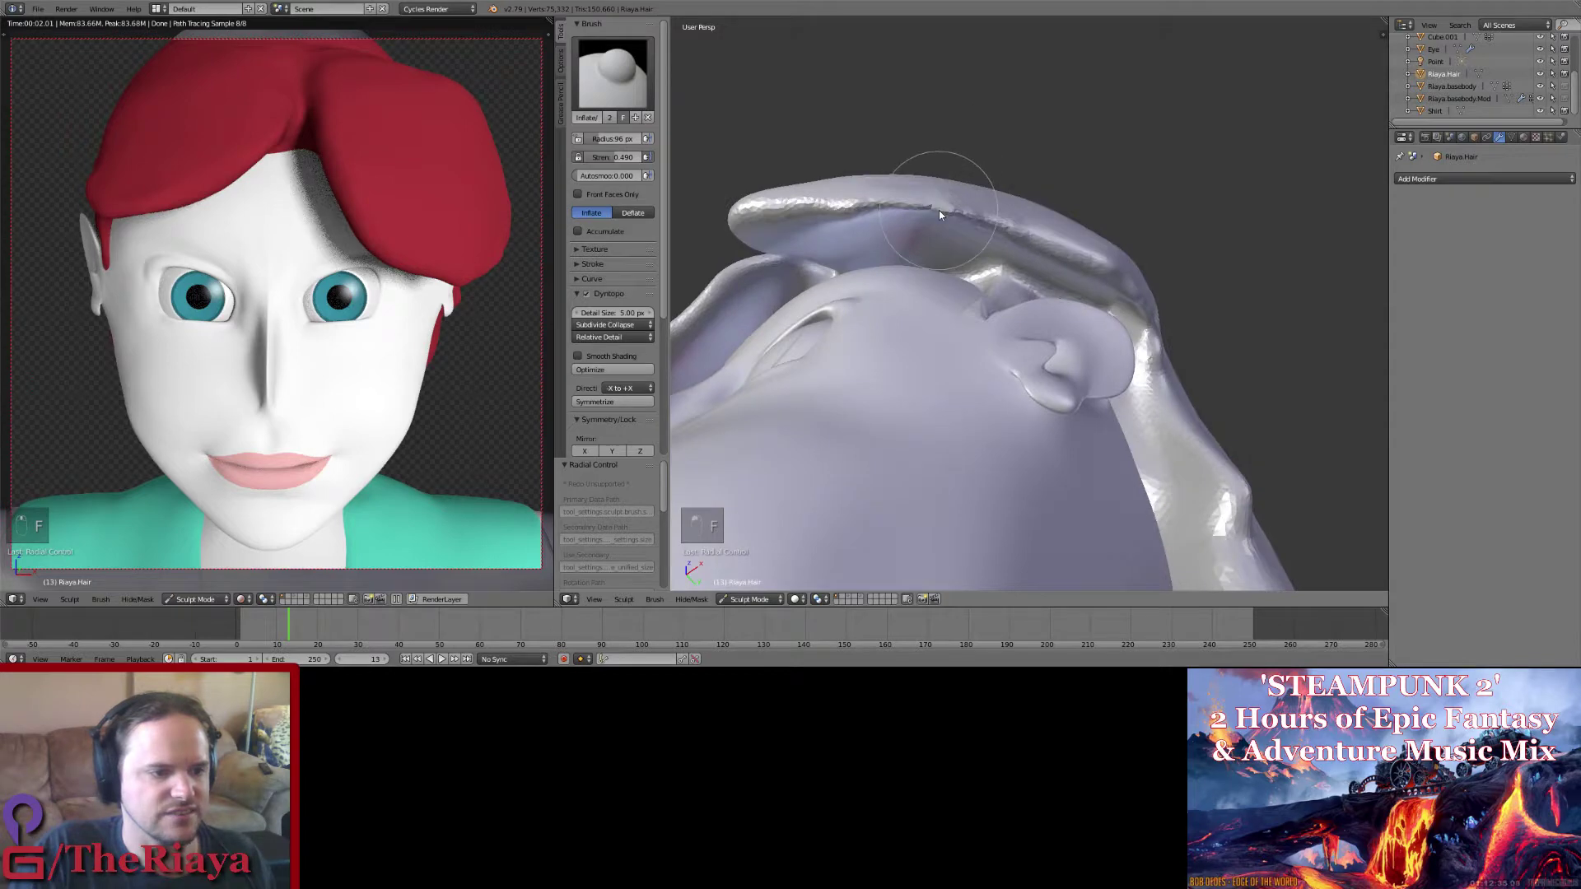
mouse_move(939, 210)
left_mouse_down()
mouse_move(906, 210)
mouse_move(976, 221)
left_mouse_up()
middle_click_drag(976, 220, 950, 250)
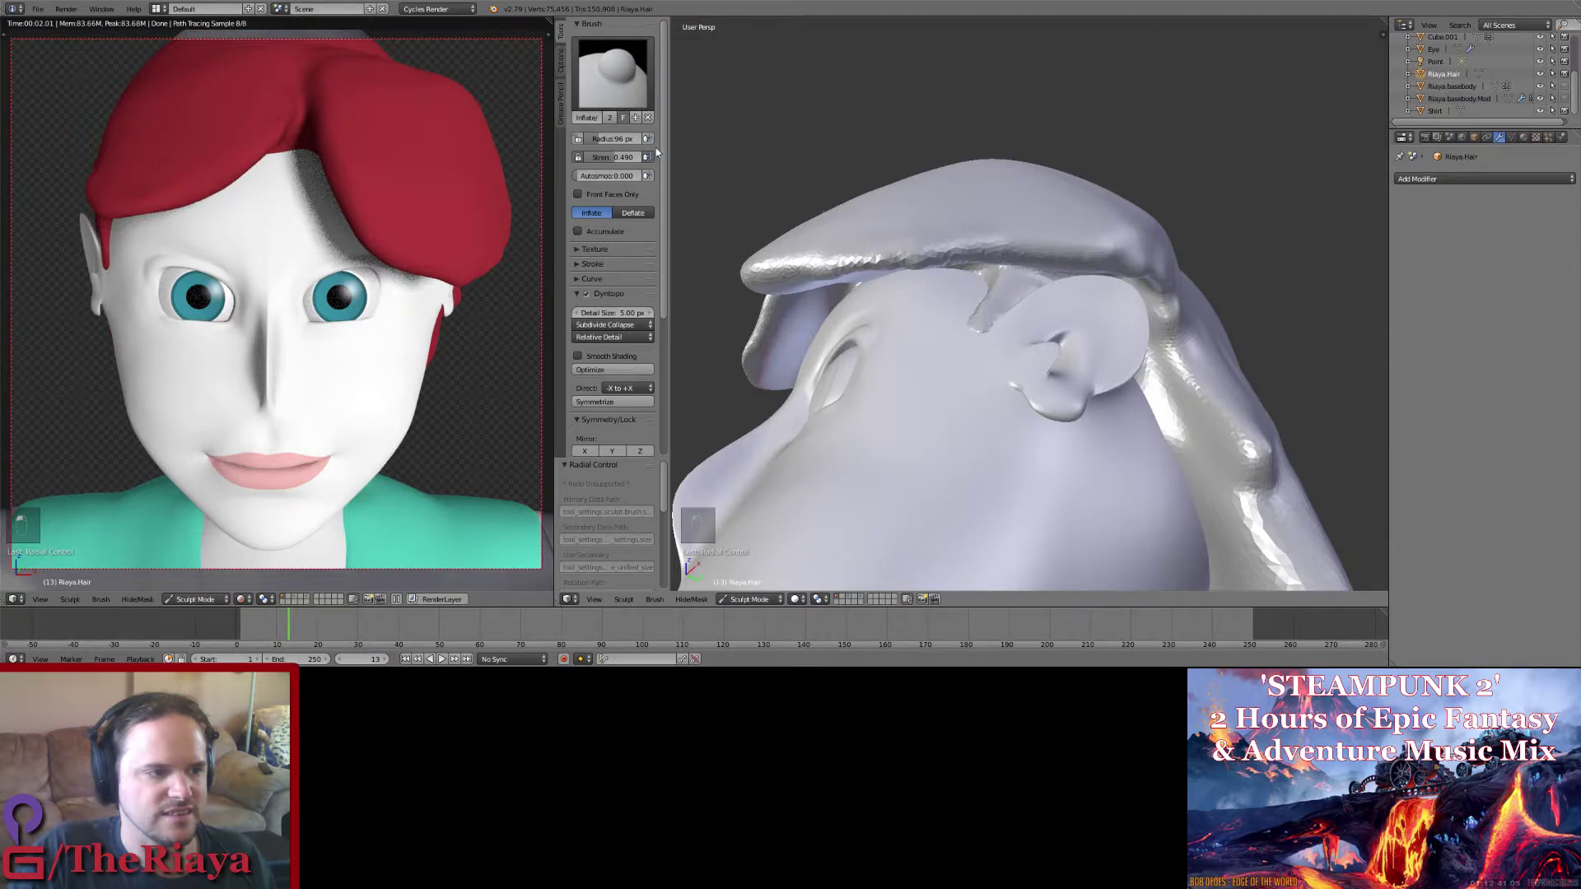
Step: Smooth the inflated underside edge of the left front lock with the Smooth brush at strength 0.358
left_click(611, 72)
left_click(942, 206)
mouse_move(937, 215)
middle_mouse_down()
mouse_move(921, 216)
mouse_move(927, 196)
middle_mouse_up()
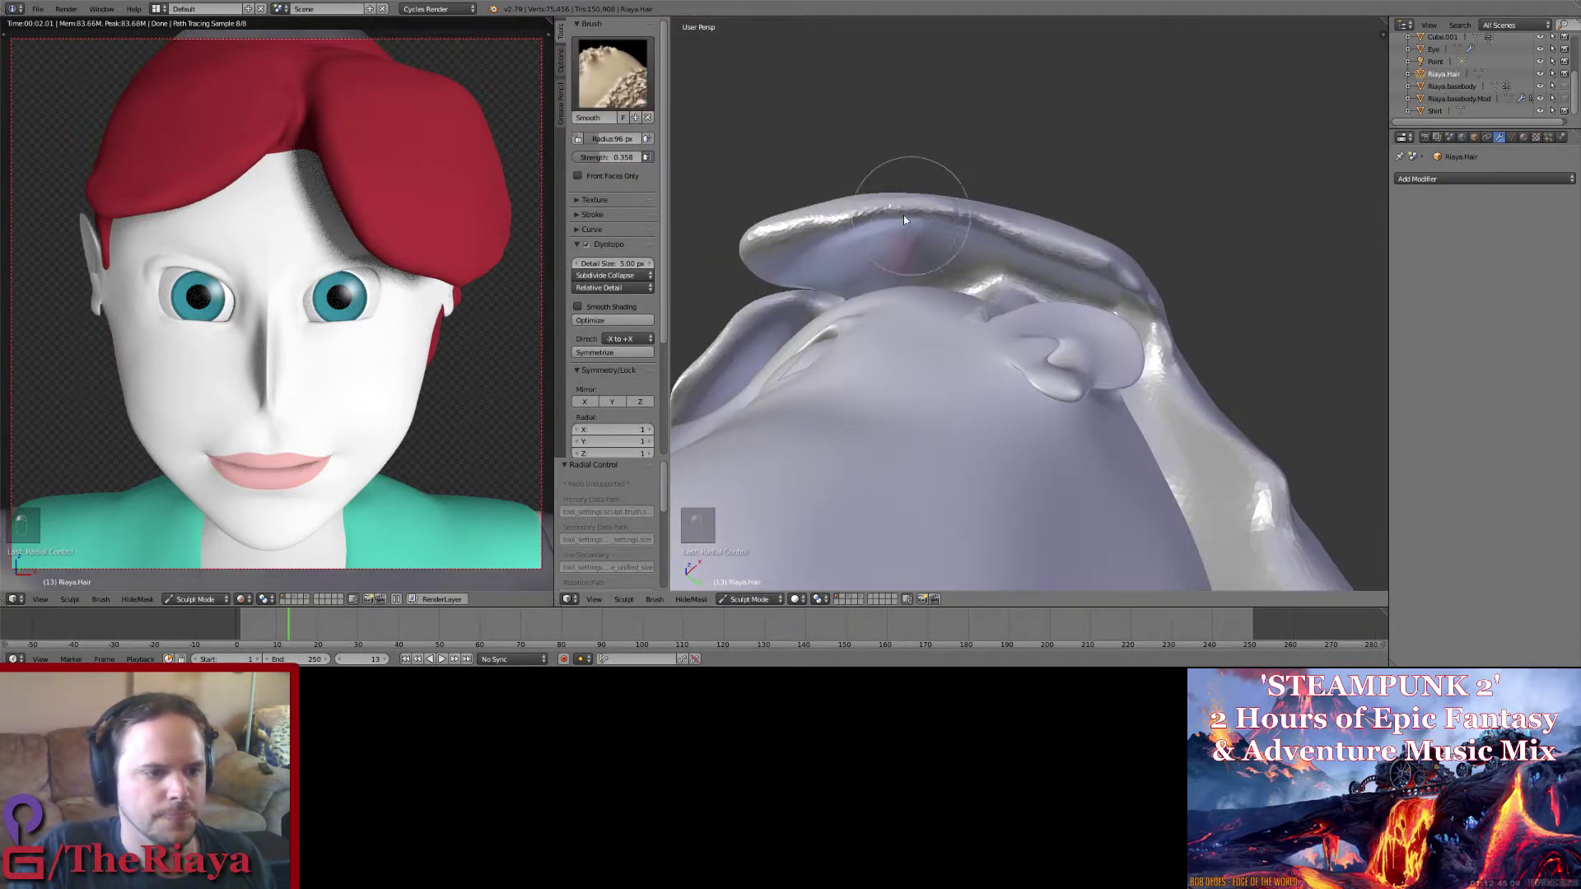
mouse_move(981, 234)
middle_mouse_down()
mouse_move(952, 321)
mouse_move(876, 311)
mouse_move(955, 326)
middle_mouse_up()
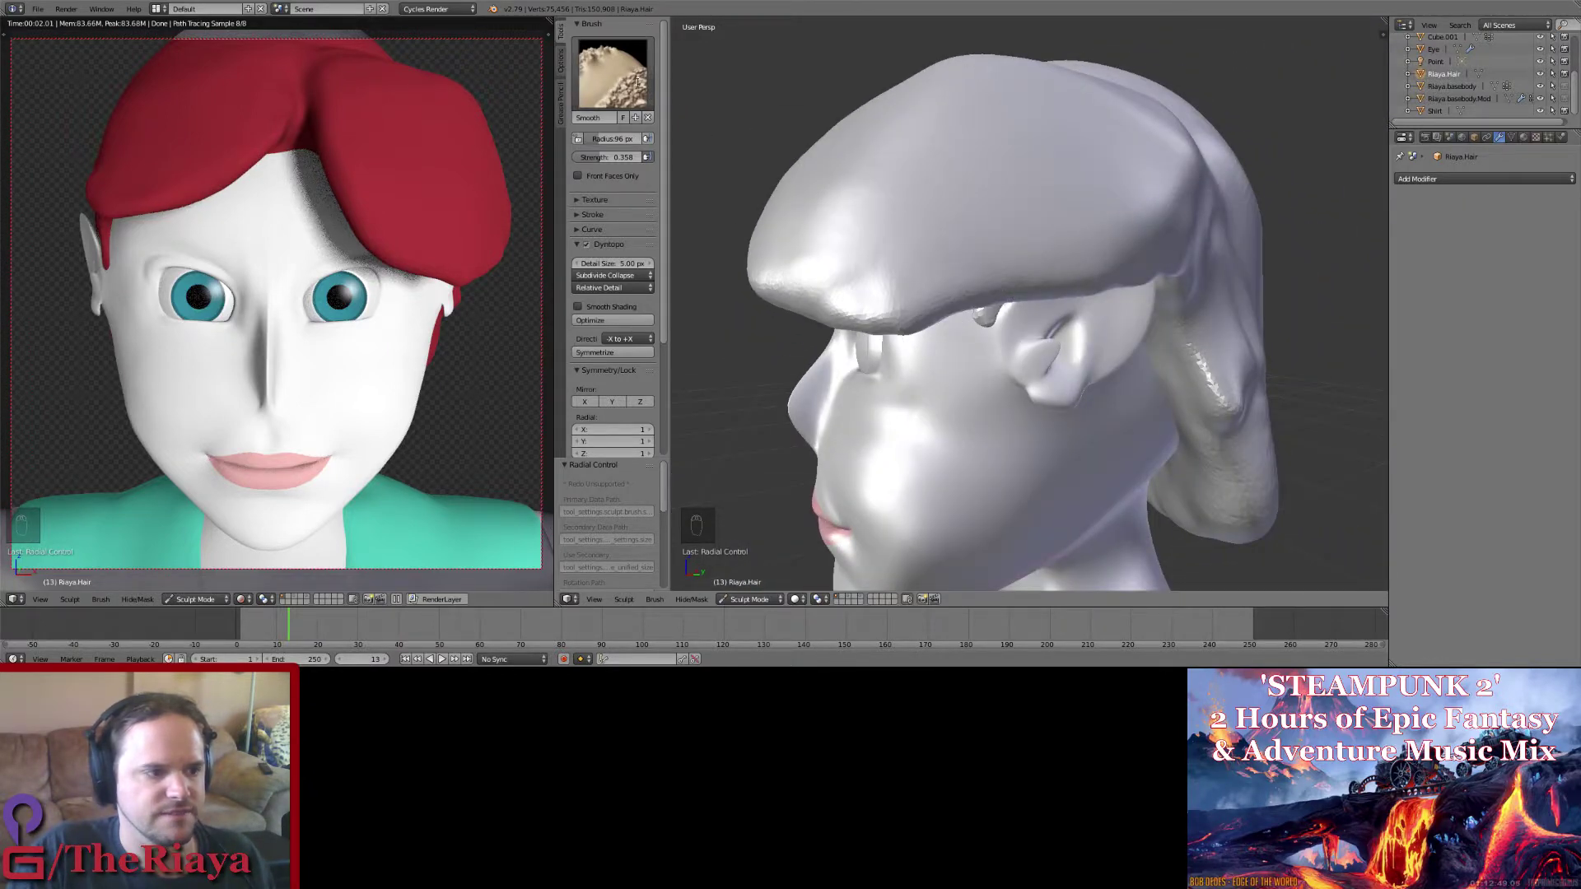
Step: Add volume along the left front lock's lower edge toward the ear with the SculptDraw brush
left_click(614, 74)
left_click(896, 202)
mouse_move(896, 202)
middle_mouse_down()
mouse_move(971, 206)
mouse_move(960, 147)
mouse_move(988, 197)
middle_mouse_up()
mouse_move(998, 243)
left_mouse_down()
mouse_move(955, 246)
mouse_move(1046, 235)
mouse_move(955, 250)
left_mouse_up()
middle_click_drag(956, 249, 1018, 338)
Step: Smooth the left front lock's lower edge and its rear end above the ear with the Smooth brush
left_click(650, 103)
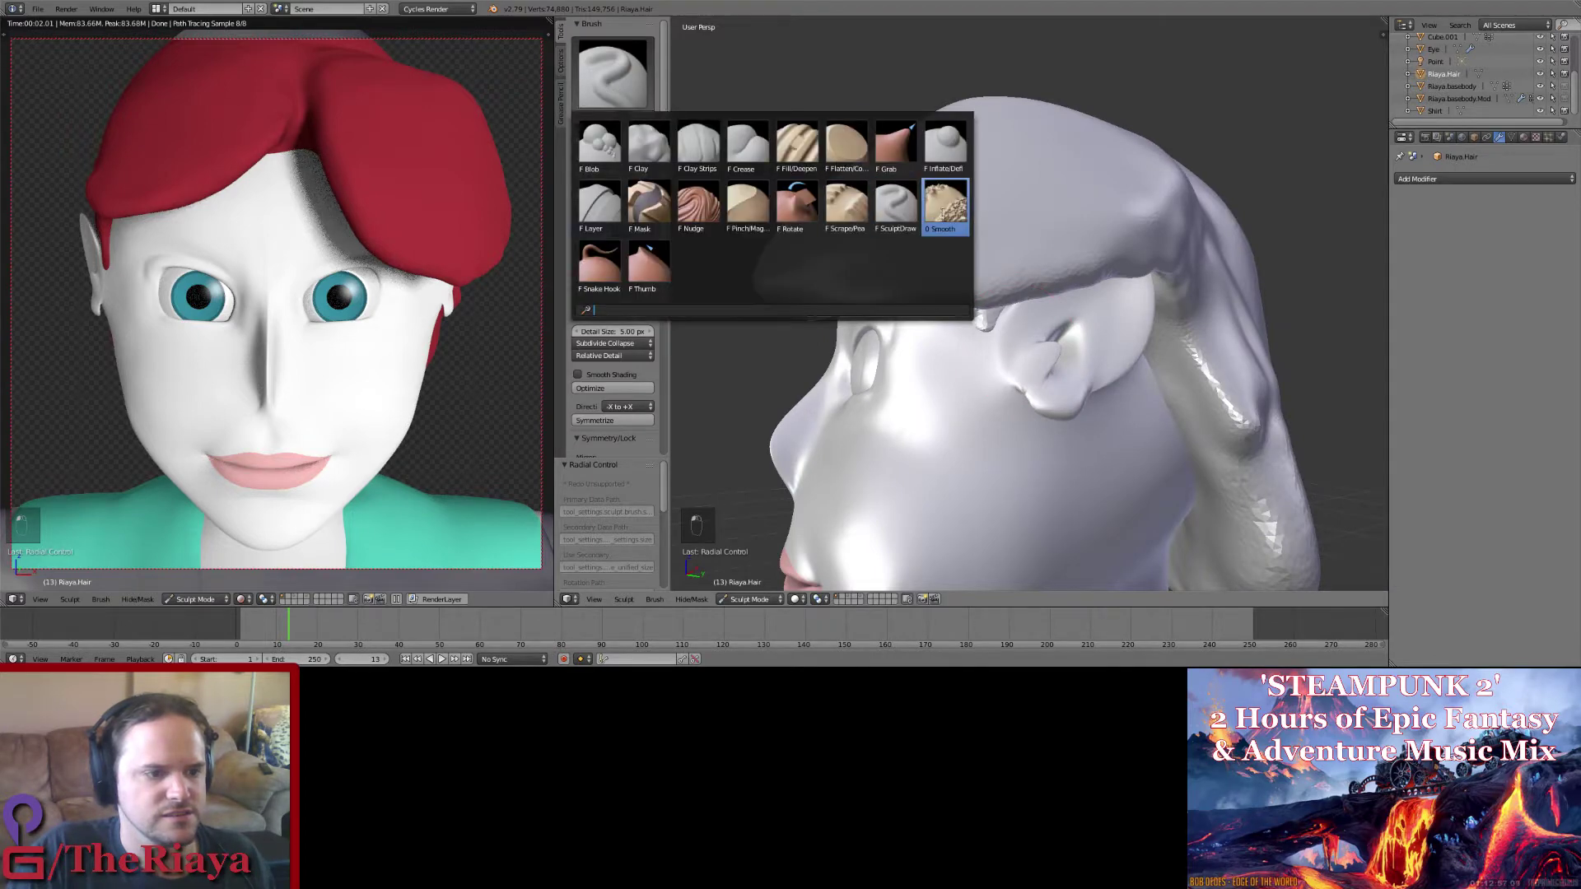
left_click(946, 206)
mouse_move(945, 206)
middle_mouse_down()
mouse_move(970, 152)
mouse_move(999, 159)
middle_mouse_up()
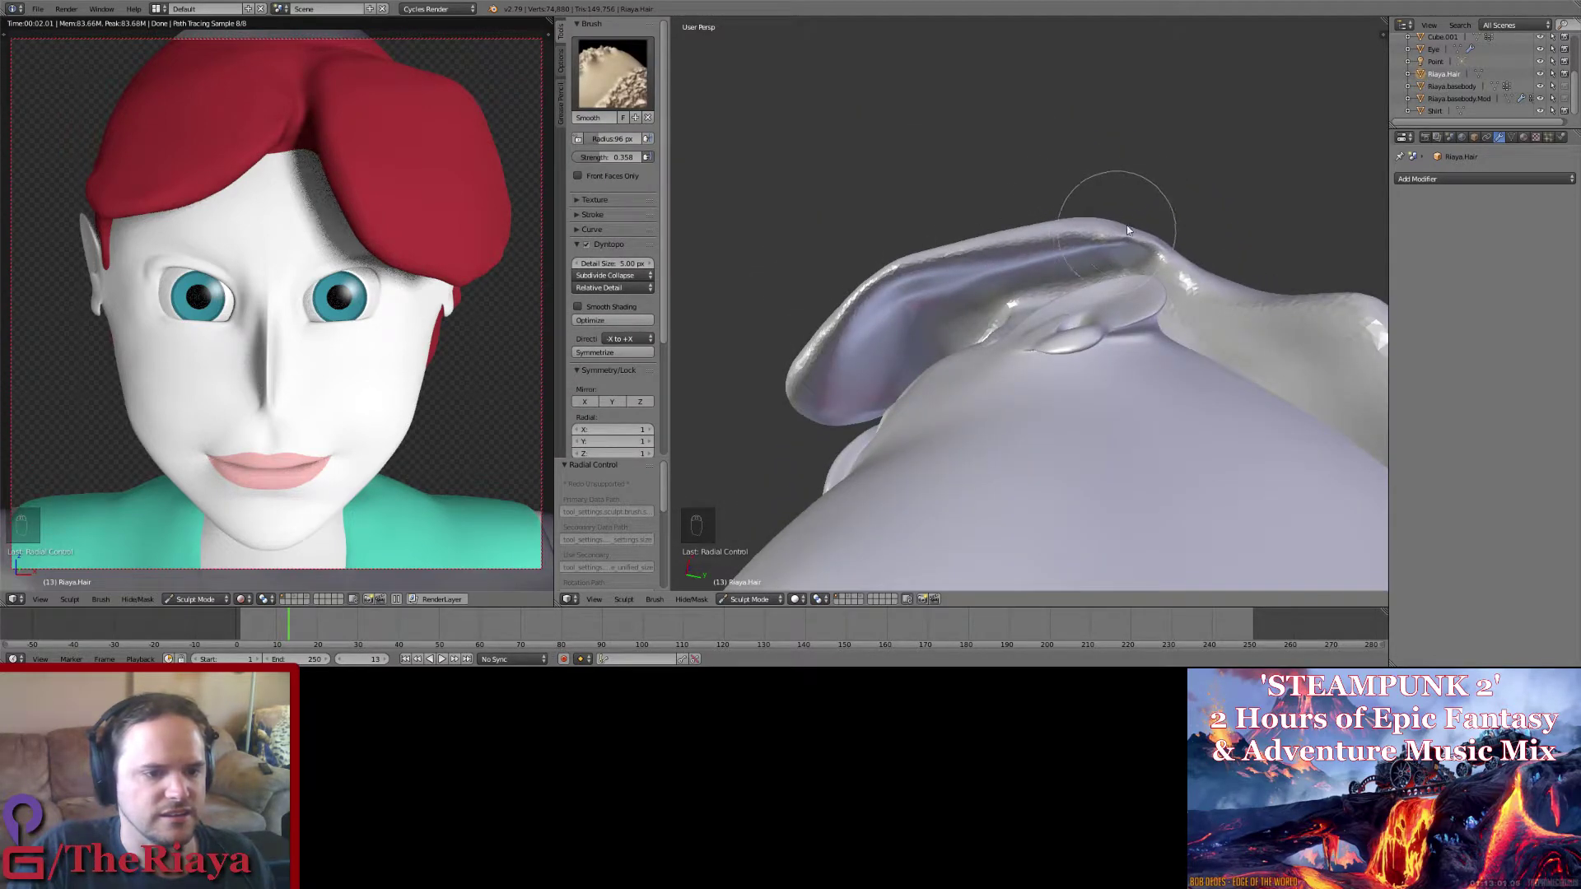
middle_click_drag(1126, 224, 921, 181)
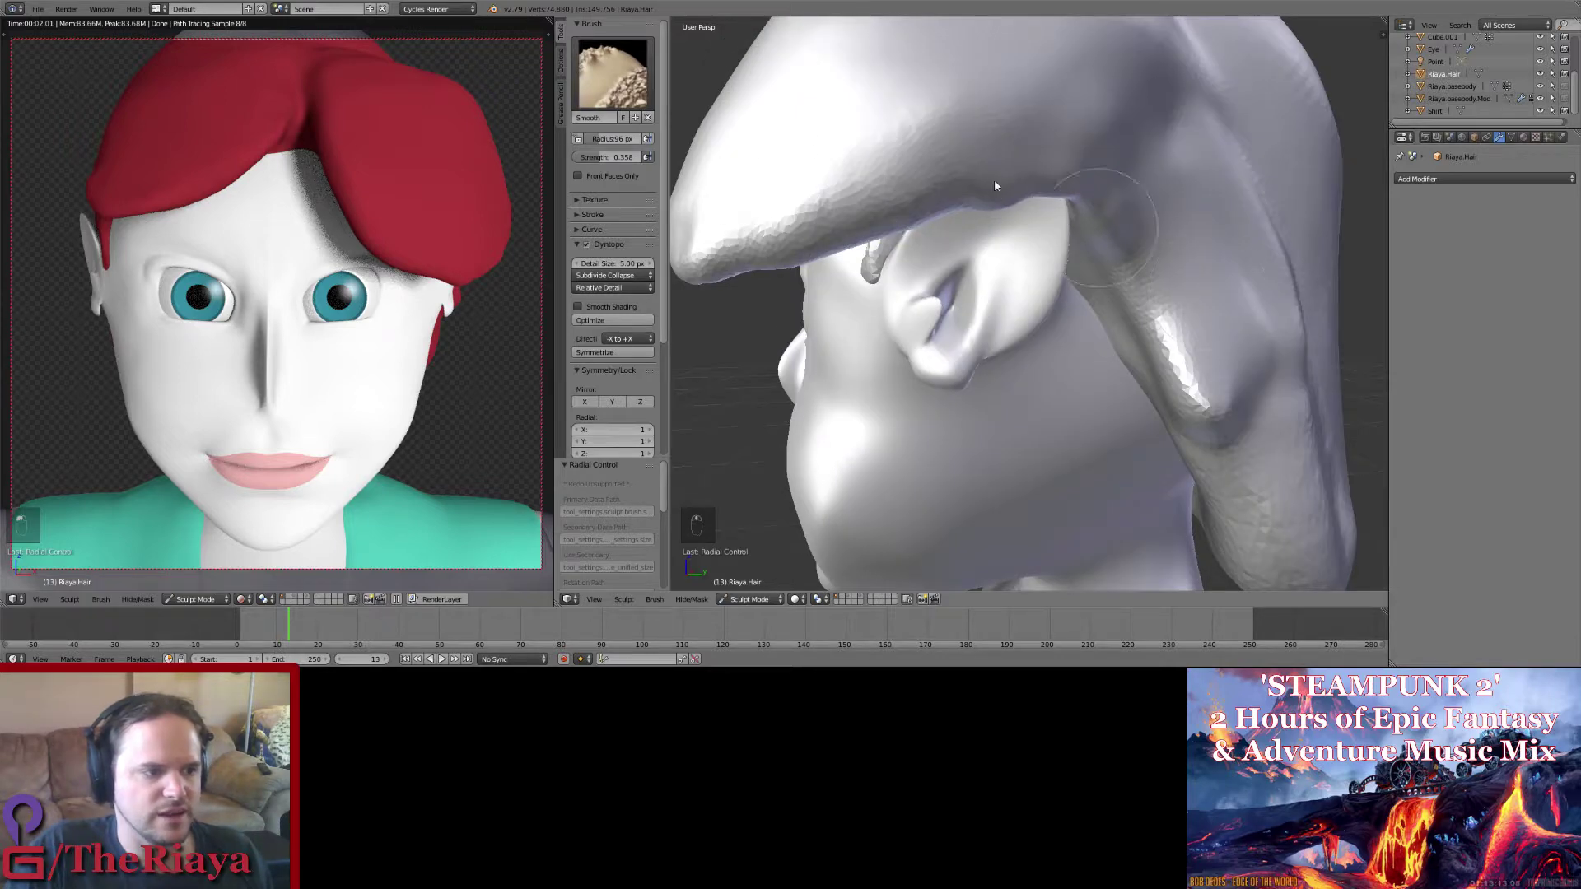
Step: Thicken the hair rim above the ear with the SculptDraw brush, and undo the last two strokes
left_click(612, 74)
left_click(946, 206)
middle_click_drag(986, 257, 1089, 299)
mouse_move(1110, 275)
left_mouse_down()
mouse_move(1005, 215)
mouse_move(955, 232)
left_mouse_up()
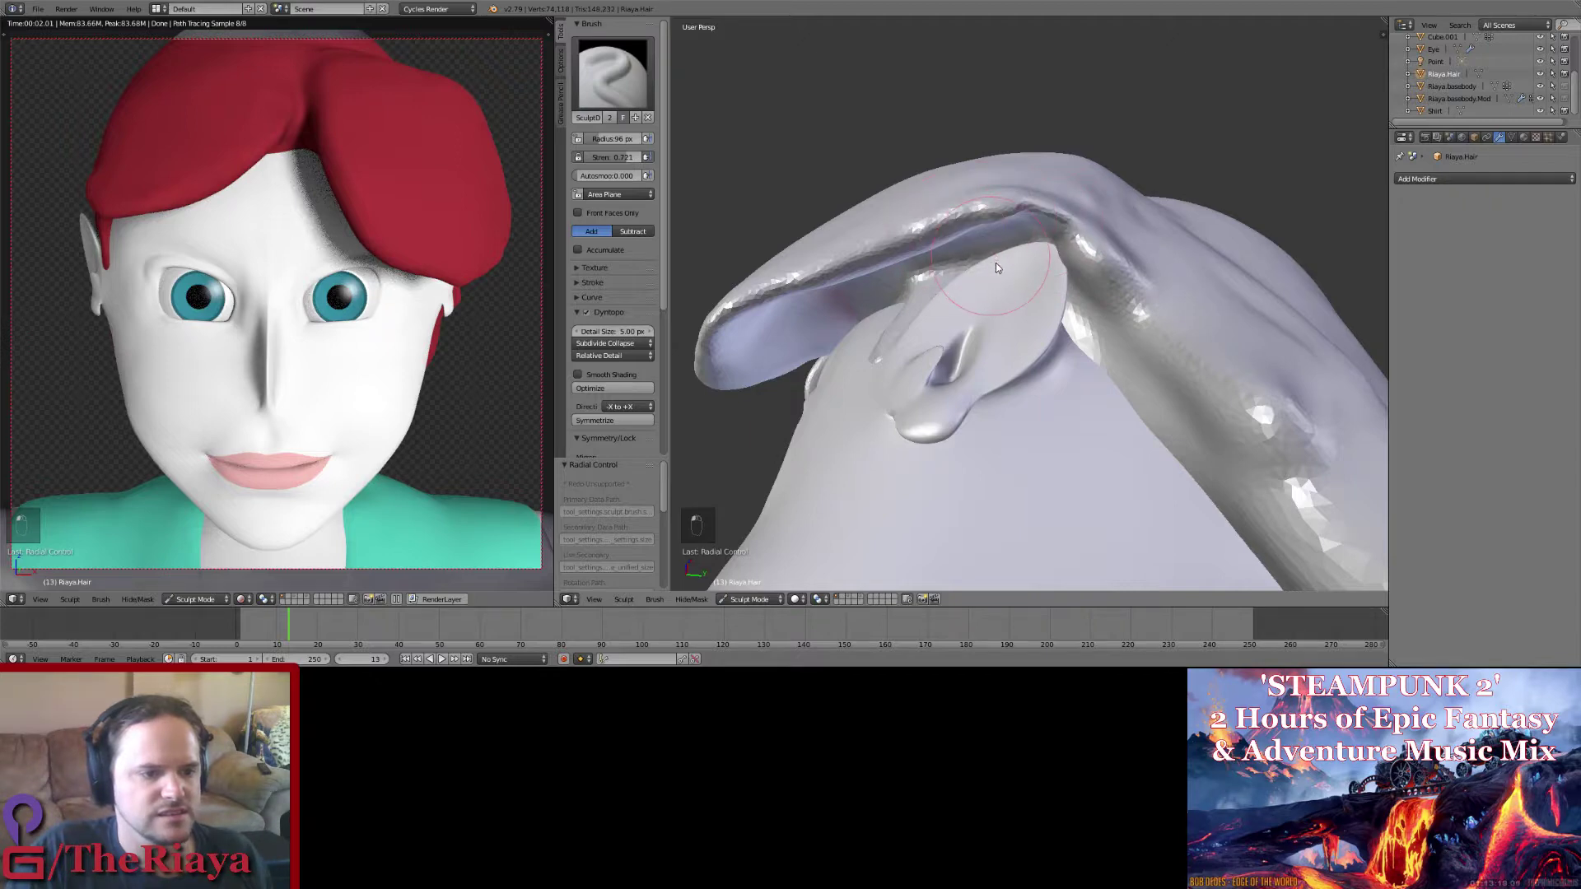
key("ctrl+z")
key("ctrl+z")
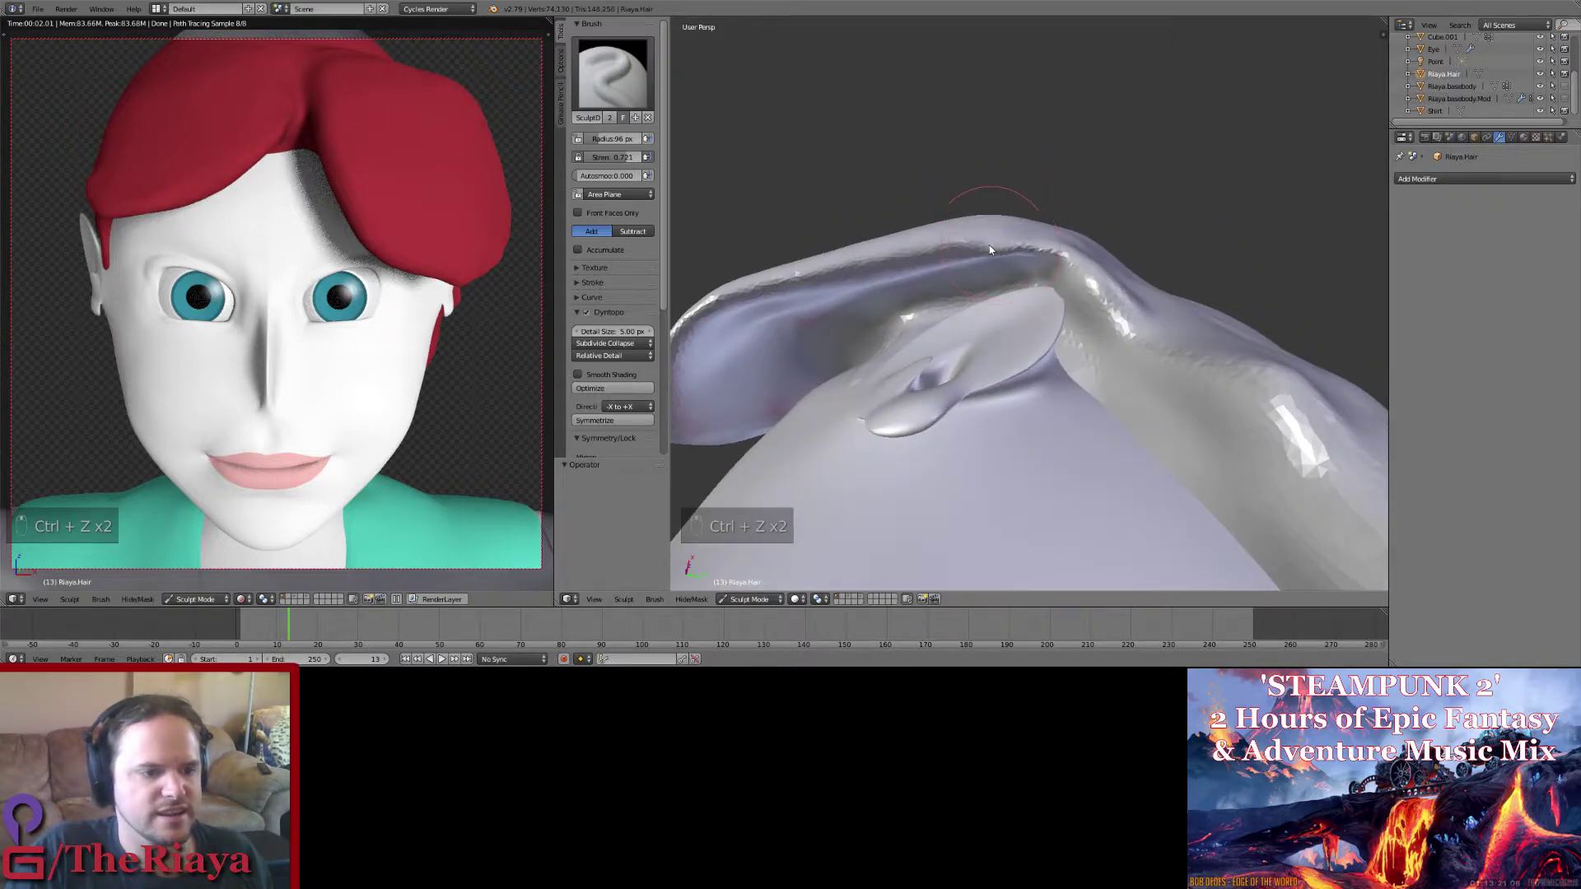
Step: Inflate the inner corner of the hair rim directly above the ear with the Inflate brush
left_click(609, 73)
left_click(941, 148)
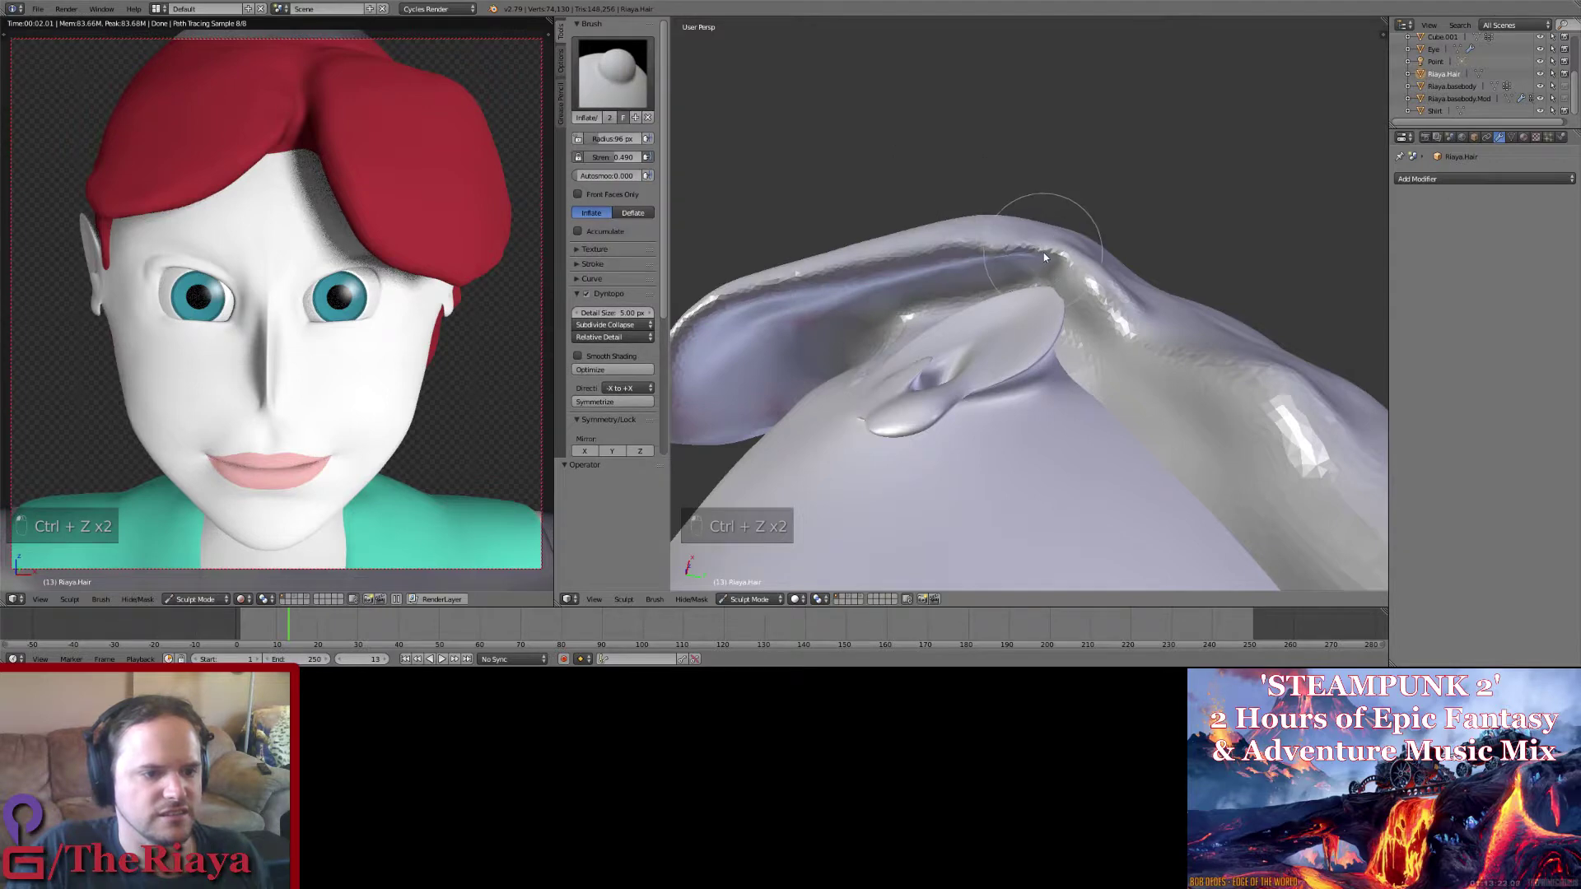
mouse_move(1044, 258)
left_mouse_down()
mouse_move(992, 246)
mouse_move(1054, 254)
left_mouse_up()
Step: Build up the underside of the hair rim toward the corner above the ear with the SculptDraw brush
left_click(614, 74)
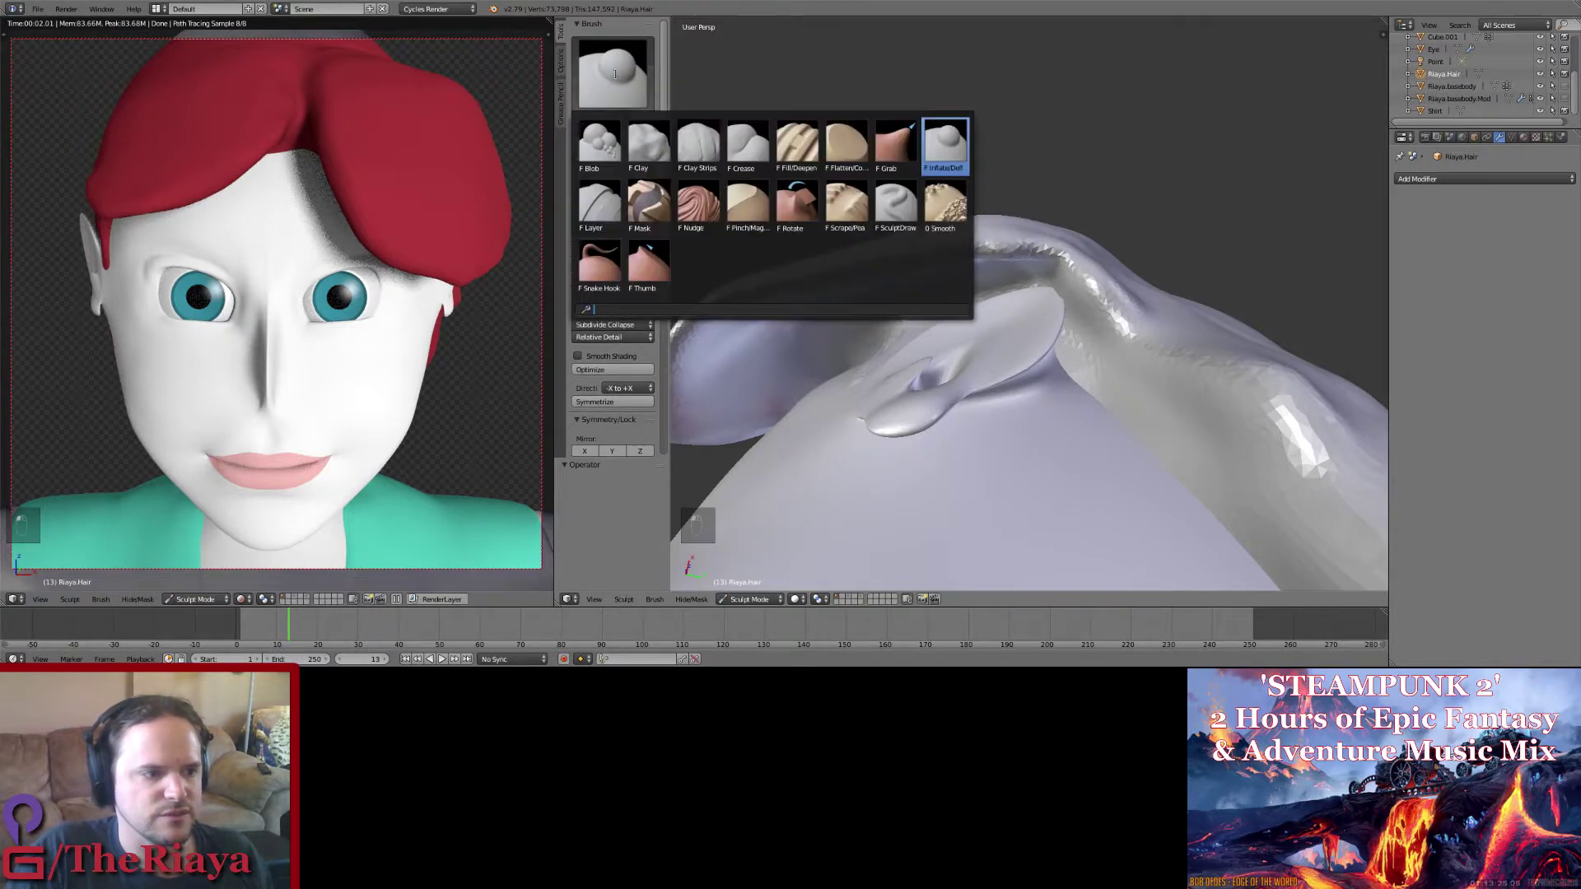
left_click(896, 204)
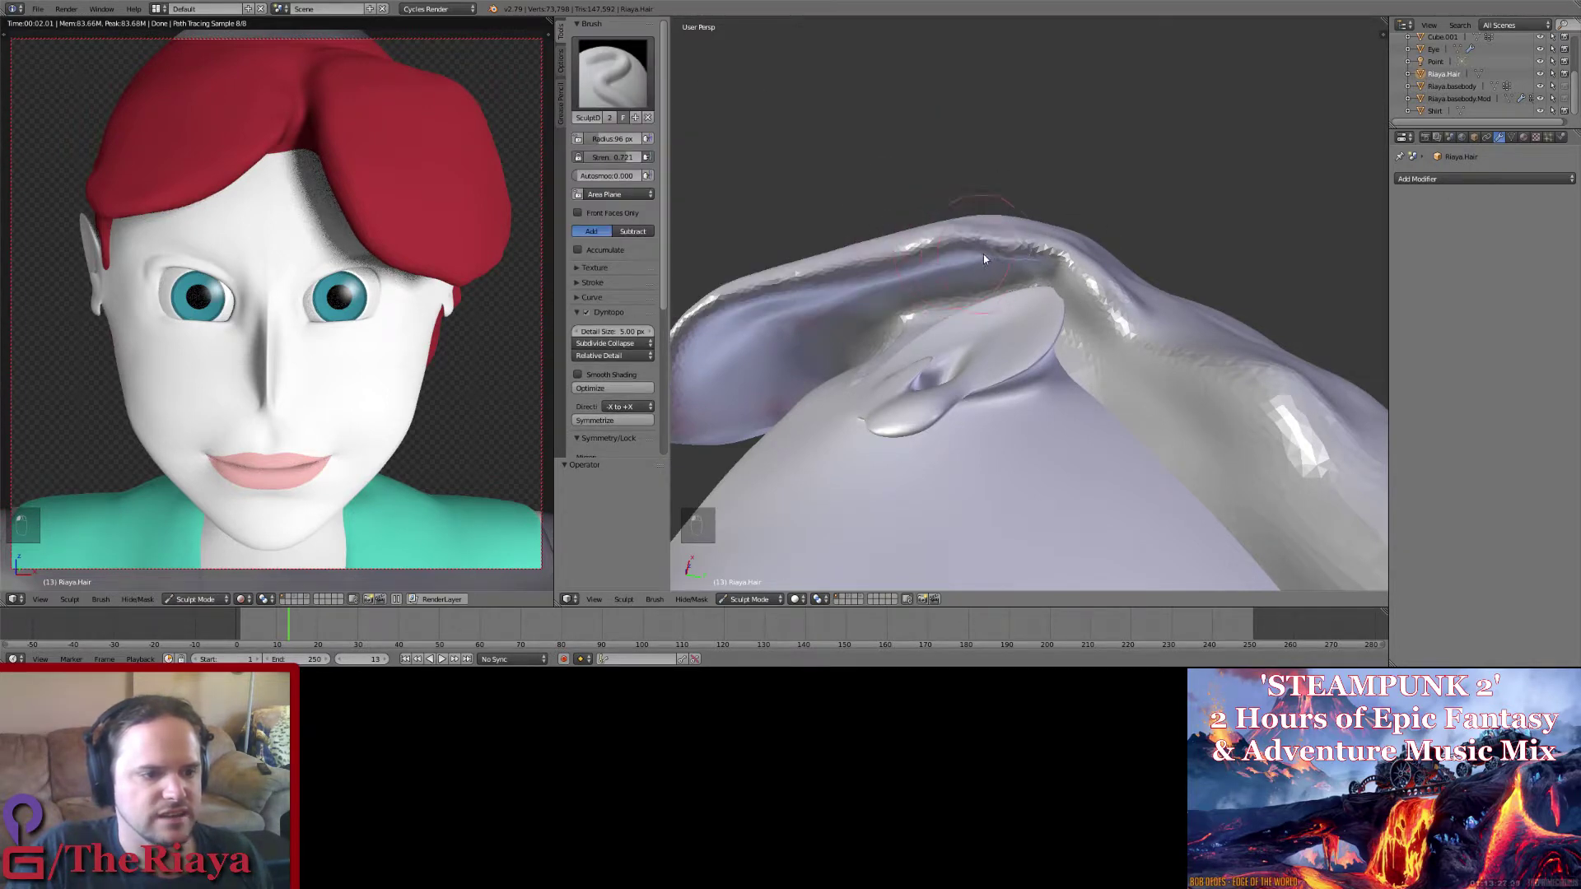
mouse_move(983, 259)
left_mouse_down()
mouse_move(1045, 259)
mouse_move(889, 269)
mouse_move(965, 254)
mouse_move(1057, 268)
left_mouse_up()
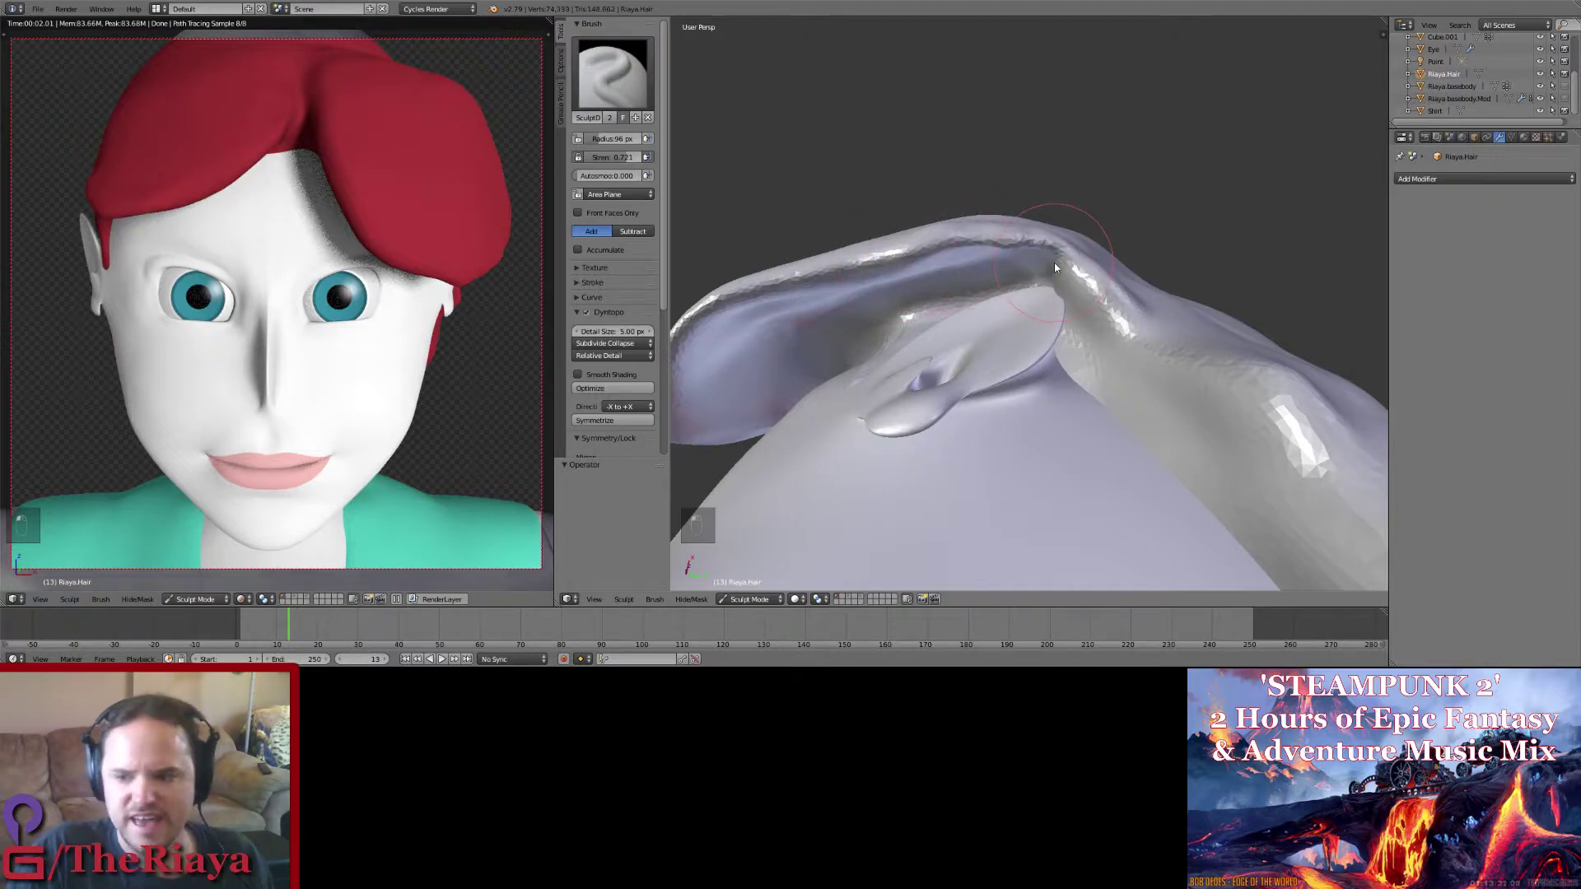
mouse_move(1021, 268)
middle_mouse_down()
mouse_move(985, 387)
mouse_move(979, 350)
mouse_move(1013, 269)
mouse_move(1053, 254)
mouse_move(1031, 249)
middle_mouse_up()
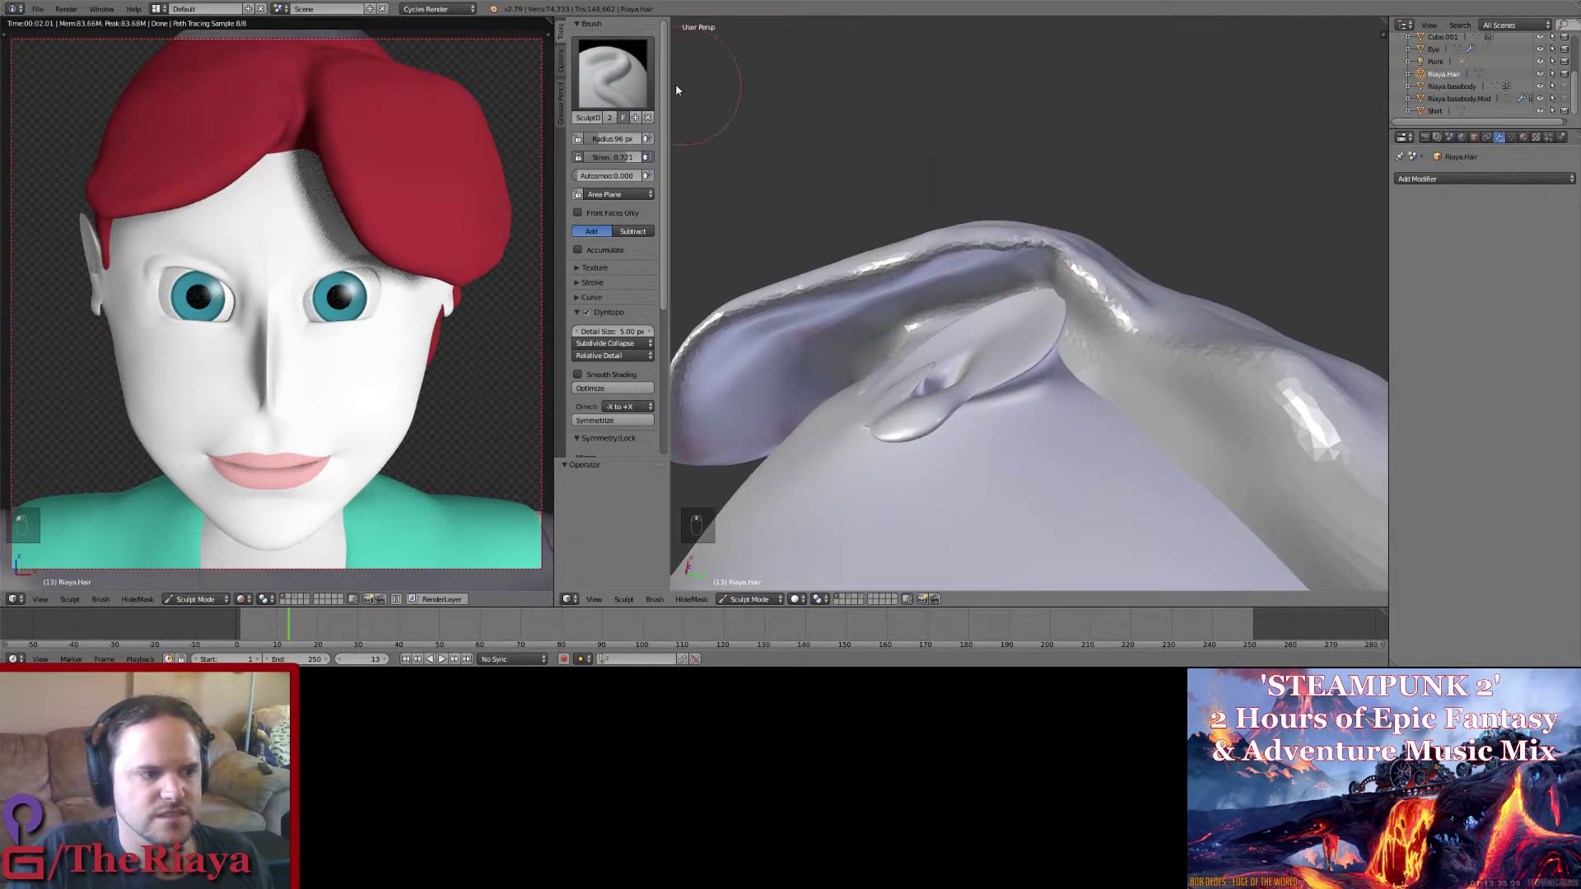
Step: Thicken the hair rim above the ear and its edge behind the ear with the Inflate brush
left_click(612, 72)
left_click(947, 142)
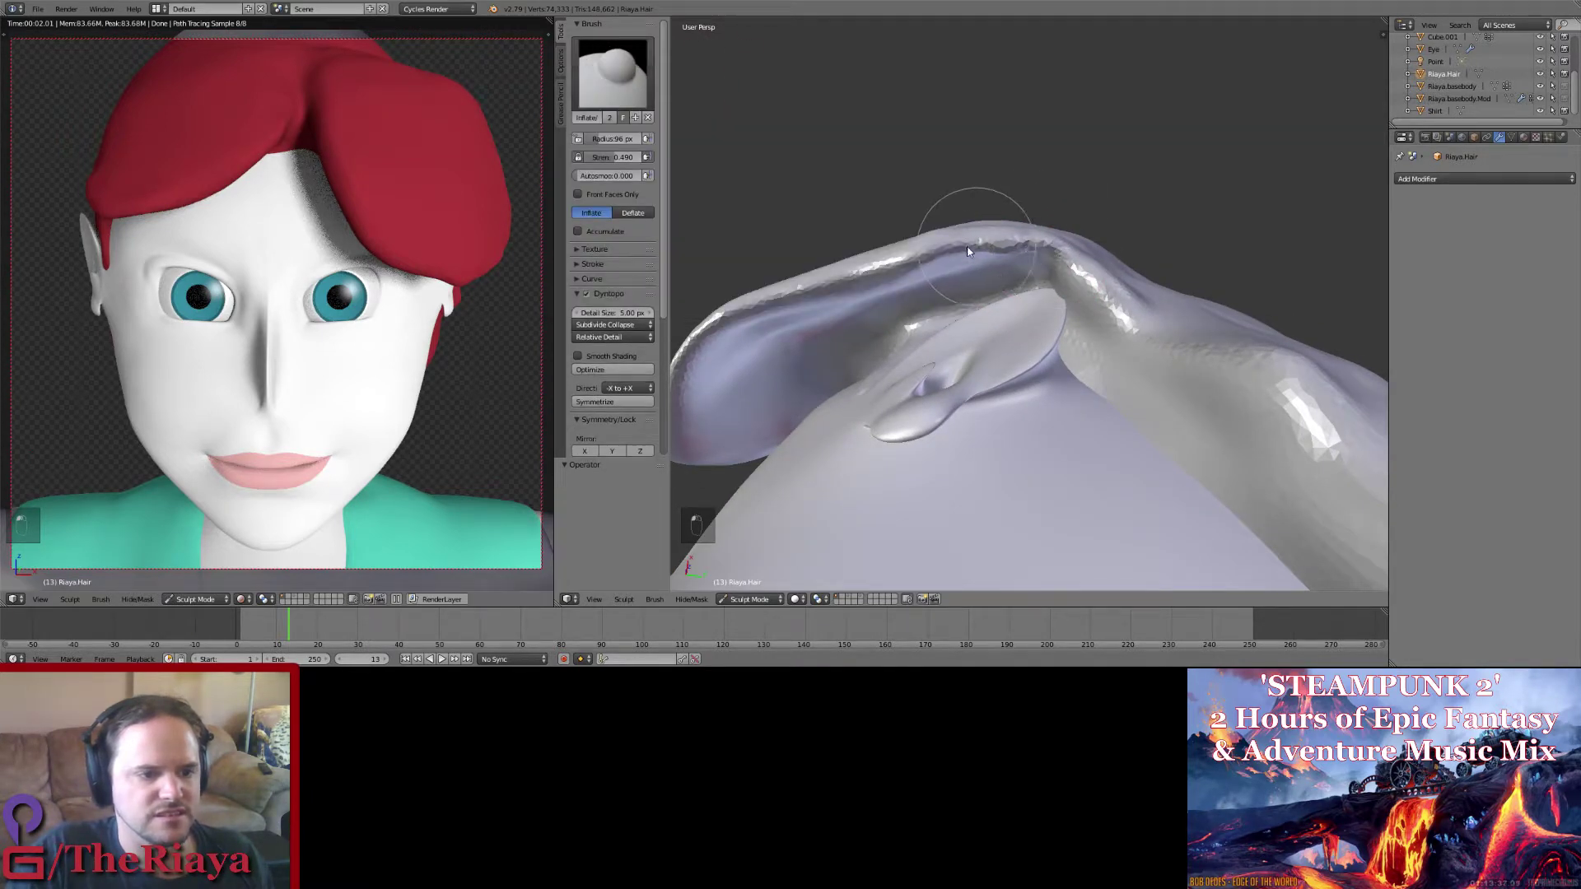
left_click_drag(968, 251, 1006, 247)
middle_click_drag(1006, 247, 1079, 251)
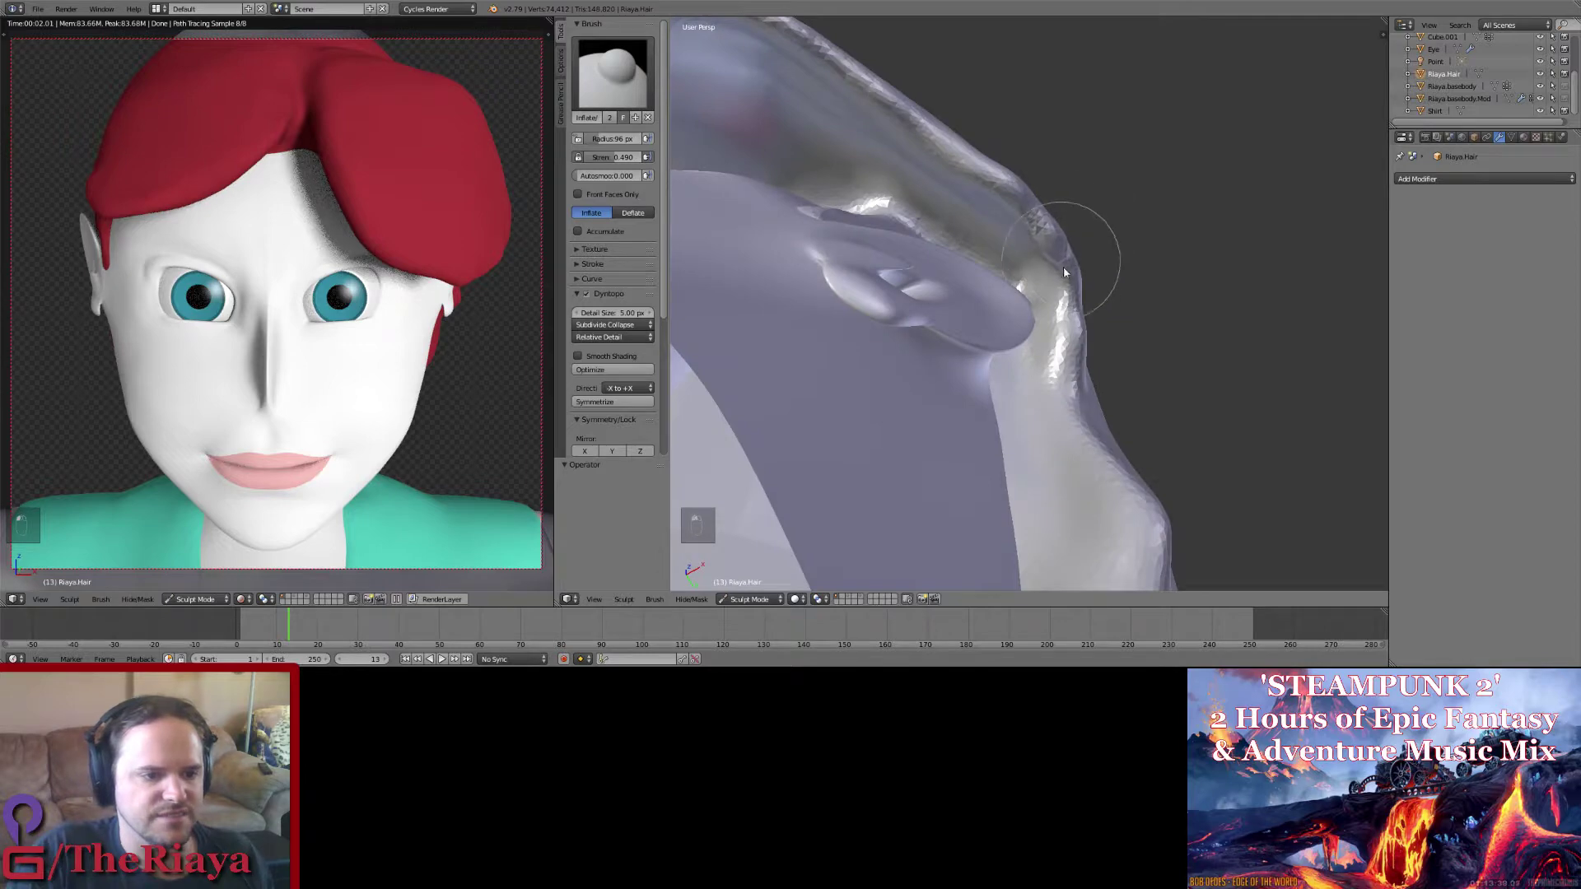
mouse_move(1069, 361)
left_mouse_down()
mouse_move(1052, 270)
mouse_move(1011, 204)
left_mouse_up()
mouse_move(1011, 204)
middle_mouse_down()
mouse_move(1050, 247)
mouse_move(916, 230)
middle_mouse_up()
Step: Smooth the inflated inner rim of the hair above the ear with the Smooth brush
left_click(612, 72)
left_click(947, 206)
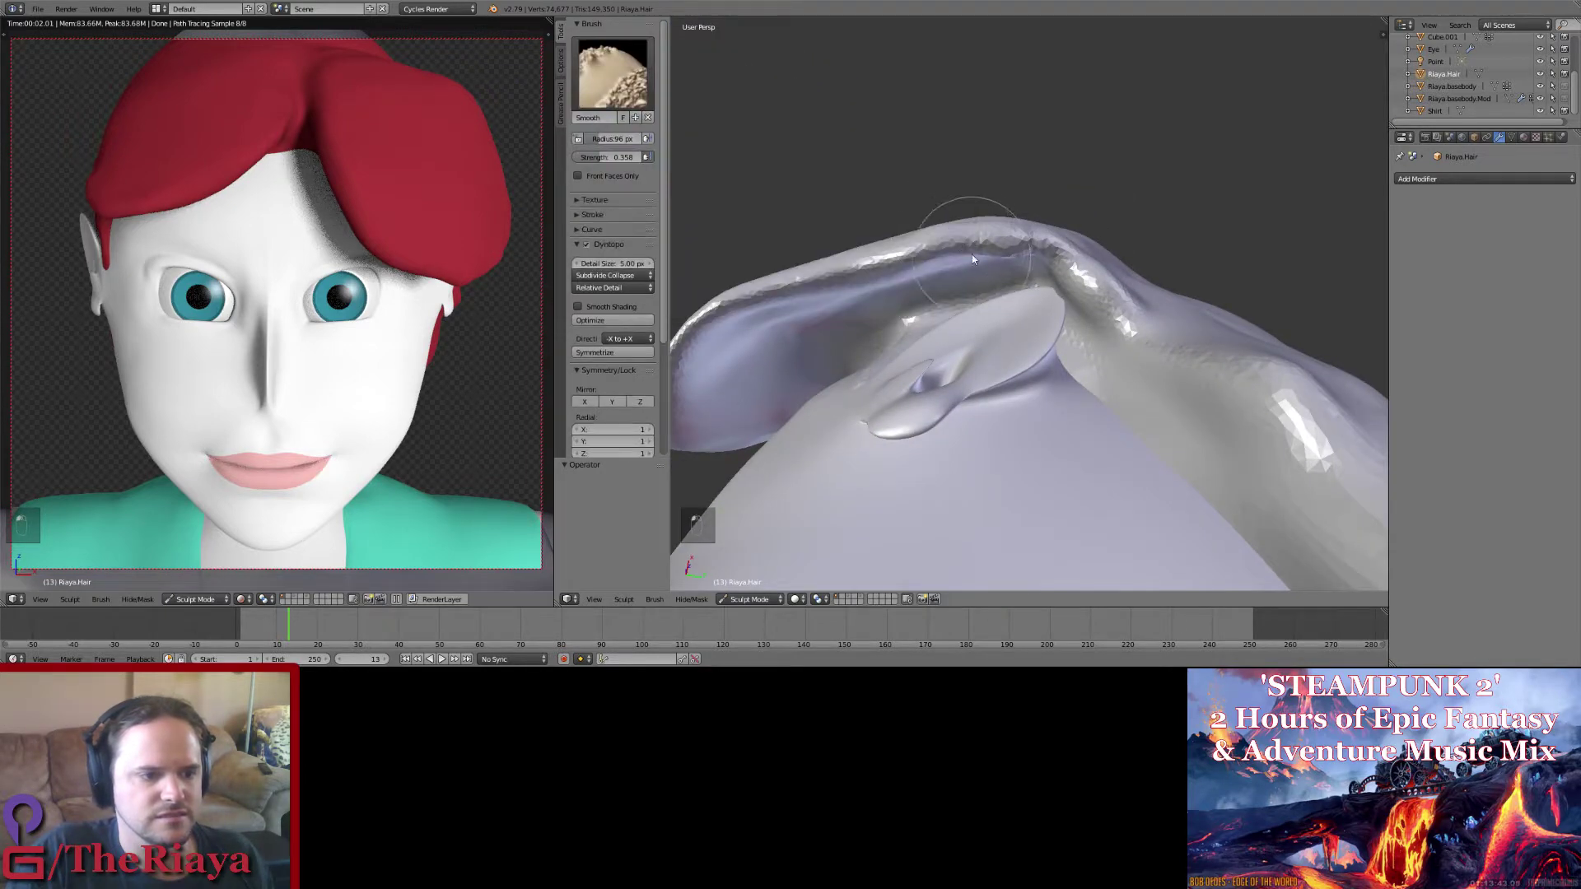
mouse_move(971, 259)
left_mouse_down()
mouse_move(821, 259)
mouse_move(1024, 202)
mouse_move(1033, 249)
mouse_move(1002, 286)
left_mouse_up()
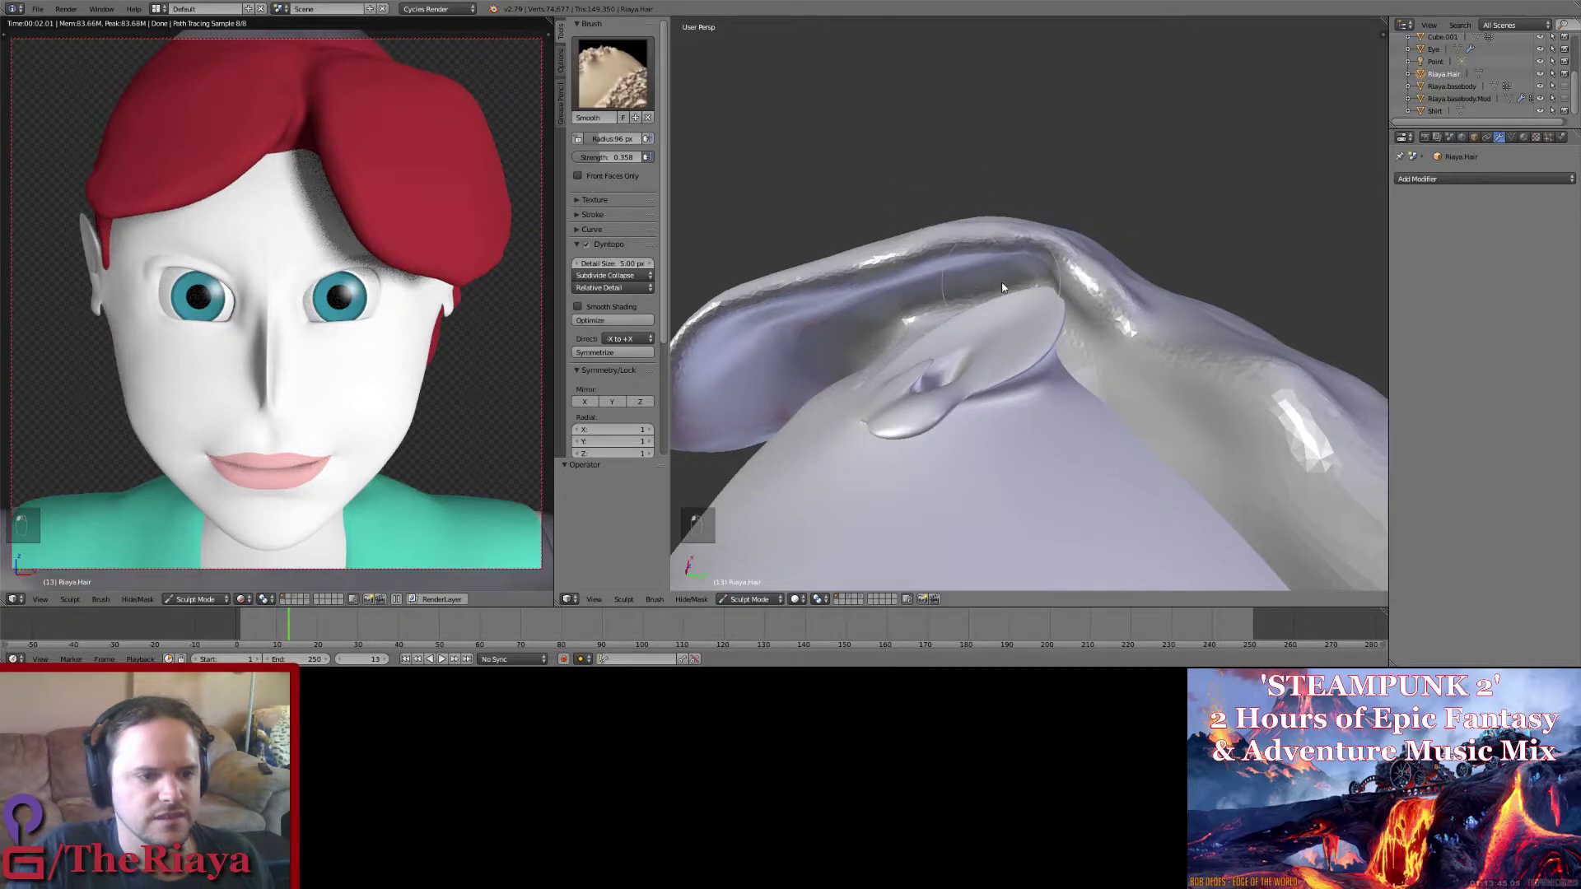
mouse_move(1002, 286)
middle_mouse_down()
mouse_move(1000, 406)
mouse_move(911, 353)
mouse_move(995, 397)
mouse_move(1001, 378)
mouse_move(966, 364)
mouse_move(972, 339)
mouse_move(955, 354)
middle_mouse_up()
Step: Build up the hair's inner edge above and behind the ear with SculptDraw, undoing the first corner stroke
left_click(613, 74)
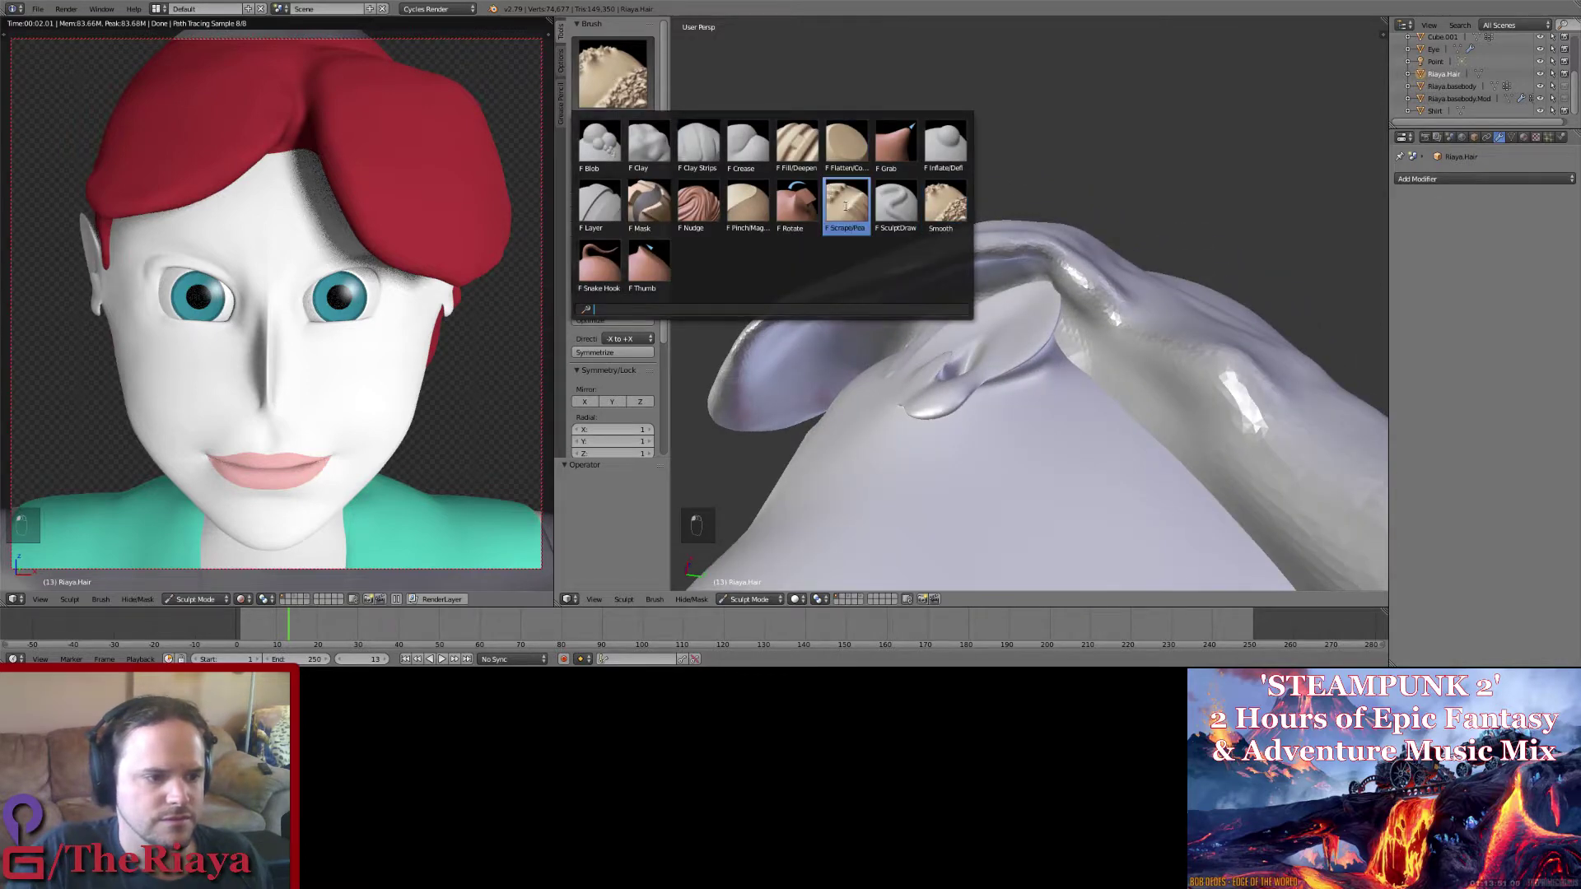
left_click(886, 206)
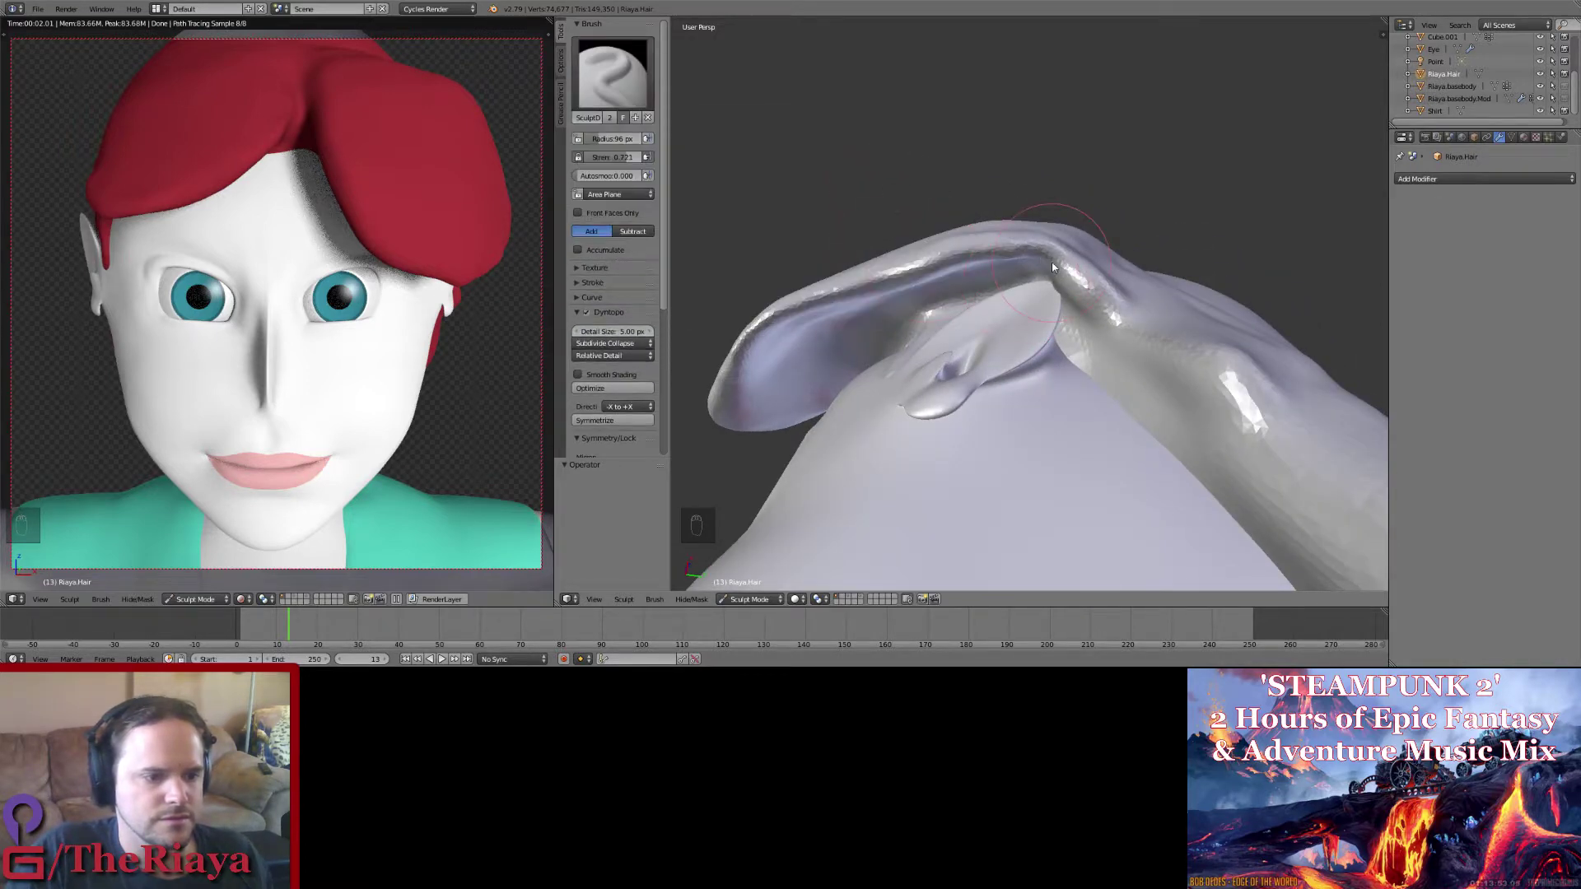
left_click_drag(1052, 266, 1050, 263)
key("ctrl+z")
mouse_move(1015, 273)
middle_mouse_down()
mouse_move(1090, 304)
mouse_move(1122, 282)
mouse_move(1045, 314)
middle_mouse_up()
left_click_drag(1045, 314, 1054, 261)
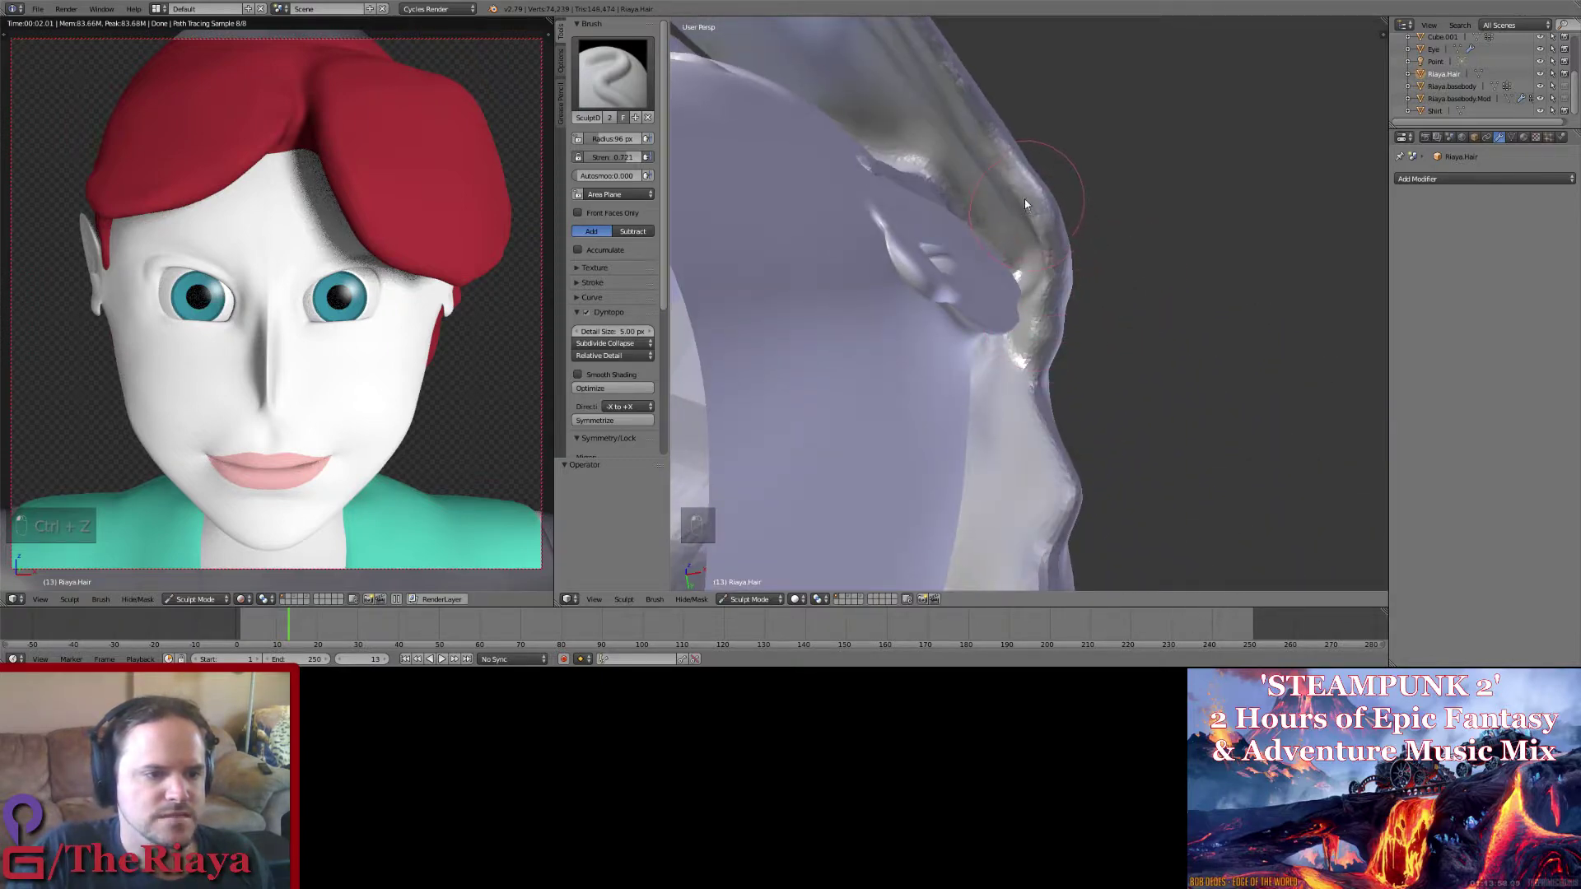
mouse_move(955, 116)
left_mouse_down()
mouse_move(962, 103)
mouse_move(995, 154)
left_mouse_up()
Step: Add more volume with SculptDraw to the underside of the hair rim just above the ear
middle_click_drag(980, 264, 1069, 313)
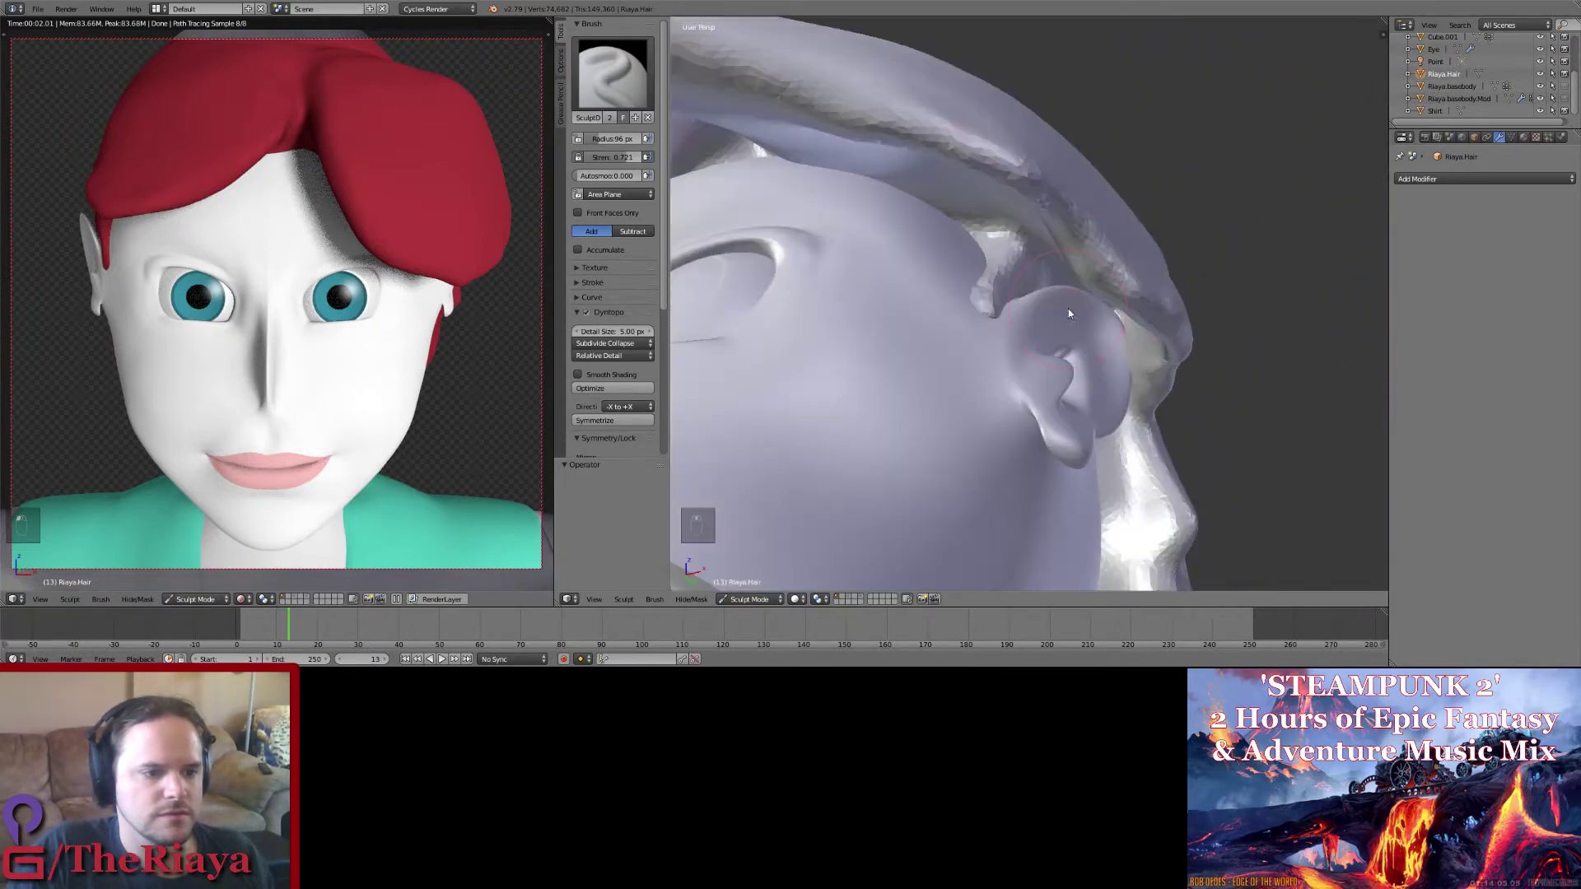
middle_click_drag(1094, 259, 1090, 222)
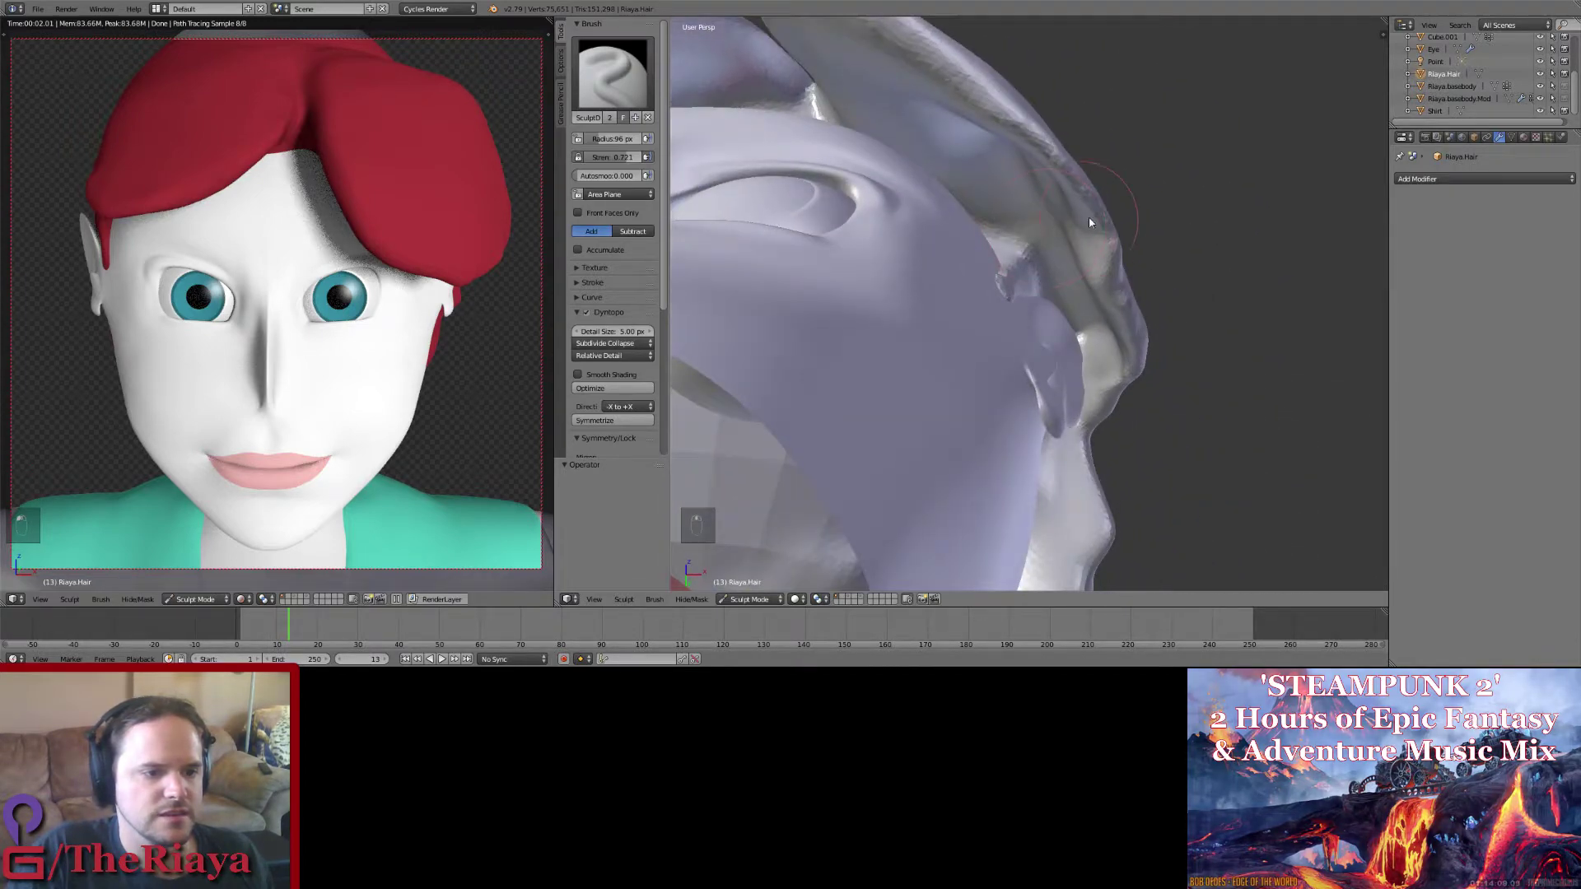
left_click_drag(1094, 229, 1081, 221)
left_click(612, 72)
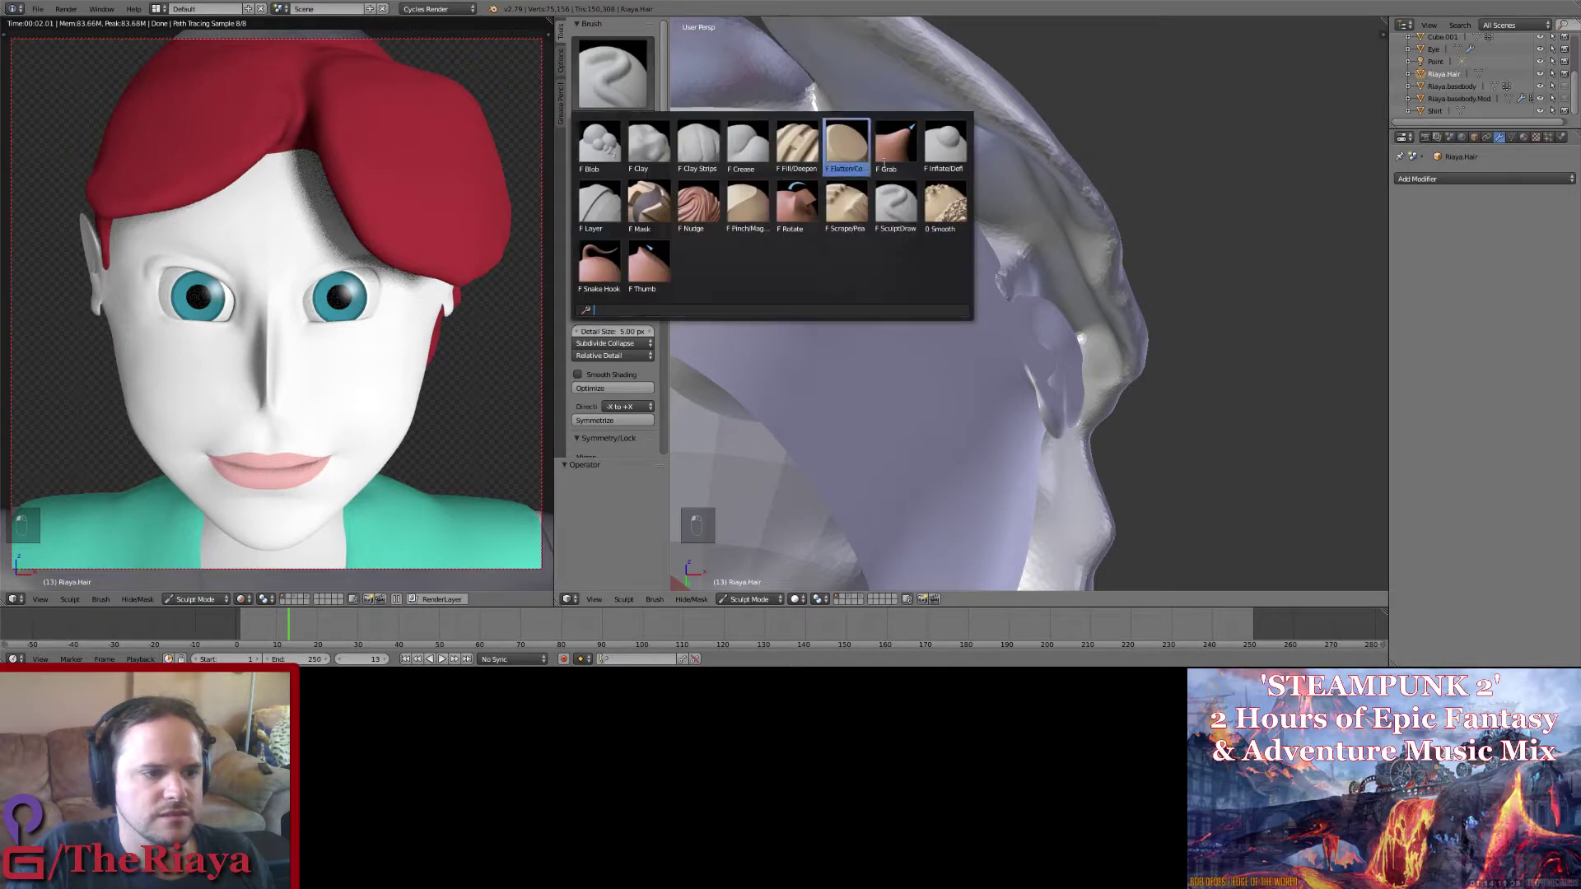
left_click(944, 144)
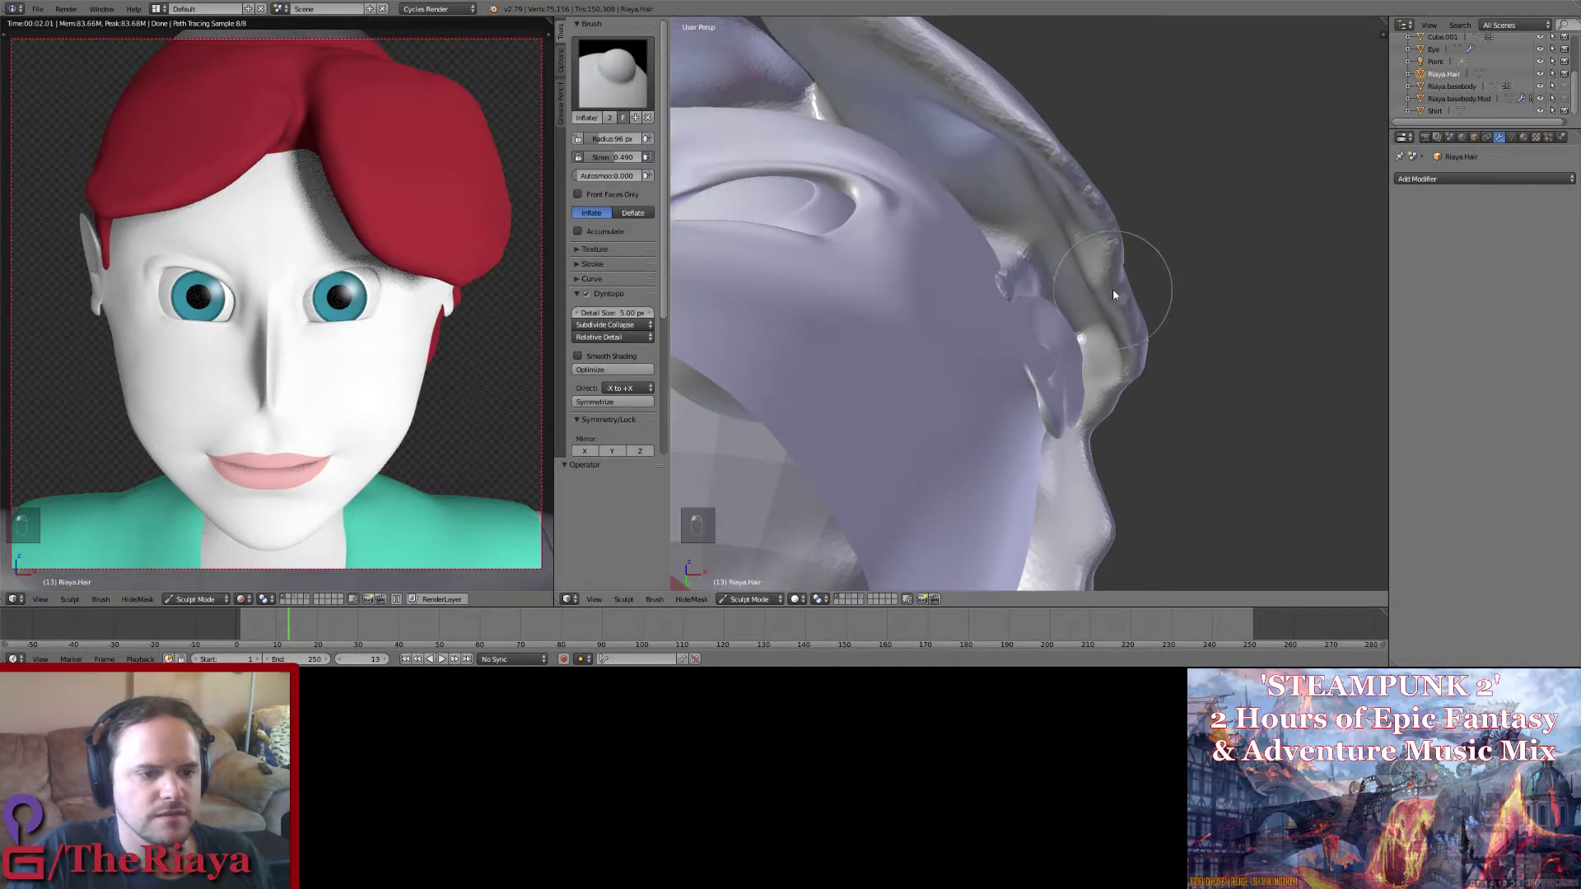
left_click_drag(1113, 288, 1113, 241)
middle_click_drag(1113, 241, 973, 338)
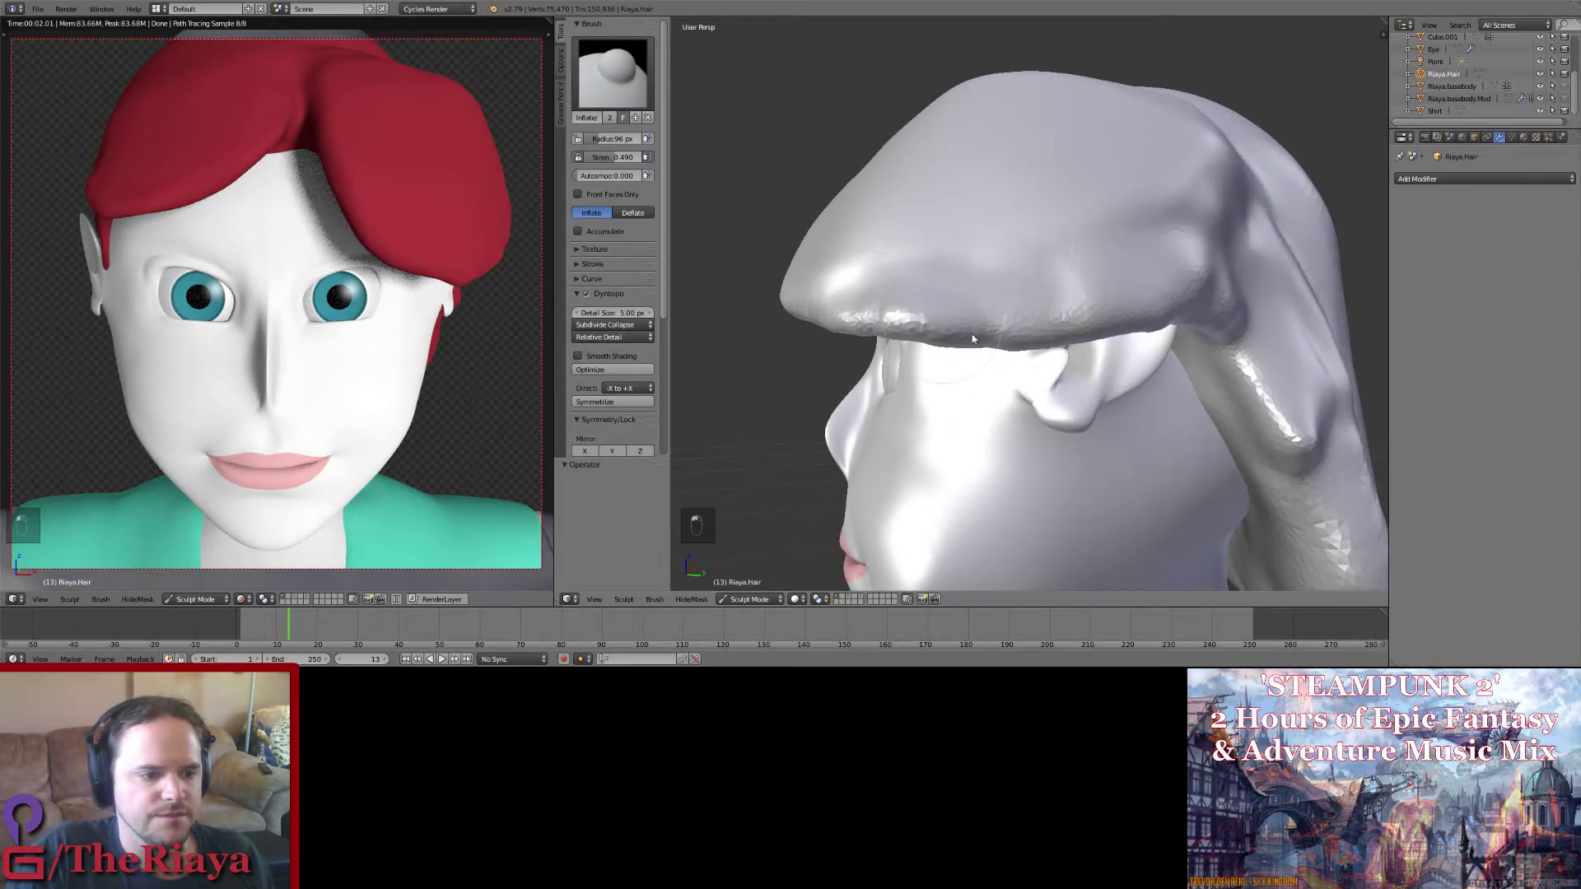
key("ctrl+z")
key("ctrl+z")
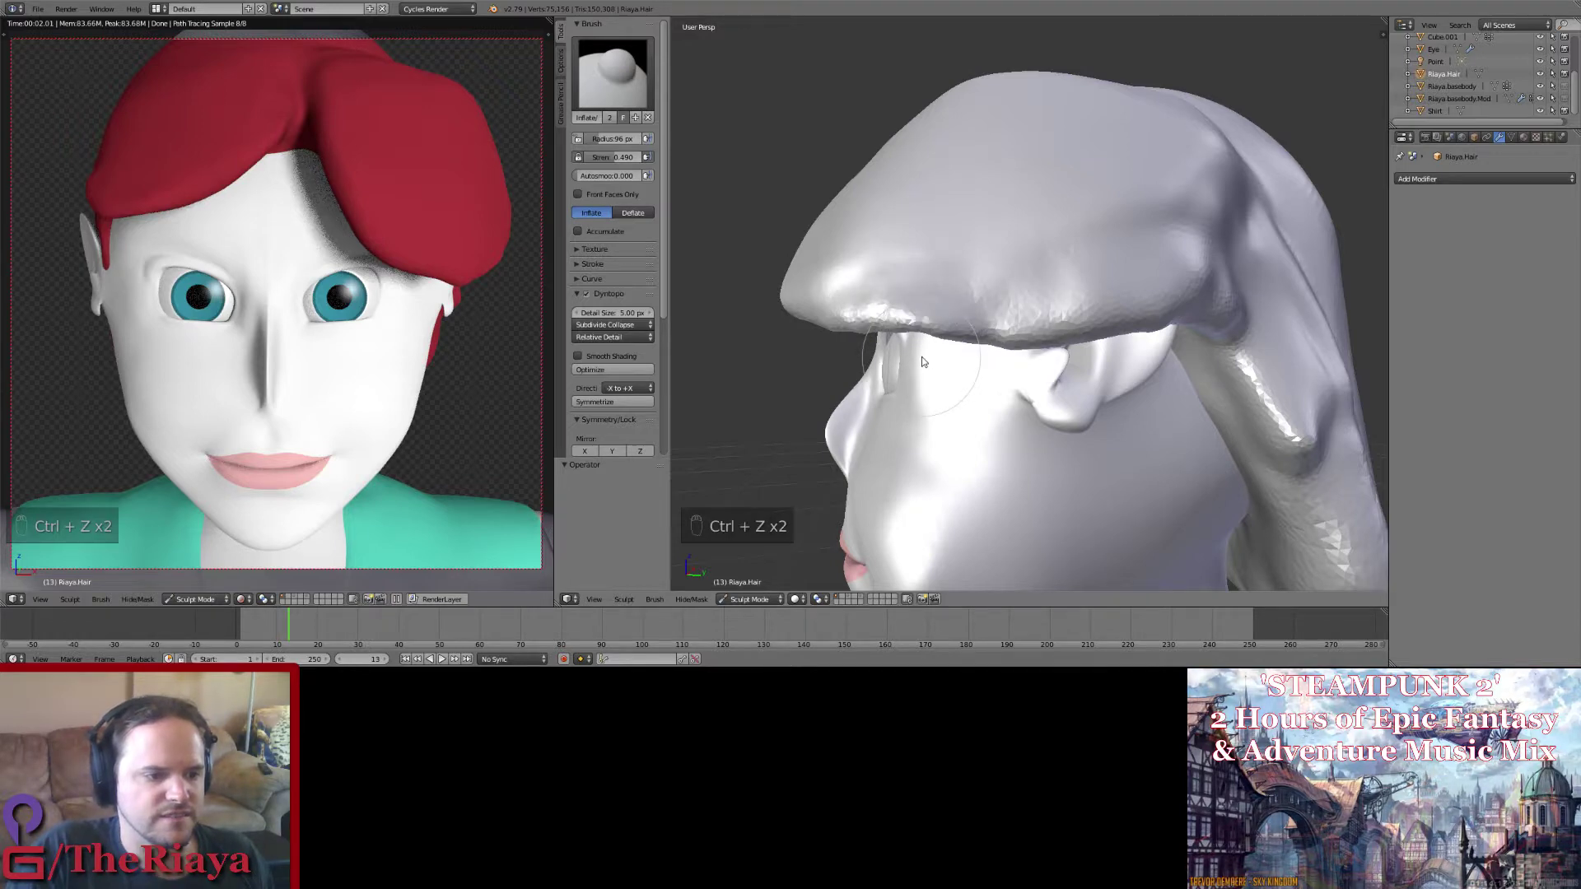
Step: Smooth the front lock's lower edge above the ear with the Smooth brush at strength 0.168, undoing the initial stronger stroke
mouse_move(921, 357)
middle_mouse_down()
mouse_move(1085, 250)
mouse_move(1056, 332)
middle_mouse_up()
left_click(613, 72)
left_click(941, 211)
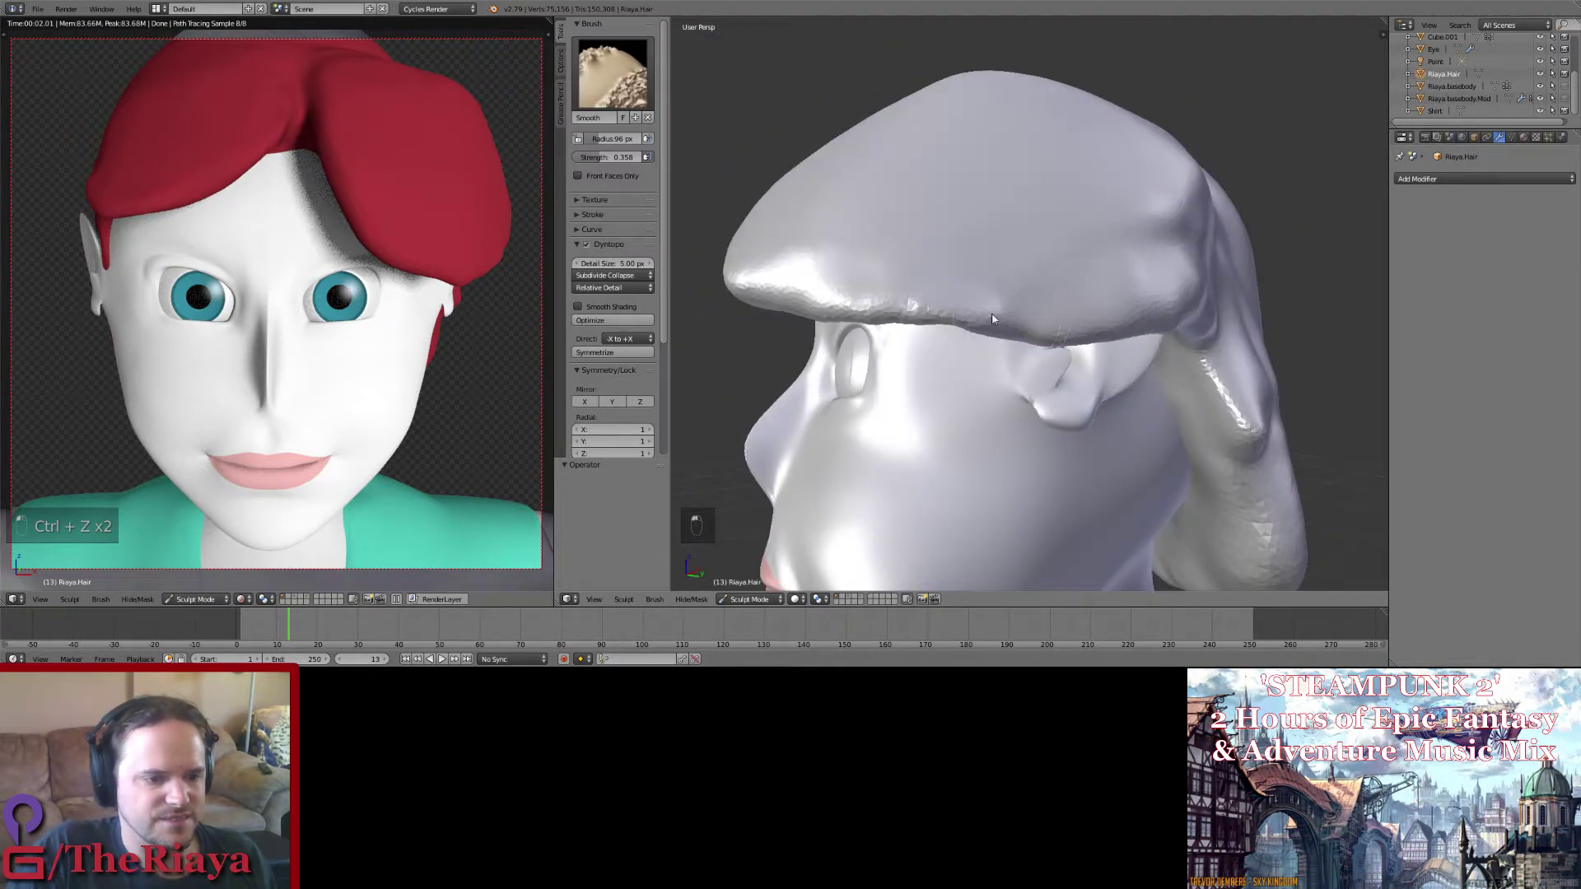
scroll(832, 304, "up", 5)
middle_click_drag(1062, 115, 1058, 213)
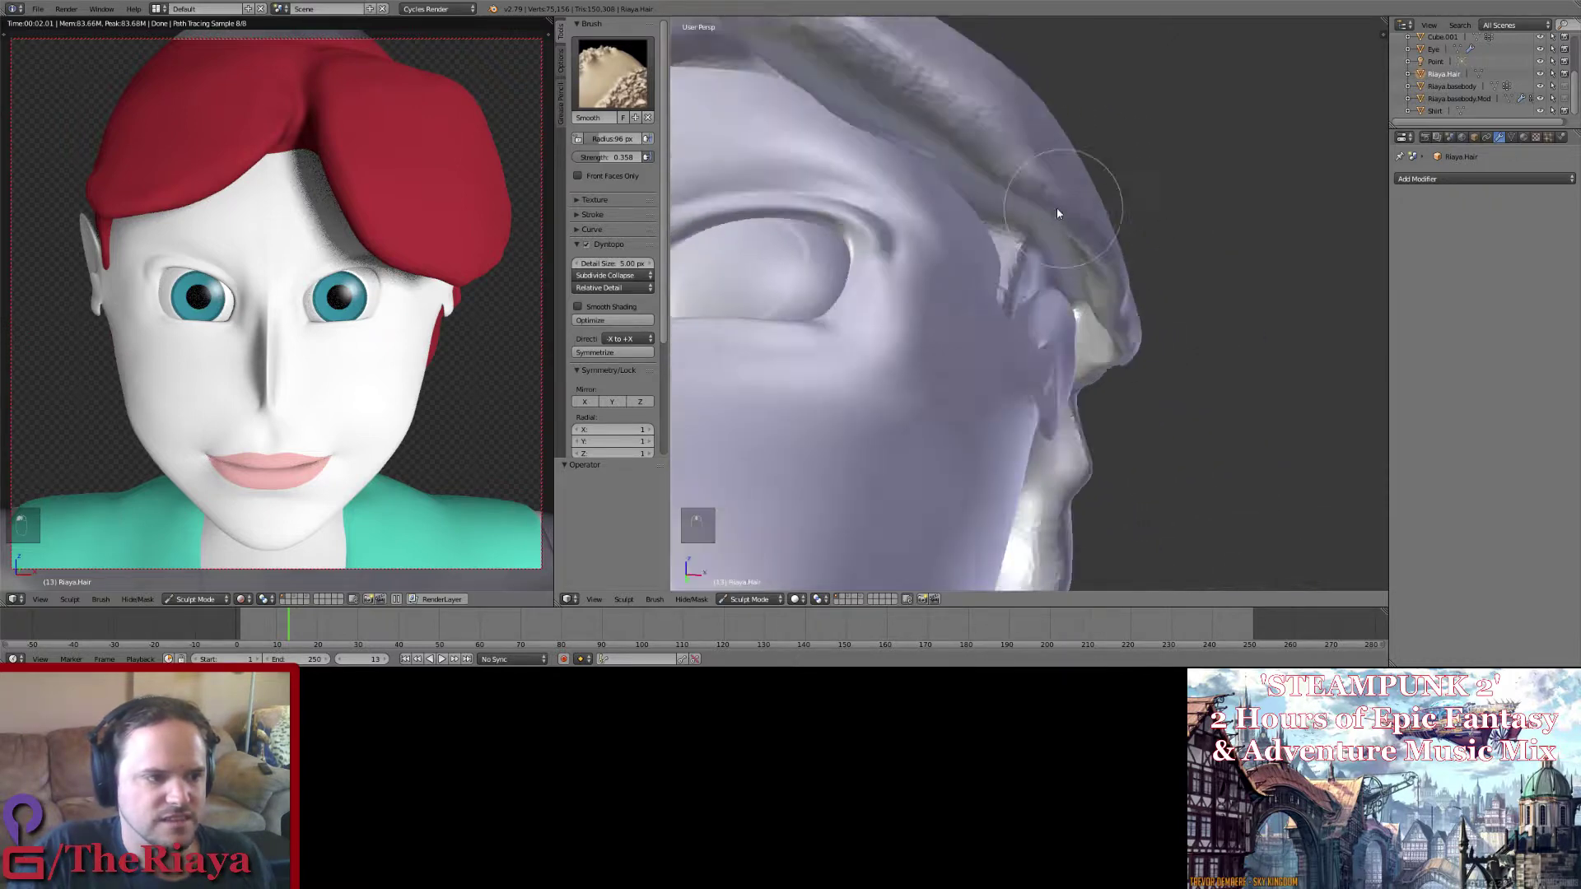
scroll(1024, 210, "down", 4)
key("ctrl+z")
left_click_drag(618, 161, 608, 160)
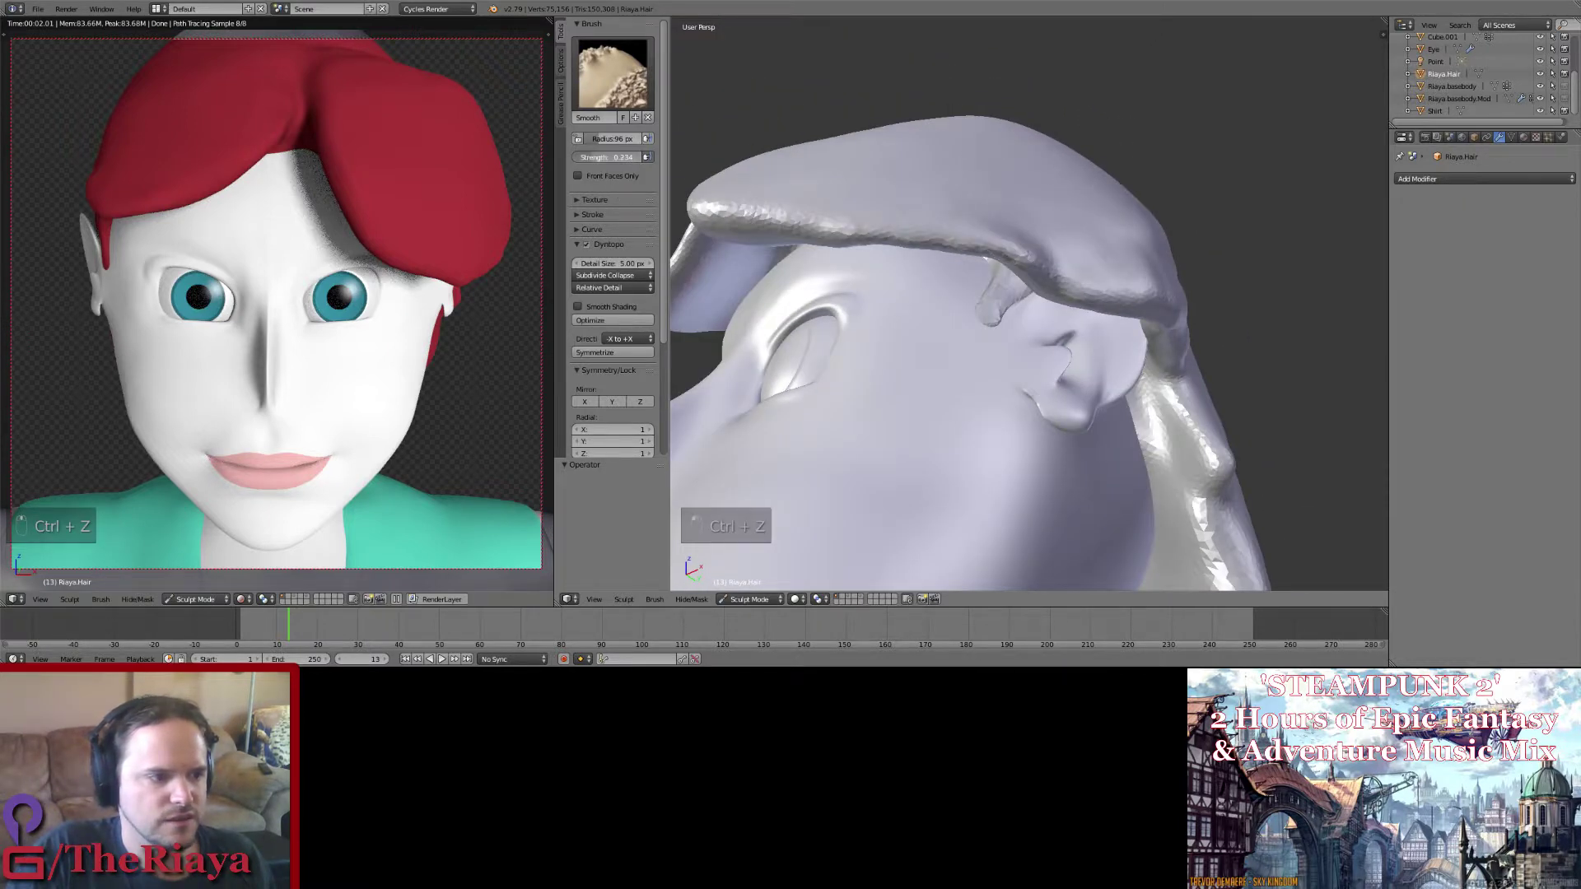
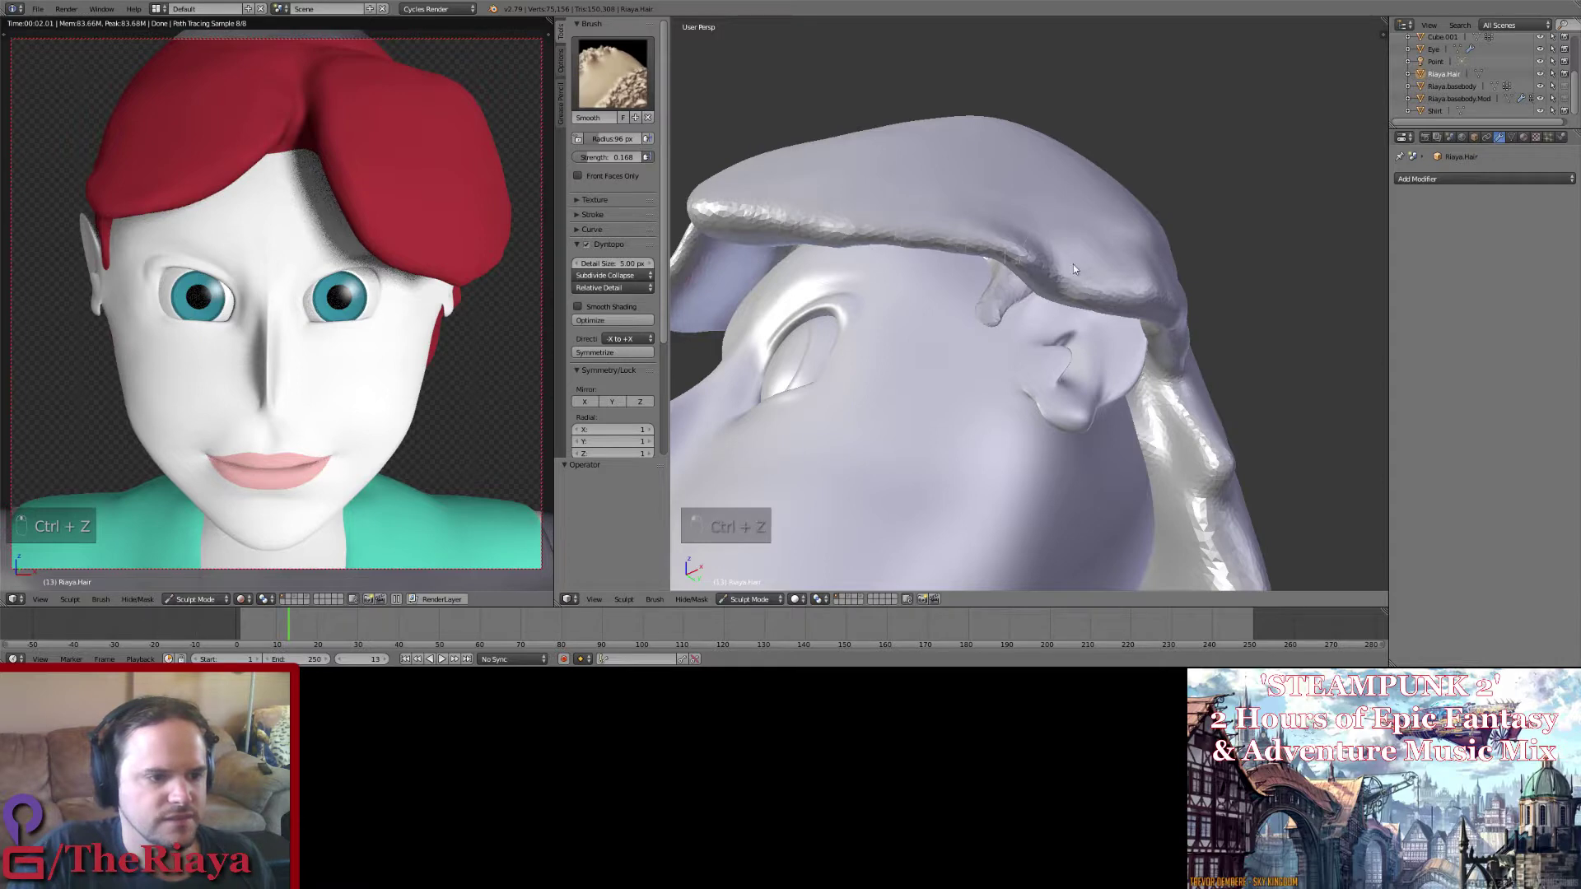
middle_click_drag(1073, 270, 1029, 257)
scroll(1031, 250, "up", 2)
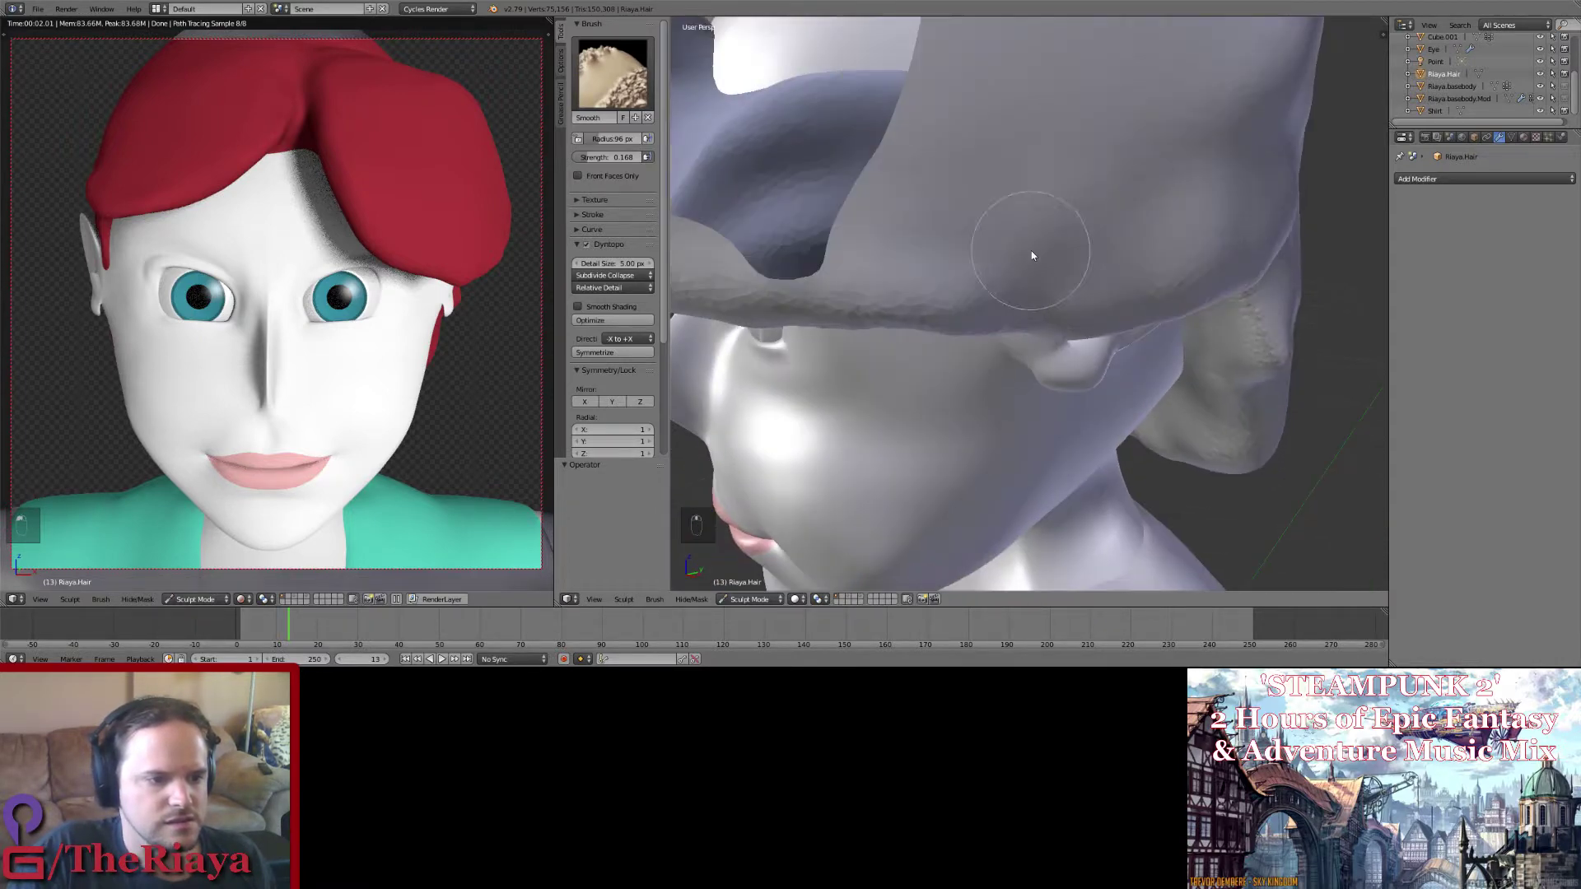
Step: Raise the Smooth brush strength to 0.292 and smooth the front lock's lower edge and side above the ear
scroll(1027, 285, "down", 2)
key("space")
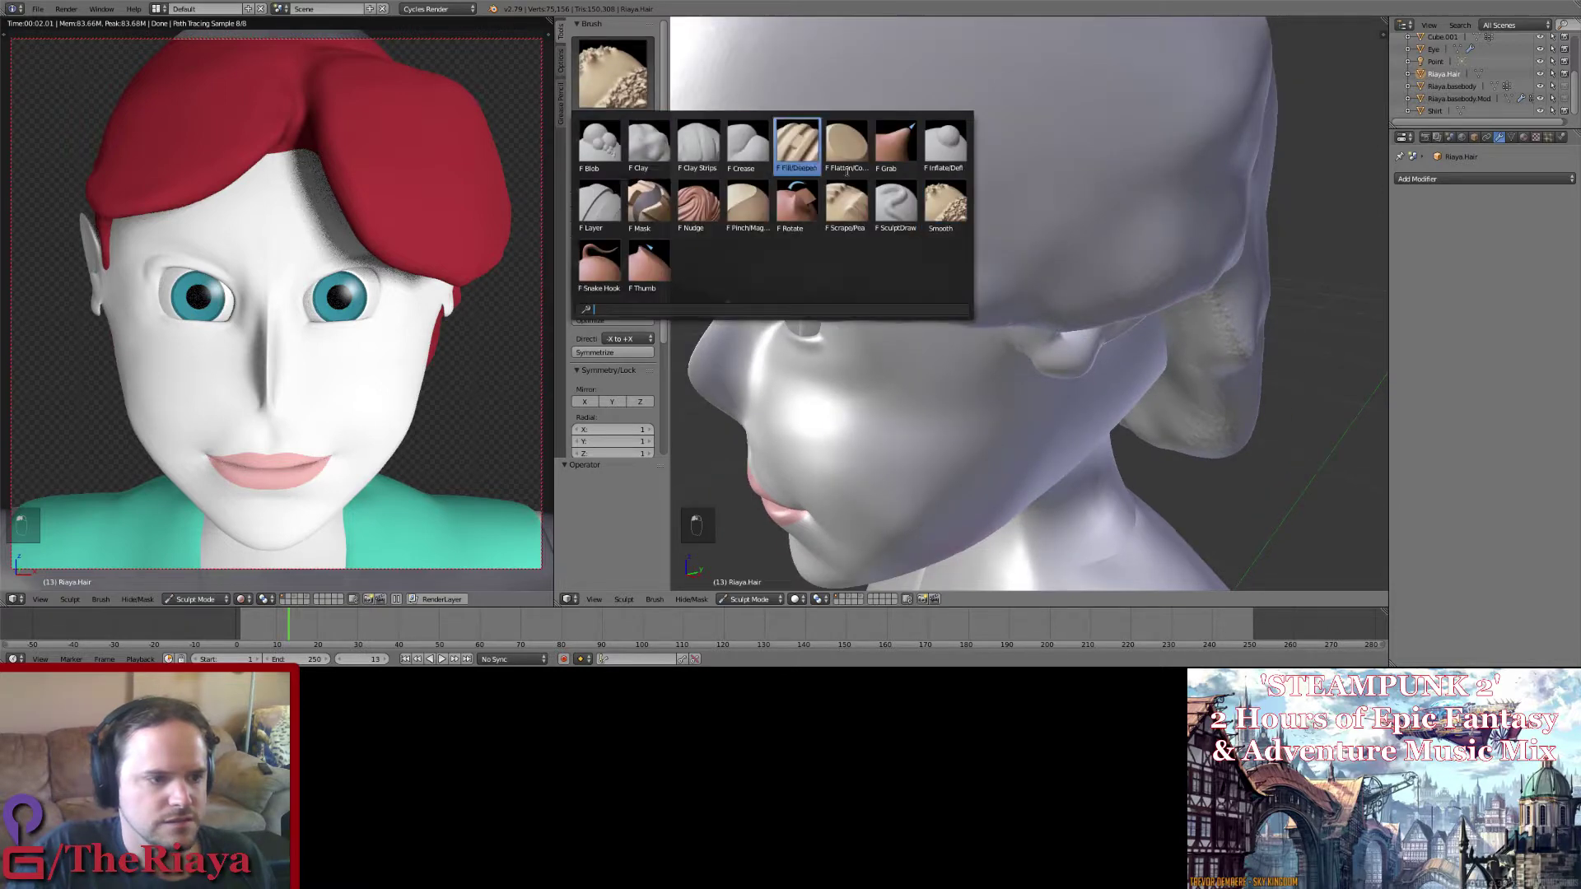
left_click(945, 206)
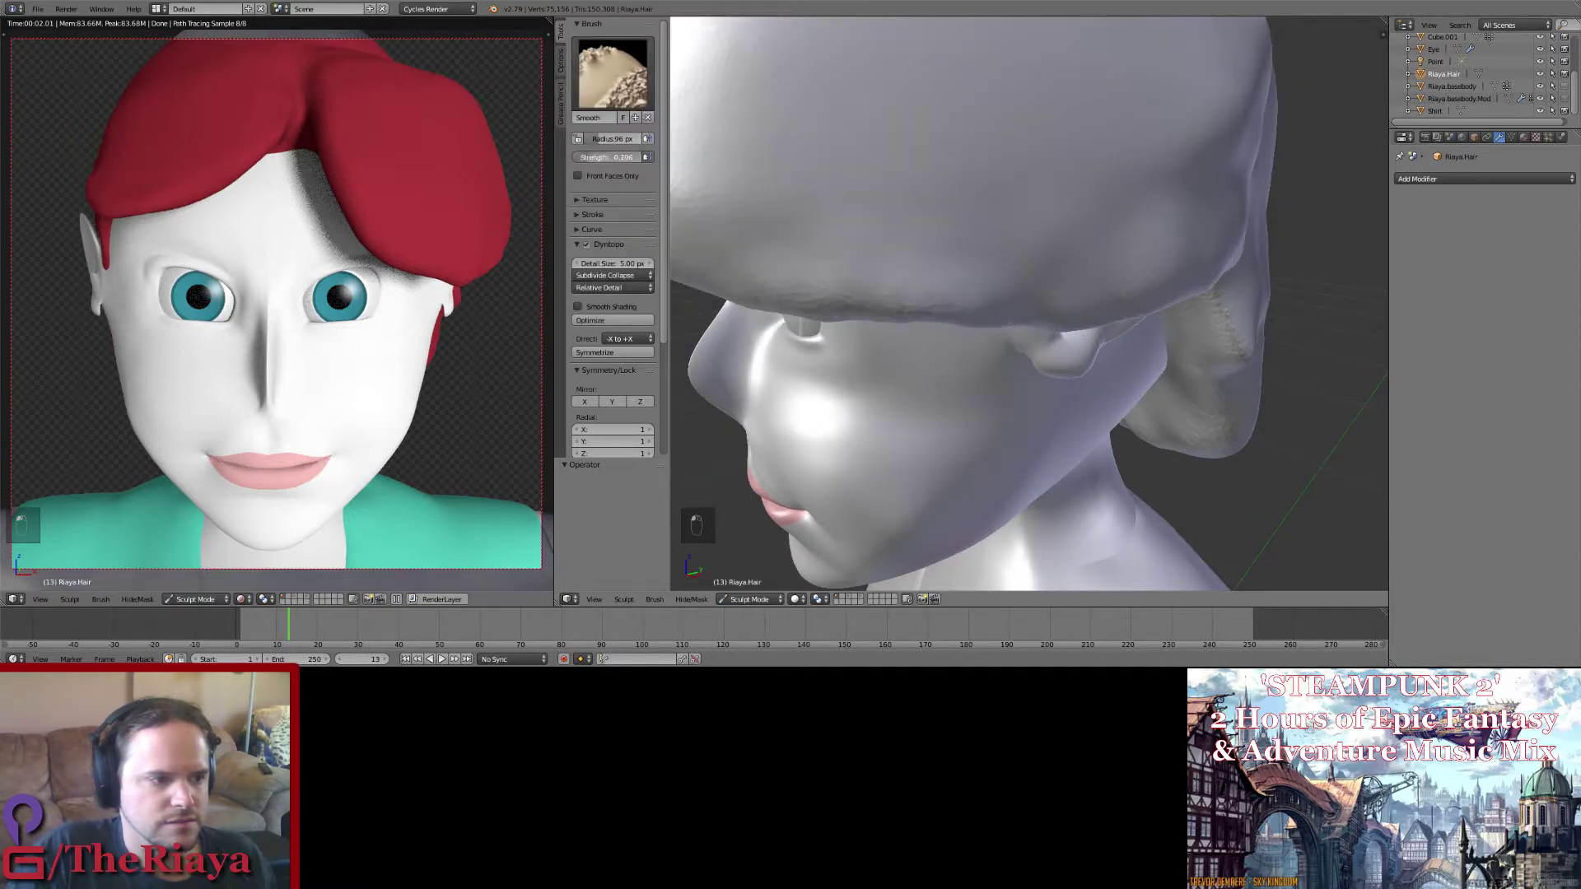
left_click_drag(598, 157, 614, 157)
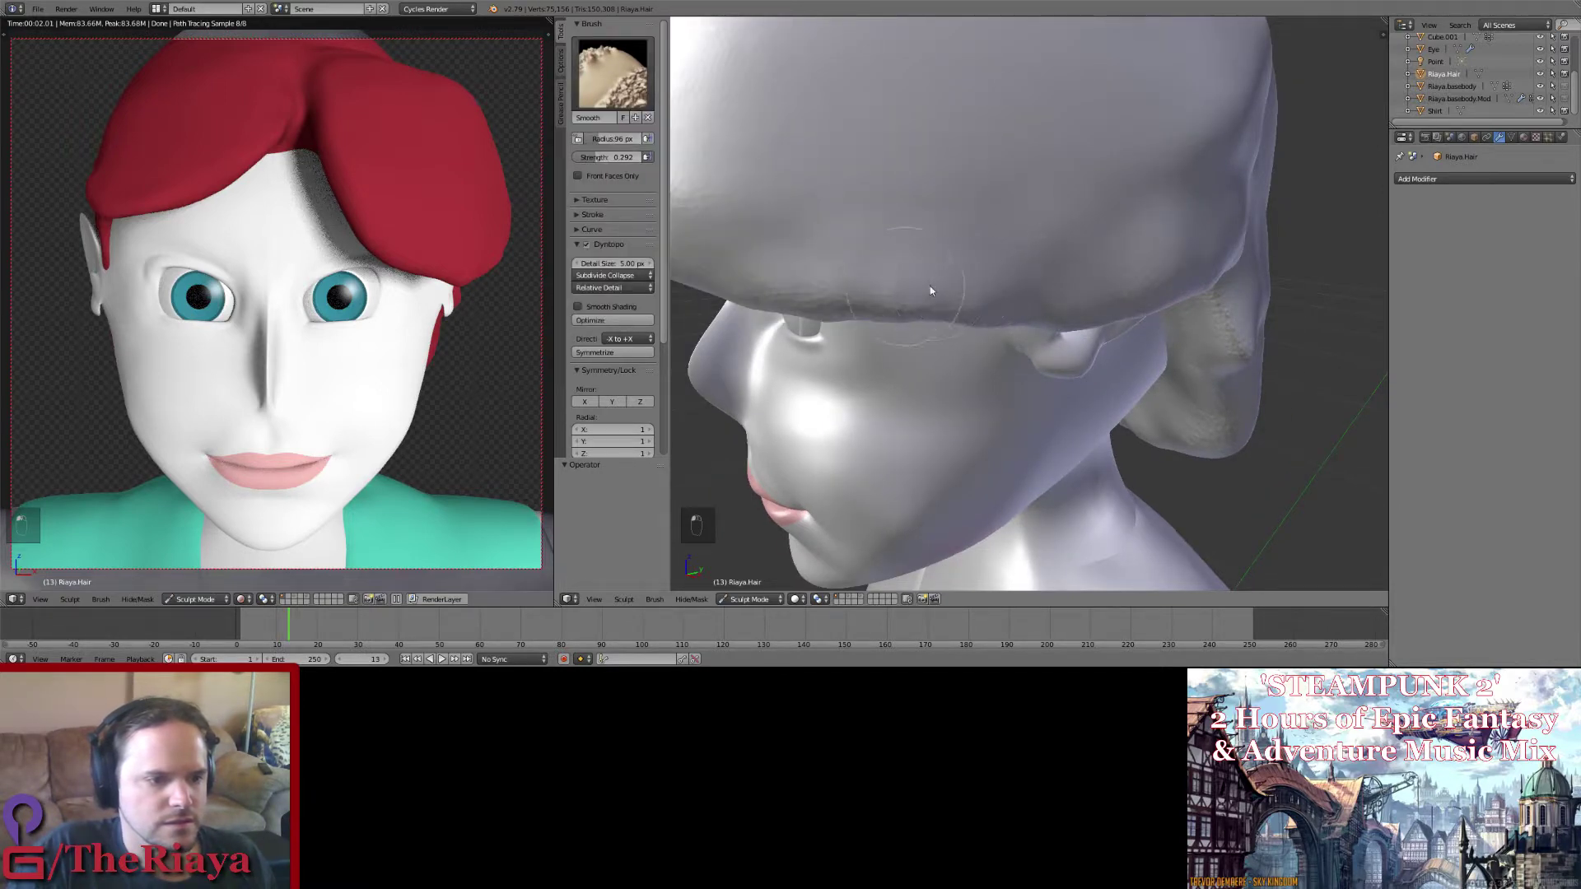
middle_click_drag(1044, 262, 966, 244)
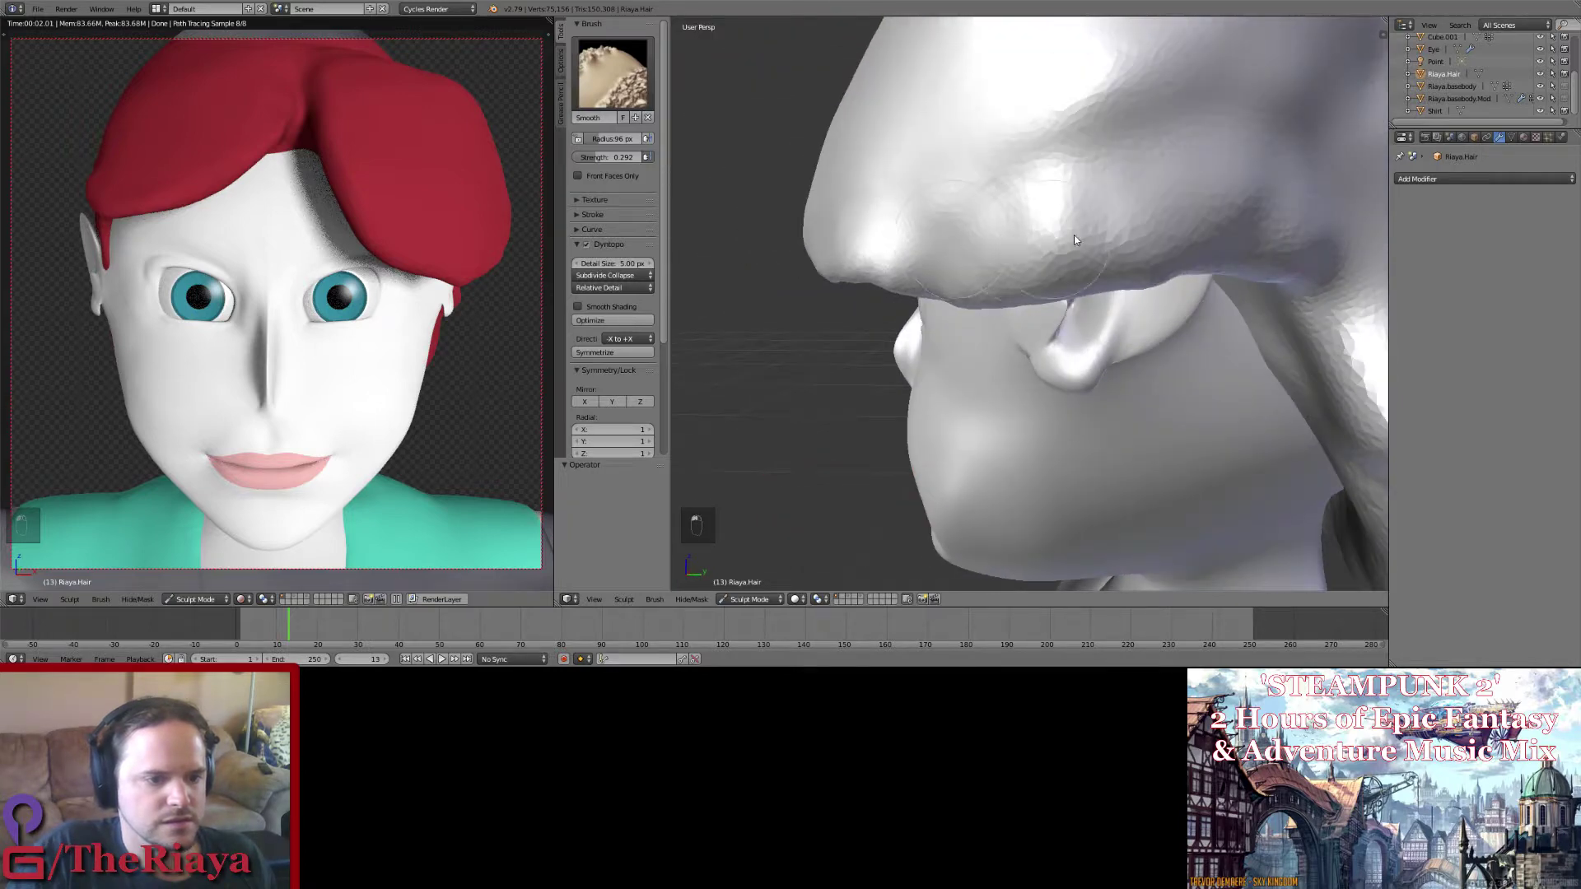
mouse_move(1074, 239)
left_mouse_down()
mouse_move(1016, 184)
mouse_move(1122, 148)
mouse_move(1089, 171)
left_mouse_up()
mouse_move(1089, 171)
middle_mouse_down()
mouse_move(1106, 202)
mouse_move(1009, 250)
middle_mouse_up()
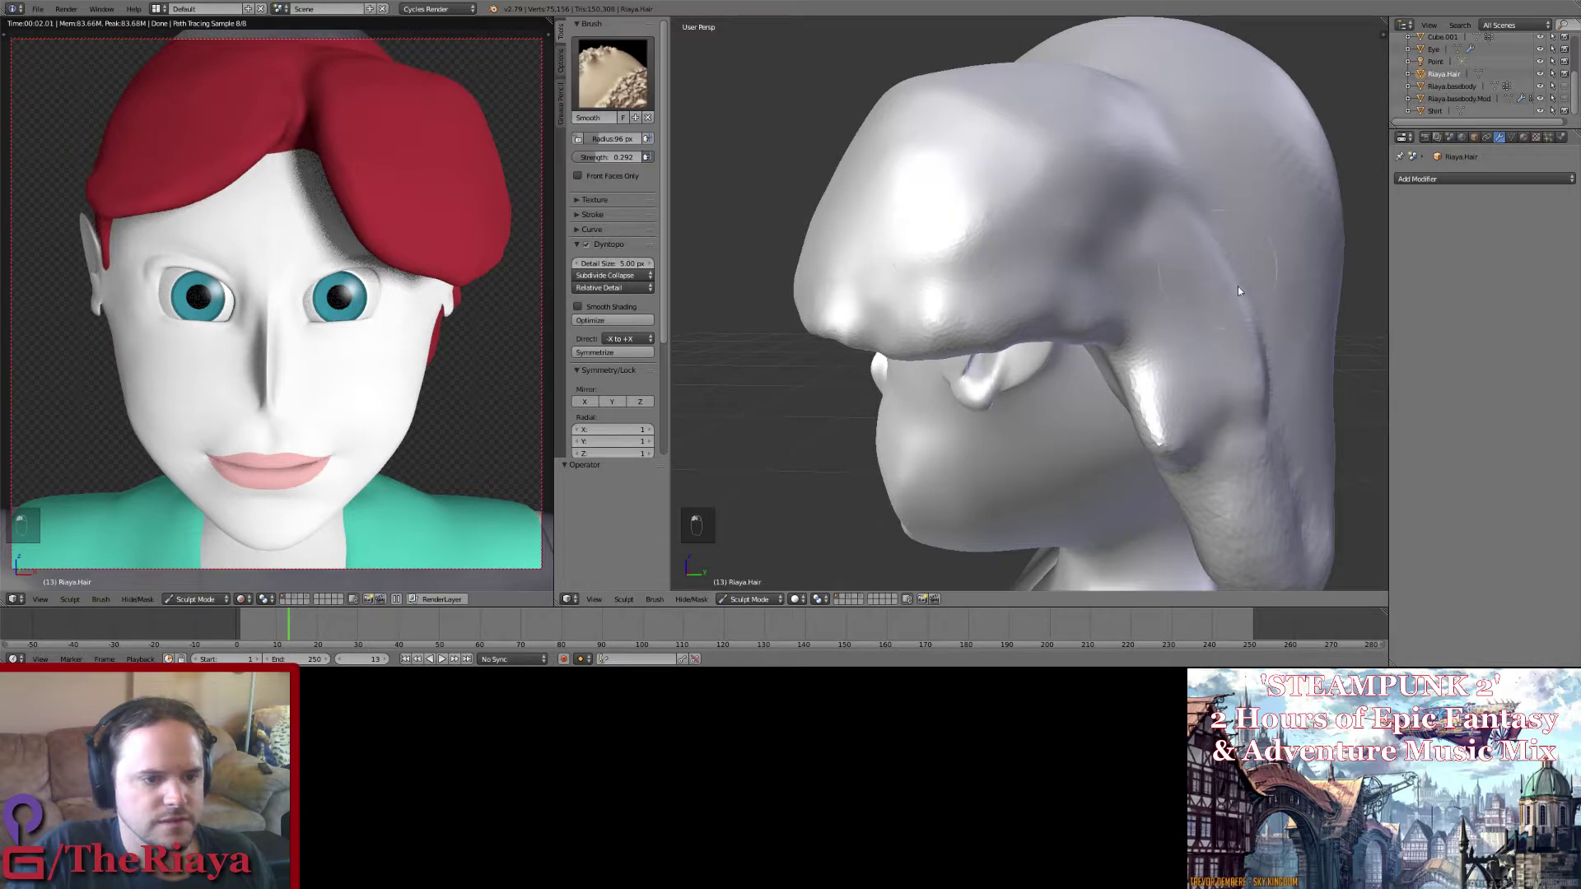
Step: Scrape down the ridges where the front lock meets the back hair, behind the ear and down the side
middle_click_drag(1235, 299, 963, 261)
left_click(613, 74)
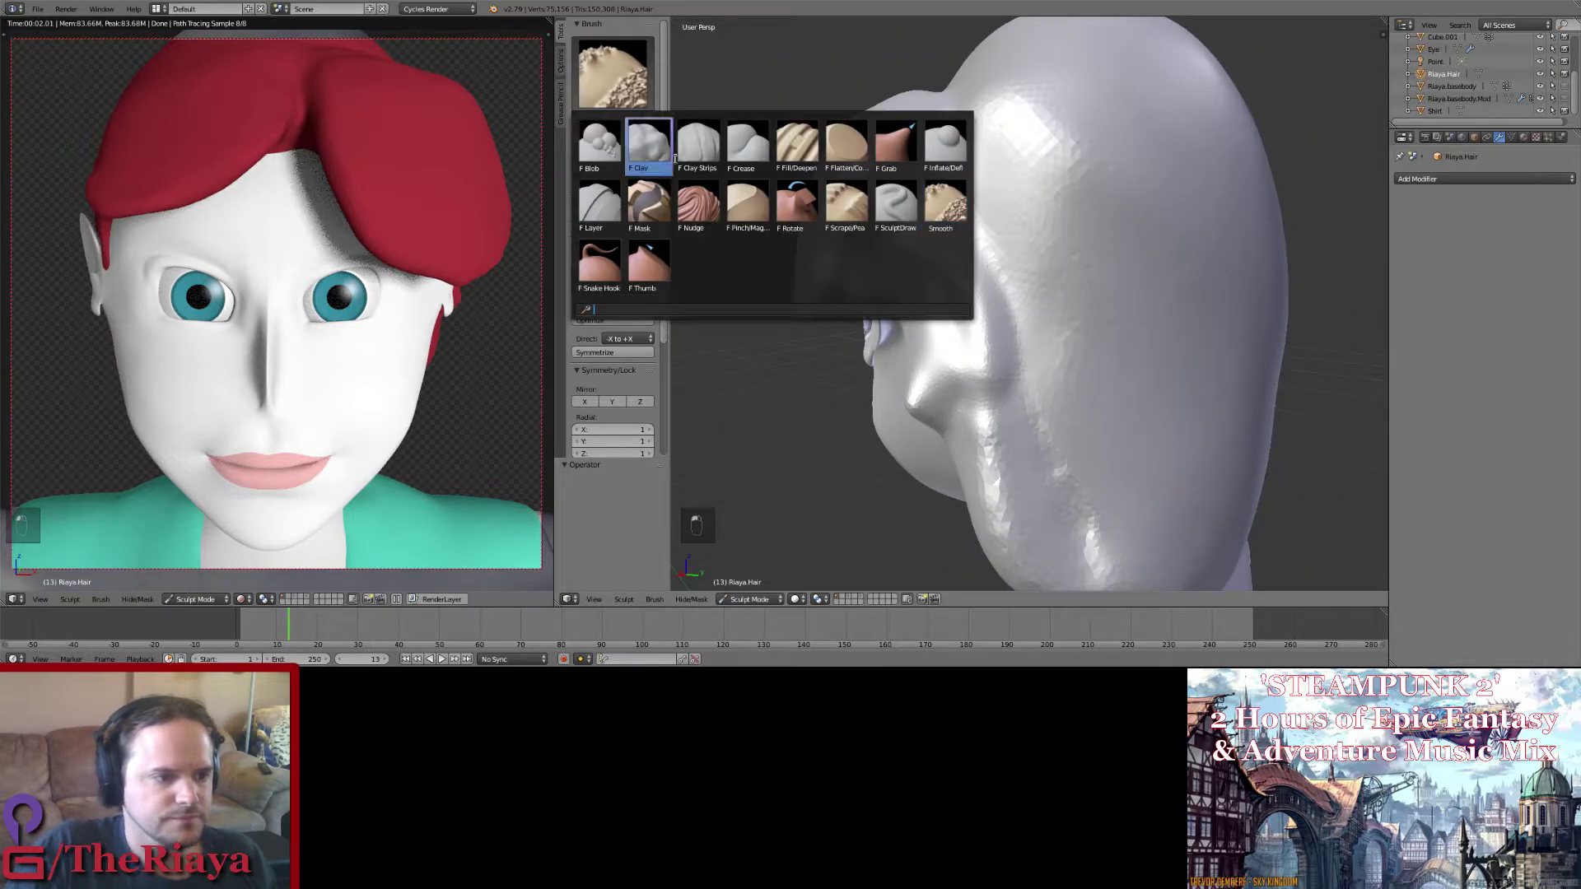
left_click(846, 204)
left_click_drag(973, 305, 989, 313)
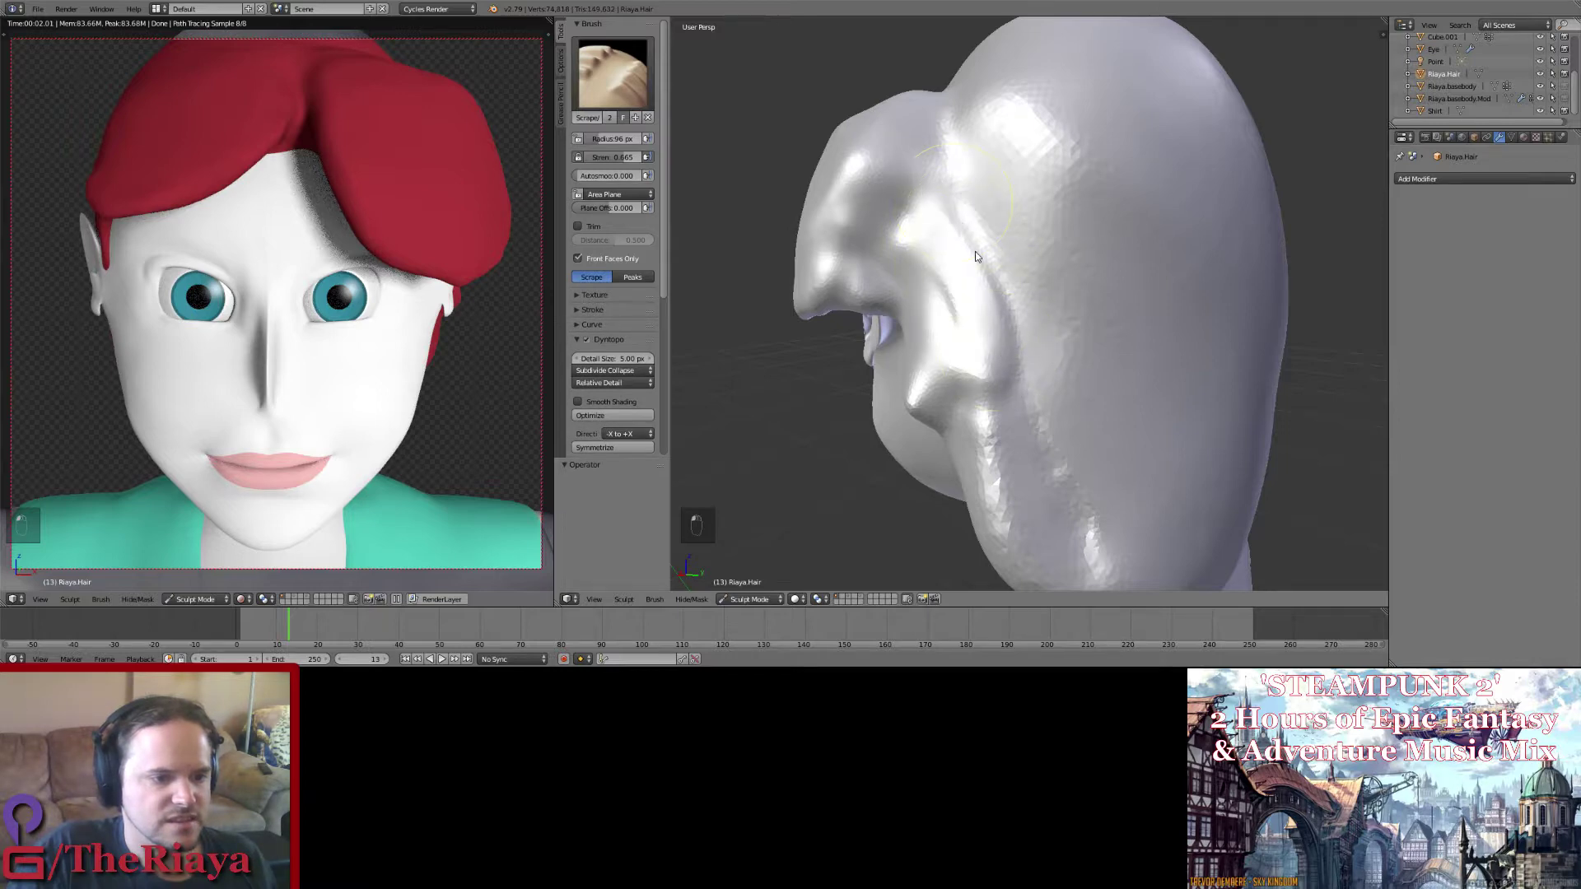
middle_click_drag(1010, 348, 1016, 257)
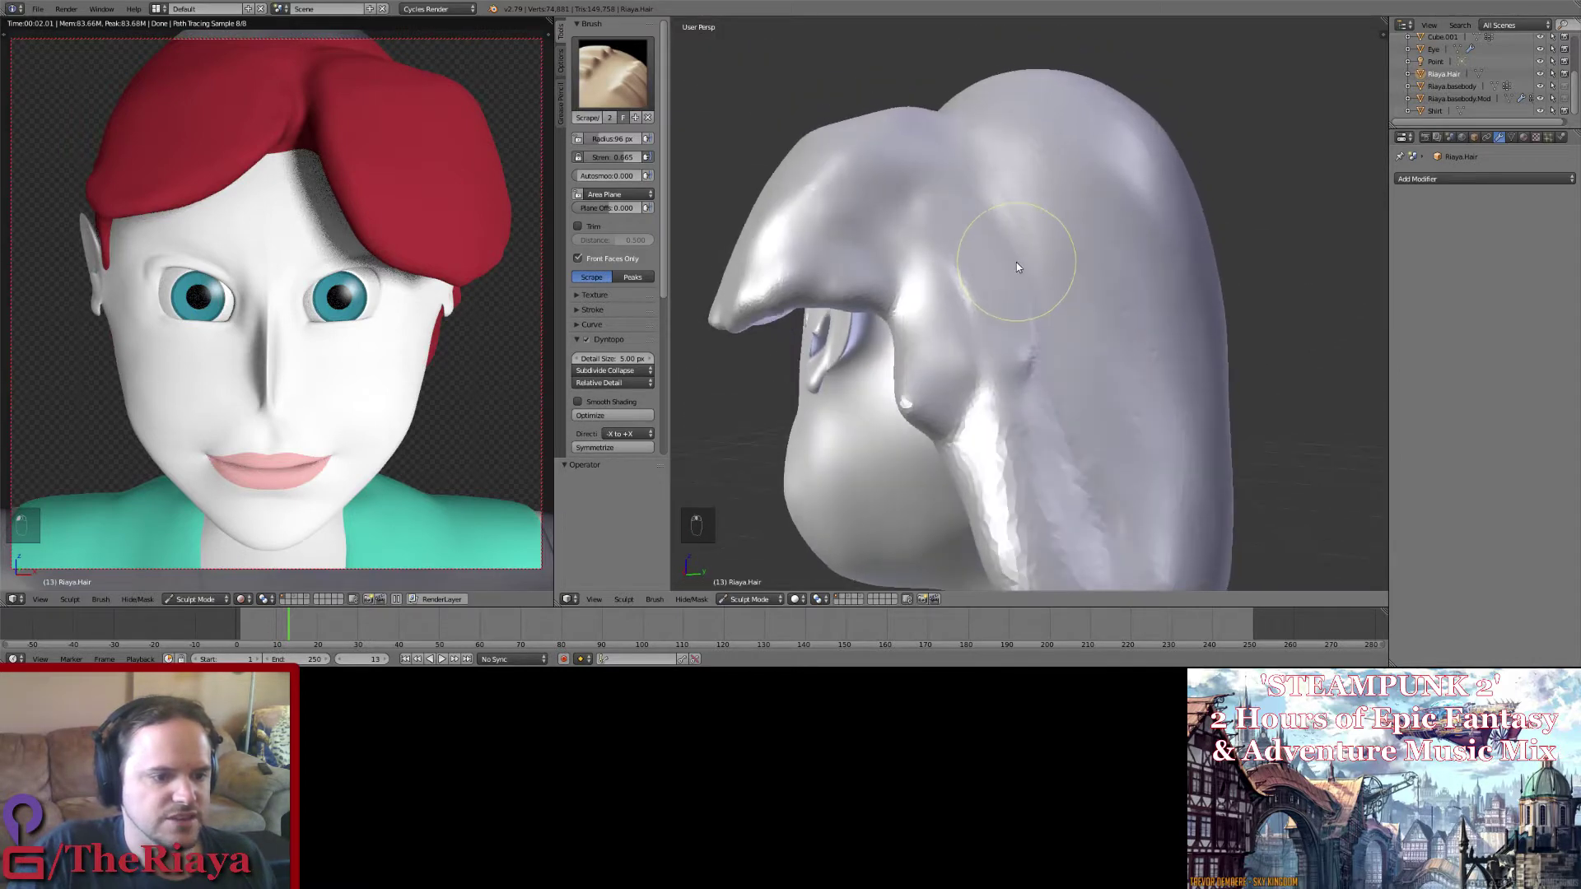
left_click_drag(1065, 430, 1085, 365)
mouse_move(1085, 364)
middle_mouse_down("shift")
mouse_move(1021, 175)
mouse_move(947, 155)
middle_mouse_up("shift")
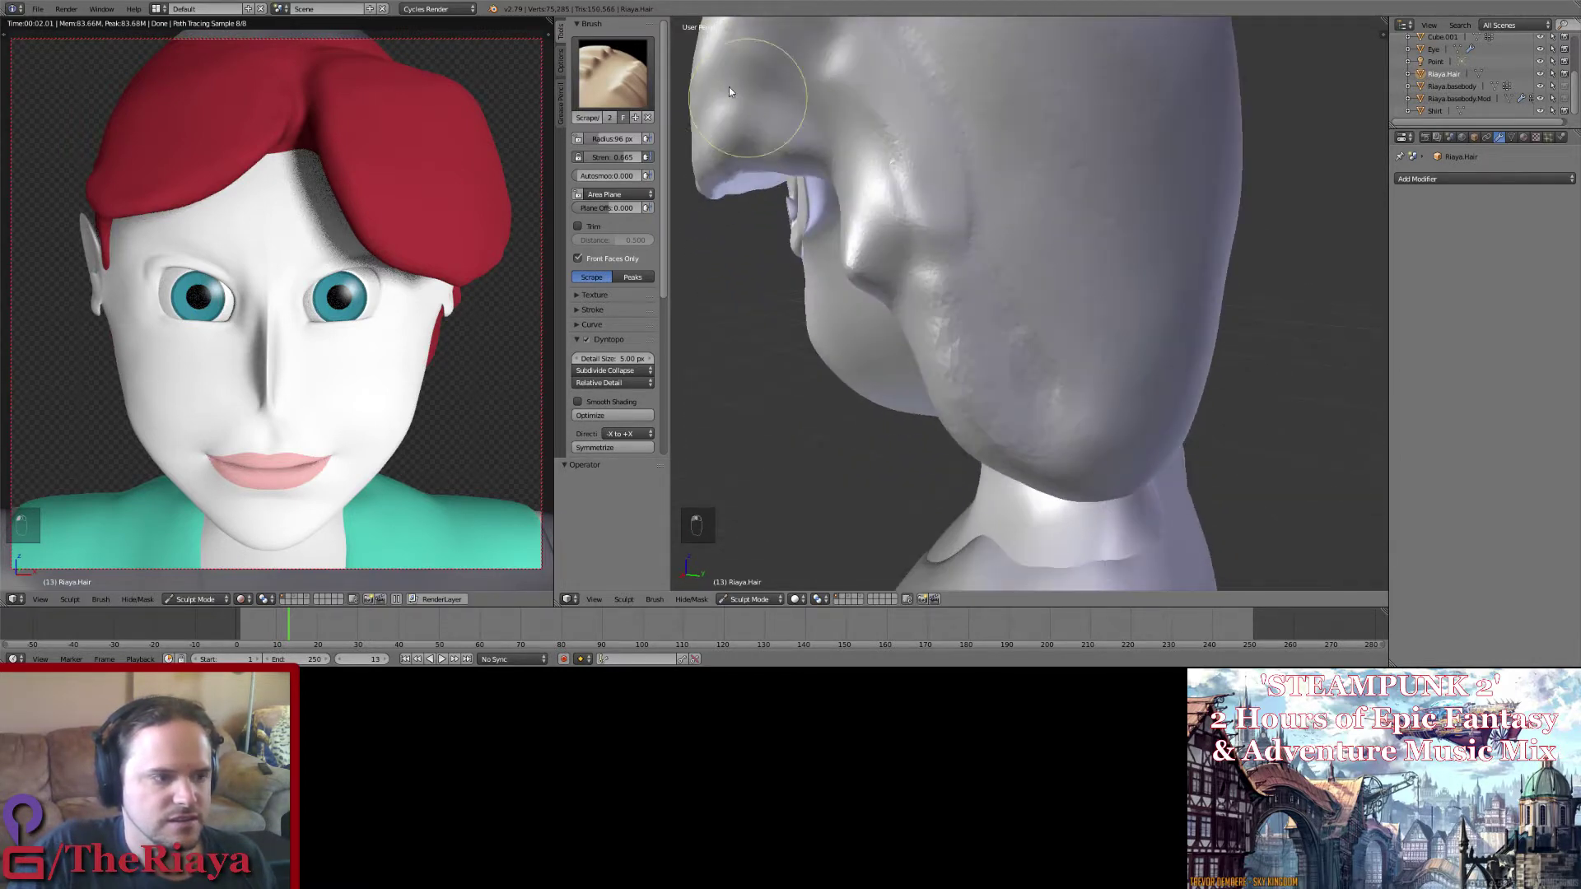
Step: Fill out the rough seam between the front lock and the back hair with the Inflate brush
left_click(619, 79)
left_click(946, 144)
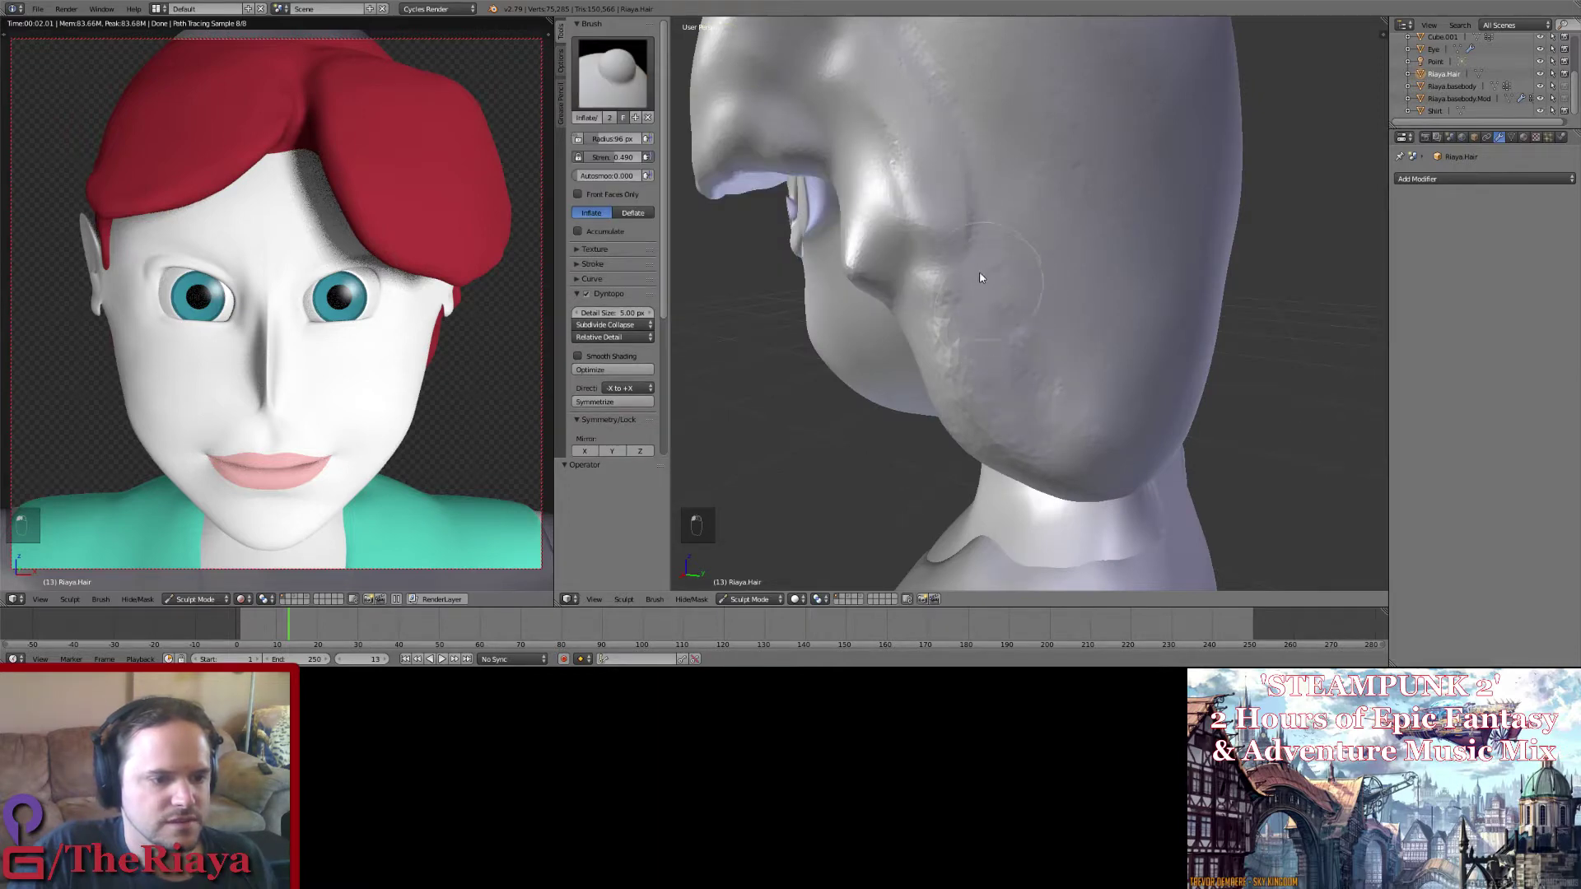
left_click_drag(906, 54, 955, 123)
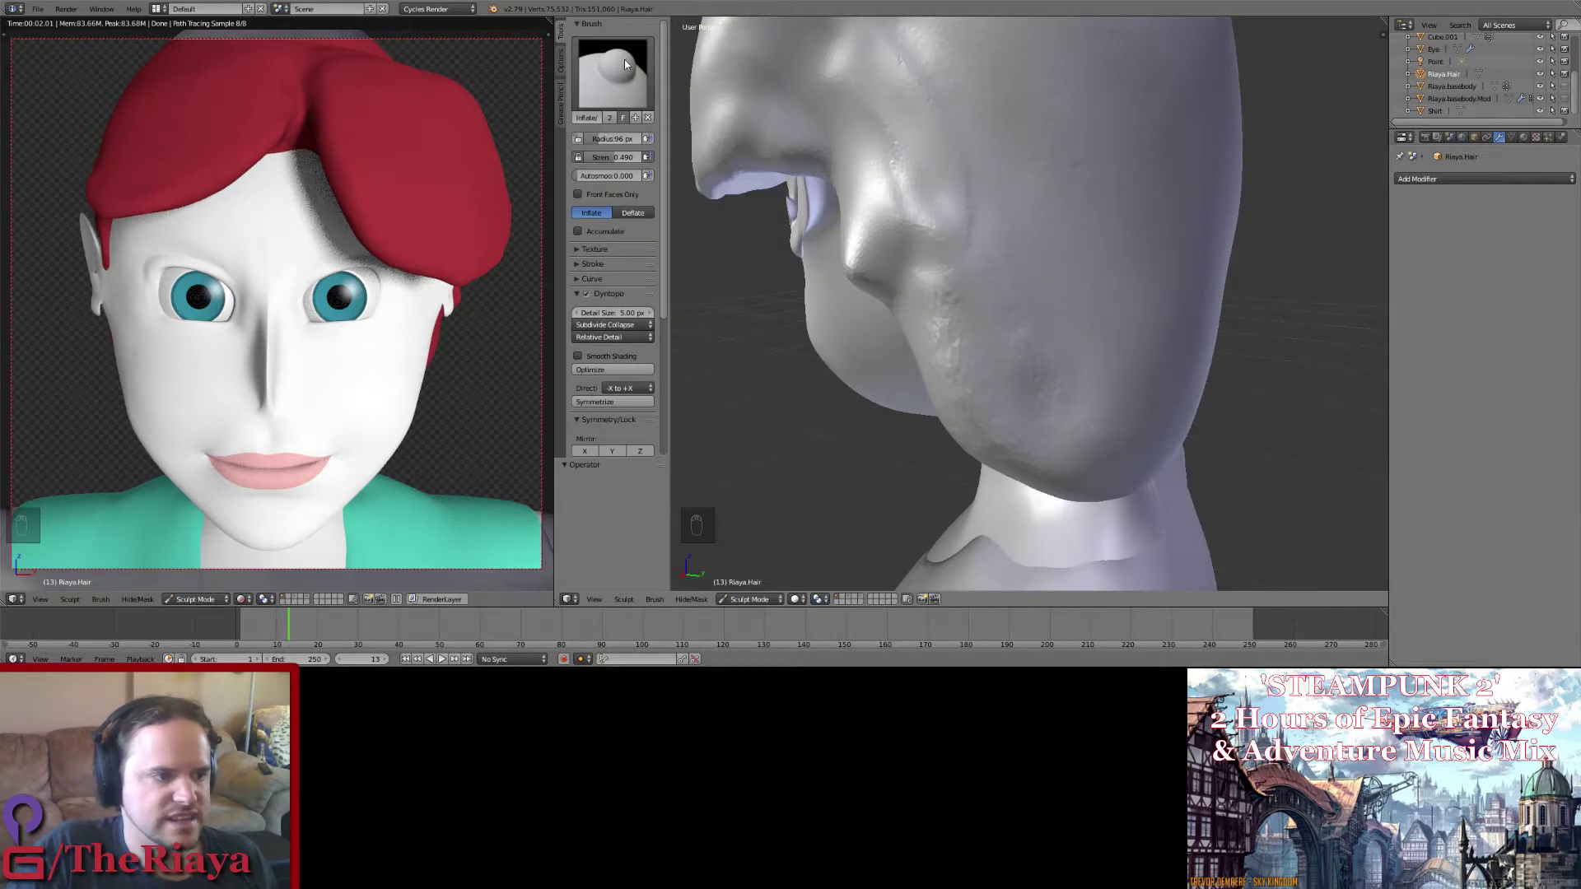
Step: Smooth the seam and lower side of the back hair with the Smooth brush at a 155 px radius
left_click(618, 75)
left_click(946, 206)
key("f")
left_click(1044, 236)
middle_click_drag(1044, 235, 1034, 249)
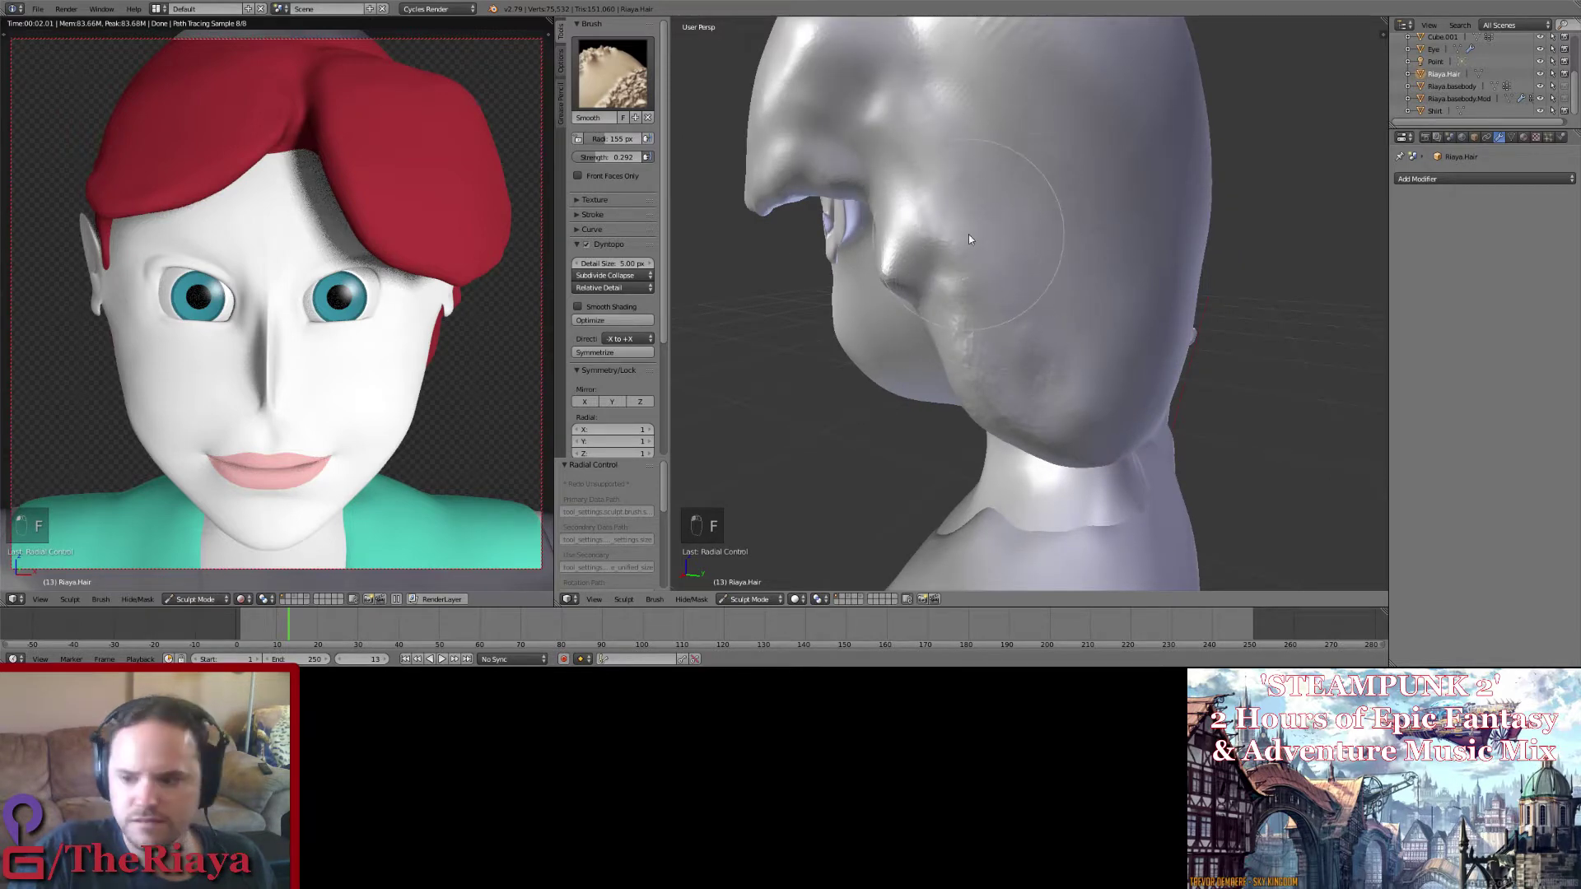
mouse_move(968, 233)
left_mouse_down()
mouse_move(961, 200)
mouse_move(1051, 327)
mouse_move(987, 298)
mouse_move(994, 274)
left_mouse_up()
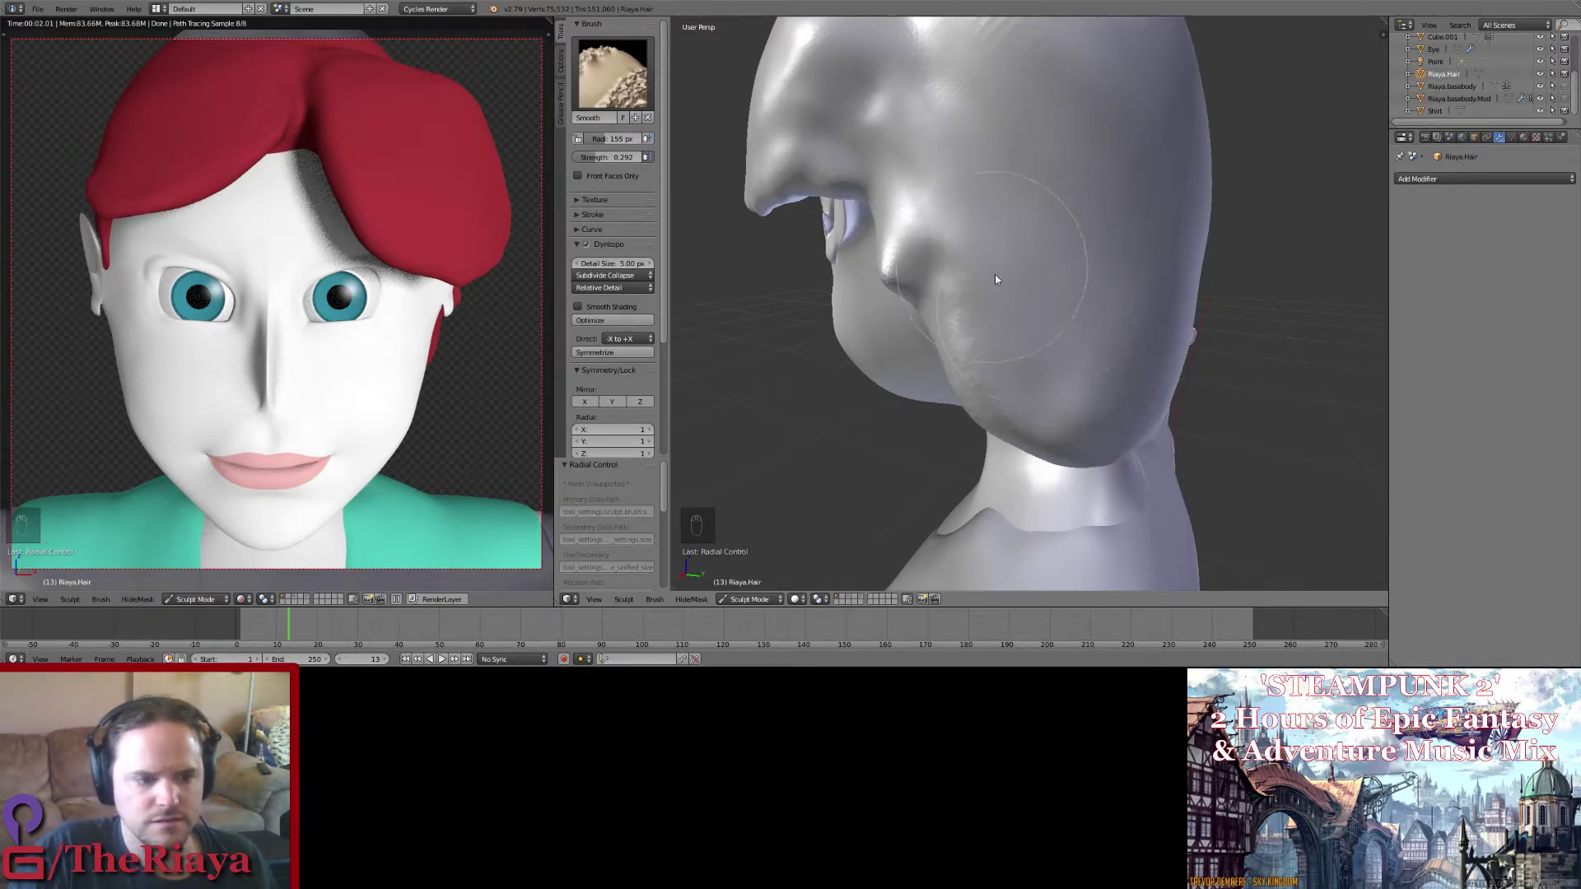
middle_click_drag(995, 274, 1105, 289)
mouse_move(1112, 367)
middle_mouse_down()
mouse_move(1075, 316)
mouse_move(1002, 303)
middle_mouse_up()
Step: Inflate the back hair's front edge around the pointed bump behind the ear, reducing the brush radius to 87 px
left_click(613, 73)
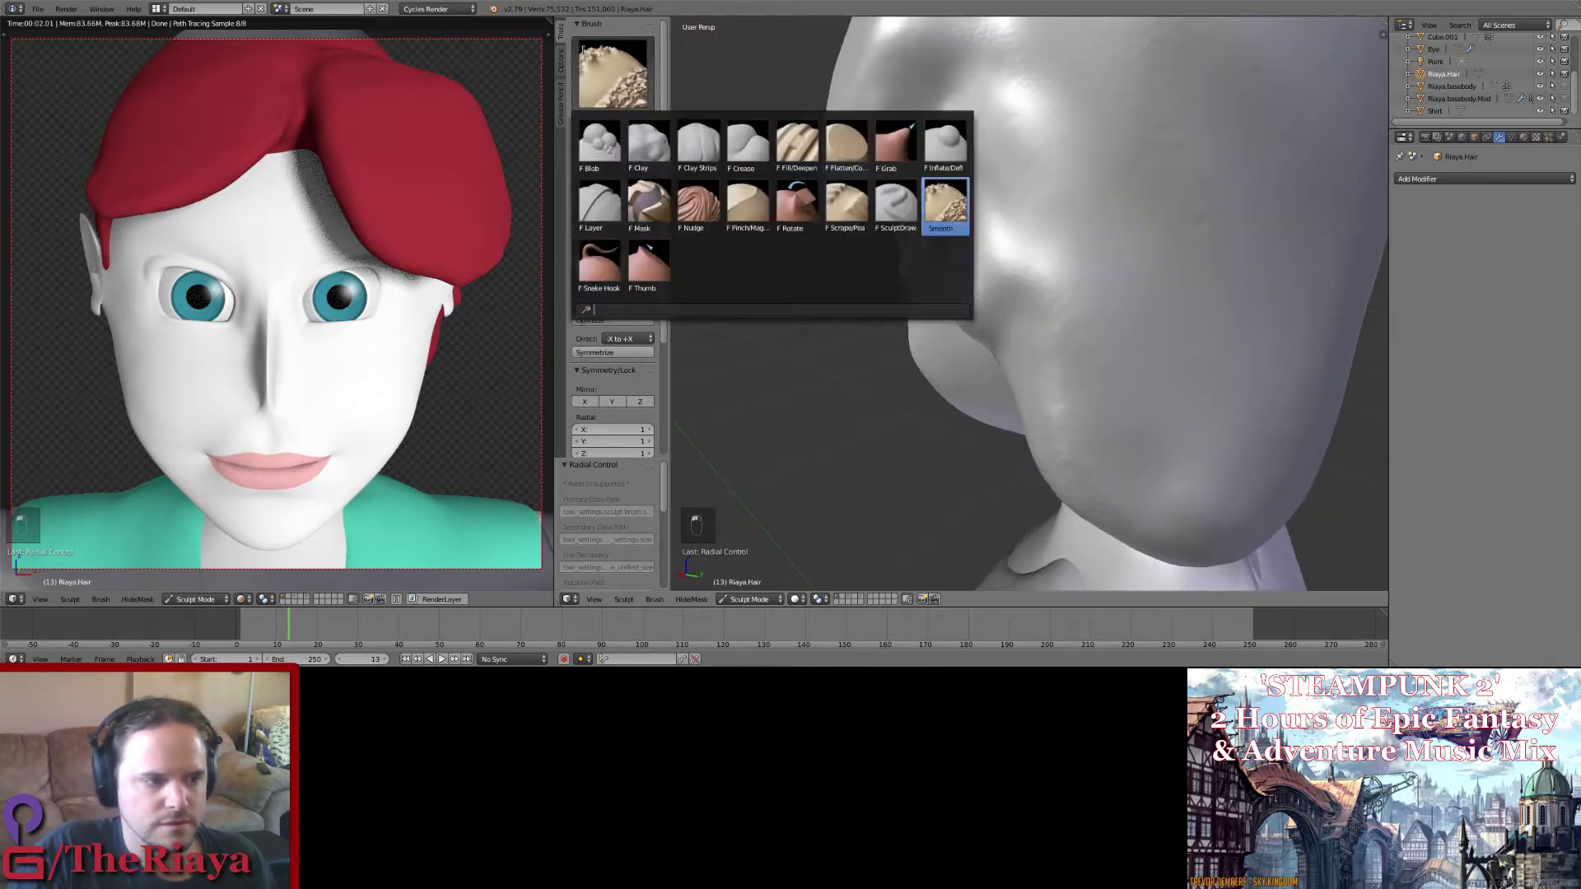
left_click(940, 147)
mouse_move(947, 164)
middle_mouse_down()
mouse_move(1039, 278)
mouse_move(1038, 326)
middle_mouse_up()
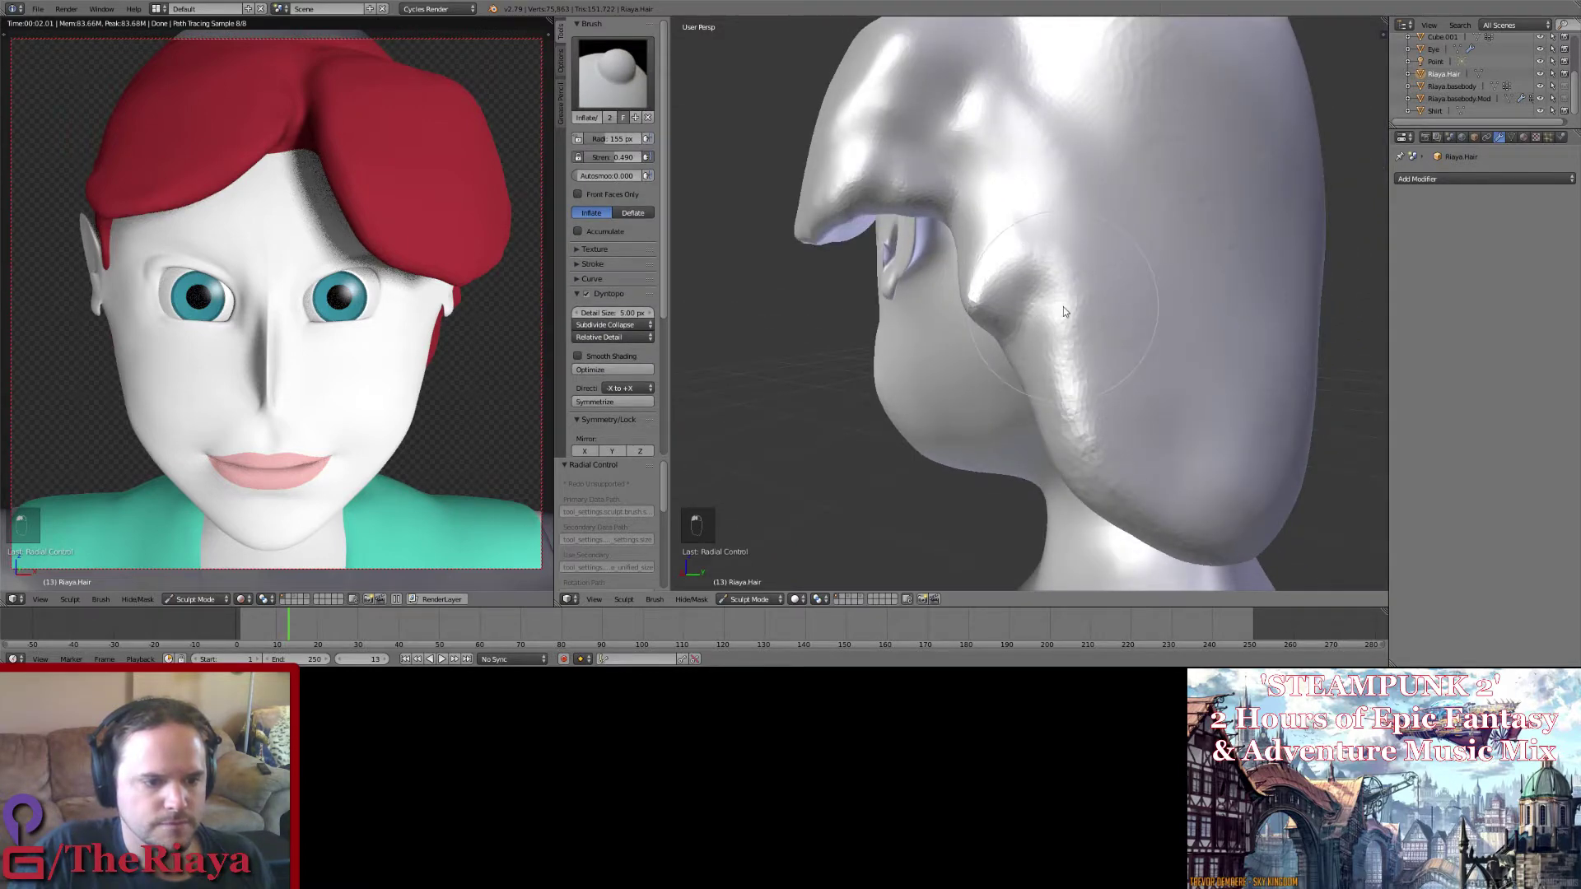
key("f")
left_click(1021, 299)
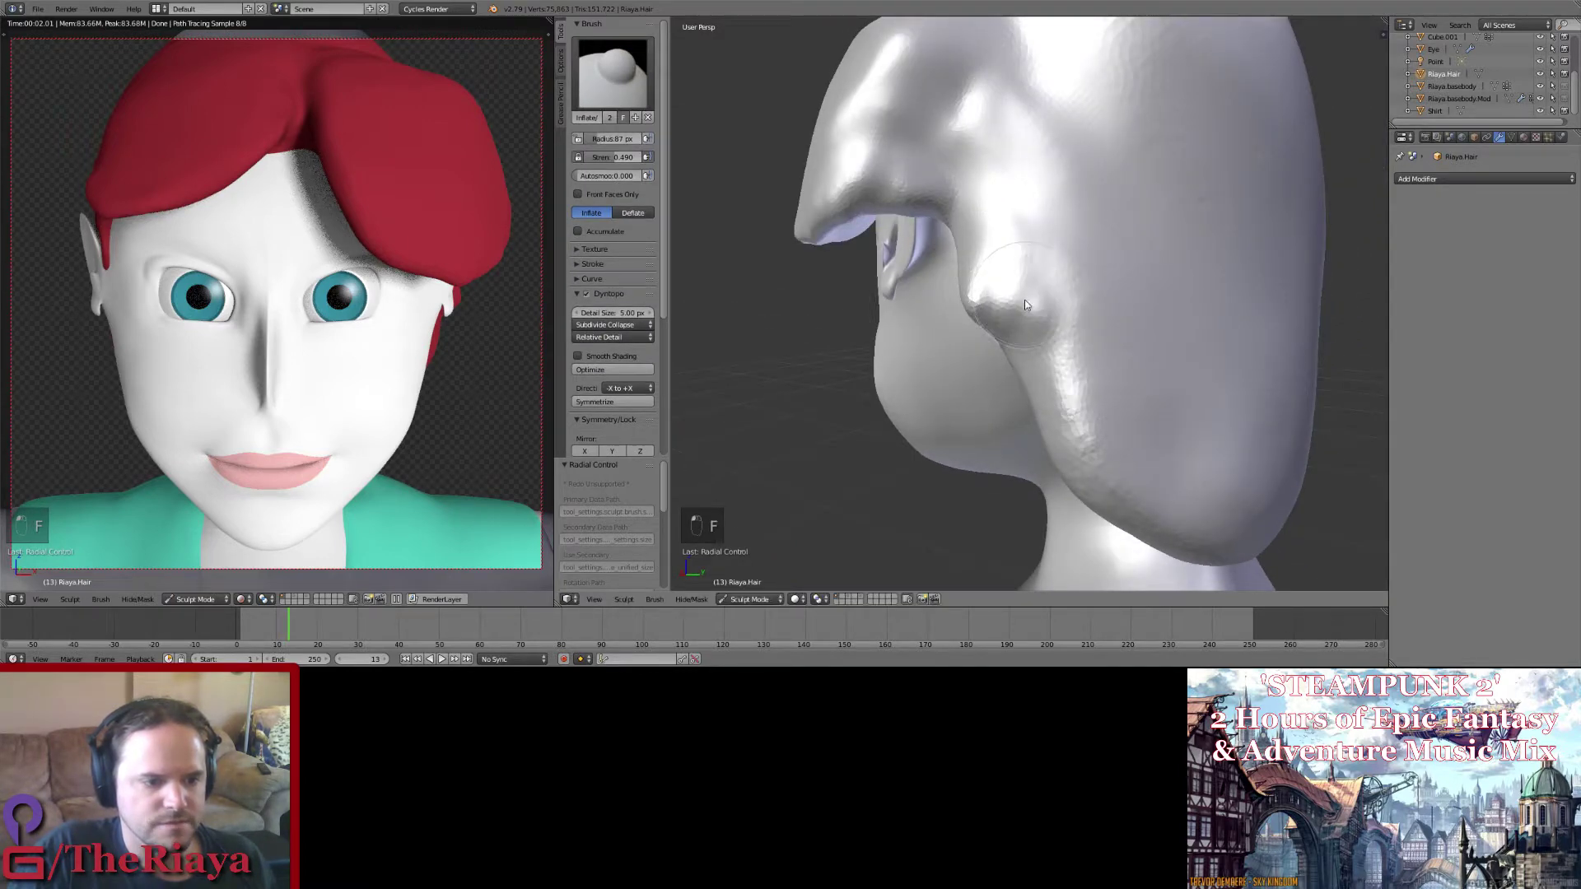
mouse_move(1025, 305)
left_mouse_down()
mouse_move(1050, 383)
mouse_move(1023, 359)
left_mouse_up()
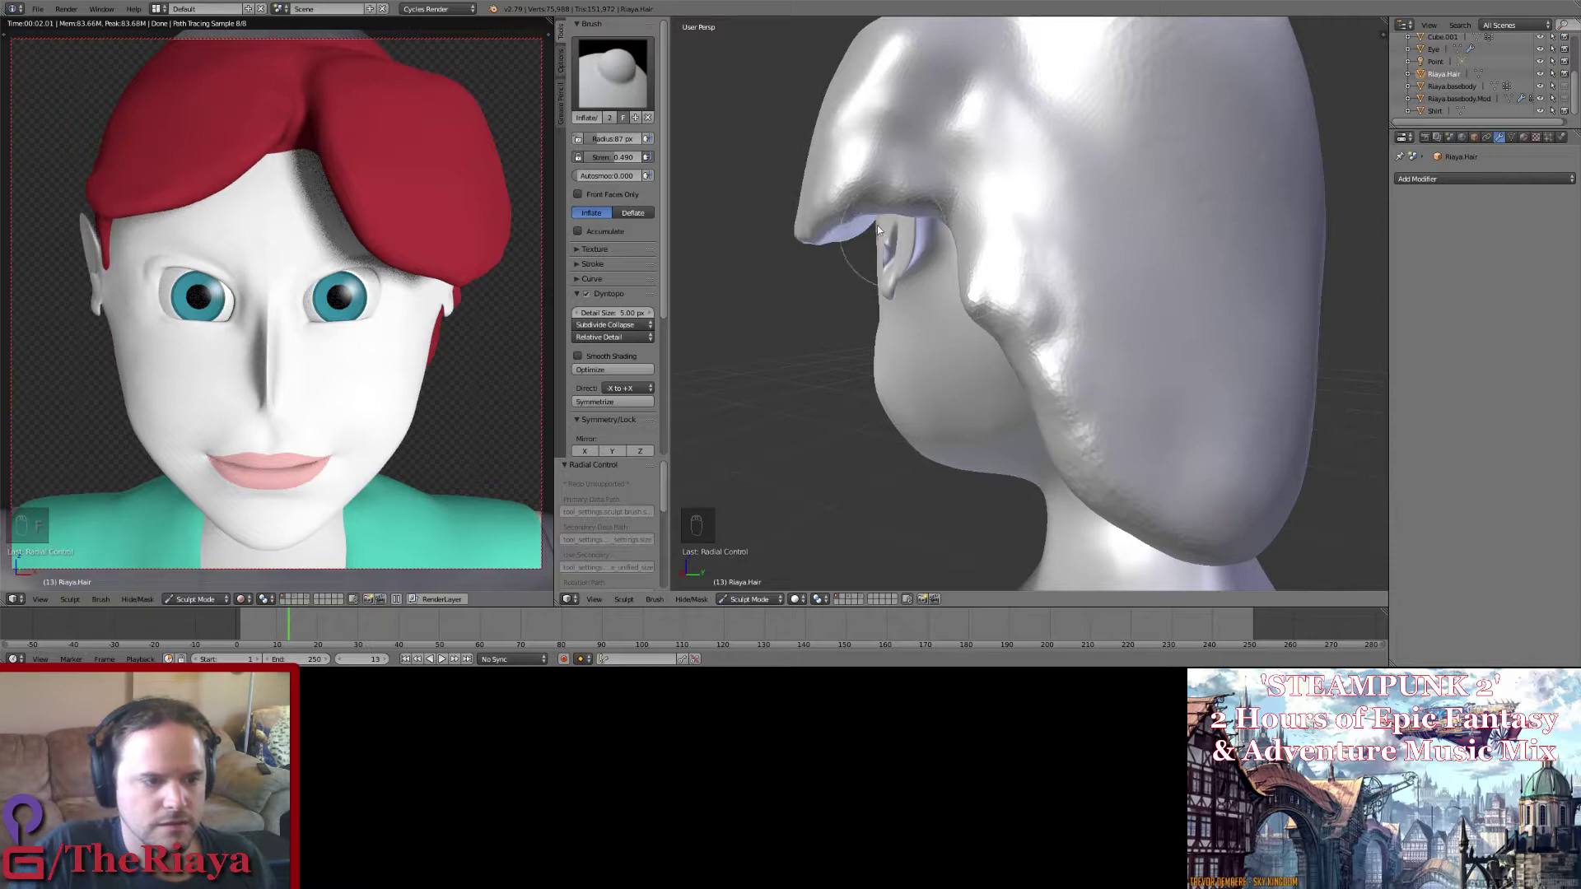
Step: Smooth the inflated bump on the hair edge behind the ear, and level the surrounding surface with the Scrape brush
left_click(612, 72)
left_click(960, 222)
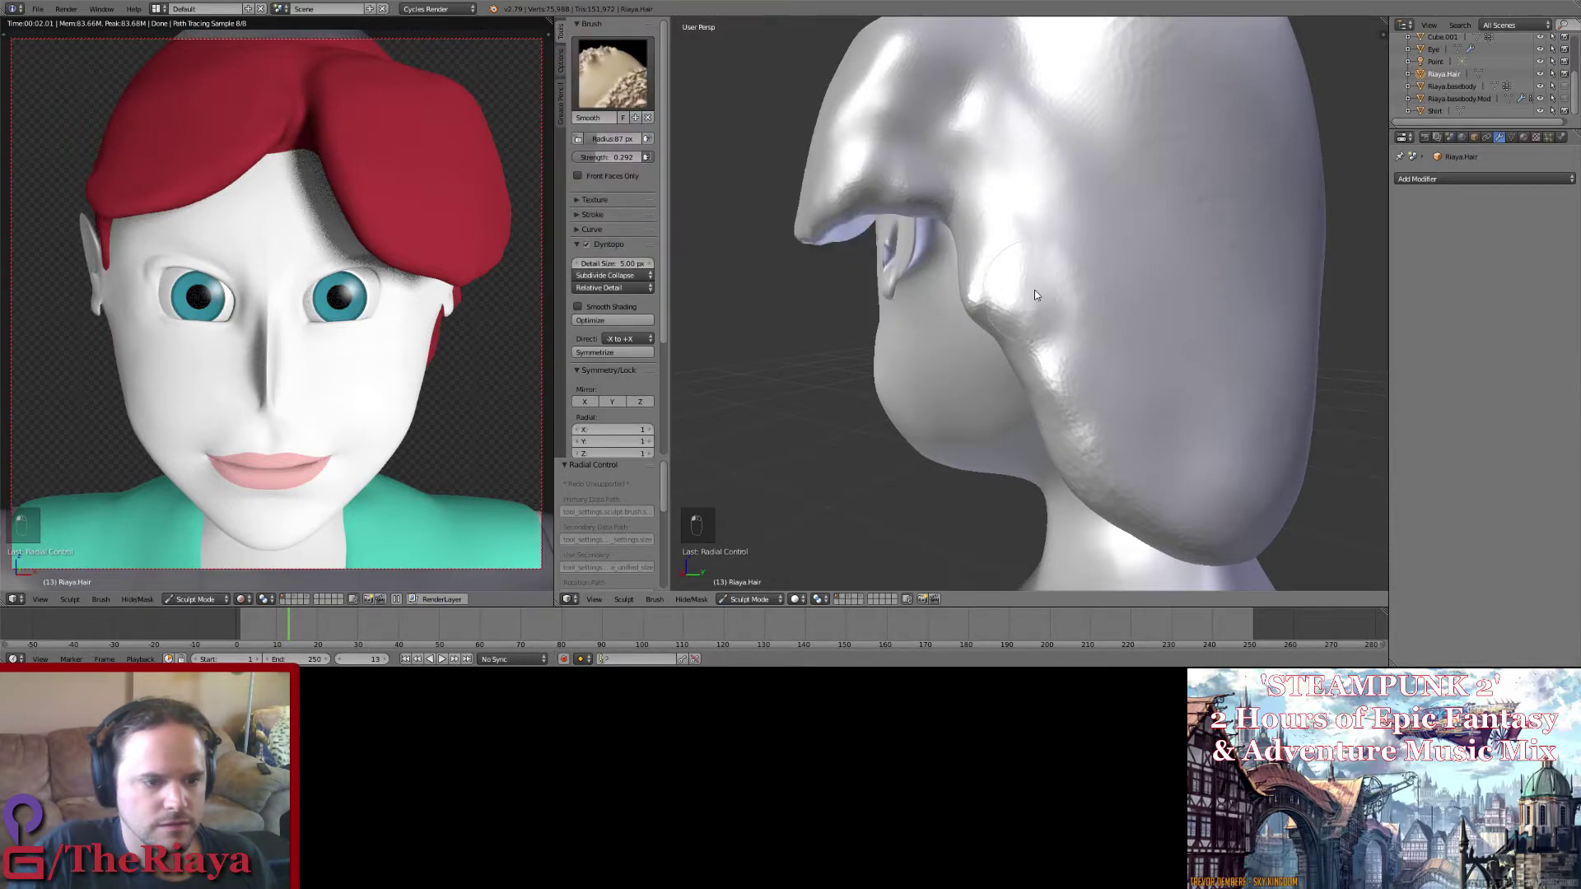
left_click(612, 73)
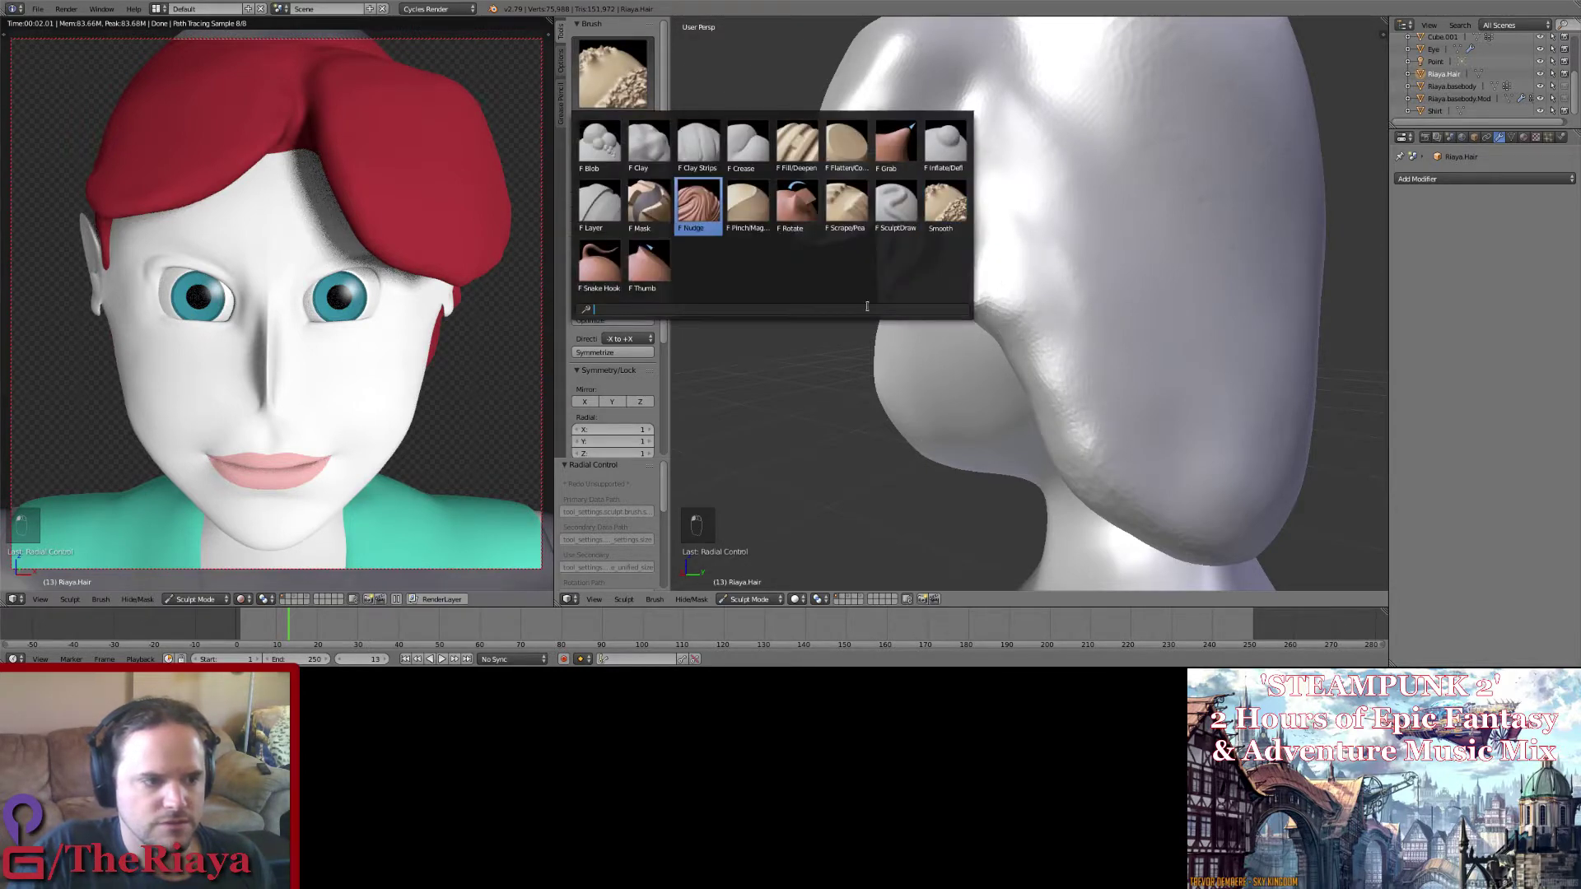
left_click(848, 196)
mouse_move(848, 196)
middle_mouse_down()
mouse_move(1006, 300)
mouse_move(1026, 268)
middle_mouse_up()
mouse_move(1026, 268)
left_mouse_down()
mouse_move(1072, 315)
mouse_move(1069, 333)
mouse_move(1035, 260)
mouse_move(1095, 320)
left_mouse_up()
mouse_move(1095, 320)
middle_mouse_down()
mouse_move(1042, 363)
mouse_move(922, 272)
middle_mouse_up()
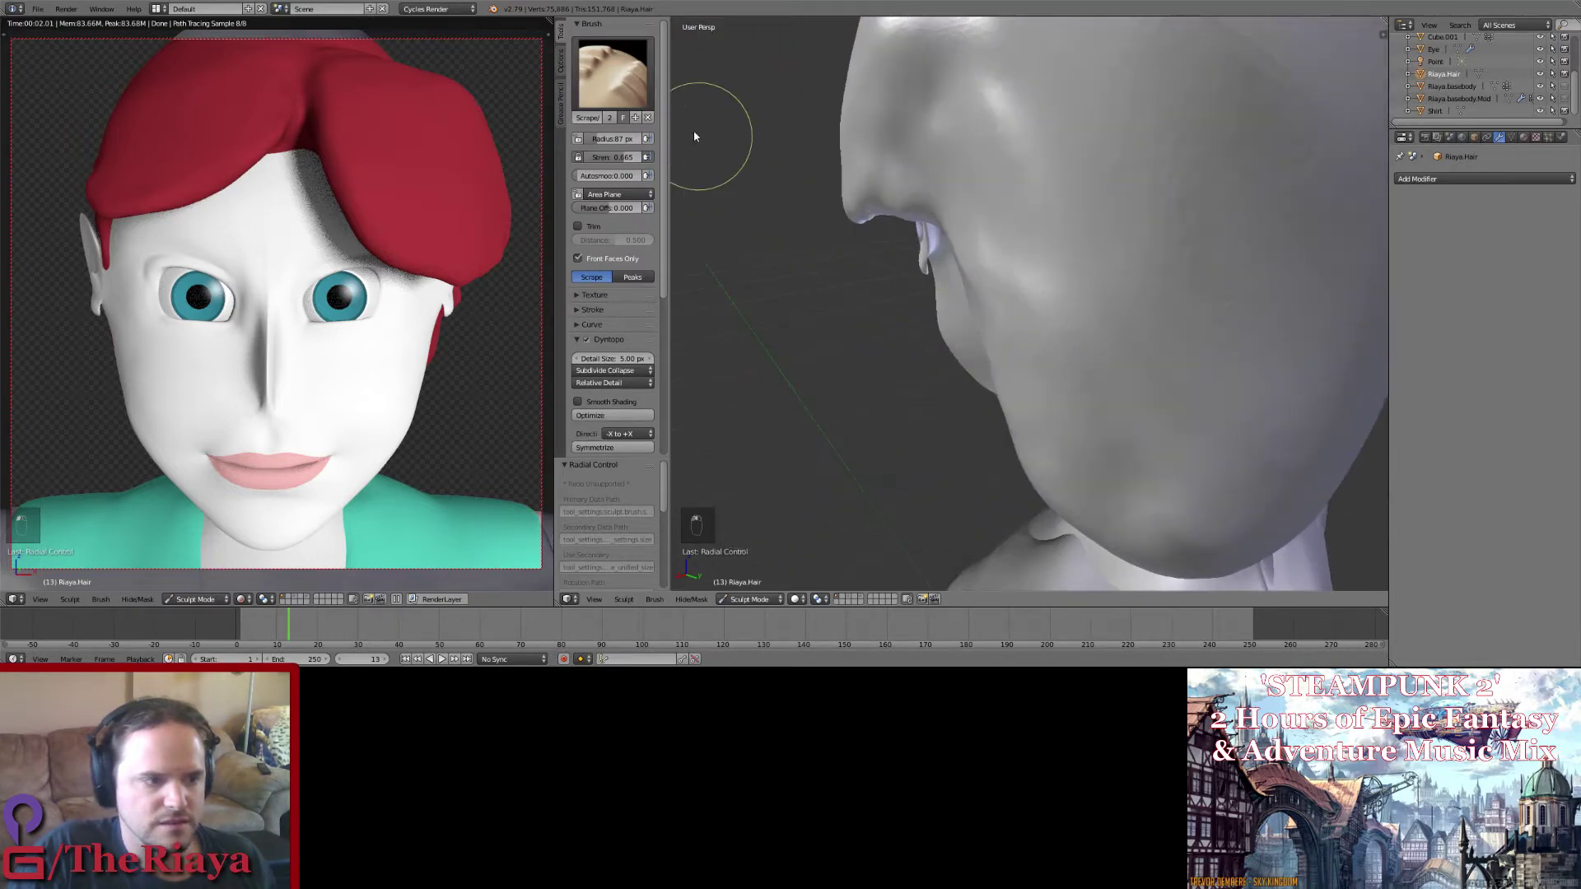
Step: Smooth the back hair's front edge and its transition into the front lock with the Smooth brush
left_click(612, 72)
left_click(974, 211)
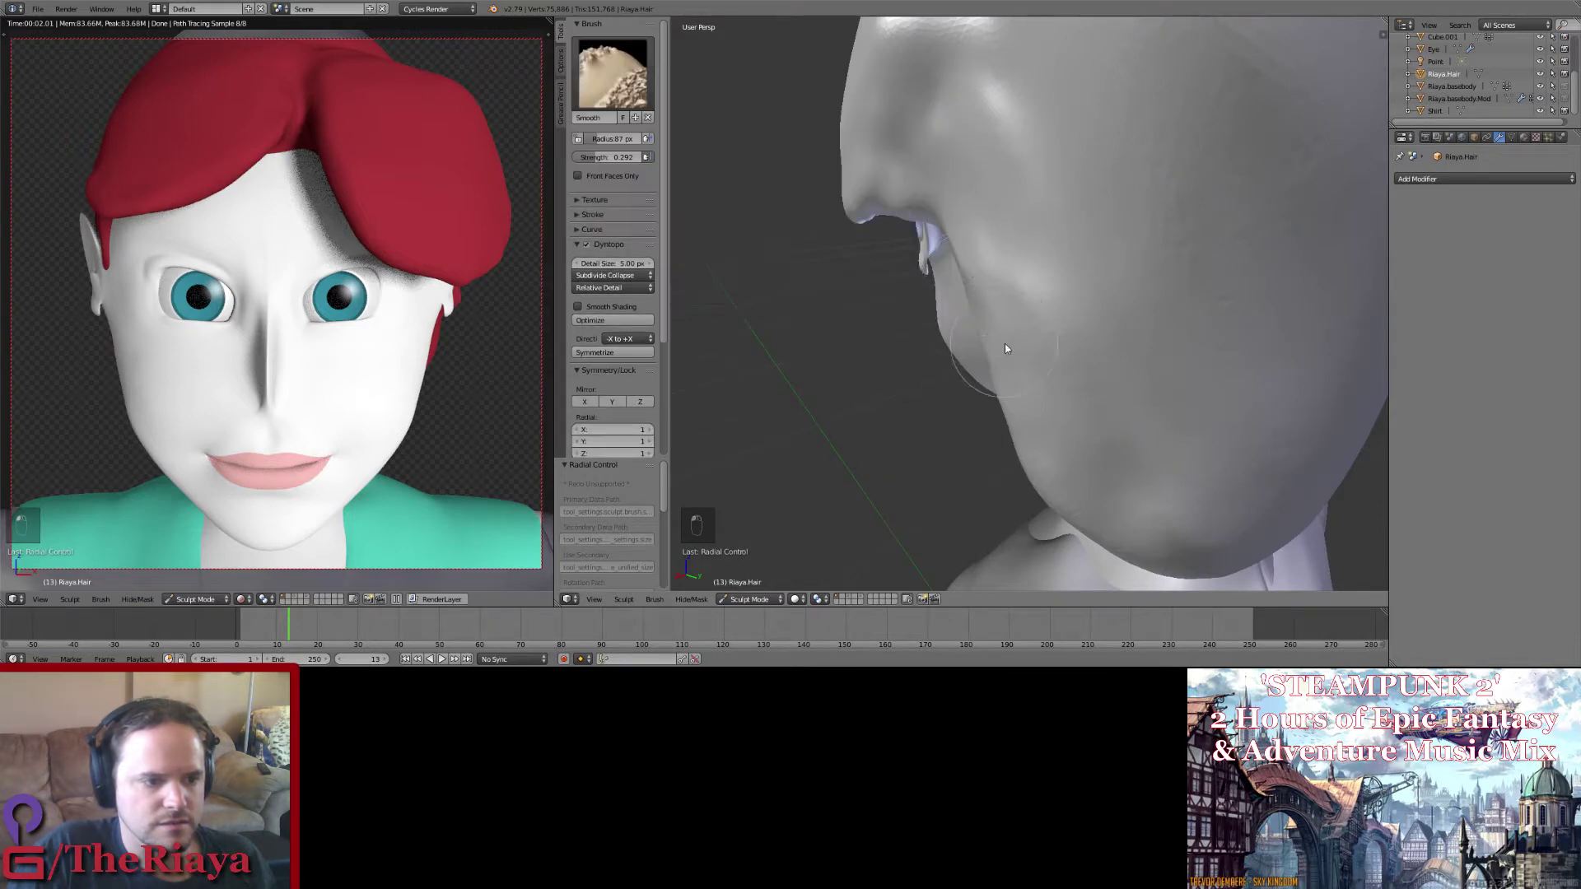
middle_click_drag(1023, 394, 1072, 369)
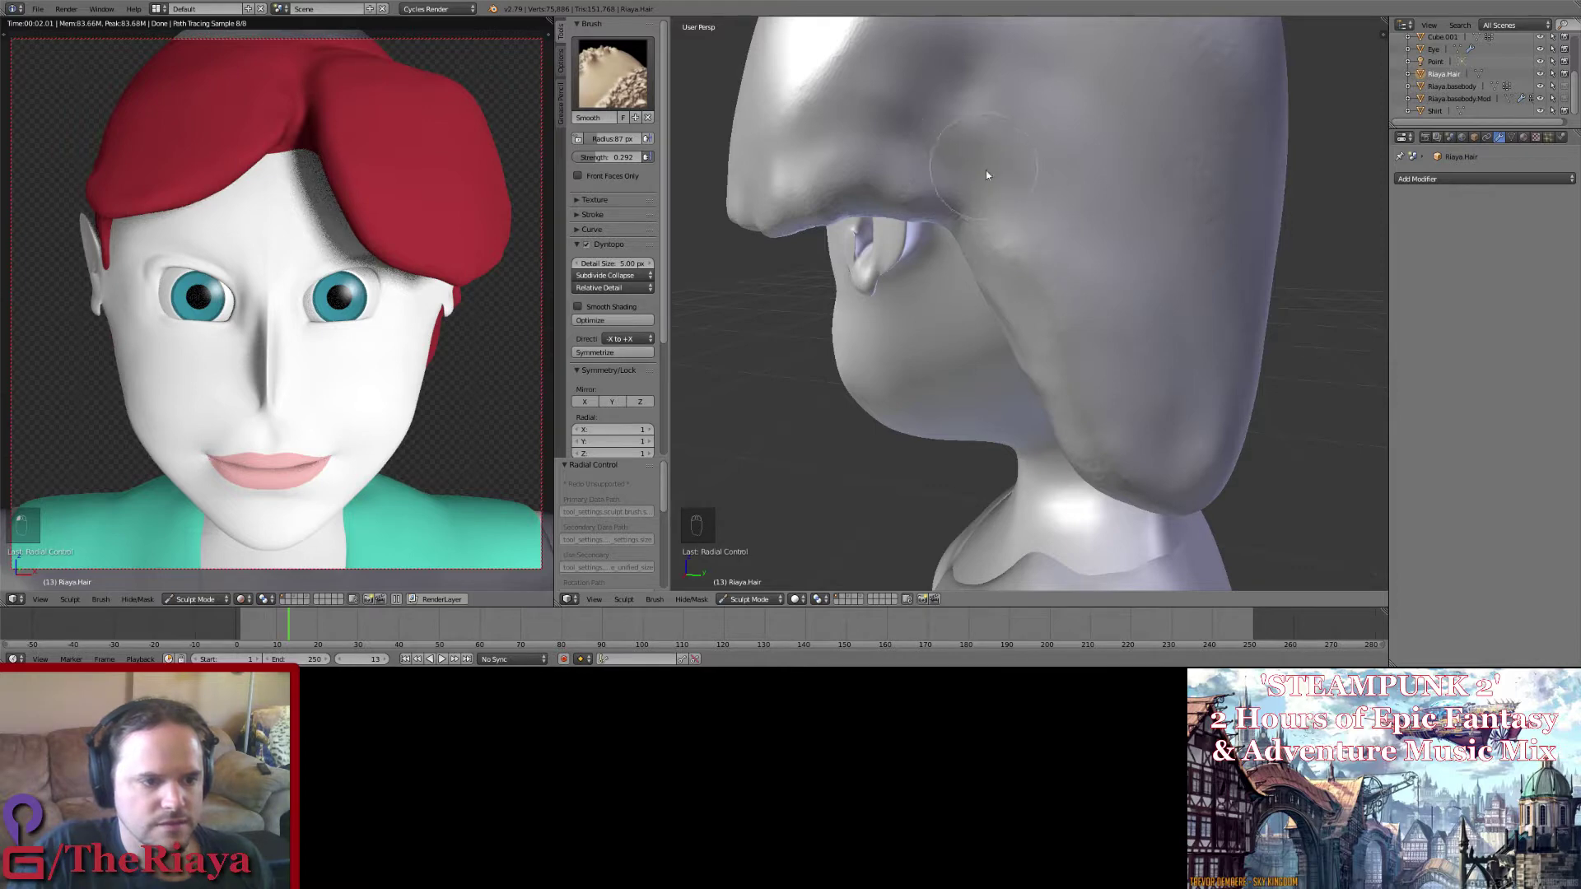
mouse_move(975, 176)
middle_mouse_down()
mouse_move(1039, 338)
mouse_move(1070, 368)
mouse_move(1045, 392)
middle_mouse_up()
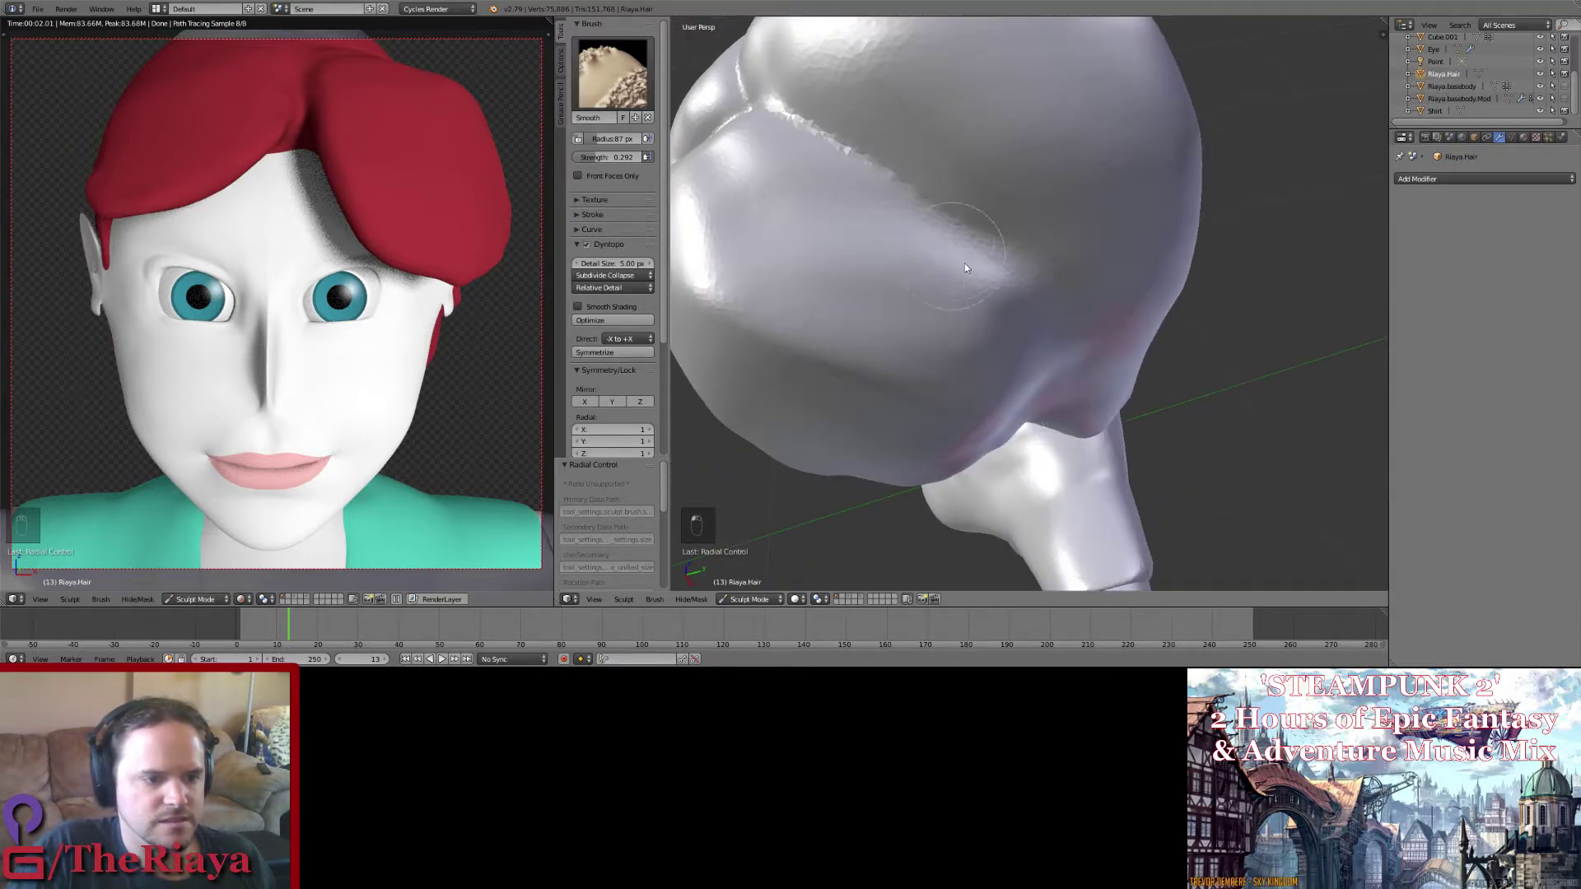
scroll(847, 278, "down", 3)
mouse_move(857, 288)
middle_mouse_down()
mouse_move(947, 342)
mouse_move(959, 184)
mouse_move(935, 197)
mouse_move(986, 155)
mouse_move(1025, 240)
mouse_move(995, 275)
mouse_move(937, 214)
mouse_move(1062, 201)
middle_mouse_up()
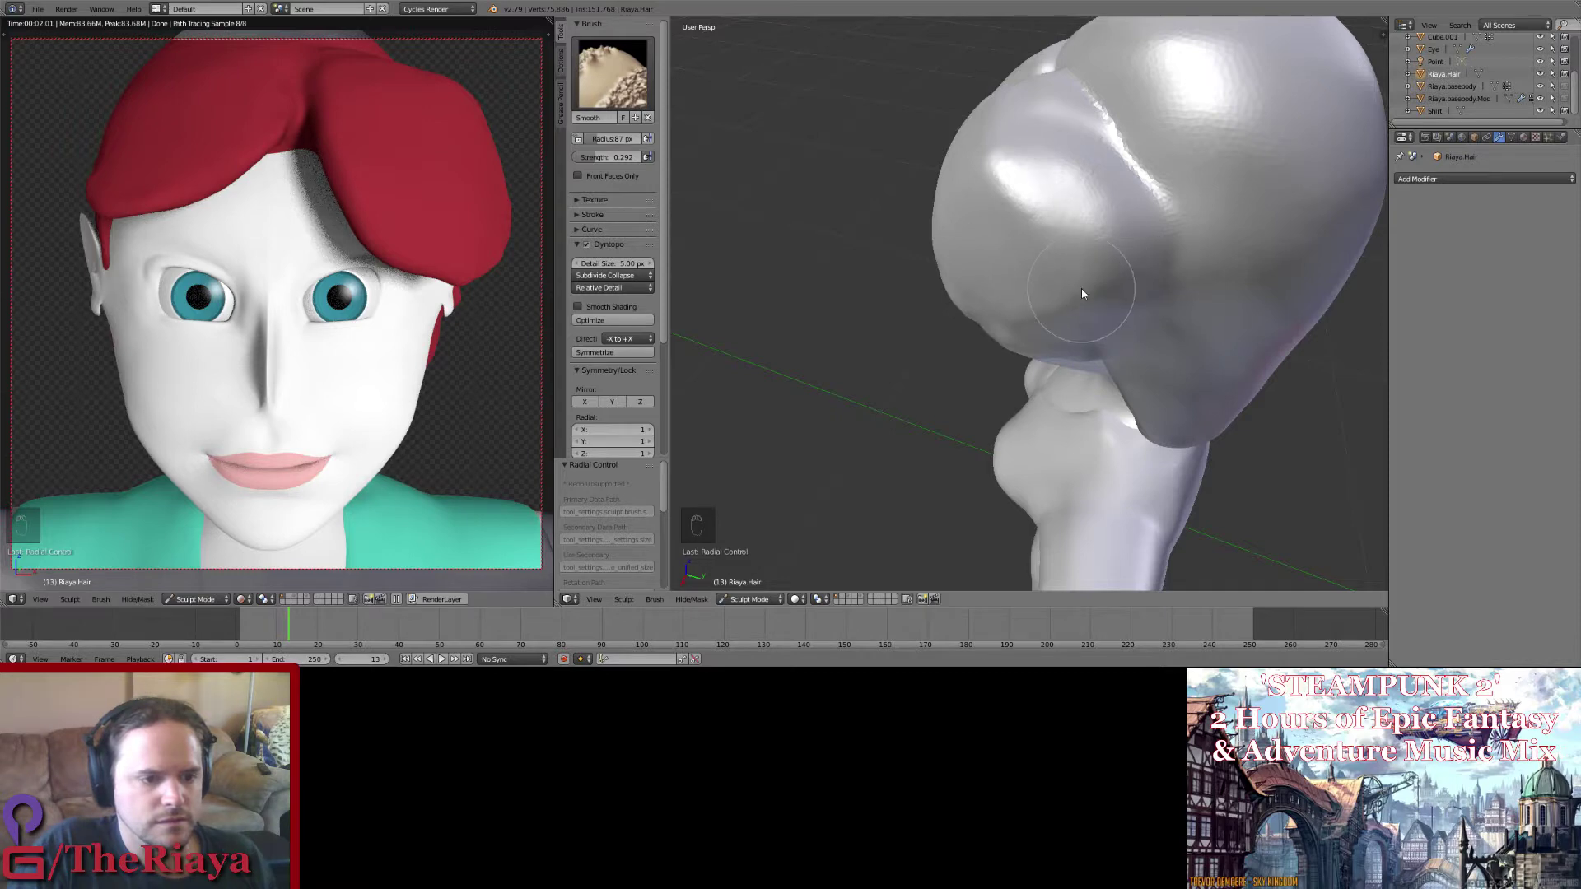
middle_click_drag(1081, 293, 1106, 219)
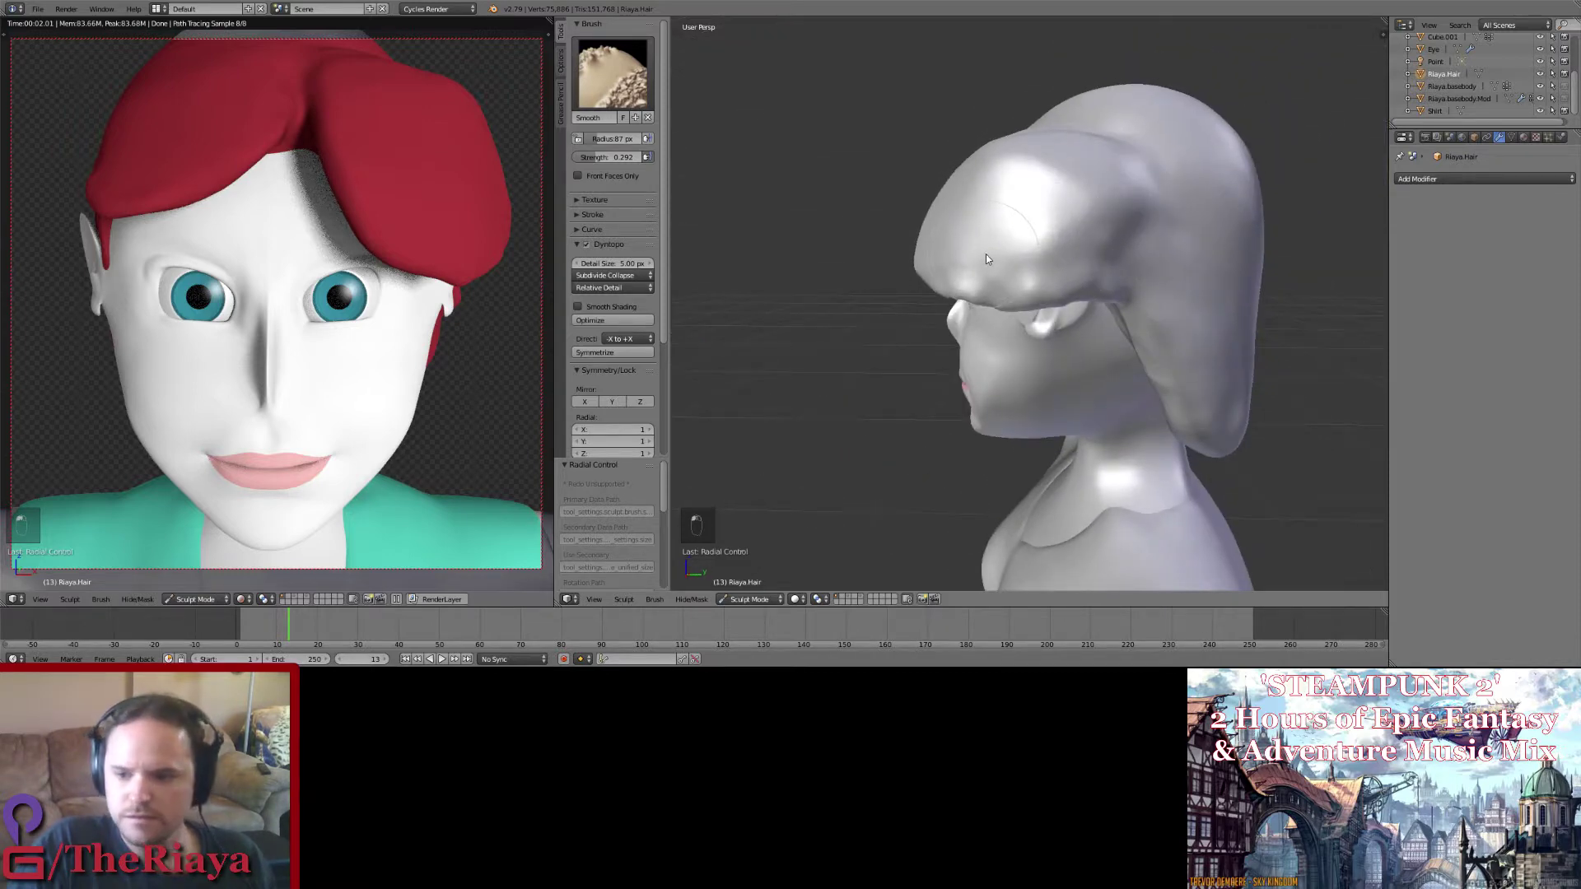
scroll(985, 242, "up", 5)
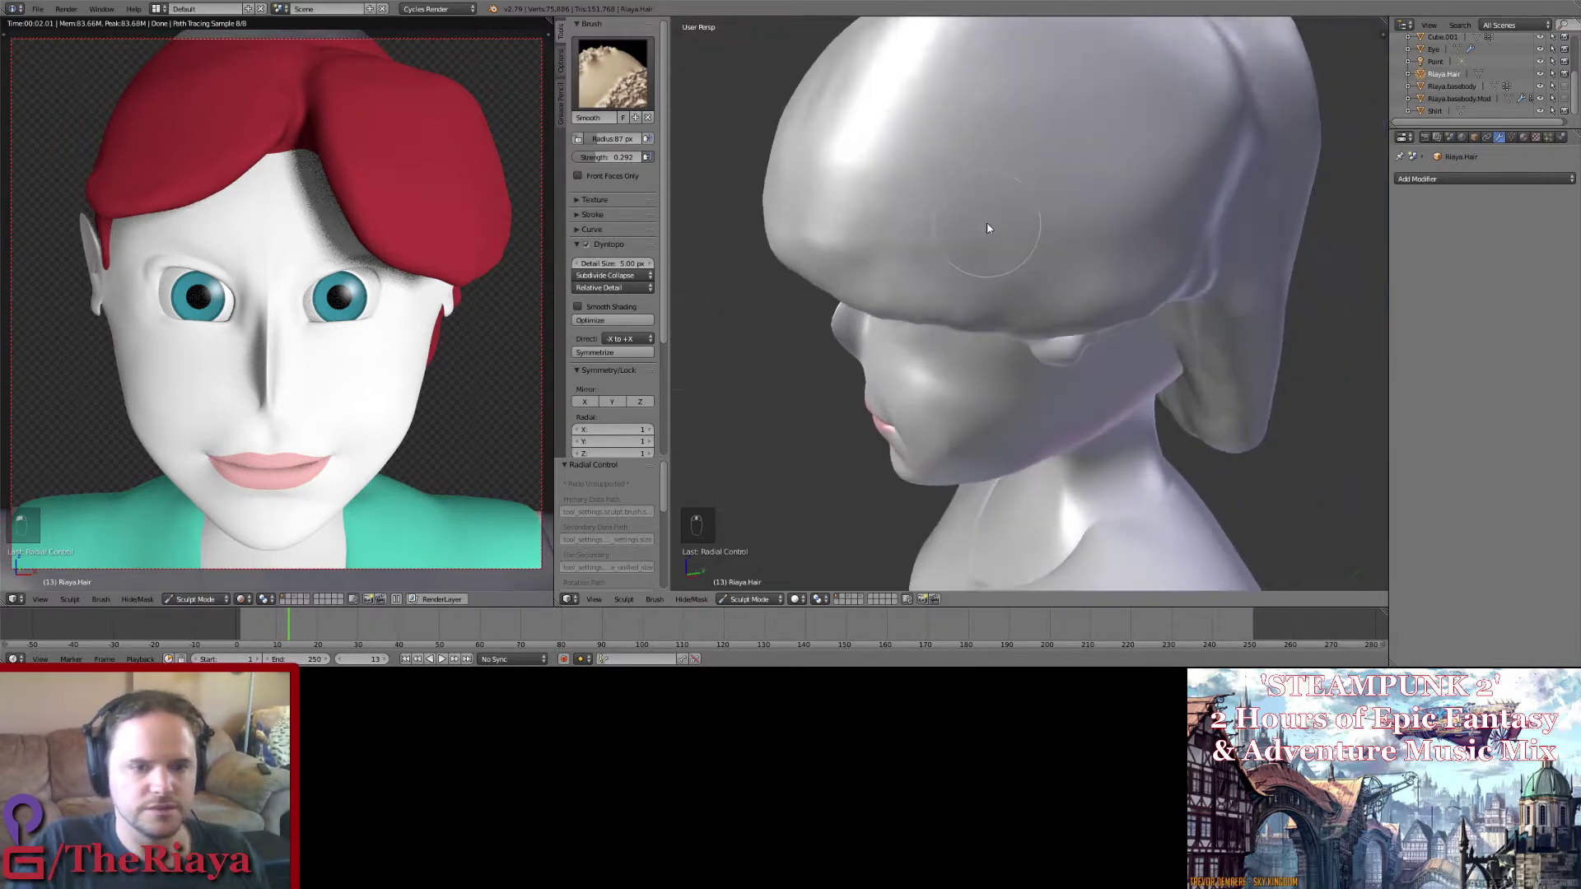
Step: Save the file over the existing version
mouse_move(988, 228)
middle_mouse_down()
mouse_move(1026, 211)
mouse_move(1026, 156)
mouse_move(1025, 186)
middle_mouse_up()
key("ctrl+s")
left_click(1026, 211)
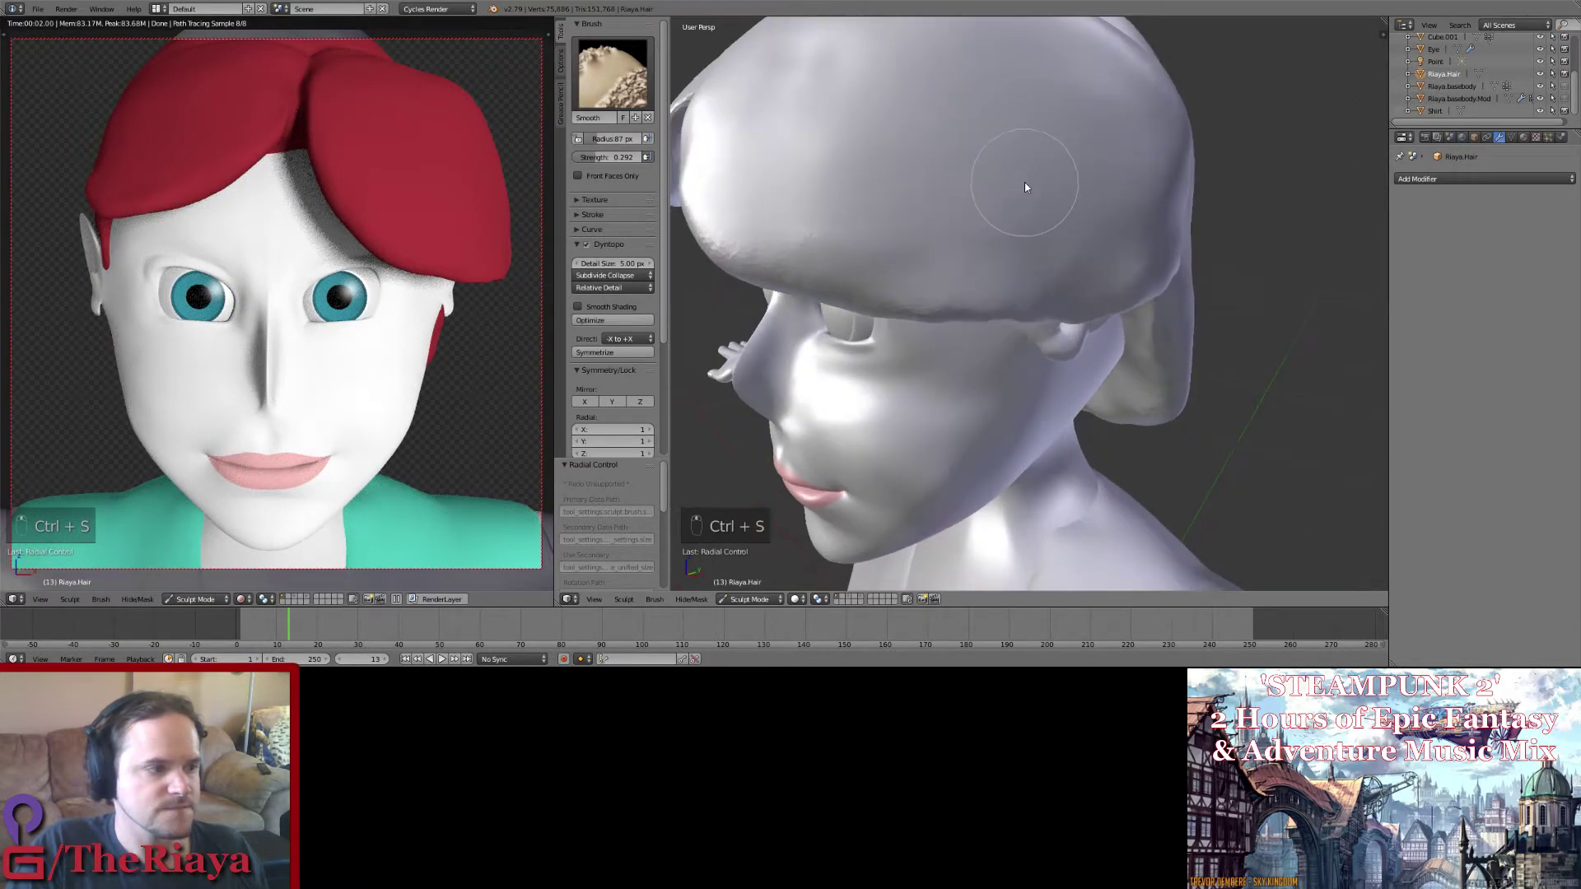
Step: Set the Smooth brush's strength to 0.492 and save the file again
mouse_move(1050, 257)
middle_mouse_down()
mouse_move(995, 237)
mouse_move(970, 203)
mouse_move(1050, 247)
middle_mouse_up()
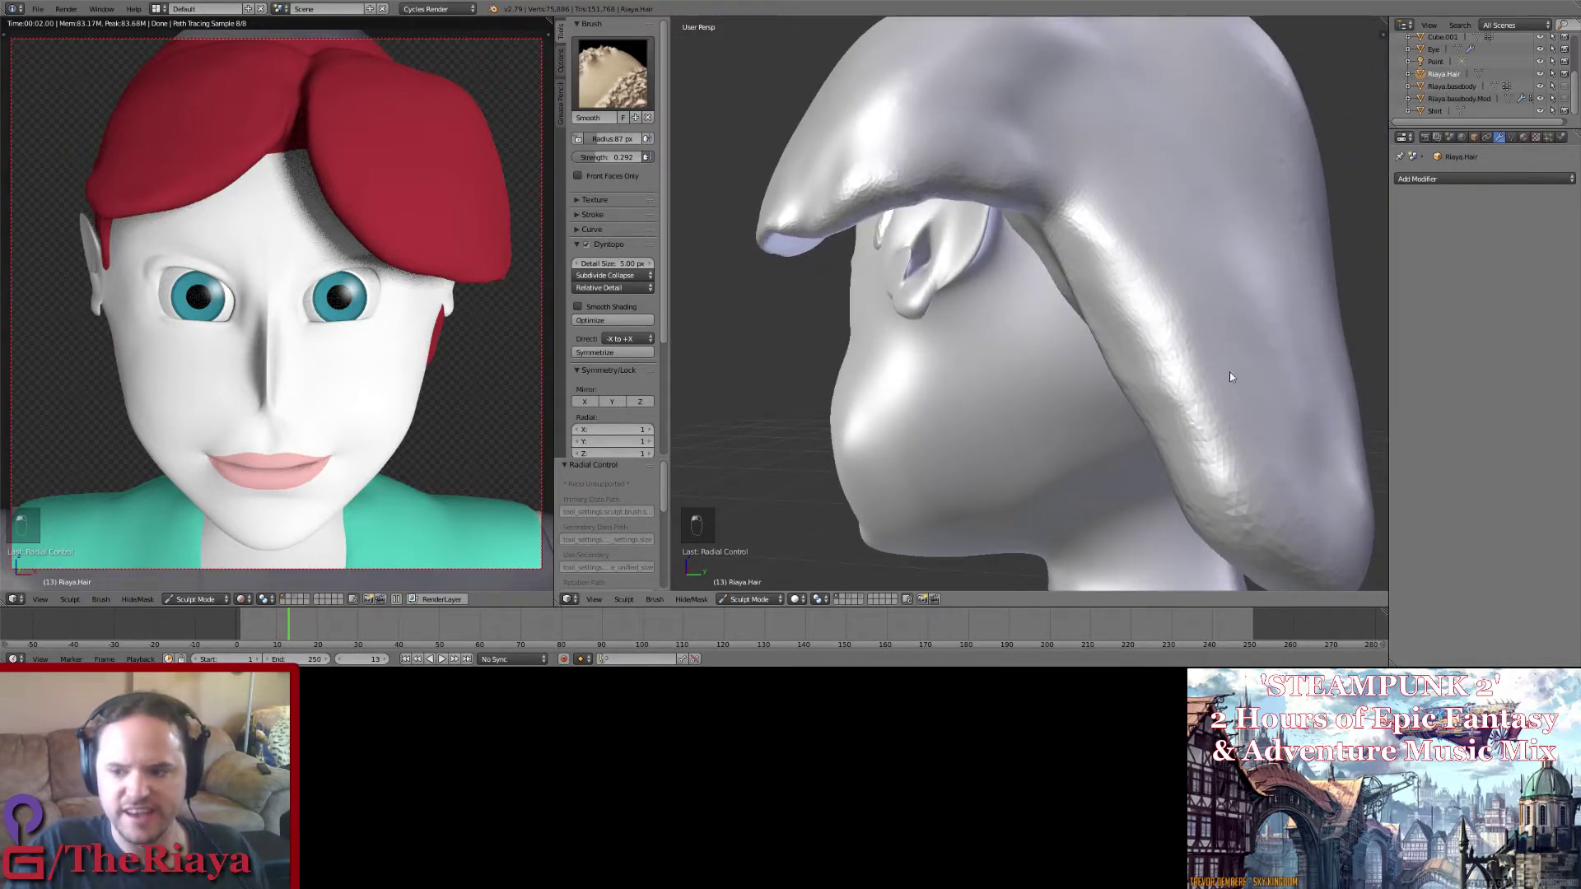
mouse_move(1230, 377)
middle_mouse_down()
mouse_move(1217, 329)
mouse_move(1281, 343)
mouse_move(1266, 354)
middle_mouse_up()
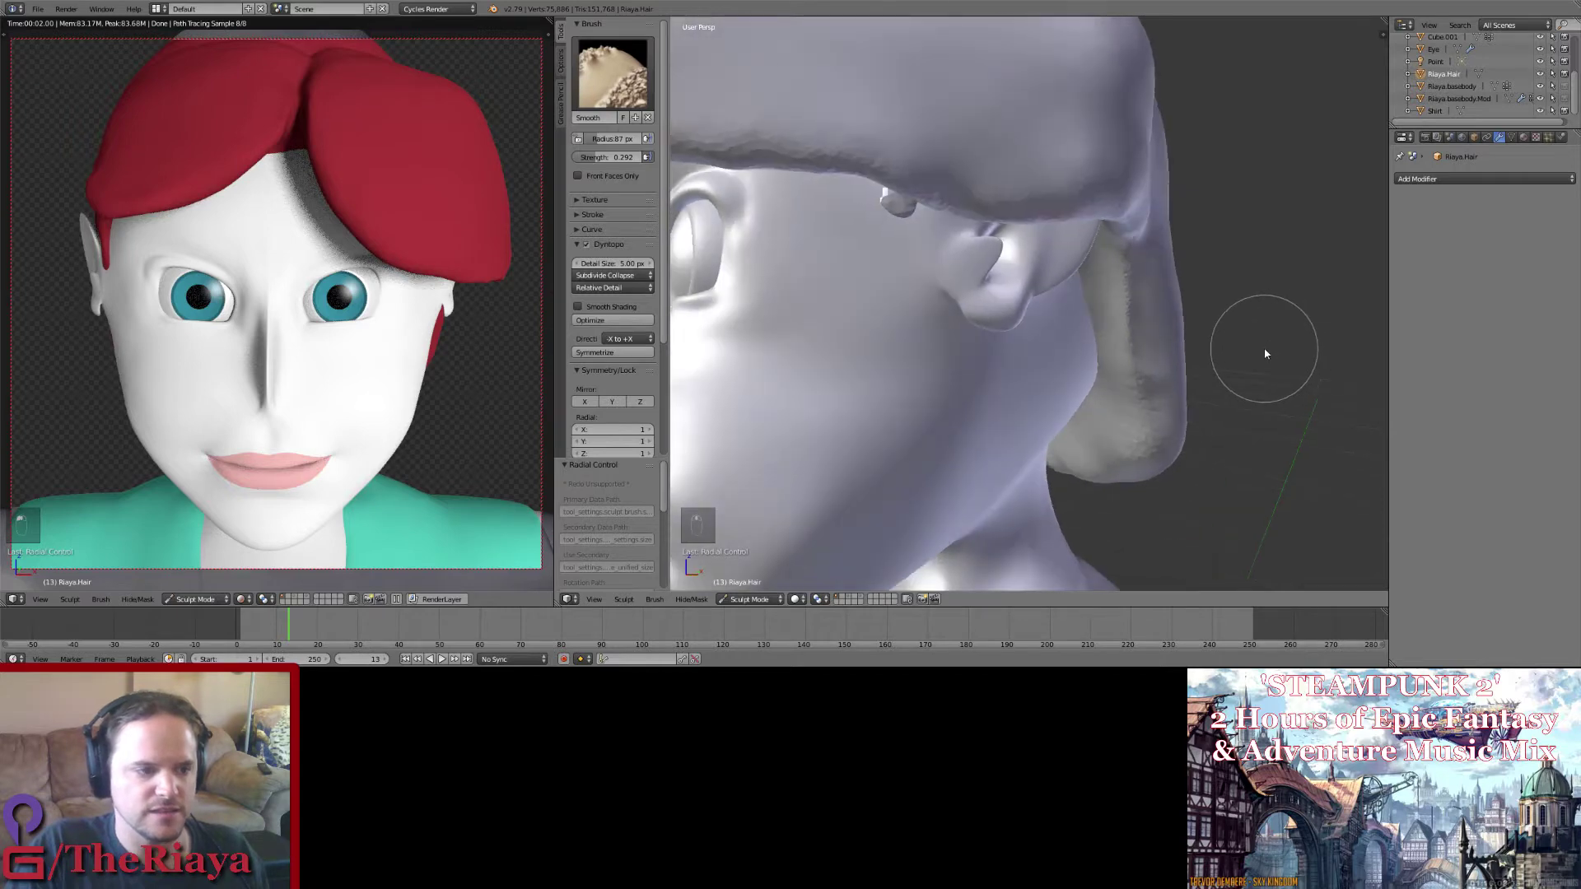
mouse_move(1125, 298)
middle_mouse_down()
mouse_move(1051, 294)
mouse_move(1087, 319)
mouse_move(1079, 282)
mouse_move(1090, 295)
middle_mouse_up()
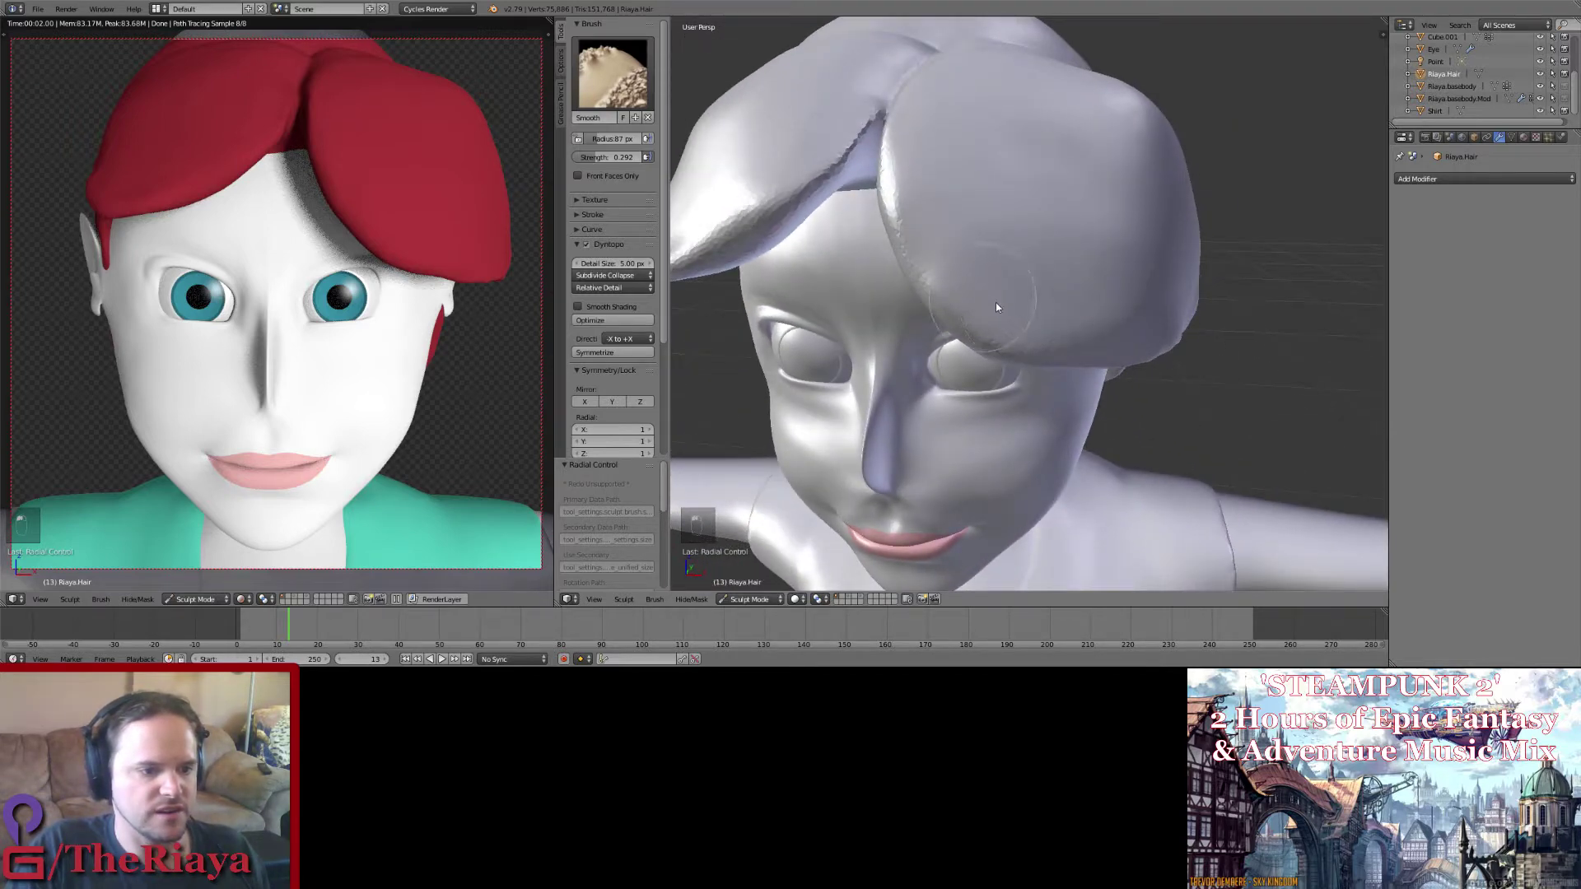
mouse_move(1139, 264)
middle_mouse_down()
mouse_move(1077, 247)
mouse_move(1028, 276)
middle_mouse_up()
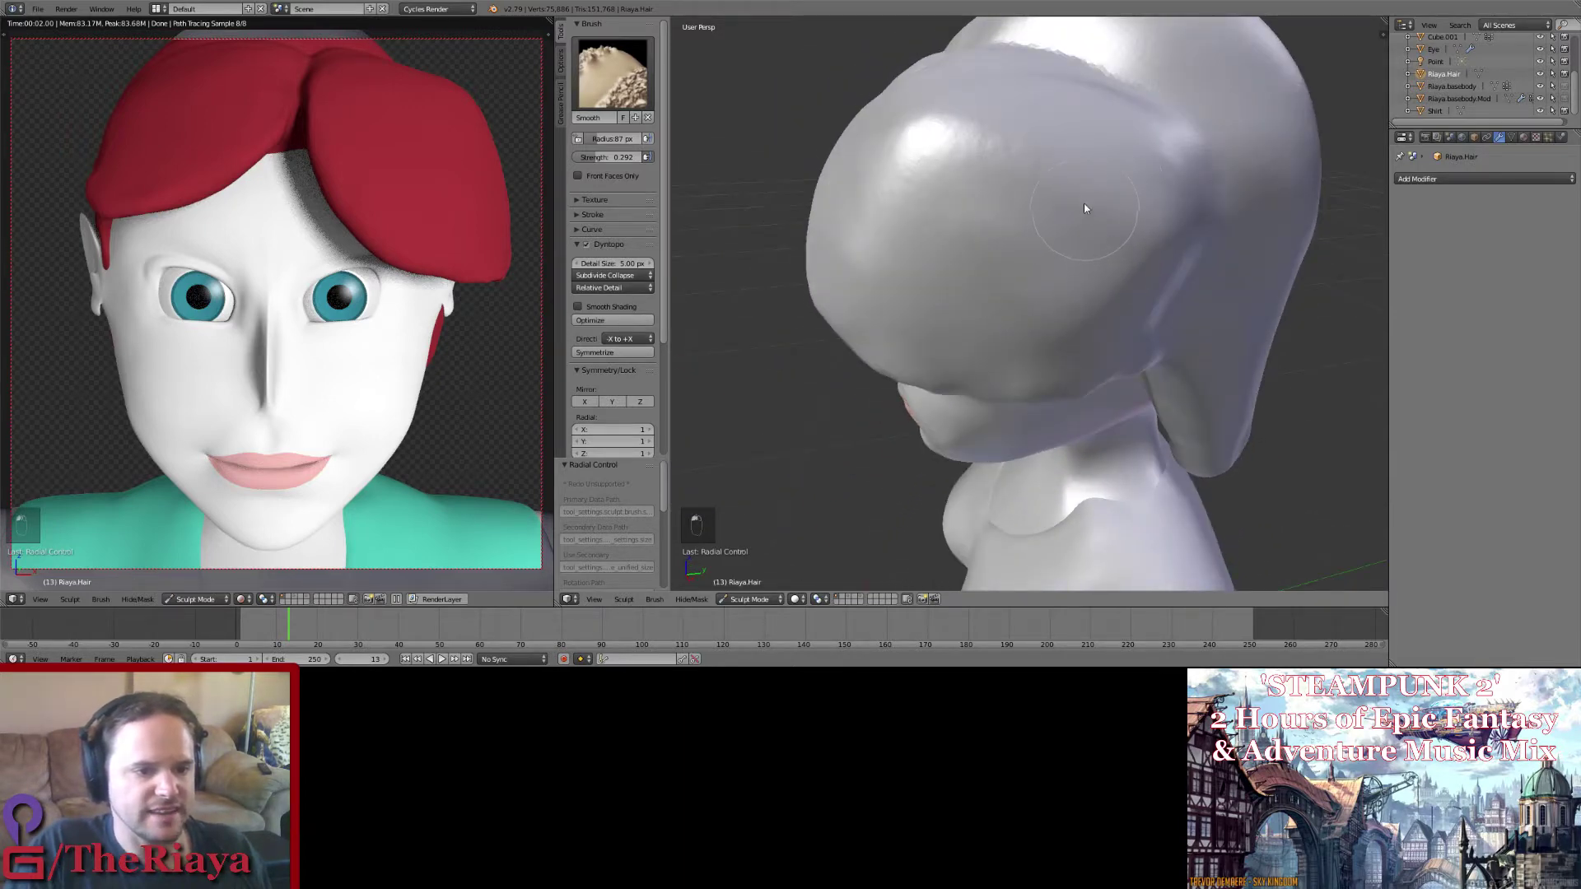
mouse_move(1084, 208)
middle_mouse_down()
mouse_move(1009, 214)
mouse_move(960, 277)
mouse_move(947, 264)
middle_mouse_up()
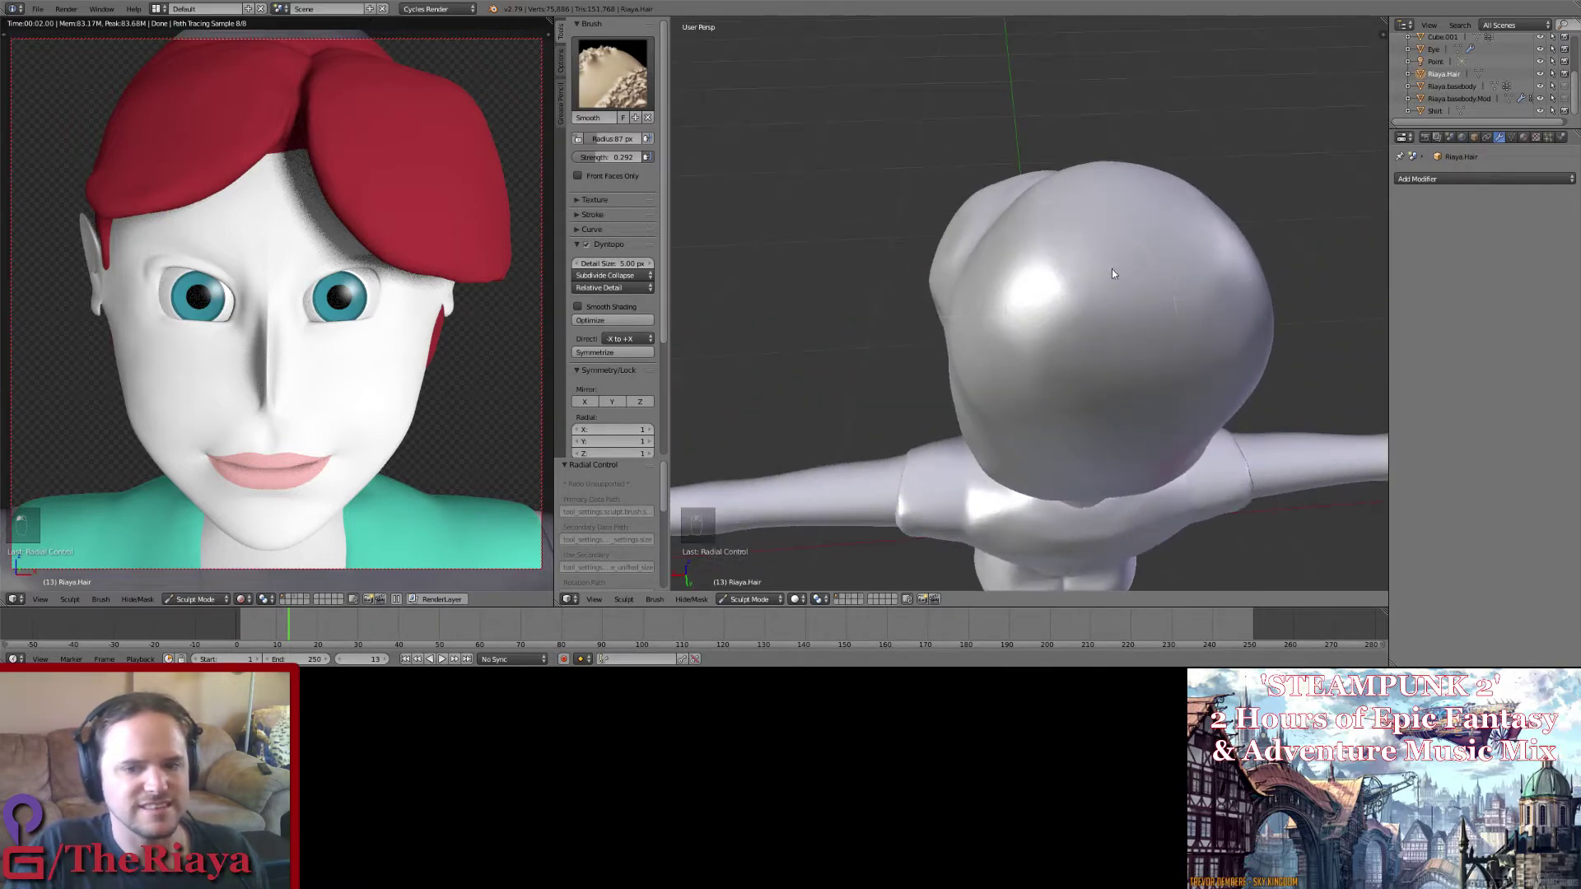
left_click(613, 74)
left_click(815, 201)
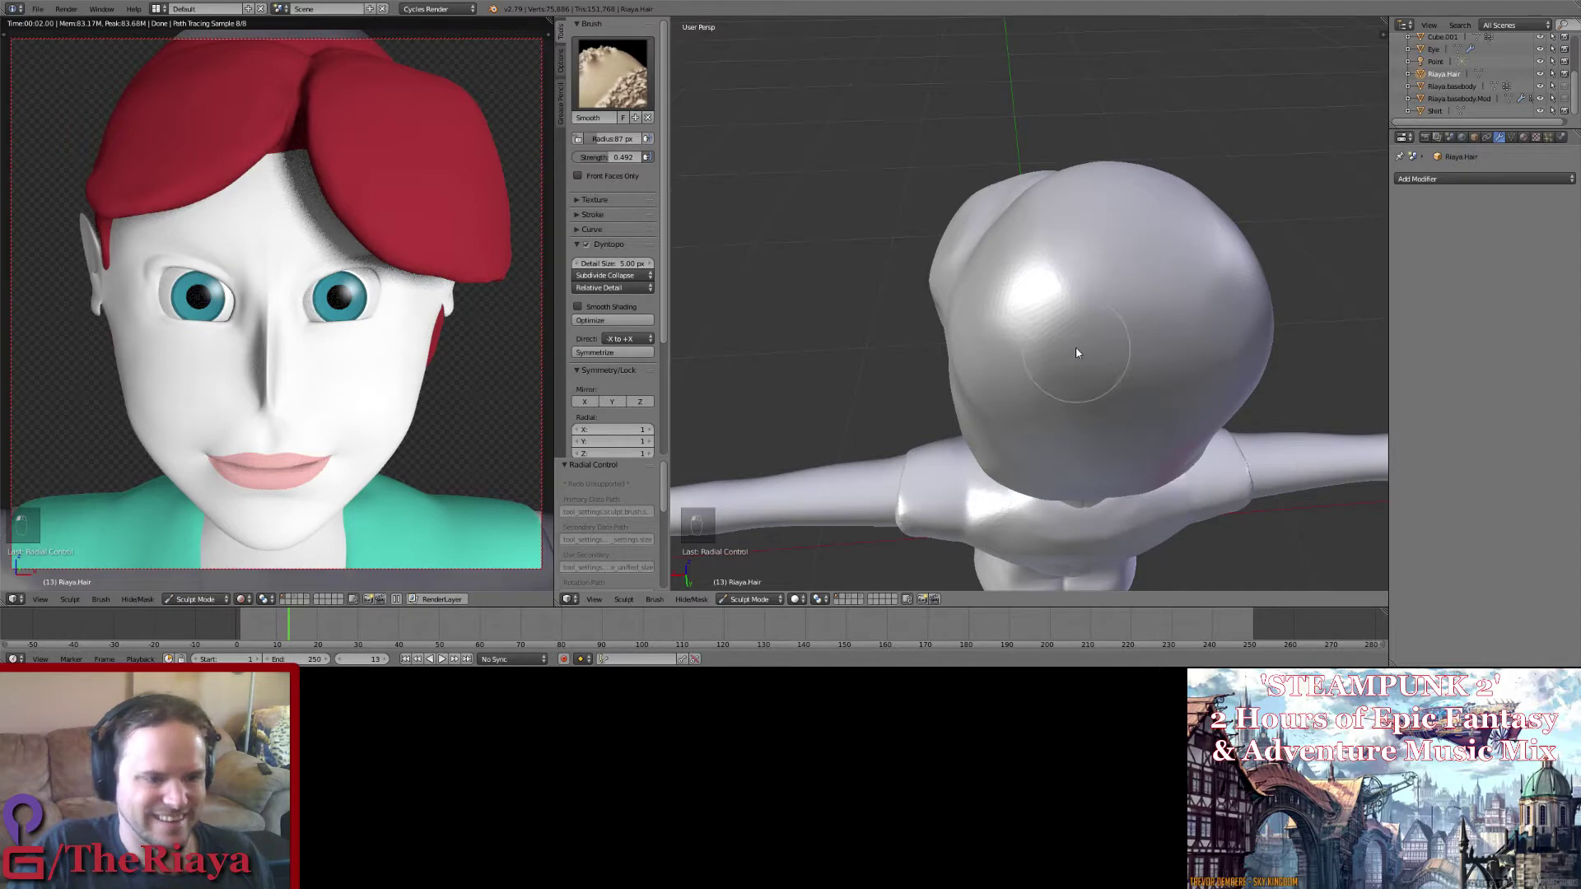
key("ctrl+s")
left_click(1109, 324)
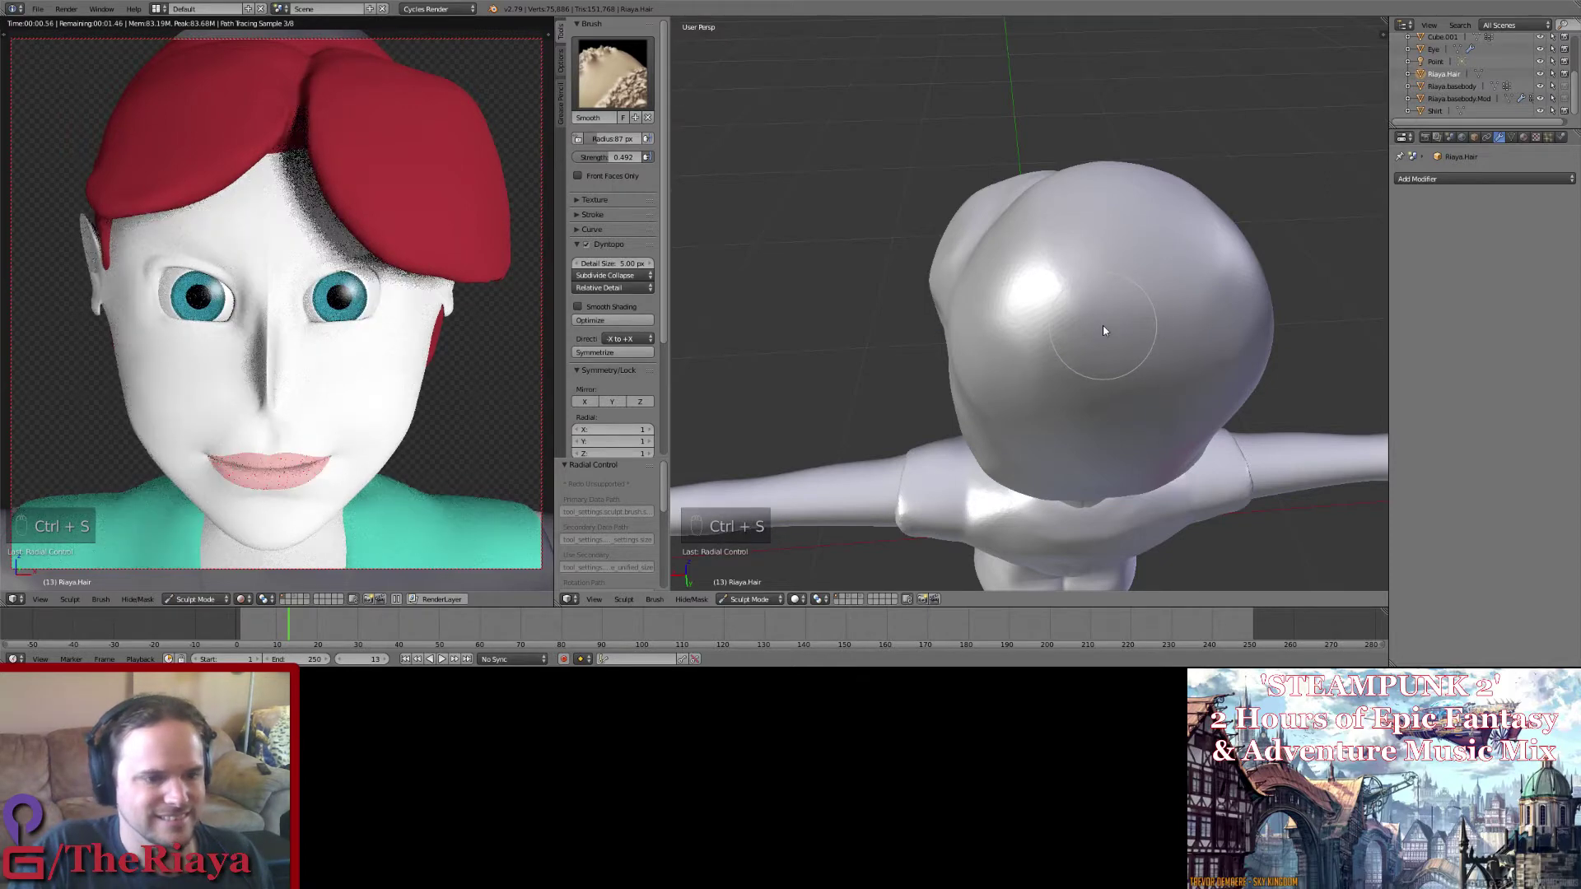
Step: Enlarge the Smooth brush's radius to 156 px and smooth the uneven area on the back of the hair
scroll(1102, 328, "down", 1)
mouse_move(1098, 326)
middle_mouse_down()
mouse_move(980, 257)
mouse_move(980, 308)
mouse_move(977, 290)
mouse_move(877, 249)
mouse_move(988, 166)
mouse_move(1003, 325)
middle_mouse_up()
key("f")
left_click(1011, 176)
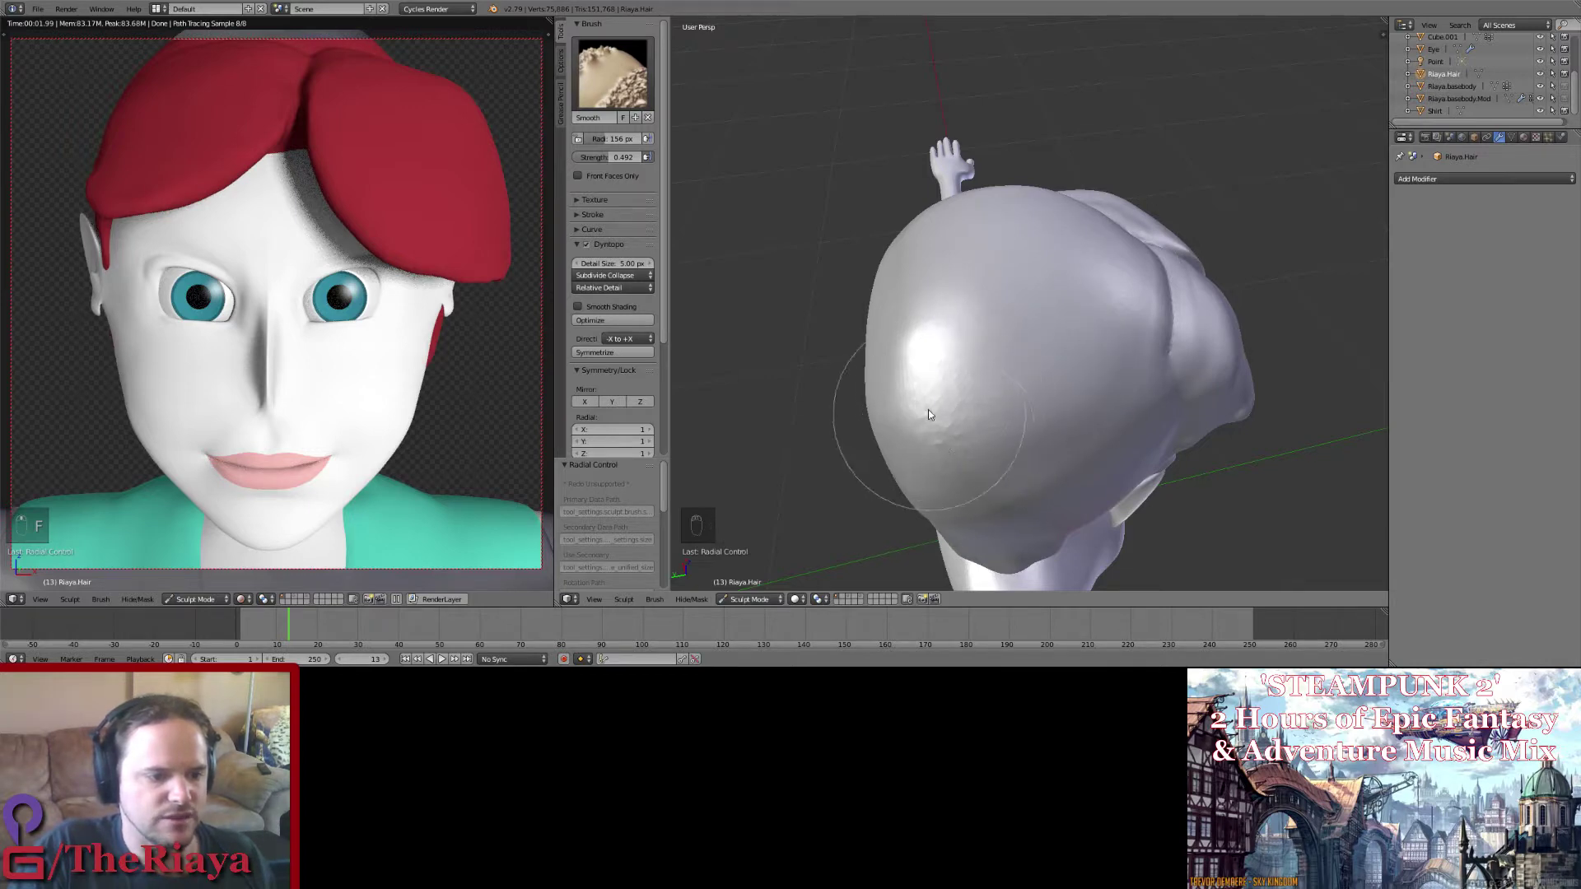
middle_click_drag(928, 371, 1065, 377)
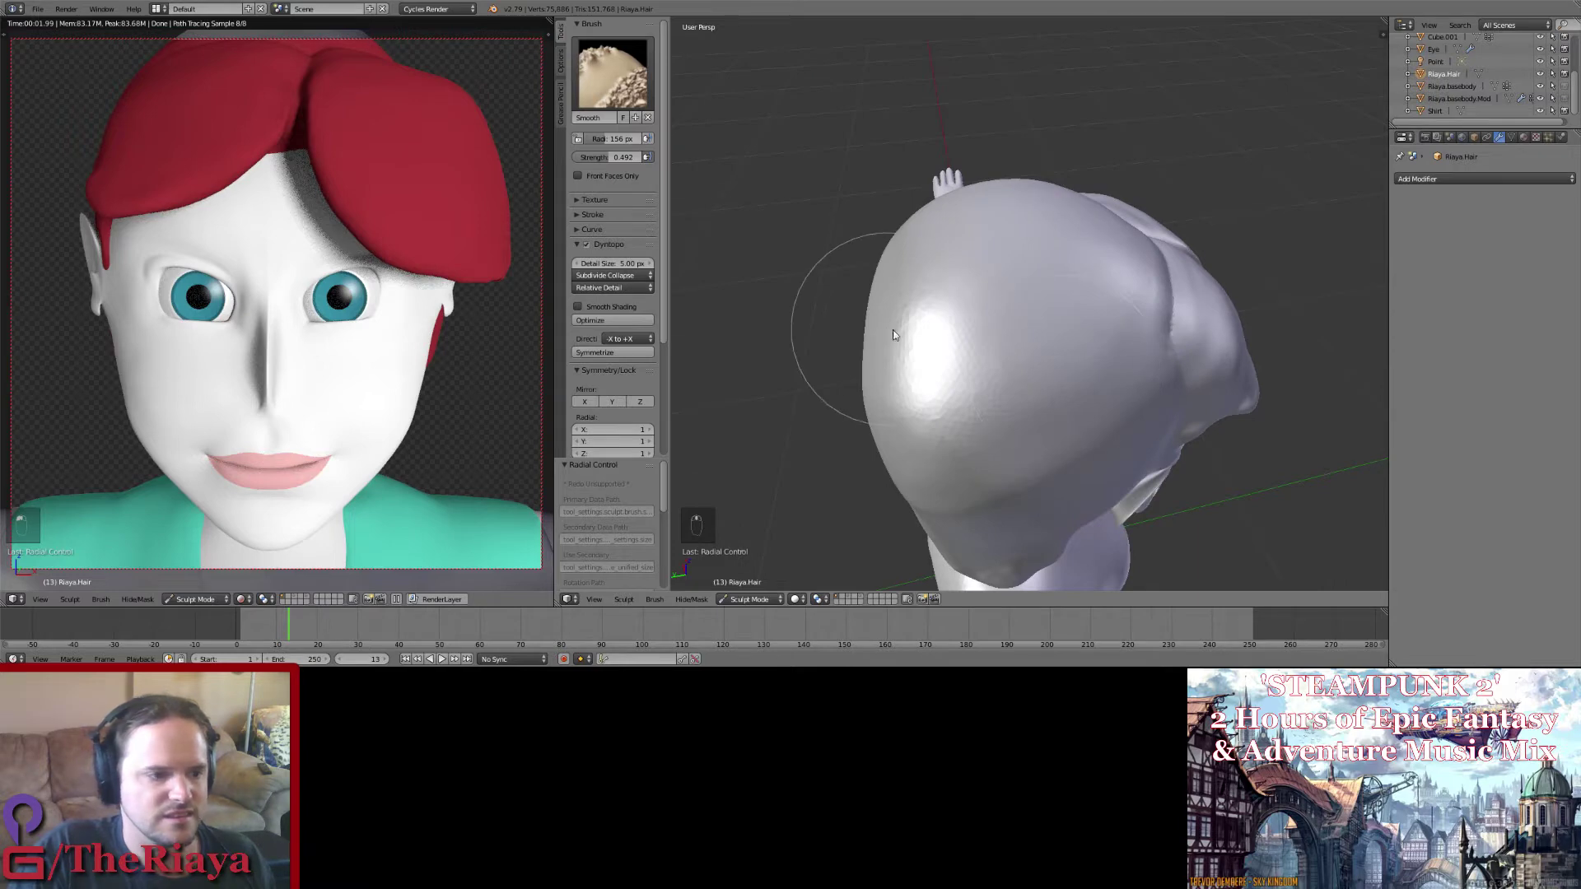
Step: Undo the last two strokes, and smooth the crown and back of the hair with the Smooth brush
key("ctrl+z")
key("ctrl+z")
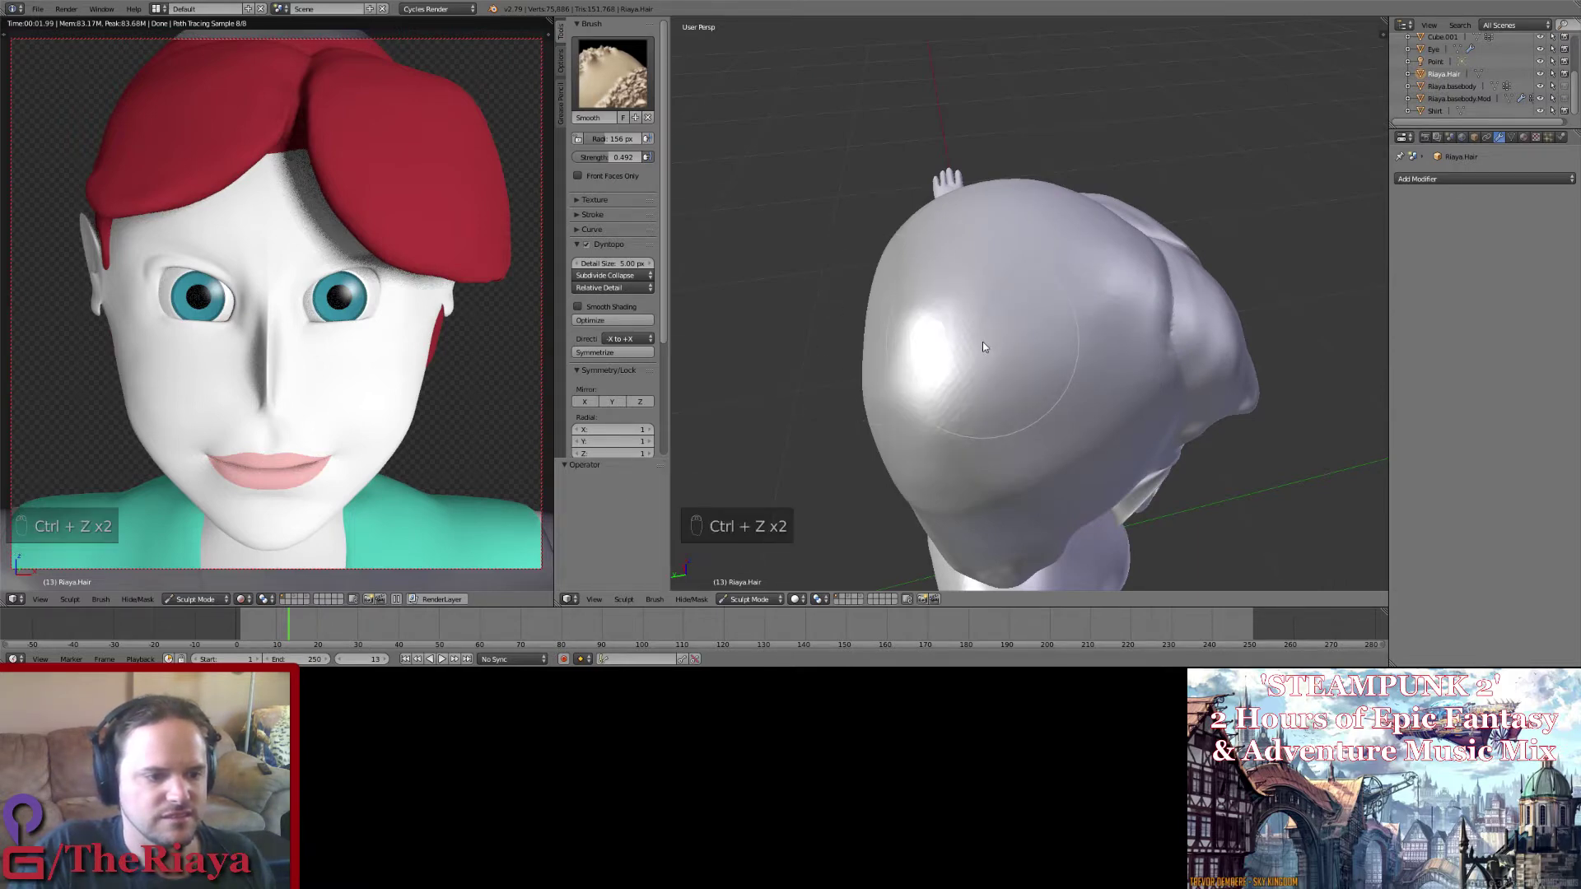
mouse_move(982, 345)
middle_mouse_down()
mouse_move(1046, 387)
mouse_move(1050, 308)
middle_mouse_up()
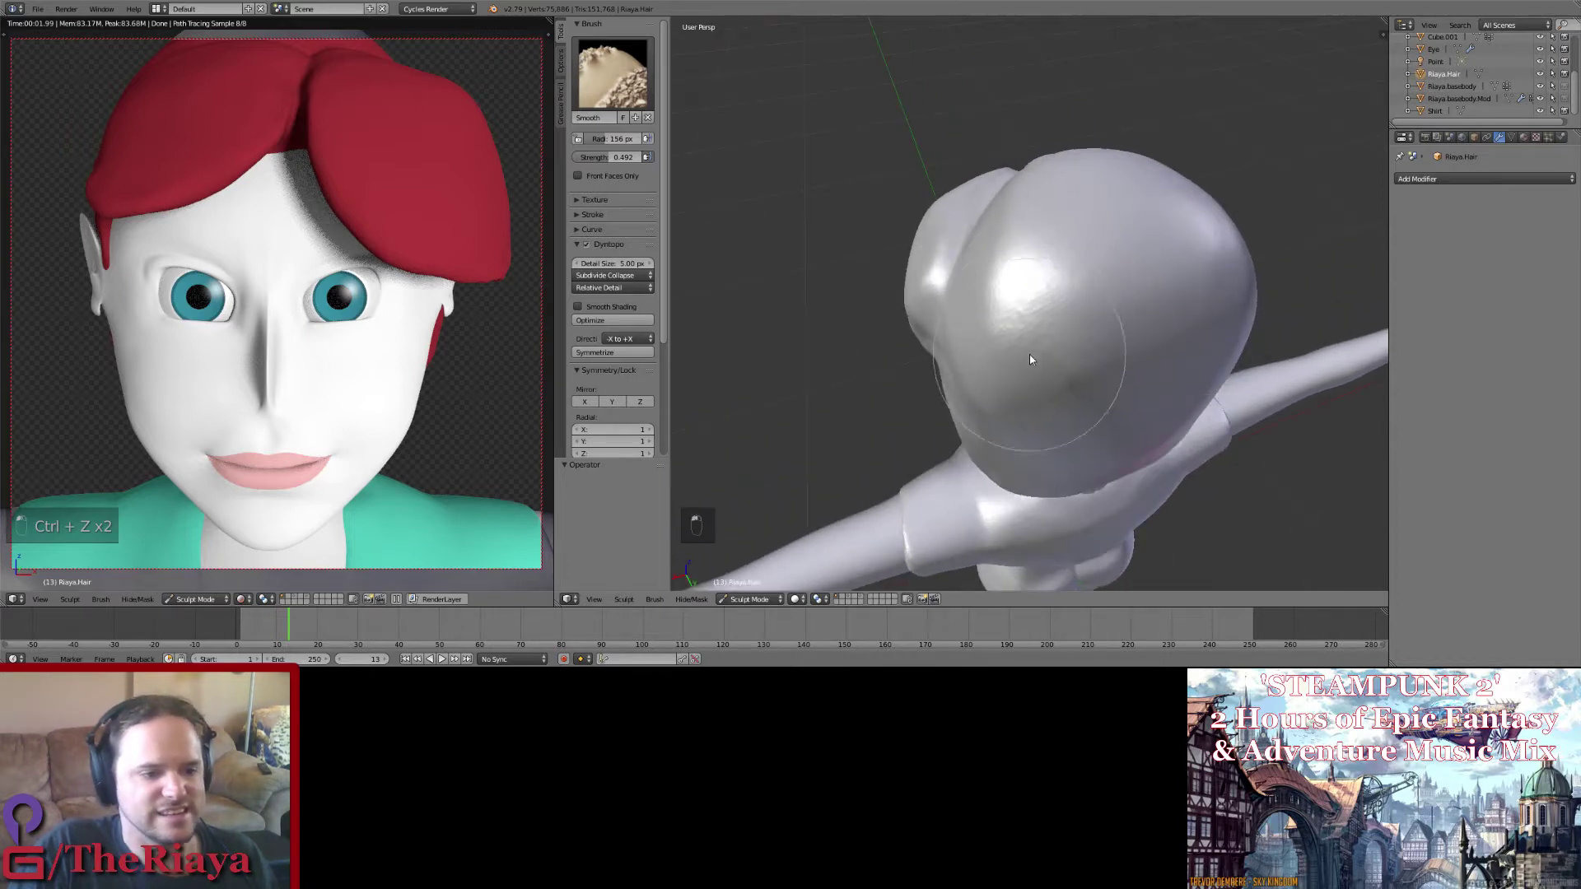
left_click_drag(1060, 312, 1058, 318)
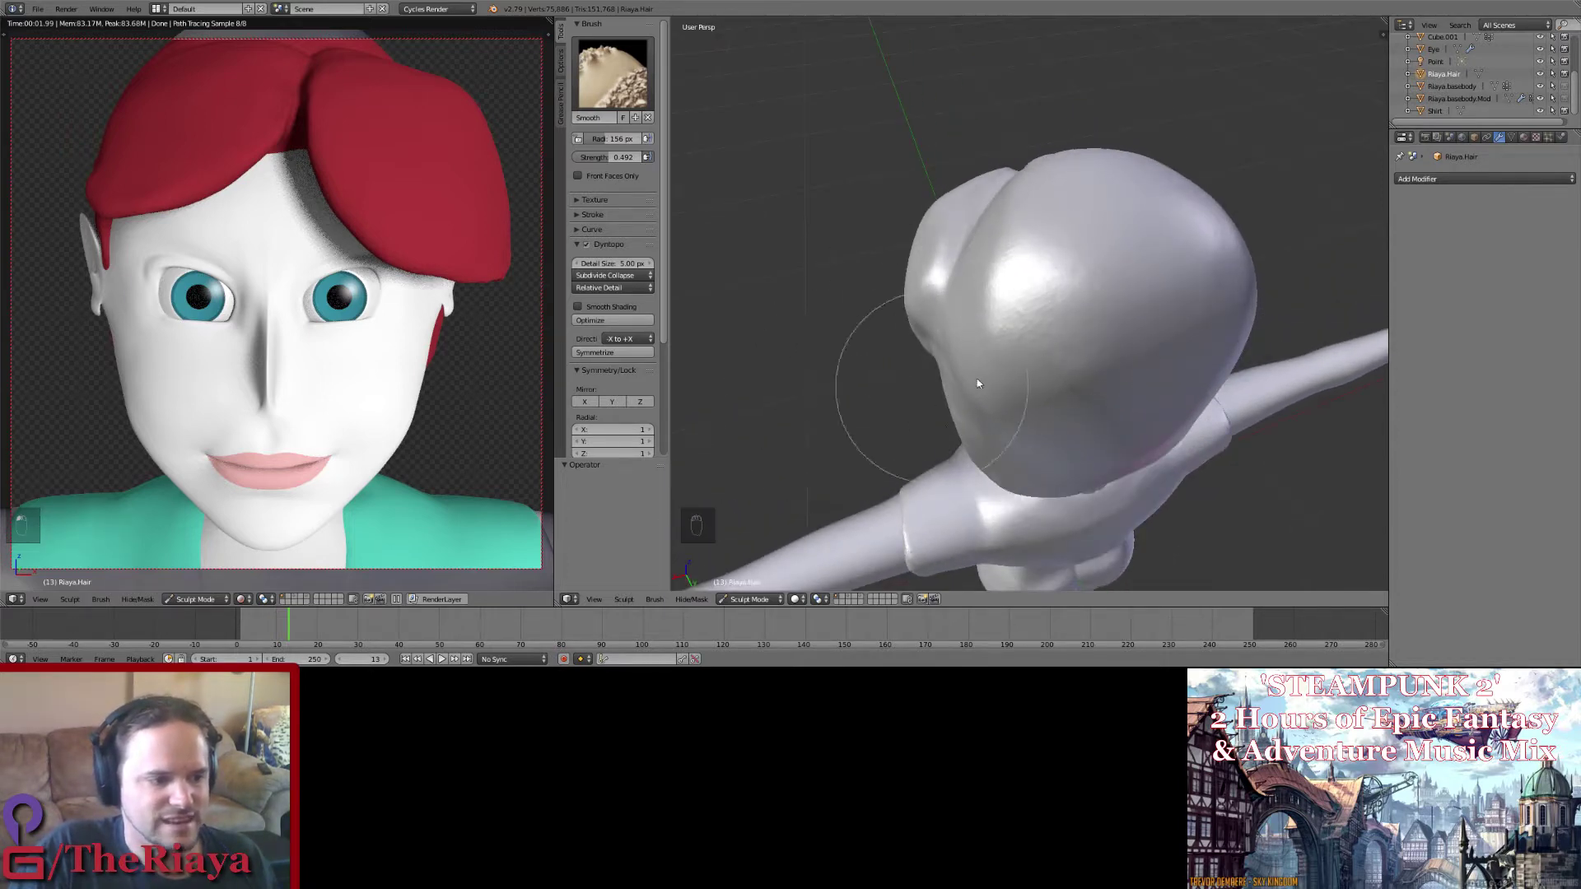
middle_click_drag(1102, 304, 1057, 397)
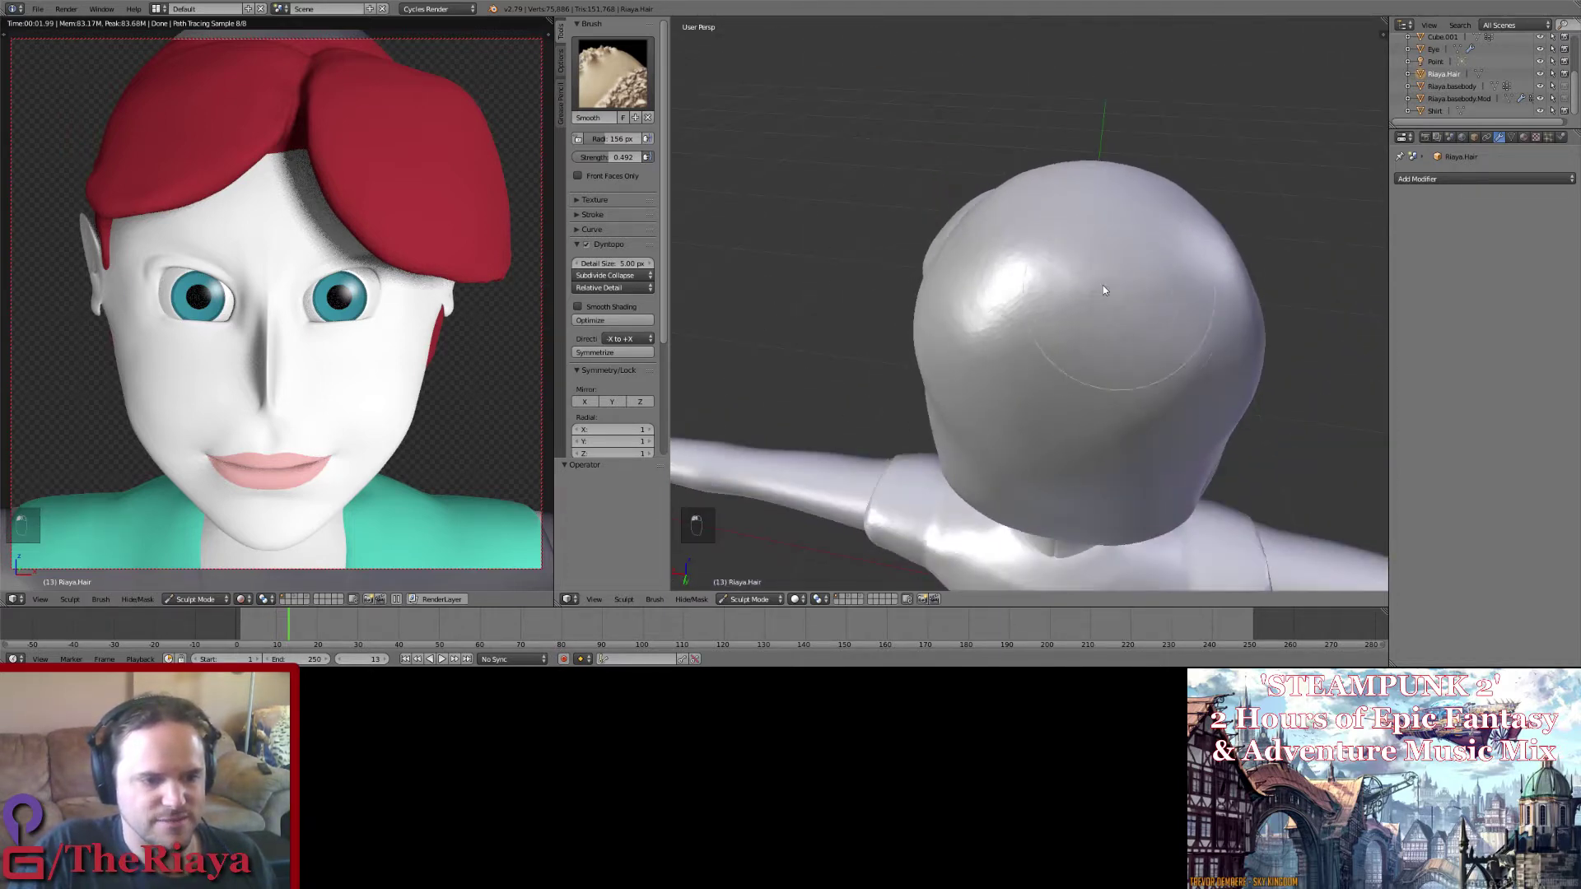
middle_click_drag(1103, 285, 1158, 309)
mouse_move(1102, 269)
left_mouse_down()
mouse_move(1061, 280)
mouse_move(1044, 365)
left_mouse_up()
mouse_move(1044, 366)
middle_mouse_down()
mouse_move(1122, 314)
mouse_move(1156, 317)
mouse_move(947, 309)
middle_mouse_up()
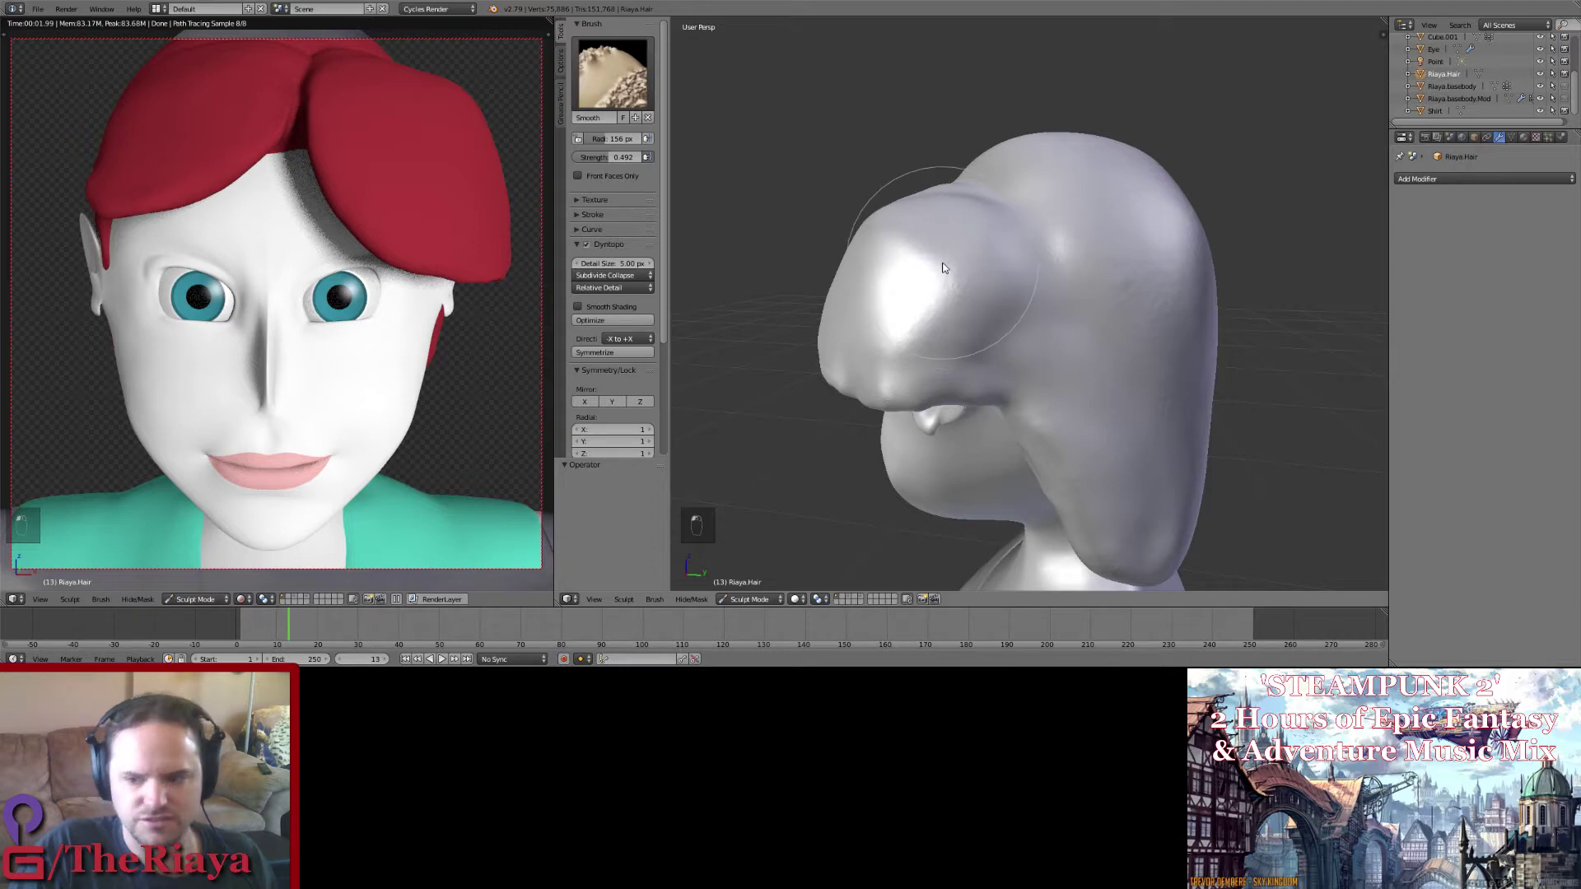
Step: Review the hair from the back and front, and save the file
middle_click_drag(1266, 318, 1104, 343)
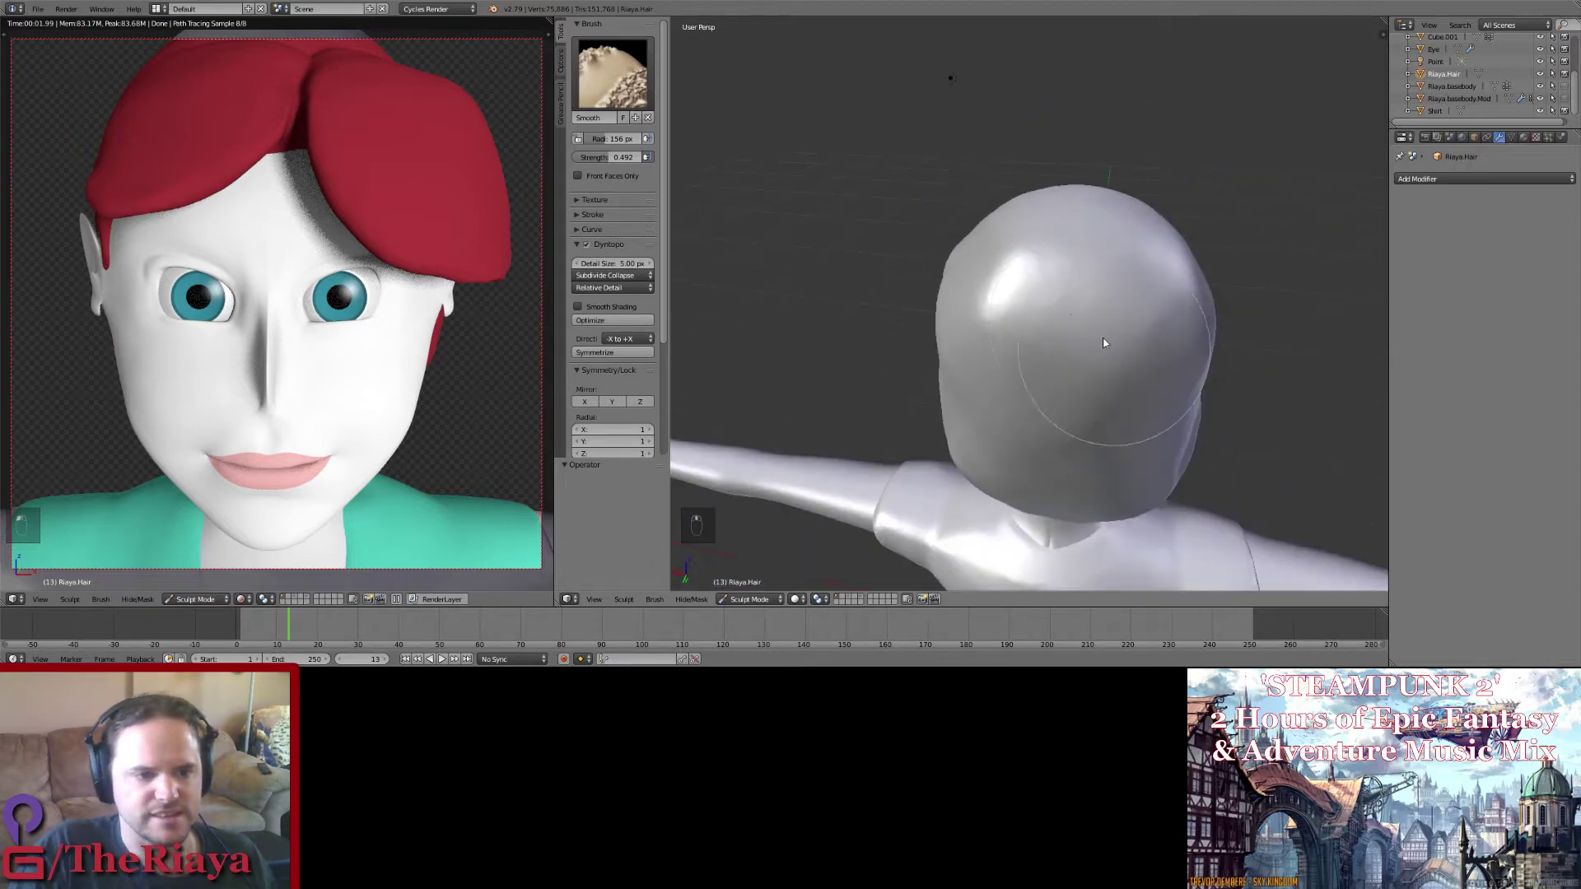
middle_click_drag(950, 310, 1252, 284)
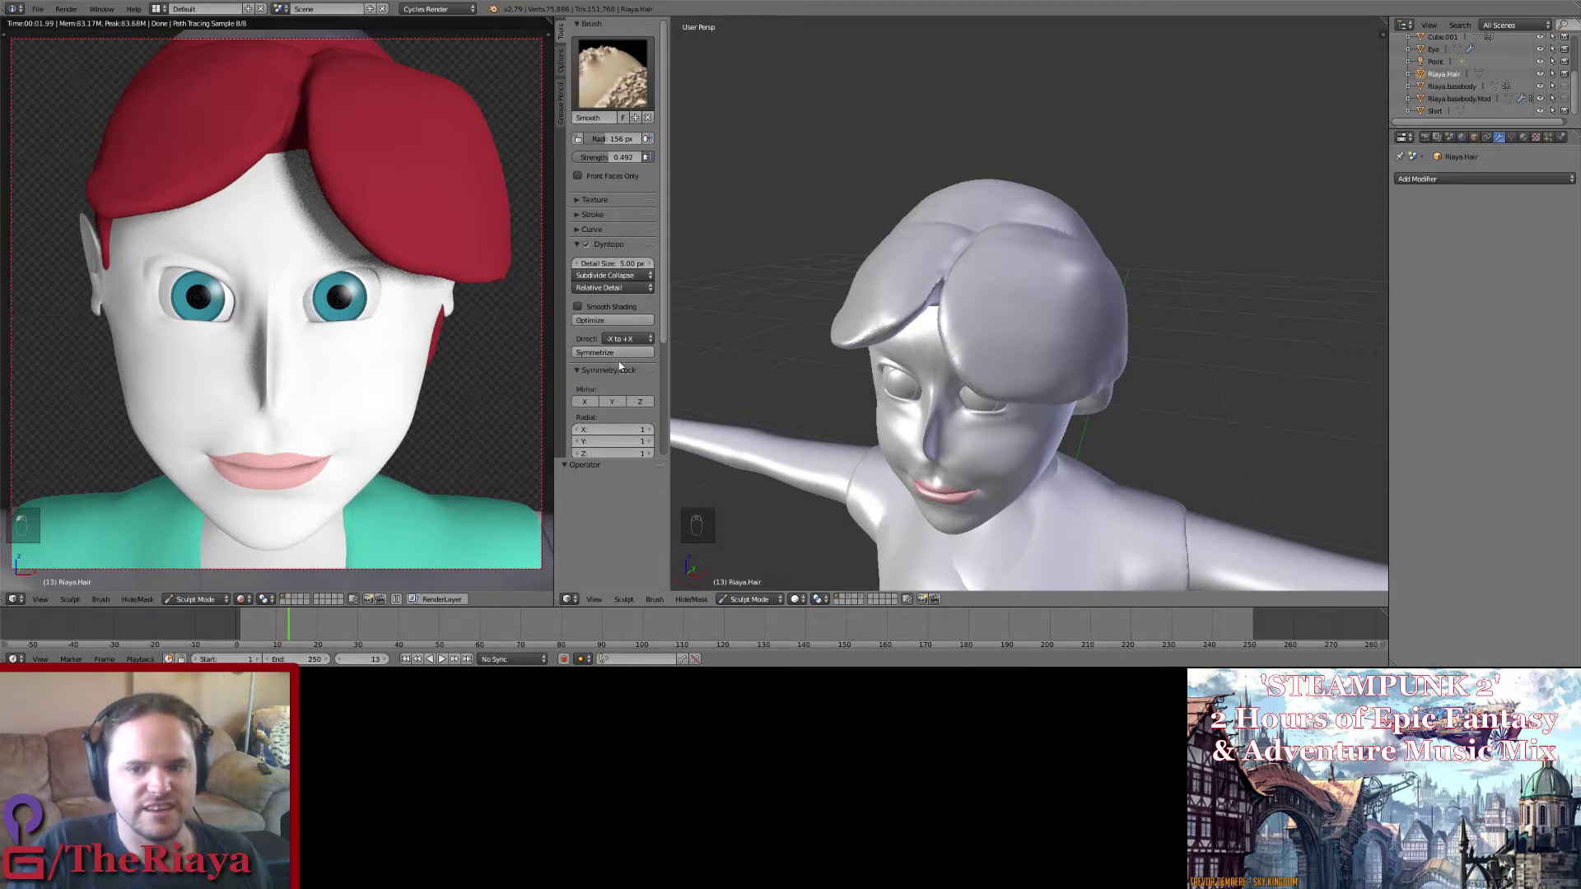
key("ctrl+s")
left_click(1132, 337)
scroll(1150, 293, "up", 1)
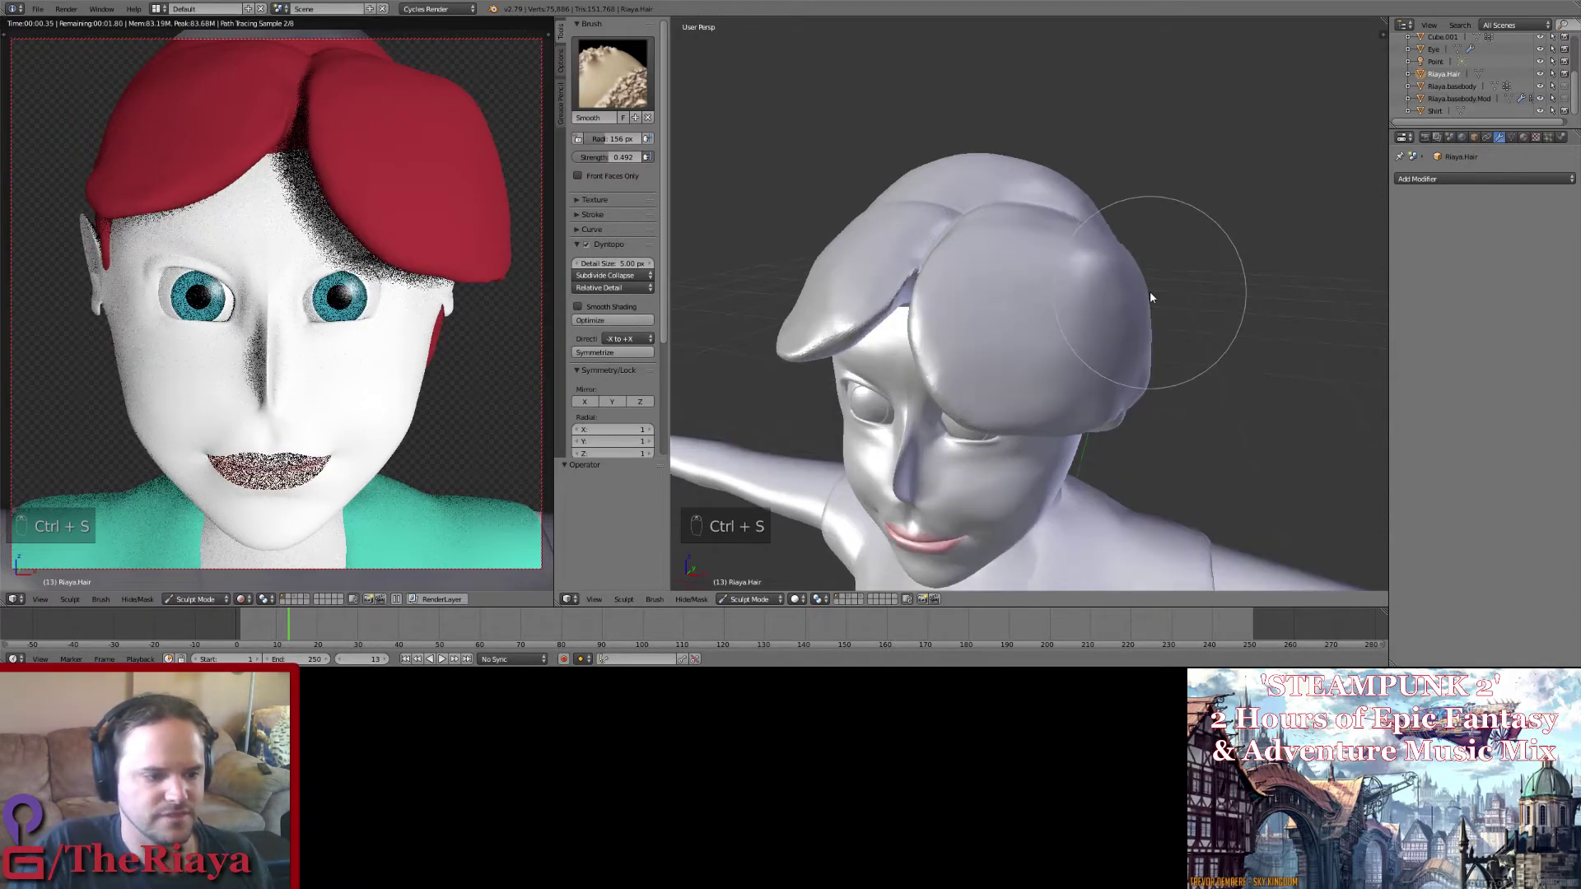
Step: Flatten the bulging crown and upper back of the hair with the Scrape brush at a 156 px radius
mouse_move(1152, 295)
middle_mouse_down()
mouse_move(986, 323)
mouse_move(1048, 359)
mouse_move(1119, 443)
mouse_move(1133, 370)
middle_mouse_up()
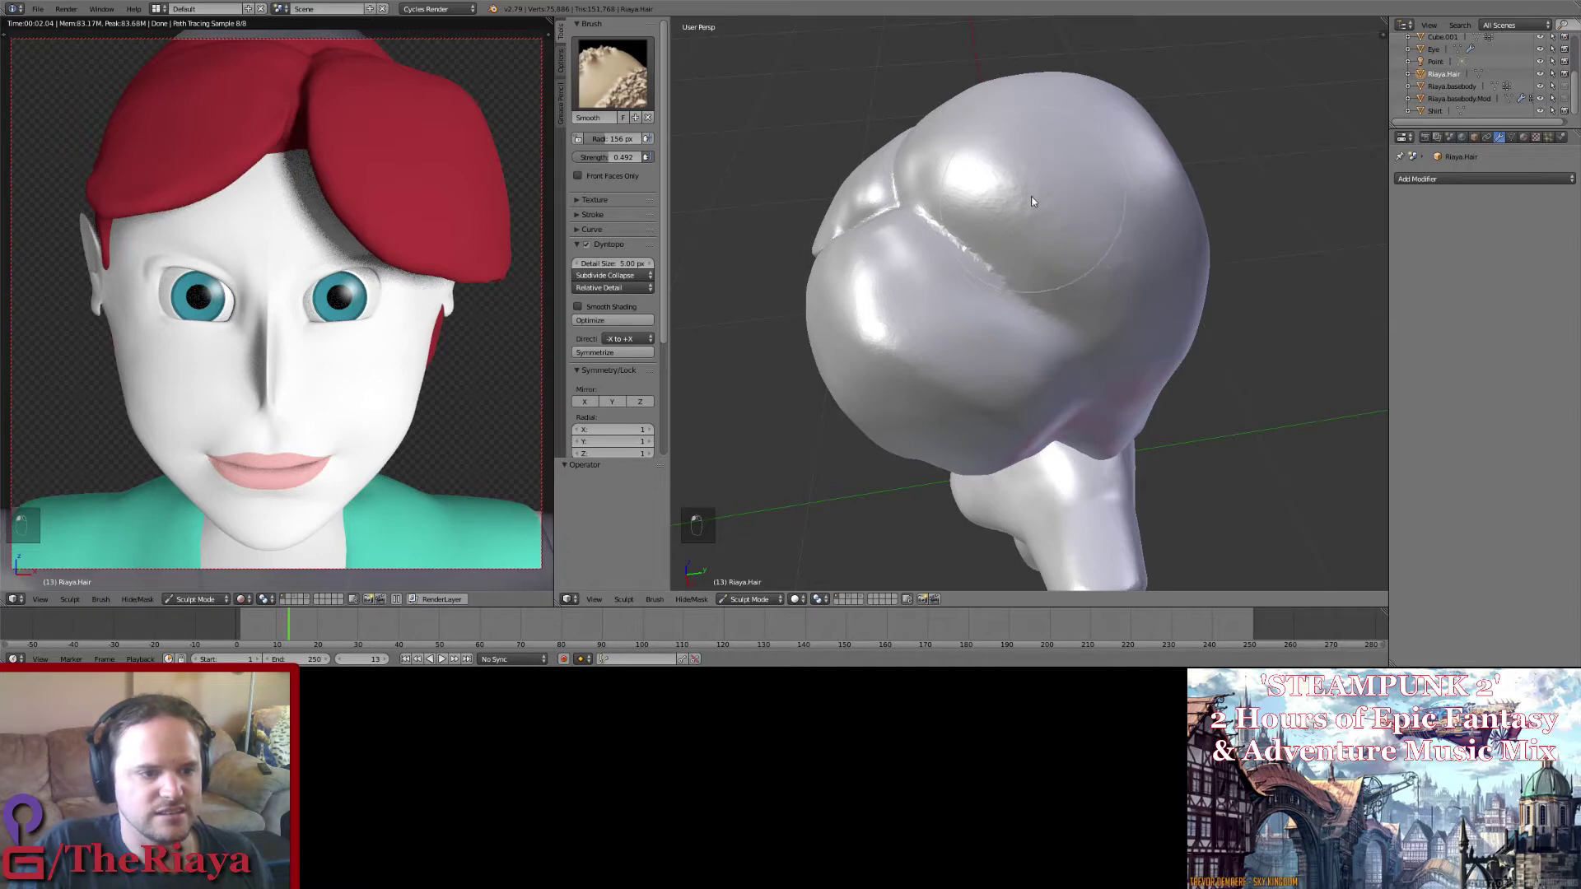
middle_click_drag(758, 159, 912, 177)
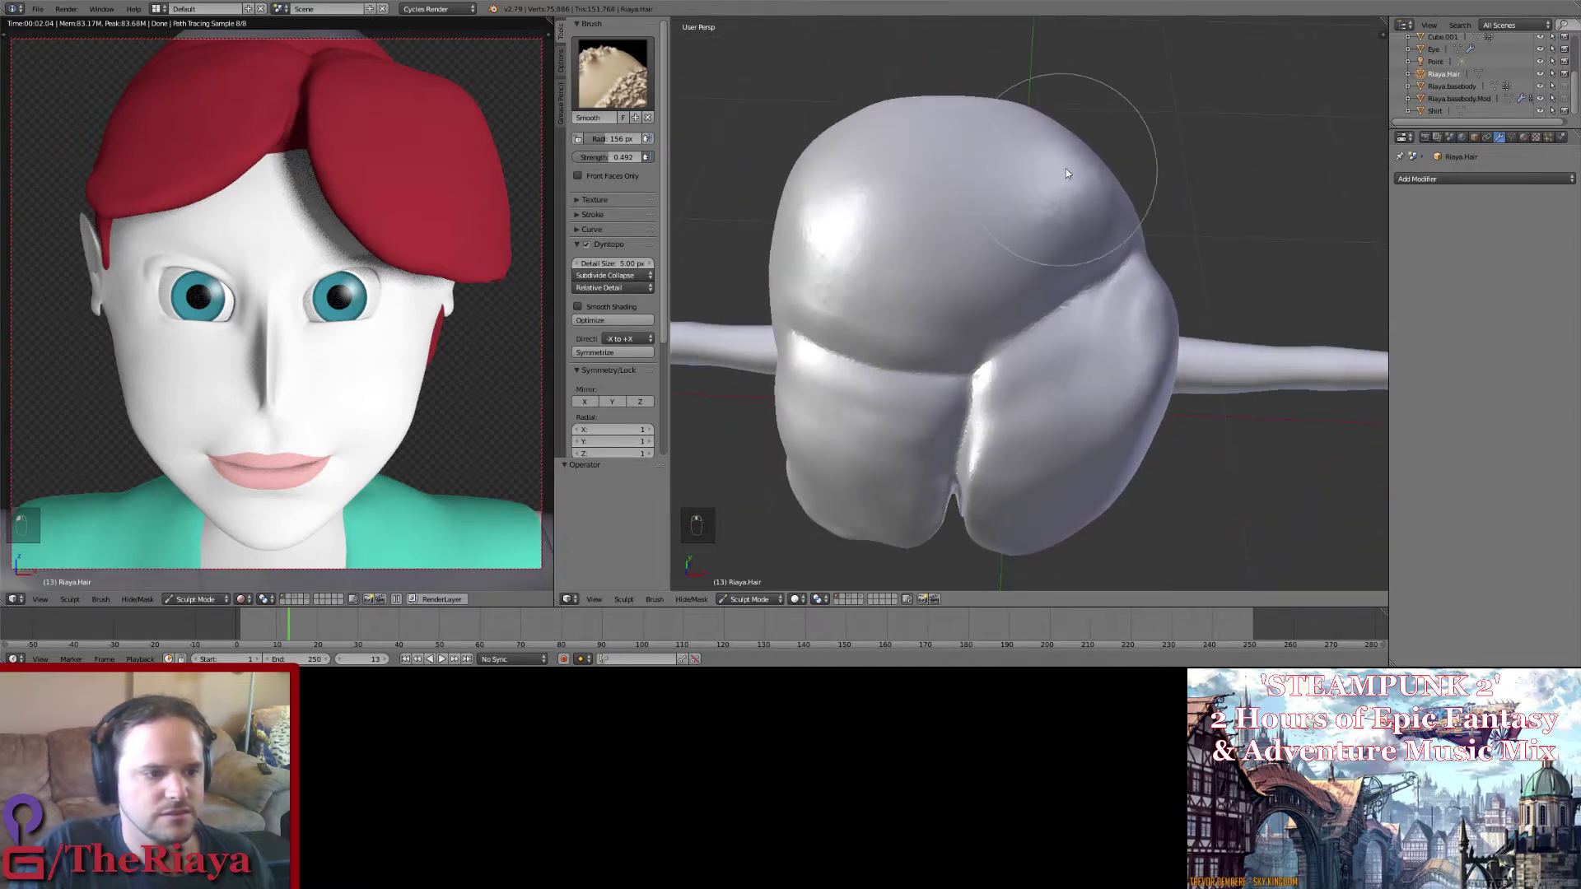
left_click(613, 75)
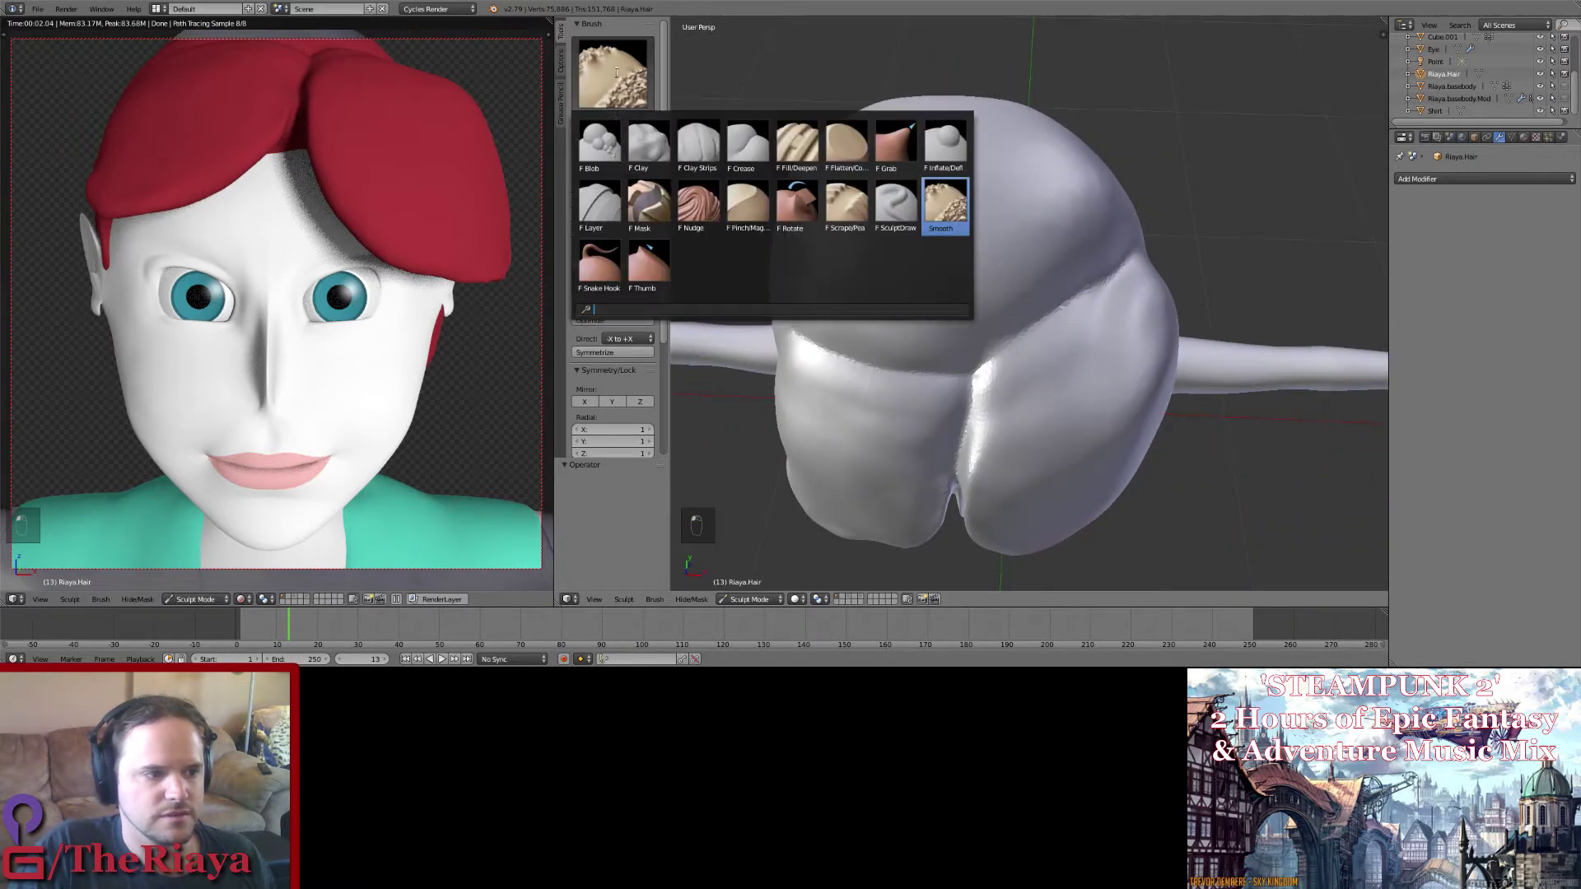
left_click(848, 204)
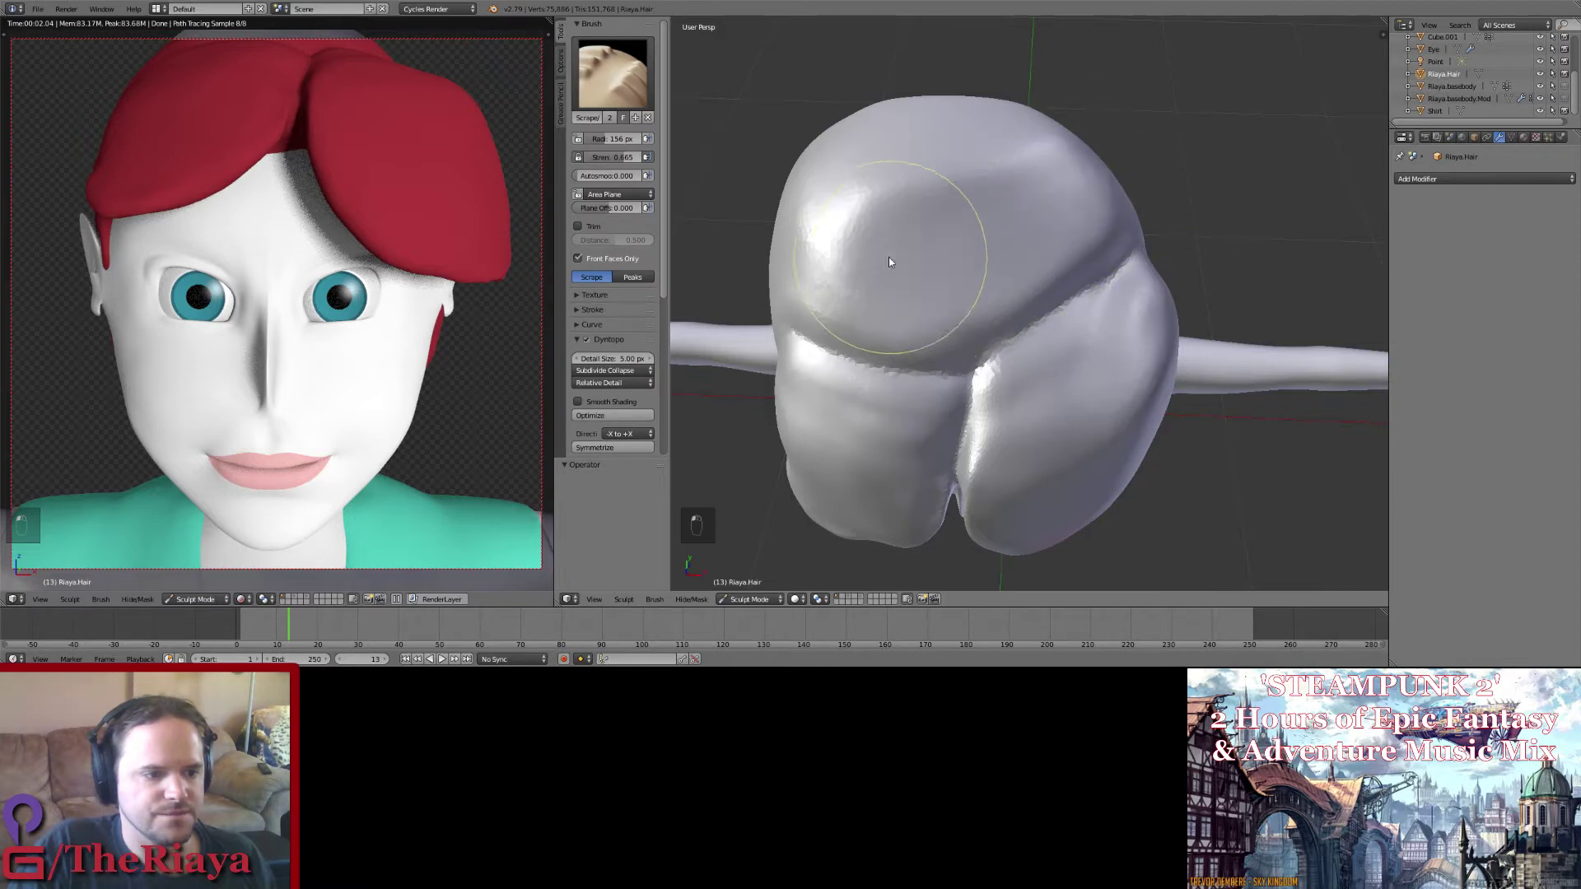
mouse_move(889, 258)
left_mouse_down()
mouse_move(803, 202)
mouse_move(1011, 166)
left_mouse_up()
mouse_move(1057, 161)
middle_mouse_down()
mouse_move(1014, 172)
mouse_move(868, 104)
mouse_move(1140, 264)
mouse_move(1082, 263)
mouse_move(1131, 352)
mouse_move(1055, 236)
mouse_move(1059, 255)
mouse_move(1090, 208)
middle_mouse_up()
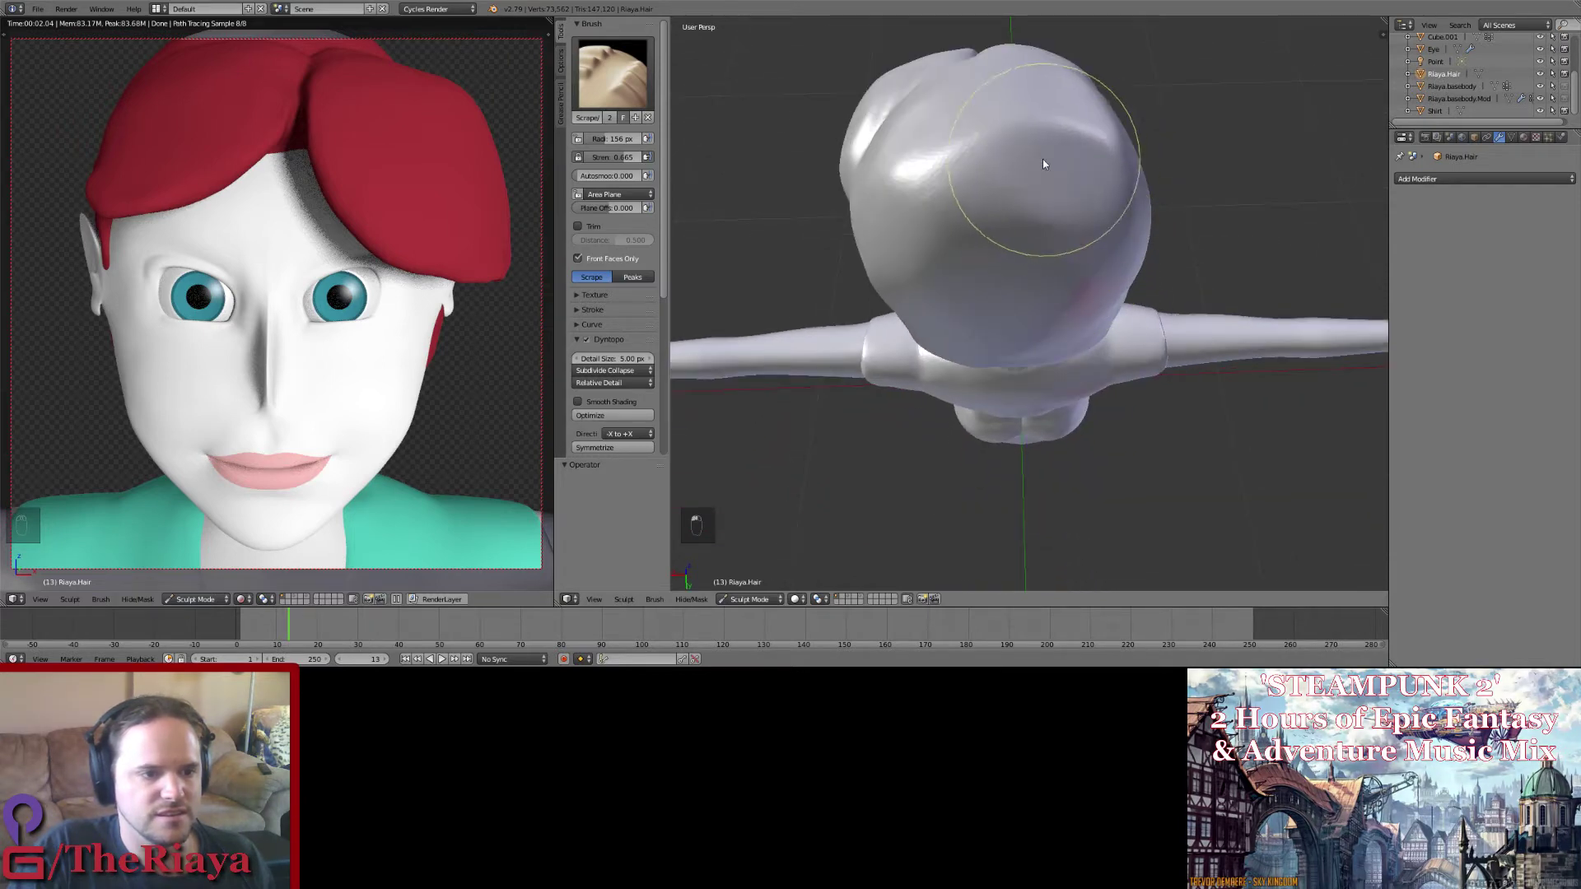
mouse_move(1042, 163)
left_mouse_down()
mouse_move(937, 177)
mouse_move(960, 239)
mouse_move(1082, 237)
mouse_move(992, 255)
mouse_move(906, 200)
mouse_move(980, 144)
left_mouse_up()
left_click_drag(1085, 155, 1110, 237)
Step: Scrape down the upper back of the hair further, briefly checking the head underneath in wireframe
mouse_move(1110, 237)
middle_mouse_down()
mouse_move(999, 171)
mouse_move(1128, 135)
middle_mouse_up()
mouse_move(1128, 138)
left_mouse_down()
mouse_move(1090, 205)
mouse_move(1100, 138)
mouse_move(1051, 194)
mouse_move(1044, 183)
left_mouse_up()
middle_click_drag(1044, 182, 1124, 187)
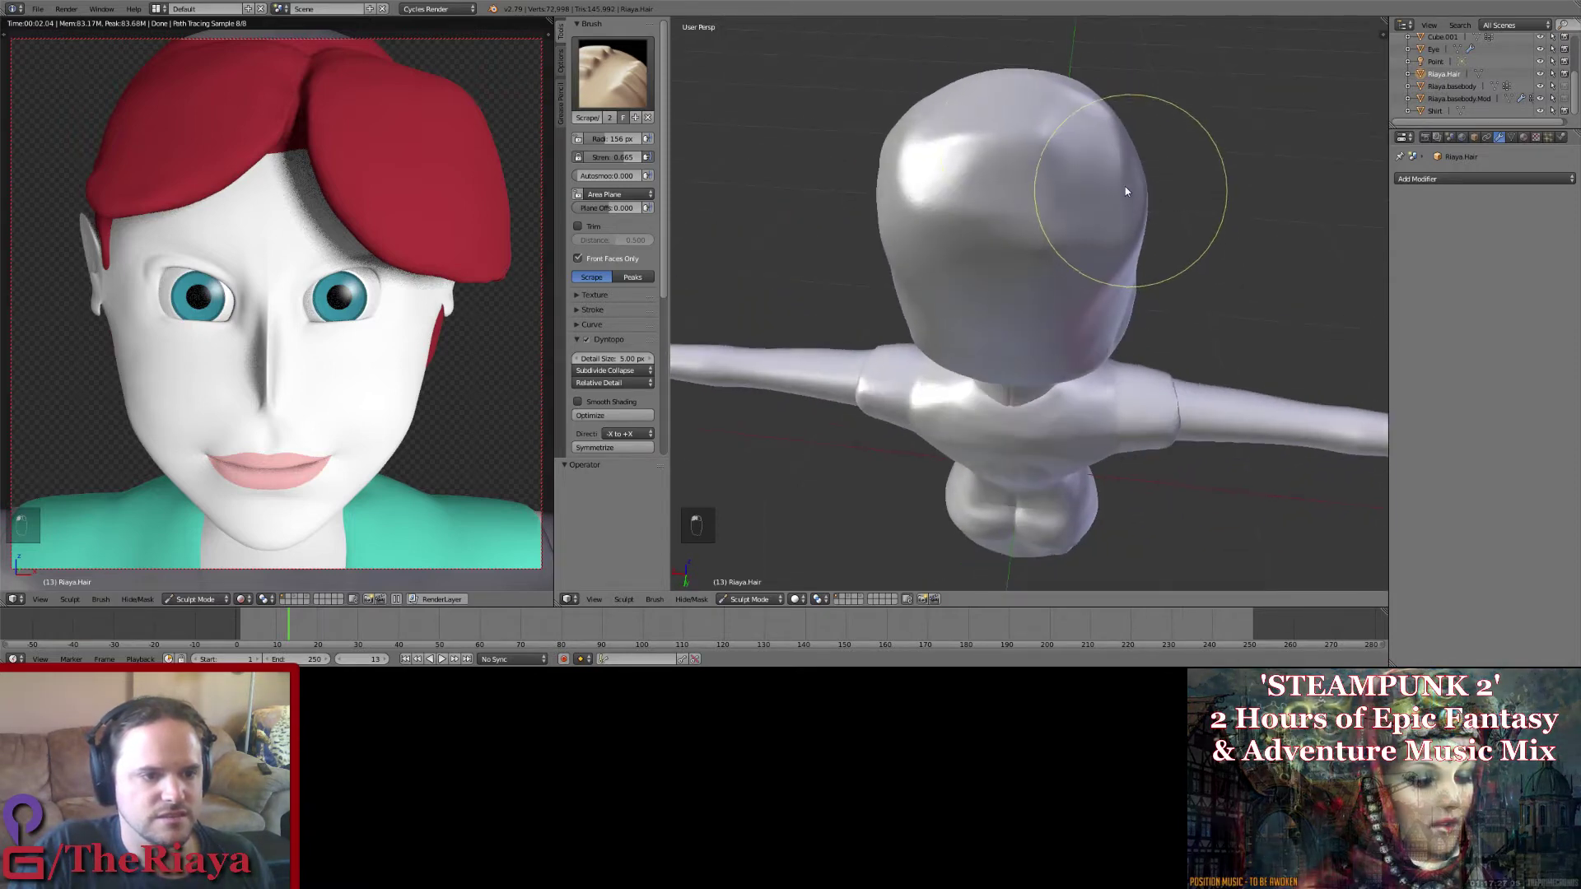
left_click_drag(1124, 186, 1029, 157)
key("z")
mouse_move(1029, 156)
middle_mouse_down()
mouse_move(1106, 175)
mouse_move(1182, 134)
mouse_move(1207, 145)
mouse_move(1156, 139)
mouse_move(1081, 195)
mouse_move(1044, 184)
mouse_move(1111, 233)
middle_mouse_up()
key("z")
Step: Scrape the sides and lower back of the hair to flatten their remaining bulges
mouse_move(948, 297)
left_mouse_down()
mouse_move(1010, 320)
mouse_move(1026, 293)
mouse_move(1074, 307)
mouse_move(923, 219)
mouse_move(911, 263)
mouse_move(891, 268)
mouse_move(1015, 350)
left_mouse_up()
mouse_move(1014, 350)
middle_mouse_down()
mouse_move(975, 293)
mouse_move(1099, 379)
middle_mouse_up()
left_click_drag(1017, 422, 886, 351)
left_click_drag(1091, 334, 890, 239)
mouse_move(889, 239)
middle_mouse_down()
mouse_move(1129, 292)
mouse_move(1247, 277)
mouse_move(1056, 139)
mouse_move(987, 201)
middle_mouse_up()
left_click_drag(943, 198, 1000, 236)
Step: Smooth the scraped ridges on the crown and upper back of the hair with the Smooth brush
left_click(613, 72)
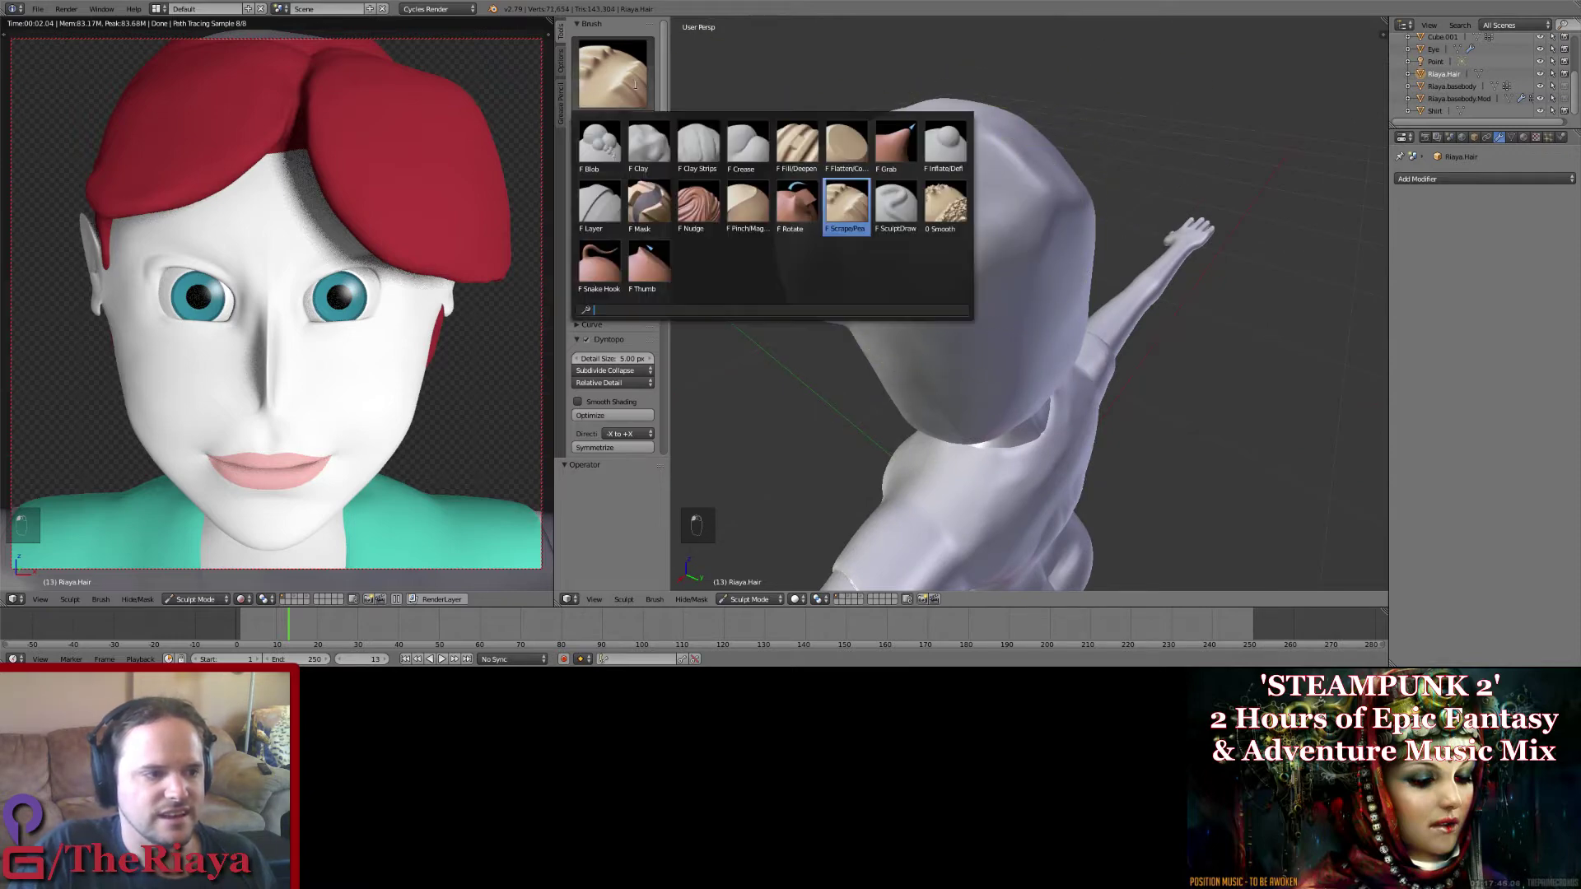
left_click(946, 206)
mouse_move(973, 248)
middle_mouse_down()
mouse_move(999, 254)
mouse_move(939, 251)
middle_mouse_up()
mouse_move(1044, 263)
middle_mouse_down()
mouse_move(945, 224)
mouse_move(1082, 282)
middle_mouse_up()
mouse_move(1065, 349)
middle_mouse_down()
mouse_move(1116, 253)
mouse_move(1169, 222)
mouse_move(1100, 265)
mouse_move(1035, 342)
mouse_move(1163, 273)
mouse_move(1156, 247)
middle_mouse_up()
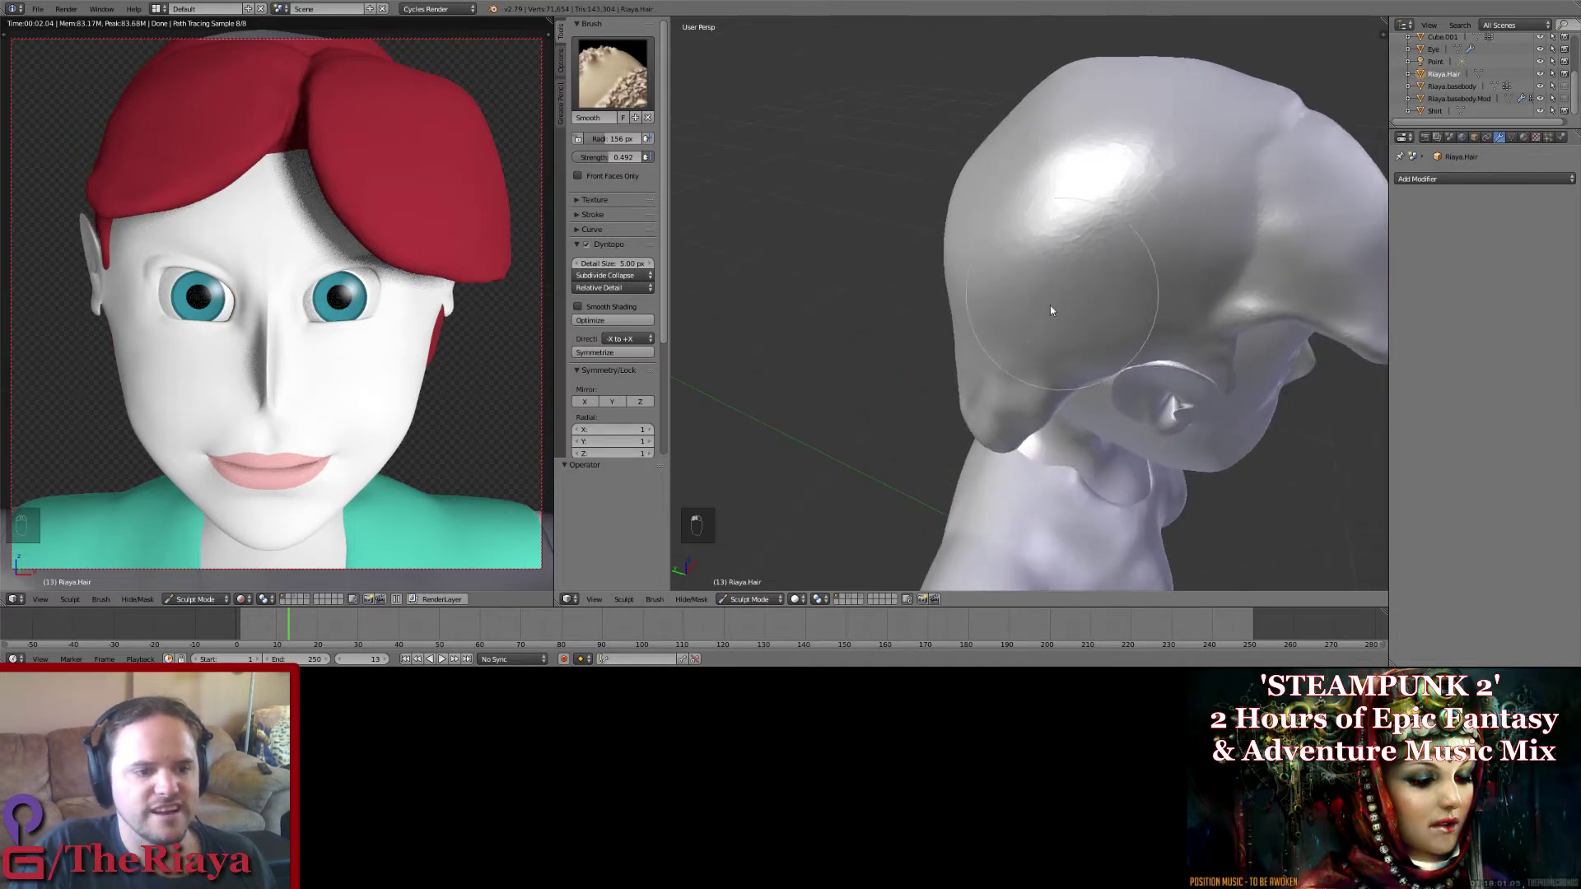
mouse_move(1067, 209)
middle_mouse_down()
mouse_move(1128, 171)
mouse_move(1034, 234)
middle_mouse_up()
Step: Smooth the lower back of the hair and its edge behind the ear with the Smooth brush
scroll(1037, 217, "up", 3)
mouse_move(1037, 218)
left_mouse_down()
mouse_move(1020, 408)
mouse_move(950, 550)
left_mouse_up()
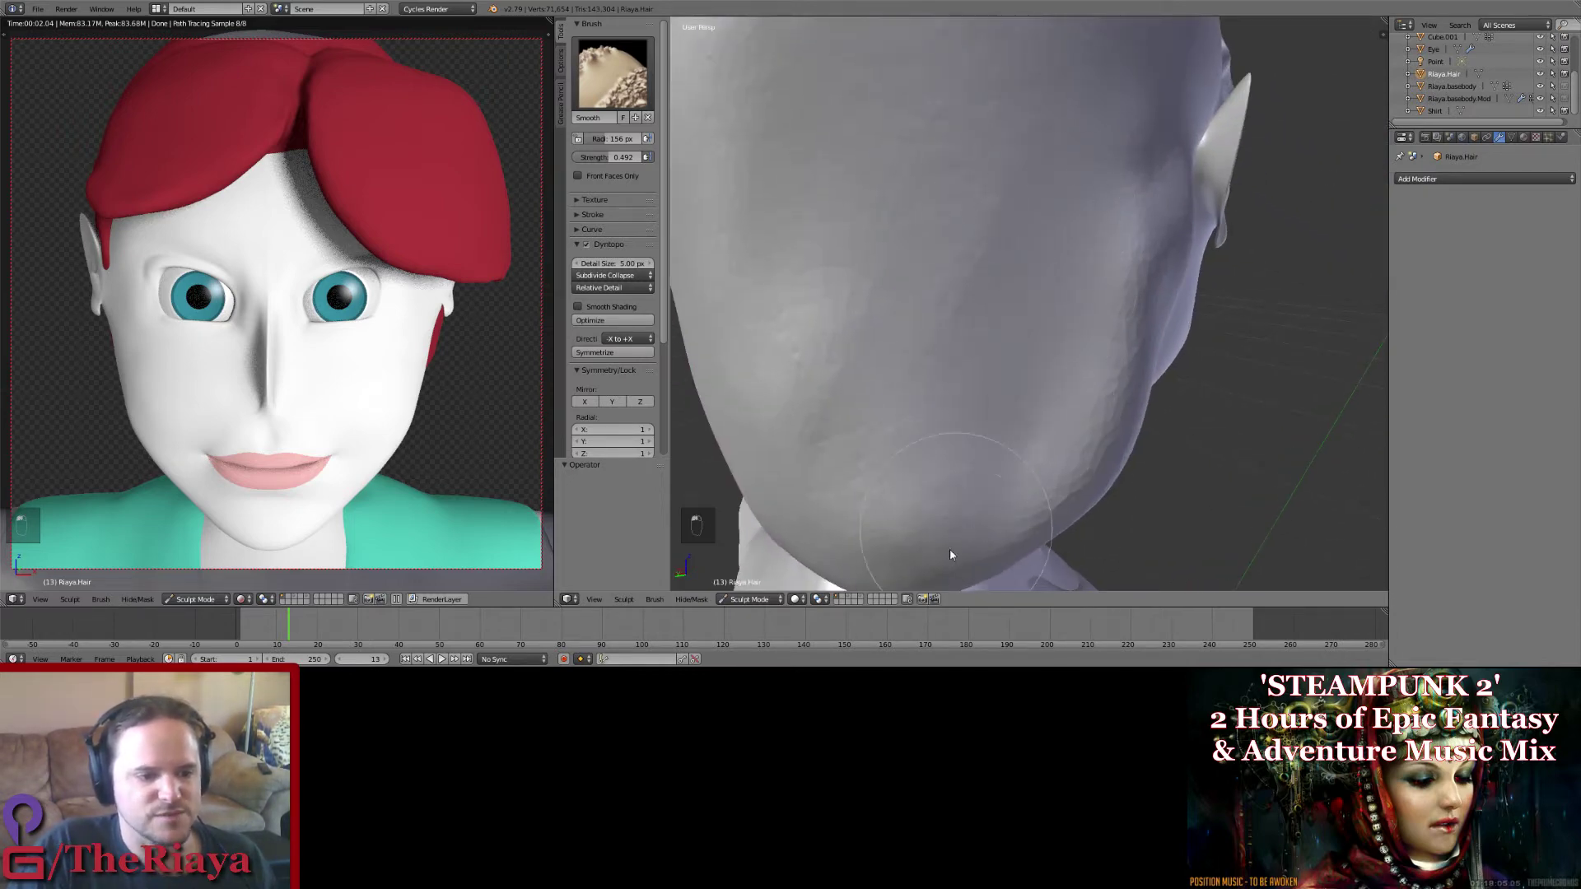
scroll(972, 494, "down", 4)
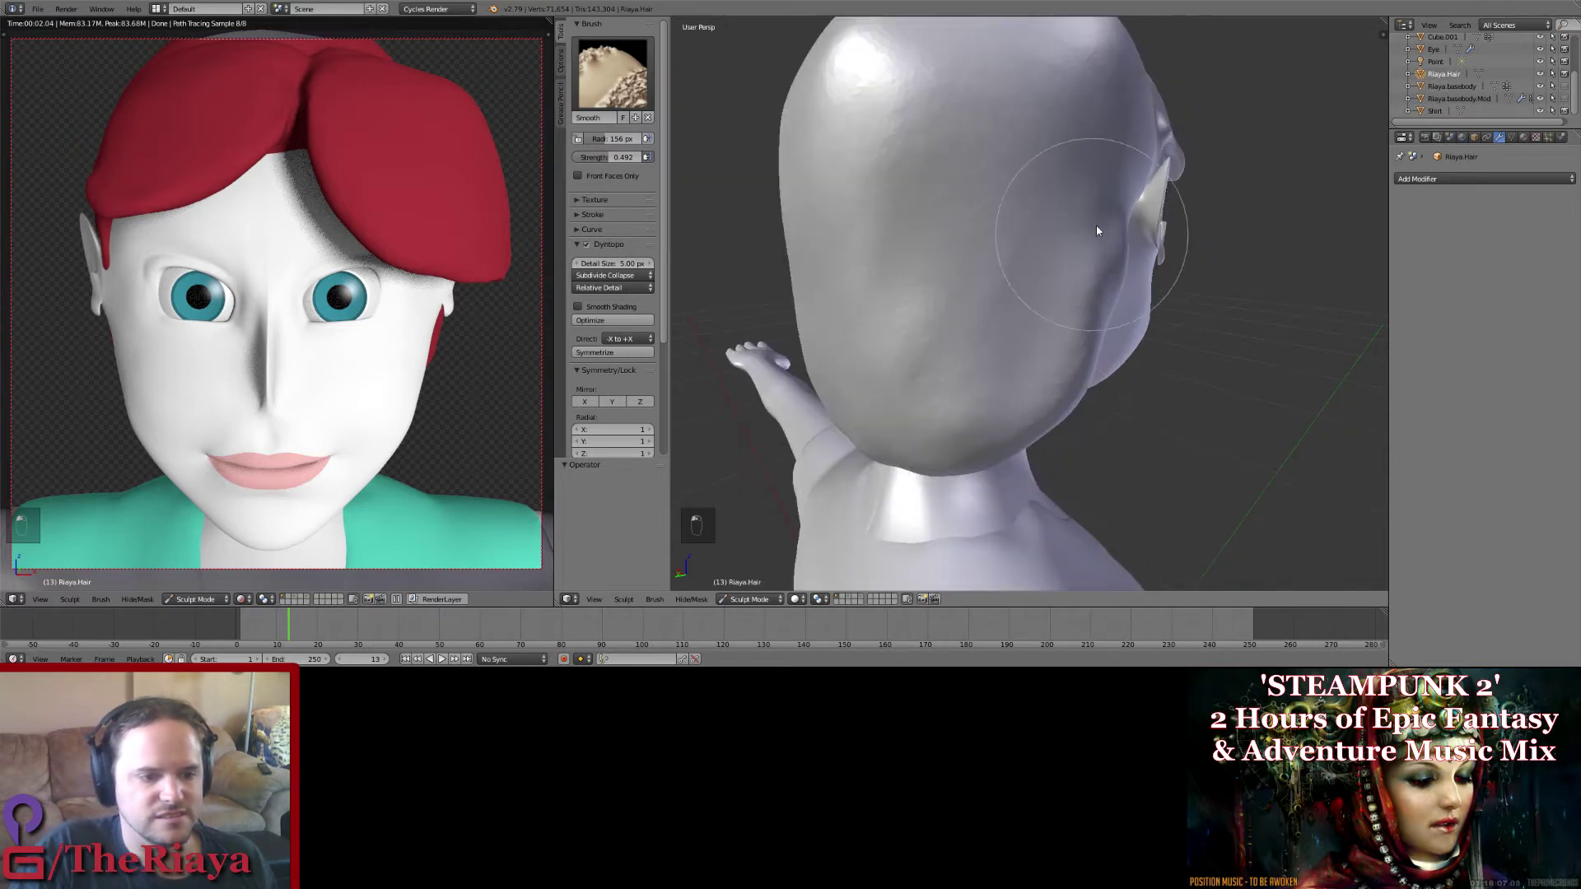
mouse_move(1096, 227)
left_mouse_down()
mouse_move(1084, 368)
mouse_move(1047, 250)
mouse_move(944, 443)
left_mouse_up()
mouse_move(944, 443)
middle_mouse_down()
mouse_move(1016, 370)
mouse_move(1048, 224)
middle_mouse_up()
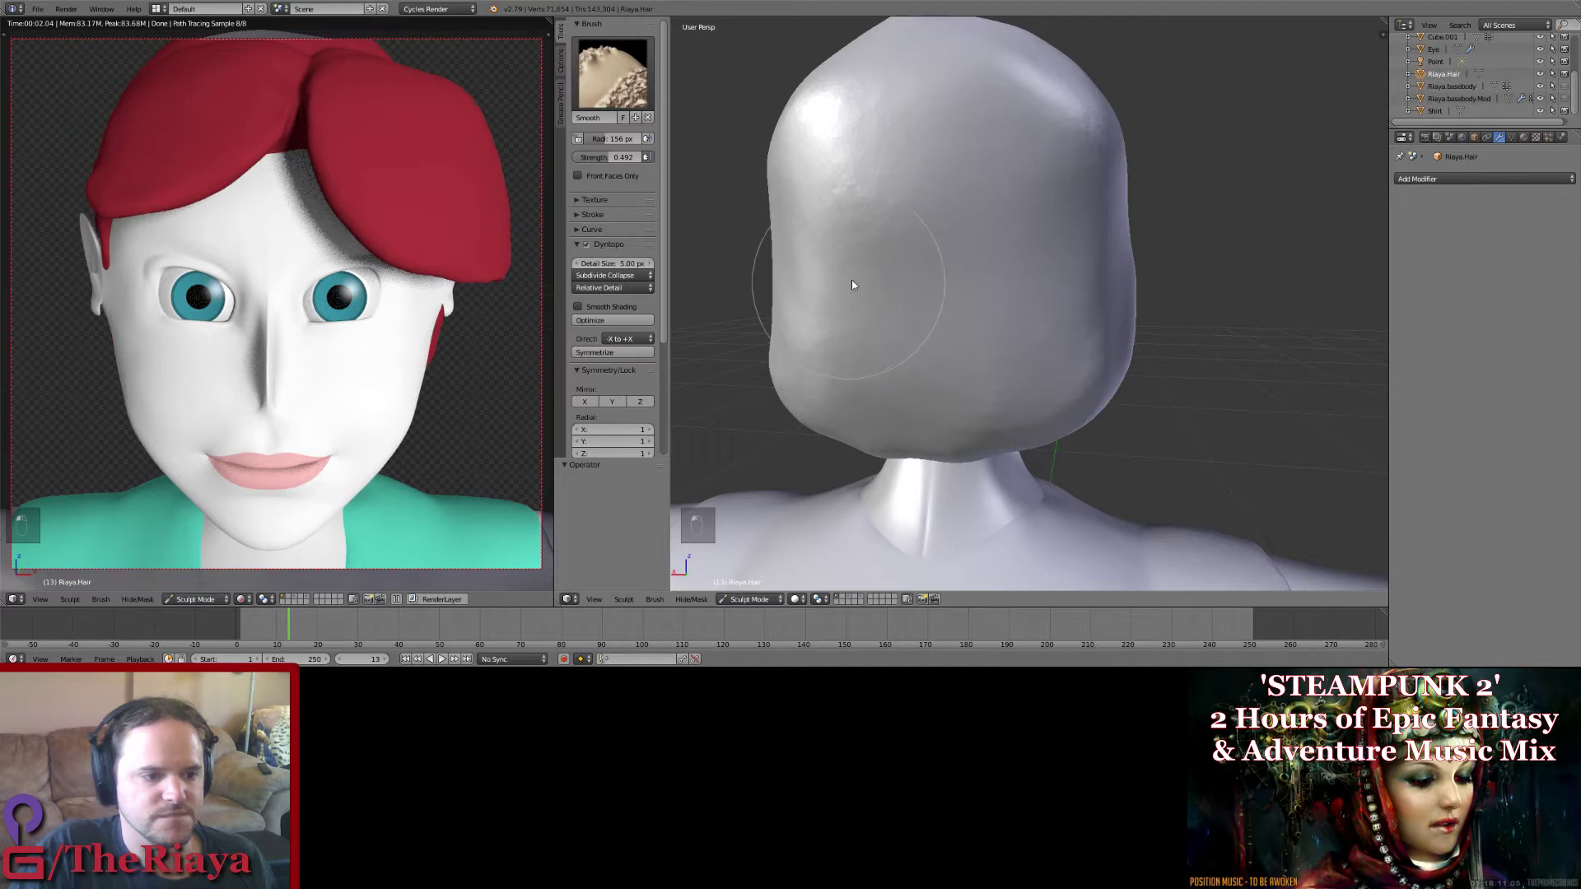
mouse_move(848, 300)
middle_mouse_down()
mouse_move(883, 374)
mouse_move(925, 388)
middle_mouse_up()
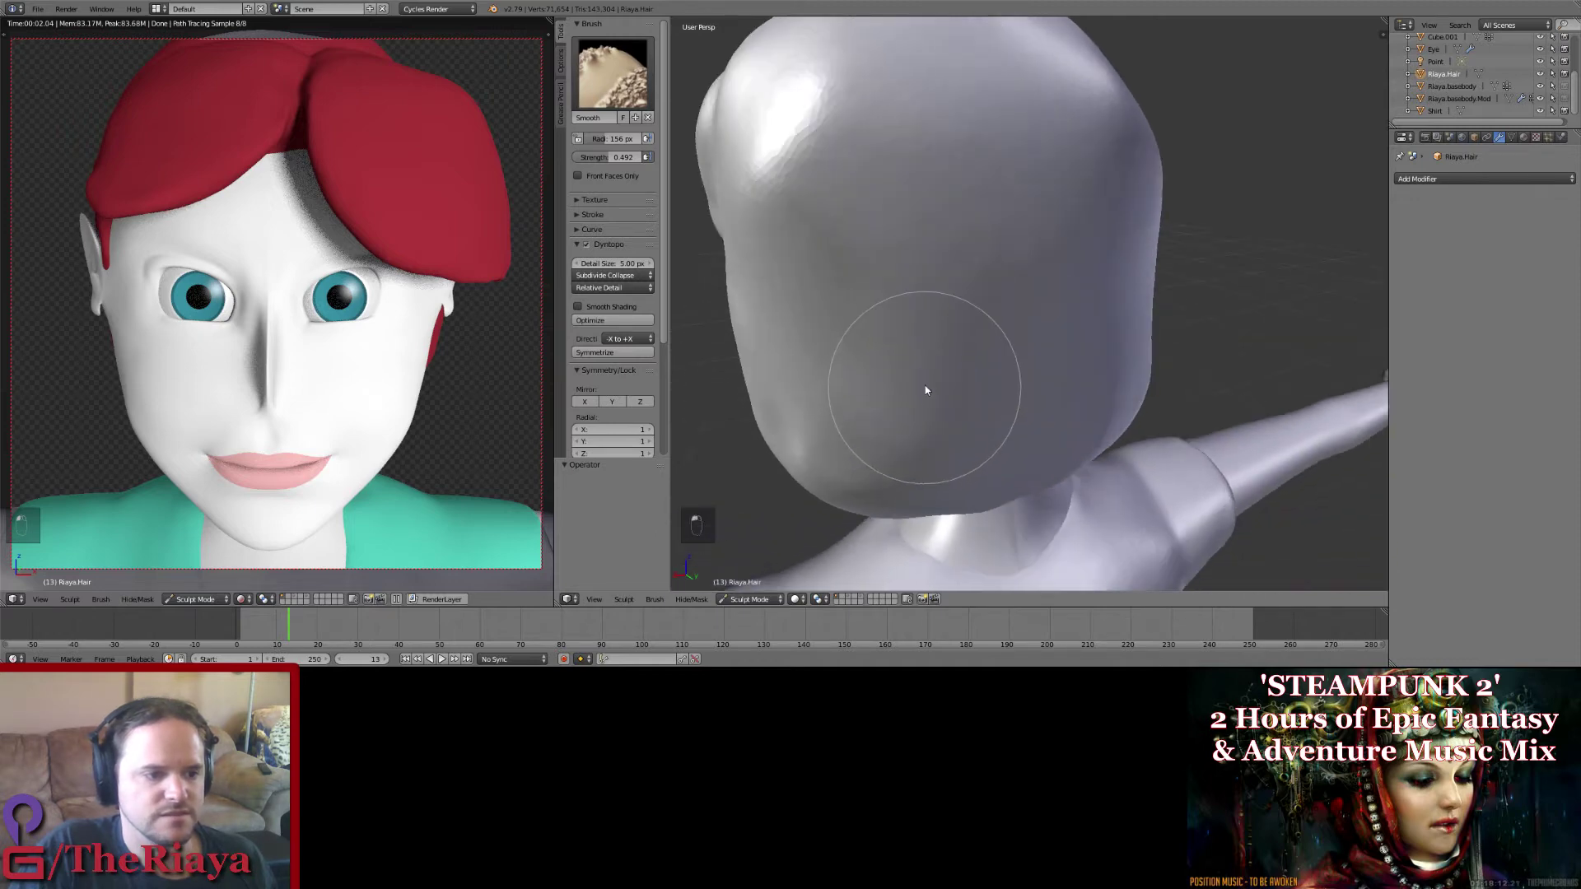
Step: Save the file, and carve a horizontal crease across the back hair with the Crease brush, mirrored across X
left_click(589, 83)
left_click(762, 148)
key("ctrl+s")
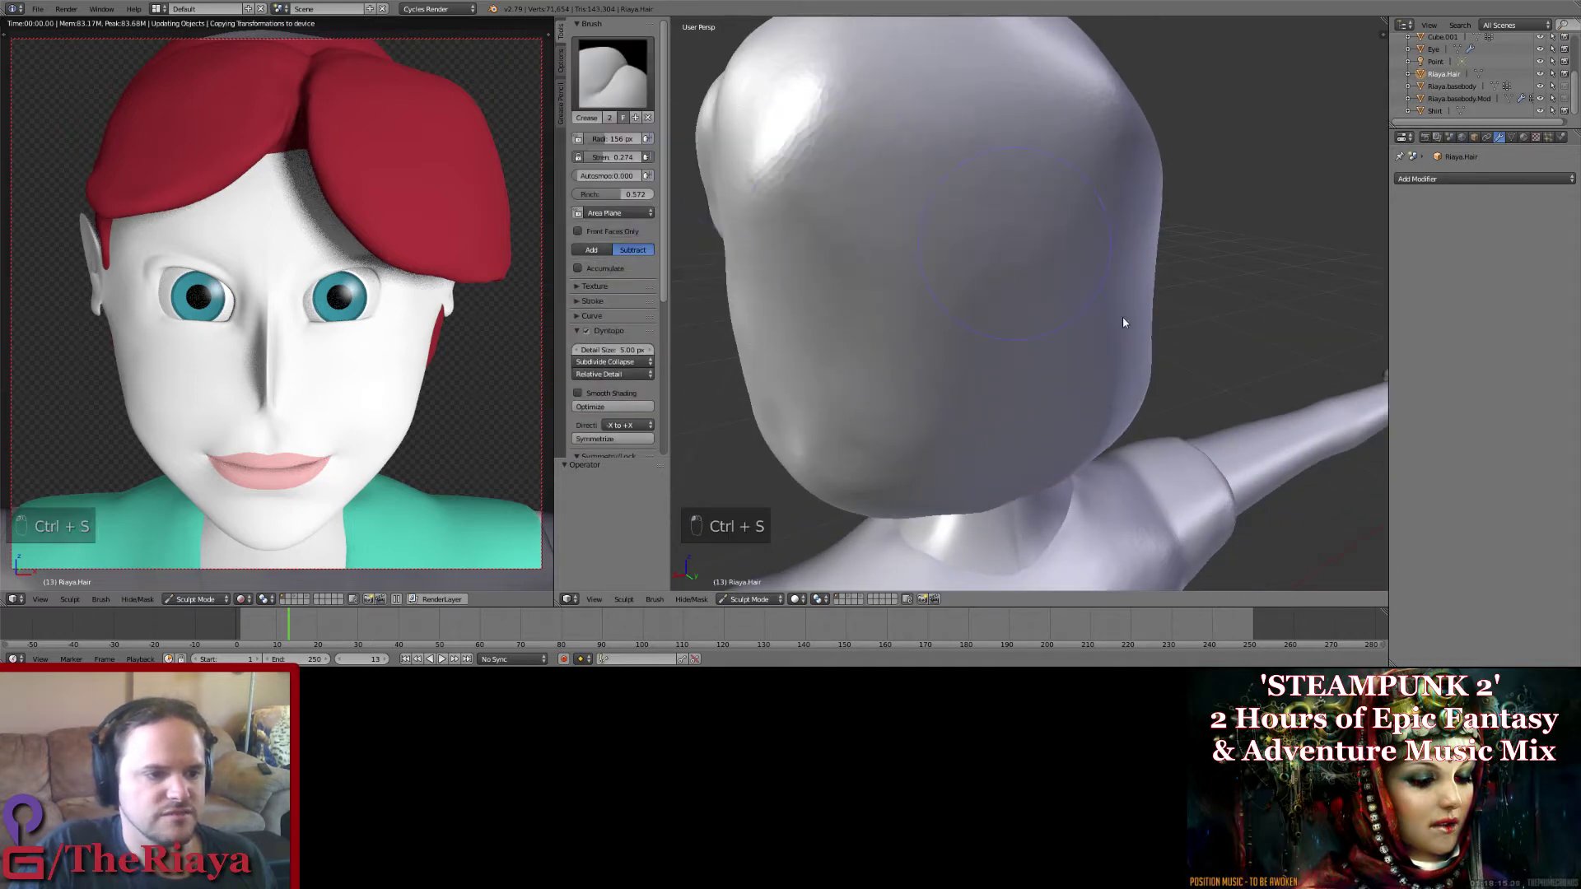
middle_click_drag(1123, 323, 1005, 302)
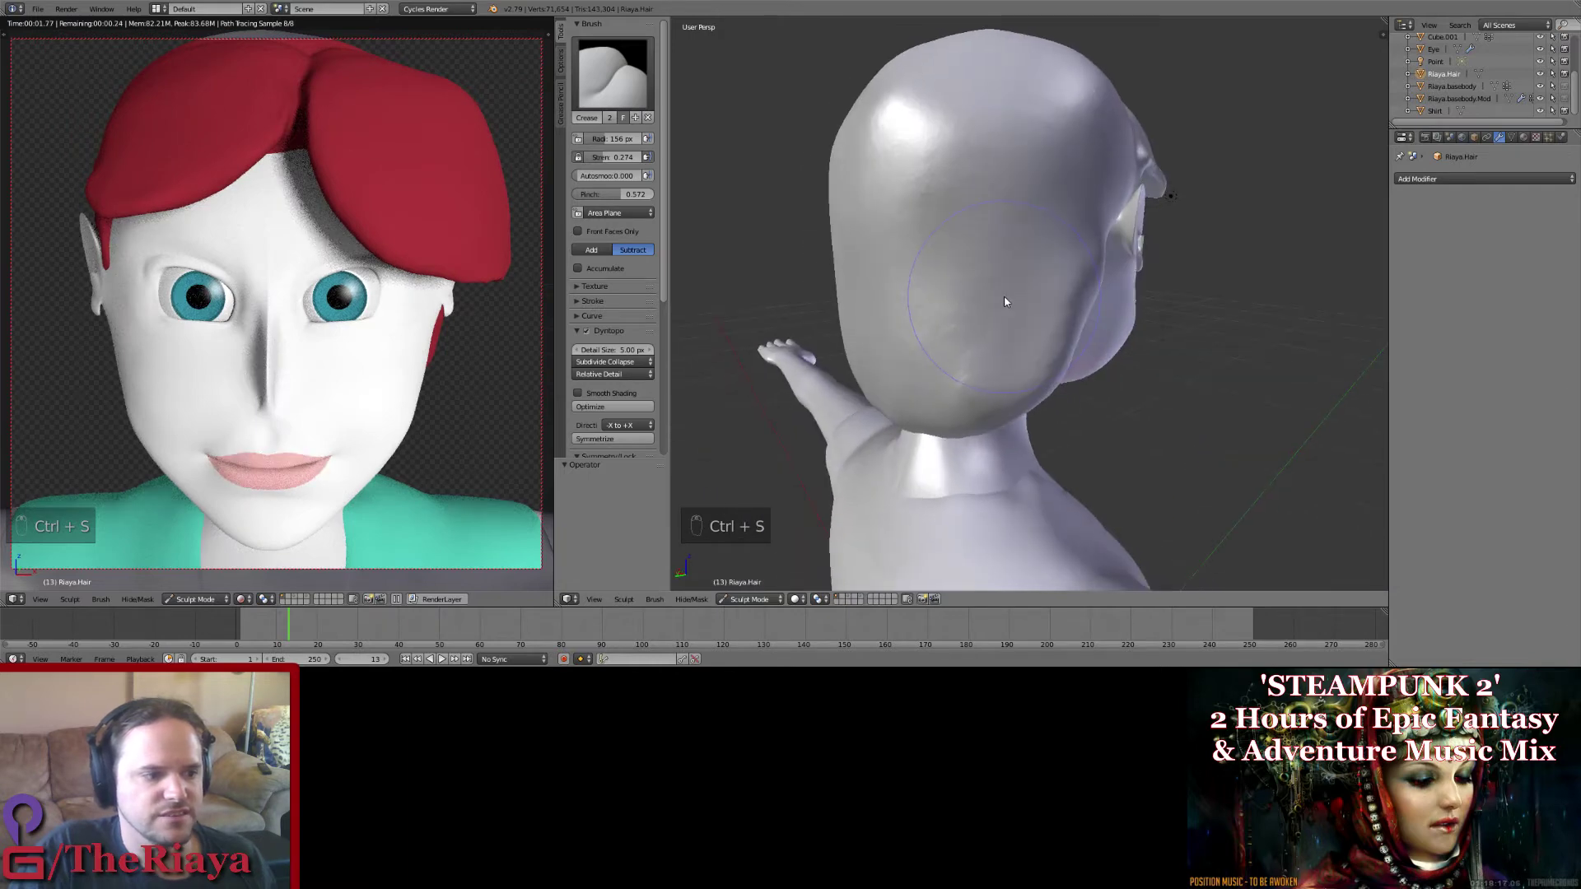
scroll(599, 426, "down", 3)
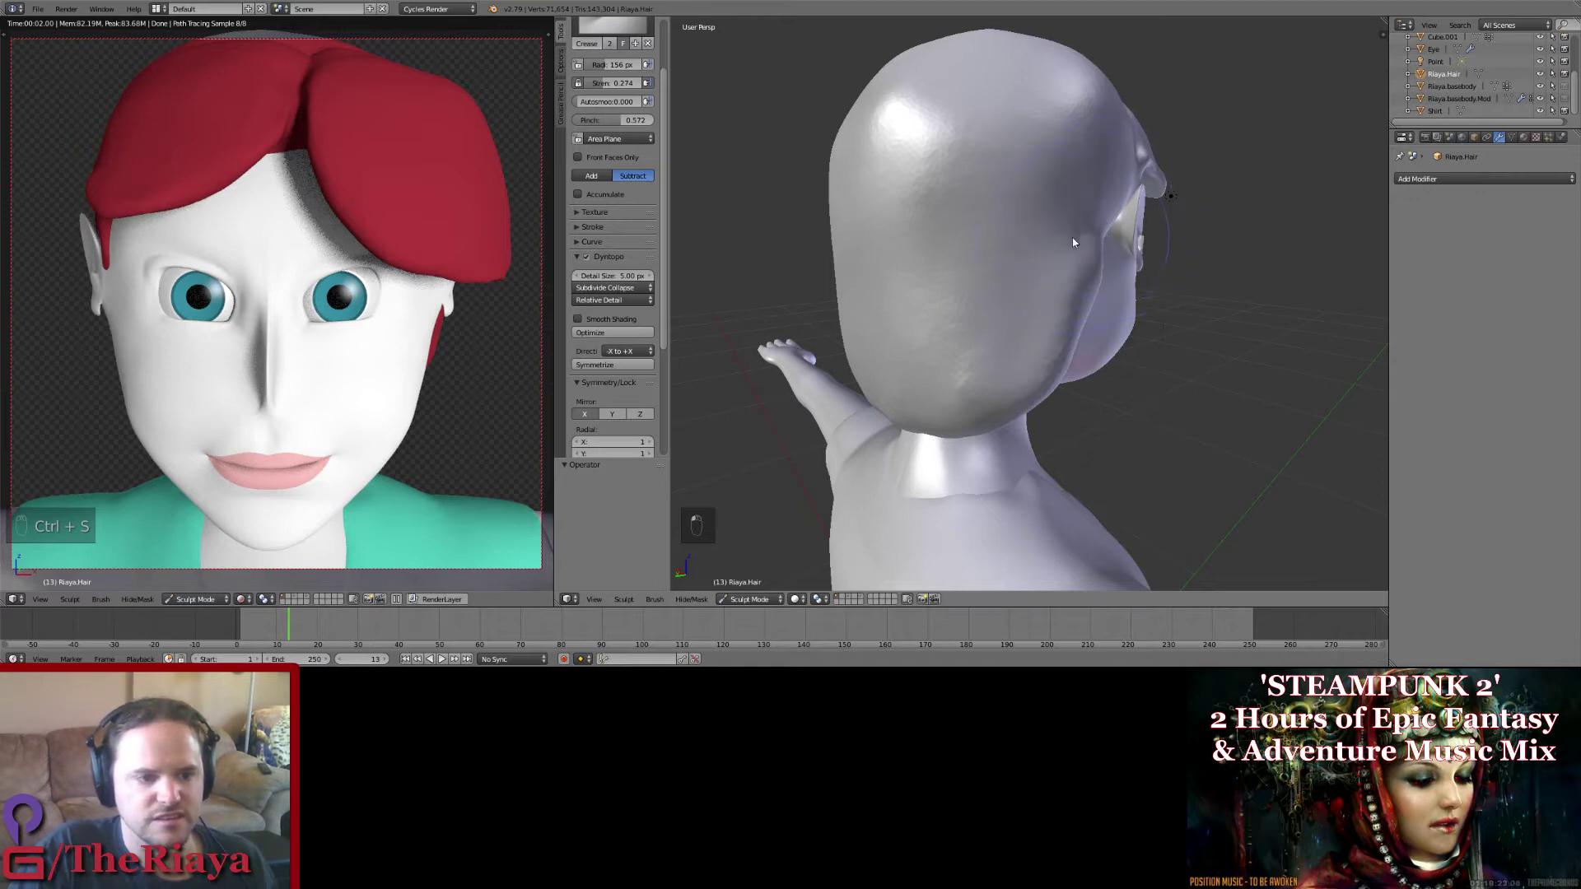
left_click_drag(1013, 262, 848, 285)
mouse_move(786, 272)
middle_mouse_down()
mouse_move(848, 269)
mouse_move(891, 238)
mouse_move(892, 261)
mouse_move(931, 269)
middle_mouse_up()
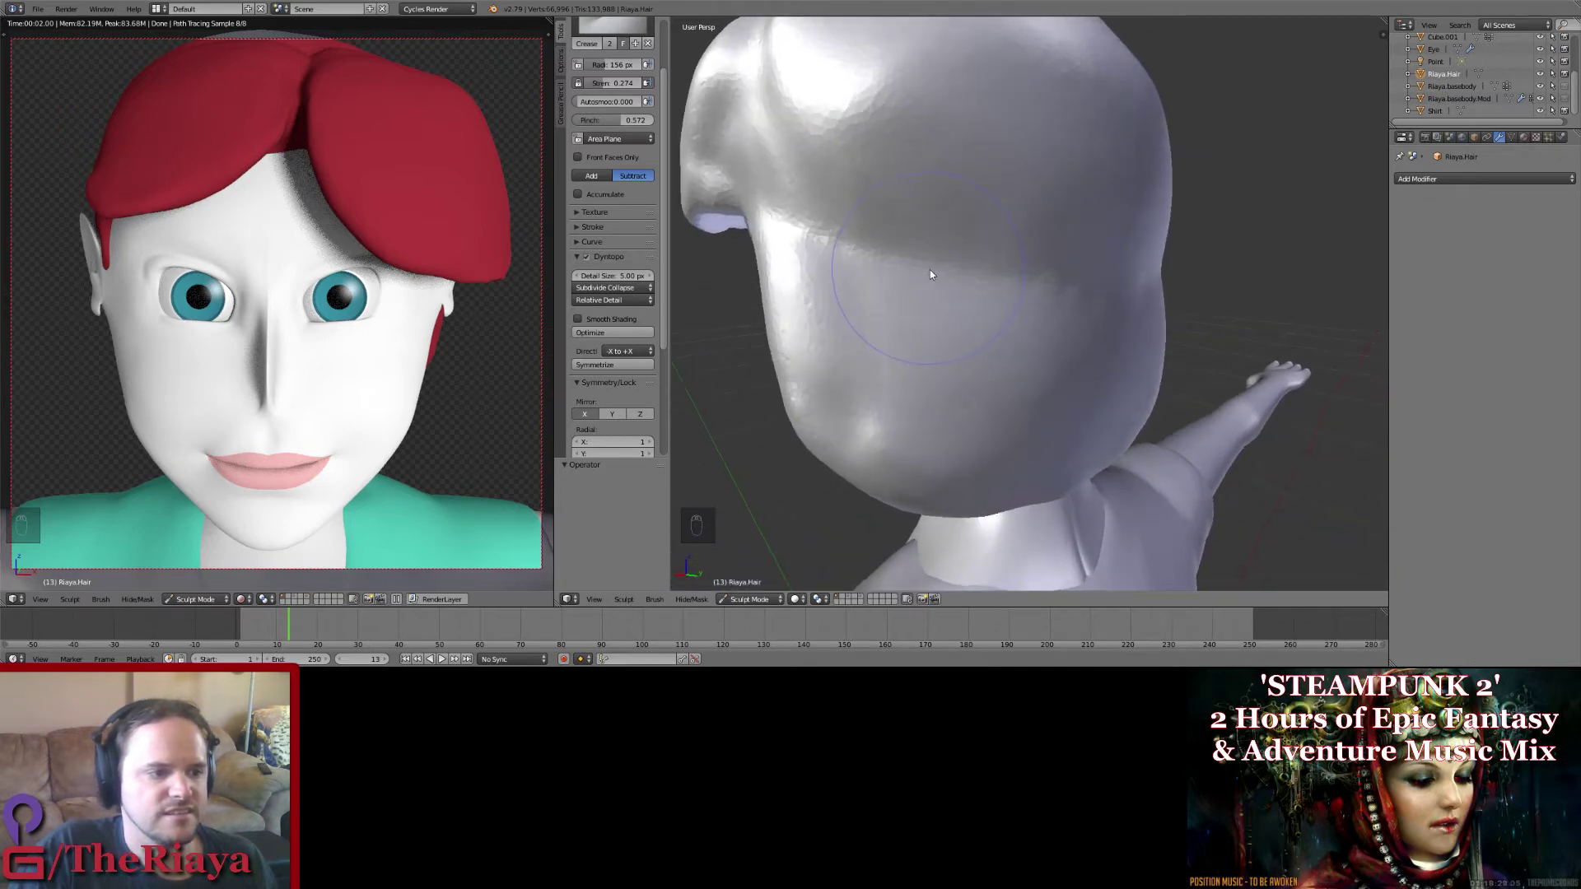
scroll(831, 233, "up", 2)
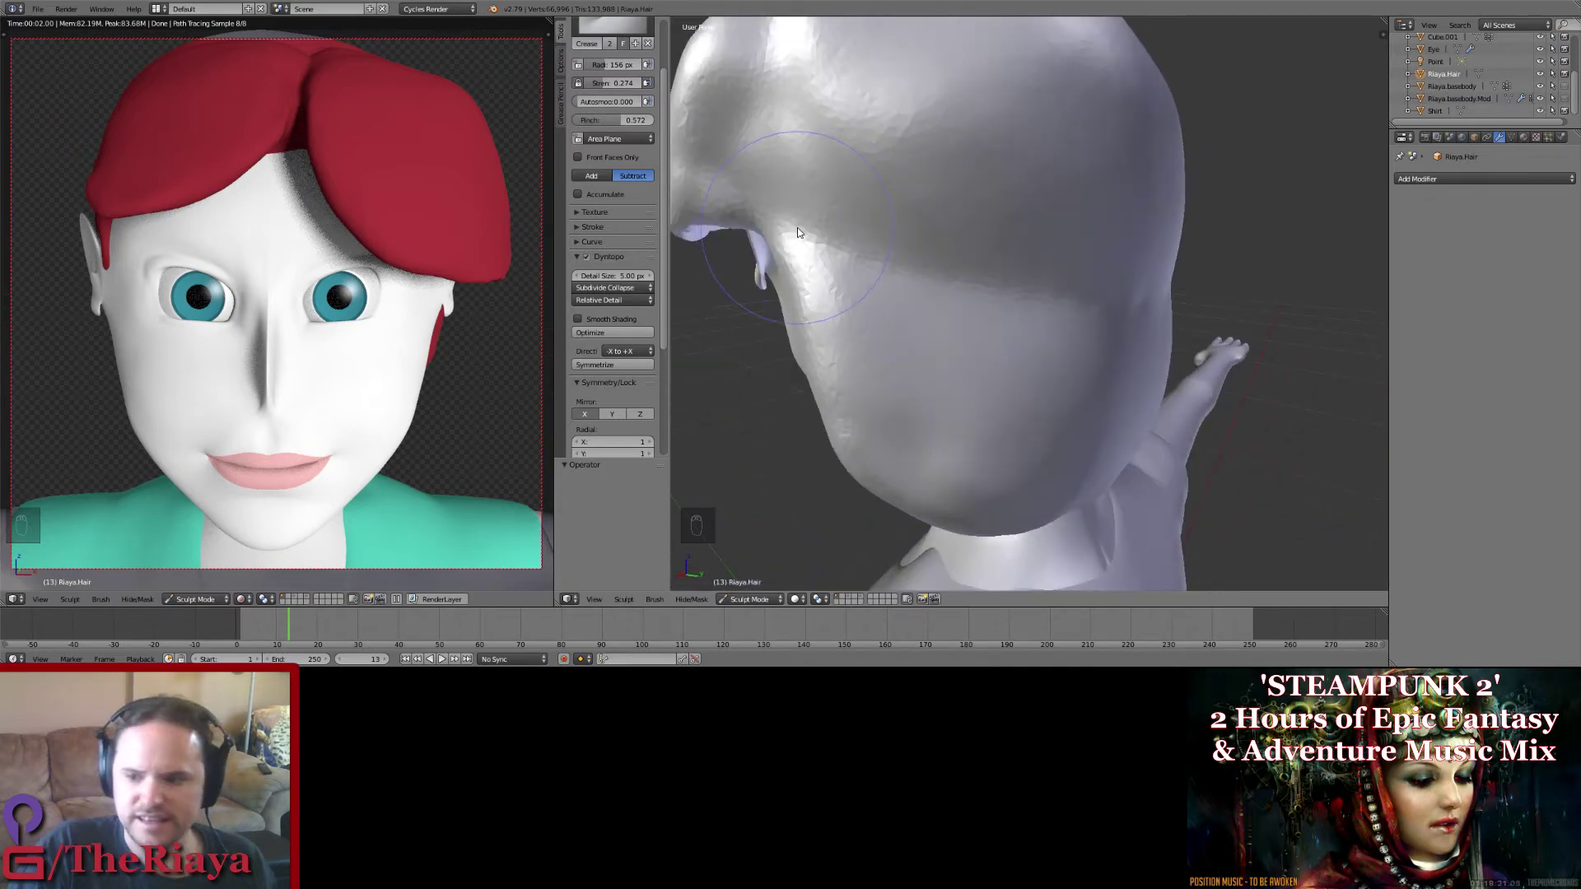
Step: Deepen and extend the horizontal crease across the back hair with the Crease brush, and save the file
left_click_drag(798, 227, 950, 274)
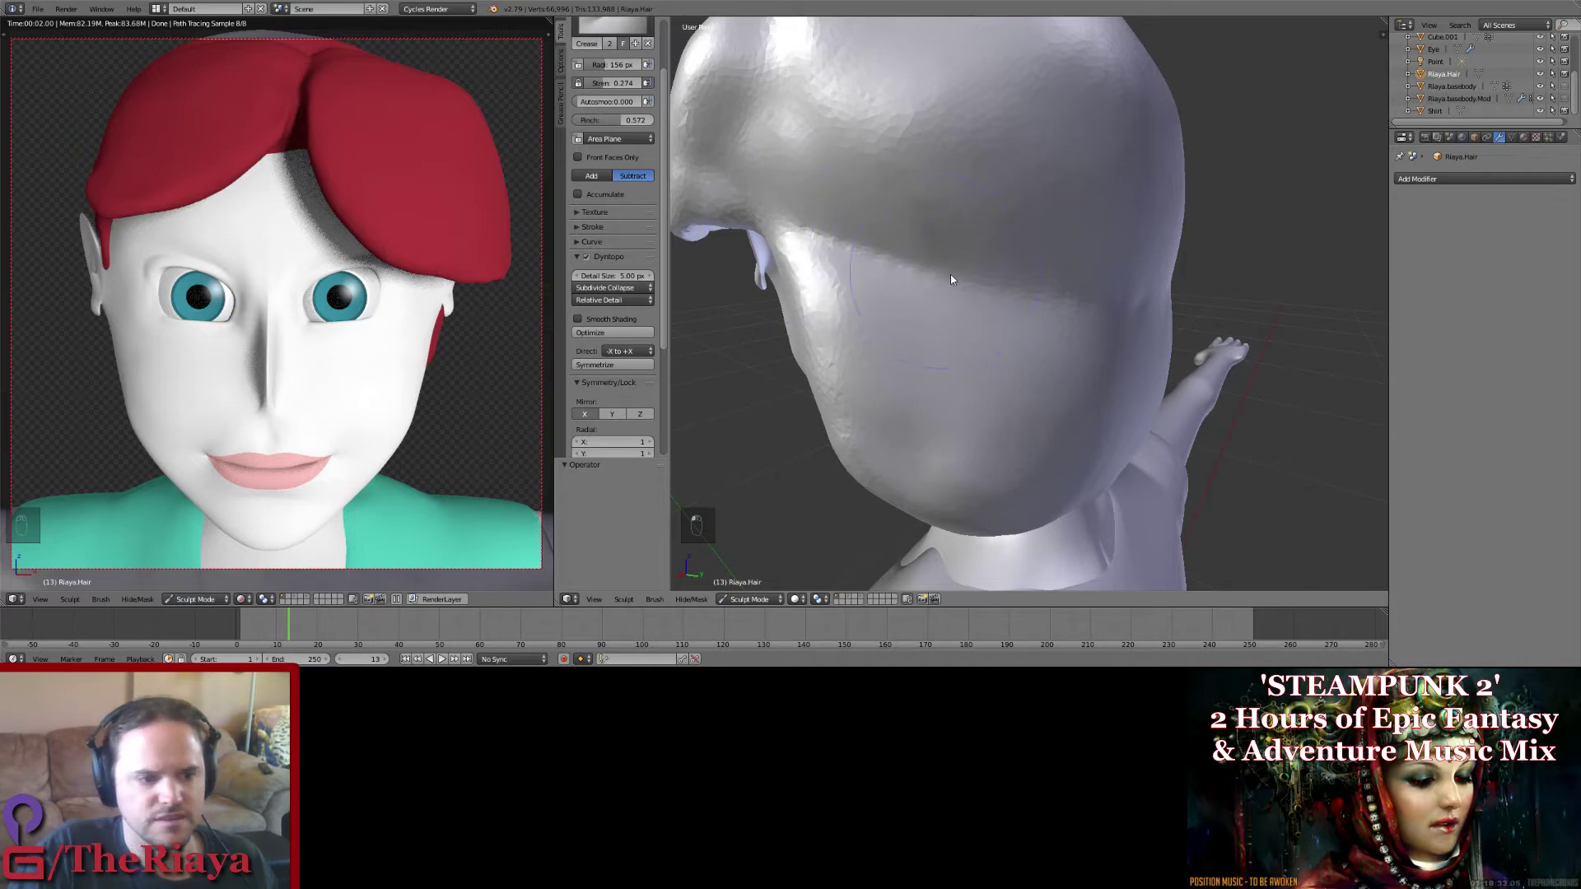
middle_click_drag(1114, 307, 871, 270)
left_click_drag(854, 283, 952, 293)
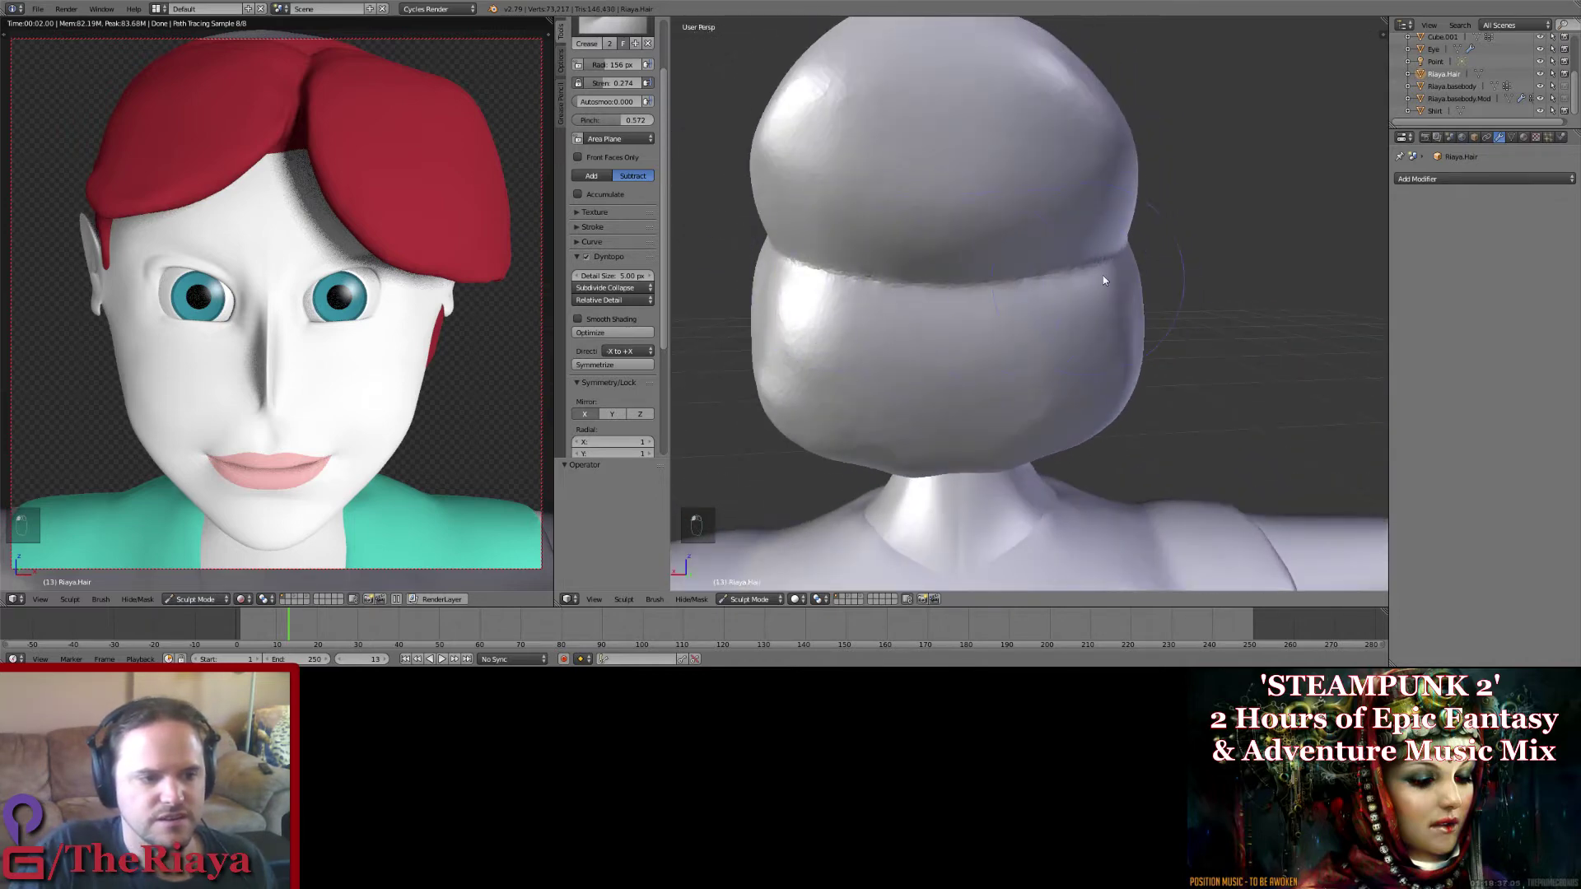
mouse_move(1104, 280)
middle_mouse_down()
mouse_move(1024, 241)
mouse_move(926, 256)
mouse_move(851, 245)
mouse_move(836, 269)
mouse_move(1033, 276)
middle_mouse_up()
key("ctrl+s")
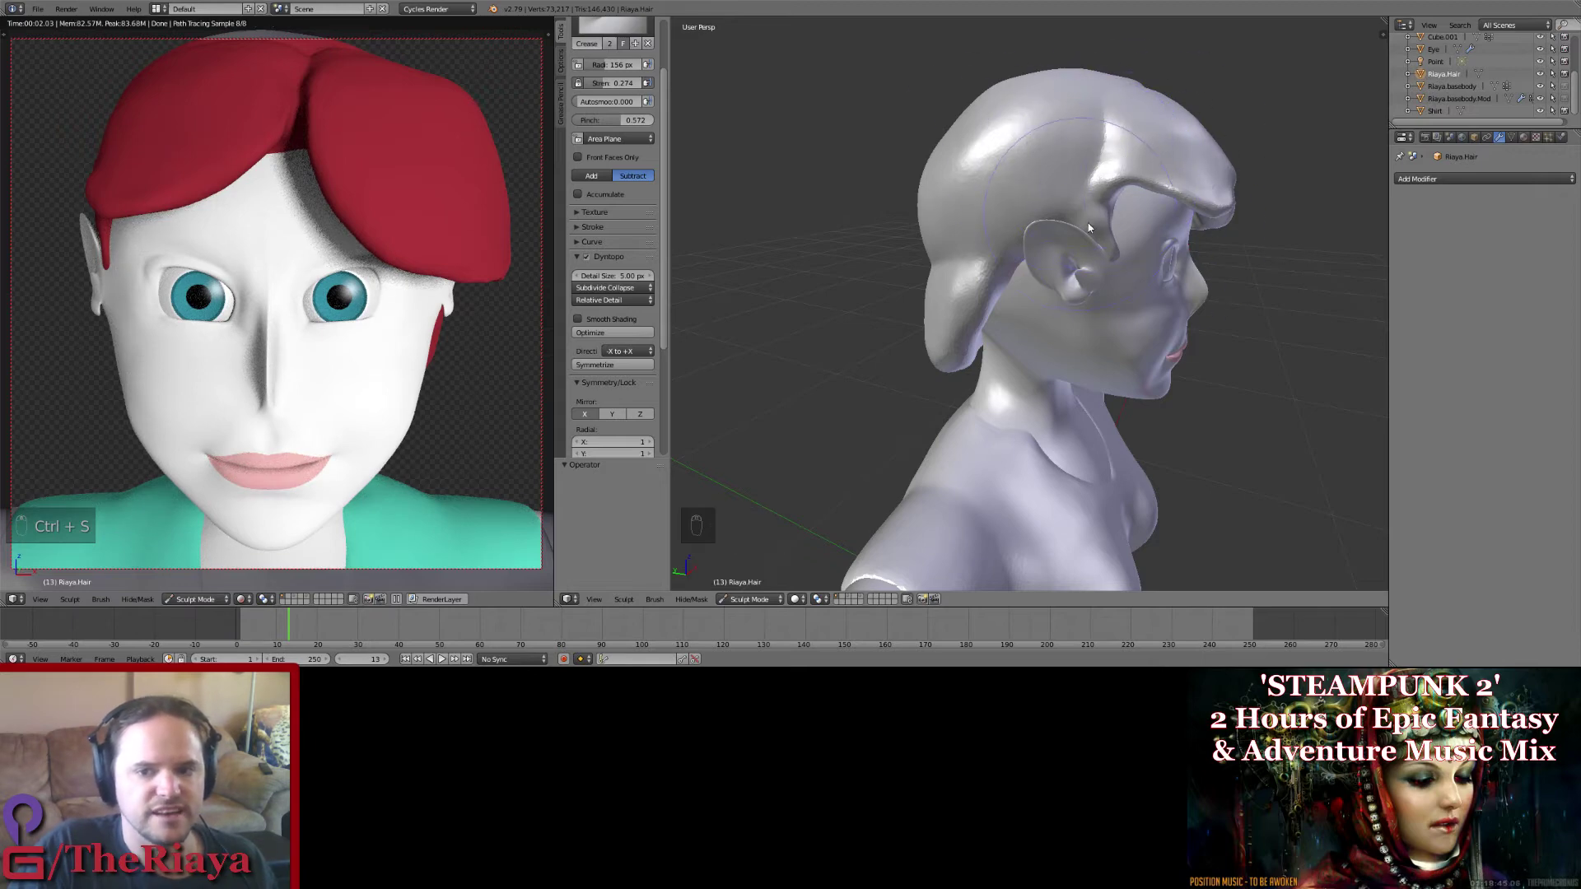
Step: Switch to the Scrape brush for reshaping the back hair below the crease
mouse_move(1090, 228)
middle_mouse_down()
mouse_move(1179, 229)
mouse_move(1082, 194)
mouse_move(1033, 222)
mouse_move(1128, 232)
mouse_move(980, 178)
mouse_move(873, 252)
middle_mouse_up()
scroll(1079, 188, "up", 2)
scroll(1079, 187, "down", 2)
scroll(626, 120, "up", 3)
left_click(624, 87)
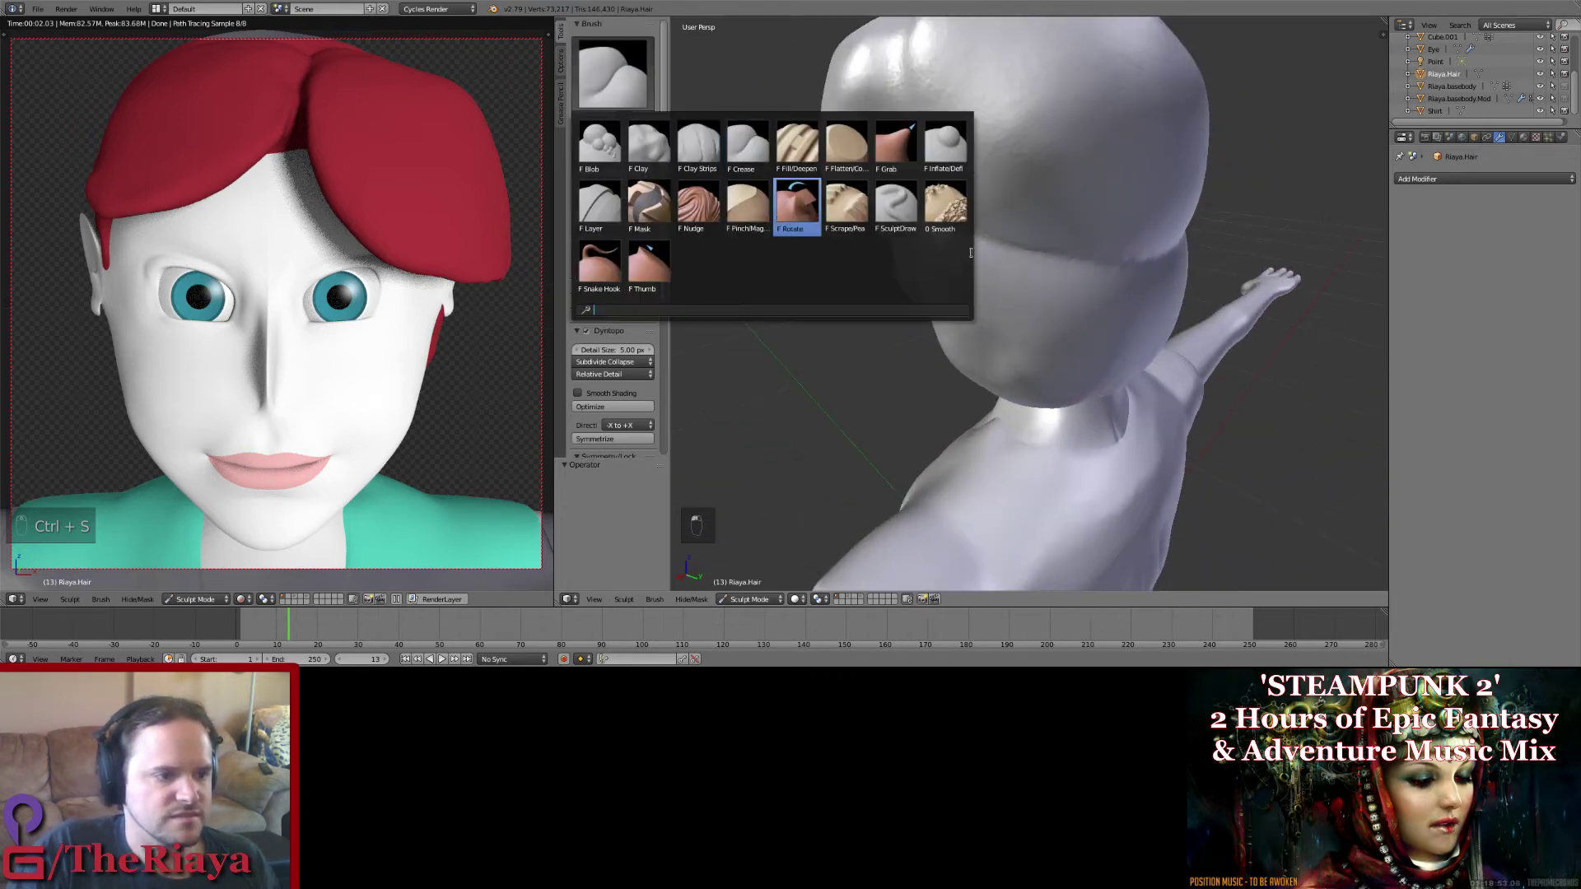
left_click(944, 206)
left_click(640, 75)
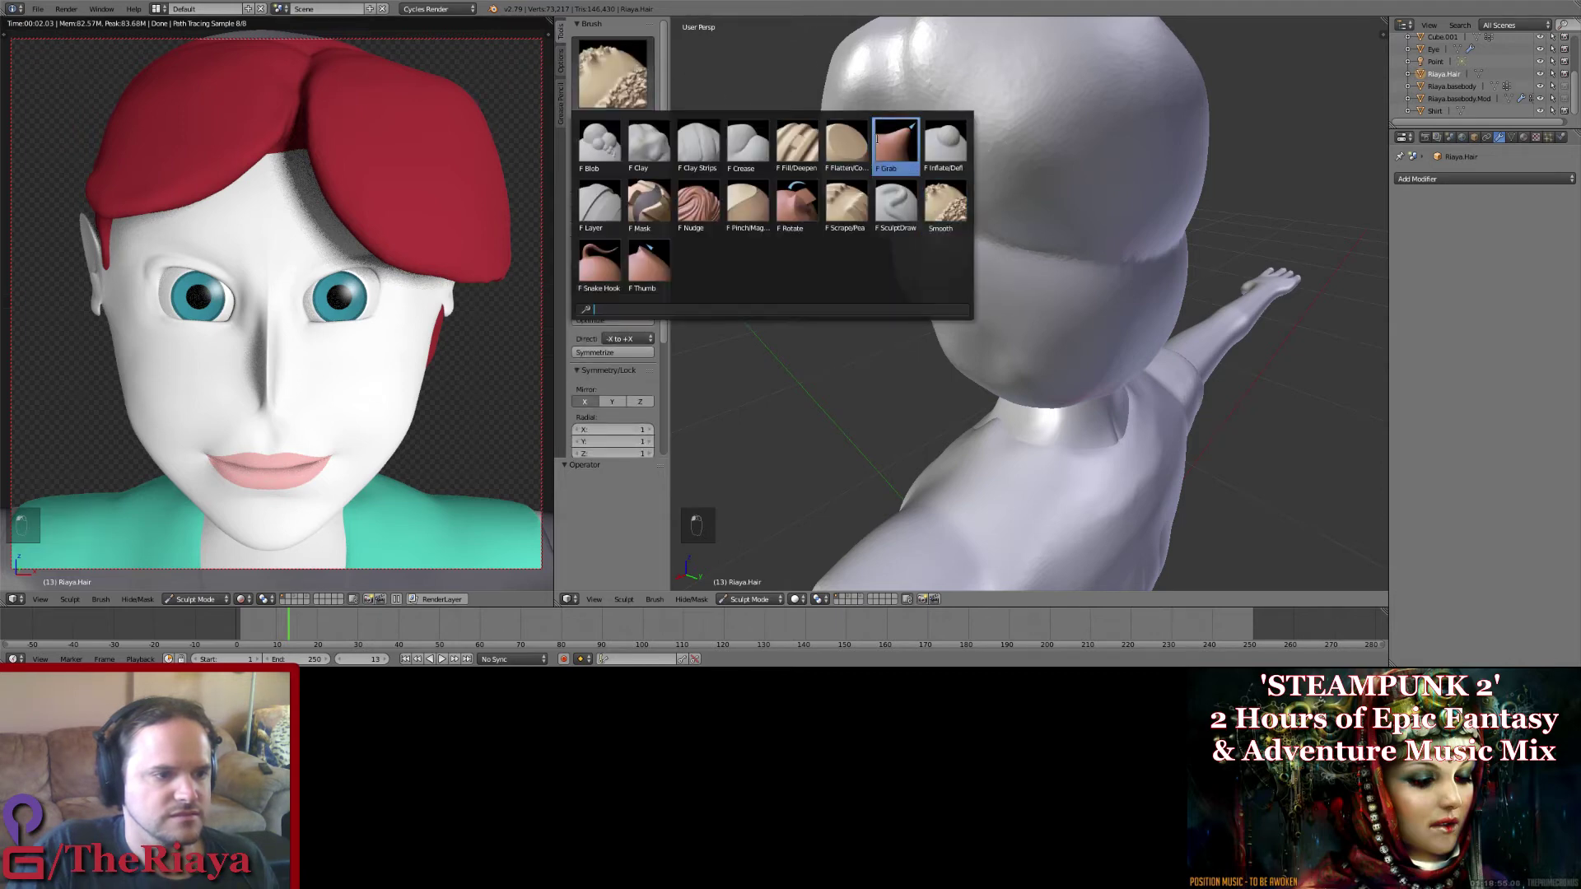
left_click(895, 205)
left_click(619, 25)
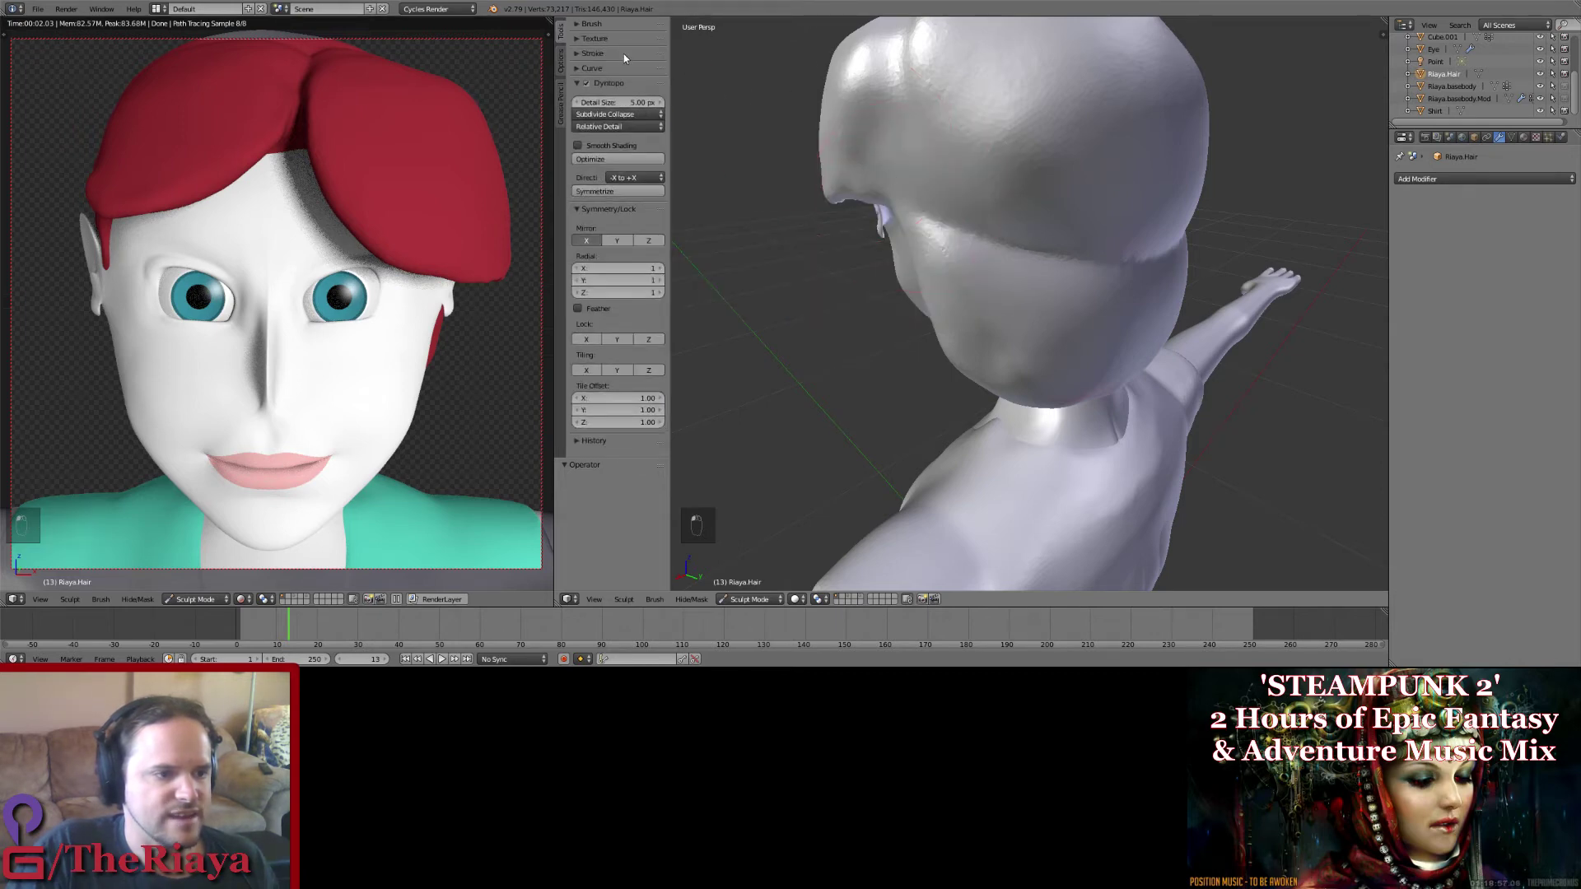
left_click(591, 23)
left_click(636, 104)
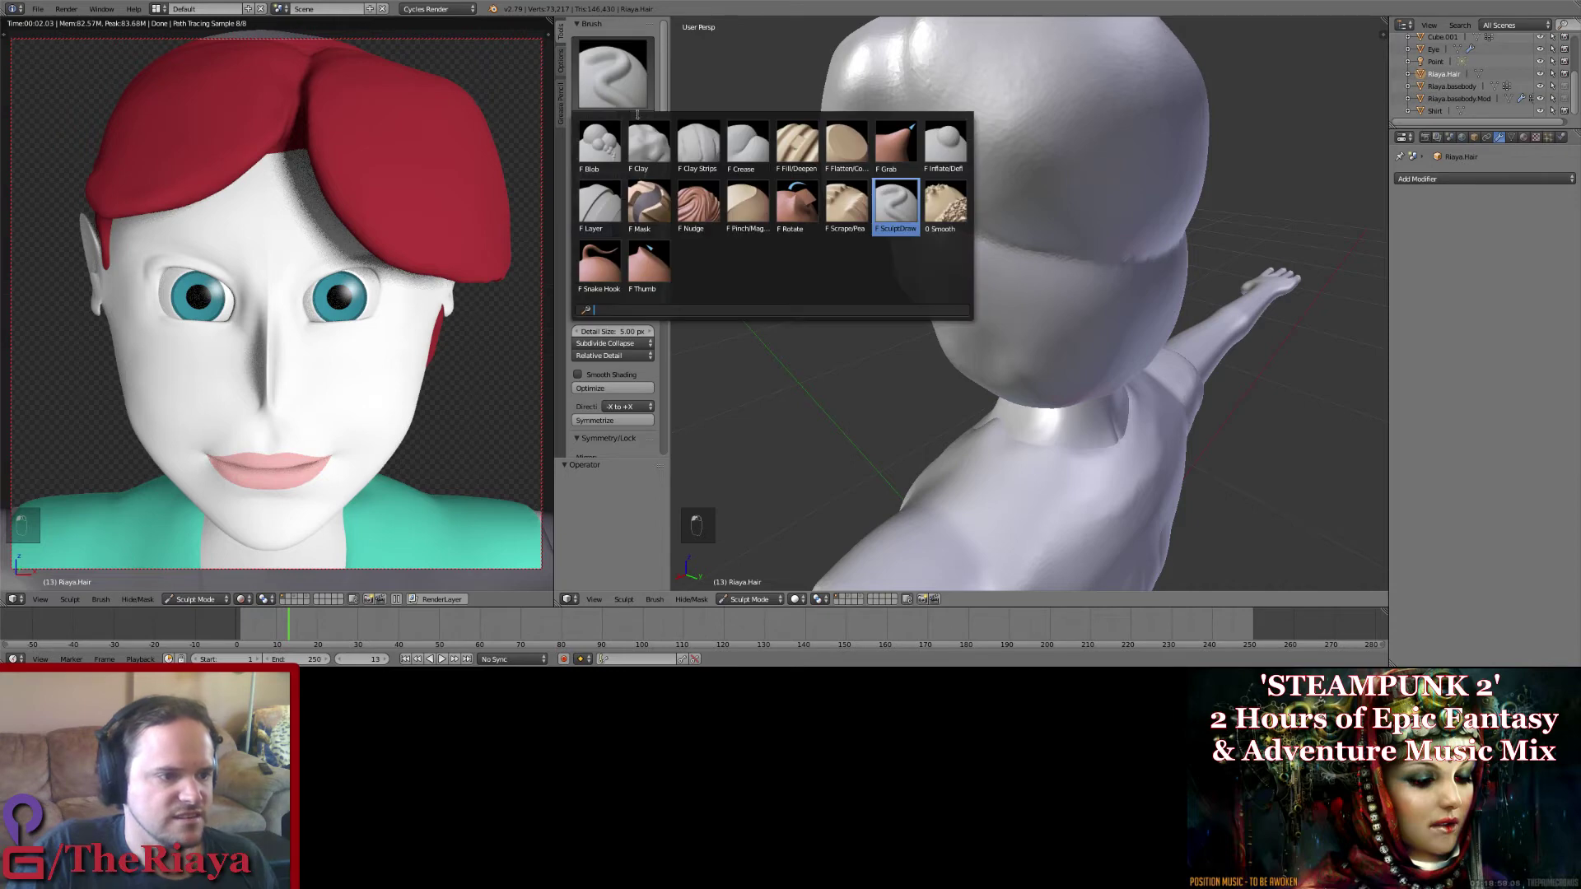
left_click(846, 206)
scroll(931, 239, "up", 2)
scroll(970, 250, "up", 2)
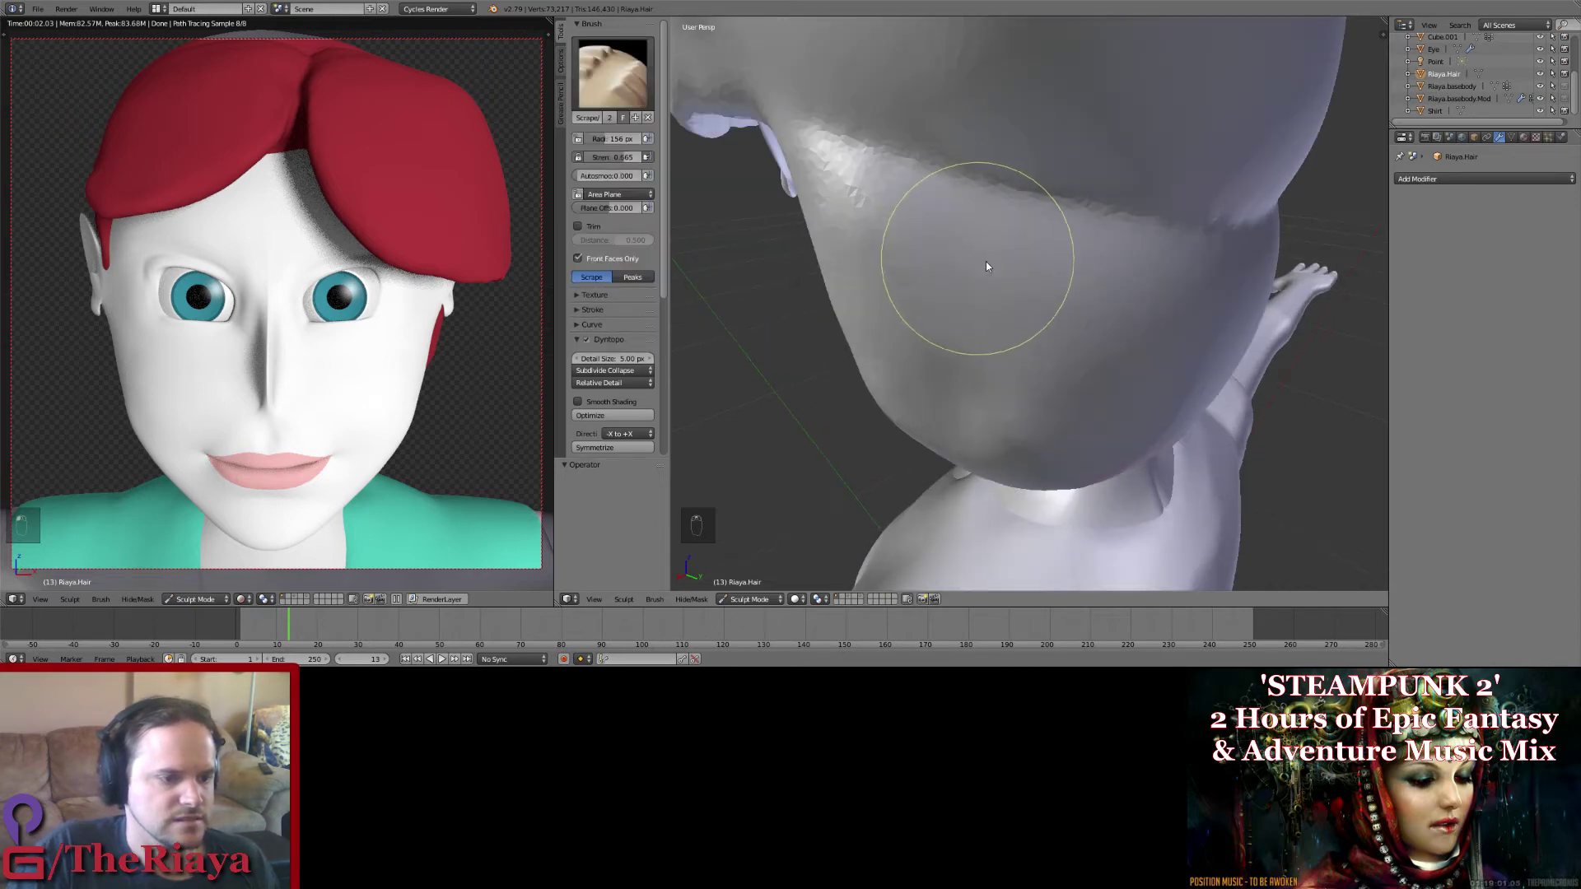
Step: Try scraping the hair just below the crease near the ear with a 56 px brush radius, and undo the stroke
key("f")
left_click(942, 249)
left_click_drag(829, 175, 840, 186)
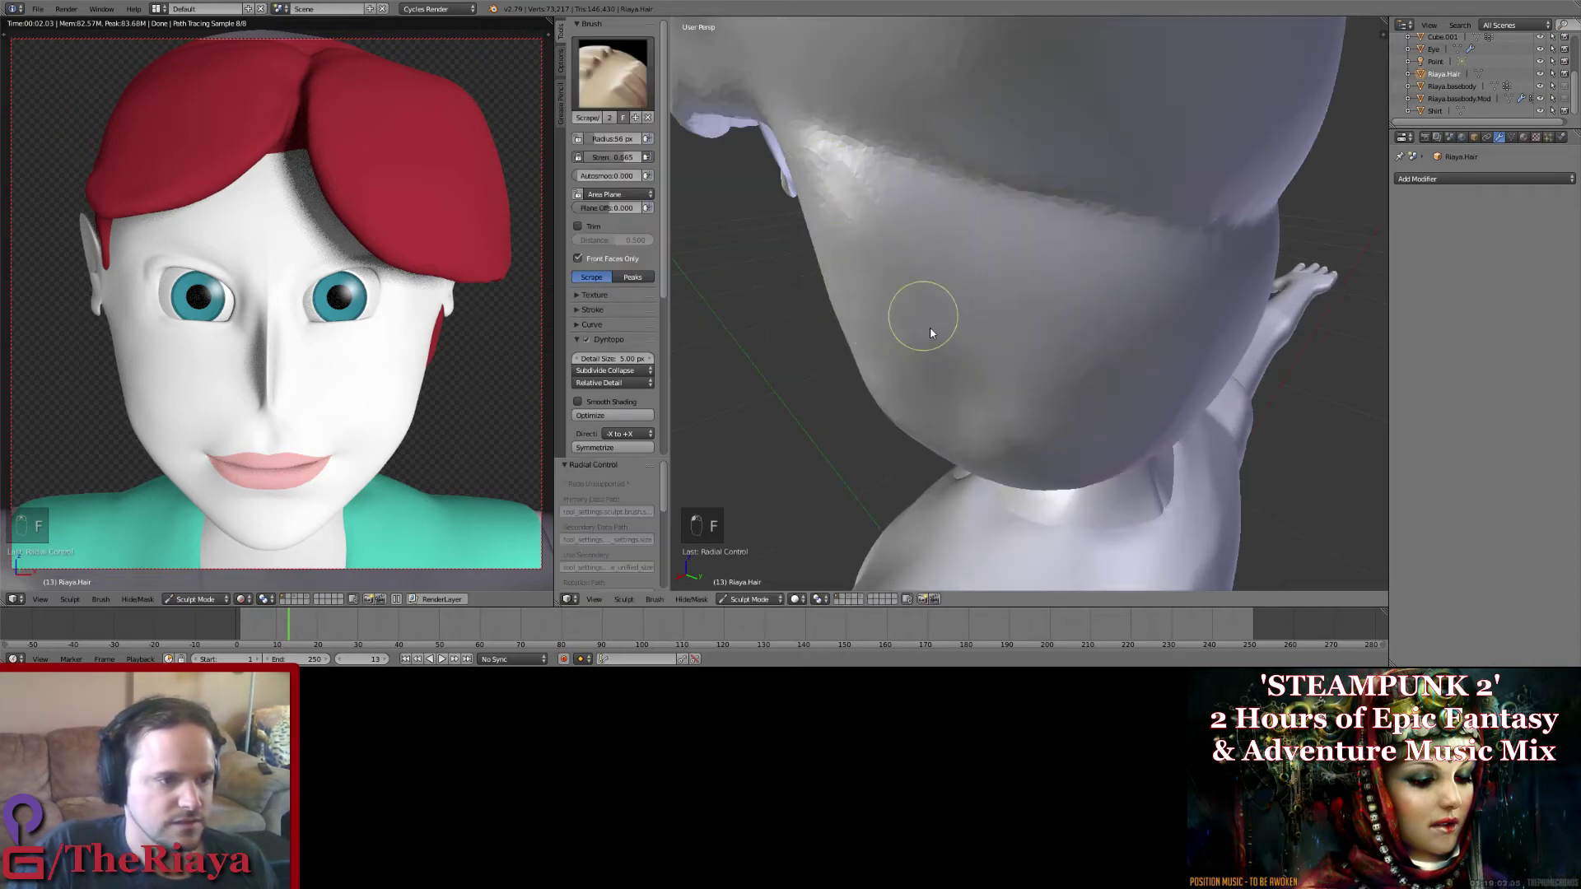
key("ctrl+z")
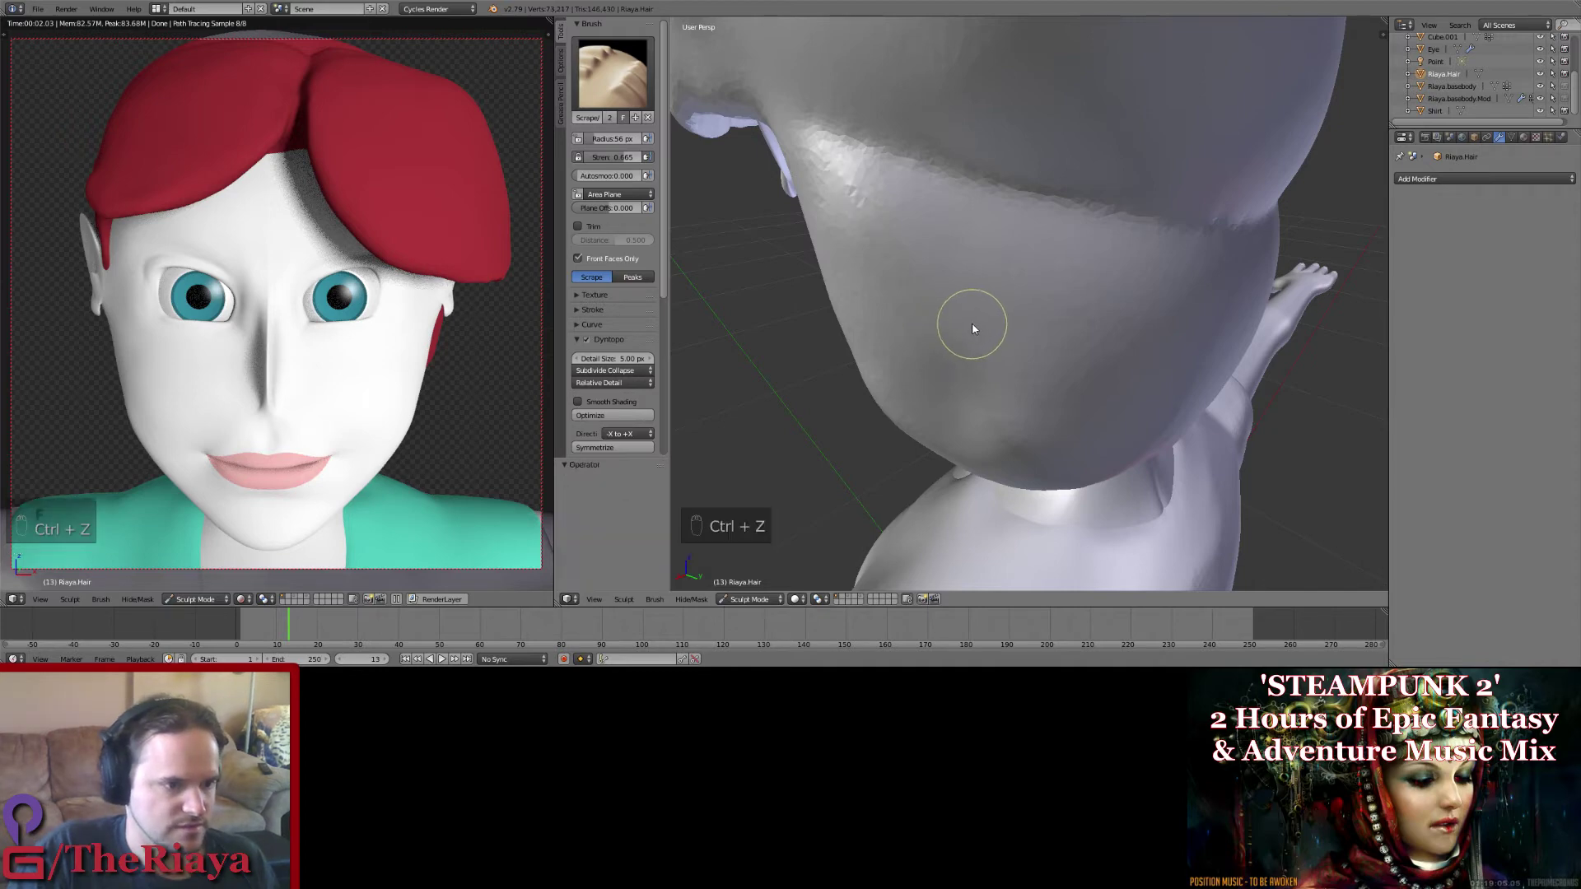
Step: Set the Scrape brush radius to 126 px and flatten the lower back hair beneath the crease
key("f")
left_click(1012, 333)
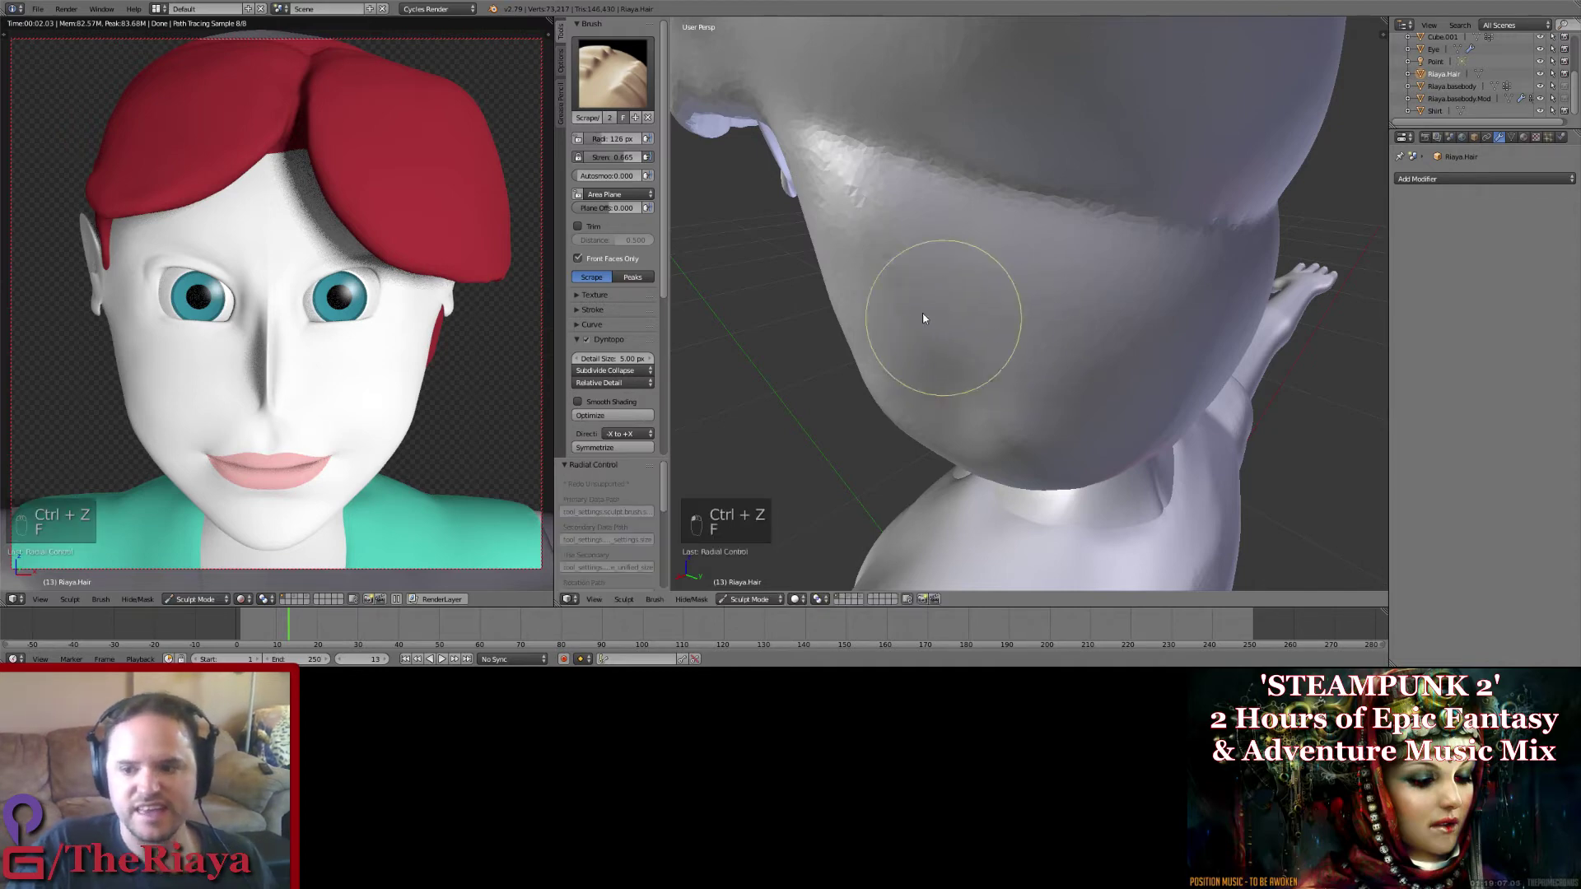
mouse_move(884, 249)
left_mouse_down()
mouse_move(944, 362)
mouse_move(828, 176)
mouse_move(856, 287)
mouse_move(926, 409)
mouse_move(863, 197)
mouse_move(956, 407)
mouse_move(930, 207)
mouse_move(1013, 422)
mouse_move(991, 293)
left_mouse_up()
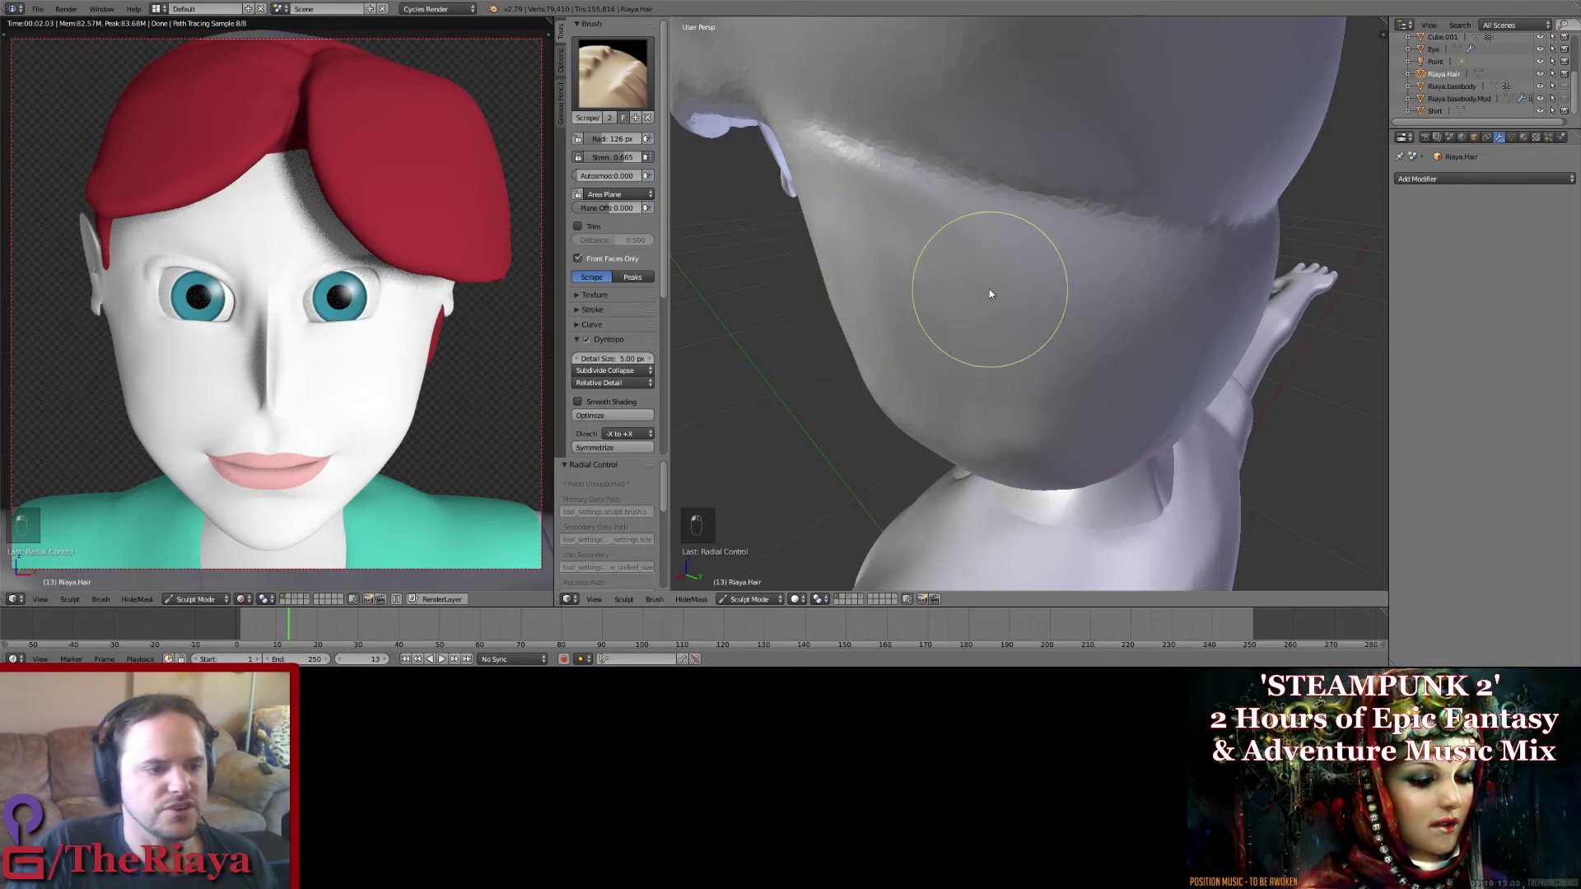
middle_click_drag(991, 293, 991, 258)
mouse_move(987, 255)
left_mouse_down()
mouse_move(1034, 377)
mouse_move(1065, 367)
left_mouse_up()
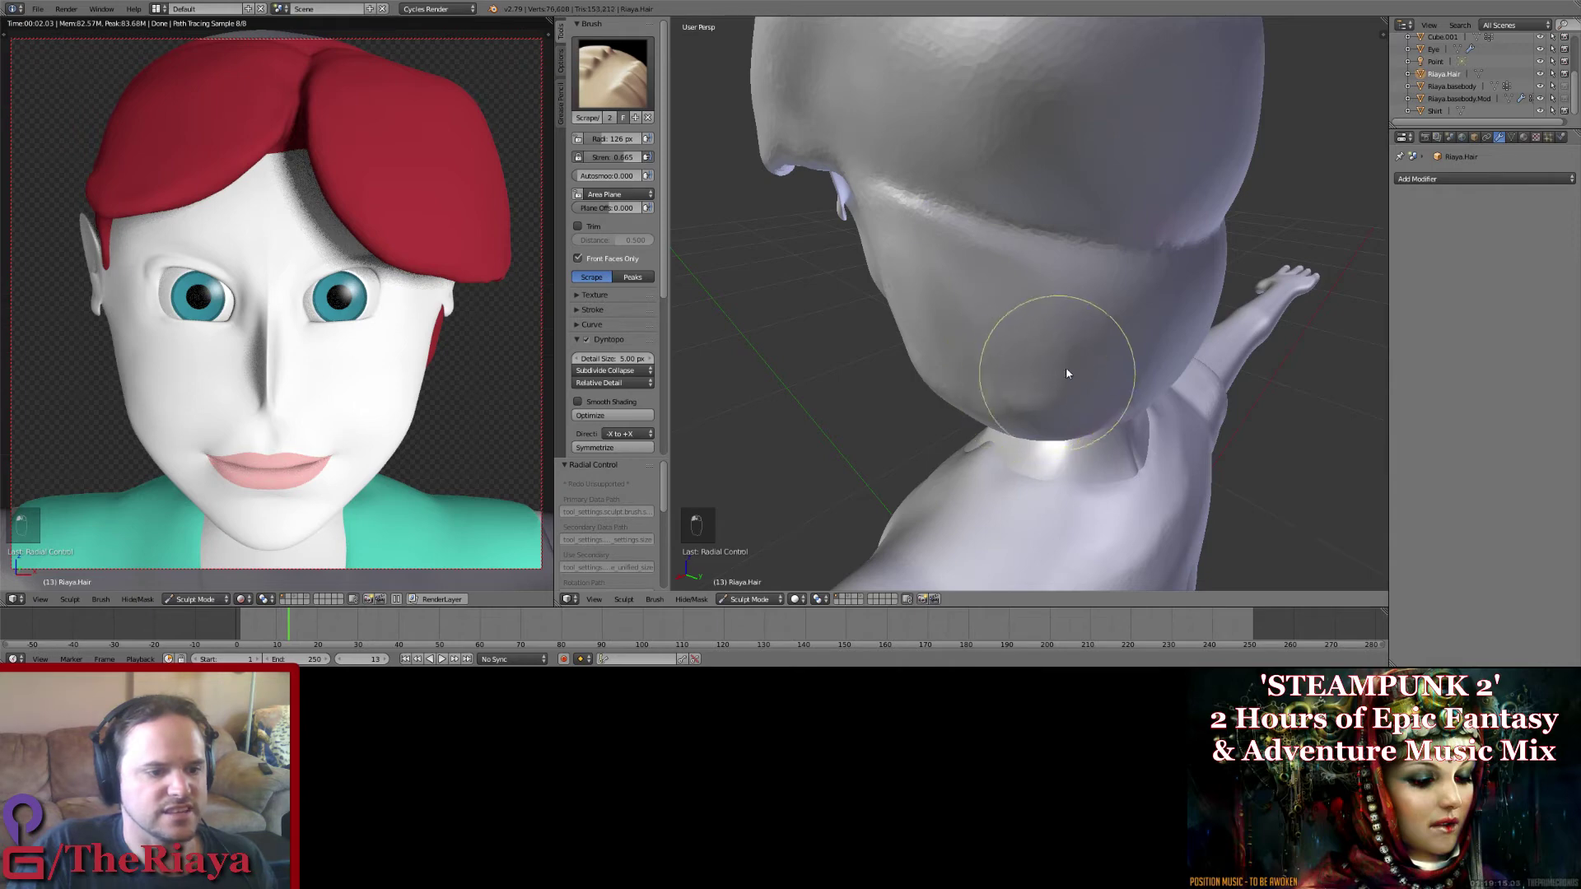
middle_click_drag(1065, 367, 1046, 313)
mouse_move(1046, 312)
left_mouse_down()
mouse_move(916, 229)
mouse_move(912, 300)
mouse_move(963, 290)
mouse_move(979, 357)
mouse_move(1005, 240)
mouse_move(1030, 360)
mouse_move(1059, 240)
mouse_move(1087, 270)
left_mouse_up()
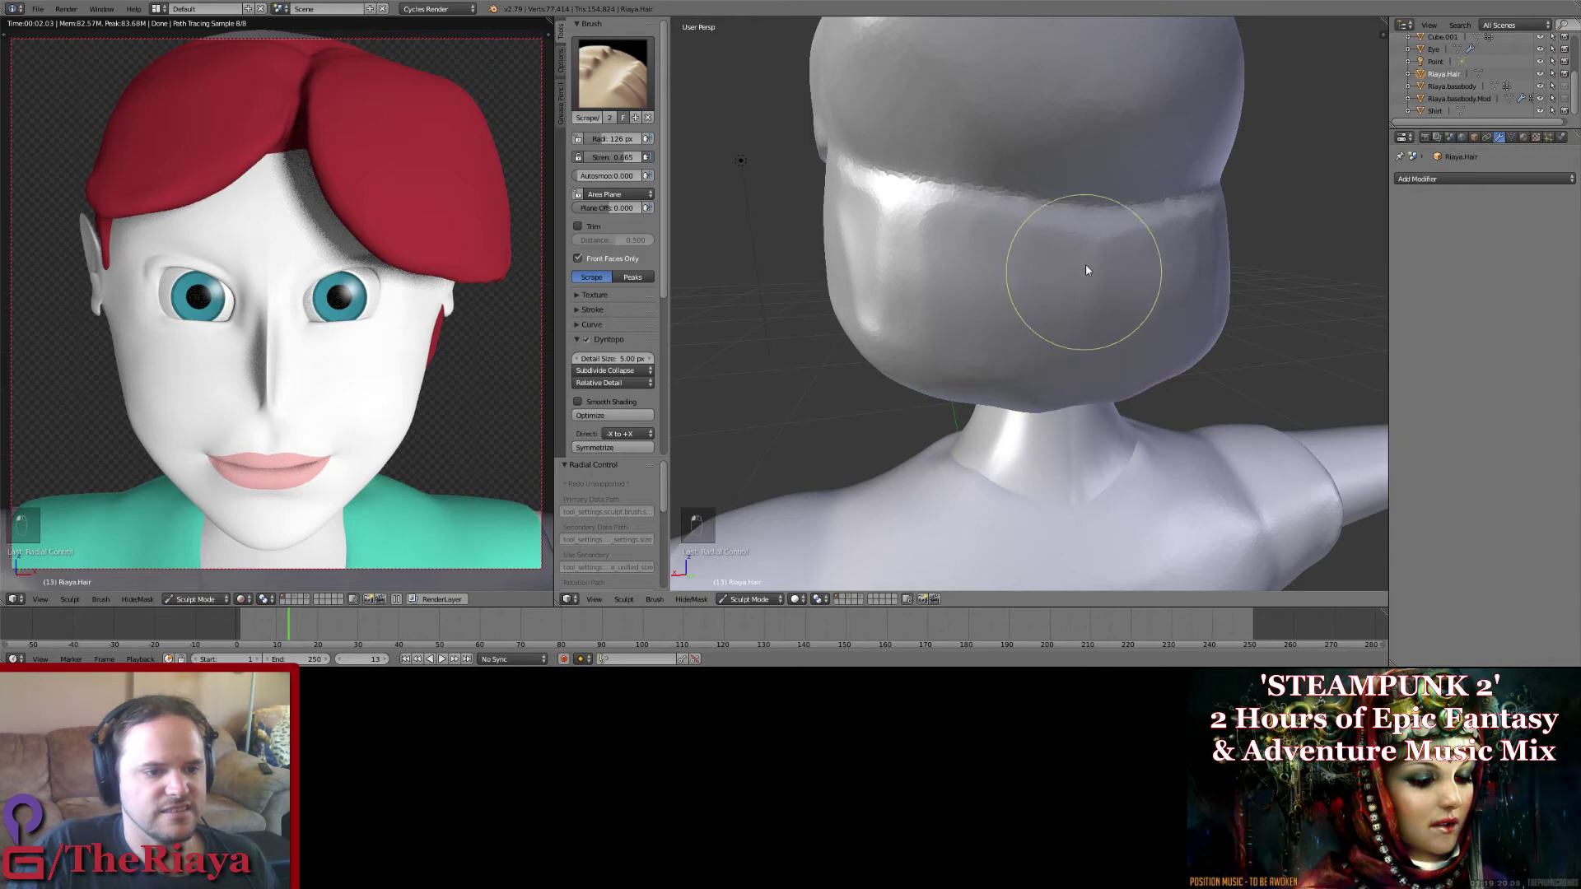
Step: Smooth the scraped lower back hair and the rough edge of the crease with the Smooth brush
left_click(600, 72)
left_click(946, 204)
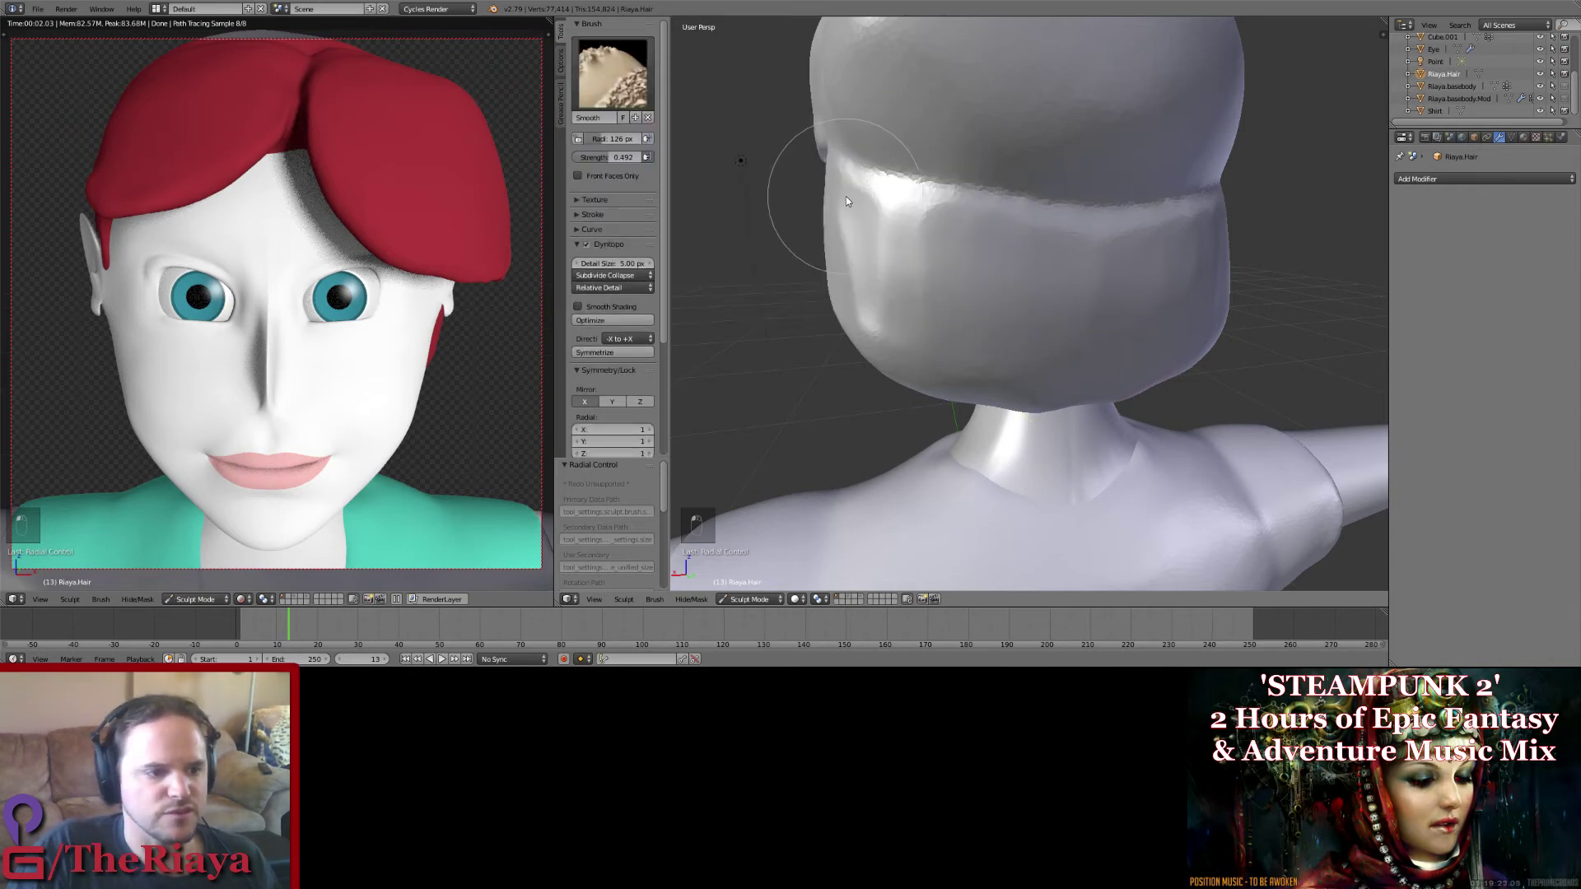
middle_click_drag(906, 227, 1019, 273)
mouse_move(921, 251)
middle_mouse_down()
mouse_move(1039, 289)
mouse_move(1074, 257)
middle_mouse_up()
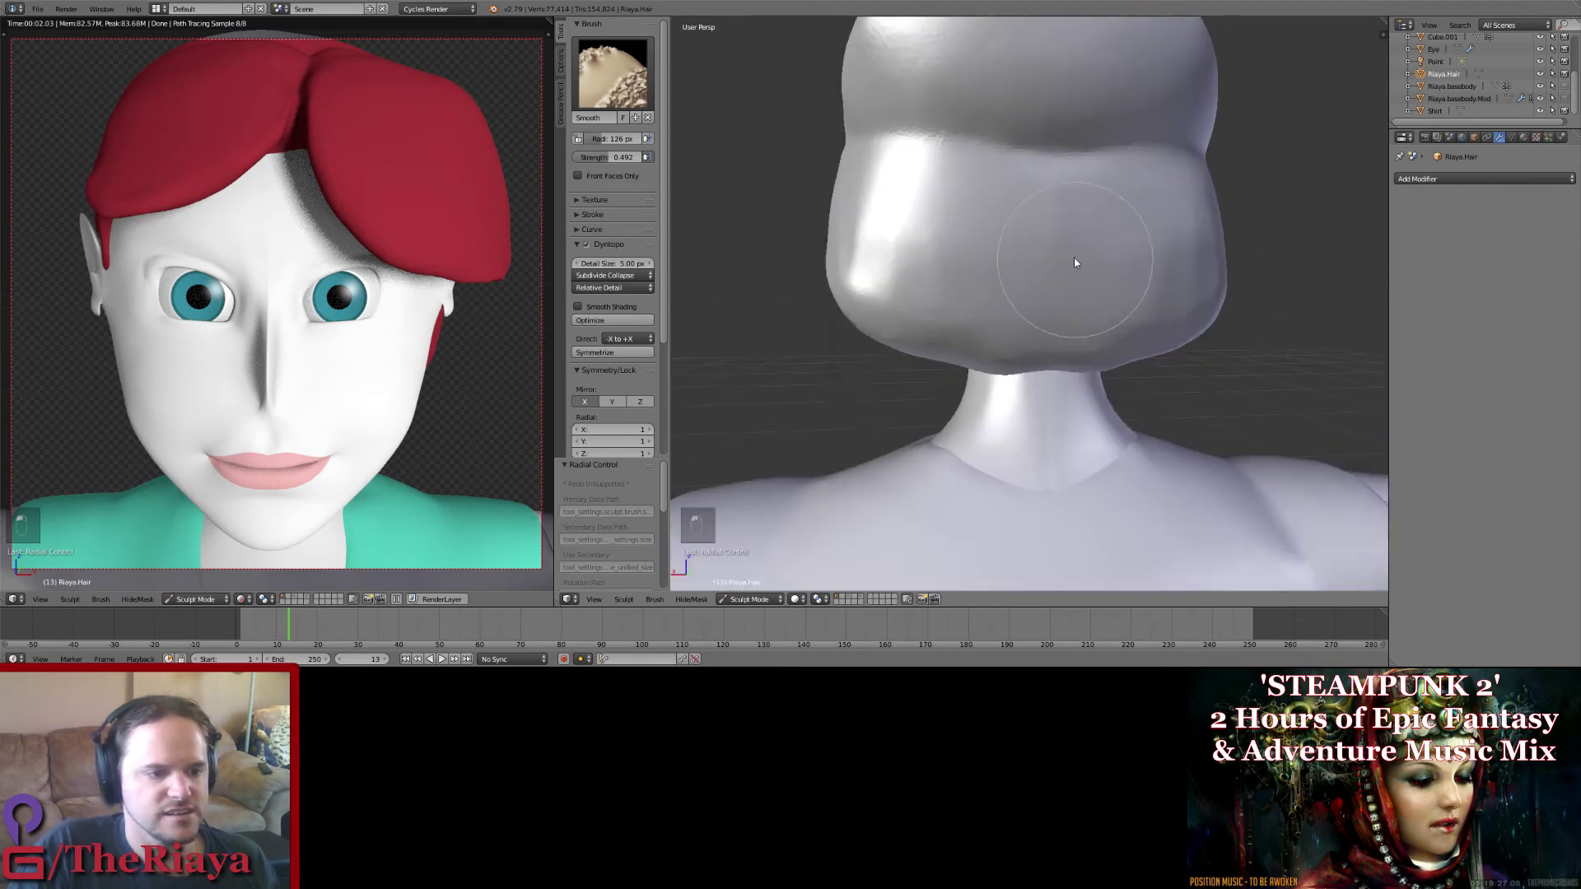
mouse_move(846, 241)
middle_mouse_down()
mouse_move(1062, 321)
mouse_move(1011, 321)
middle_mouse_up()
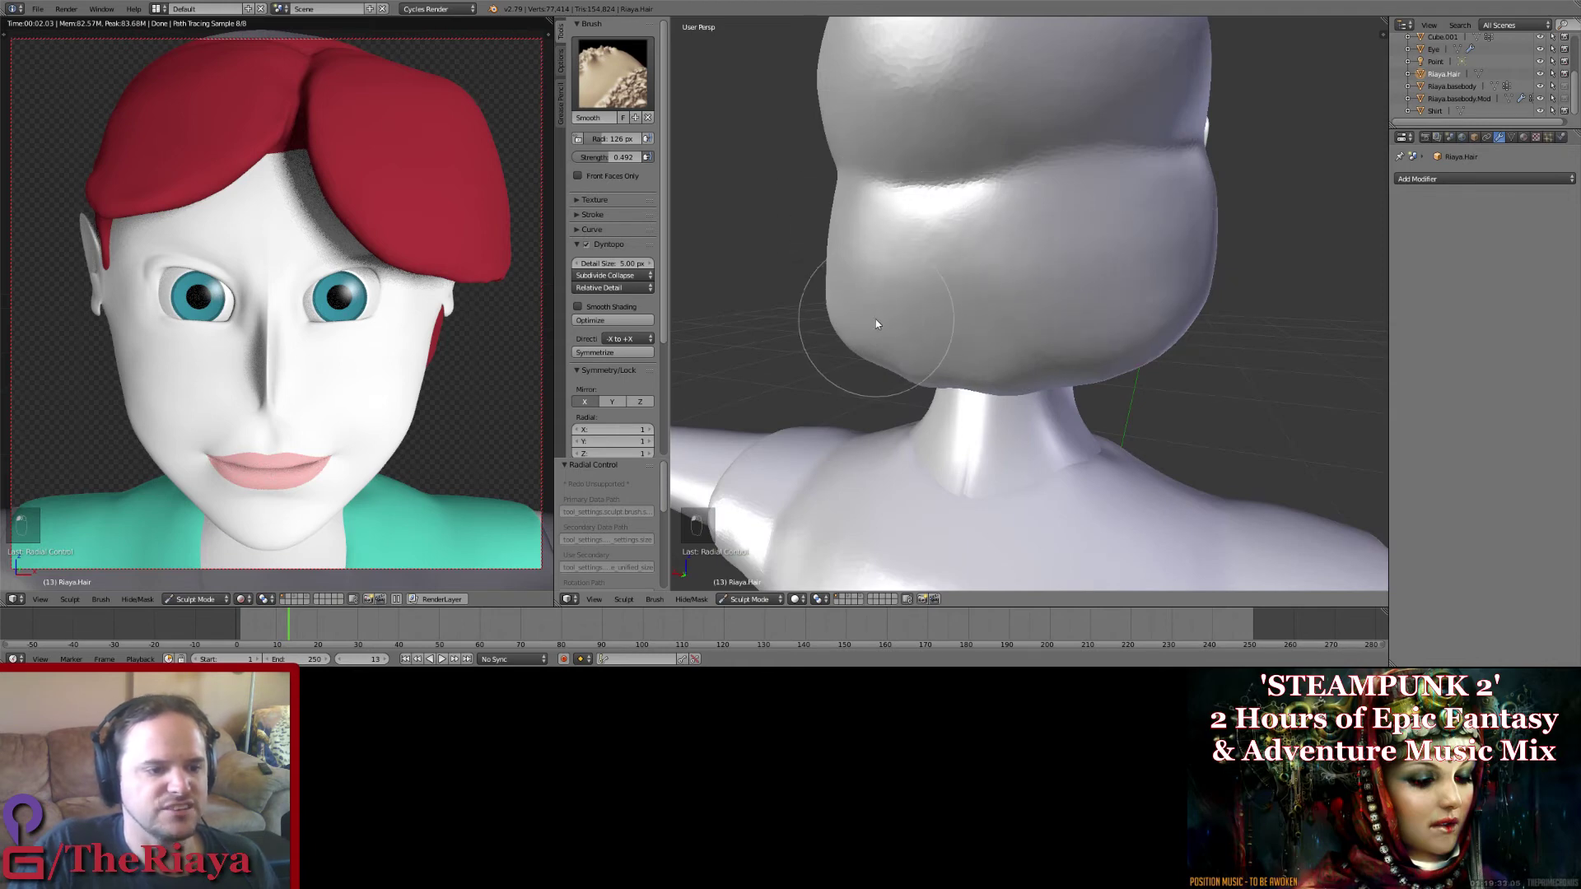
Step: Save the file with the smoothed hair, checking the character from the front
mouse_move(876, 319)
middle_mouse_down()
mouse_move(814, 260)
mouse_move(989, 304)
mouse_move(1111, 288)
mouse_move(1074, 185)
mouse_move(1010, 185)
mouse_move(1122, 205)
mouse_move(1202, 196)
middle_mouse_up()
key("ctrl+s")
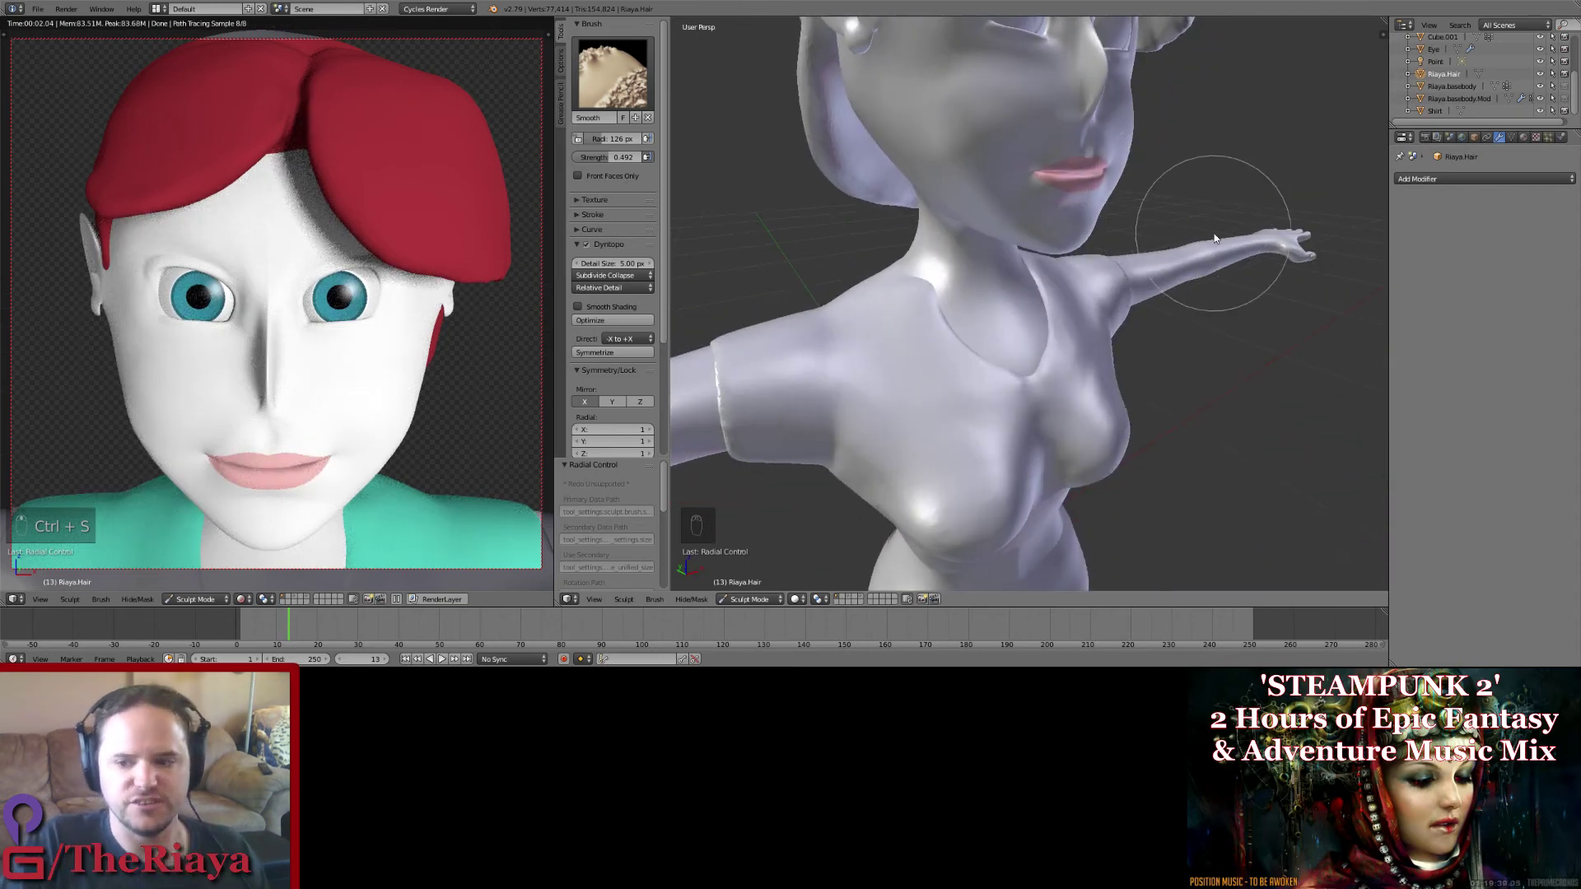
mouse_move(1312, 235)
middle_mouse_down()
mouse_move(1006, 264)
mouse_move(1183, 299)
mouse_move(1018, 218)
mouse_move(1122, 272)
mouse_move(1062, 237)
mouse_move(1165, 230)
mouse_move(1074, 234)
mouse_move(1009, 214)
middle_mouse_up()
mouse_move(999, 146)
middle_mouse_down()
mouse_move(1069, 310)
mouse_move(975, 213)
mouse_move(1051, 270)
mouse_move(1037, 242)
middle_mouse_up()
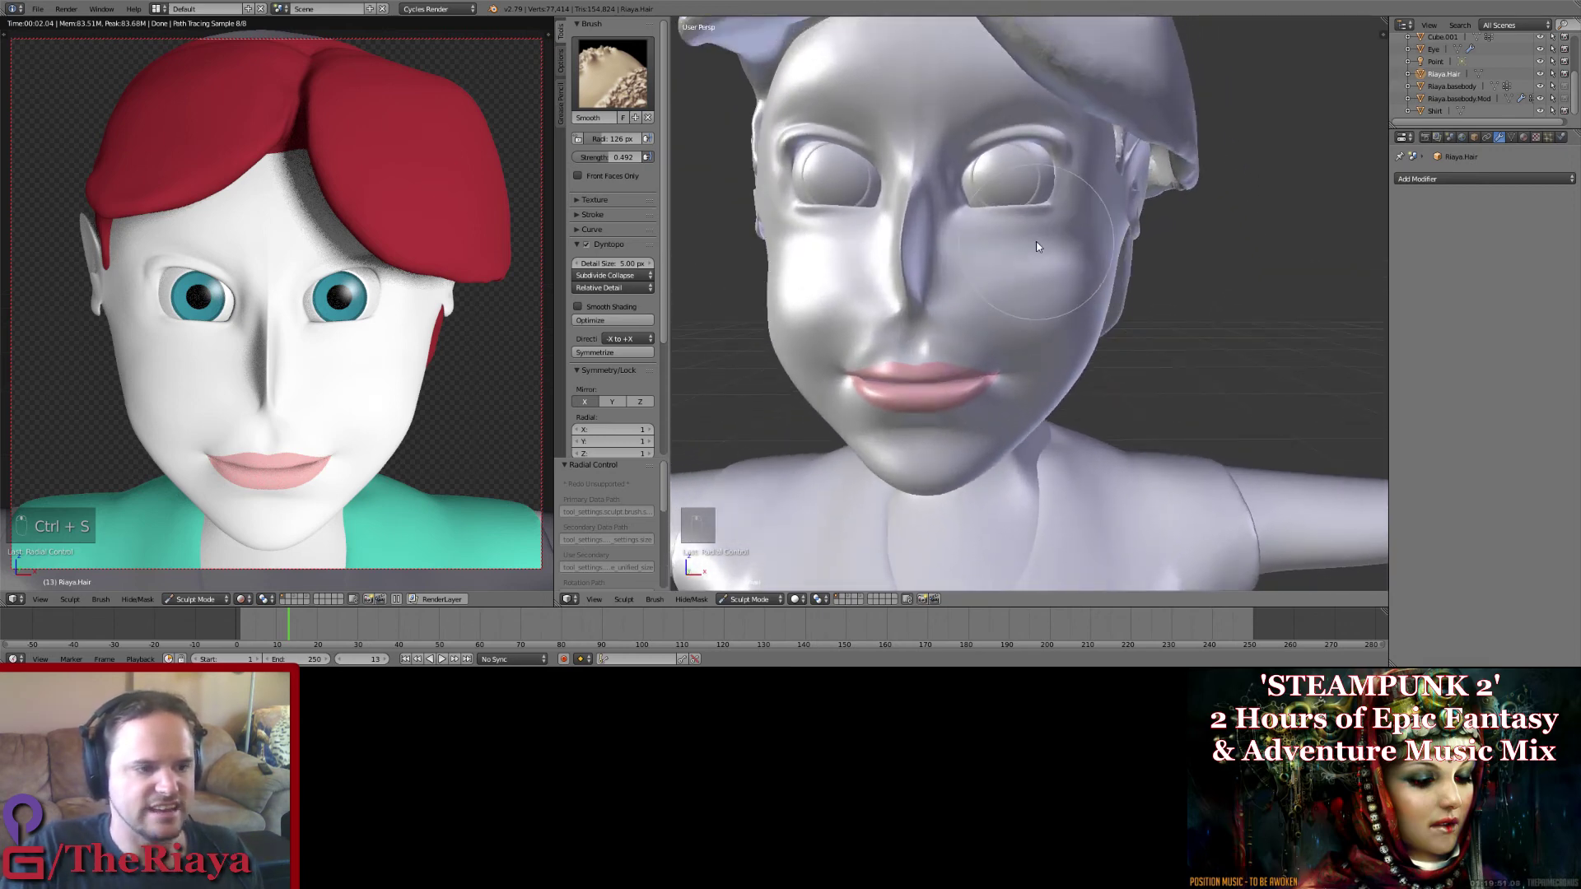
key("ctrl+s")
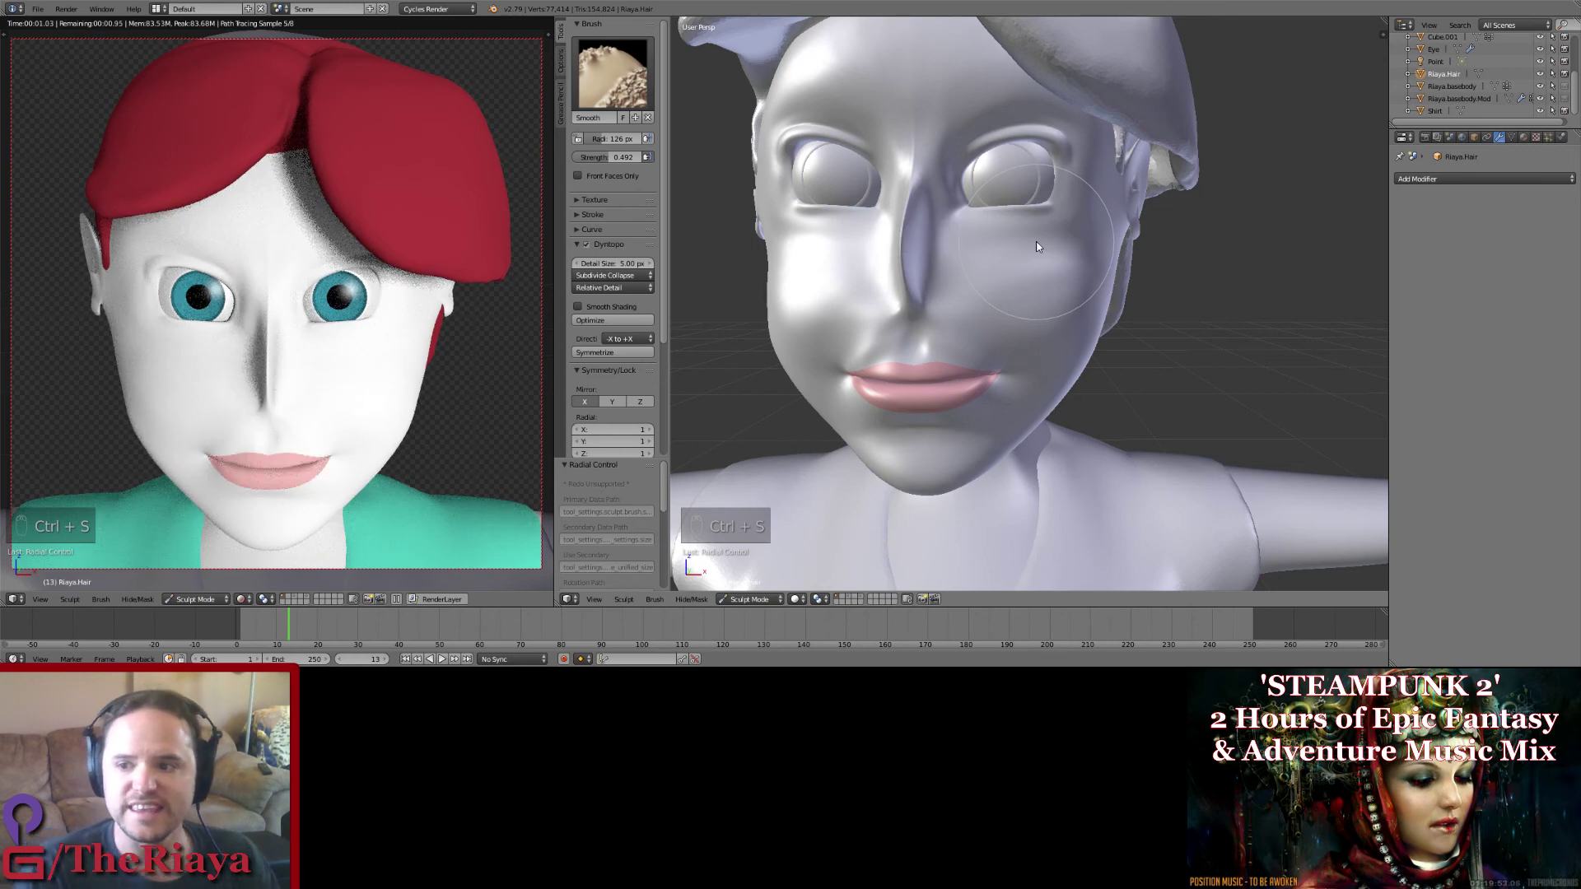